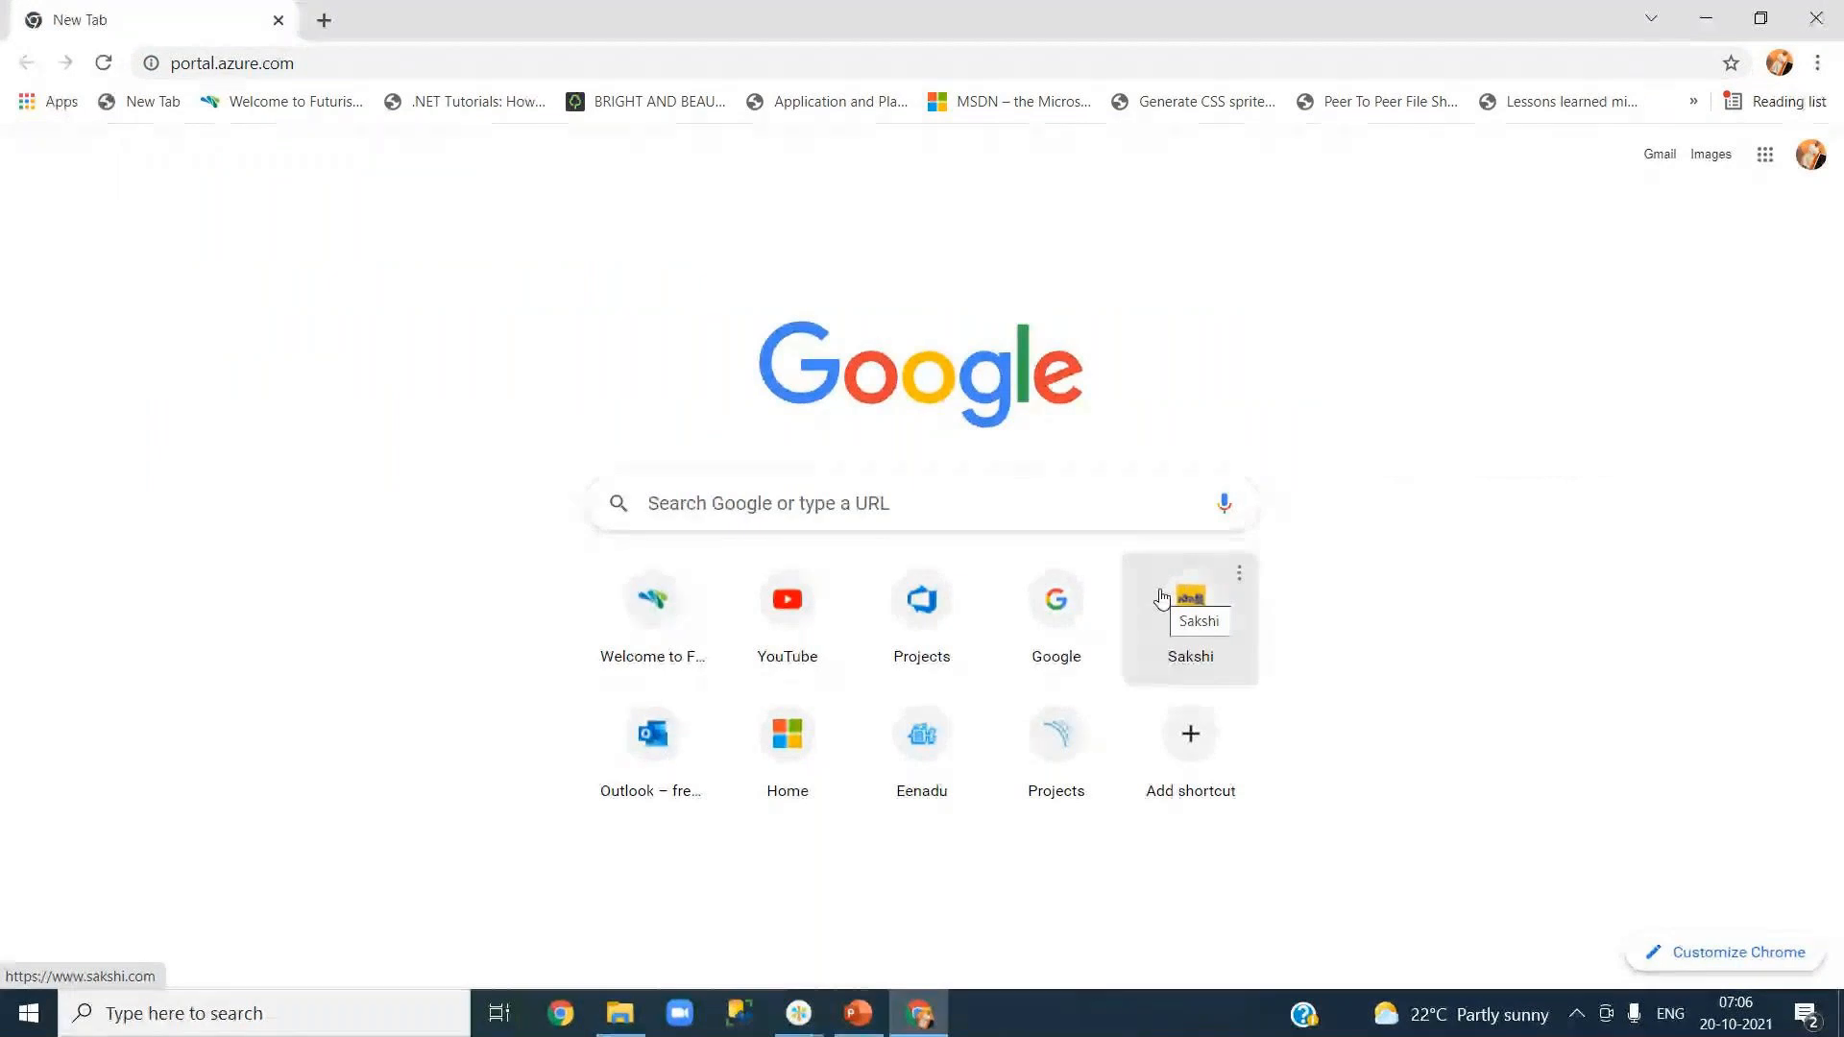
Step: Sign in to portal.azure.com with the existing account and its password, choosing to stay signed in
{"action": "key", "text": "Return"}
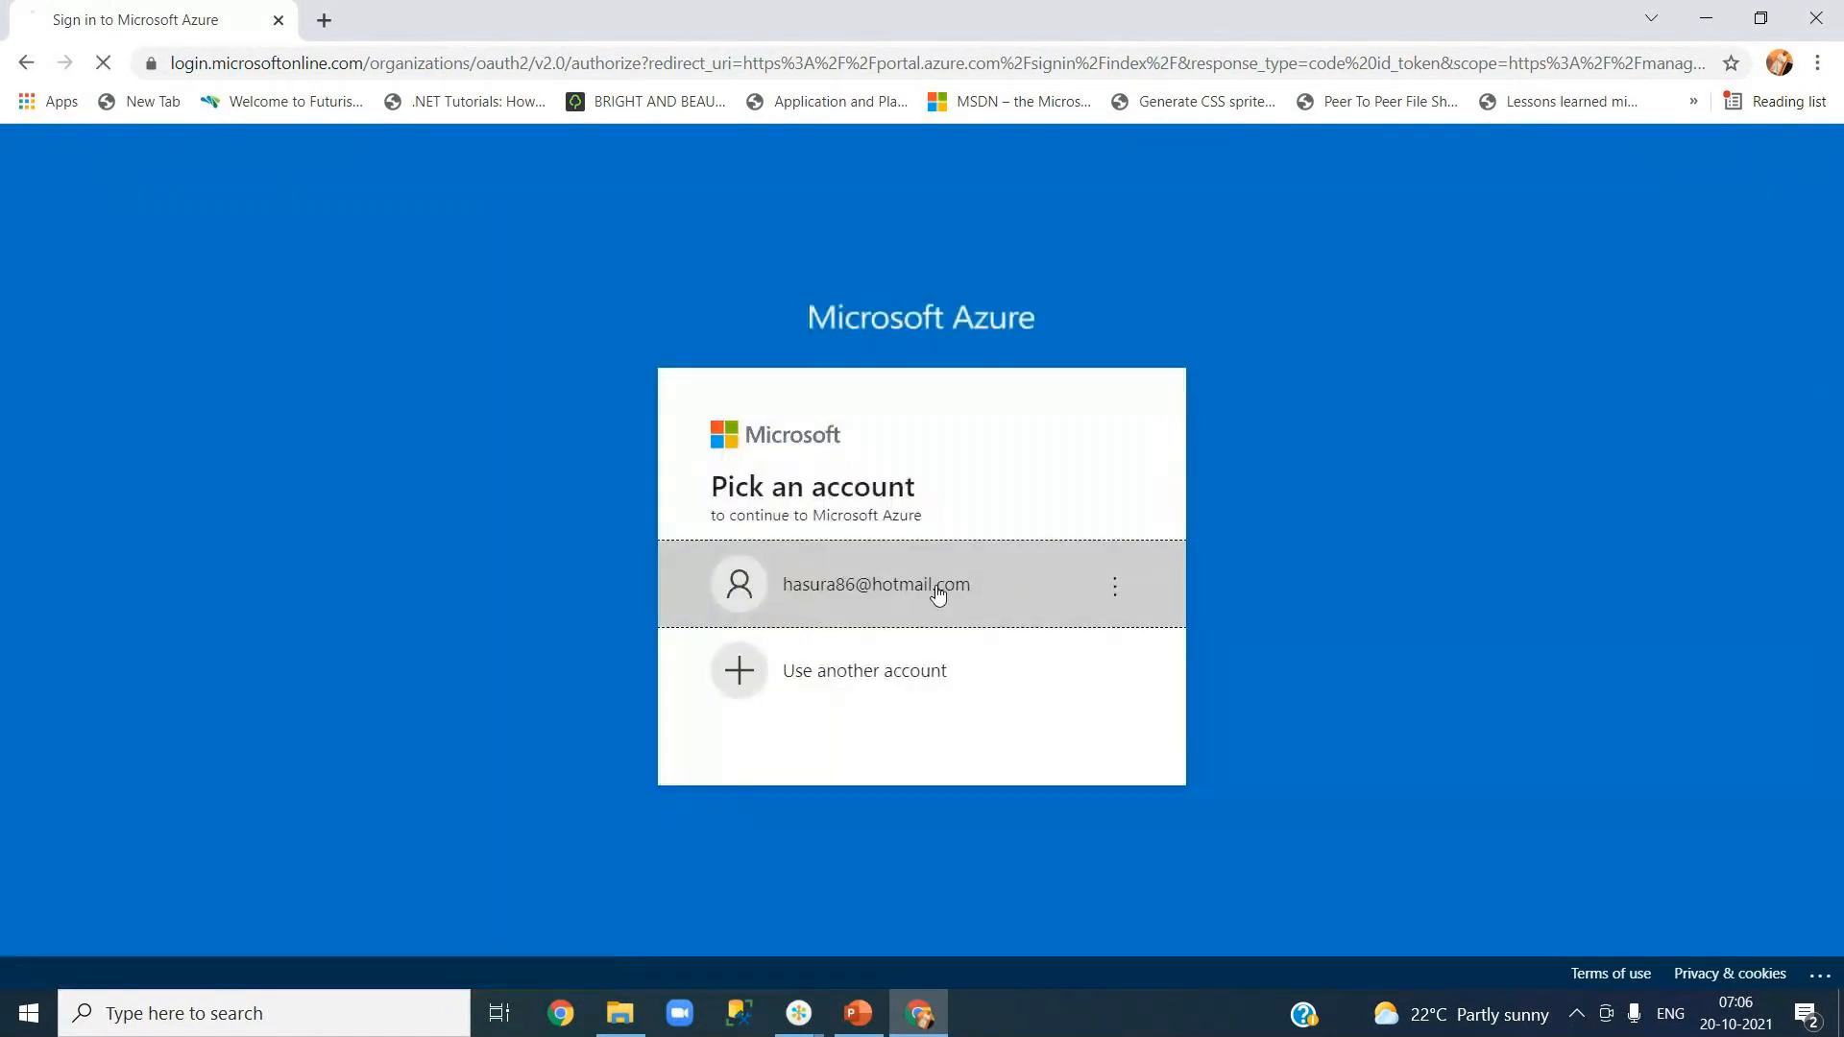
{"action": "left_click", "coordinate": [939, 592]}
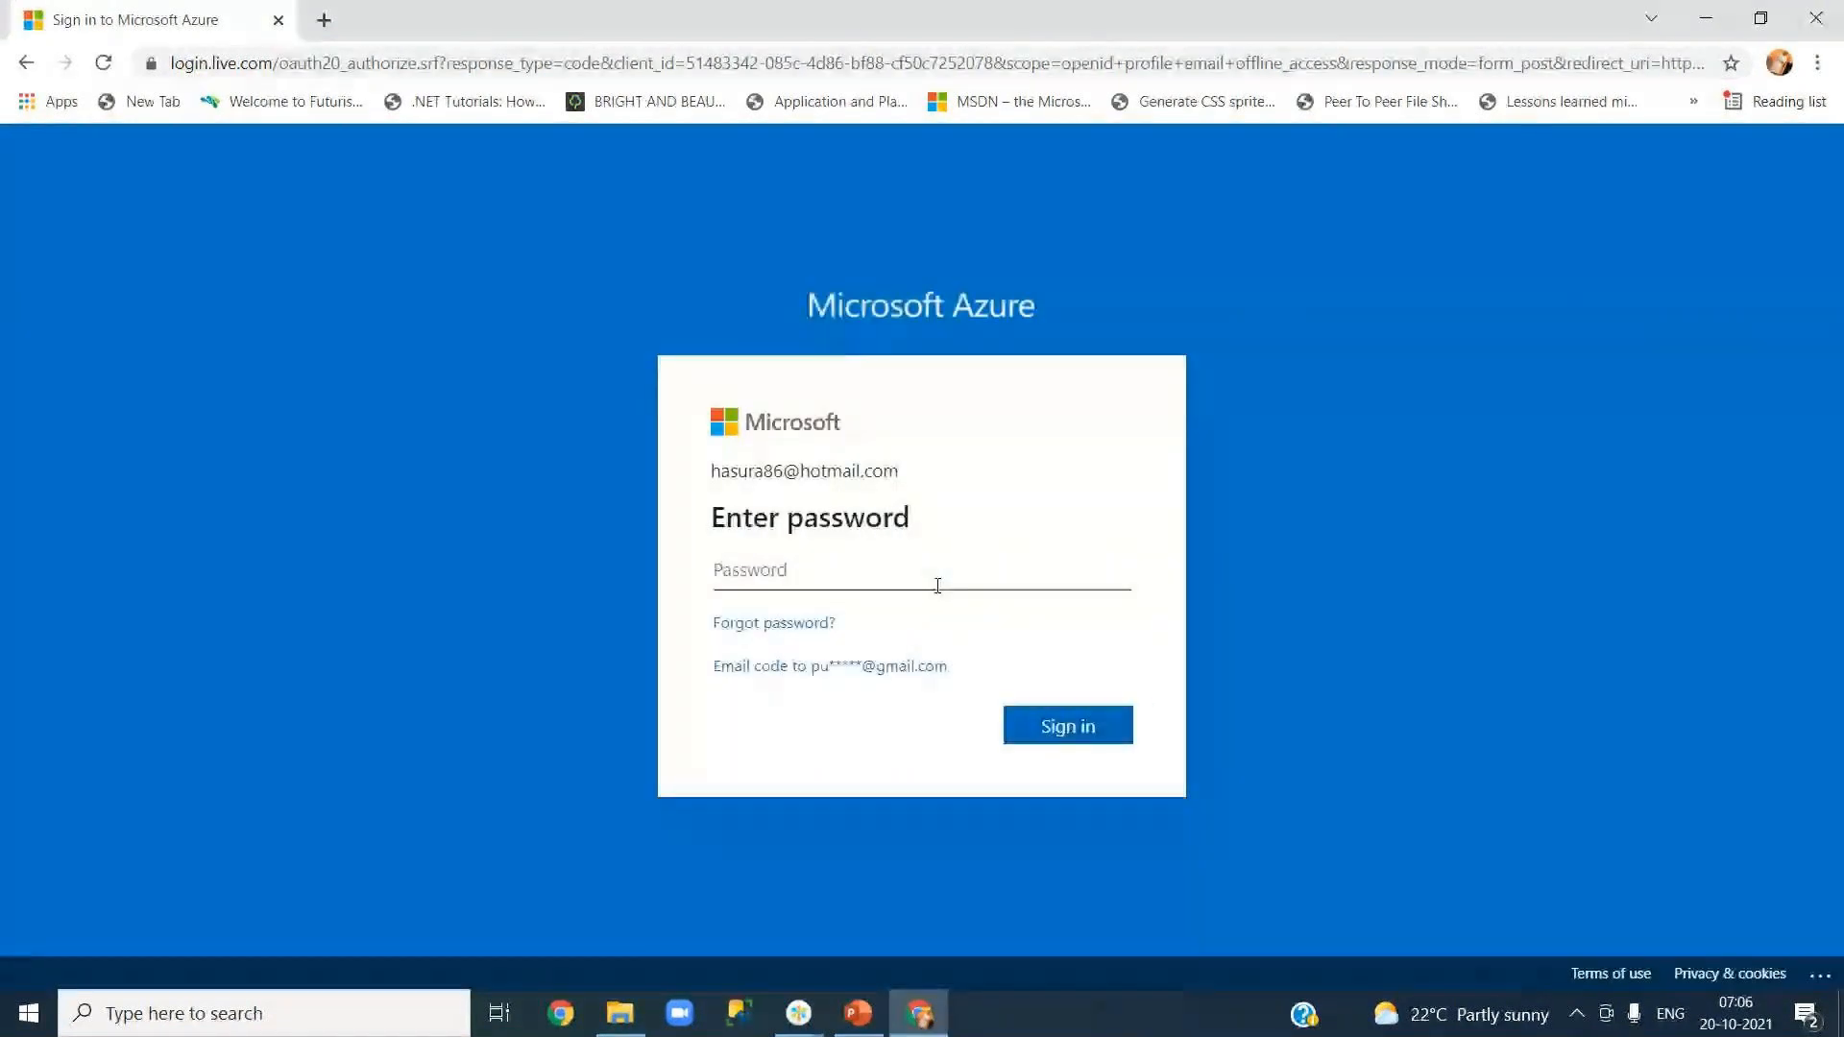
{"action": "type", "text": "p"}
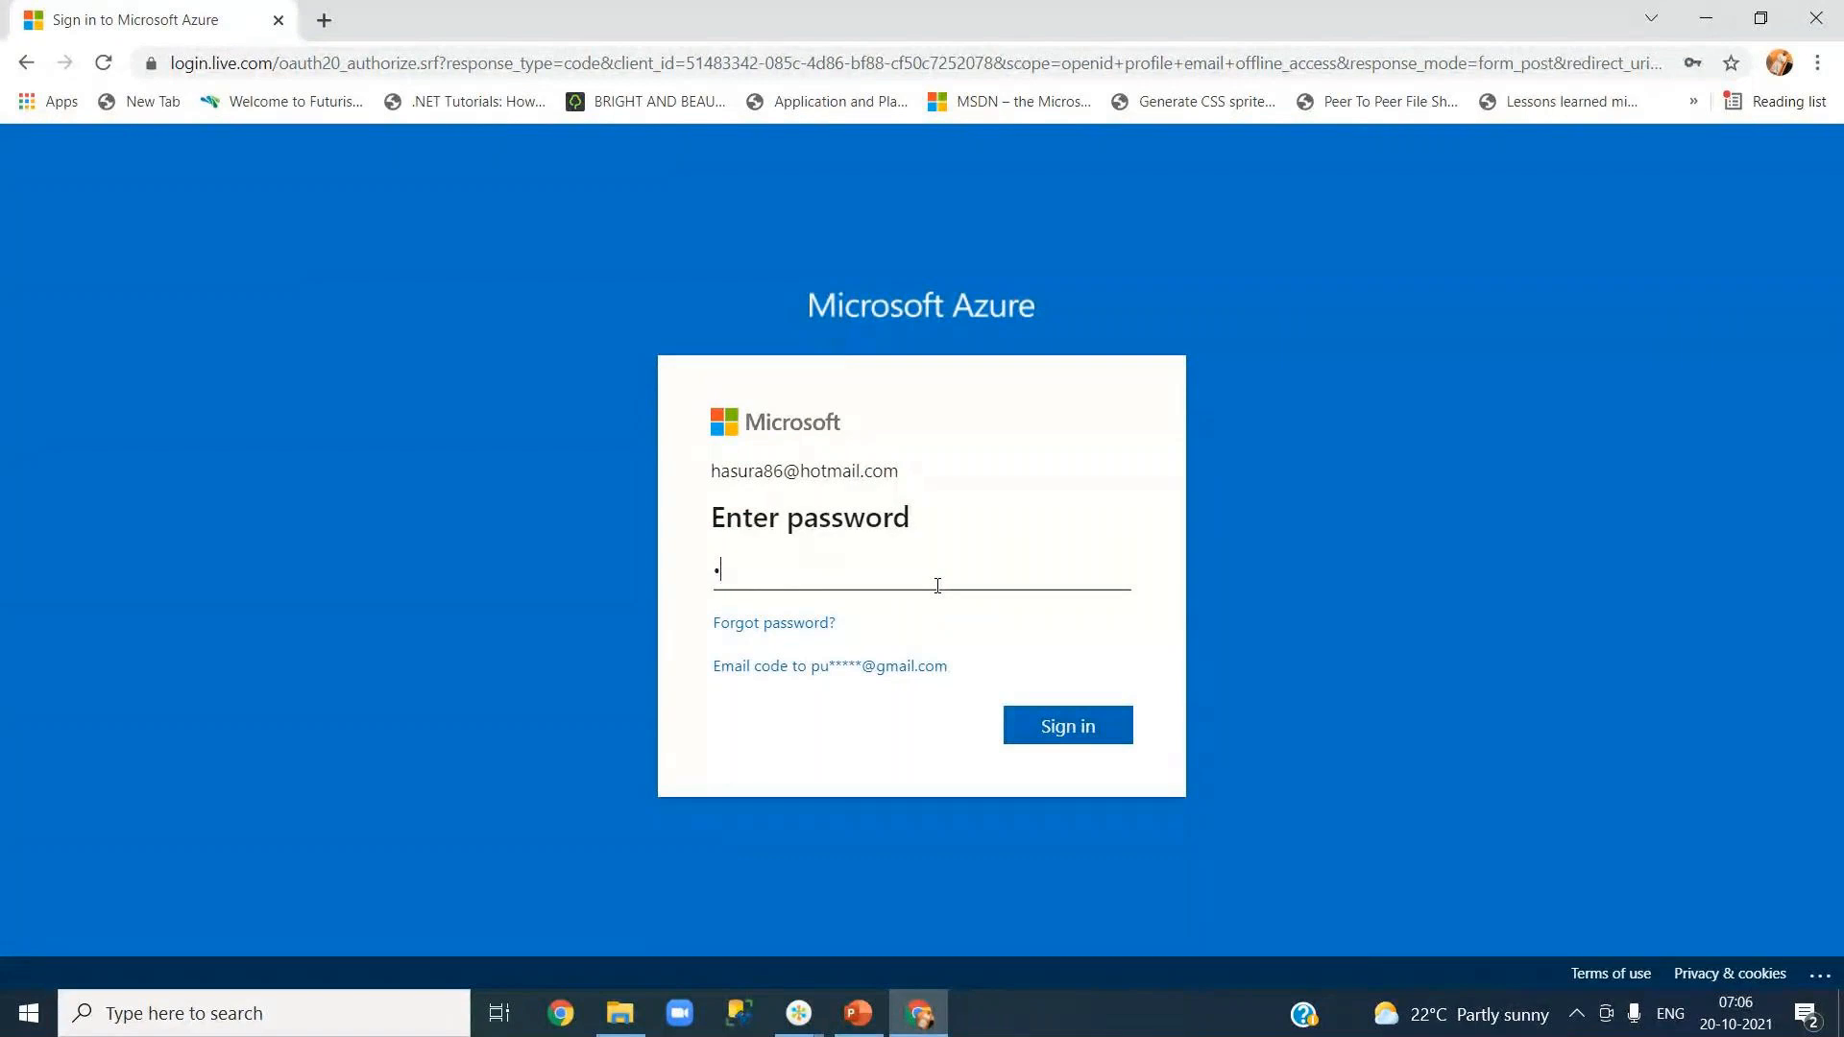
{"action": "type", "text": "assword123"}
{"action": "key", "text": "Return"}
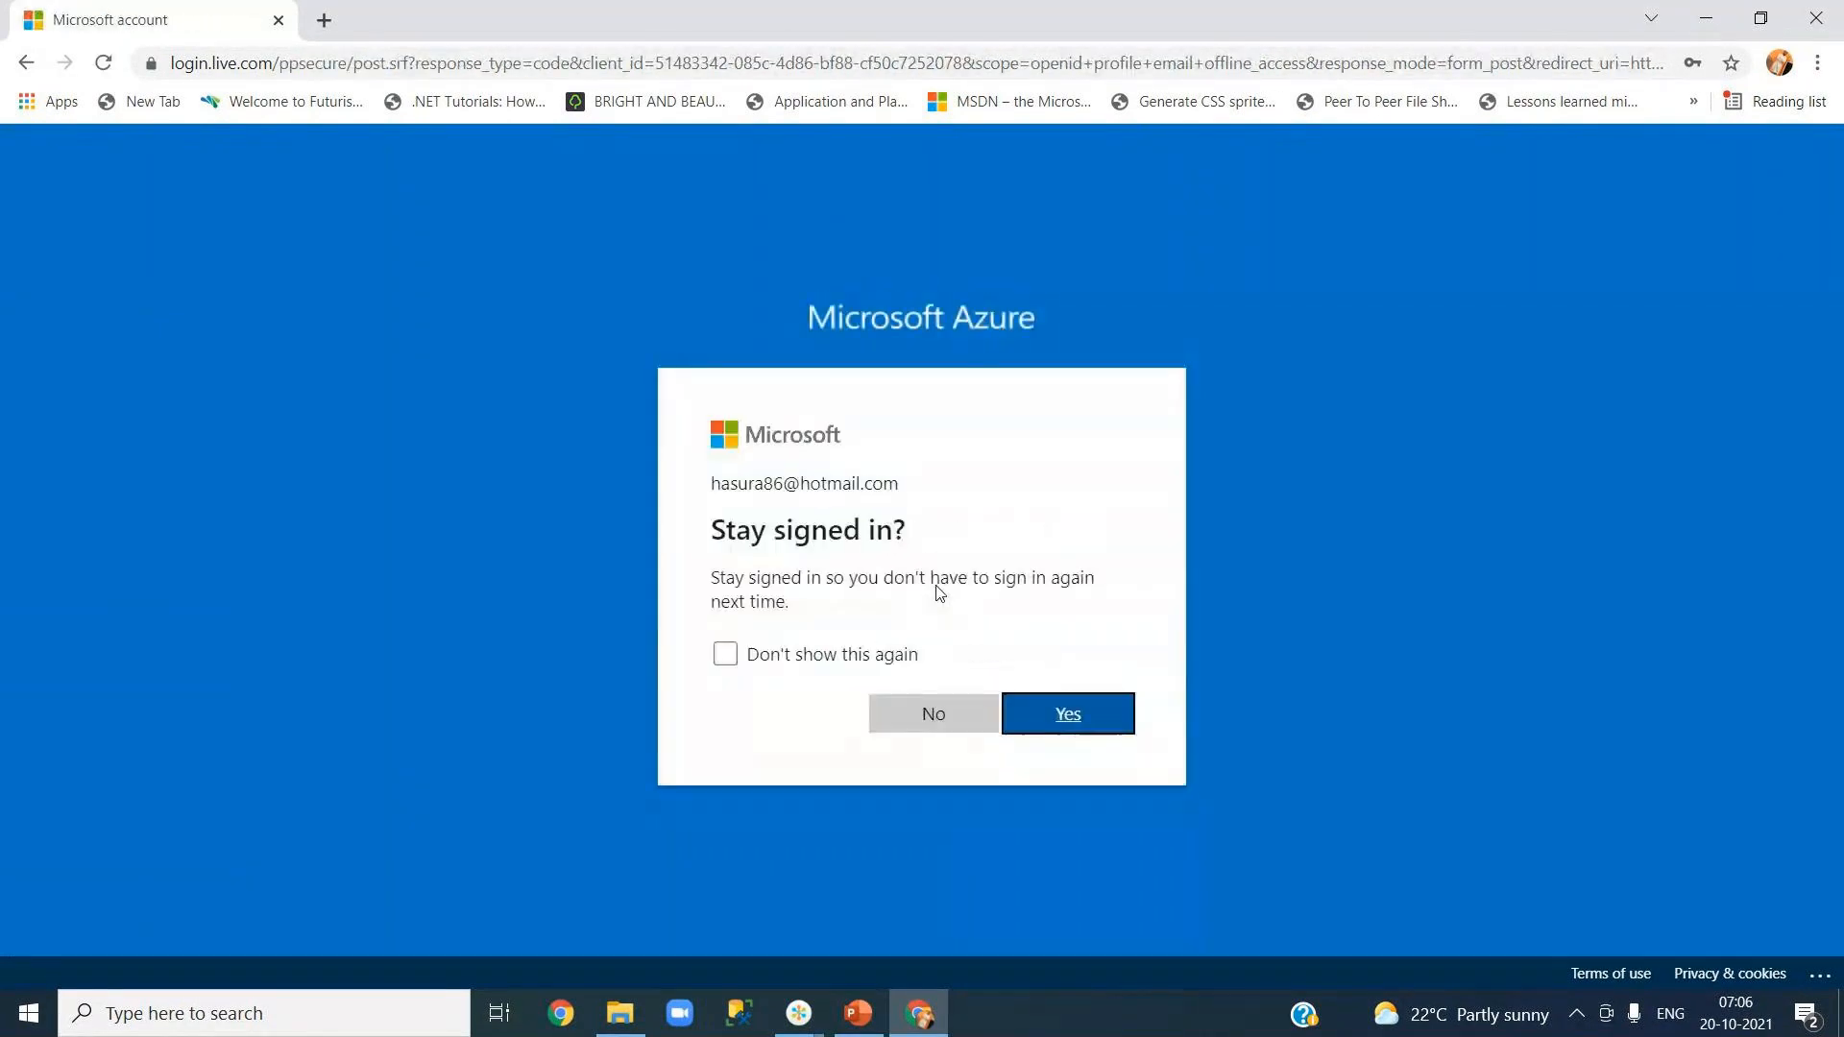
{"action": "left_click", "coordinate": [1059, 720]}
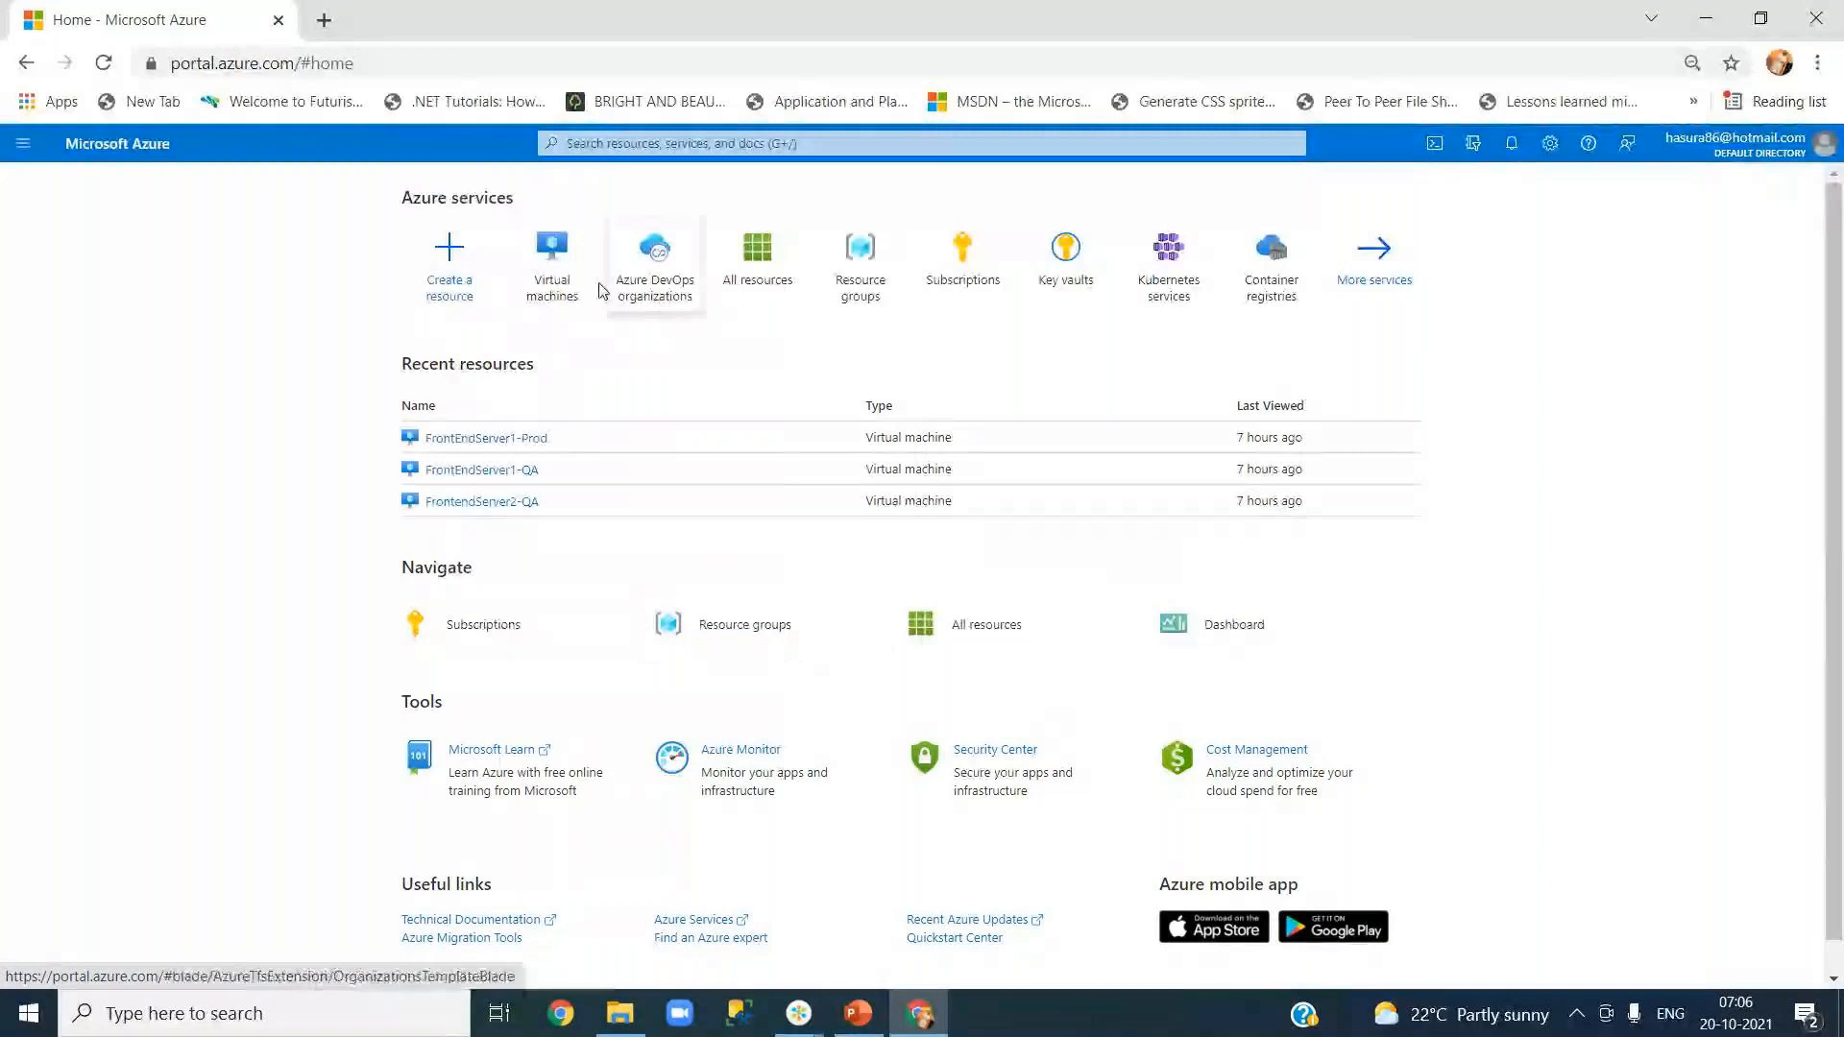
Step: Open the Virtual machines list showing the Prod and two QA Windows servers, all stopped
{"action": "left_click", "coordinate": [562, 256]}
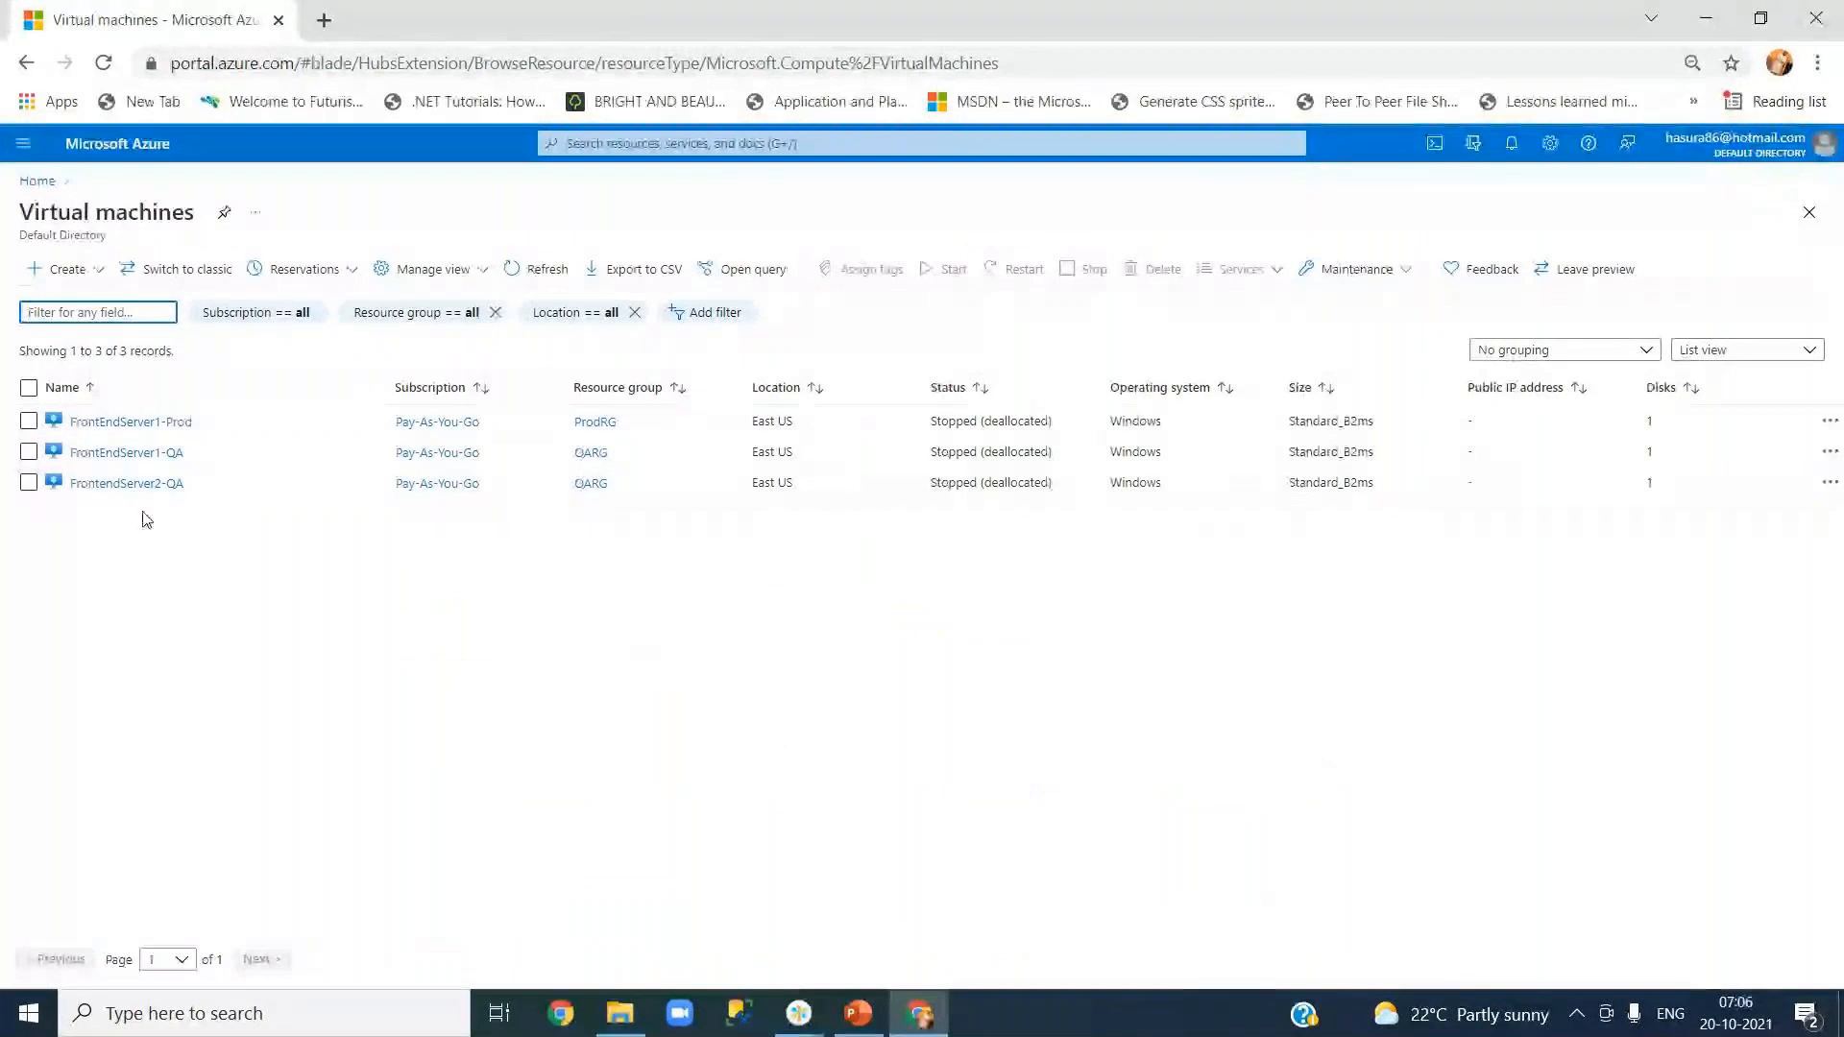
{"action": "mouse_move", "coordinate": [84, 464]}
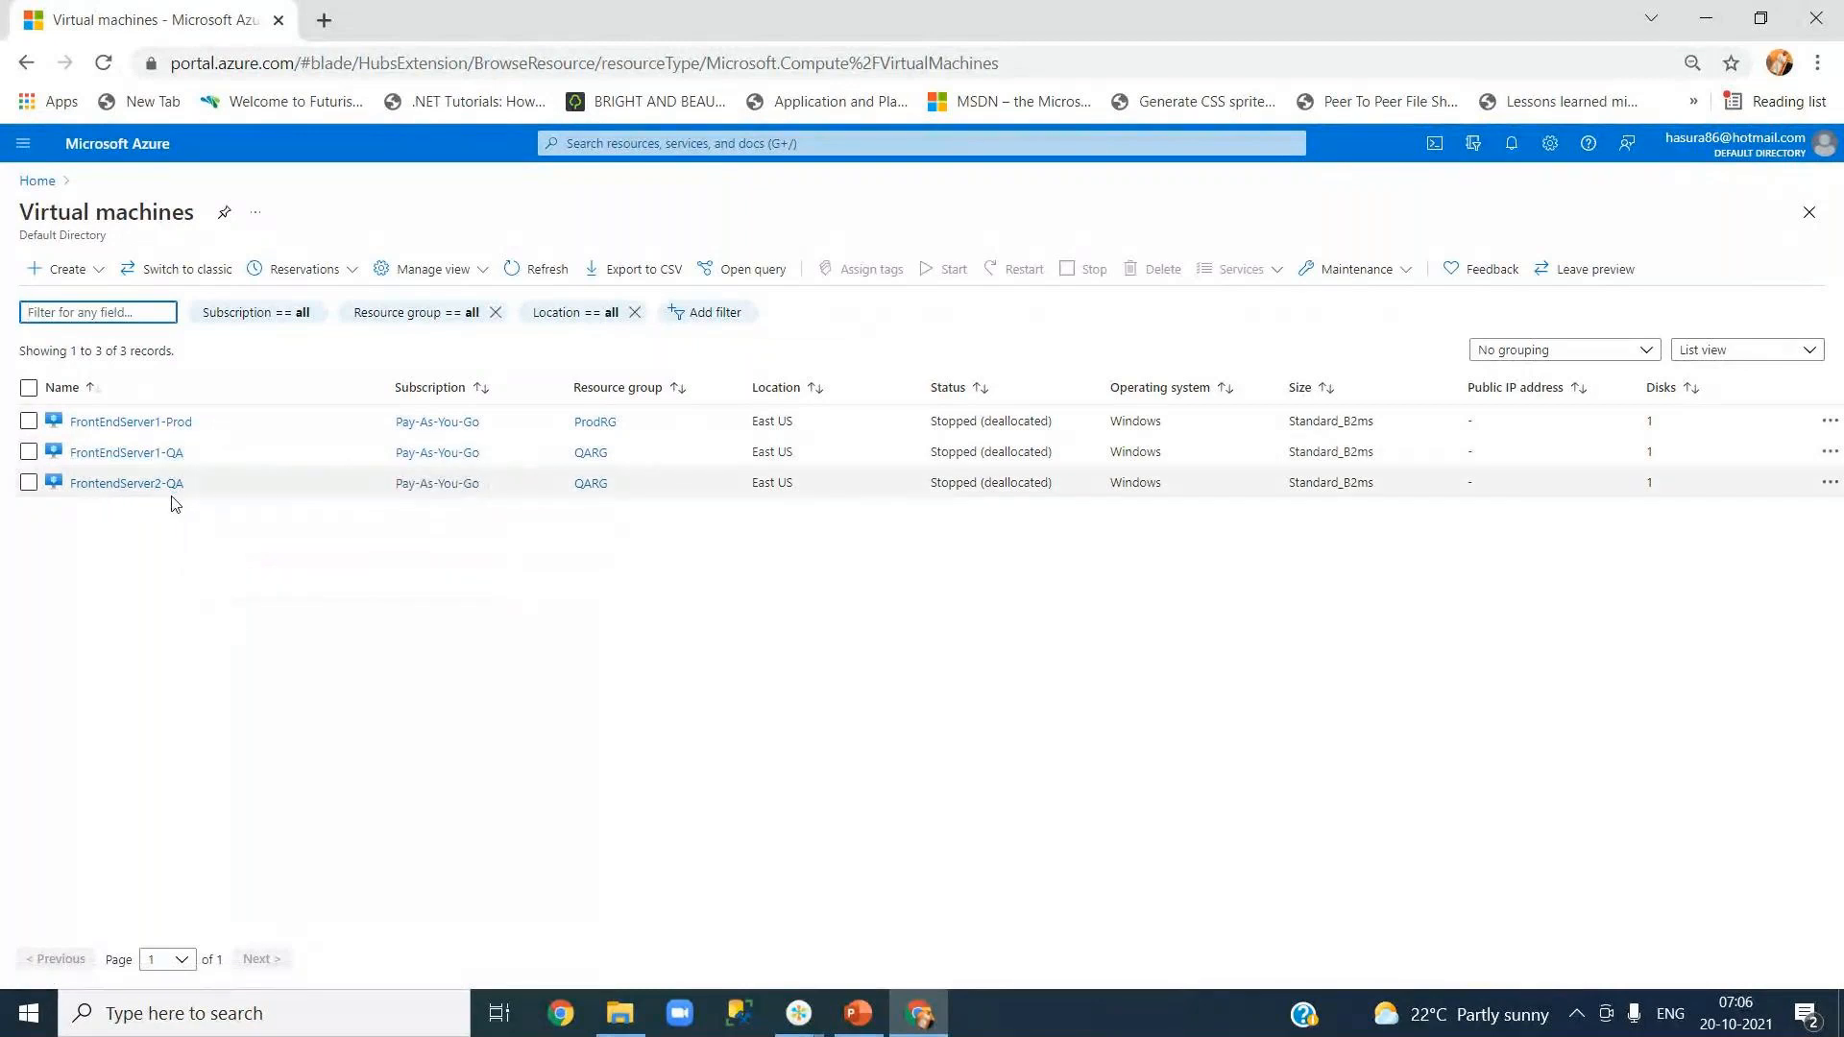
{"action": "mouse_move", "coordinate": [178, 434]}
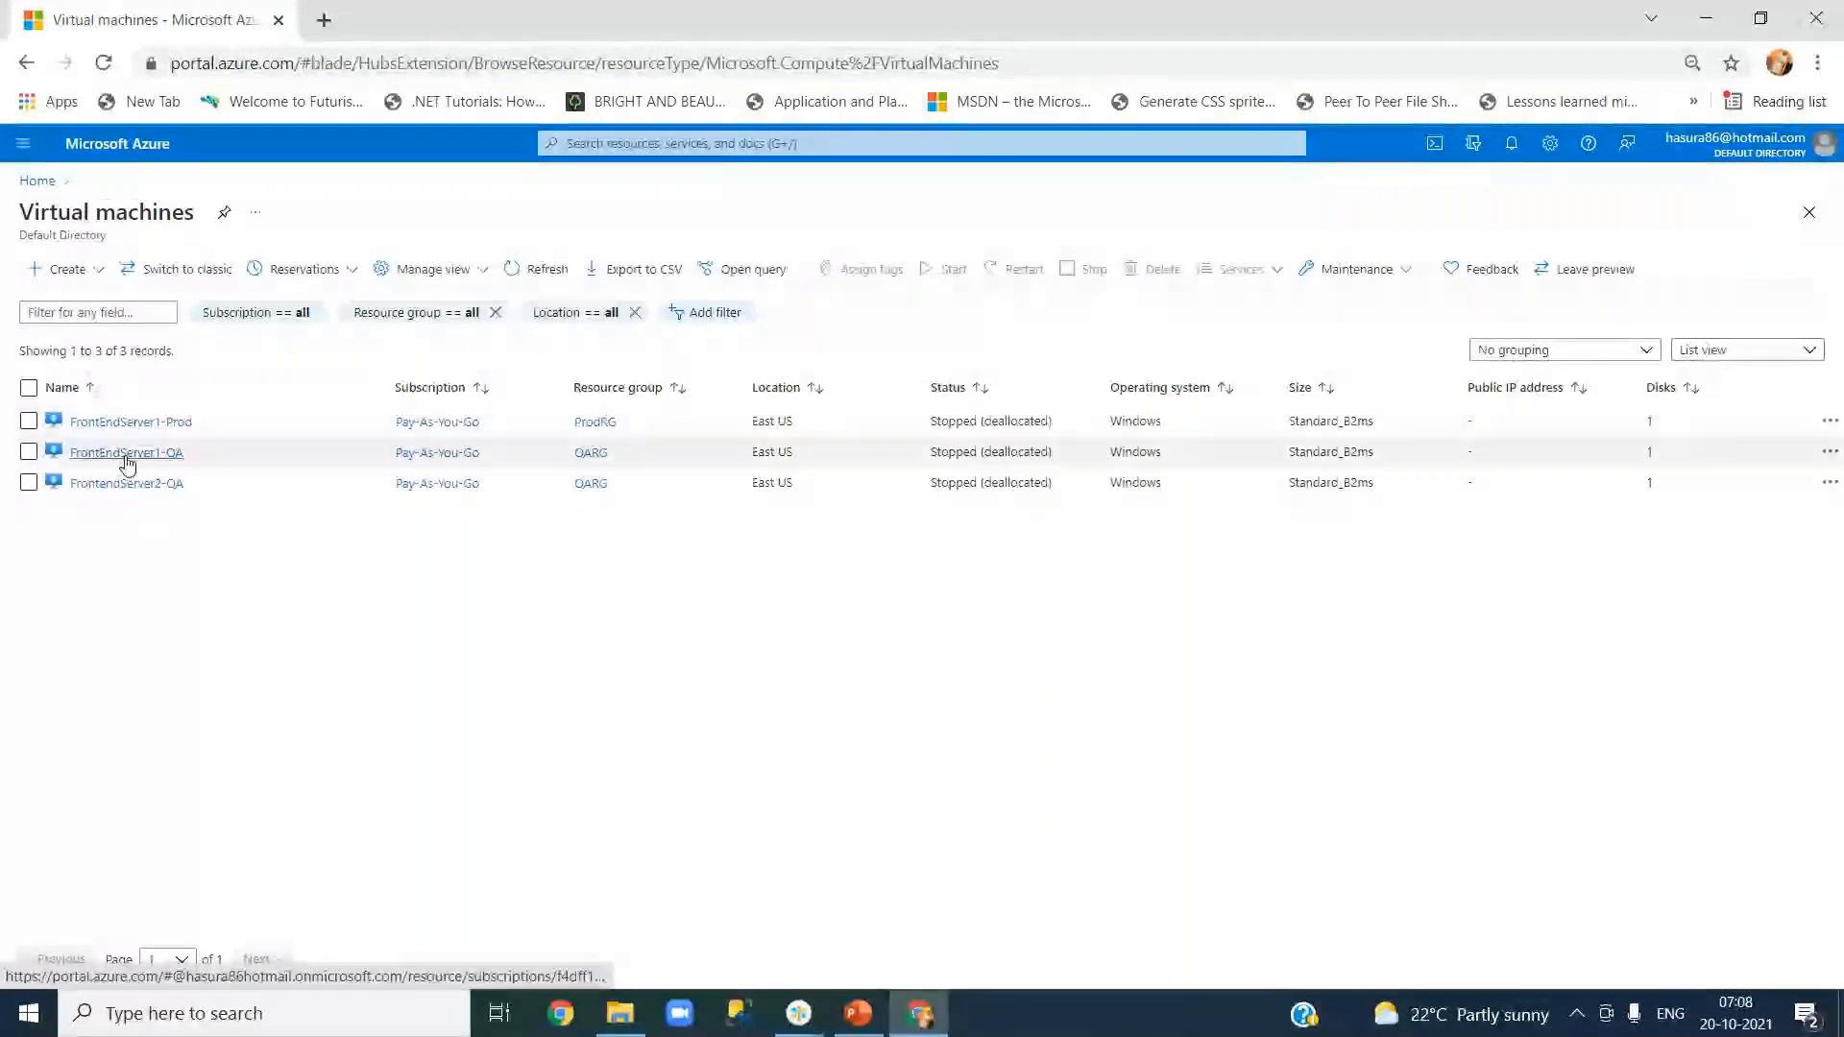
{"action": "mouse_move", "coordinate": [128, 428]}
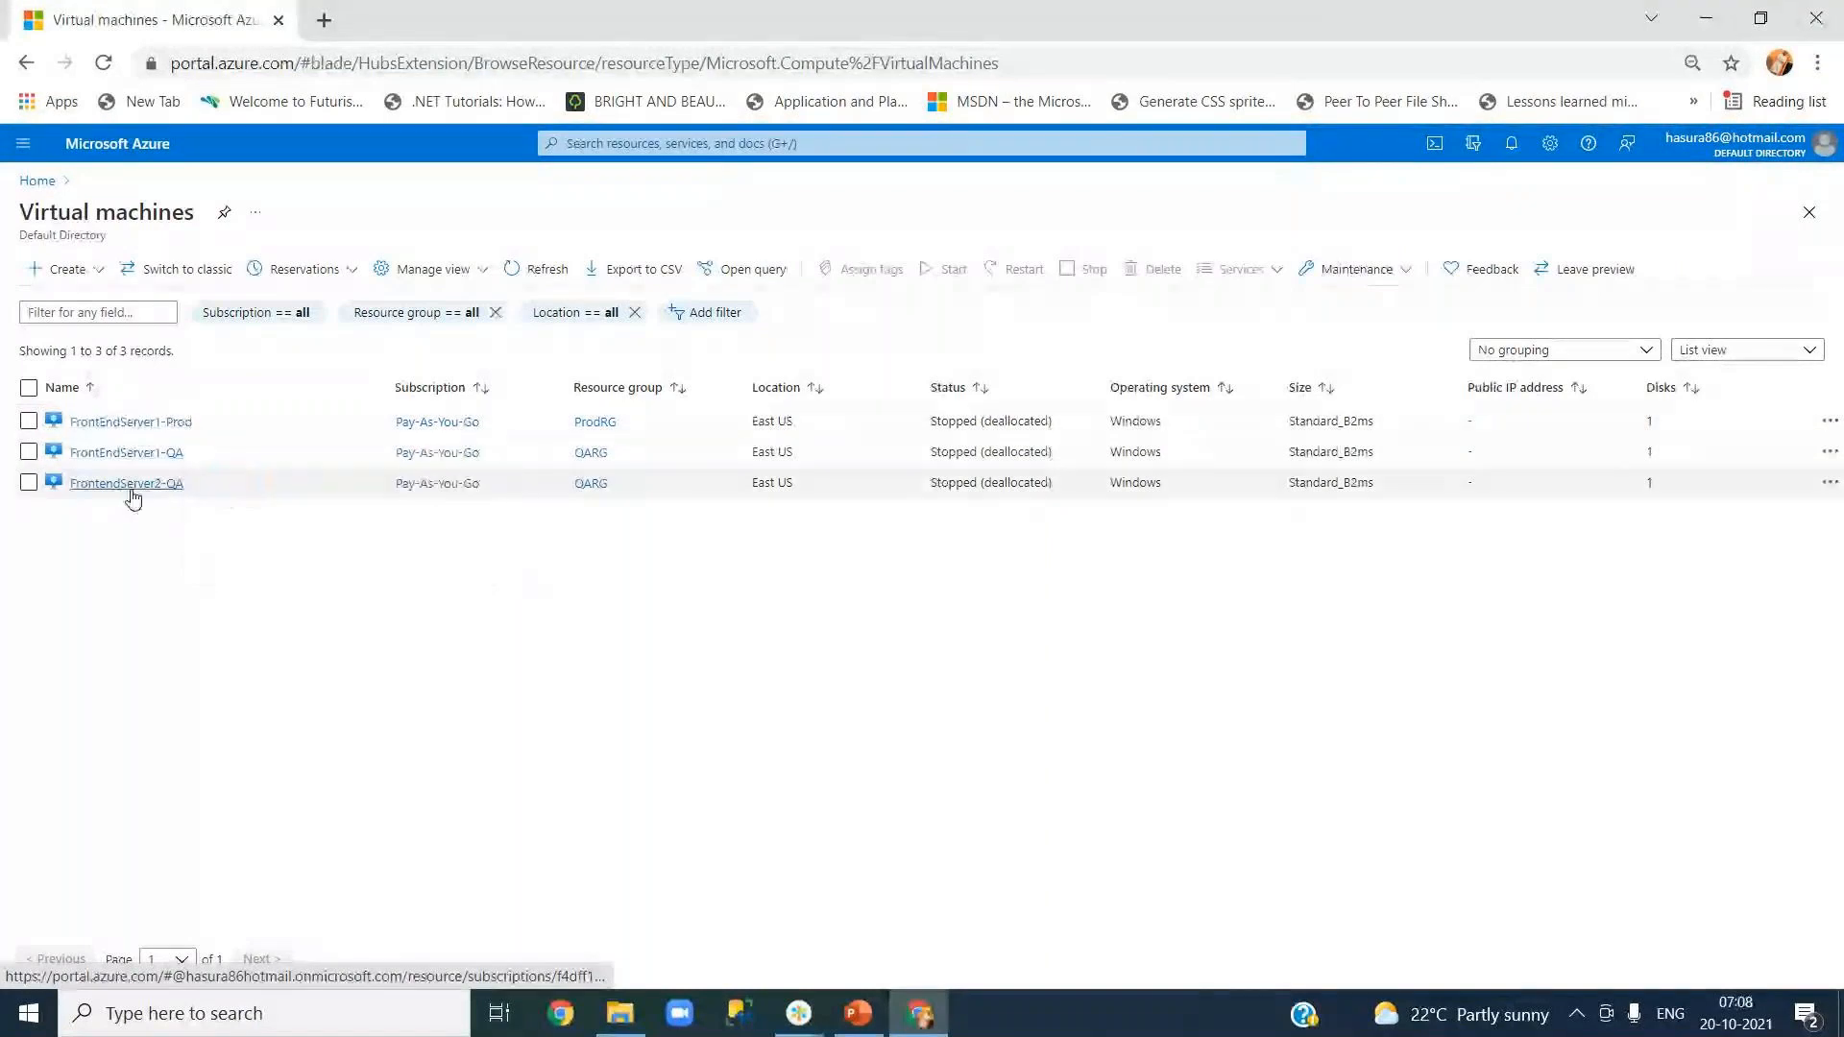
Step: Start FrontendServer2-QA and refresh its overview until the status reads Running
{"action": "left_click", "coordinate": [132, 491]}
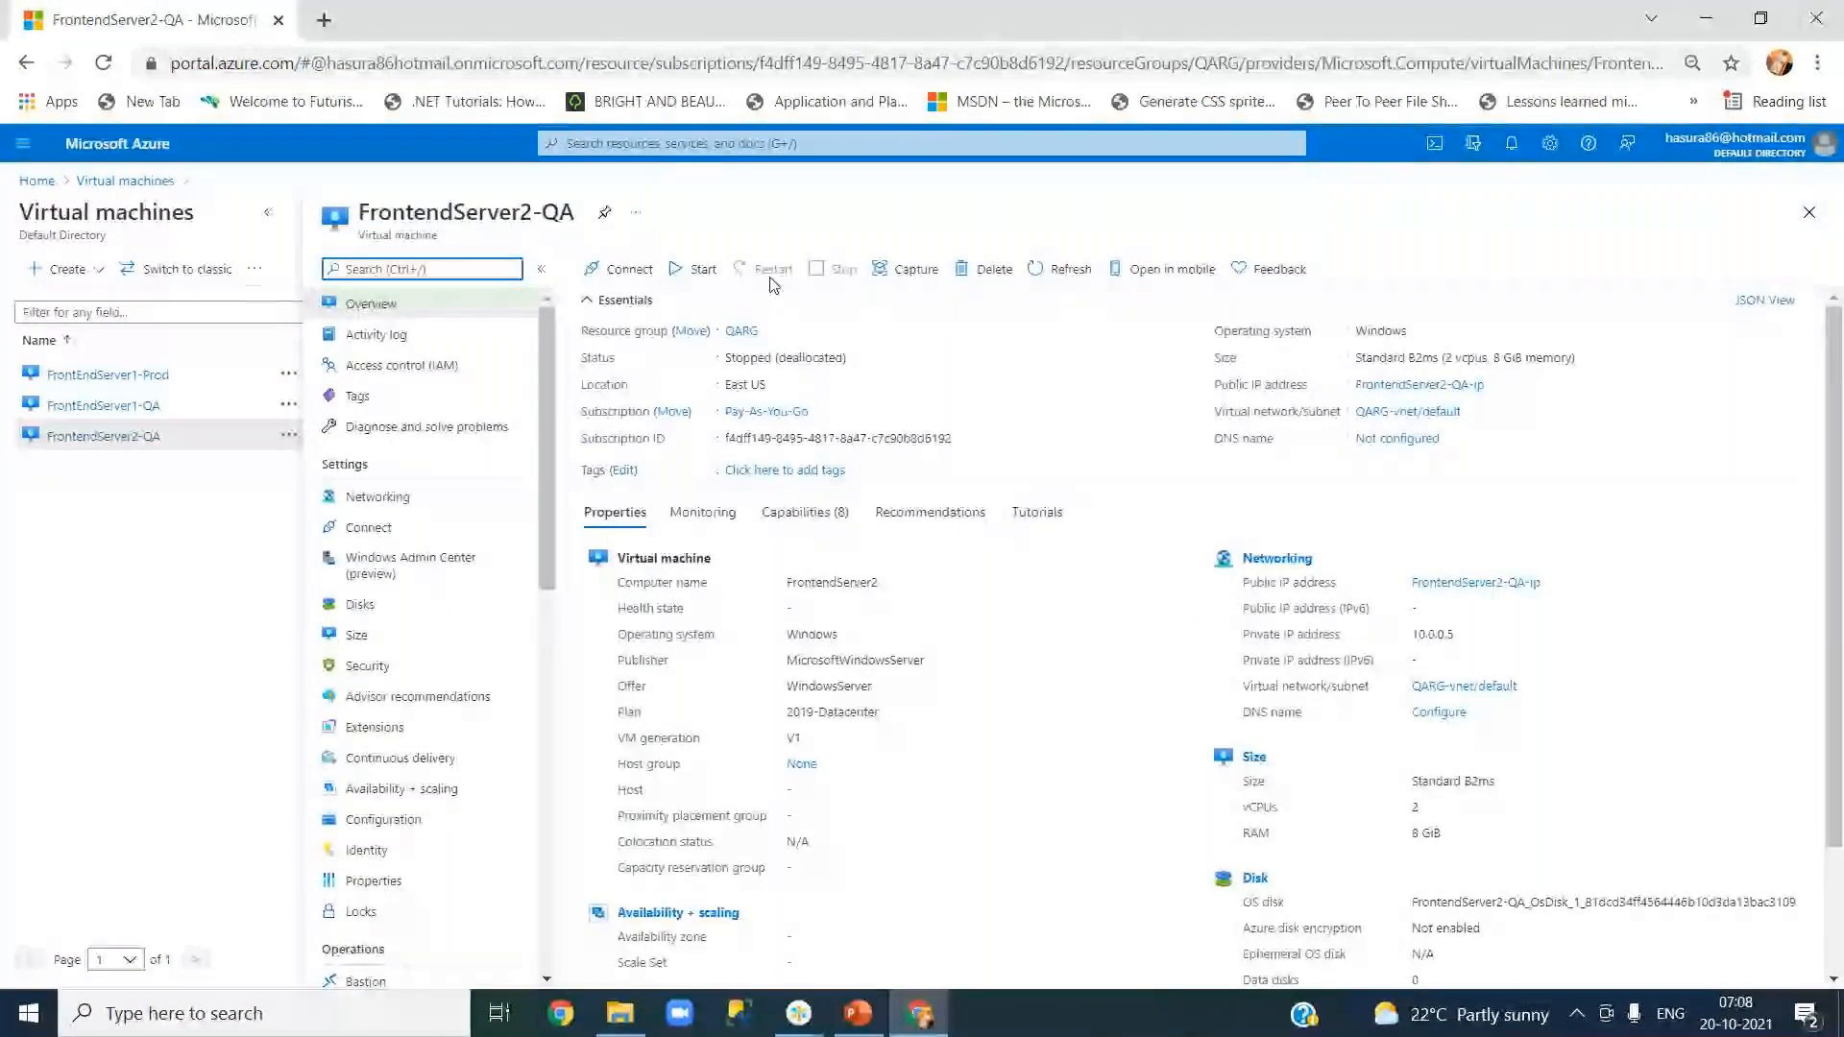
{"action": "left_click", "coordinate": [1037, 271]}
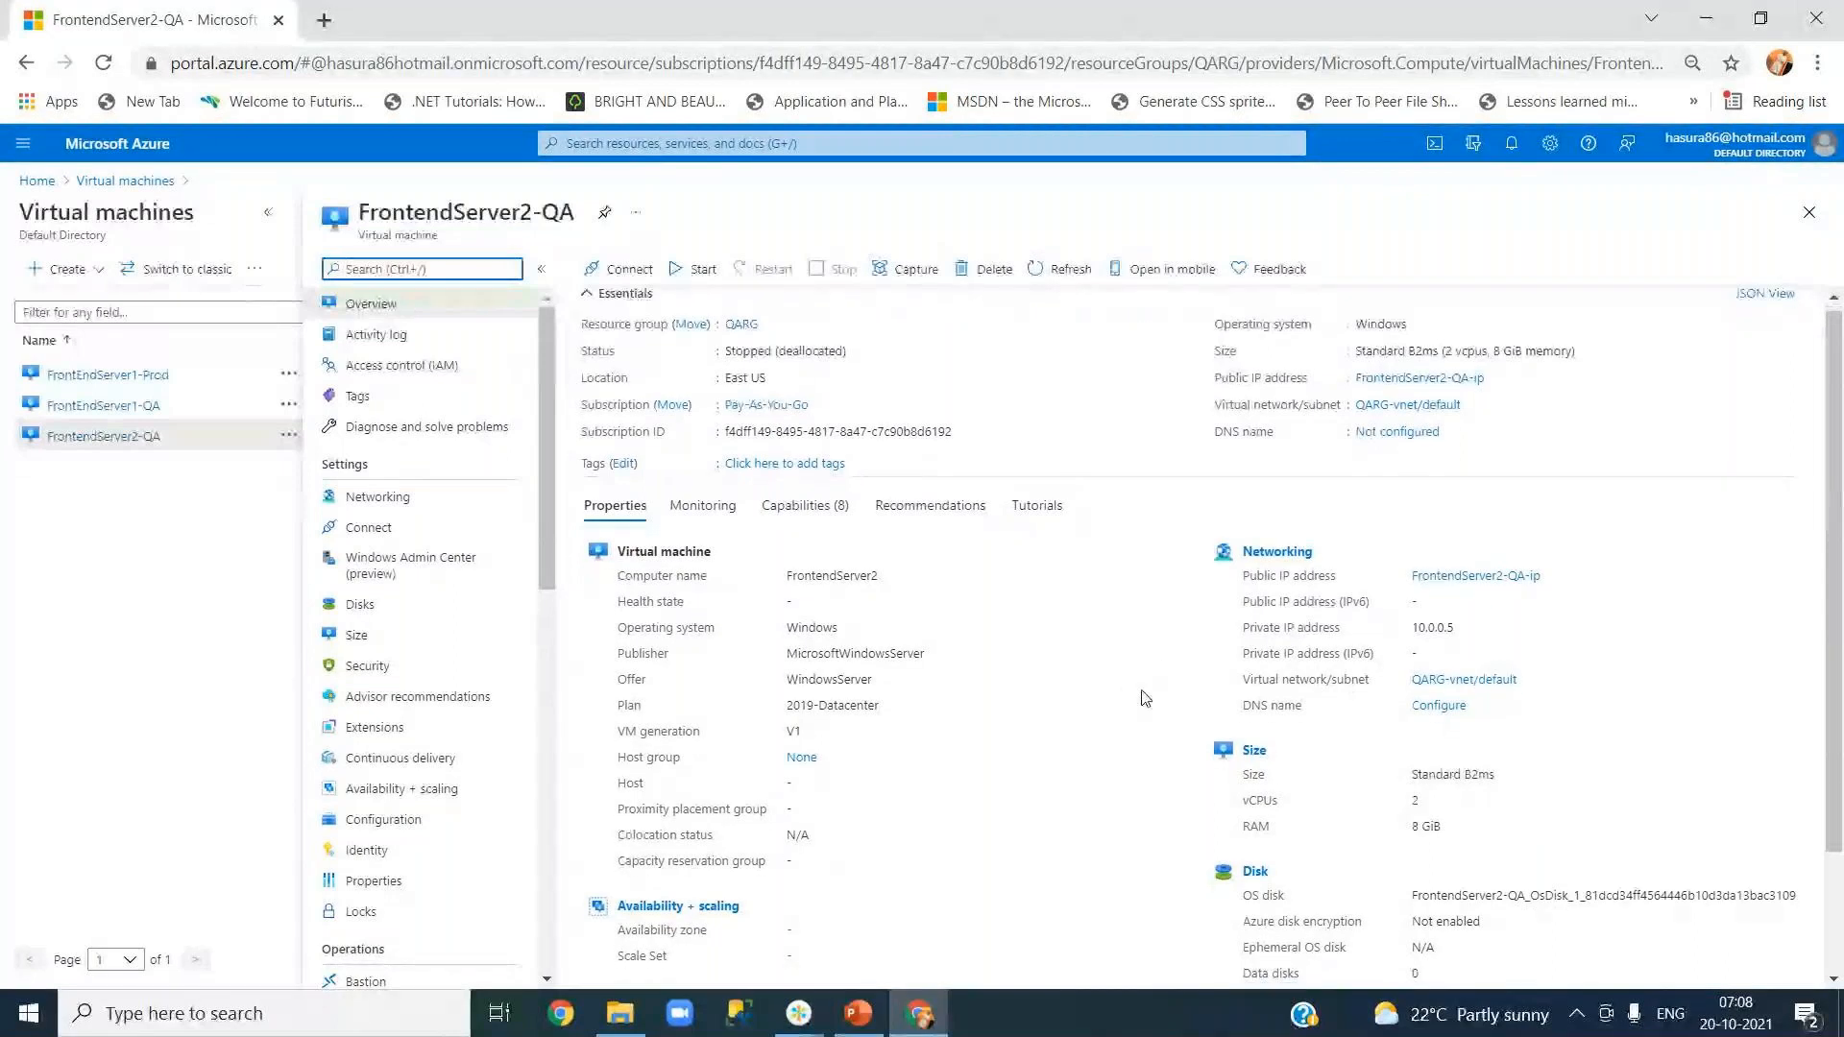
{"action": "scroll", "coordinate": [1142, 694], "scroll_direction": "down", "scroll_amount": 2}
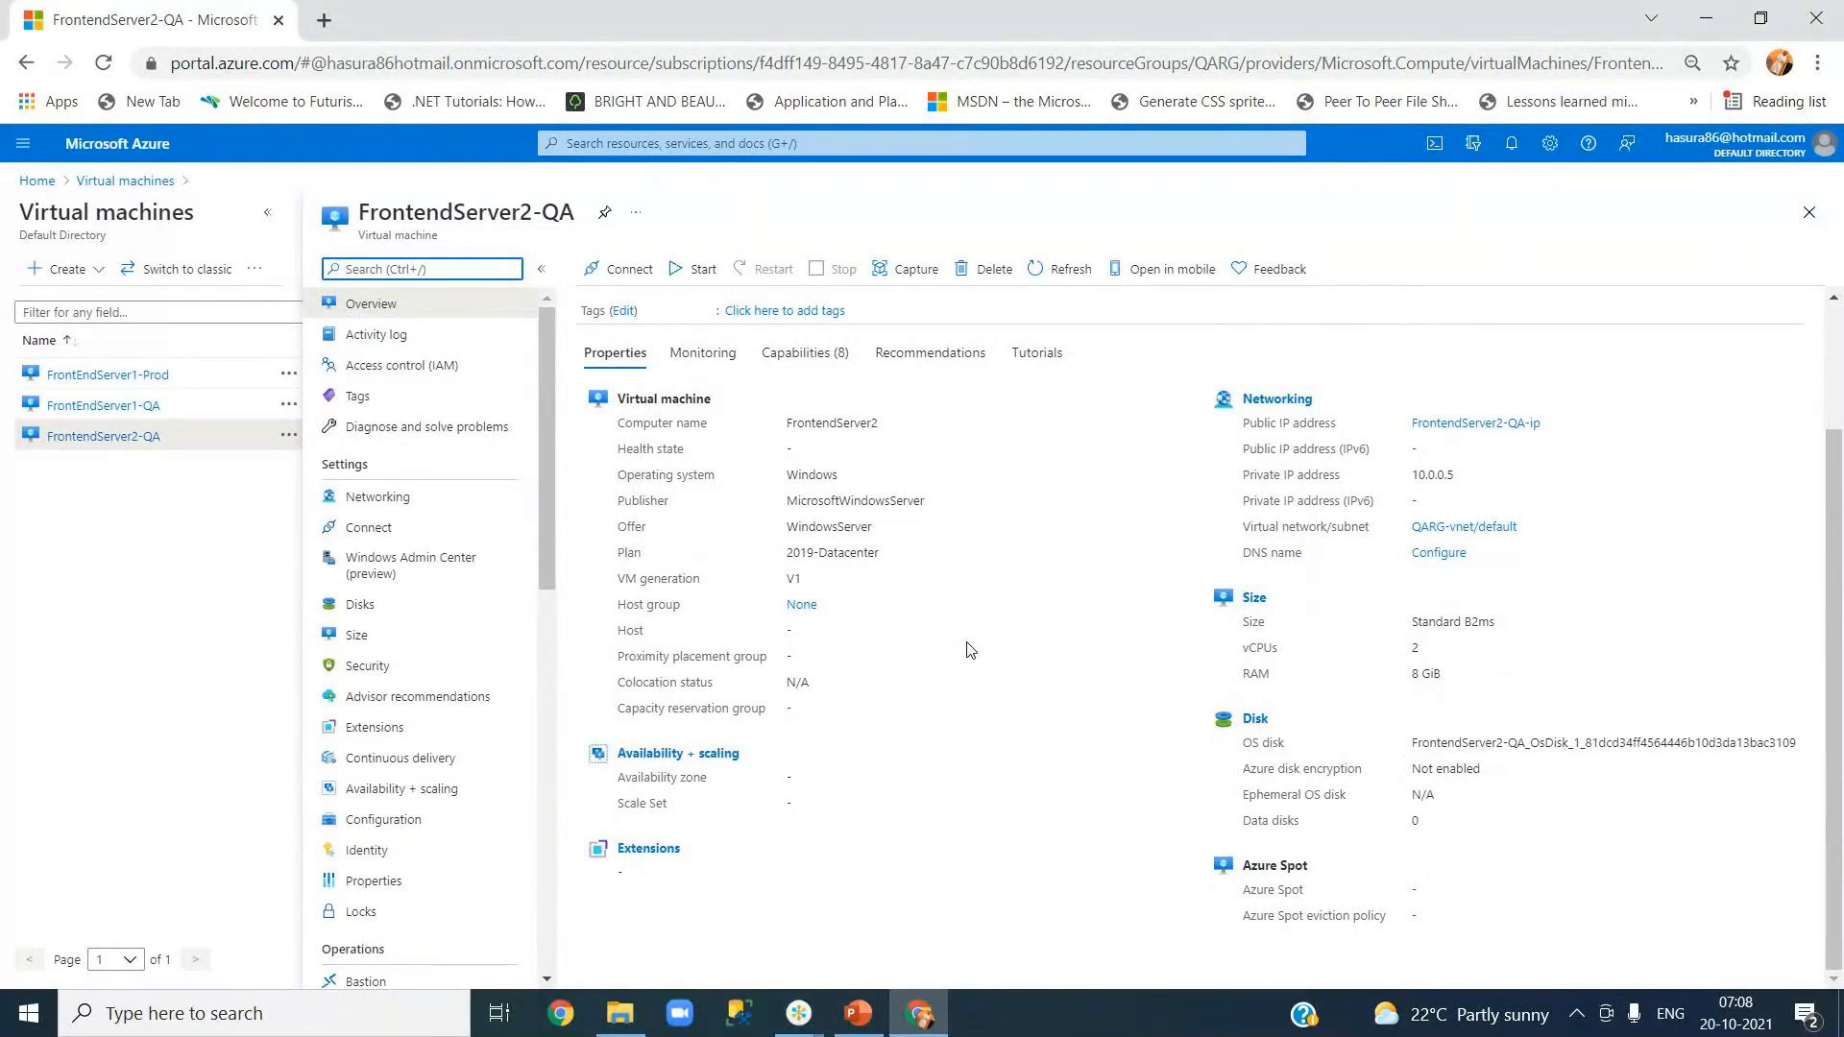
{"action": "scroll", "coordinate": [970, 651], "scroll_direction": "up", "scroll_amount": 2}
{"action": "left_click", "coordinate": [702, 276]}
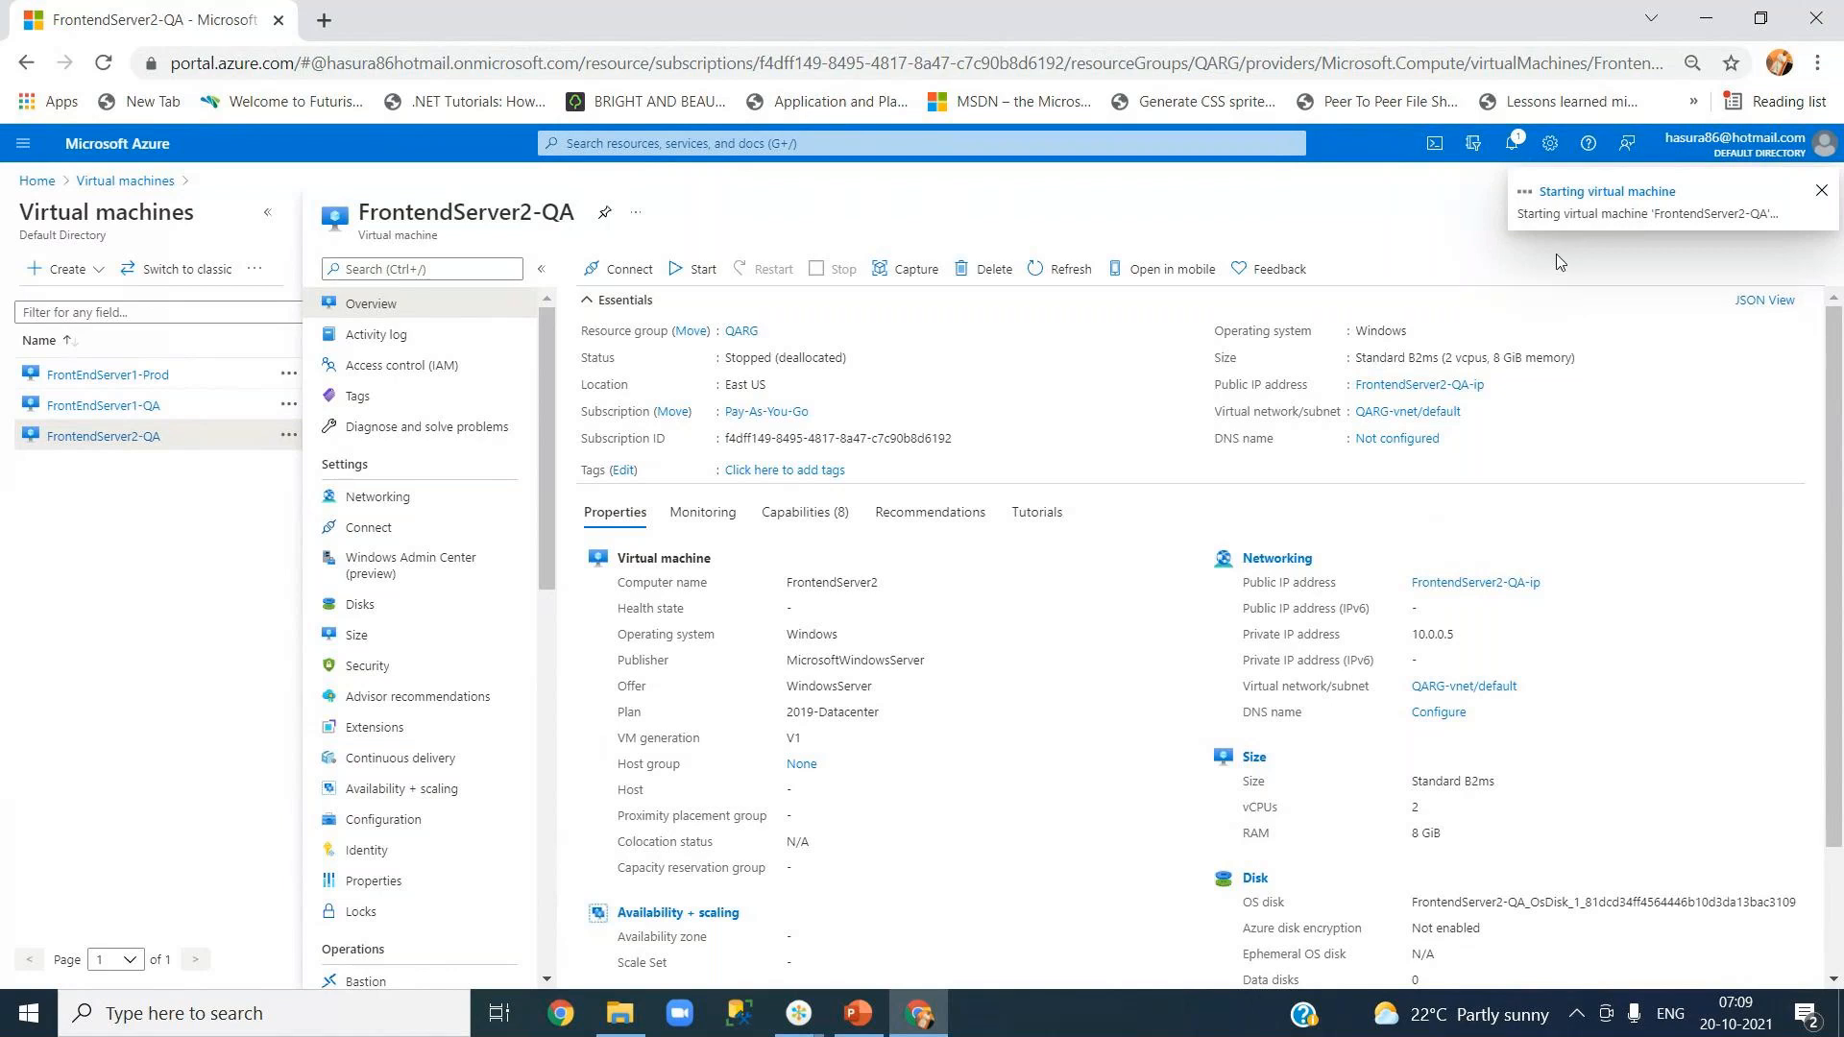
{"action": "left_click", "coordinate": [1069, 276]}
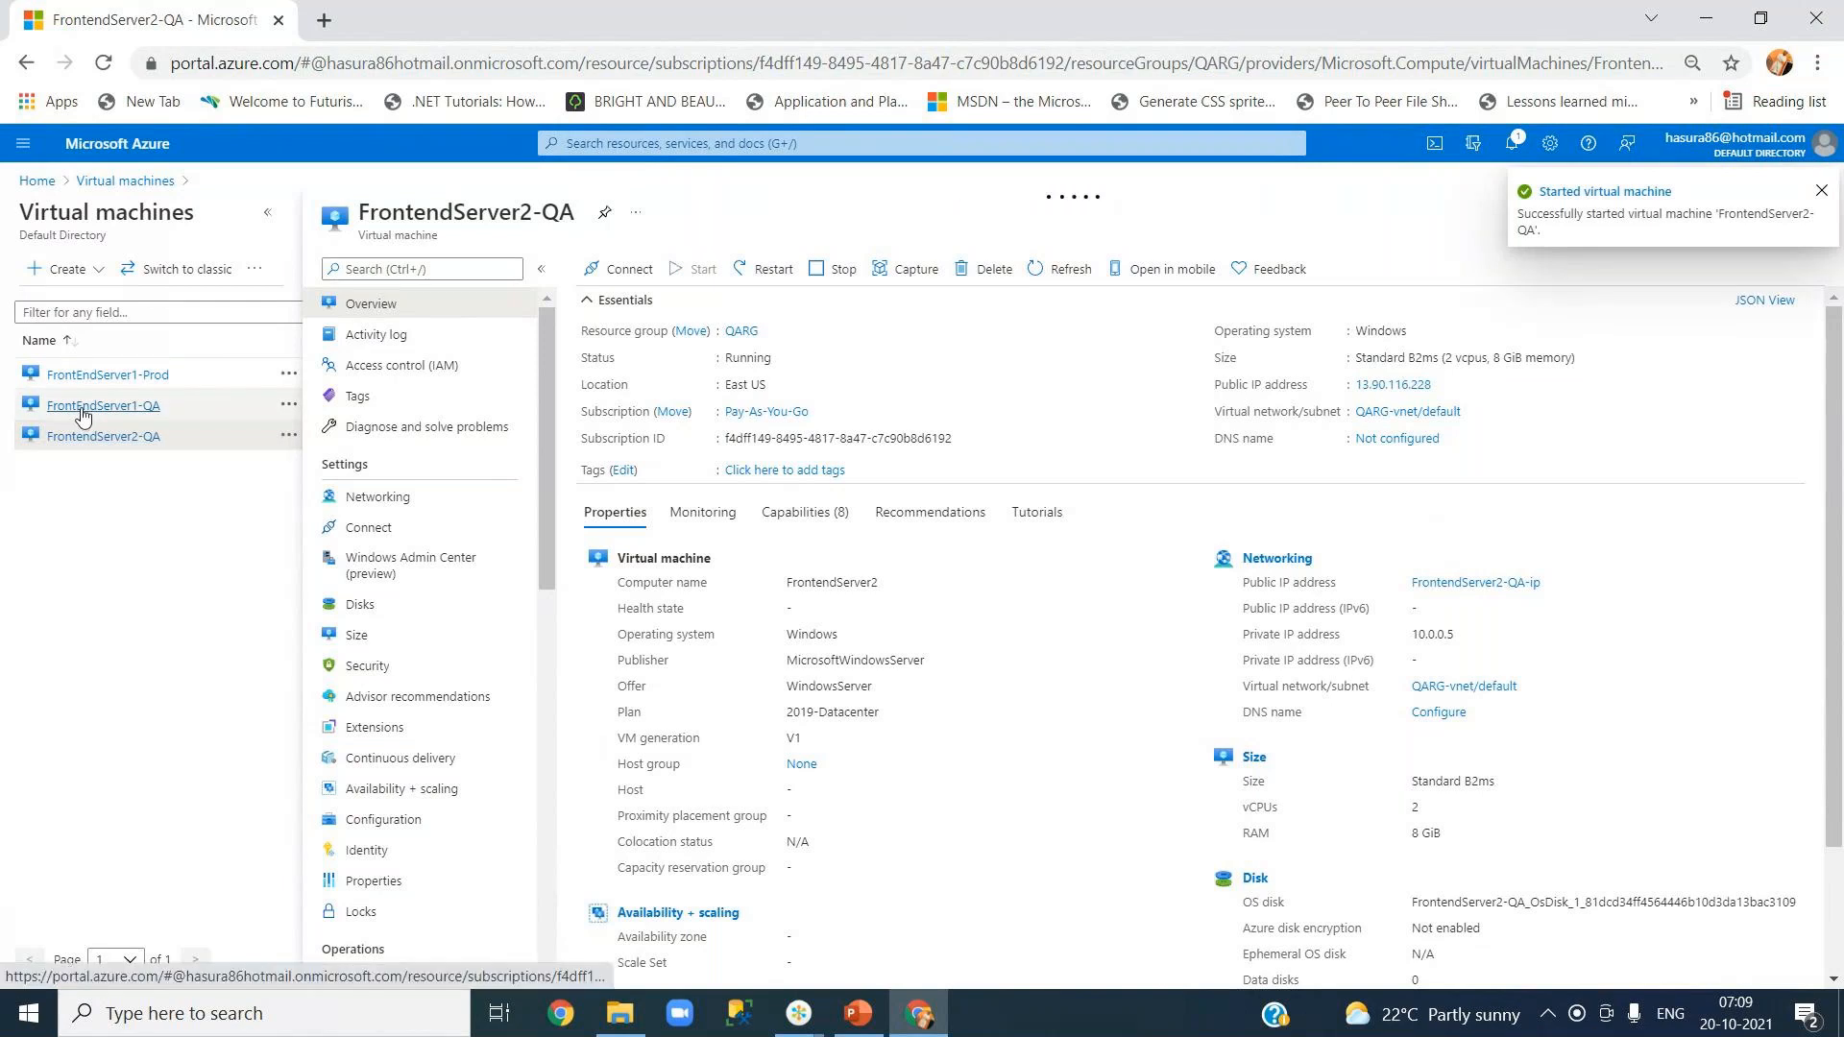
Step: Start FrontEndServer1-QA, then FrontEndServer1-Prod, refreshing until Prod shows Starting with IP 40.121.37.13
{"action": "mouse_move", "coordinate": [82, 414]}
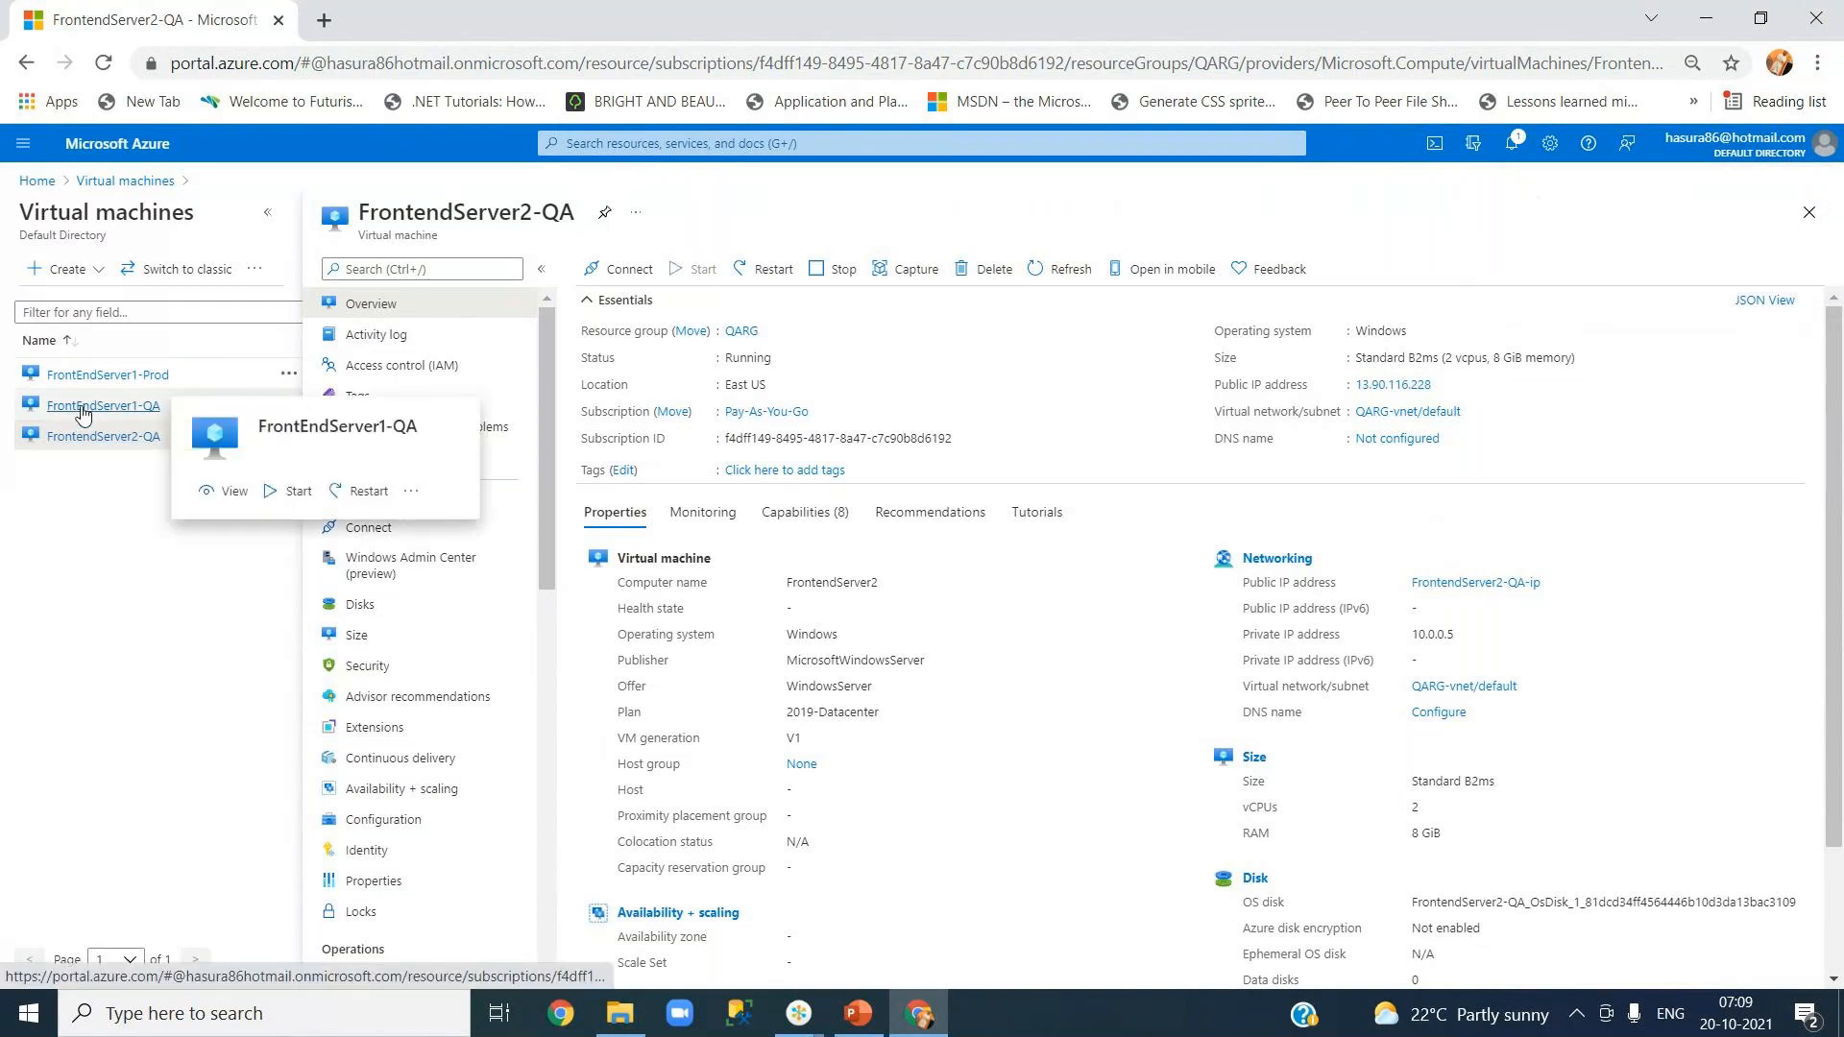
{"action": "left_click", "coordinate": [82, 411]}
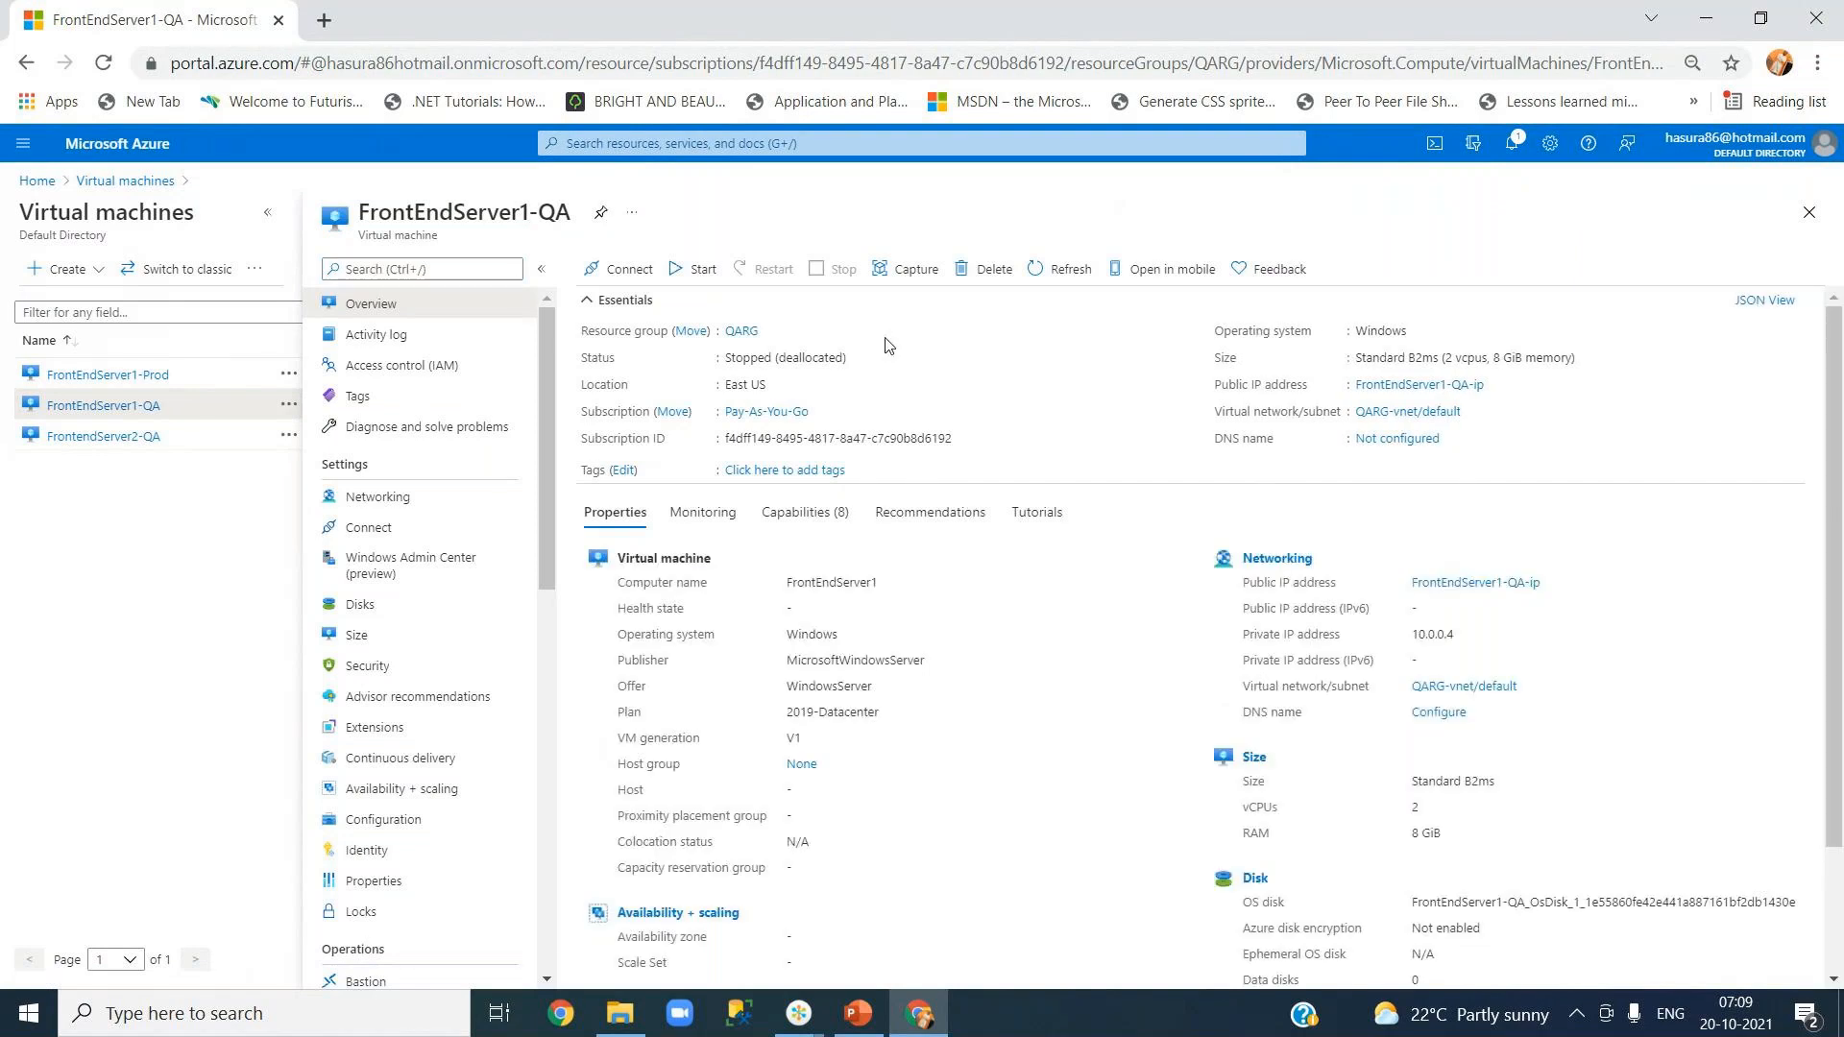
{"action": "left_click", "coordinate": [697, 275]}
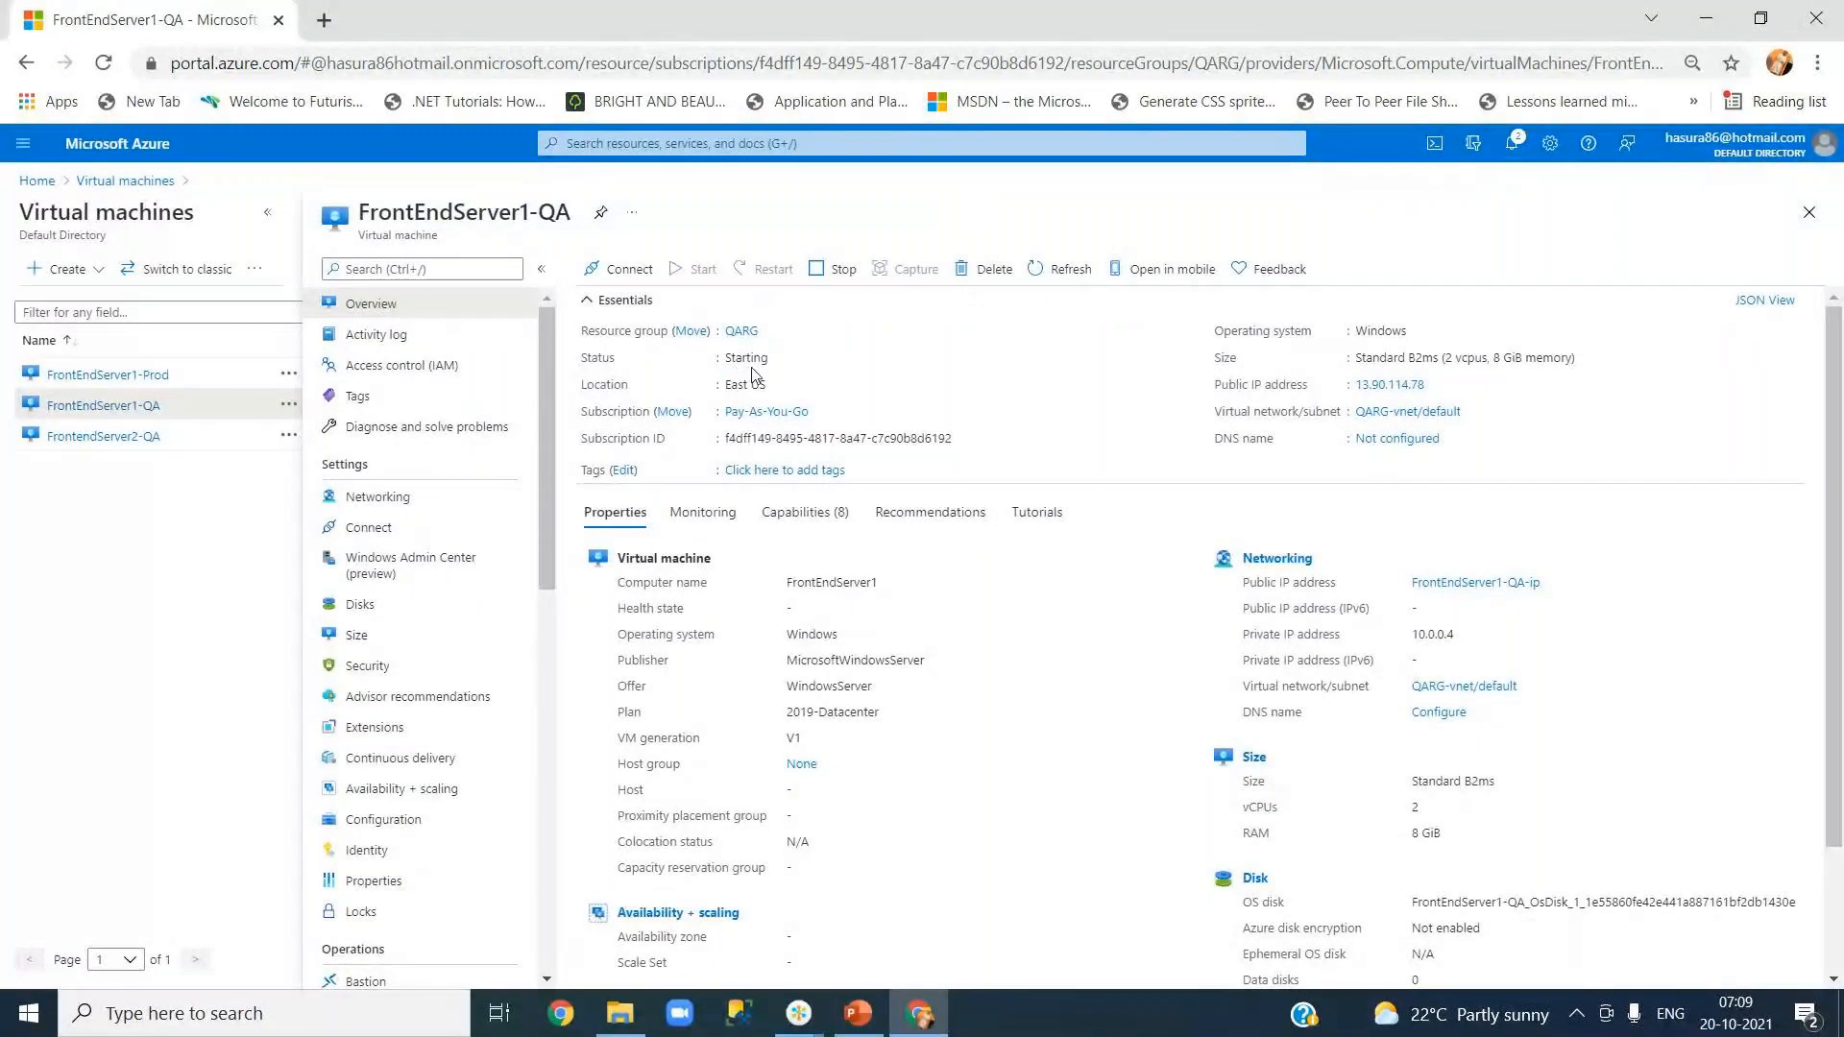
{"action": "left_click", "coordinate": [138, 379]}
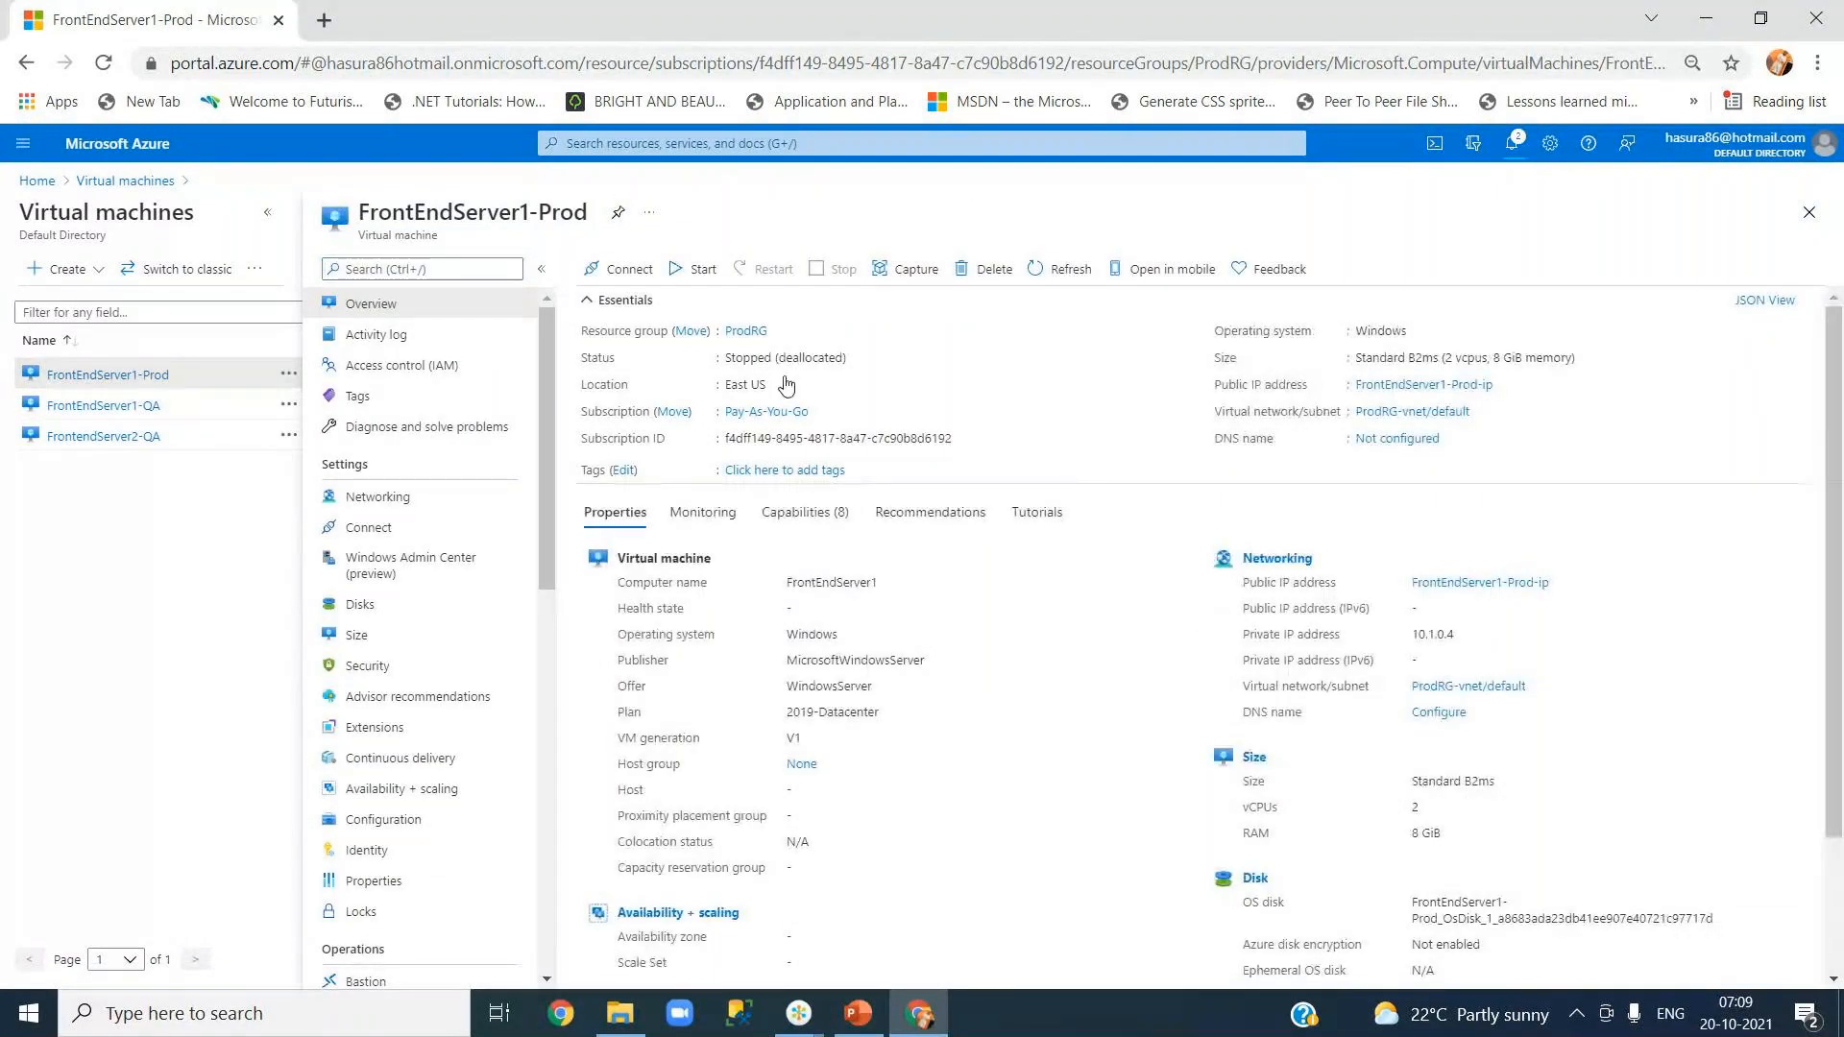
{"action": "left_click", "coordinate": [700, 272]}
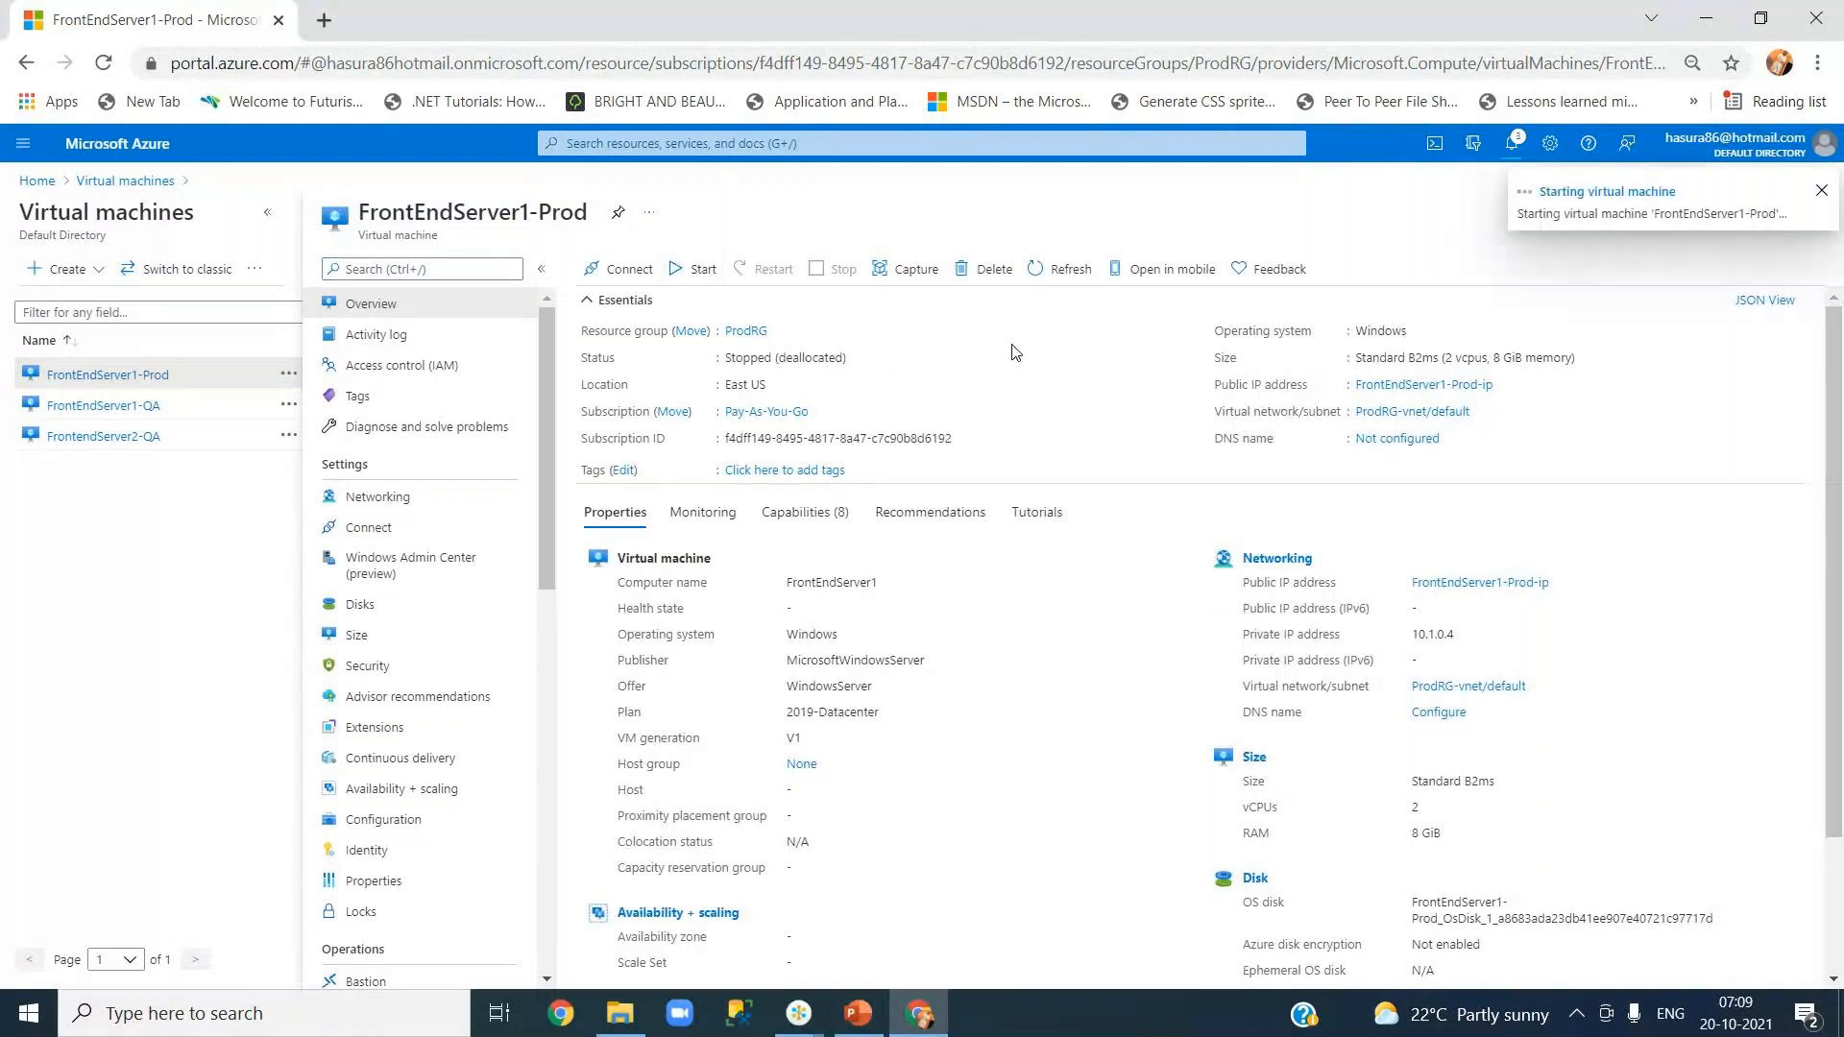
{"action": "left_click", "coordinate": [1076, 295]}
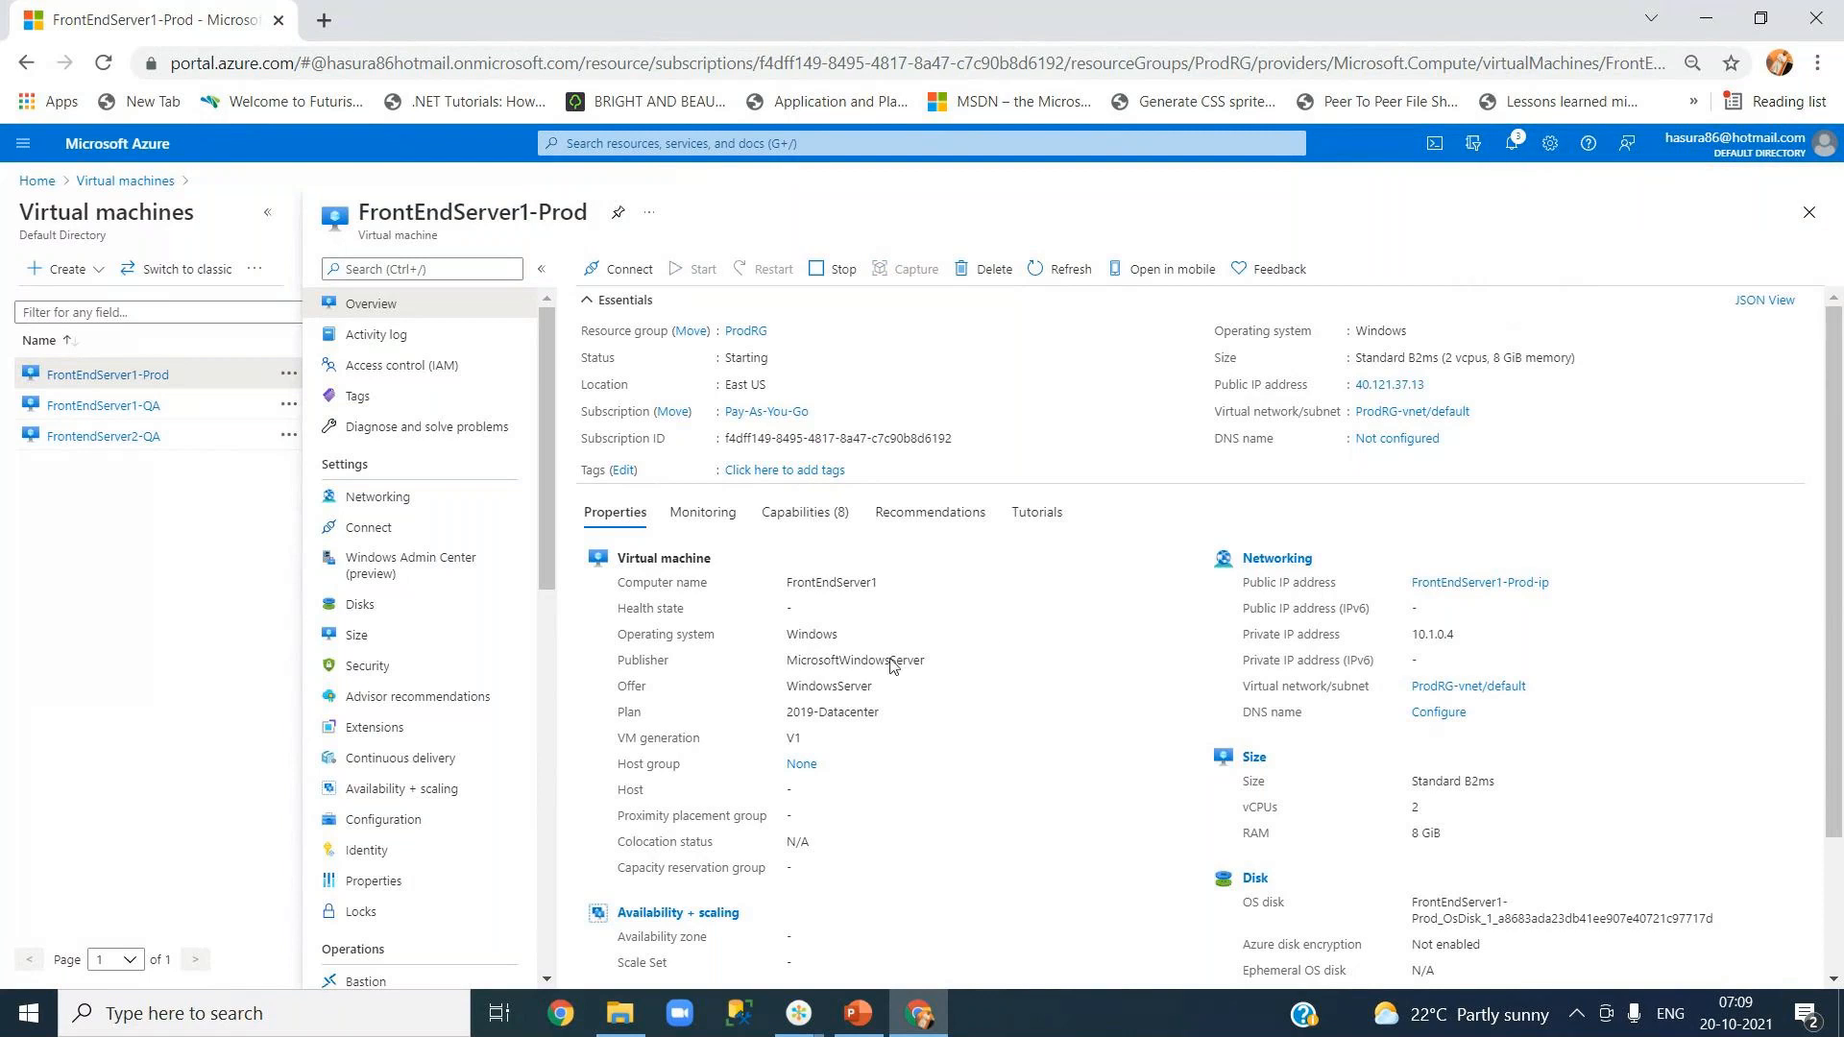
Step: Launch Visual Studio 2019 from a Windows search for 'visual' and open the YourJourneys solution
{"action": "left_click", "coordinate": [214, 1017]}
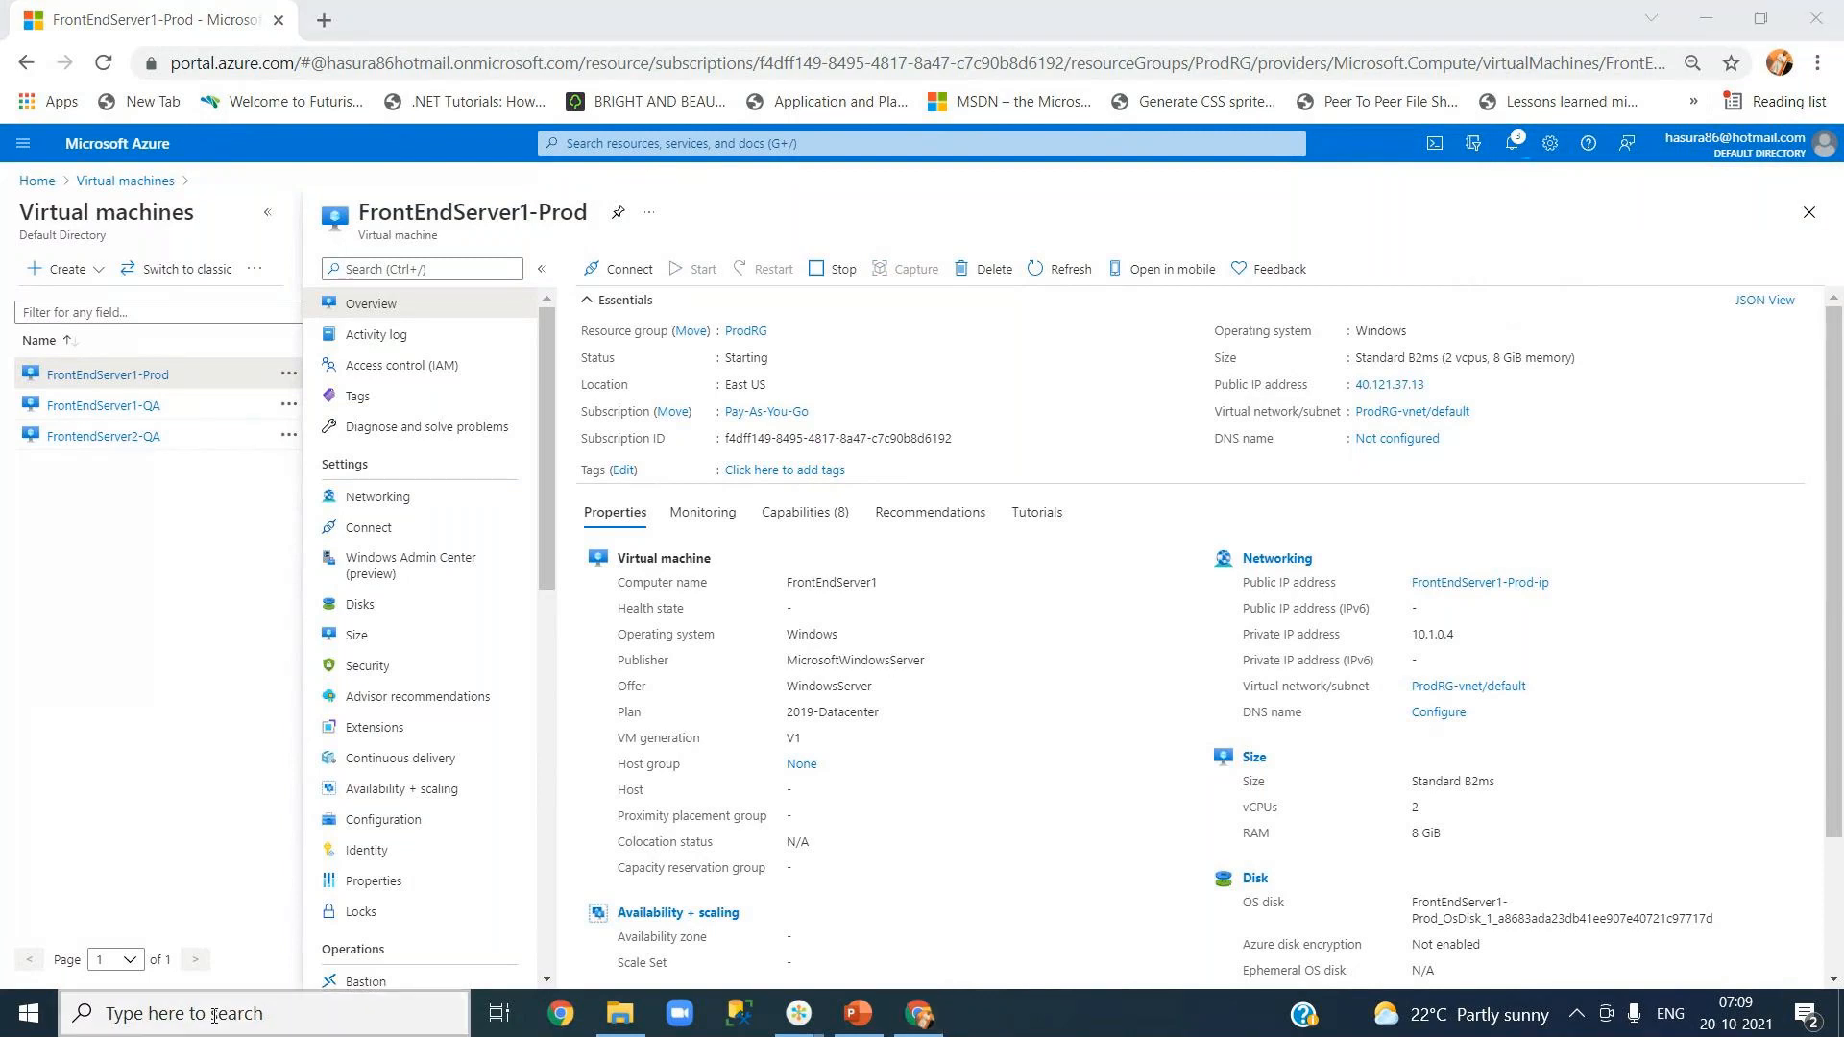
{"action": "type", "text": "visual"}
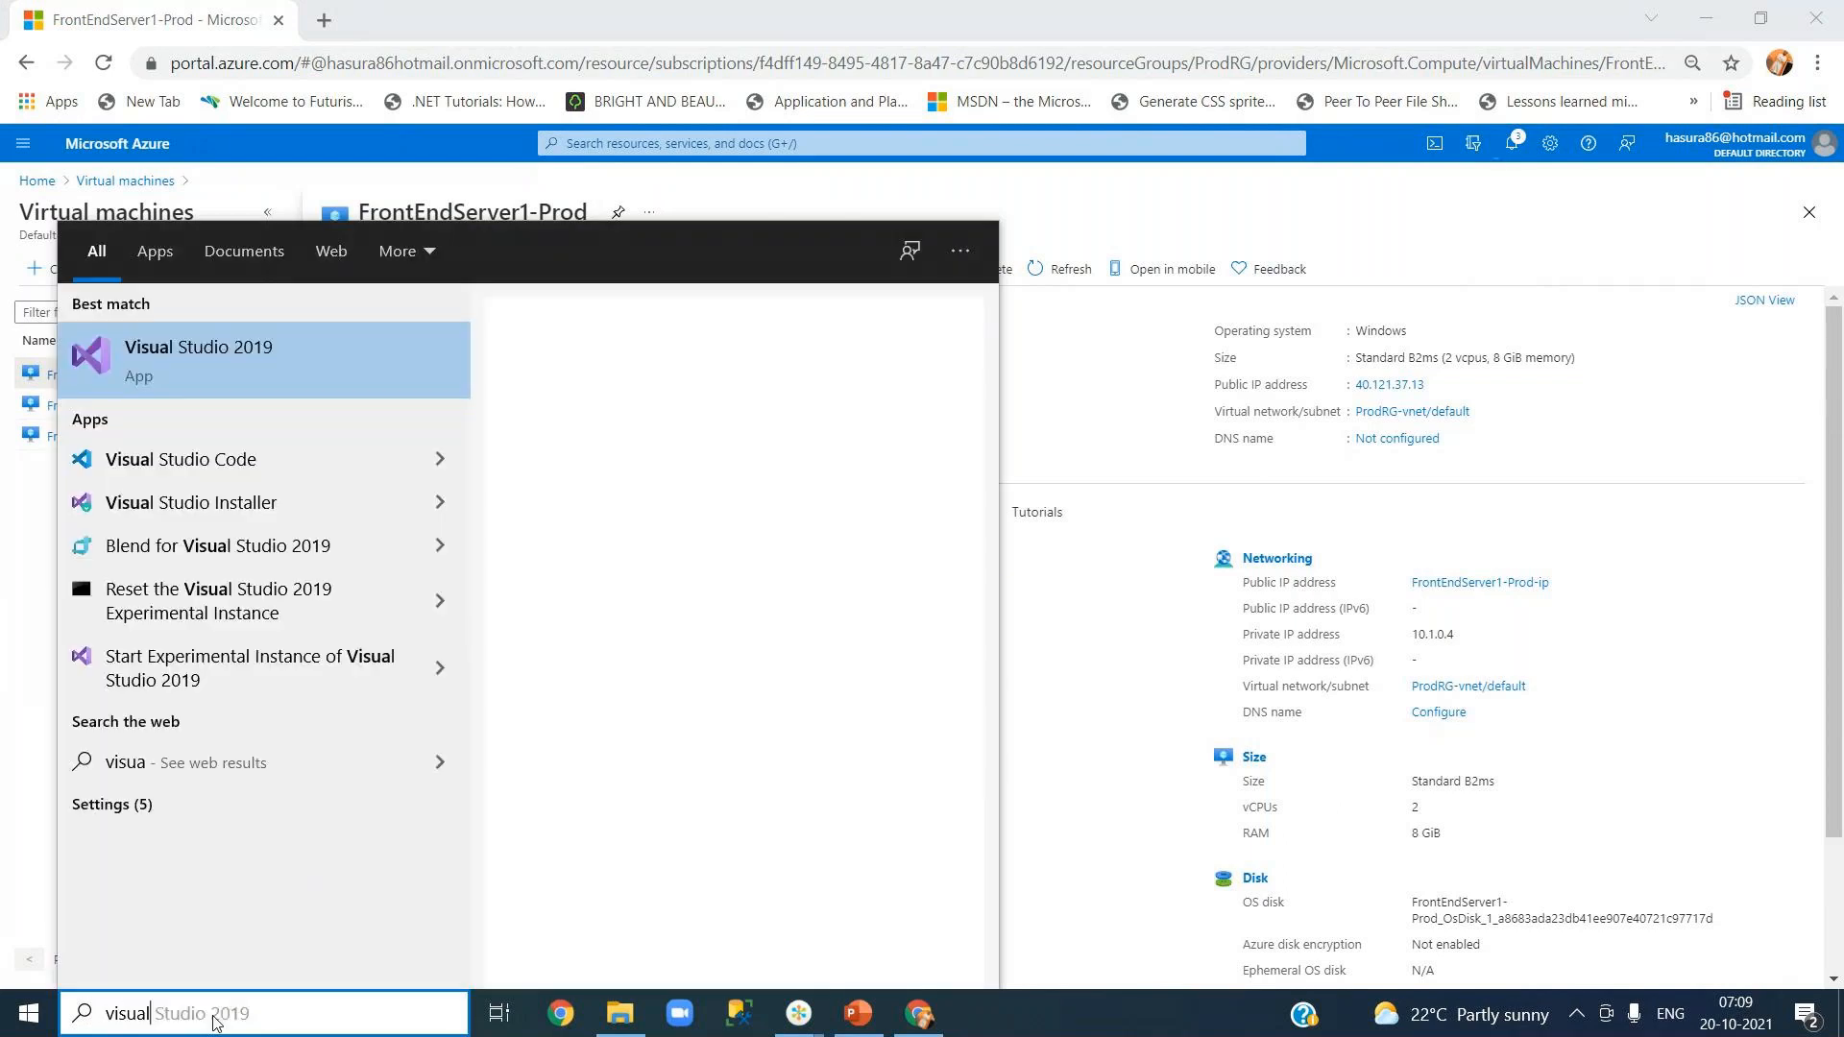
{"action": "key", "text": "Return"}
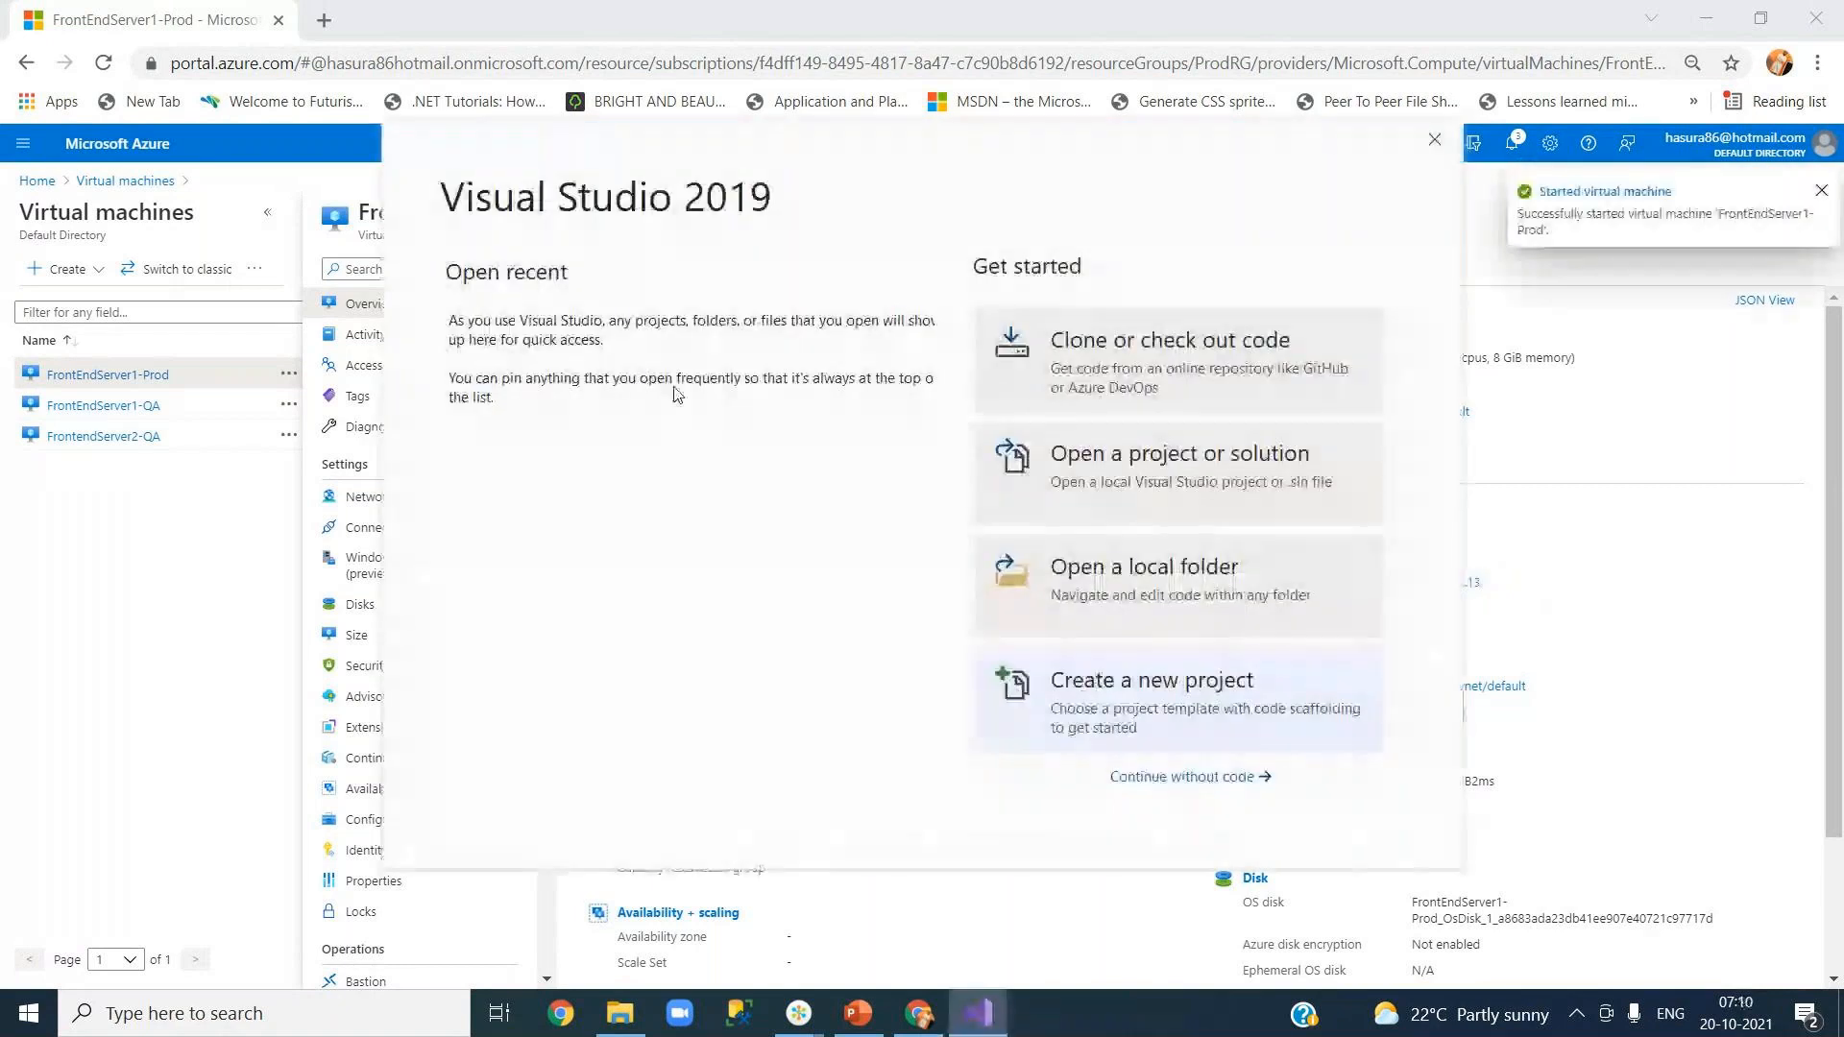
{"action": "left_click", "coordinate": [643, 452]}
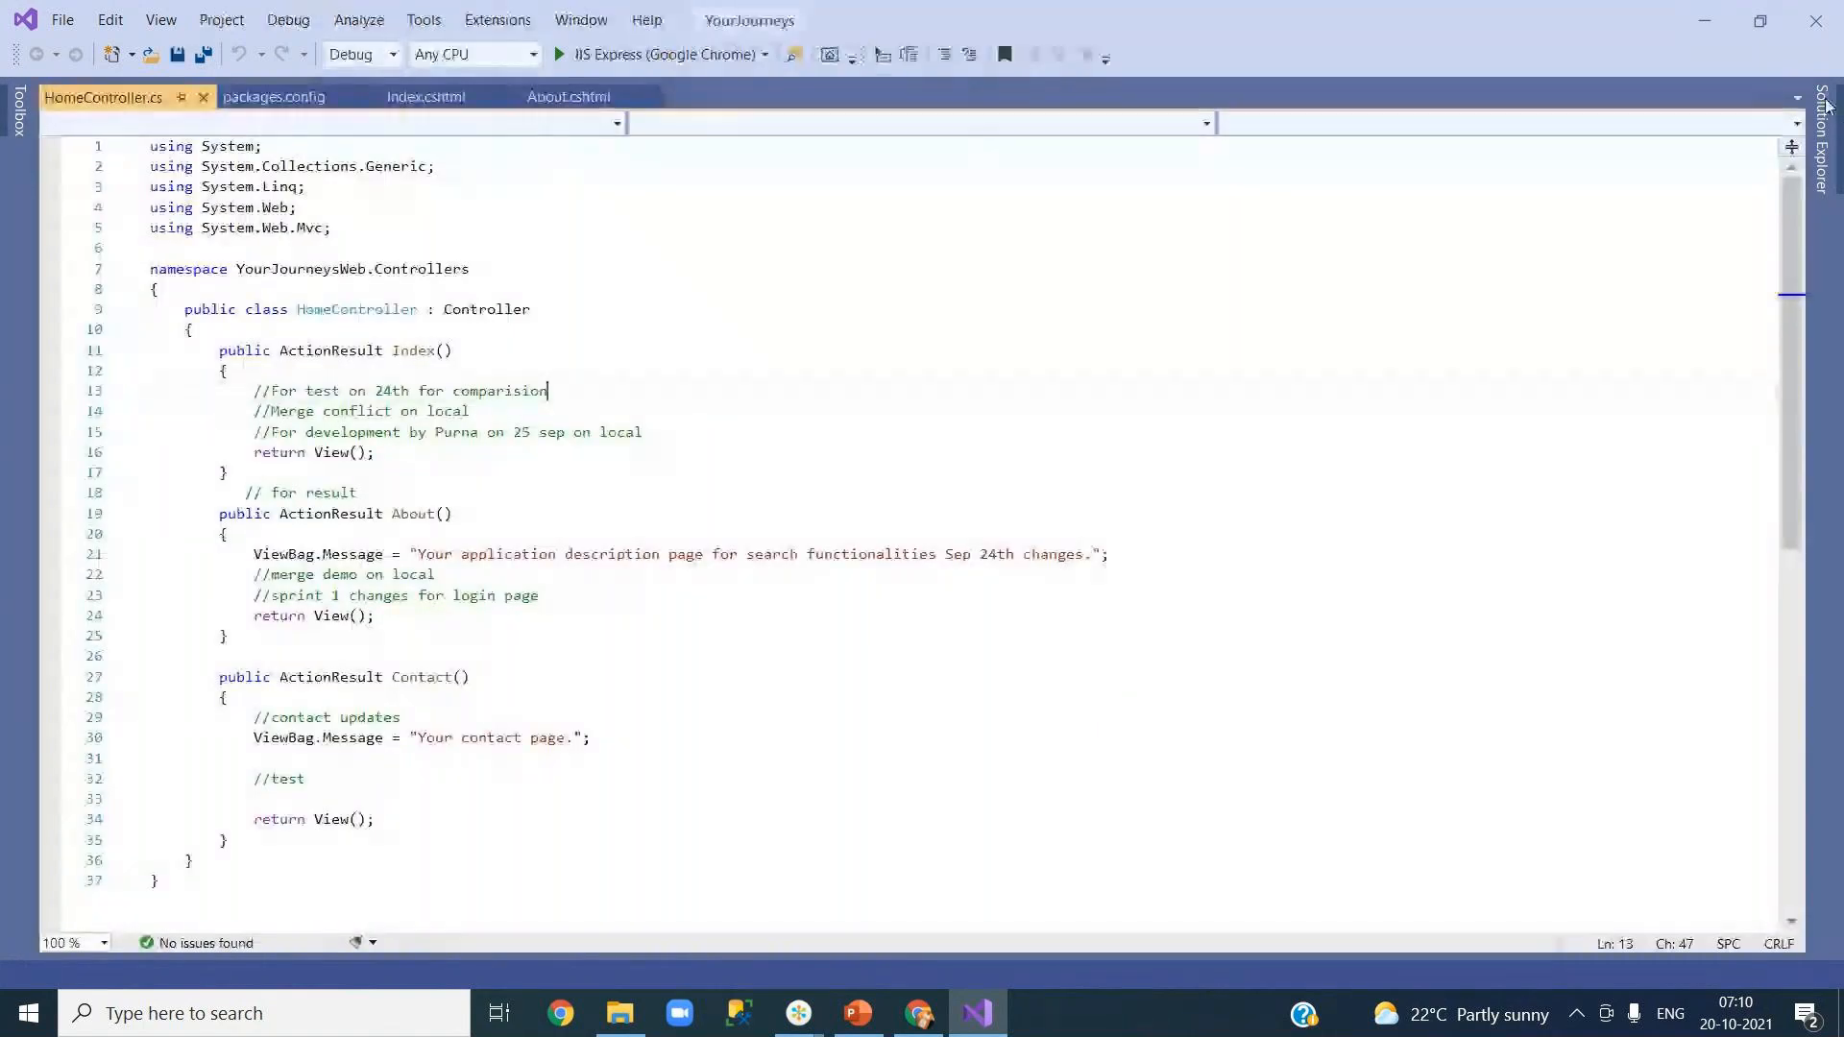
{"action": "left_click", "coordinate": [1823, 139]}
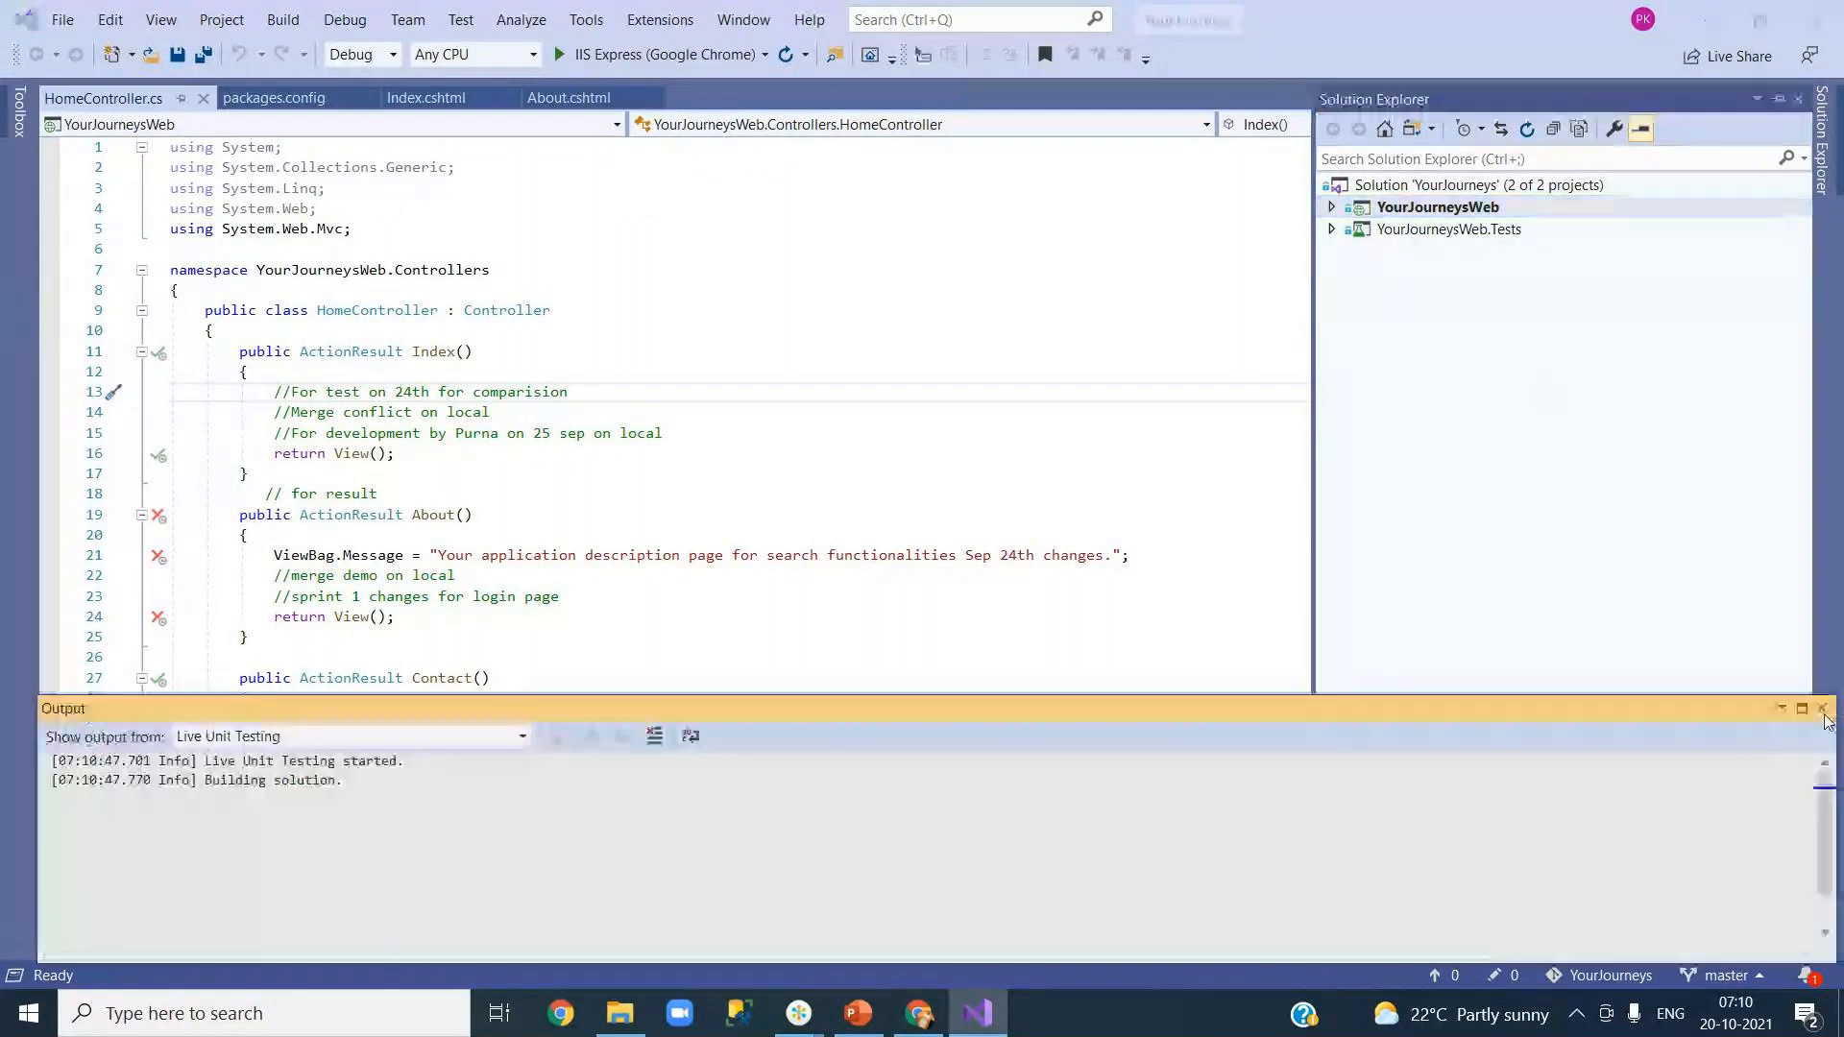
Step: Show Solution Explorer and open the context menu of the Solution 'YourJourneys' root node
{"action": "left_click", "coordinate": [1823, 171]}
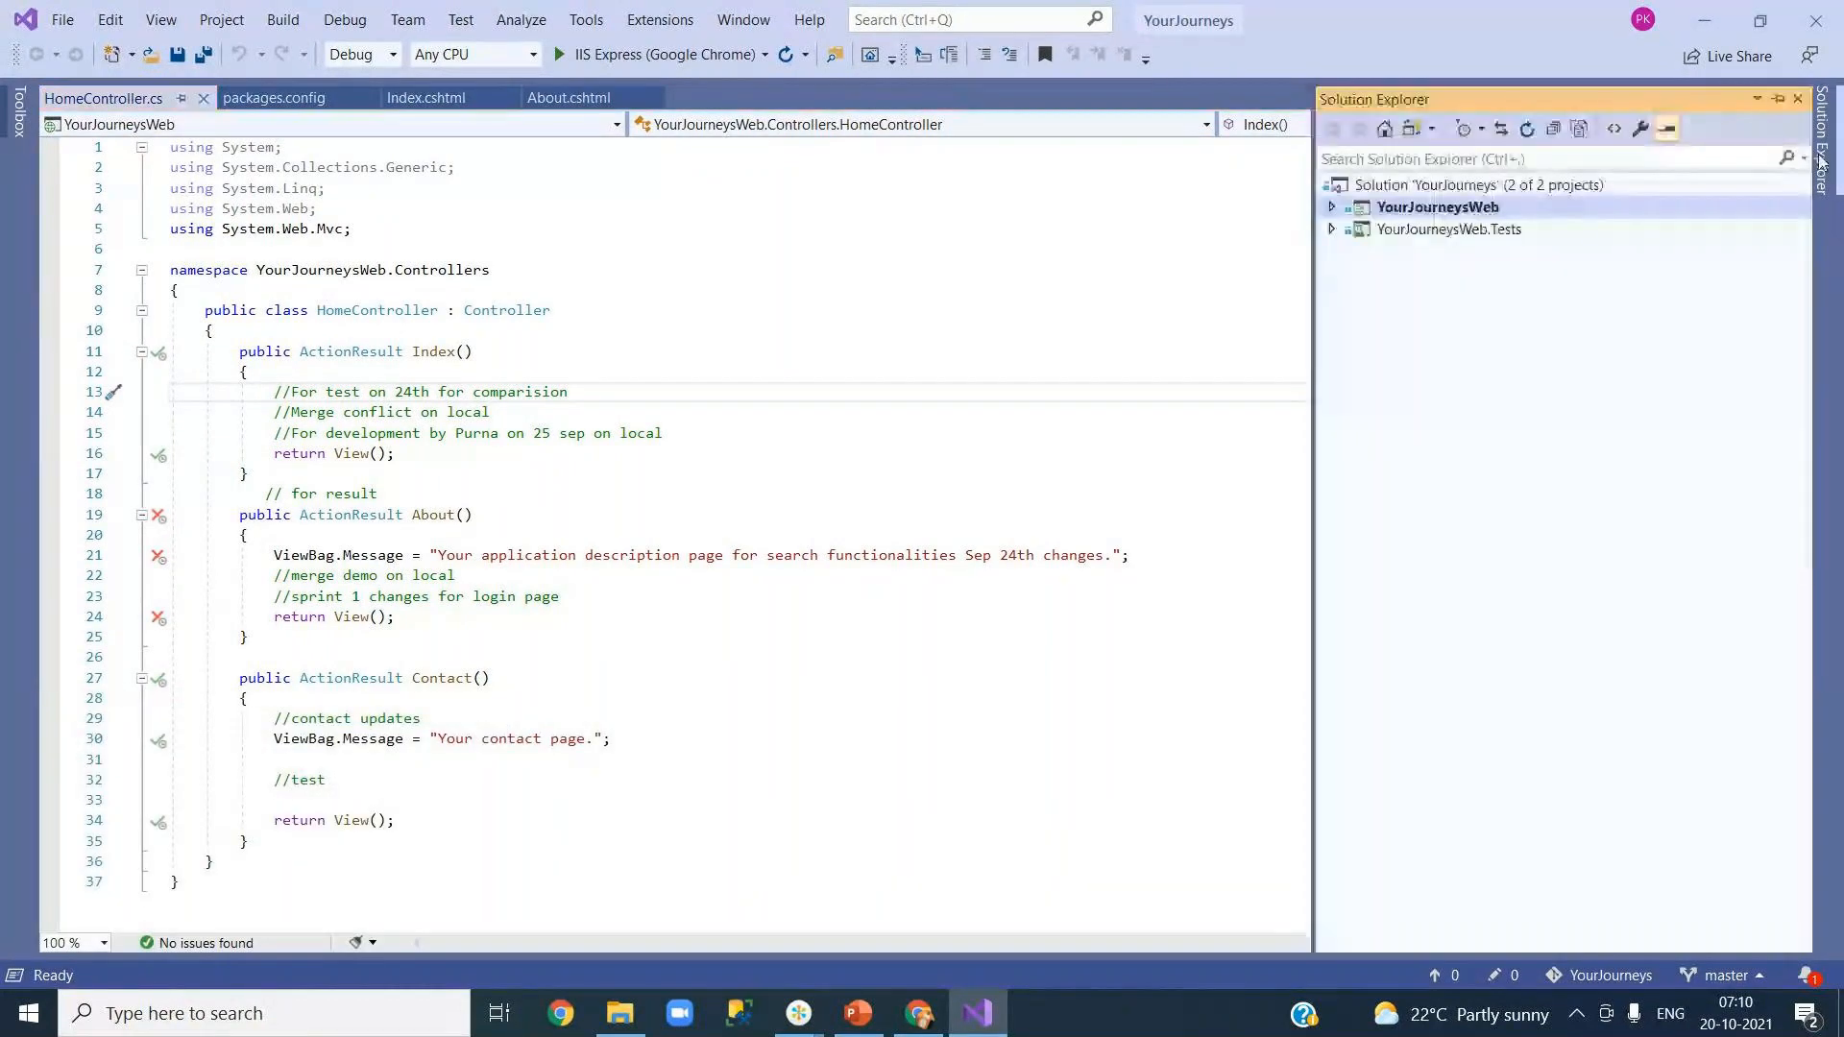
{"action": "left_click", "coordinate": [1401, 189]}
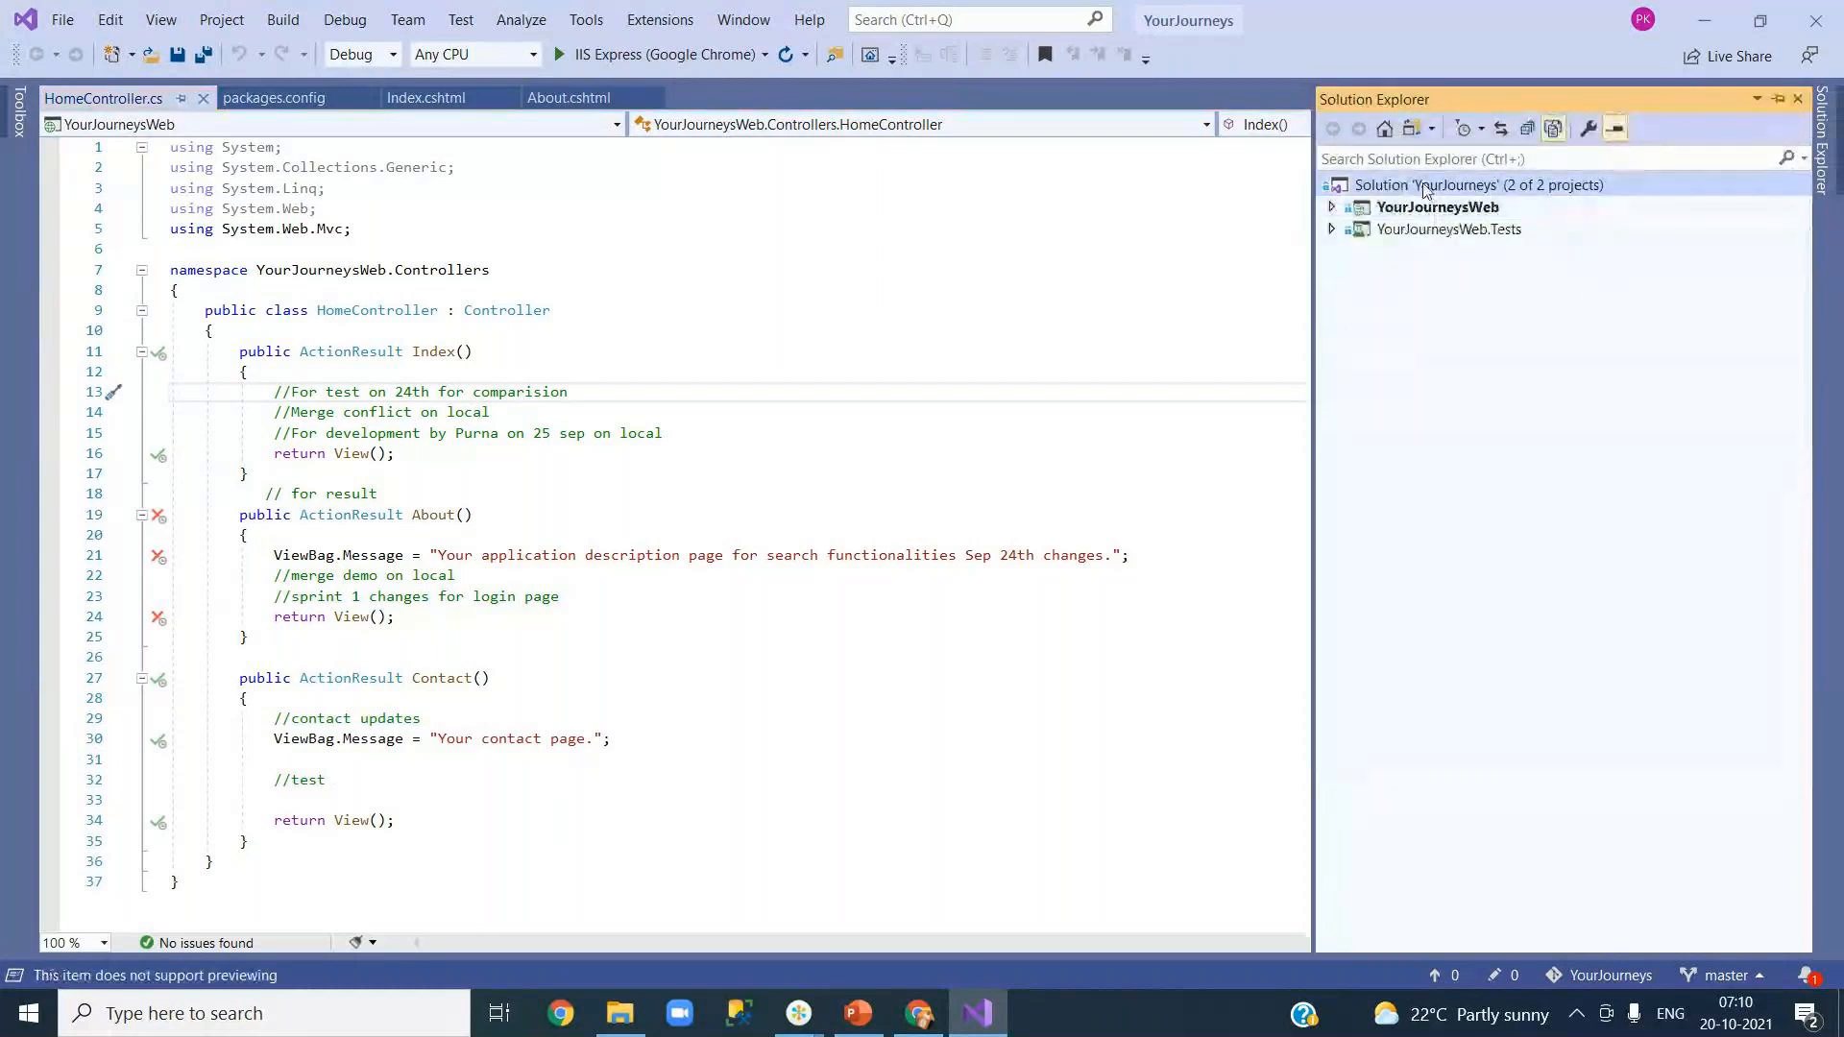
{"action": "right_click", "coordinate": [1425, 191]}
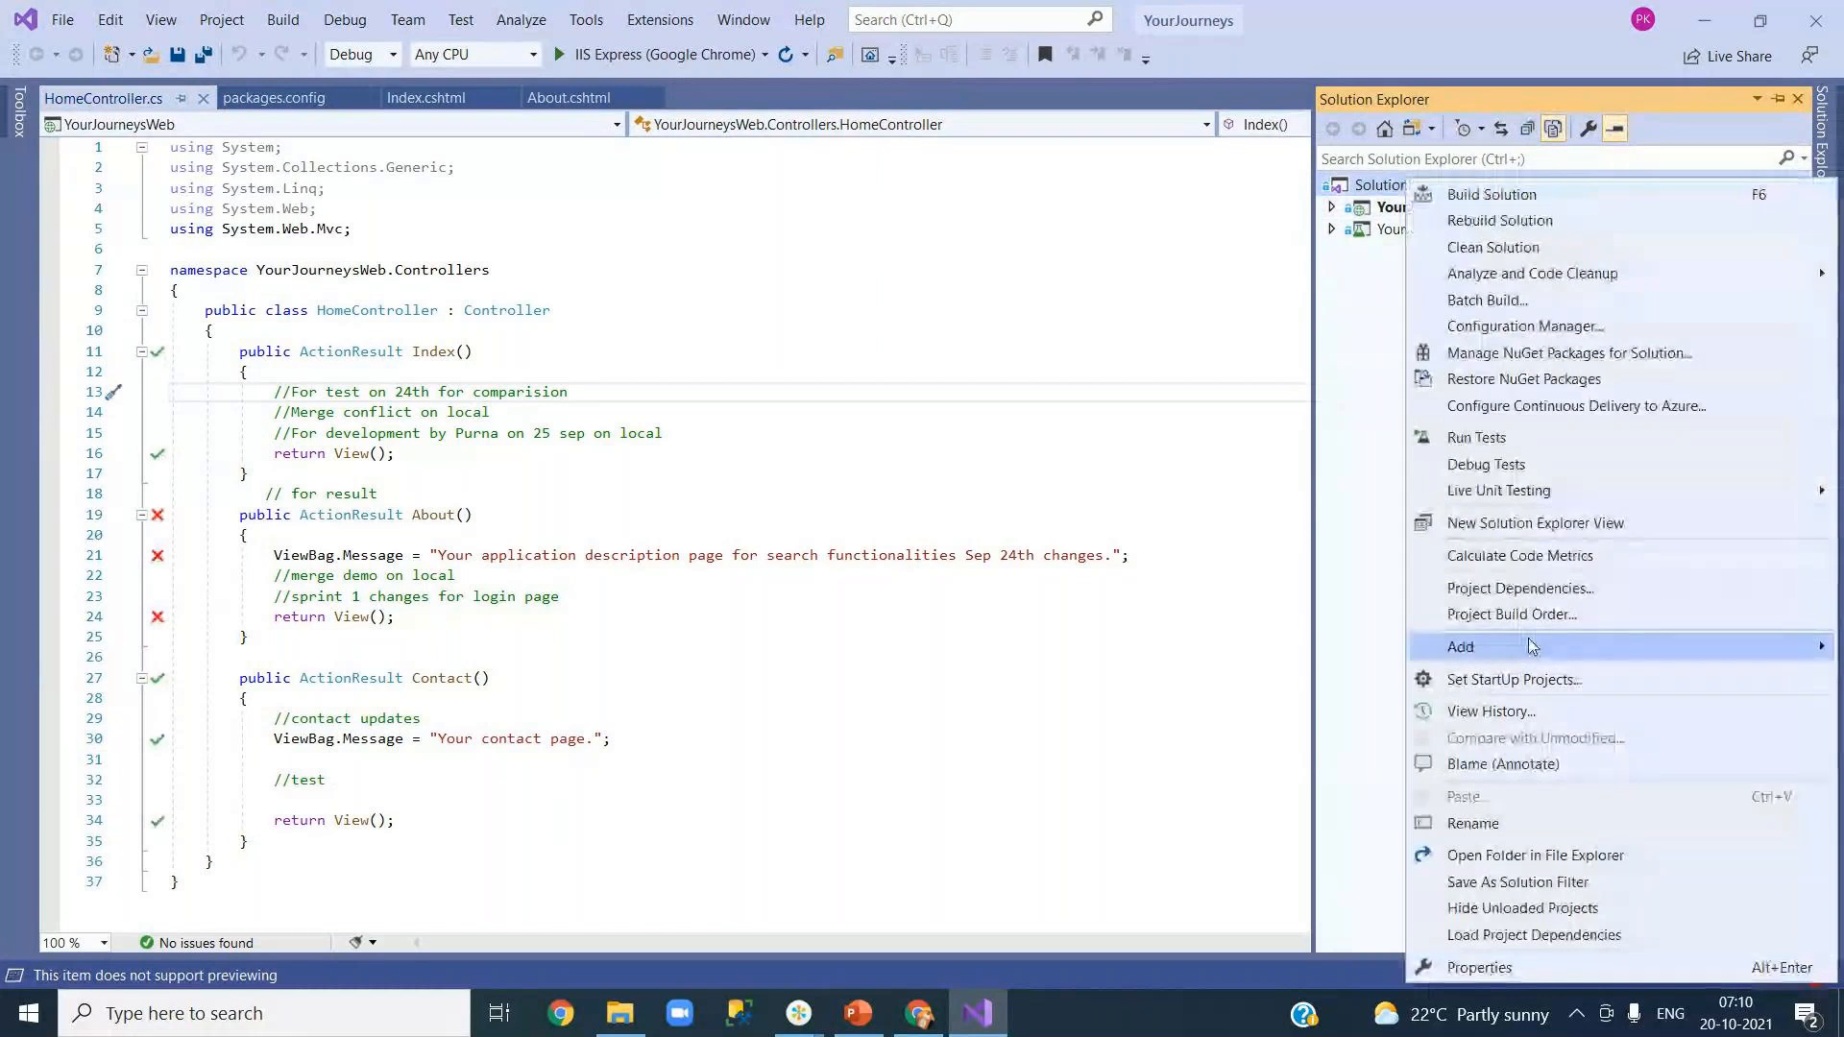
Step: Try adding an ASP.NET Web Application (.NET Framework) project named Microservices, then dismiss the directory-exists error
{"action": "mouse_move", "coordinate": [1531, 643]}
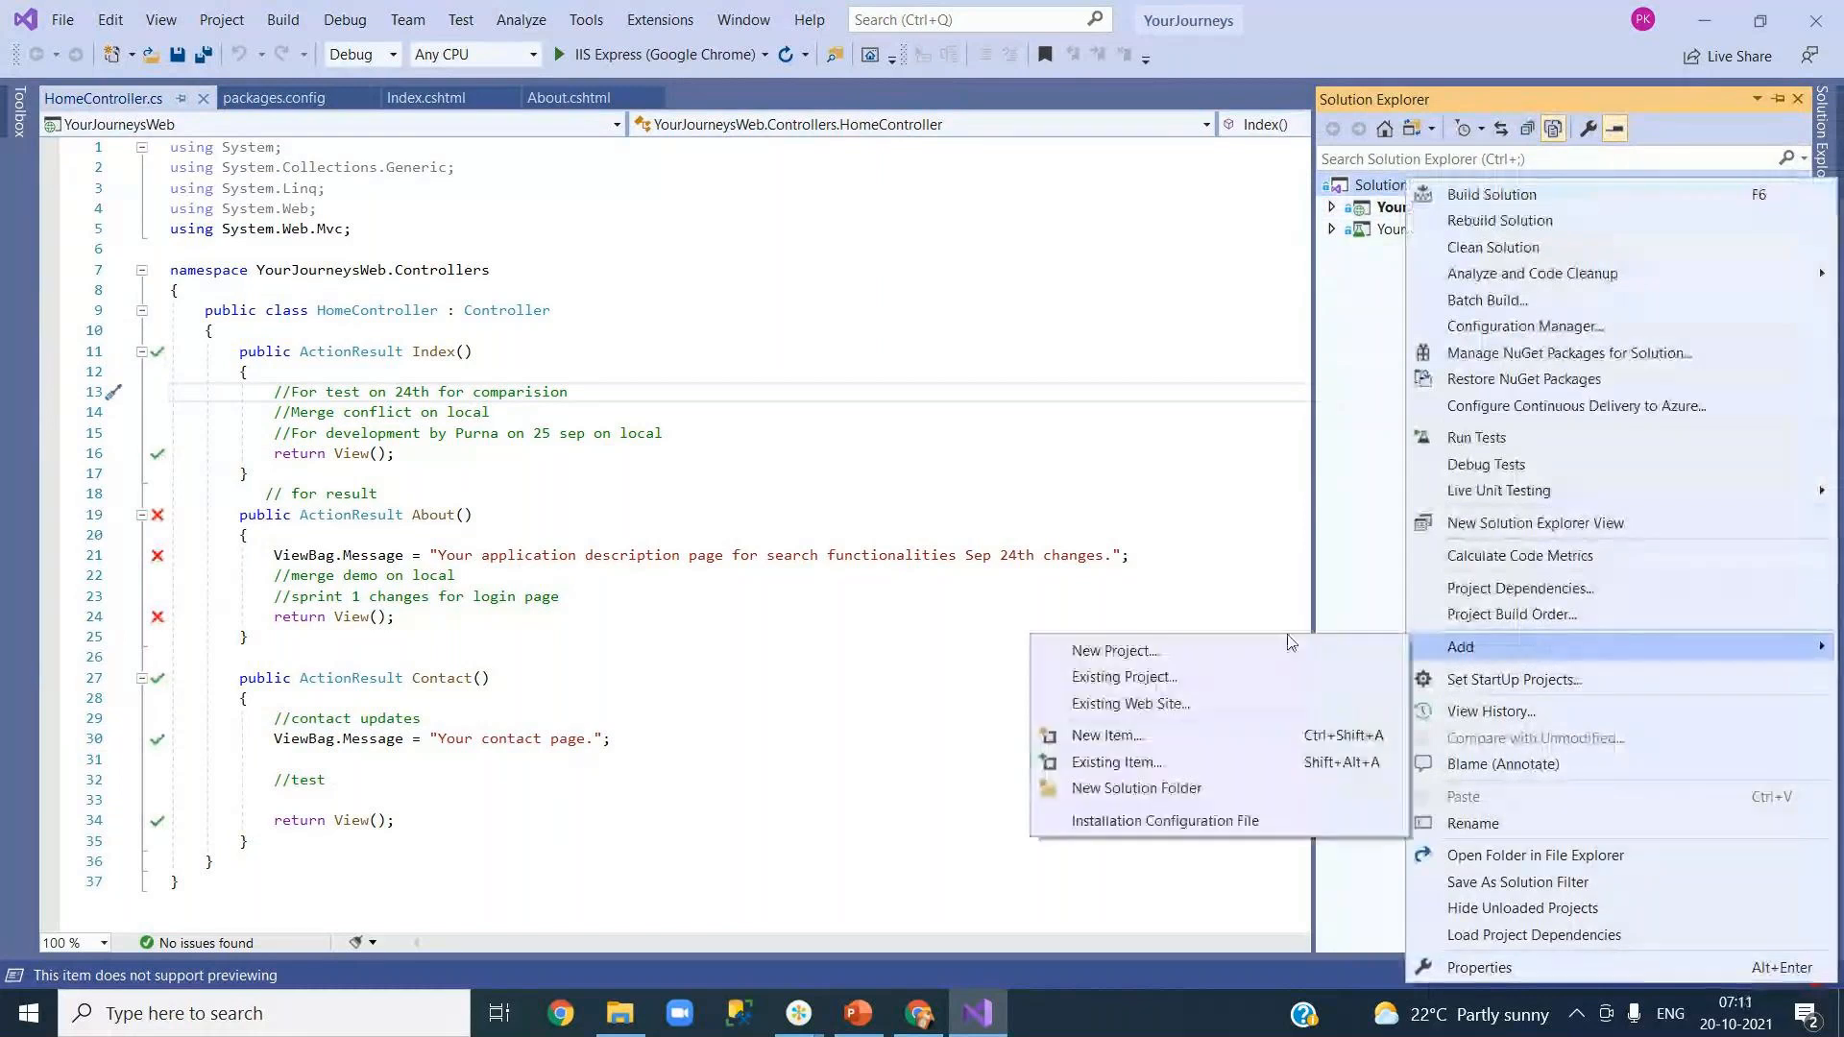
{"action": "left_click", "coordinate": [1222, 657]}
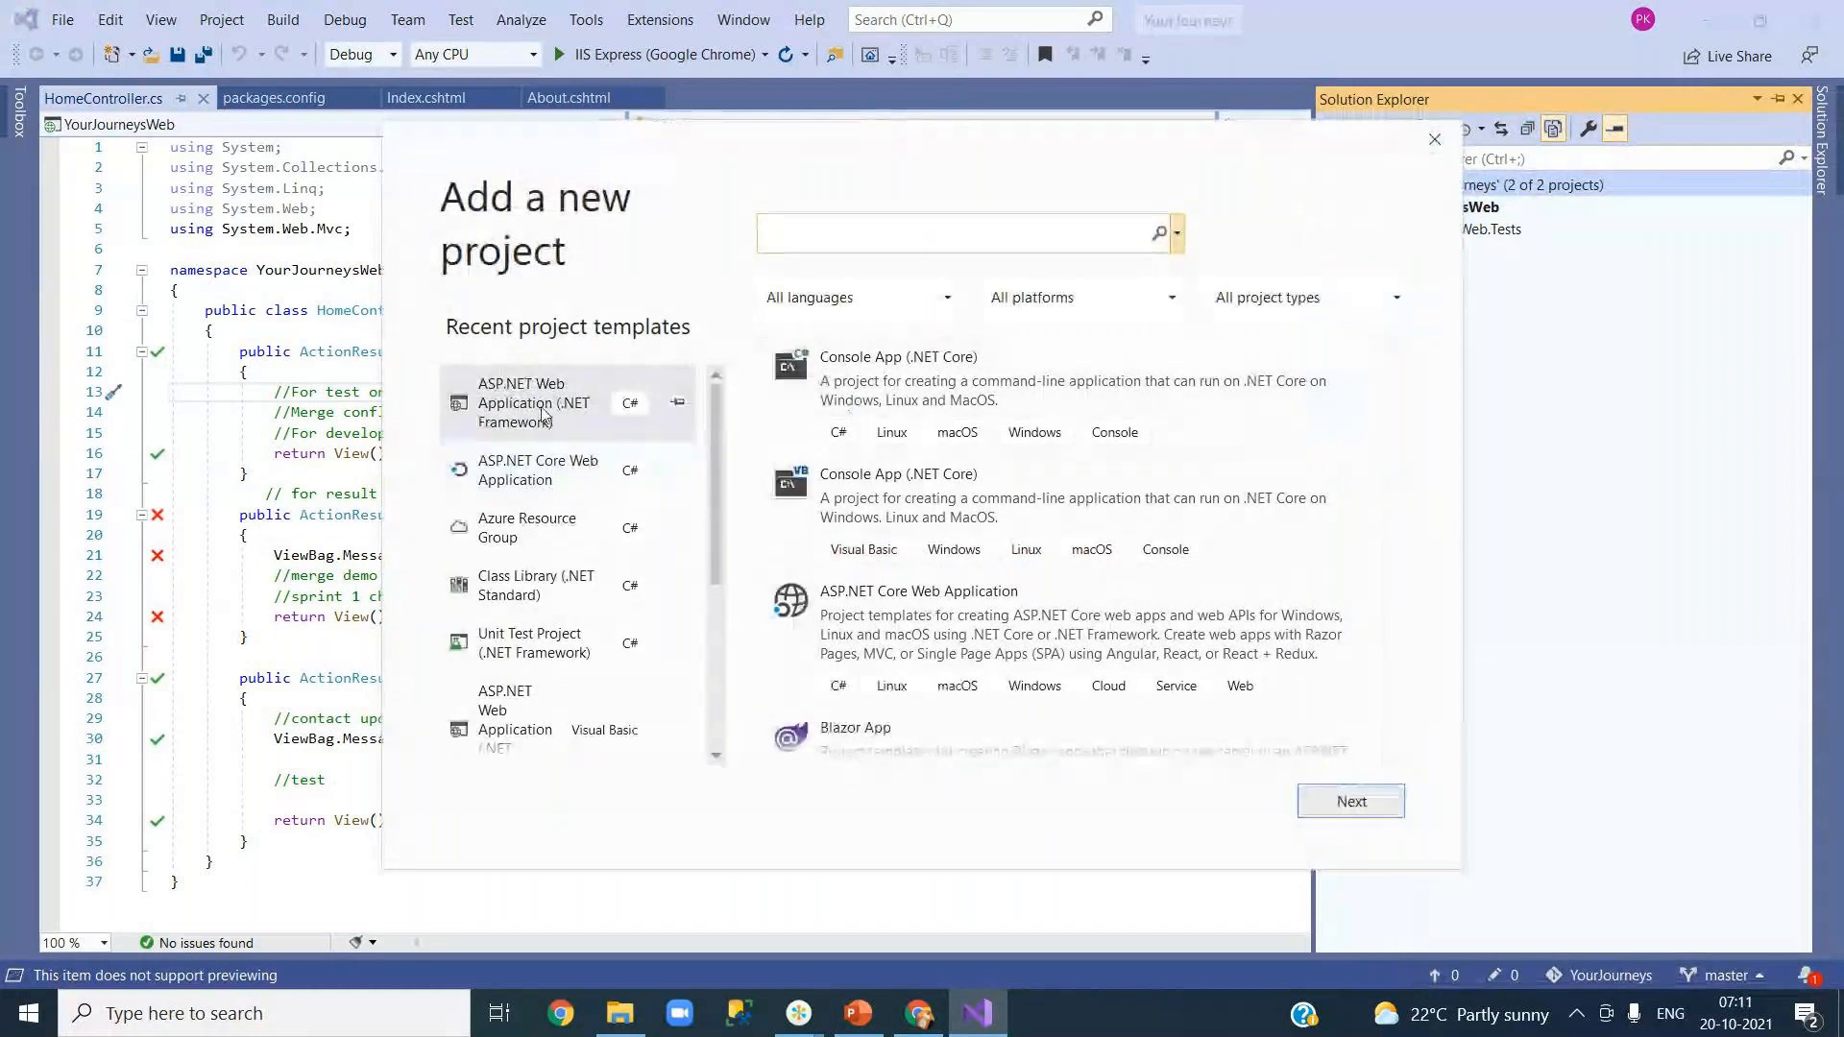
{"action": "left_click", "coordinate": [1352, 806]}
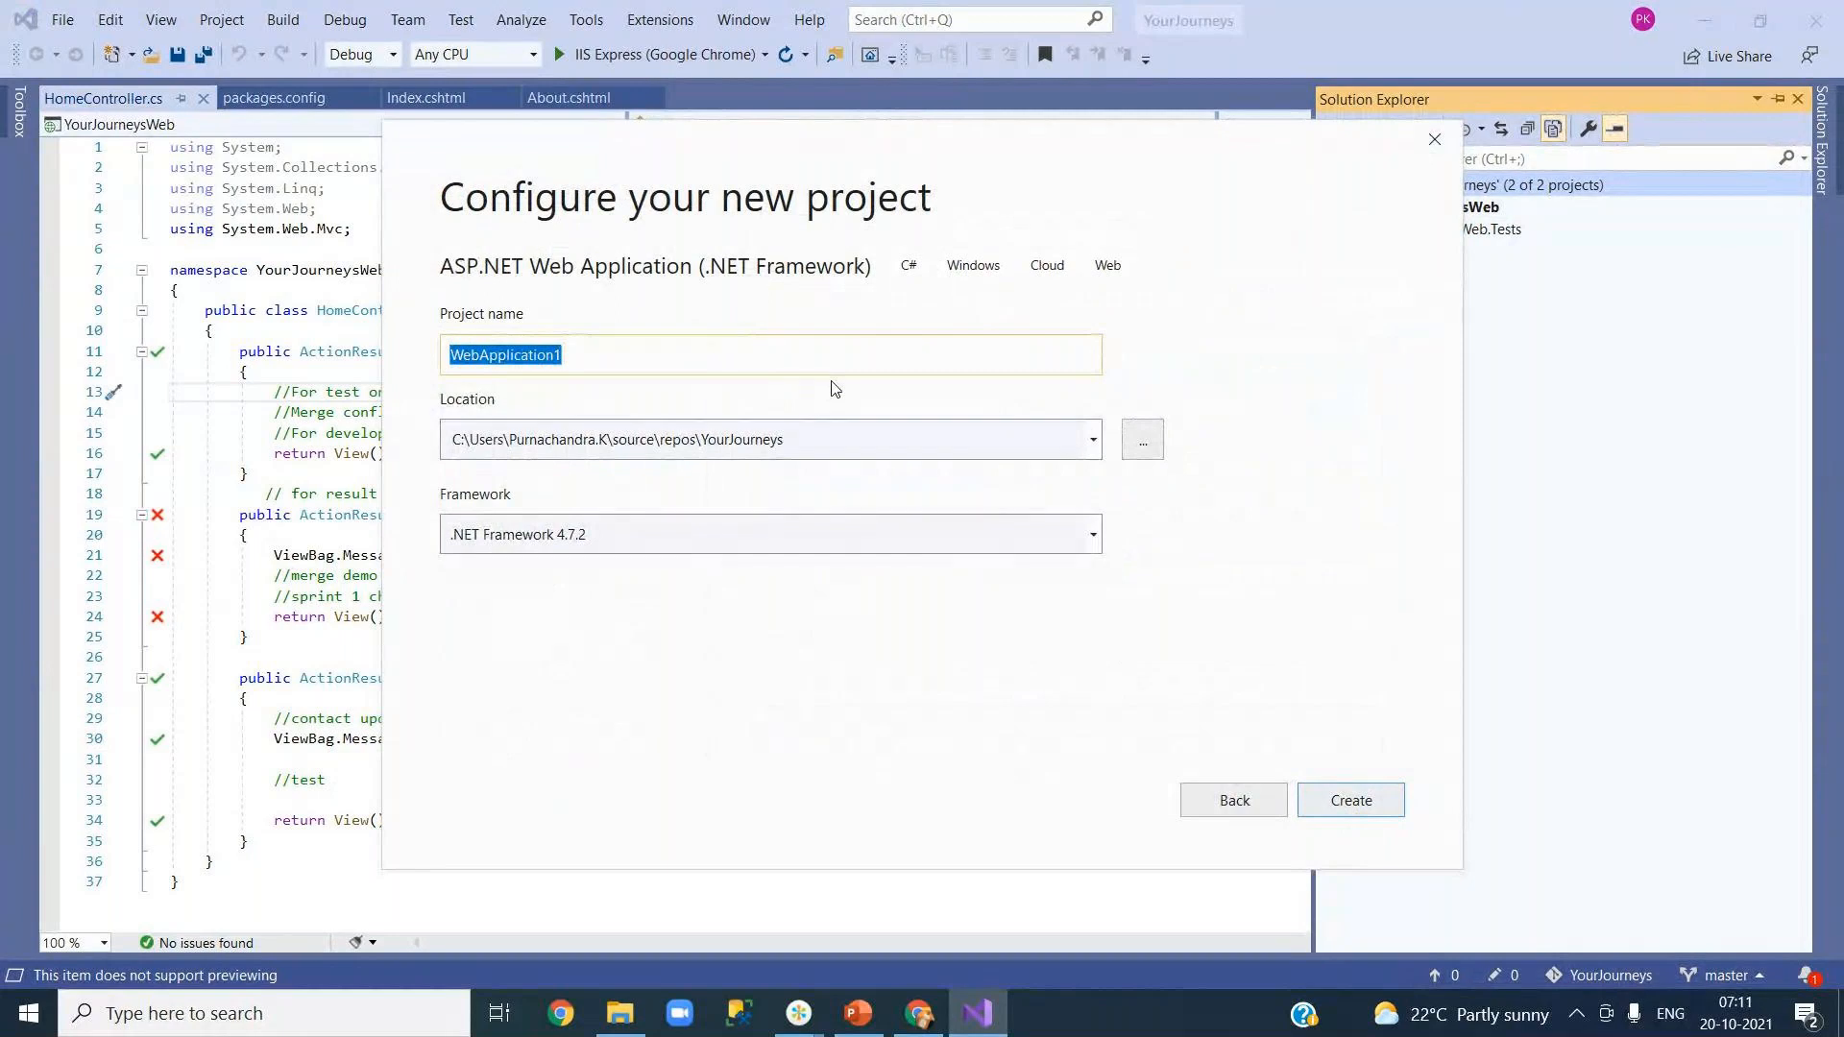
{"action": "type", "text": "M"}
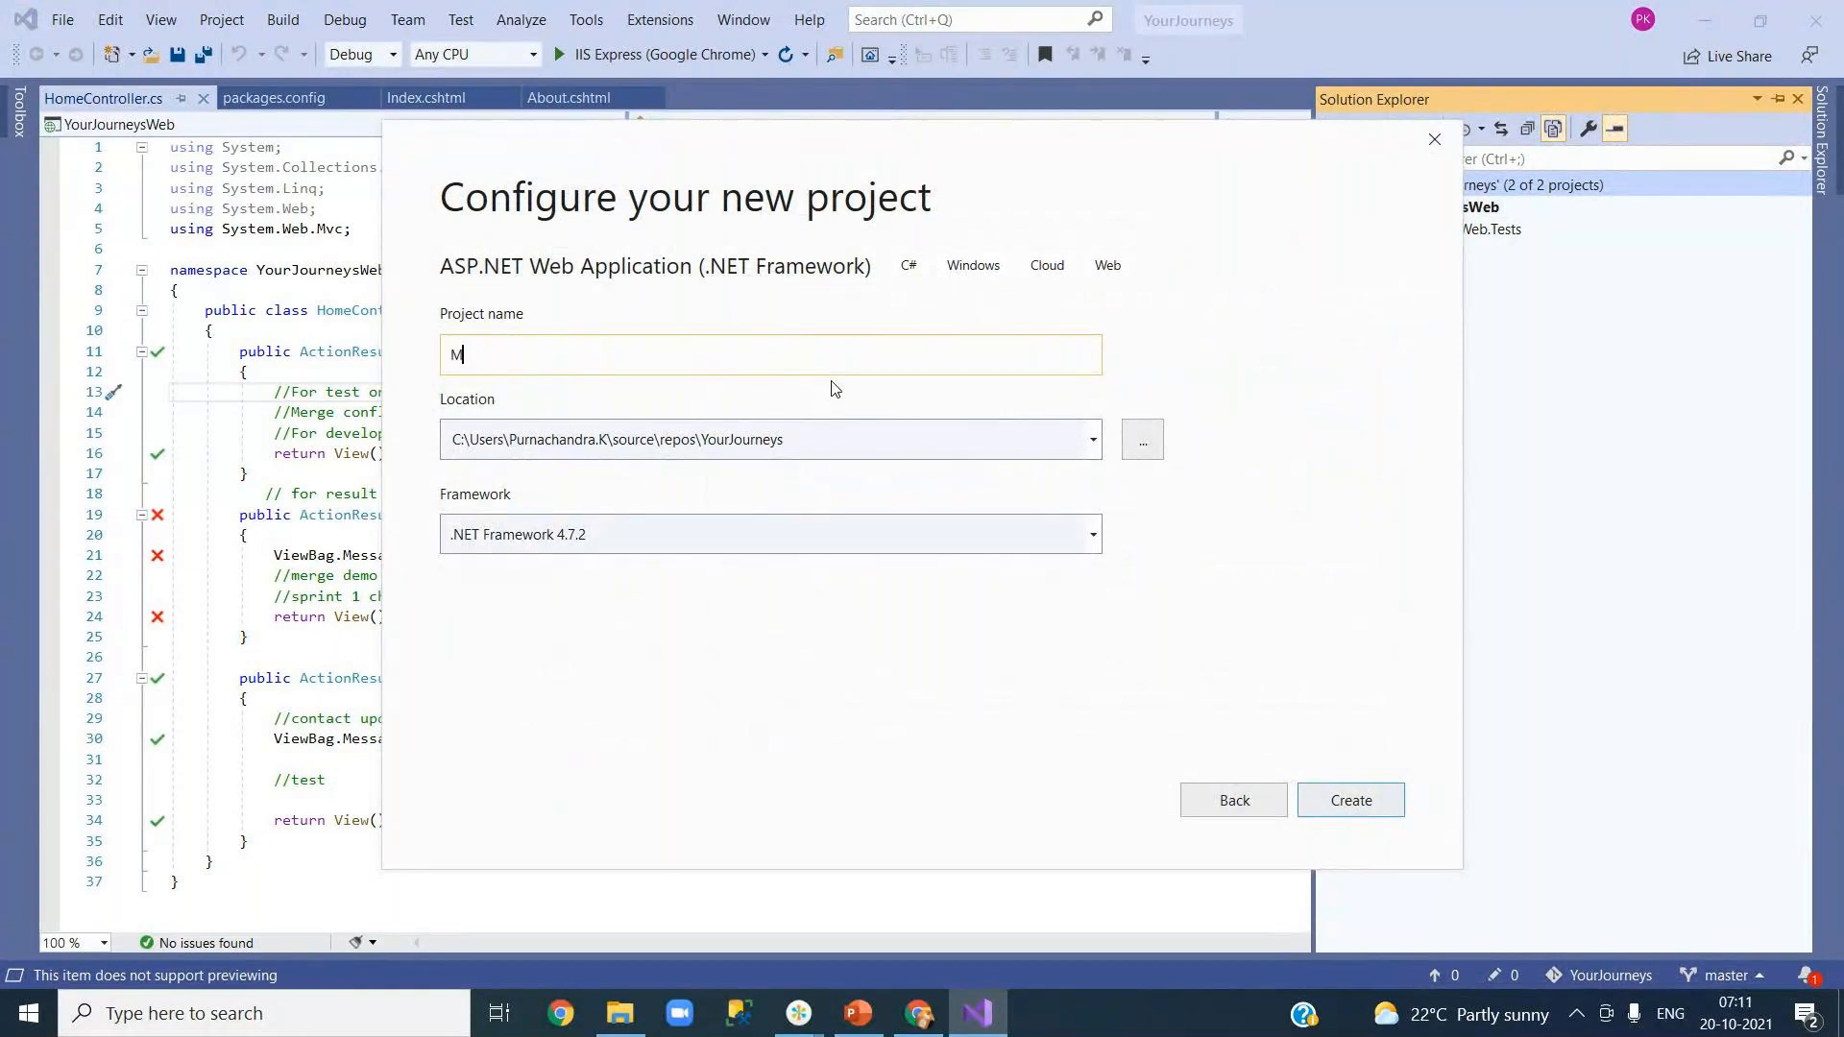
{"action": "type", "text": "icroservices"}
{"action": "left_click", "coordinate": [1351, 801]}
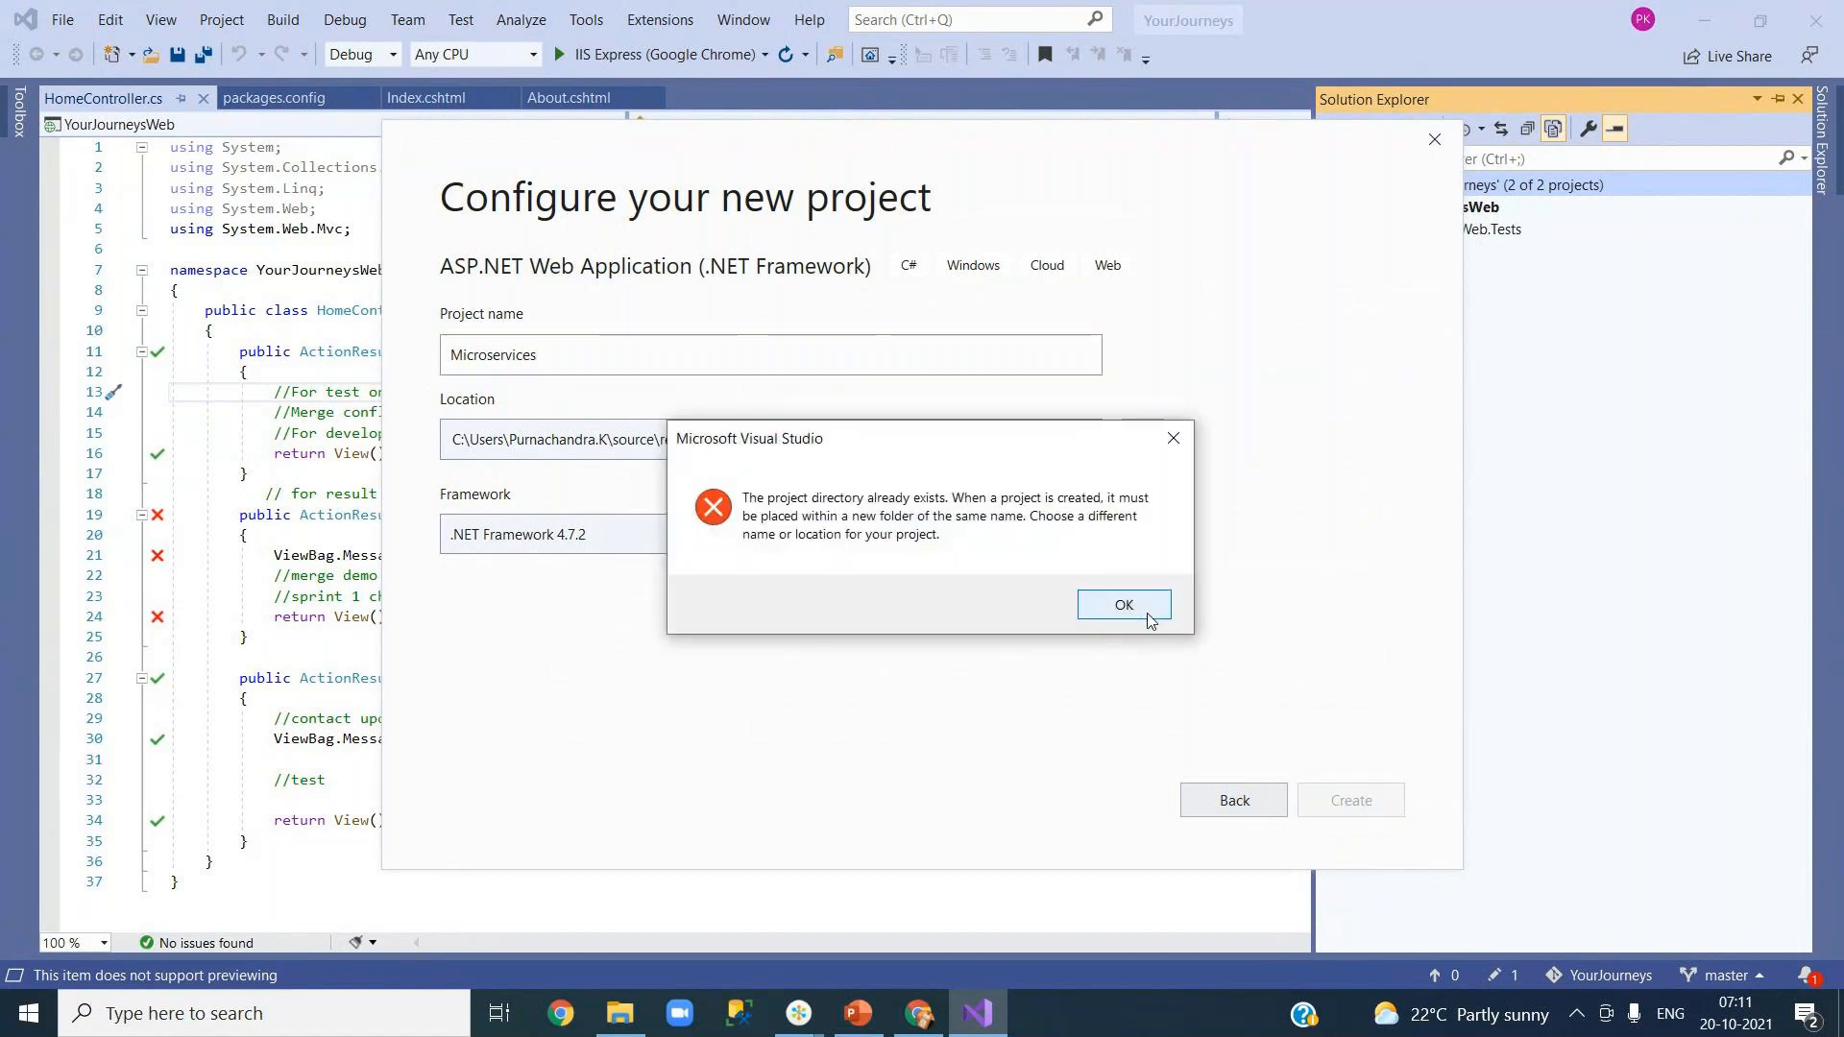
{"action": "left_click", "coordinate": [1150, 616]}
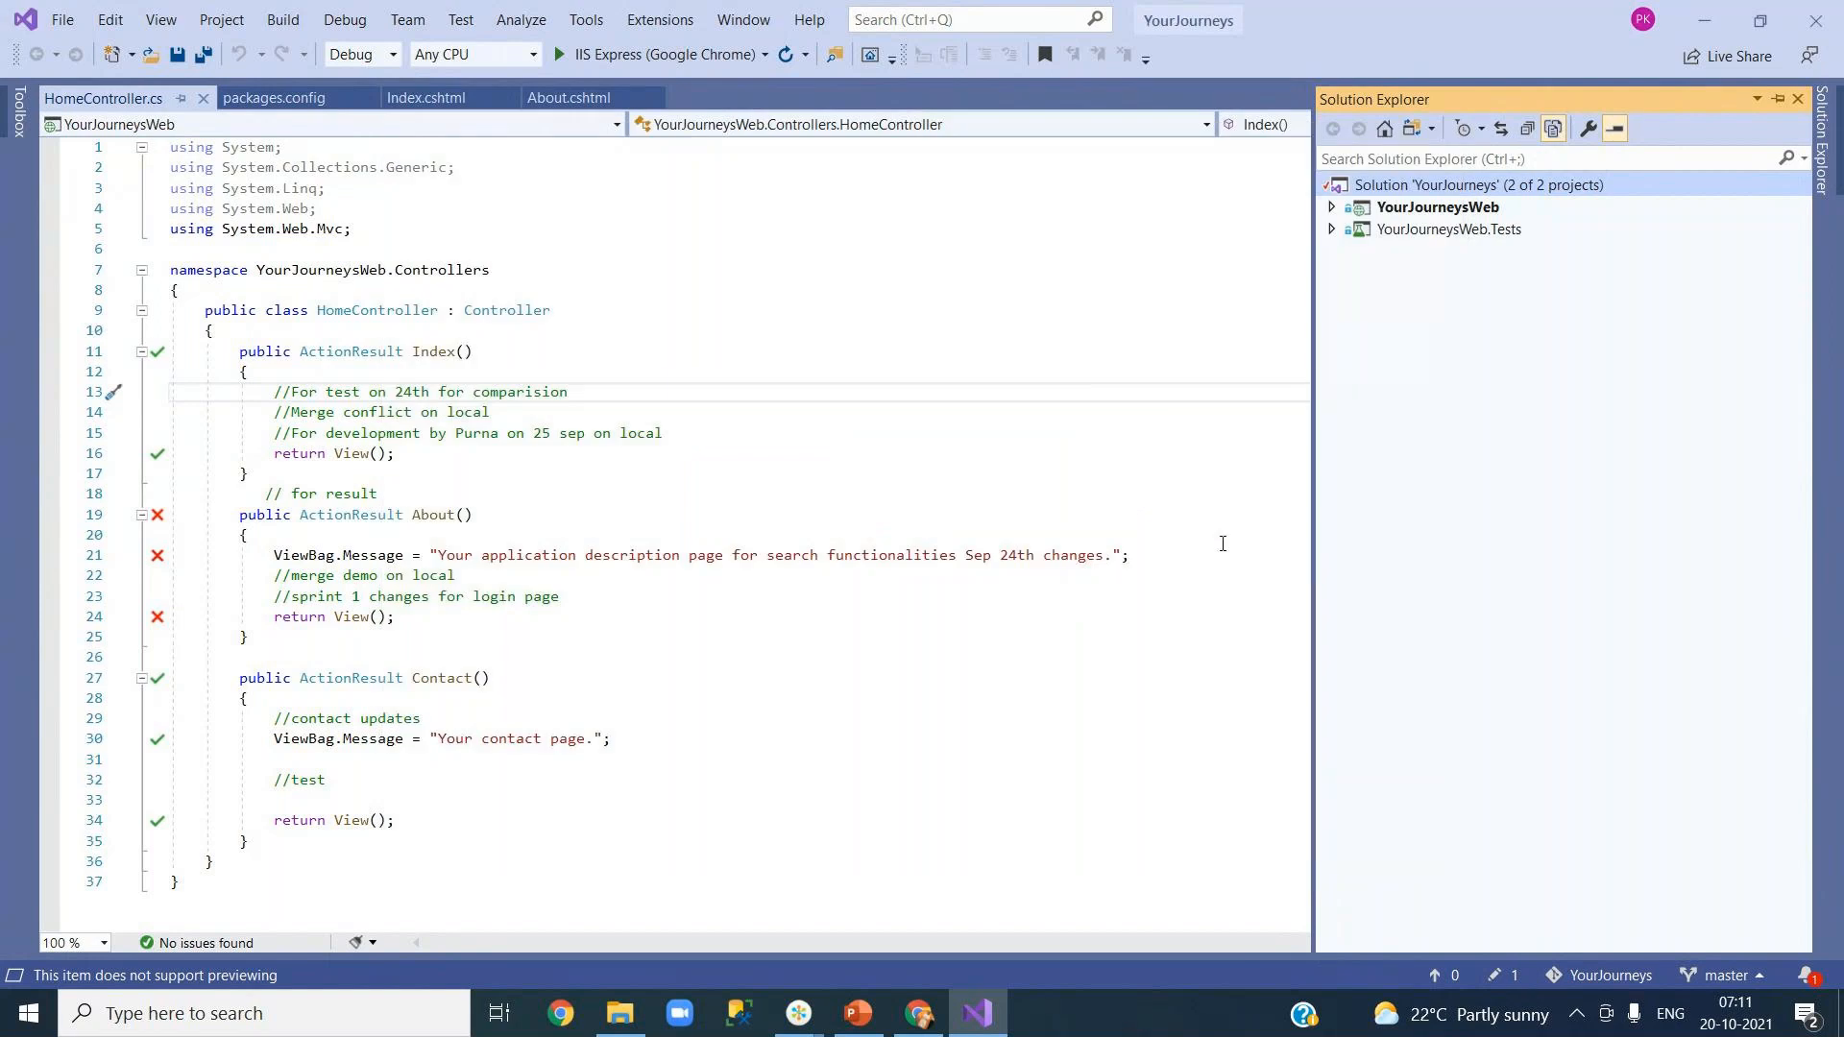
Step: Retry adding an ASP.NET Web Application project named MicroServices and dismiss the directory-exists error again
{"action": "right_click", "coordinate": [1383, 186]}
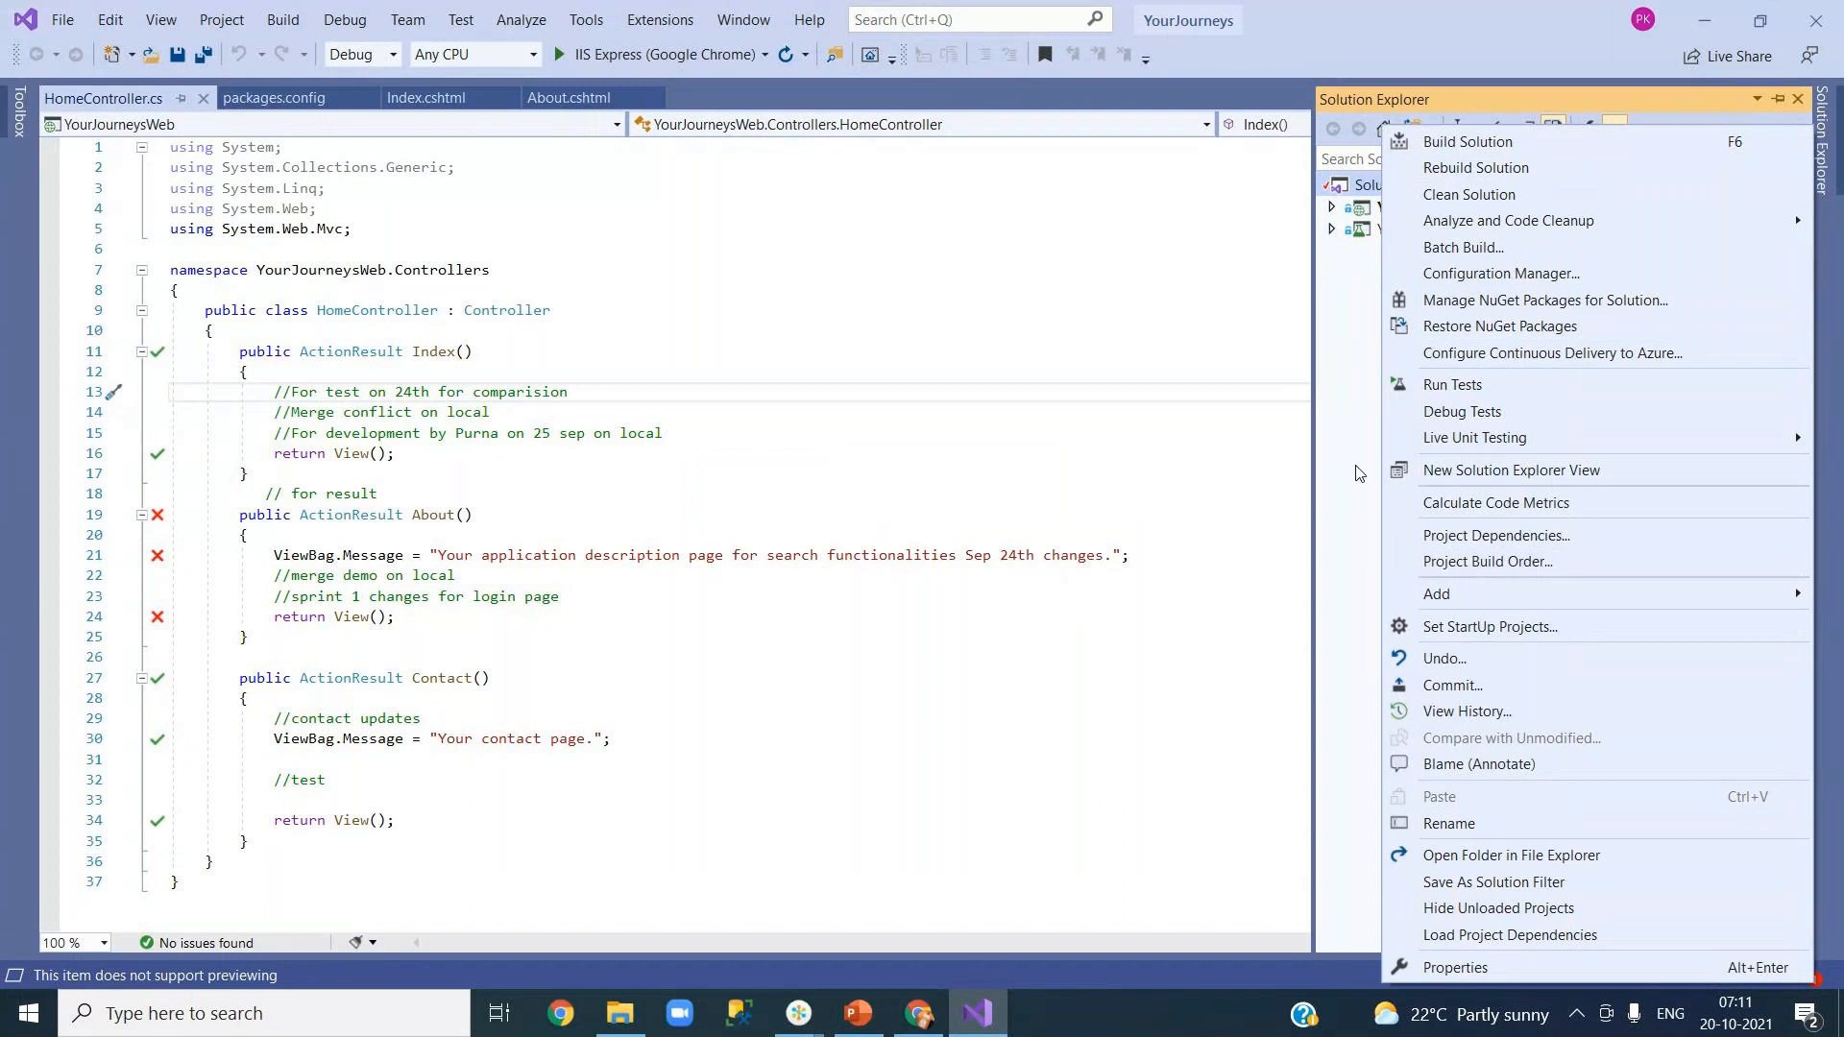
{"action": "key", "text": "Escape"}
{"action": "right_click", "coordinate": [1405, 184]}
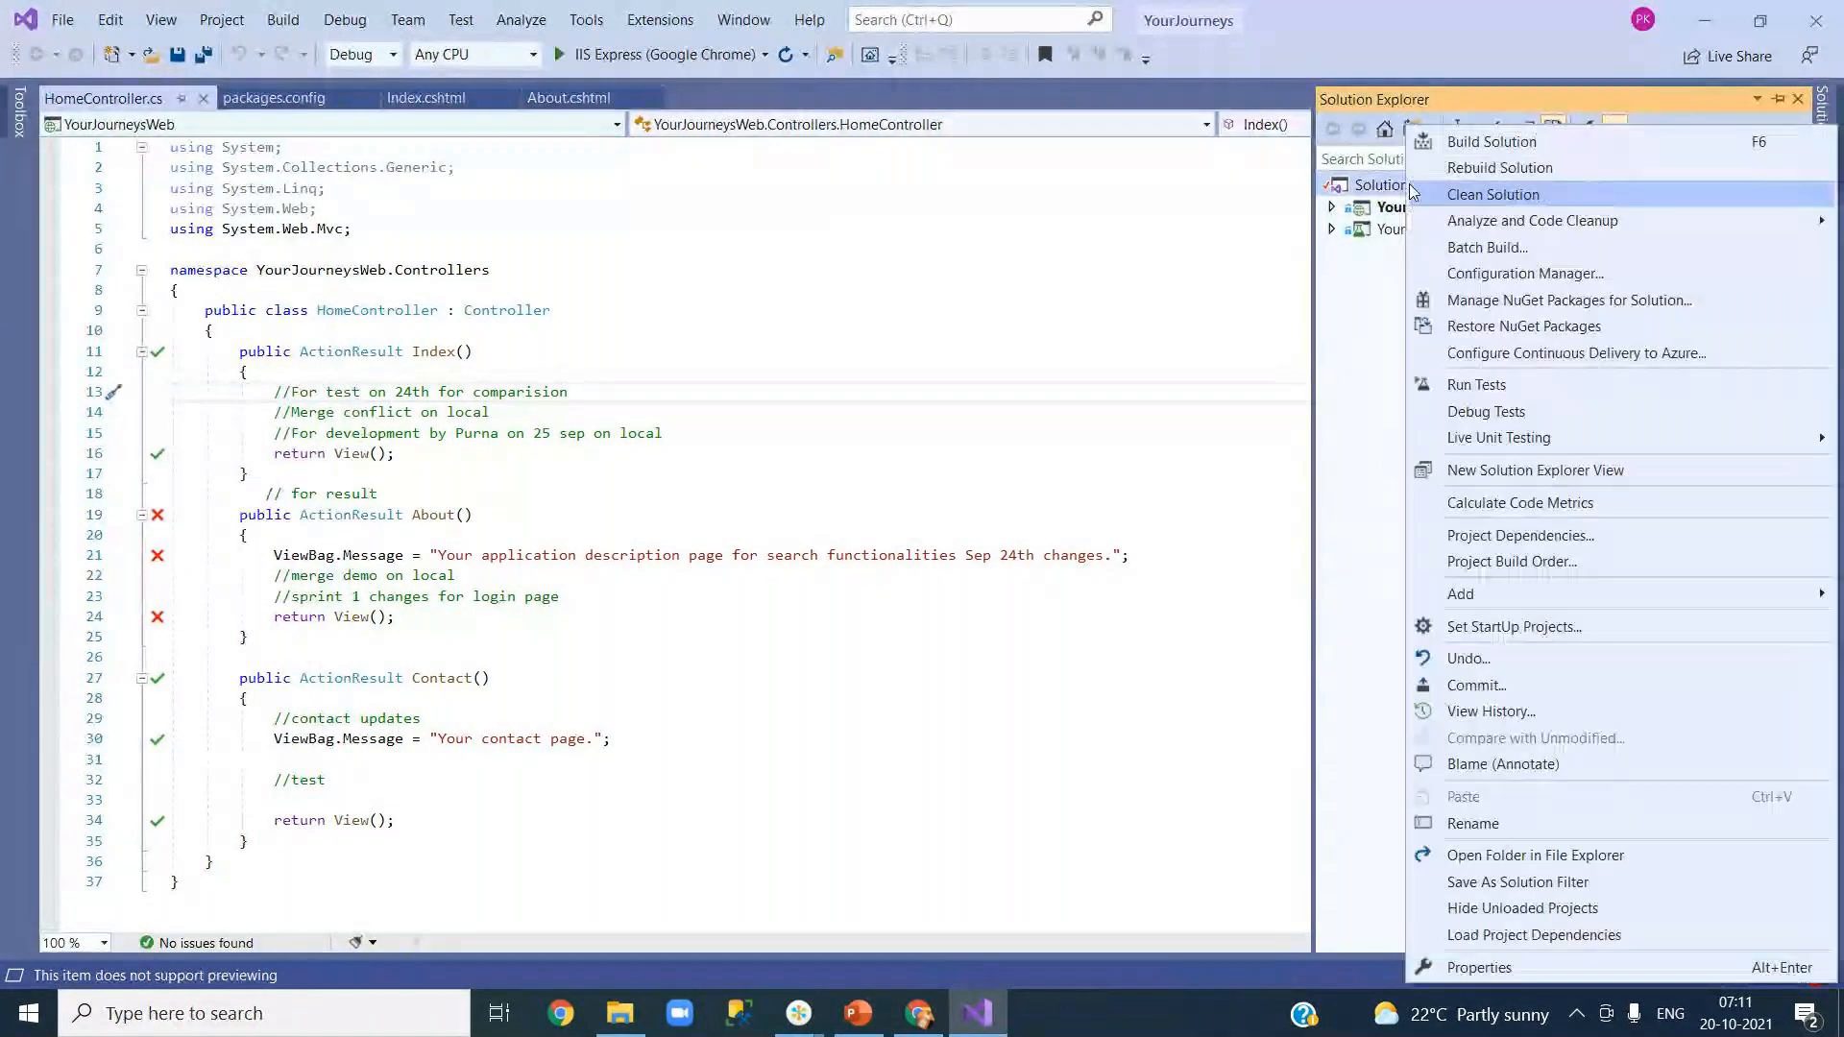
{"action": "mouse_move", "coordinate": [1495, 599]}
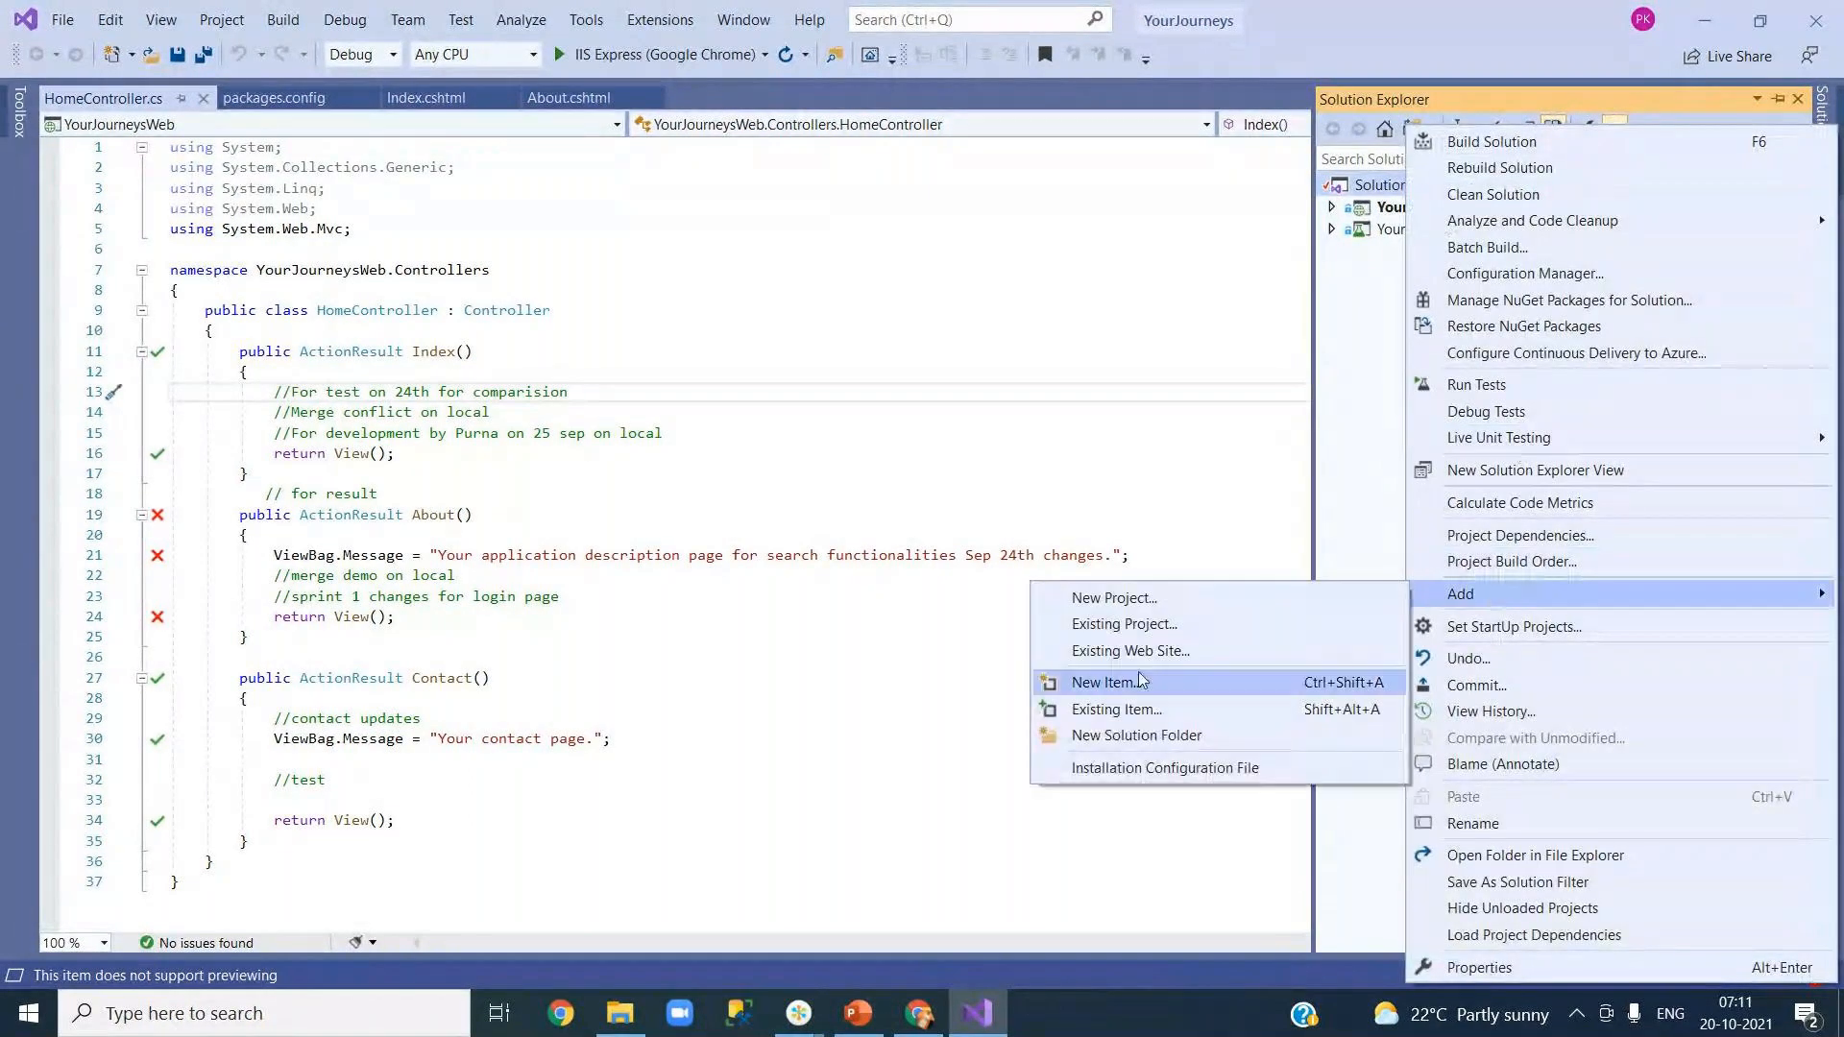
{"action": "left_click", "coordinate": [1114, 598]}
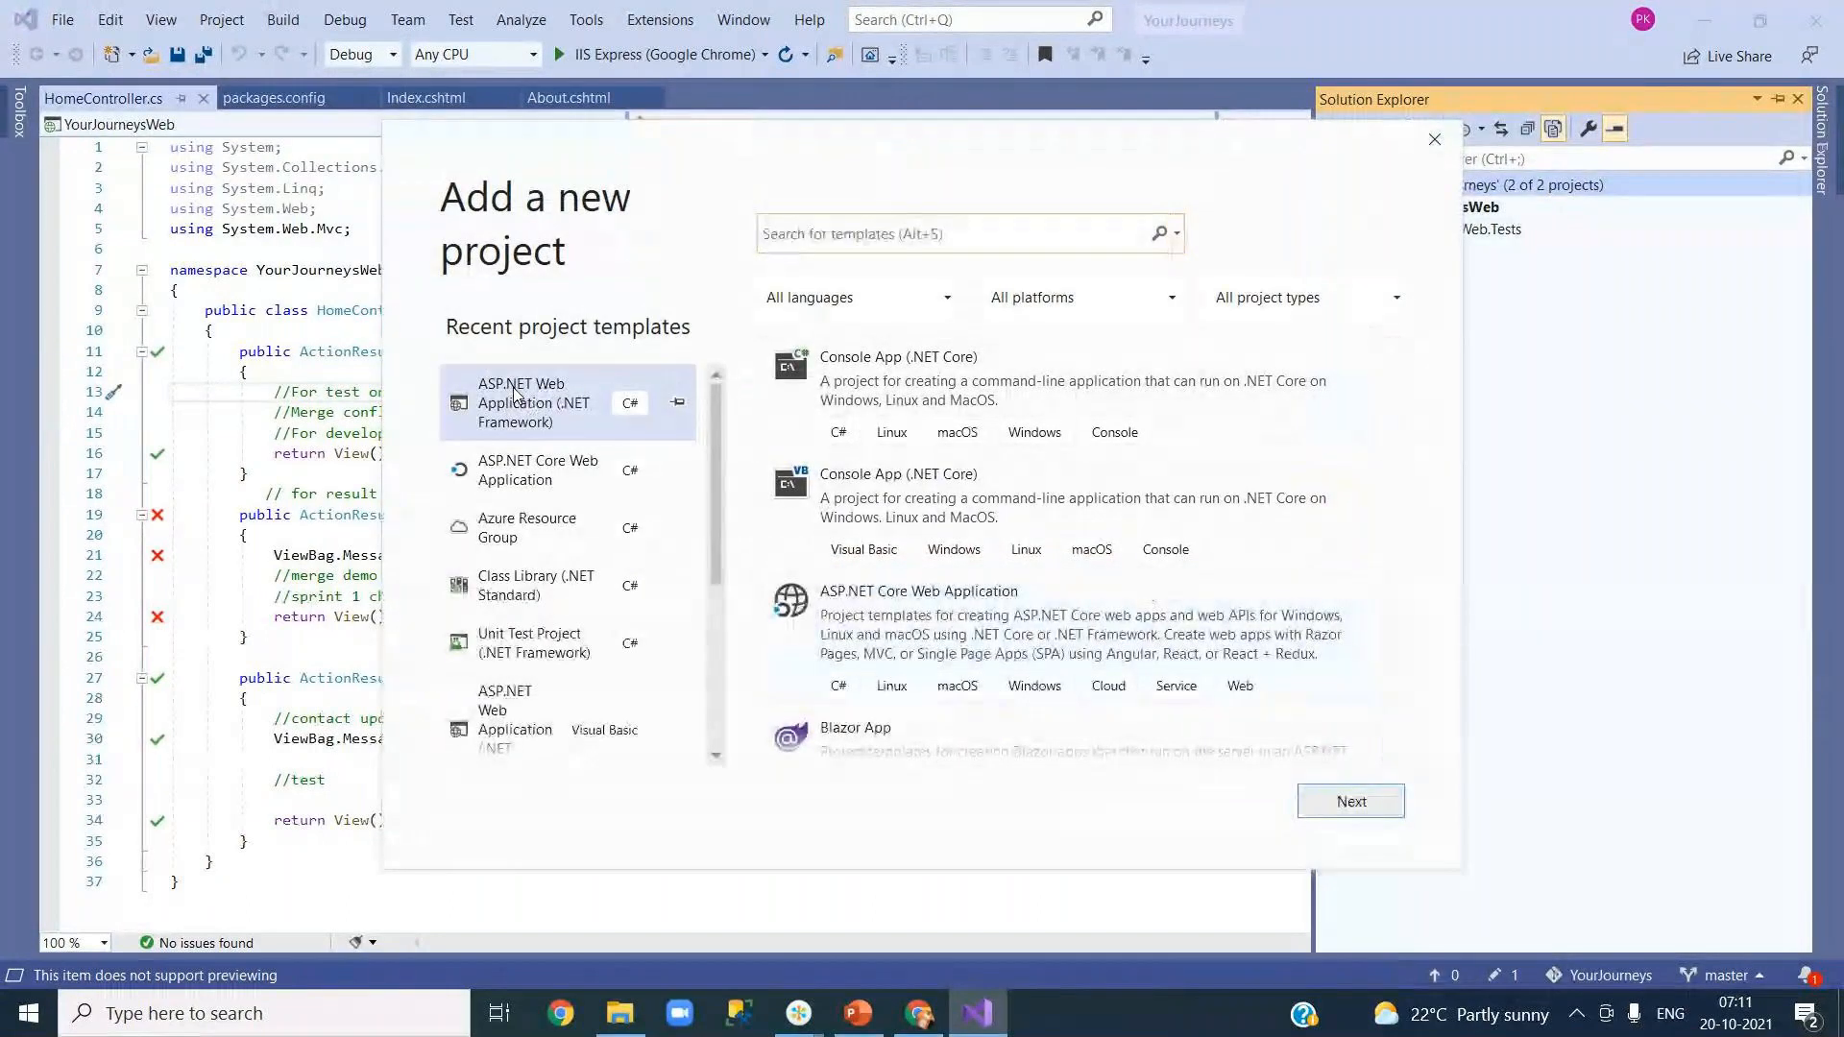
{"action": "left_click", "coordinate": [1352, 801]}
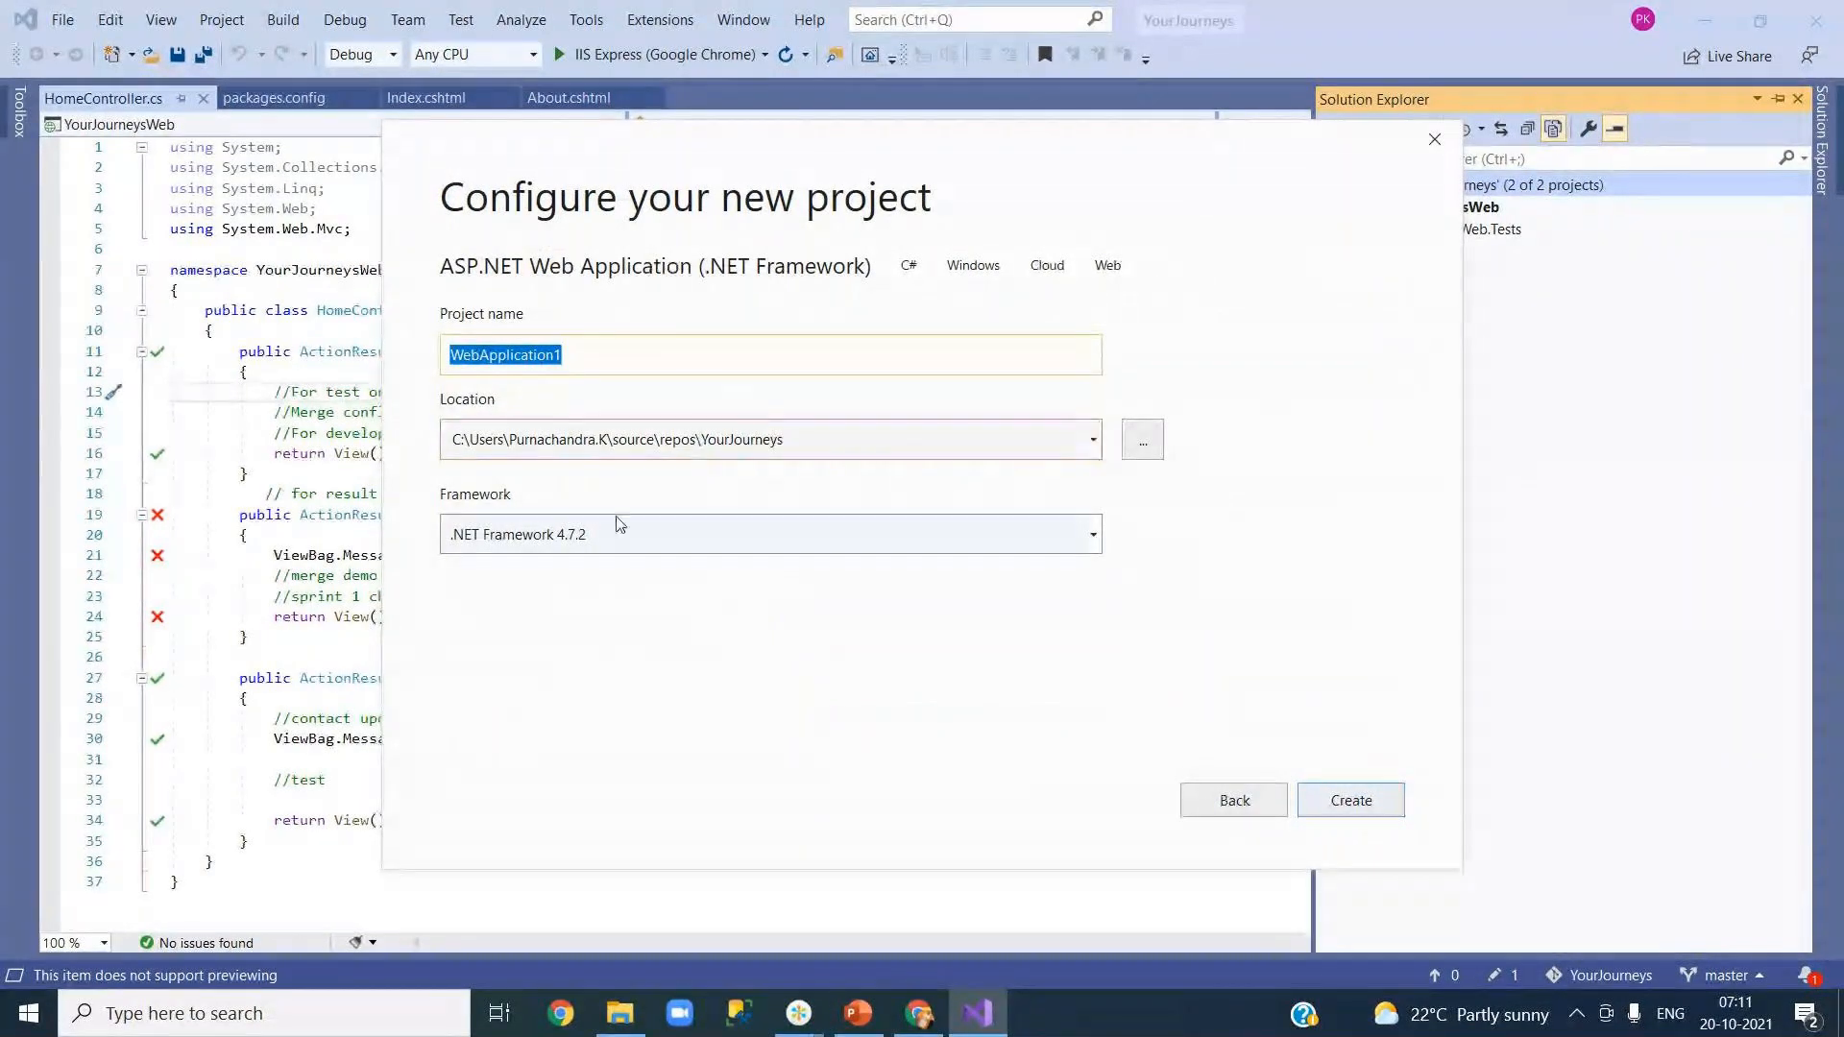
{"action": "type", "text": "M"}
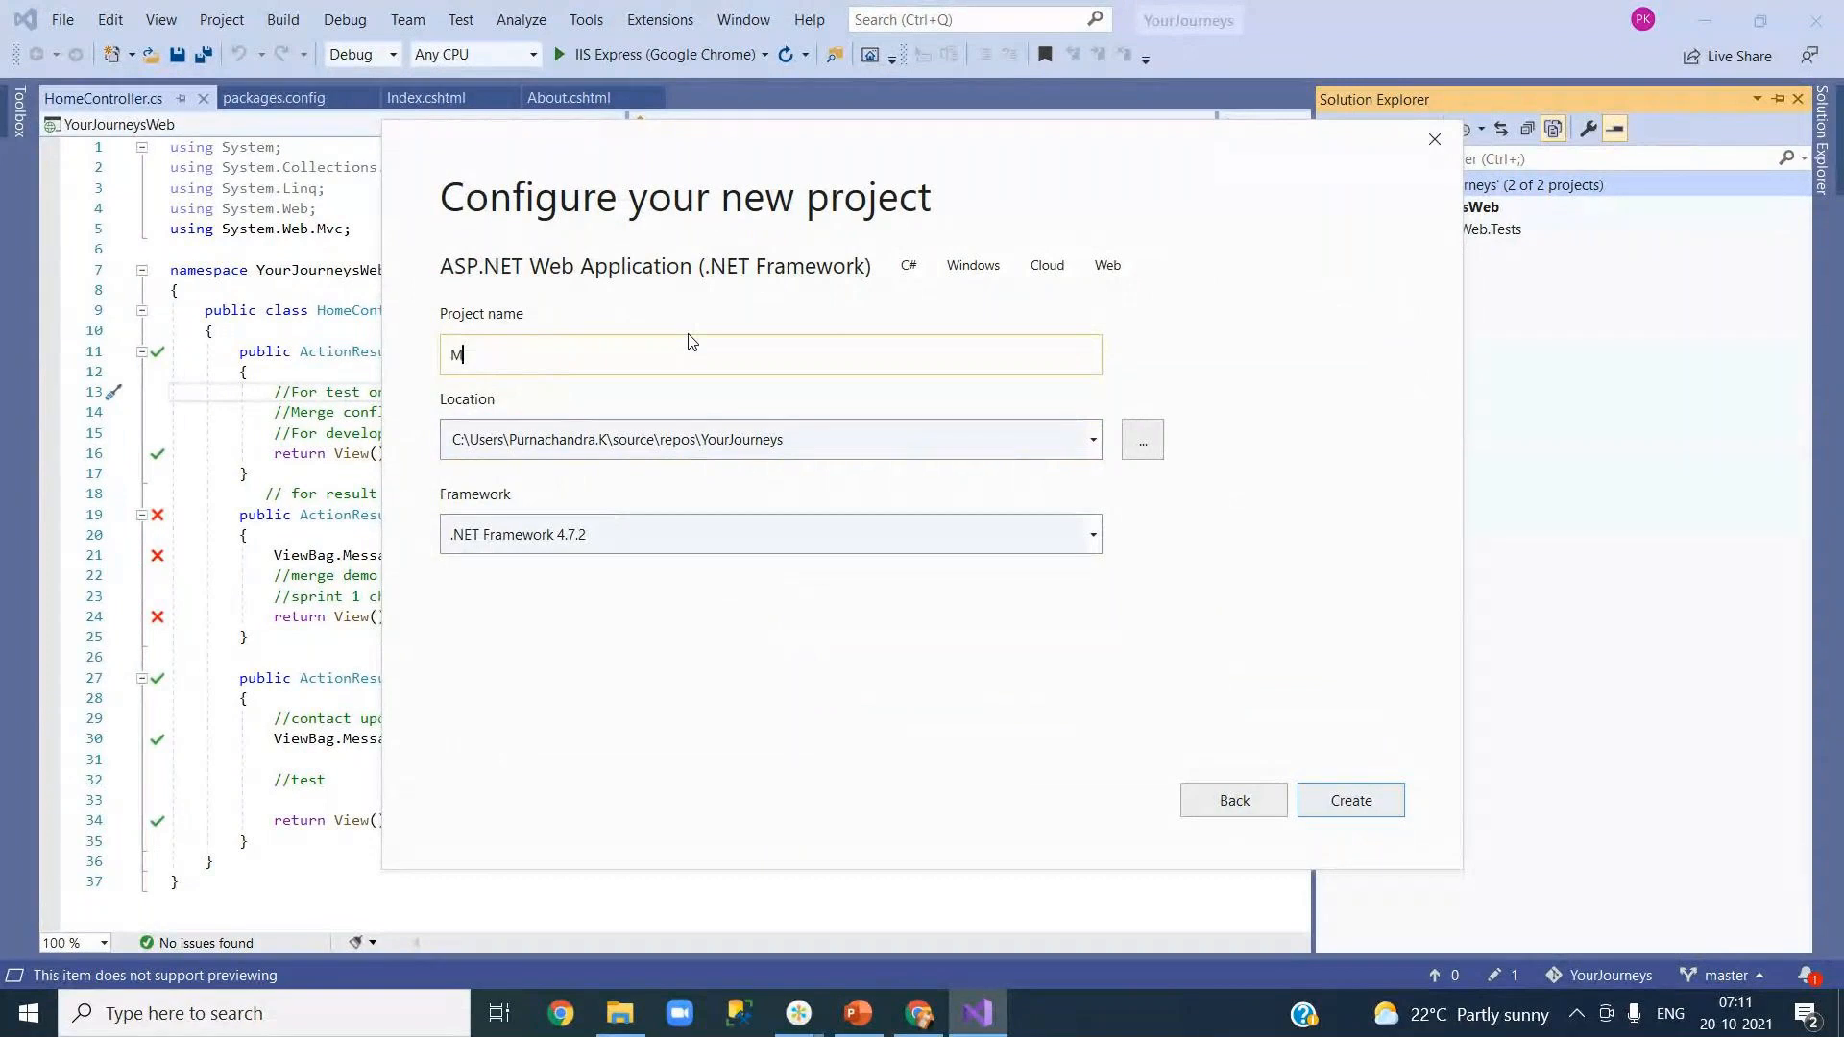
{"action": "type", "text": "icroServices"}
{"action": "left_click", "coordinate": [1349, 799]}
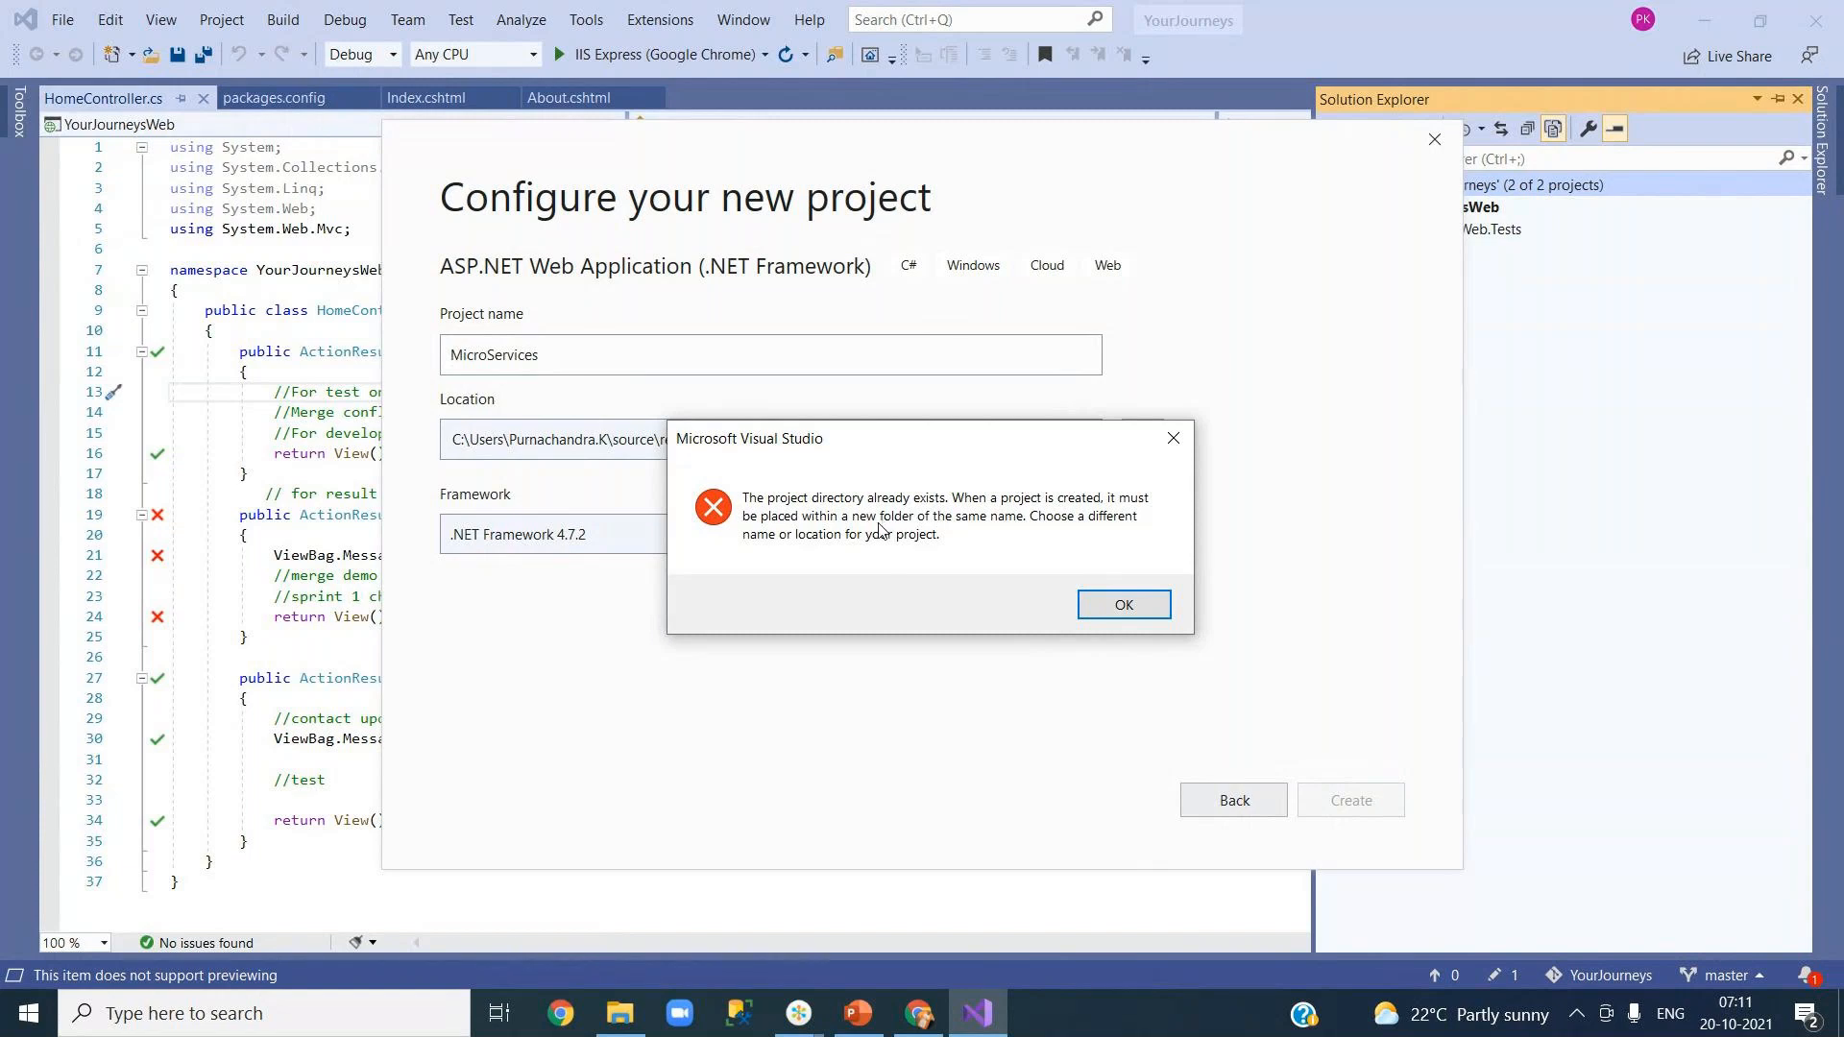
{"action": "left_click", "coordinate": [1121, 605]}
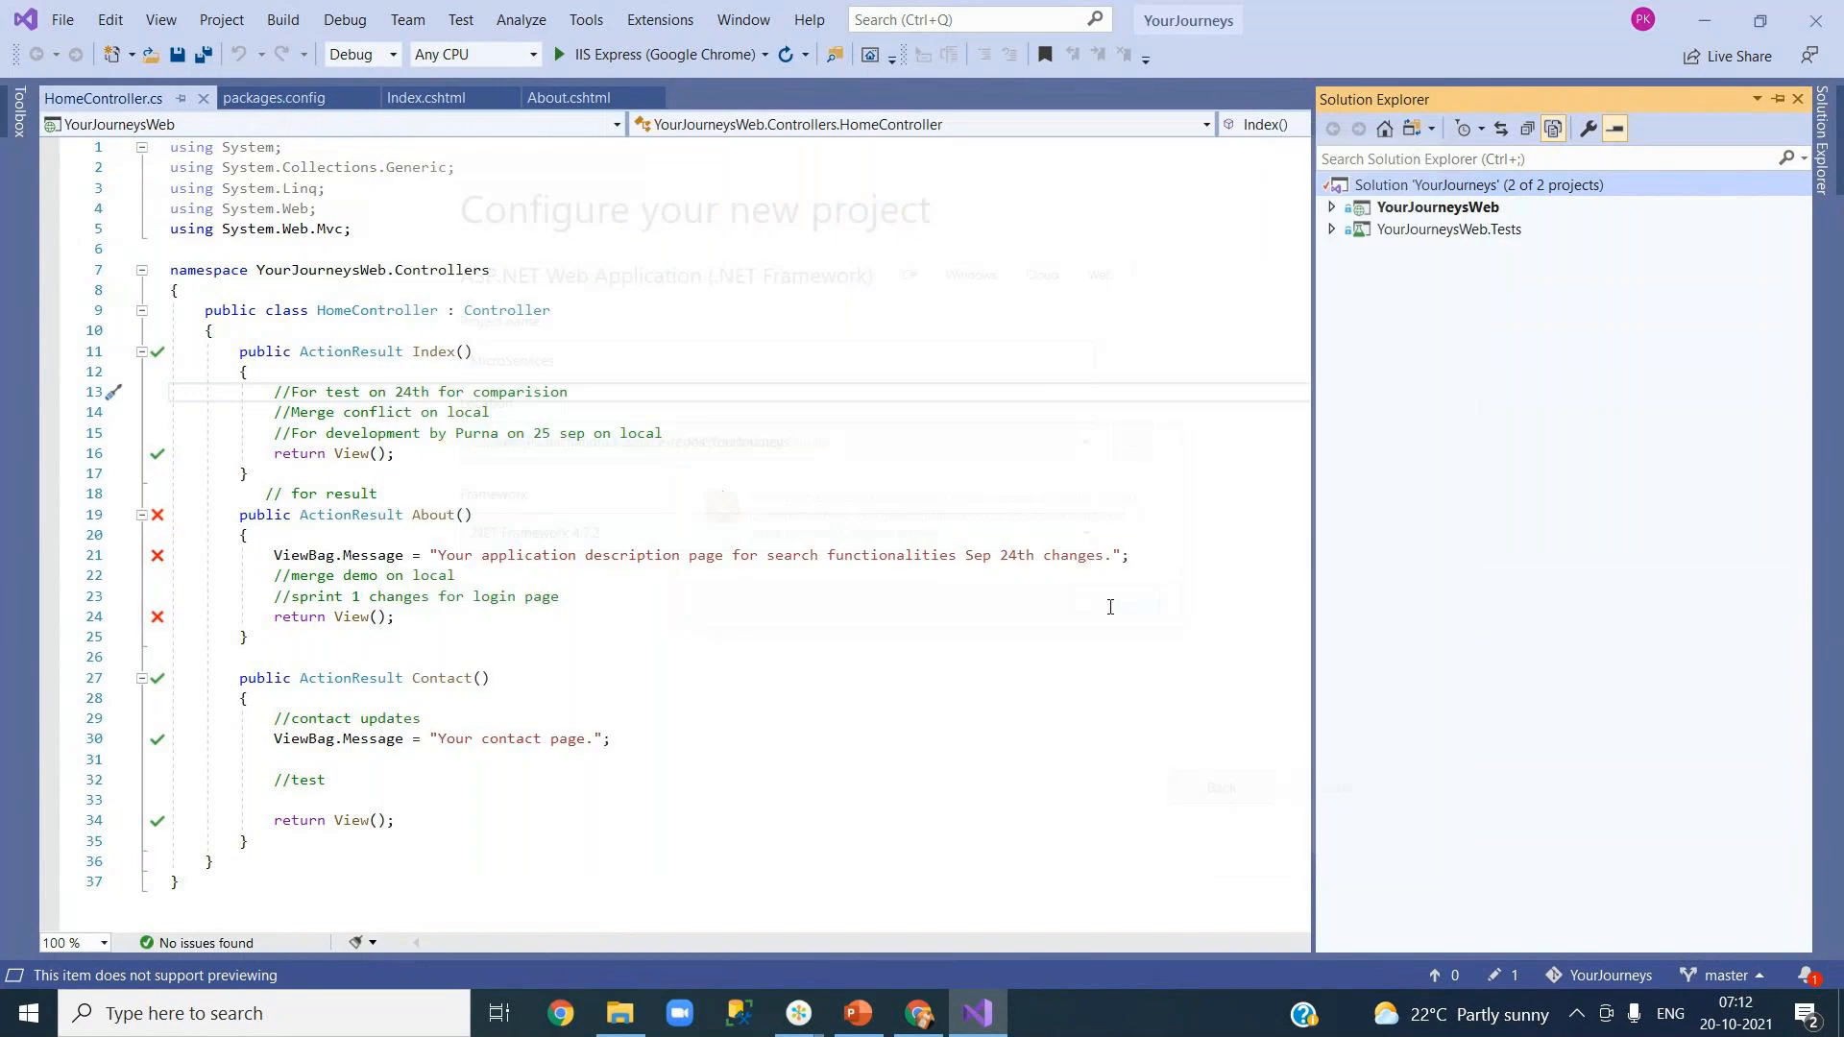
Step: Undo the solution's pending Git change, then open the solution folder in File Explorer
{"action": "right_click", "coordinate": [1405, 192]}
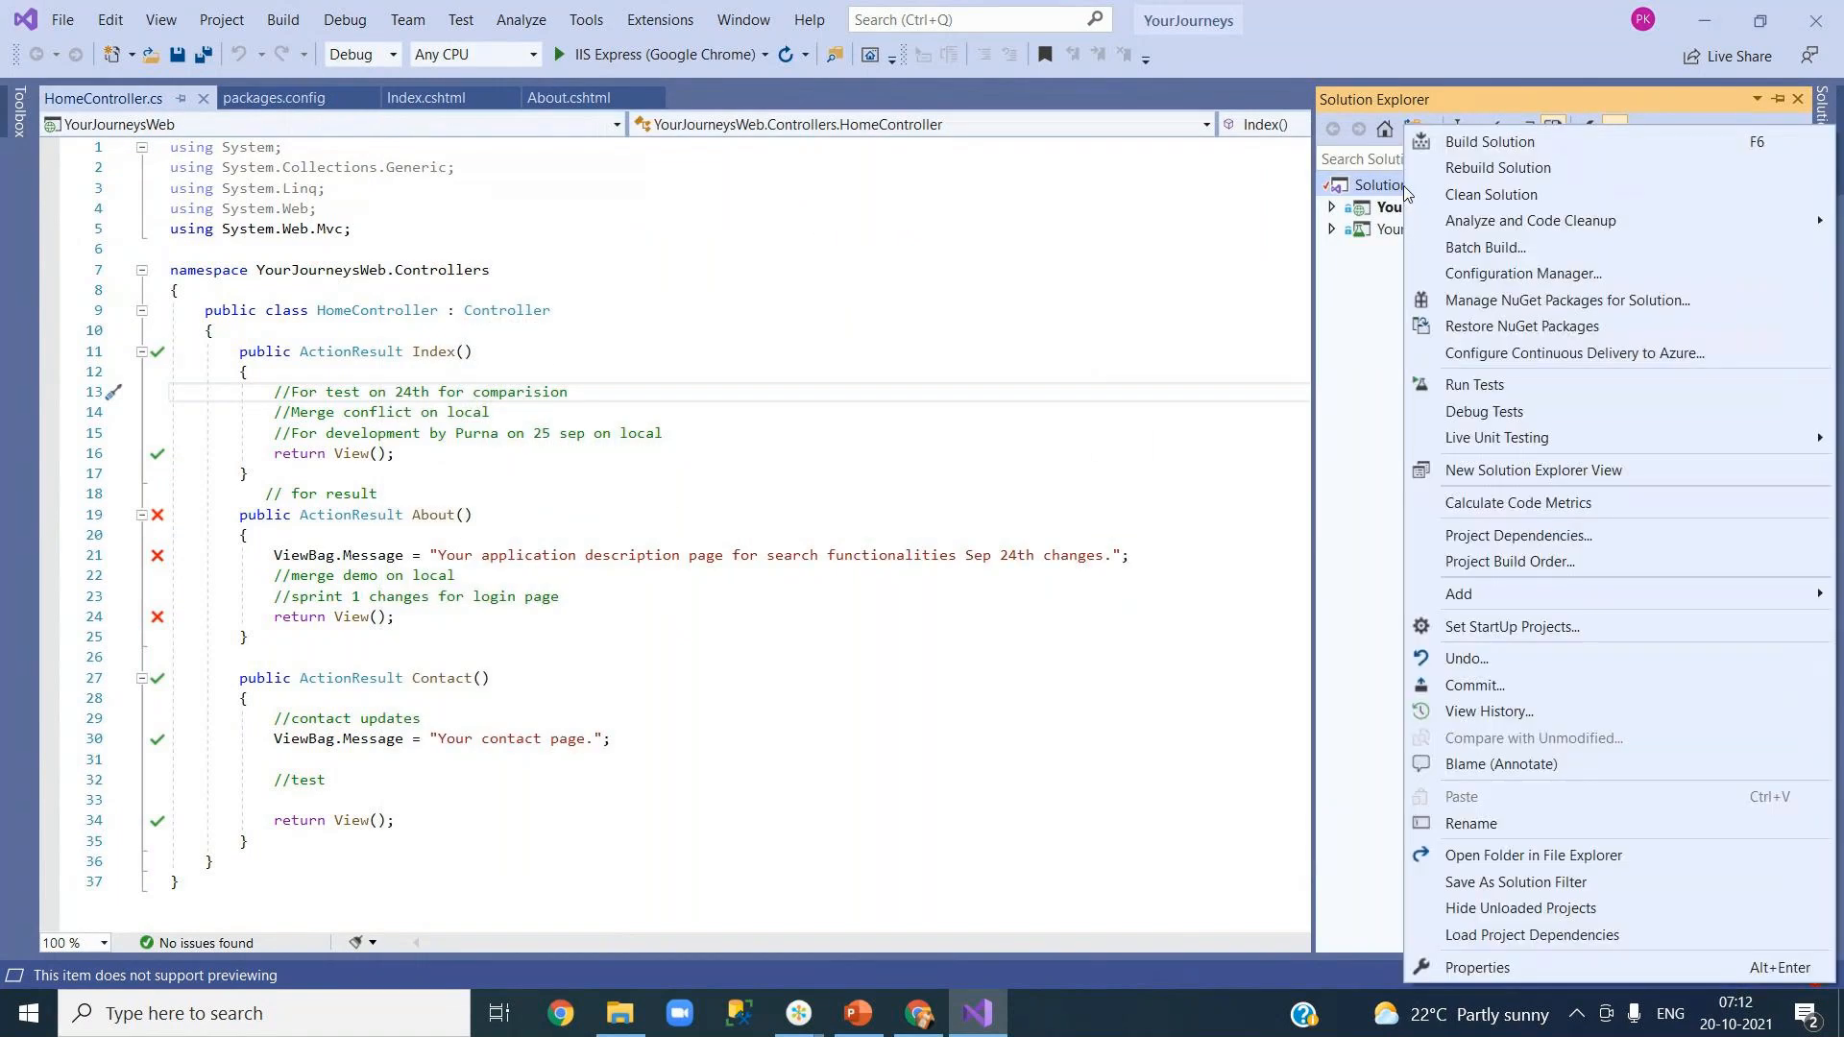
{"action": "left_click", "coordinate": [1538, 659]}
{"action": "left_click", "coordinate": [1006, 613]}
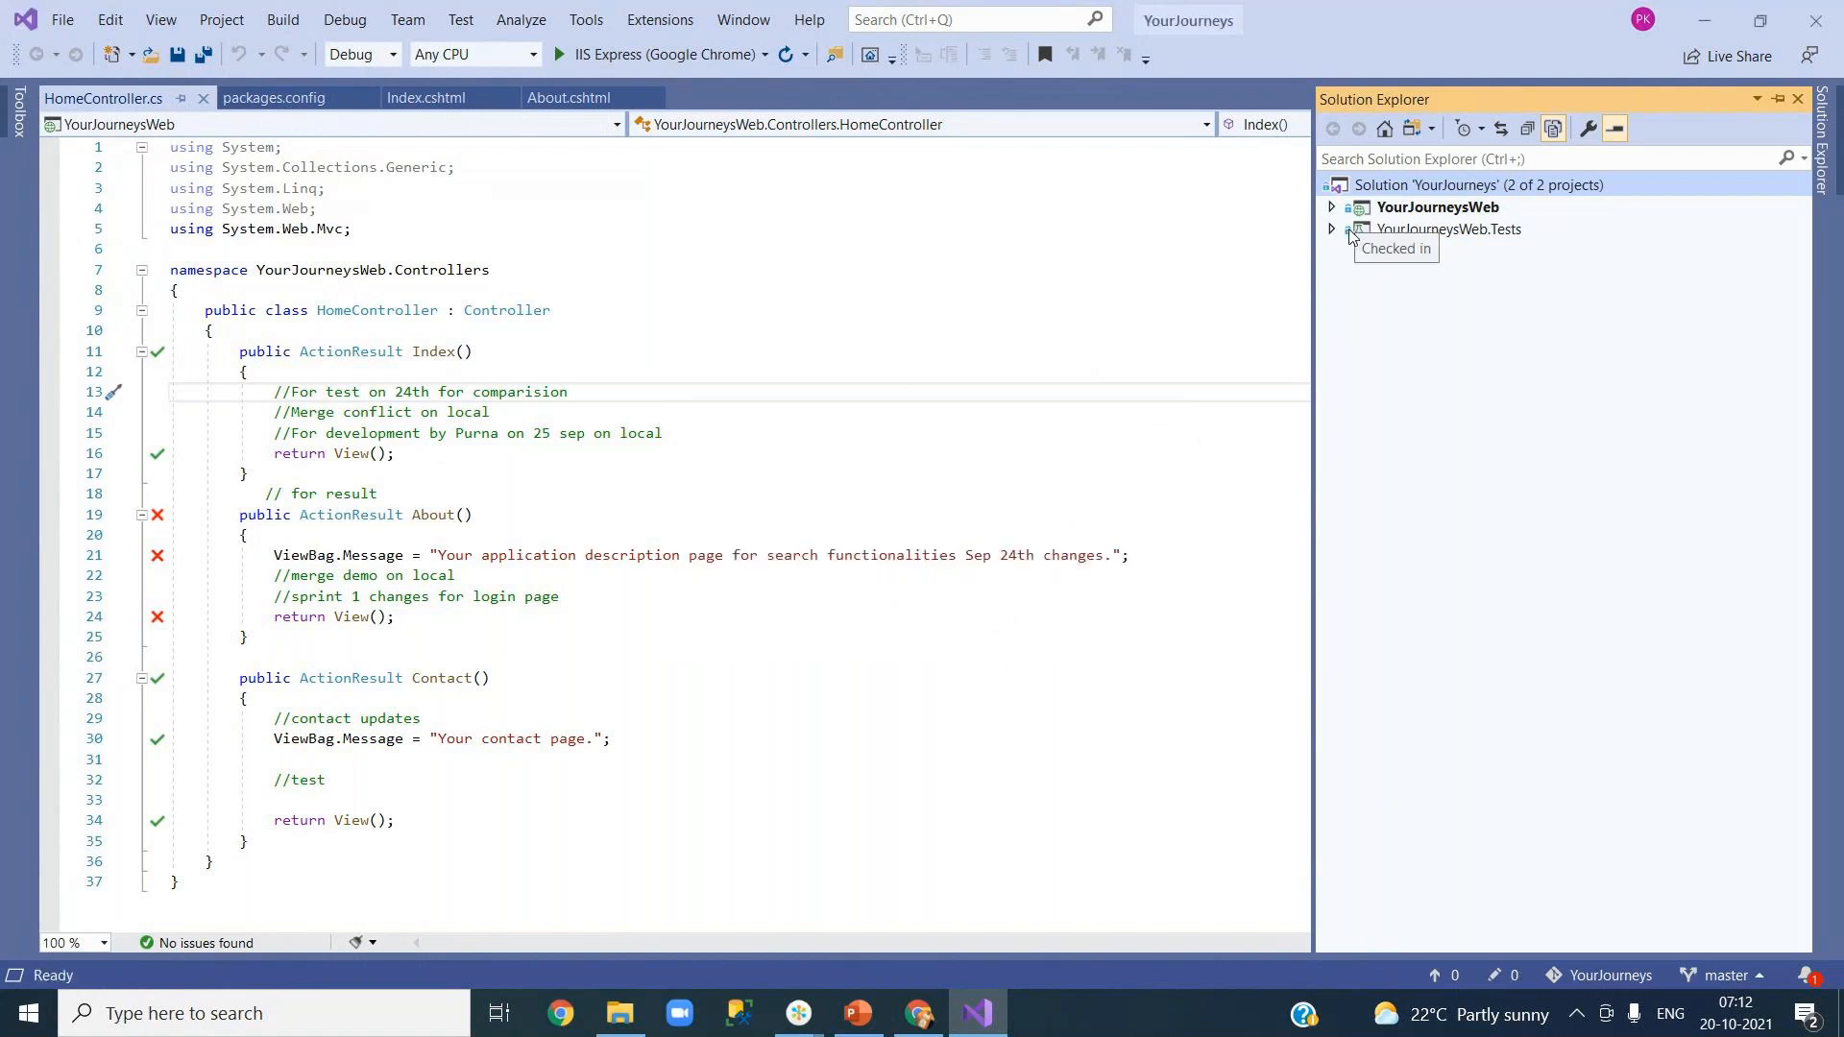
{"action": "right_click", "coordinate": [1408, 186]}
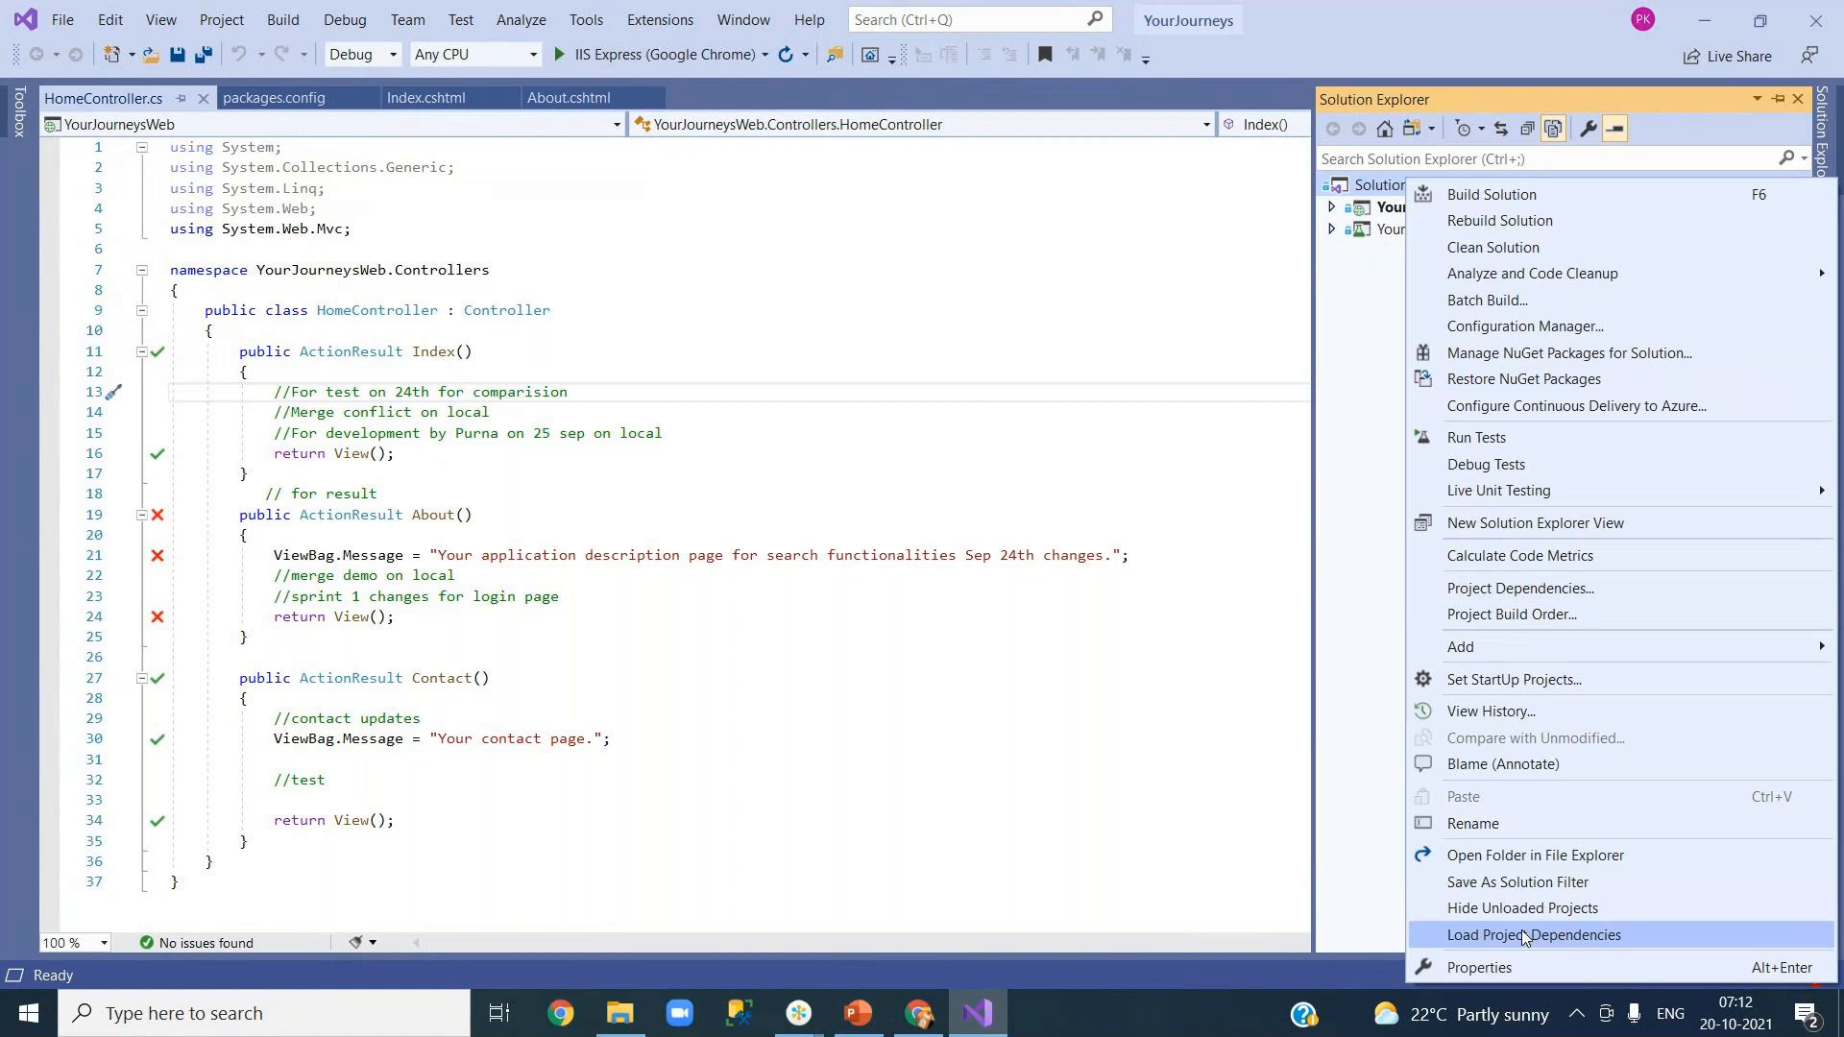
{"action": "left_click", "coordinate": [1517, 854]}
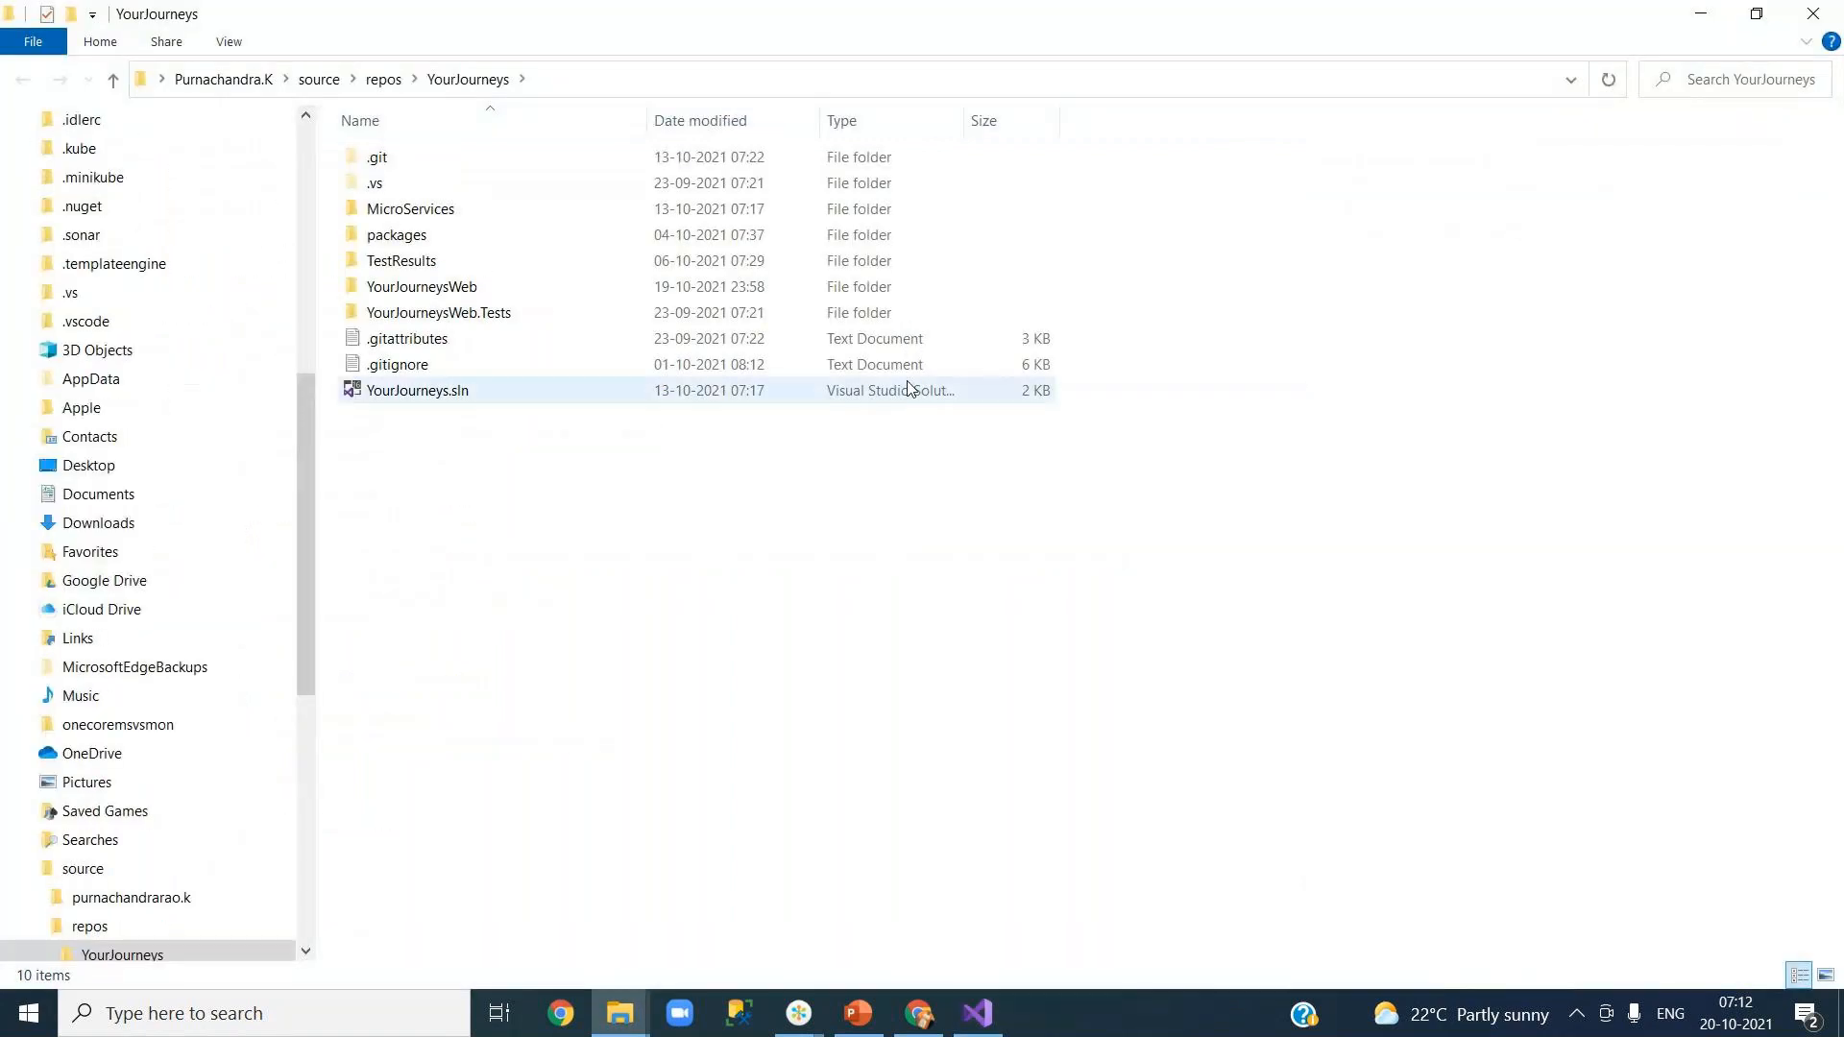
Step: Inspect the MicroServices folder's contents, go back up to YourJourneys, and minimize File Explorer
{"action": "left_click", "coordinate": [444, 211]}
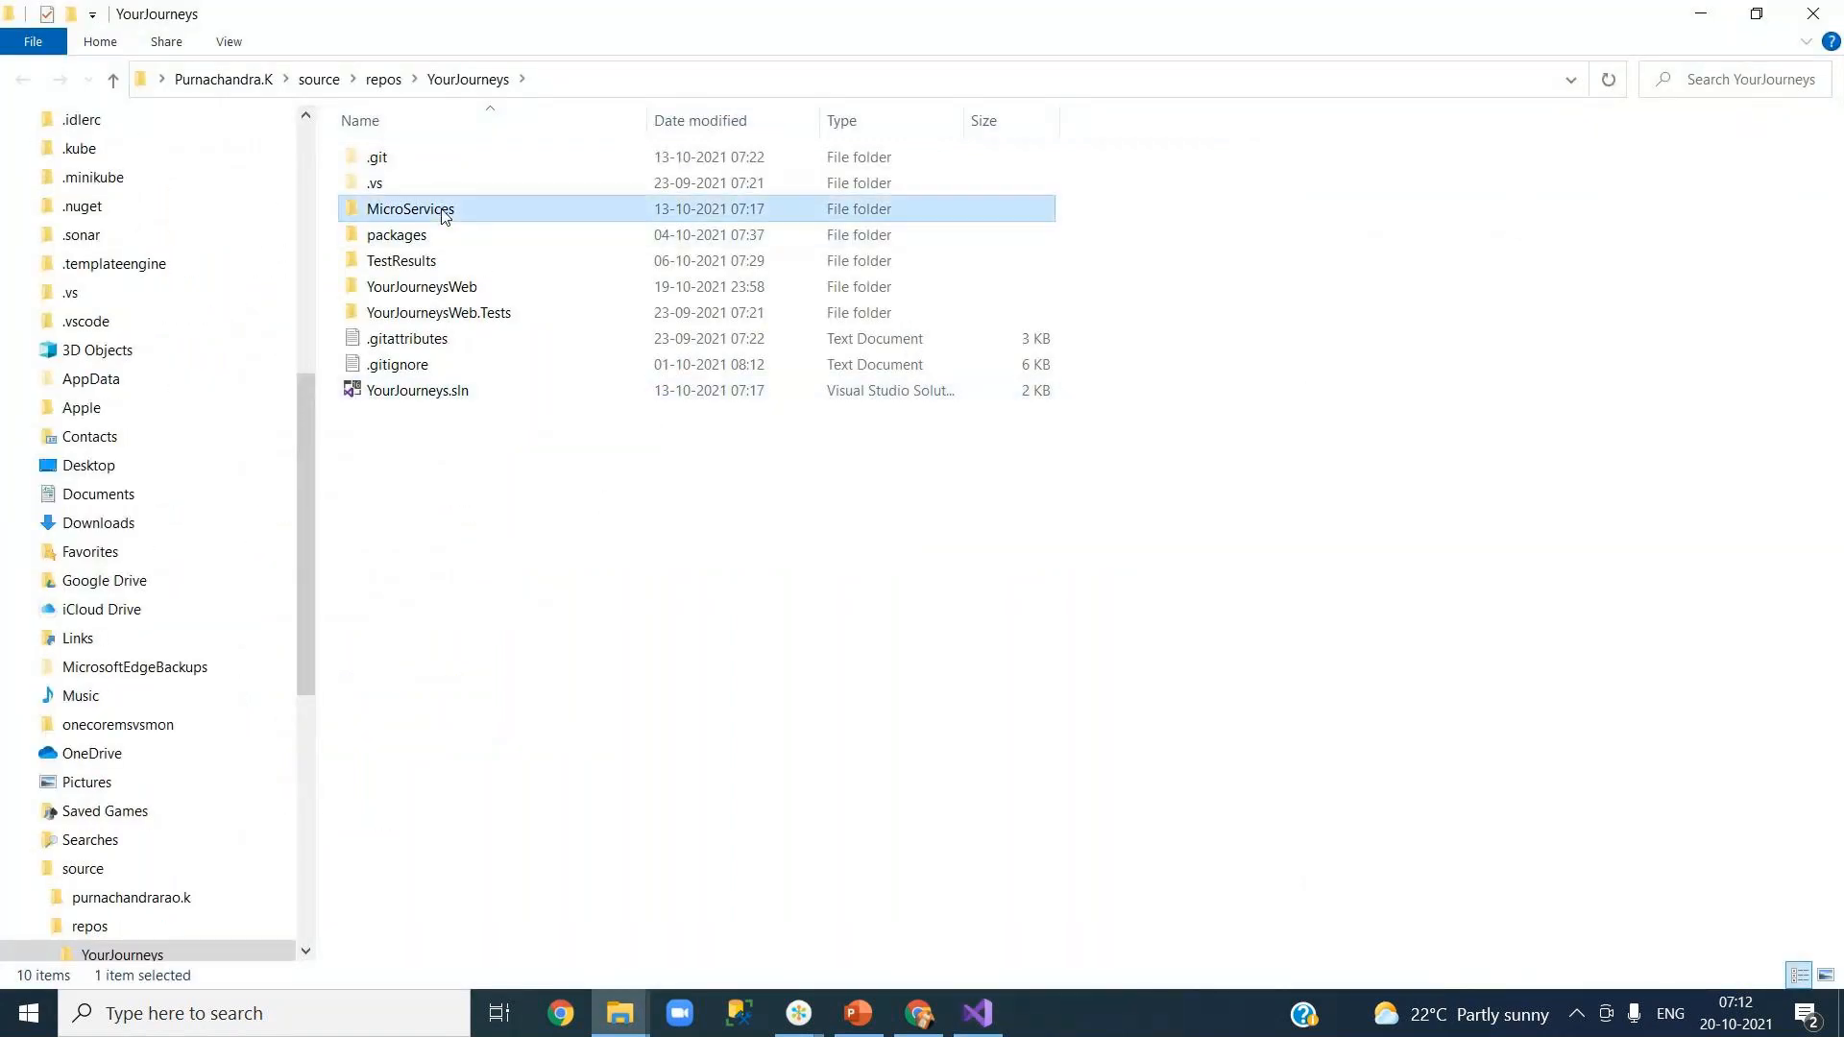
{"action": "double_click", "coordinate": [445, 213]}
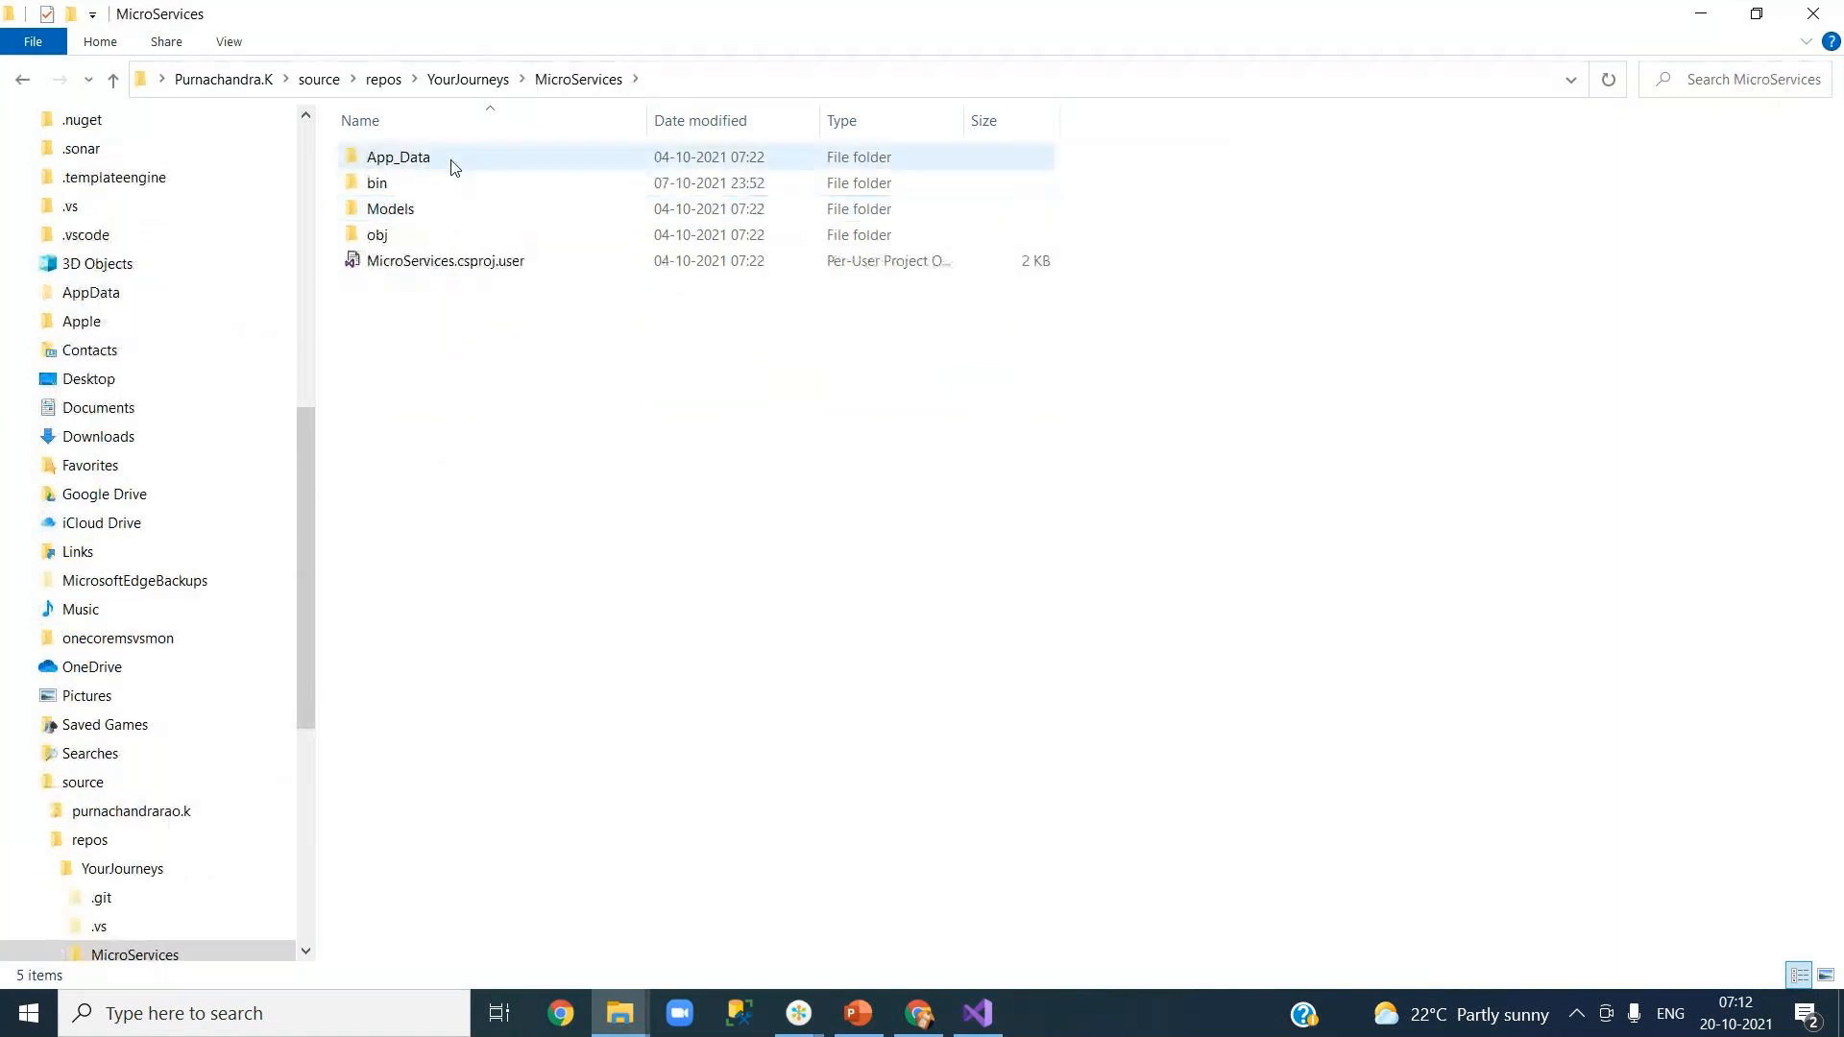
{"action": "left_click", "coordinate": [471, 80]}
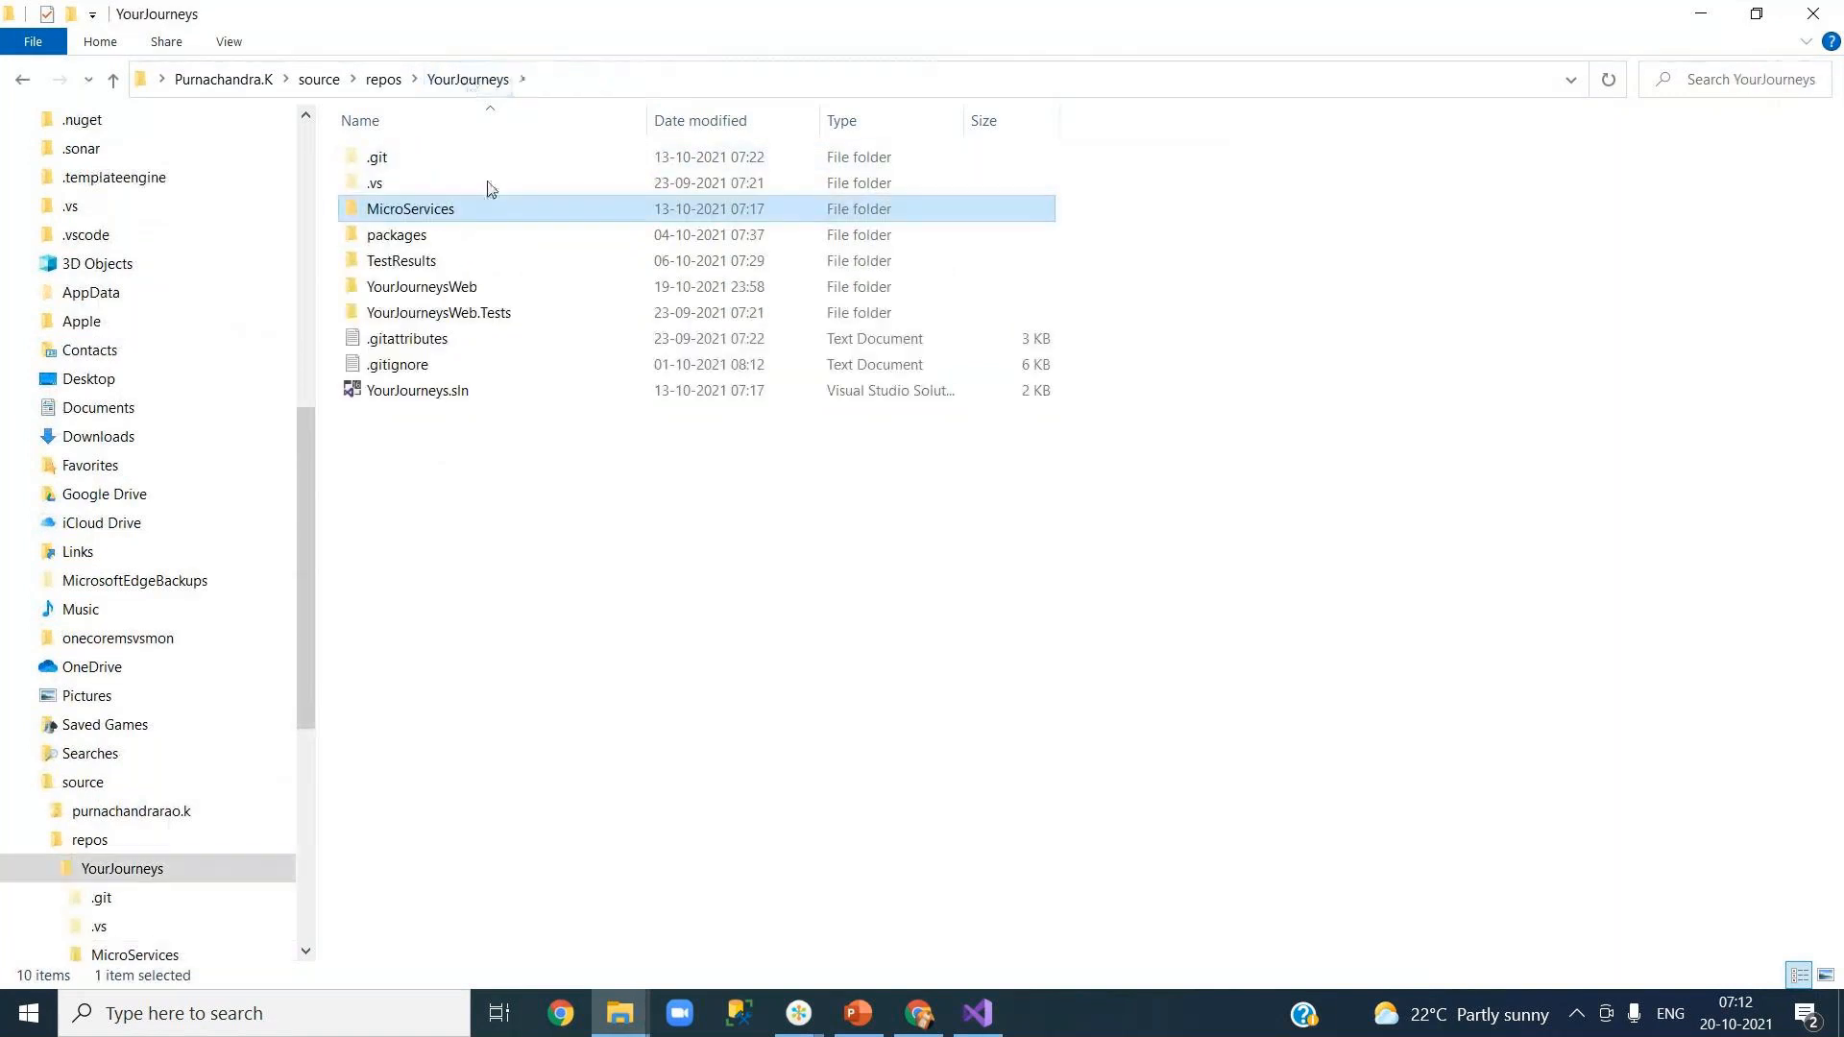
{"action": "left_click", "coordinate": [1246, 485]}
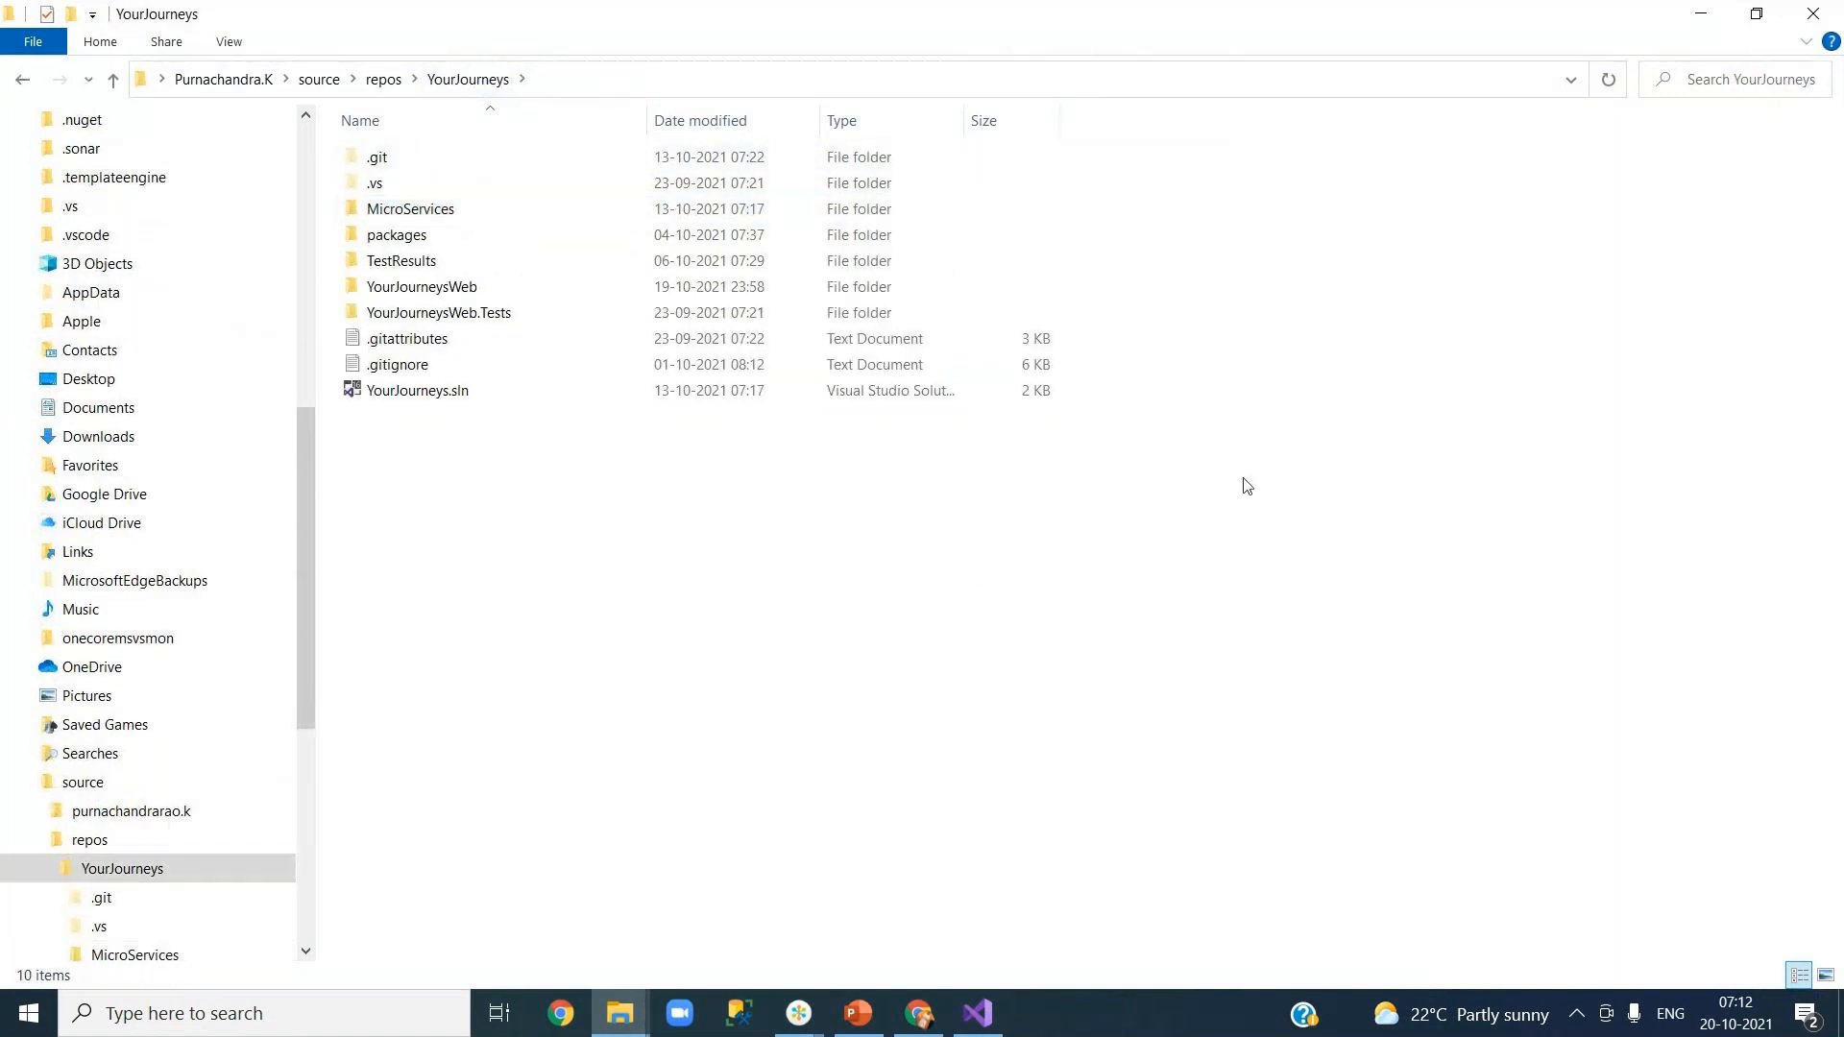
{"action": "left_click", "coordinate": [1696, 15]}
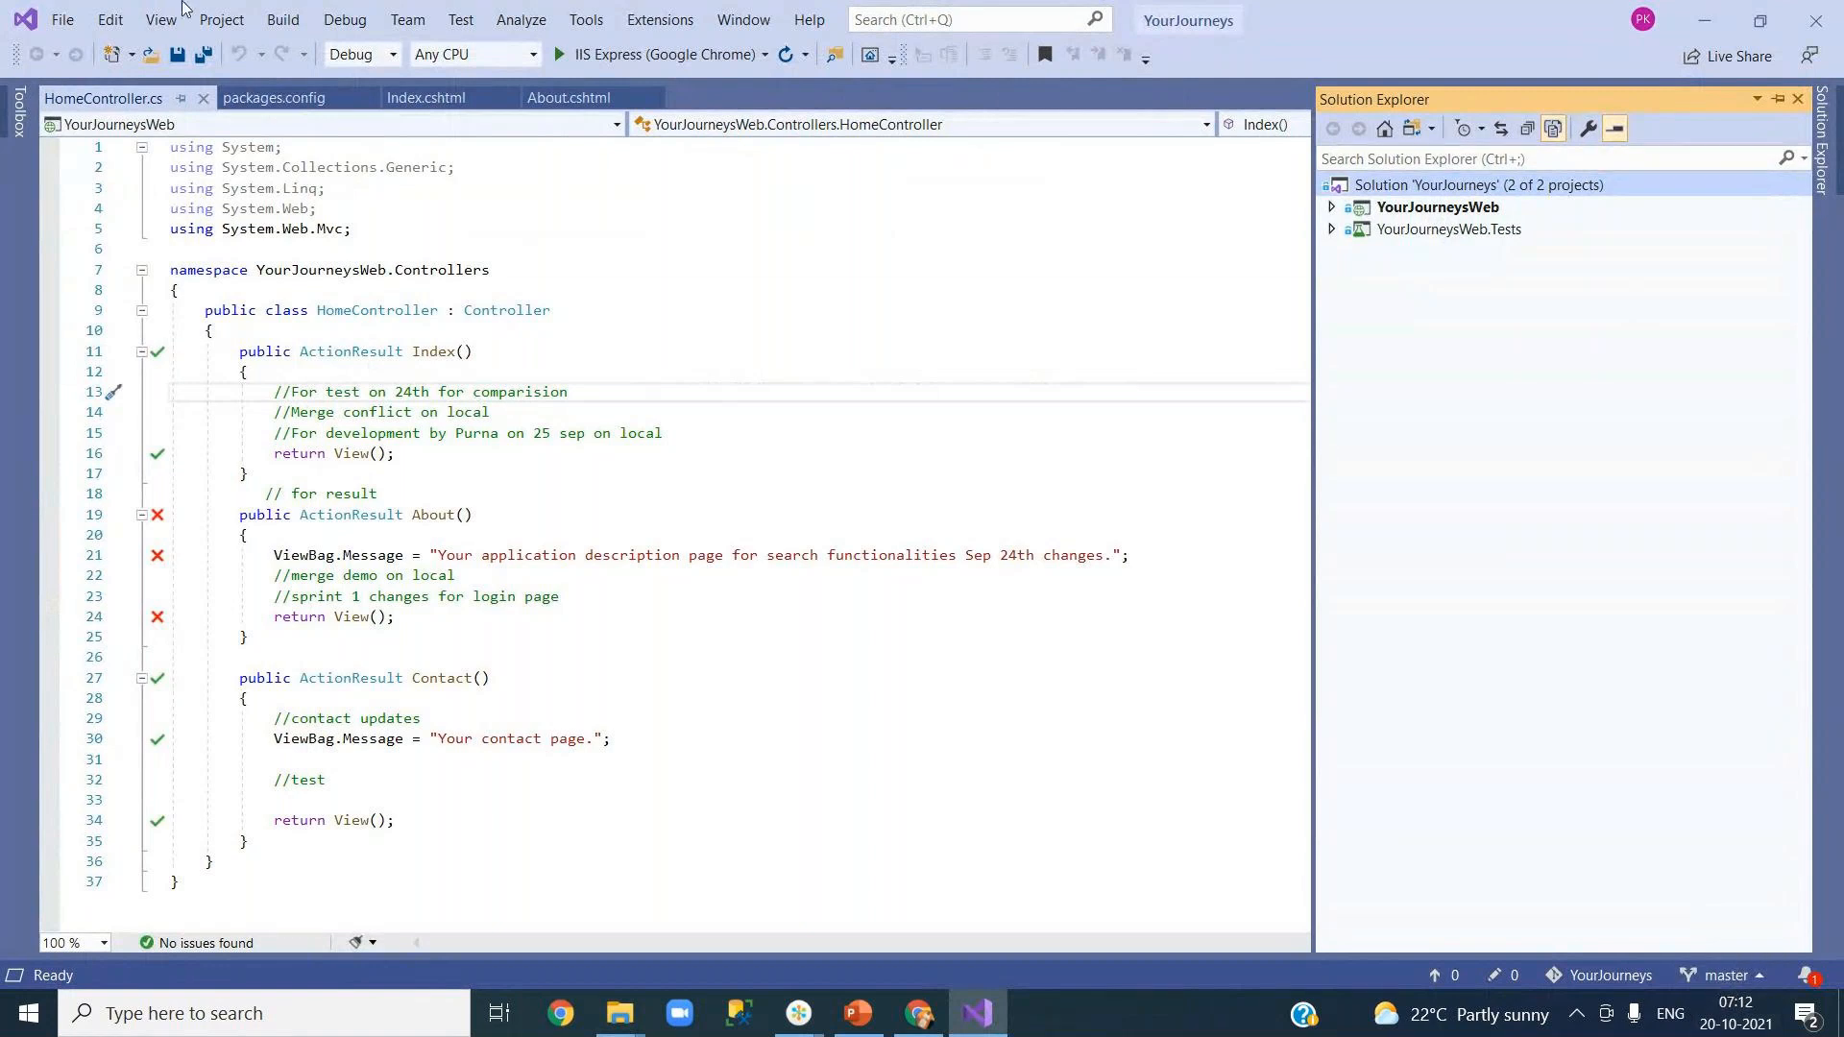
Step: Open Team Explorer's Changes page, enter commit message 'test', confirm nothing is pending, and close it
{"action": "left_click", "coordinate": [163, 21]}
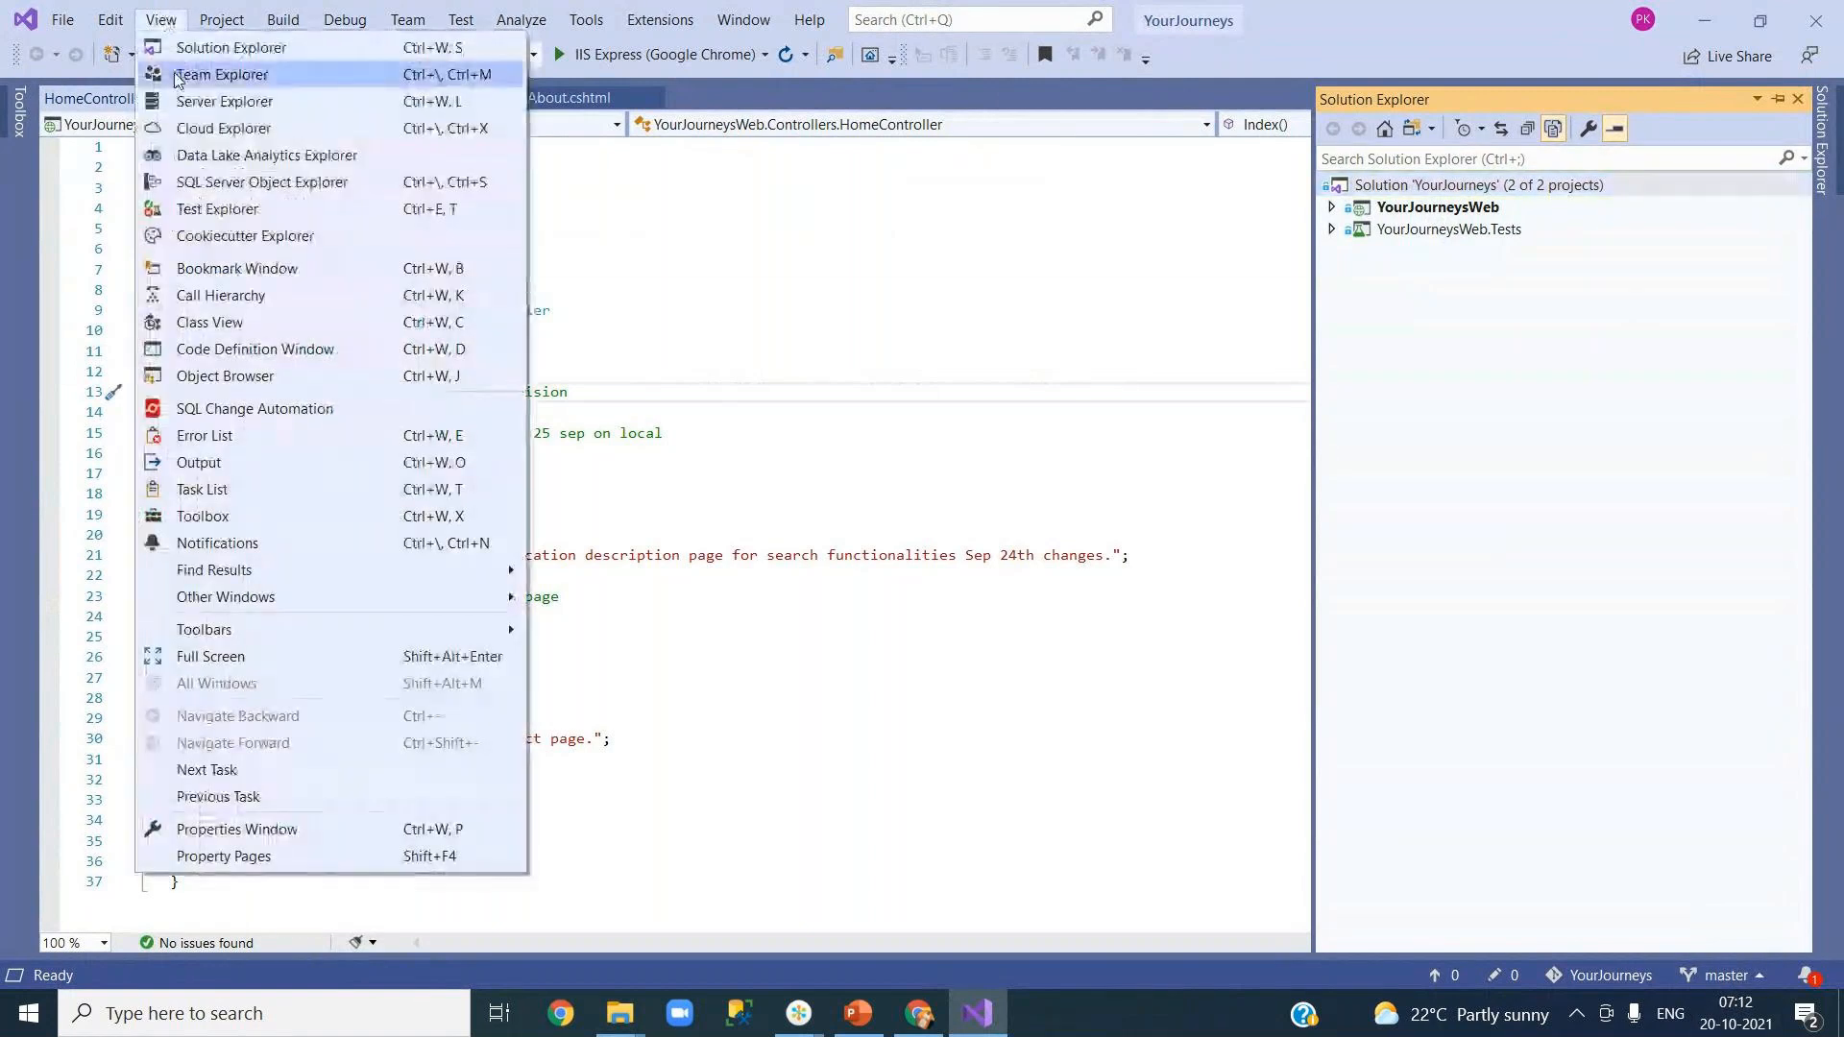
{"action": "key", "text": "Escape"}
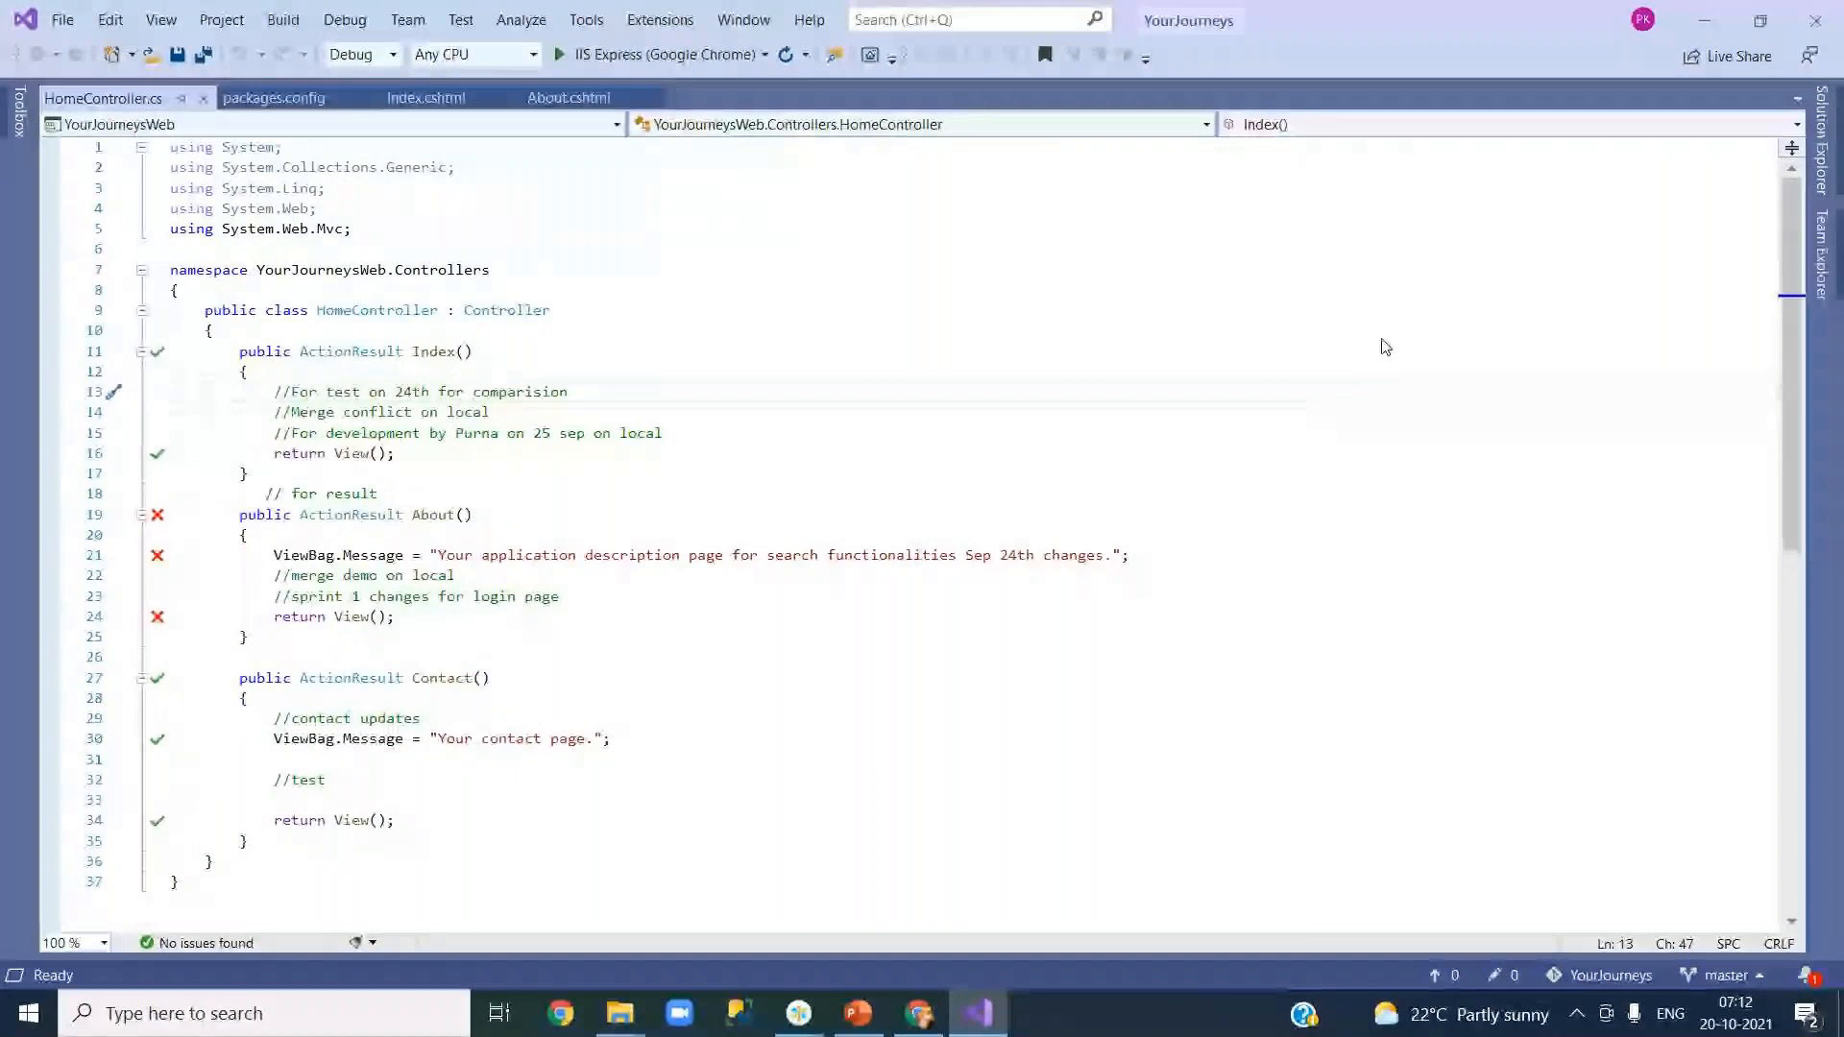
{"action": "left_click", "coordinate": [1034, 341]}
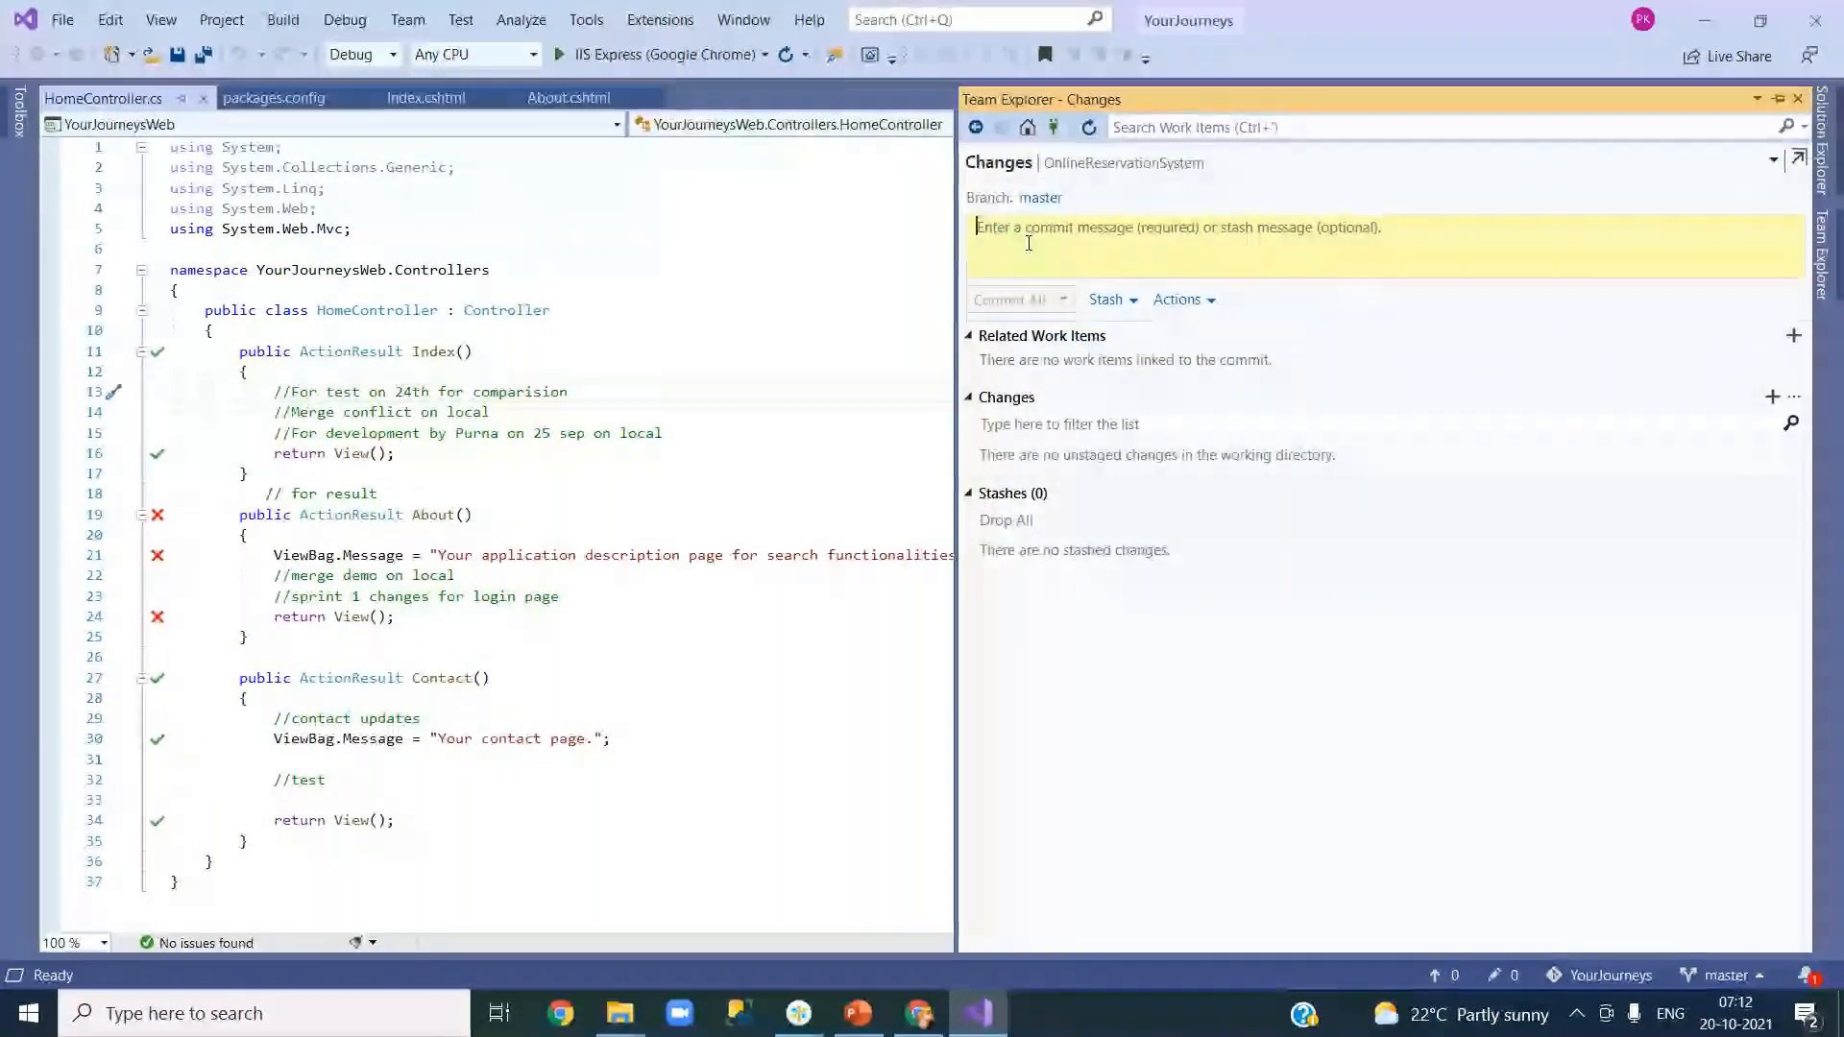
{"action": "type", "text": "test"}
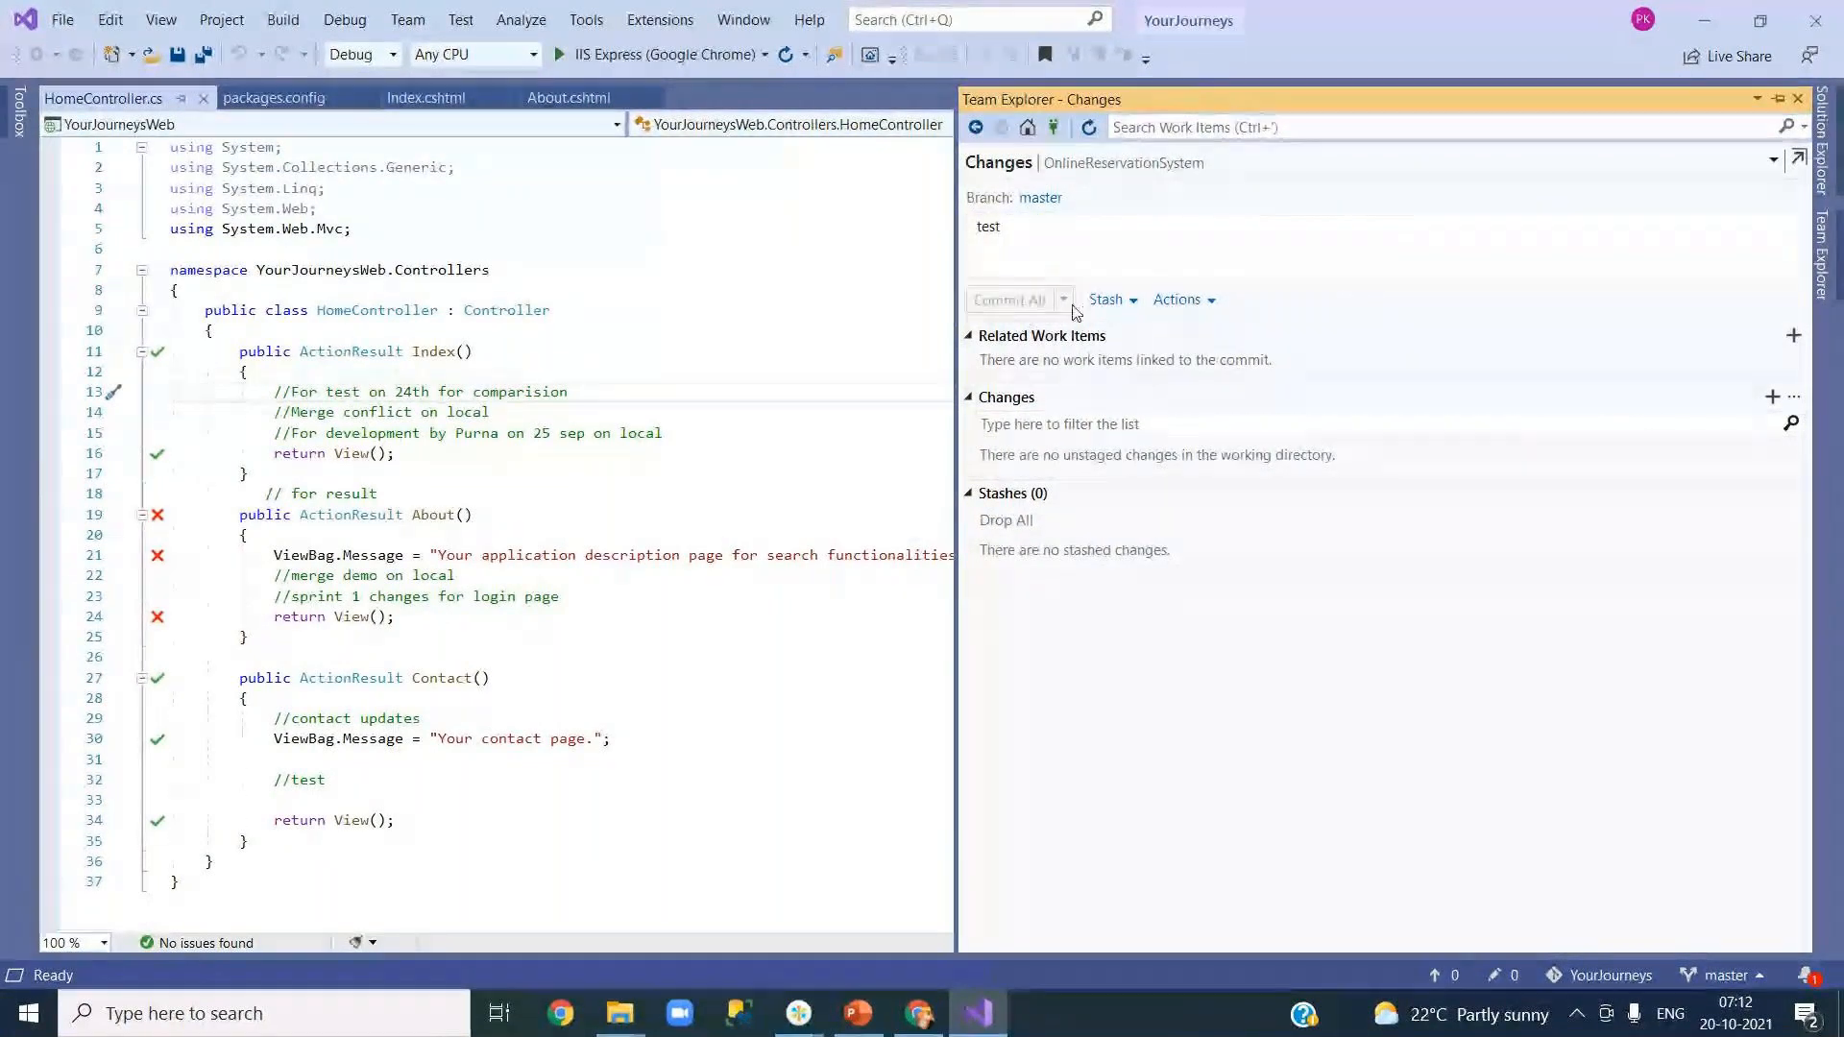
{"action": "left_click", "coordinate": [974, 125]}
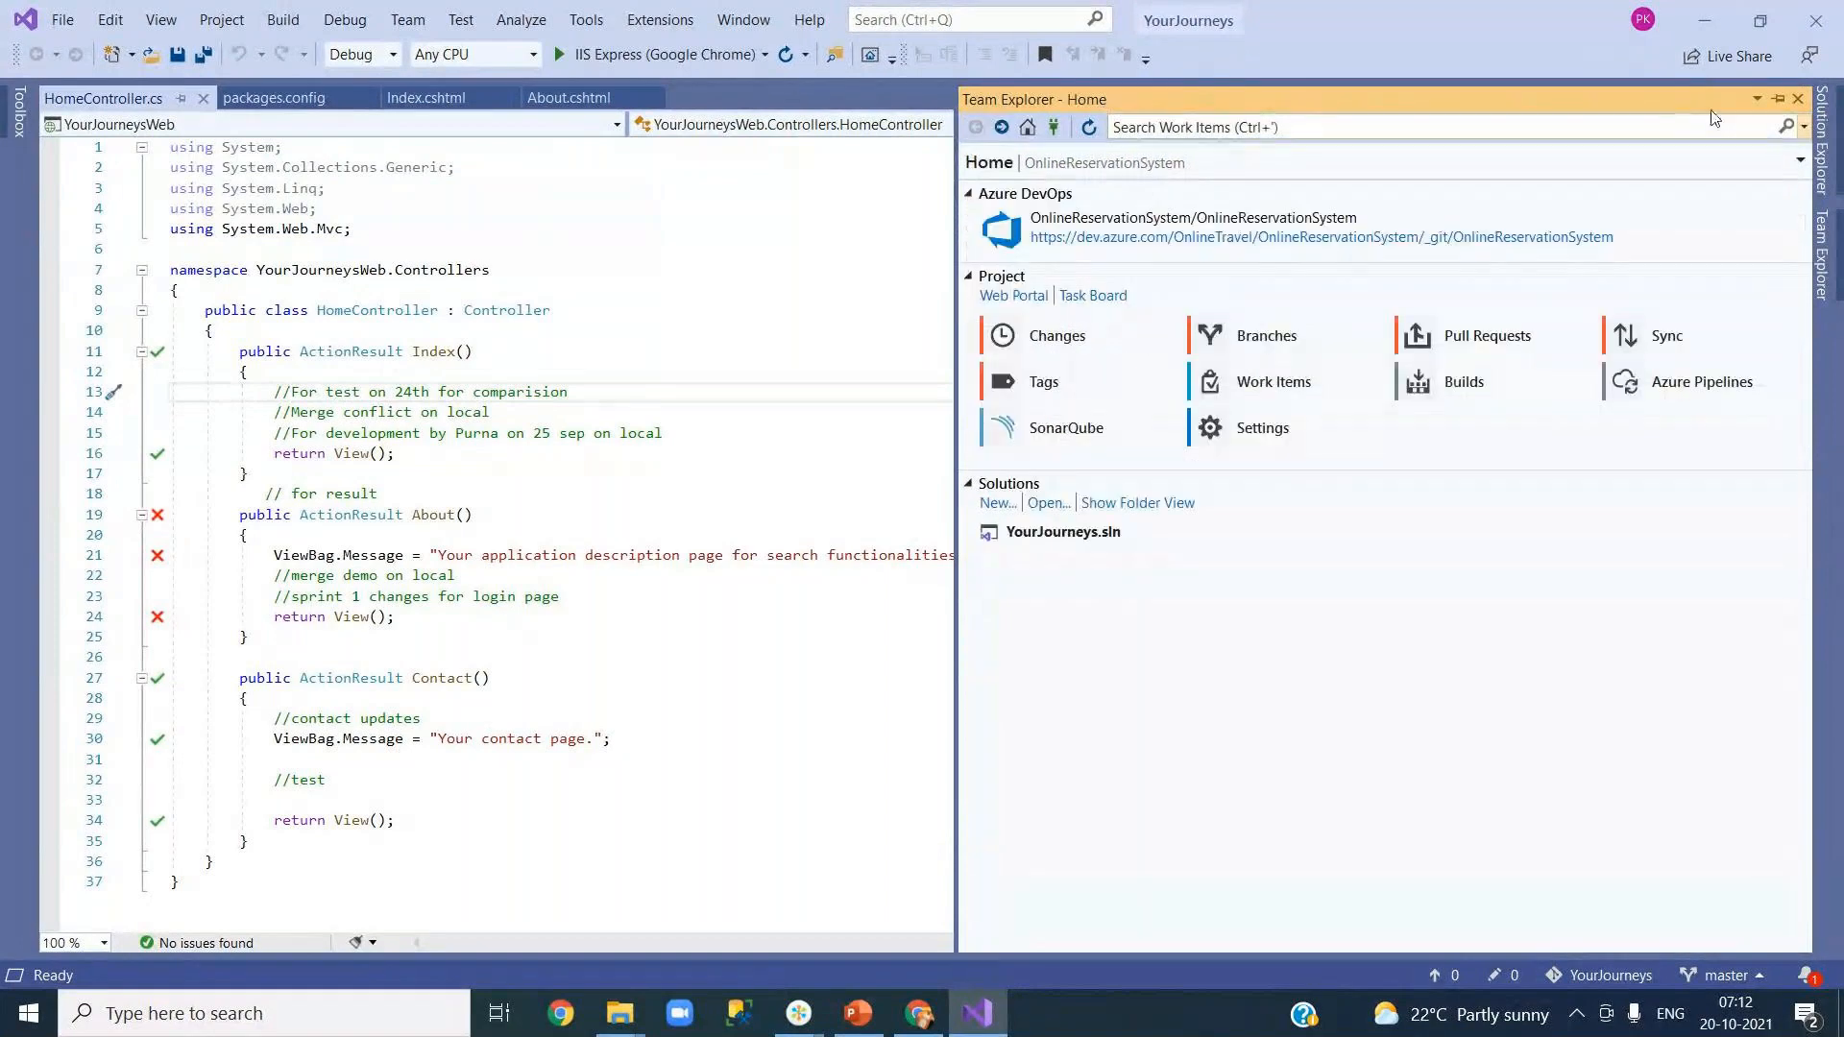
{"action": "left_click", "coordinate": [1798, 99]}
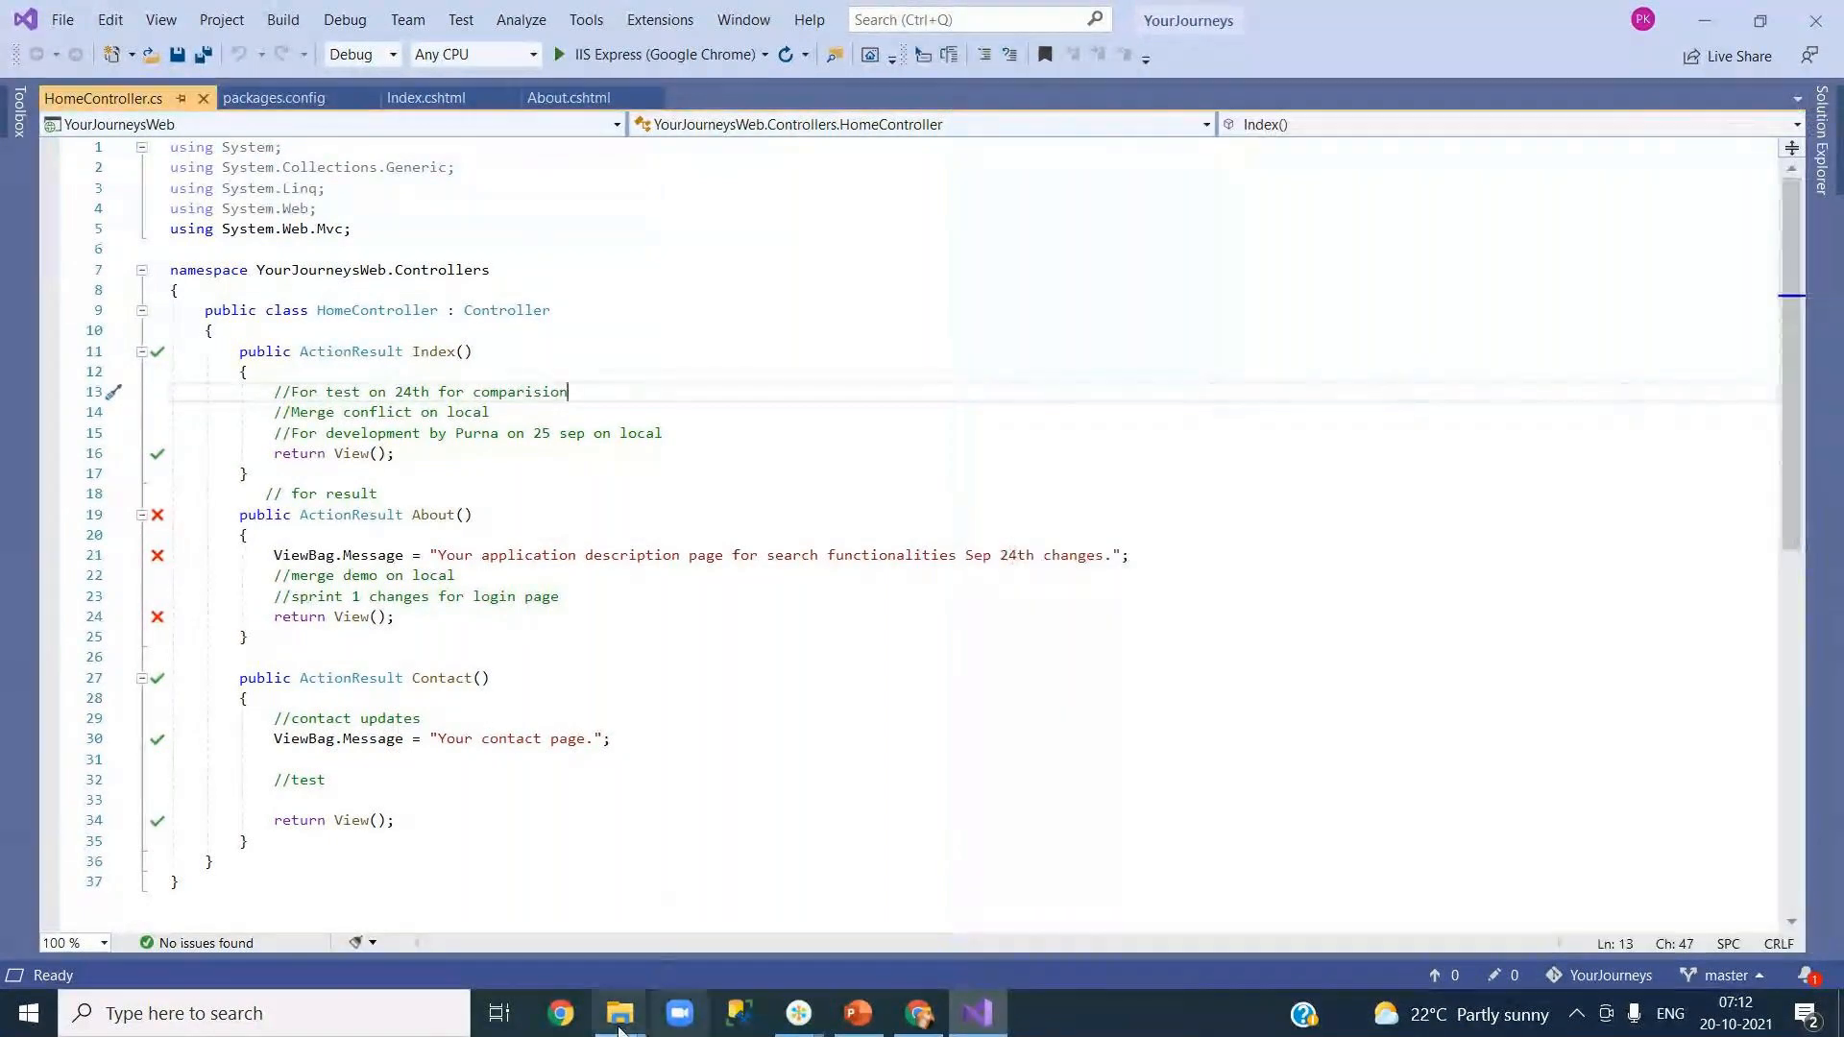
Step: Review the YourJourneys folder in File Explorer, then return to Visual Studio's Solution Explorer
{"action": "mouse_move", "coordinate": [620, 1014]}
{"action": "left_click", "coordinate": [666, 952]}
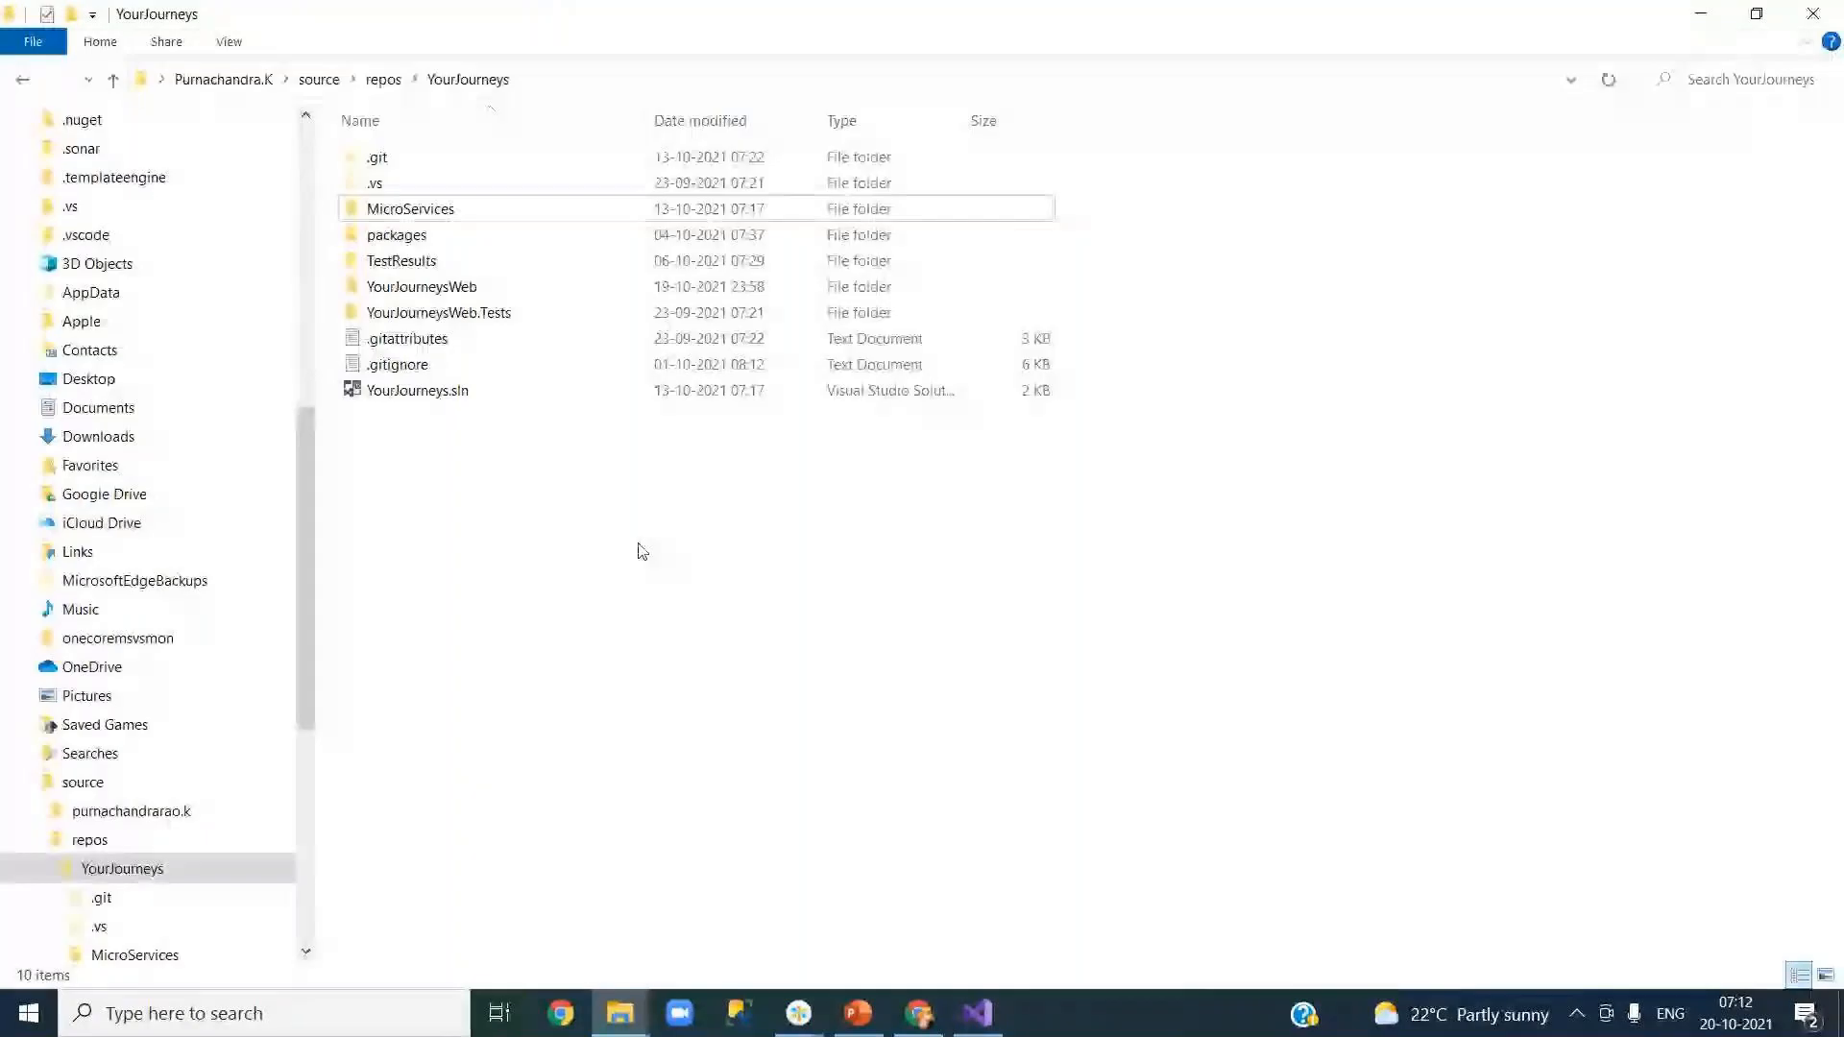
{"action": "left_click", "coordinate": [511, 210]}
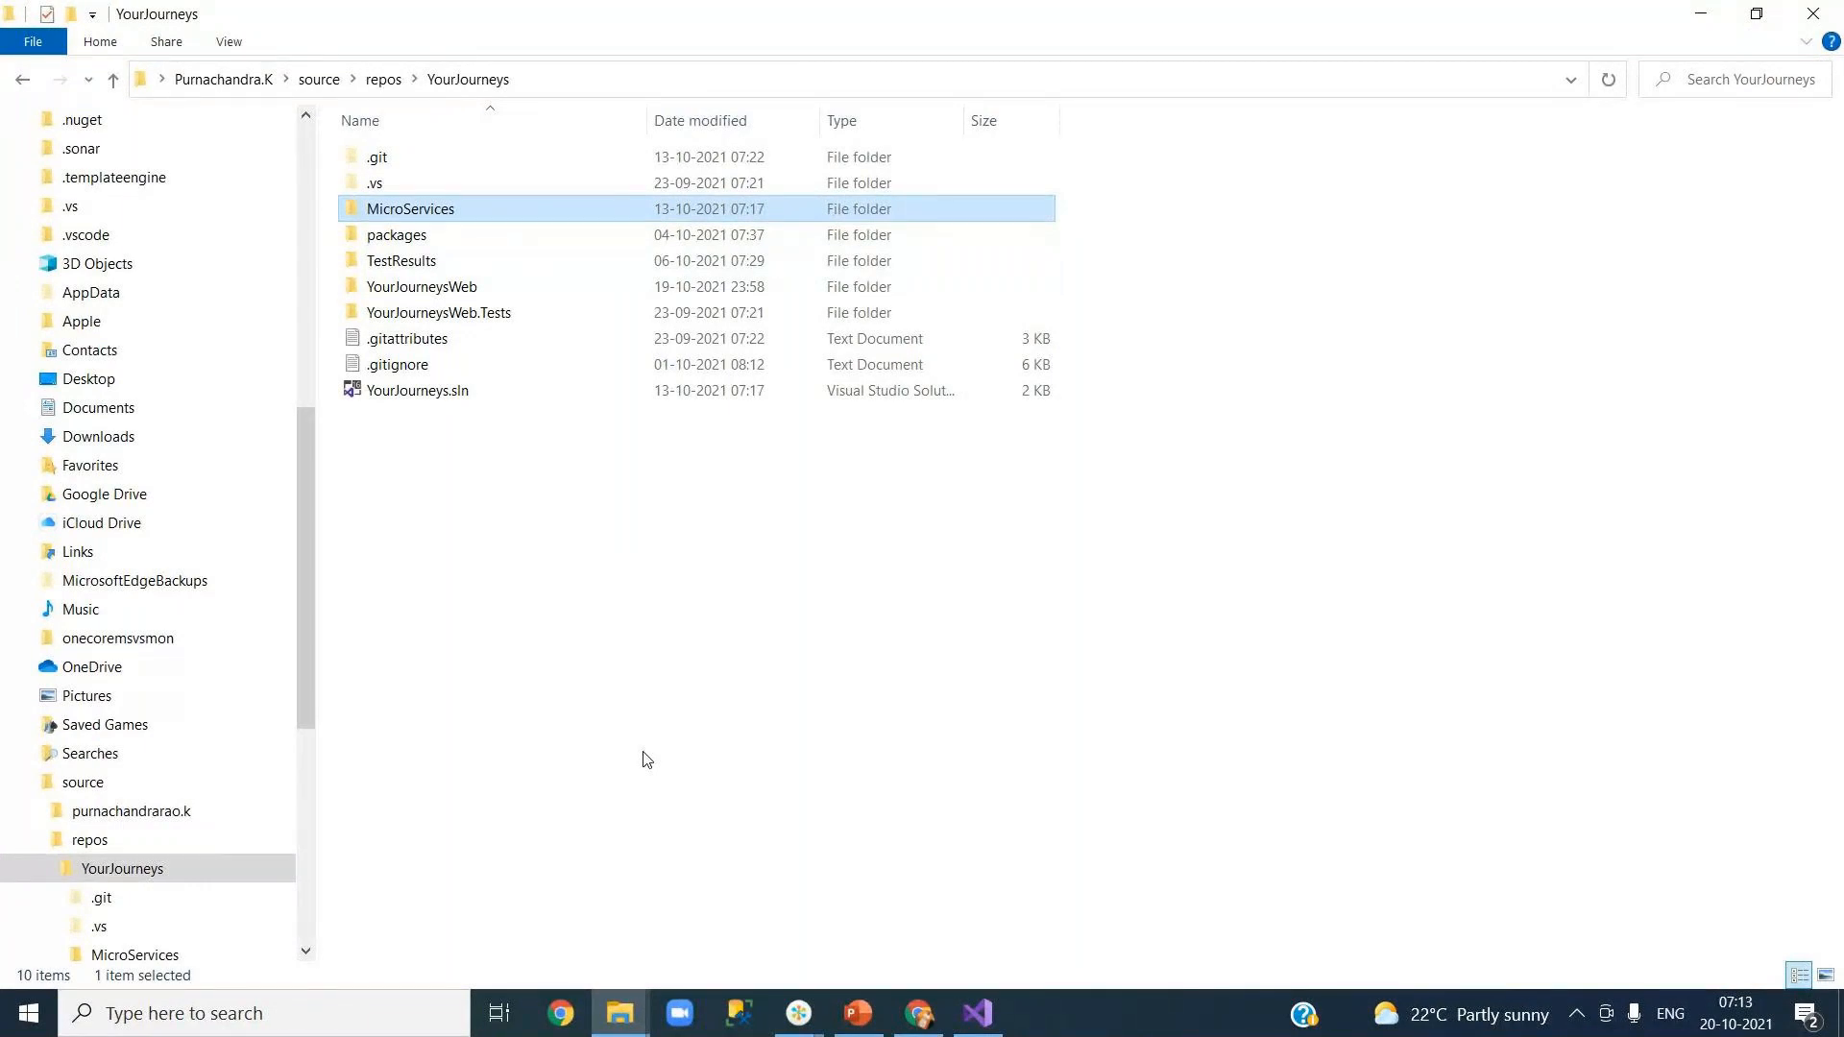
{"action": "left_click", "coordinate": [623, 659]}
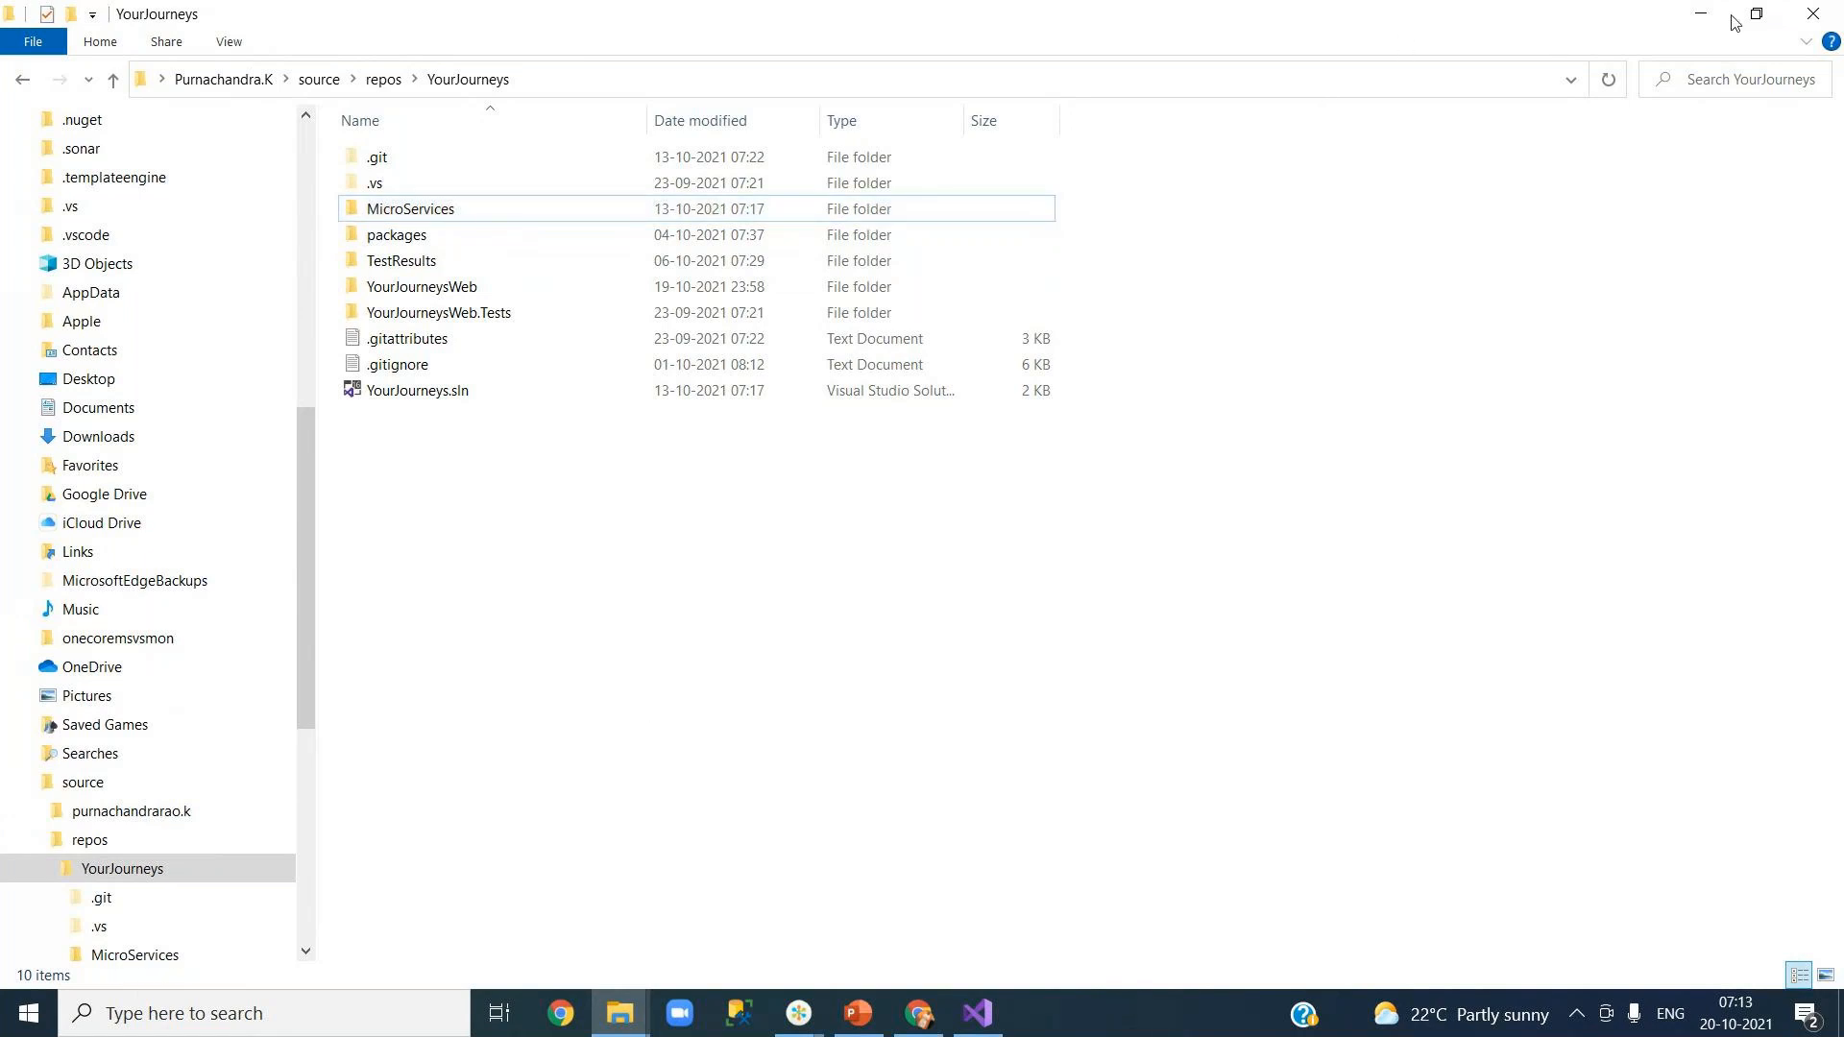
{"action": "left_click", "coordinate": [1701, 14]}
{"action": "left_click", "coordinate": [1822, 139]}
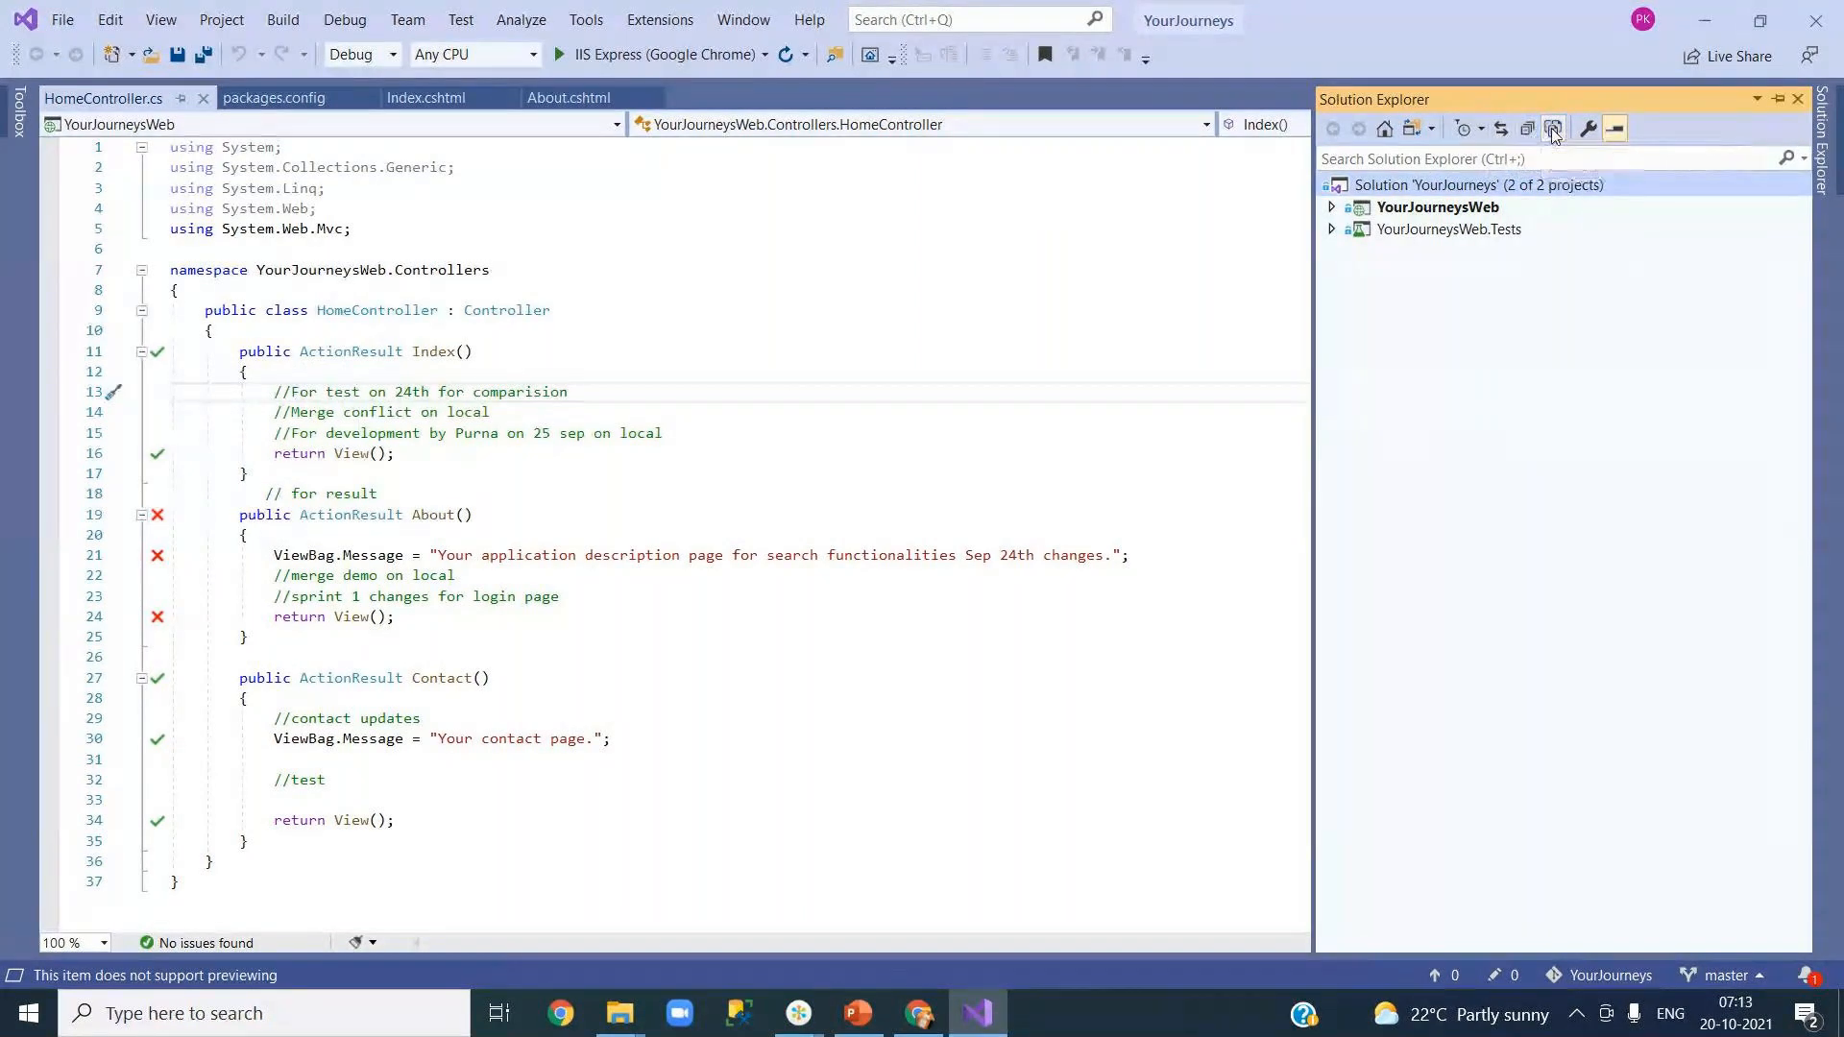
{"action": "right_click", "coordinate": [1384, 185]}
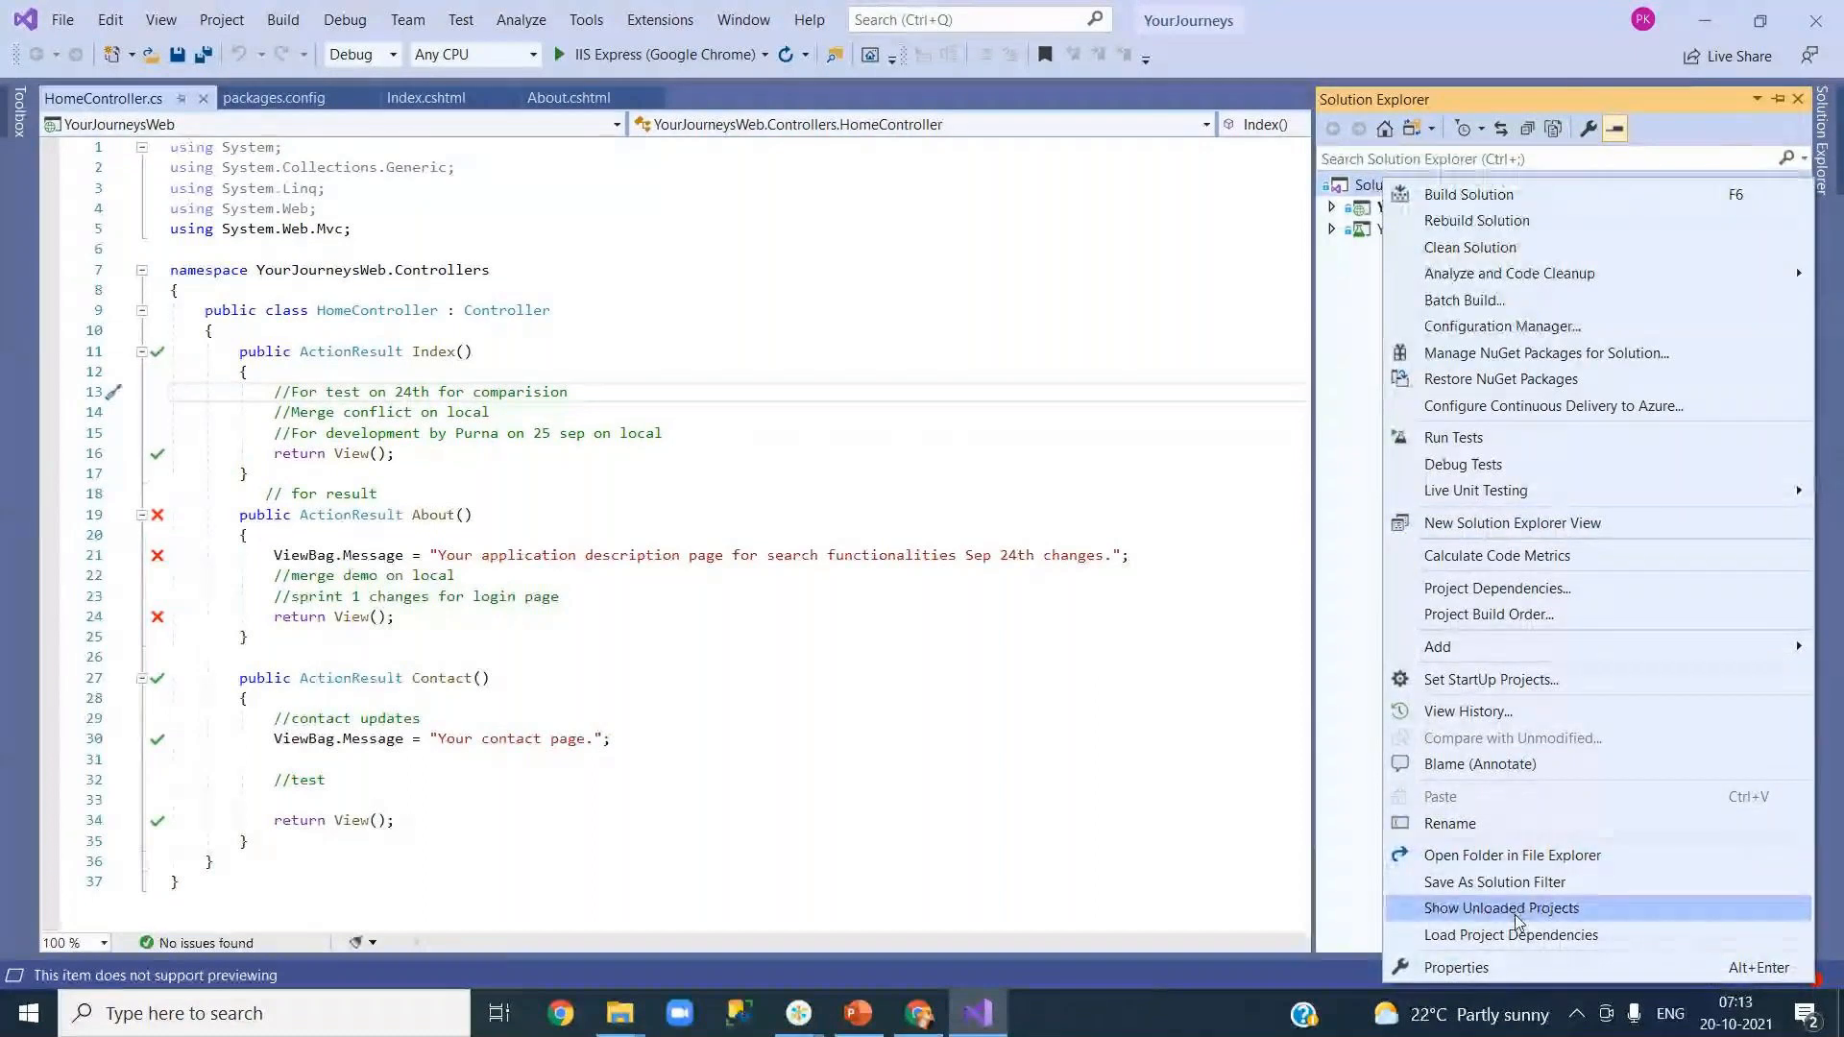
{"action": "left_click", "coordinate": [1520, 943]}
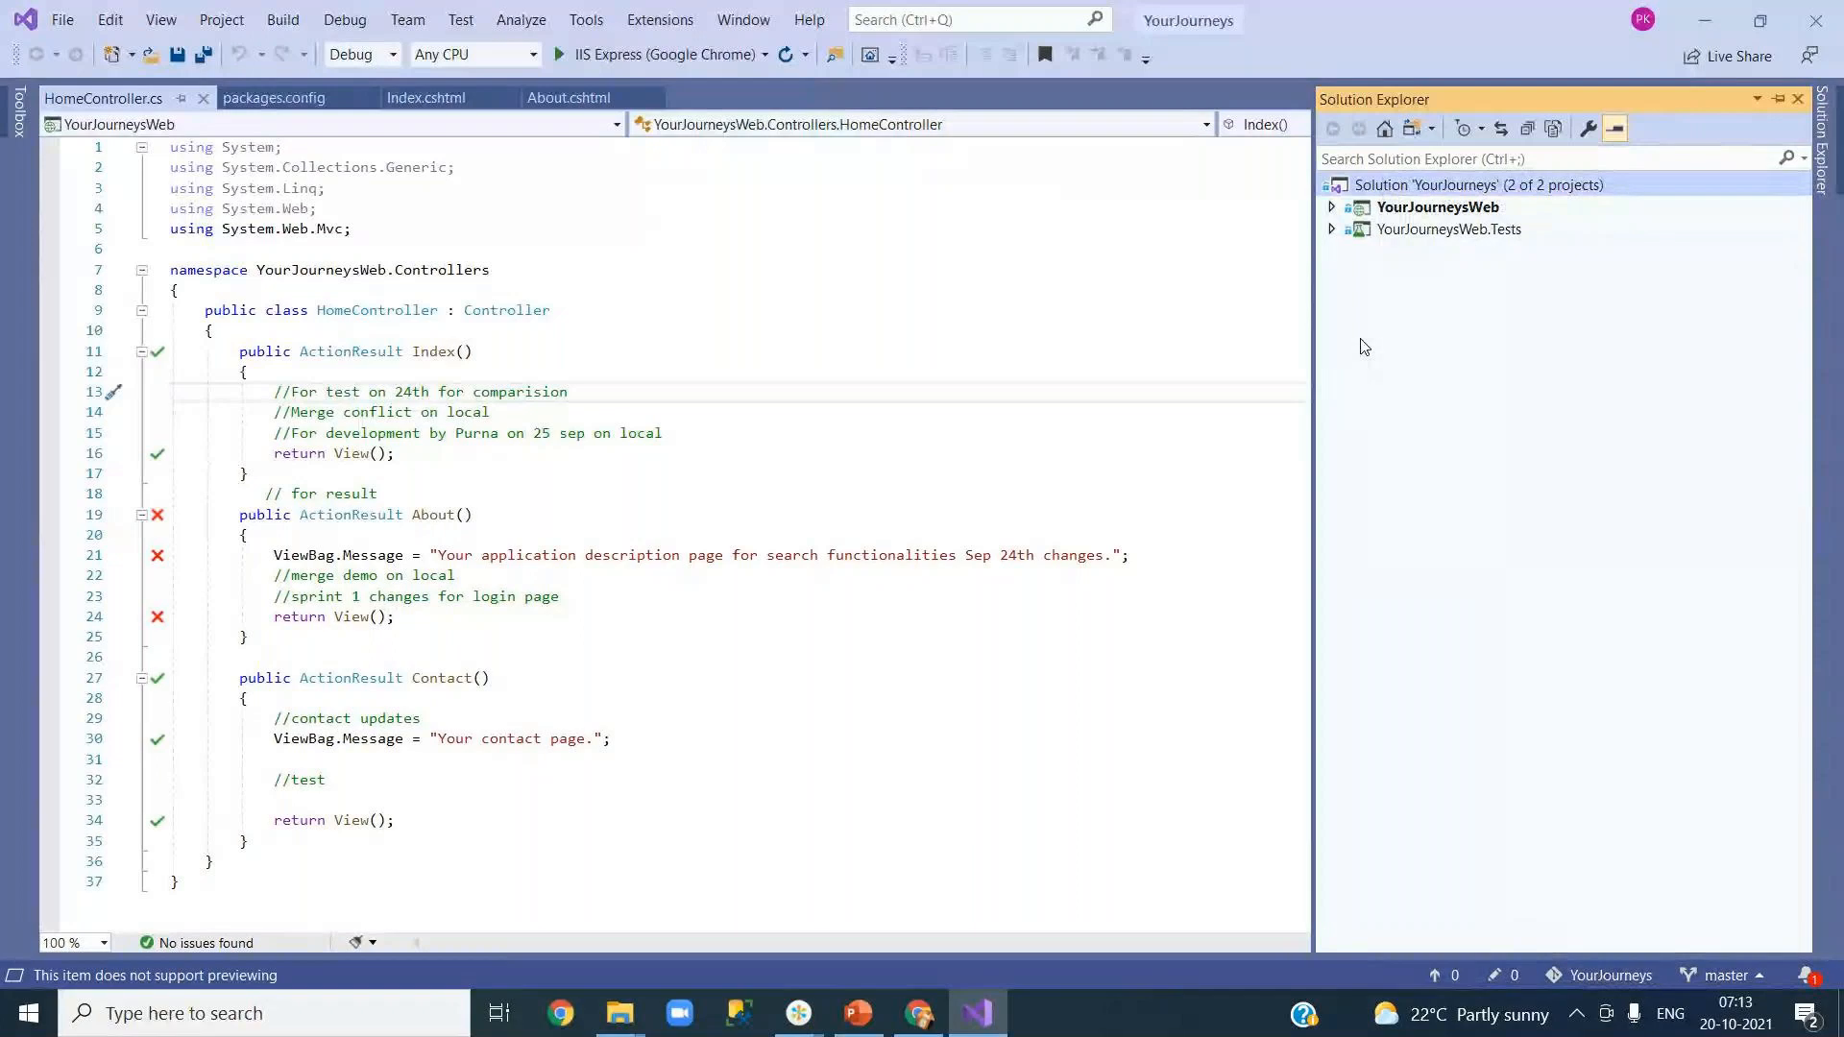
{"action": "left_click", "coordinate": [1332, 210]}
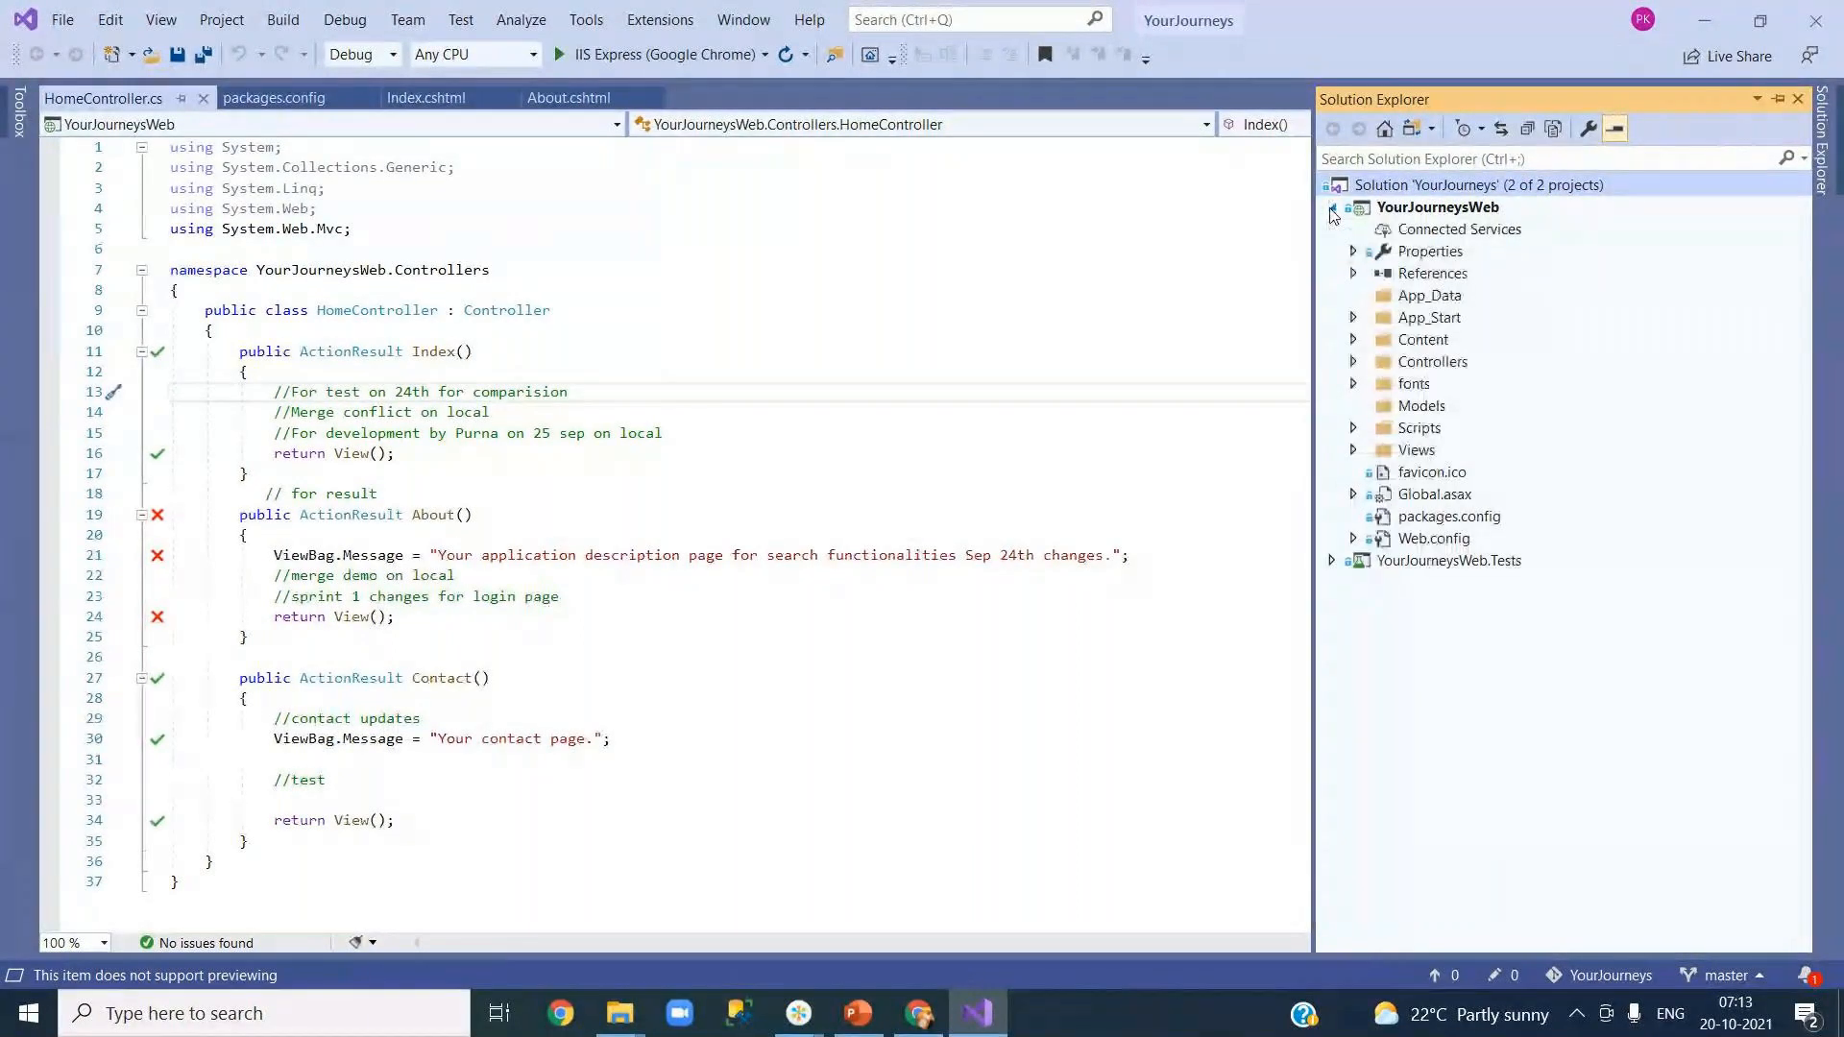
{"action": "left_click", "coordinate": [1332, 208]}
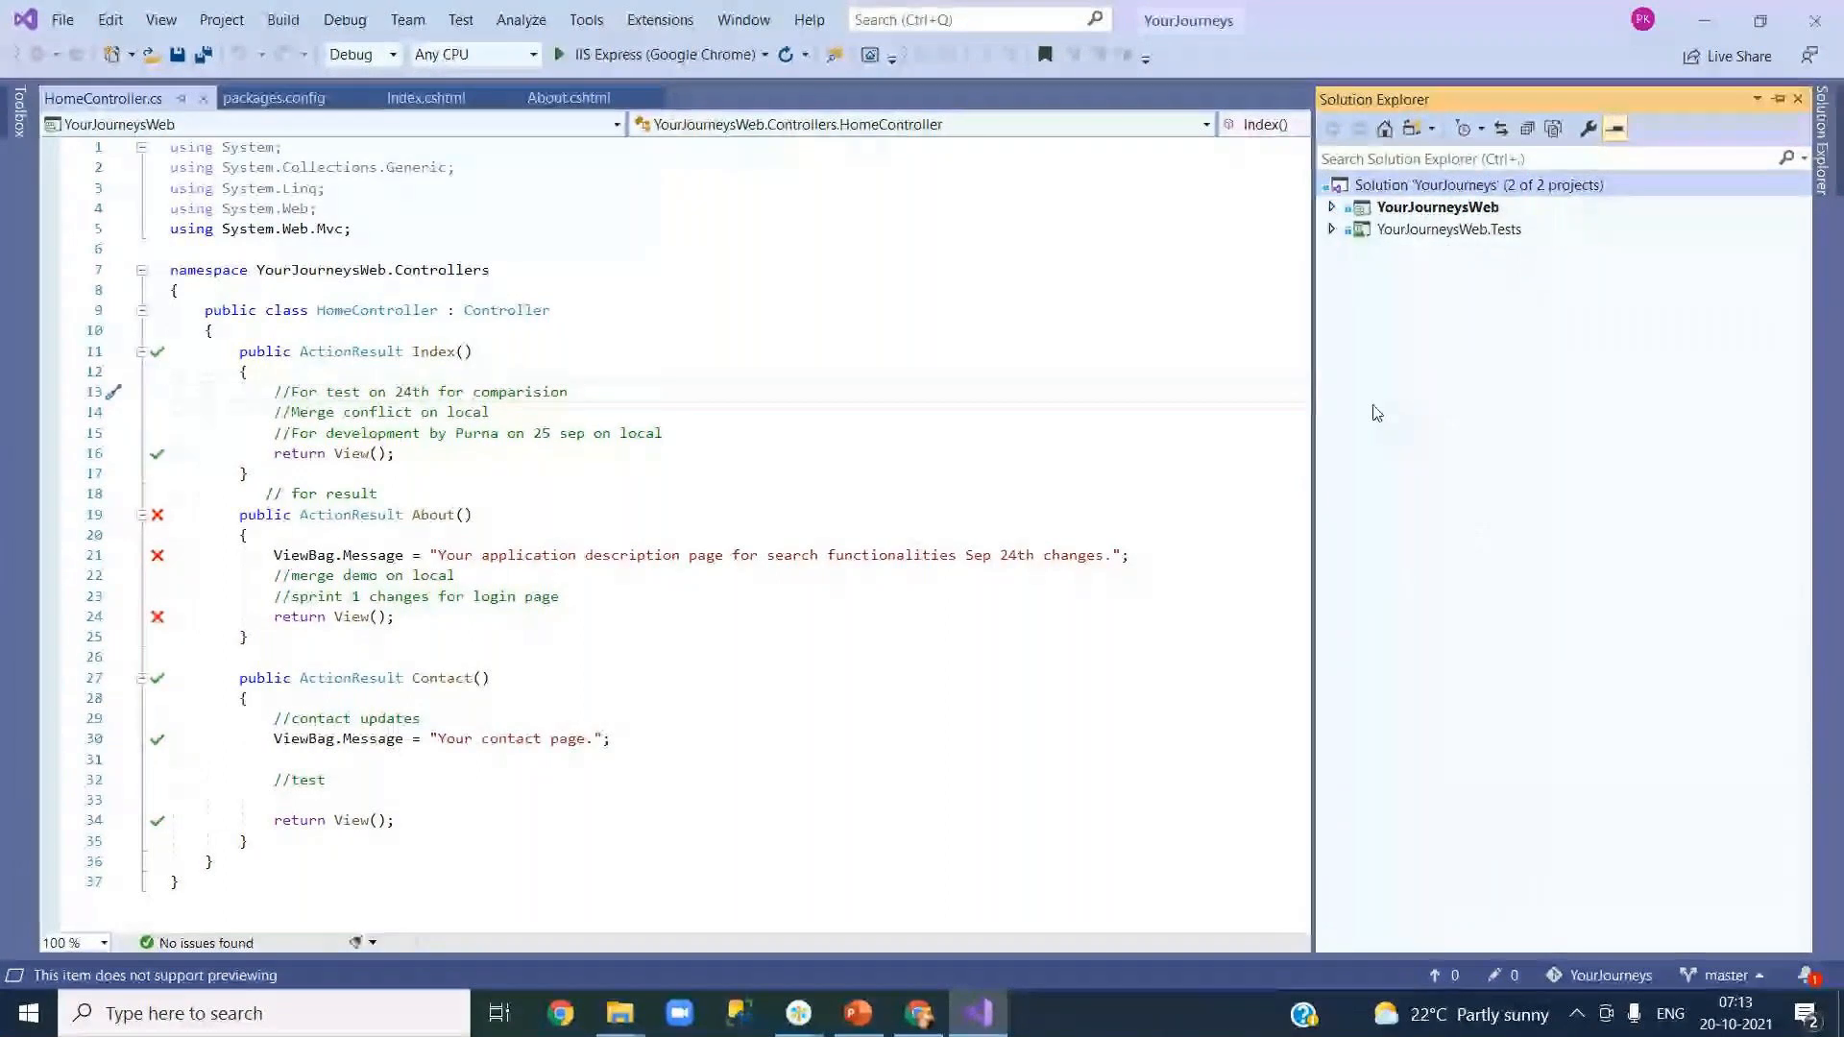
{"action": "right_click", "coordinate": [1409, 188]}
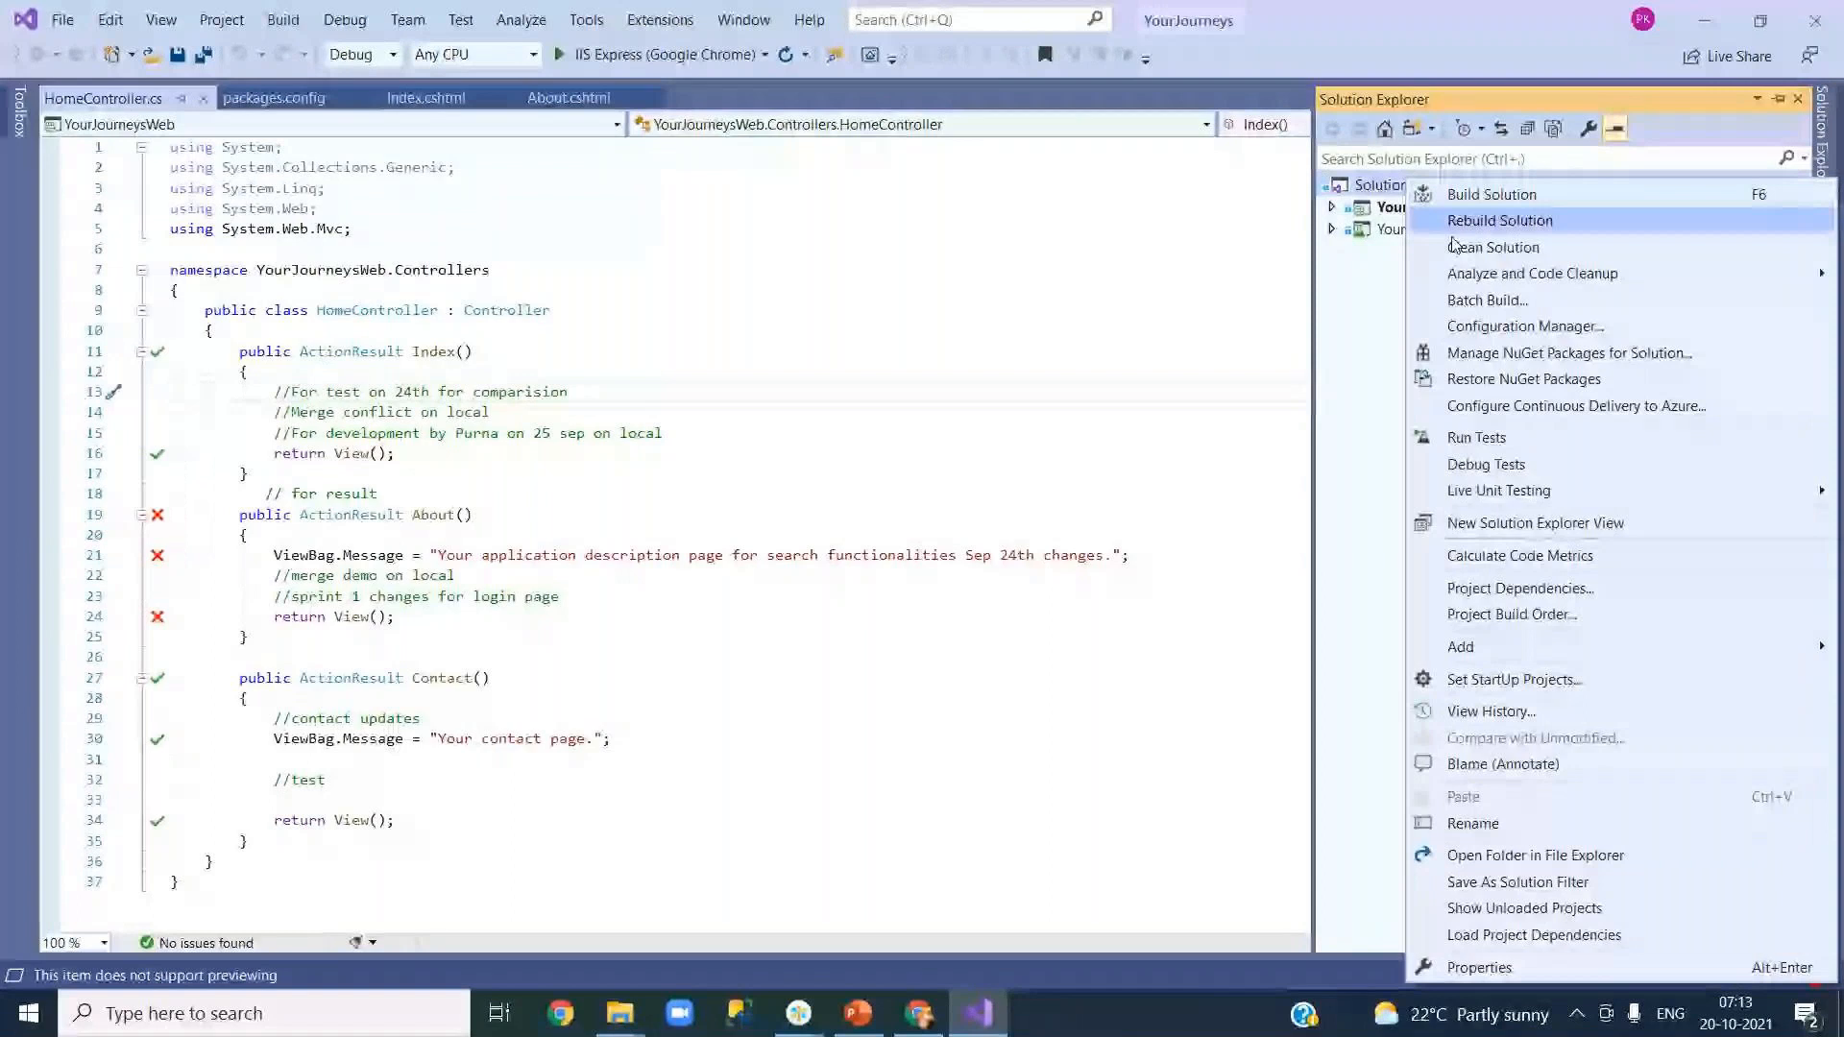
{"action": "left_click", "coordinate": [619, 1013]}
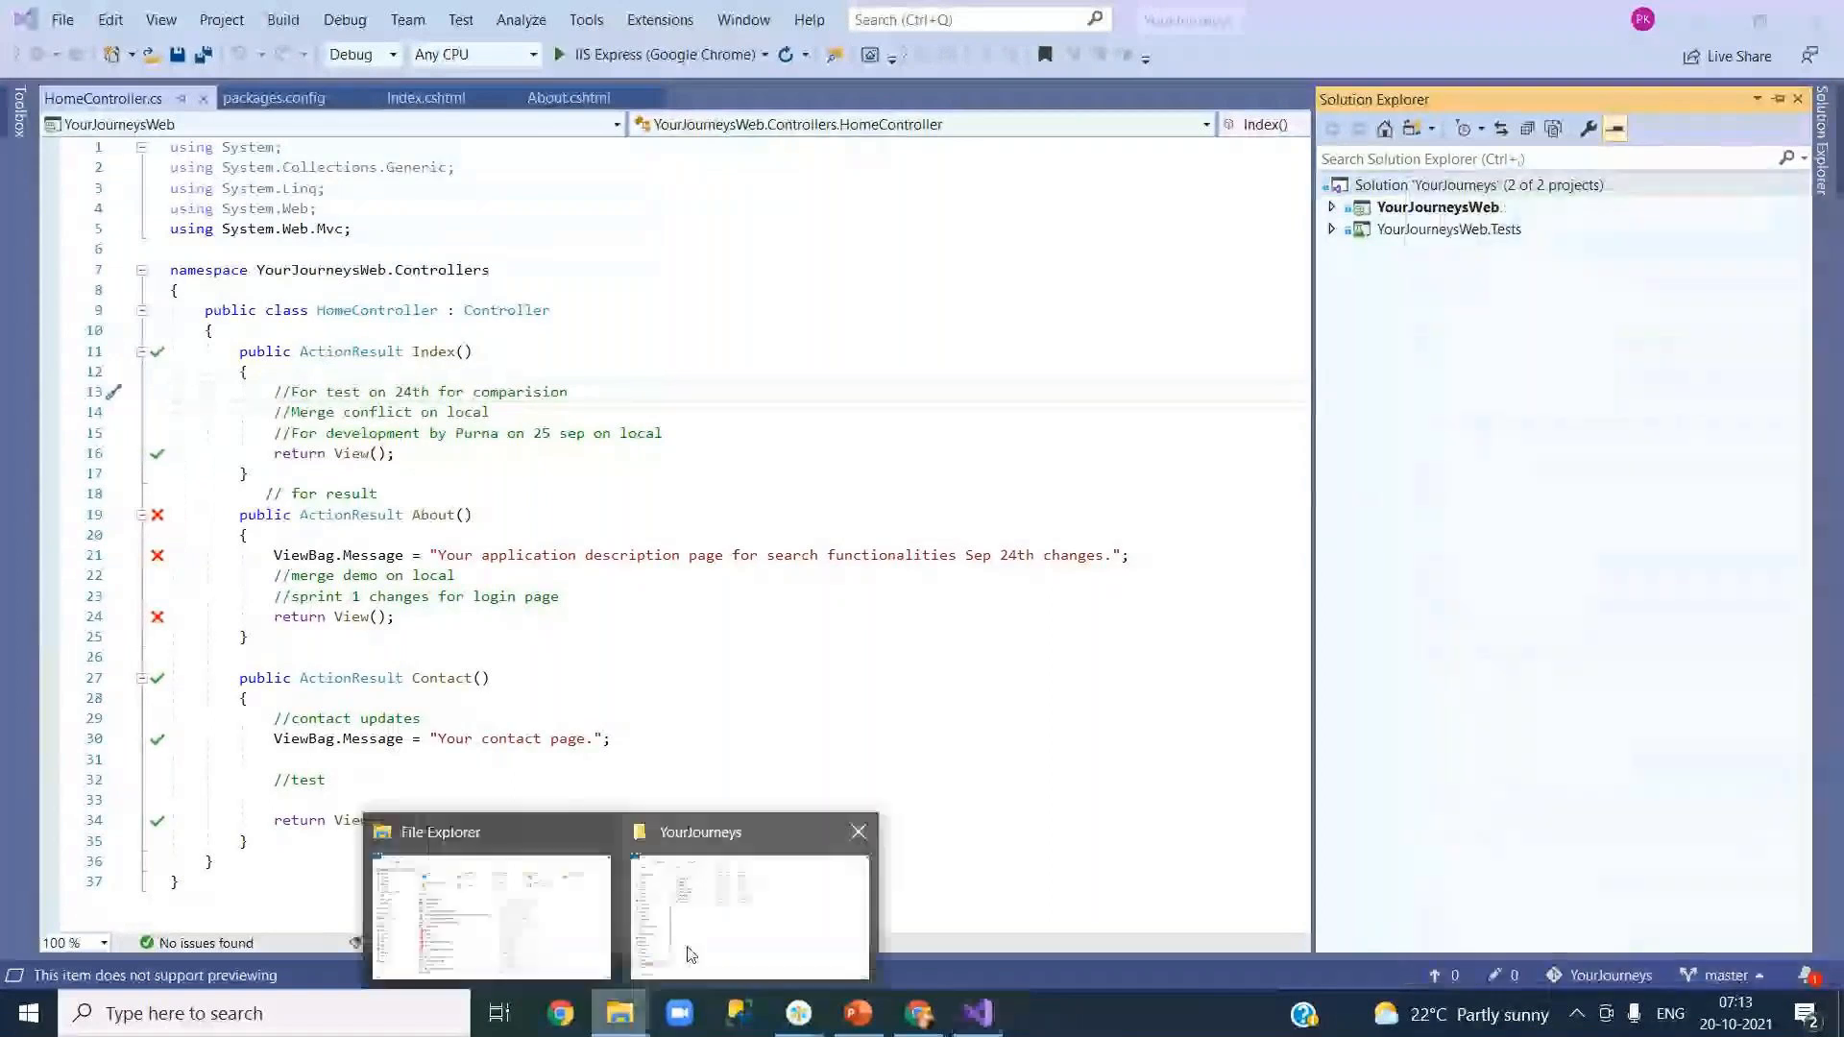
{"action": "mouse_move", "coordinate": [759, 932]}
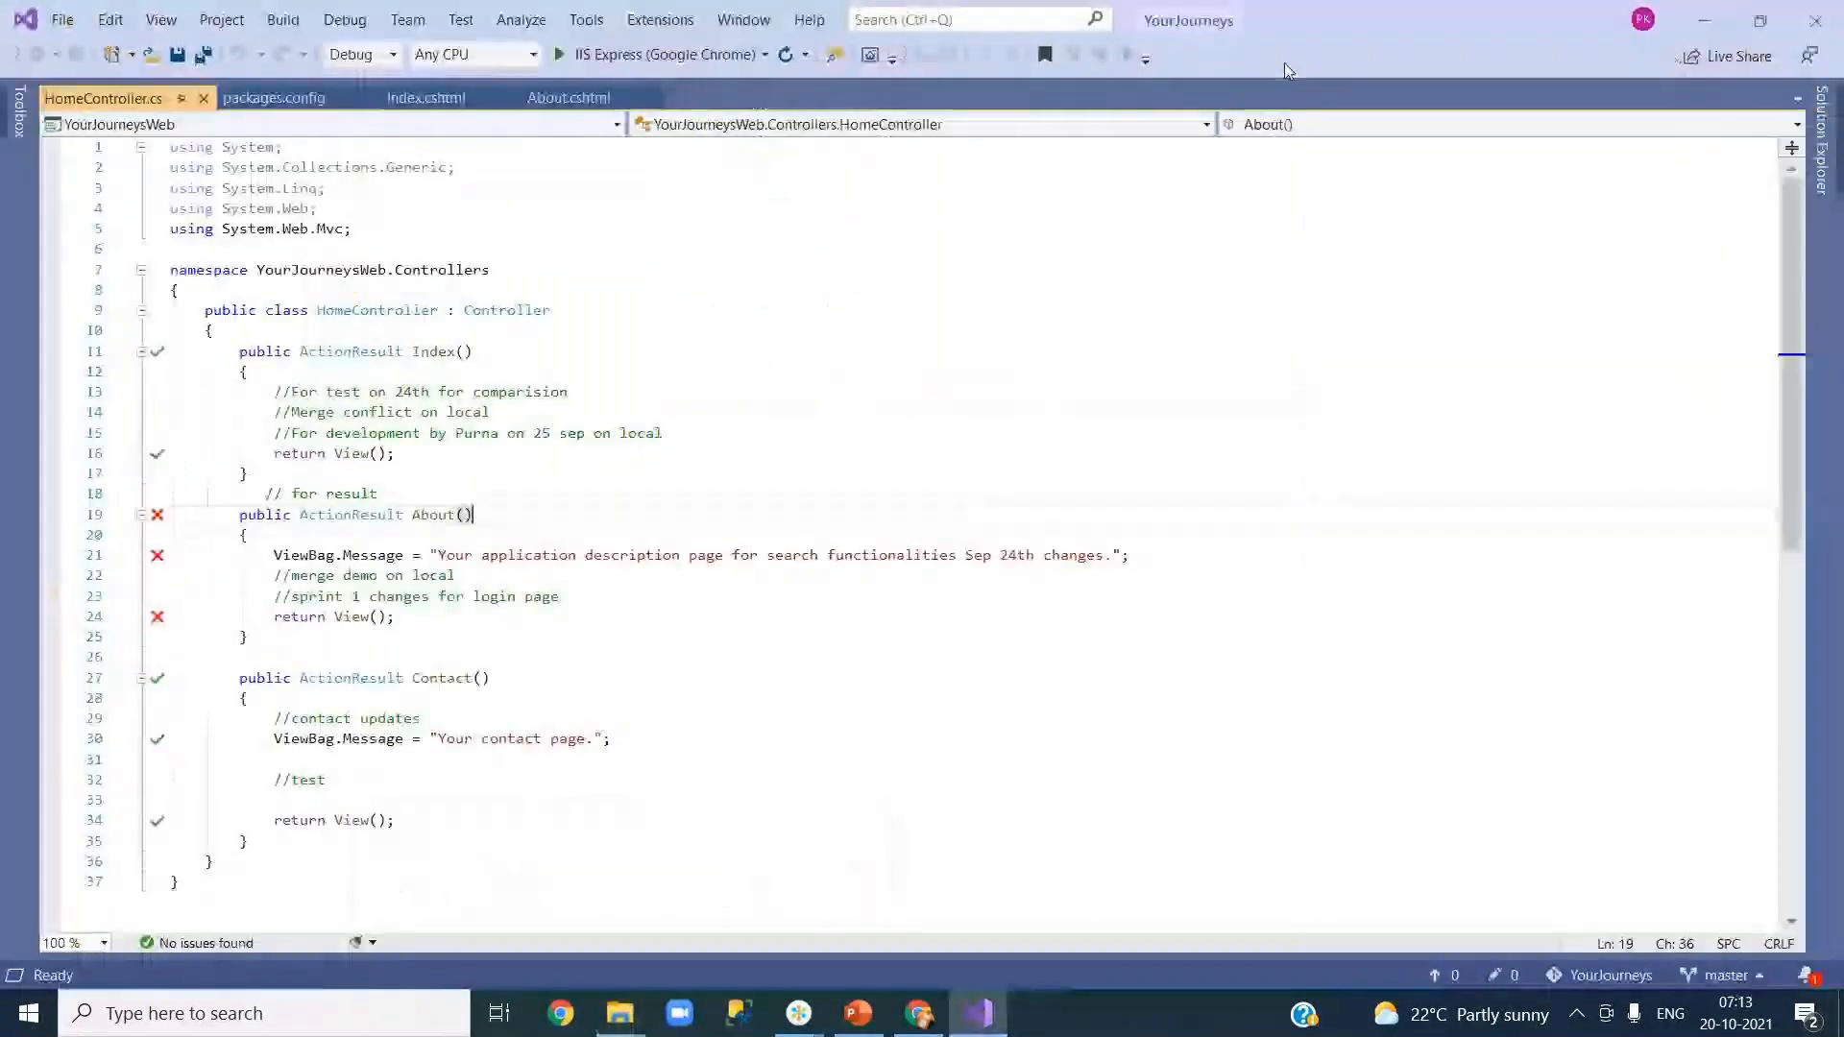
{"action": "left_click", "coordinate": [521, 20]}
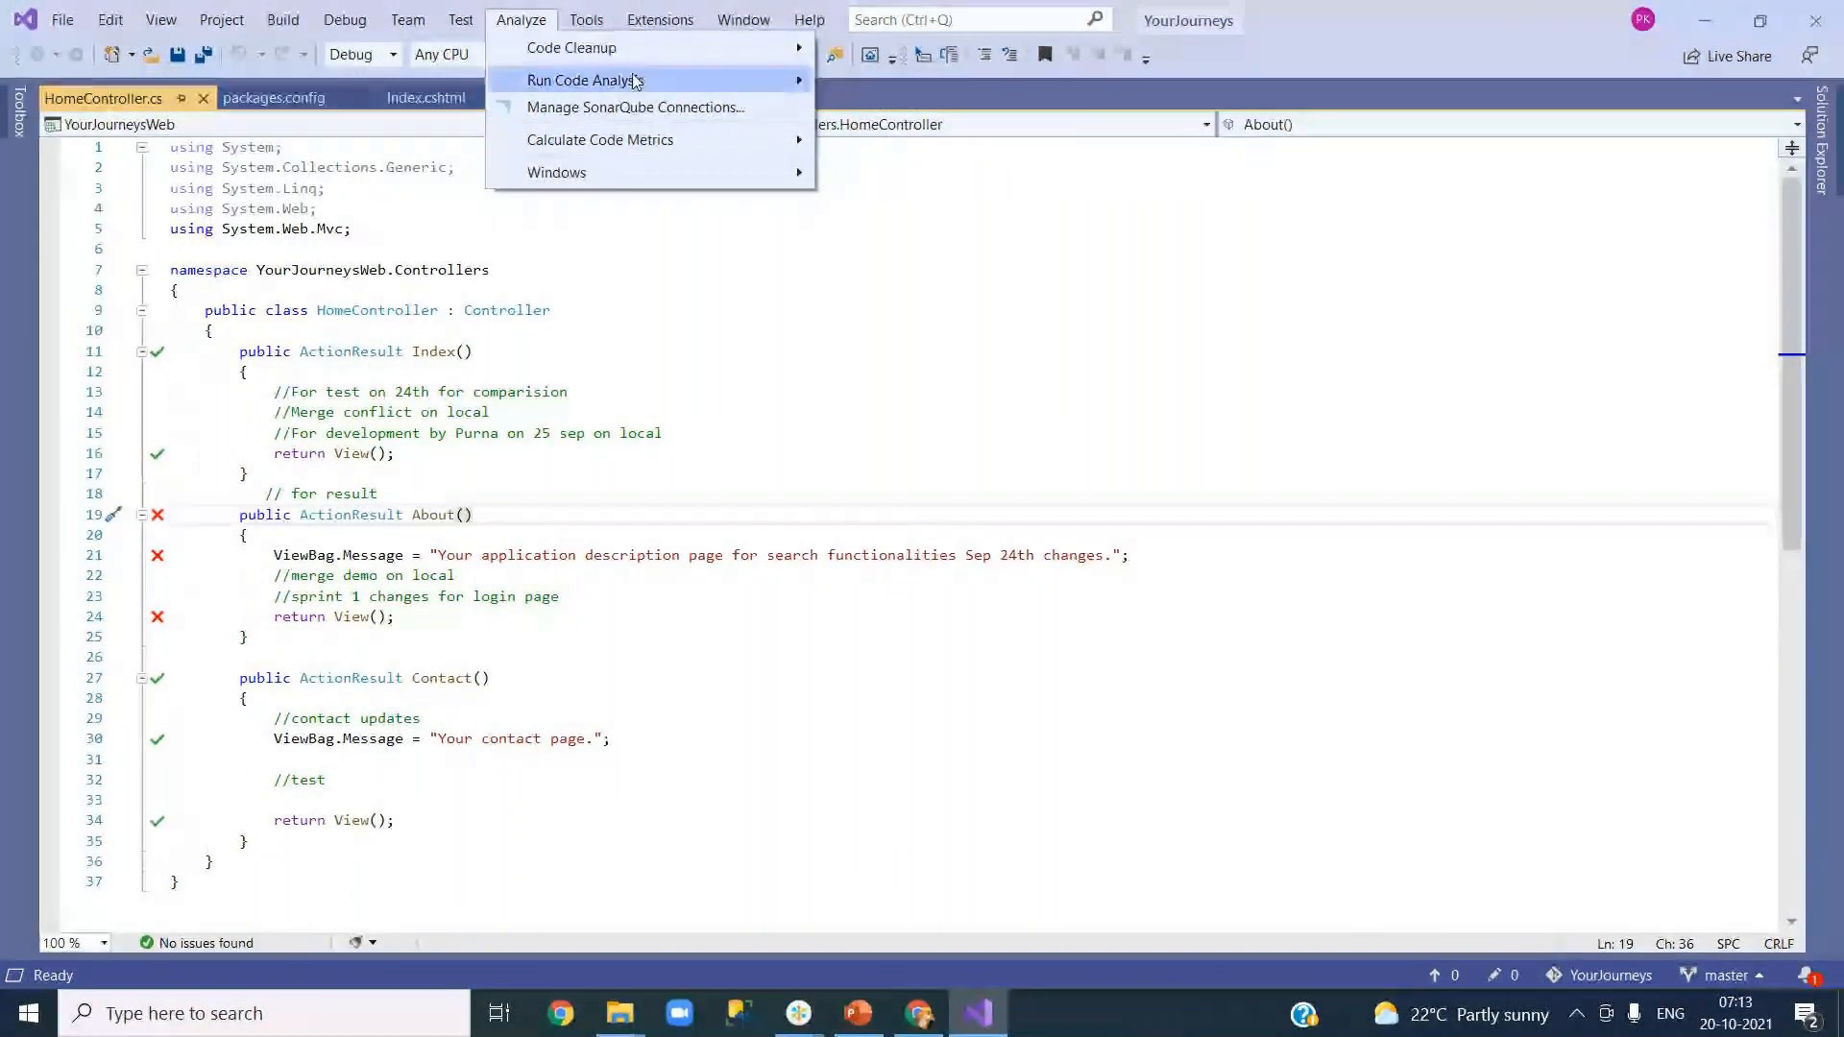
Step: Run Code Cleanup Profile 1 on the solution so HomeController keeps one using directive
{"action": "mouse_move", "coordinate": [620, 48]}
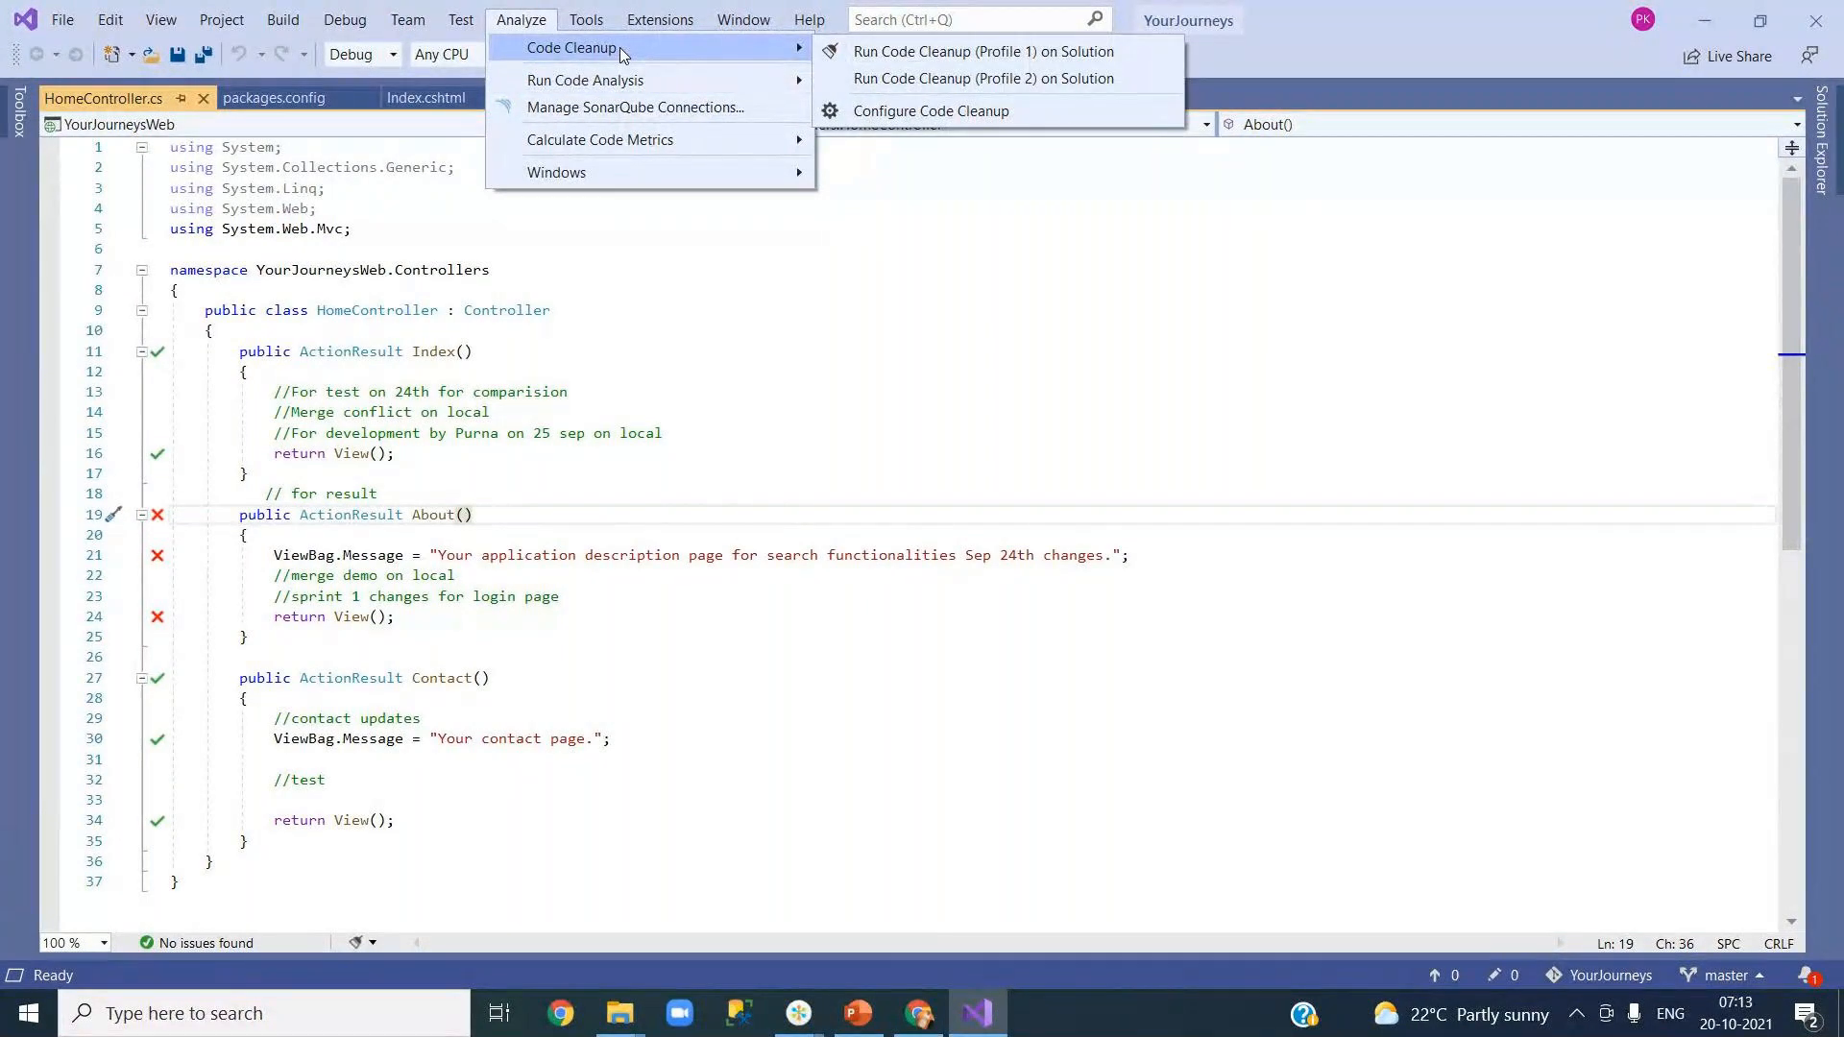
{"action": "left_click", "coordinate": [869, 50]}
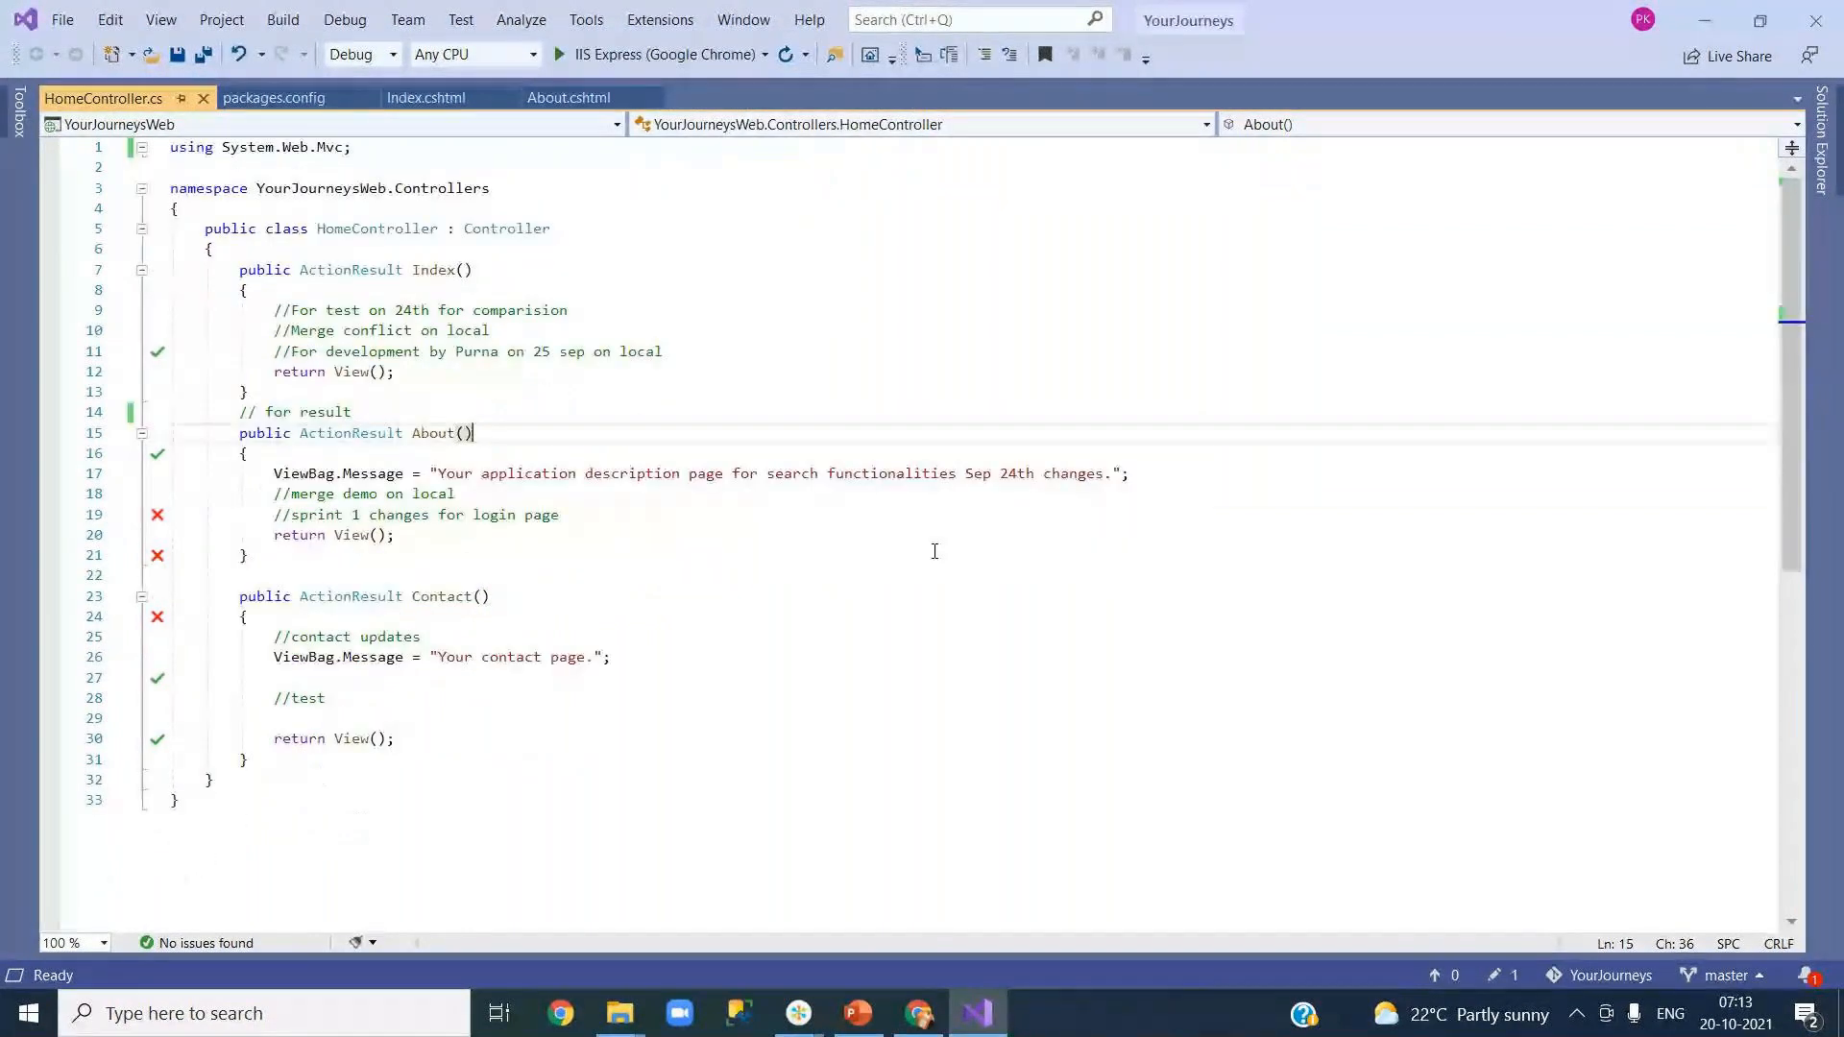
{"action": "left_click", "coordinate": [745, 535]}
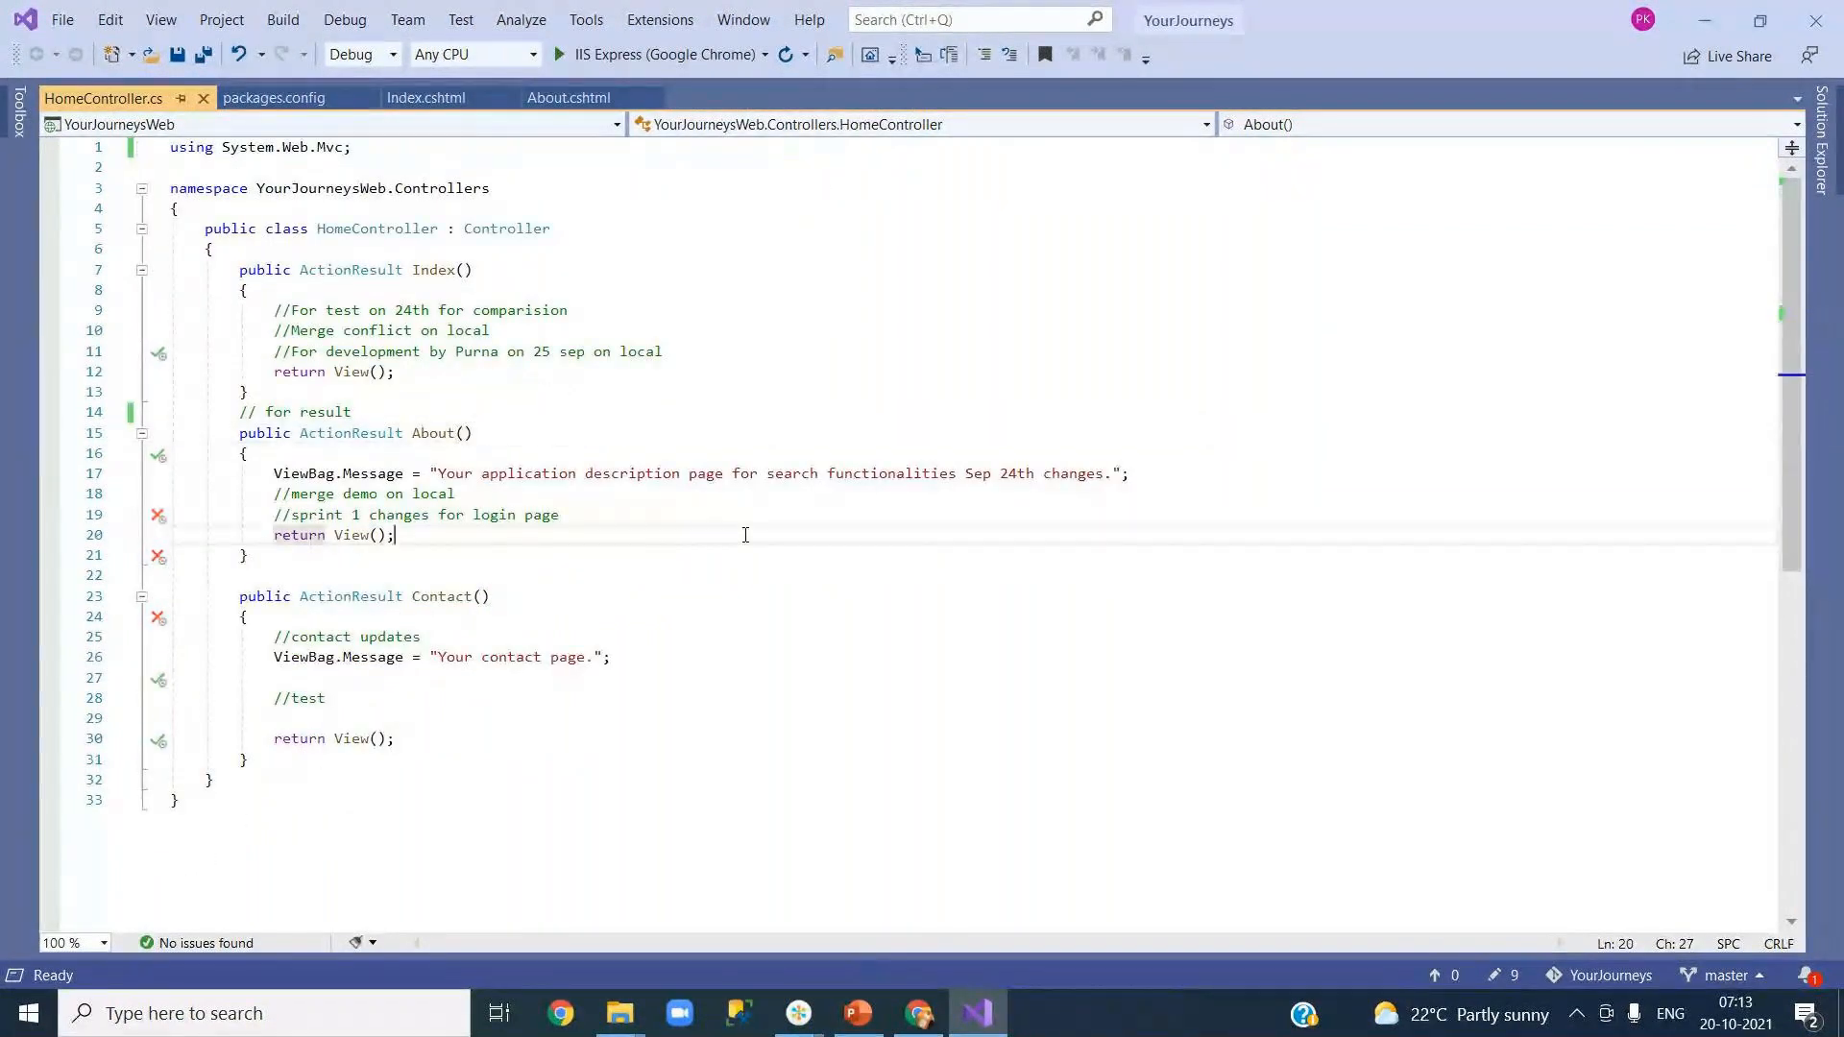
{"action": "left_click", "coordinate": [720, 395]}
Step: Bring the YourJourneys folder forward and select the MicroServices folder
{"action": "mouse_move", "coordinate": [620, 1013]}
{"action": "left_click", "coordinate": [742, 878]}
{"action": "left_click", "coordinate": [455, 218]}
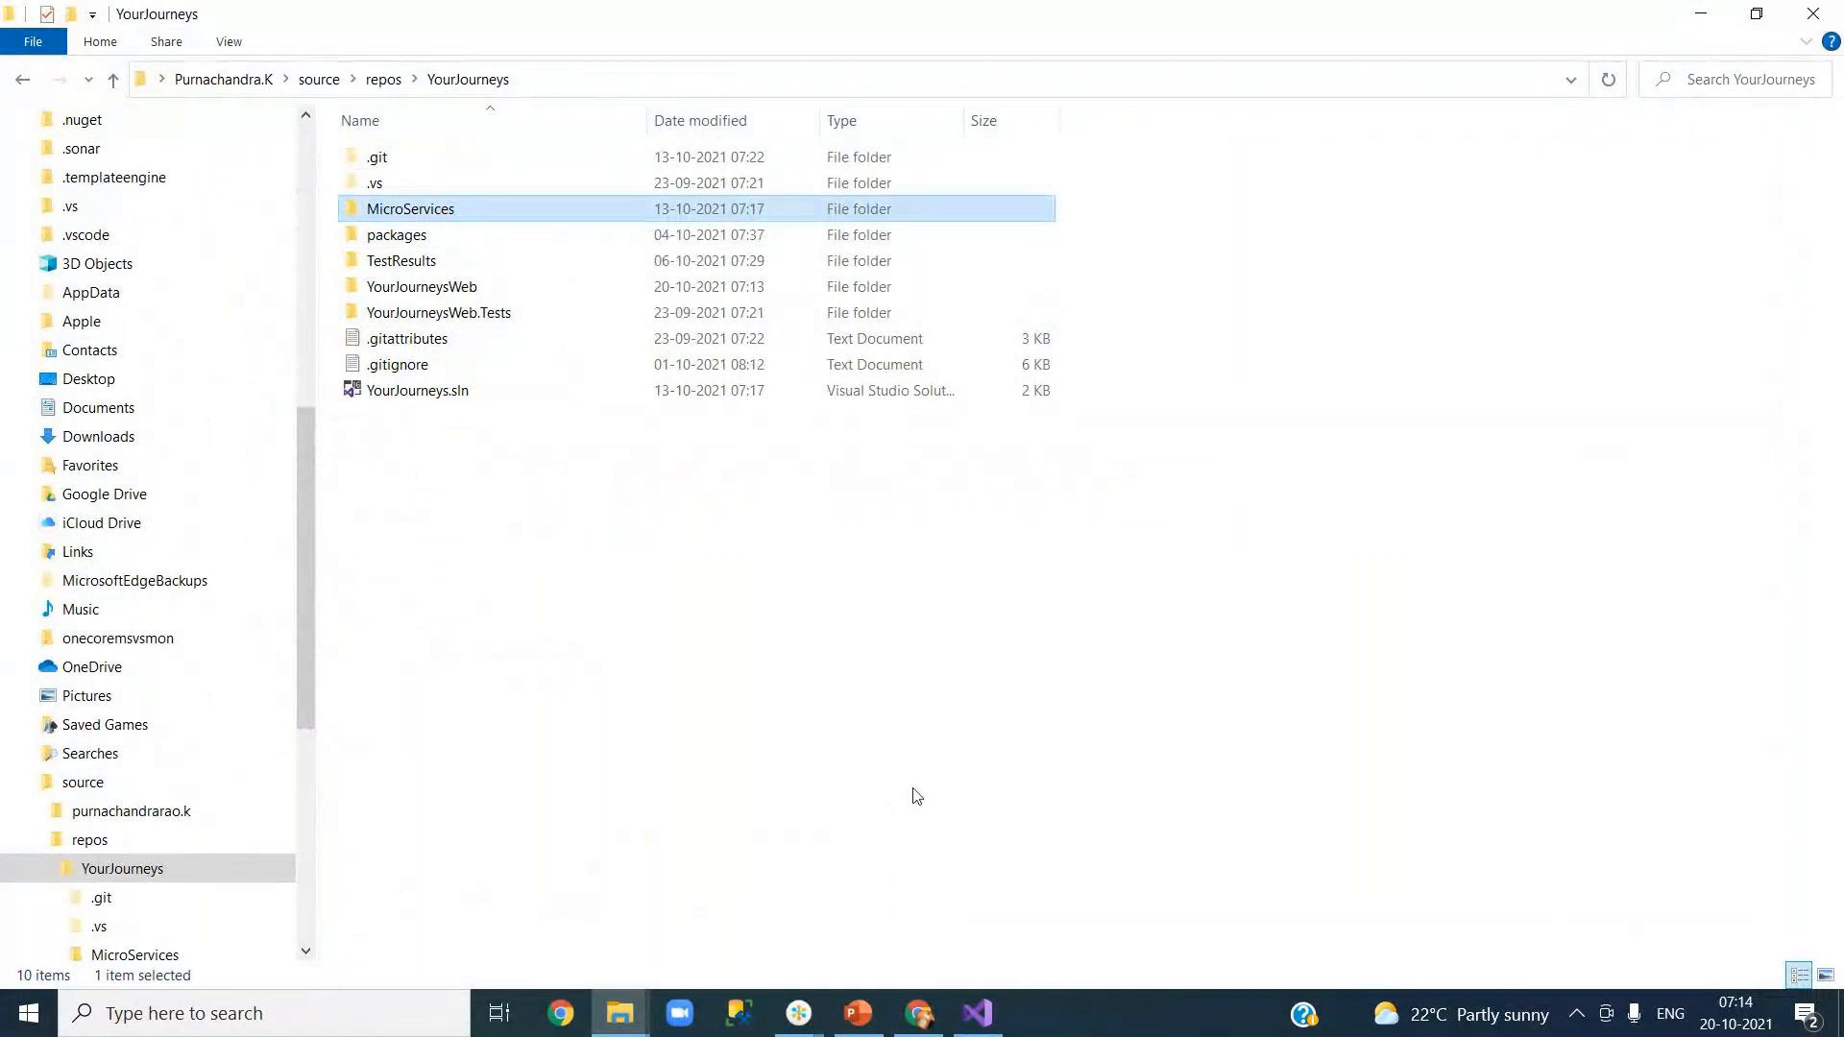
Step: Permanently delete the MicroServices folder with Shift+Delete and minimize File Explorer
{"action": "key", "text": "shift+Delete"}
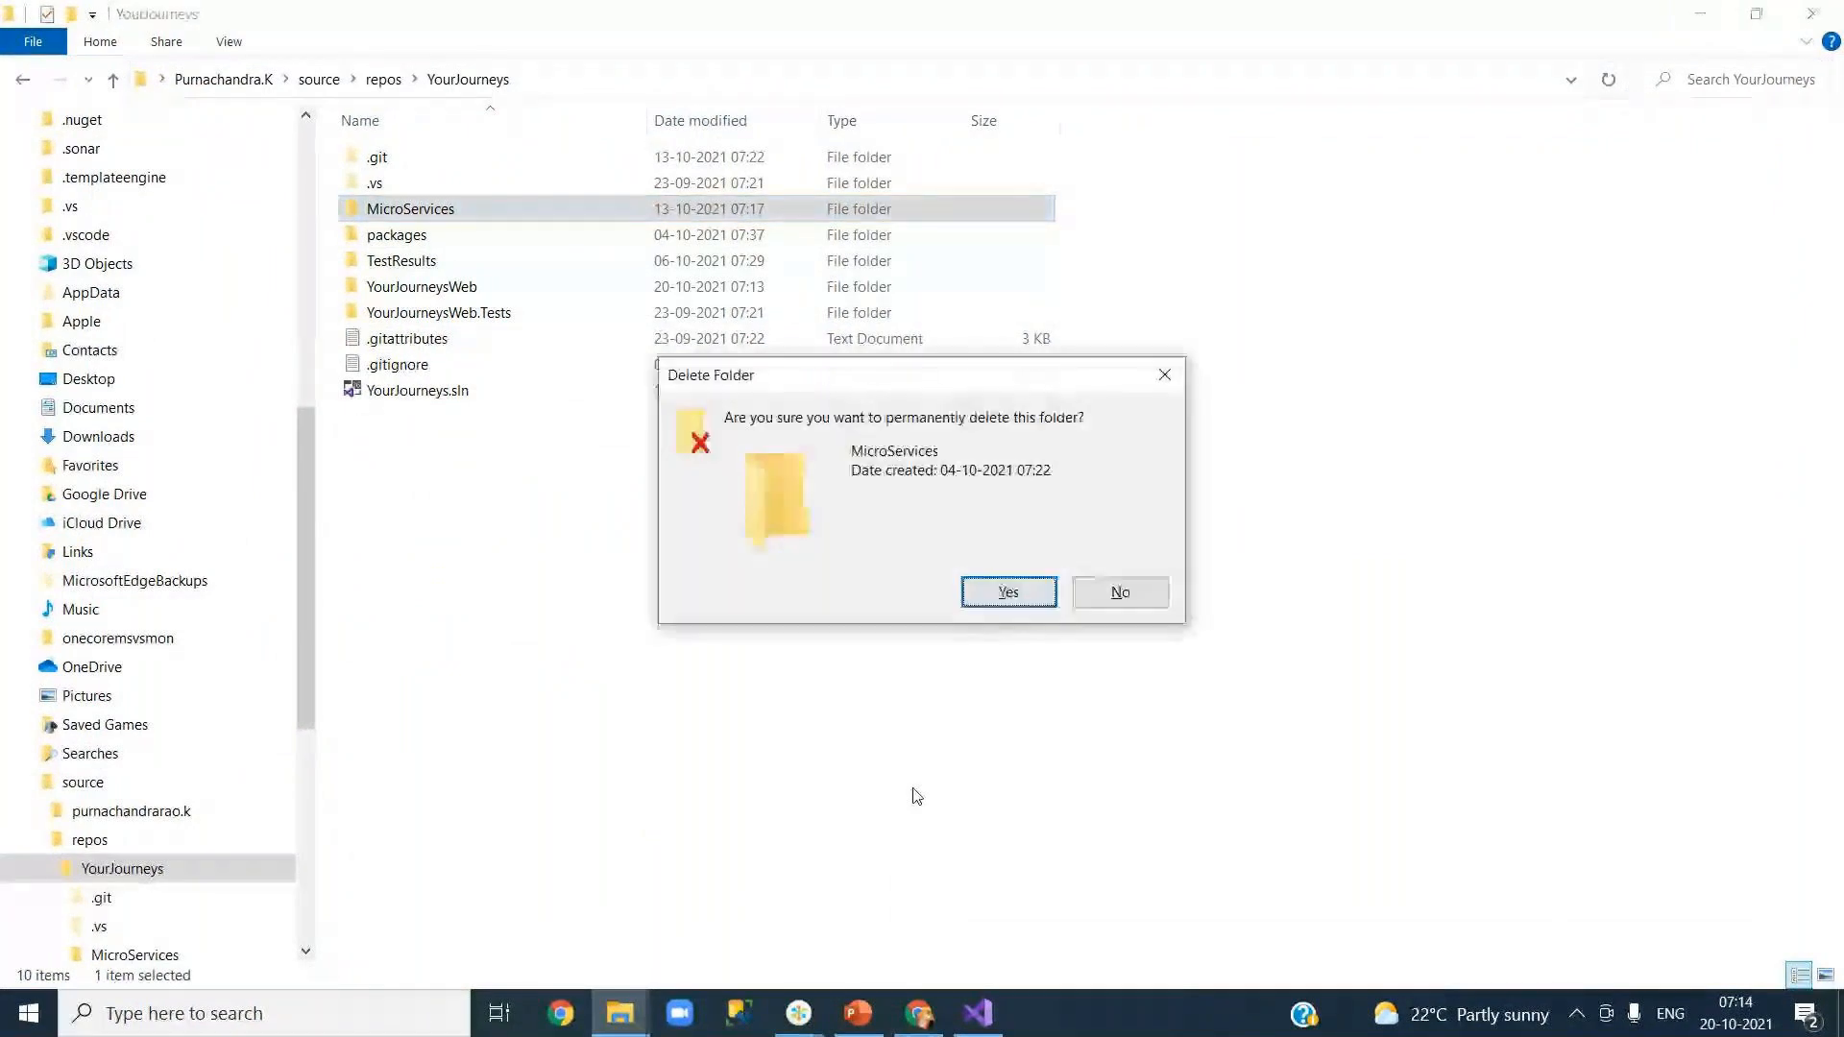
{"action": "key", "text": "Escape"}
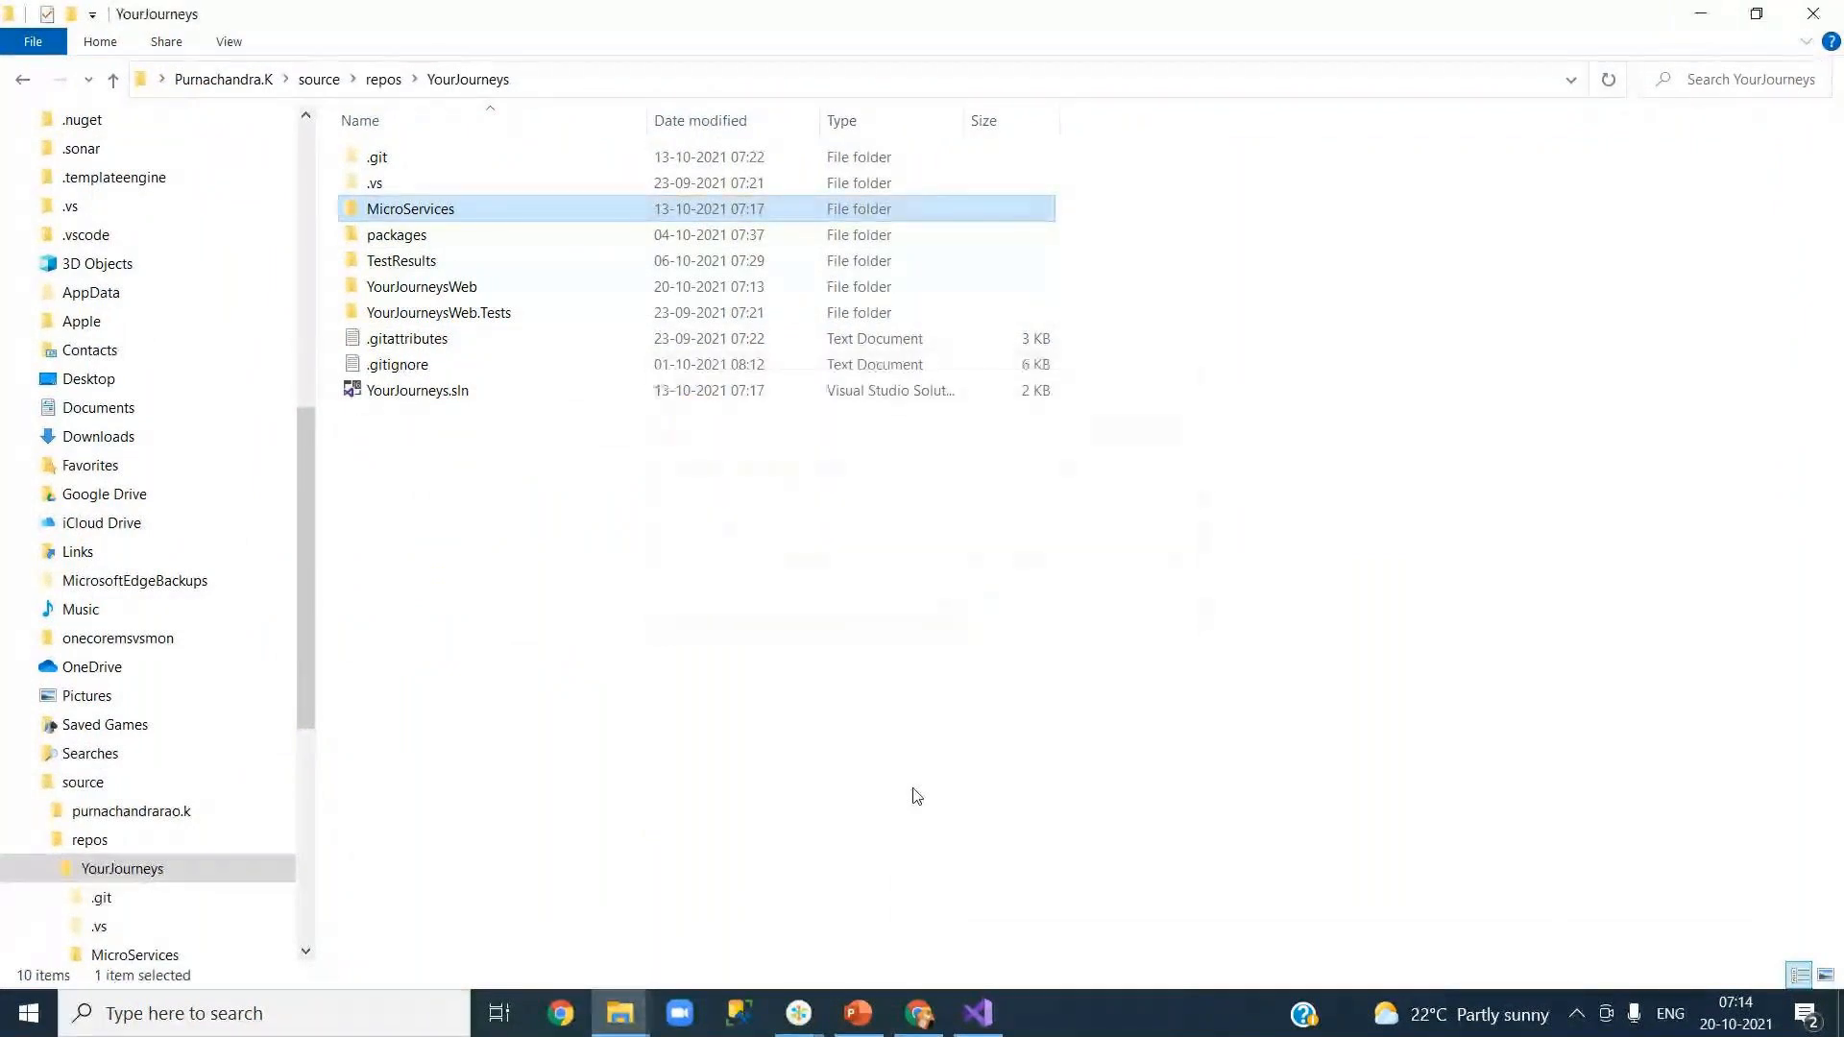
{"action": "left_click", "coordinate": [1698, 15]}
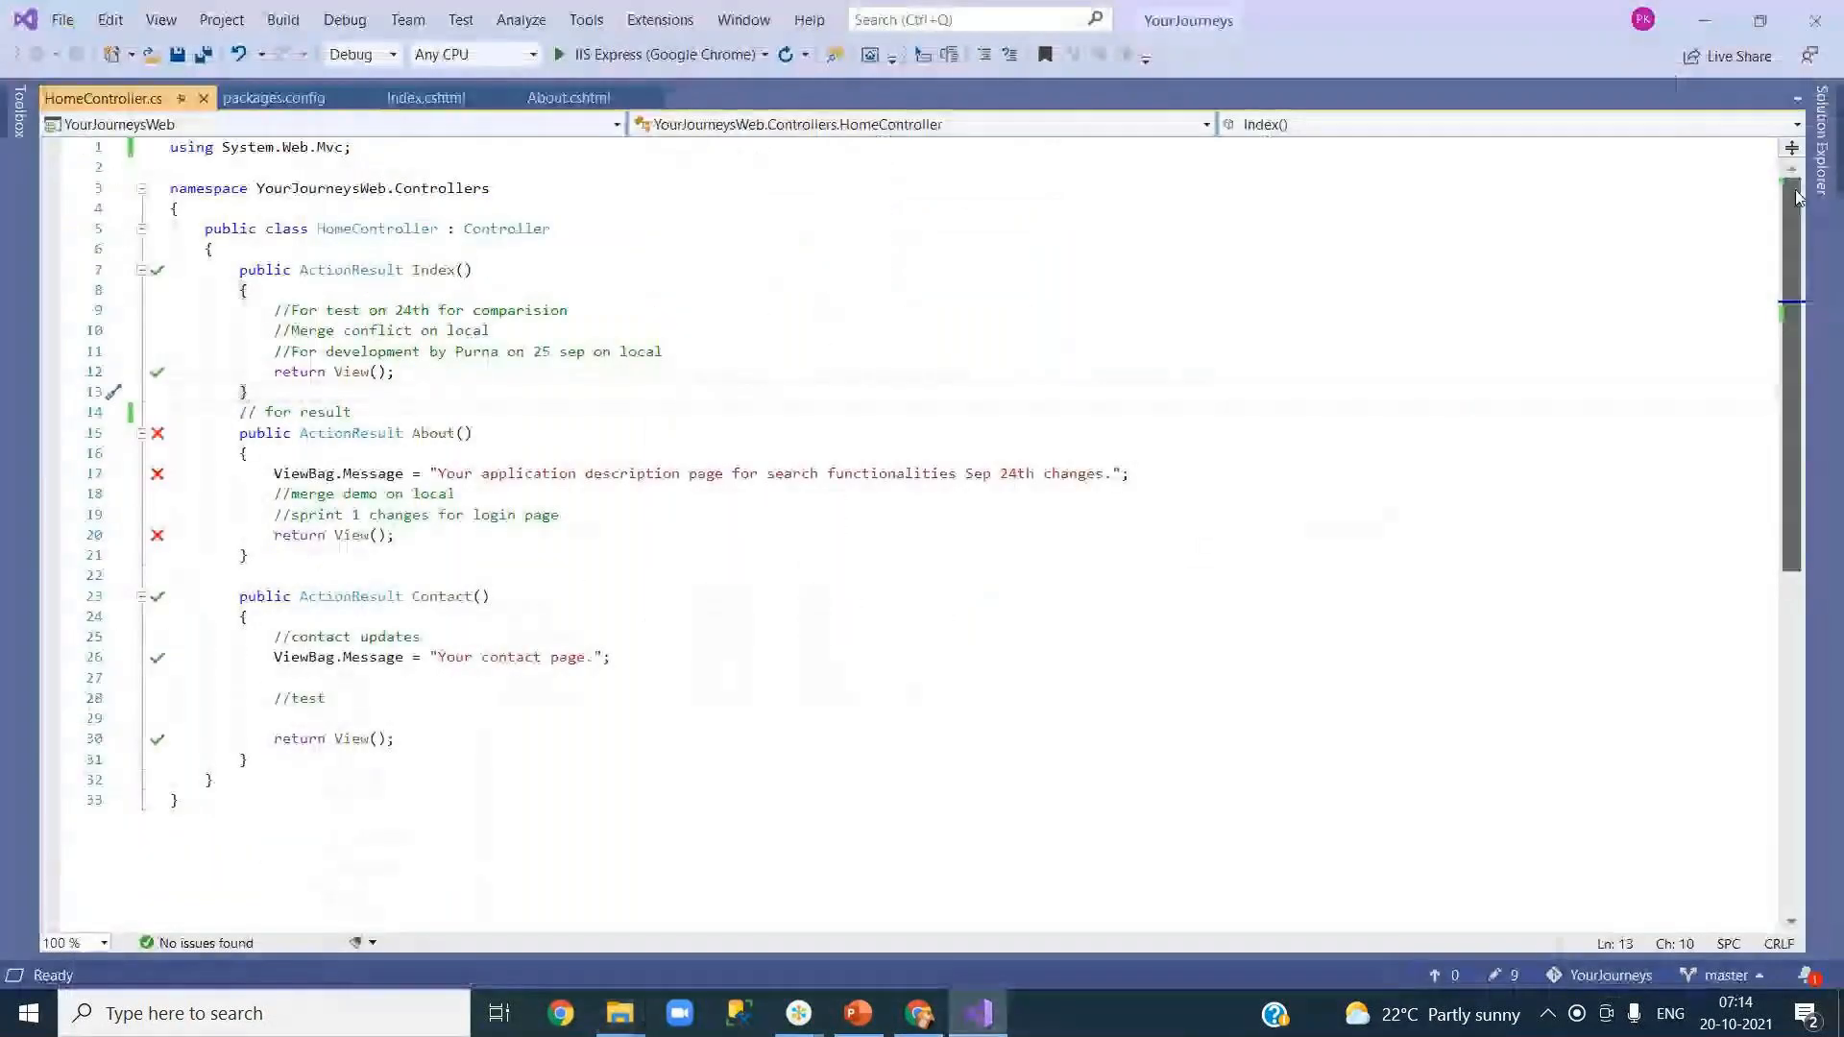
Step: Add a new ASP.NET Web Application (.NET Framework) project named MicroServices to the solution
{"action": "left_click", "coordinate": [1821, 144]}
{"action": "right_click", "coordinate": [1450, 187]}
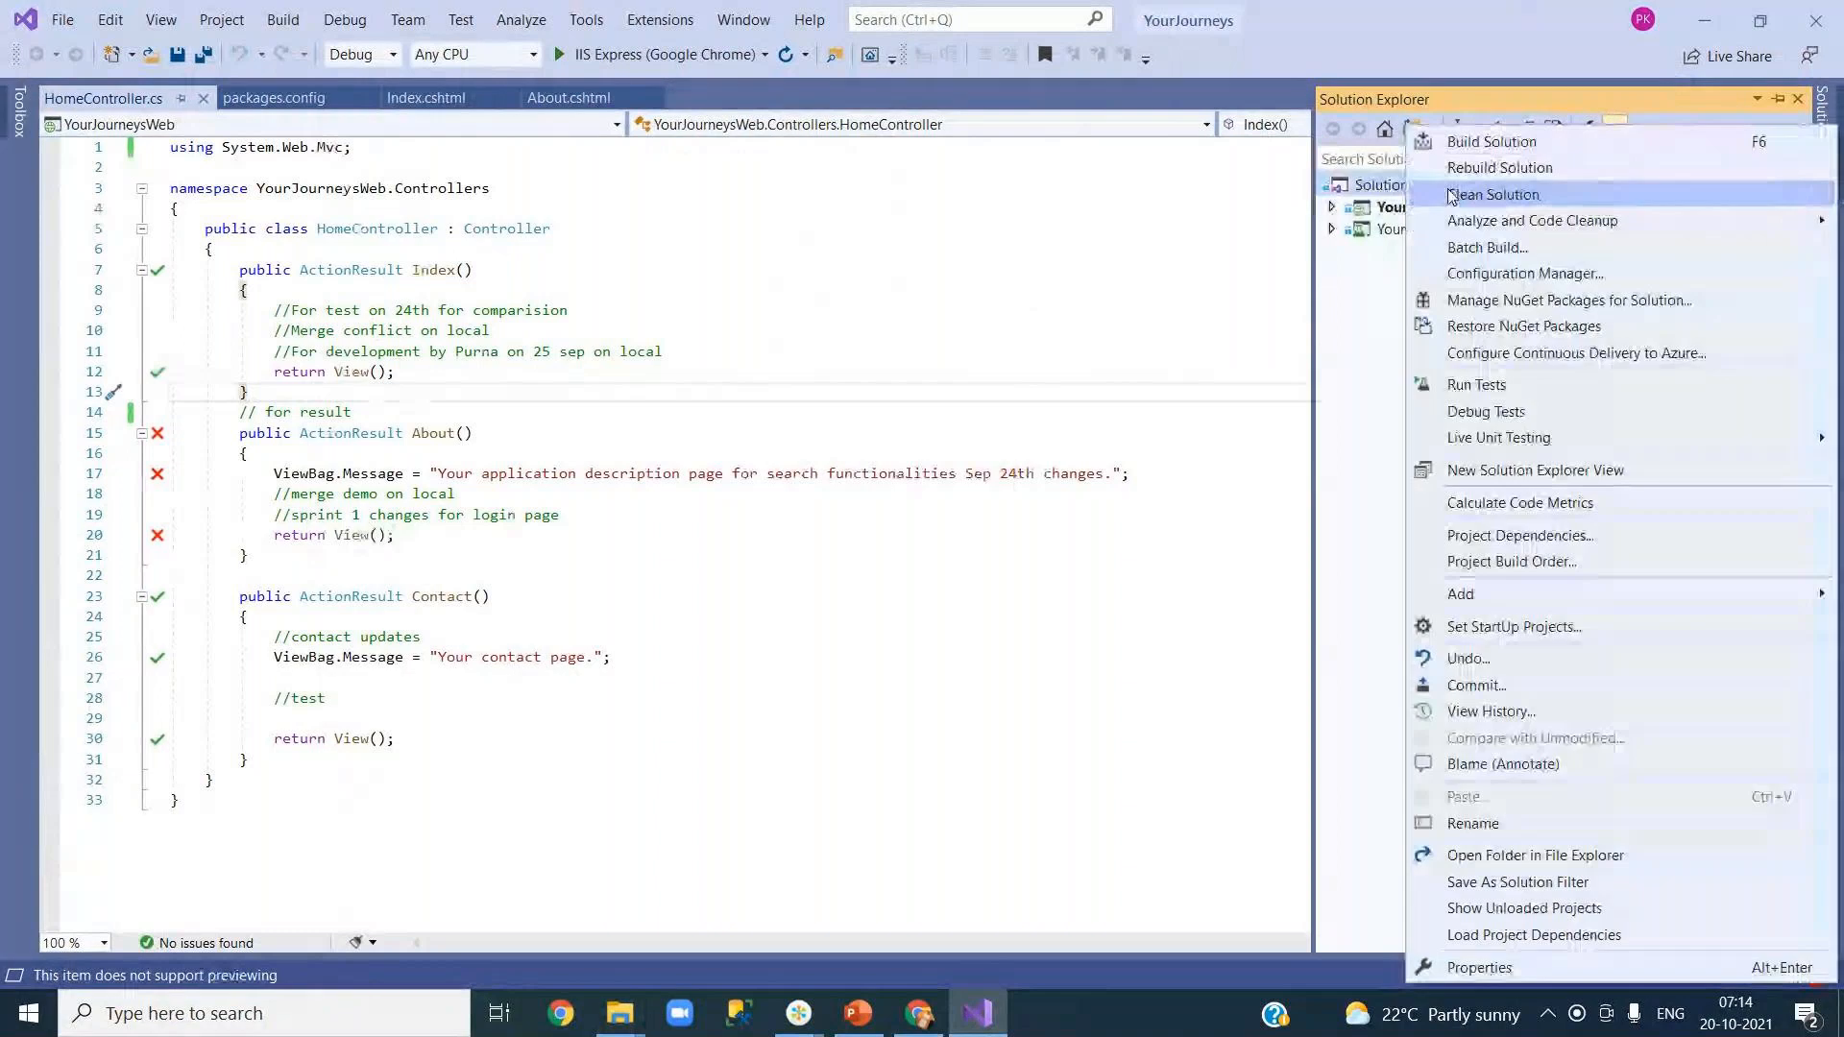
{"action": "mouse_move", "coordinate": [1421, 596]}
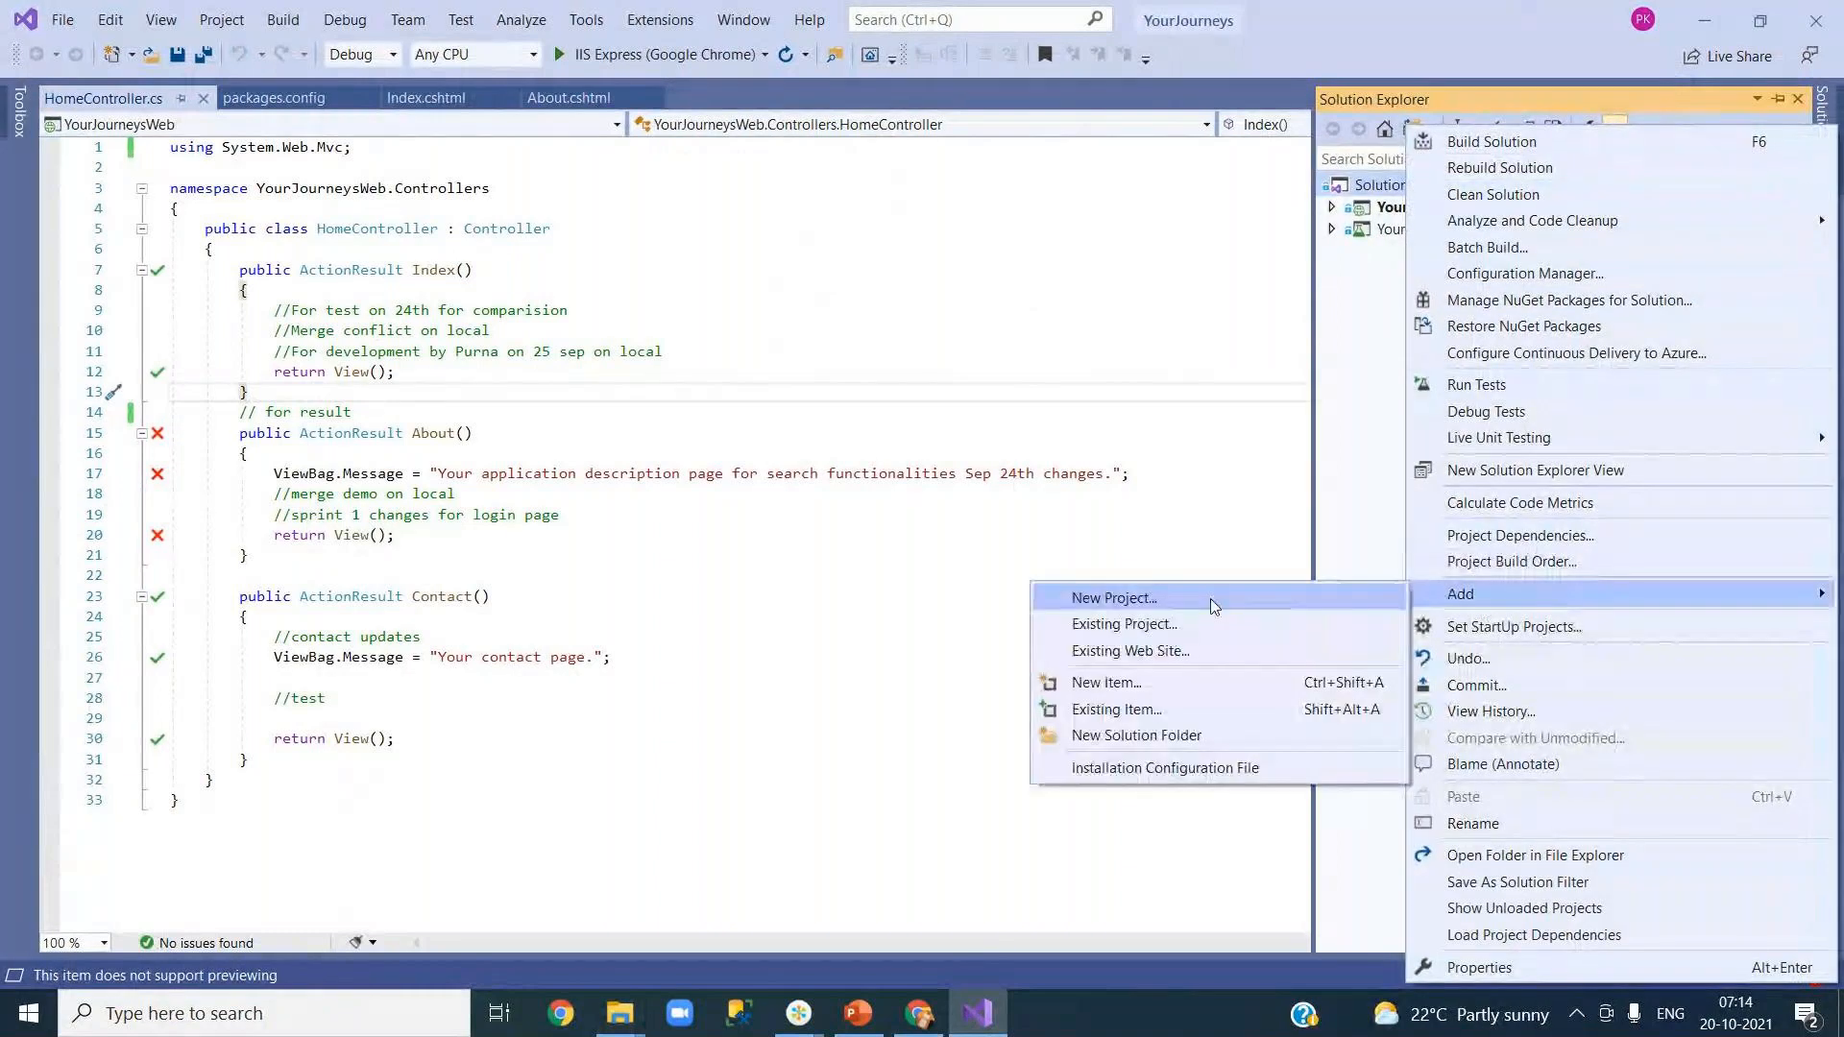
{"action": "left_click", "coordinate": [1157, 596]}
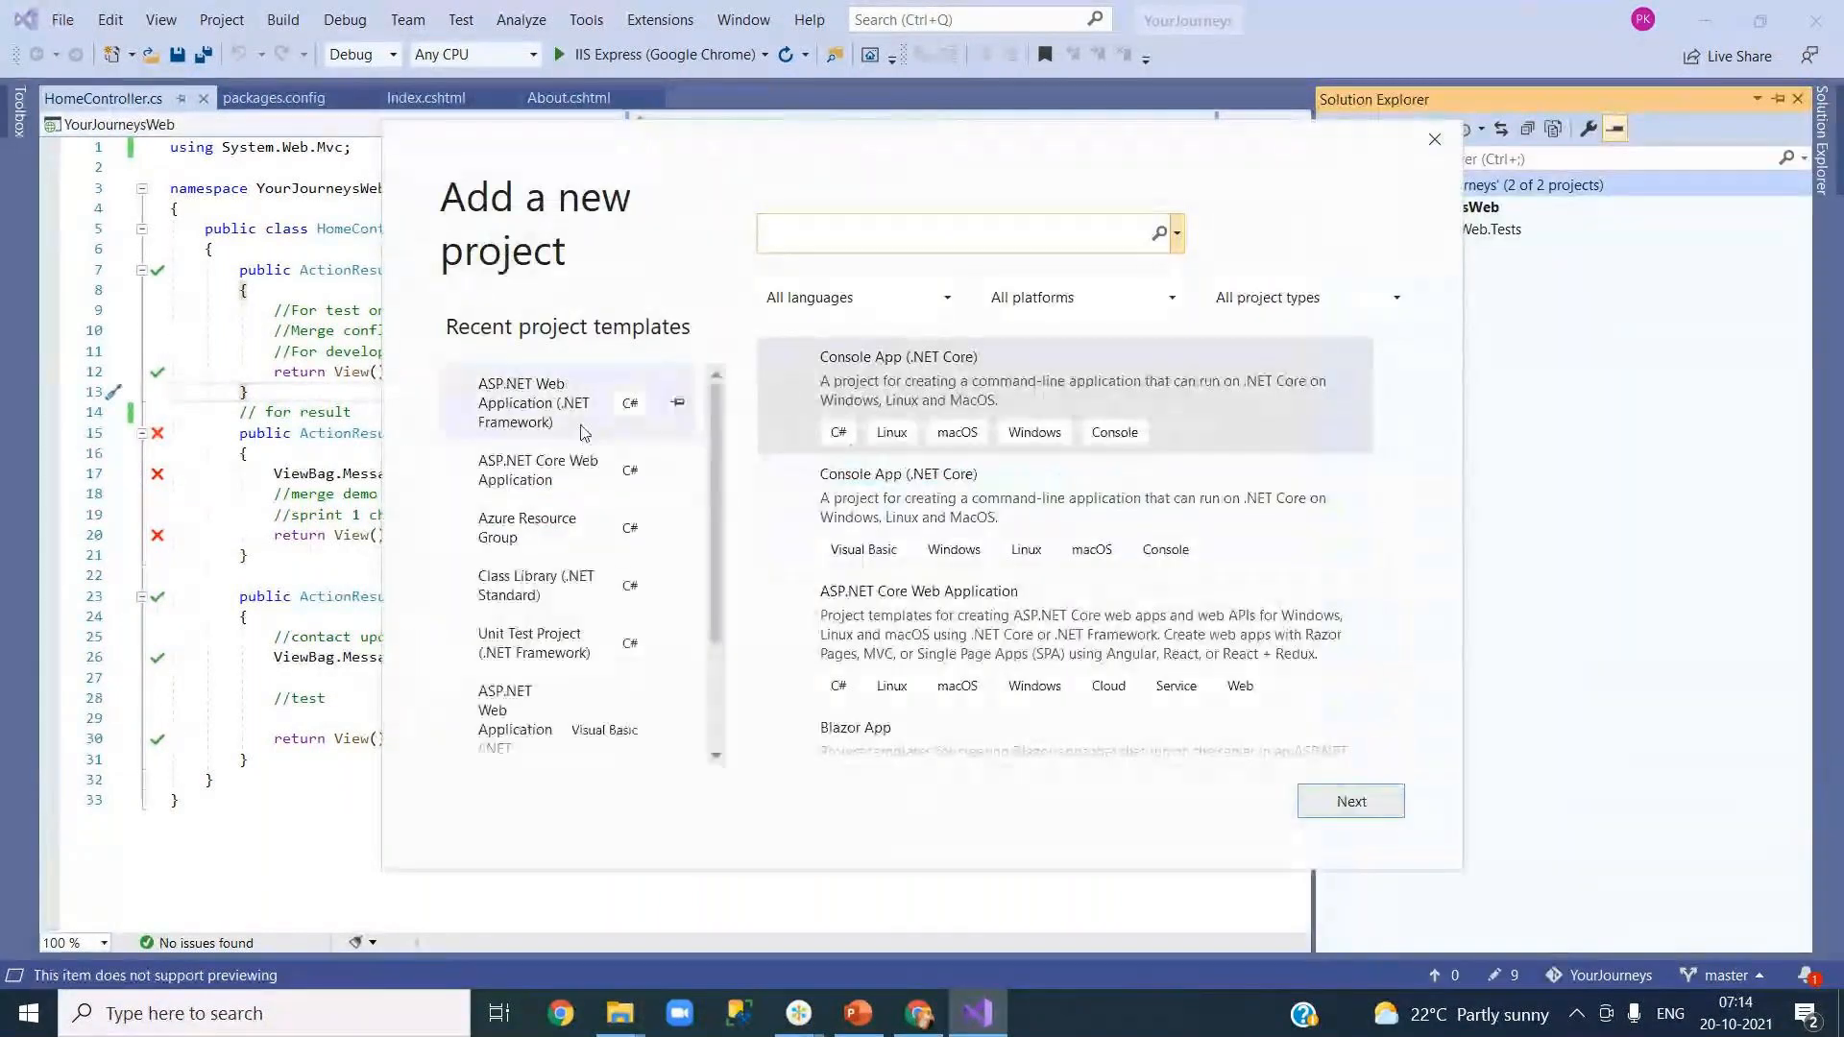
{"action": "left_click", "coordinate": [1345, 801]}
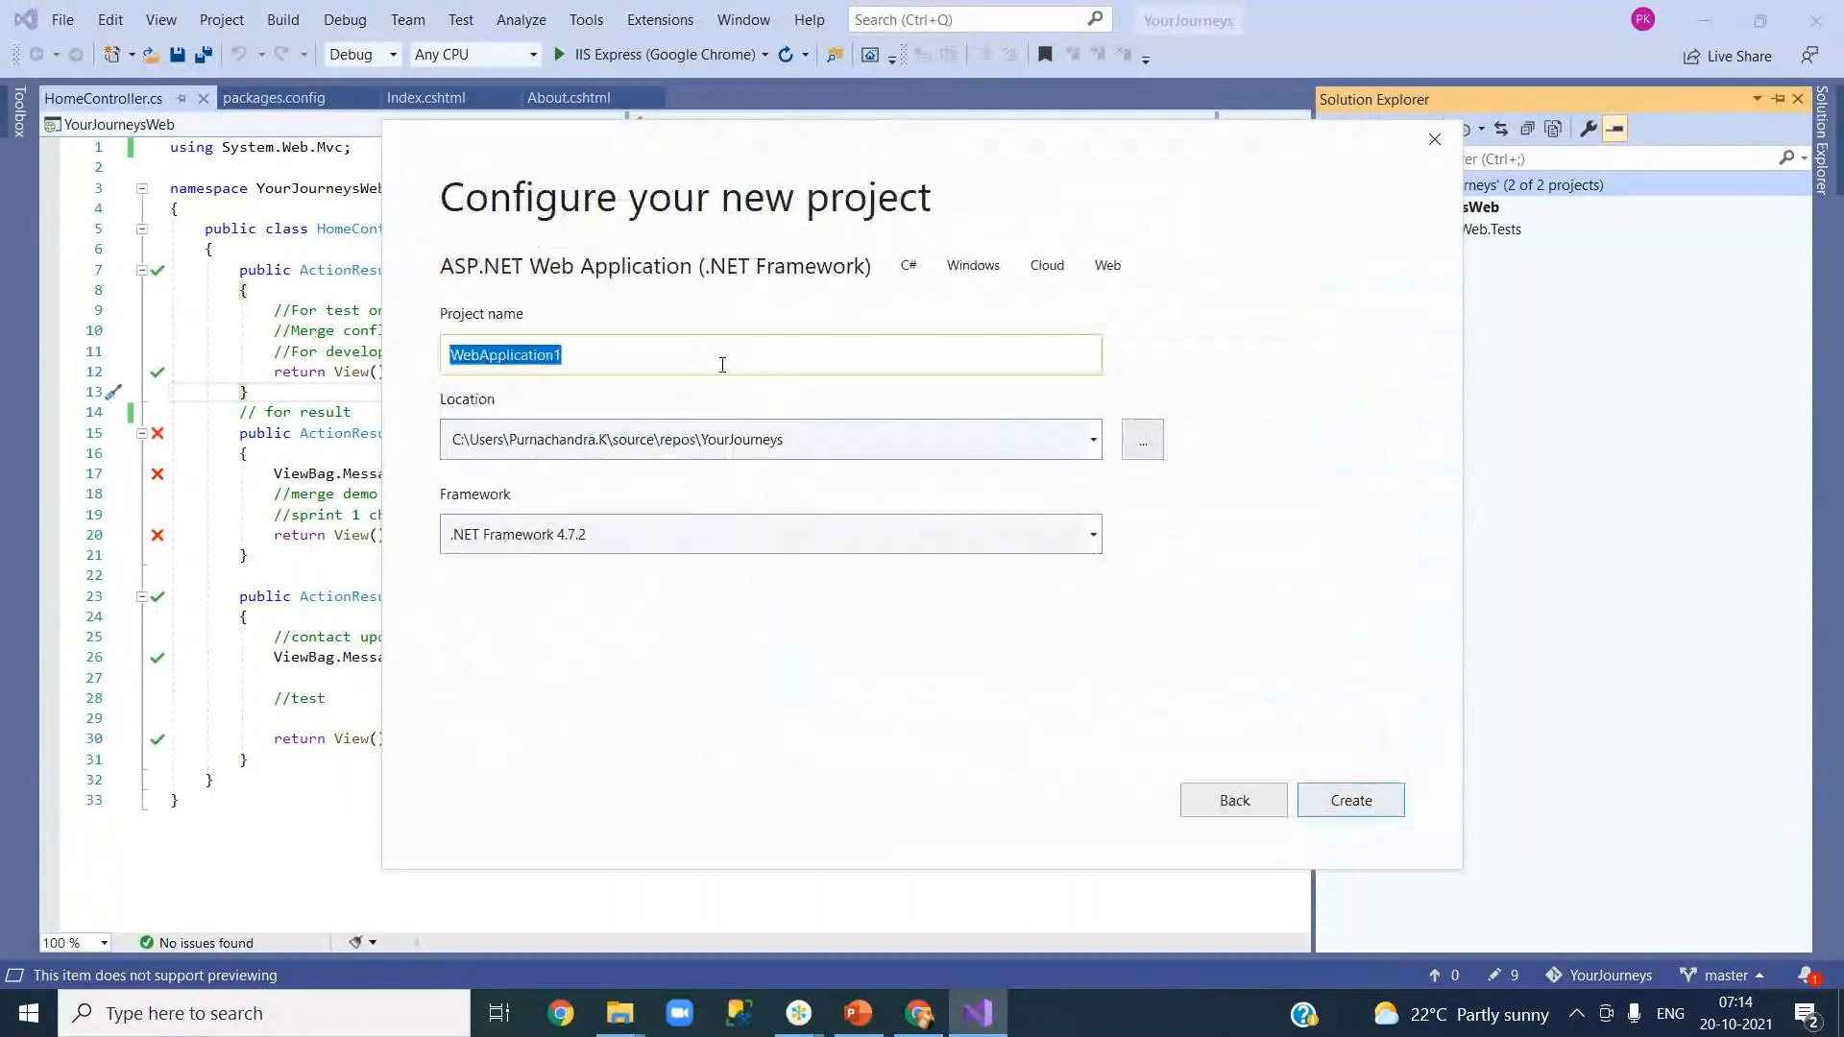
{"action": "type", "text": "Mi"}
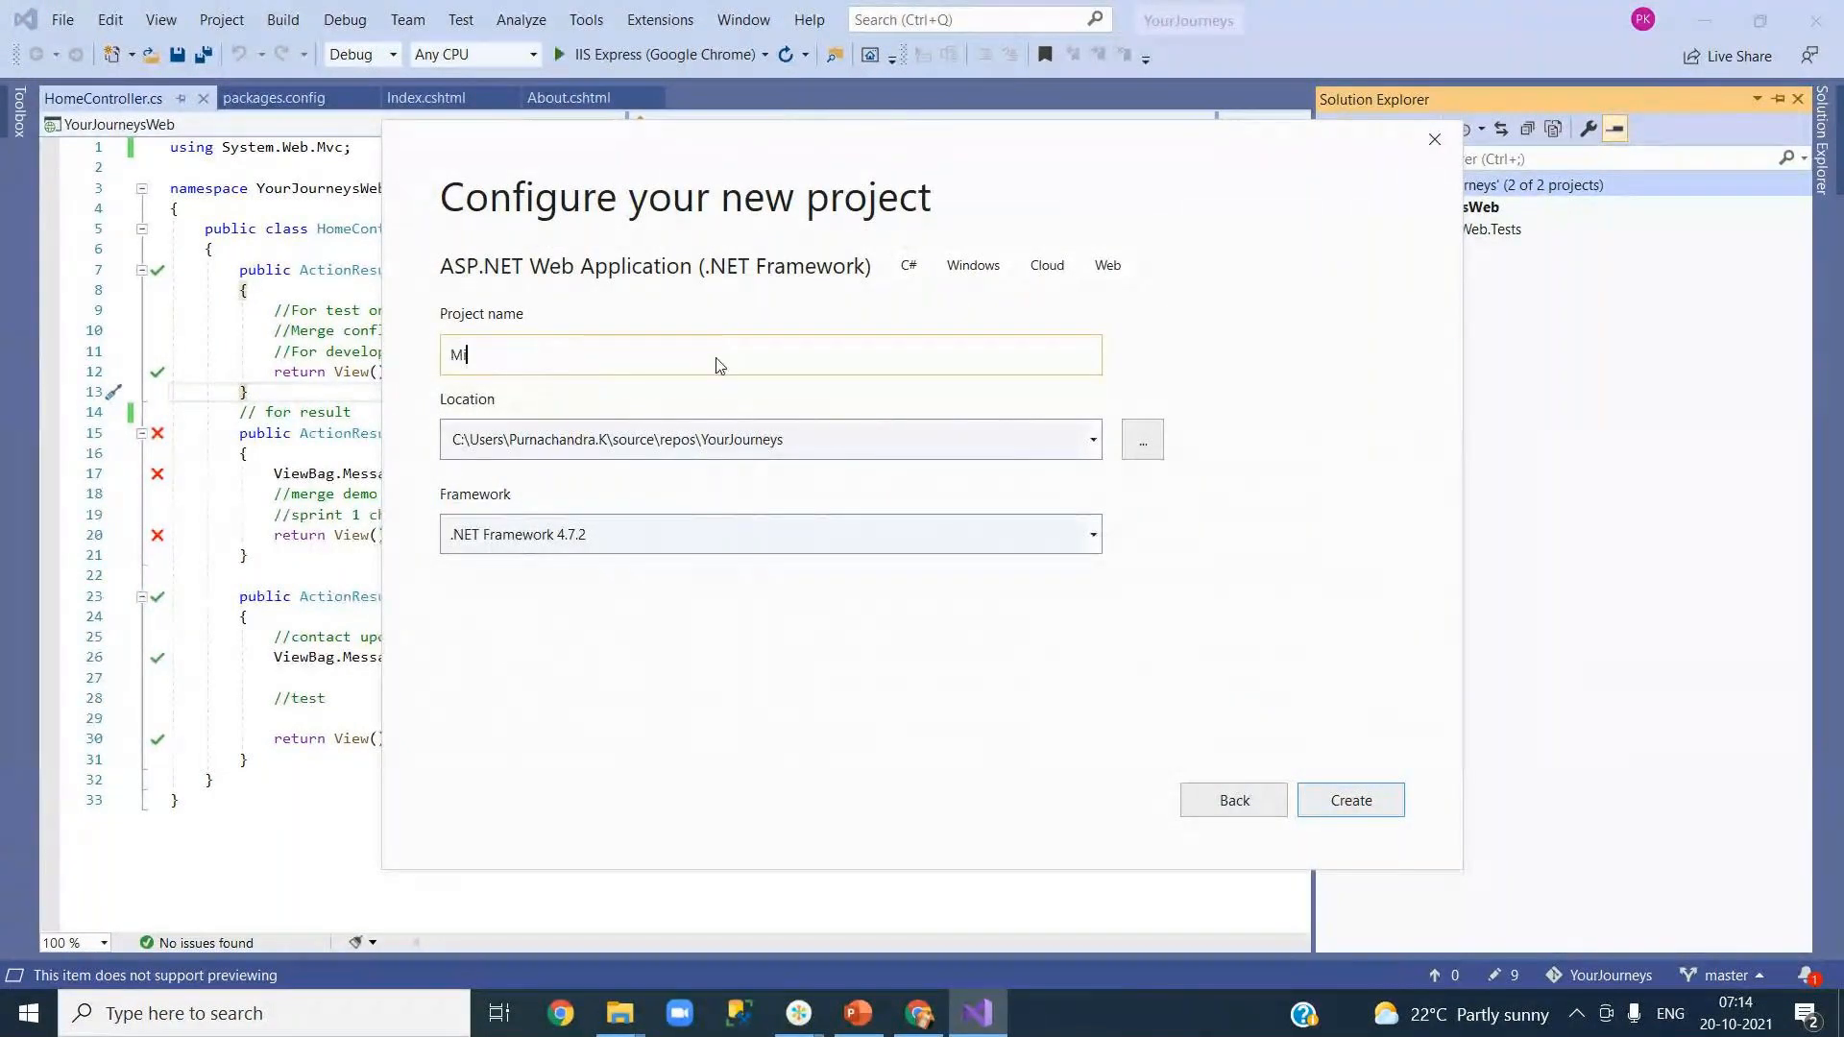
{"action": "type", "text": "croServices"}
{"action": "left_click", "coordinate": [1347, 800]}
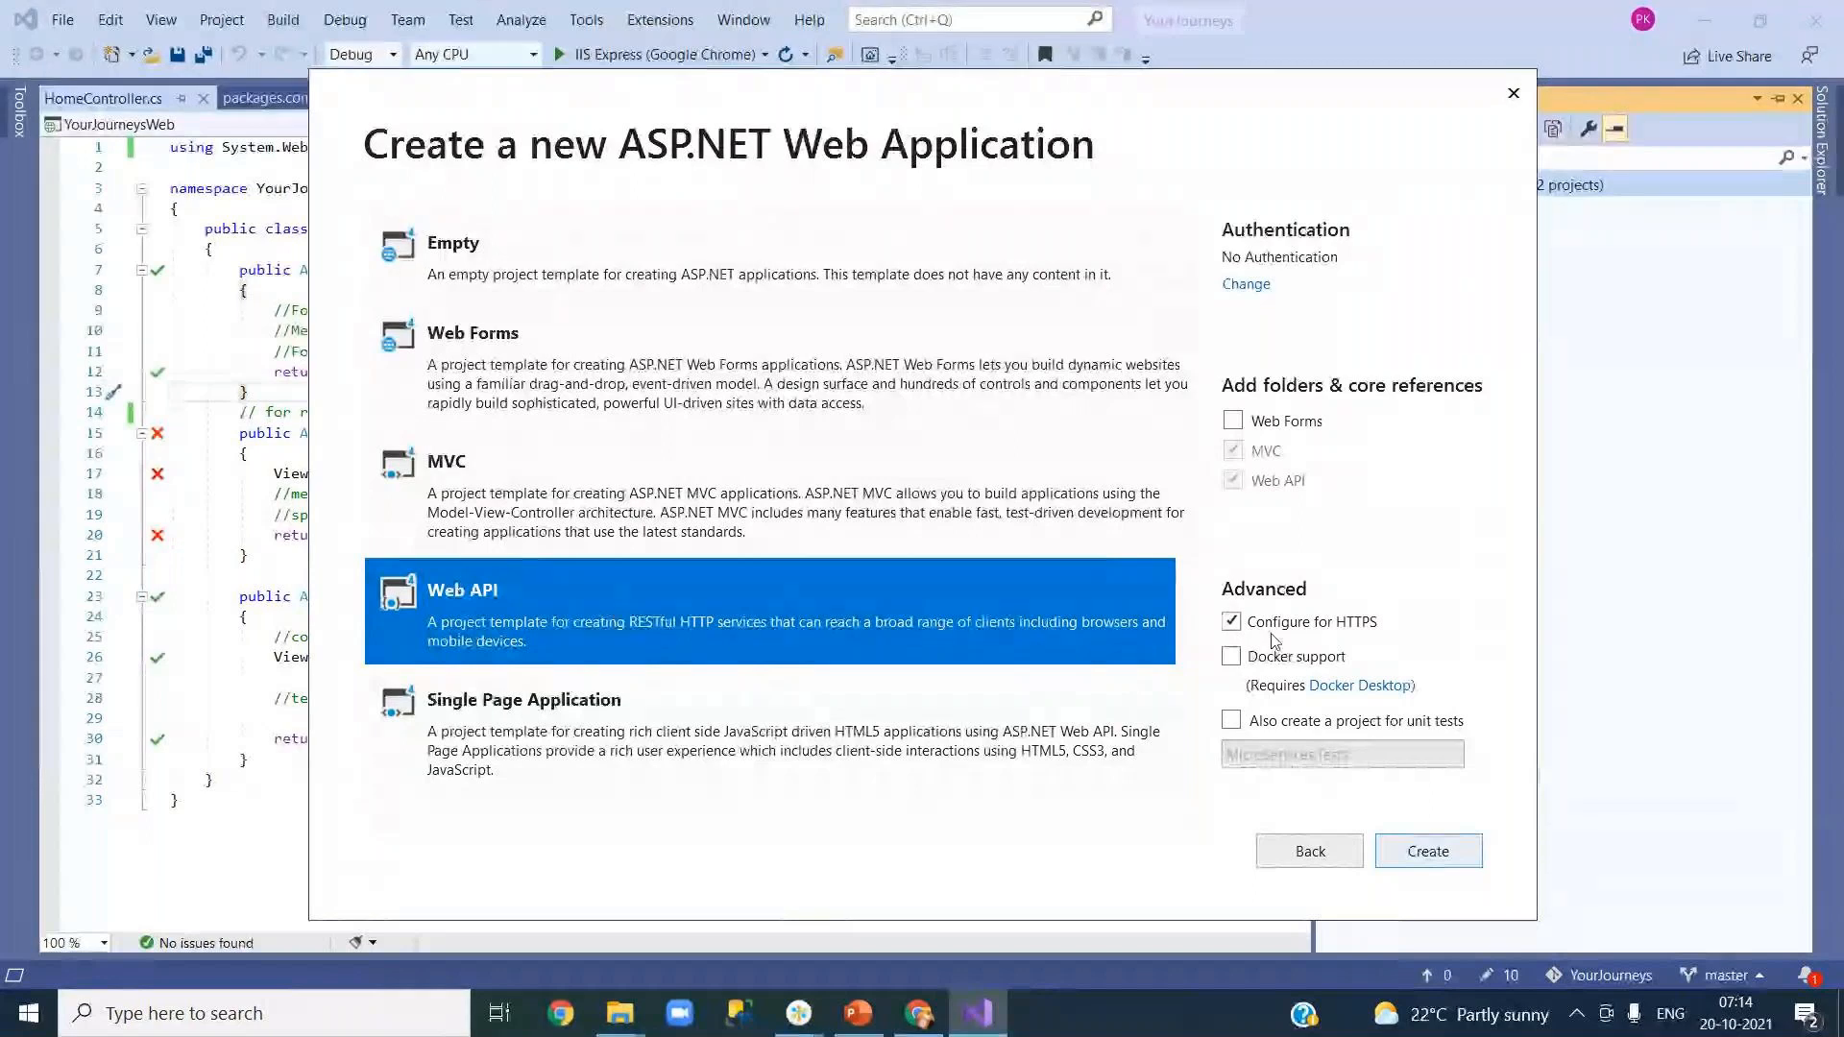
Step: Create MicroServices from the Web API template with HTTPS configuration turned off
{"action": "left_click", "coordinate": [1231, 622]}
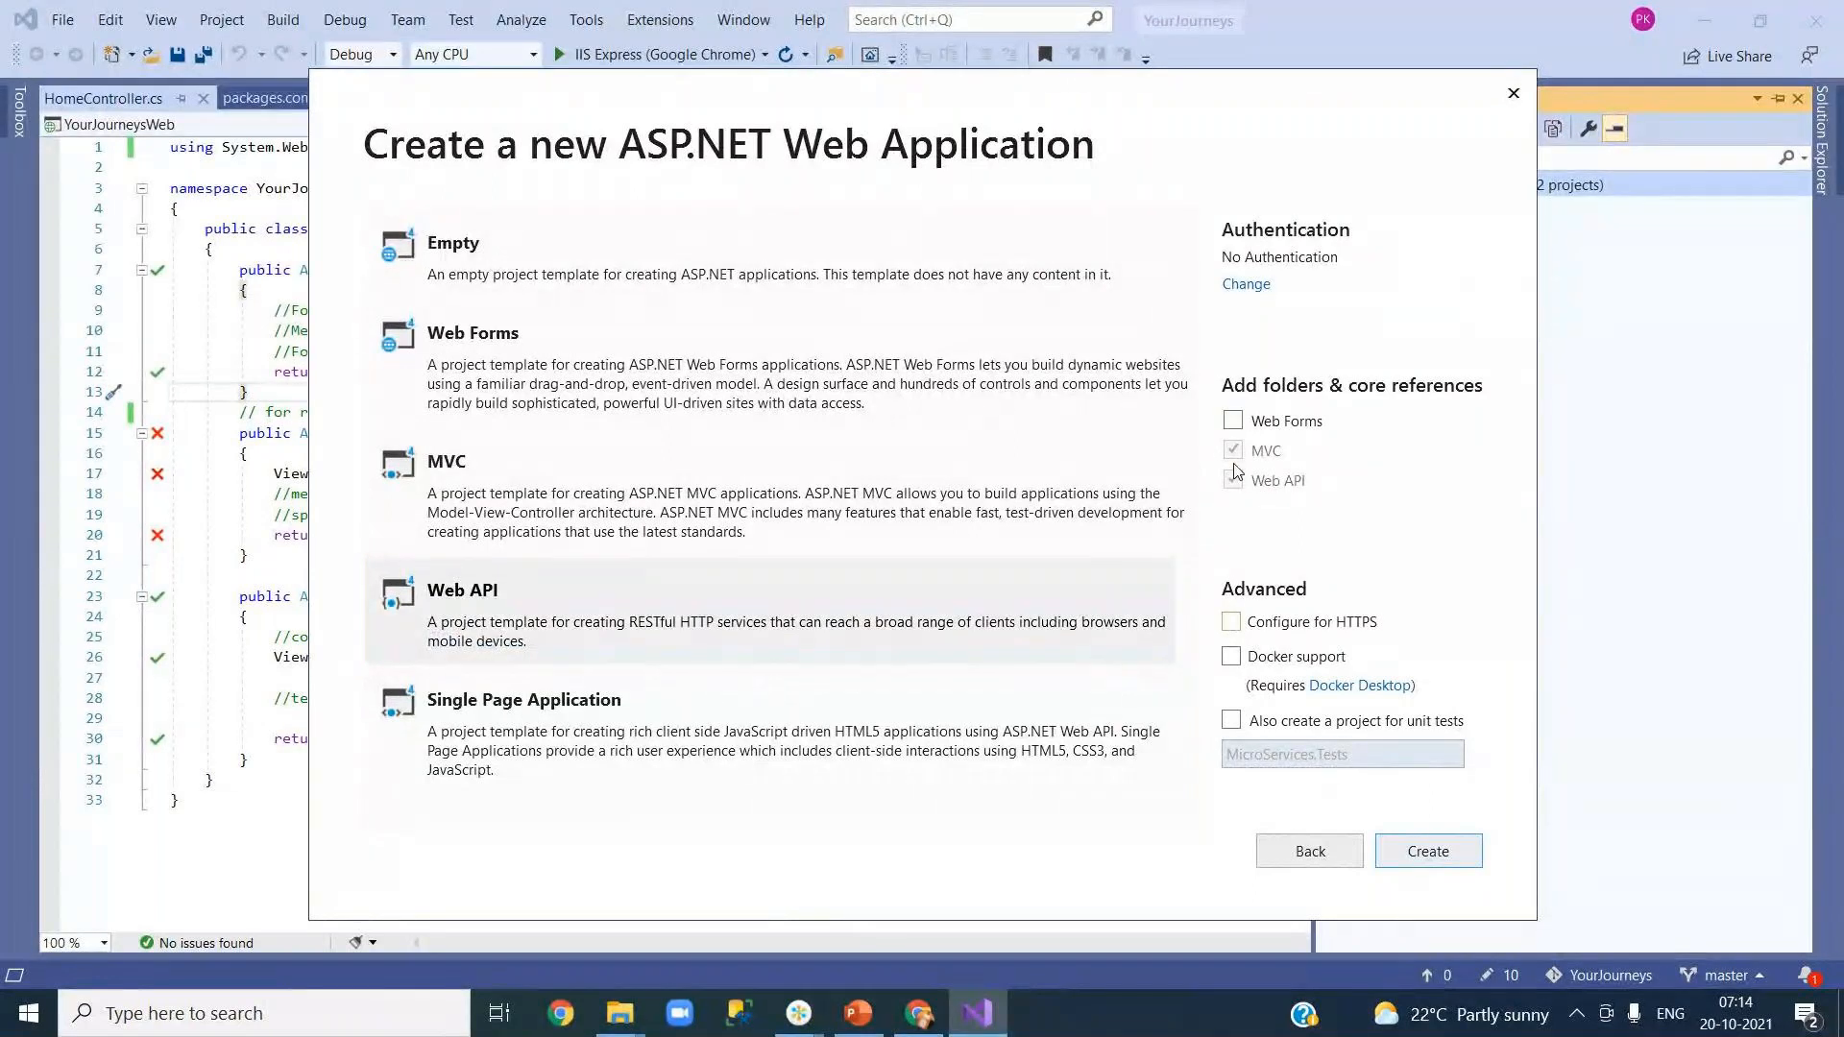
{"action": "left_click", "coordinate": [509, 621]}
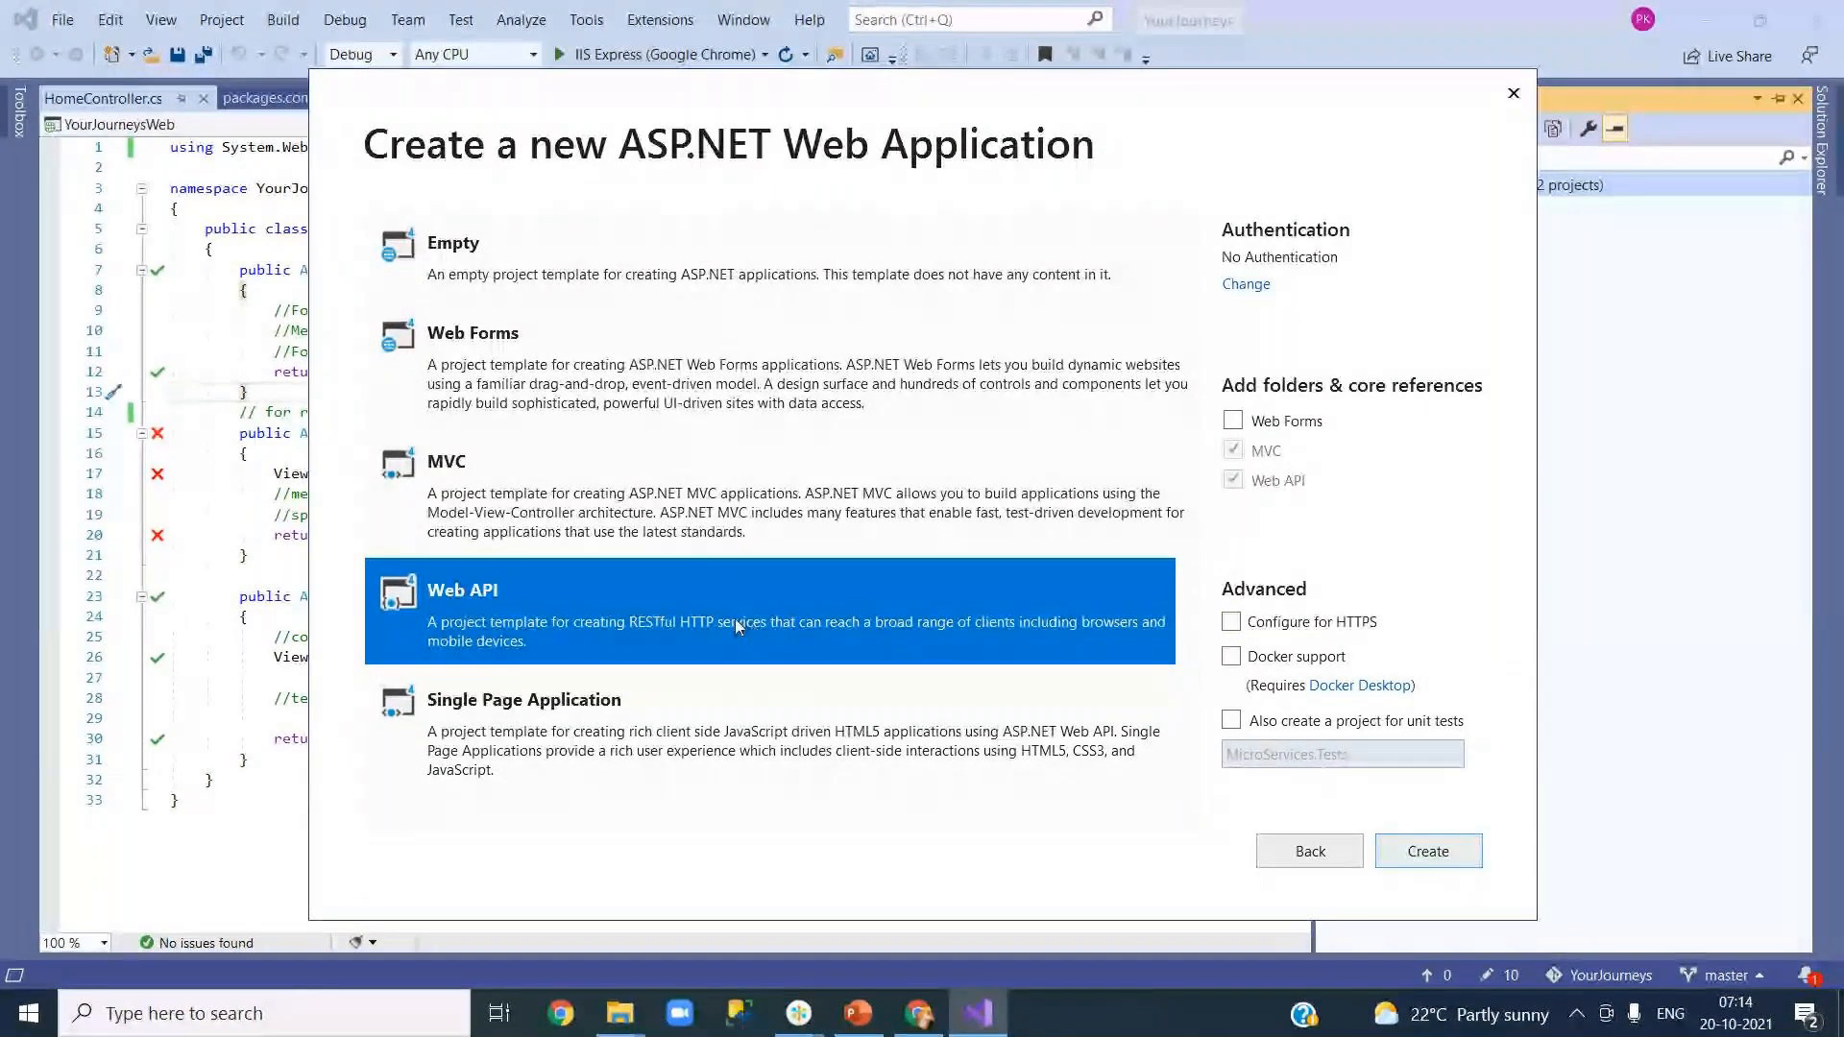
{"action": "left_click", "coordinate": [1413, 854]}
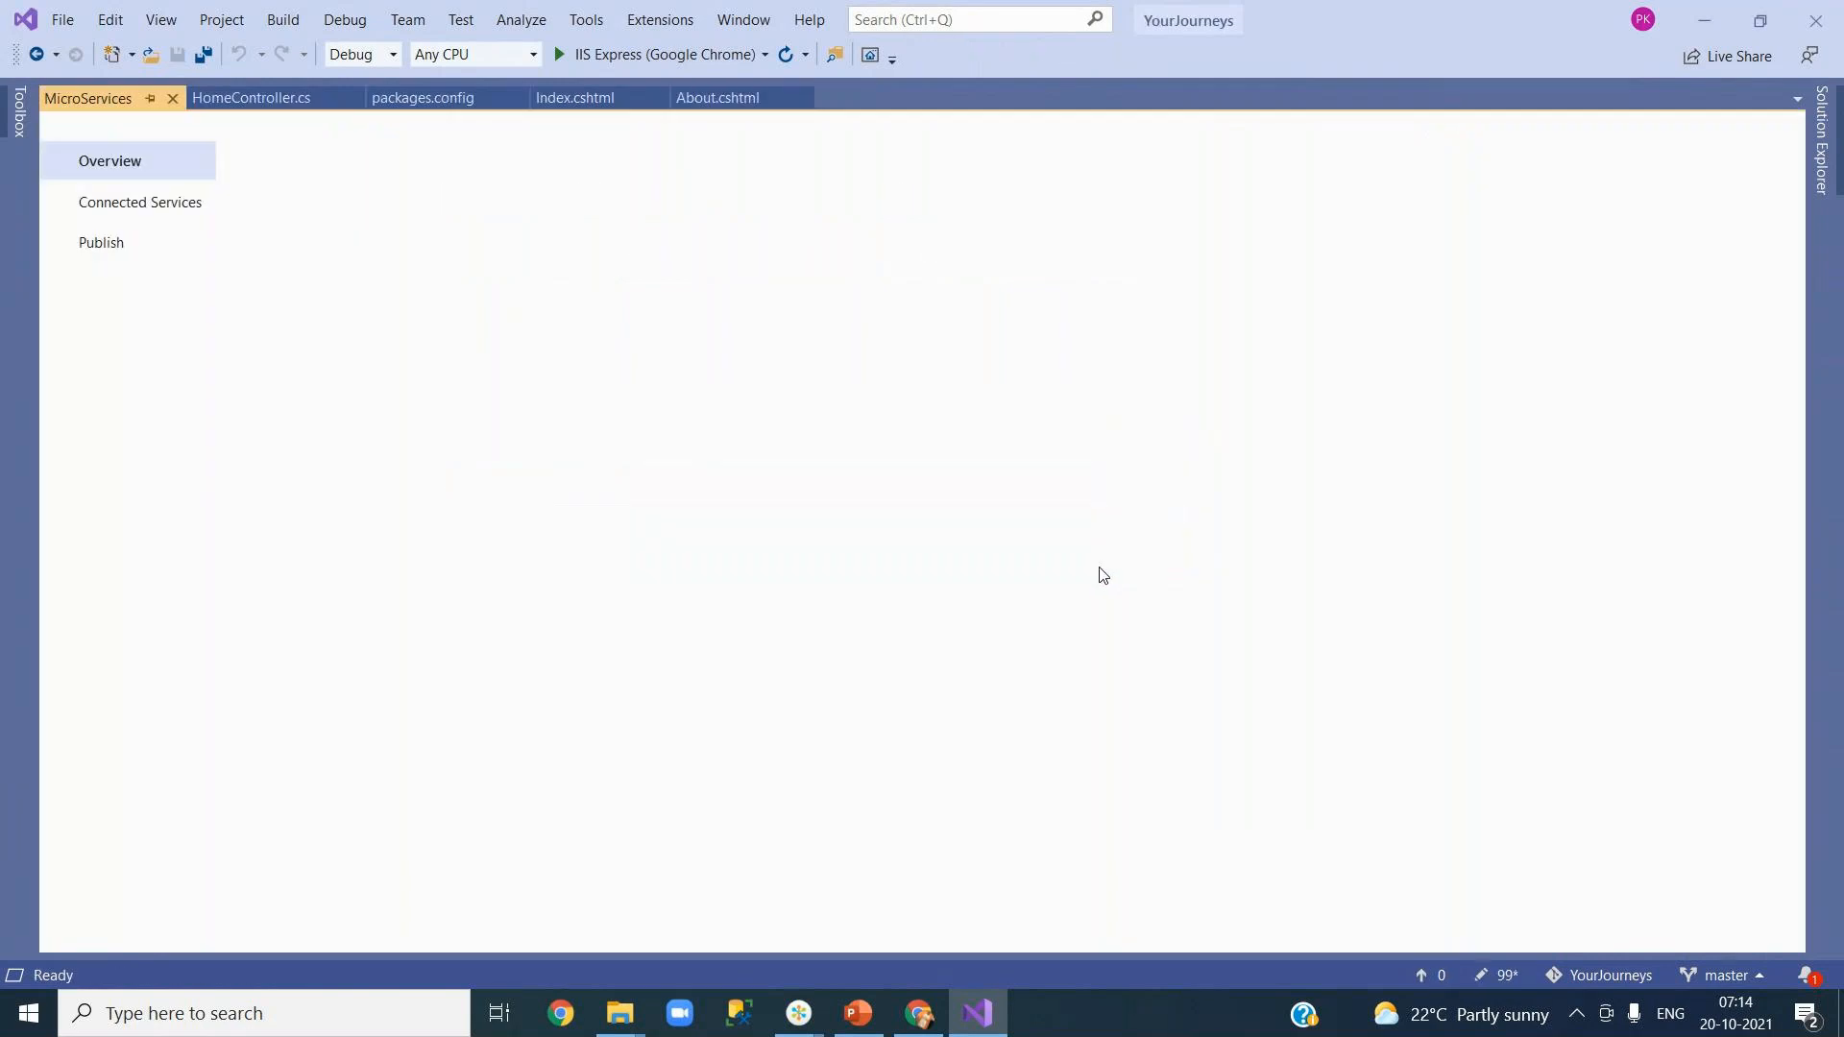
Step: Close the overview page and build the YourJourneys solution, with all 3 projects succeeding
{"action": "left_click", "coordinate": [173, 99]}
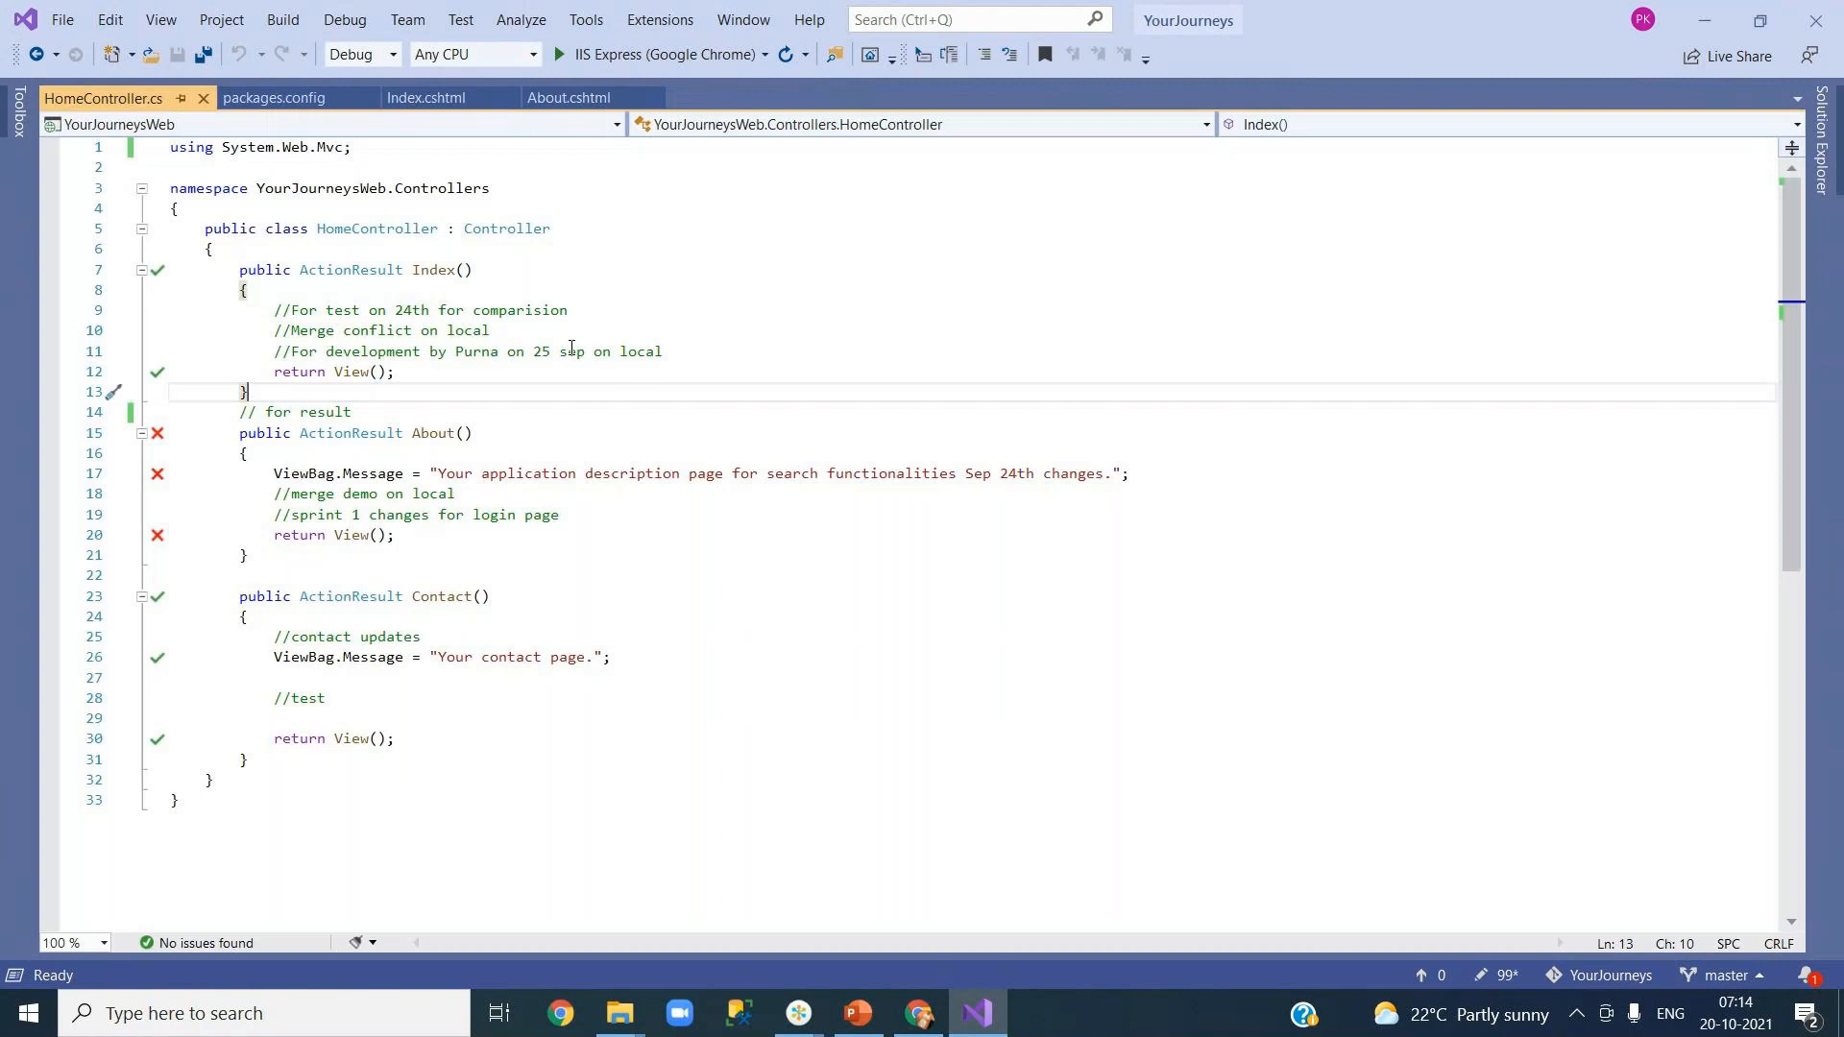
{"action": "left_click", "coordinate": [914, 327]}
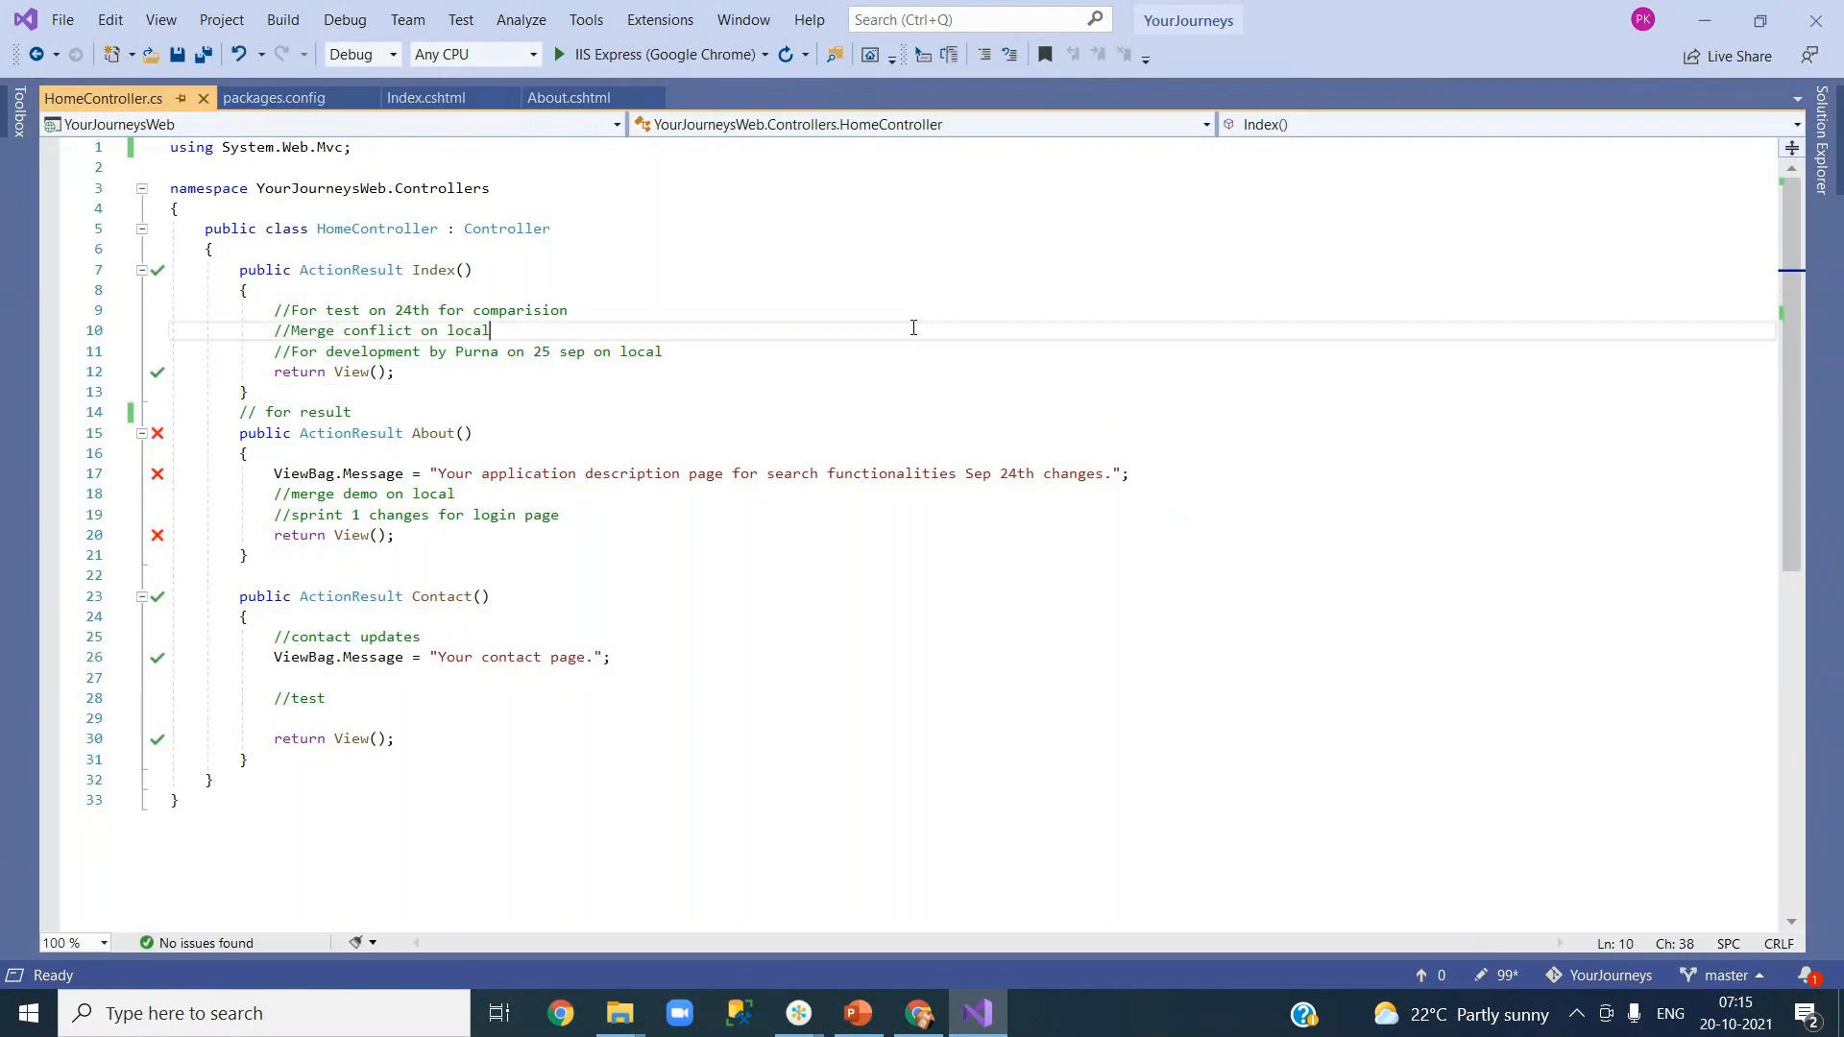
{"action": "left_click", "coordinate": [1822, 140]}
{"action": "left_click", "coordinate": [1406, 184]}
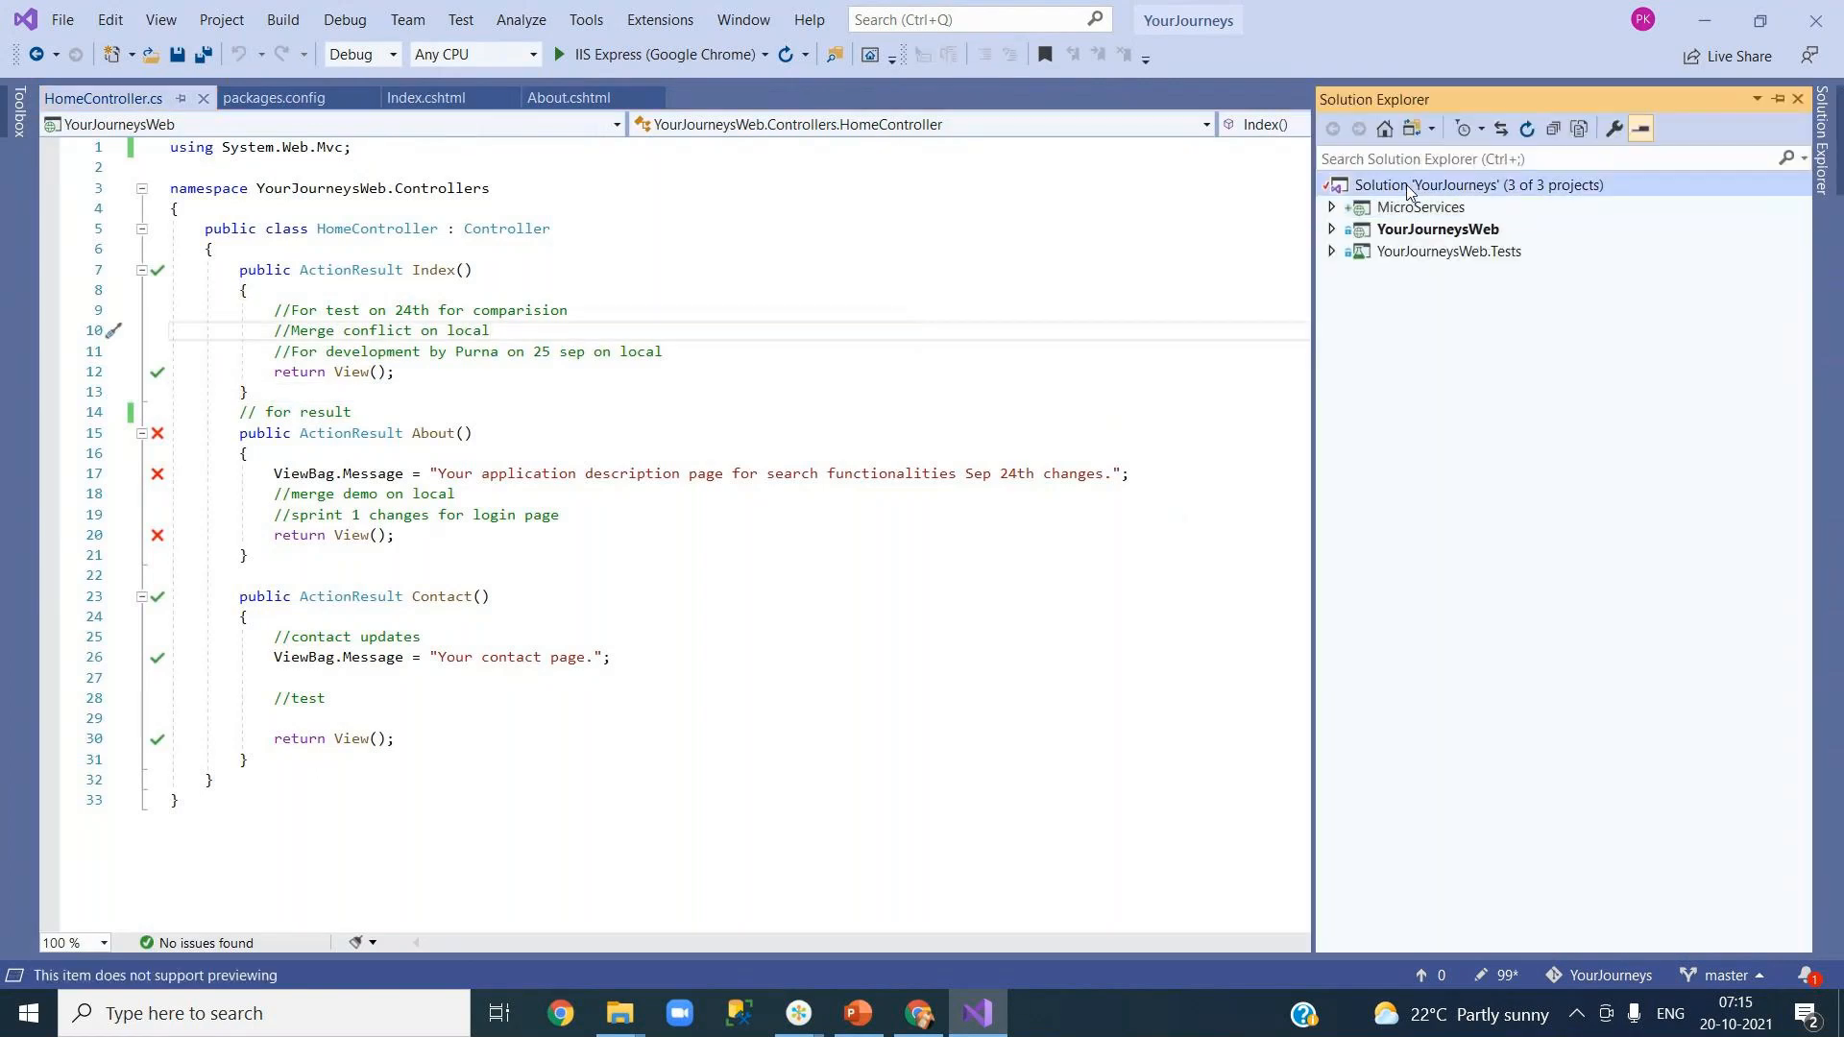
{"action": "right_click", "coordinate": [1406, 184]}
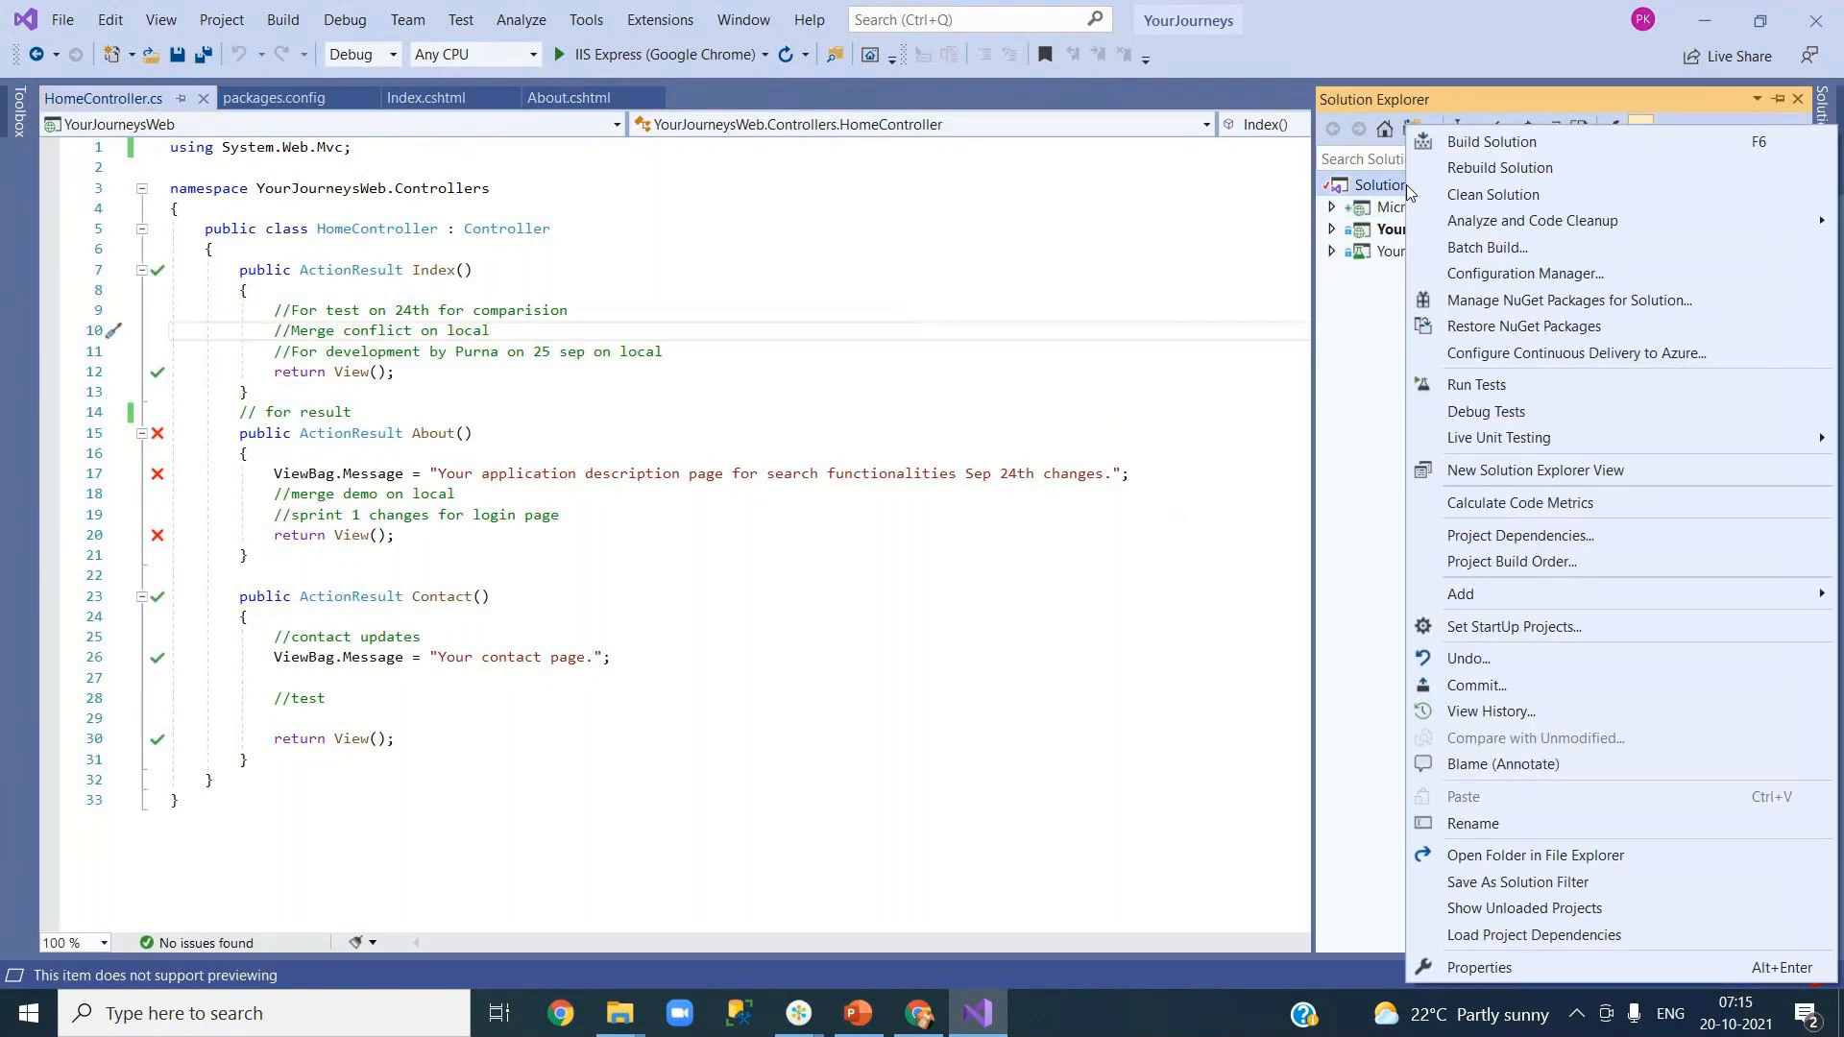
{"action": "left_click", "coordinate": [1522, 141]}
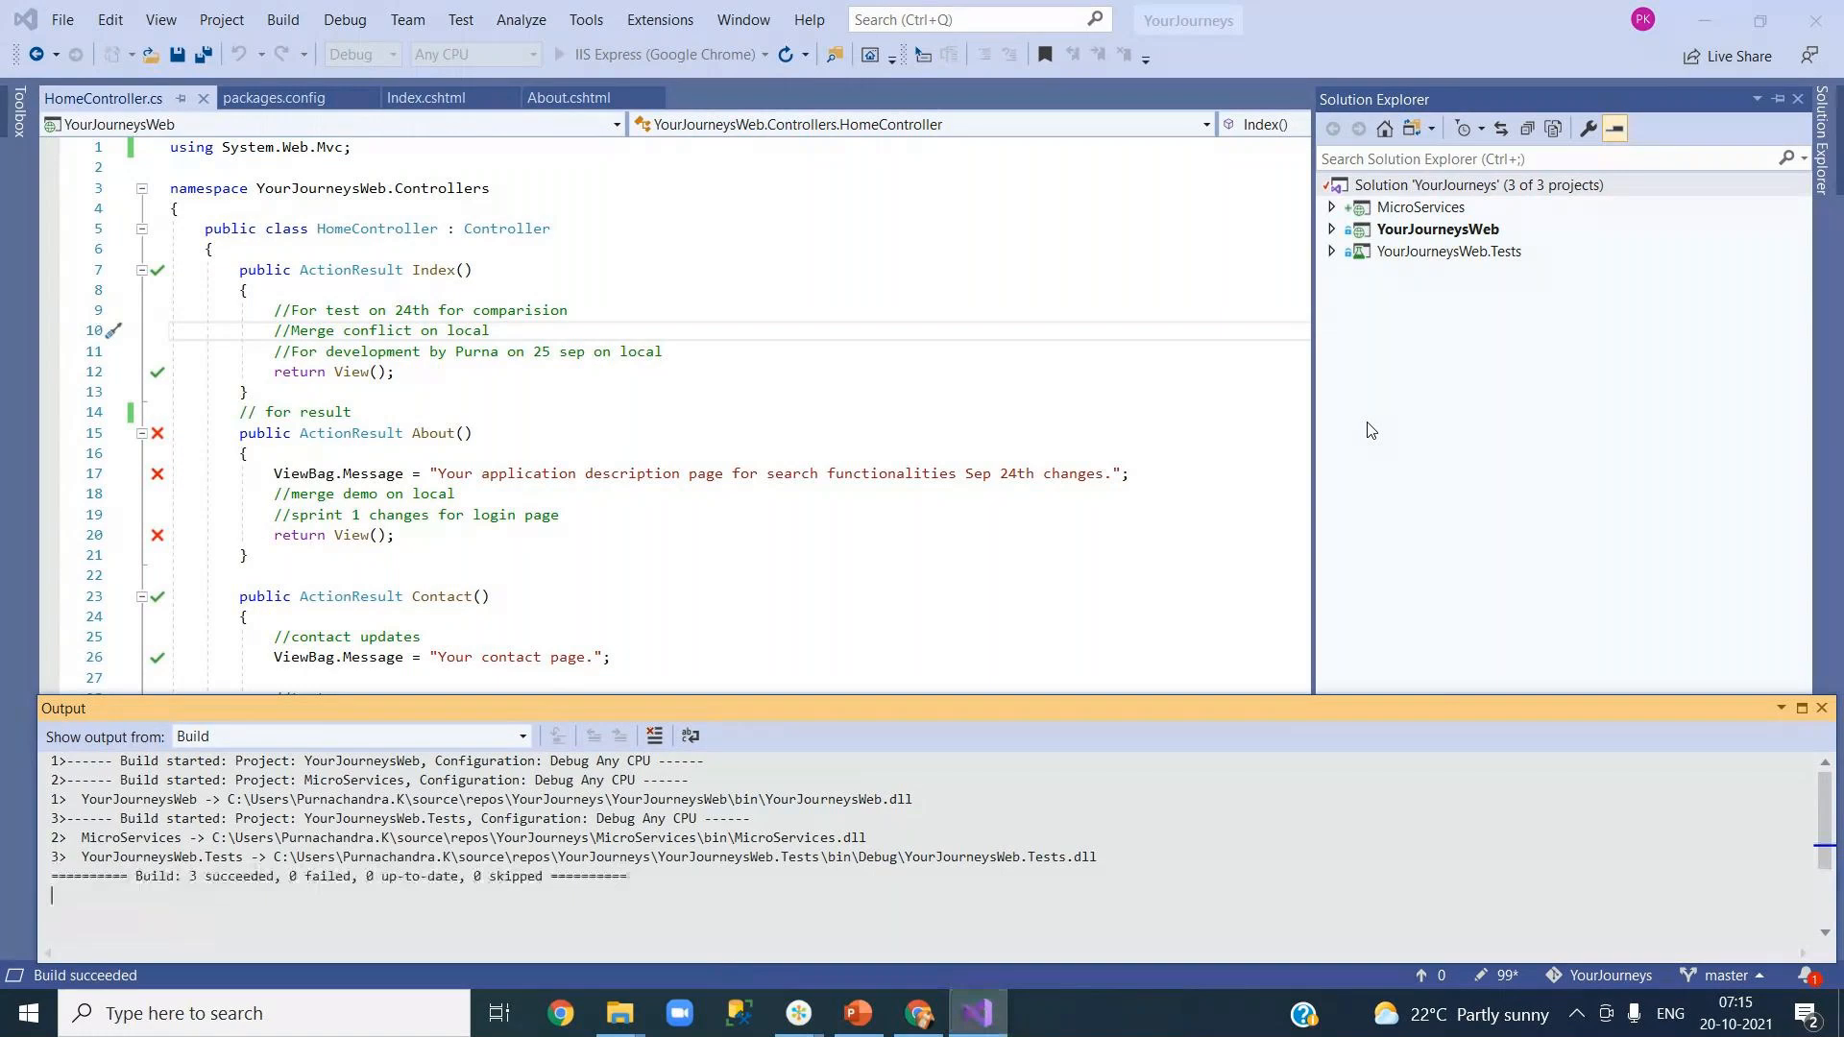
{"action": "left_click", "coordinate": [1418, 225]}
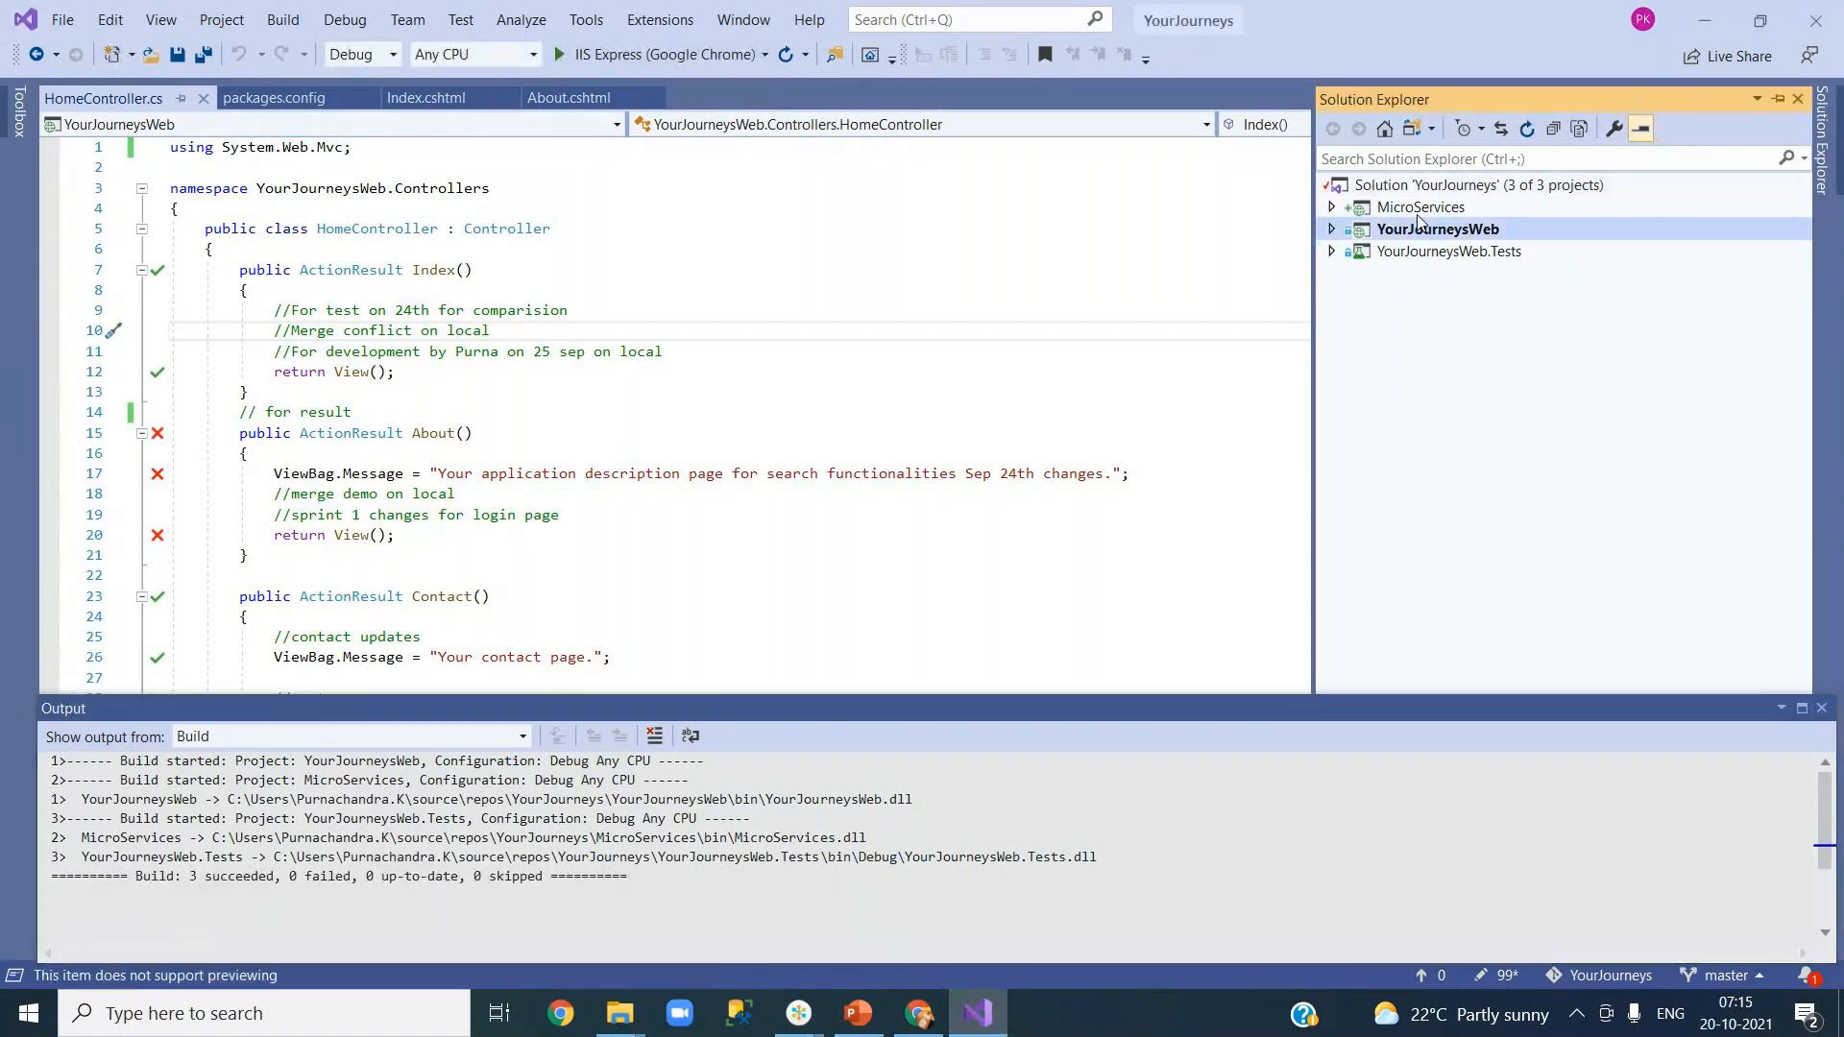
Step: Set MicroServices as the startup project and run it in Chrome via IIS Express
{"action": "left_click", "coordinate": [1418, 208]}
{"action": "right_click", "coordinate": [1418, 210]}
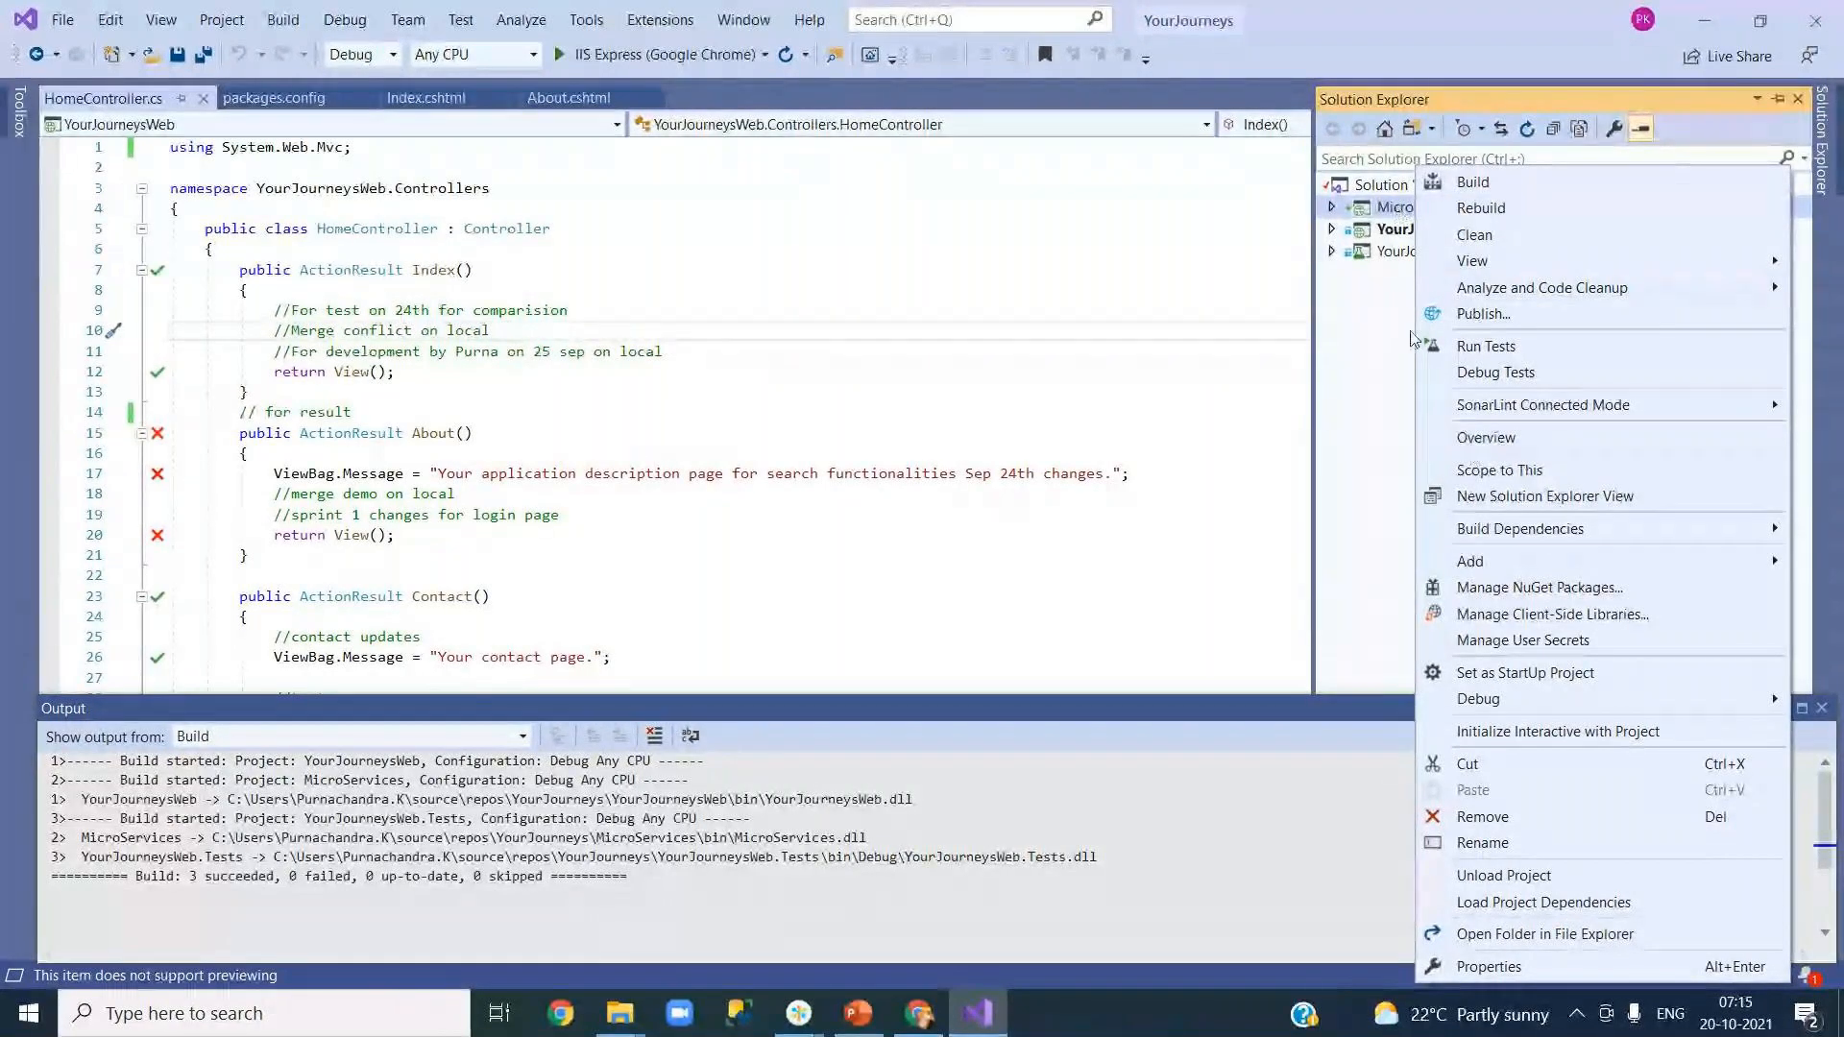
{"action": "left_click", "coordinate": [1534, 676]}
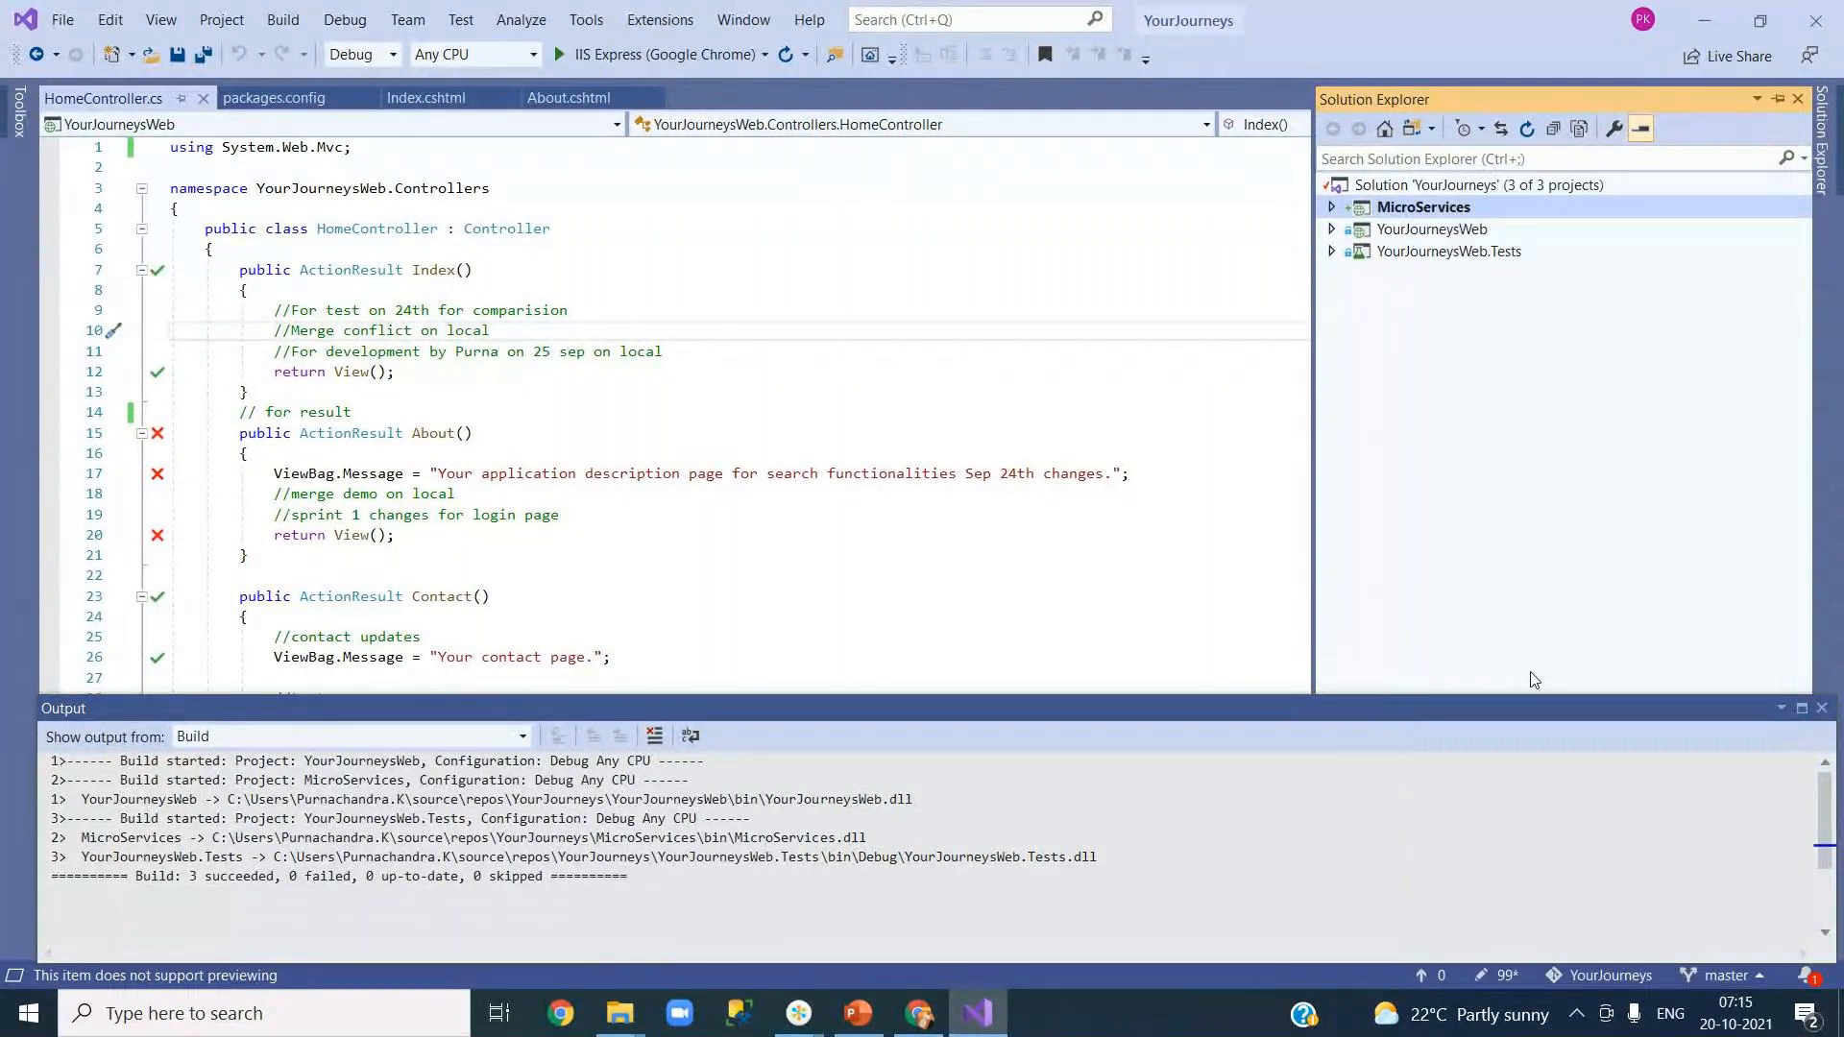
{"action": "left_click", "coordinate": [624, 54]}
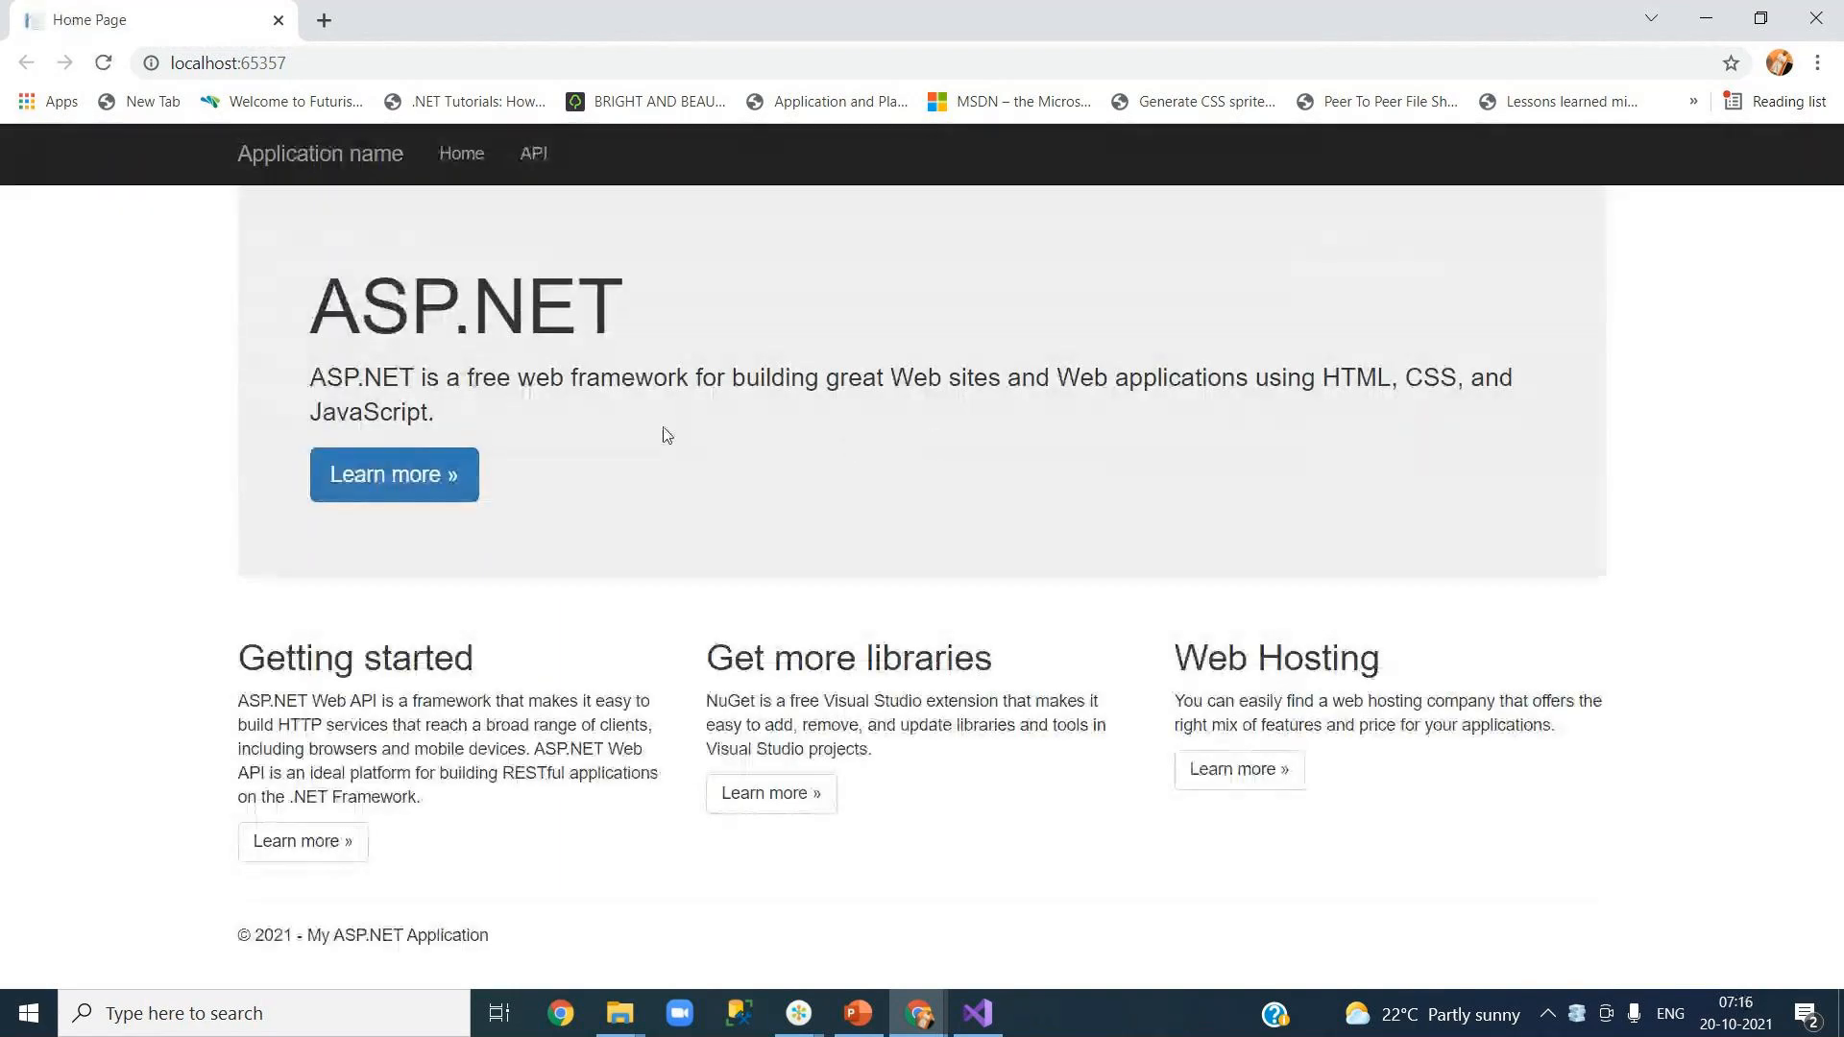
Step: Browse the API help page and GET api/Values samples, then close Chrome
{"action": "left_click", "coordinate": [536, 156]}
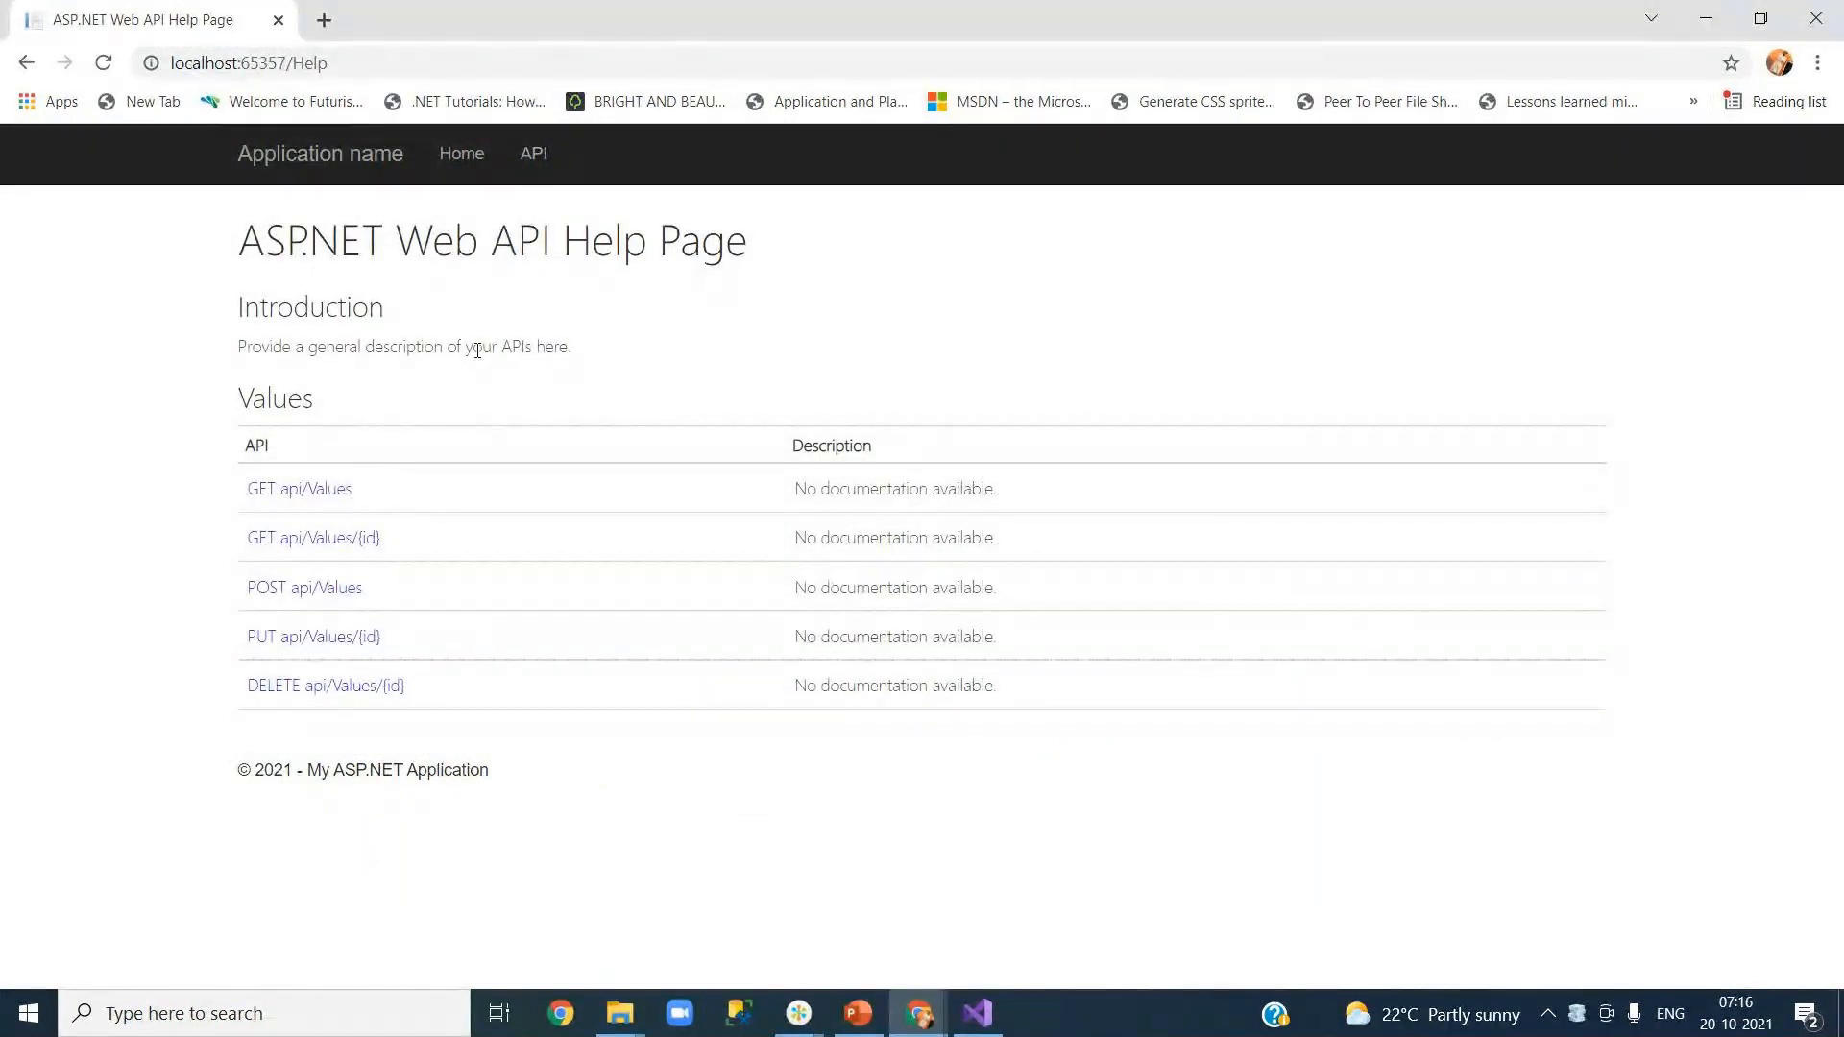
{"action": "left_click", "coordinate": [329, 491]}
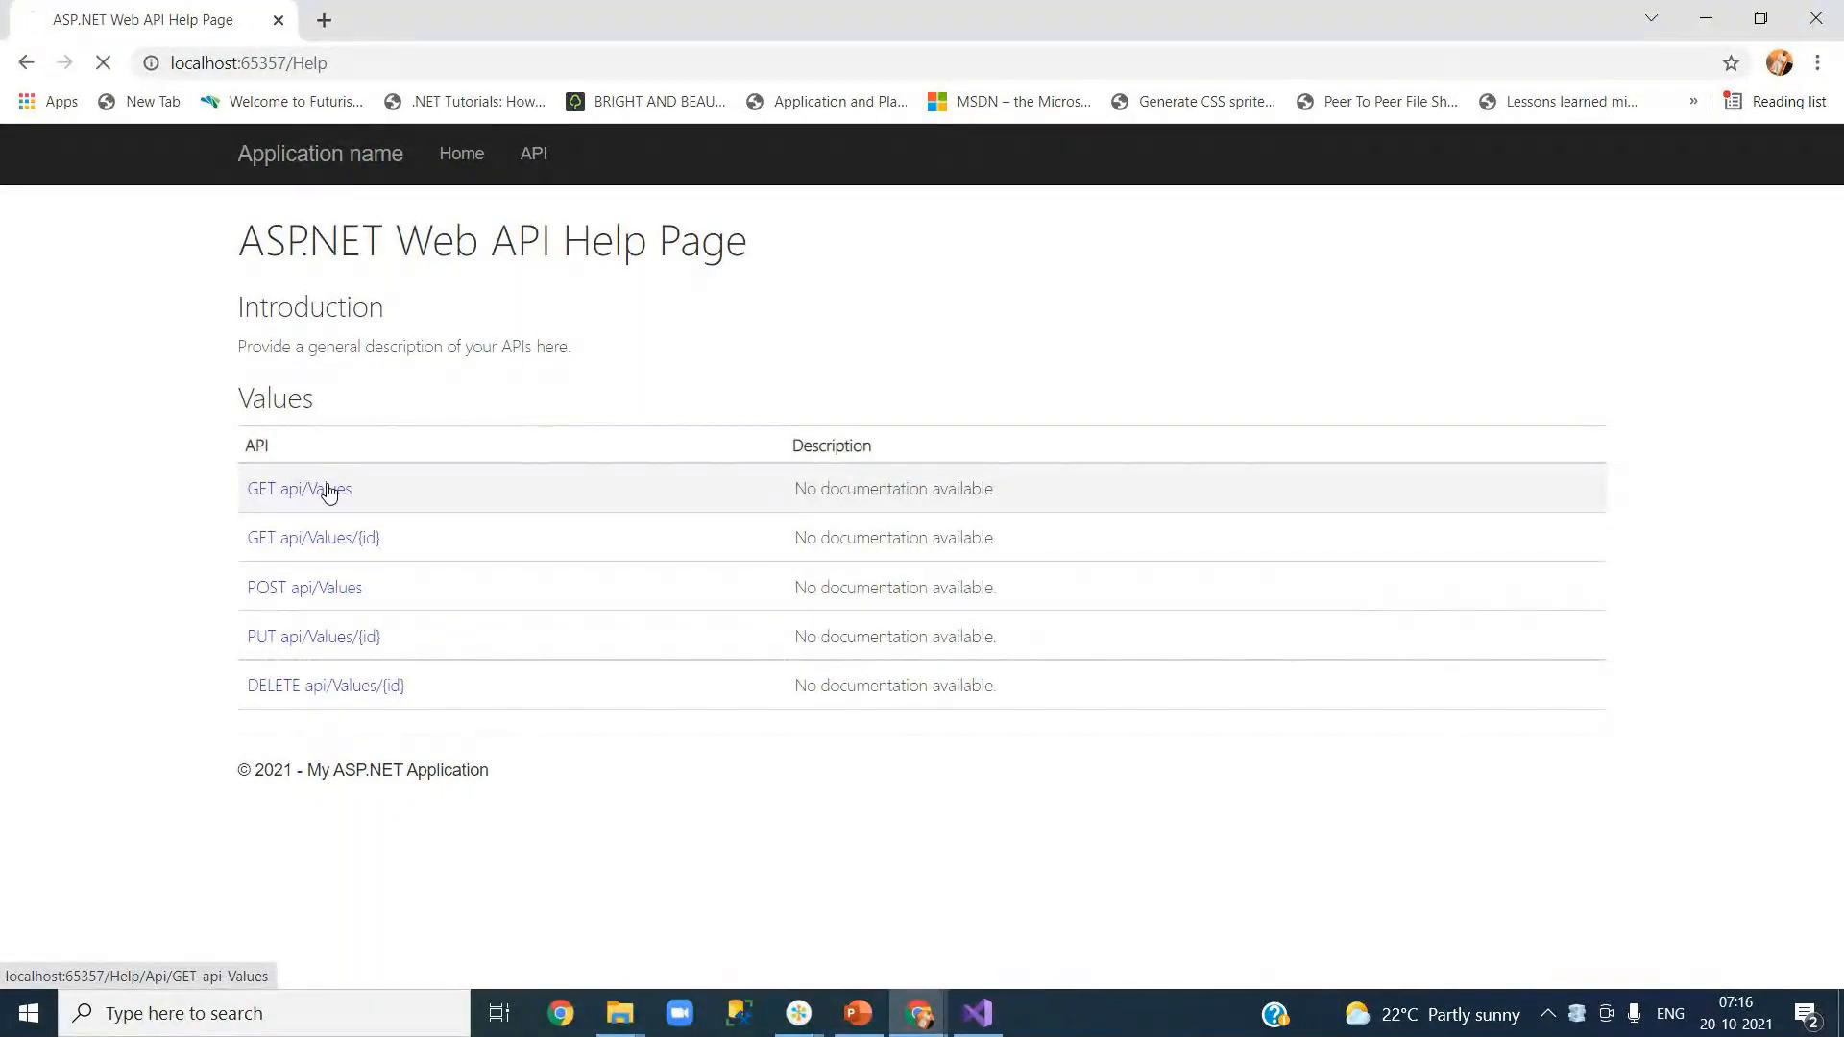
{"action": "scroll", "coordinate": [732, 626], "scroll_direction": "down", "scroll_amount": 3}
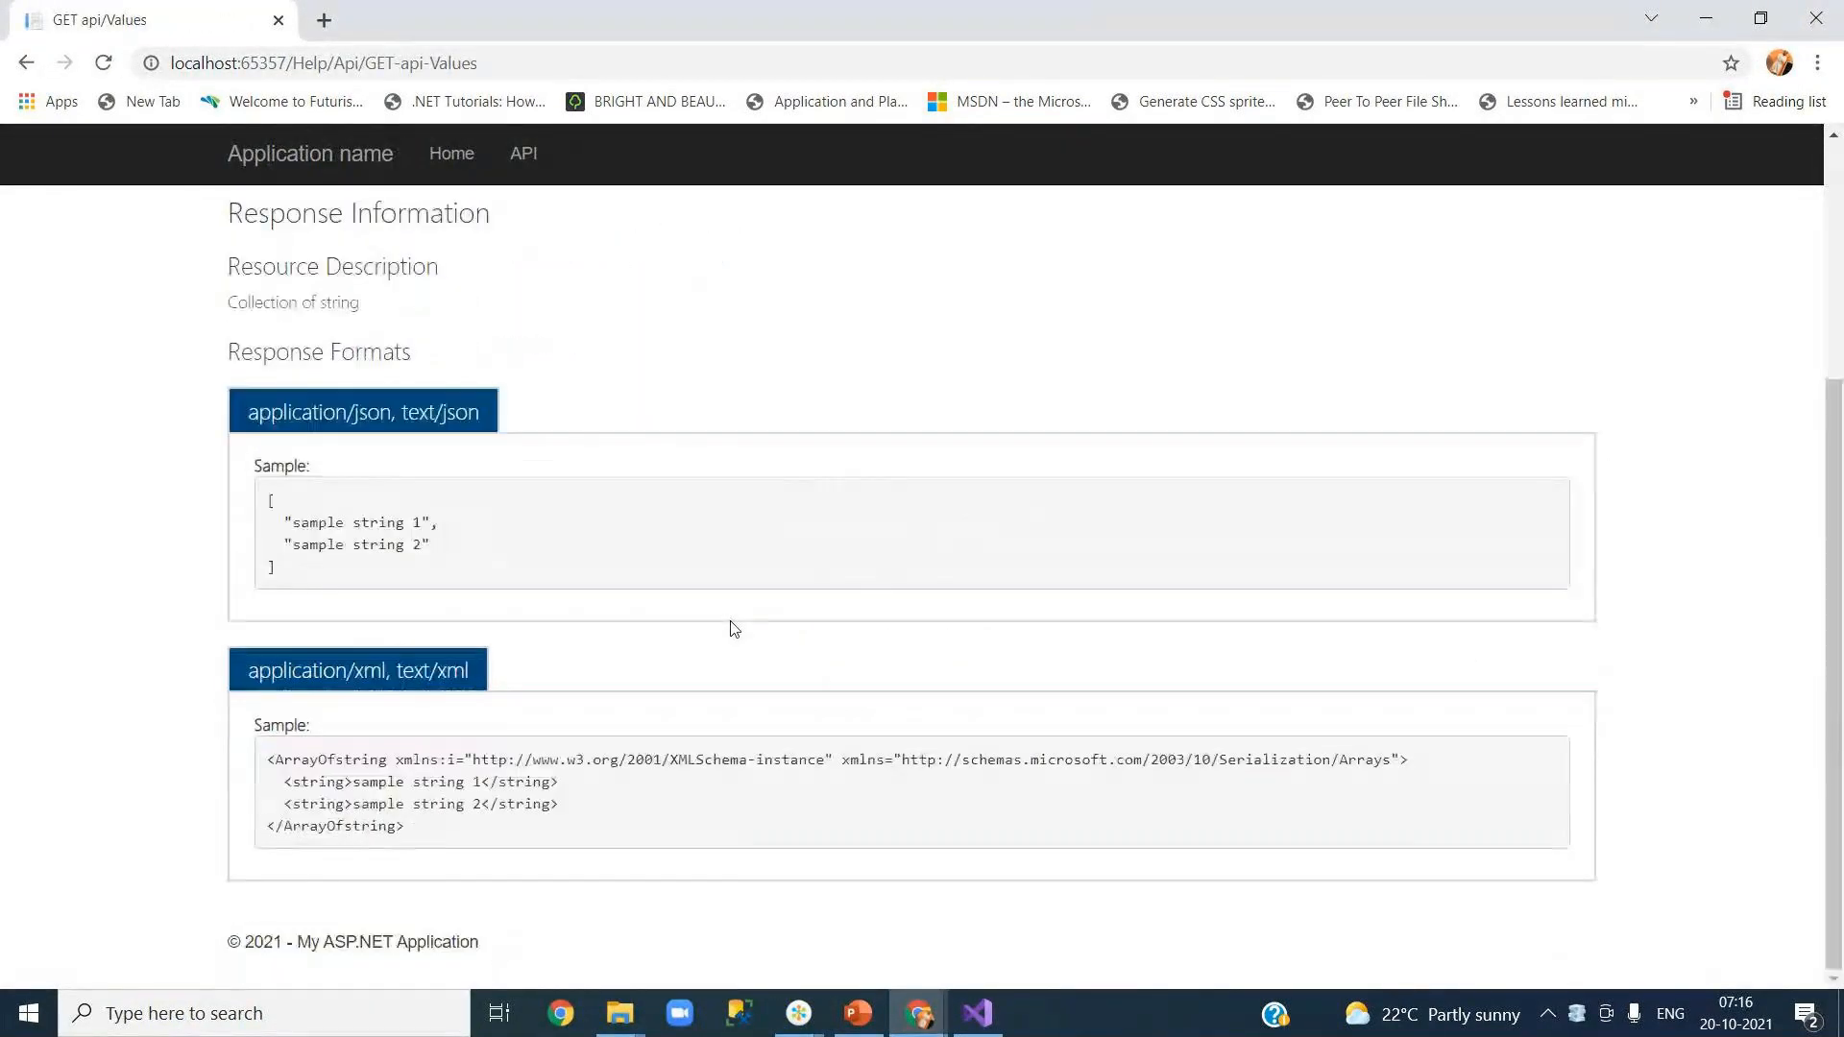
{"action": "scroll", "coordinate": [733, 627], "scroll_direction": "up", "scroll_amount": 3}
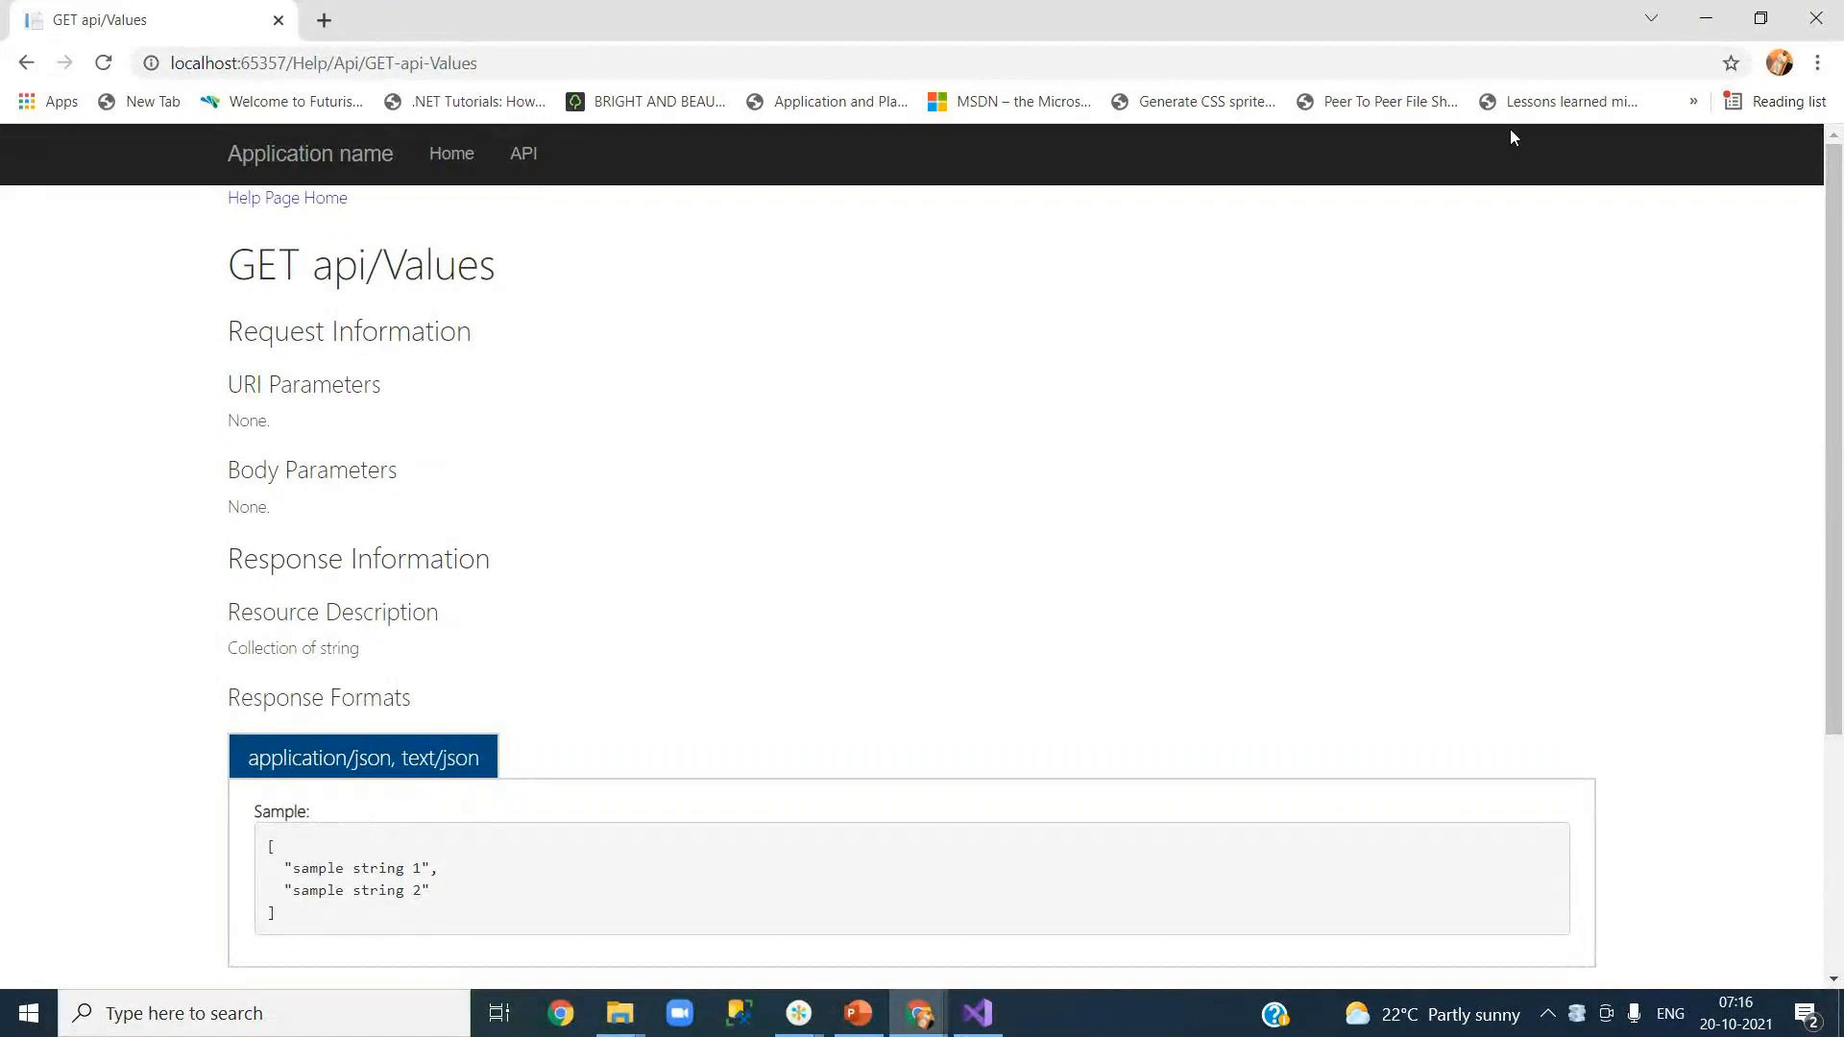
{"action": "left_click", "coordinate": [1814, 18]}
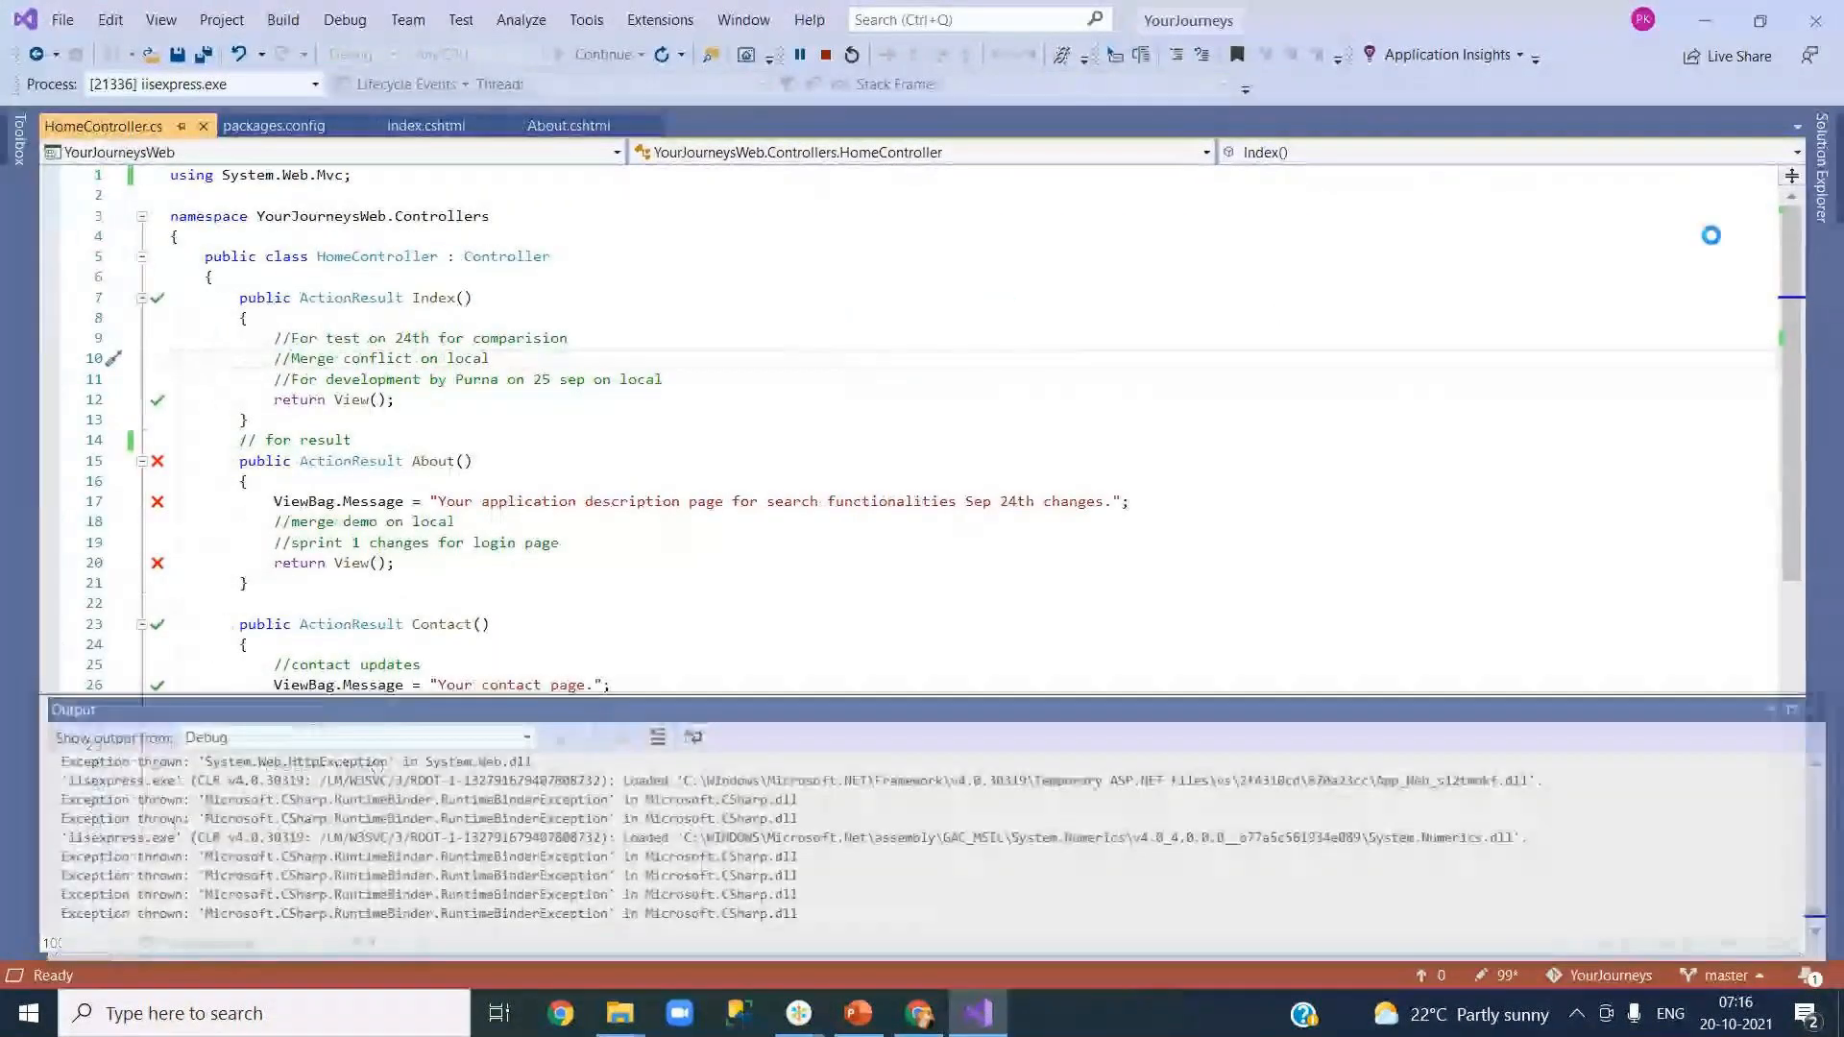
Step: In Team Explorer's pending changes, set the commit message to 'new project added'
{"action": "left_click", "coordinate": [1822, 173]}
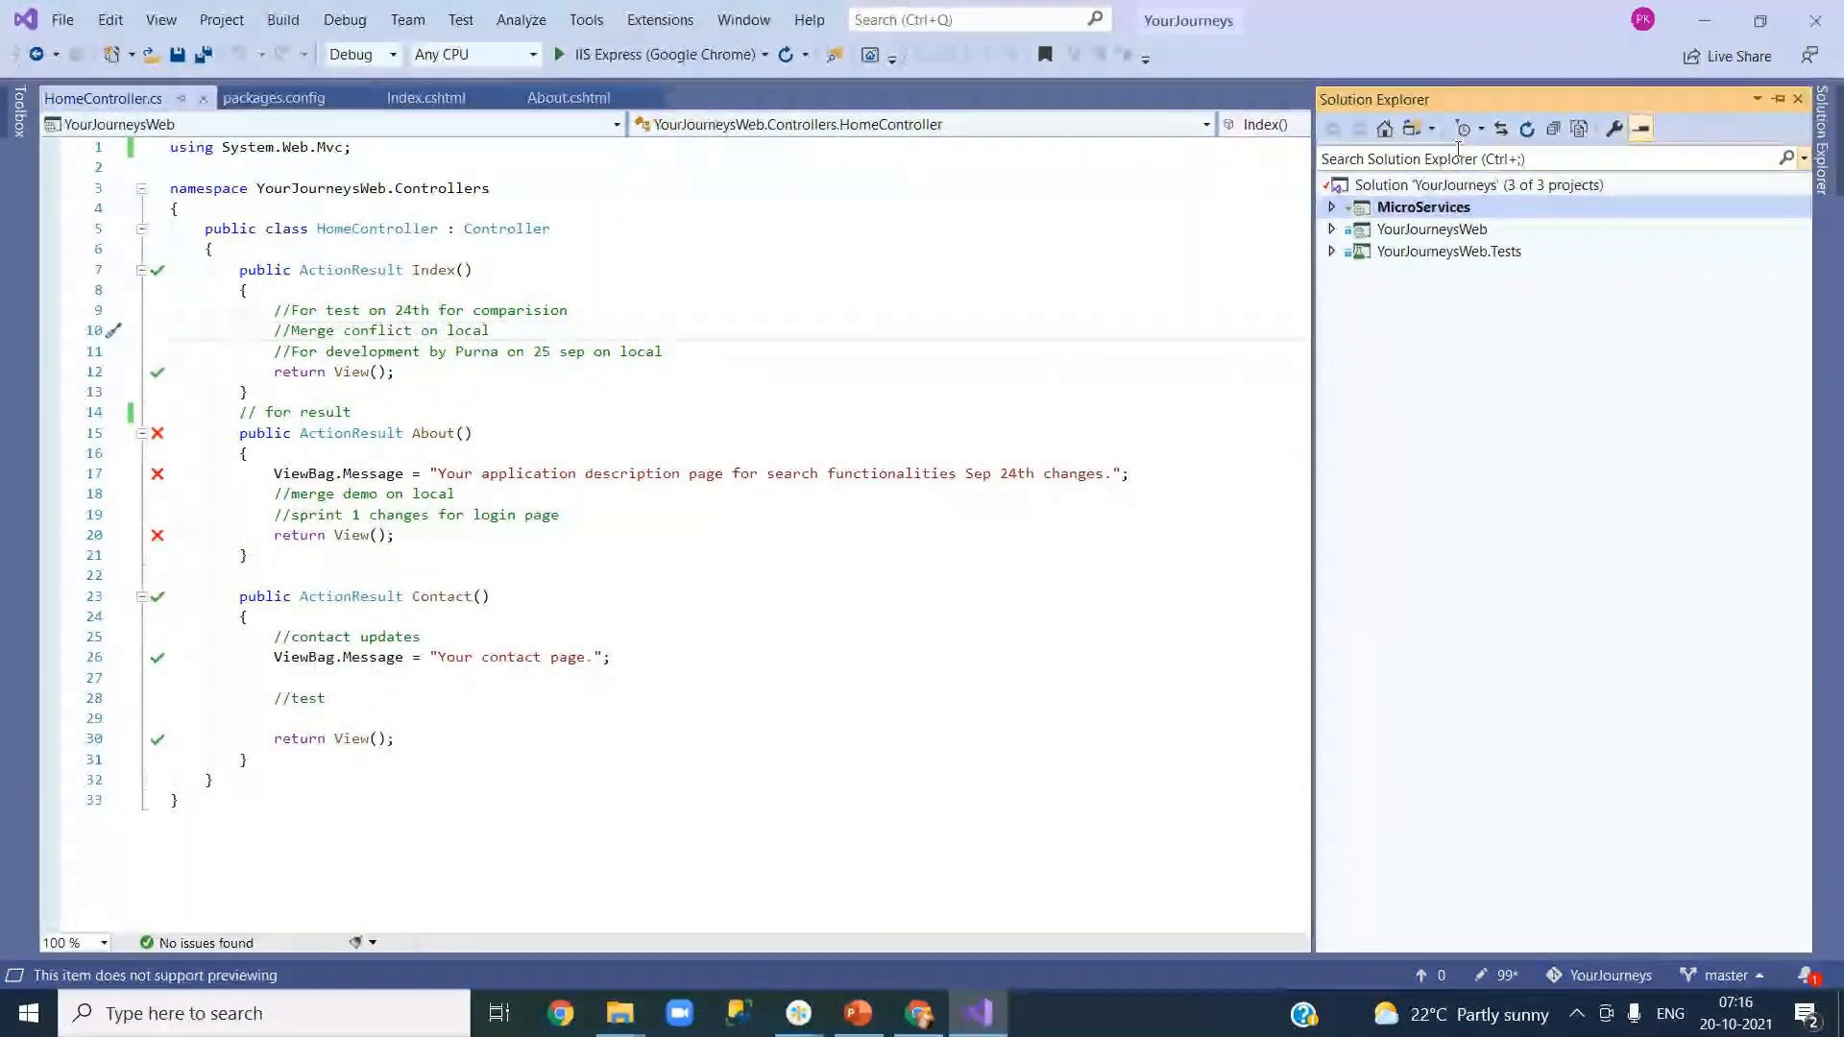
{"action": "left_click", "coordinate": [161, 19]}
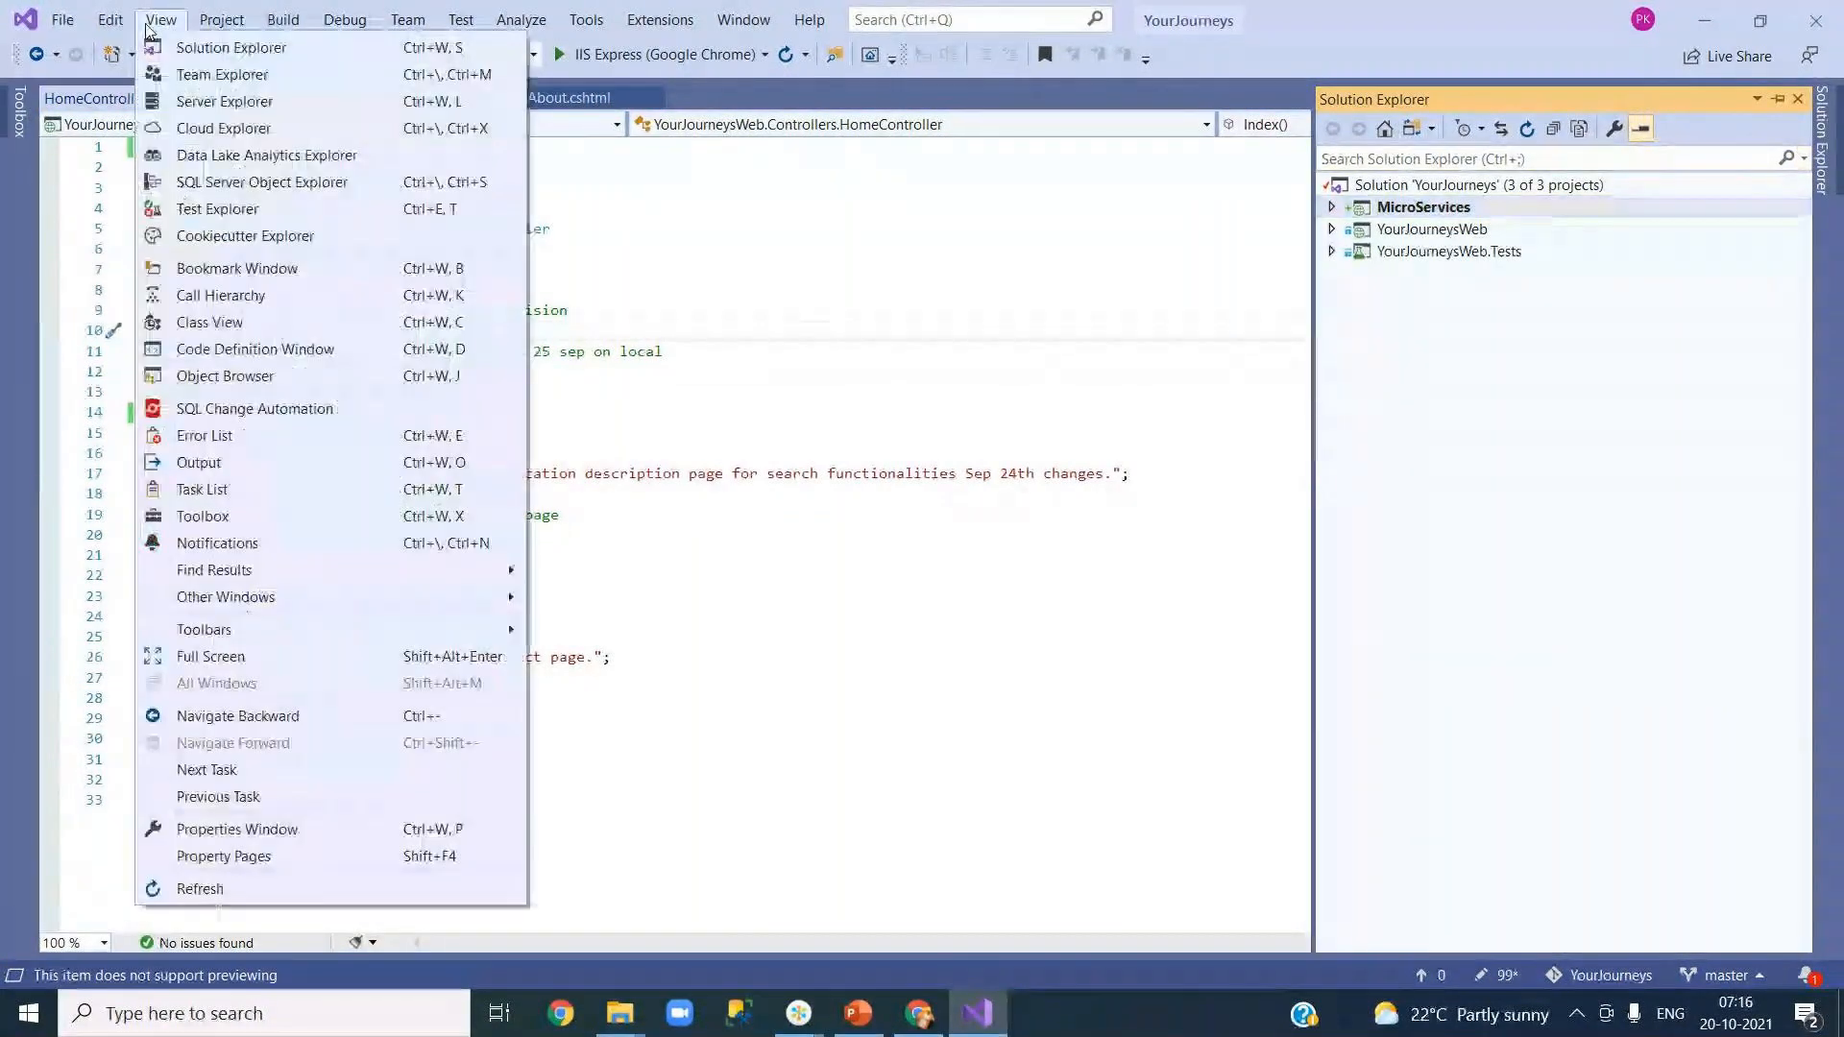
{"action": "left_click", "coordinate": [192, 75]}
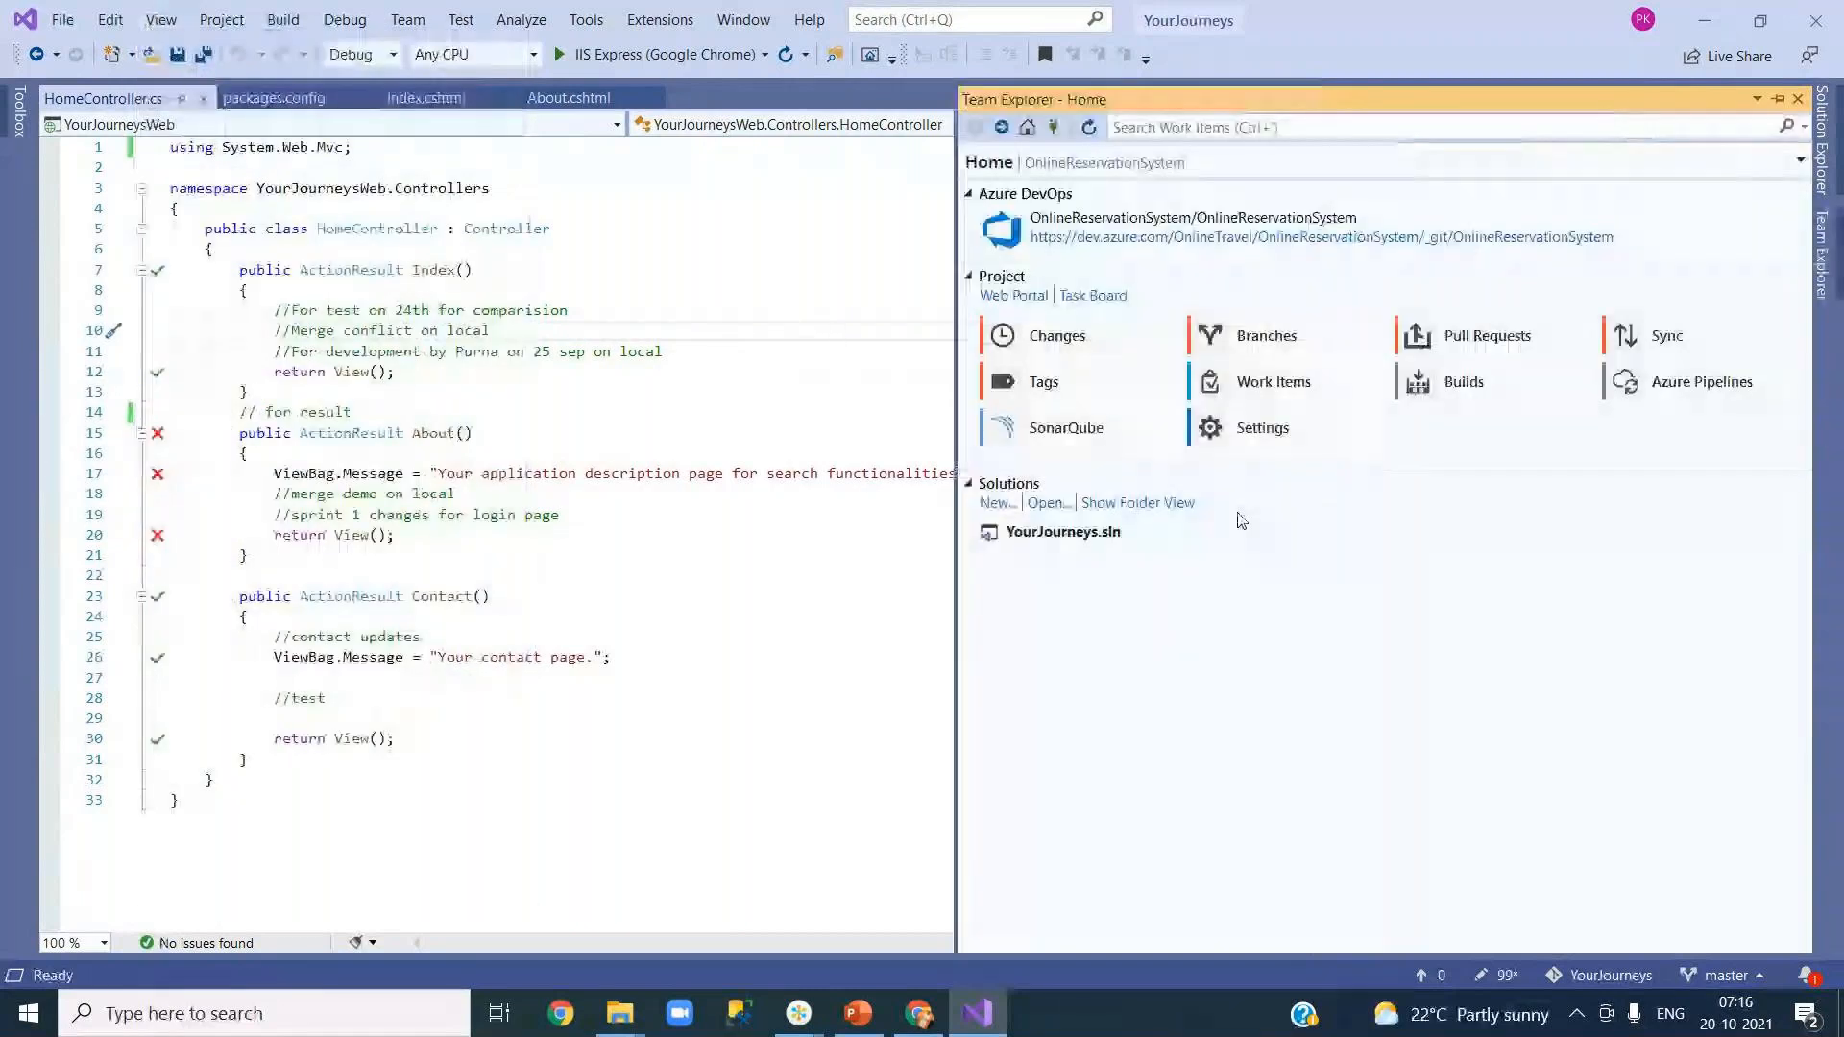
{"action": "left_click", "coordinate": [1069, 350]}
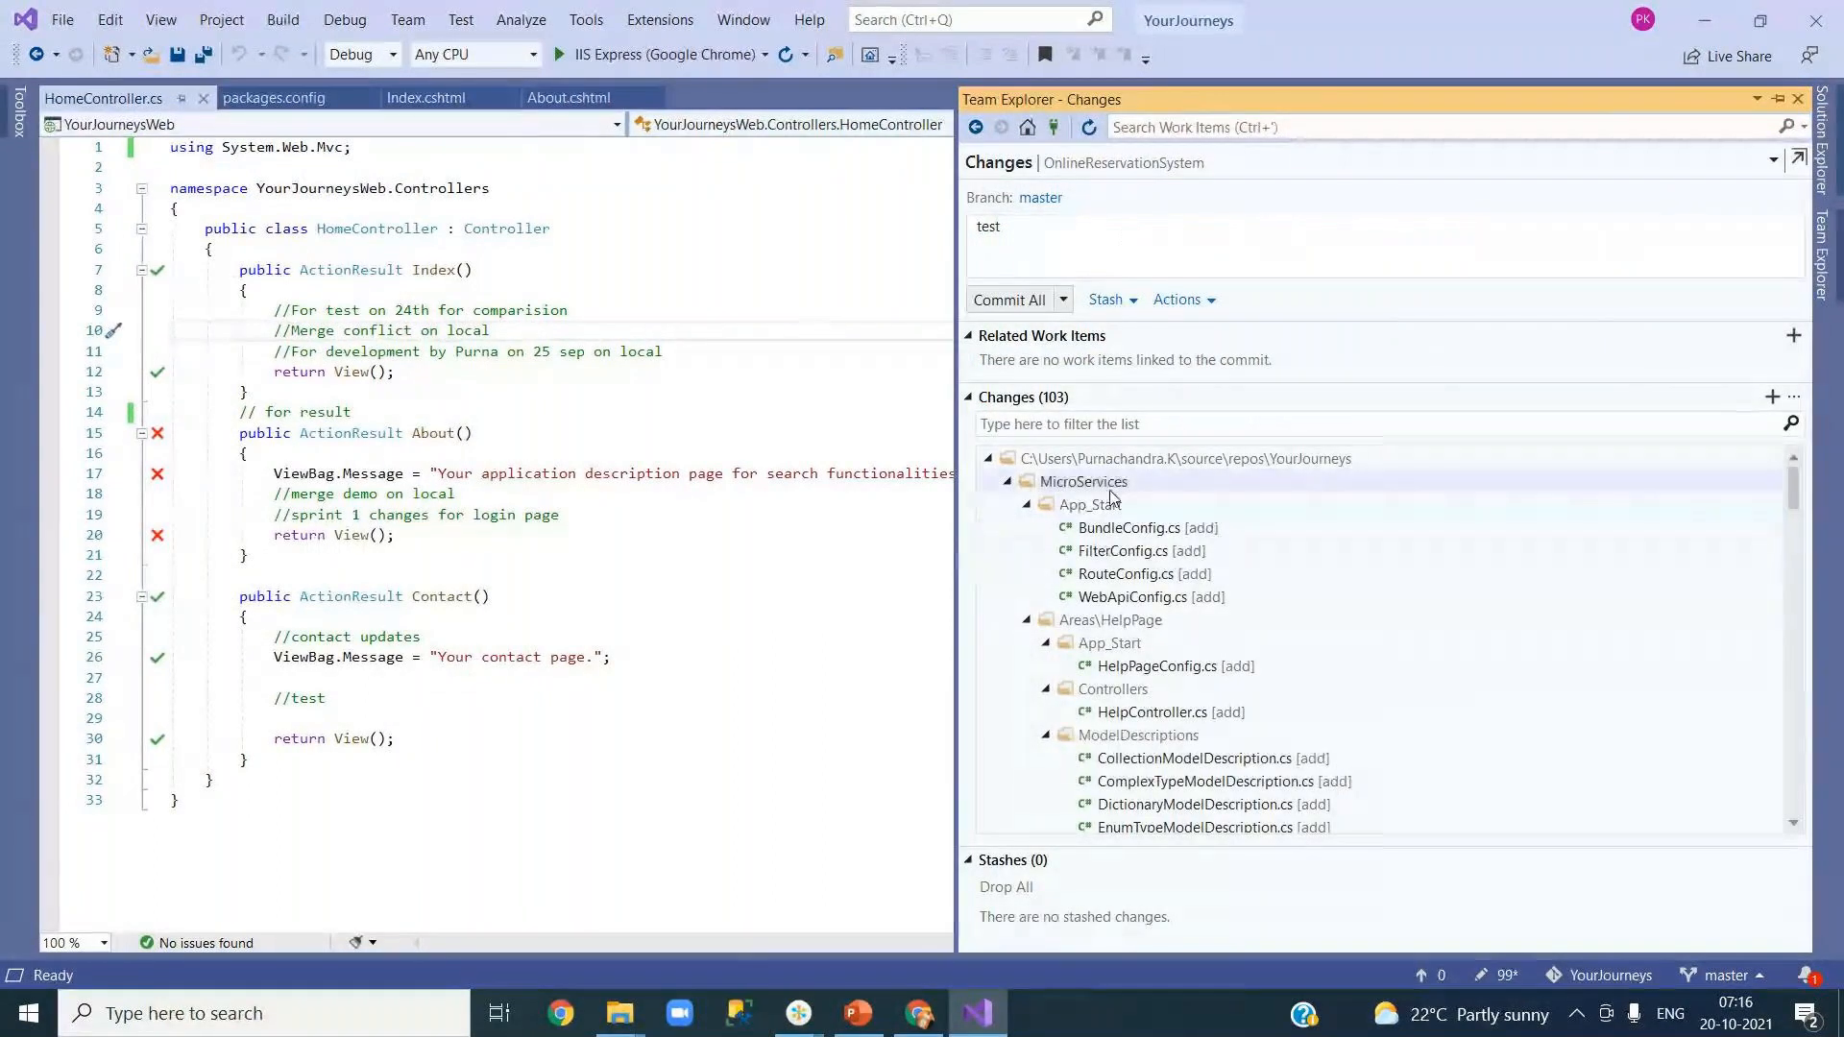
{"action": "double_click", "coordinate": [1032, 238]}
{"action": "type", "text": "new projec"}
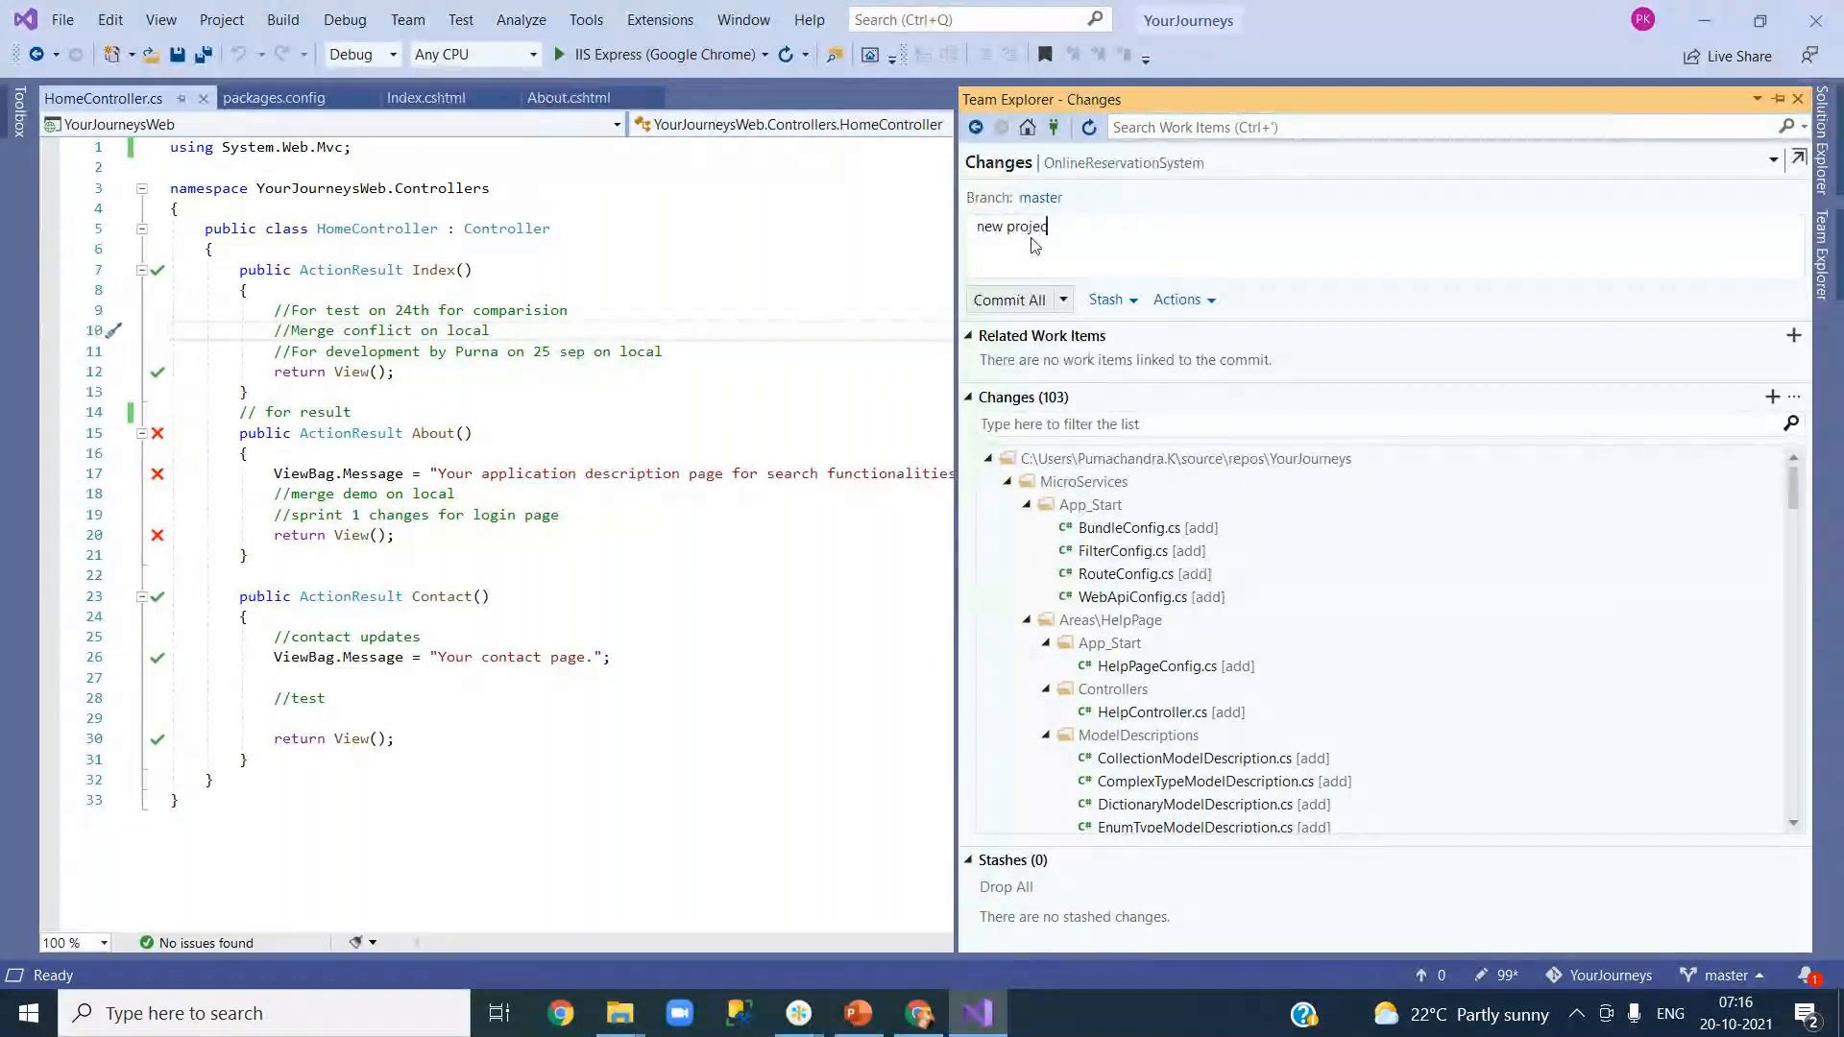
{"action": "type", "text": "t added"}
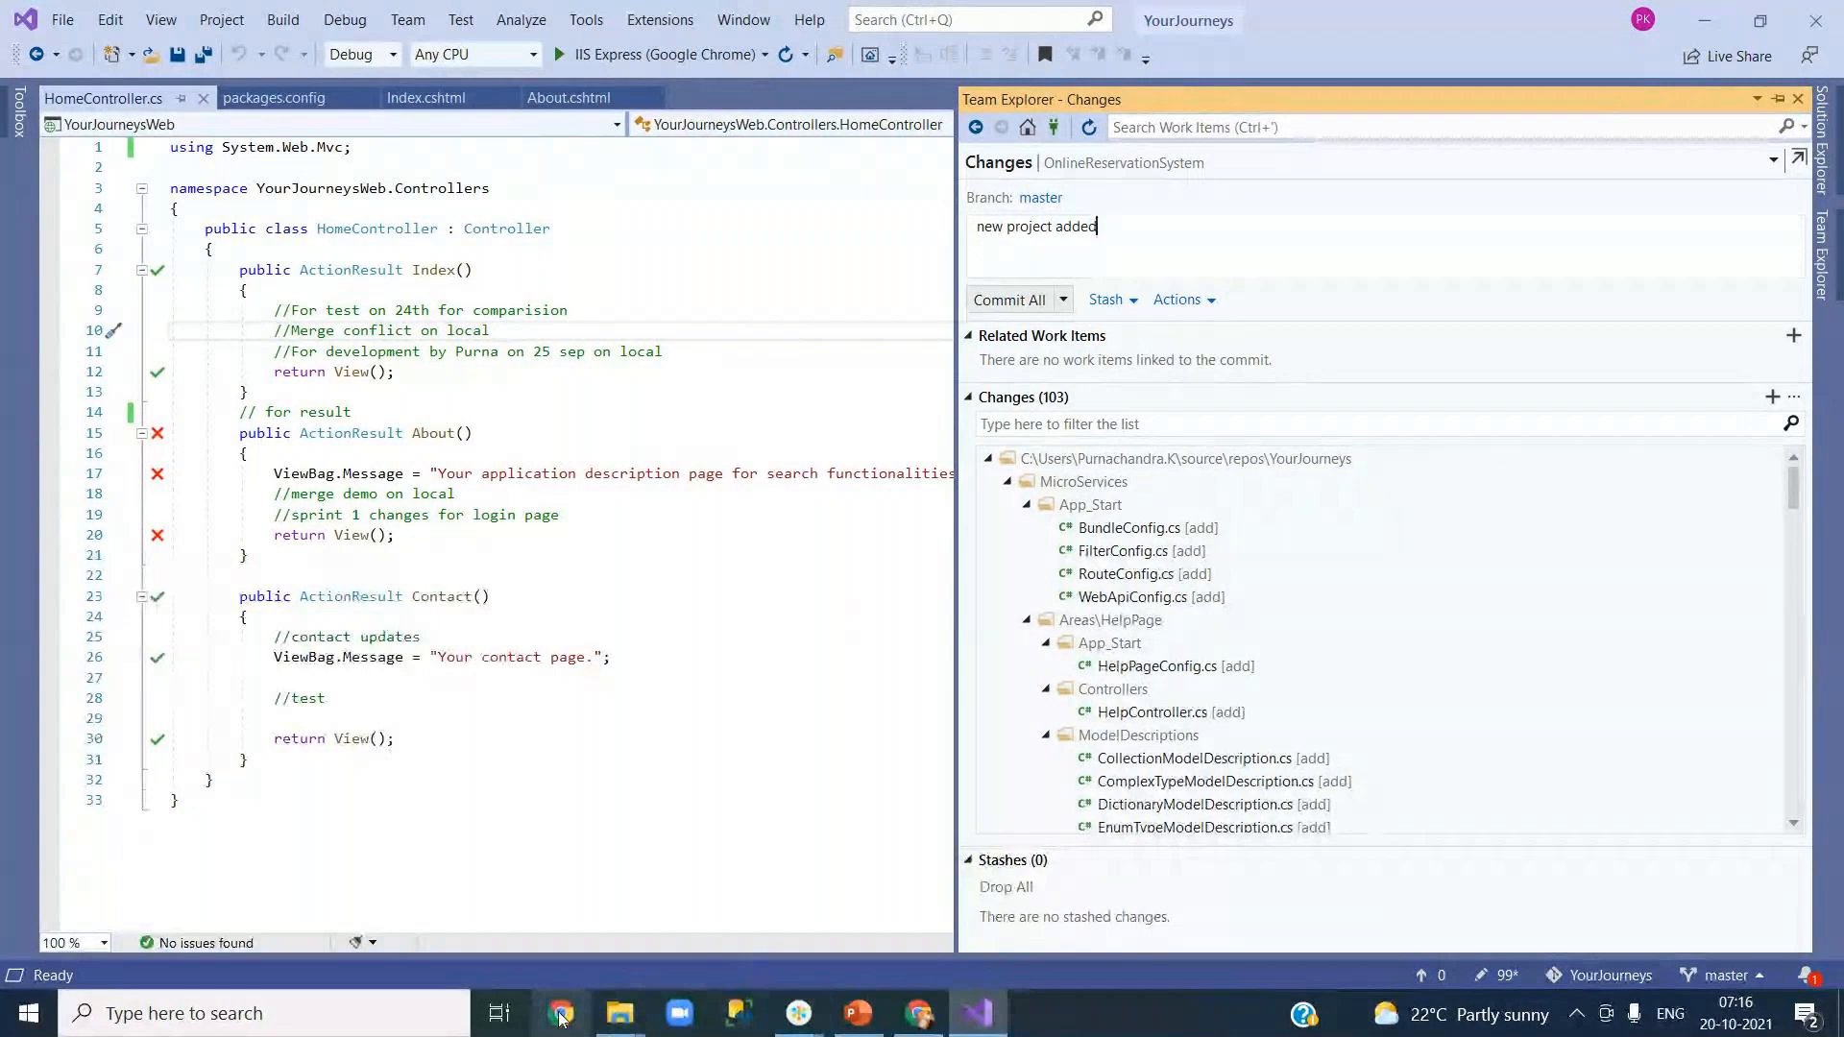
{"action": "left_click", "coordinate": [919, 1013]}
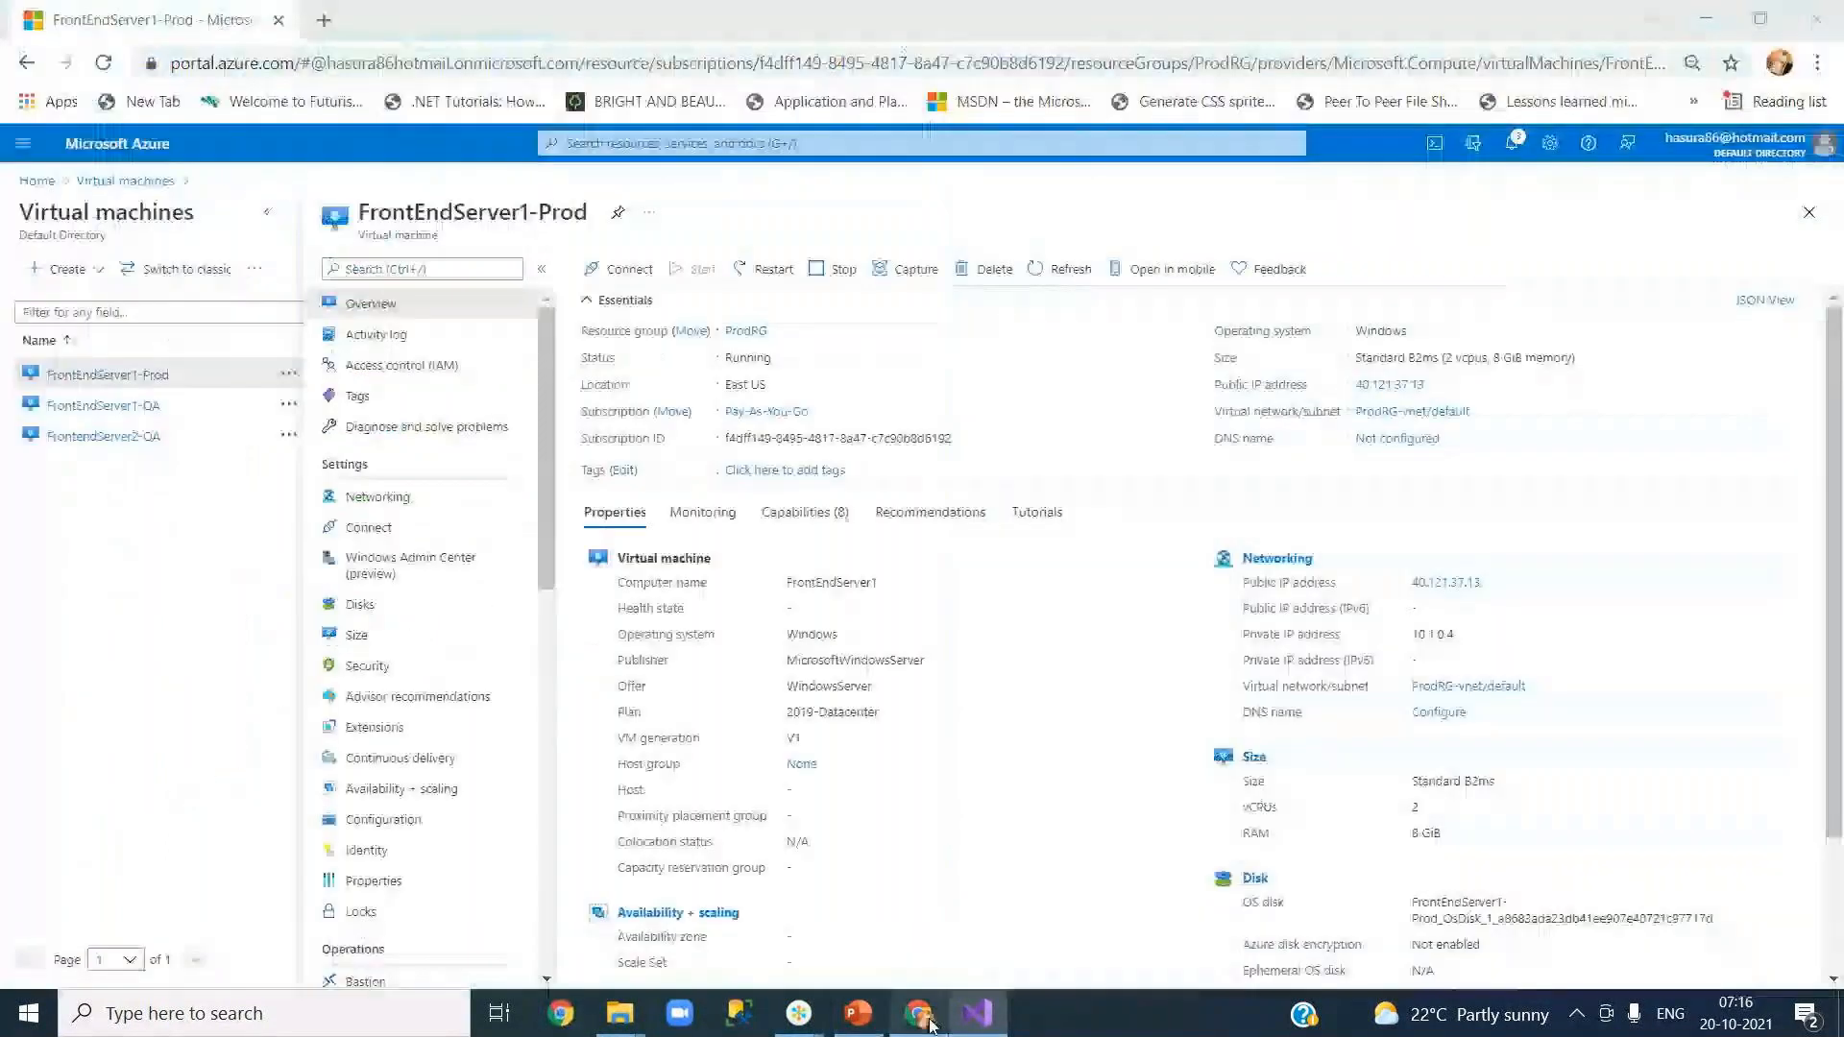
Step: Go to dev.azure.com and open the OnlineReservationSystem project's pipelines list
{"action": "left_click", "coordinate": [326, 20]}
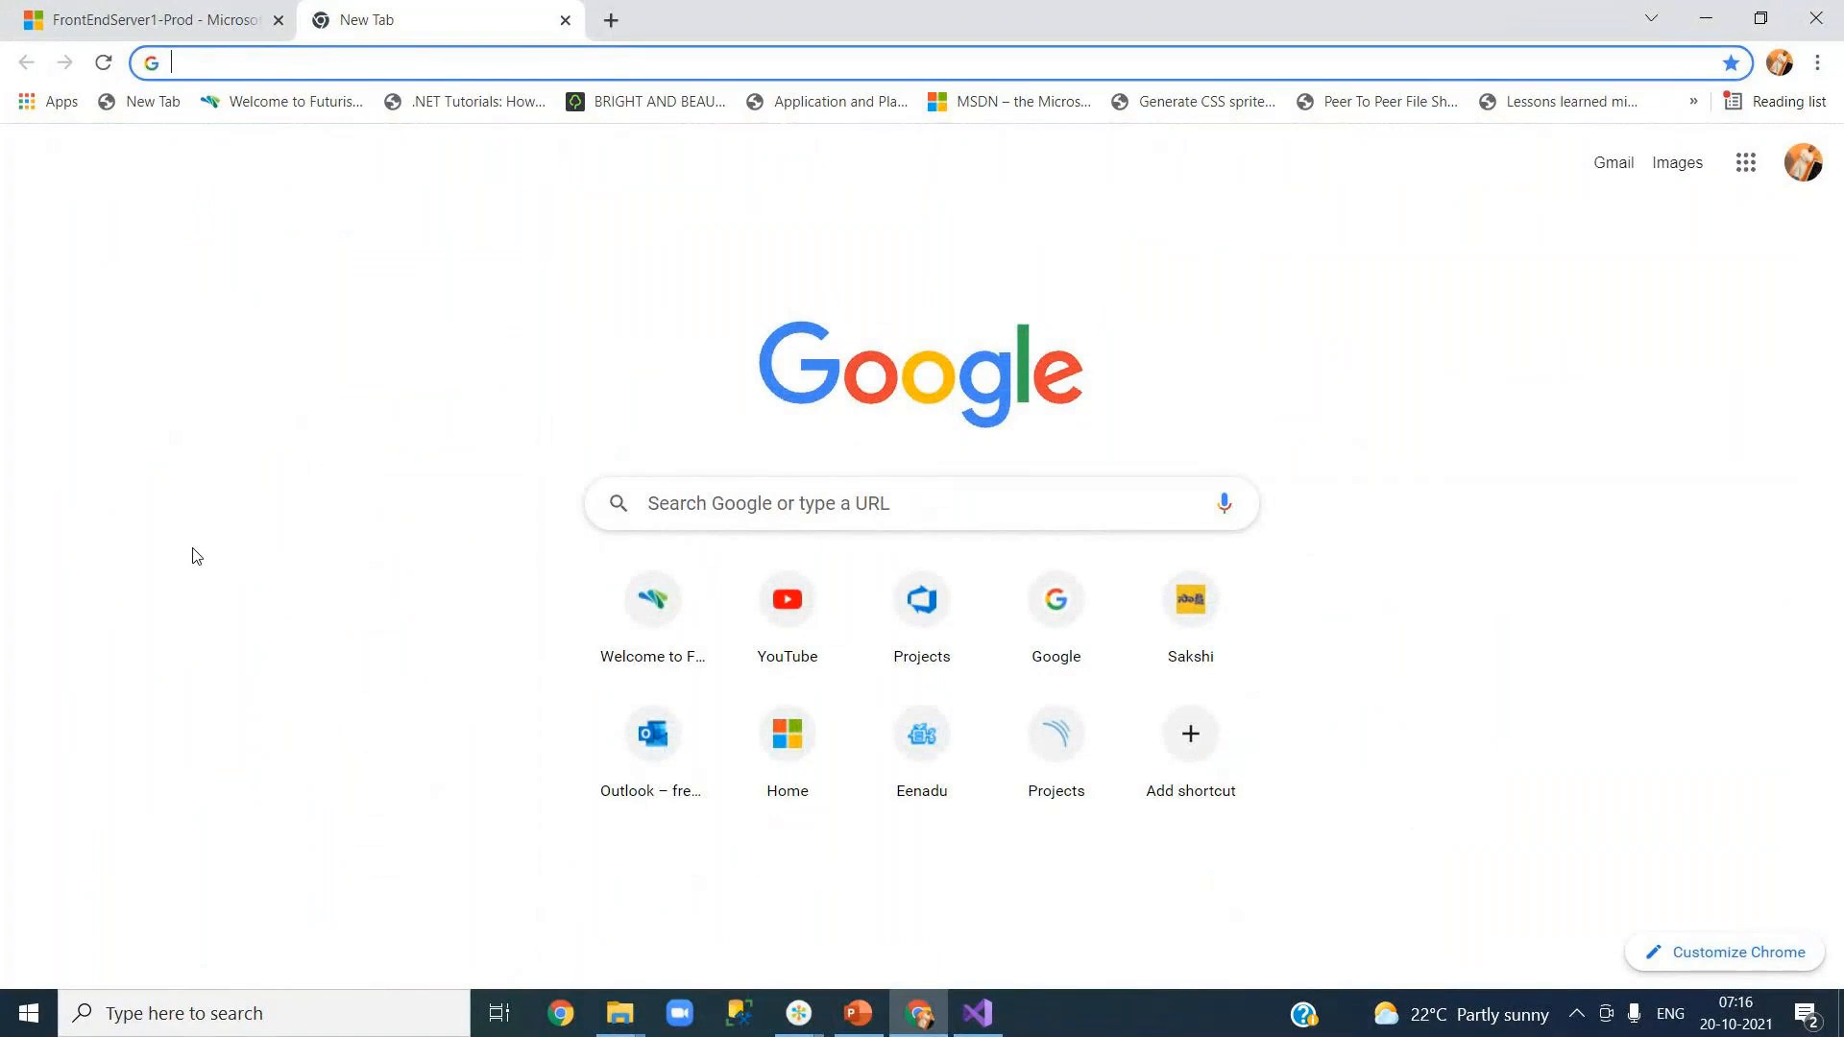
{"action": "type", "text": "de"}
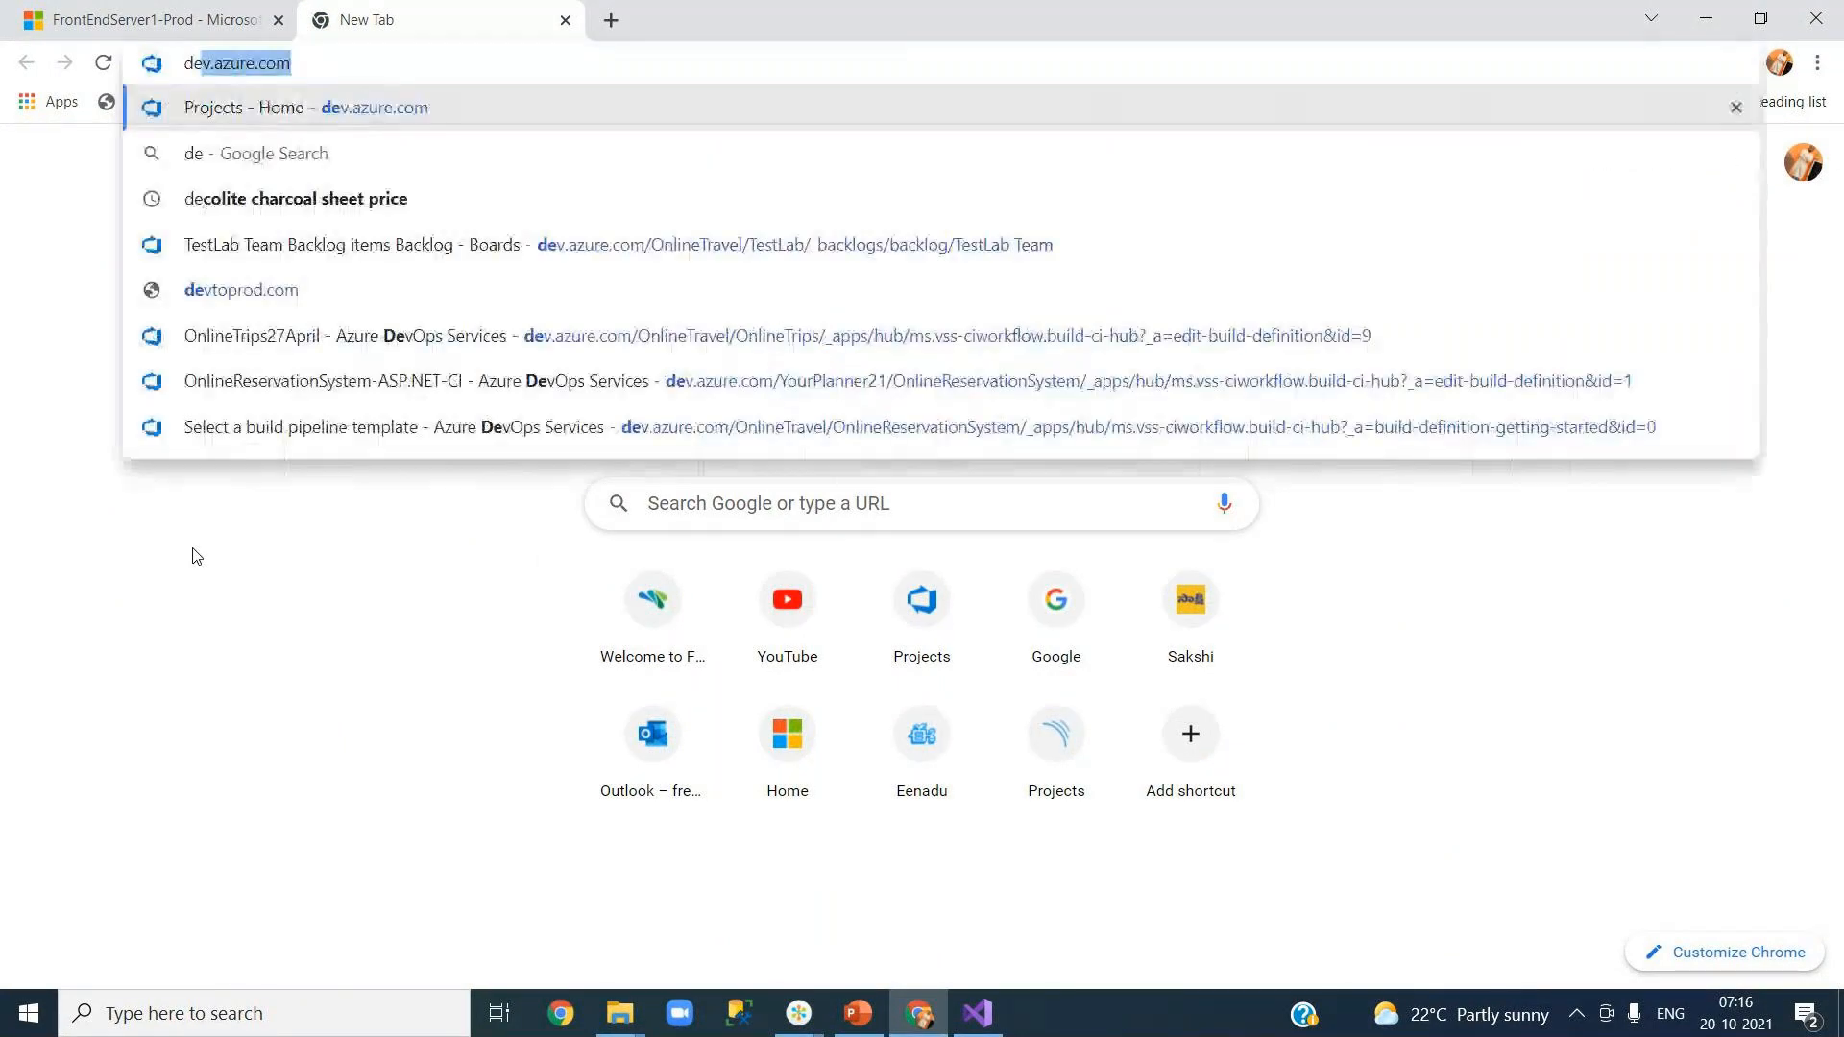
{"action": "key", "text": "Return"}
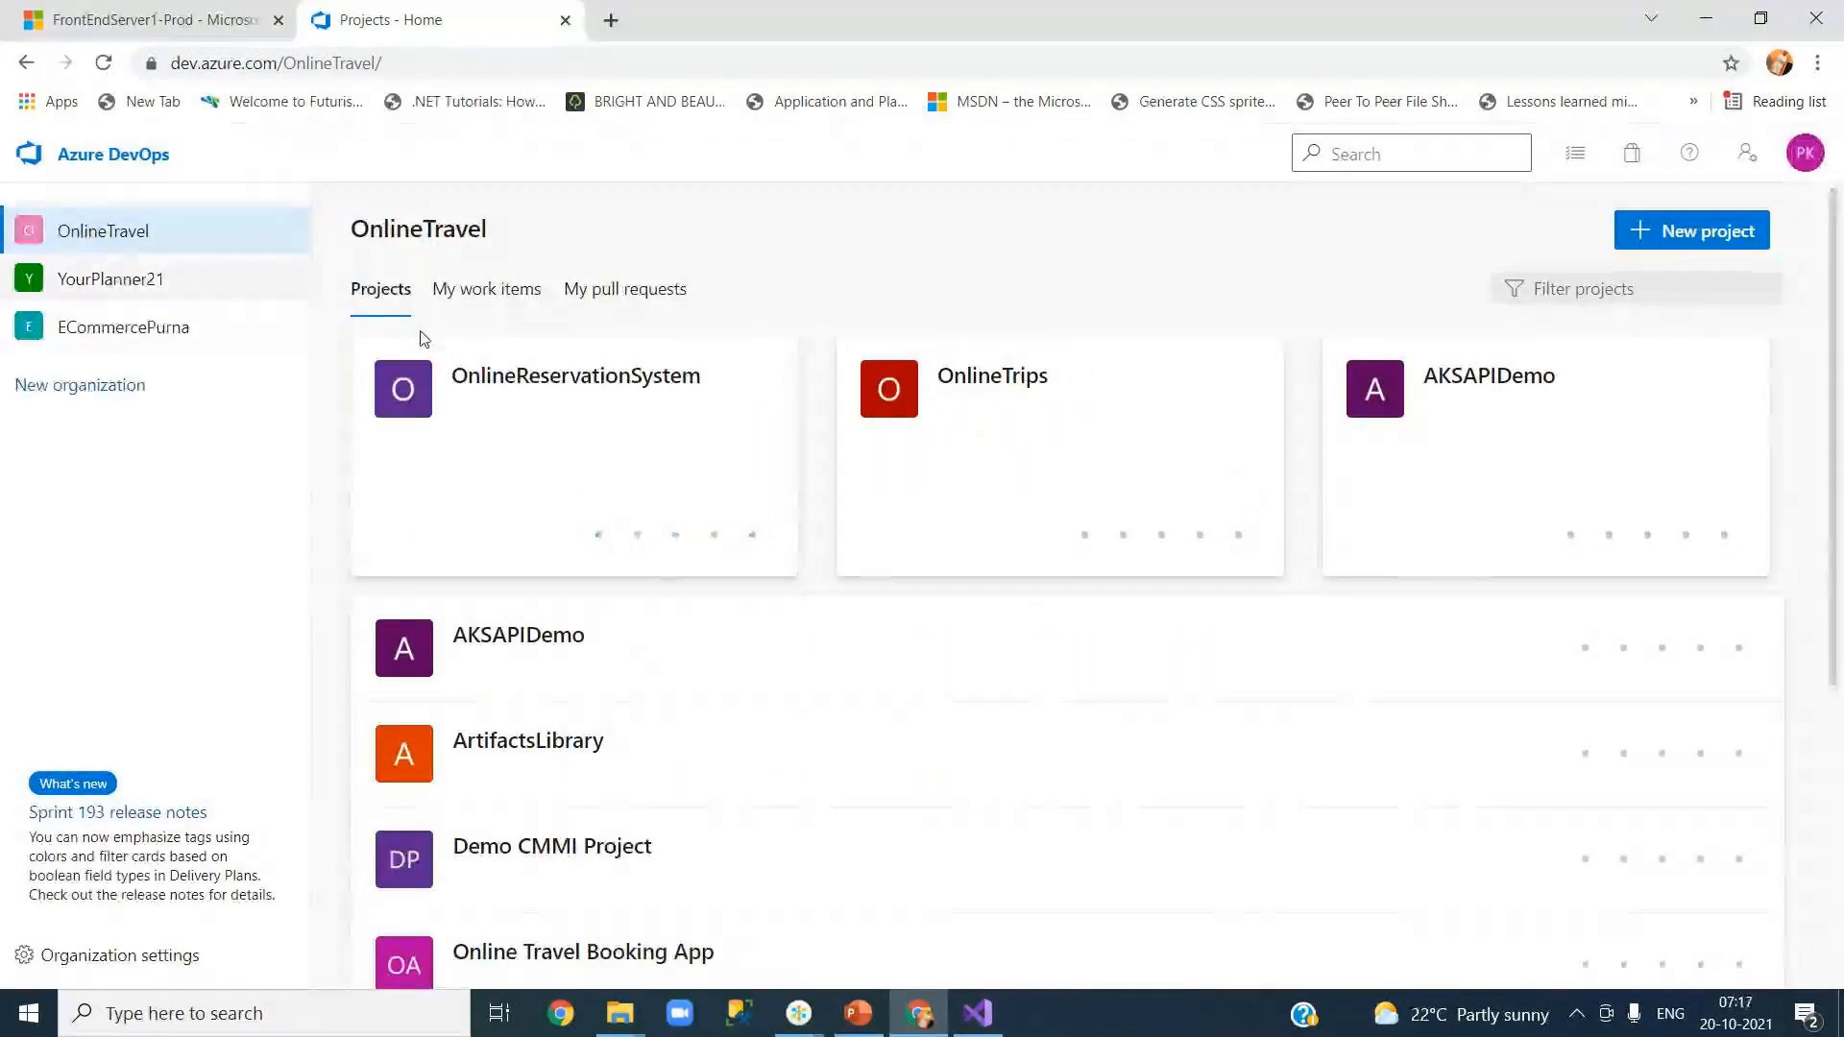
{"action": "left_click", "coordinate": [544, 388]}
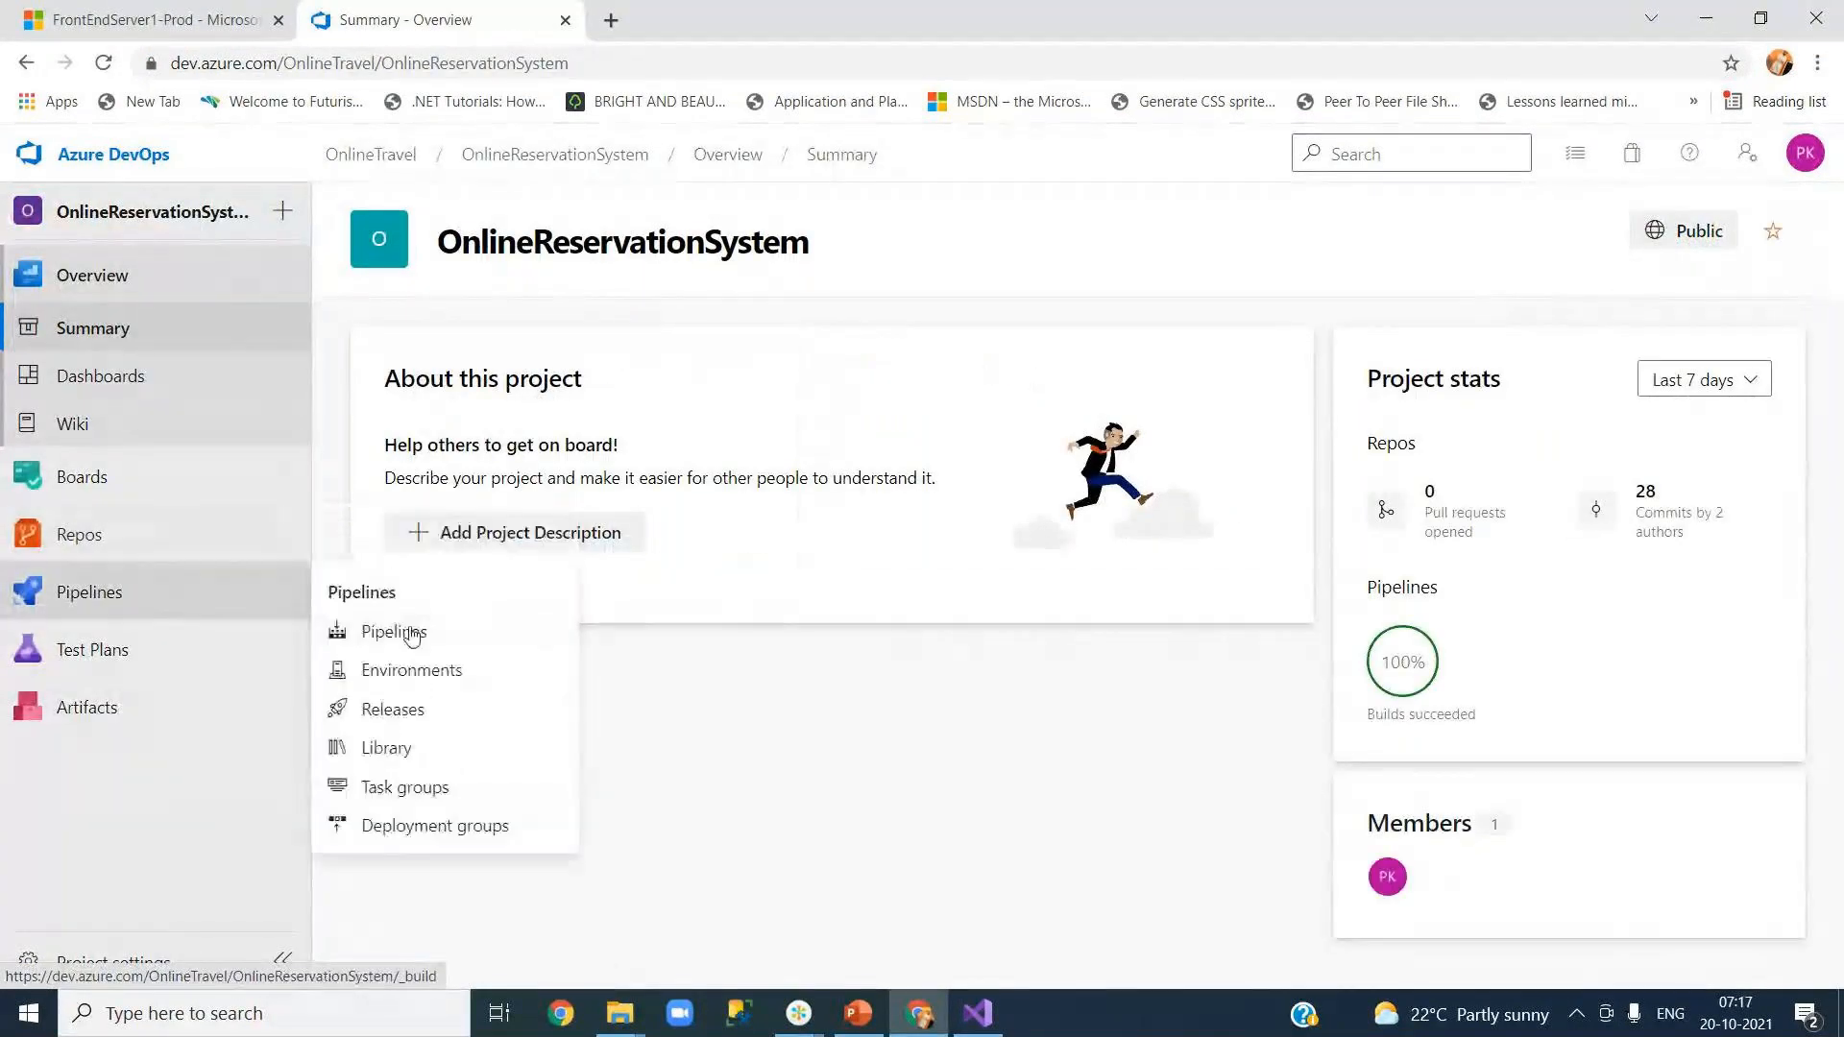
{"action": "left_click", "coordinate": [411, 631]}
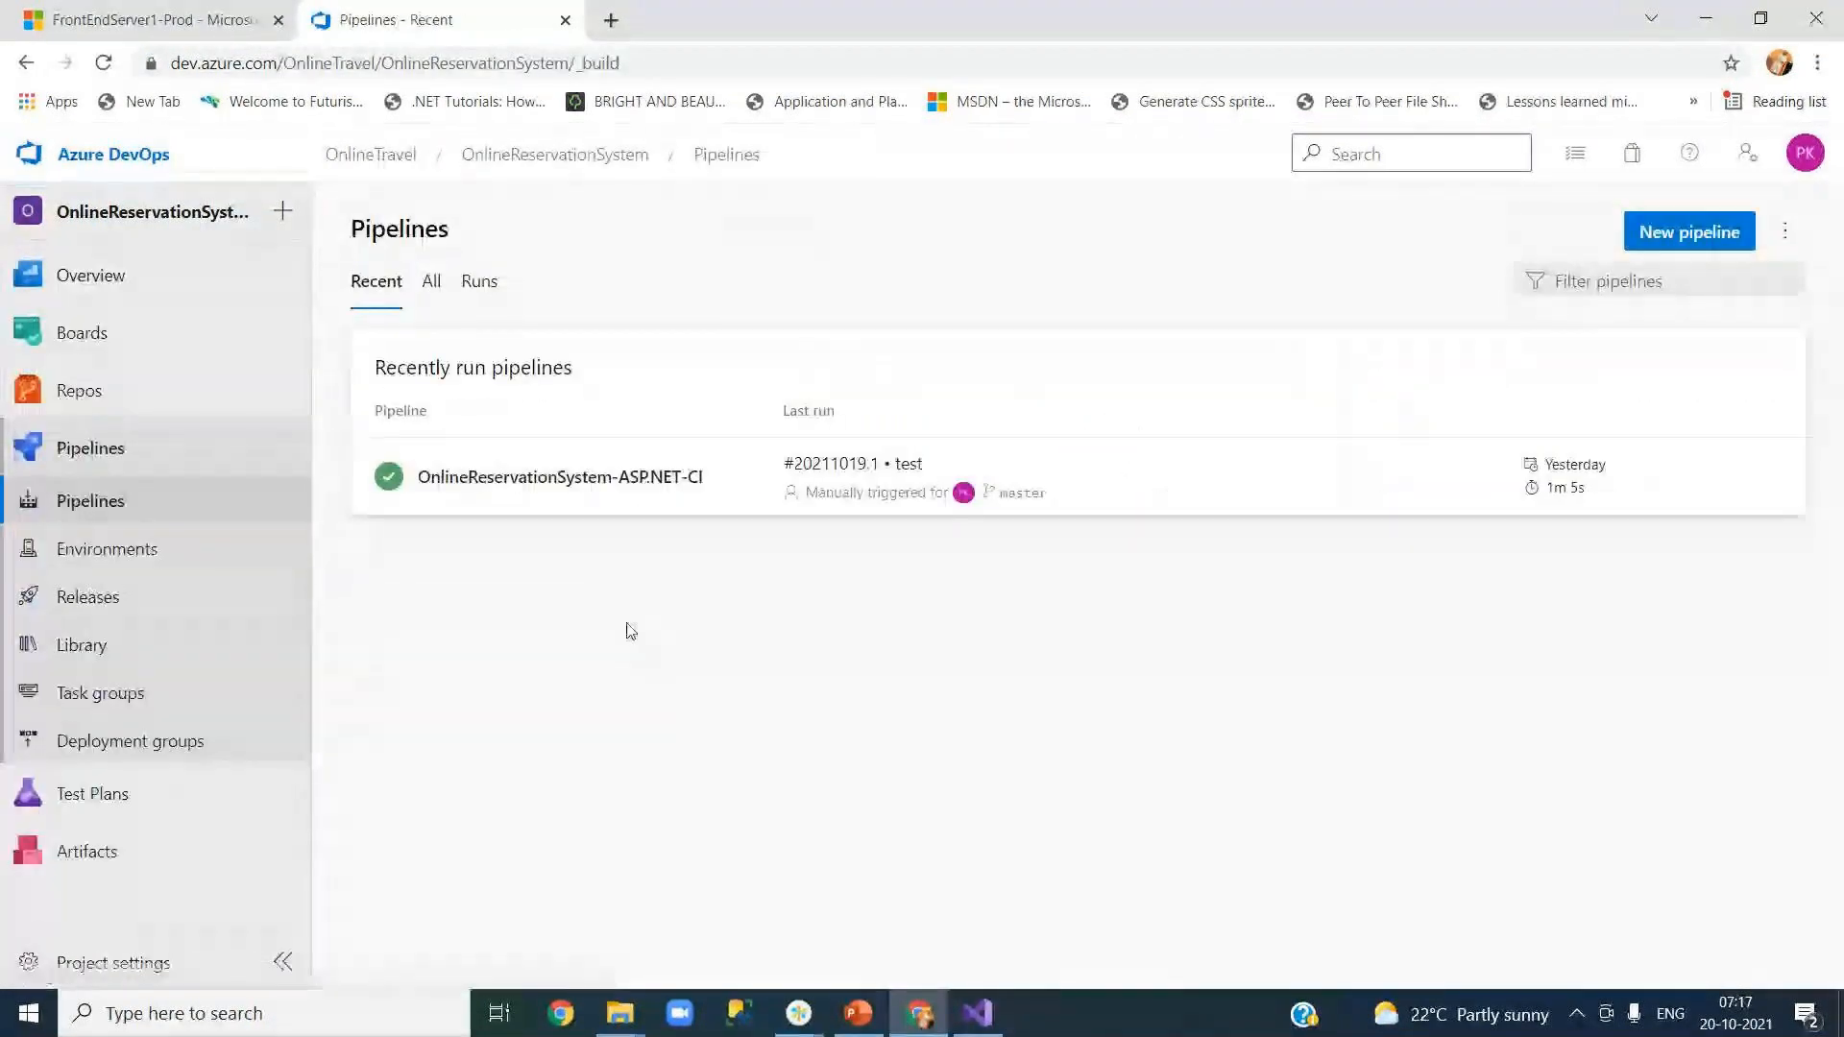
Step: Edit the OnlineReservationSystem-ASP.NET-CI pipeline and review its triggers and tasks
{"action": "left_click", "coordinate": [641, 495]}
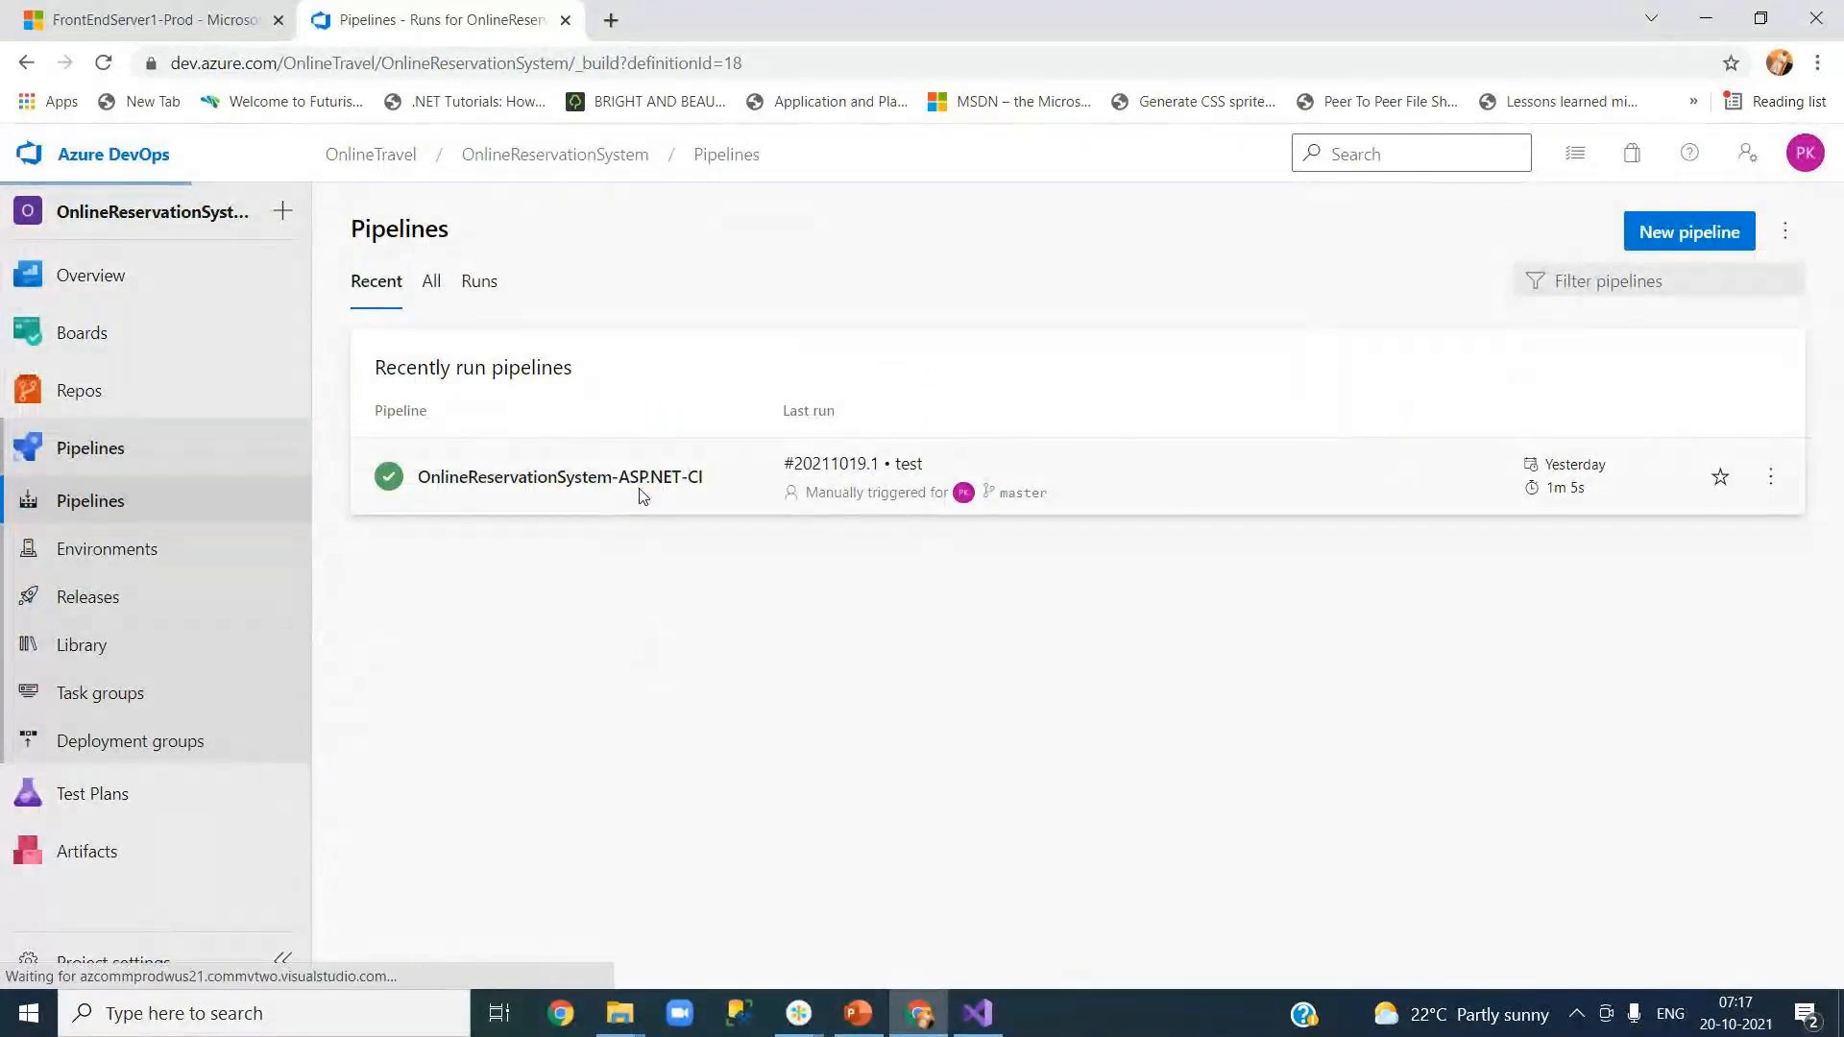
{"action": "left_click", "coordinate": [1587, 231]}
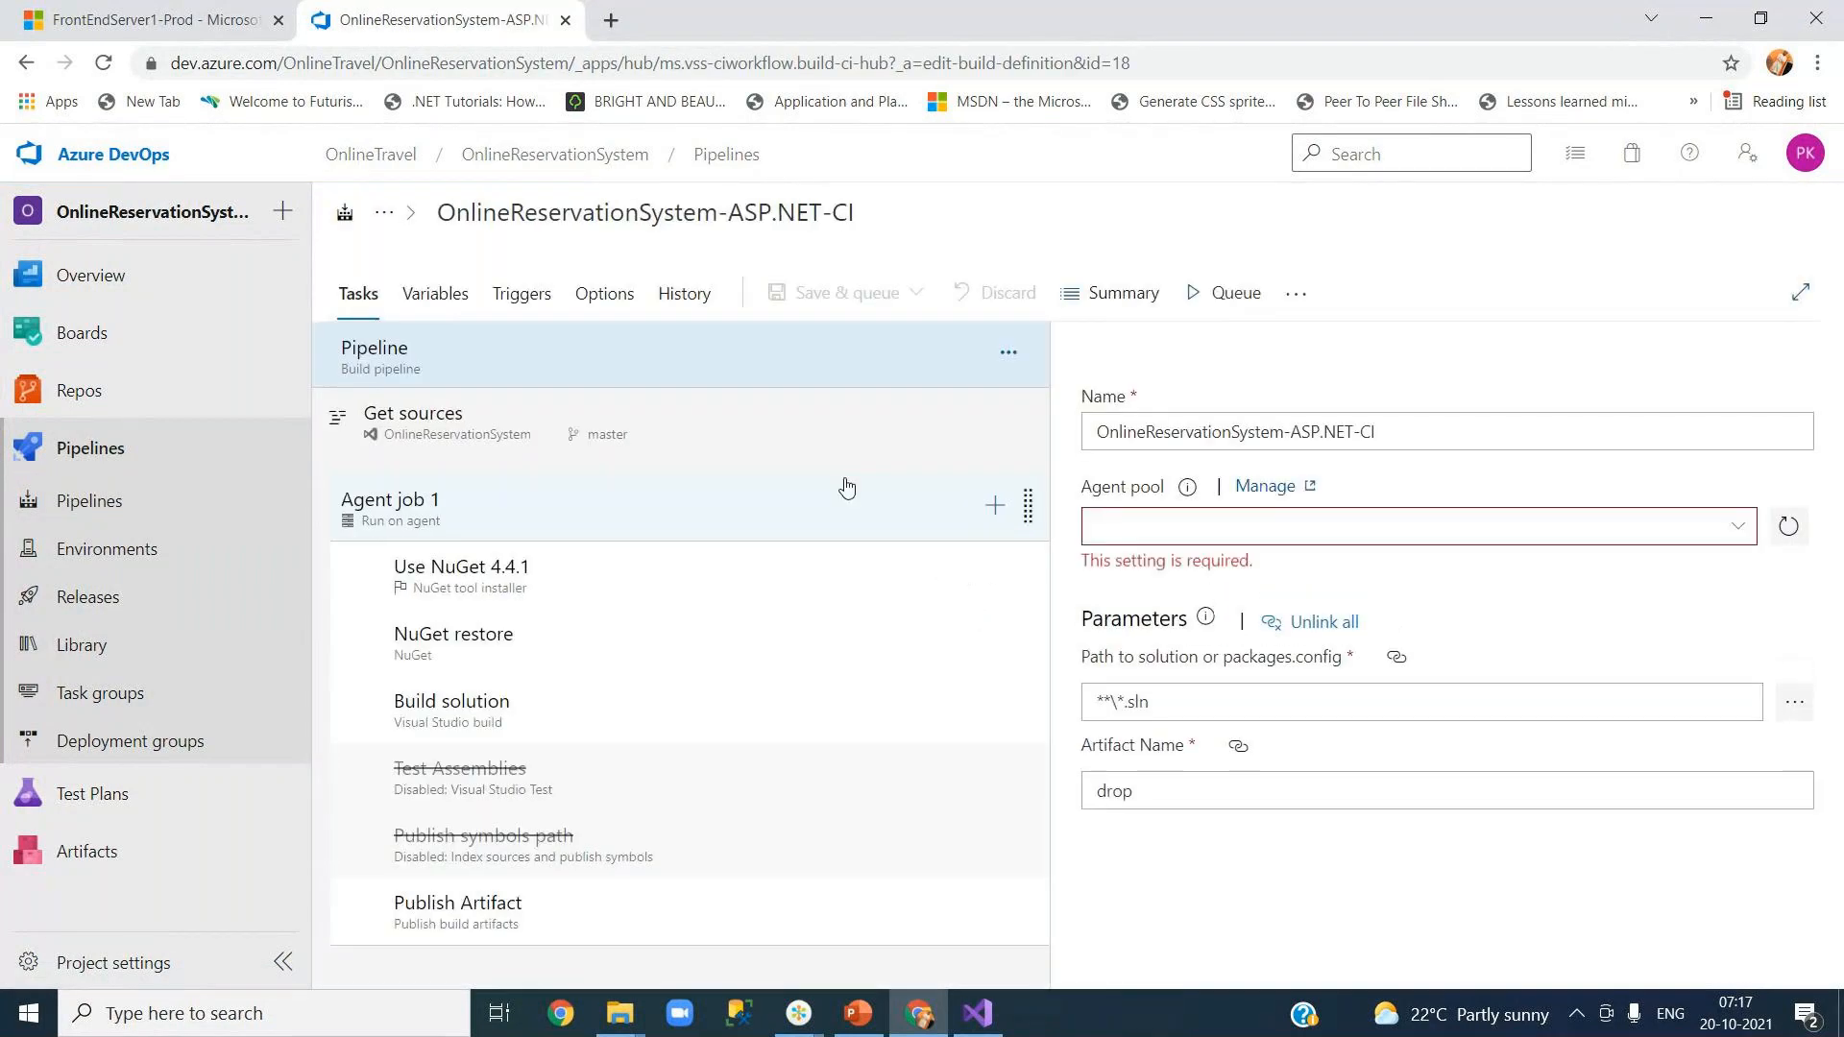
{"action": "left_click", "coordinate": [522, 295]}
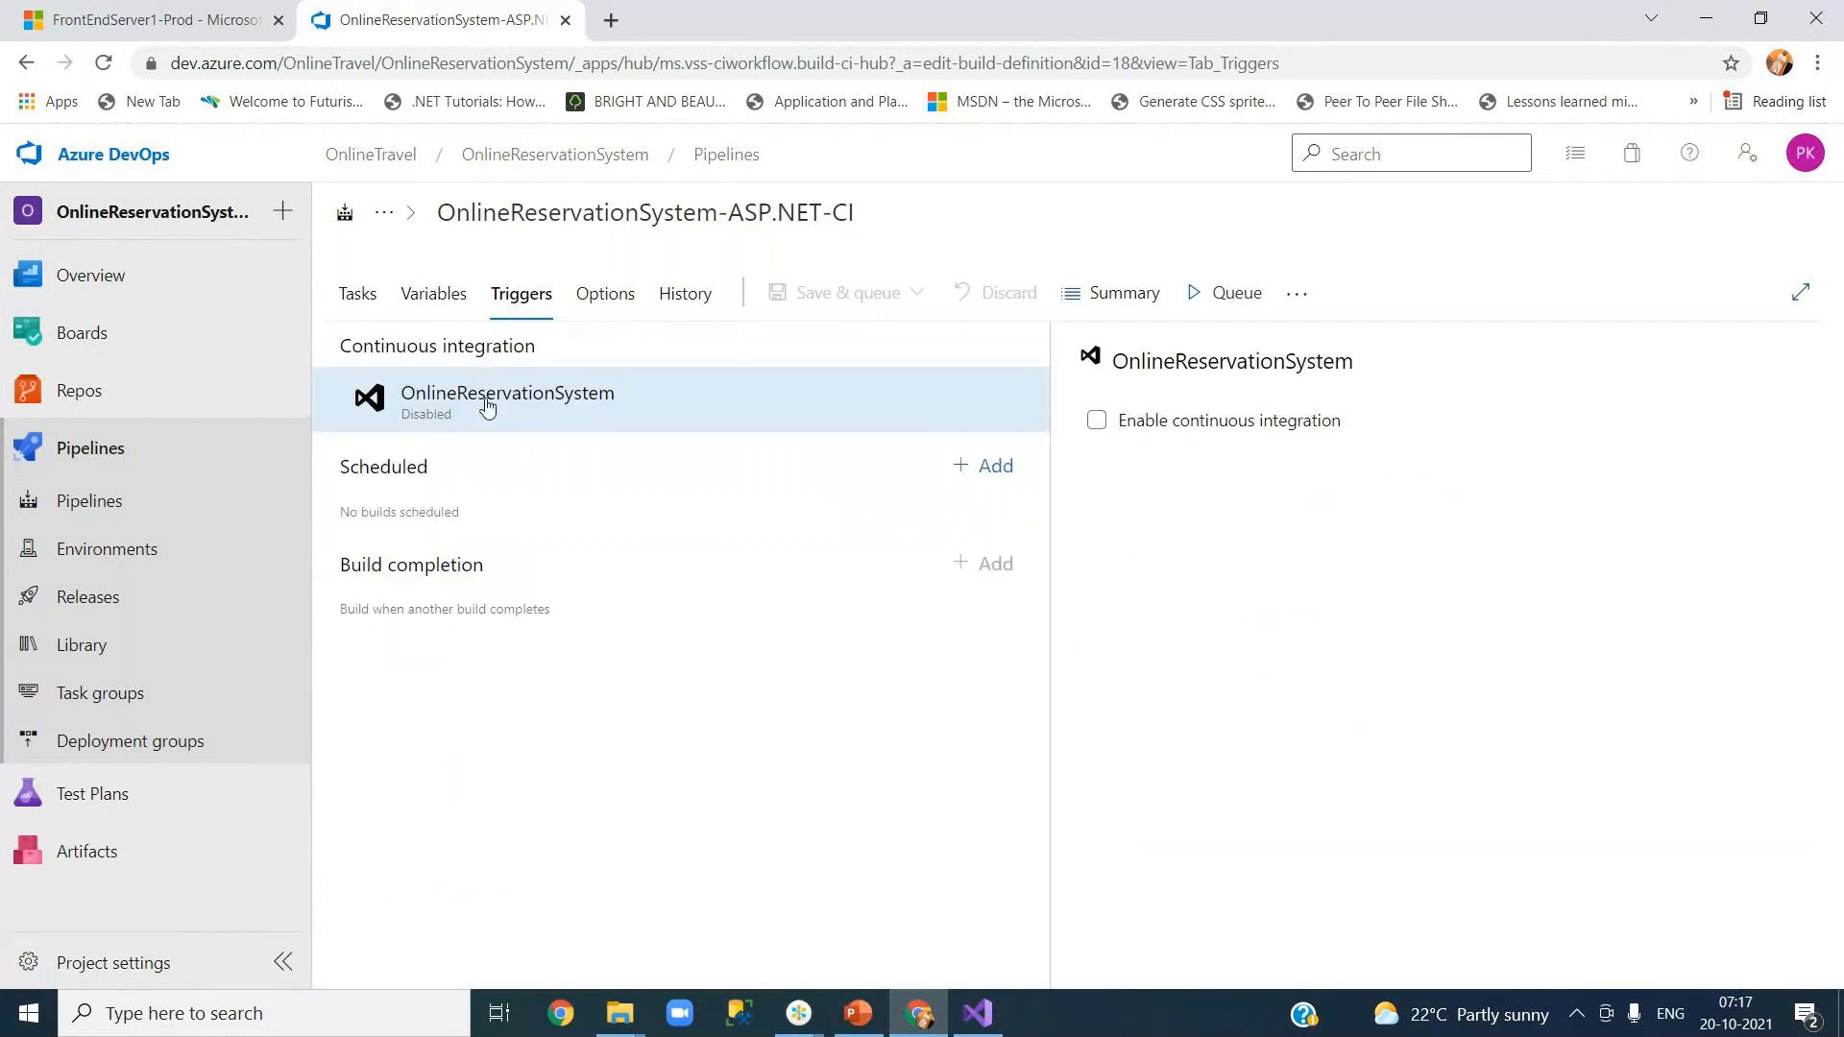
{"action": "left_click", "coordinate": [351, 298]}
{"action": "left_click", "coordinate": [977, 1014]}
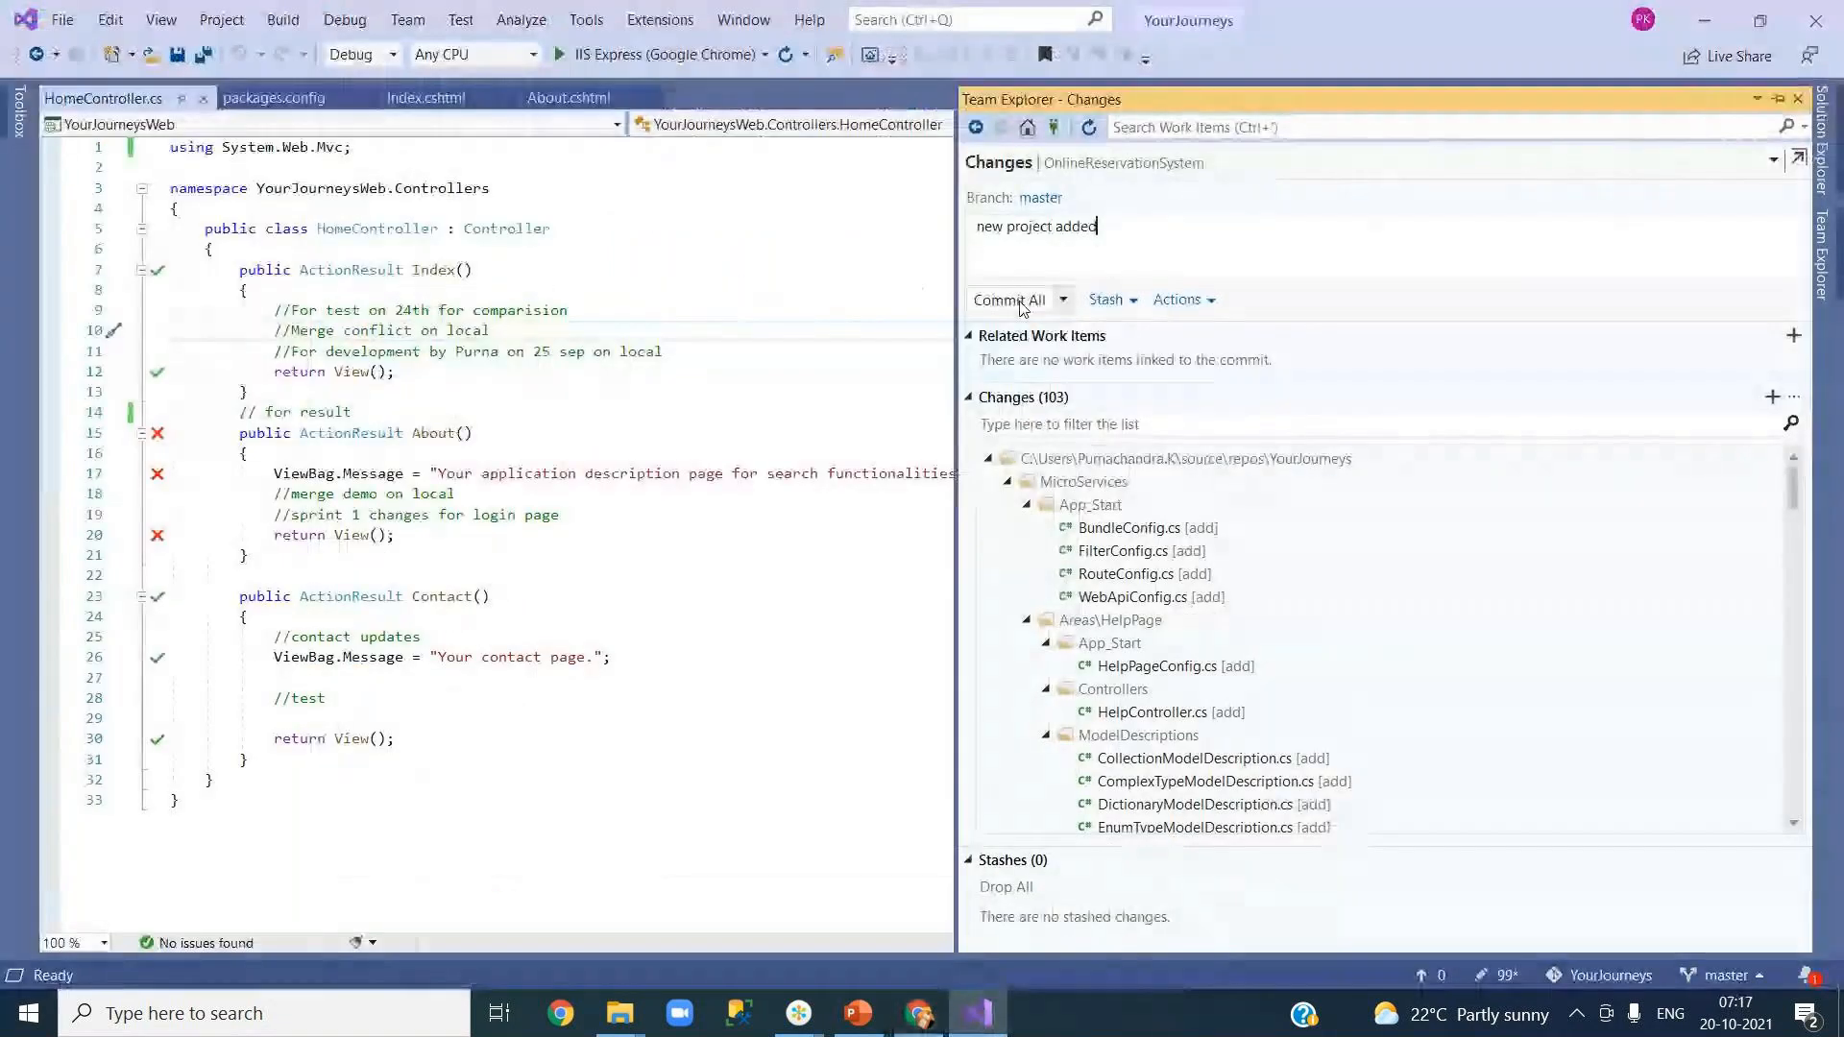
Step: Commit all 103 changes as 'new project added' and push to origin/master, signing in when prompted
{"action": "left_click", "coordinate": [1063, 300]}
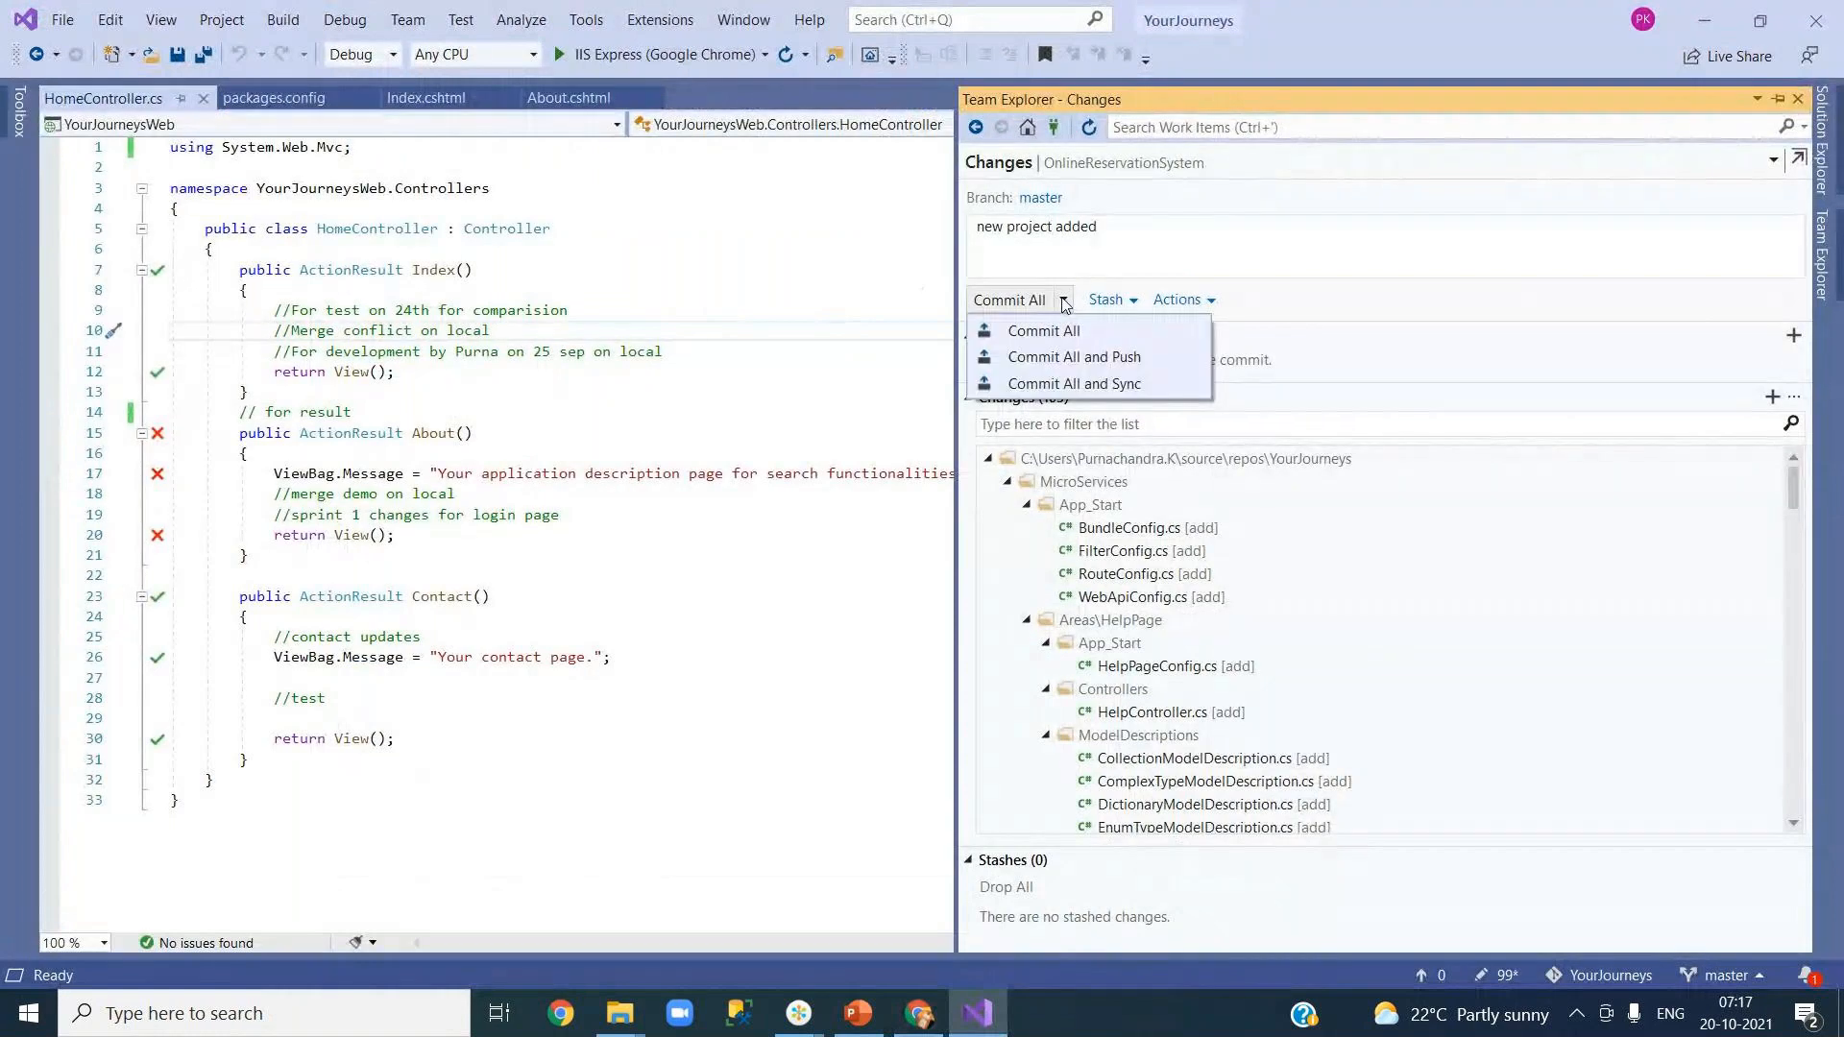
{"action": "left_click", "coordinate": [1083, 356]}
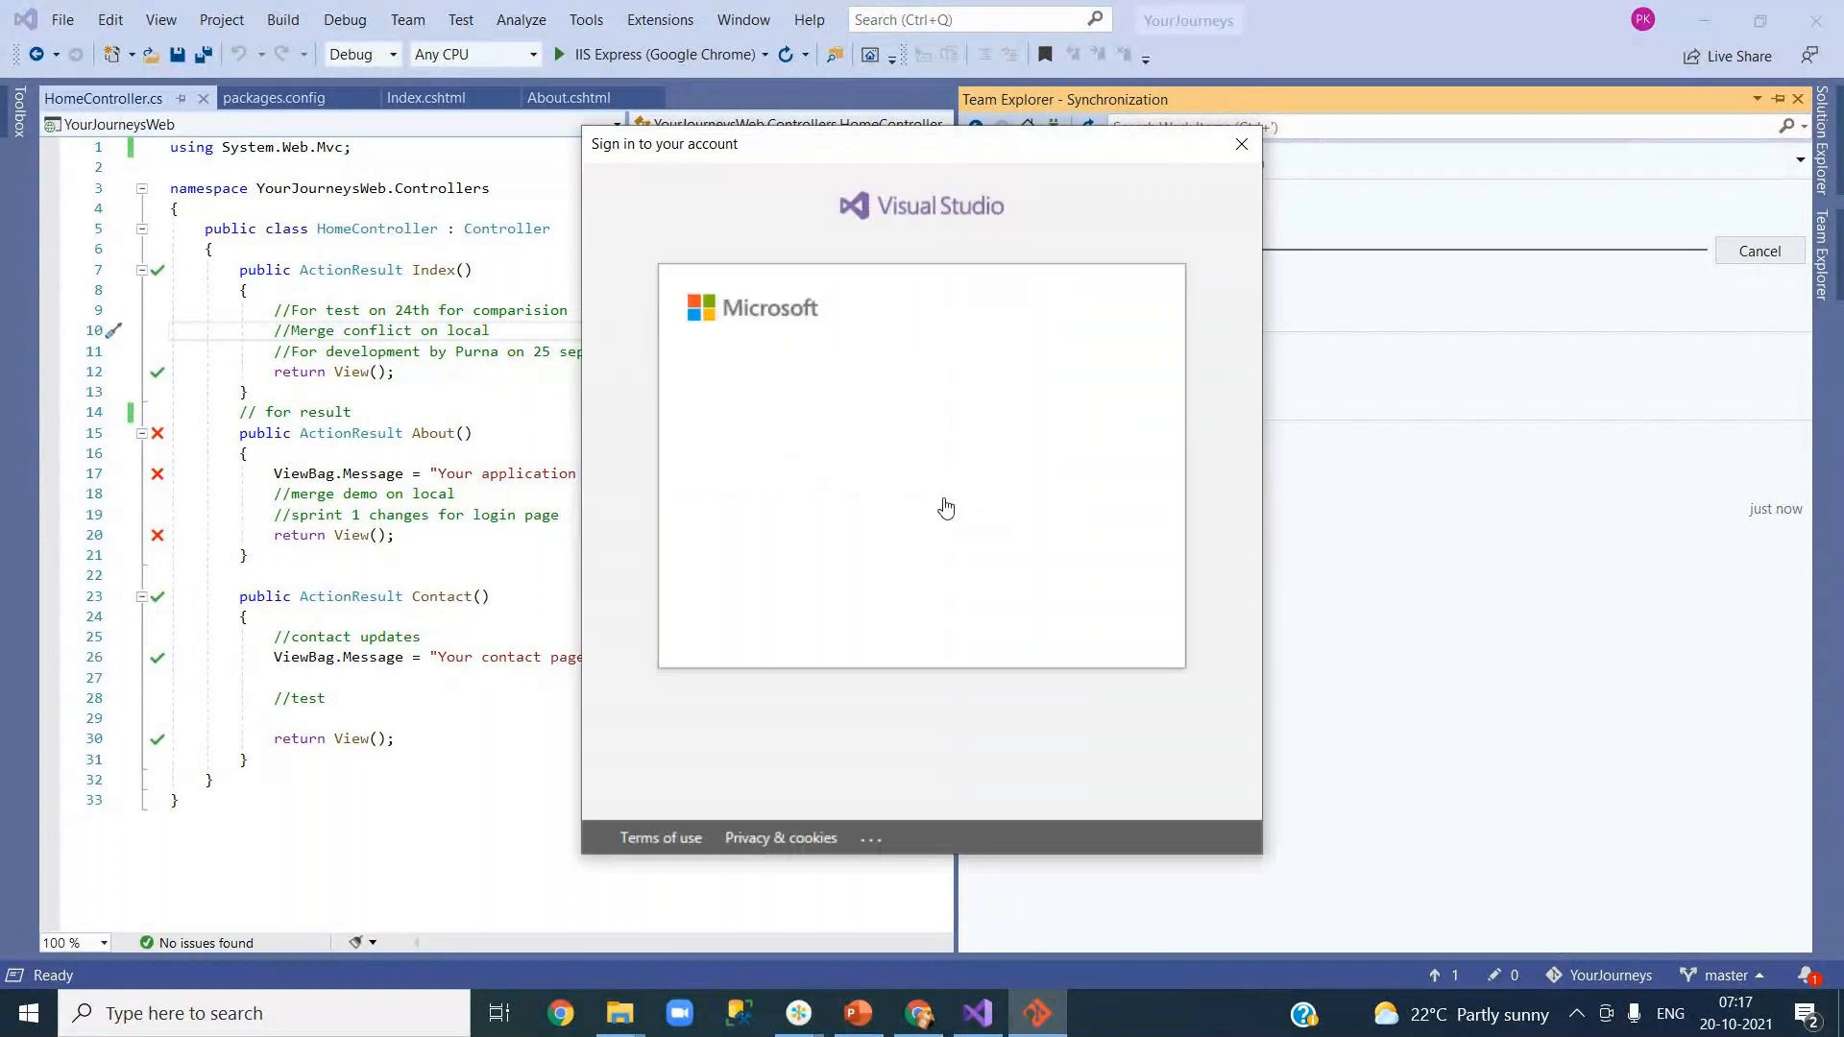
{"action": "left_click", "coordinate": [832, 447]}
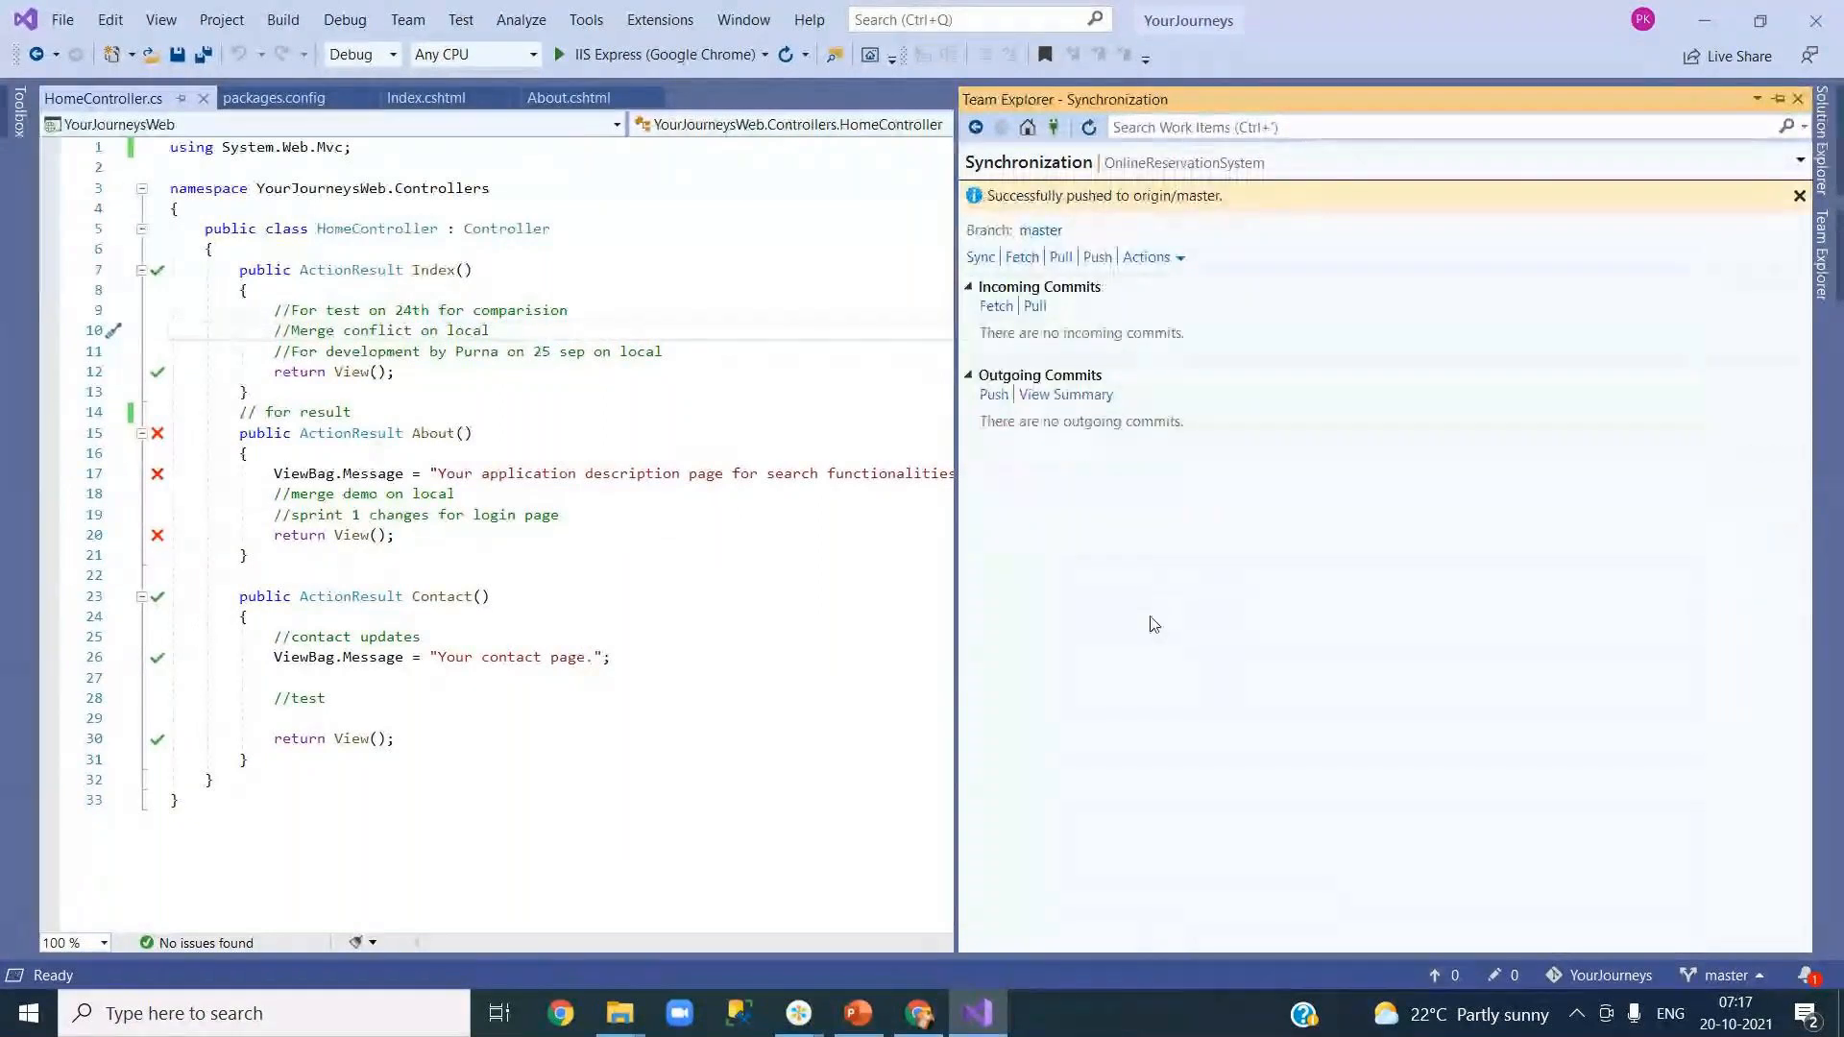
{"action": "left_click", "coordinate": [1798, 99]}
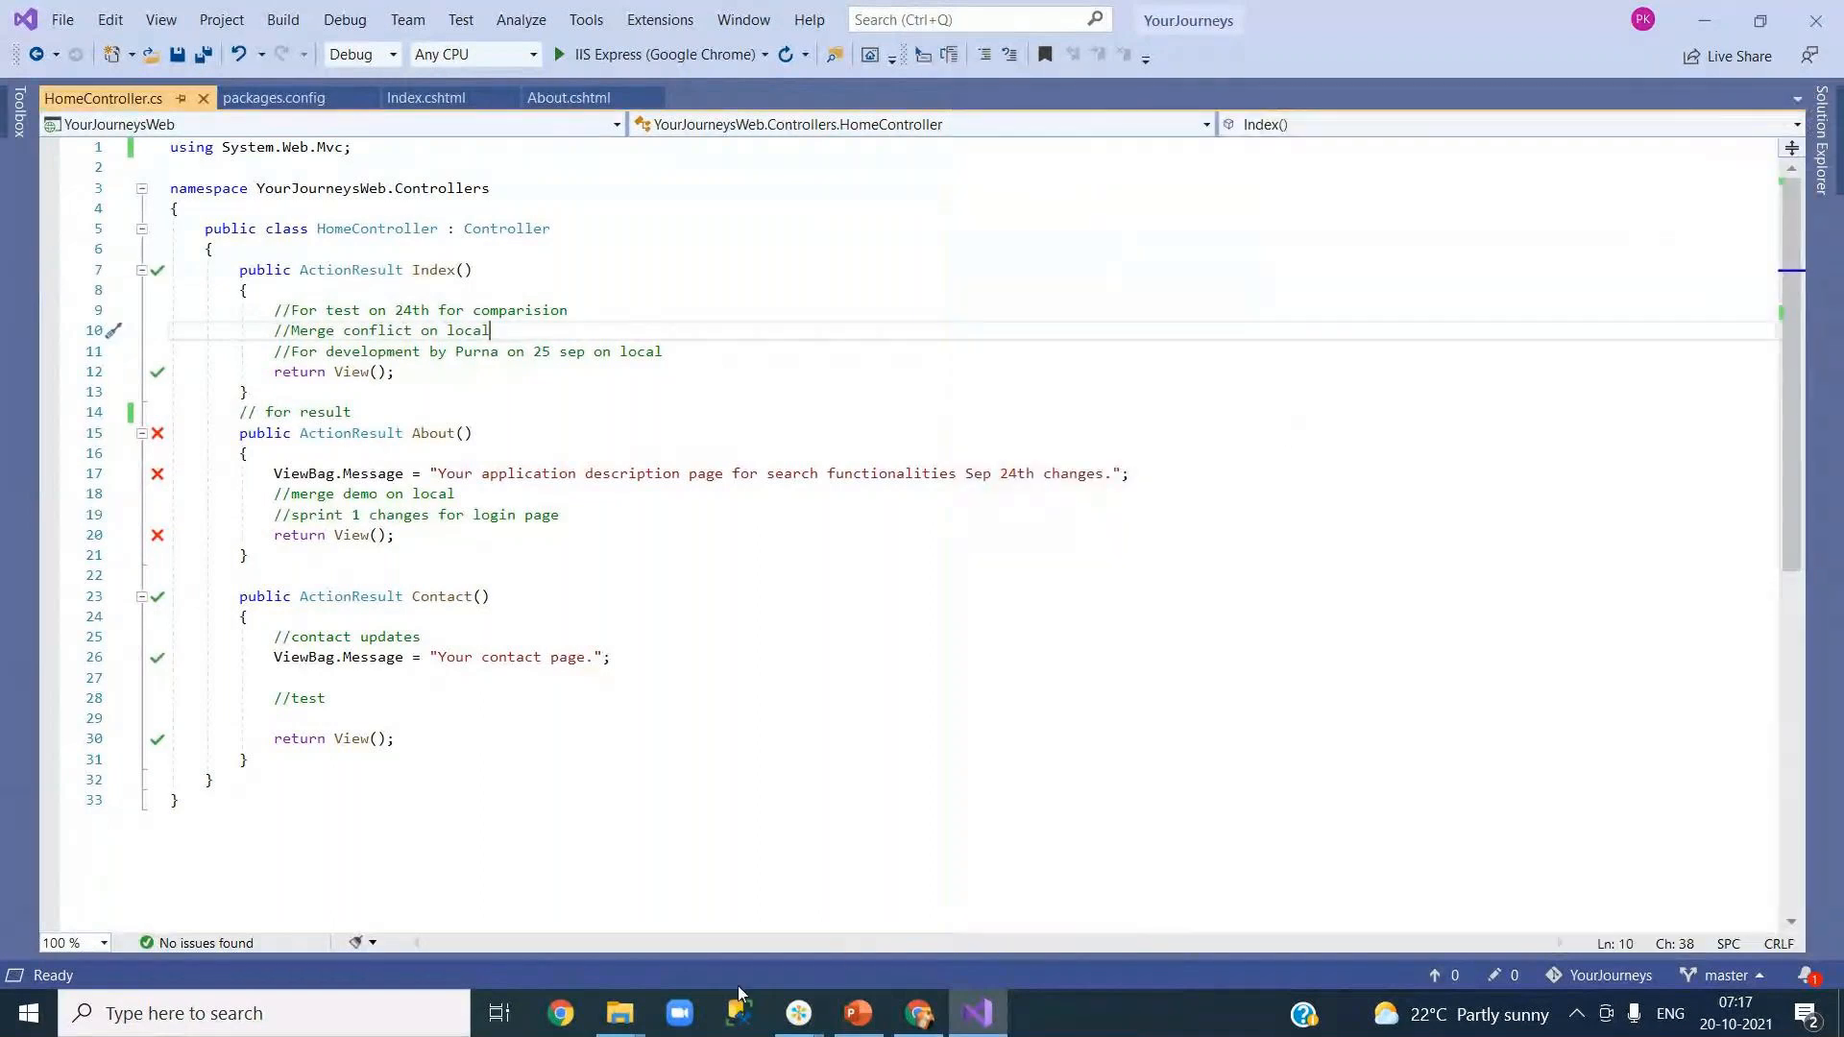
Step: In Azure DevOps, check that the pushed MicroServices folders appear in the repository files
{"action": "left_click", "coordinate": [919, 1013]}
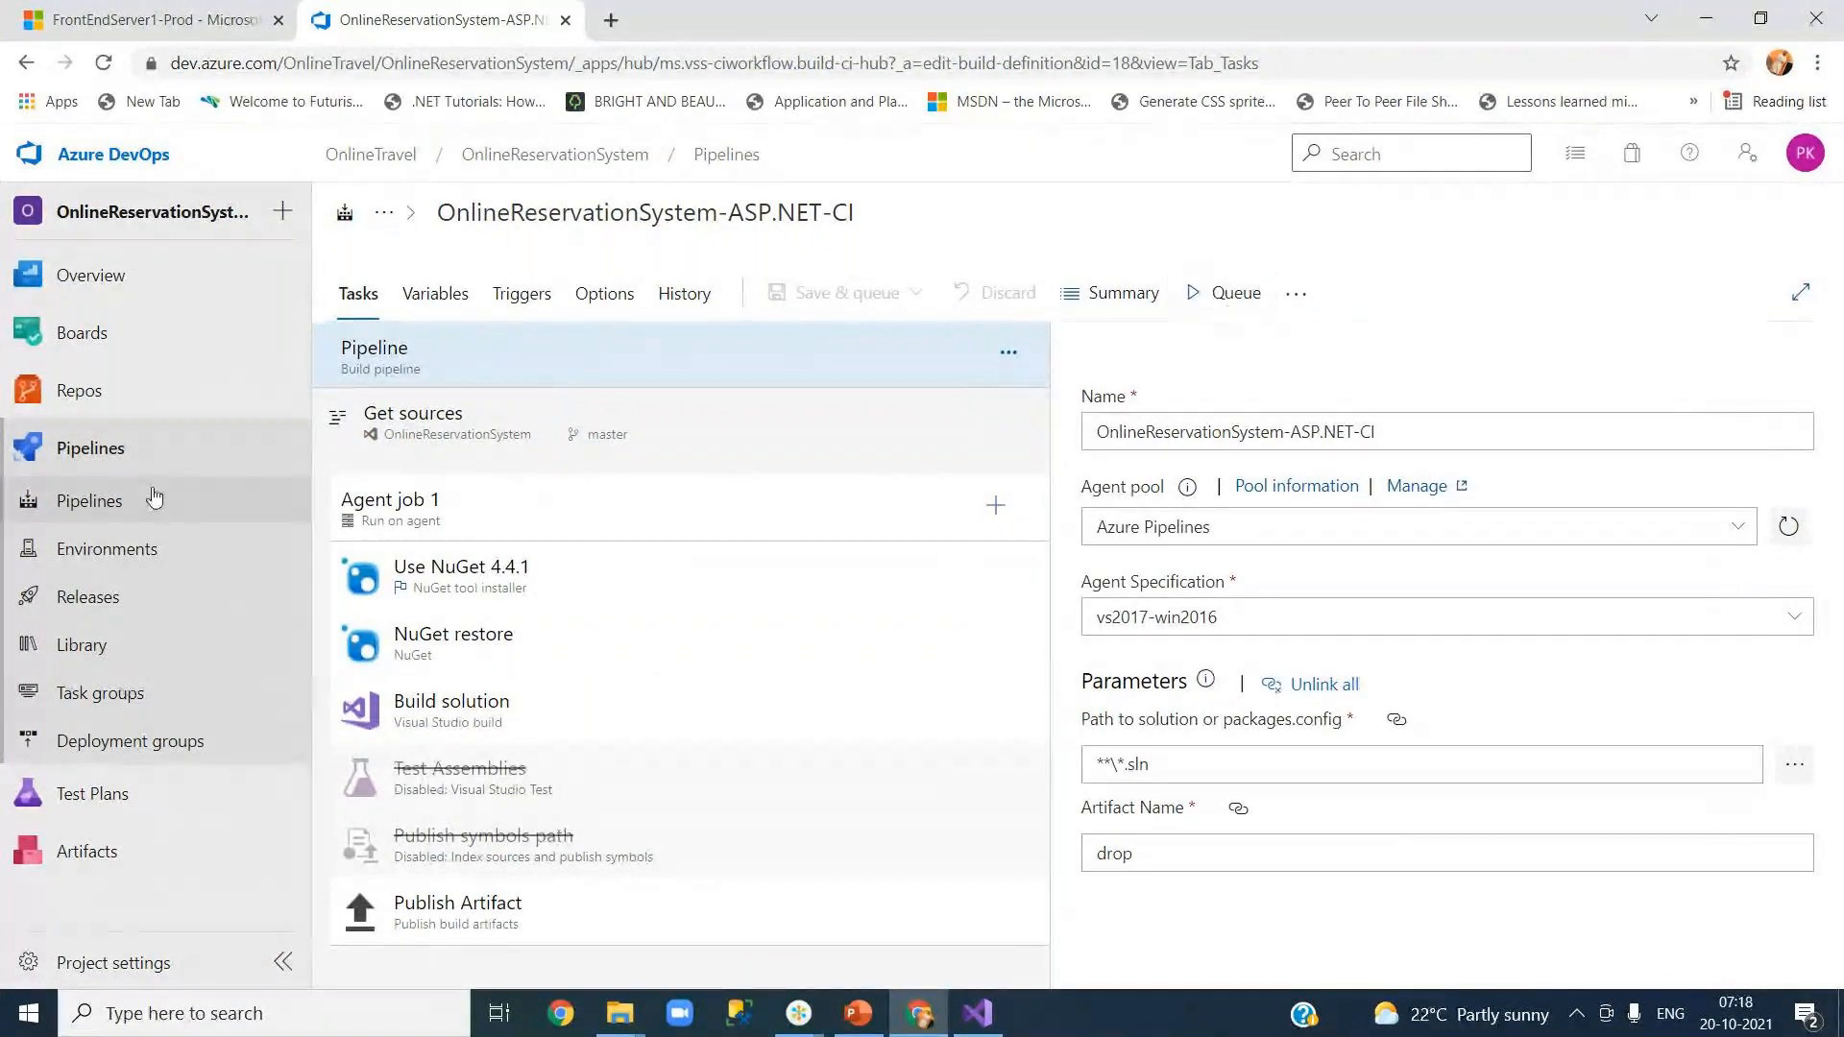
{"action": "mouse_move", "coordinate": [163, 397]}
{"action": "left_click", "coordinate": [368, 433]}
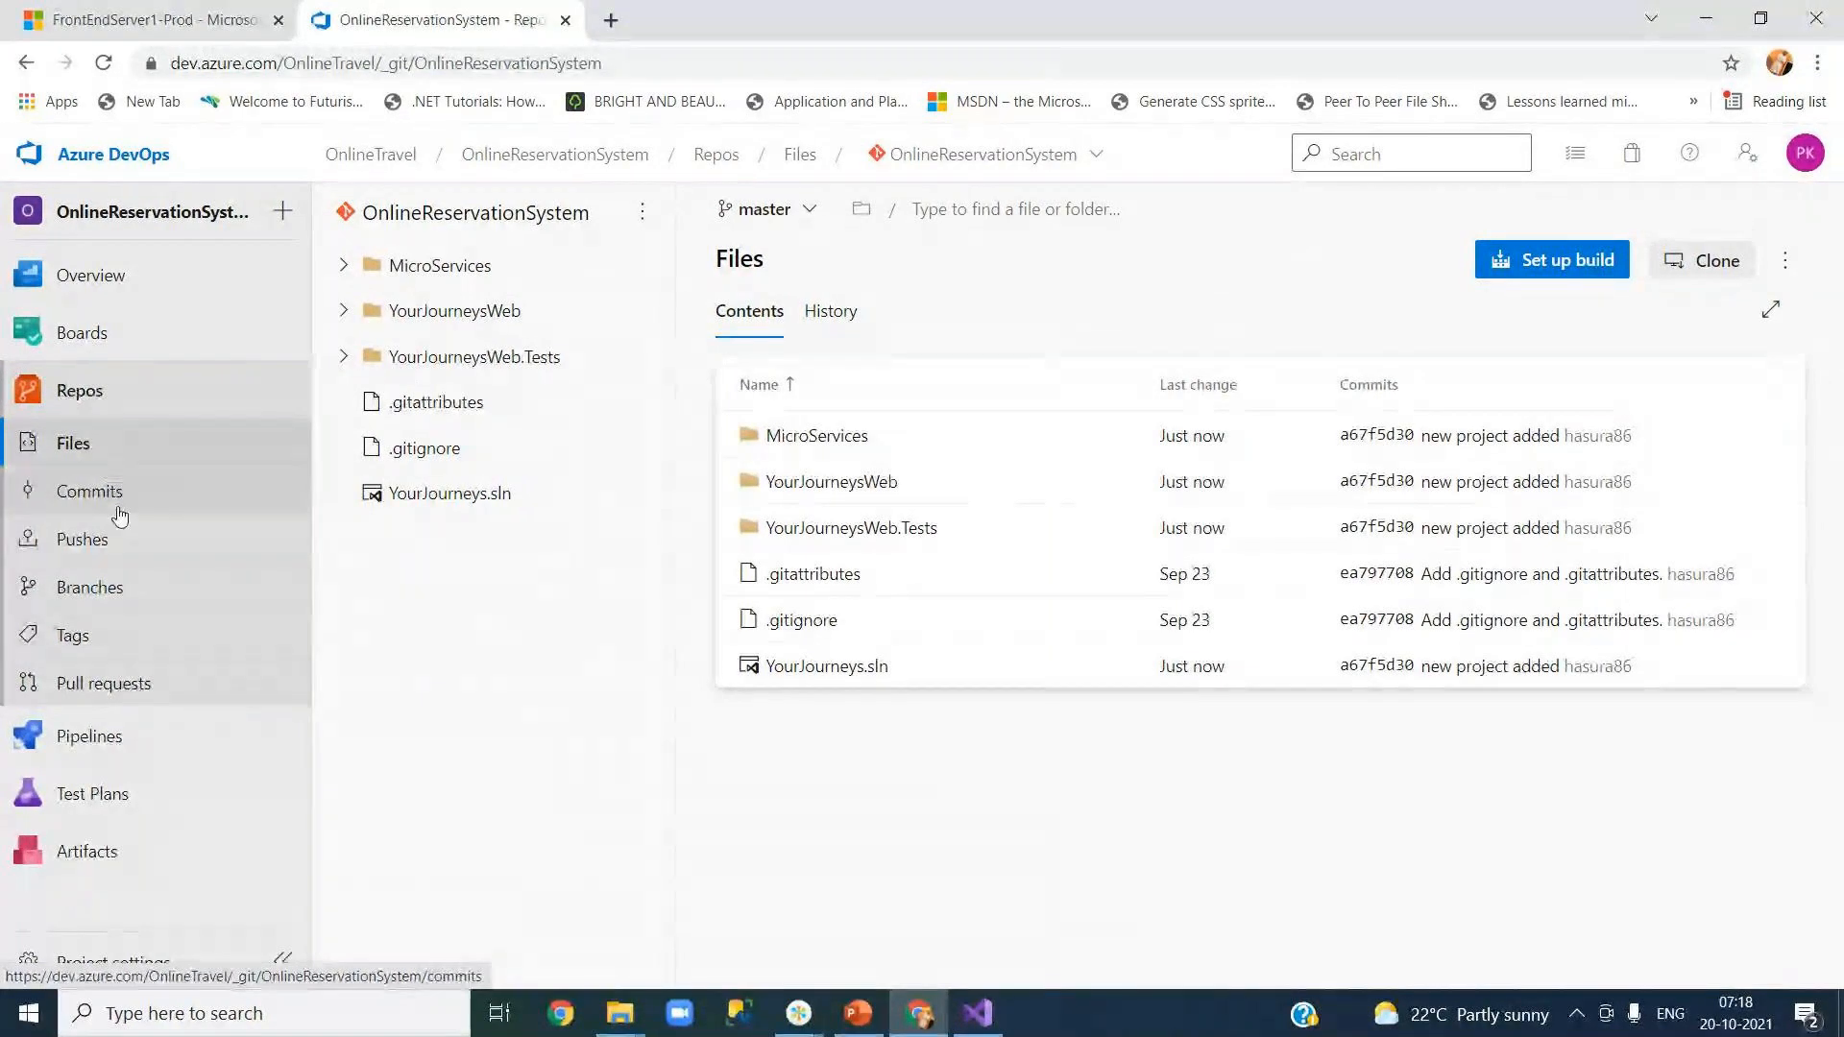
Step: Open the OnlineReservationSystem-ASP.NET-CI pipeline's Runs page and bring up a manual run's settings
{"action": "left_click", "coordinate": [131, 740]}
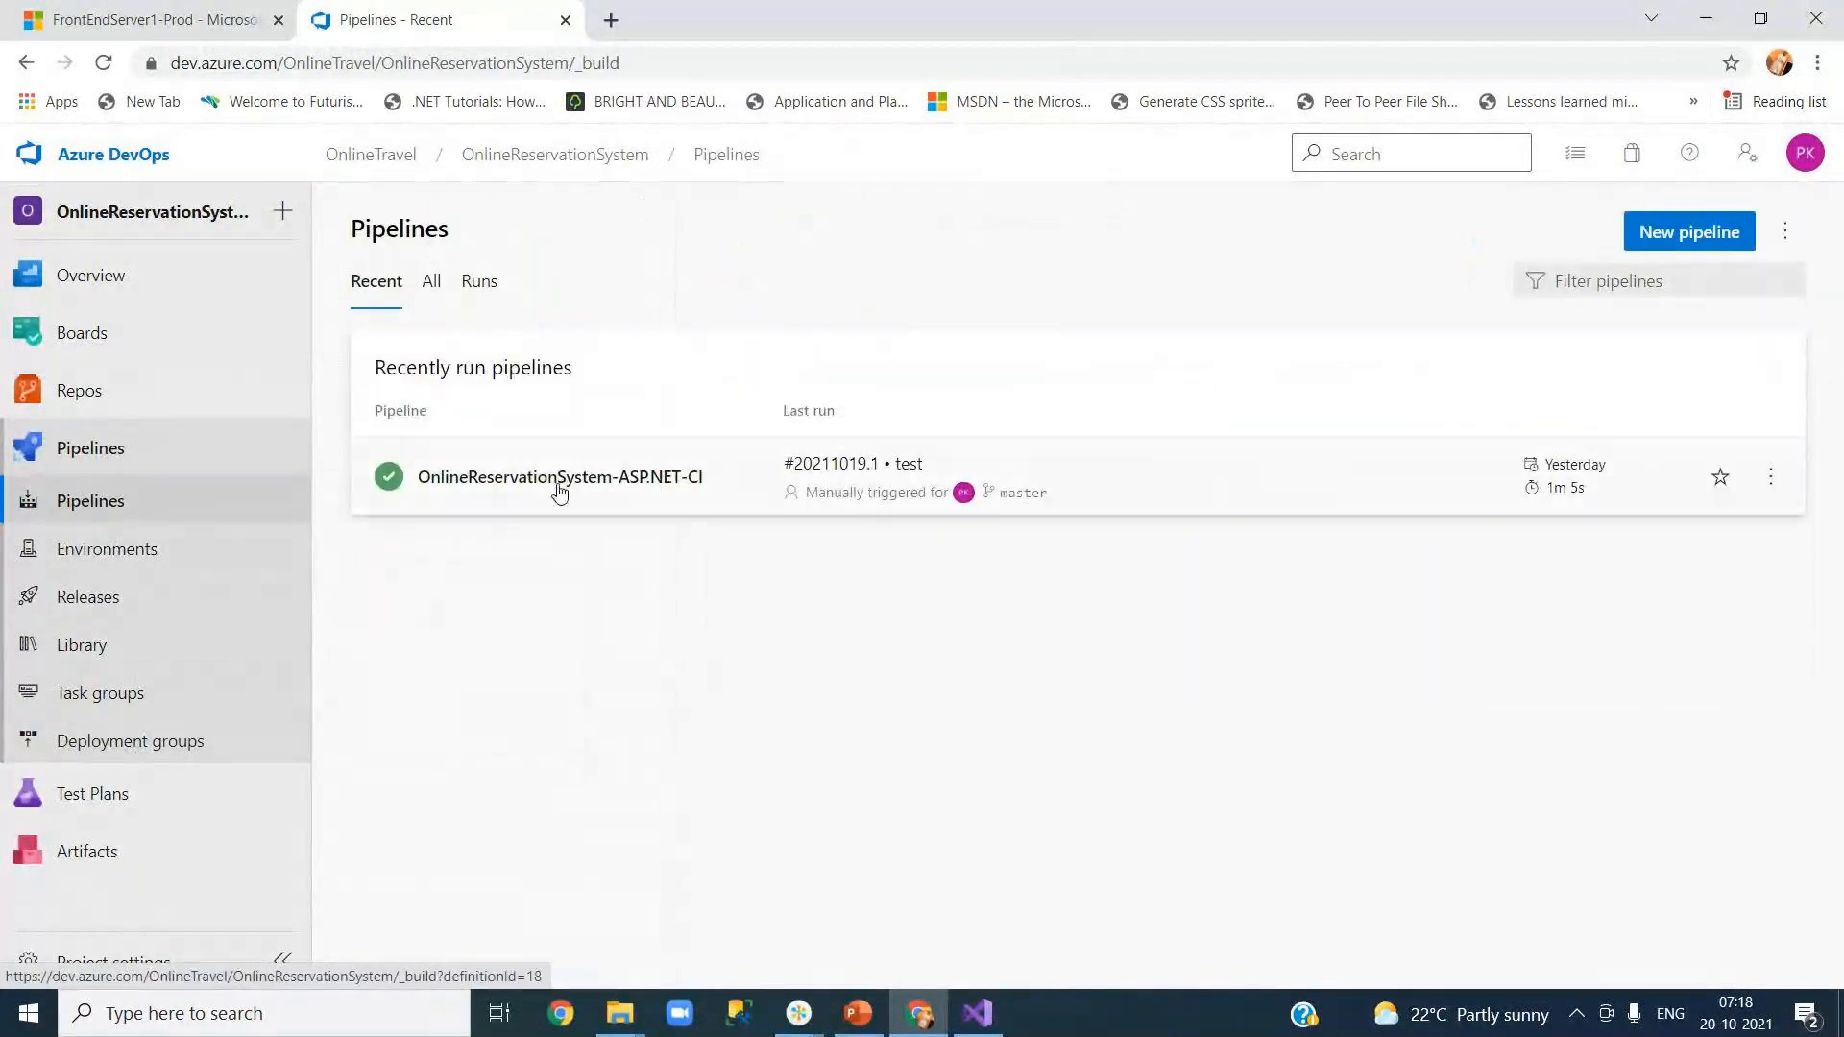
{"action": "left_click", "coordinate": [560, 480]}
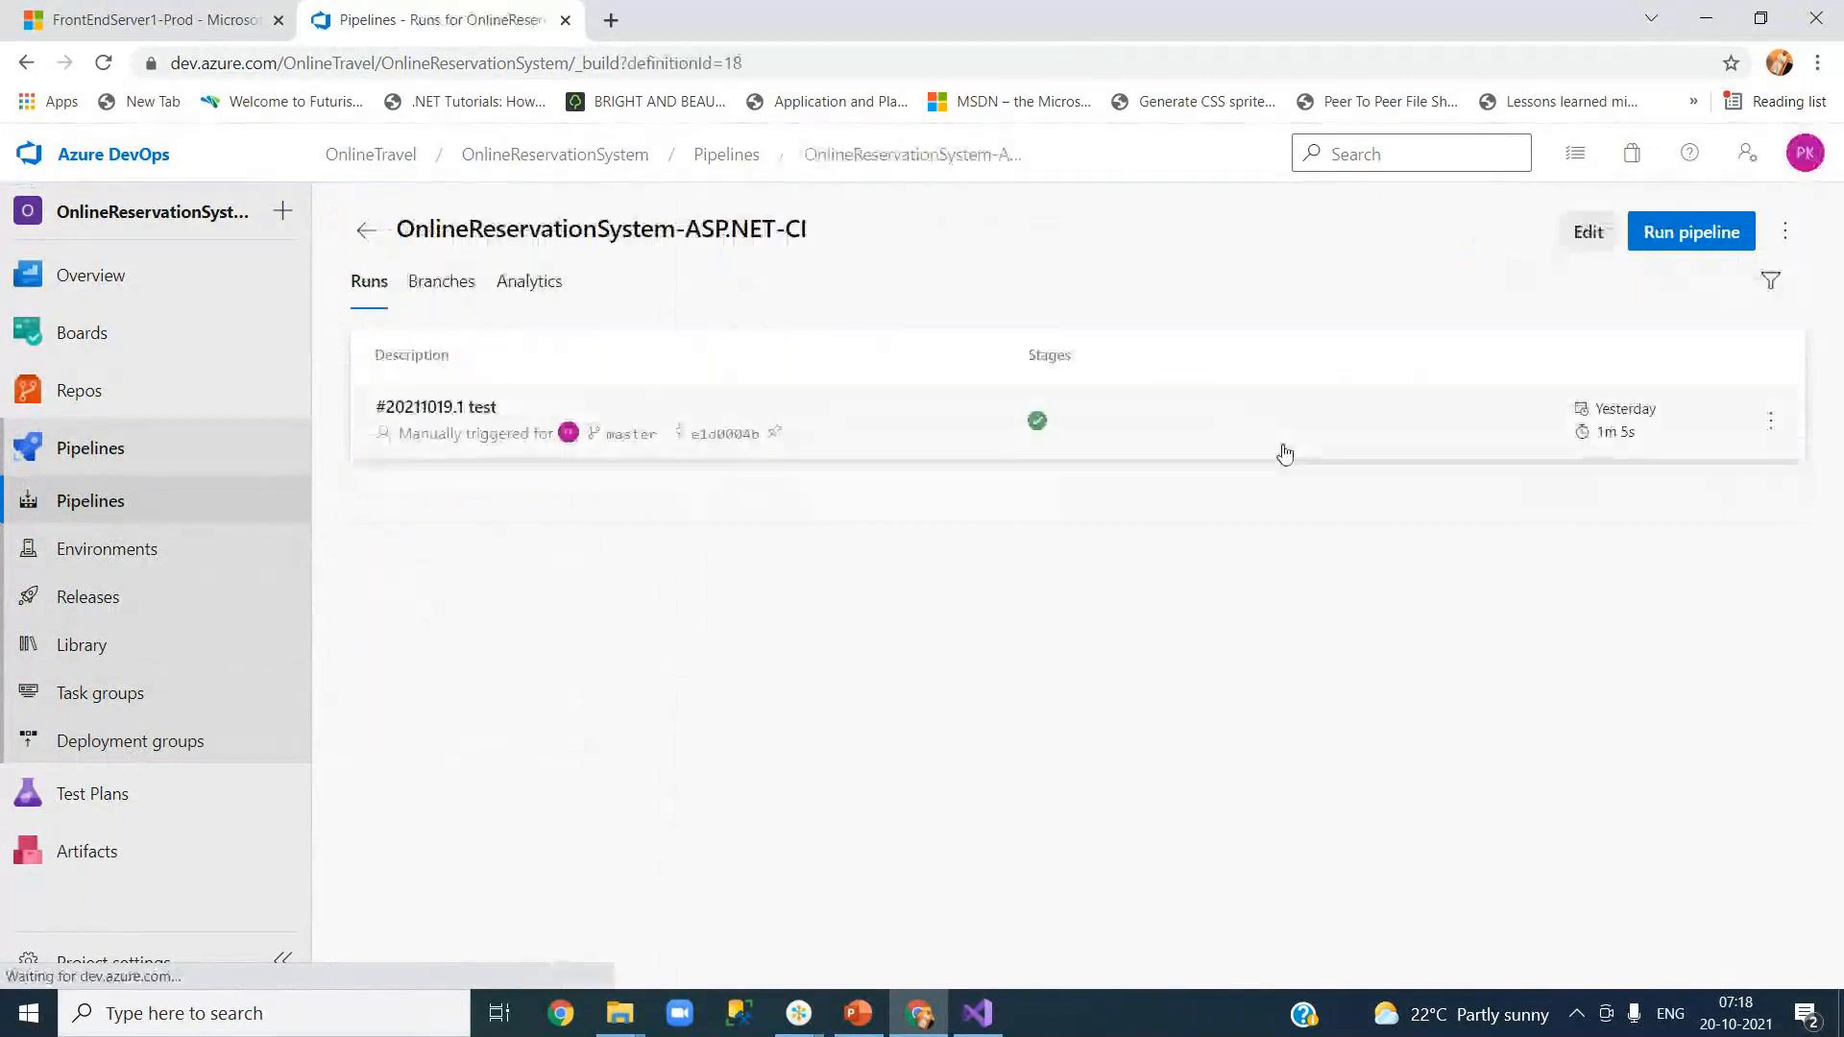
{"action": "left_click", "coordinate": [1671, 240]}
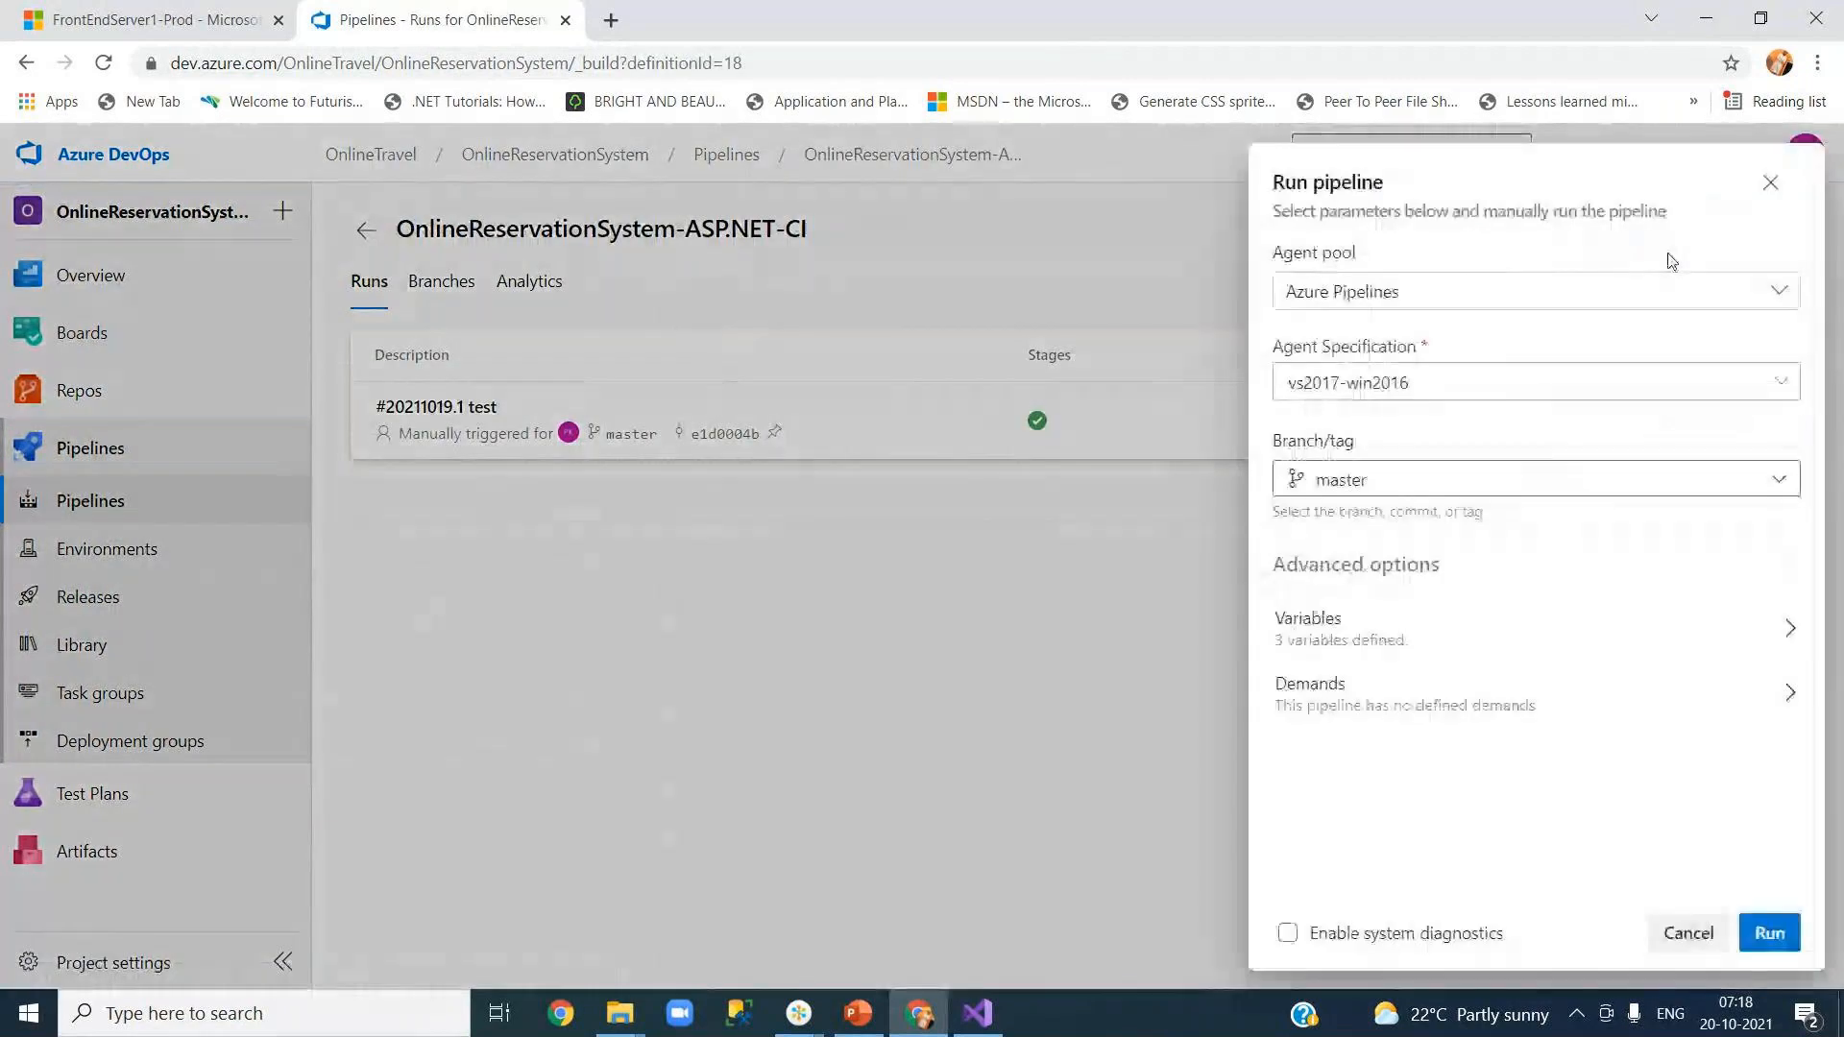
Step: Queue the CI build on a windows-2019 agent, then go to the empty Releases page
{"action": "left_click", "coordinate": [1441, 383]}
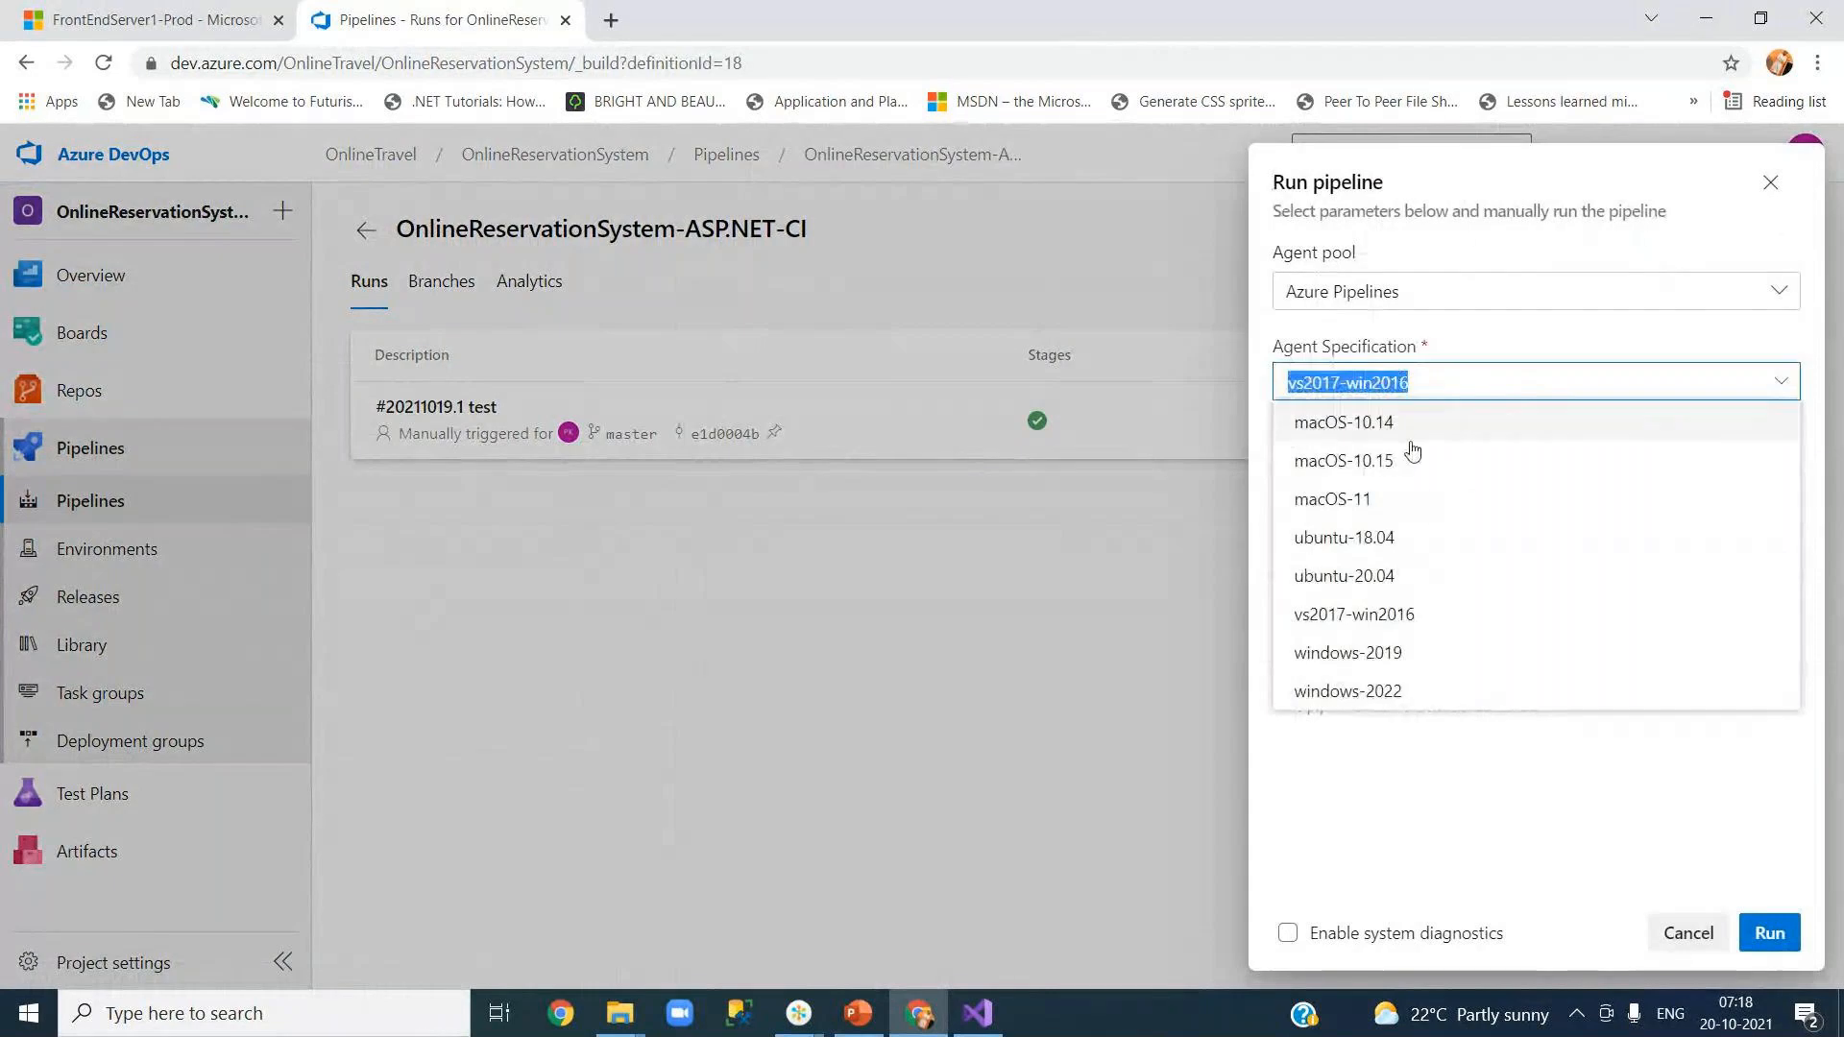
{"action": "left_click", "coordinate": [1356, 652]}
{"action": "left_click", "coordinate": [1769, 932]}
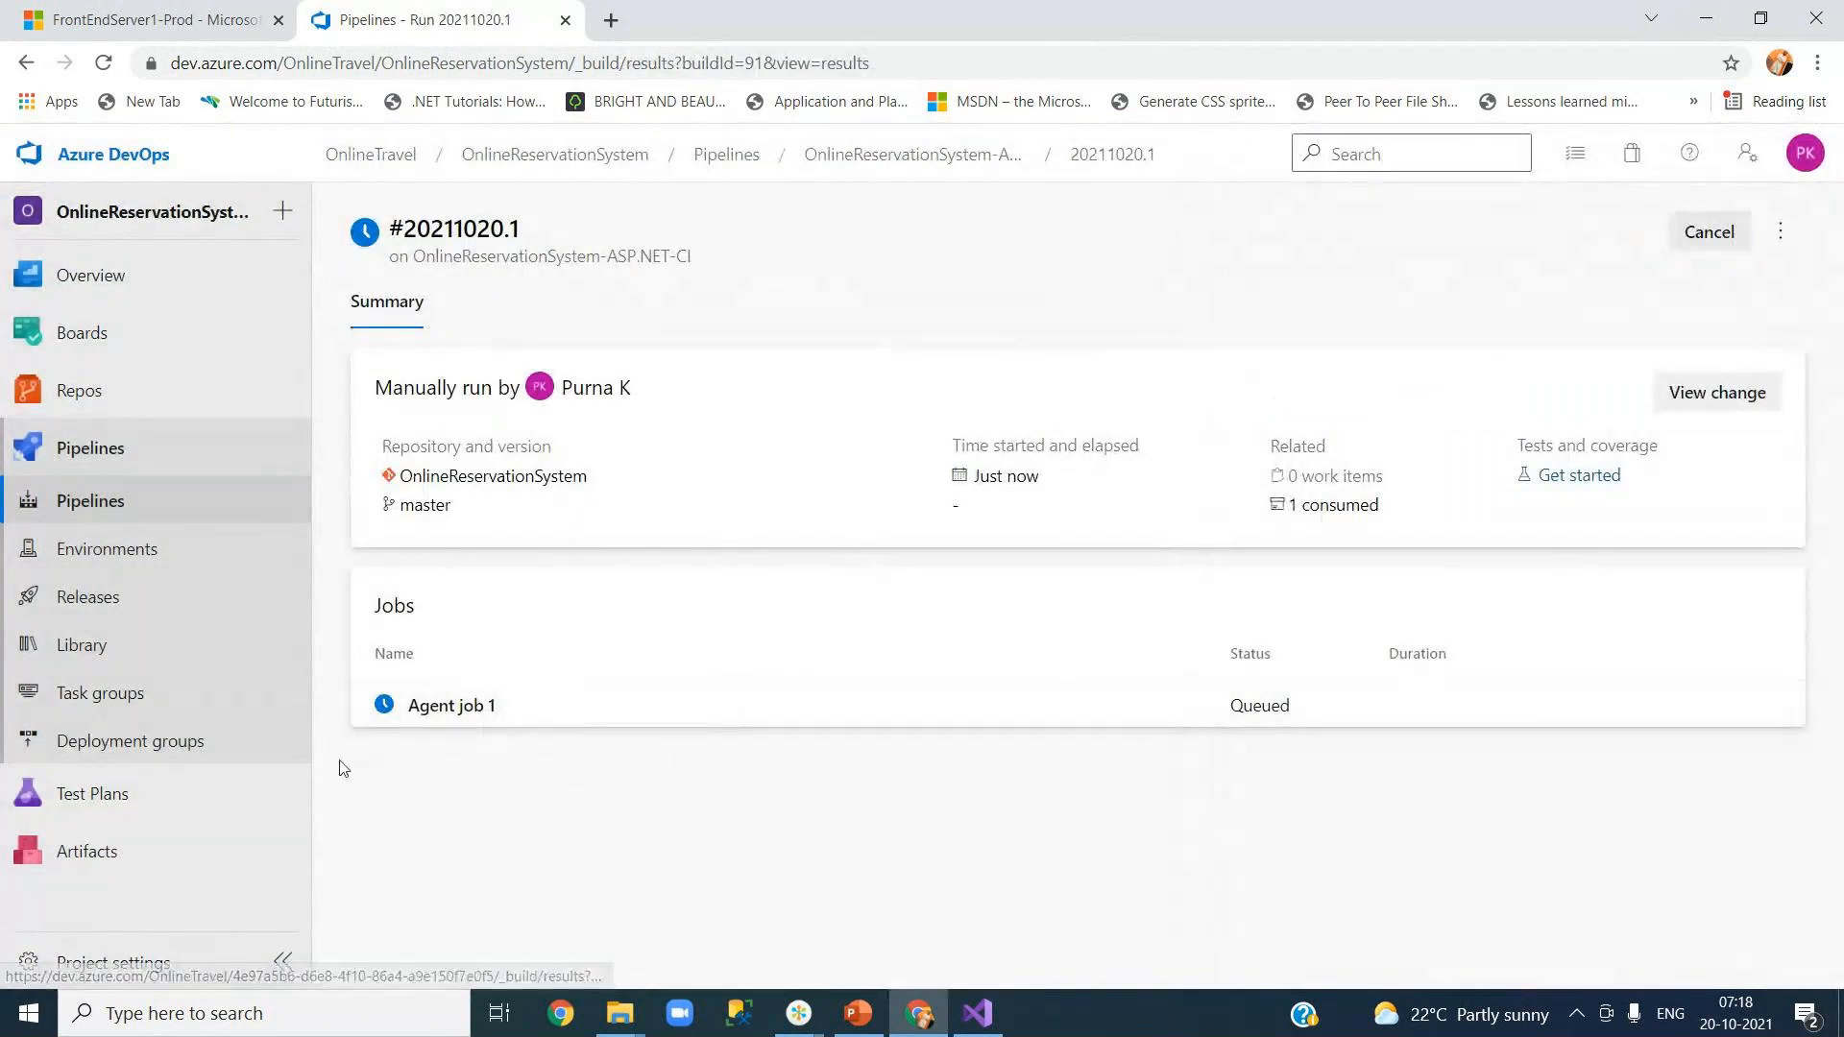
{"action": "left_click", "coordinate": [110, 608]}
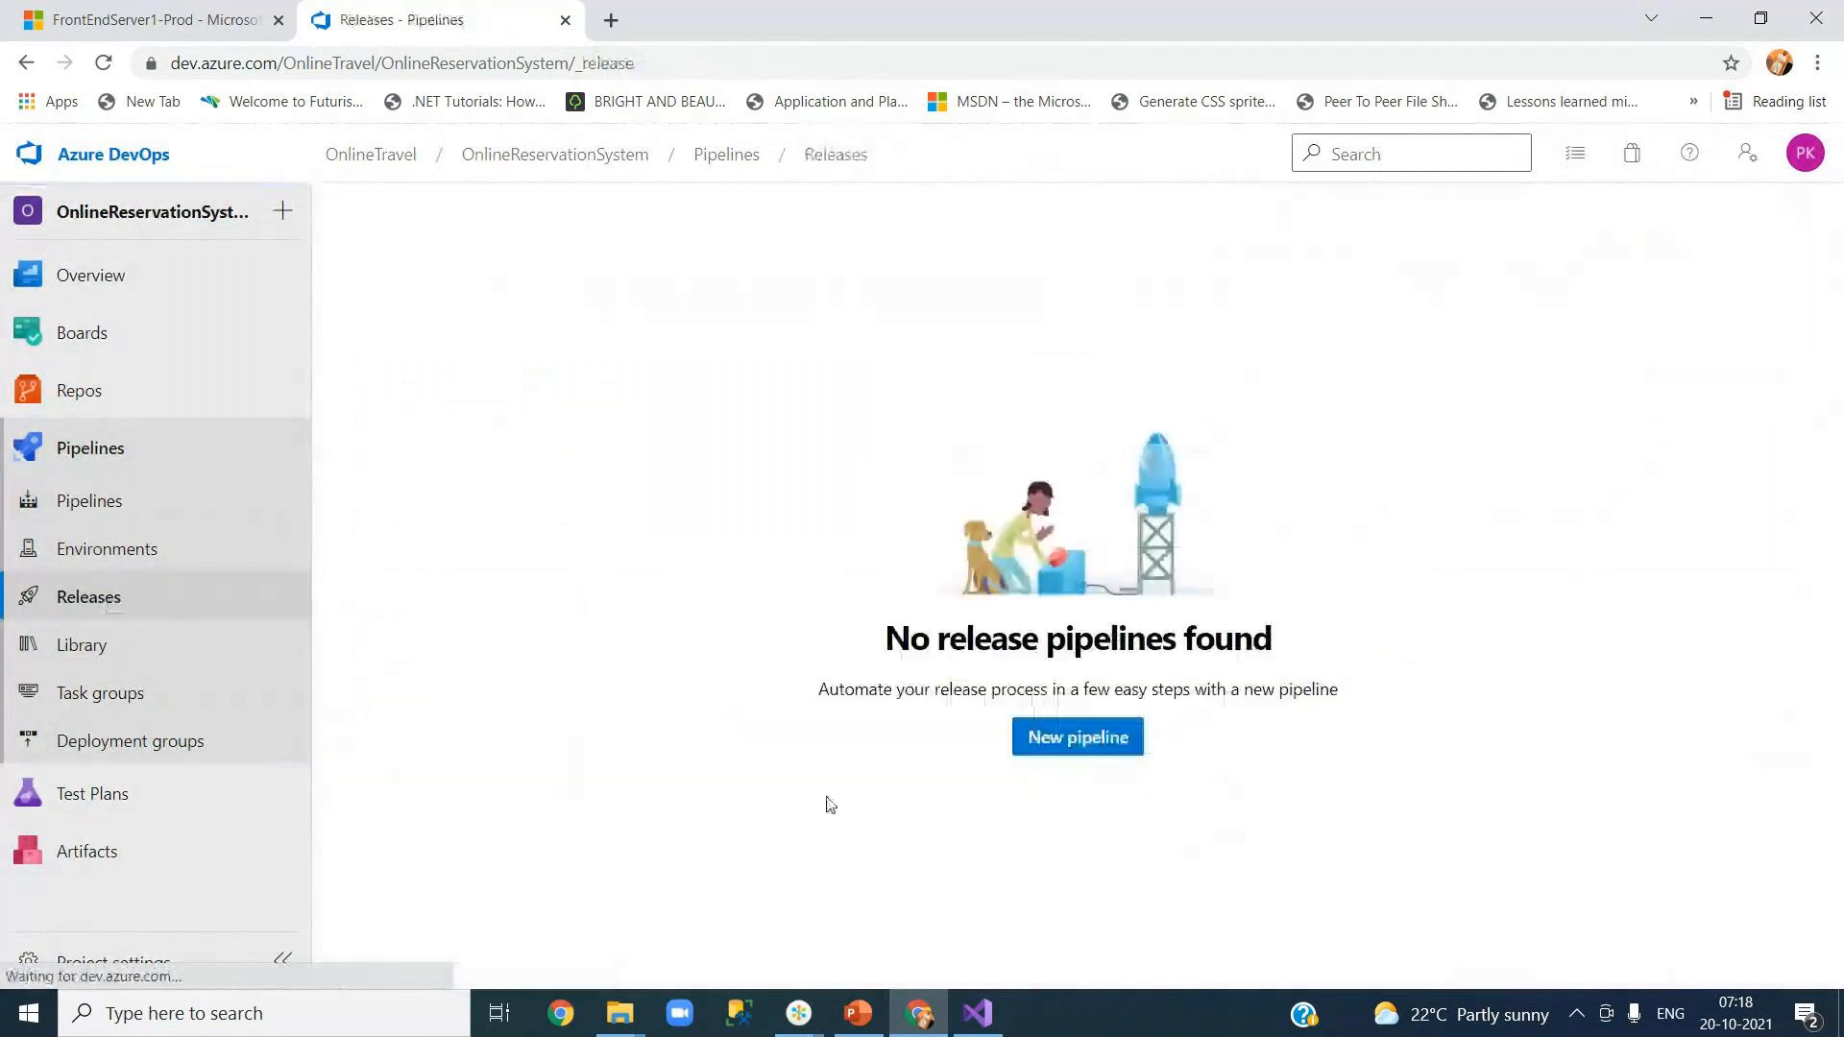
Step: Start a new release pipeline from the 'IIS website deployment' template found by searching 'iis'
{"action": "left_click", "coordinate": [1077, 745]}
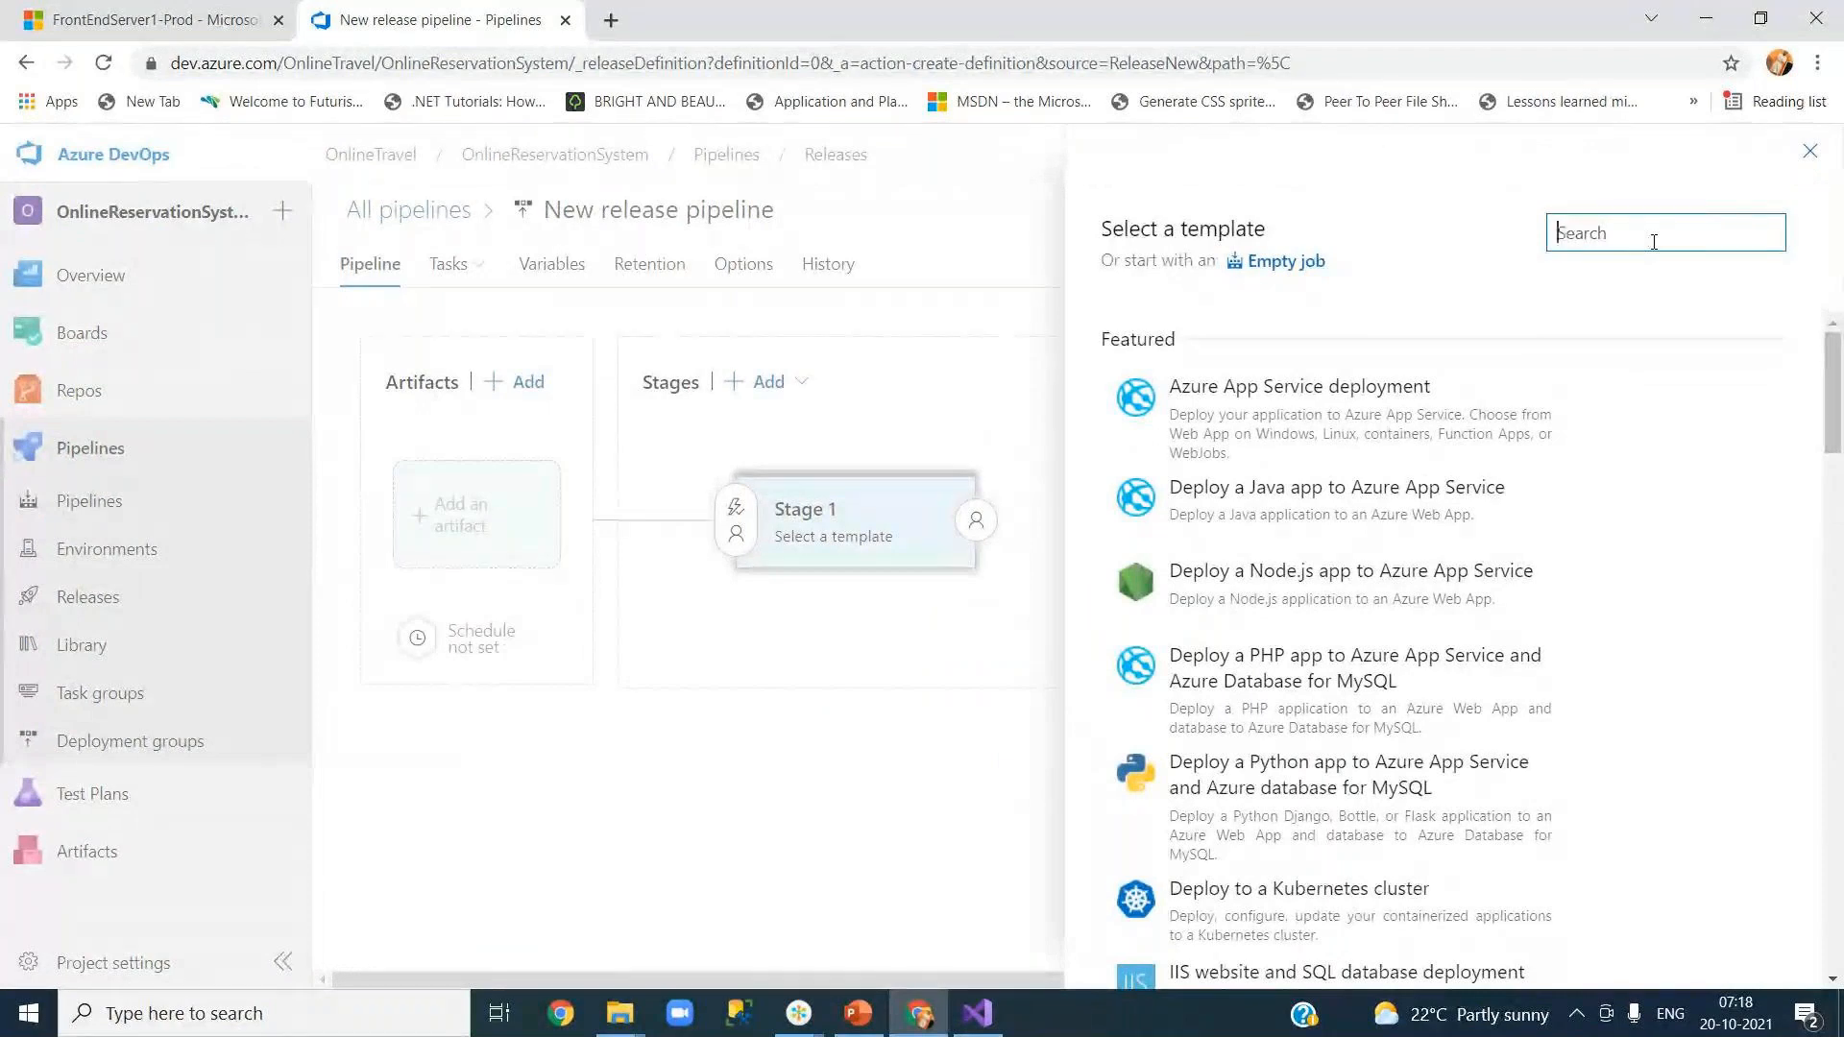
{"action": "type", "text": "iis"}
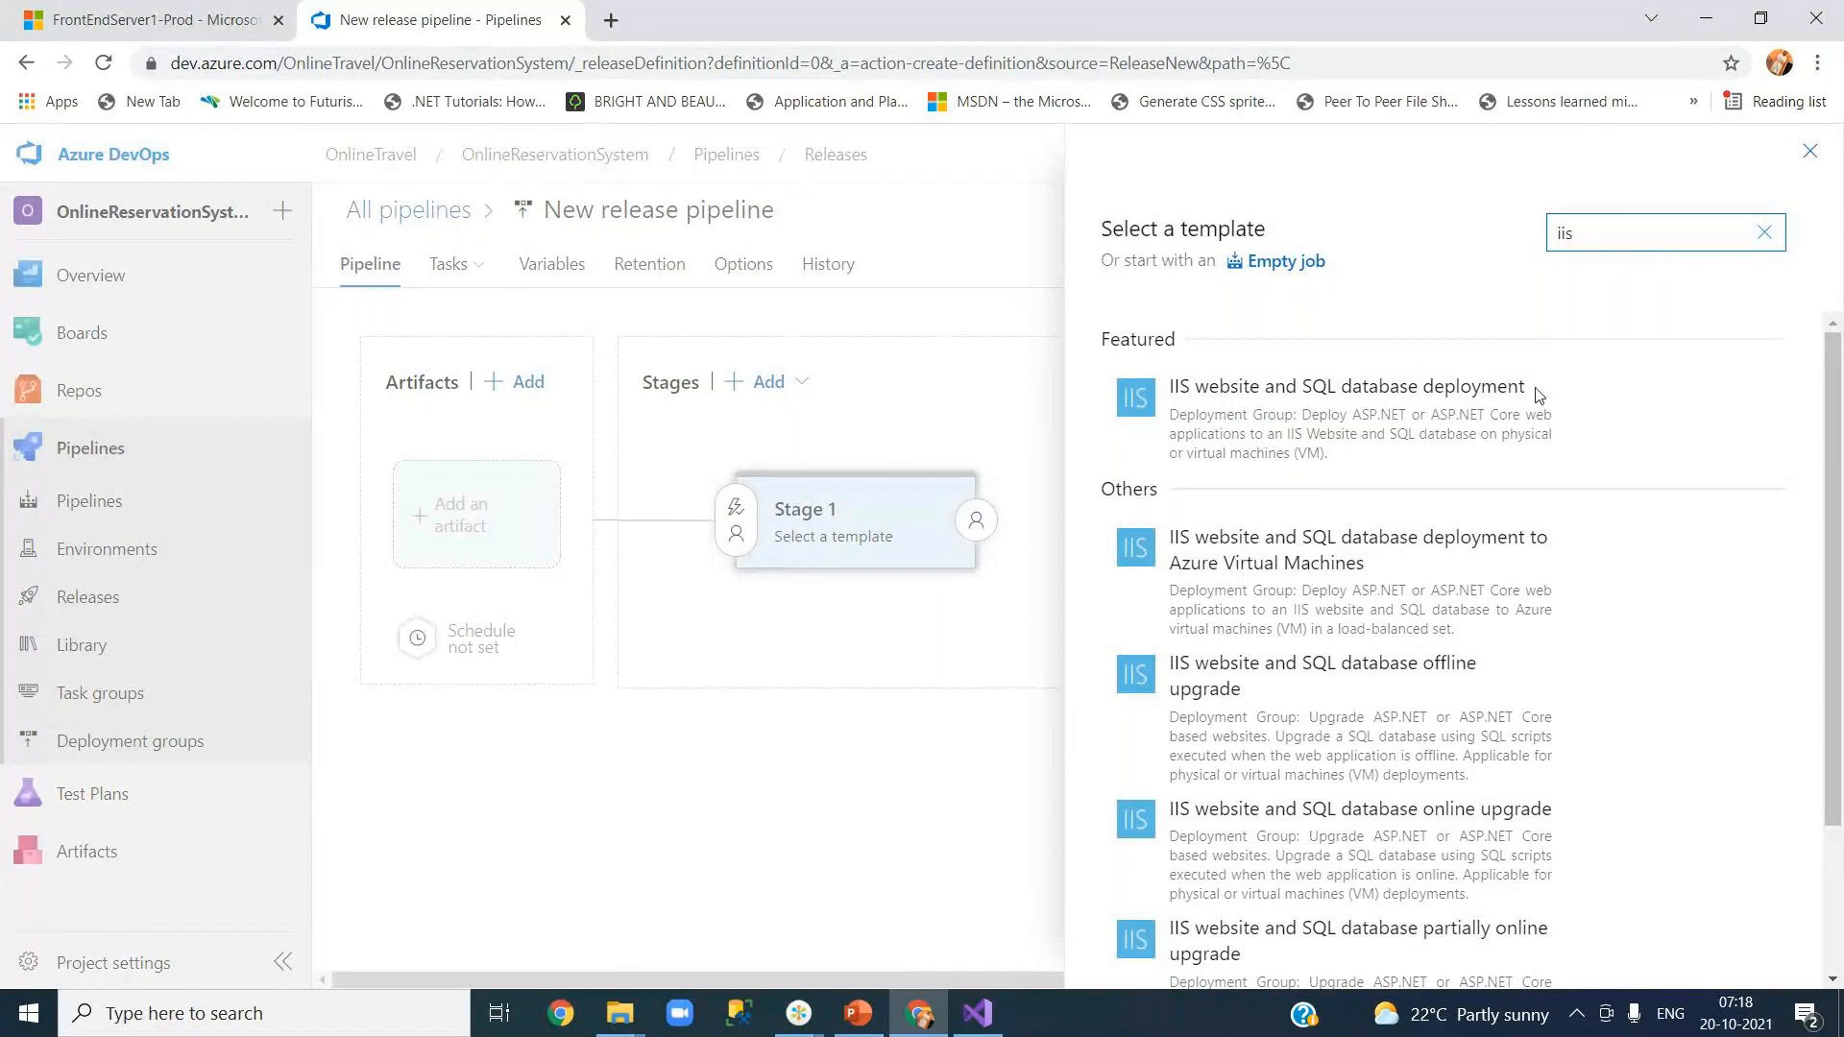
{"action": "mouse_move", "coordinate": [1392, 675]}
{"action": "scroll", "coordinate": [1392, 676], "scroll_direction": "down", "scroll_amount": 1}
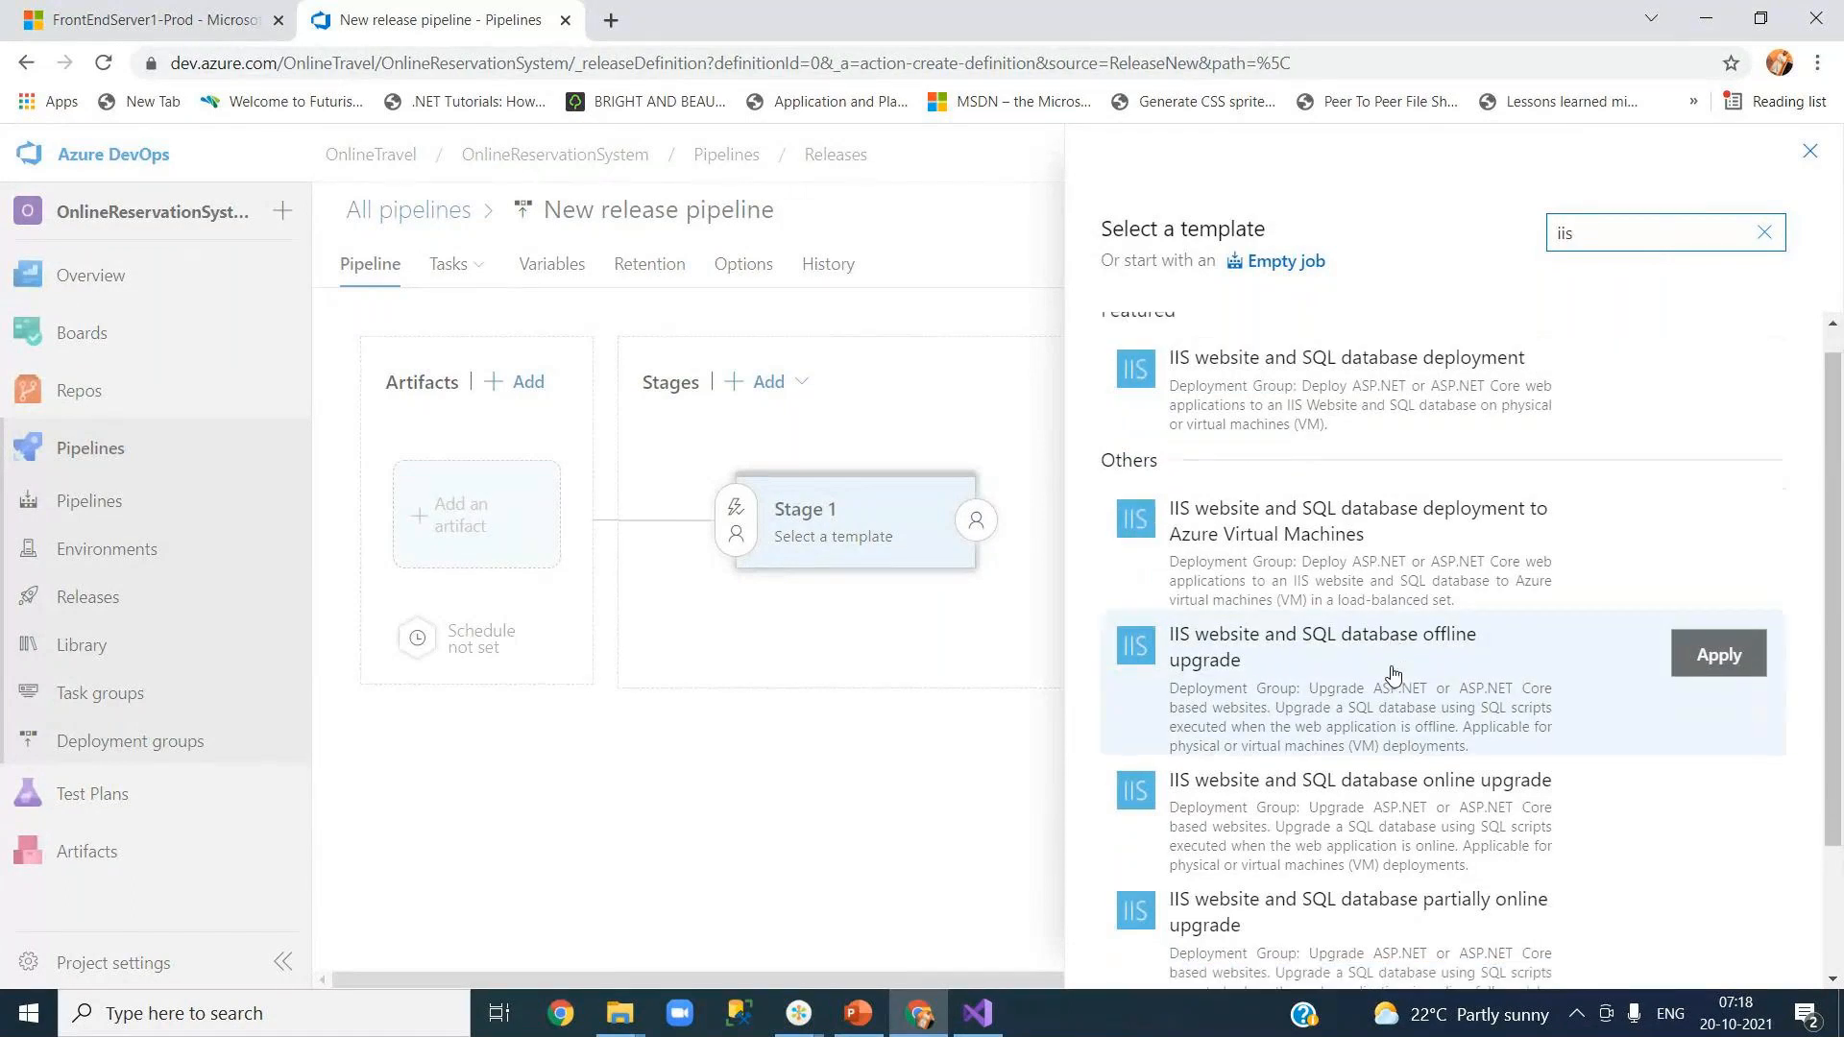
{"action": "scroll", "coordinate": [1392, 675], "scroll_direction": "down", "scroll_amount": 2}
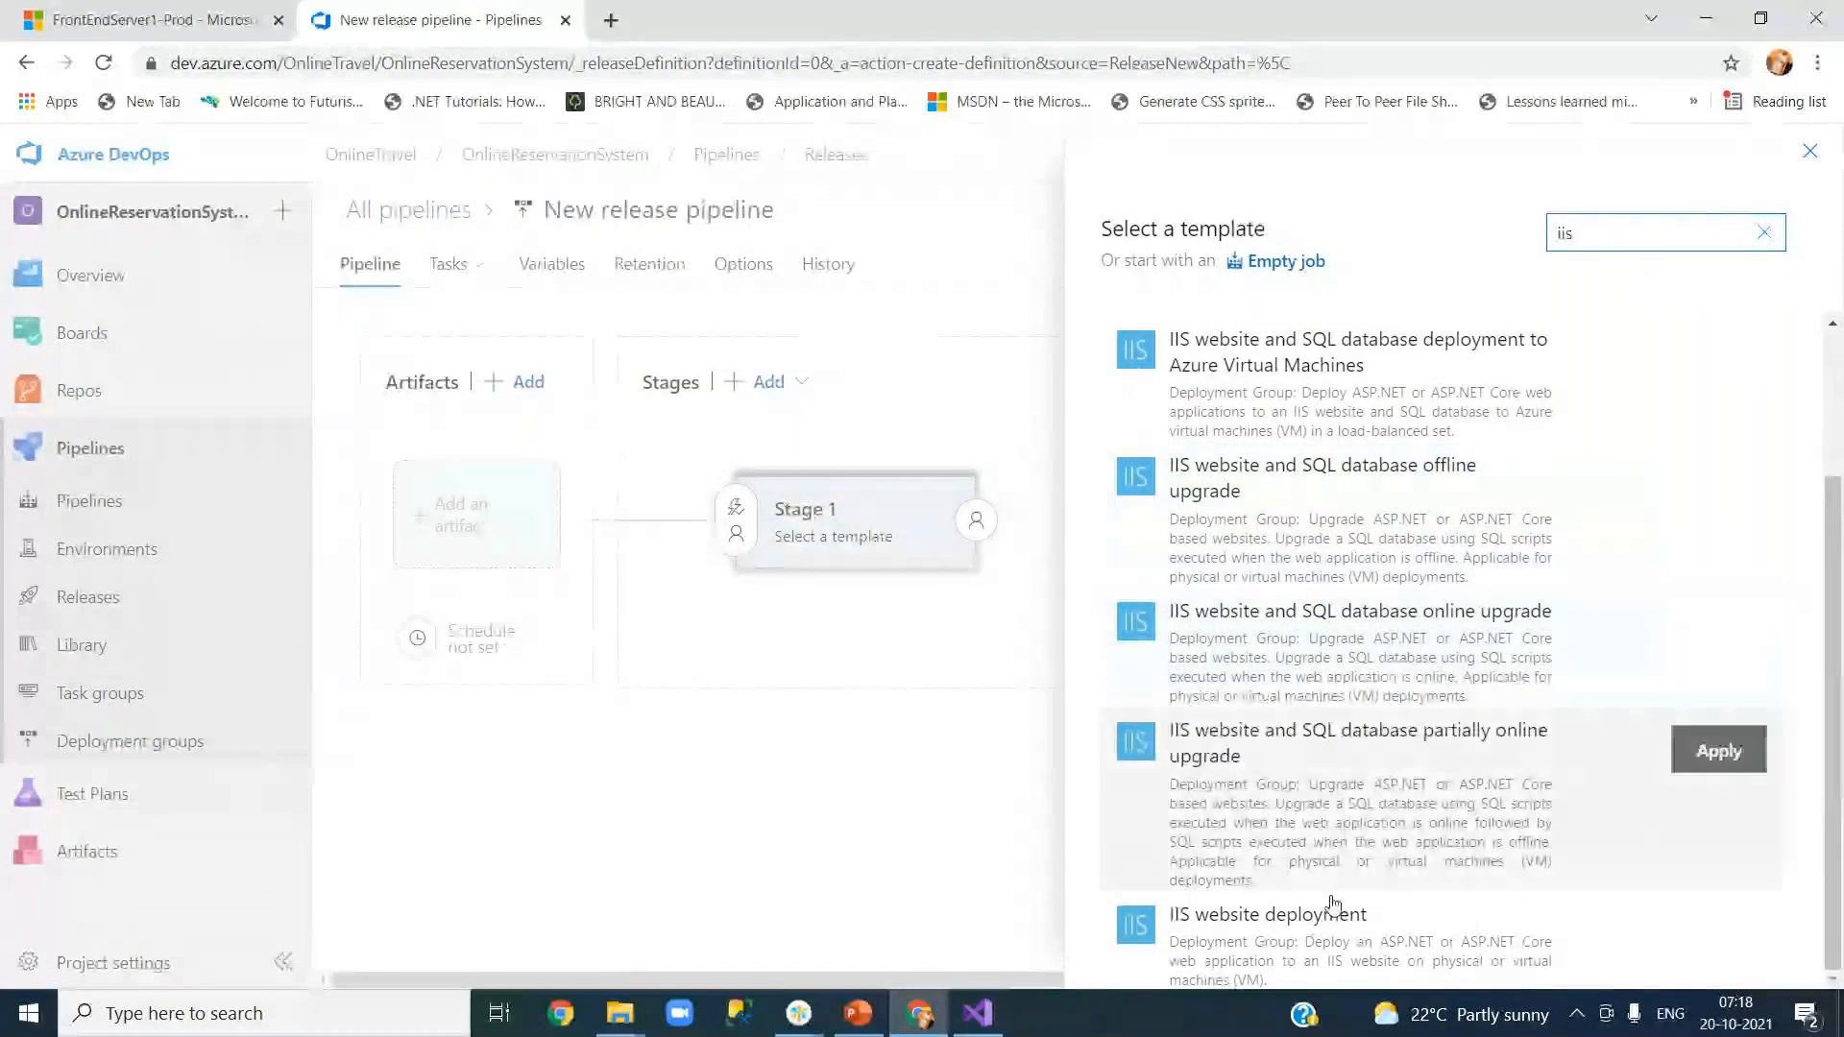
{"action": "left_click", "coordinate": [1268, 941]}
{"action": "left_click", "coordinate": [1717, 934]}
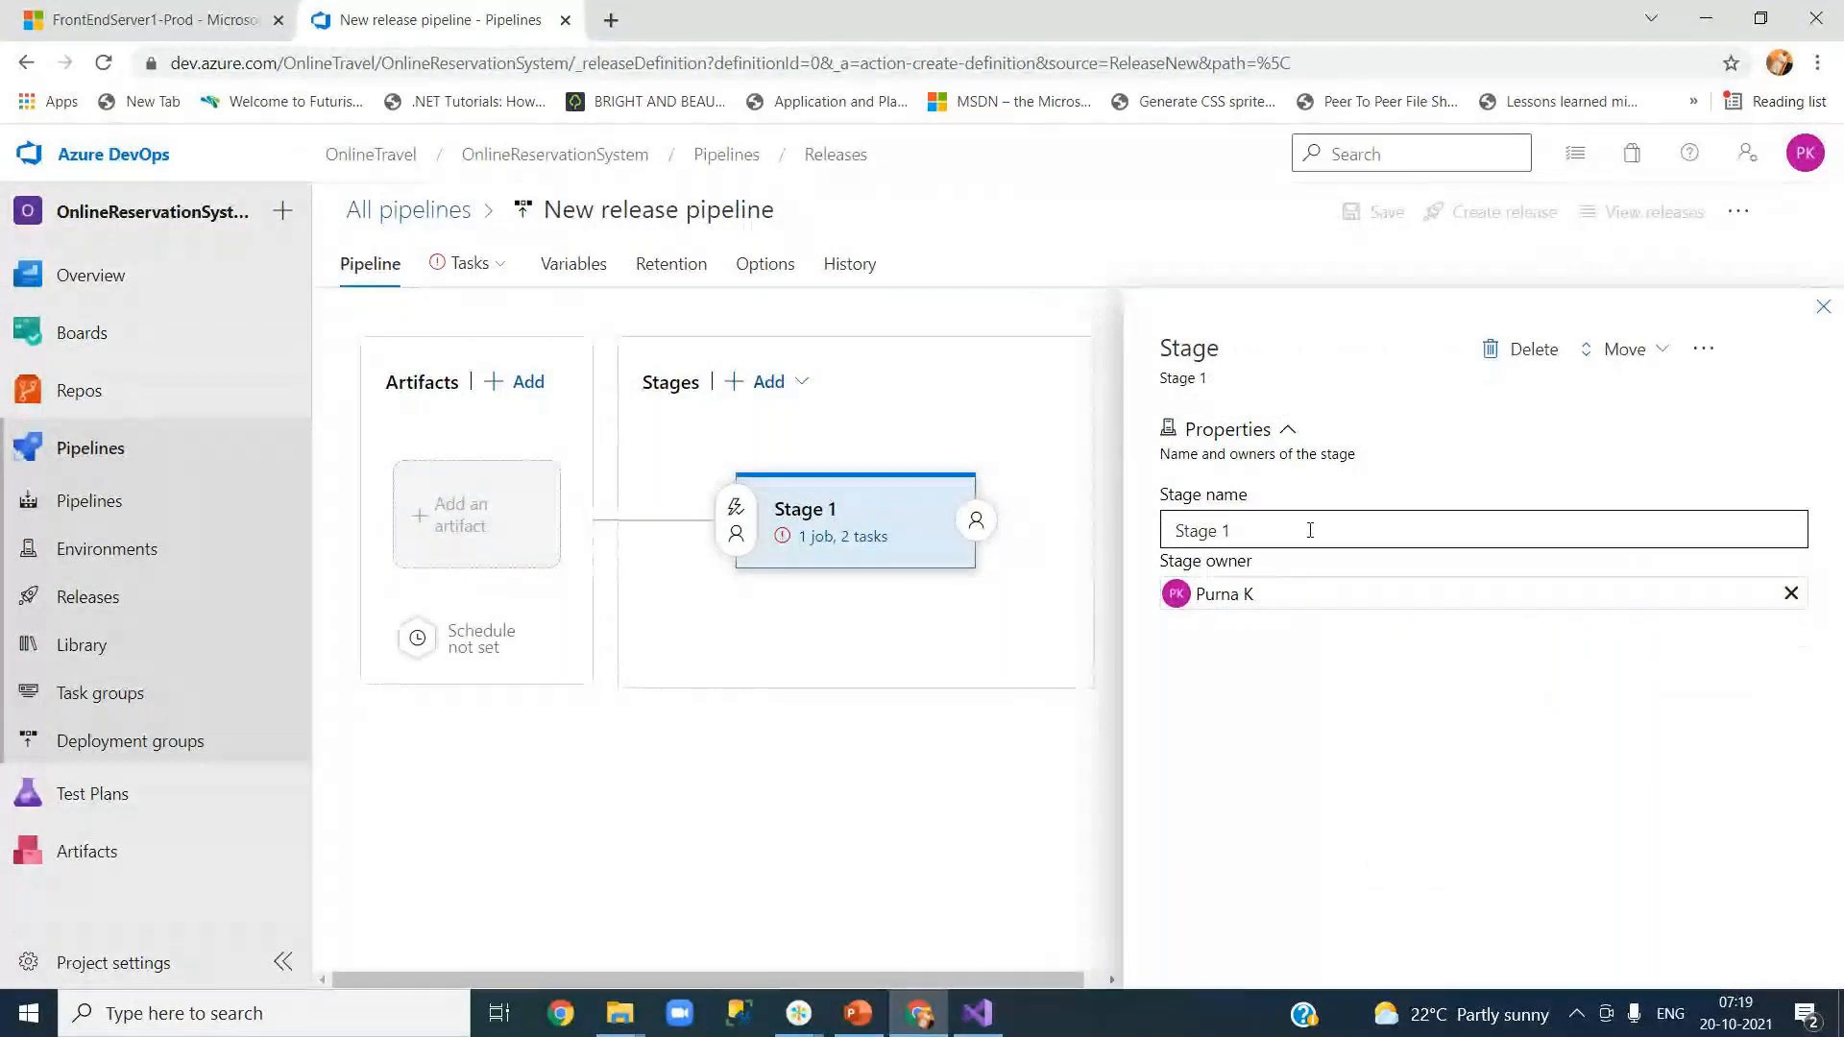
Step: Rename the pipeline's Stage 1 to QA
{"action": "triple_click", "coordinate": [1312, 530]}
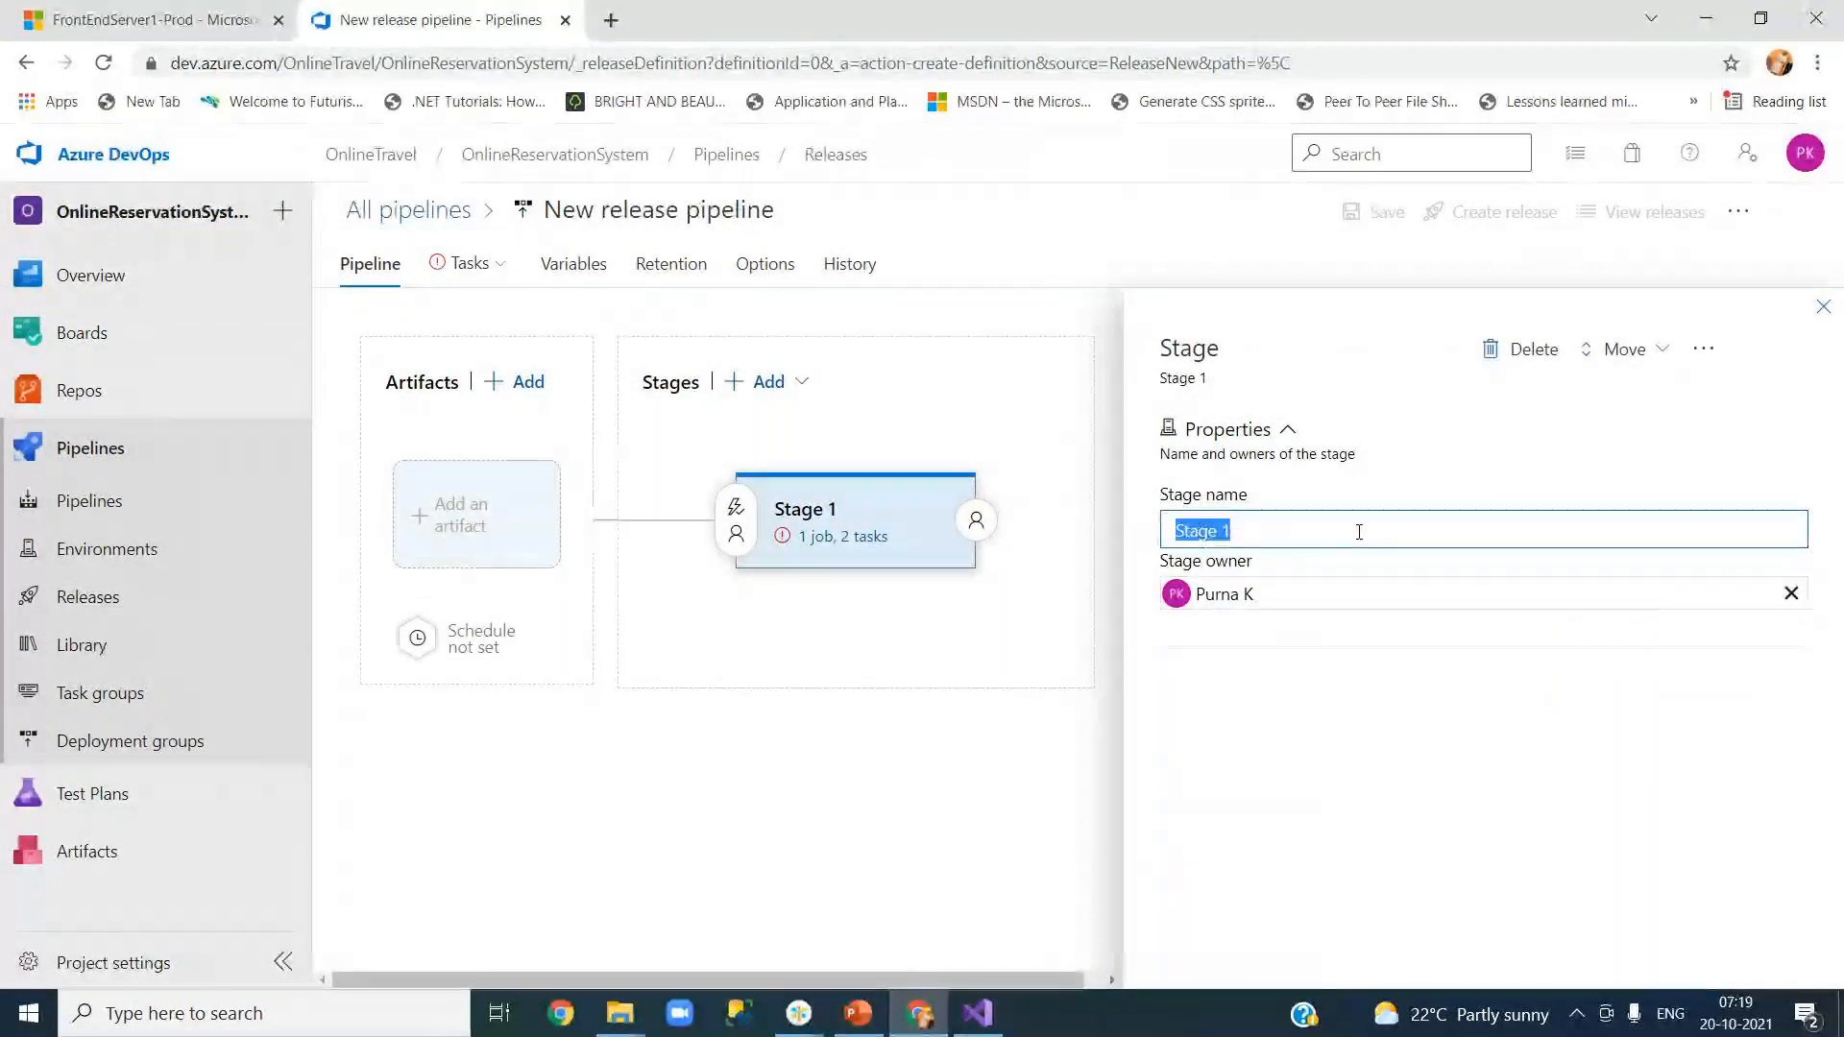
{"action": "type", "text": "QA"}
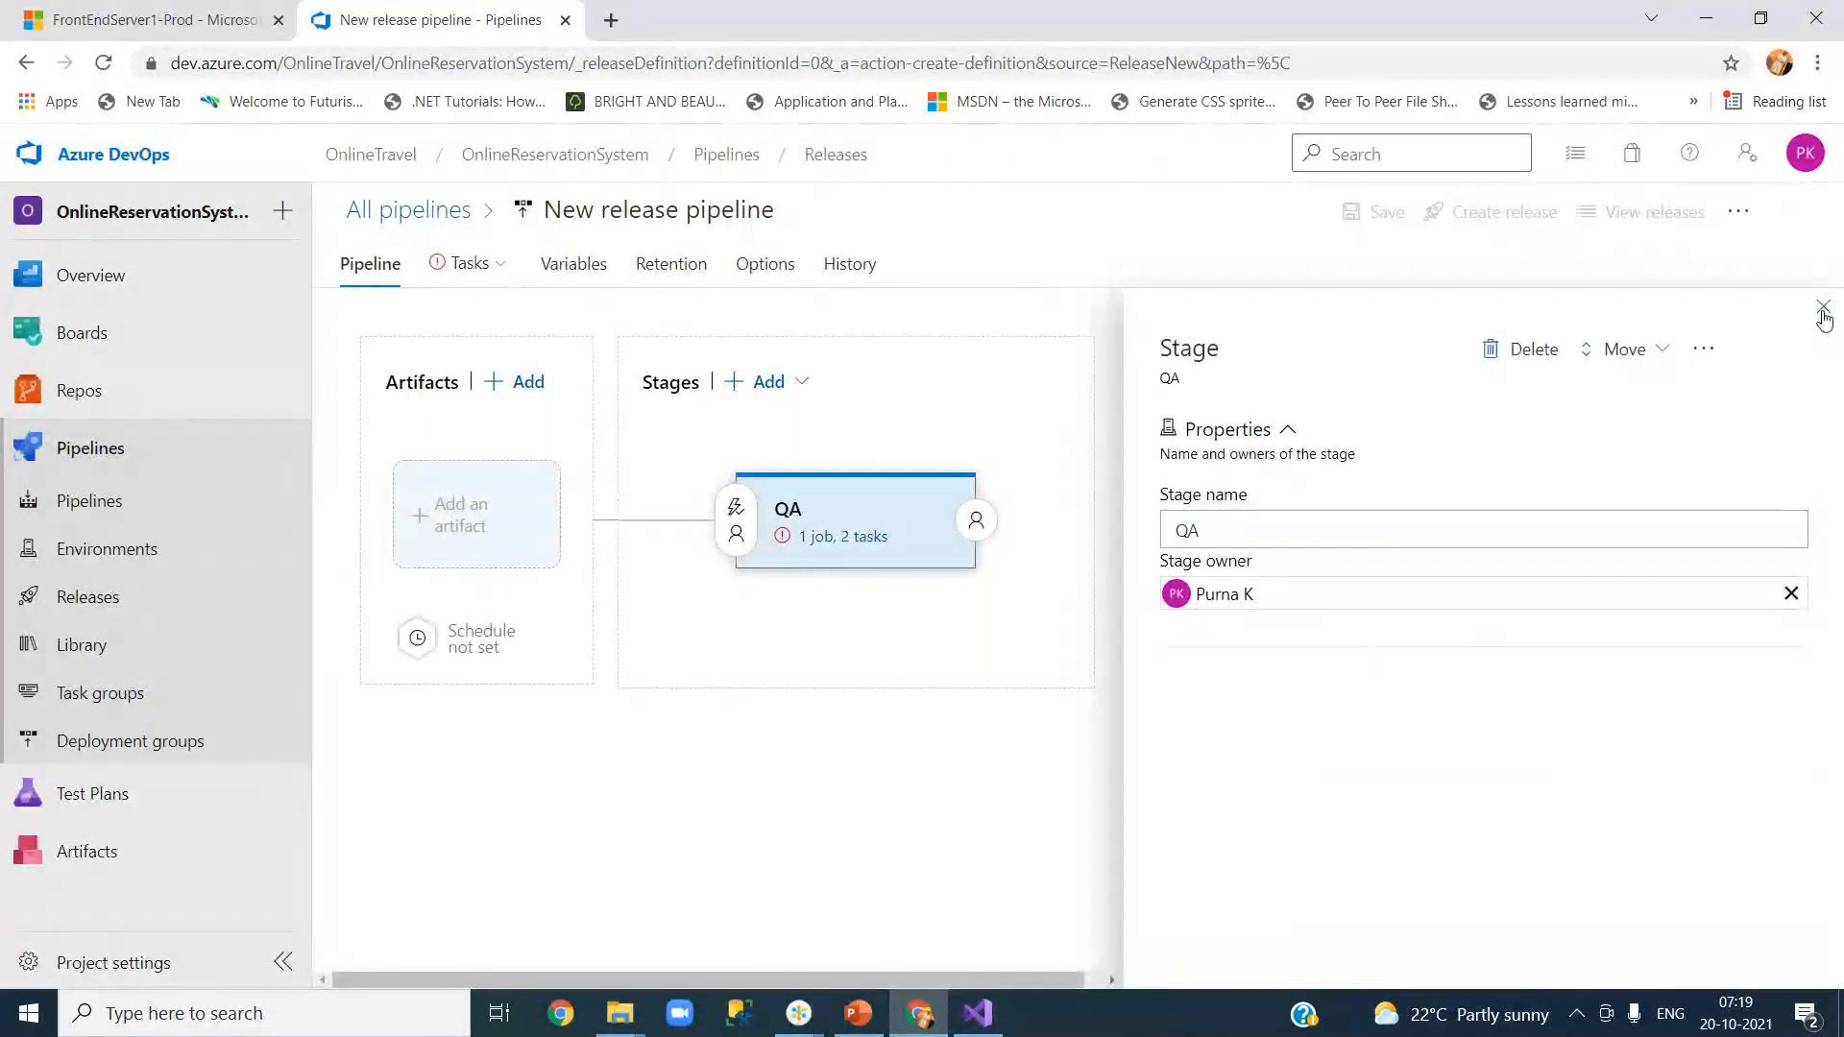
{"action": "left_click", "coordinate": [1823, 307]}
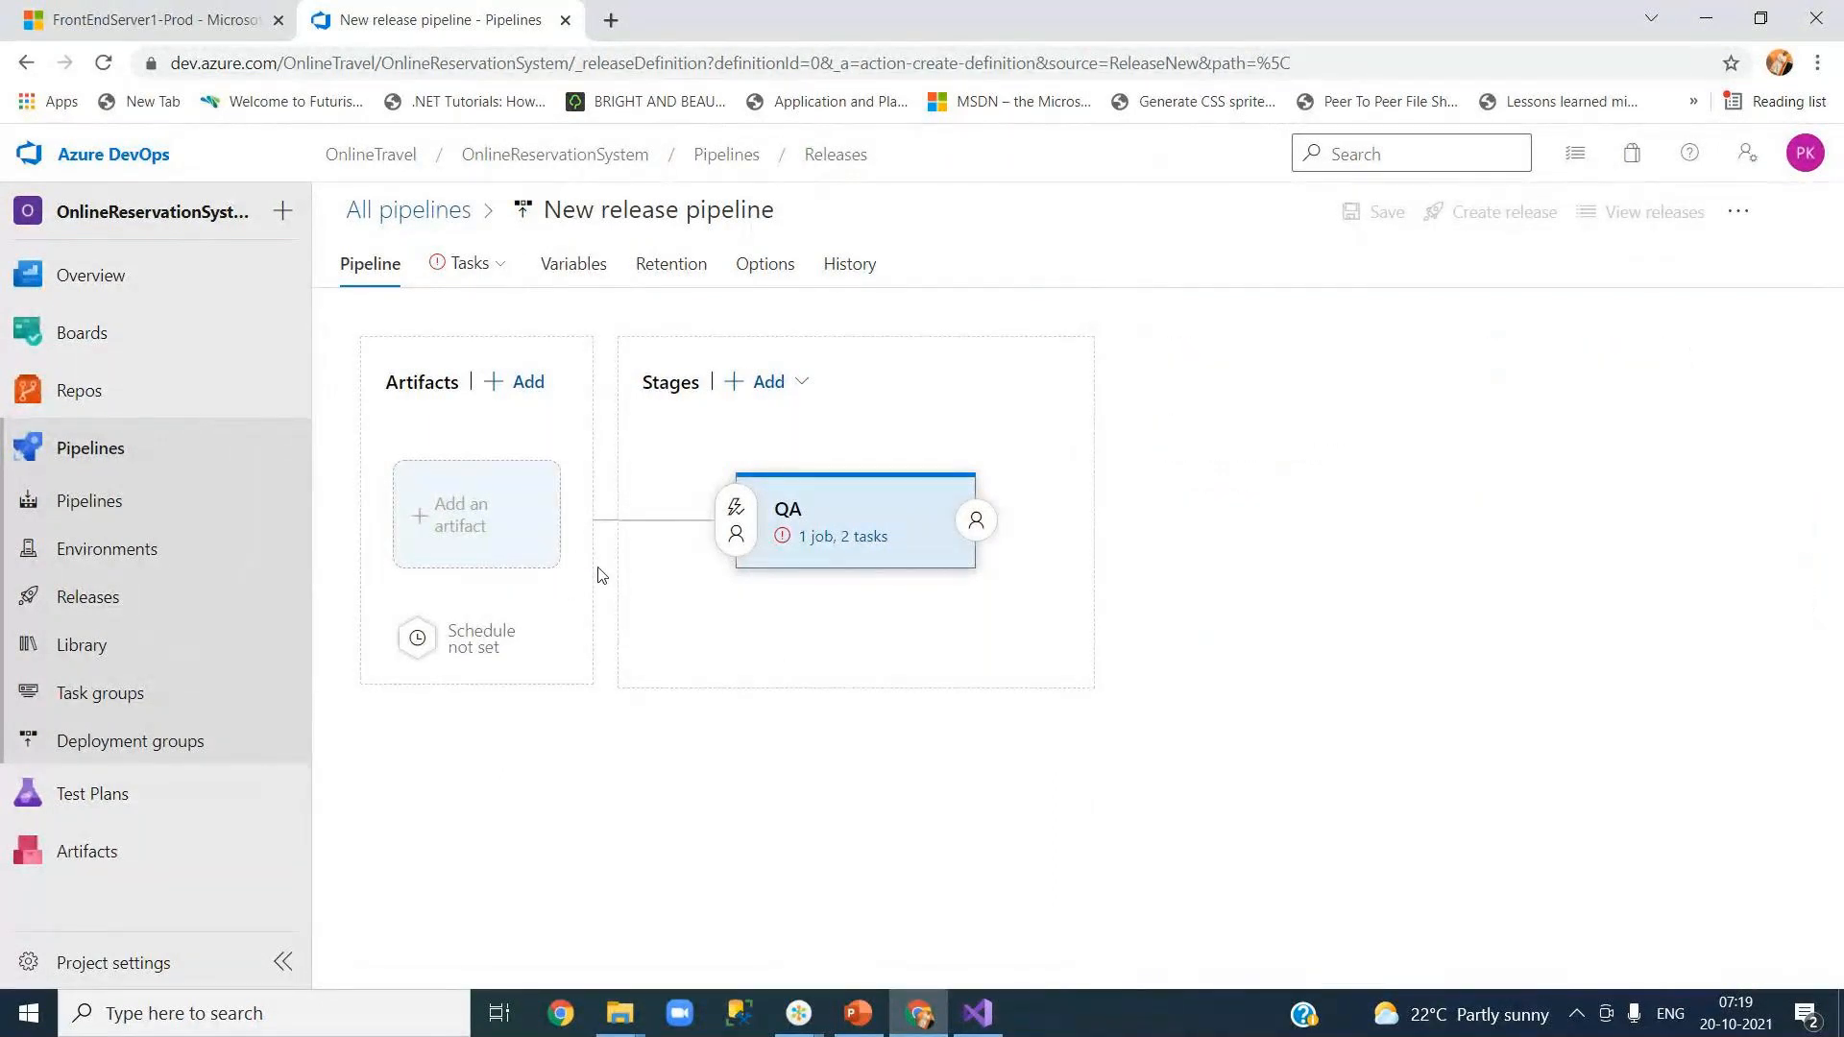
Step: Add the OnlineReservationSystem-ASP.NET-CI build as the artifact with default version Latest
{"action": "left_click", "coordinate": [531, 383]}
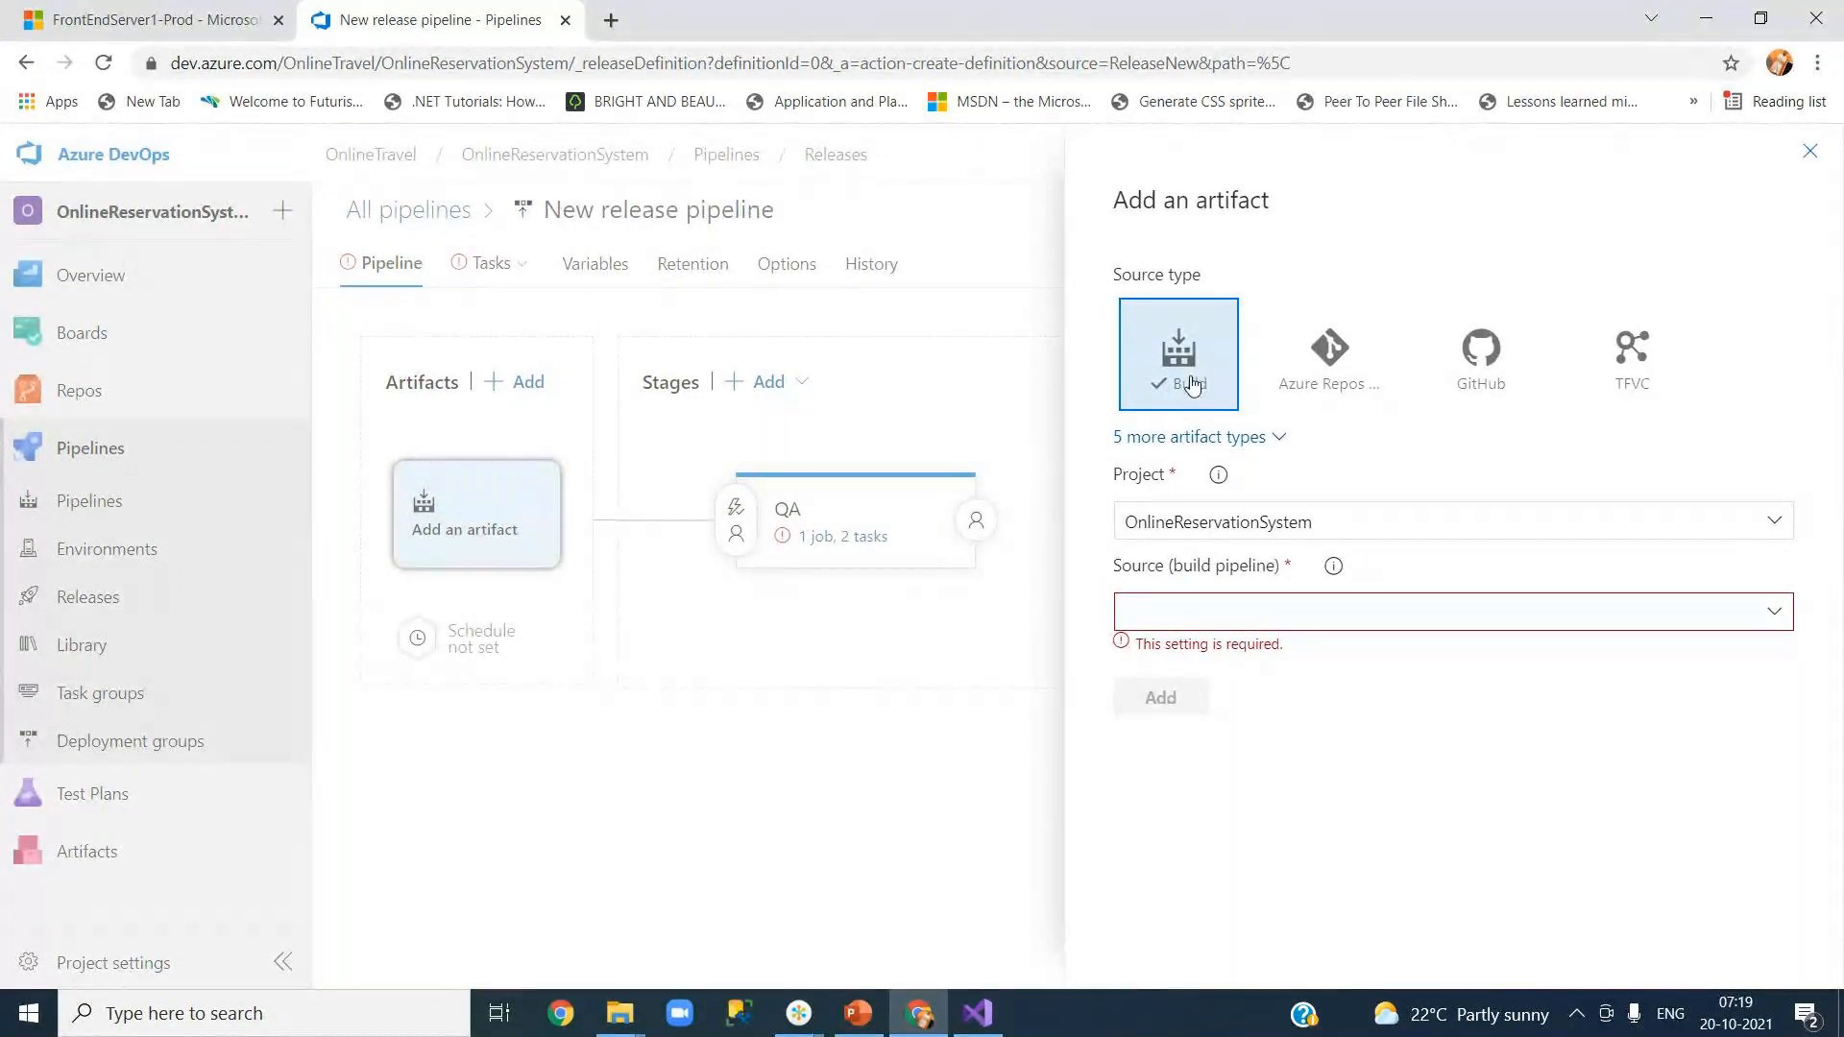
{"action": "left_click", "coordinate": [1776, 614]}
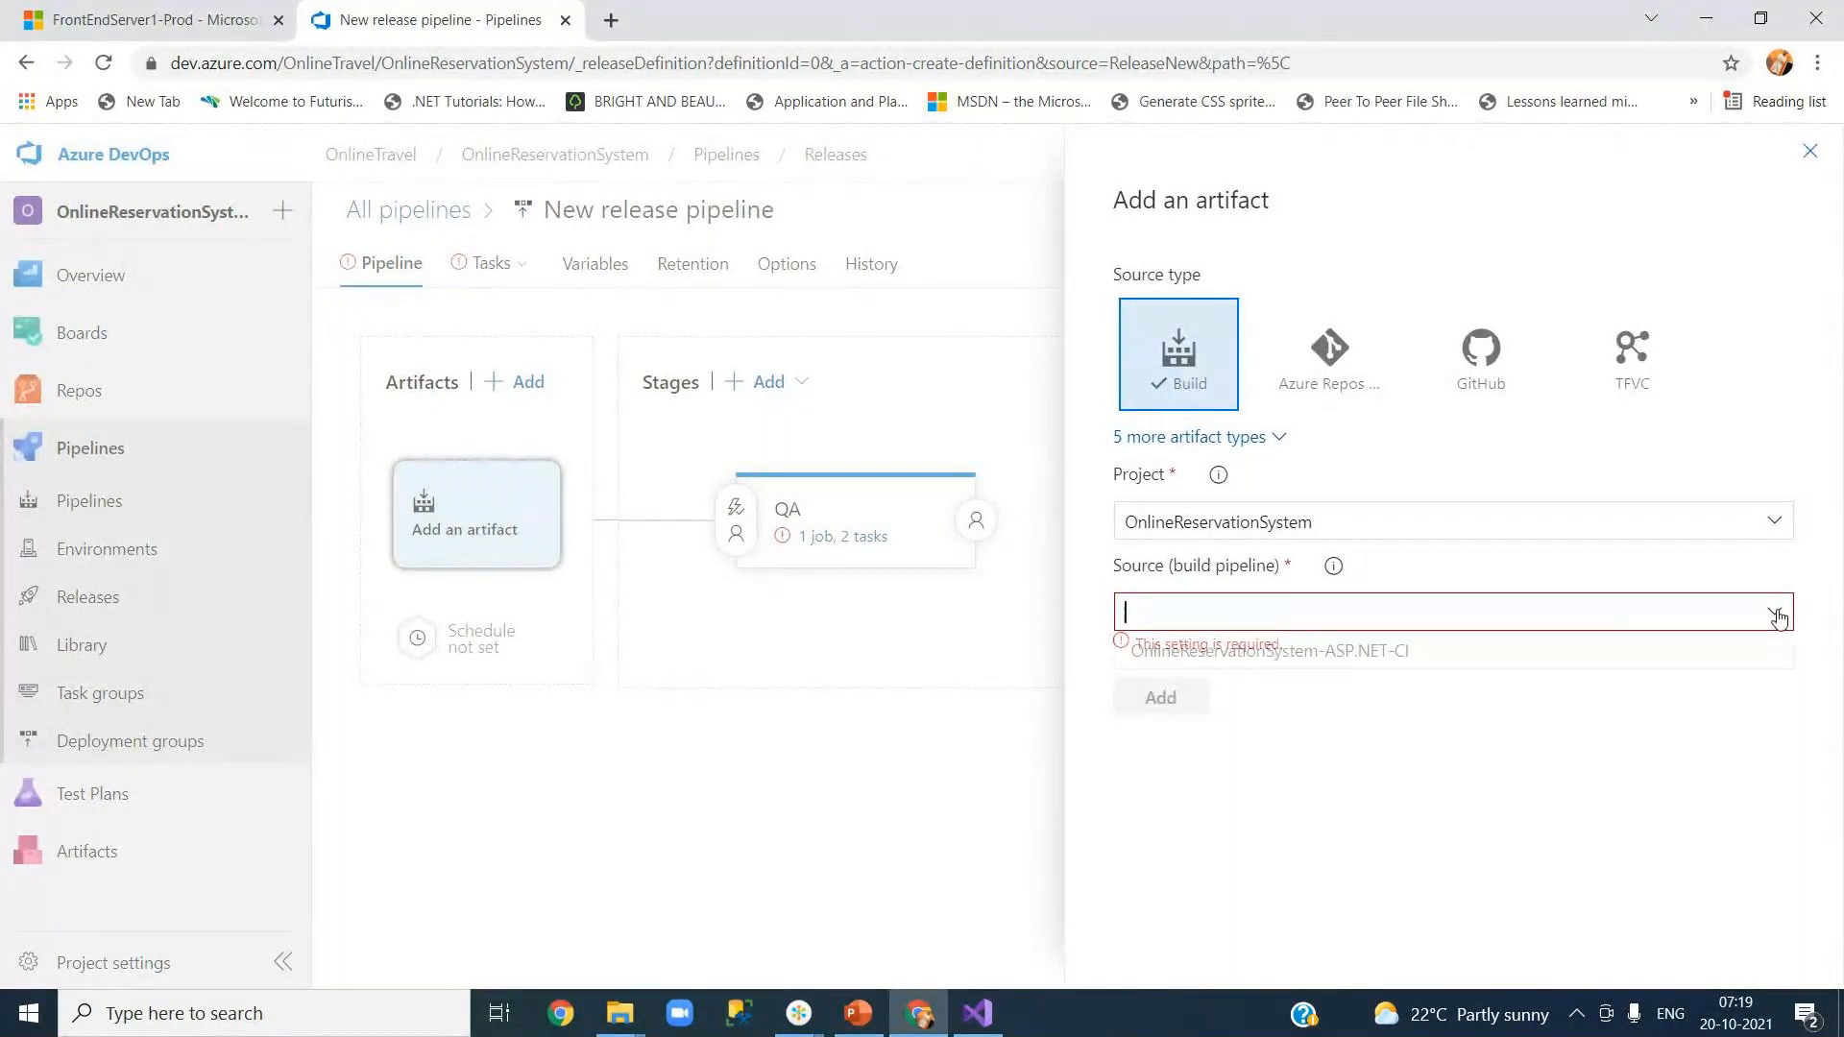
{"action": "left_click", "coordinate": [1572, 650]}
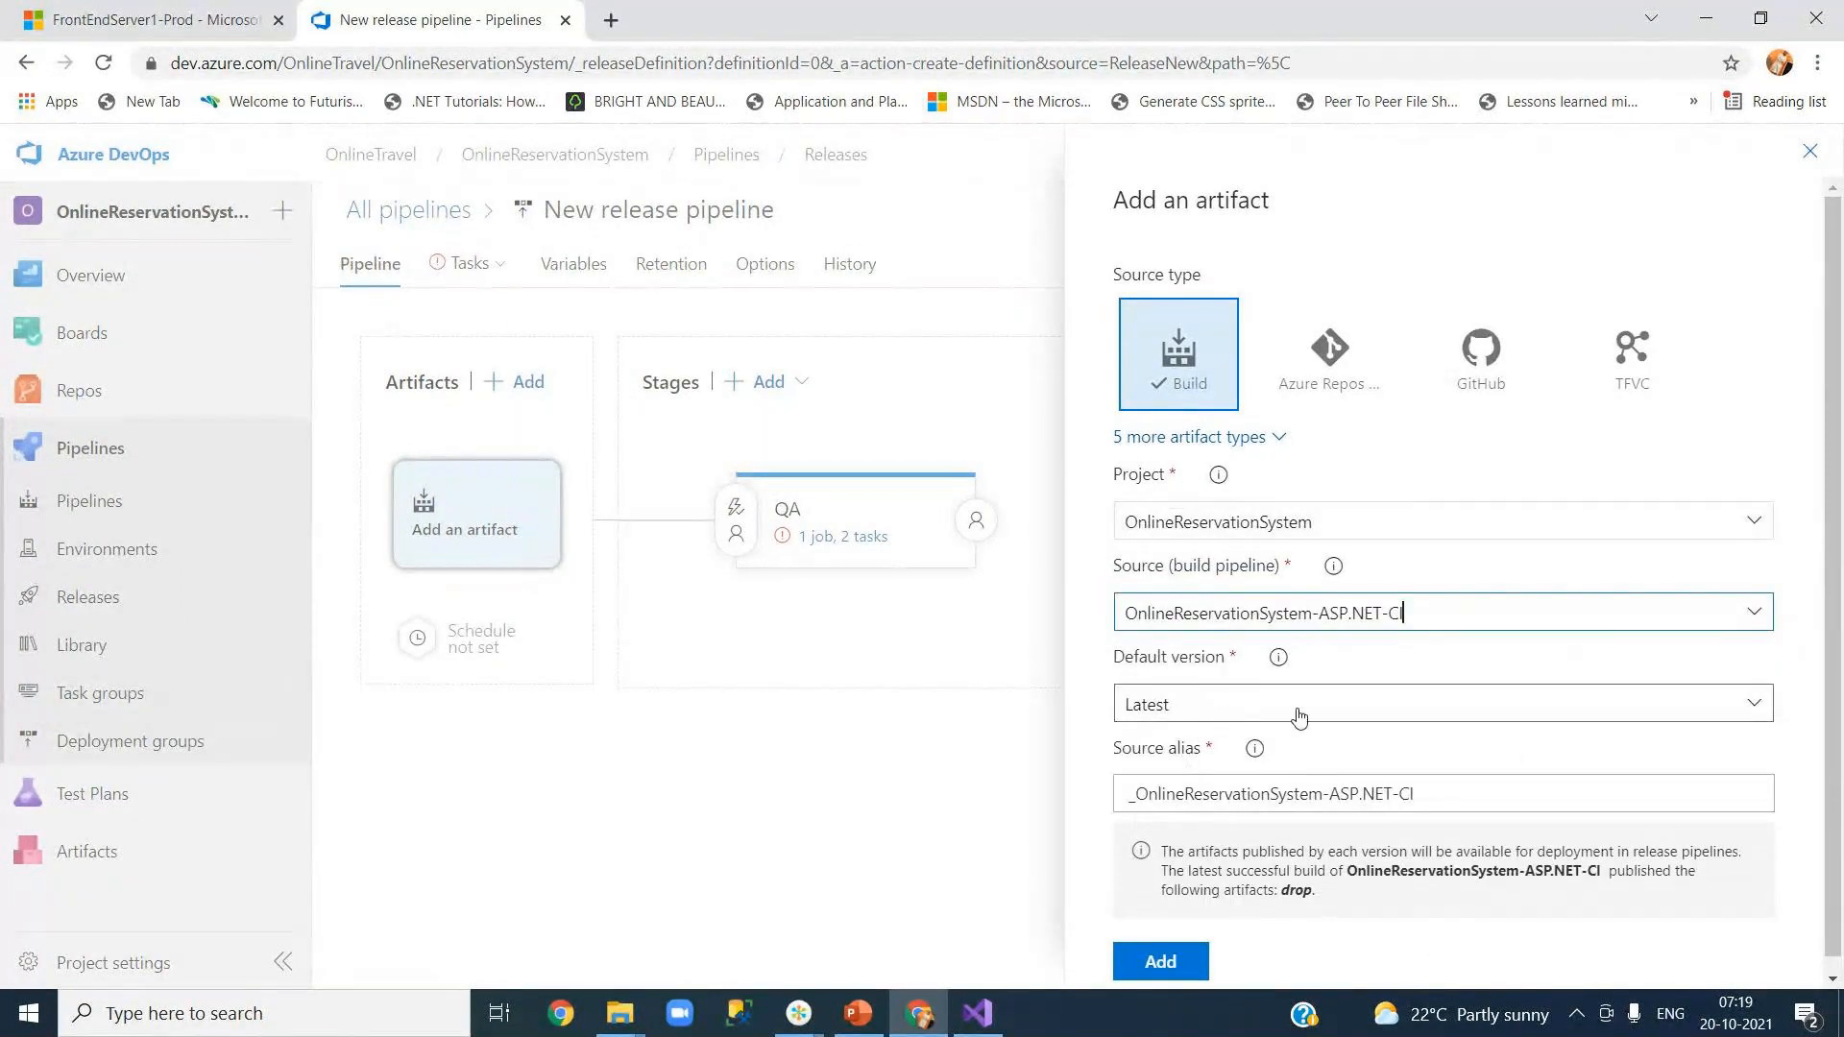
{"action": "left_click", "coordinate": [1623, 706]}
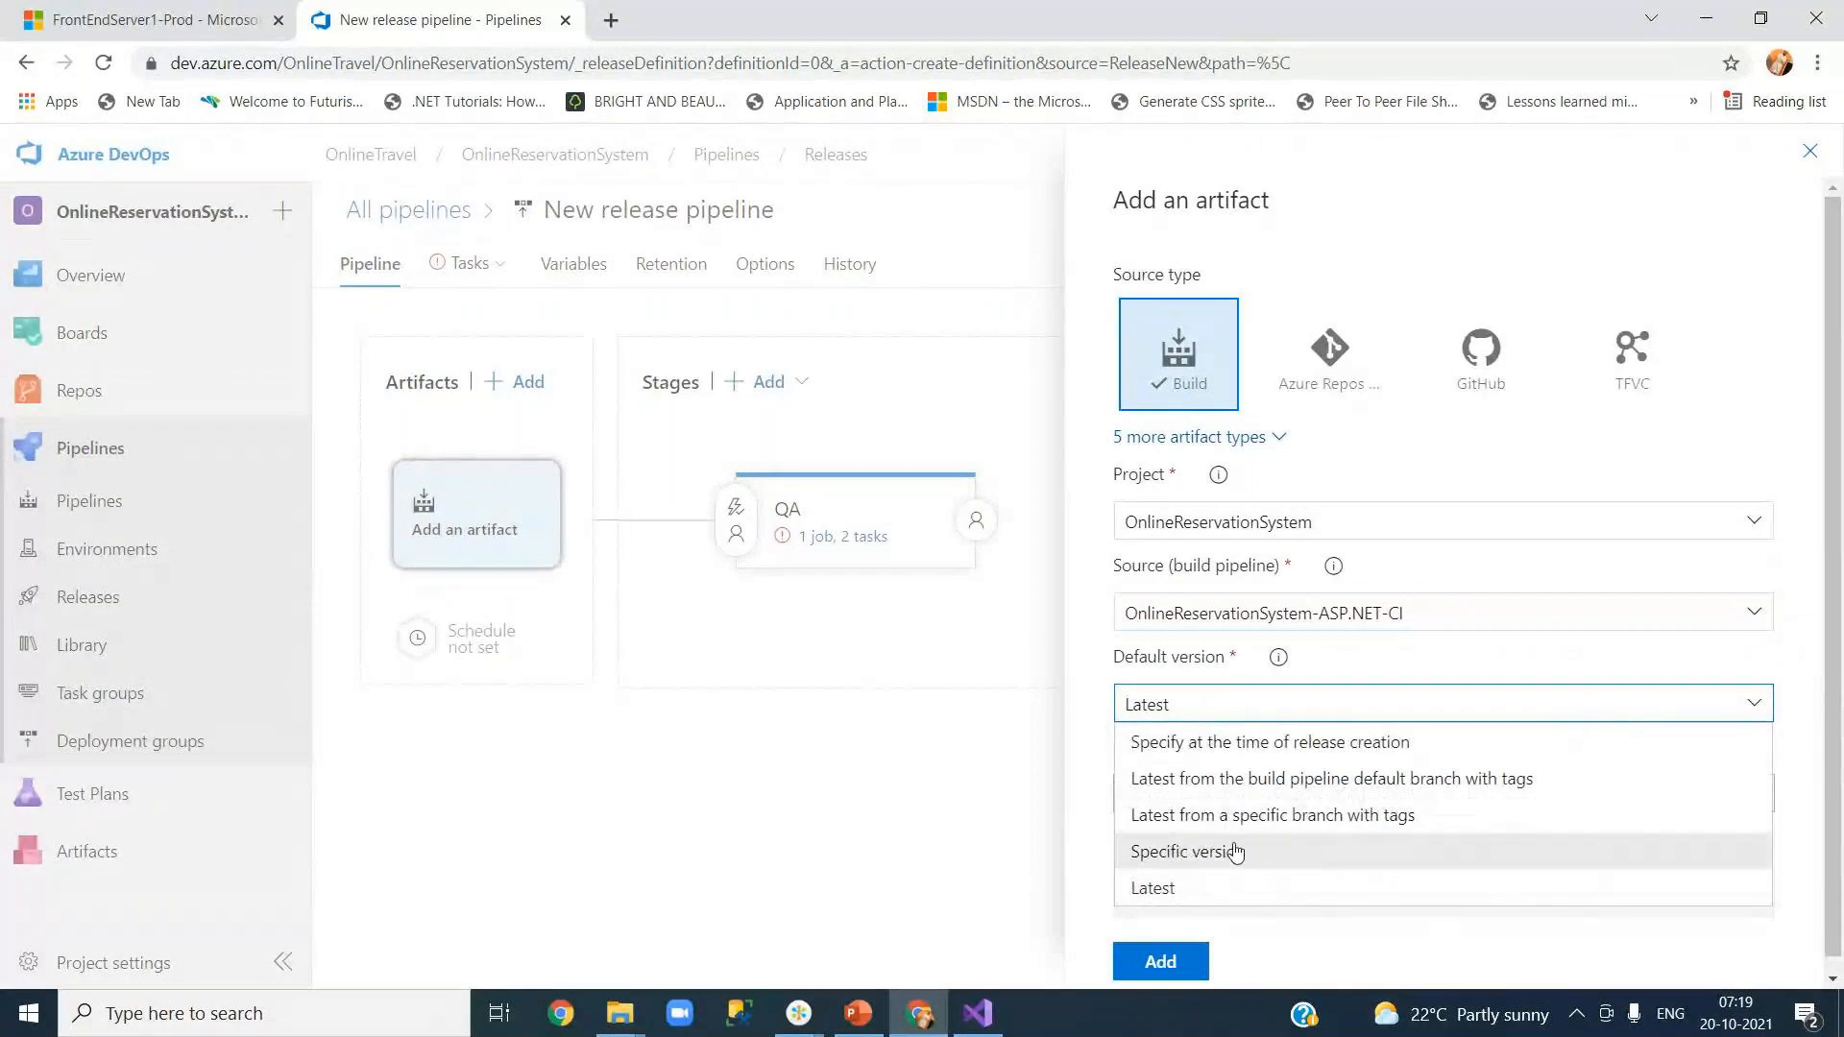
{"action": "left_click", "coordinate": [1612, 670]}
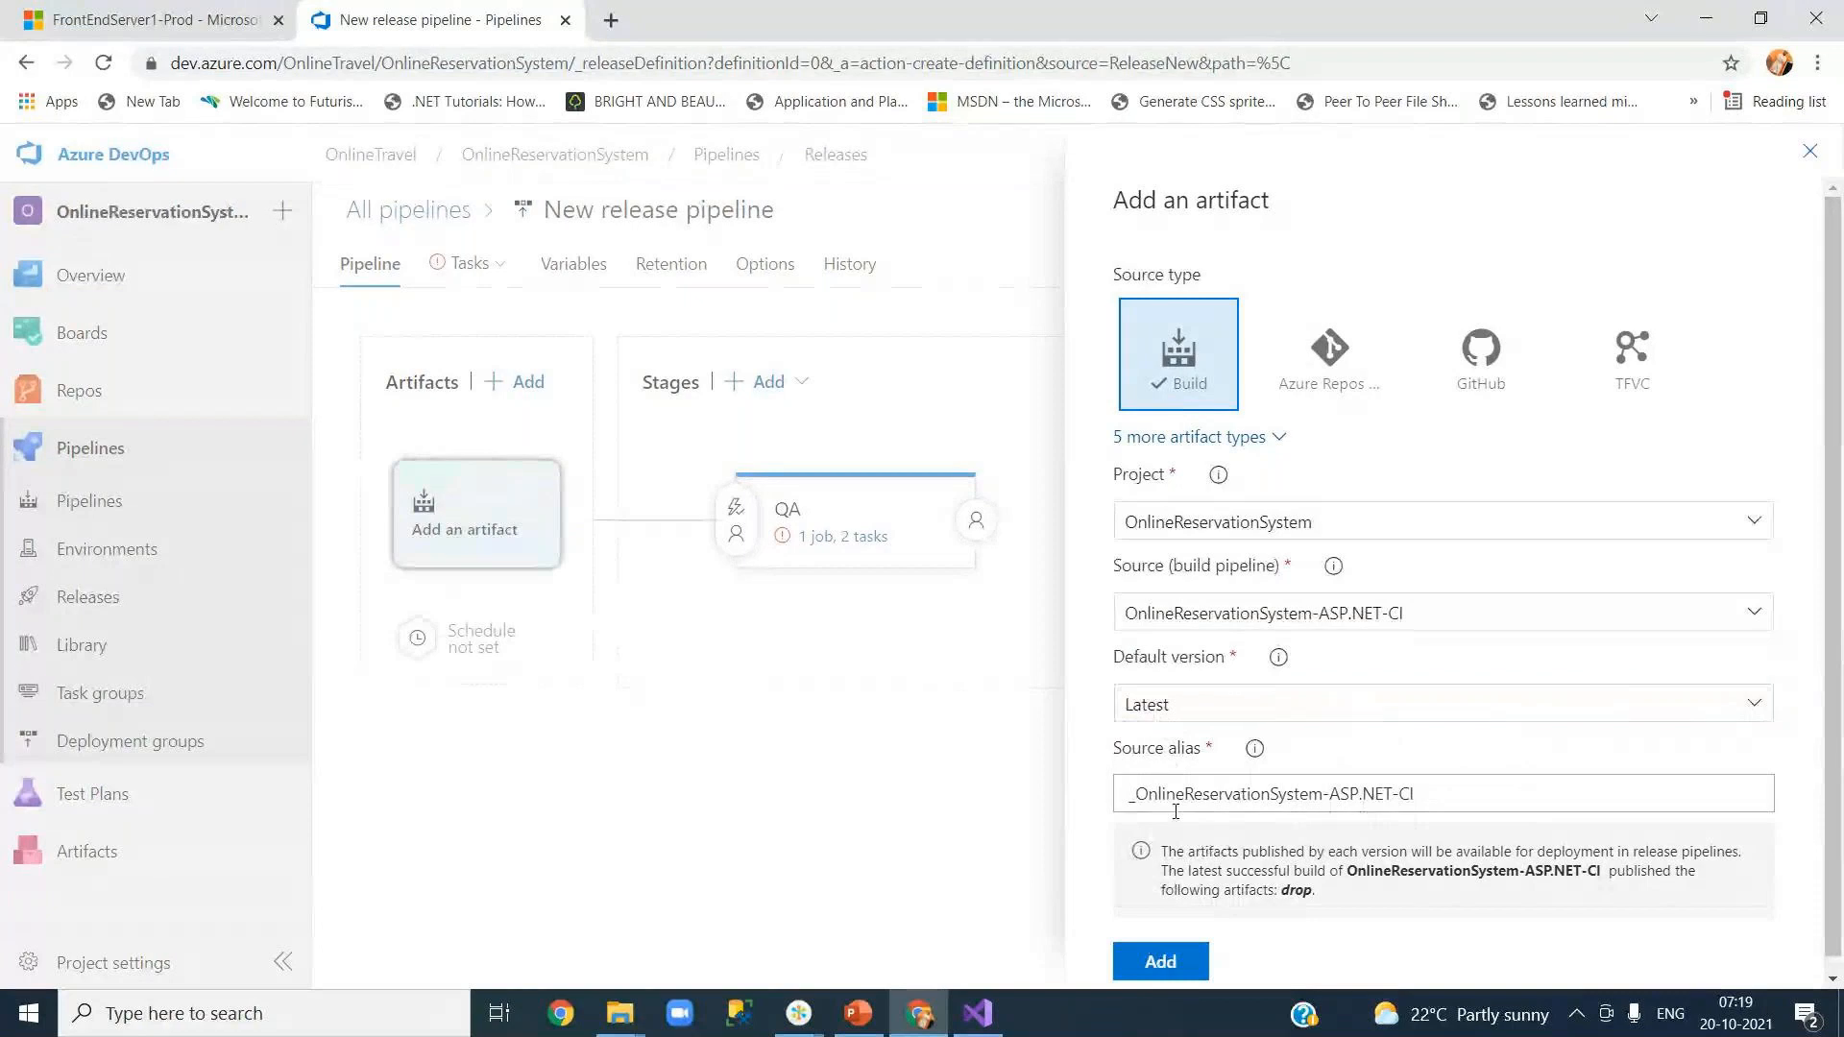
{"action": "left_click", "coordinate": [1166, 966]}
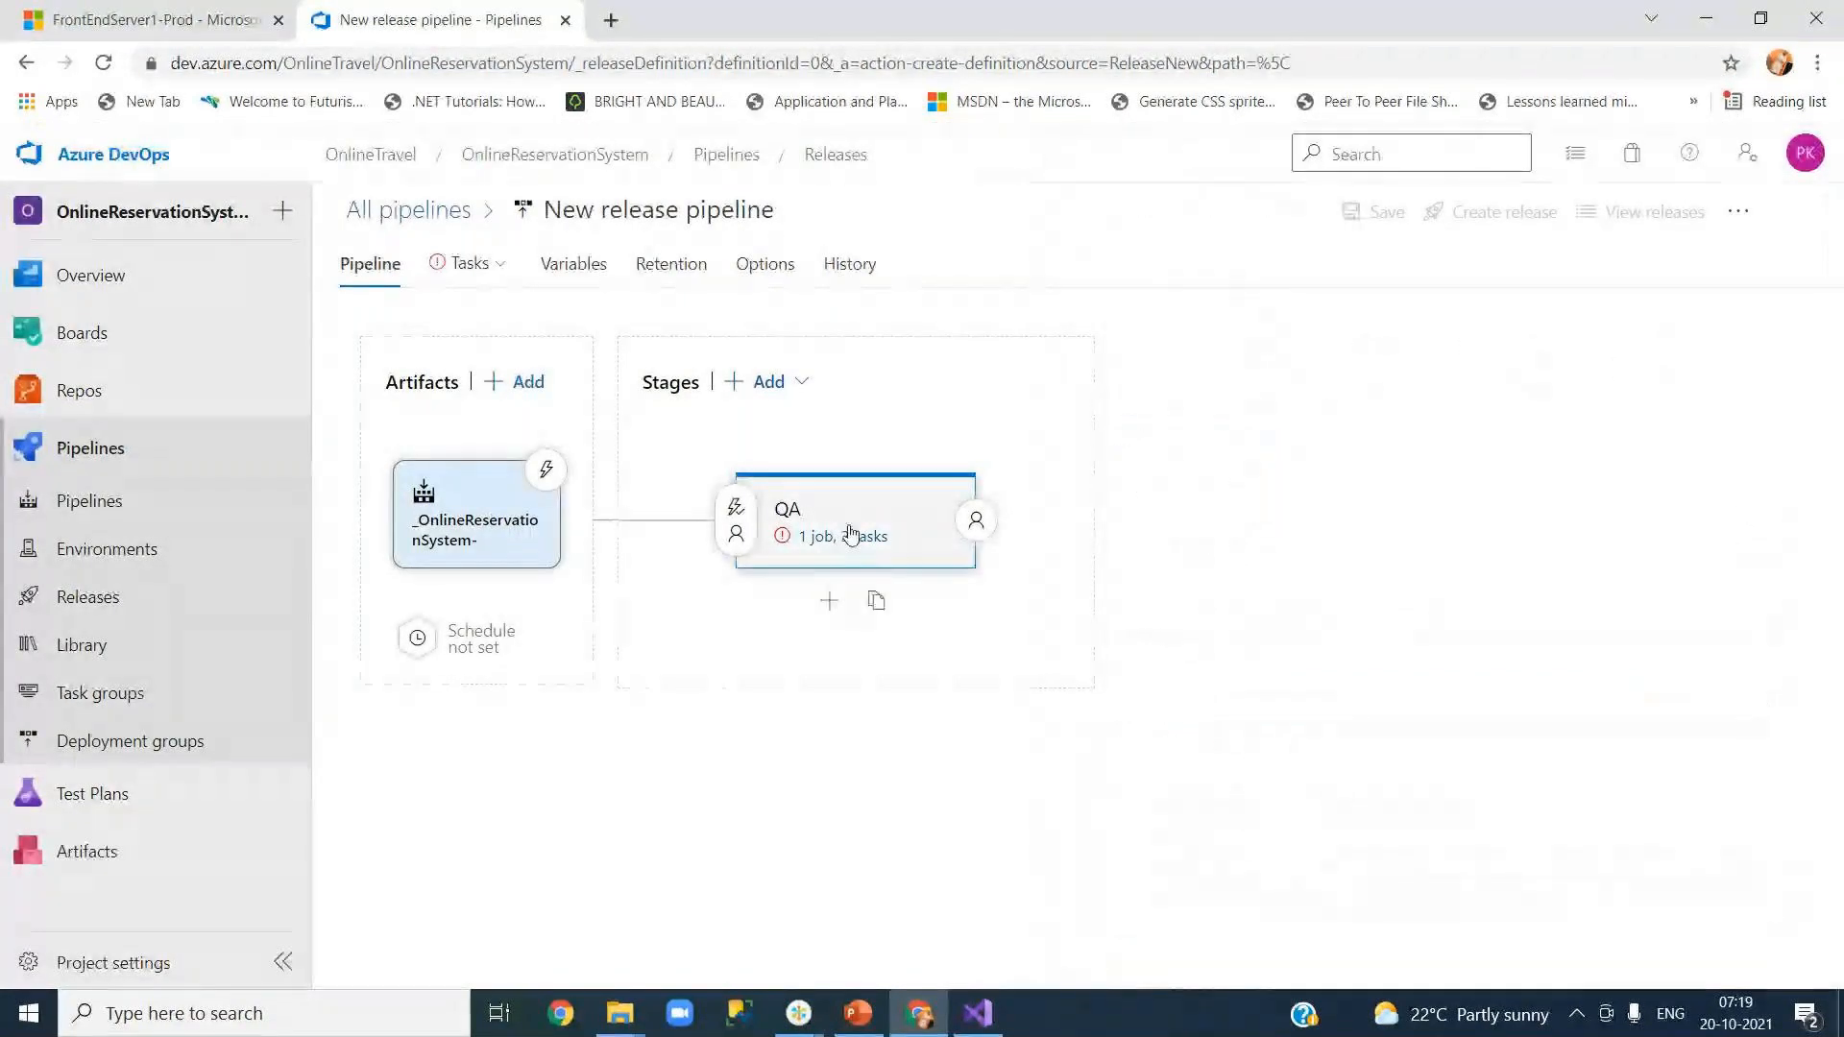
{"action": "left_click", "coordinate": [841, 539]}
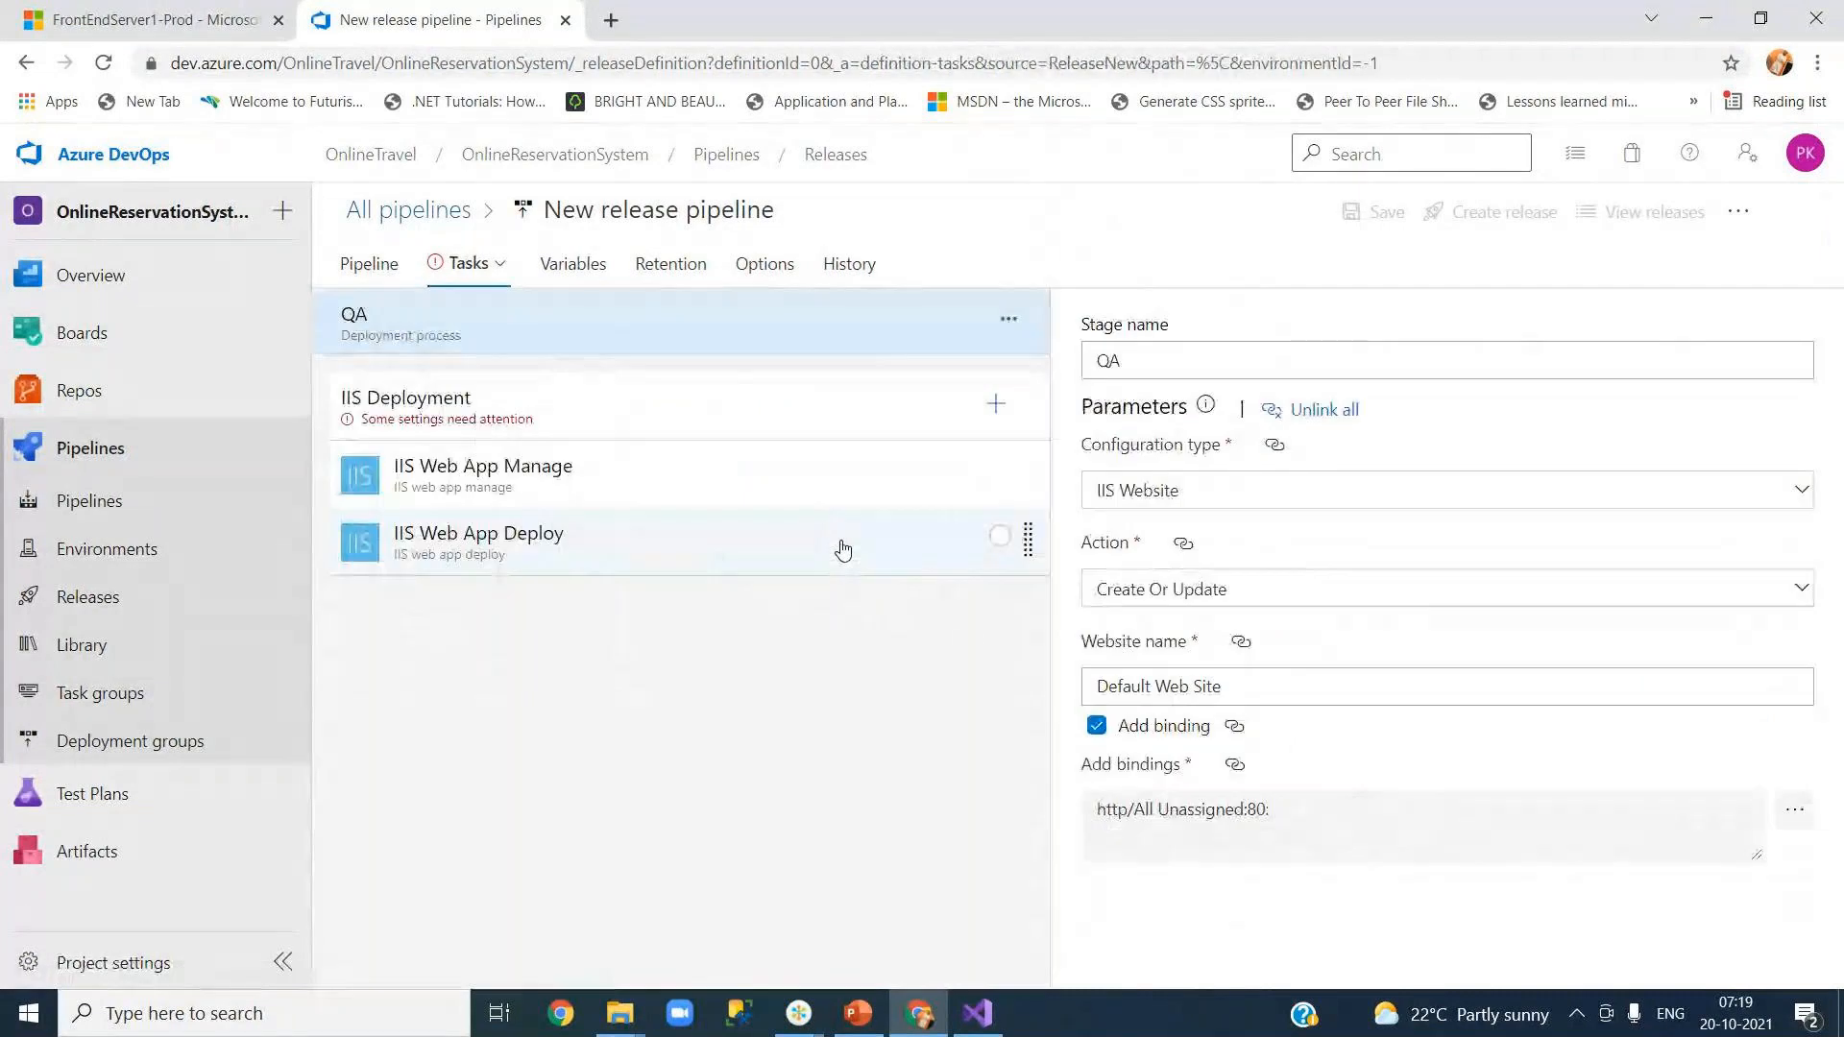
Step: Open Deployment groups in a new tab and set the IIS Deployment job's deployment group to QA
{"action": "left_click", "coordinate": [648, 432]}
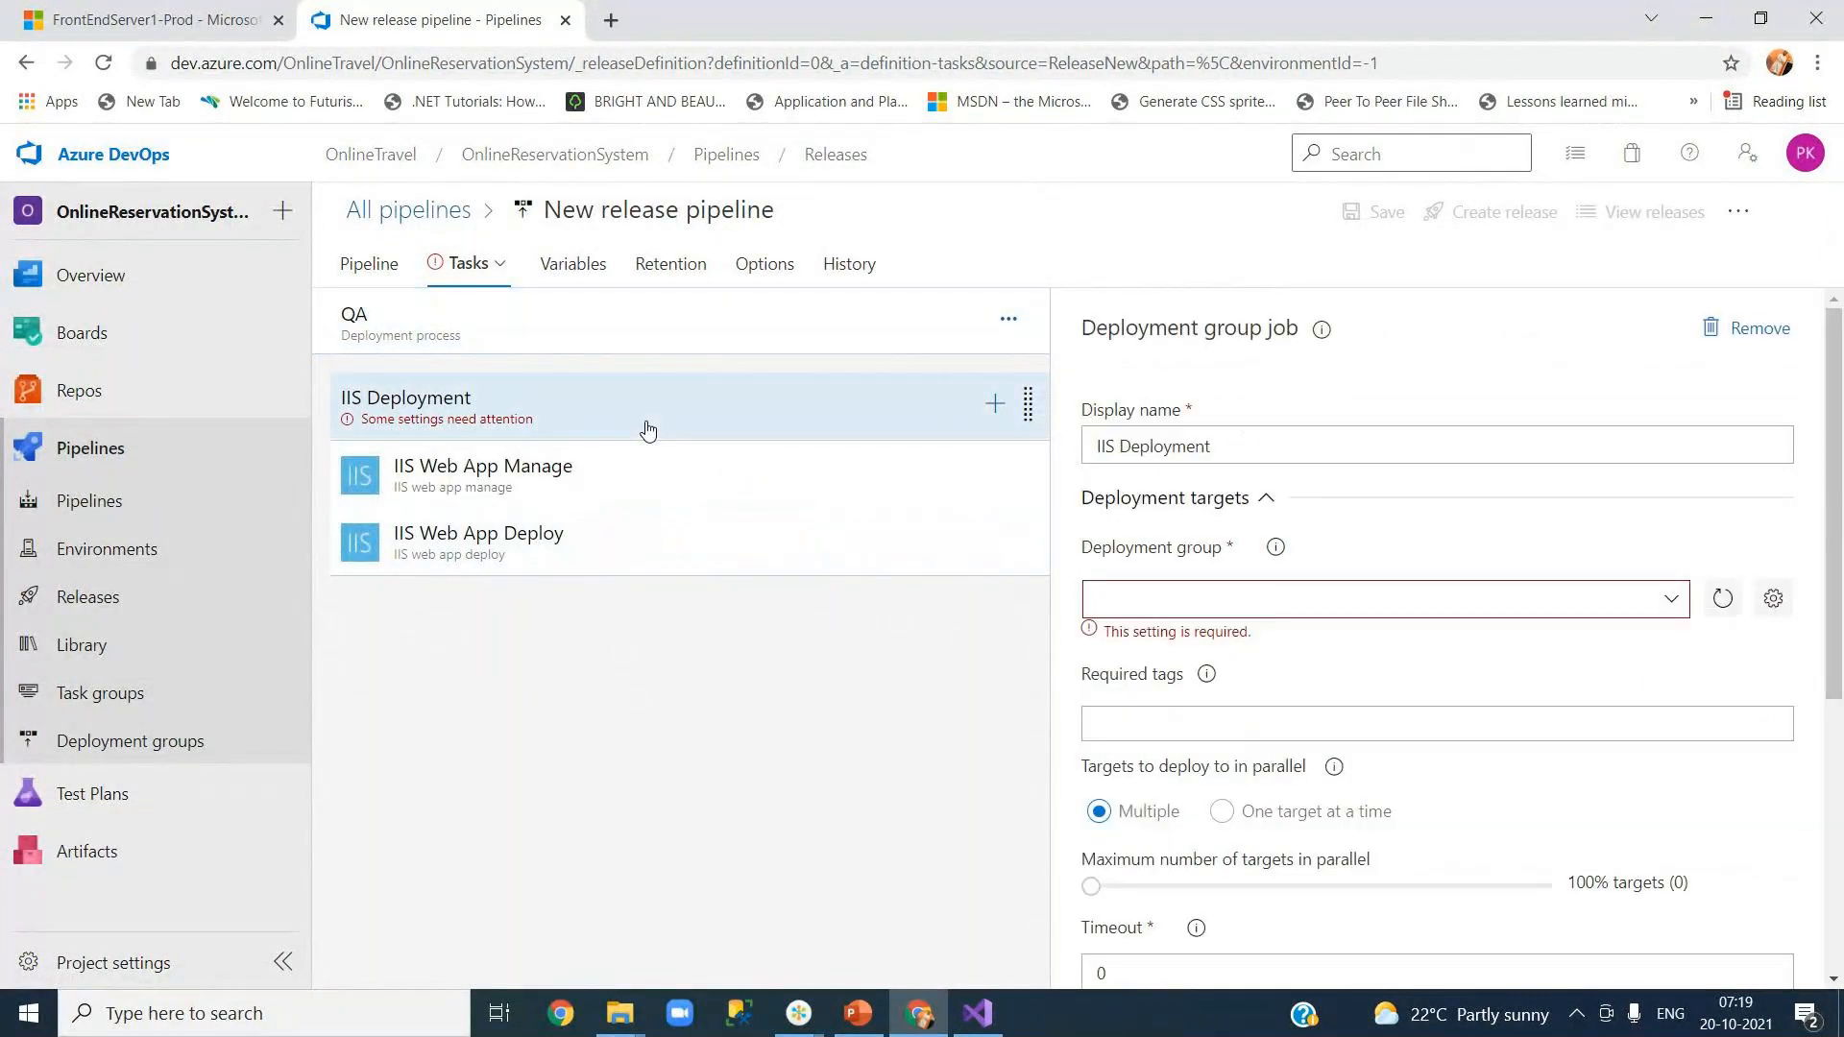
{"action": "left_click", "coordinate": [1671, 602]}
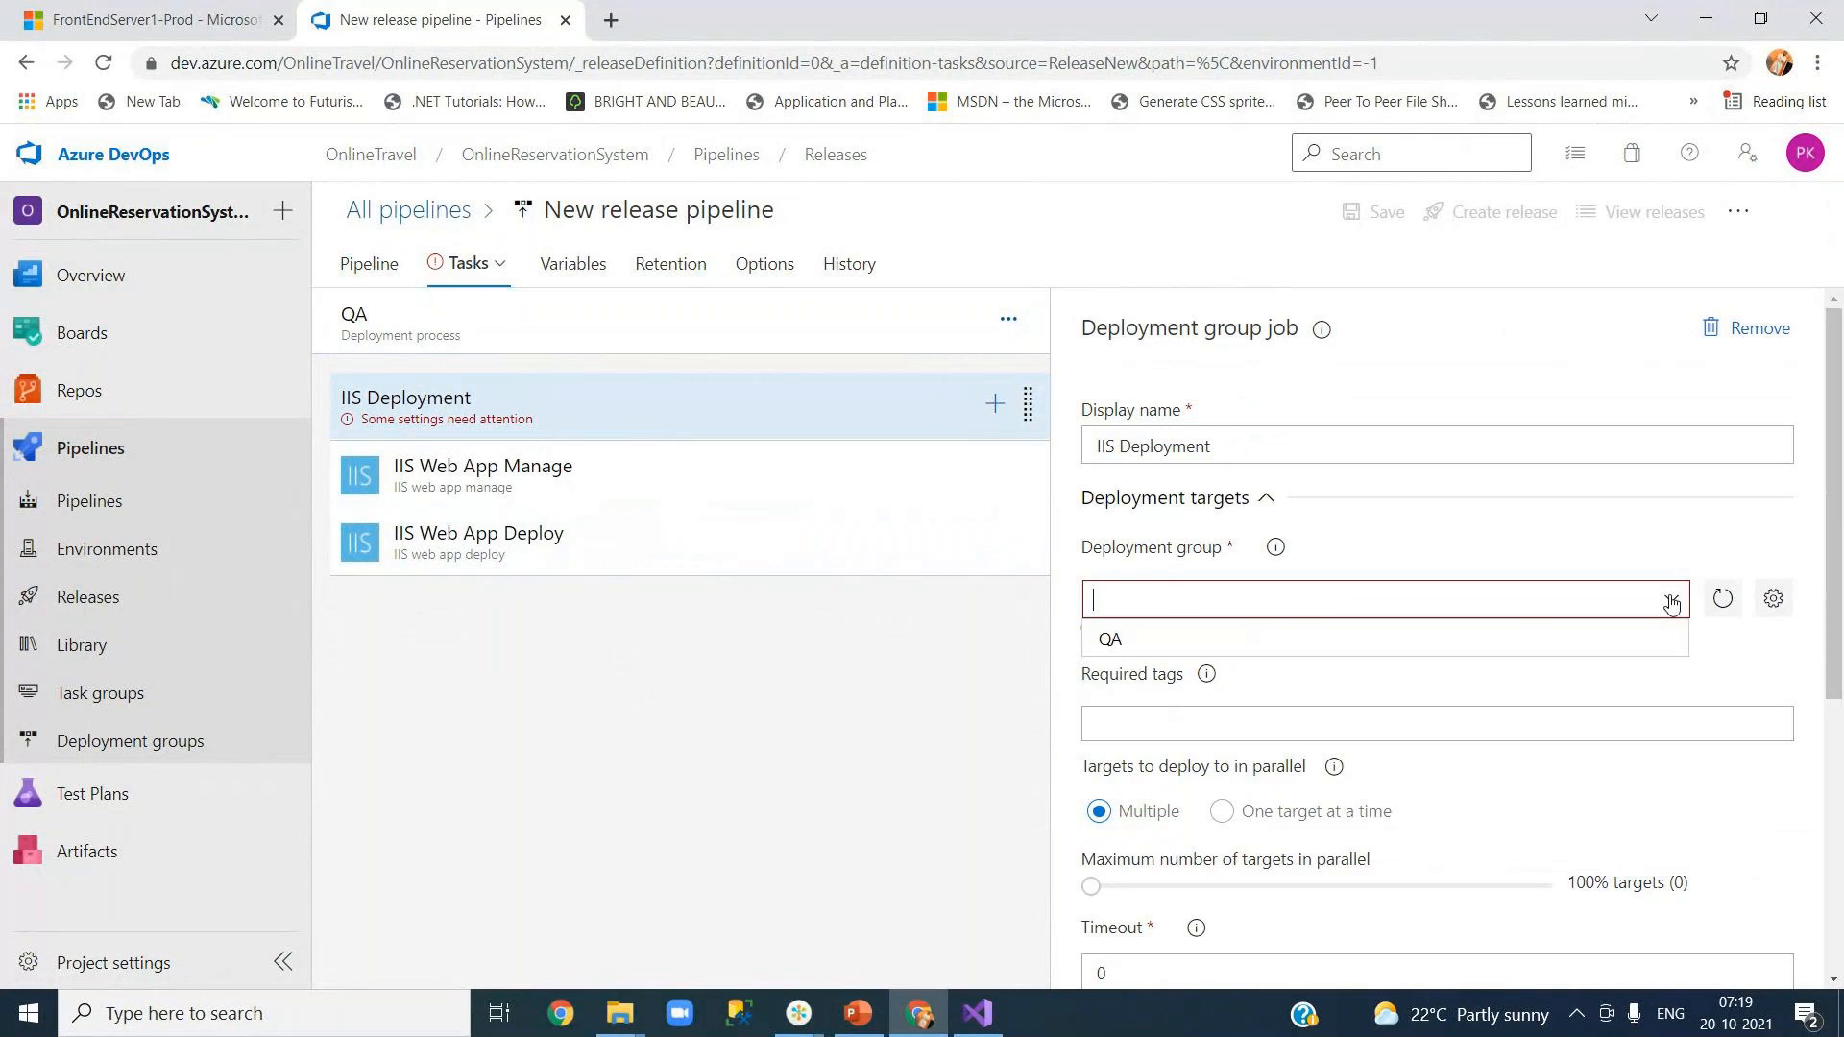
{"action": "left_click", "coordinate": [1716, 651]}
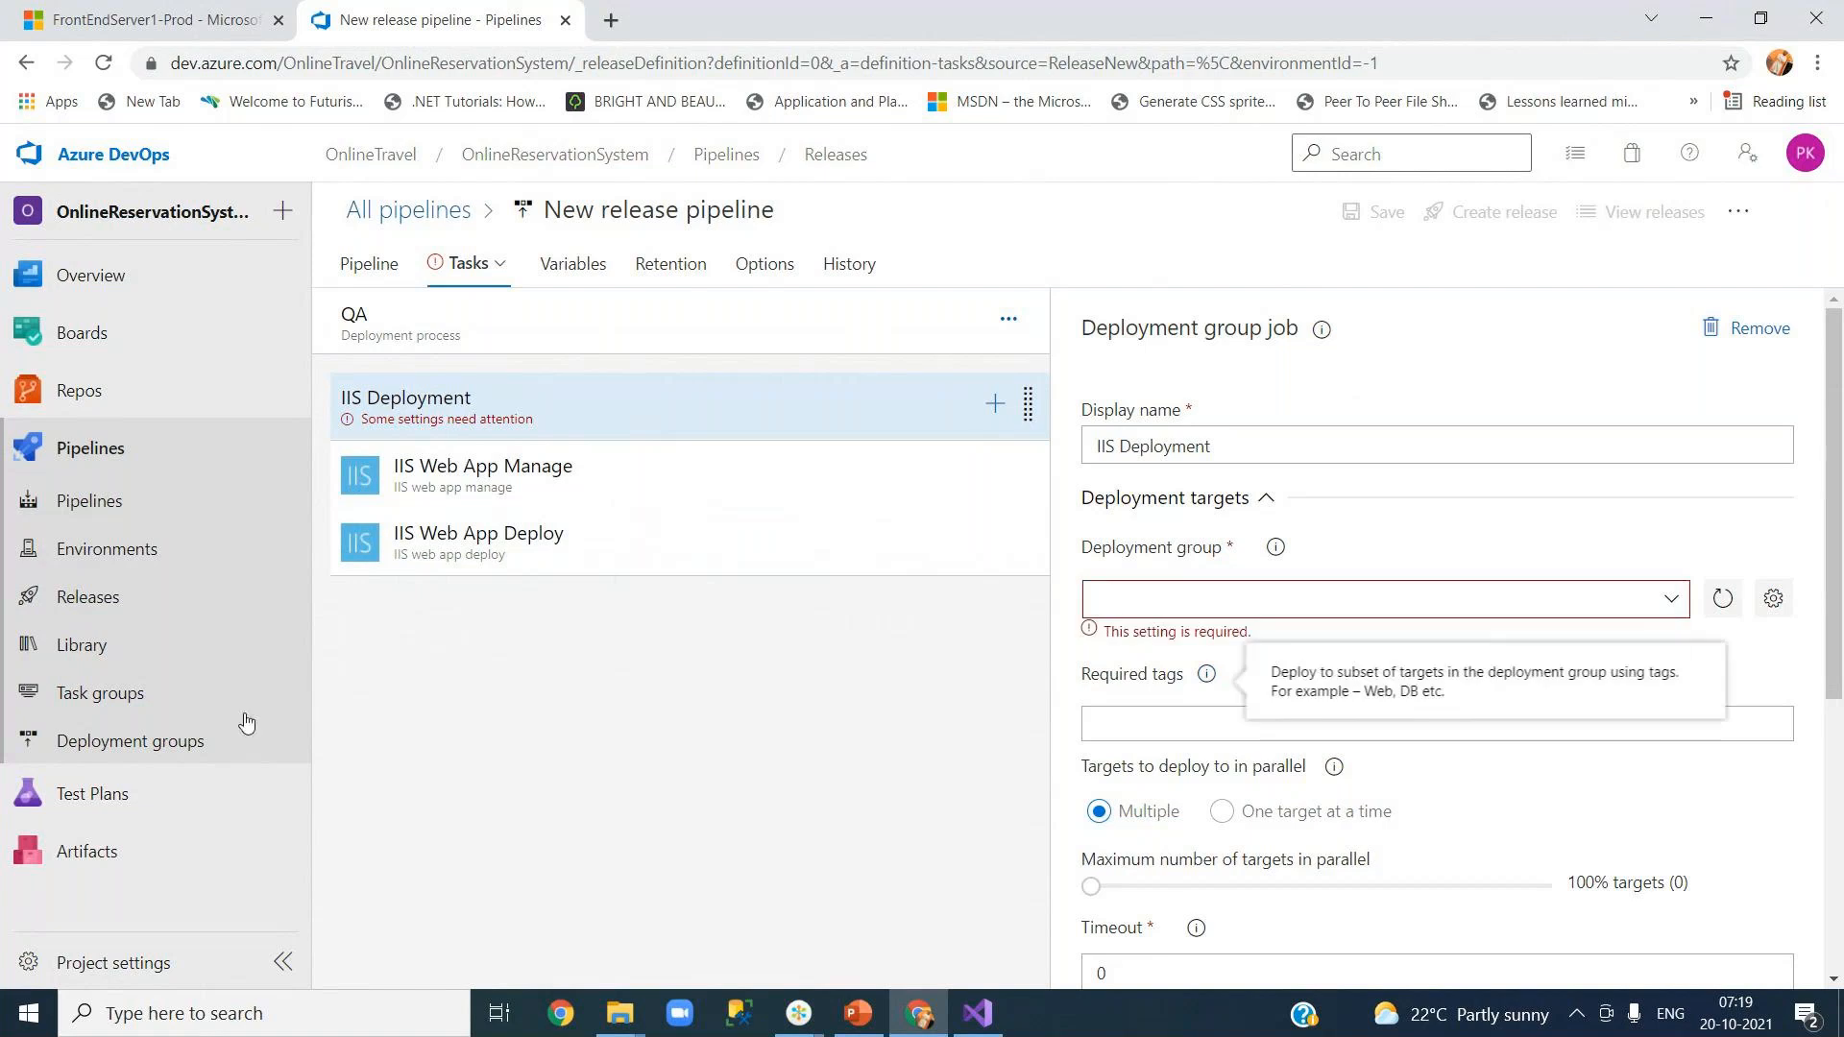
{"action": "right_click", "coordinate": [106, 749]}
{"action": "left_click", "coordinate": [184, 762]}
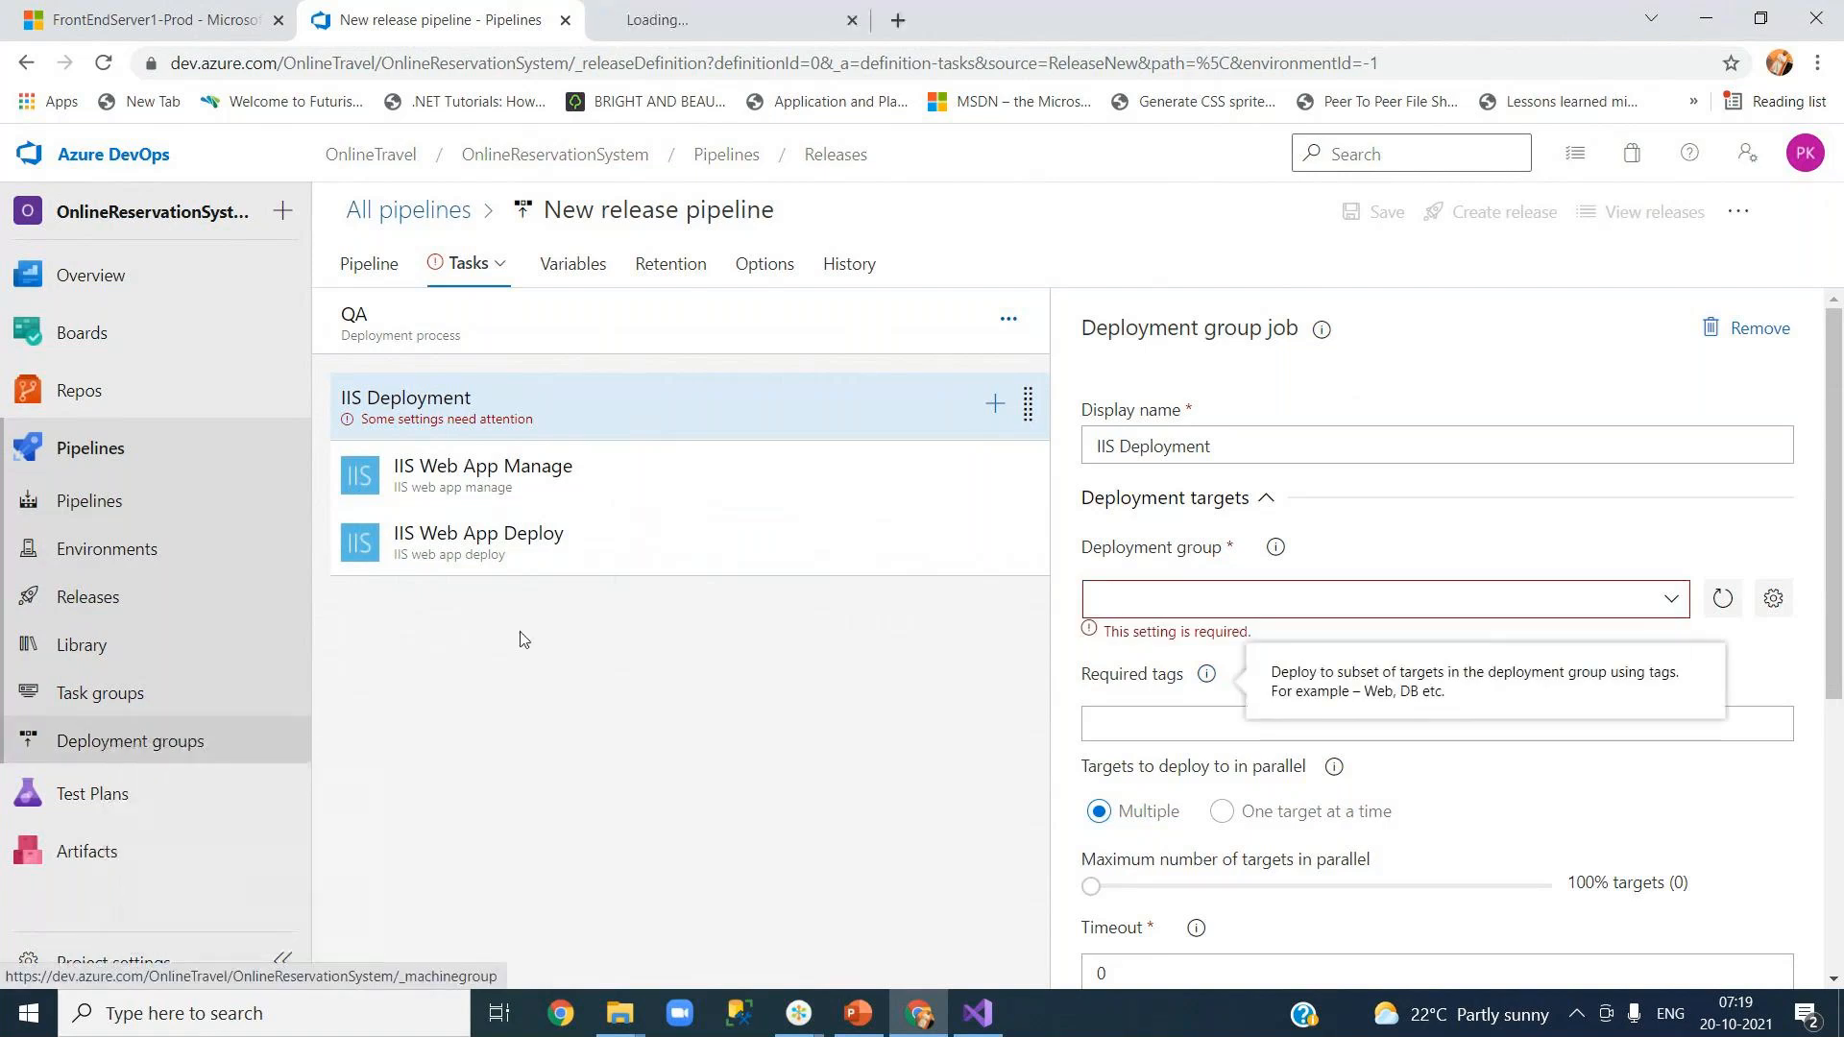
{"action": "left_click", "coordinate": [1671, 599]}
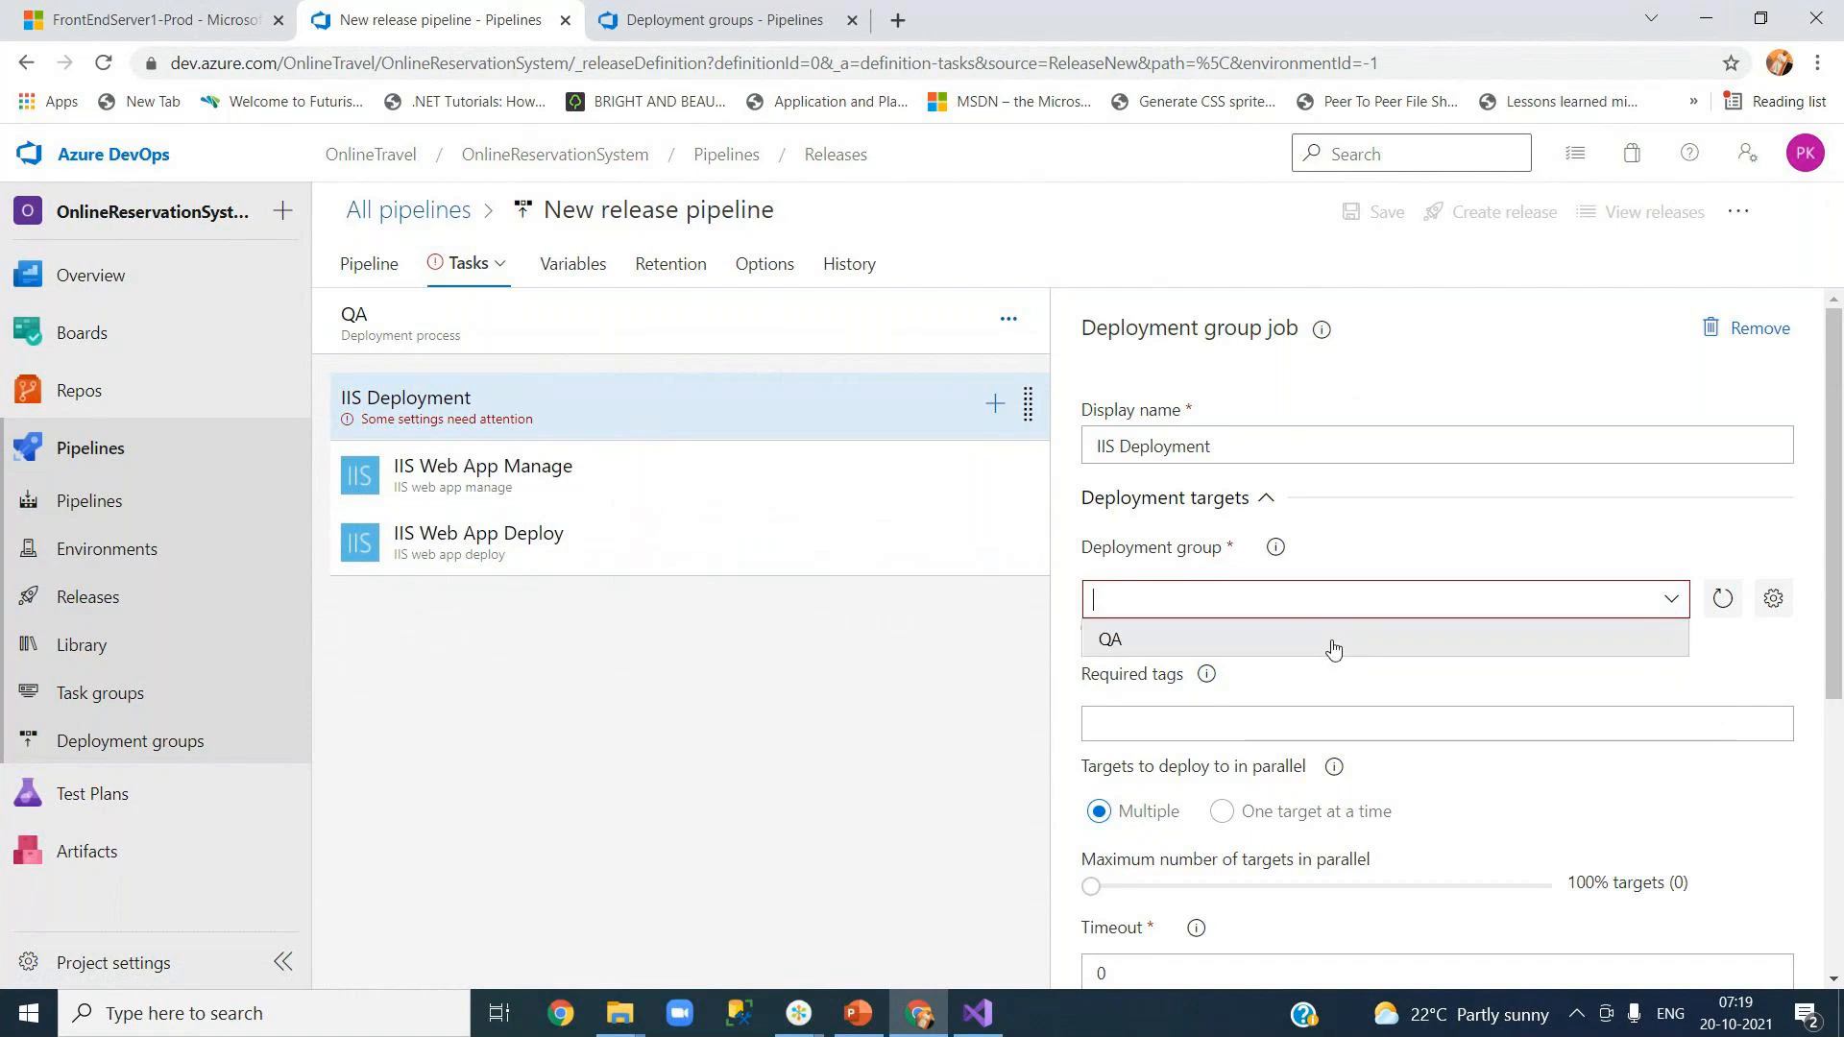
{"action": "left_click", "coordinate": [1265, 640]}
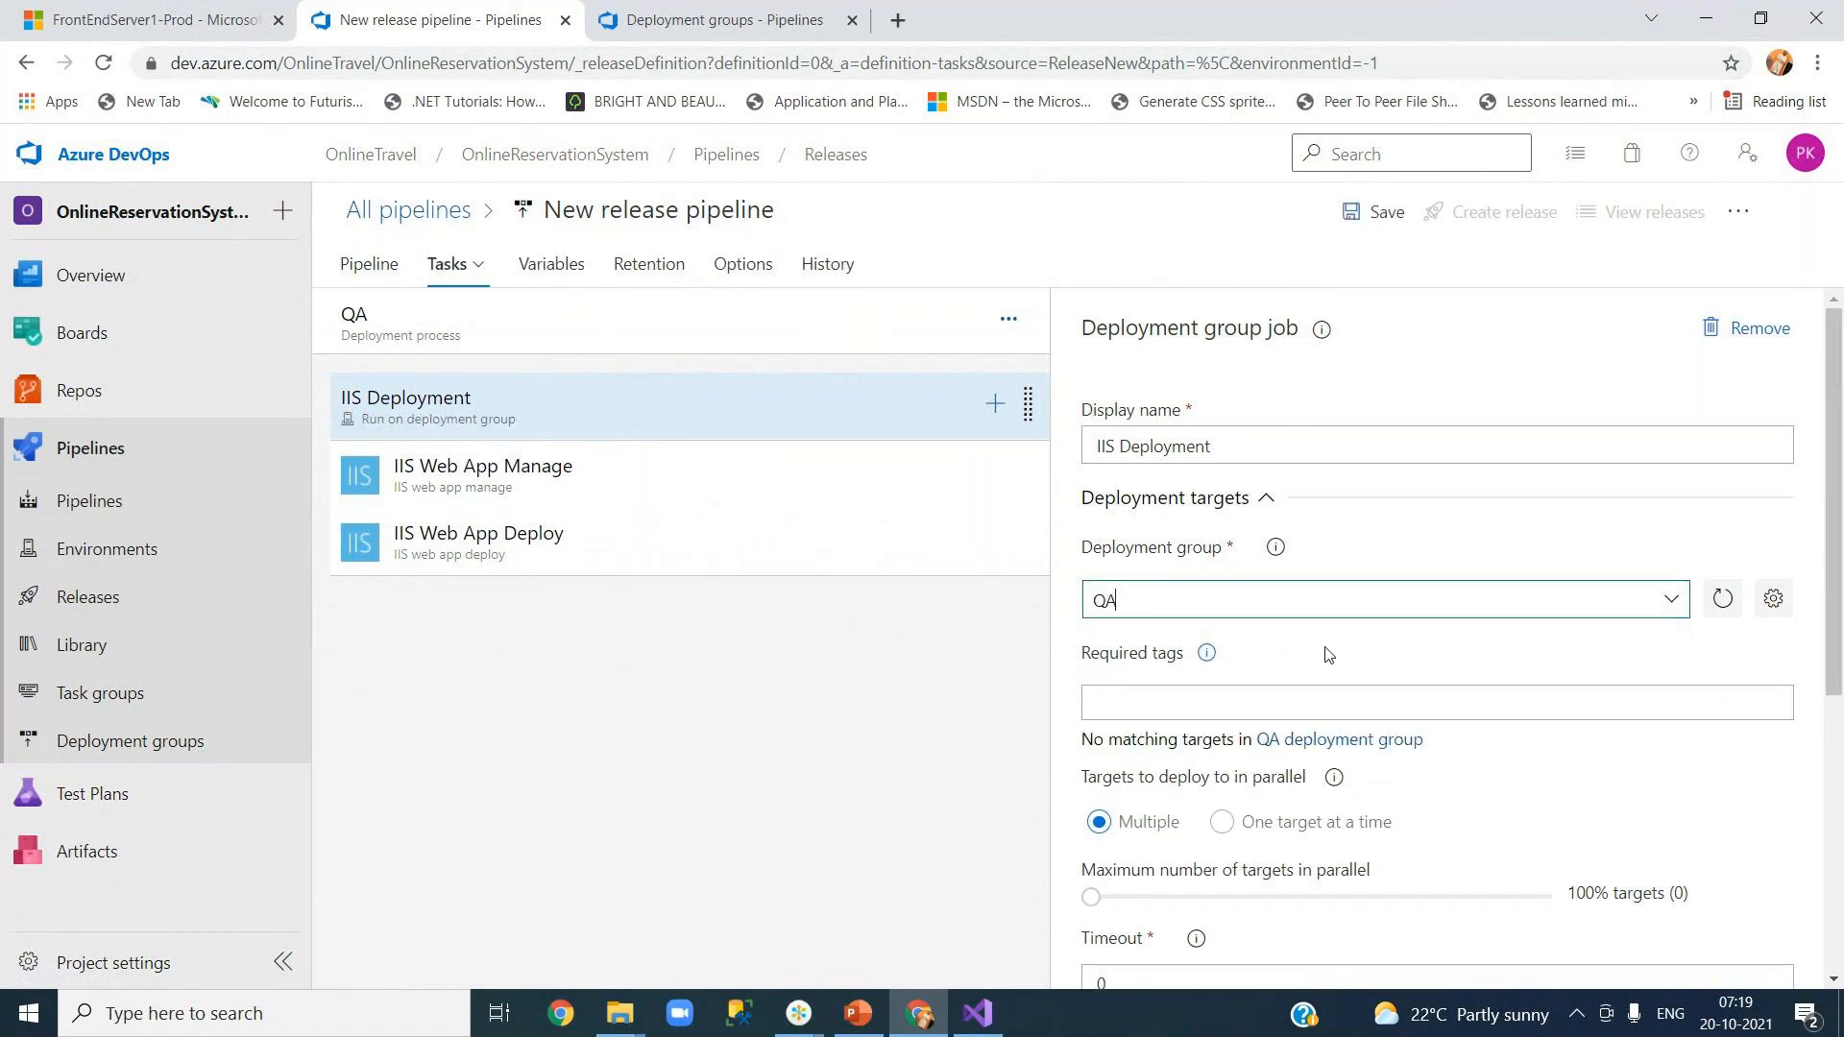
Step: Verify the QA deployment group's Targets list is empty, then move to the FrontEndServer1-Prod VM tab
{"action": "left_click", "coordinate": [695, 30]}
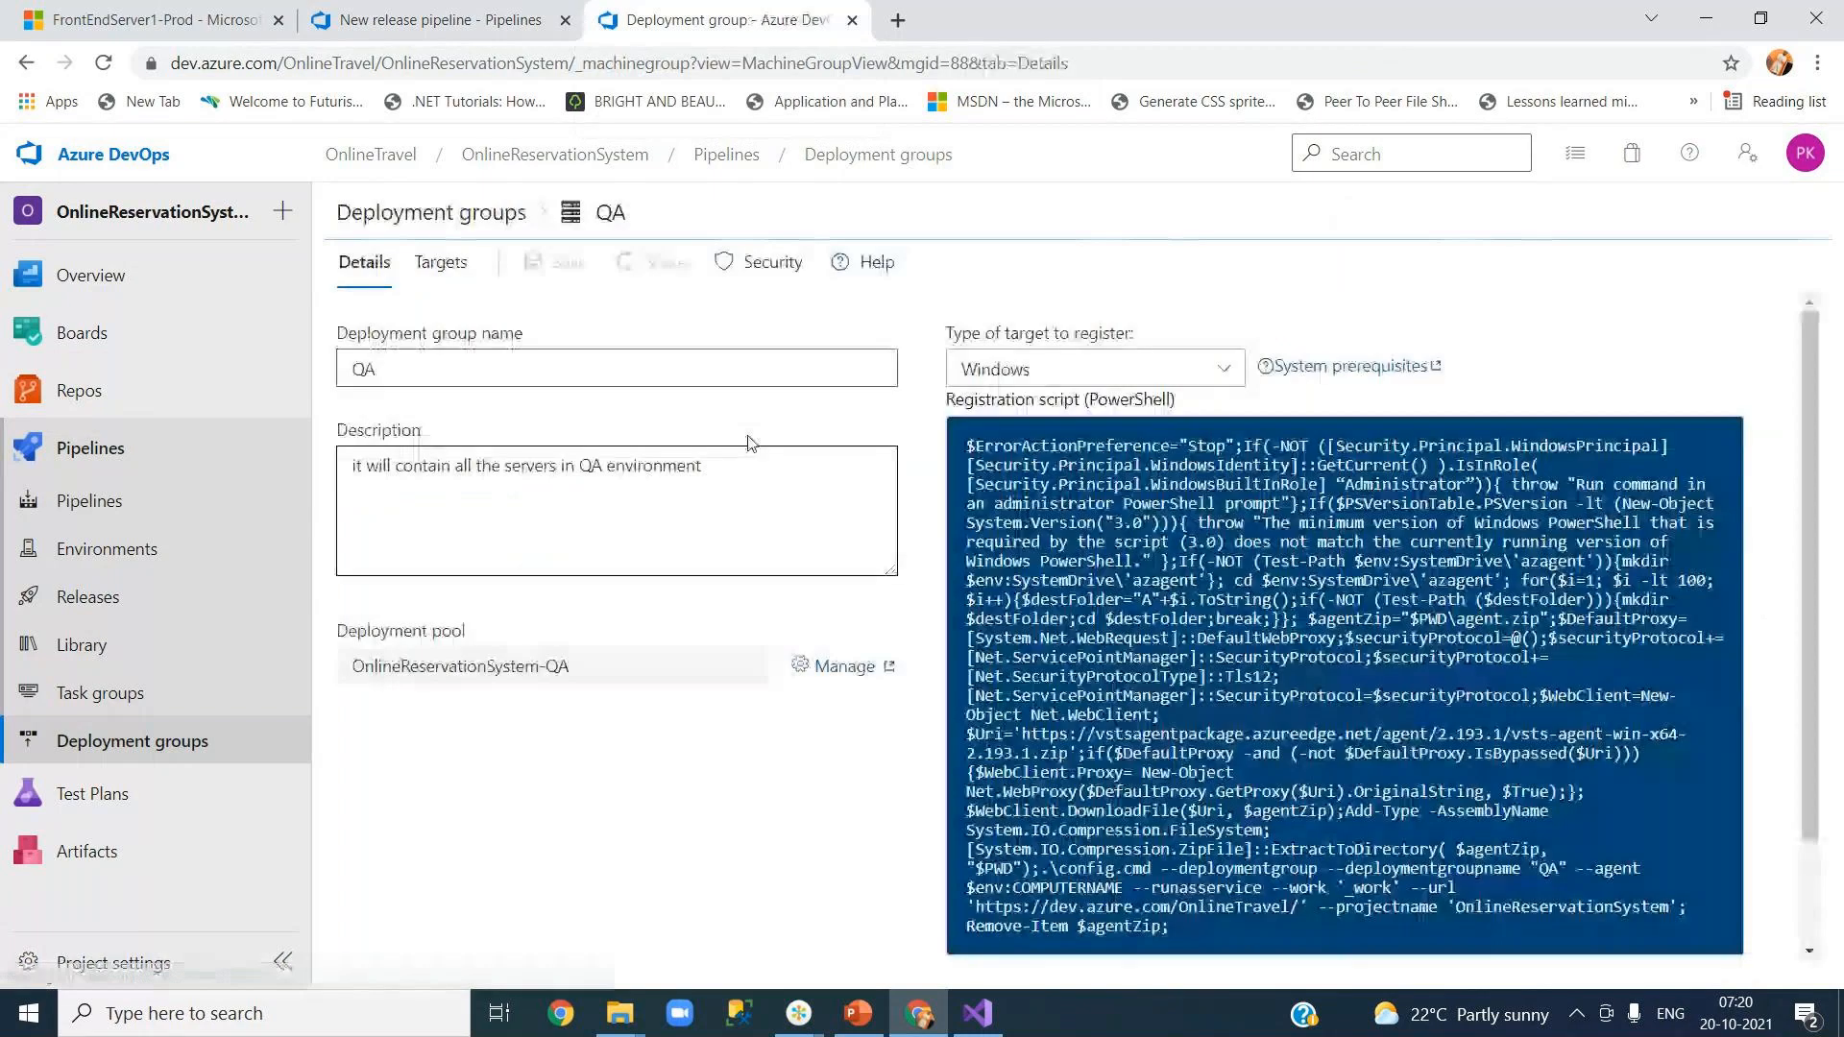
{"action": "left_click", "coordinate": [445, 272]}
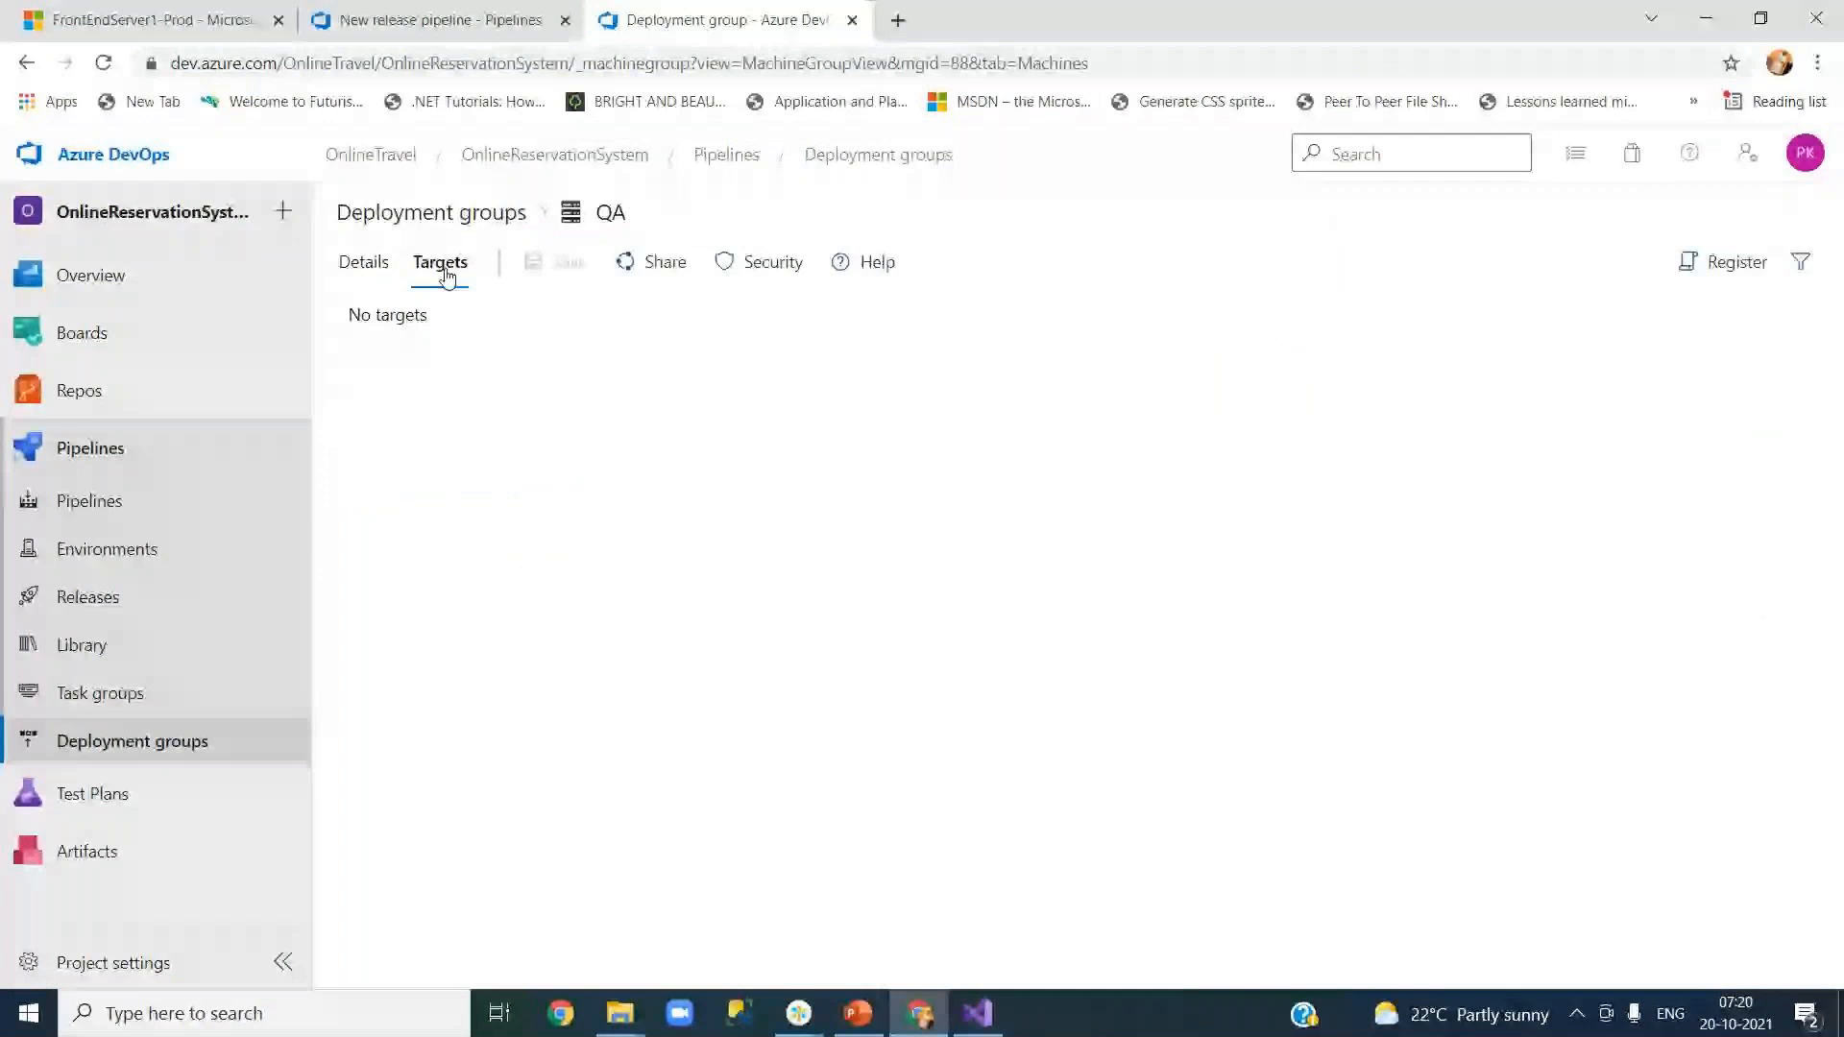
{"action": "left_click", "coordinate": [441, 21]}
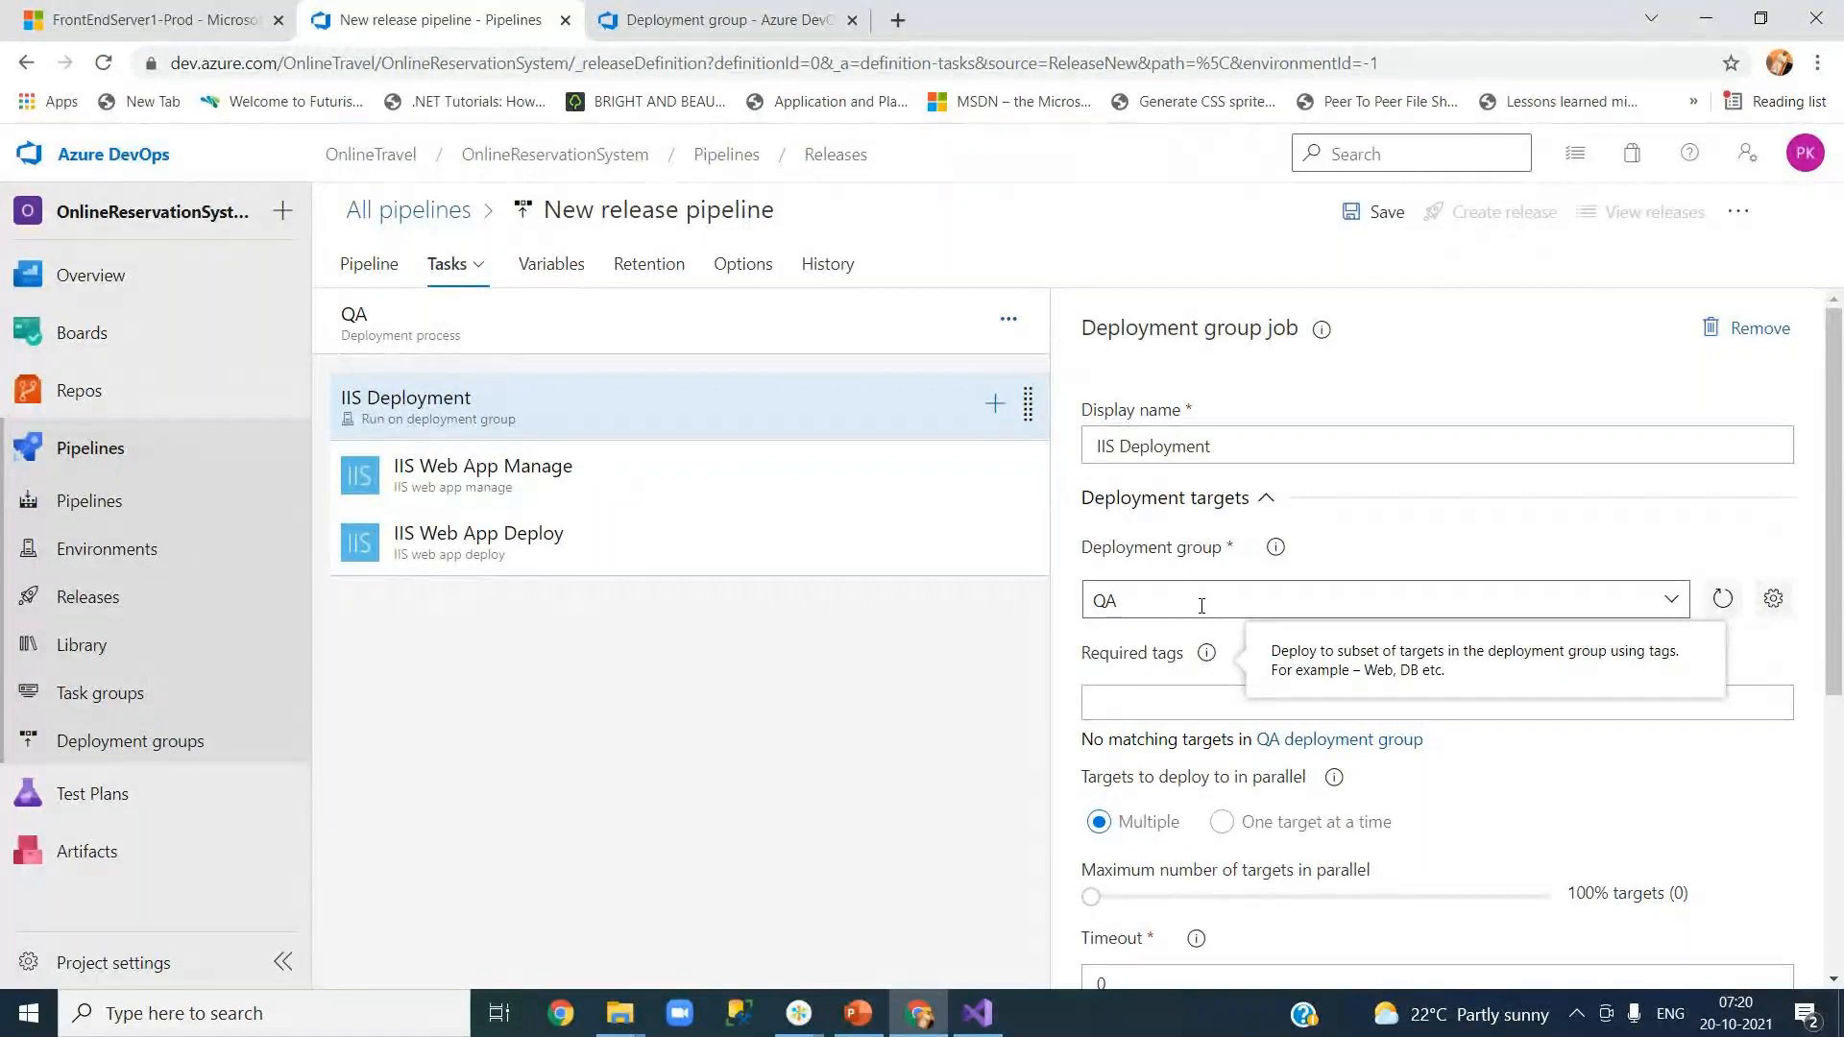
{"action": "left_click", "coordinate": [730, 19]}
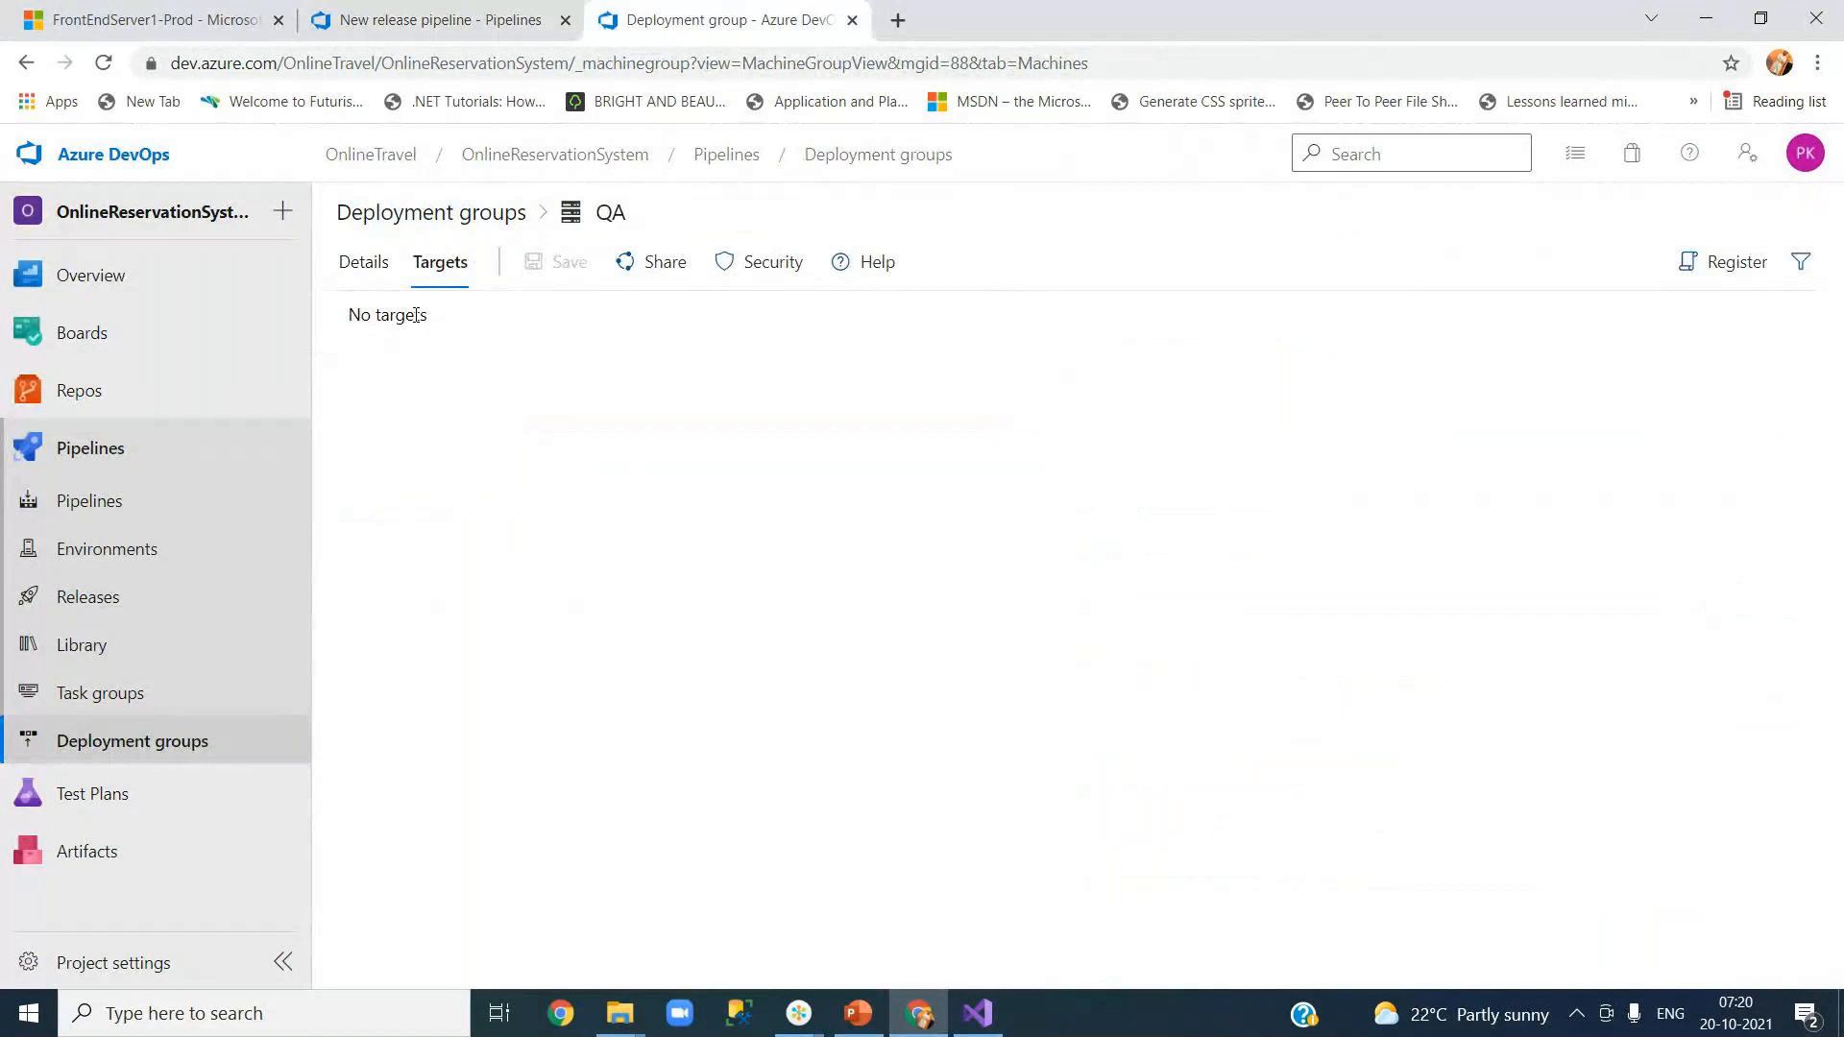
{"action": "left_click", "coordinate": [420, 19]}
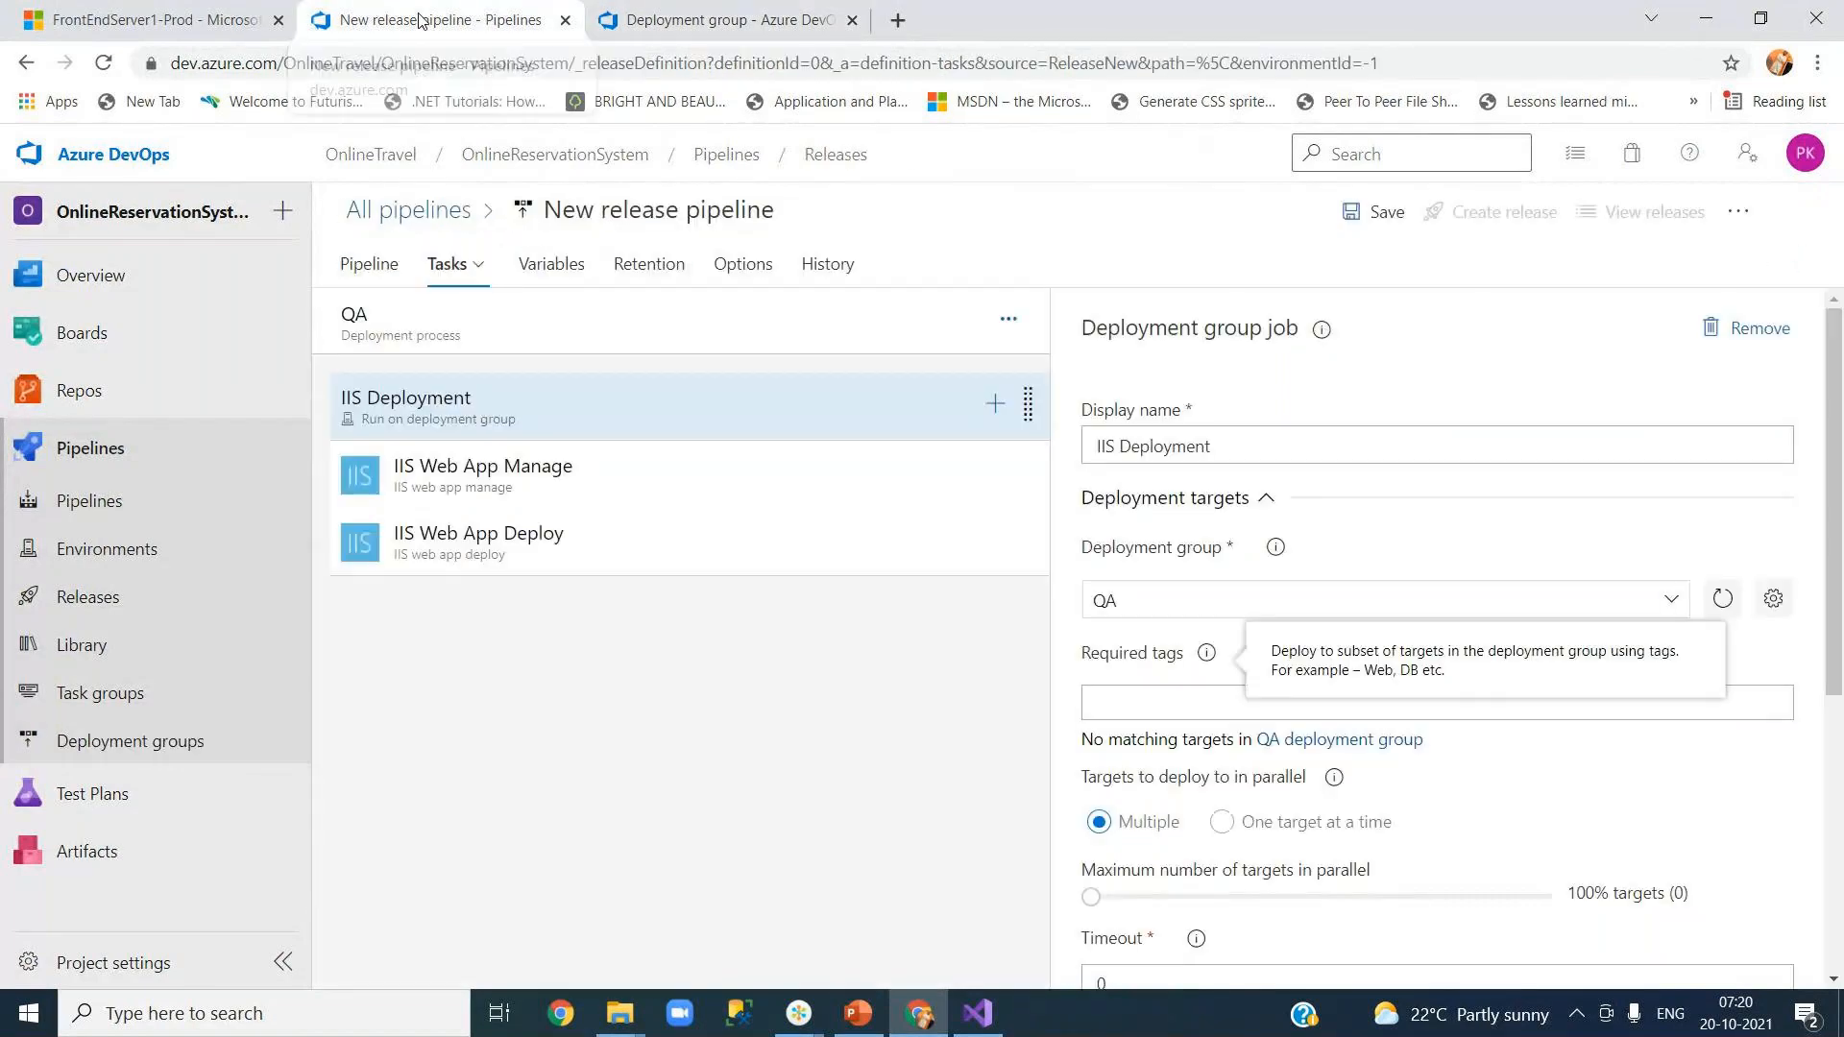
{"action": "left_click", "coordinate": [729, 19]}
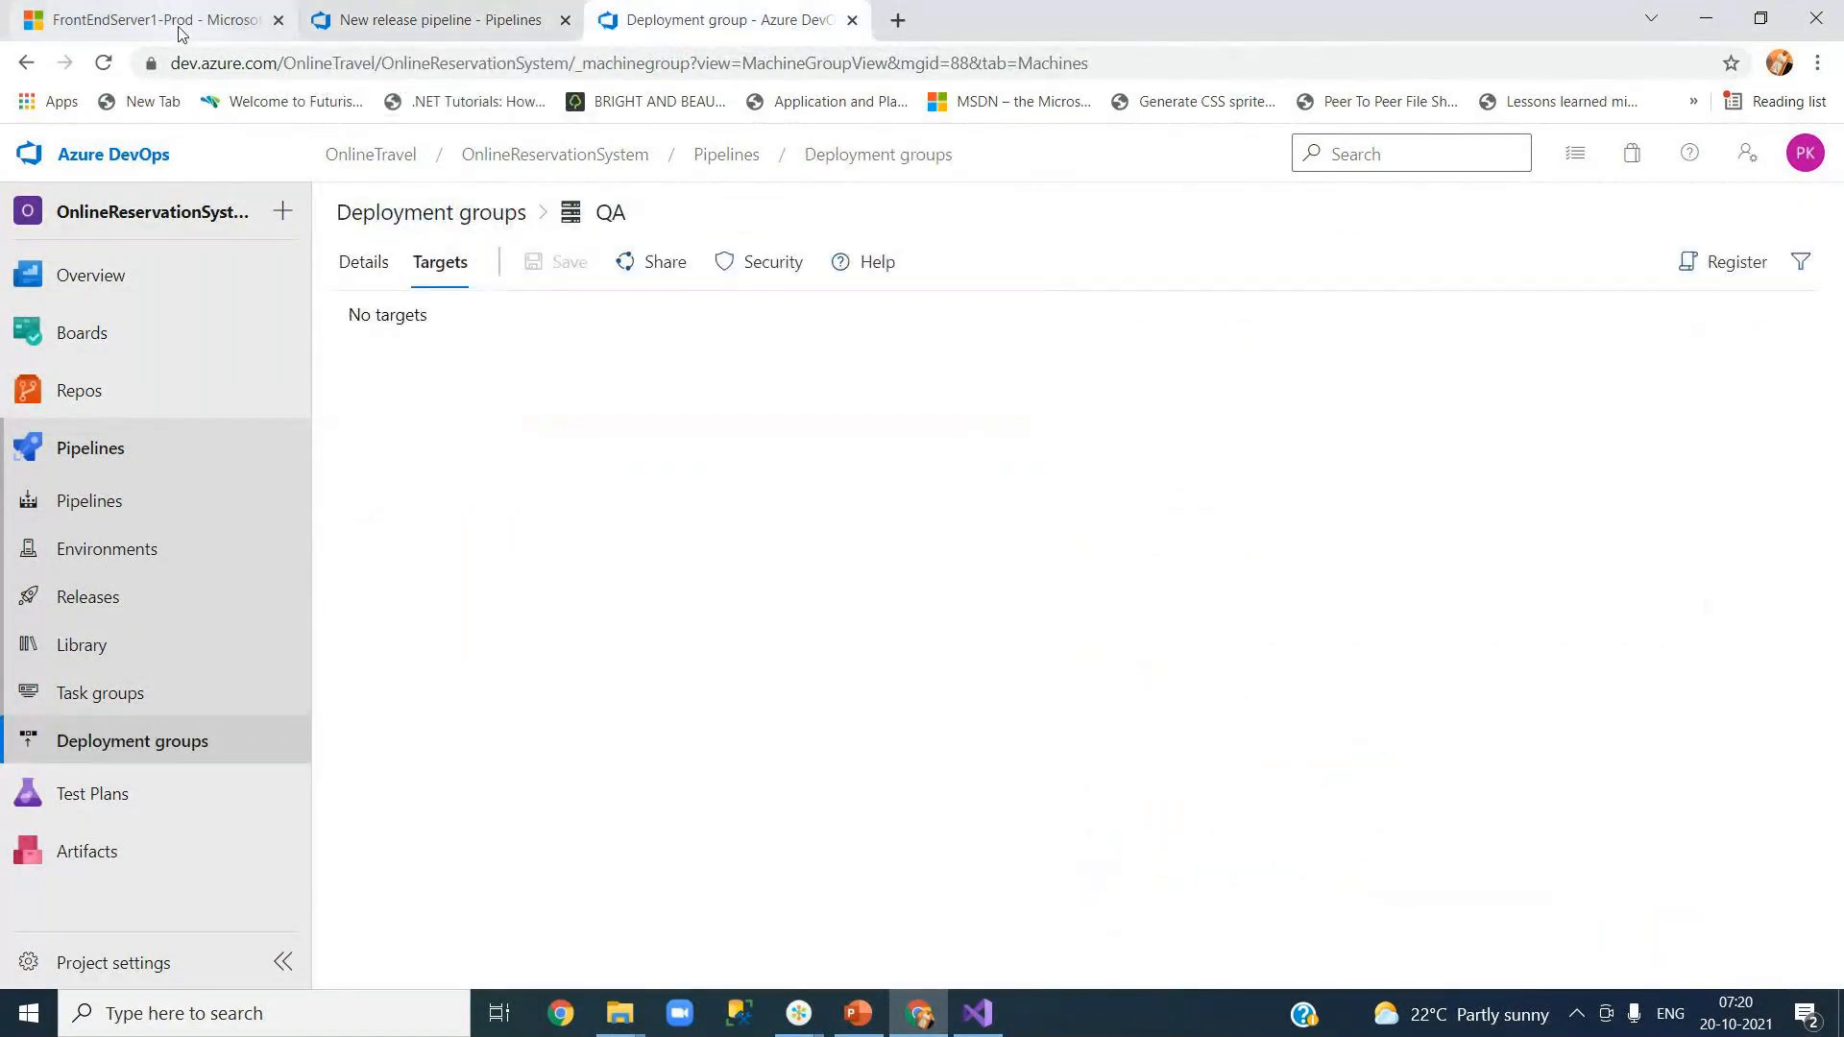
{"action": "left_click", "coordinate": [179, 29]}
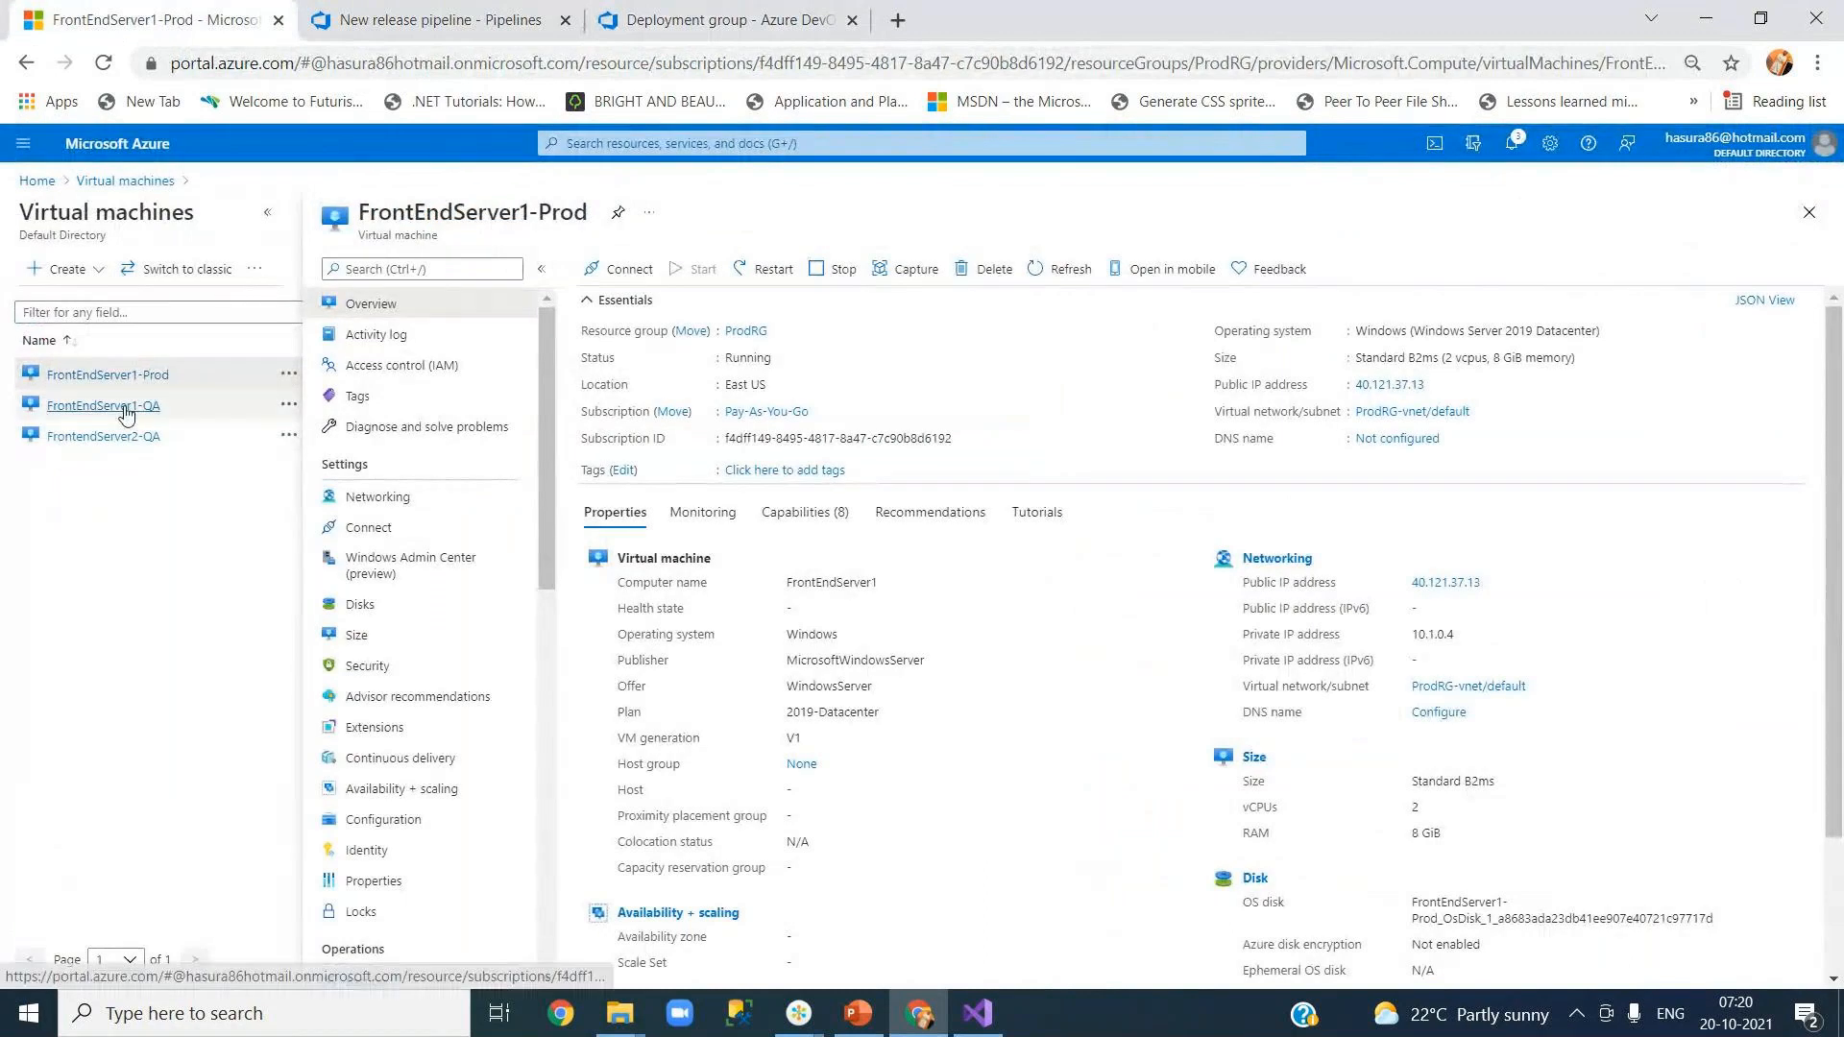
Step: Open FrontEndServer1-QA from the Virtual machines list and copy its public IP 13.90.114.78
{"action": "mouse_move", "coordinate": [115, 443]}
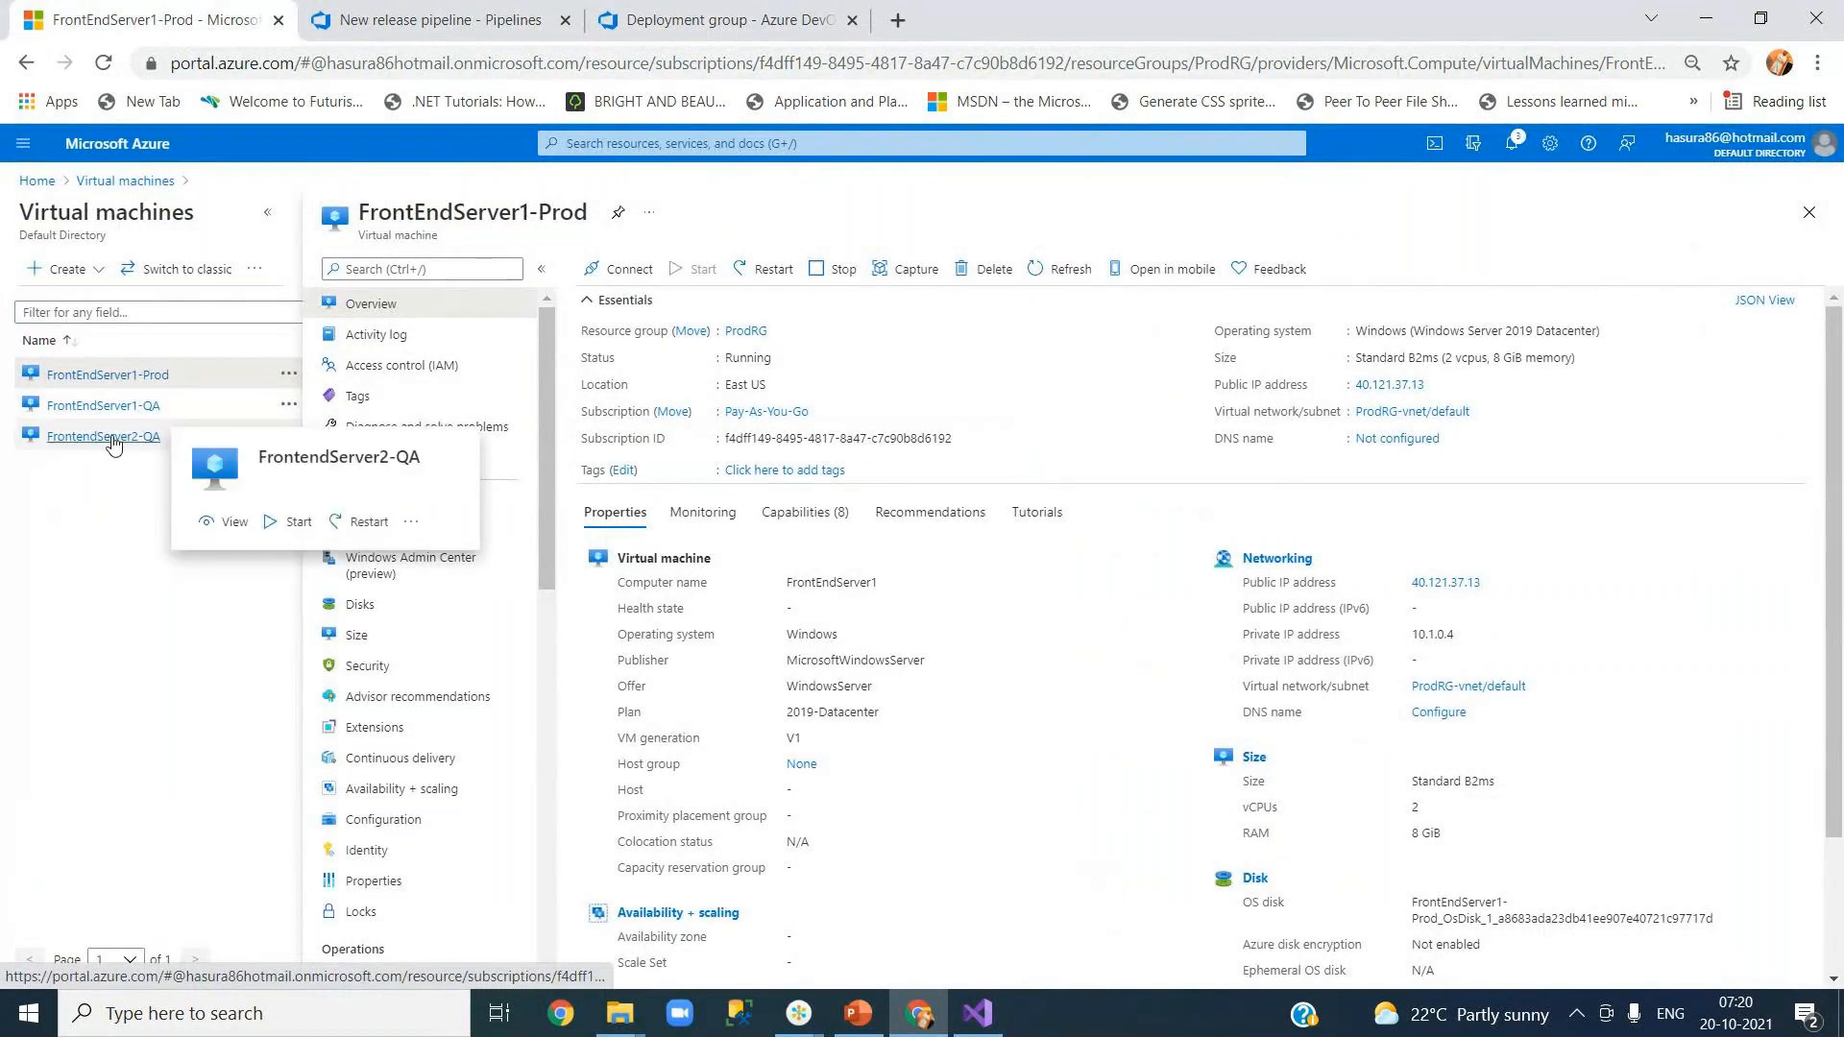
{"action": "left_click", "coordinate": [724, 24]}
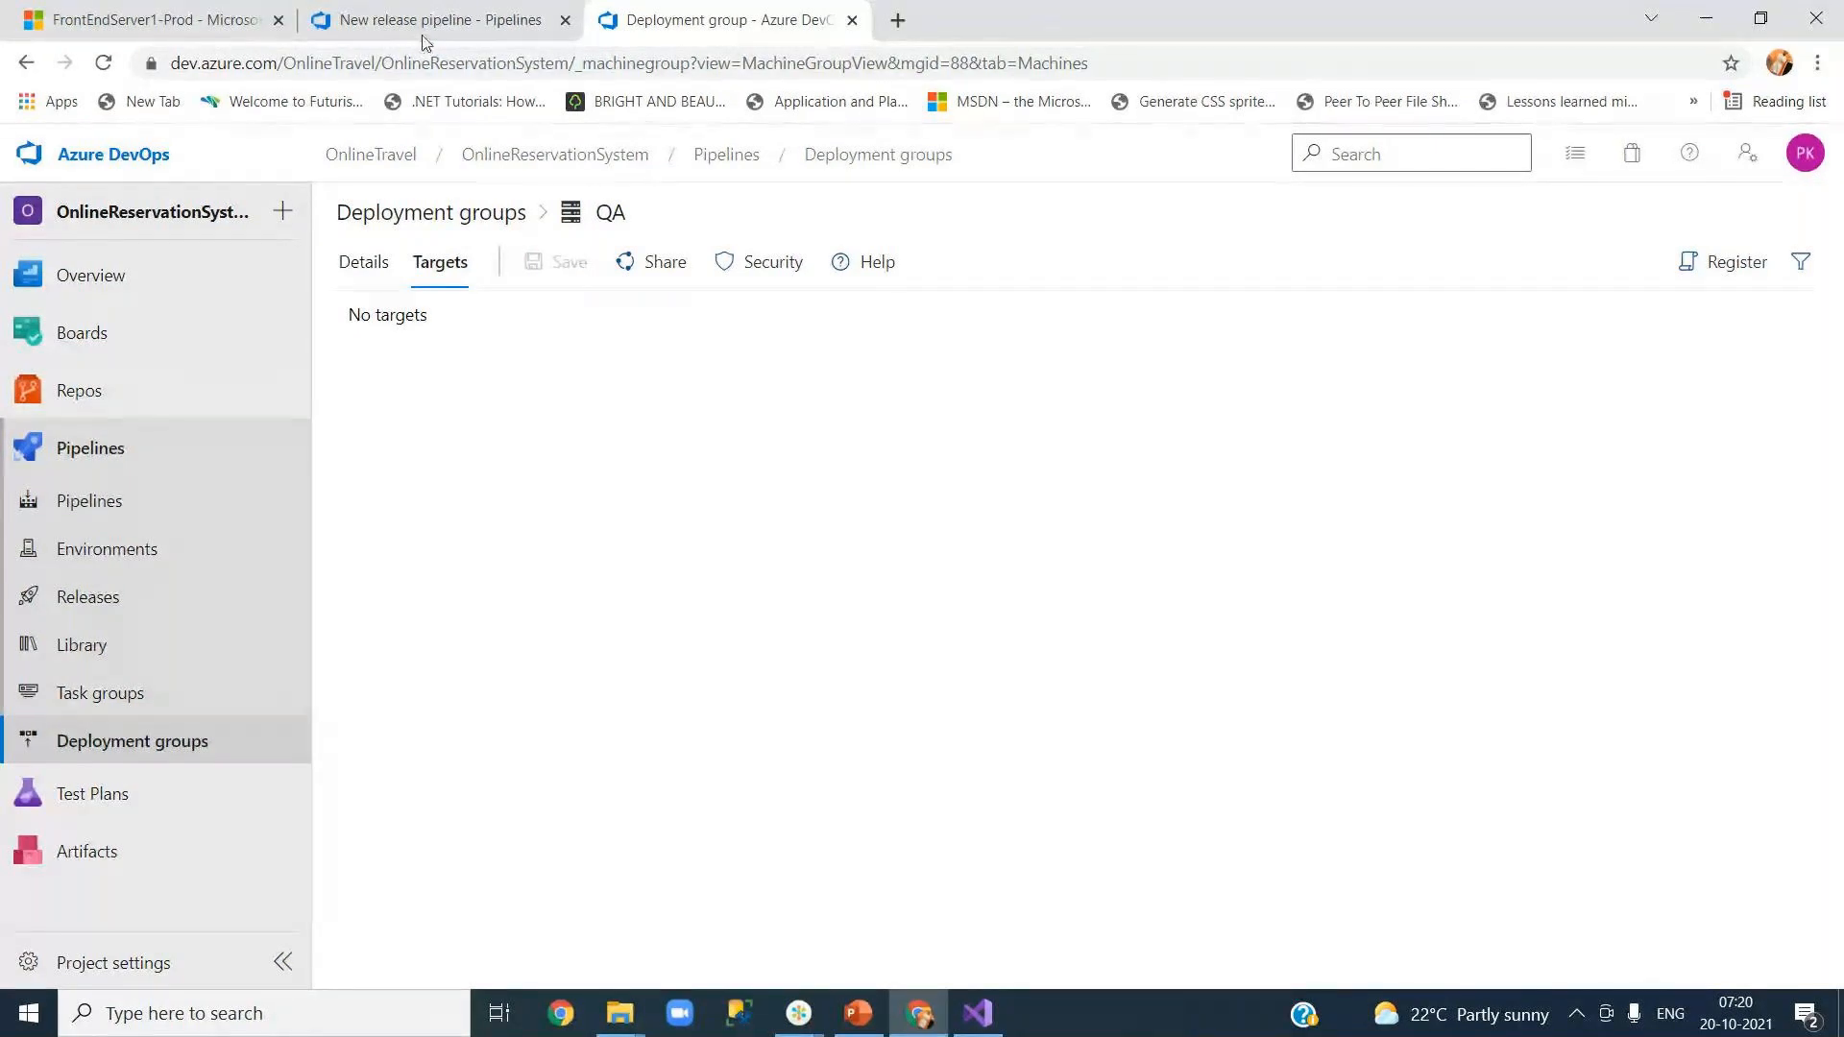
{"action": "left_click", "coordinate": [193, 24]}
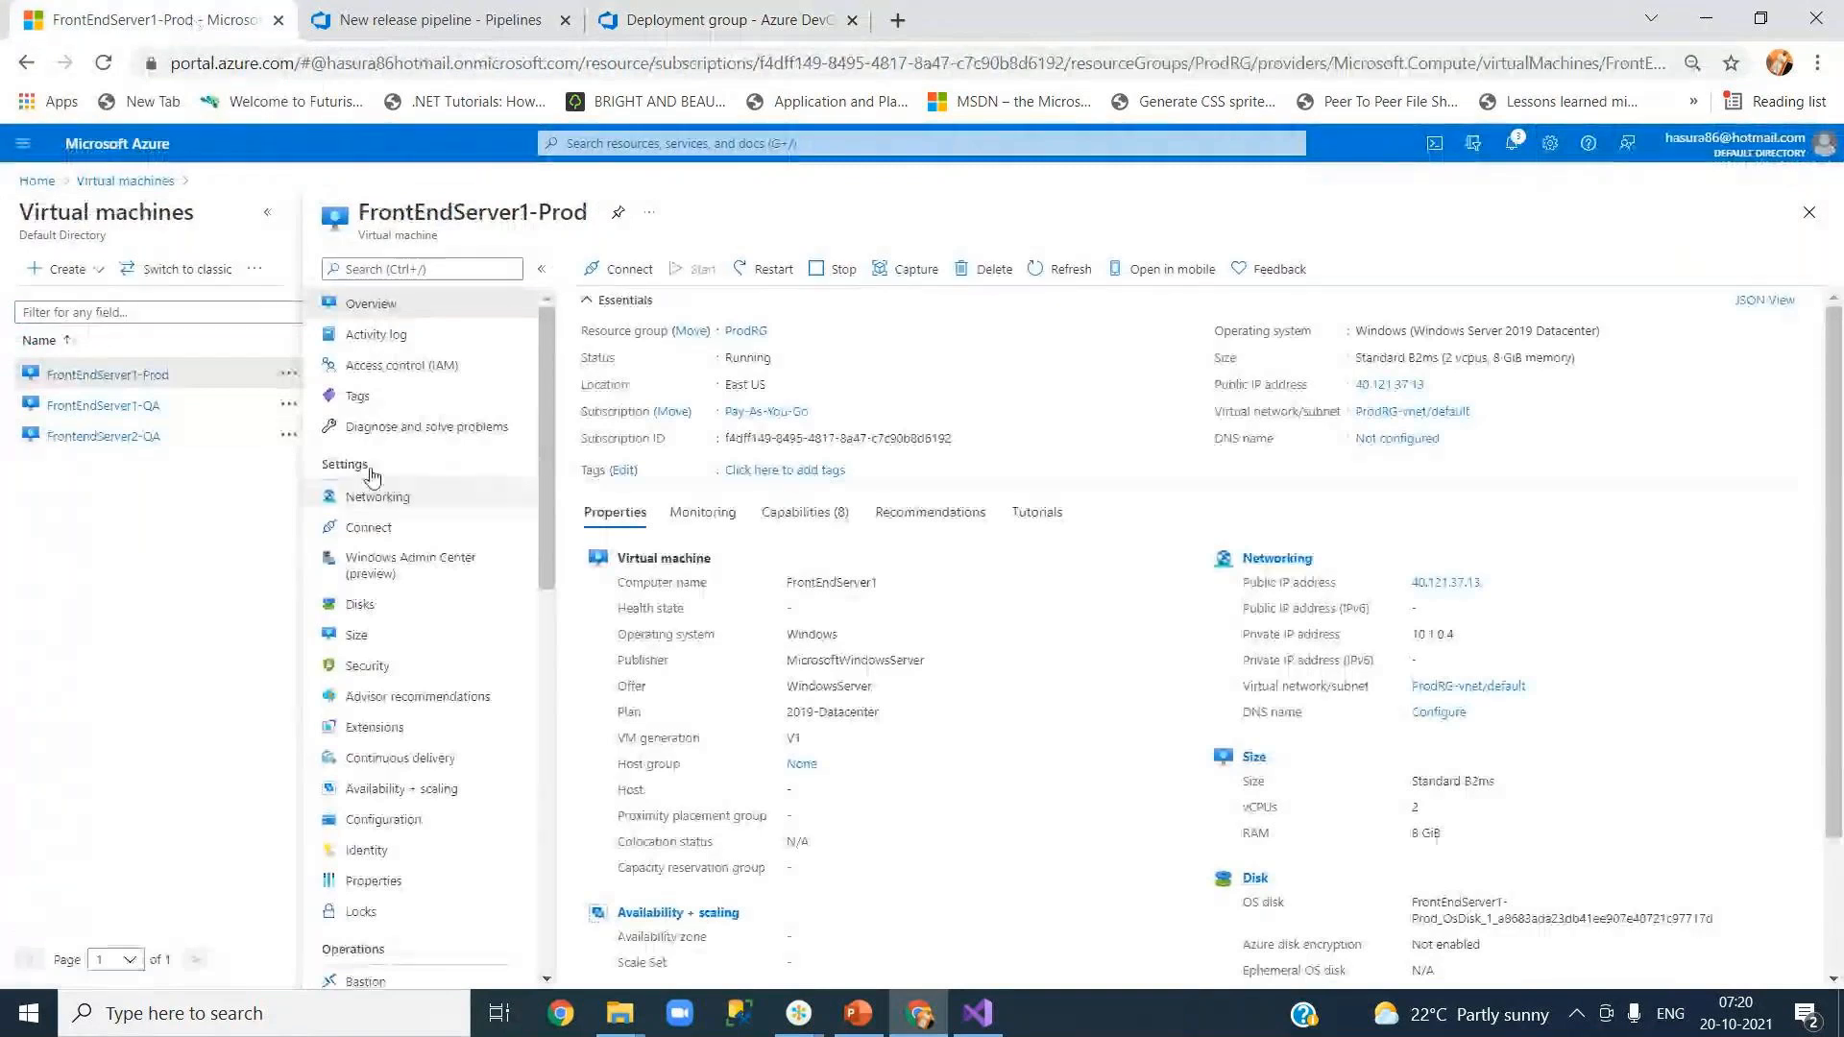
{"action": "left_click", "coordinate": [1808, 213]}
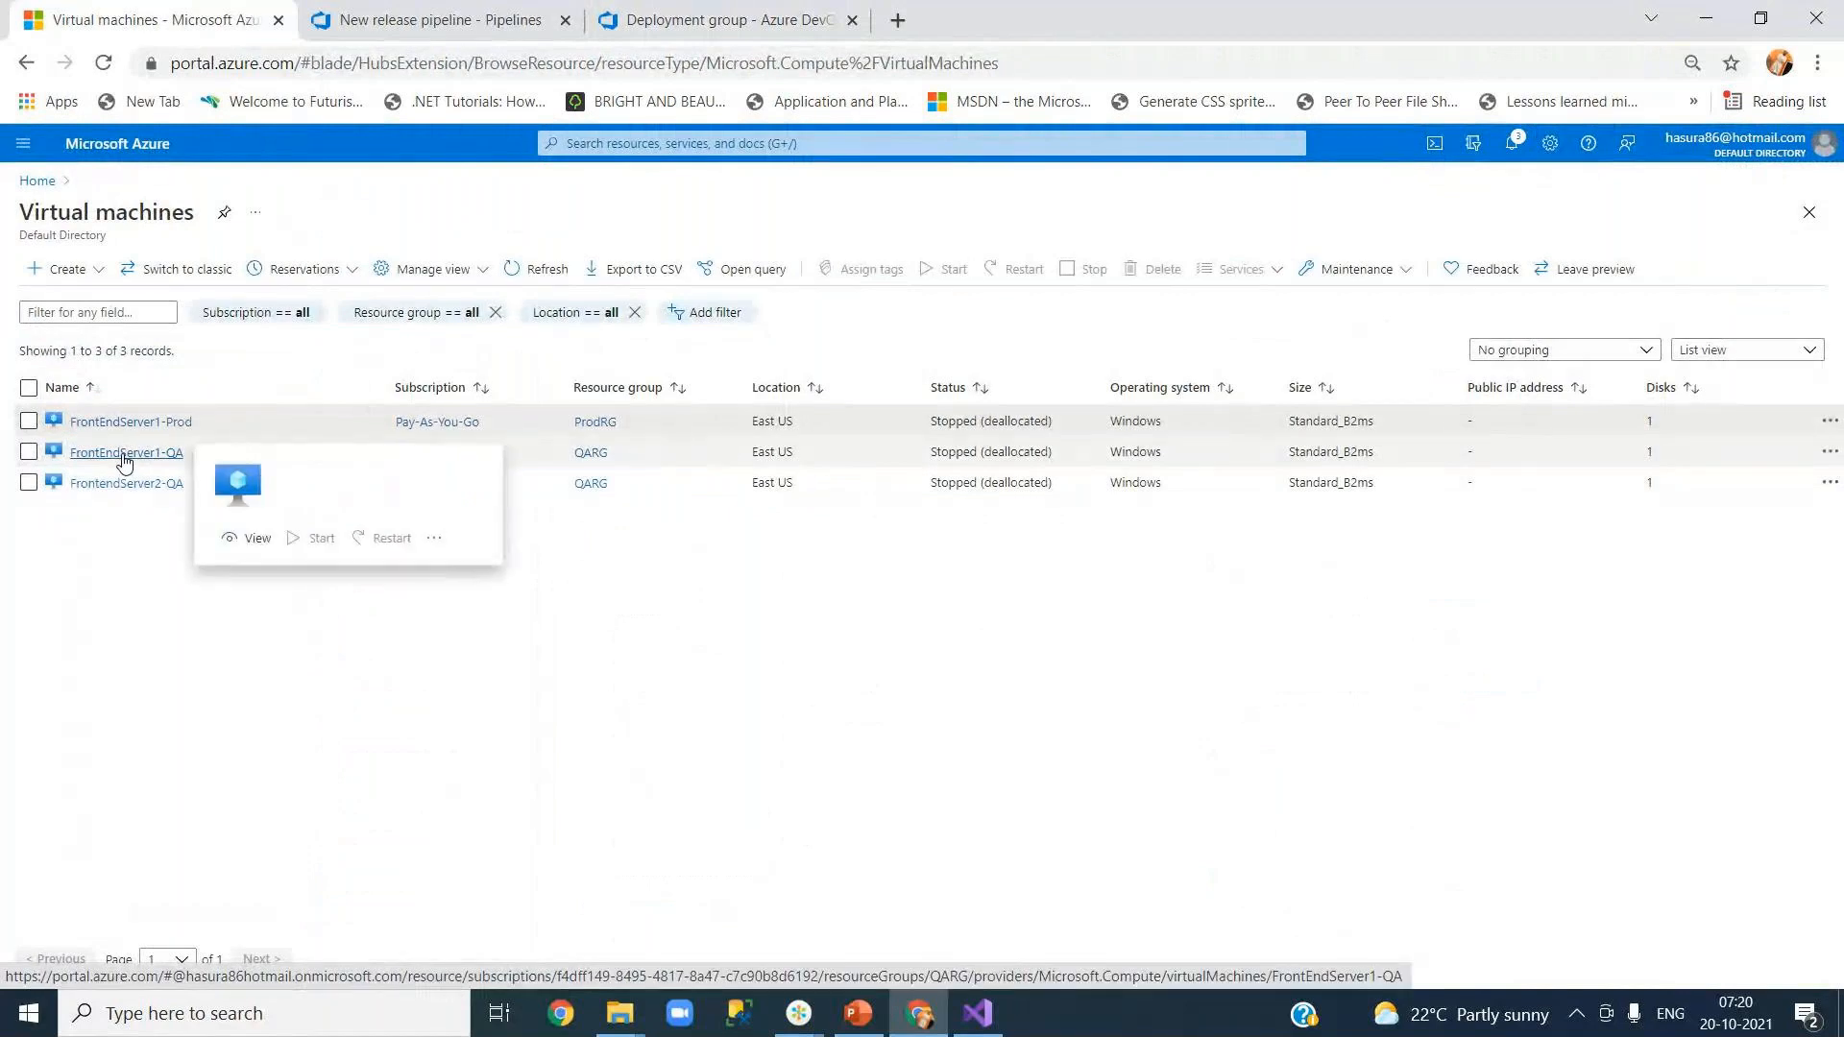
{"action": "left_click", "coordinate": [124, 459]}
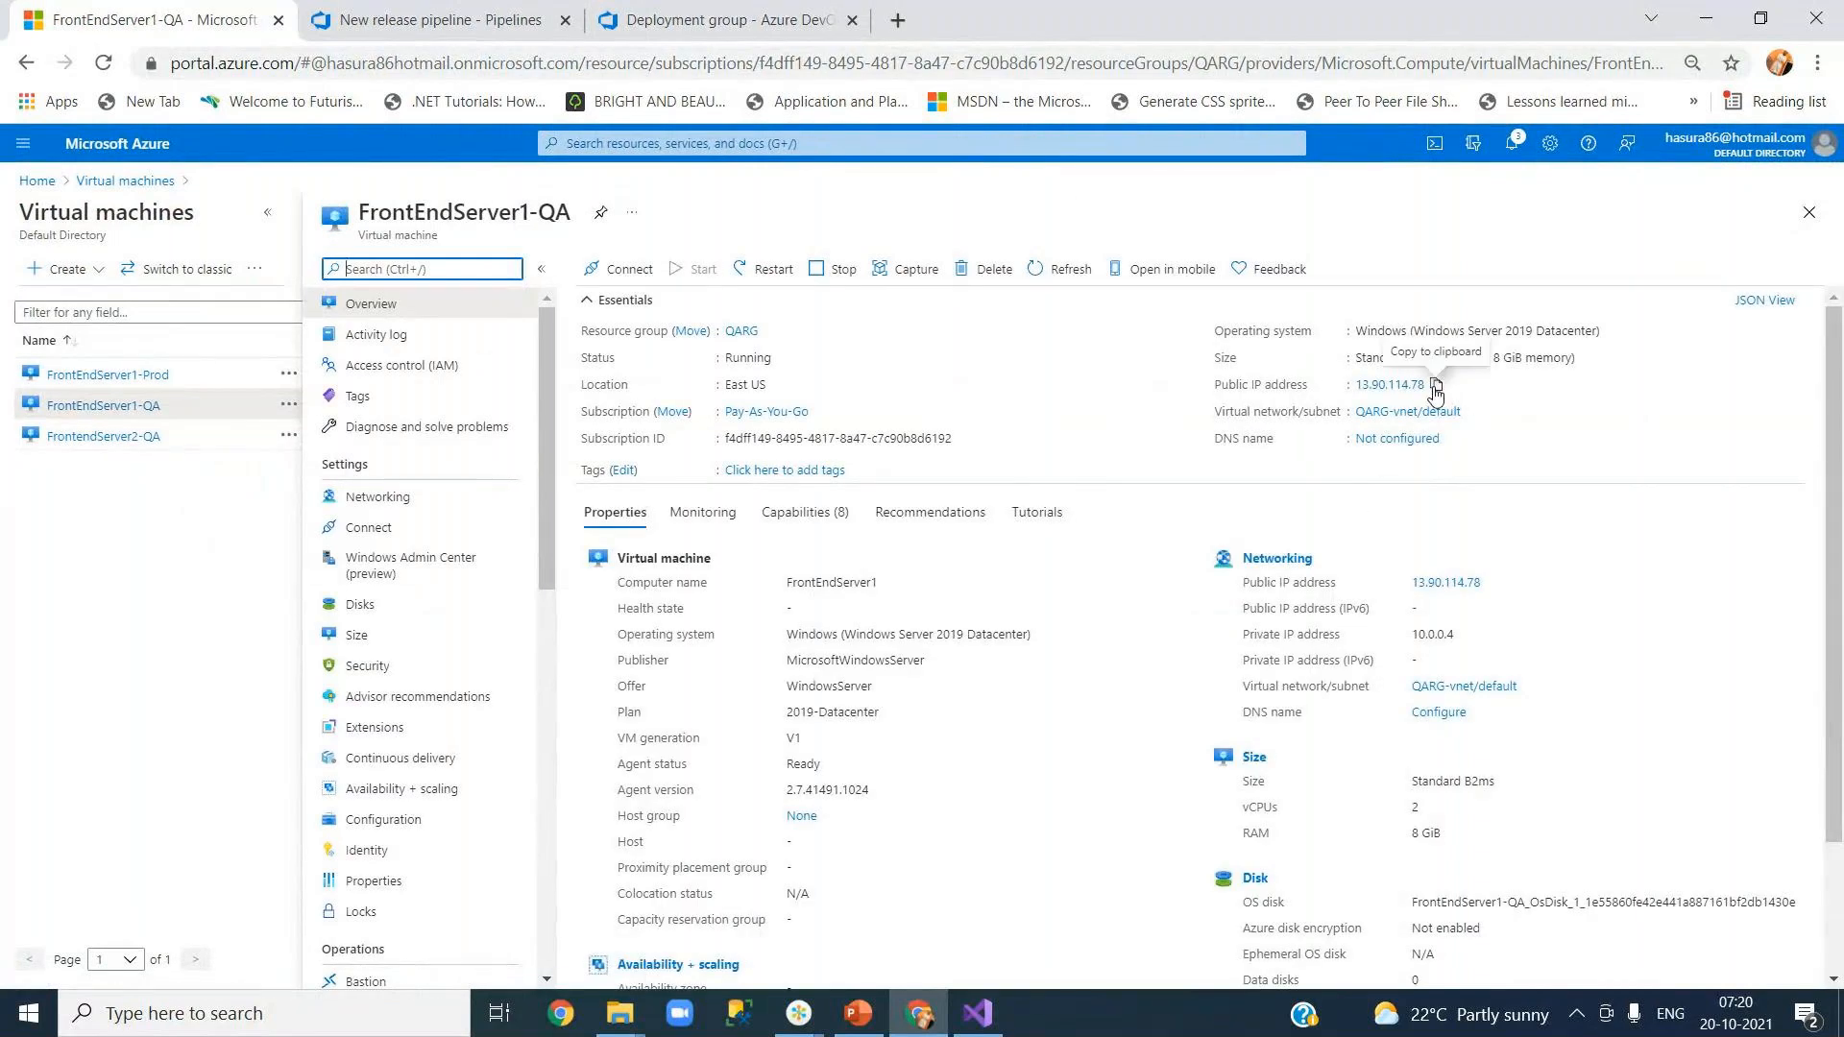
{"action": "left_click", "coordinate": [1434, 388]}
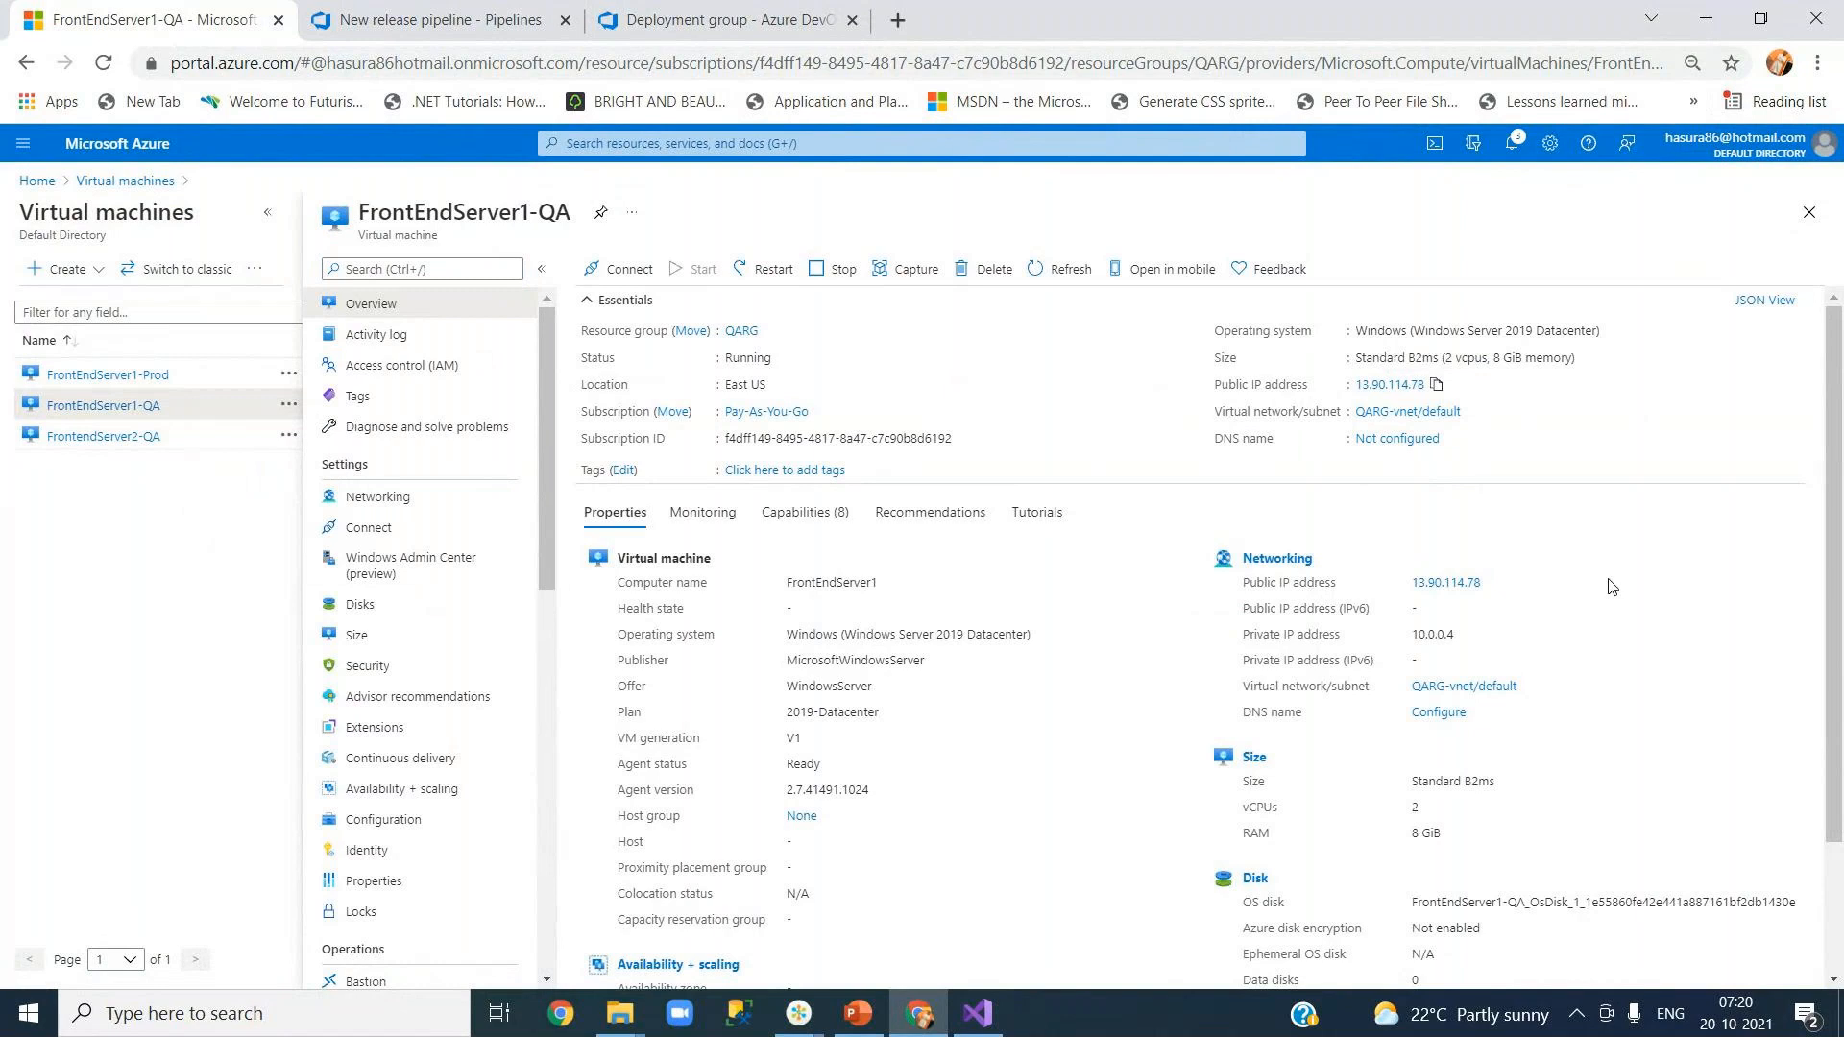
Step: Launch mstsc and connect Remote Desktop to 13.90.114.78, trusting the connection
{"action": "key", "text": "super+r"}
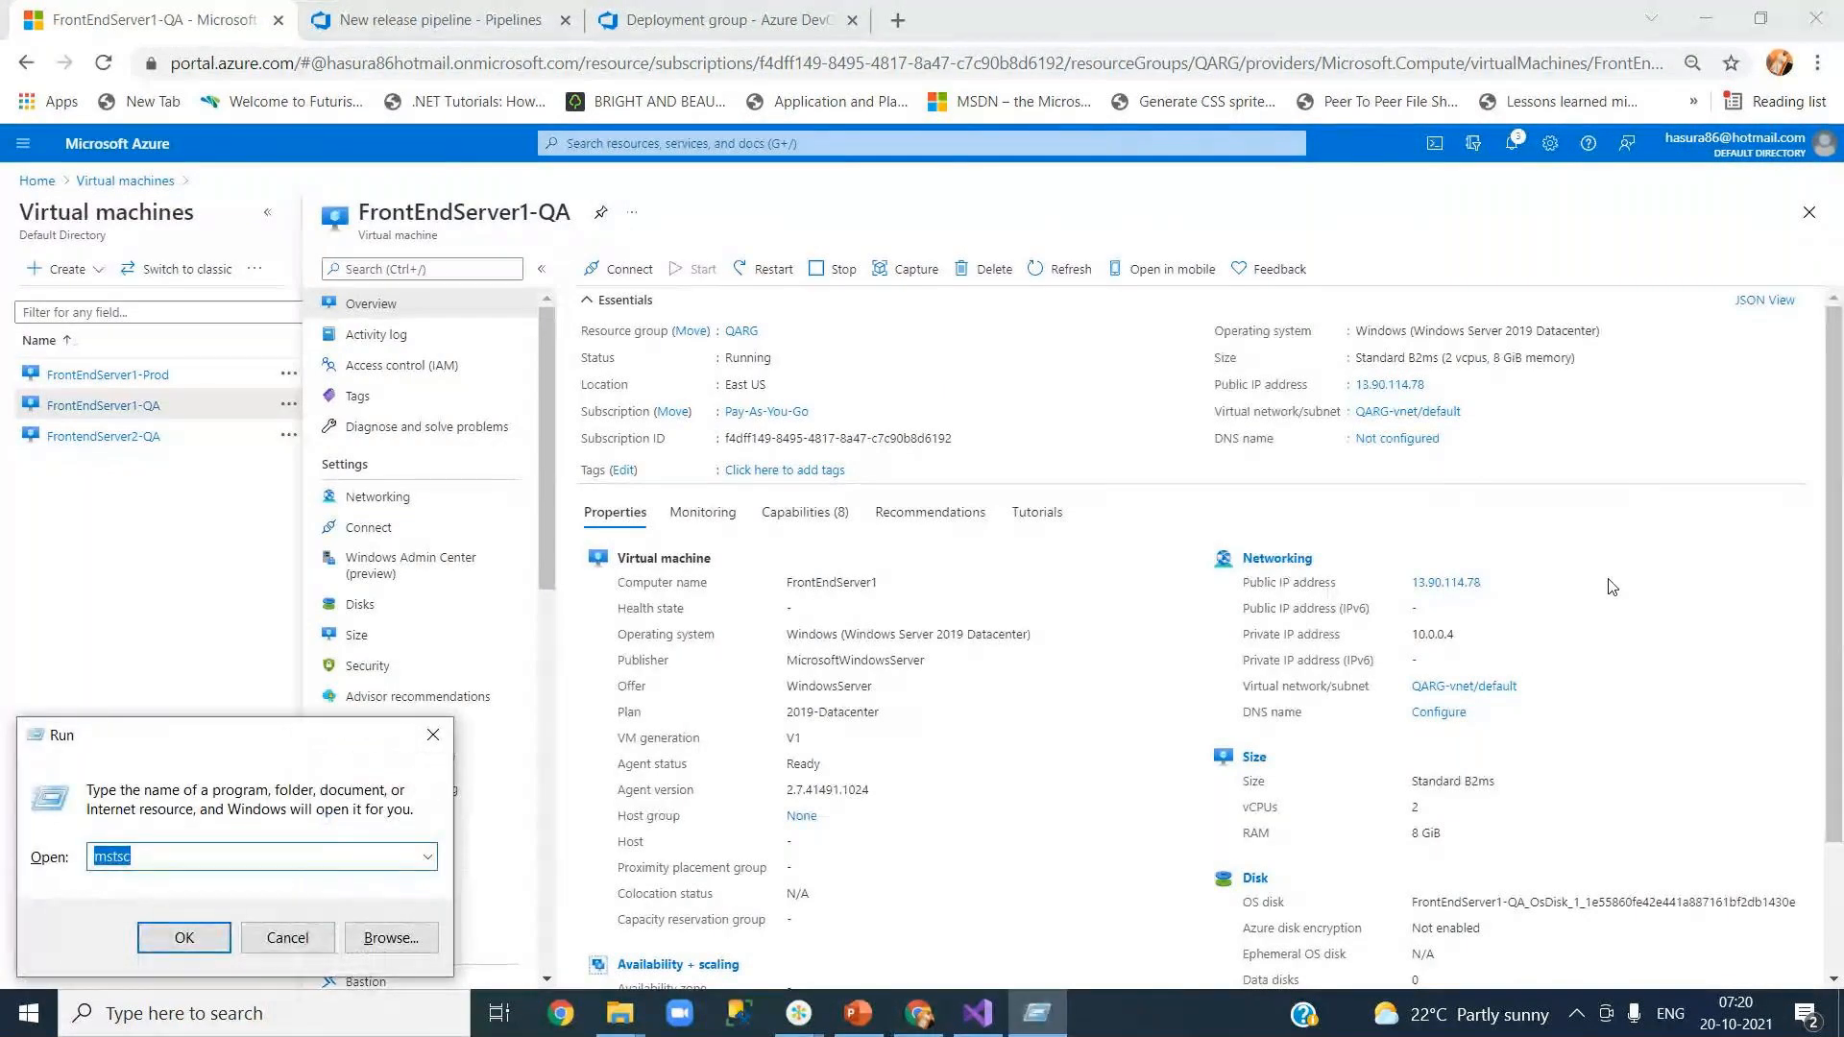
{"action": "key", "text": "Return"}
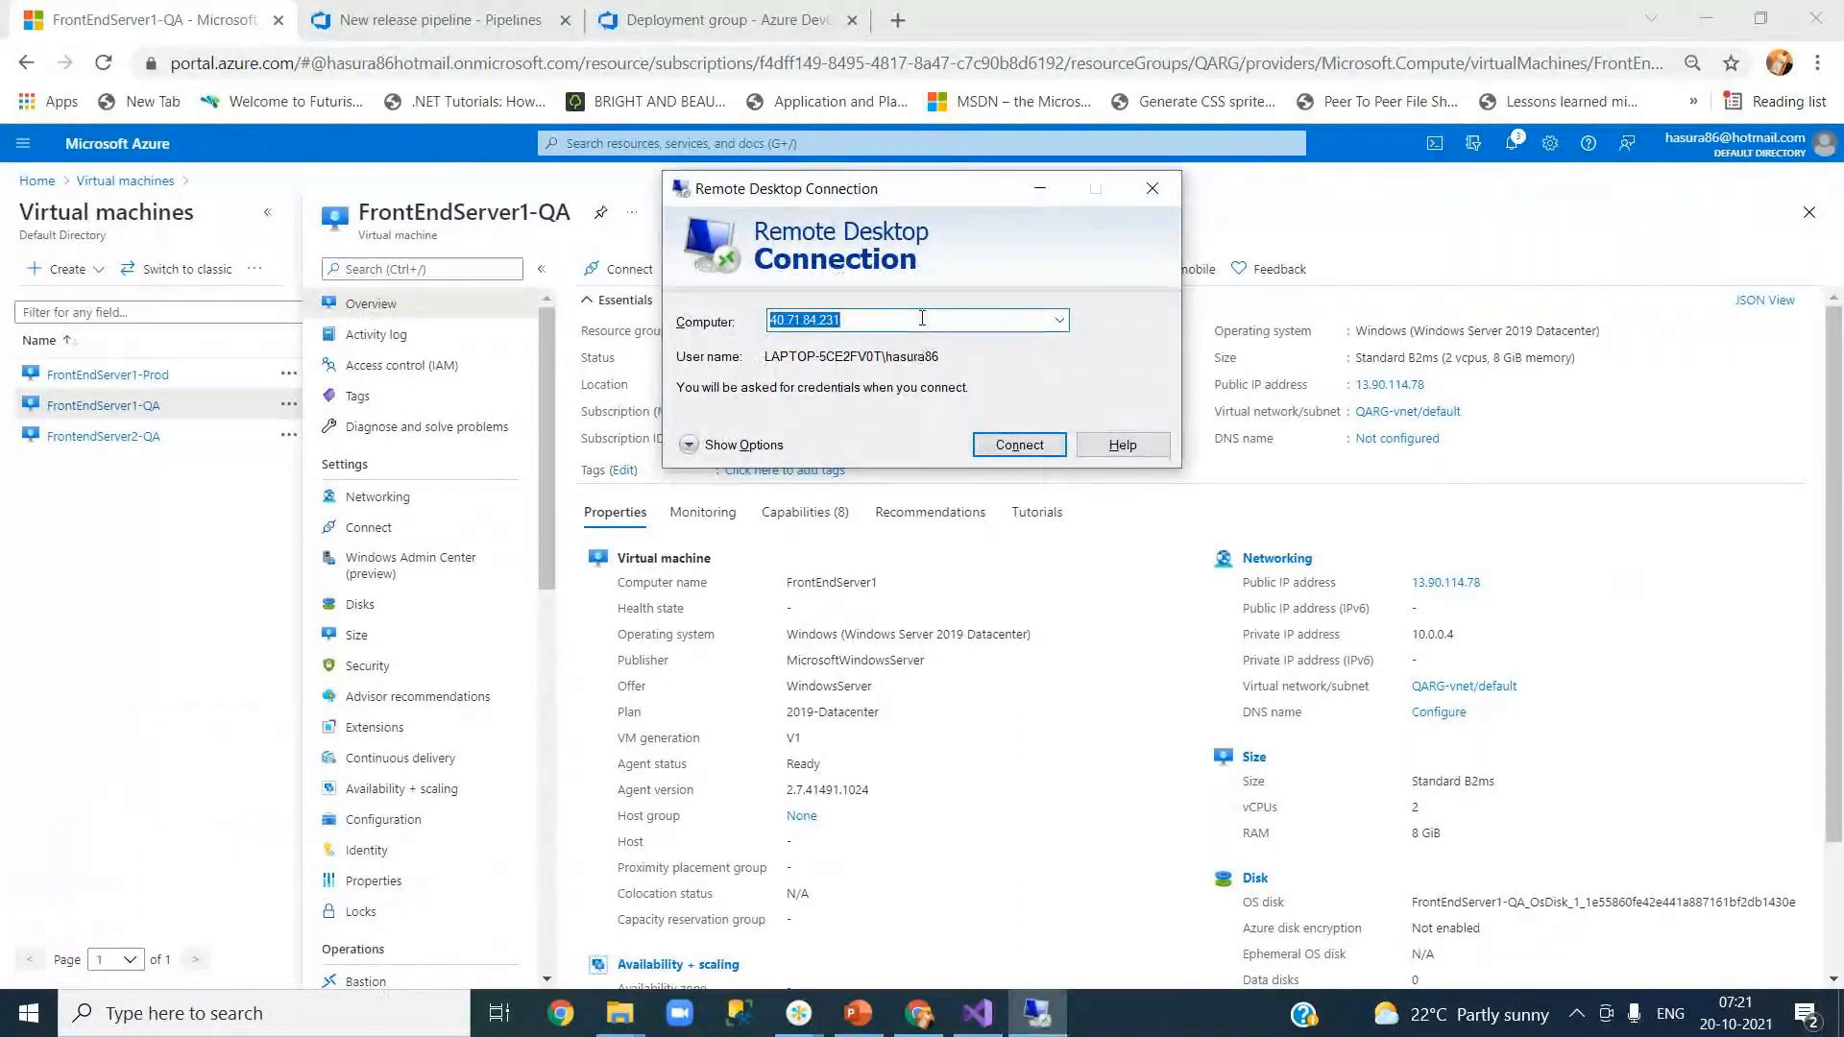
{"action": "key", "text": "ctrl+v"}
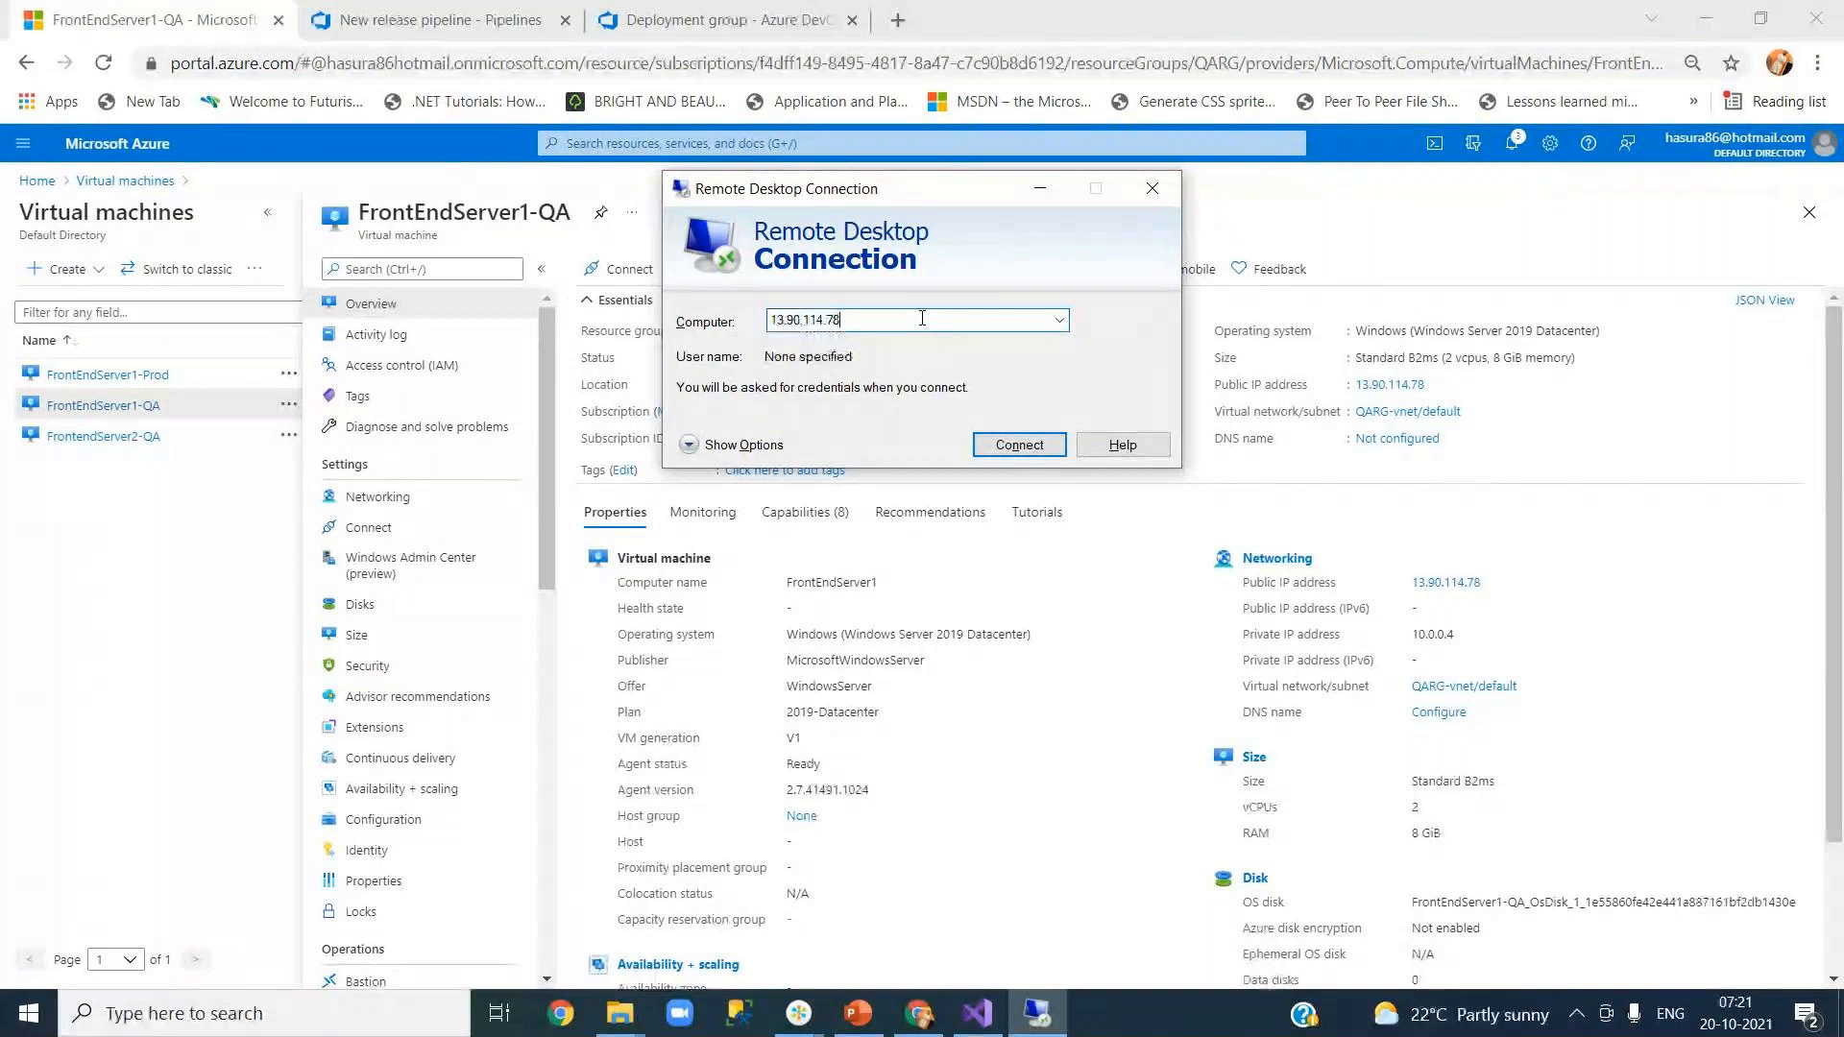
{"action": "left_click", "coordinate": [1018, 449]}
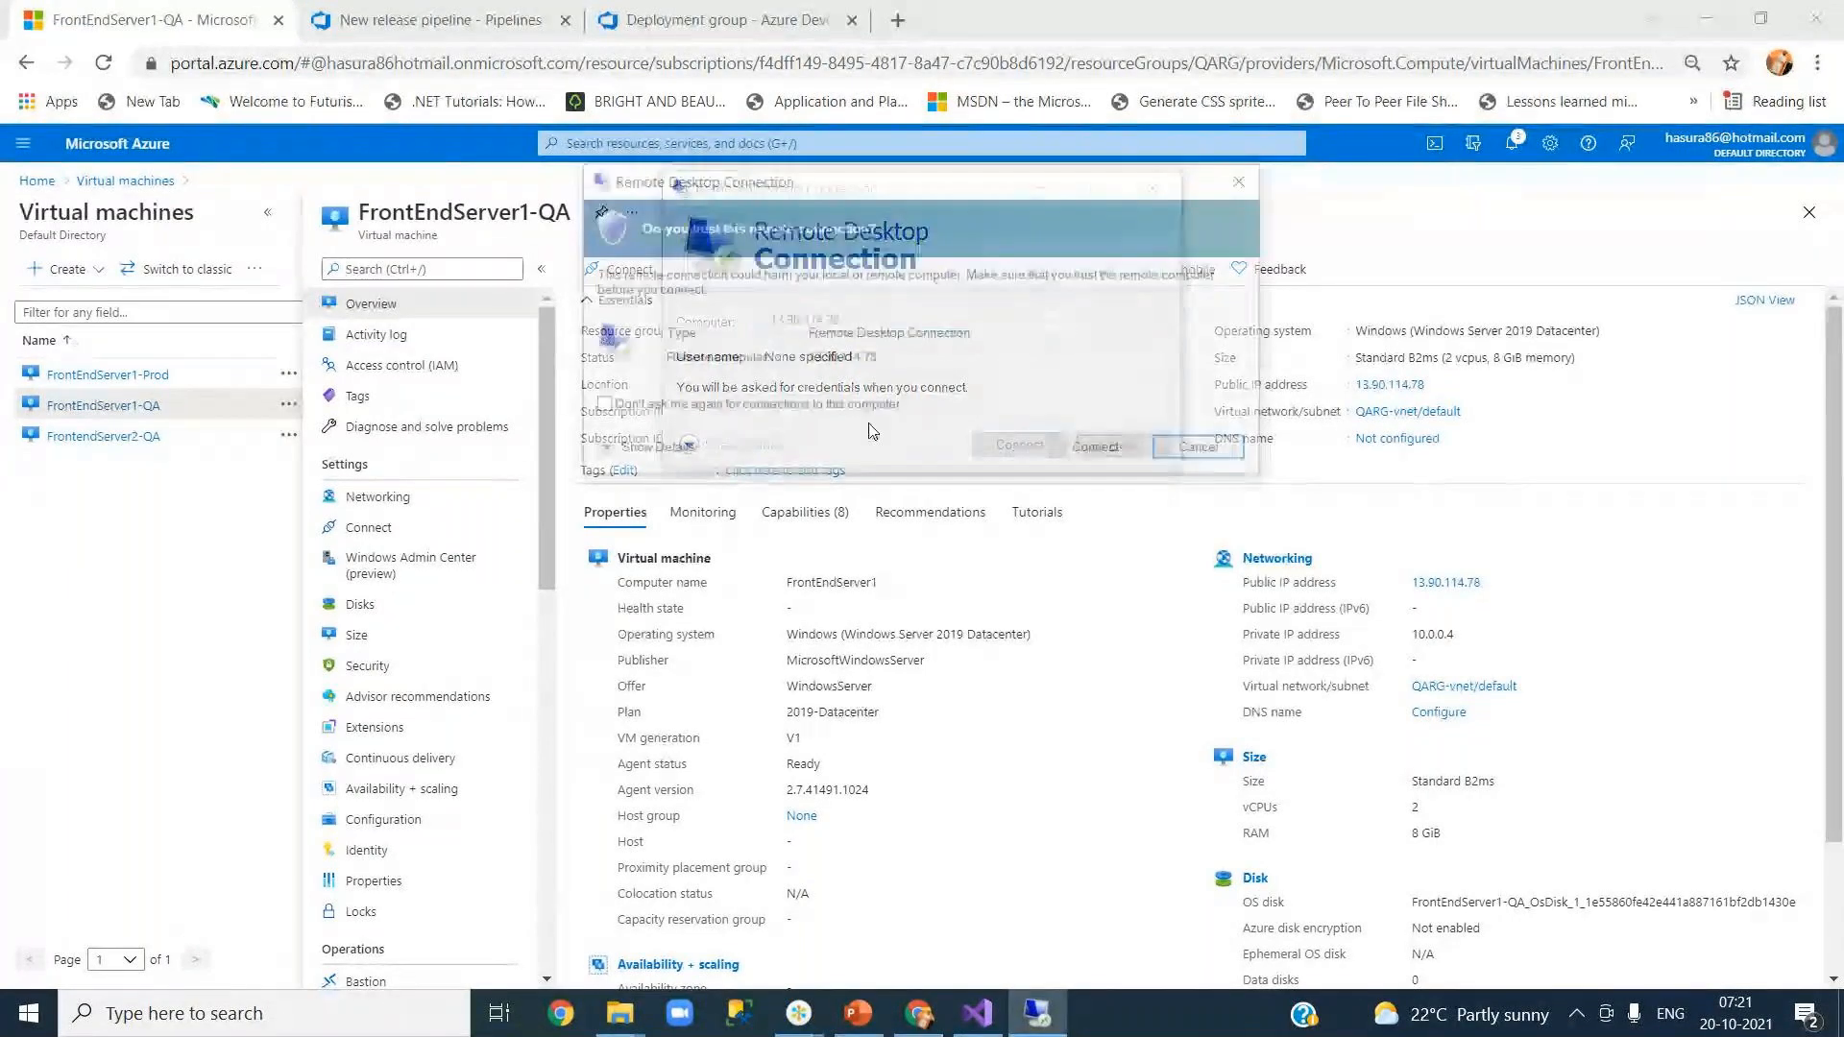
{"action": "left_click", "coordinate": [1099, 452]}
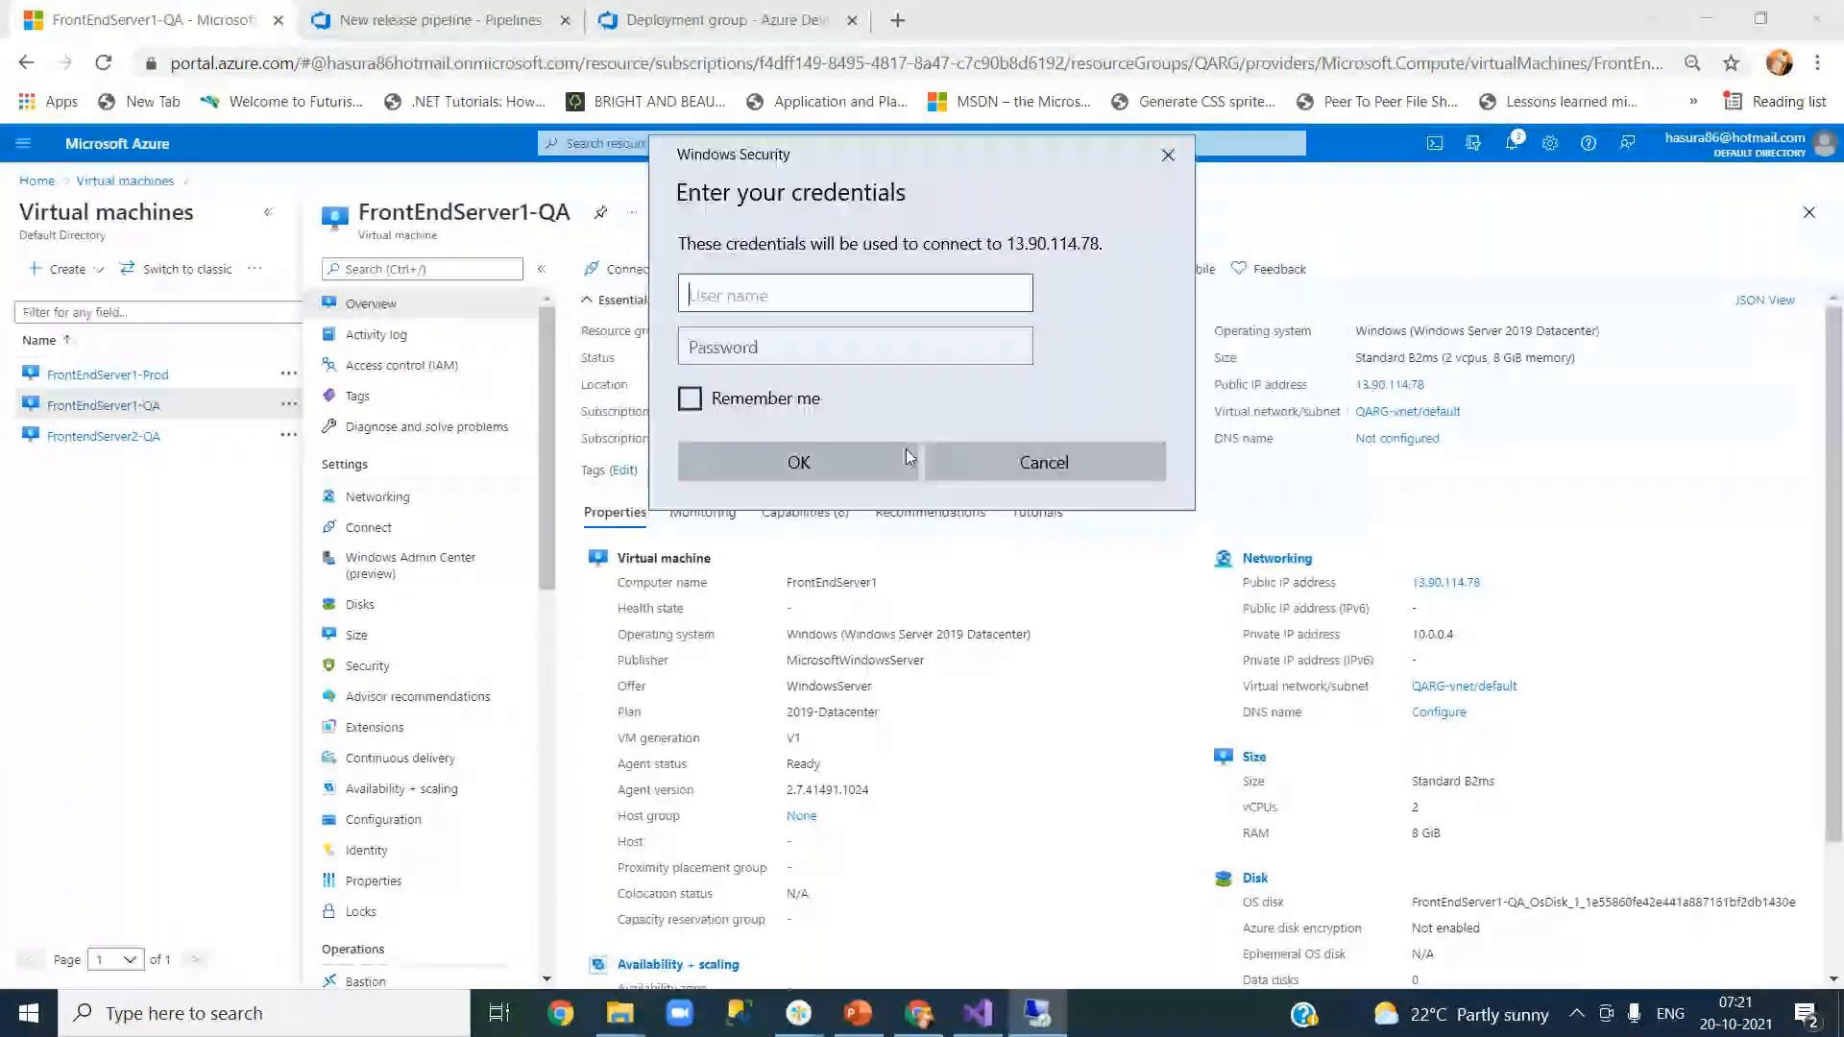
Step: Sign in with the admin credentials remembered, accept the certificate, and dismiss the Admin Center notice
{"action": "left_click", "coordinate": [845, 309]}
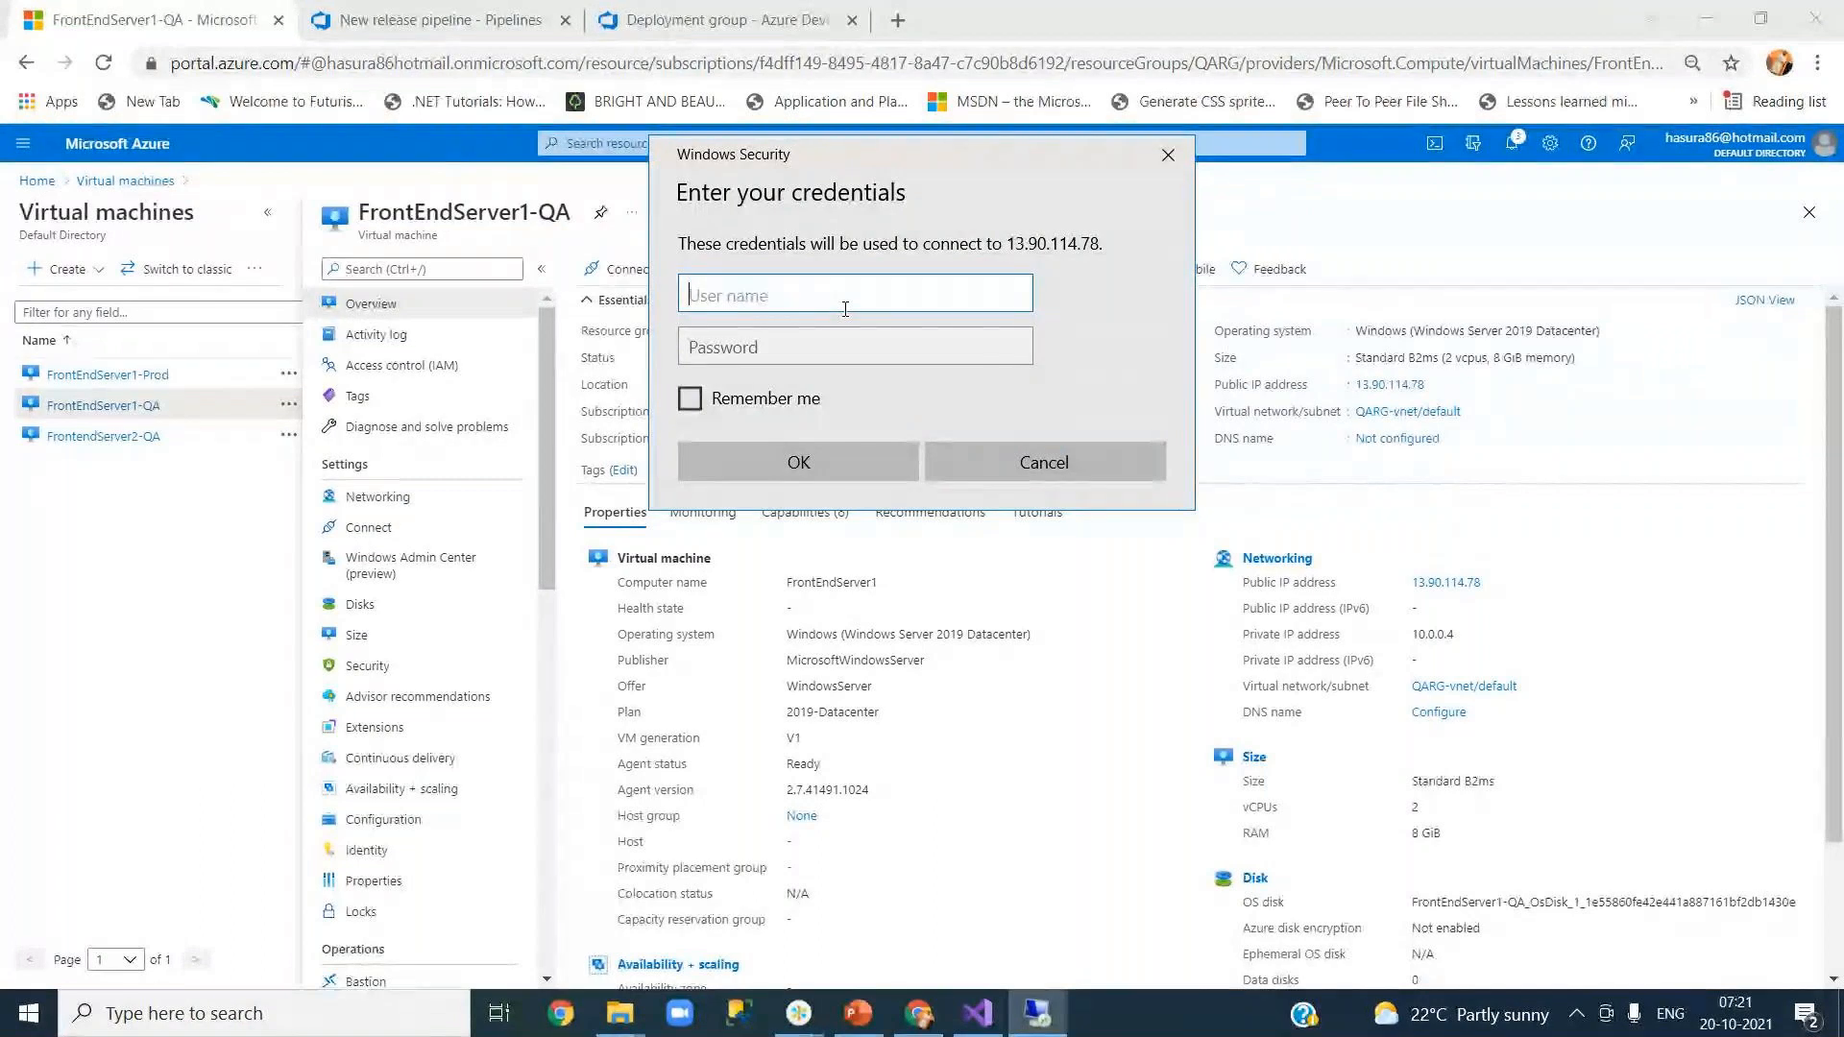
{"action": "type", "text": ".\\hasura86"}
{"action": "key", "text": "Tab"}
{"action": "type", "text": "•••••••••••••"}
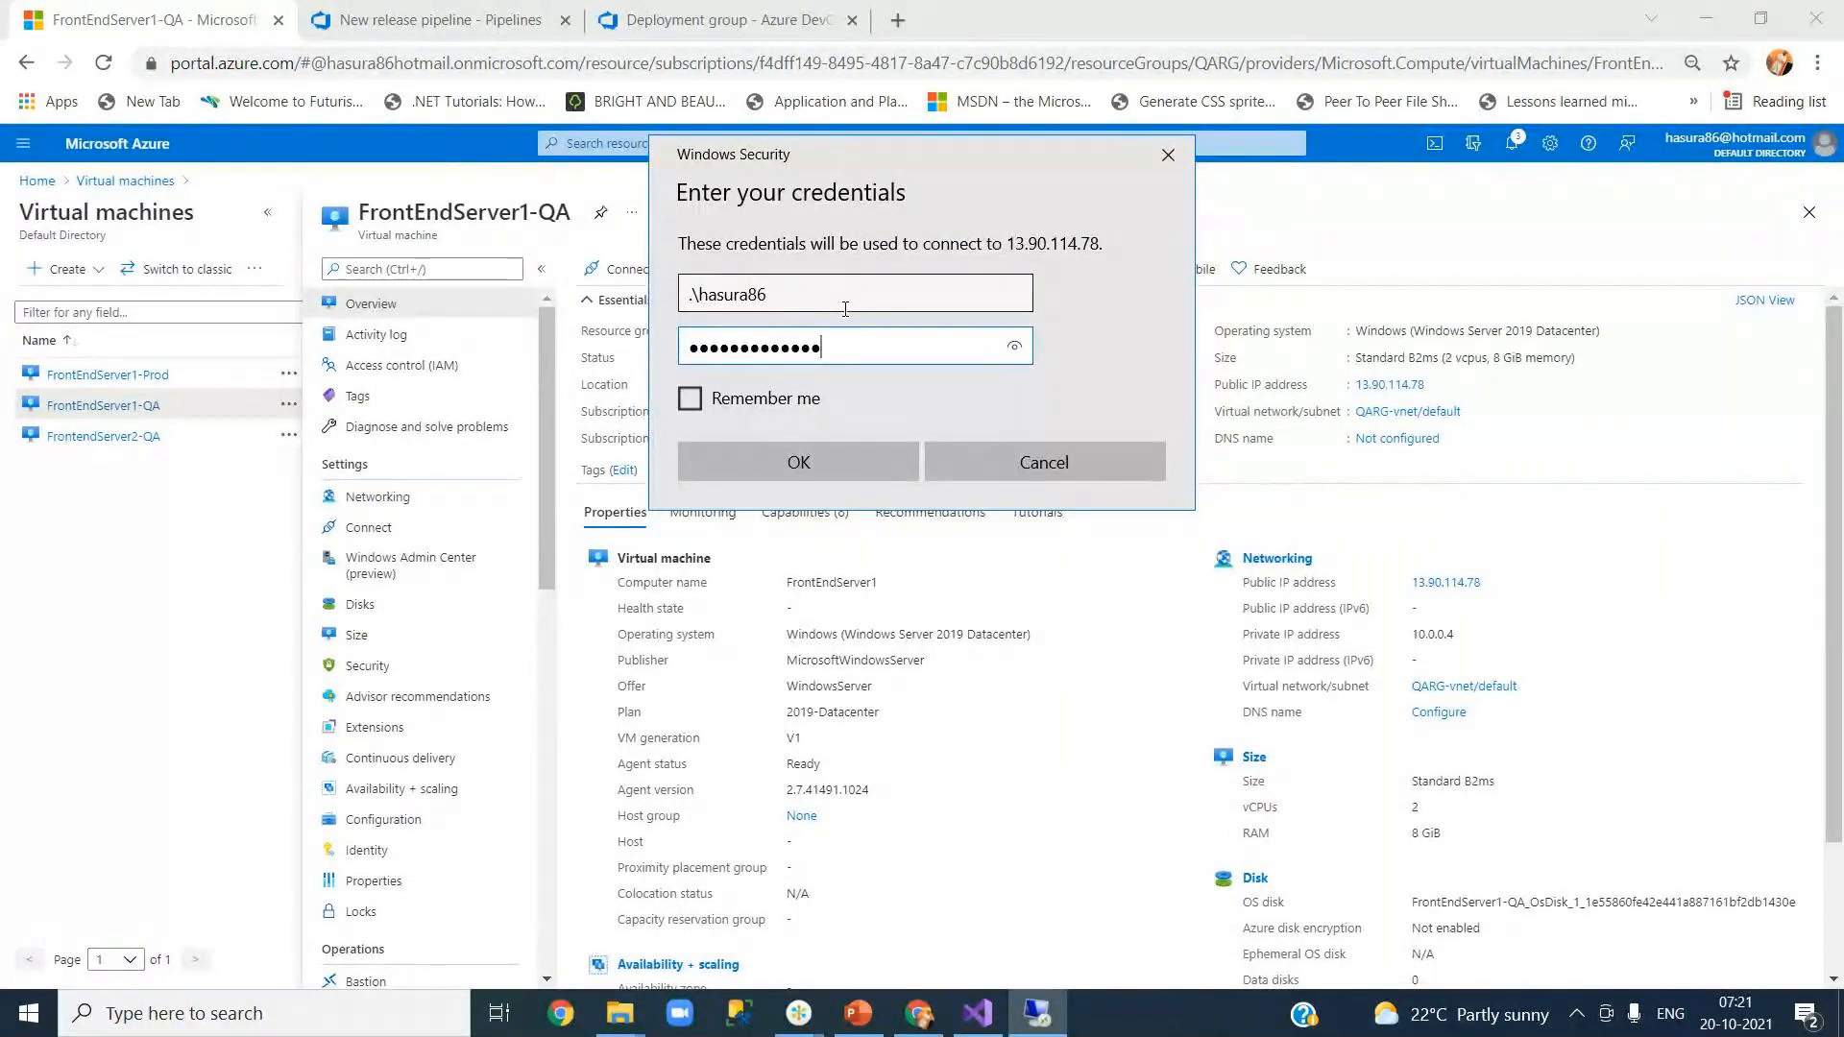
{"action": "left_click", "coordinate": [768, 399]}
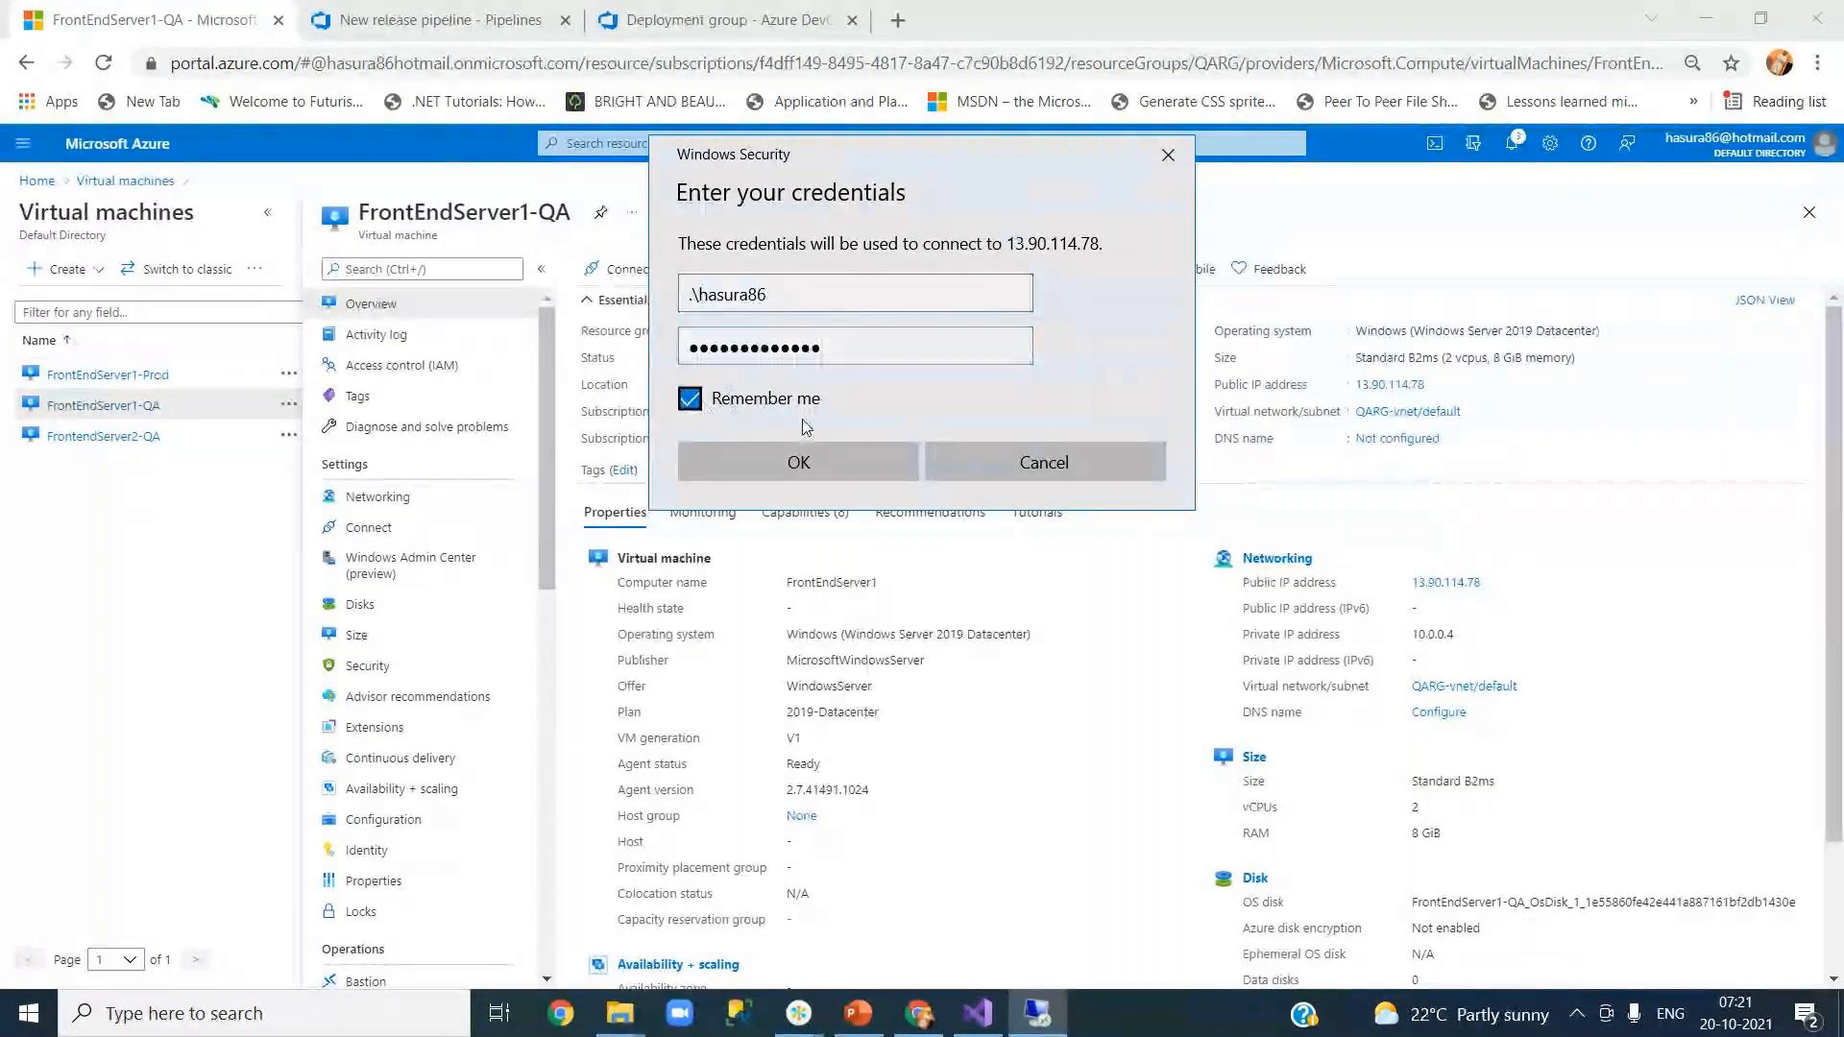
{"action": "left_click", "coordinate": [851, 467]}
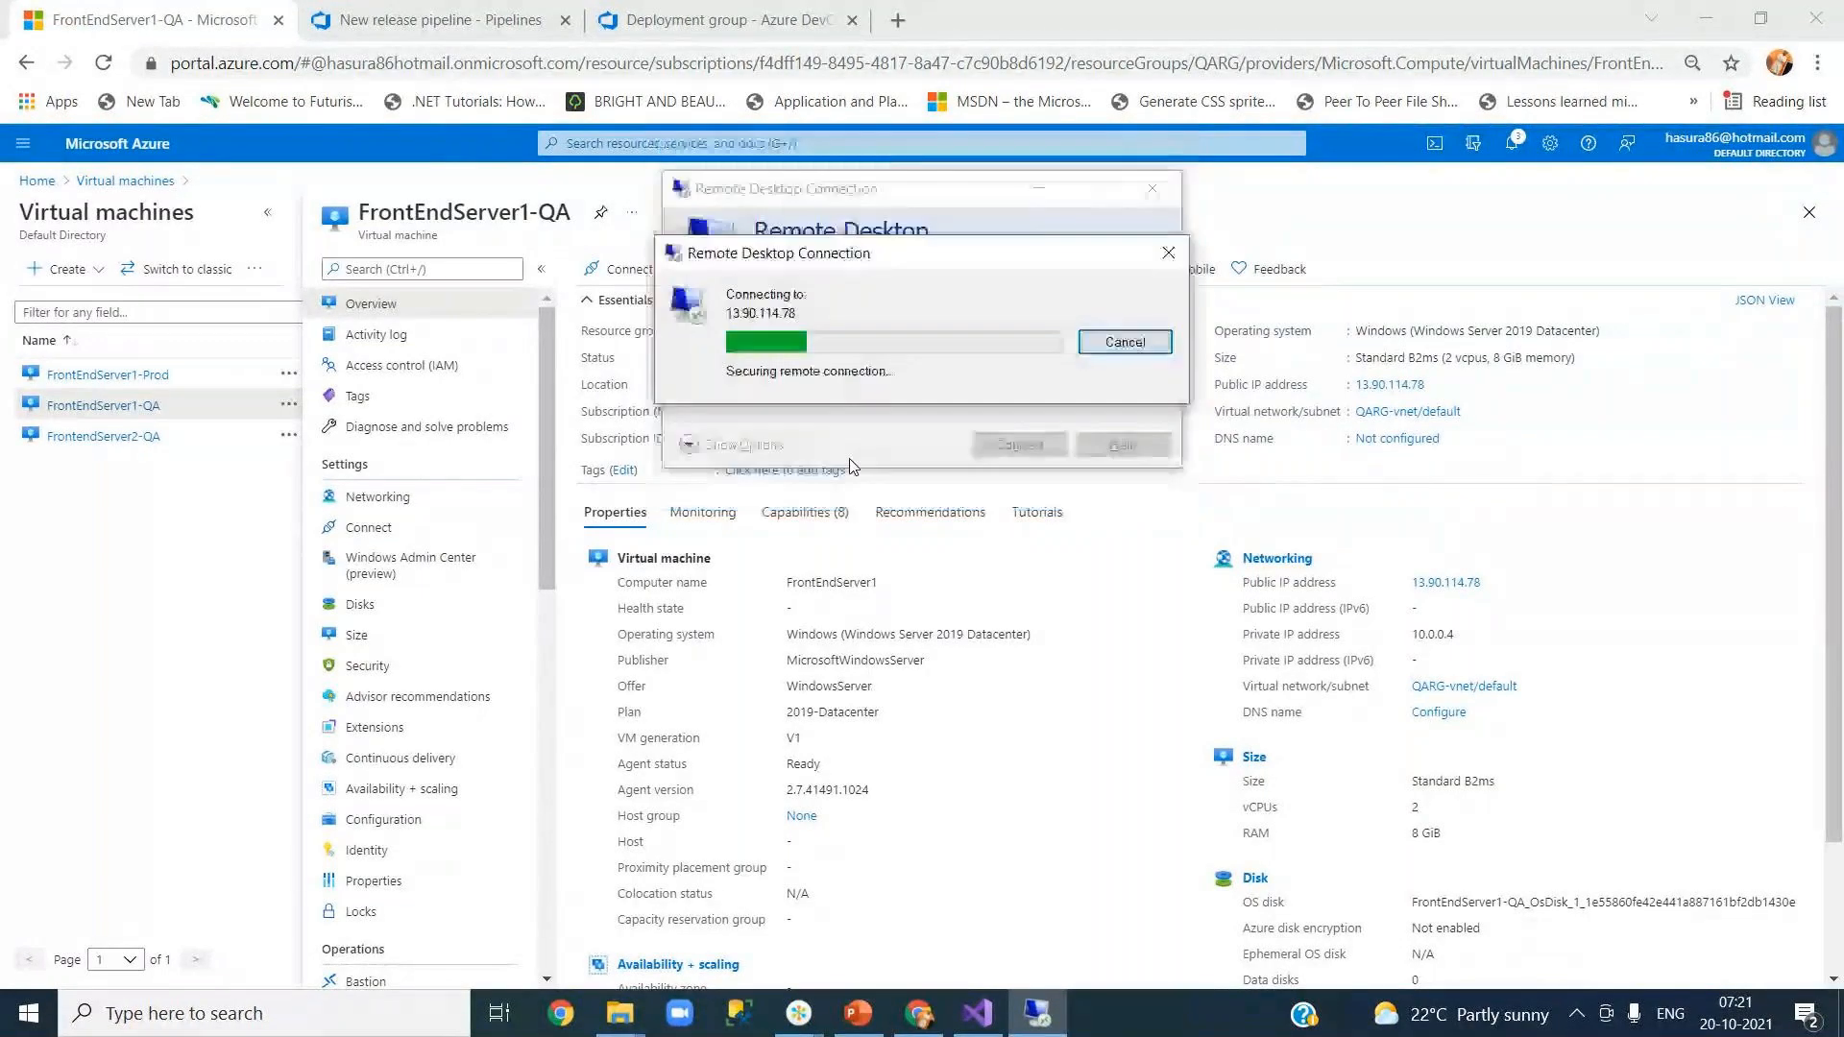
{"action": "left_click", "coordinate": [1002, 524]}
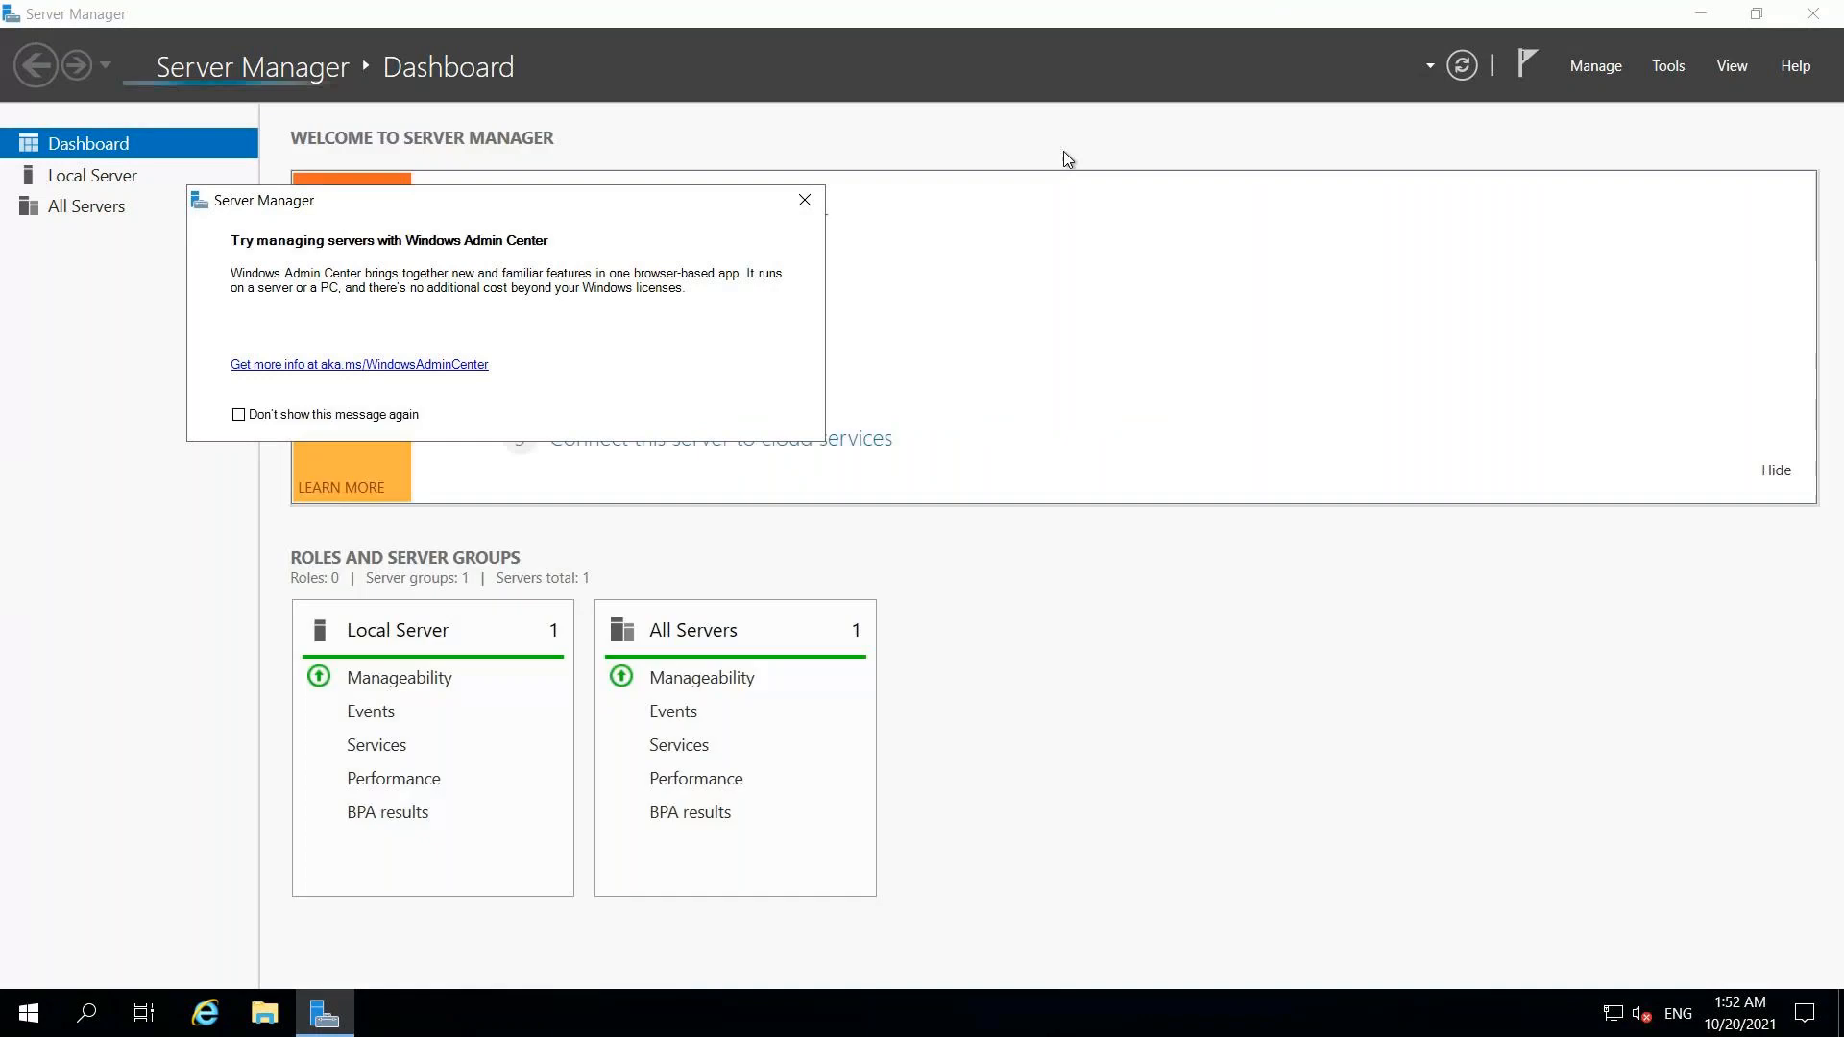
{"action": "left_click", "coordinate": [809, 205]}
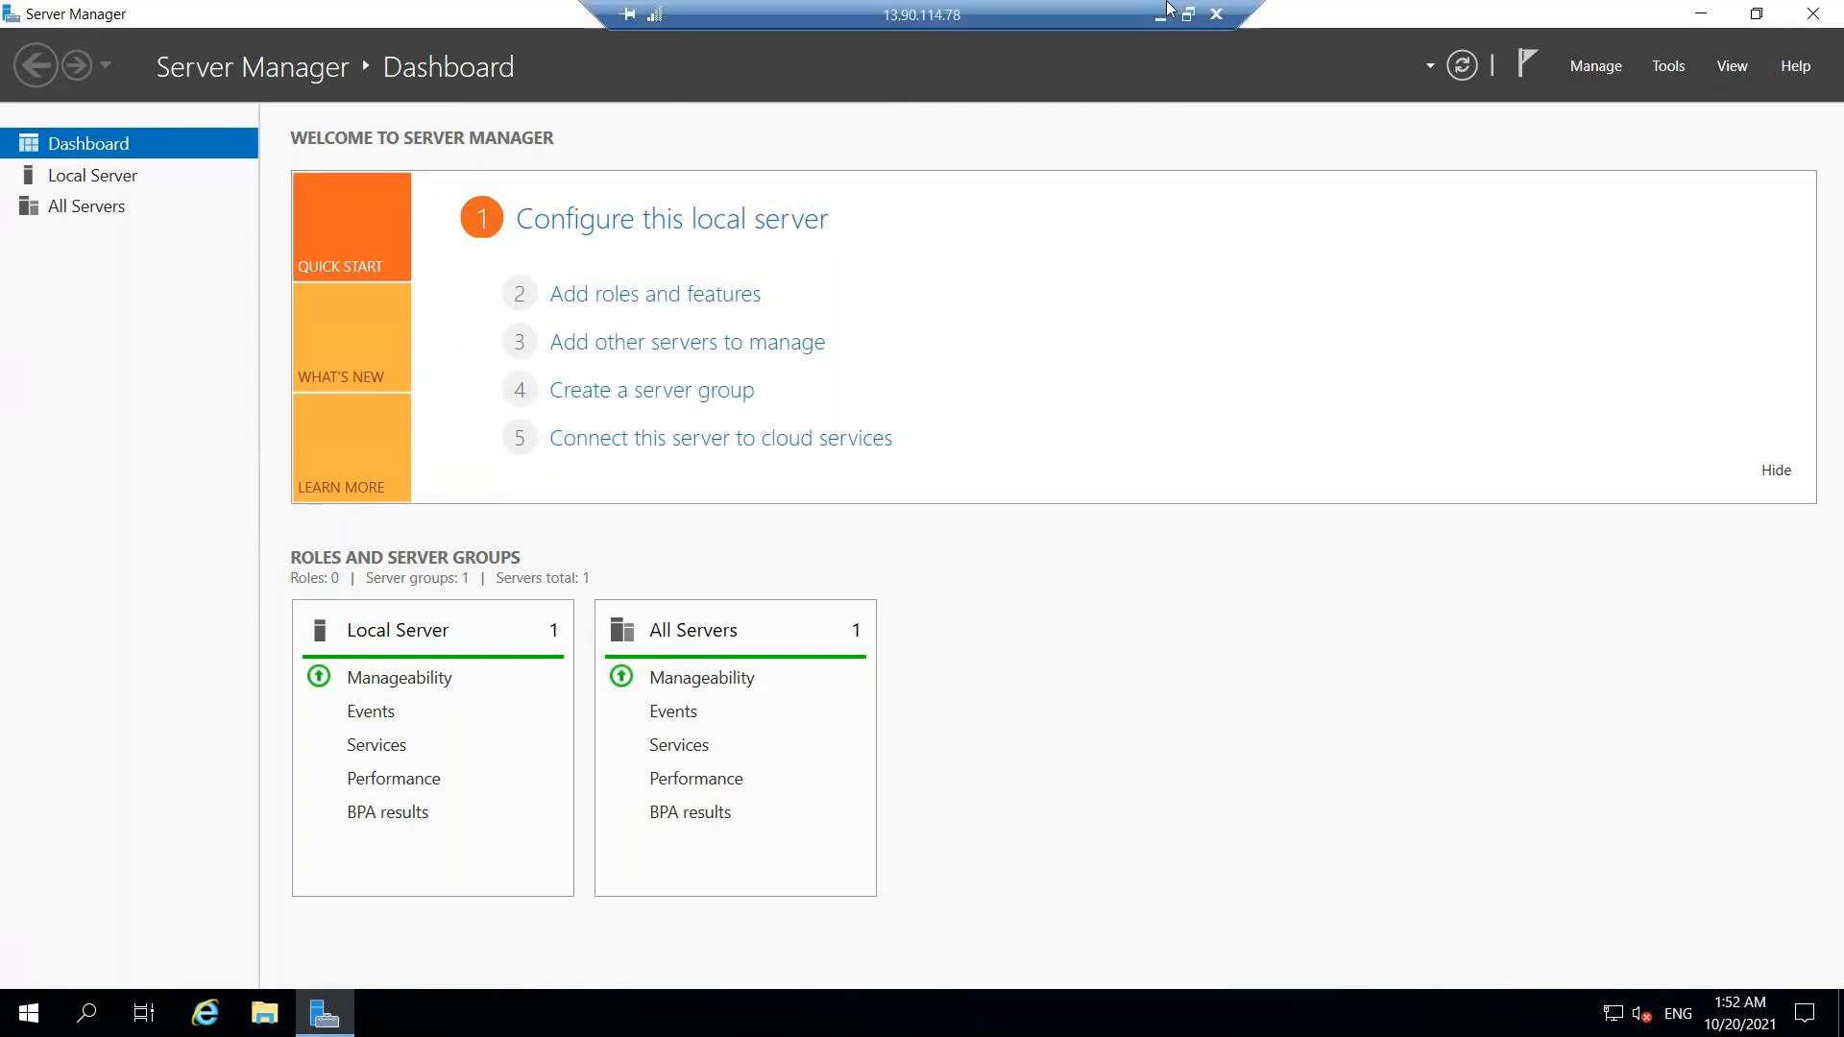
Step: Copy FrontendServer2-QA's public IP 13.90.116.228 and start a Remote Desktop connection to it
{"action": "left_click", "coordinate": [1159, 16]}
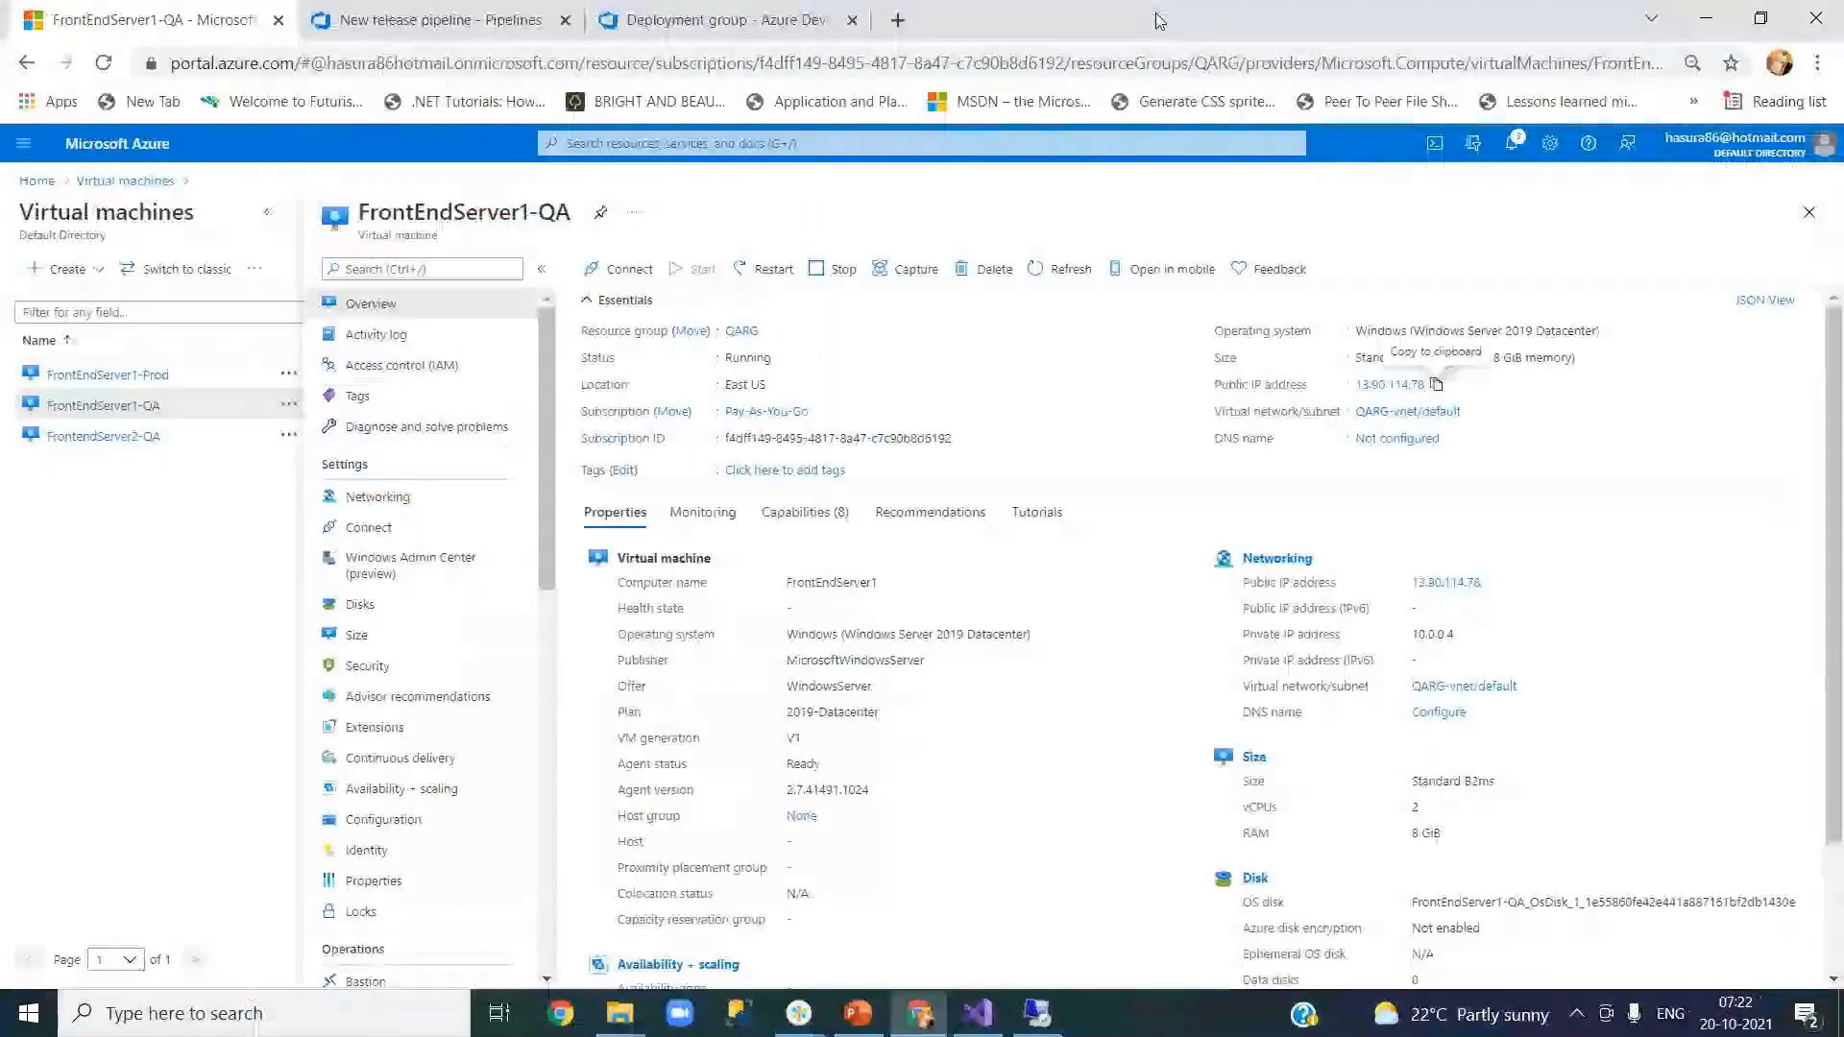
{"action": "mouse_move", "coordinate": [121, 444]}
{"action": "left_click", "coordinate": [121, 444]}
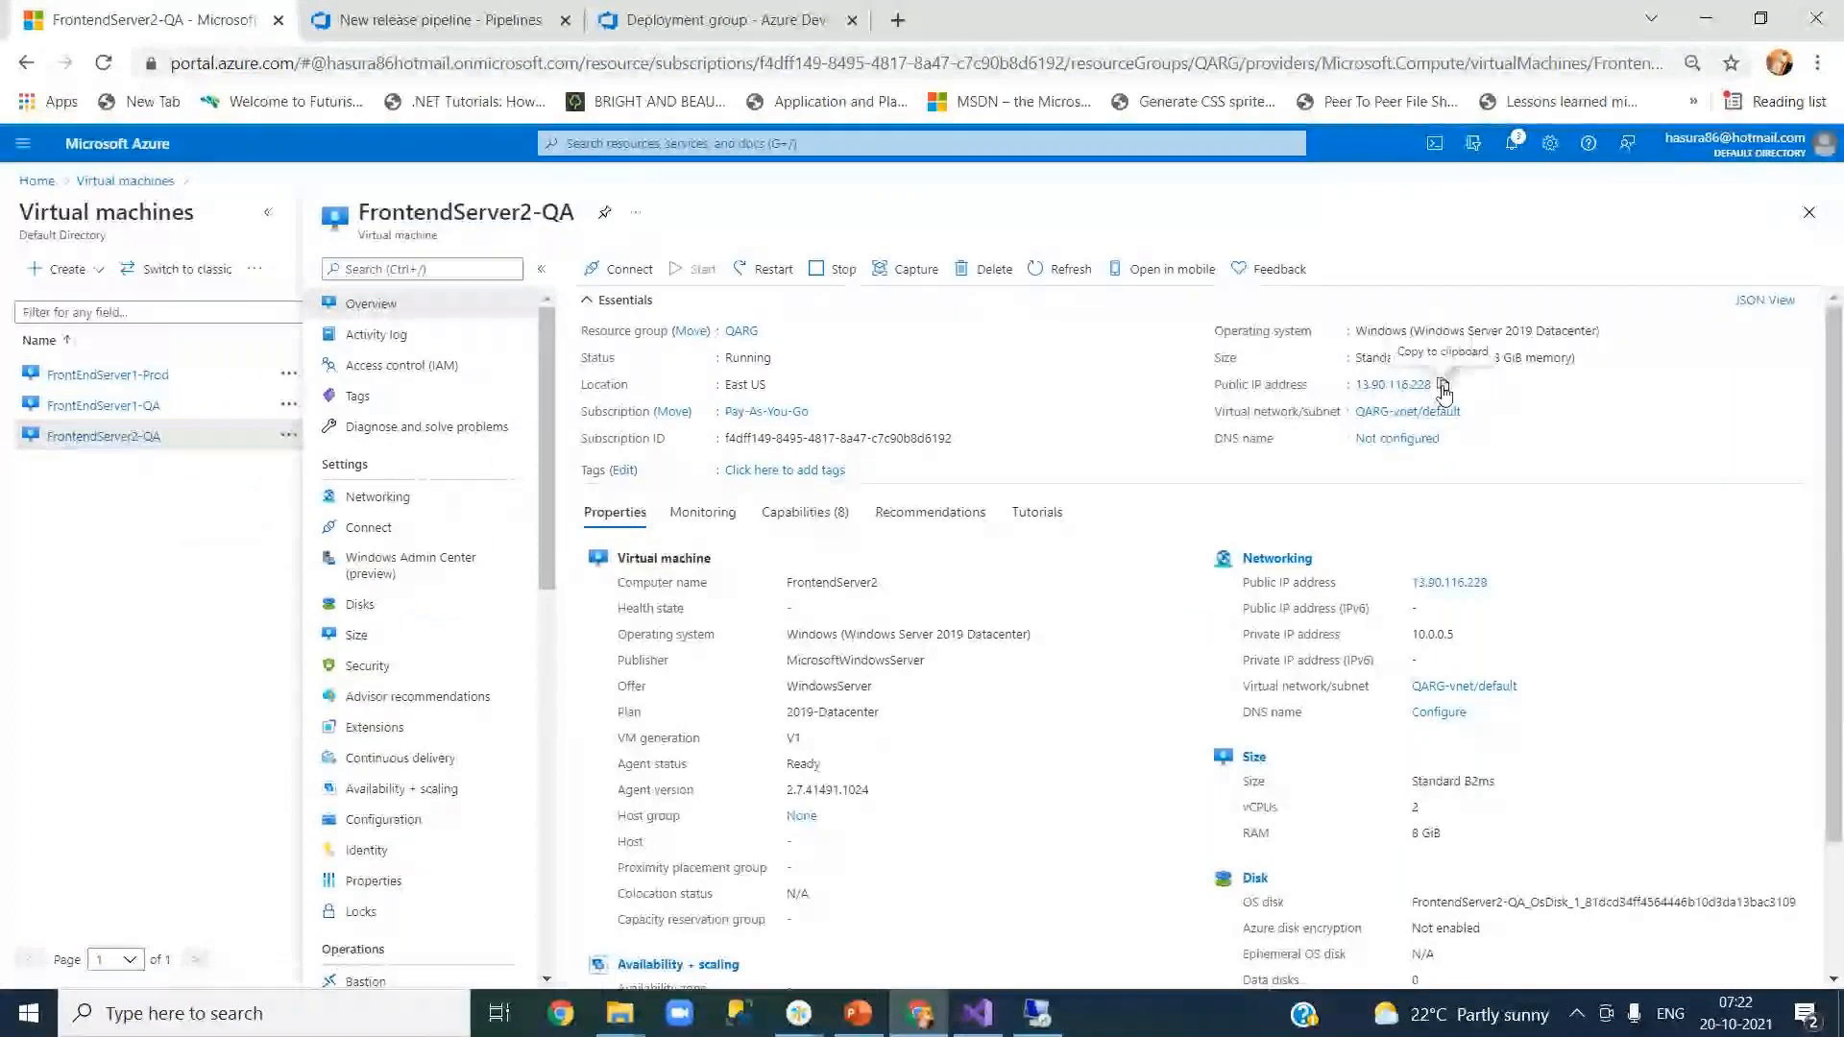
{"action": "left_click", "coordinate": [1443, 385]}
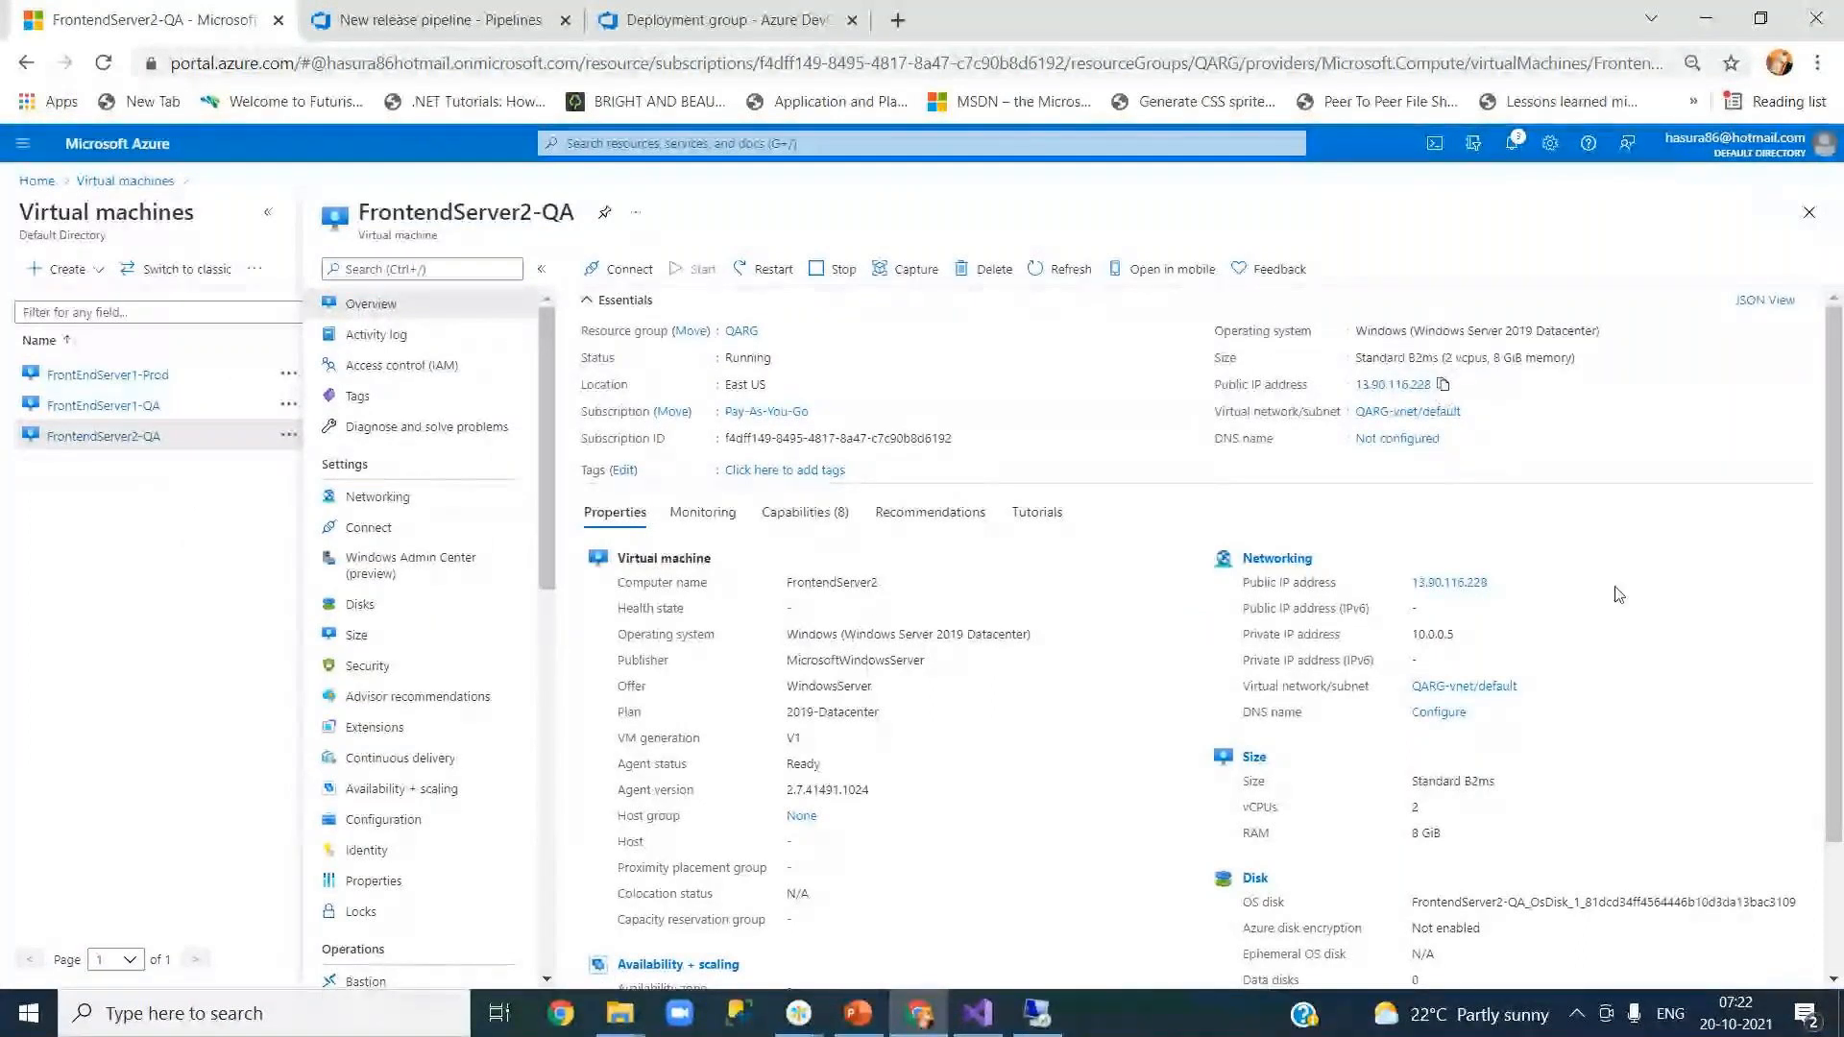
{"action": "key", "text": "super+r"}
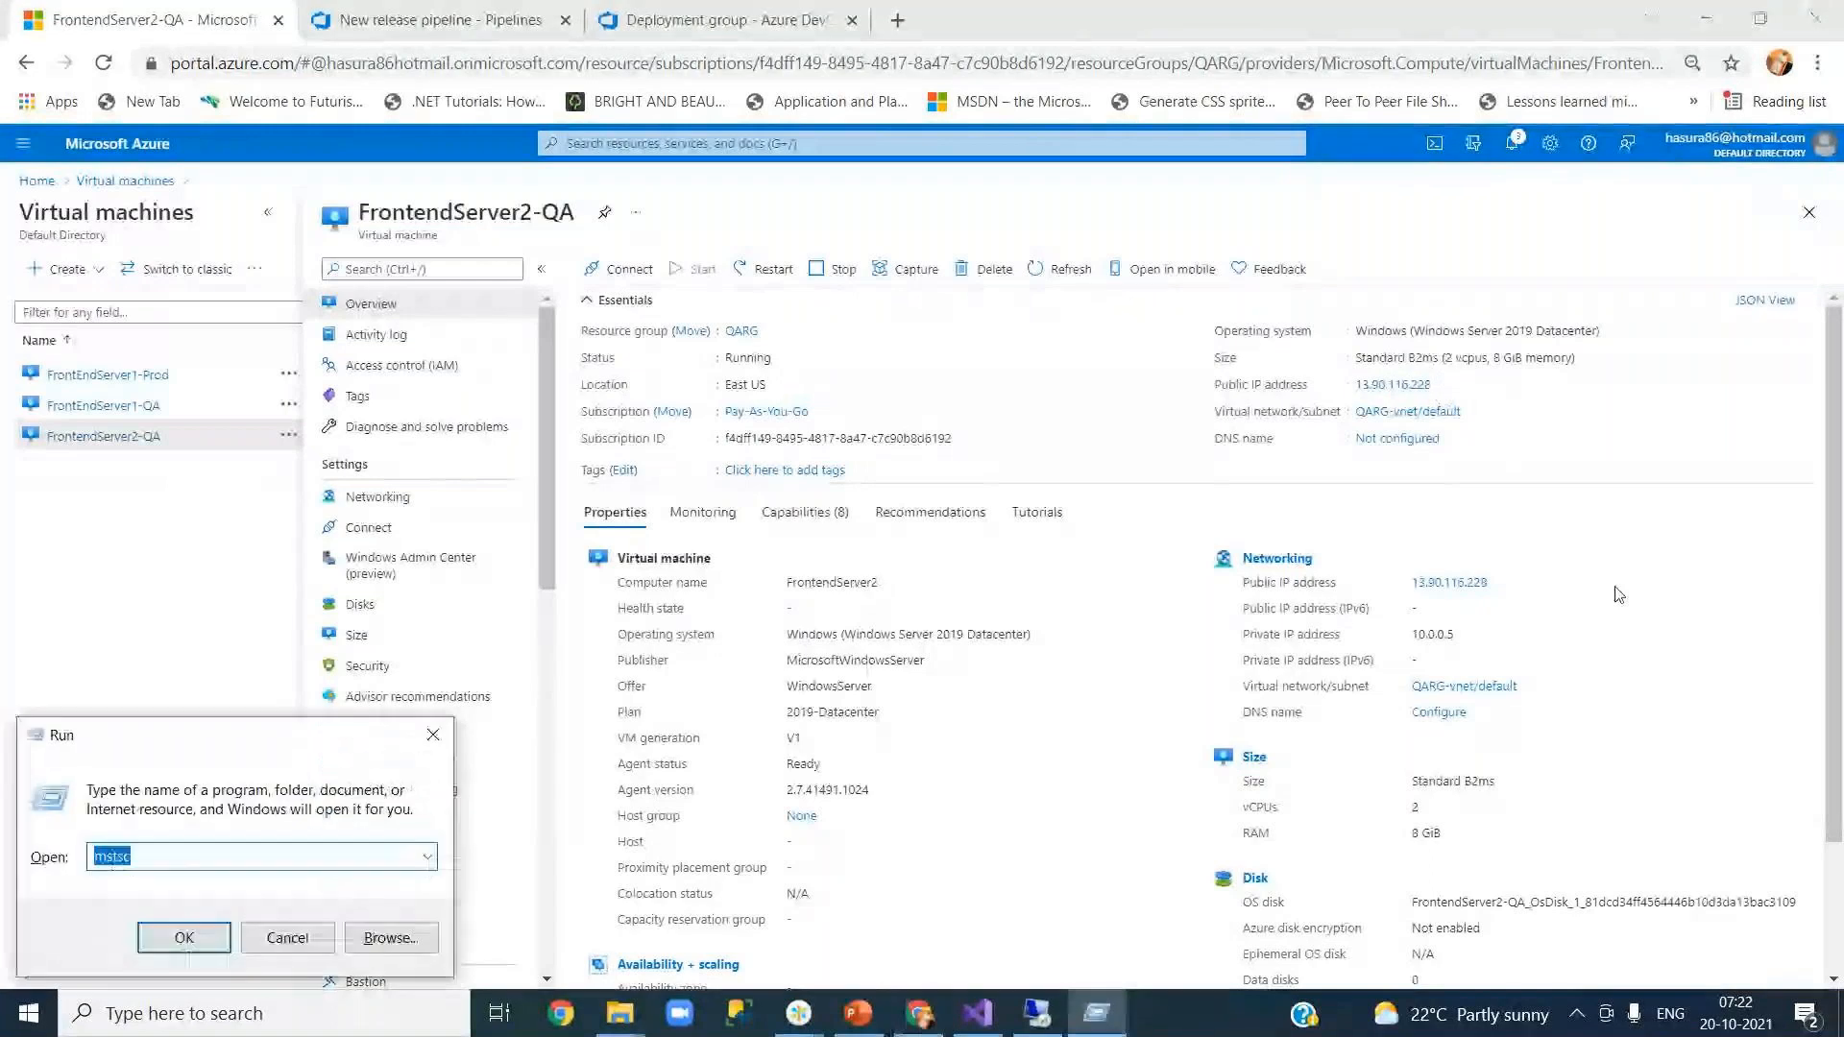
{"action": "key", "text": "Return"}
{"action": "key", "text": "ctrl+v"}
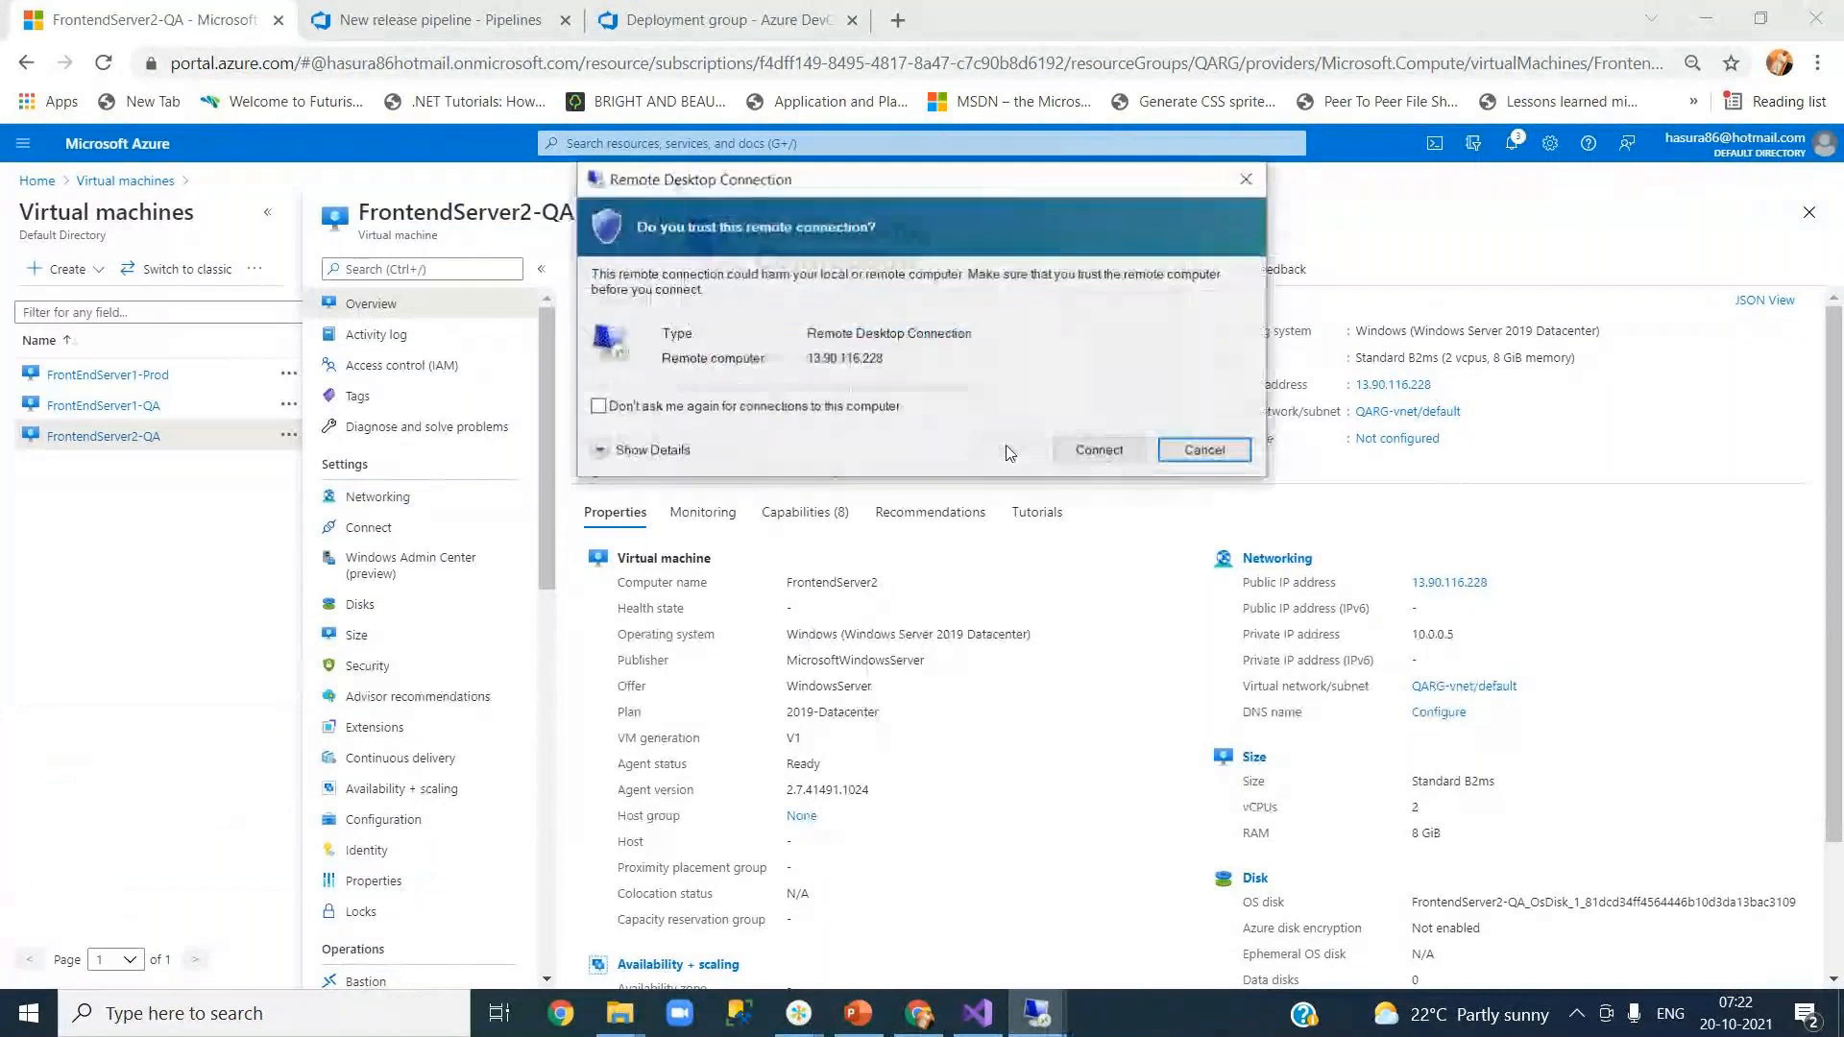
{"action": "left_click", "coordinate": [1097, 451]}
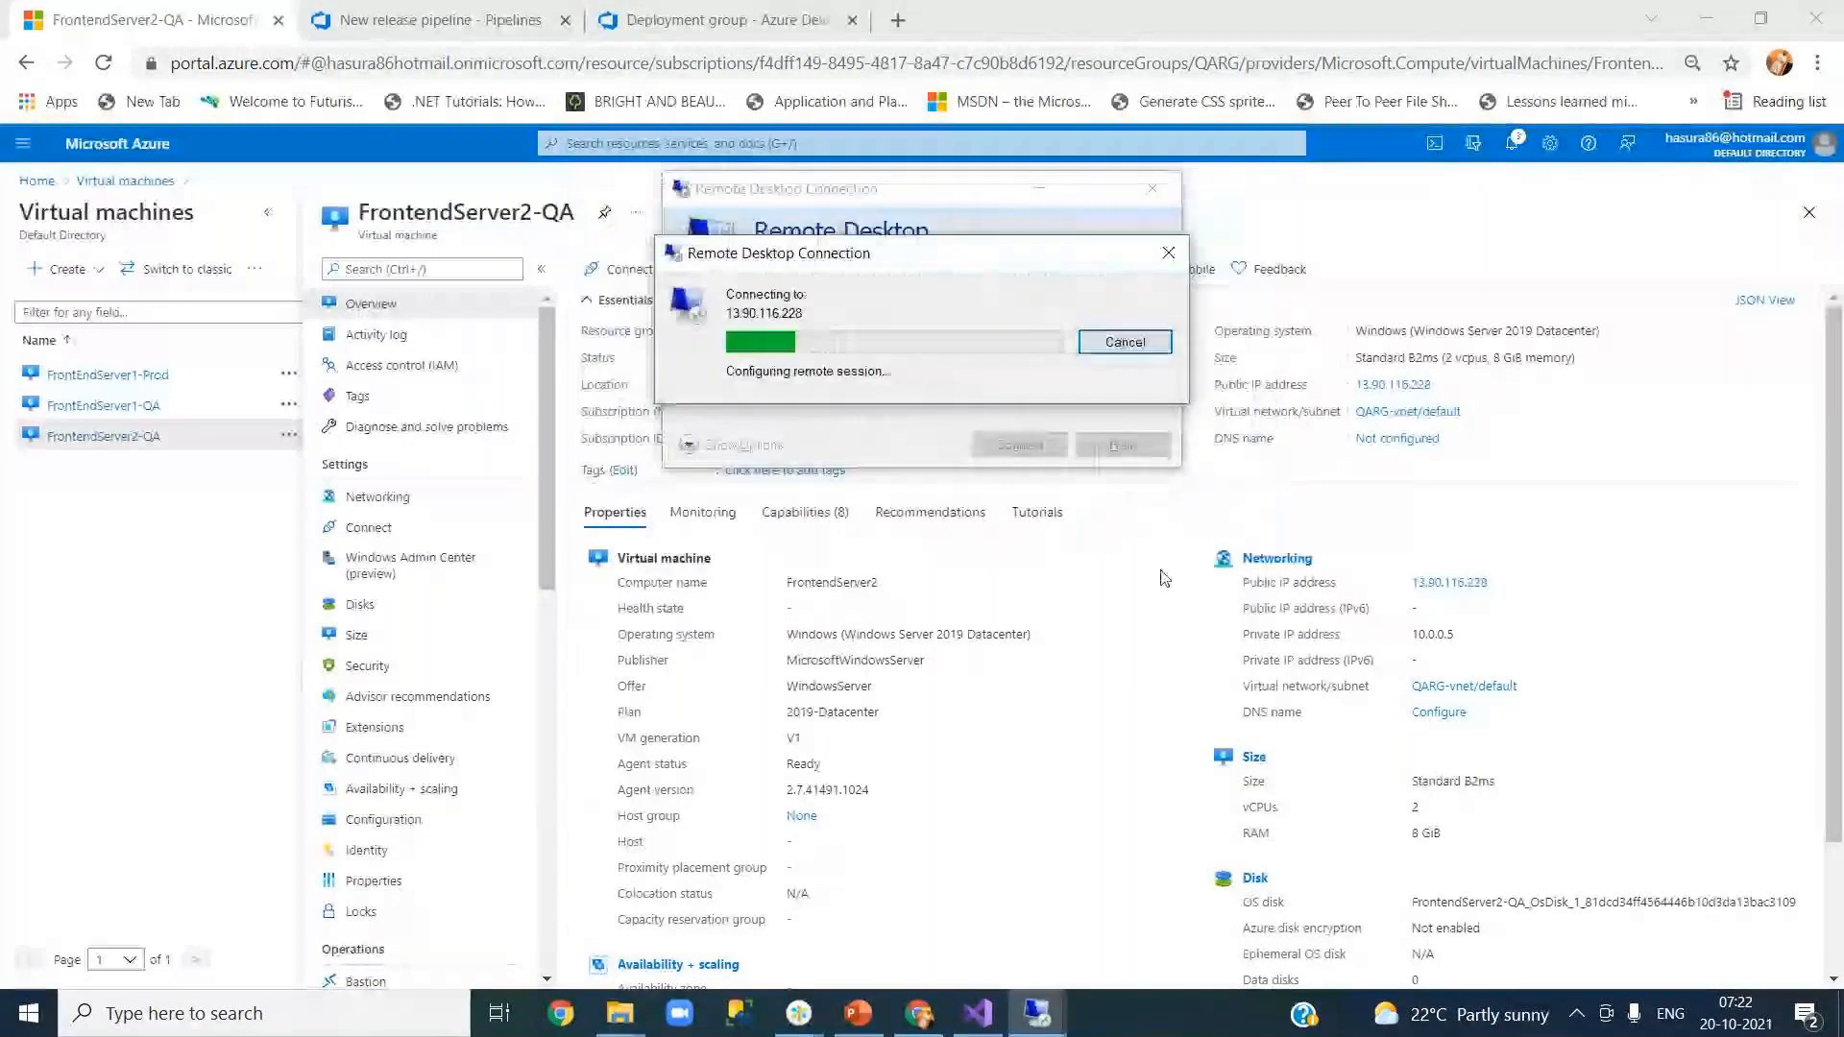
Step: Sign in with the remembered admin credentials, accept the certificate, then minimize the session and browser
{"action": "type", "text": "."}
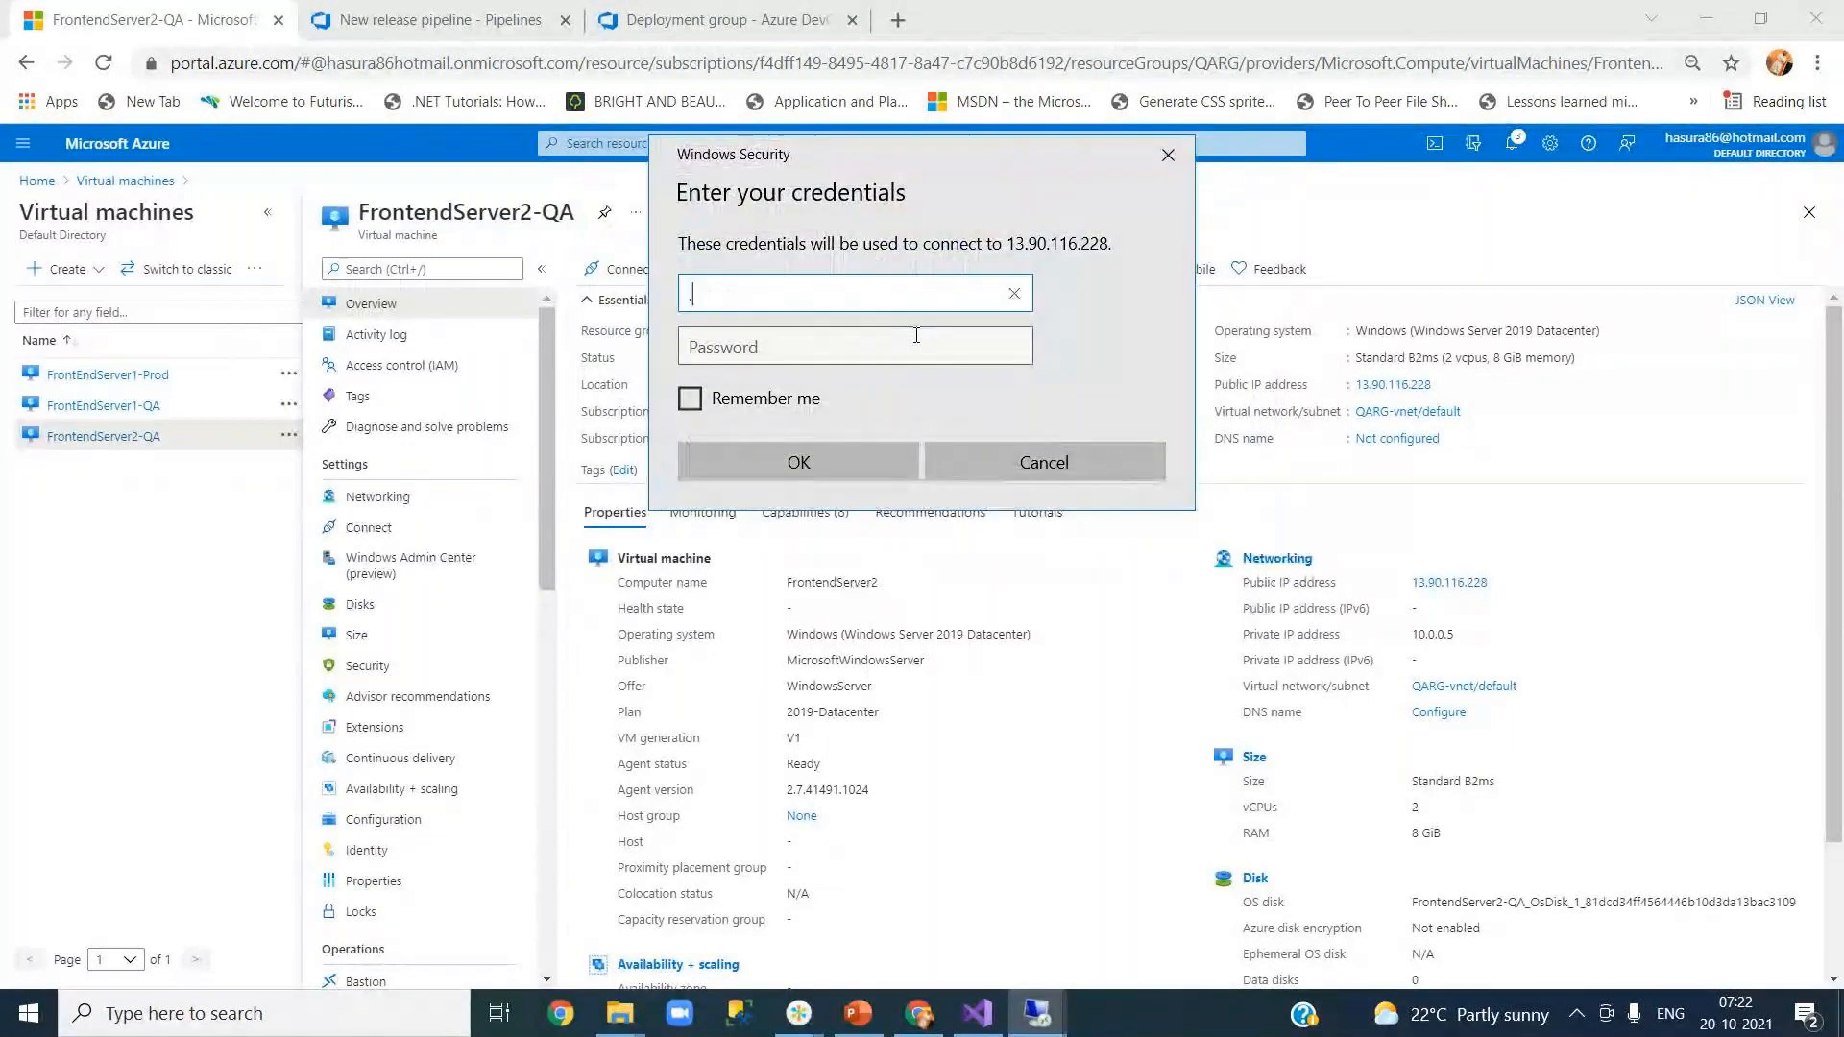
{"action": "type", "text": "\\hasura86"}
{"action": "left_click", "coordinate": [916, 335]}
{"action": "type", "text": "•••••••••••"}
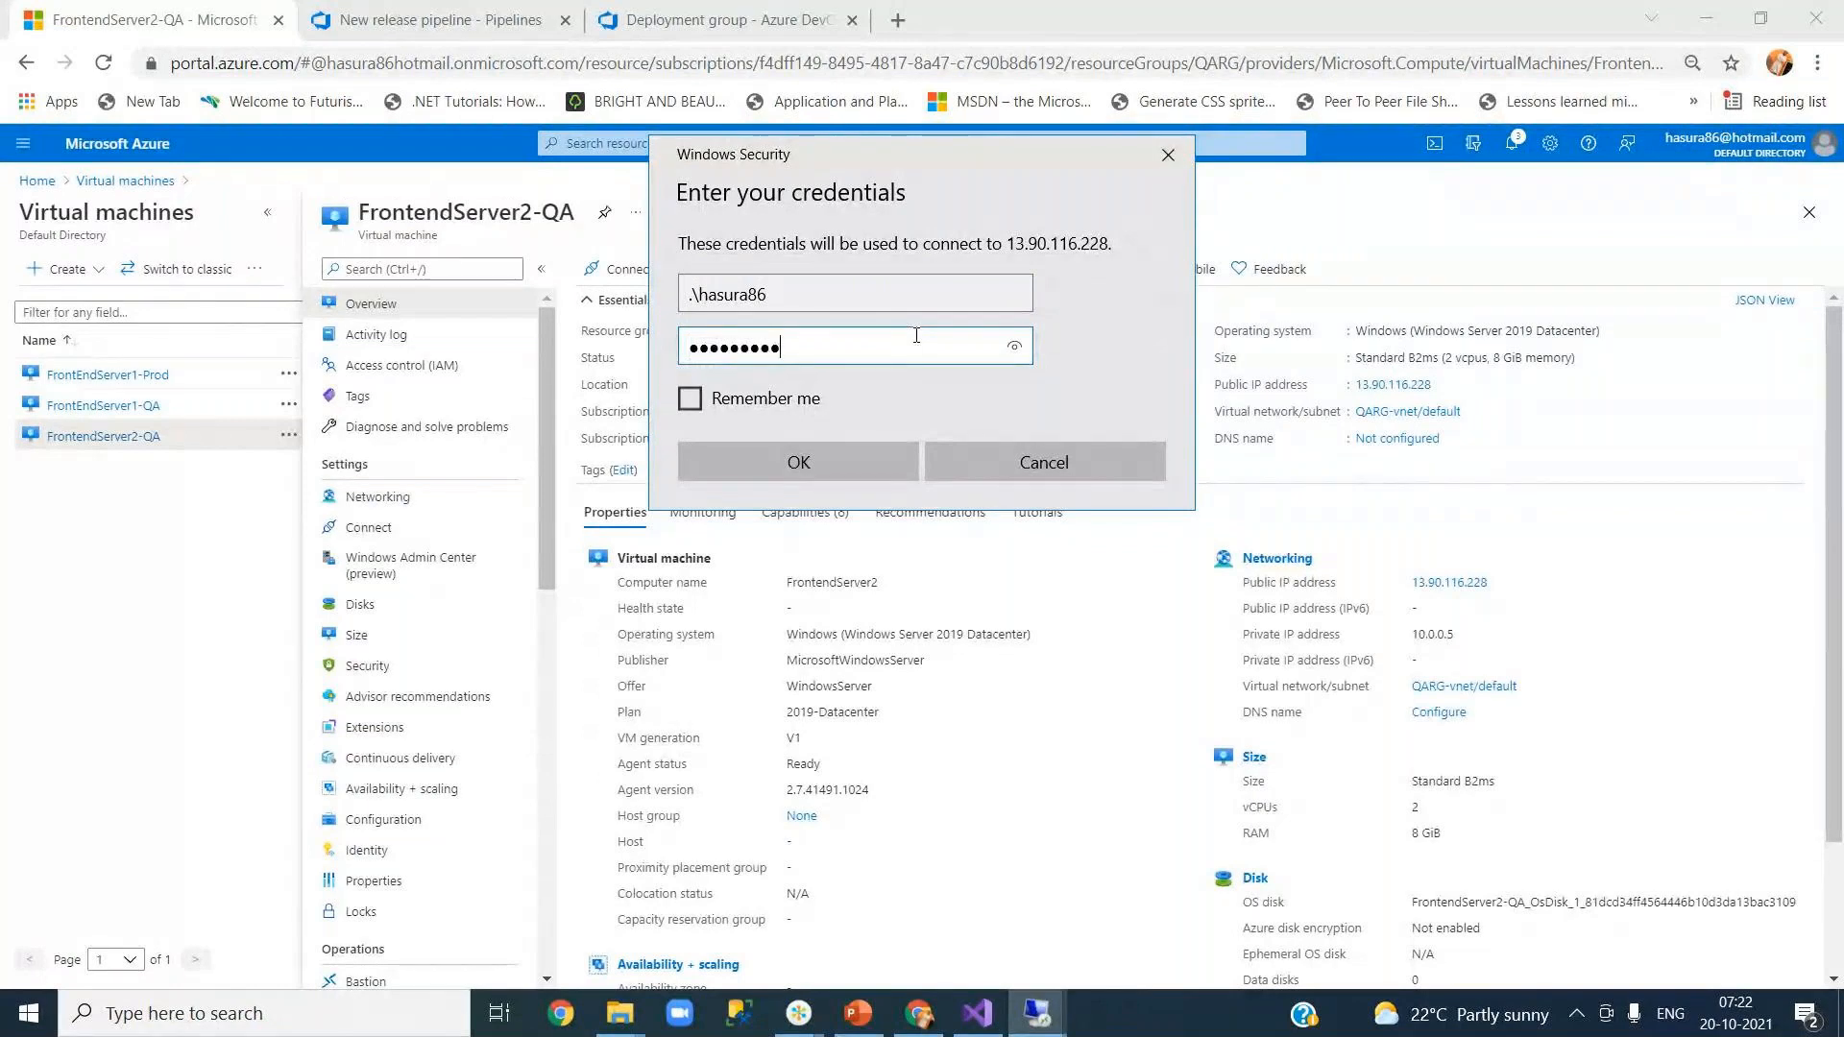
{"action": "type", "text": "••"}
{"action": "left_click", "coordinate": [690, 399]}
{"action": "left_click", "coordinate": [816, 461]}
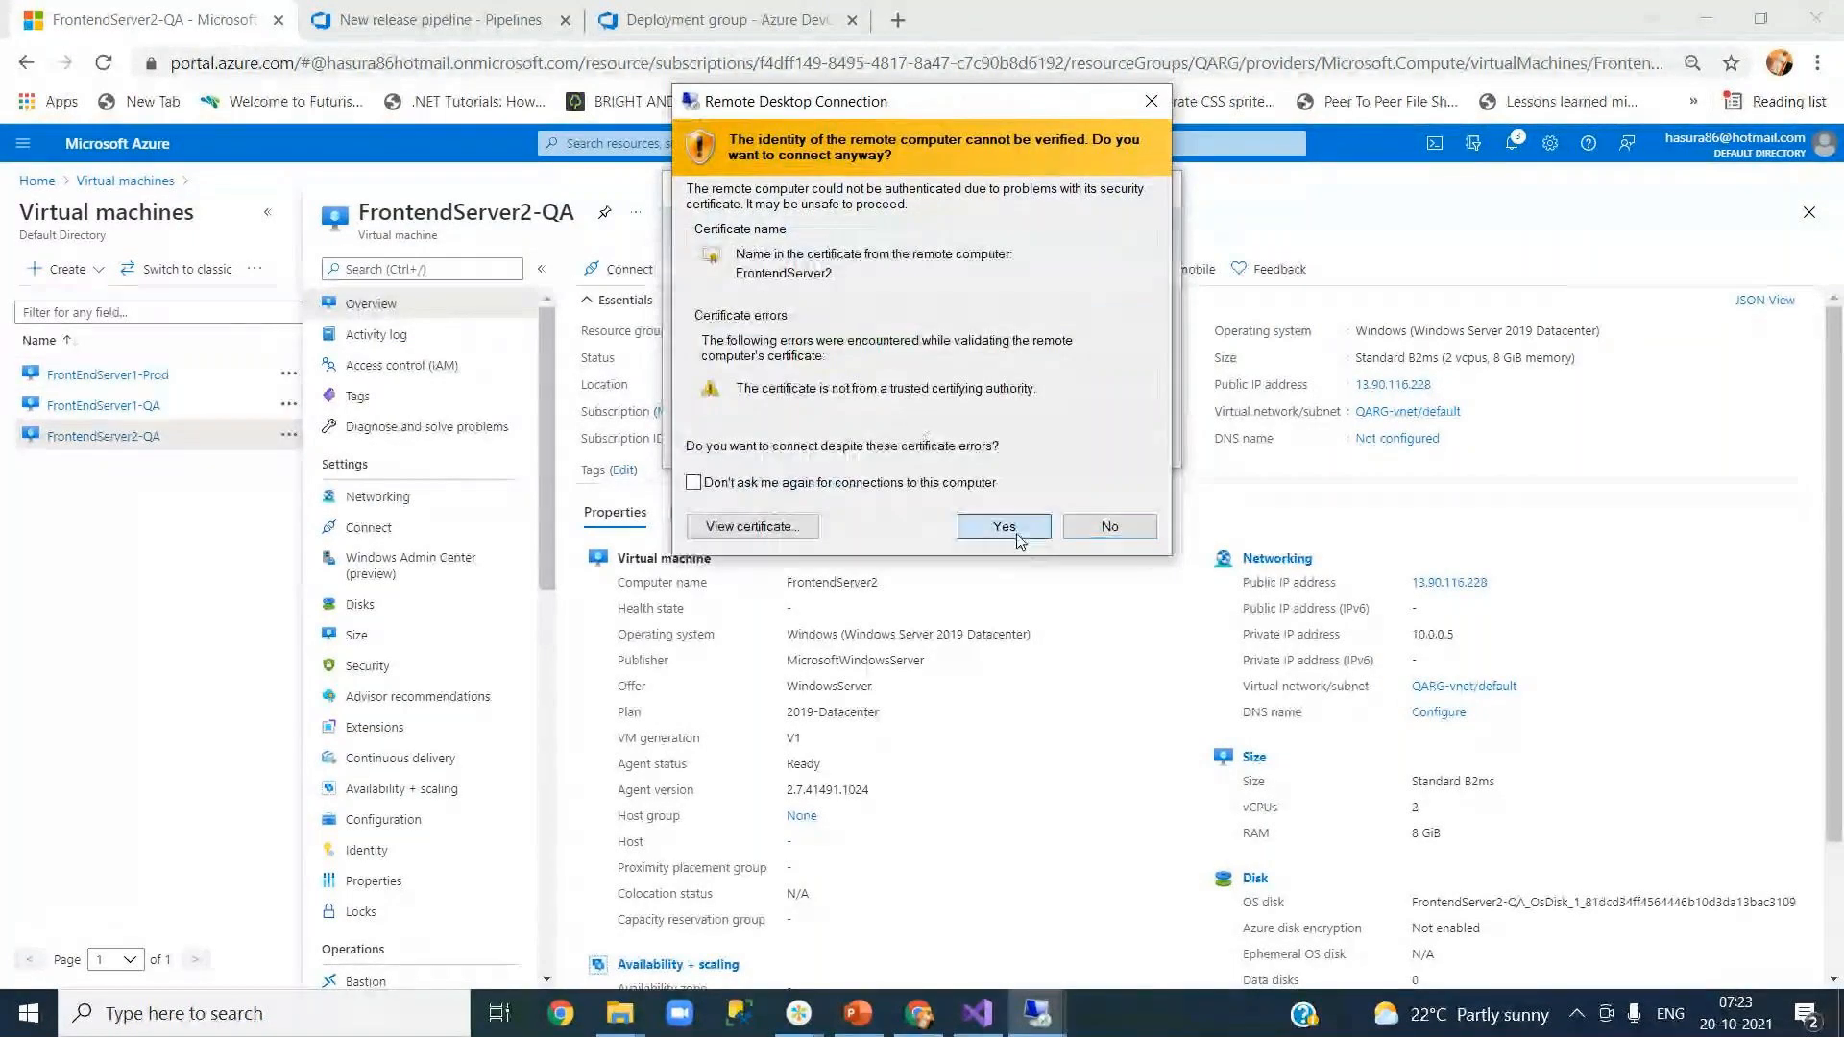
{"action": "left_click", "coordinate": [1116, 642]}
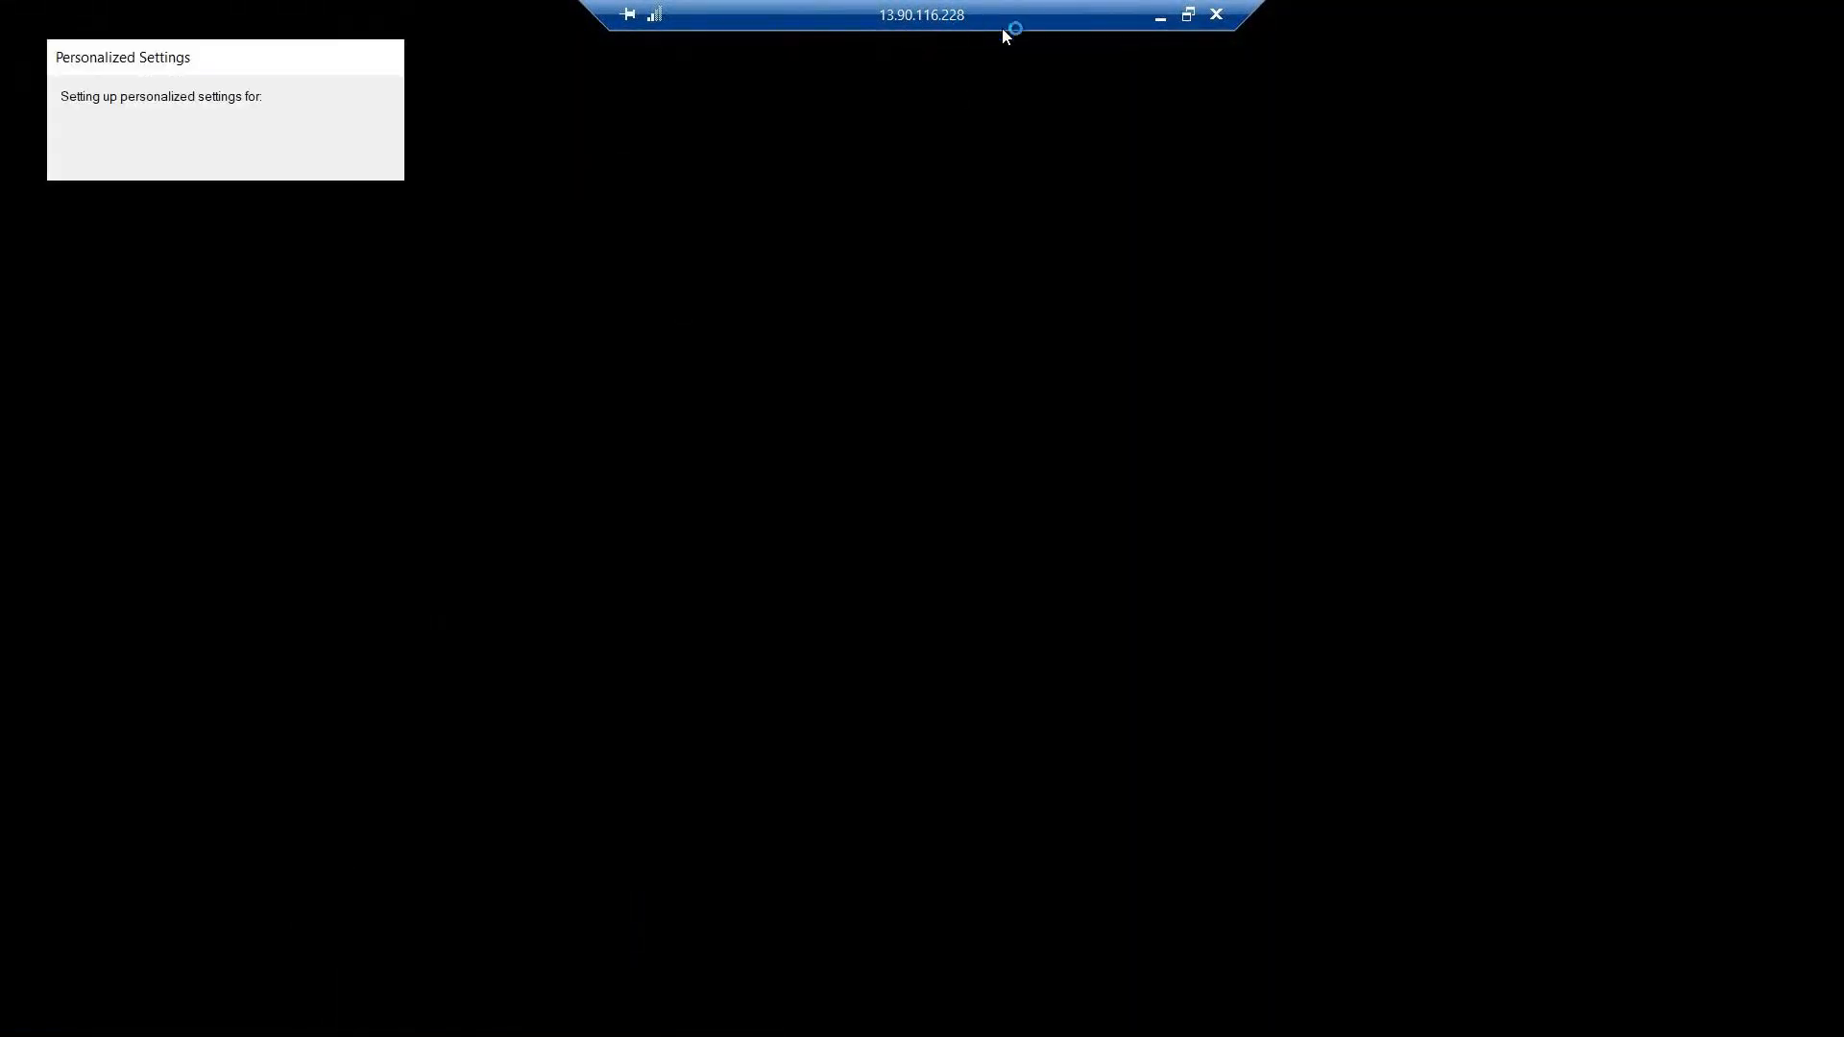
{"action": "left_click", "coordinate": [1162, 21]}
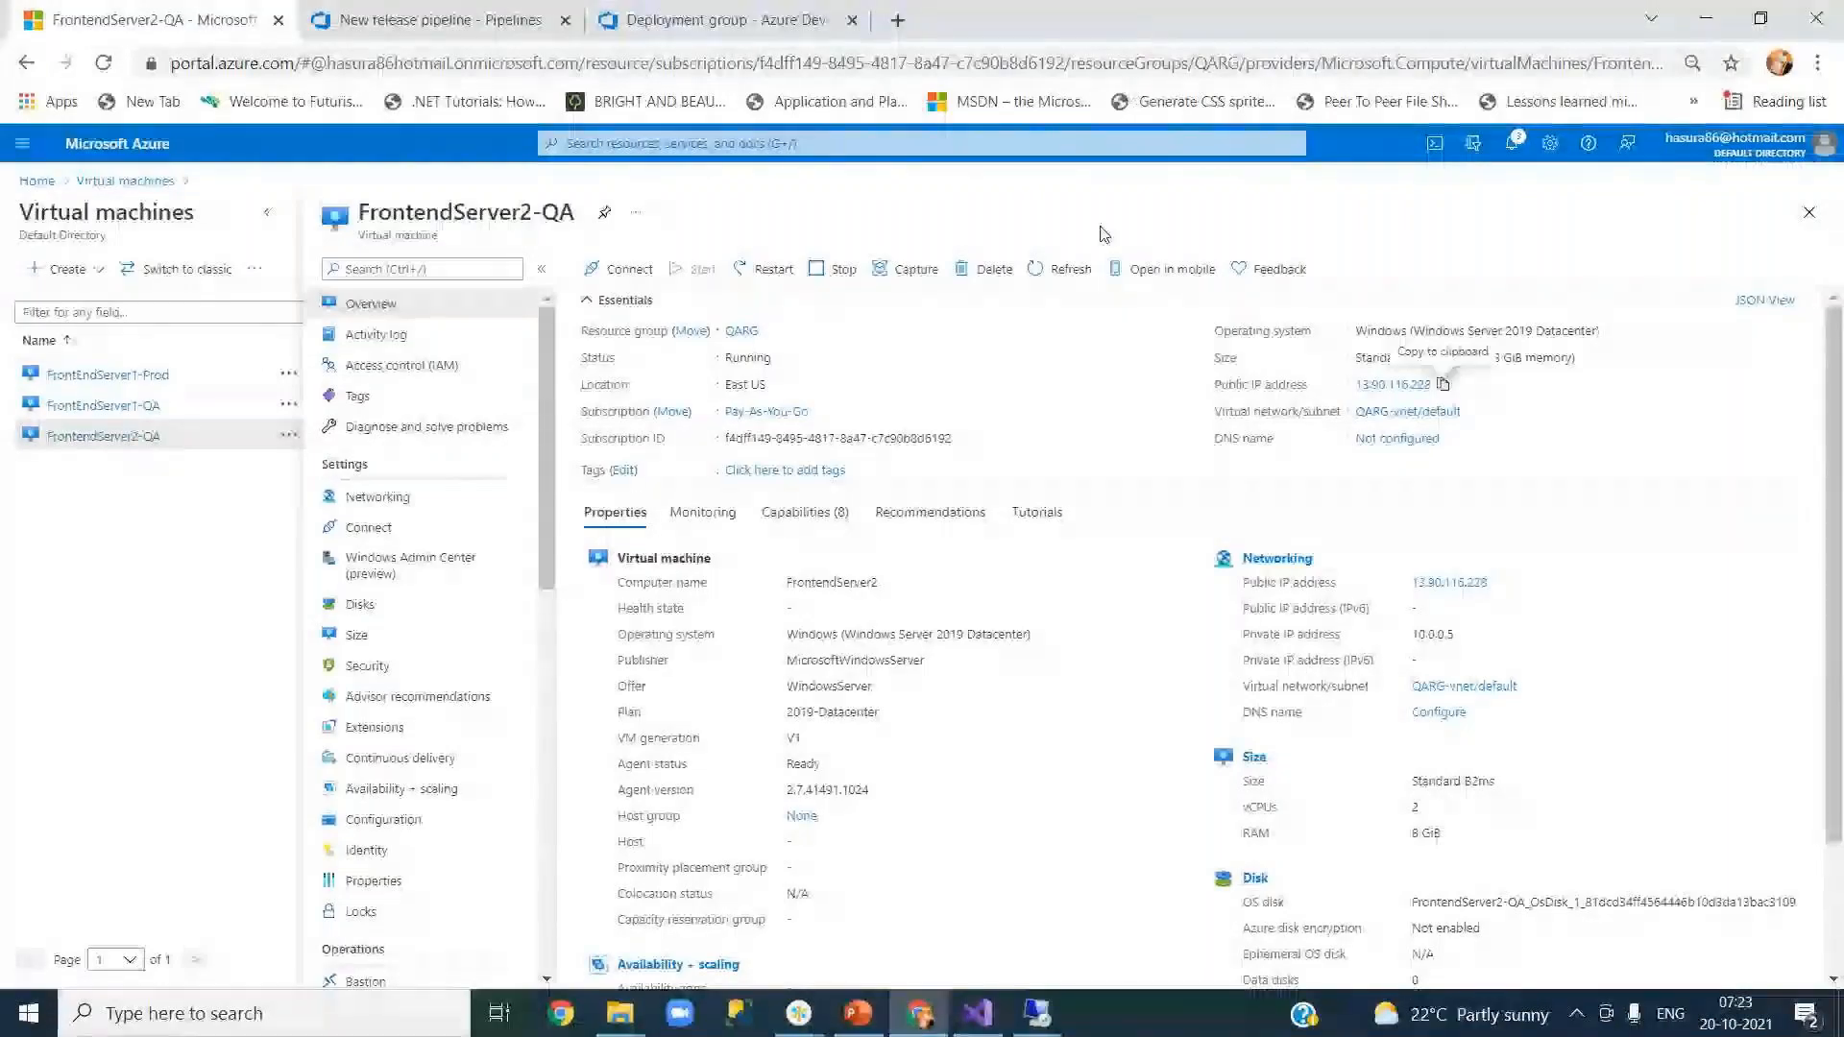
{"action": "left_click", "coordinate": [1705, 18]}
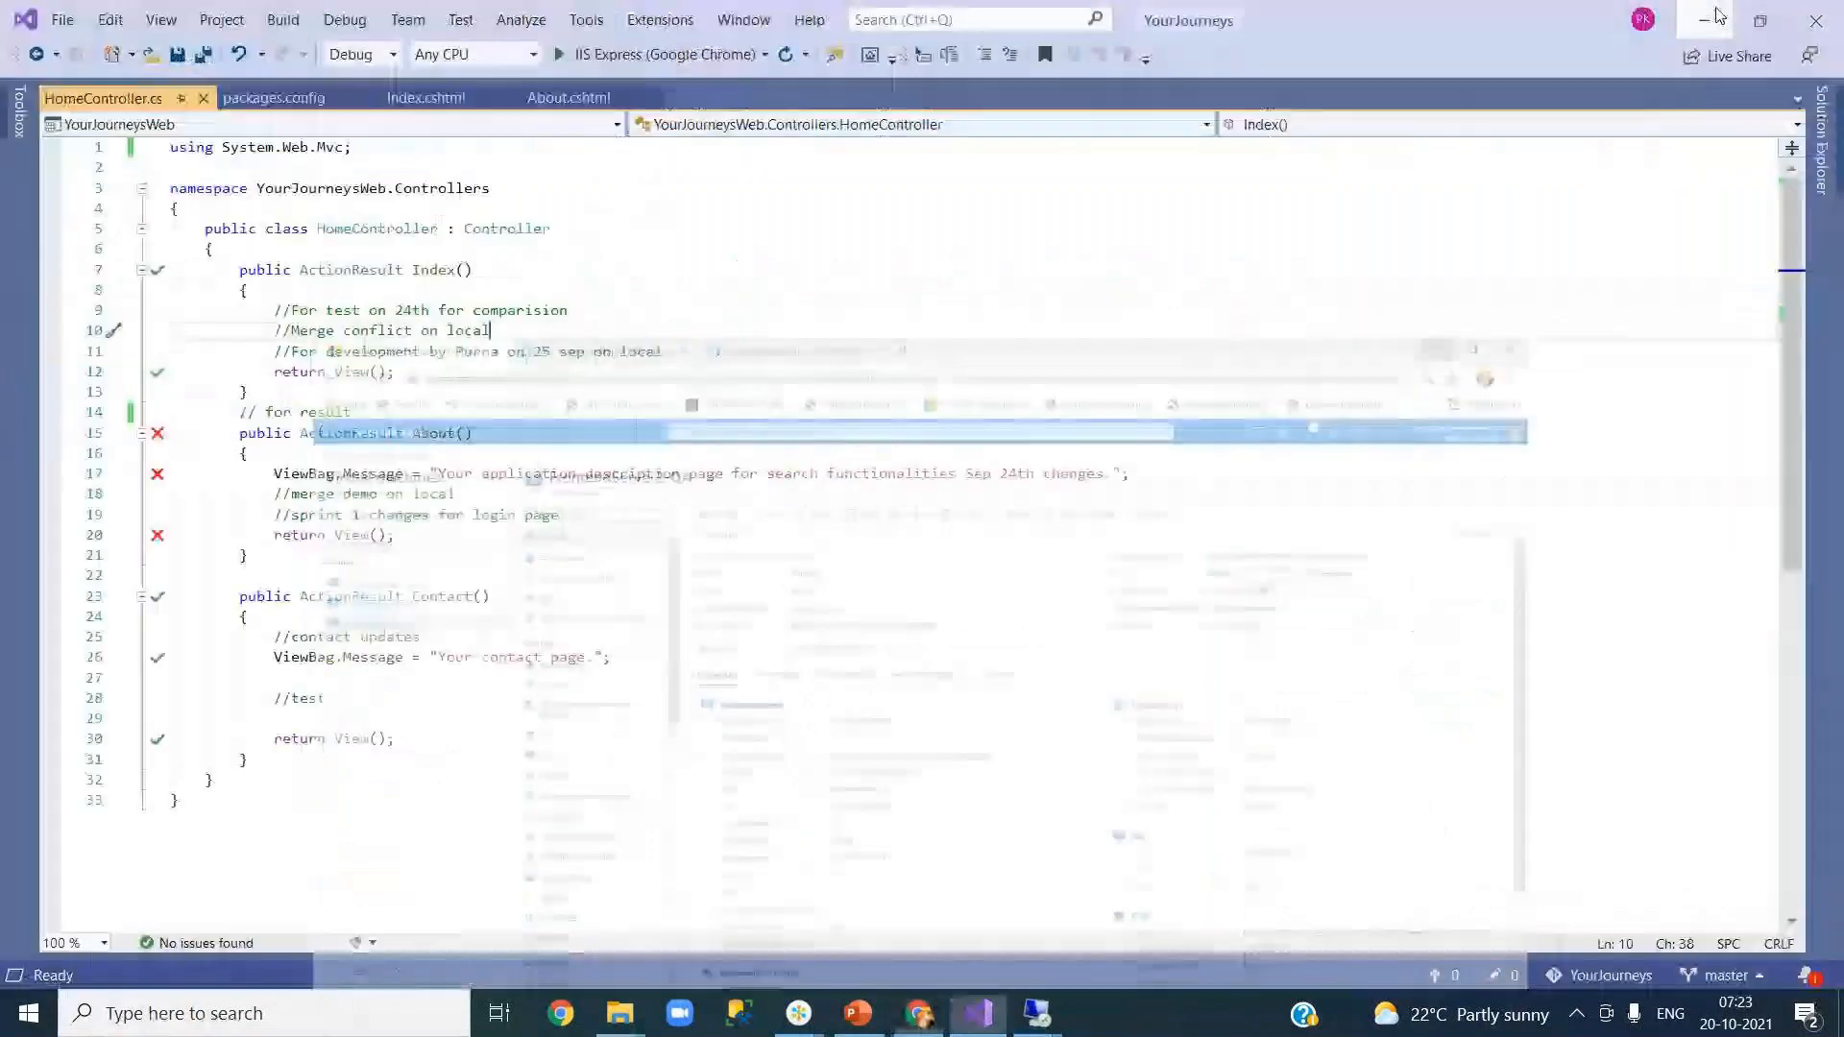
Step: Minimize Visual Studio, PowerPoint and File Explorer, then bring back the first server's remote session
{"action": "left_click", "coordinate": [1705, 18]}
{"action": "left_click", "coordinate": [1709, 17]}
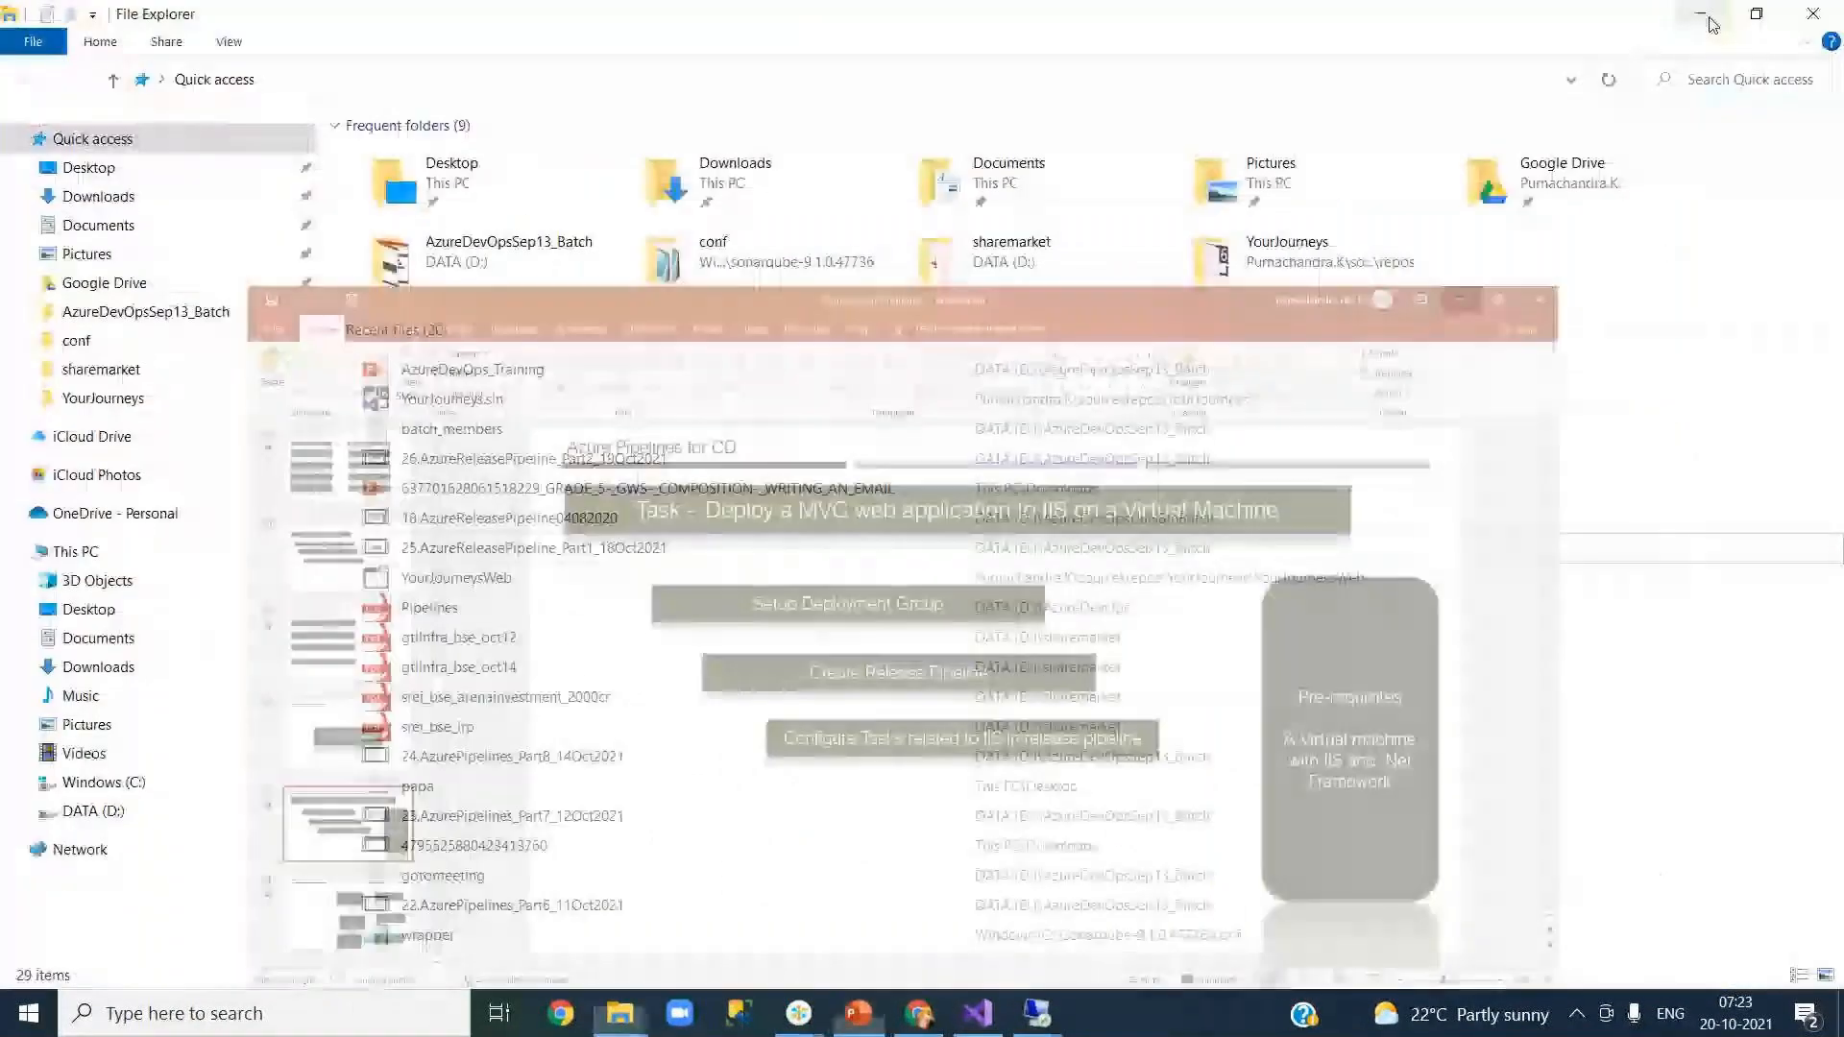
{"action": "left_click", "coordinate": [1706, 16]}
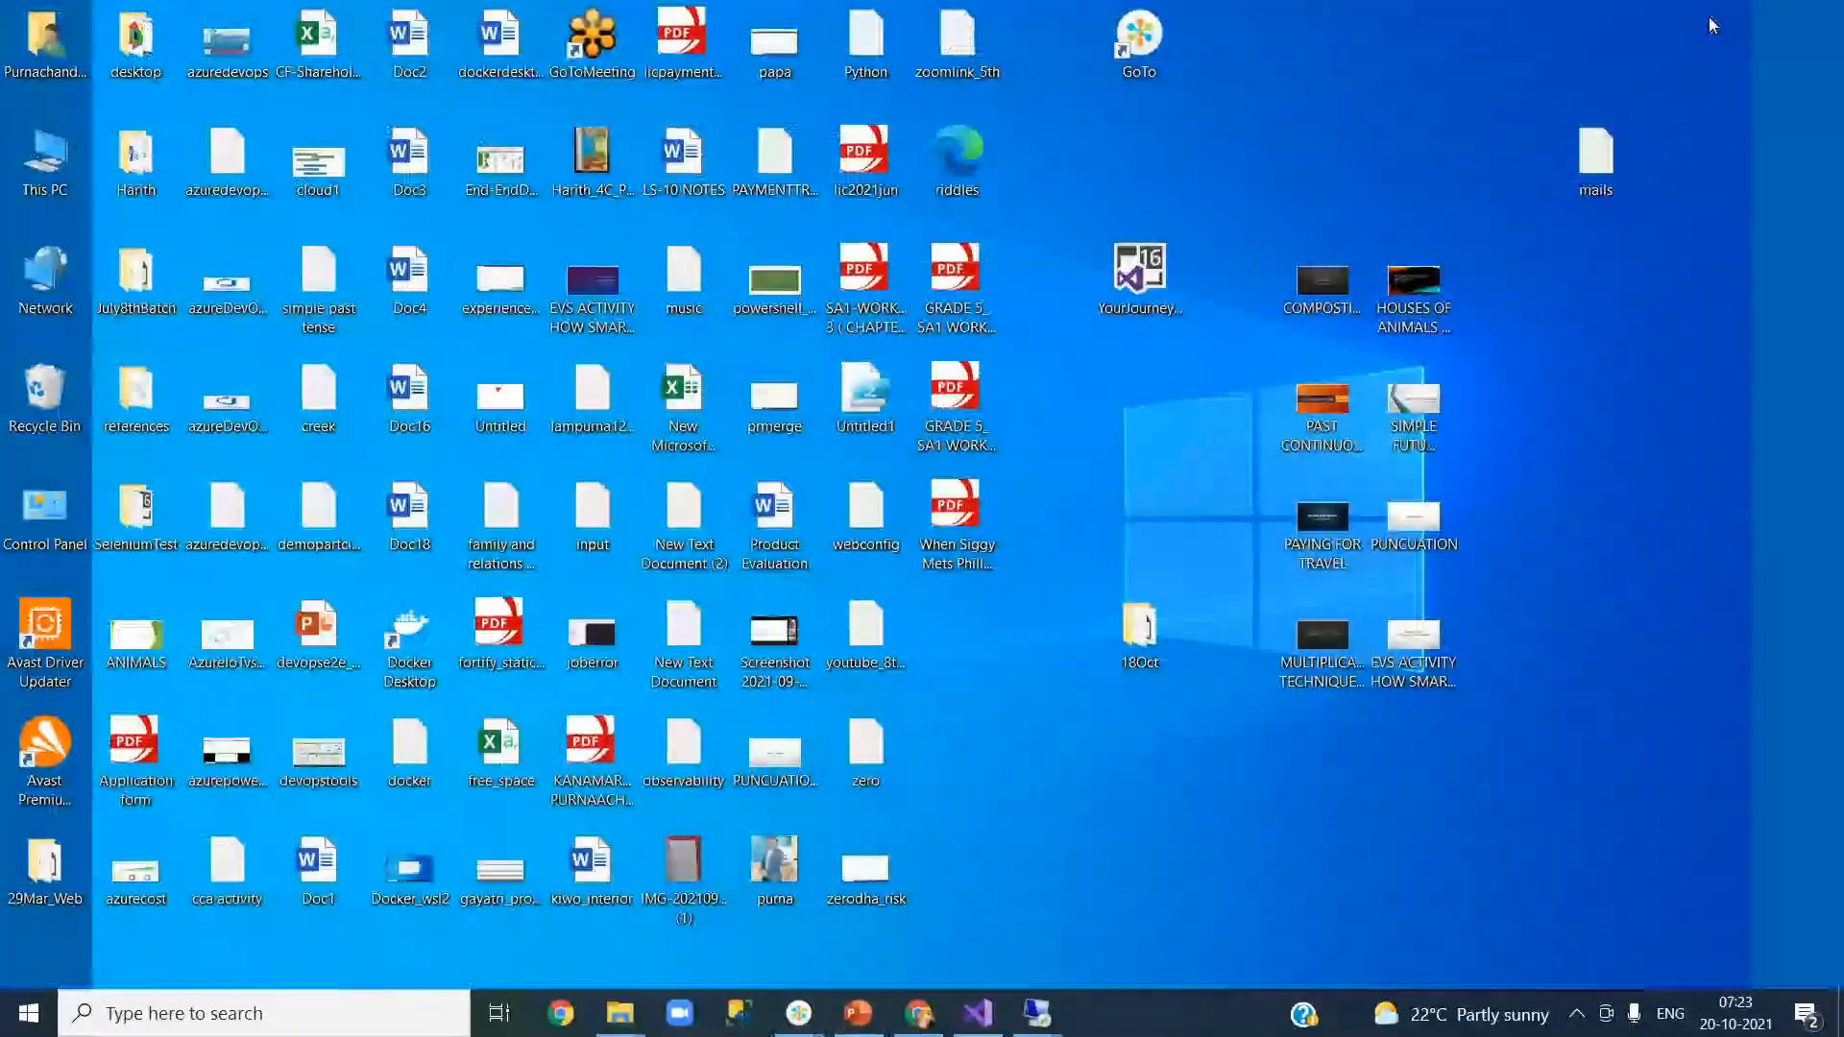
{"action": "mouse_move", "coordinate": [1033, 1016]}
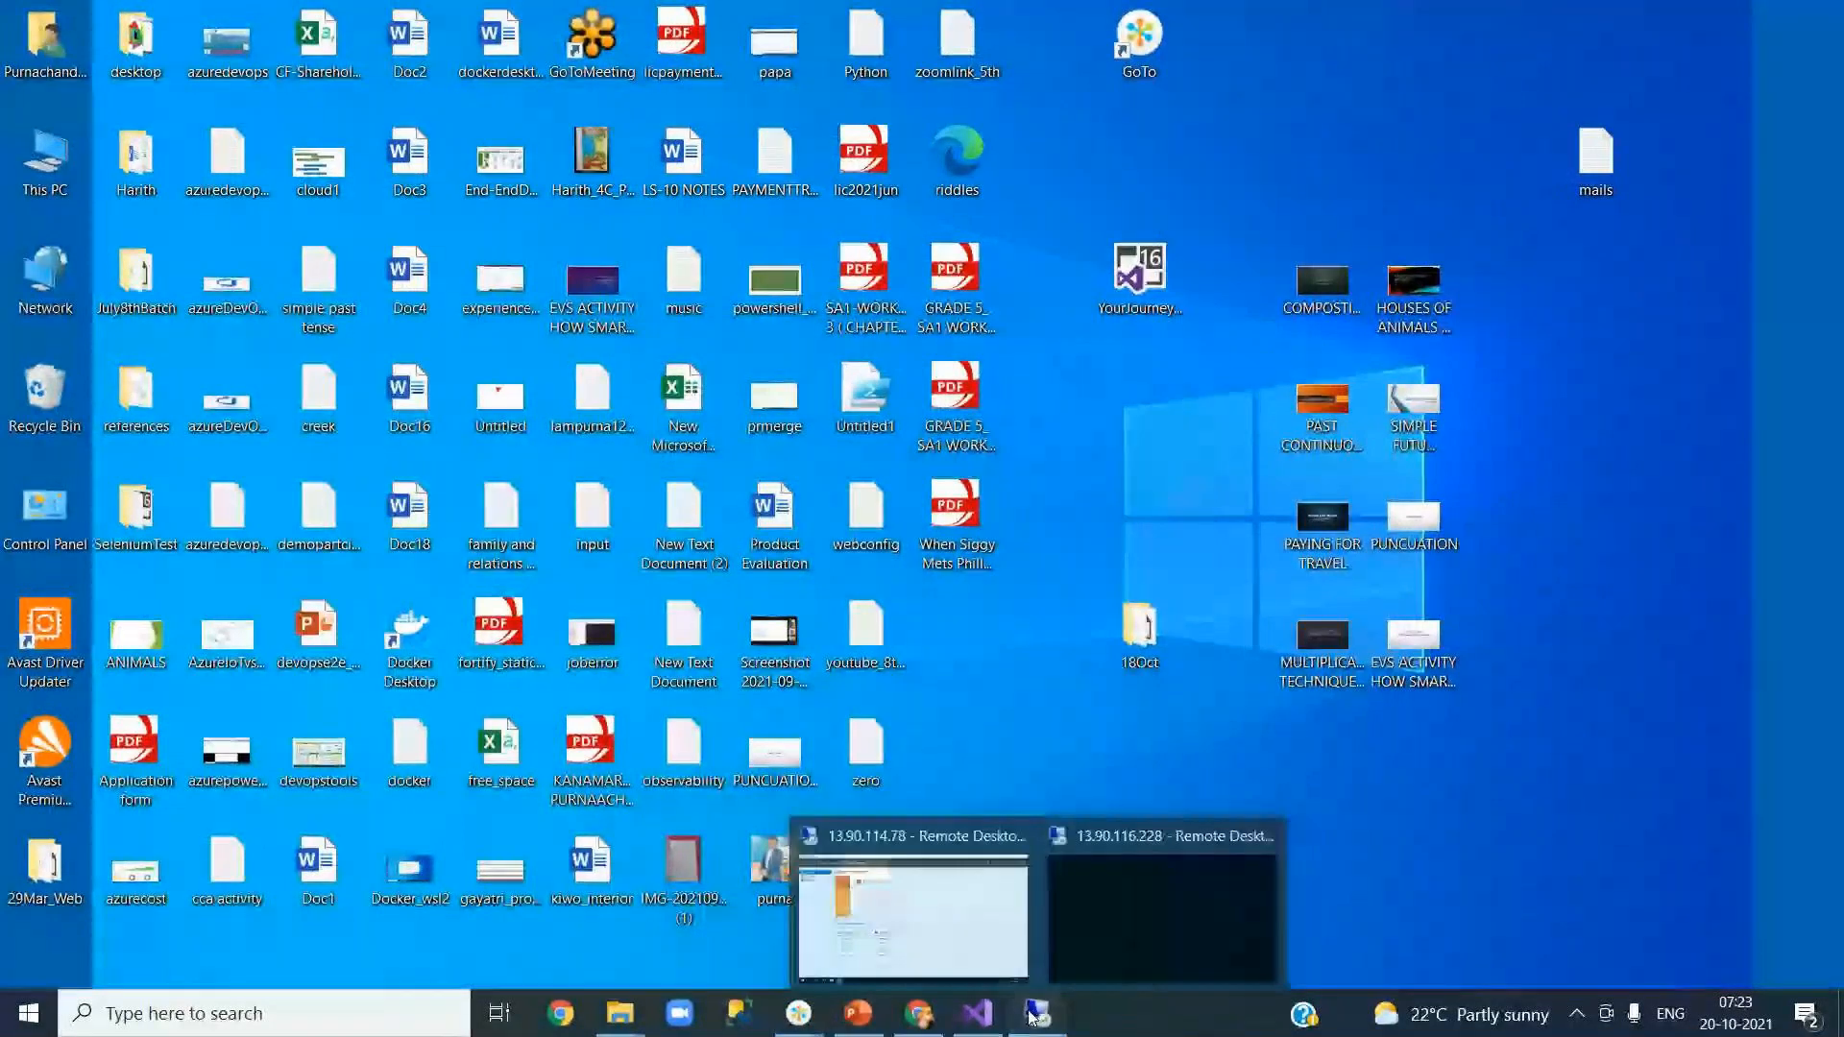
{"action": "left_click", "coordinate": [946, 936]}
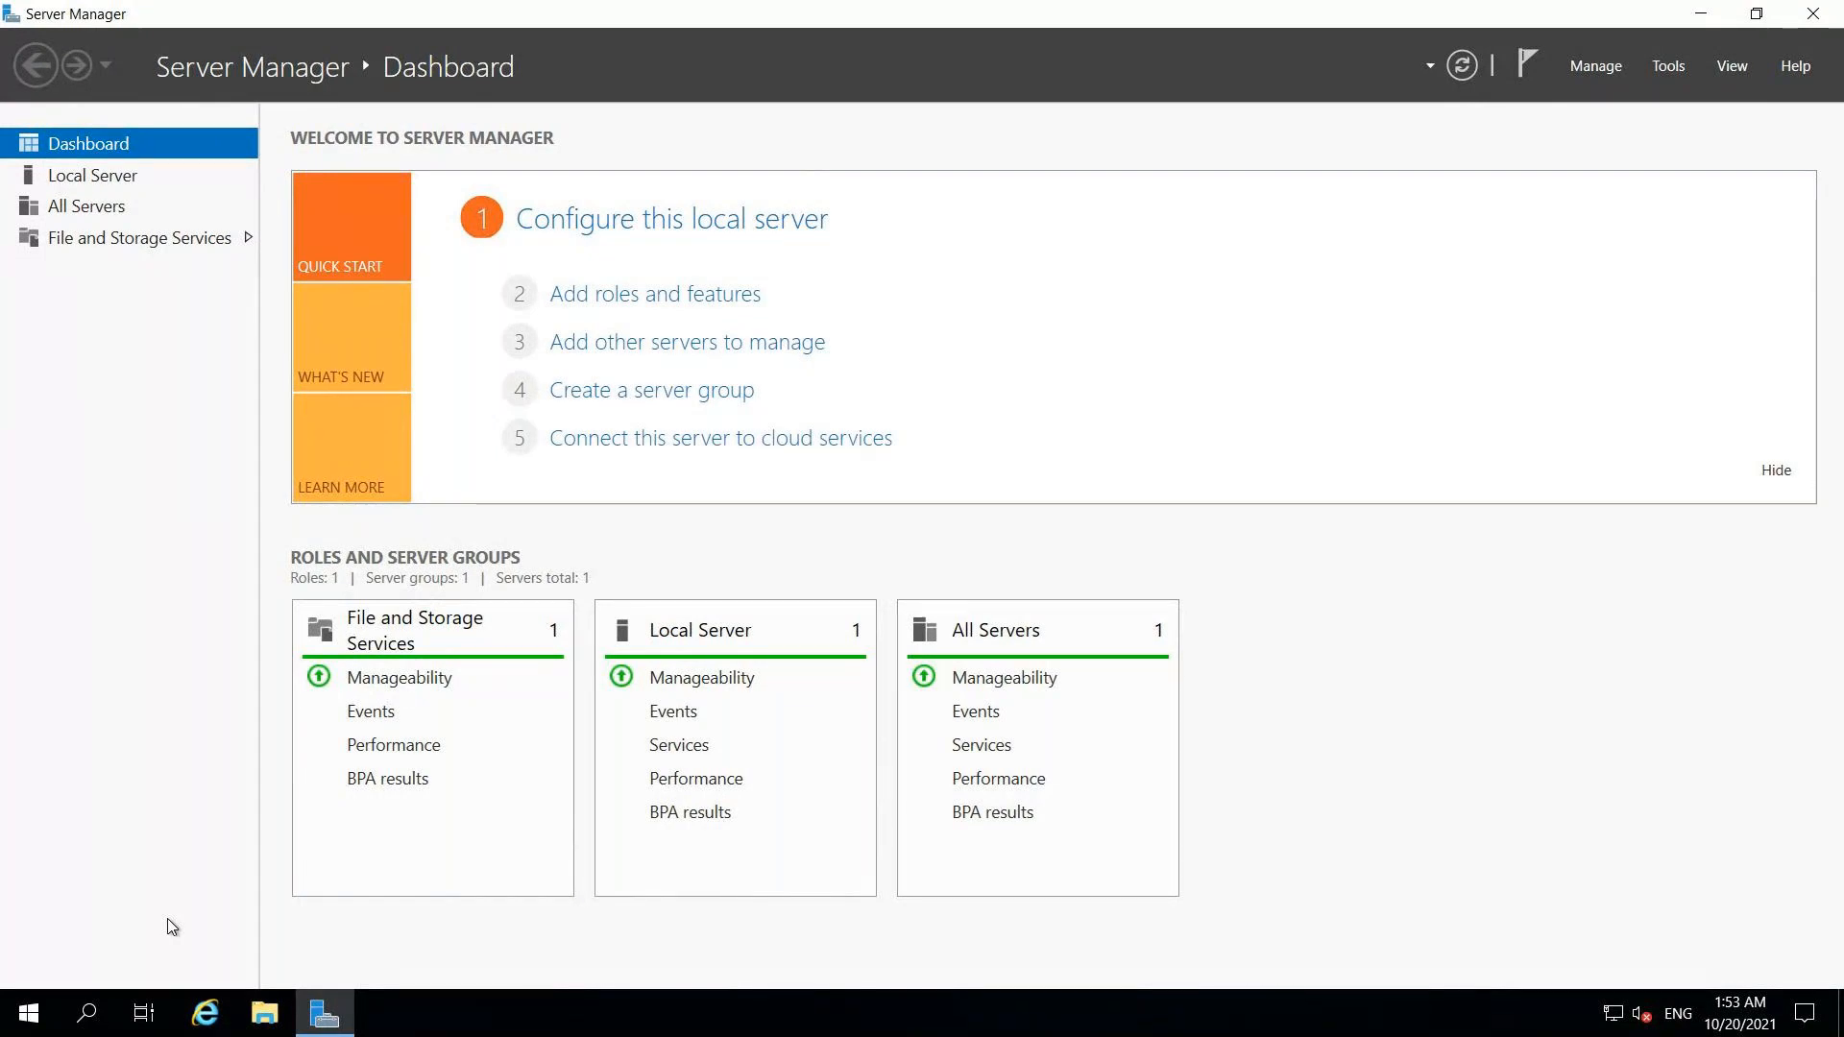
{"action": "left_click", "coordinate": [91, 1016]}
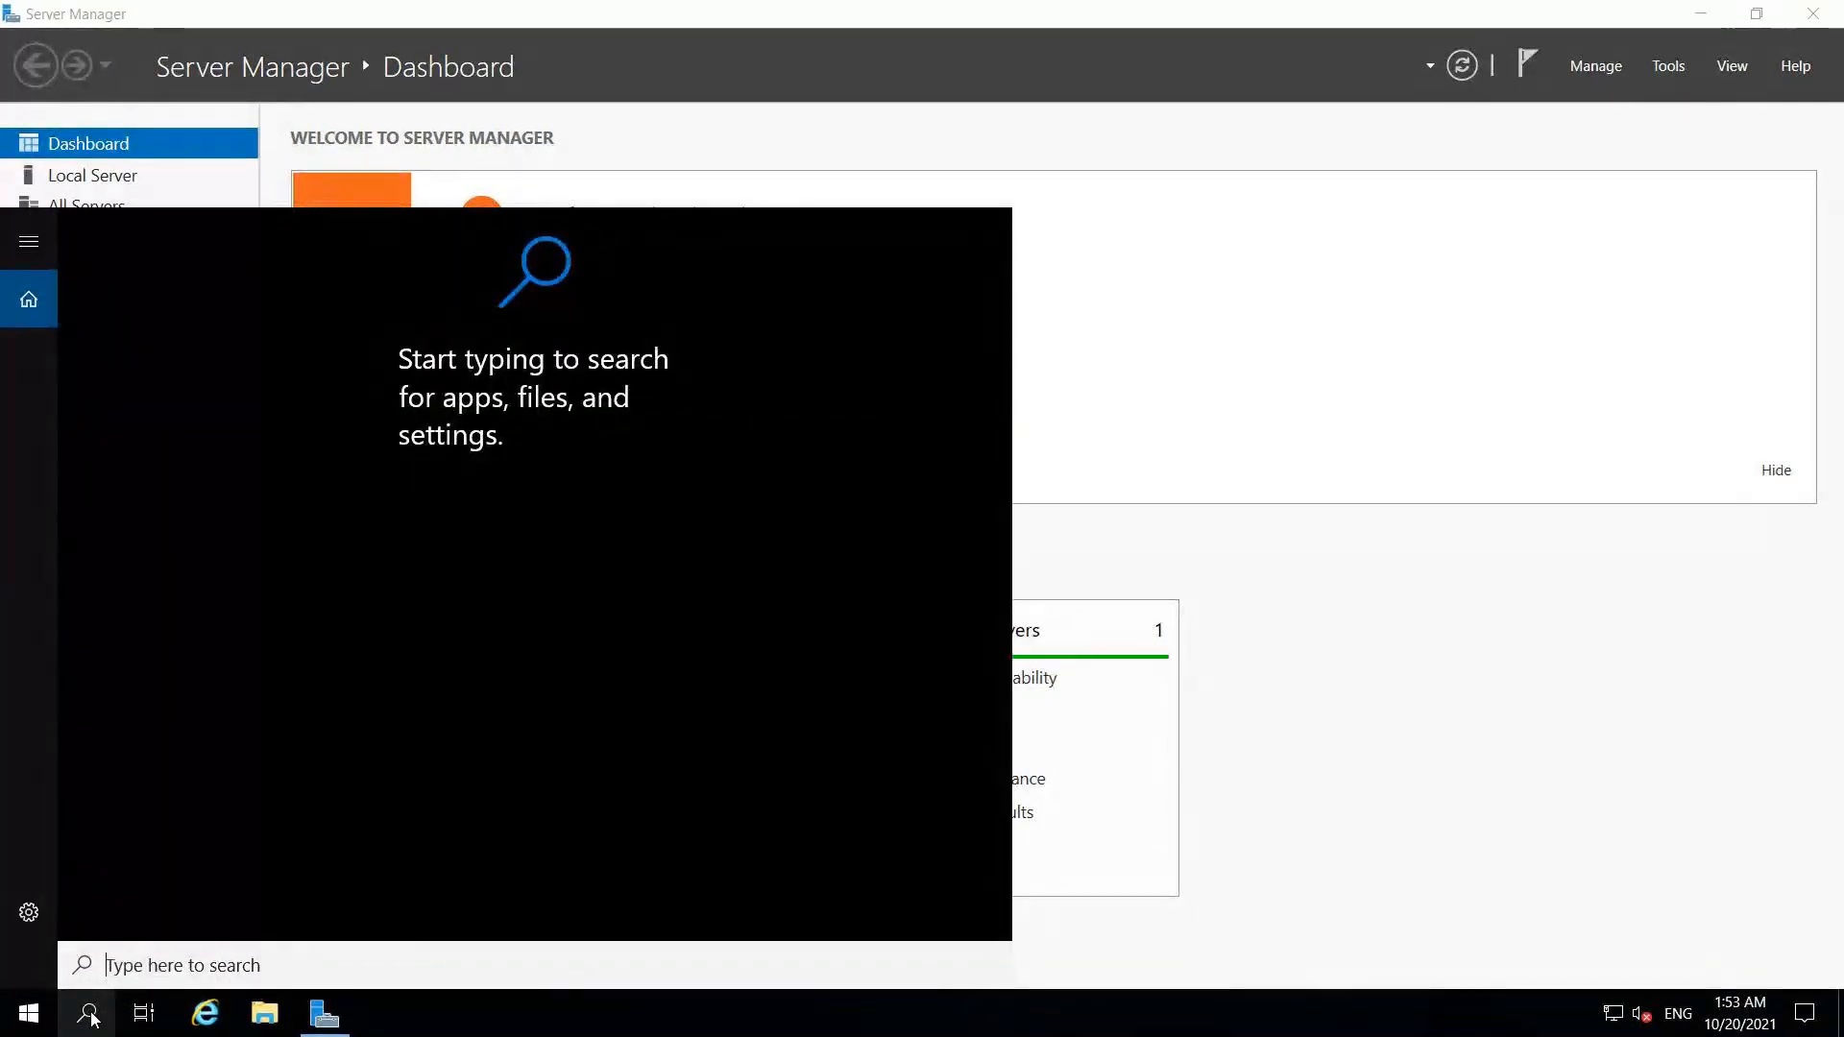
{"action": "type", "text": "inet"}
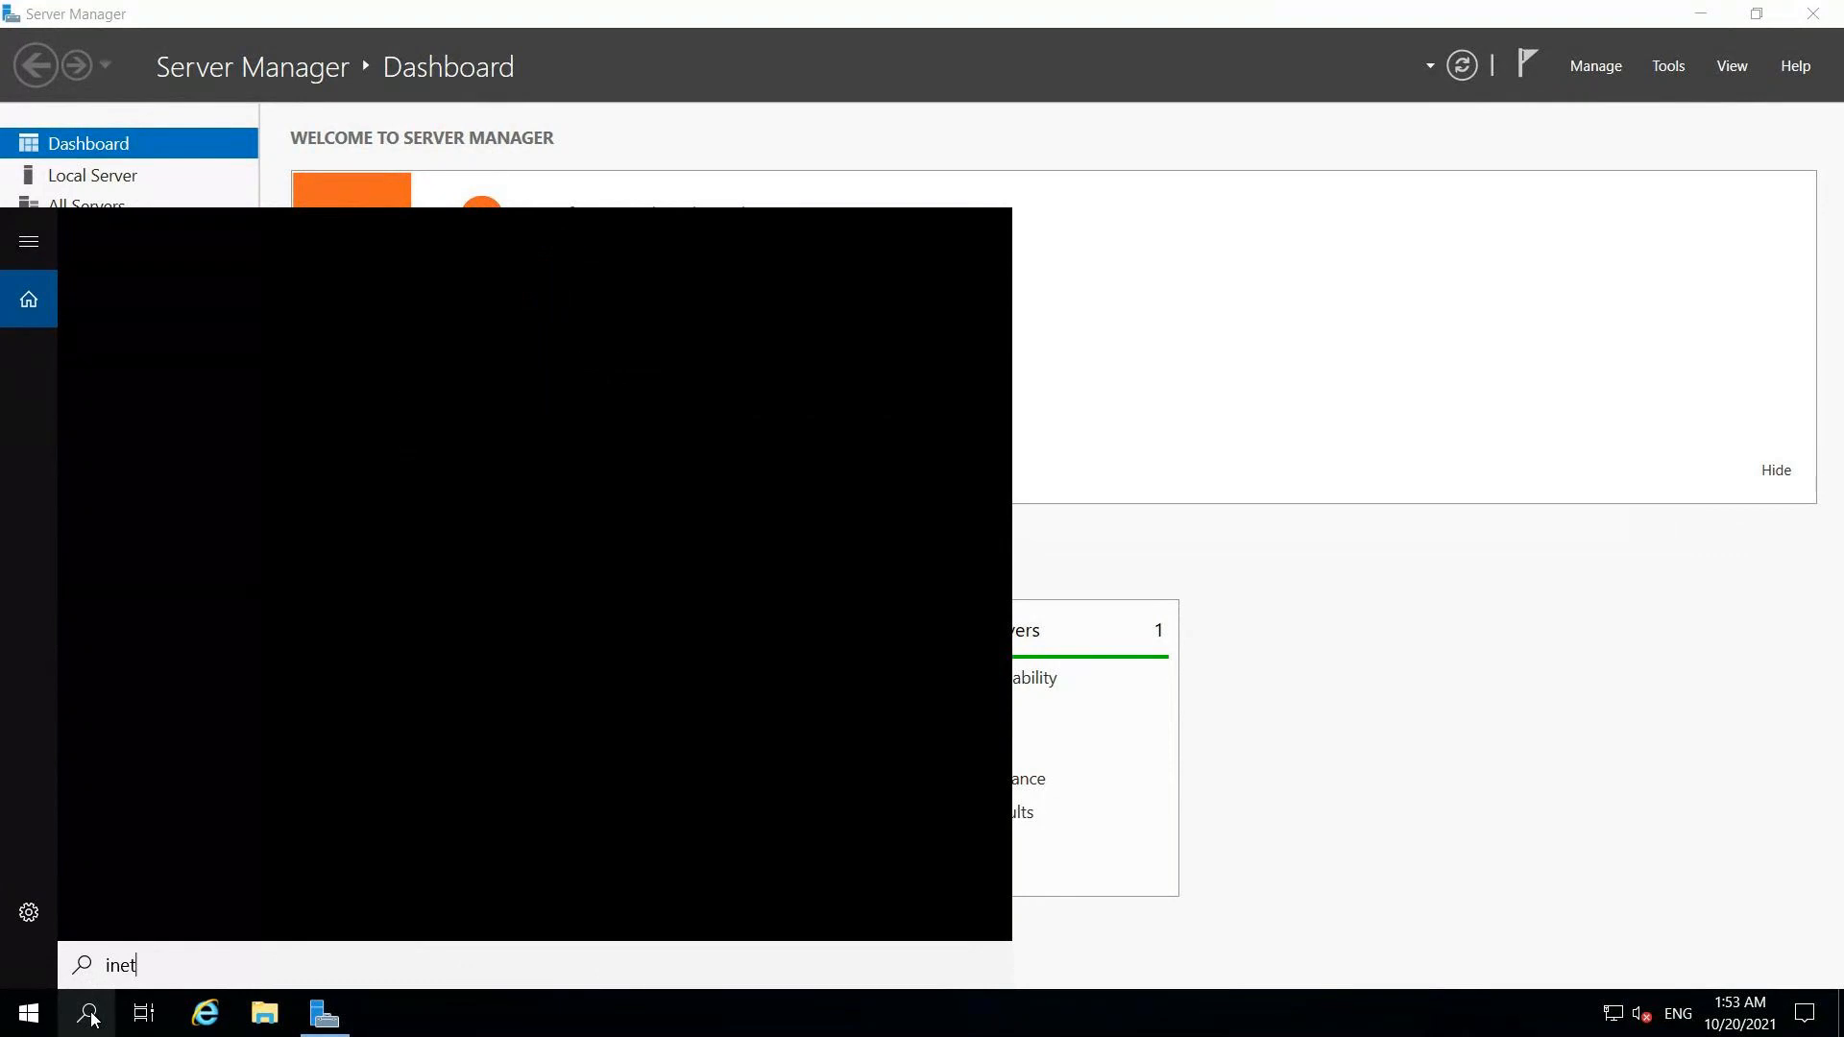
{"action": "type", "text": "mgr"}
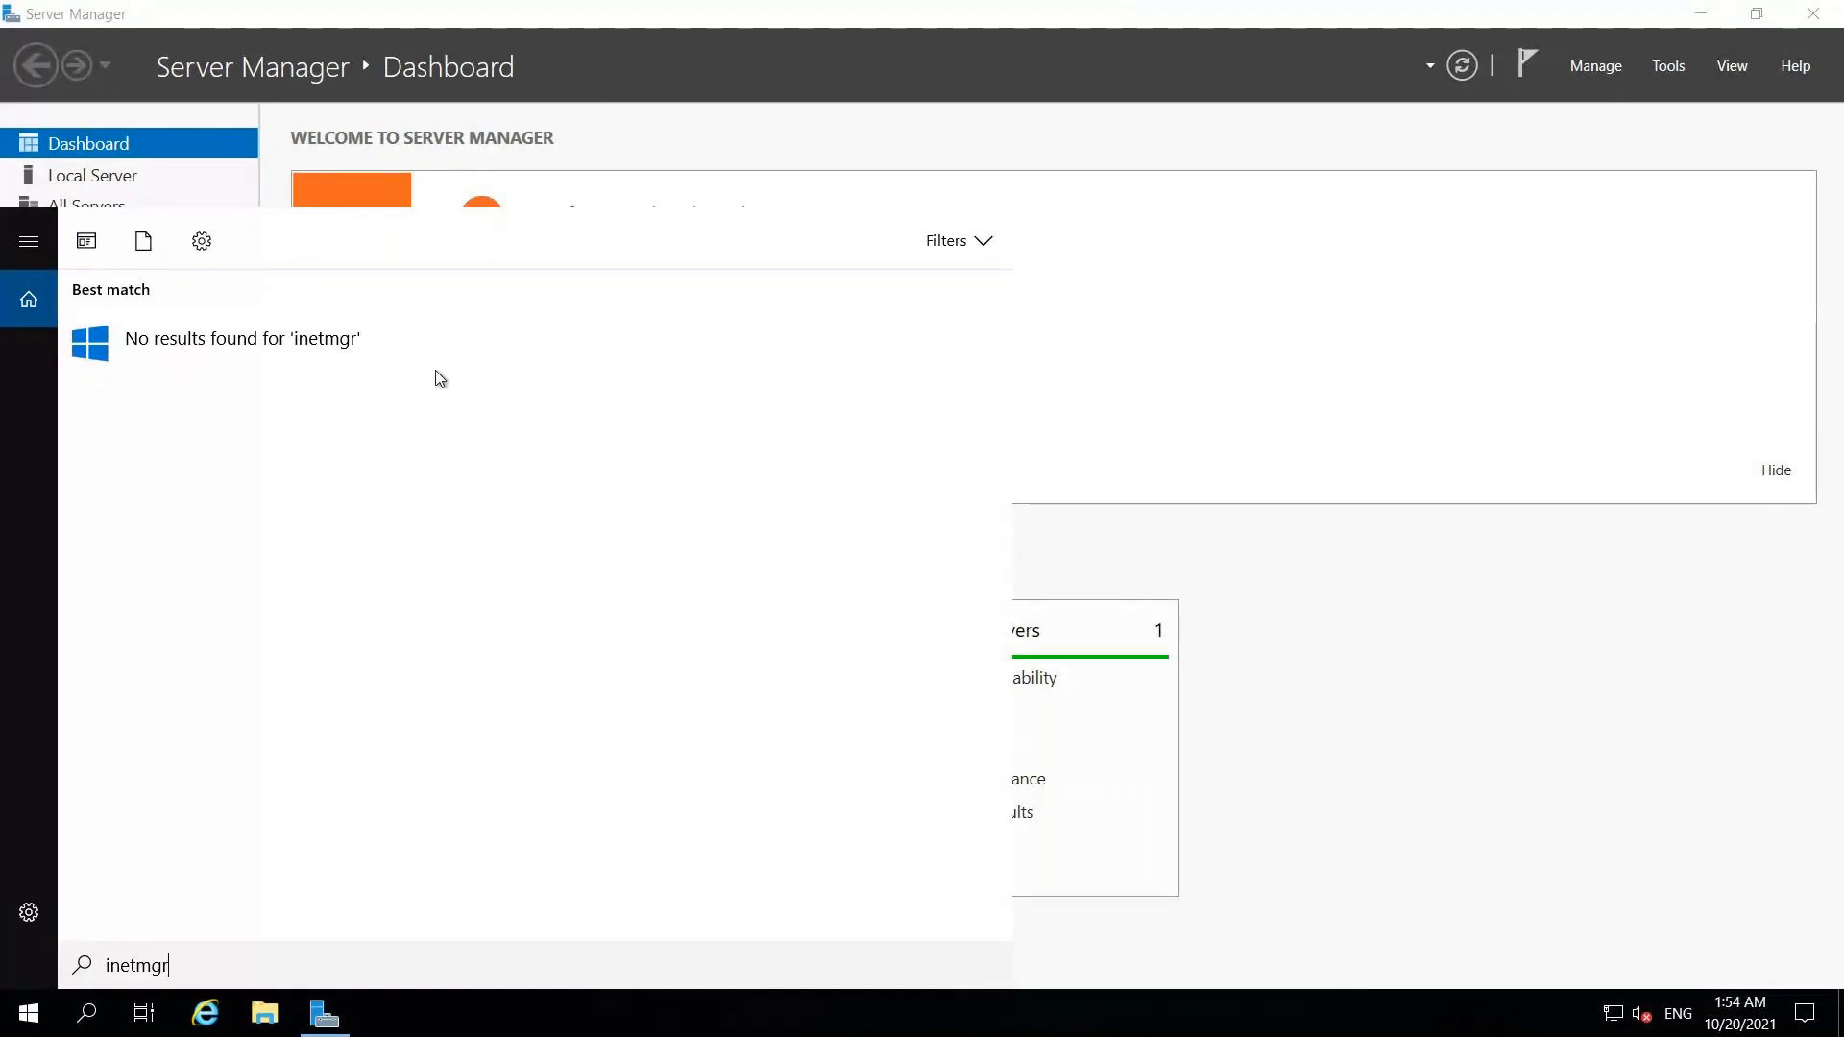
{"action": "key", "text": "BackSpace"}
{"action": "key", "text": "BackSpace"}
{"action": "key", "text": "BackSpace"}
{"action": "key", "text": "BackSpace"}
{"action": "key", "text": "BackSpace"}
{"action": "key", "text": "BackSpace"}
{"action": "key", "text": "BackSpace"}
{"action": "type", "text": "iis"}
{"action": "left_click", "coordinate": [1265, 135]}
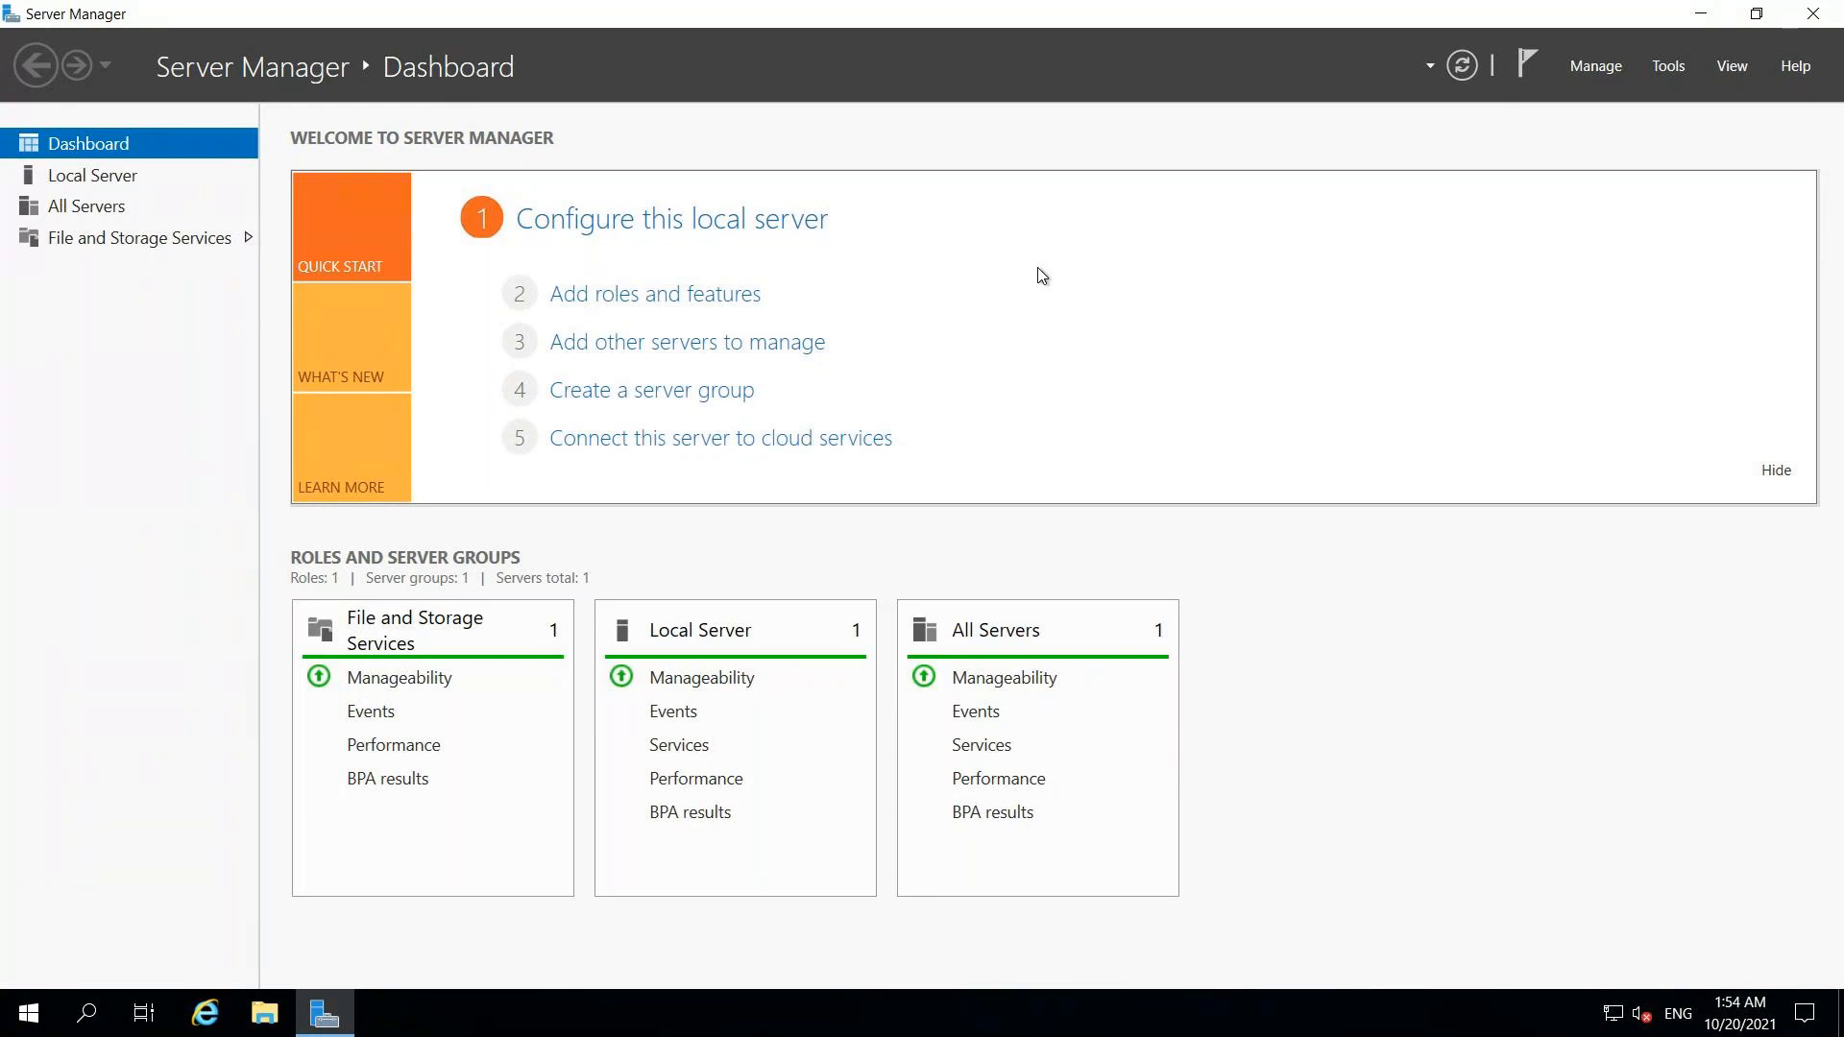
Step: Launch Add Roles and Features as a role-based install targeting FrontEndServer1
{"action": "left_click", "coordinate": [711, 304]}
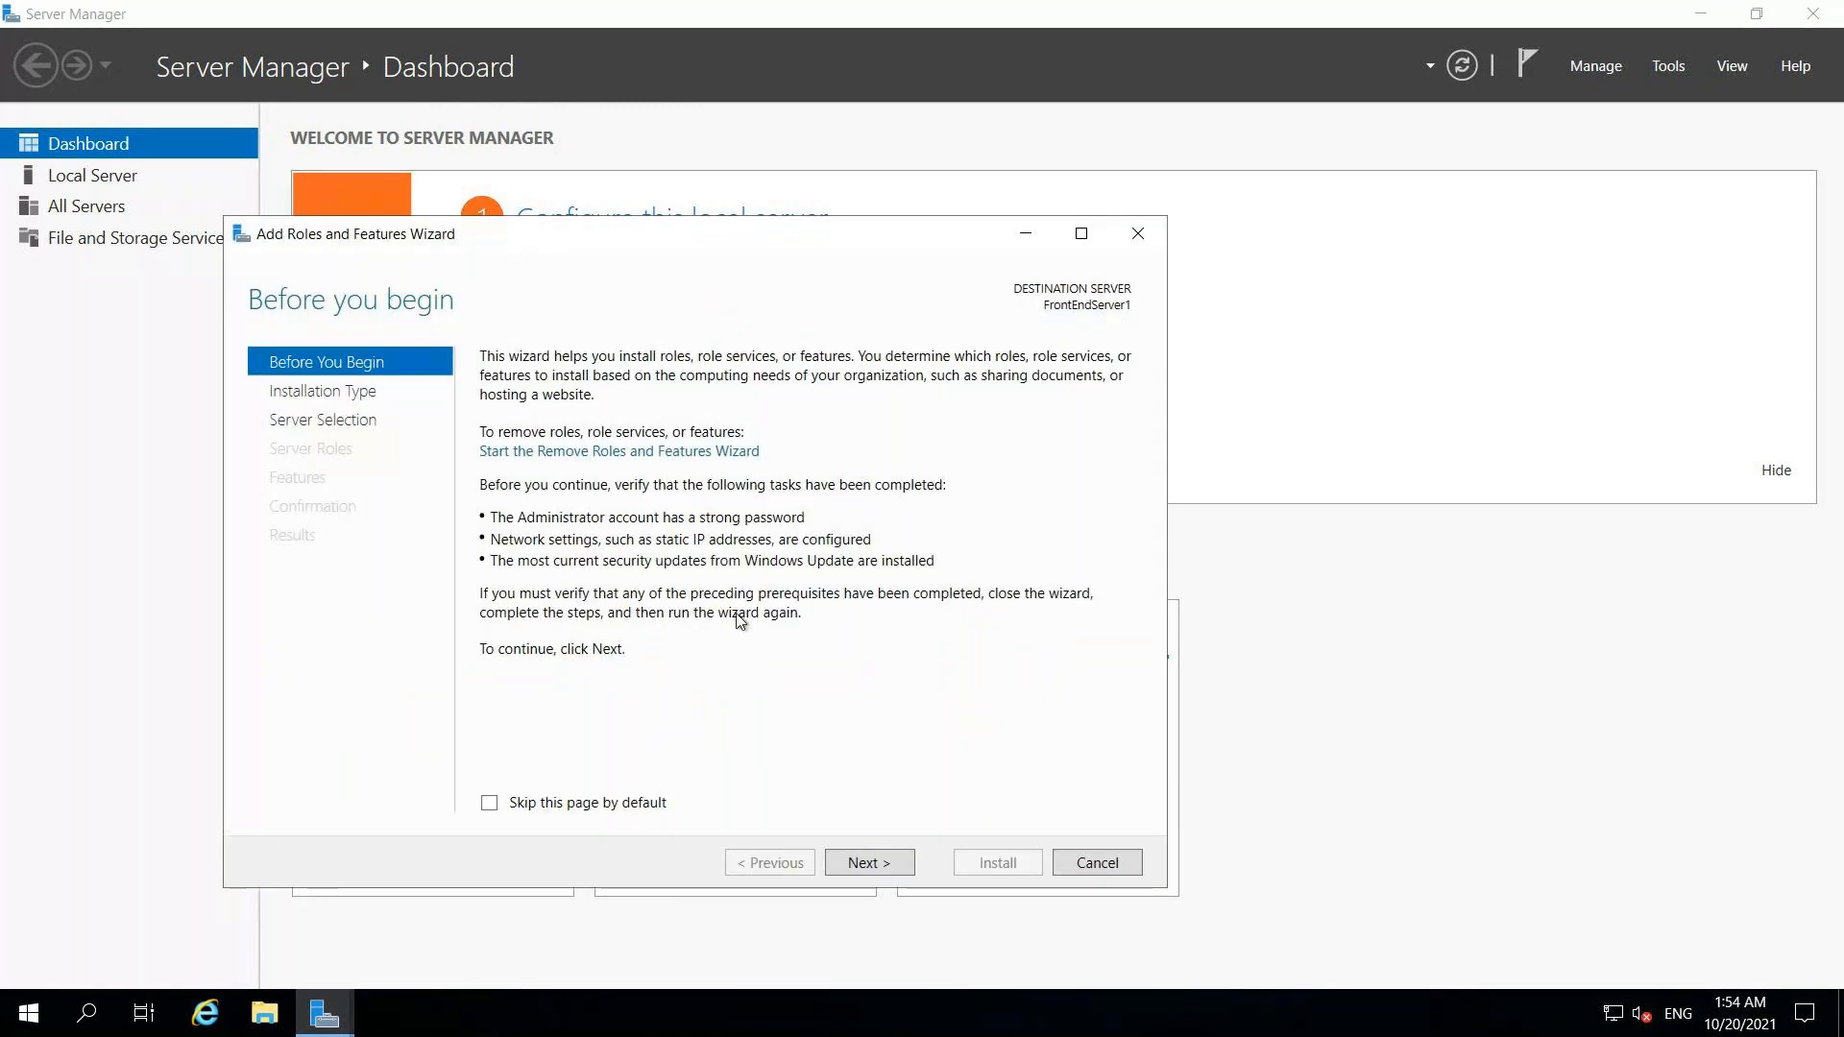
{"action": "left_click", "coordinate": [863, 862]}
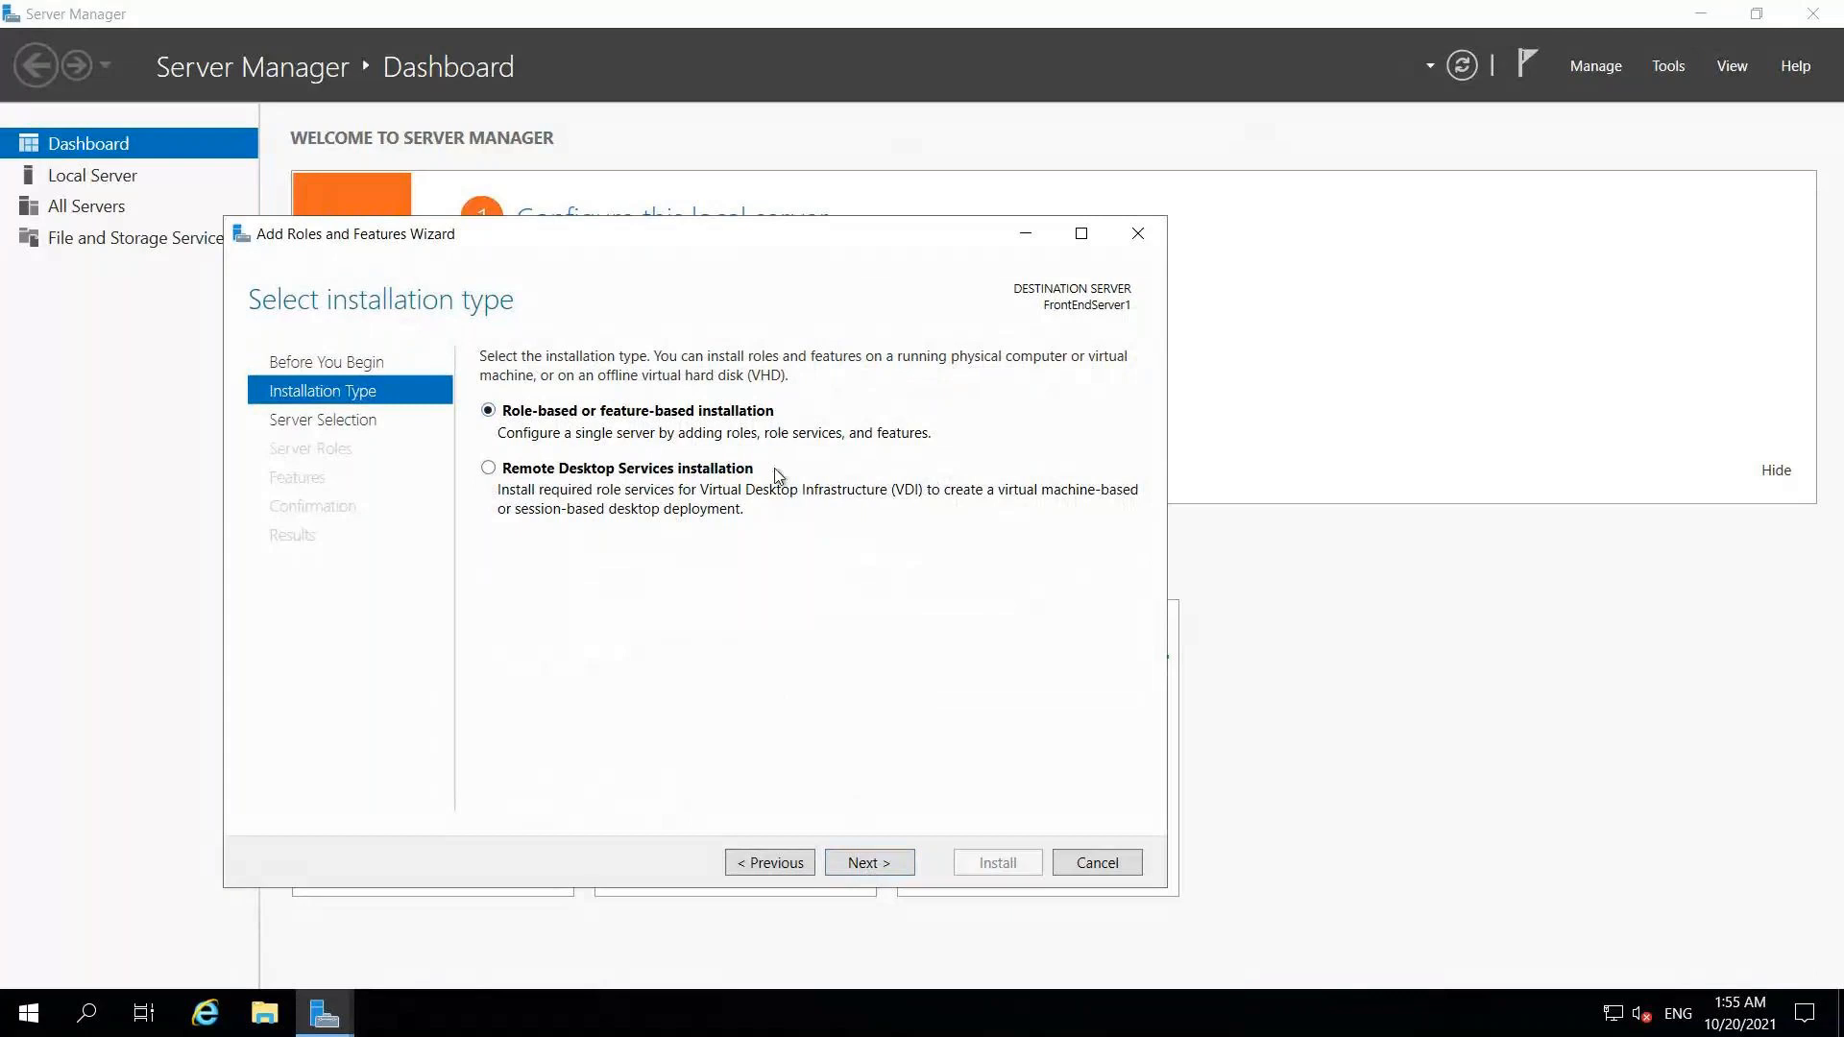
{"action": "left_click", "coordinate": [889, 868]}
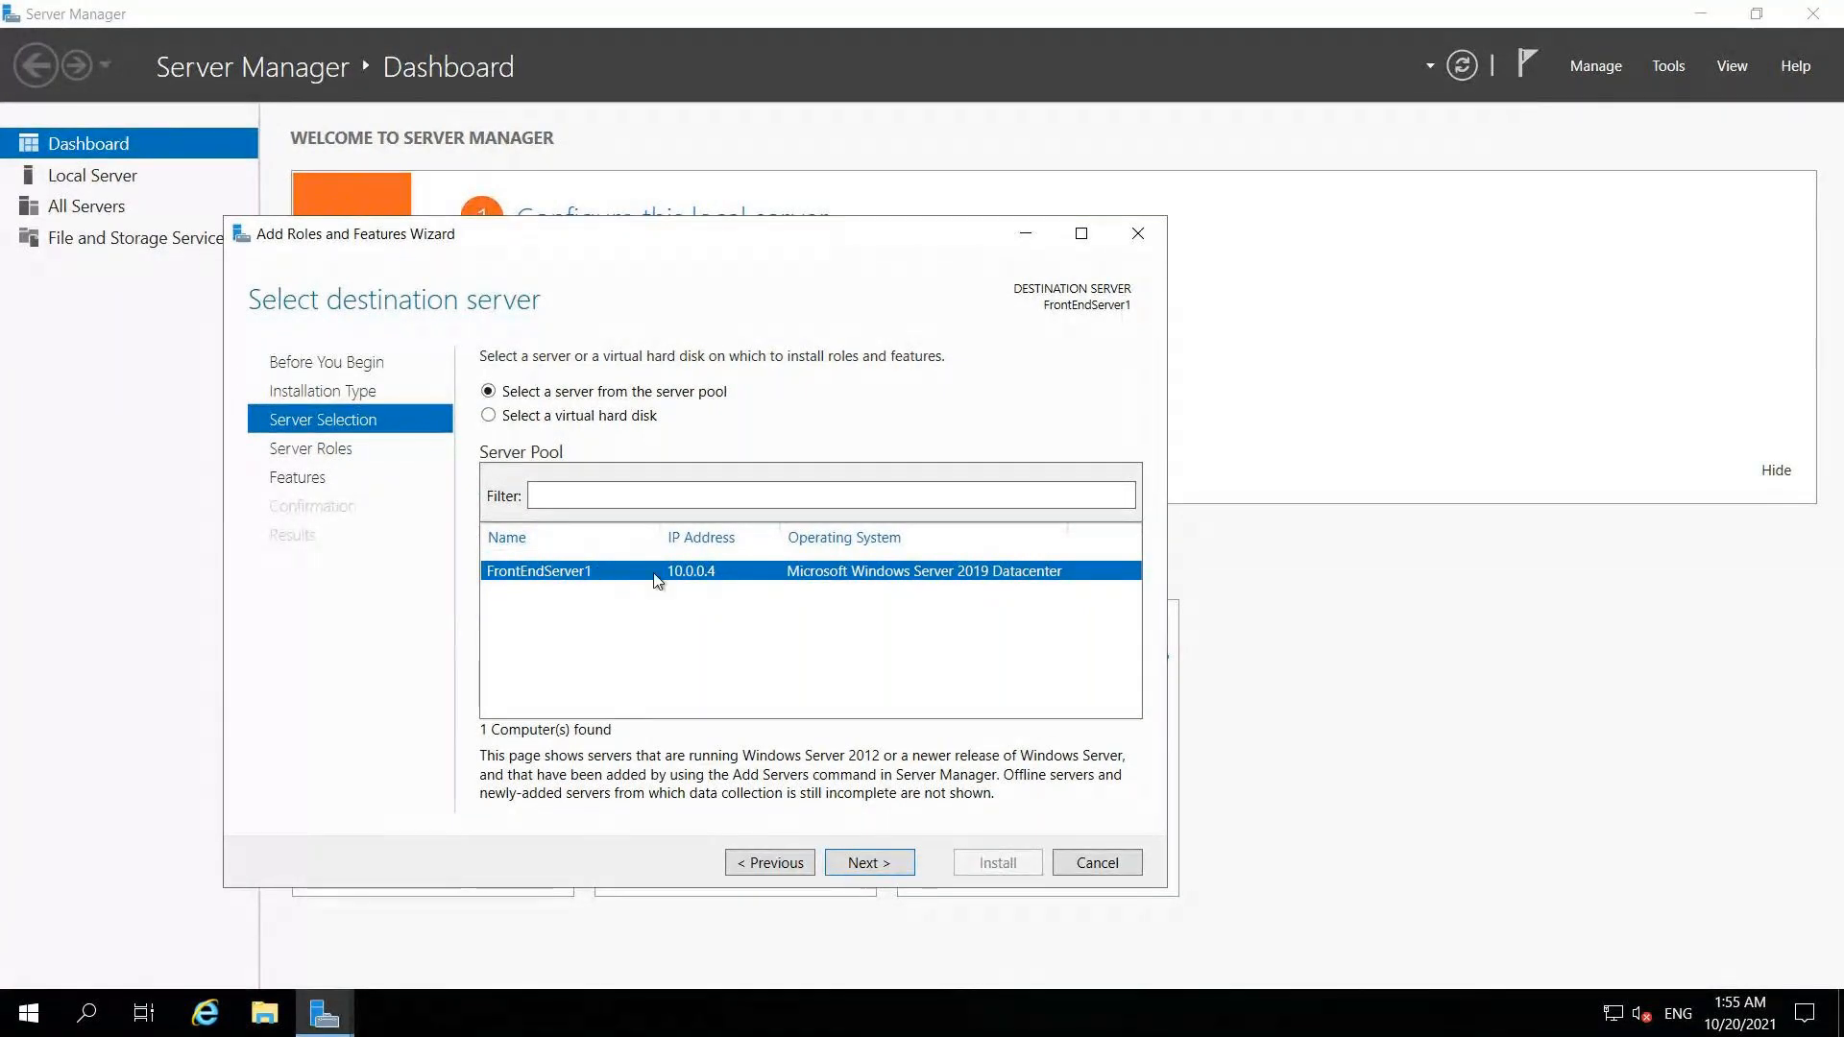
{"action": "left_click", "coordinate": [864, 867]}
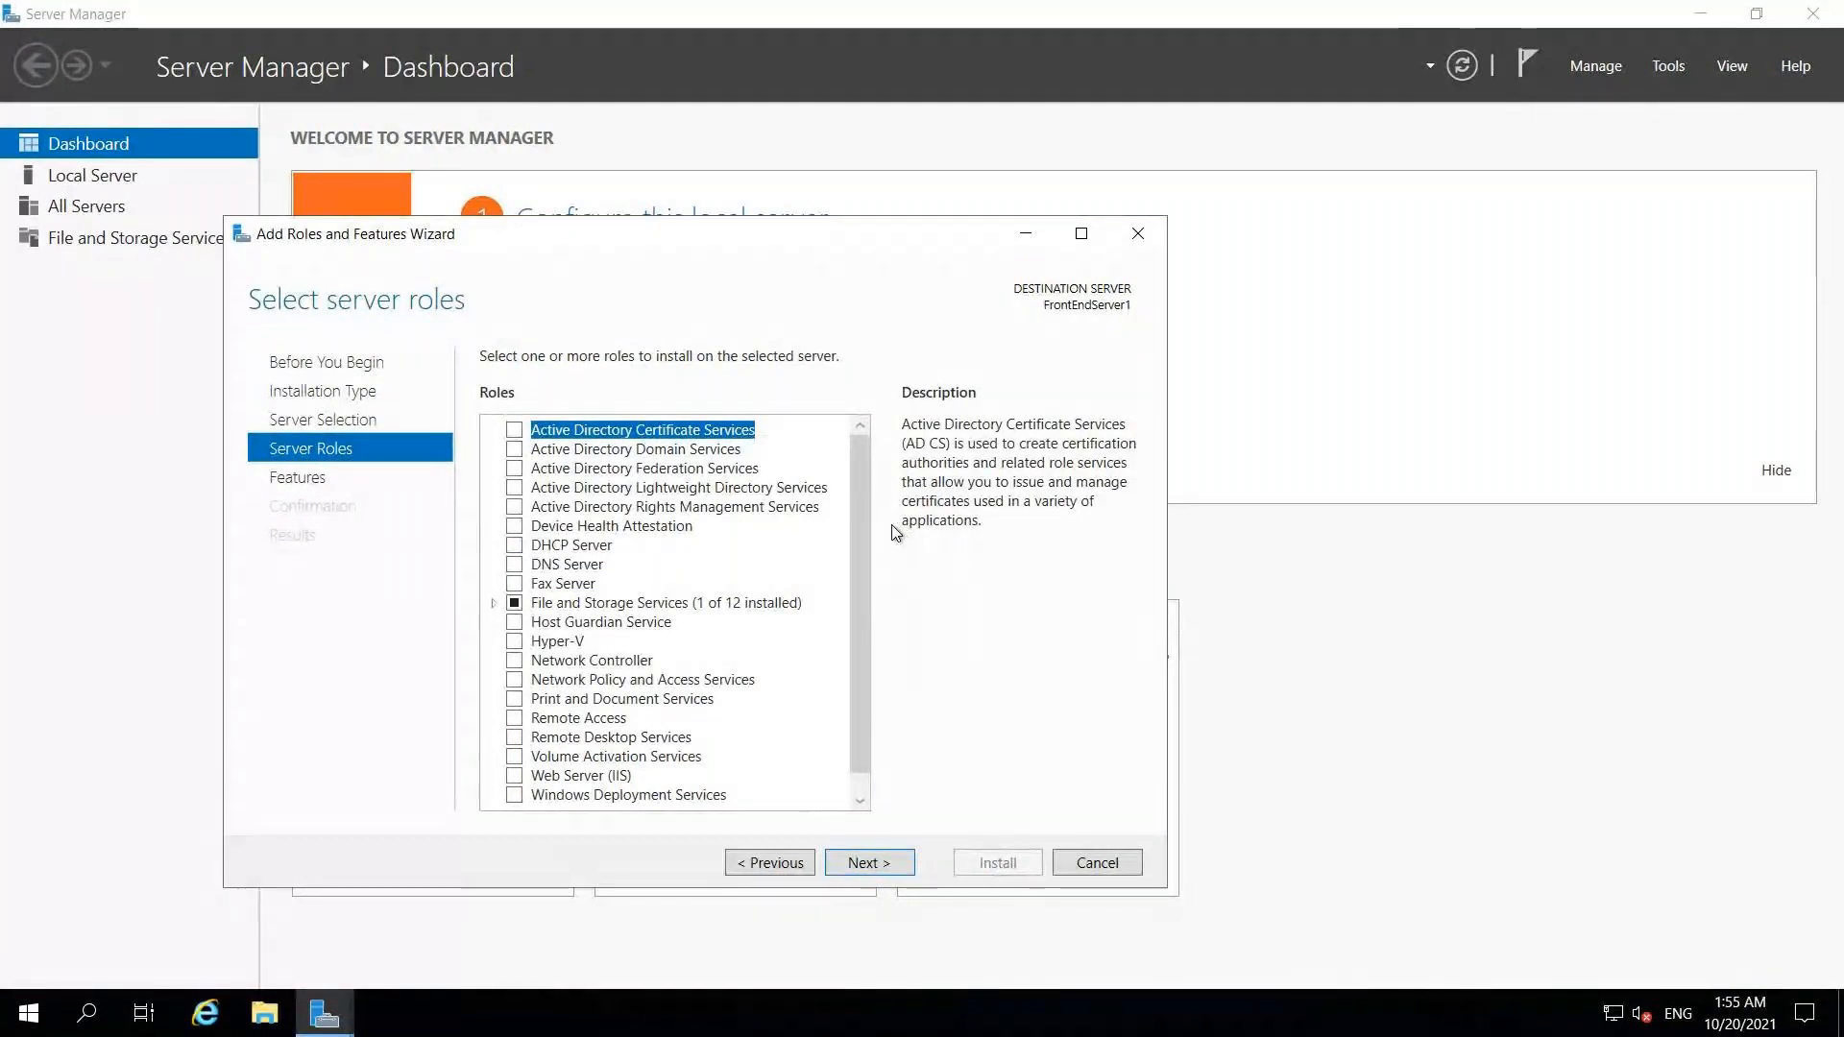
Step: Select Web Server (IIS) with its required management tools and continue to Features
{"action": "left_click_drag", "start_coordinate": [861, 553], "coordinate": [860, 631]}
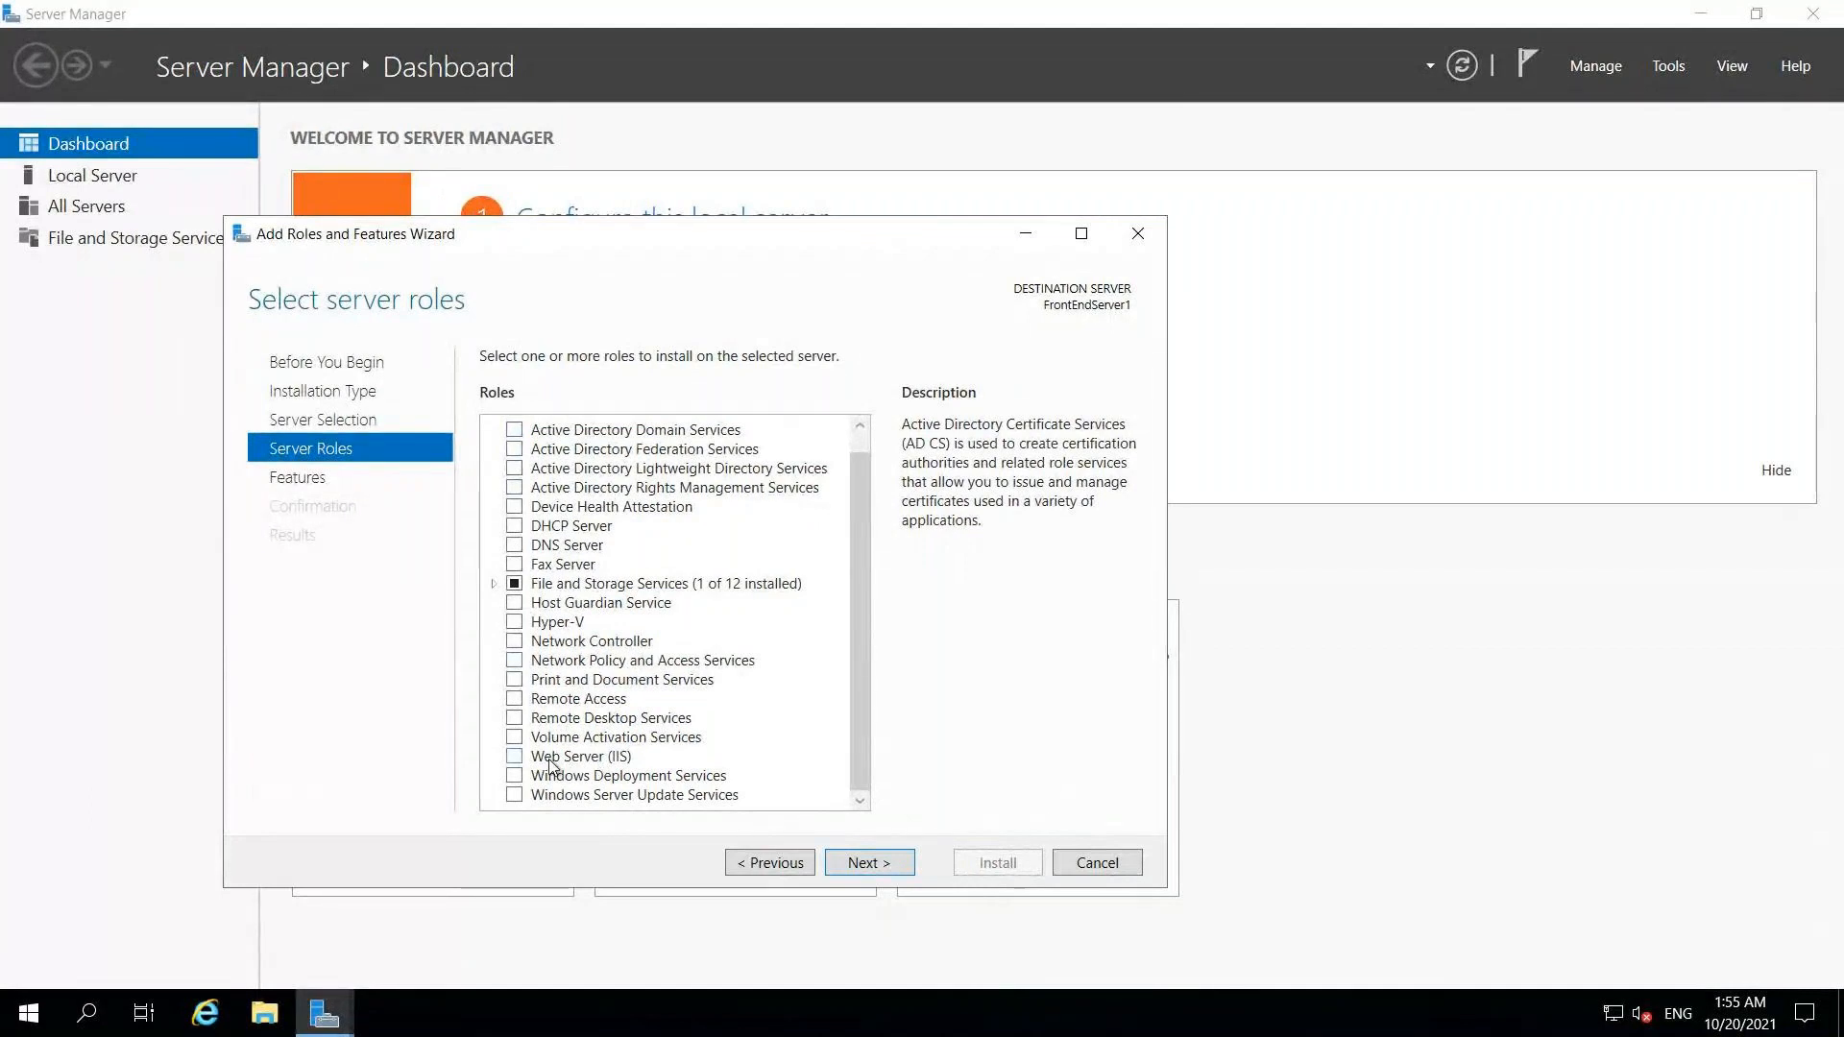
{"action": "left_click", "coordinate": [514, 757]}
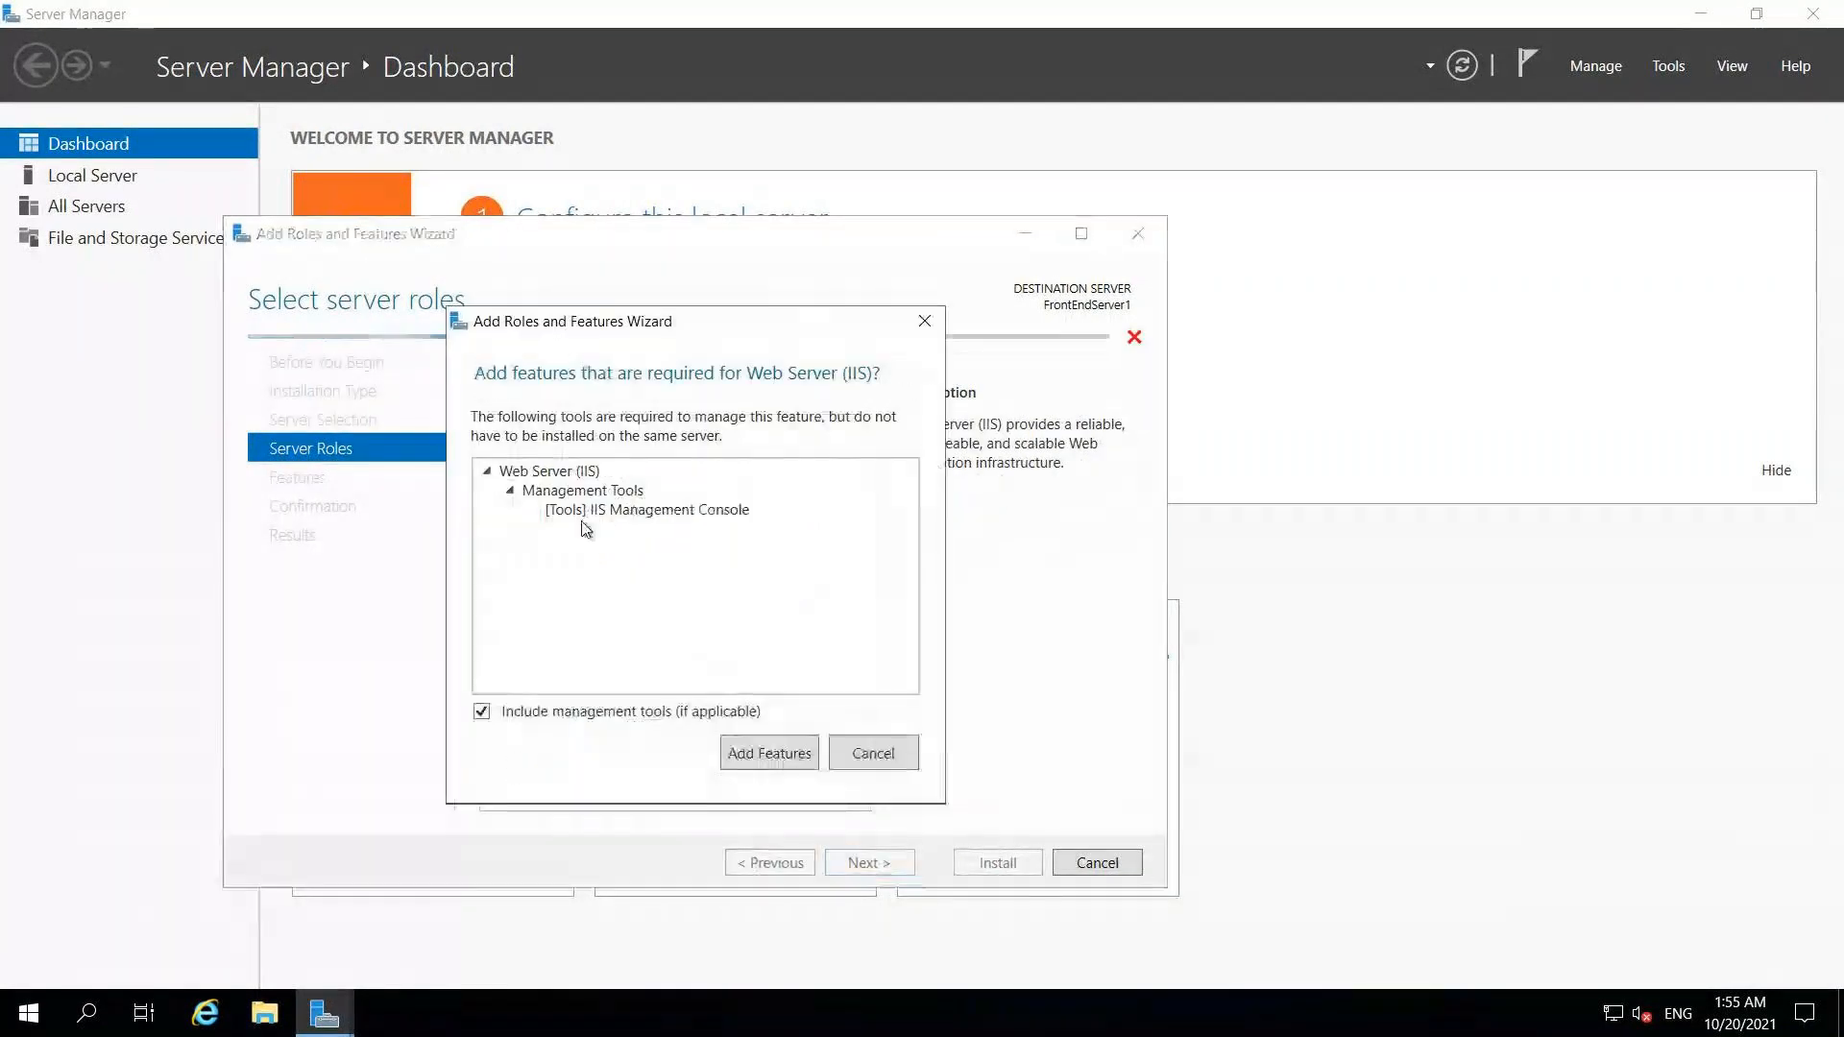
{"action": "left_click", "coordinate": [743, 753]}
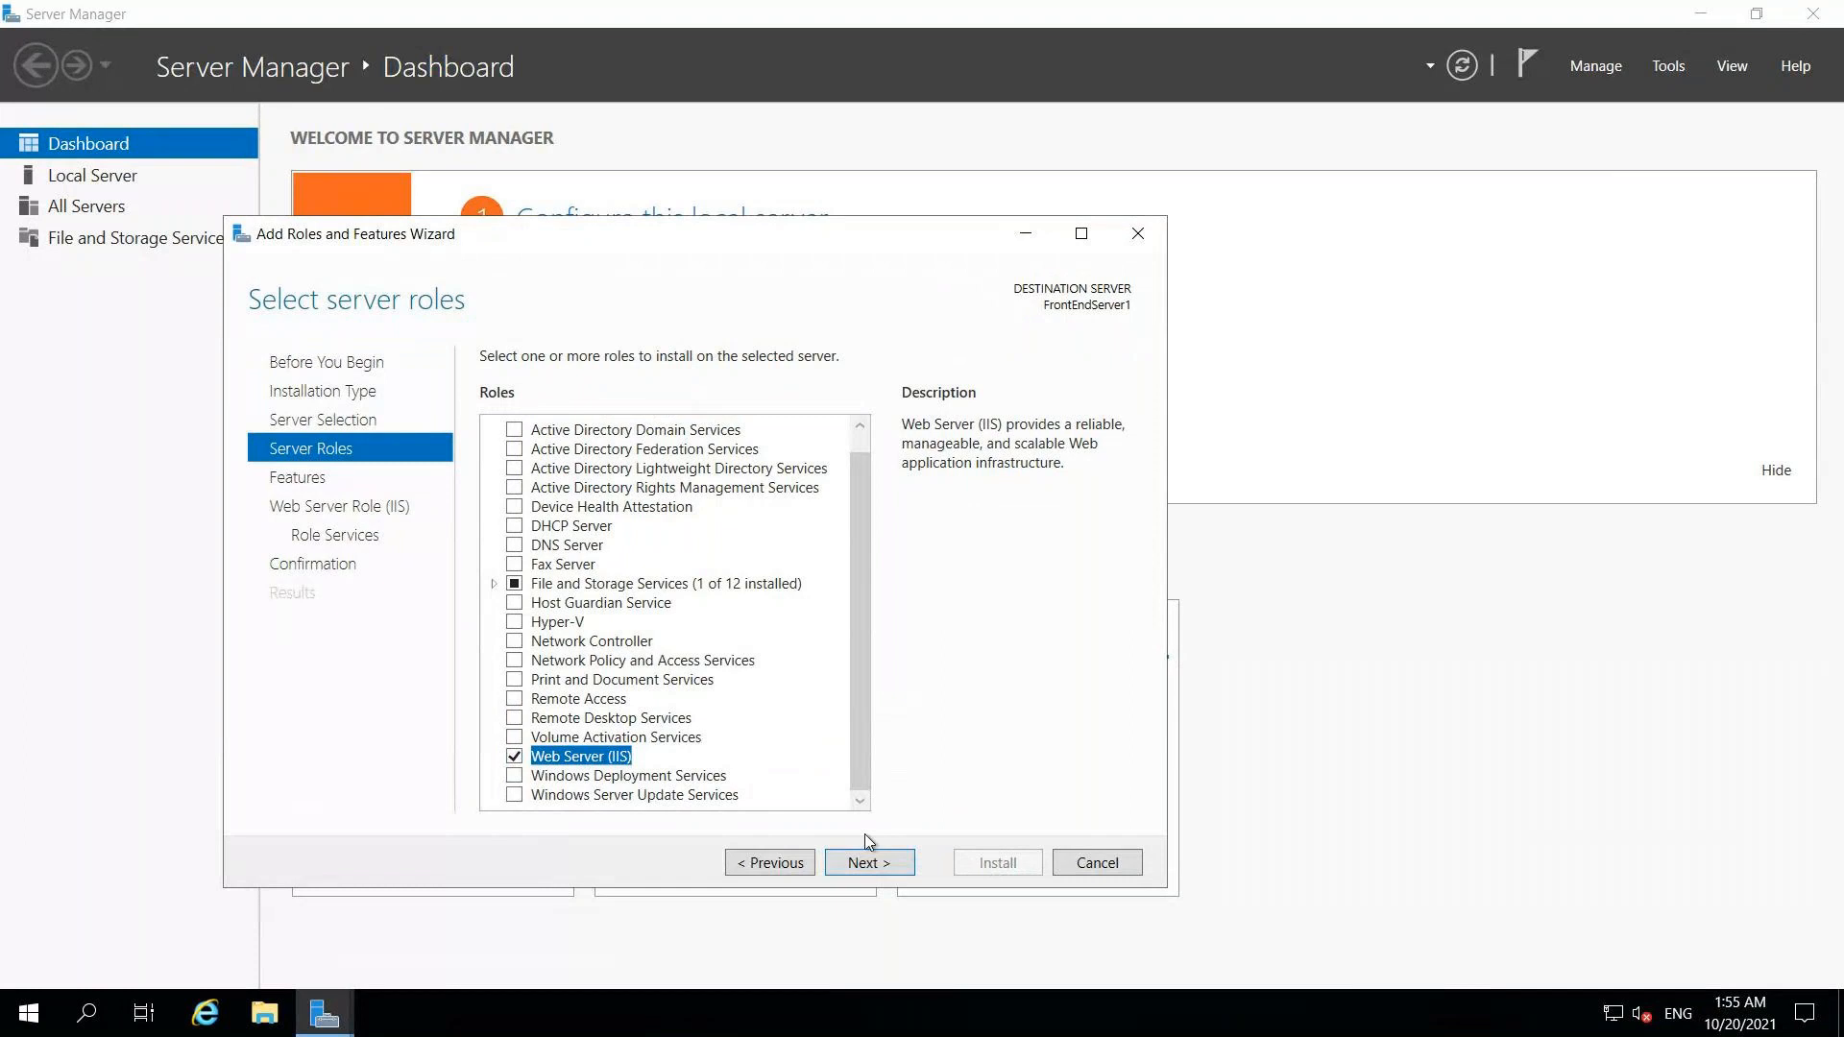
{"action": "left_click", "coordinate": [864, 862]}
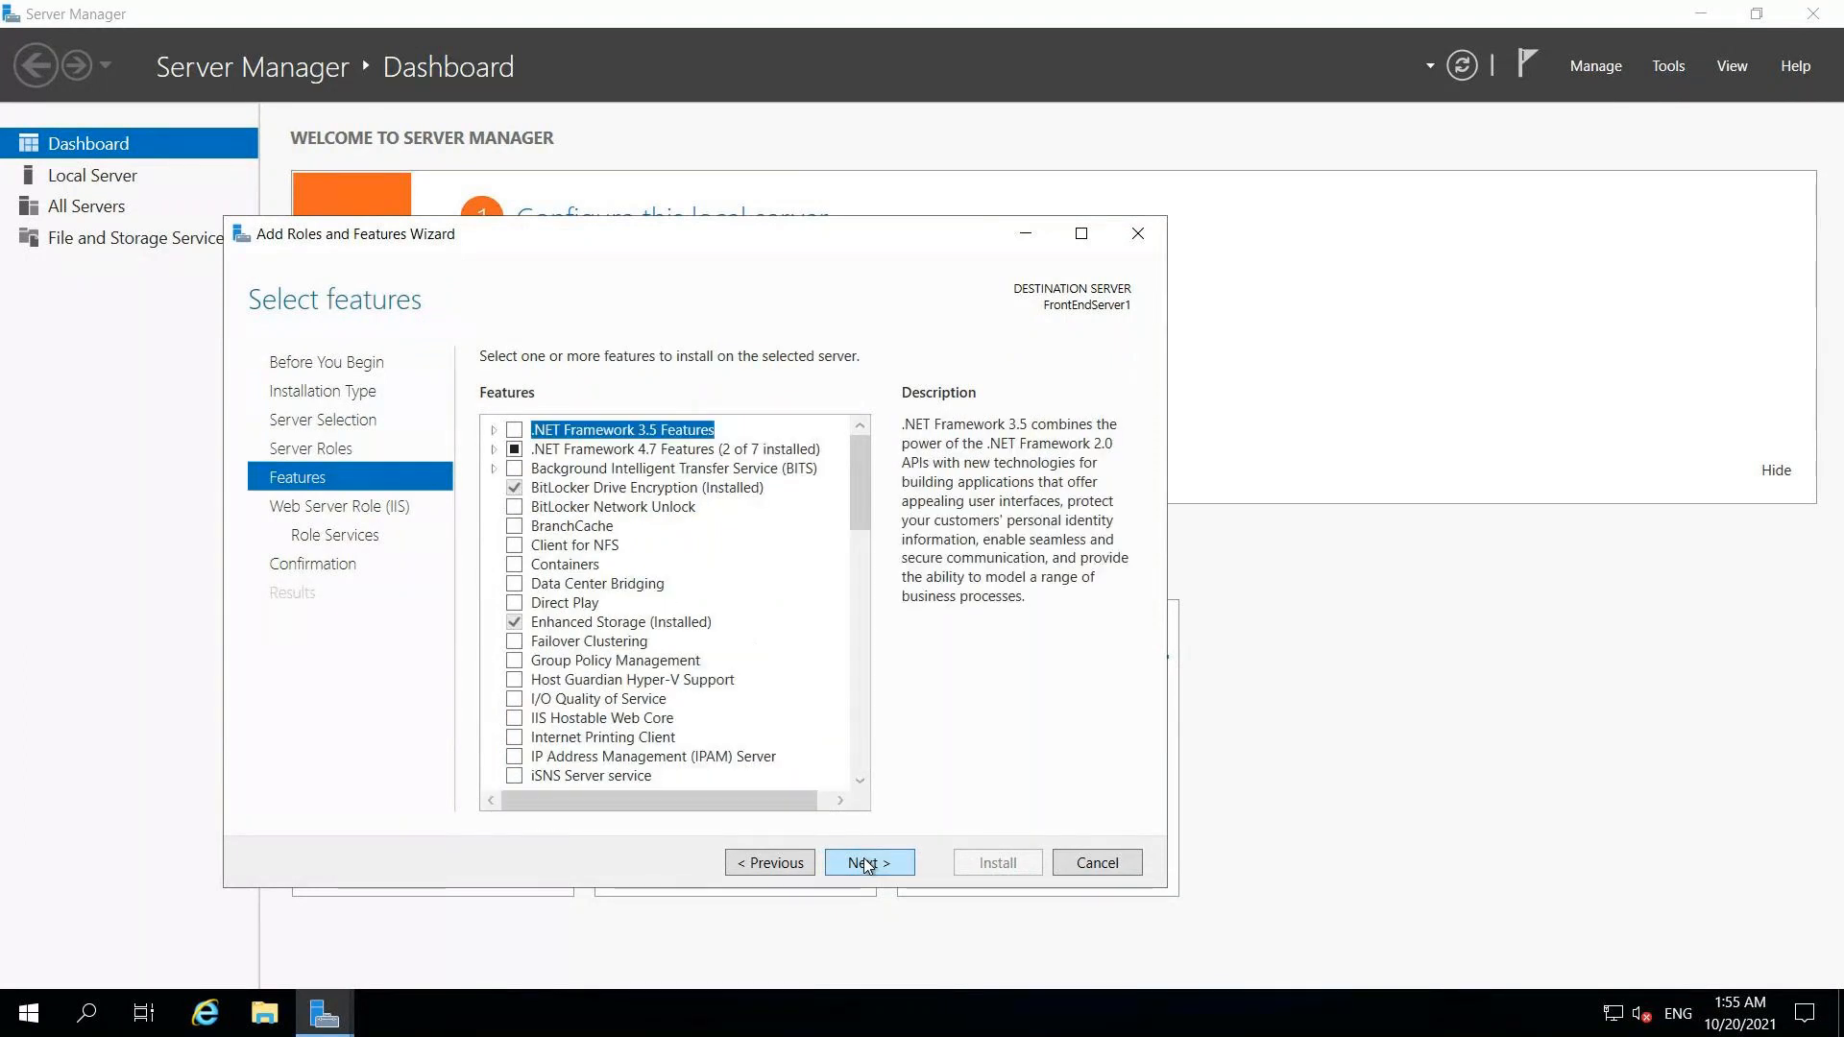
Step: Tick ASP.NET 4.7 under .NET Framework 4.7 Features and continue to the Web Server Role page
{"action": "left_click", "coordinate": [495, 450]}
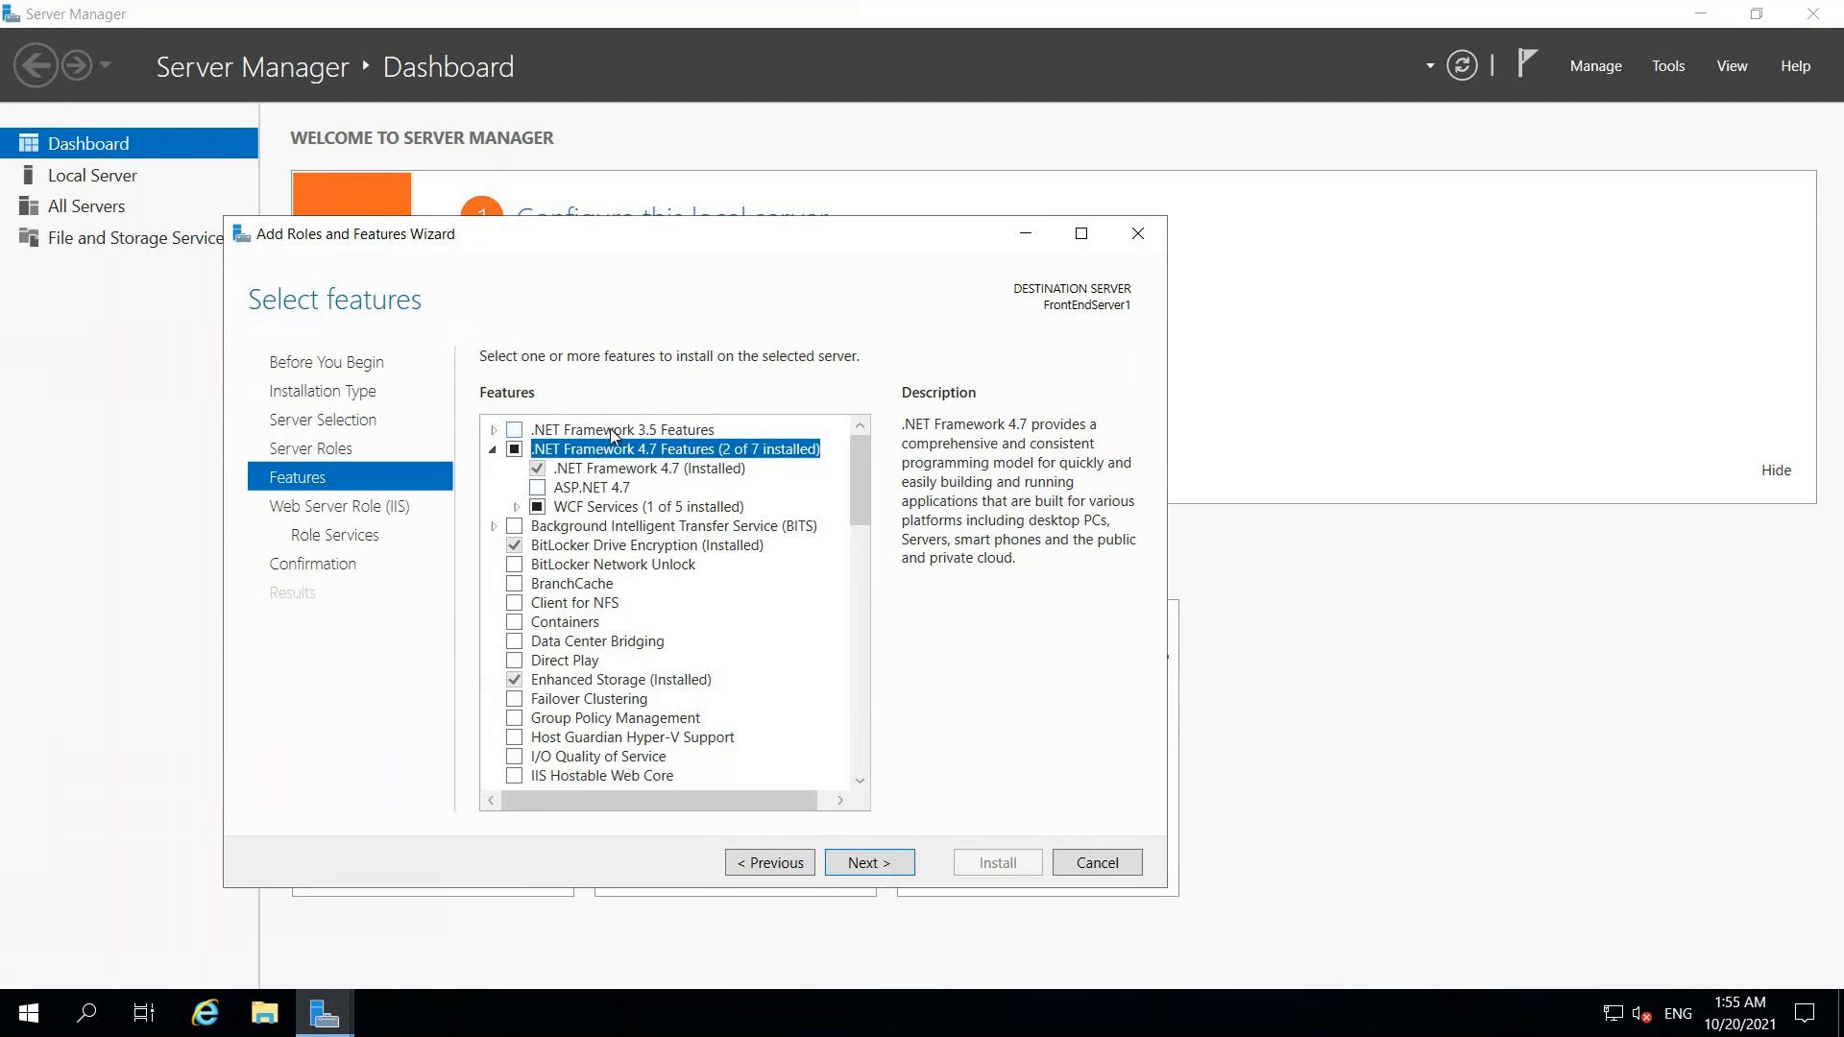
{"action": "left_click", "coordinate": [494, 431]}
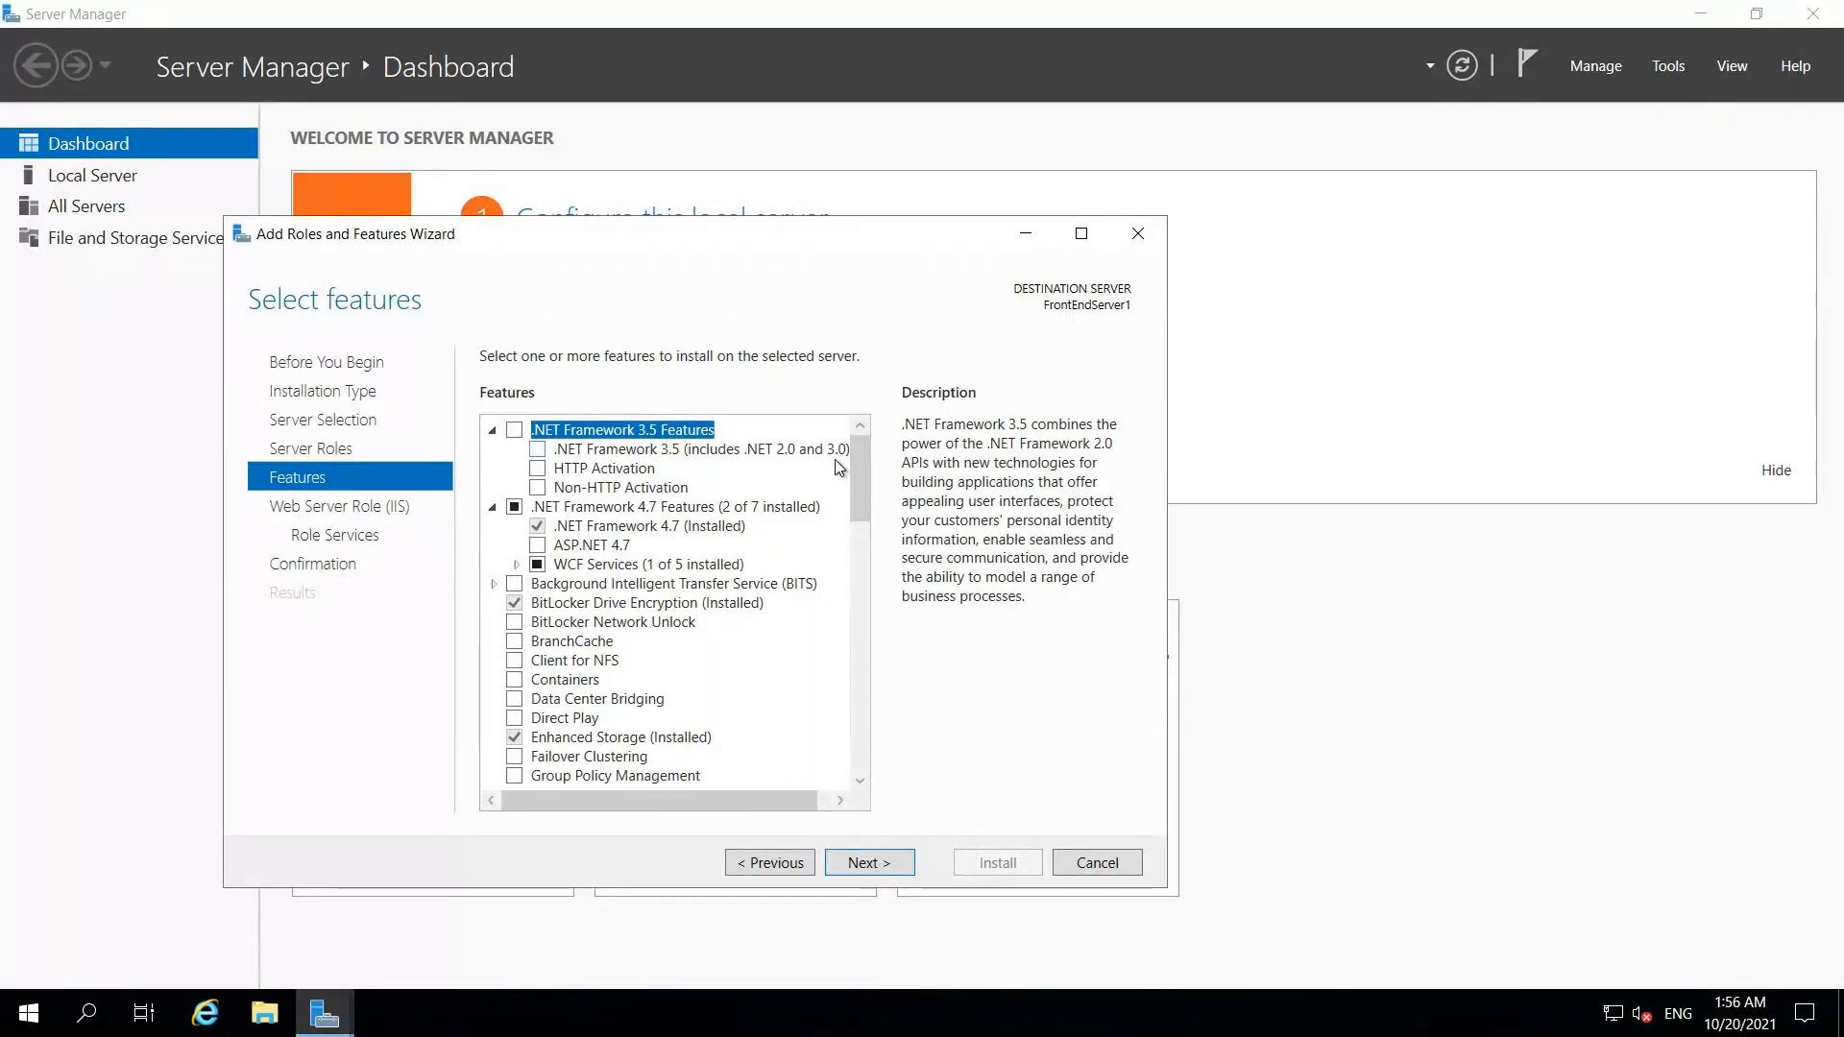
{"action": "left_click", "coordinate": [492, 434]}
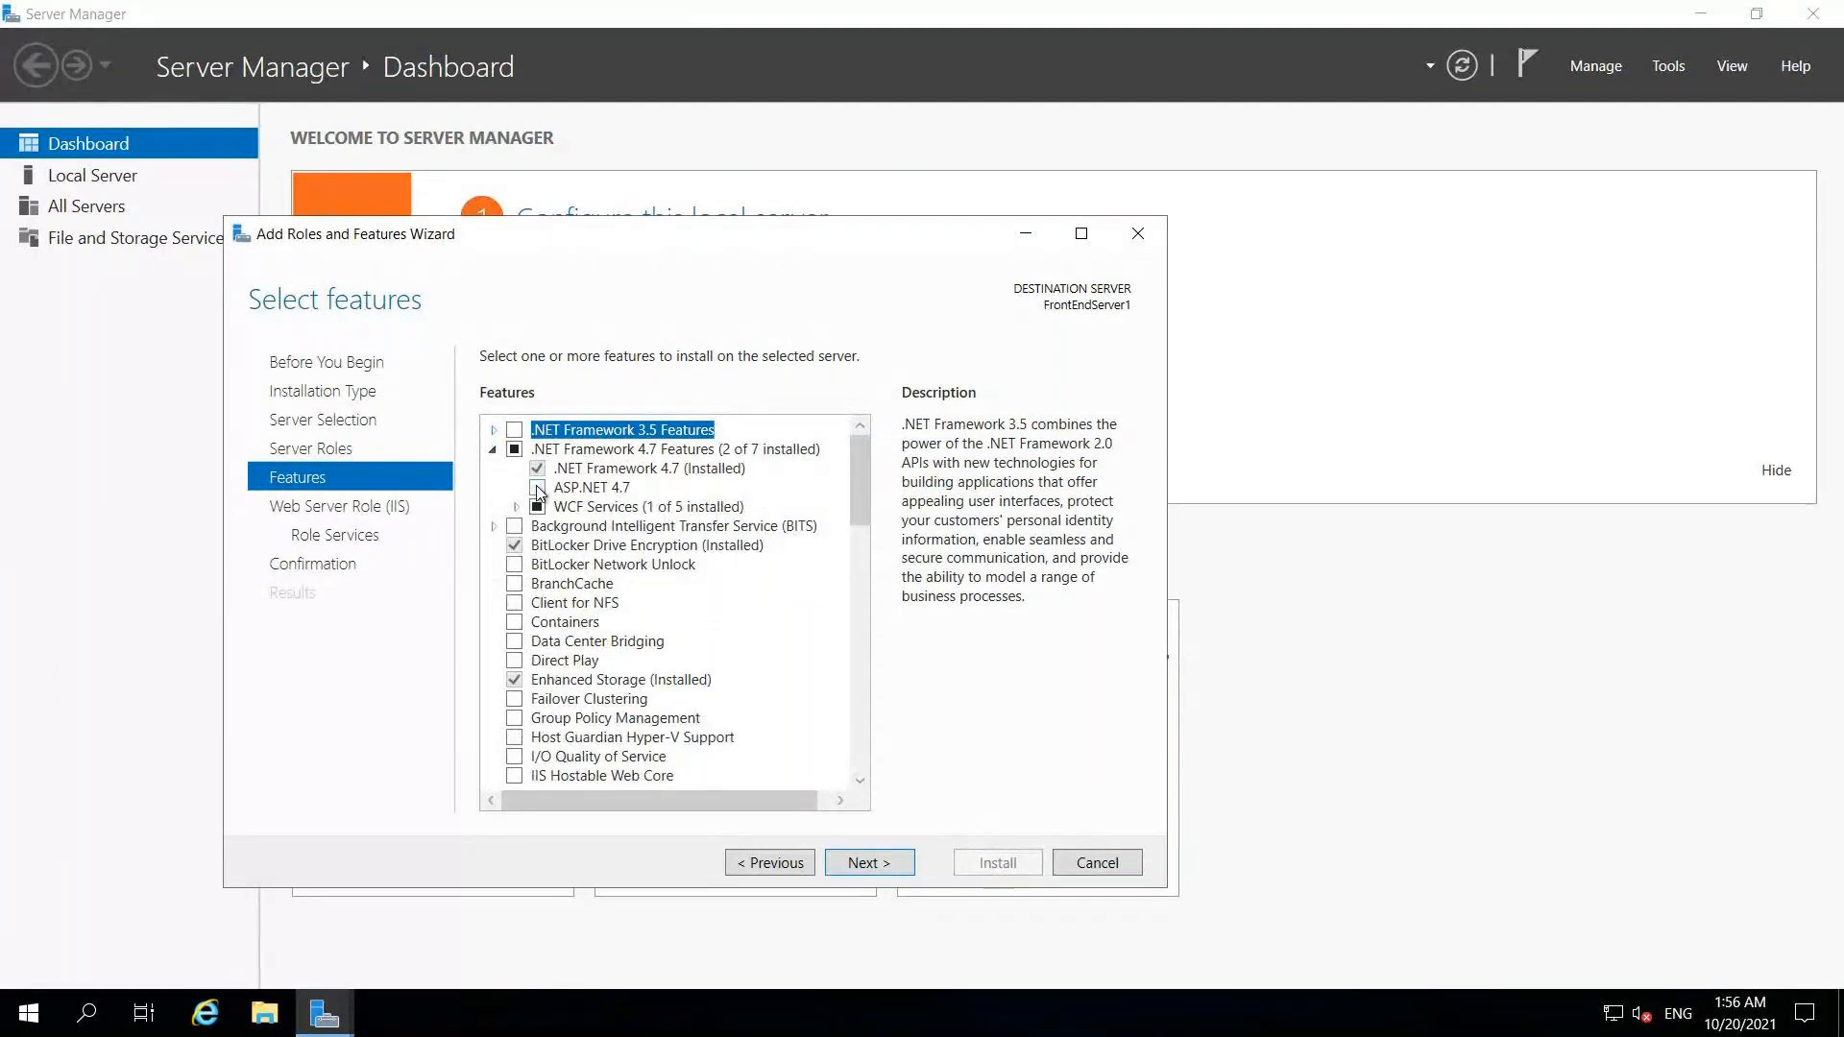
{"action": "left_click", "coordinate": [538, 489]}
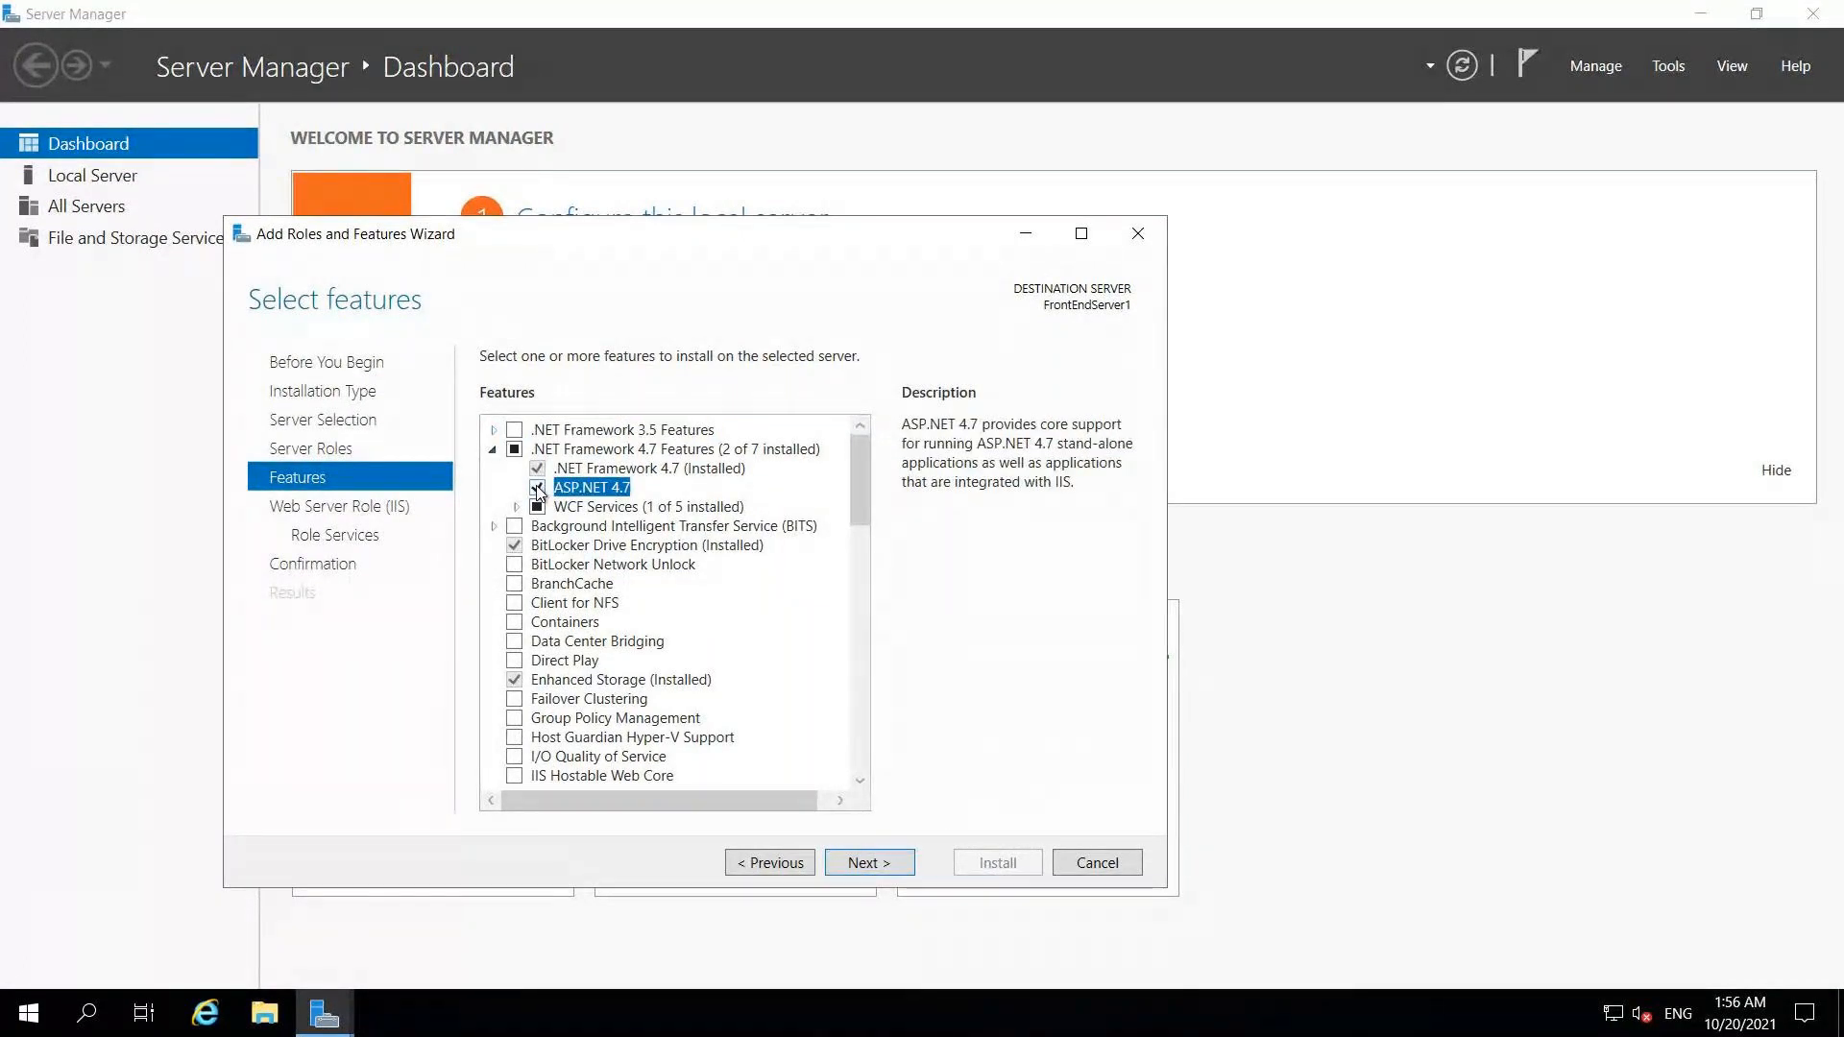
{"action": "left_click_drag", "start_coordinate": [861, 510], "coordinate": [934, 803]}
{"action": "left_click", "coordinate": [854, 867]}
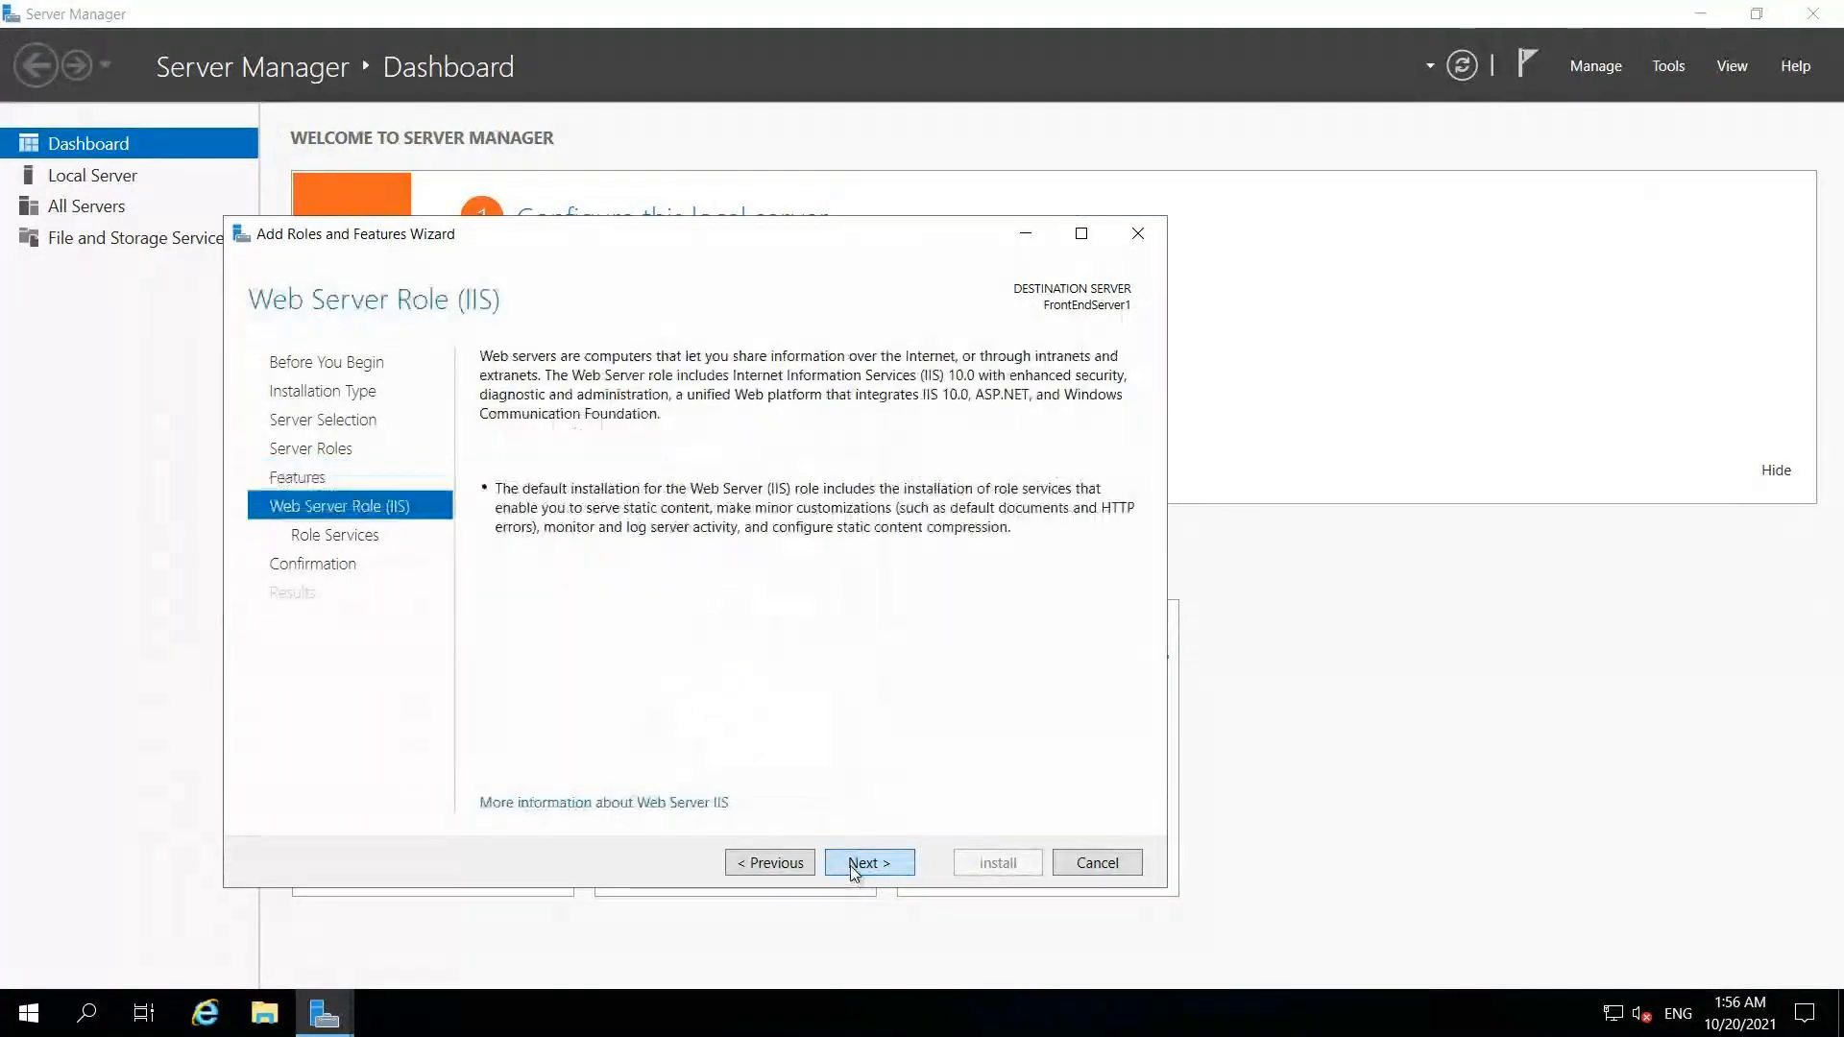
Step: Add Basic, Windows and Digest Authentication as IIS role services
{"action": "left_click", "coordinate": [903, 865]}
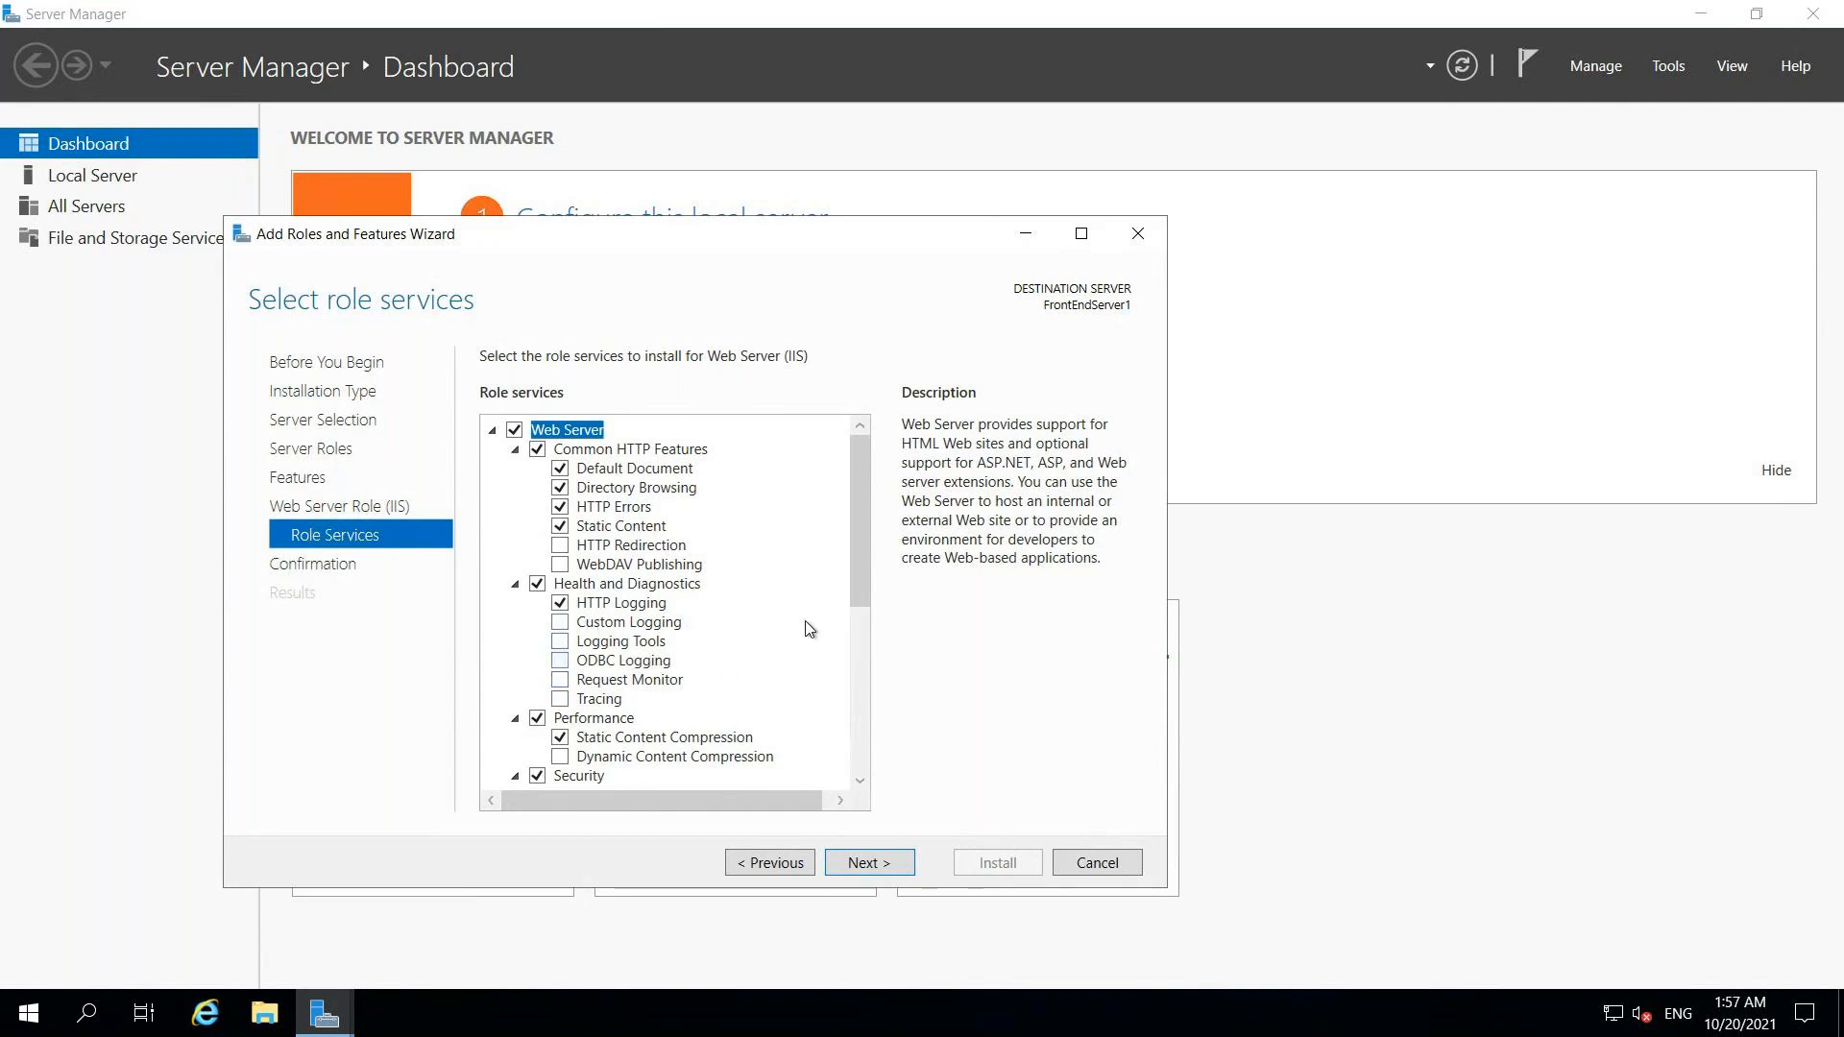
{"action": "scroll", "coordinate": [861, 606], "scroll_direction": "down", "scroll_amount": 1}
{"action": "left_click_drag", "start_coordinate": [862, 622], "coordinate": [857, 706]}
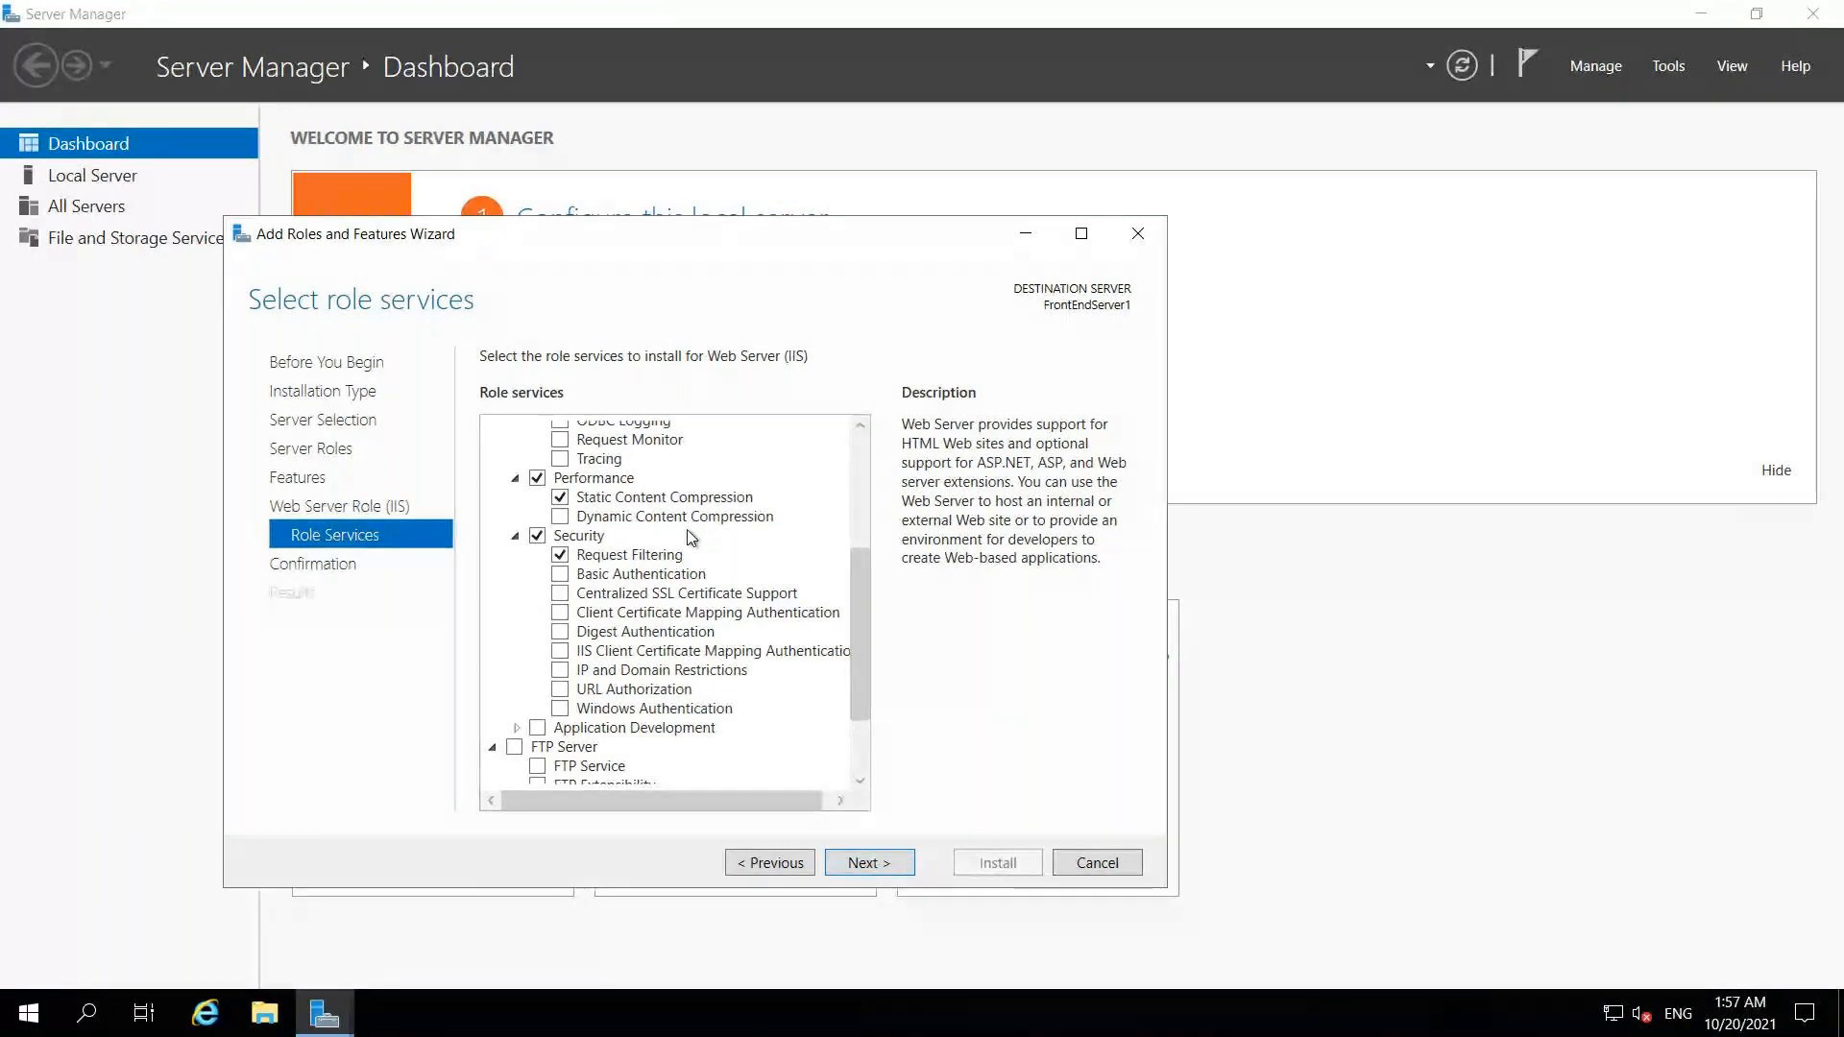
{"action": "left_click", "coordinate": [561, 574]}
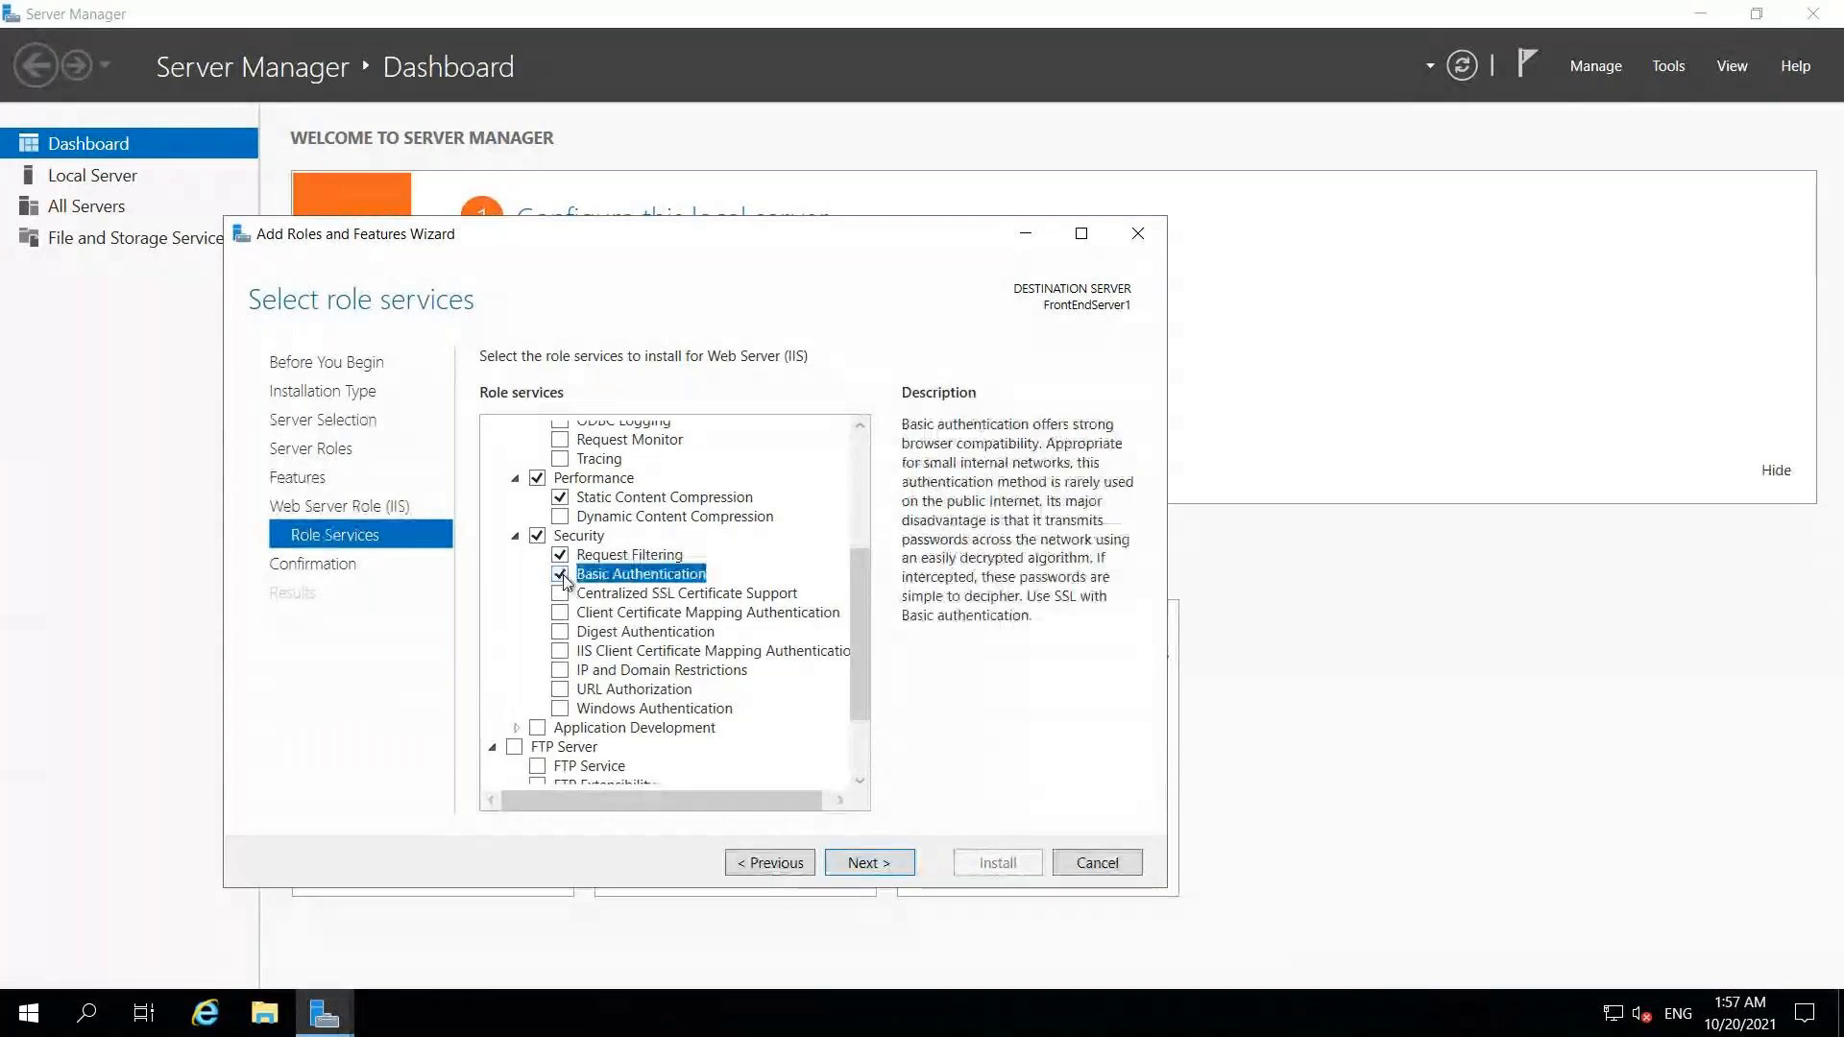
{"action": "left_click", "coordinate": [561, 709]}
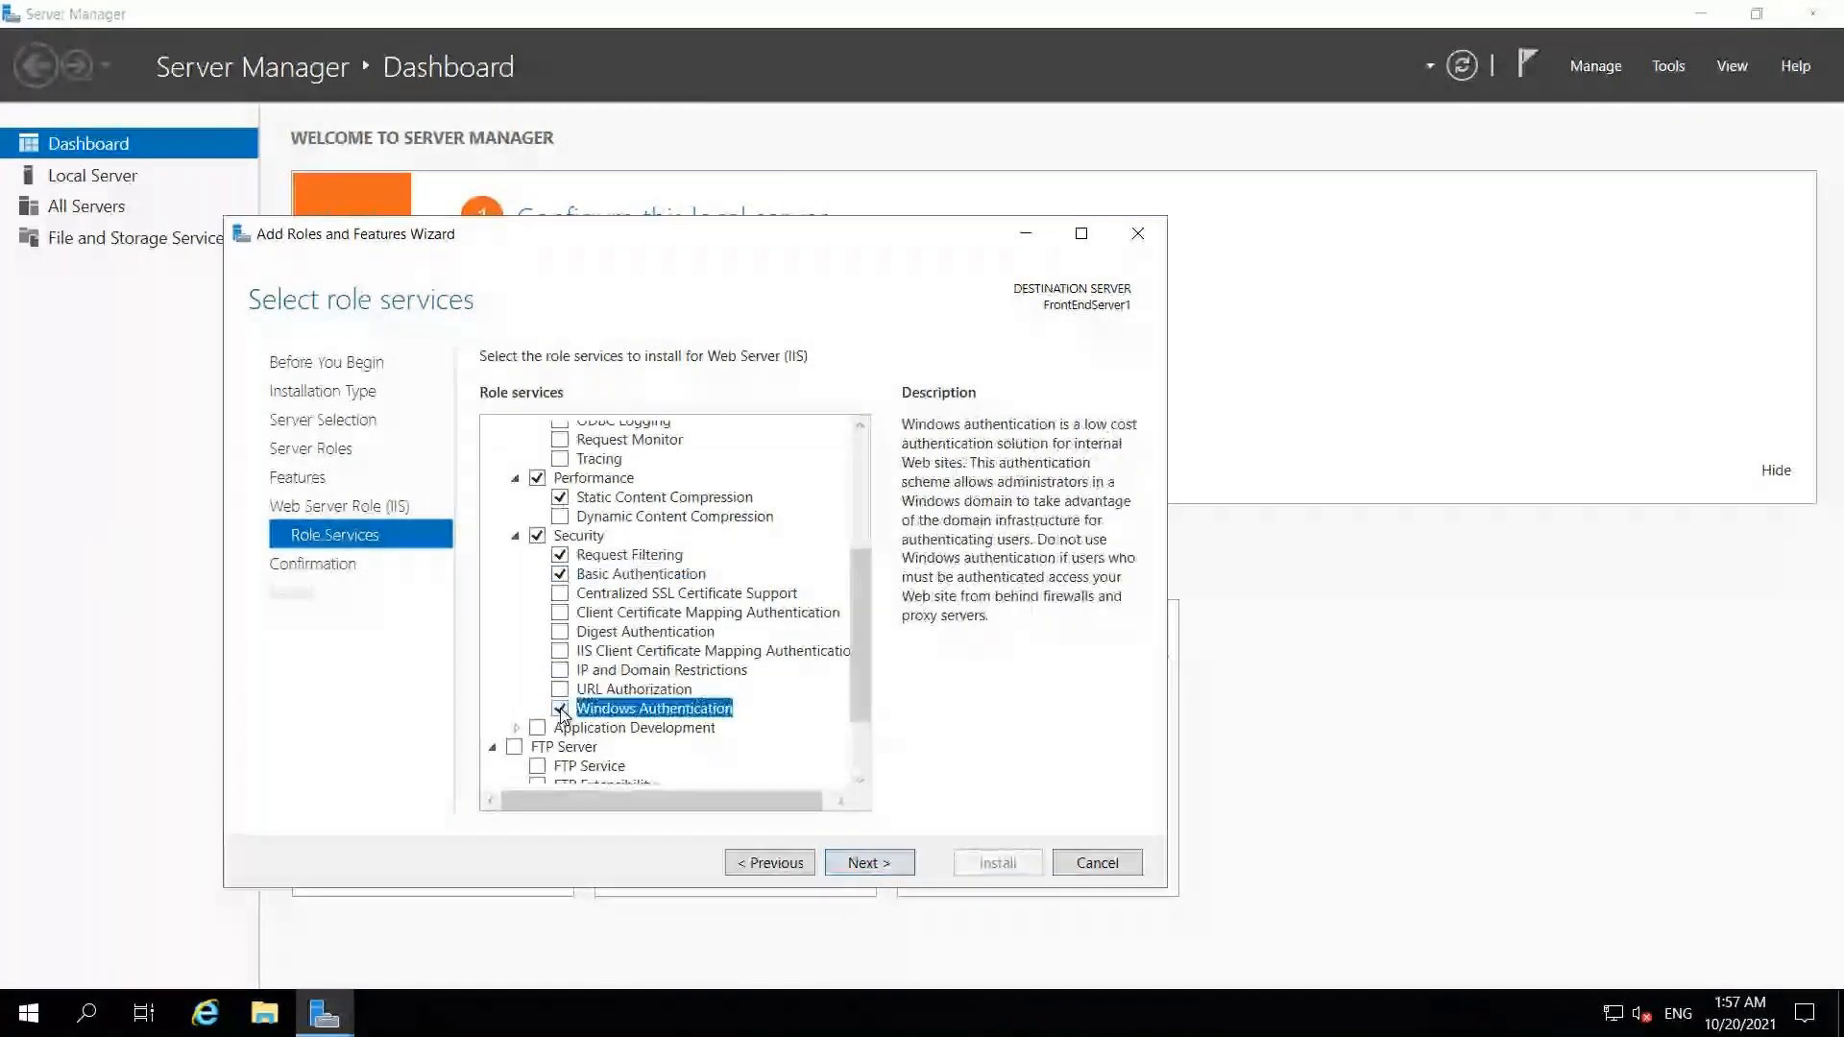
{"action": "left_click", "coordinate": [559, 633]}
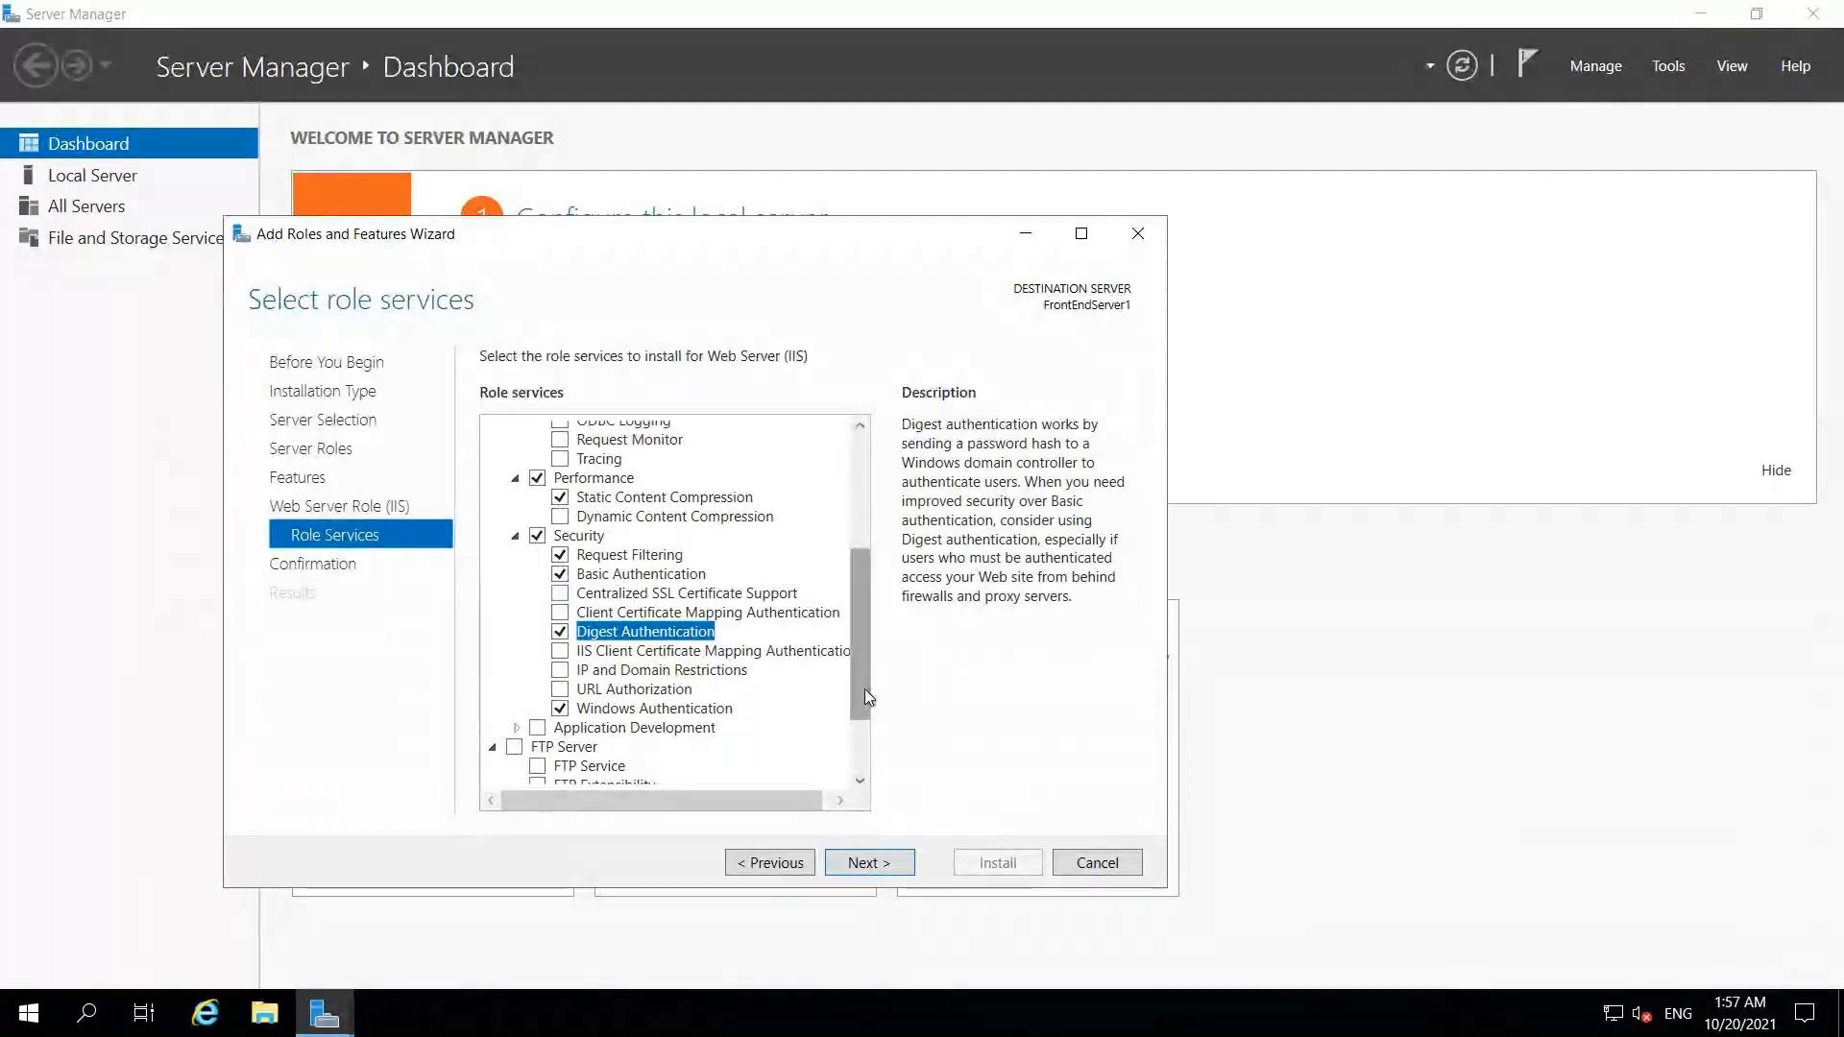
{"action": "left_click_drag", "start_coordinate": [865, 696], "coordinate": [867, 792]}
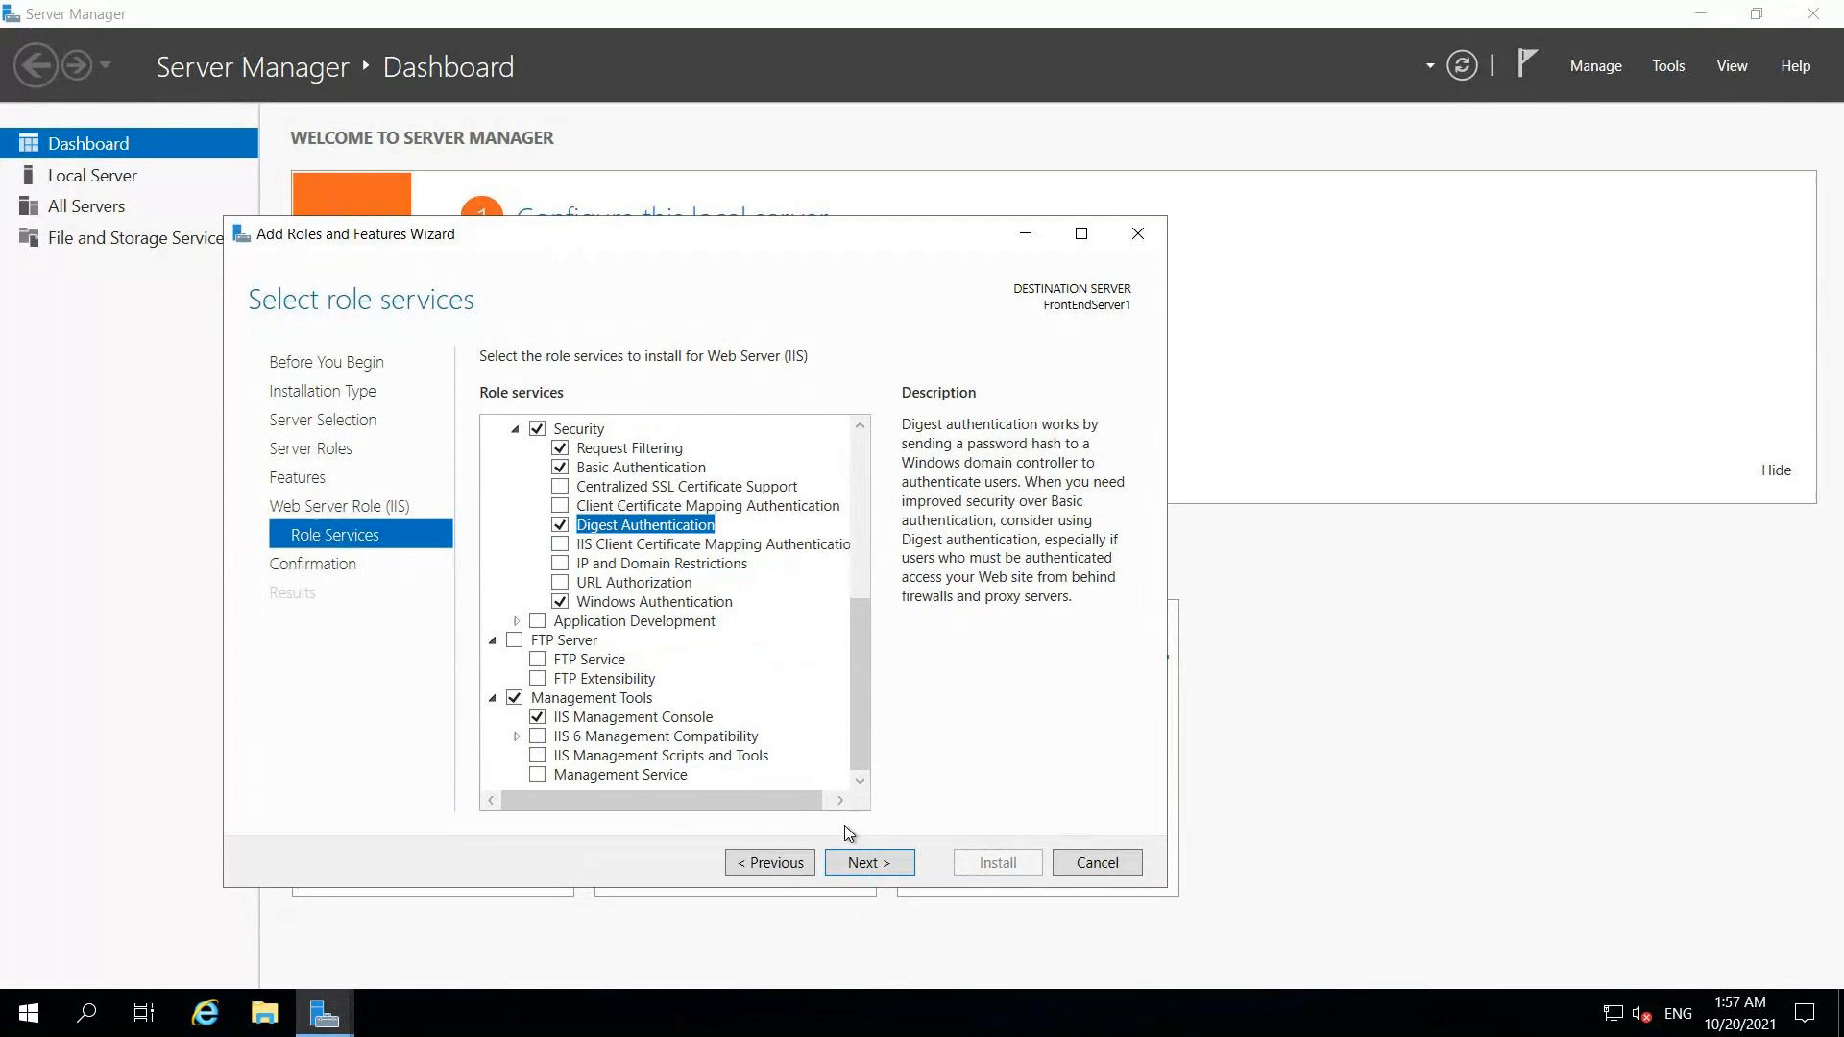
Step: Add the ASP.NET 4.7 role service with its required features and reach the confirmation summary
{"action": "left_click", "coordinate": [516, 625]}
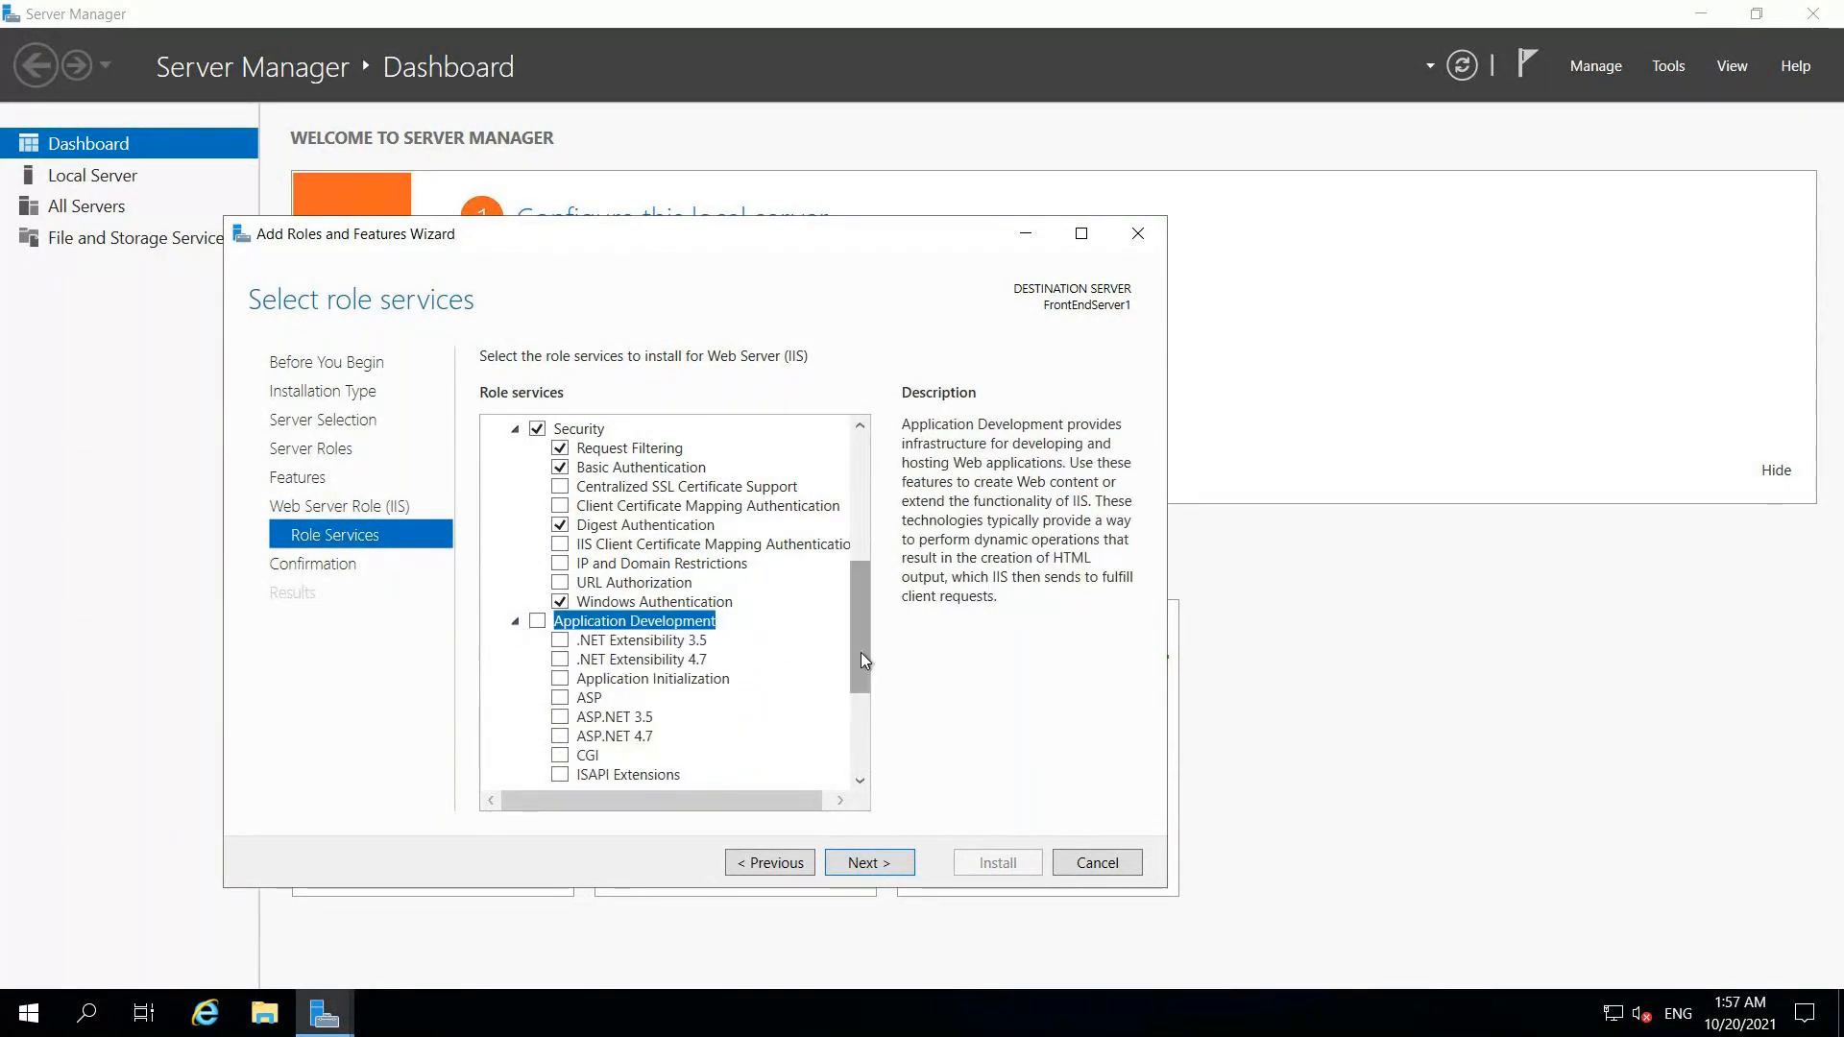
{"action": "left_click_drag", "start_coordinate": [860, 657], "coordinate": [860, 710]}
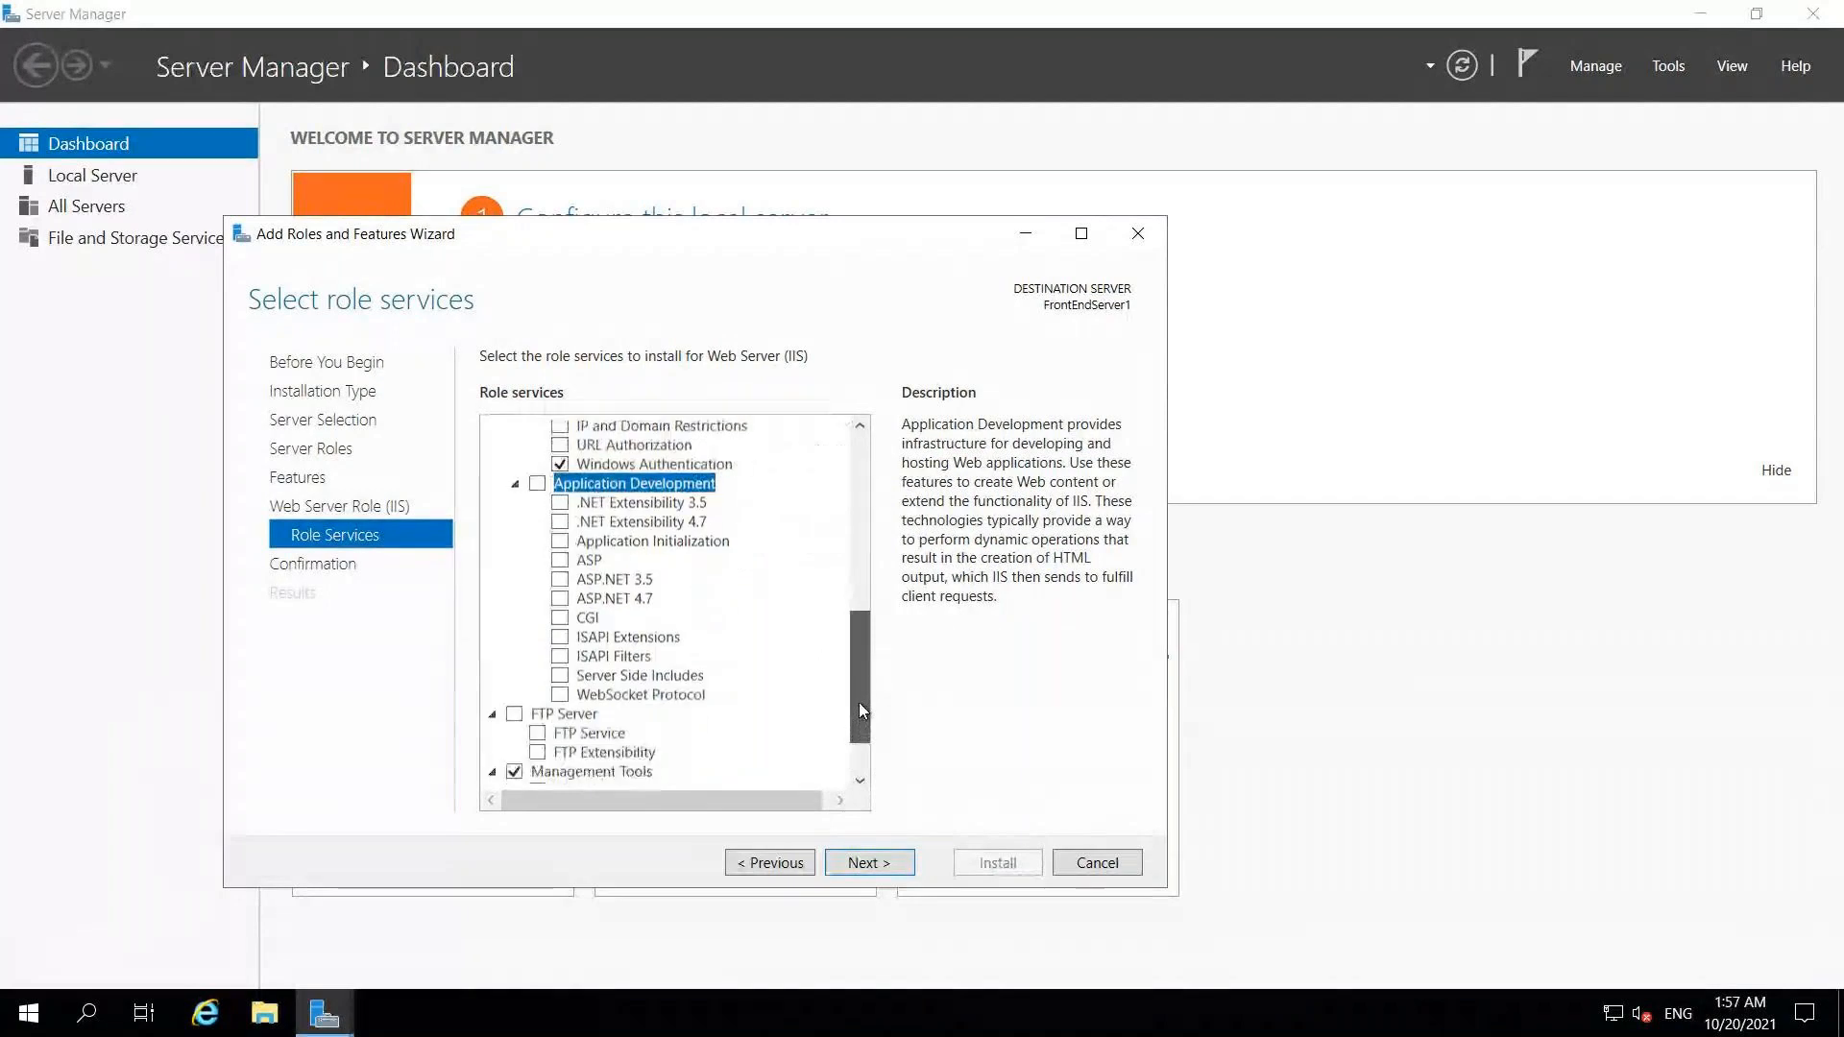
{"action": "left_click", "coordinate": [561, 599]}
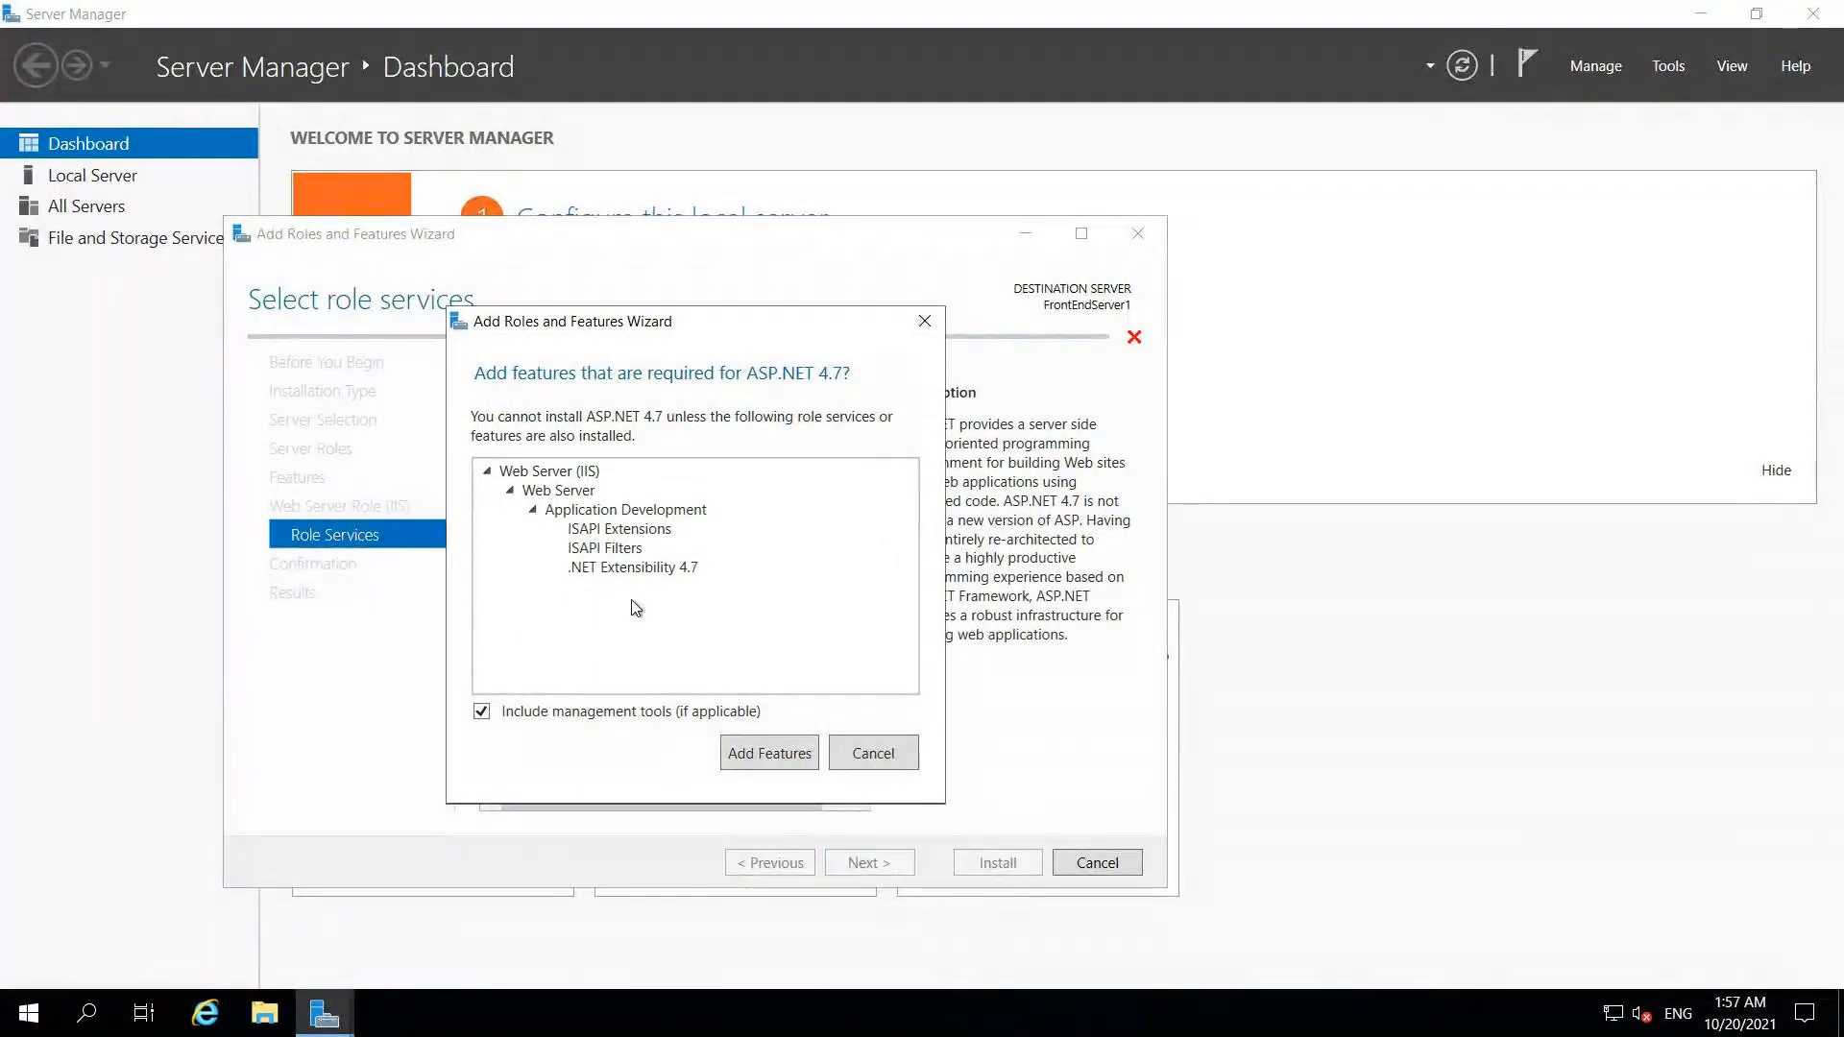
{"action": "left_click", "coordinate": [756, 764]}
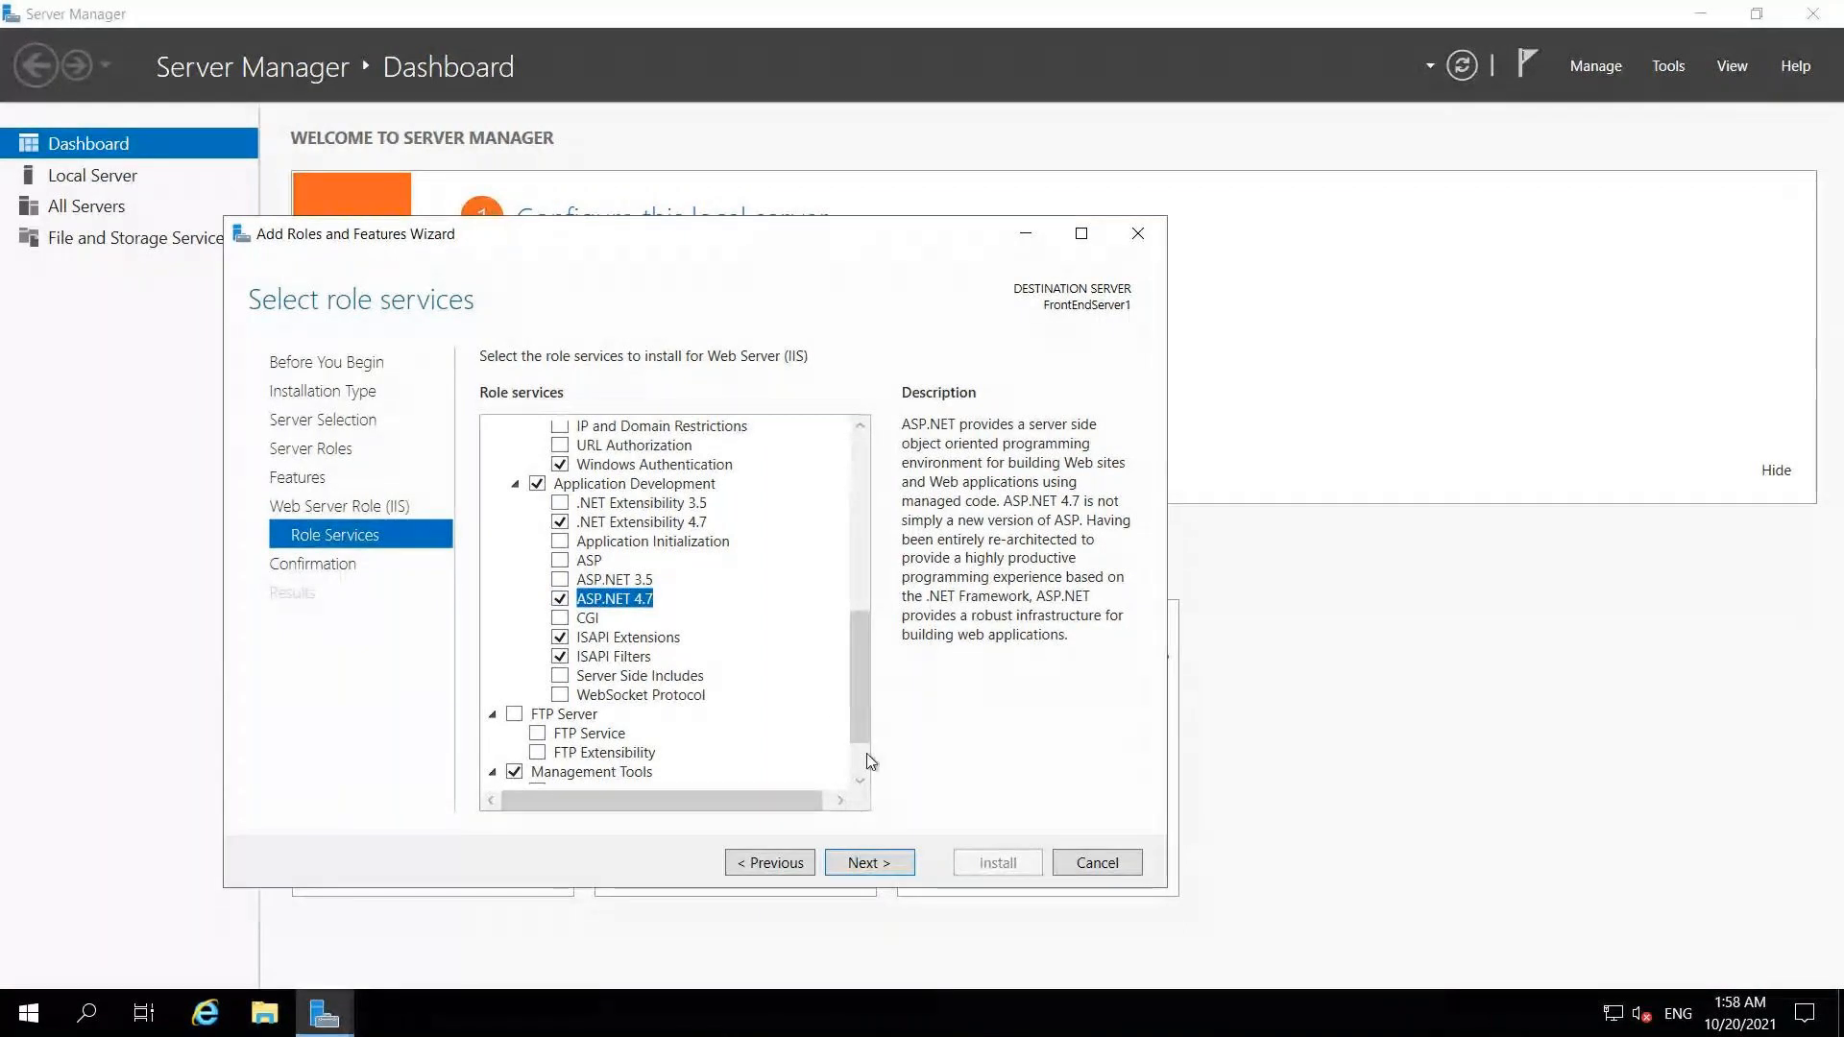
{"action": "left_click", "coordinate": [868, 863]}
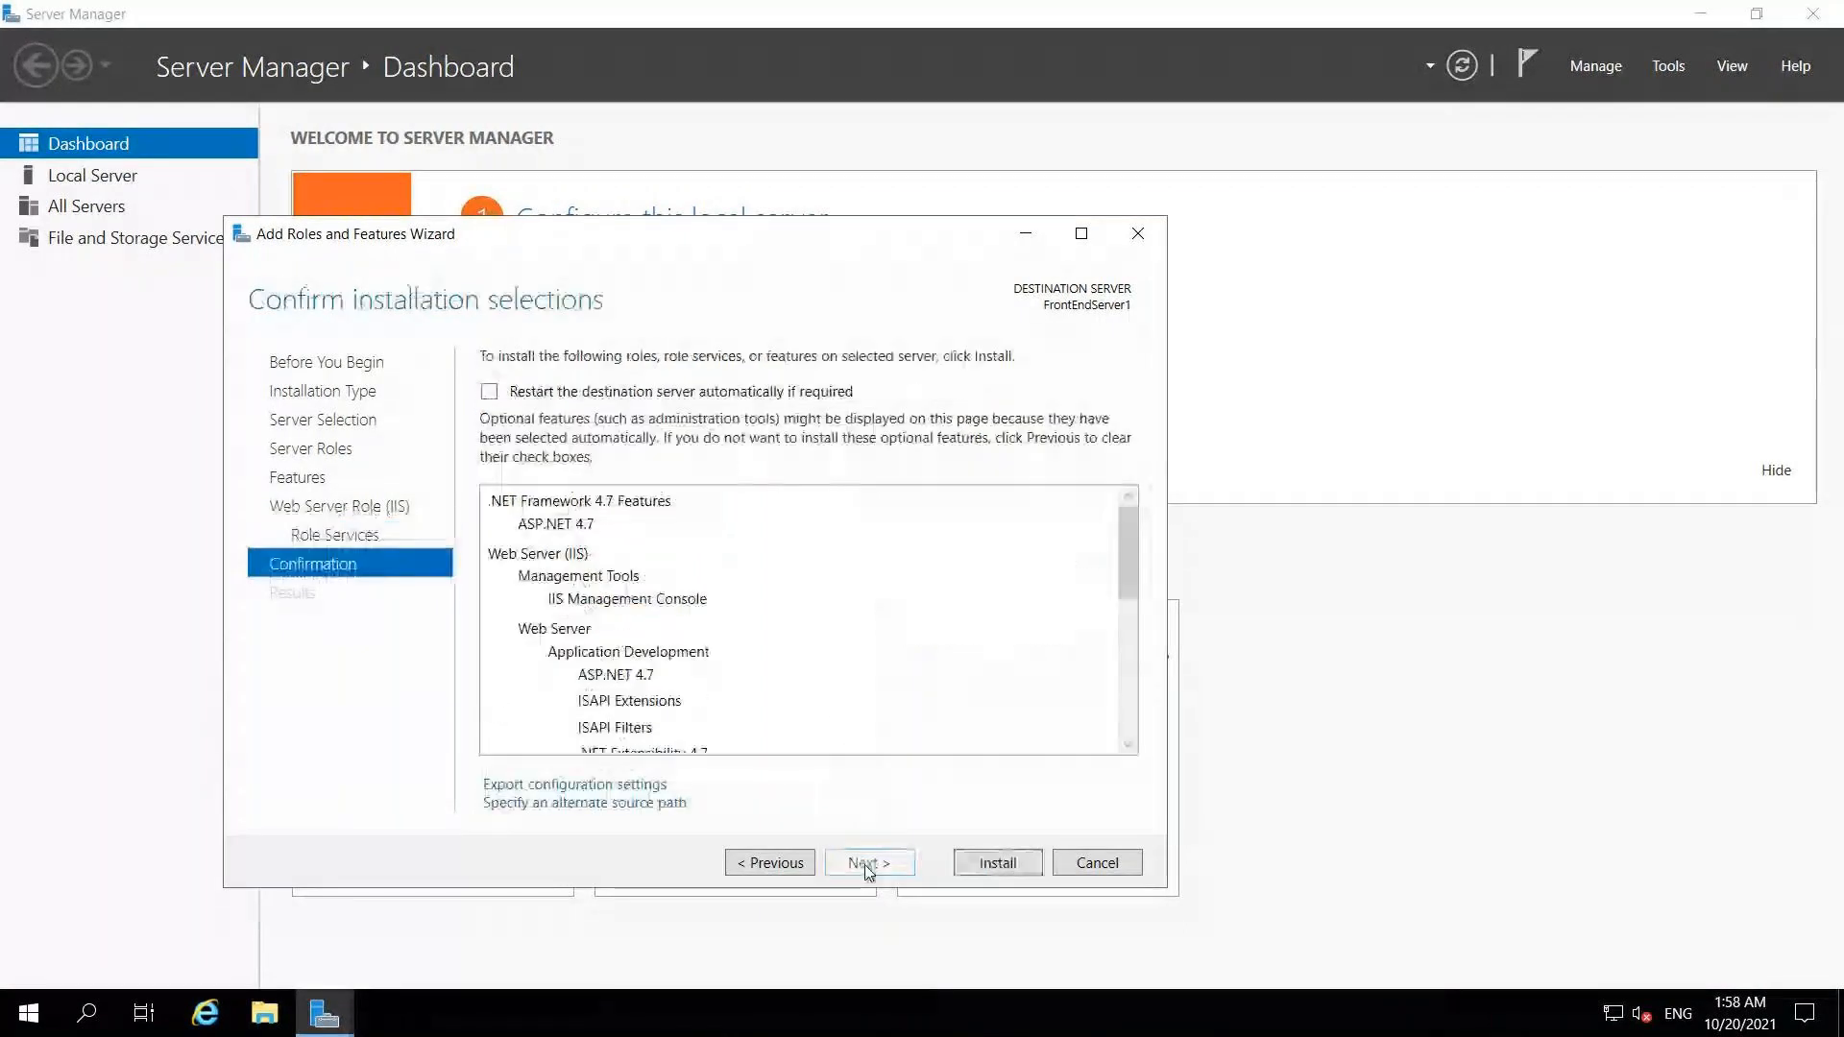
Step: Start the installation on FrontEndServer1 and switch to the second server's remote session
{"action": "left_click", "coordinate": [976, 870]}
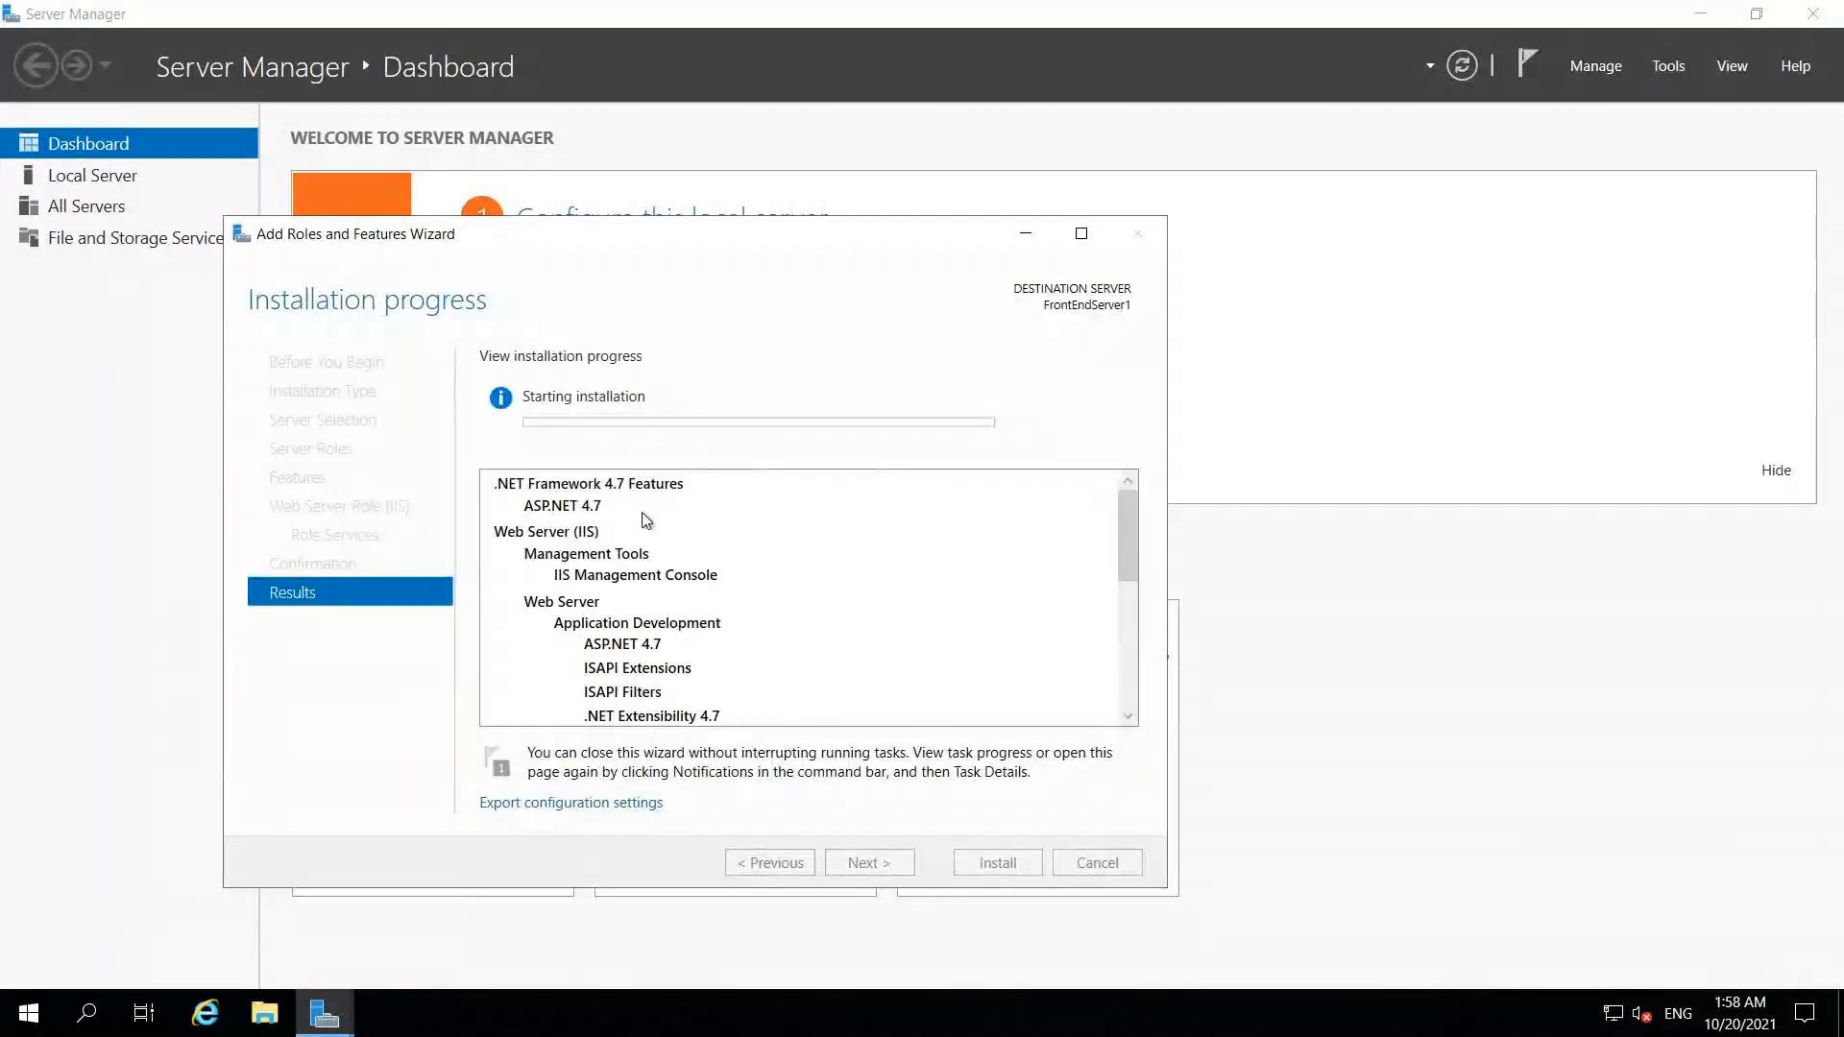
{"action": "mouse_move", "coordinate": [949, 8]}
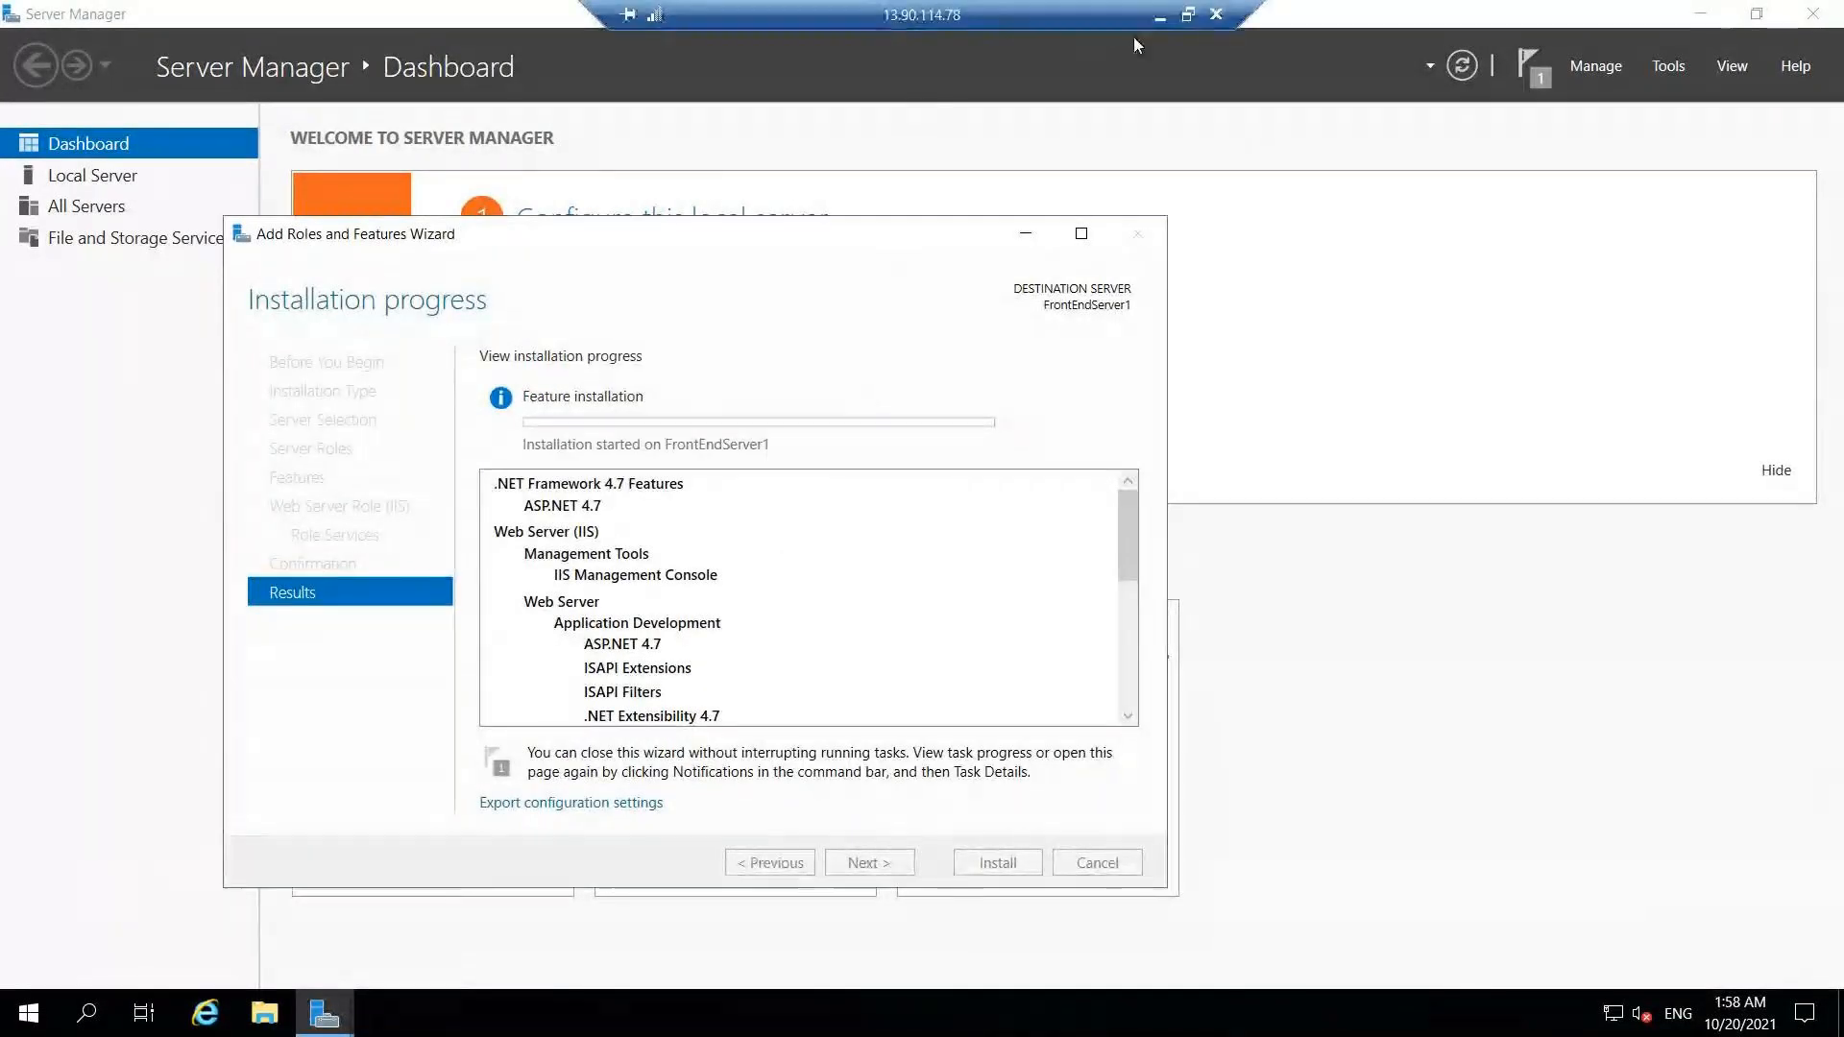
{"action": "left_click", "coordinate": [1160, 19]}
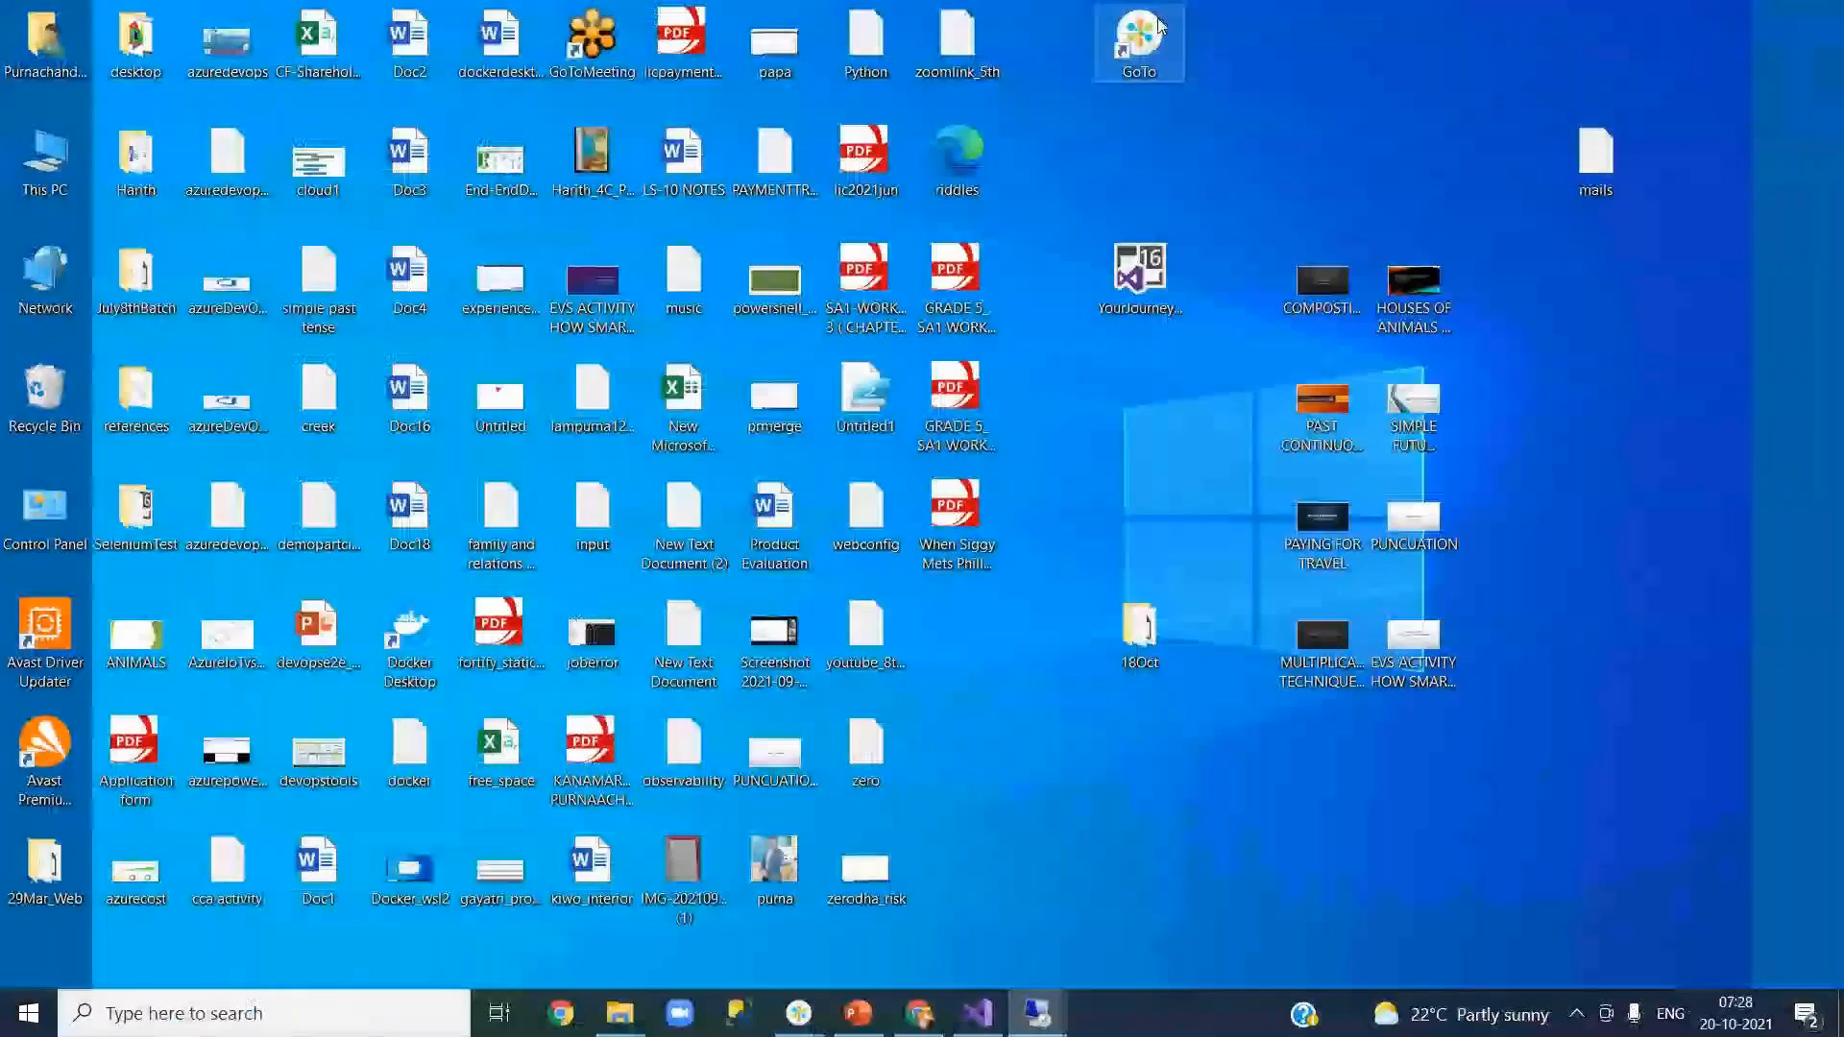
{"action": "left_click", "coordinate": [1037, 1024]}
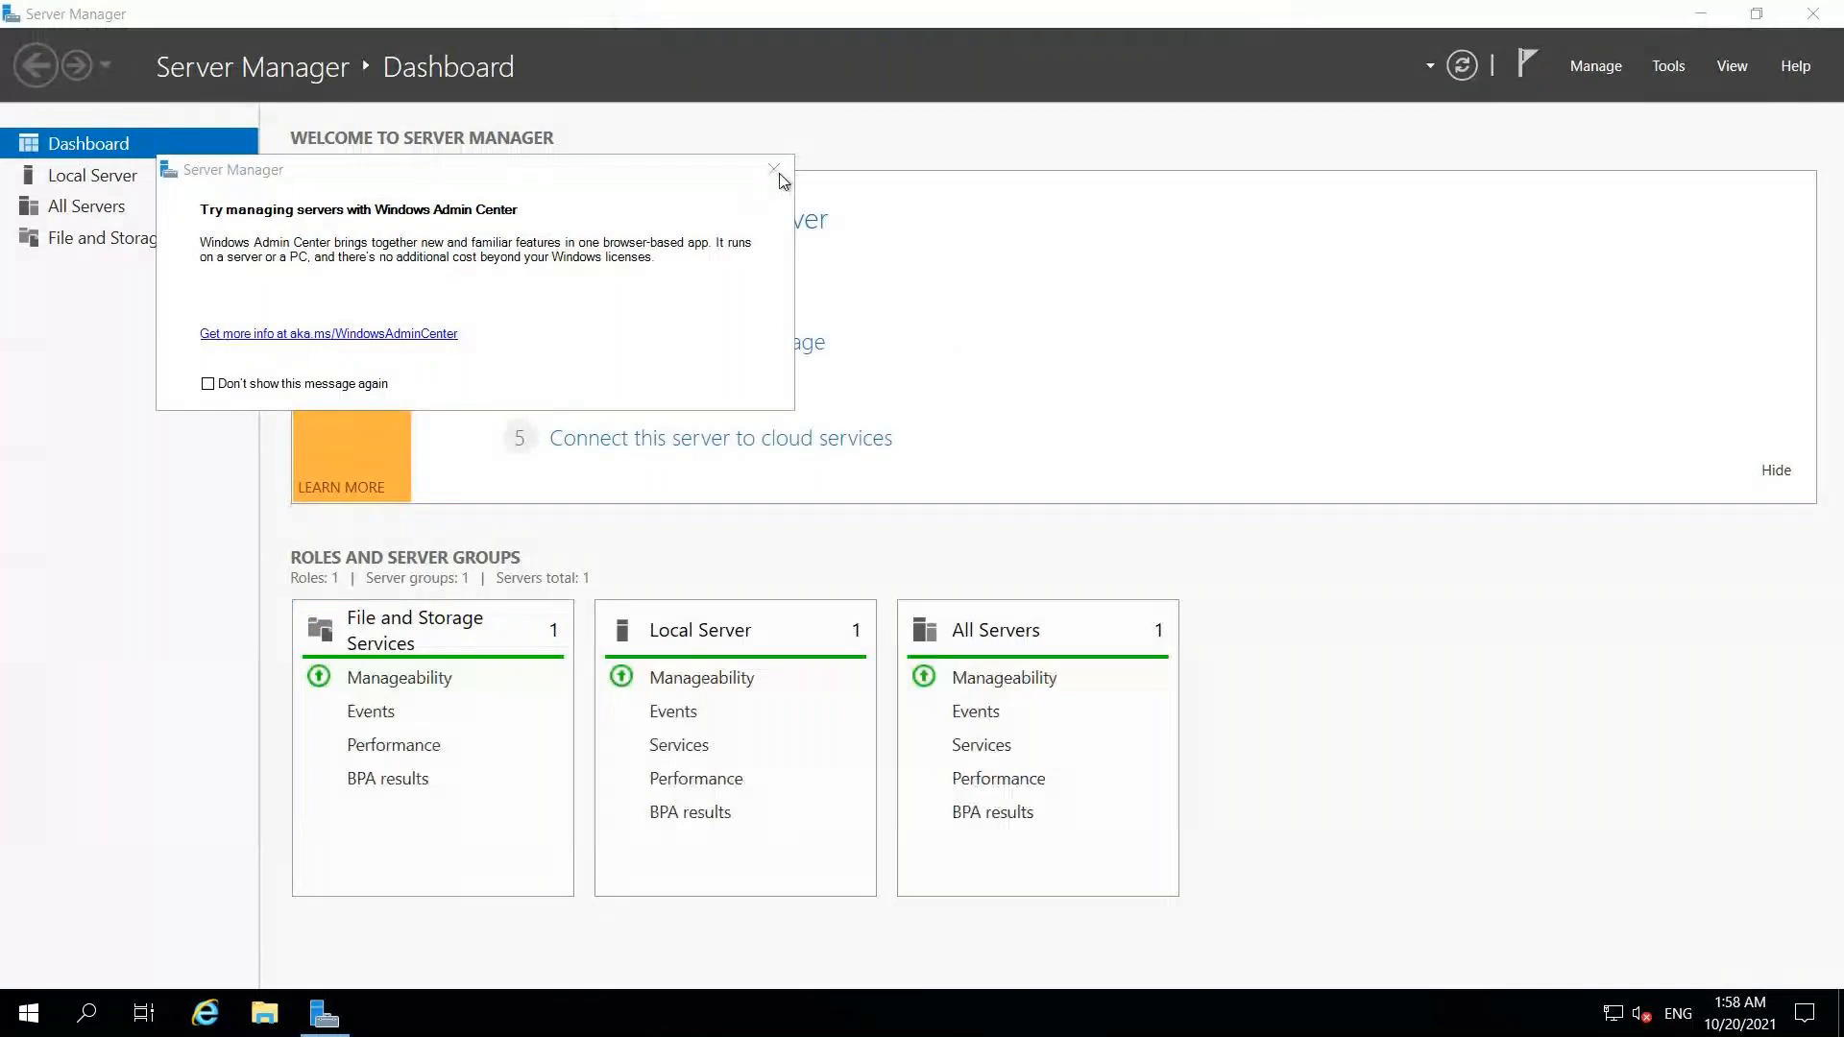
Step: Search for inetmgr, then close the search and dismiss the Windows Admin Center notice
{"action": "left_click", "coordinate": [89, 1012]}
{"action": "type", "text": "inetmgr"}
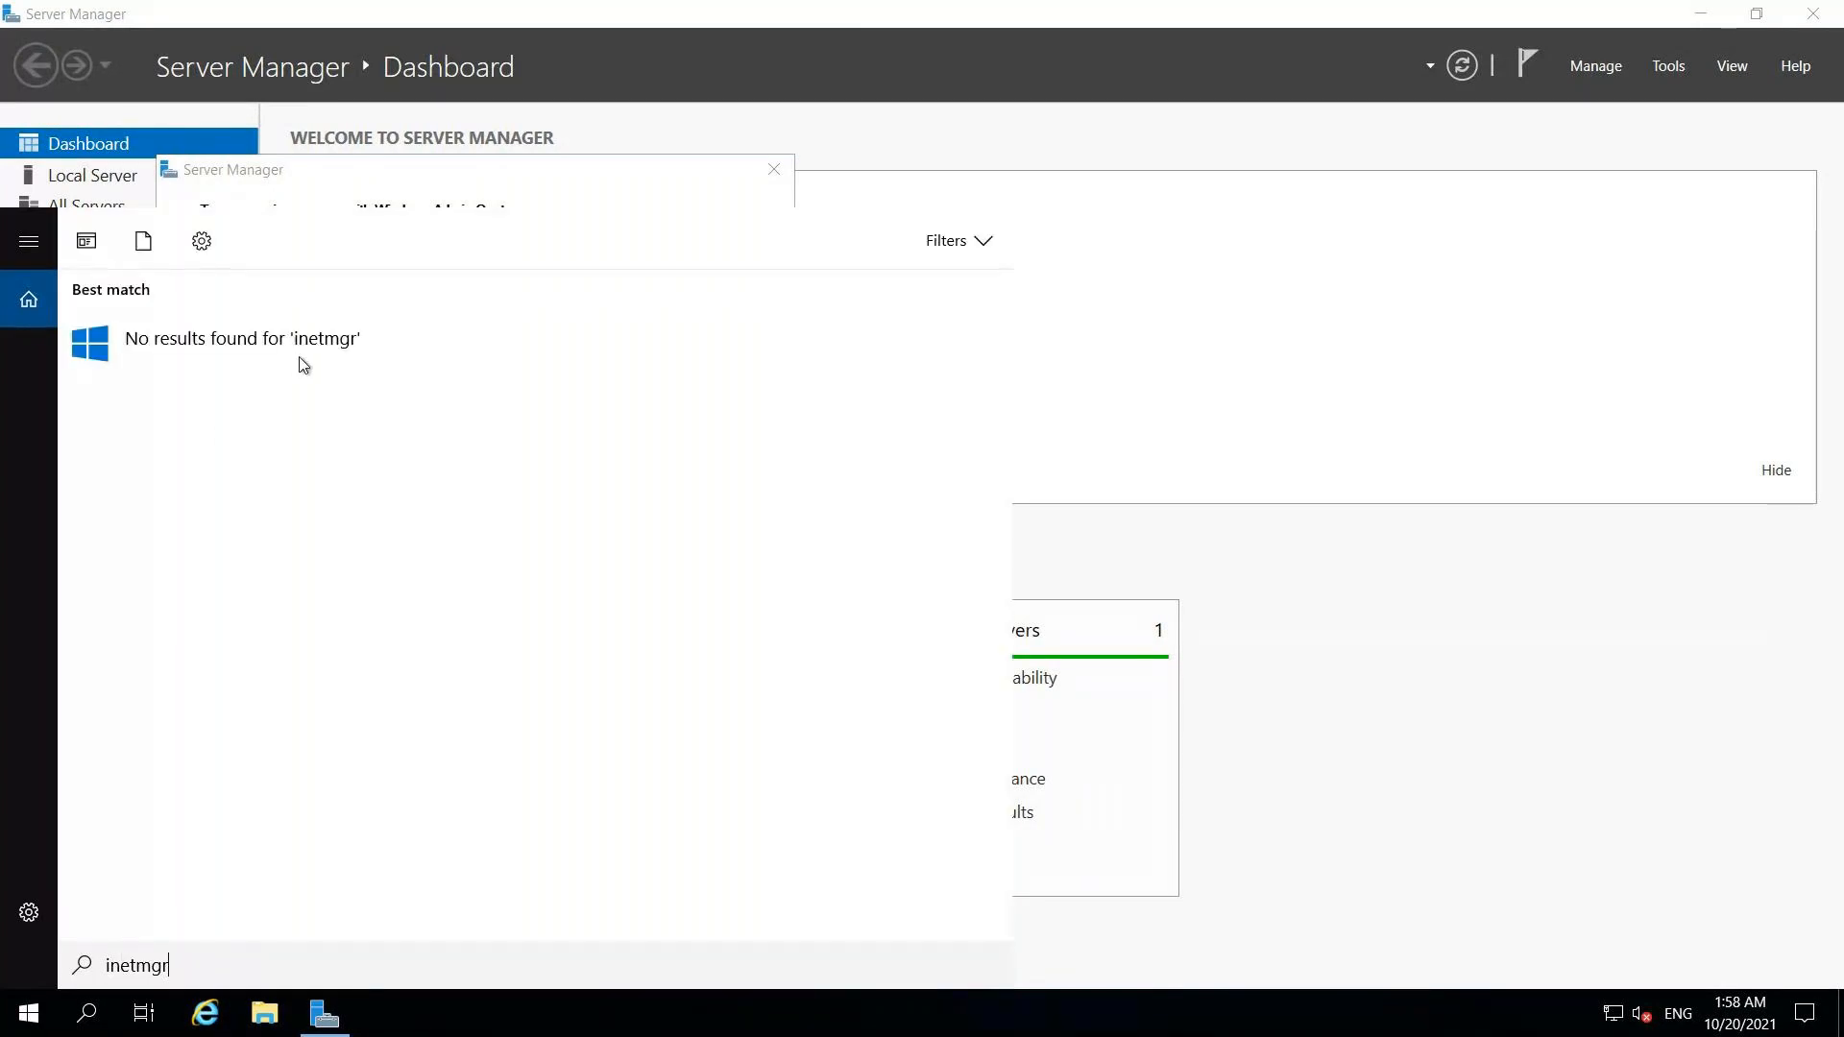
{"action": "left_click", "coordinate": [1278, 223]}
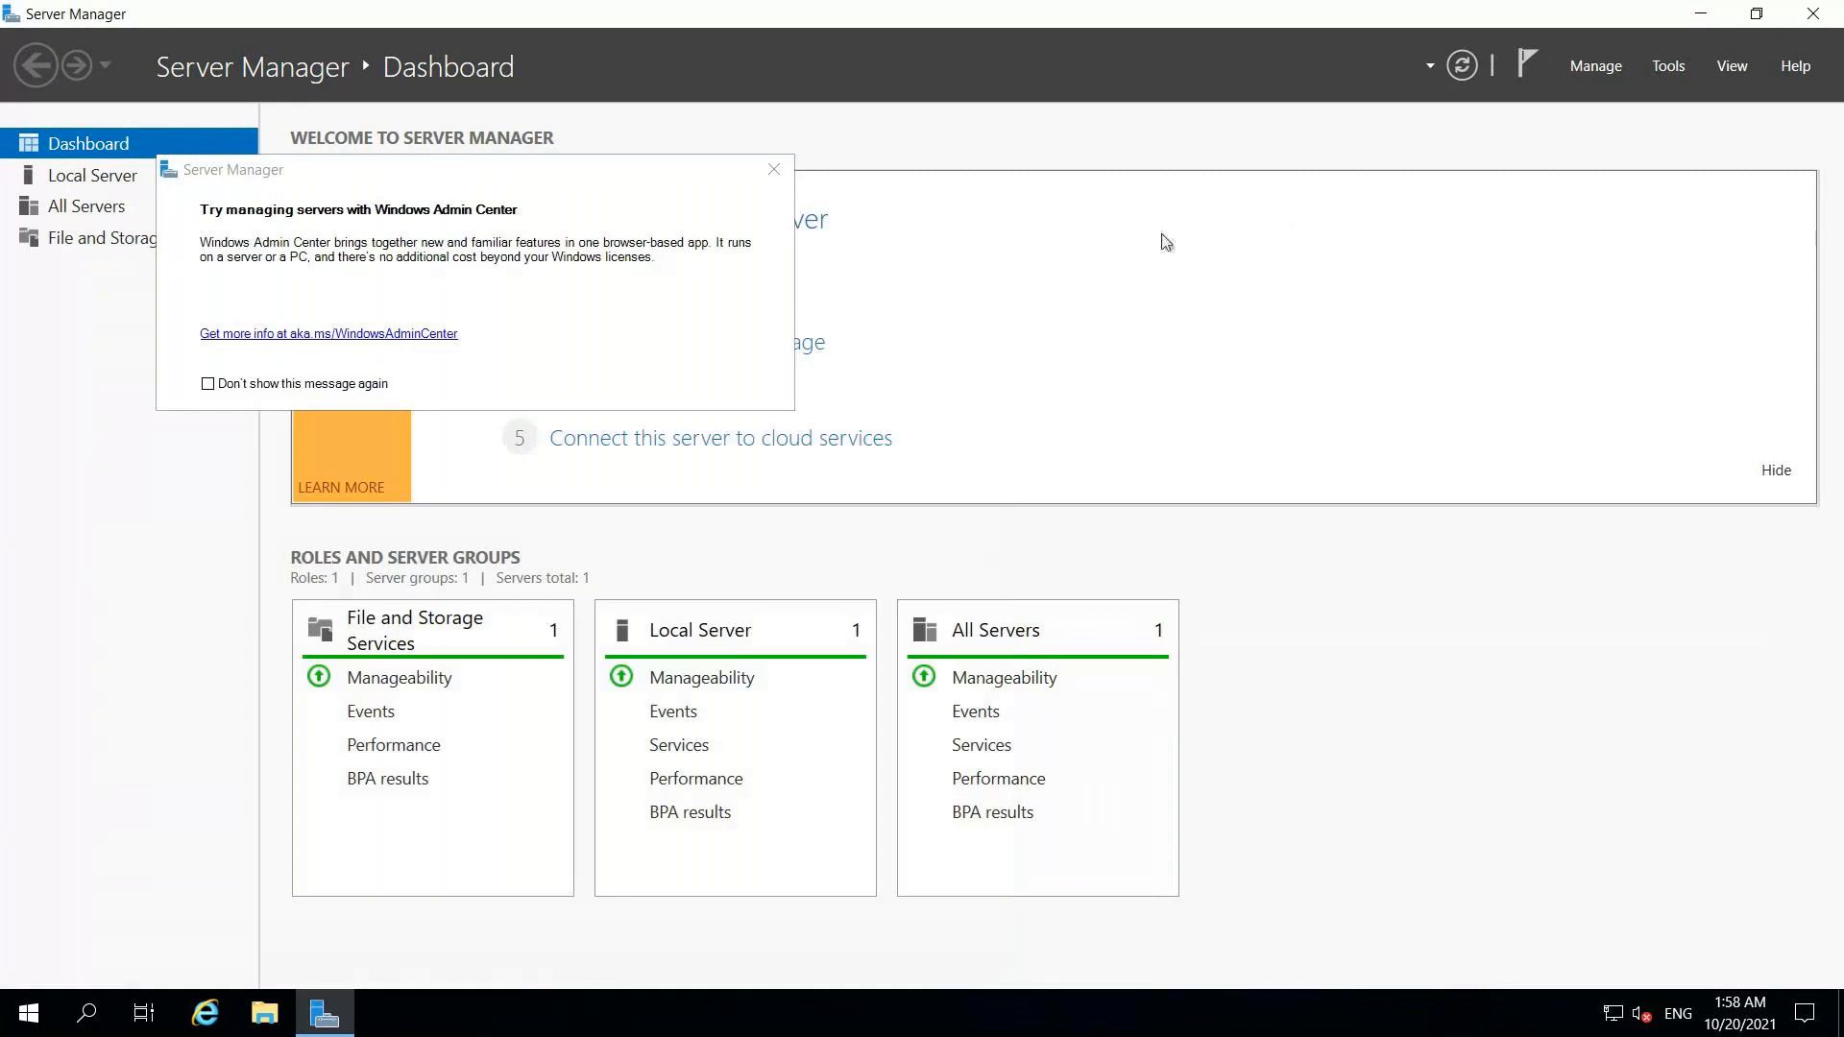
{"action": "left_click", "coordinate": [776, 171]}
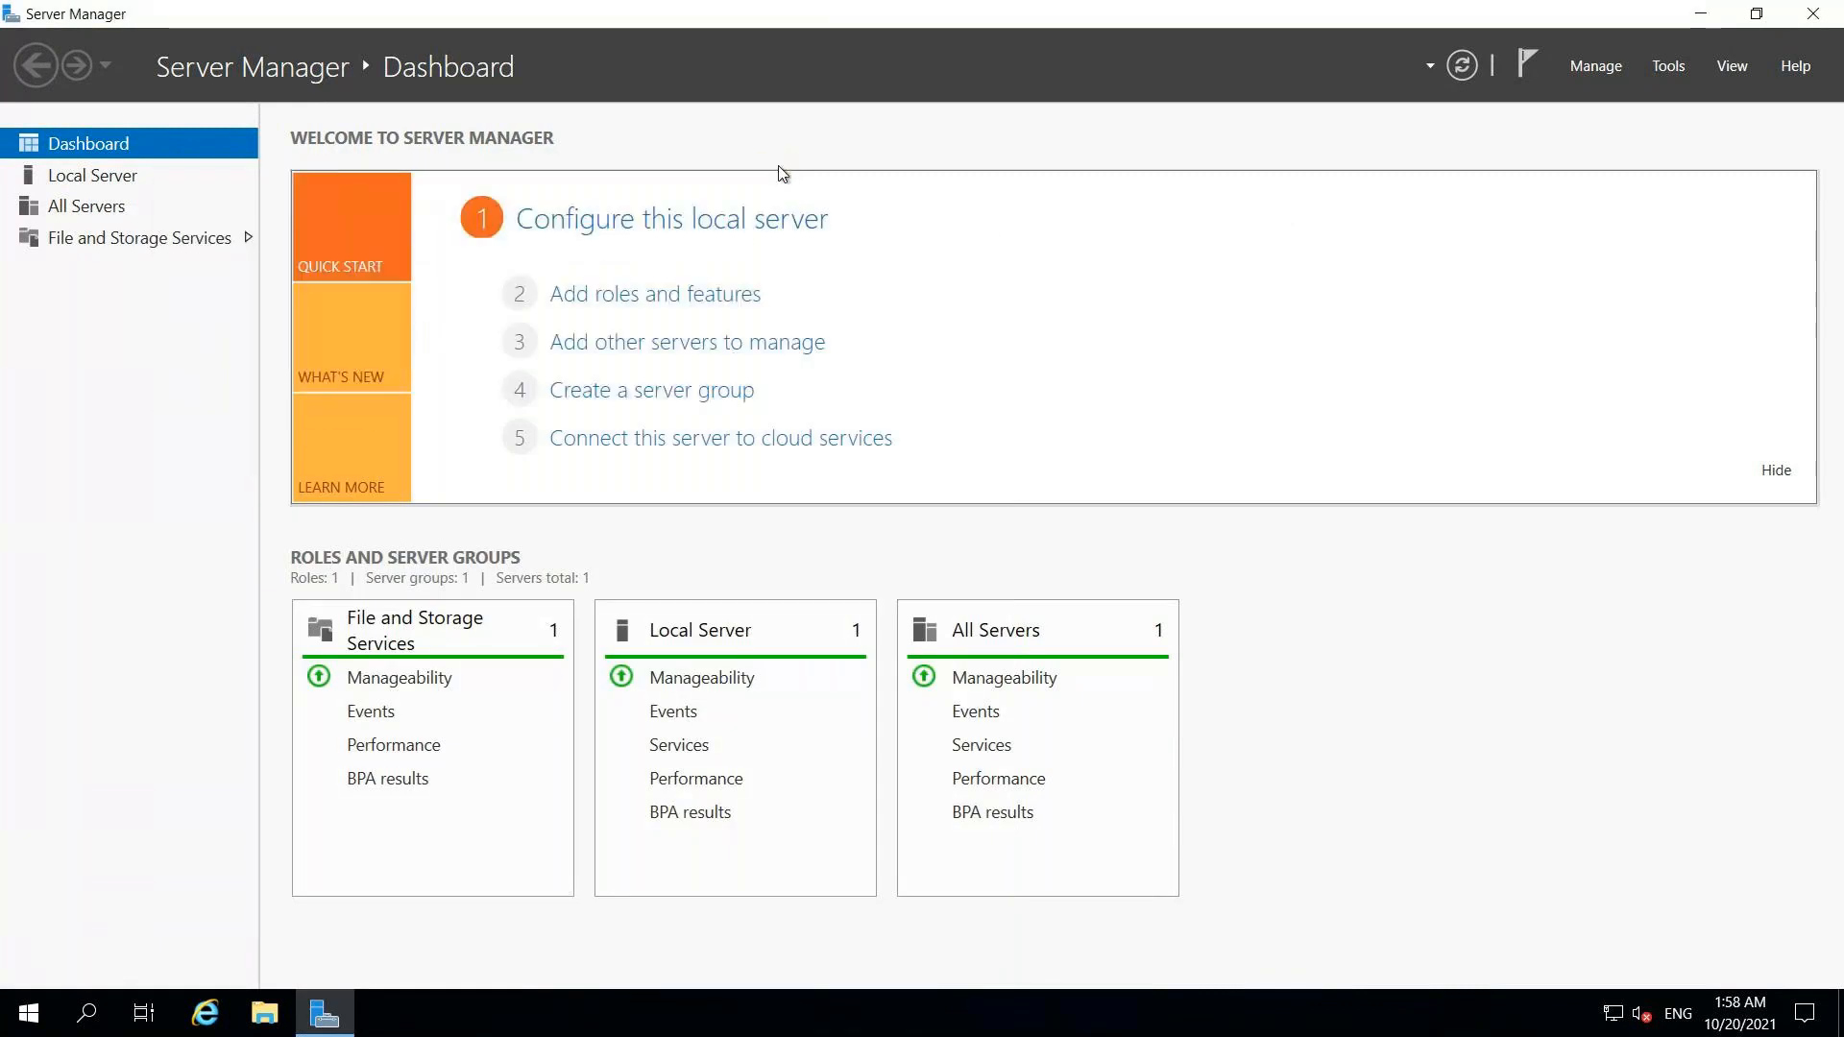
Step: Run Add Roles and Features on FrontendServer2, selecting Web Server (IIS) with its management tools
{"action": "left_click", "coordinate": [689, 300]}
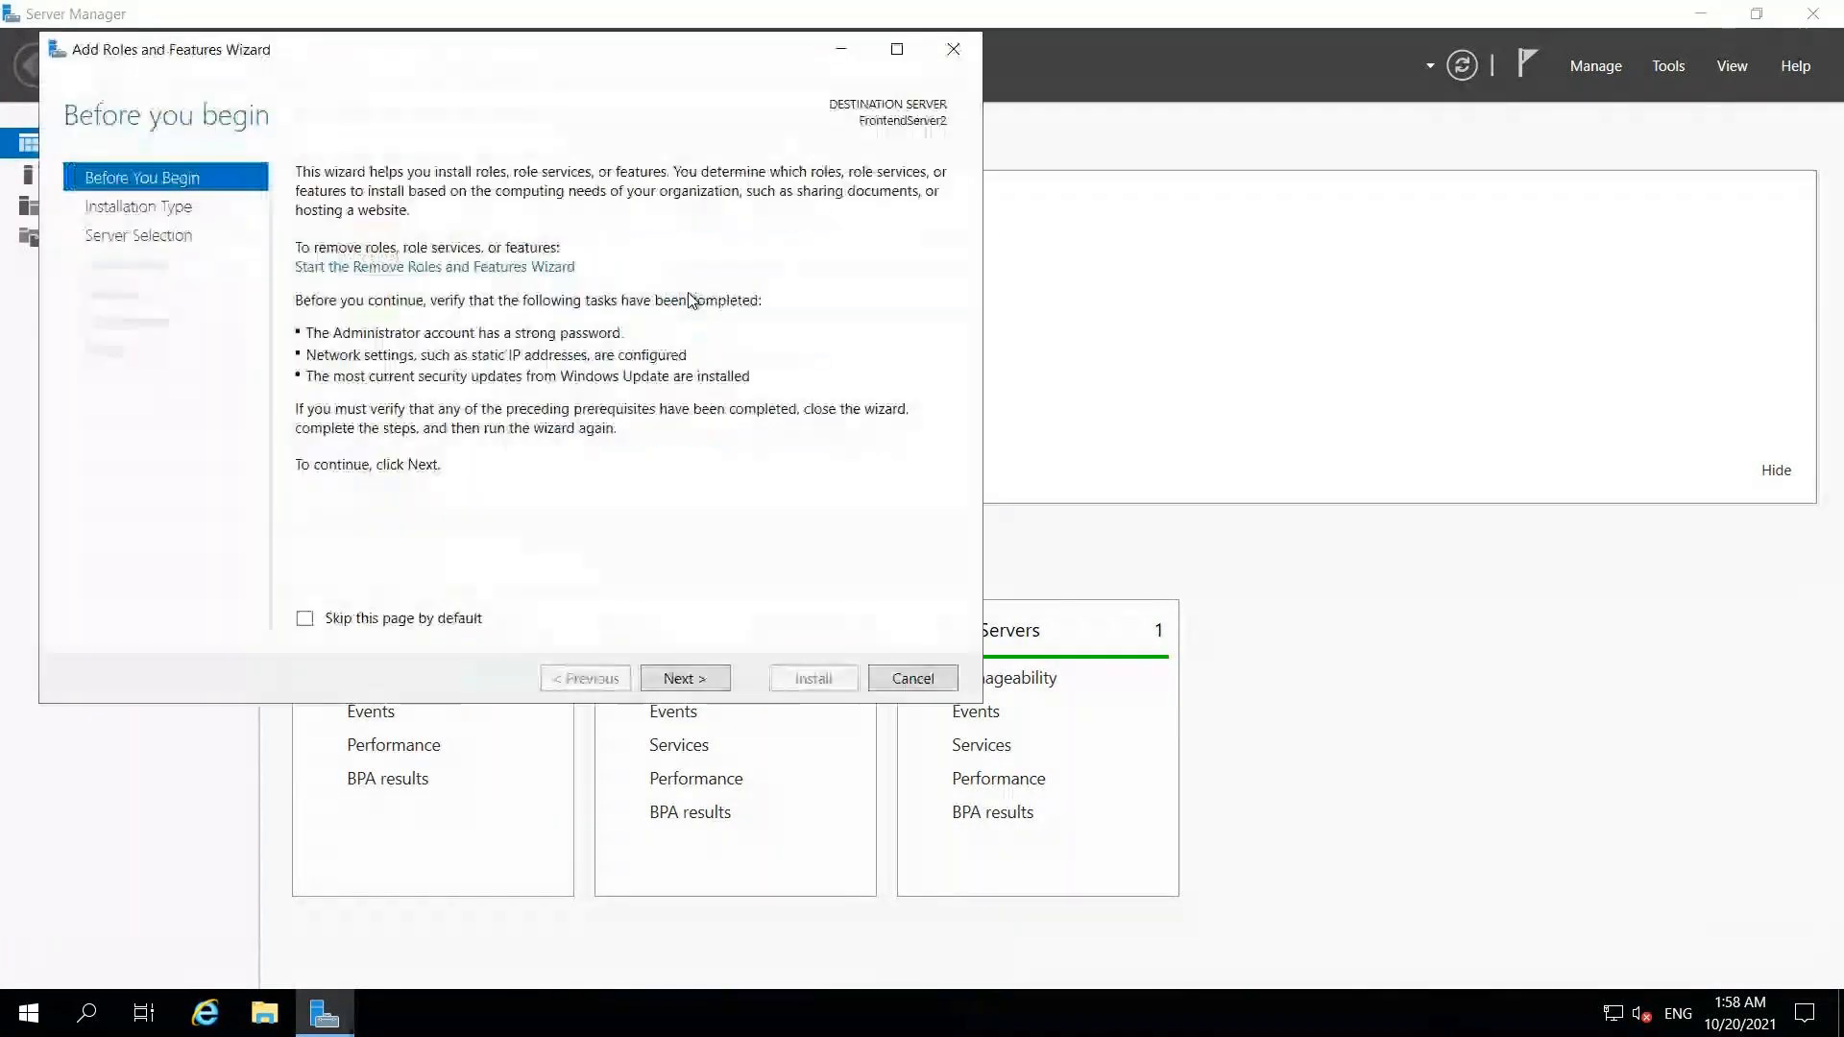
{"action": "left_click", "coordinate": [688, 678]}
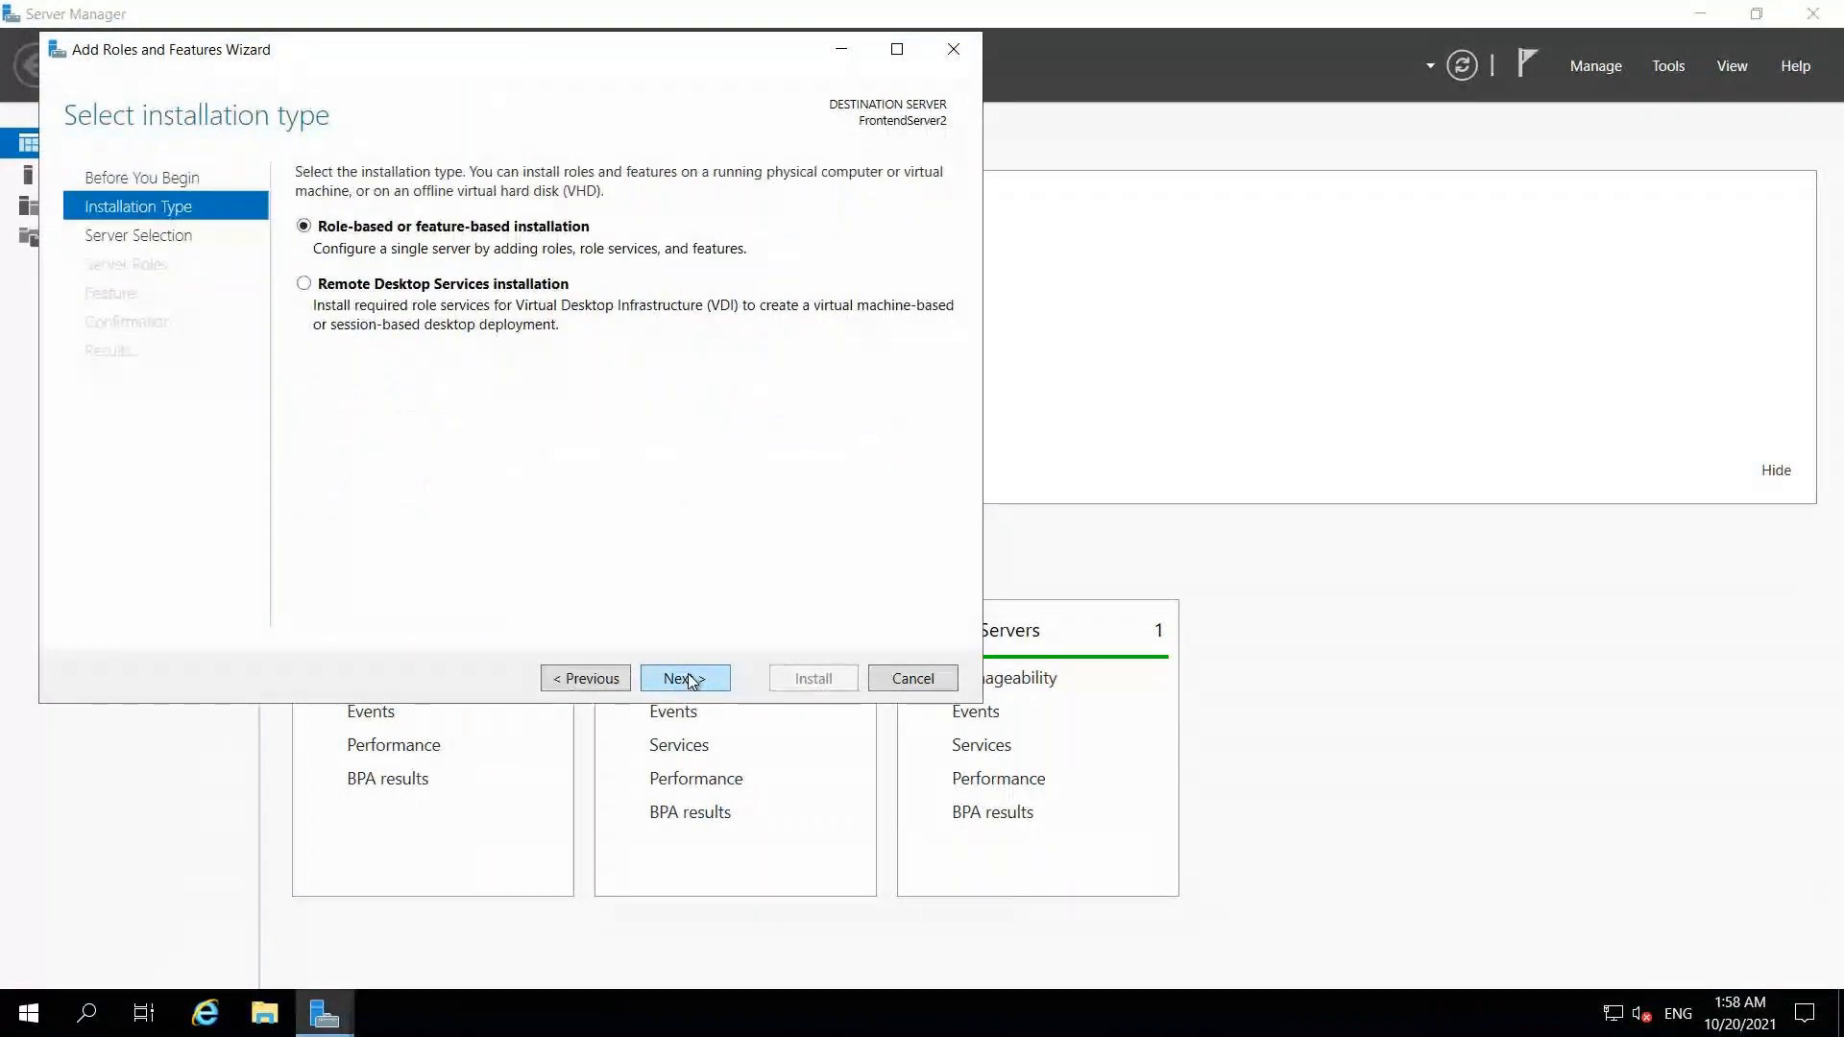
{"action": "left_click", "coordinate": [688, 678]}
{"action": "left_click", "coordinate": [688, 678]}
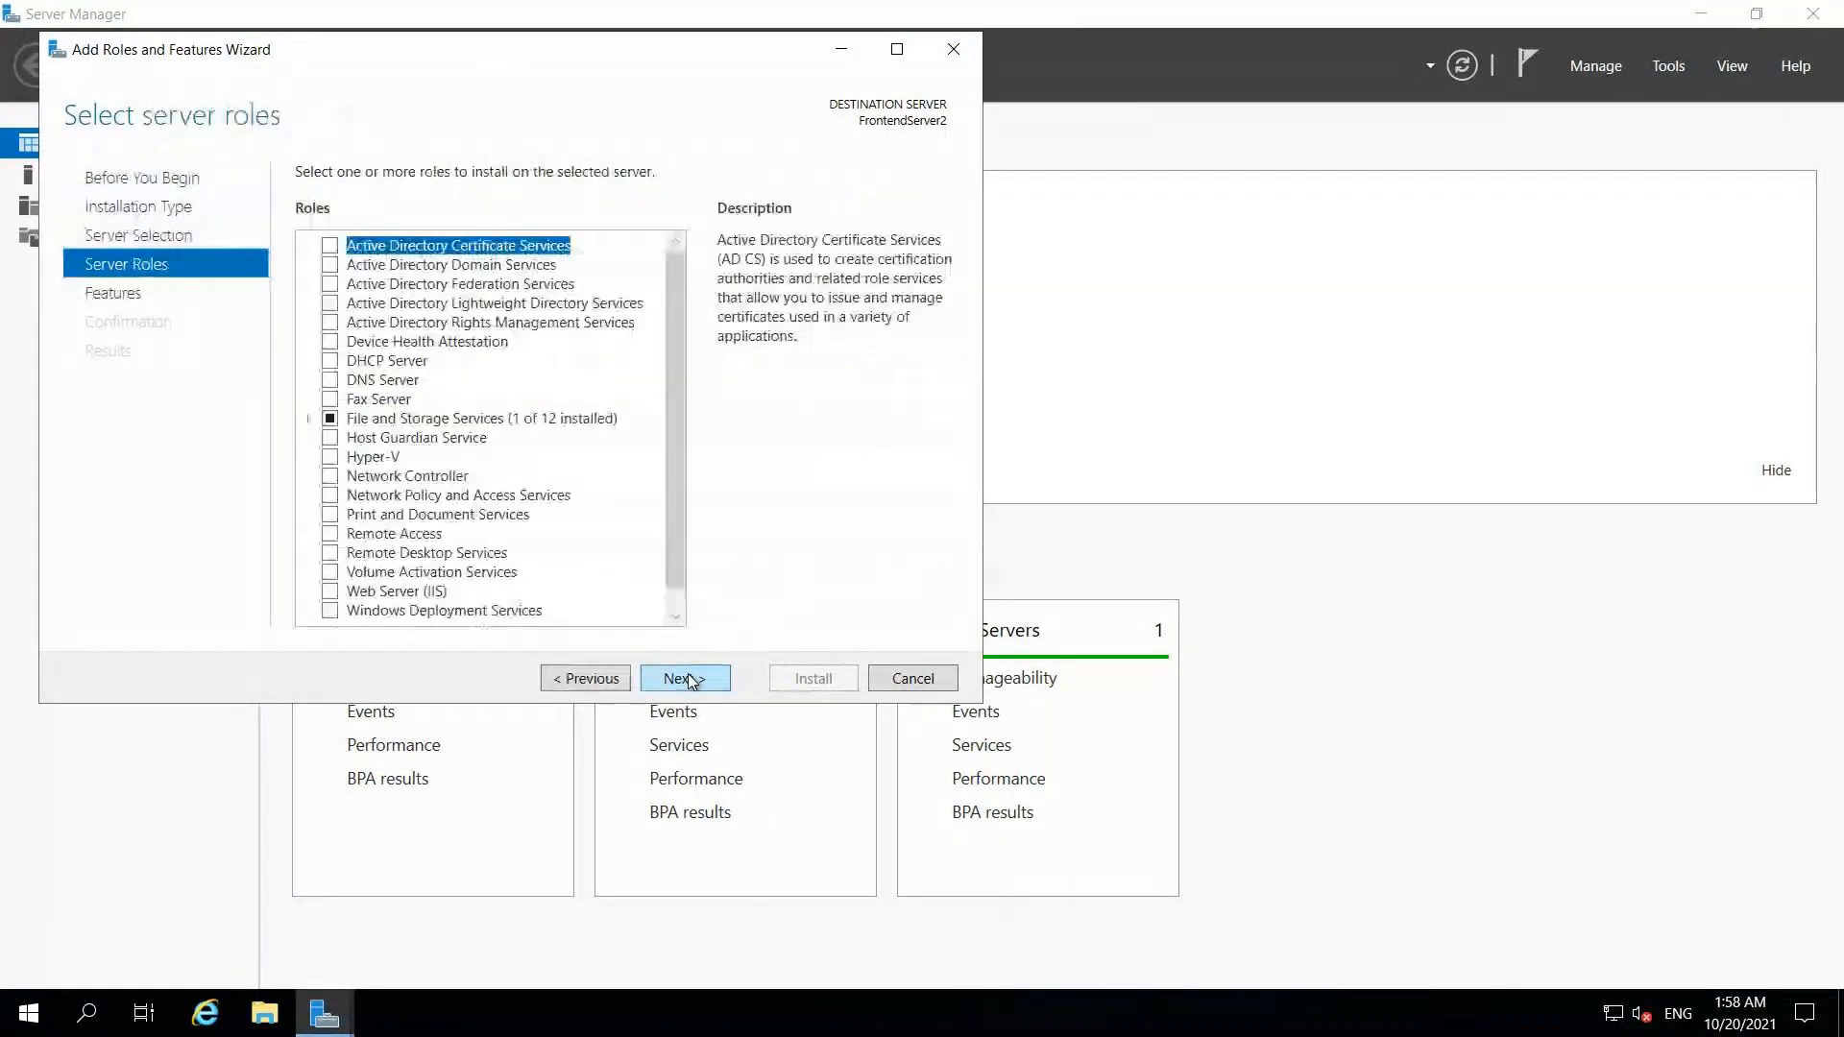
{"action": "left_click_drag", "start_coordinate": [678, 540], "coordinate": [678, 570]}
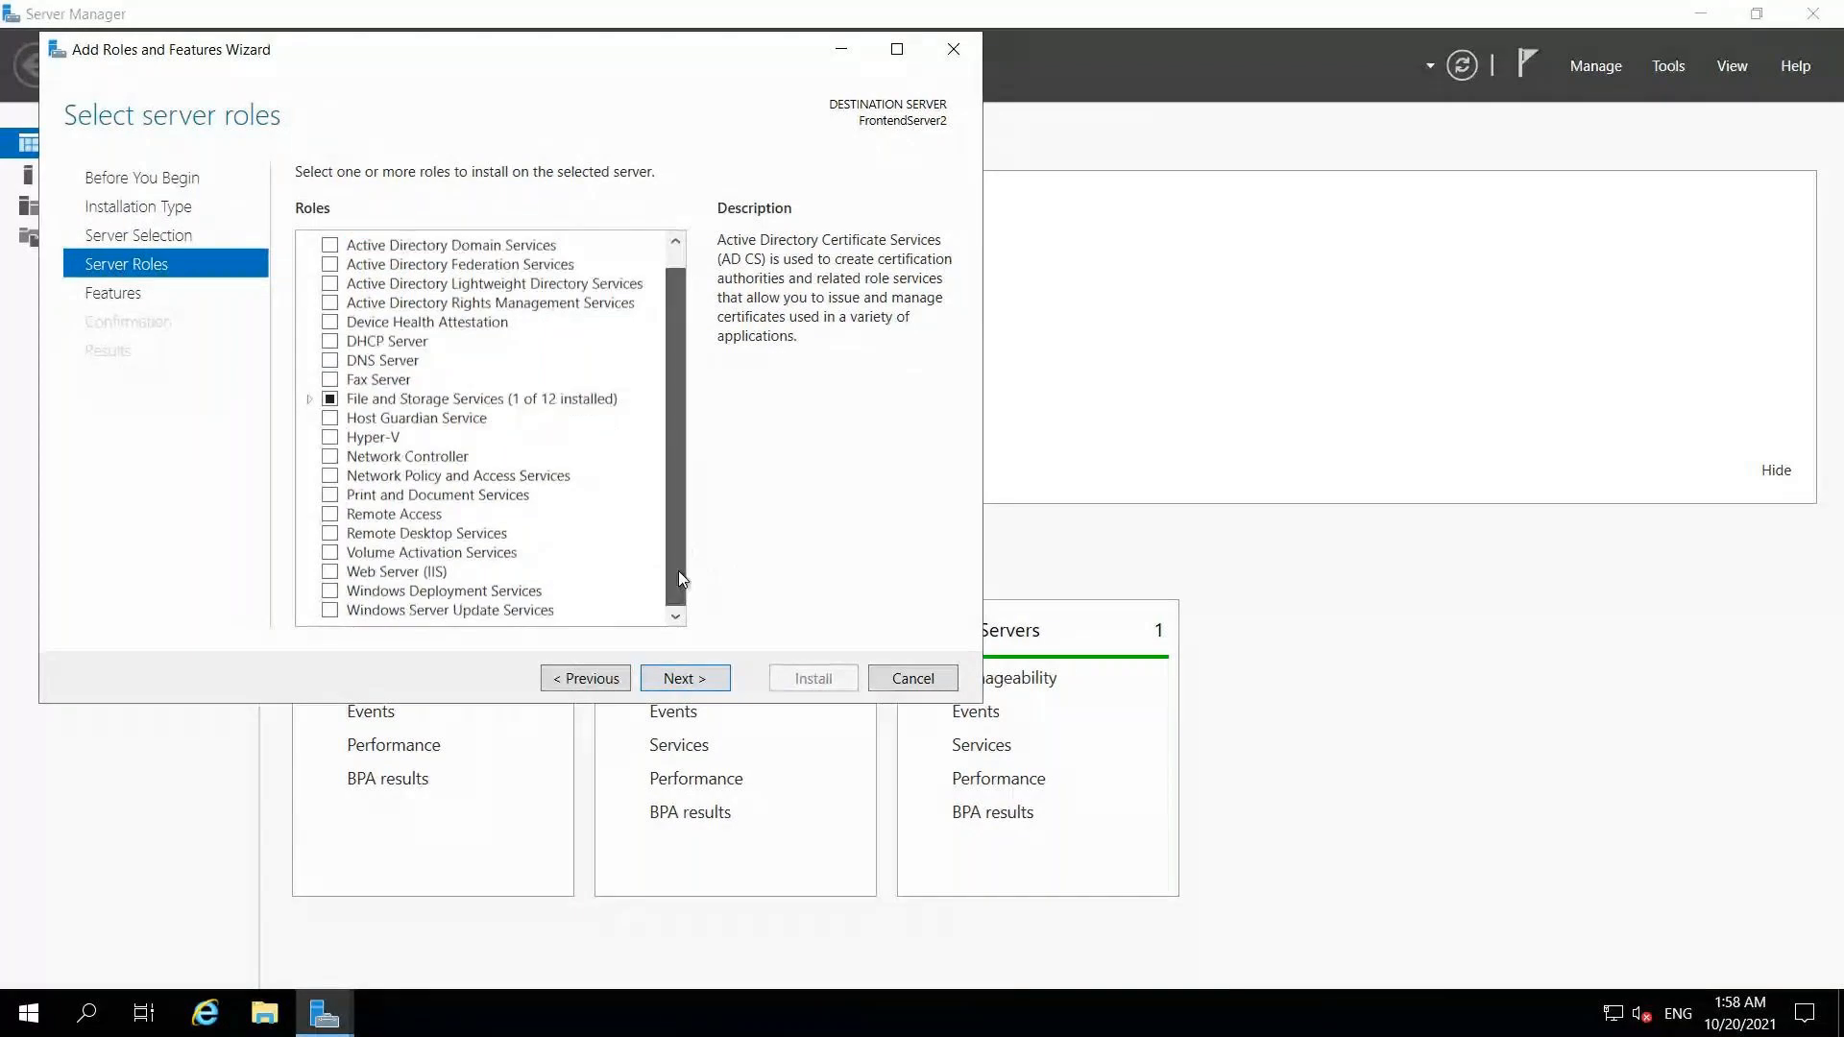
{"action": "left_click", "coordinate": [329, 572]}
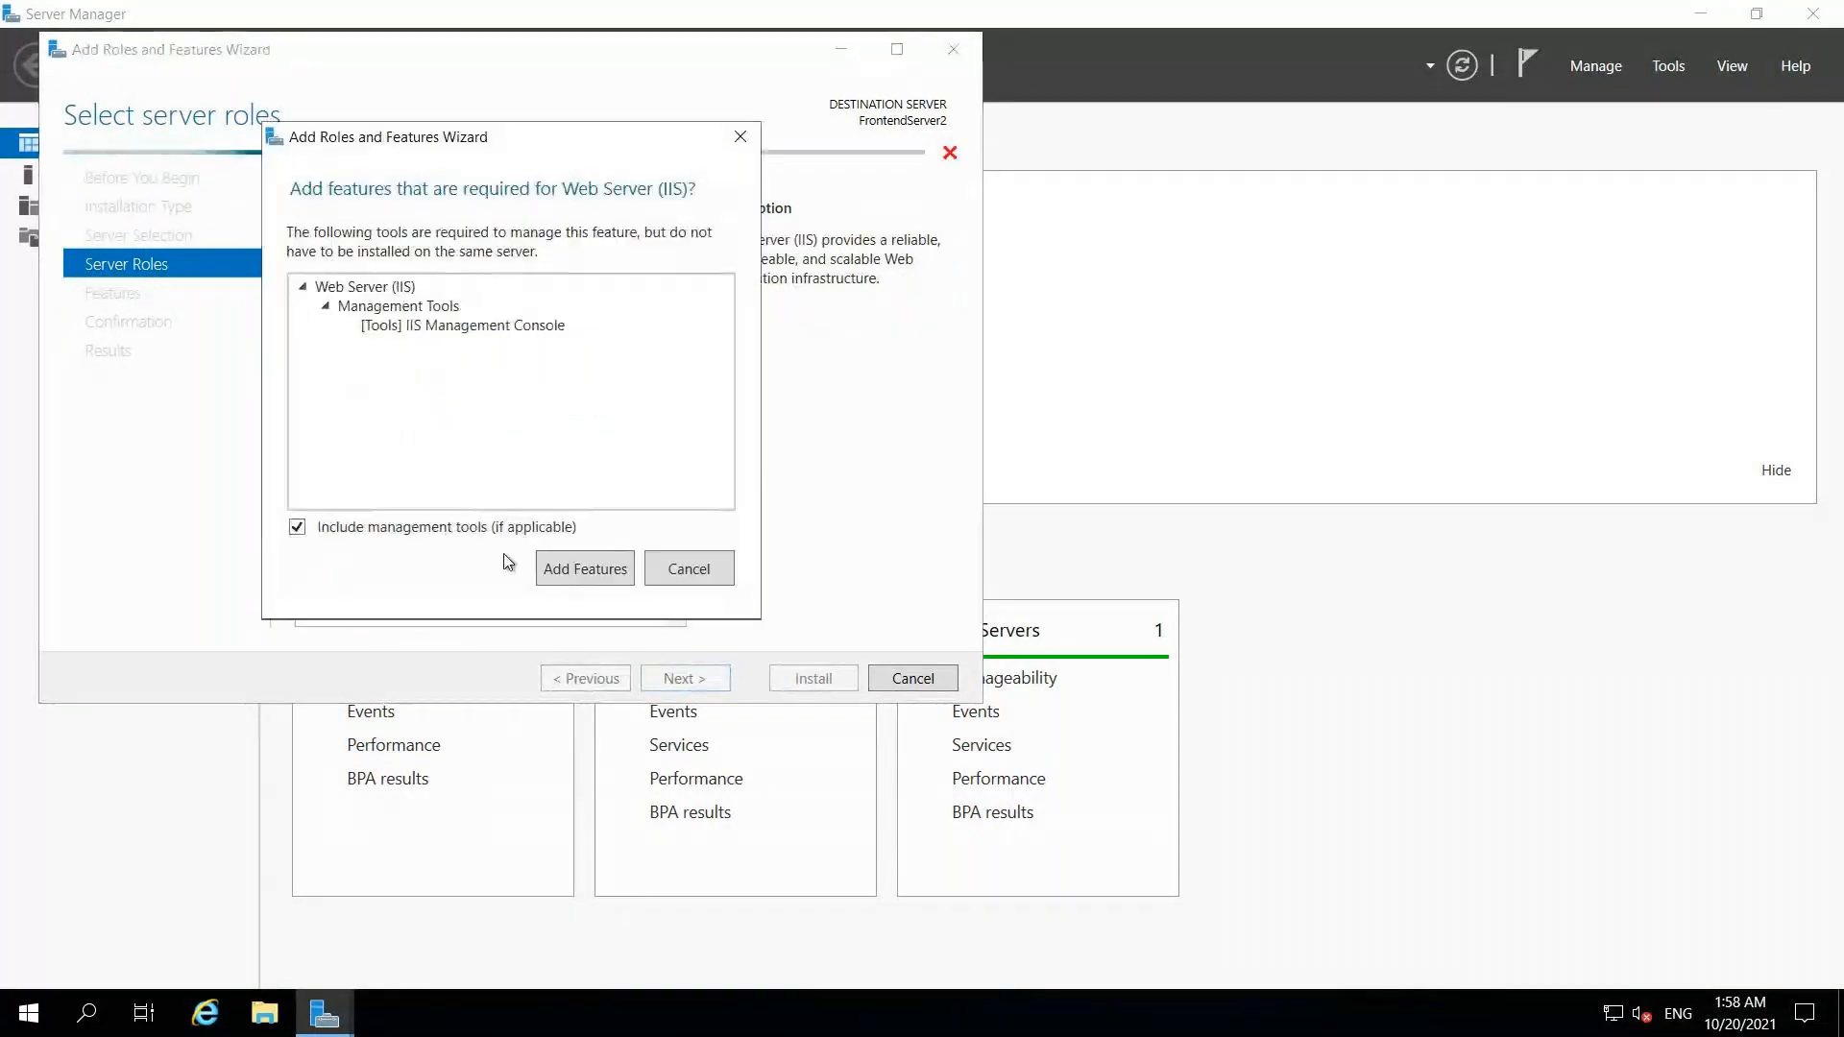
{"action": "left_click", "coordinate": [555, 572]}
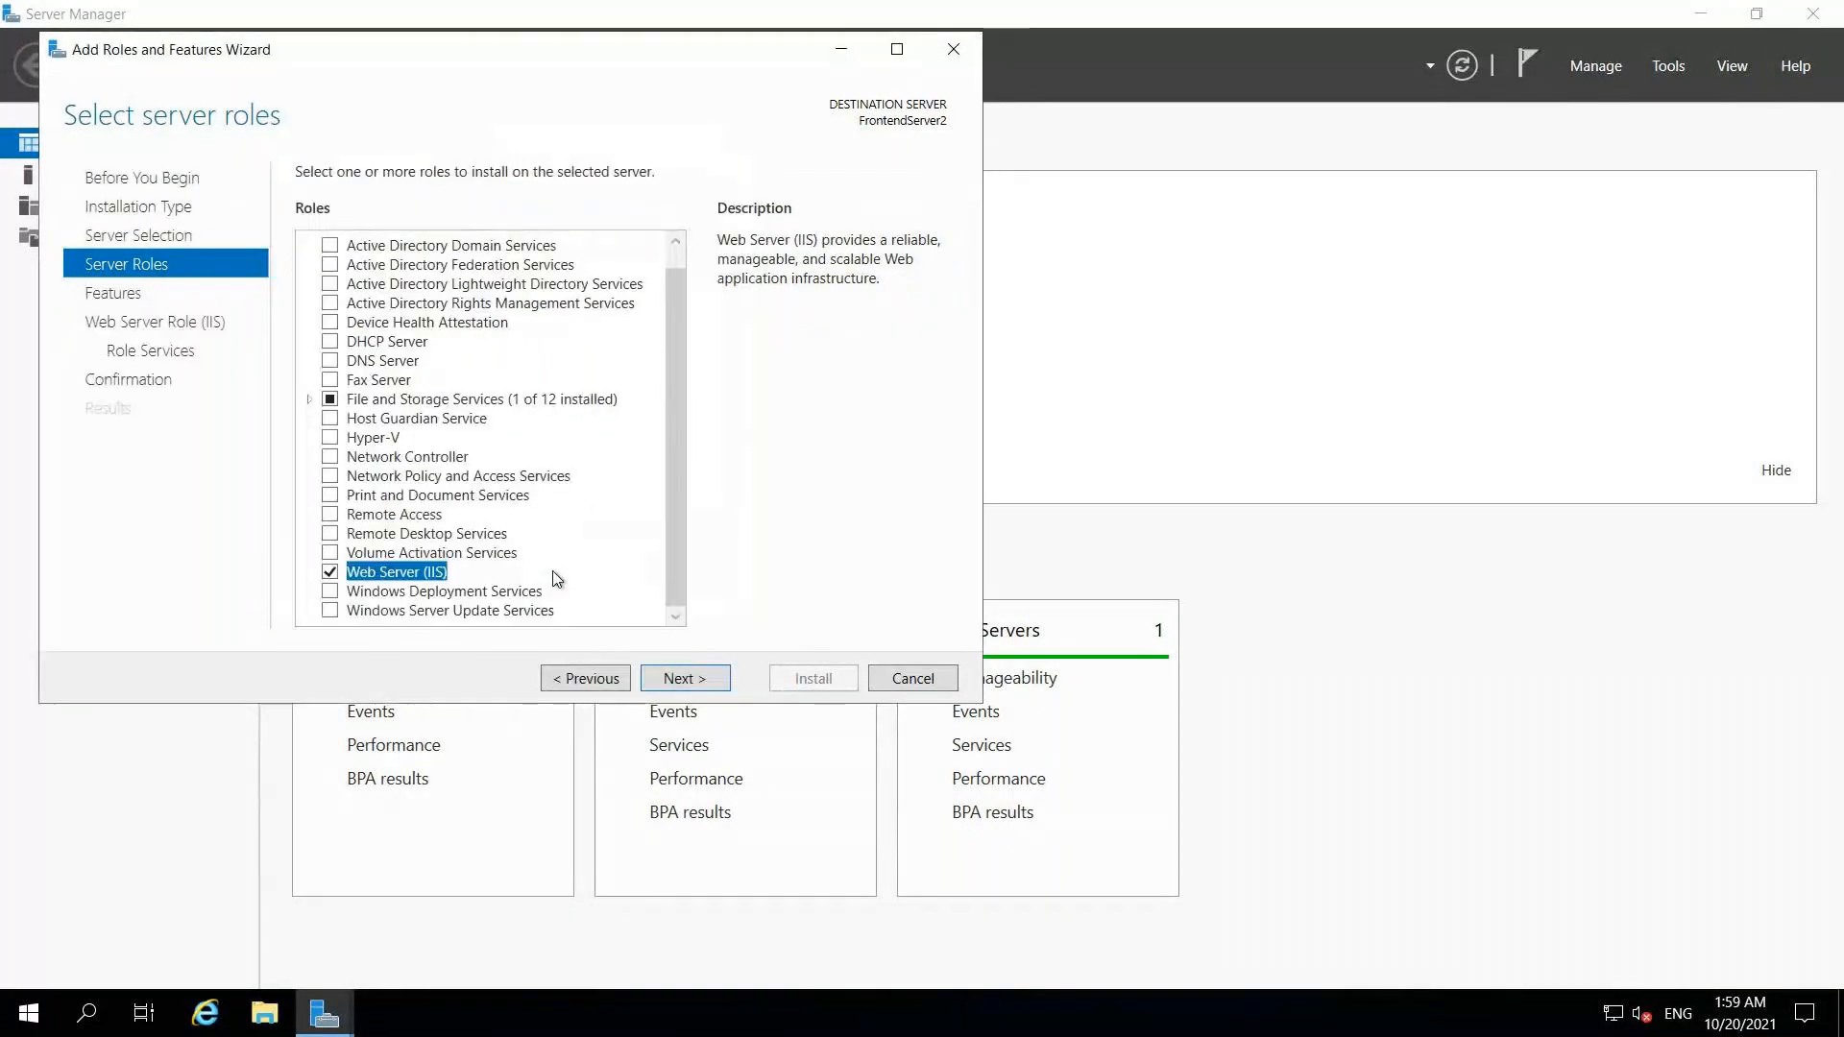
{"action": "left_click", "coordinate": [686, 678]}
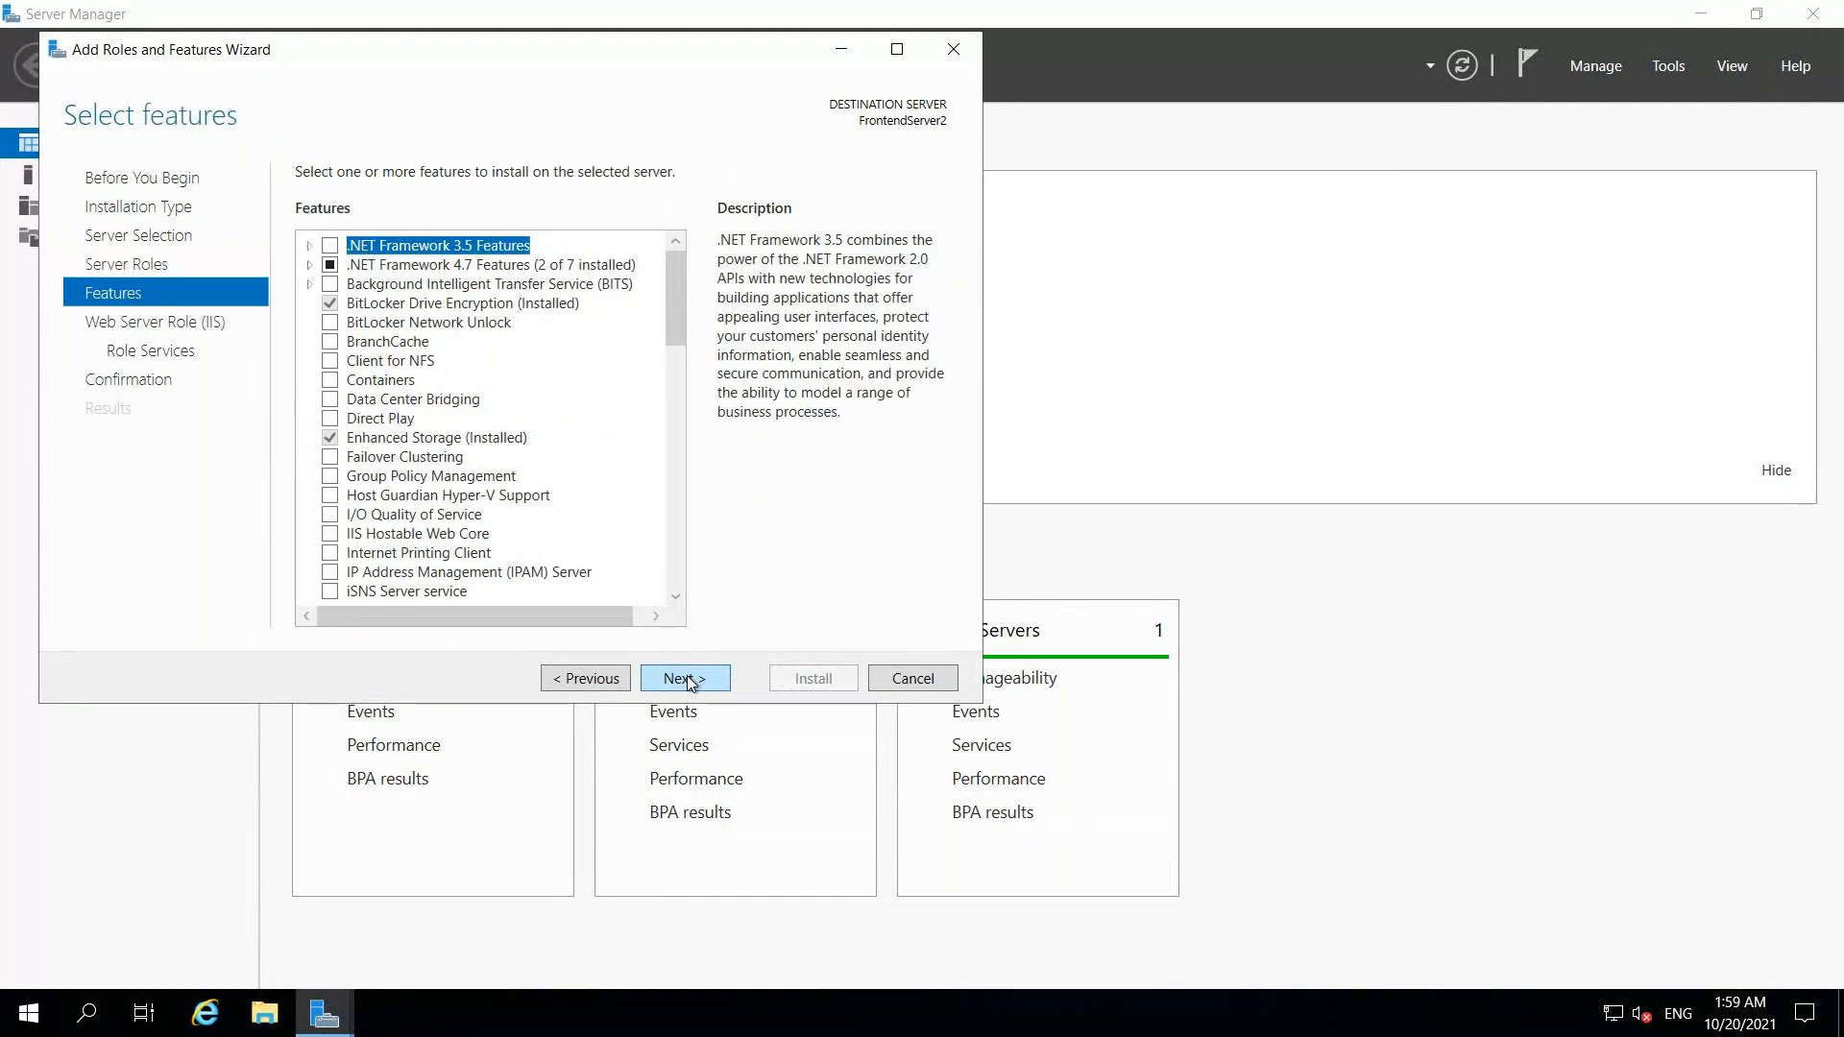
Step: Include the ASP.NET 4.7 feature, then enable Basic Authentication in role services
{"action": "left_click", "coordinate": [308, 265]}
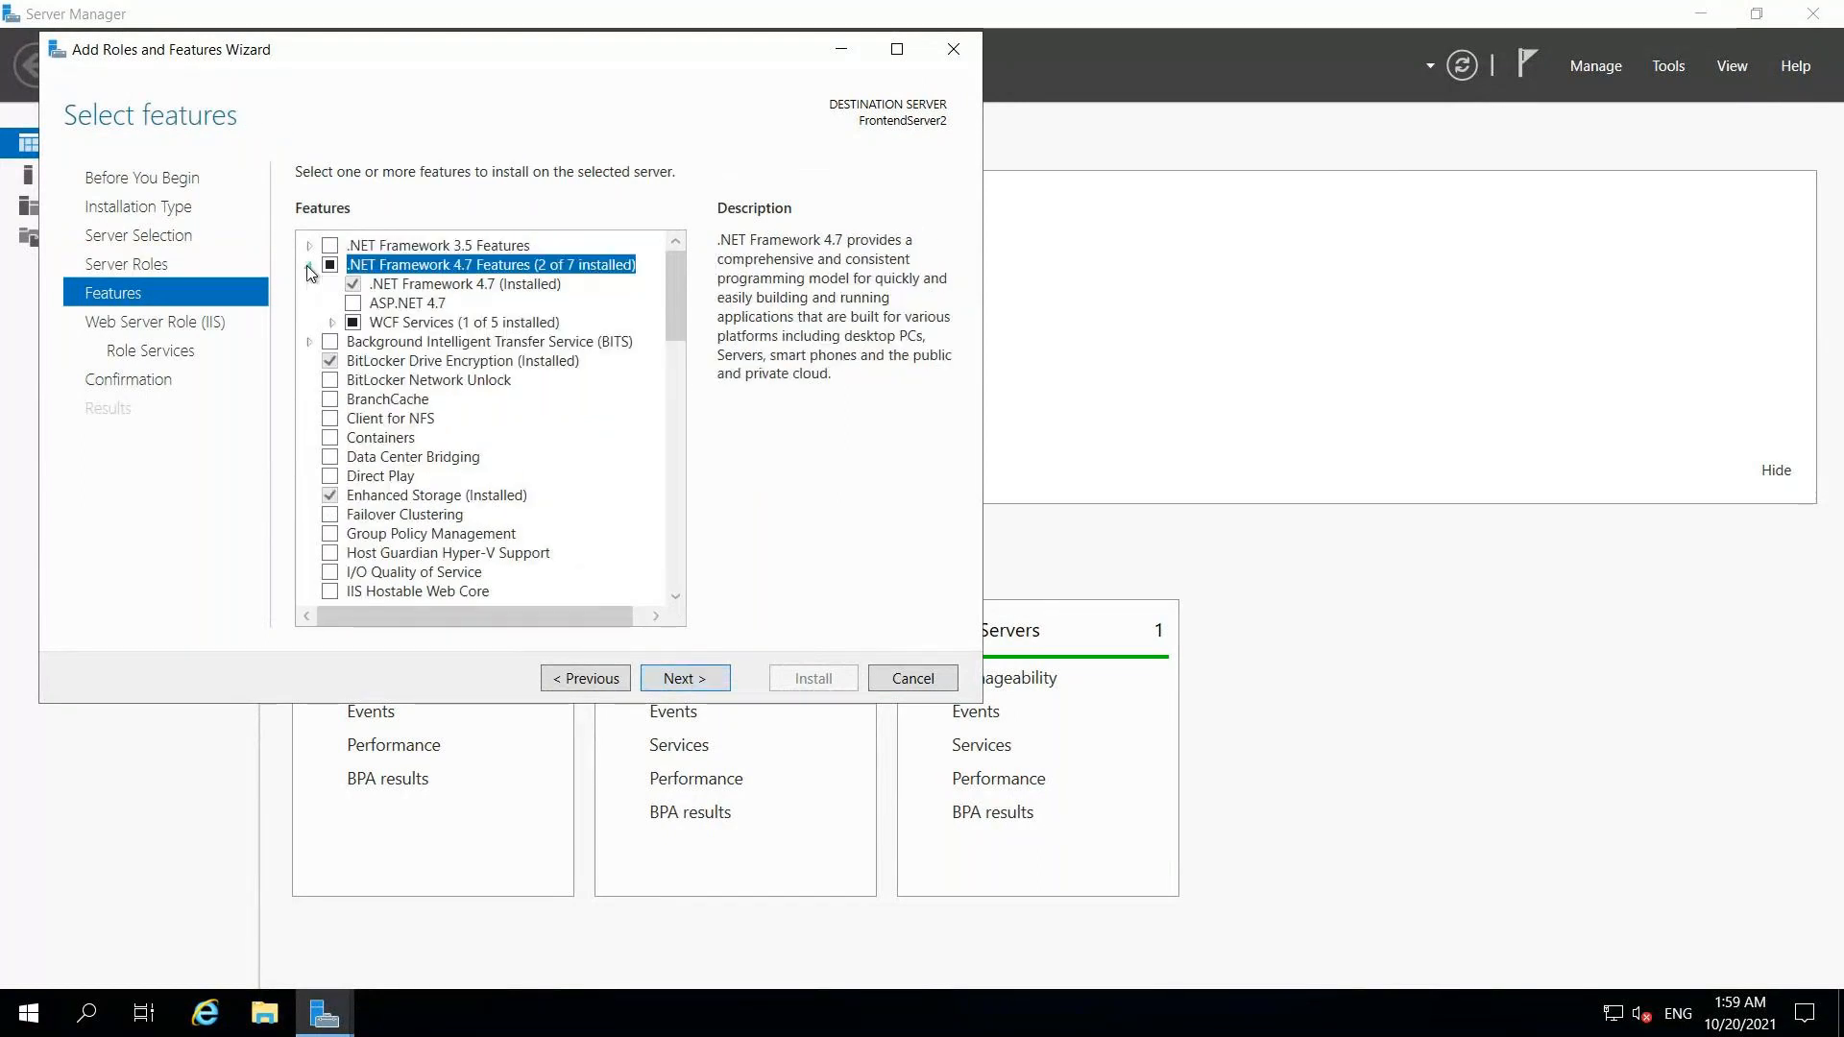
{"action": "left_click", "coordinate": [353, 303]}
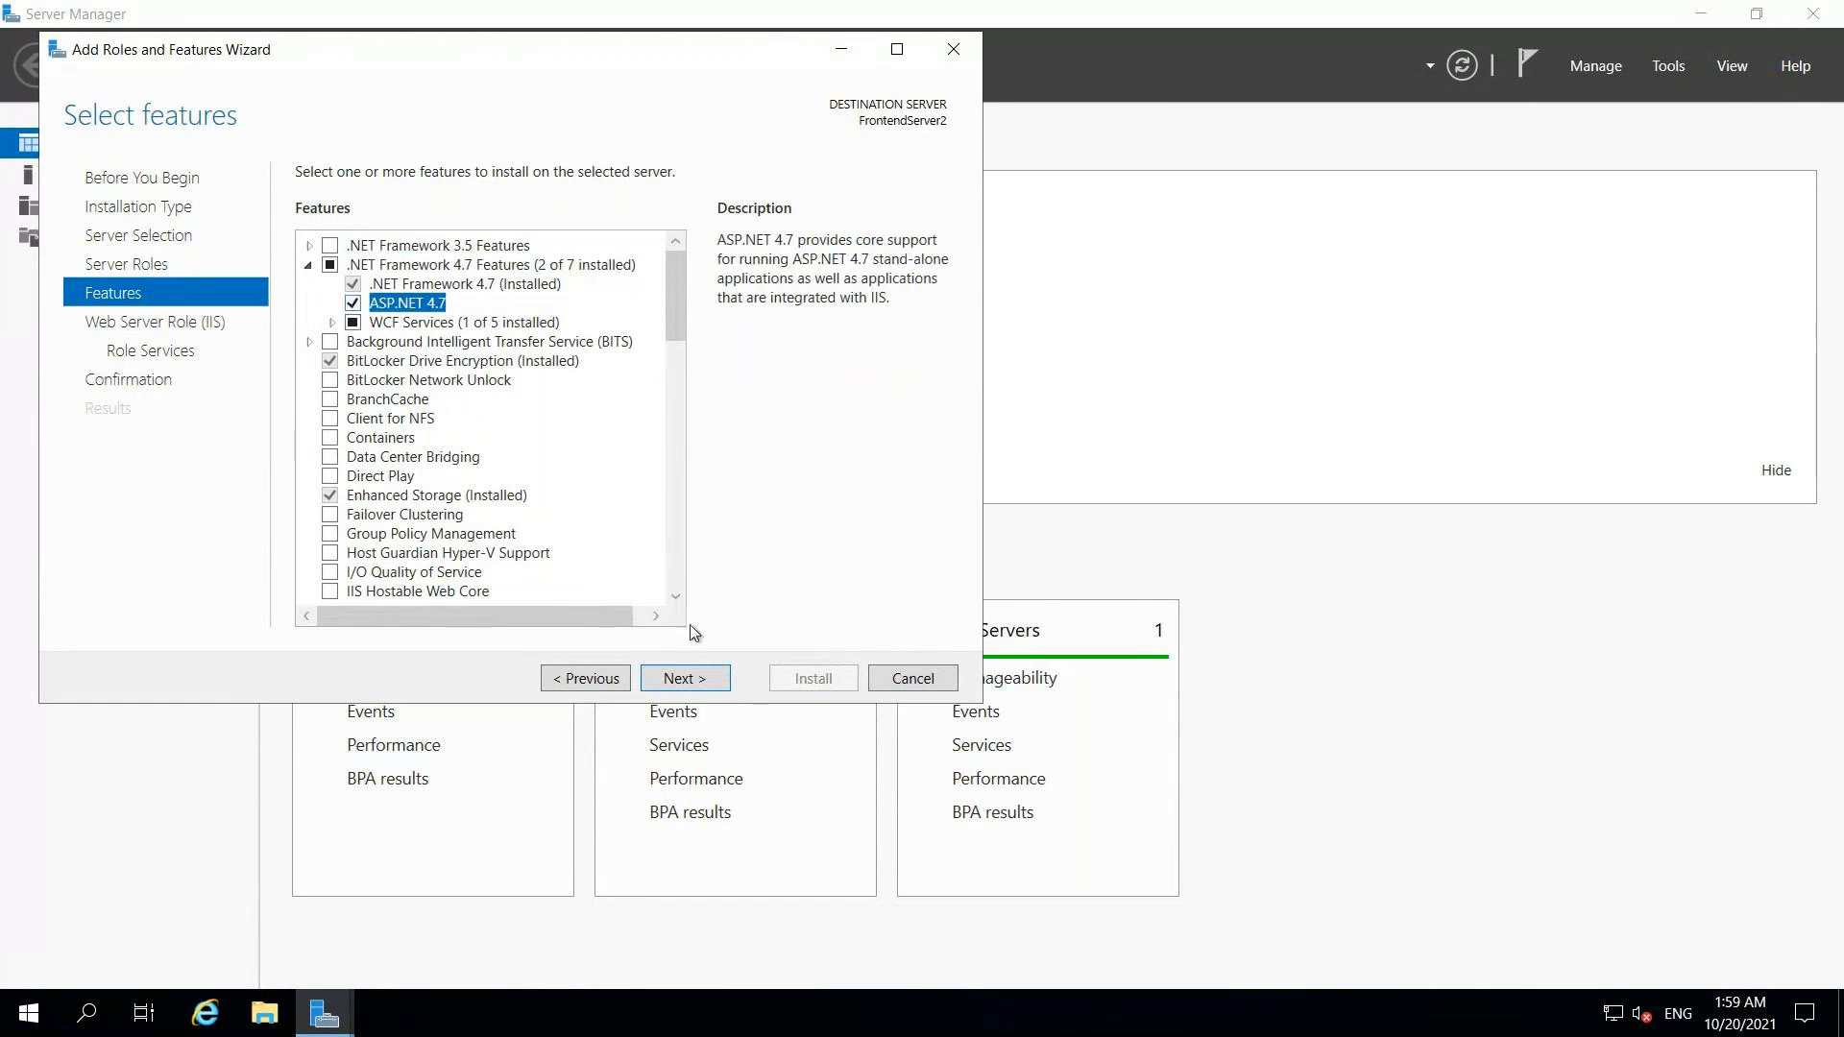
{"action": "left_click", "coordinate": [698, 682]}
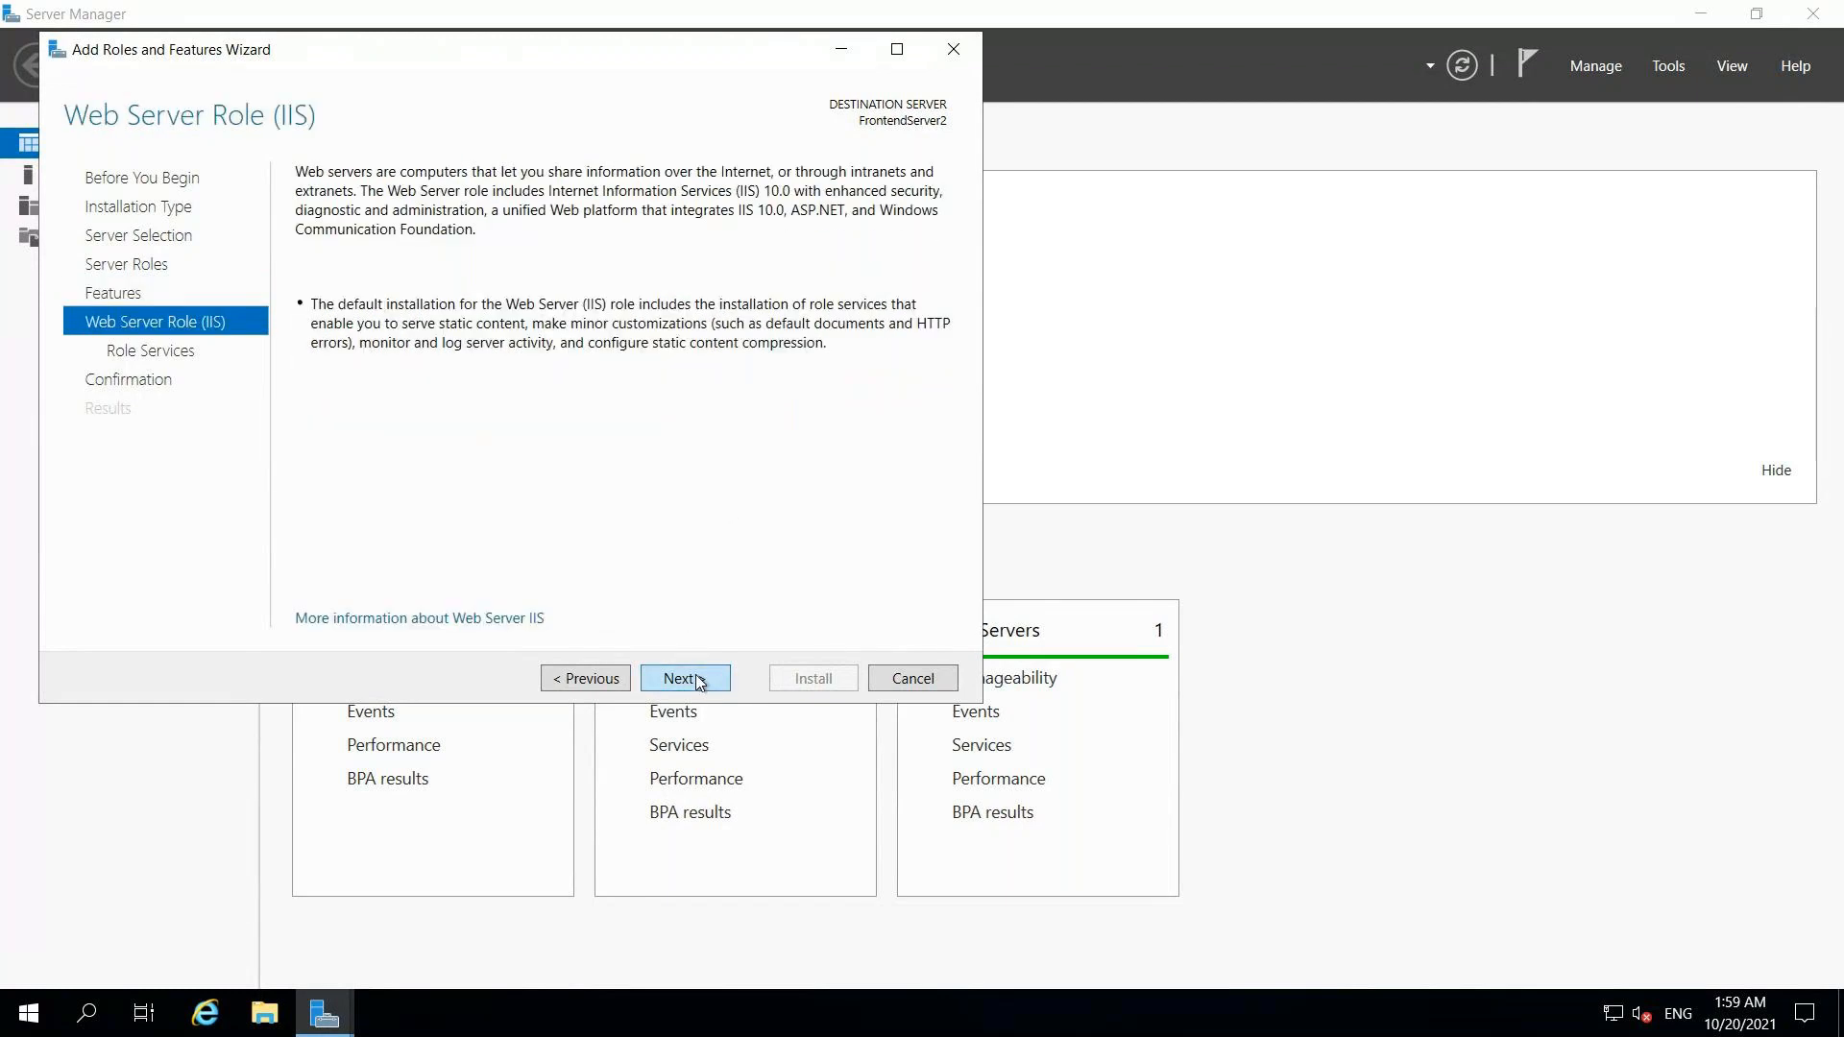
{"action": "left_click", "coordinate": [683, 679]}
{"action": "left_click_drag", "start_coordinate": [670, 377], "coordinate": [674, 528]}
{"action": "left_click", "coordinate": [375, 353]}
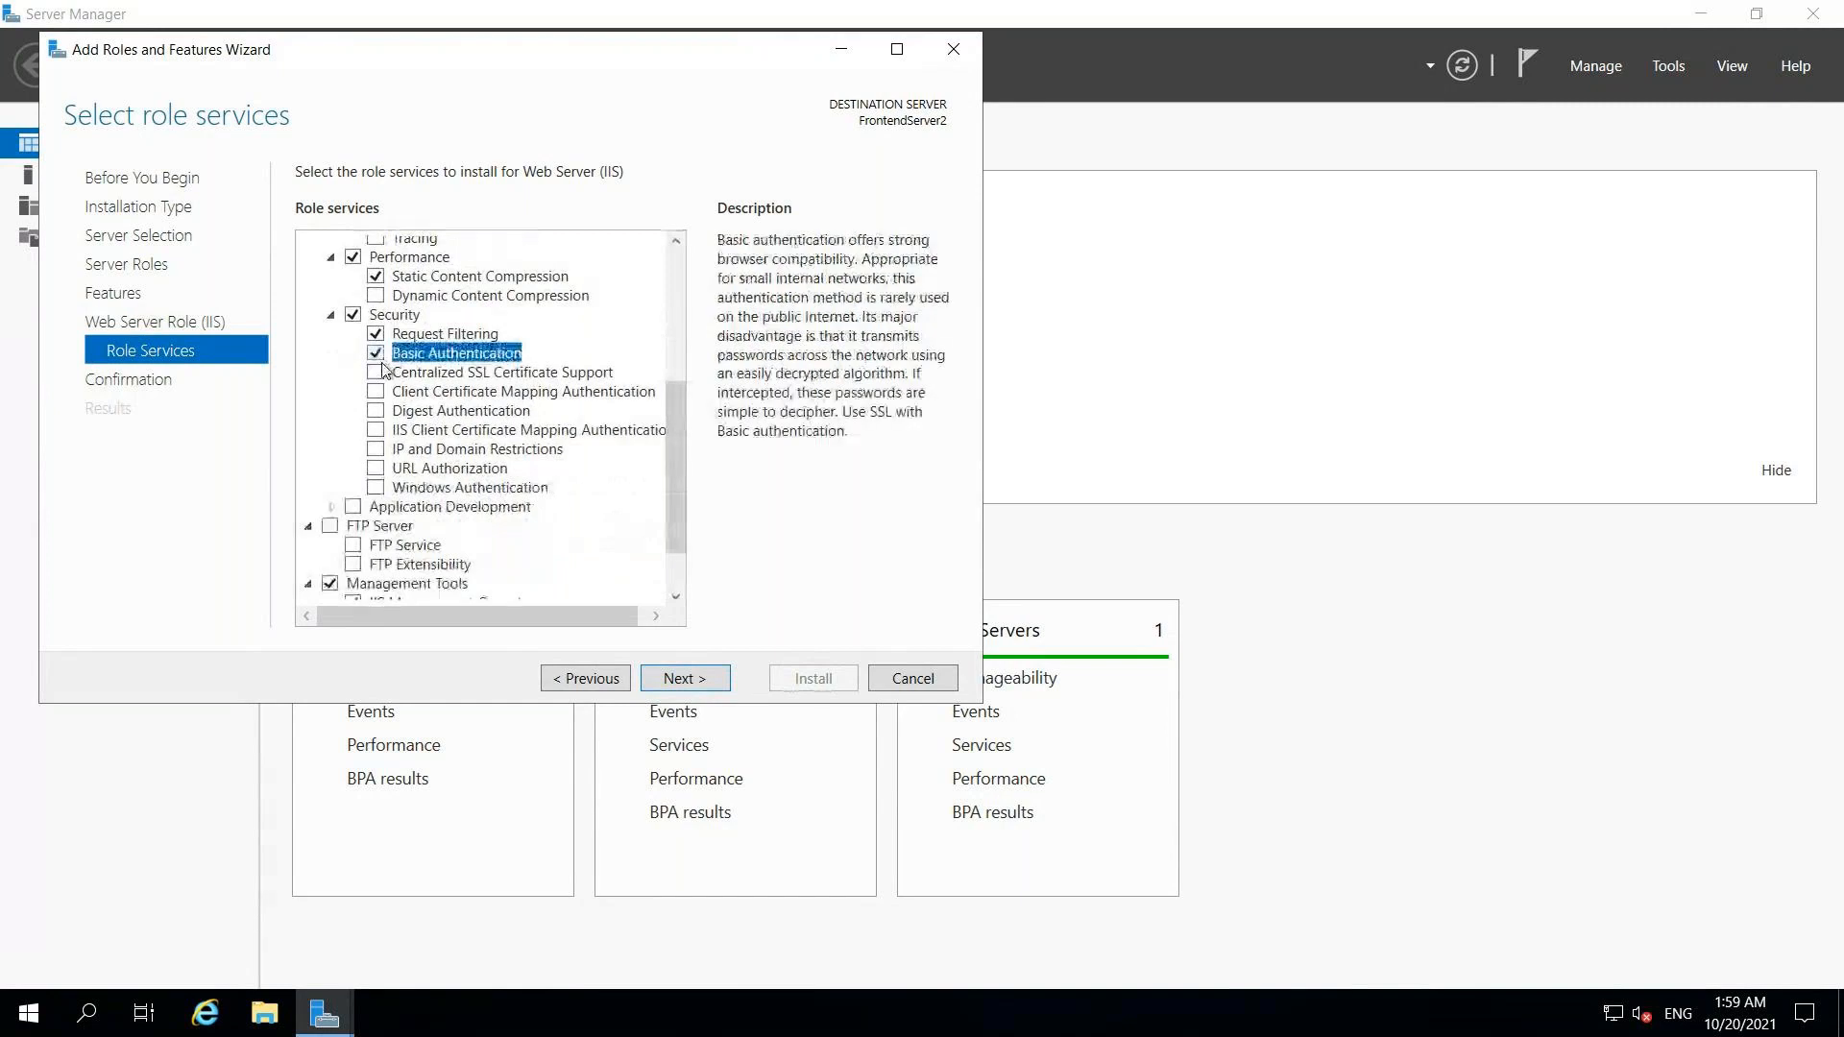
Step: Enable Windows and Digest Authentication role services
{"action": "left_click", "coordinate": [376, 487]}
{"action": "left_click", "coordinate": [375, 410]}
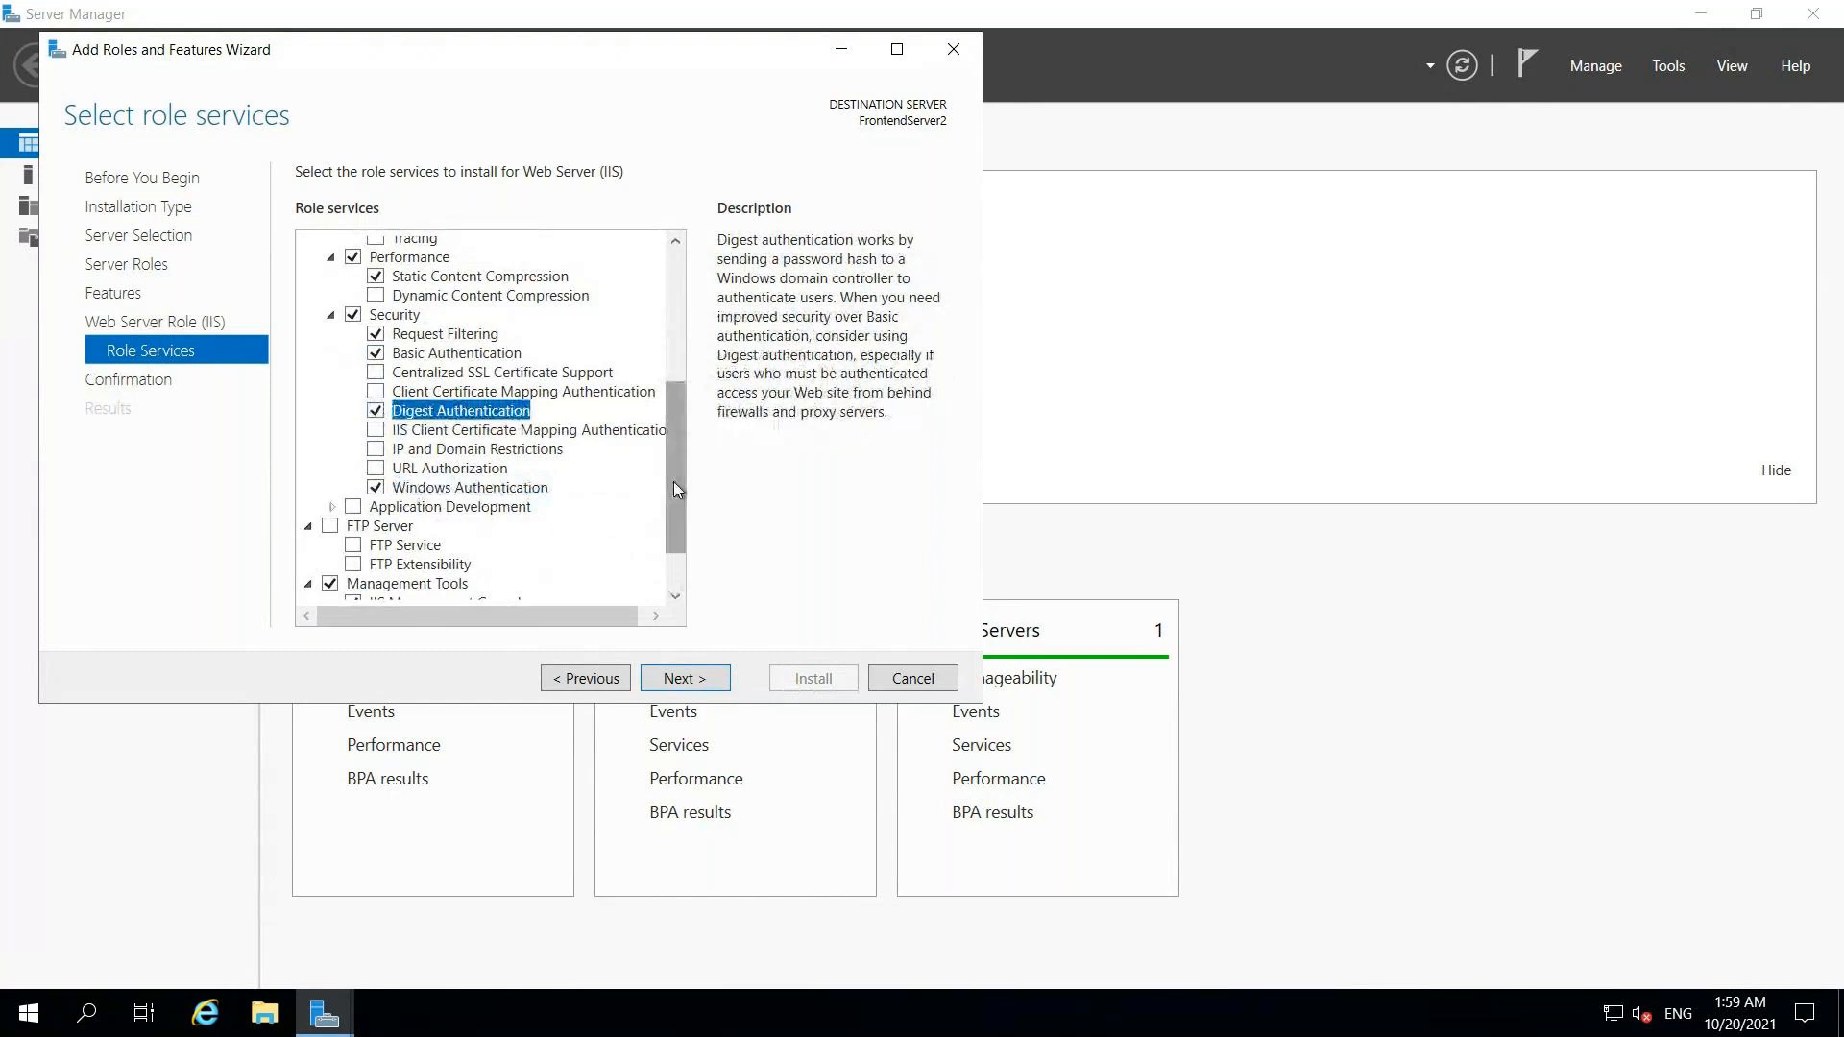
{"action": "left_click_drag", "start_coordinate": [672, 481], "coordinate": [570, 606]}
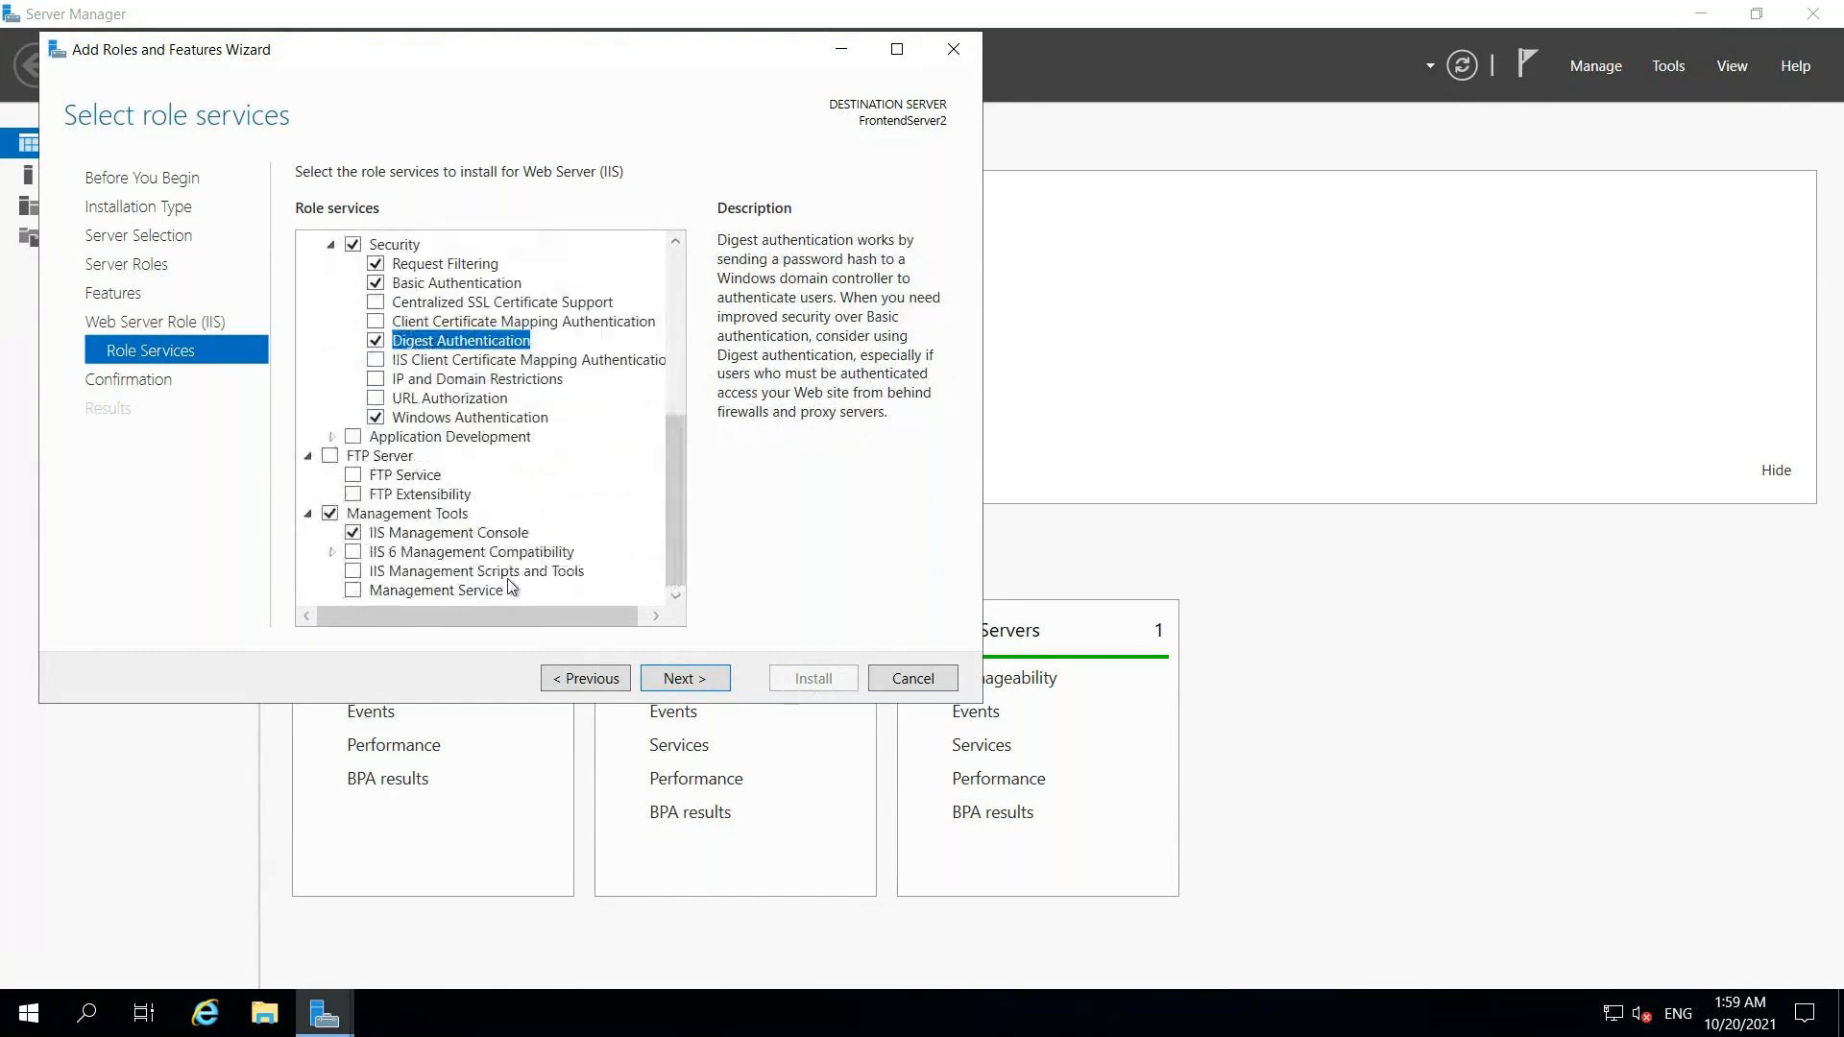
Step: Add the ASP.NET 4.7 role service with its required features and reach the confirmation summary
{"action": "left_click", "coordinate": [331, 437]}
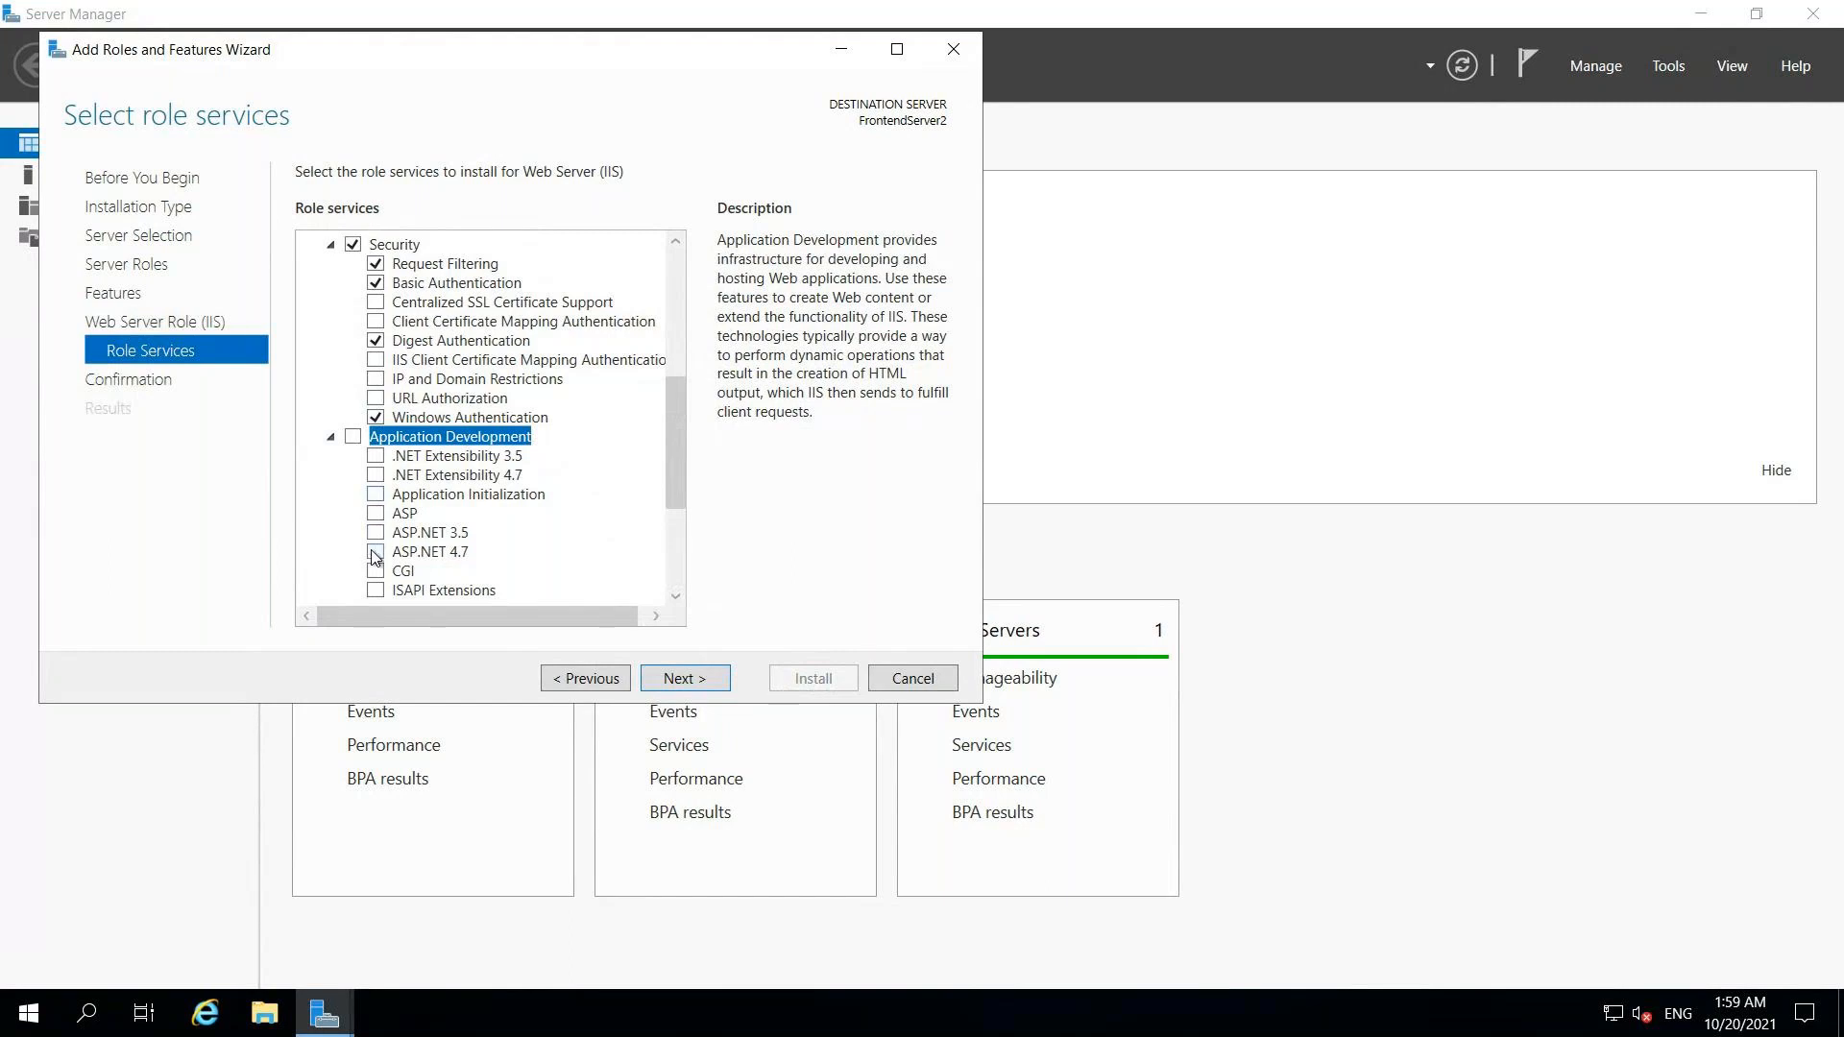
{"action": "left_click", "coordinate": [375, 553]}
{"action": "left_click", "coordinate": [578, 573]}
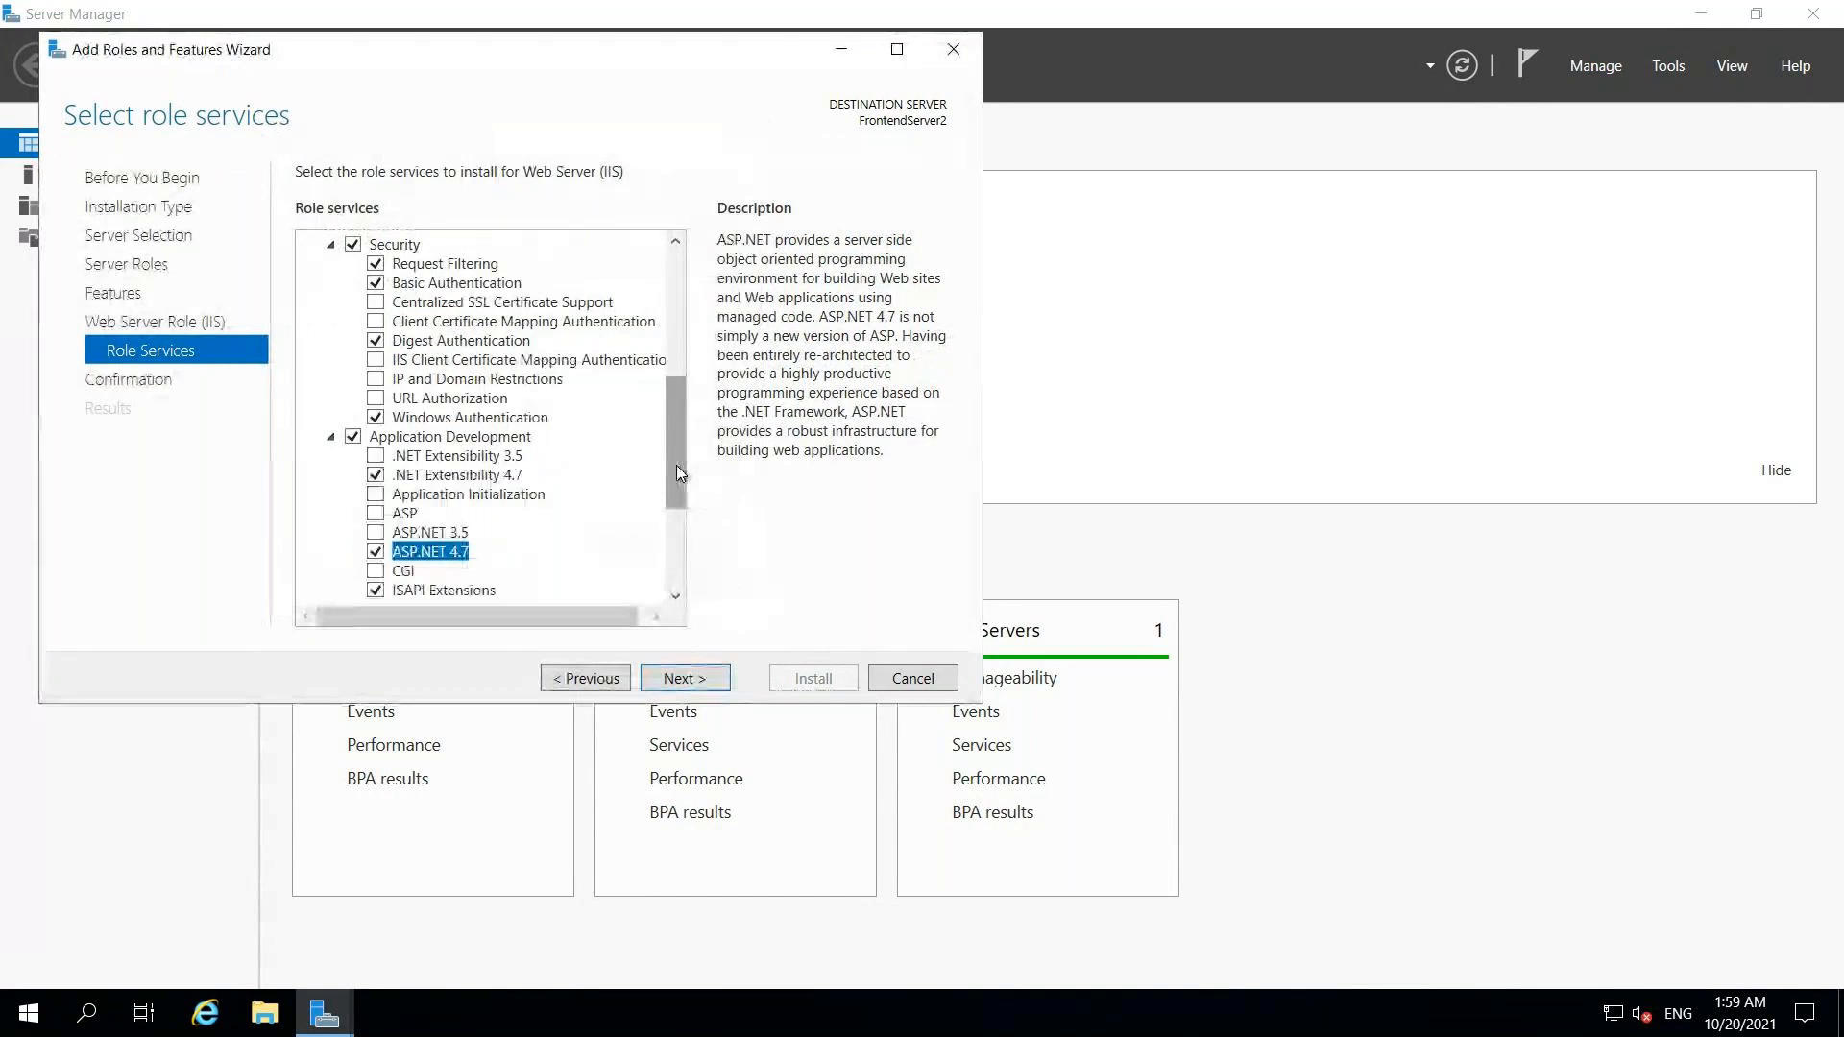
{"action": "left_click_drag", "start_coordinate": [672, 470], "coordinate": [677, 544]}
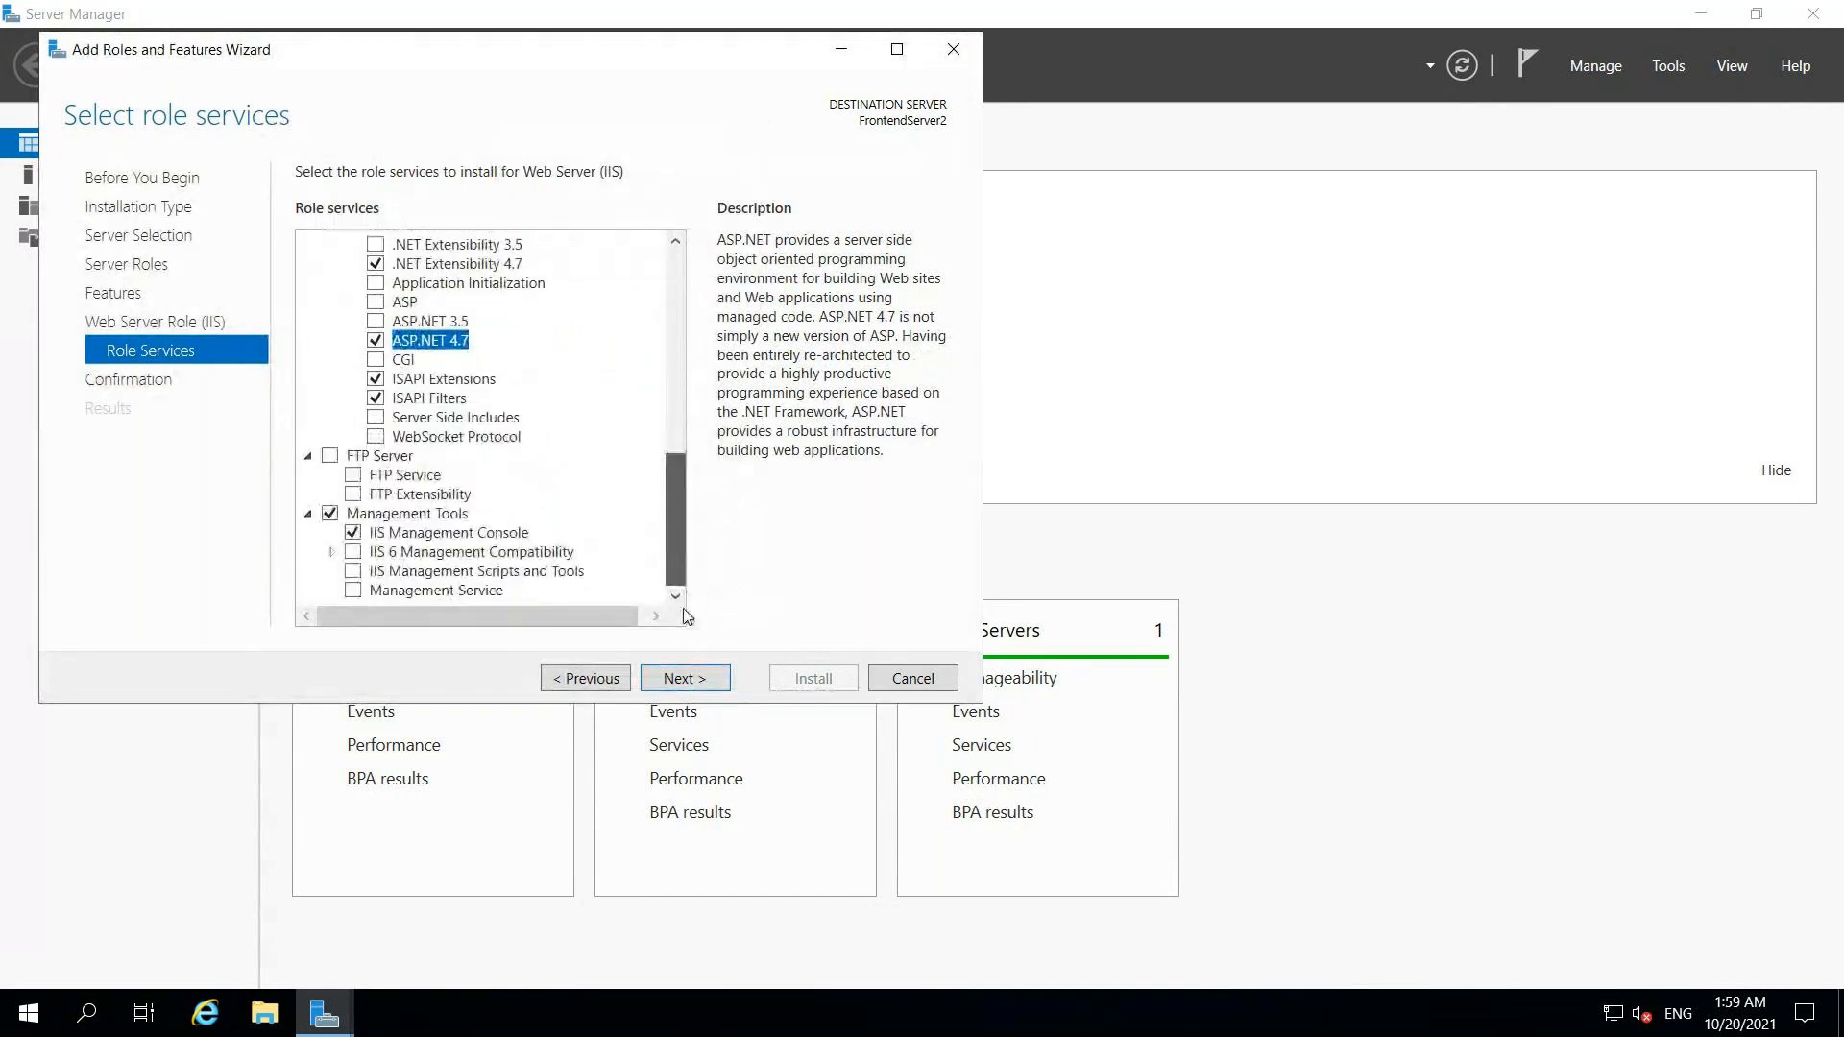
{"action": "left_click", "coordinate": [680, 680]}
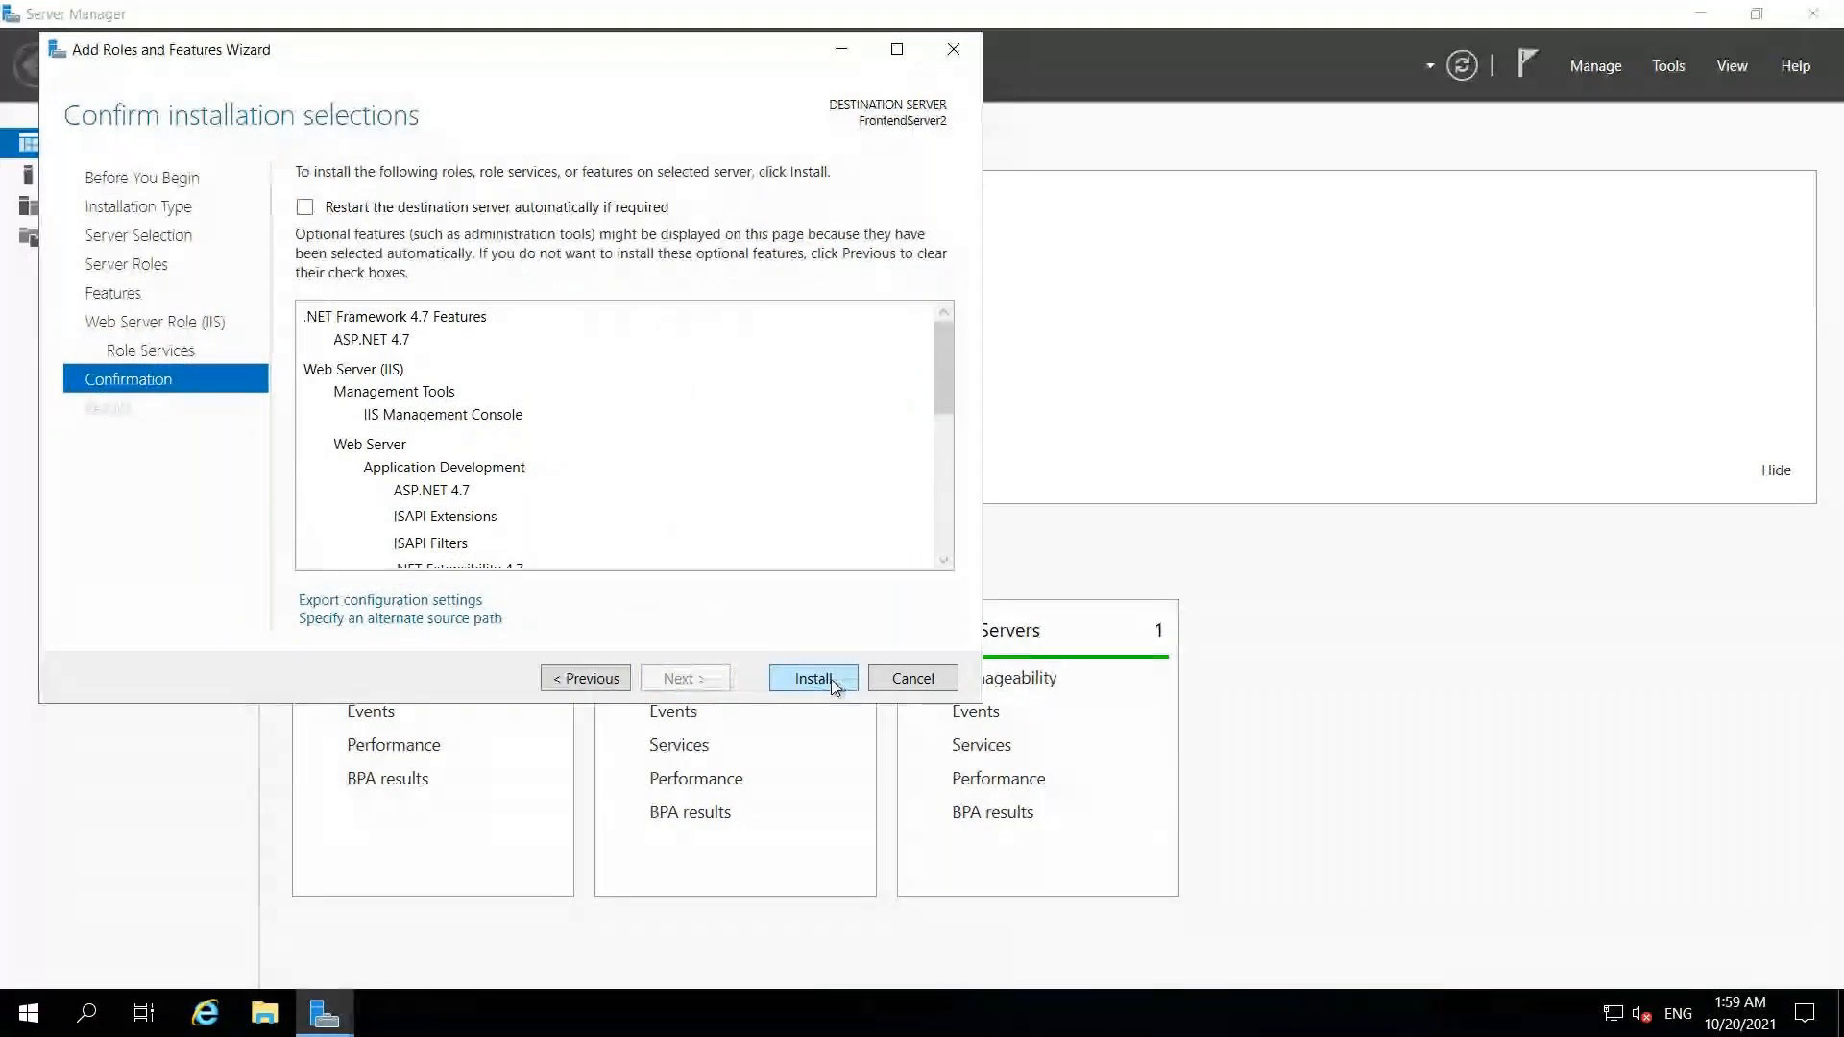
Step: Start the FrontendServer2 installation and switch back to FrontEndServer1's remote session
{"action": "left_click", "coordinate": [812, 678]}
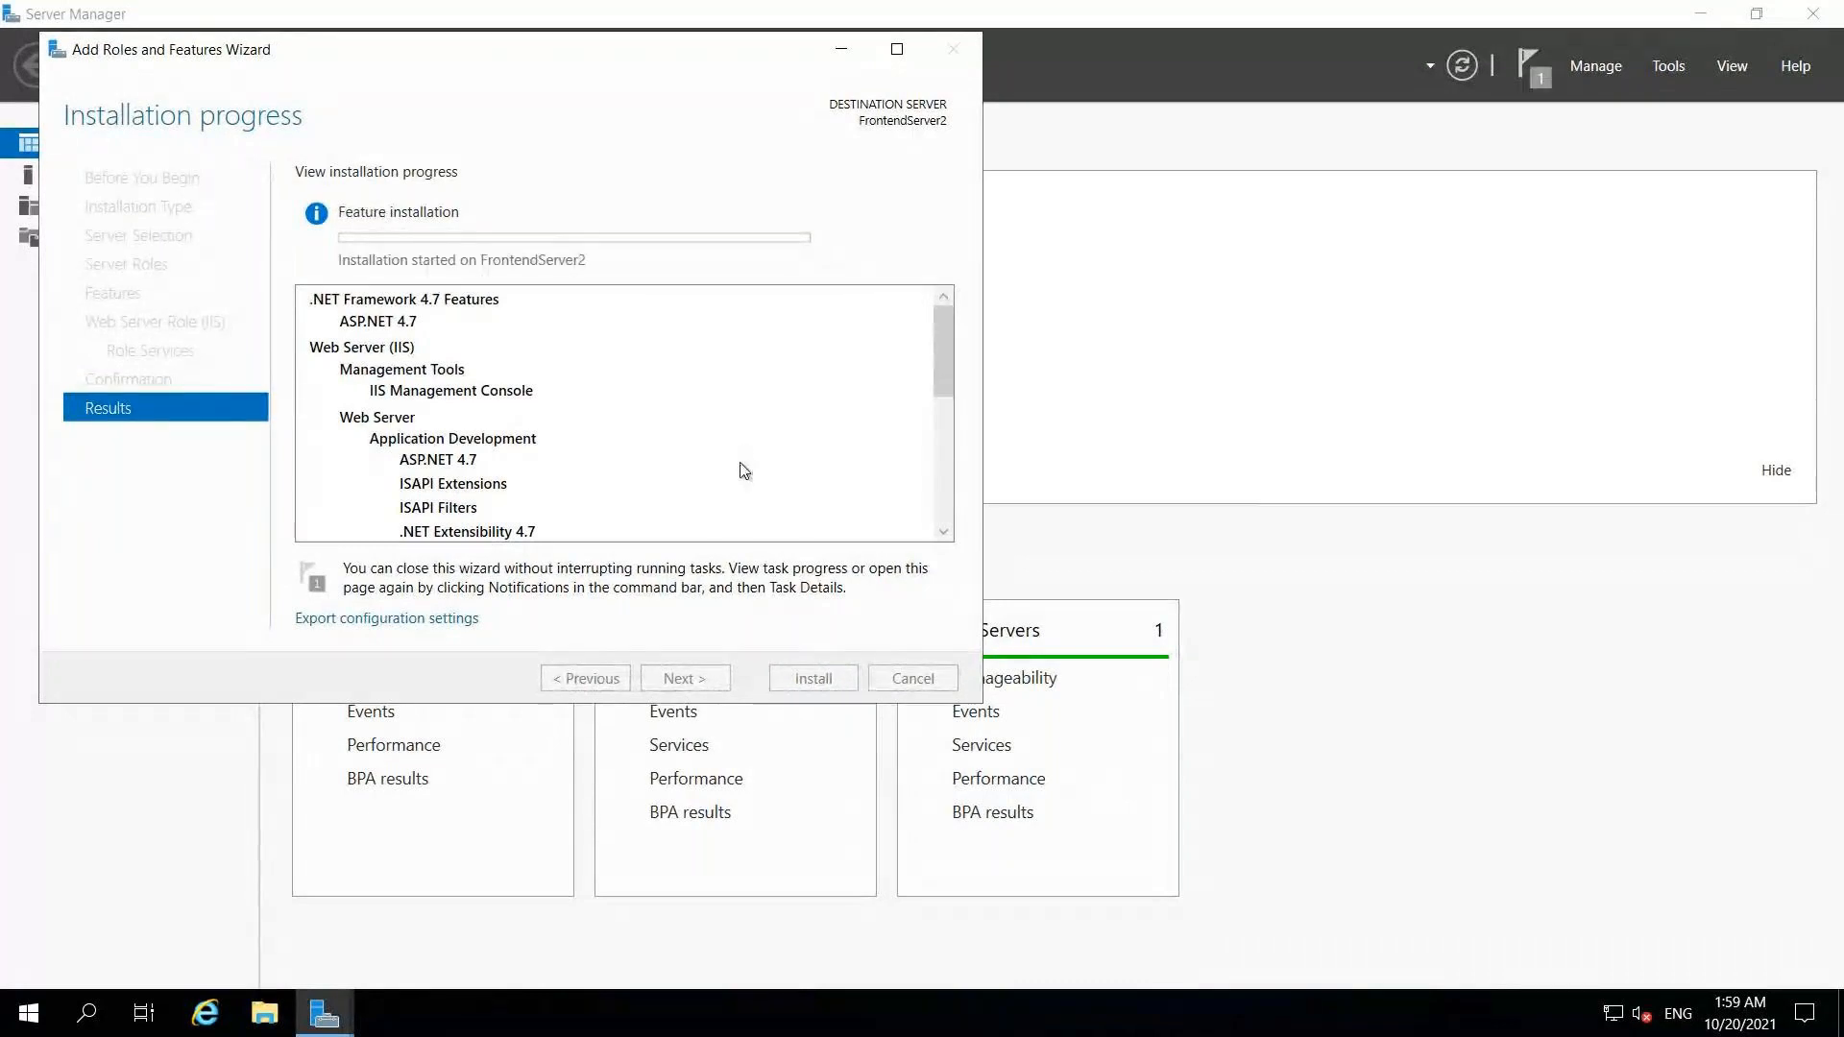
{"action": "mouse_move", "coordinate": [1058, 14]}
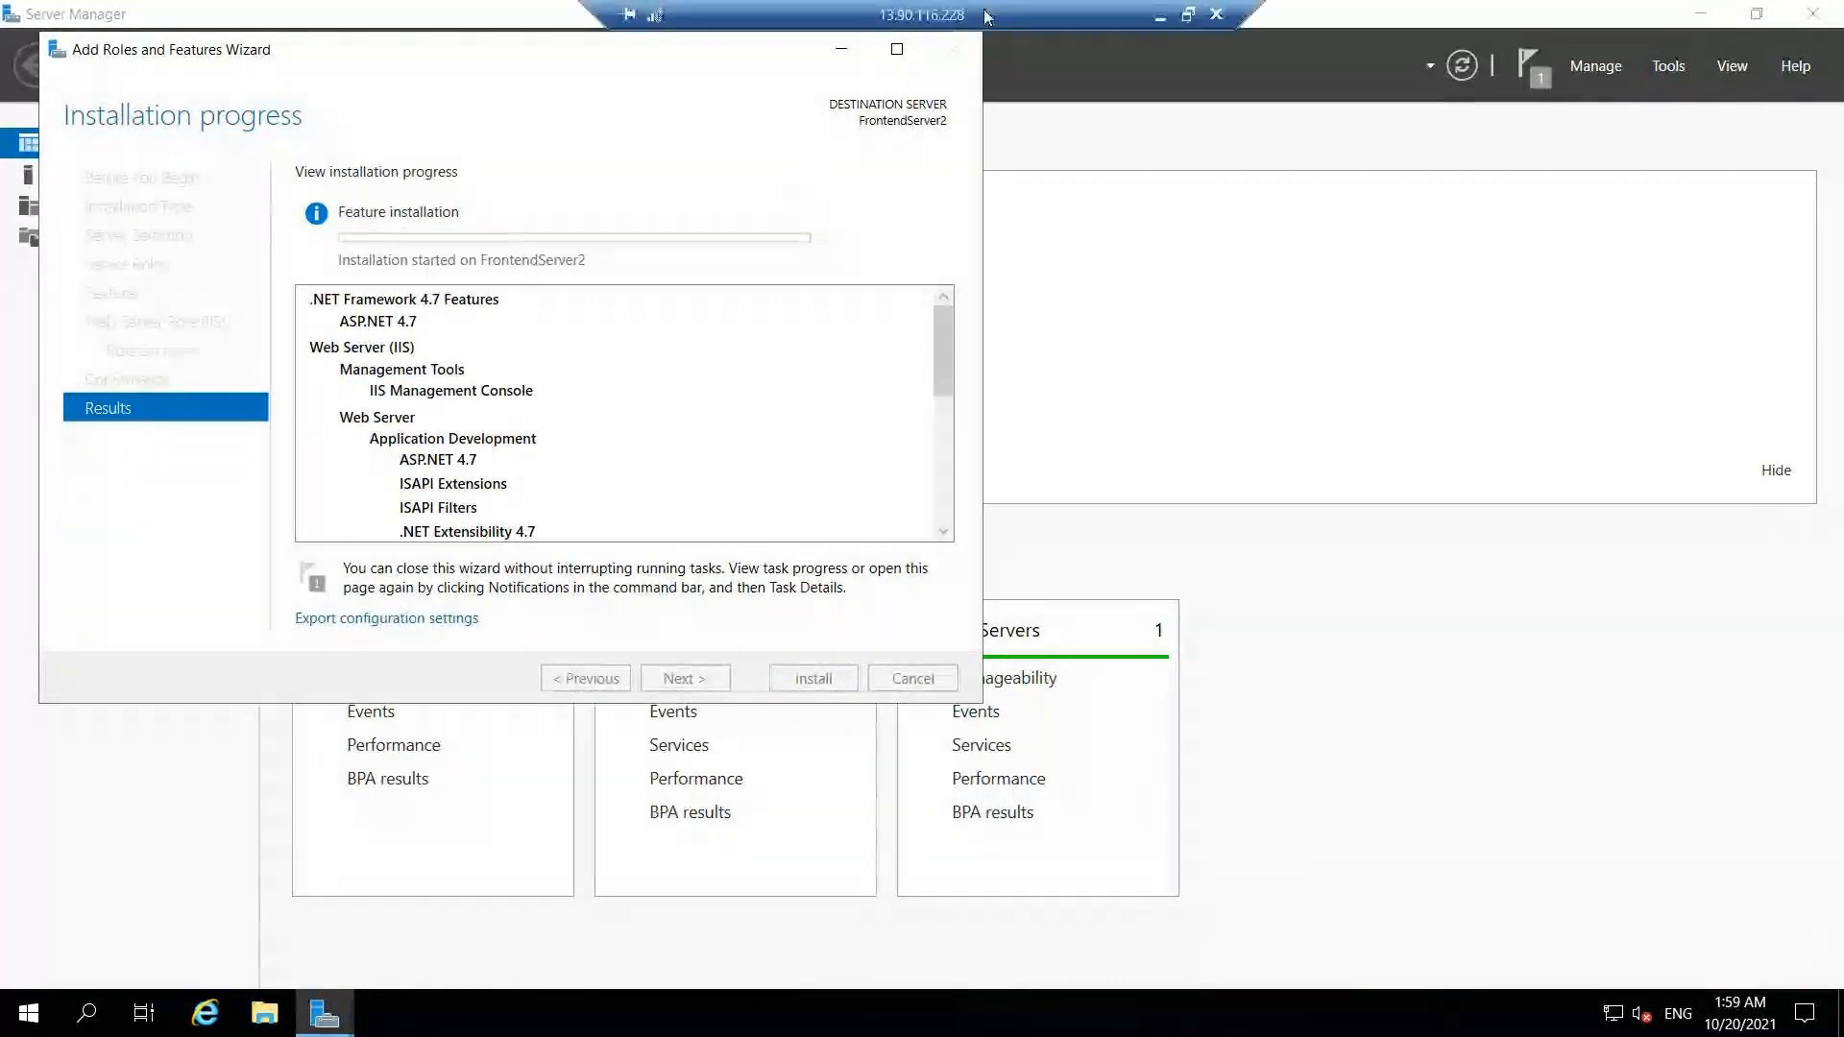
{"action": "left_click", "coordinate": [1160, 17]}
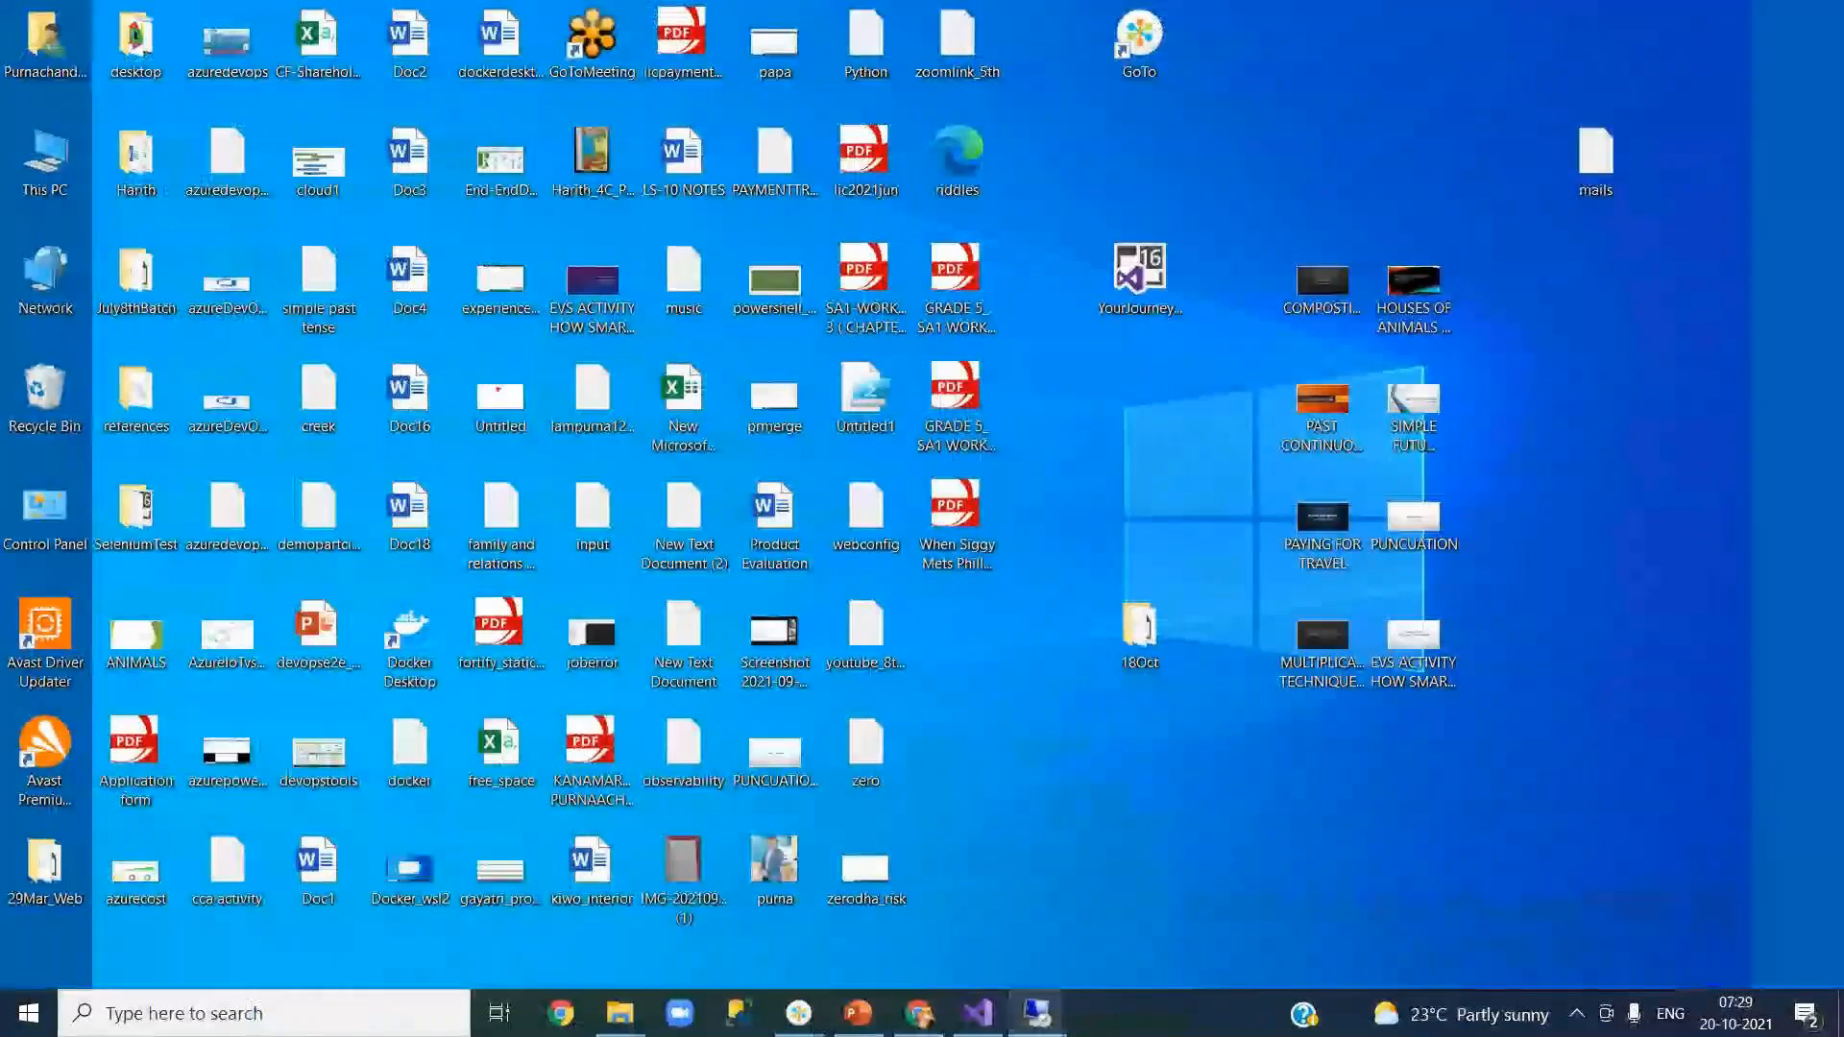
{"action": "mouse_move", "coordinate": [1036, 1014]}
{"action": "left_click", "coordinate": [922, 922]}
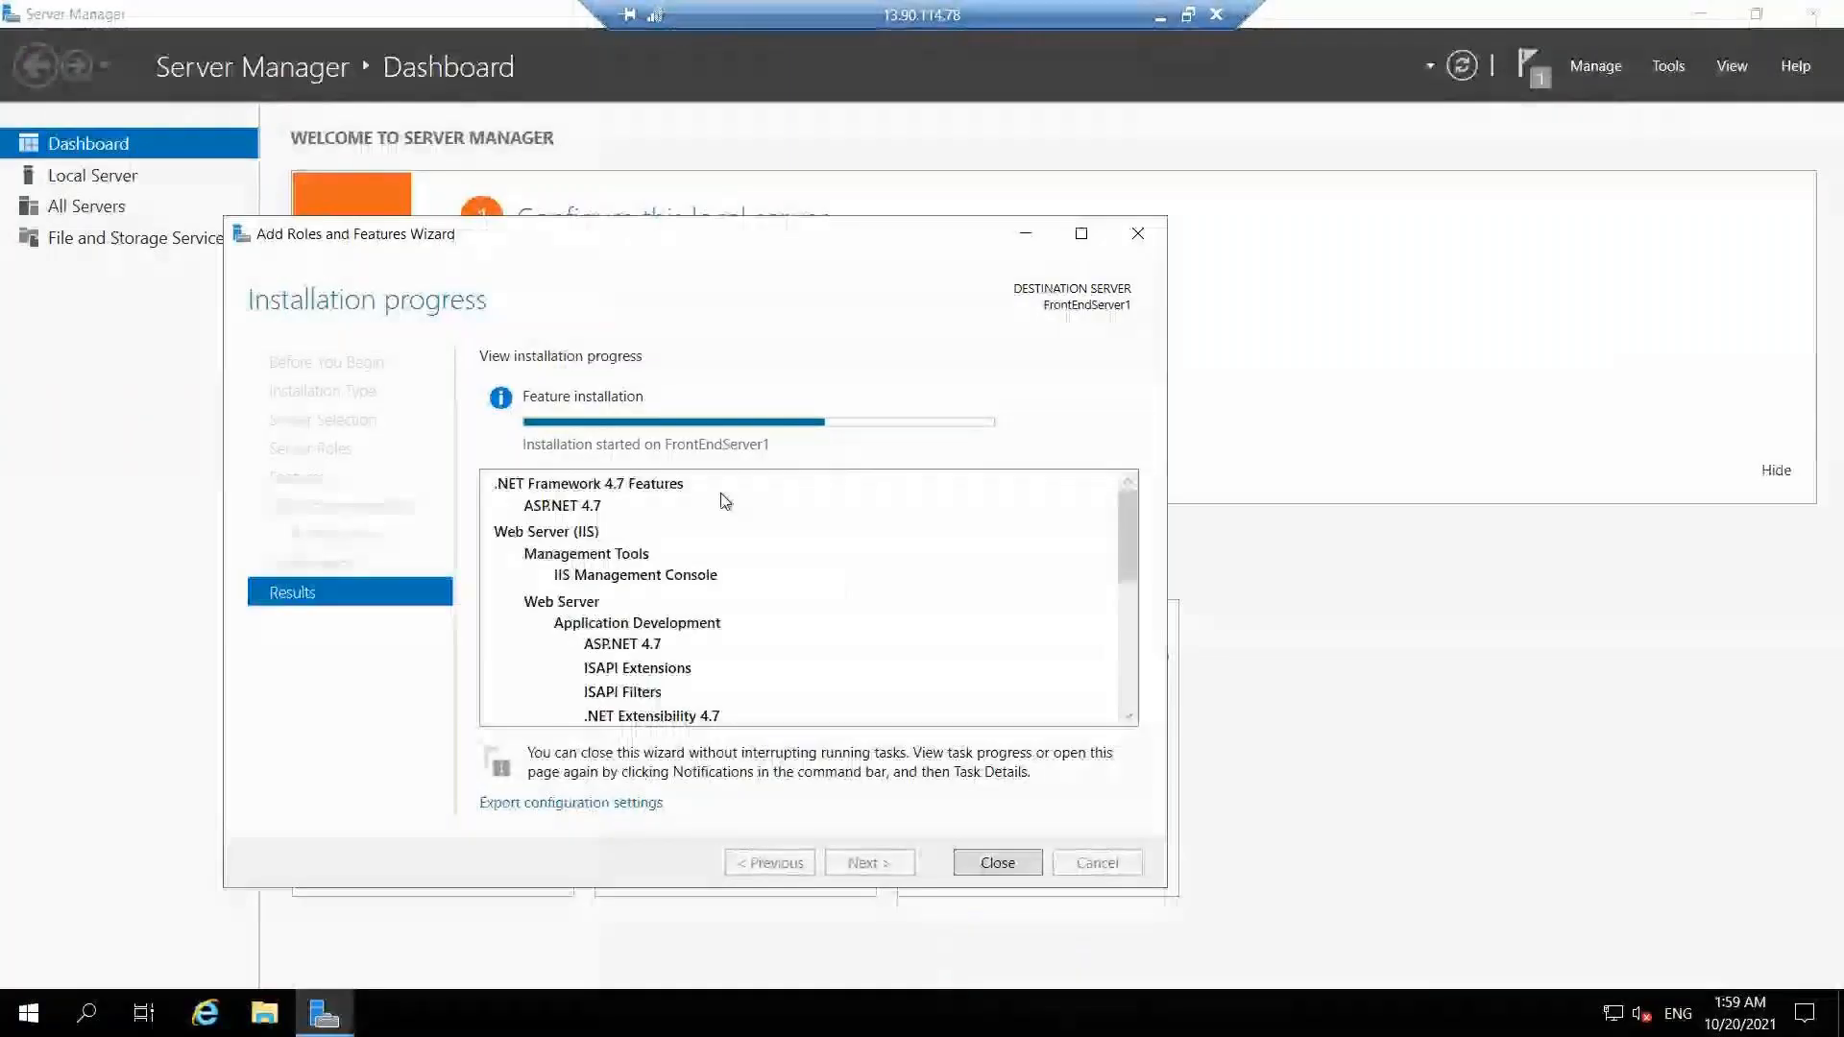
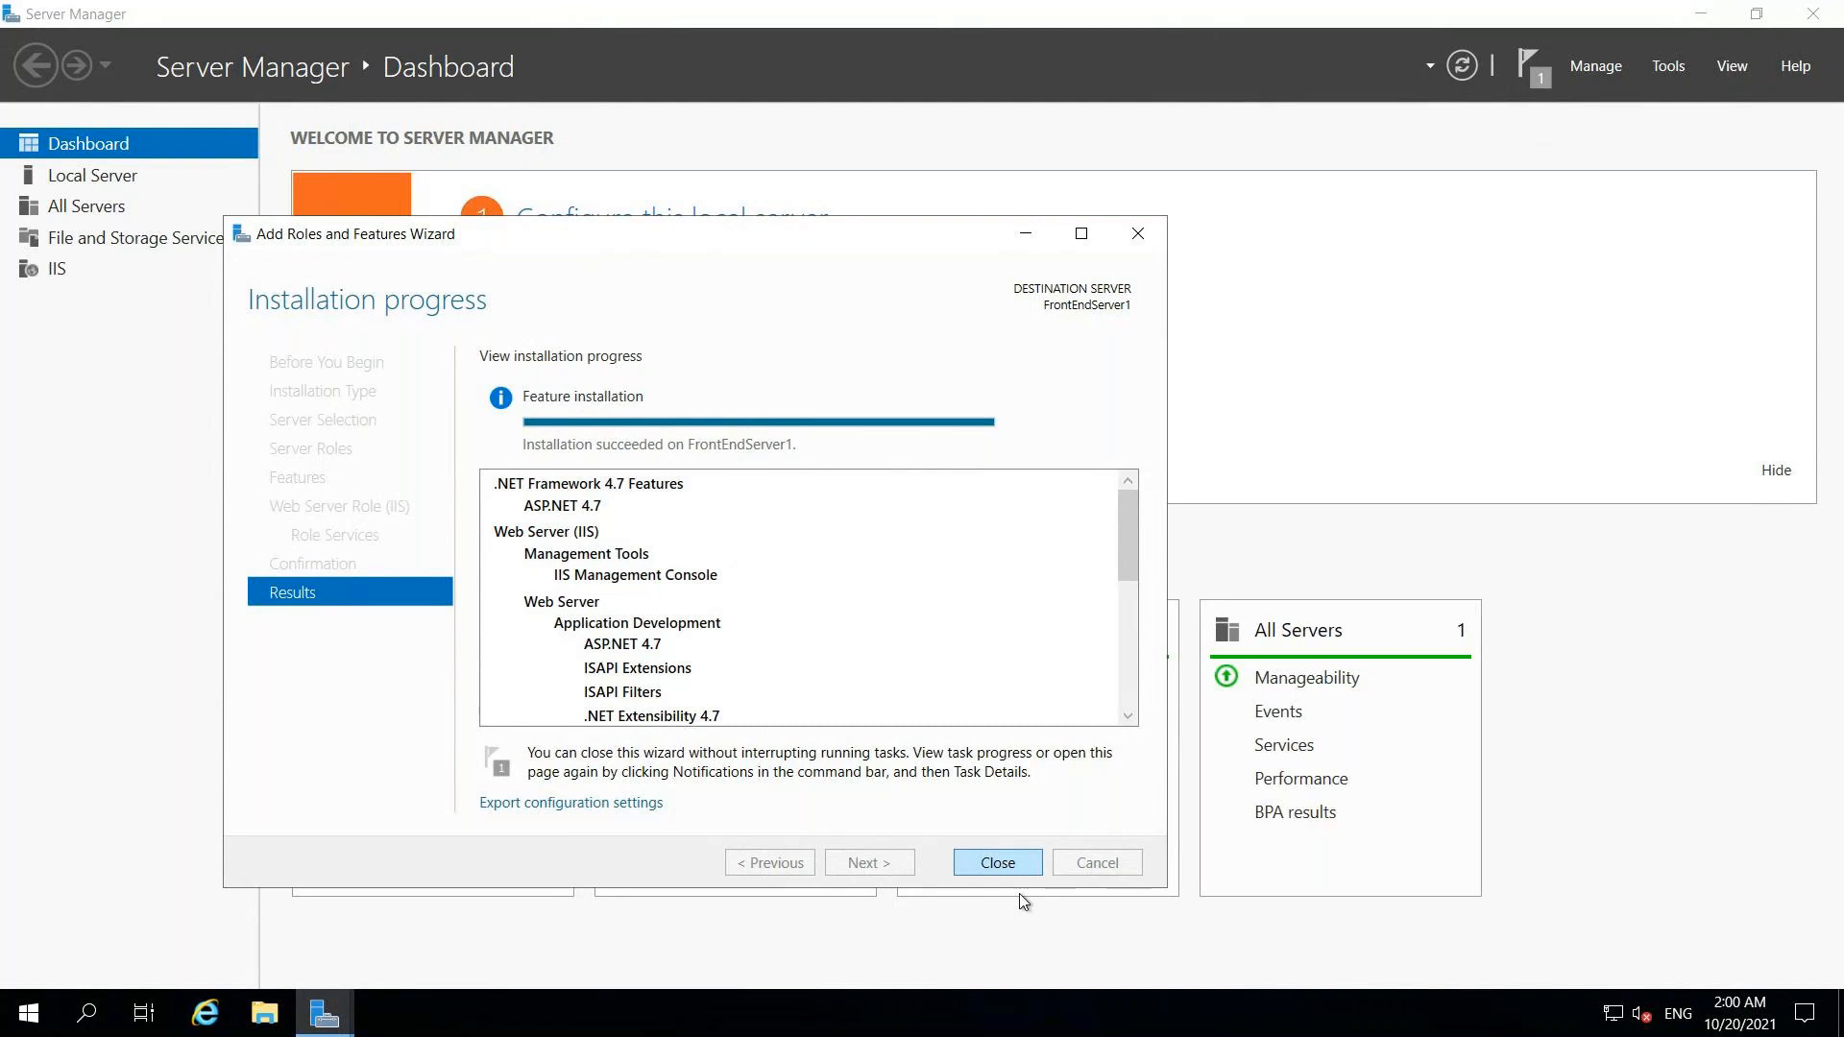
Step: Dismiss FrontEndServer1's finished IIS installation wizard and close Server Manager
{"action": "left_click", "coordinate": [993, 863]}
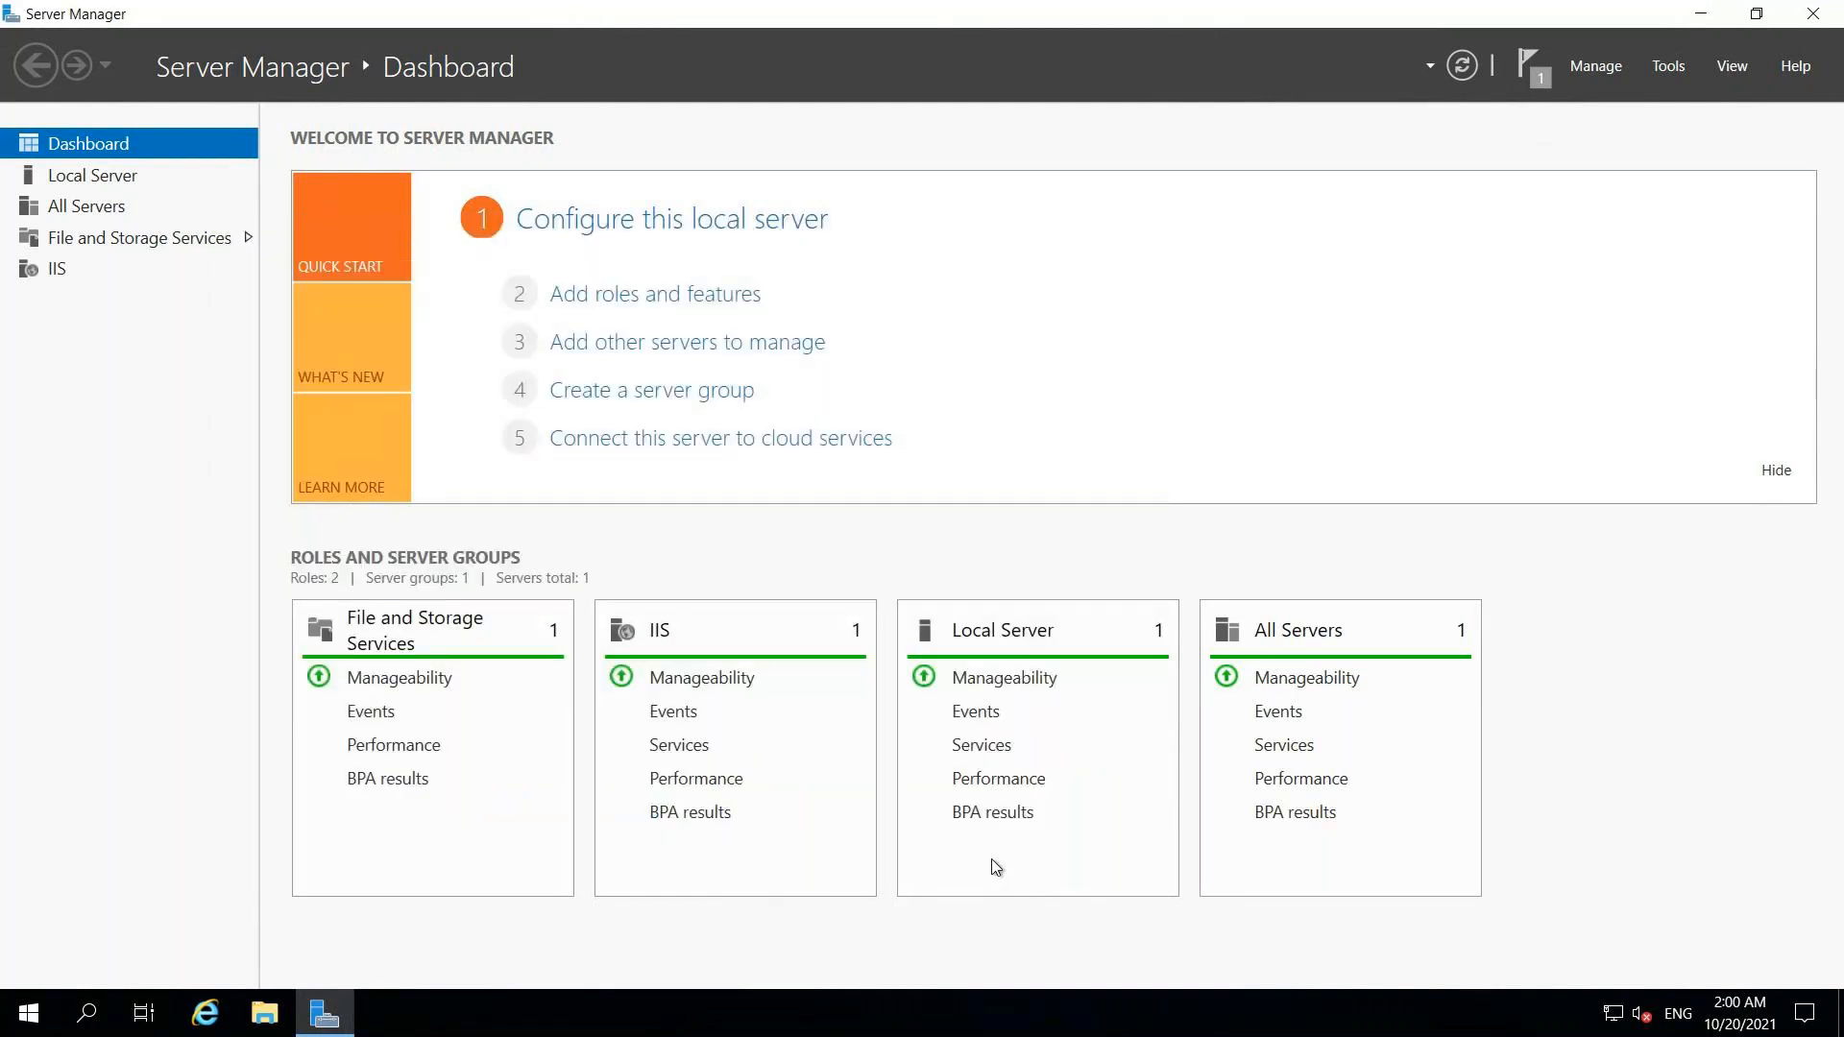
{"action": "left_click", "coordinate": [1812, 13]}
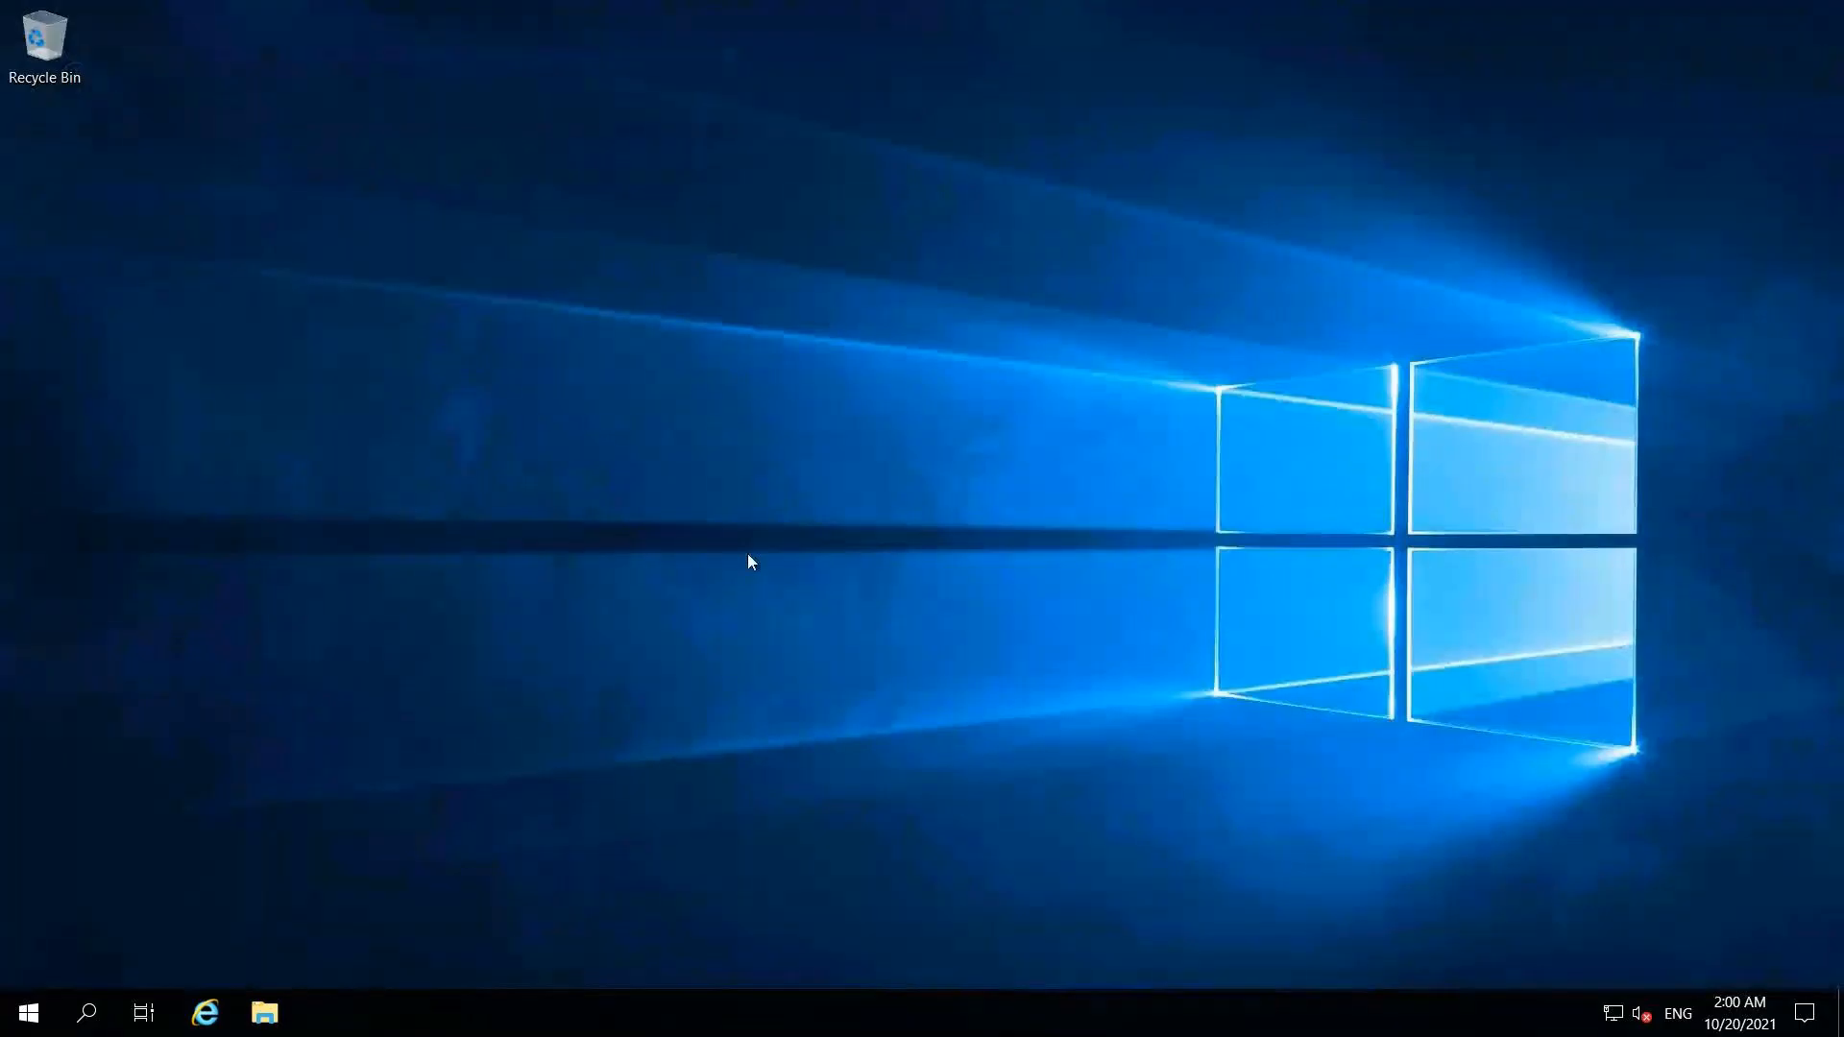
Step: Launch IIS Manager via inetmgr, maximize it, and open FrontEndServer1's Default Web Site home page
{"action": "left_click", "coordinate": [90, 1016]}
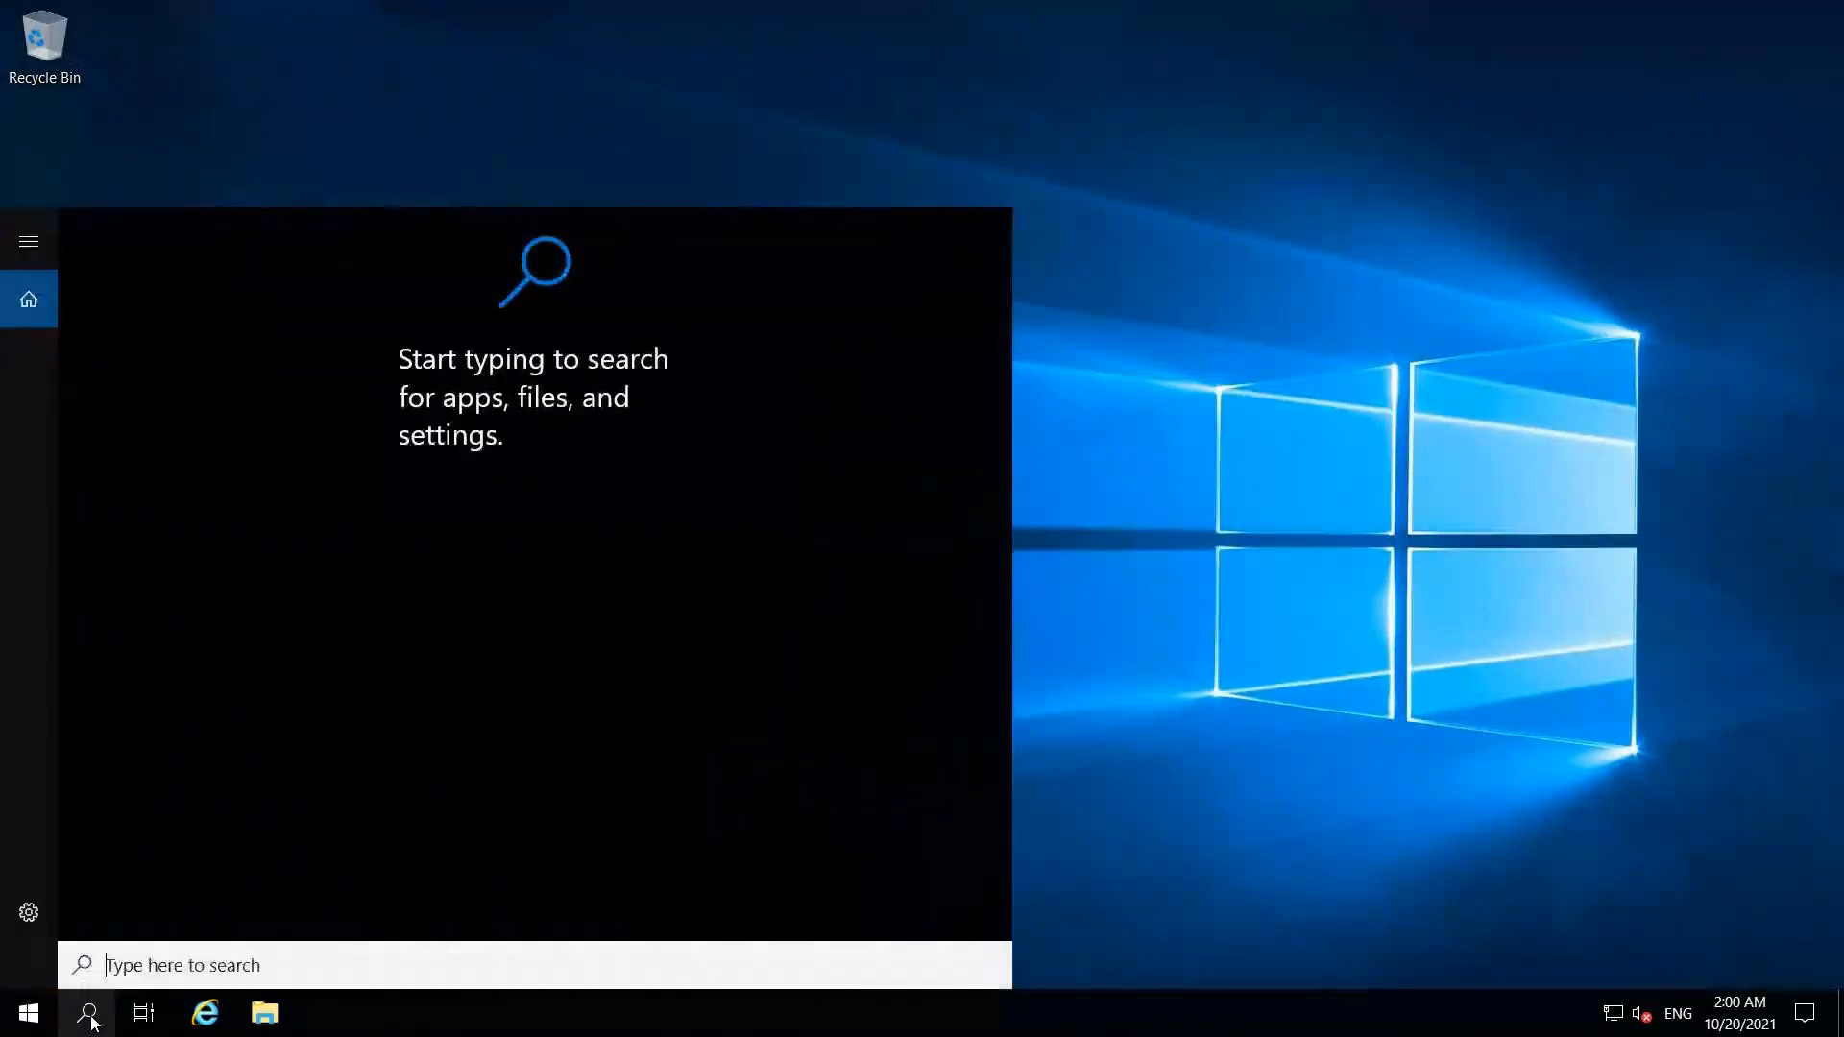
{"action": "type", "text": "inetmgr"}
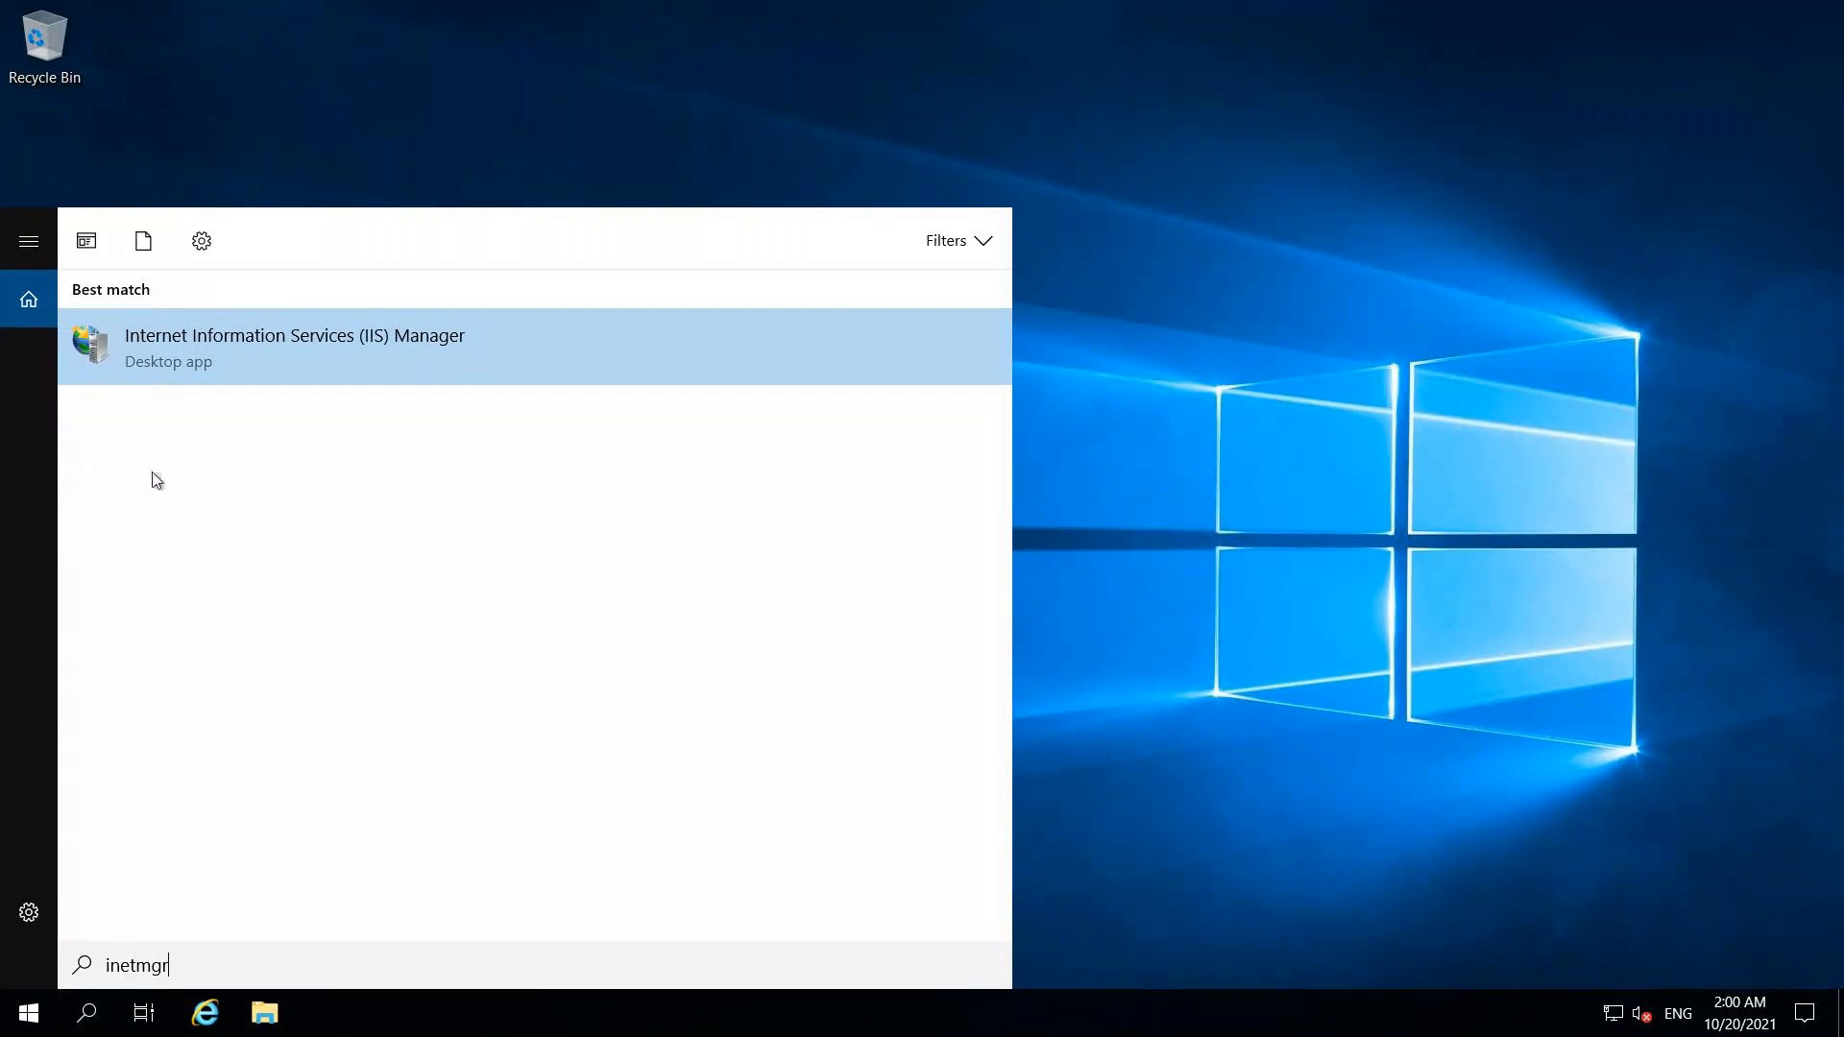
{"action": "left_click", "coordinate": [207, 363]}
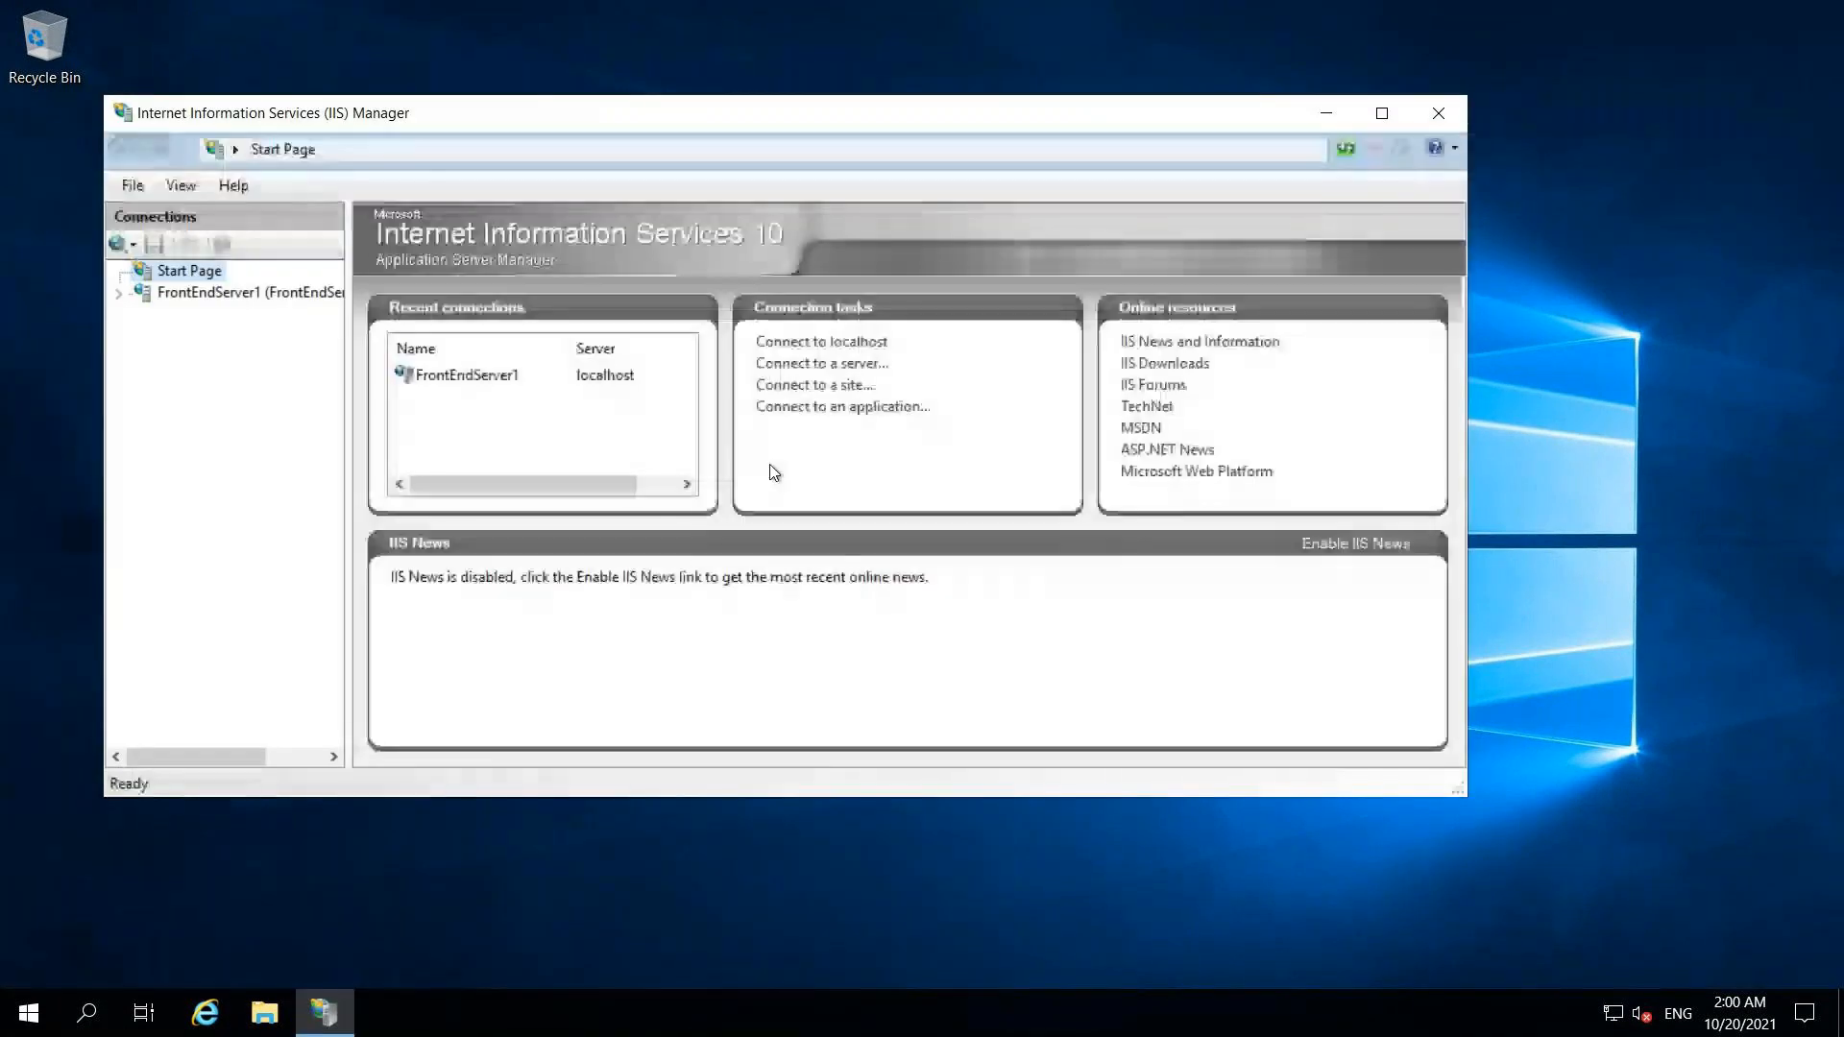
{"action": "left_click", "coordinate": [1381, 114]}
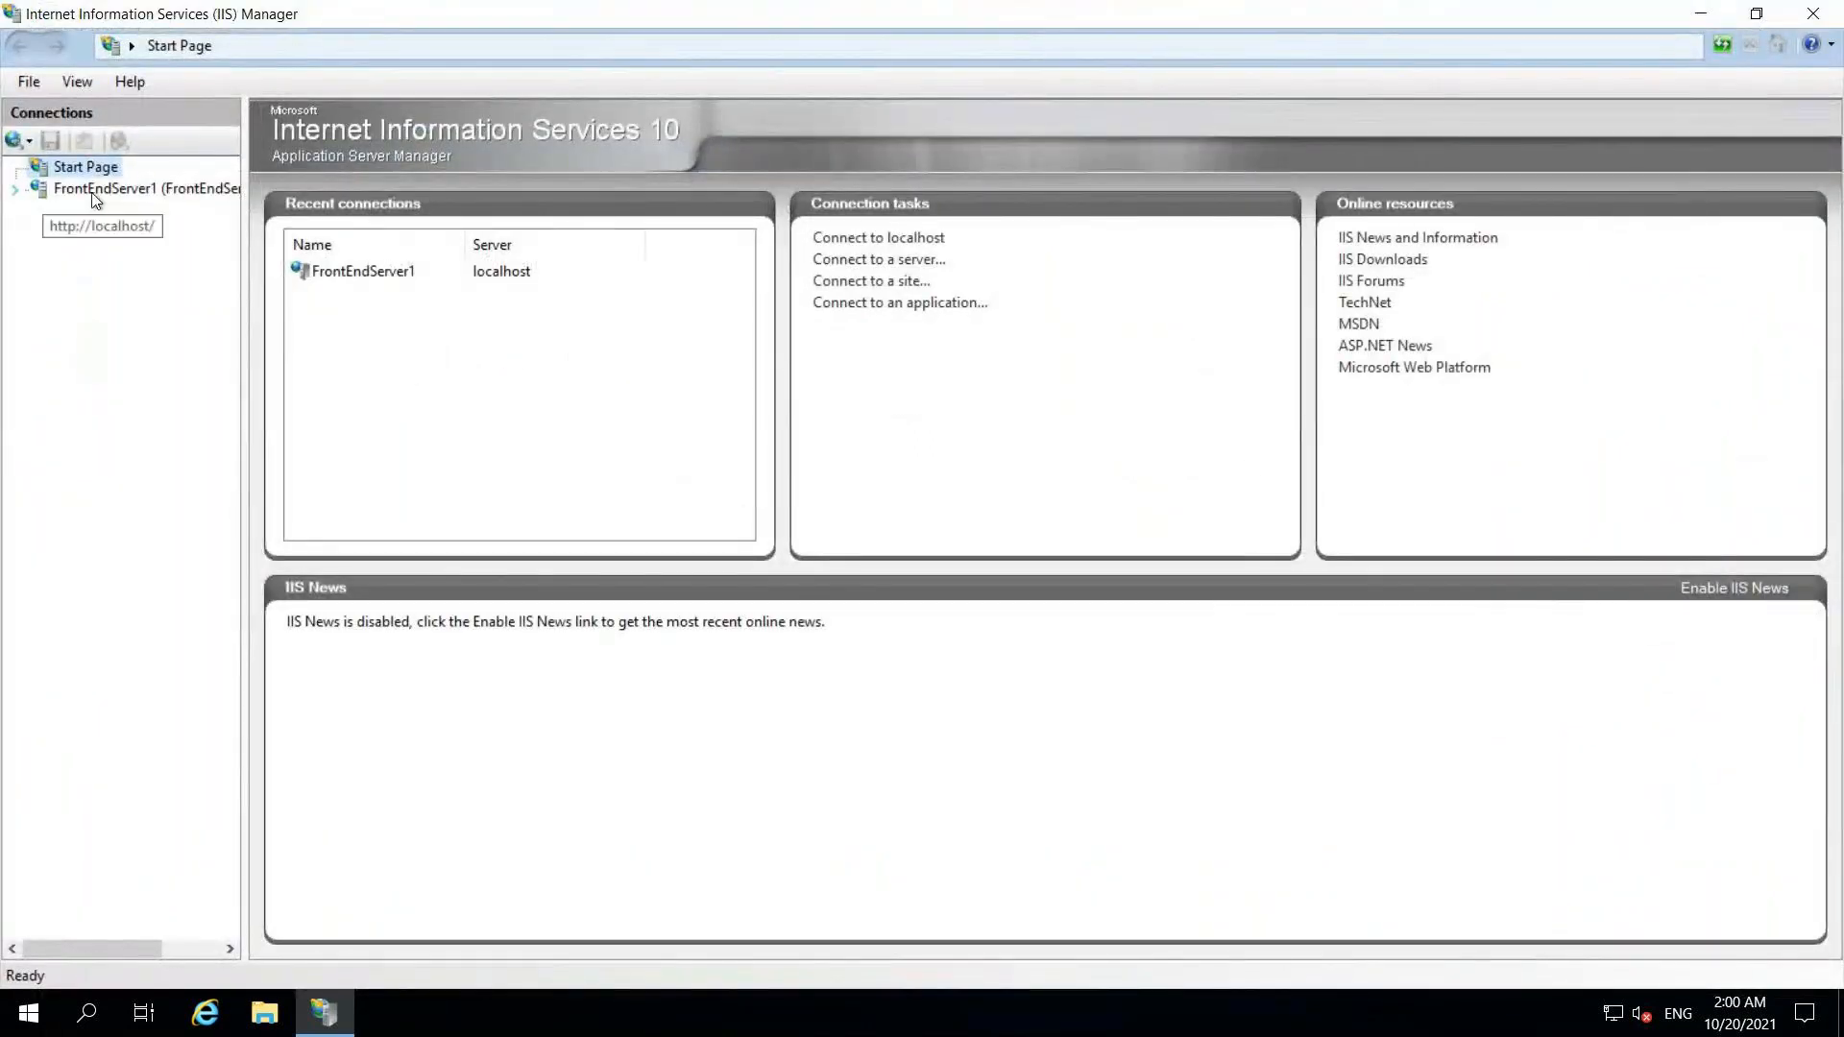
{"action": "left_click", "coordinate": [17, 192]}
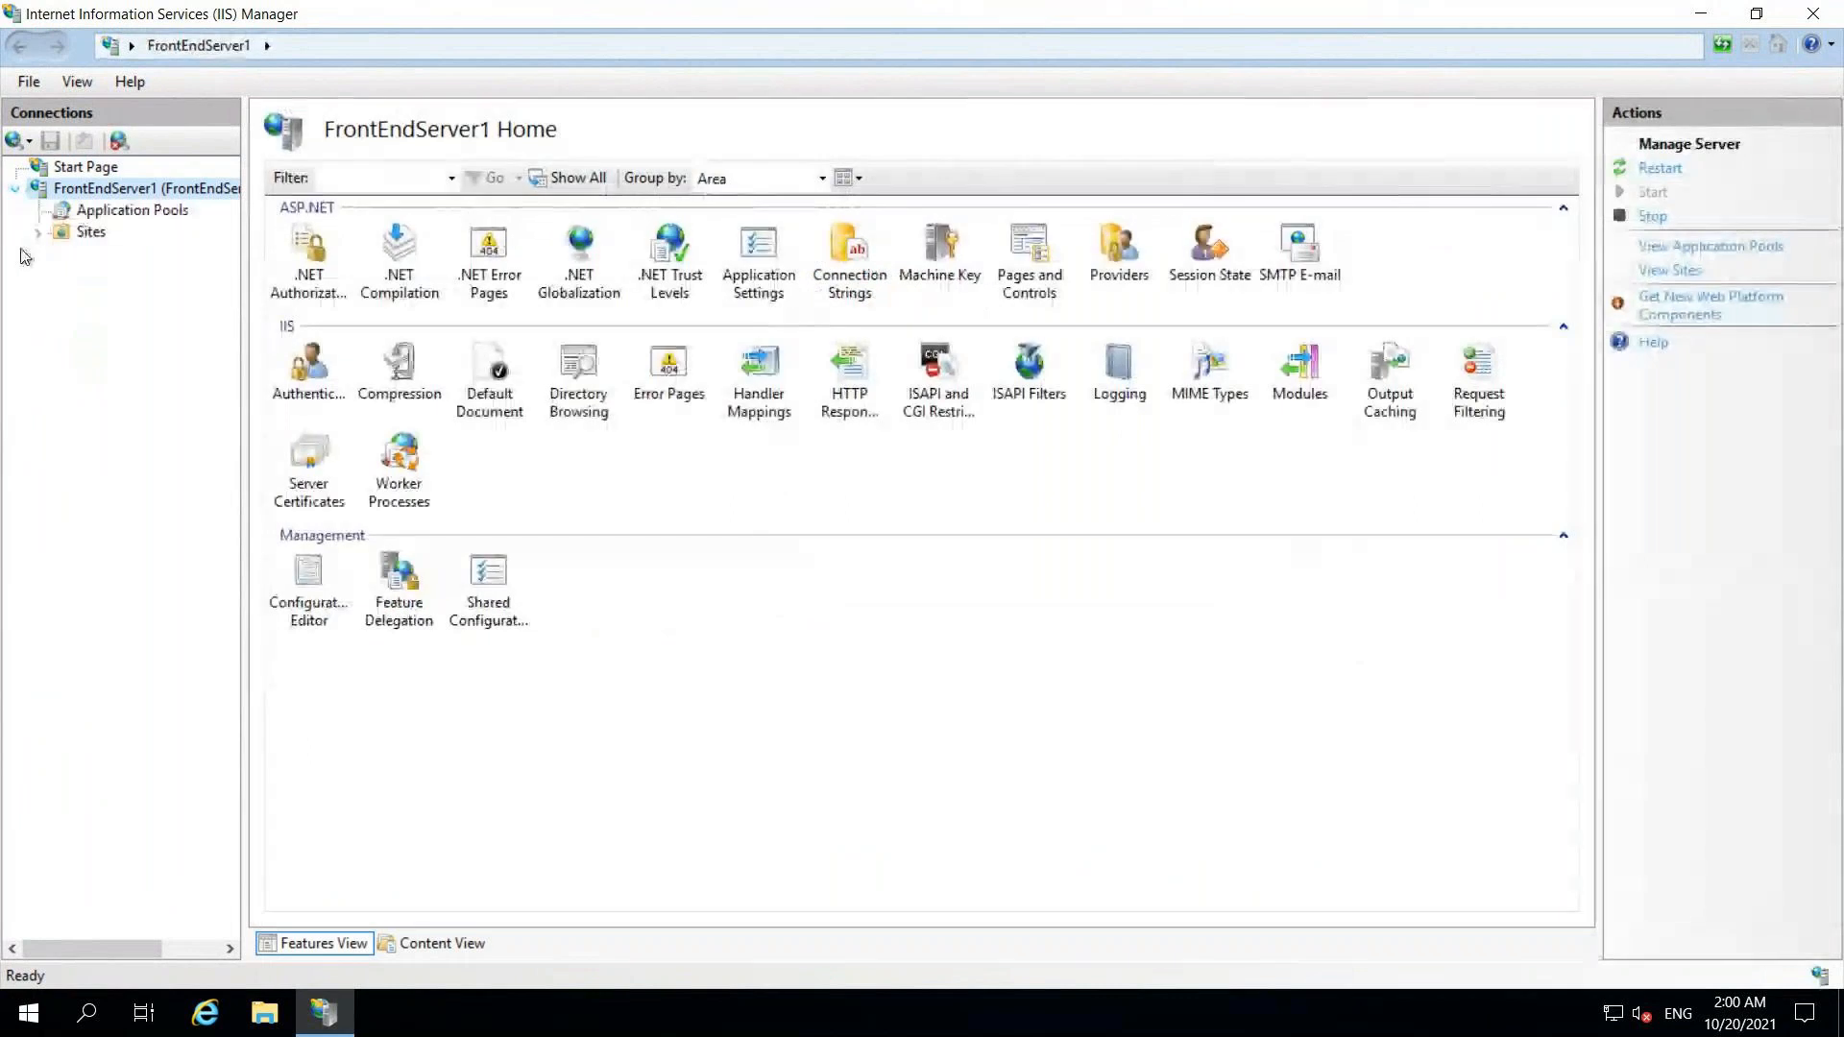
{"action": "left_click", "coordinate": [125, 211]}
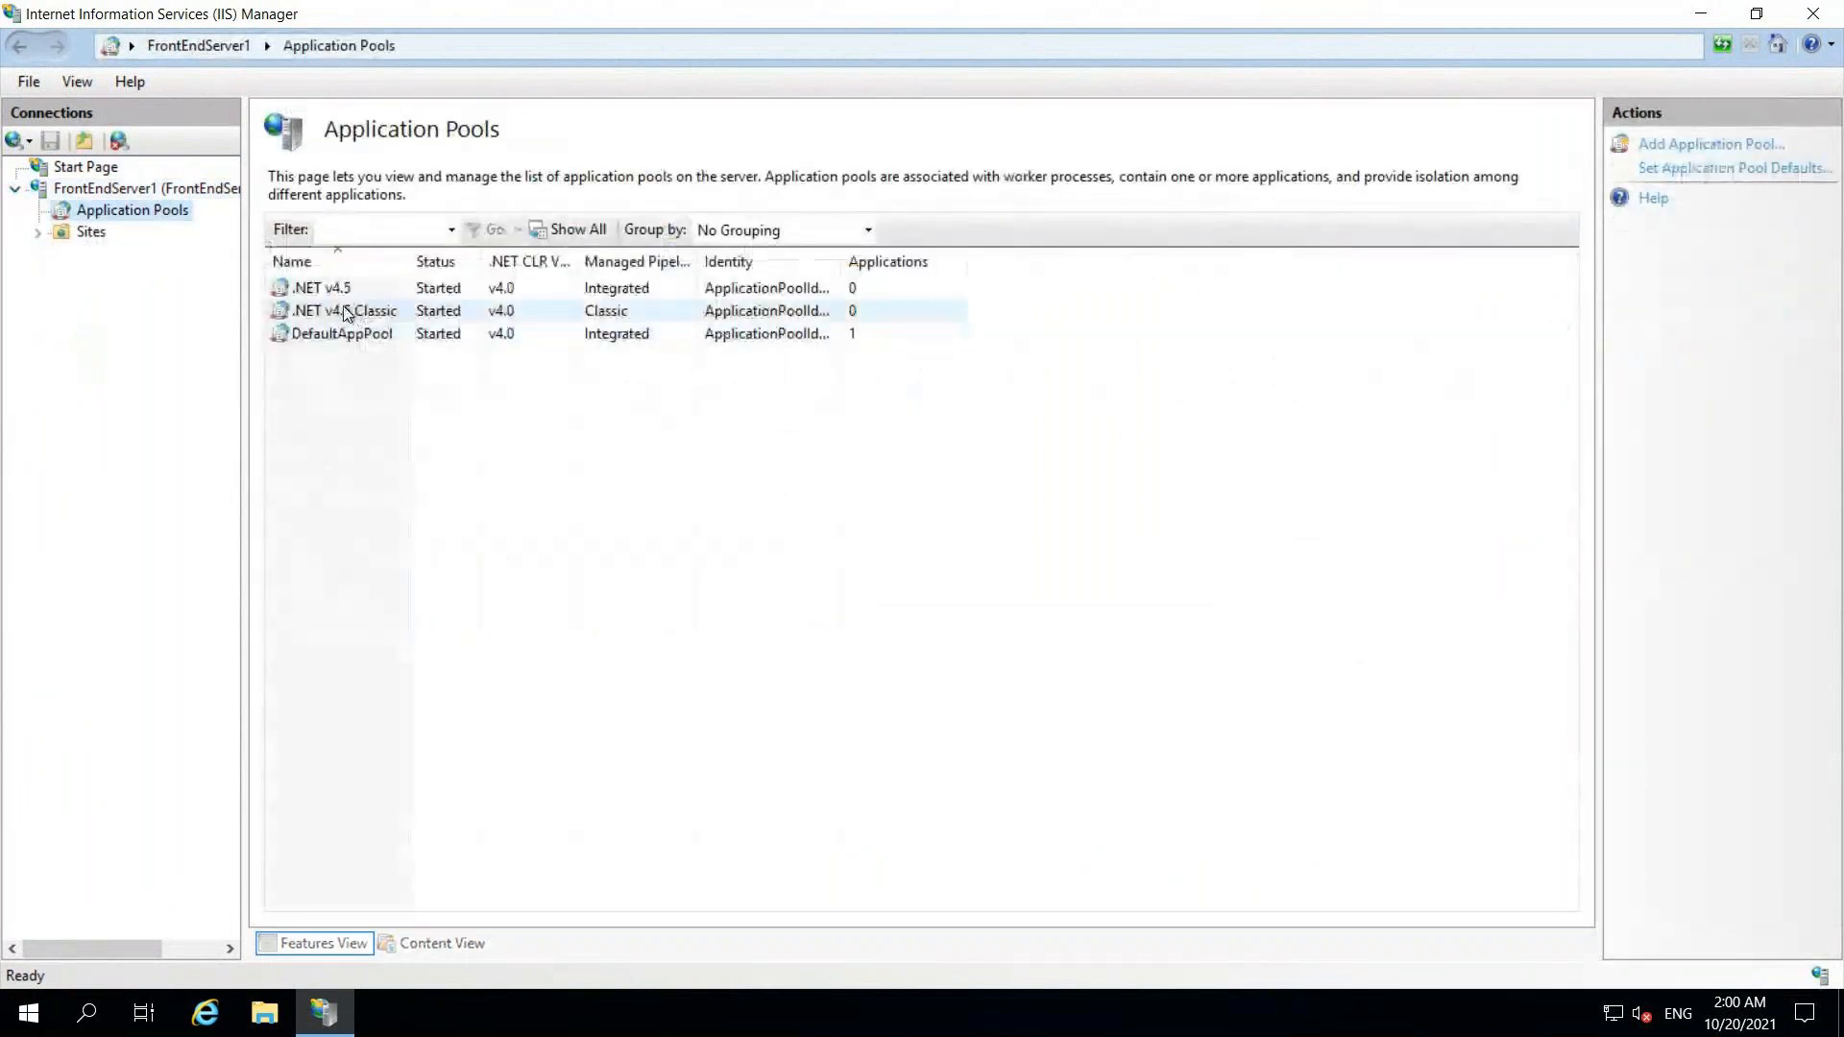
{"action": "left_click", "coordinate": [37, 232]}
{"action": "left_click", "coordinate": [134, 261]}
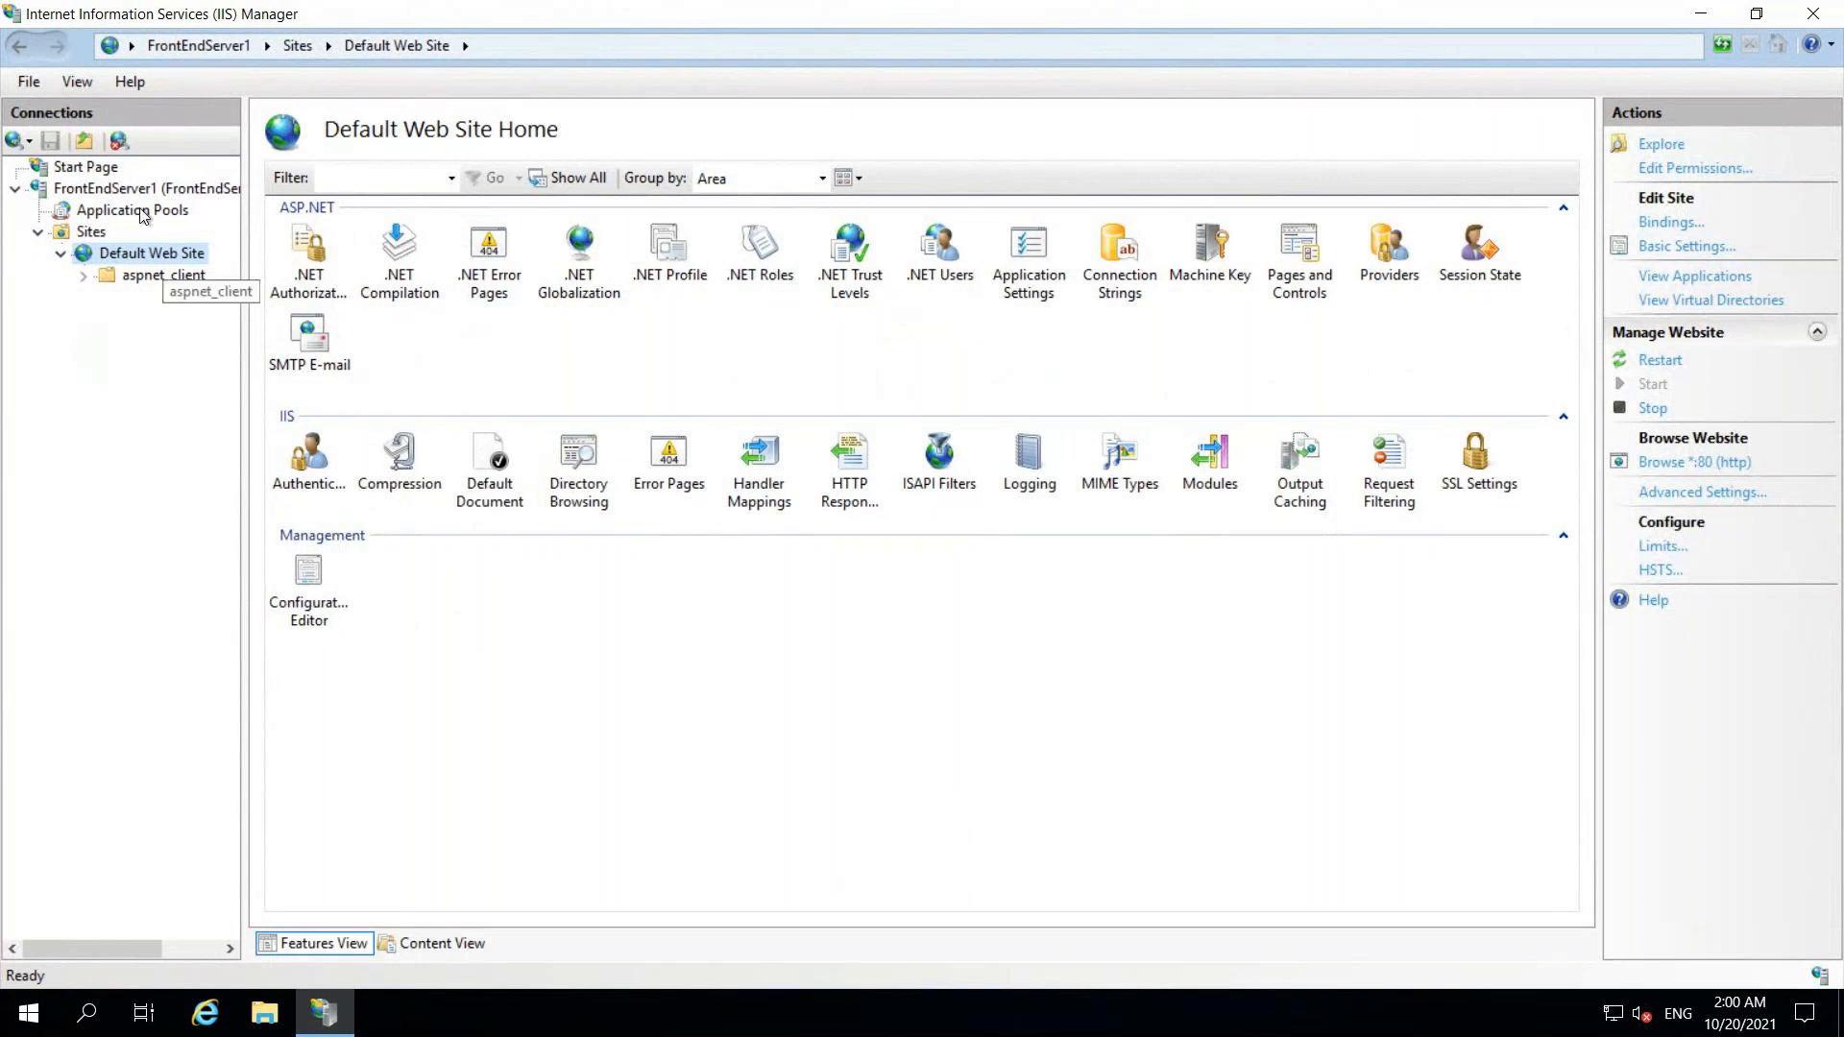
Step: Start adding an application under Default Web Site with alias YourJourneys
{"action": "right_click", "coordinate": [150, 259]}
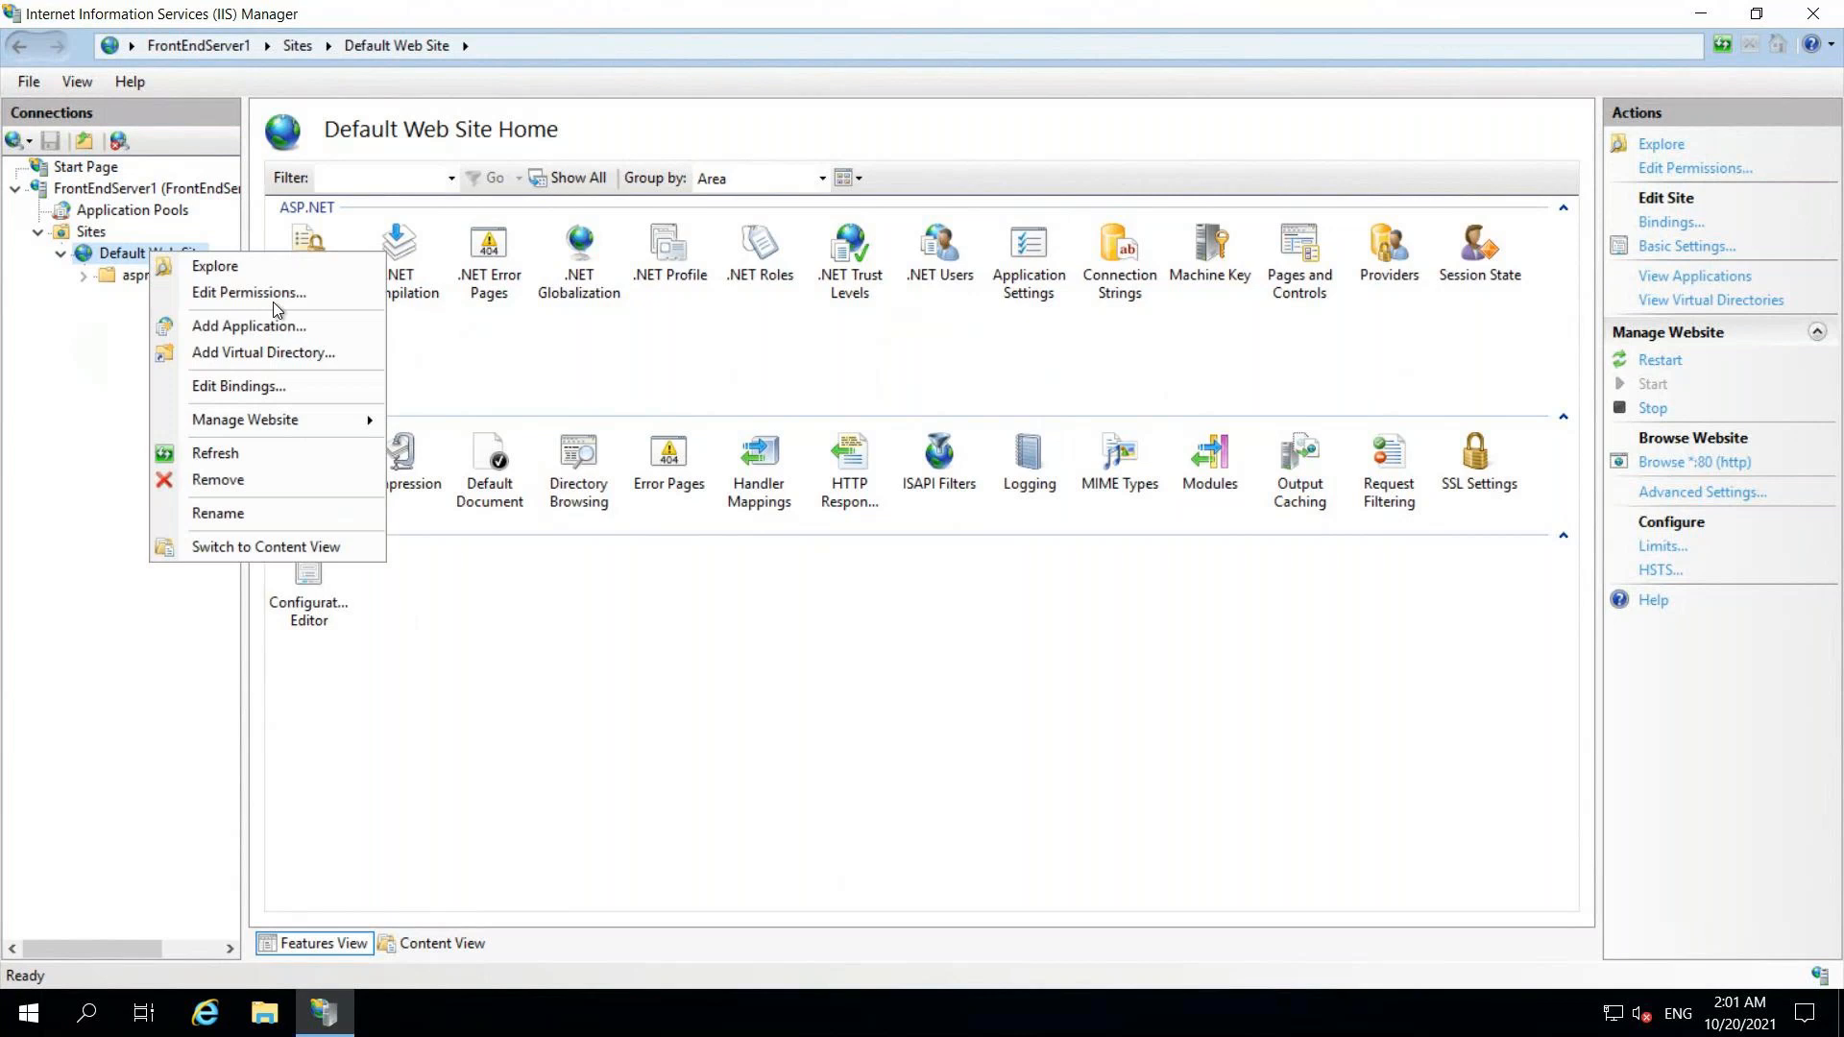
{"action": "left_click", "coordinate": [293, 331]}
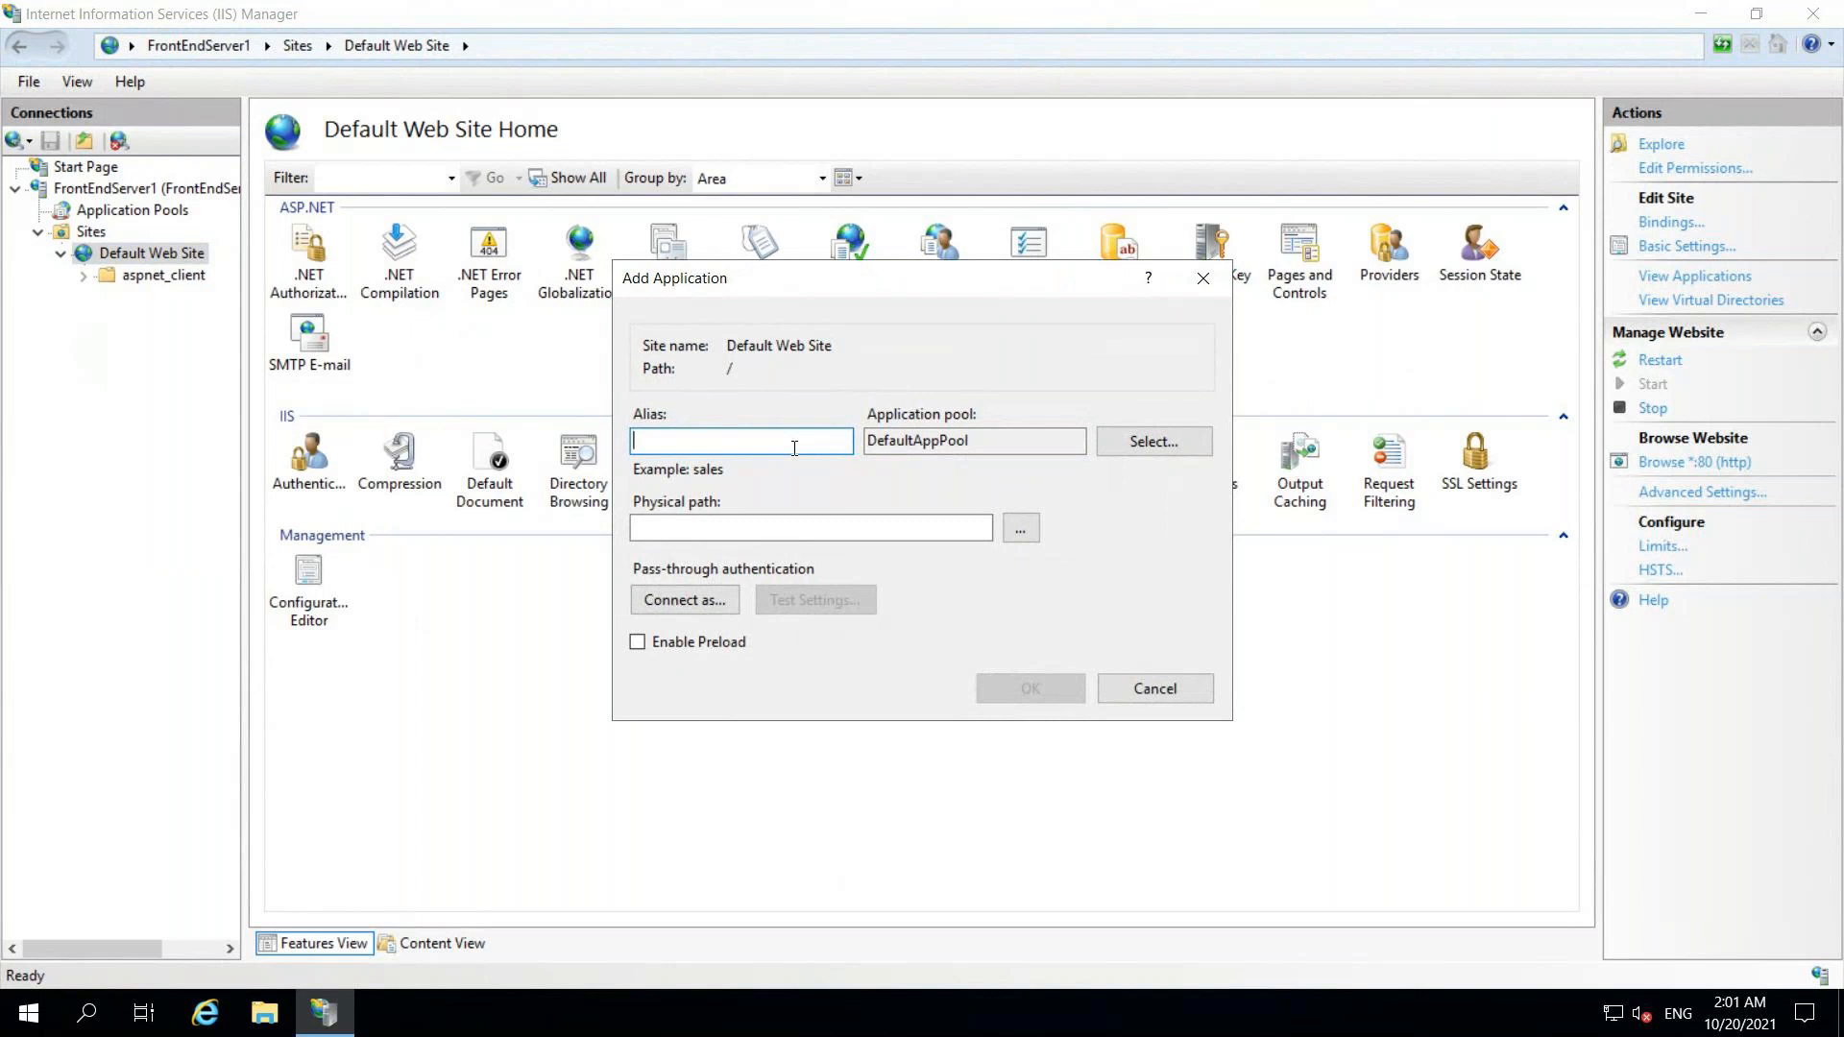
{"action": "type", "text": "YourJourneys"}
Step: Set the physical path to a new YourJourneys folder created inside C:\inetpub\wwwroot
{"action": "left_click", "coordinate": [1022, 528]}
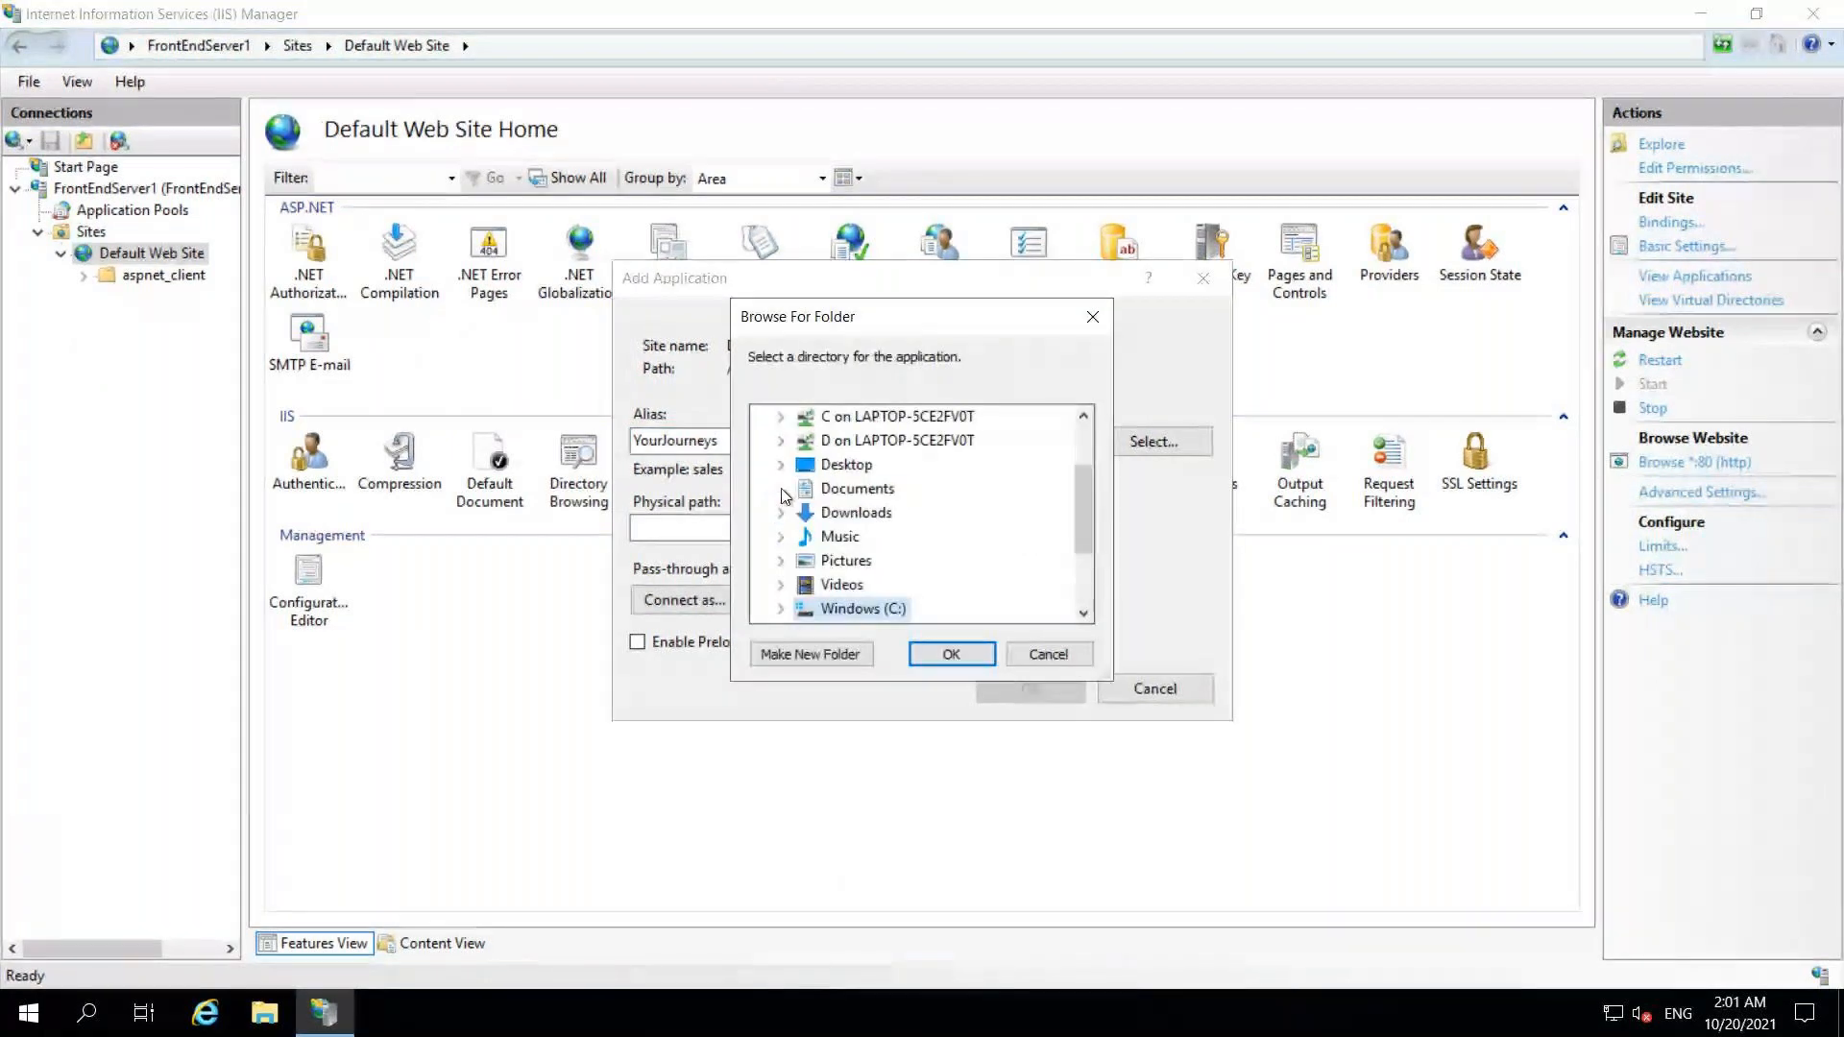
{"action": "scroll", "coordinate": [1082, 538], "scroll_direction": "down", "scroll_amount": 1}
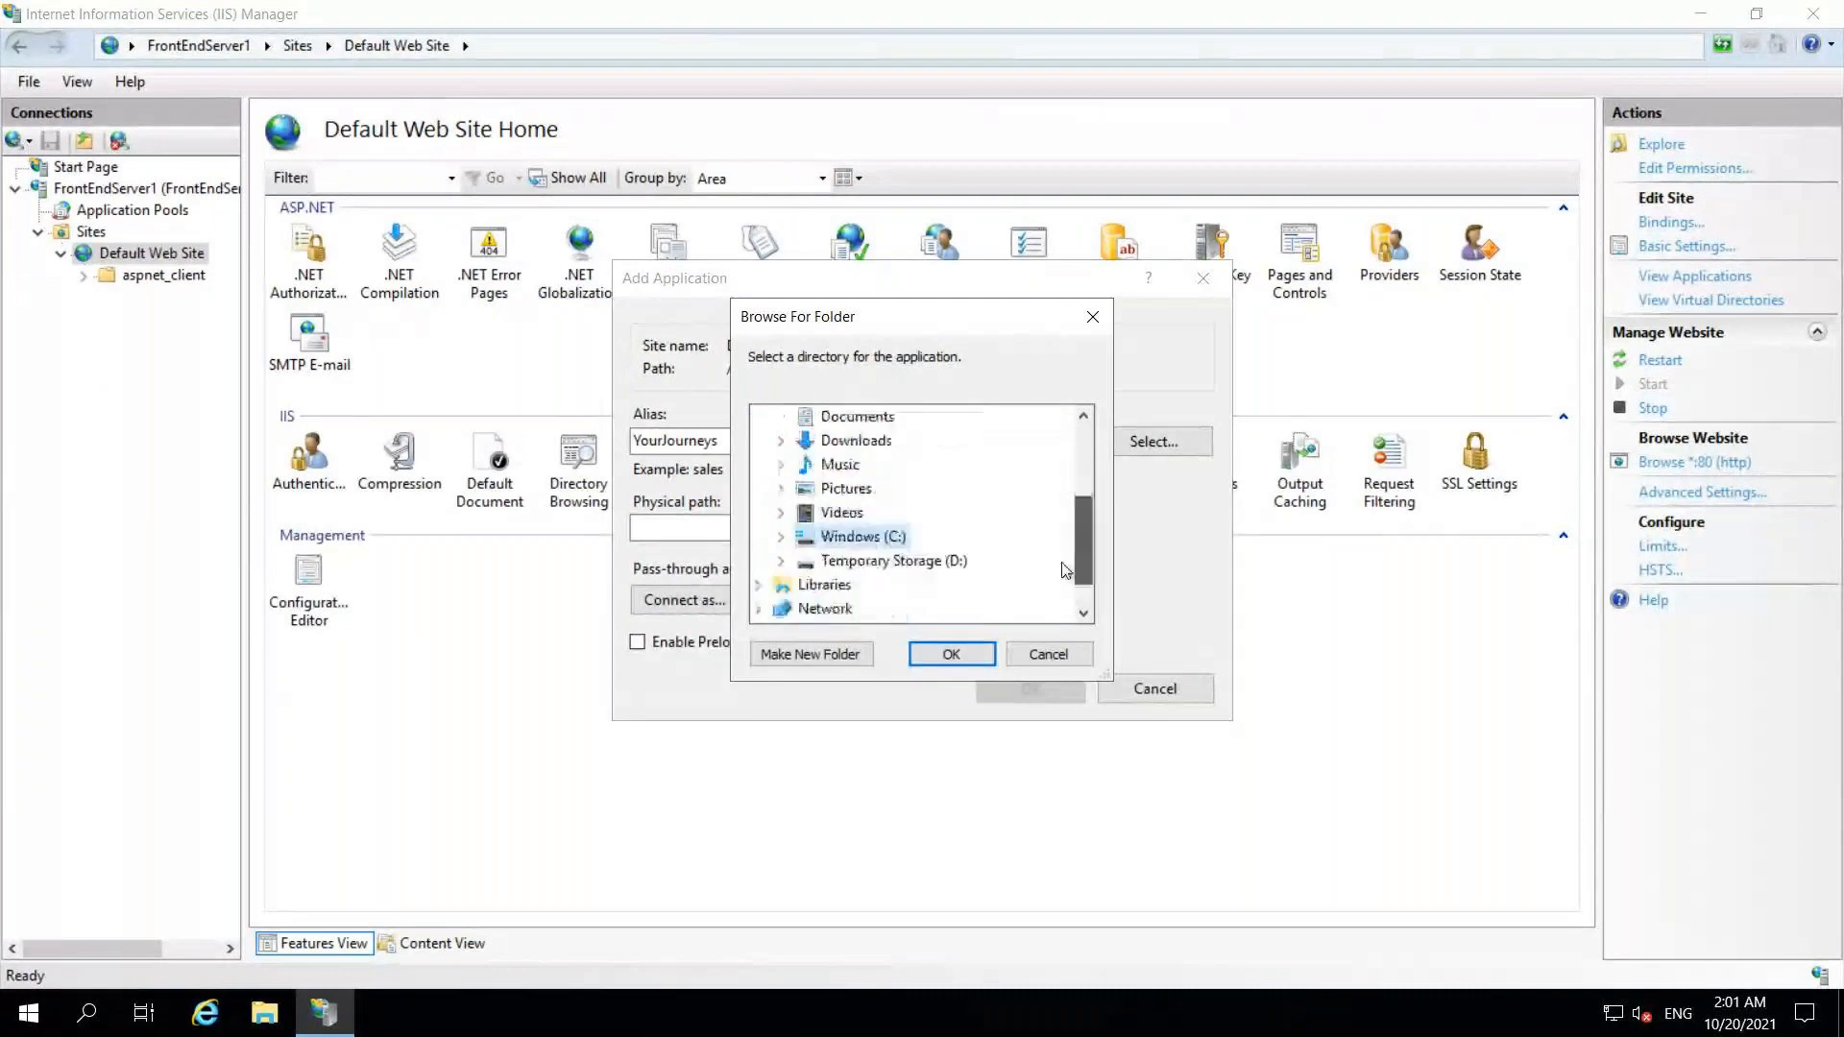
{"action": "left_click", "coordinate": [784, 539]}
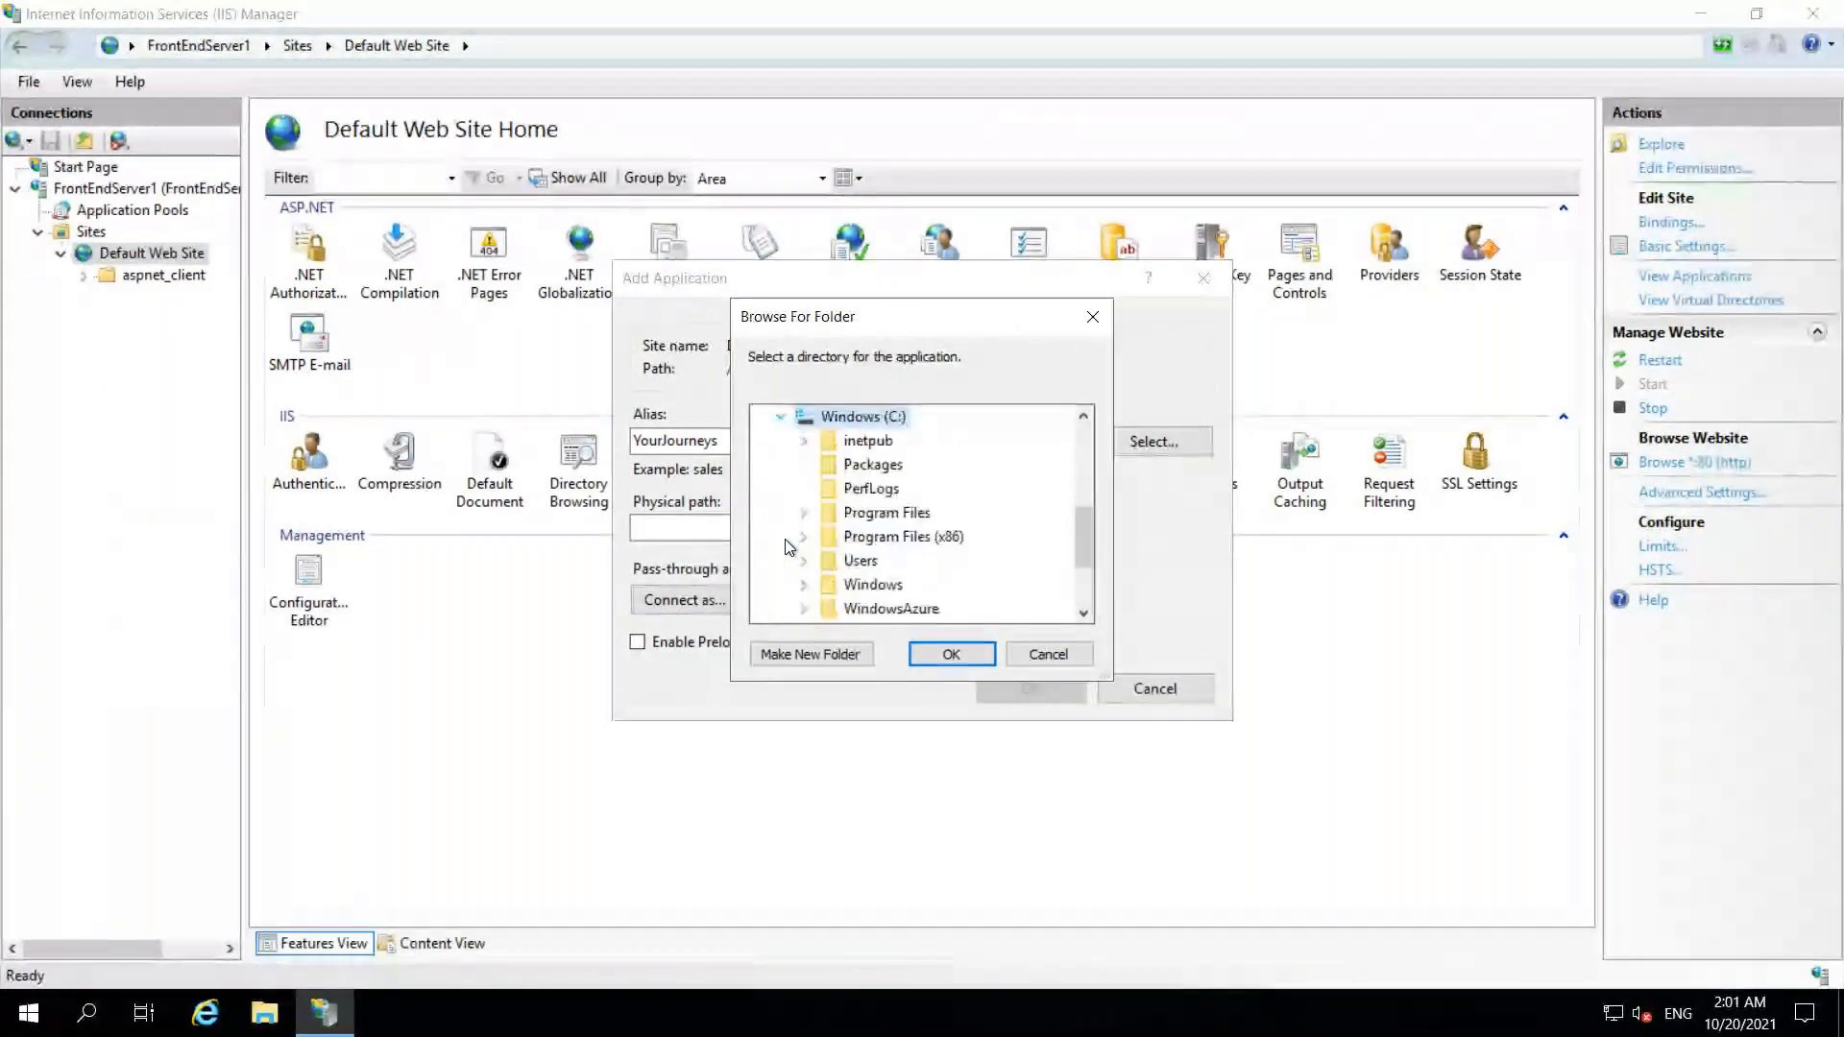
{"action": "left_click", "coordinate": [805, 442]}
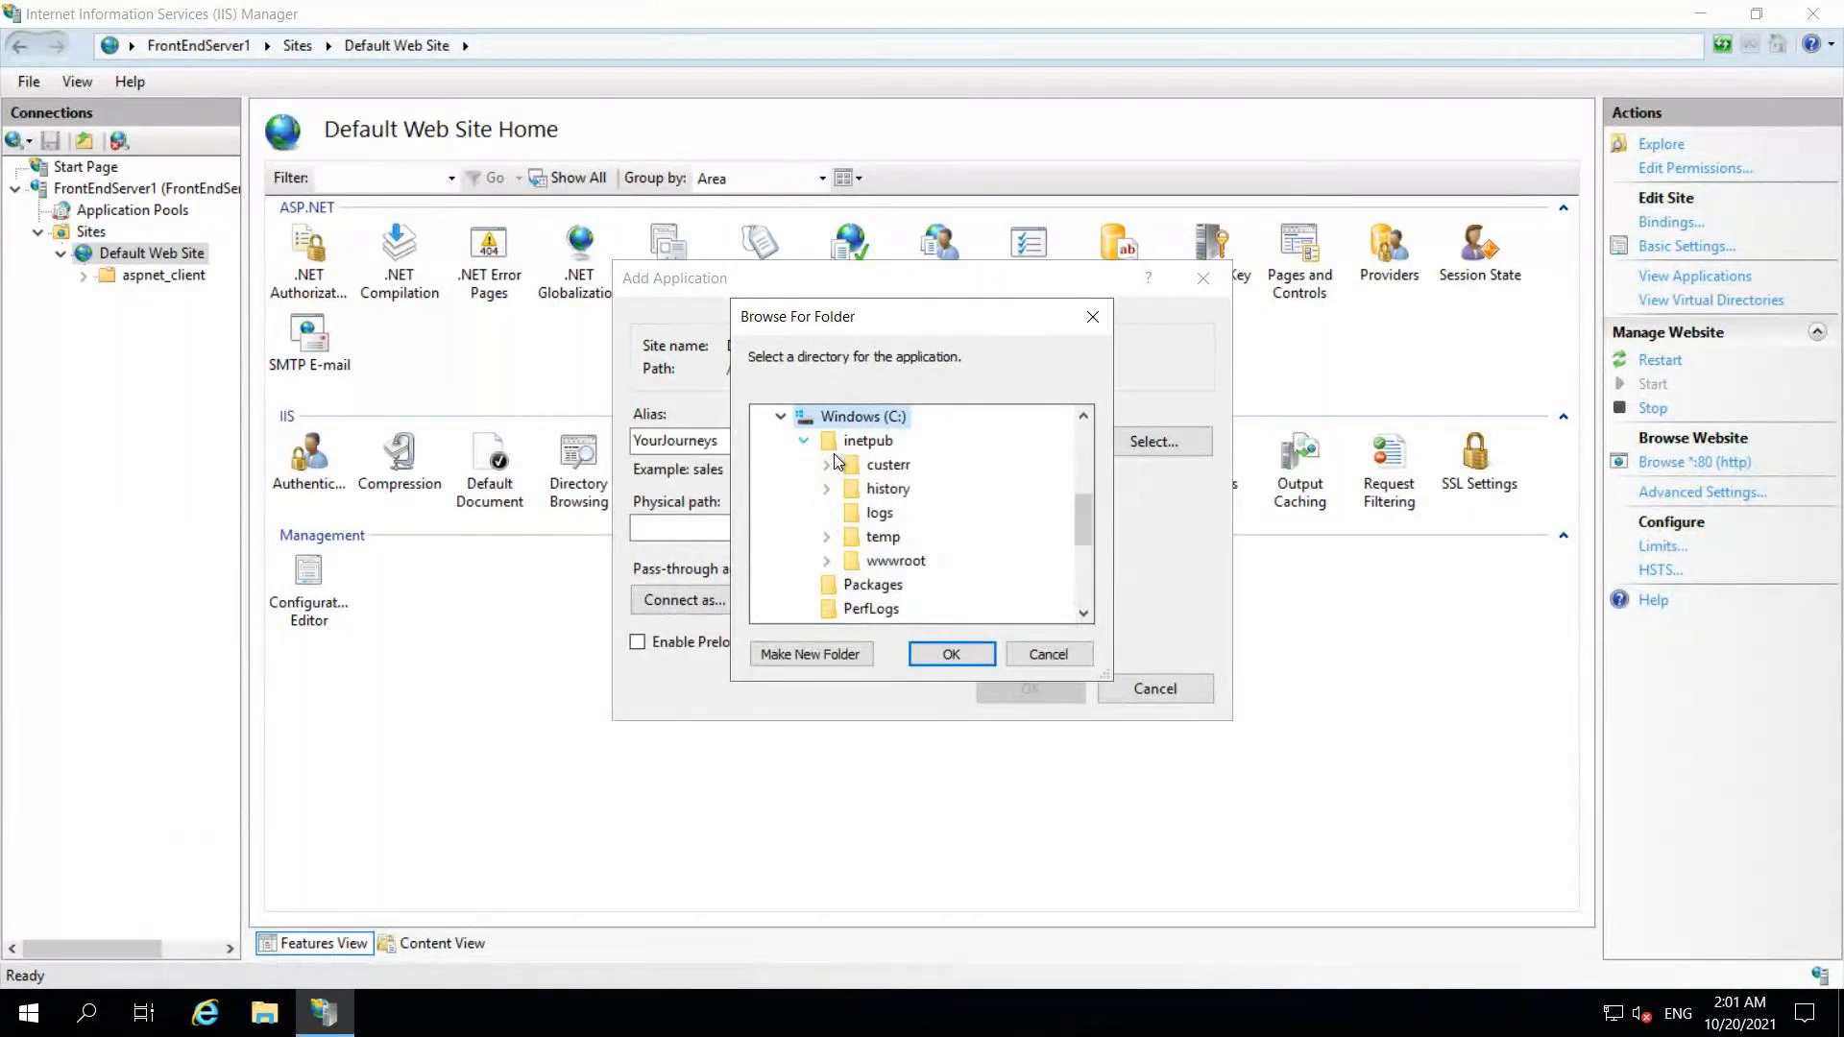
{"action": "left_click", "coordinate": [887, 564]}
{"action": "left_click", "coordinate": [834, 655]}
{"action": "type", "text": "YourJou"}
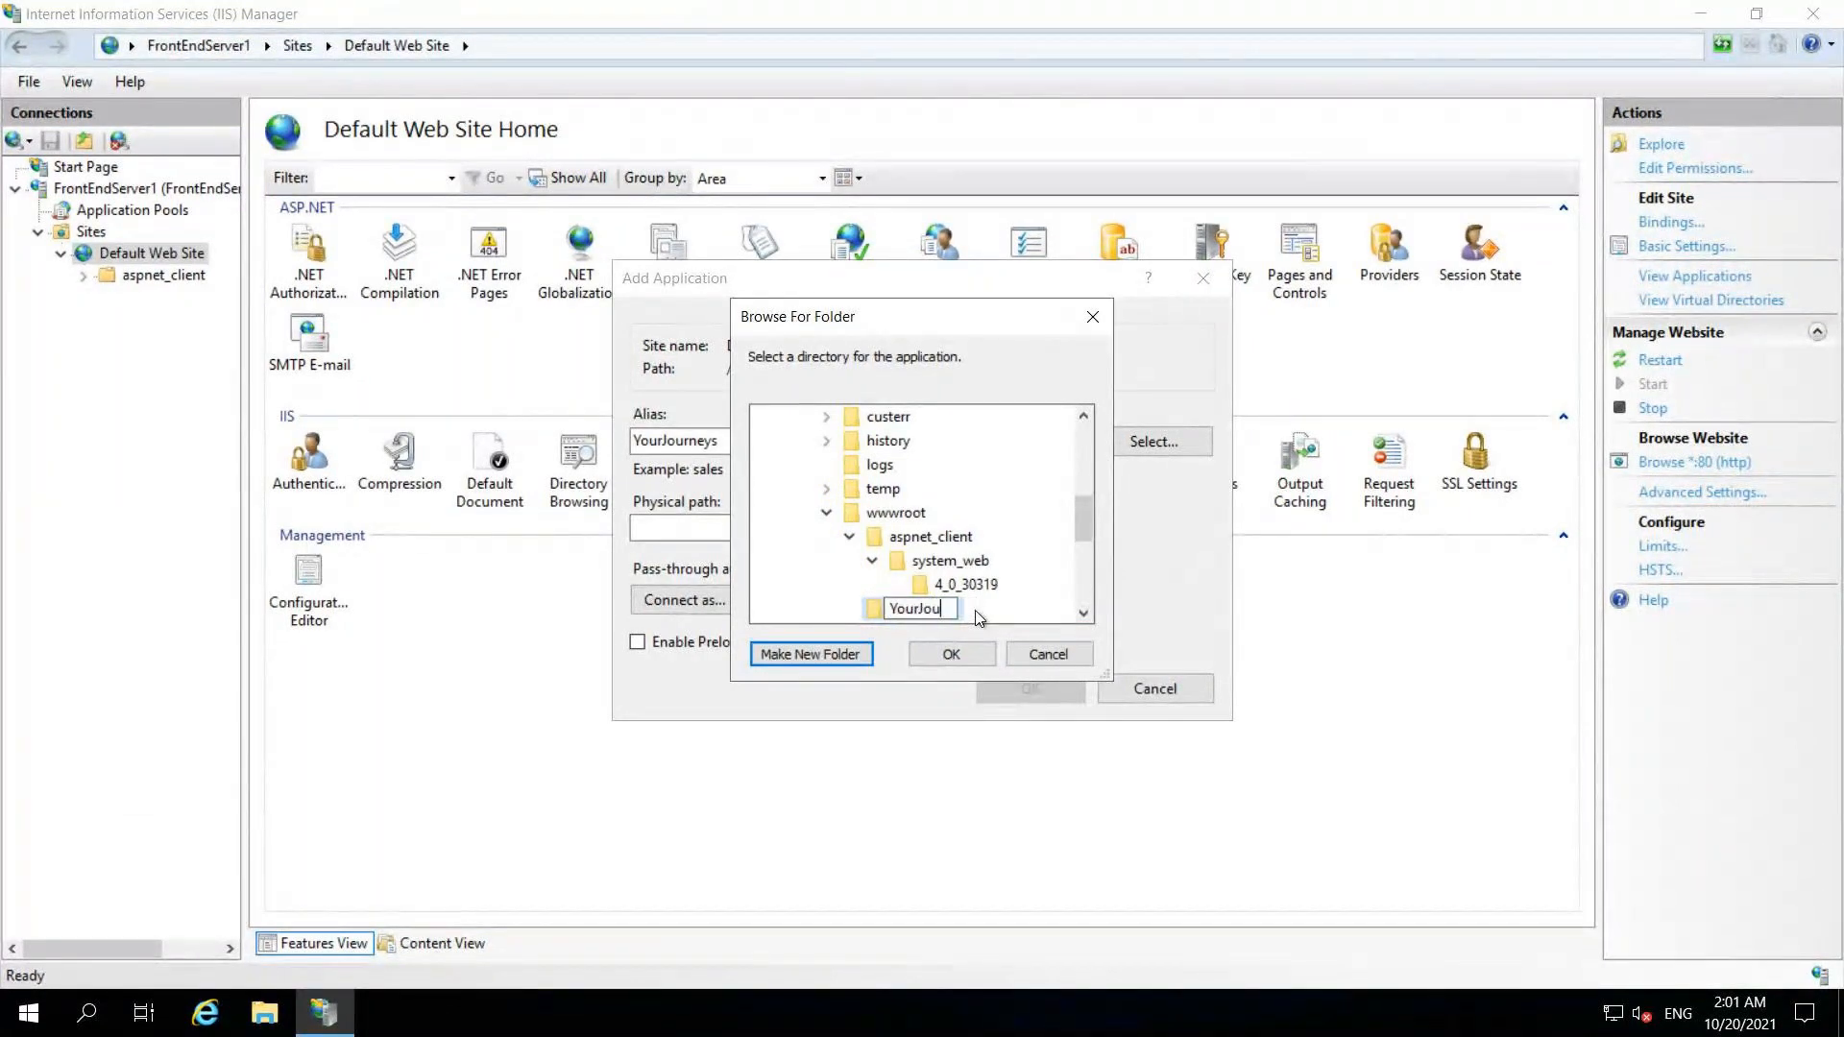
{"action": "type", "text": "neys"}
{"action": "key", "text": "Return"}
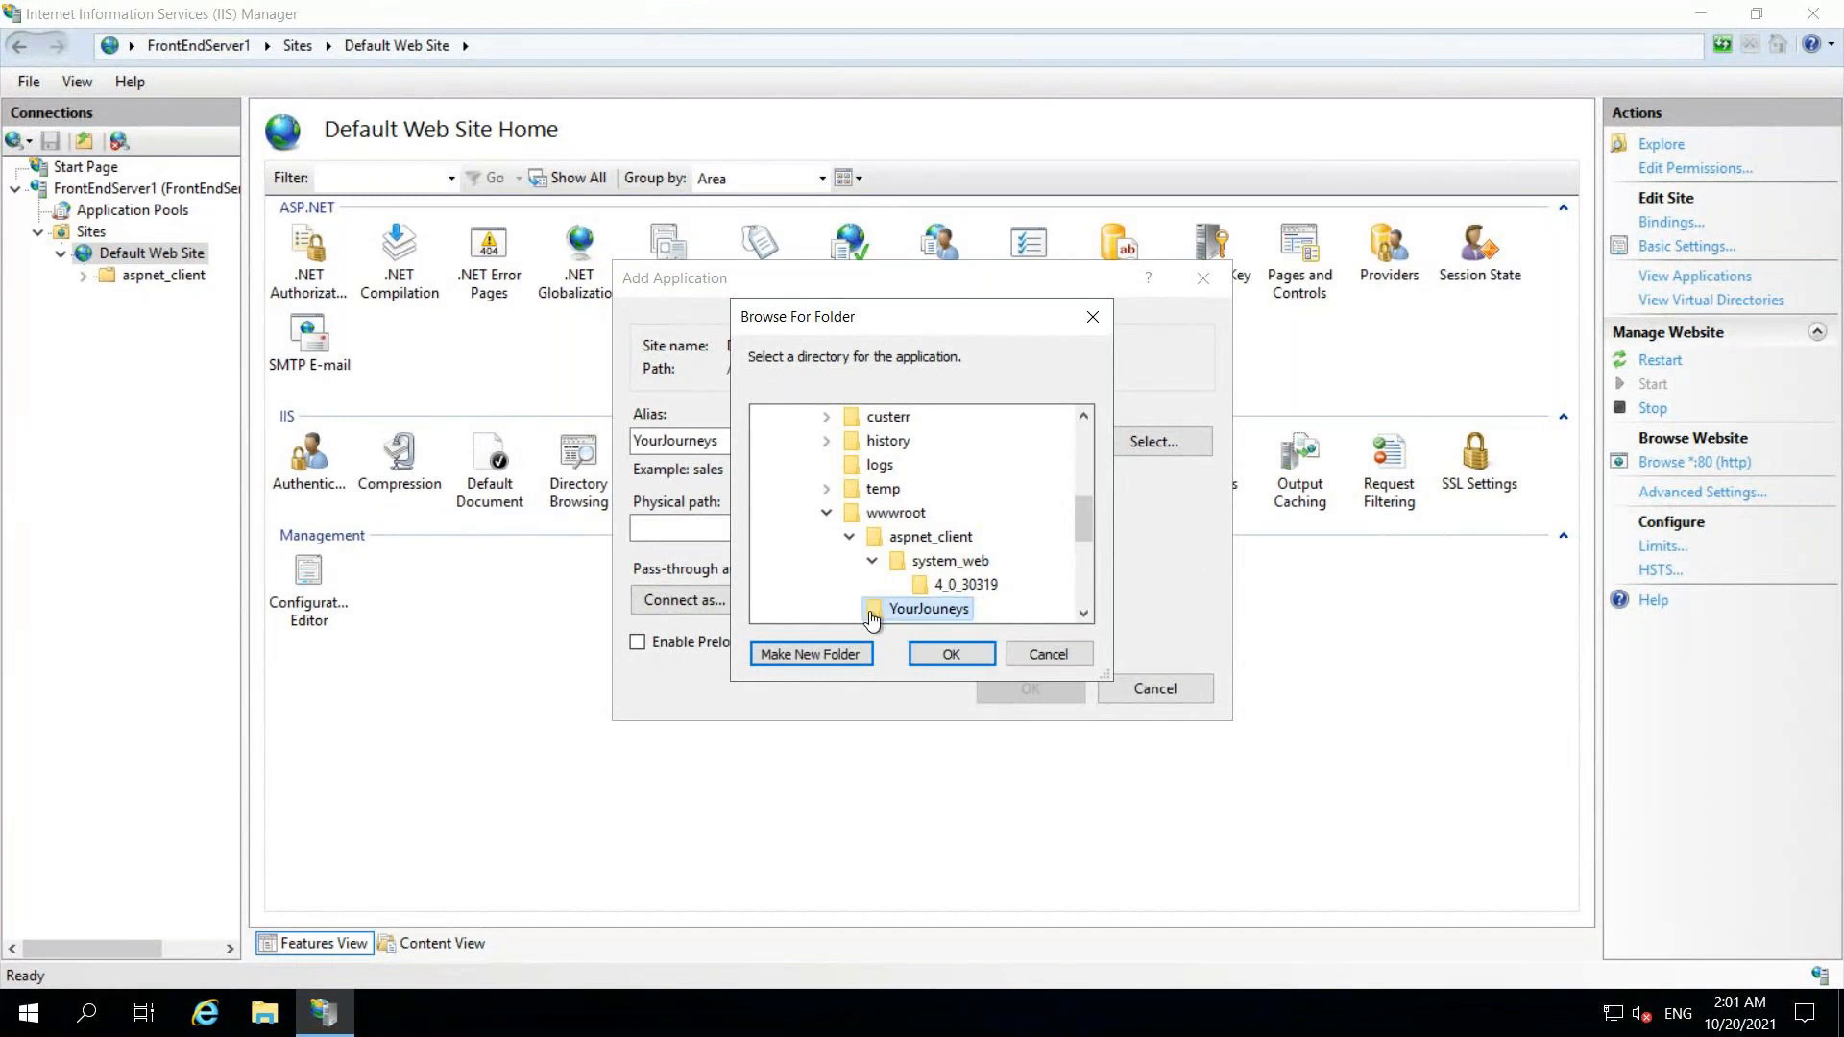
{"action": "left_click", "coordinate": [940, 655]}
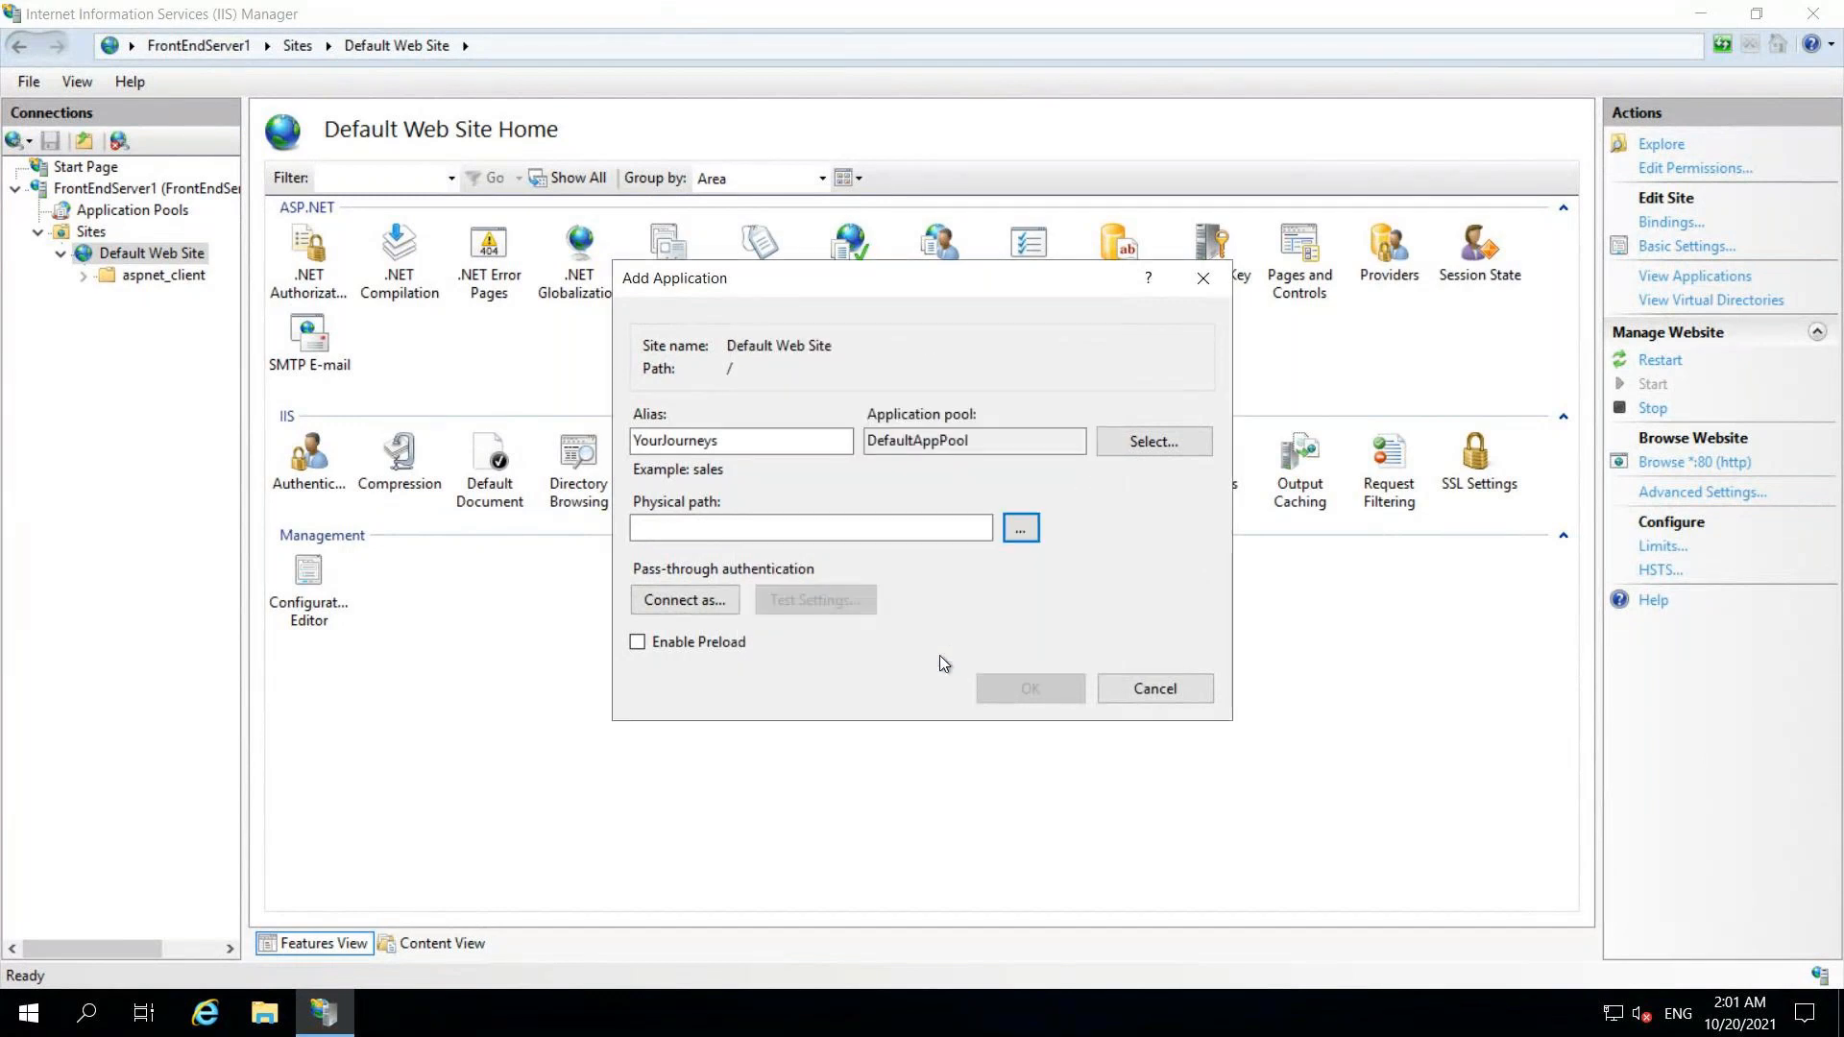
Step: Select the .NET v4.5 application pool and create the application
{"action": "left_click", "coordinate": [1128, 447]}
{"action": "left_click", "coordinate": [992, 444]}
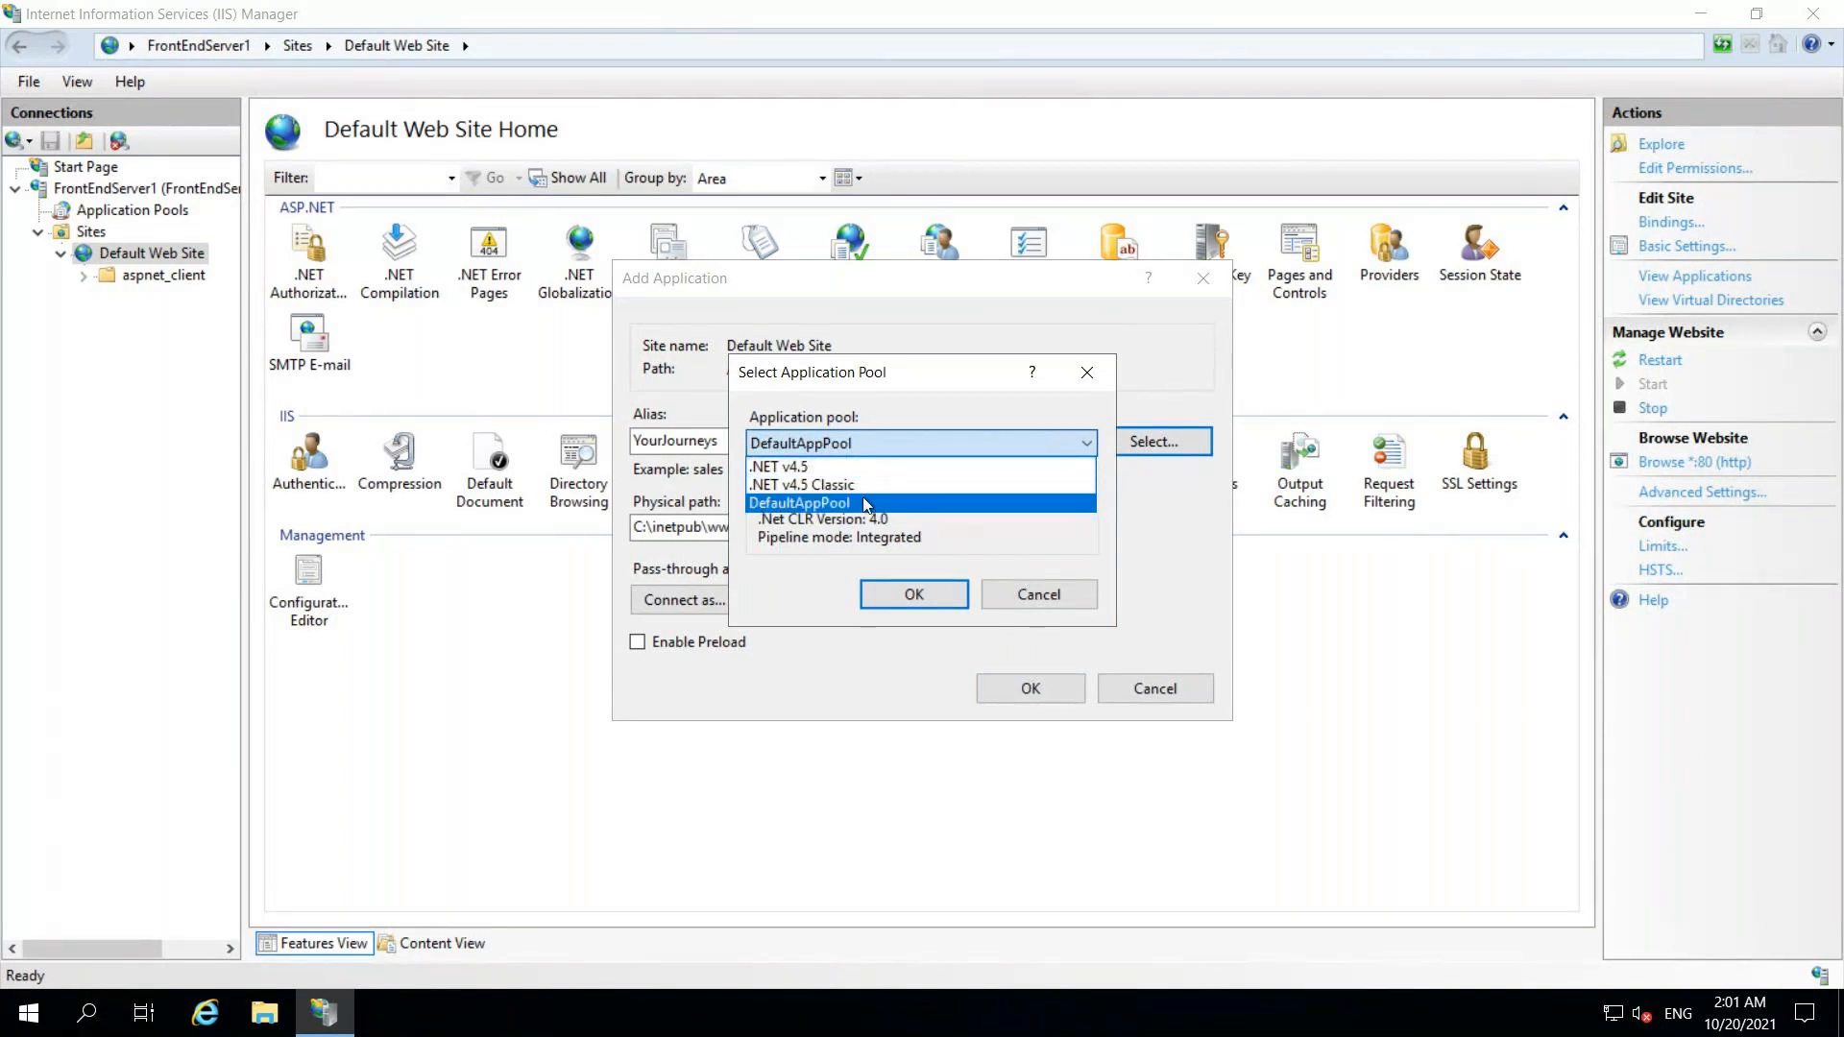
{"action": "left_click", "coordinate": [852, 468]}
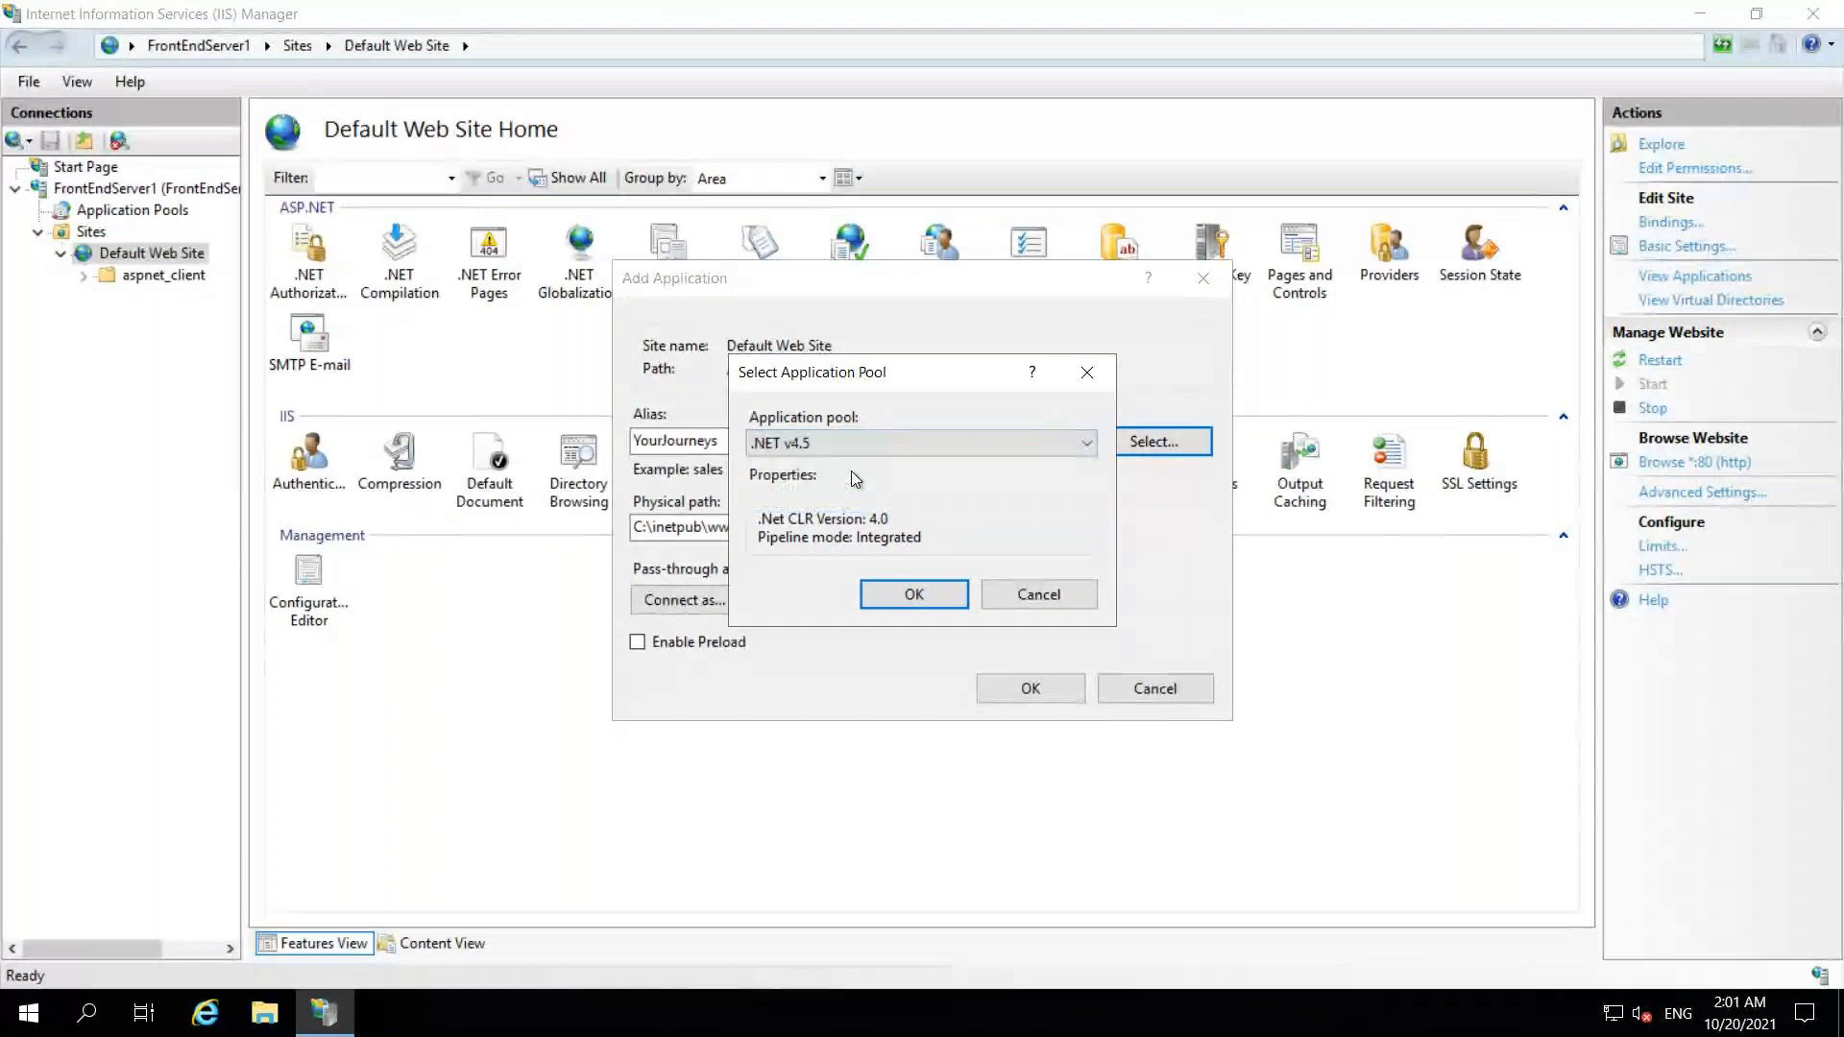
{"action": "left_click", "coordinate": [913, 593]}
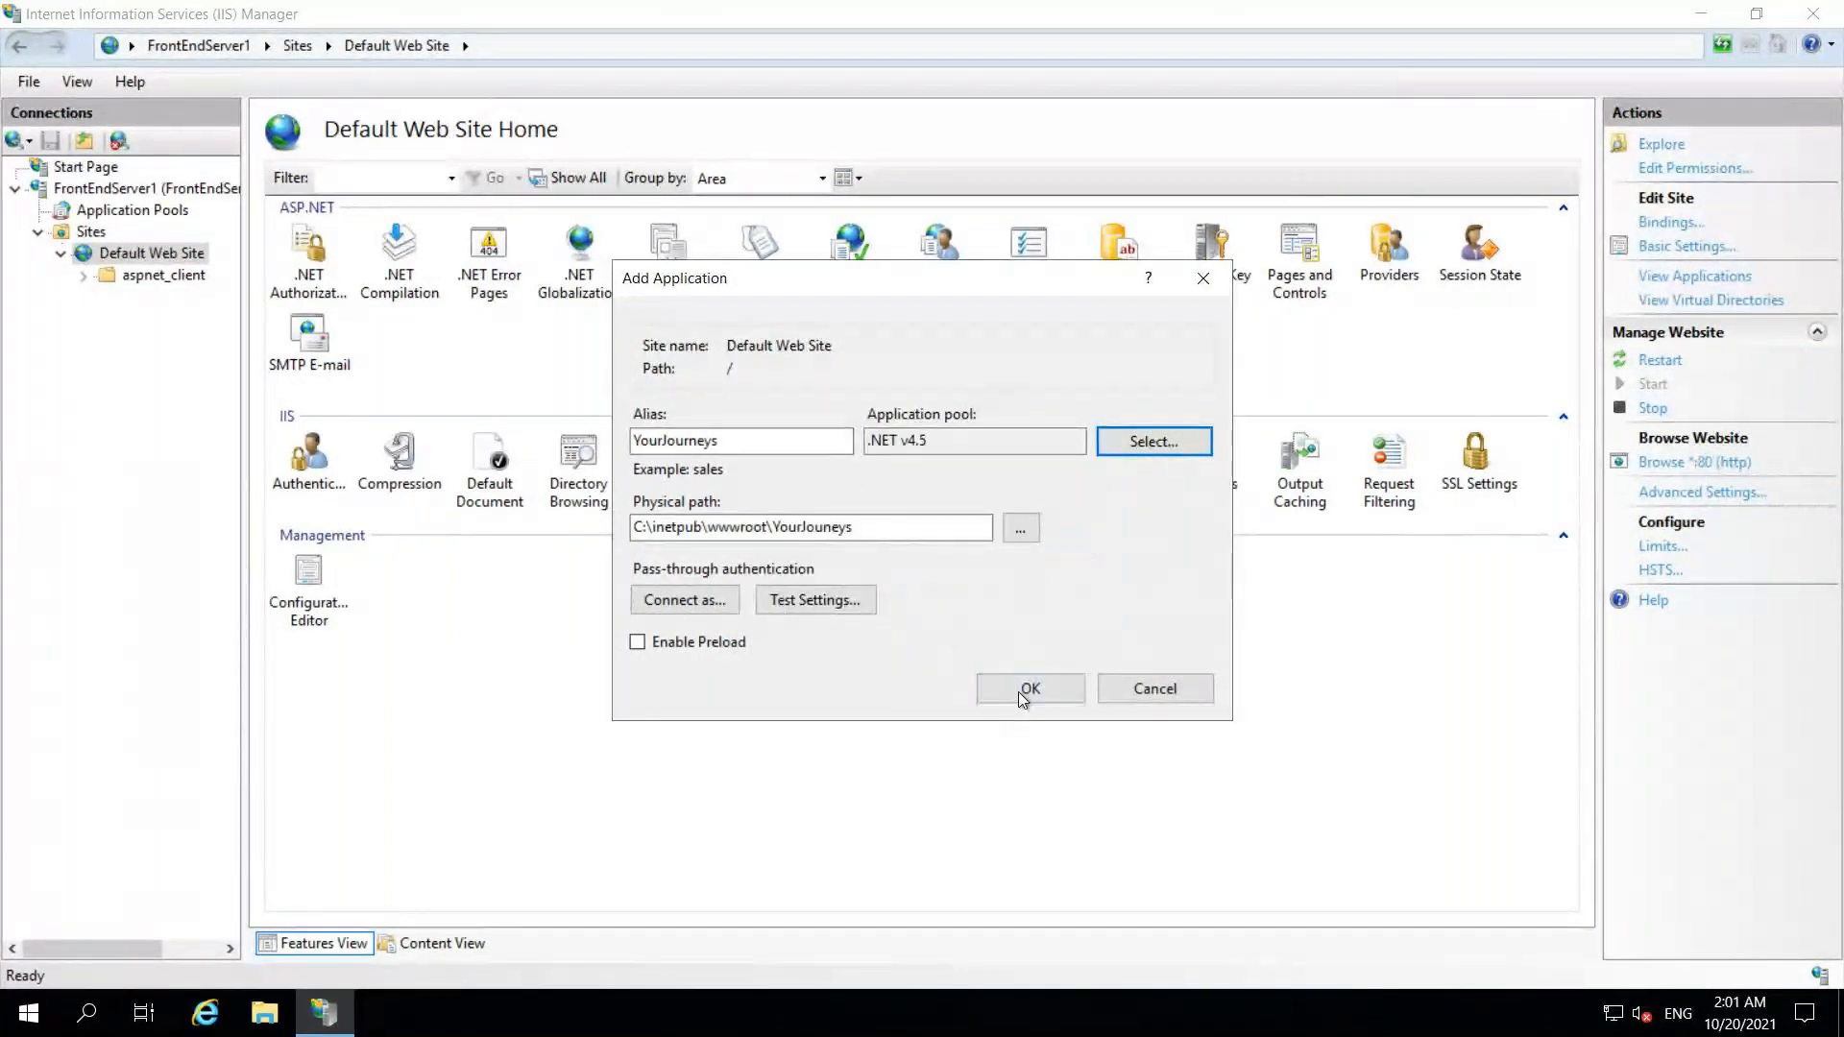
{"action": "left_click", "coordinate": [1018, 692]}
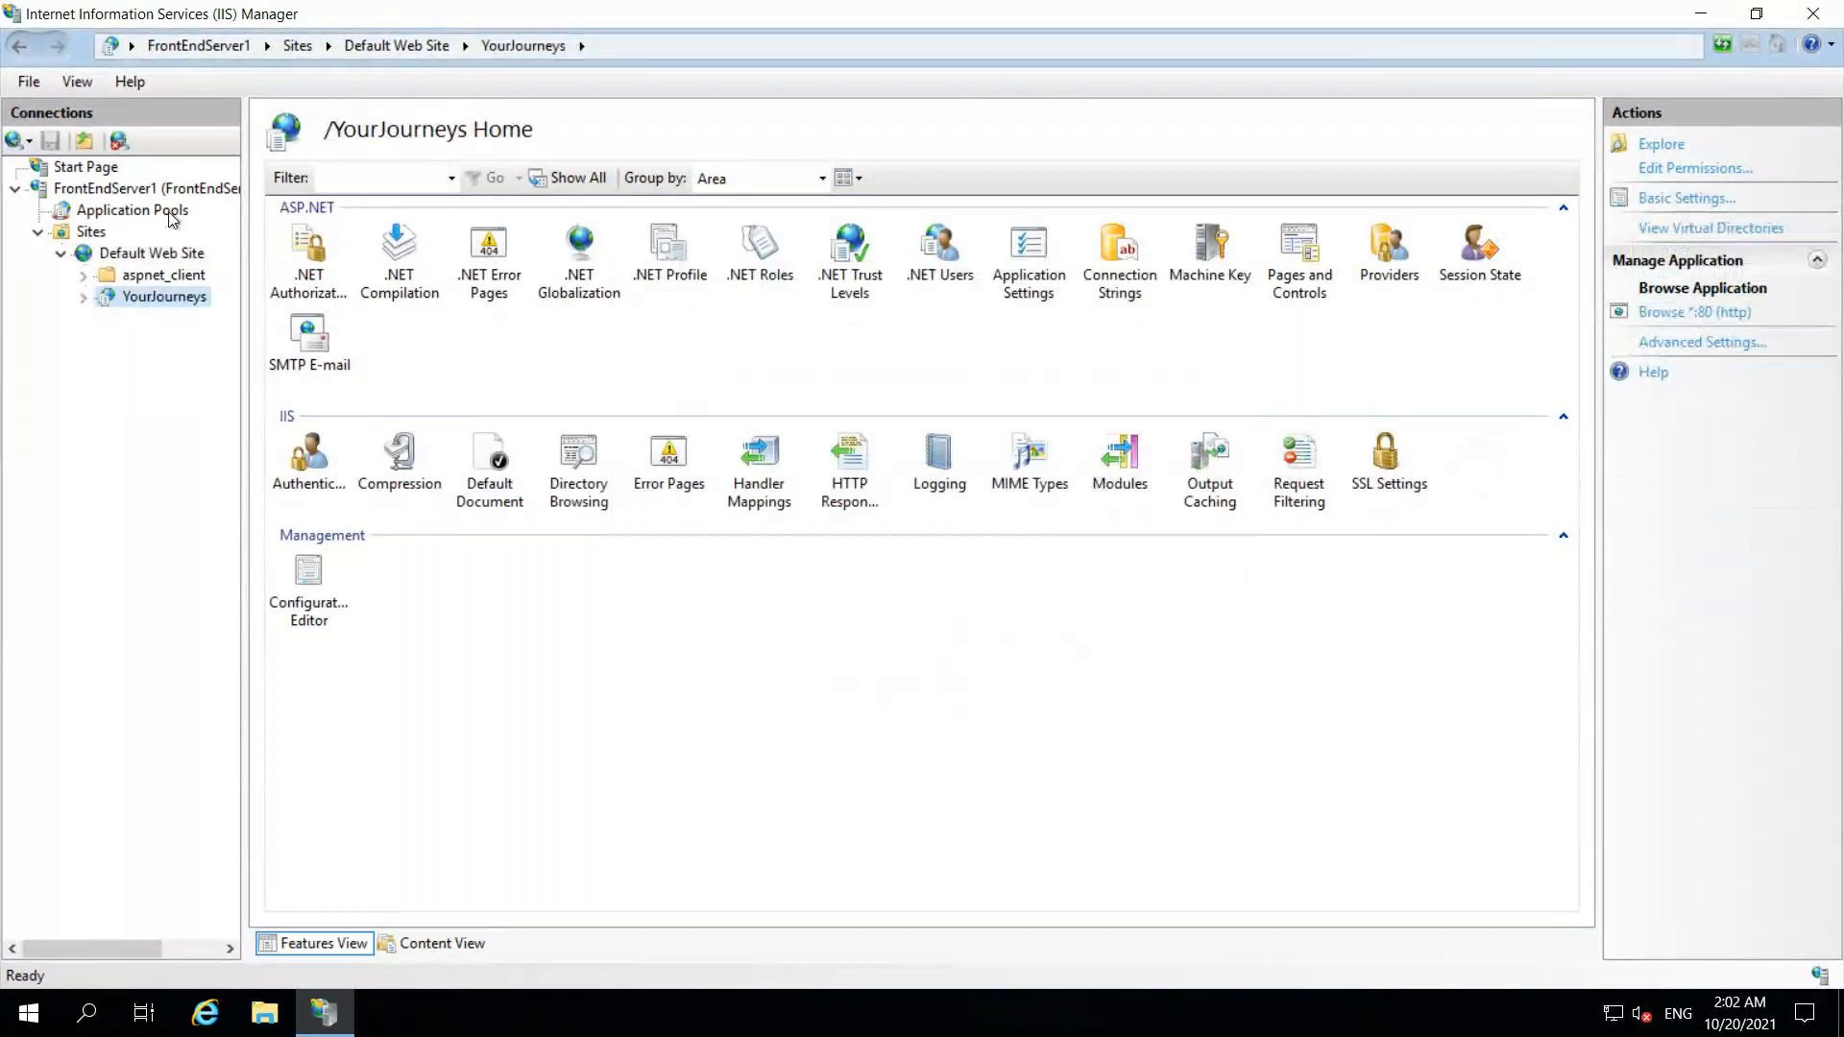
{"action": "left_click", "coordinate": [172, 220]}
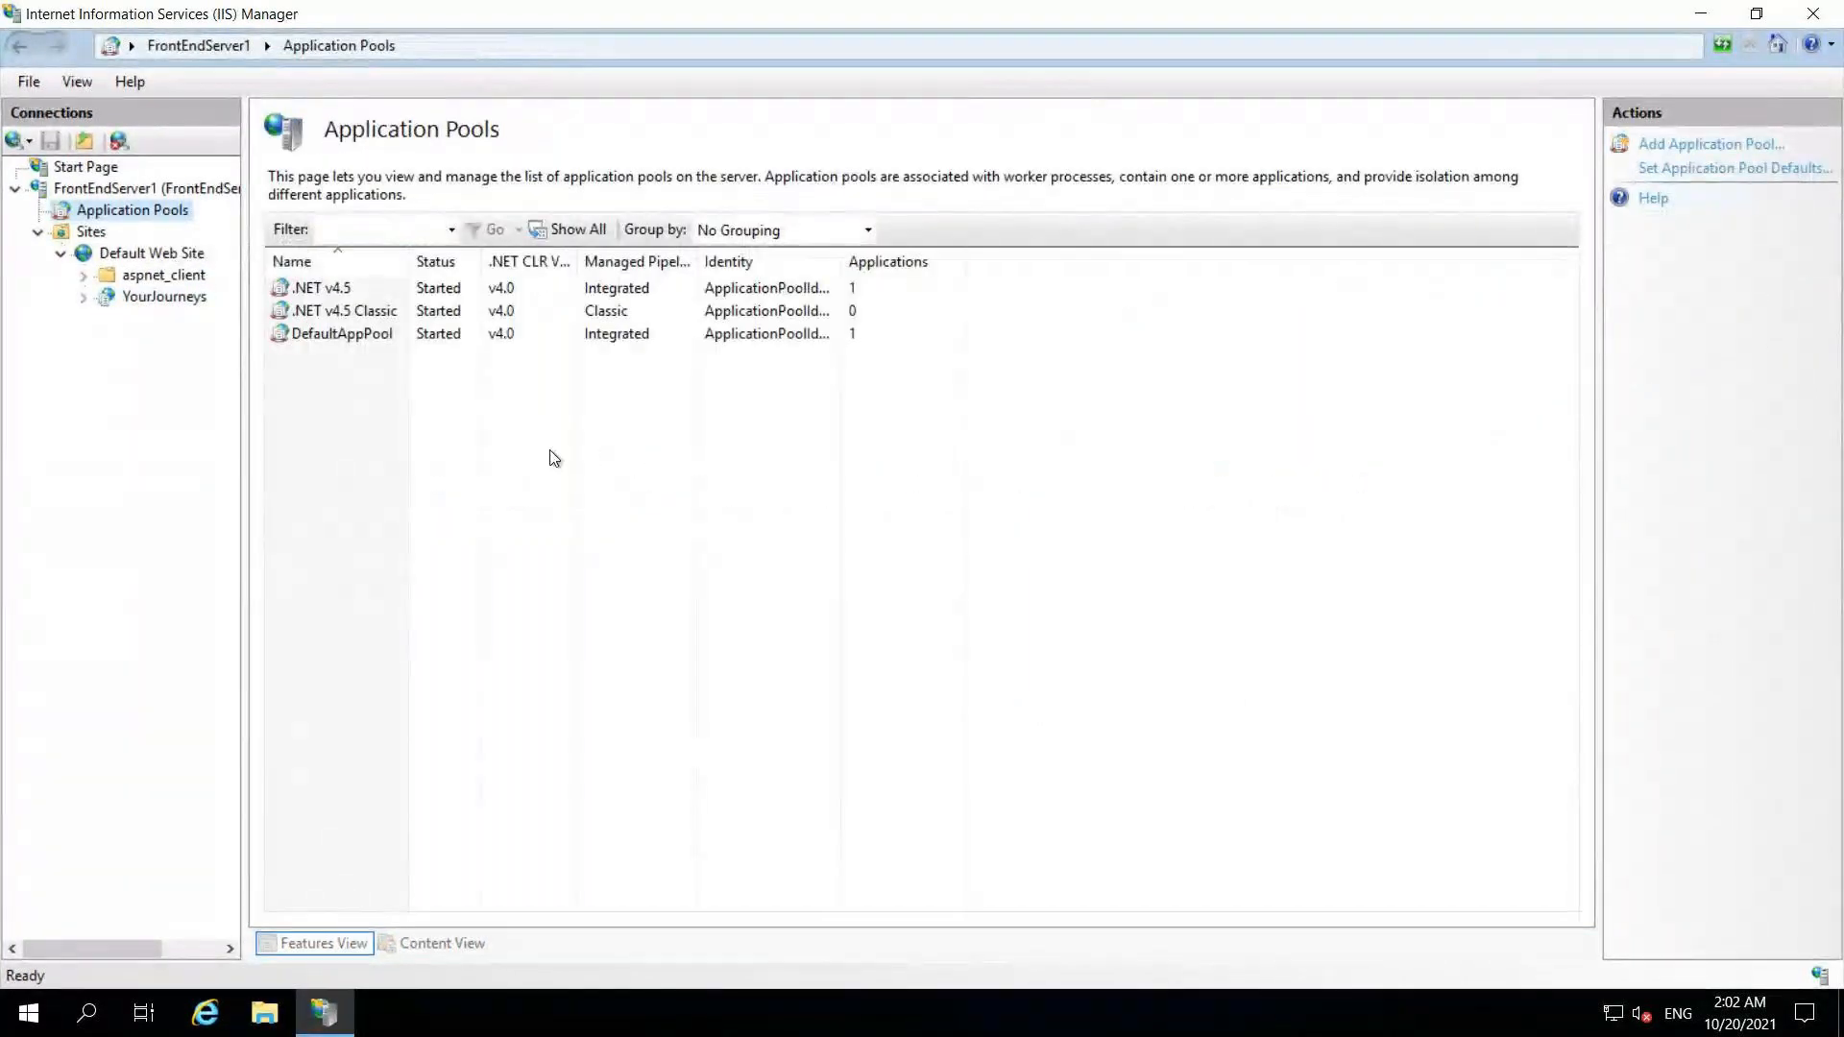
{"action": "right_click", "coordinate": [554, 457]}
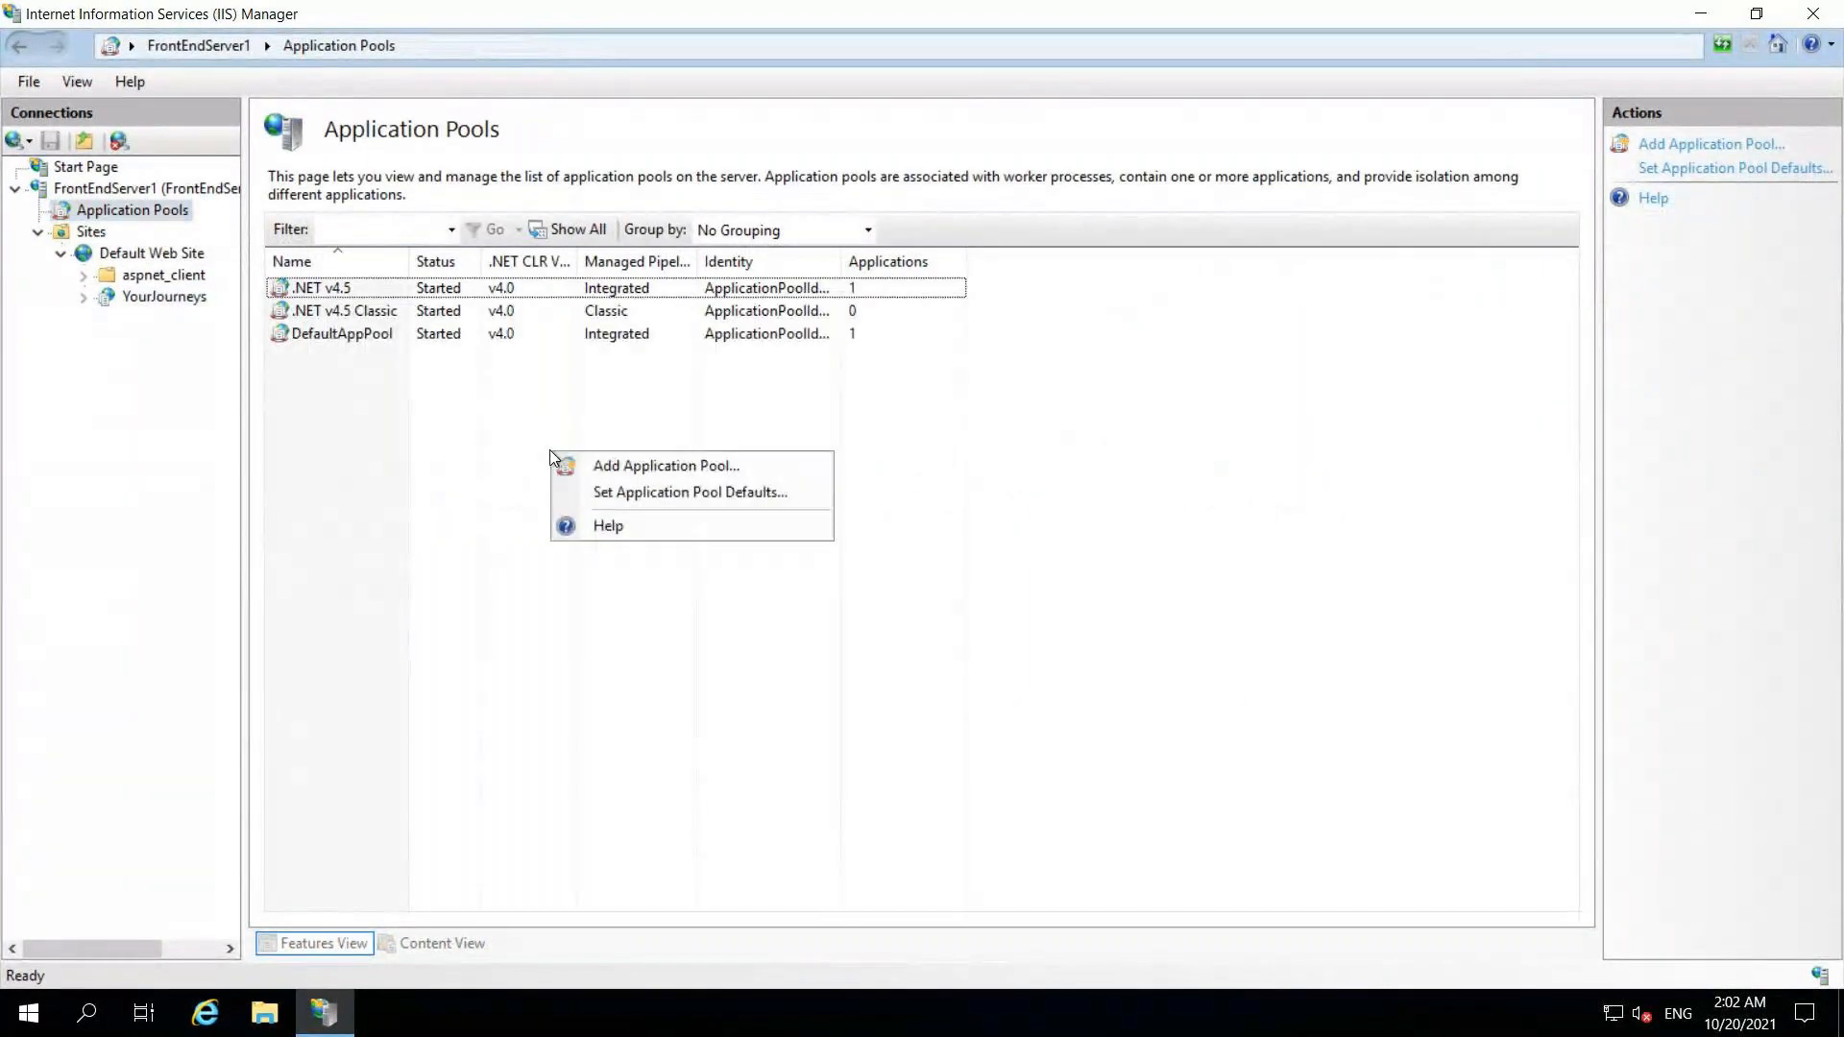
{"action": "left_click", "coordinate": [626, 470]}
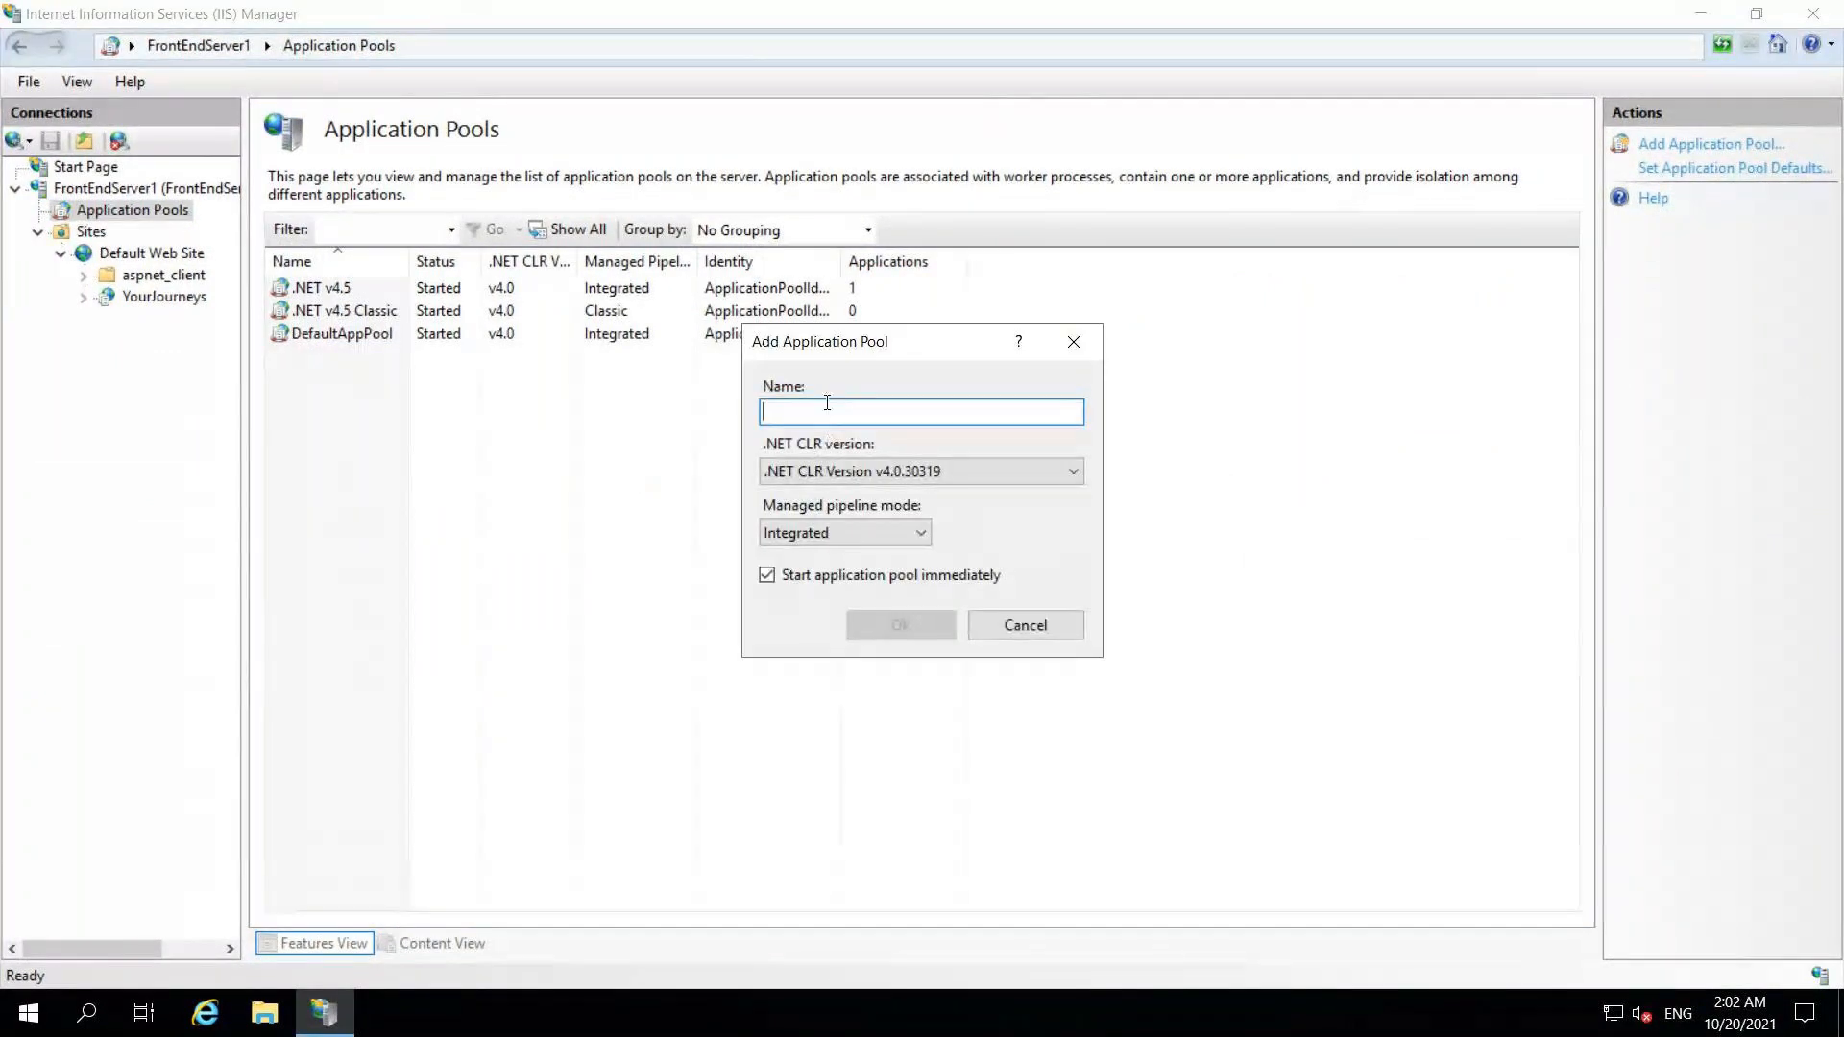
{"action": "type", "text": "YourJ"}
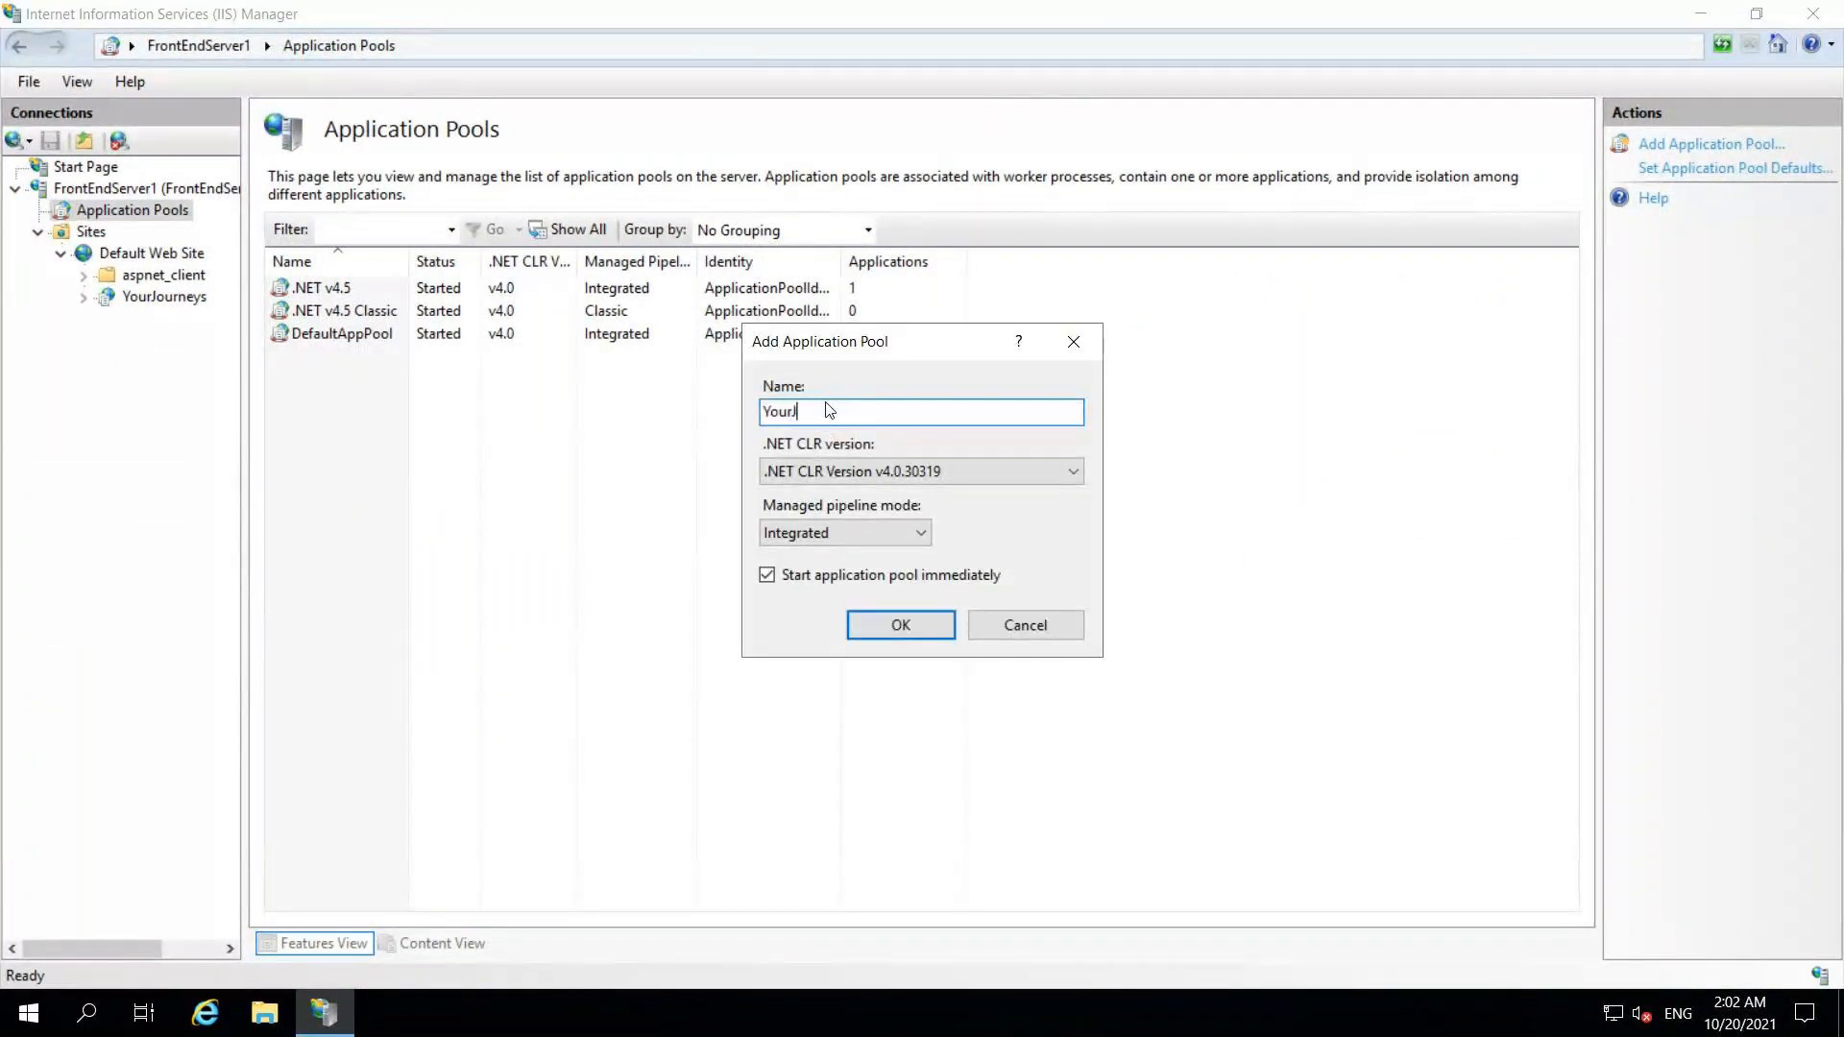
{"action": "type", "text": "ourneys"}
{"action": "key", "text": "Tab"}
{"action": "left_click", "coordinate": [1018, 475]}
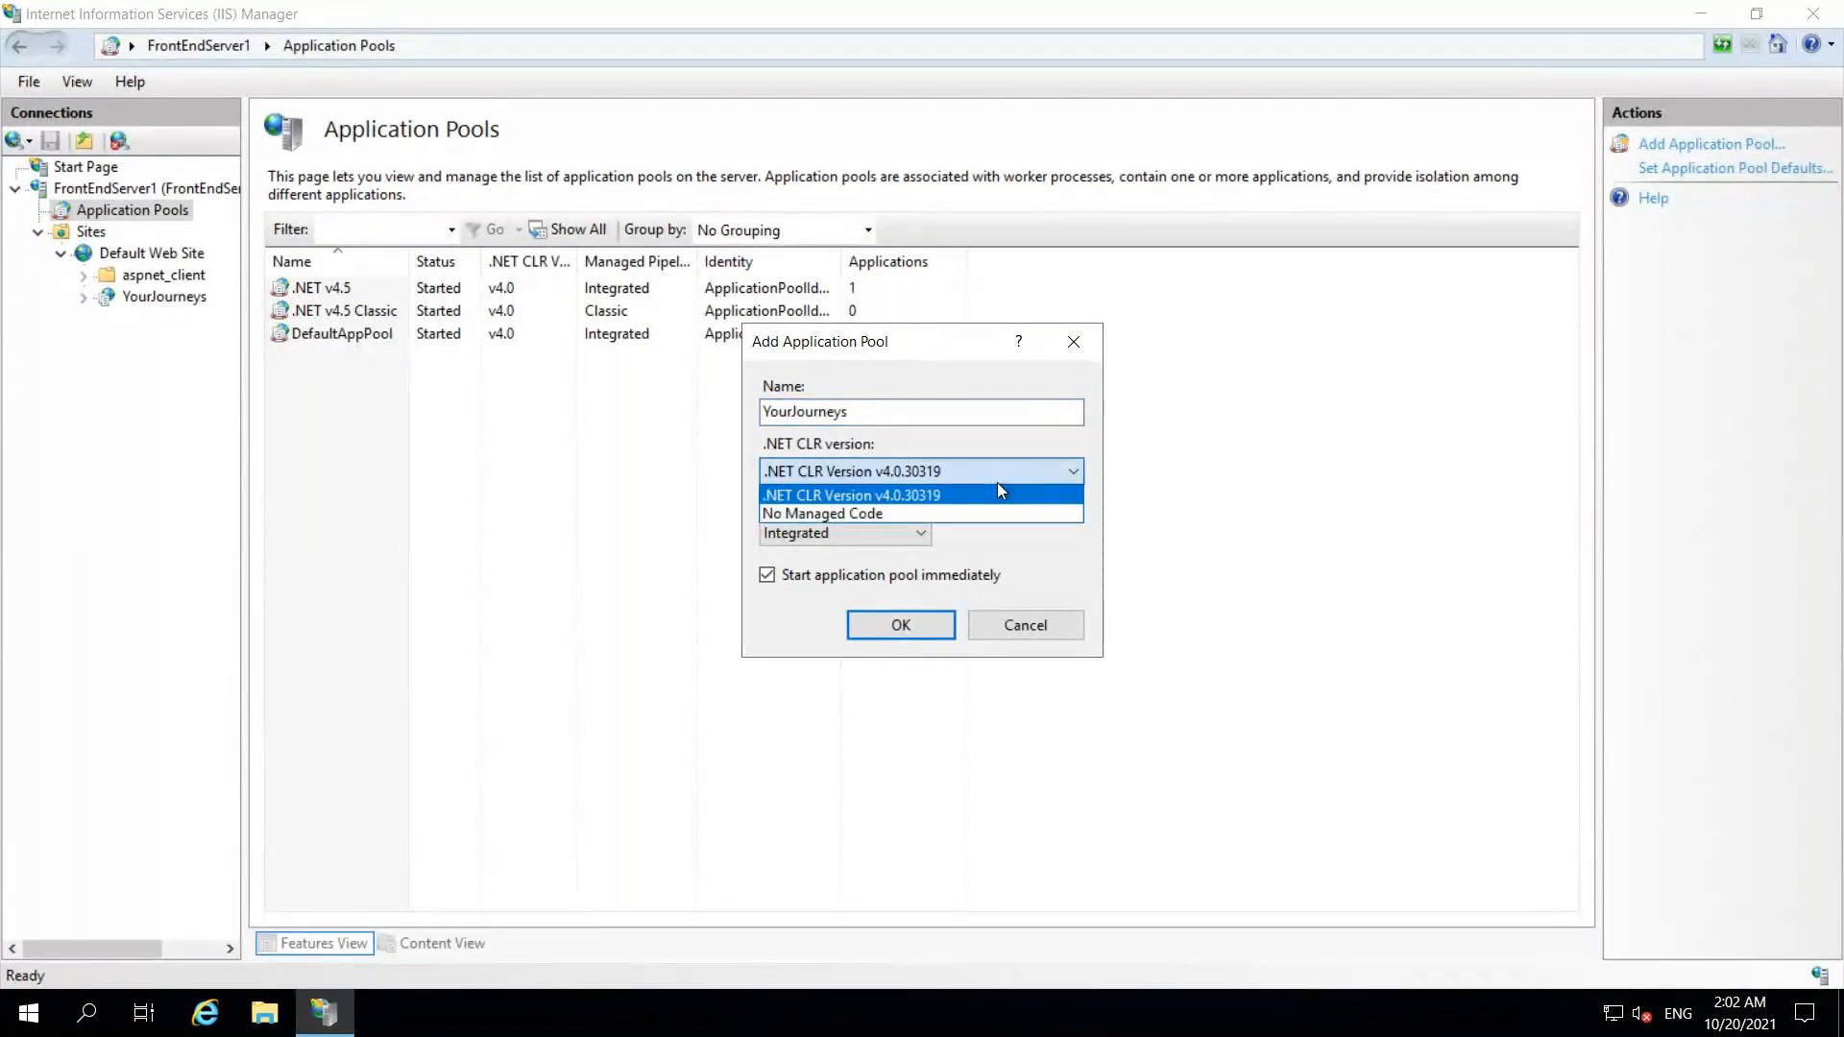
{"action": "left_click", "coordinate": [900, 497]}
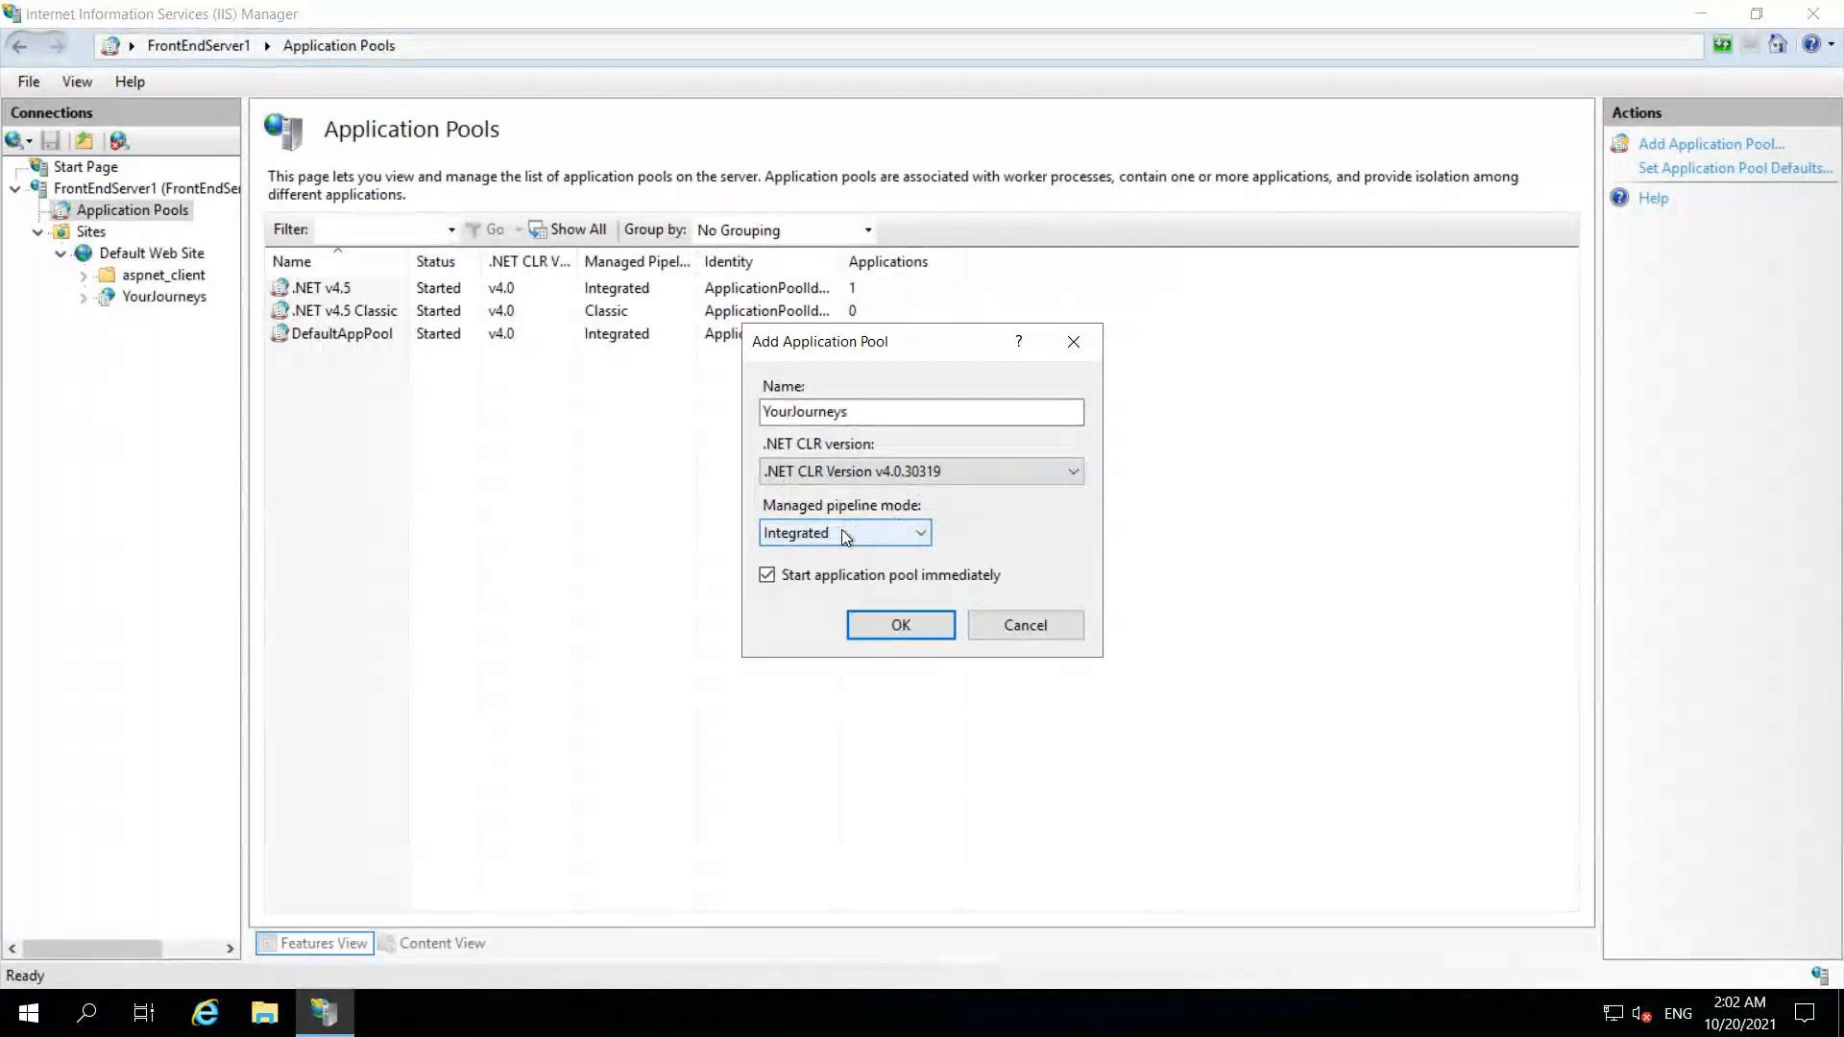
{"action": "left_click", "coordinate": [841, 528]}
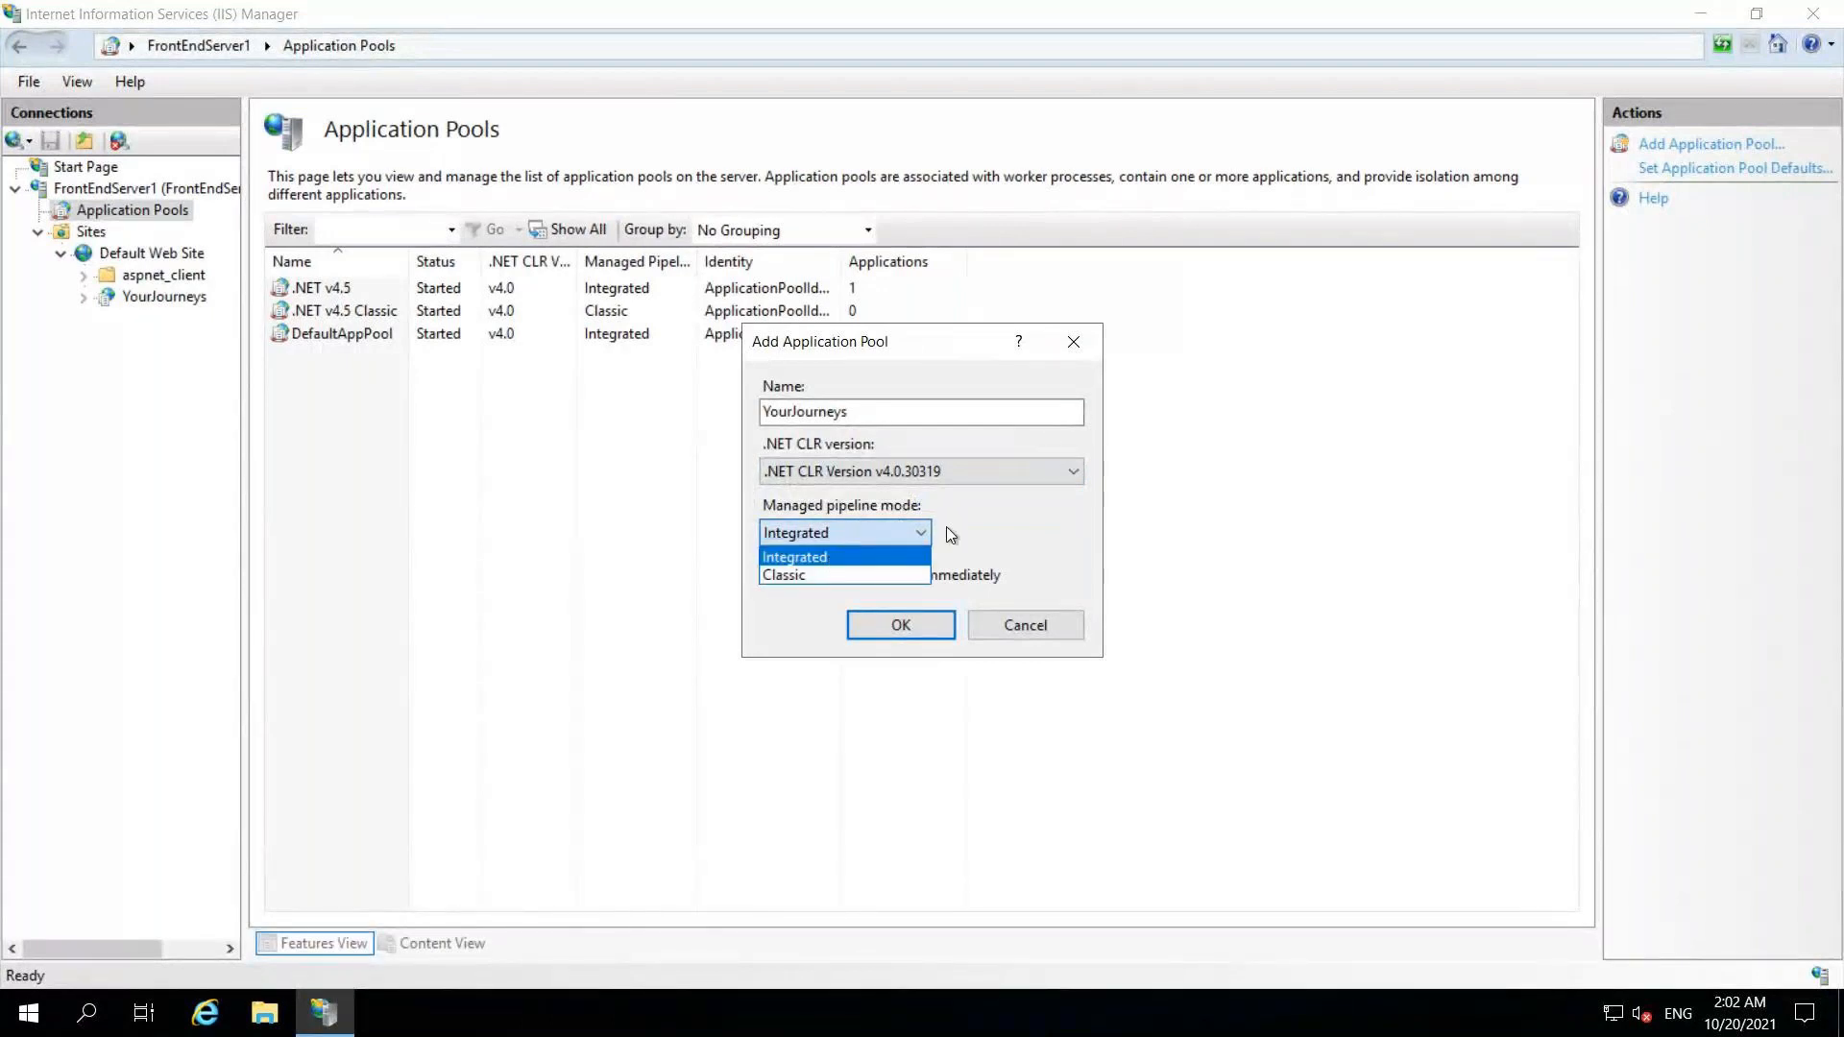
{"action": "left_click", "coordinate": [922, 597]}
{"action": "left_click", "coordinate": [918, 620]}
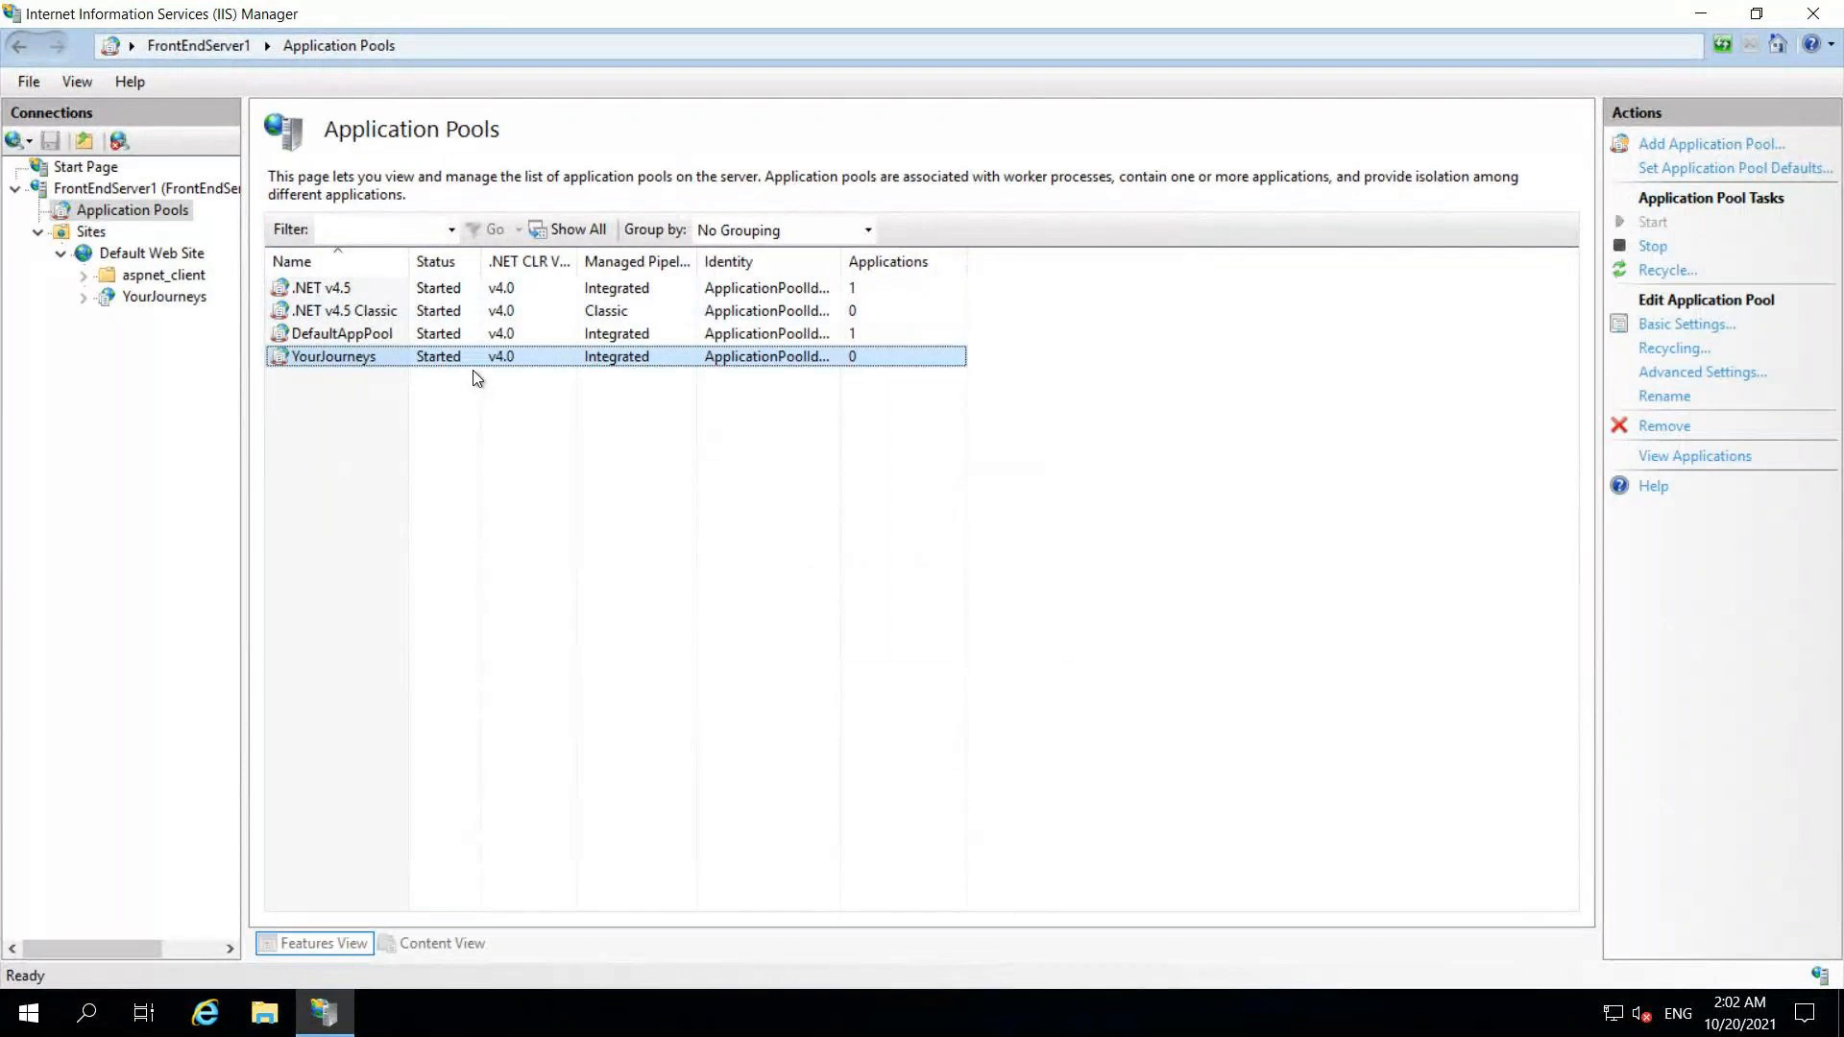
{"action": "right_click", "coordinate": [371, 361]}
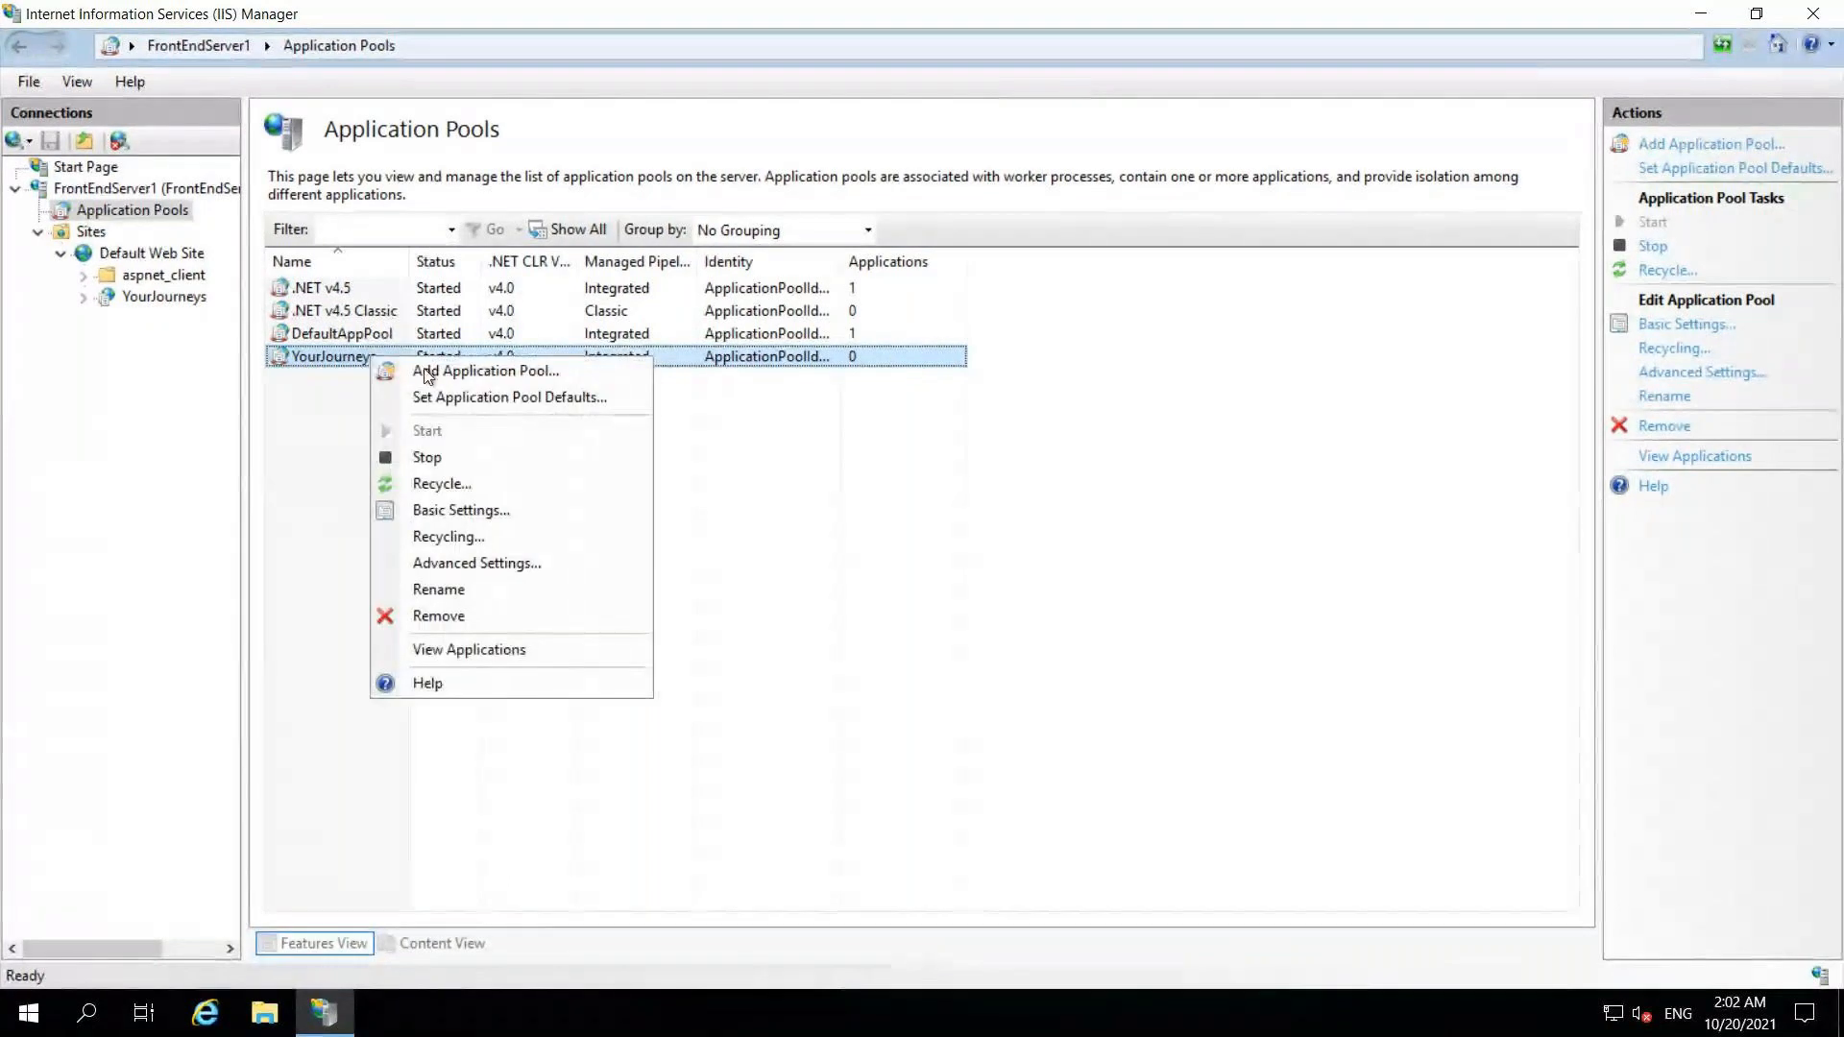
{"action": "left_click", "coordinate": [492, 566]}
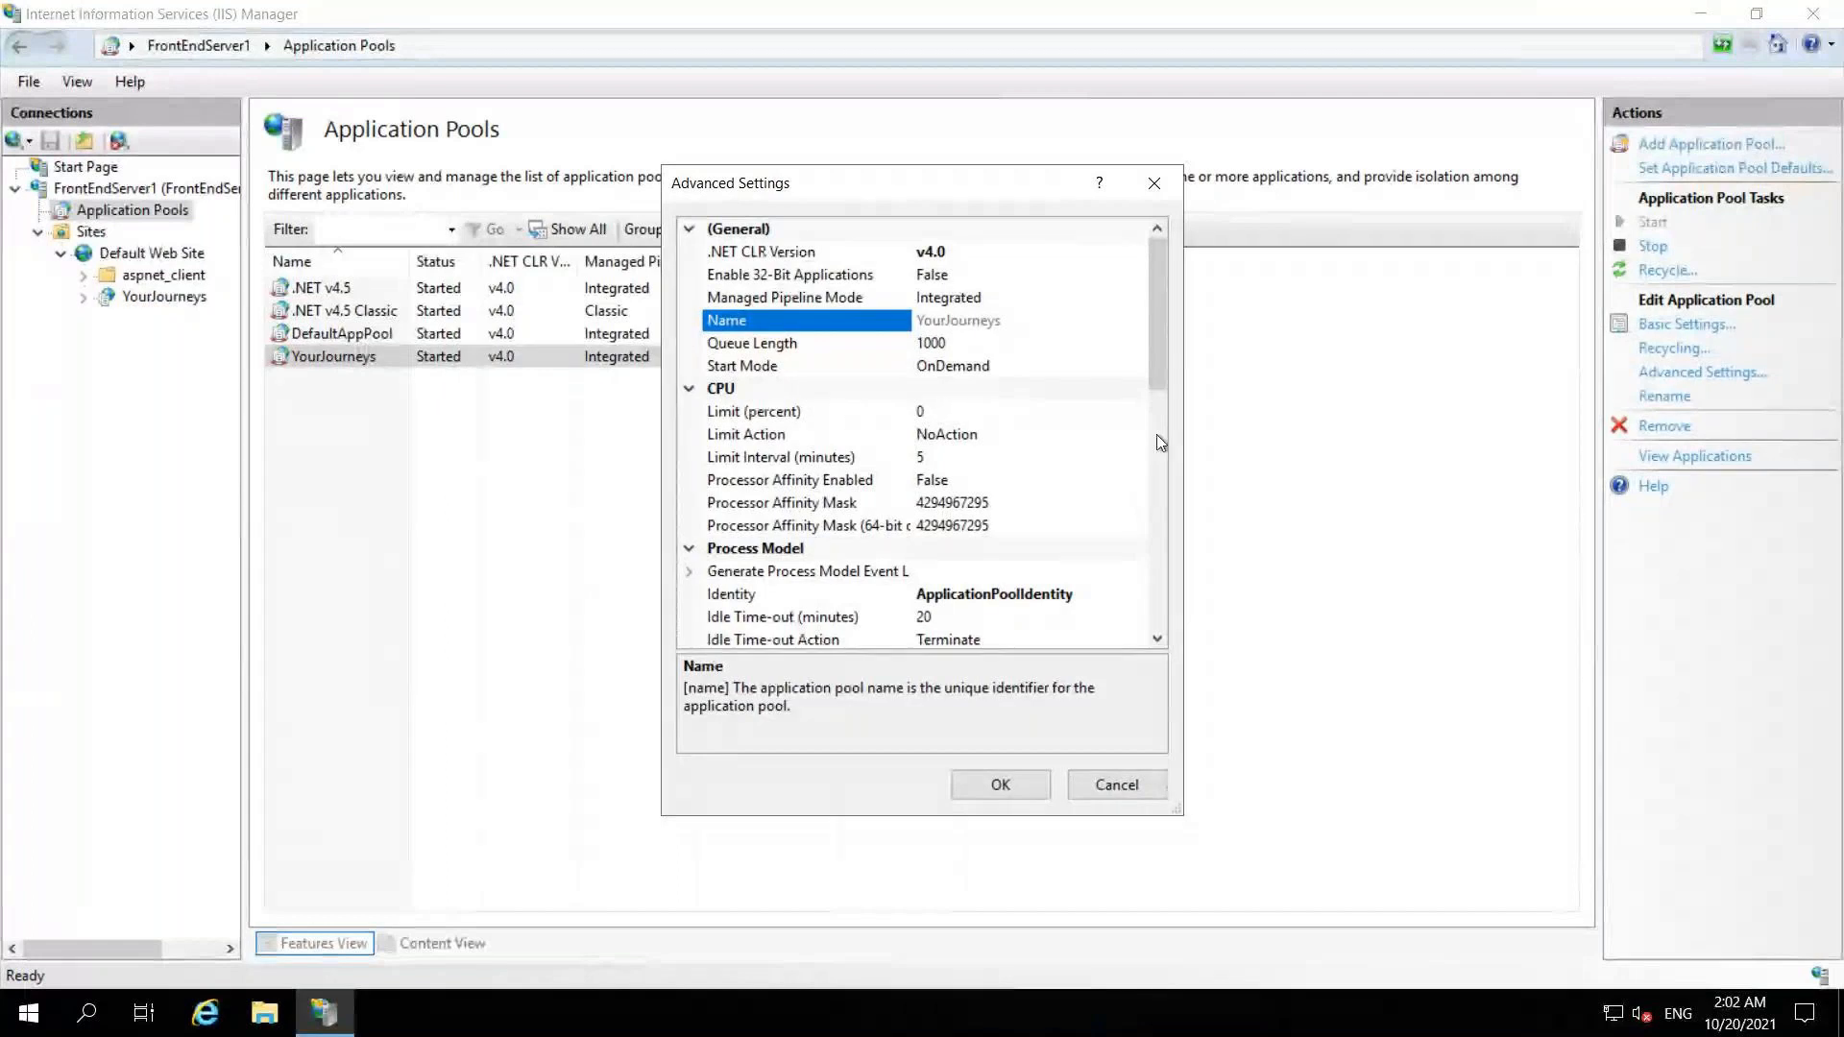
{"action": "left_click_drag", "start_coordinate": [1149, 363], "coordinate": [1162, 279]}
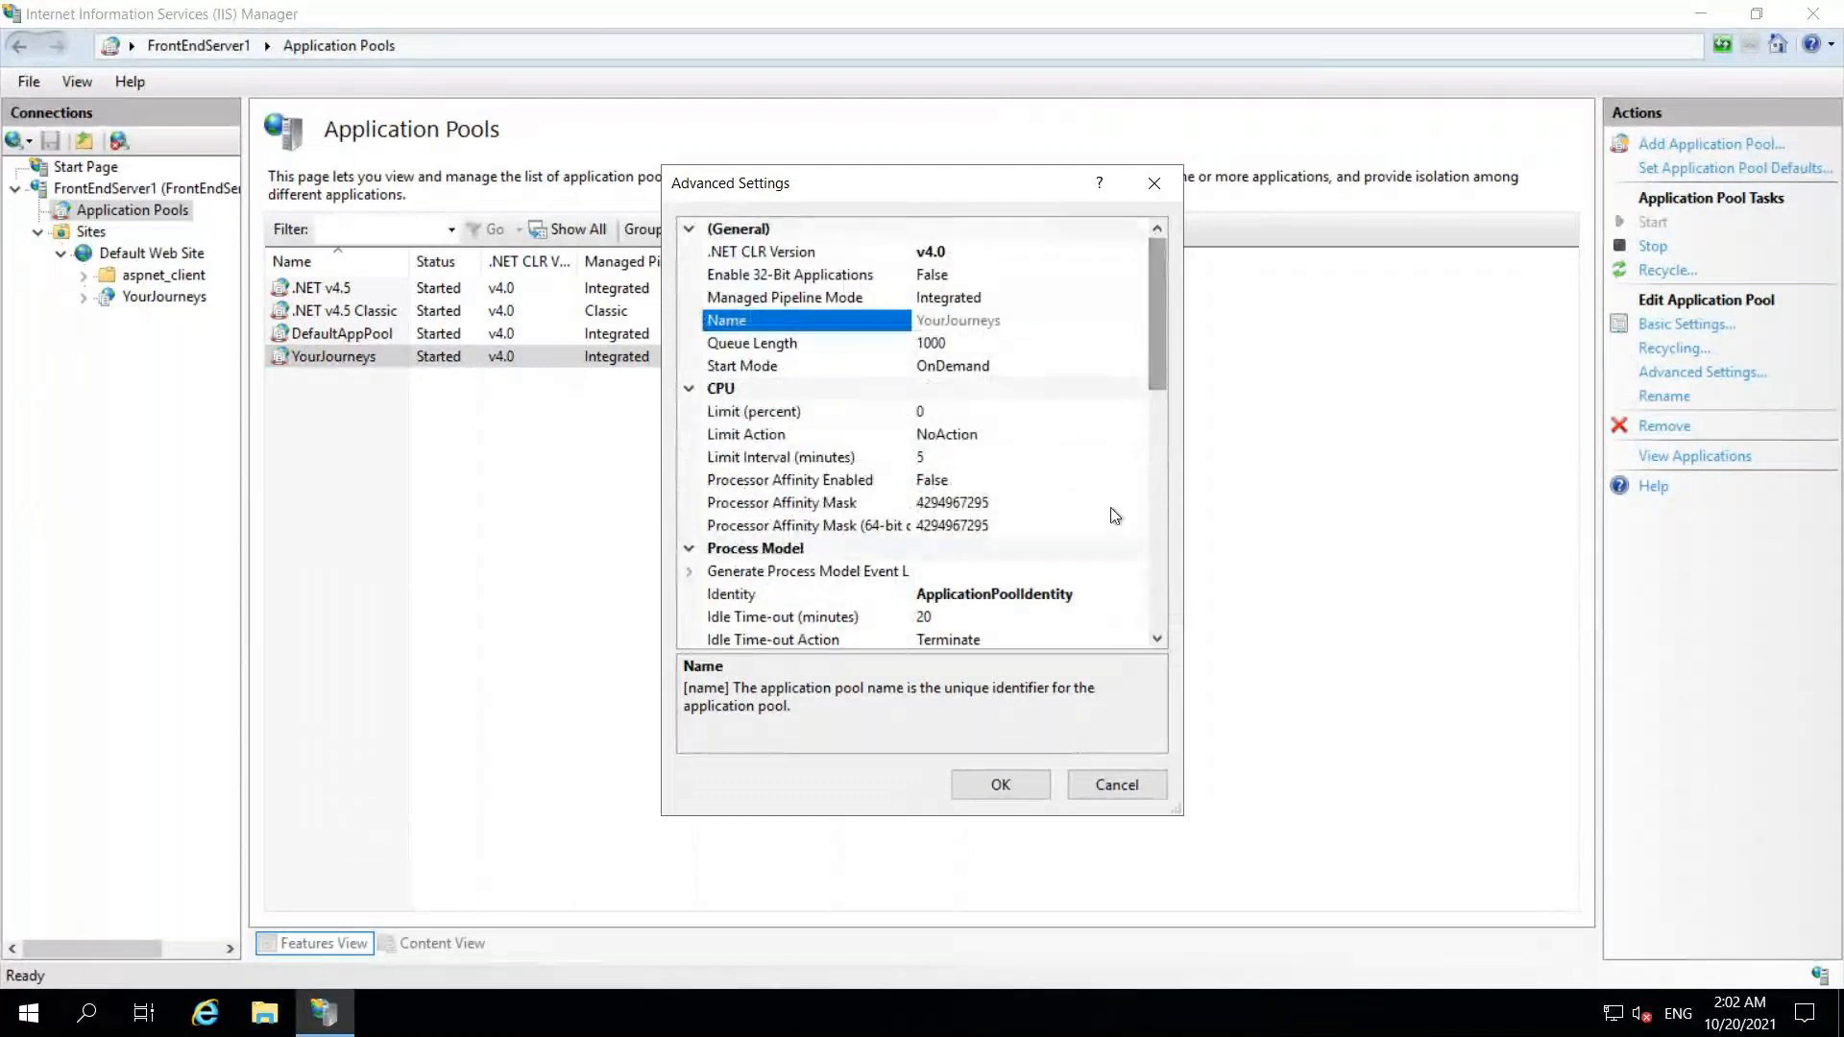
{"action": "left_click", "coordinate": [1106, 779]}
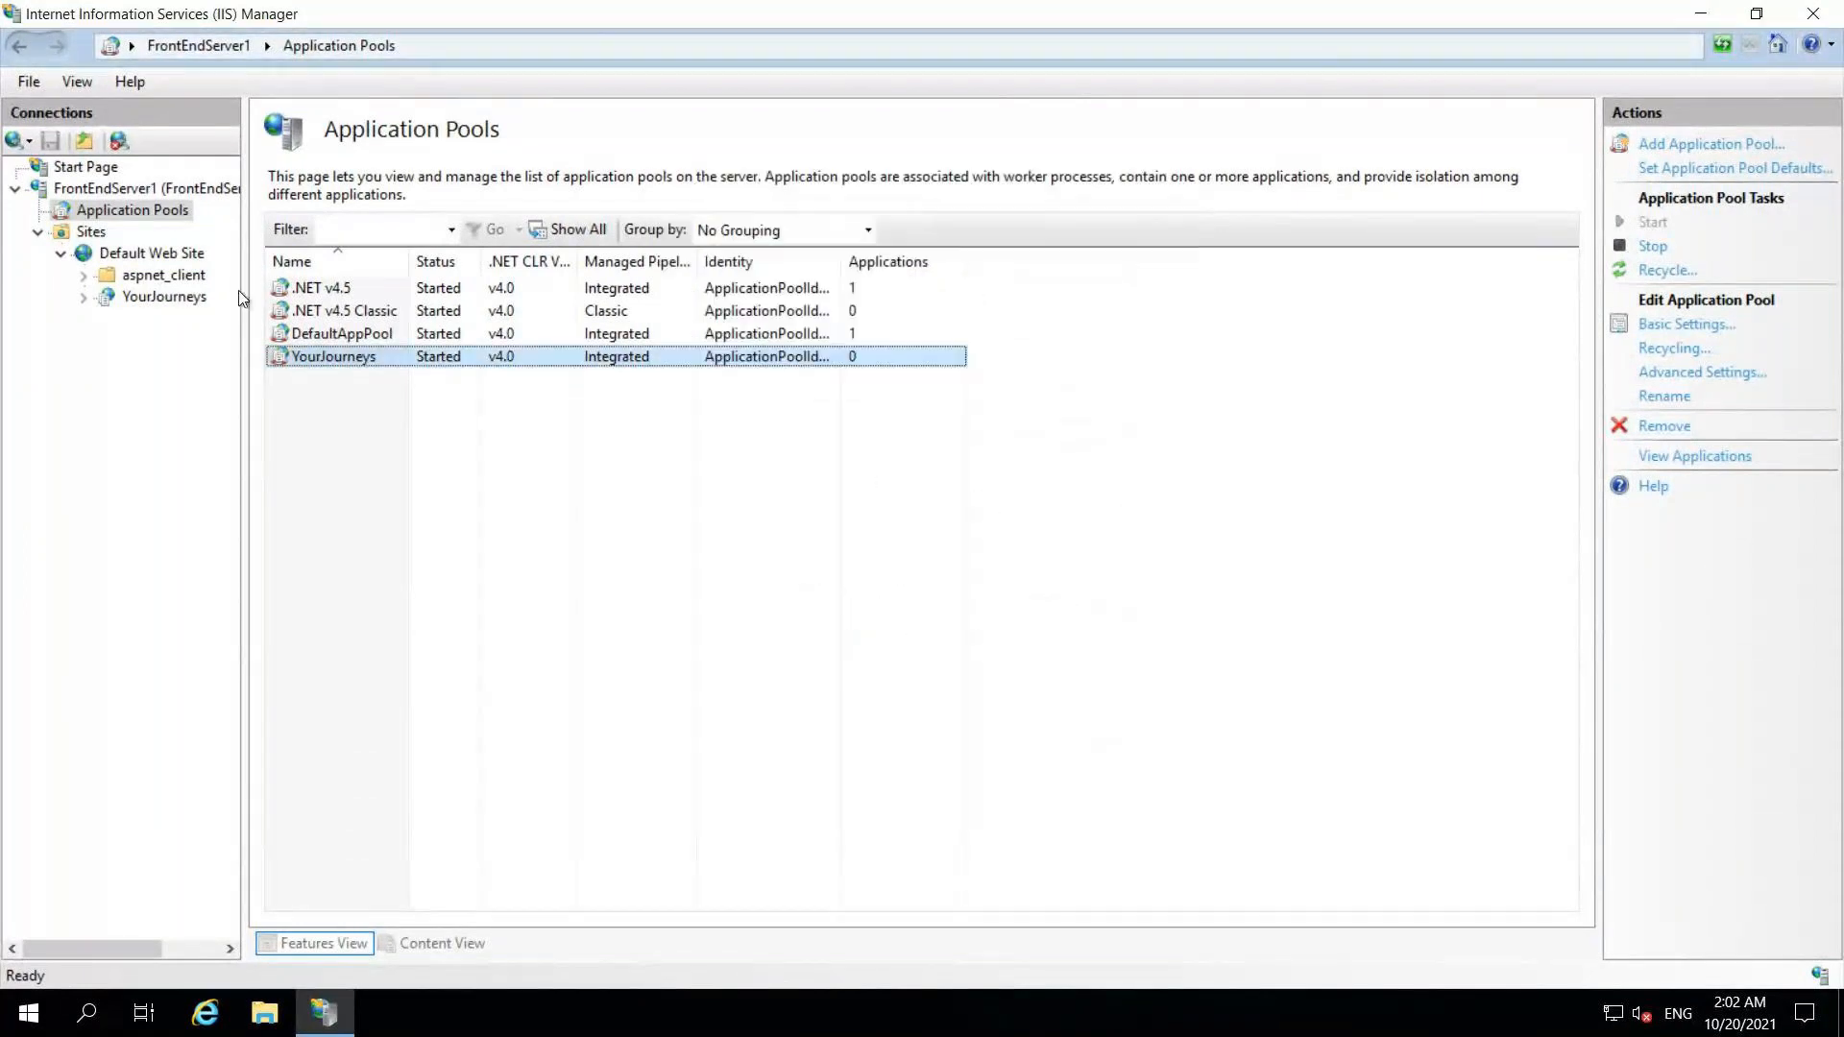
{"action": "left_click", "coordinate": [161, 297]}
Step: Change the YourJourneys application's pool from .NET v4.5 to YourJourneys in Advanced Settings
{"action": "right_click", "coordinate": [158, 296]}
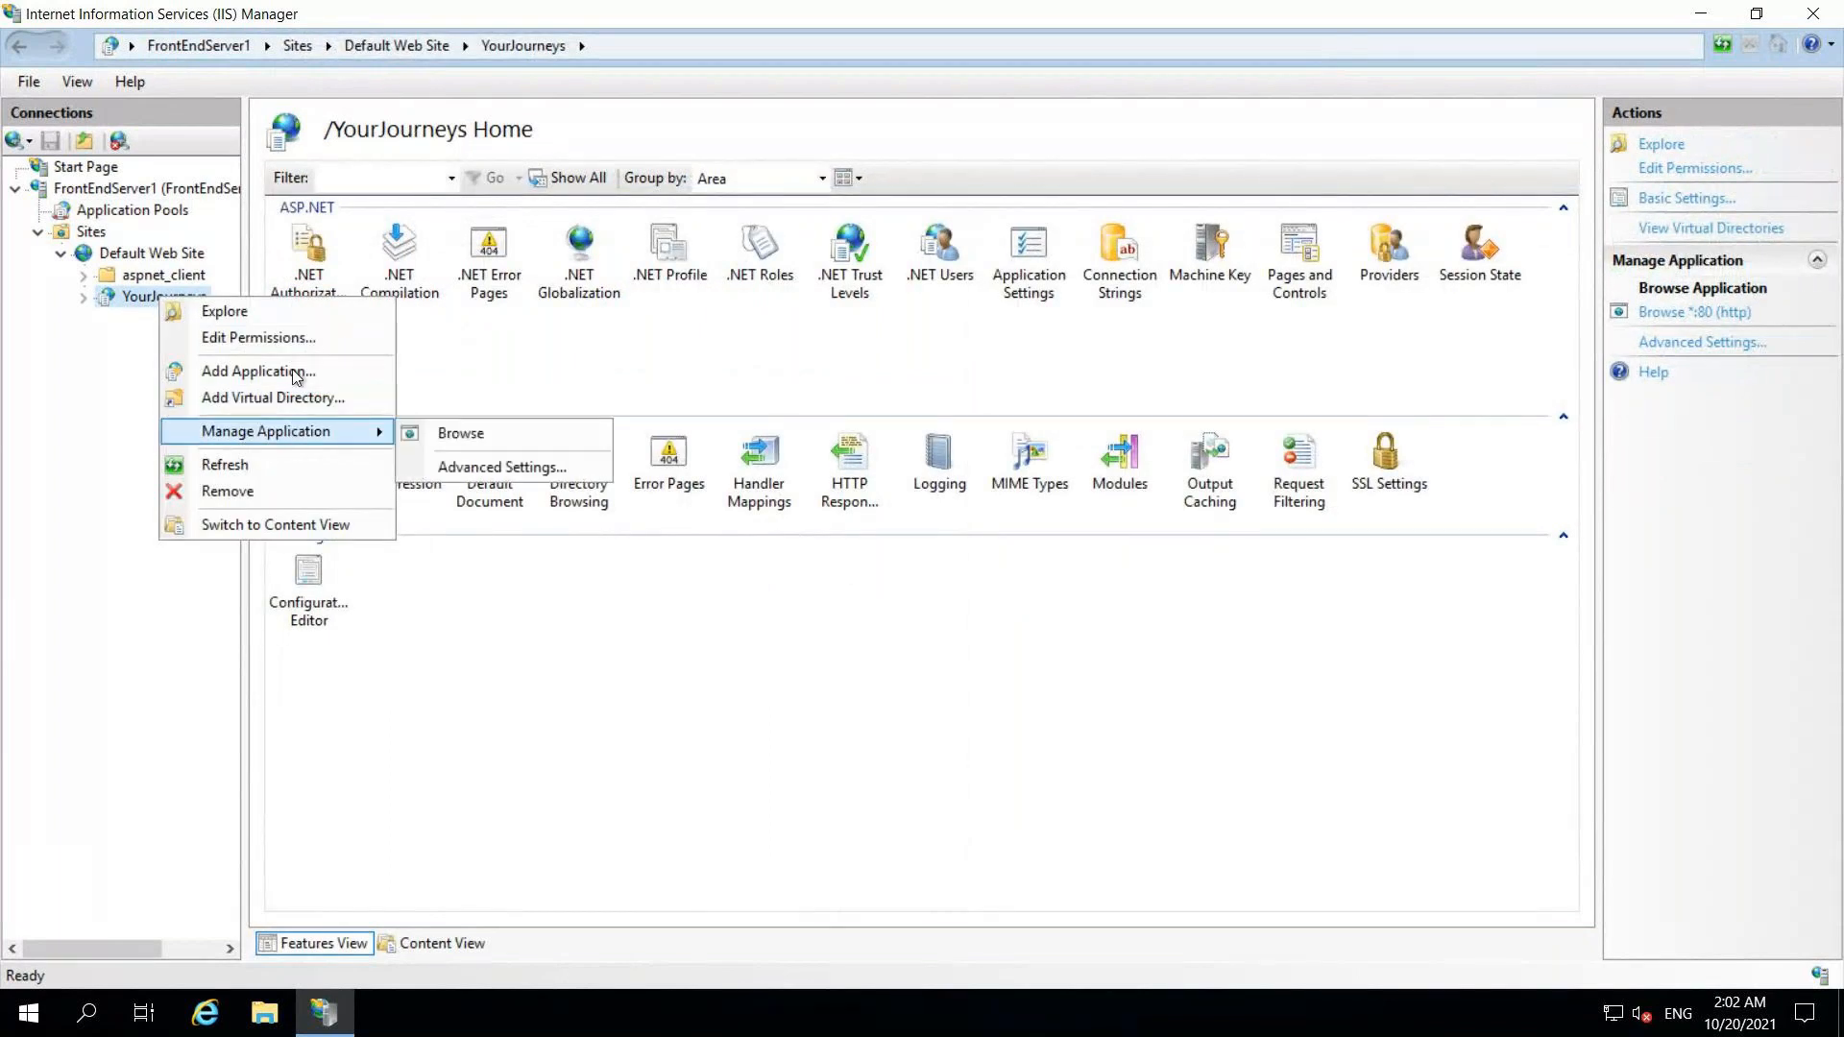
{"action": "mouse_move", "coordinate": [307, 432]}
{"action": "left_click", "coordinate": [491, 470]}
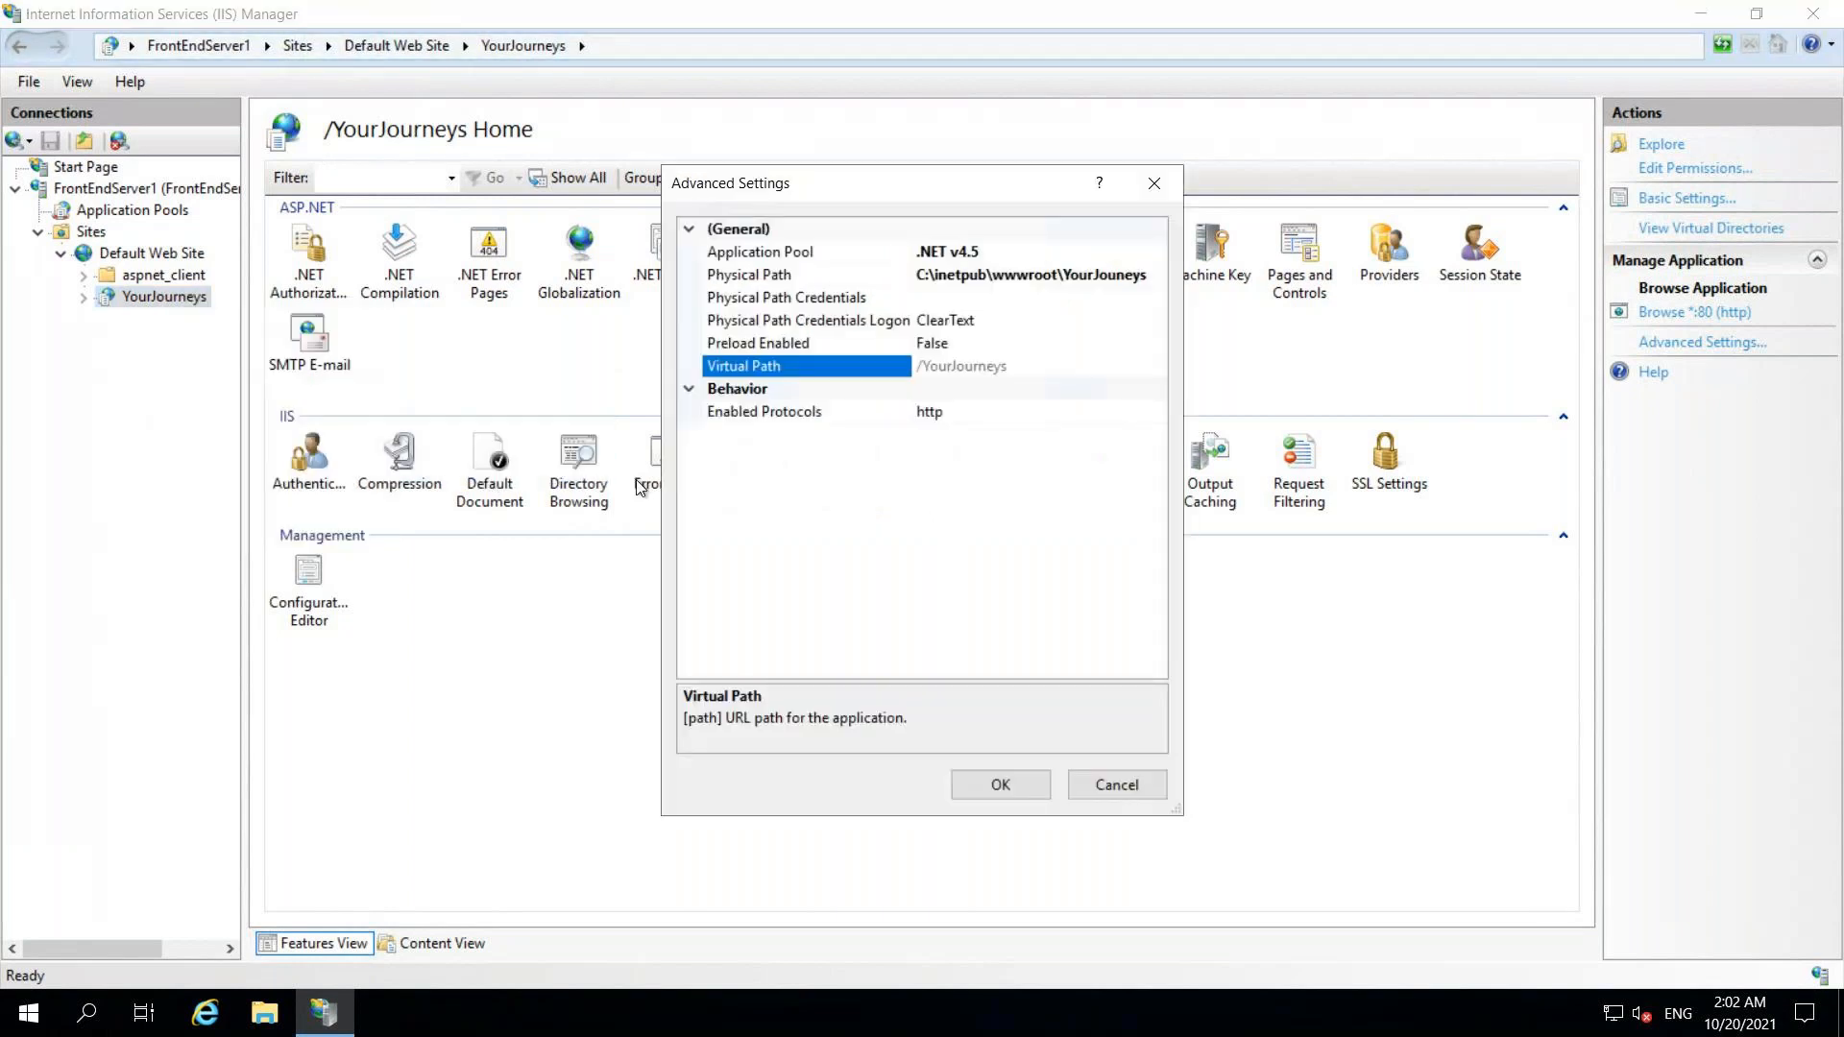
{"action": "left_click", "coordinate": [999, 249]}
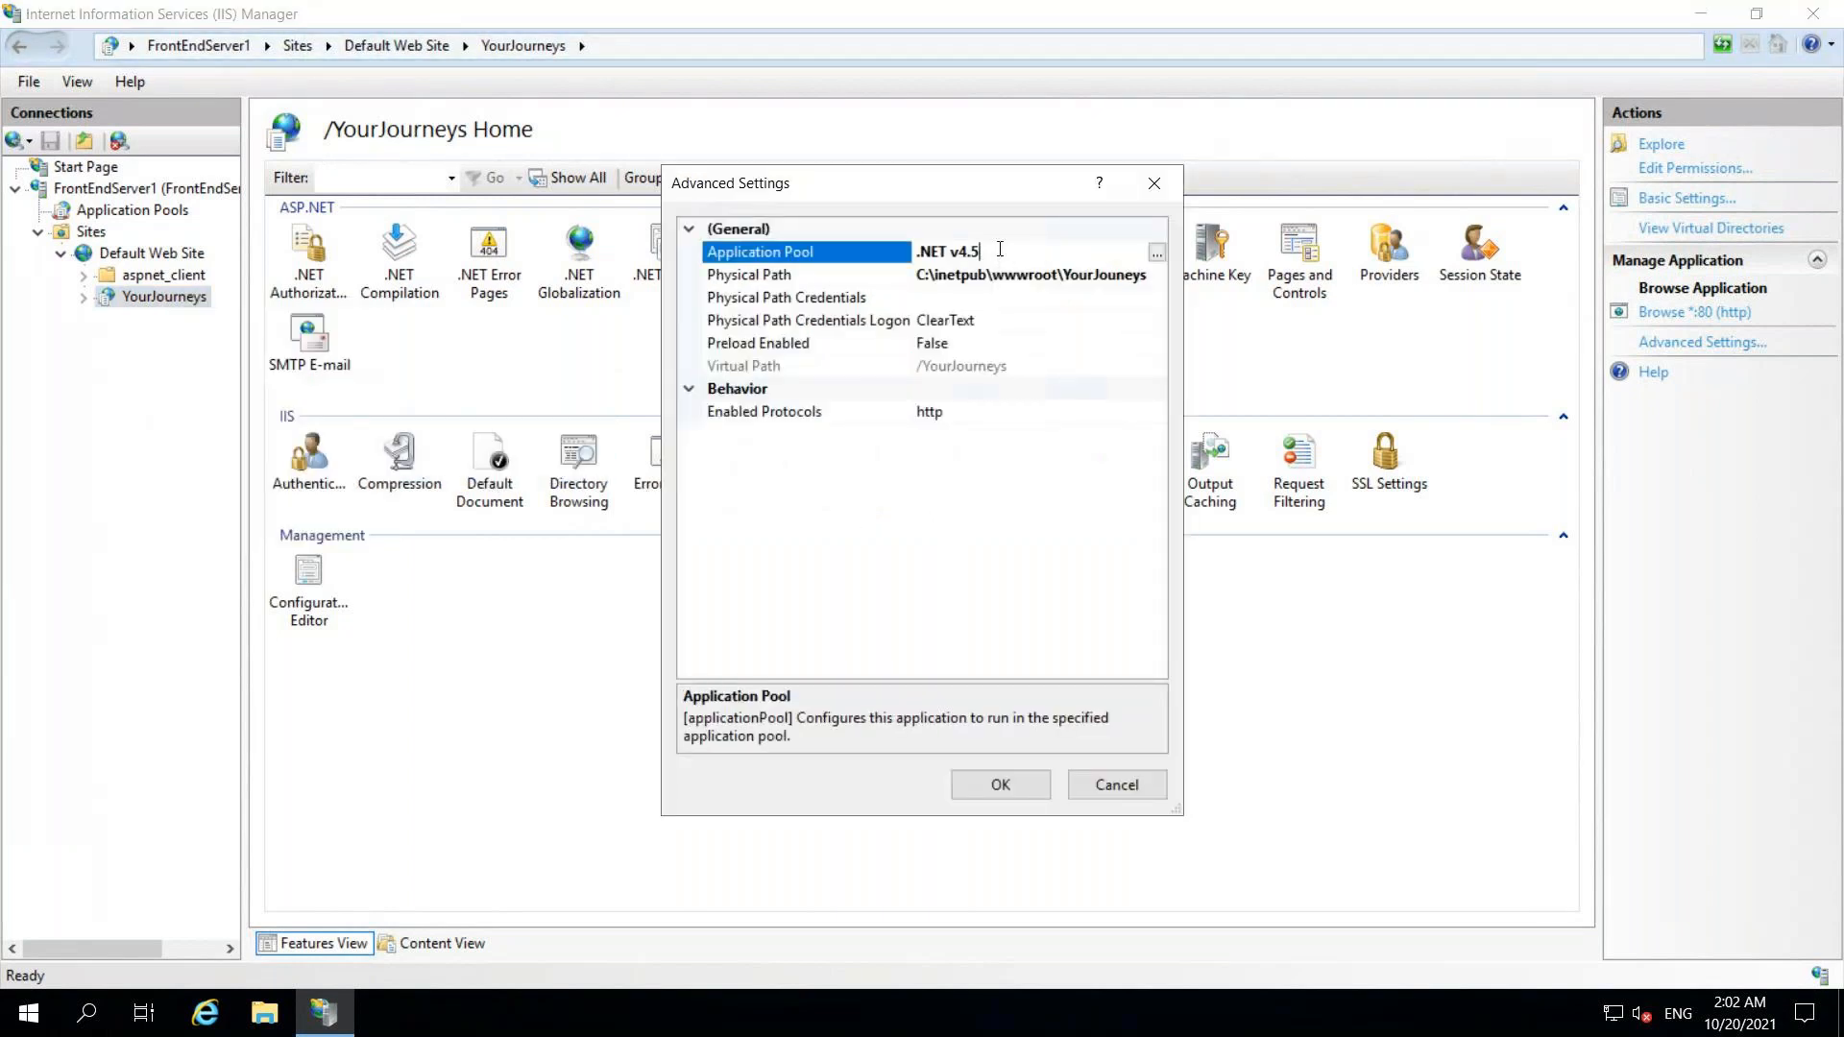
{"action": "left_click", "coordinate": [1156, 255]}
{"action": "left_click", "coordinate": [929, 445]}
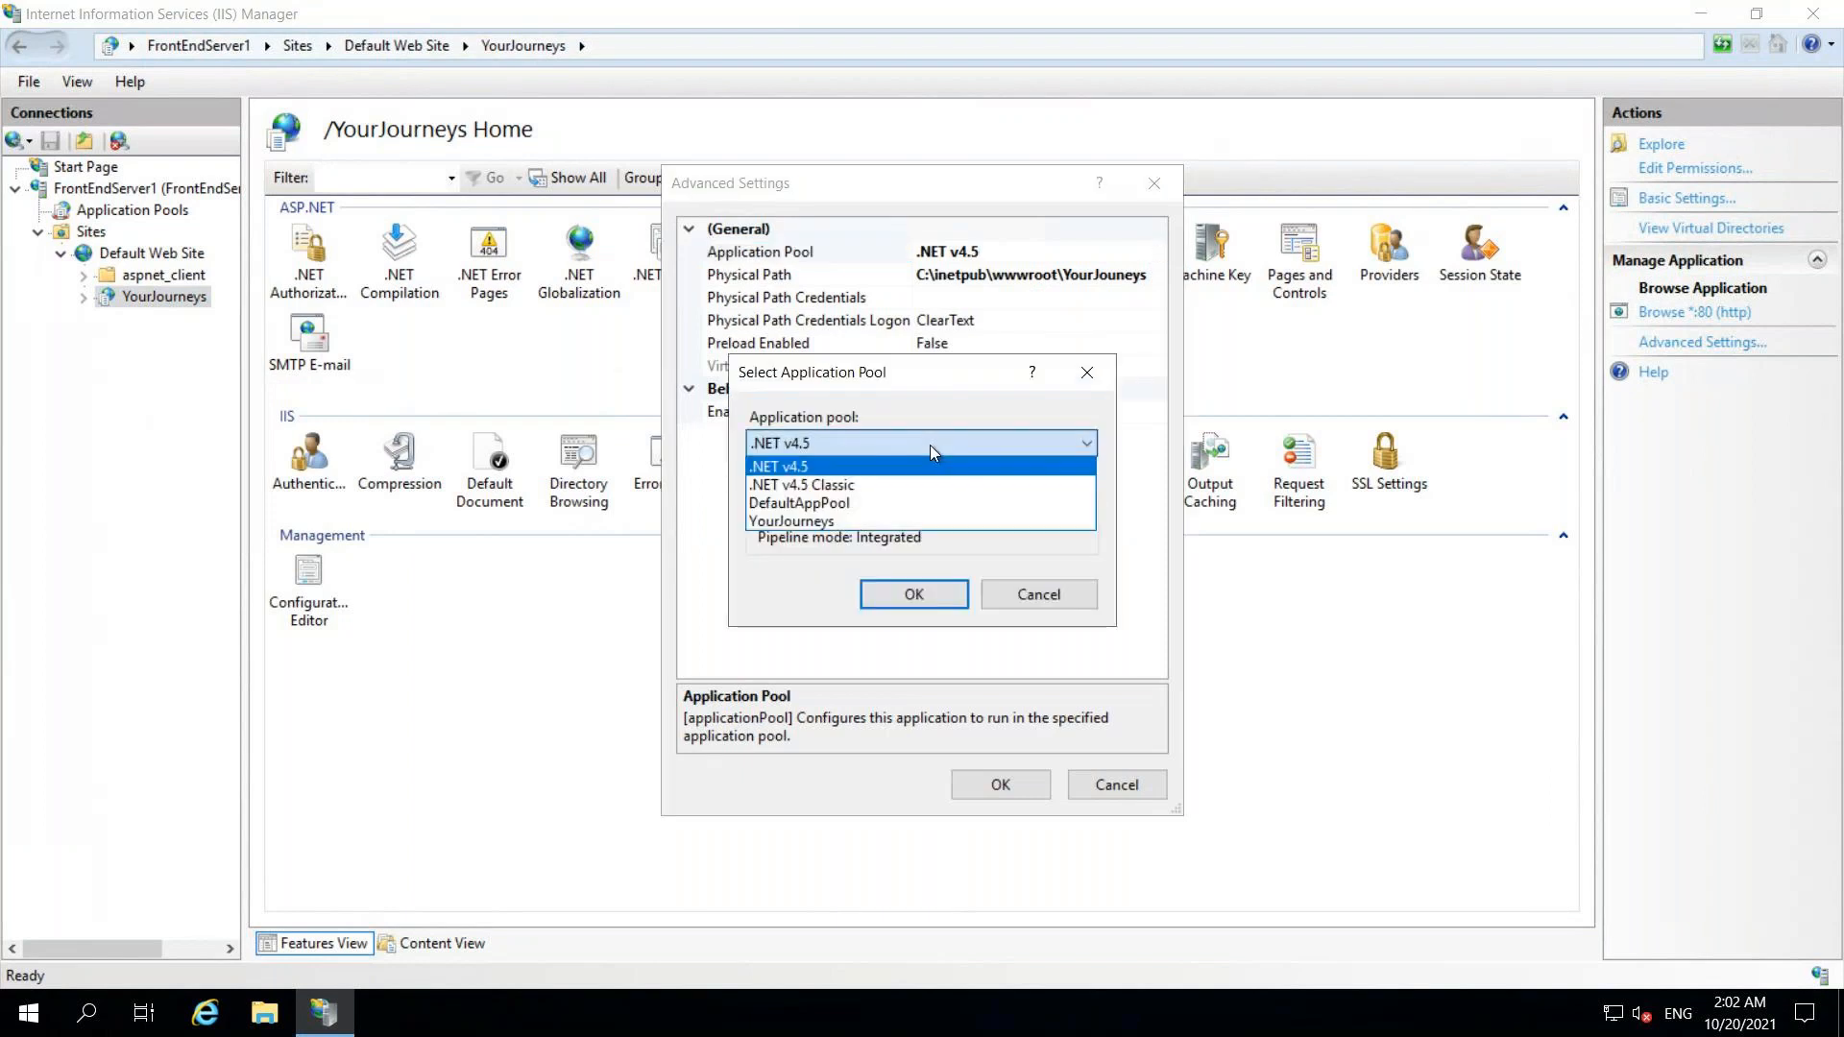
{"action": "left_click", "coordinate": [809, 521]}
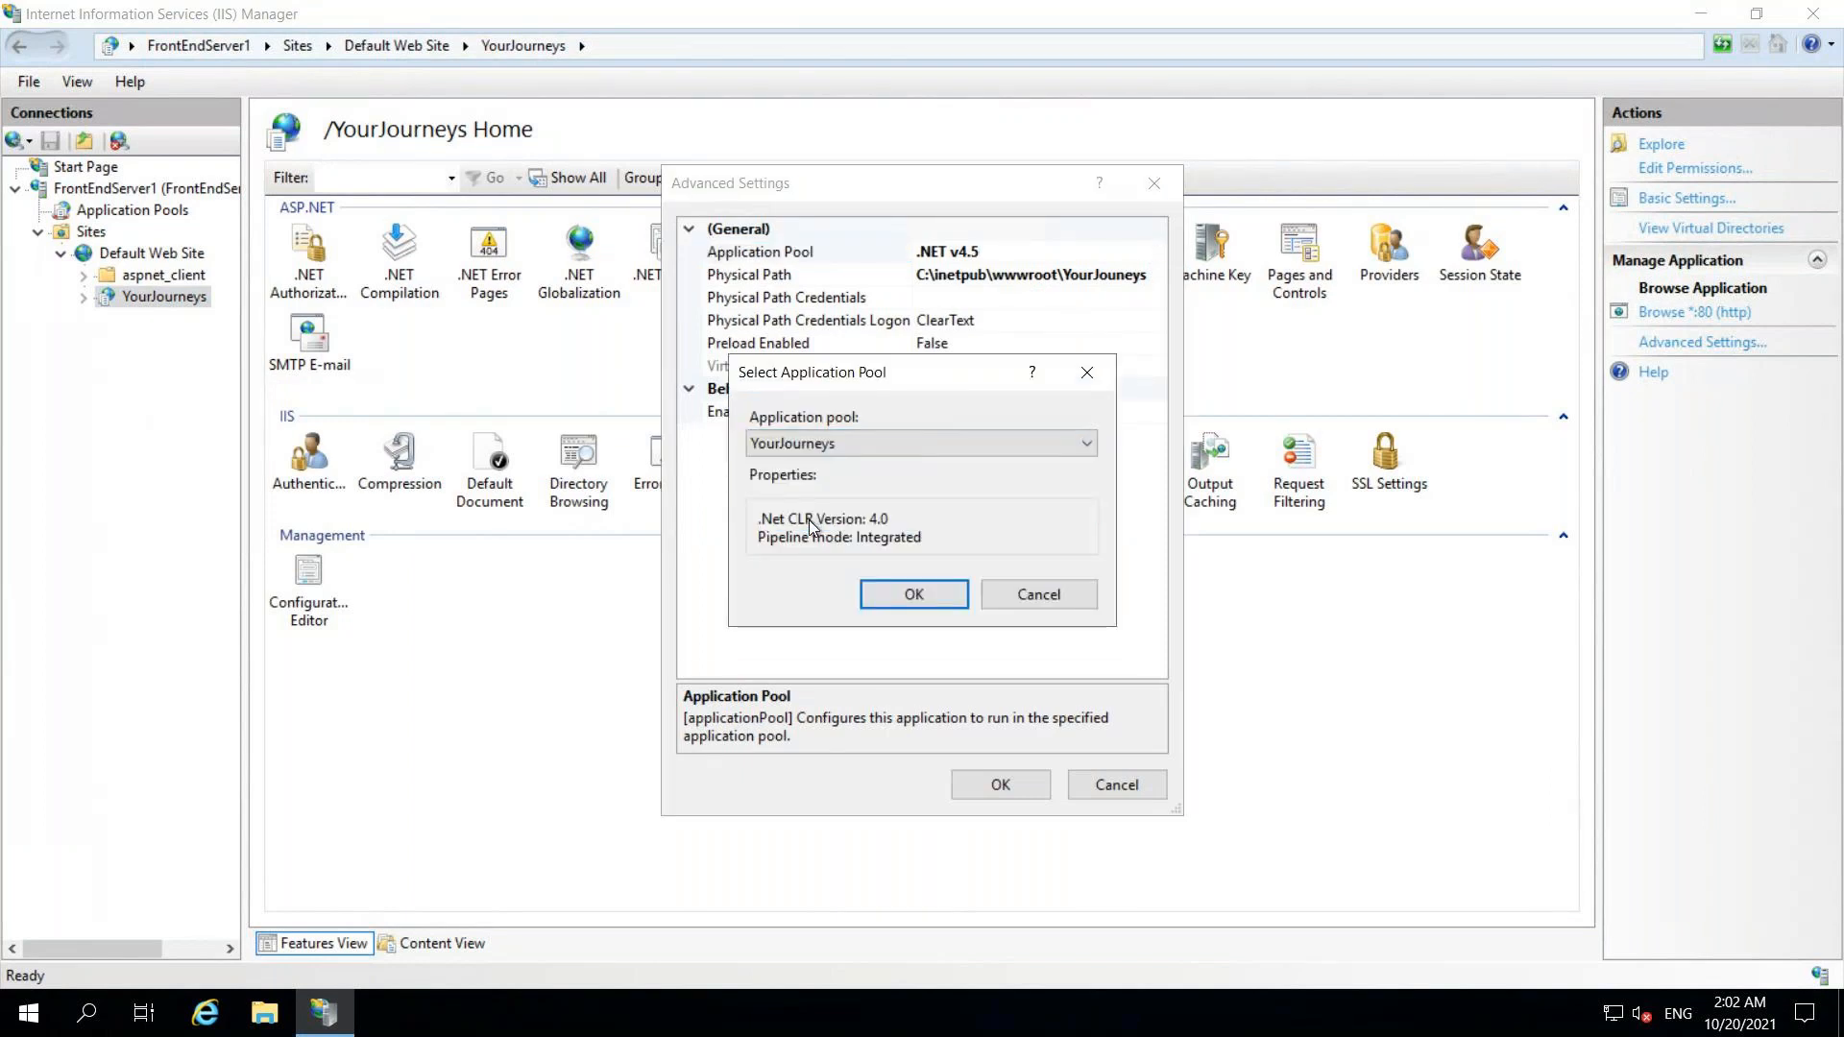
{"action": "left_click", "coordinate": [895, 590]}
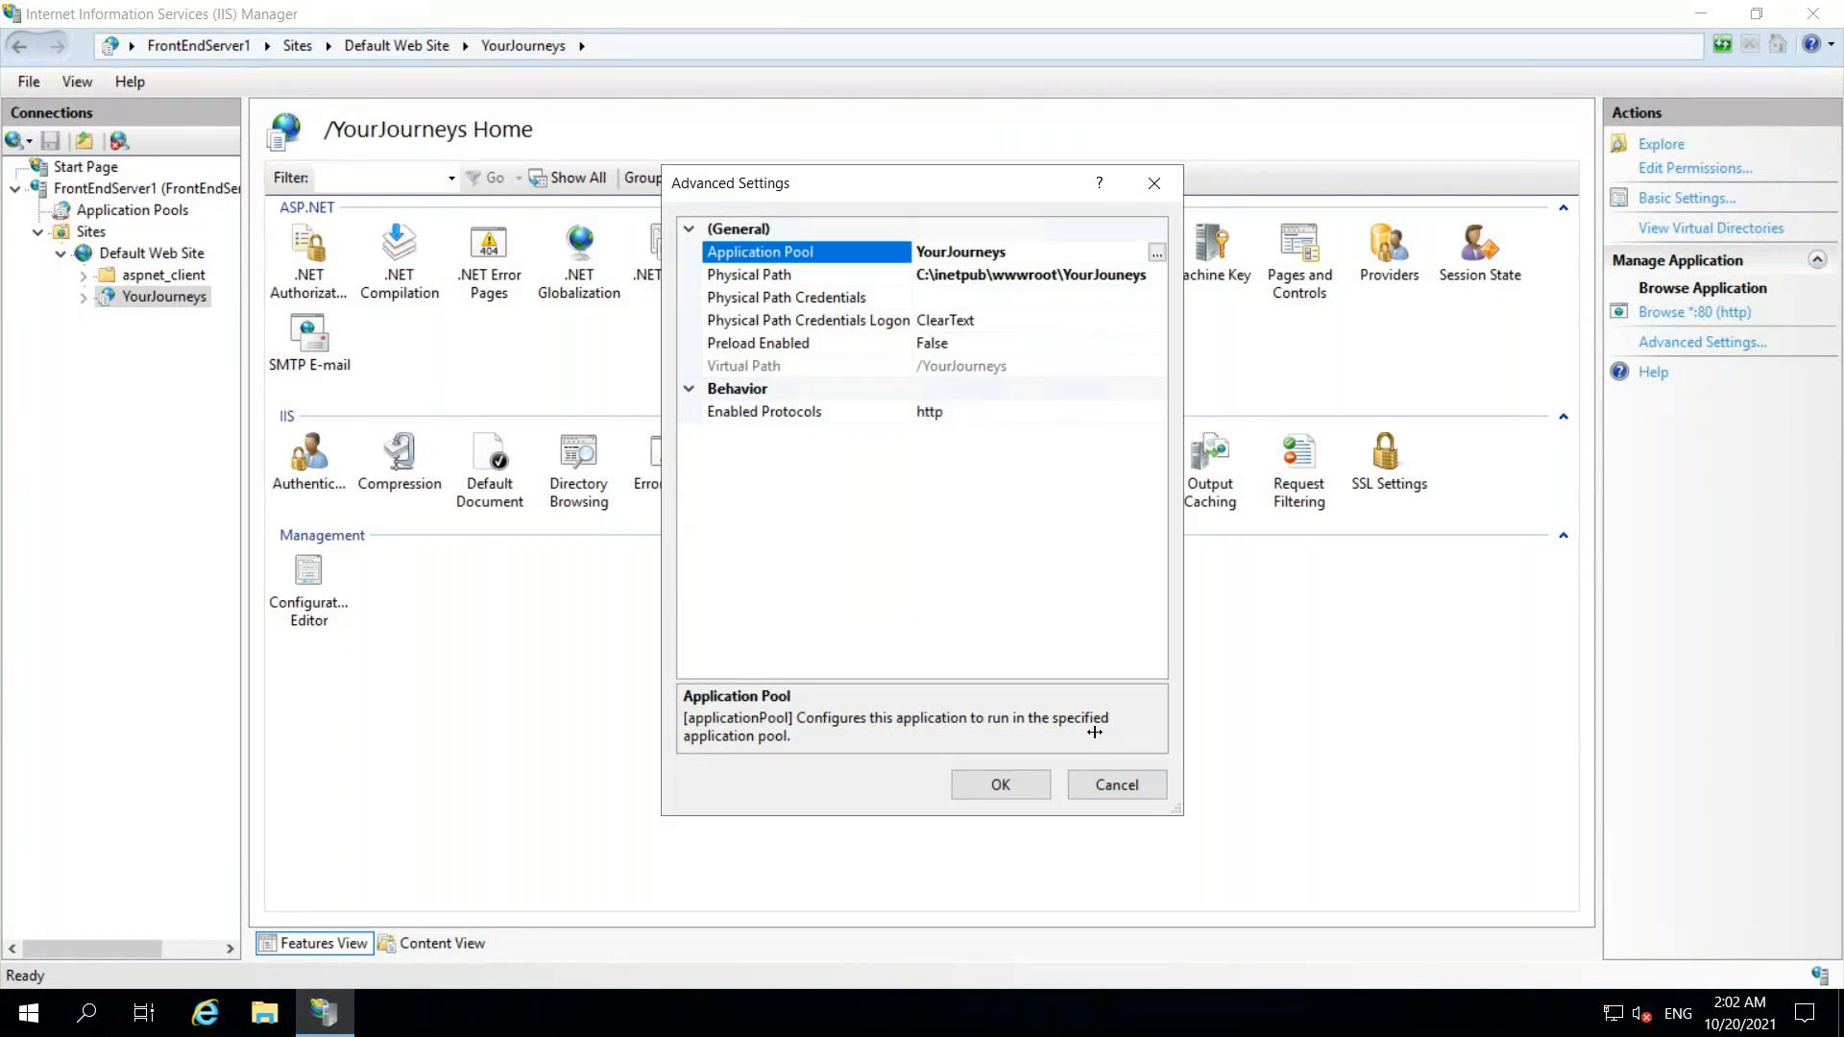
{"action": "left_click", "coordinate": [1019, 785]}
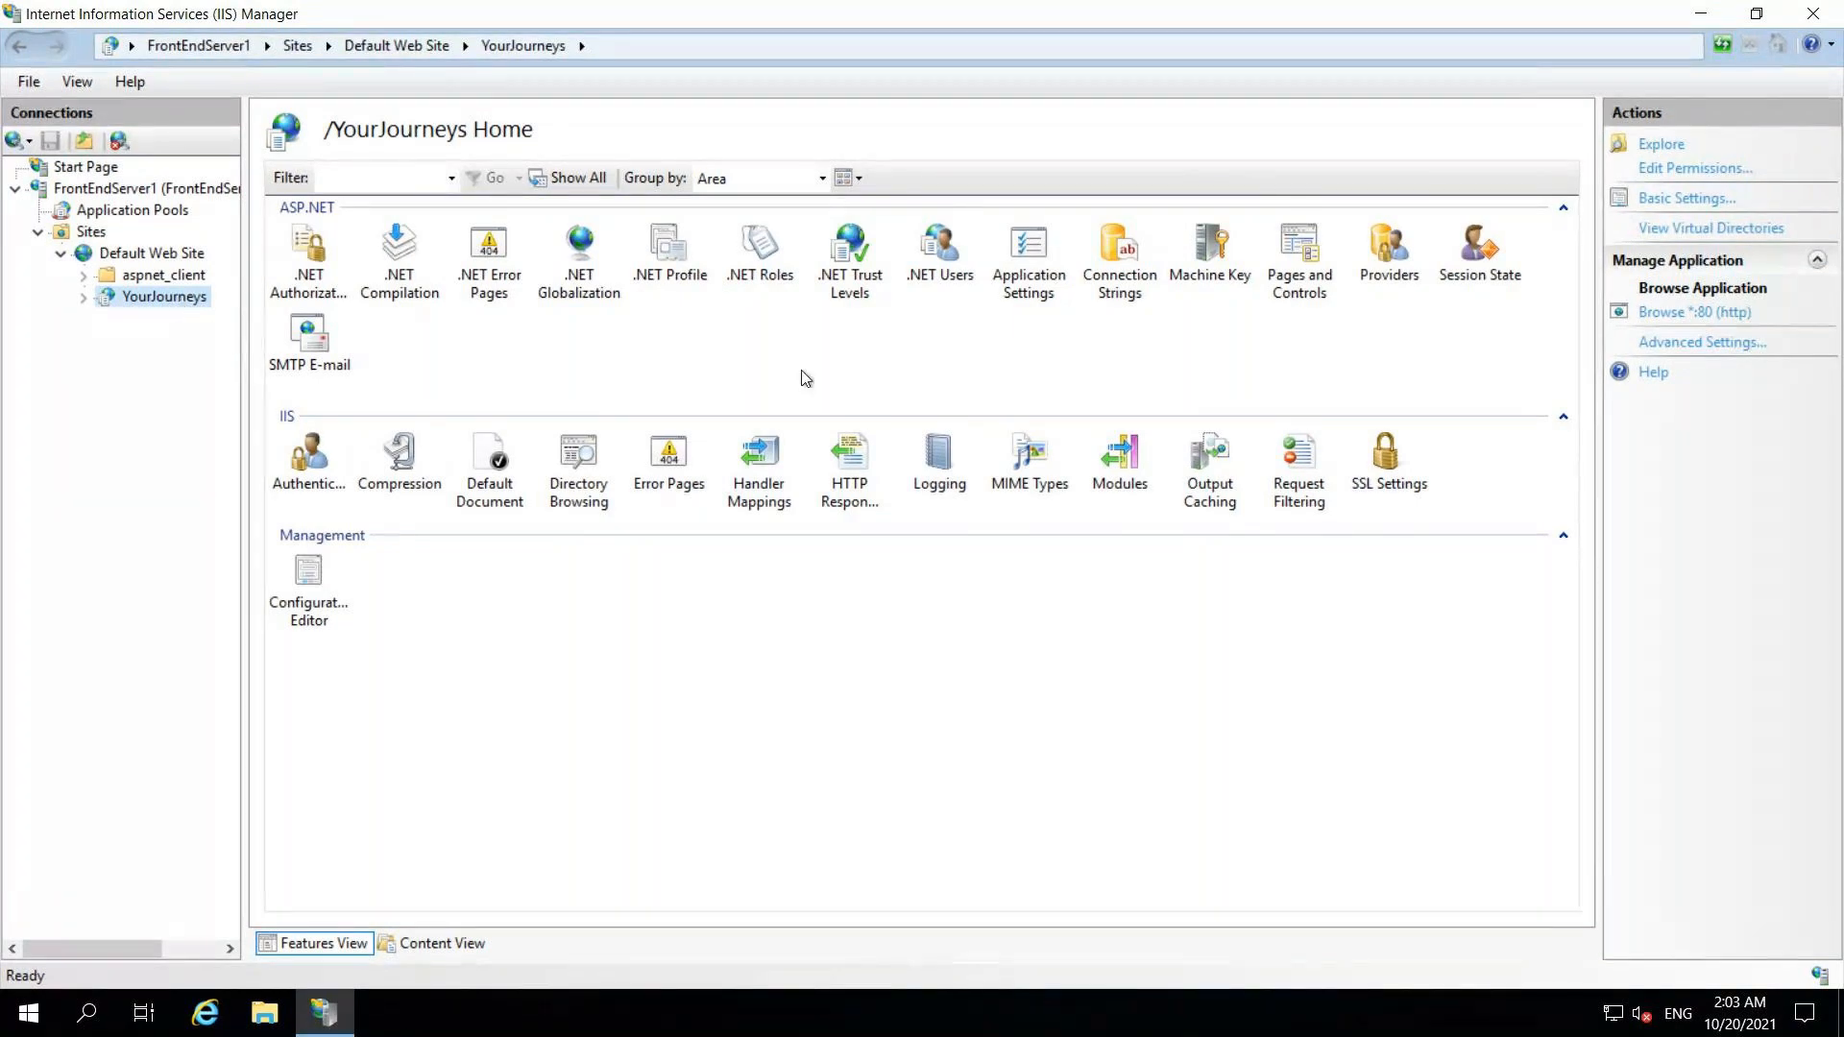
{"action": "mouse_move", "coordinate": [1162, 23]}
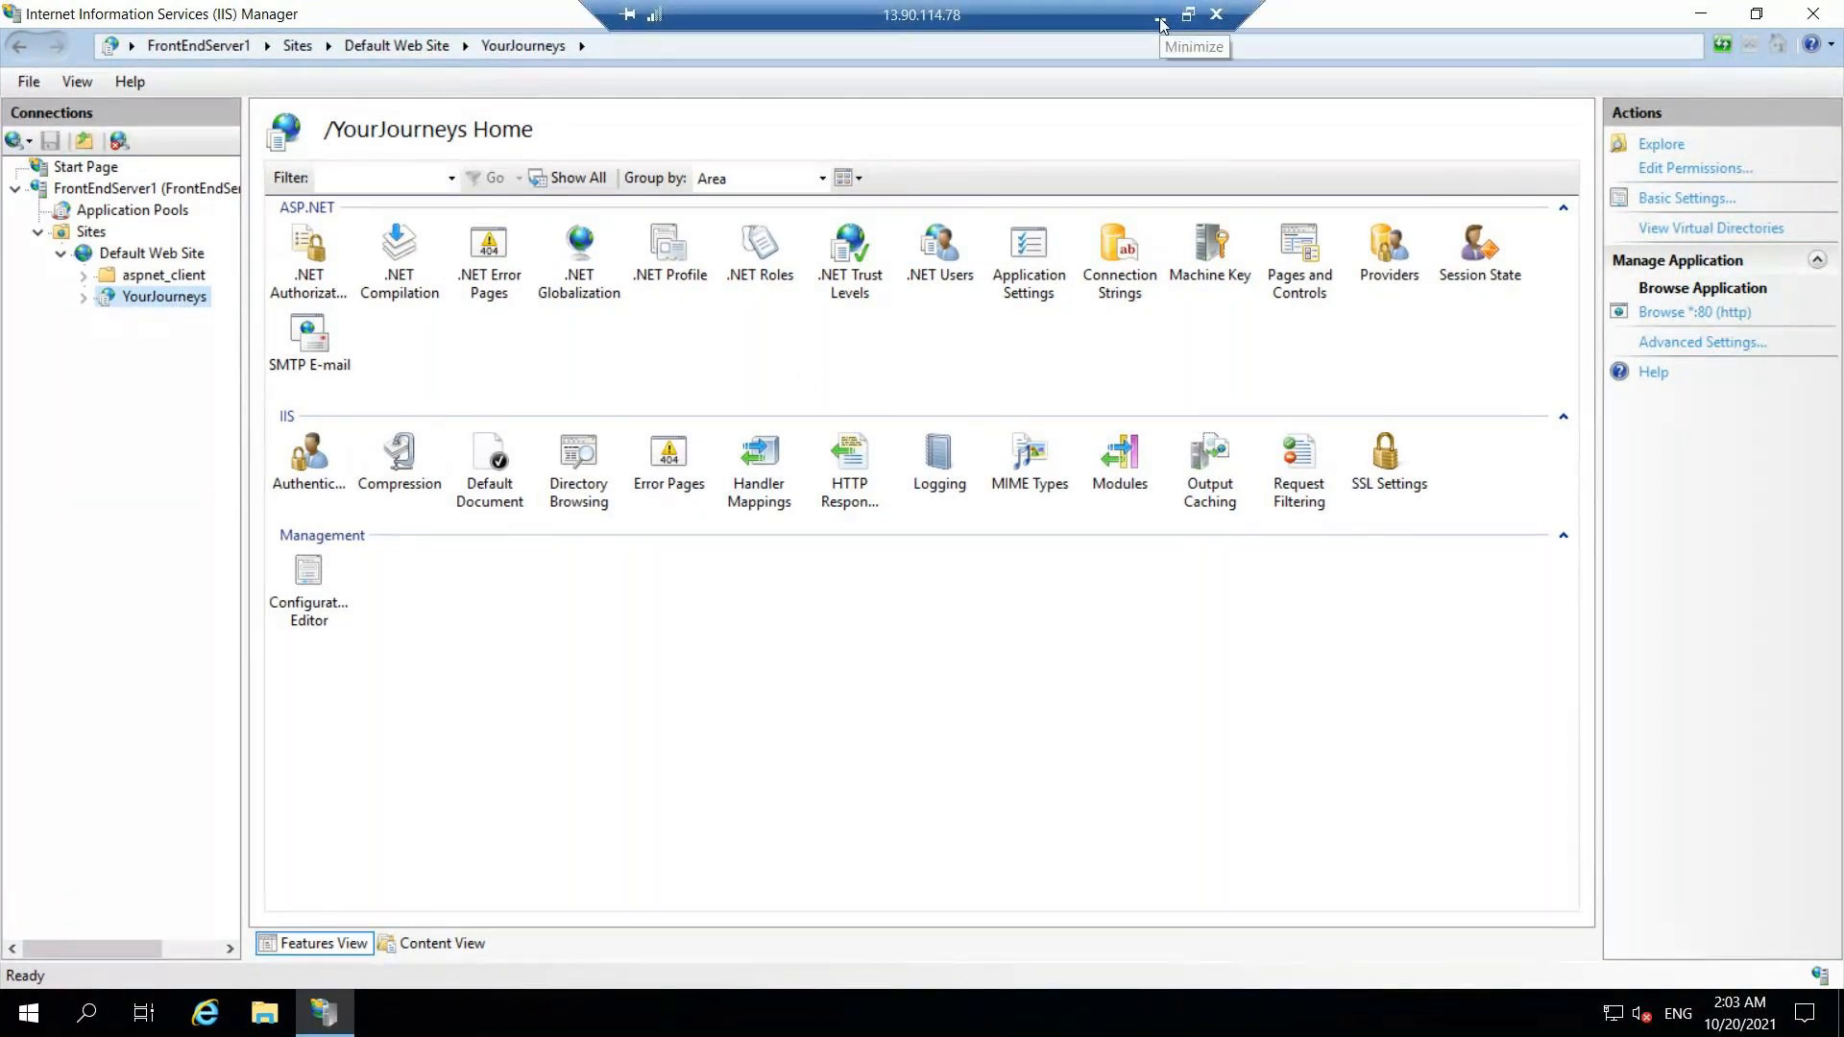
Step: Switch to FrontendServer2's session, dismiss its finished roles wizard, and close Server Manager
{"action": "left_click", "coordinate": [1161, 23]}
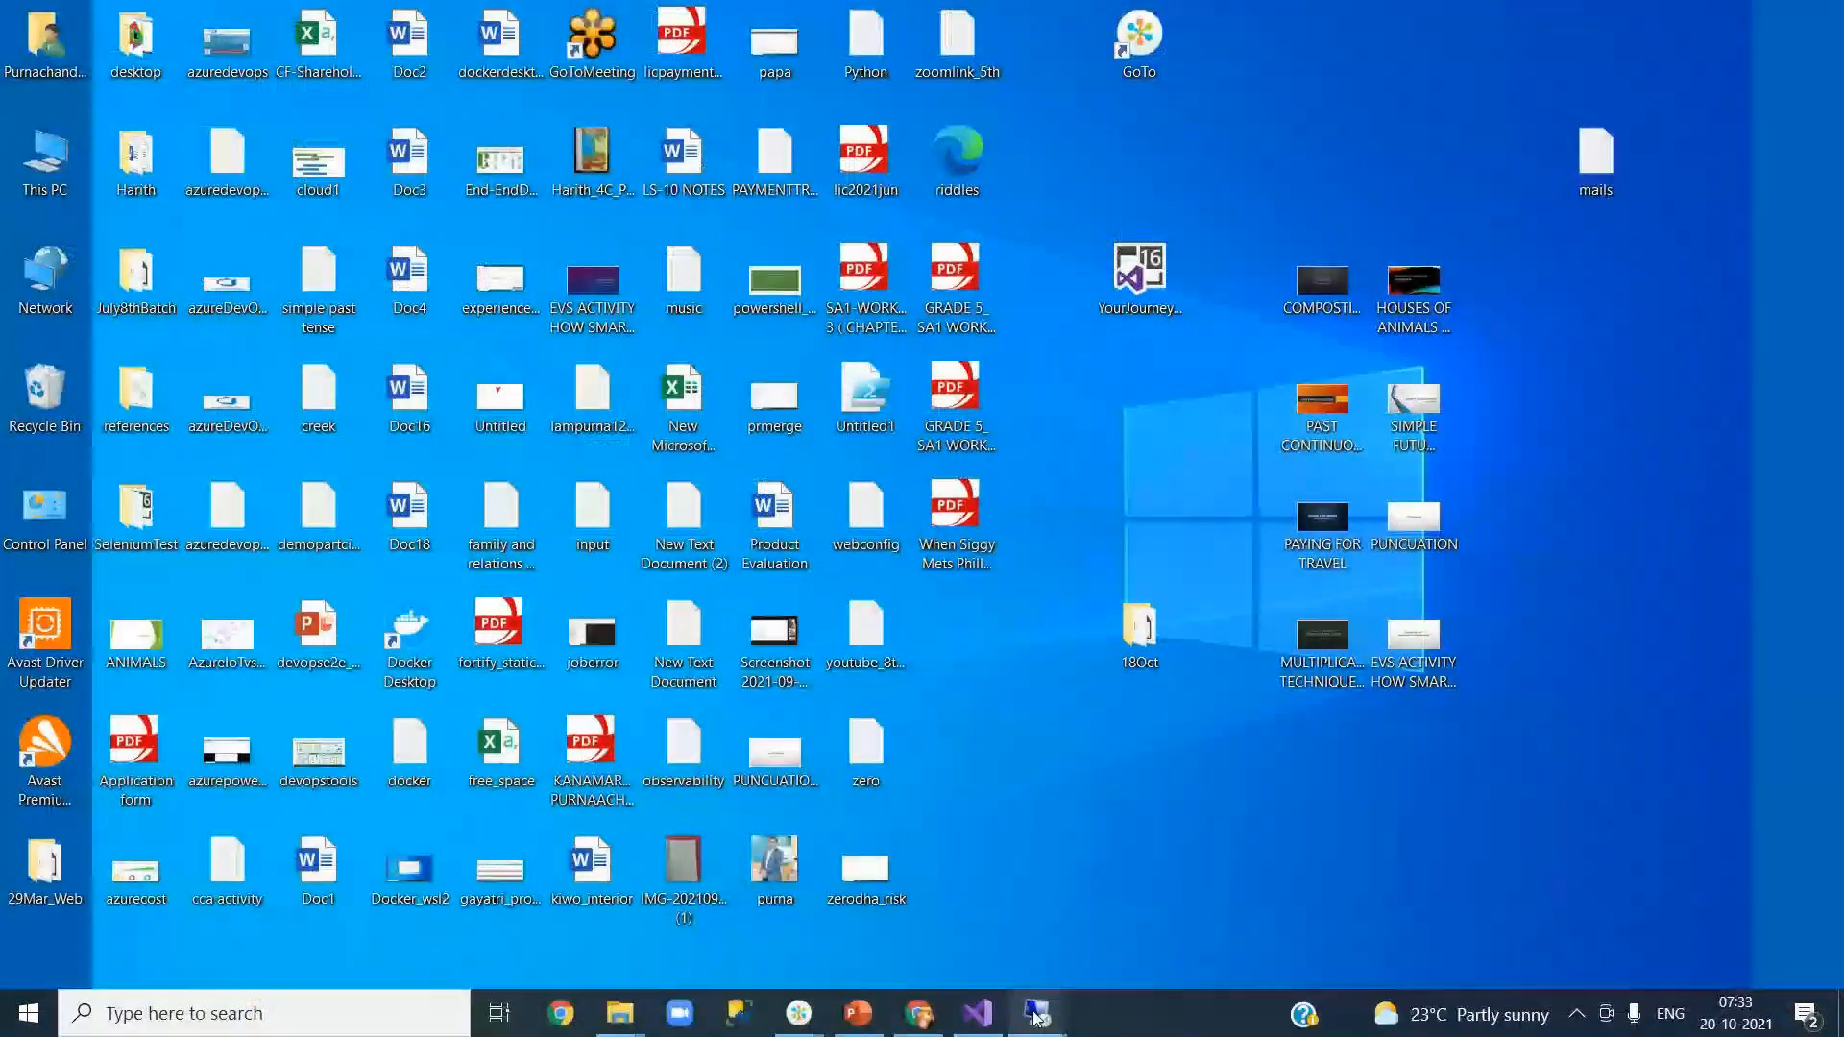
{"action": "key", "text": "alt+Tab"}
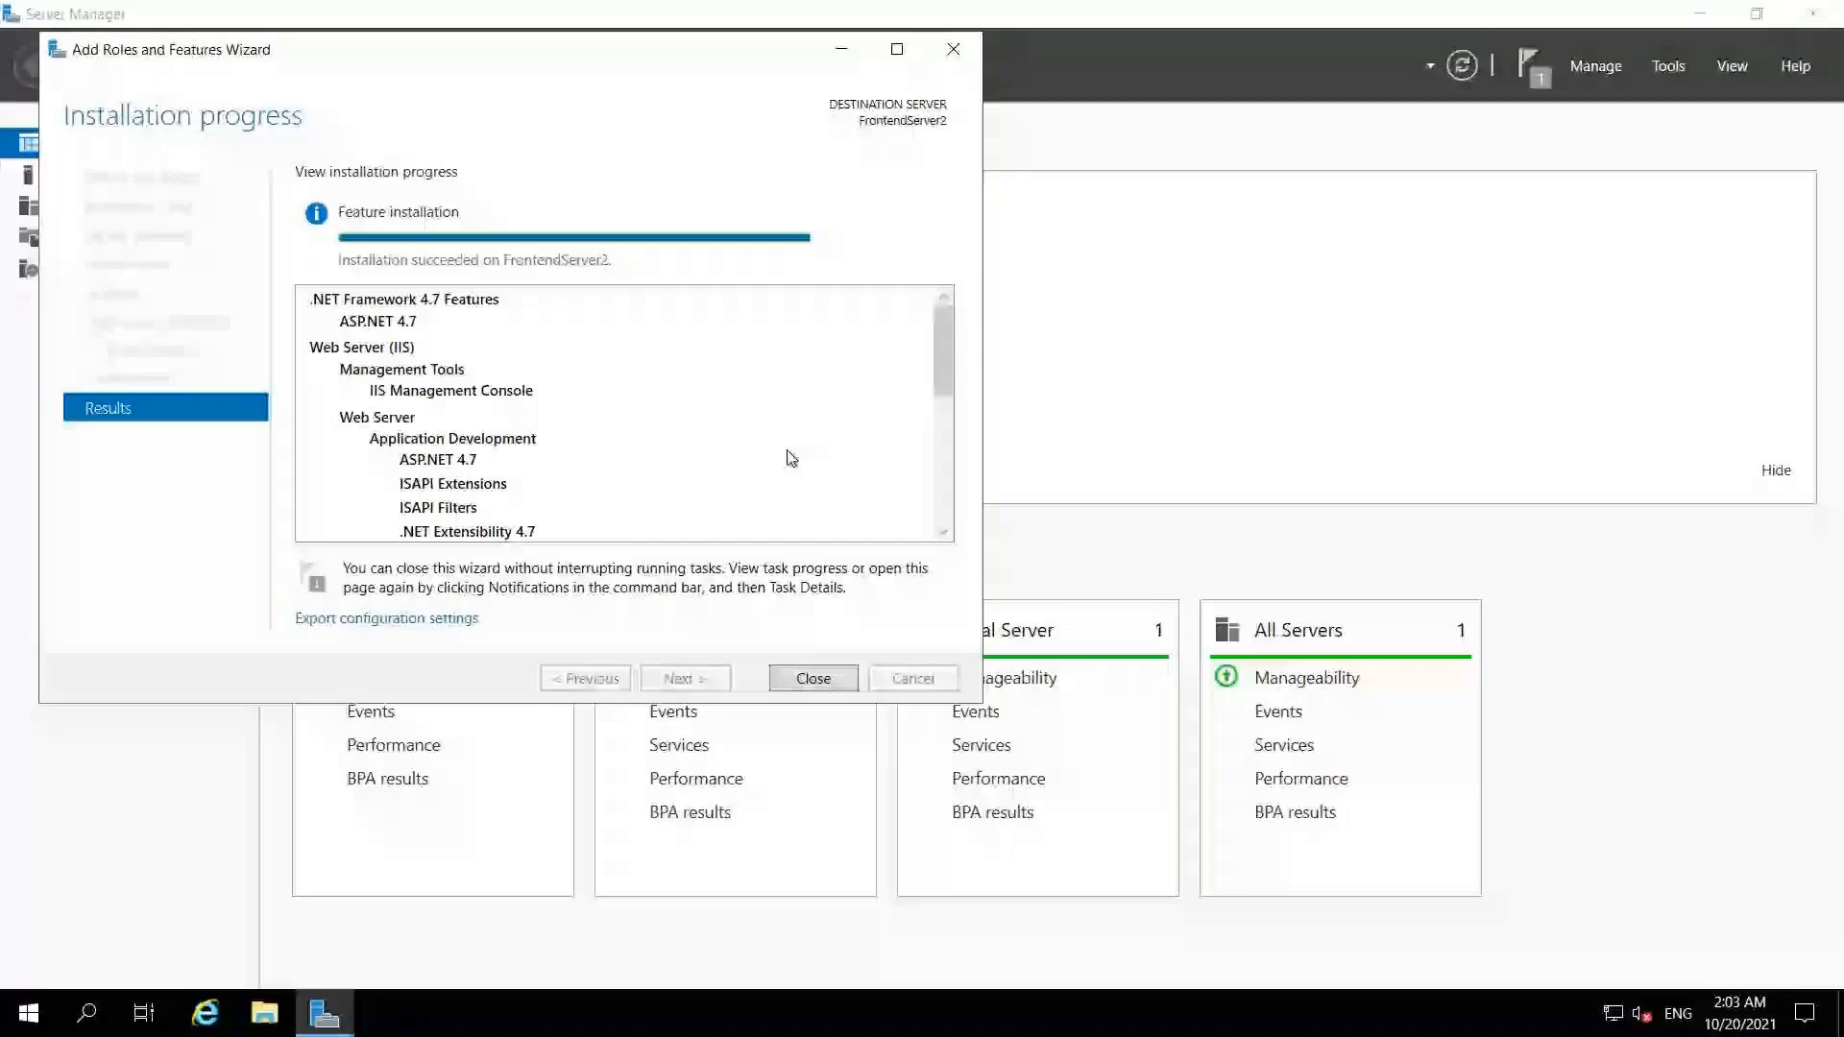
{"action": "left_click", "coordinate": [813, 679]}
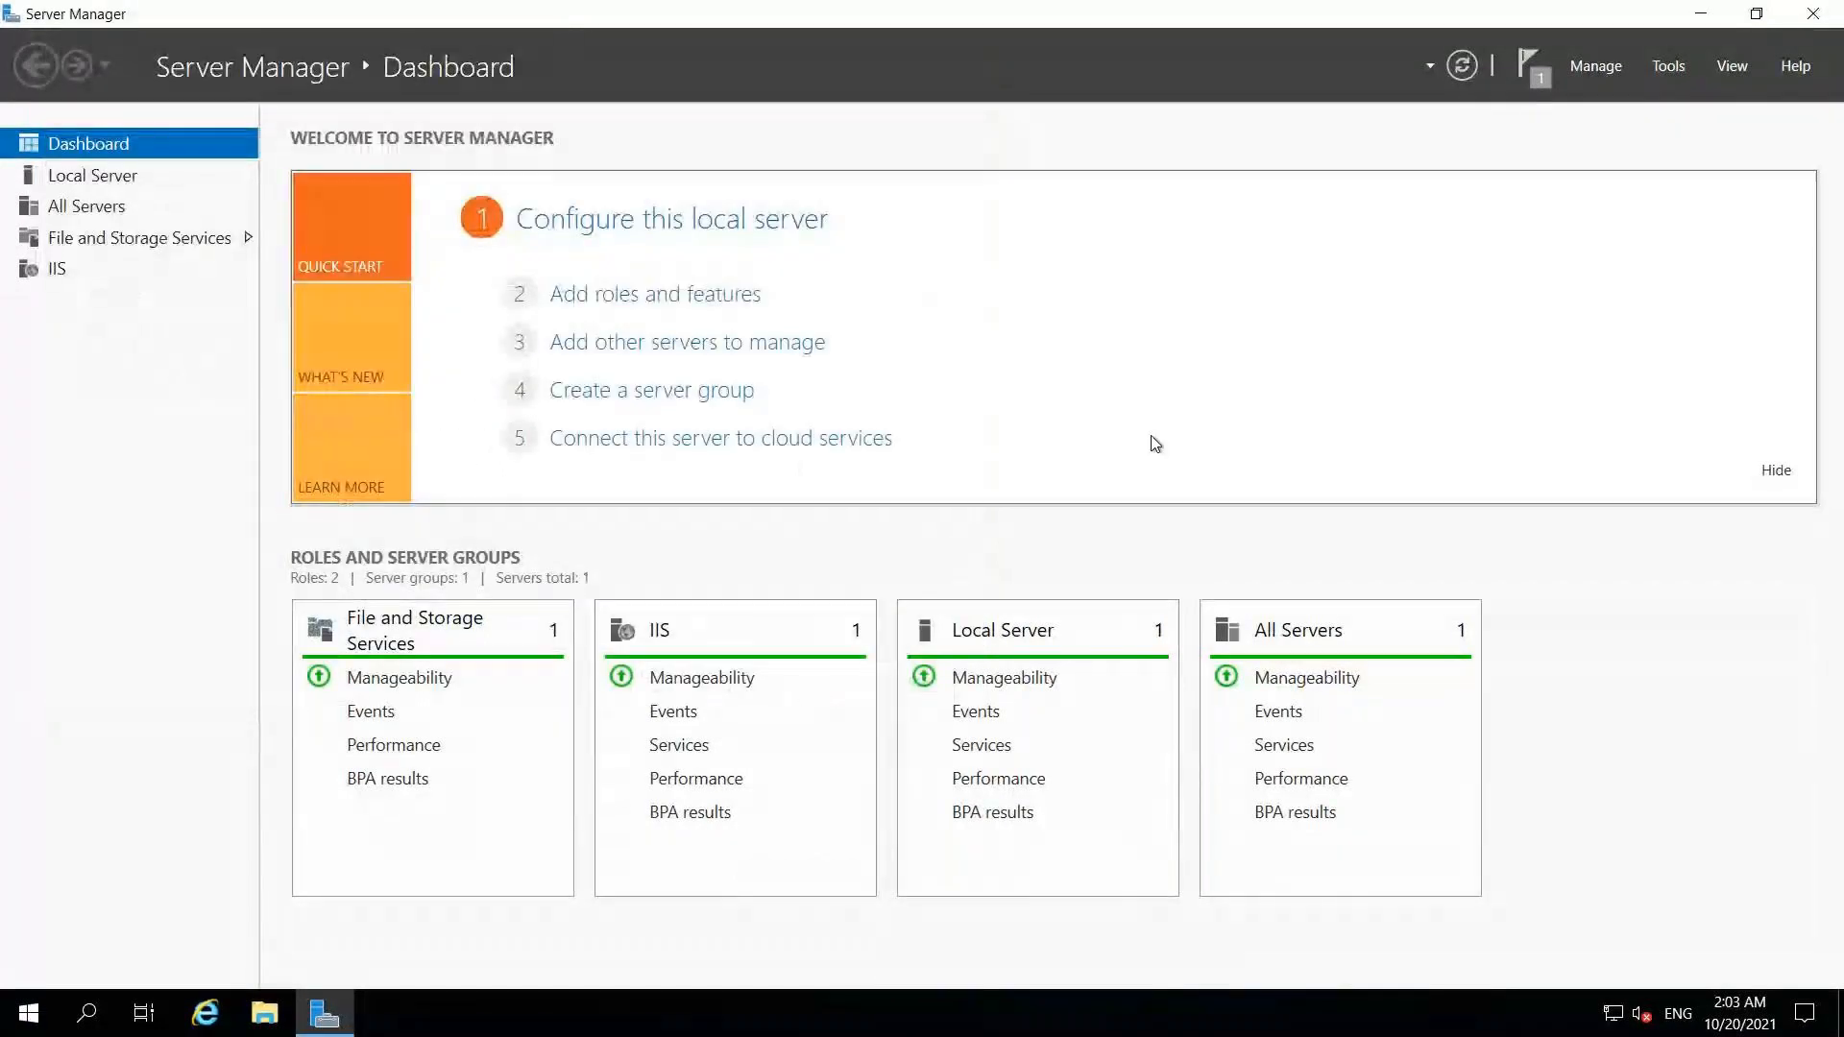
{"action": "left_click", "coordinate": [1809, 21]}
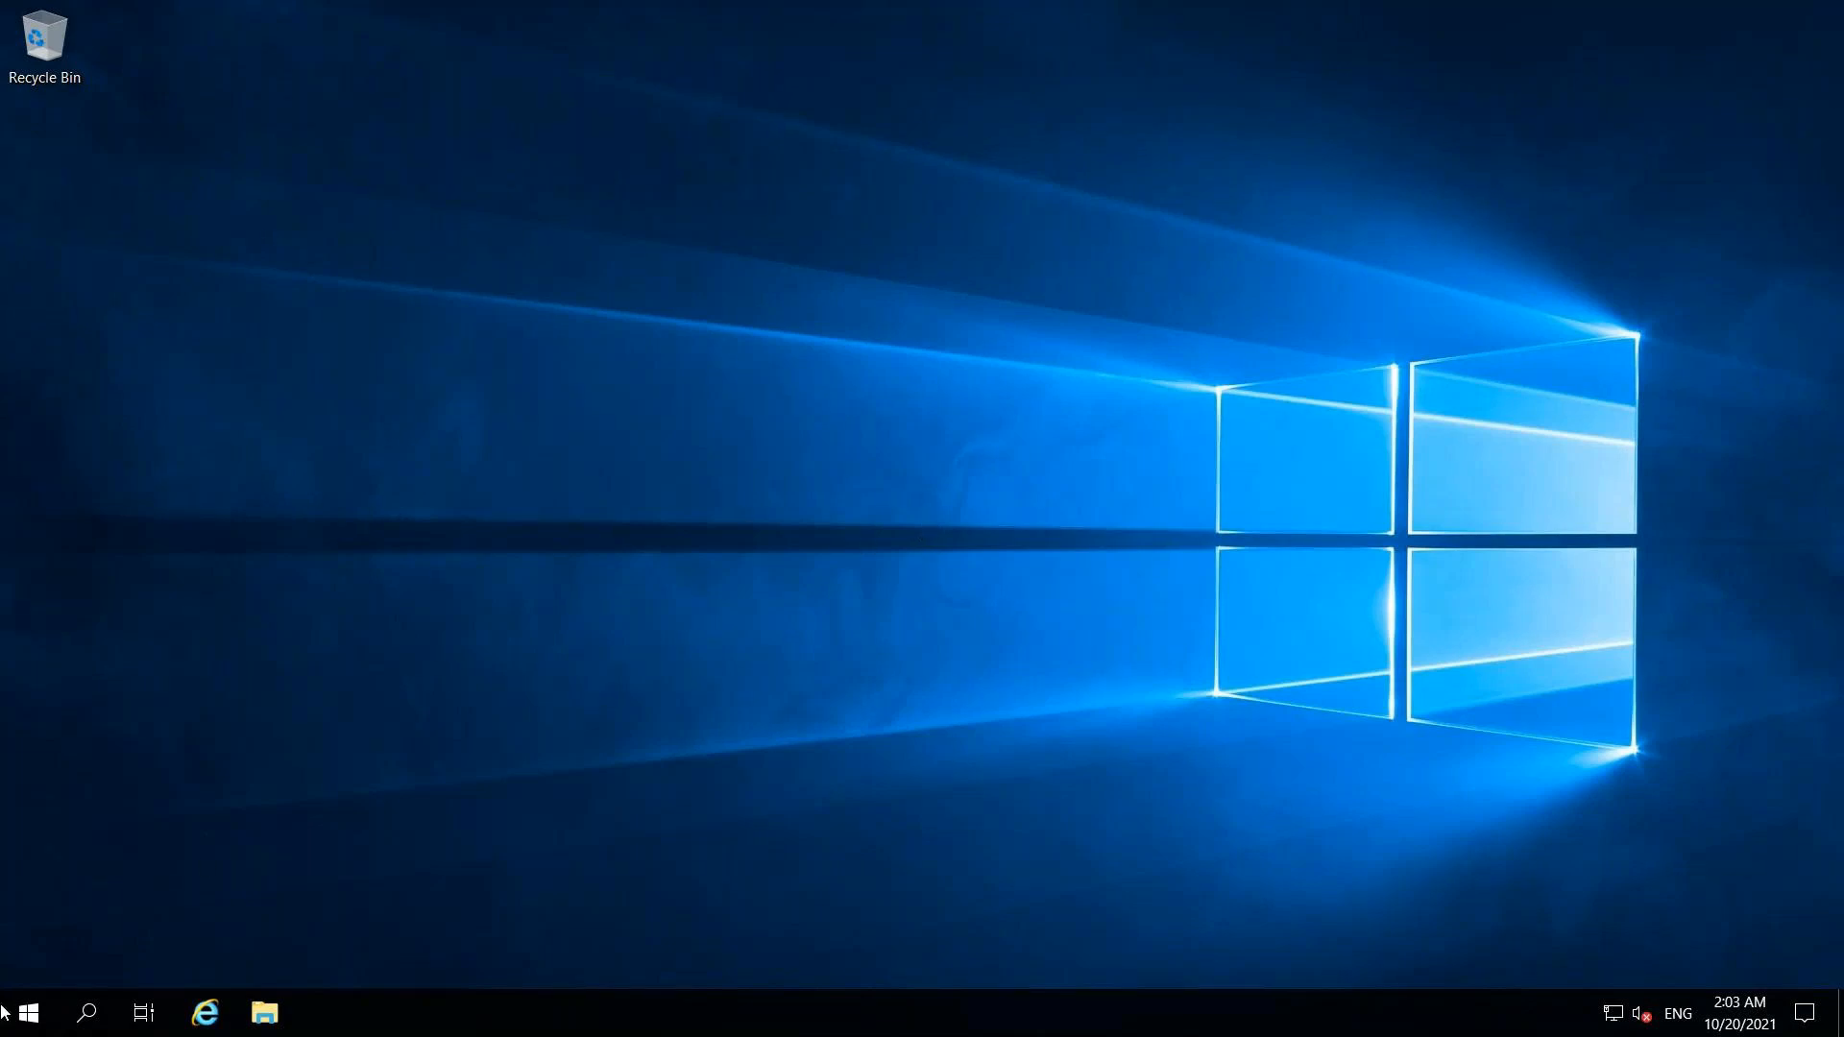
Step: Launch IIS Manager maximized on FrontendServer2 and view its Application Pools list
{"action": "left_click", "coordinate": [88, 1014]}
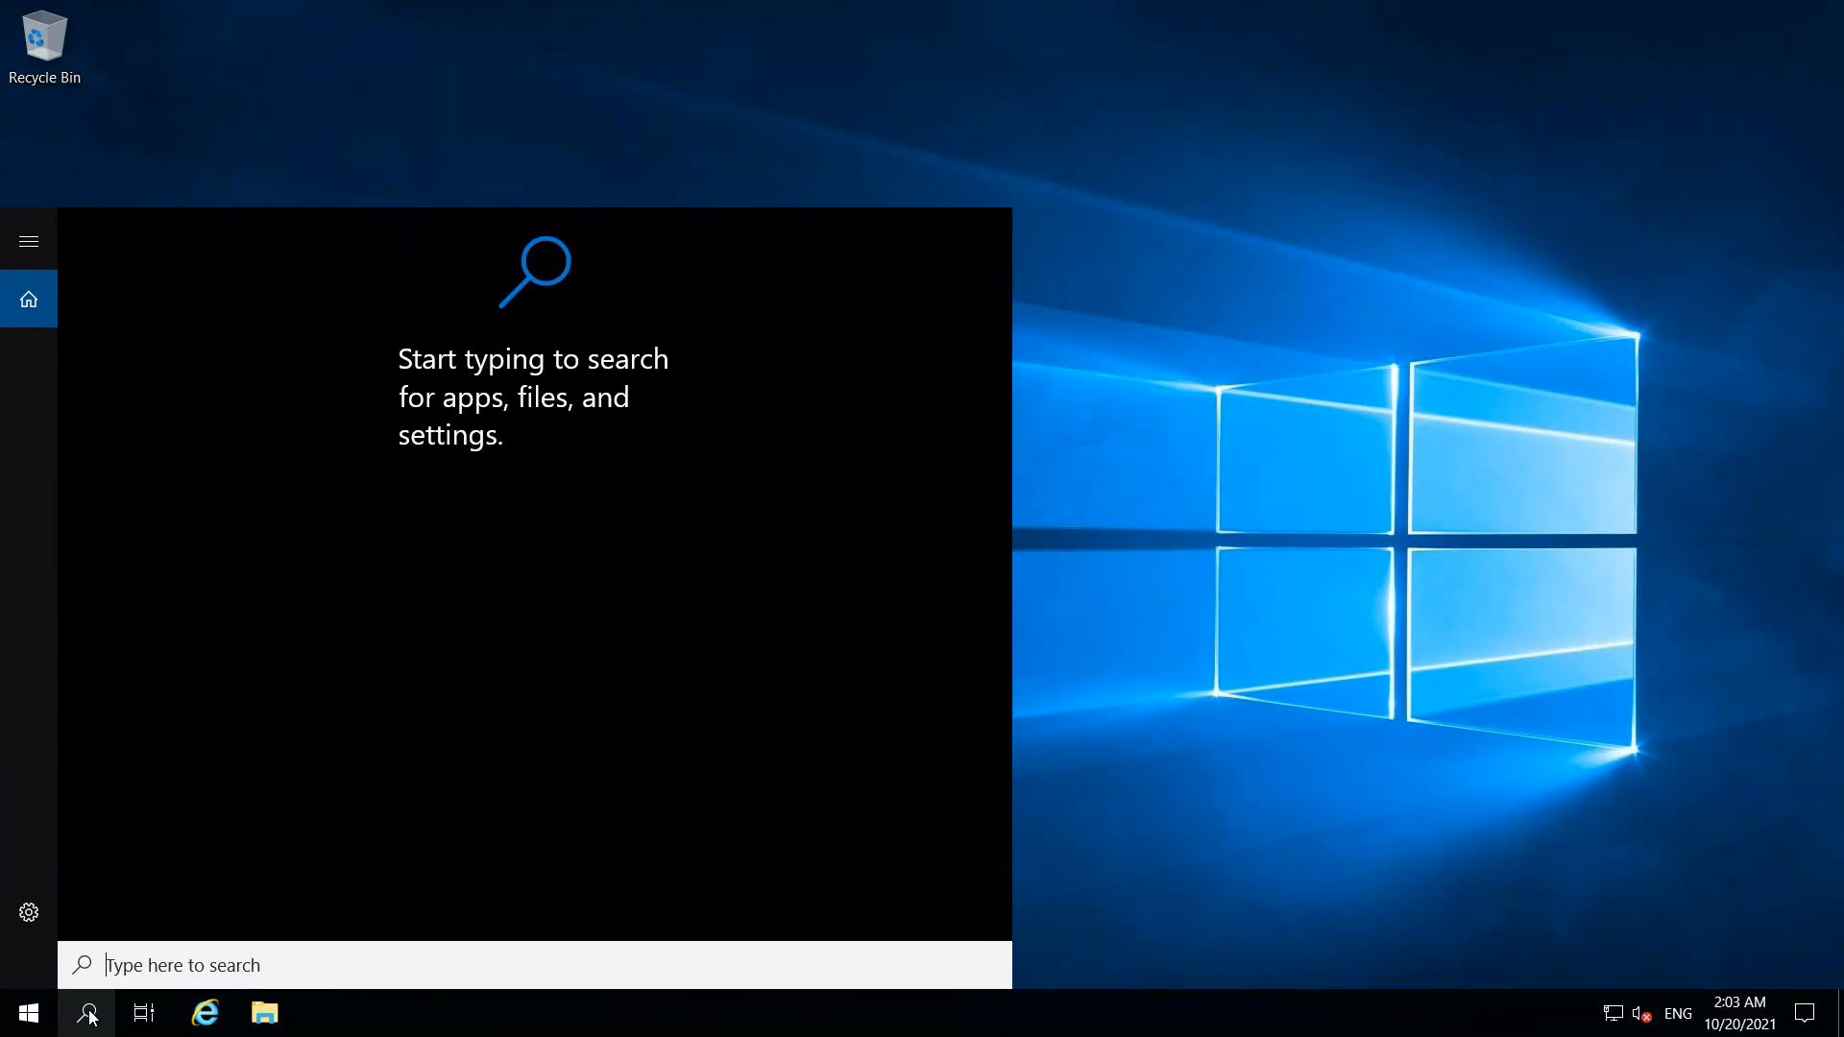
{"action": "type", "text": "ine"}
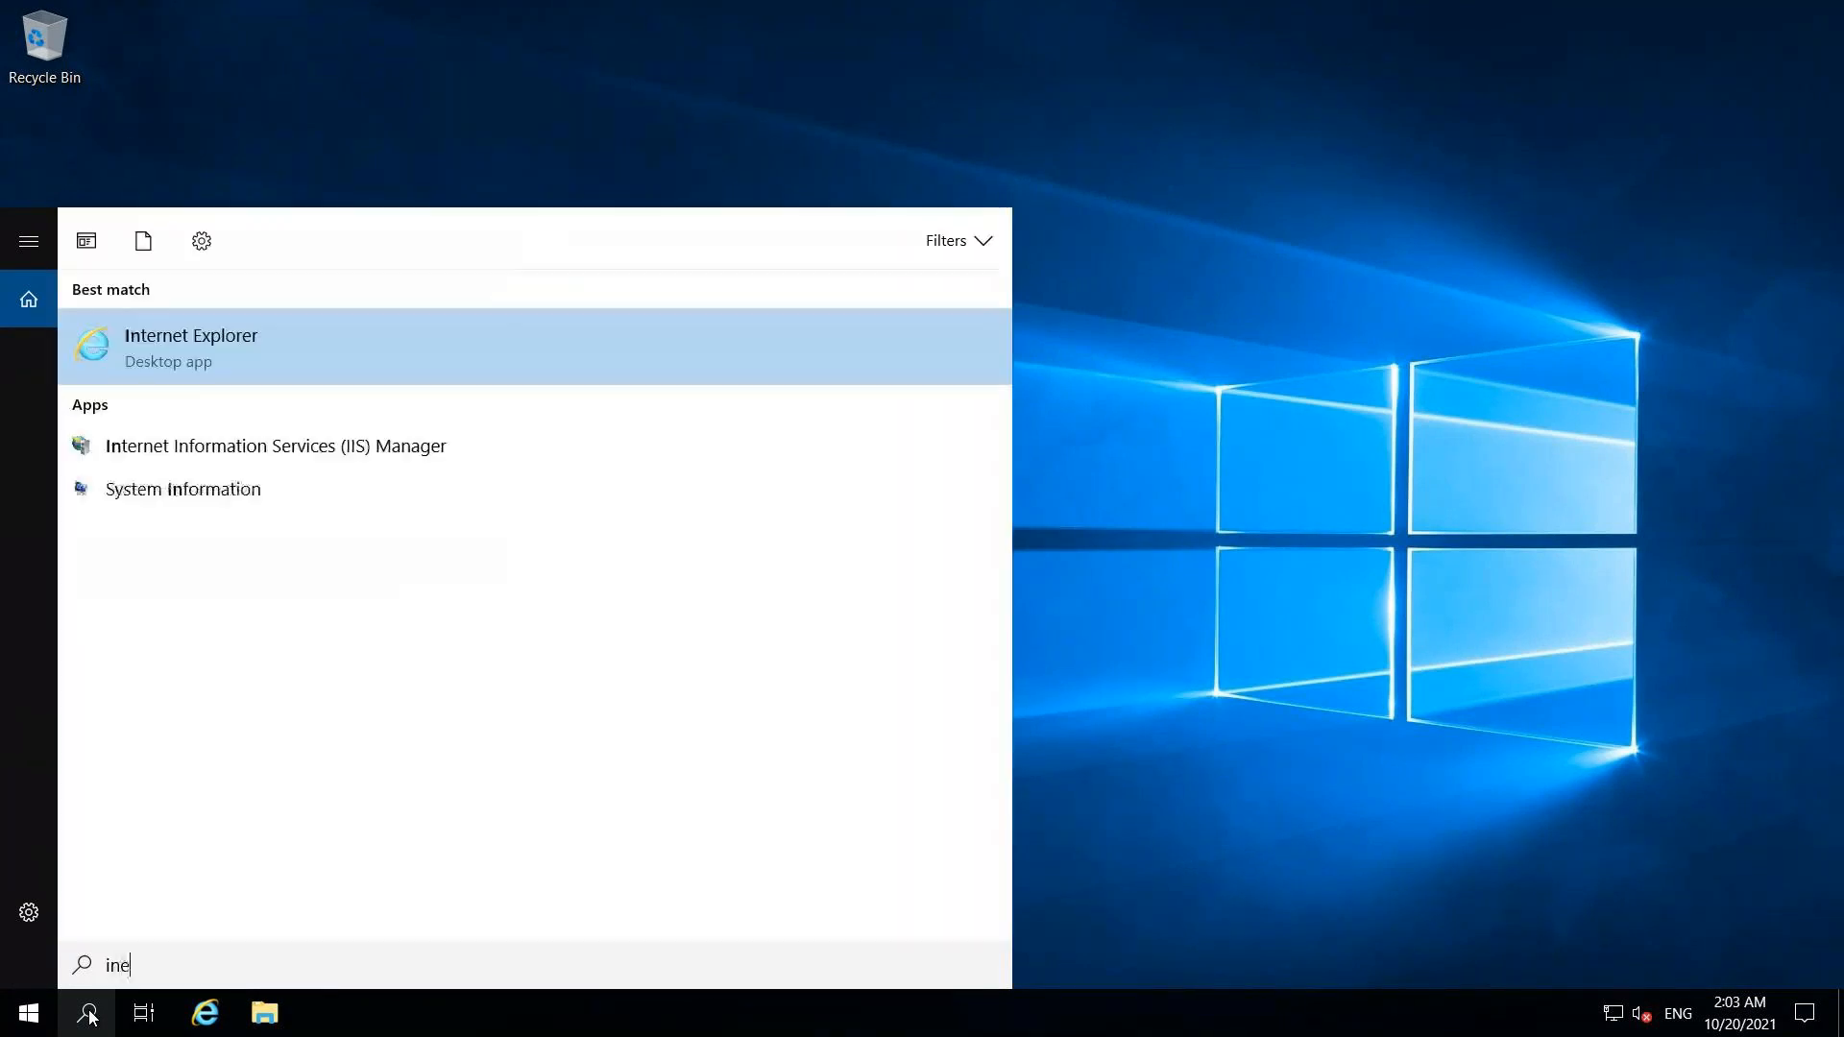
{"action": "type", "text": "tmgr"}
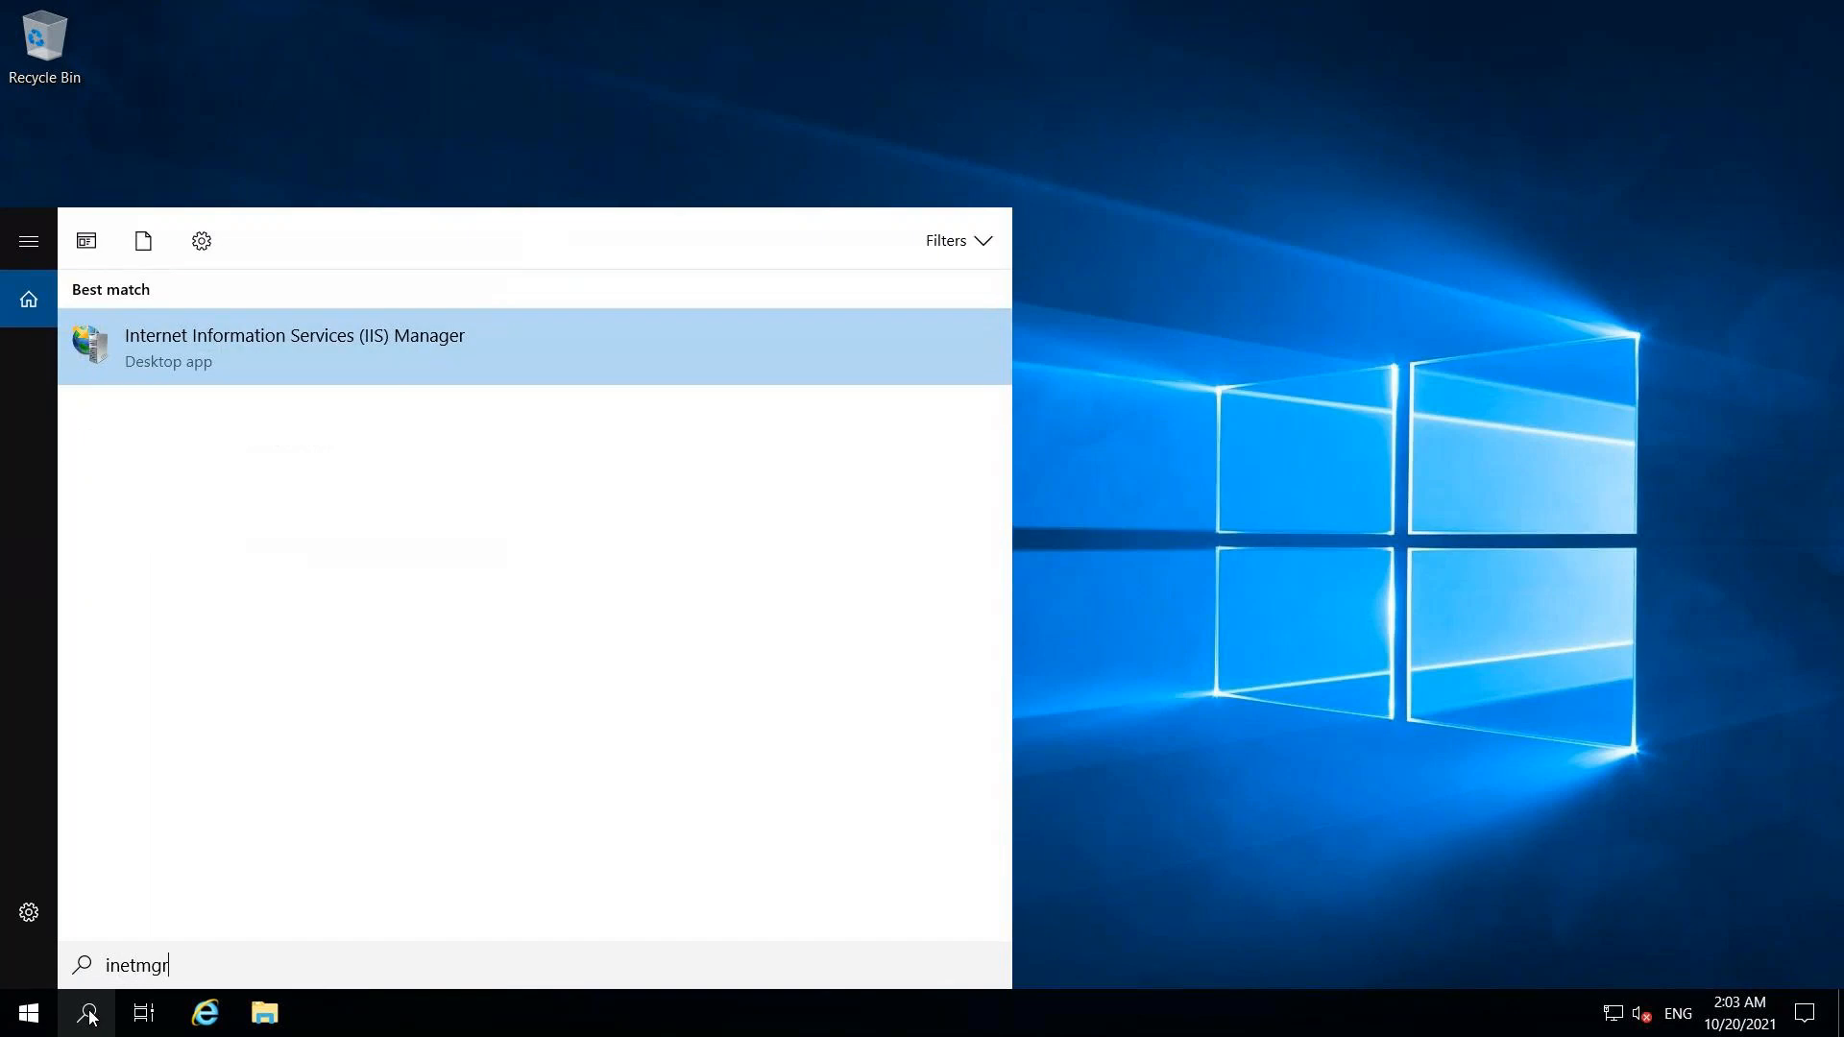
{"action": "left_click", "coordinate": [217, 360]}
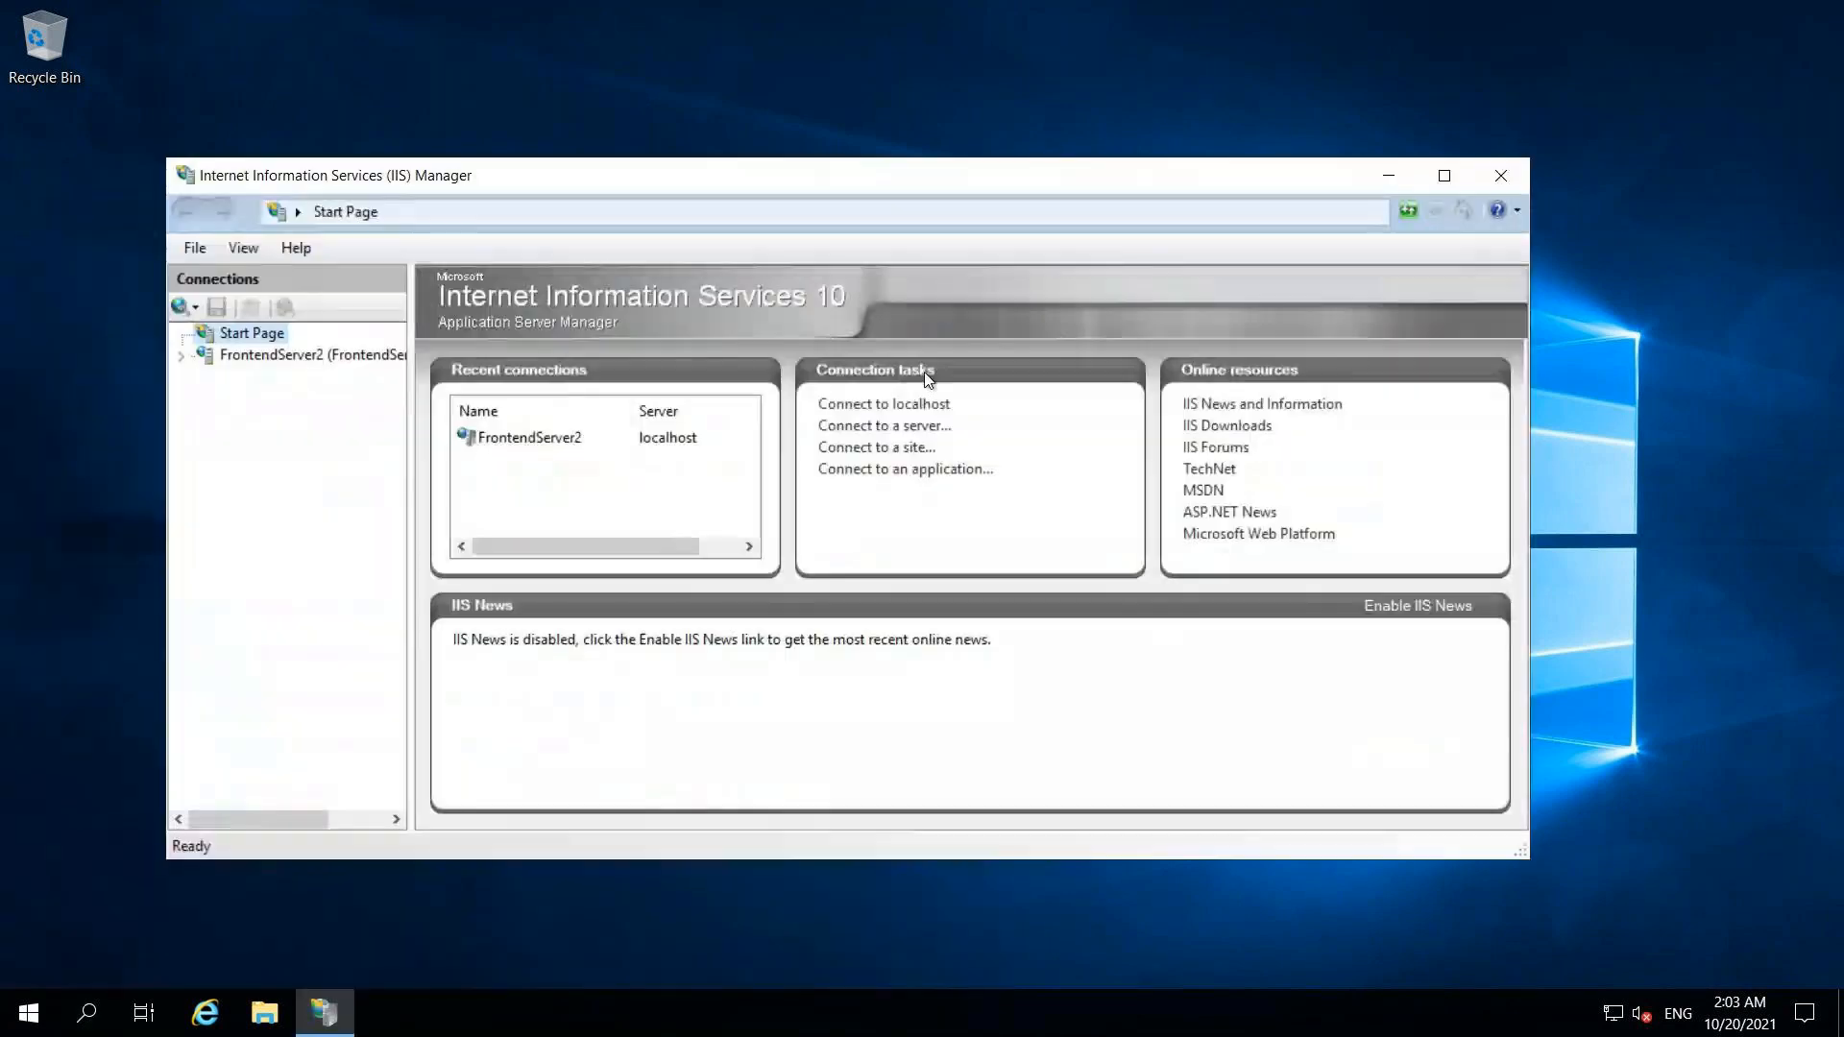
{"action": "left_click", "coordinate": [1444, 175]}
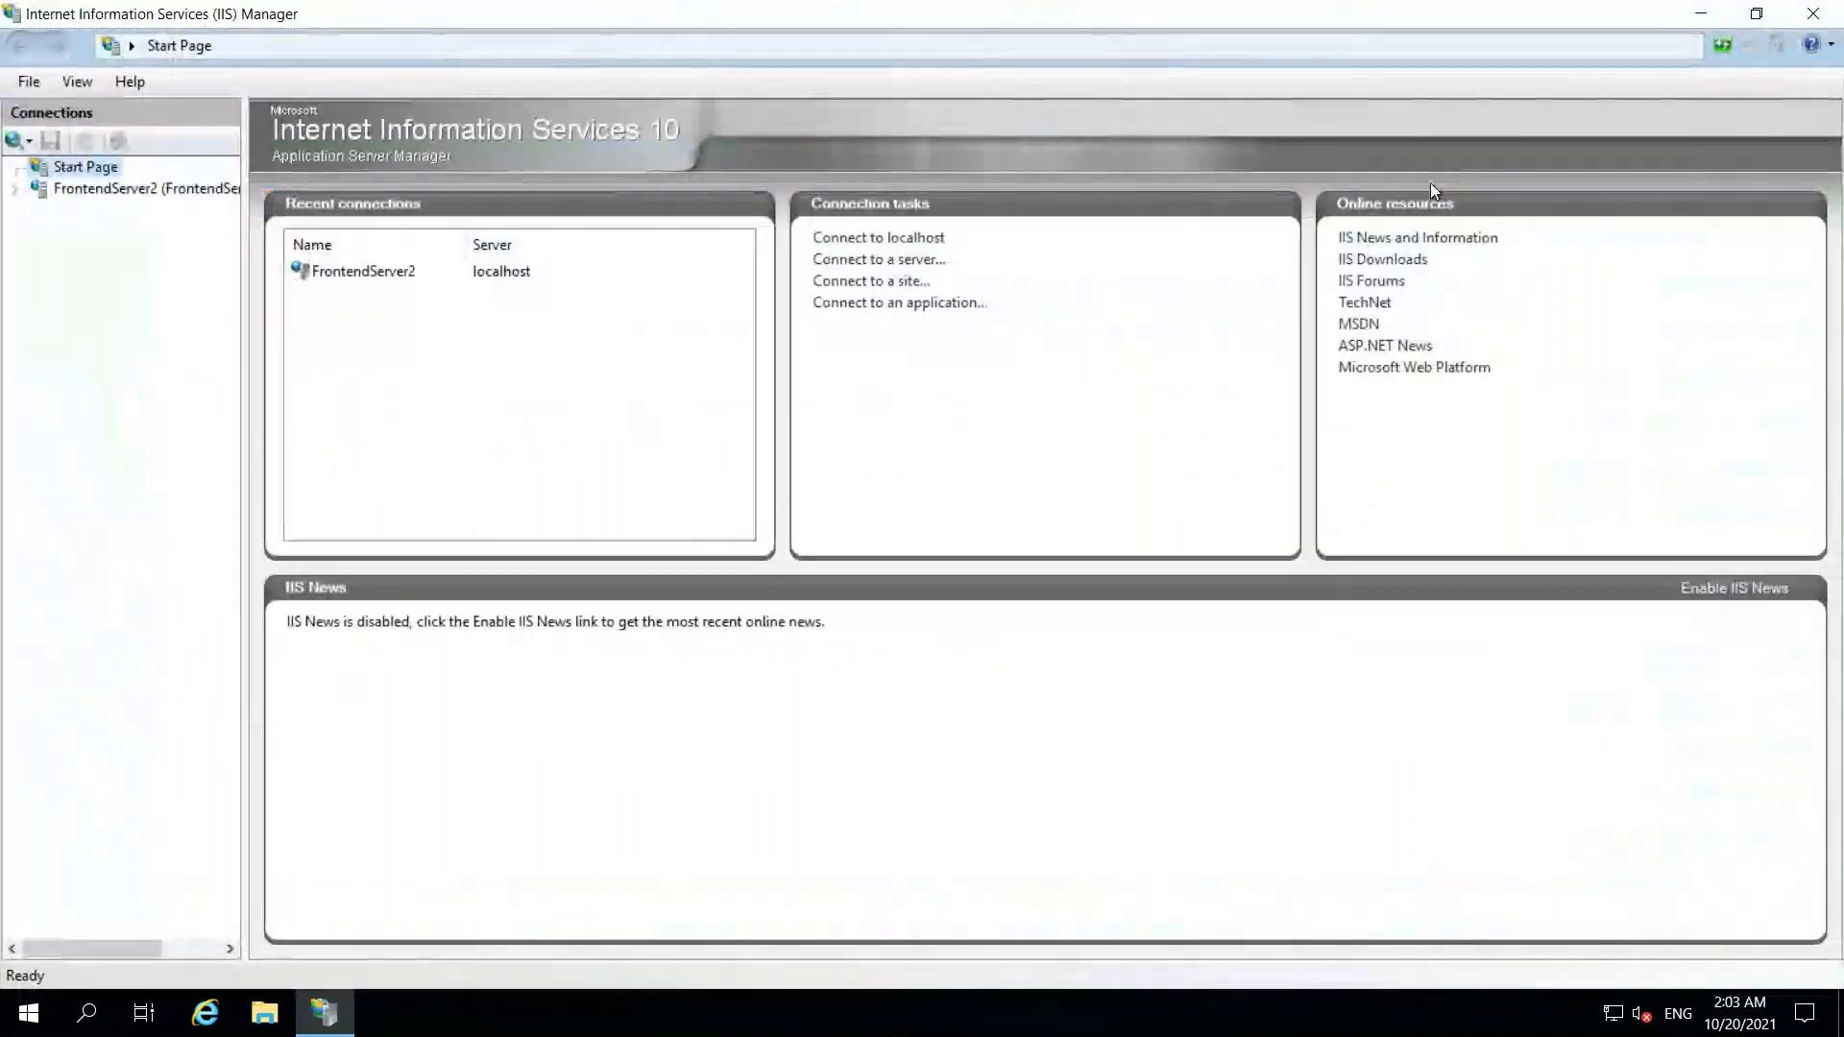
{"action": "left_click", "coordinate": [15, 190]}
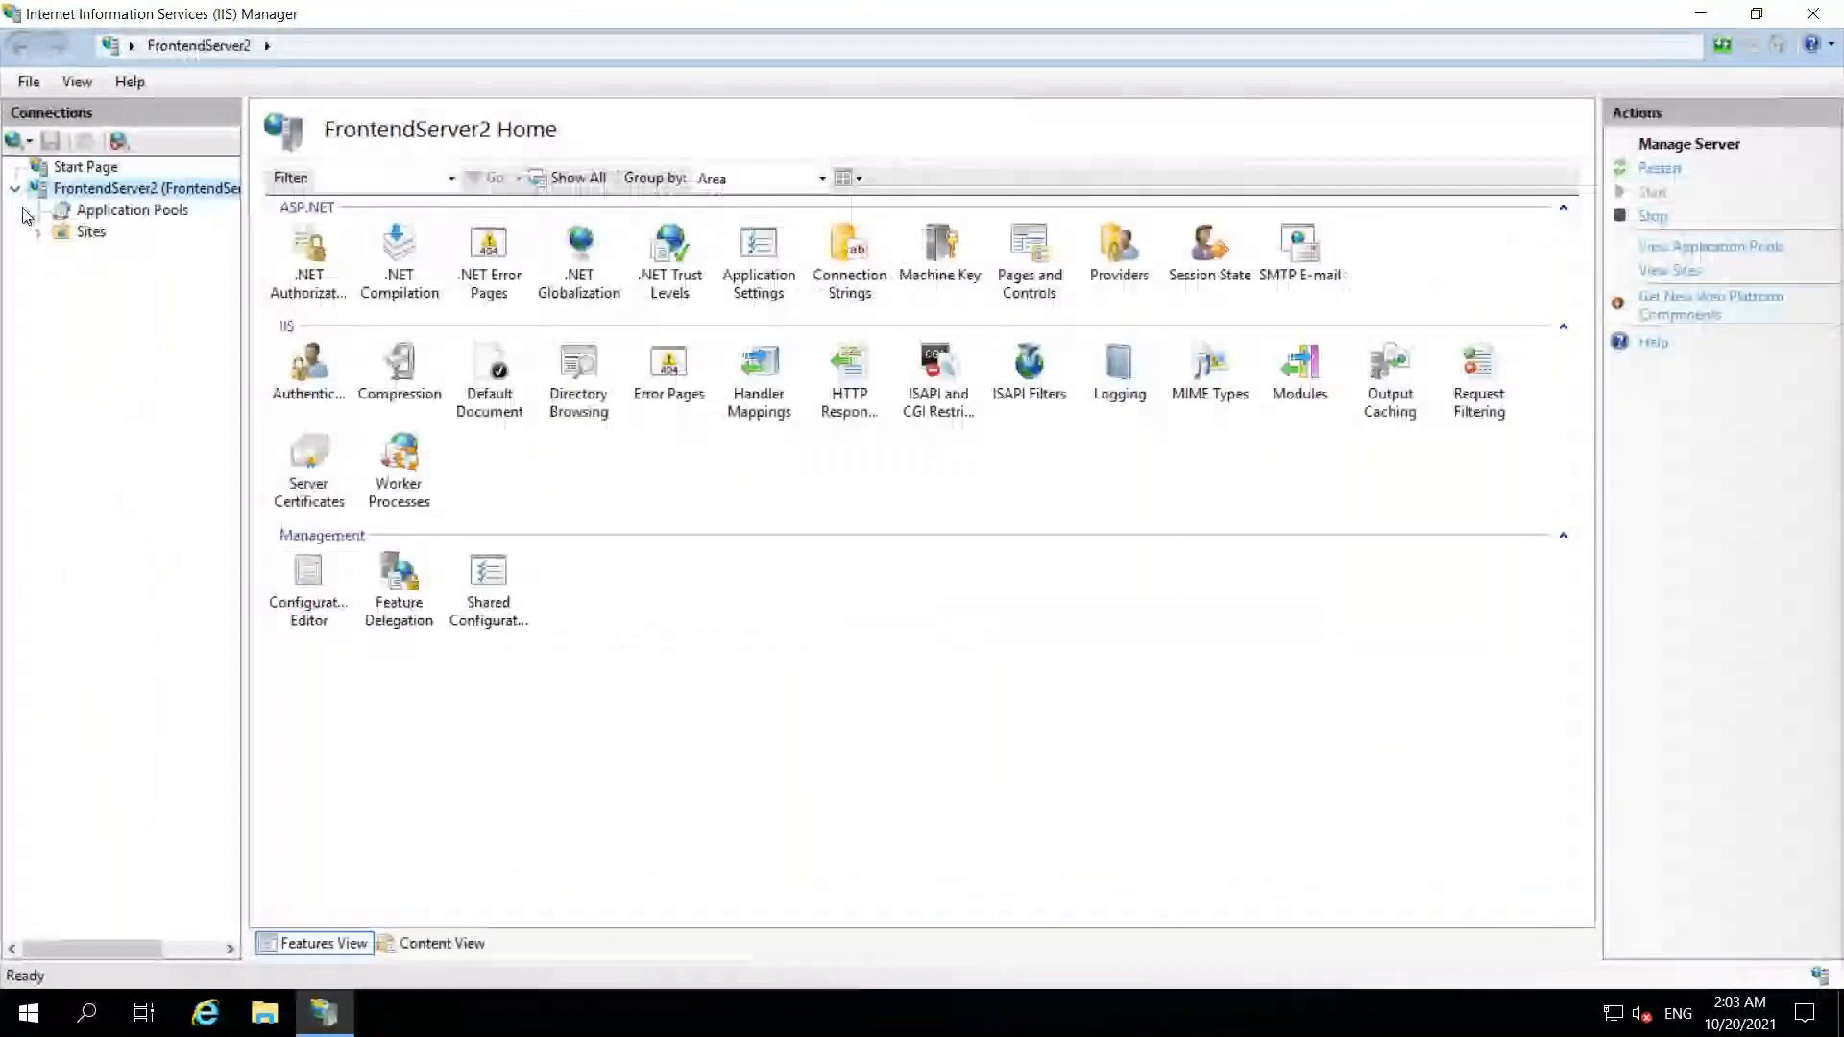
{"action": "left_click", "coordinate": [37, 231]}
{"action": "left_click", "coordinate": [182, 254]}
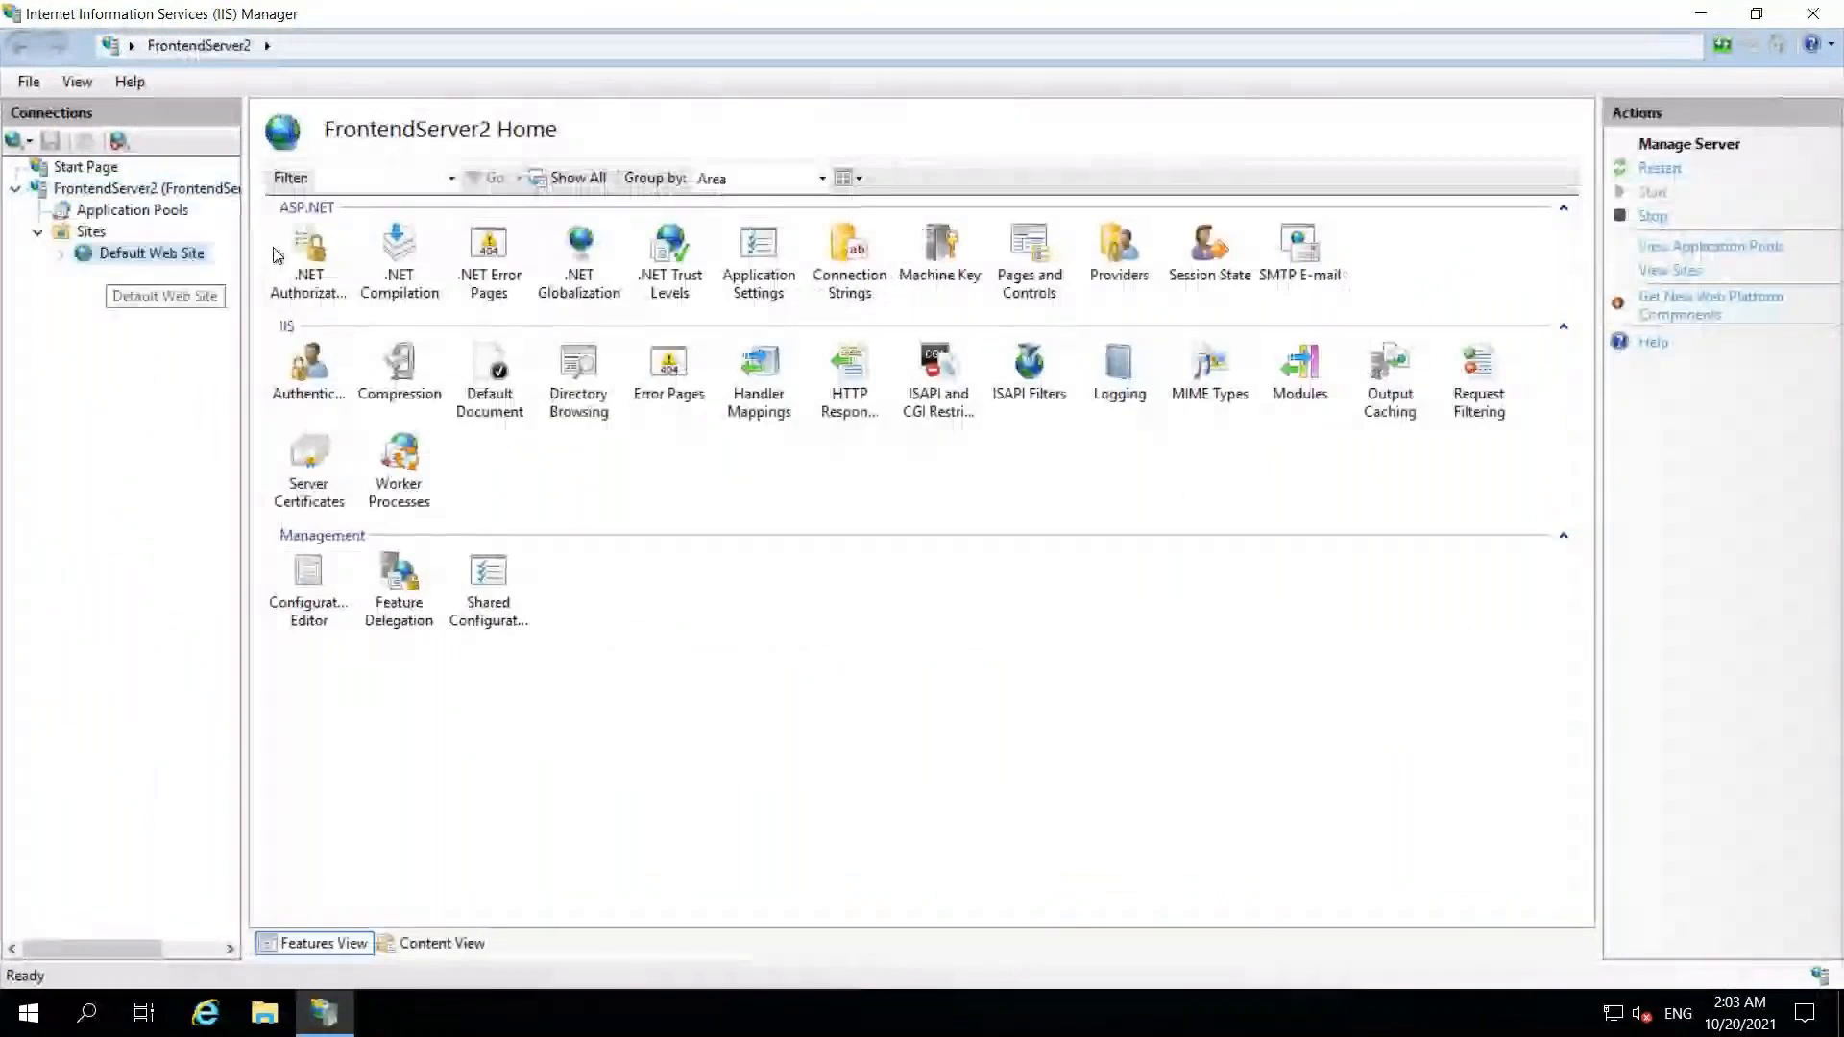
{"action": "left_click", "coordinate": [133, 210]}
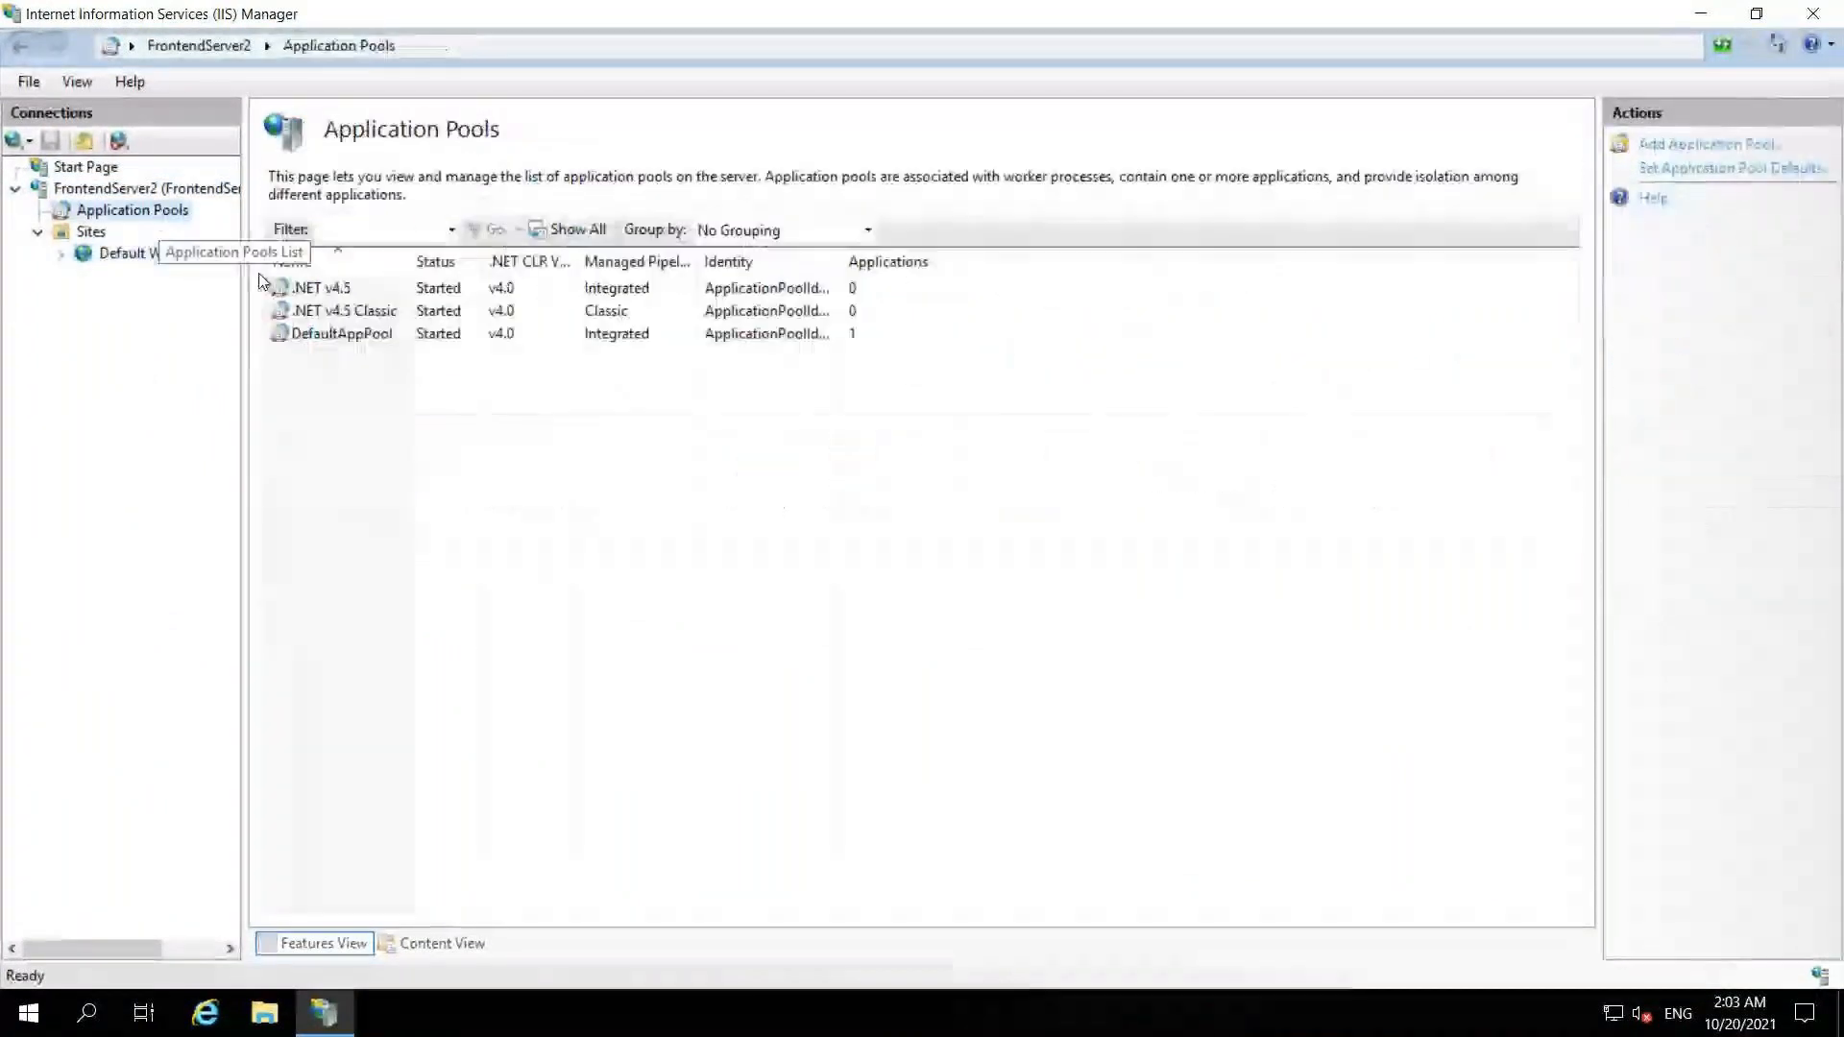
Step: Create a YourJourneys application pool using .NET CLR version v4.0.30319
{"action": "right_click", "coordinate": [533, 506]}
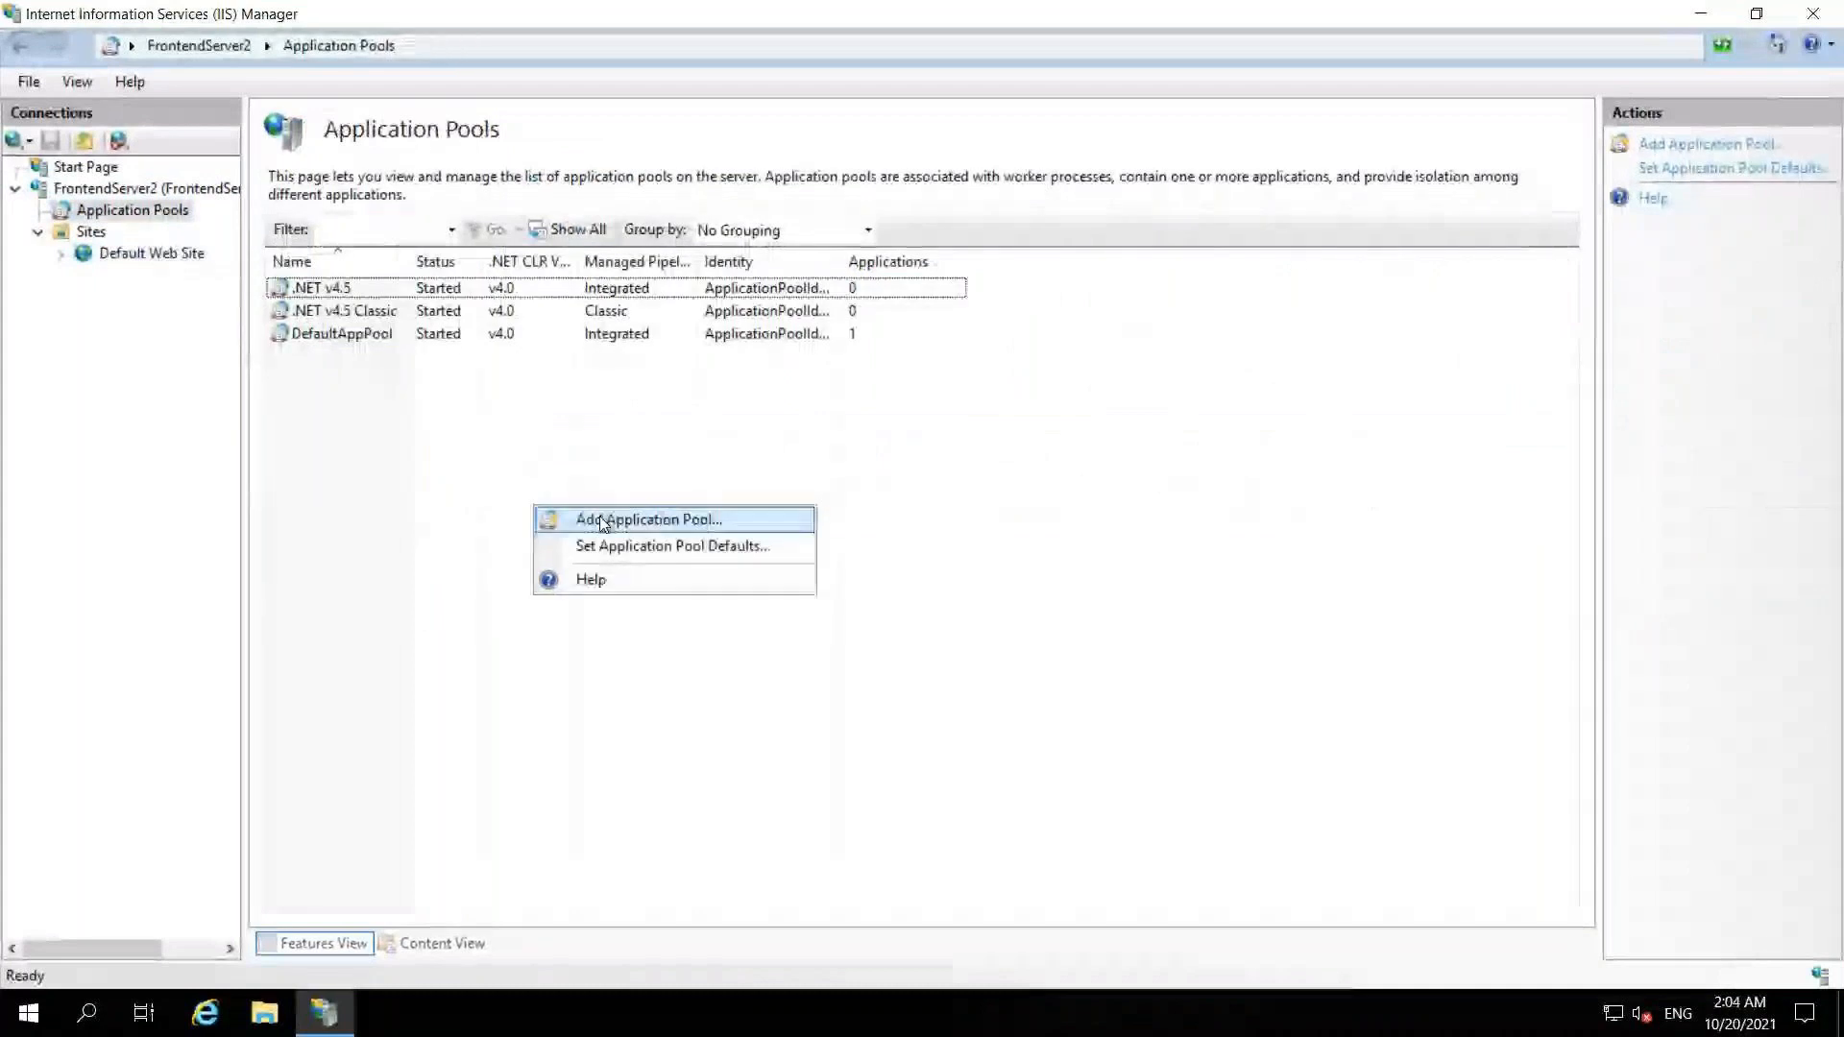
{"action": "left_click", "coordinate": [603, 521]}
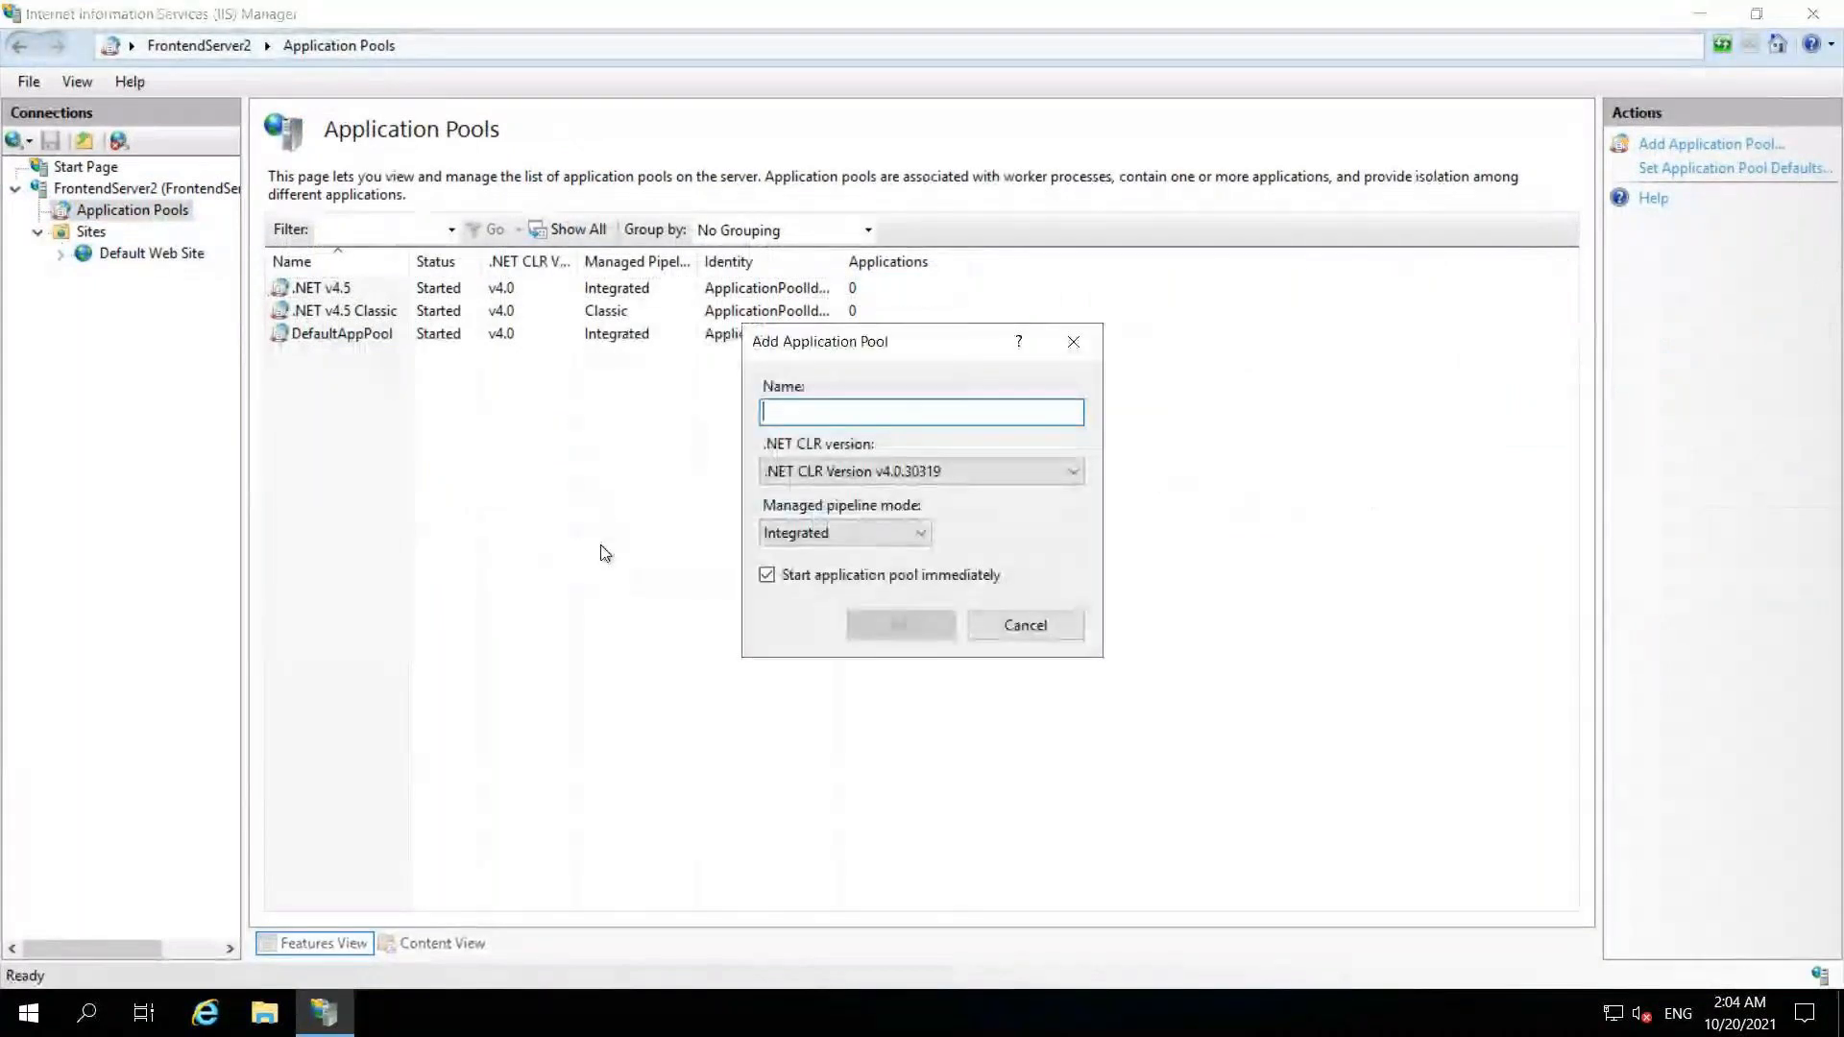
{"action": "type", "text": "Your"}
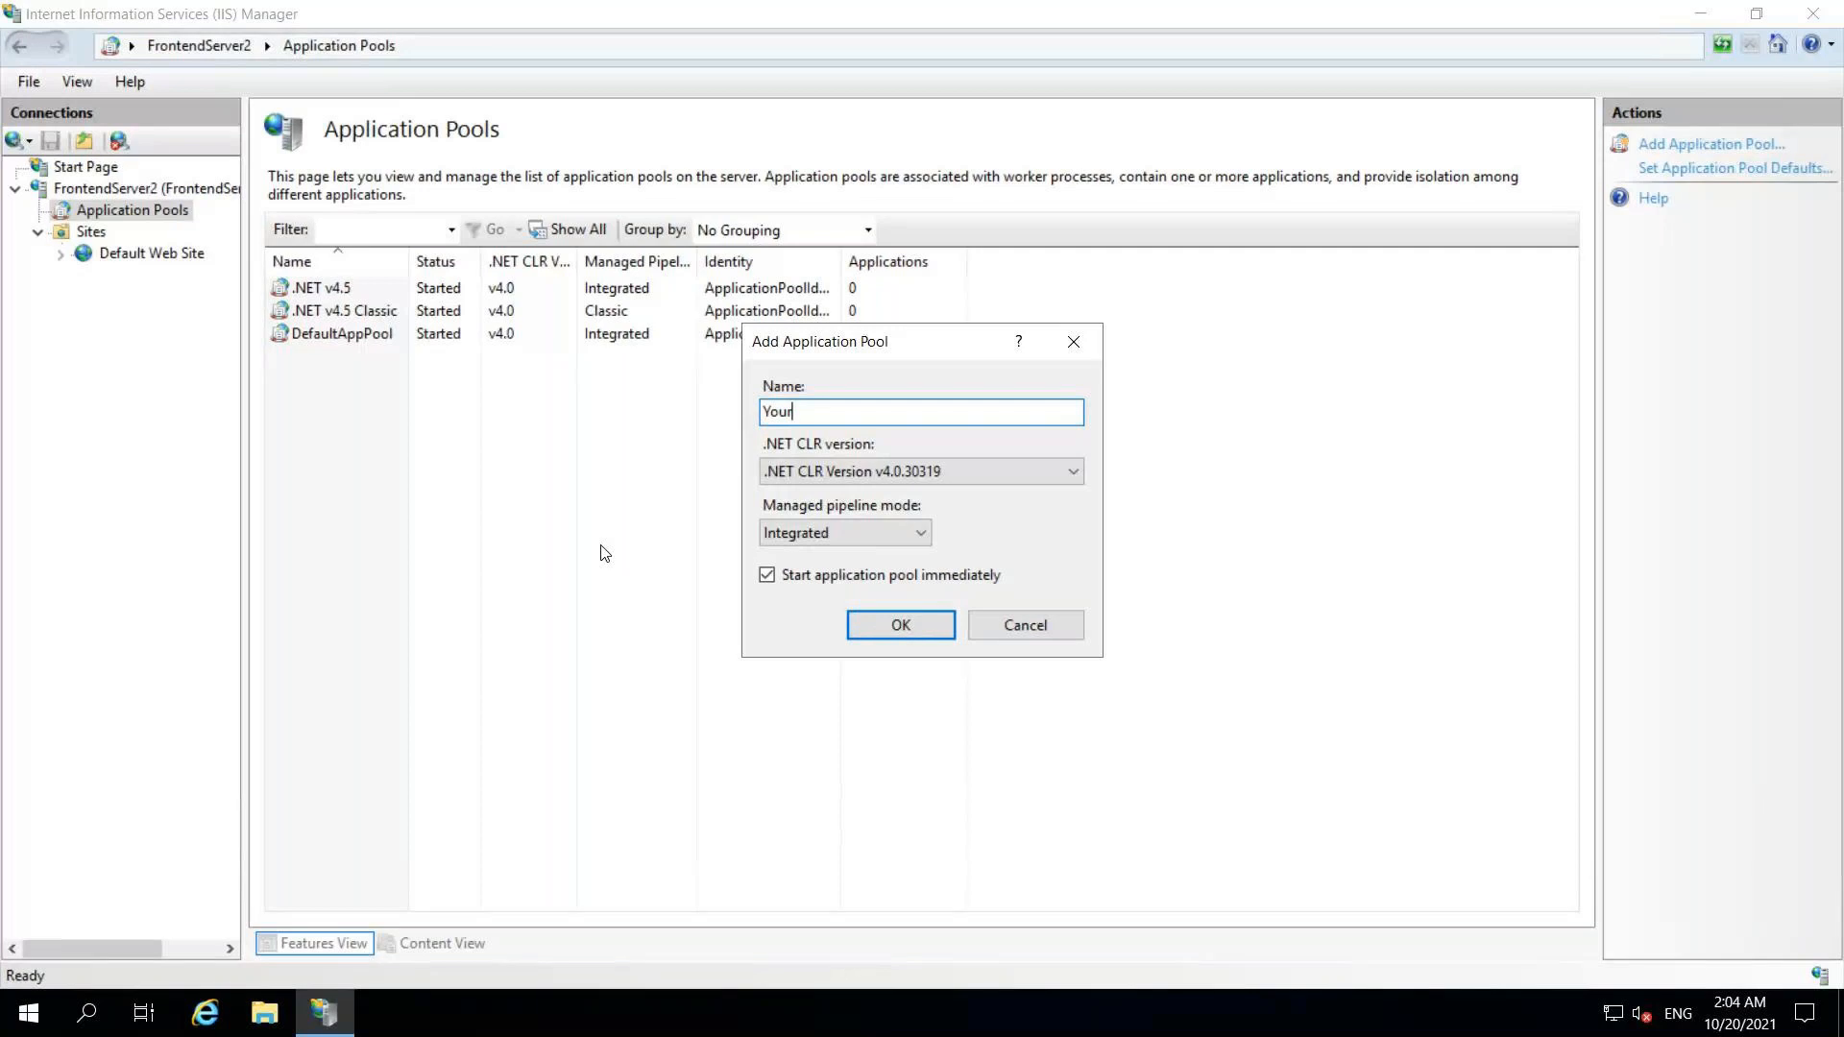
{"action": "type", "text": "Journeys"}
{"action": "left_click", "coordinate": [885, 476]}
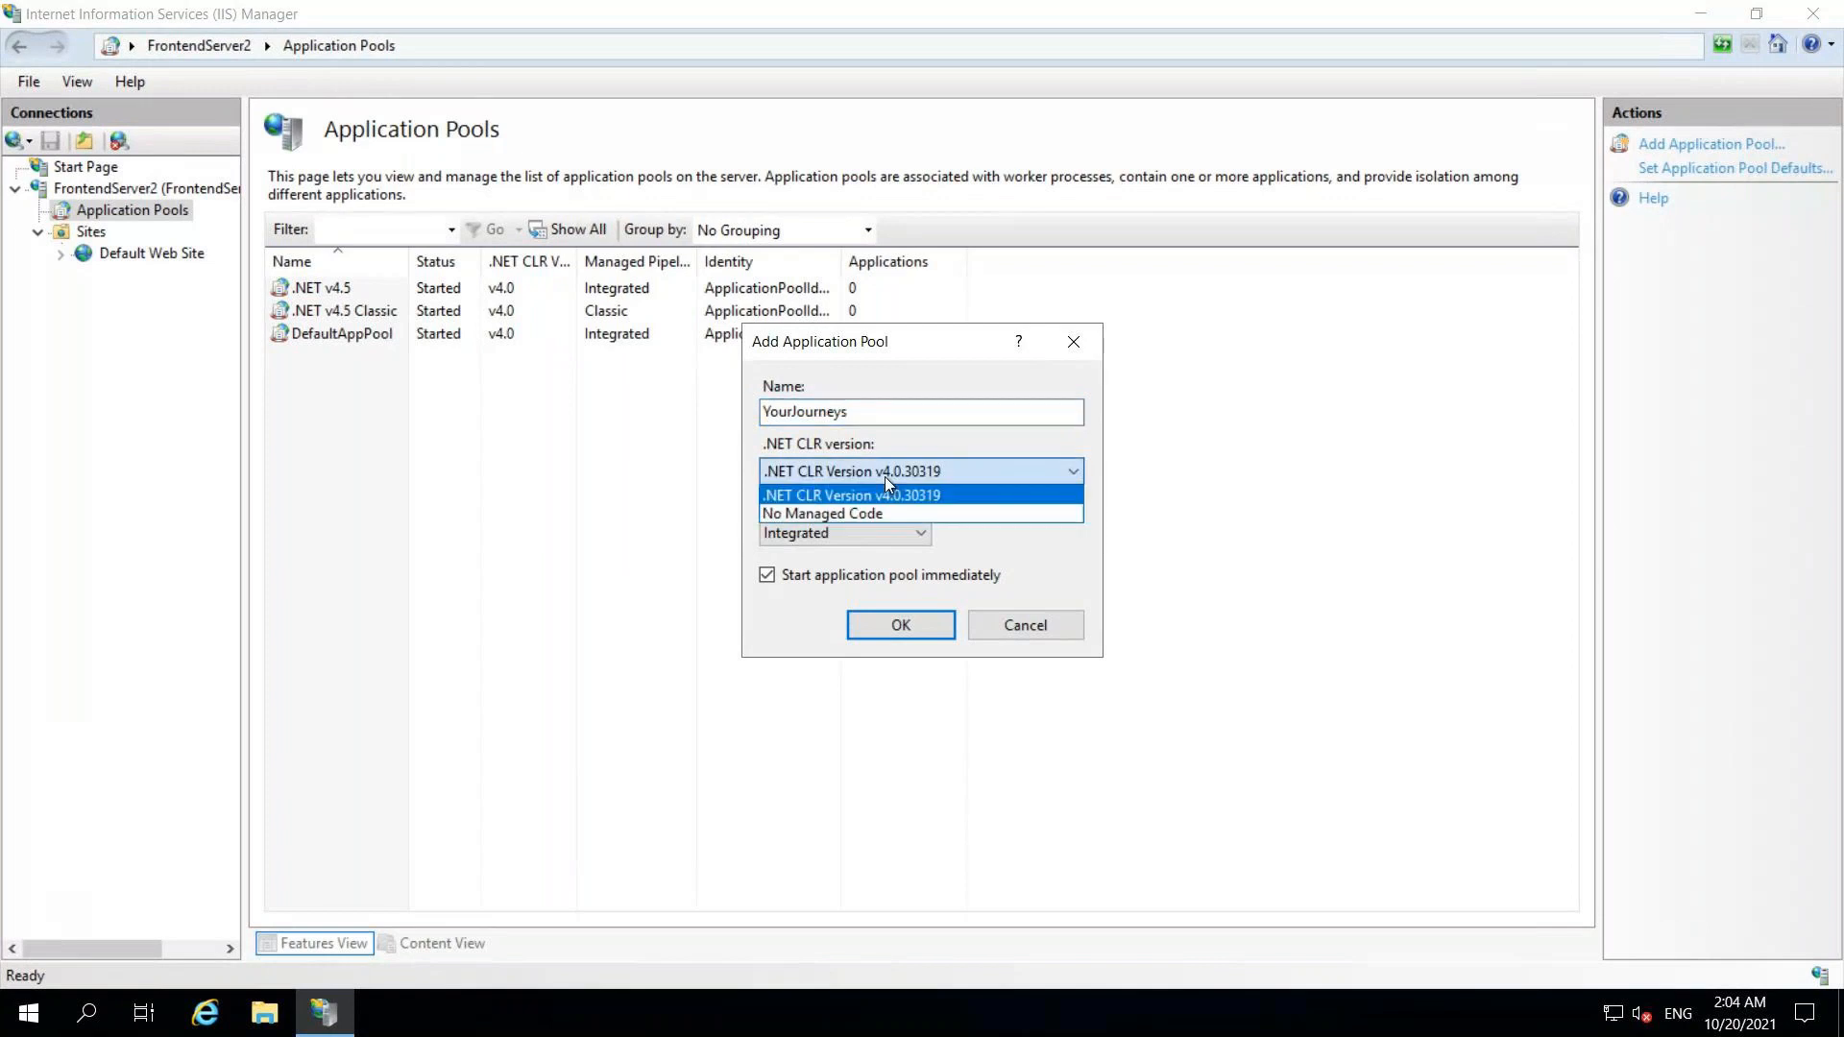
{"action": "left_click", "coordinate": [885, 492]}
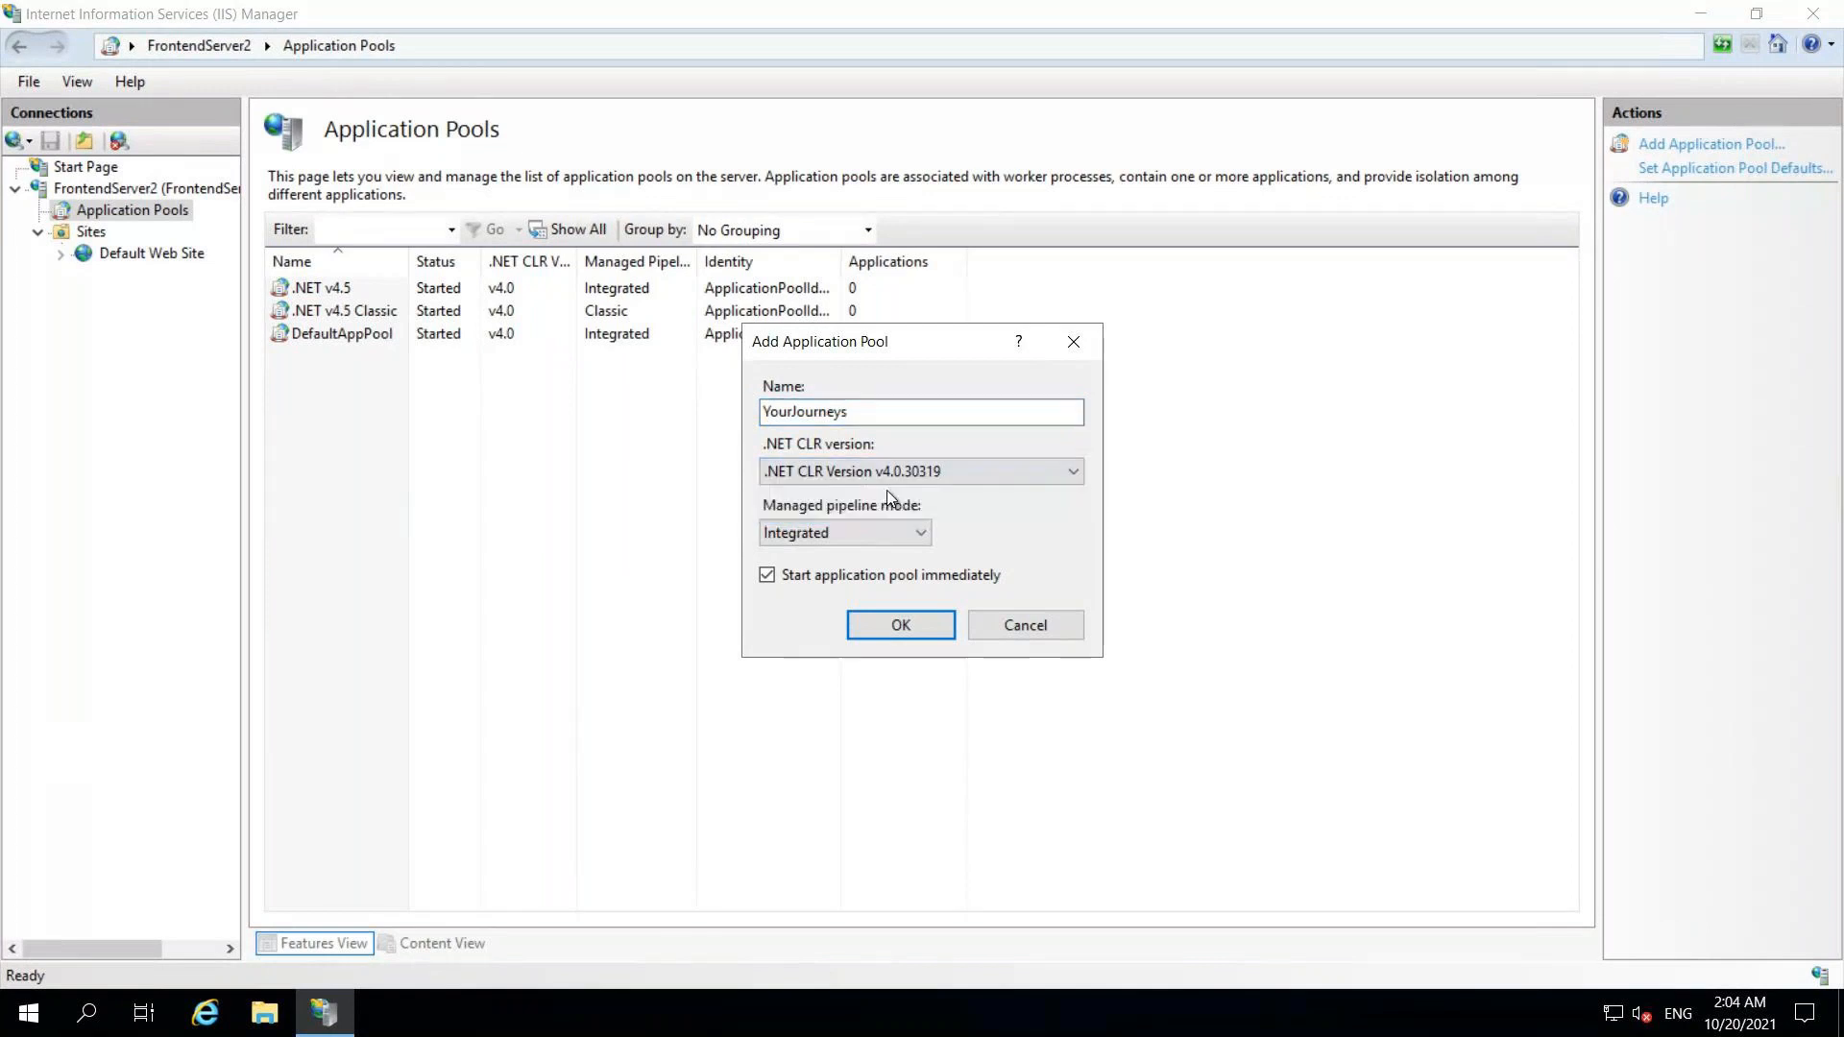
{"action": "left_click", "coordinate": [876, 632]}
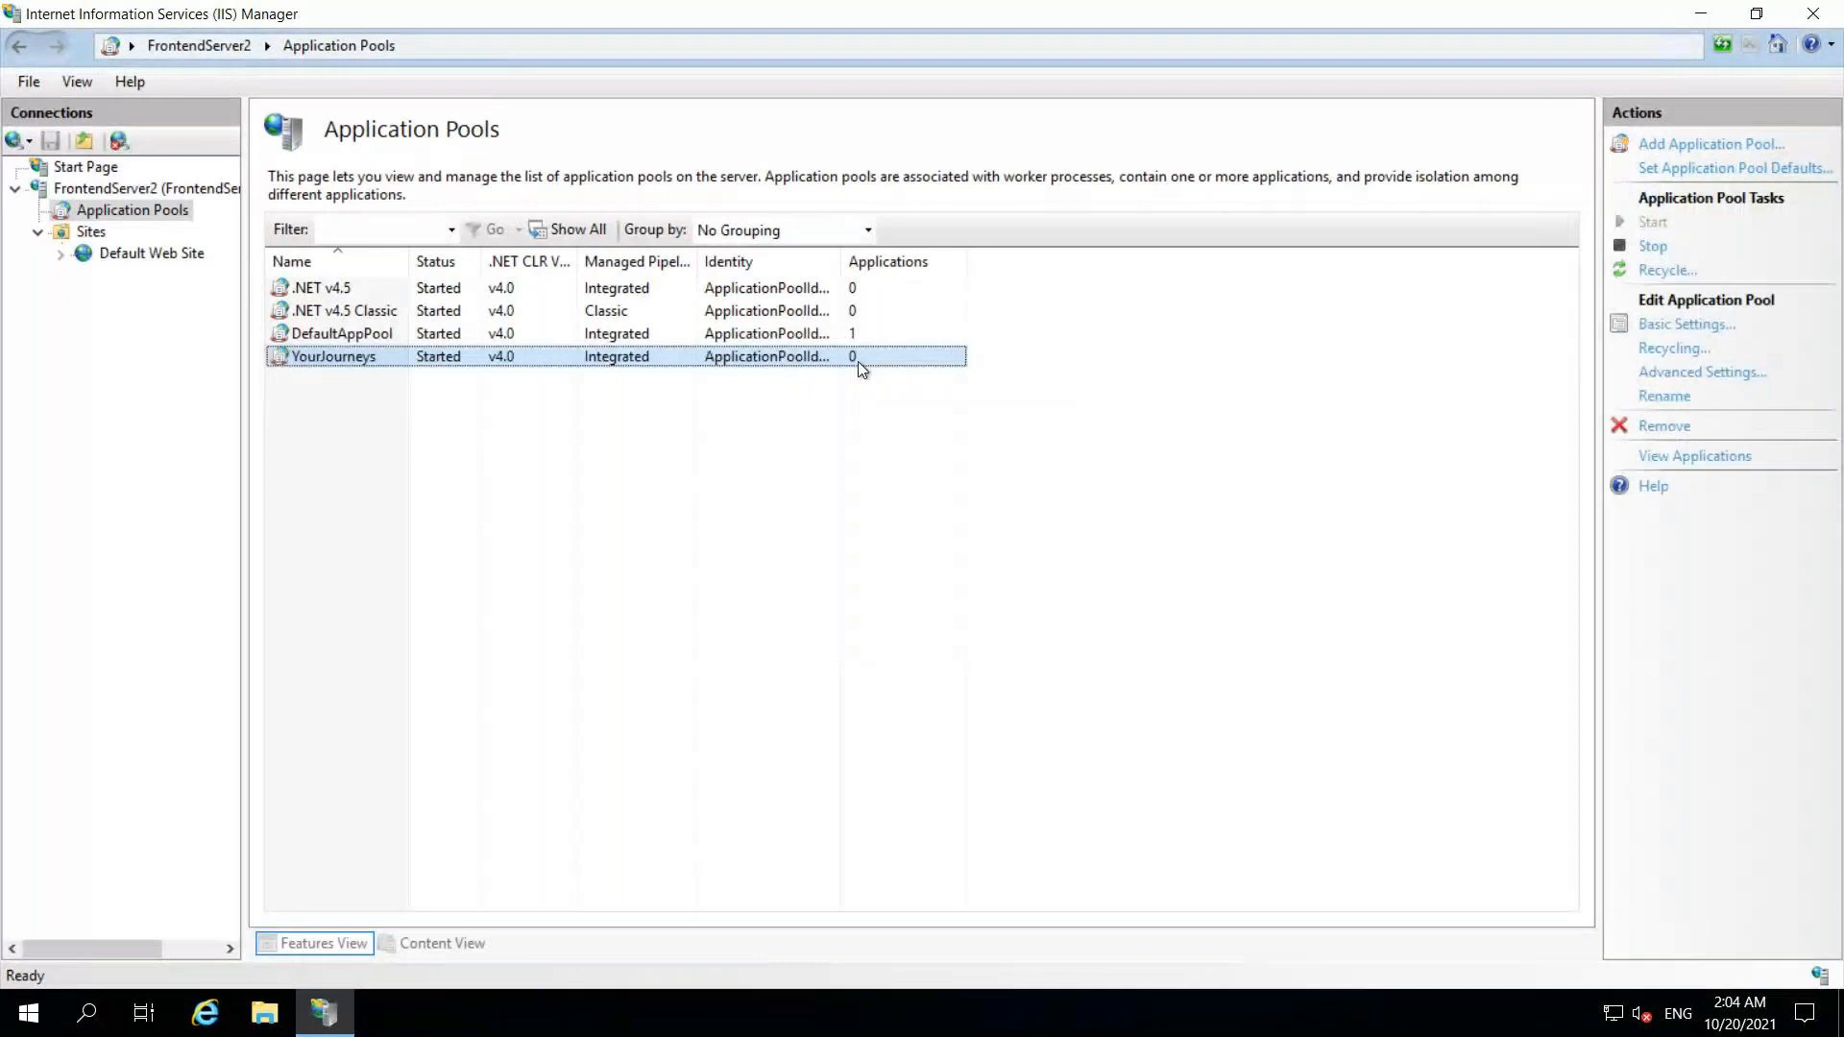
{"action": "left_click", "coordinate": [138, 255]}
Step: Add an application under Default Web Site with alias YourJourneys using the YourJourneys pool
{"action": "right_click", "coordinate": [136, 256]}
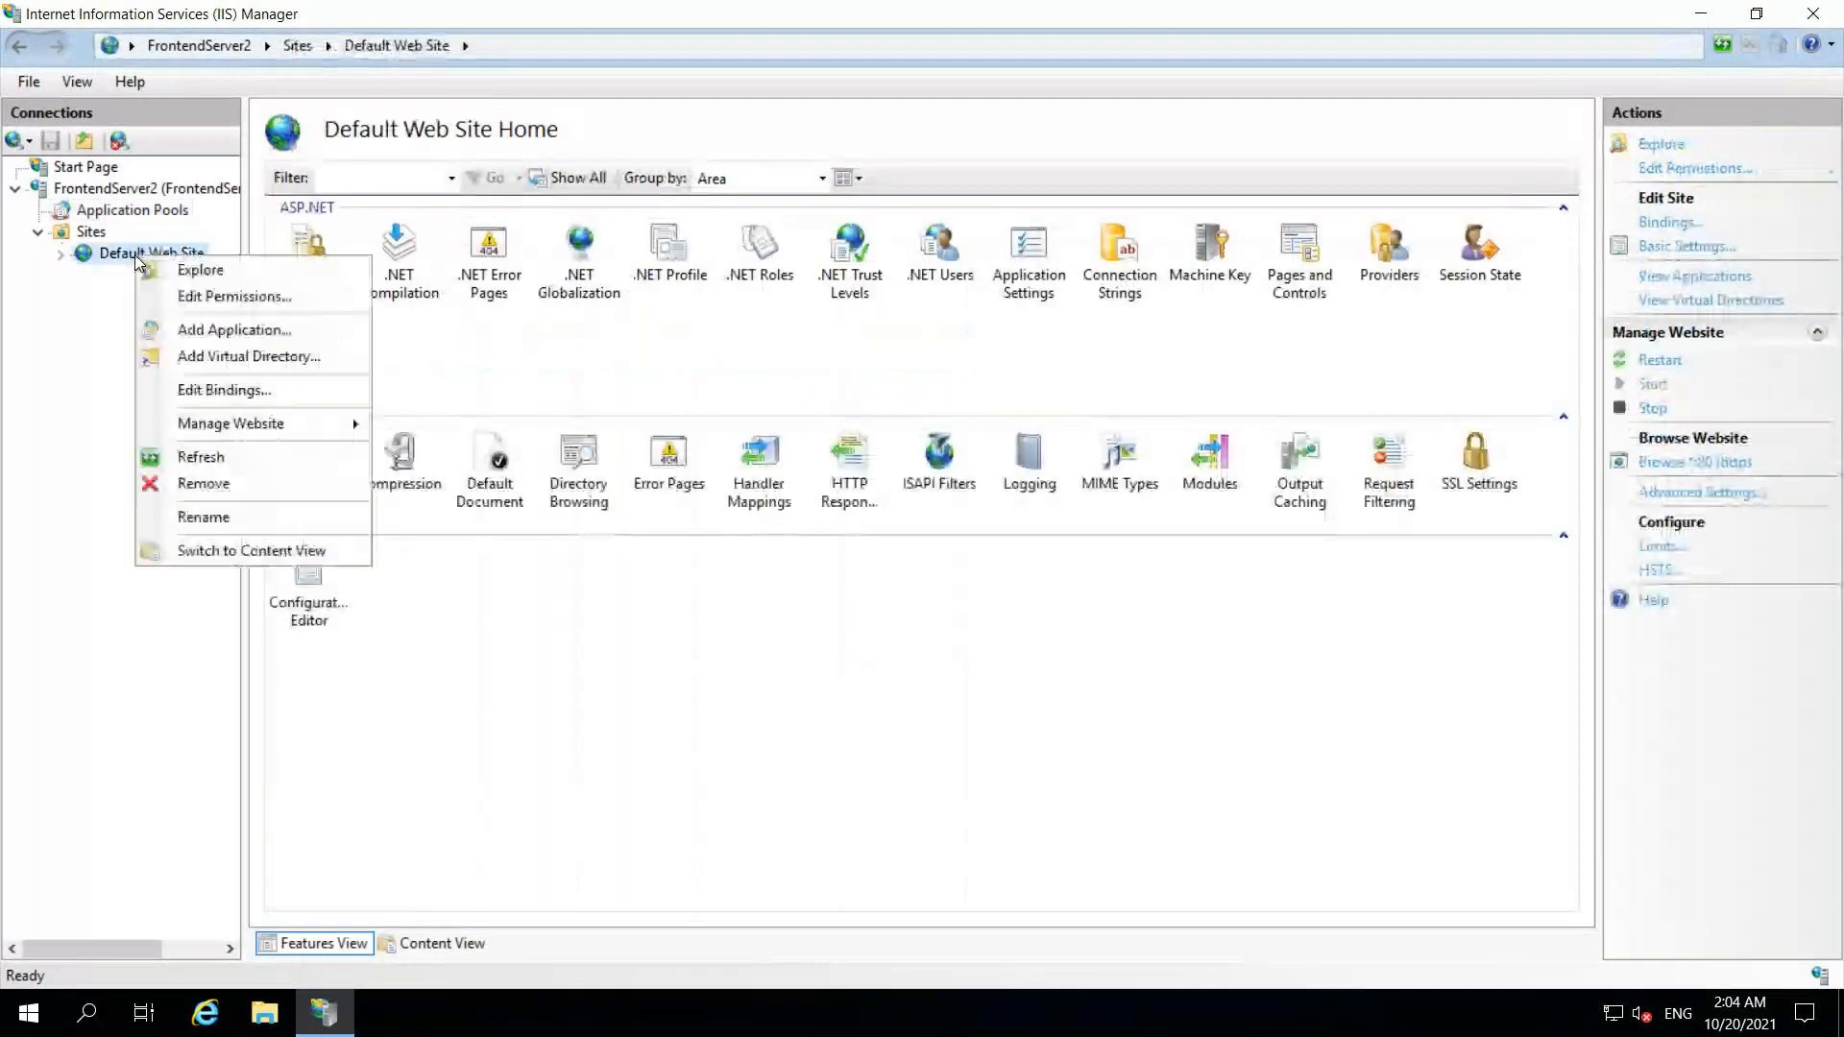
{"action": "left_click", "coordinate": [206, 327]}
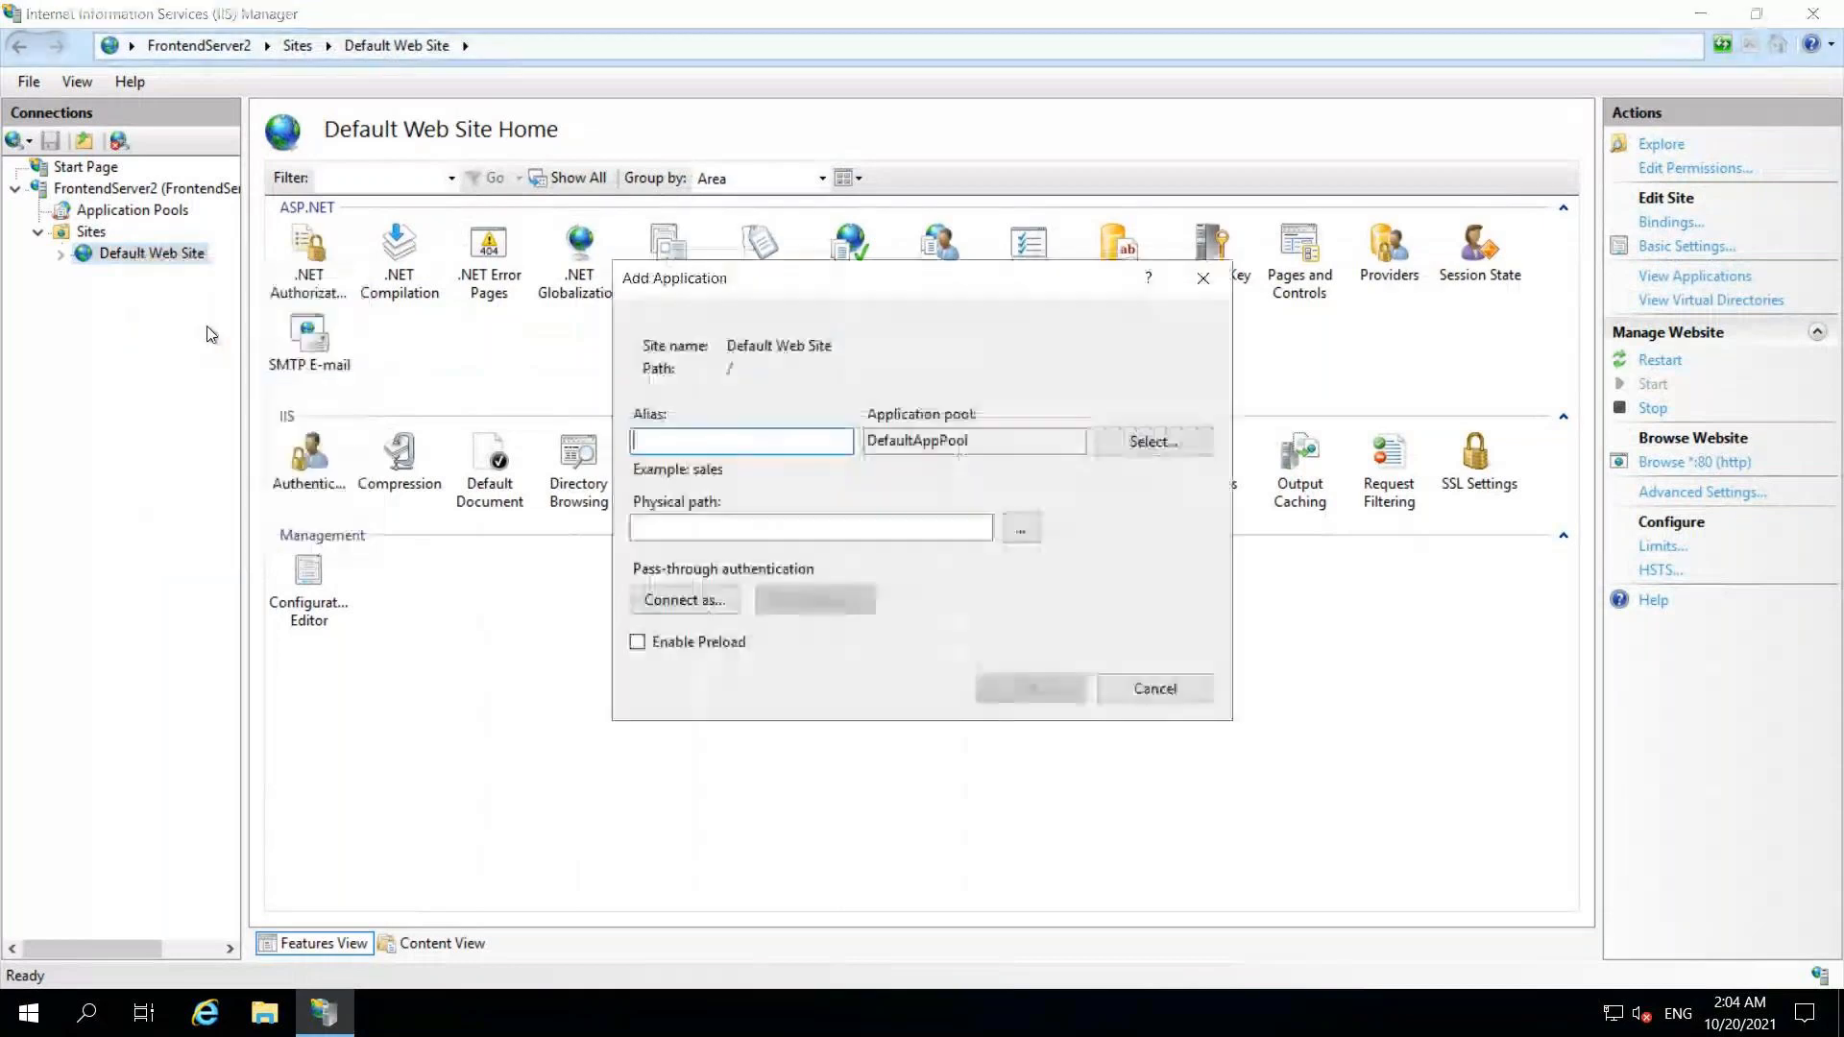
{"action": "type", "text": "Y"}
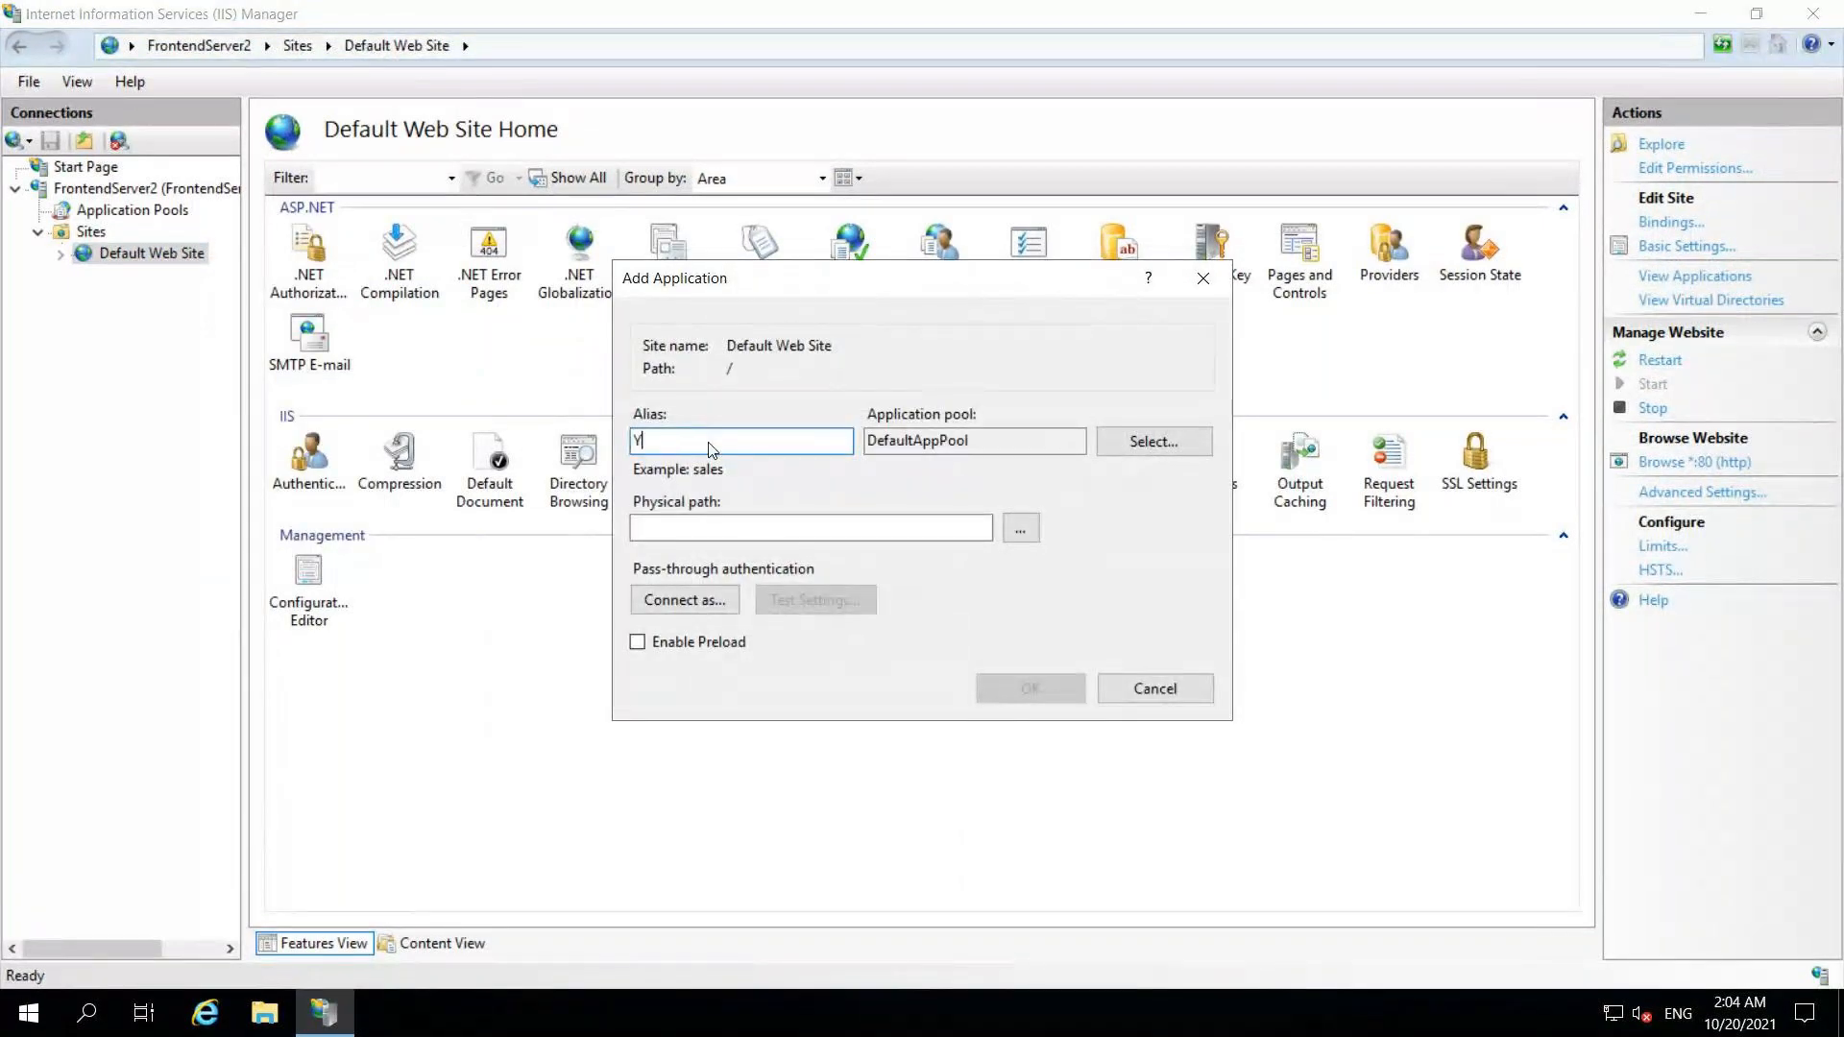
{"action": "type", "text": "ourJourneys"}
{"action": "left_click", "coordinate": [1170, 444]}
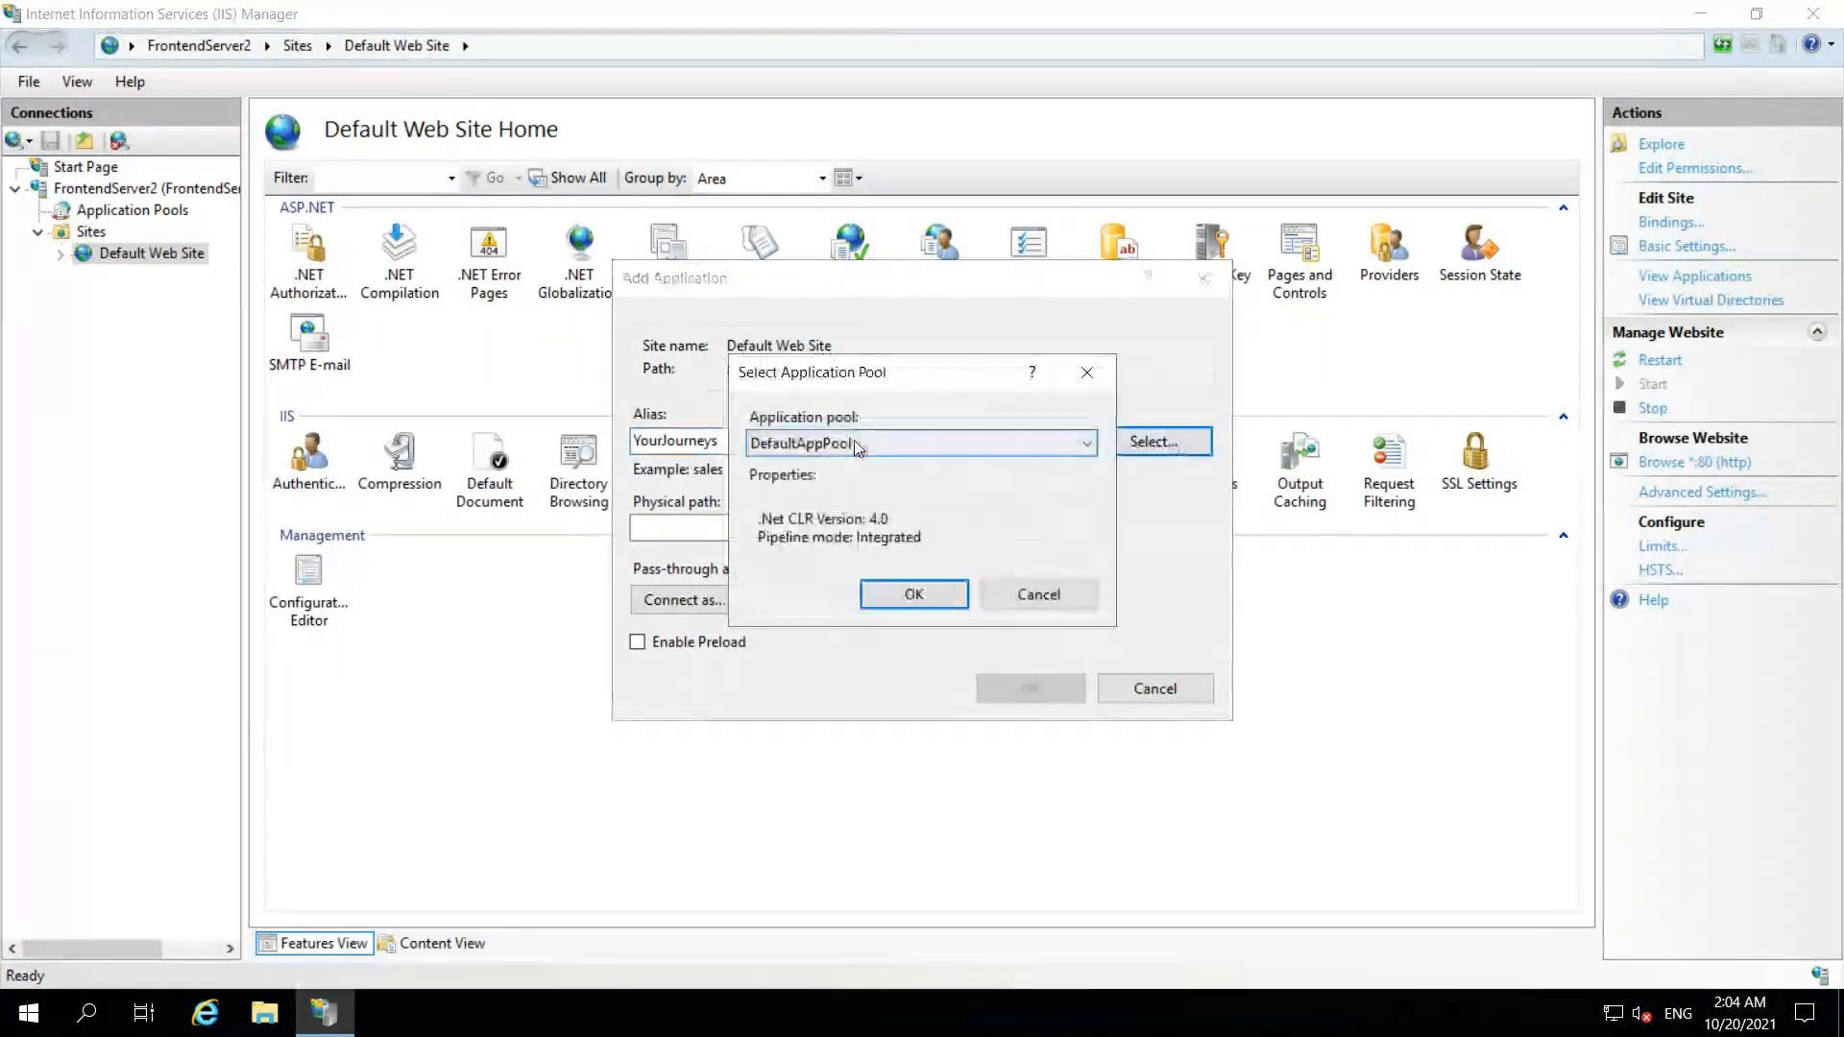
{"action": "left_click", "coordinate": [889, 443]}
{"action": "left_click", "coordinate": [818, 524]}
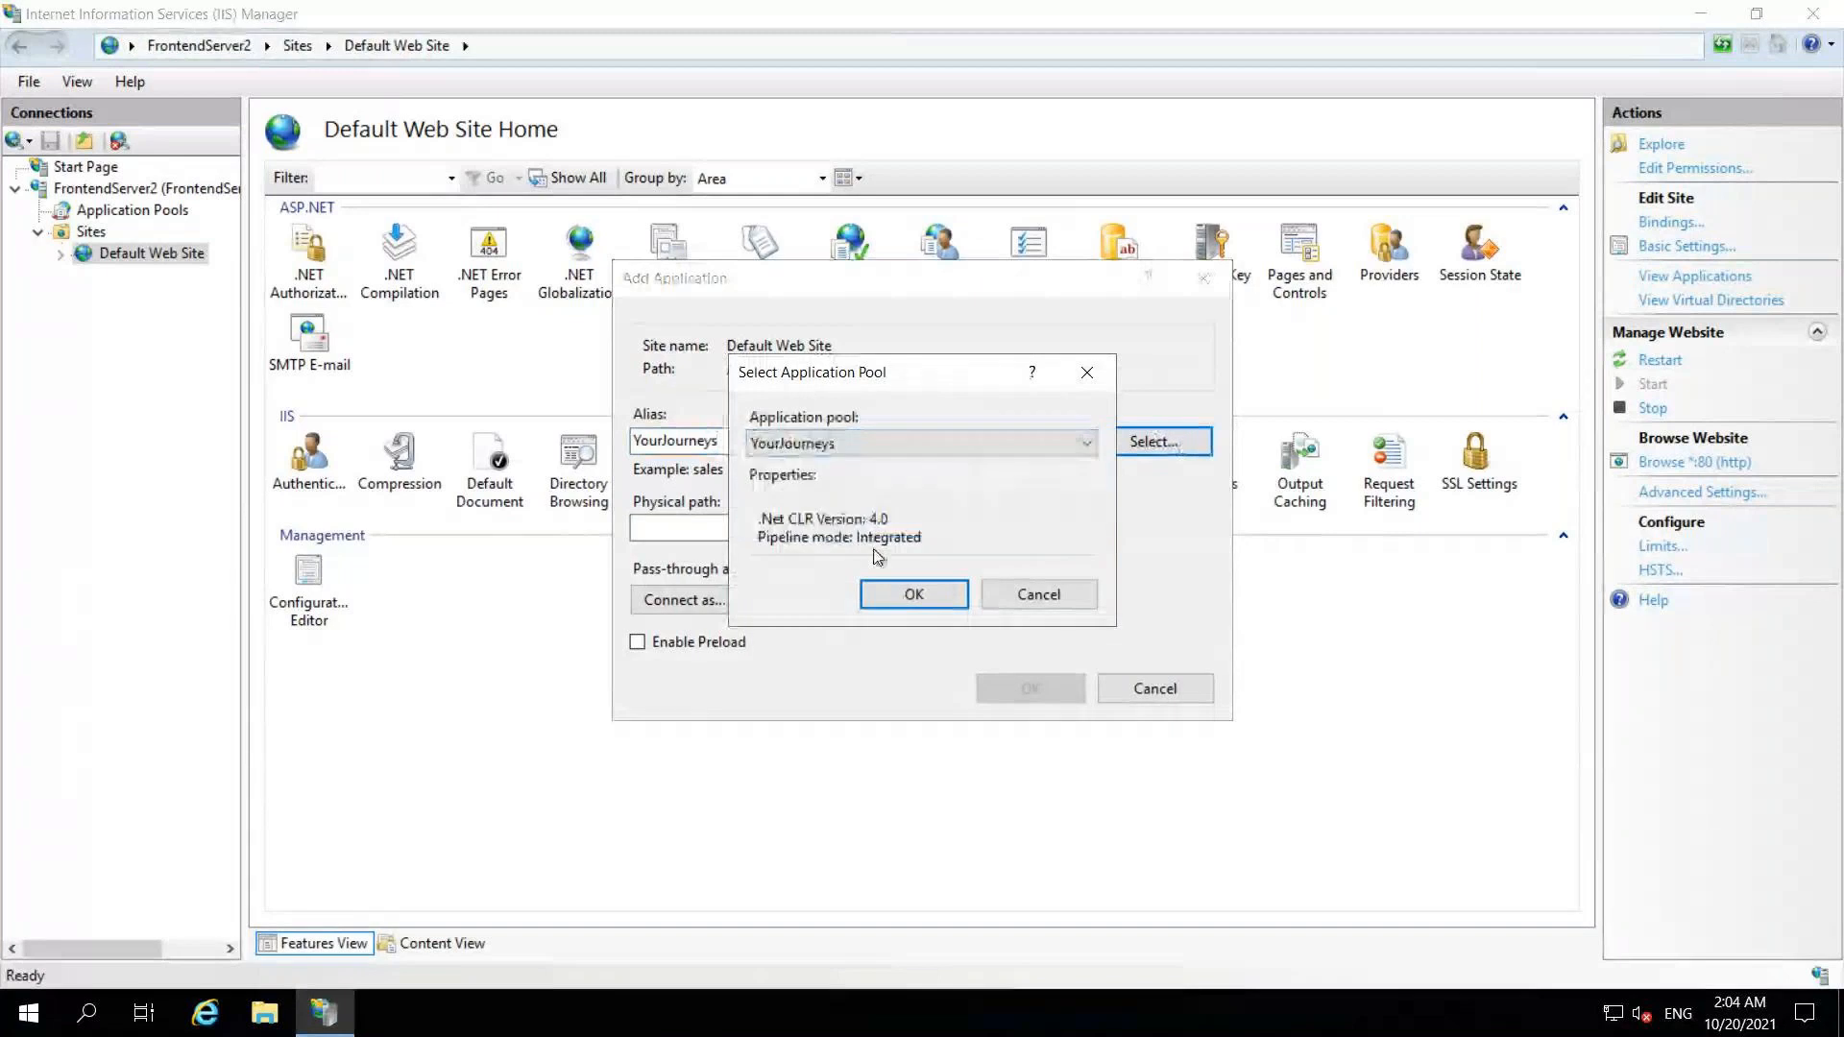
{"action": "left_click", "coordinate": [913, 594]}
Step: Set its physical path to a new C:\inetpub\wwwroot\YourJourneys folder and create the application
{"action": "left_click", "coordinate": [1022, 533]}
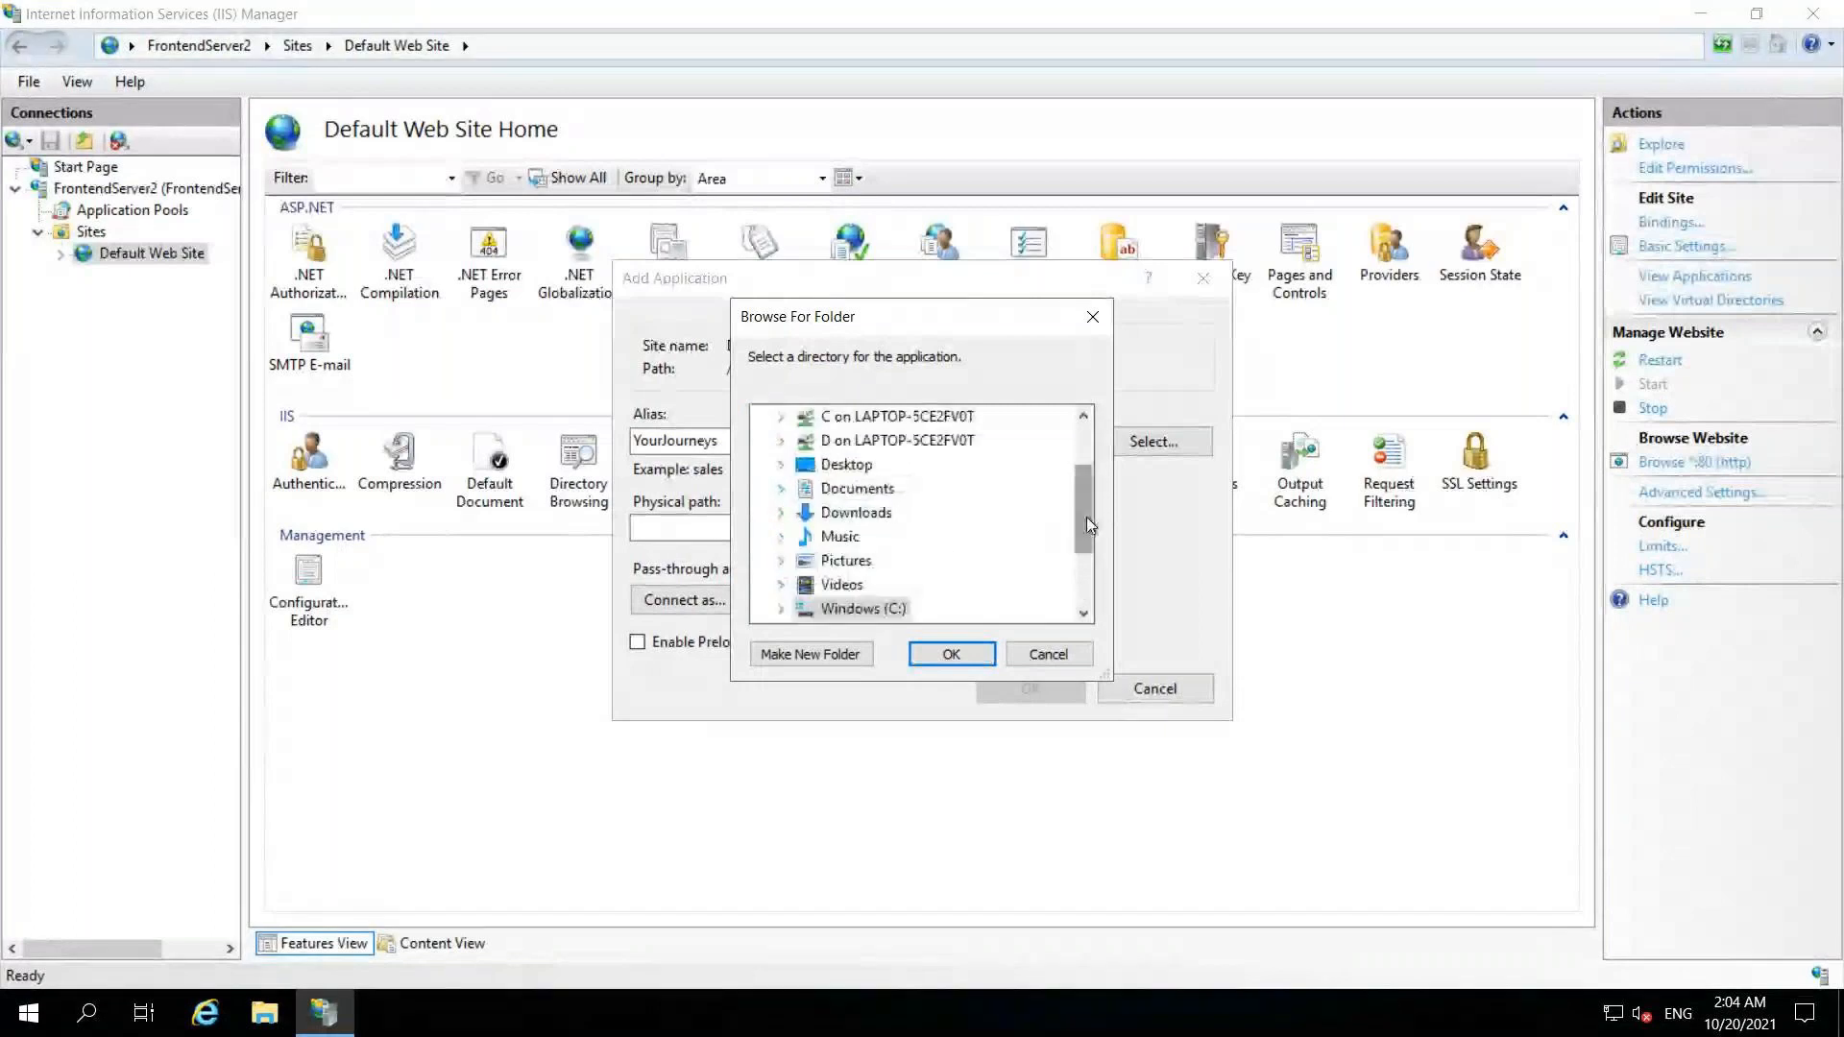
{"action": "scroll", "coordinate": [1089, 545], "scroll_direction": "down", "scroll_amount": 2}
{"action": "left_click", "coordinate": [782, 516]}
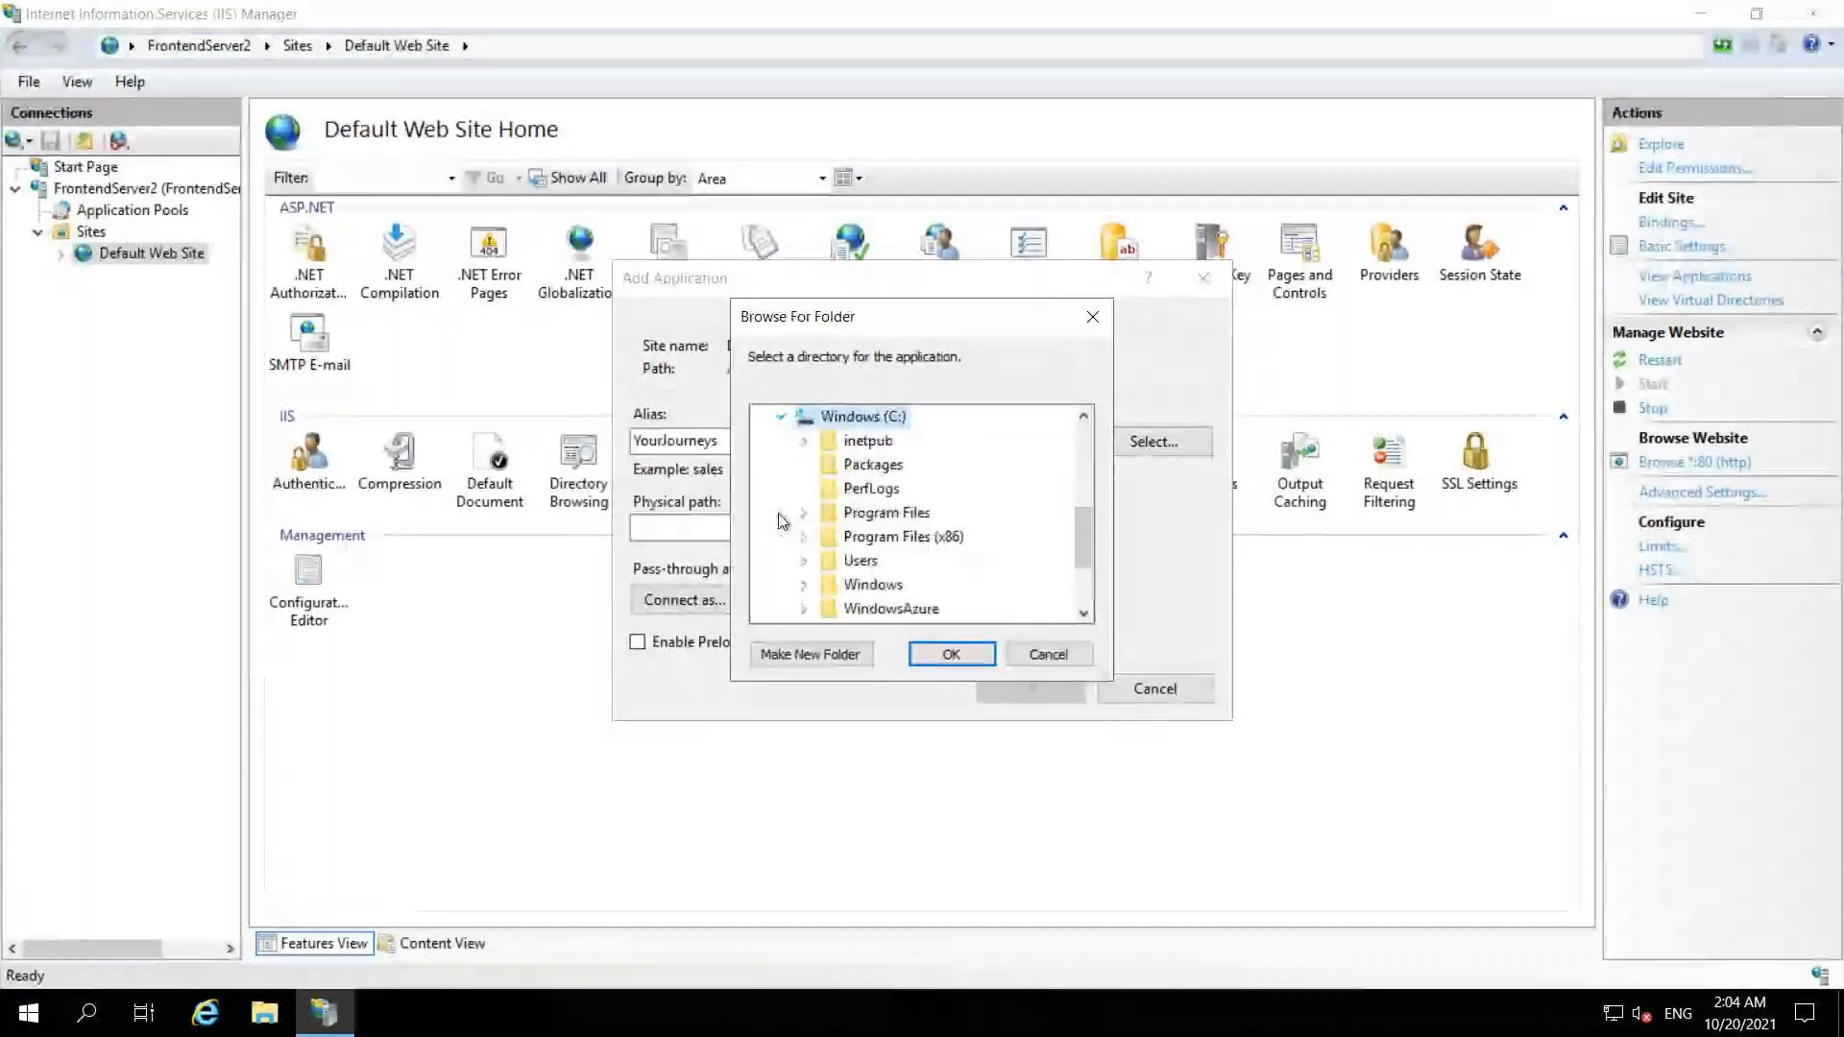
{"action": "mouse_move", "coordinate": [1083, 546]}
{"action": "left_mouse_down"}
{"action": "mouse_move", "coordinate": [1085, 572]}
{"action": "mouse_move", "coordinate": [1087, 552]}
{"action": "left_mouse_up"}
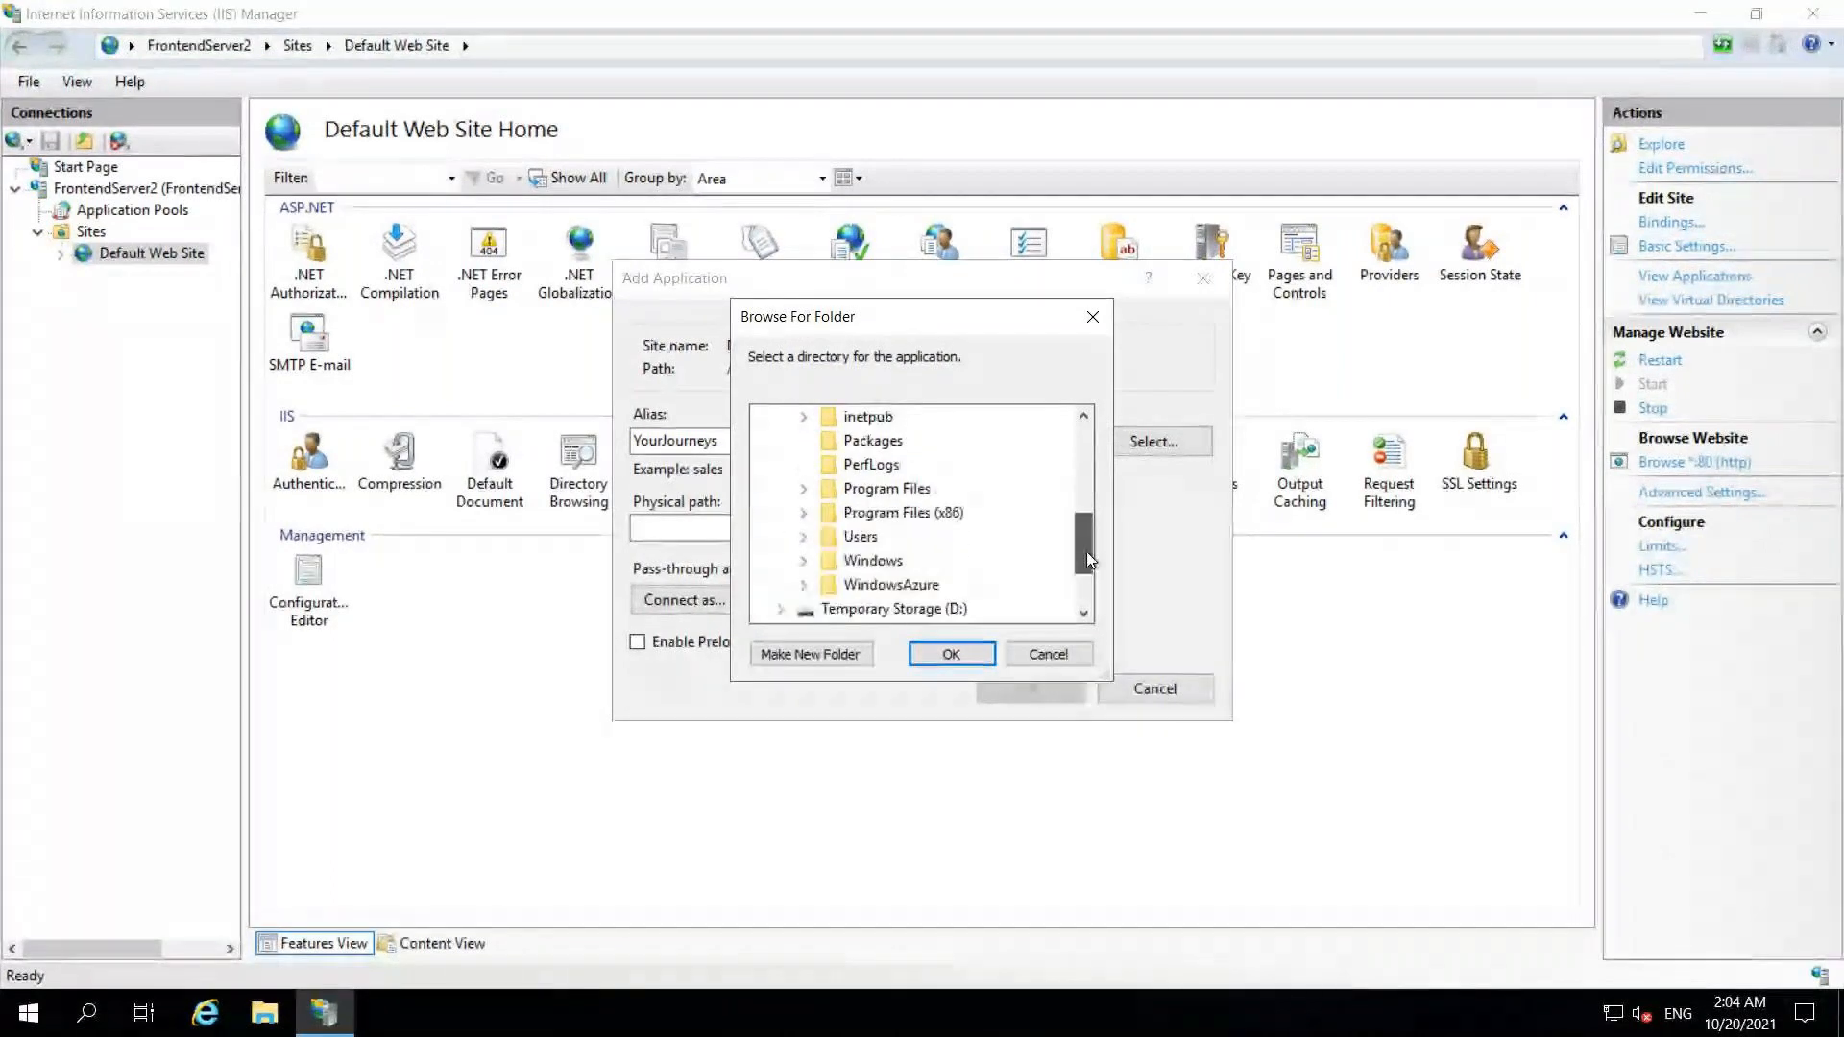
{"action": "left_click", "coordinate": [803, 418]}
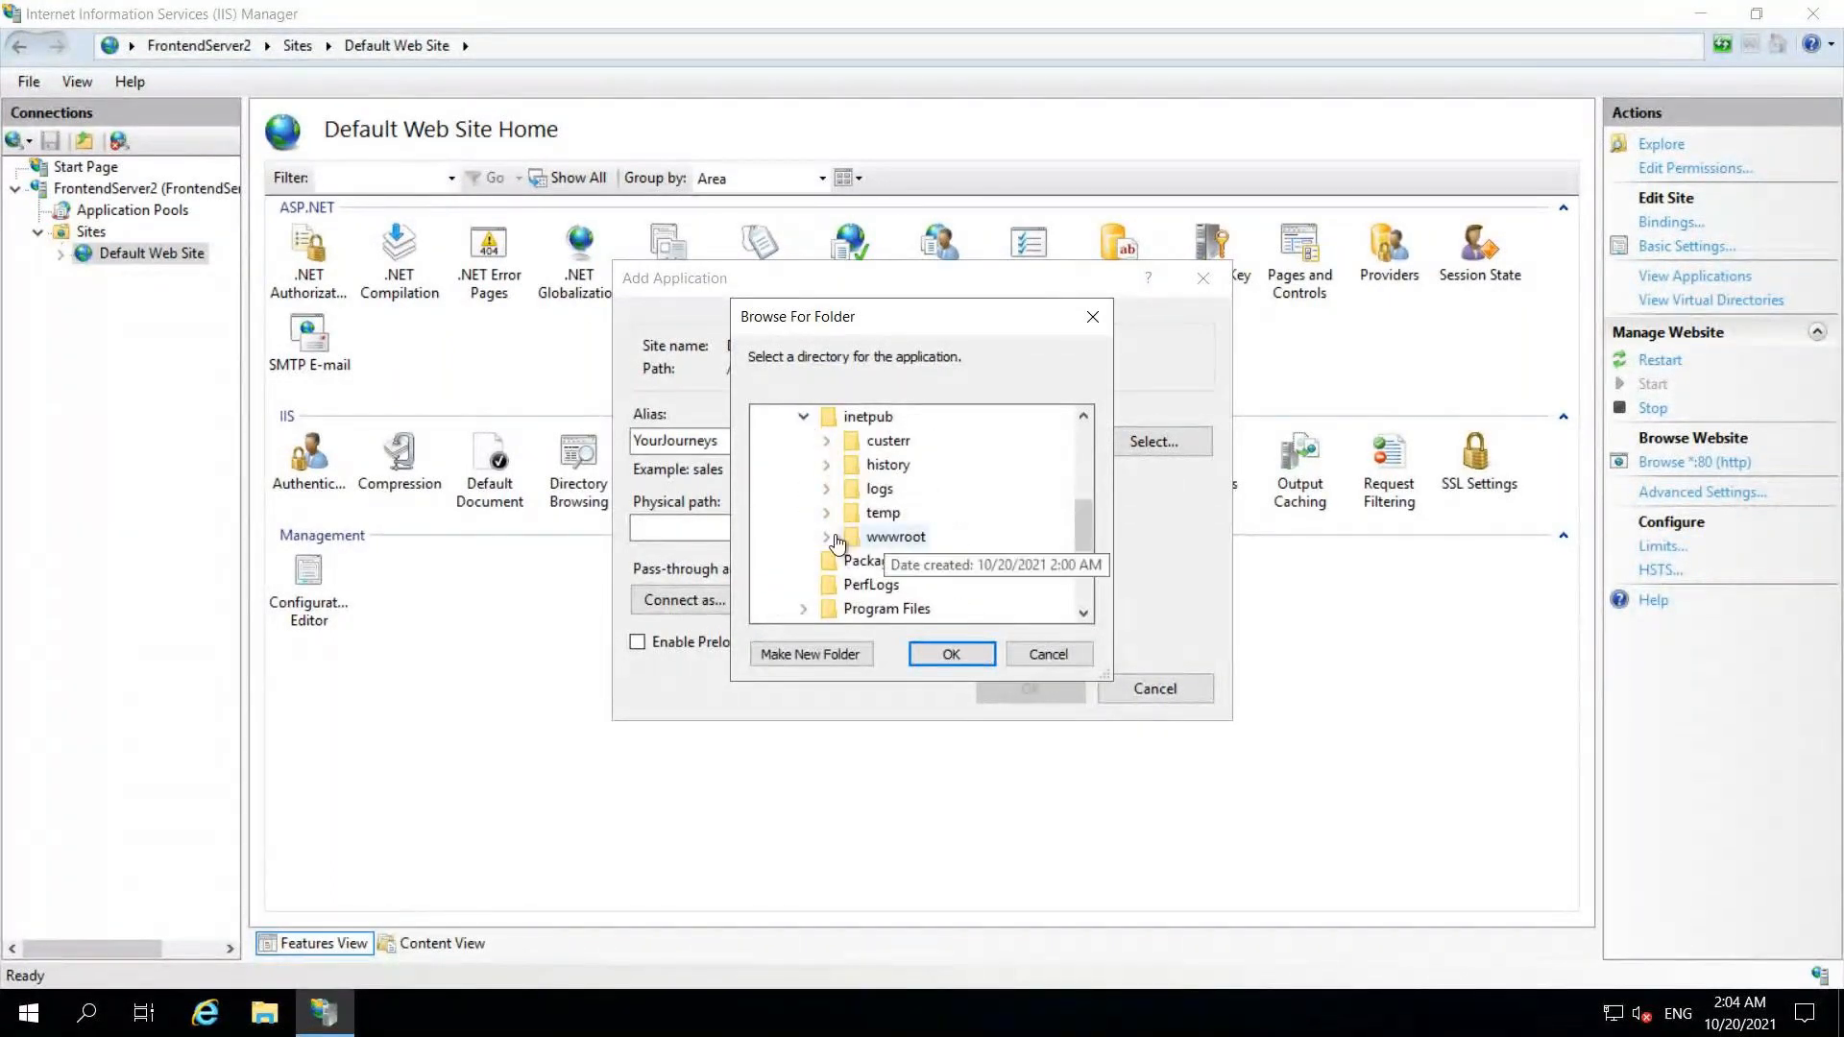
{"action": "left_click", "coordinate": [876, 538]}
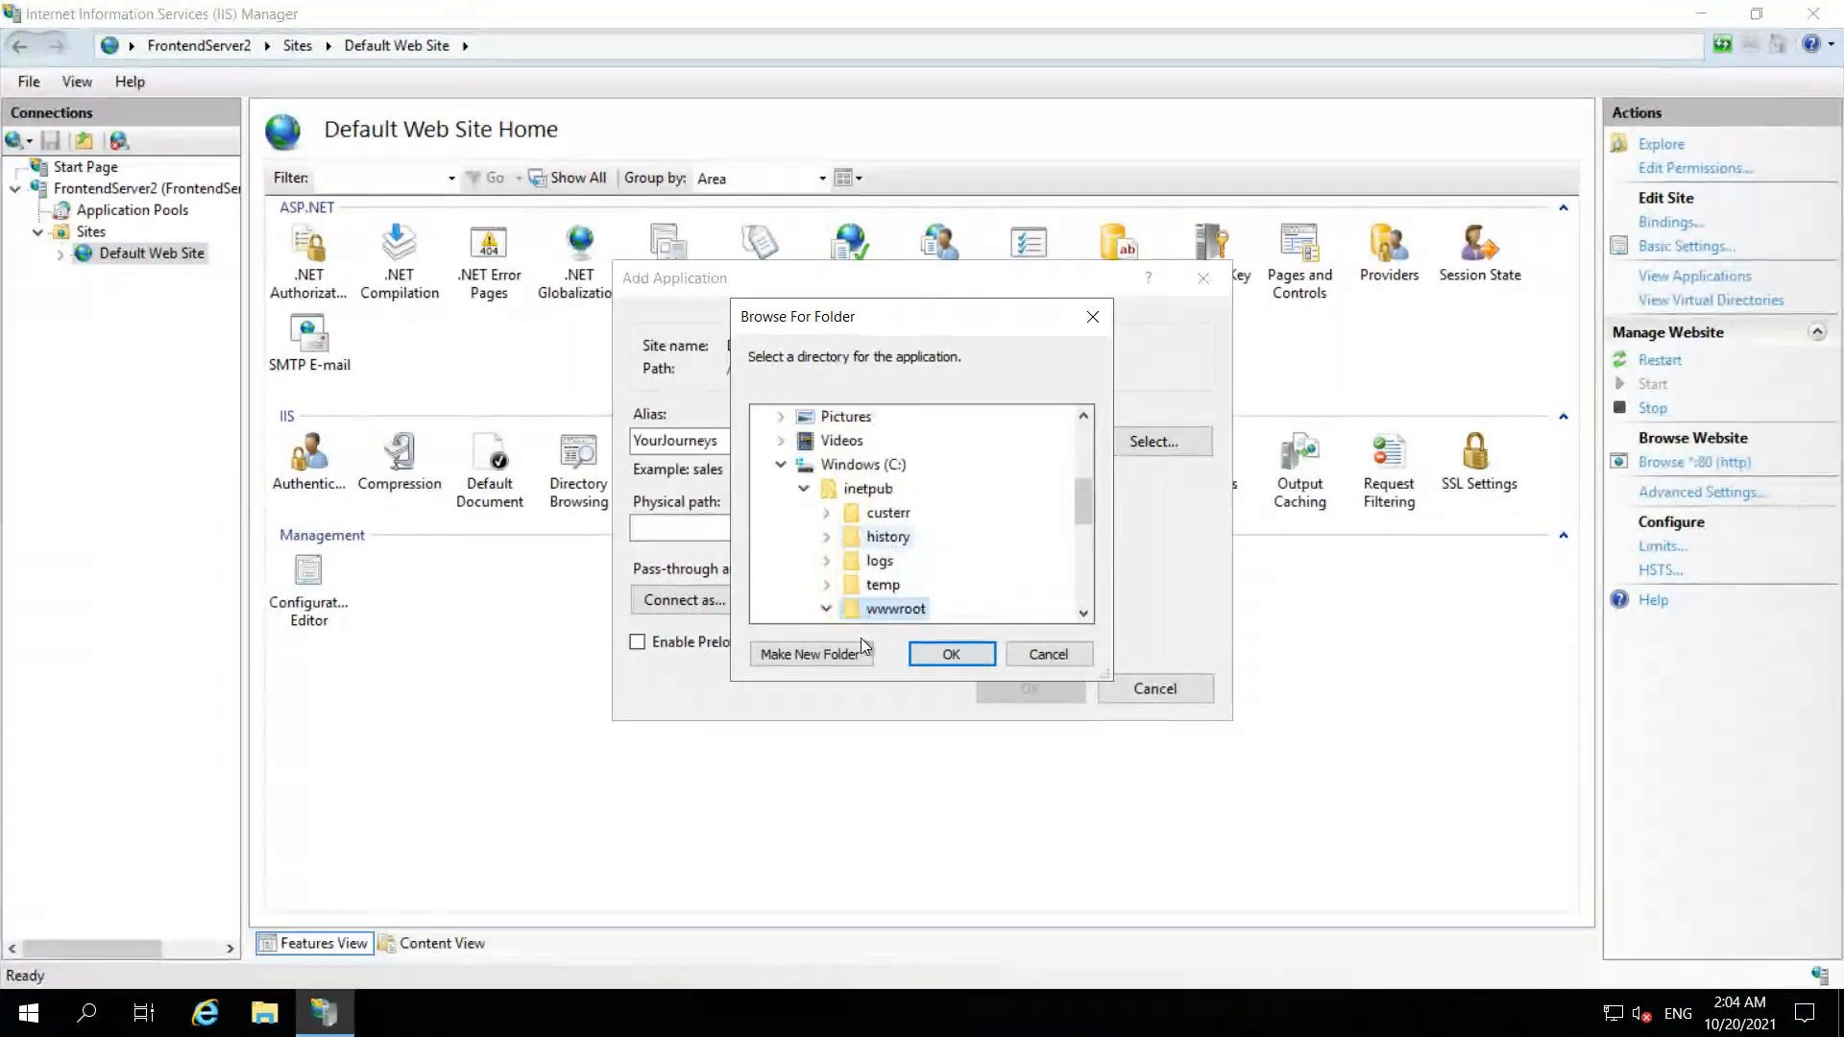
{"action": "left_click", "coordinate": [812, 654]}
{"action": "type", "text": "Y"}
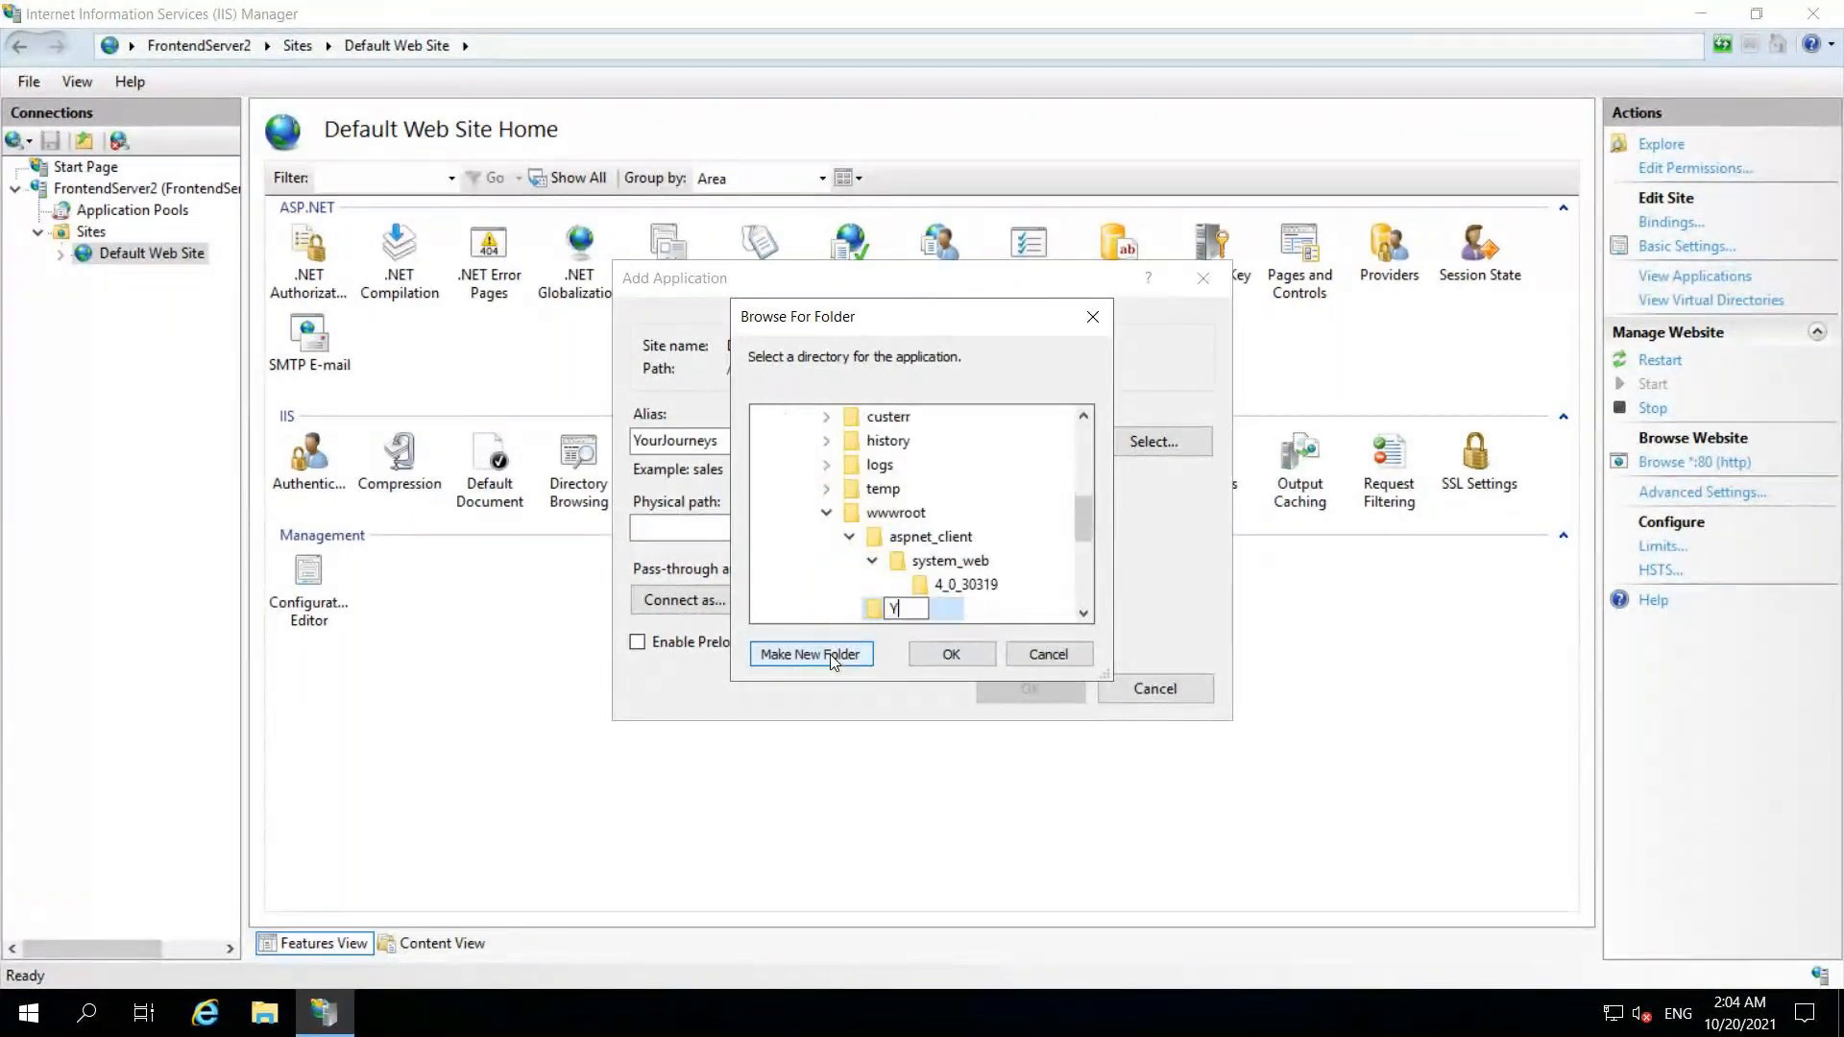
{"action": "type", "text": "ourJourneys"}
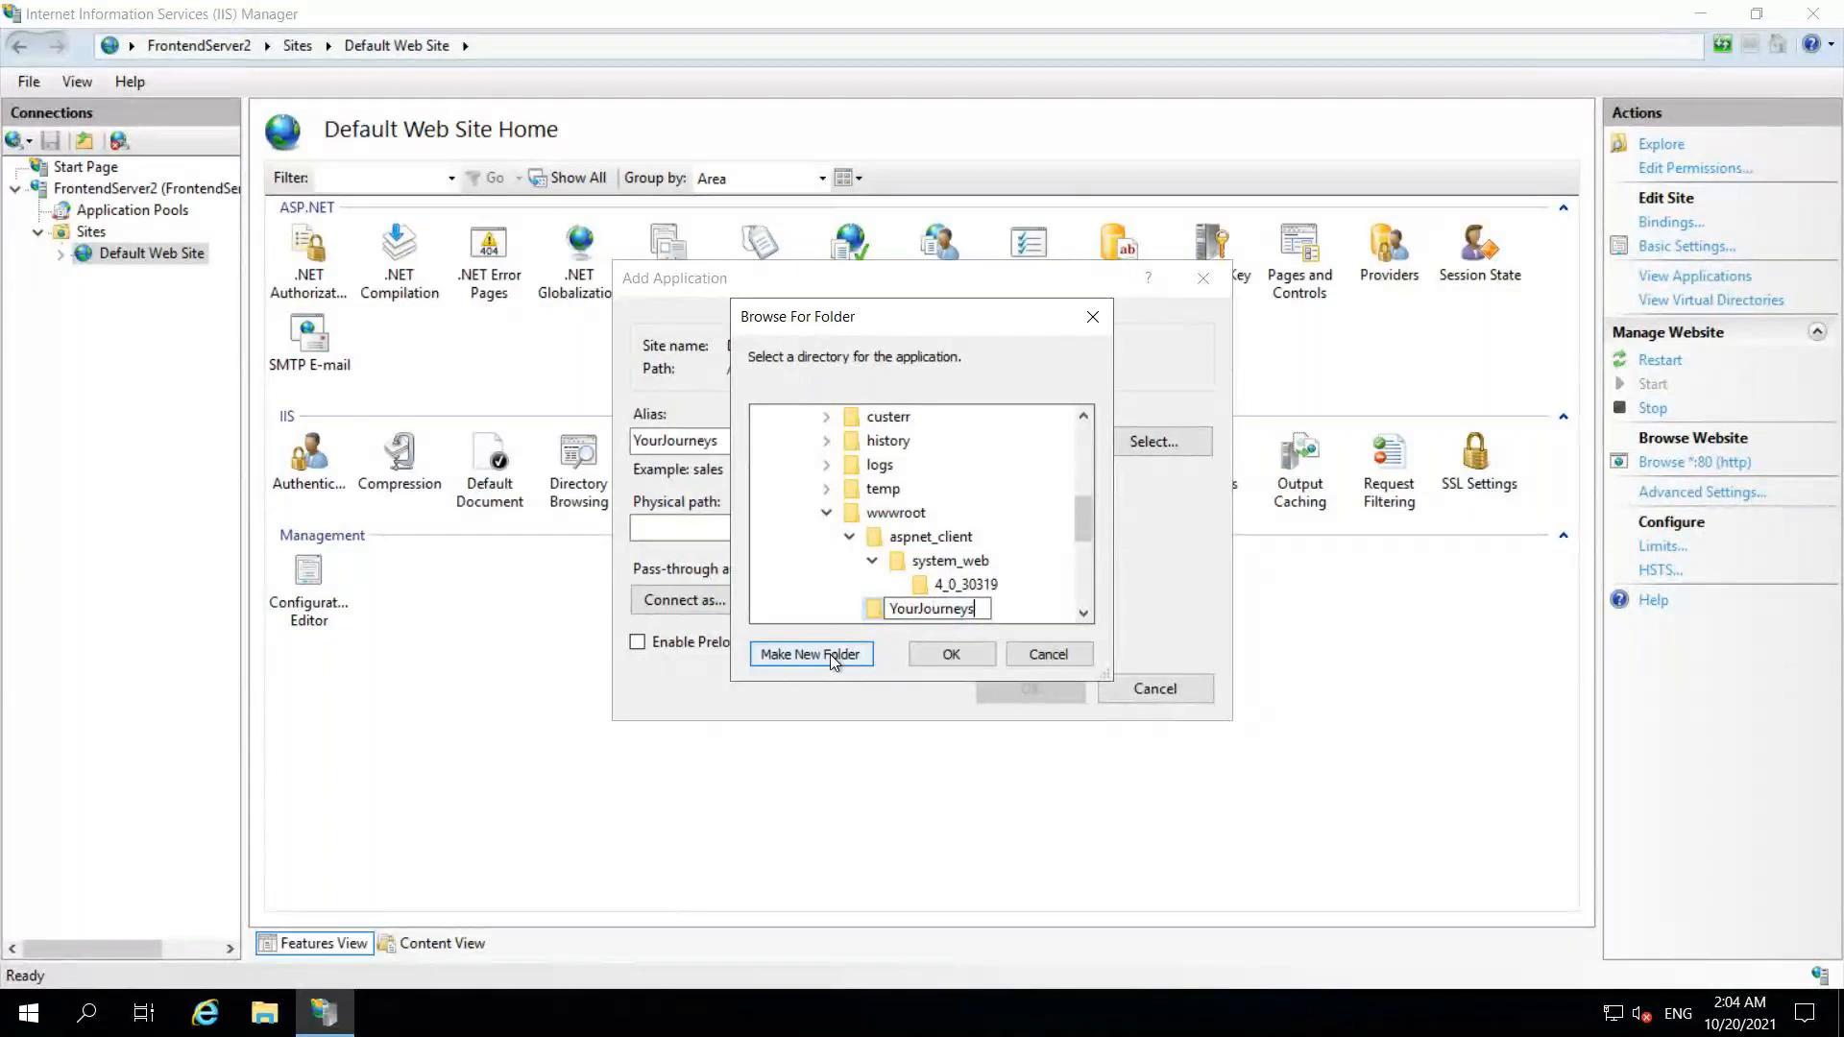
{"action": "left_click", "coordinate": [893, 621]}
{"action": "left_click", "coordinate": [941, 650]}
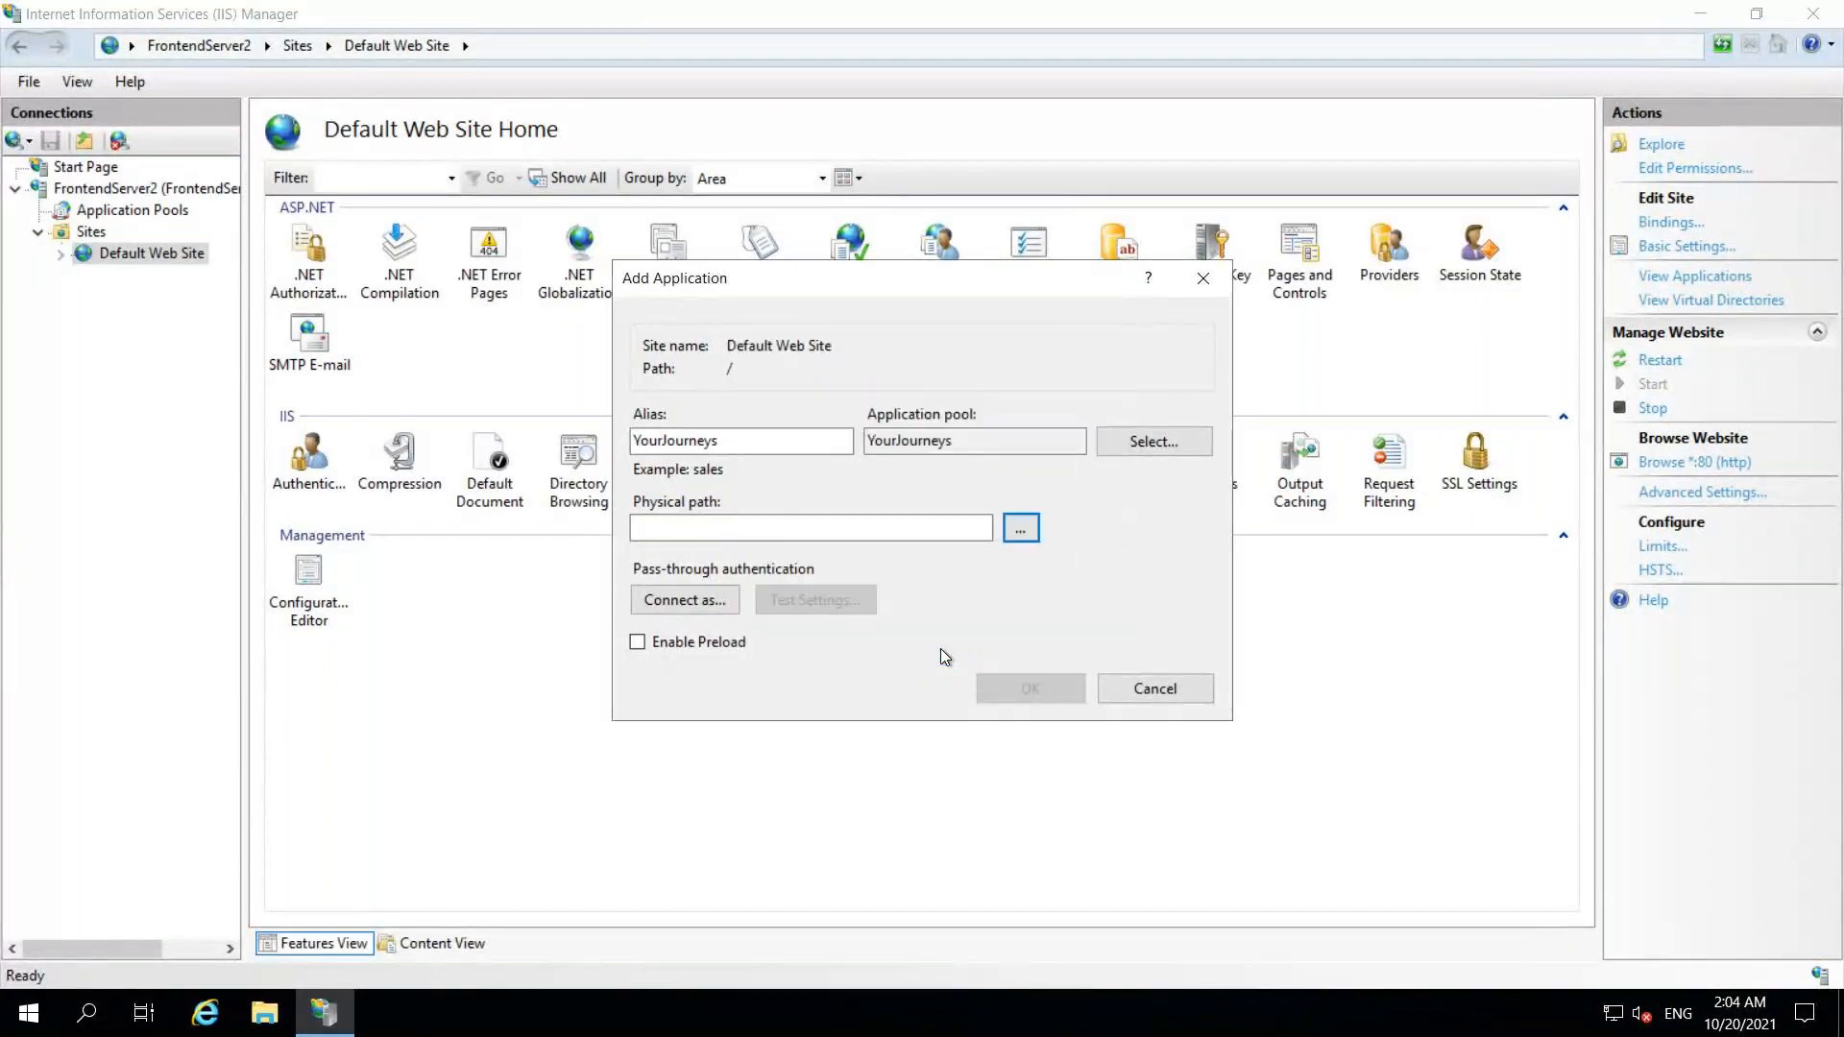
{"action": "left_click", "coordinate": [1041, 694]}
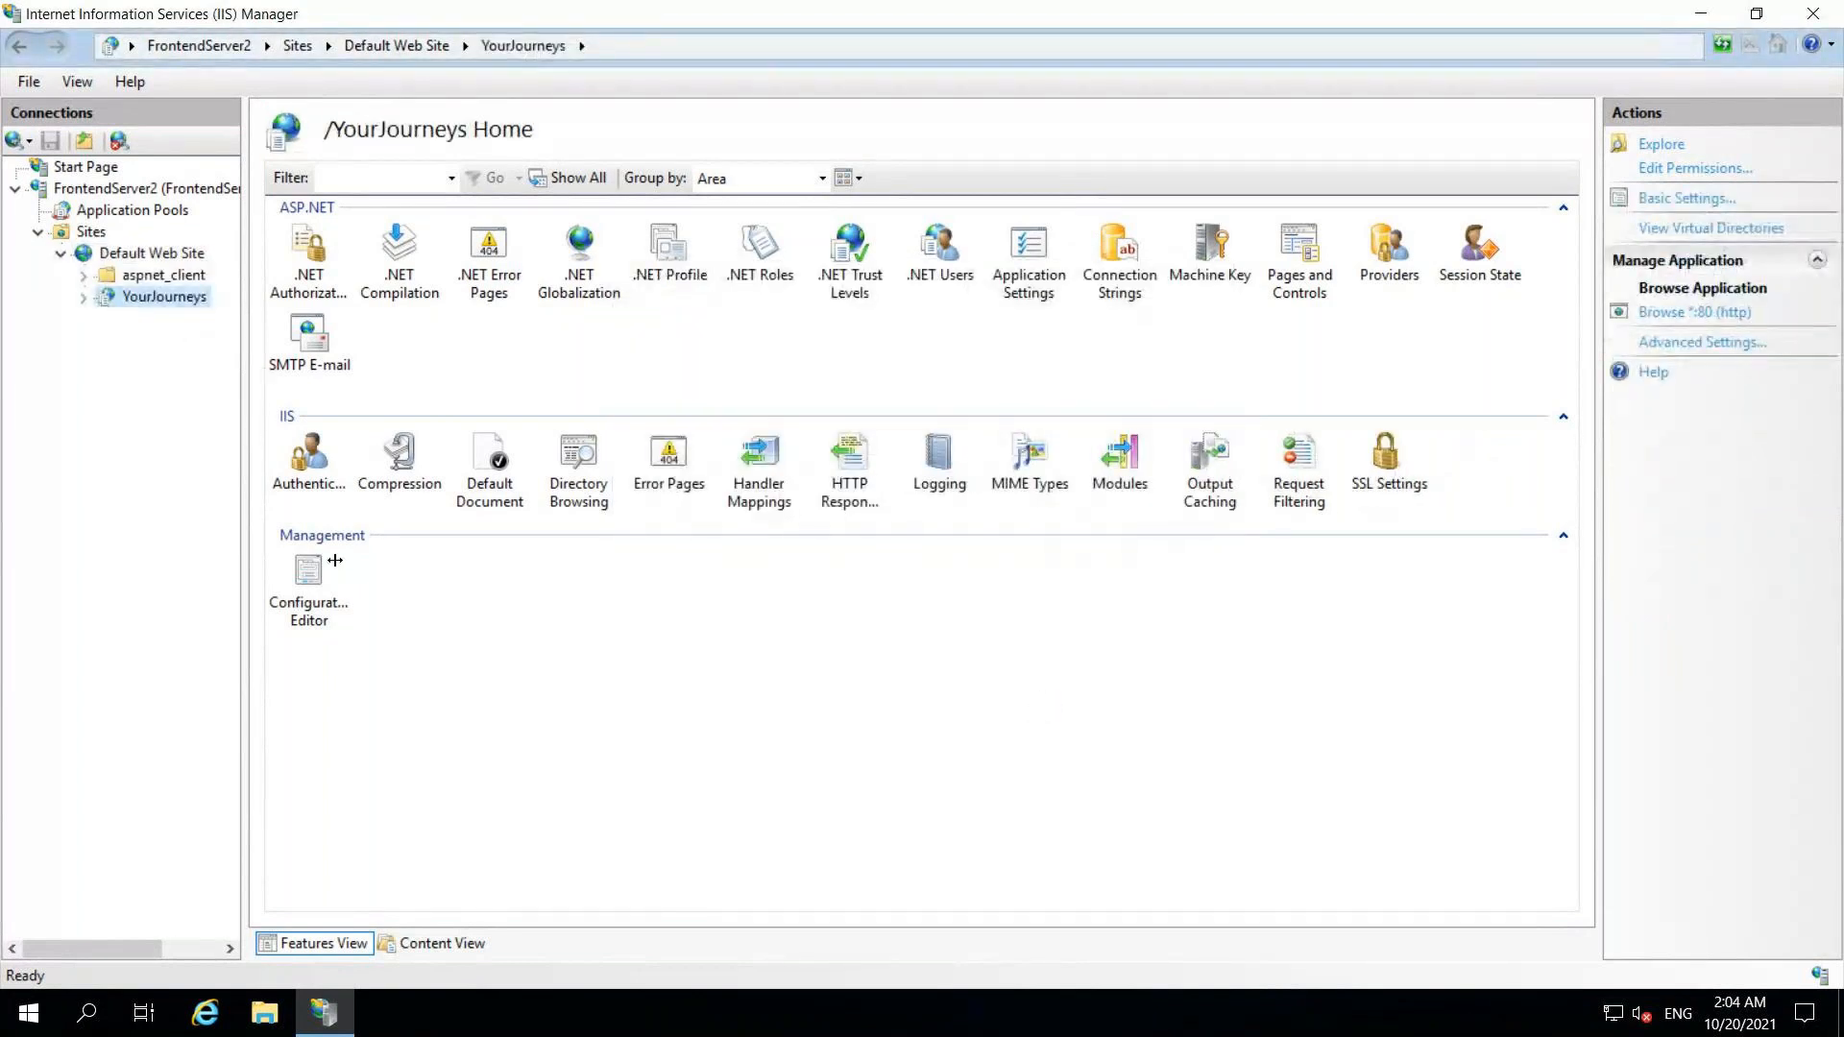
Step: Open the YourJourneys application folder in File Explorer and close IIS Manager
{"action": "right_click", "coordinate": [168, 306]}
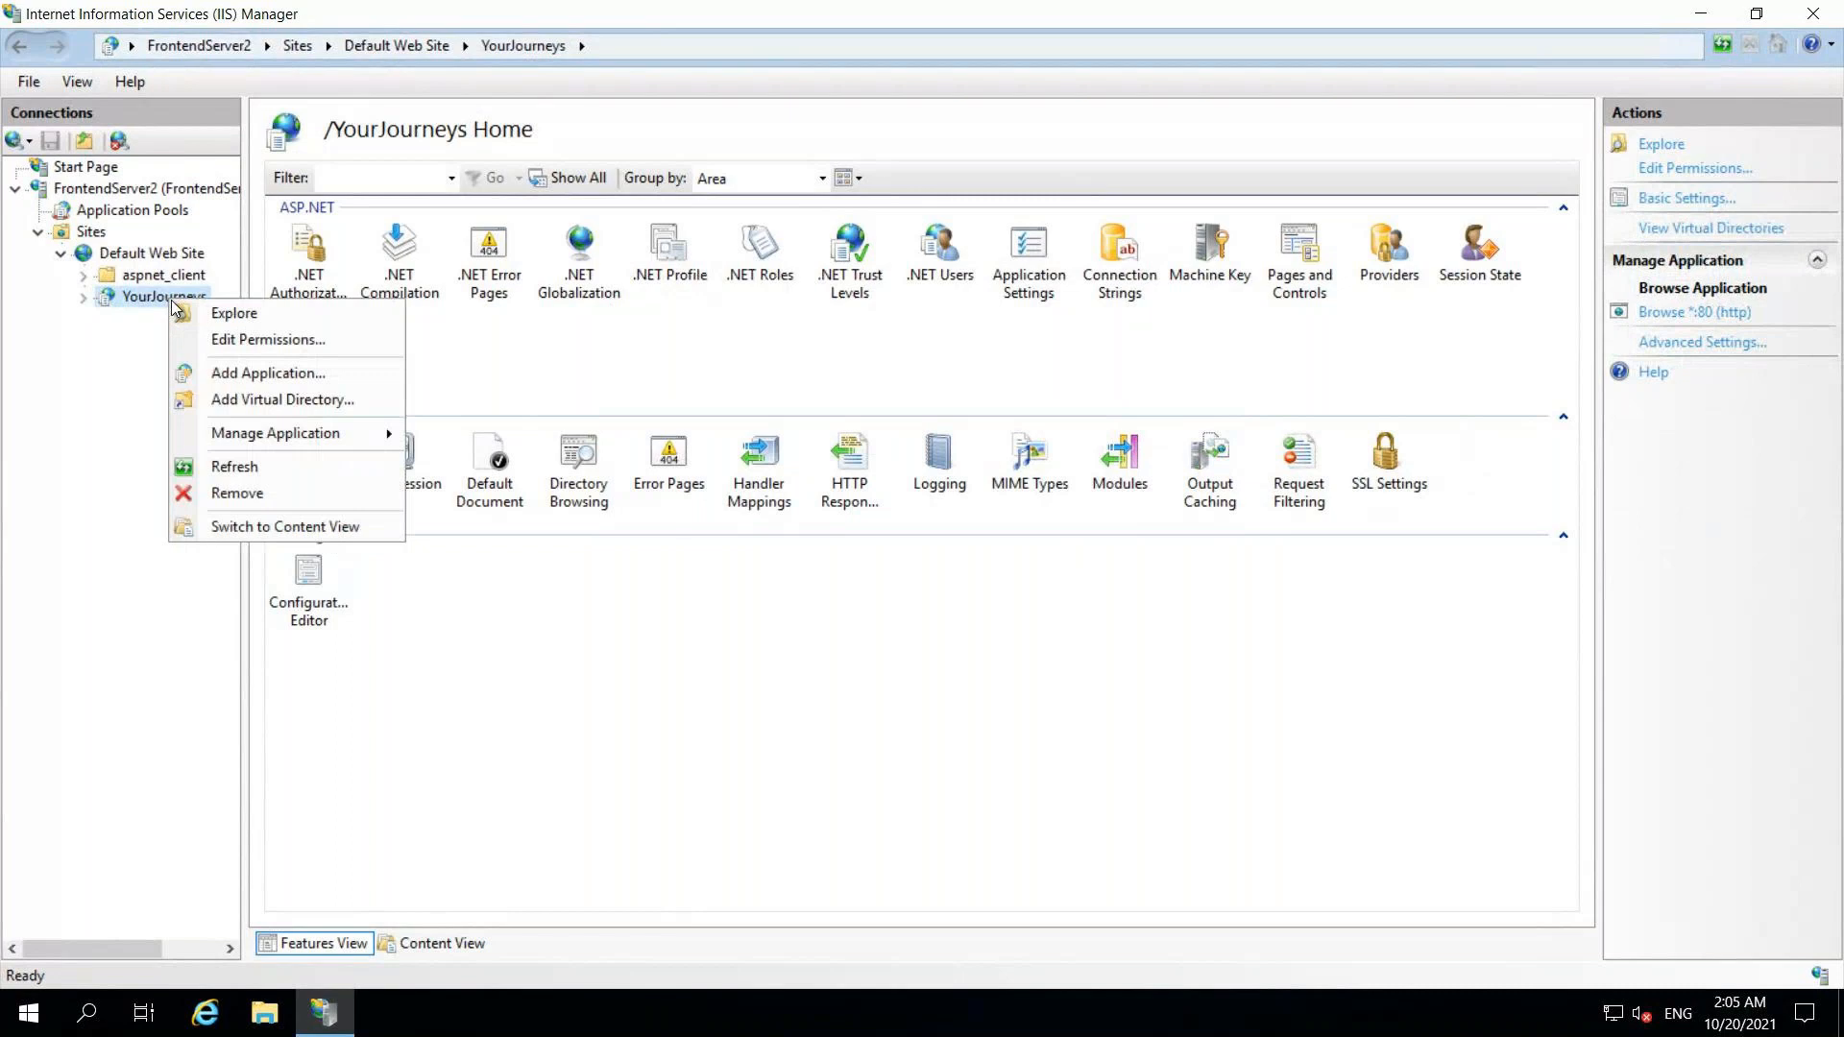
{"action": "left_click", "coordinate": [256, 314]}
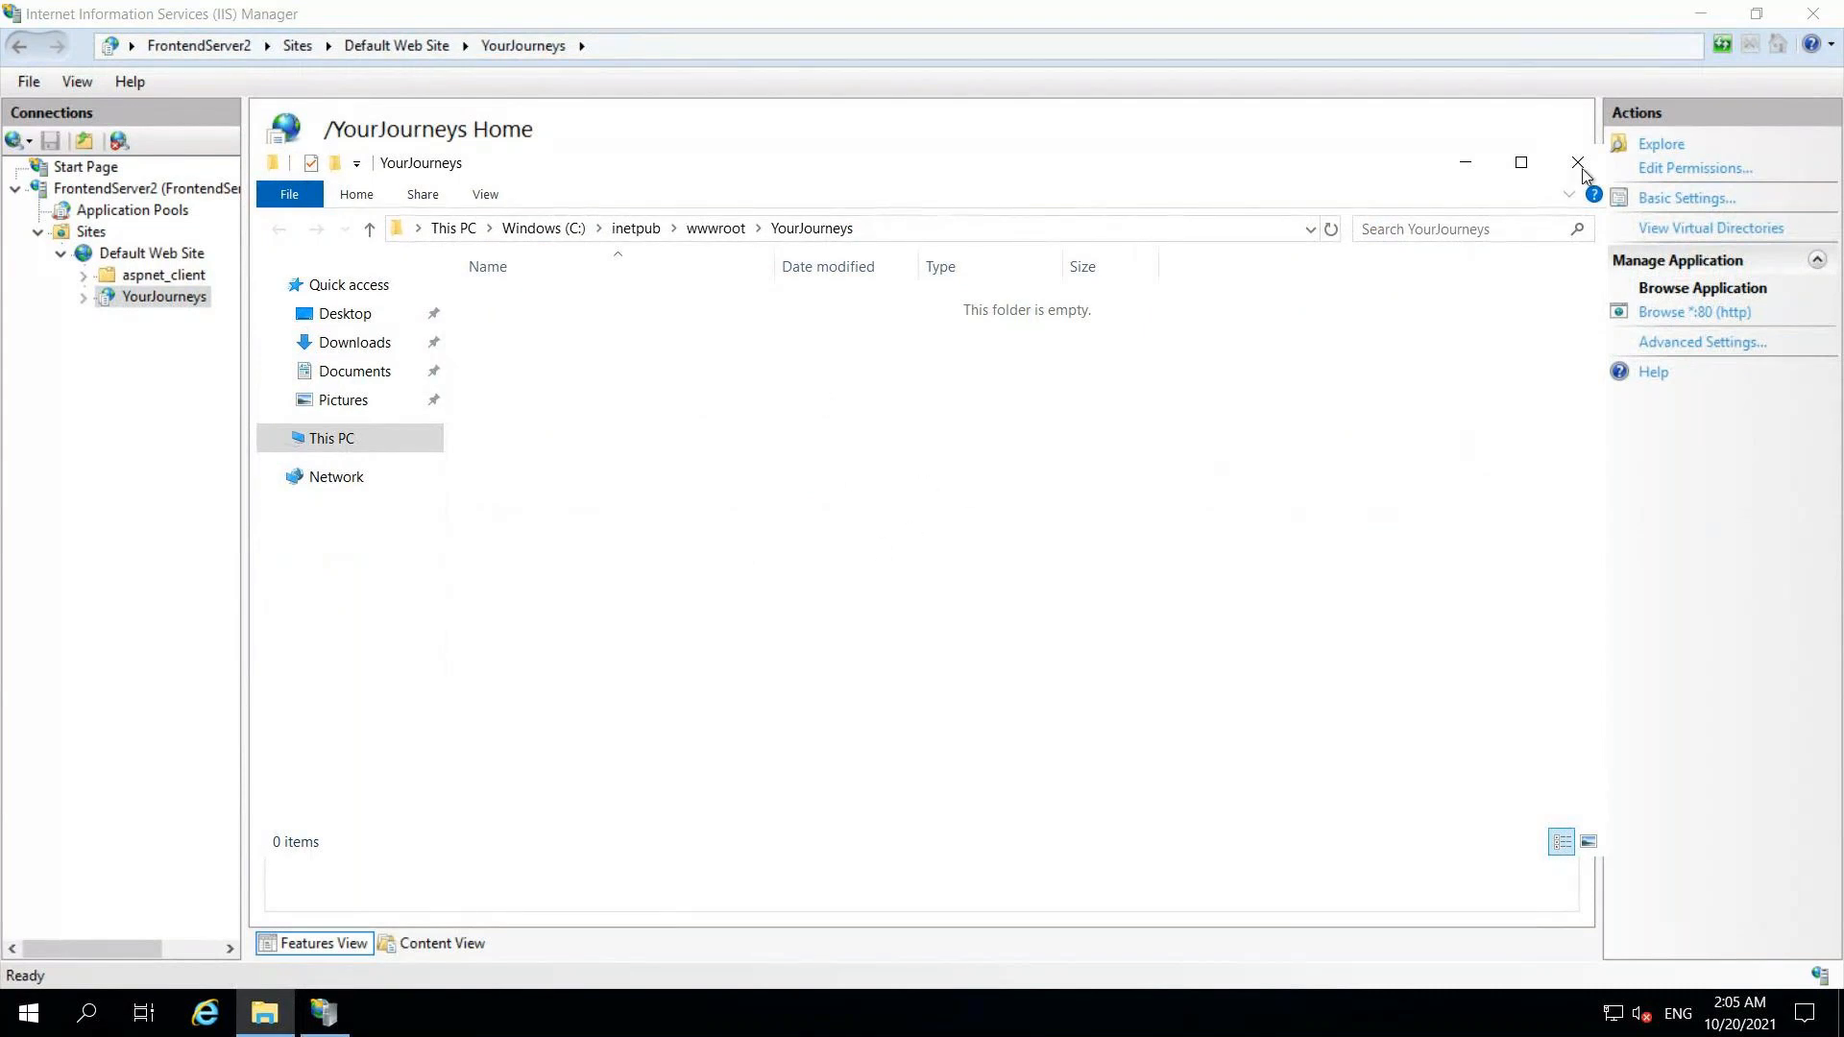
{"action": "left_click", "coordinate": [1812, 15]}
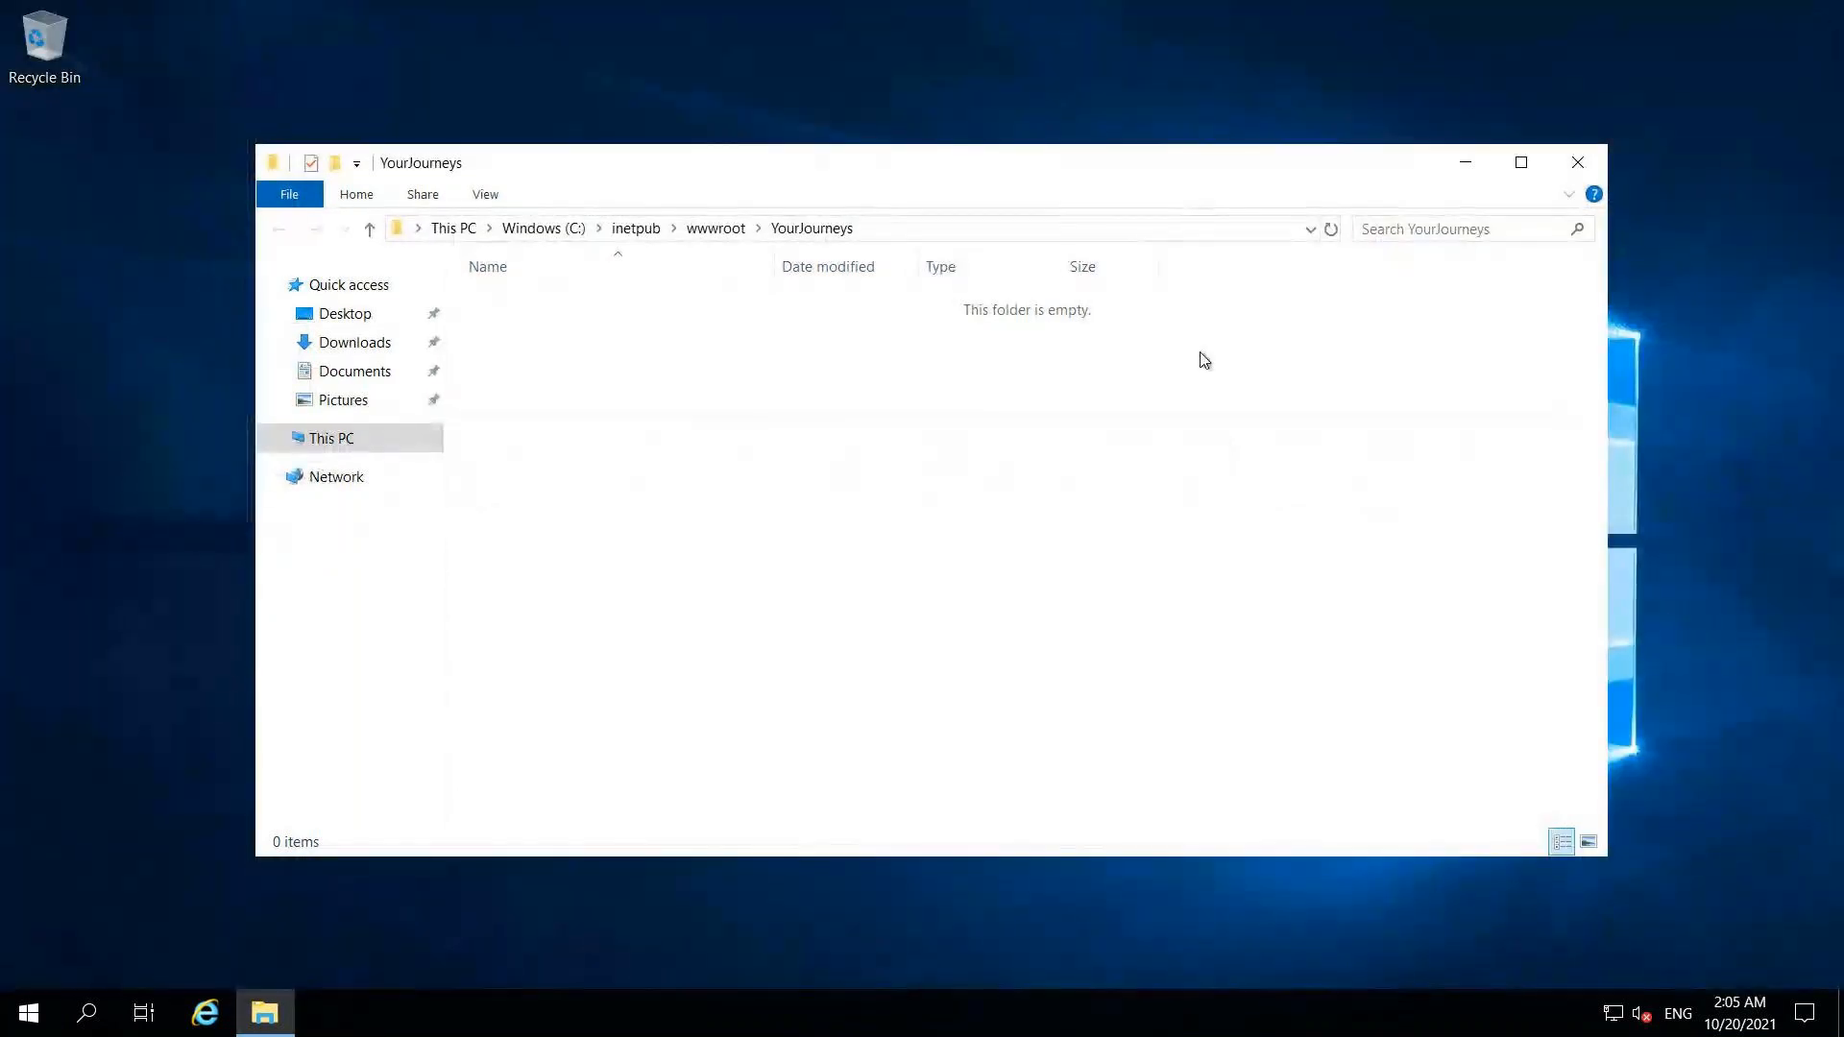
Step: On the other server's session, open its YourJourneys folder in File Explorer and close IIS Manager
{"action": "mouse_move", "coordinate": [1038, 4]}
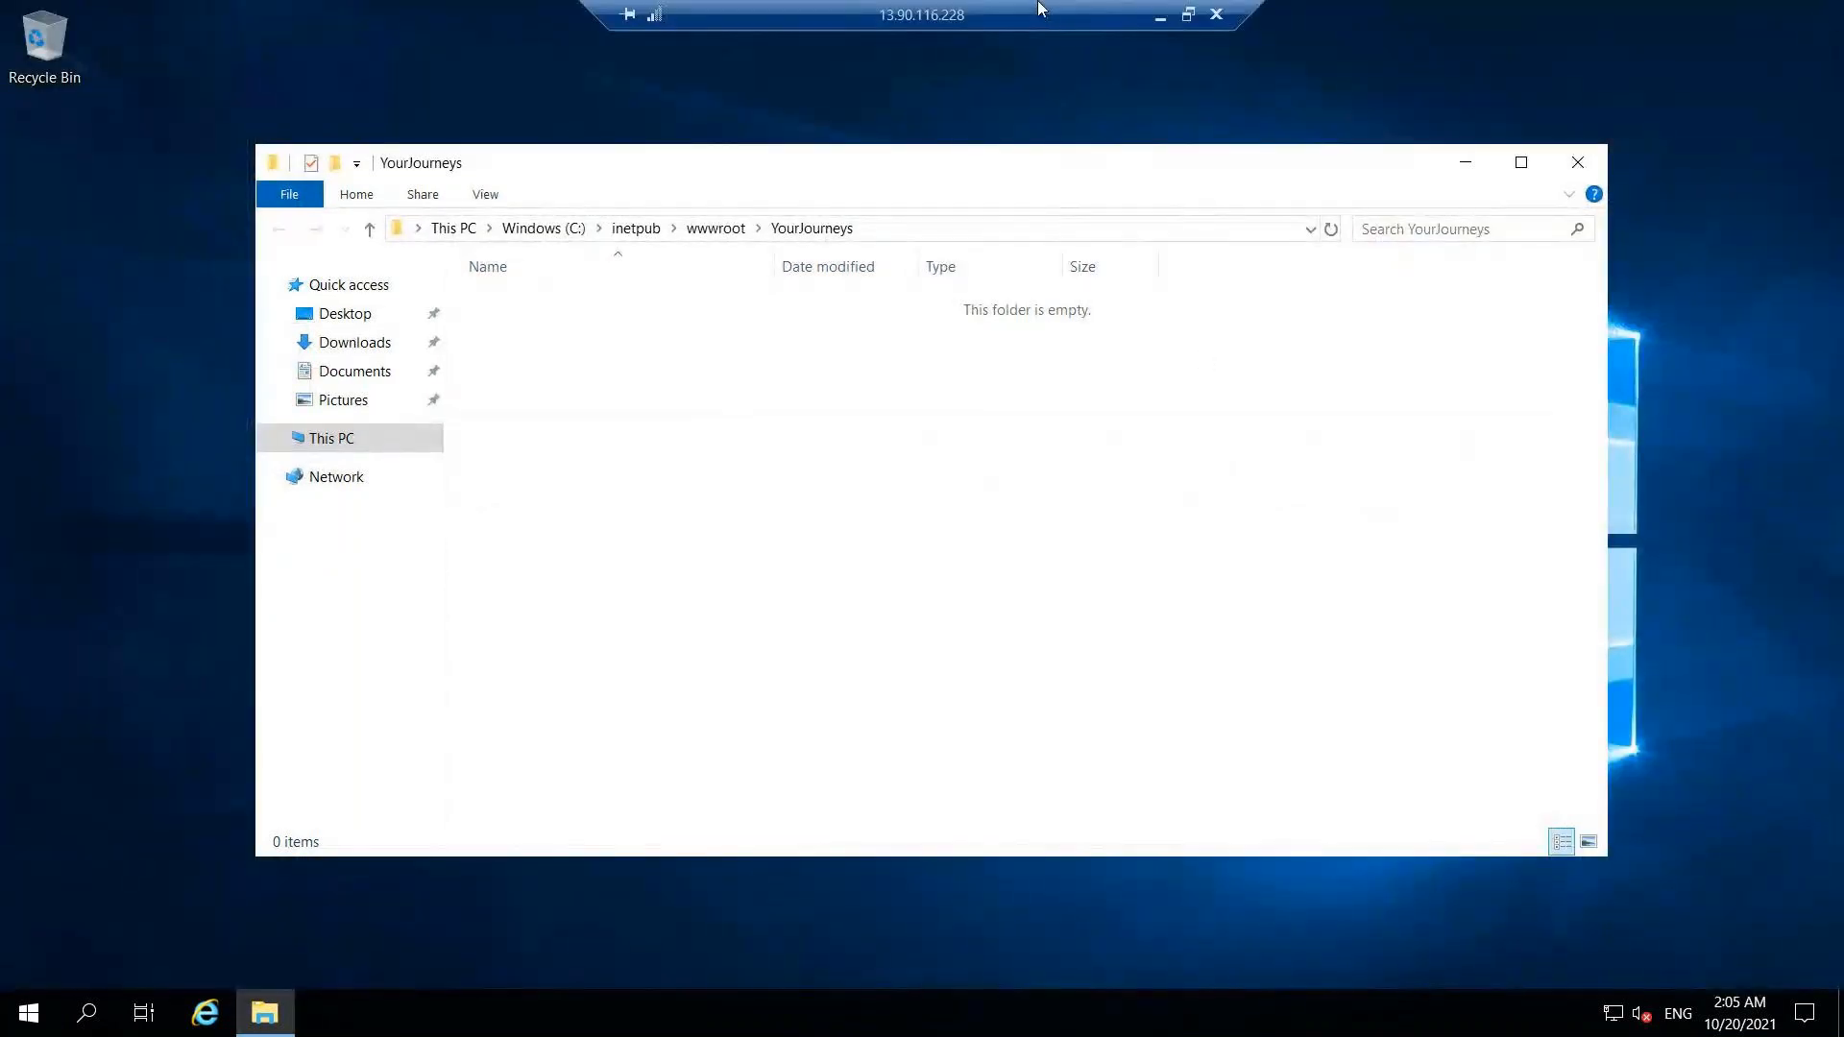
{"action": "left_click", "coordinate": [1159, 18]}
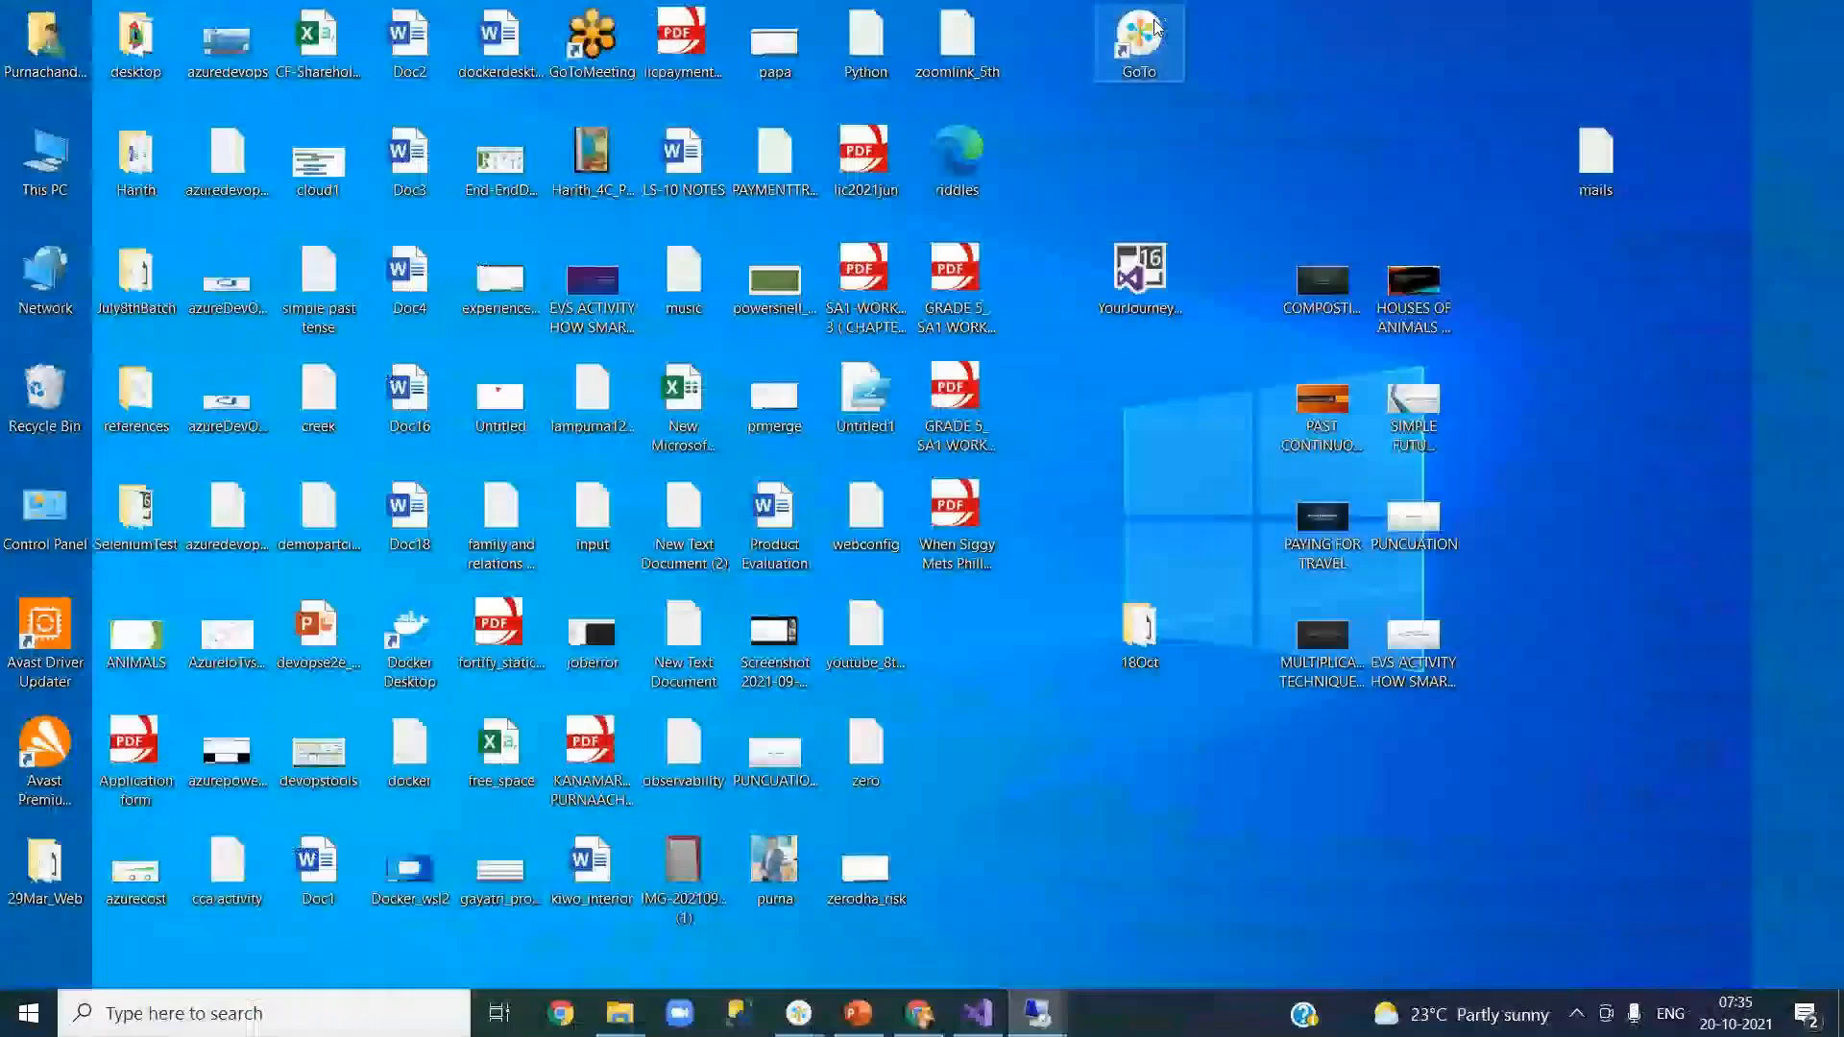
{"action": "mouse_move", "coordinate": [1037, 1013]}
{"action": "left_click", "coordinate": [917, 893]}
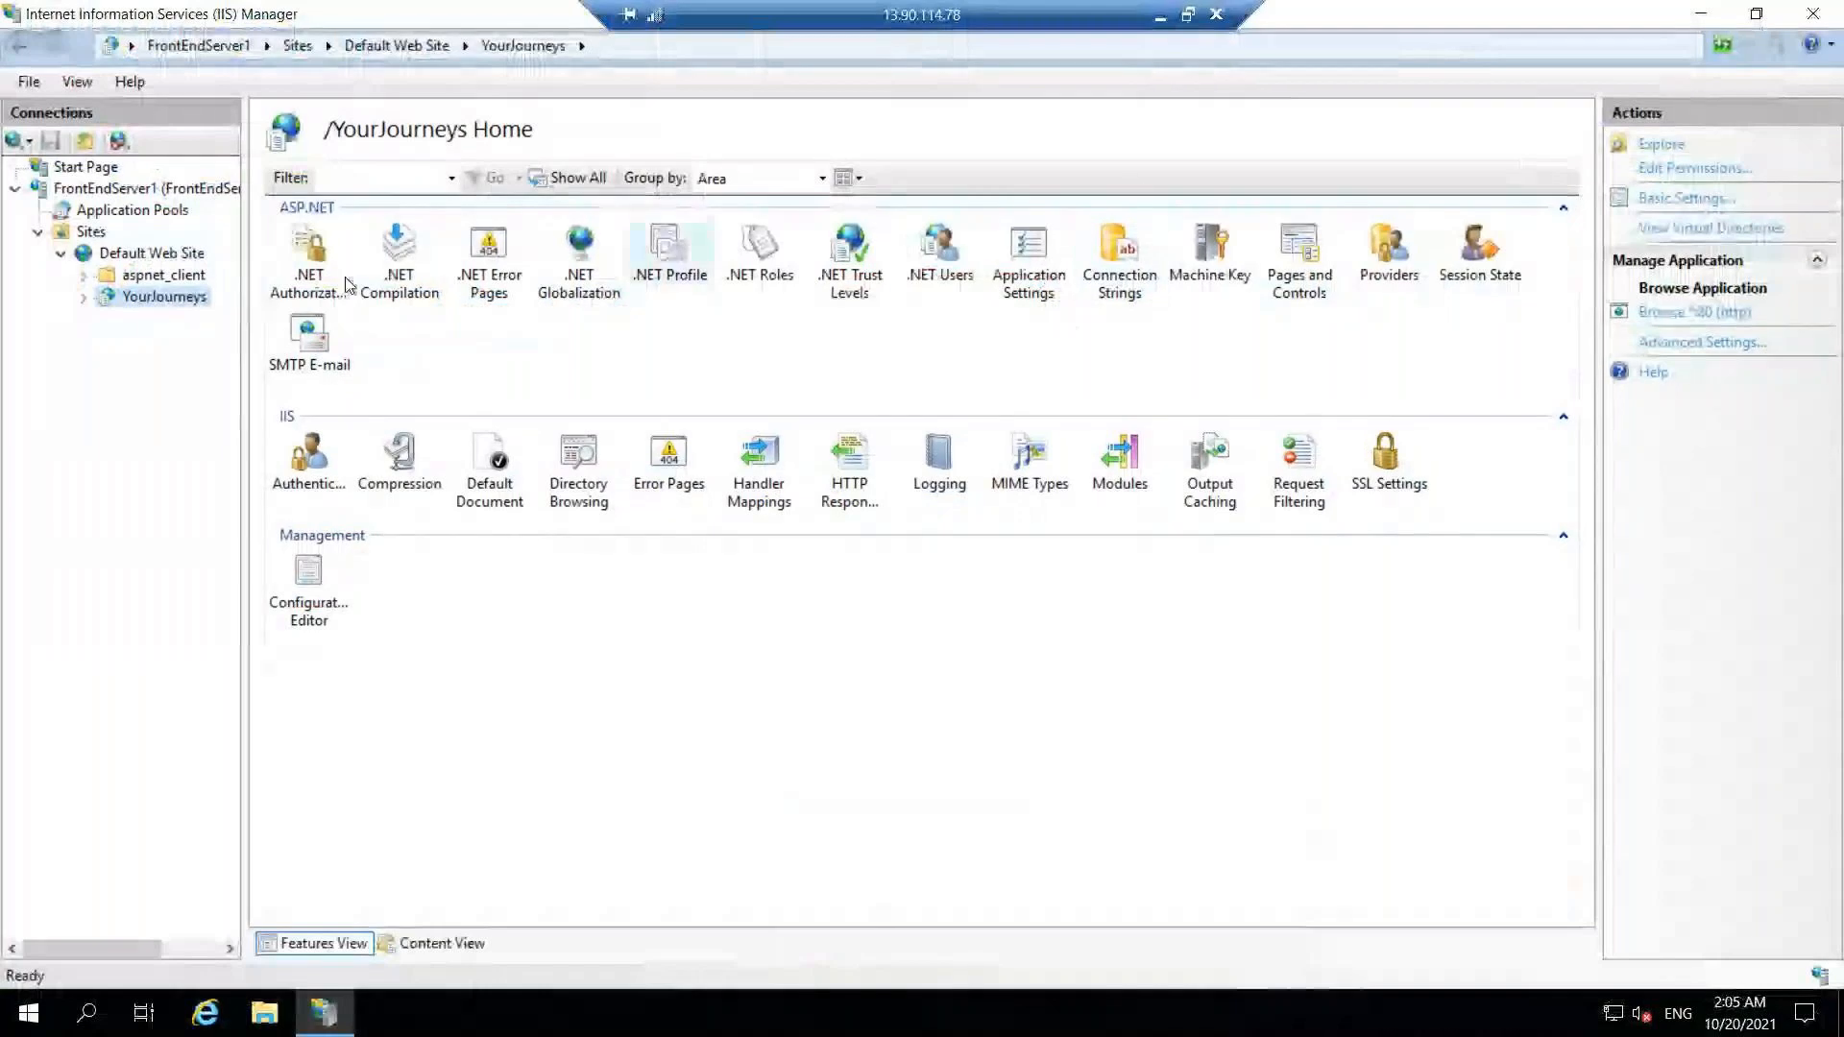
{"action": "right_click", "coordinate": [154, 297]}
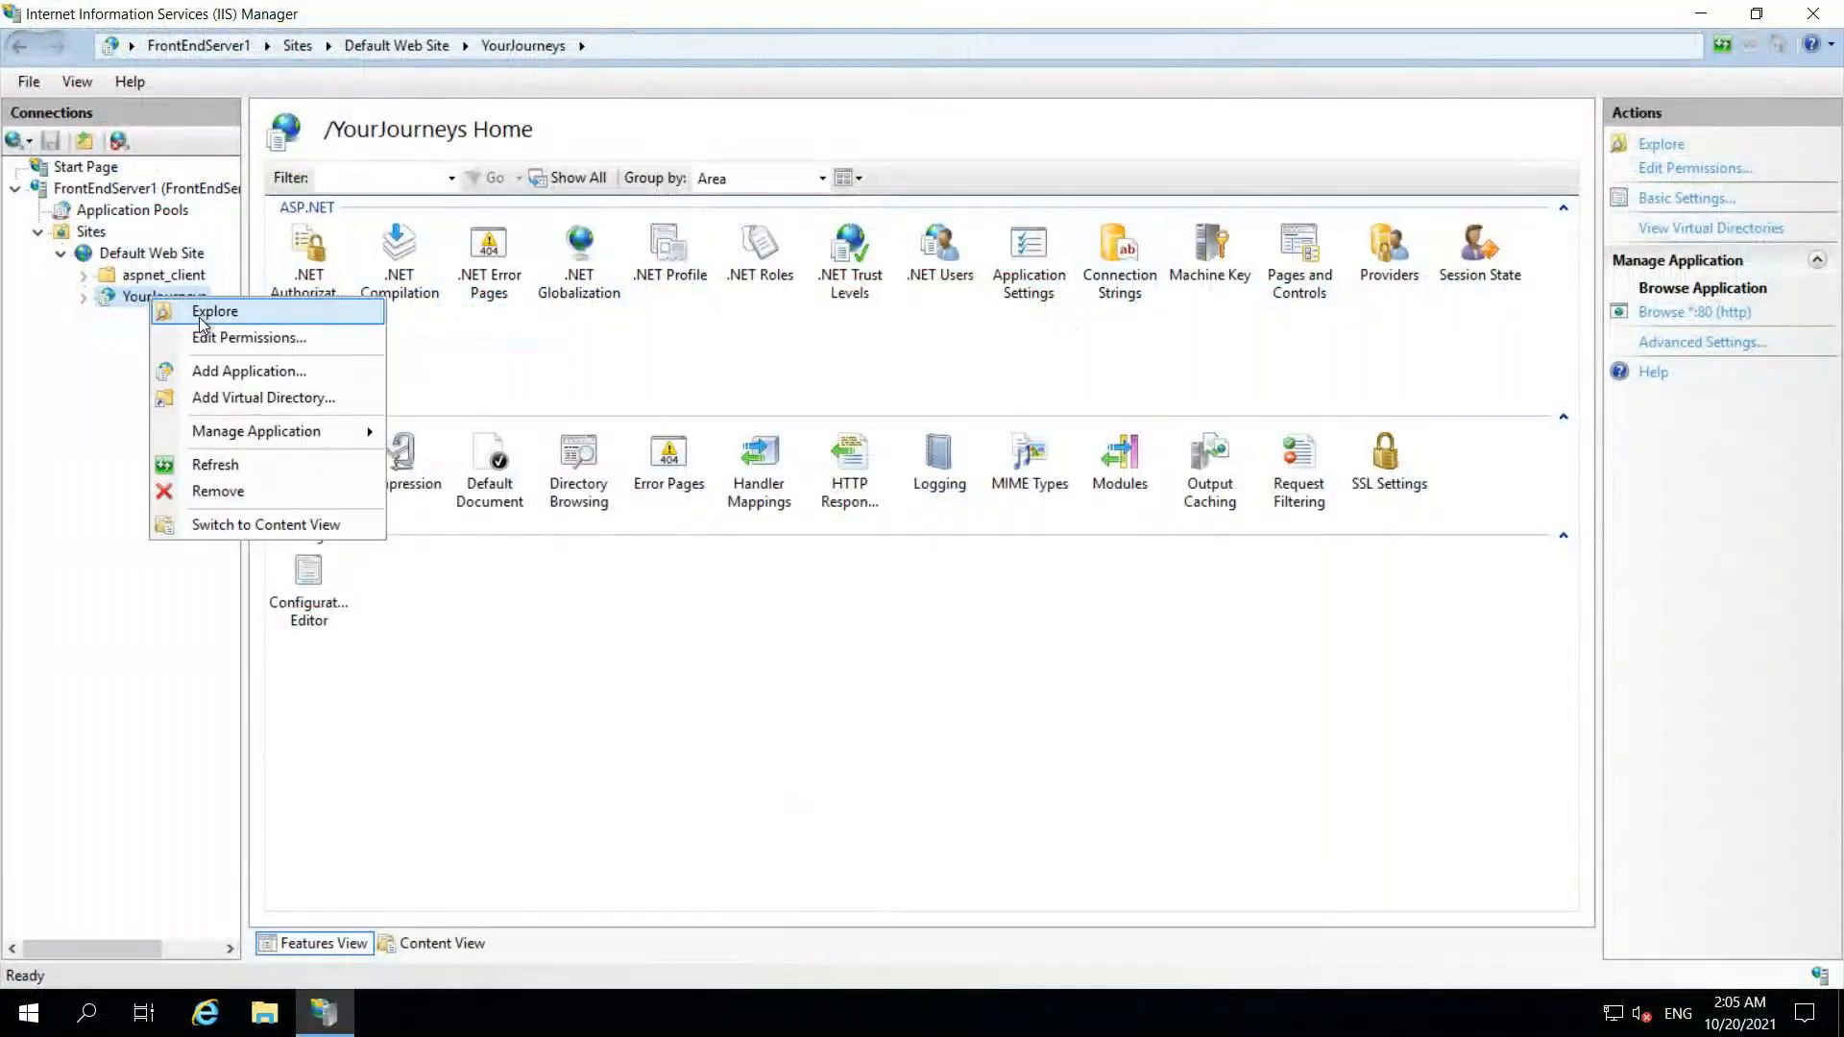
{"action": "left_click", "coordinate": [199, 315]}
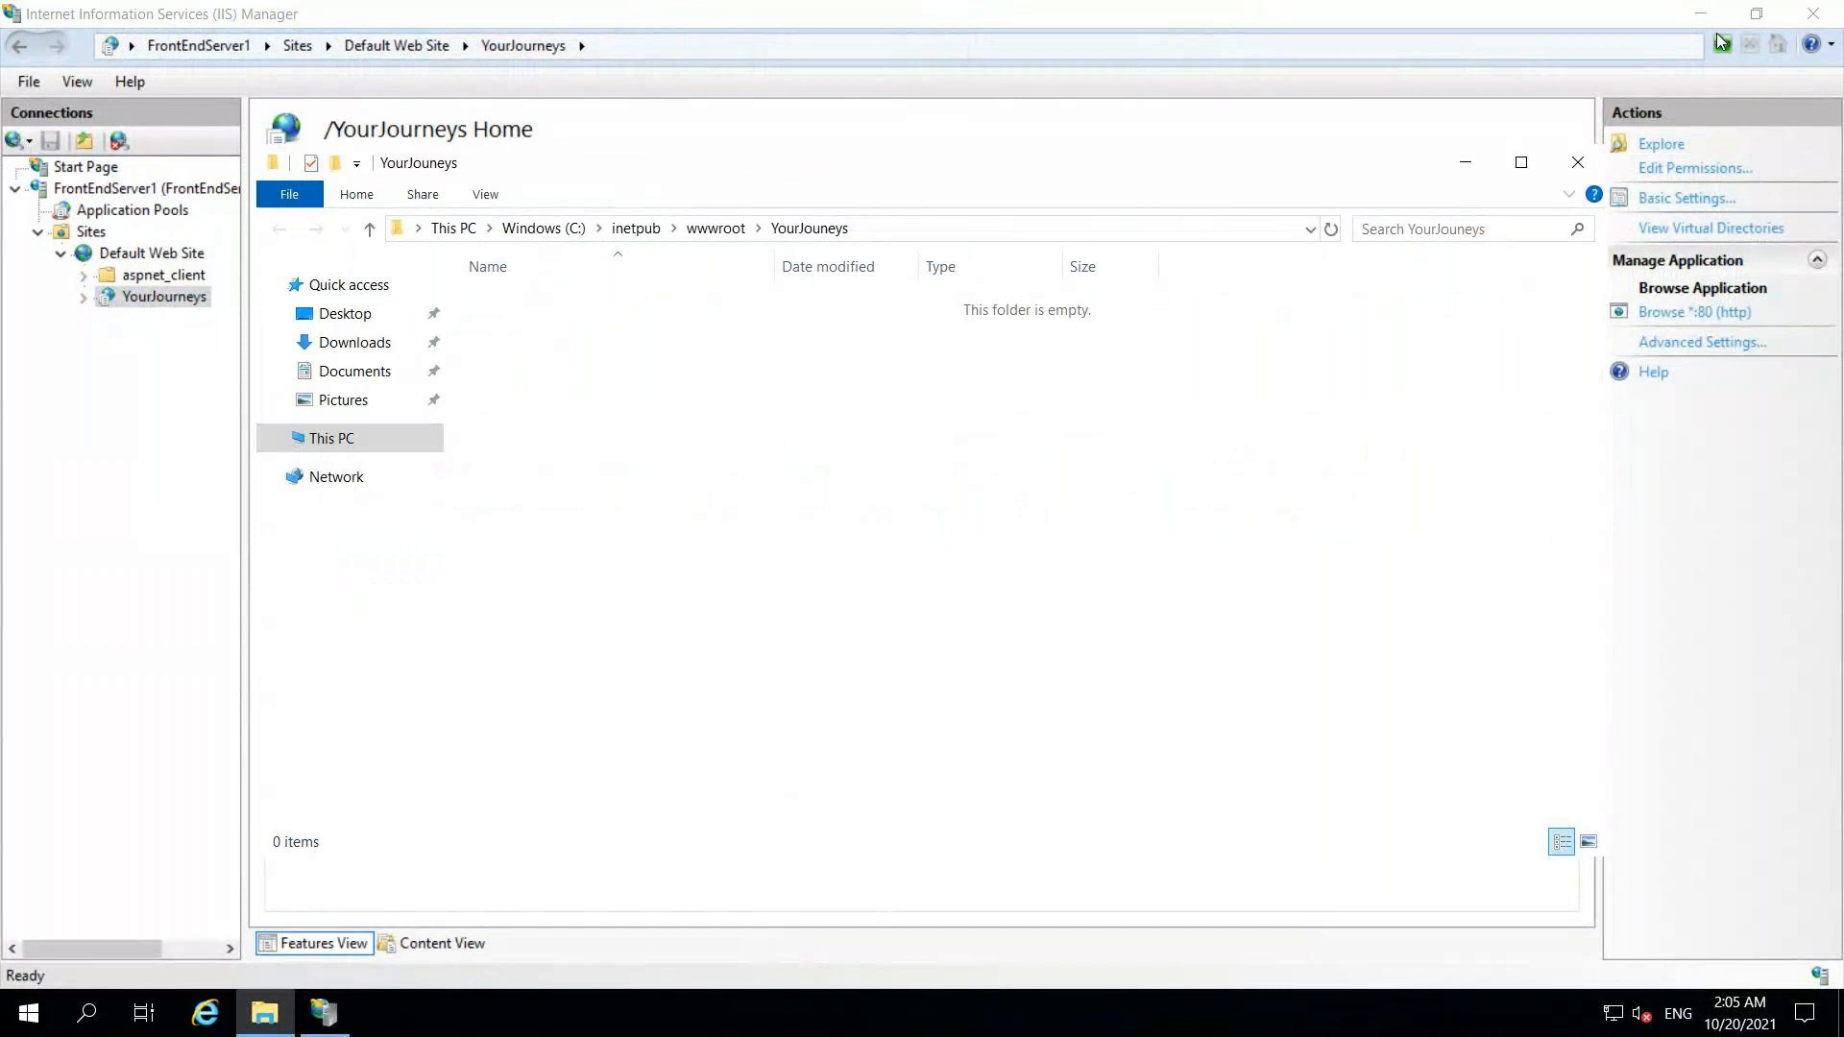
{"action": "left_click", "coordinate": [1813, 14]}
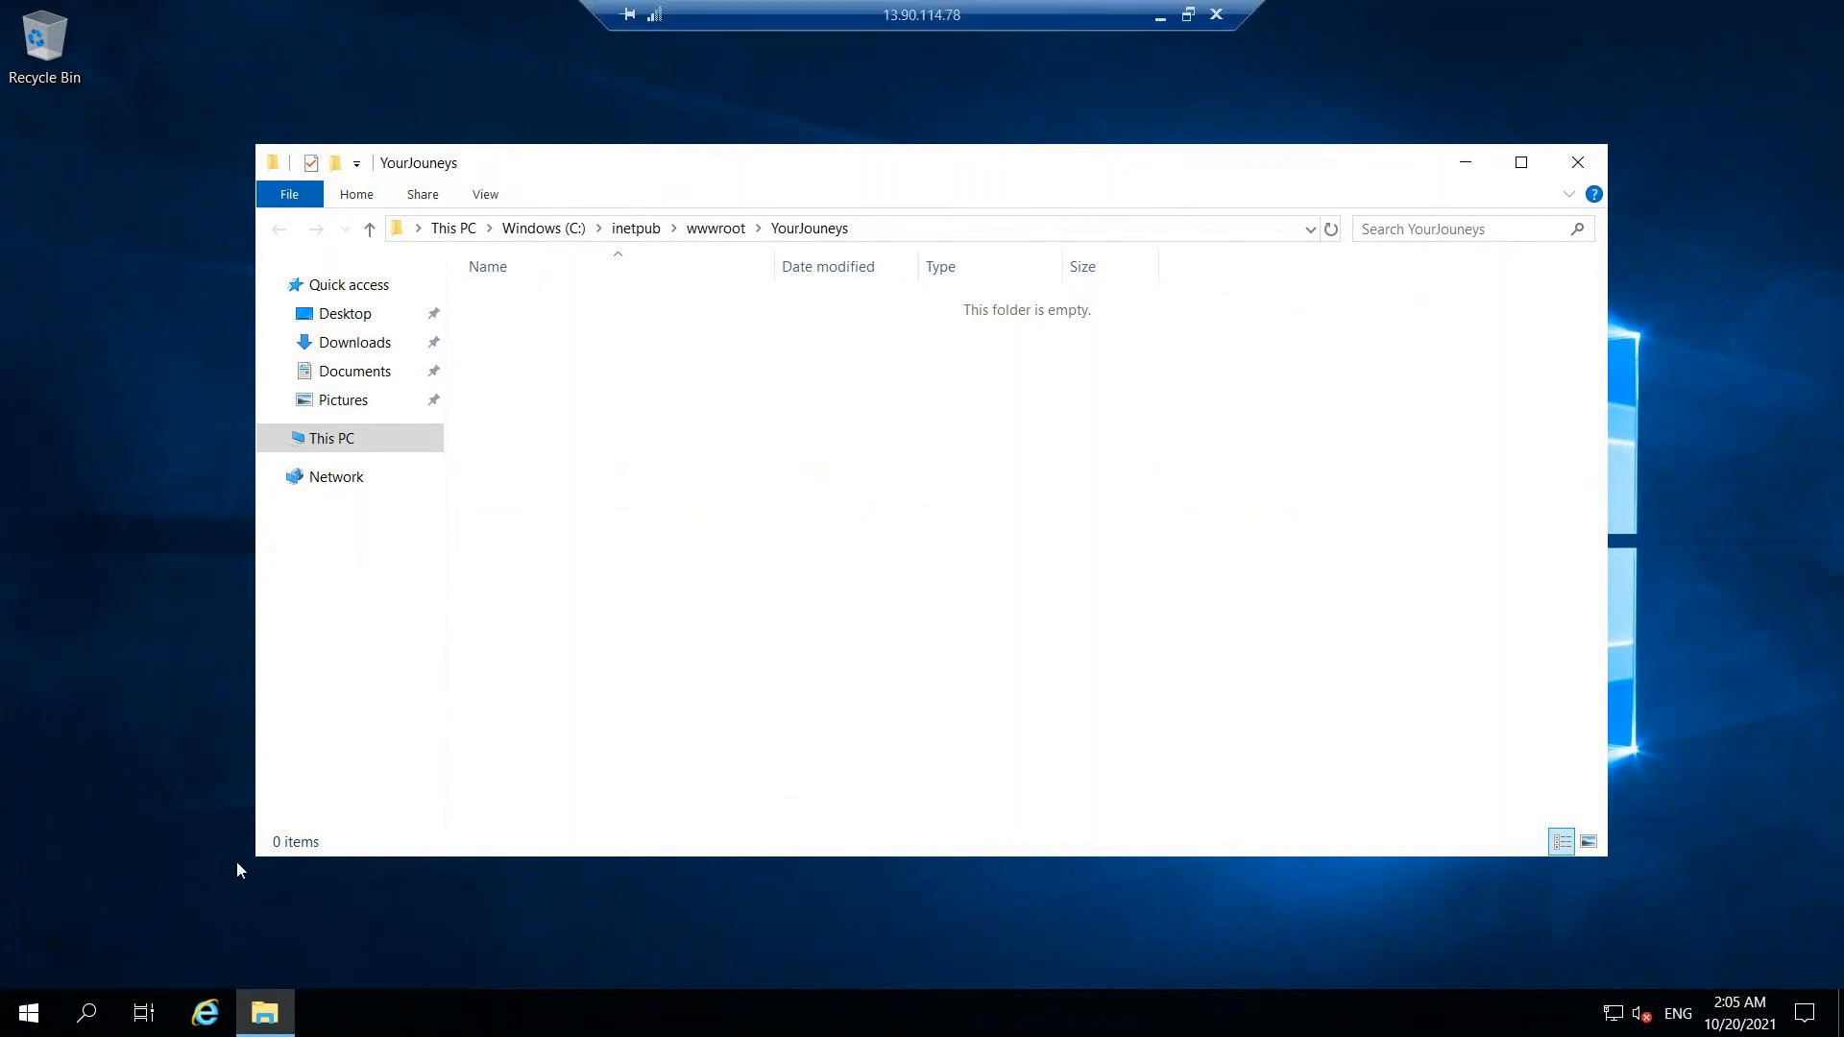
Step: Launch Windows PowerShell as administrator, maximize it, and minimize the remote session
{"action": "left_click", "coordinate": [87, 1014]}
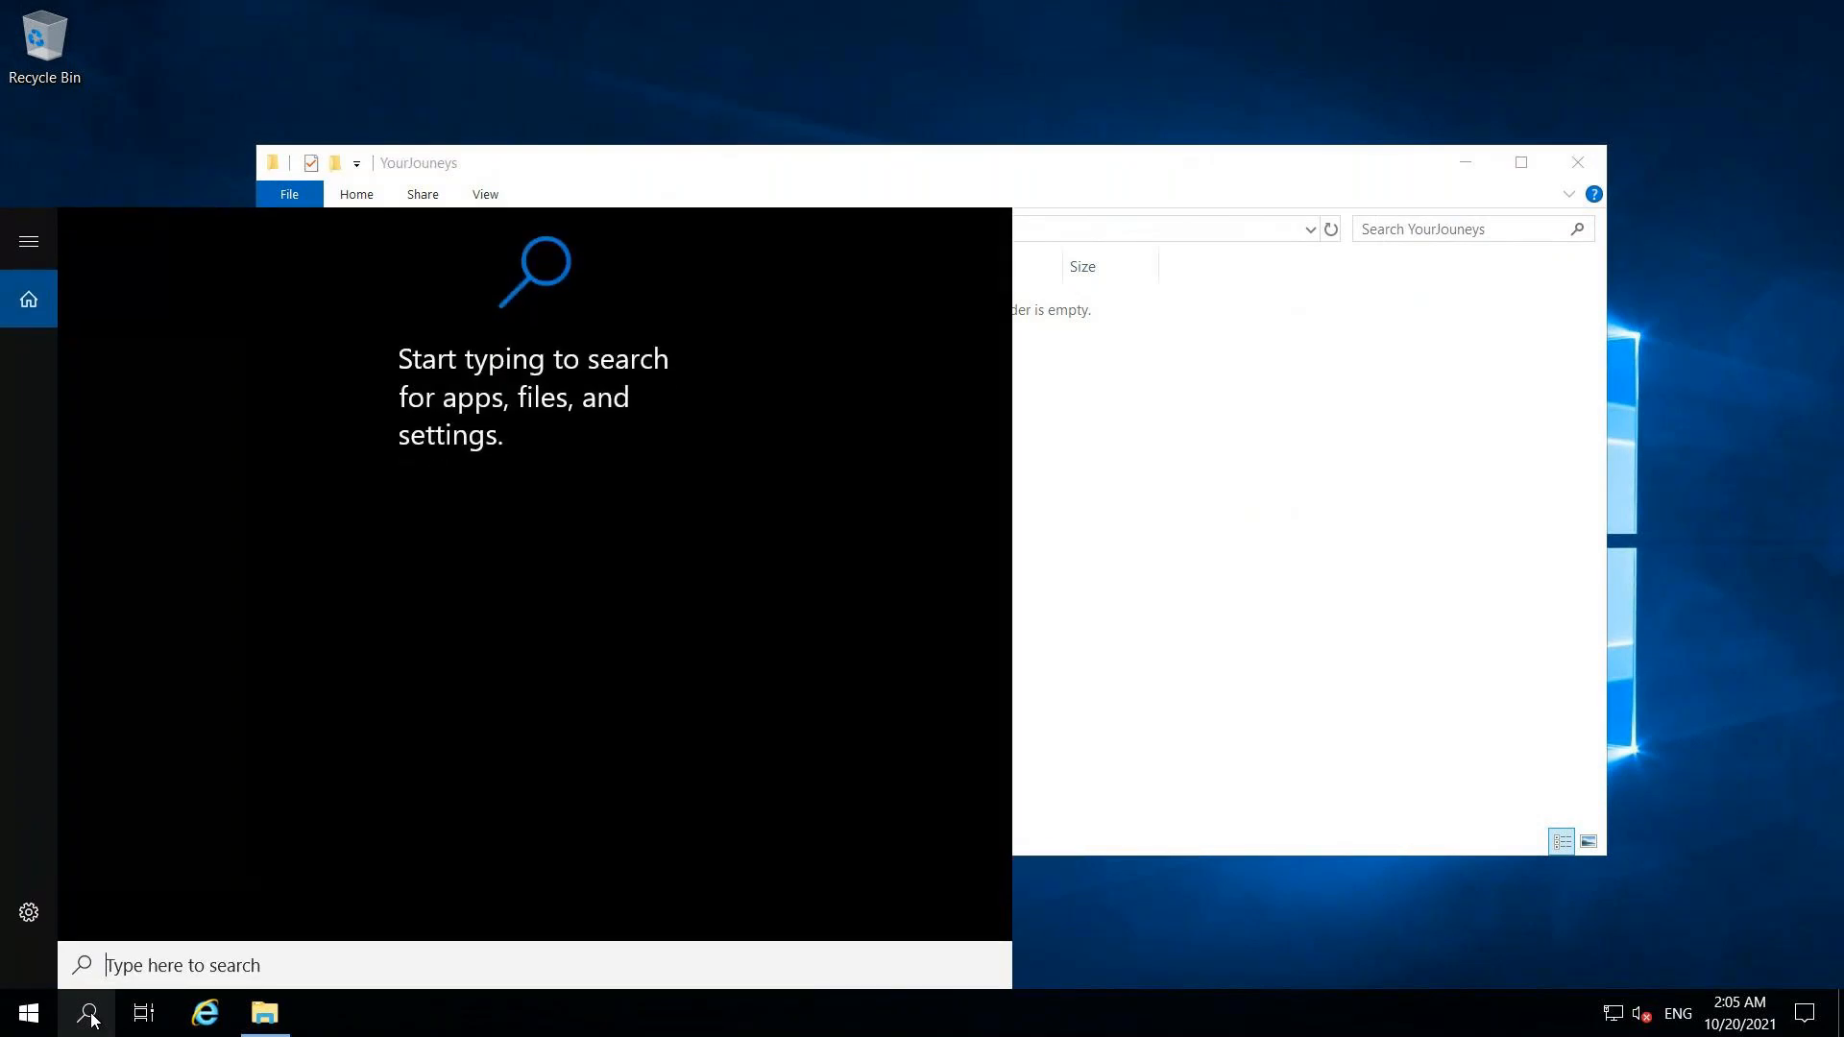
{"action": "type", "text": "power"}
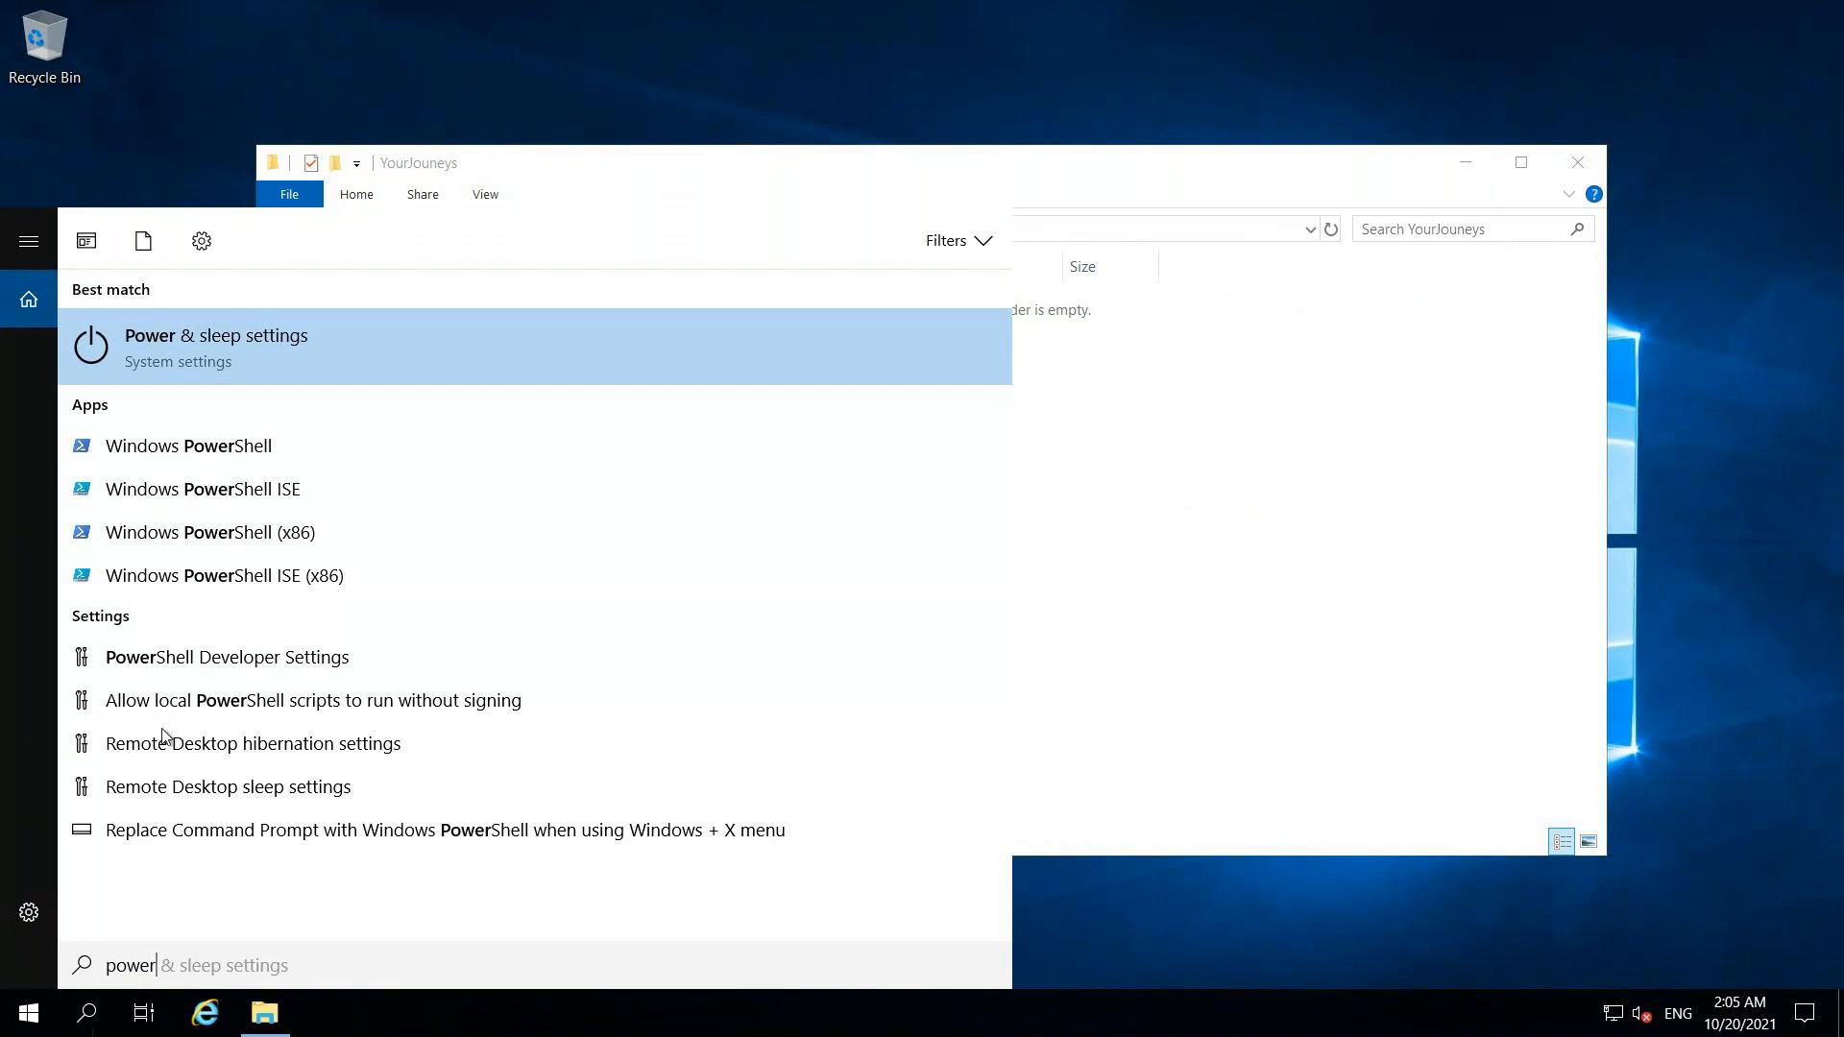
{"action": "right_click", "coordinate": [205, 457]}
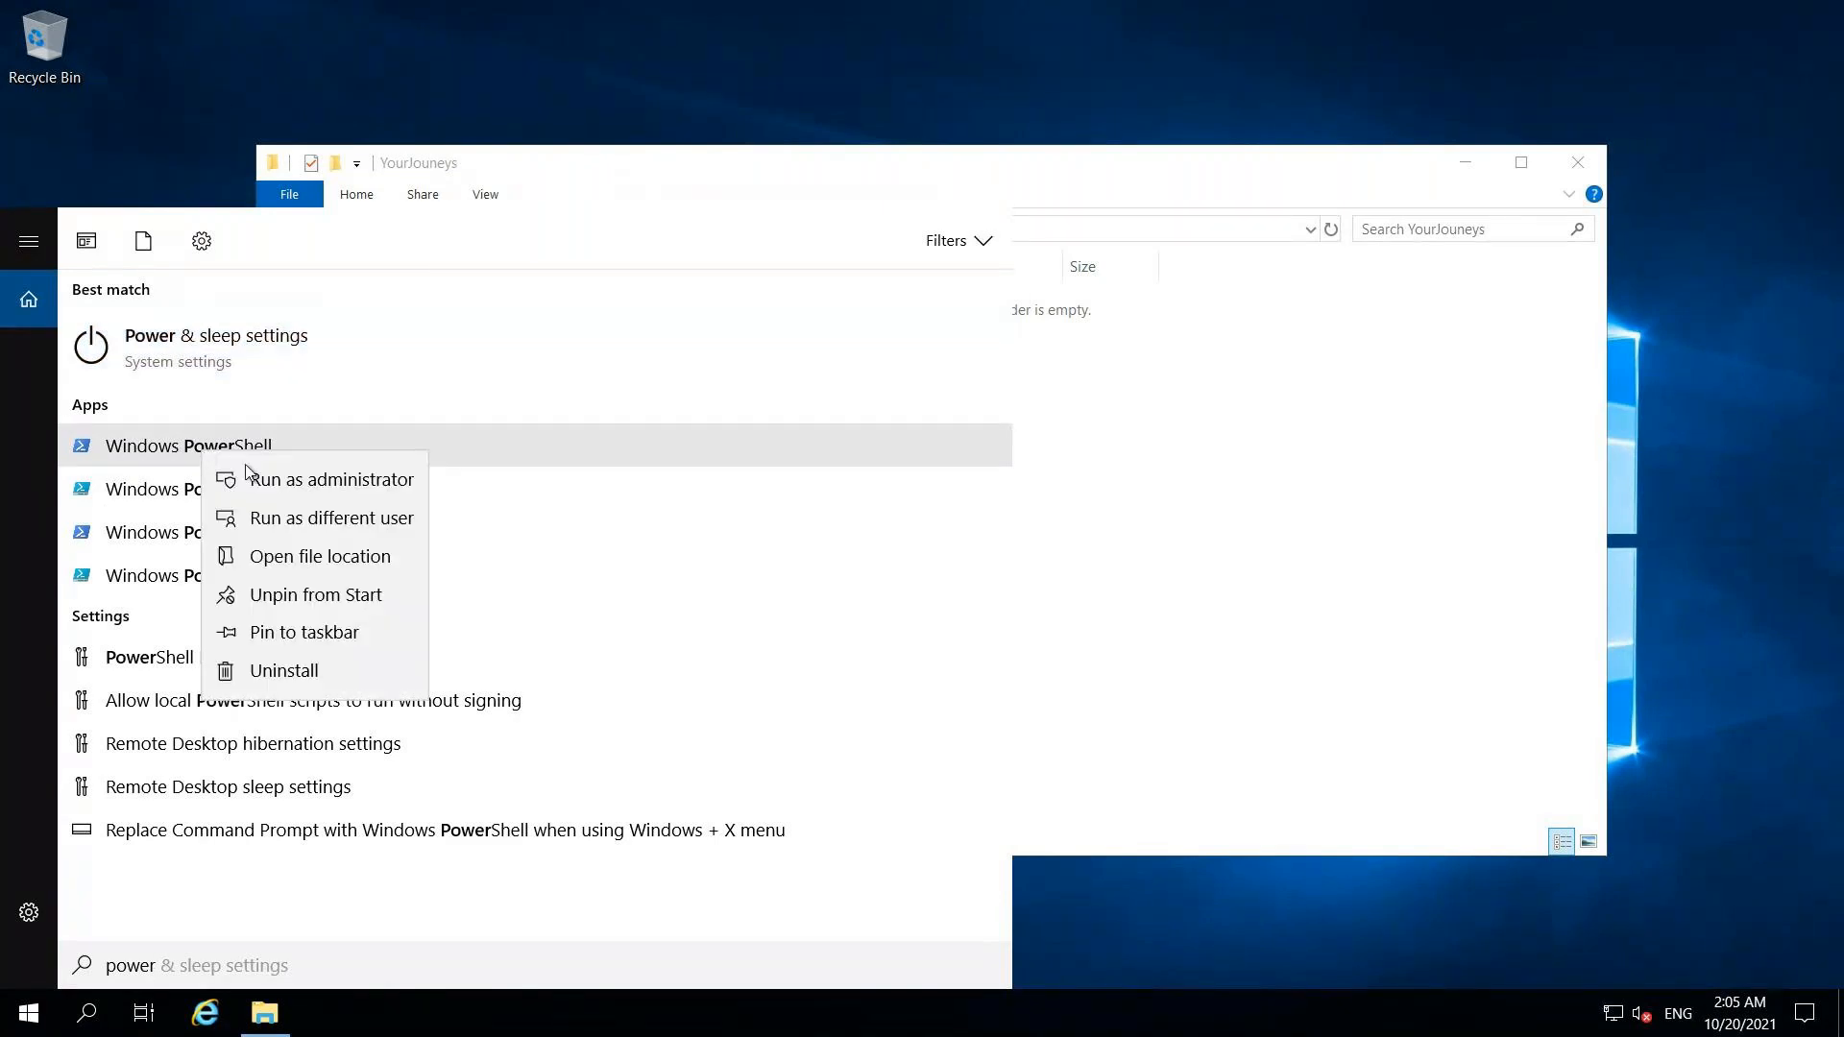
{"action": "left_click", "coordinate": [329, 487]}
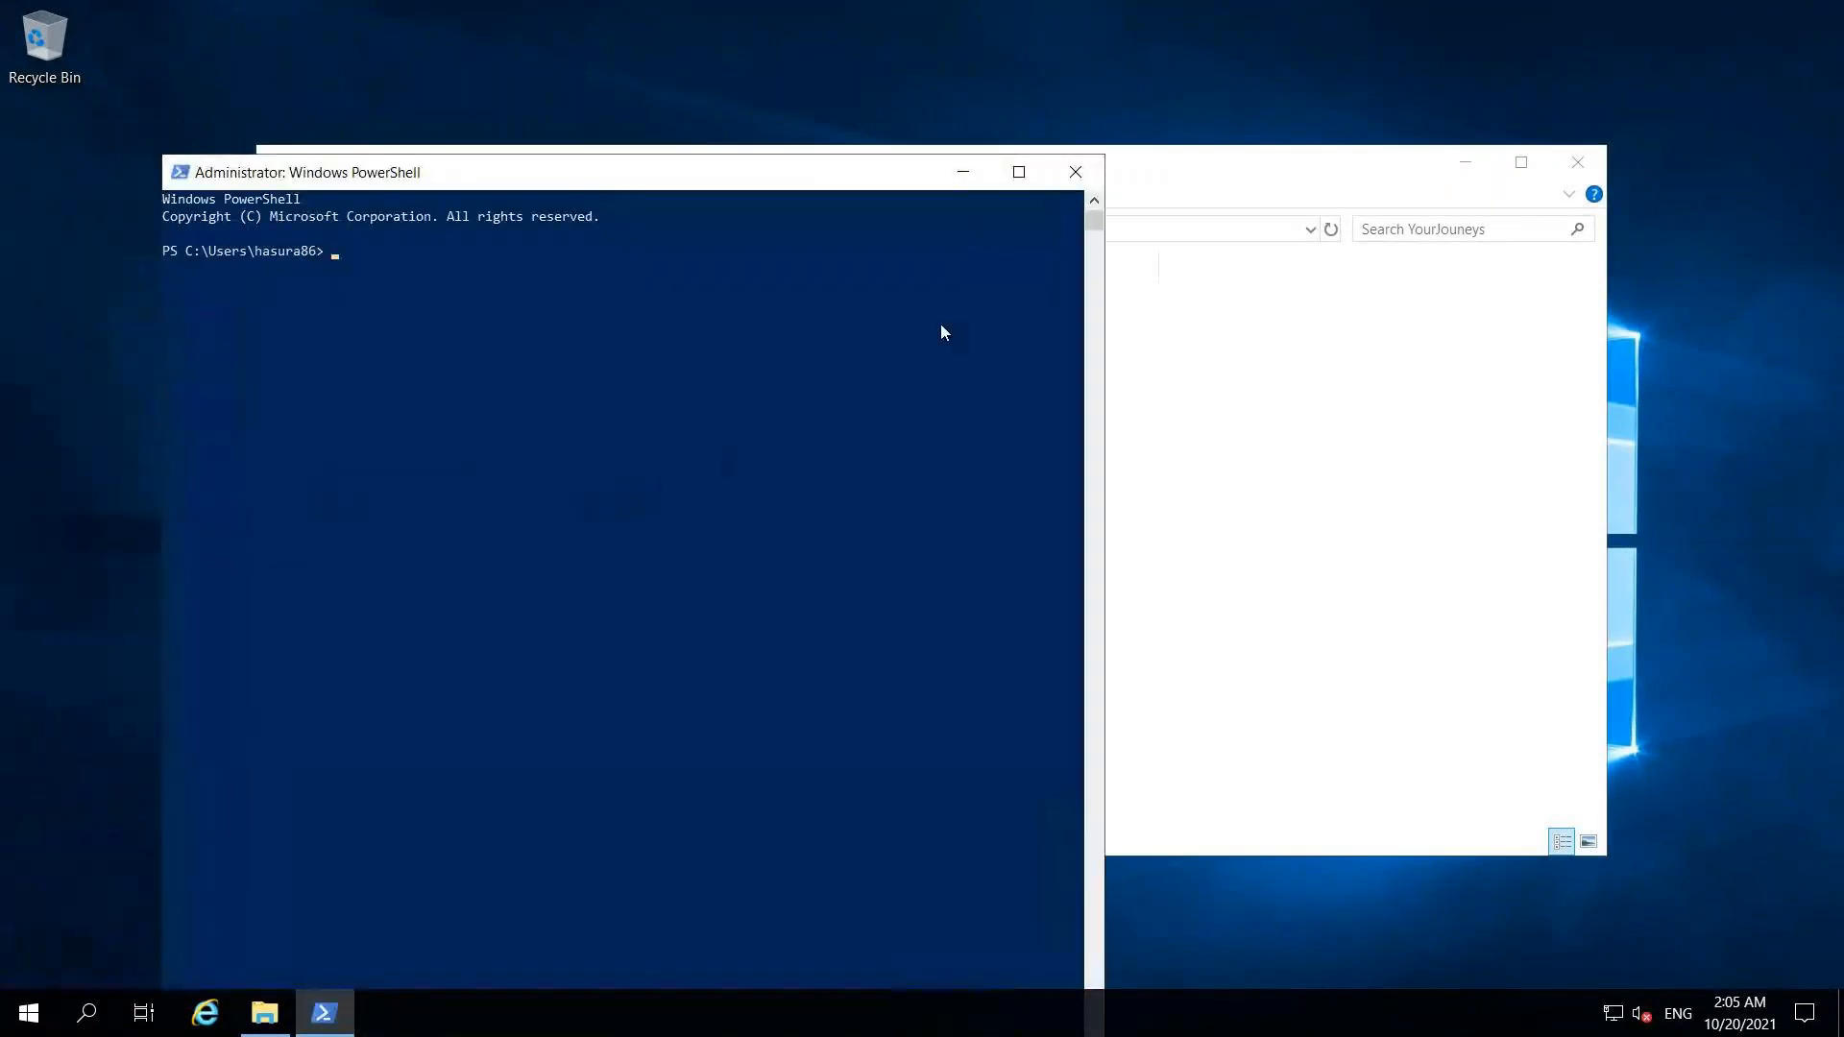
{"action": "left_click", "coordinate": [1019, 174]}
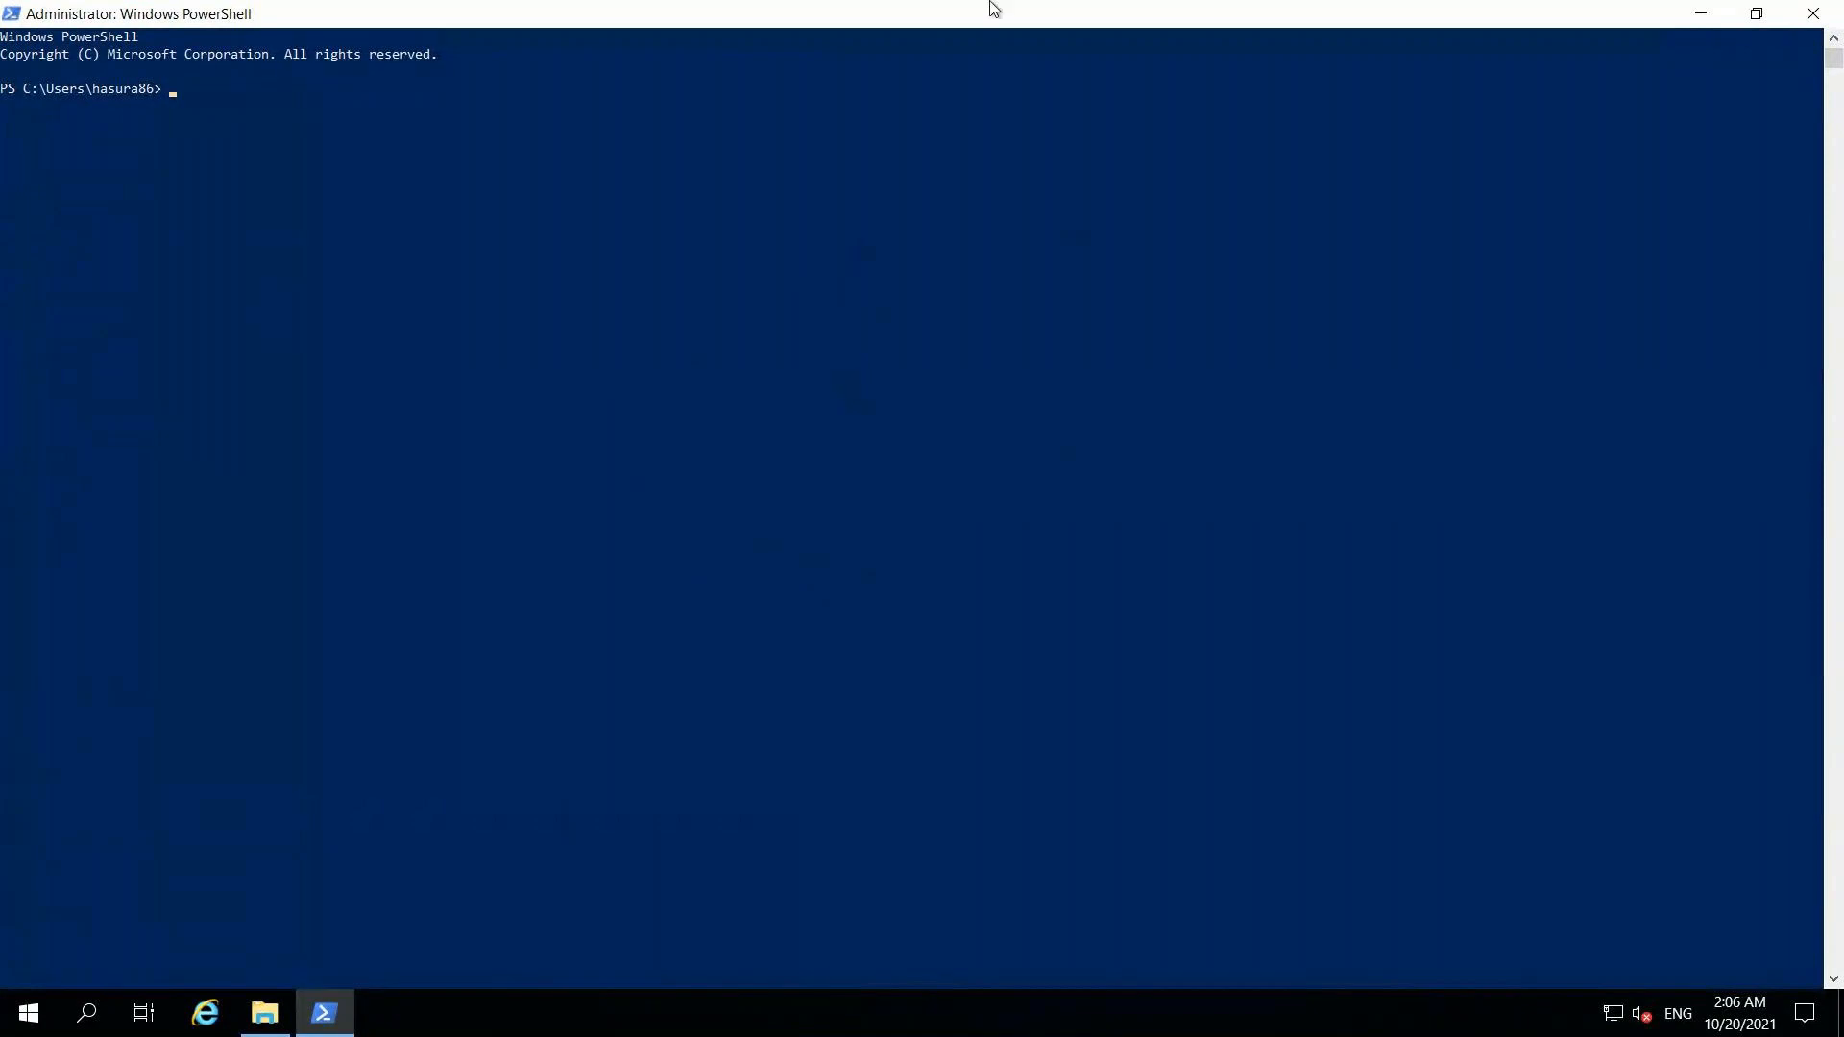
{"action": "mouse_move", "coordinate": [995, 6]}
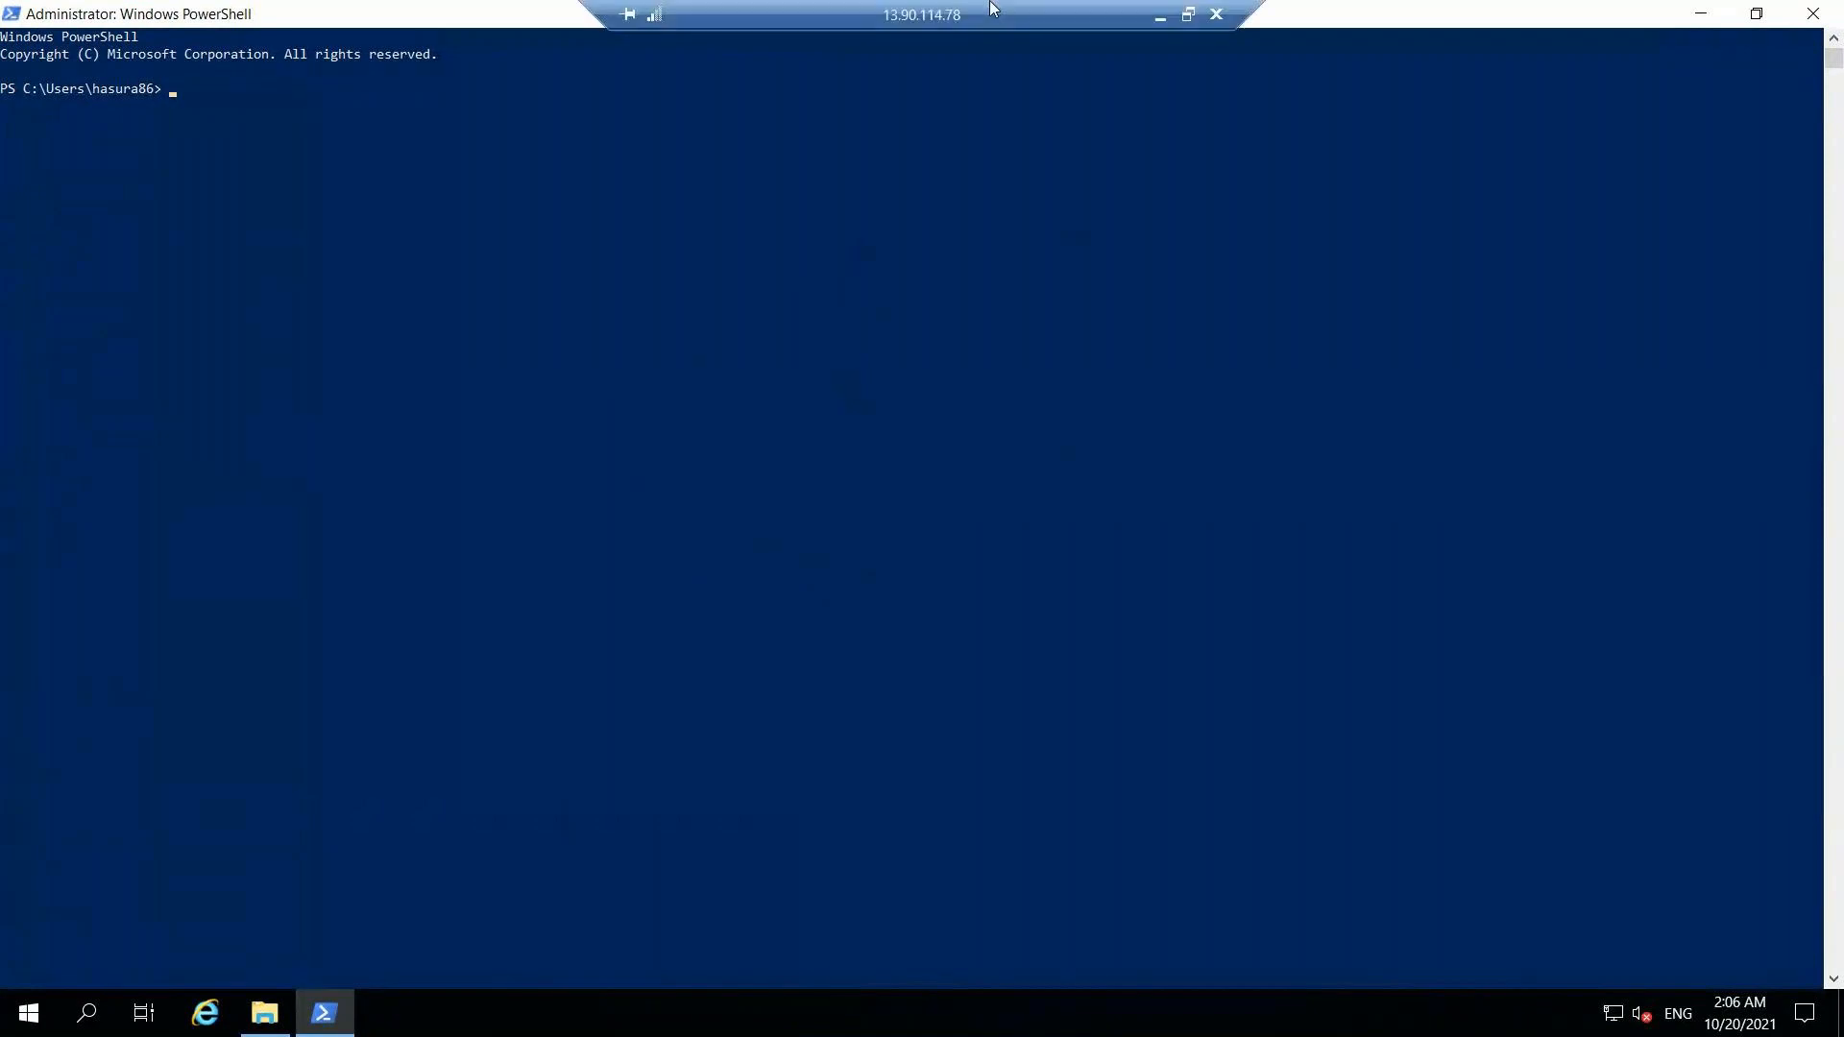
{"action": "left_click", "coordinate": [1158, 19]}
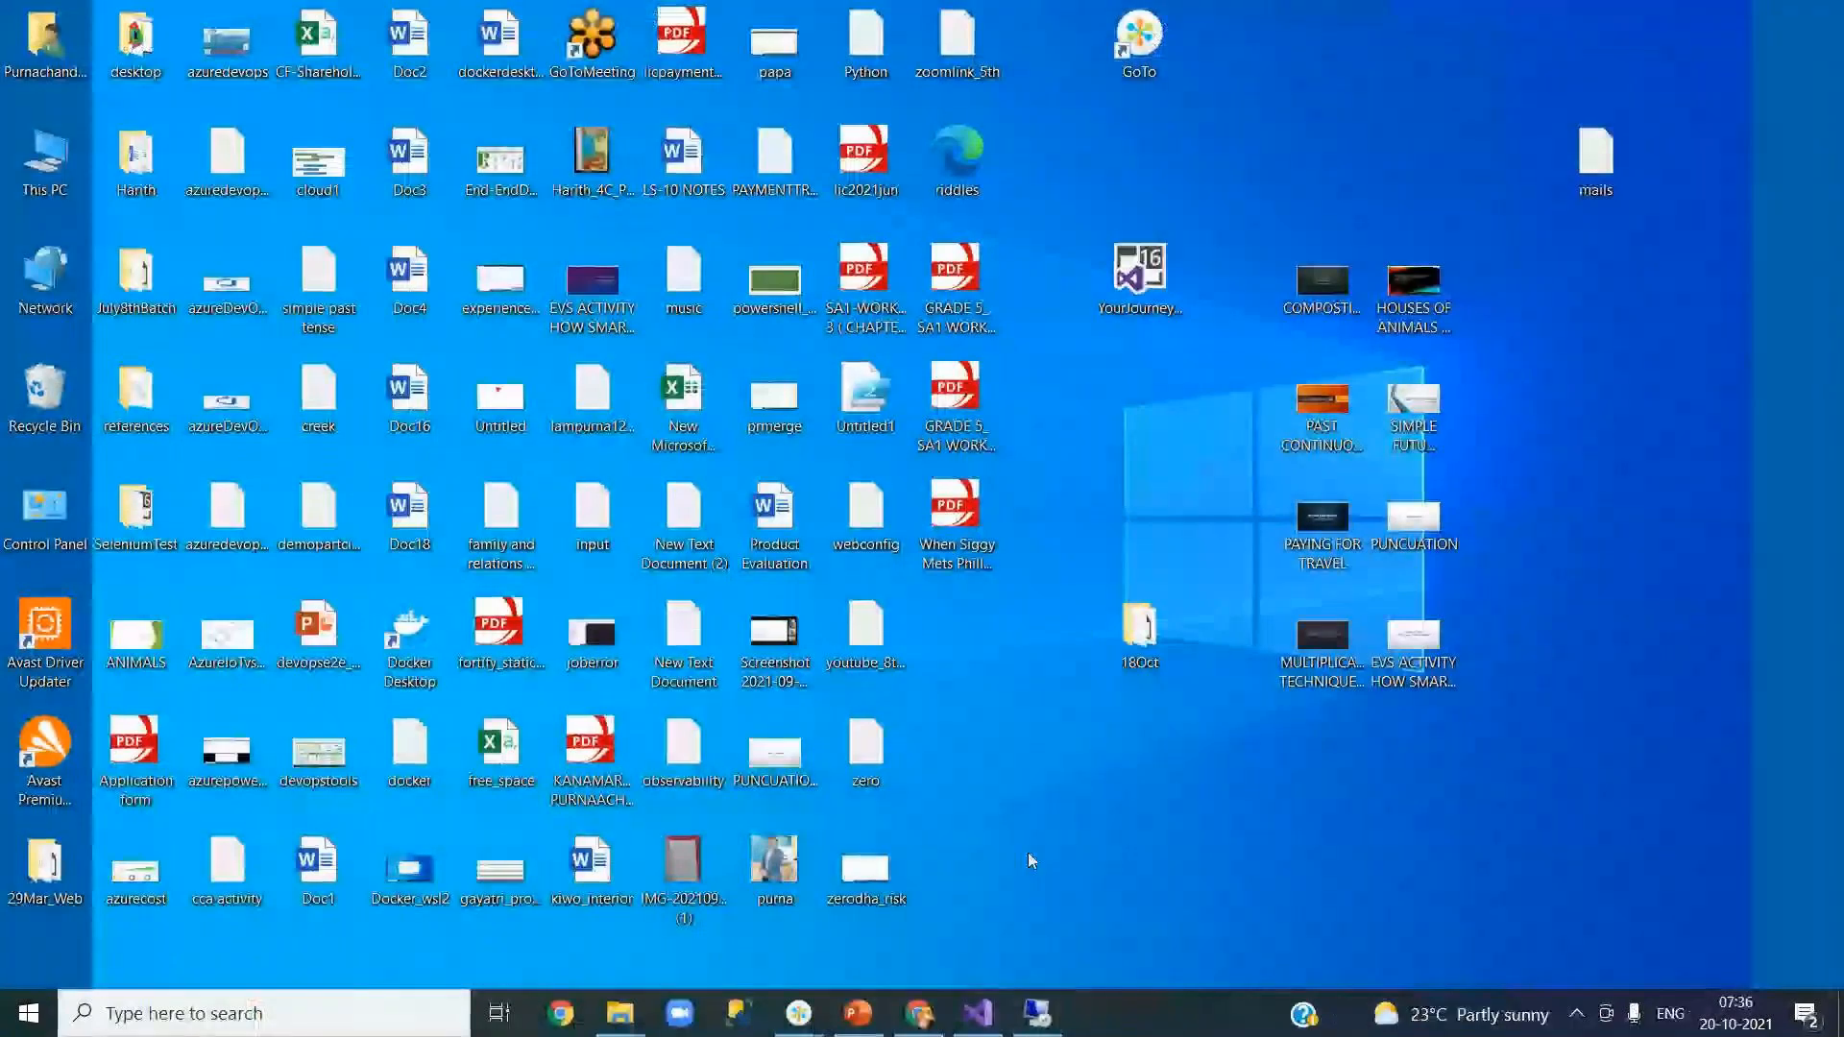
Step: Back in the browser, open the QA deployment group's details and review its Windows registration script
{"action": "left_click", "coordinate": [920, 1013]}
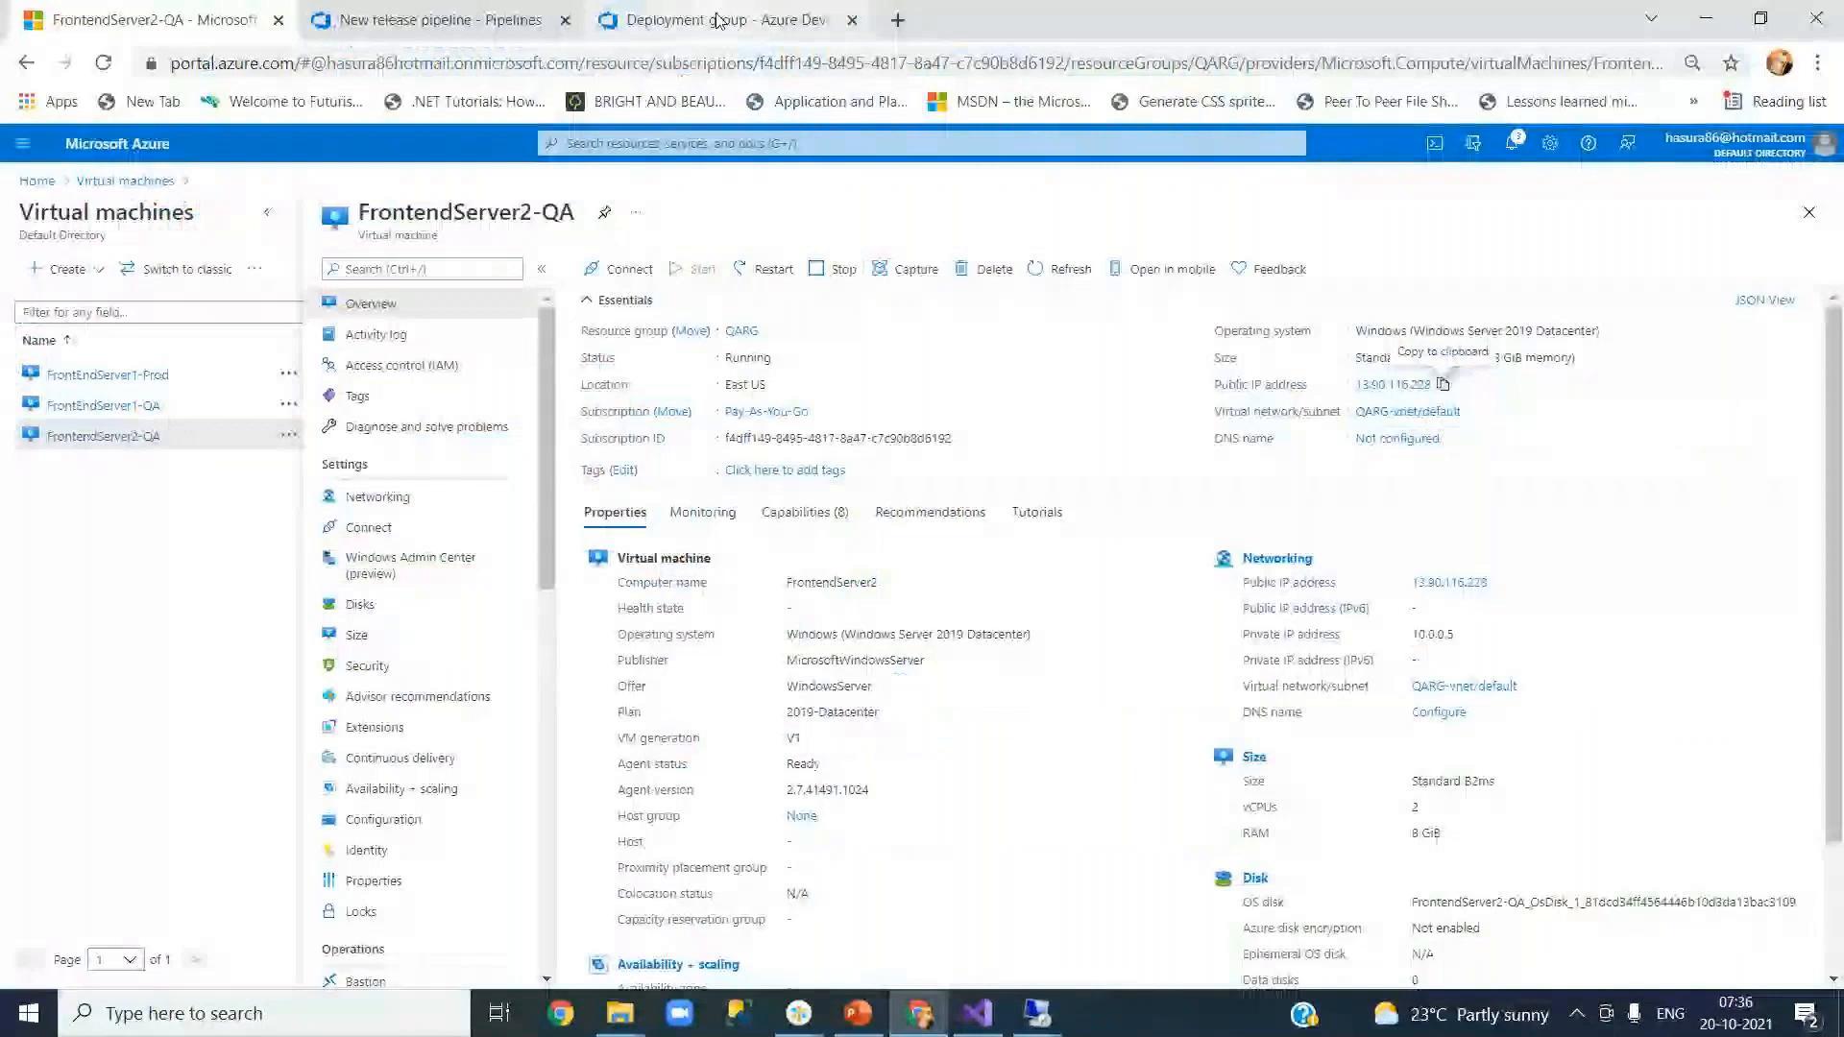
{"action": "left_click", "coordinate": [716, 21]}
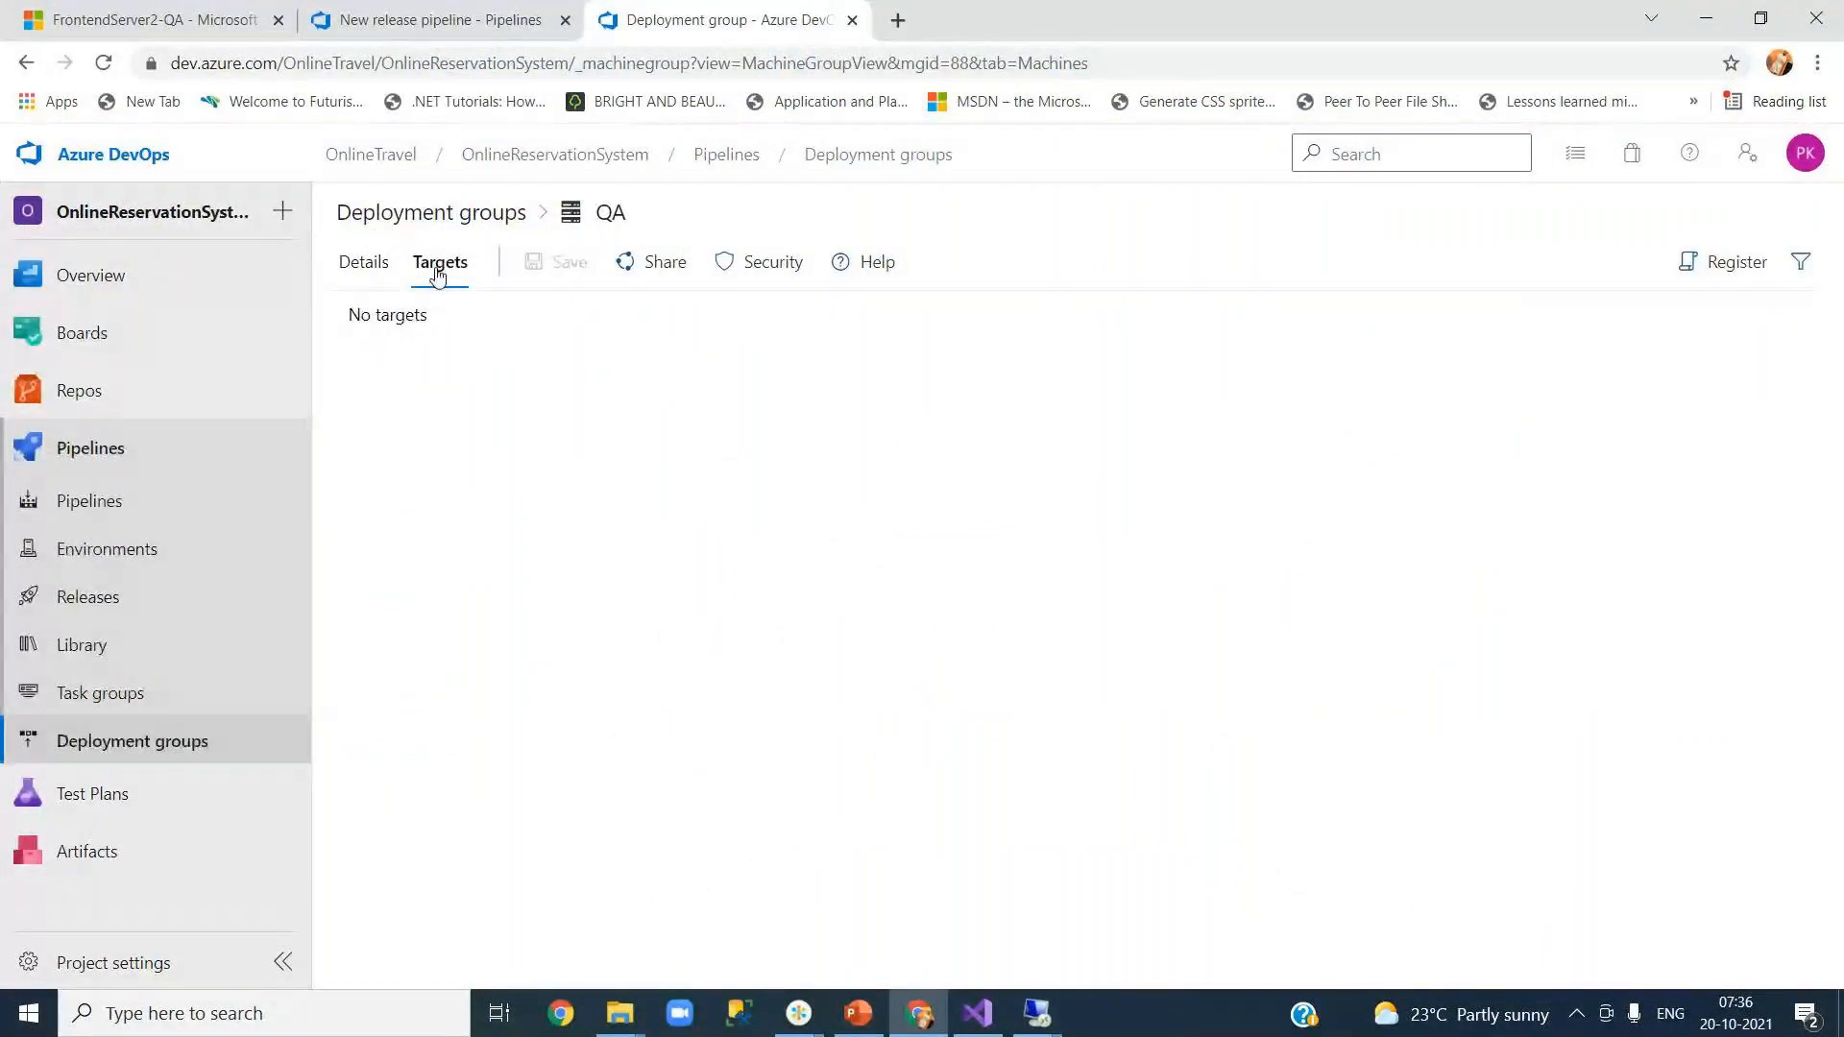
{"action": "left_click", "coordinate": [352, 280]}
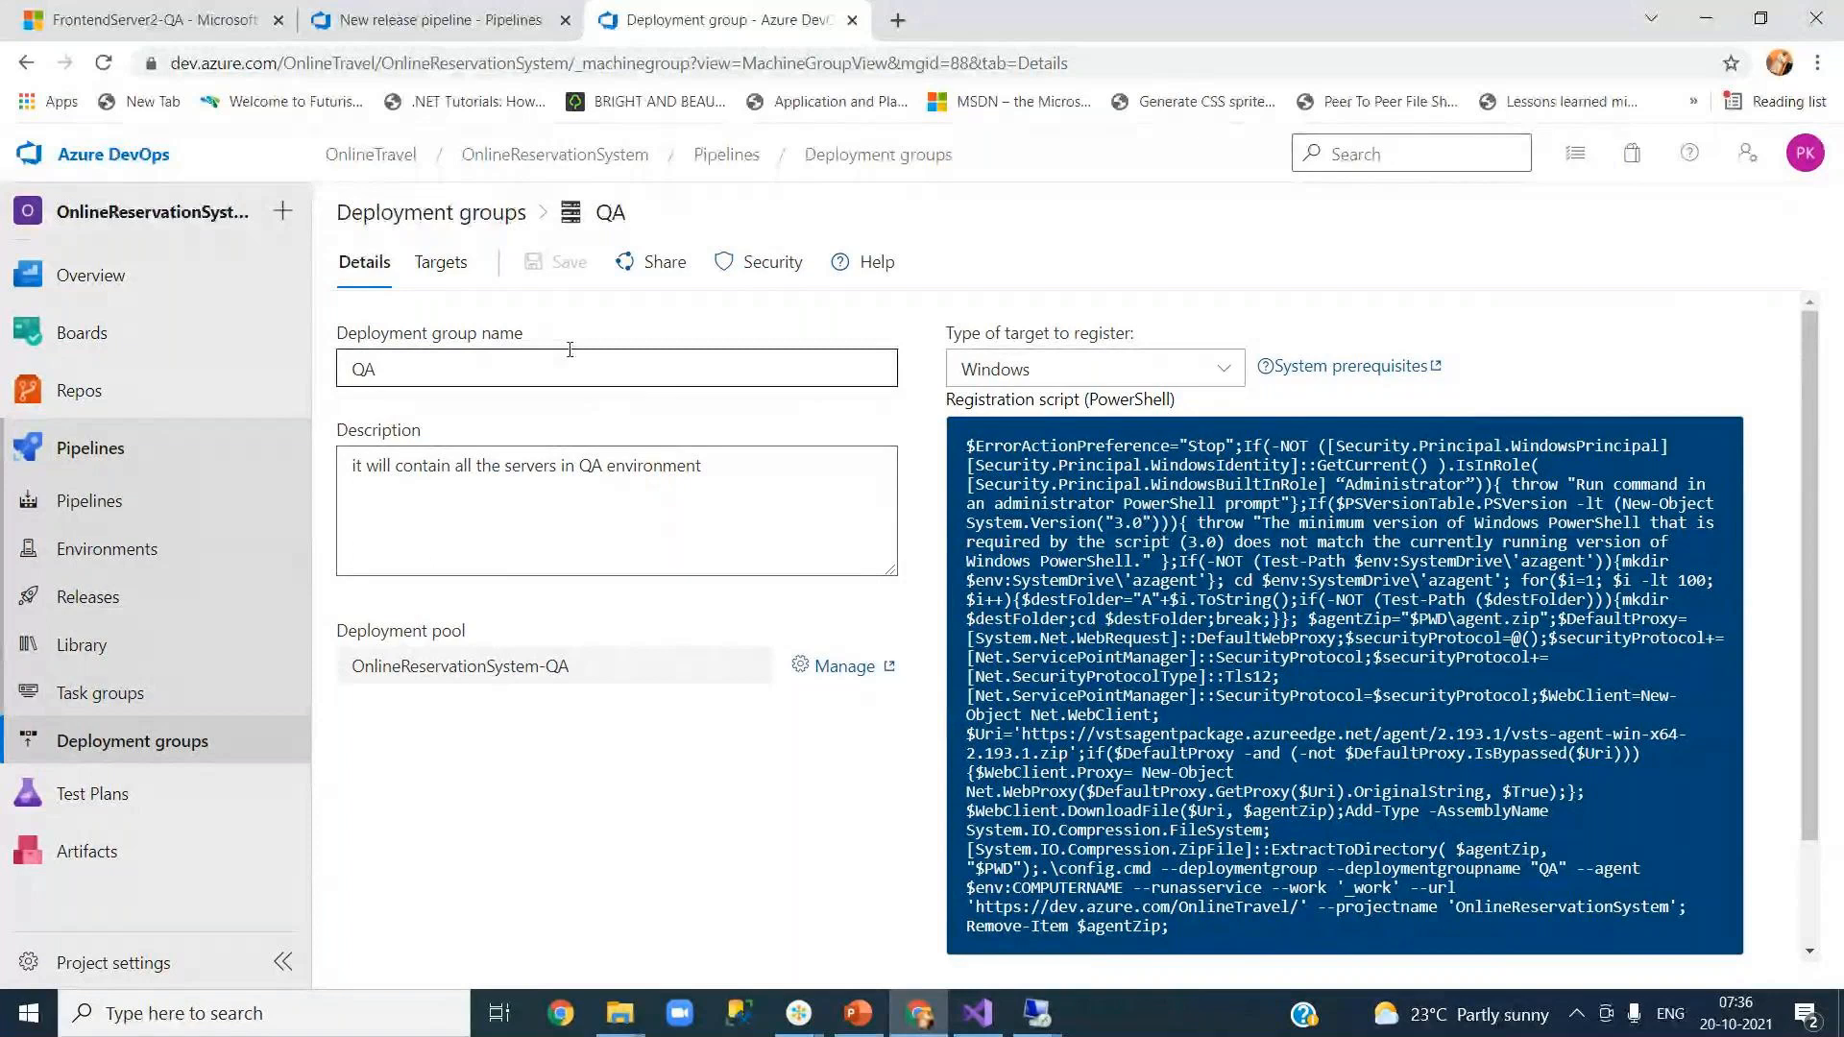
{"action": "scroll", "coordinate": [1243, 674], "scroll_direction": "down", "scroll_amount": 1}
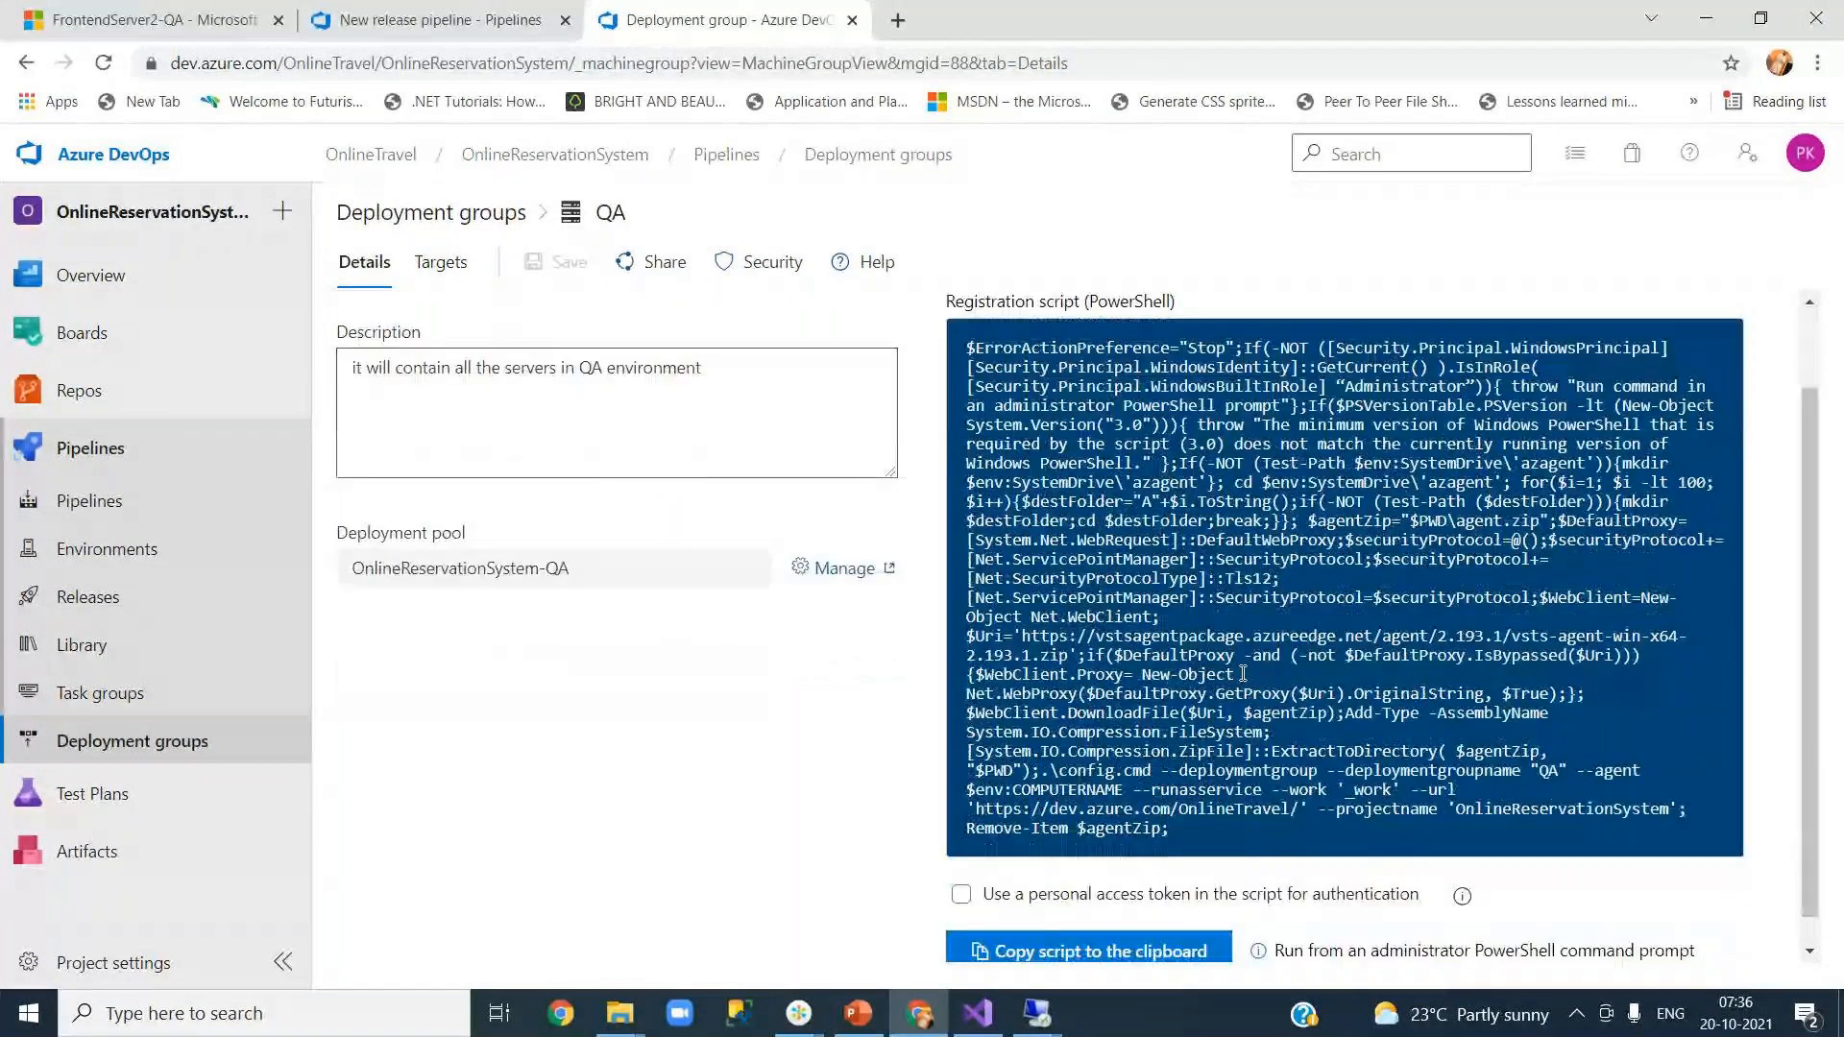
{"action": "scroll", "coordinate": [1243, 674], "scroll_direction": "up", "scroll_amount": 1}
{"action": "scroll", "coordinate": [1243, 674], "scroll_direction": "down", "scroll_amount": 1}
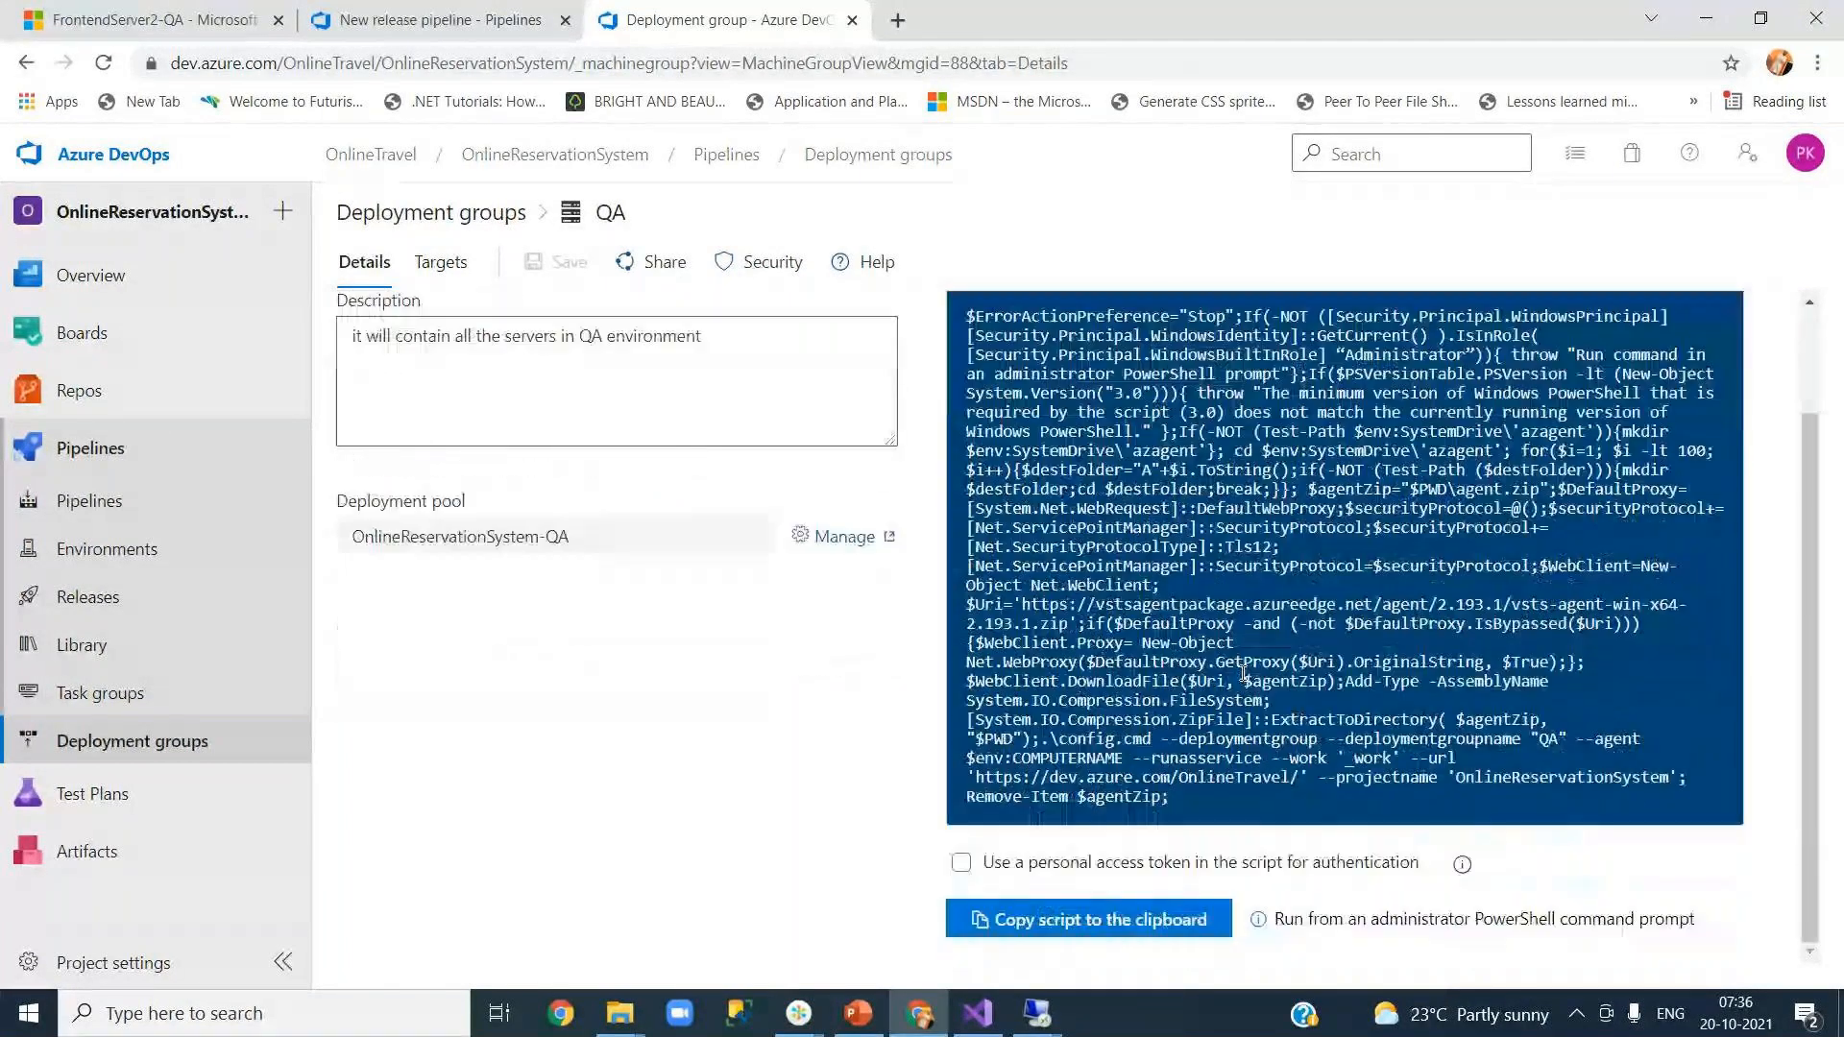
{"action": "scroll", "coordinate": [1065, 765], "scroll_direction": "up", "scroll_amount": 1}
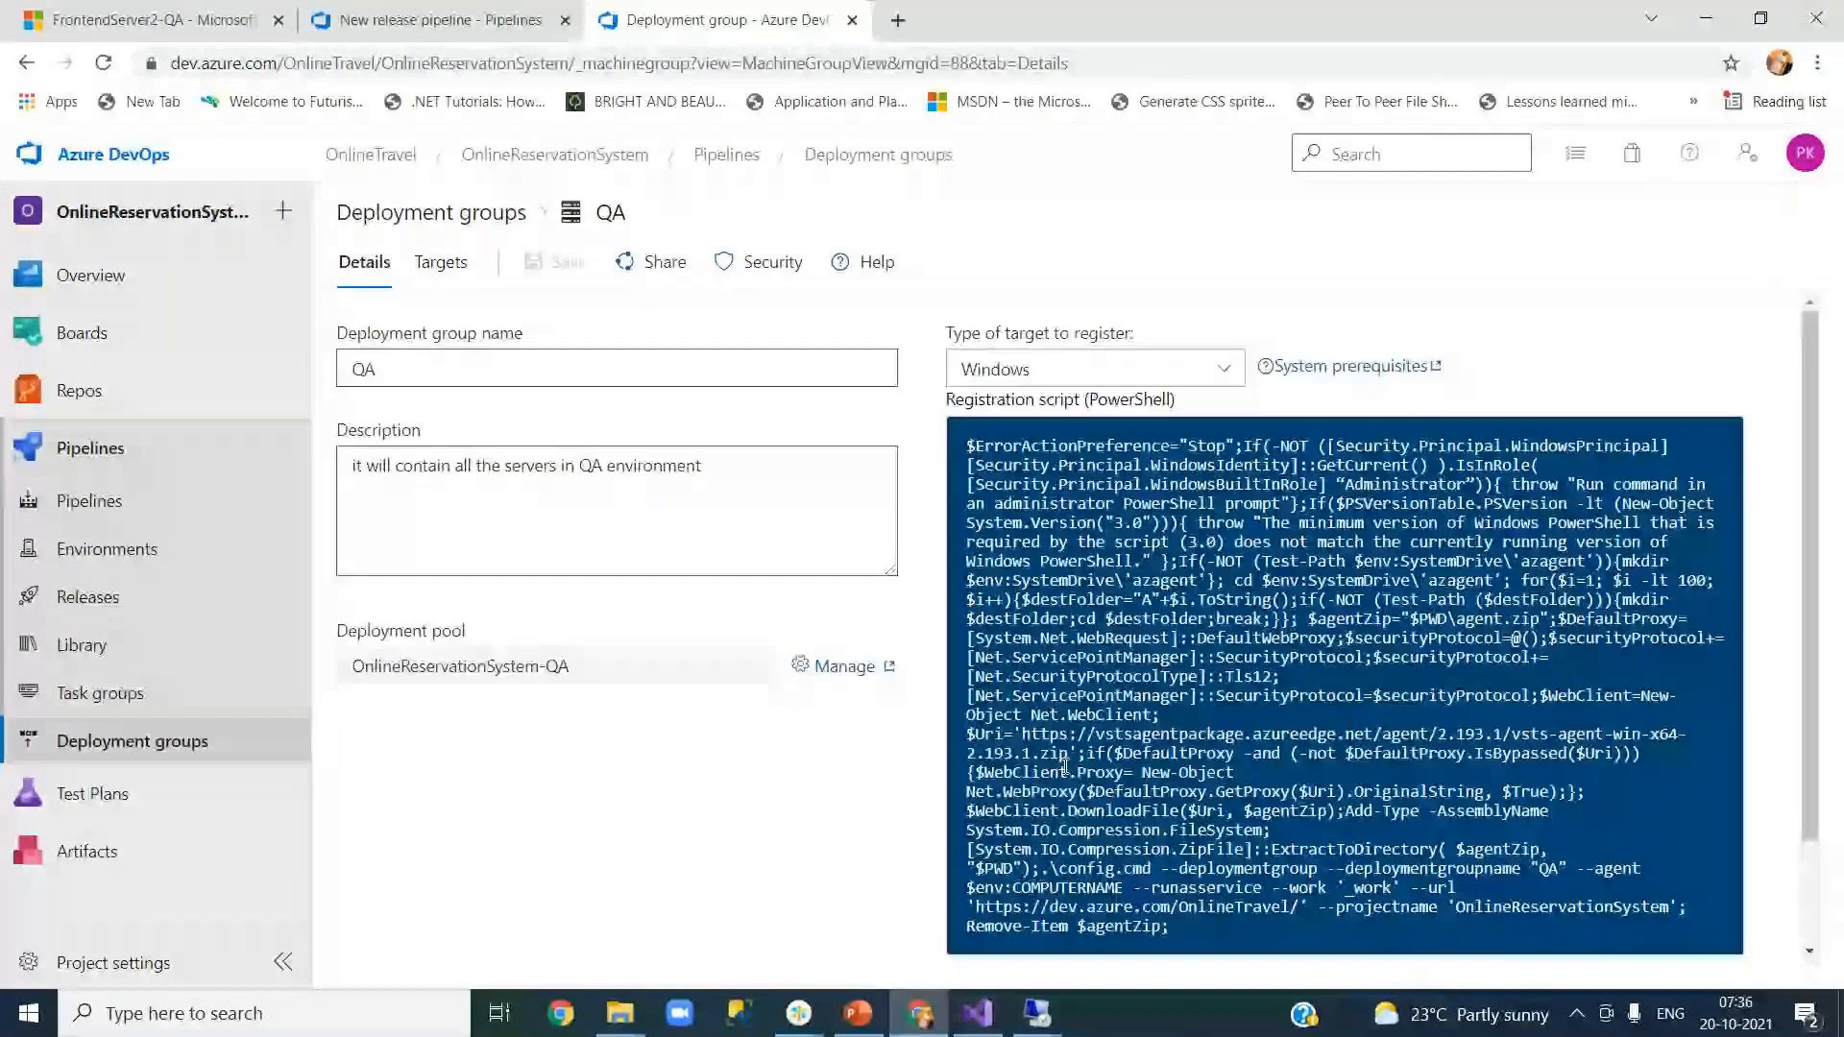
{"action": "scroll", "coordinate": [1065, 766], "scroll_direction": "down", "scroll_amount": 1}
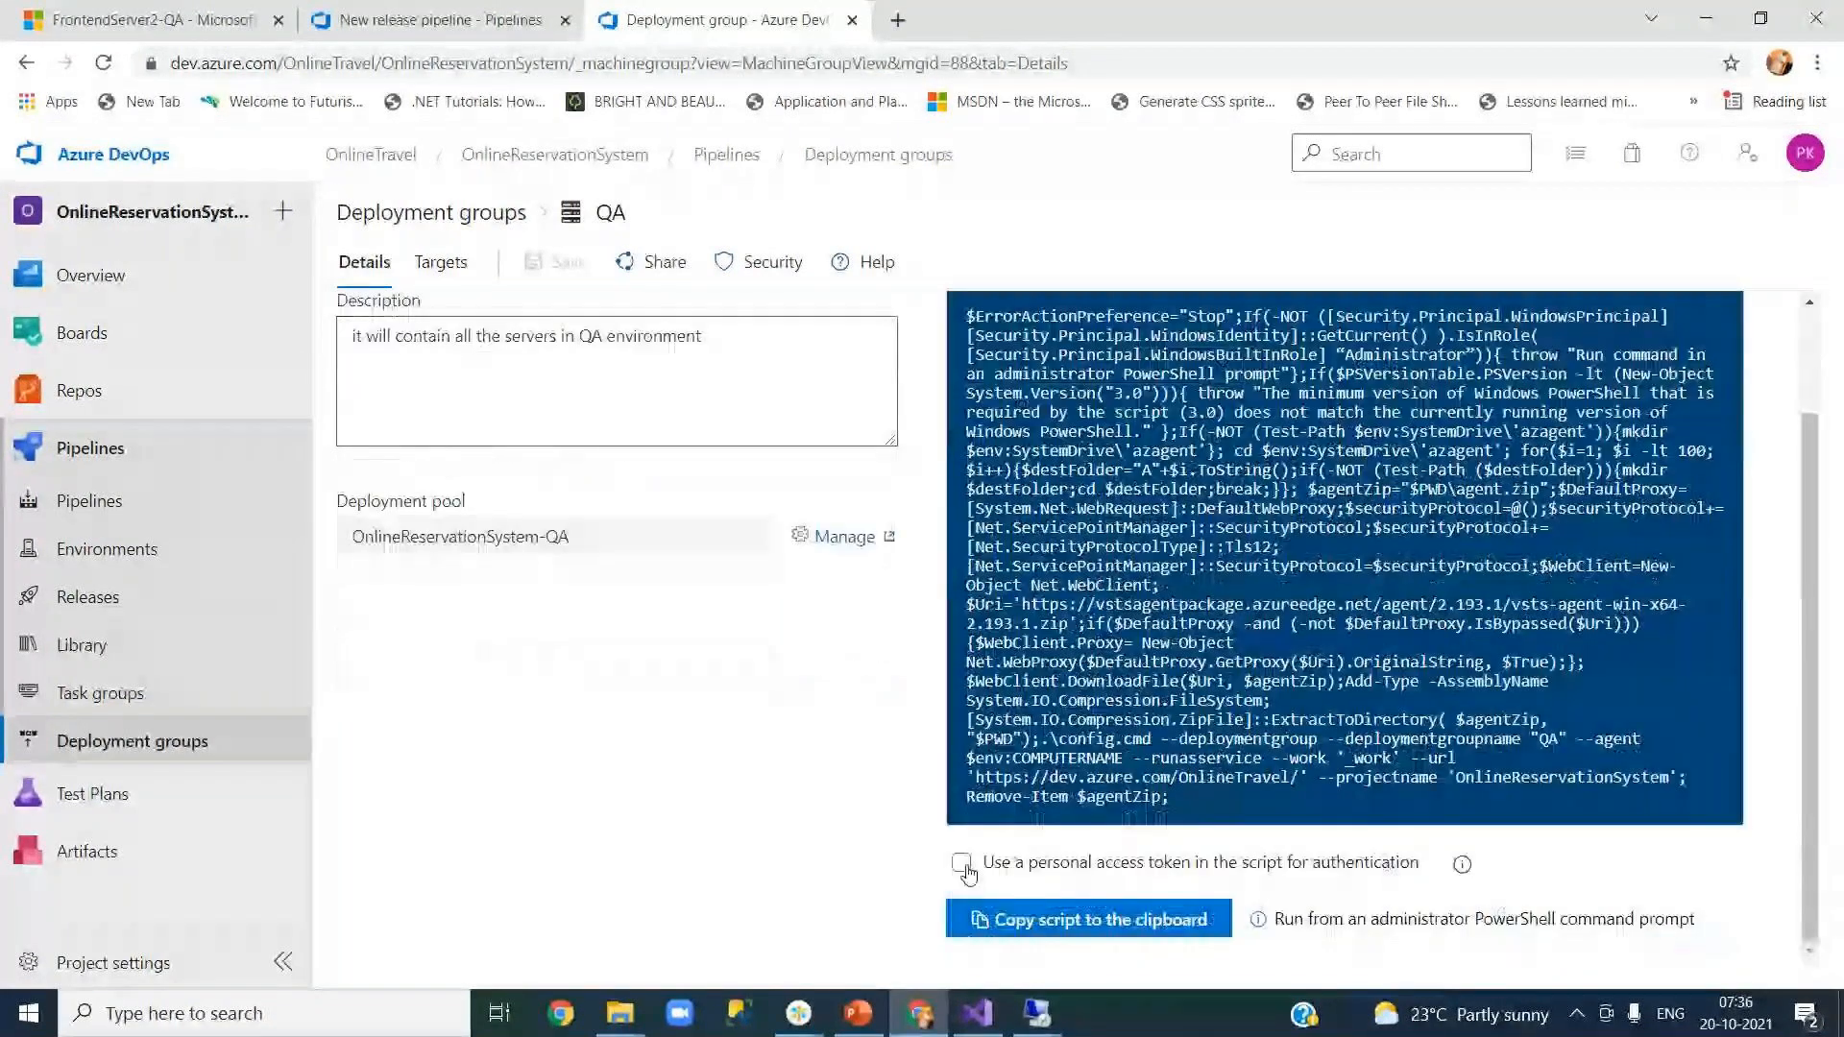
Step: Include a personal access token in the script and view the QA group's still-empty targets list
{"action": "left_click", "coordinate": [963, 867]}
{"action": "left_click", "coordinate": [1119, 928]}
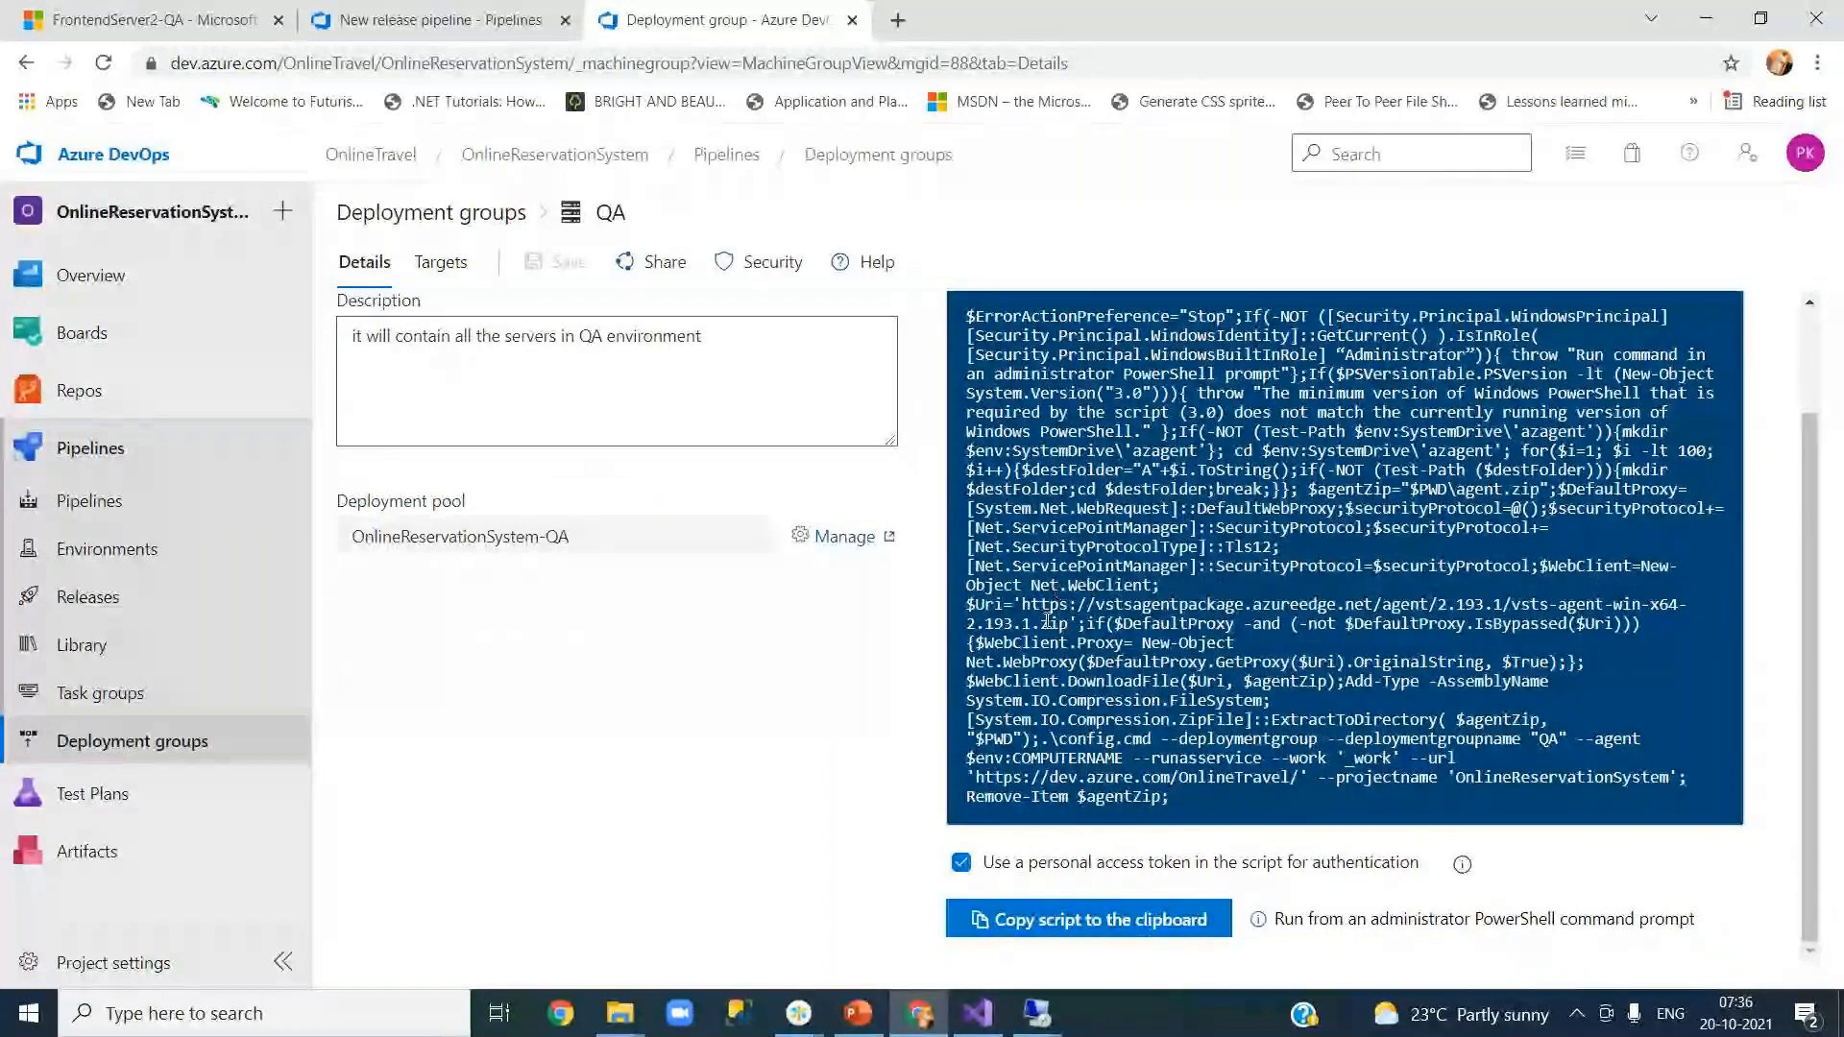
{"action": "left_click", "coordinate": [438, 270]}
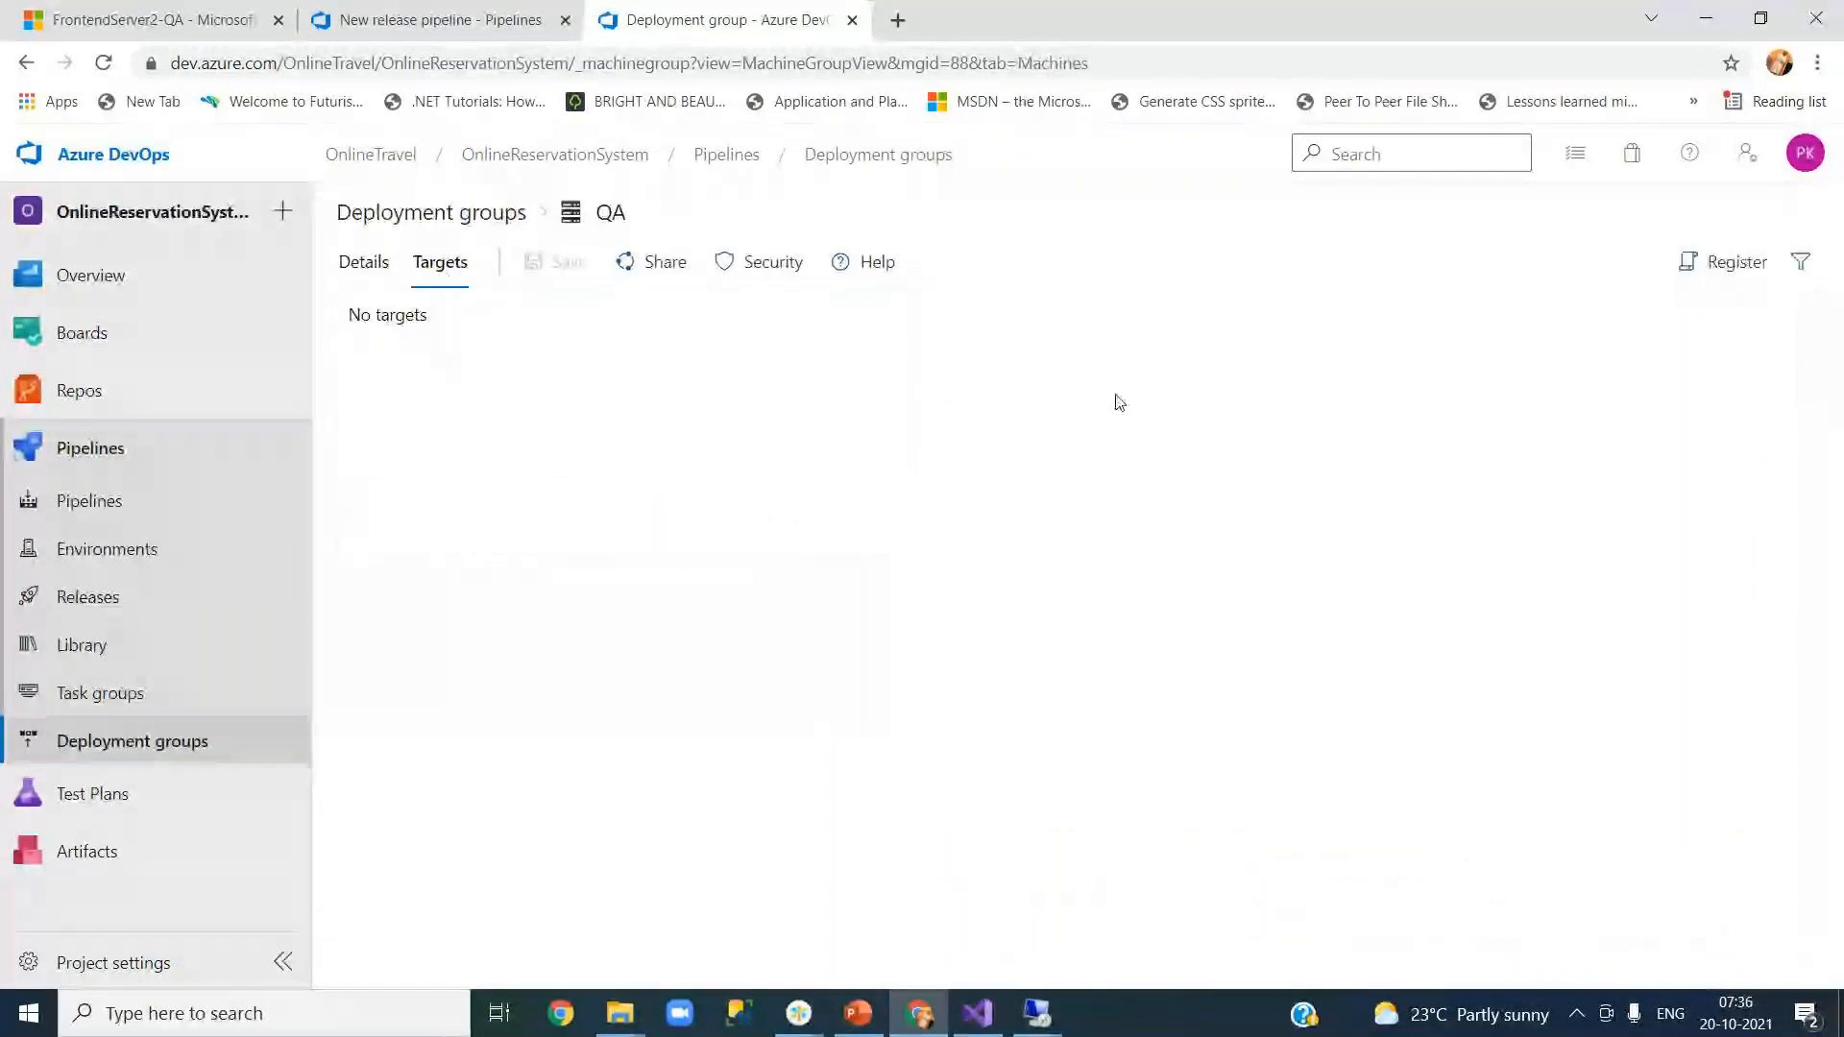
Step: Register a new Windows target for QA and copy its script using personal access token authentication
{"action": "left_click", "coordinate": [1720, 272]}
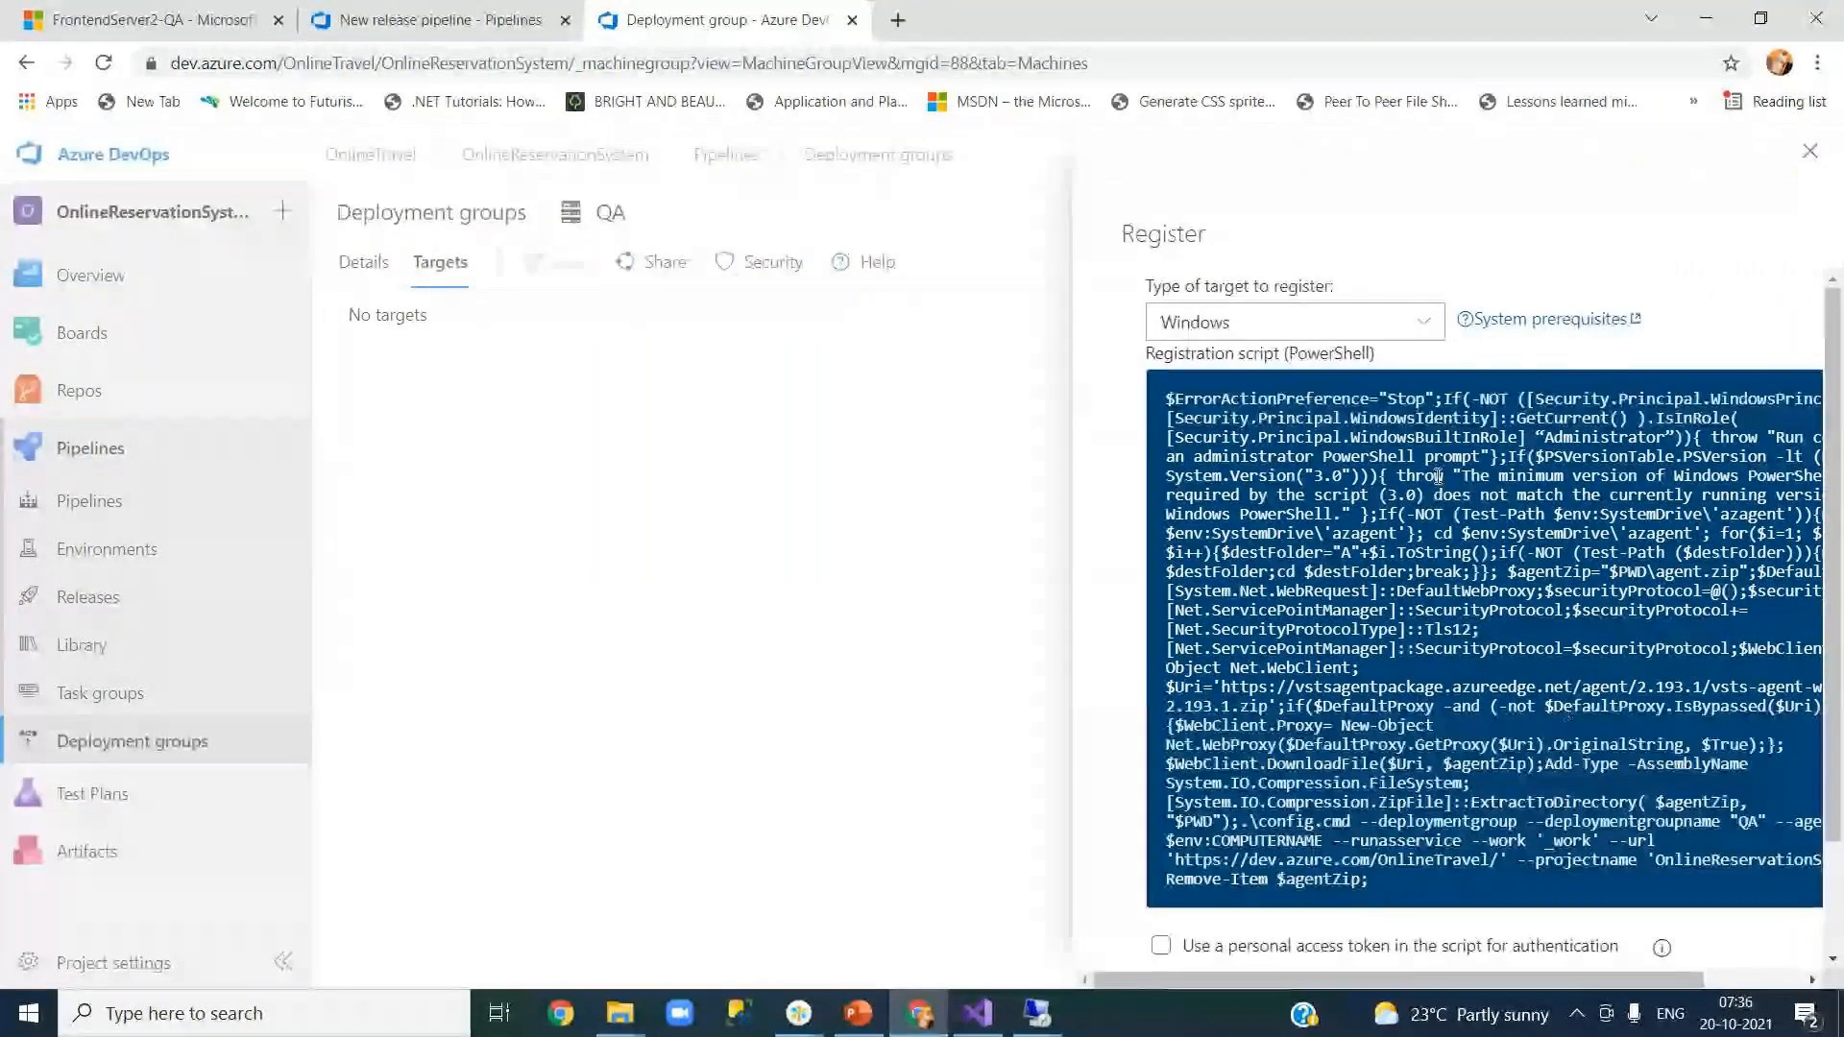
{"action": "scroll", "coordinate": [1481, 712], "scroll_direction": "down", "scroll_amount": 3}
{"action": "scroll", "coordinate": [1481, 711], "scroll_direction": "up", "scroll_amount": 3}
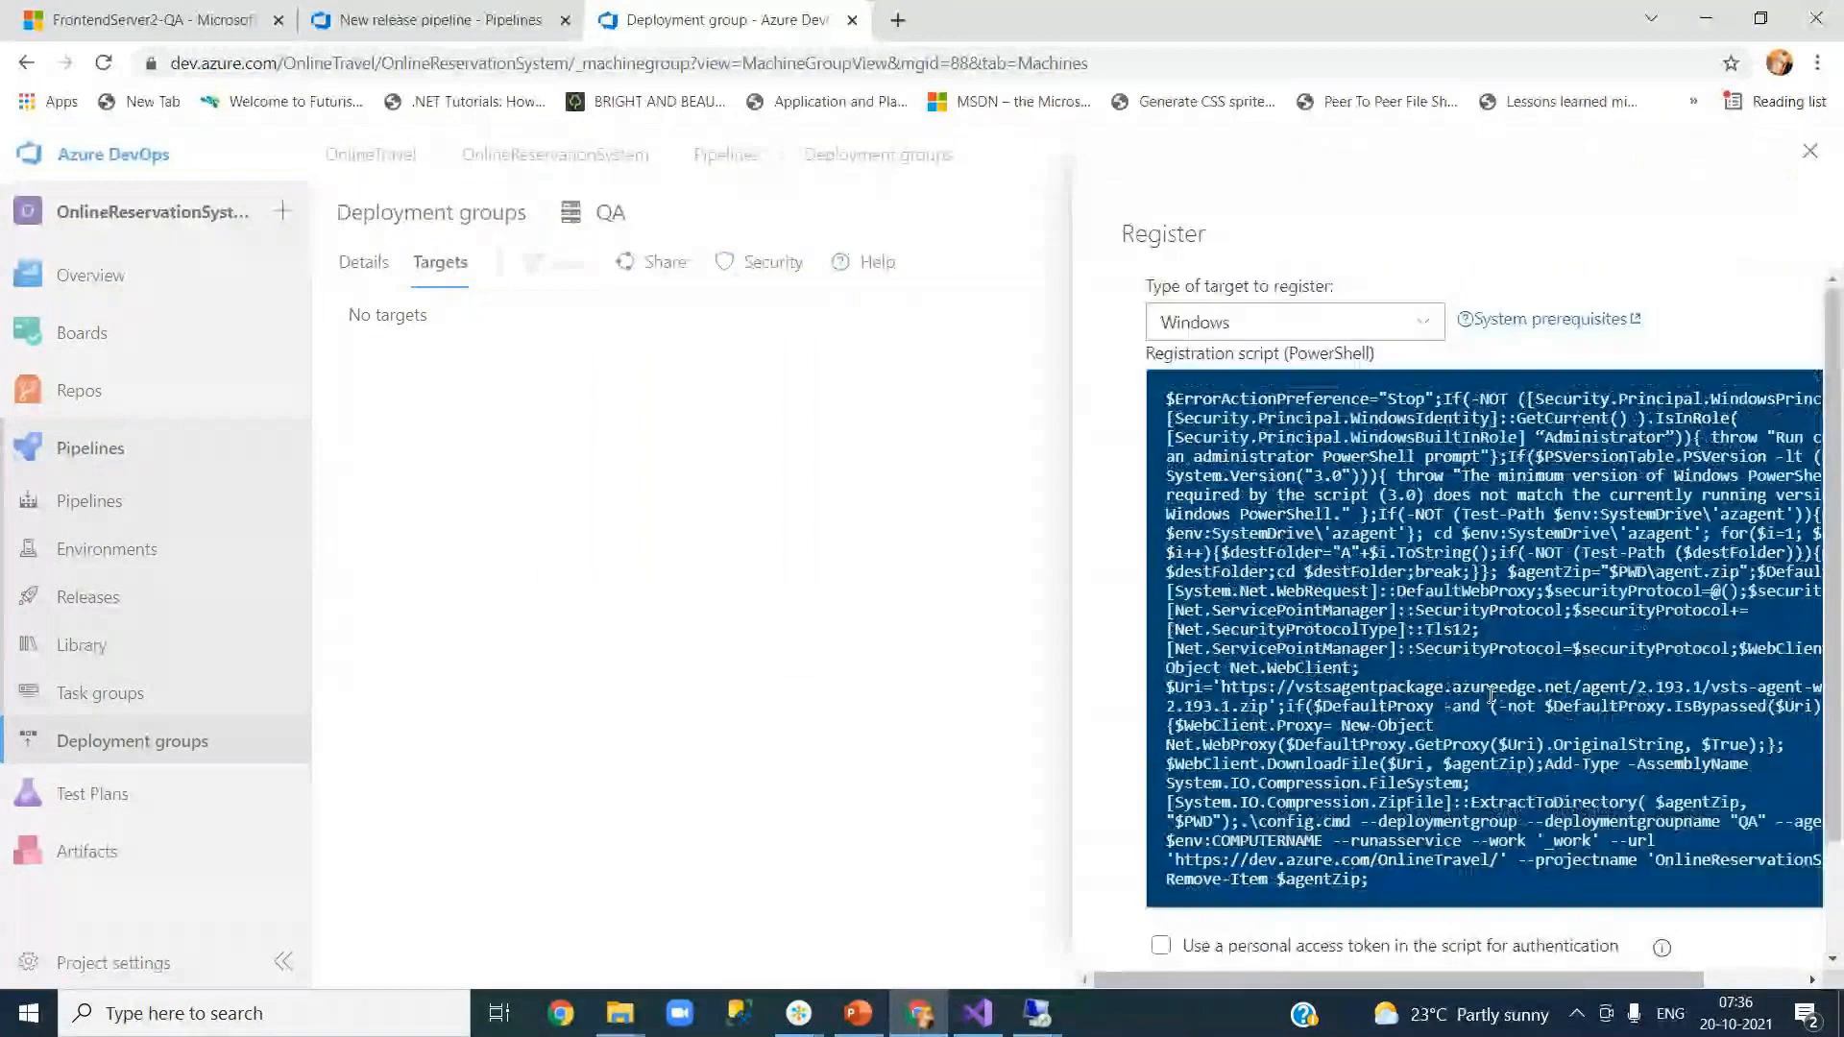
{"action": "left_click", "coordinate": [1286, 341]}
{"action": "left_click", "coordinate": [1256, 359]}
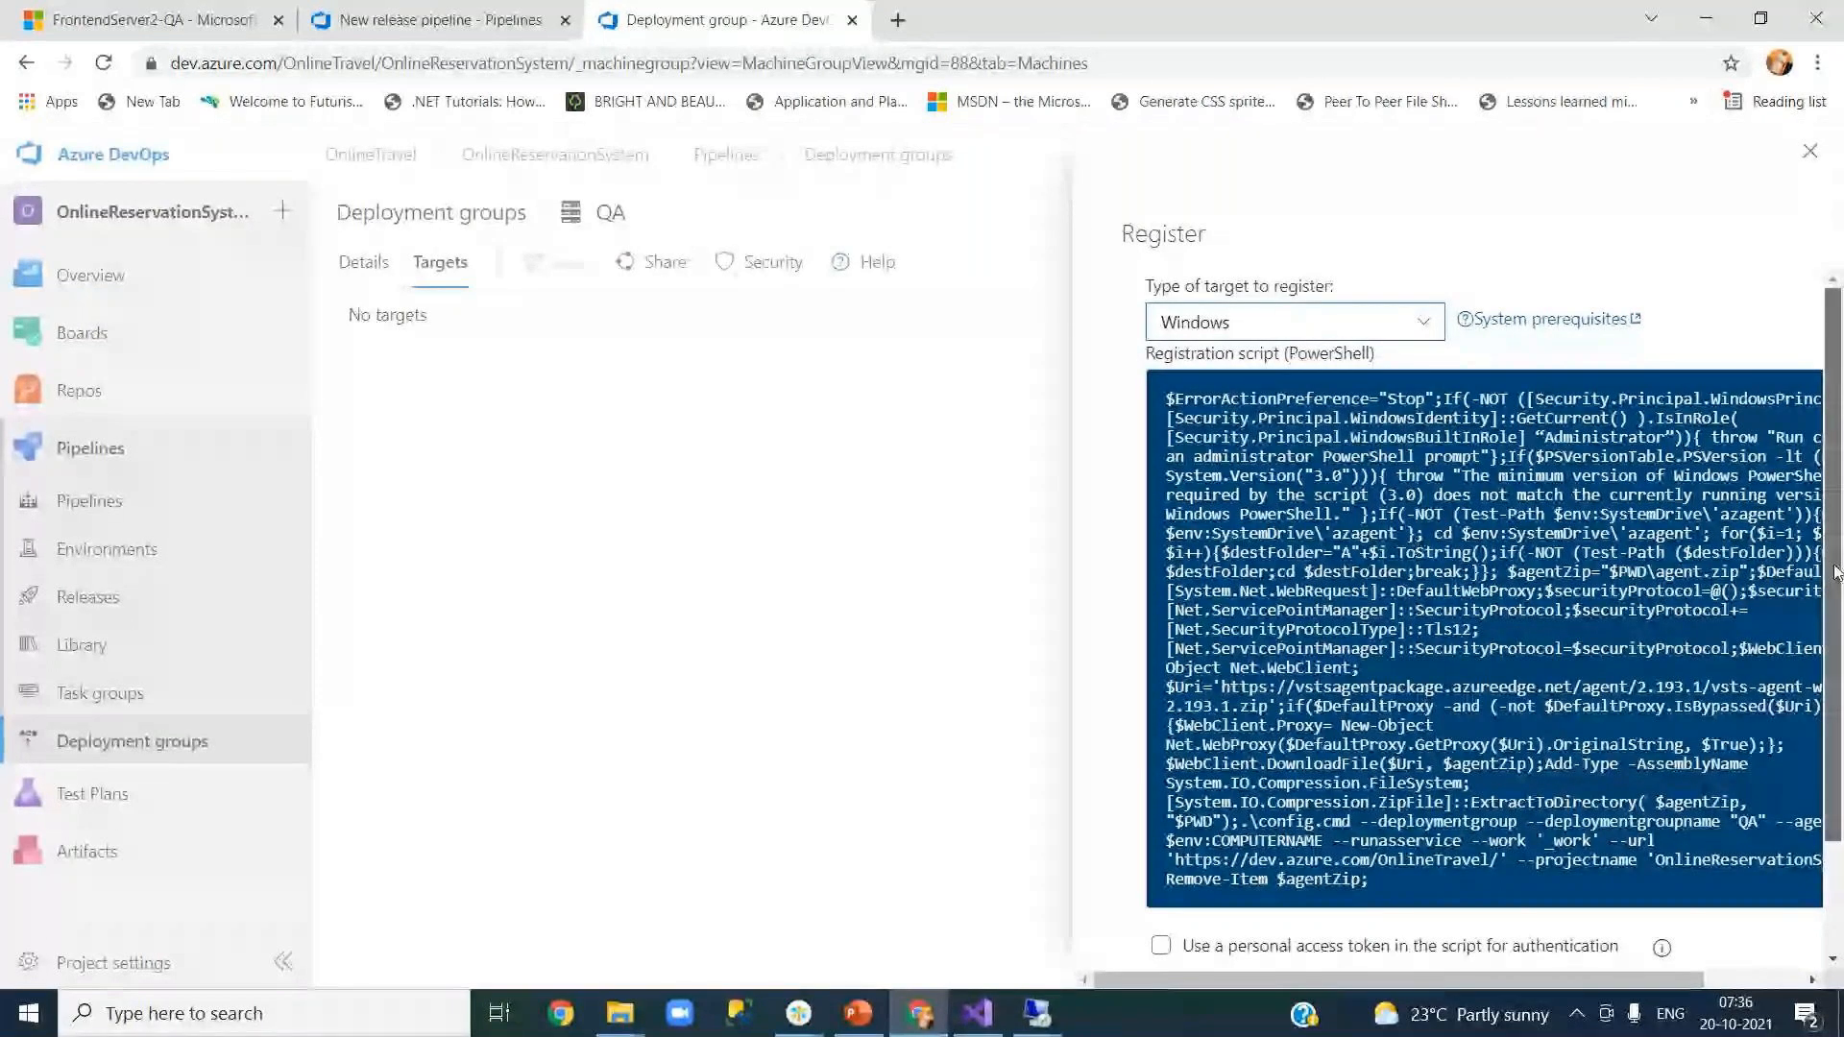
{"action": "scroll", "coordinate": [1834, 573], "scroll_direction": "down", "scroll_amount": 2}
{"action": "left_click", "coordinate": [1160, 809]}
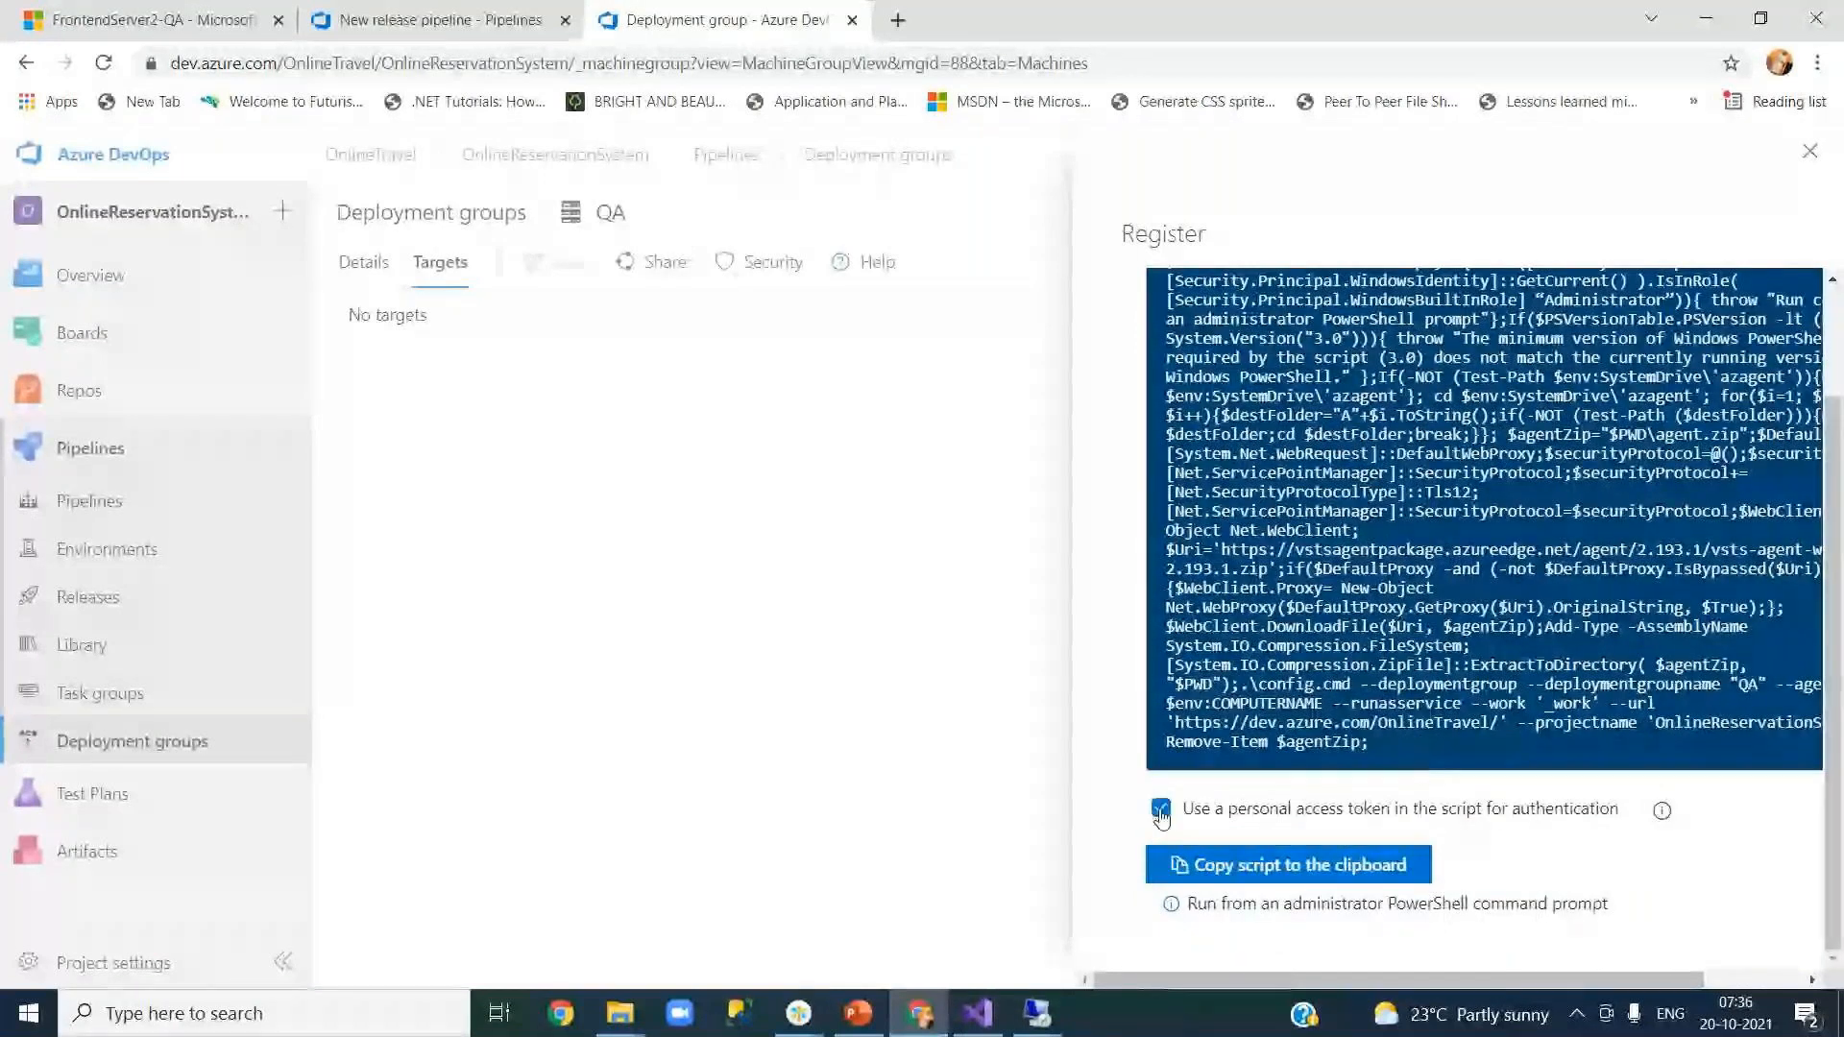
{"action": "left_click", "coordinate": [1294, 869]}
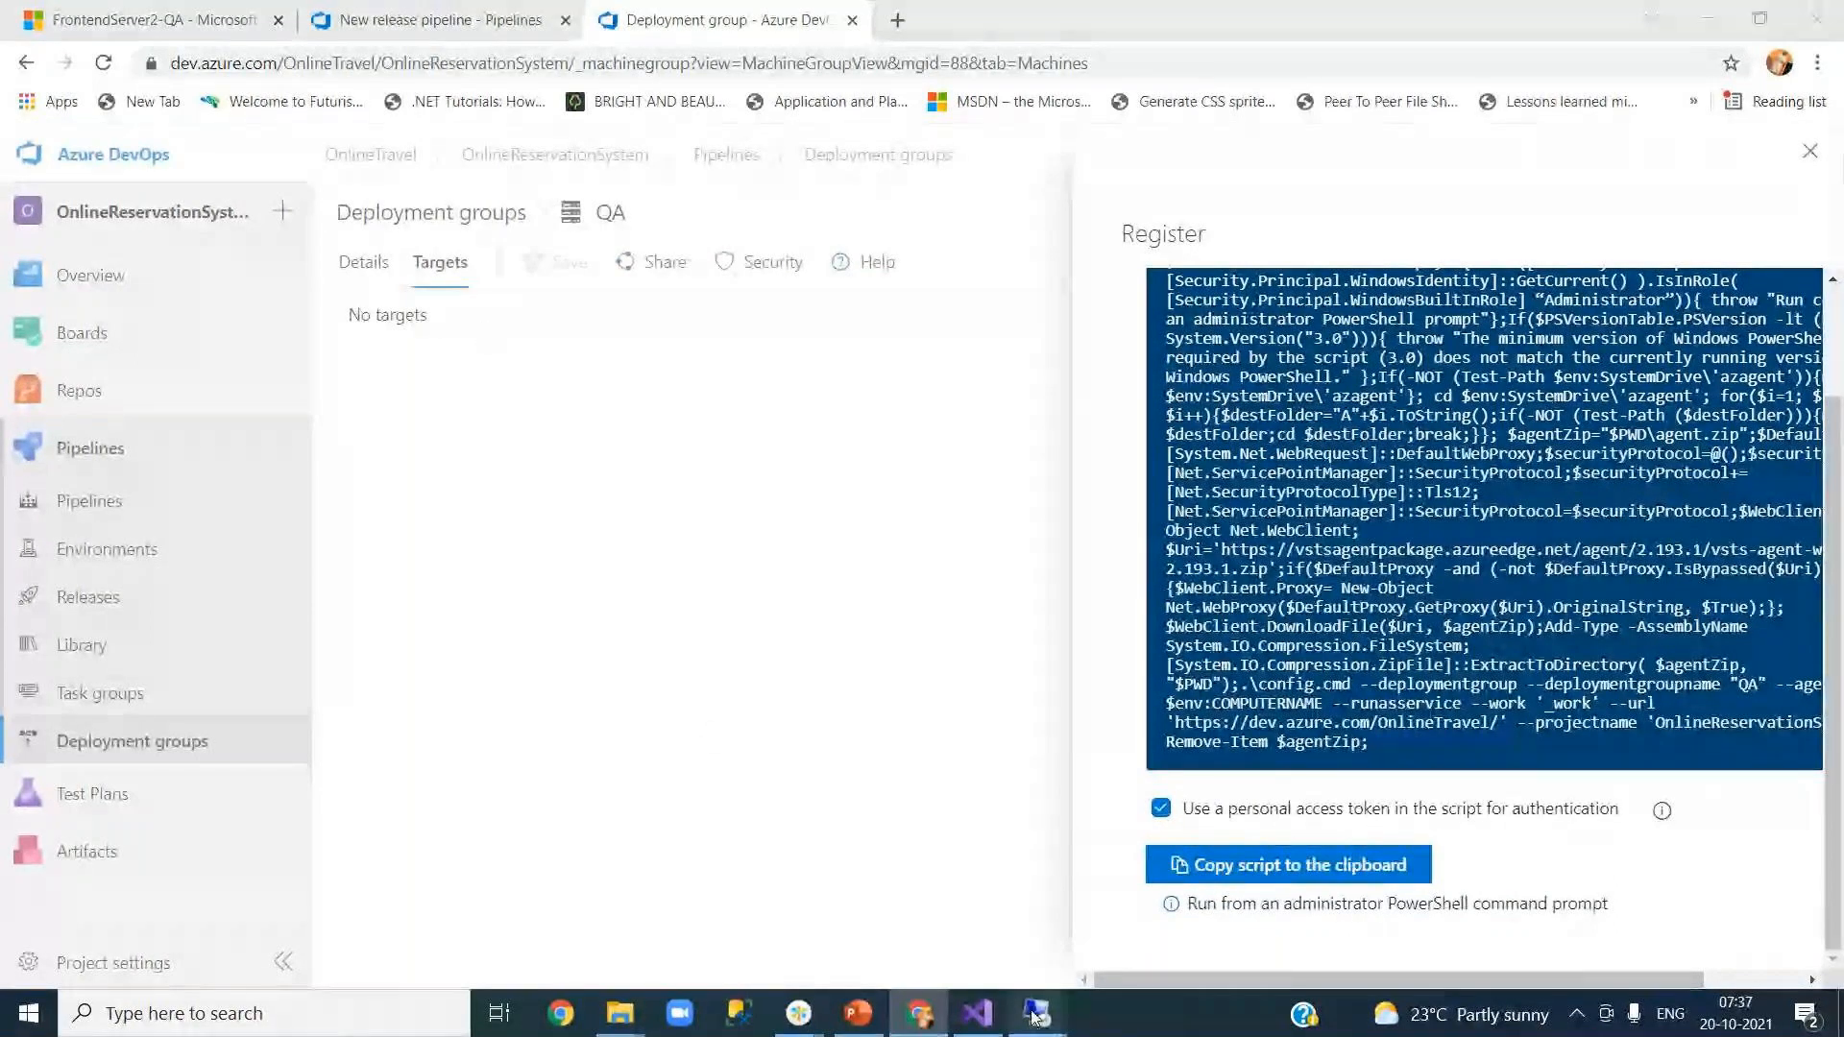
Step: Paste and run the QA registration script in the server's PowerShell, skipping deployment group tags
{"action": "mouse_move", "coordinate": [1037, 1014]}
{"action": "left_click", "coordinate": [1162, 913]}
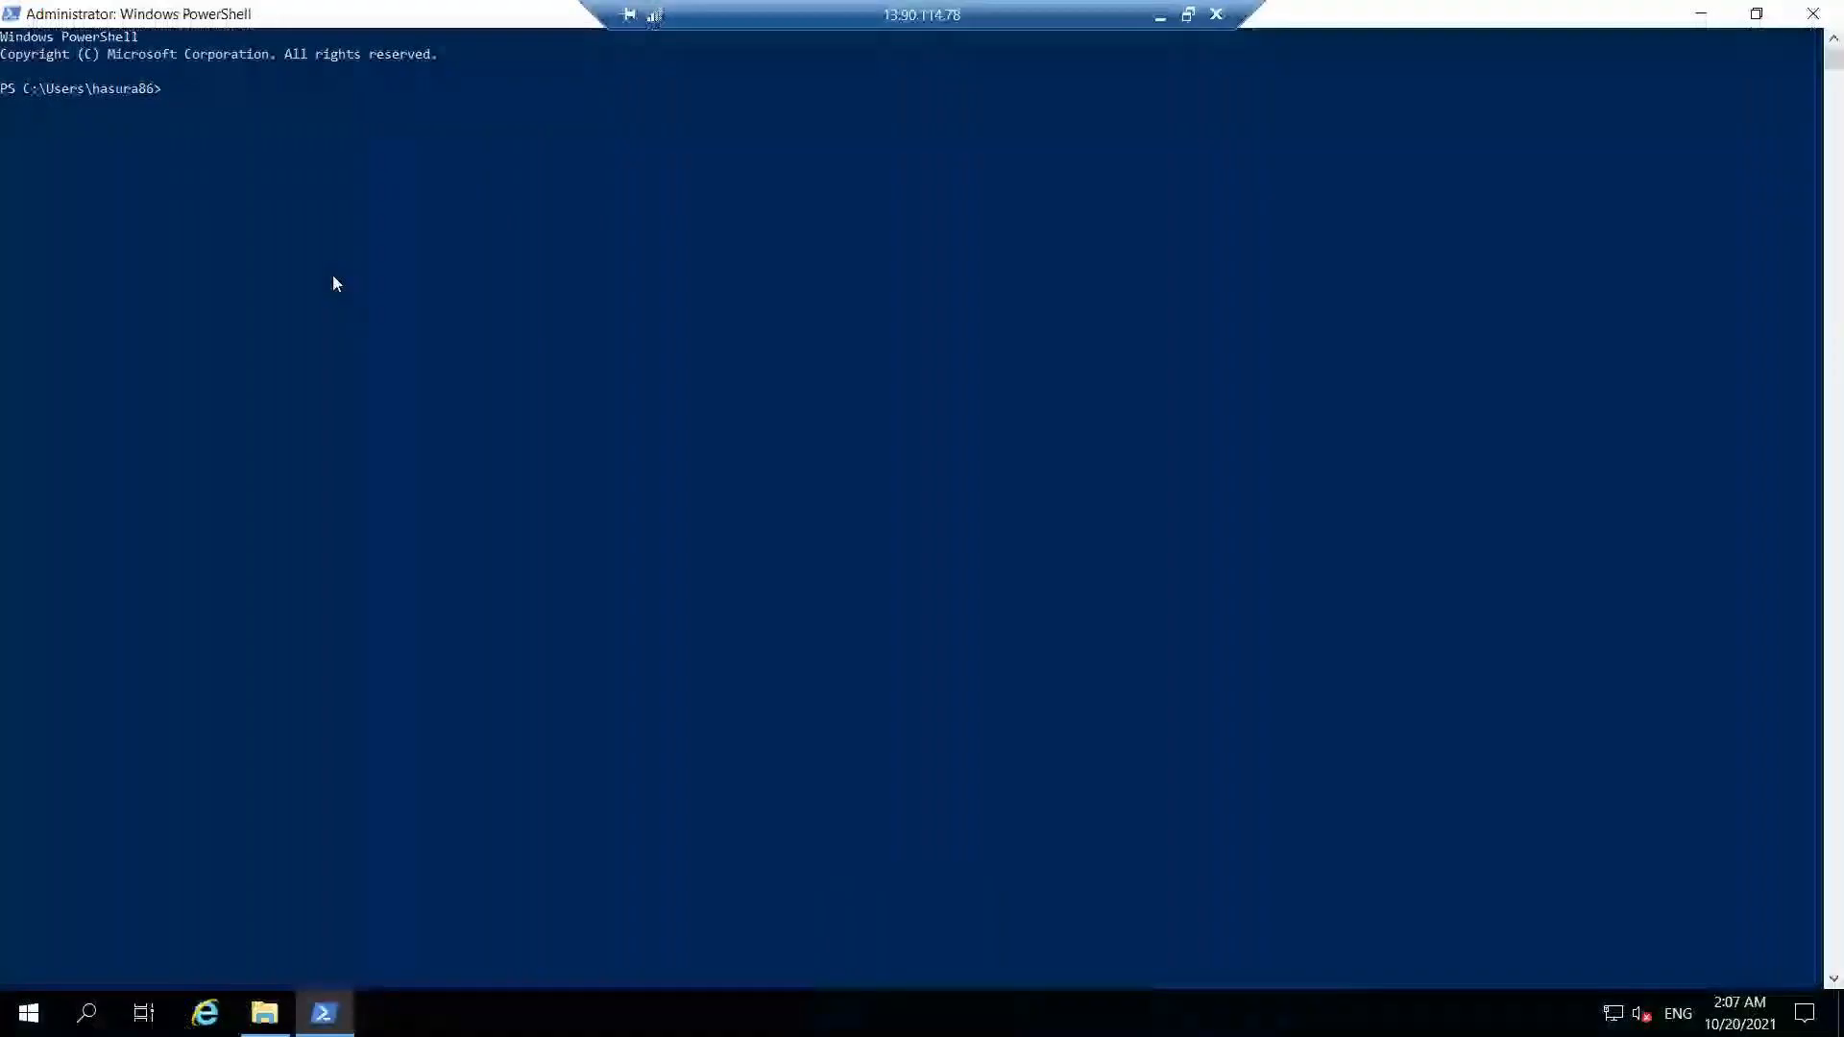
{"action": "right_click", "coordinate": [263, 139]}
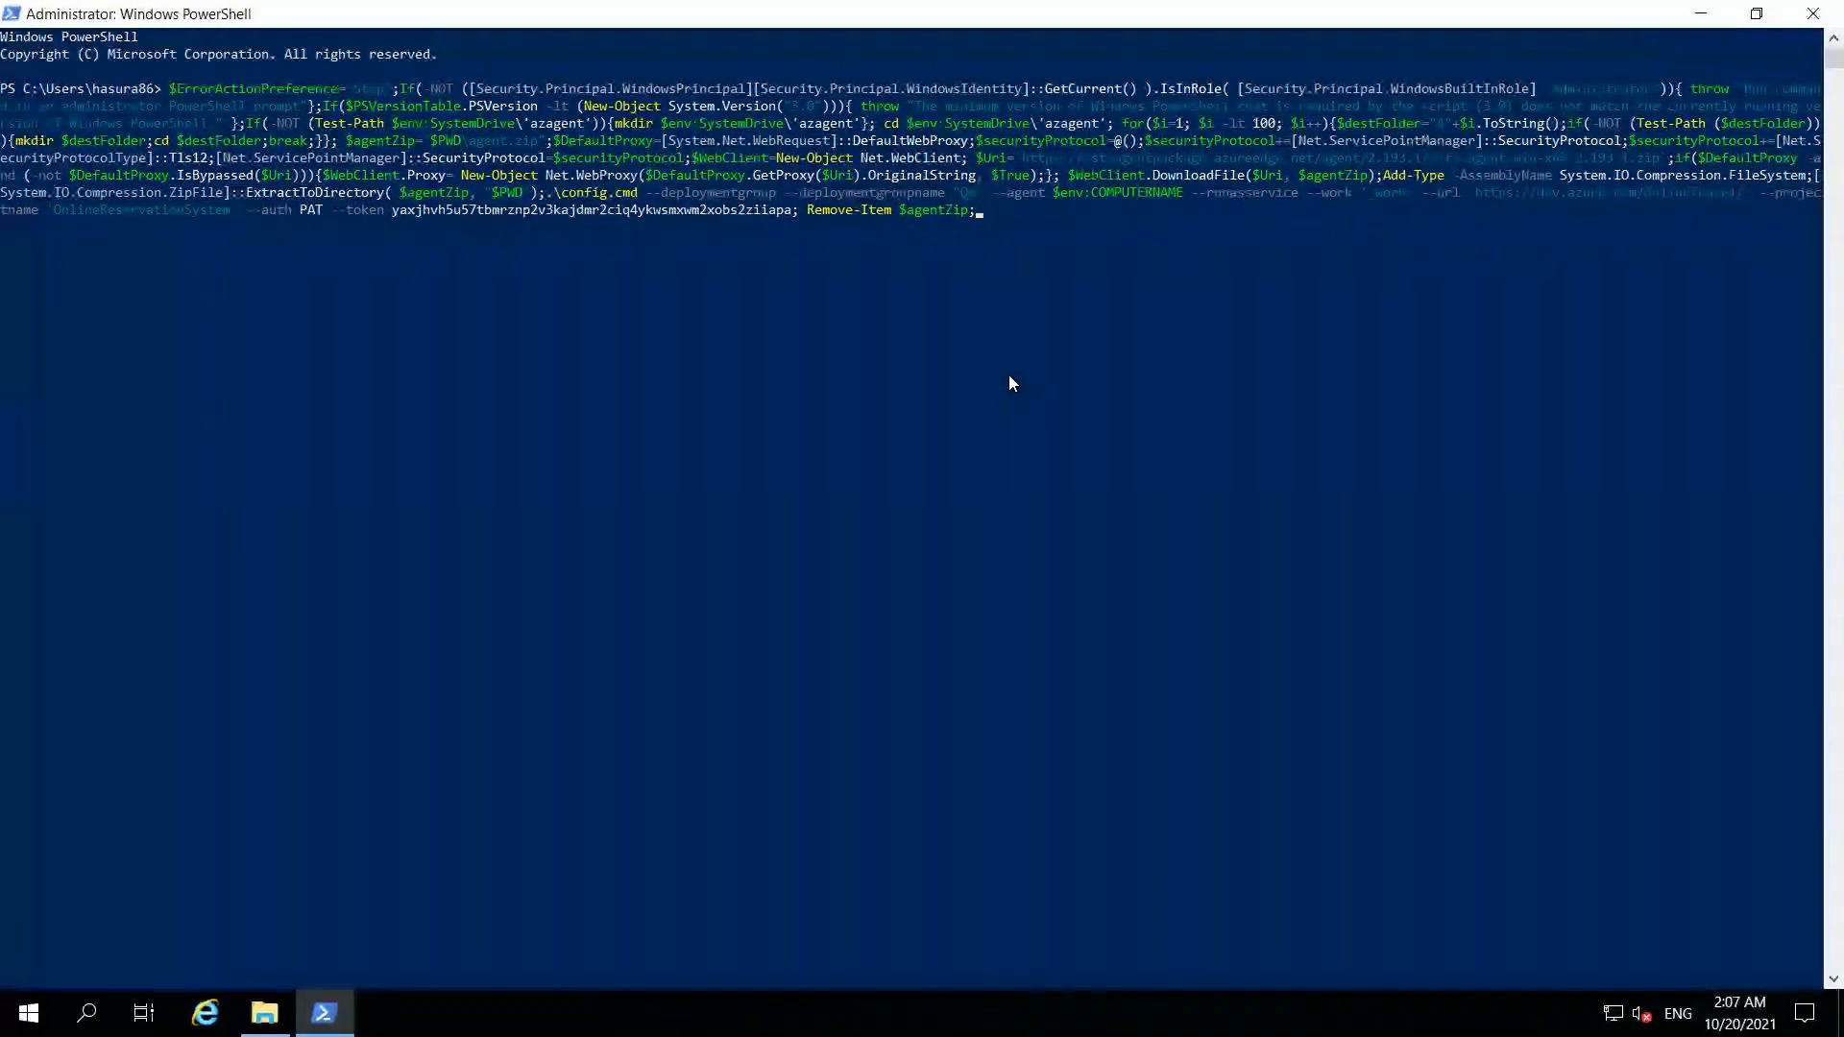
{"action": "key", "text": "Return"}
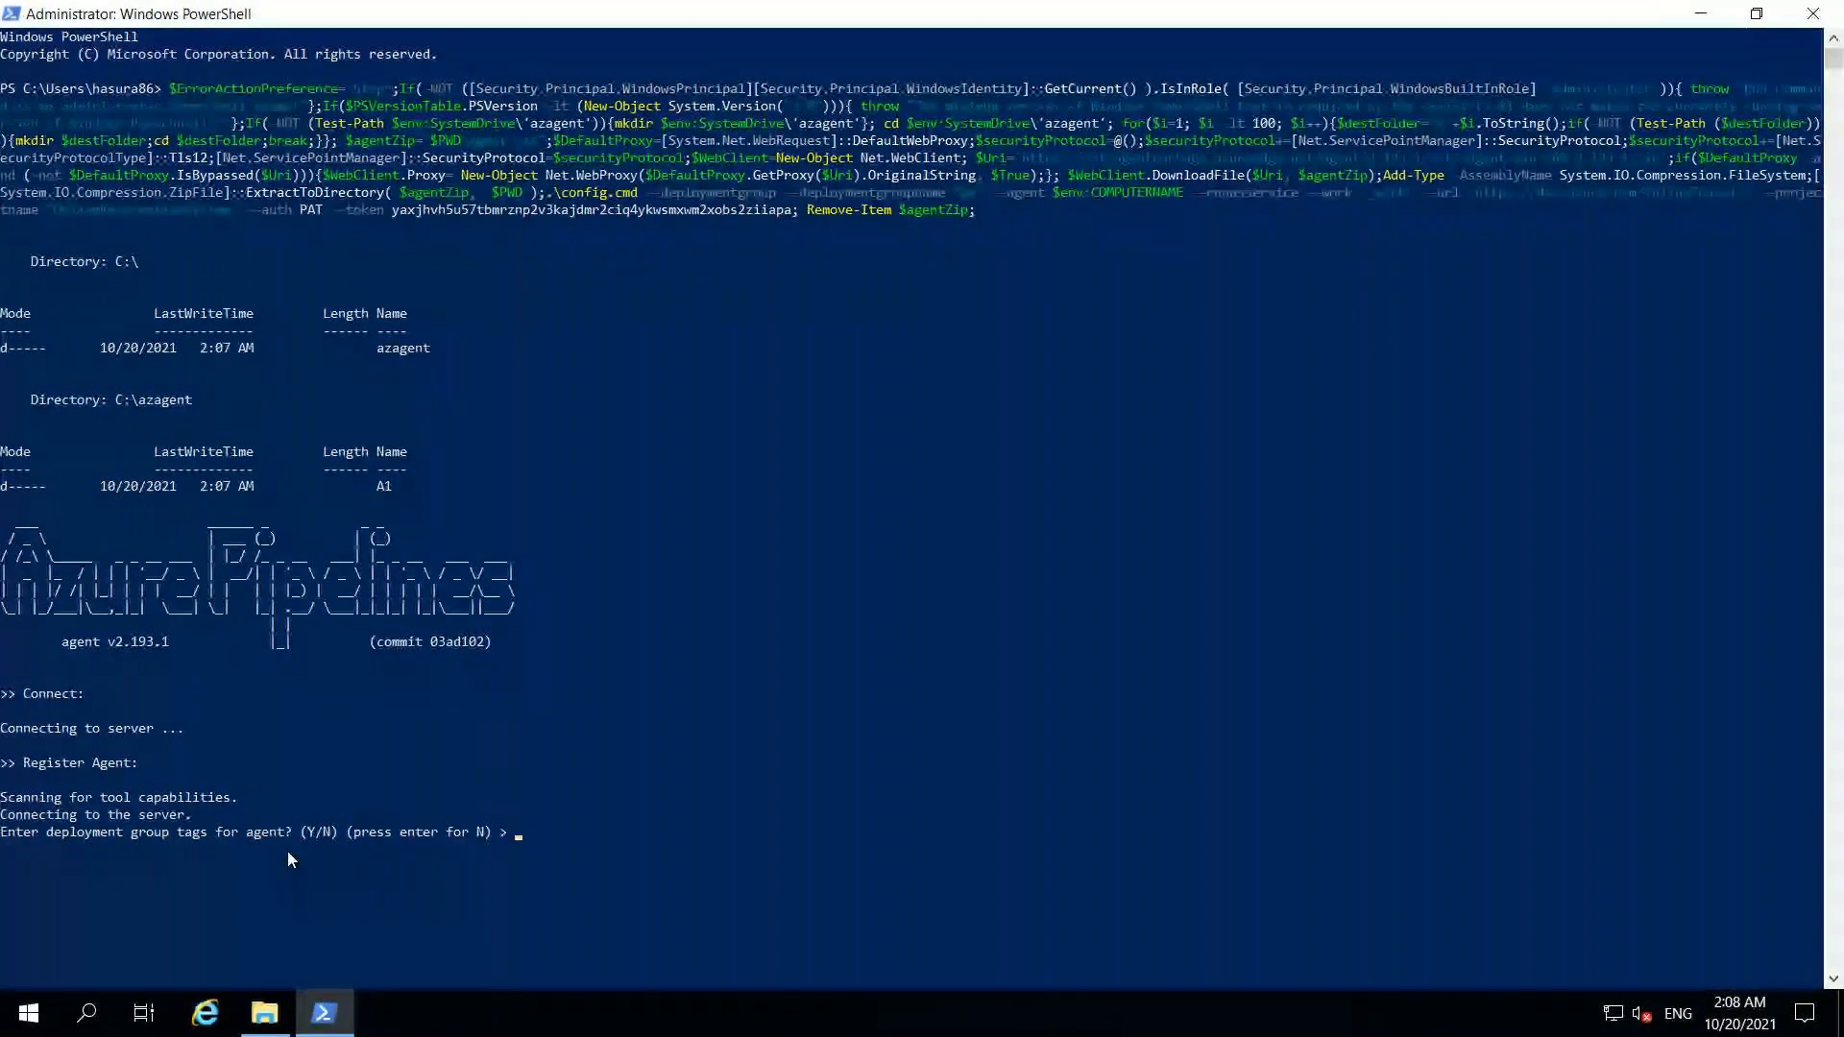
{"action": "key", "text": "Return"}
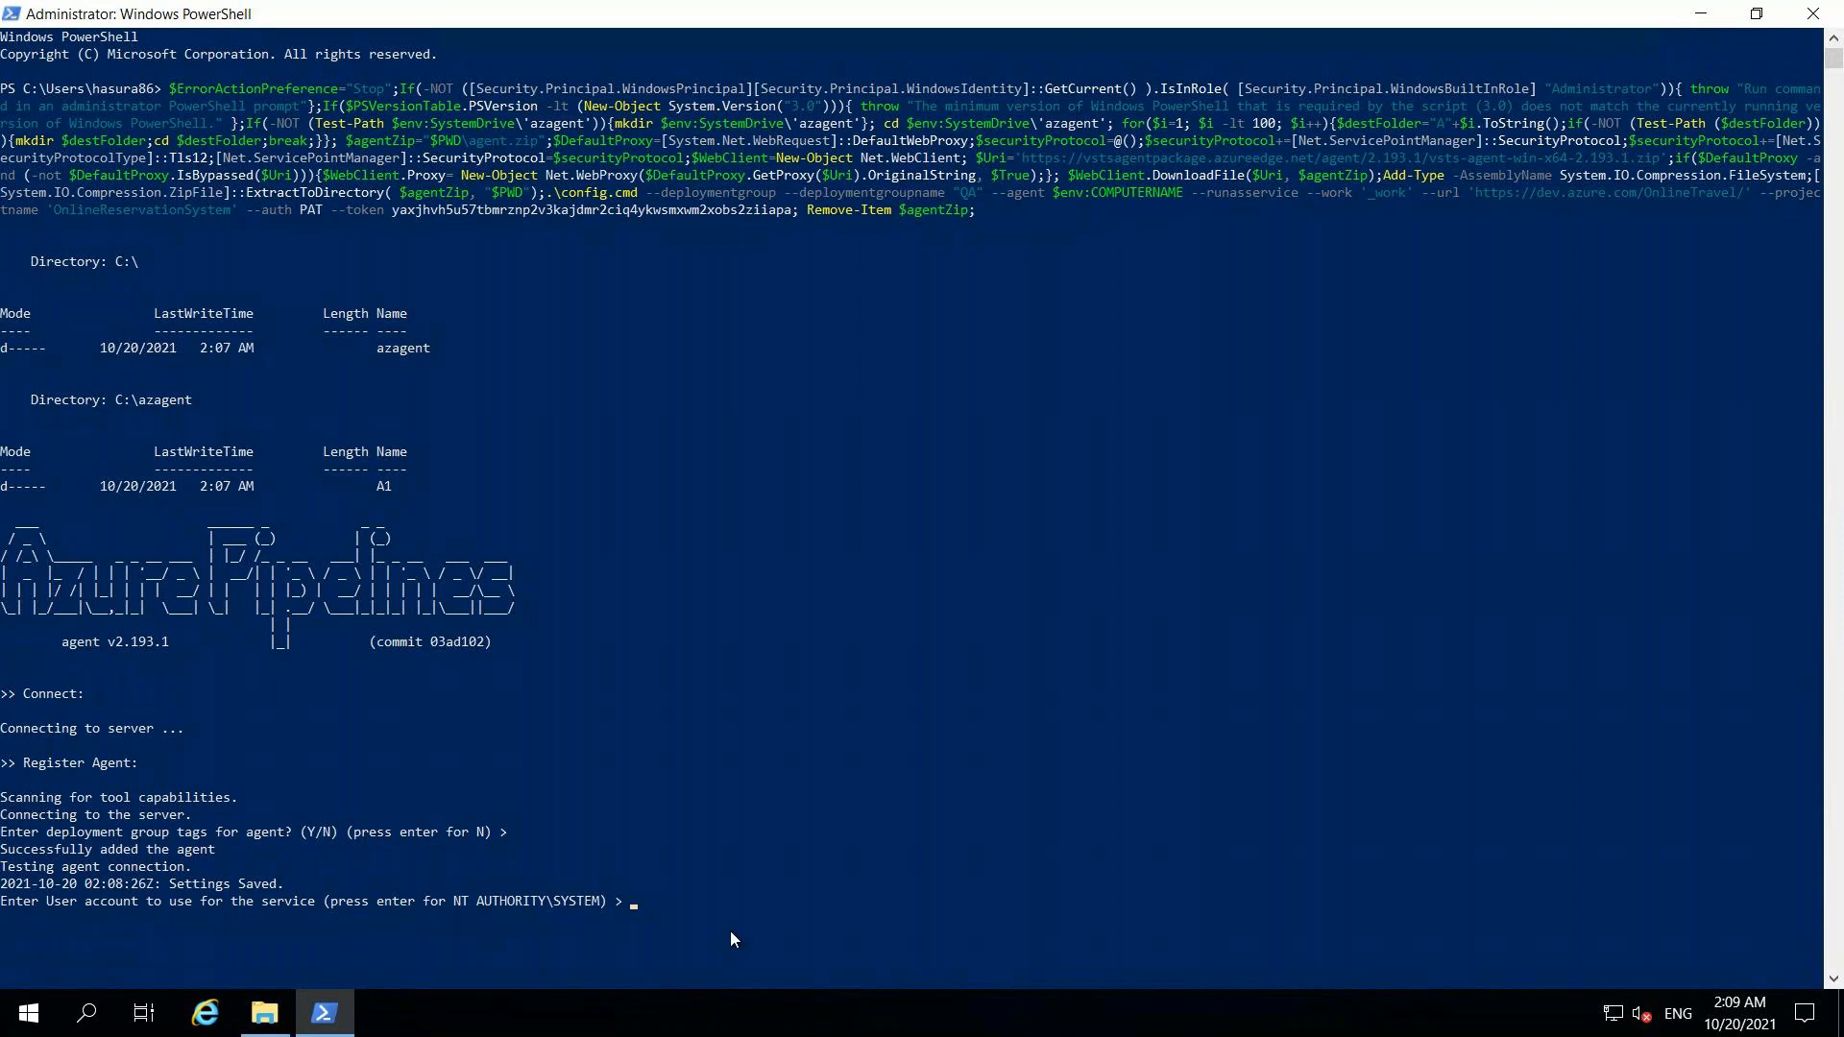
Step: Accept the default NT AUTHORITY\SYSTEM service account and let the FrontEndServer1 agent service start
{"action": "key", "text": "Return"}
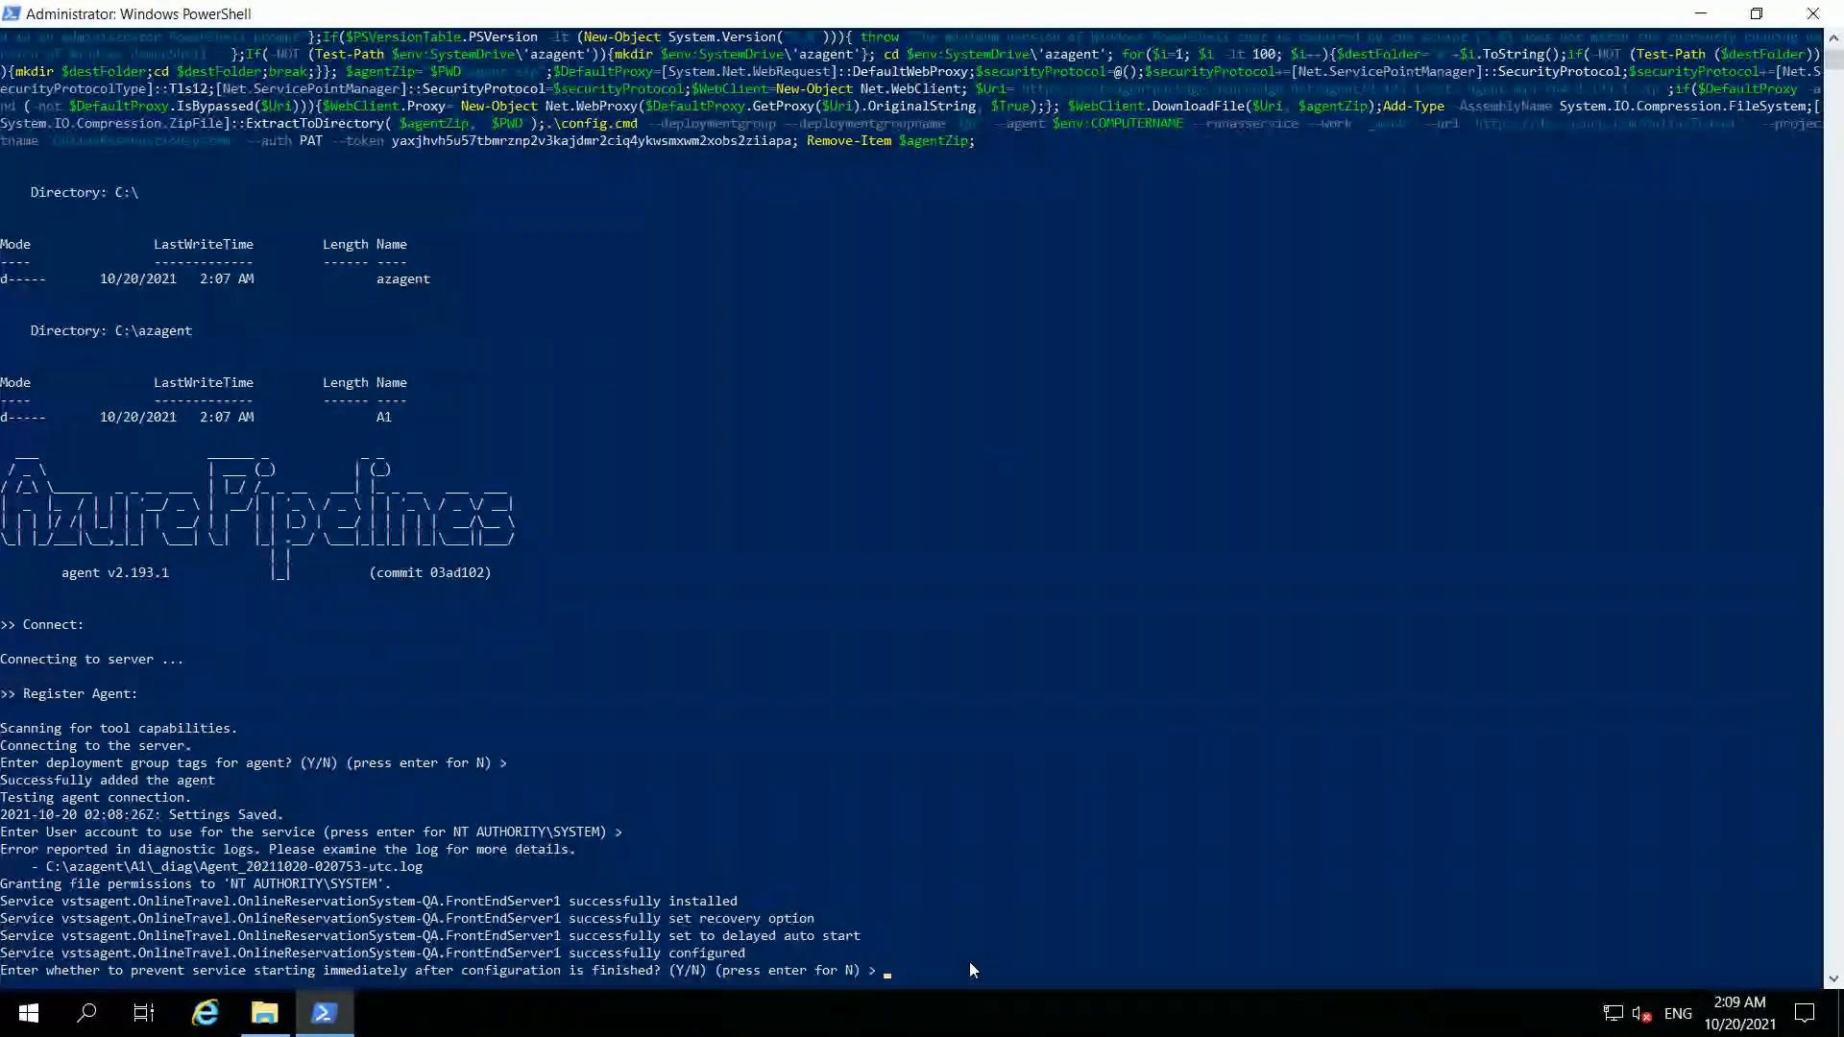
{"action": "key", "text": "Return"}
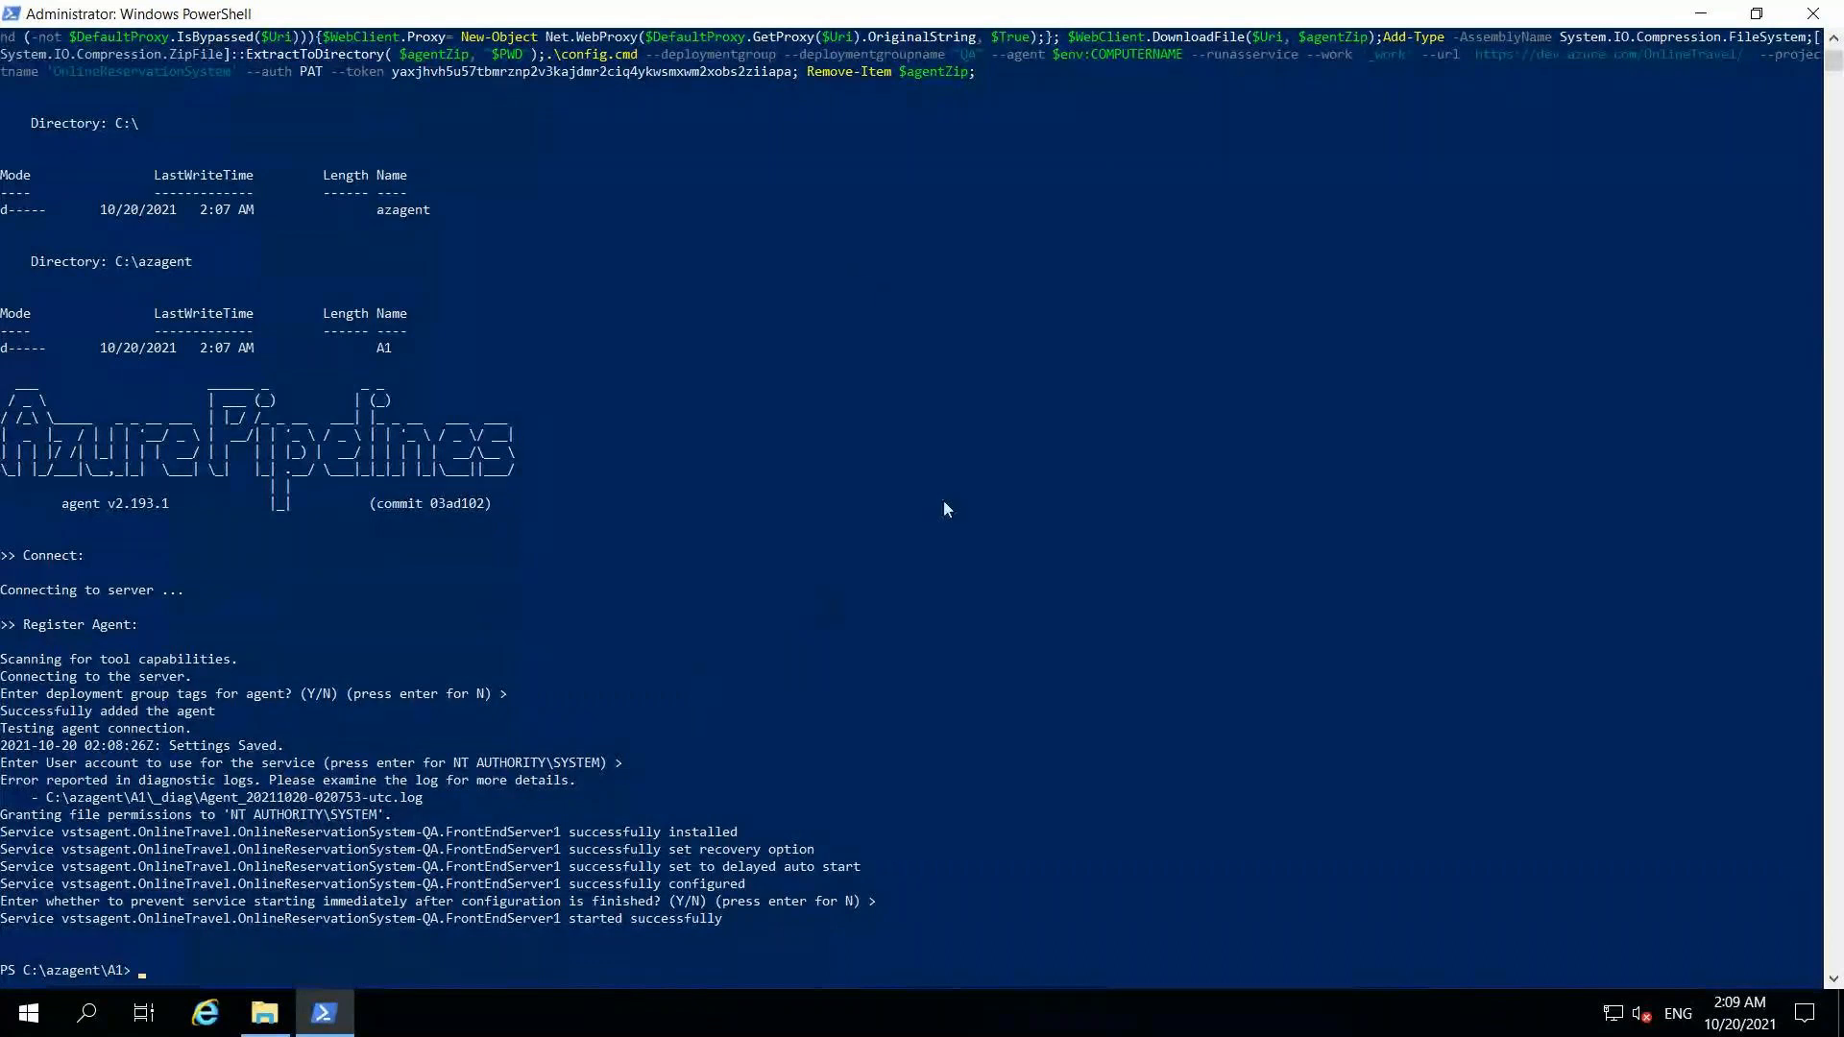
{"action": "mouse_move", "coordinate": [1140, 19]}
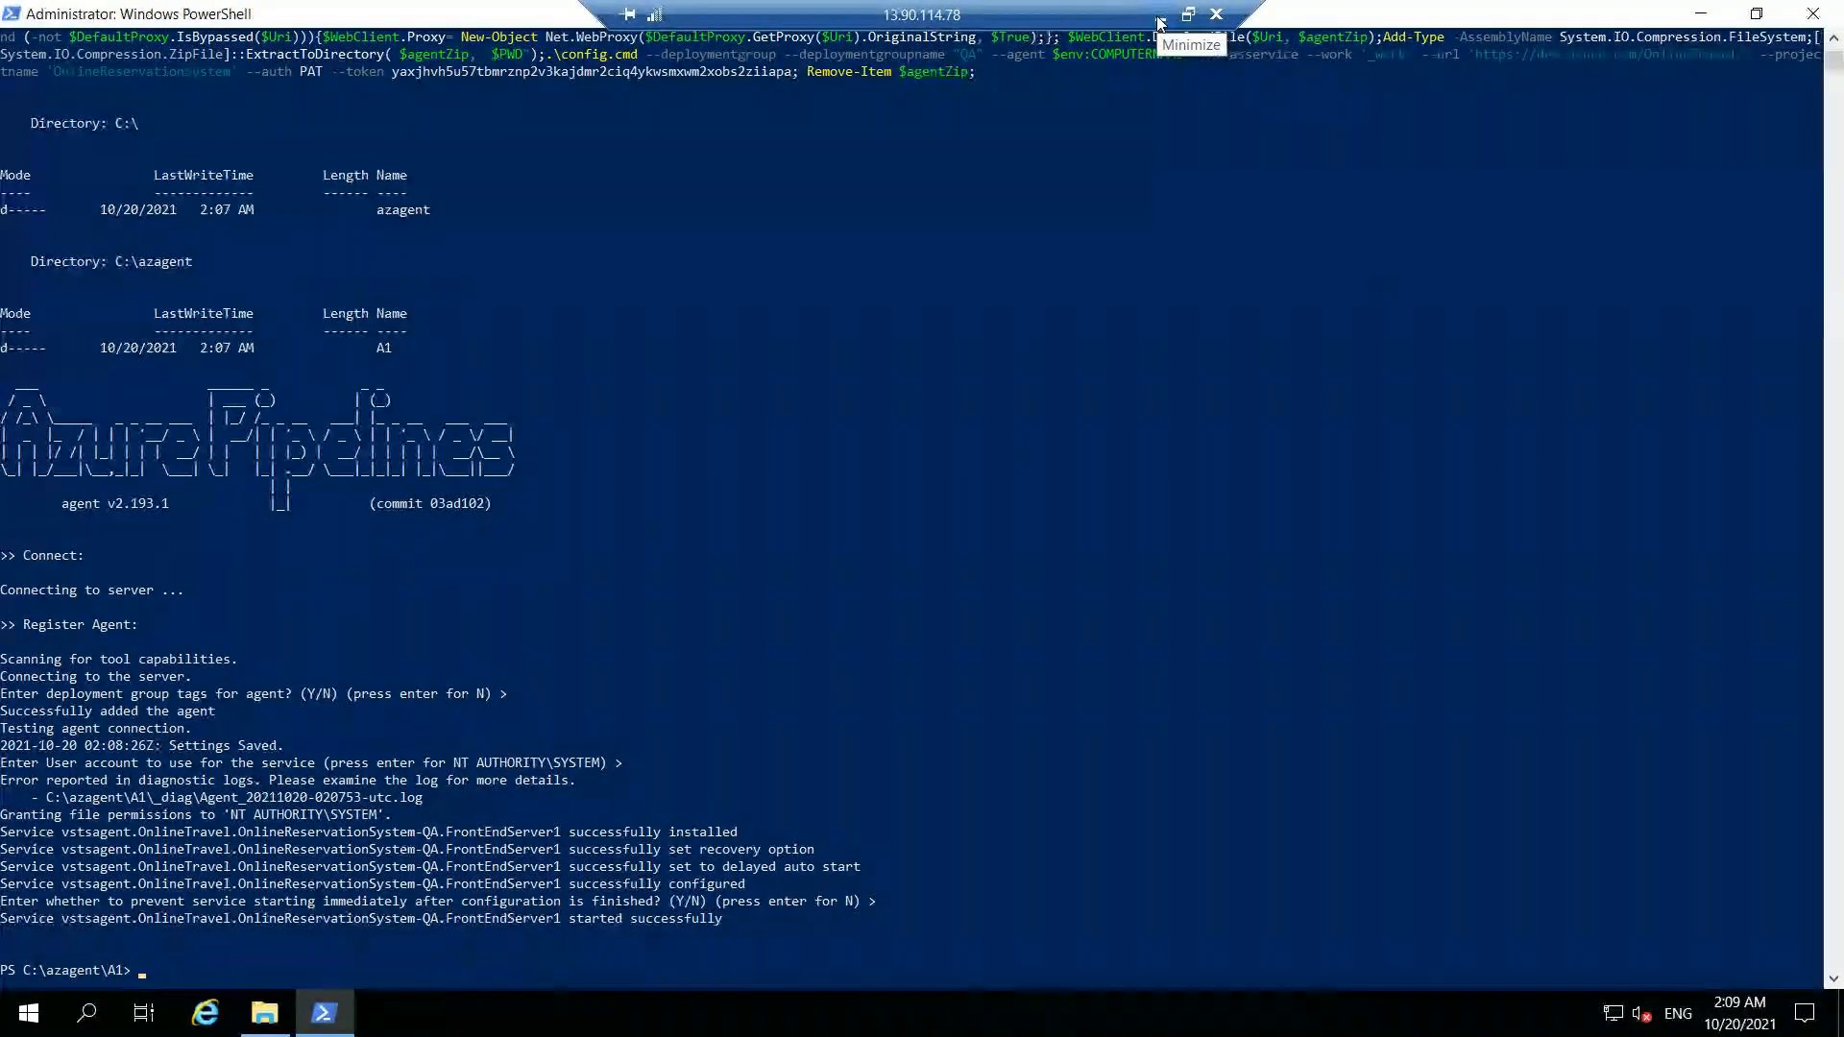
Step: Close the Register panel and reload Targets so FrontEndServer1 shows as healthy, then view the group's details
{"action": "left_click", "coordinate": [1159, 19]}
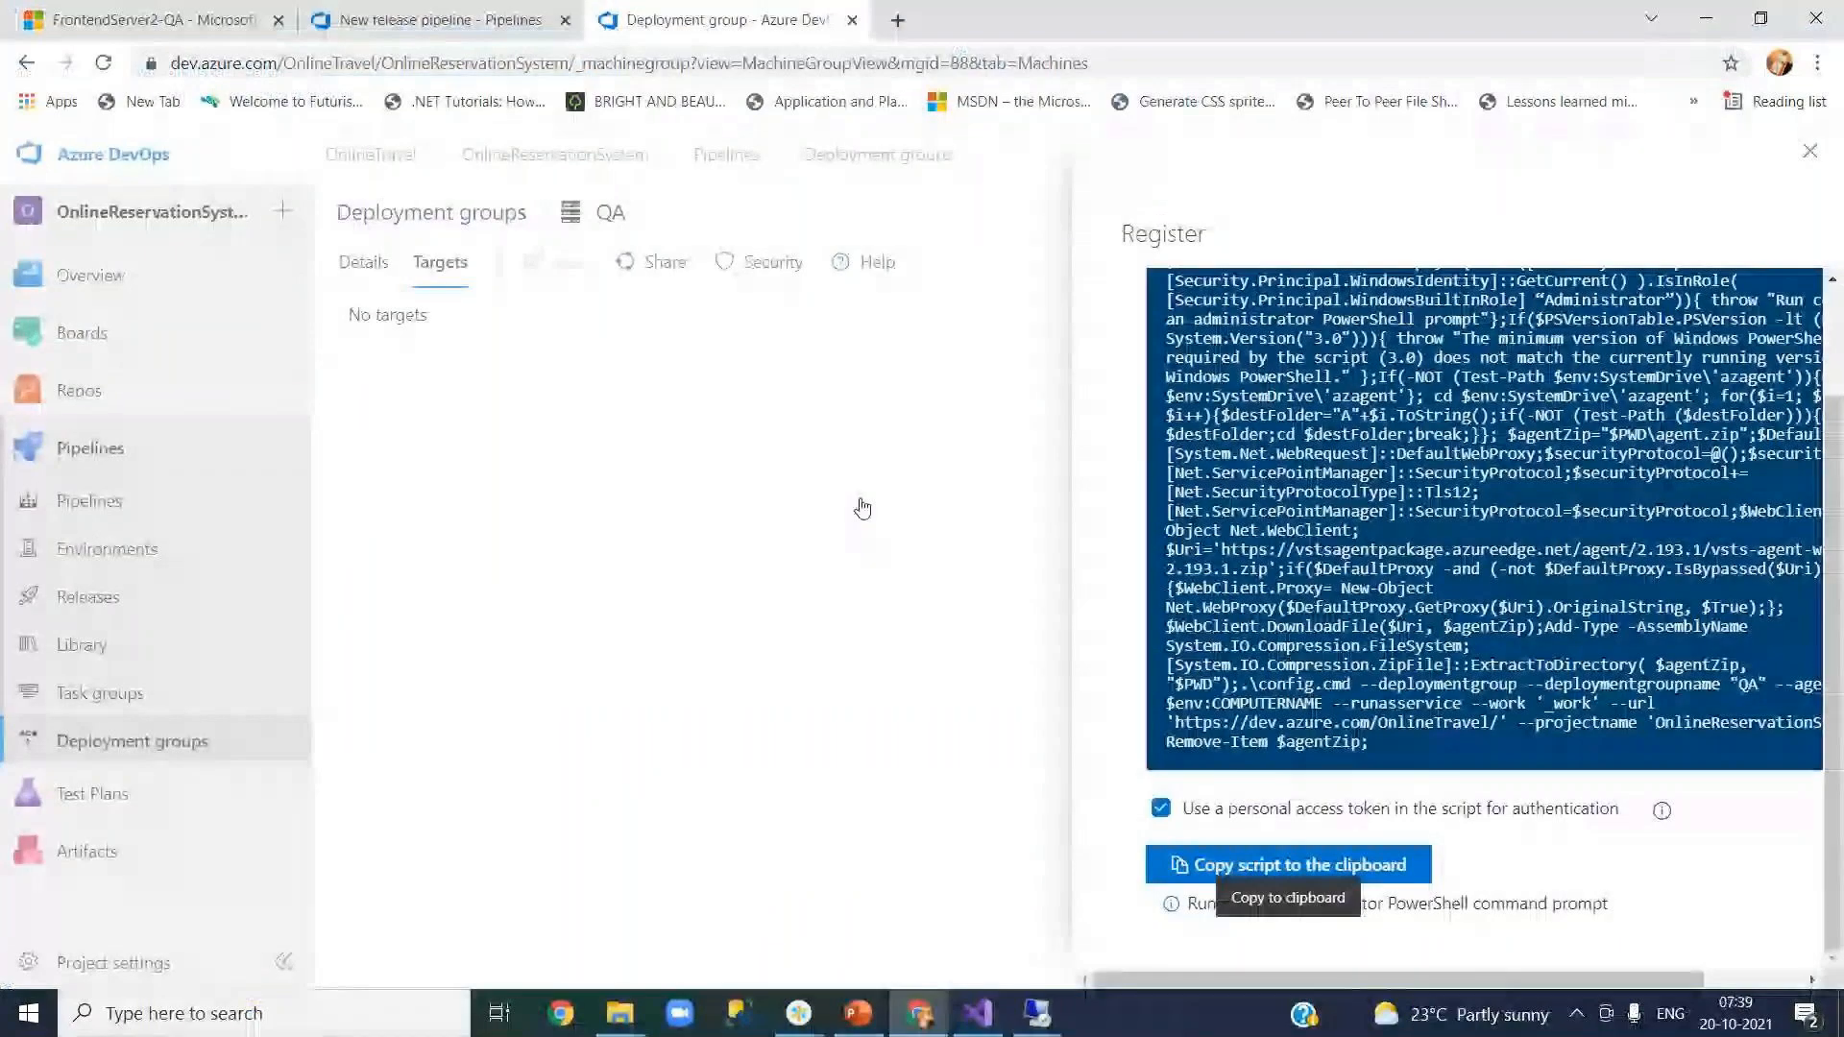
{"action": "left_click", "coordinate": [1810, 152]}
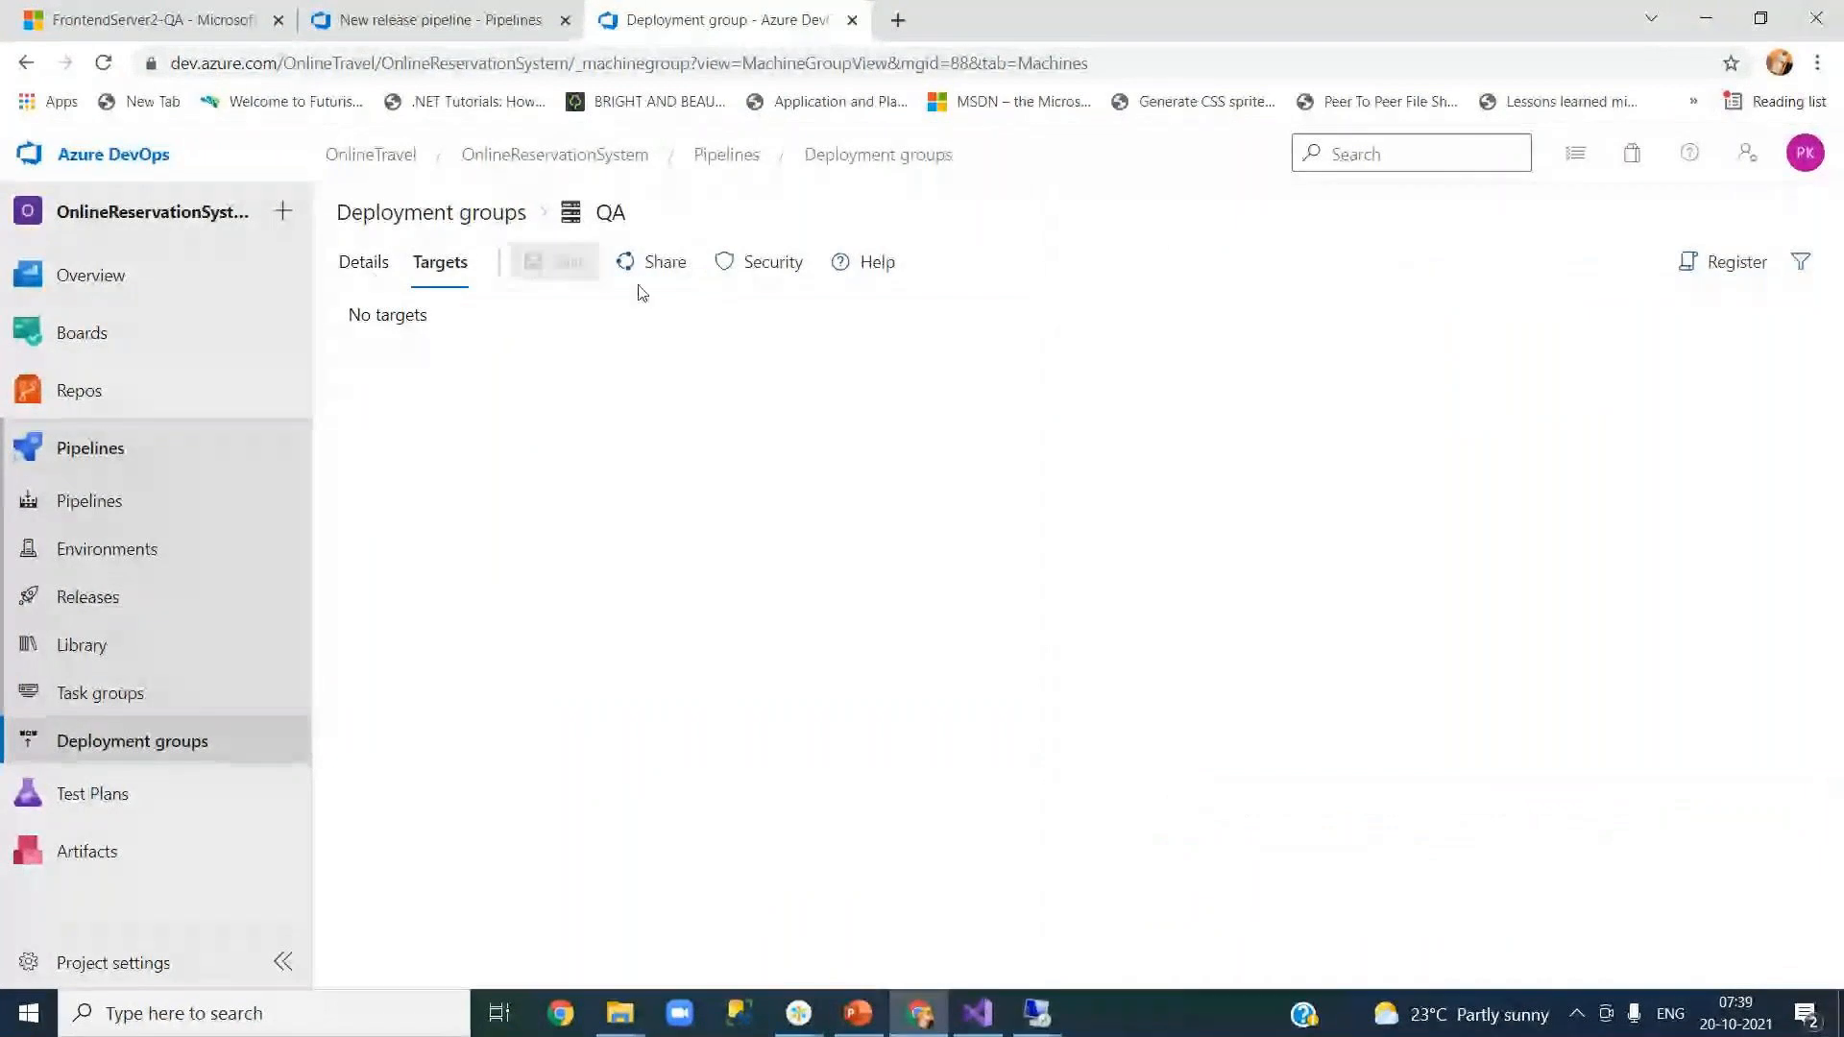
{"action": "key", "text": "F5"}
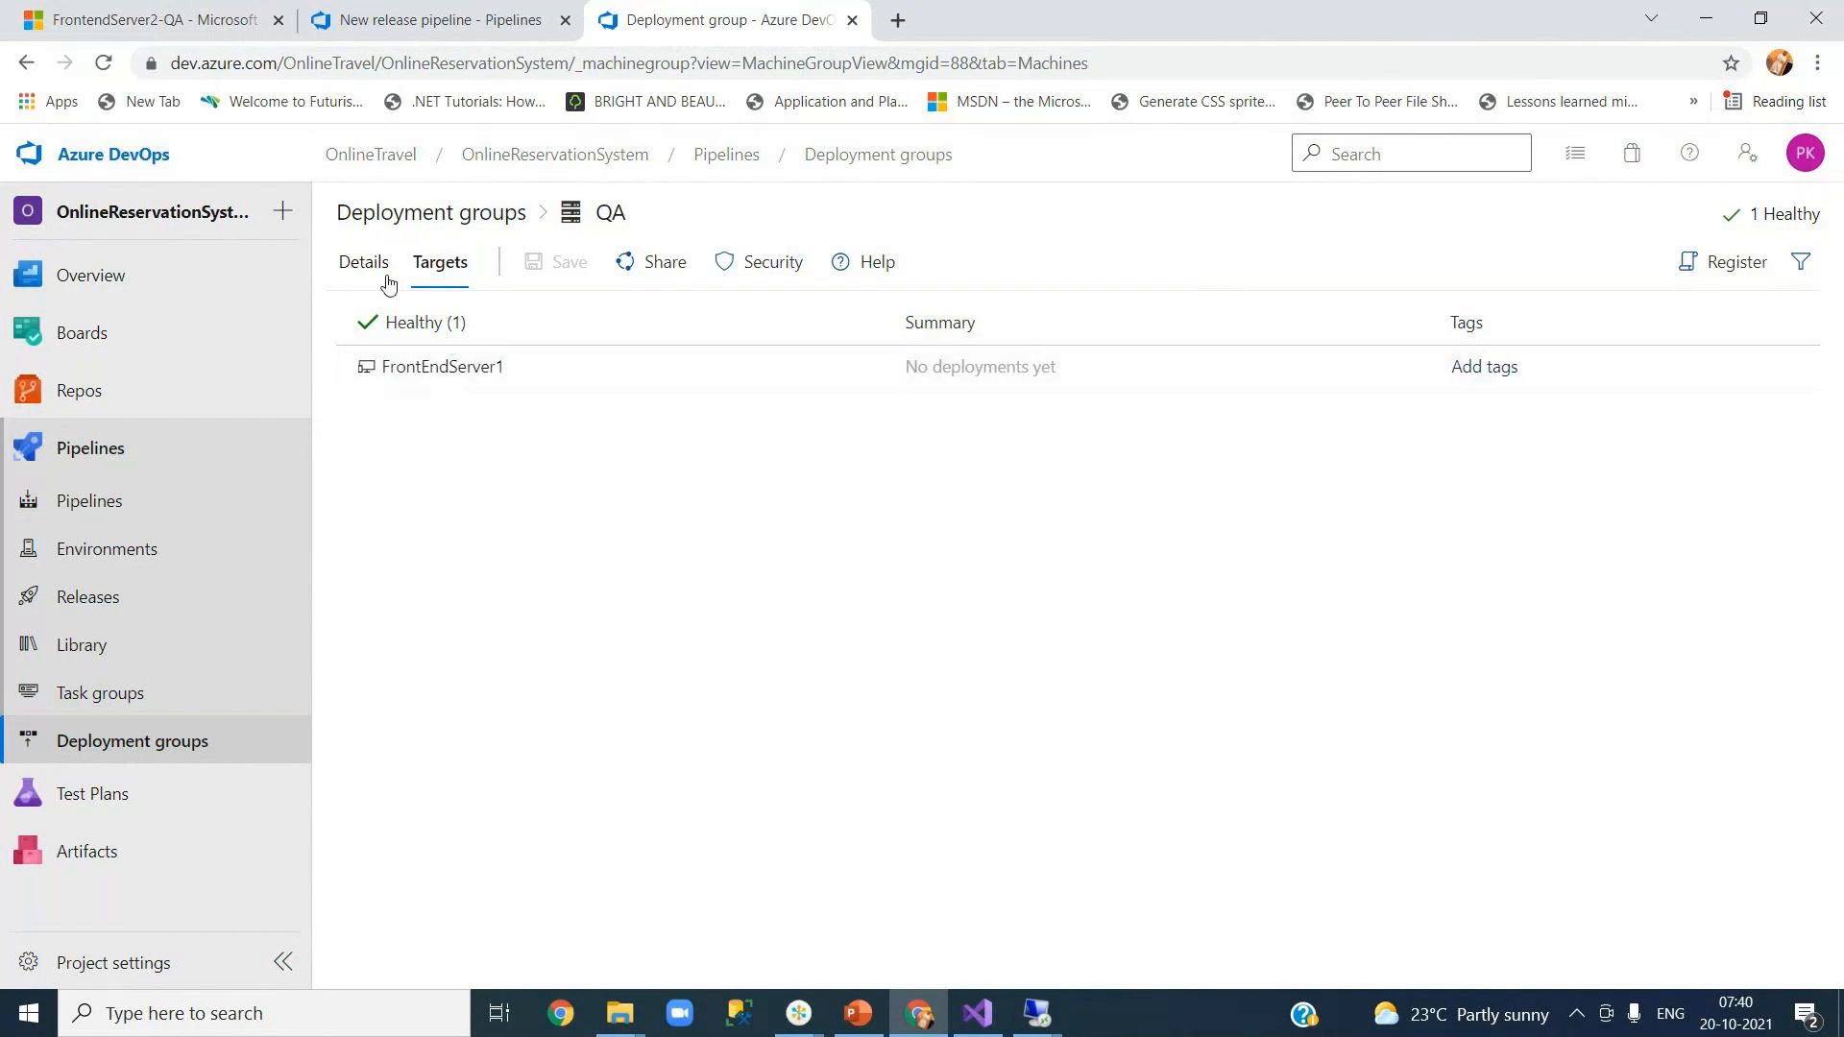
{"action": "left_click", "coordinate": [375, 271]}
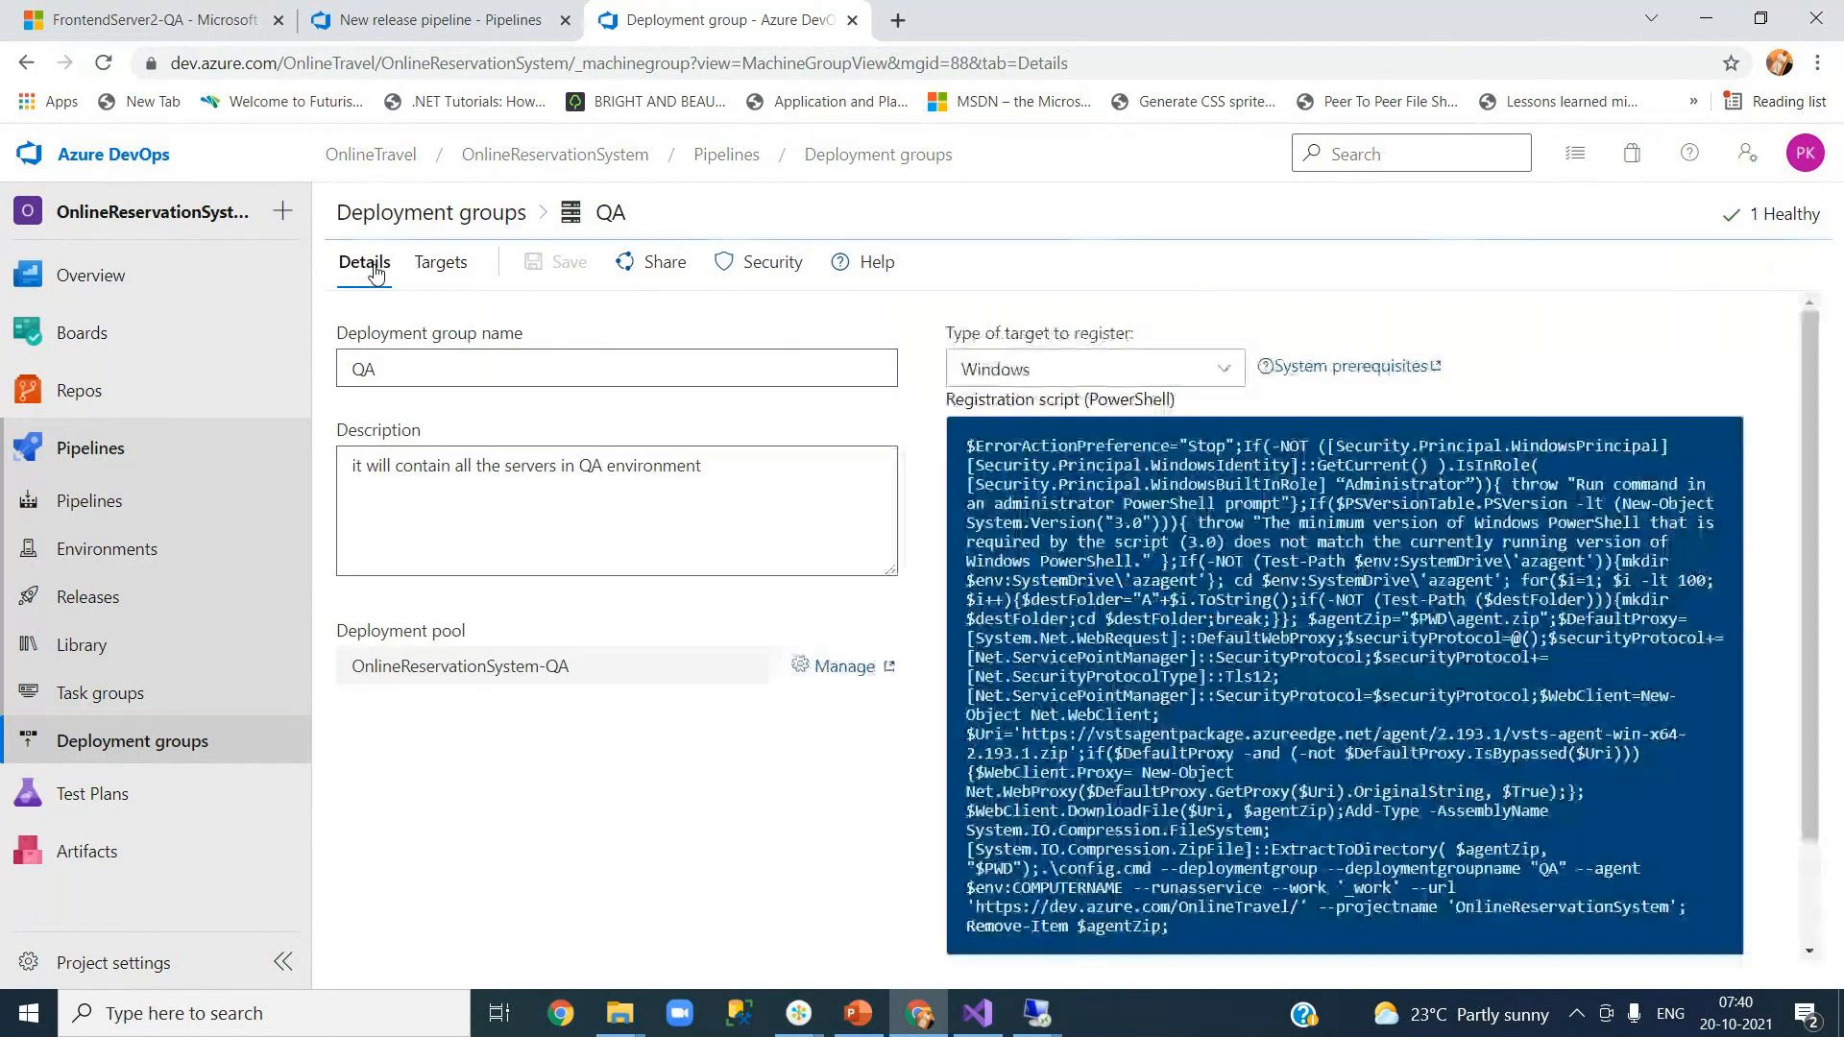
Step: Return to the QA deployment group's targets via the list of all deployment groups
{"action": "left_click", "coordinate": [440, 267]}
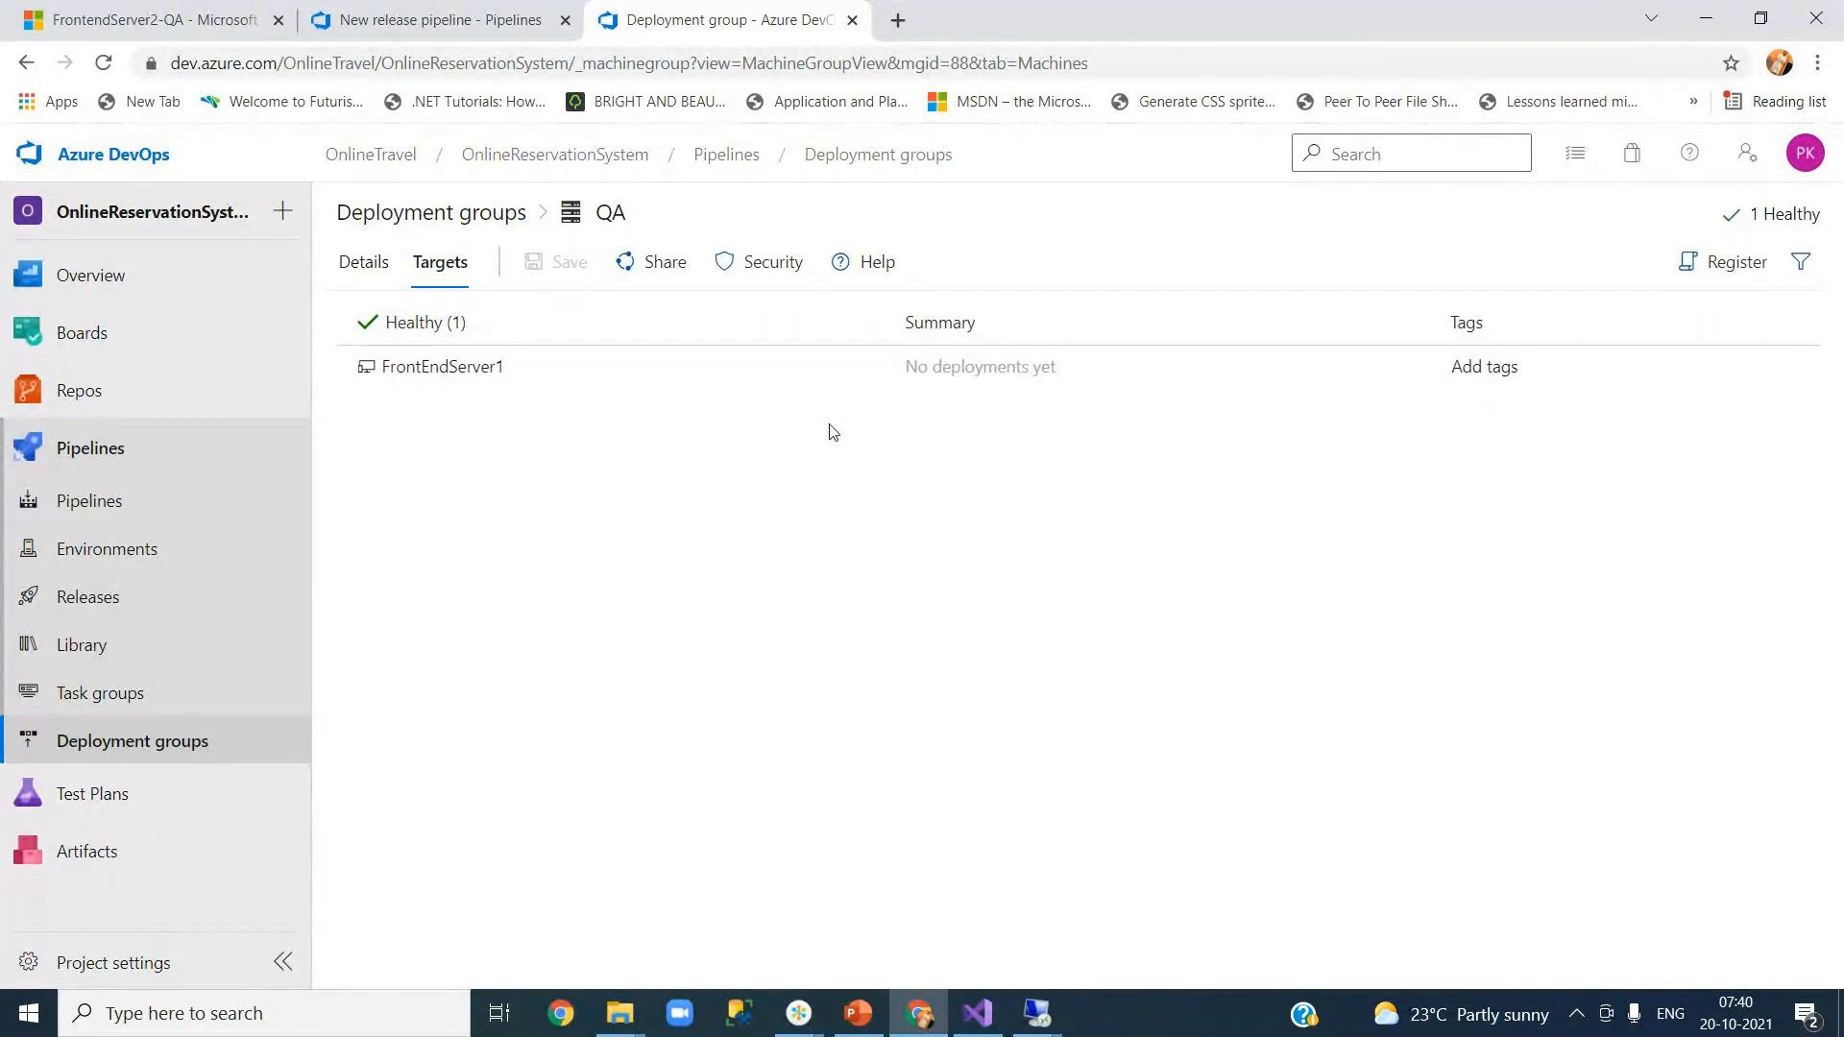
{"action": "left_click", "coordinate": [404, 213]}
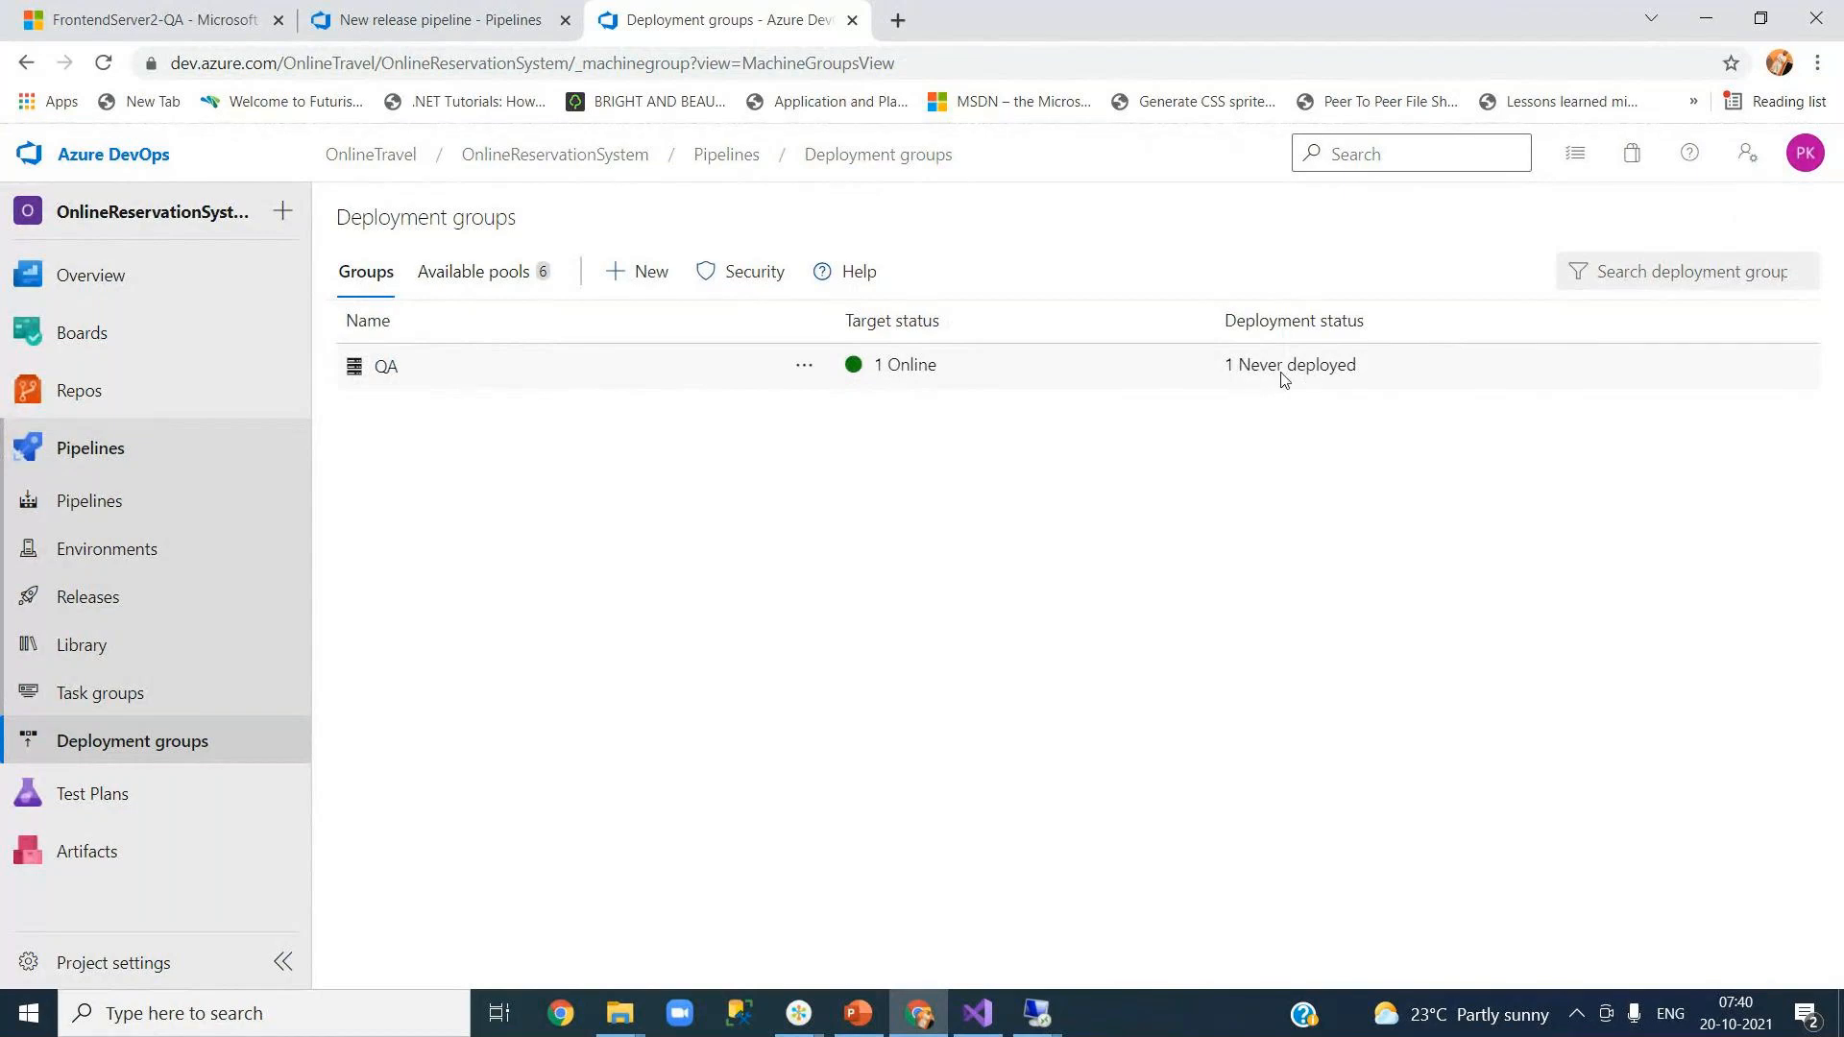
{"action": "left_click", "coordinate": [384, 368]}
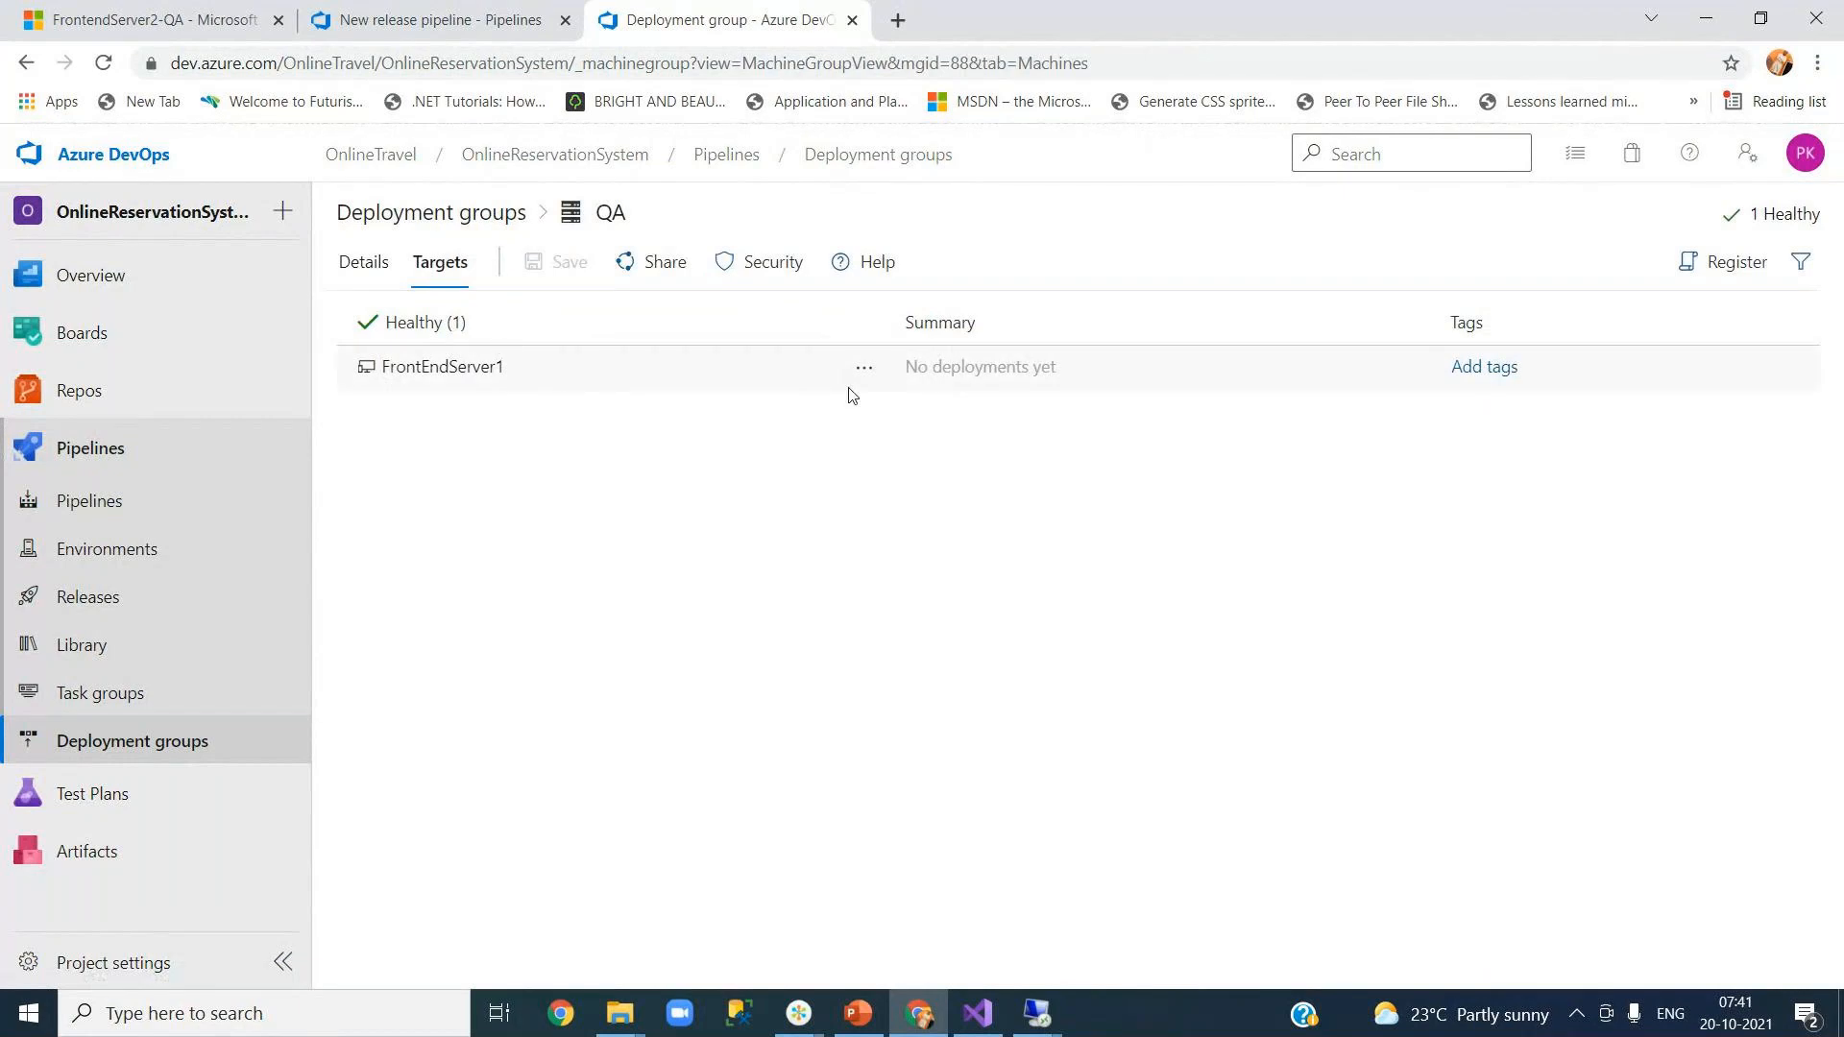
Step: Copy another registration script with a personal access token, then switch to the second server's remote desktop
{"action": "left_click", "coordinate": [1700, 272]}
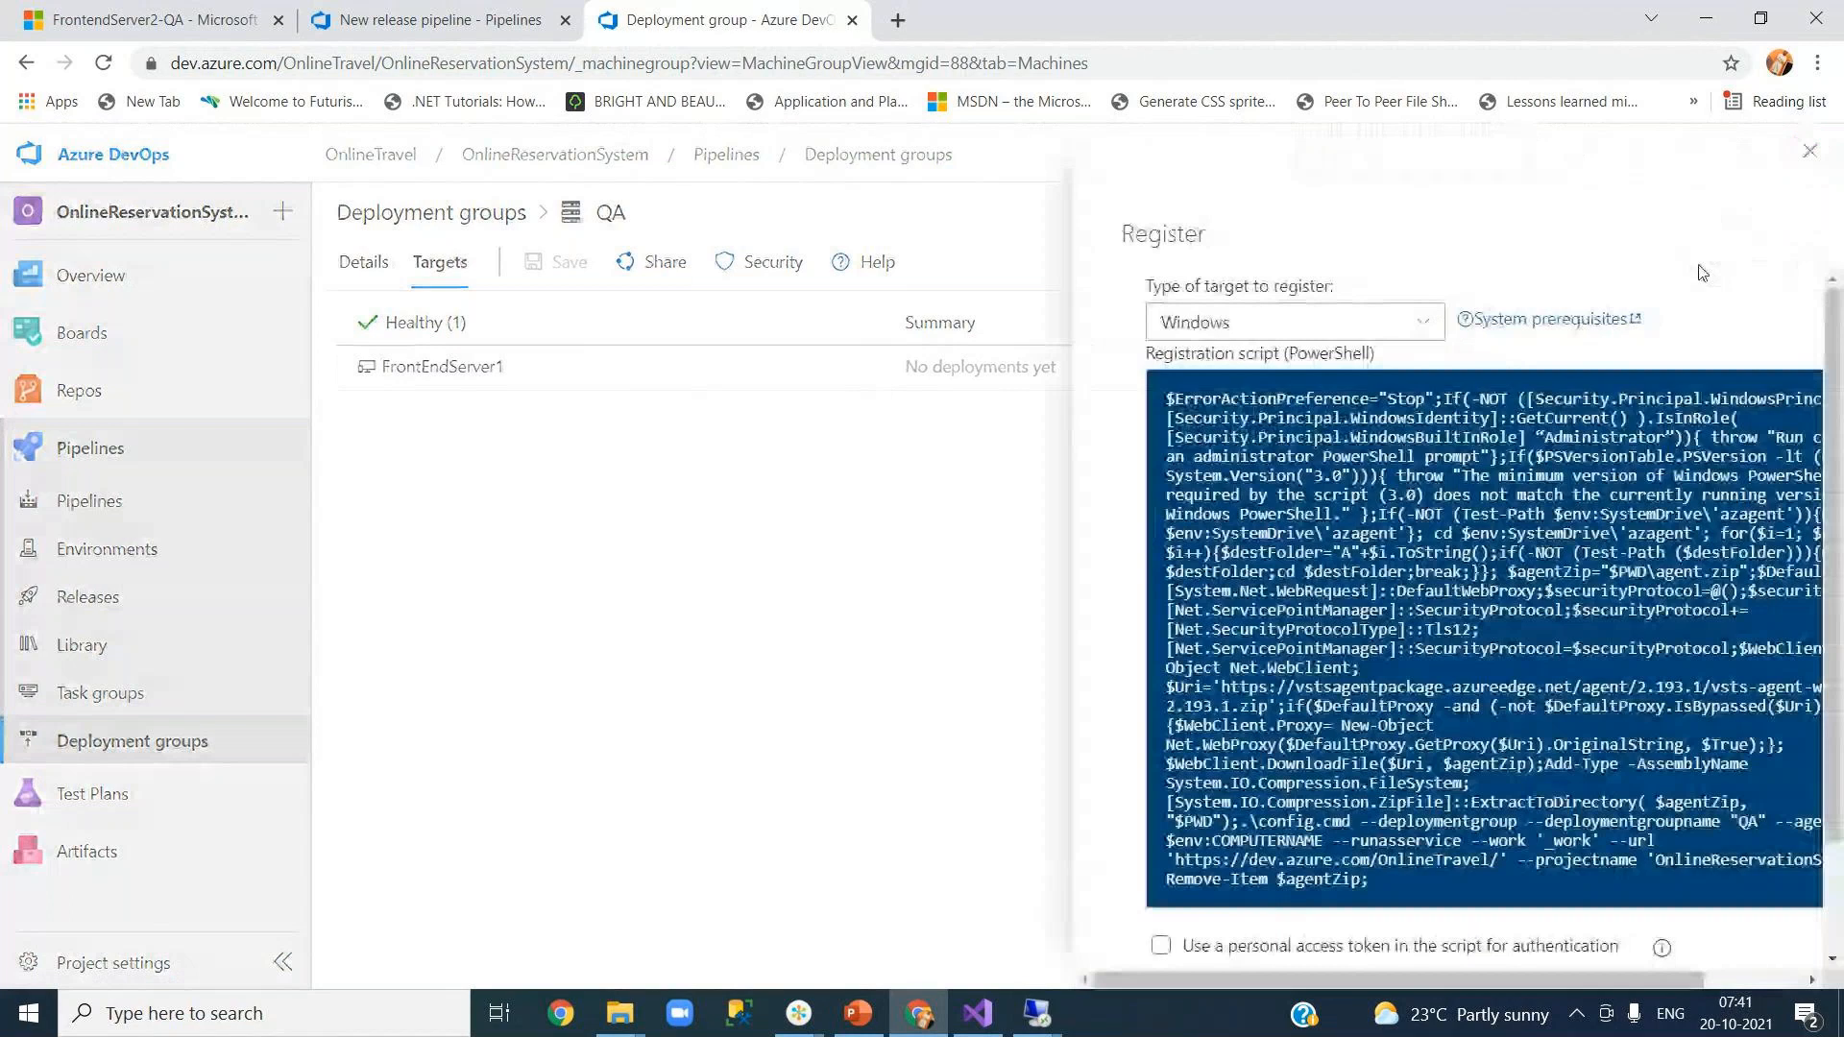
{"action": "scroll", "coordinate": [1839, 639], "scroll_direction": "down", "scroll_amount": 1}
{"action": "scroll", "coordinate": [1839, 639], "scroll_direction": "down", "scroll_amount": 1}
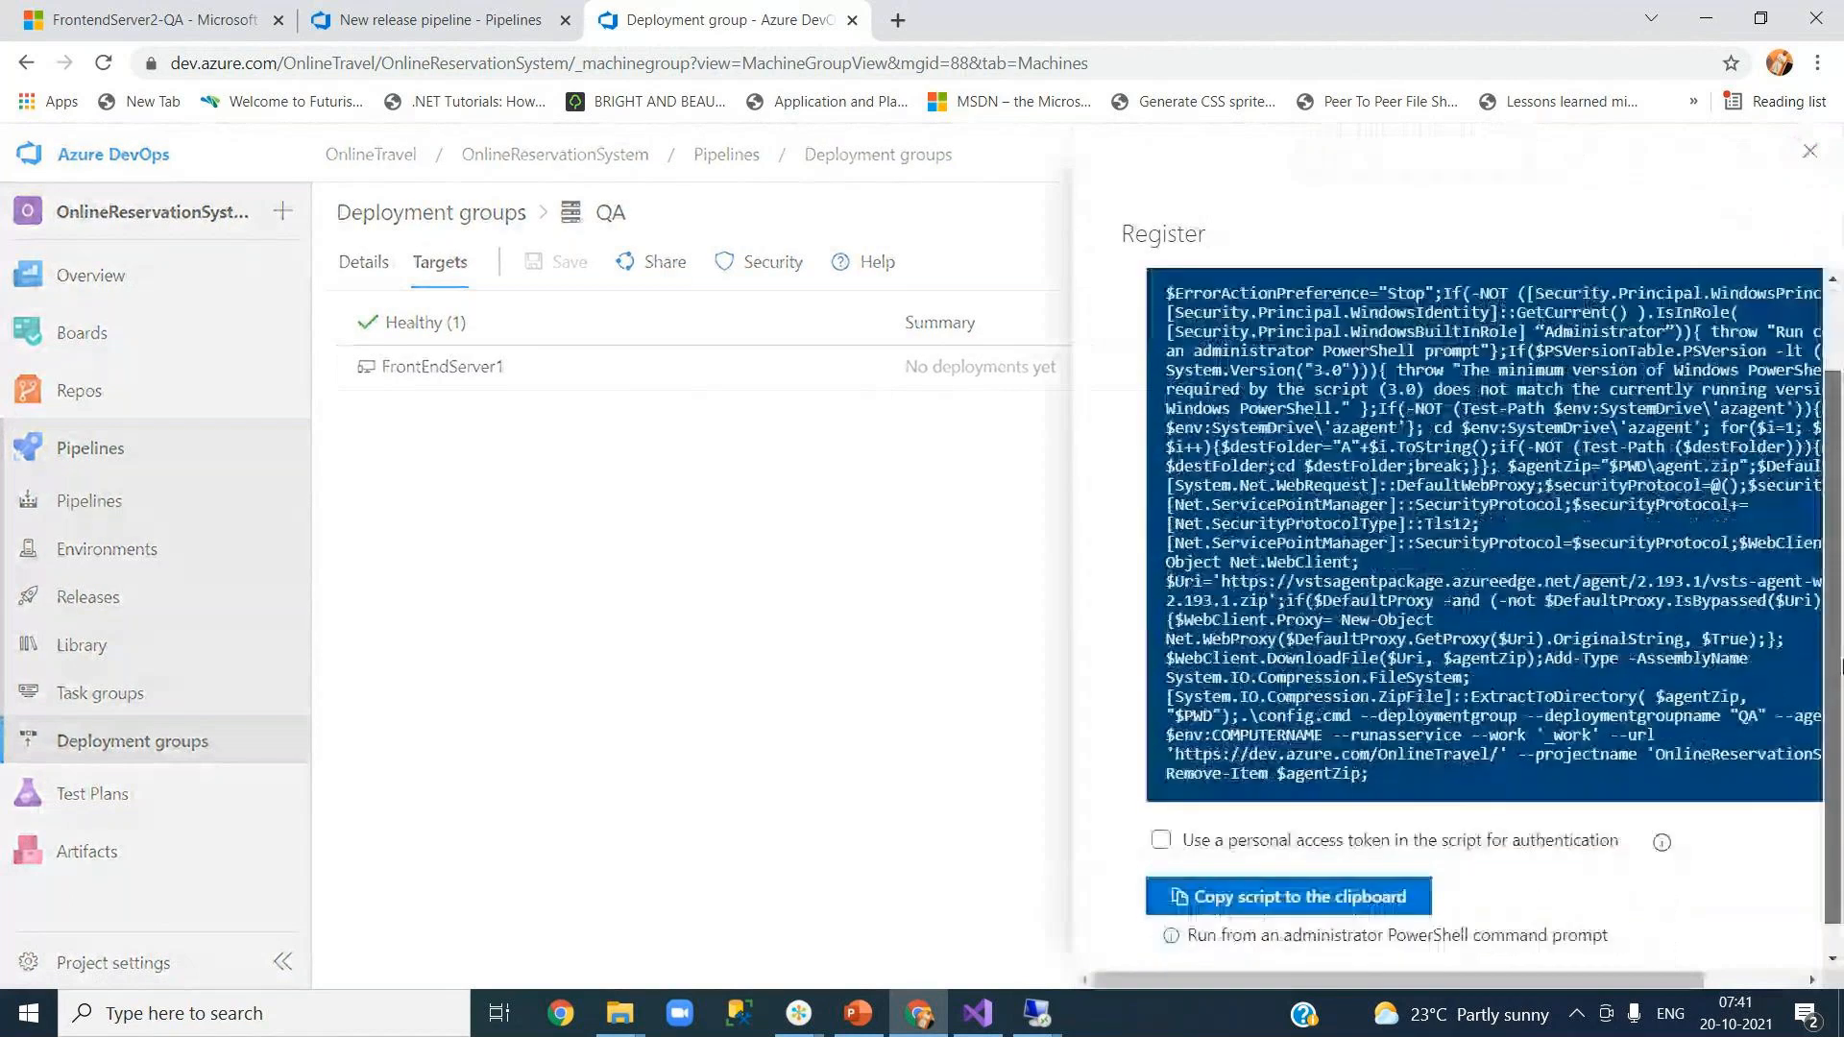
{"action": "left_click", "coordinate": [1160, 841]}
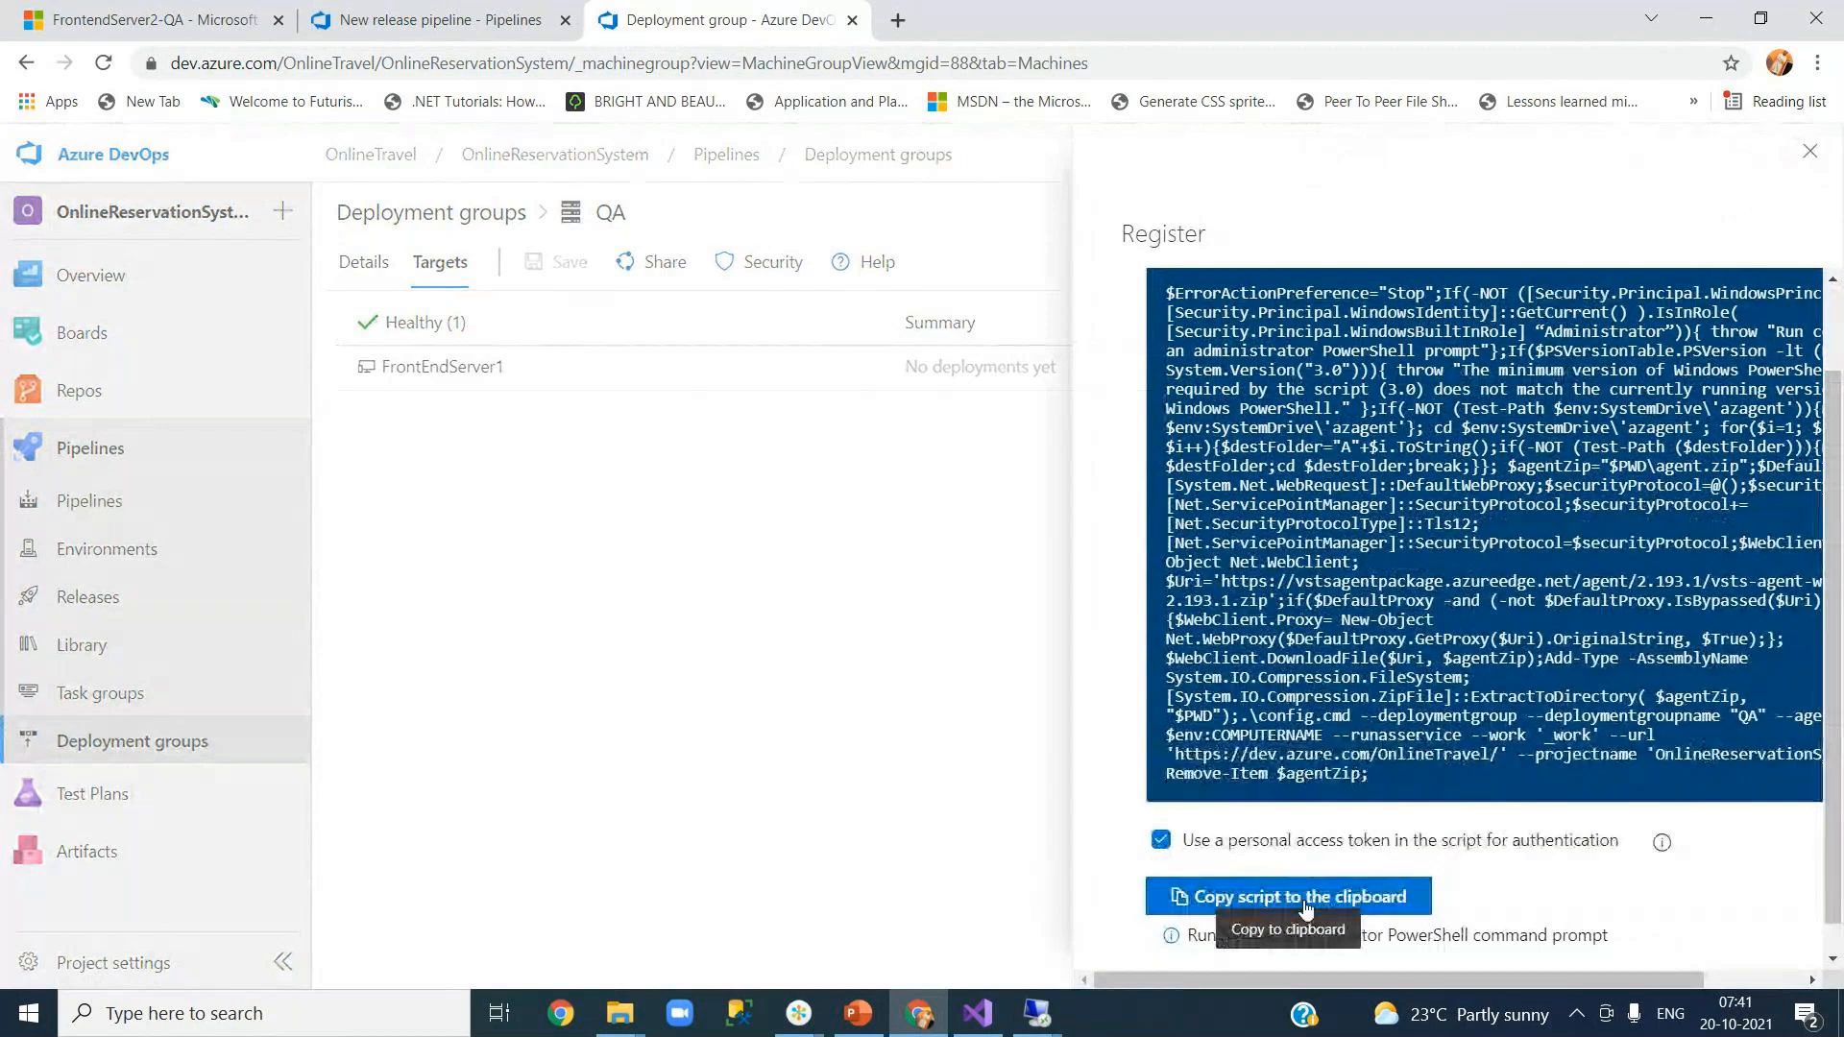
{"action": "left_click", "coordinate": [1302, 900]}
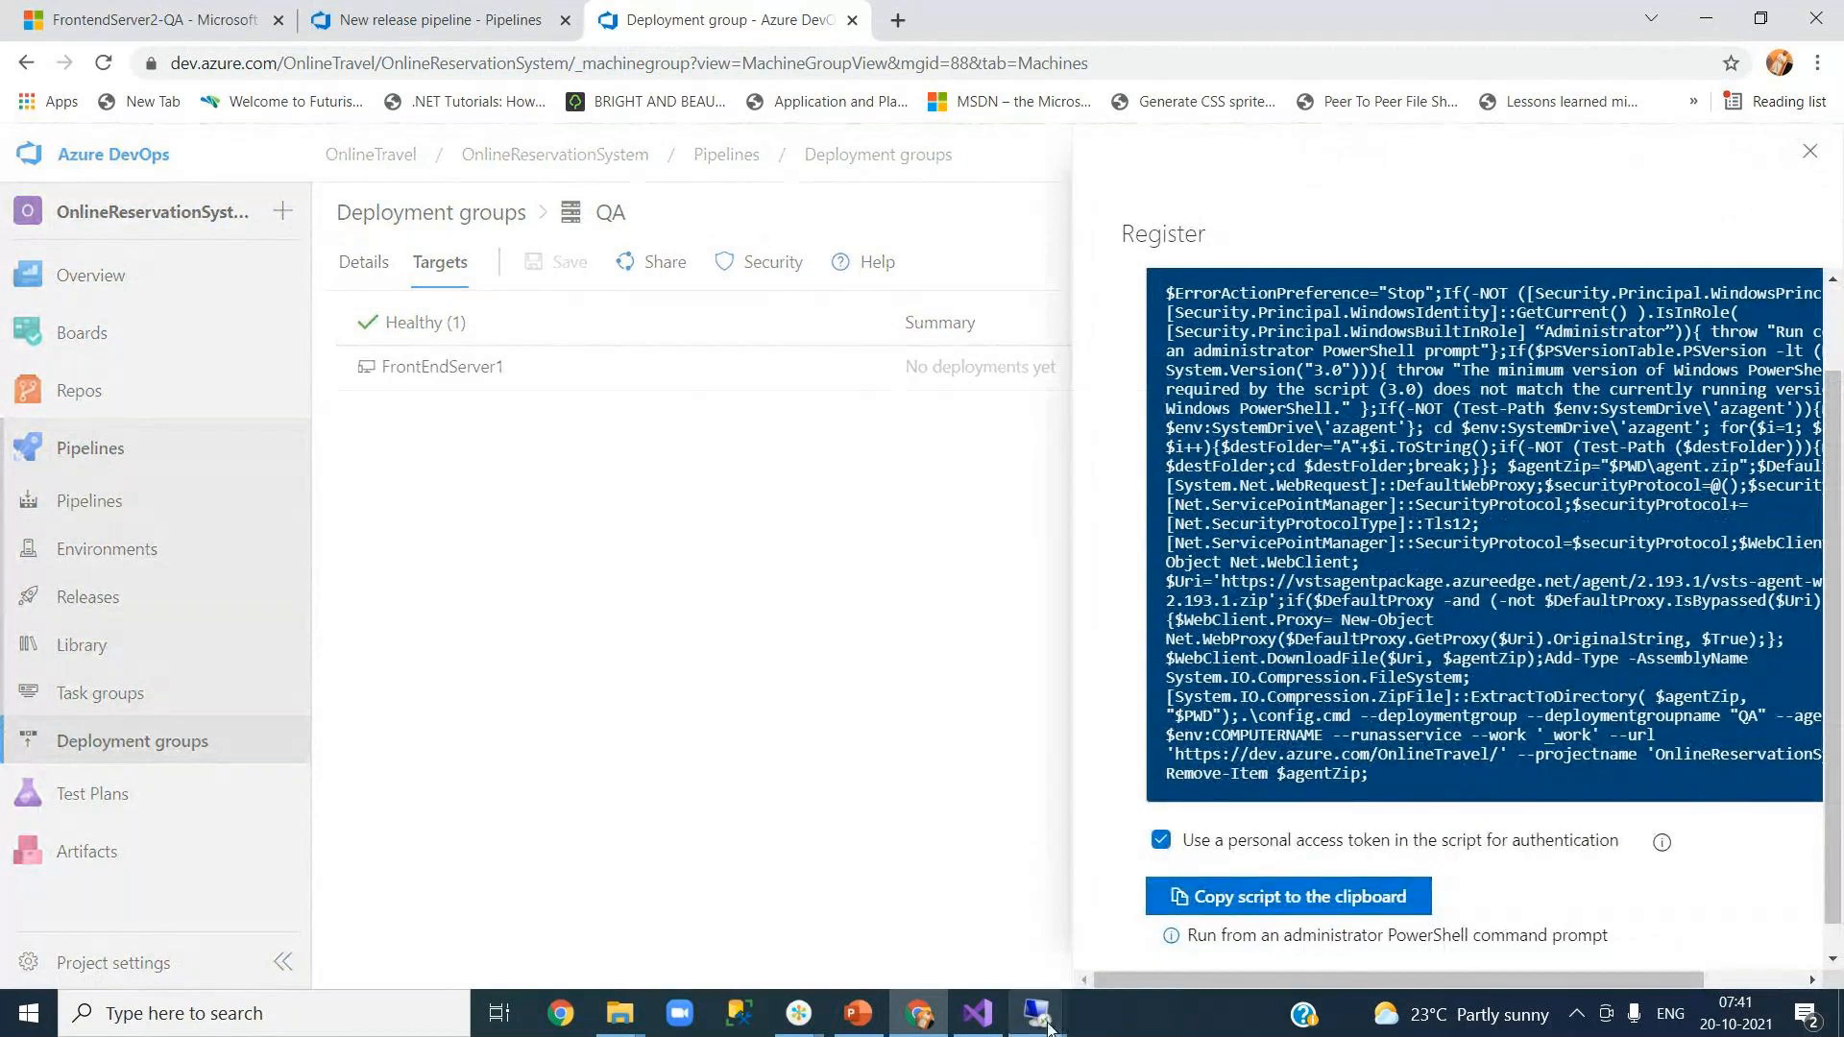
{"action": "mouse_move", "coordinate": [1037, 1016]}
{"action": "mouse_move", "coordinate": [1159, 945]}
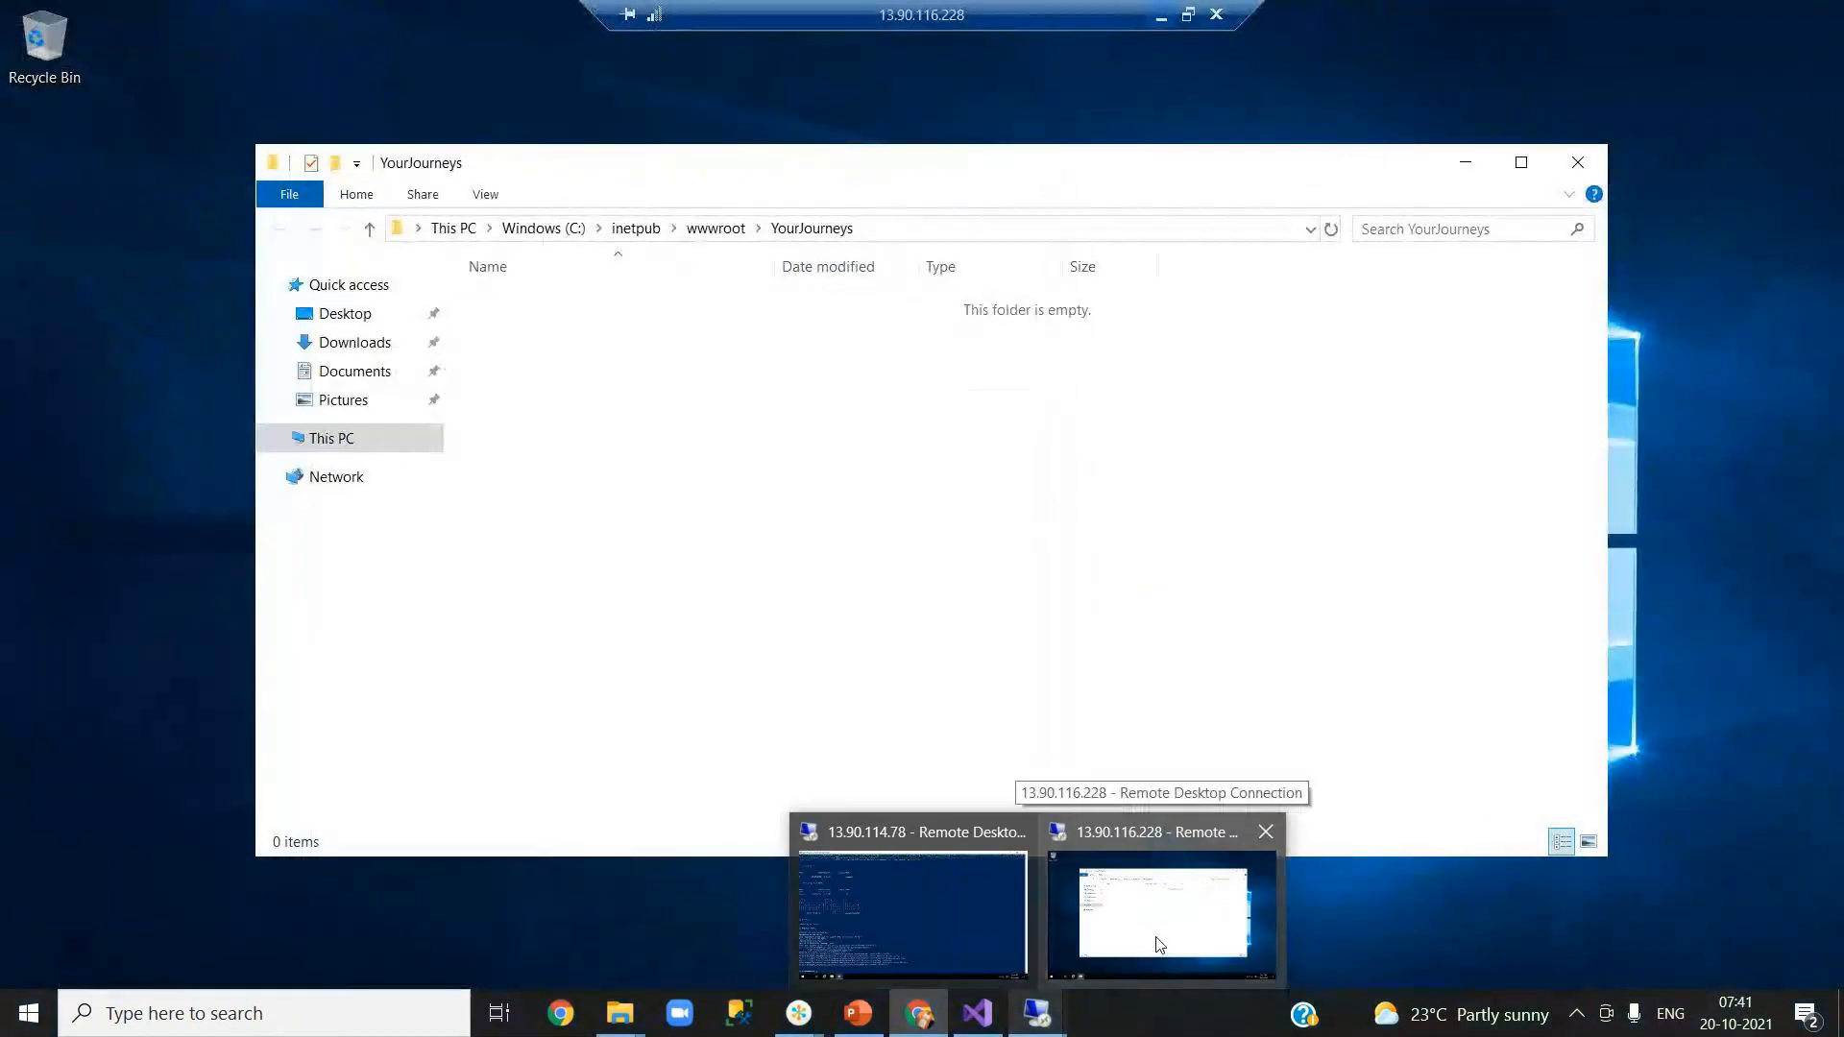
{"action": "left_click", "coordinate": [1160, 945]}
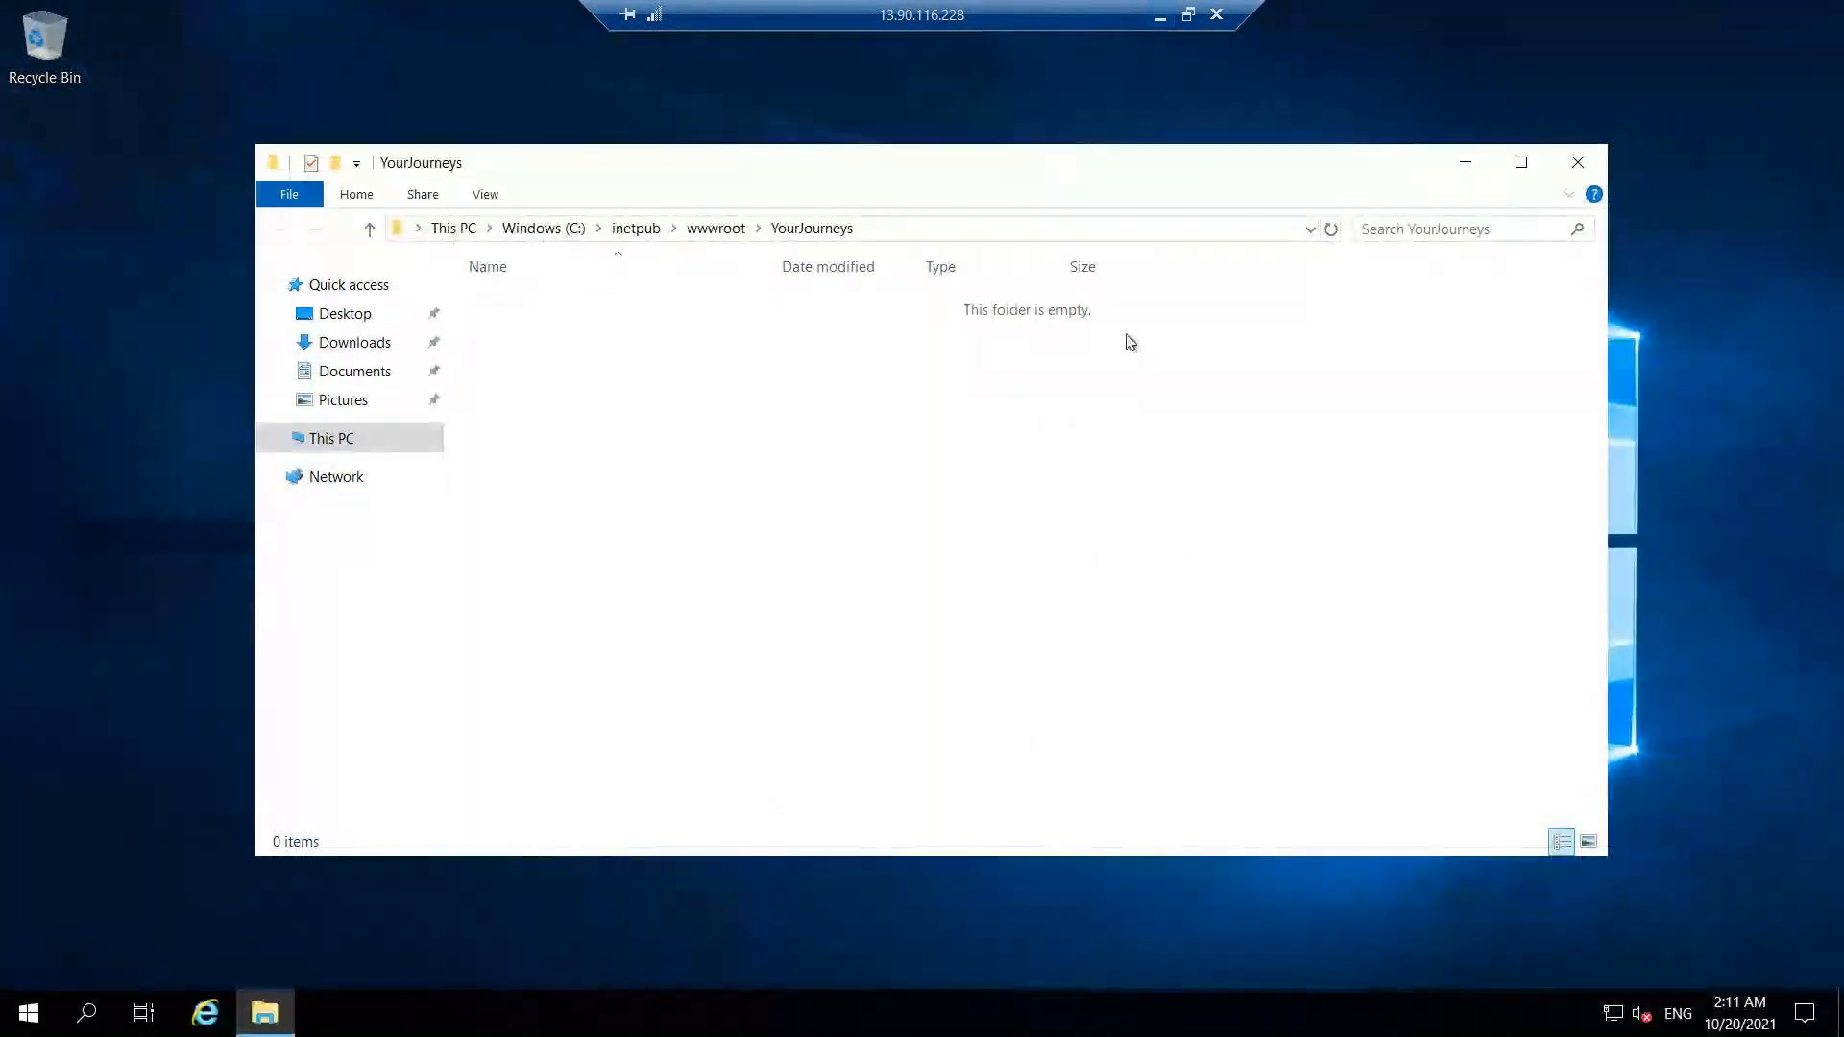
Step: Close the empty YourJourneys folder and launch Windows PowerShell as administrator, maximized
{"action": "left_click", "coordinate": [1581, 167]}
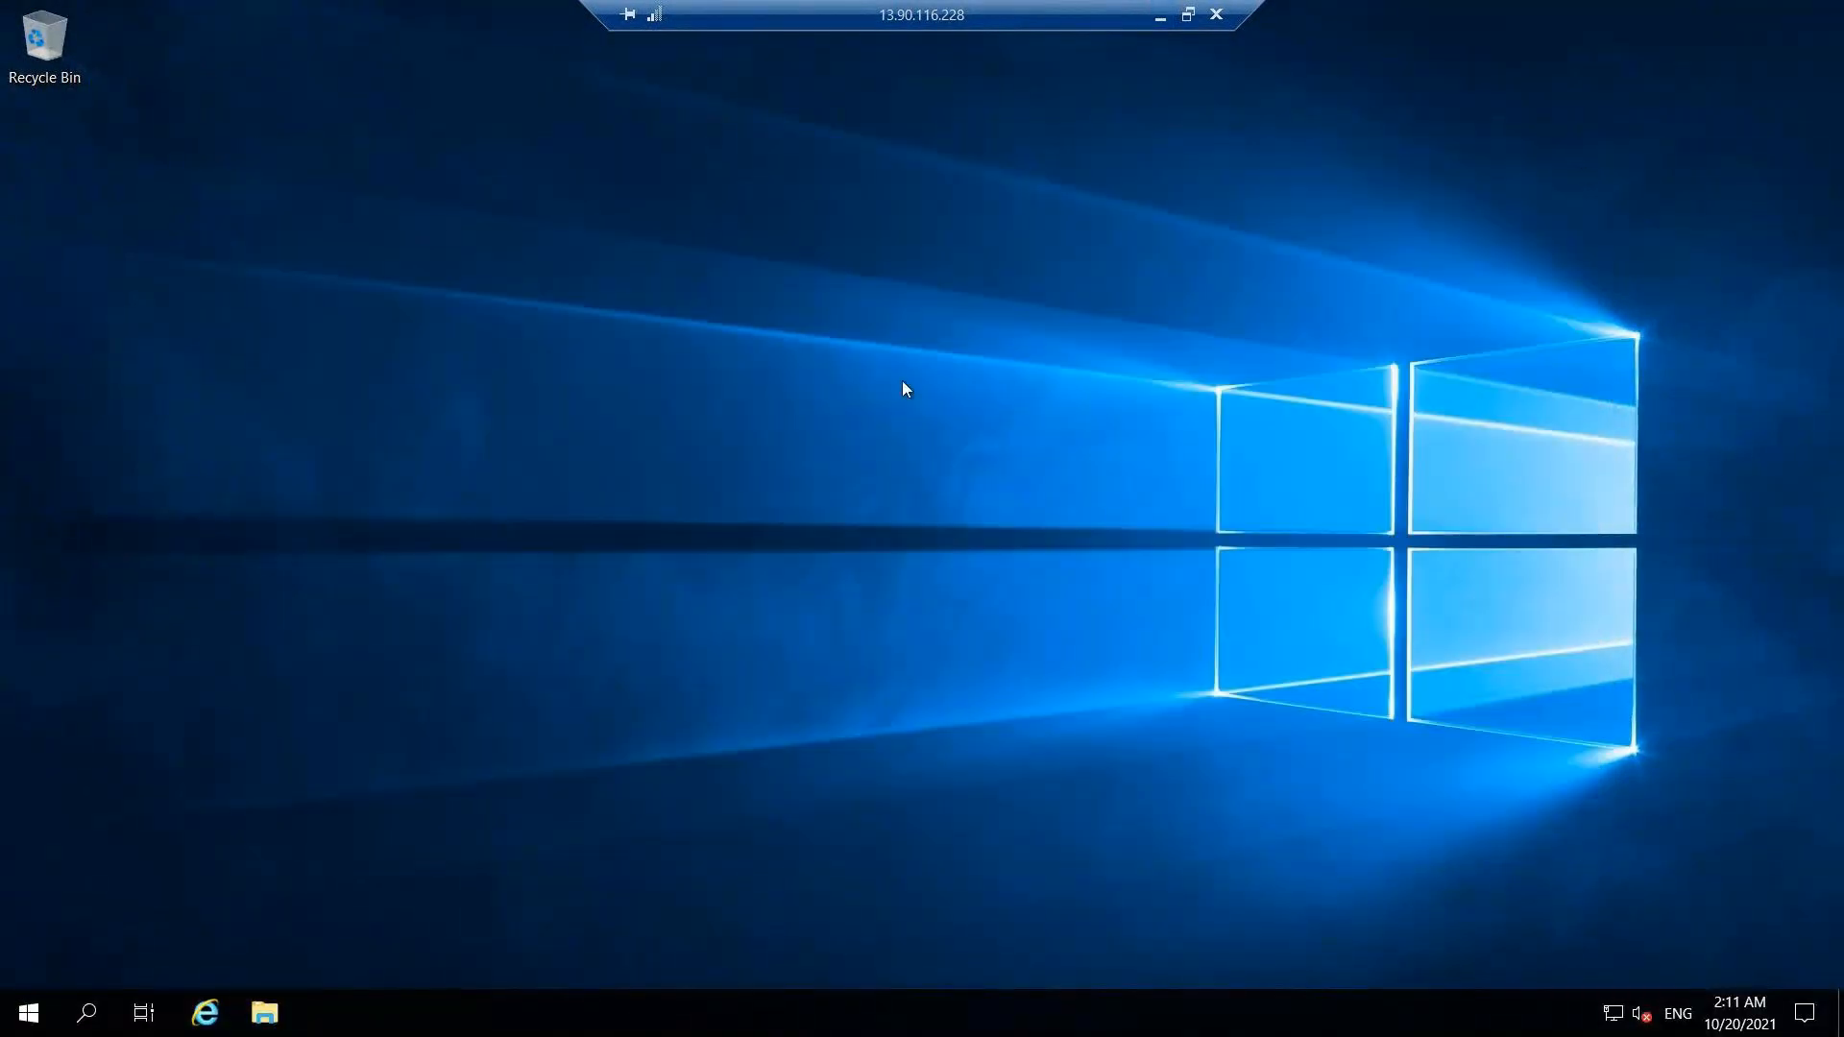
{"action": "left_click", "coordinate": [88, 1020]}
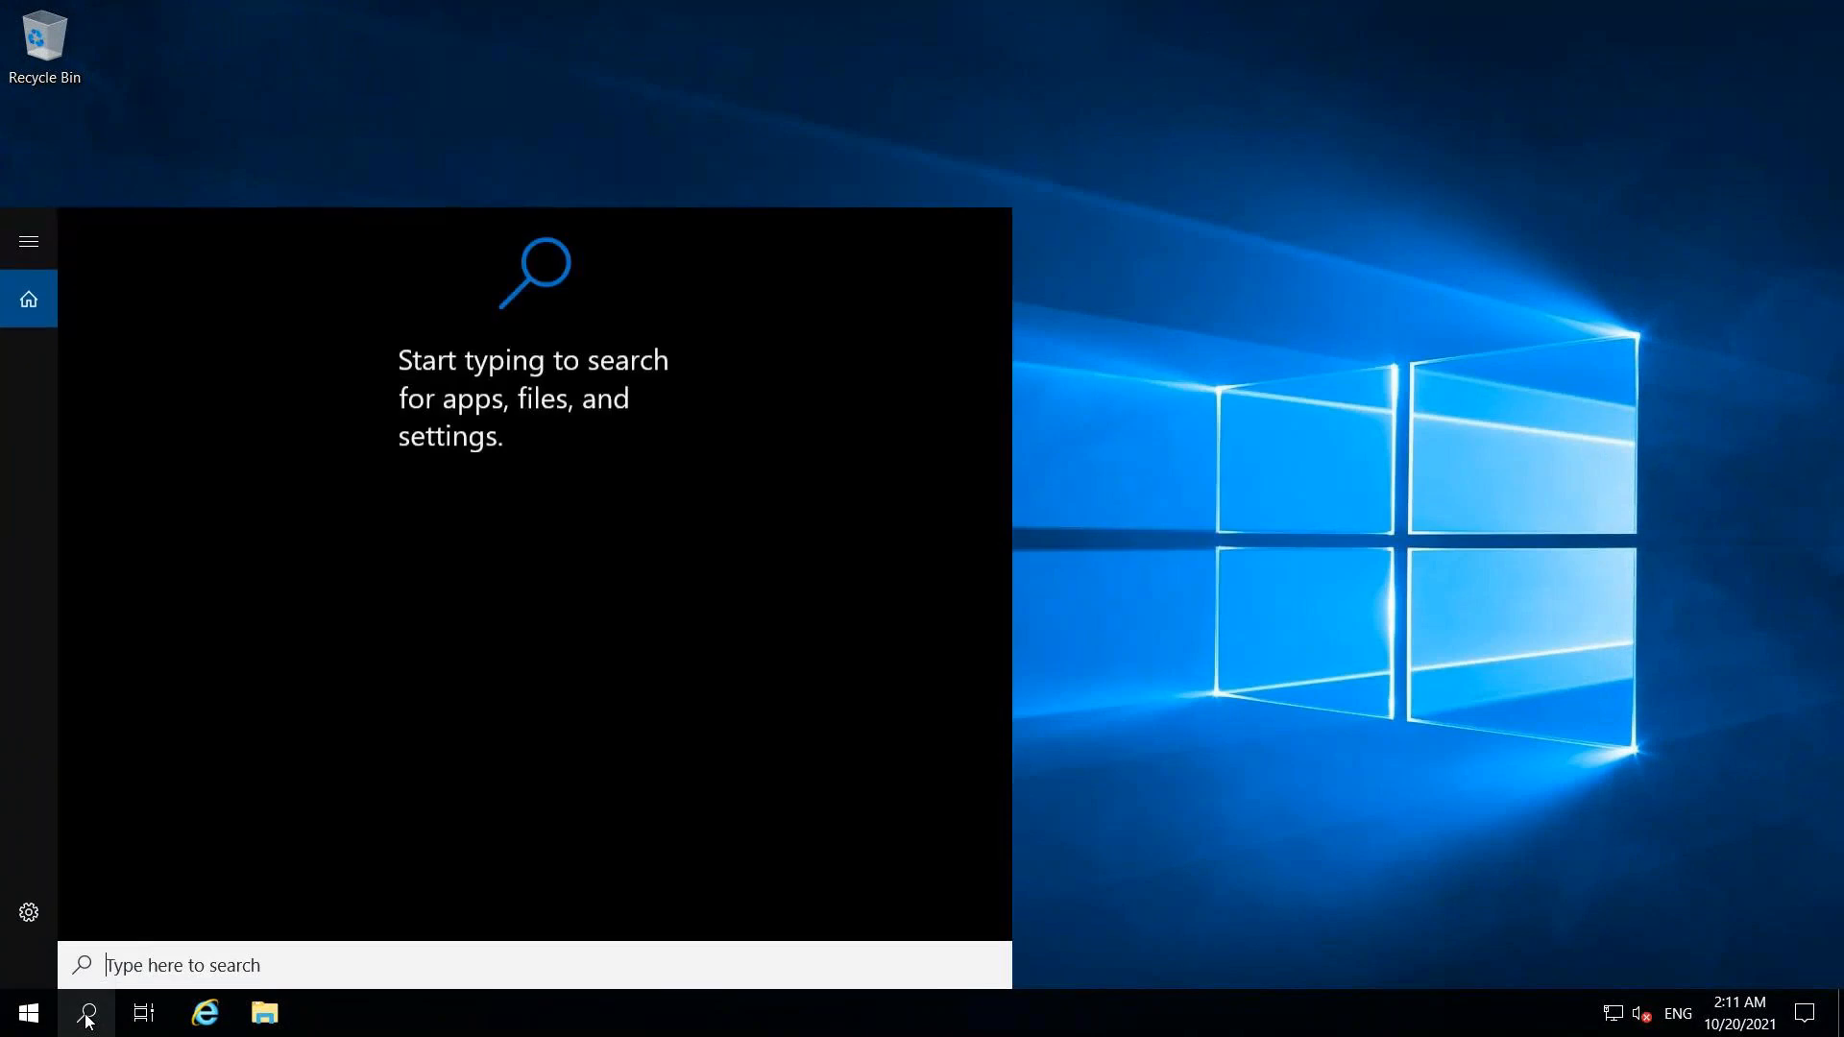
{"action": "type", "text": "power"}
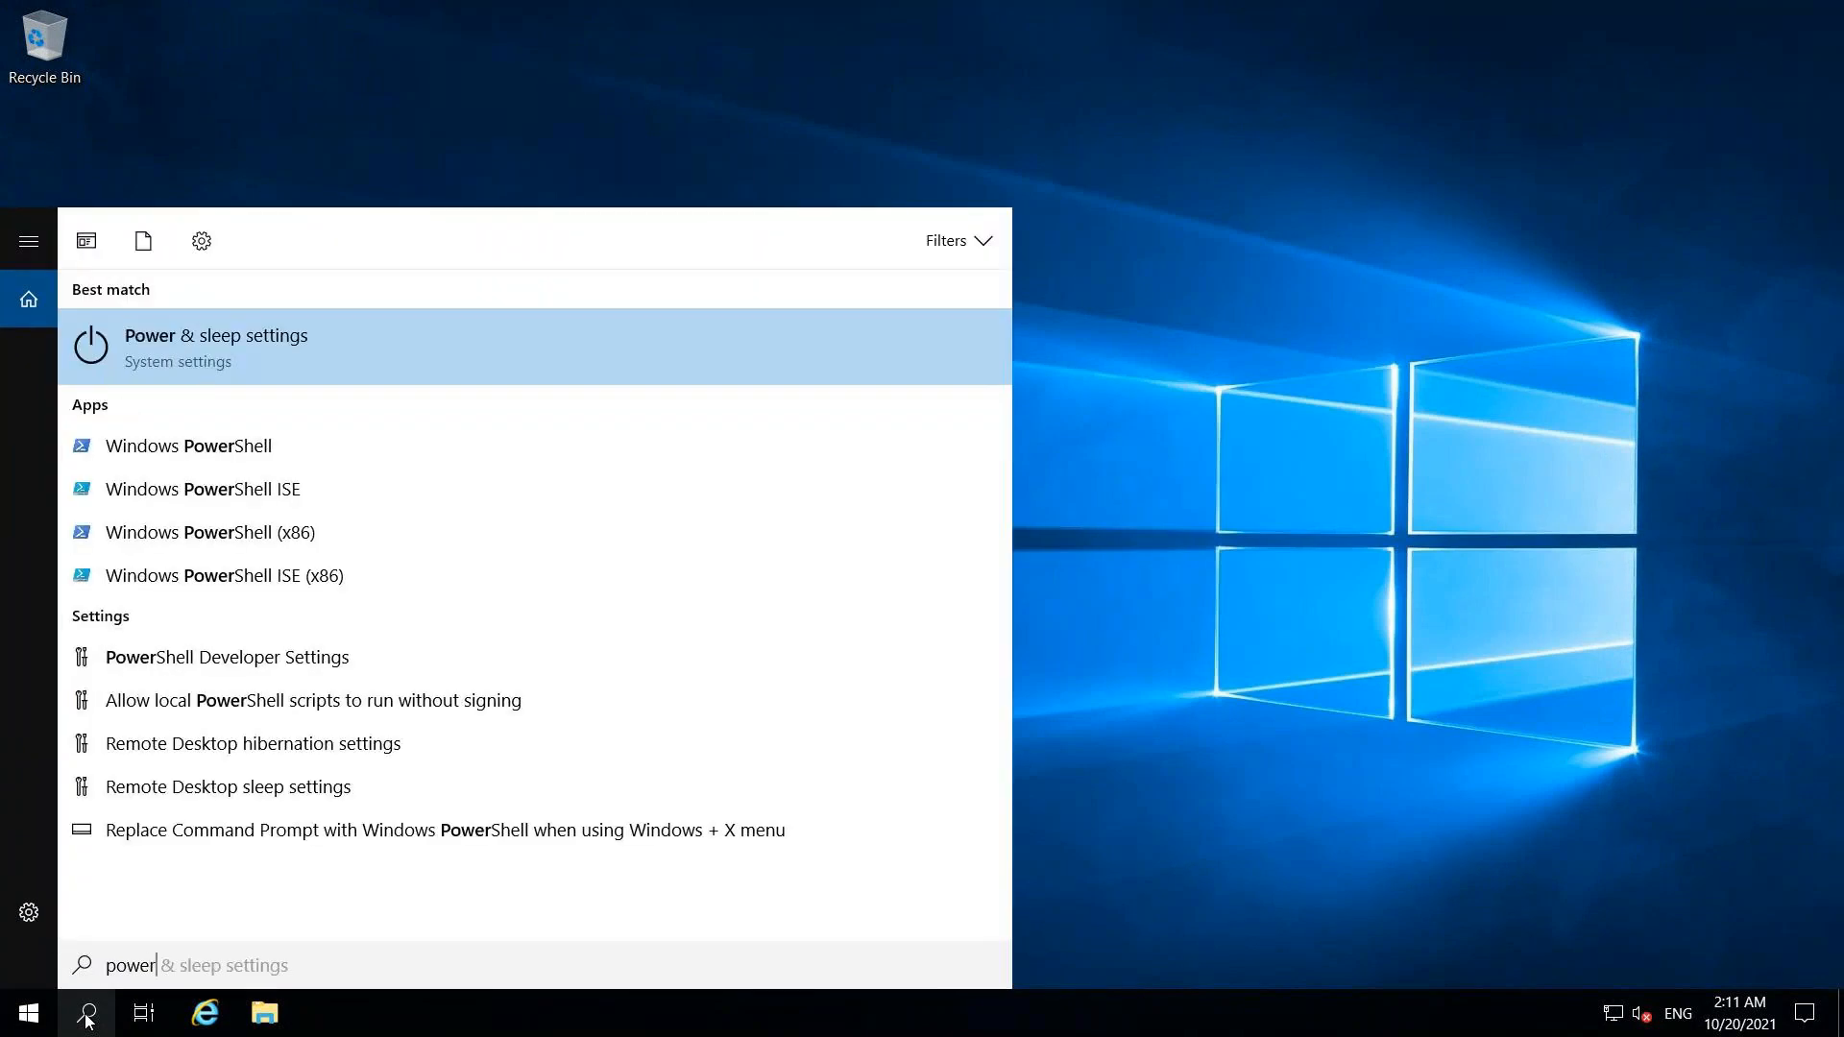
{"action": "right_click", "coordinate": [211, 444]}
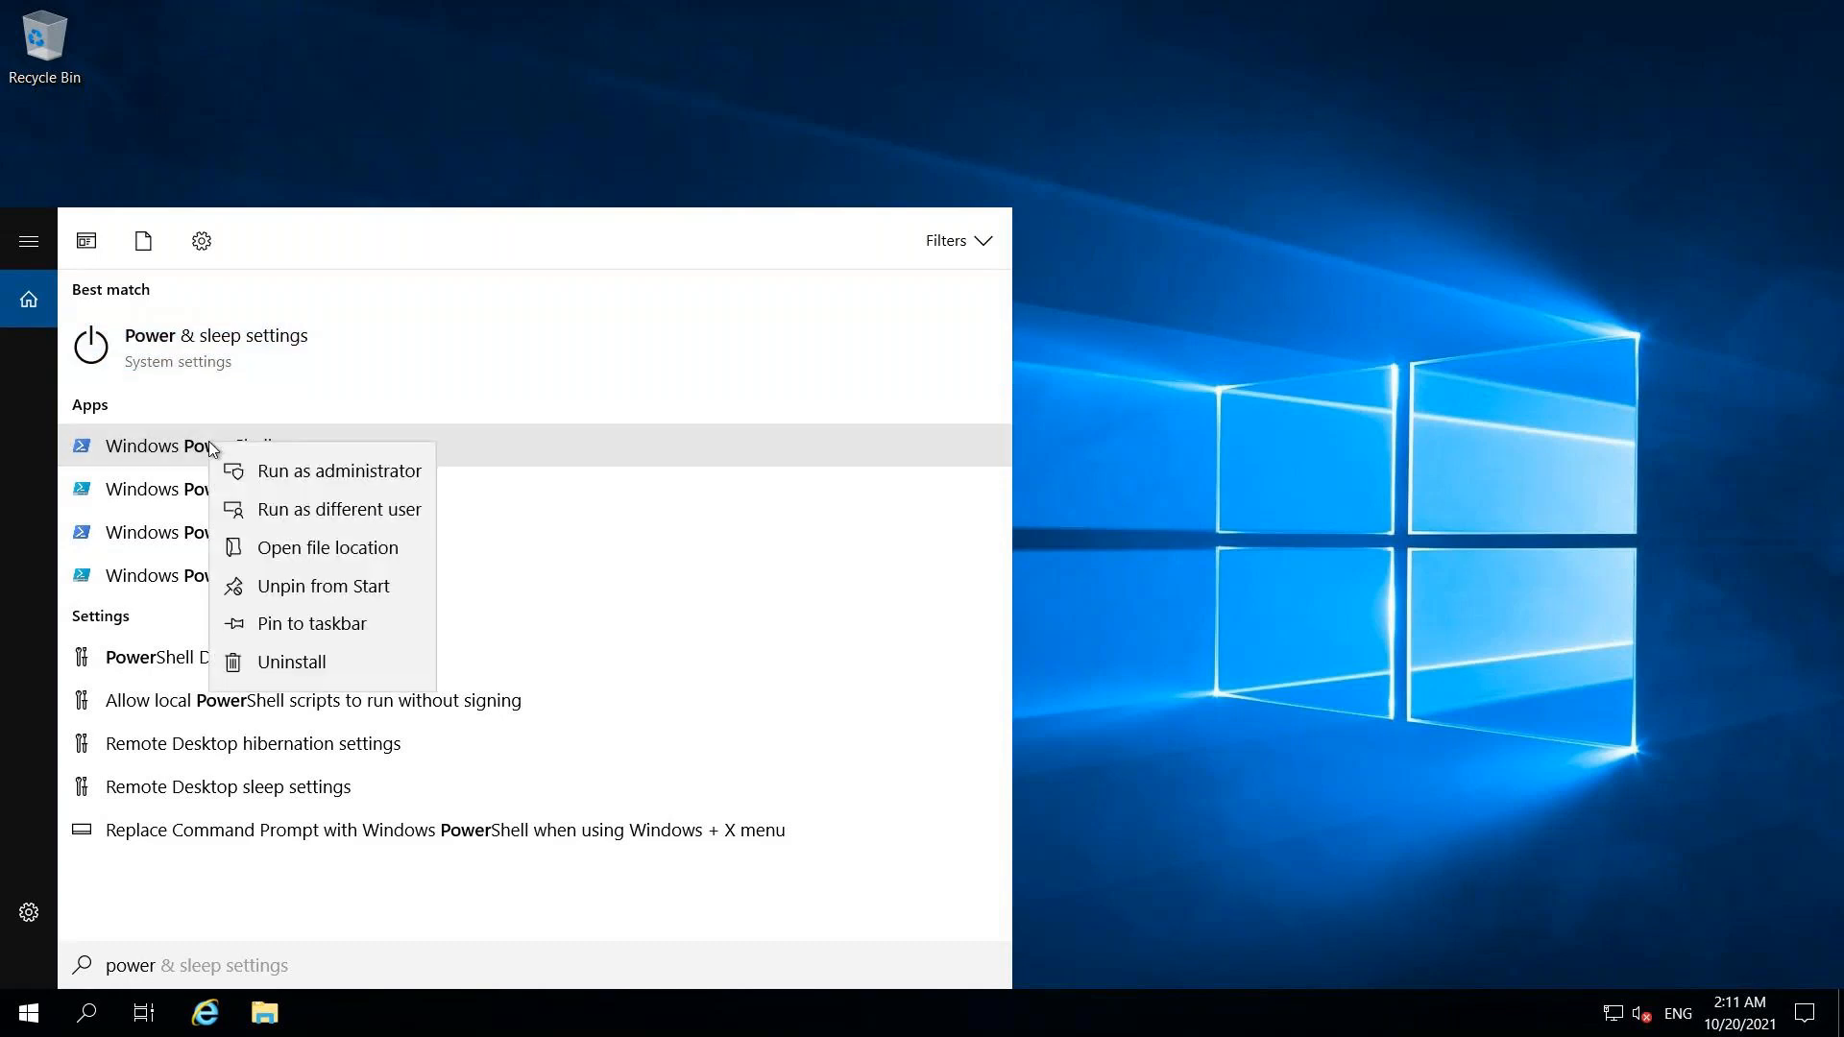
{"action": "left_click", "coordinate": [292, 478]}
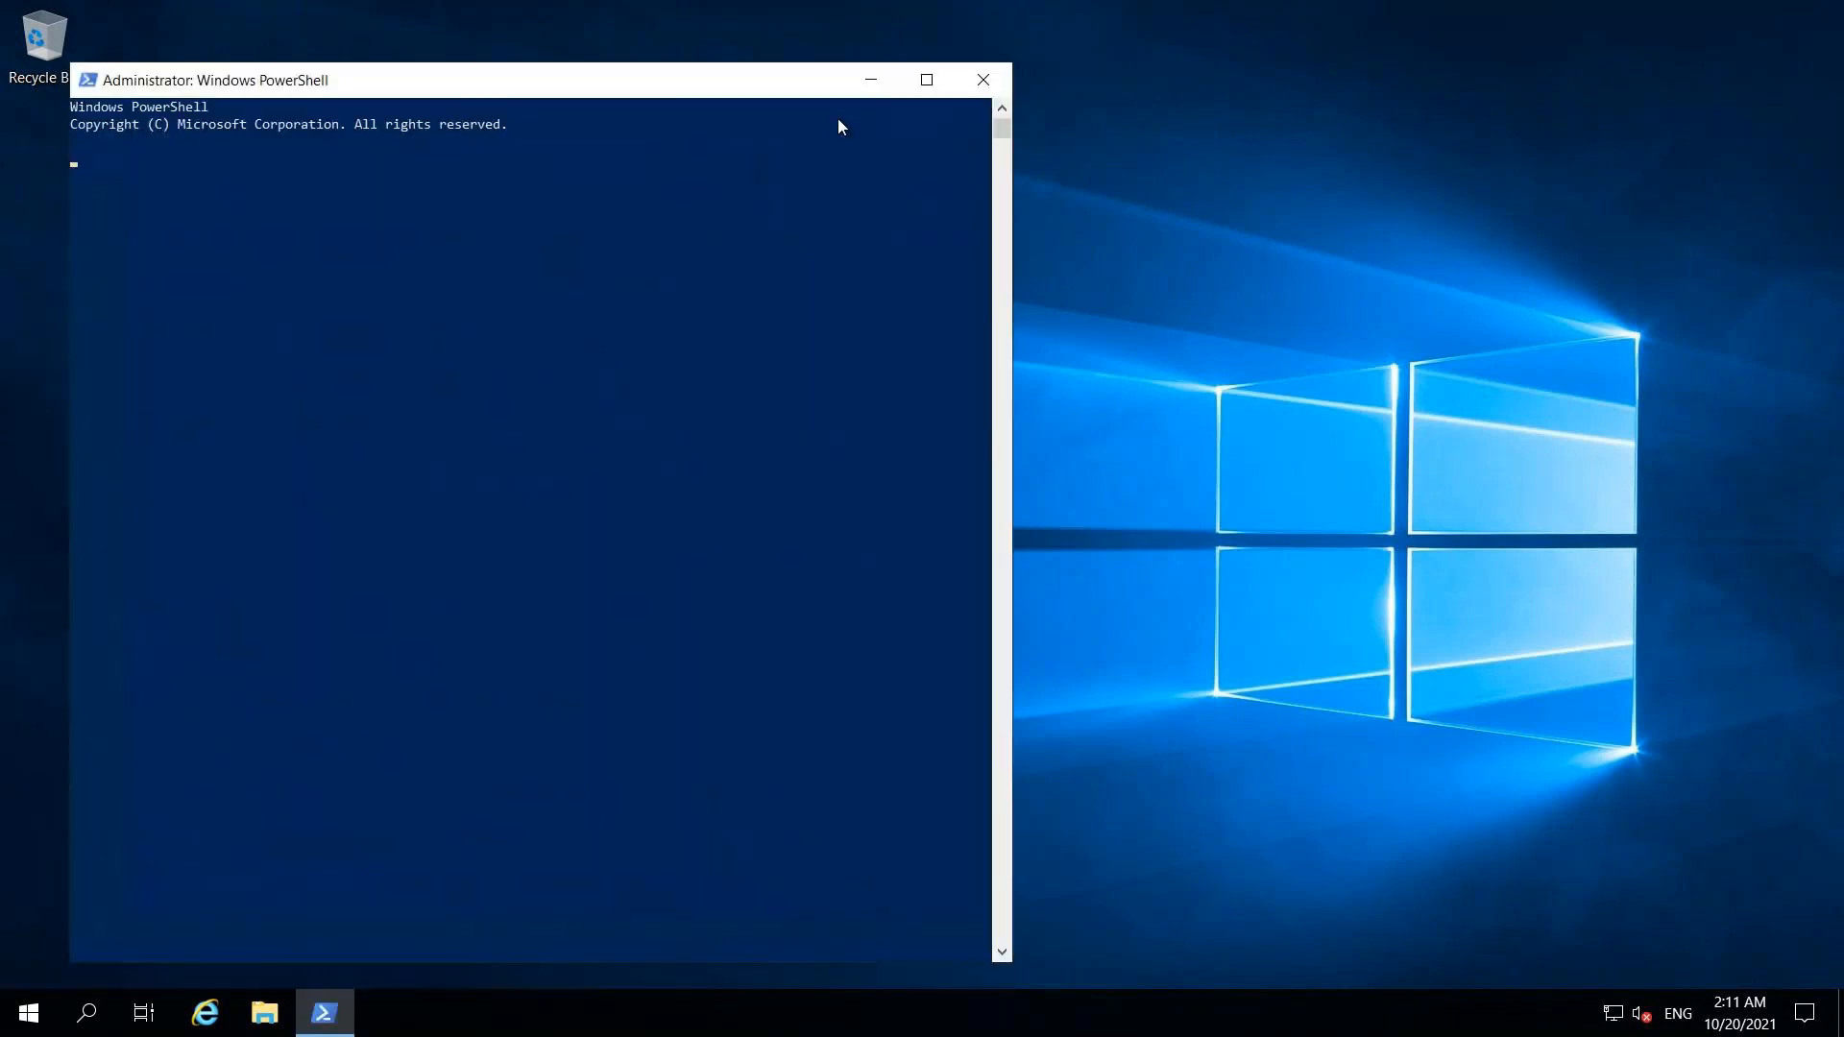
{"action": "left_click", "coordinate": [928, 79]}
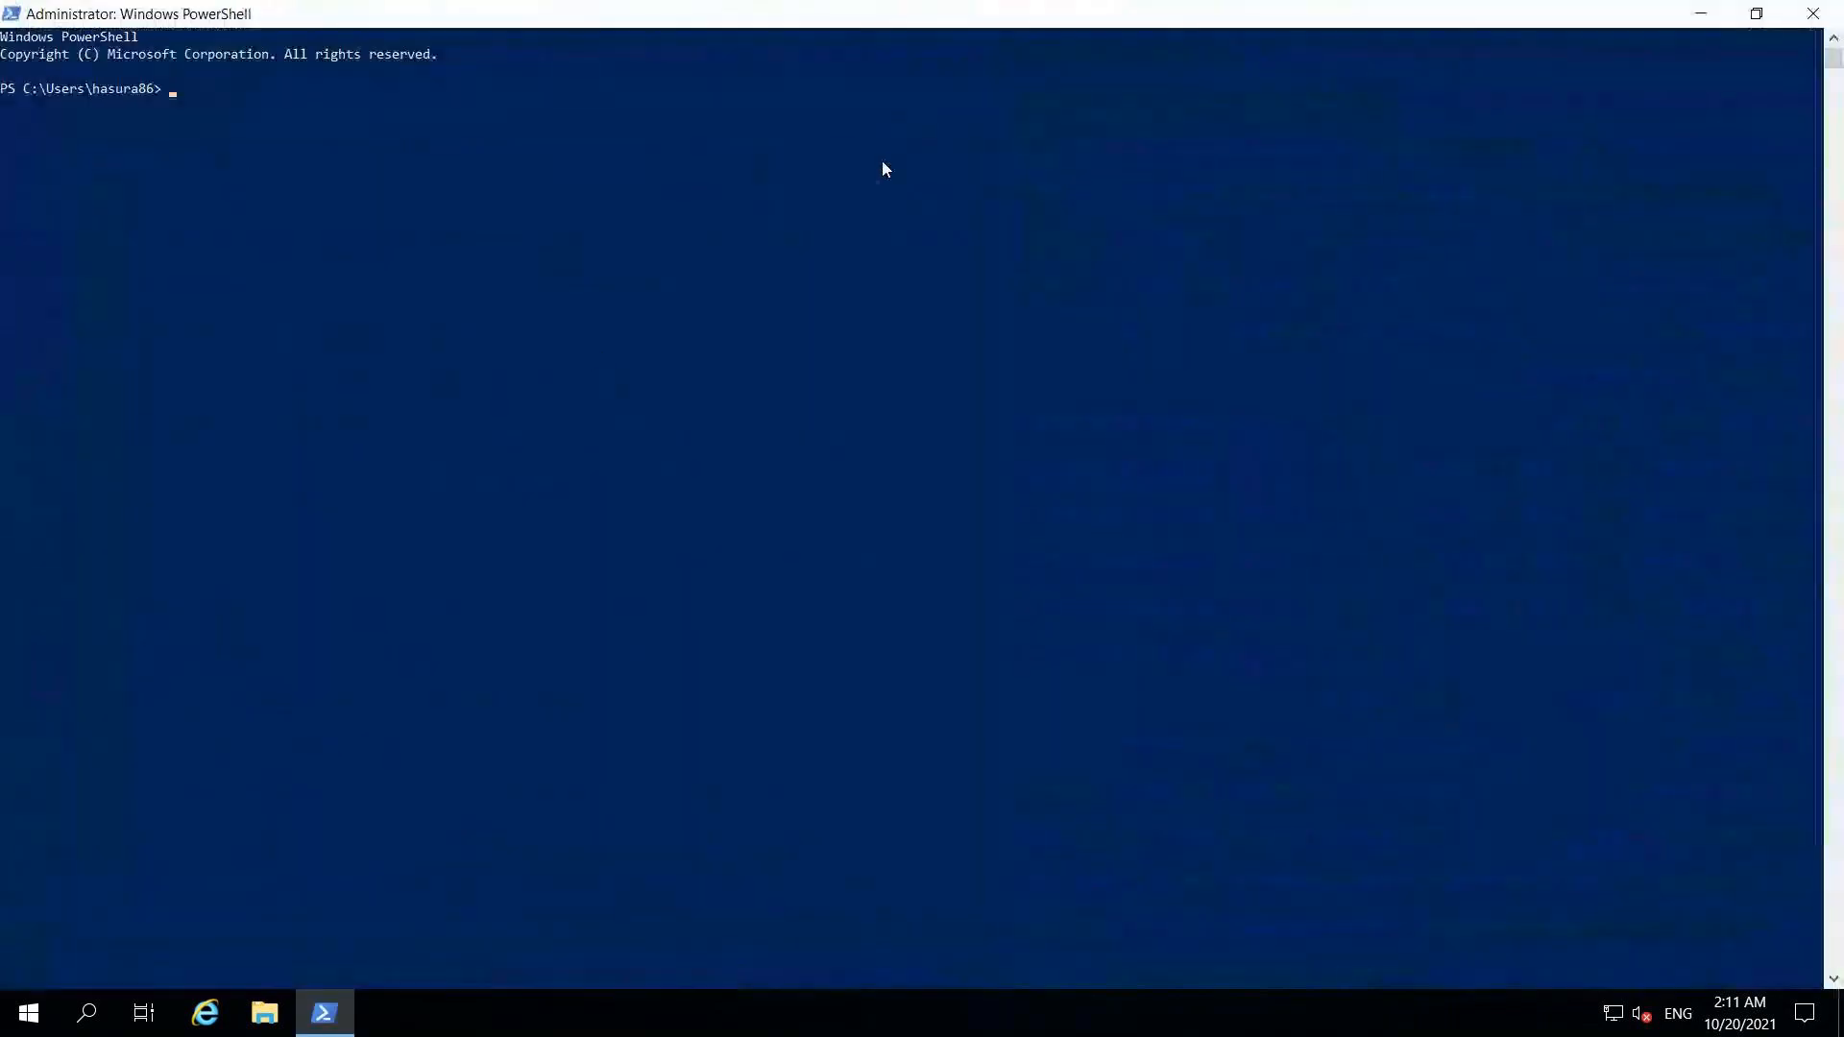
Step: Paste and run the registration script, accepting no tags, the default account and immediate service start
{"action": "right_click", "coordinate": [203, 115]}
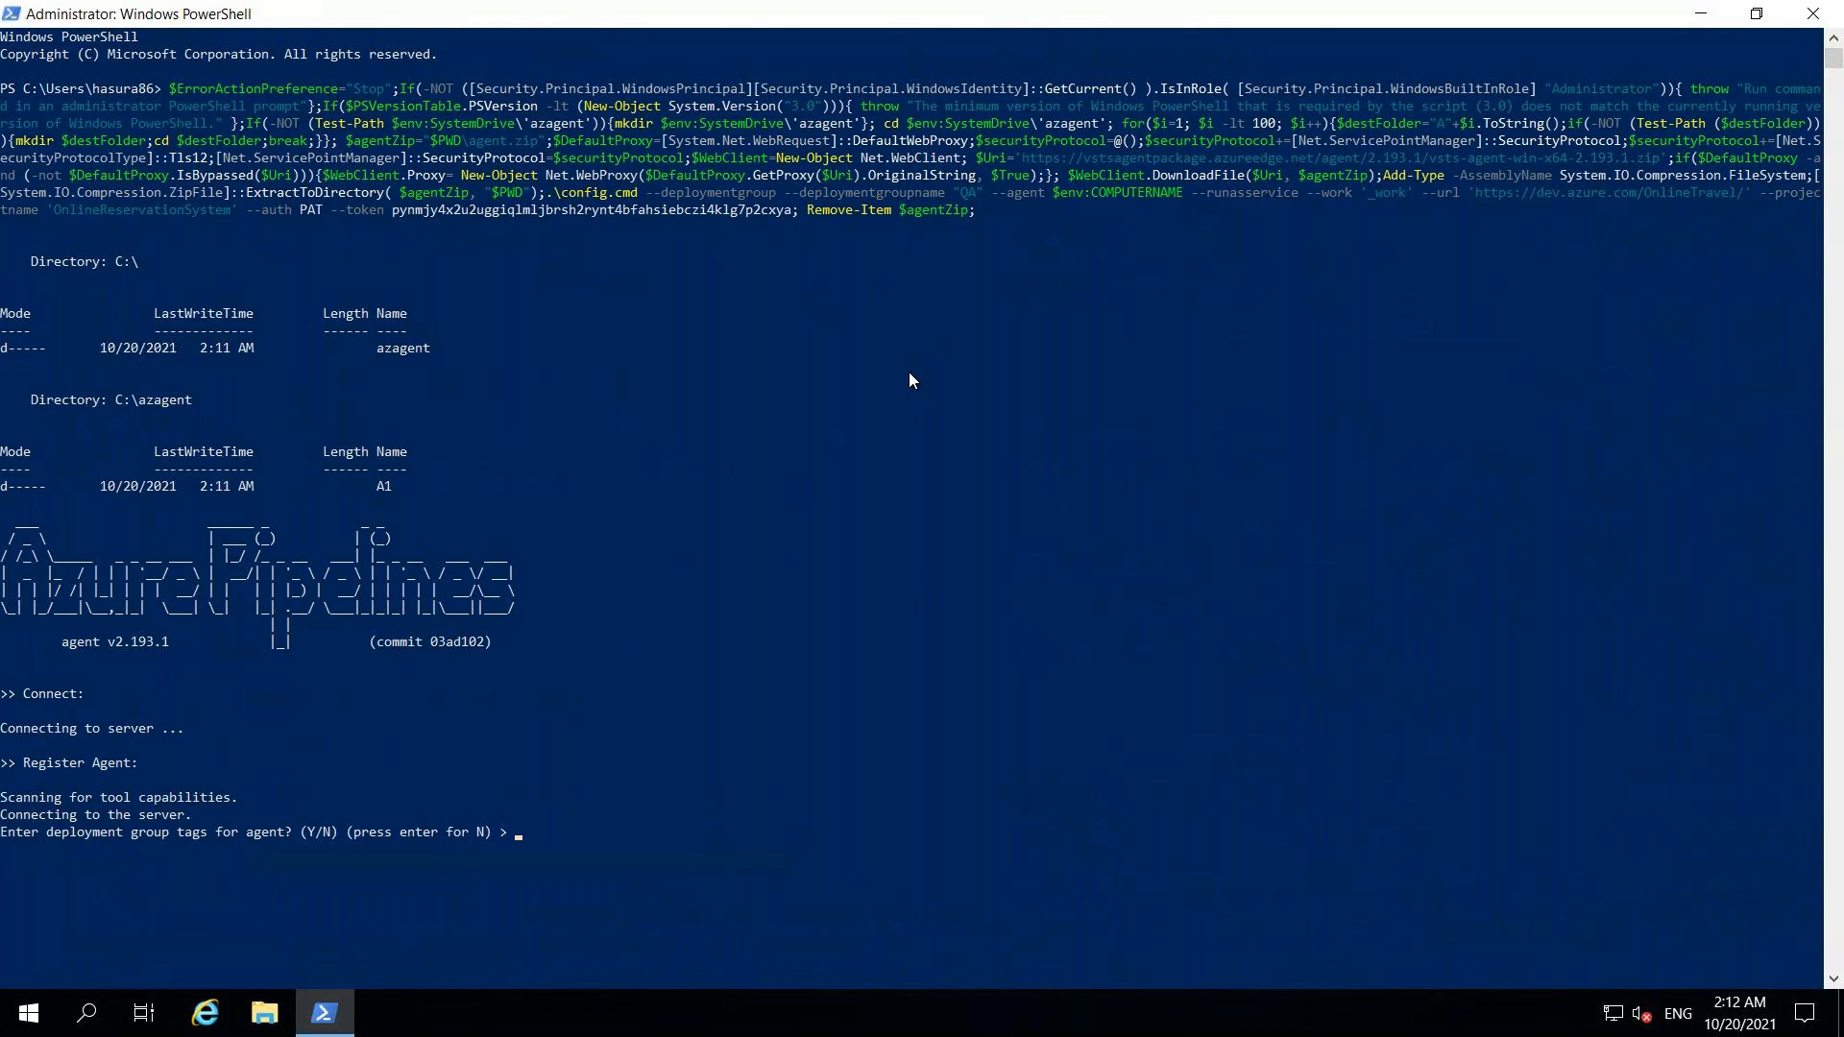
{"action": "key", "text": "Return"}
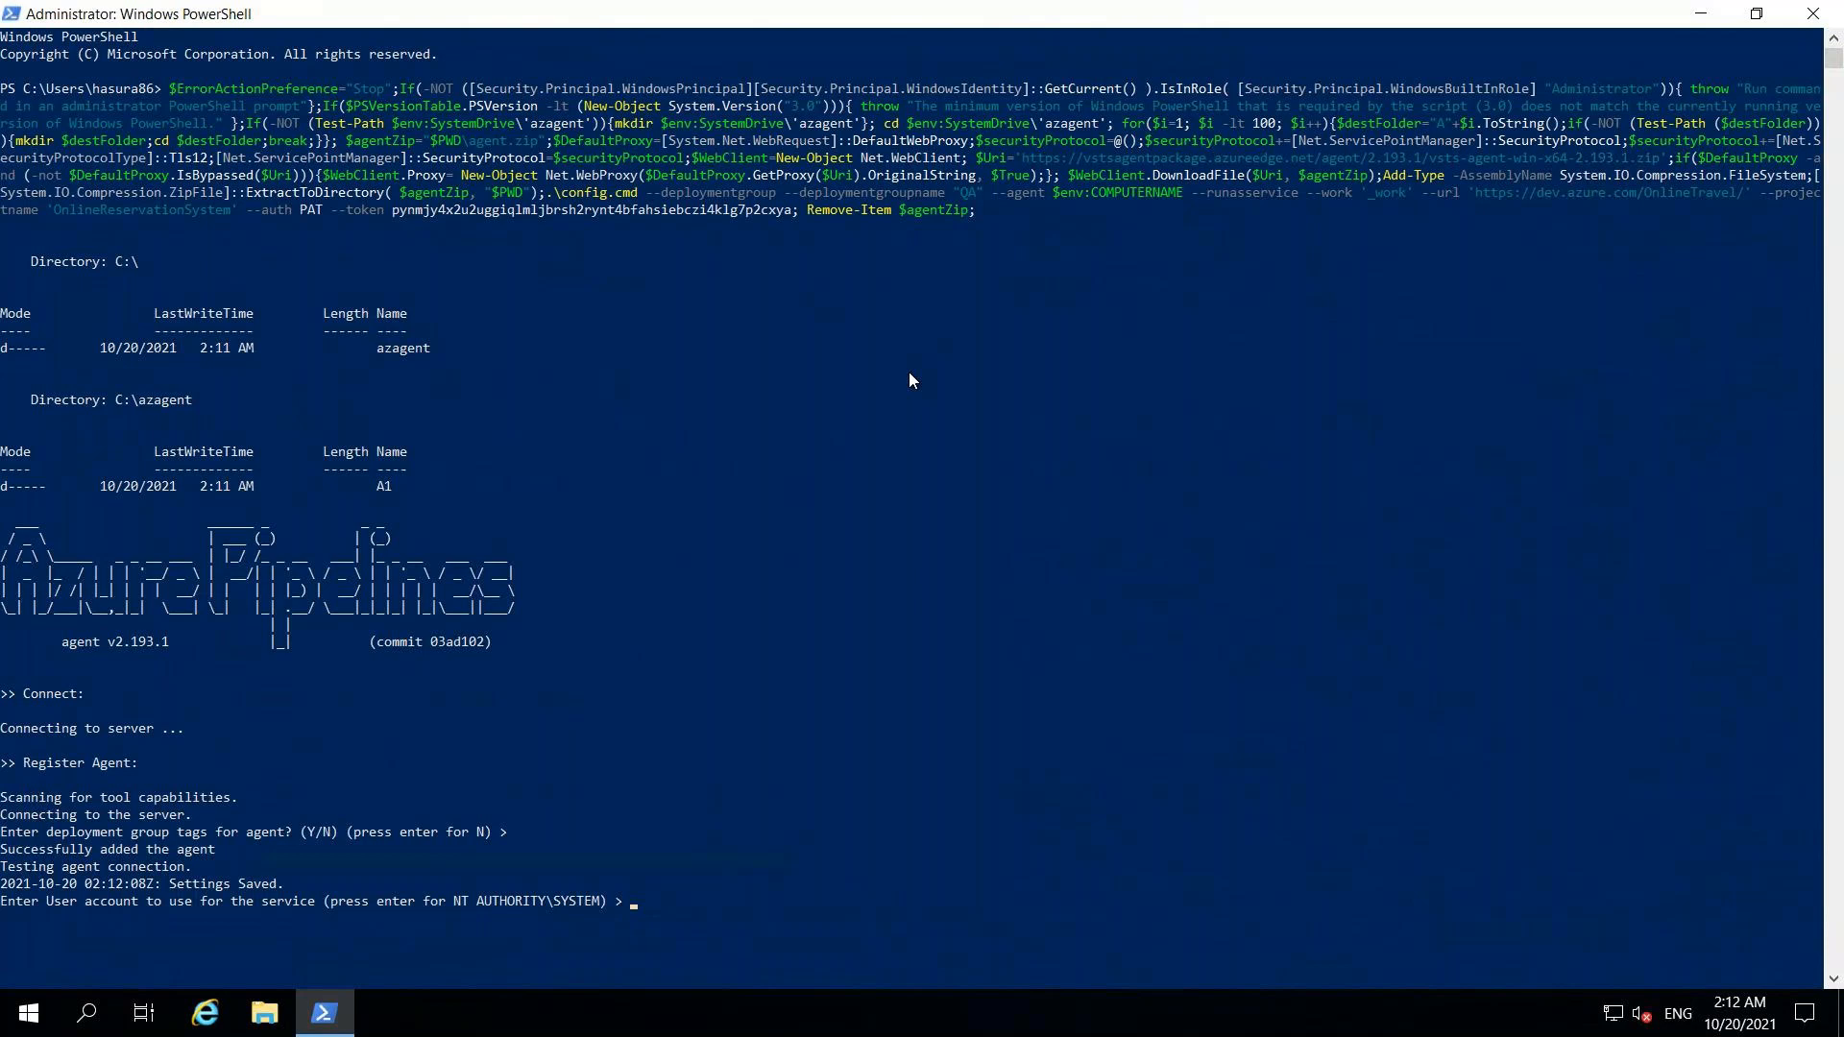
{"action": "key", "text": "Return"}
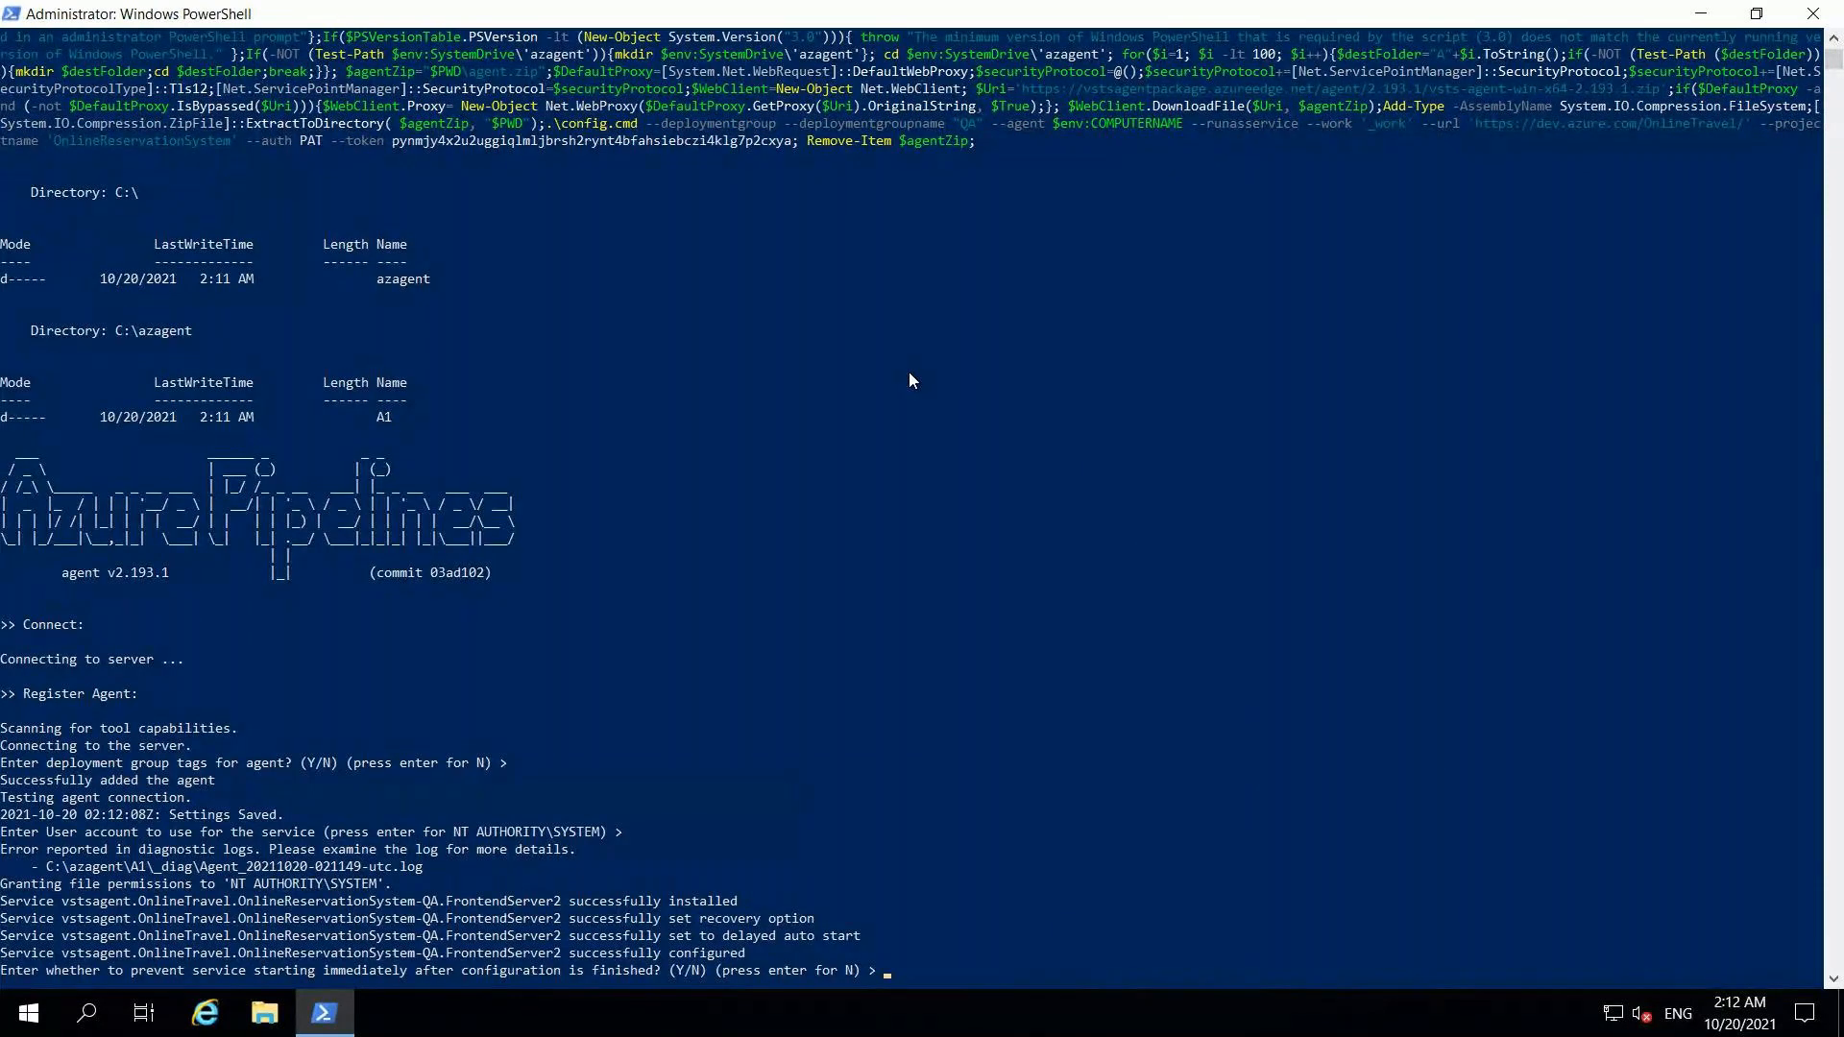
{"action": "key", "text": "Return"}
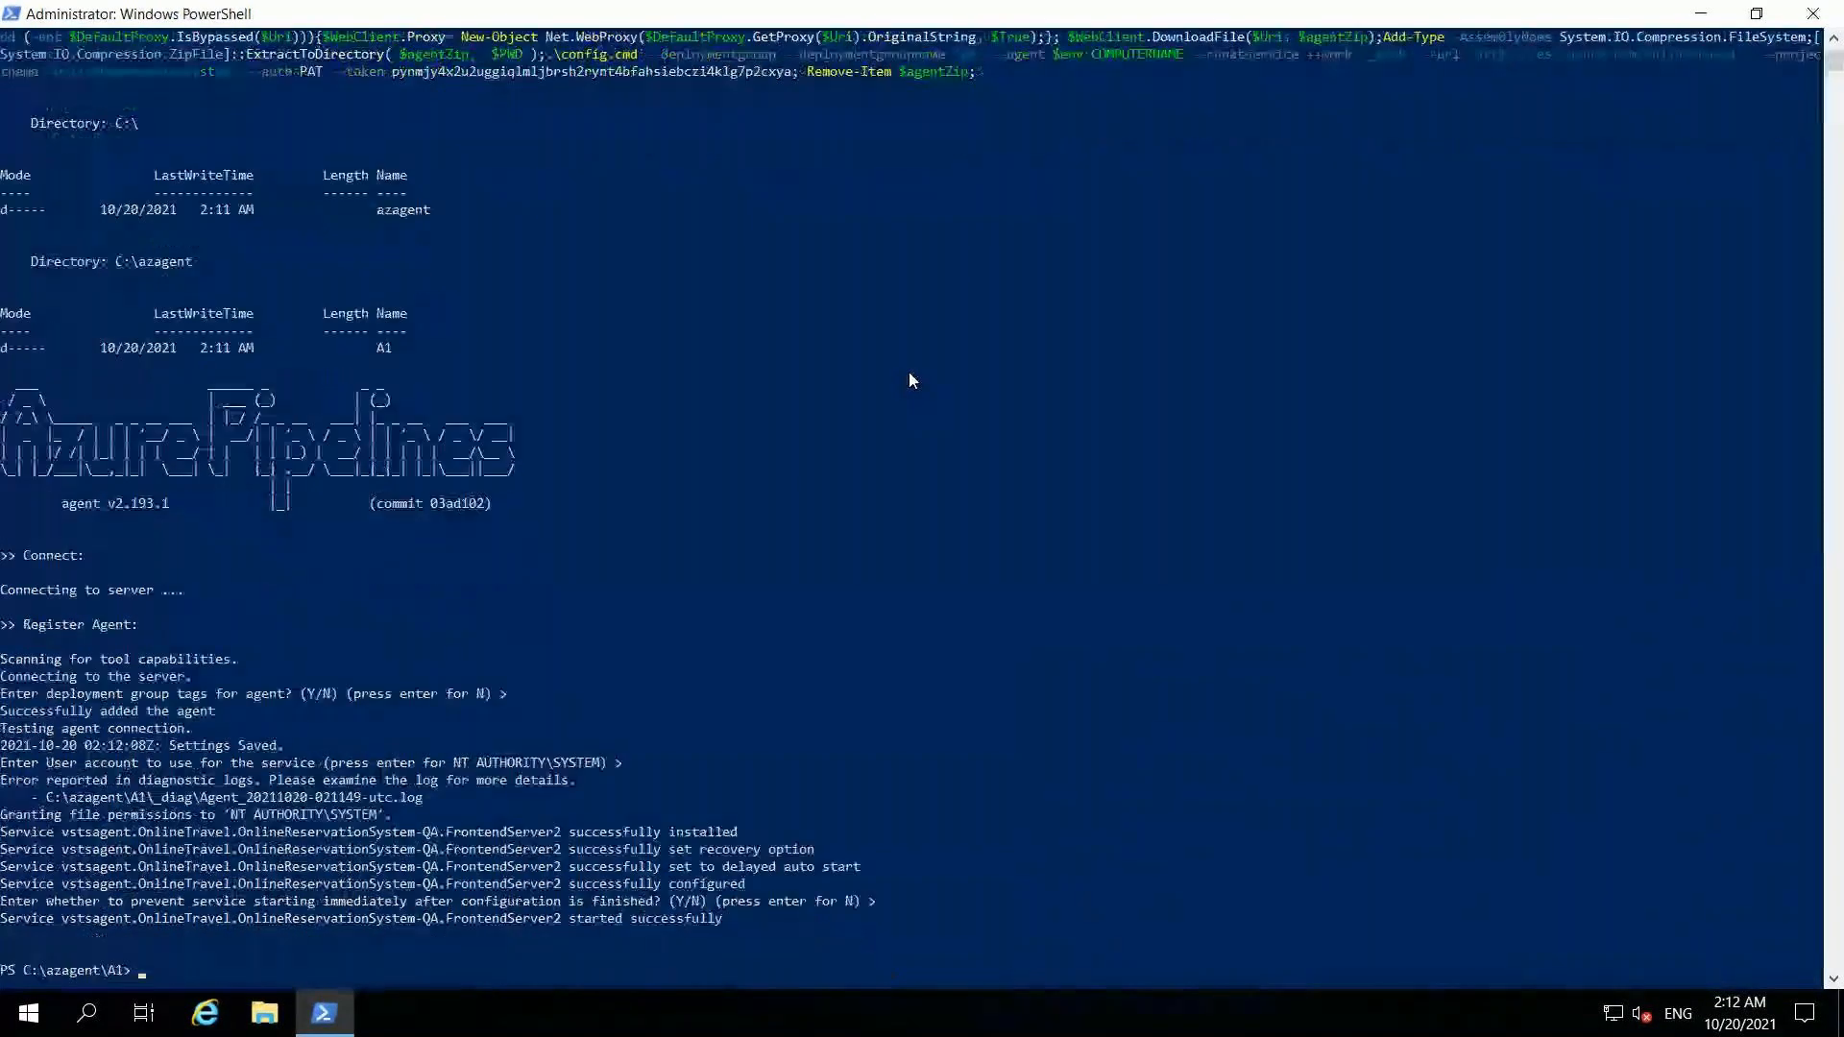
{"action": "left_click", "coordinate": [1690, 14]}
{"action": "mouse_move", "coordinate": [1147, 27]}
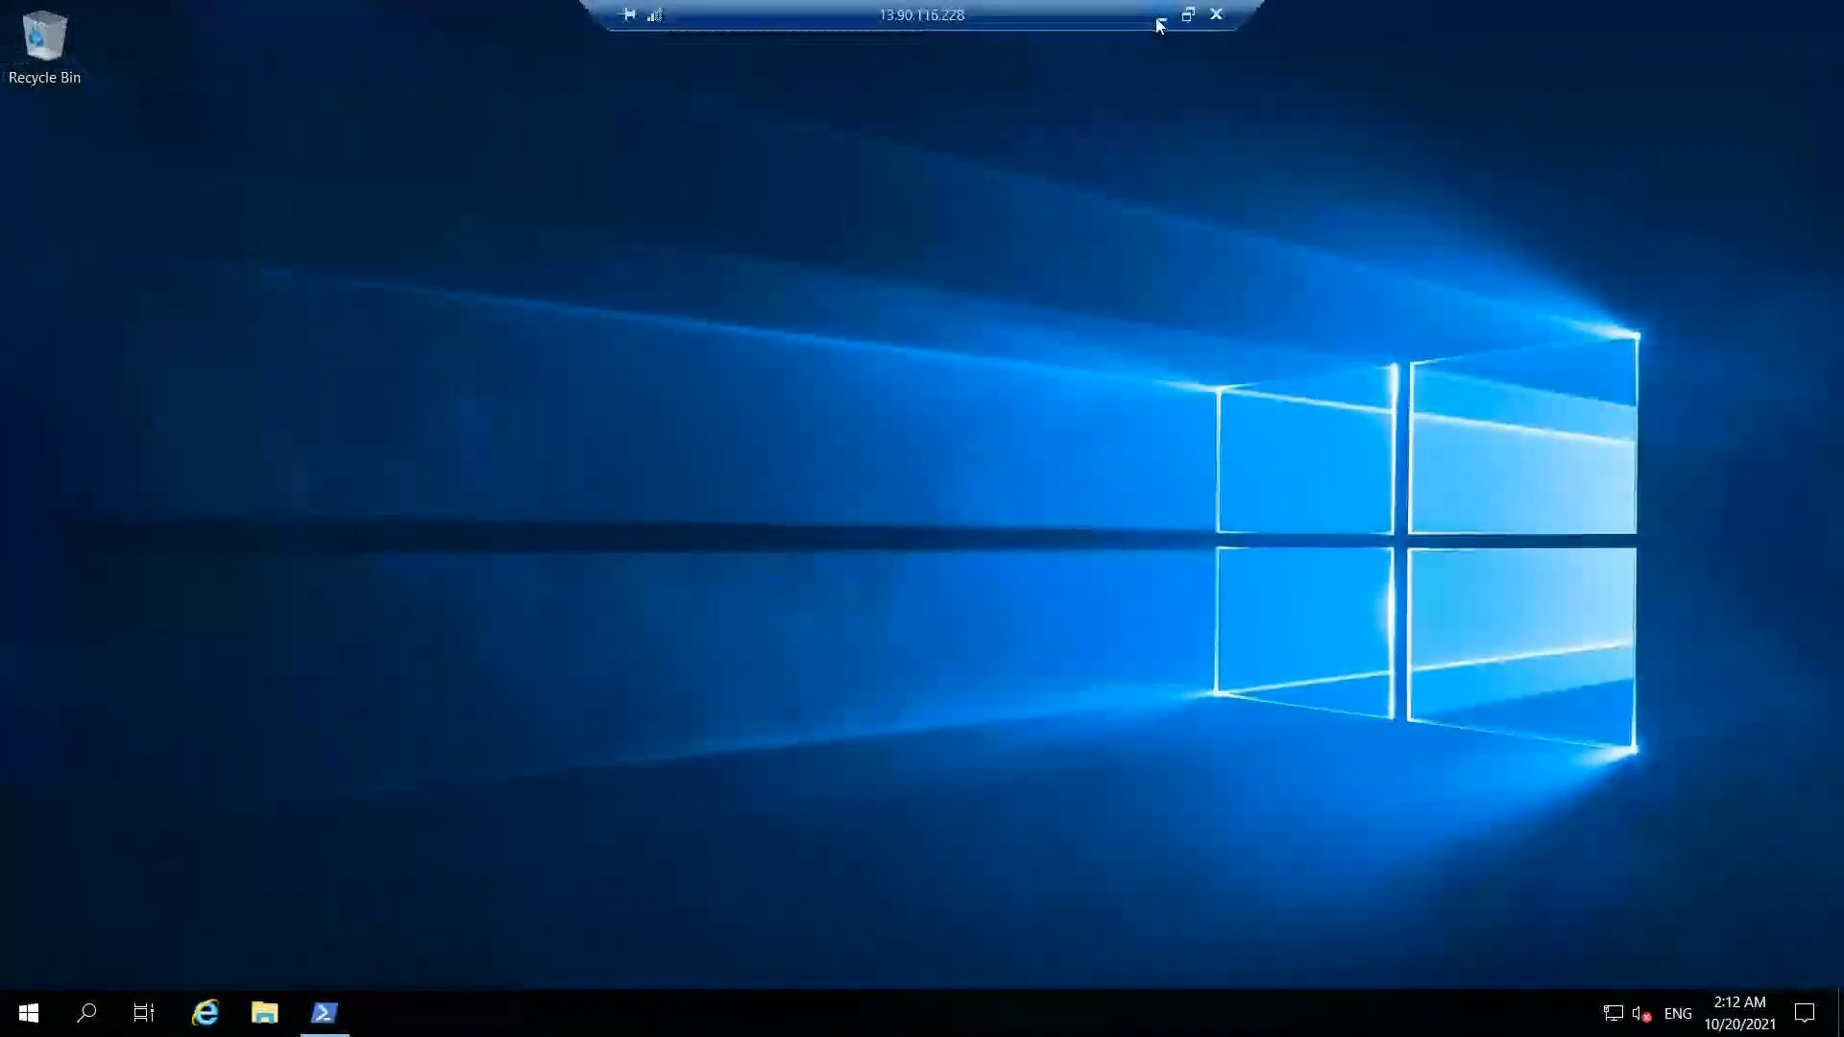
Step: Close the Register panel and reopen the QA group to see FrontEndServer1 and FrontendServer2 both healthy
{"action": "left_click", "coordinate": [1160, 23]}
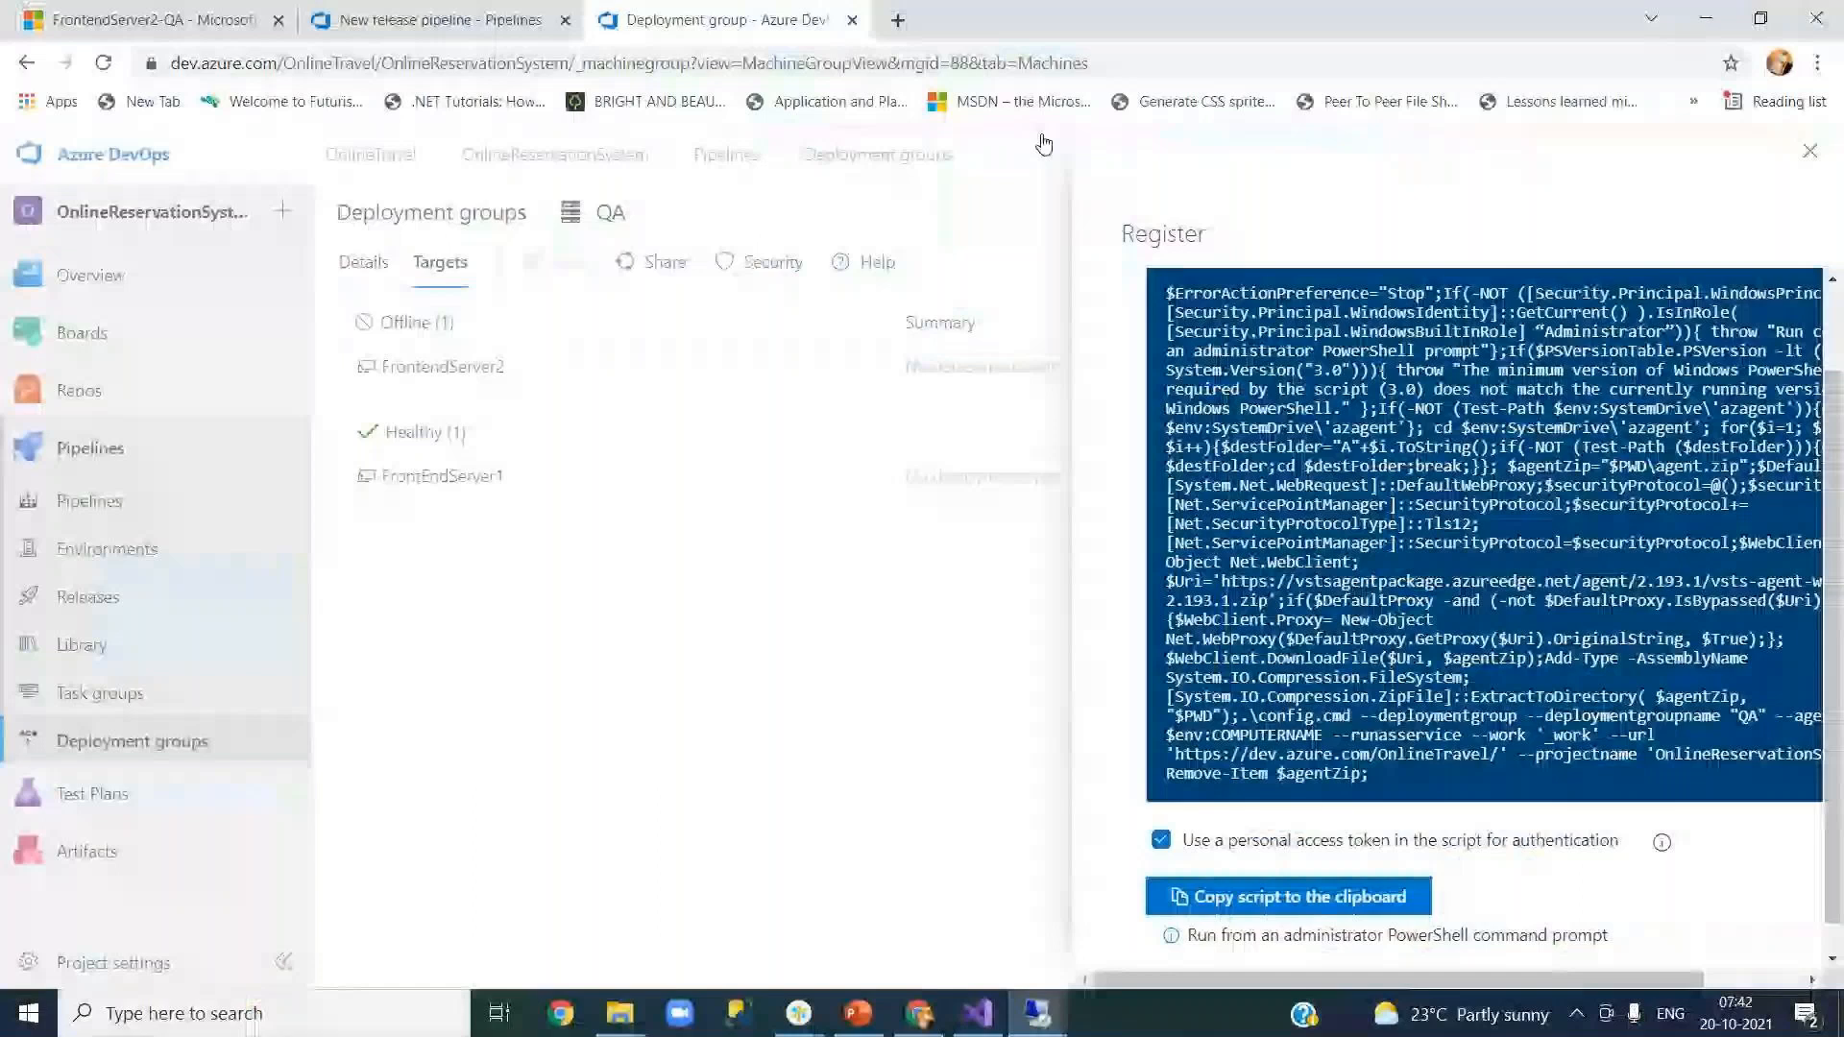
{"action": "left_click", "coordinate": [820, 499]}
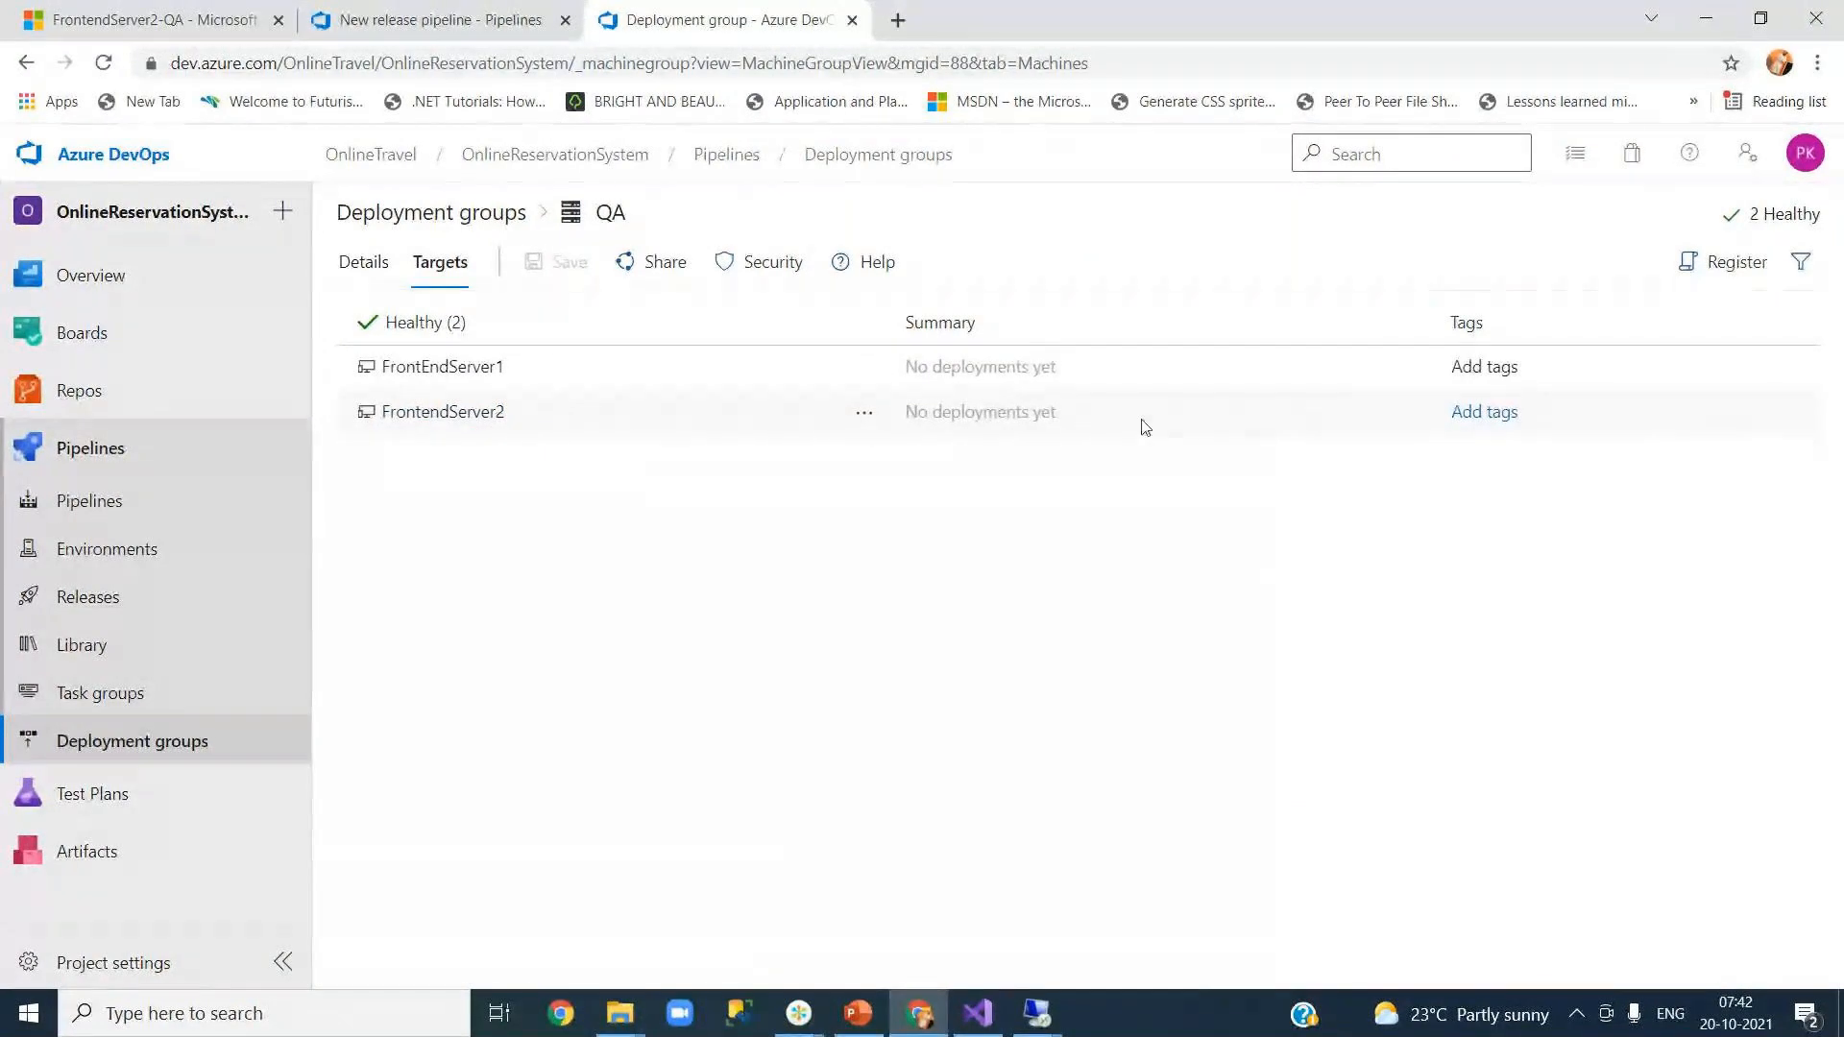
{"action": "left_click", "coordinate": [434, 217]}
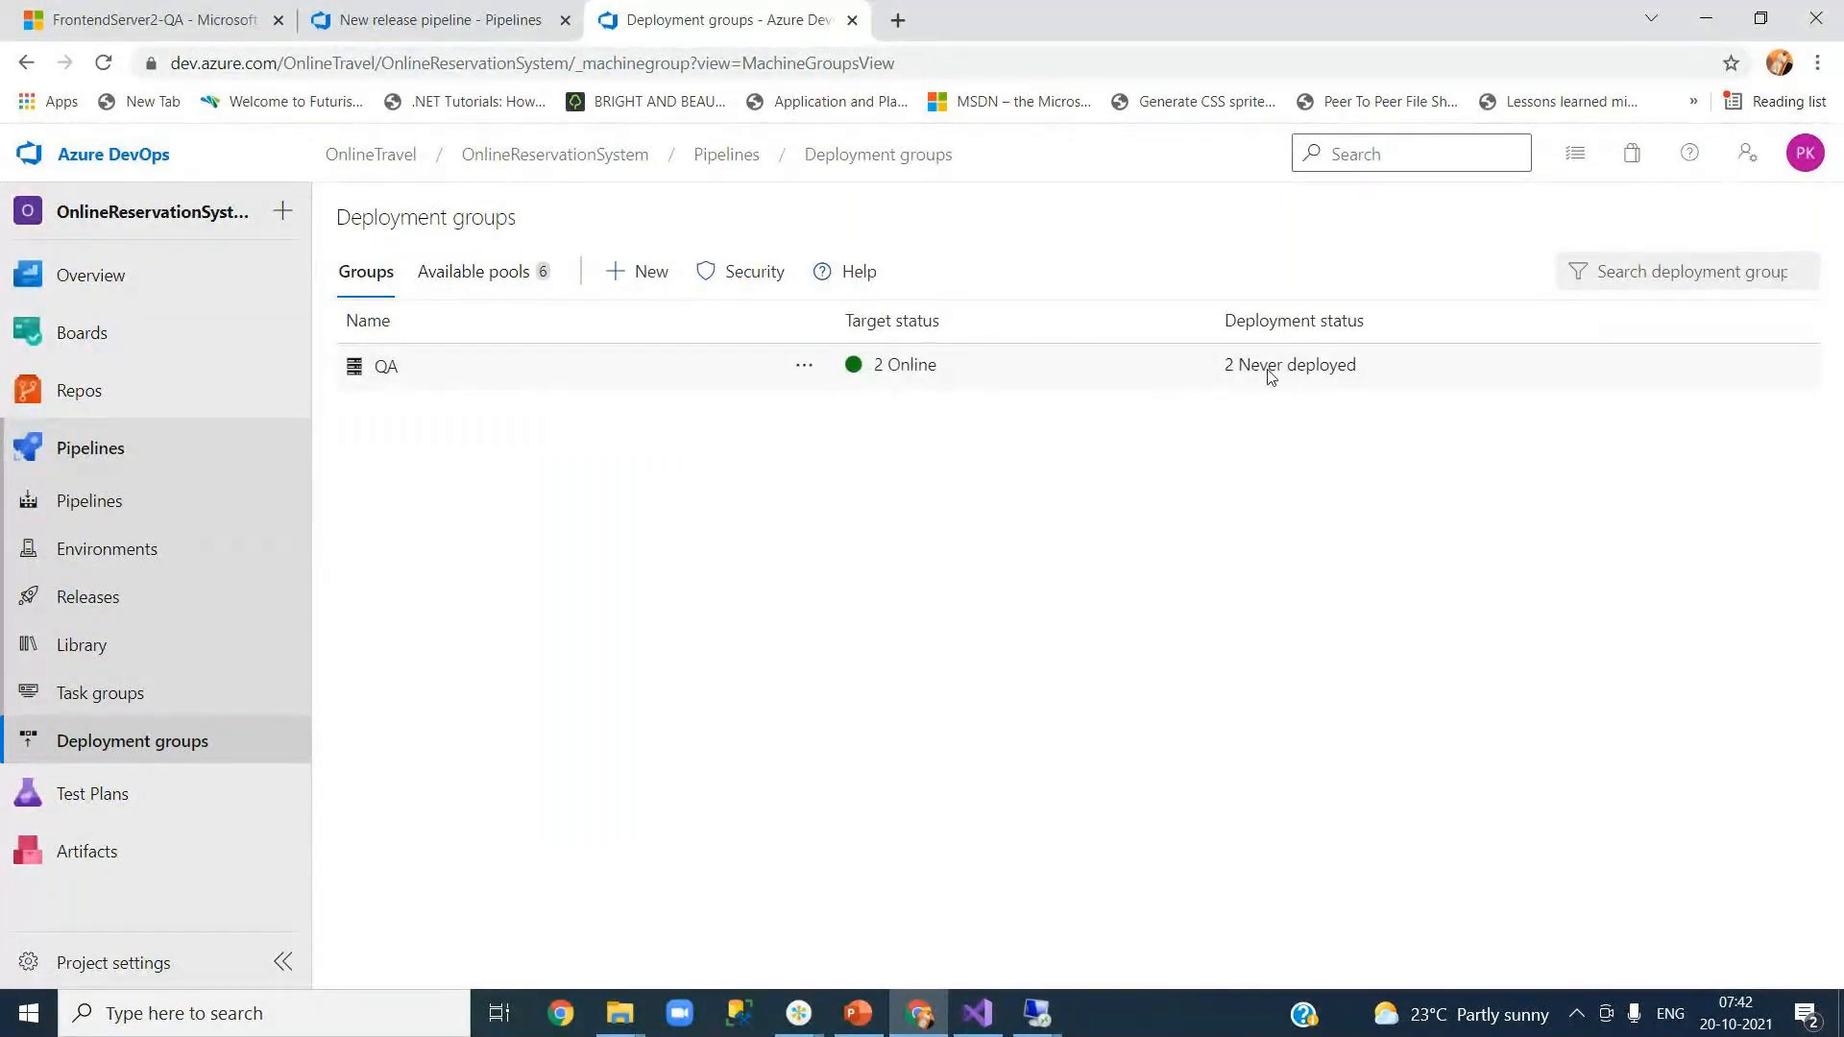
{"action": "left_click", "coordinate": [386, 367]}
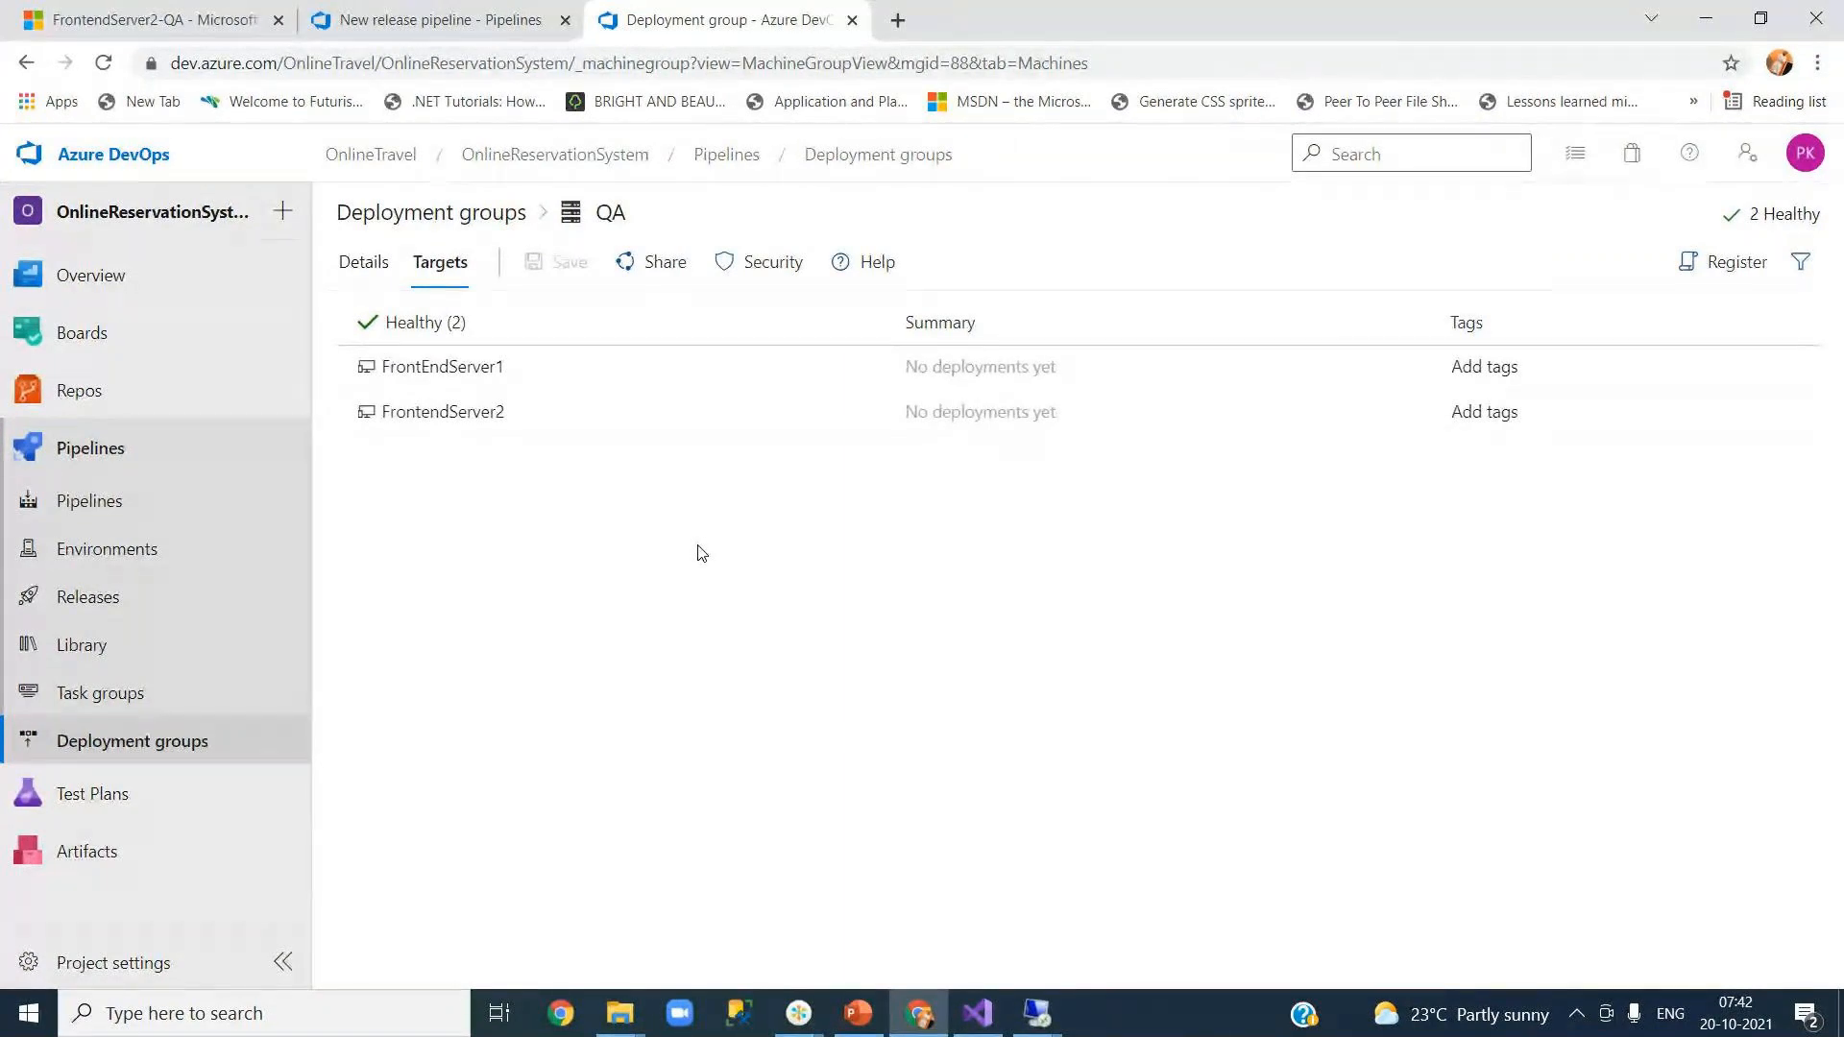
Step: In the new release pipeline, set the deployment group job's deployment group to QA
{"action": "left_click", "coordinate": [488, 26]}
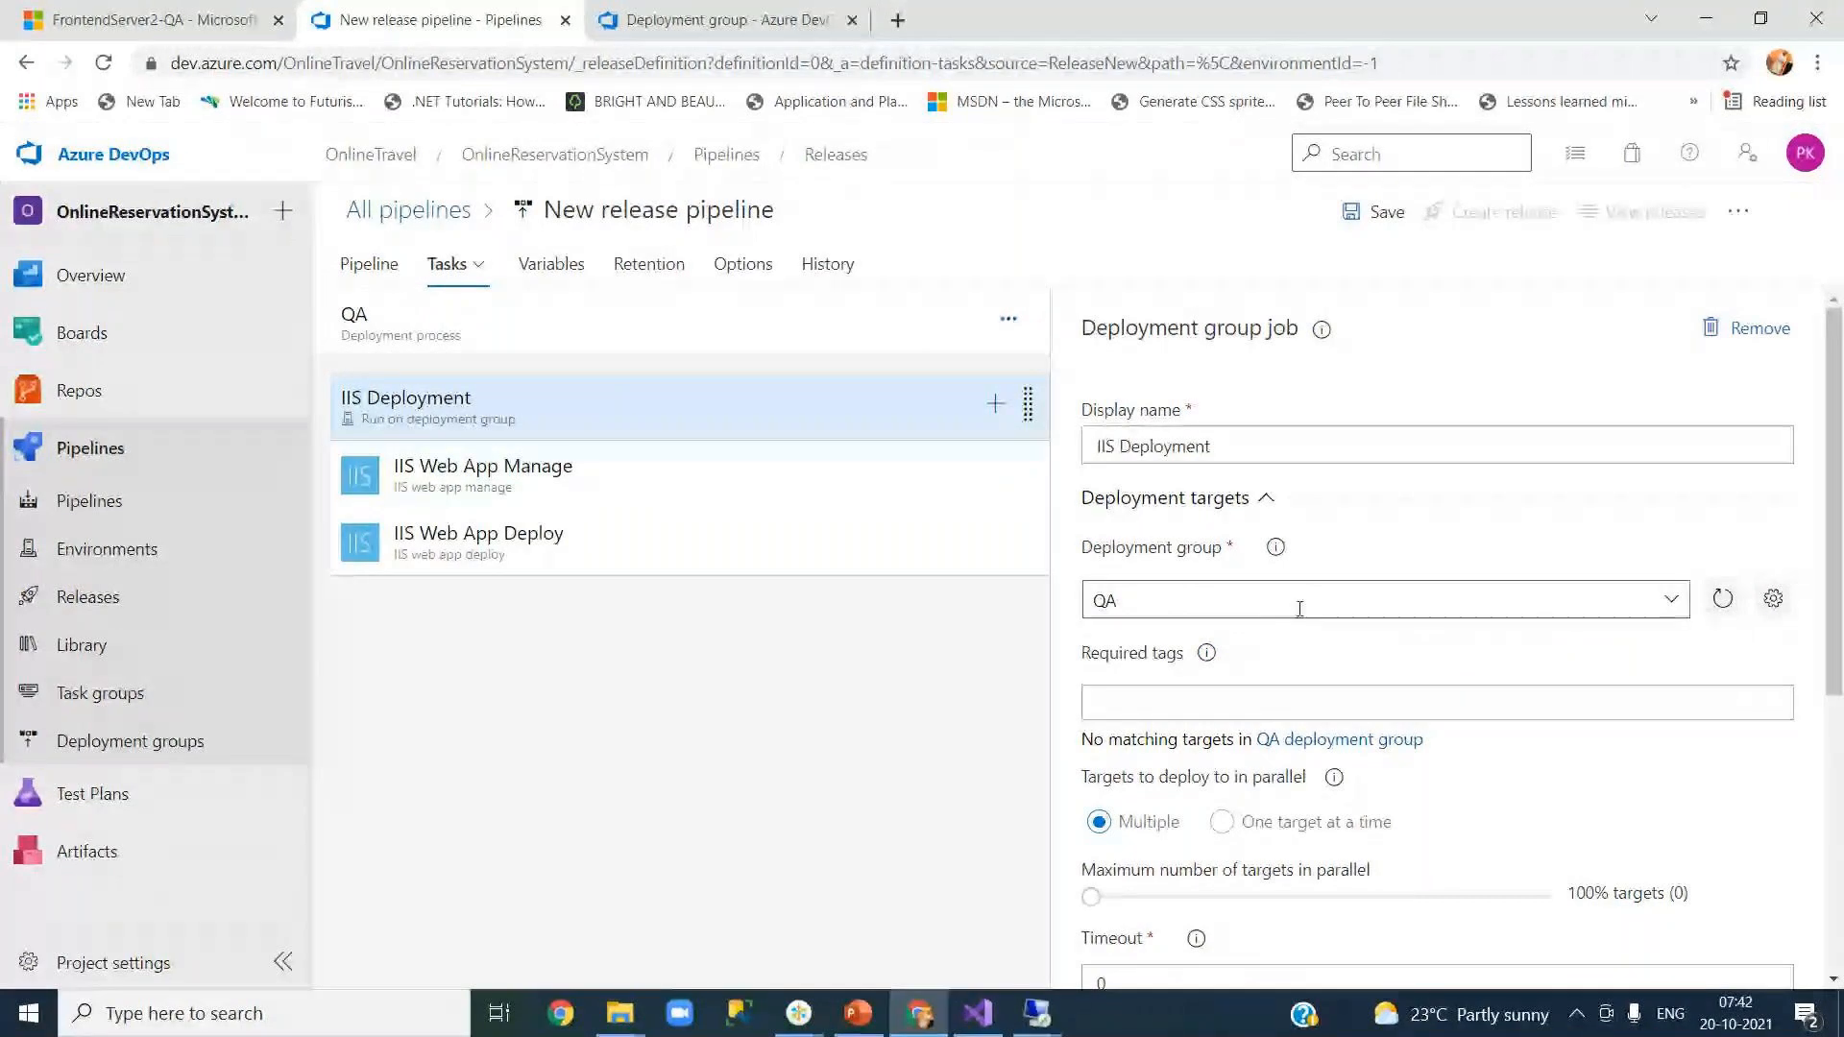
{"action": "left_click", "coordinate": [1672, 602]}
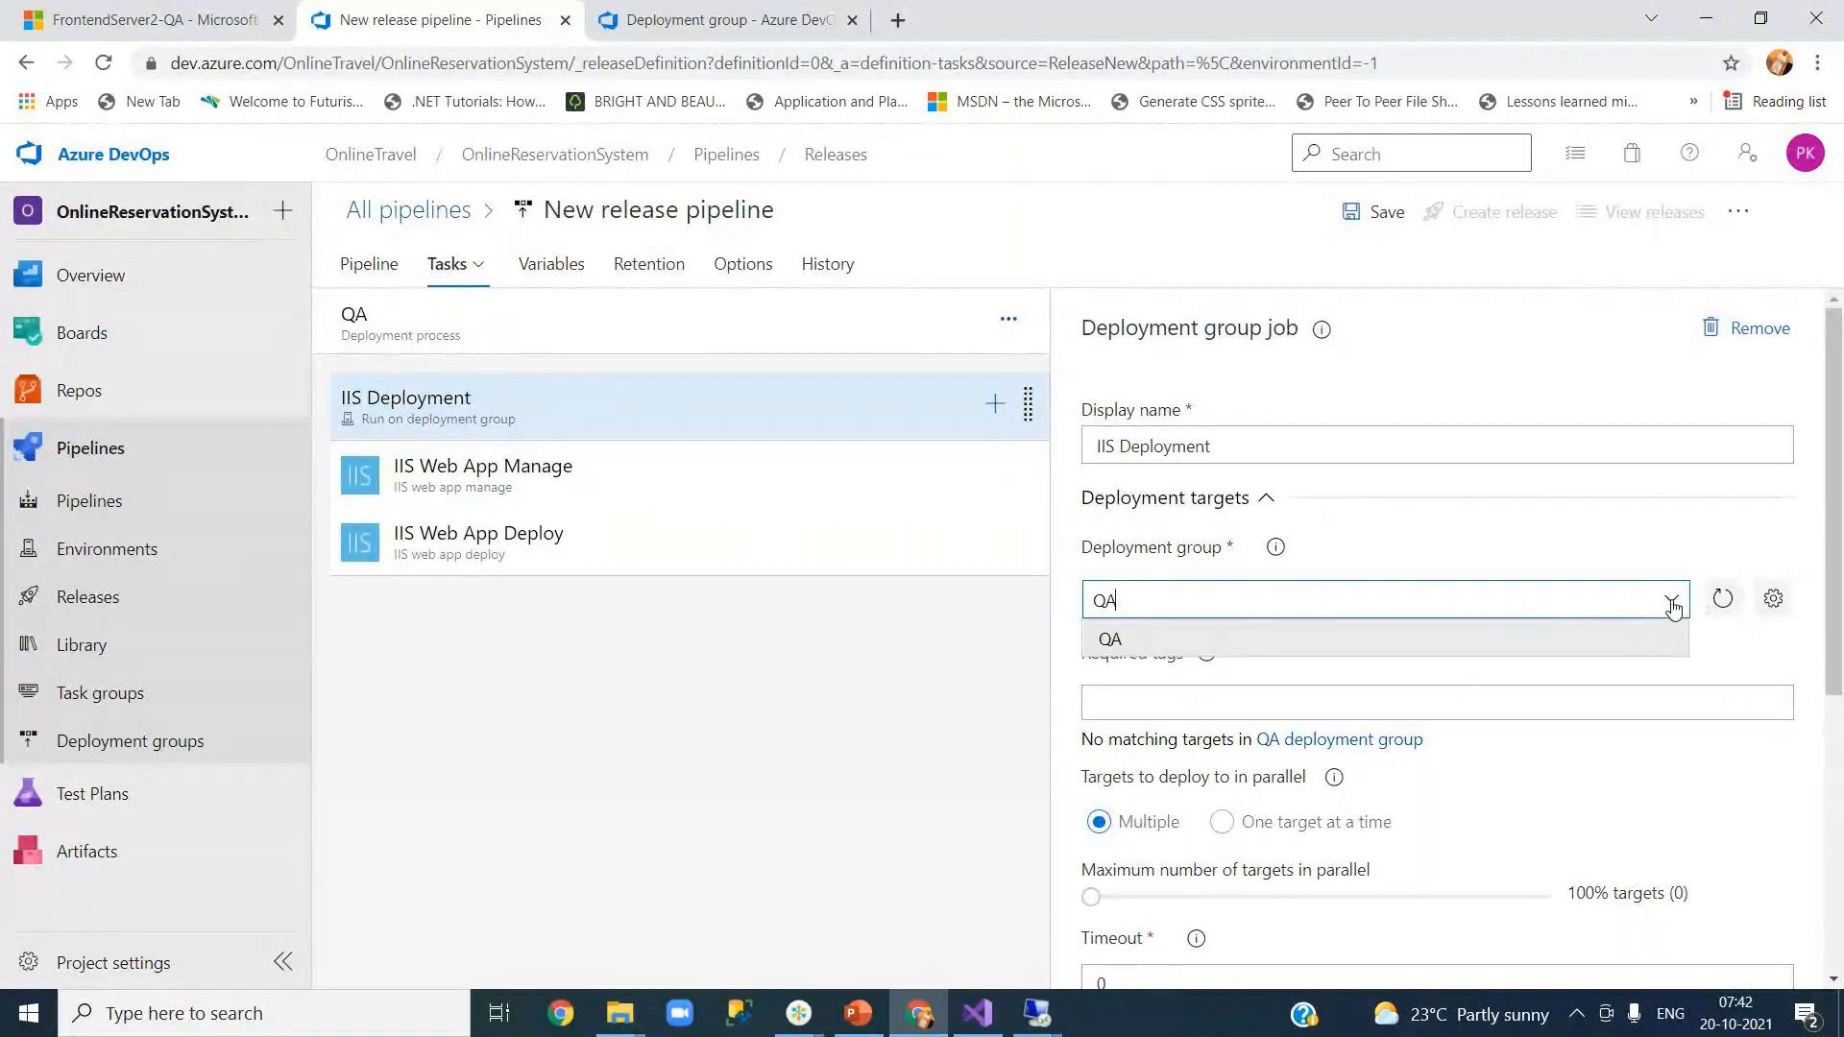
{"action": "left_click", "coordinate": [1527, 639]}
{"action": "left_click_drag", "start_coordinate": [1836, 587], "coordinate": [1463, 485]}
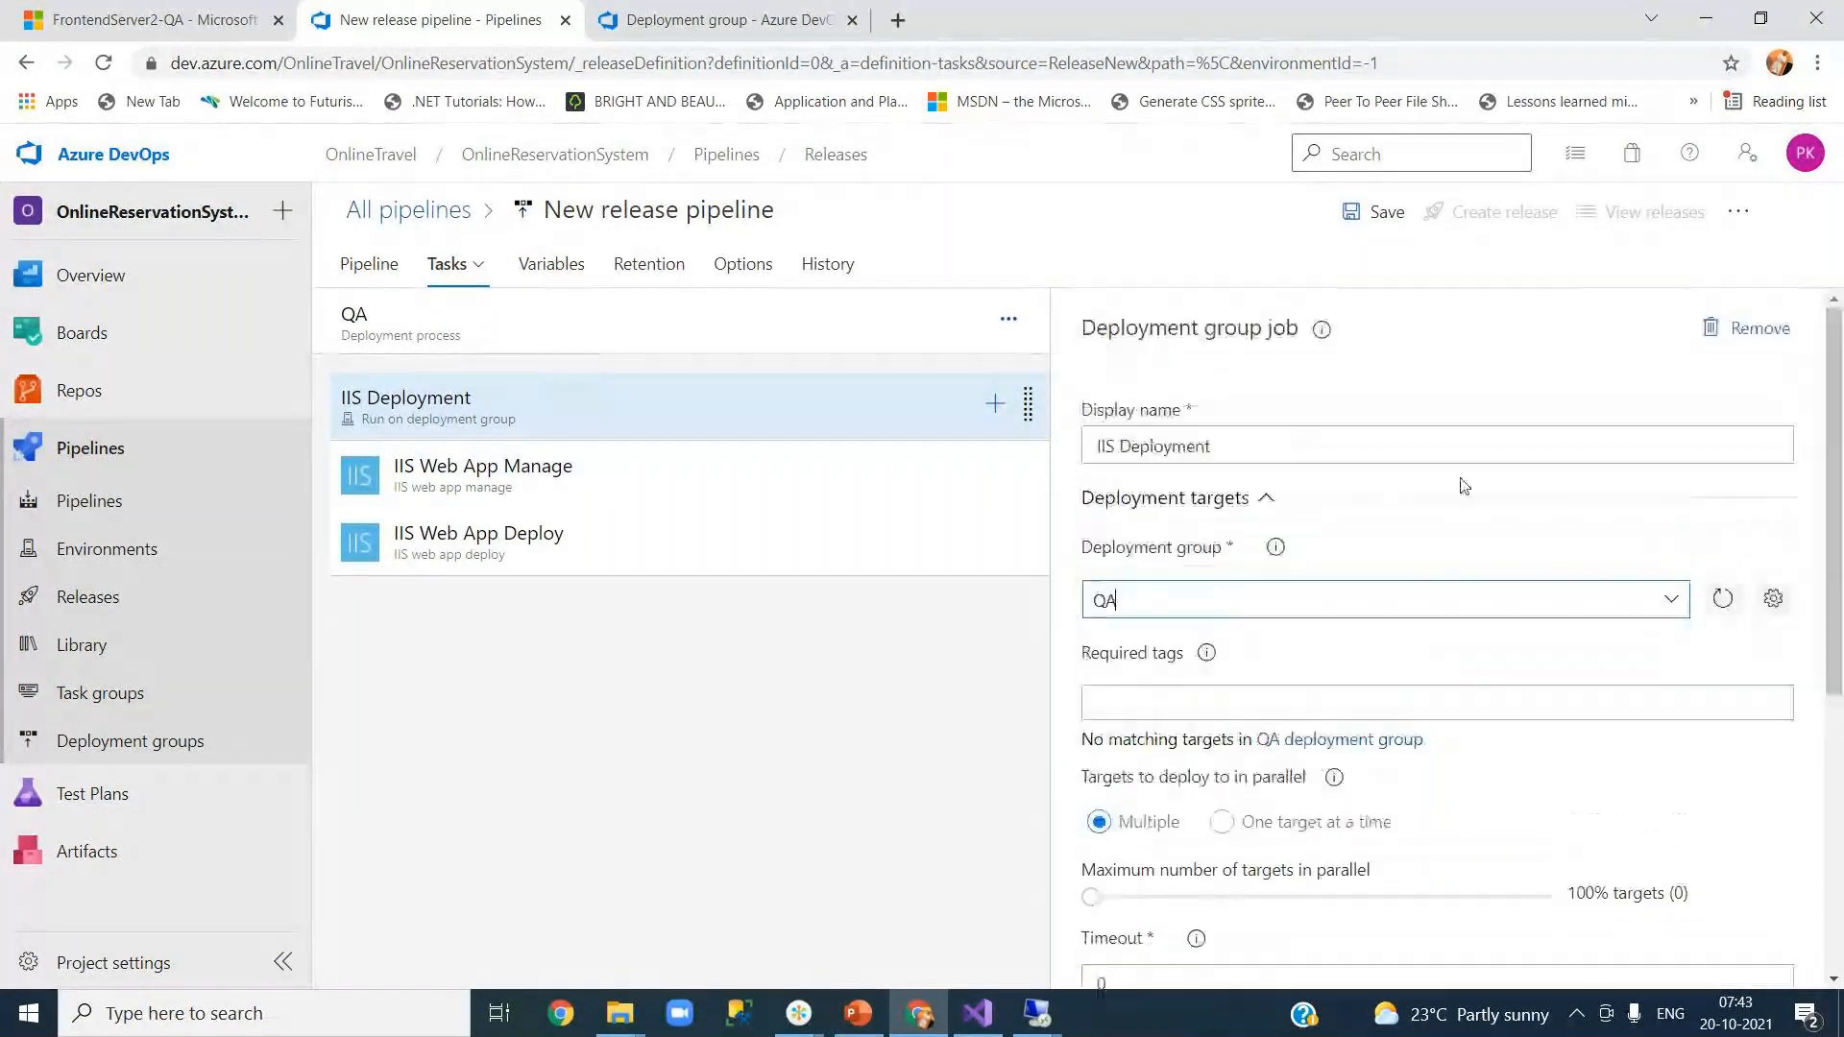
Step: Rename the job's display name from 'IIS Deployment' to 'Web Deployment'
{"action": "left_click", "coordinate": [1243, 445]}
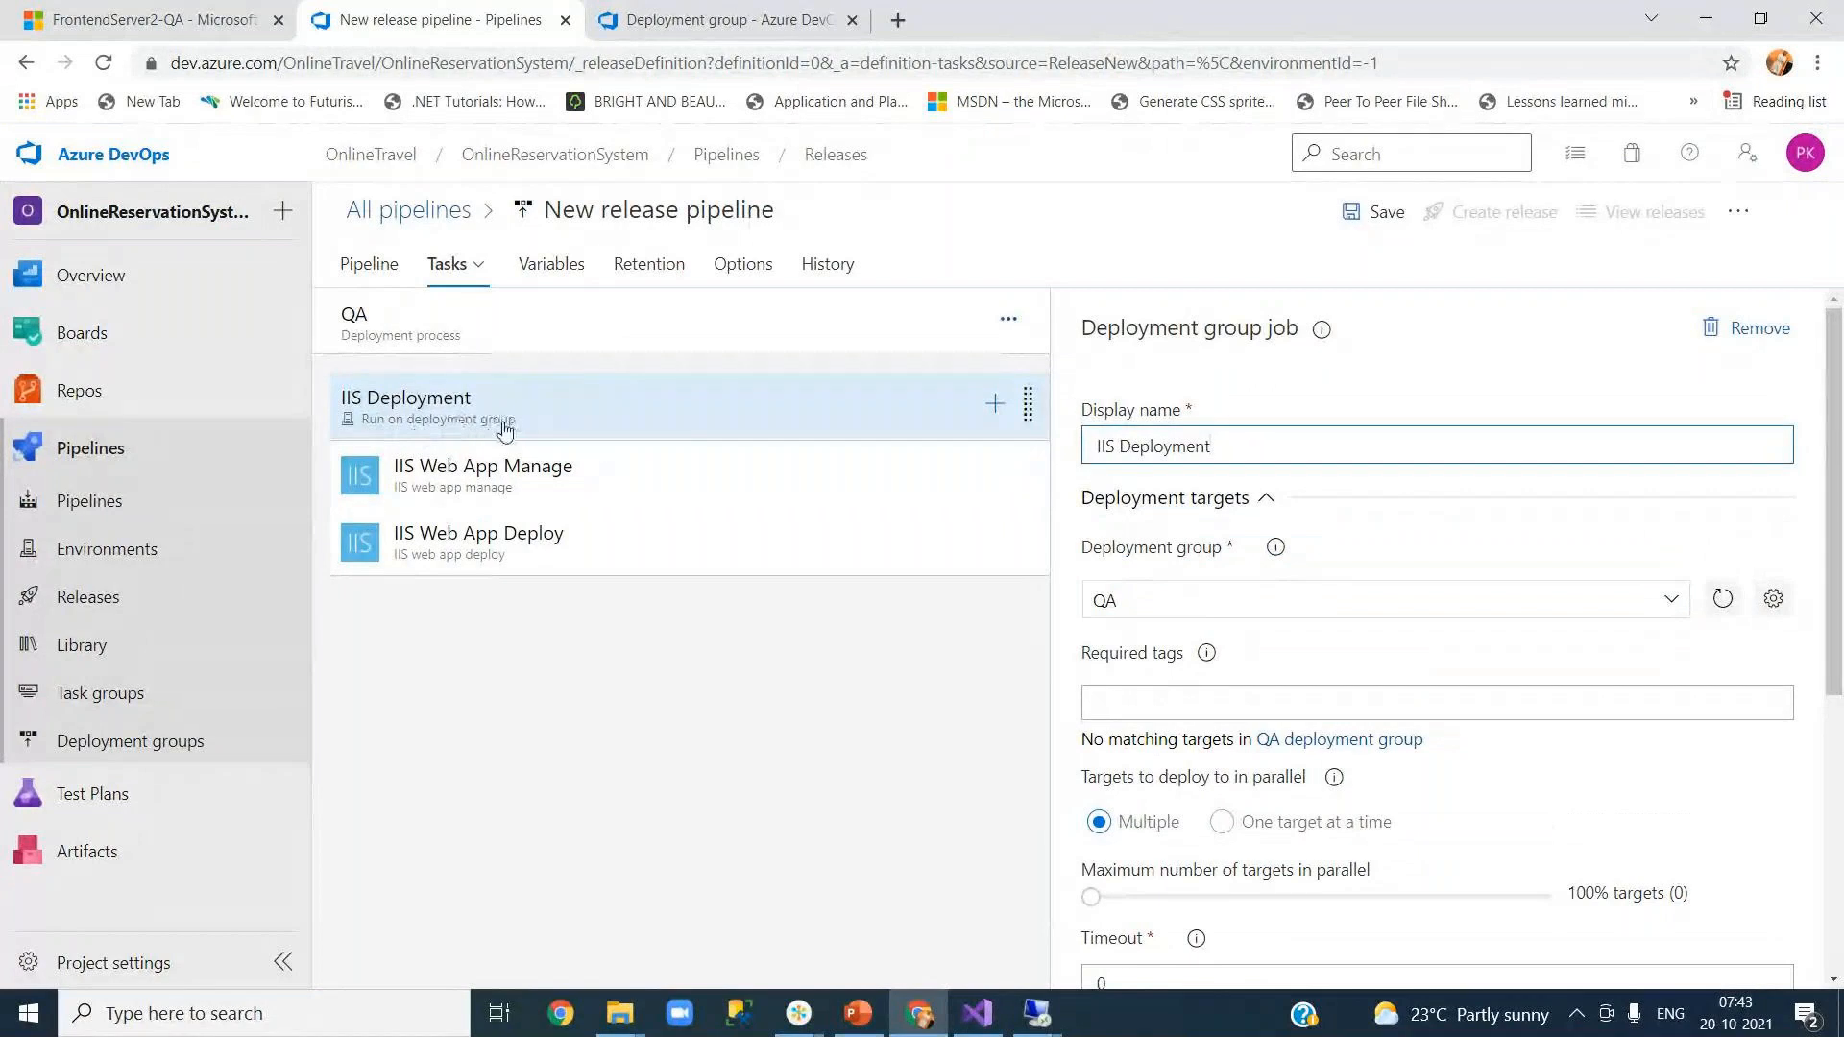
{"action": "triple_click", "coordinate": [1314, 447]}
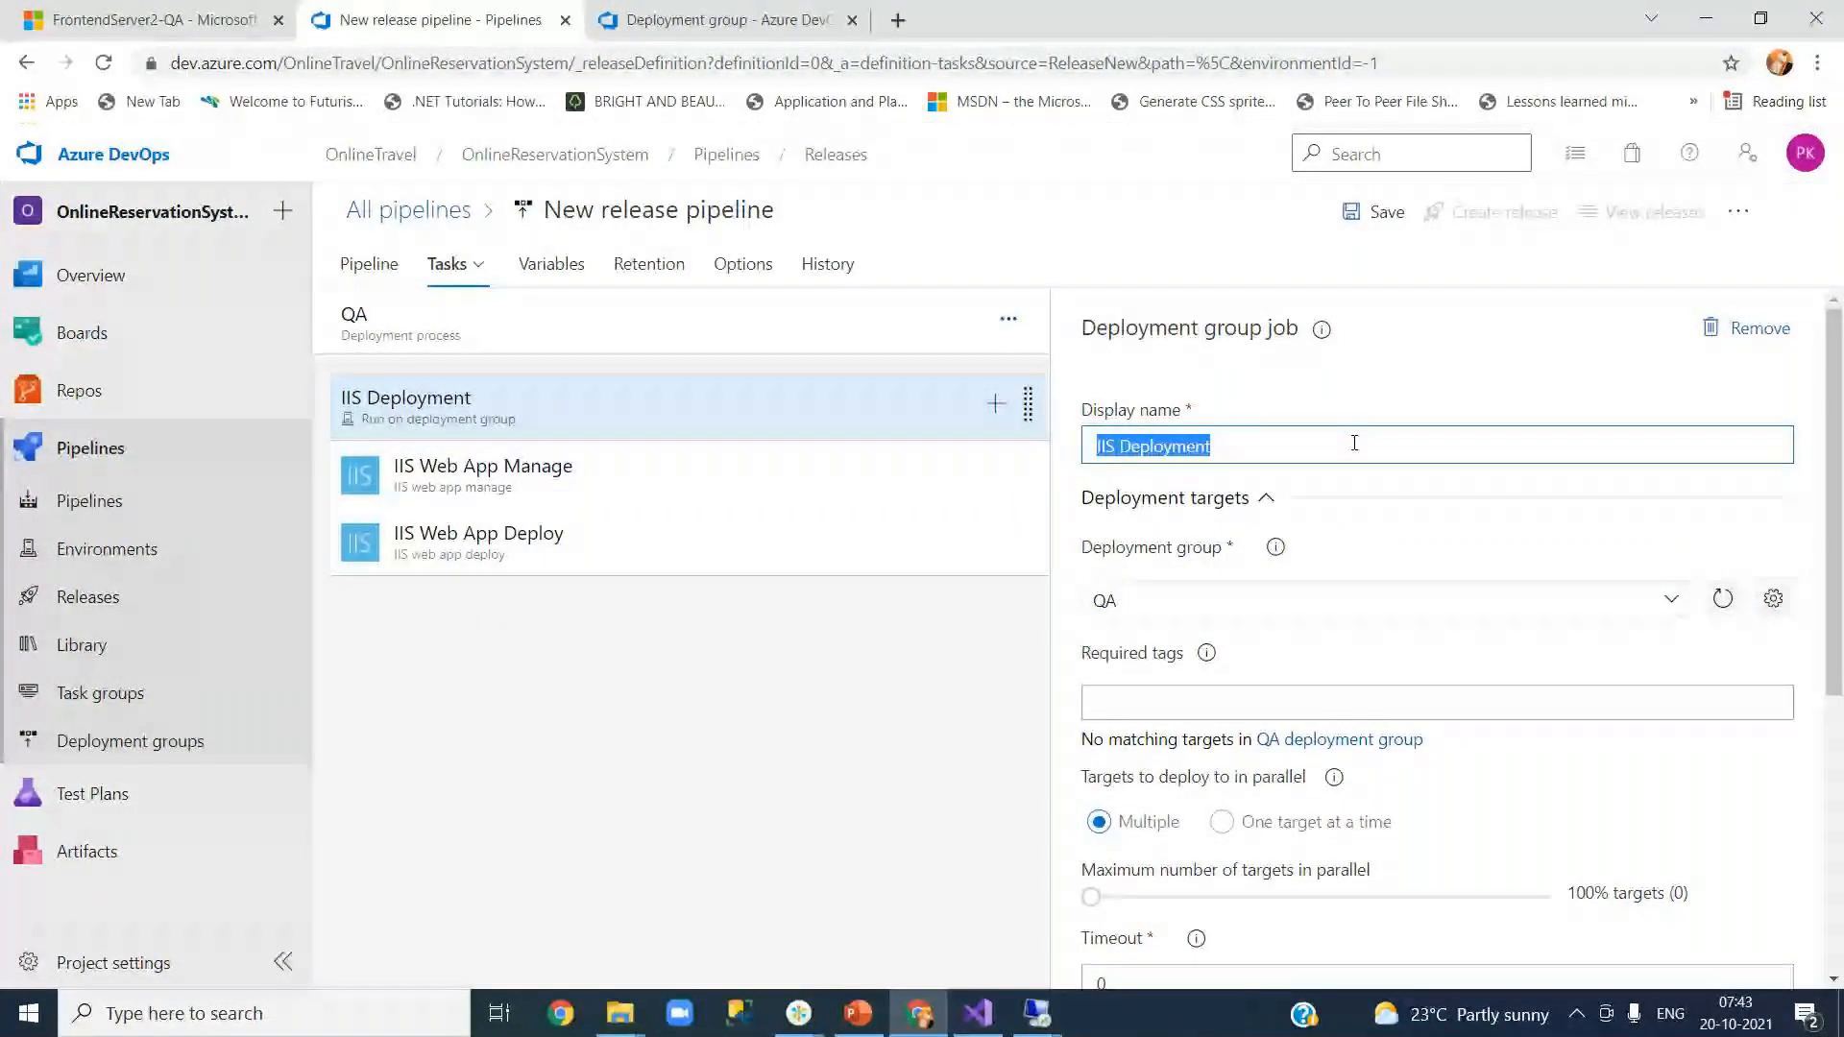
{"action": "type", "text": "WEb"}
{"action": "key", "text": "BackSpace"}
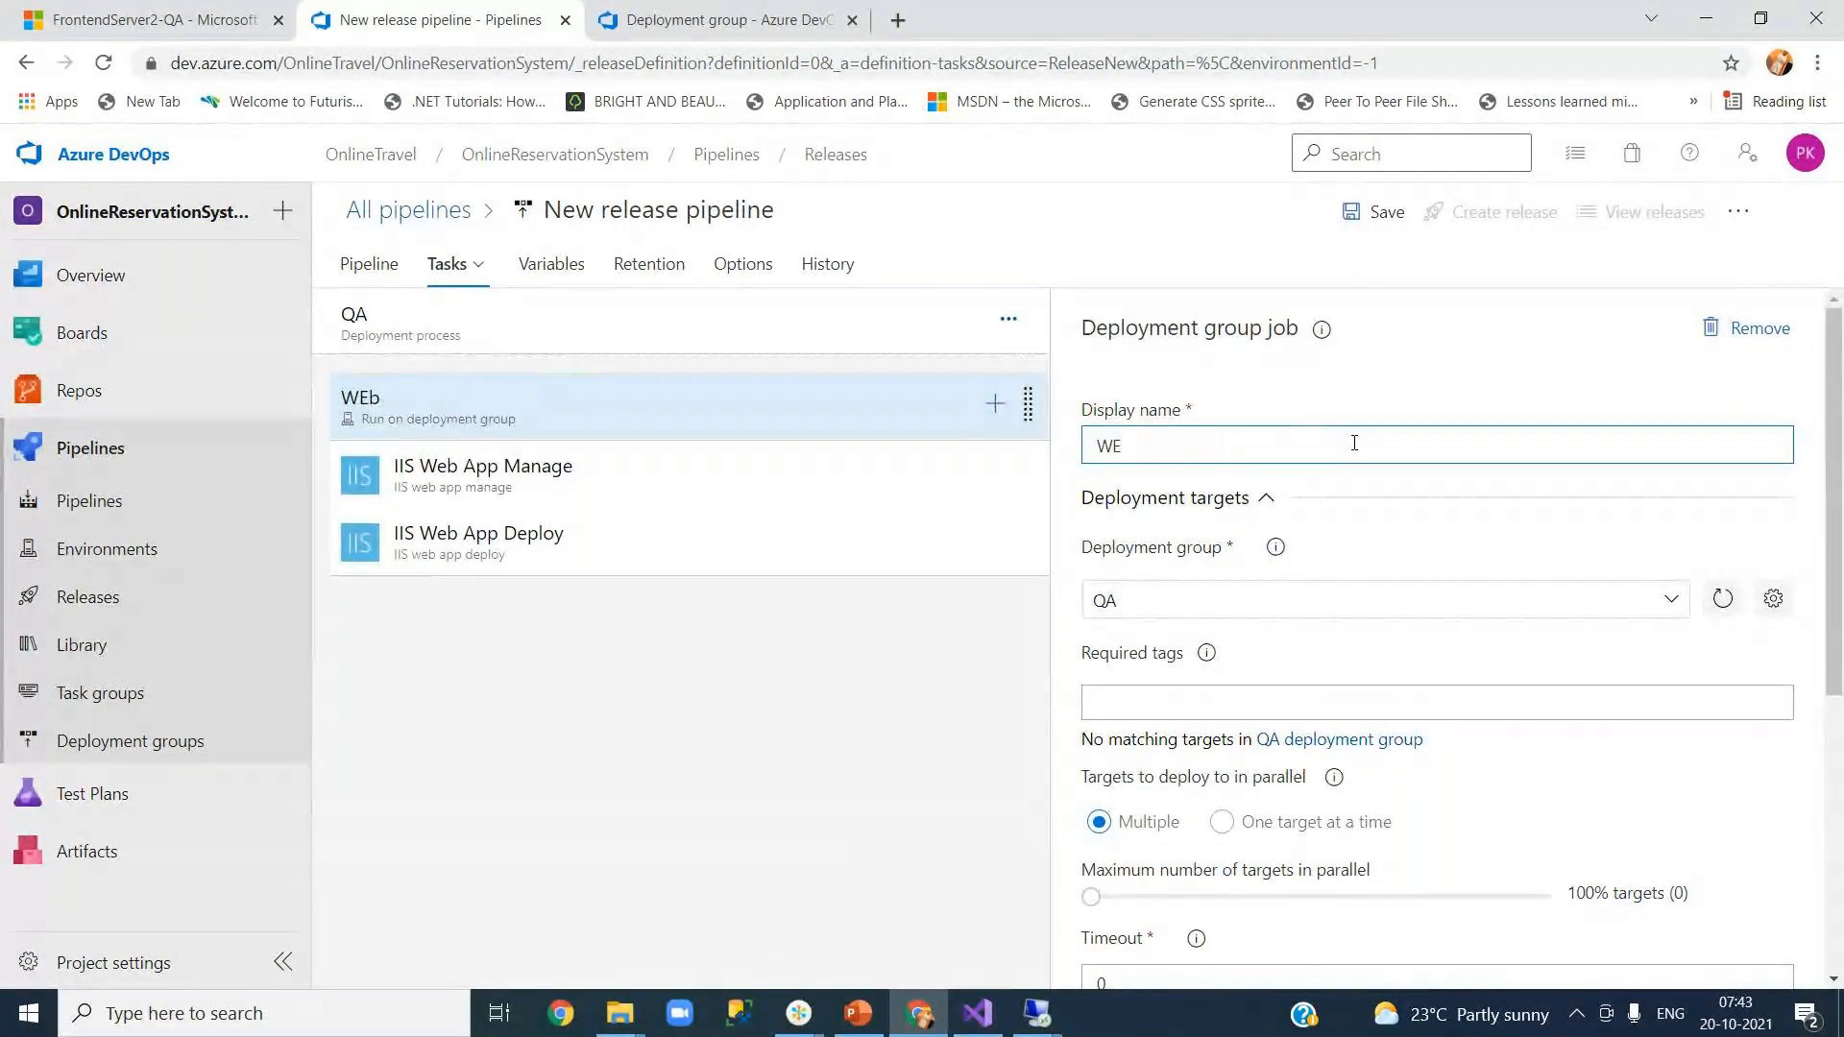
{"action": "key", "text": "BackSpace"}
{"action": "type", "text": "eb Deployment"}
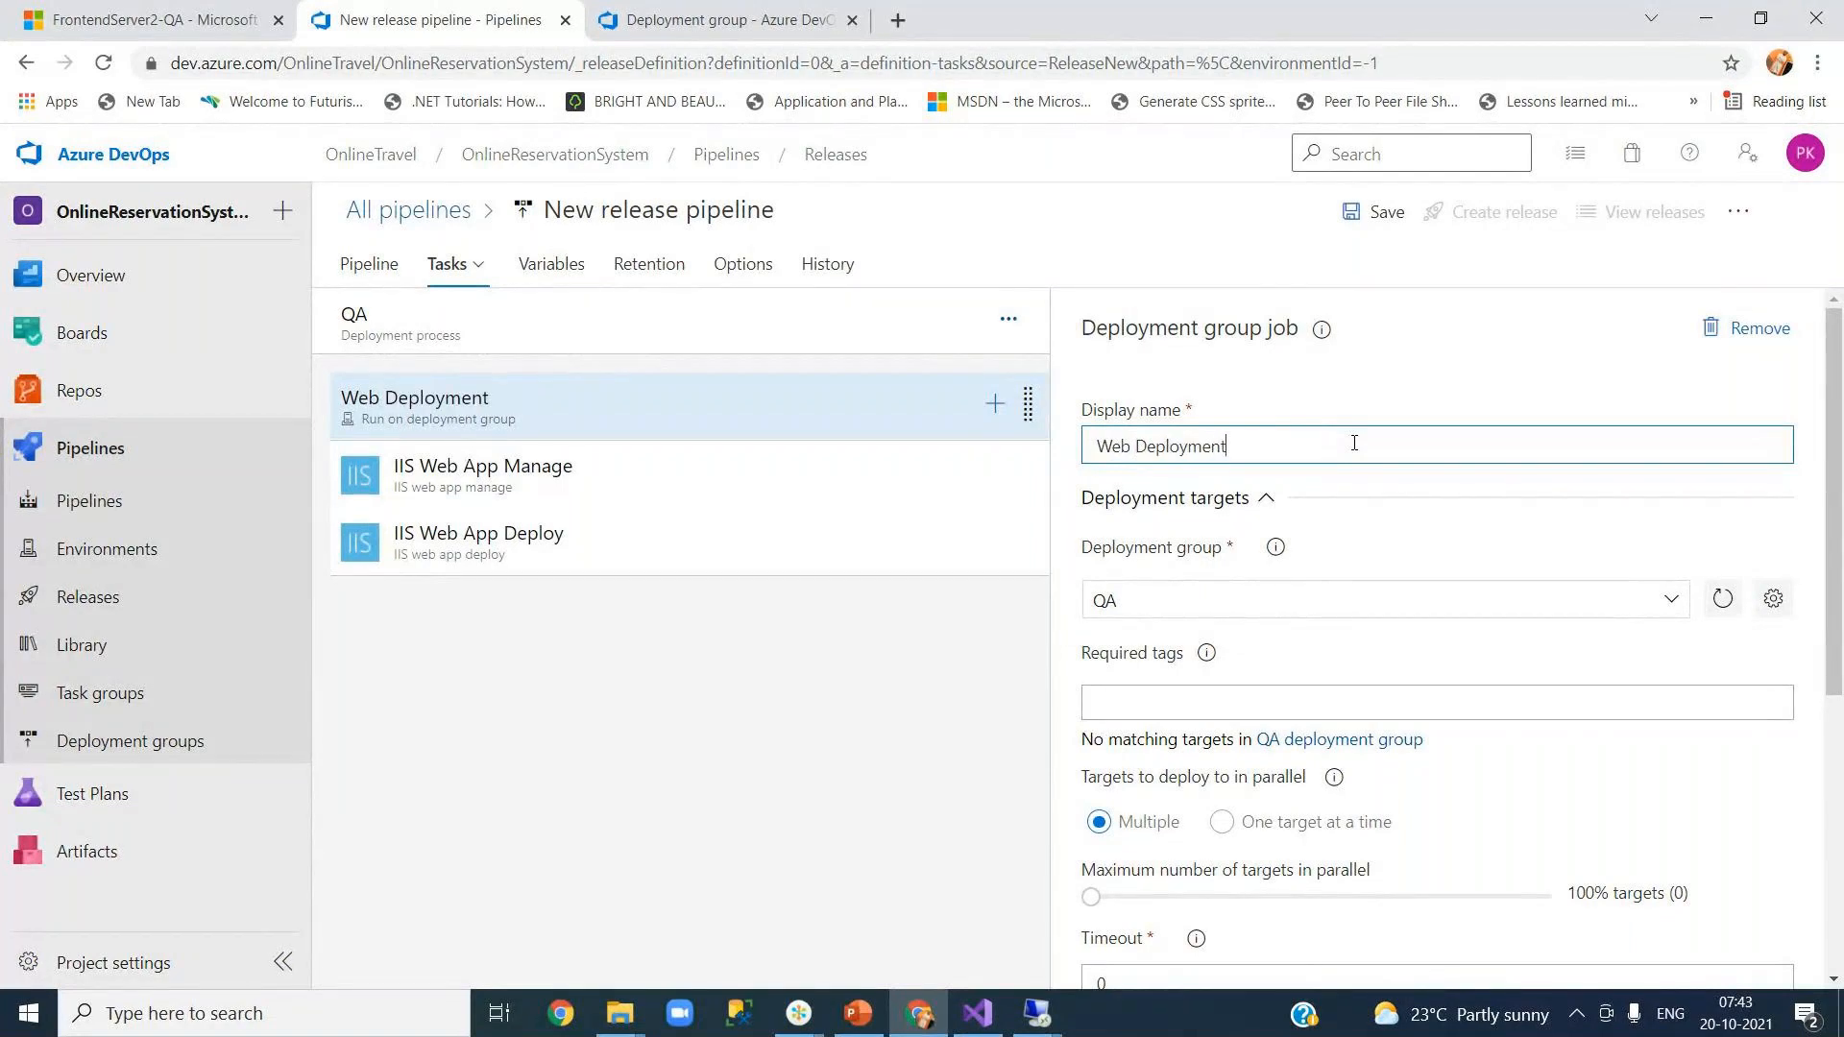
{"action": "left_click", "coordinate": [1367, 402]}
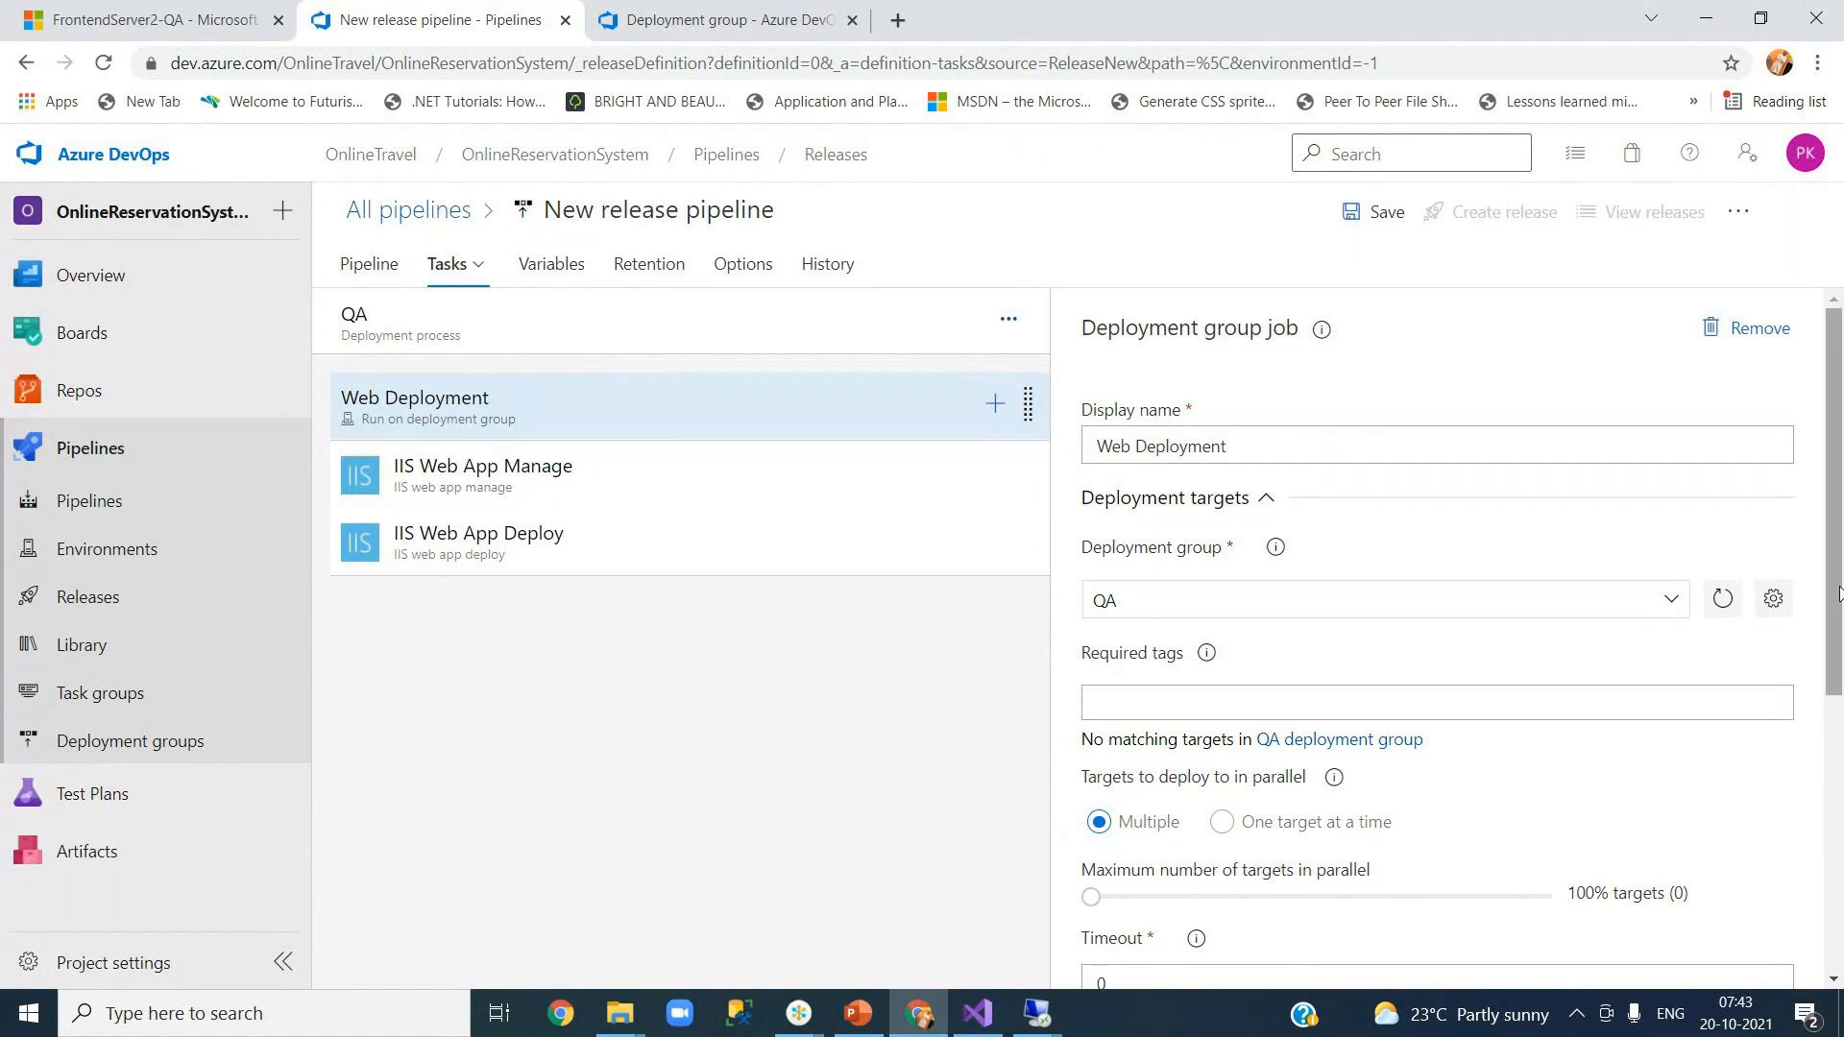
{"action": "left_click_drag", "start_coordinate": [1837, 594], "coordinate": [1838, 770]}
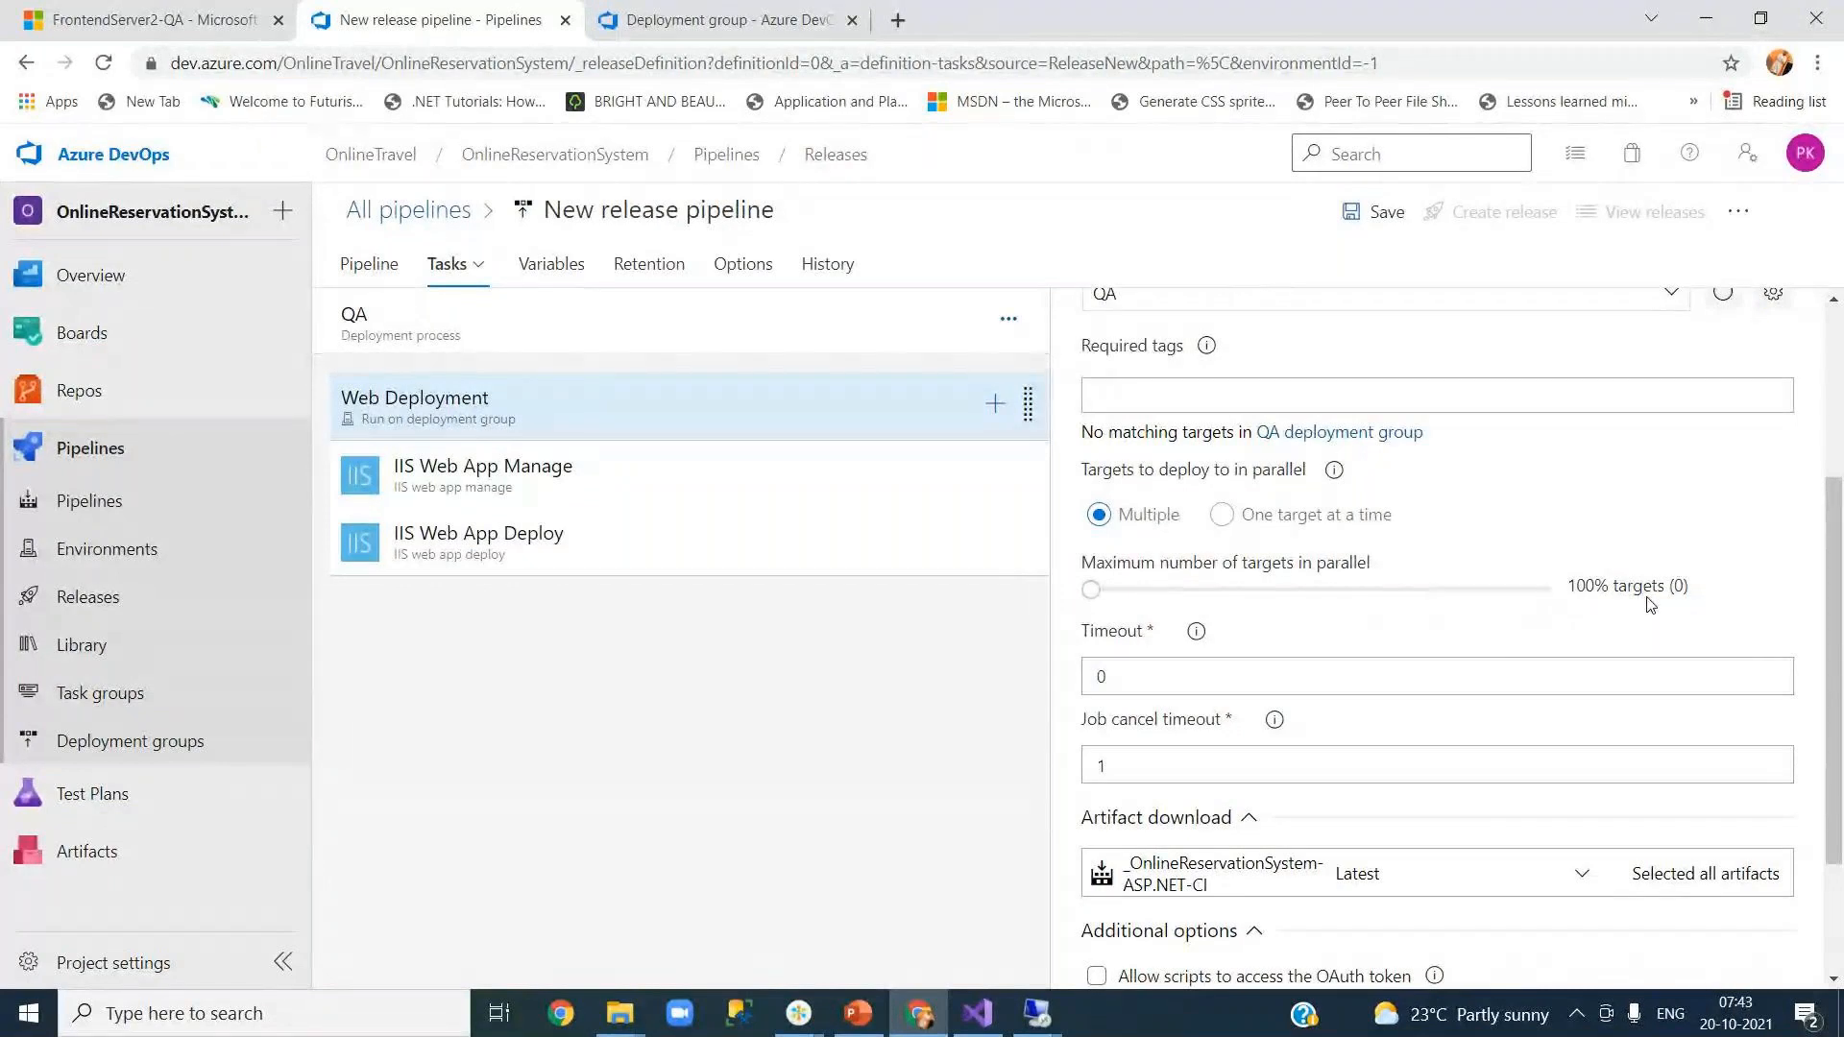
Step: Expand the artifact under Artifact download, then view the _OnlineReservationSystem-ASP.NET-CI artifact feeding the QA stage
{"action": "left_click_drag", "start_coordinate": [1836, 626], "coordinate": [1836, 684]}
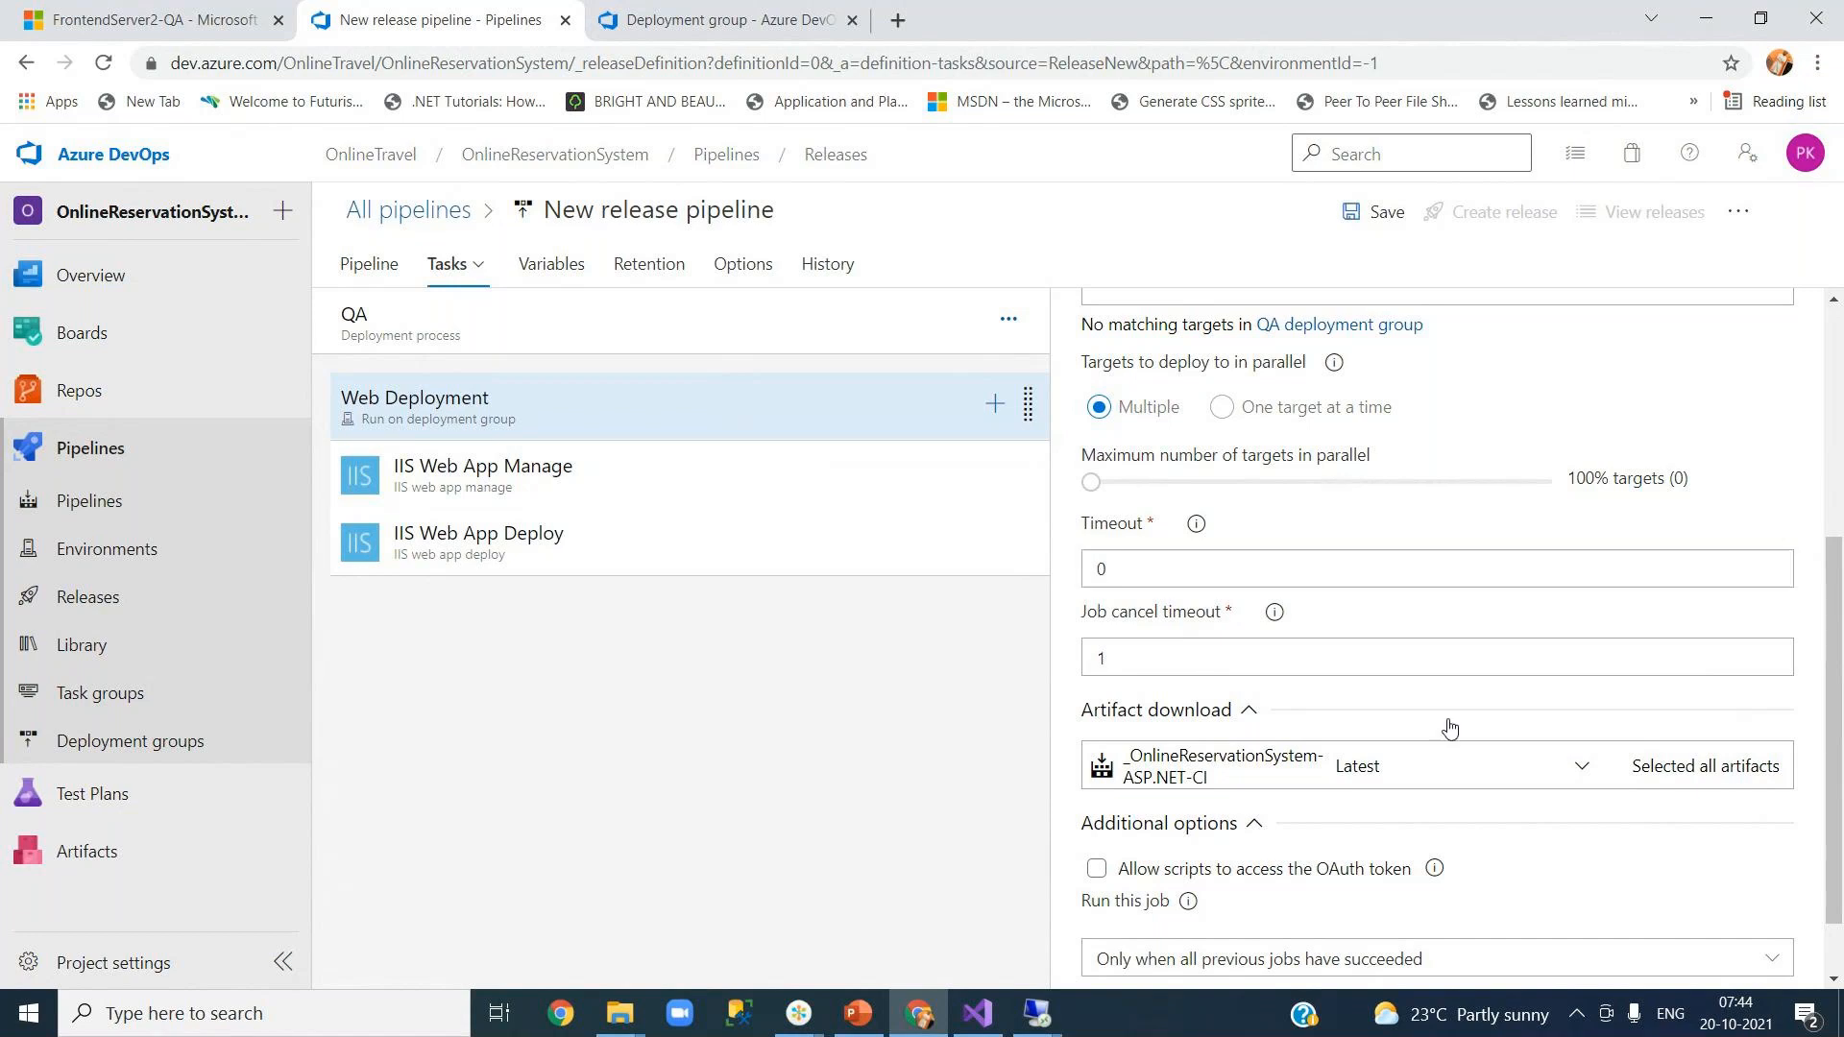
{"action": "scroll", "coordinate": [1450, 725], "scroll_direction": "down", "scroll_amount": 1}
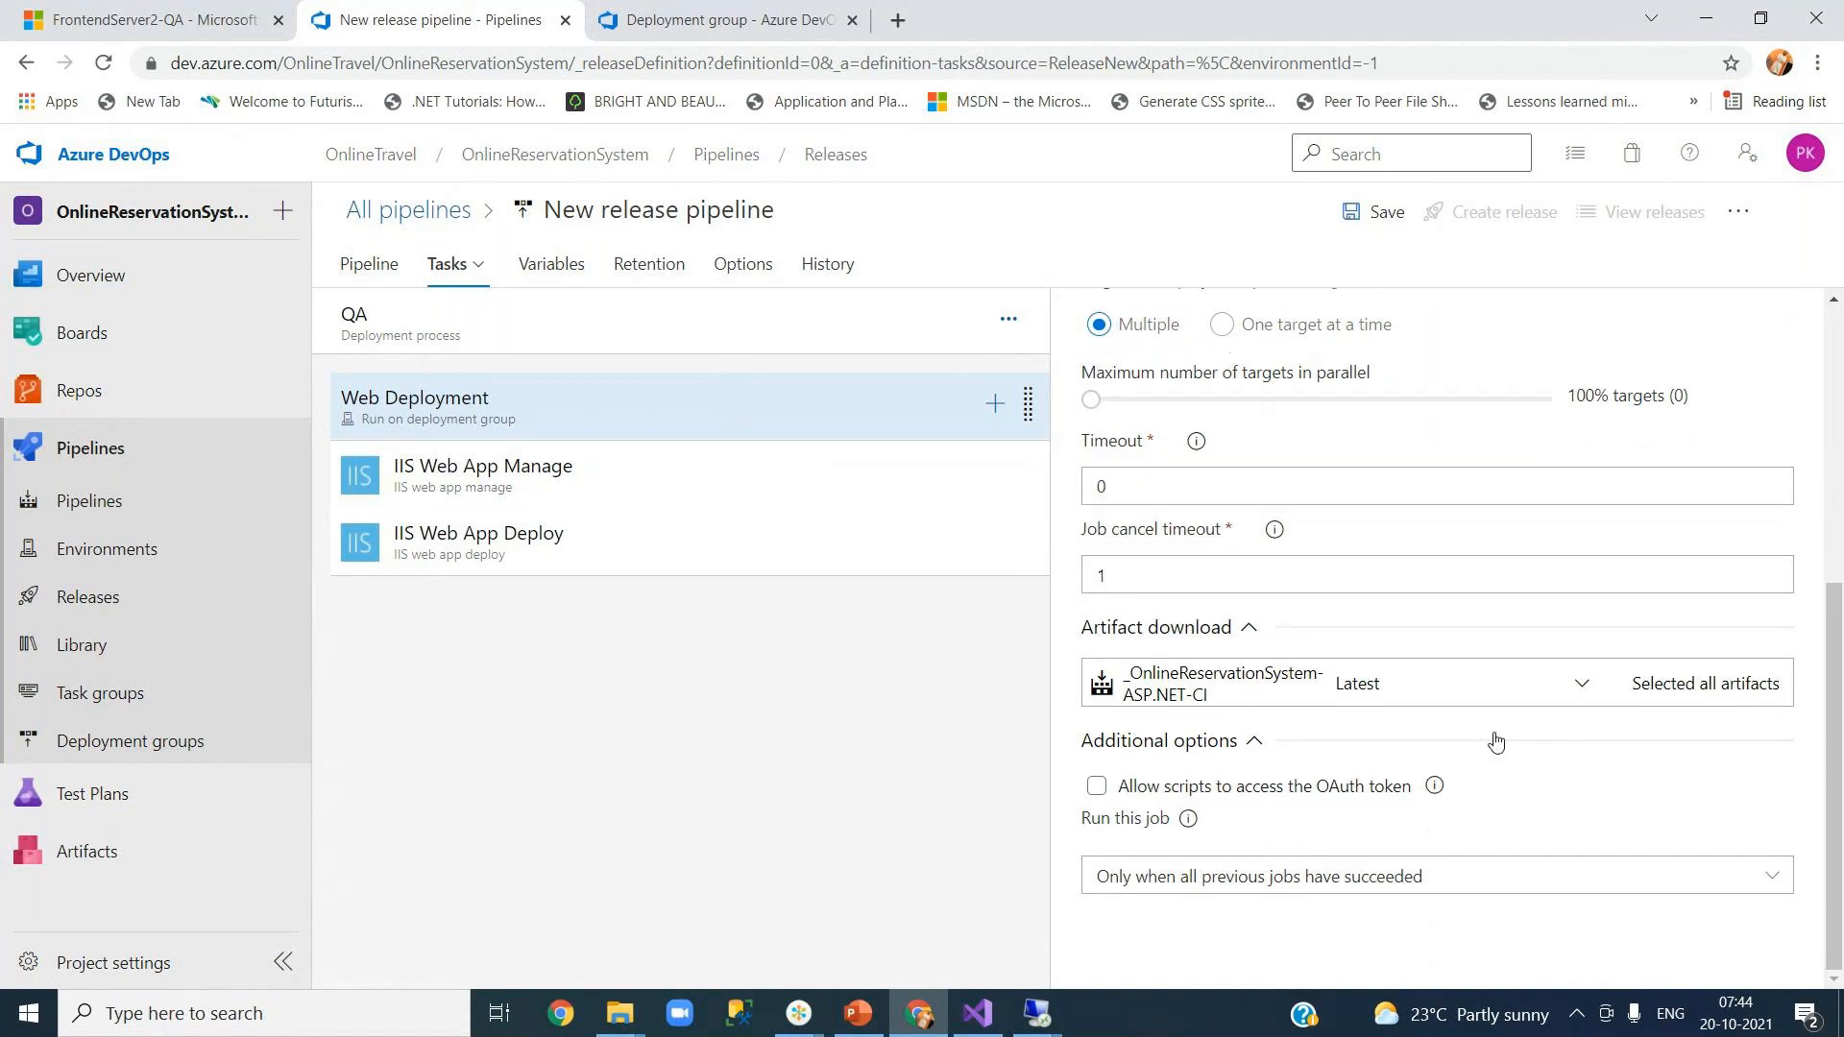
{"action": "left_click", "coordinate": [1582, 685]}
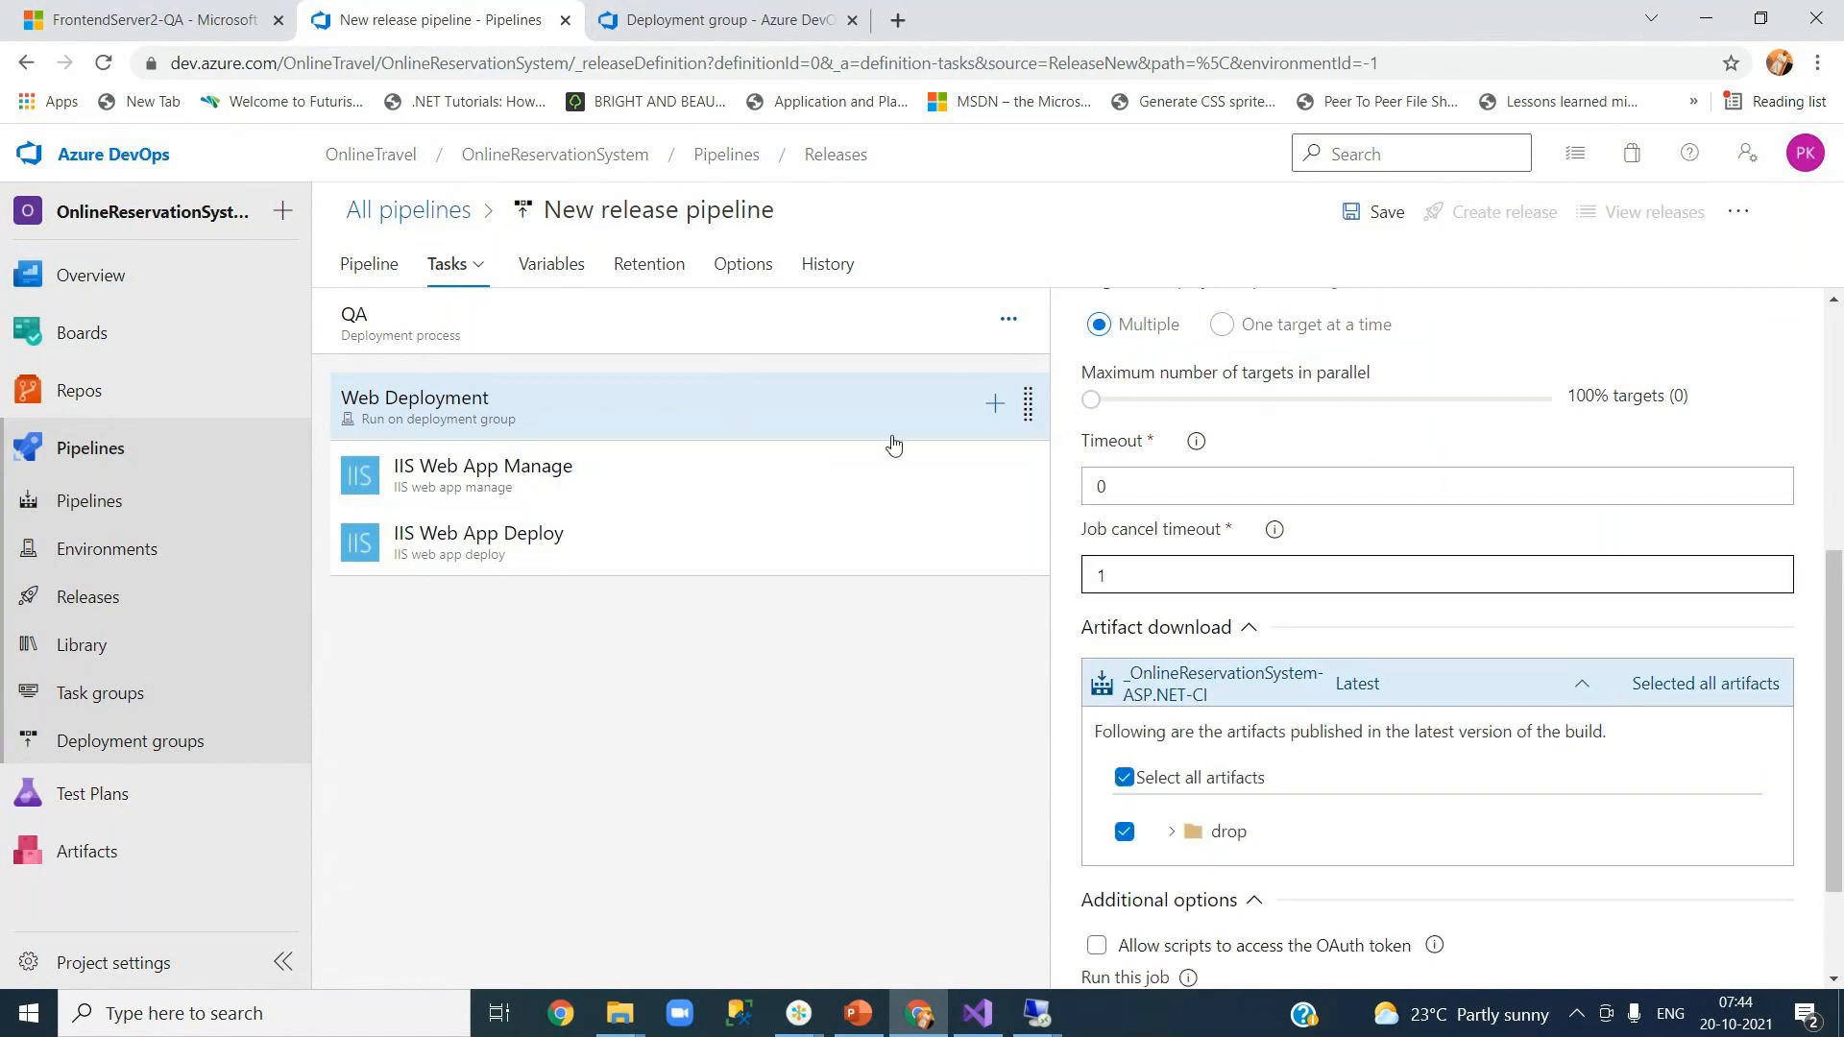
{"action": "left_click", "coordinate": [367, 269]}
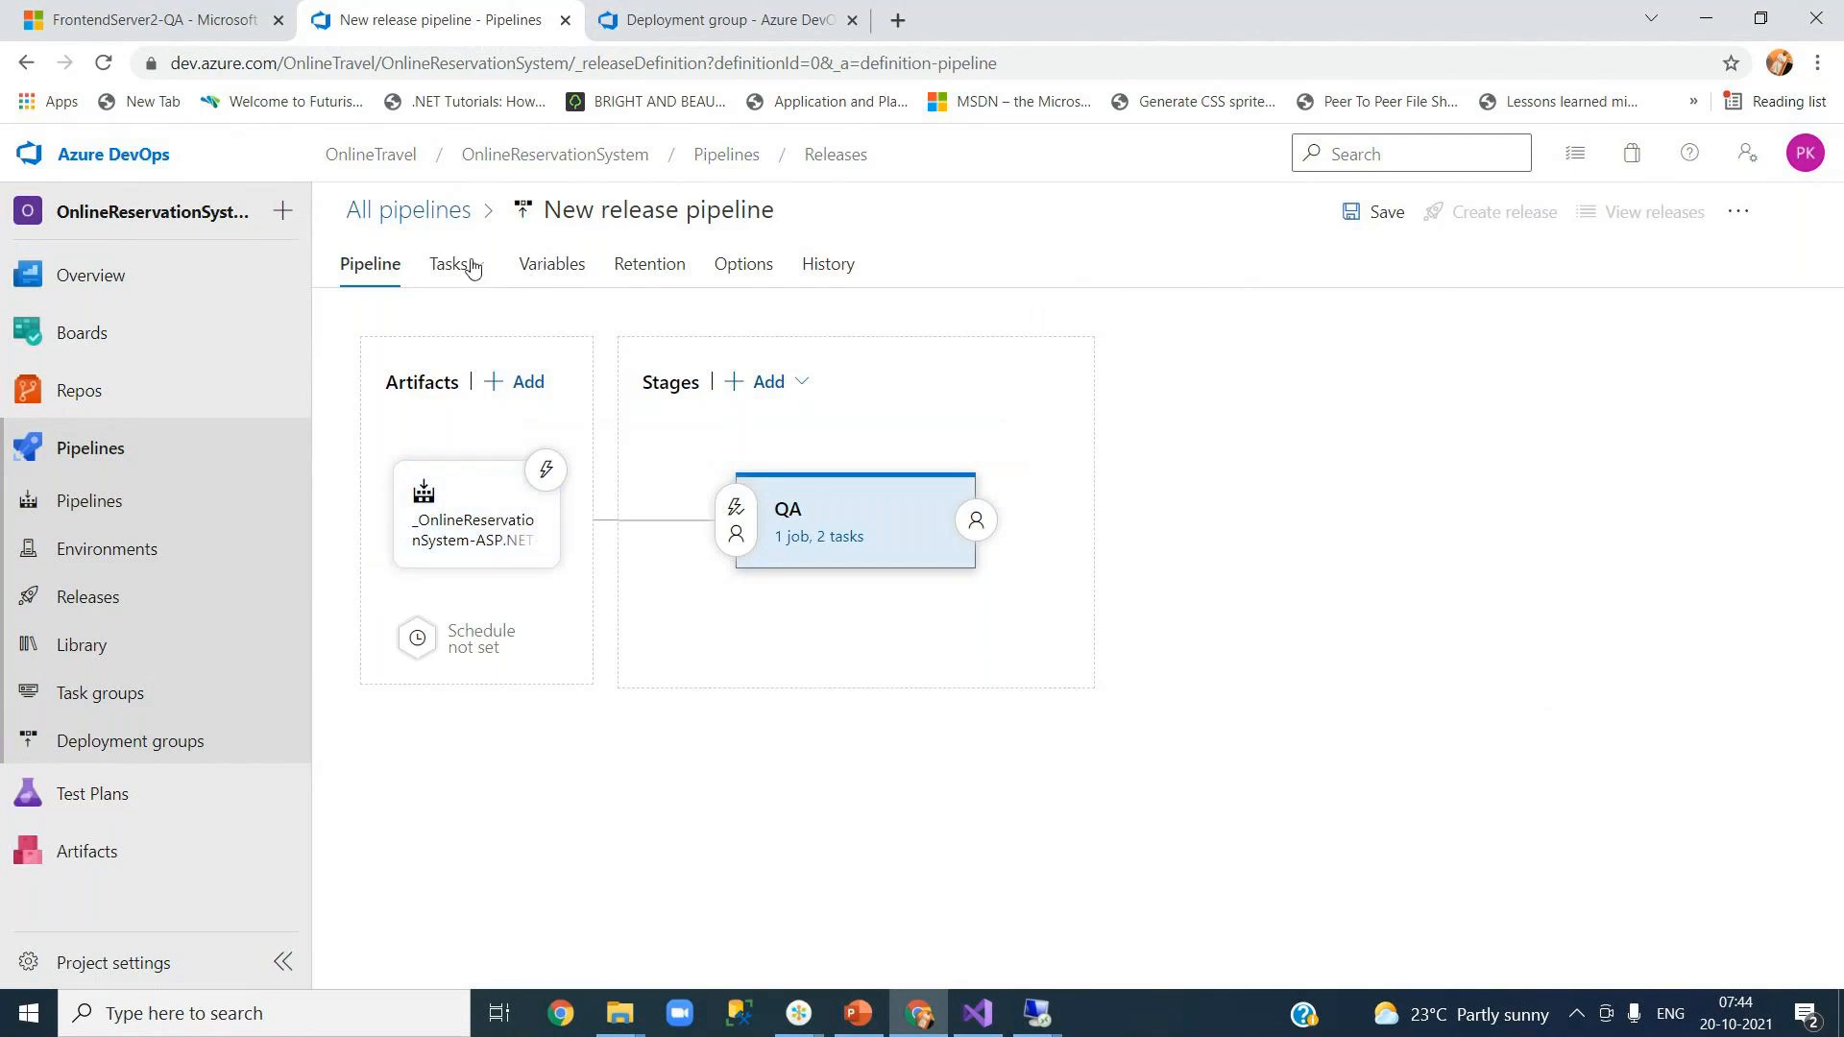
Step: Inspect the drop artifact's files in the QA Web Deployment job, then select IIS Web App Manage
{"action": "left_click", "coordinate": [845, 538]}
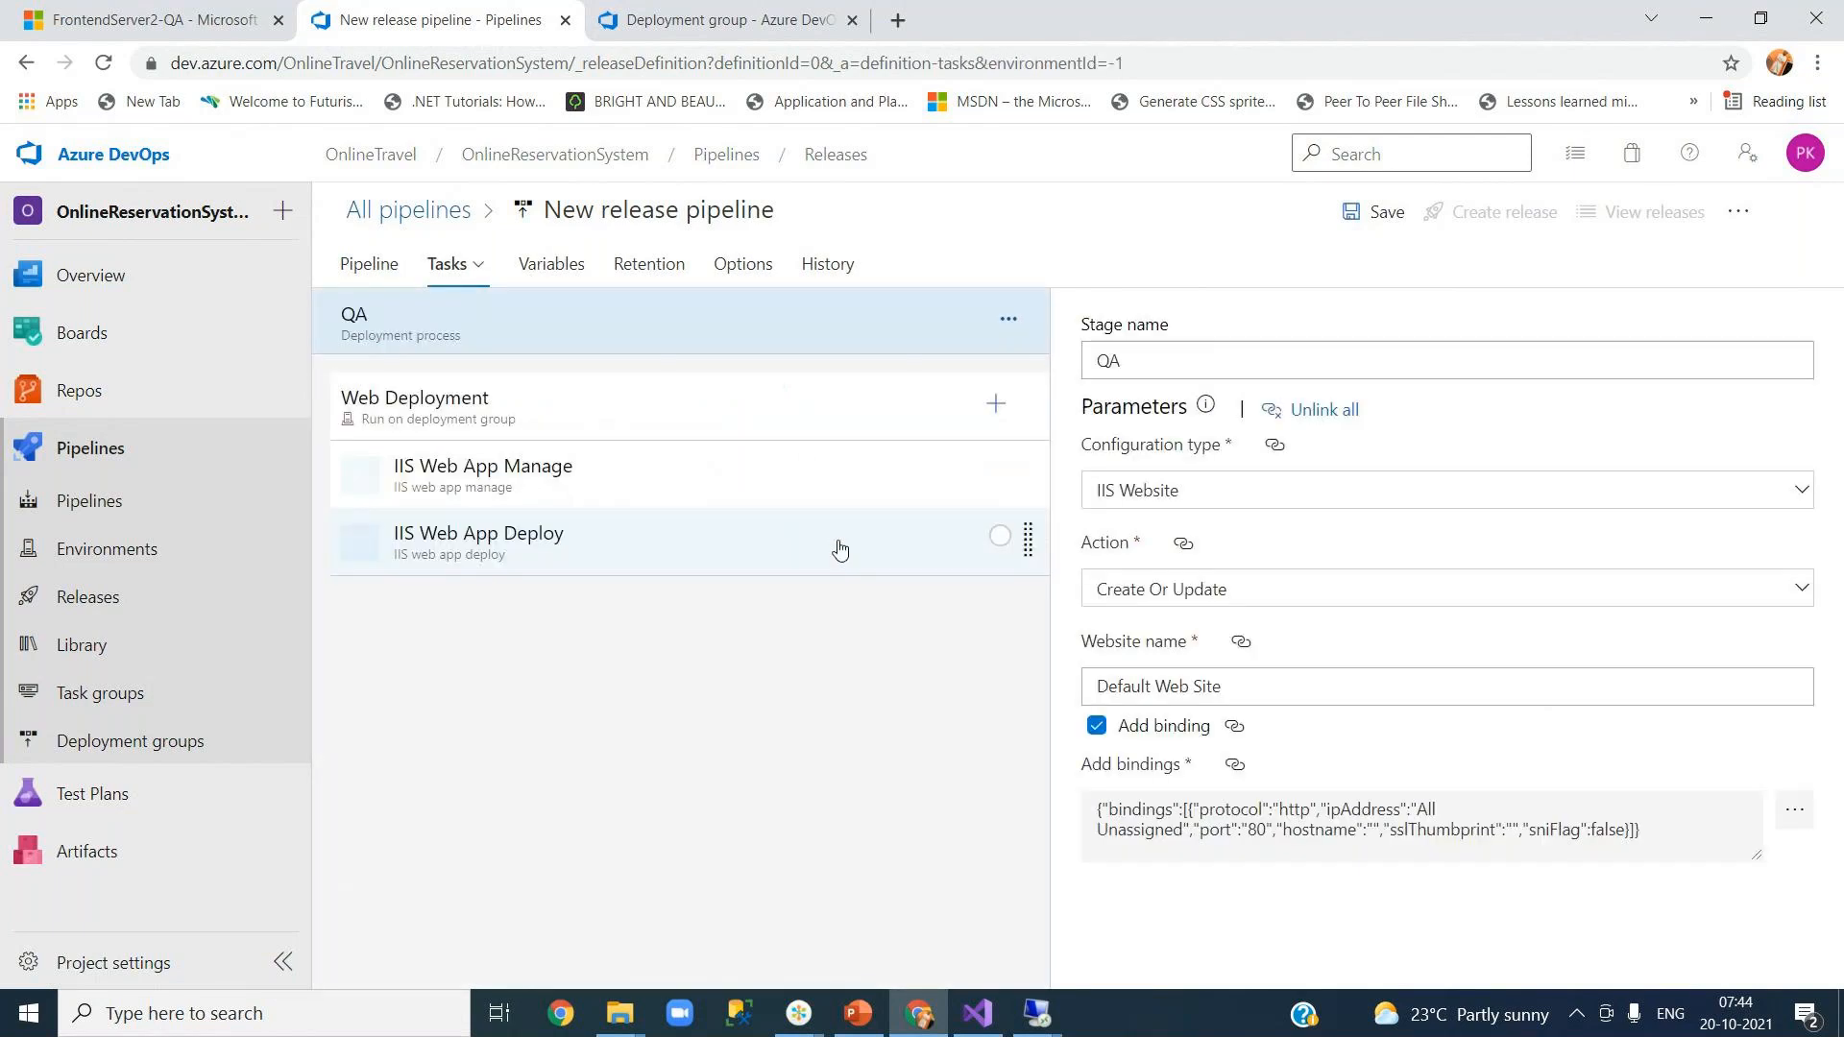
{"action": "left_click", "coordinate": [463, 410]}
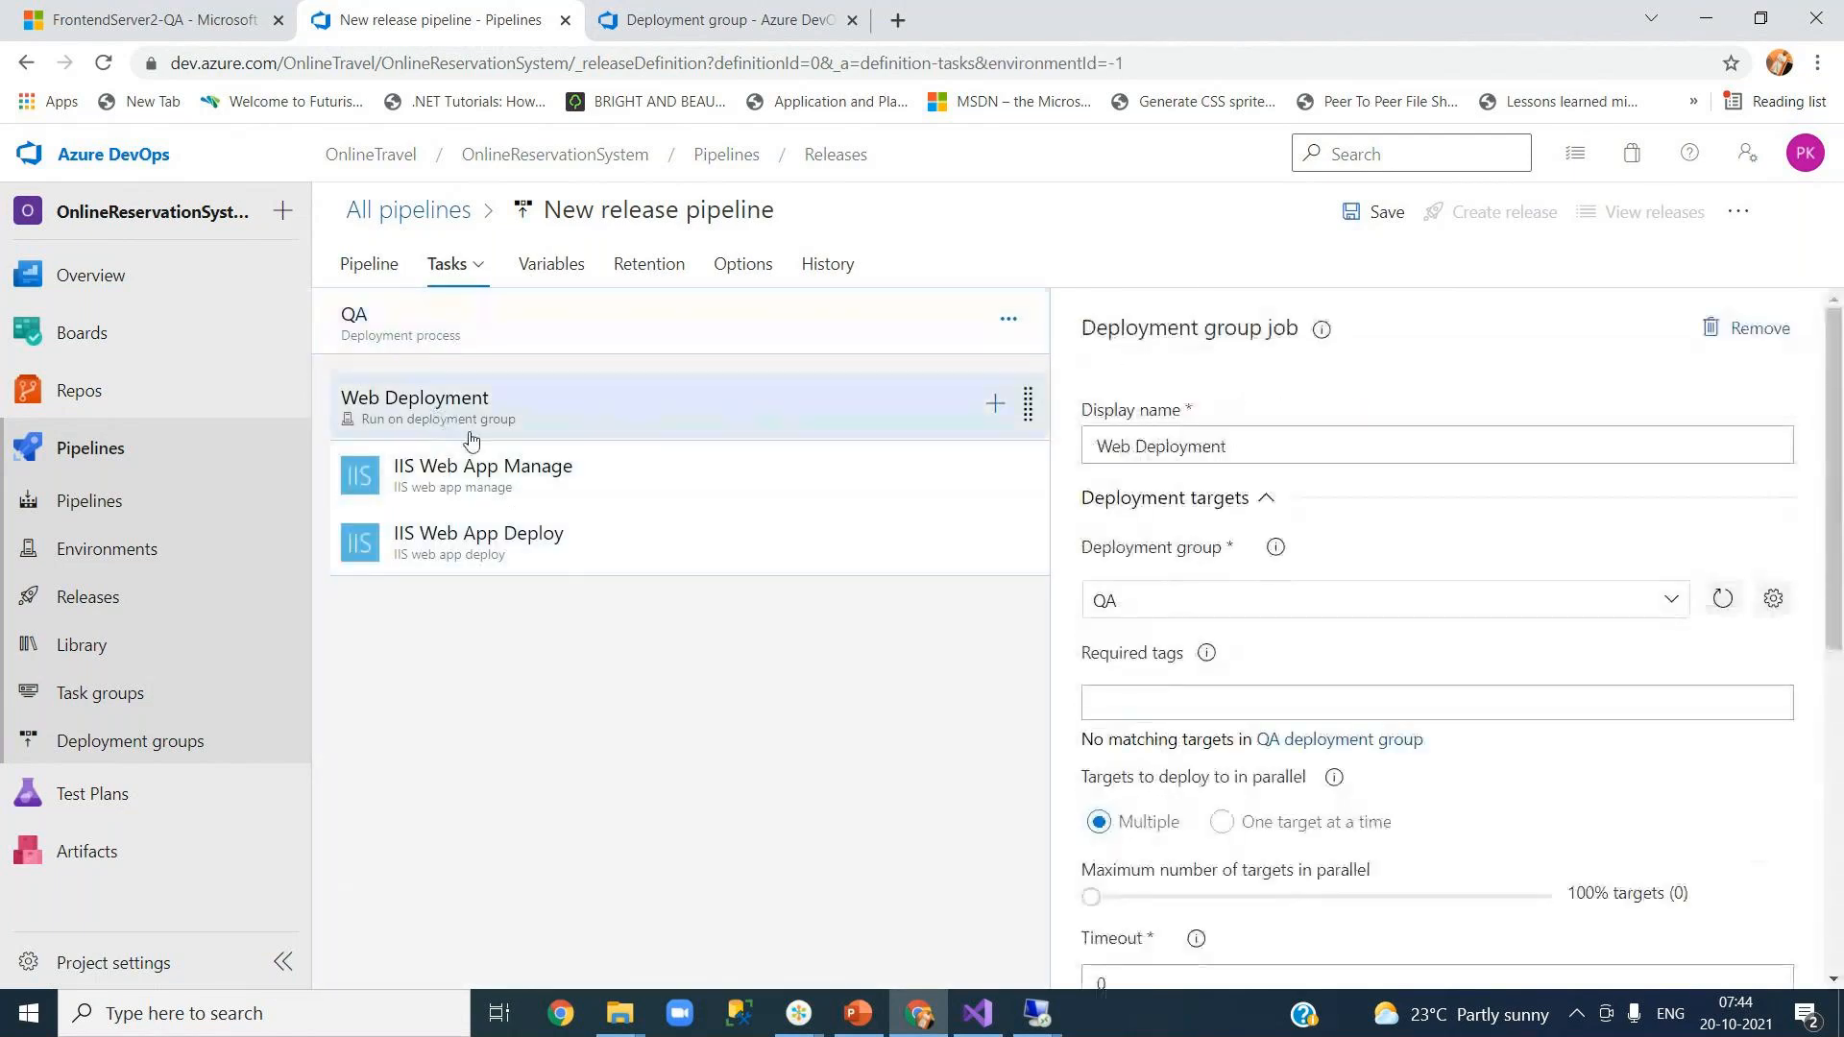
{"action": "left_click_drag", "start_coordinate": [1836, 639], "coordinate": [1839, 929]}
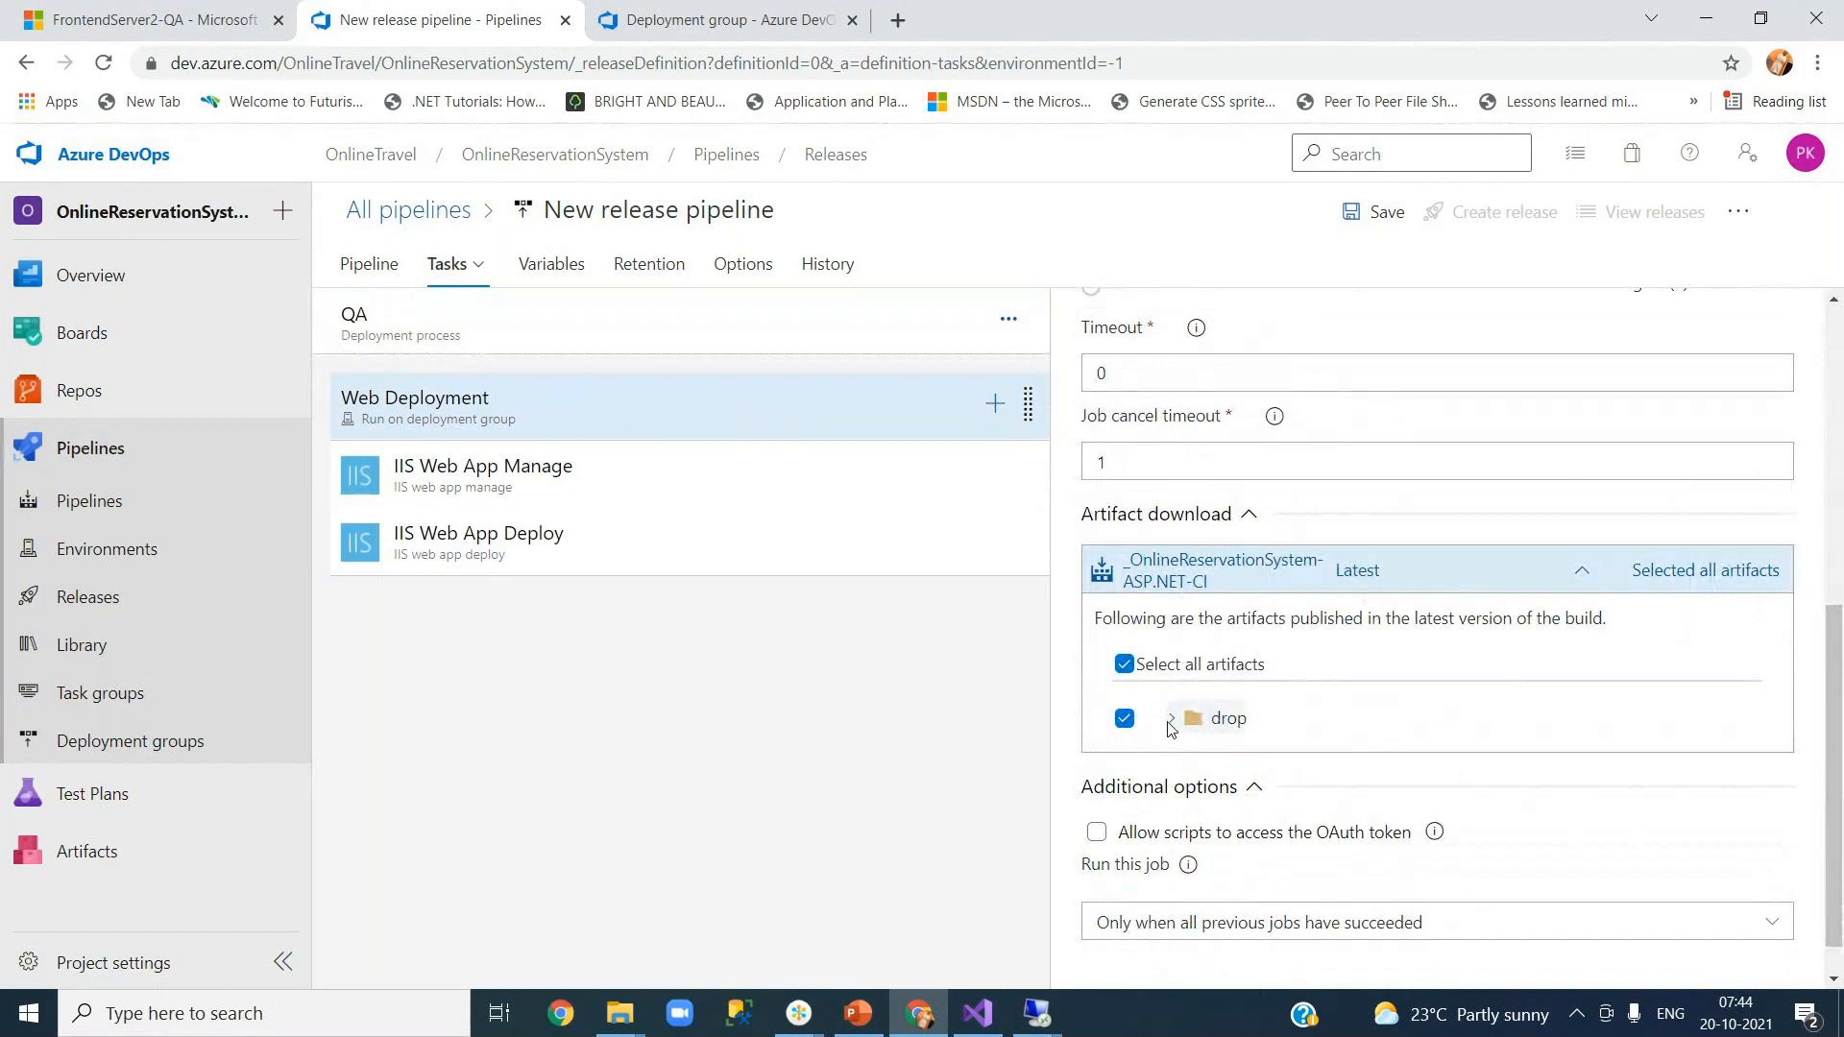
{"action": "left_click", "coordinate": [1294, 725]}
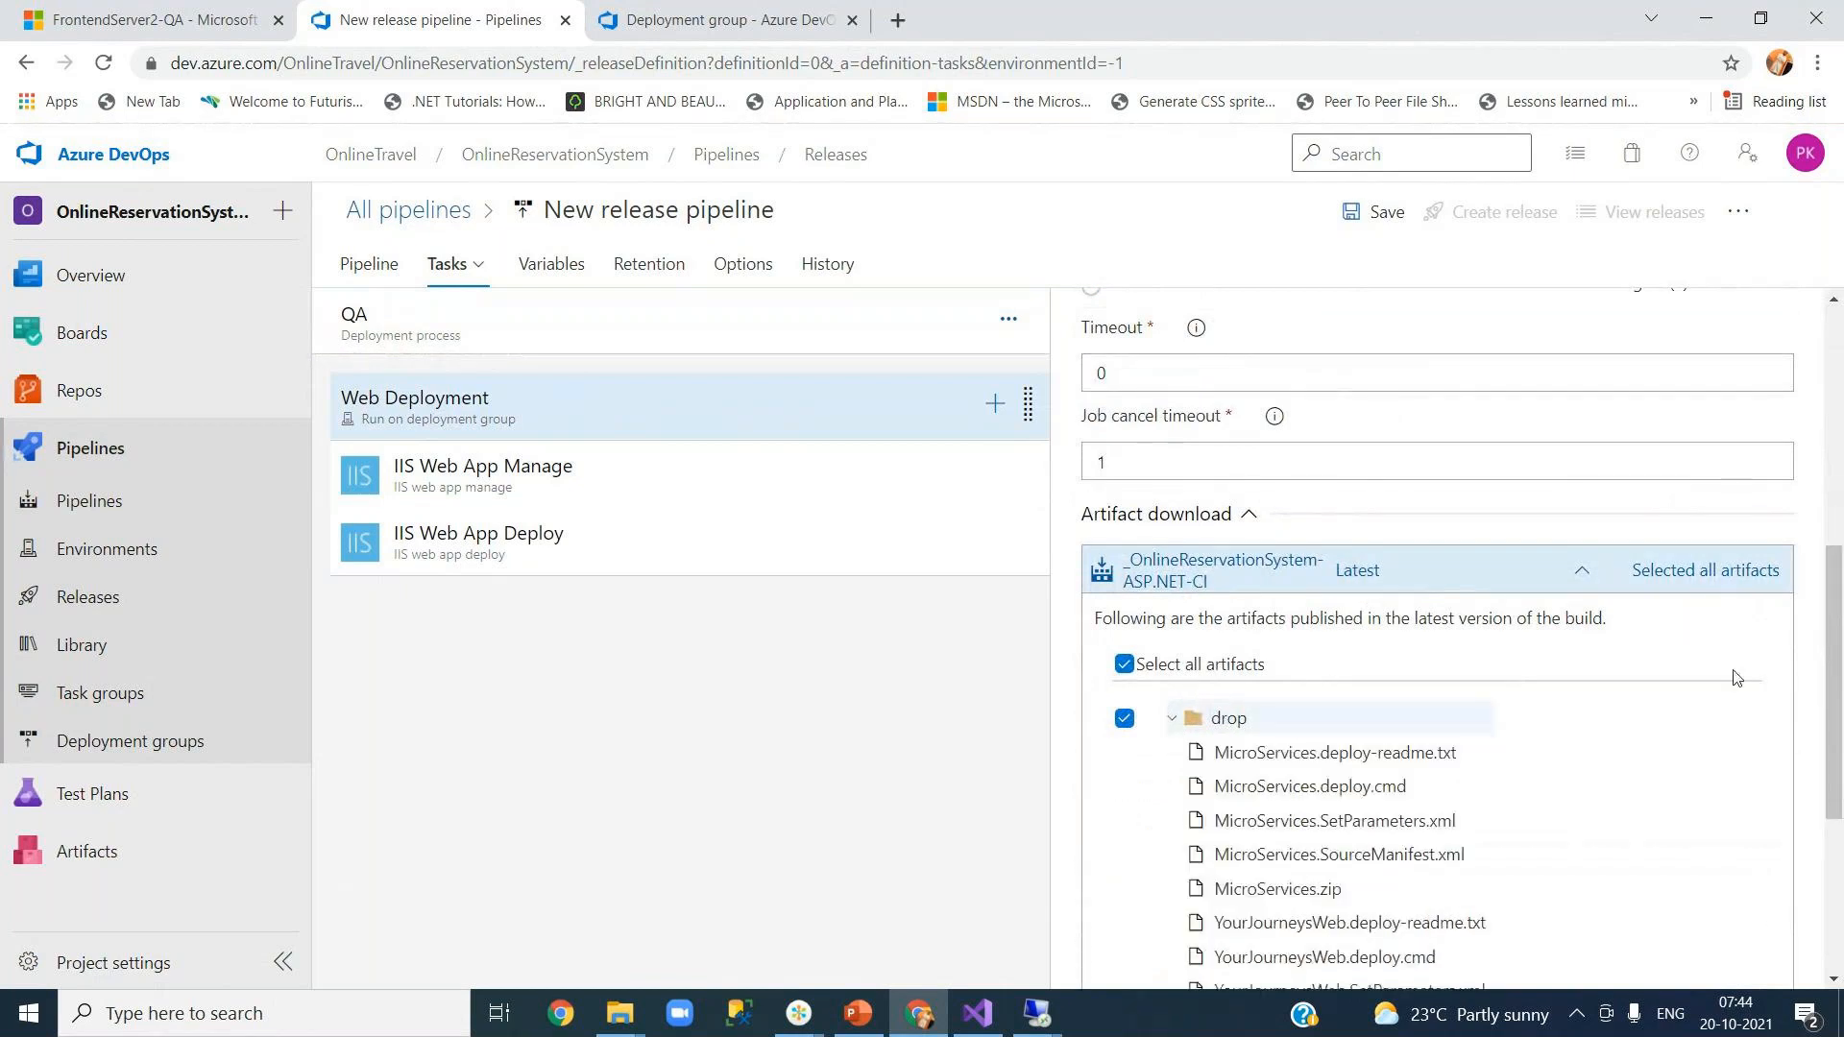
{"action": "scroll", "coordinate": [1827, 701], "scroll_direction": "down", "scroll_amount": 3}
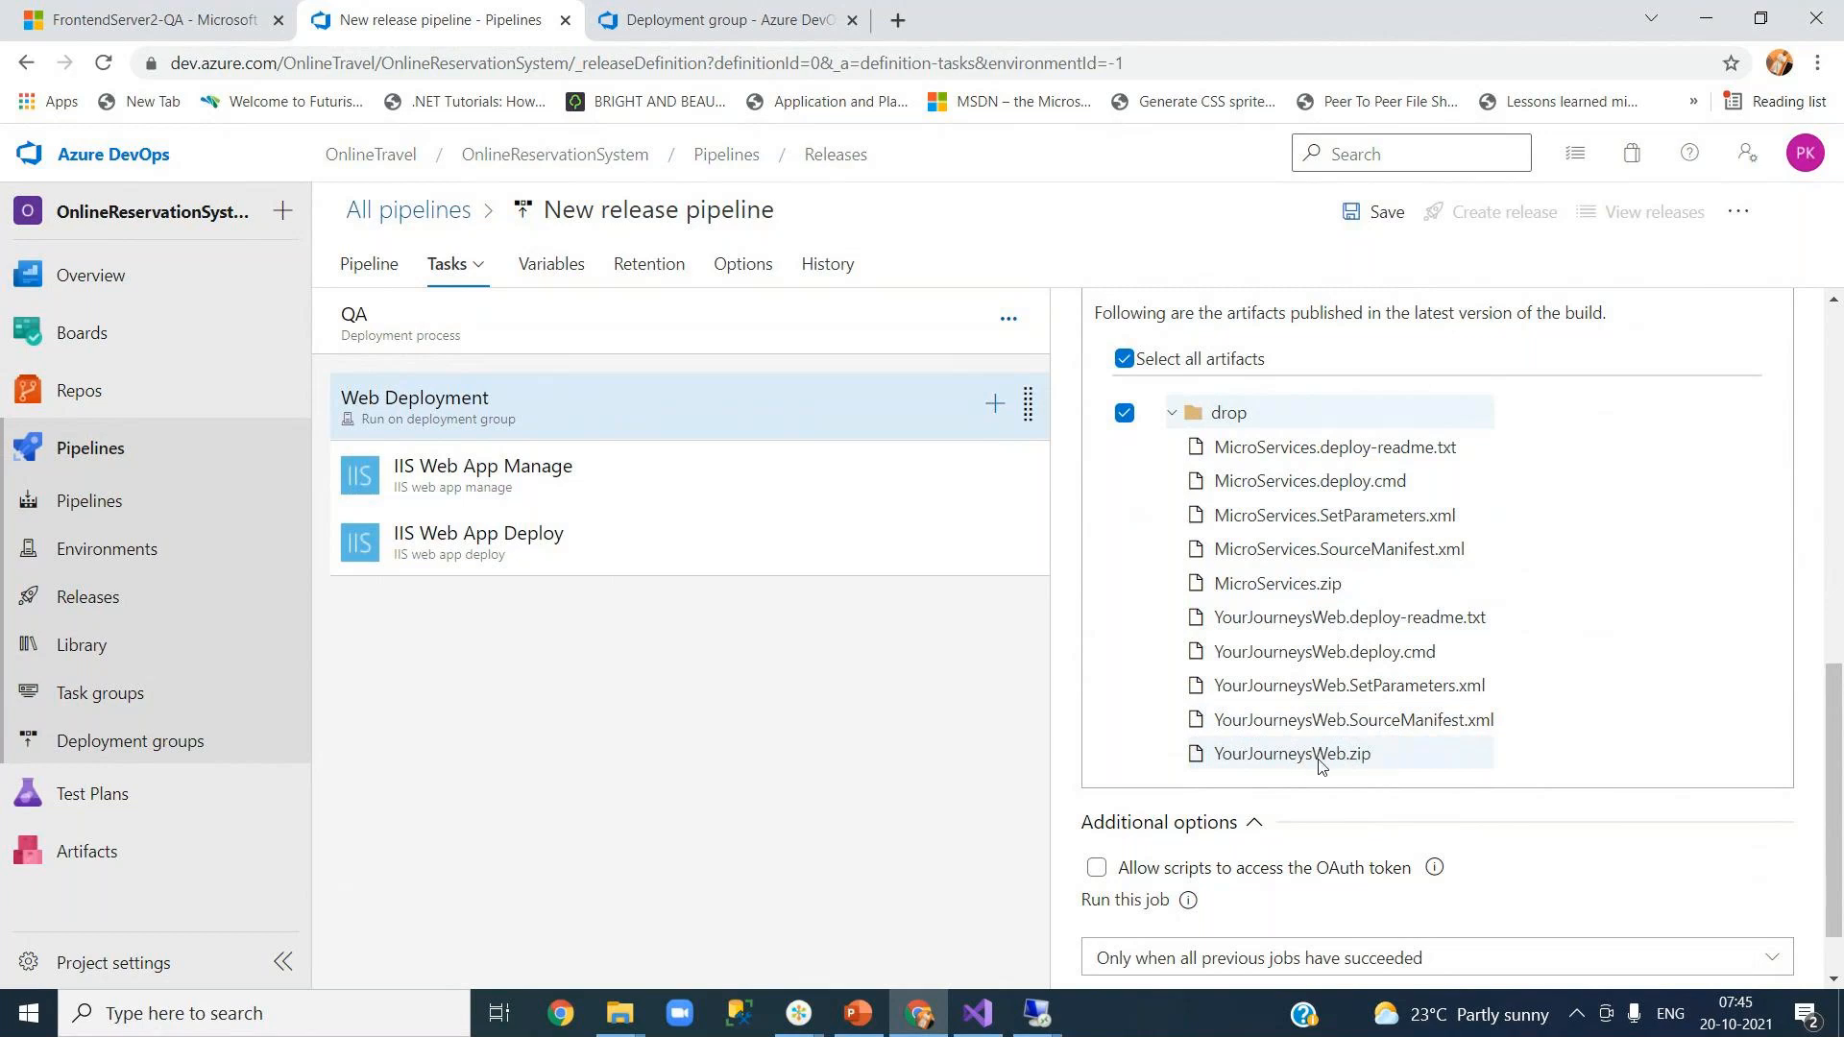
{"action": "left_click", "coordinate": [1174, 414]}
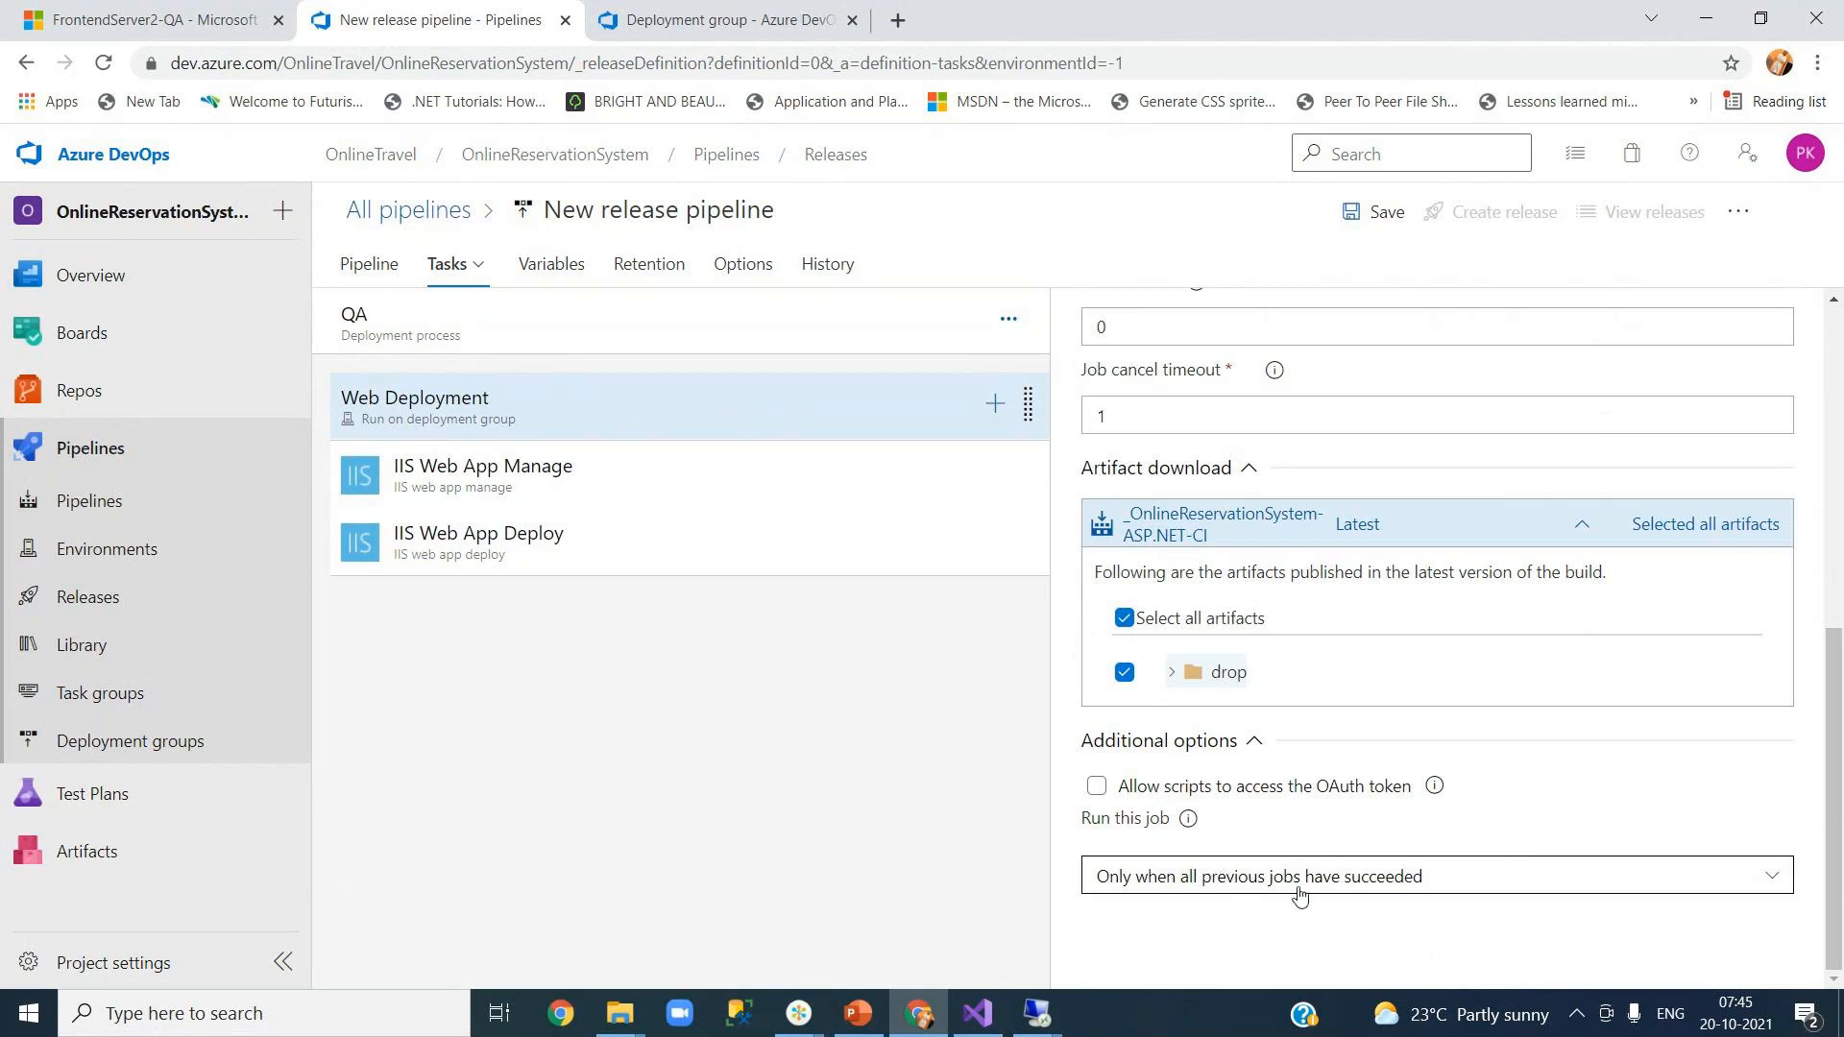
{"action": "left_click", "coordinate": [536, 493]}
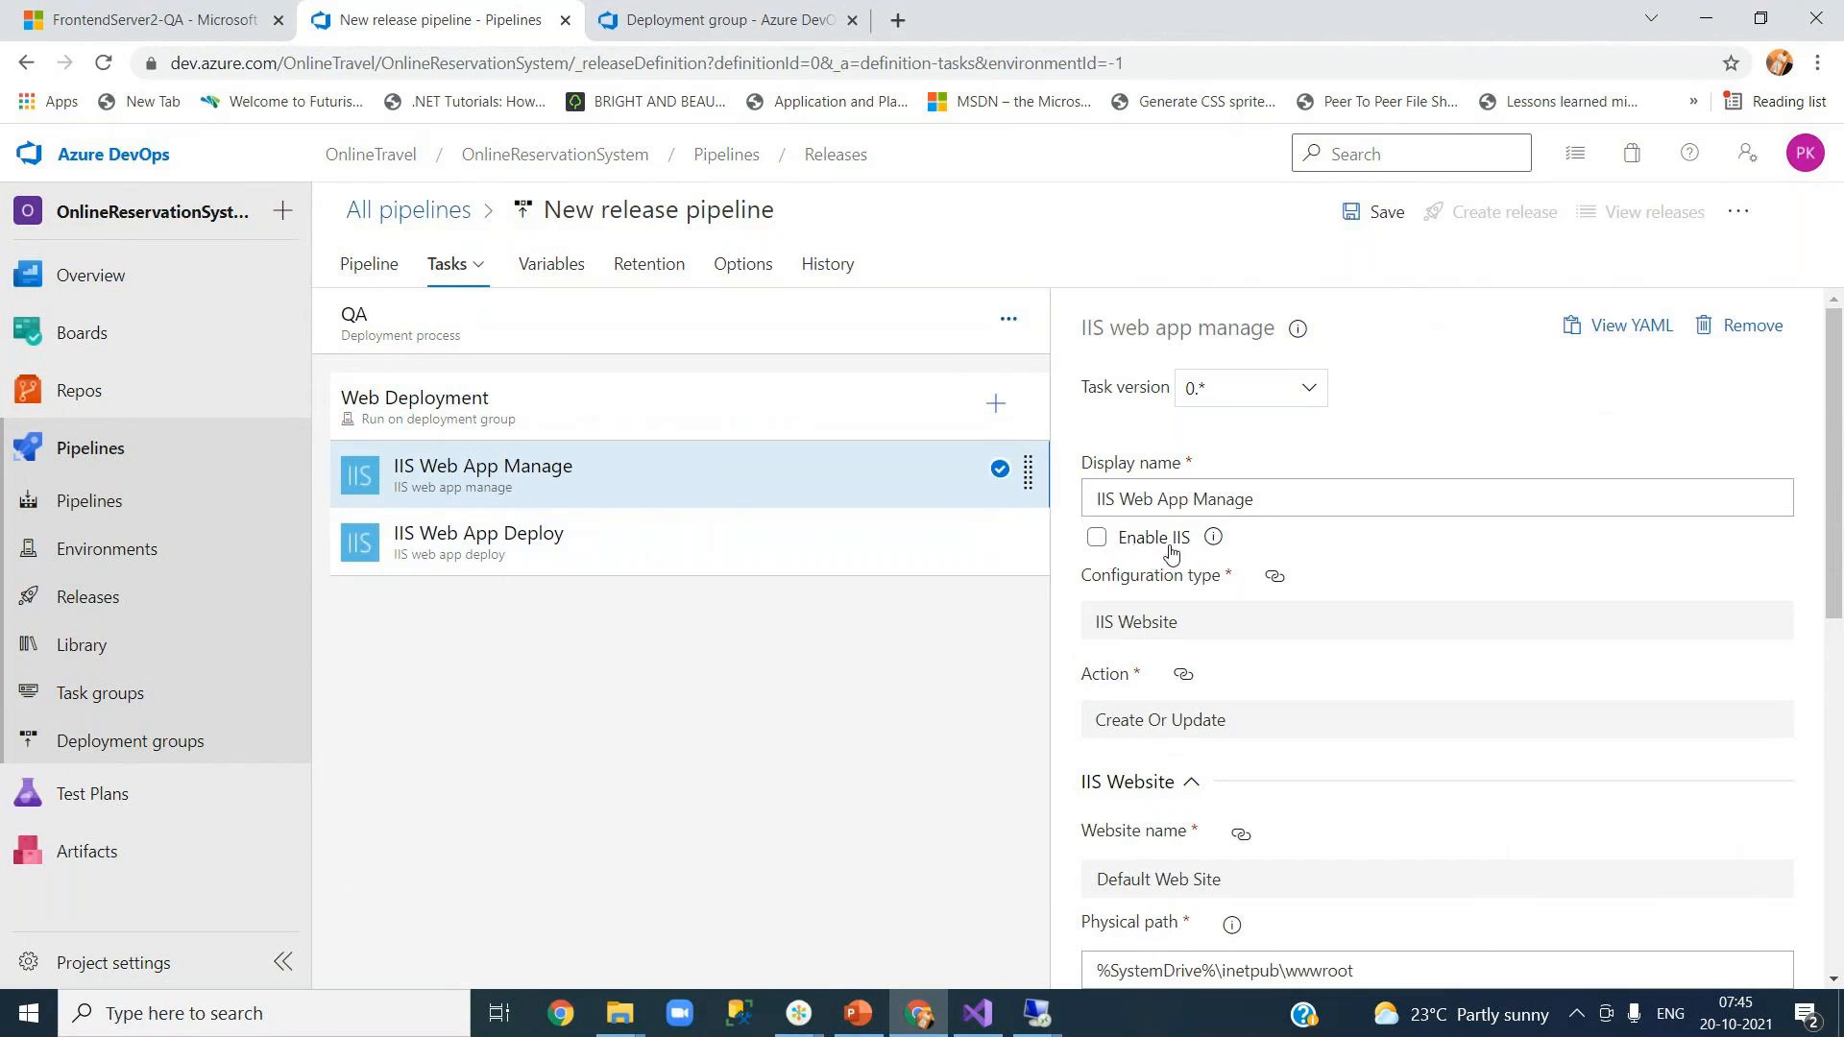
{"action": "left_click_drag", "start_coordinate": [1835, 591], "coordinate": [1834, 663]}
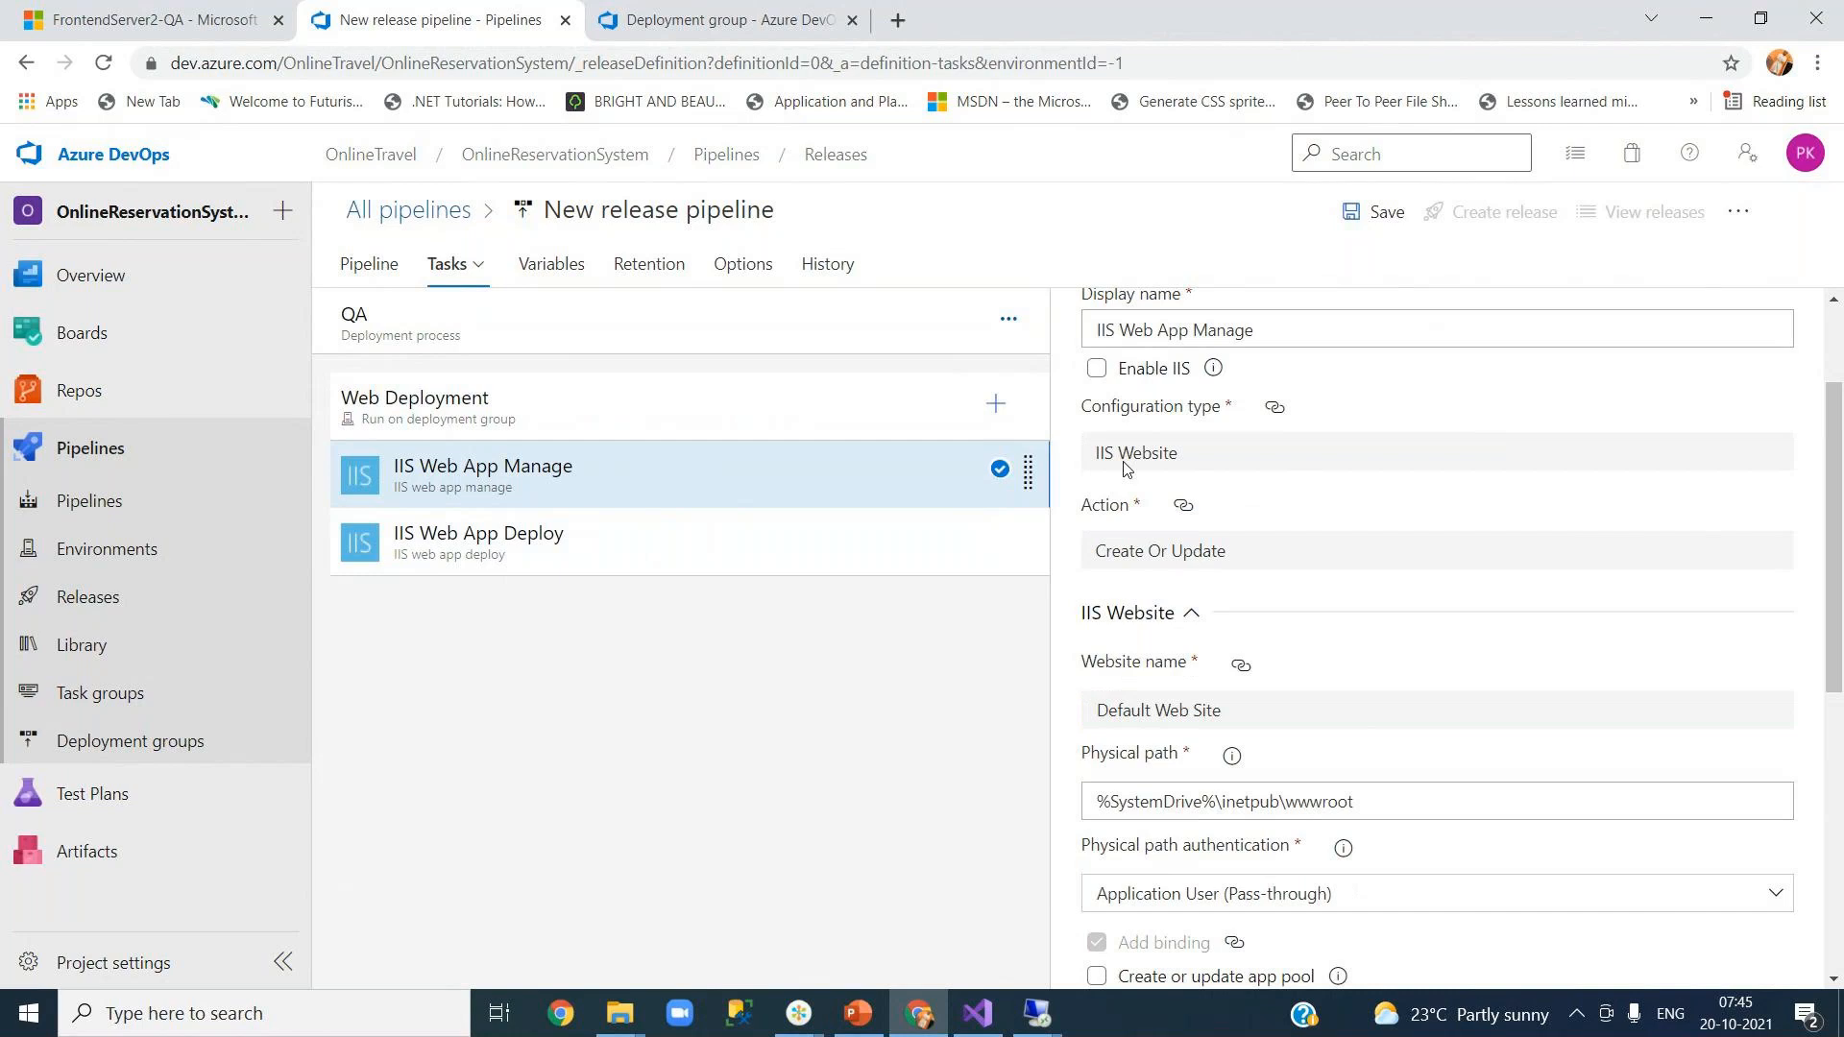
{"action": "left_click", "coordinate": [431, 334]}
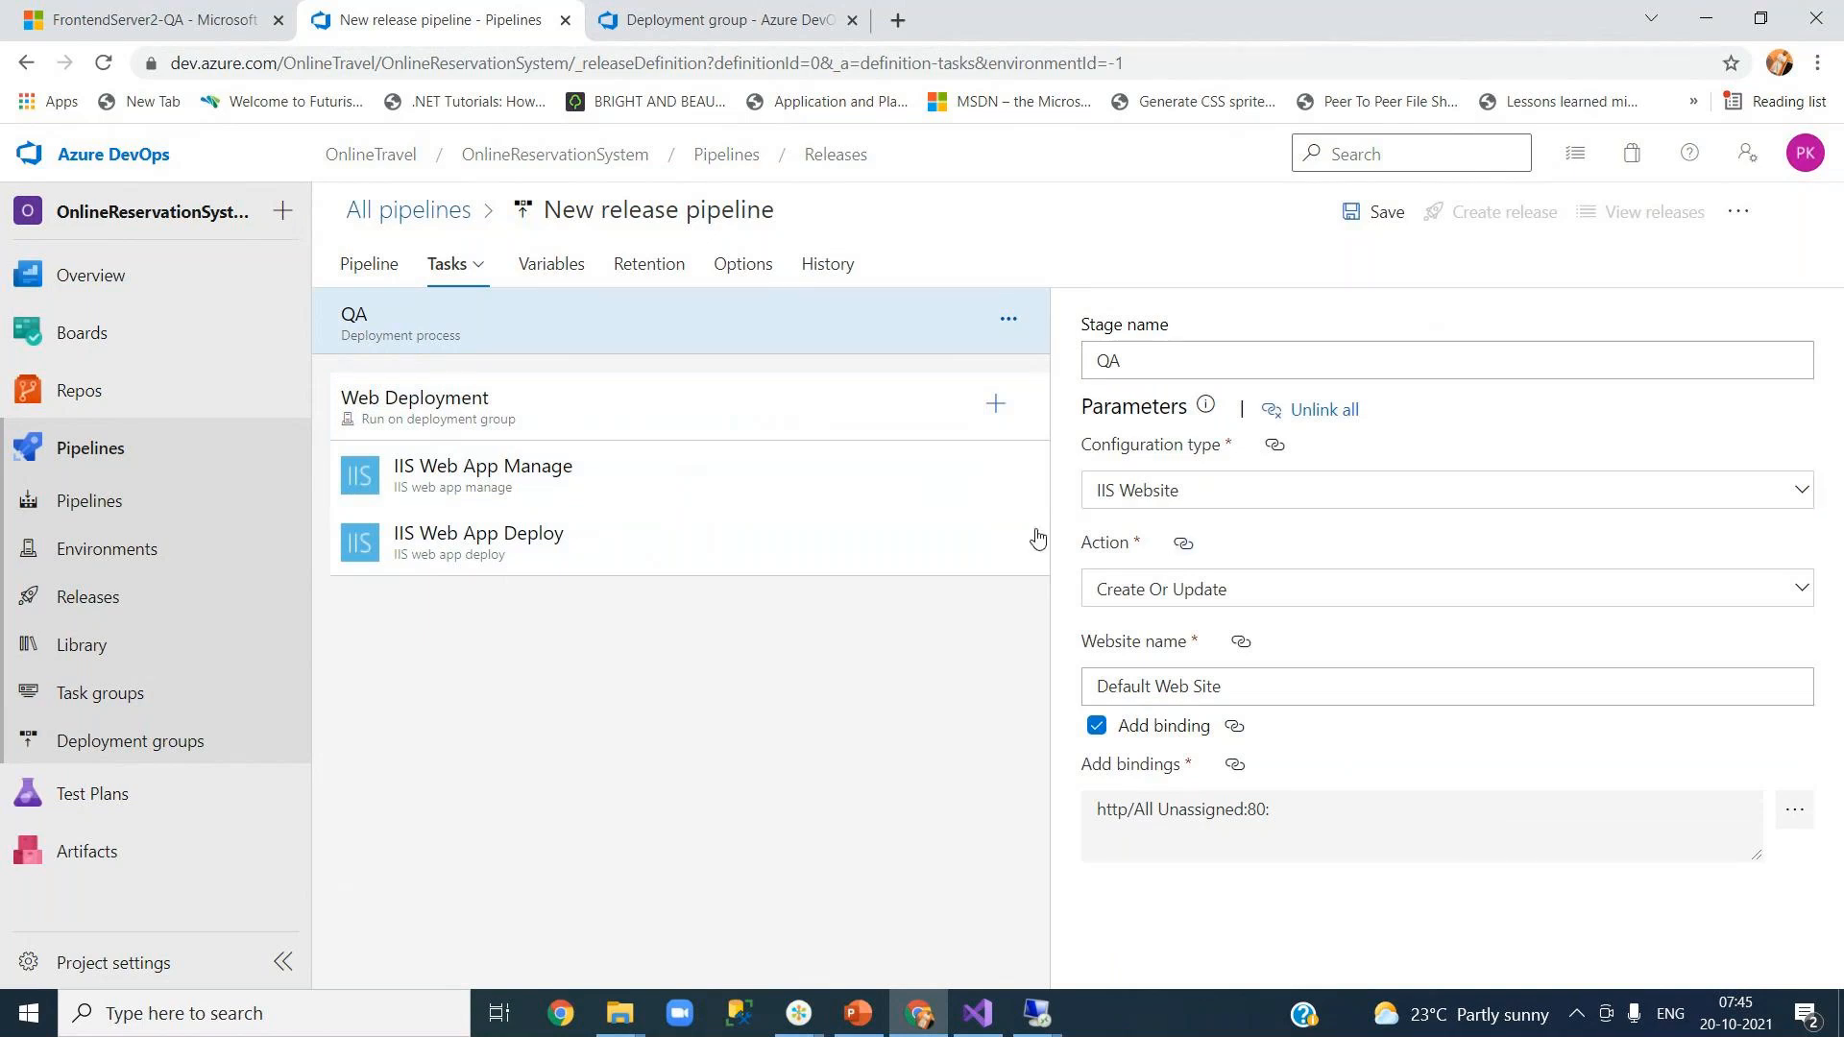
{"action": "left_click", "coordinate": [567, 496]}
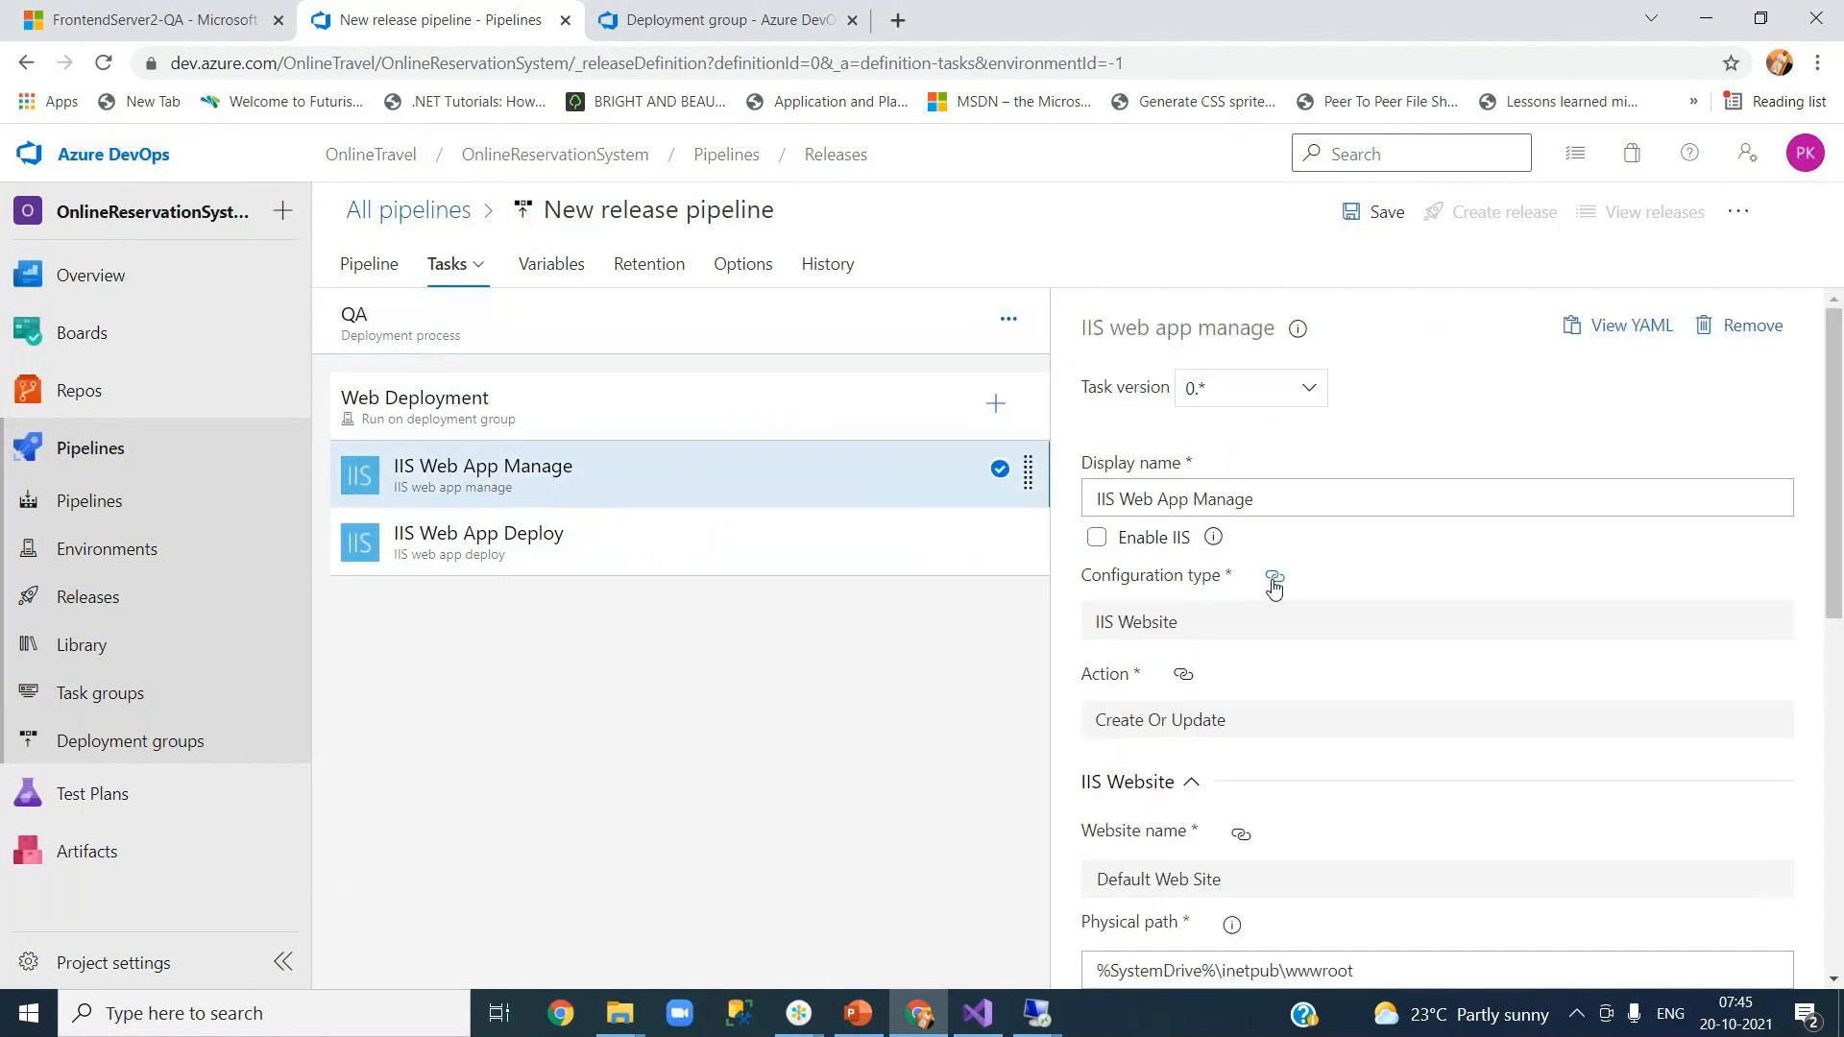
{"action": "mouse_move", "coordinate": [1273, 586]}
{"action": "left_click", "coordinate": [496, 340]}
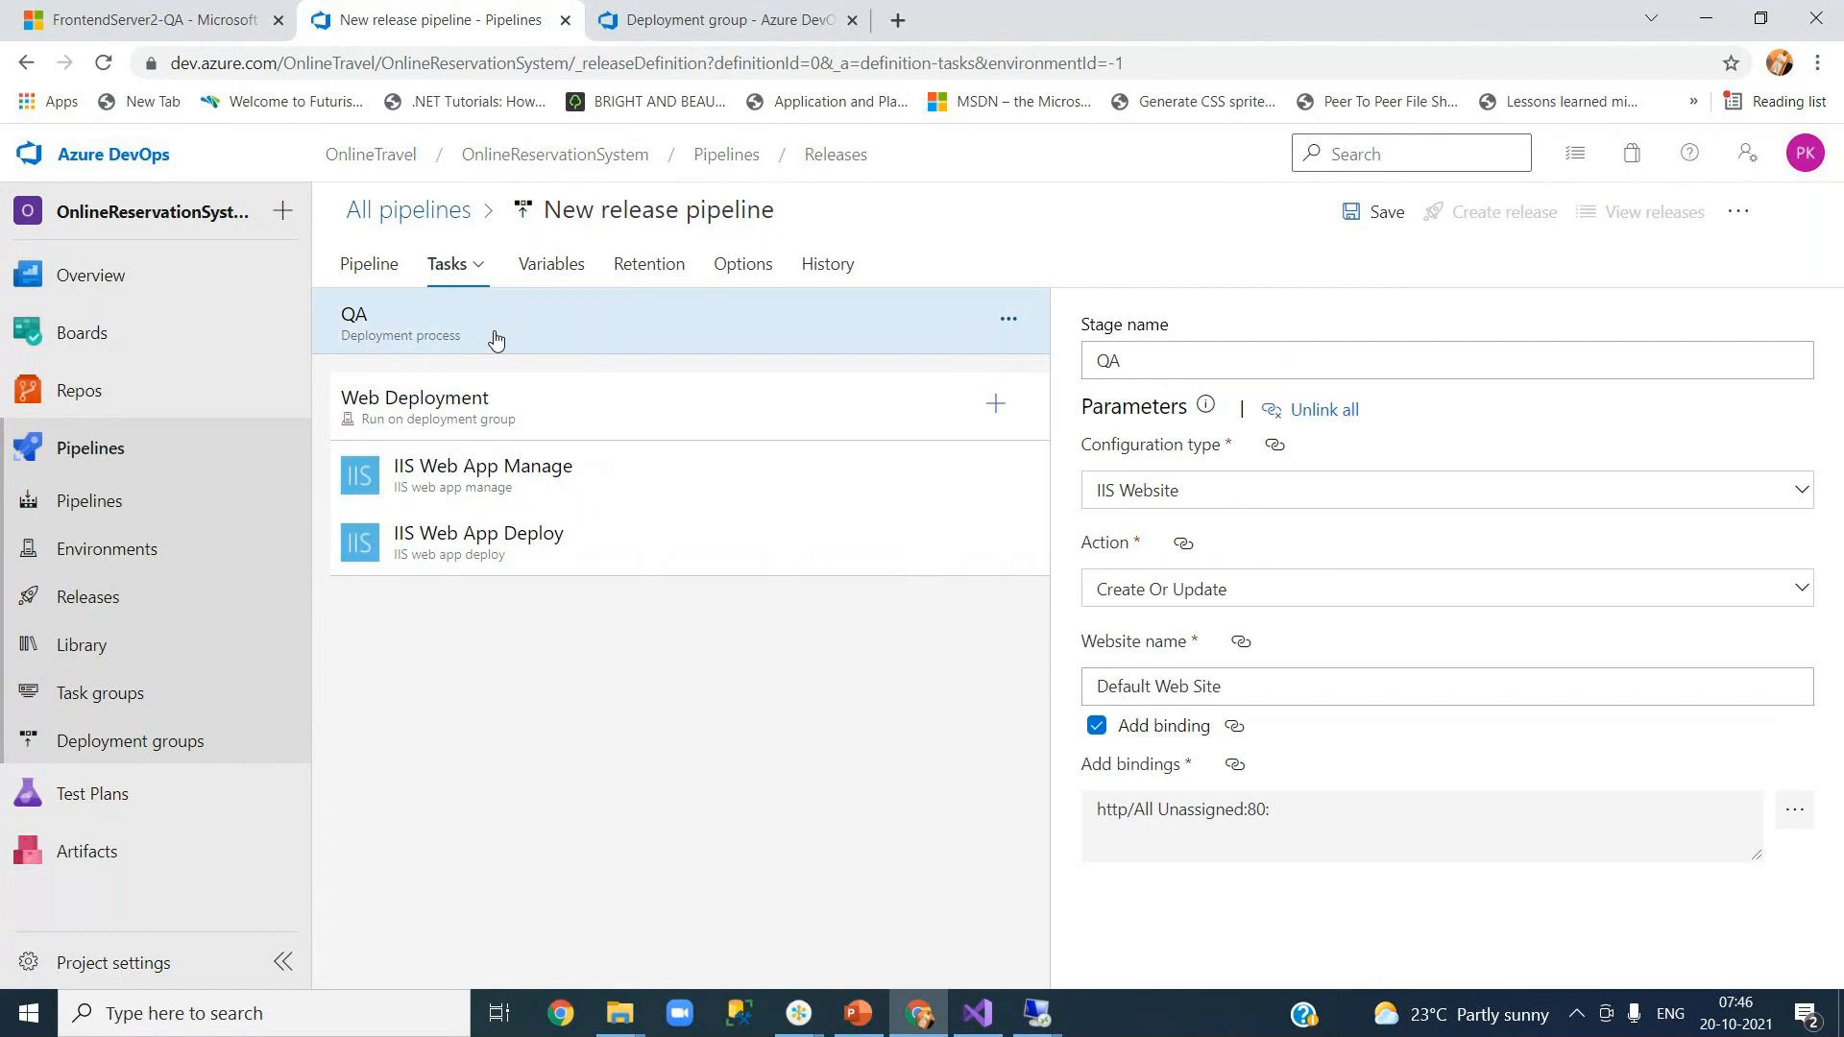
Step: Check IIS Web App Manage's physical path and IIS bindings, then select the IIS Web App Deploy task
{"action": "left_click", "coordinate": [514, 490]}
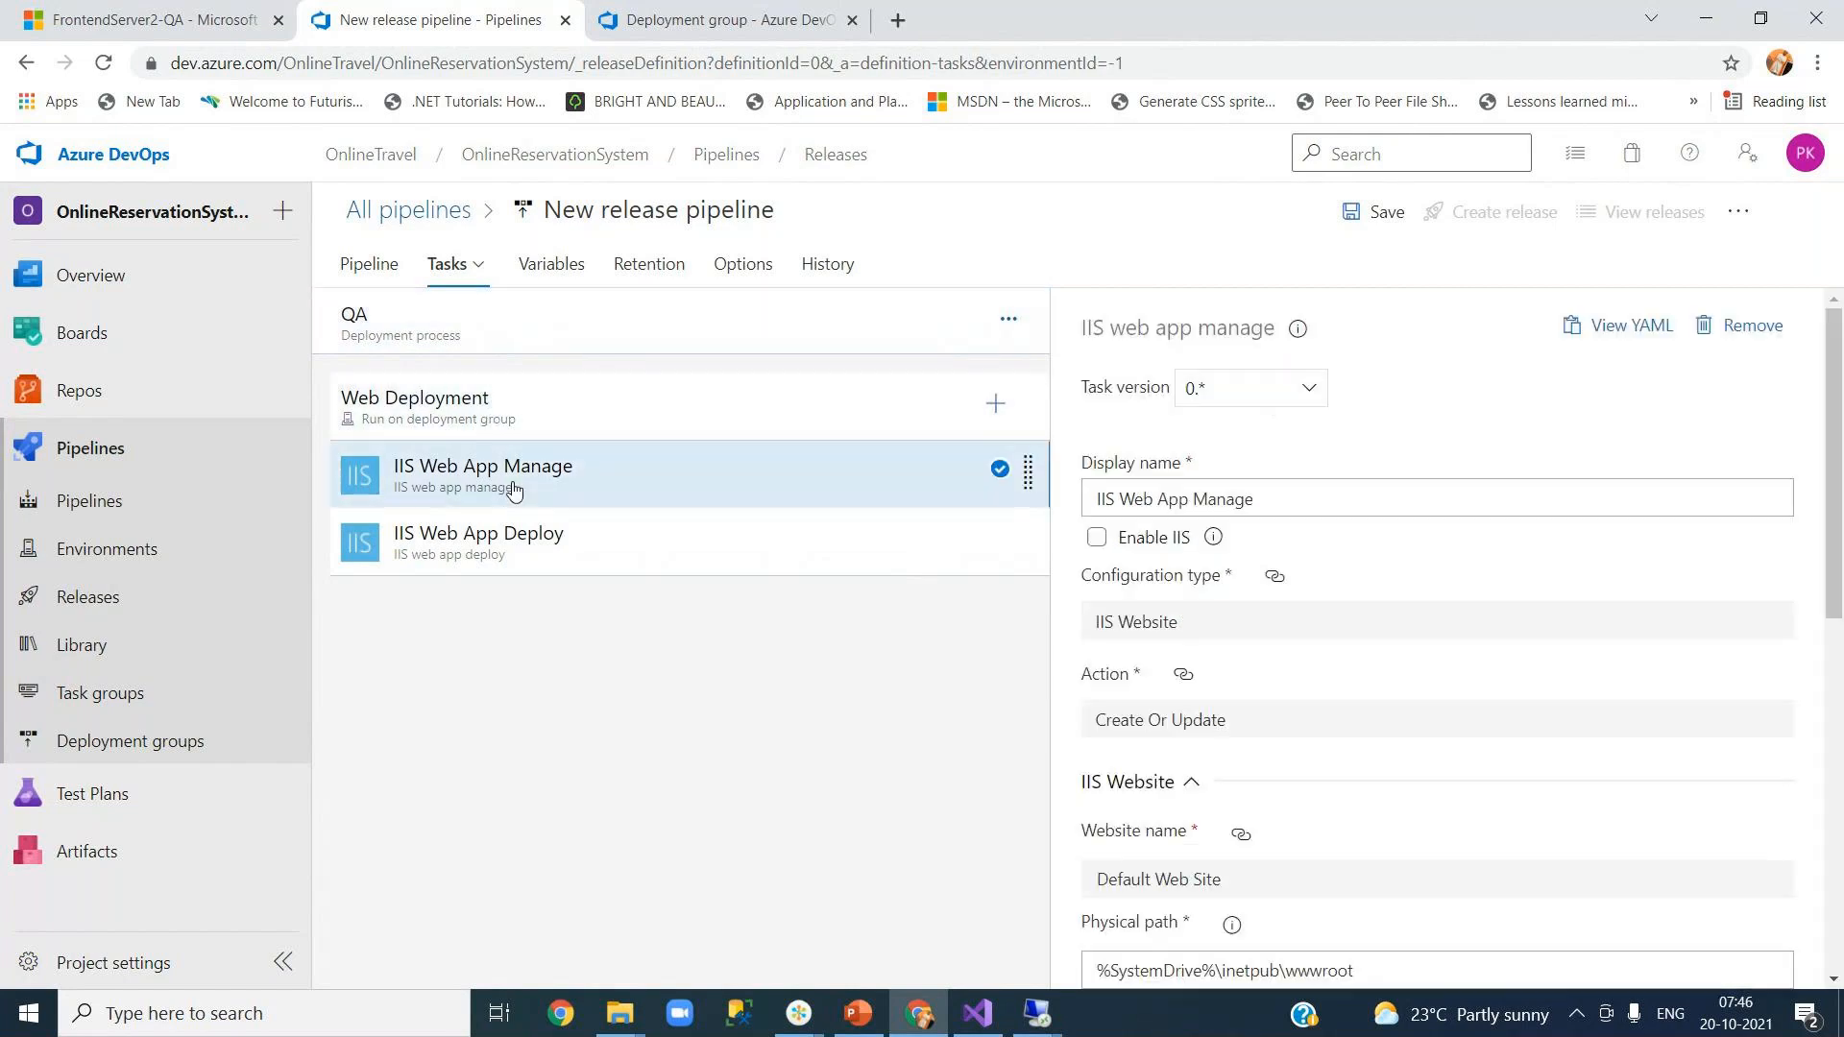
{"action": "left_click_drag", "start_coordinate": [1837, 570], "coordinate": [1839, 733]}
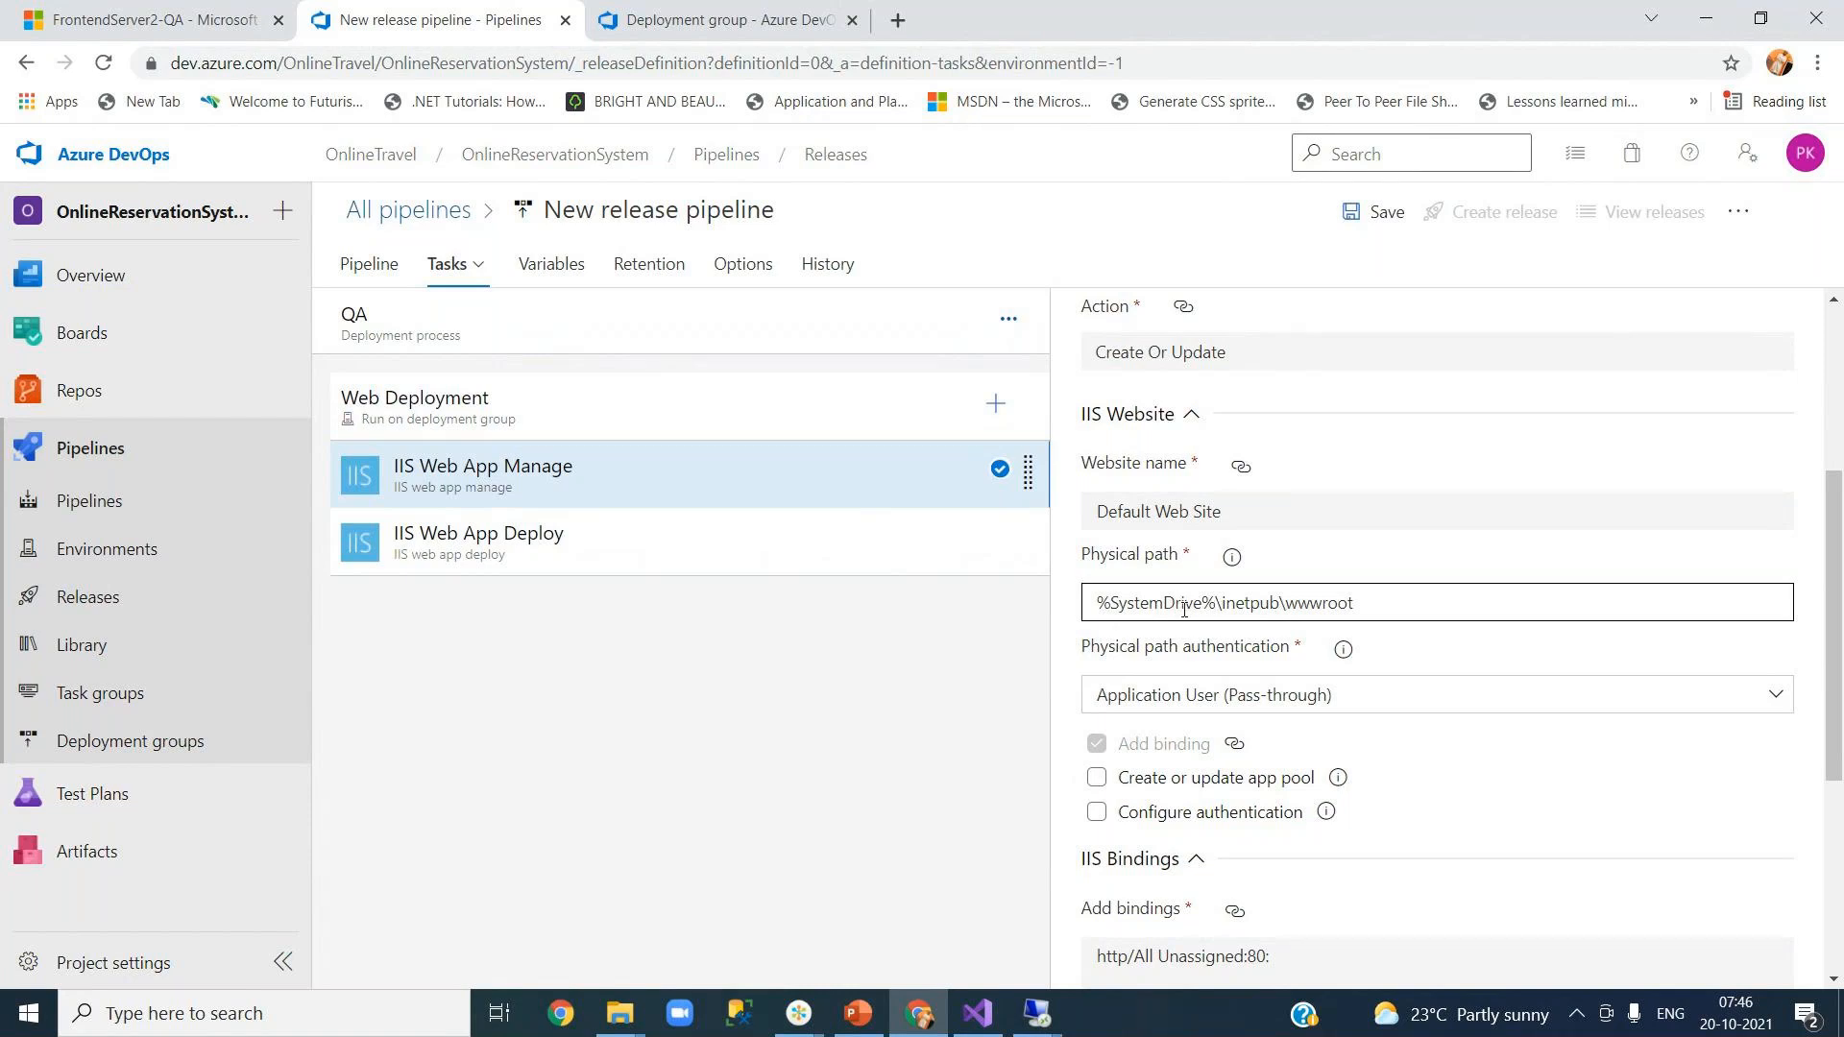
{"action": "double_click", "coordinate": [1319, 603]}
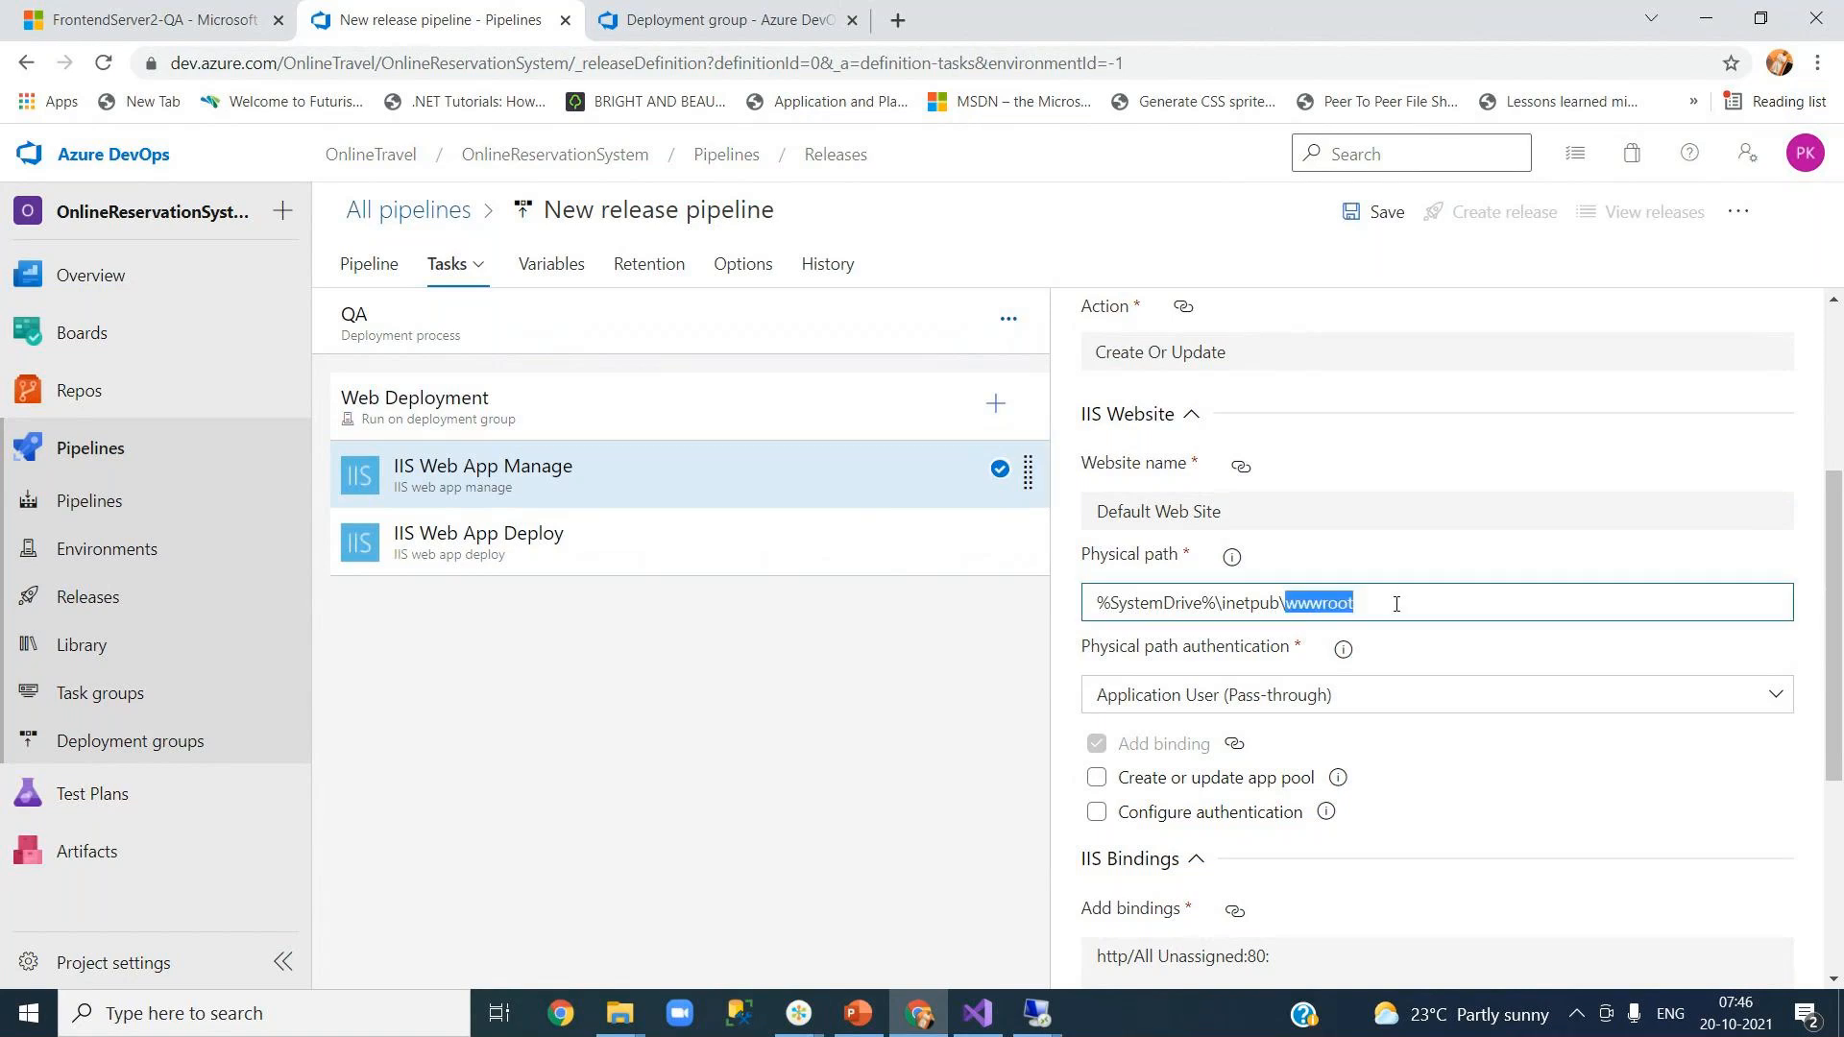
{"action": "left_click", "coordinate": [1397, 603]}
{"action": "left_click_drag", "start_coordinate": [1836, 664], "coordinate": [1838, 727]}
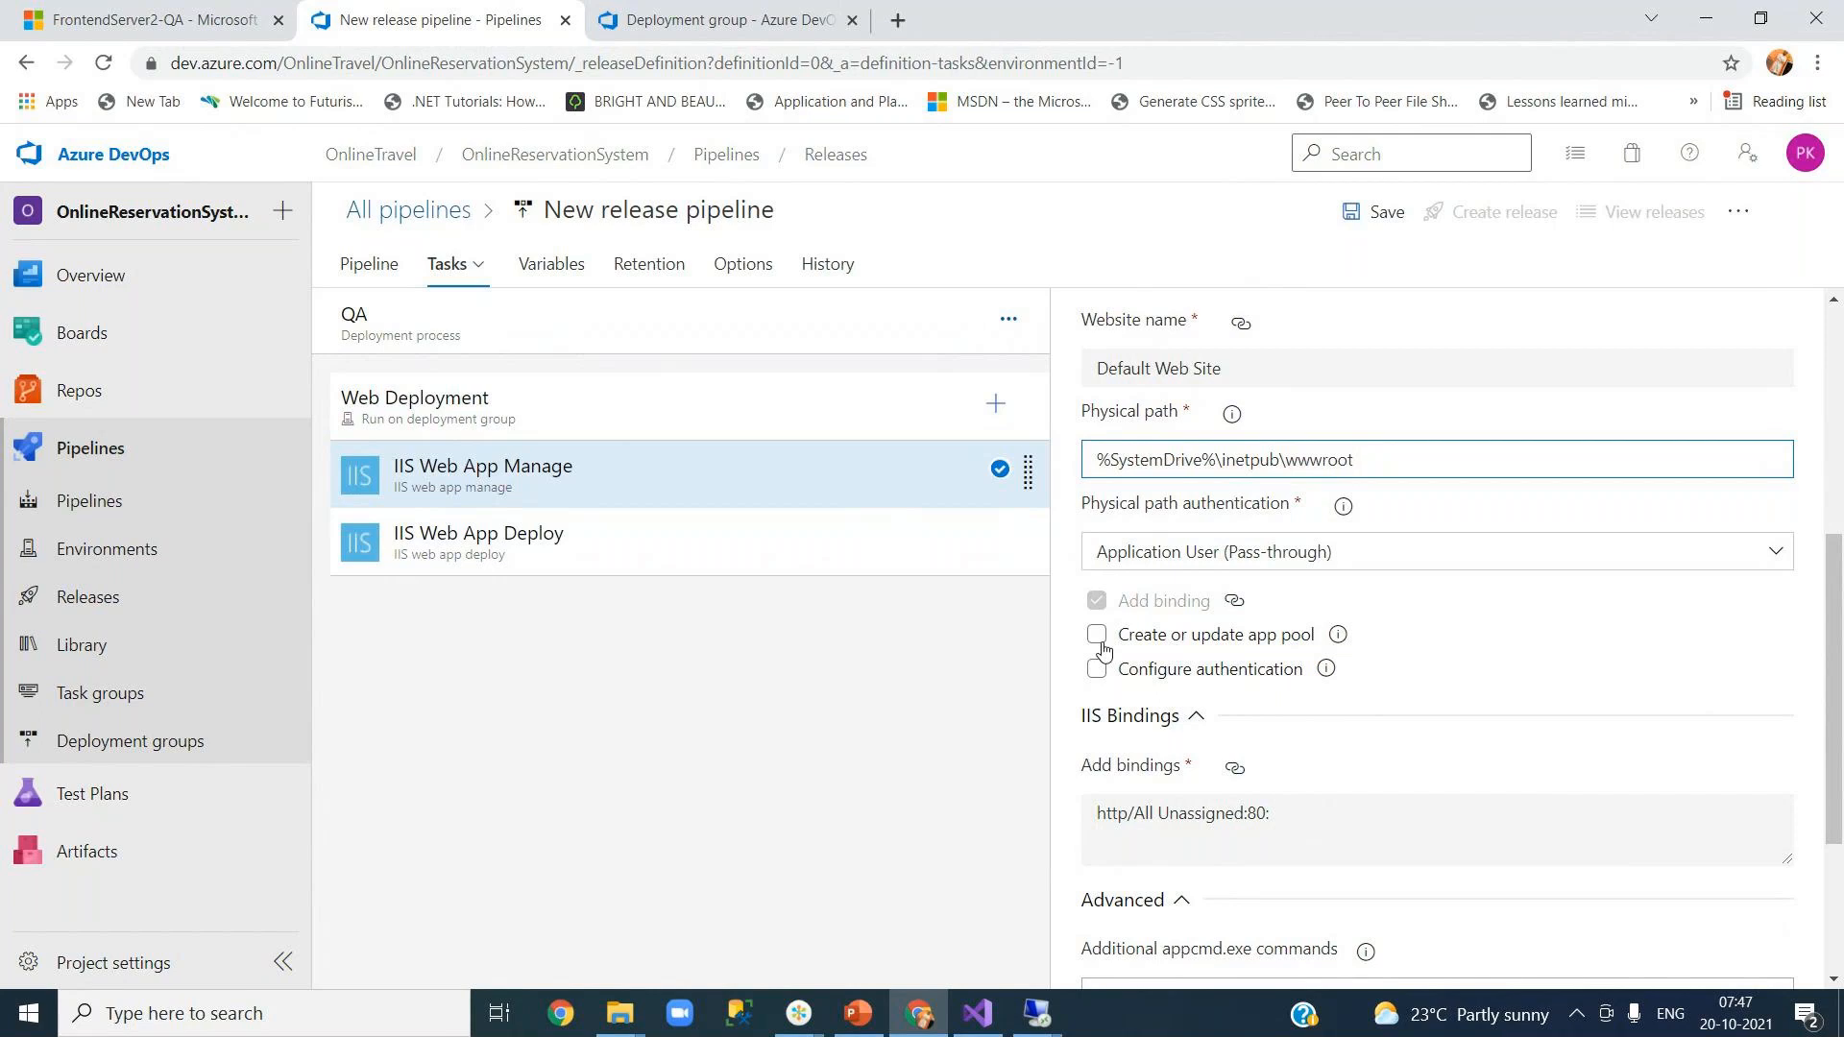
{"action": "left_click_drag", "start_coordinate": [1835, 622], "coordinate": [1836, 700]}
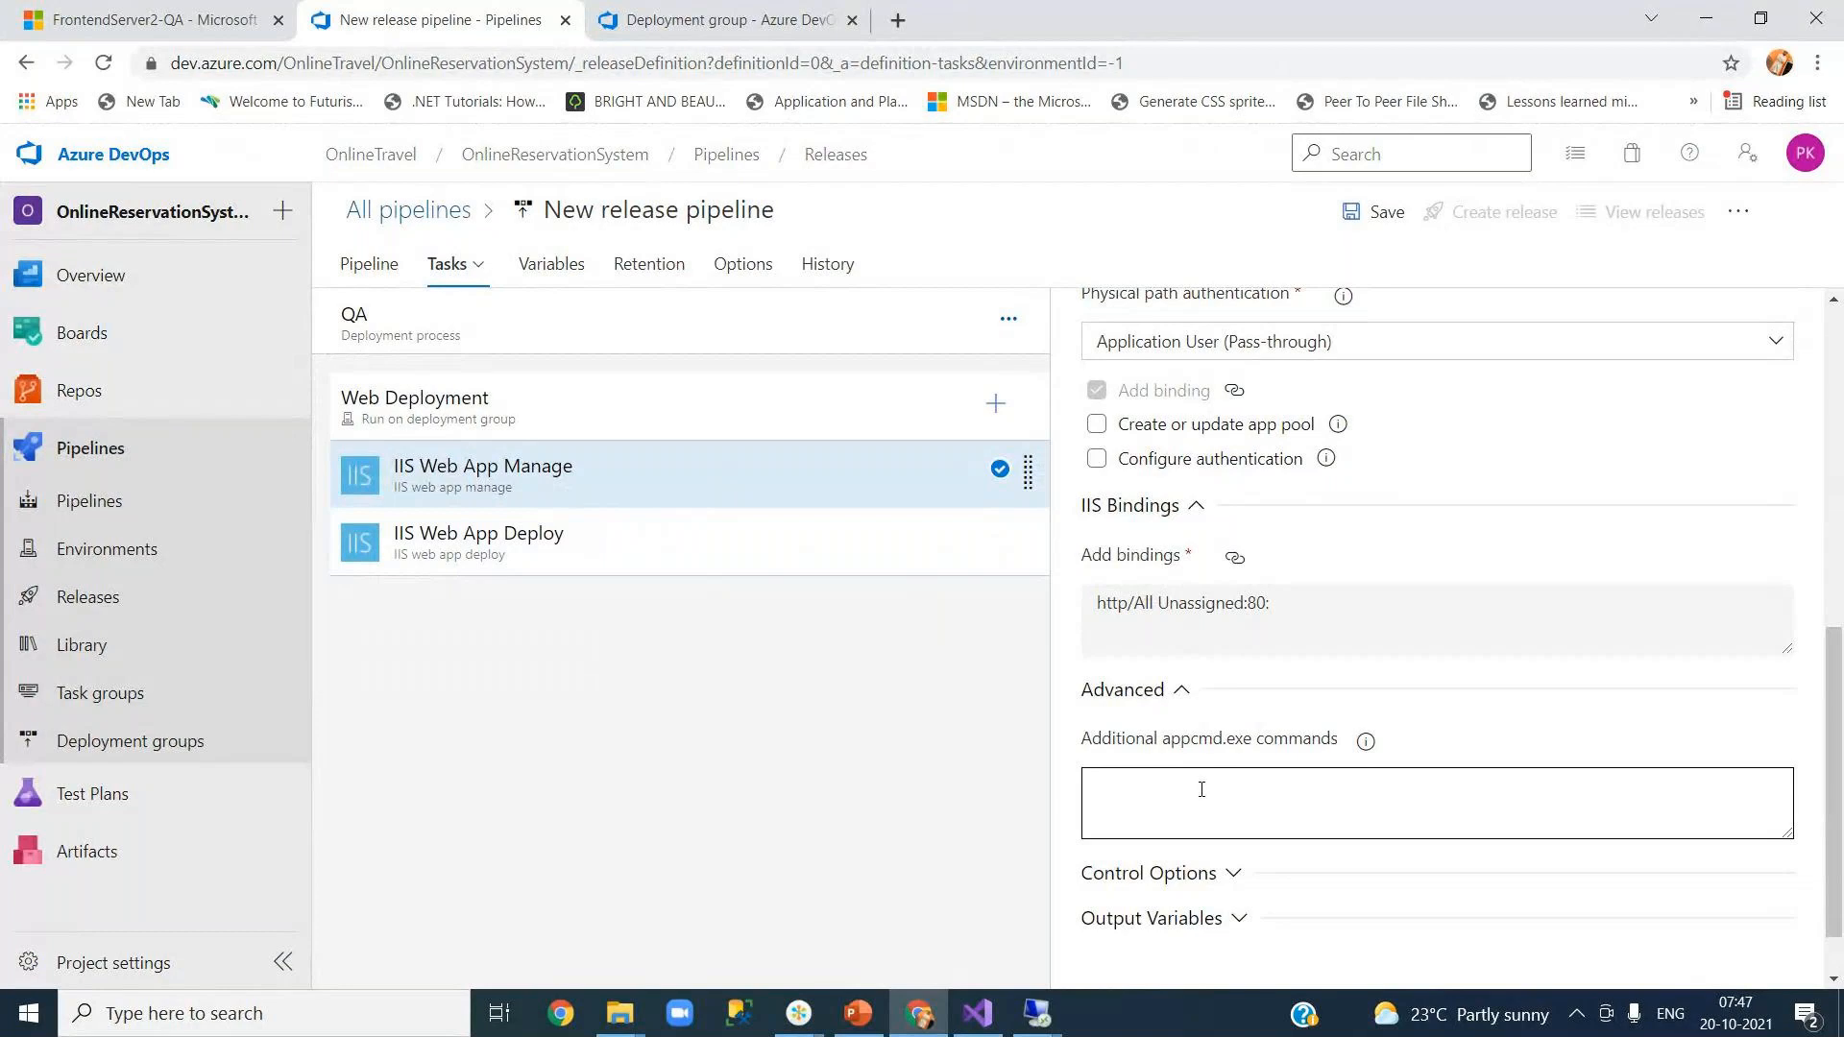
{"action": "scroll", "coordinate": [1834, 727], "scroll_direction": "down", "scroll_amount": 2}
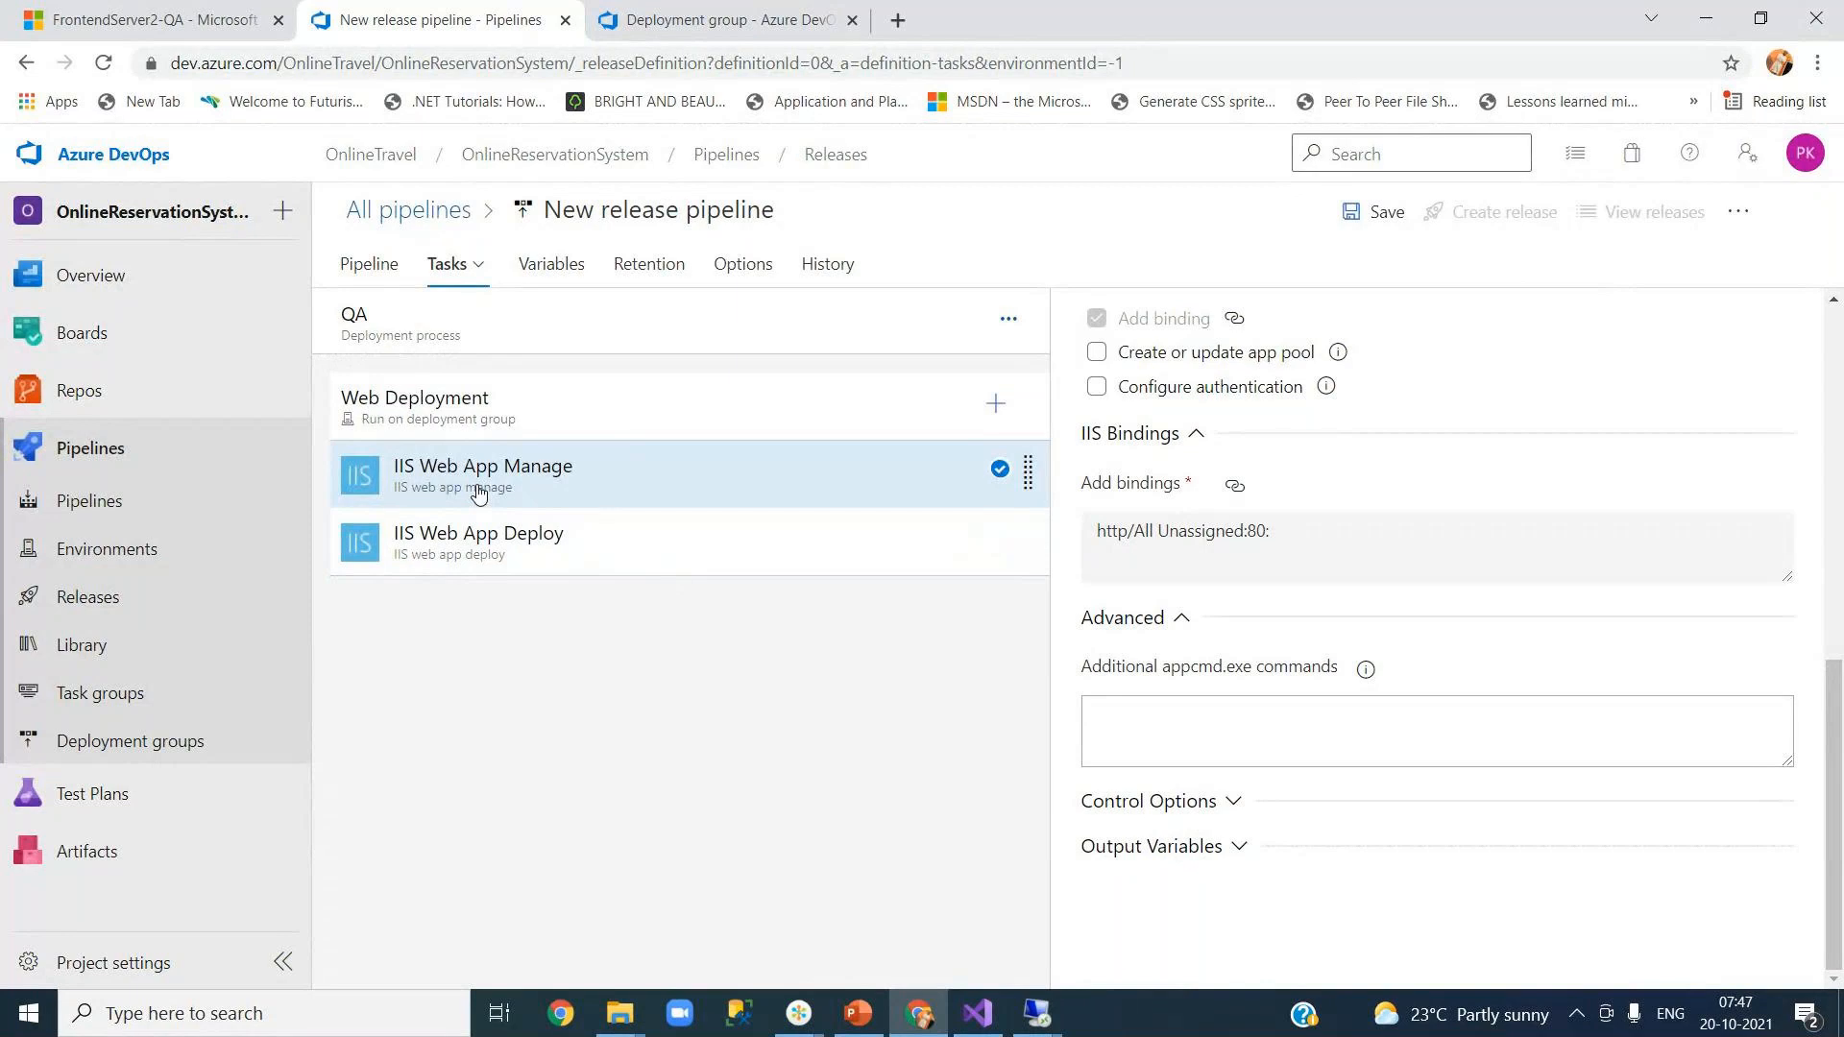
{"action": "left_click", "coordinate": [463, 566]}
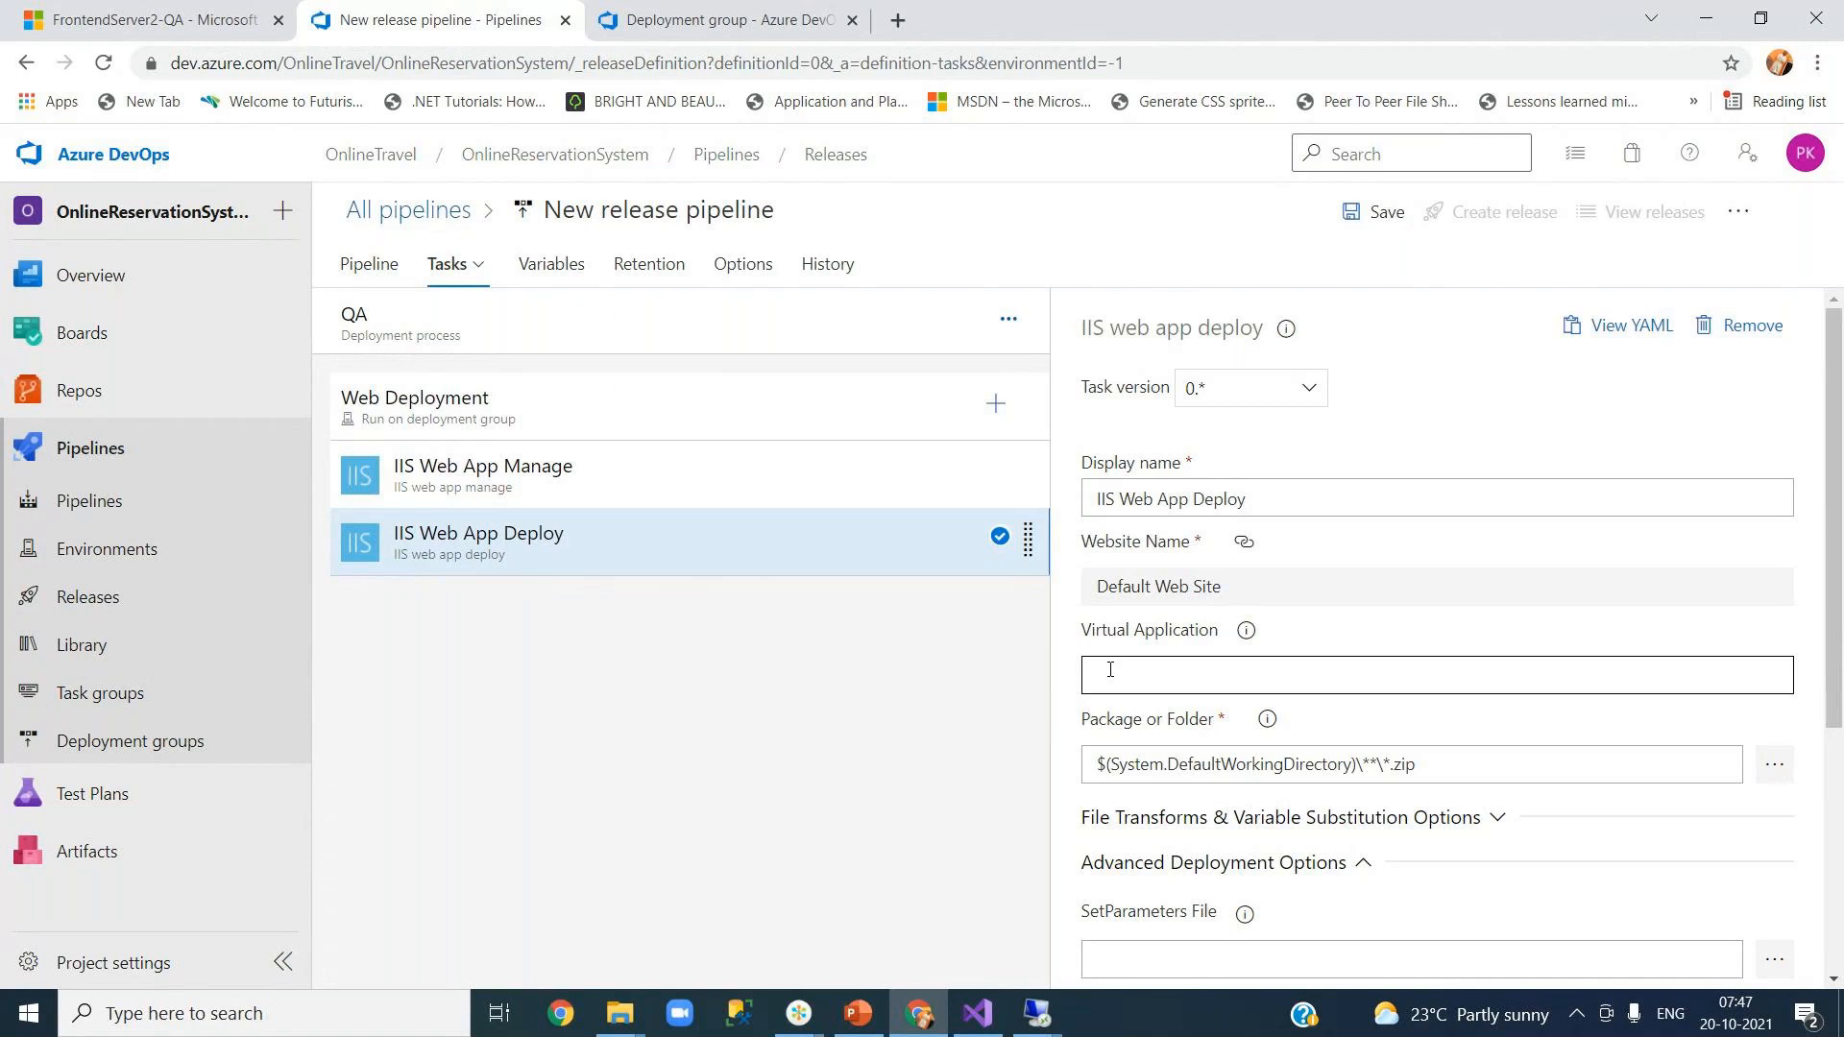
Step: Set the deploy task's Virtual Application to YourJourneys
{"action": "left_click", "coordinate": [1163, 674]}
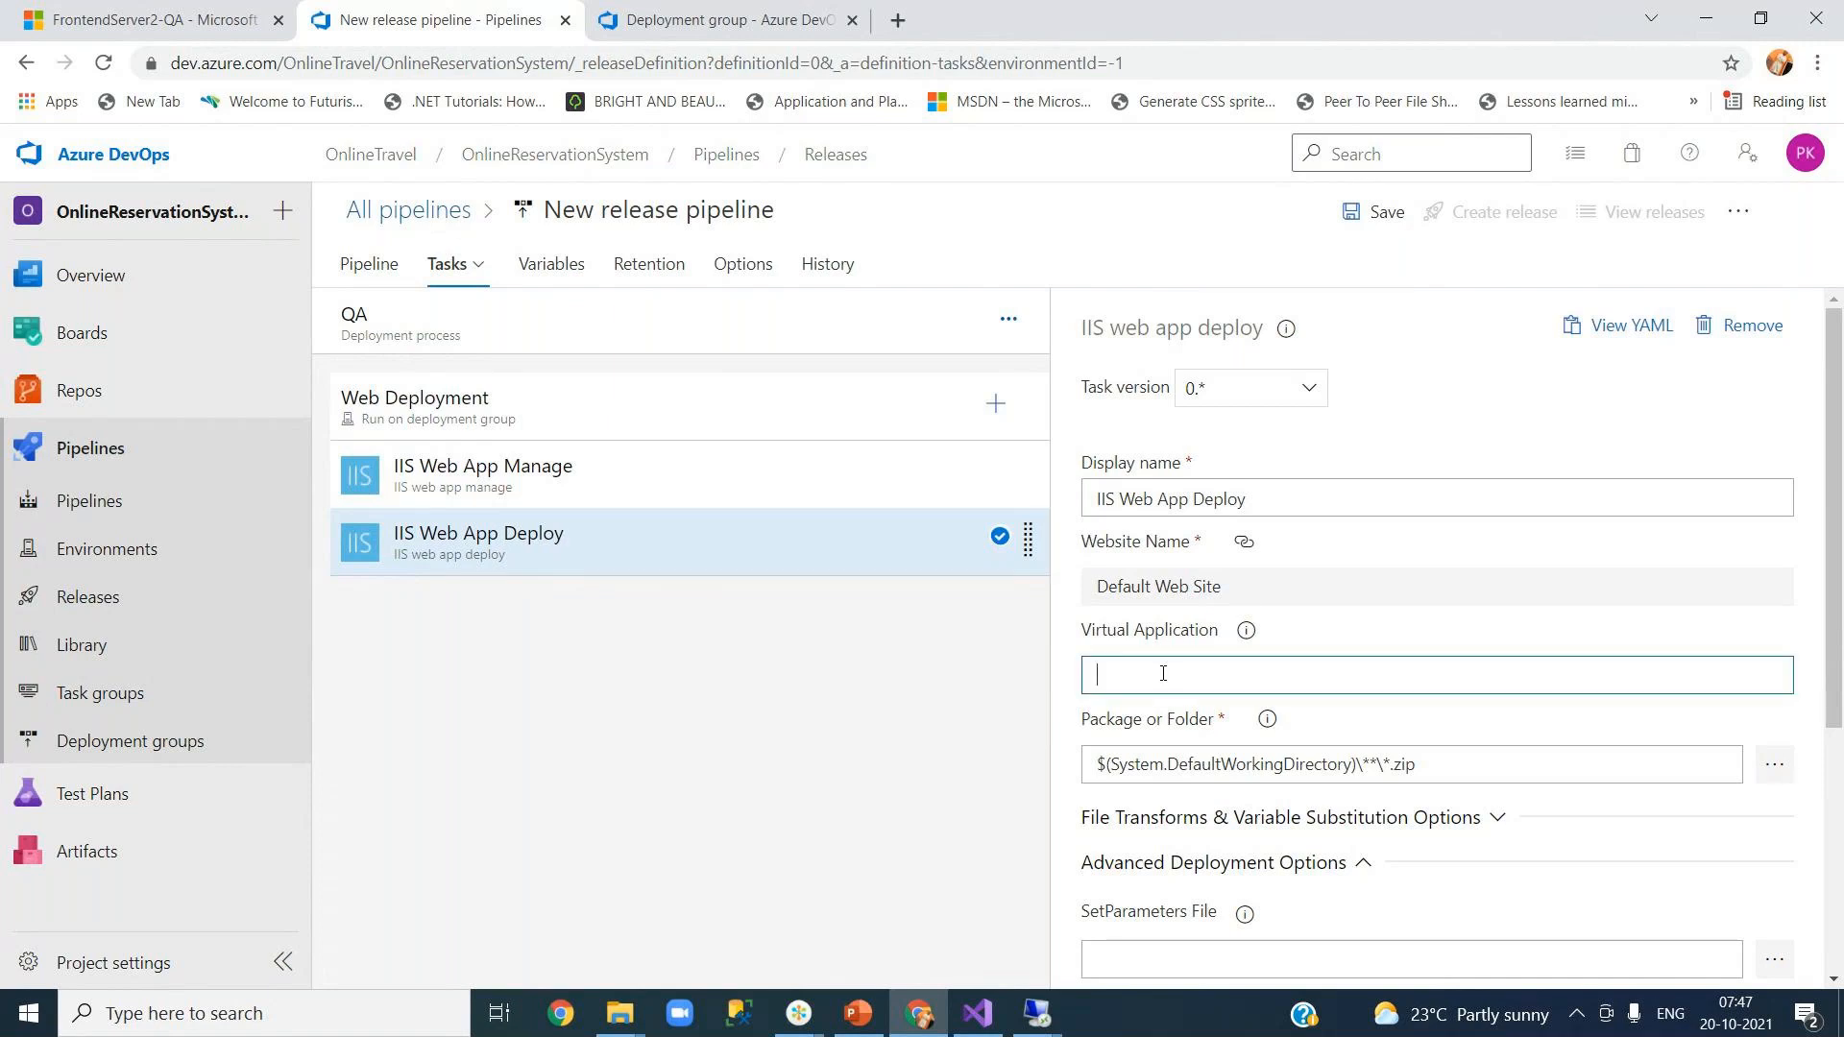
{"action": "type", "text": "YourJourneys"}
{"action": "left_click", "coordinate": [1364, 630]}
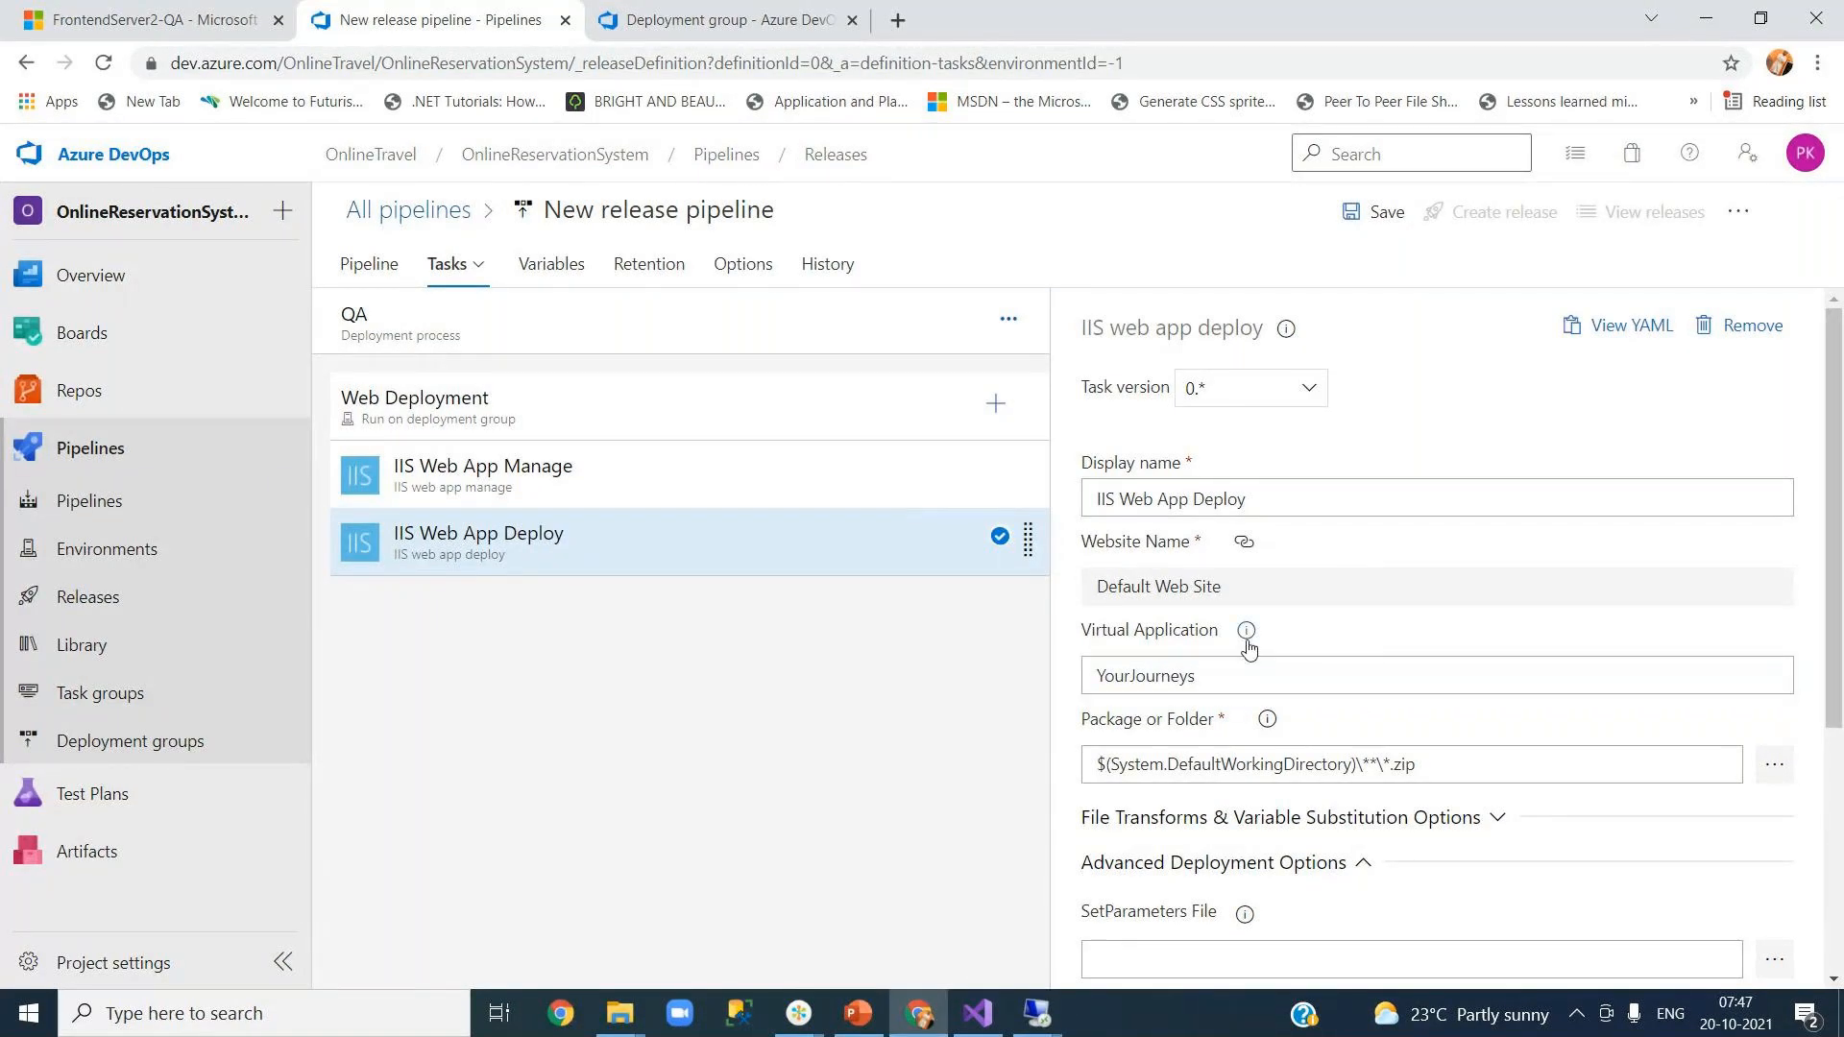
{"action": "mouse_move", "coordinate": [1247, 638]}
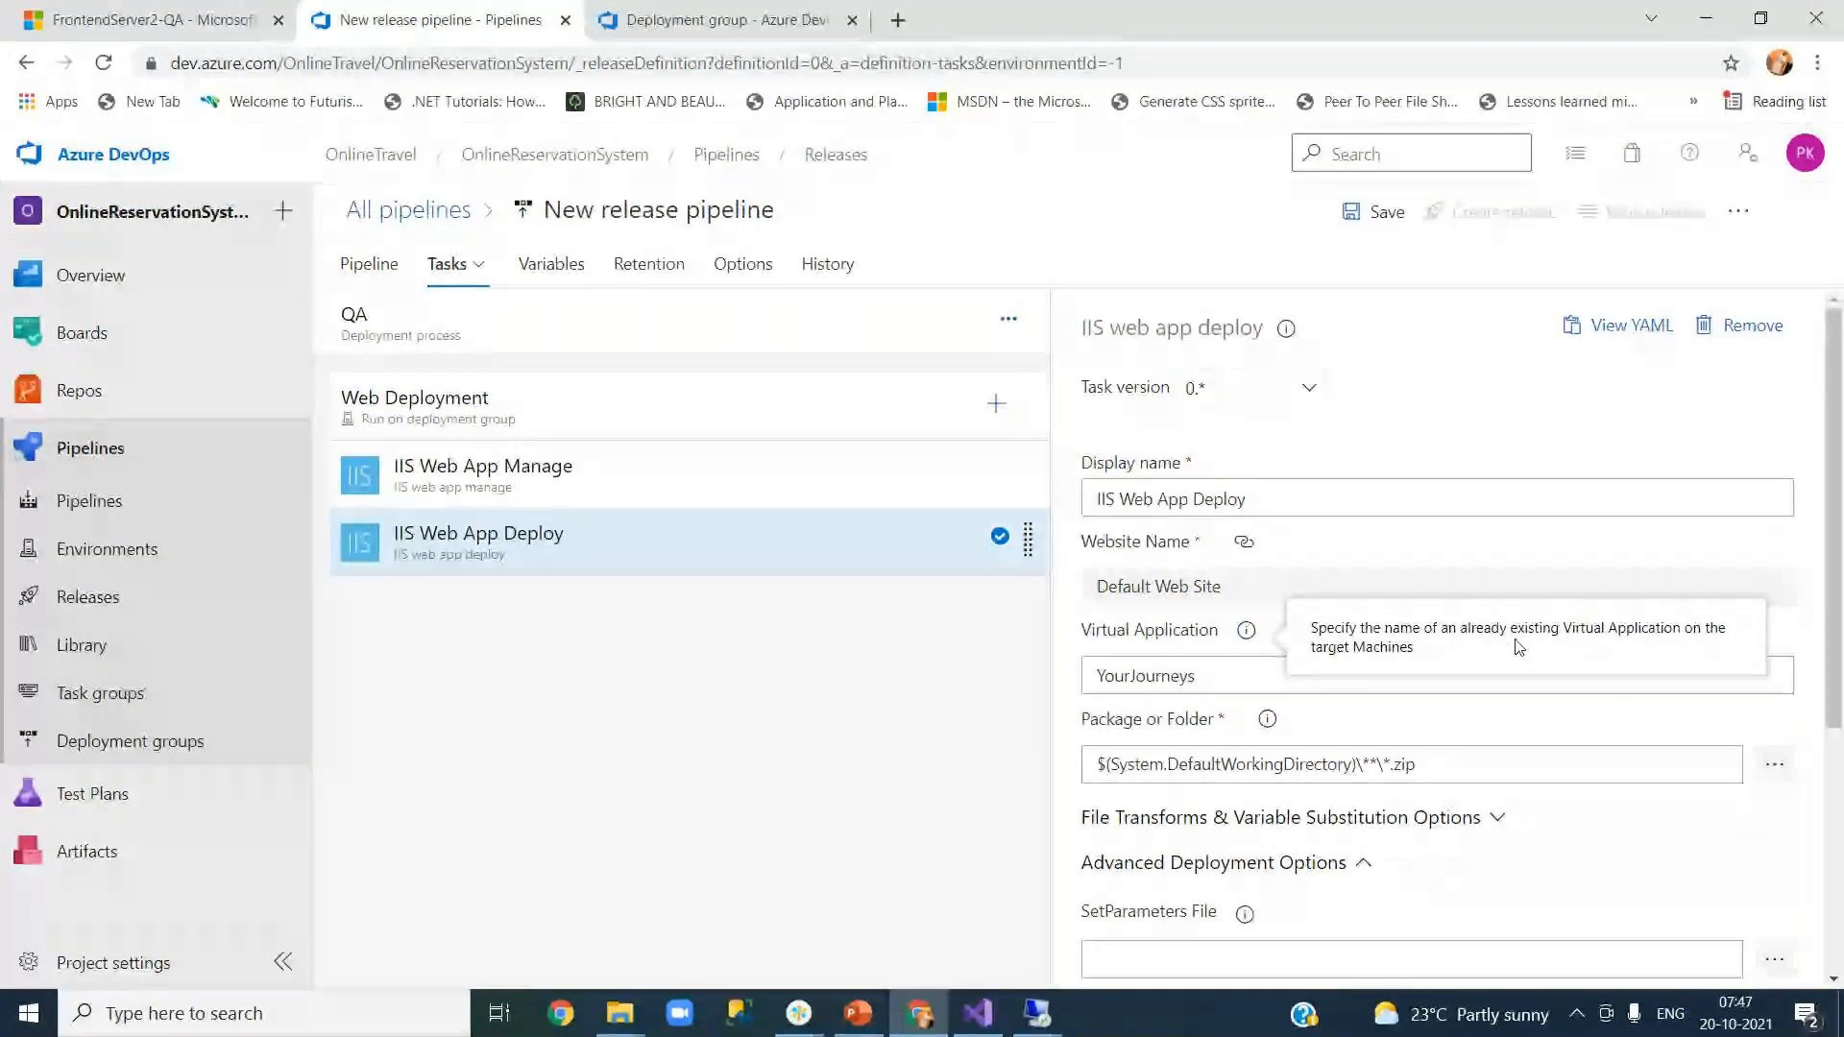
{"action": "left_click", "coordinate": [1157, 645]}
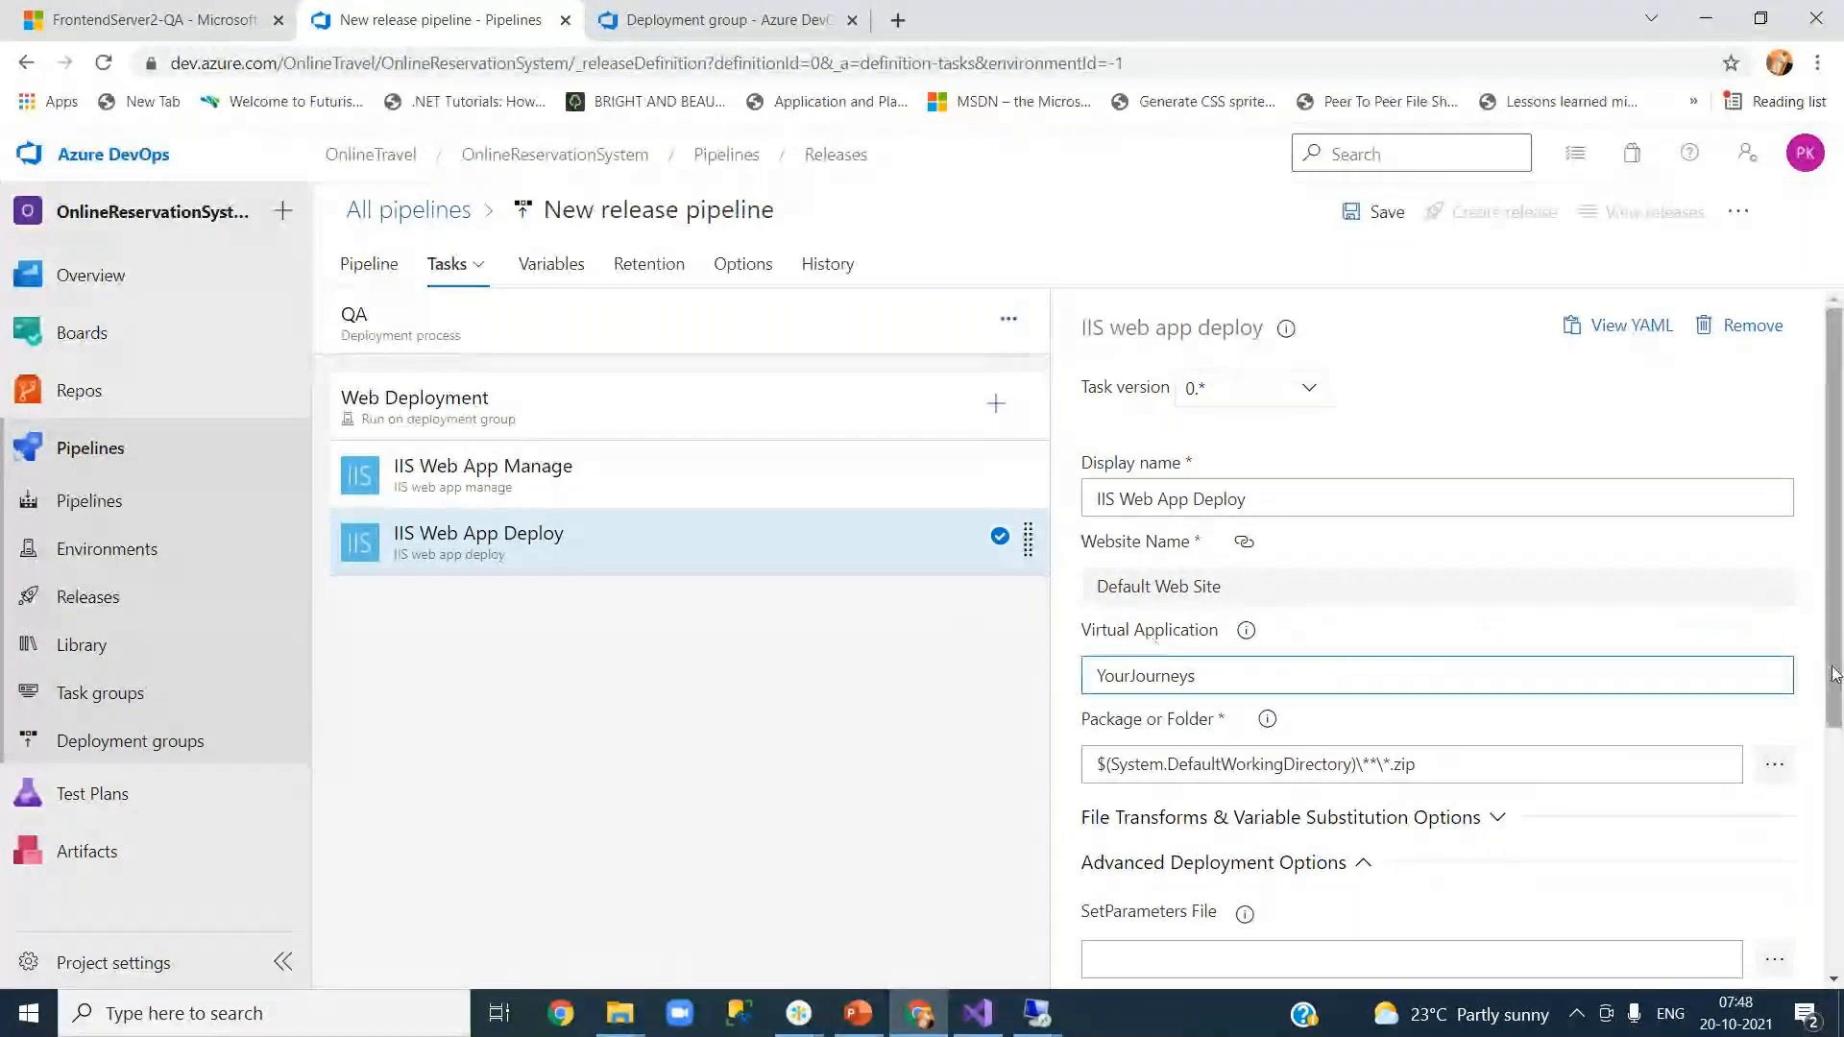
Step: Open the file browser for the Package or Folder field
{"action": "scroll", "coordinate": [1834, 672], "scroll_direction": "down", "scroll_amount": 3}
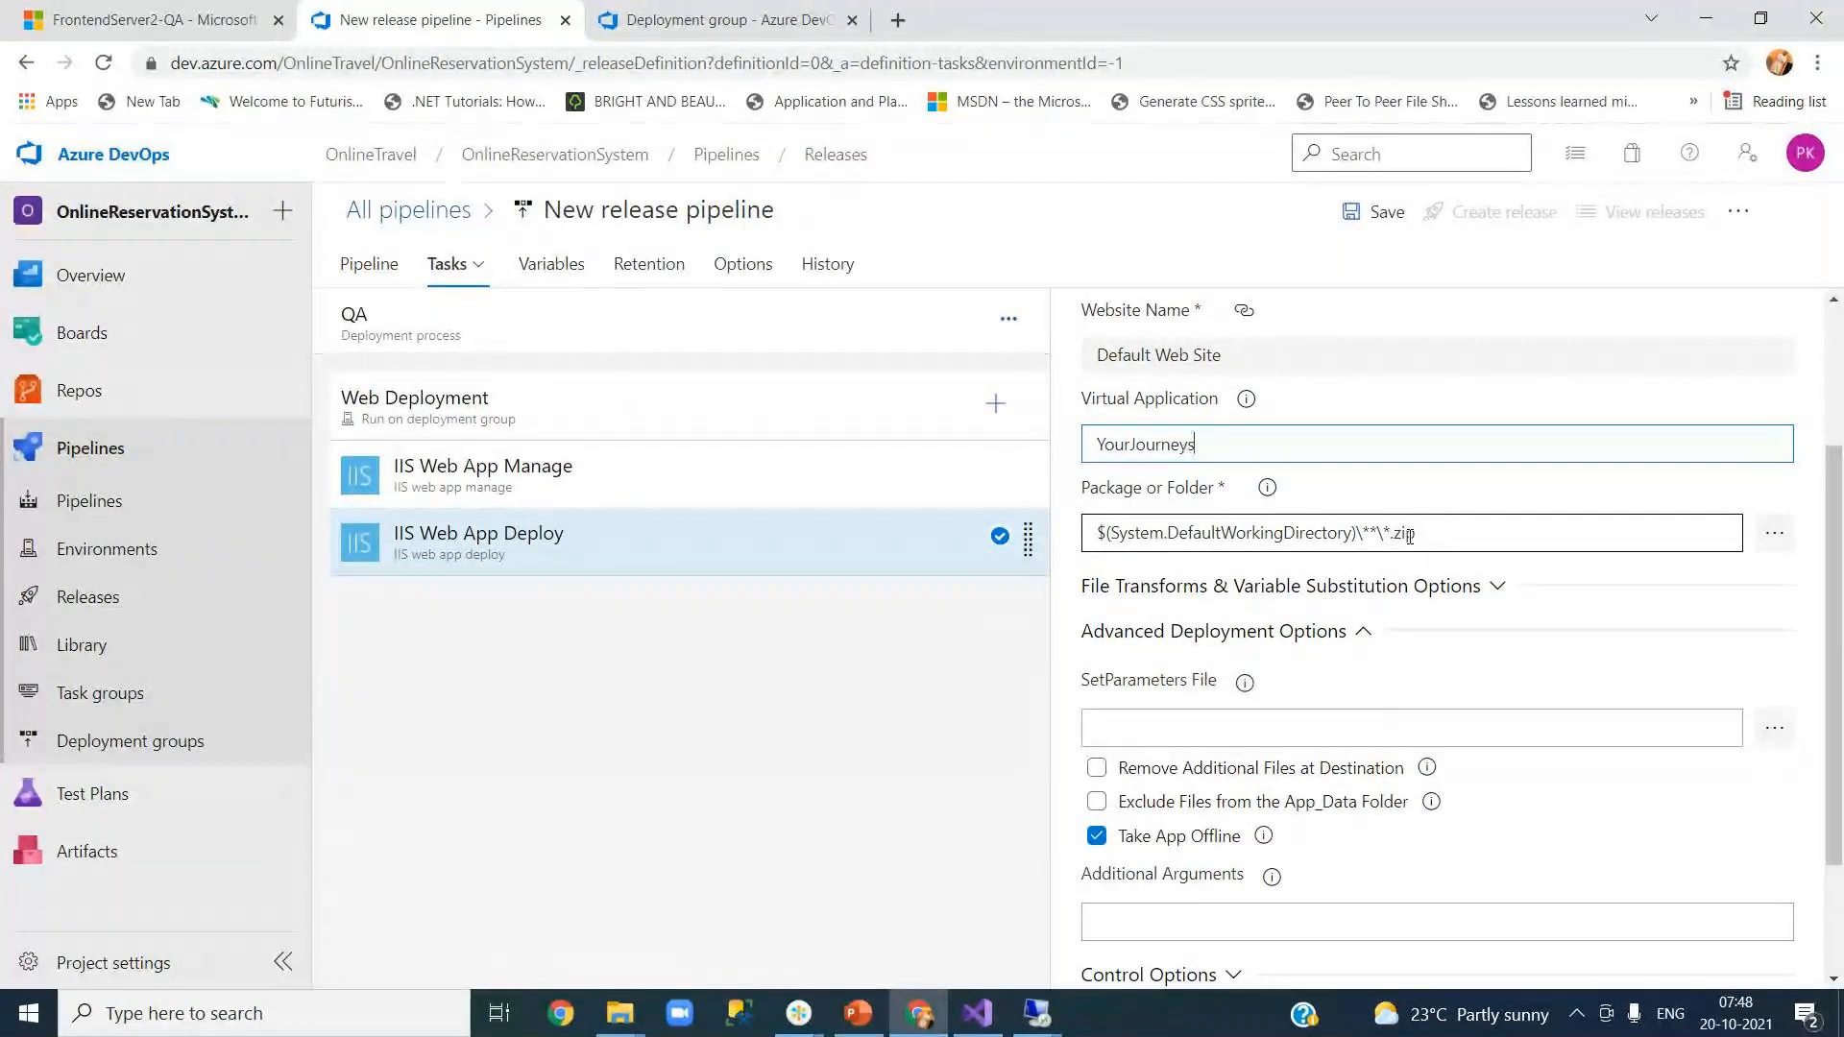
{"action": "left_click", "coordinate": [1484, 539]}
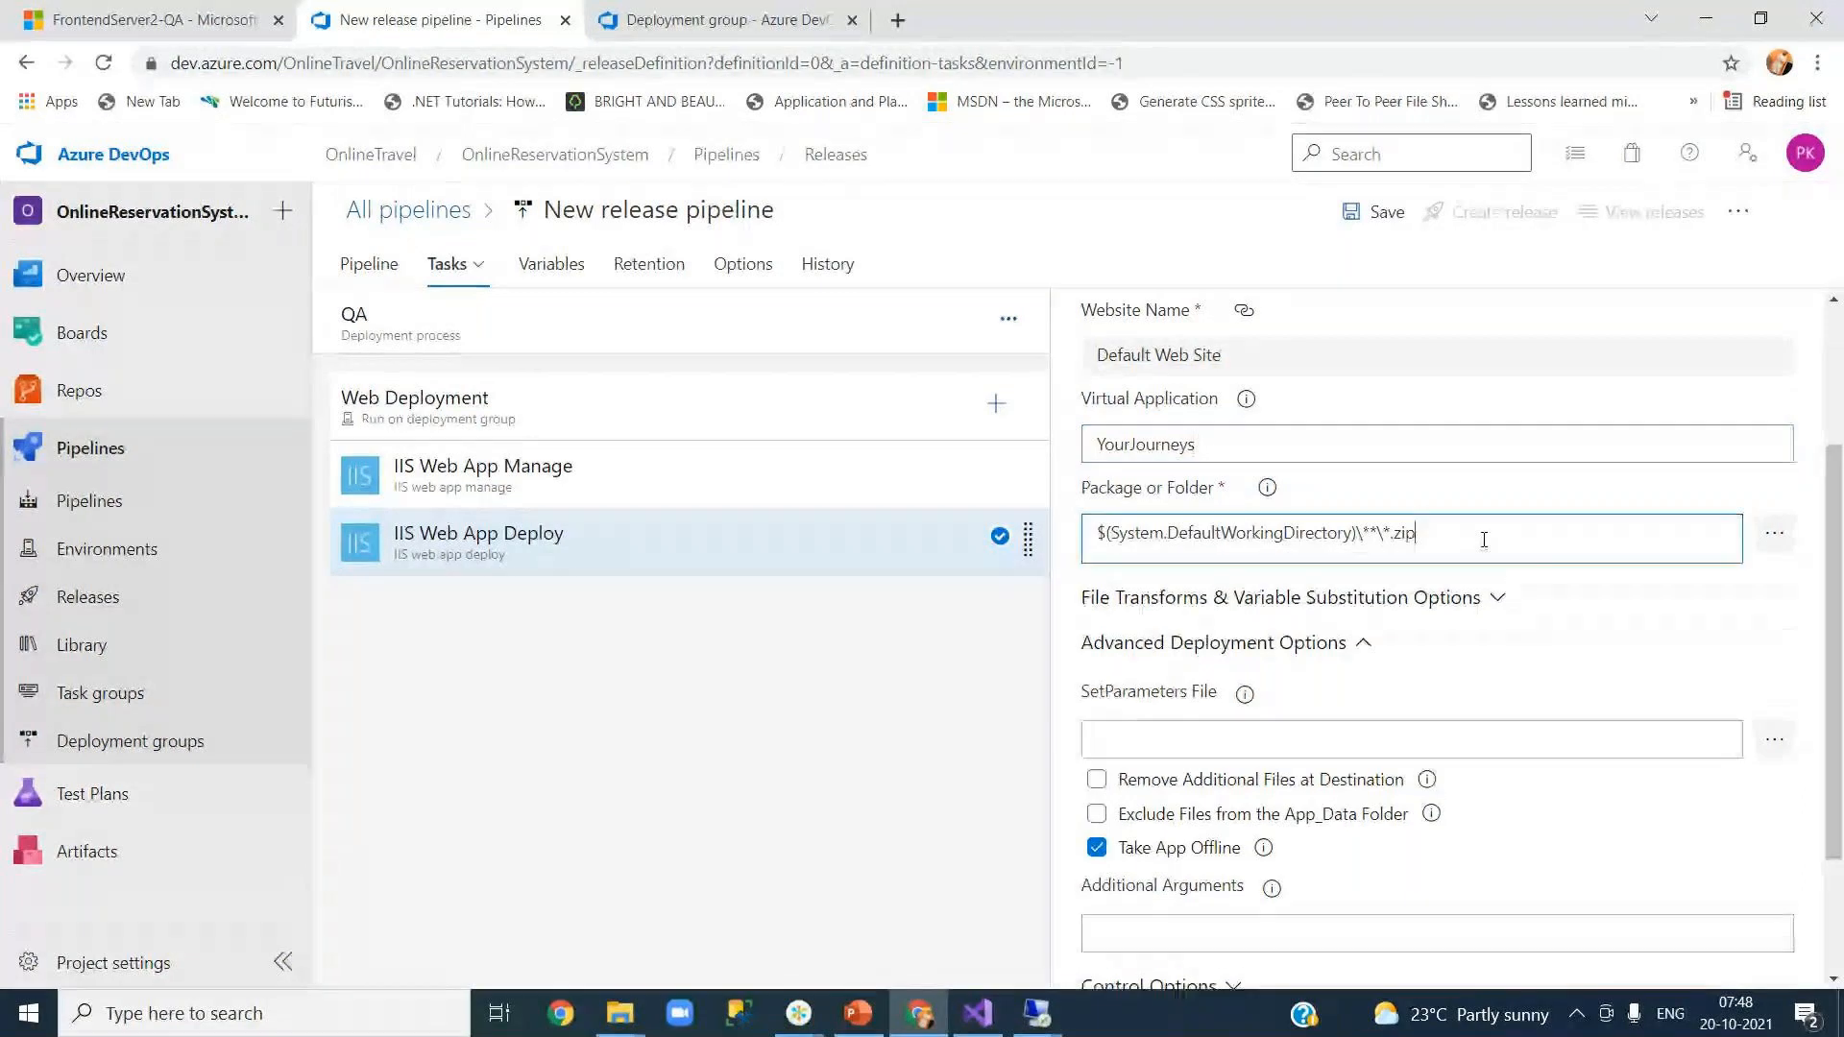
{"action": "left_click", "coordinate": [1774, 536]}
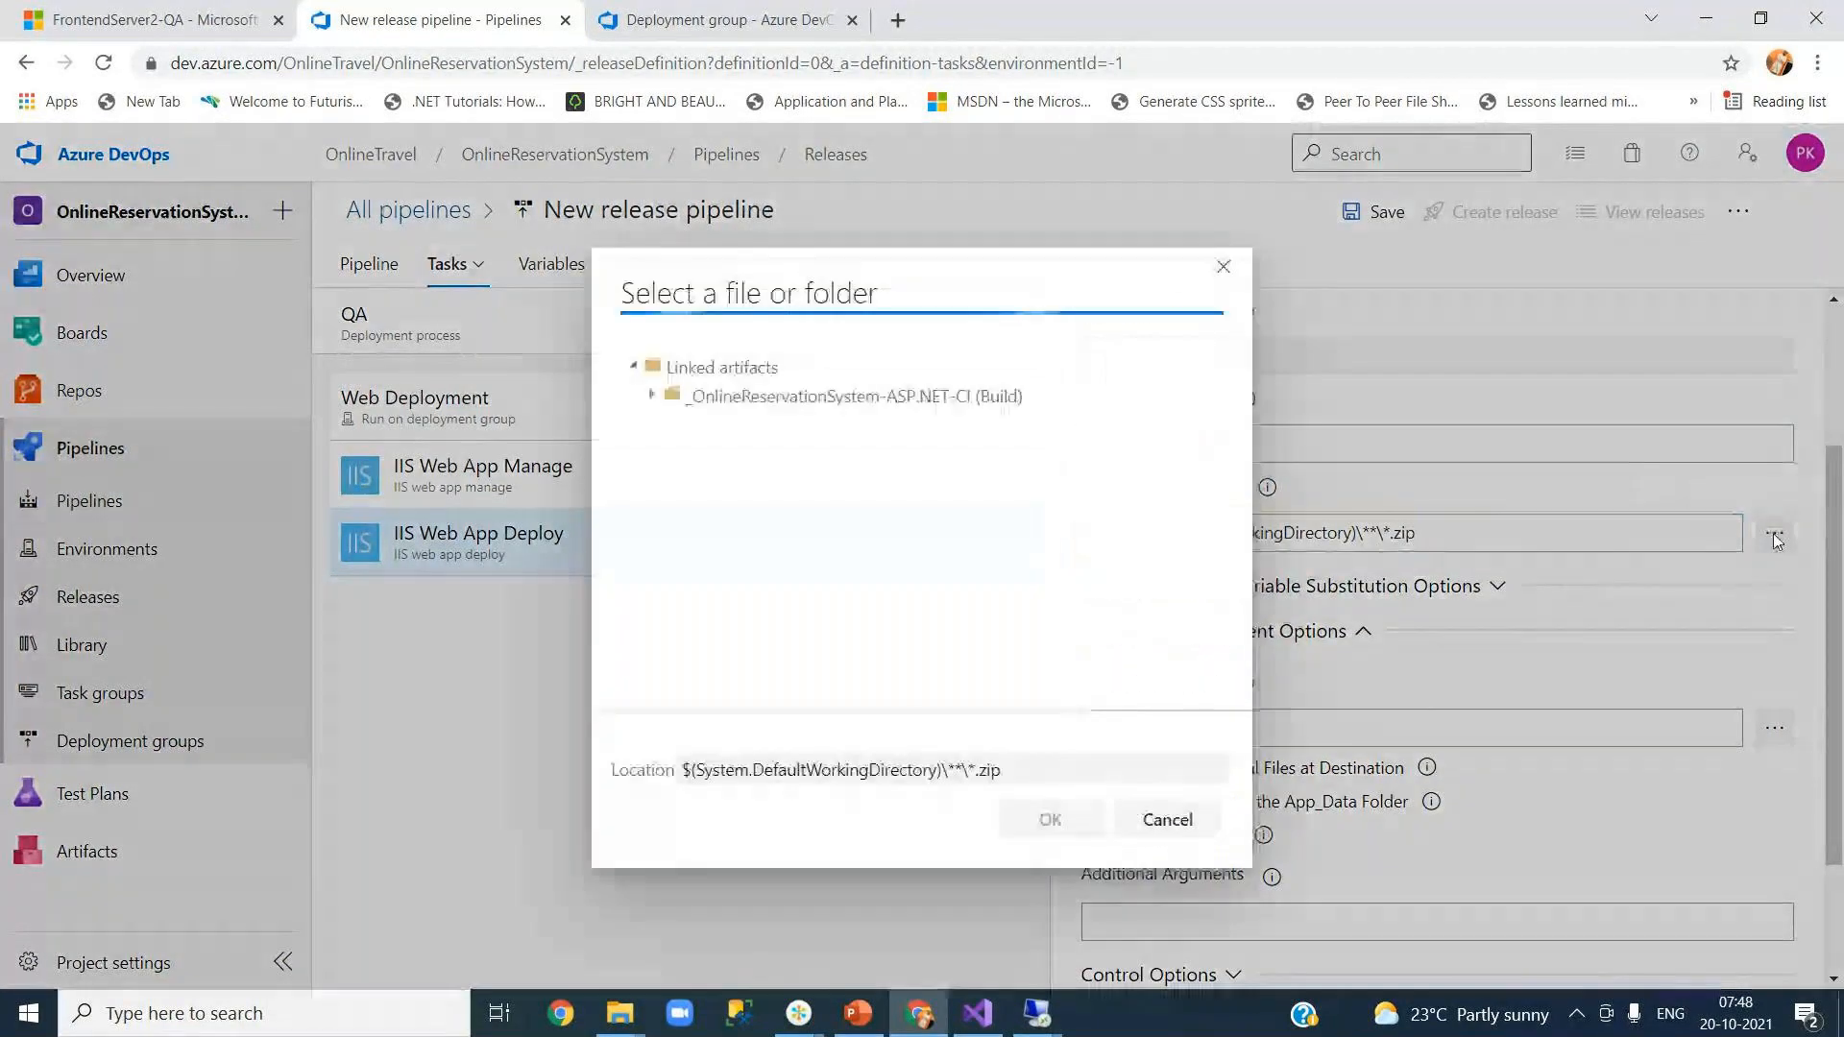
Step: Choose drop/YourJourneysWeb.zip from the CI build artifact as the package
{"action": "left_click", "coordinate": [653, 394]}
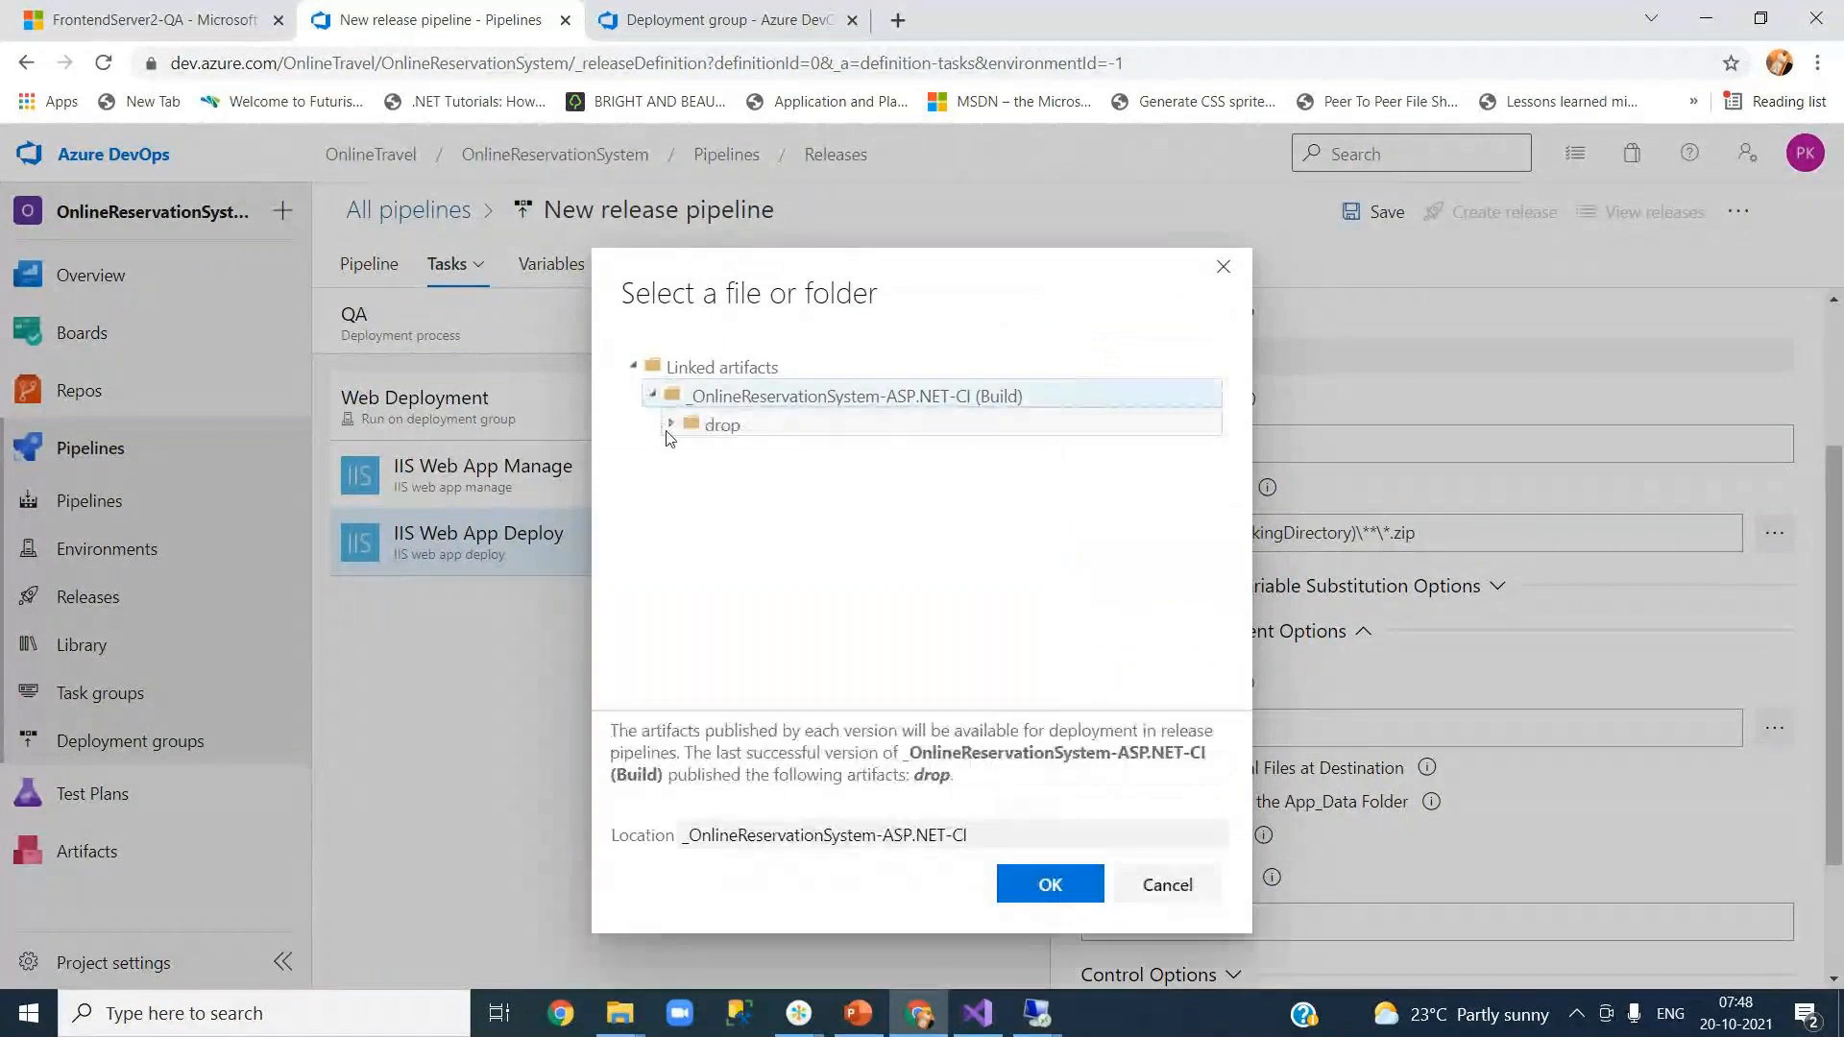
{"action": "left_click", "coordinate": [671, 425]}
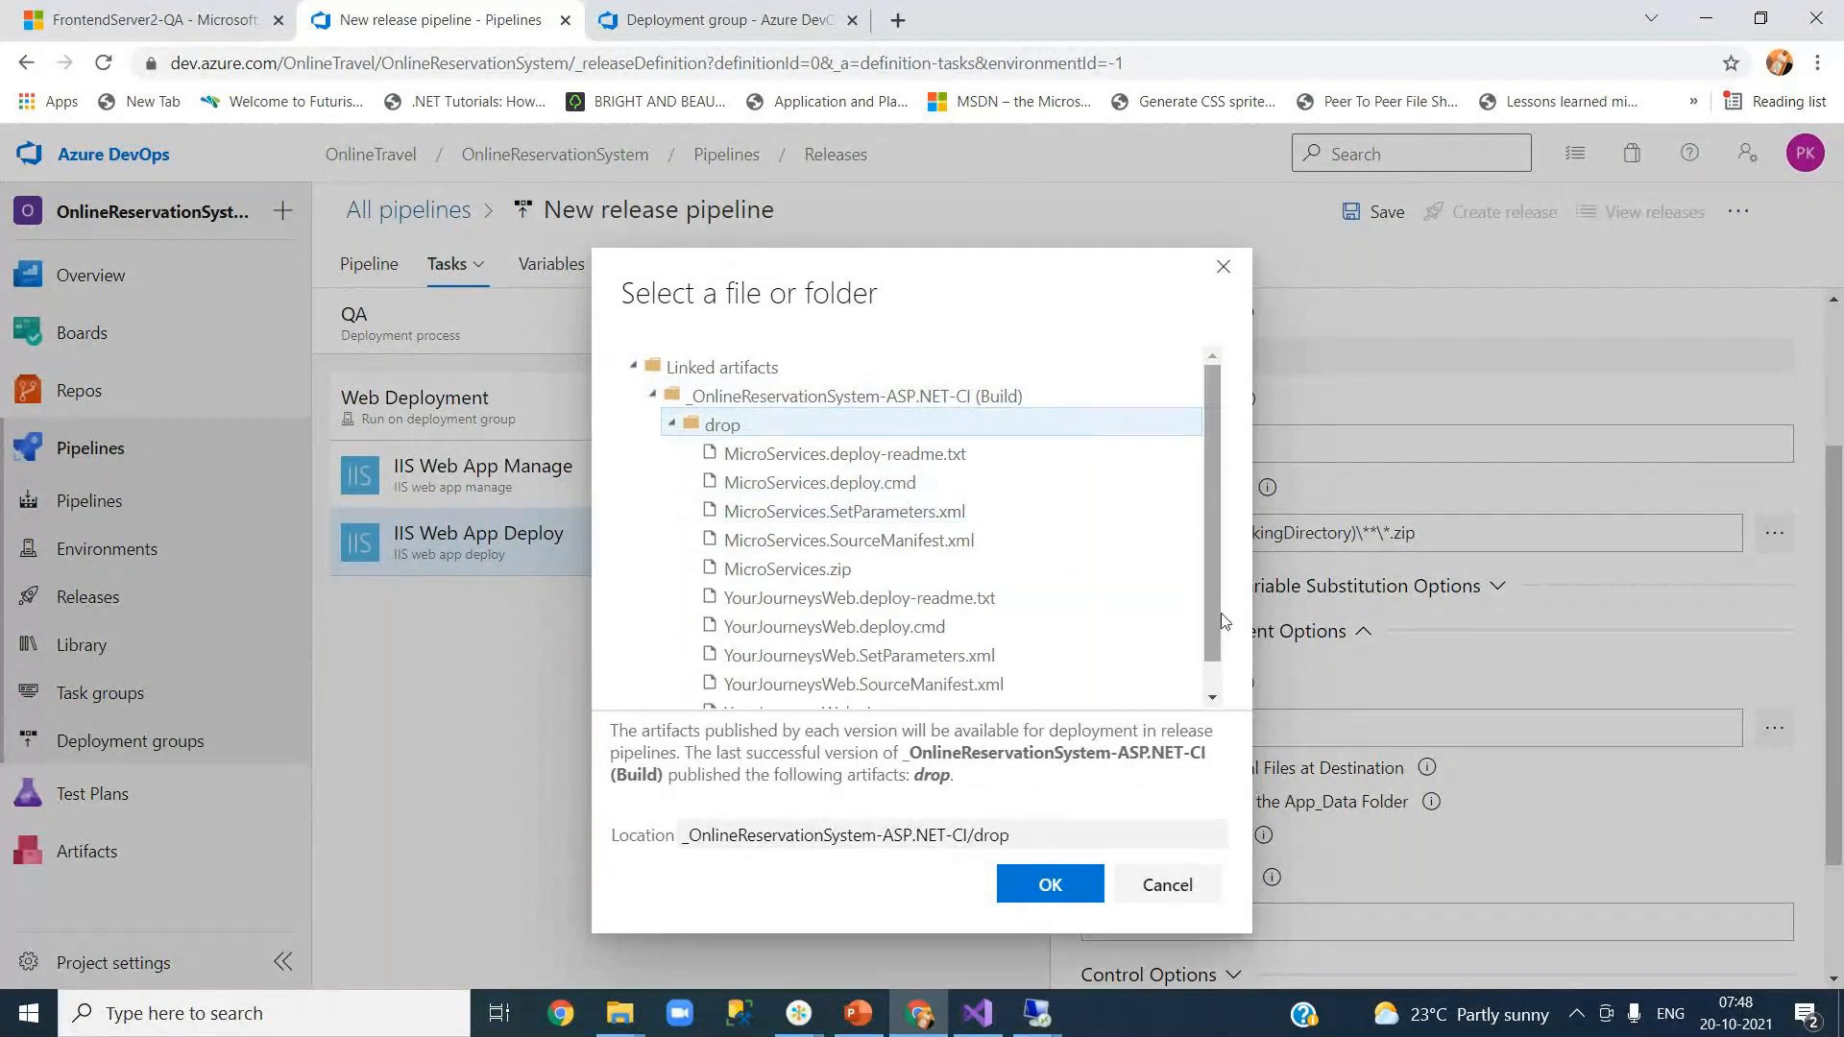
{"action": "scroll", "coordinate": [1208, 623], "scroll_direction": "down", "scroll_amount": 1}
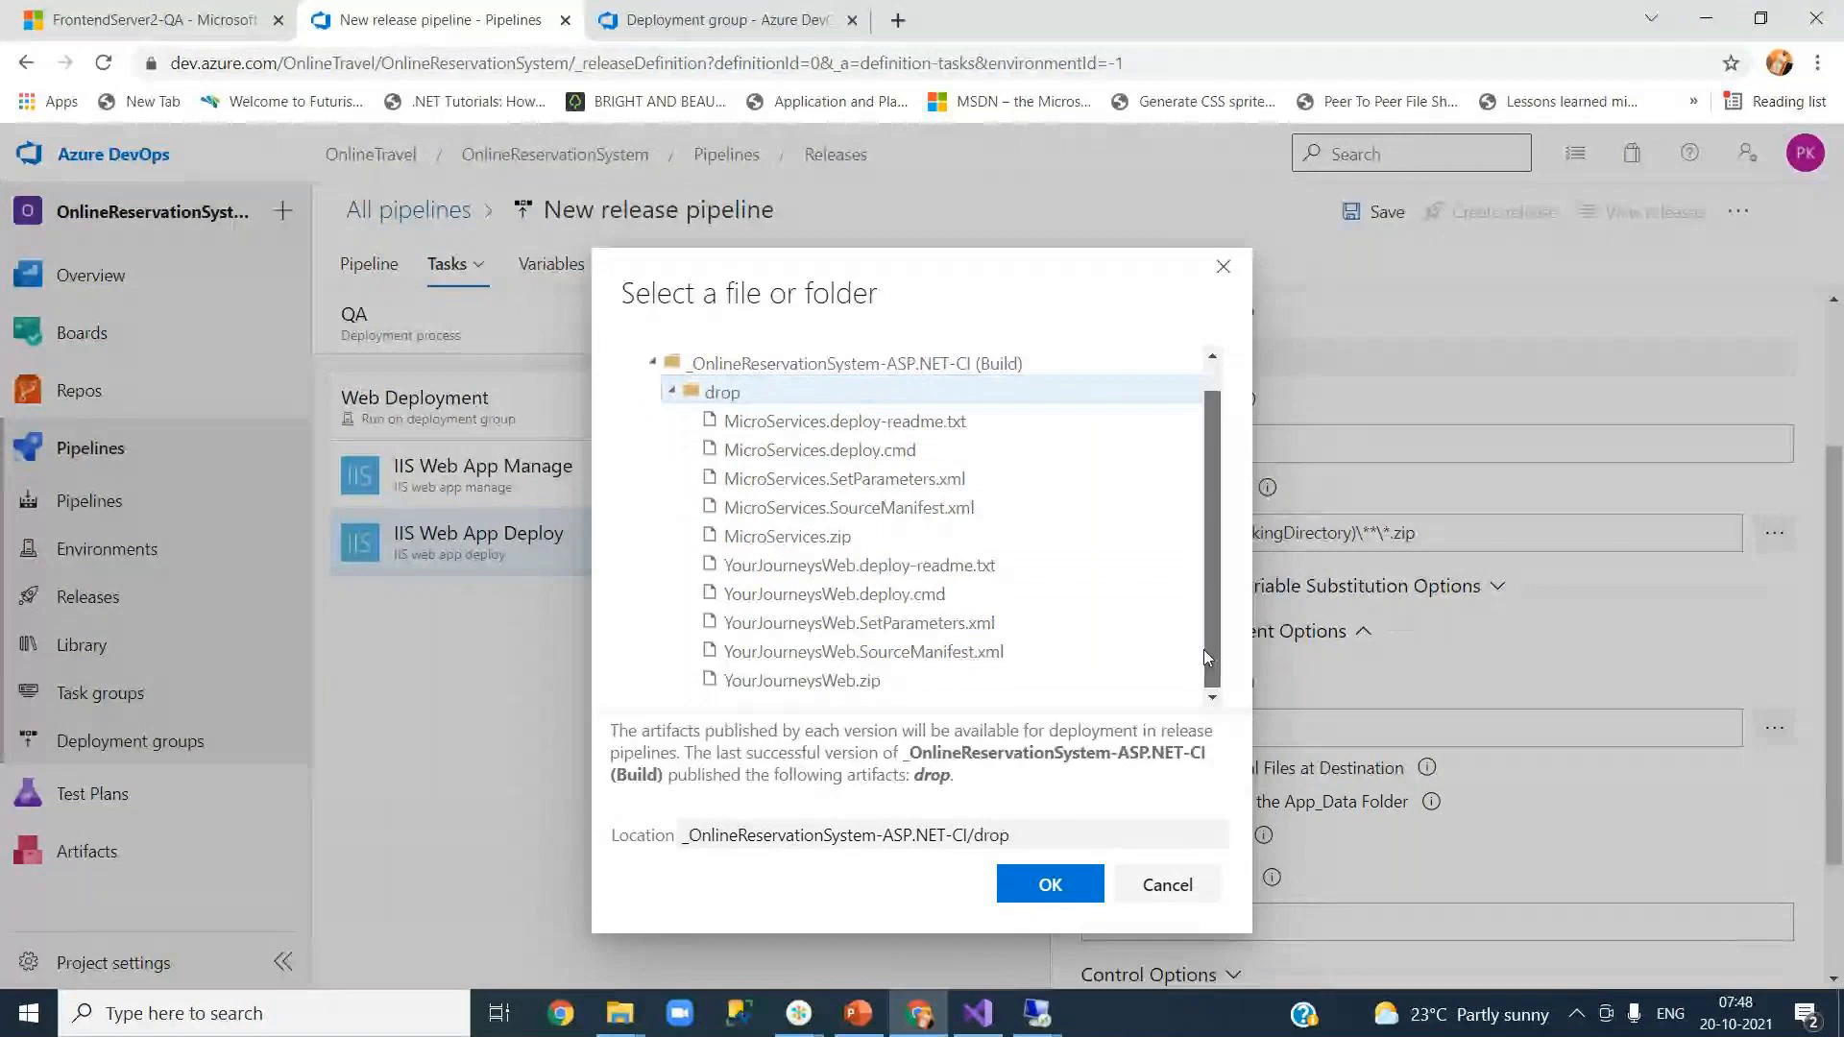
{"action": "left_click", "coordinate": [793, 684]}
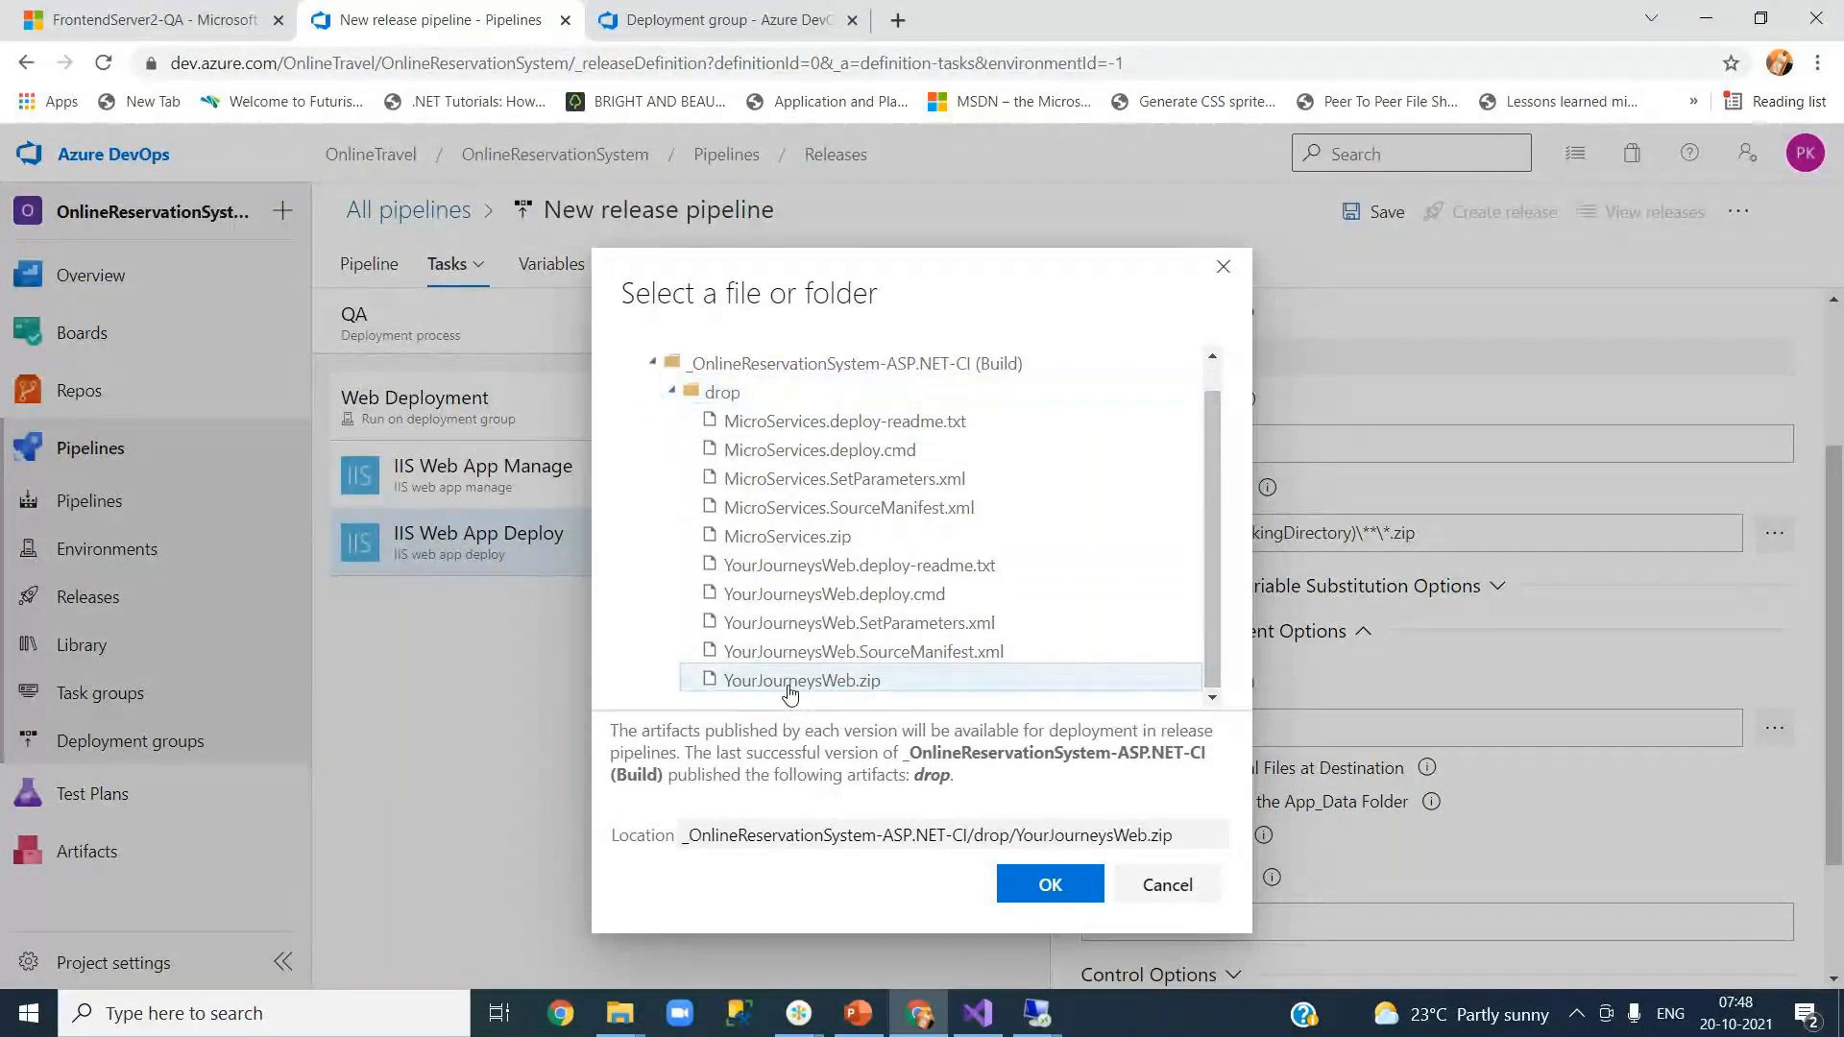
{"action": "left_click", "coordinate": [1024, 892]}
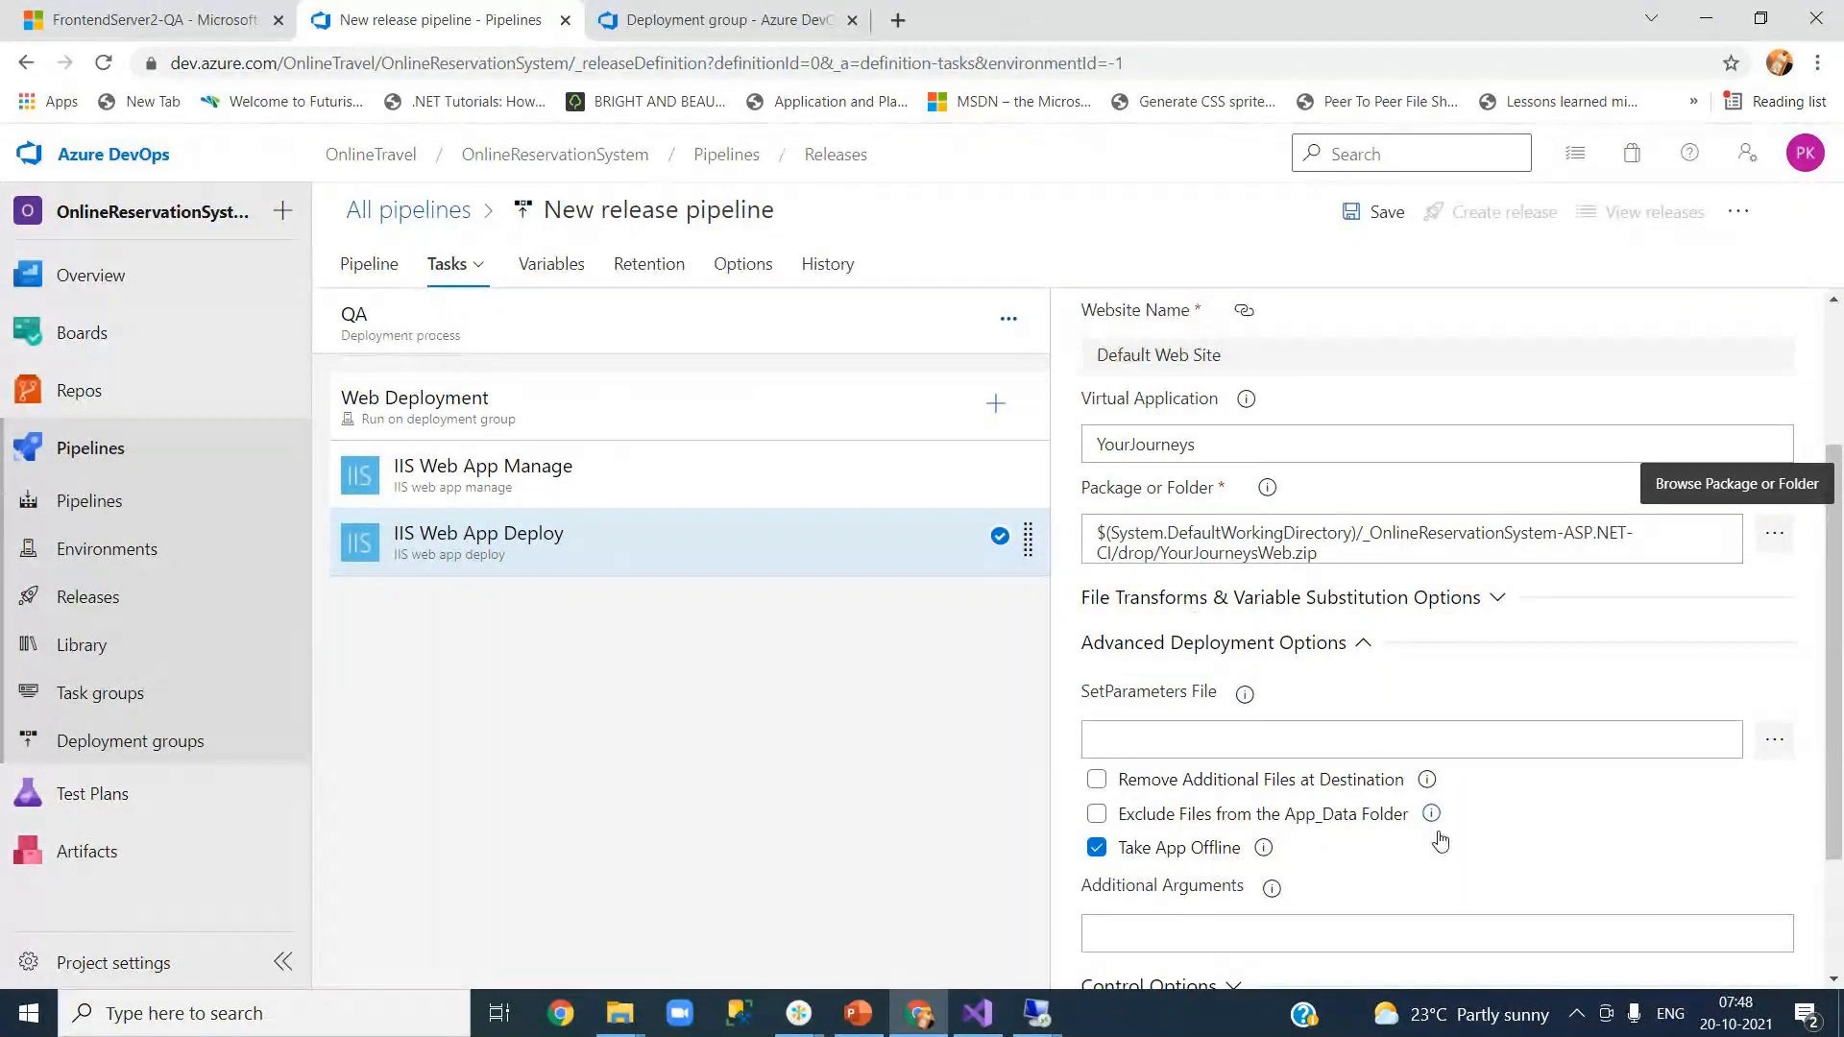
Step: Review the remaining deploy options, including Take App Offline, and save the release pipeline
{"action": "scroll", "coordinate": [1839, 872], "scroll_direction": "down", "scroll_amount": 3}
{"action": "left_click_drag", "start_coordinate": [1839, 872], "coordinate": [1825, 638]}
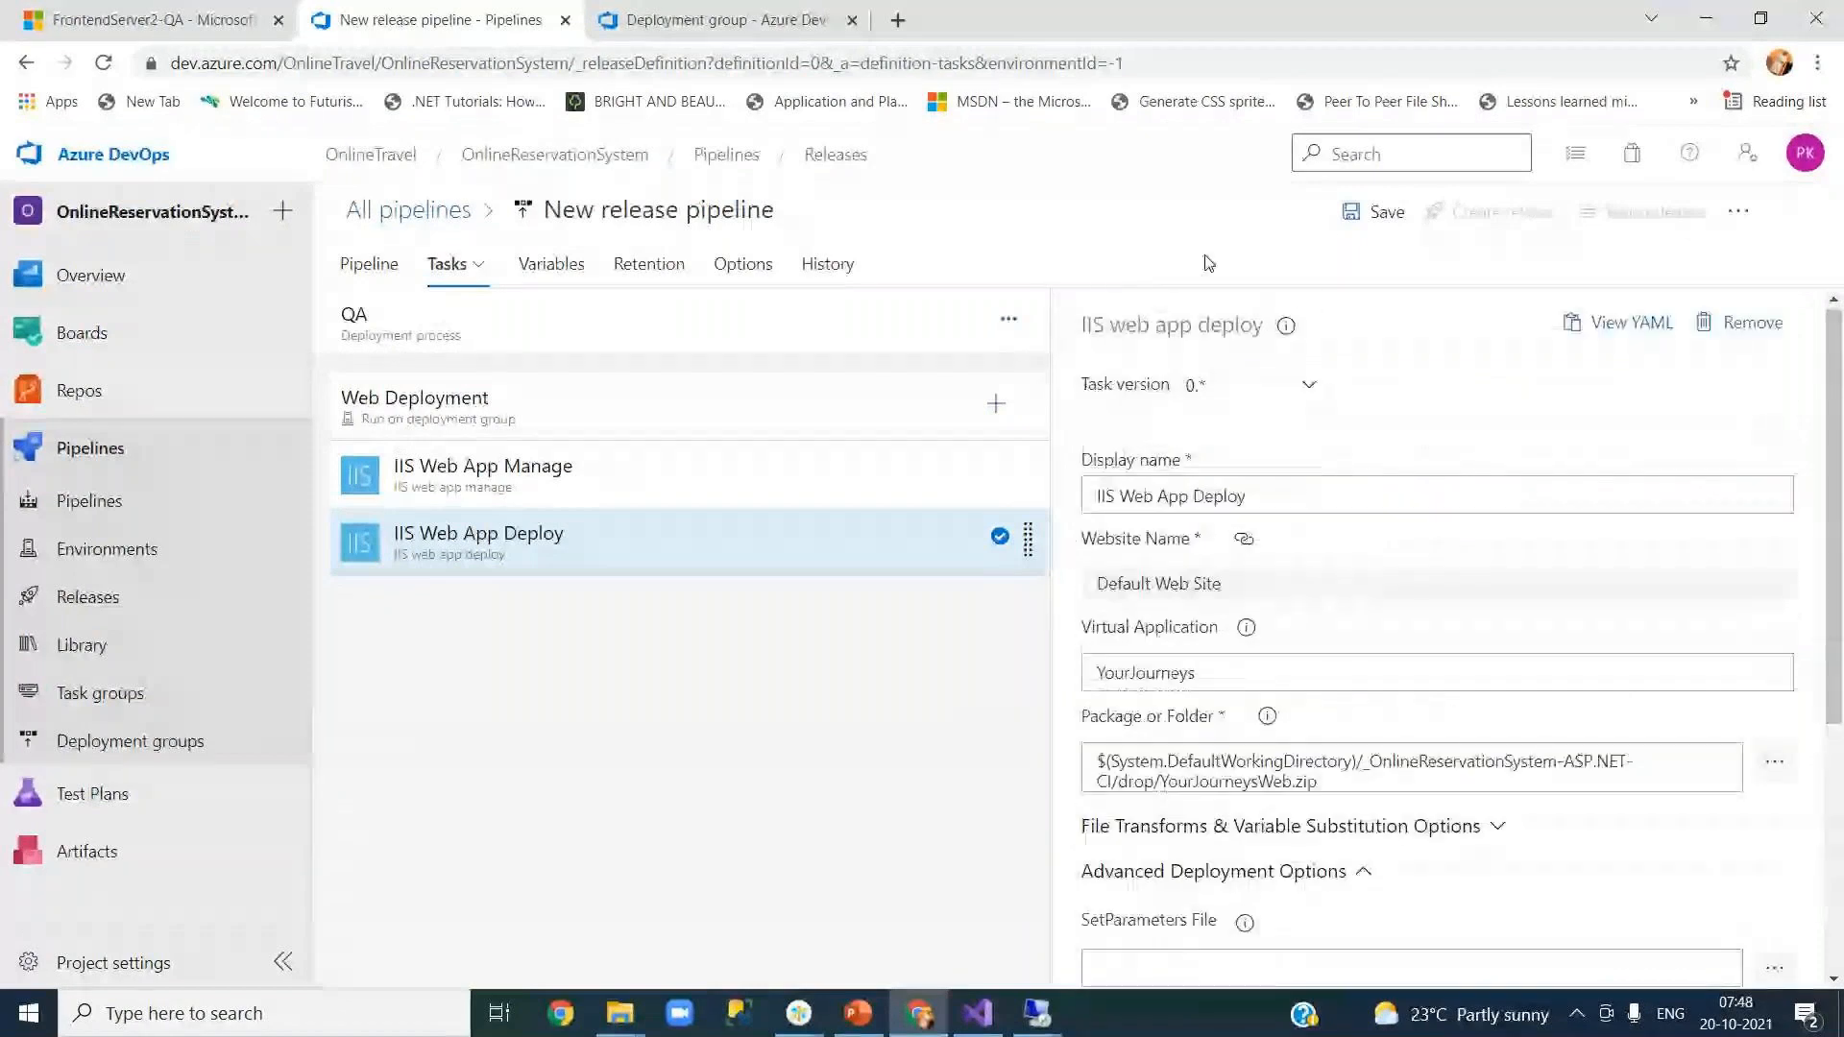
{"action": "left_click", "coordinate": [1364, 211]}
Step: Confirm the save, recheck the IIS Manage and Deploy tasks, and start a new release
{"action": "left_click", "coordinate": [1030, 706]}
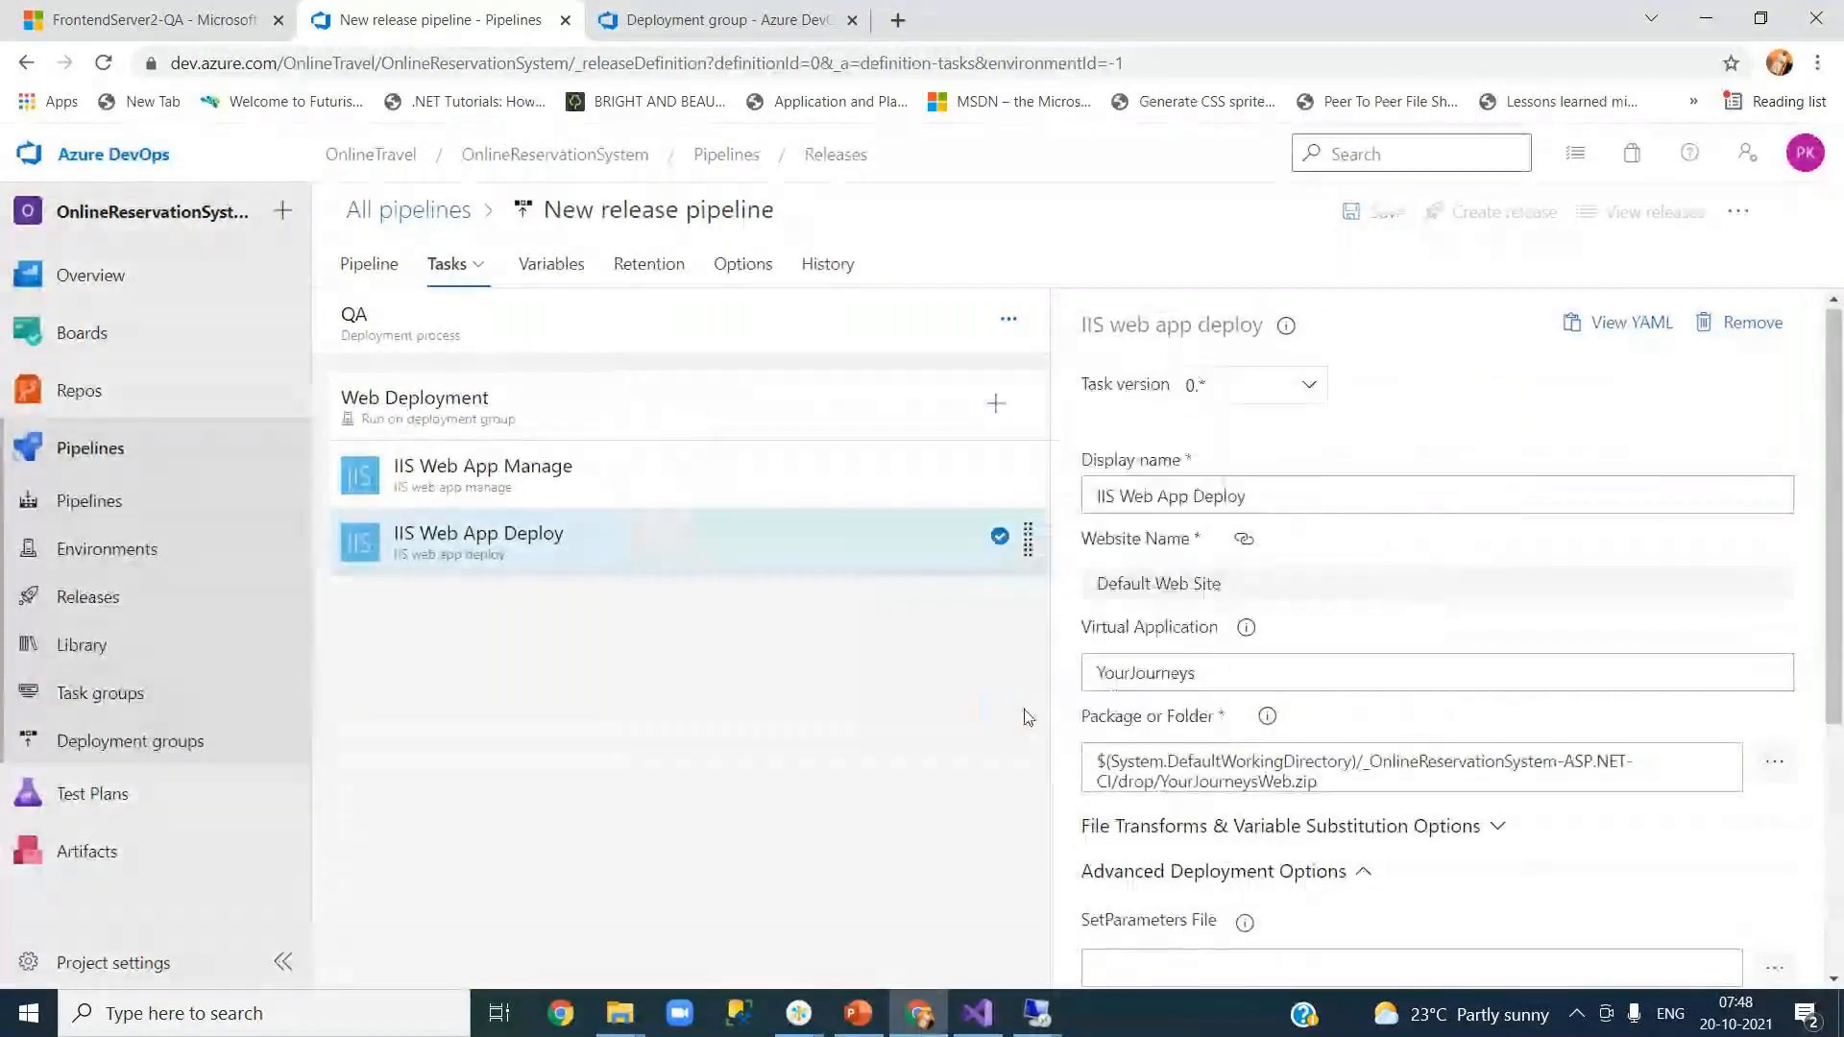
{"action": "left_click", "coordinate": [739, 493]}
{"action": "left_click", "coordinate": [740, 548]}
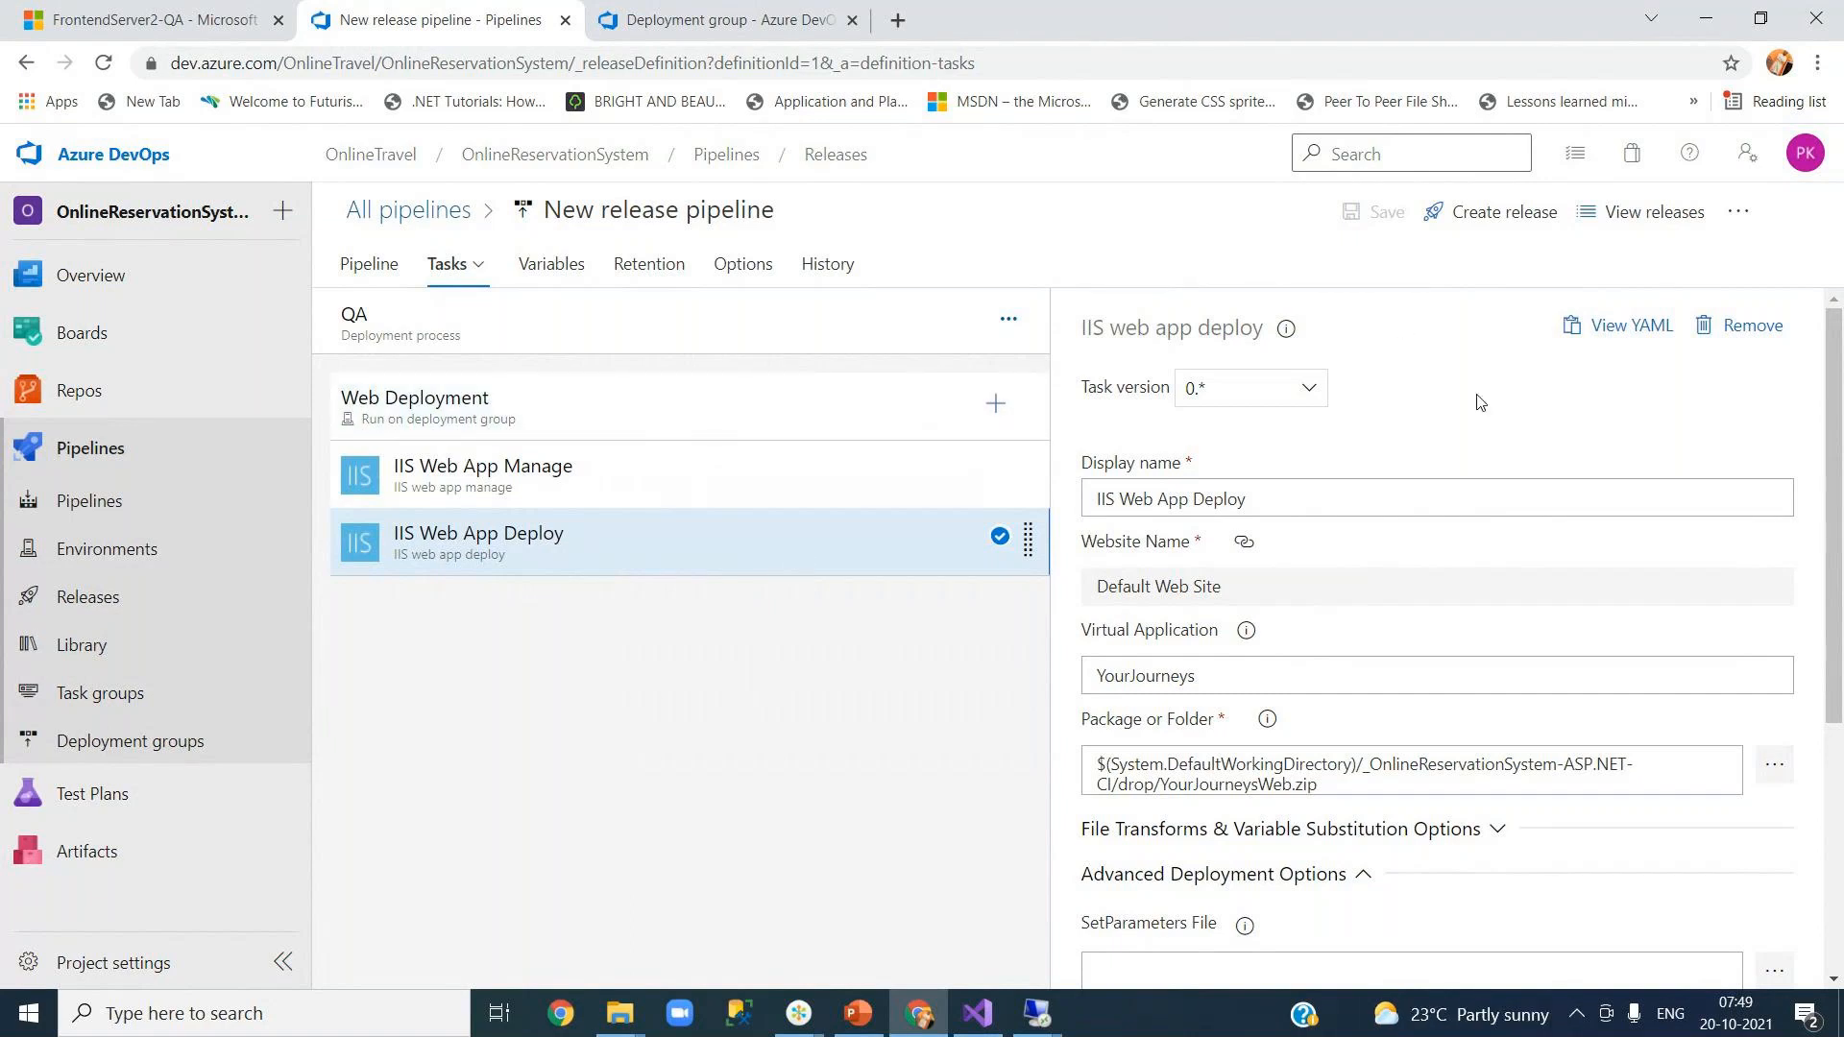
{"action": "left_click", "coordinate": [1486, 219]}
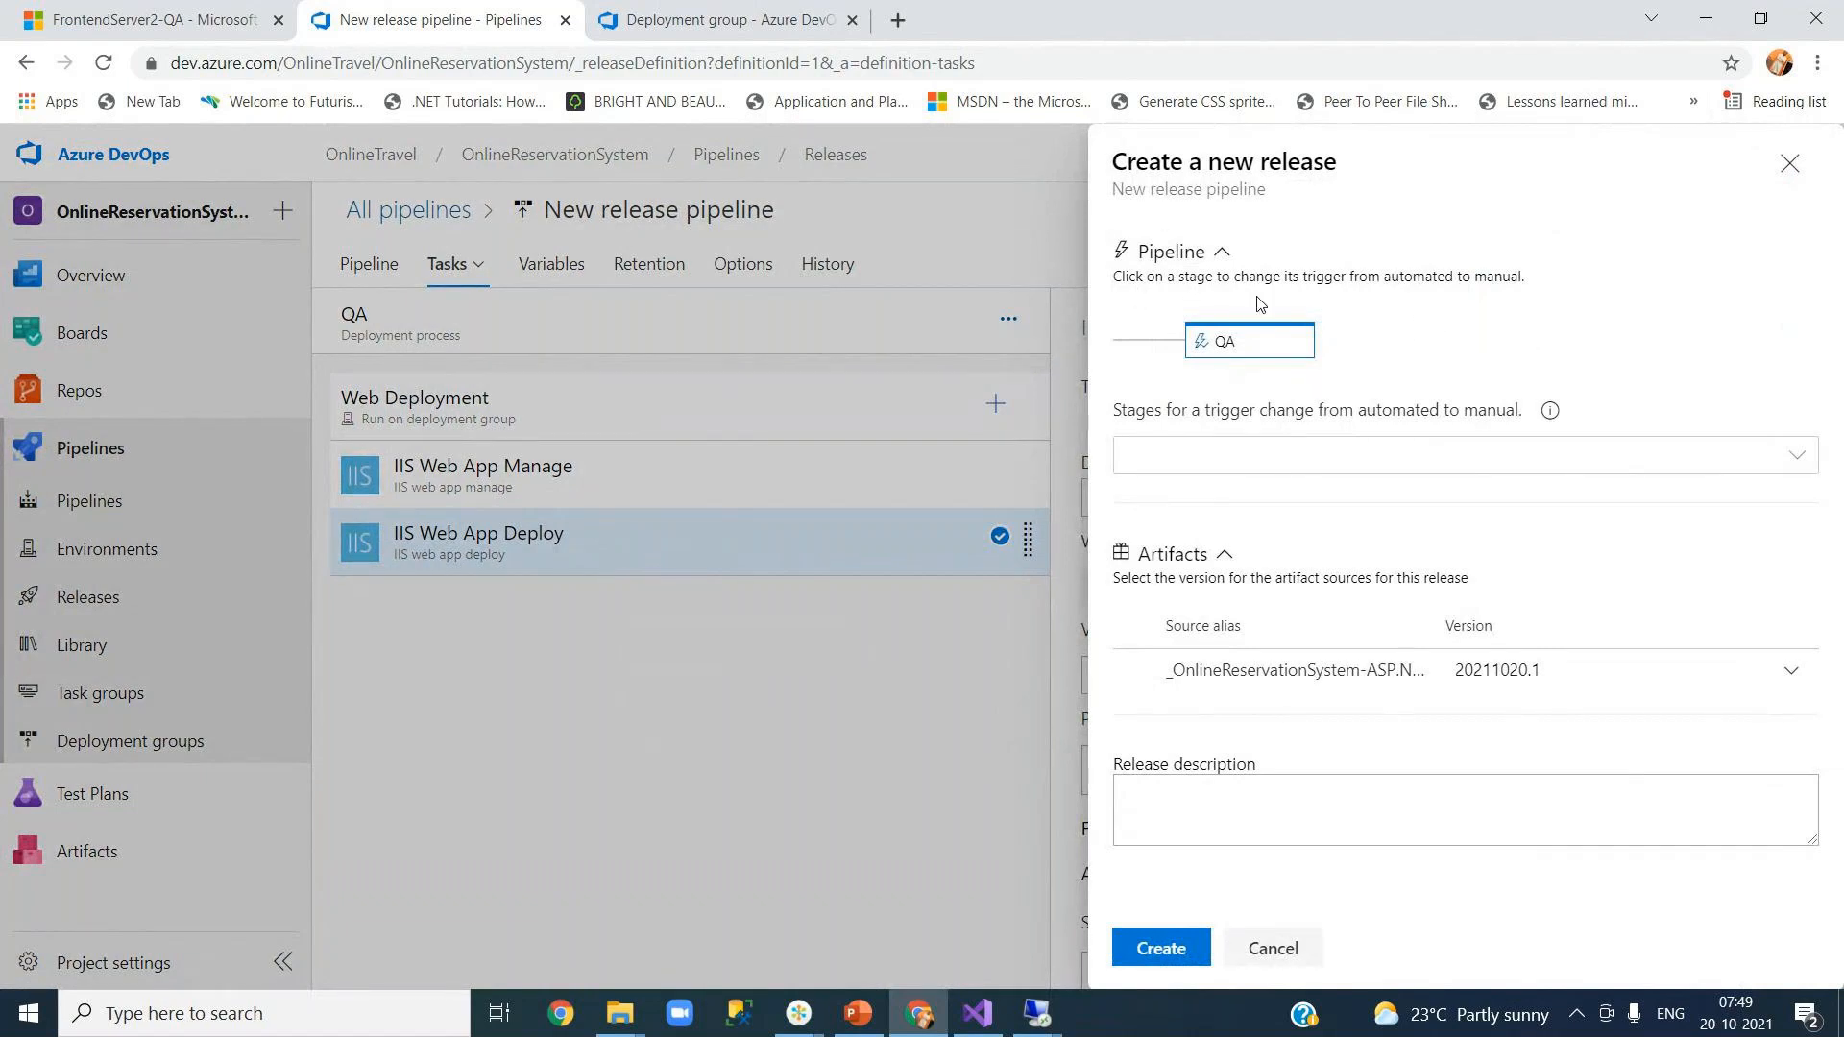
Step: Switch the QA stage to a manual trigger and view the QA deployment group's target servers
{"action": "left_click", "coordinate": [1232, 352]}
{"action": "left_click", "coordinate": [670, 24]}
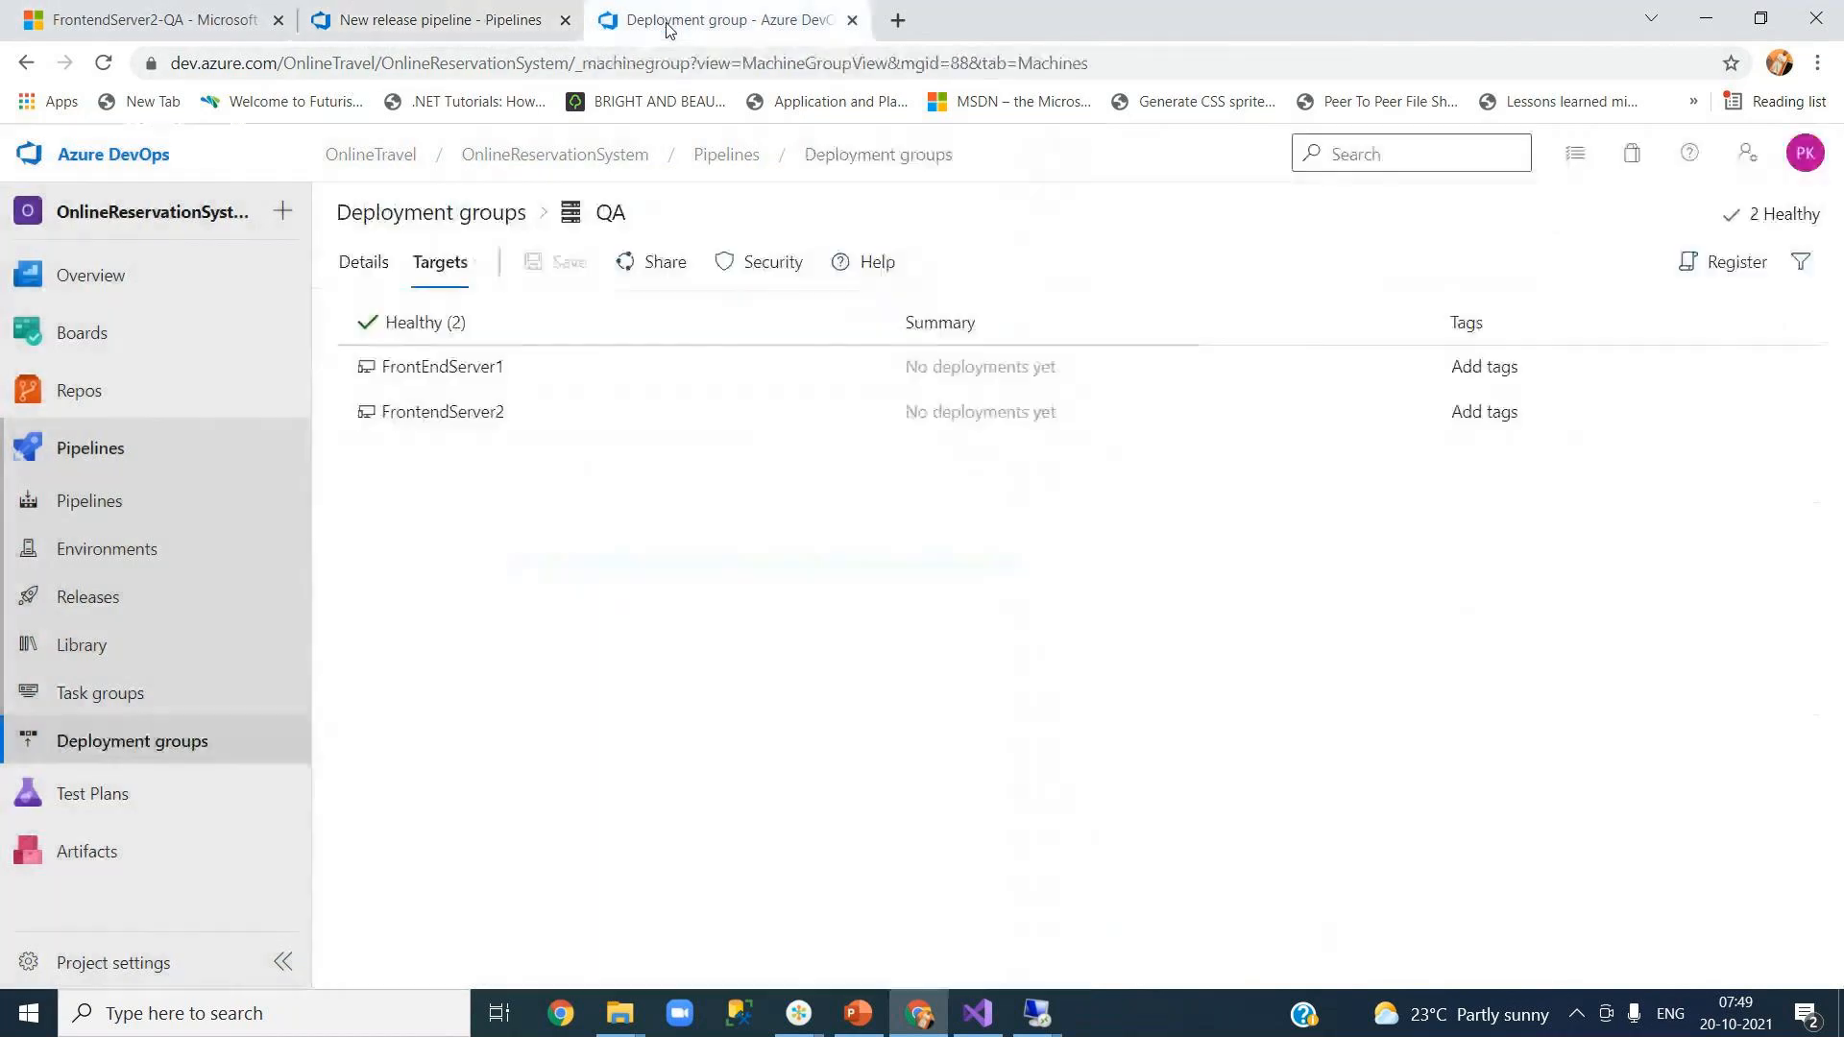
Step: Verify build 20211020.1 succeeded in OnlineReservationSystem-ASP.NET-CI runs, then return to the new release form
{"action": "left_click", "coordinate": [123, 504]}
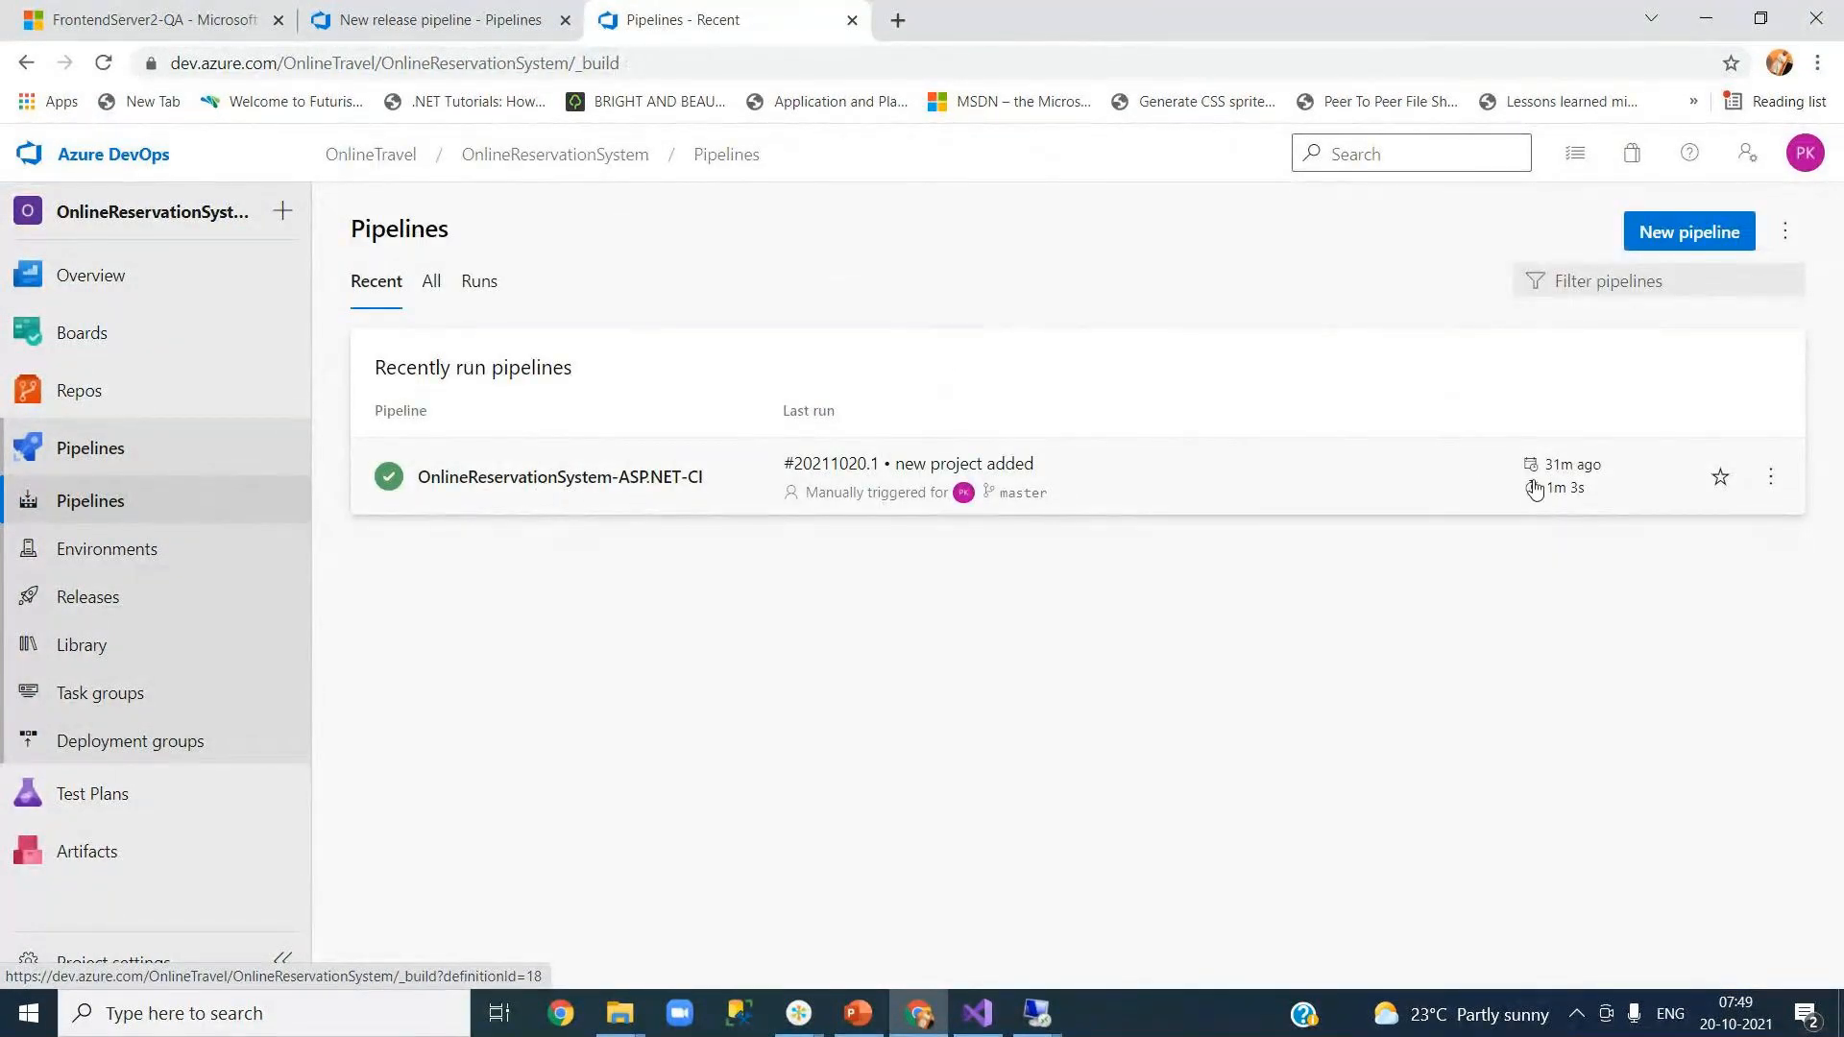
{"action": "mouse_move", "coordinate": [1555, 489]}
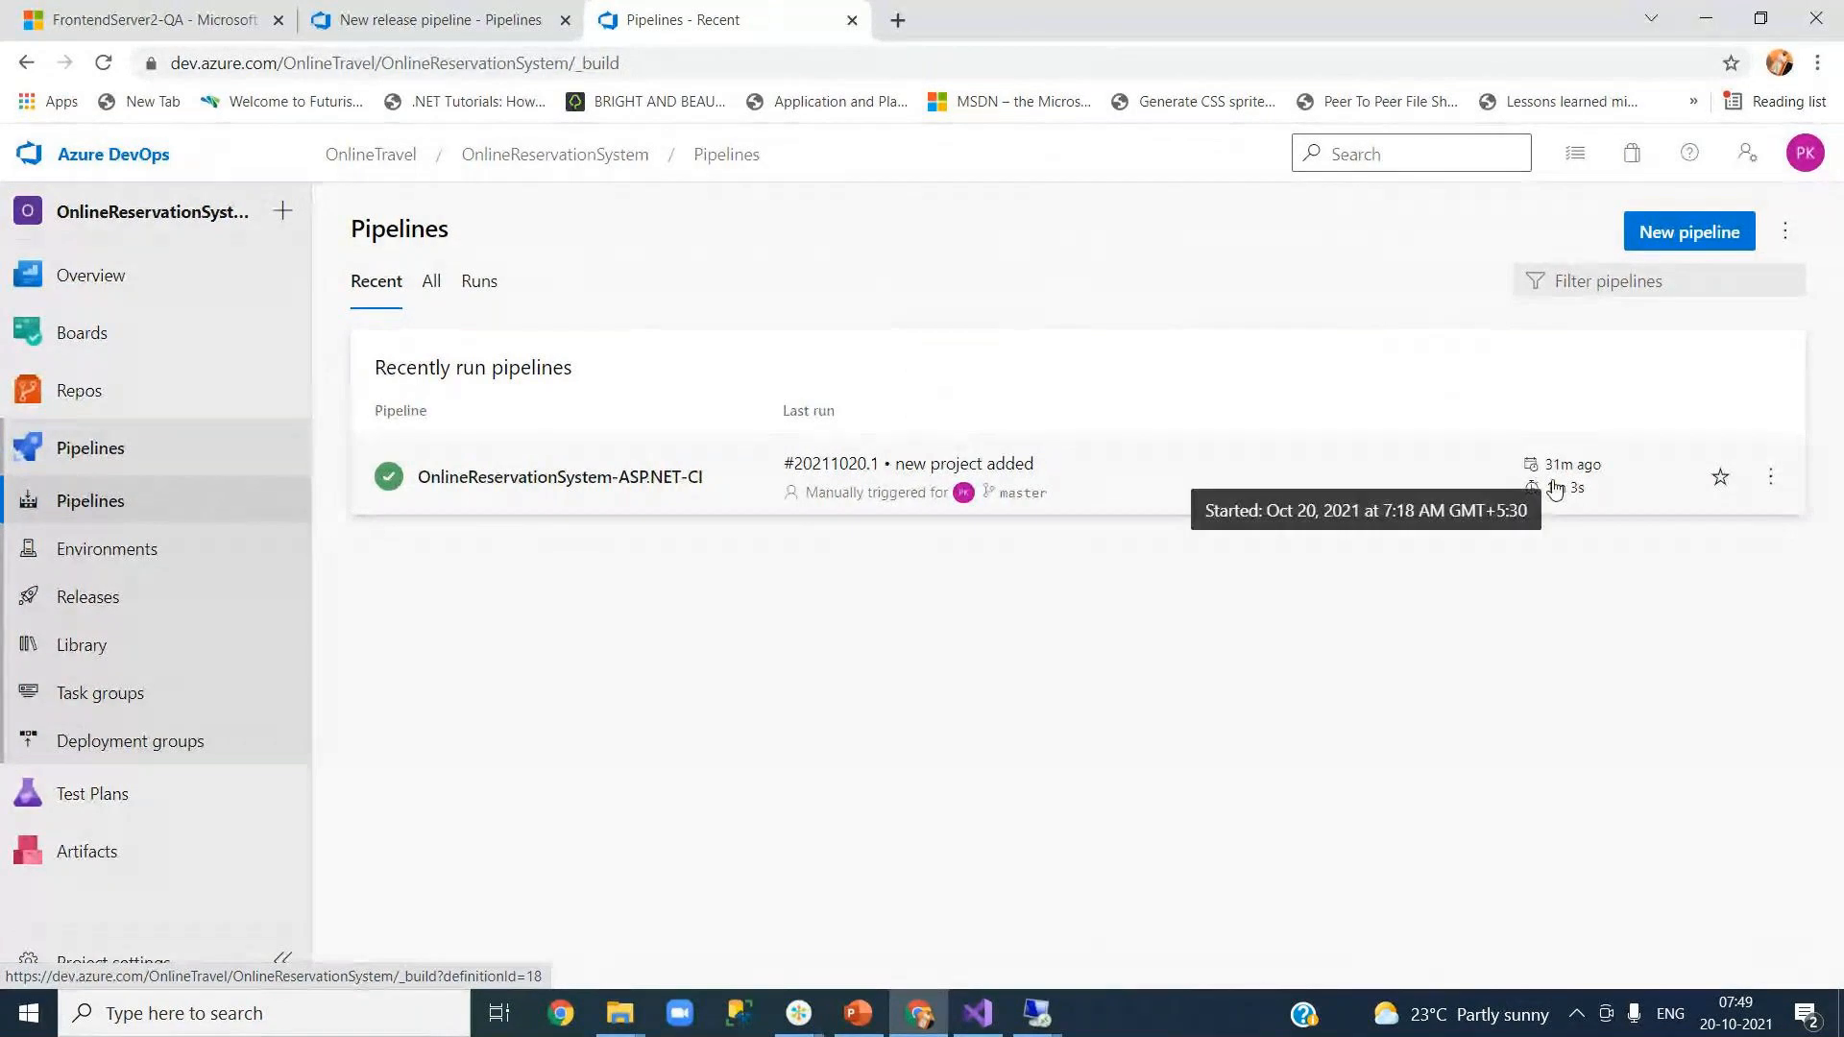
{"action": "left_click", "coordinate": [589, 480]}
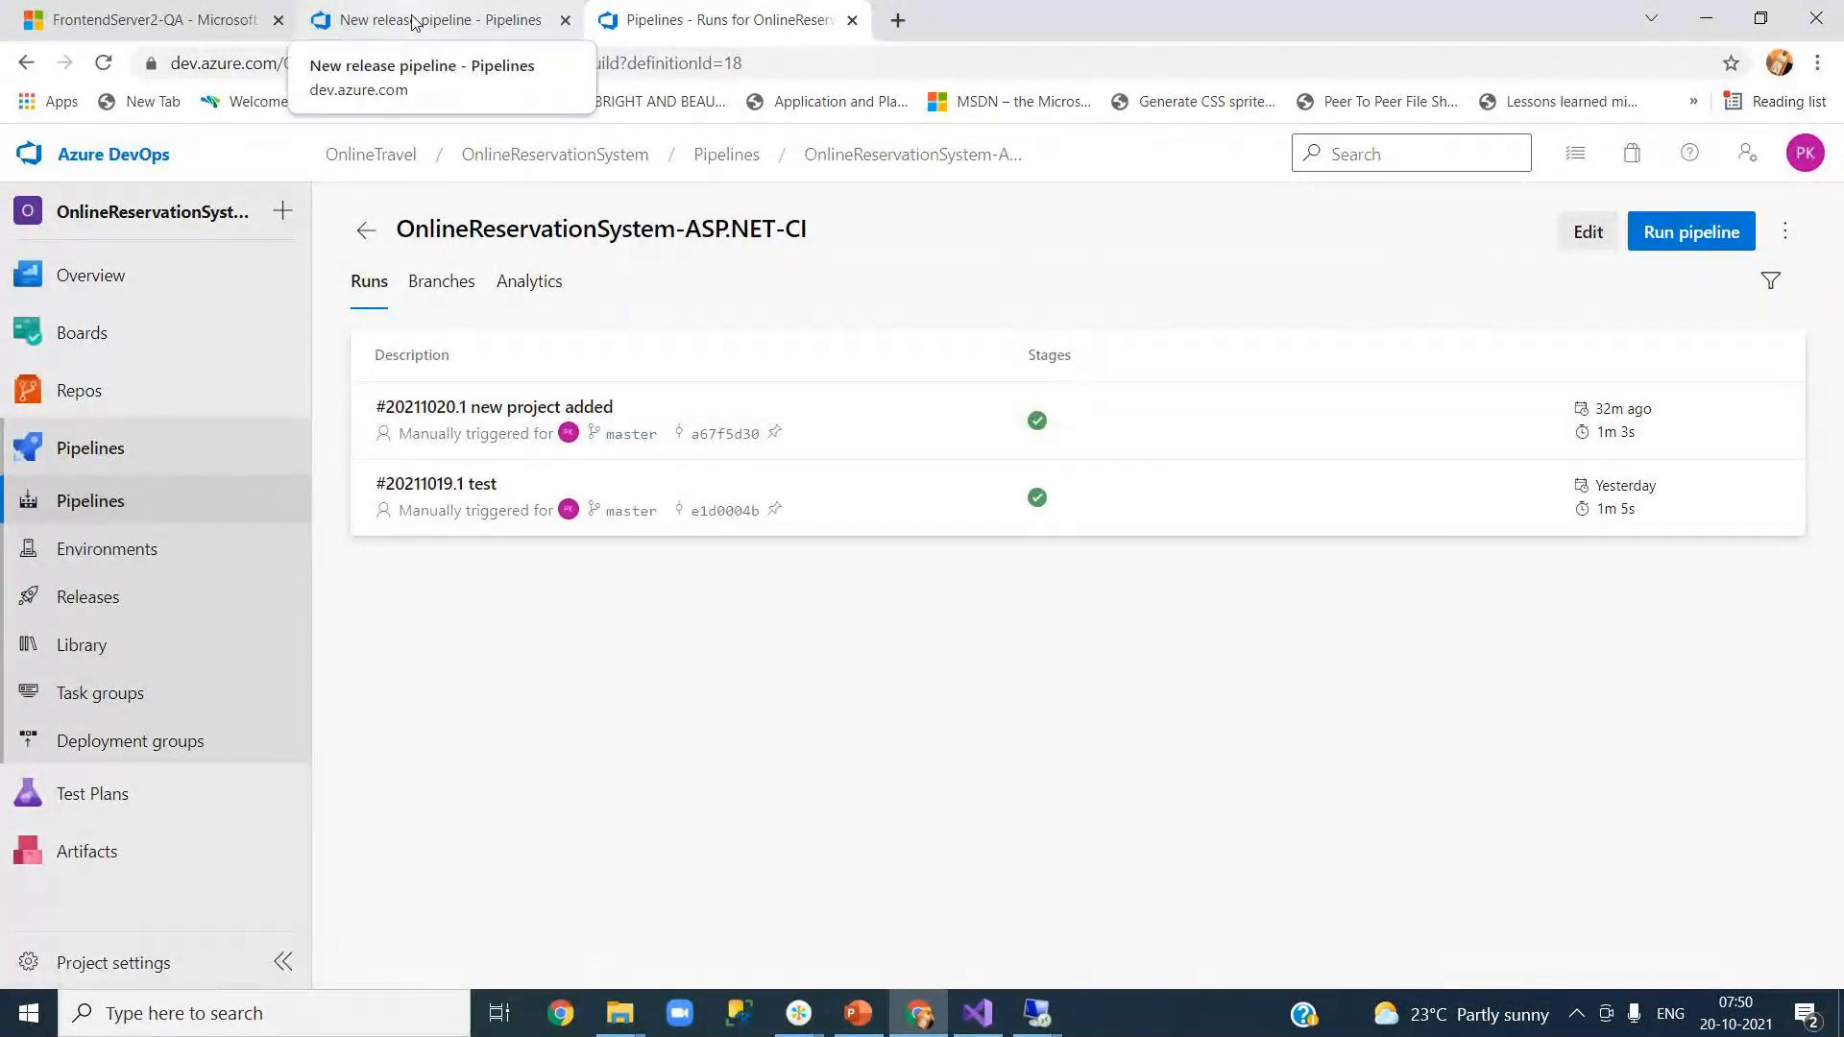
{"action": "left_click", "coordinate": [413, 21]}
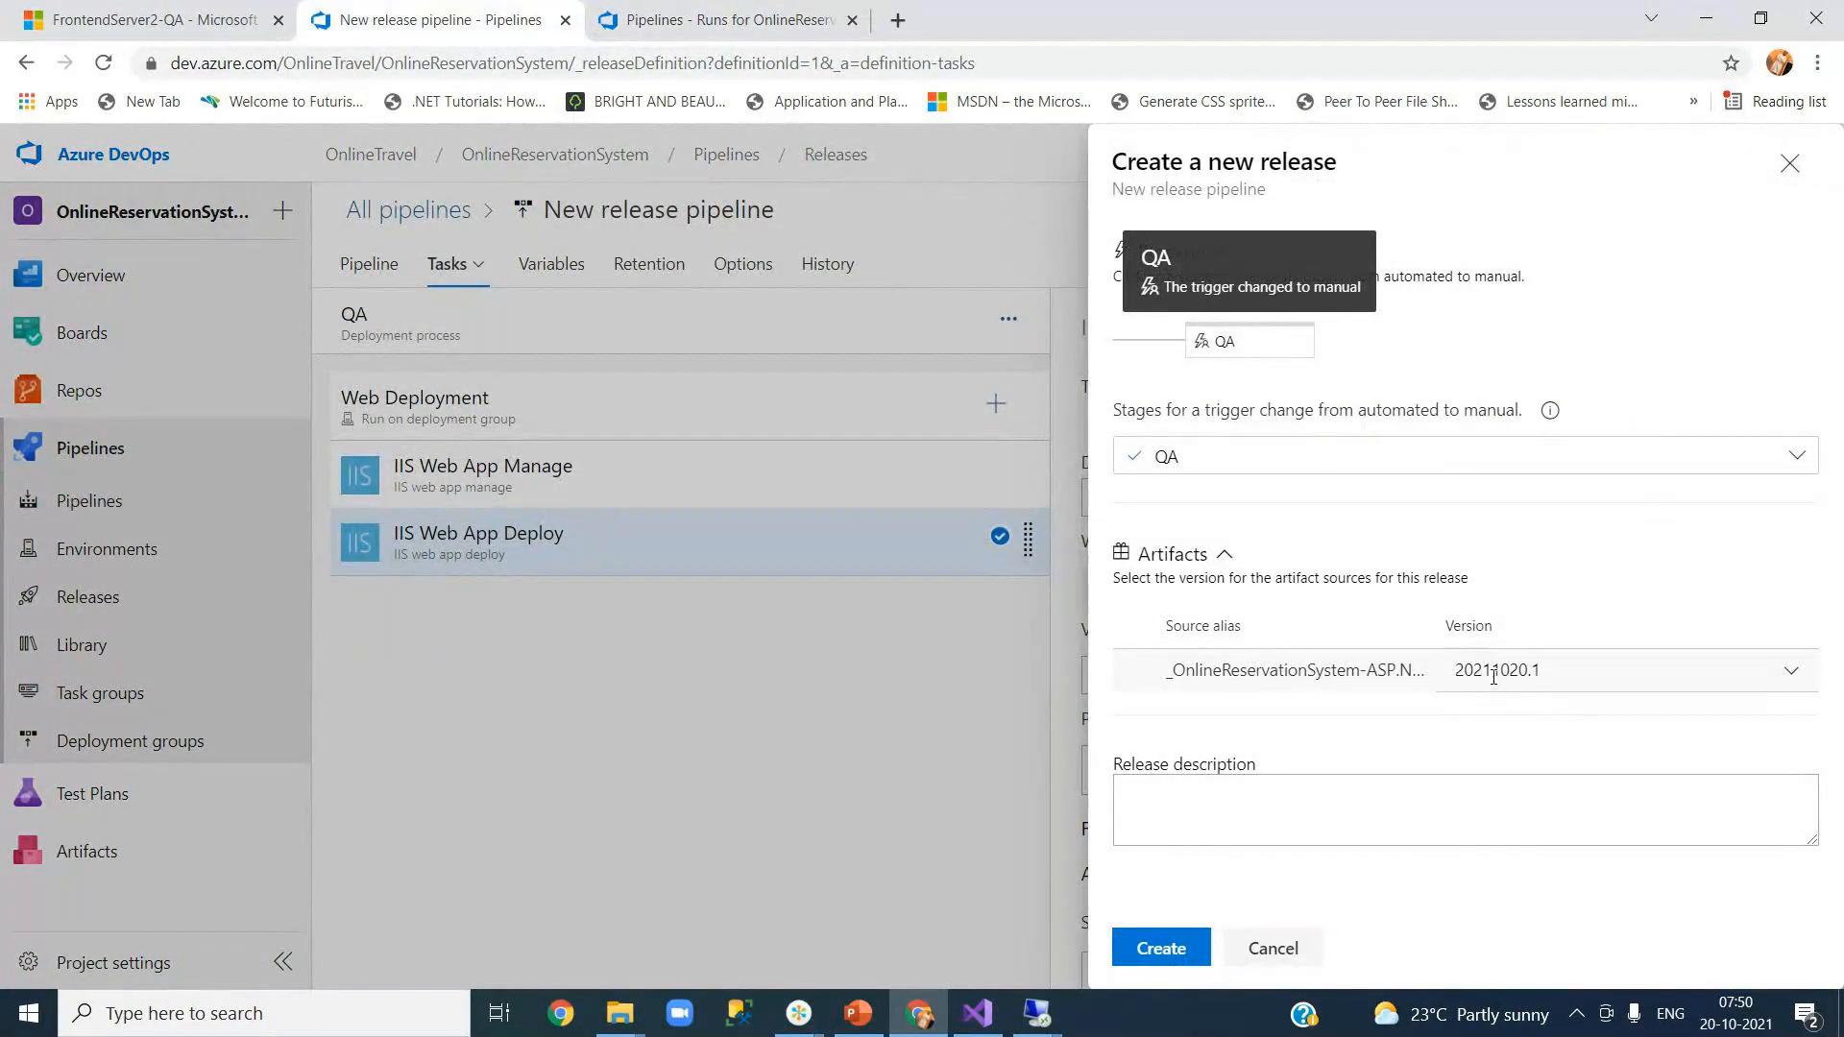
{"action": "left_click", "coordinate": [763, 20]}
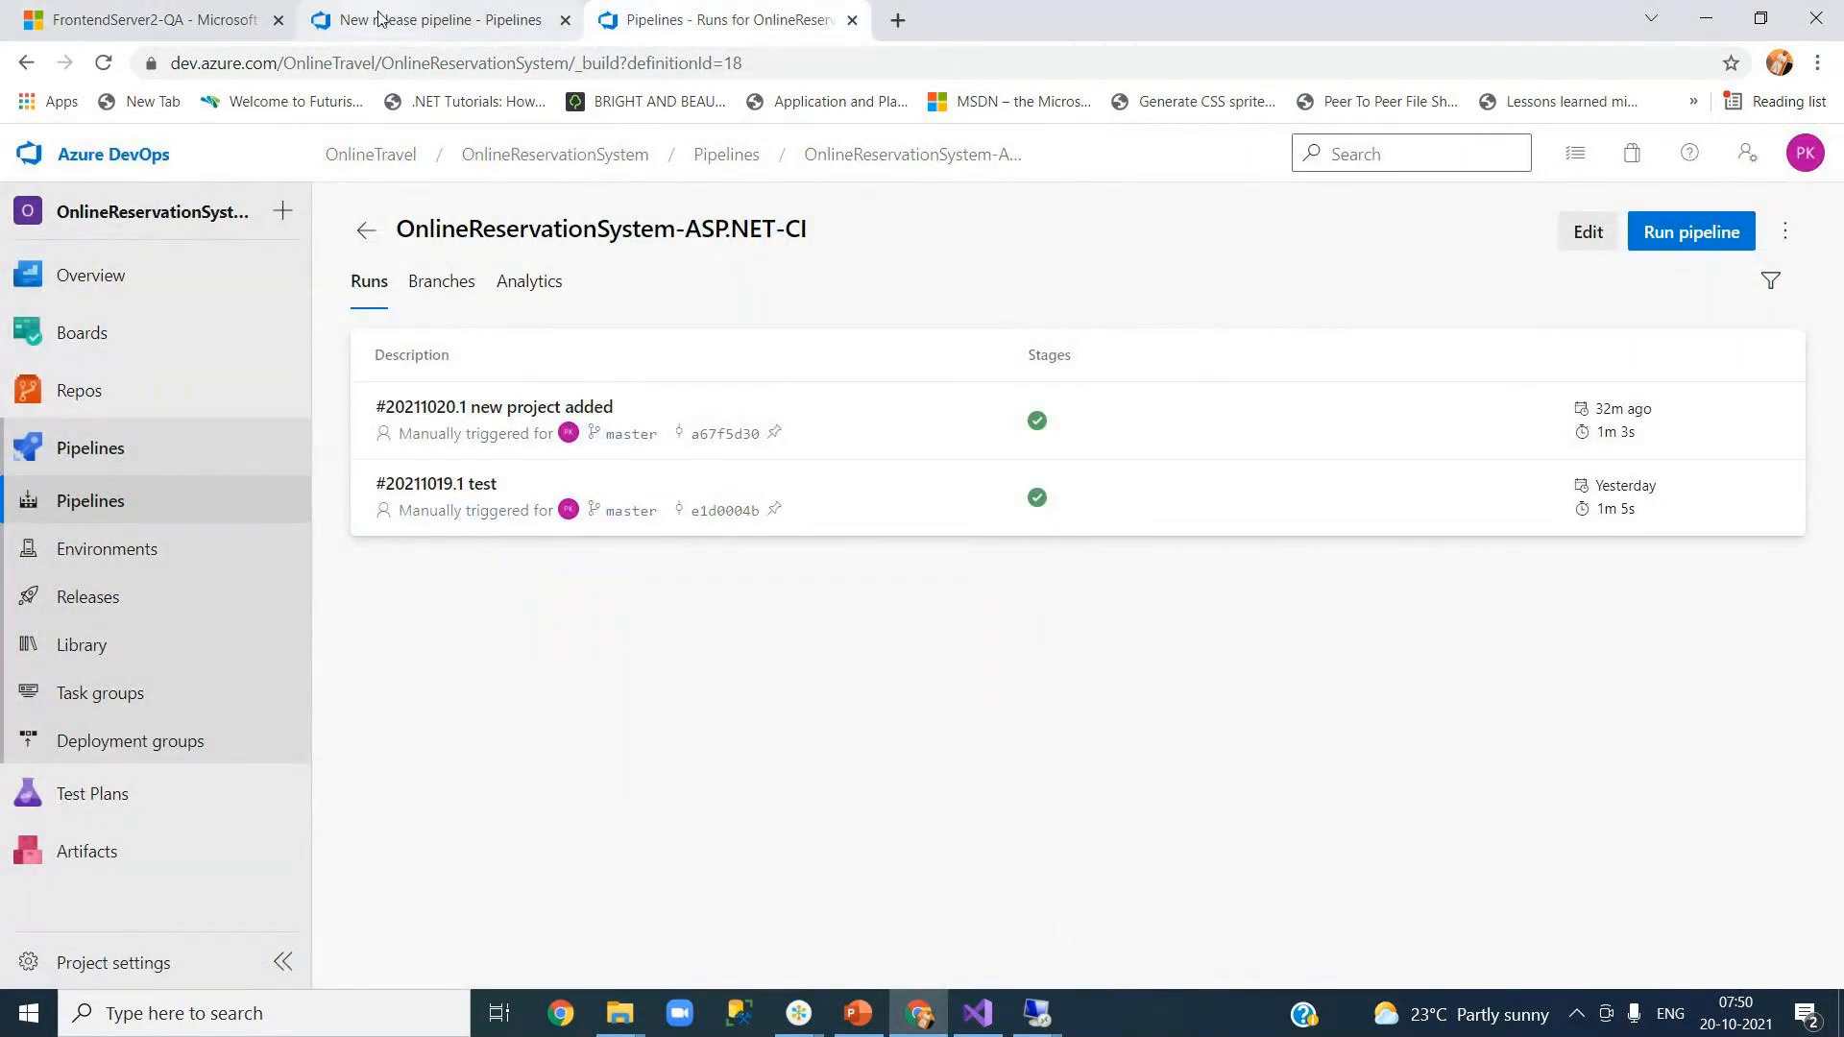
{"action": "left_click", "coordinate": [432, 20]}
Step: Create the release with description 'deploying yourjourneys web code' and open Release-1
{"action": "left_click", "coordinate": [1191, 817]}
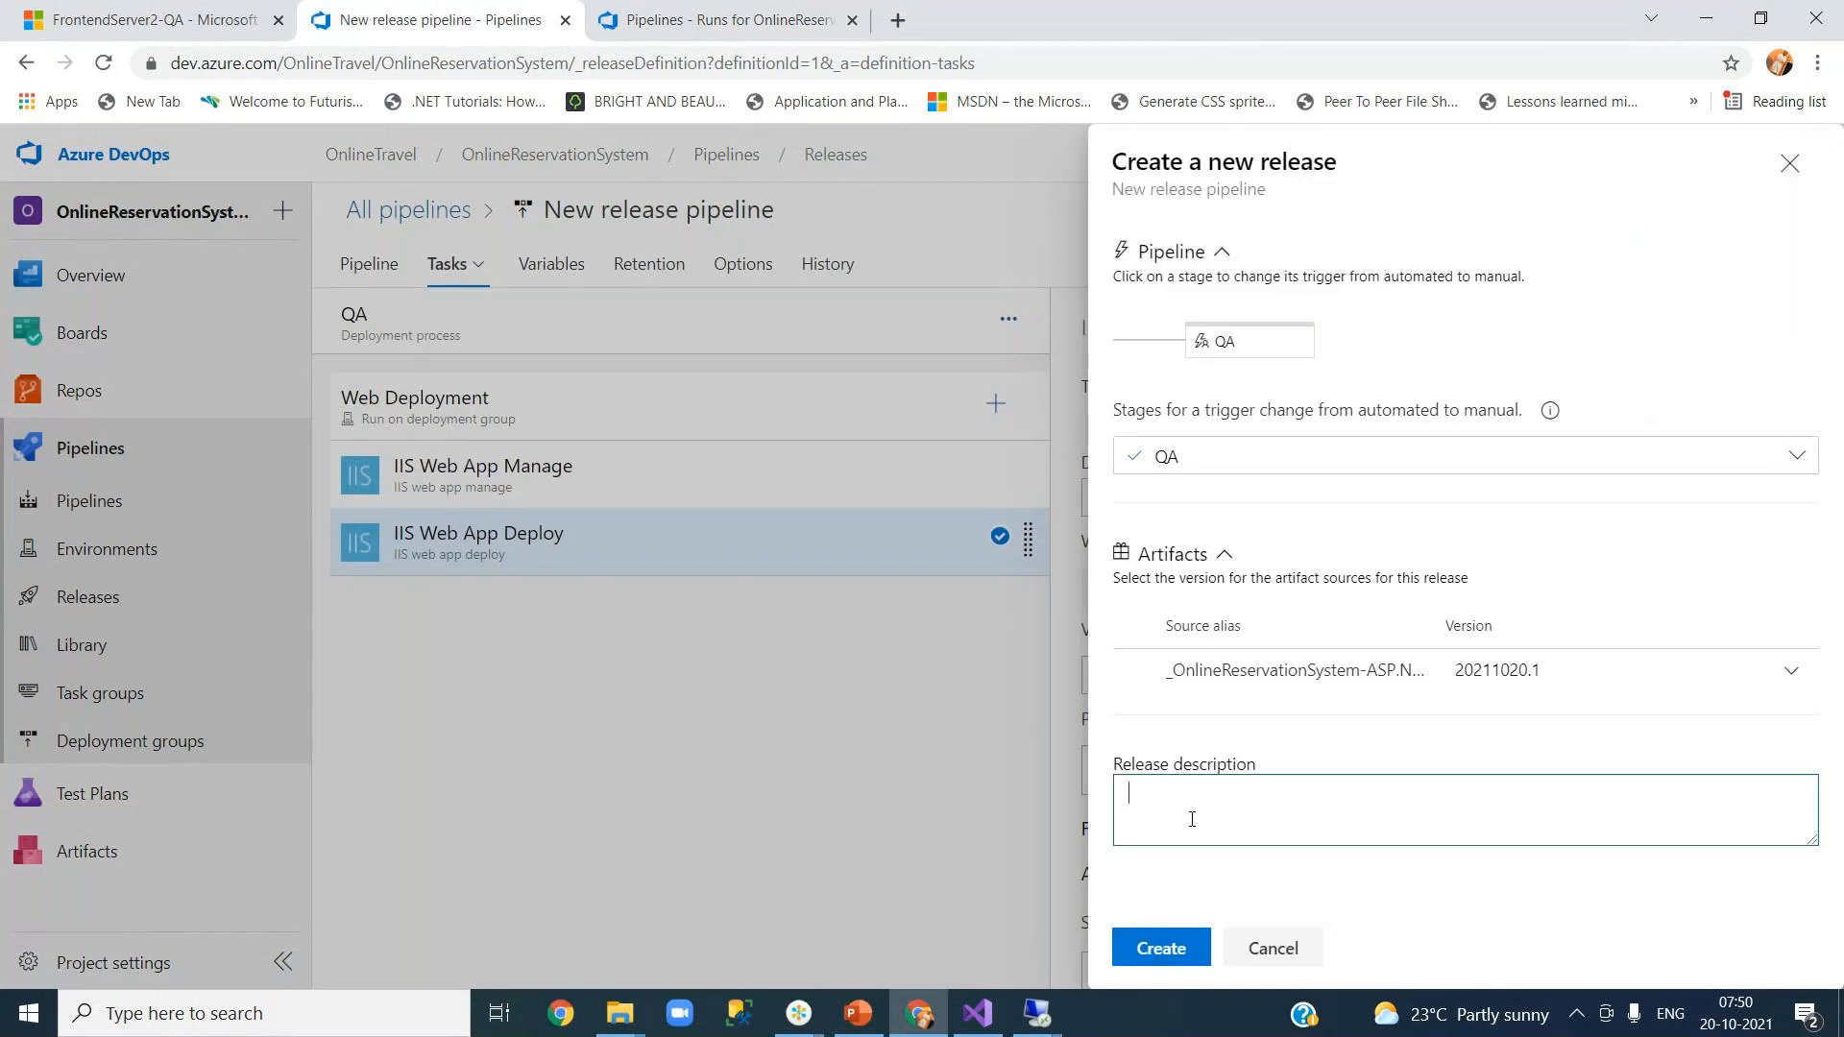
{"action": "type", "text": "deploying yourjourneys web code"}
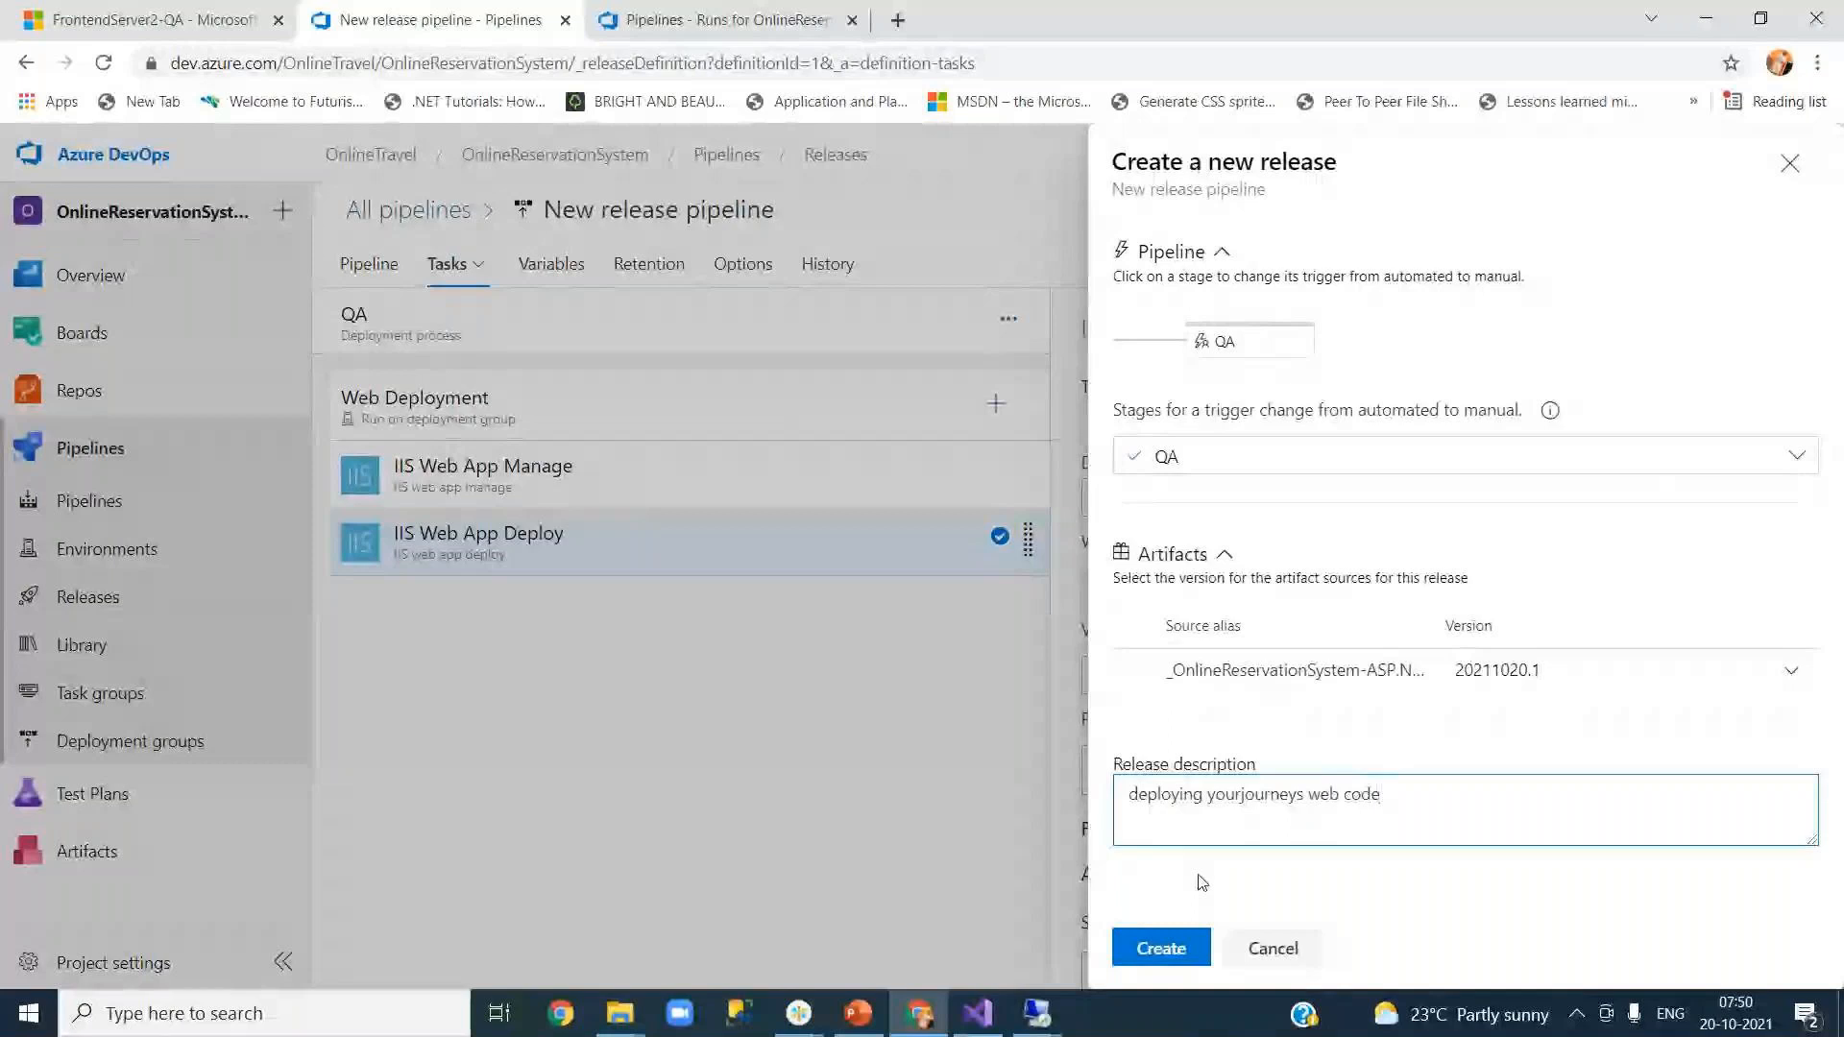
{"action": "left_click", "coordinate": [1176, 950]}
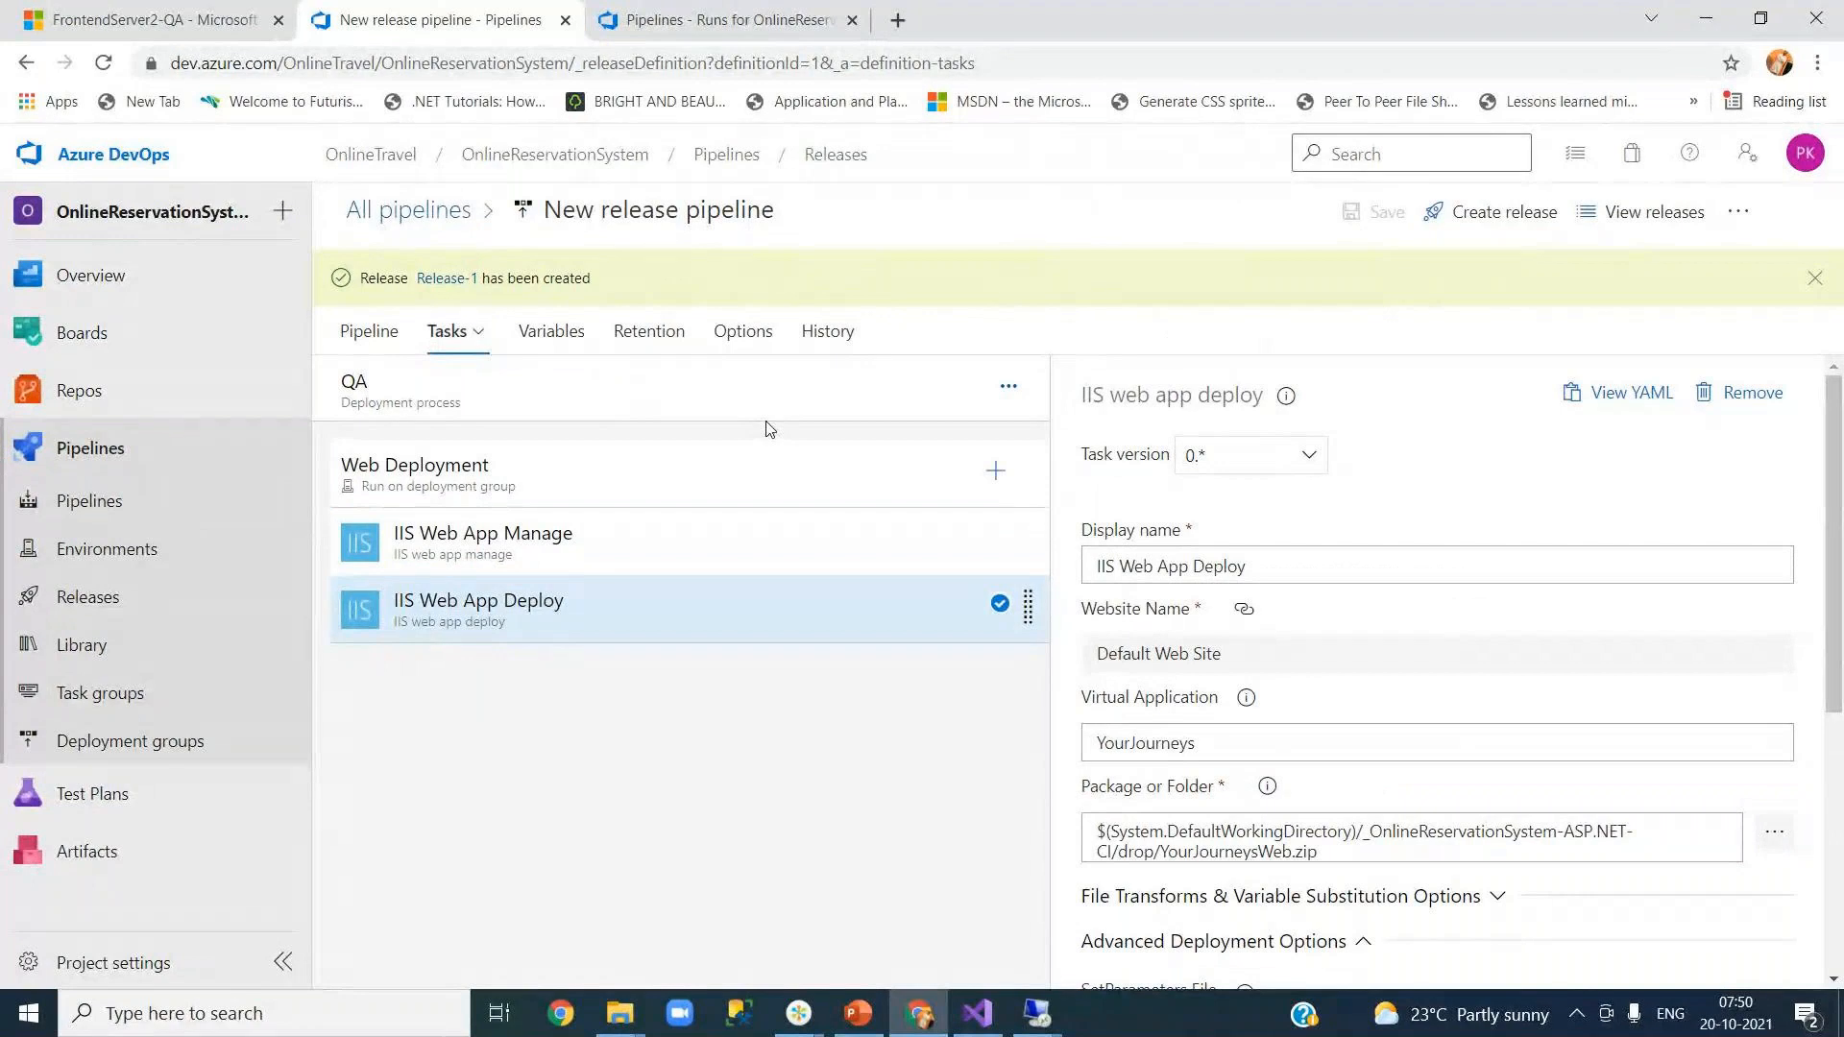
{"action": "left_click", "coordinate": [477, 286]}
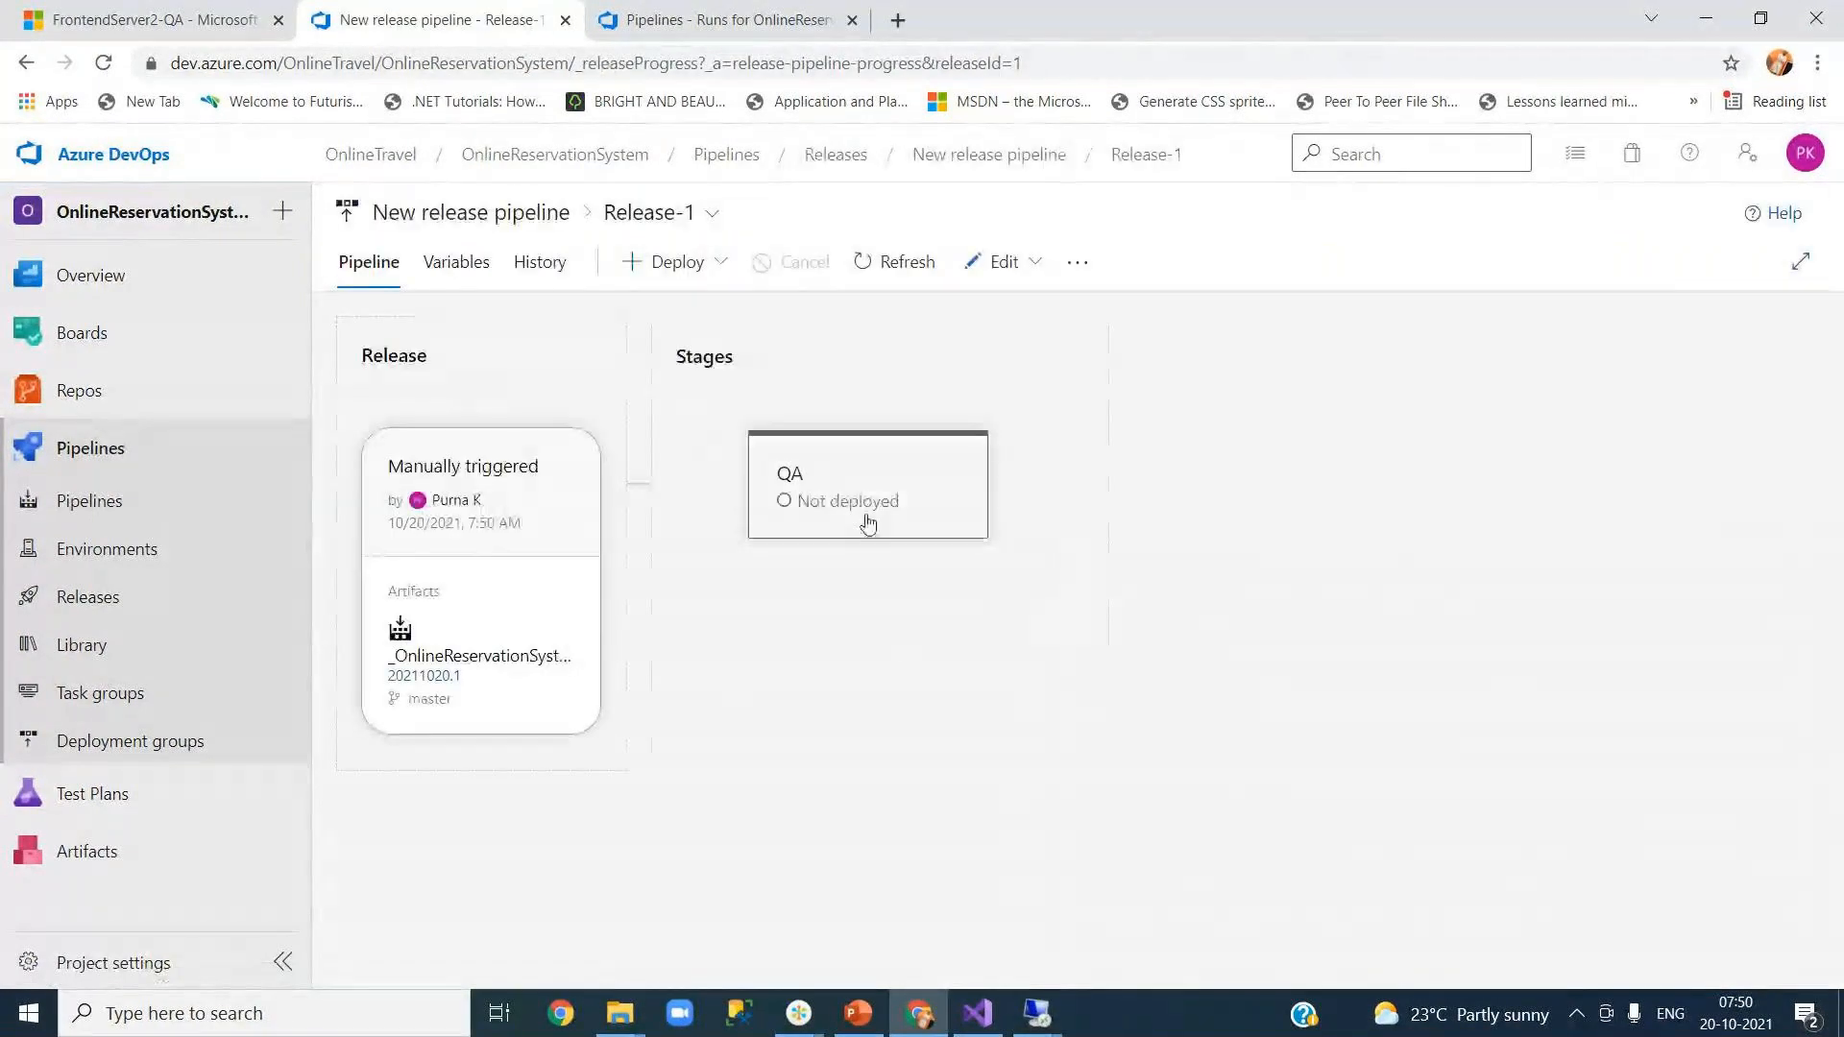
Step: Open the QA stage's deploy panel and add the comment 'deployment kickked off'
{"action": "mouse_move", "coordinate": [813, 513]}
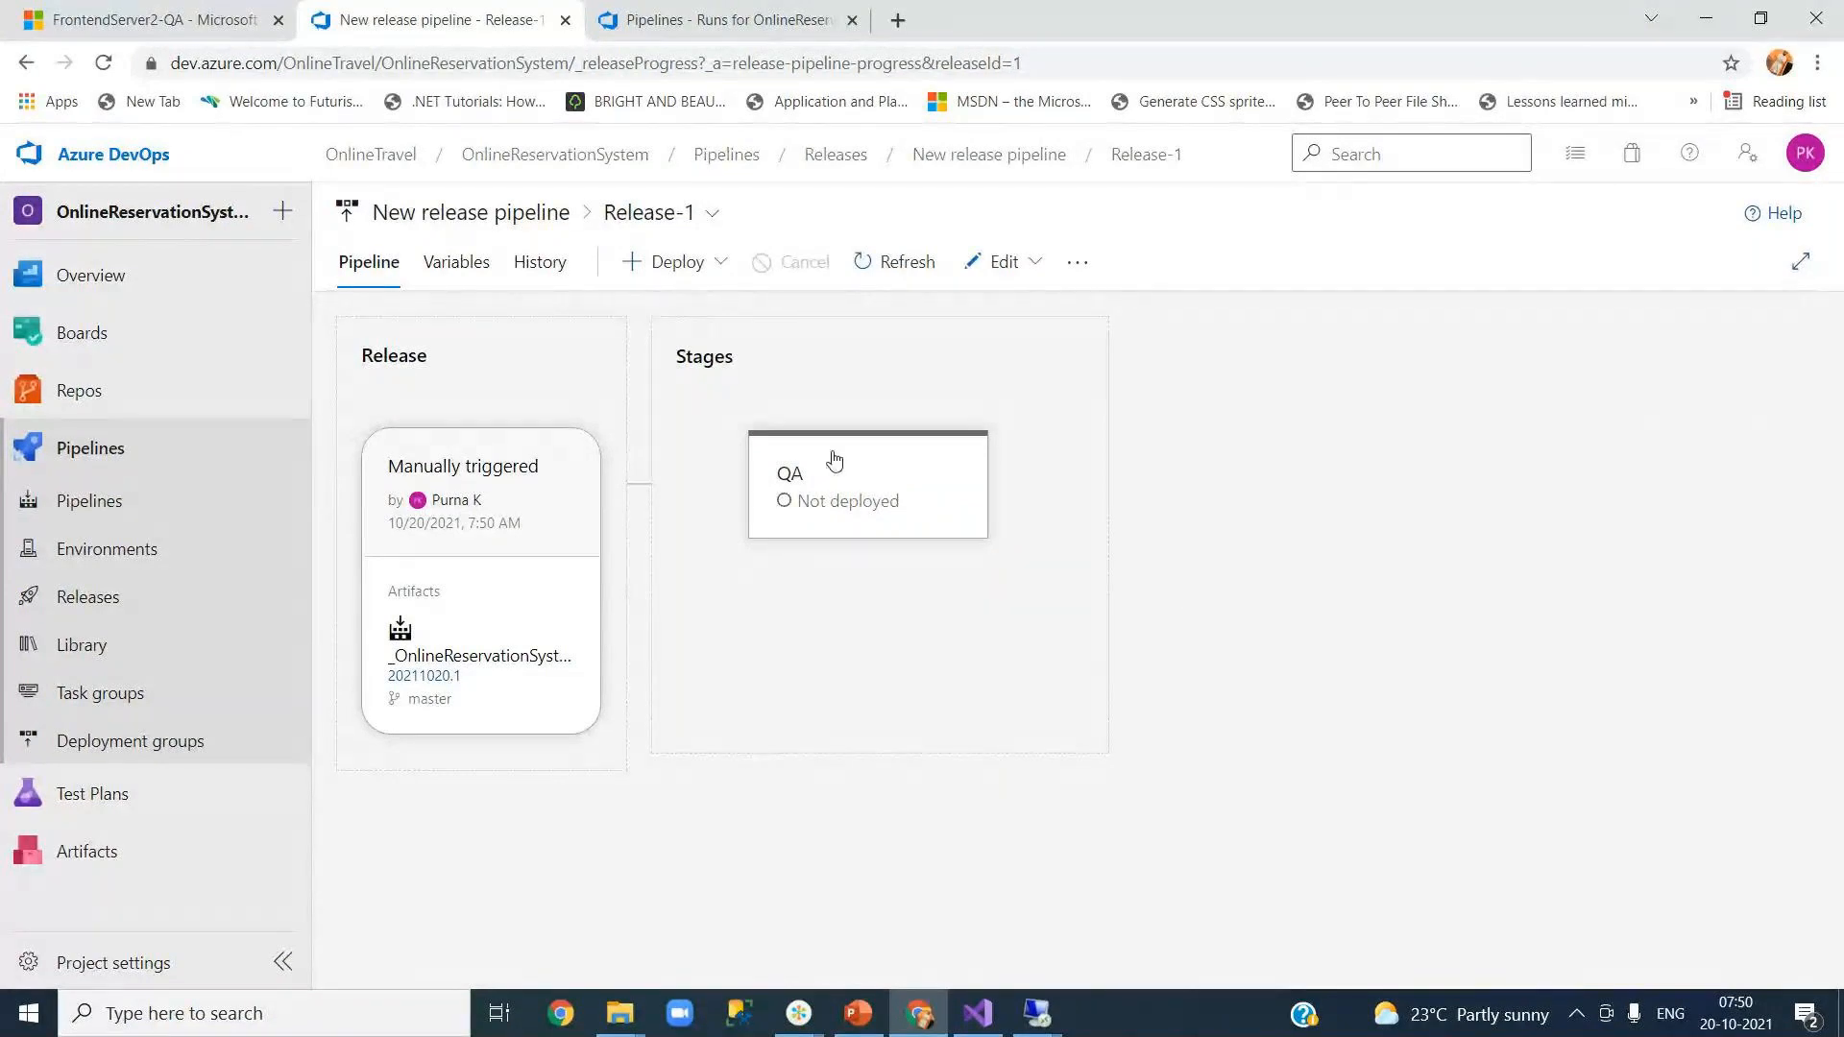
{"action": "mouse_move", "coordinate": [834, 461]}
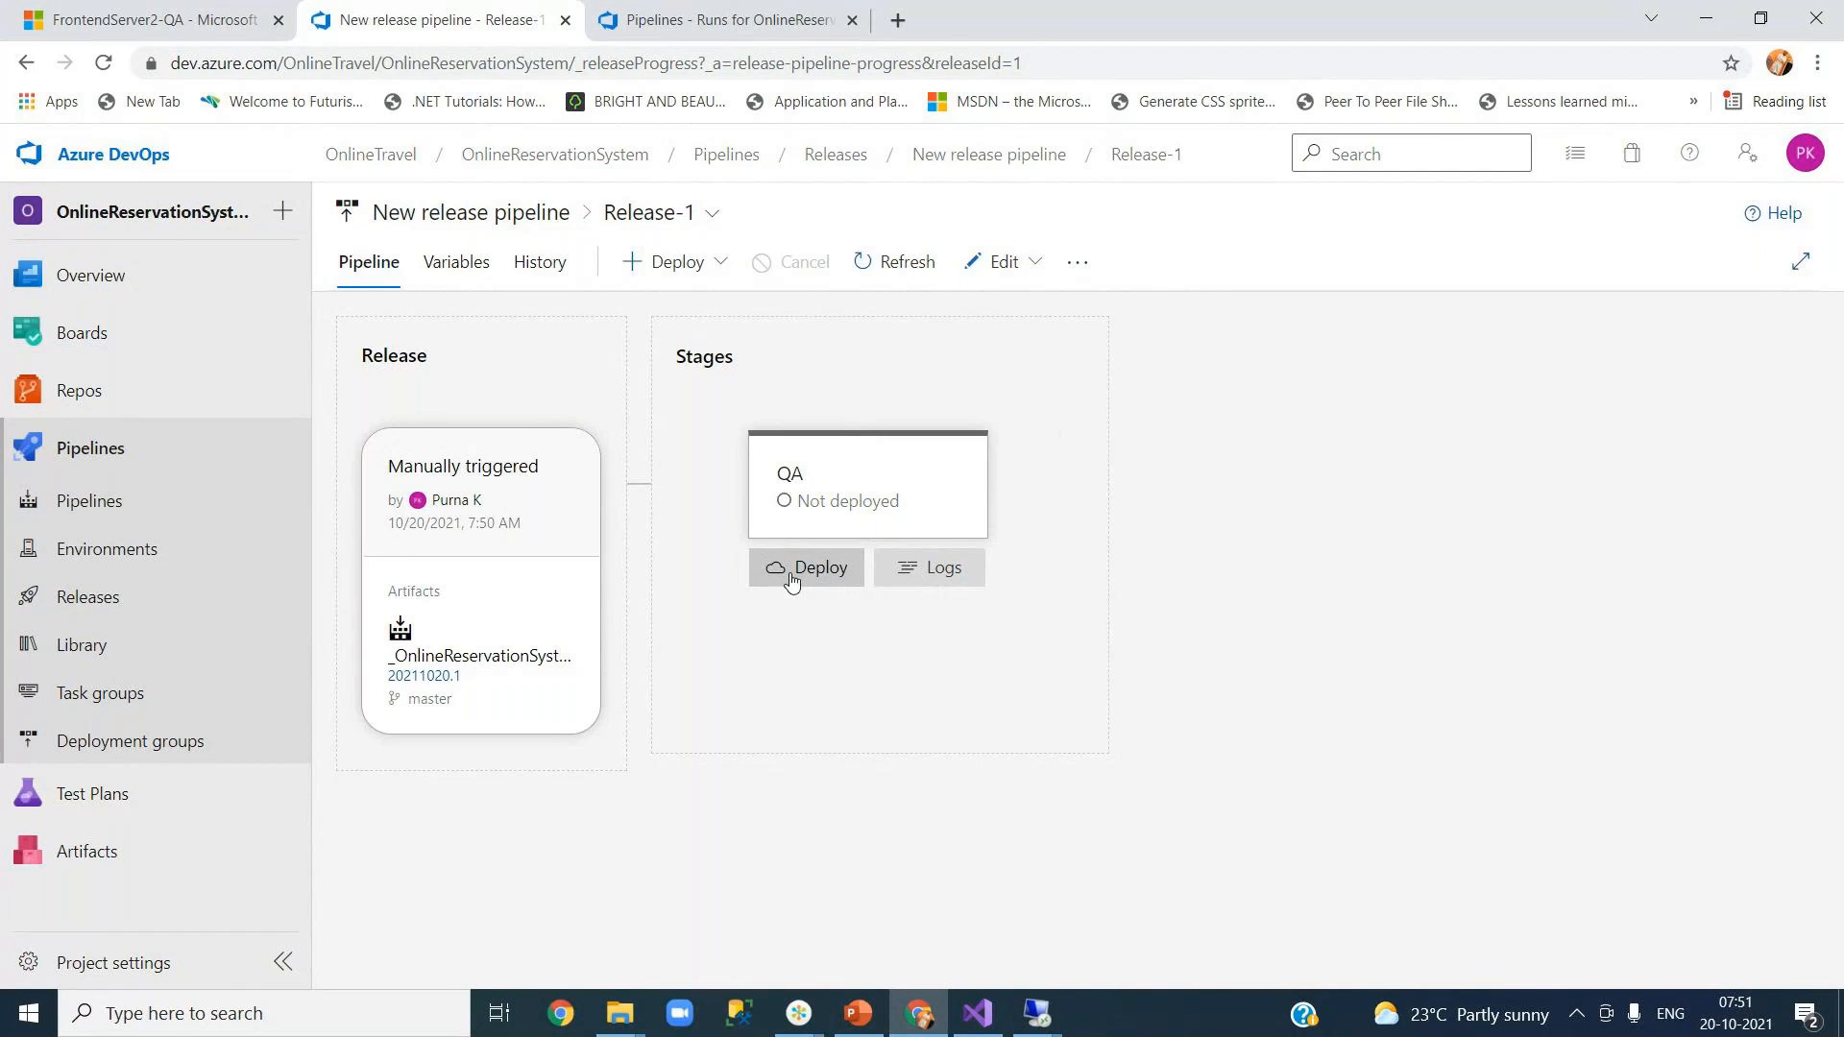
{"action": "left_click", "coordinate": [790, 579]}
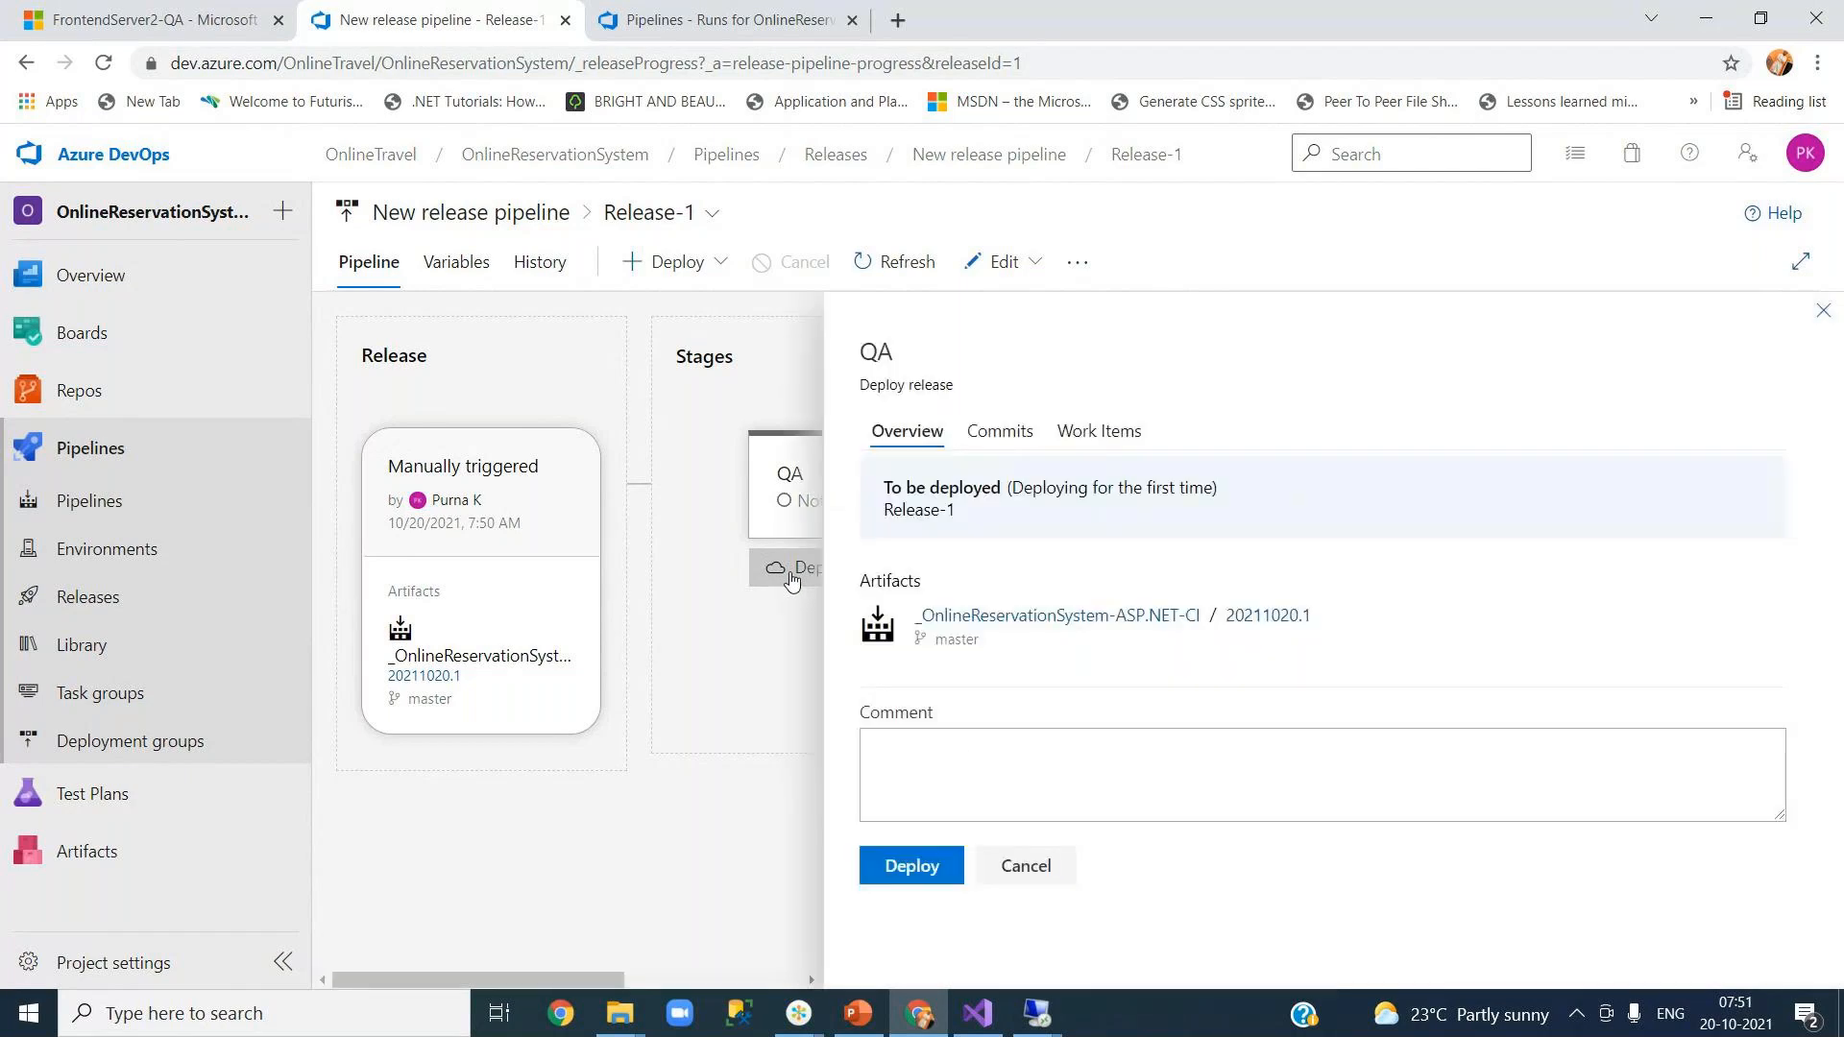
{"action": "left_click", "coordinate": [965, 754]}
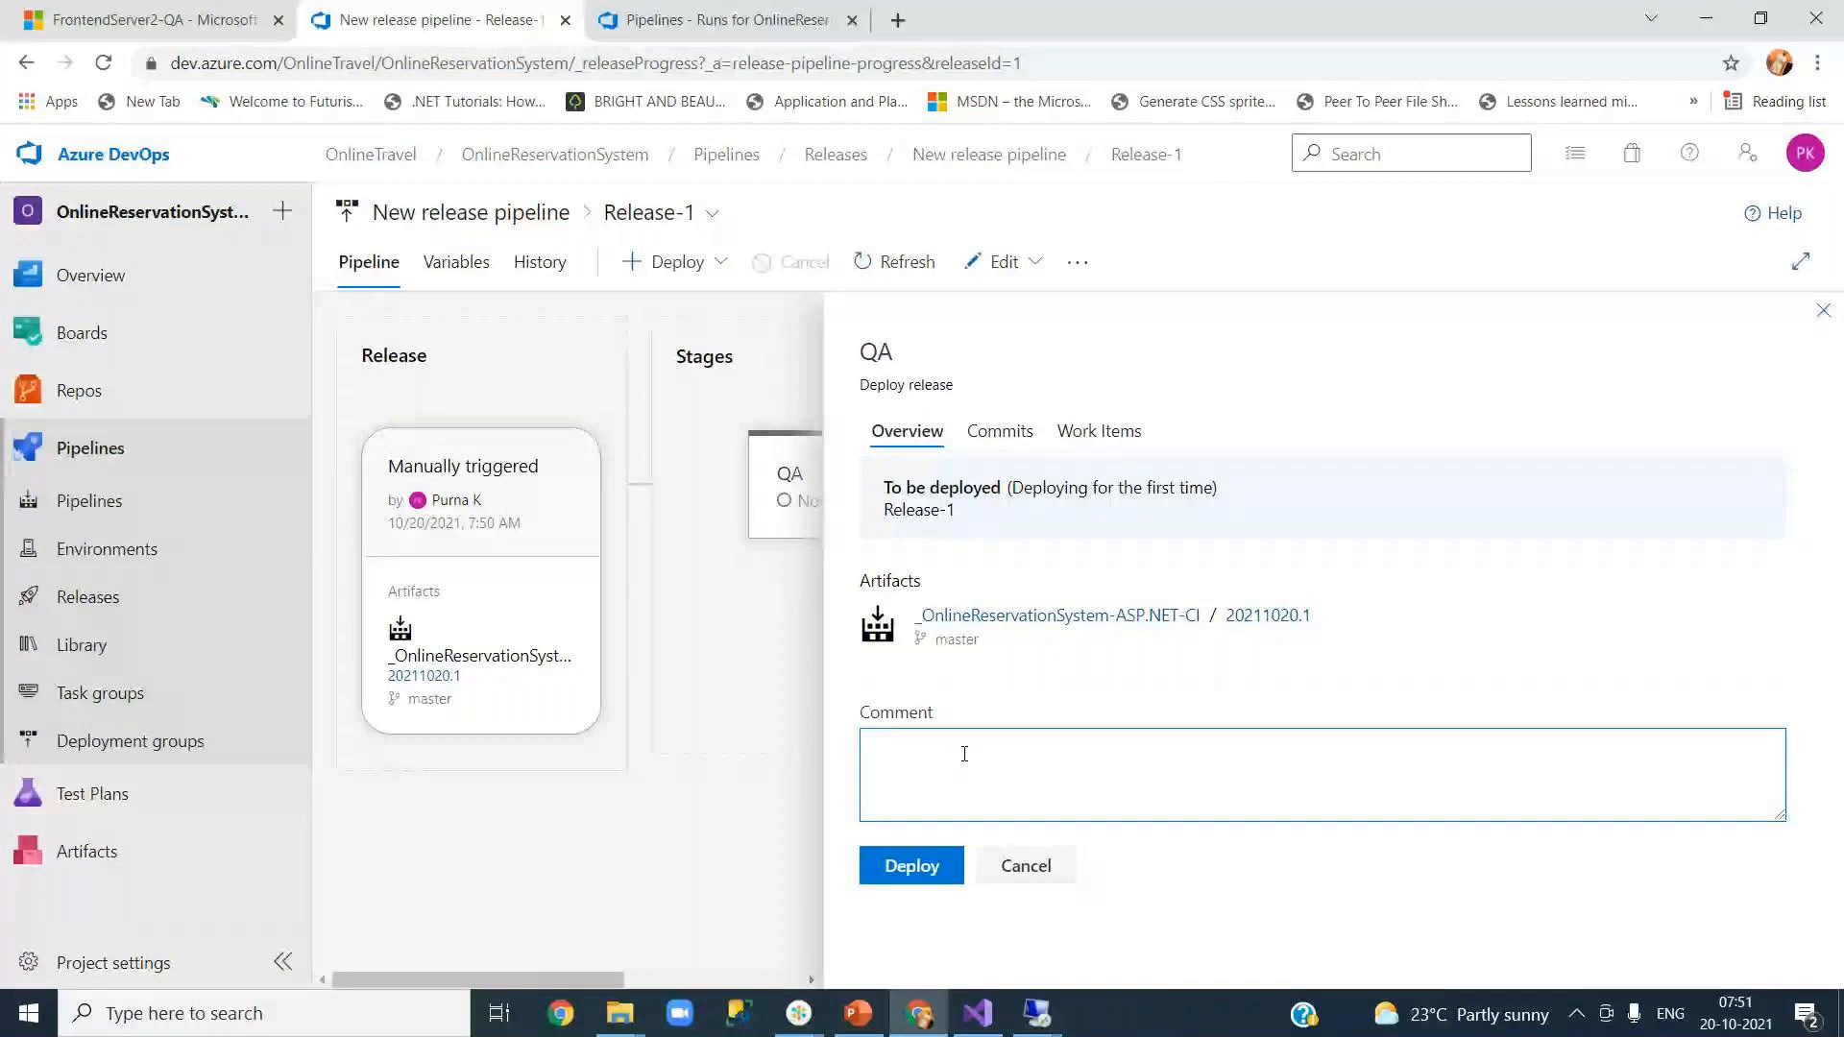
{"action": "type", "text": "deployment "}
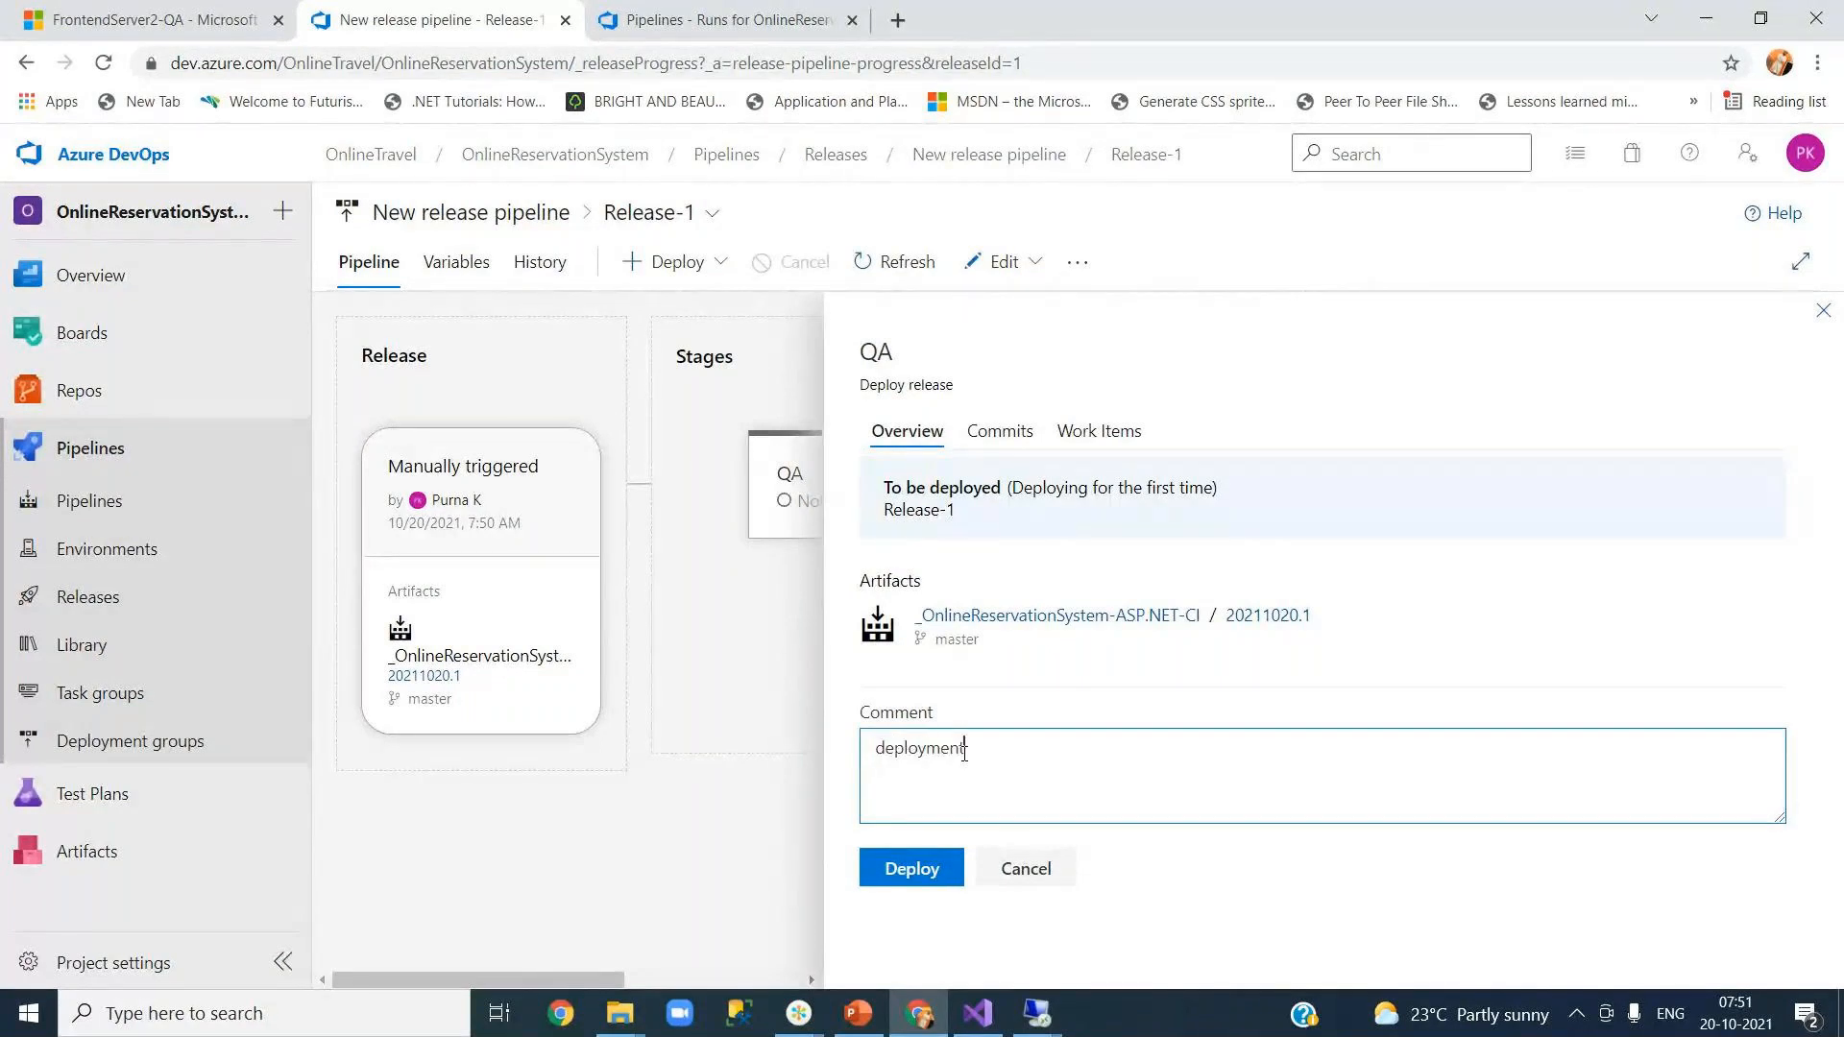
{"action": "type", "text": "ki"}
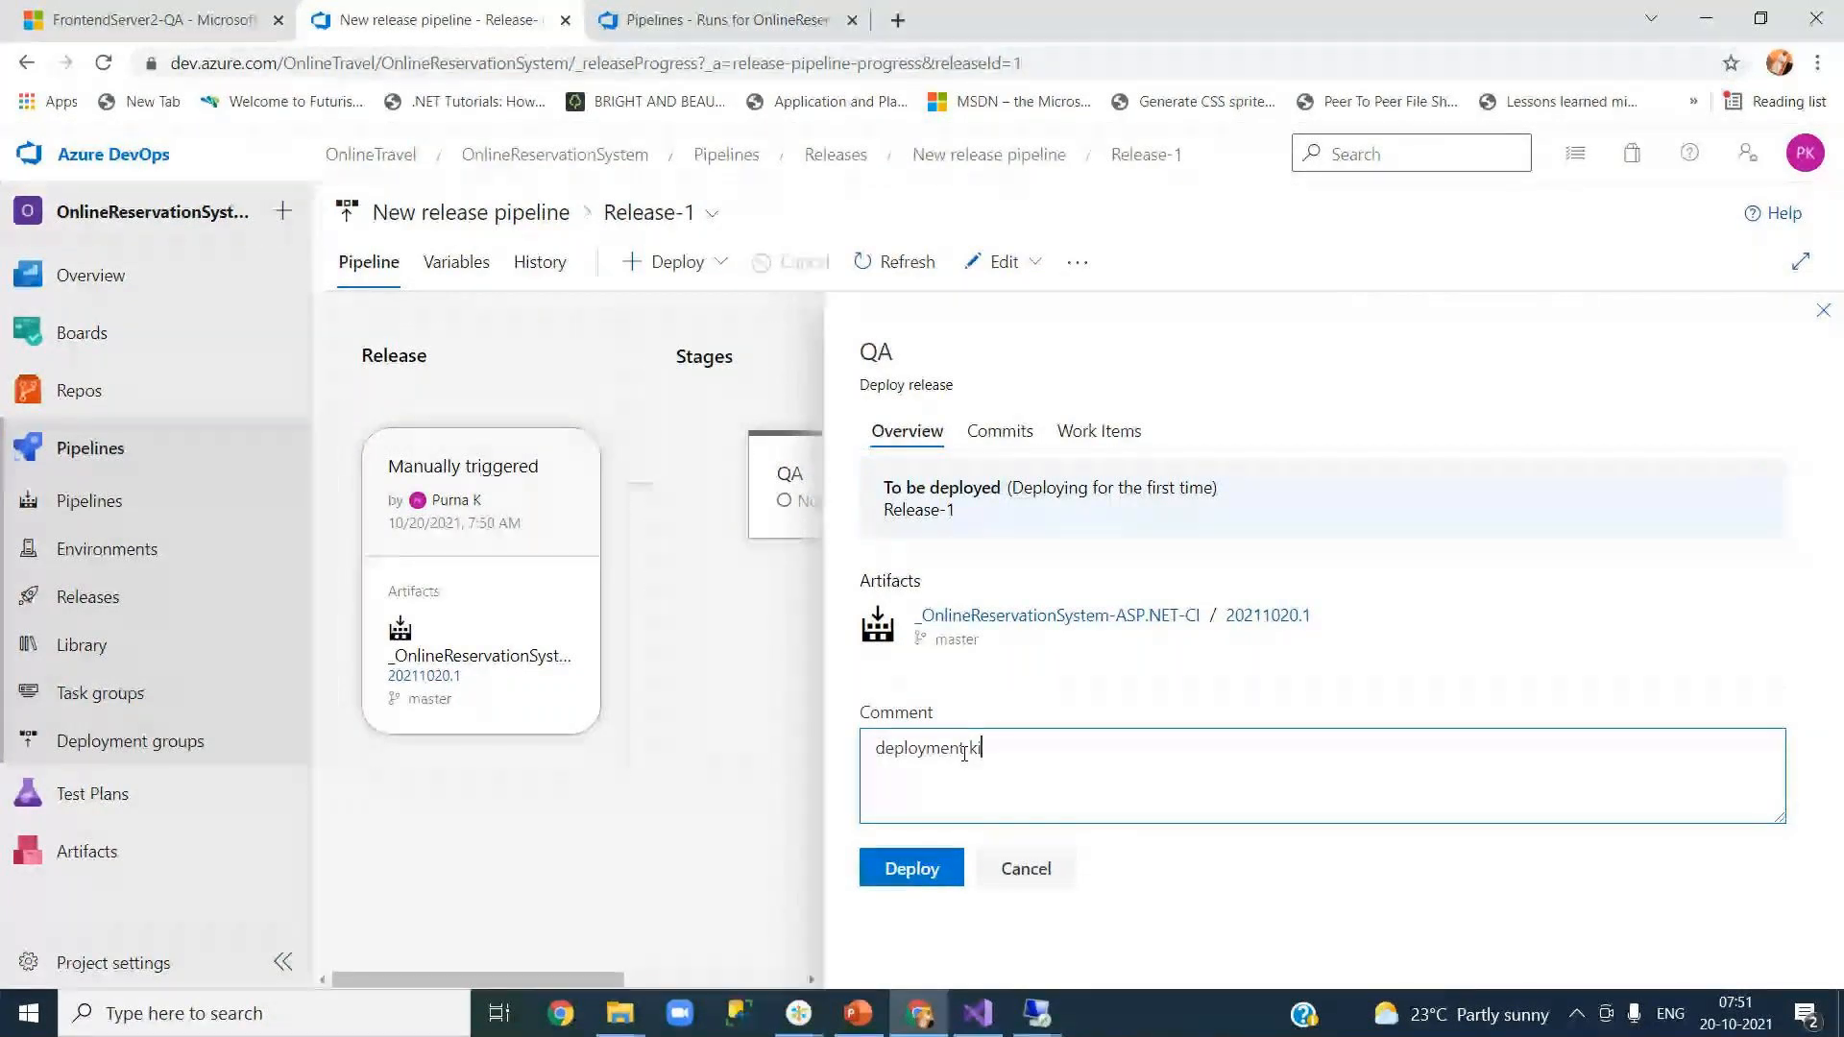
{"action": "type", "text": "ckked off"}
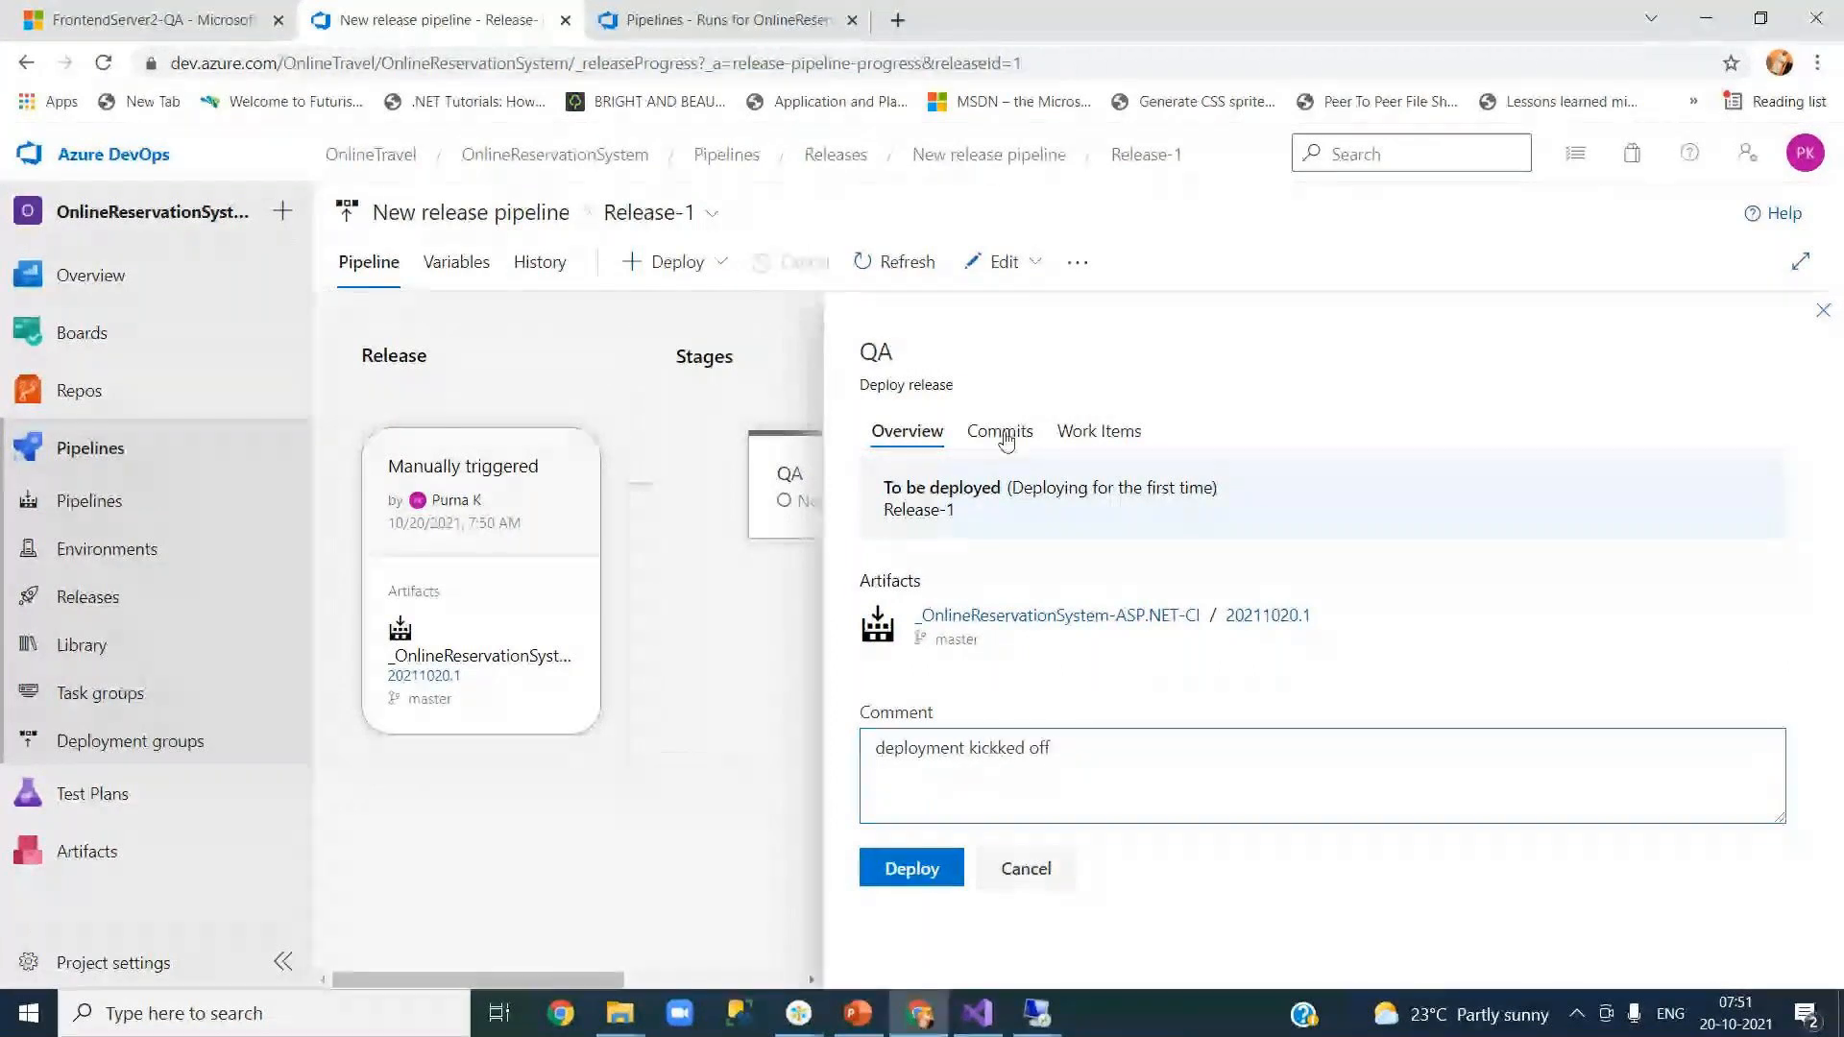
Step: Review the deployment's commits and work items, then deploy Release-1 to QA
{"action": "left_click", "coordinate": [999, 432]}
{"action": "left_click", "coordinate": [1095, 434]}
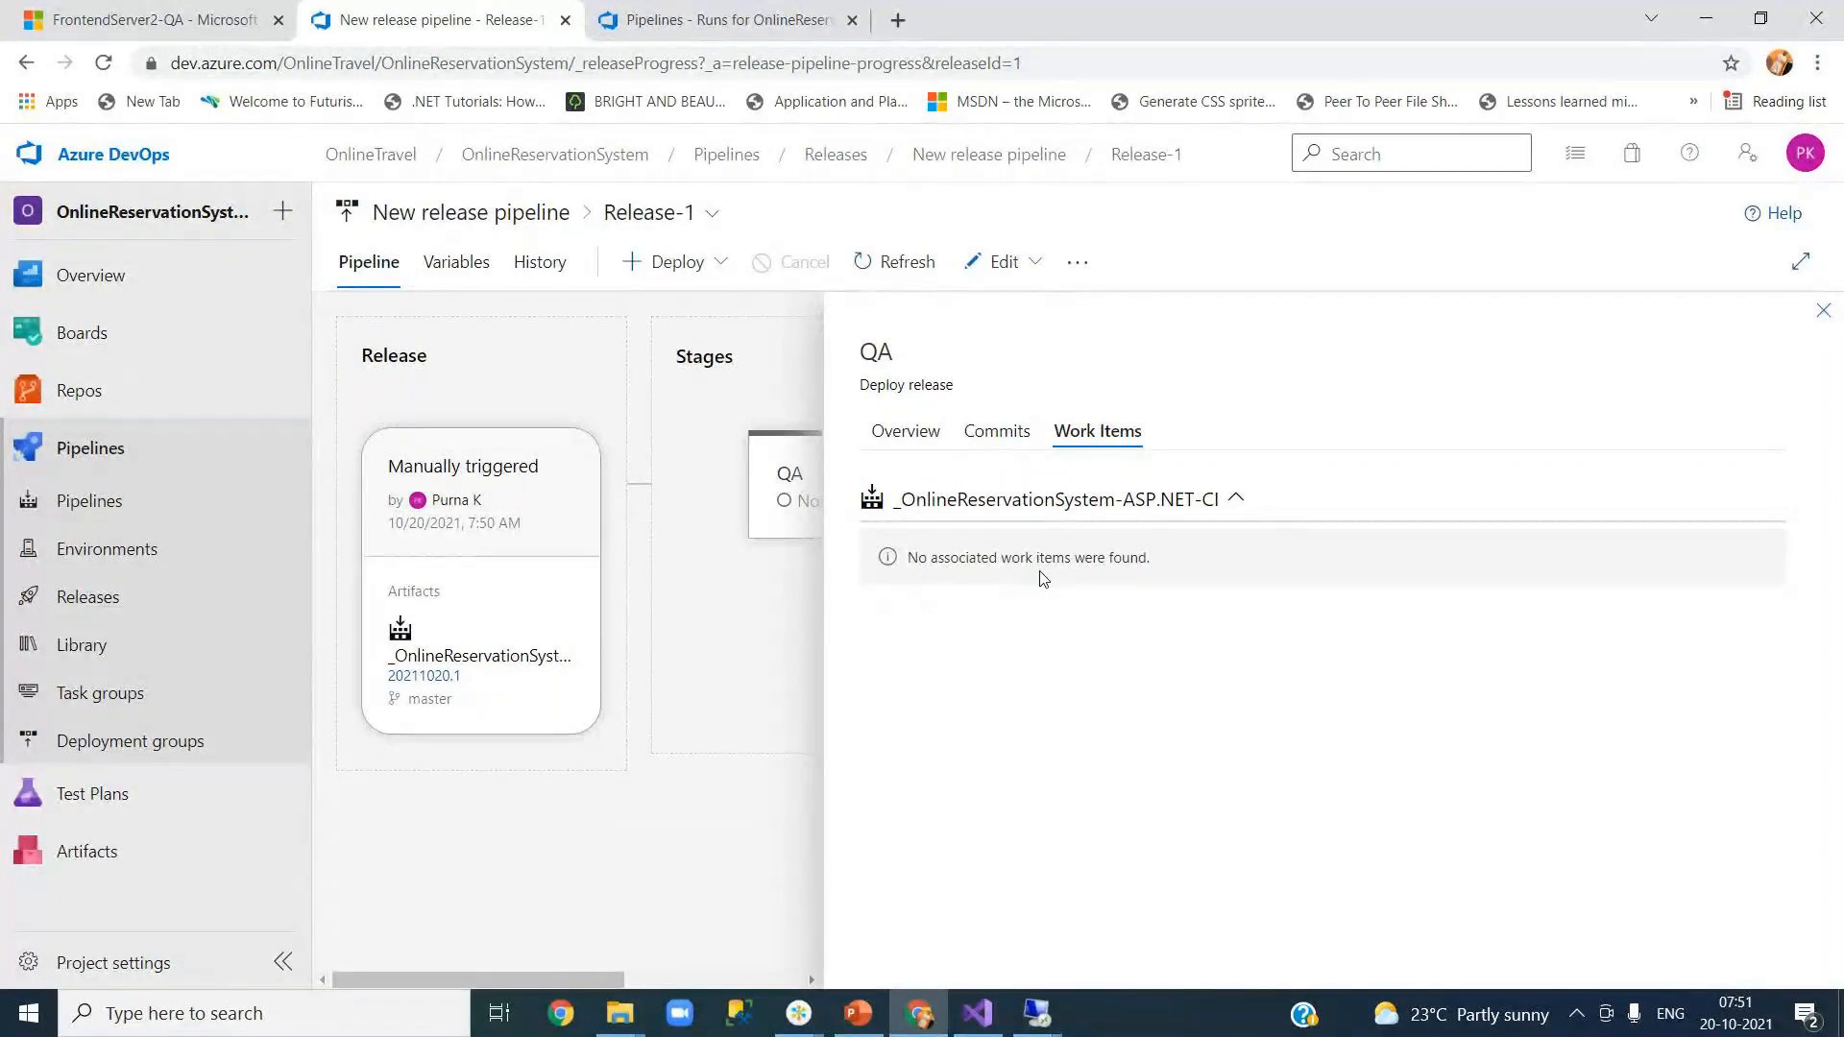
{"action": "left_click", "coordinate": [914, 444]}
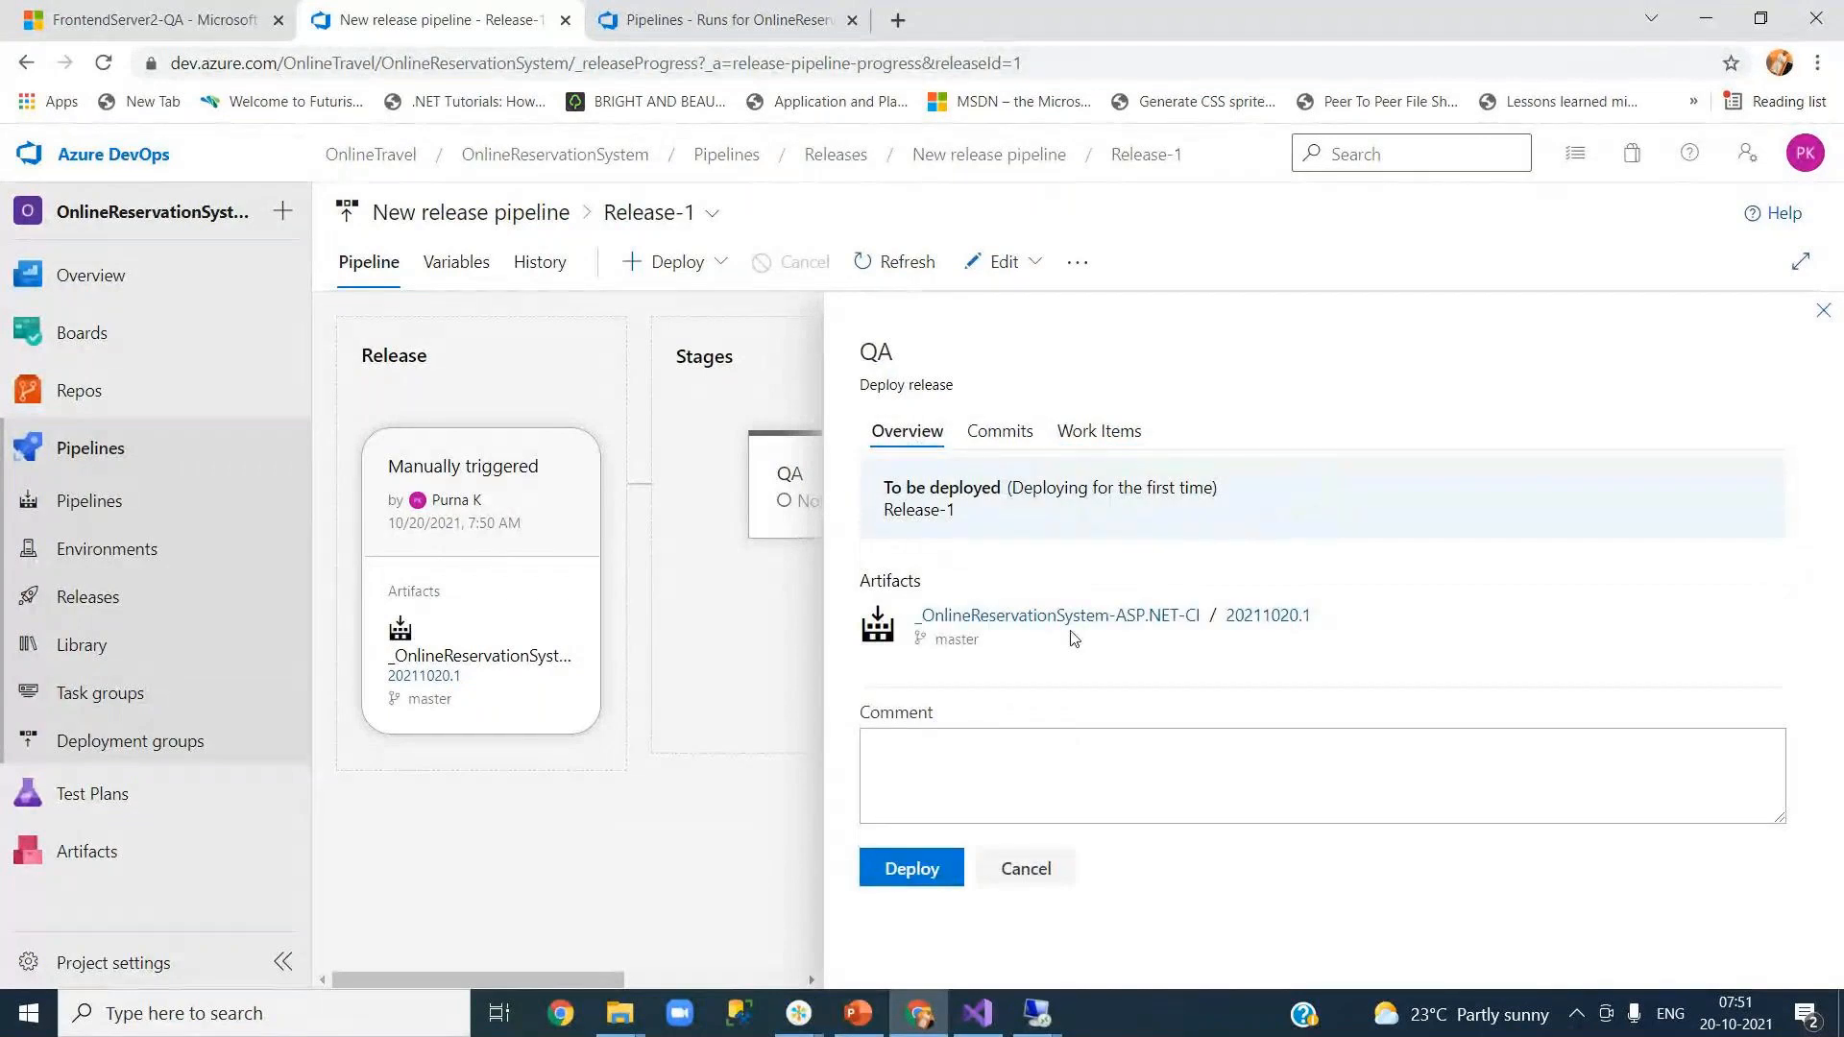
{"action": "left_click", "coordinate": [910, 877]}
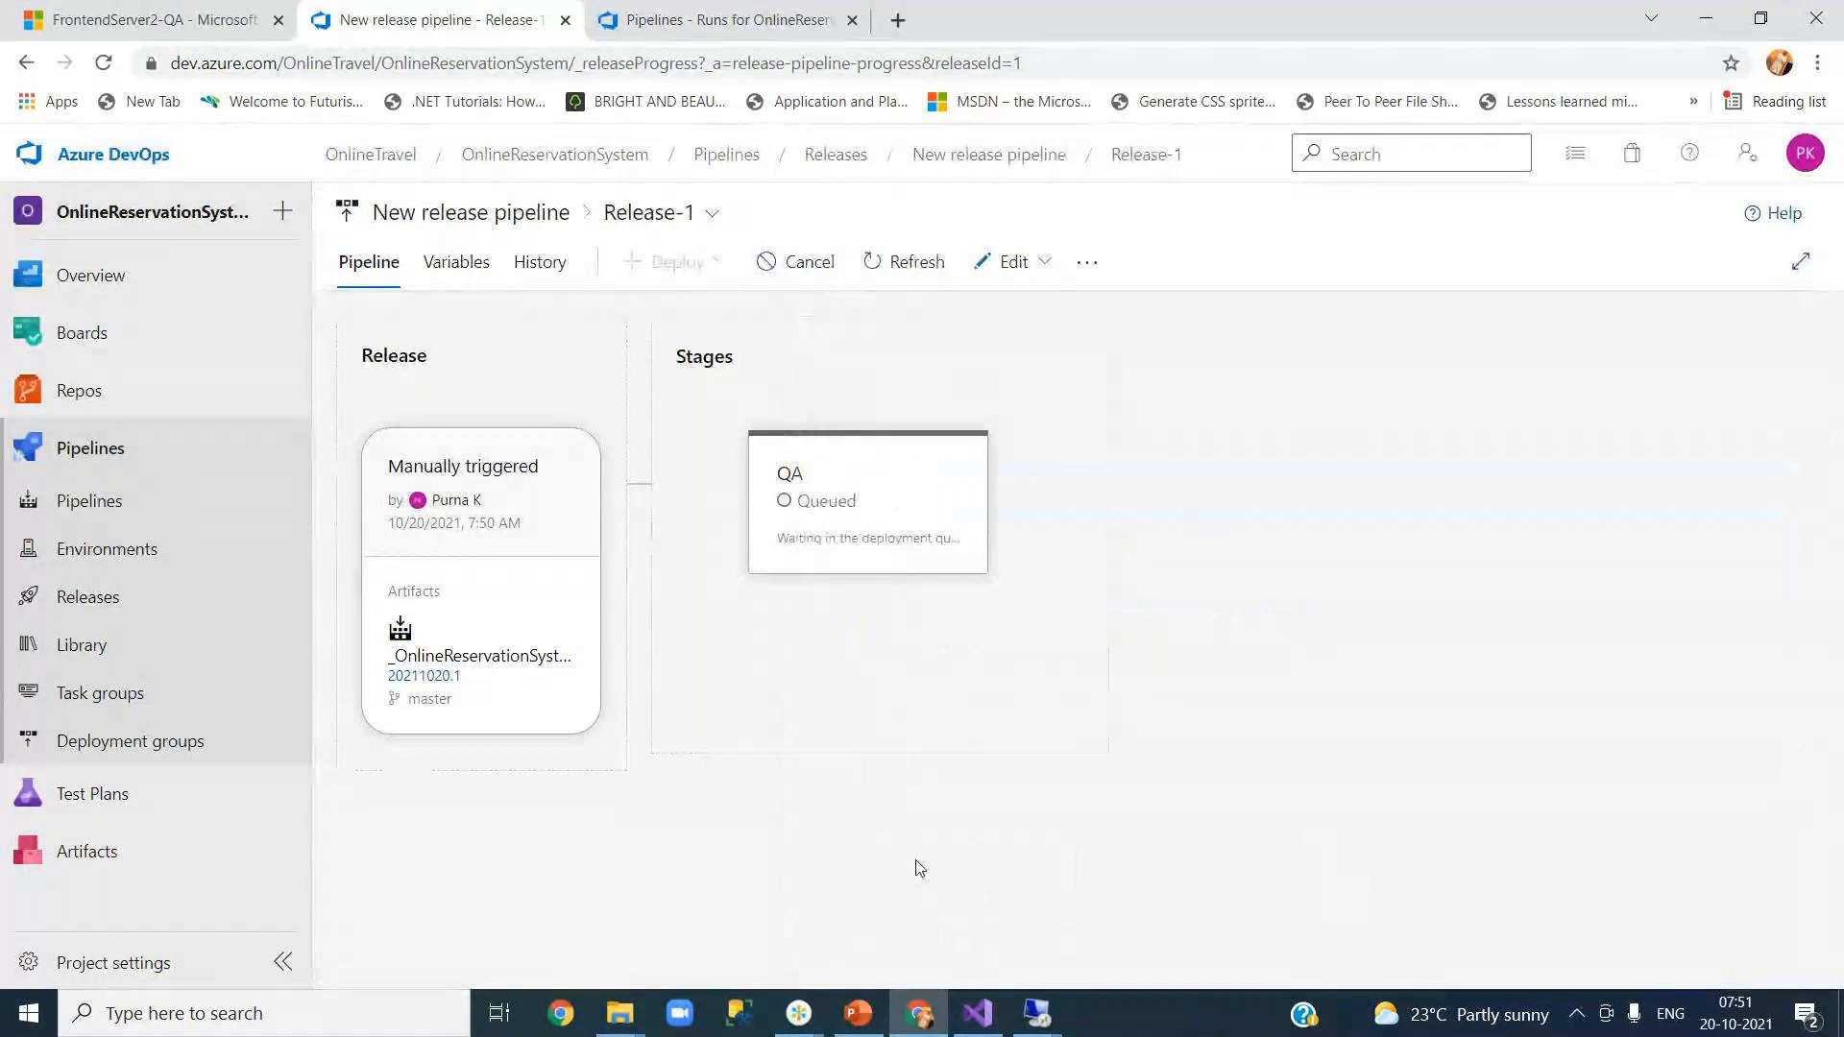
Step: Open the QA deployment logs and compare FrontEndServer1's and FrontendServer2's job steps
{"action": "mouse_move", "coordinate": [930, 506]}
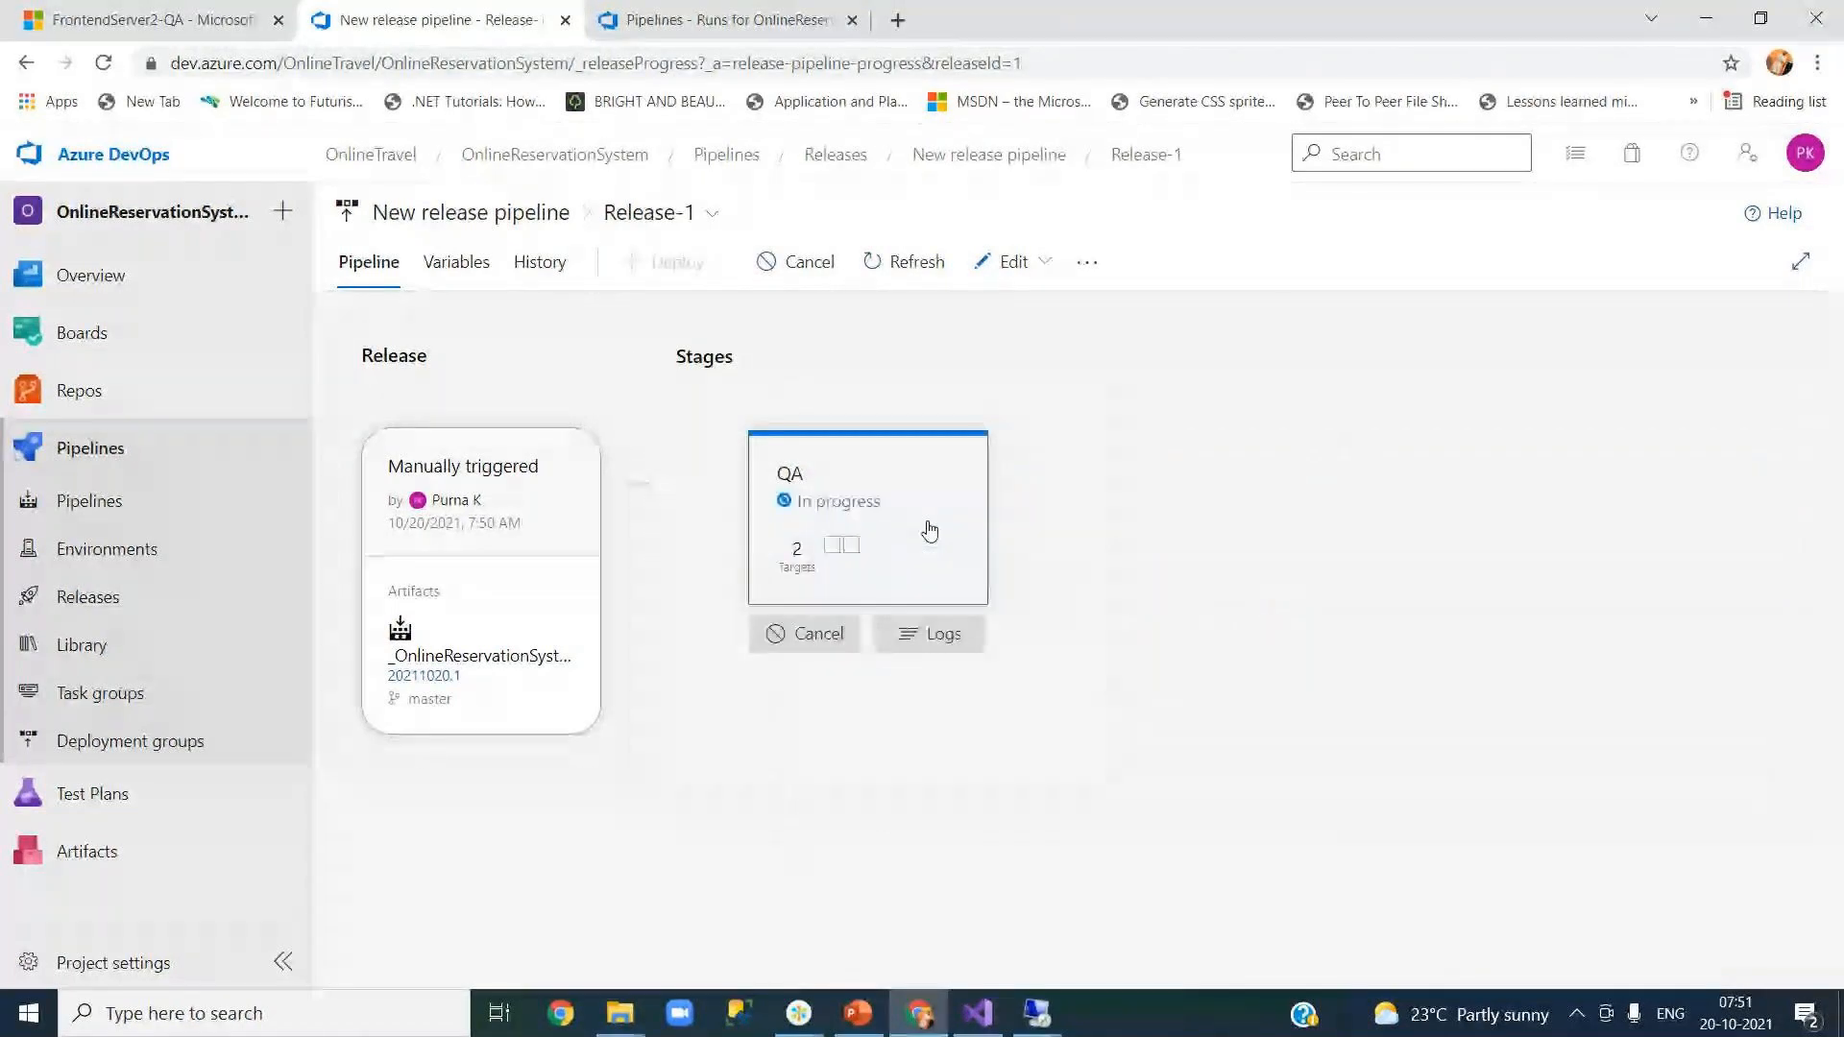
{"action": "left_click", "coordinate": [925, 636]}
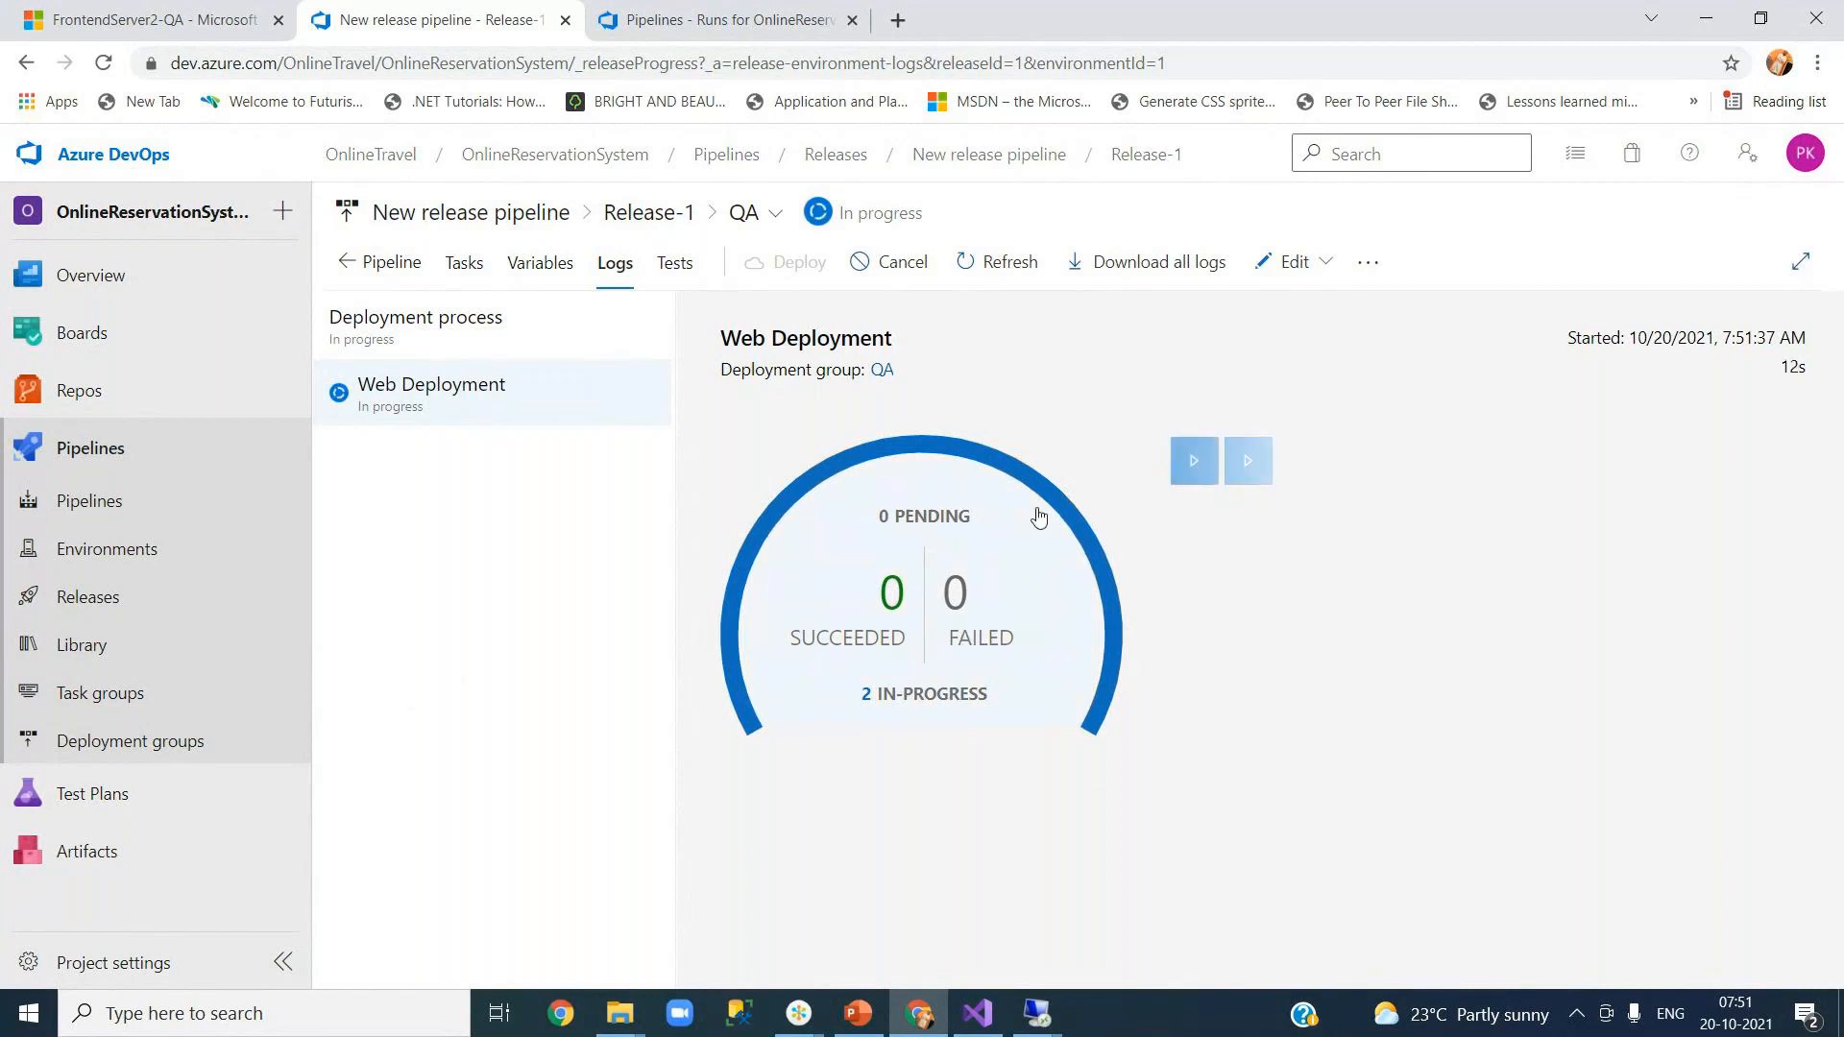
{"action": "left_click", "coordinate": [970, 584]}
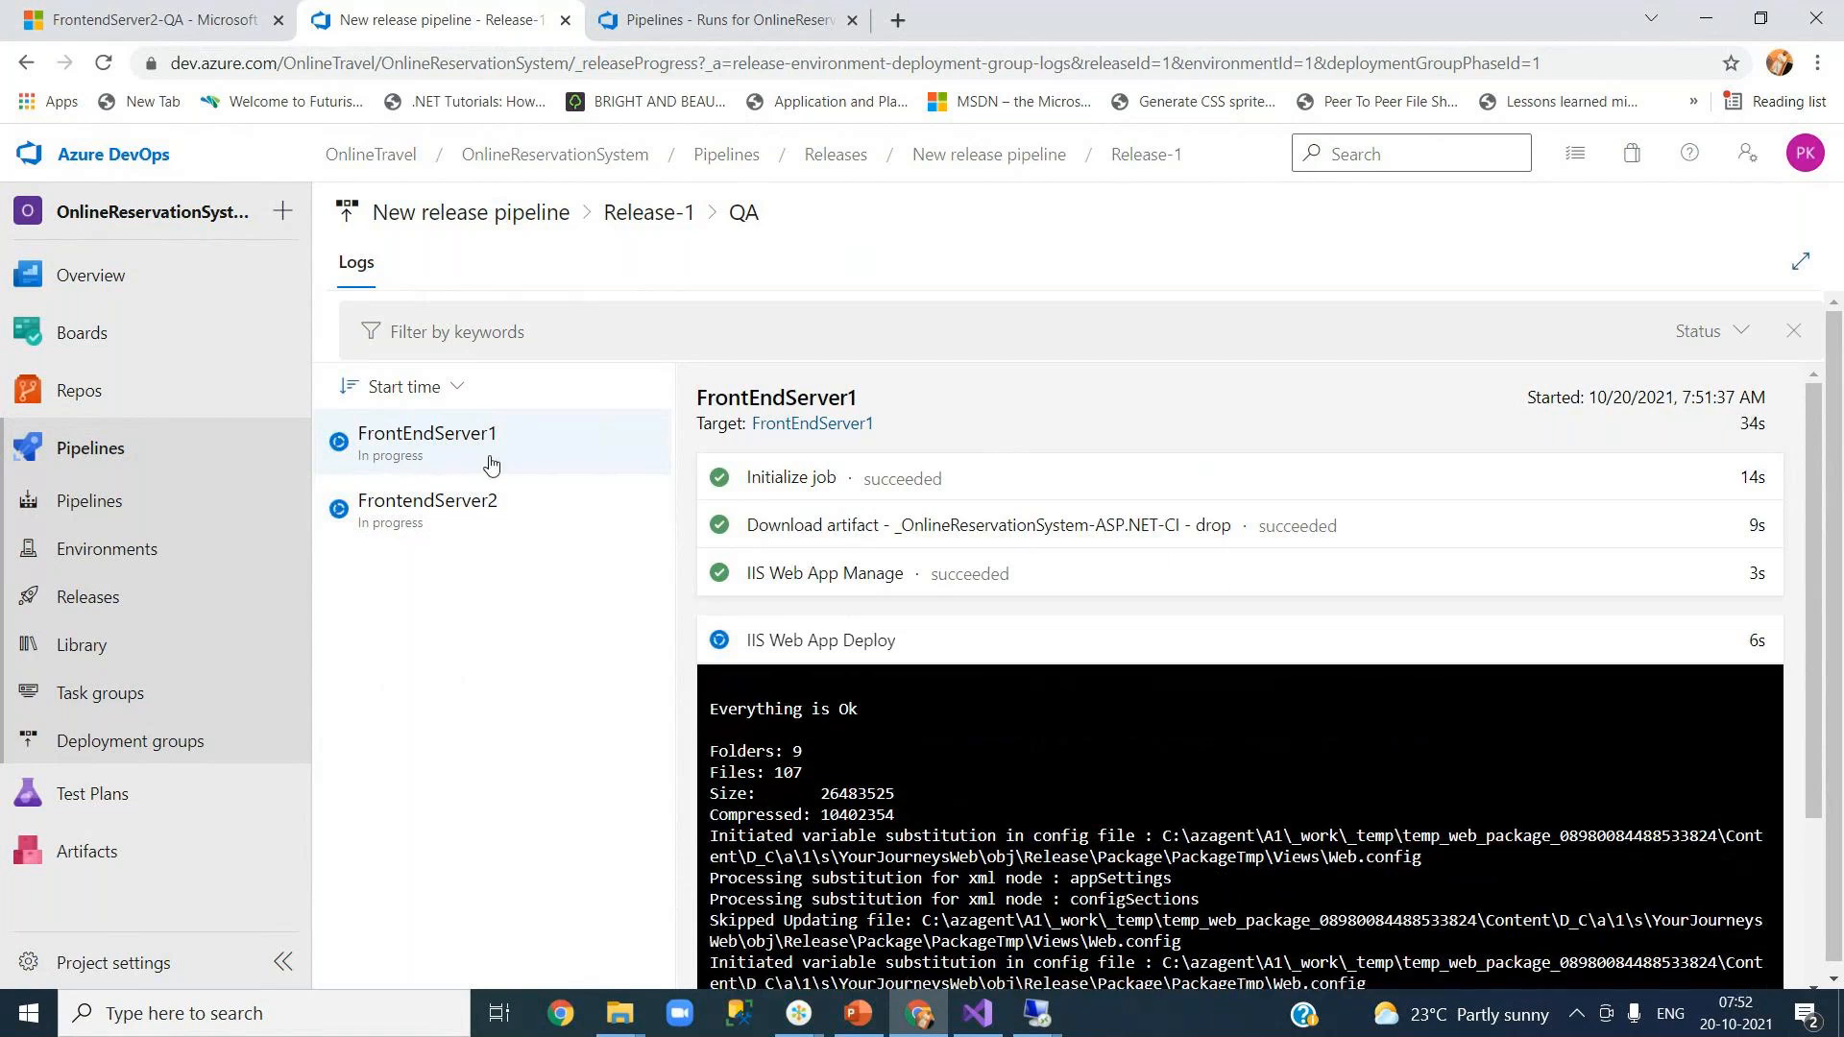
{"action": "left_click", "coordinate": [563, 459]}
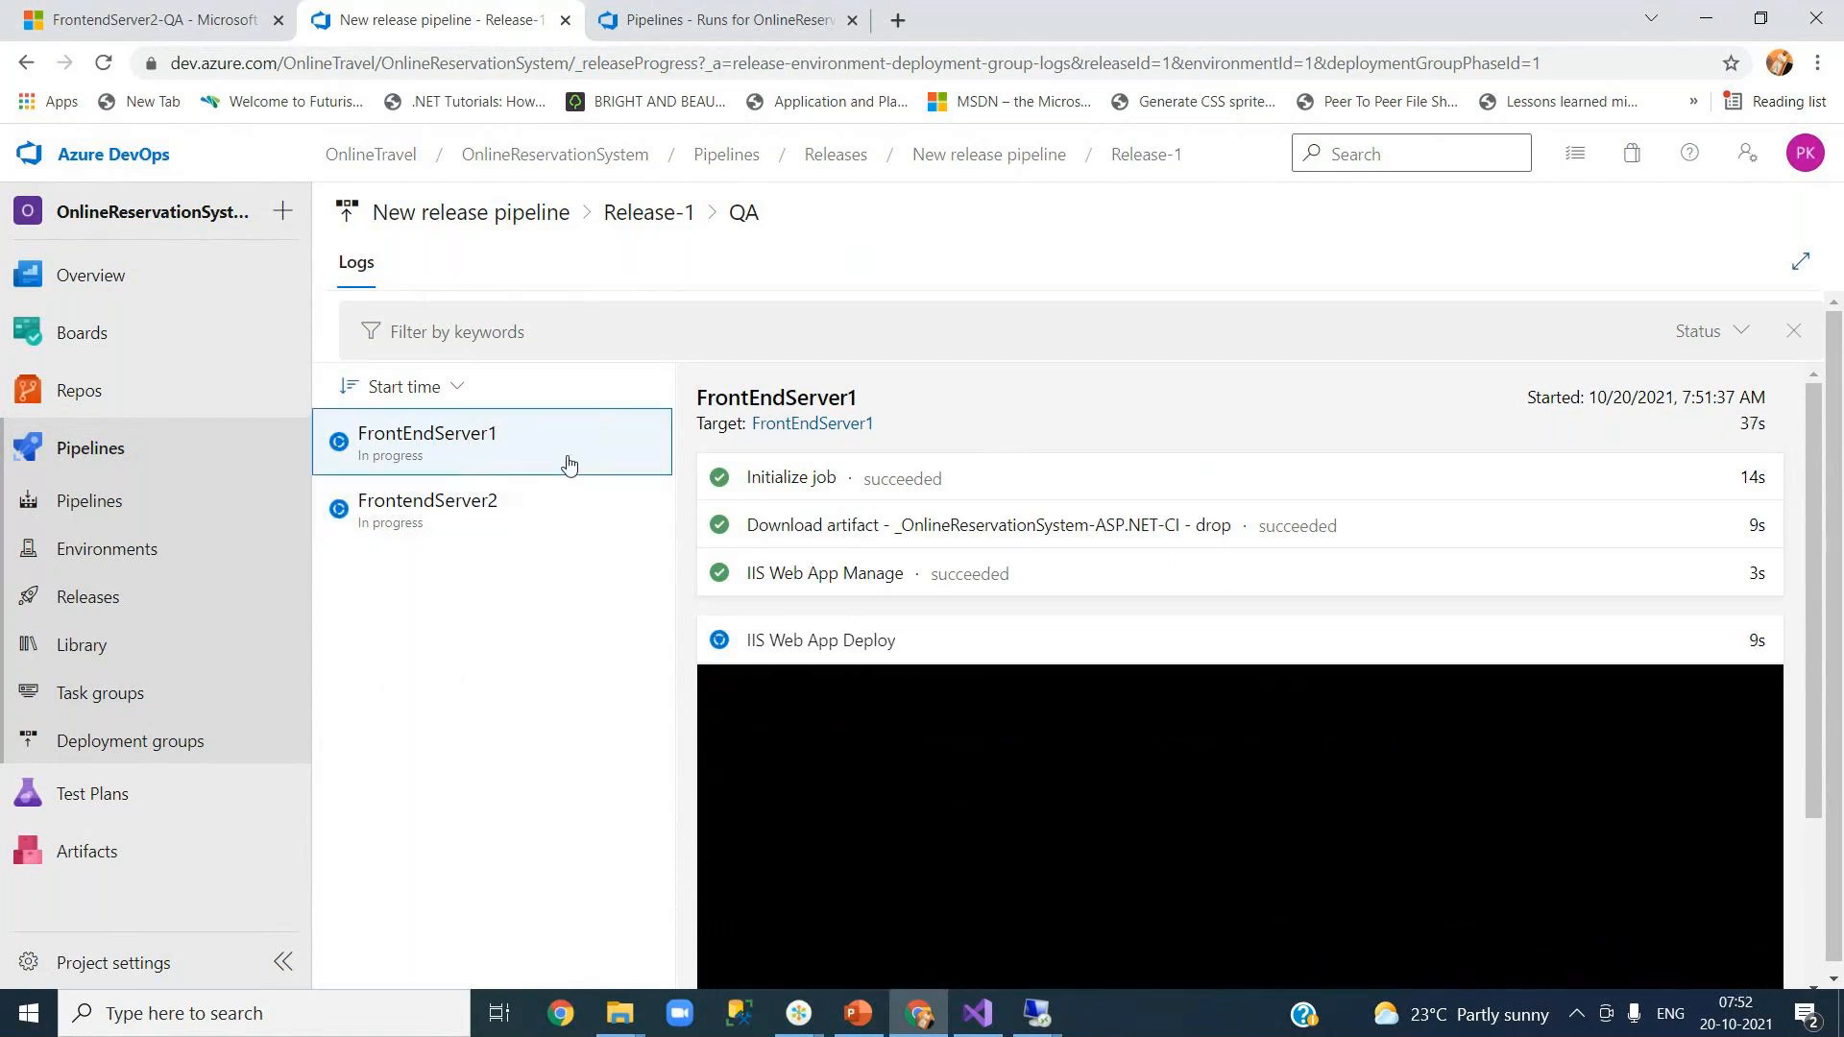
{"action": "left_click", "coordinate": [526, 519]}
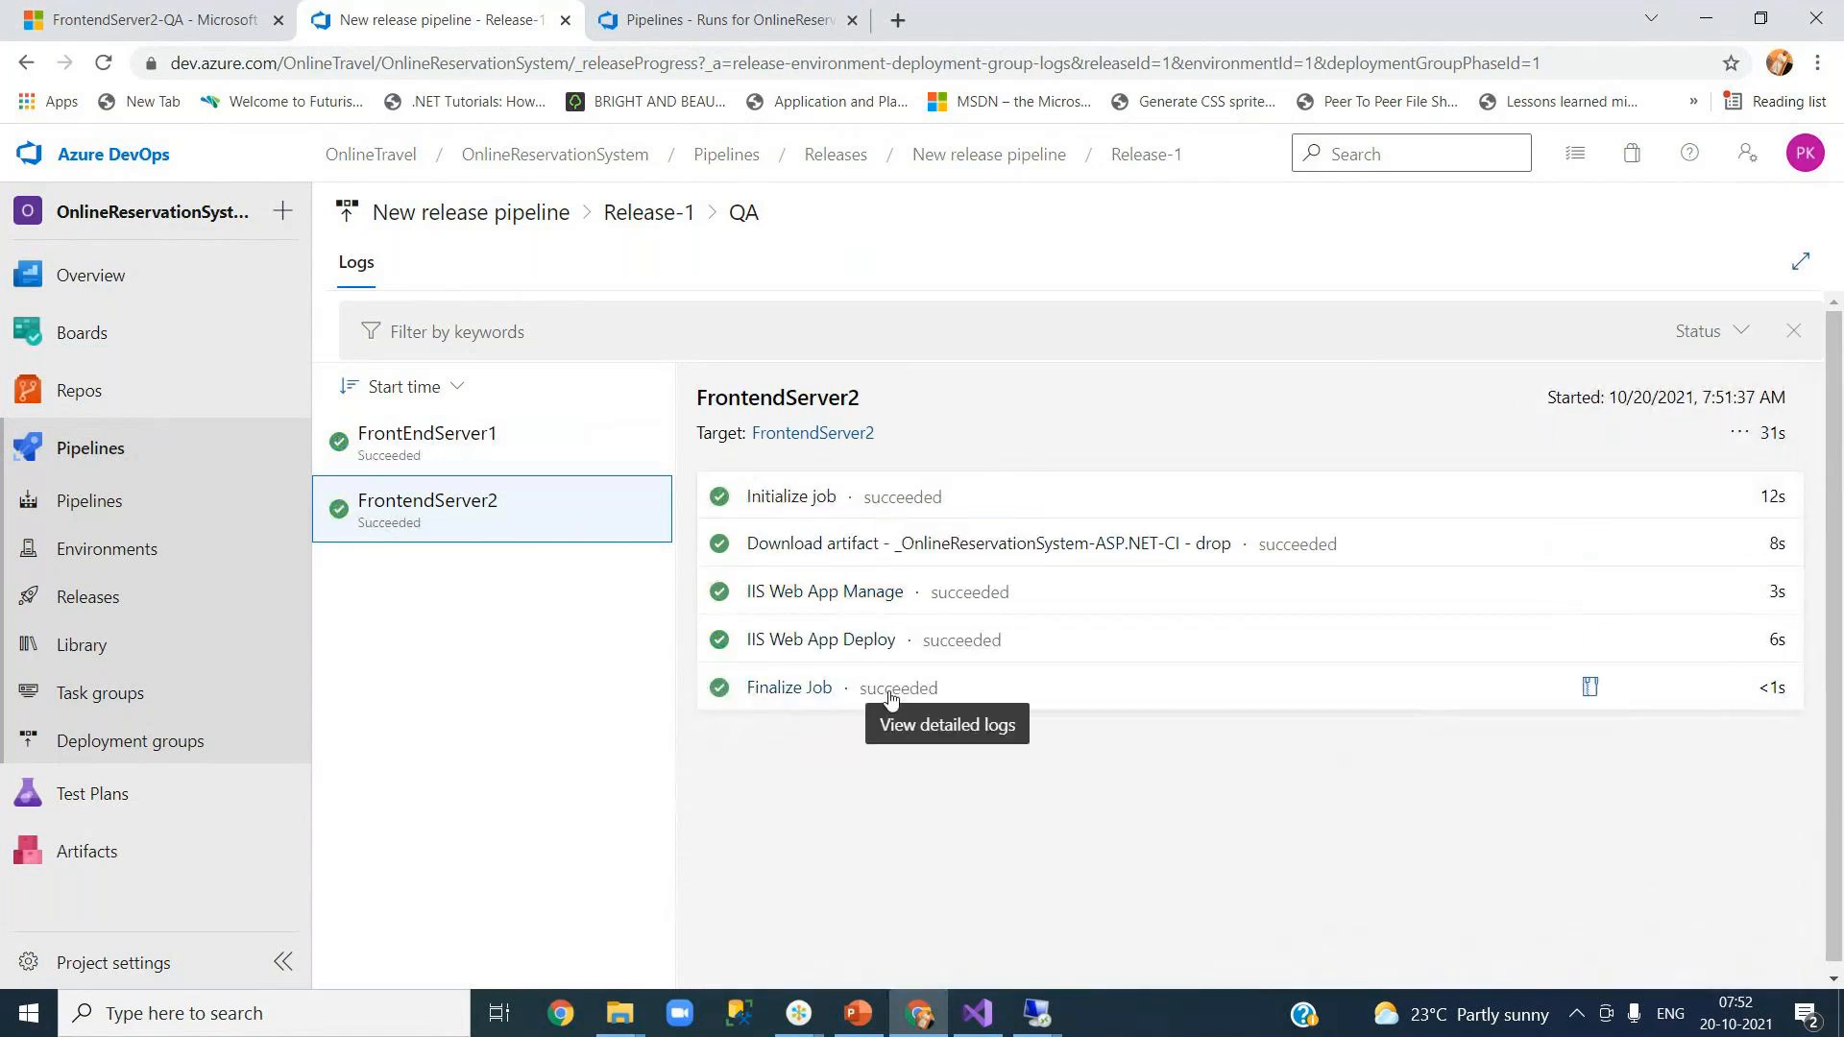
{"action": "left_click", "coordinate": [451, 442]}
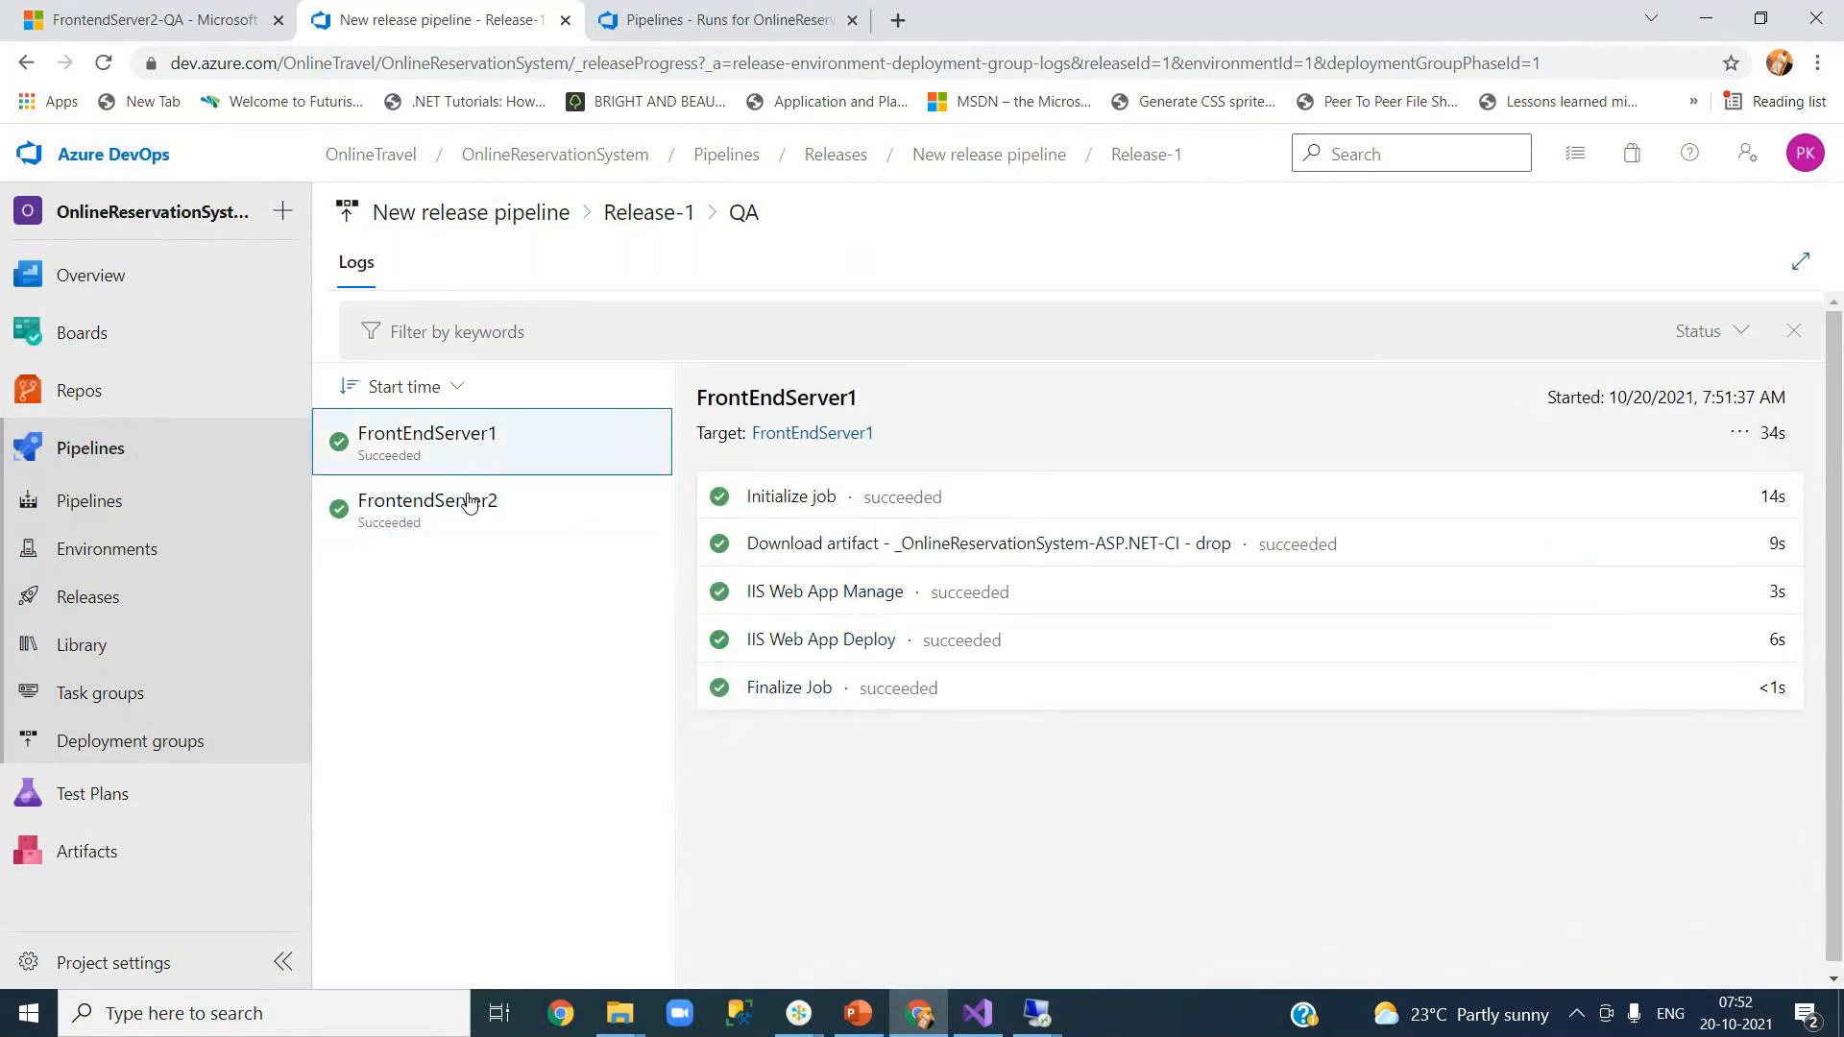
{"action": "left_click", "coordinate": [467, 520]}
{"action": "left_click", "coordinate": [486, 458]}
Step: Return to Release-1, reopen the QA per-server logs, and show FrontEndServer1's remote session
{"action": "left_click", "coordinate": [629, 217]}
{"action": "mouse_move", "coordinate": [869, 504]}
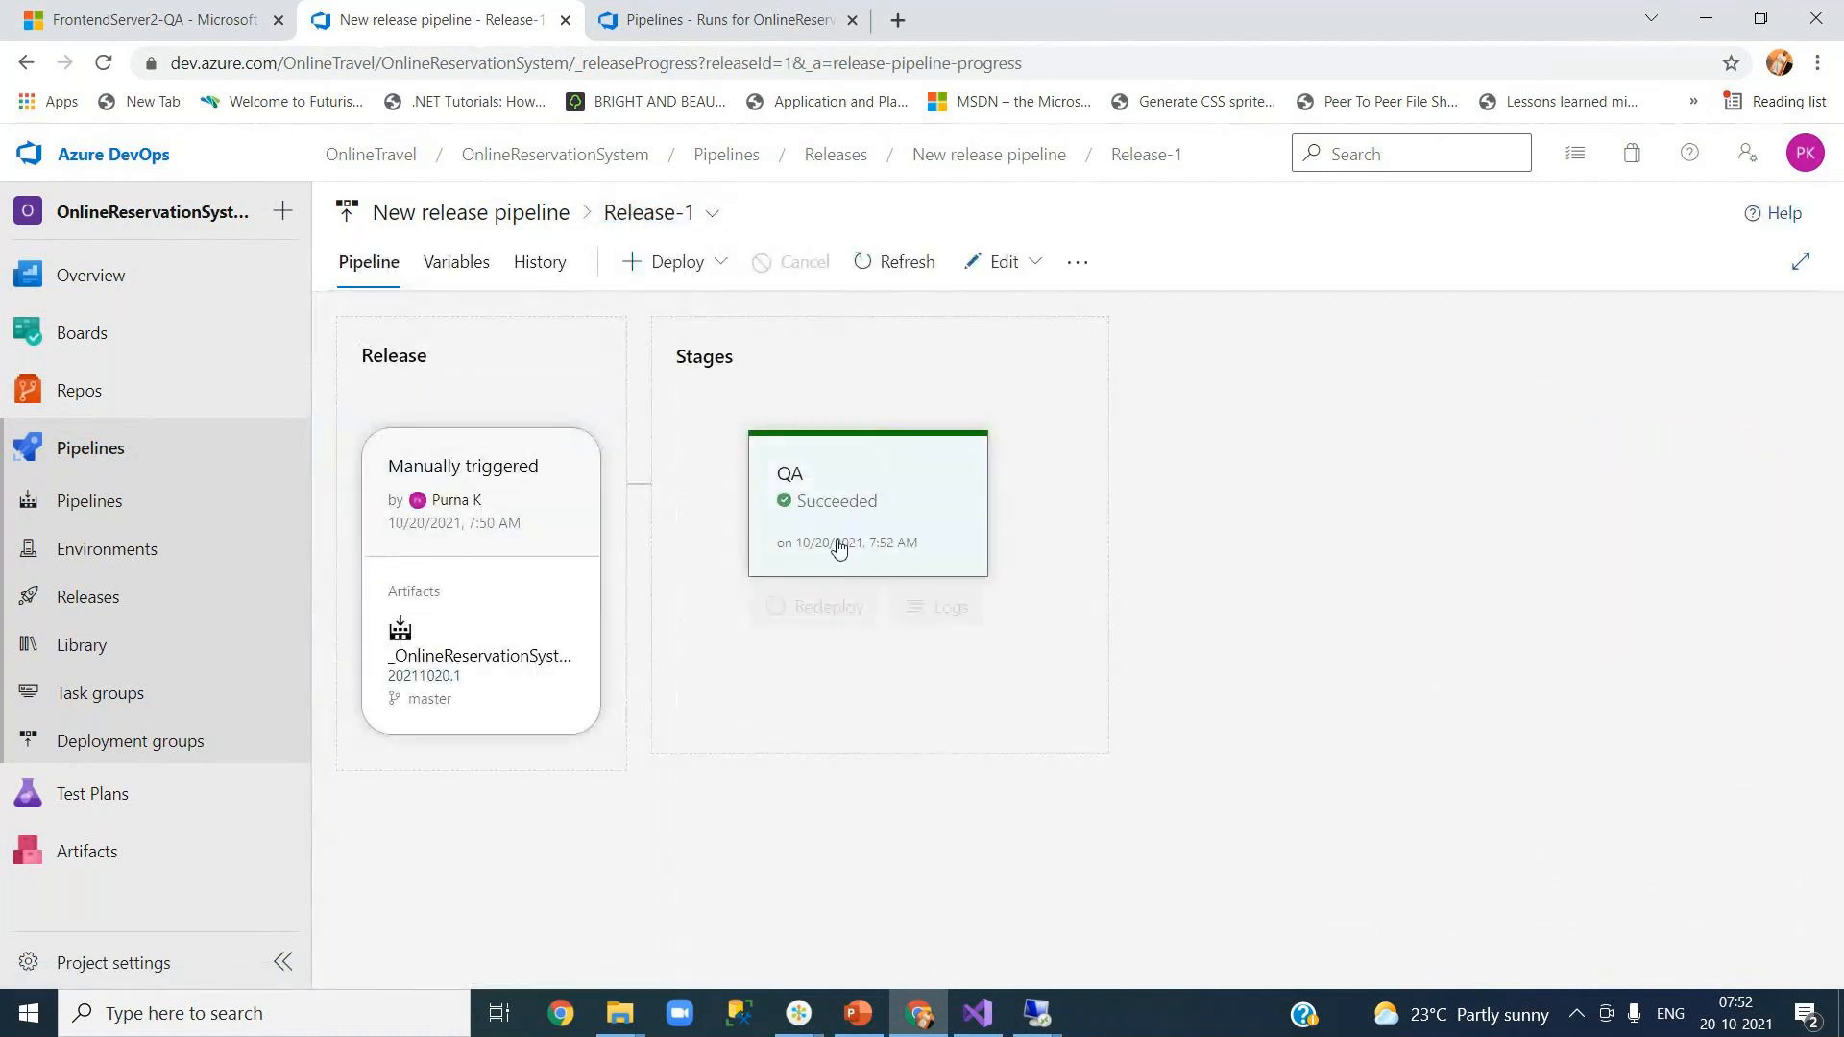
{"action": "left_click", "coordinate": [932, 615]}
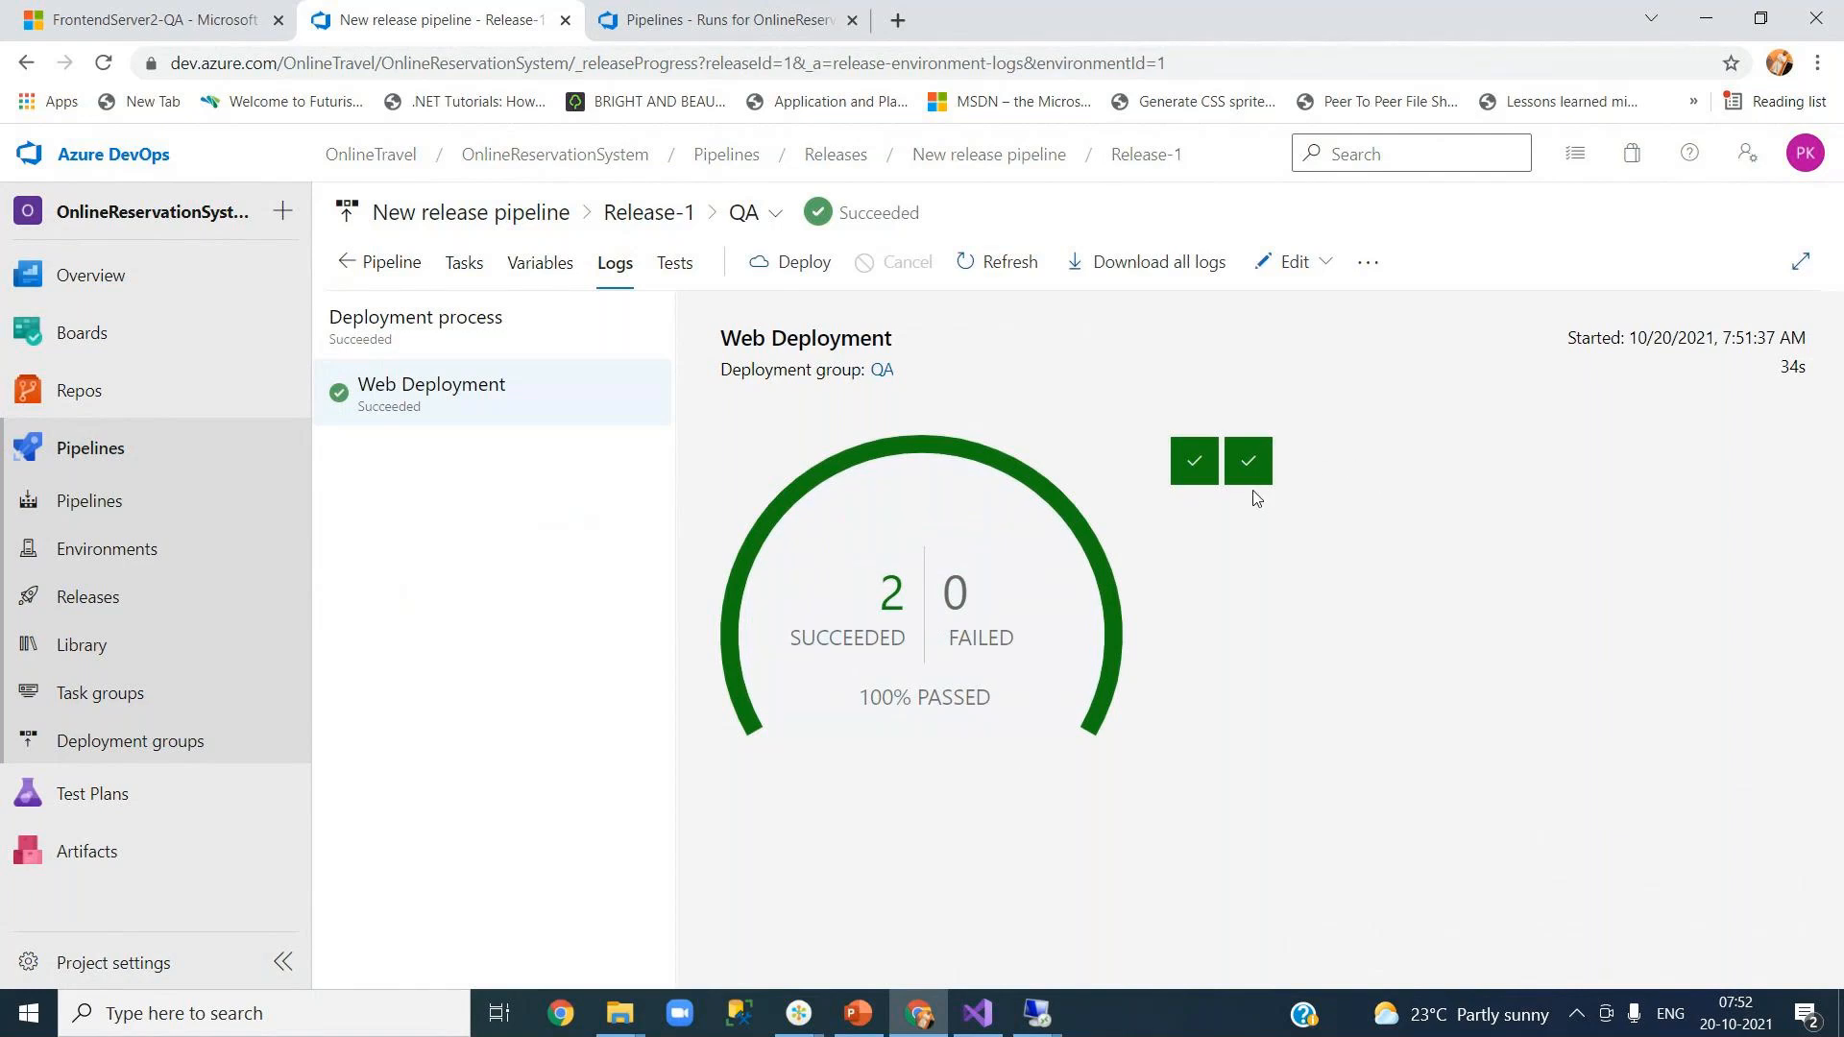
{"action": "mouse_move", "coordinate": [1268, 485]}
{"action": "left_click", "coordinate": [963, 652]}
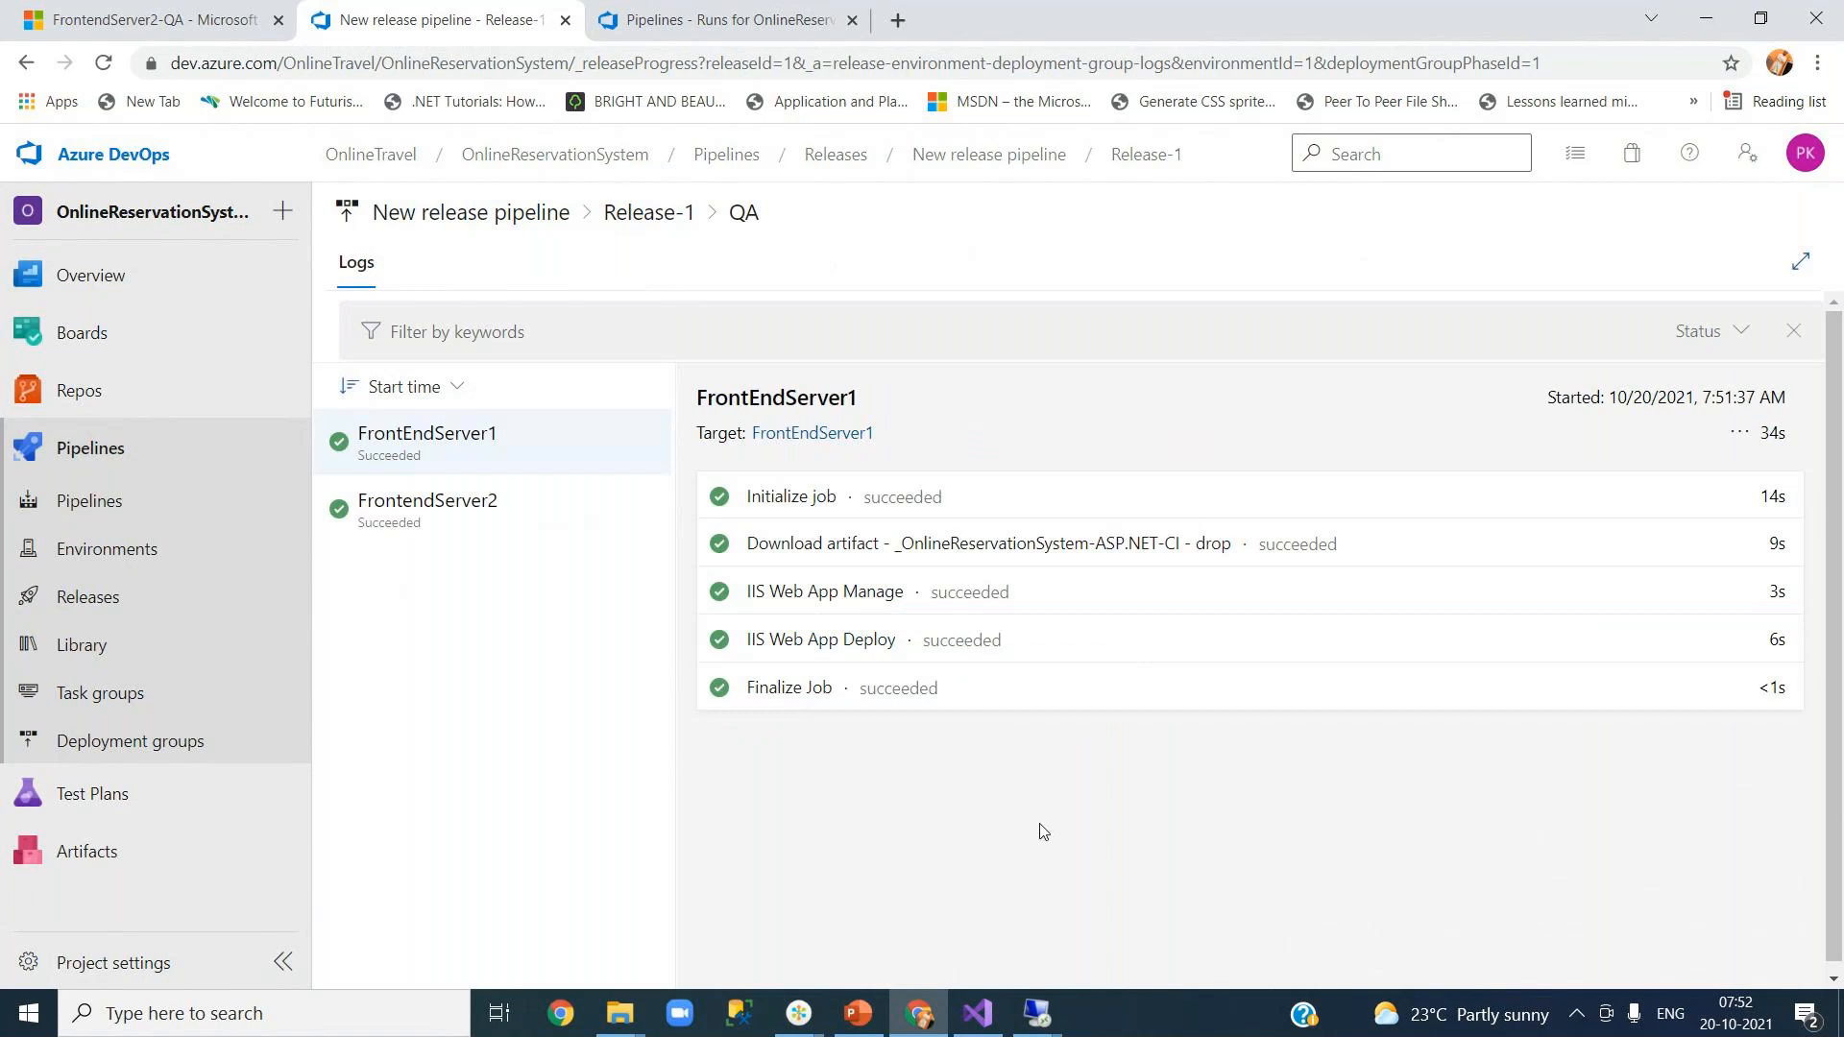
{"action": "mouse_move", "coordinate": [1039, 1024]}
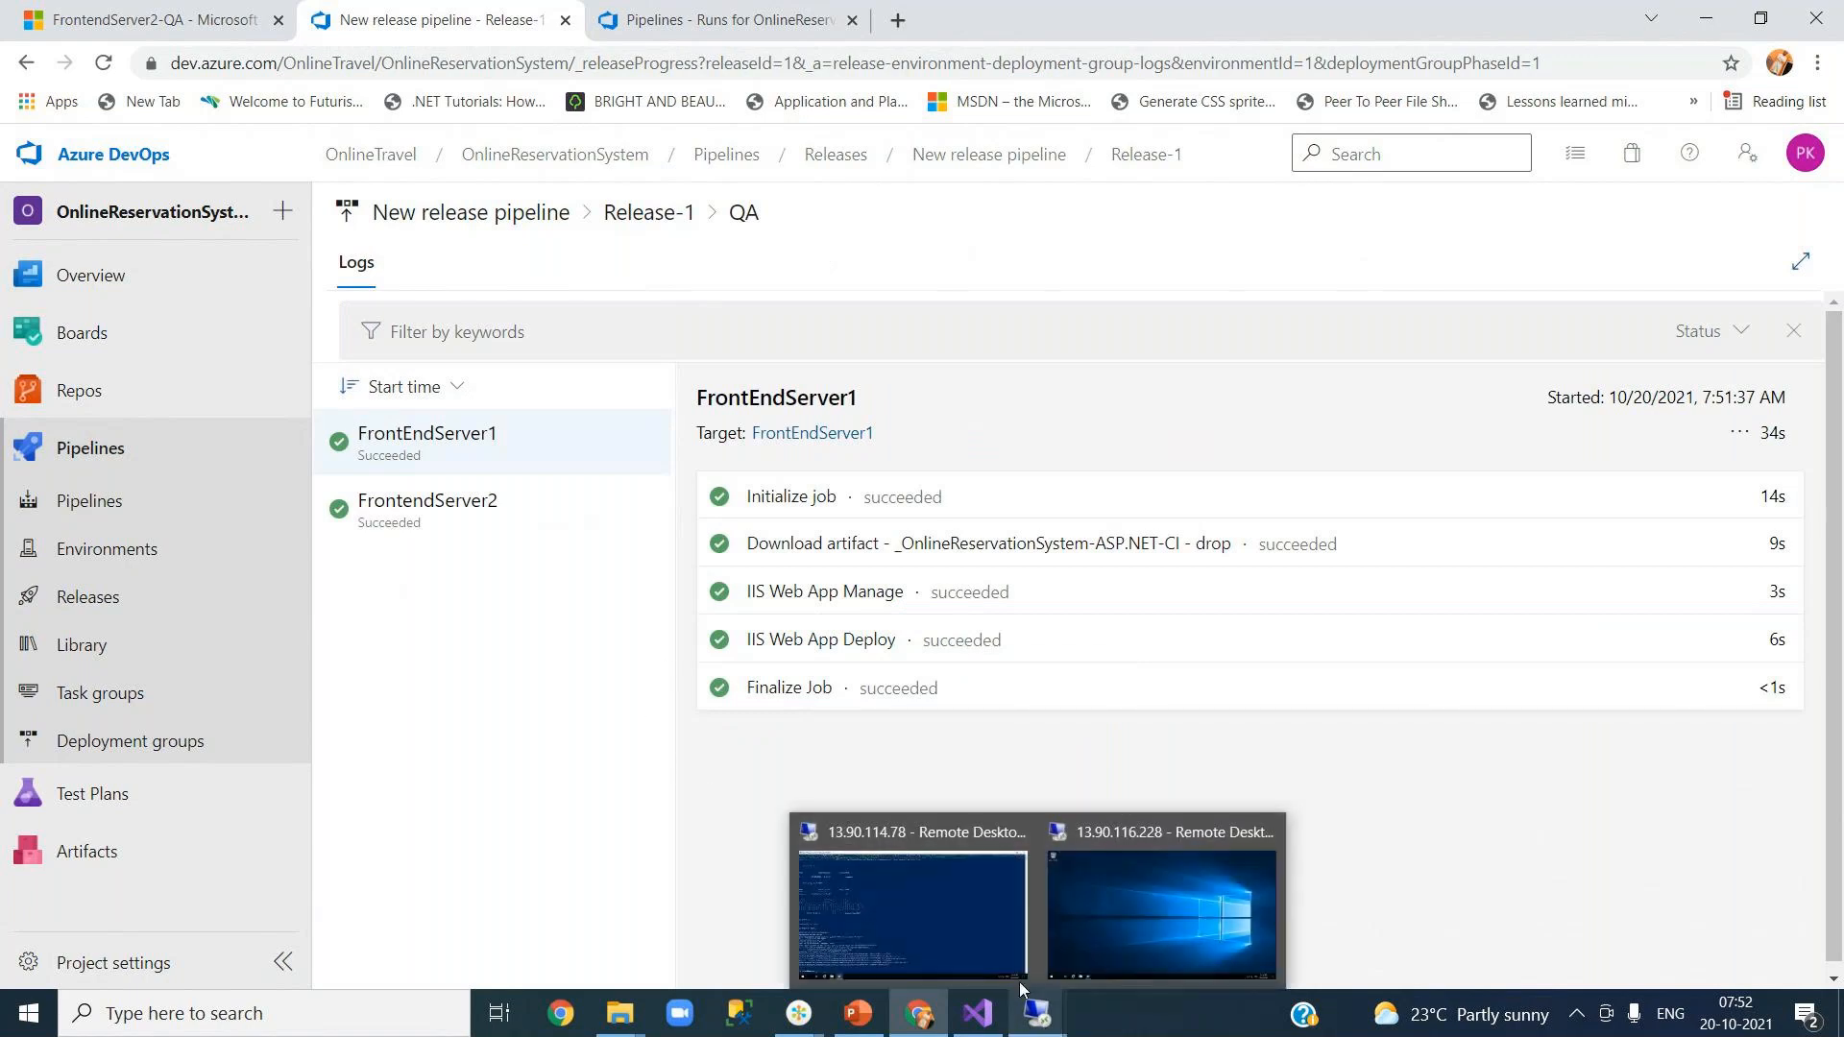
{"action": "mouse_move", "coordinate": [965, 924]}
{"action": "left_click", "coordinate": [964, 924]}
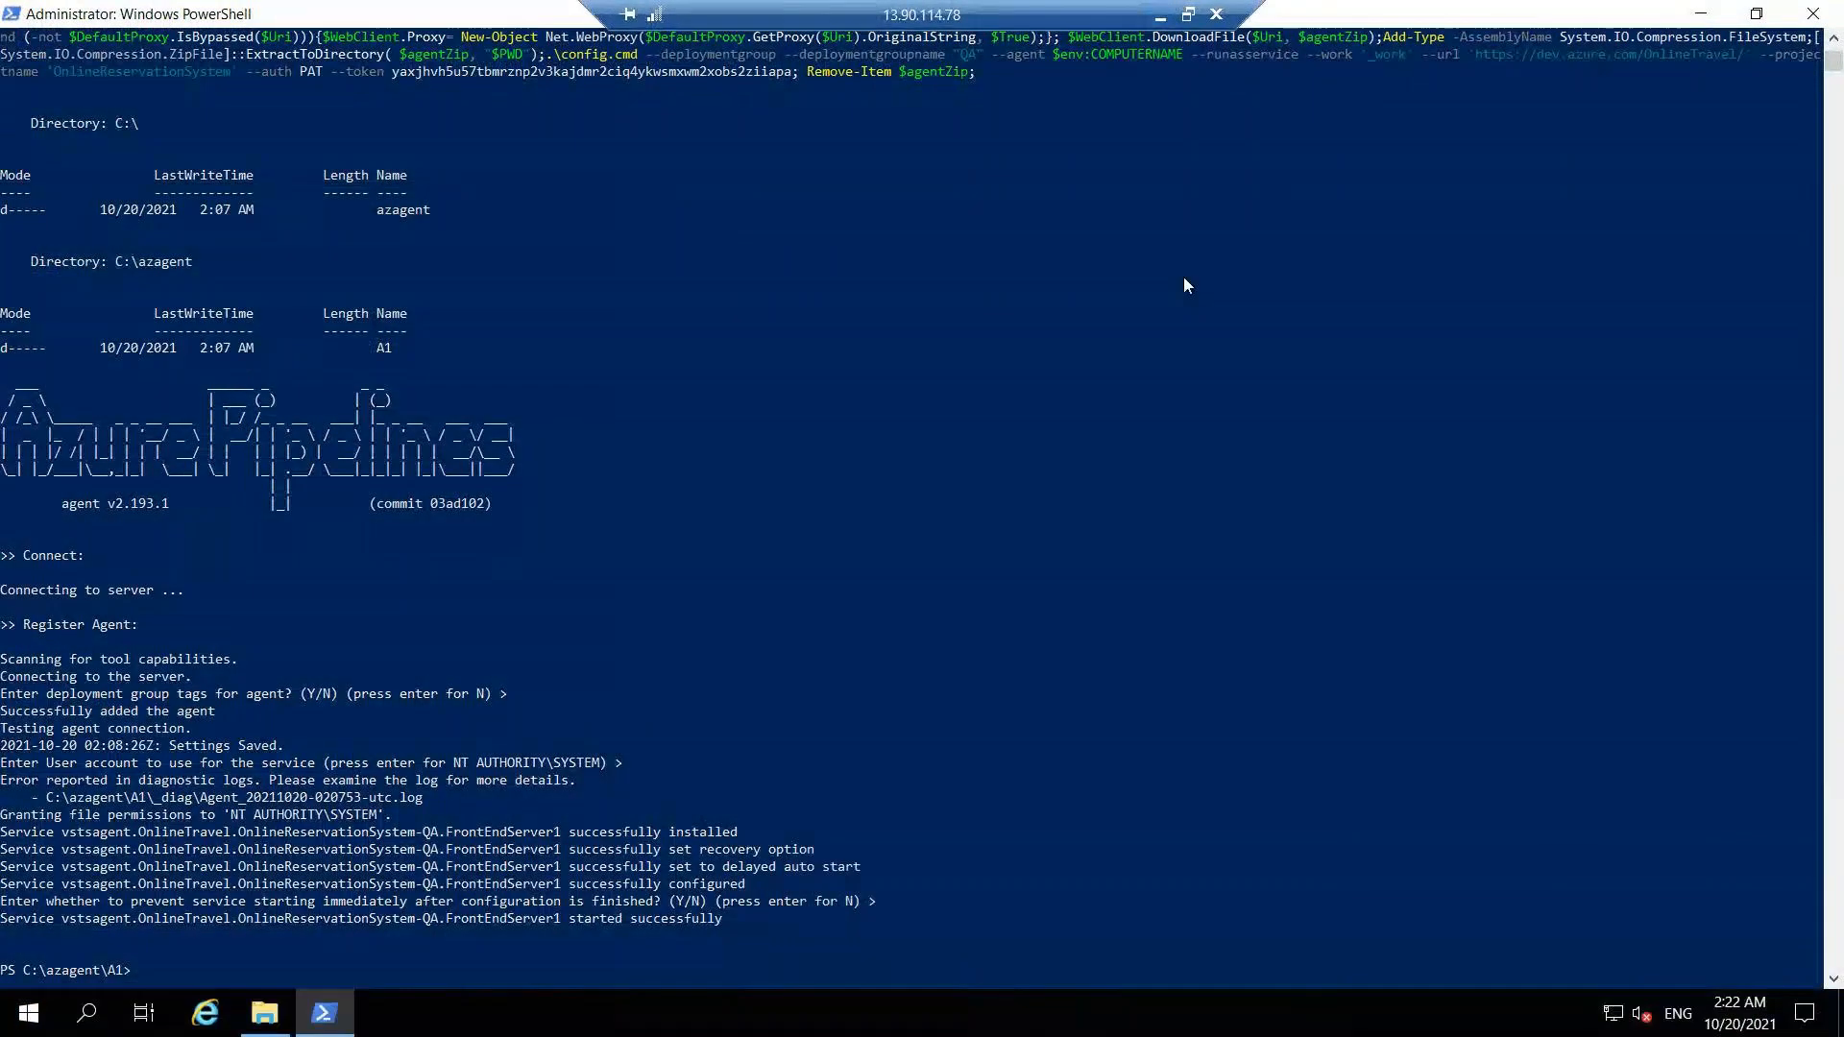
Step: Set PowerShell aside and widen Date modified to show full timestamps in the YourJouneys folder
{"action": "left_click", "coordinate": [1701, 14]}
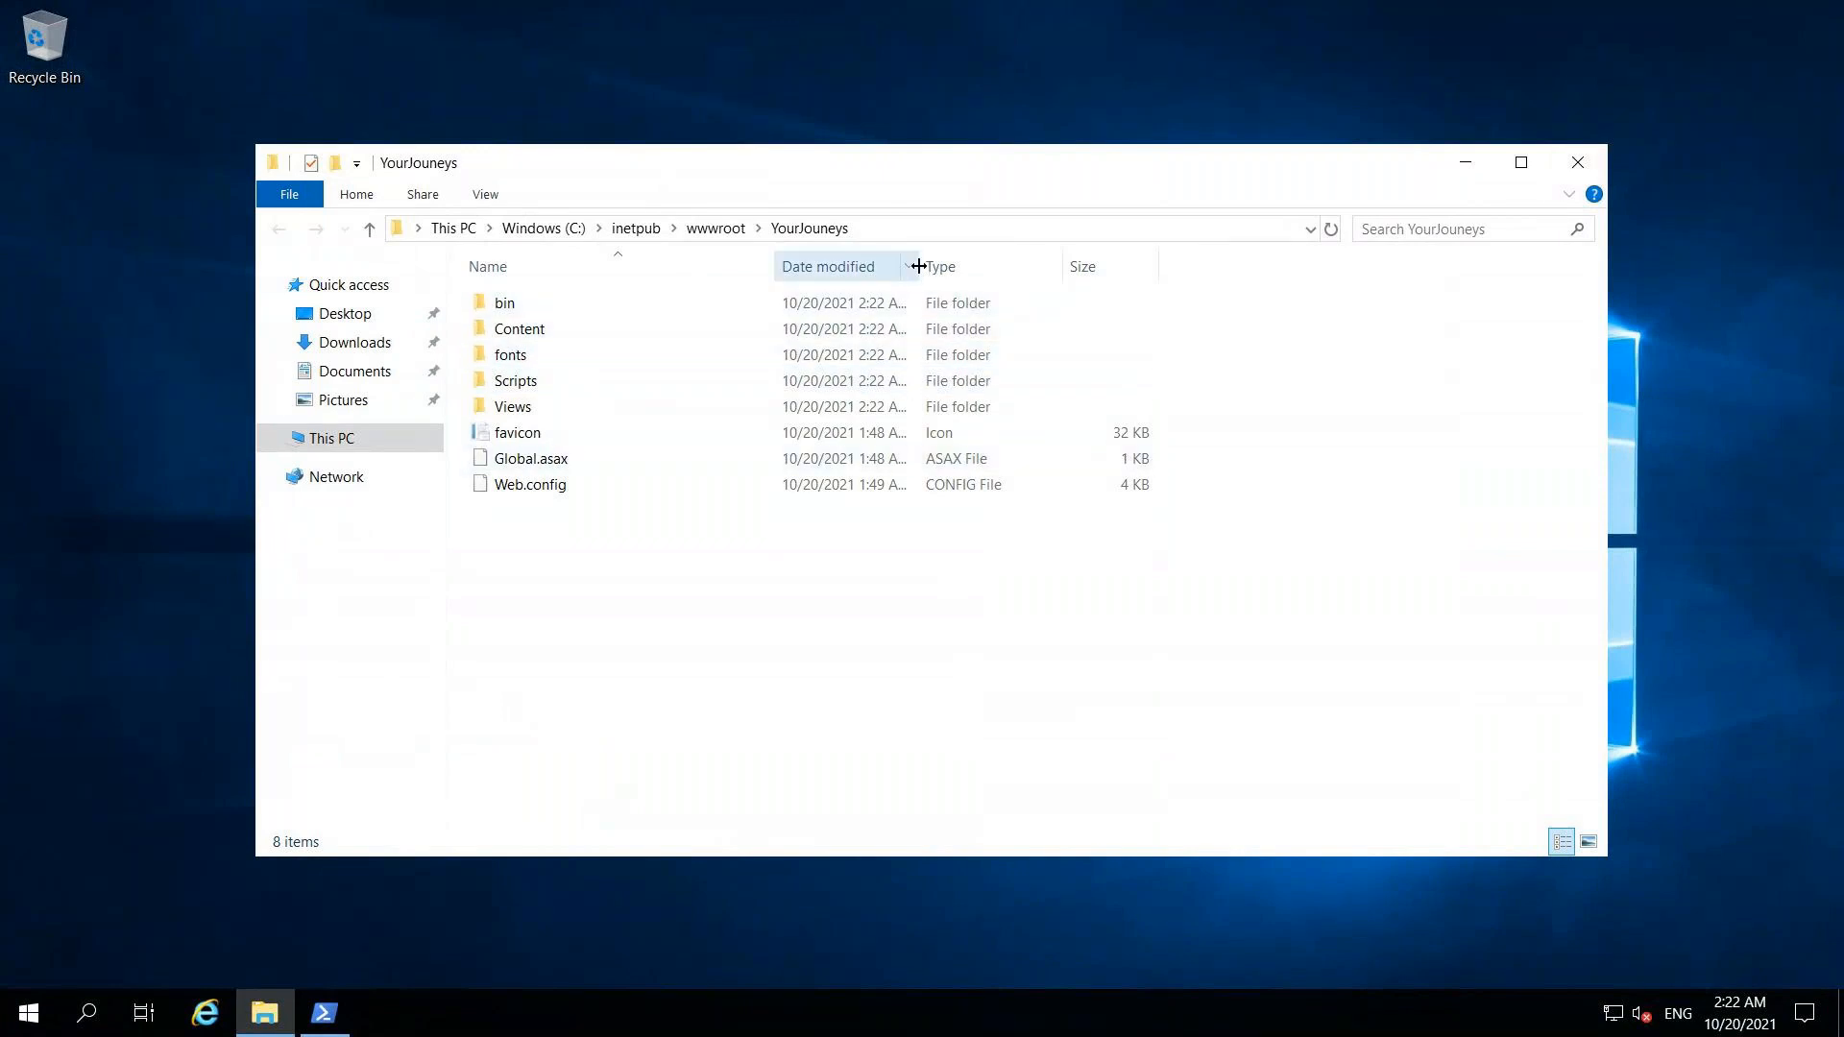
{"action": "left_click_drag", "start_coordinate": [919, 267], "coordinate": [1010, 265]}
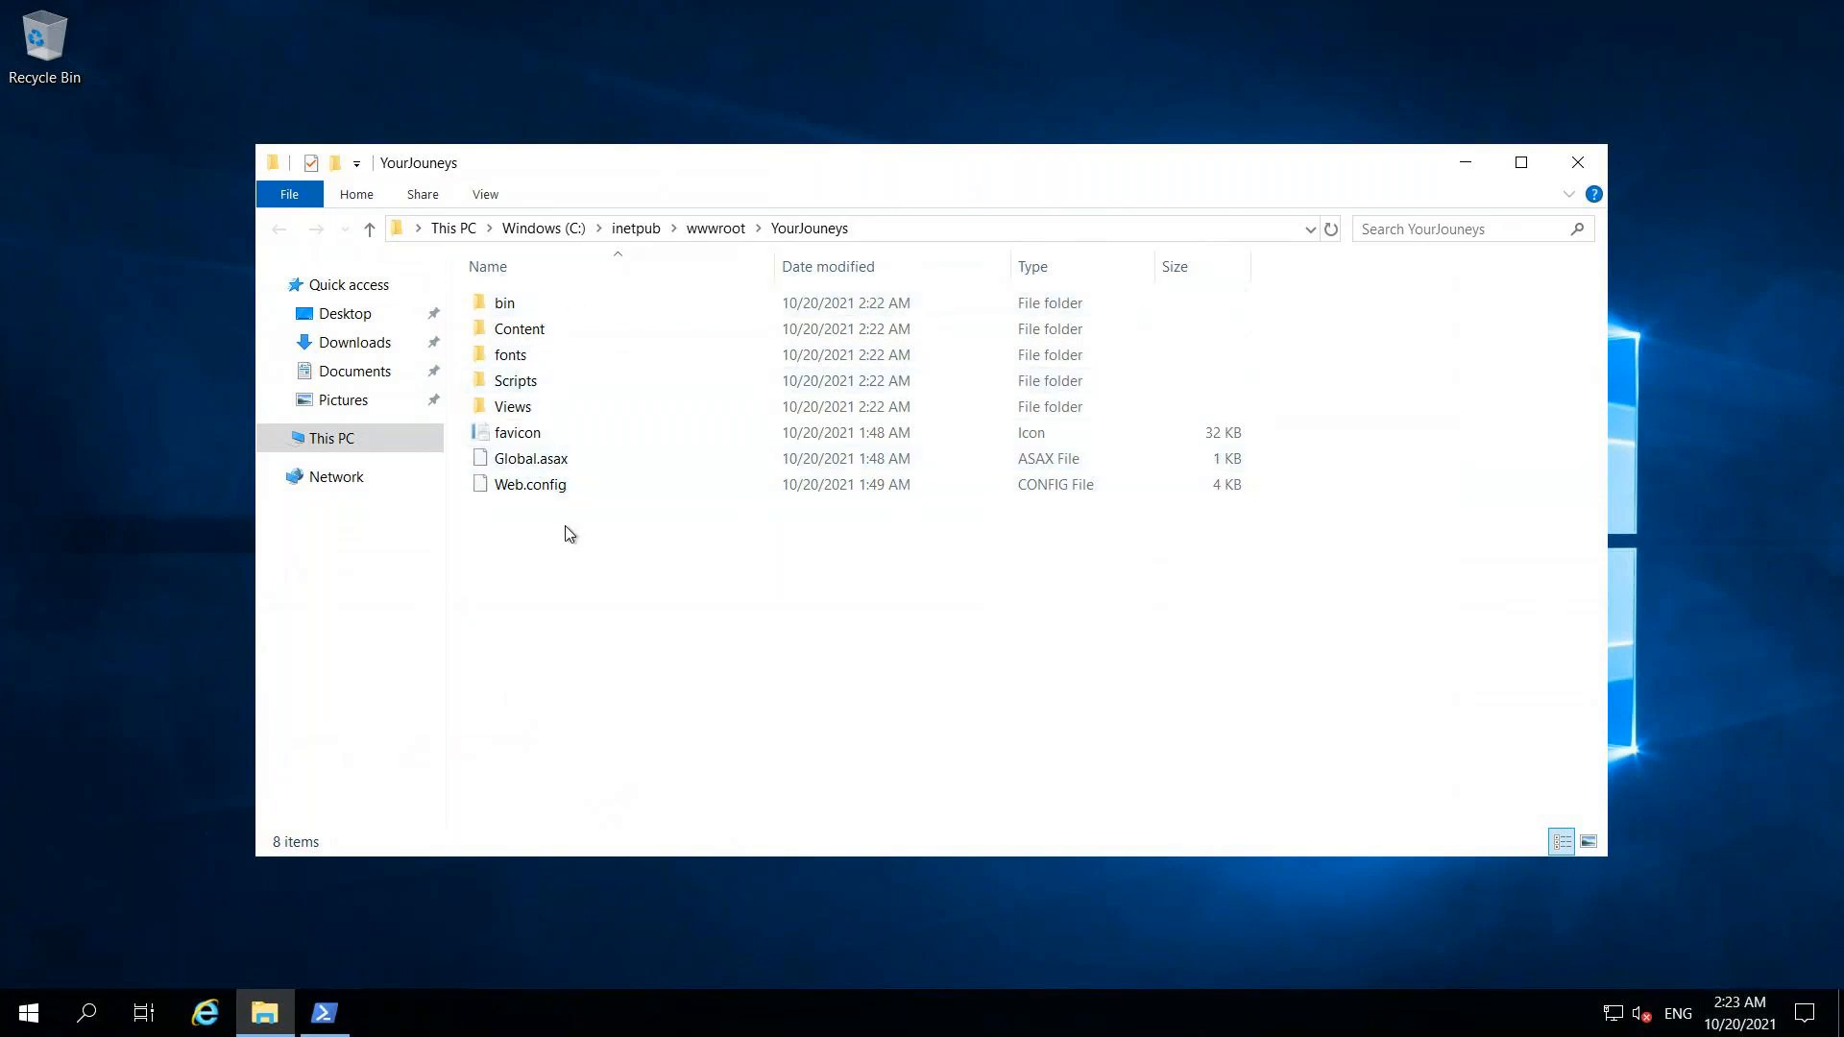
{"action": "left_click", "coordinate": [89, 1013]}
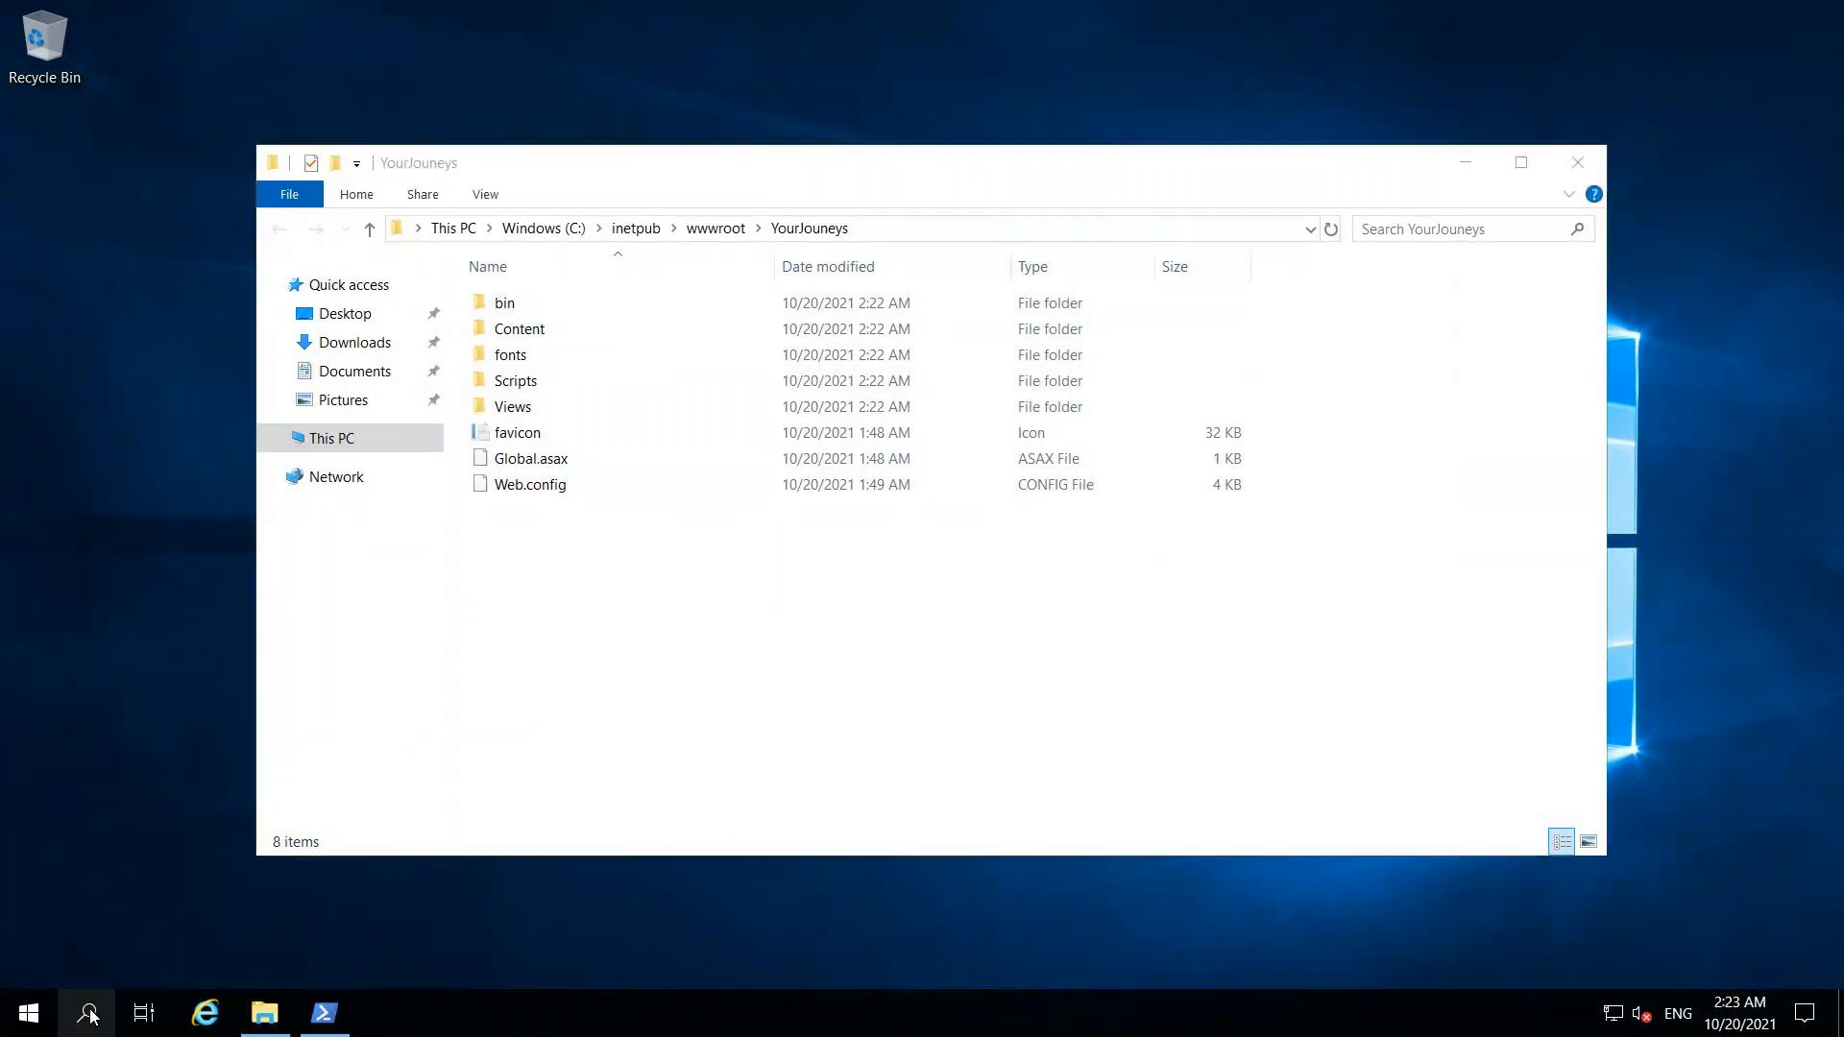
Step: Launch IIS Manager (inetmgr) maximized and open YourJourneys under FrontEndServer1 > Sites > Default Web Site
{"action": "type", "text": "inetmgr"}
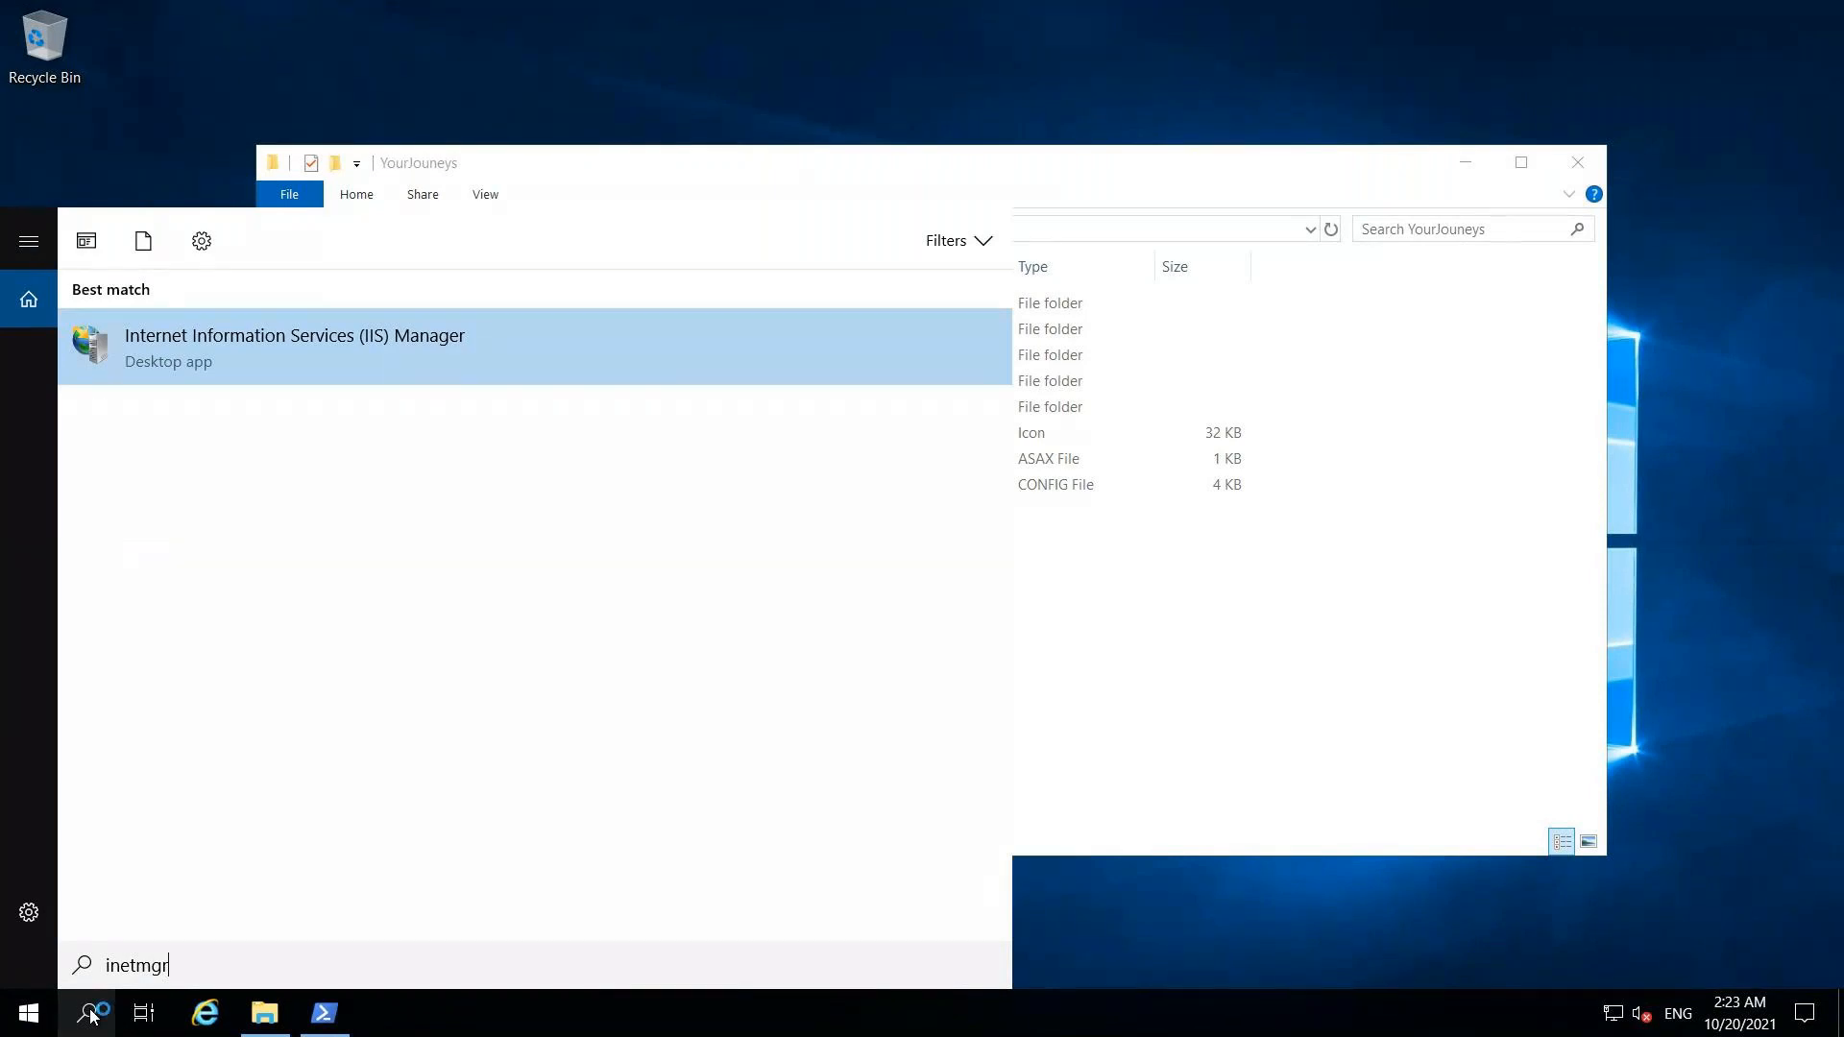
{"action": "key", "text": "Return"}
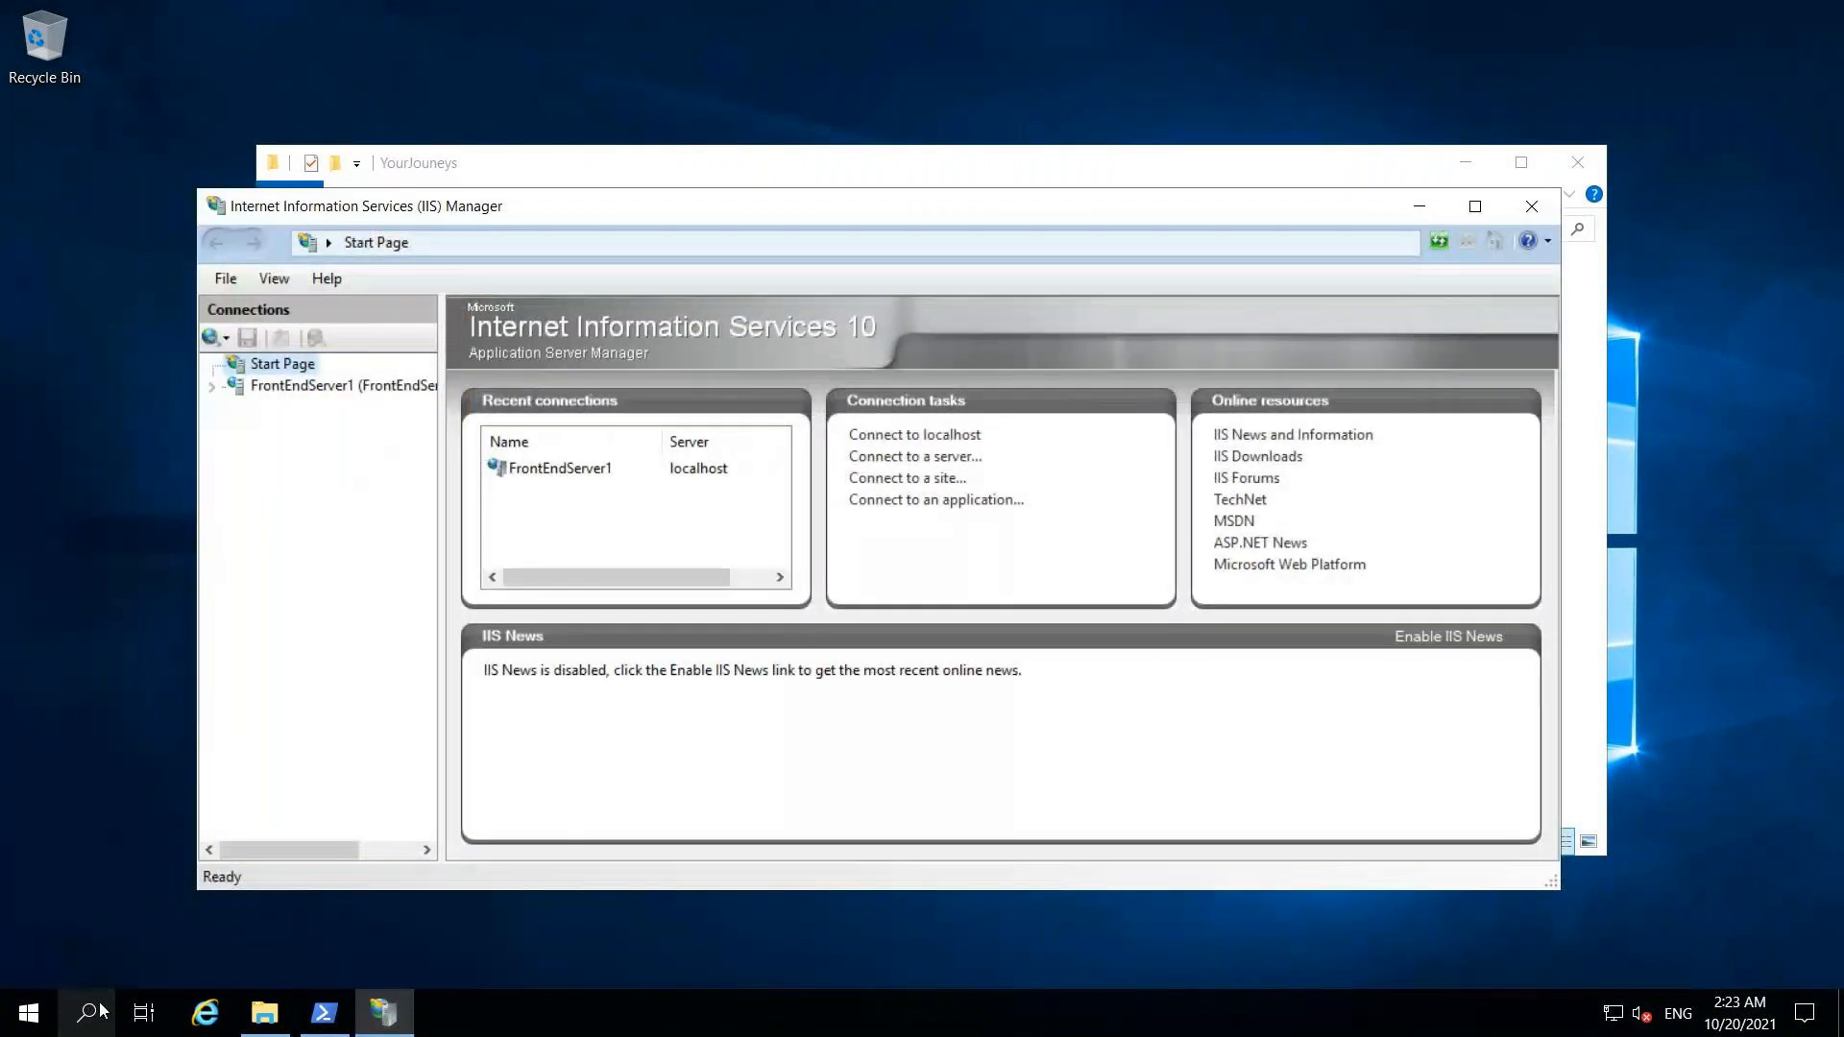
{"action": "left_click", "coordinate": [1477, 208]}
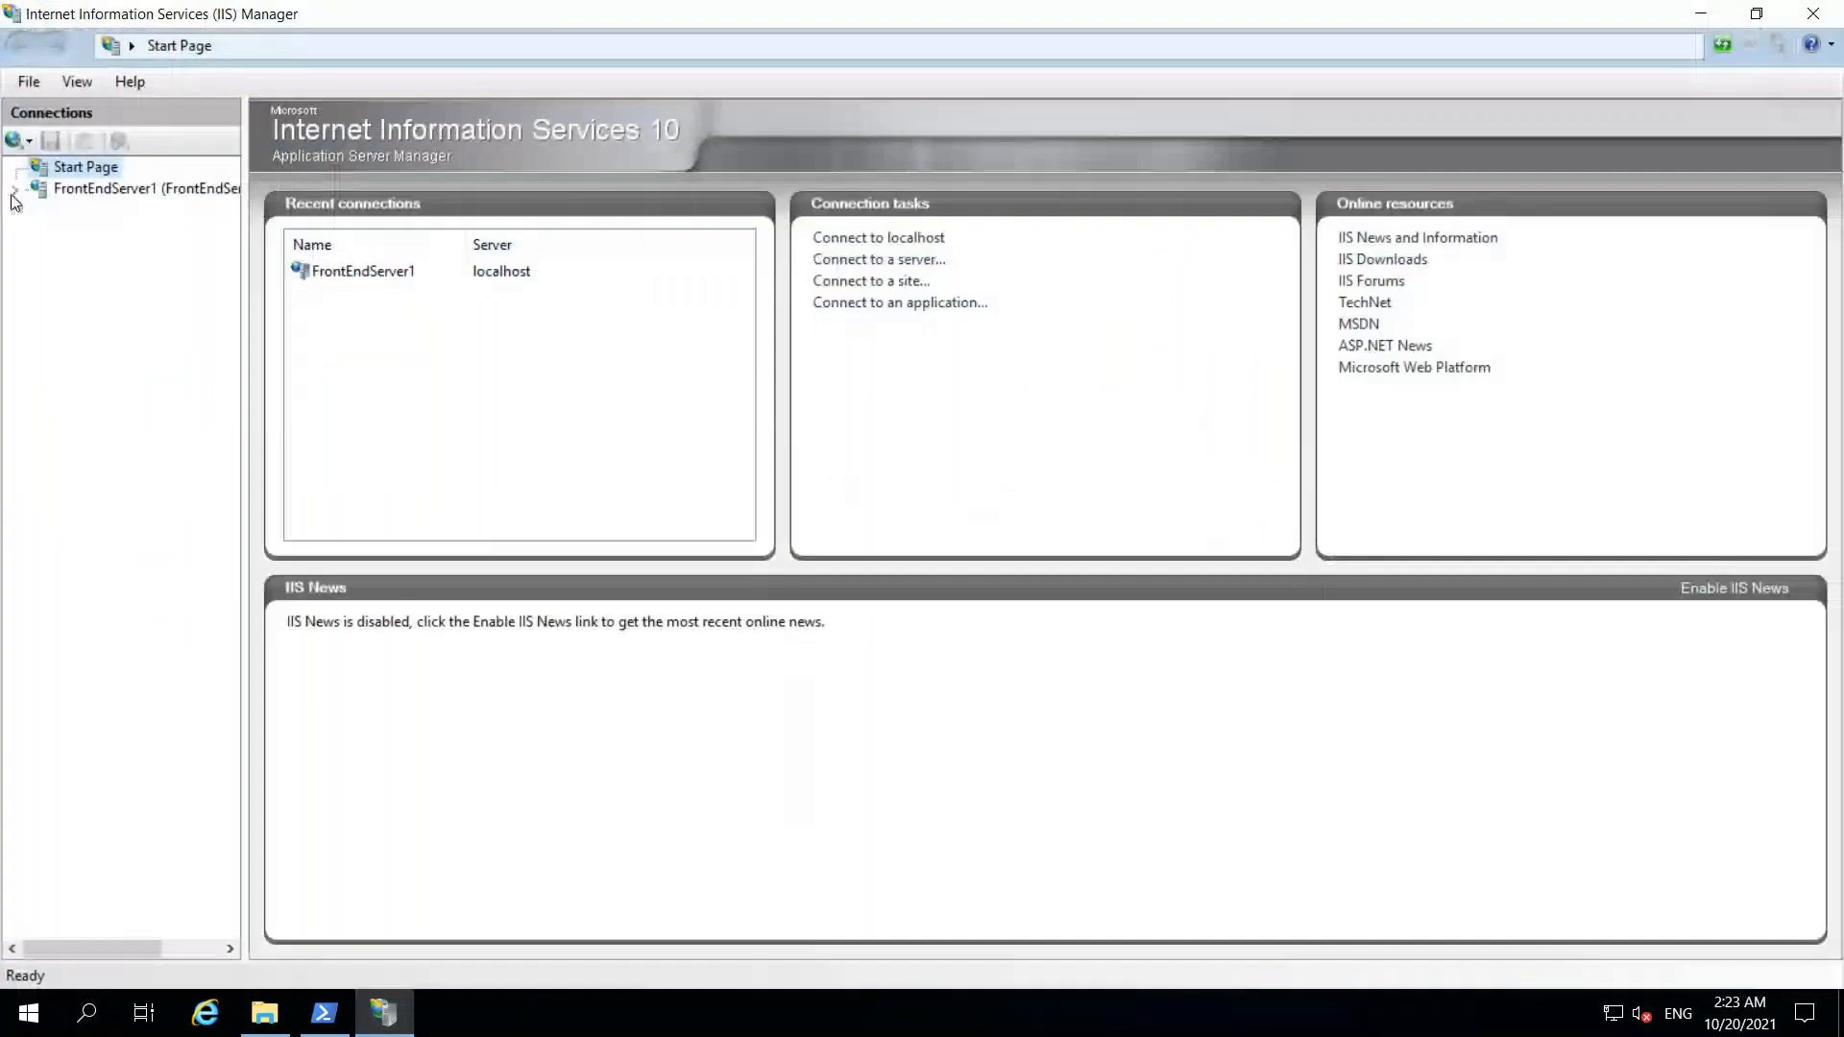
{"action": "left_click", "coordinate": [14, 190]}
{"action": "left_click", "coordinate": [37, 232]}
{"action": "left_click", "coordinate": [57, 254]}
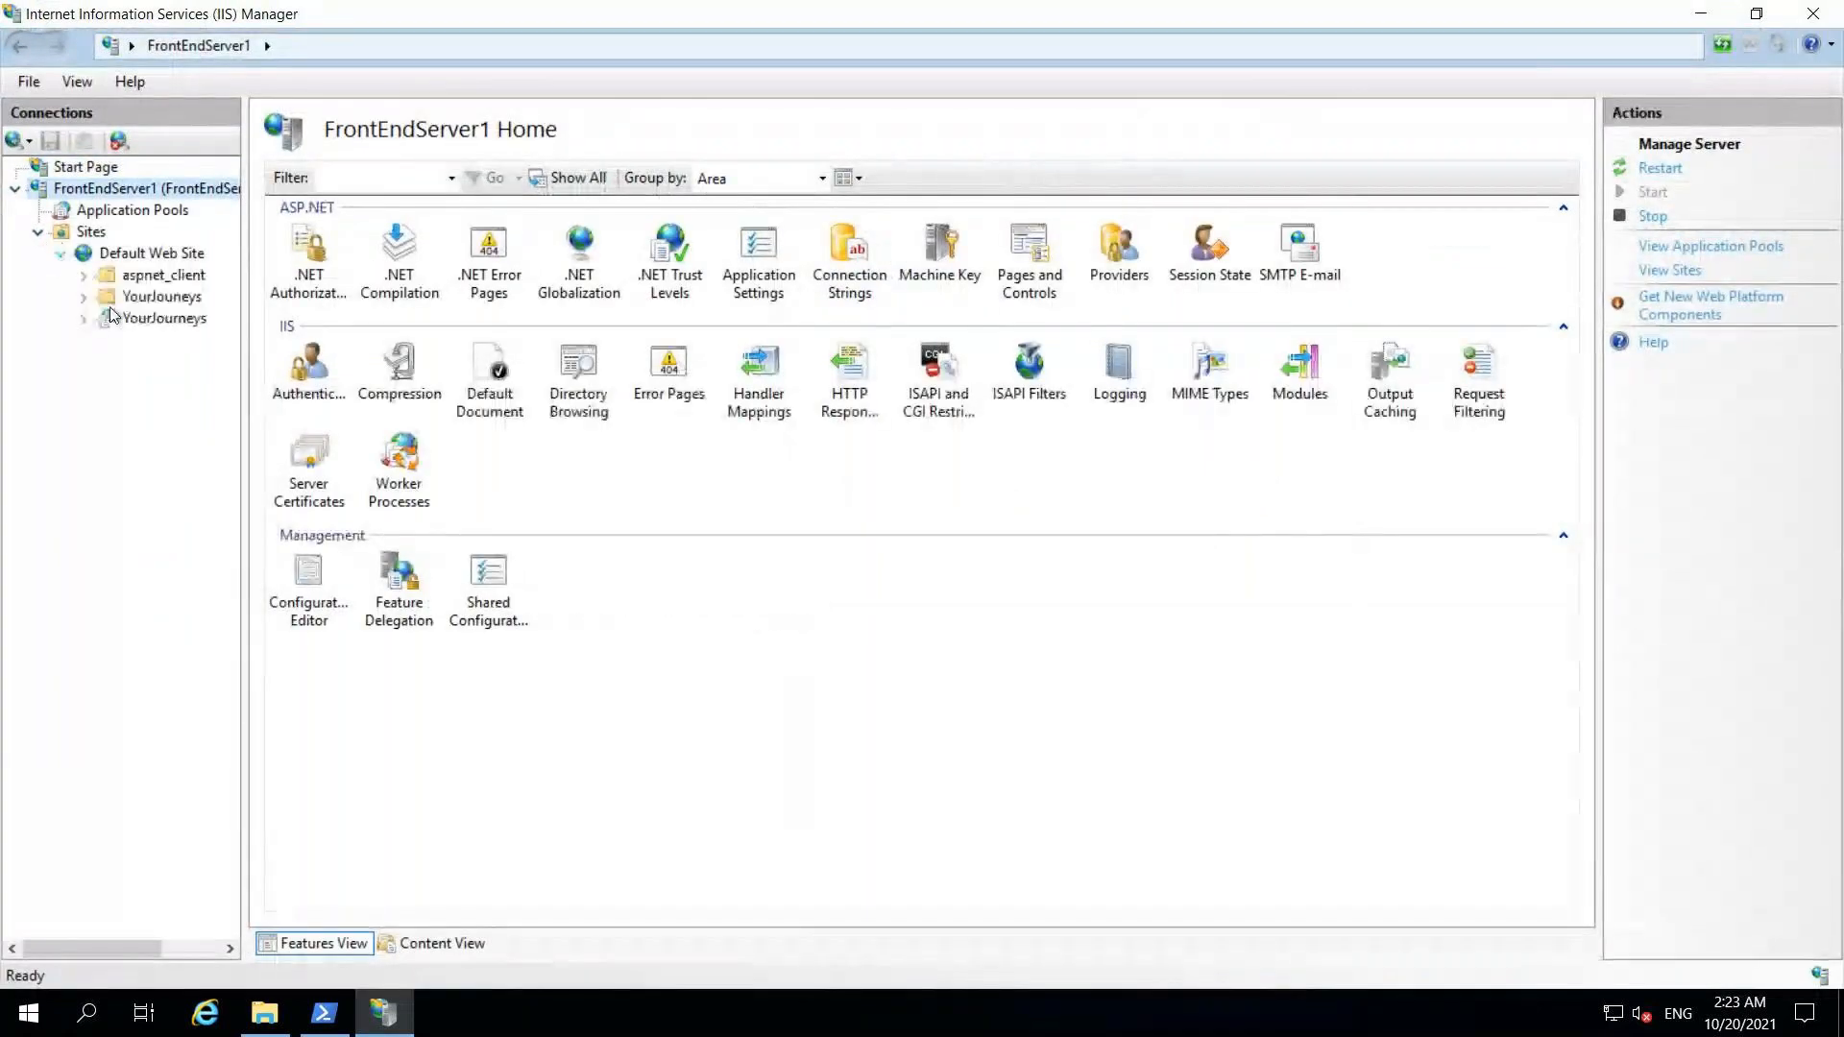
{"action": "left_click", "coordinate": [144, 321]}
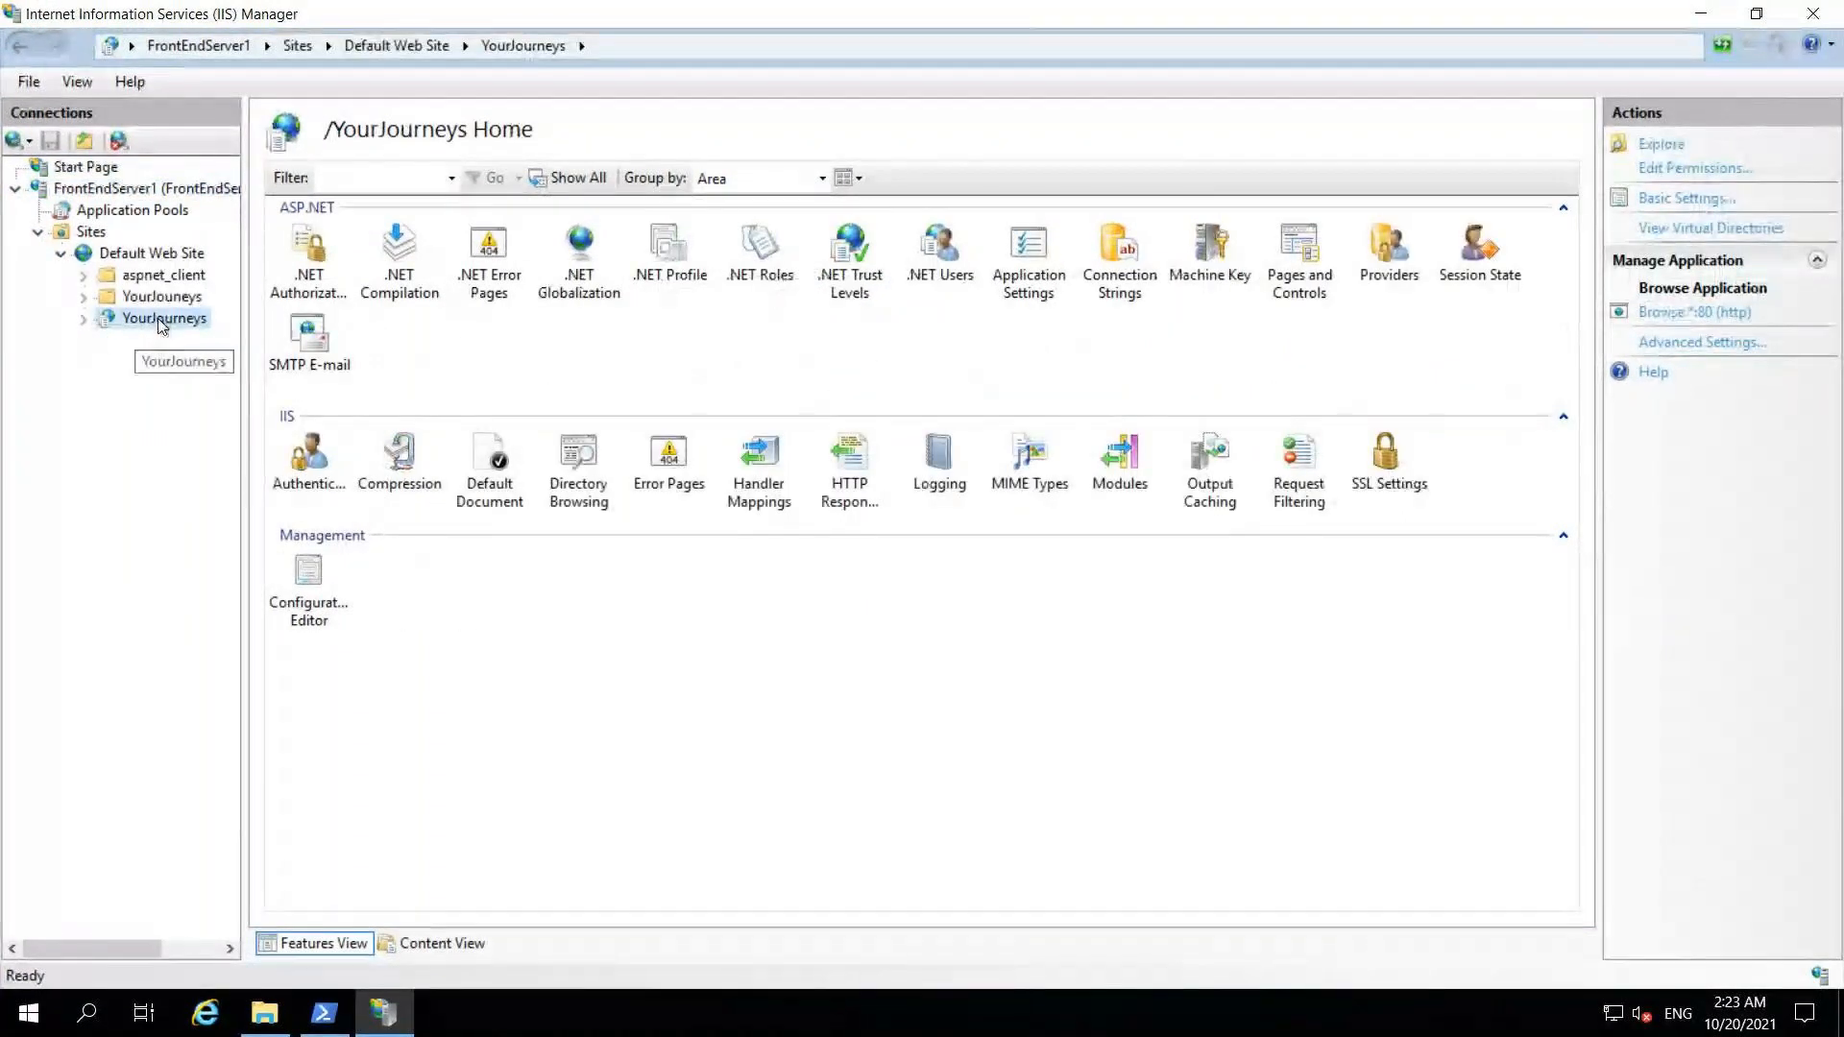
Step: Browse the YourJourneys application via Manage Application > Browse, opening it in Internet Explorer
{"action": "right_click", "coordinate": [161, 327]}
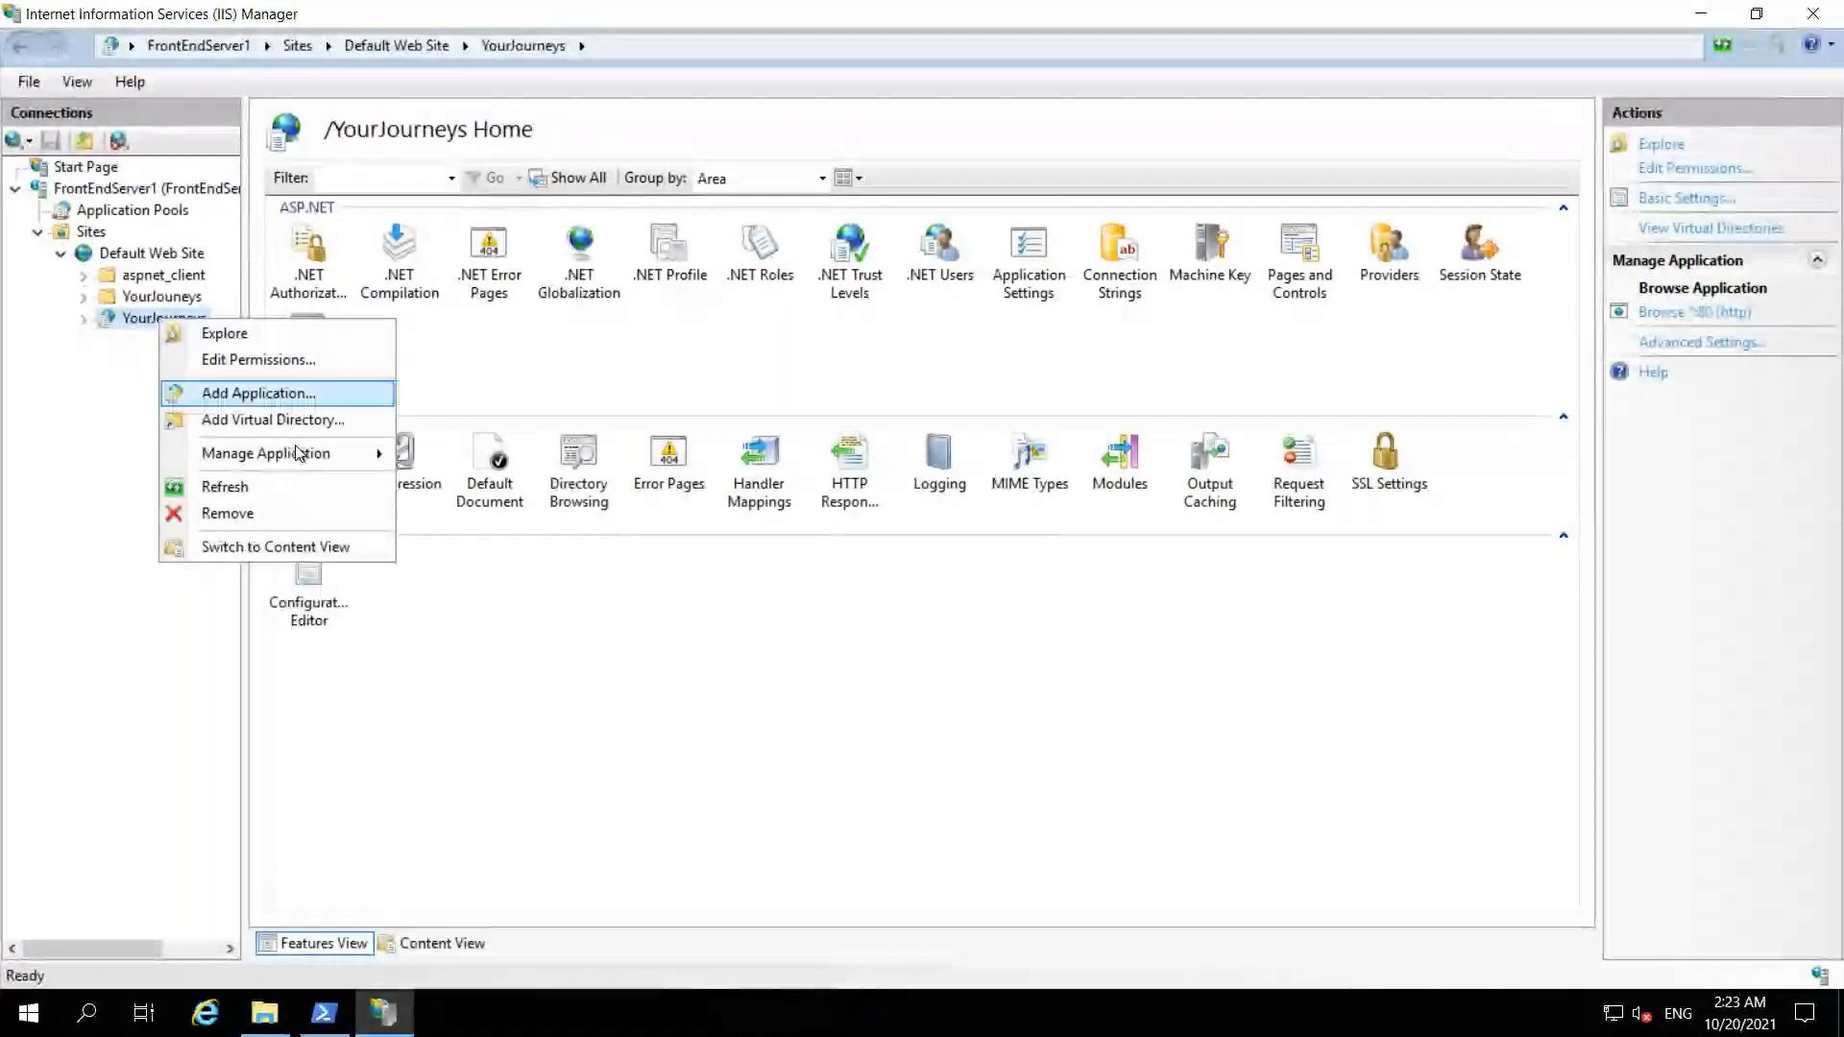
{"action": "mouse_move", "coordinate": [306, 456]}
{"action": "left_click", "coordinate": [428, 454]}
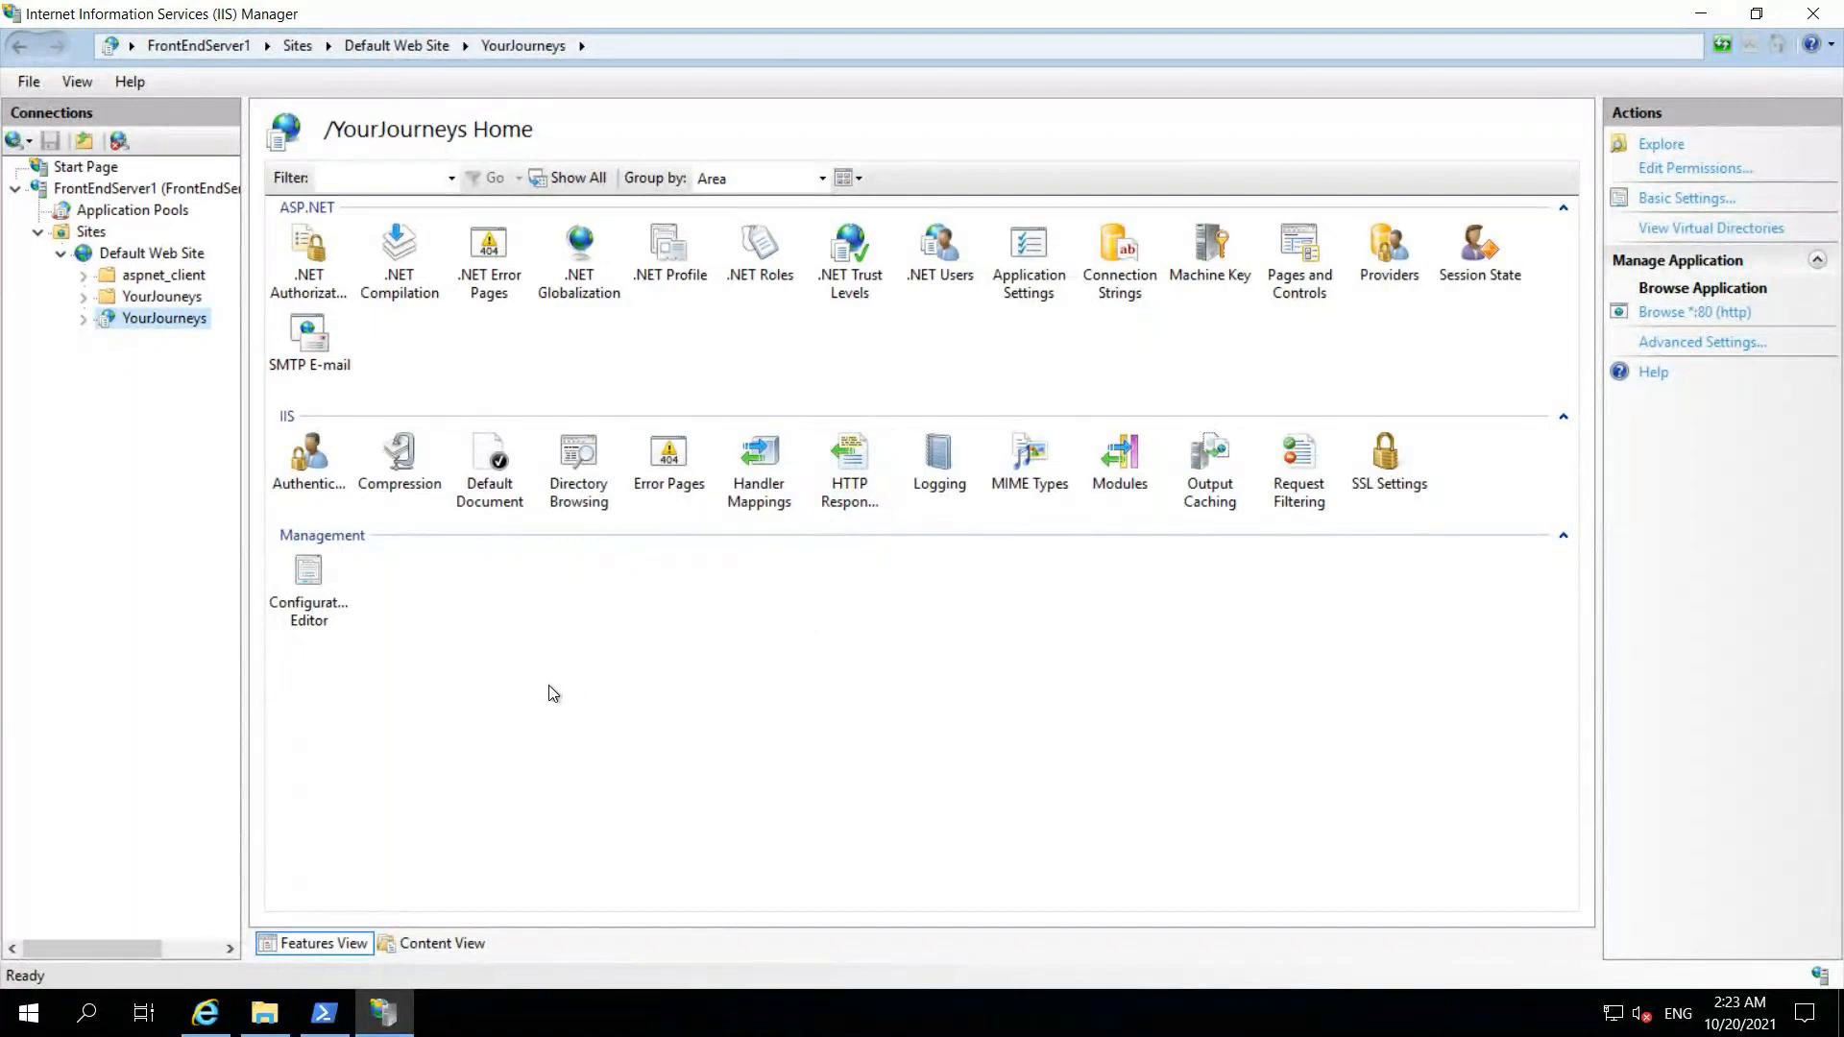
{"action": "left_click", "coordinate": [386, 1011]}
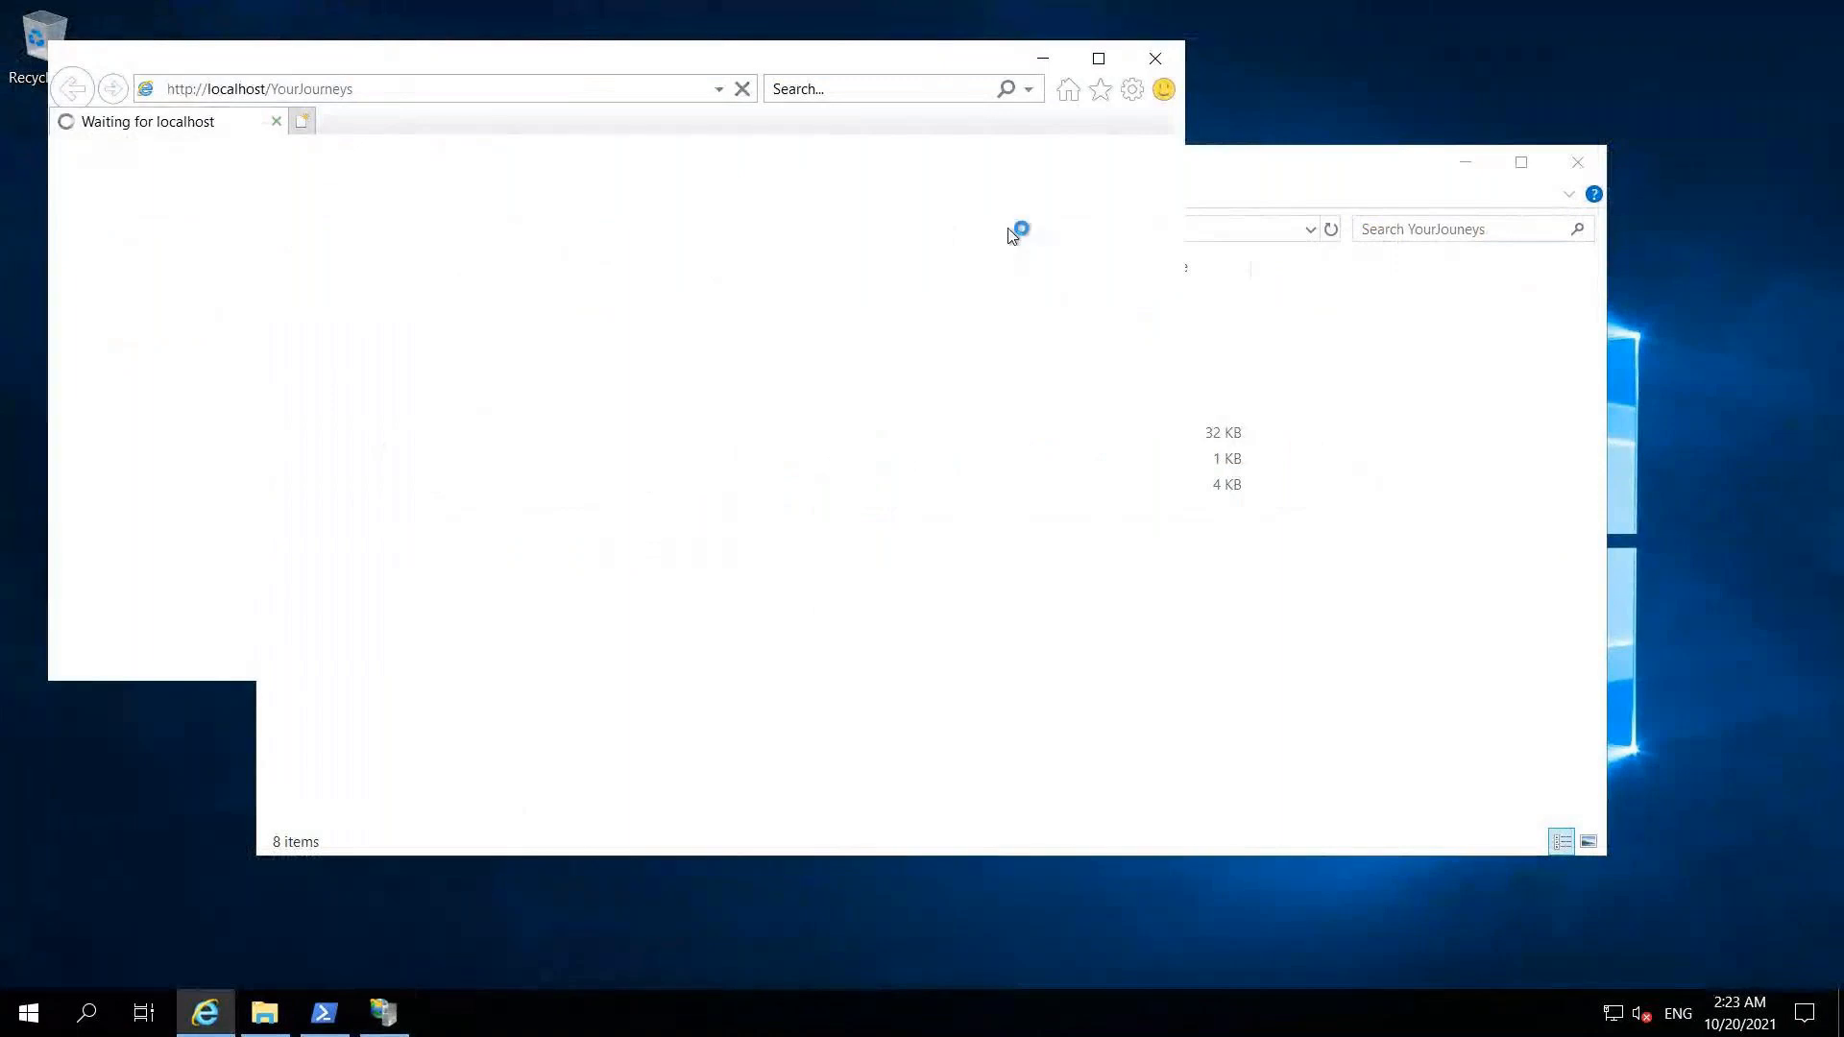
Step: Postpone the IE setup prompt, add microsoft.com to Trusted sites and dismiss the blocked-content warnings
{"action": "left_click", "coordinate": [1466, 165]}
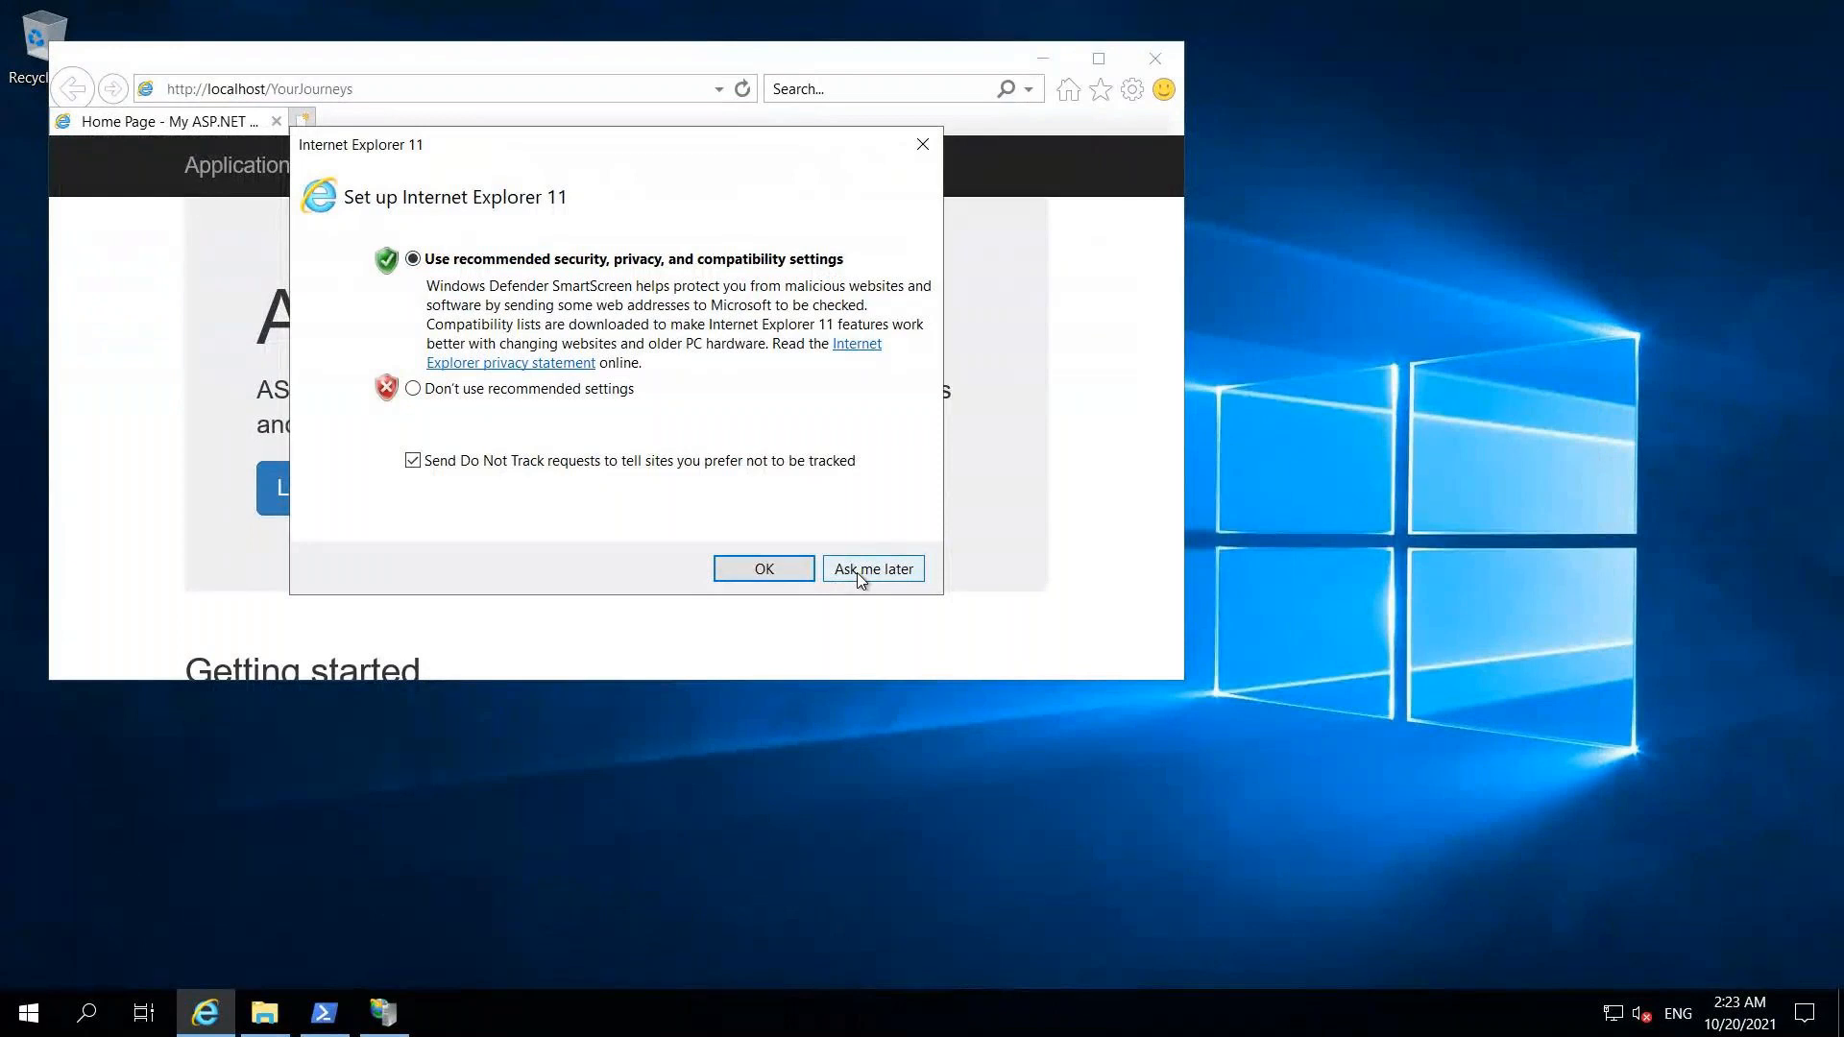
{"action": "left_click", "coordinate": [857, 573]}
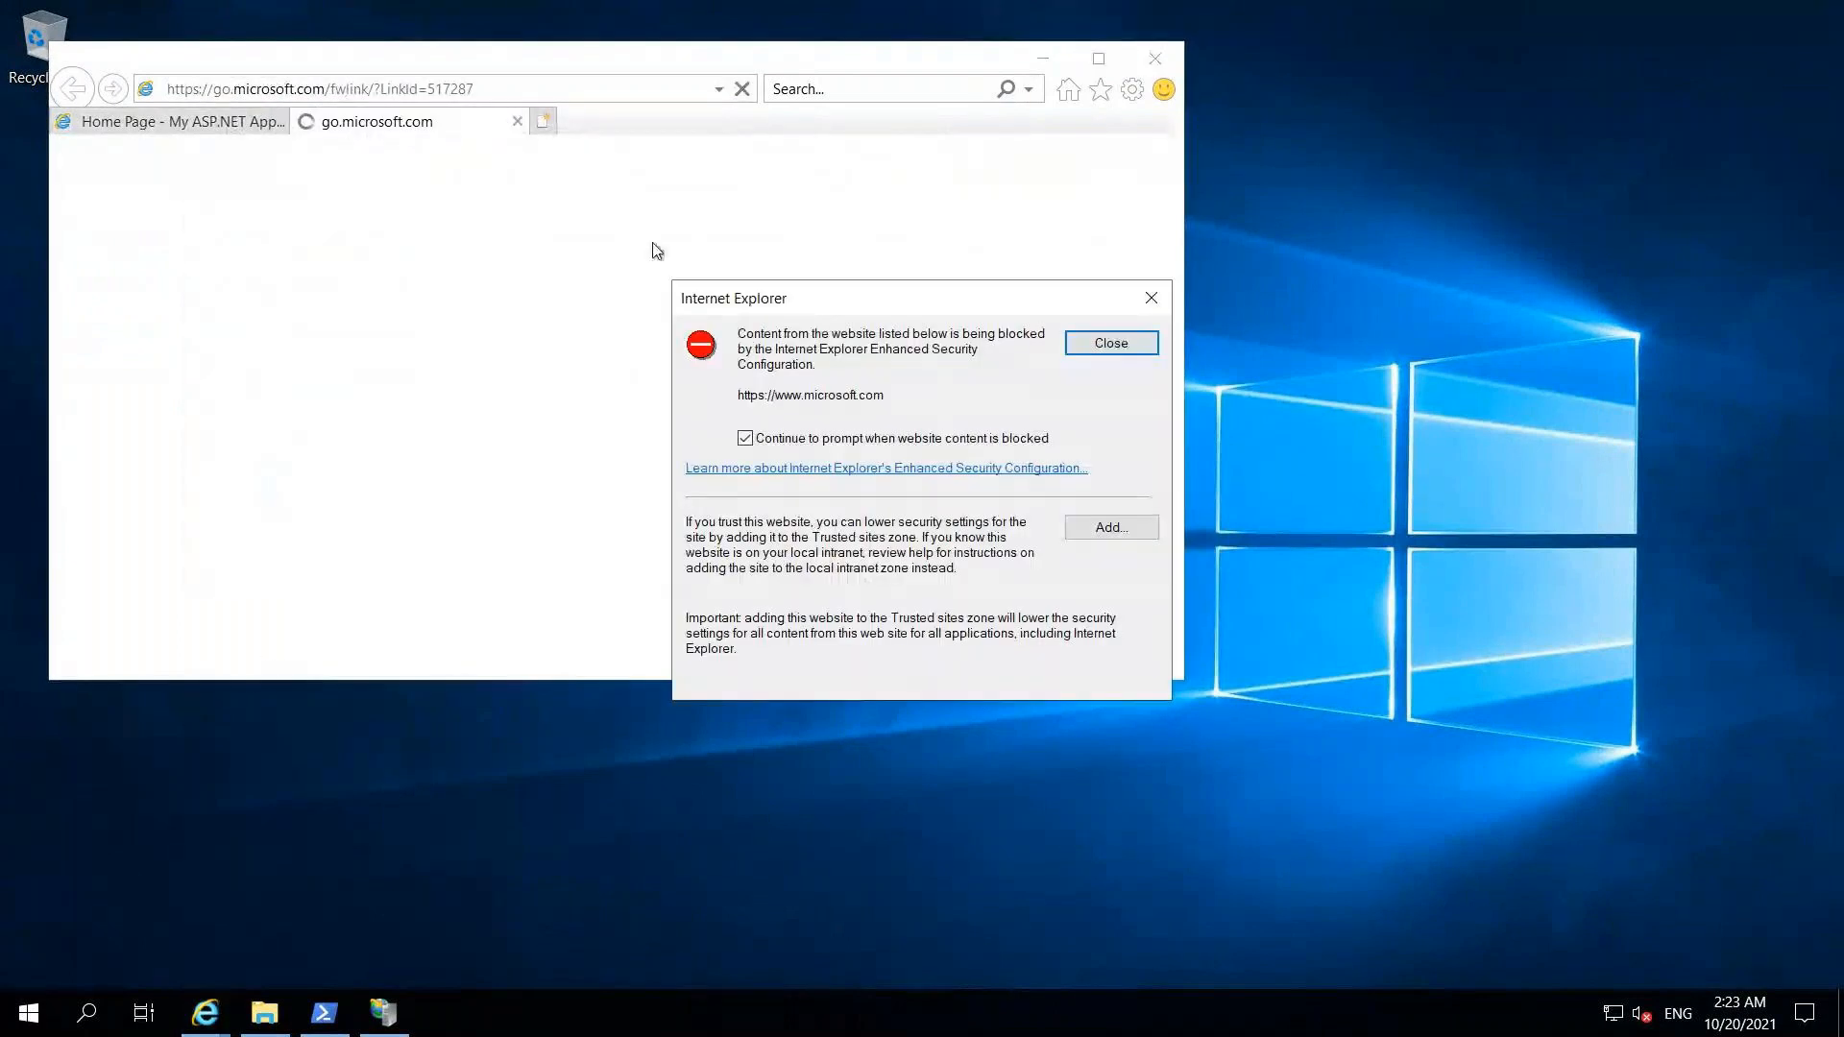
{"action": "left_click", "coordinate": [1109, 529]}
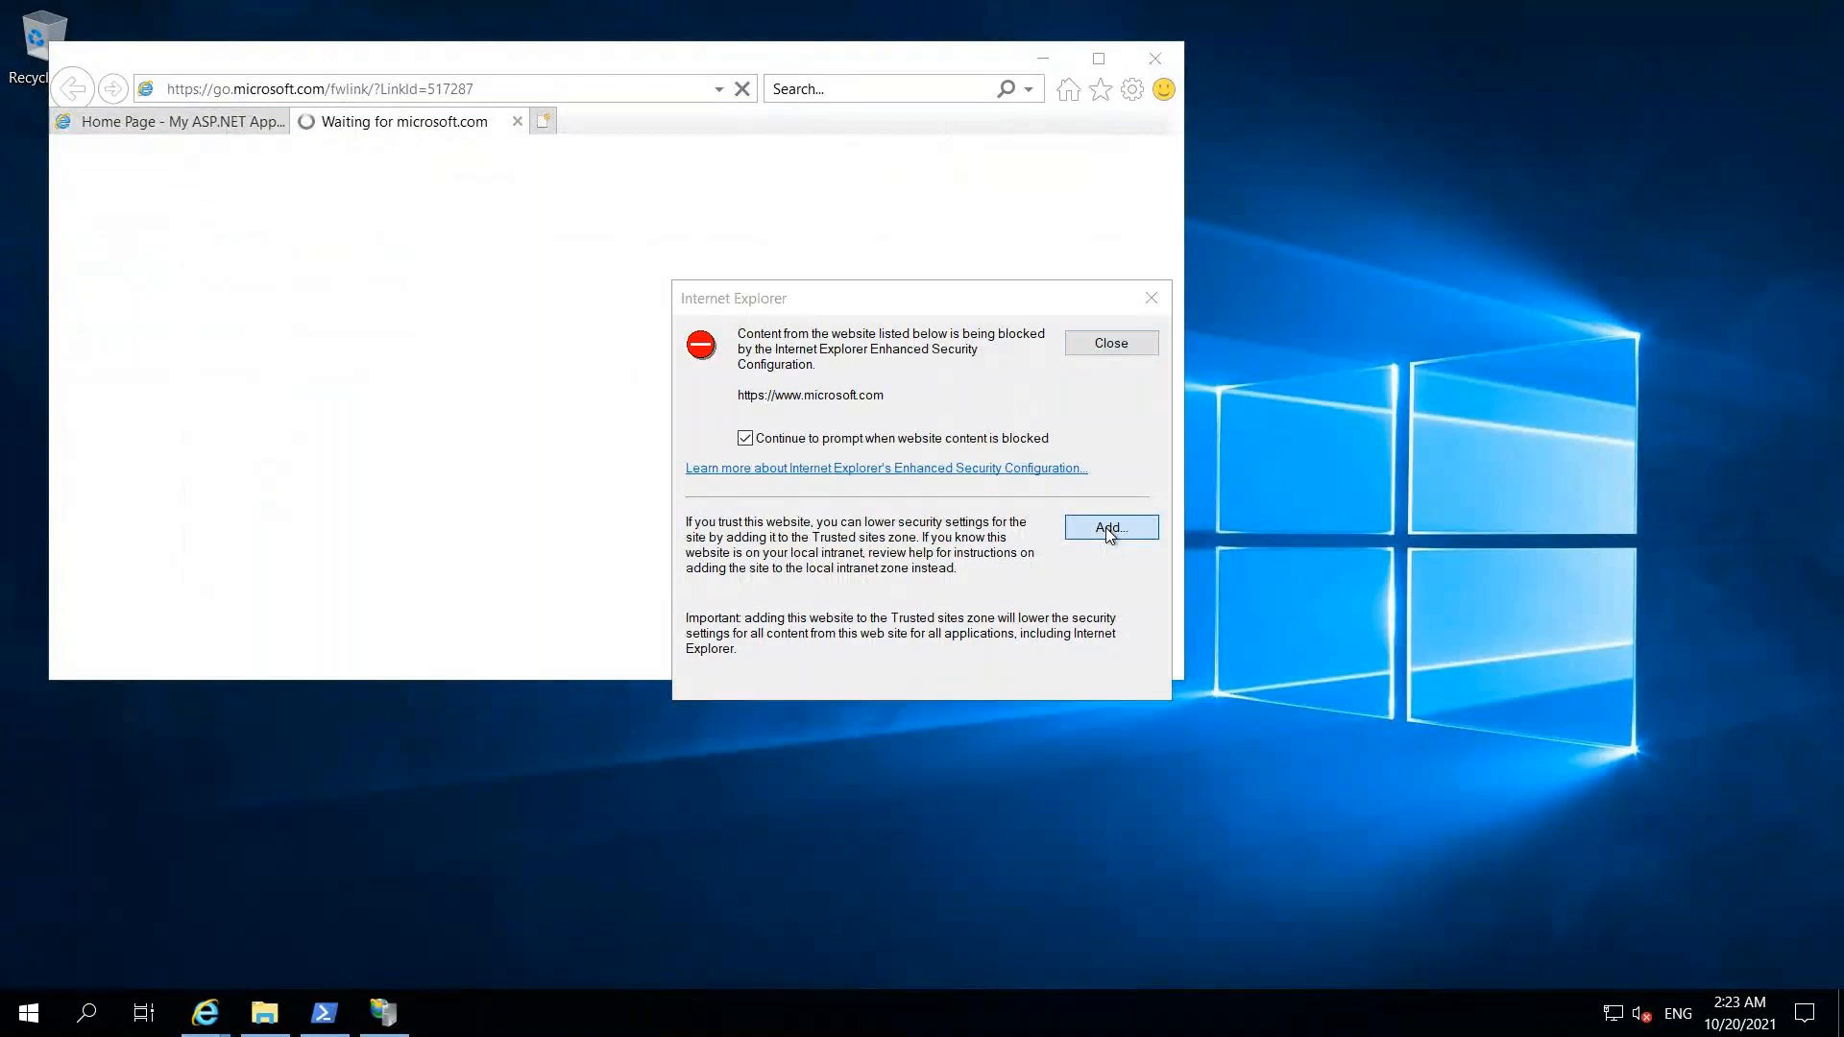
{"action": "left_click", "coordinate": [1036, 483]}
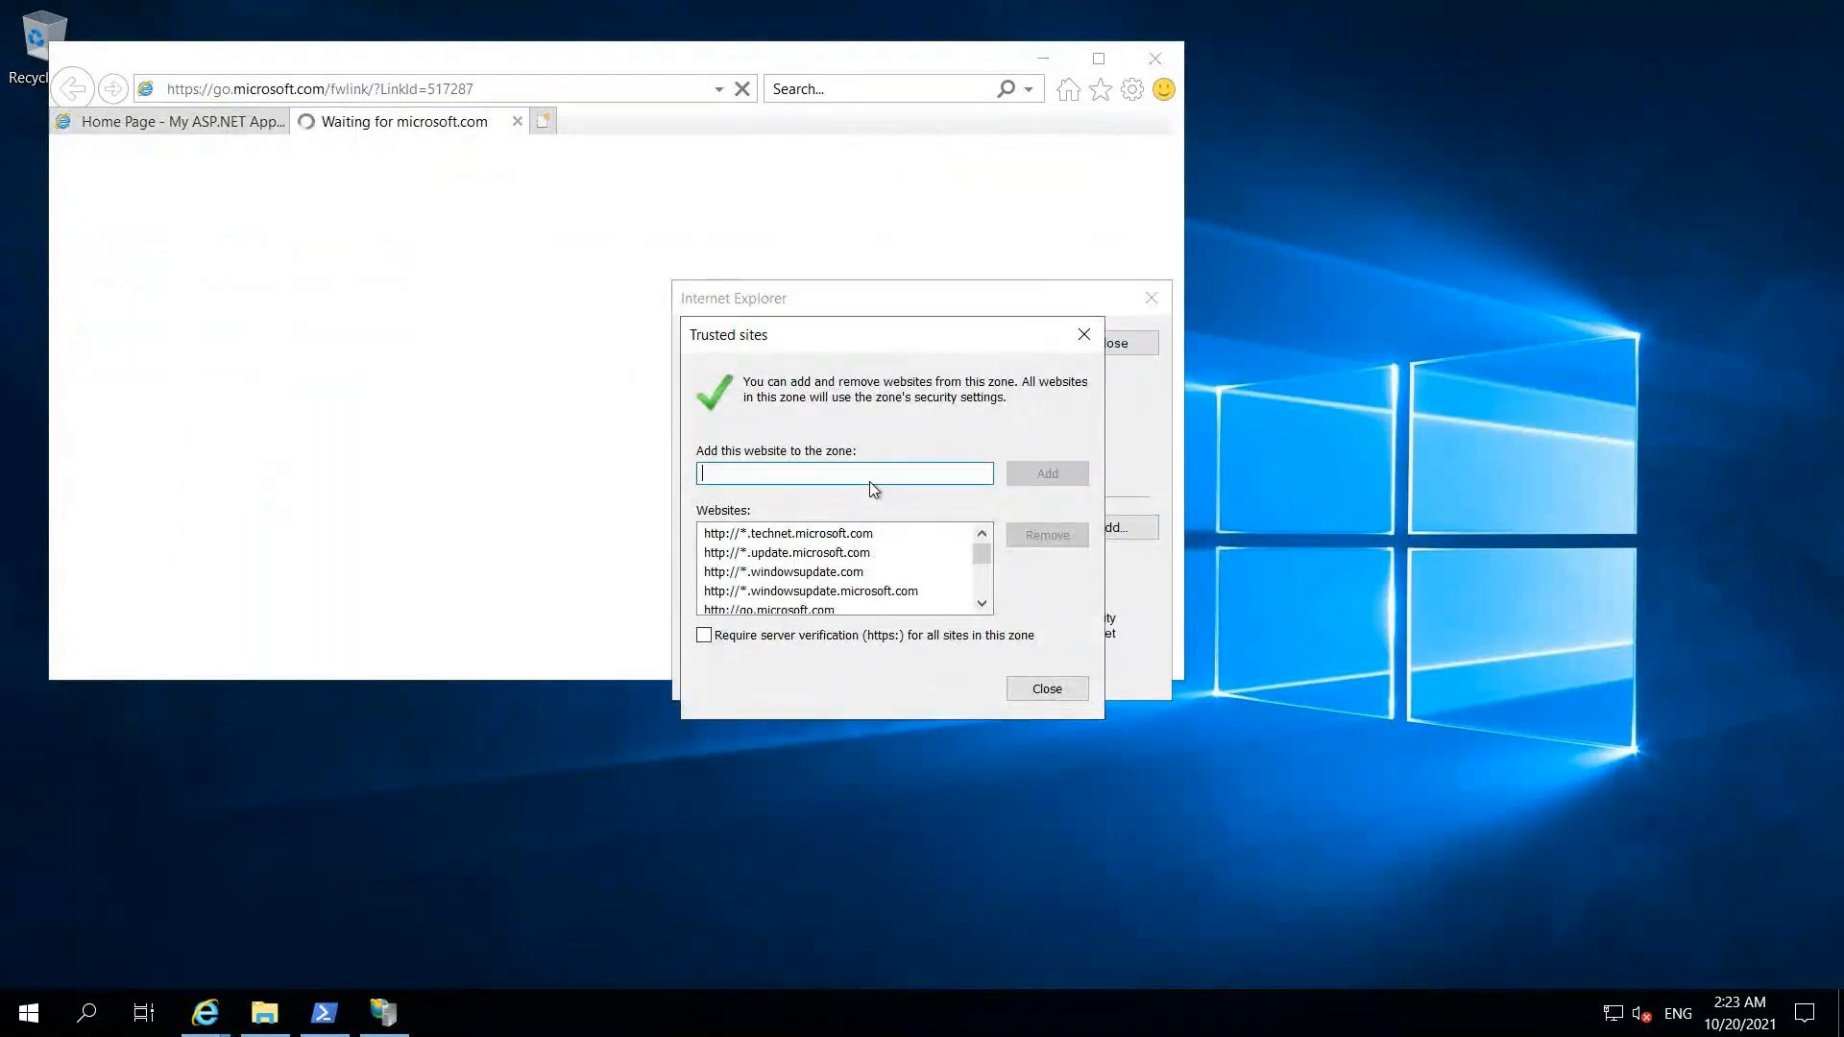
{"action": "left_click", "coordinate": [1044, 688]}
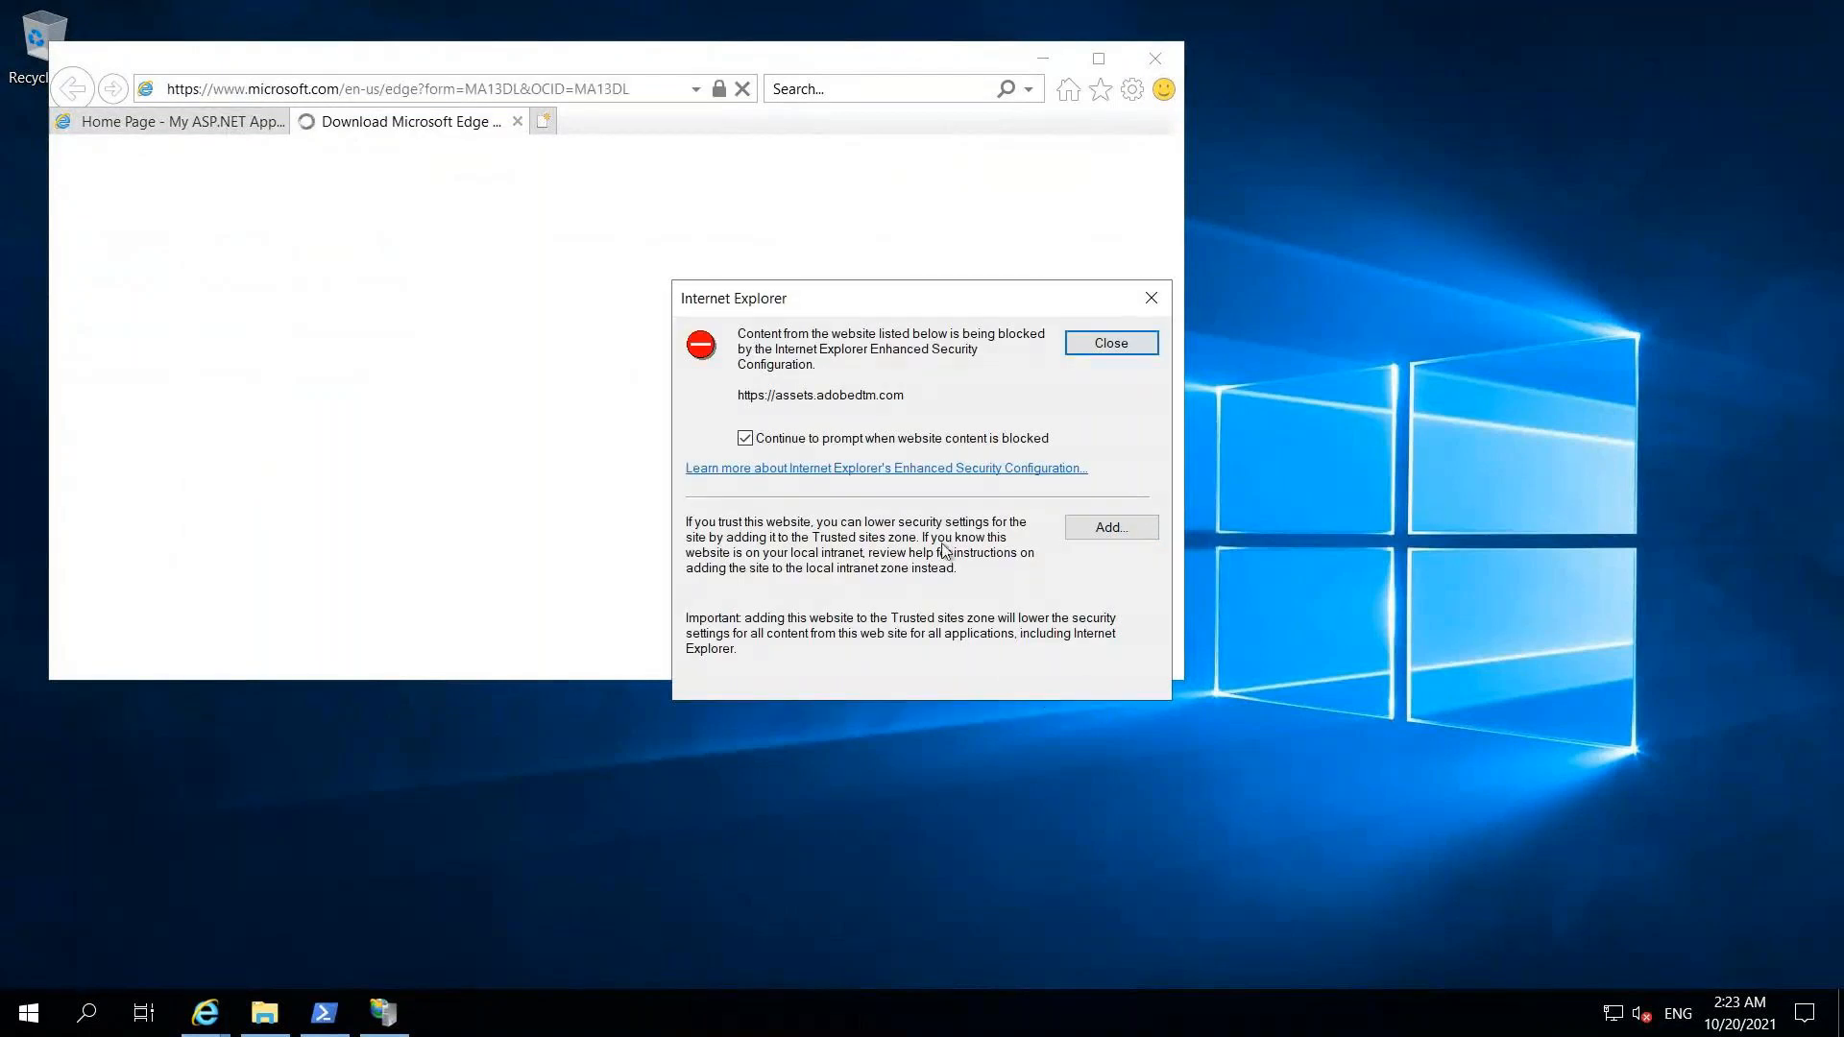
{"action": "left_click", "coordinate": [746, 439]}
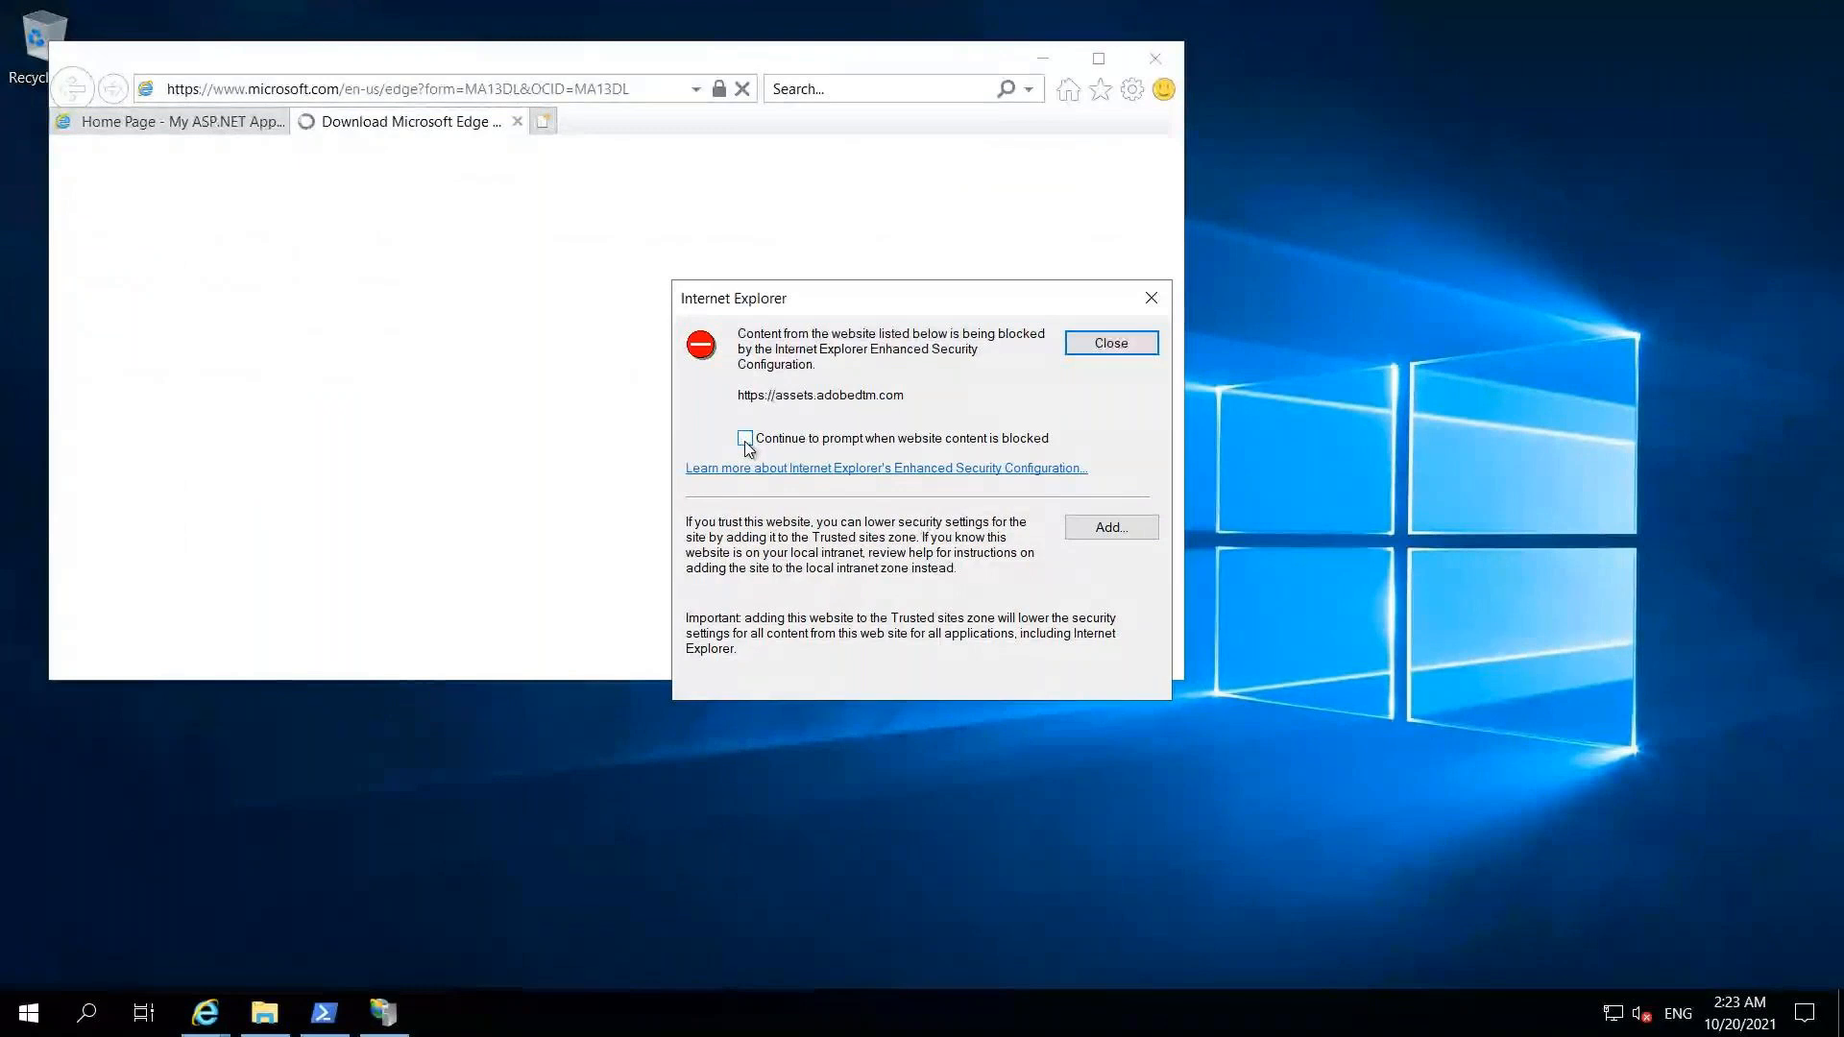
{"action": "left_click", "coordinate": [1108, 347]}
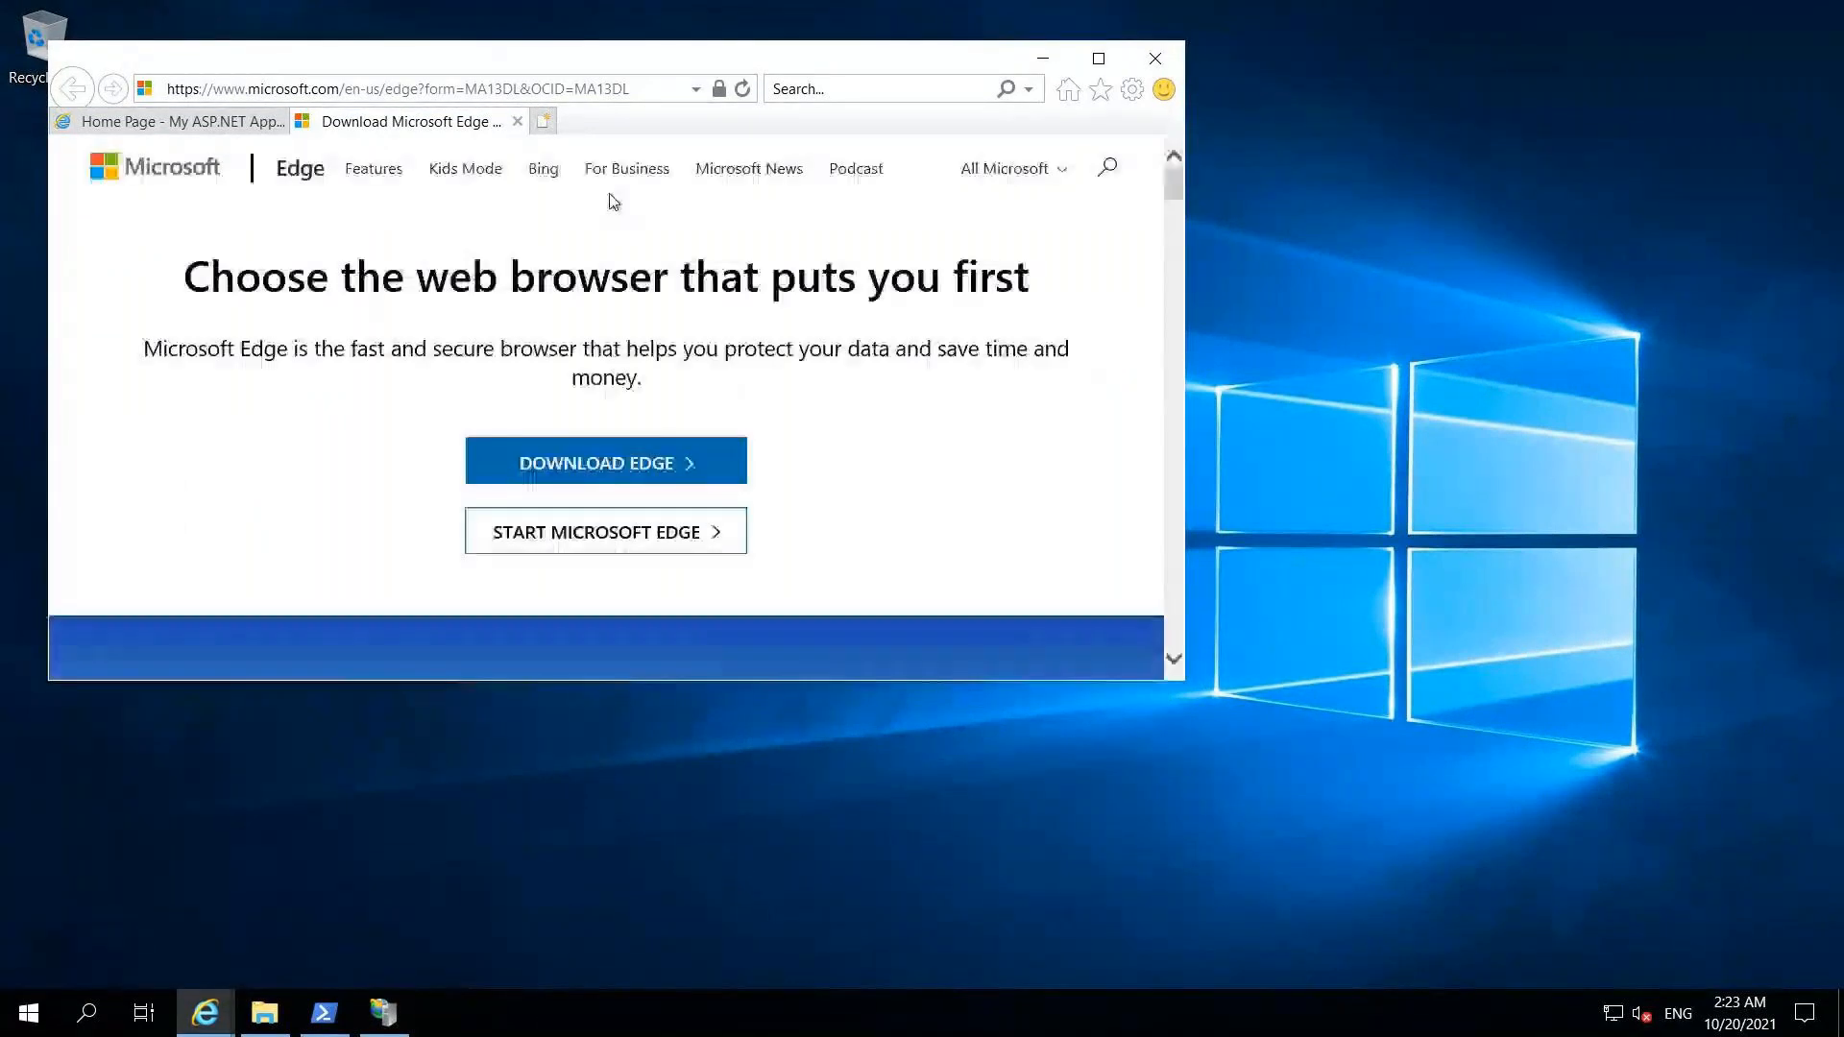
Step: Maximize Internet Explorer on the YourJourneys home page and close the stray Edge tab
{"action": "left_click", "coordinate": [1099, 59]}
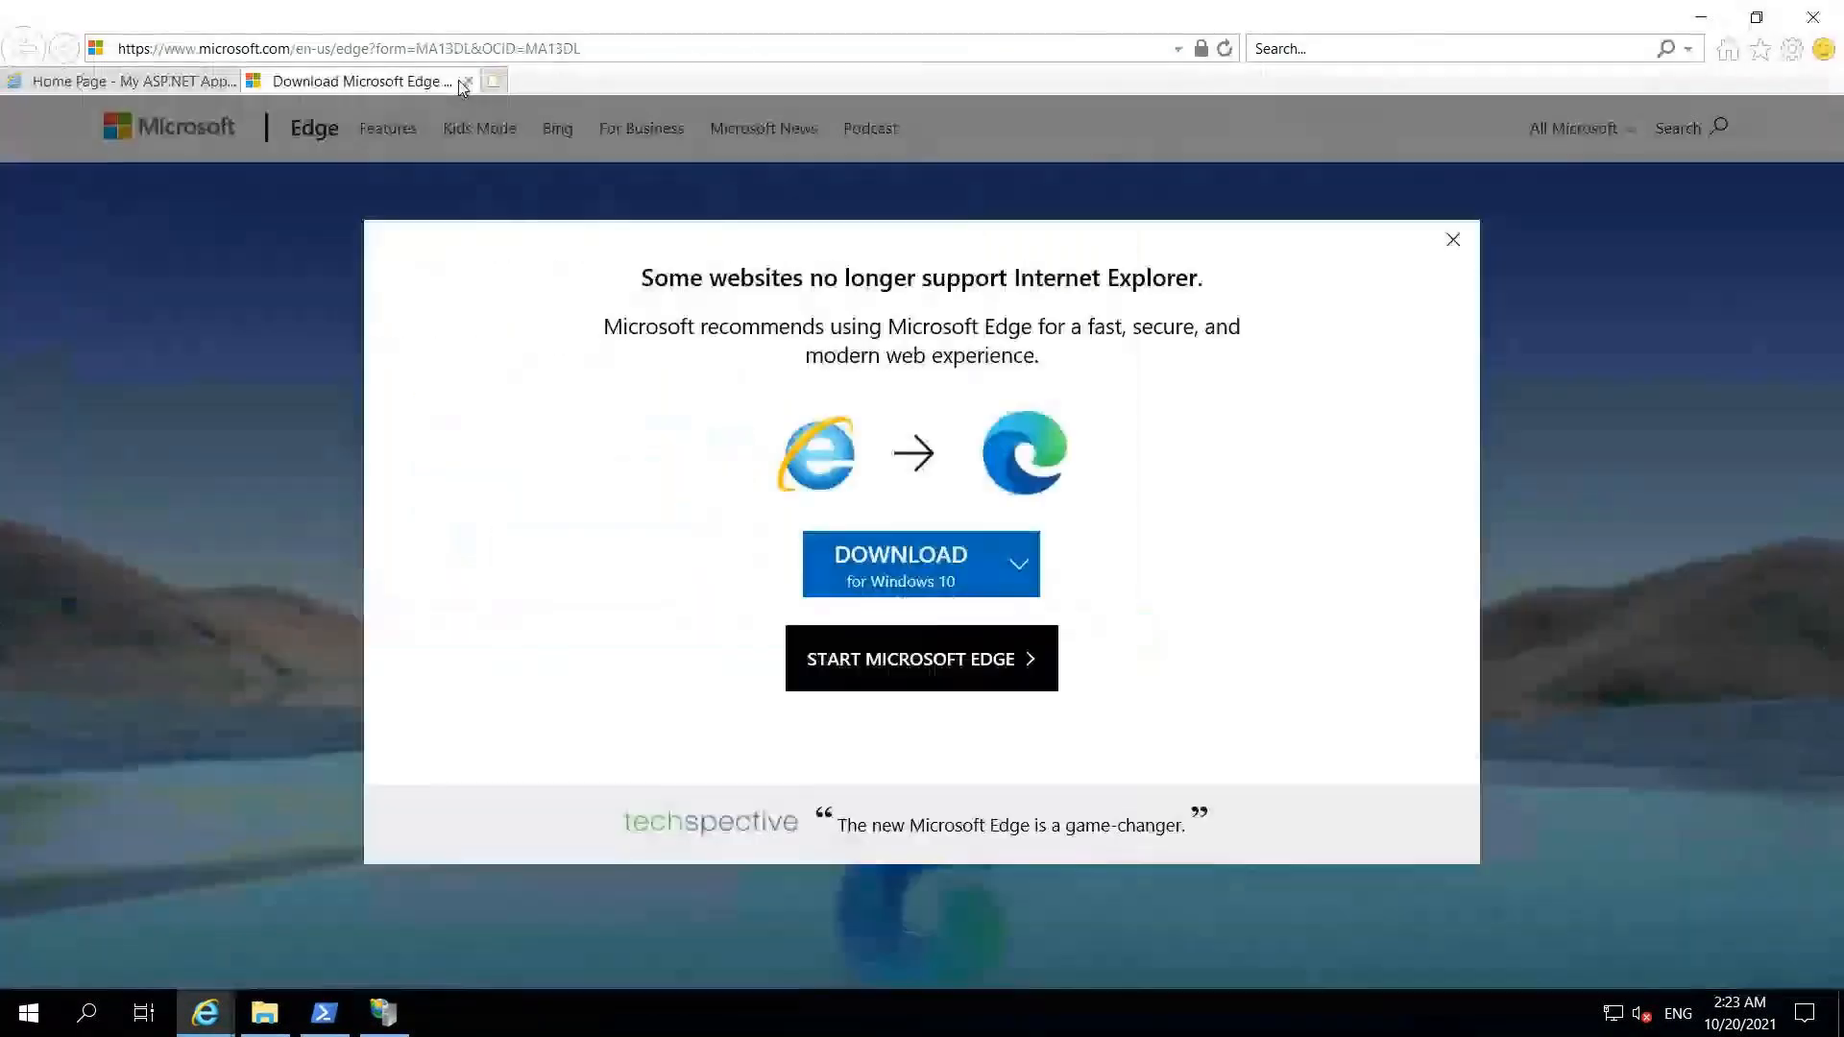
{"action": "left_click", "coordinate": [468, 81]}
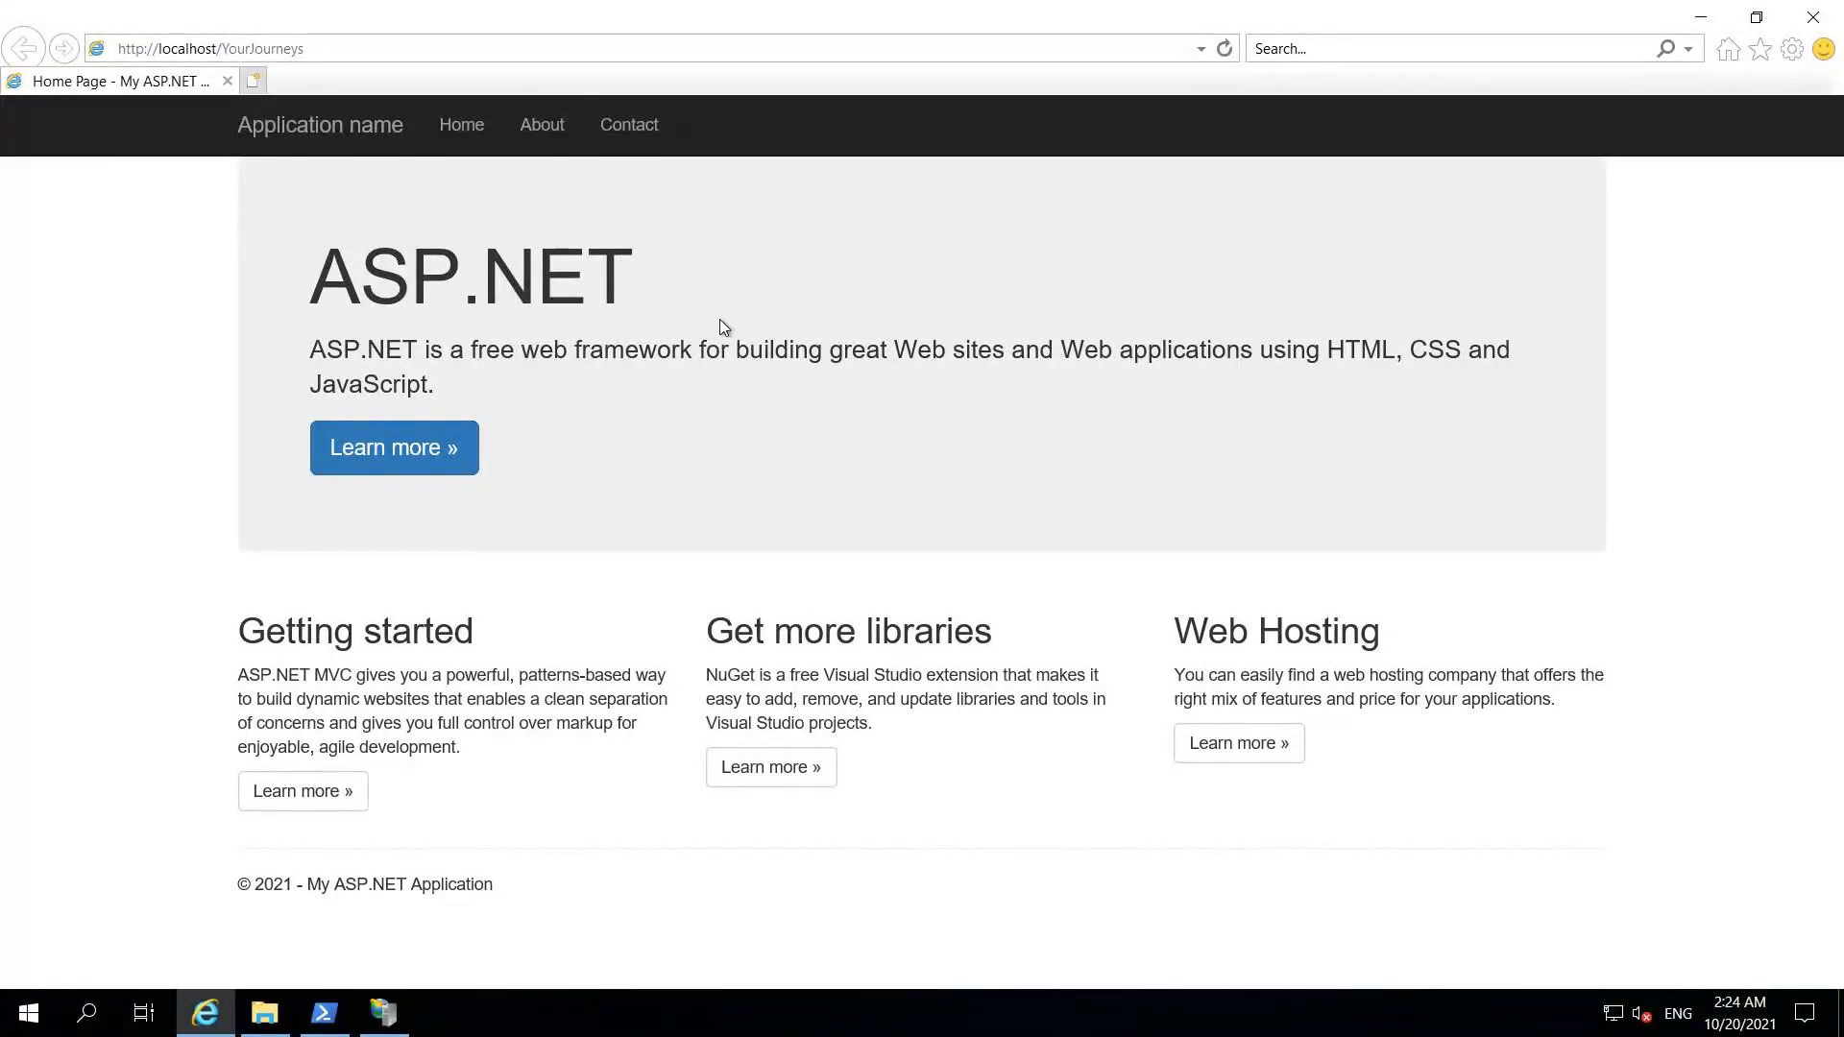
{"action": "mouse_move", "coordinate": [993, 11]}
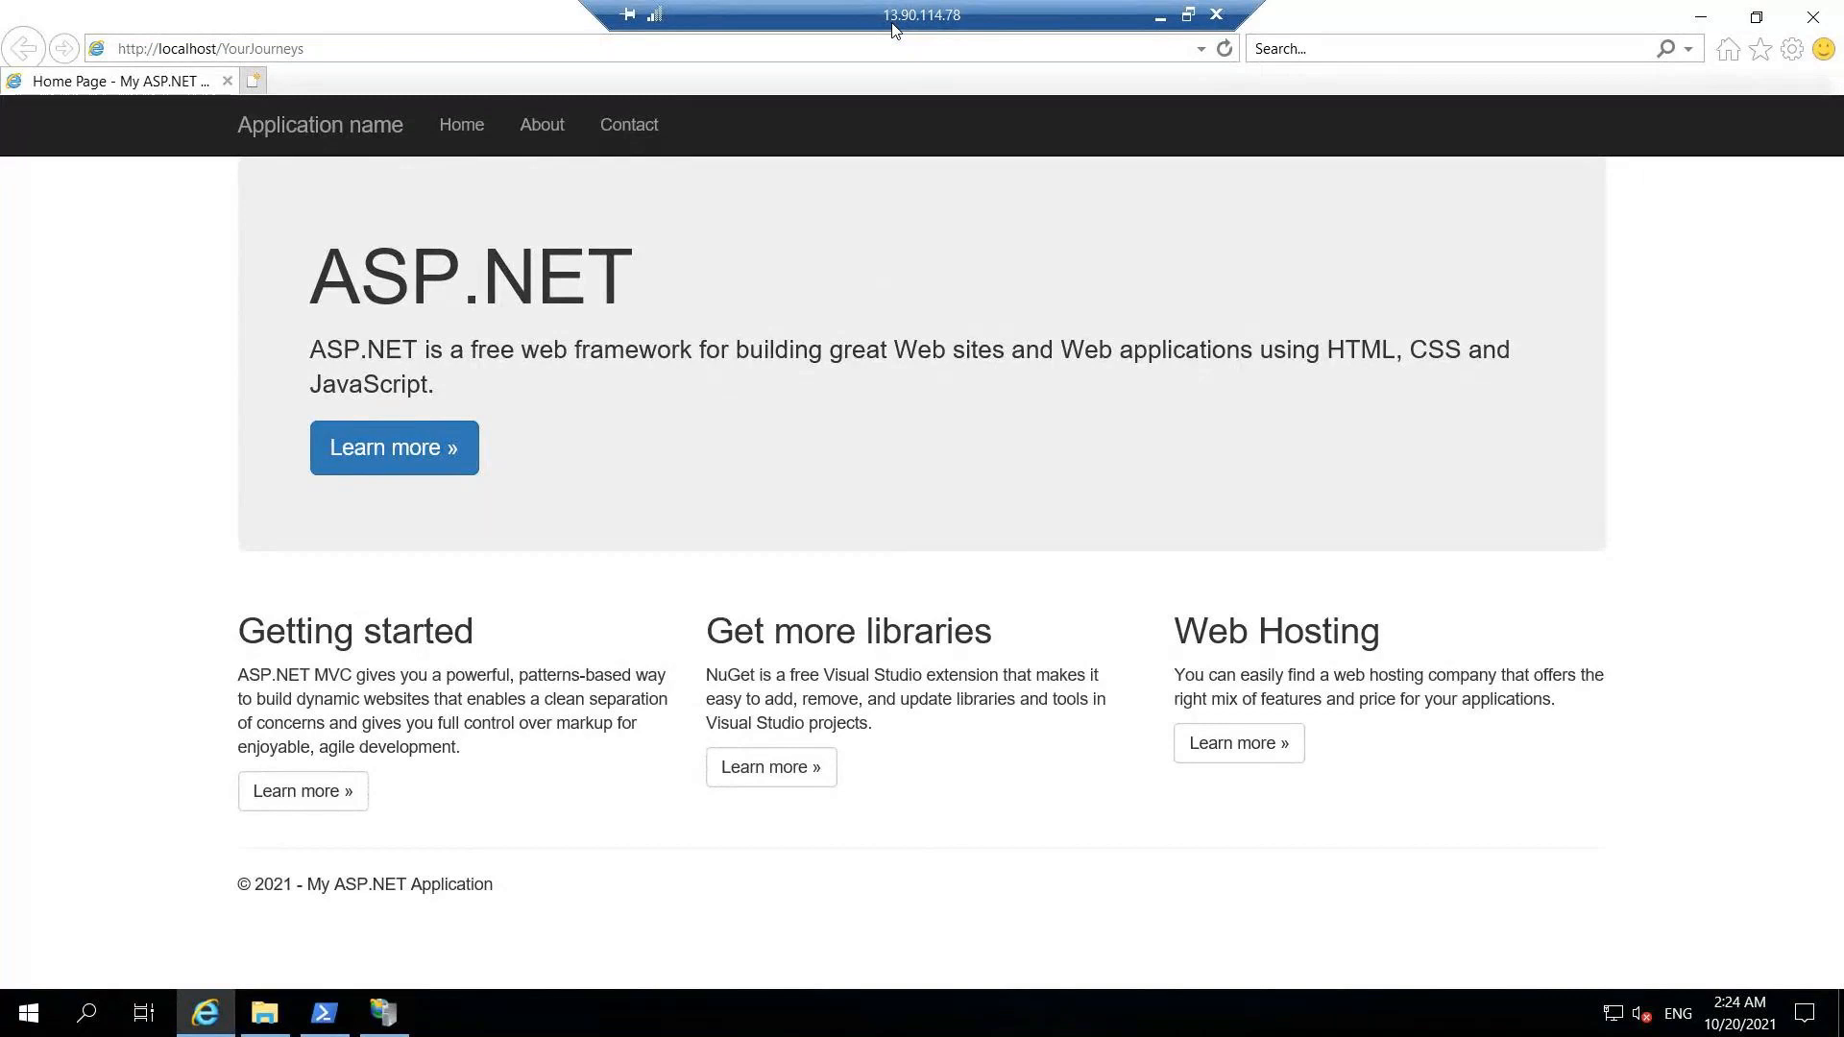
Step: Copy FrontEndServer1-QA's public IP 13.90.114.78 from its Azure Portal overview
{"action": "left_click", "coordinate": [1160, 17]}
{"action": "left_click", "coordinate": [217, 23]}
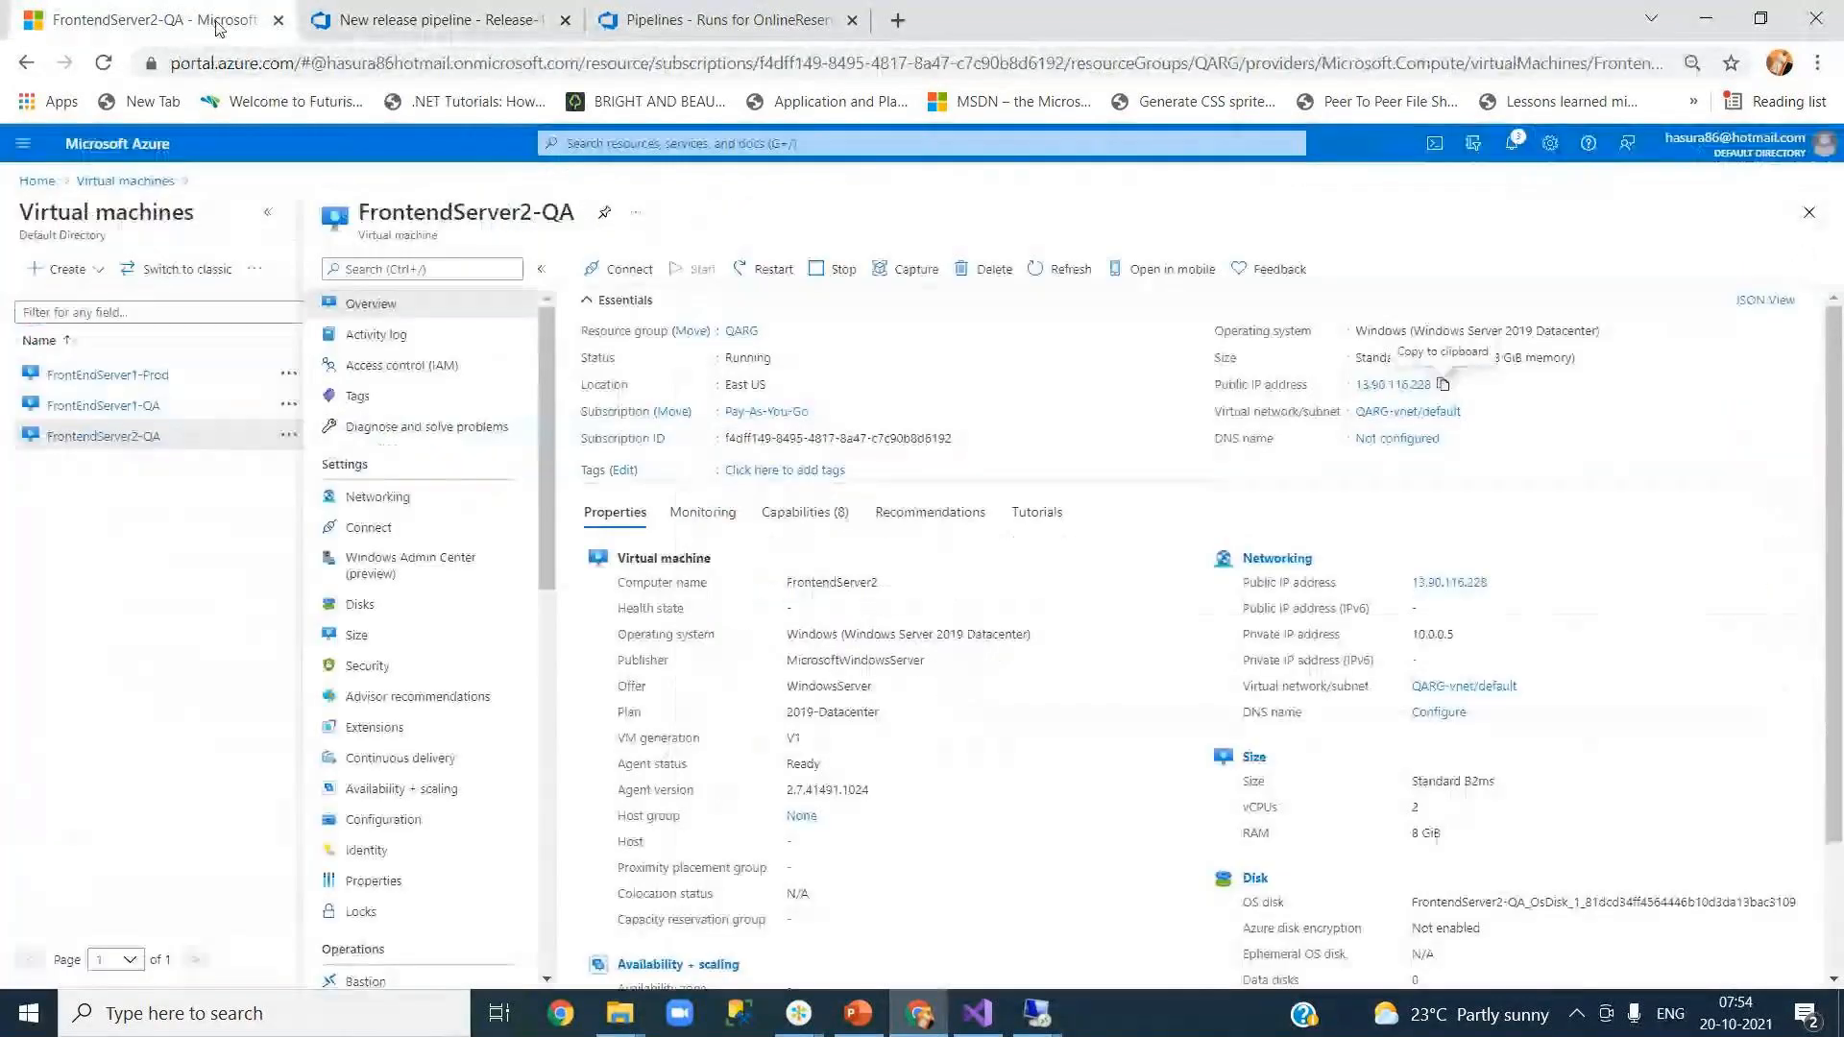
{"action": "left_click", "coordinate": [107, 398]}
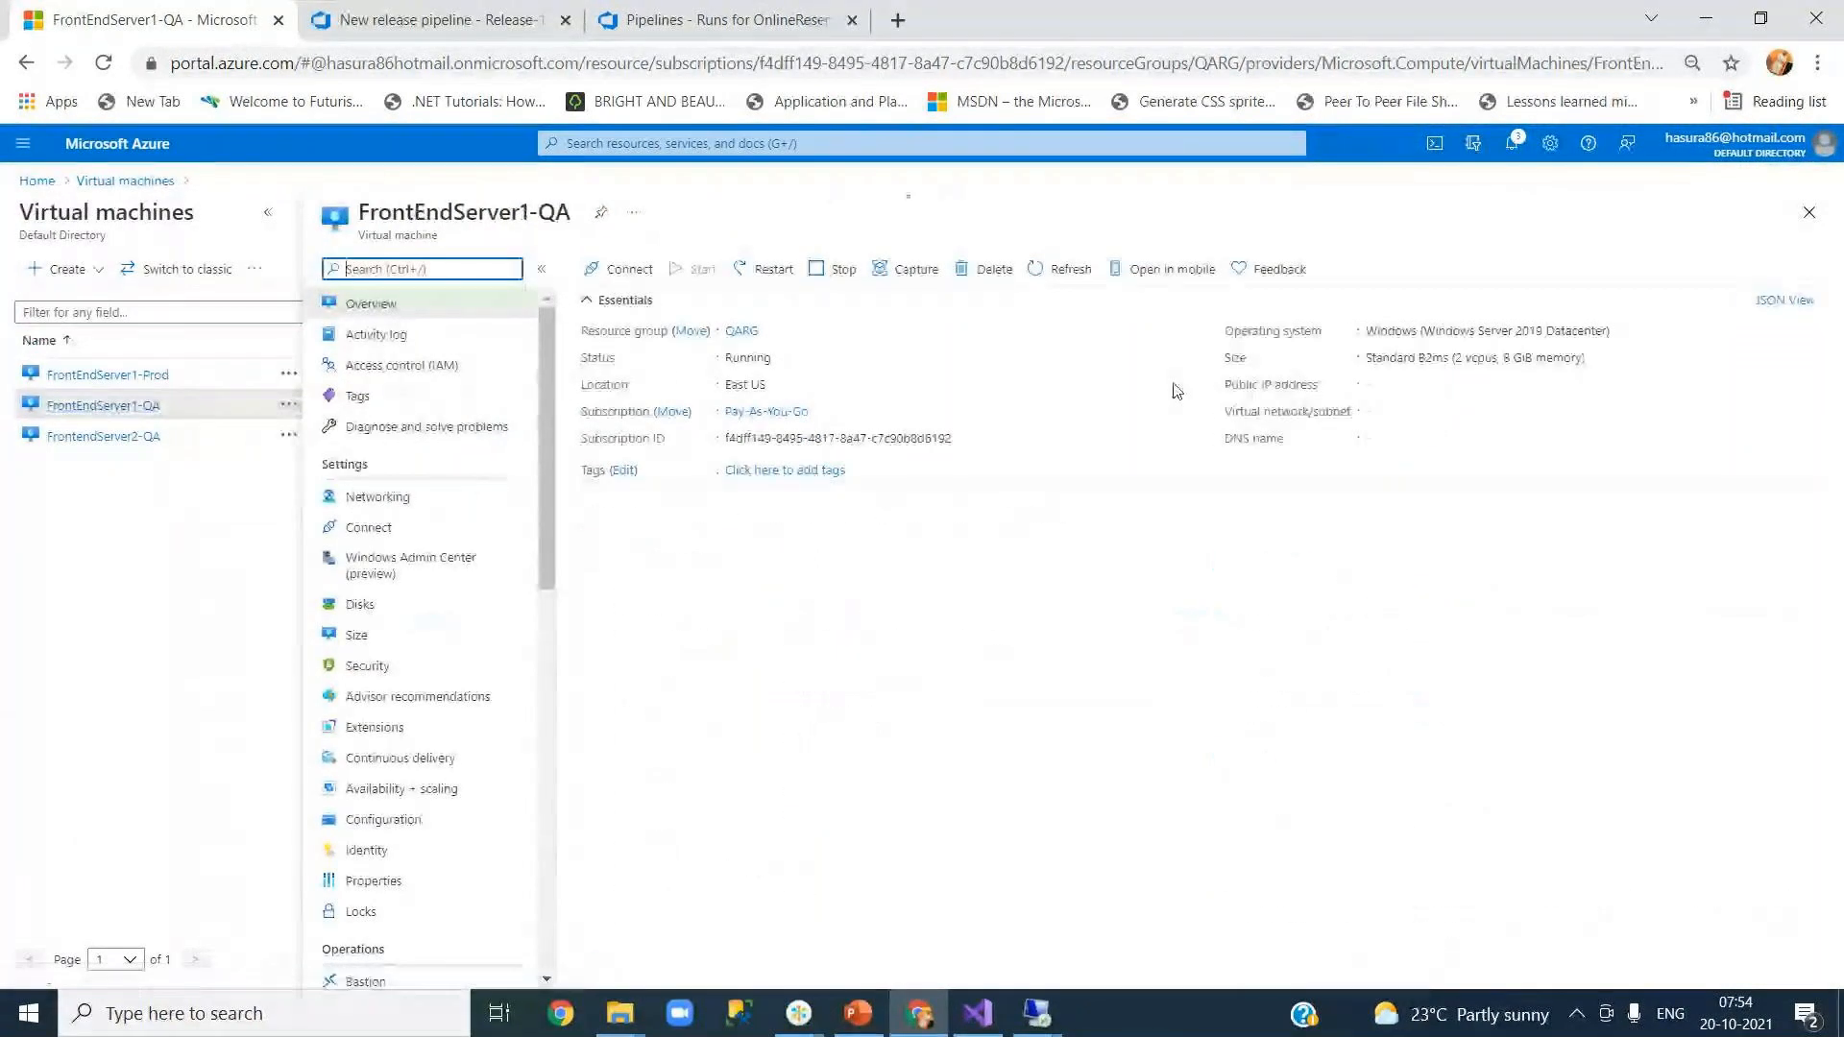
{"action": "left_click", "coordinate": [1437, 385]}
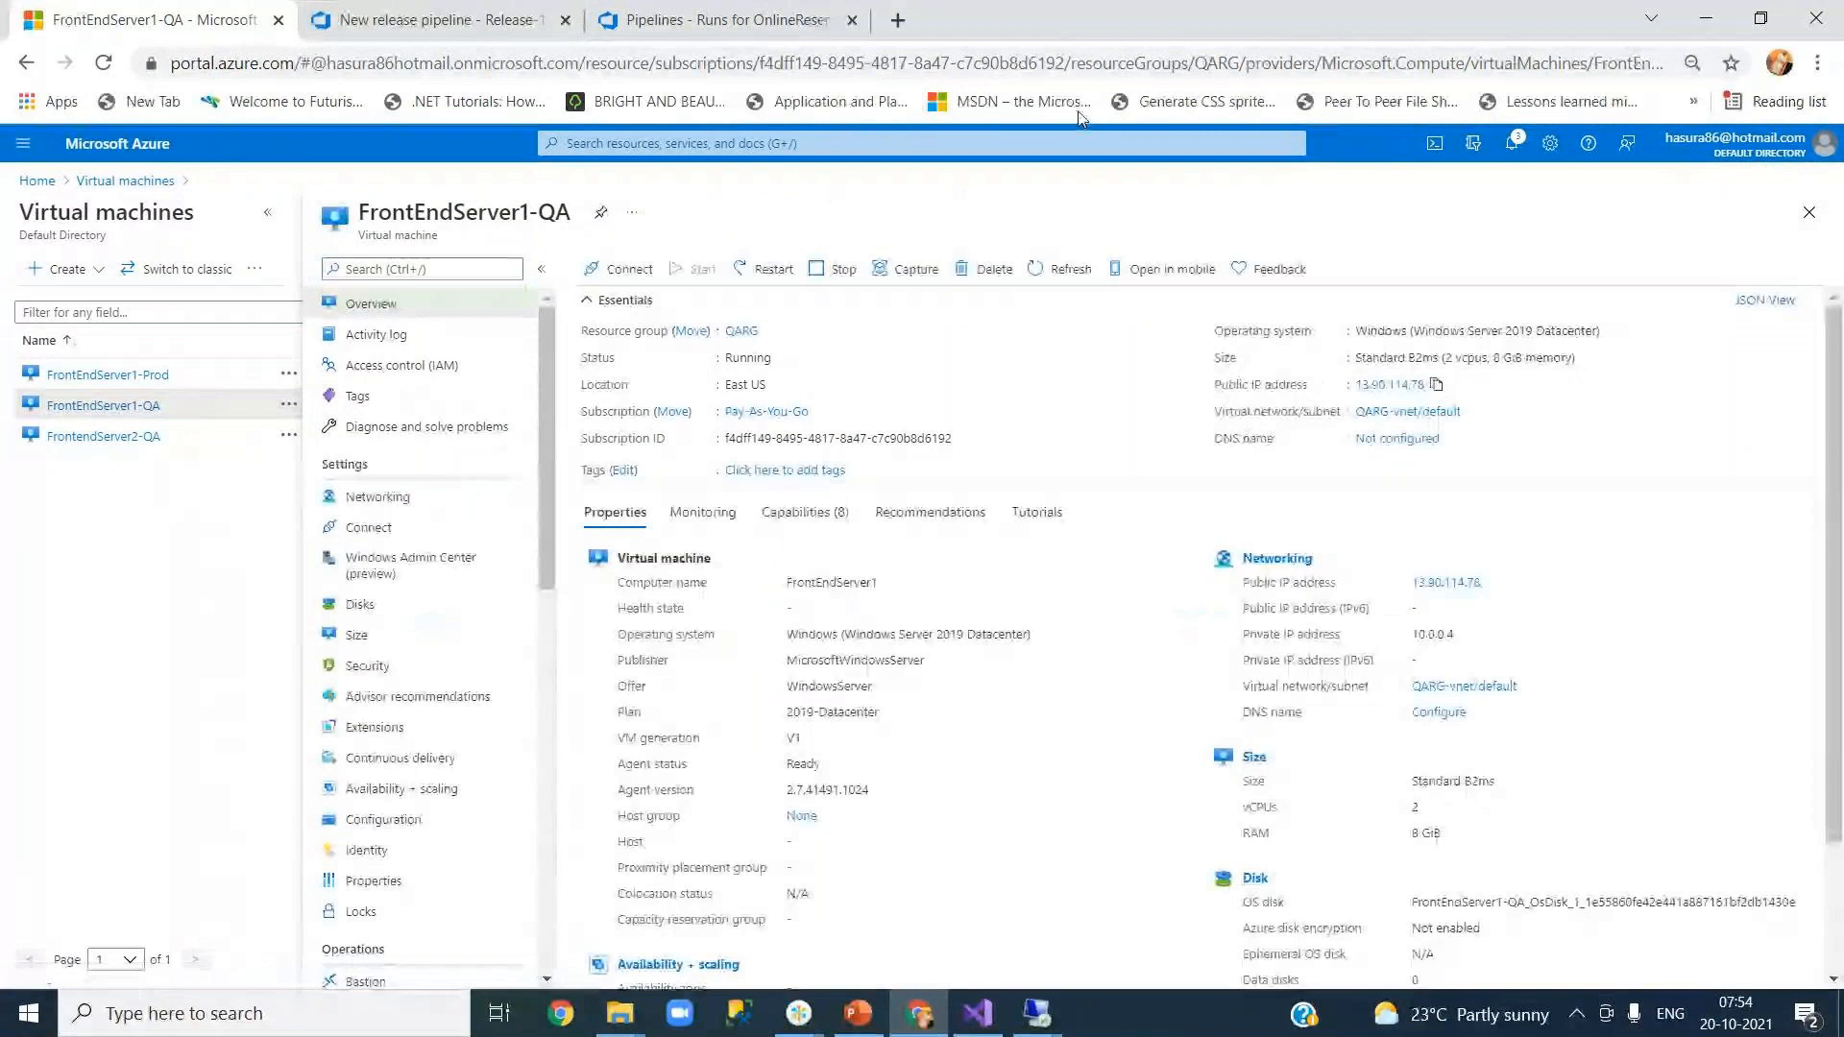
{"action": "key", "text": "ctrl+t"}
{"action": "type", "text": "h"}
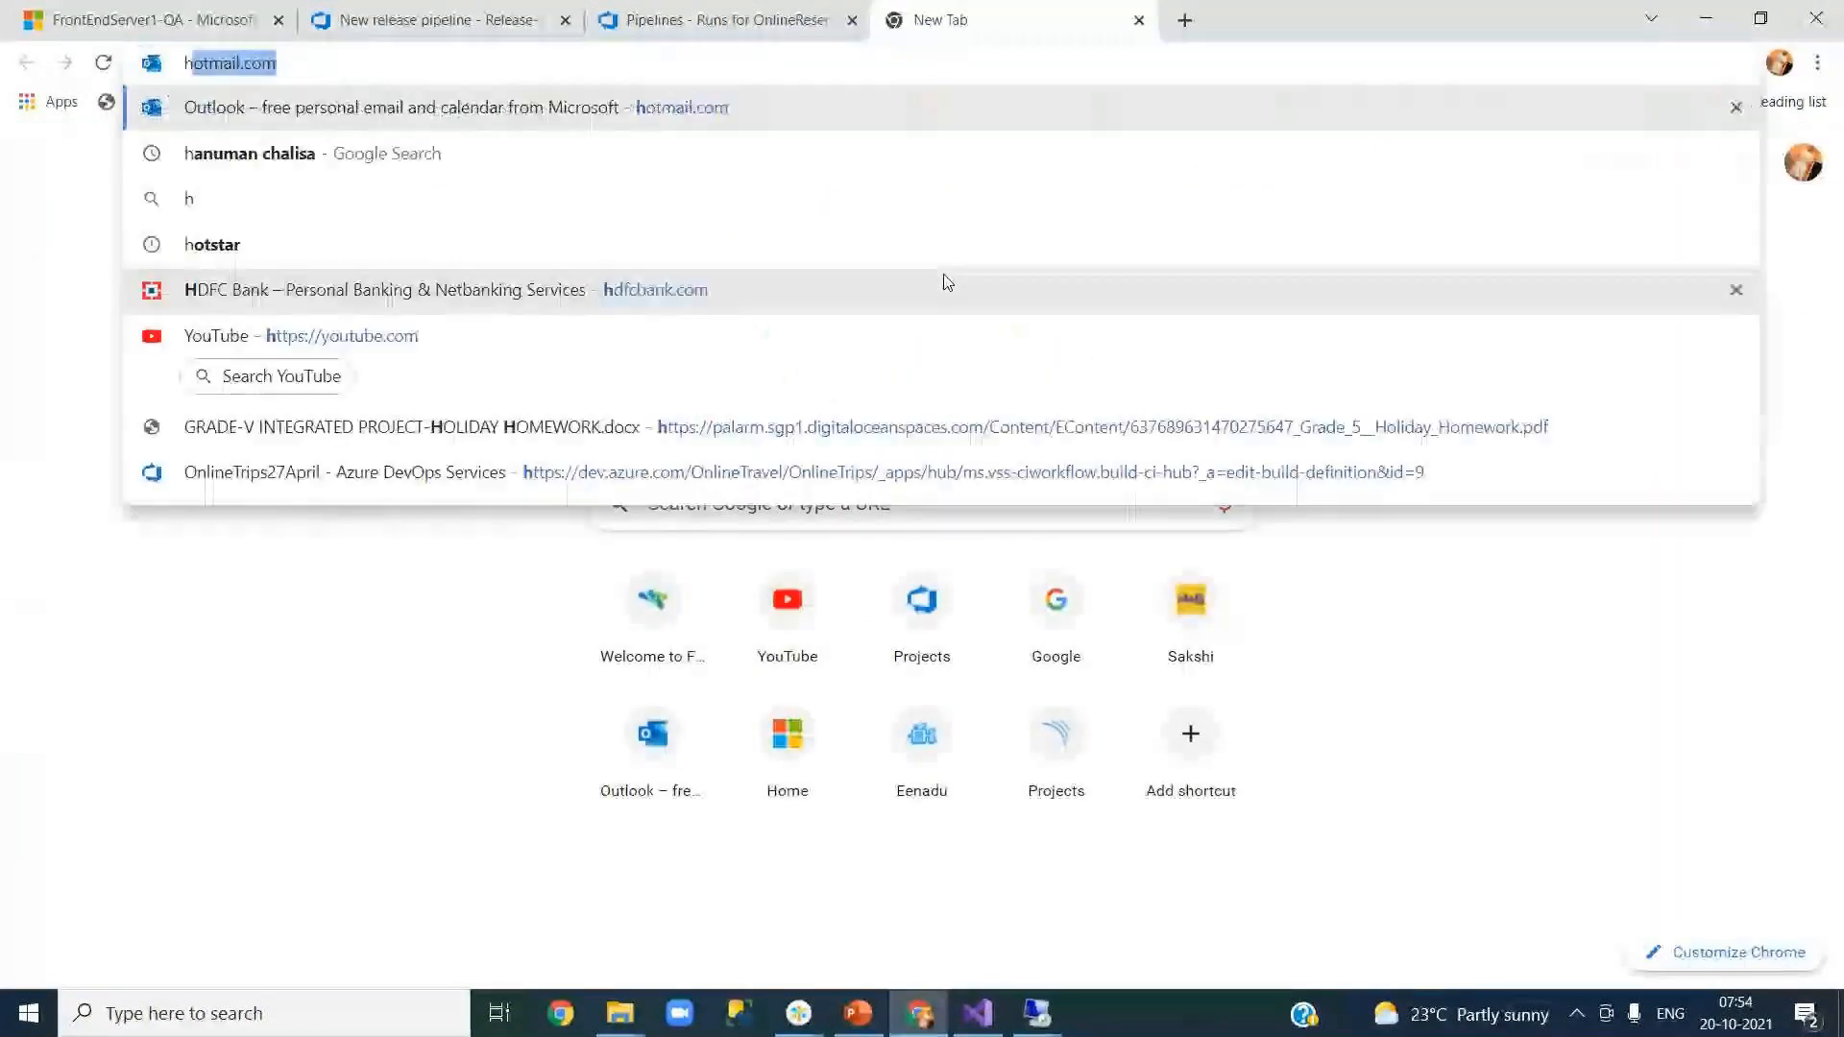
{"action": "type", "text": "ttp://"}
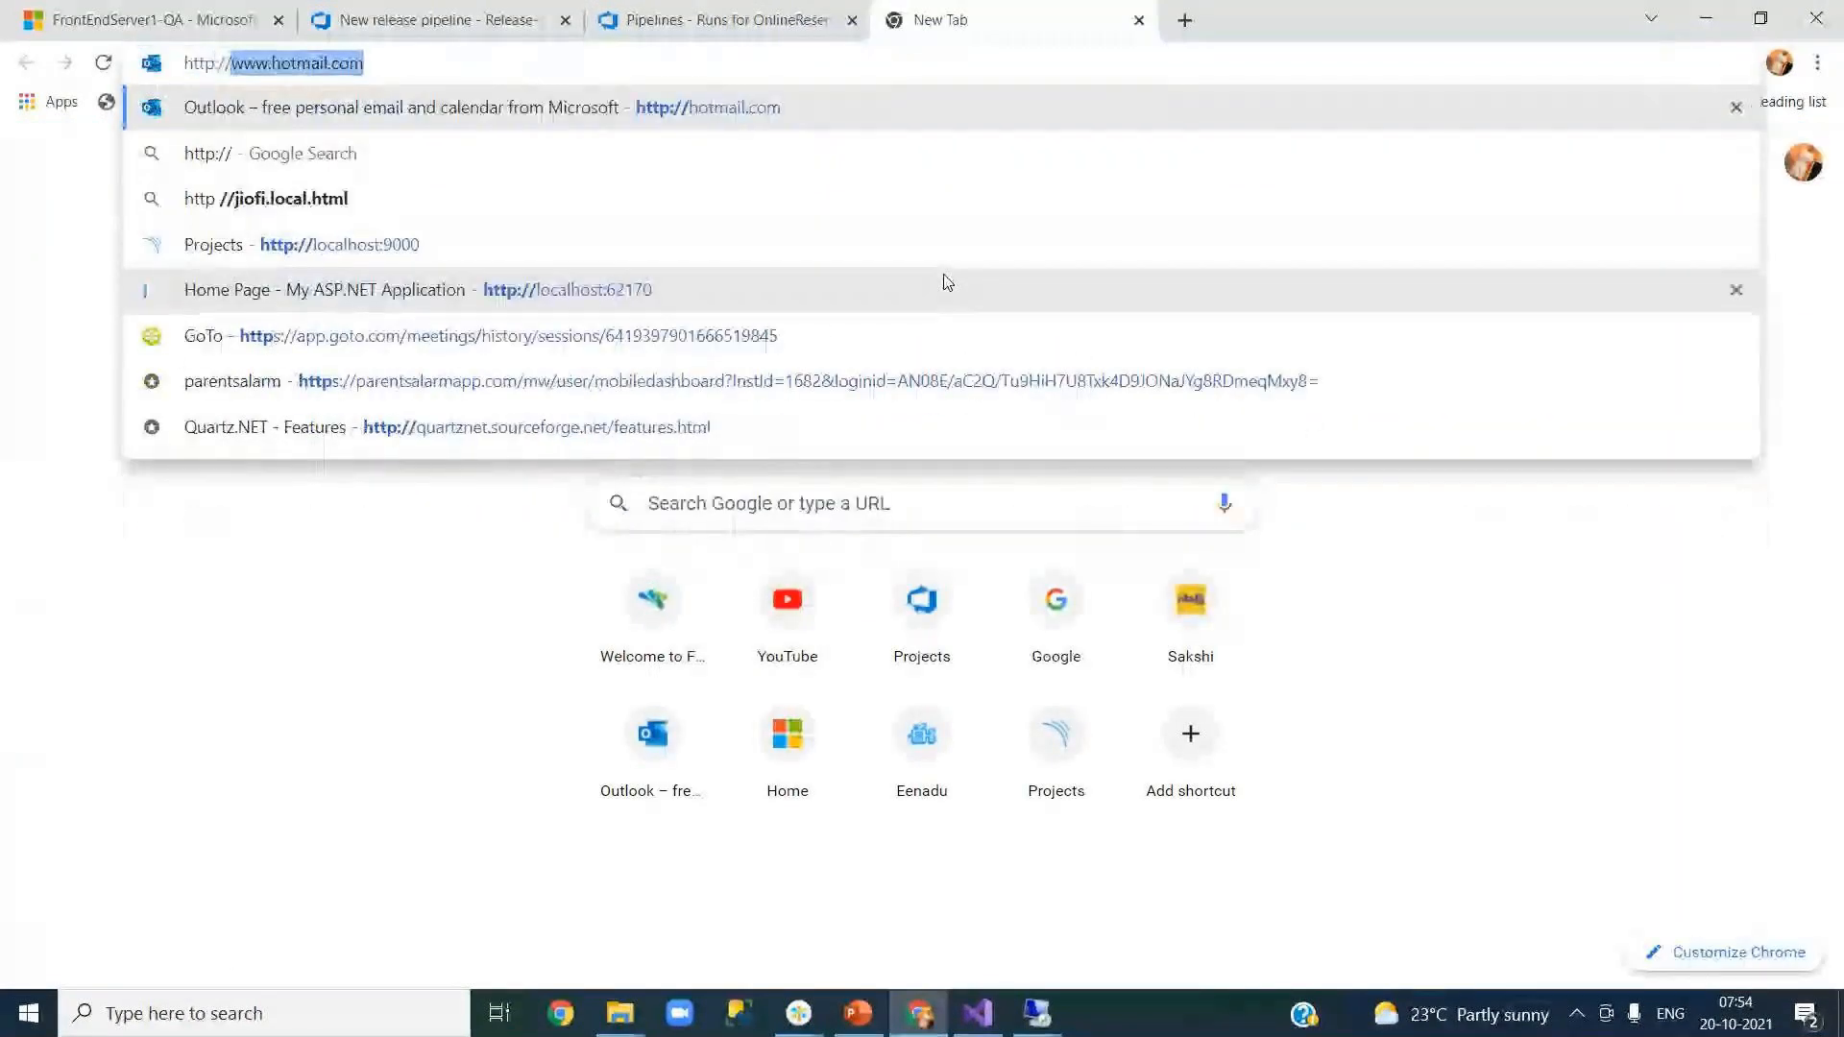
{"action": "key", "text": "ctrl+v"}
{"action": "type", "text": "/Your"}
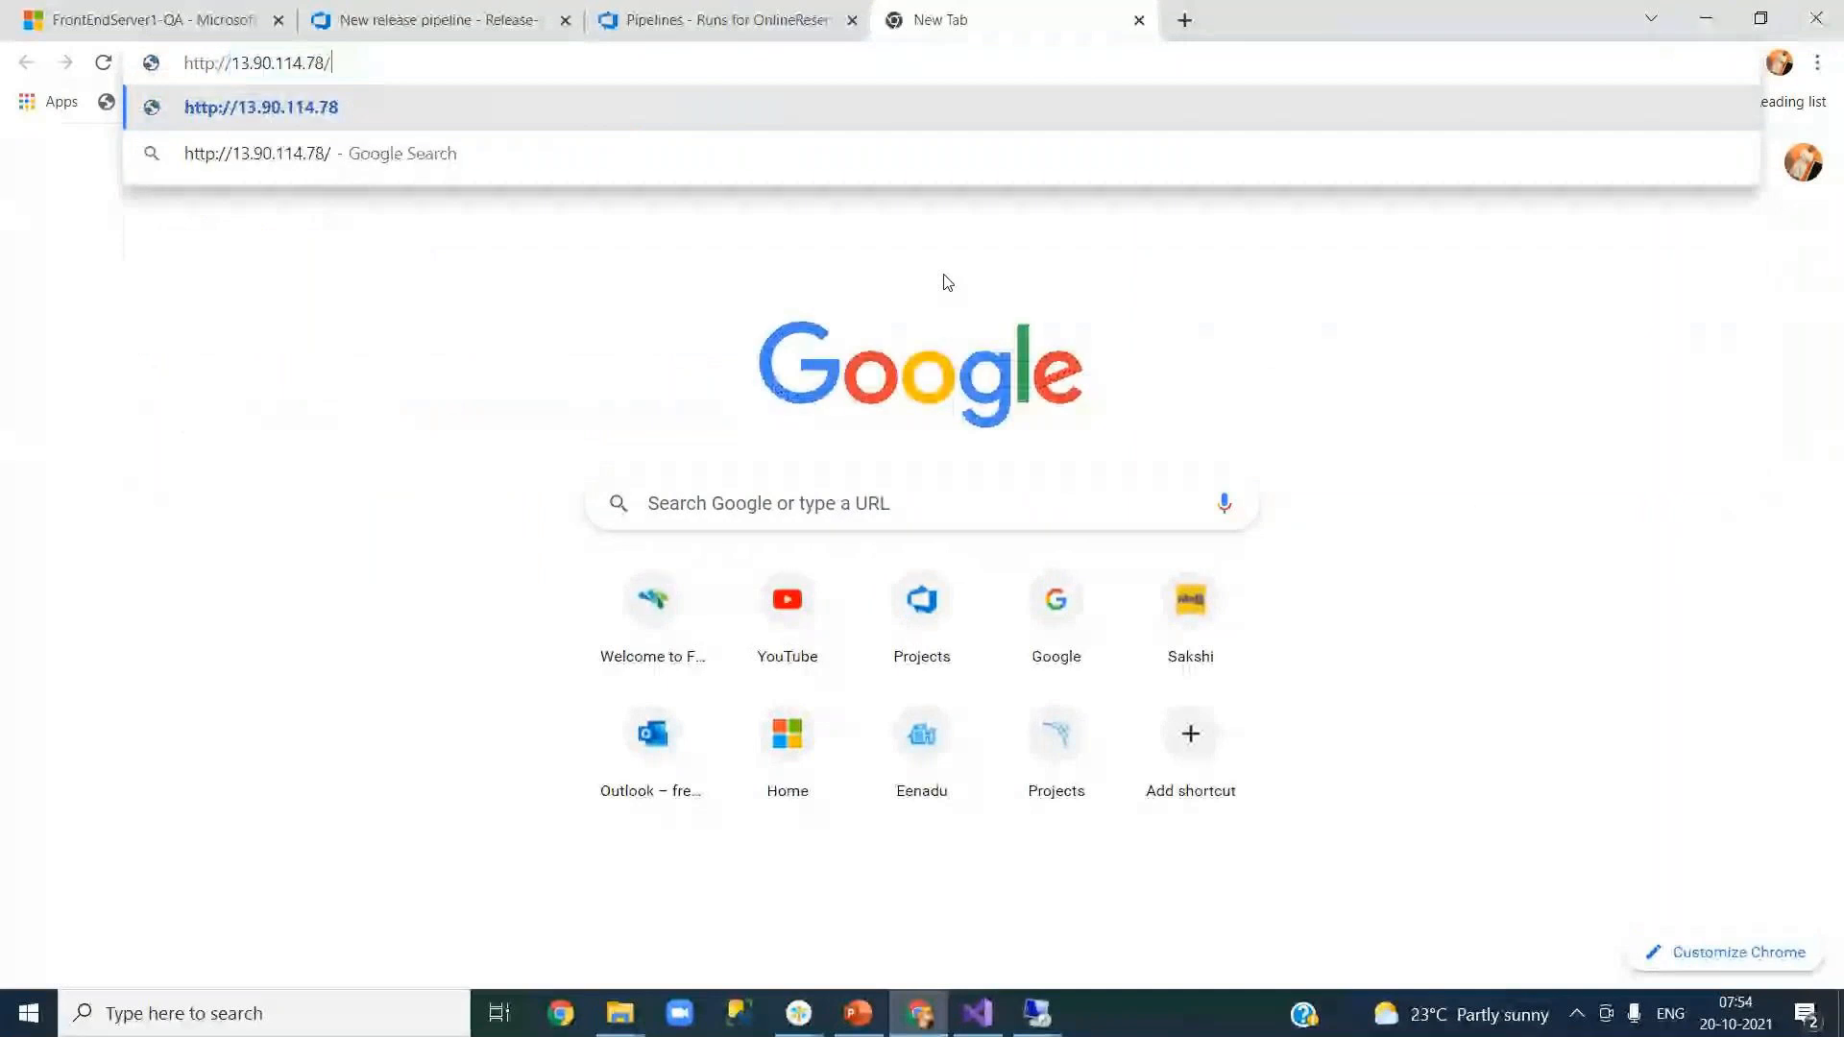
{"action": "type", "text": "Journeys"}
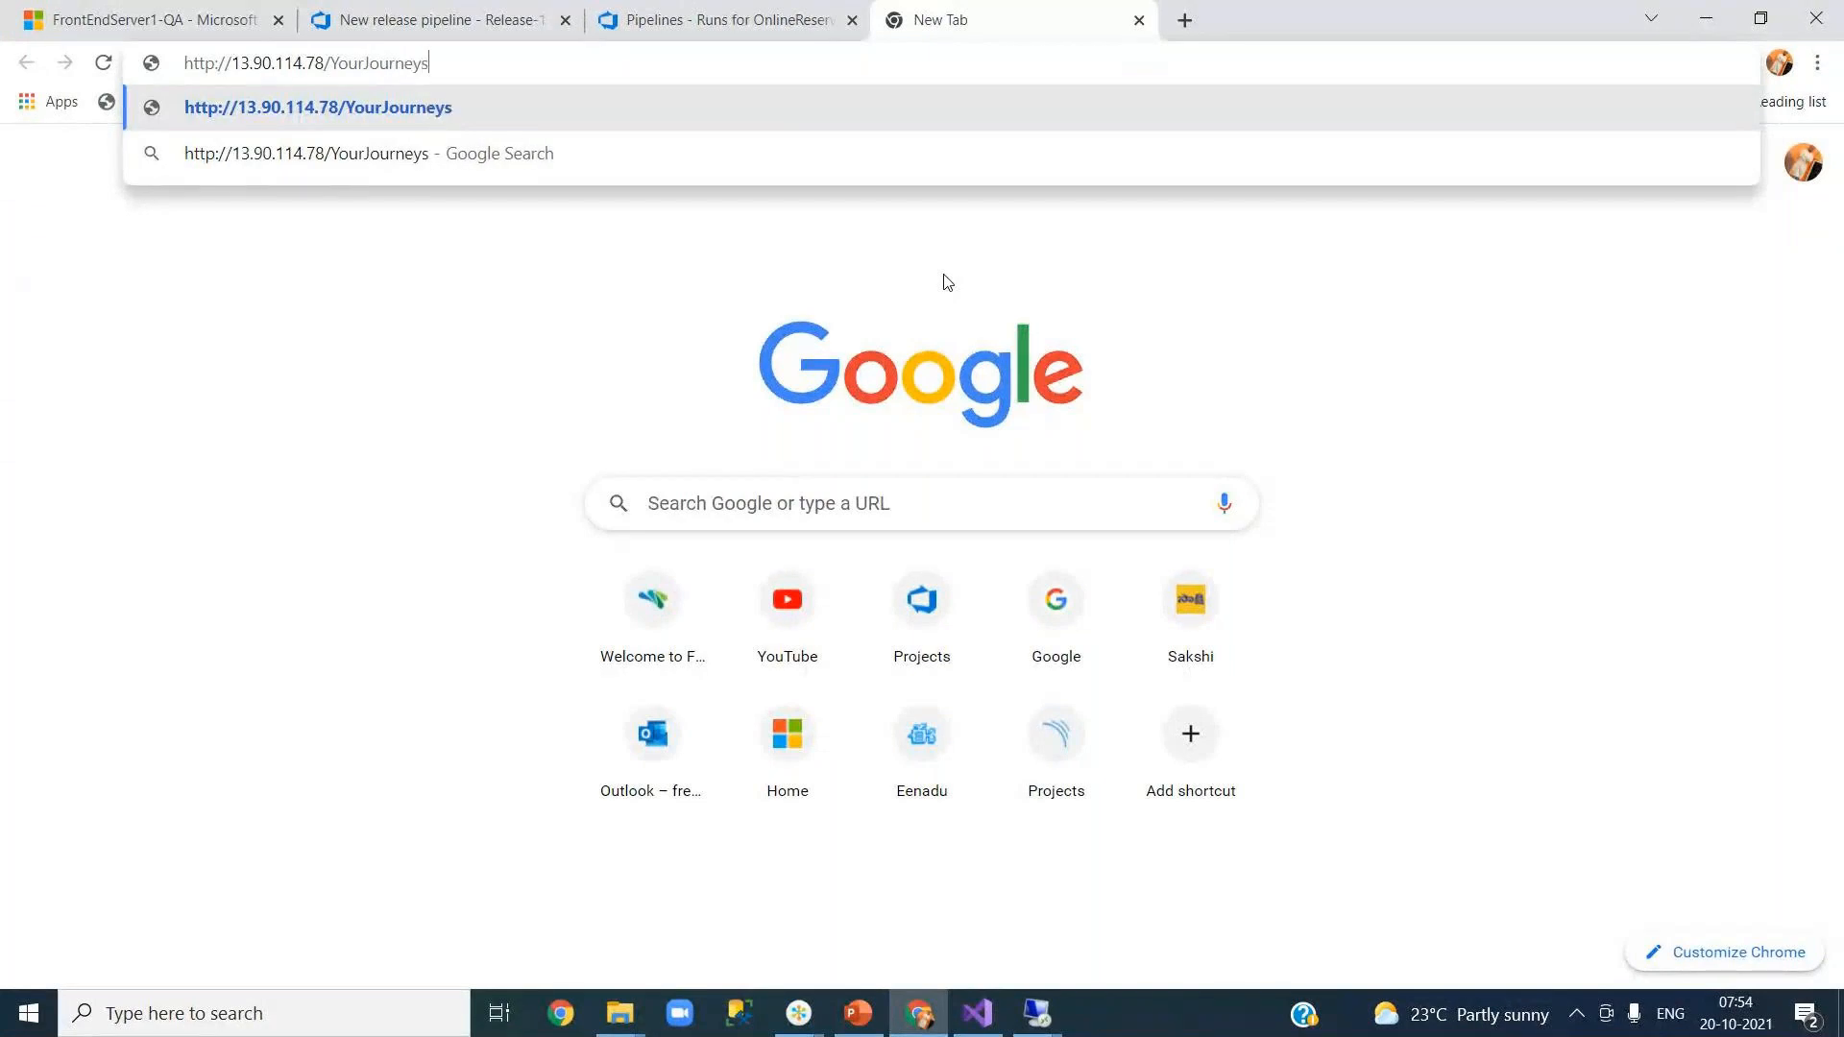
{"action": "key", "text": "Return"}
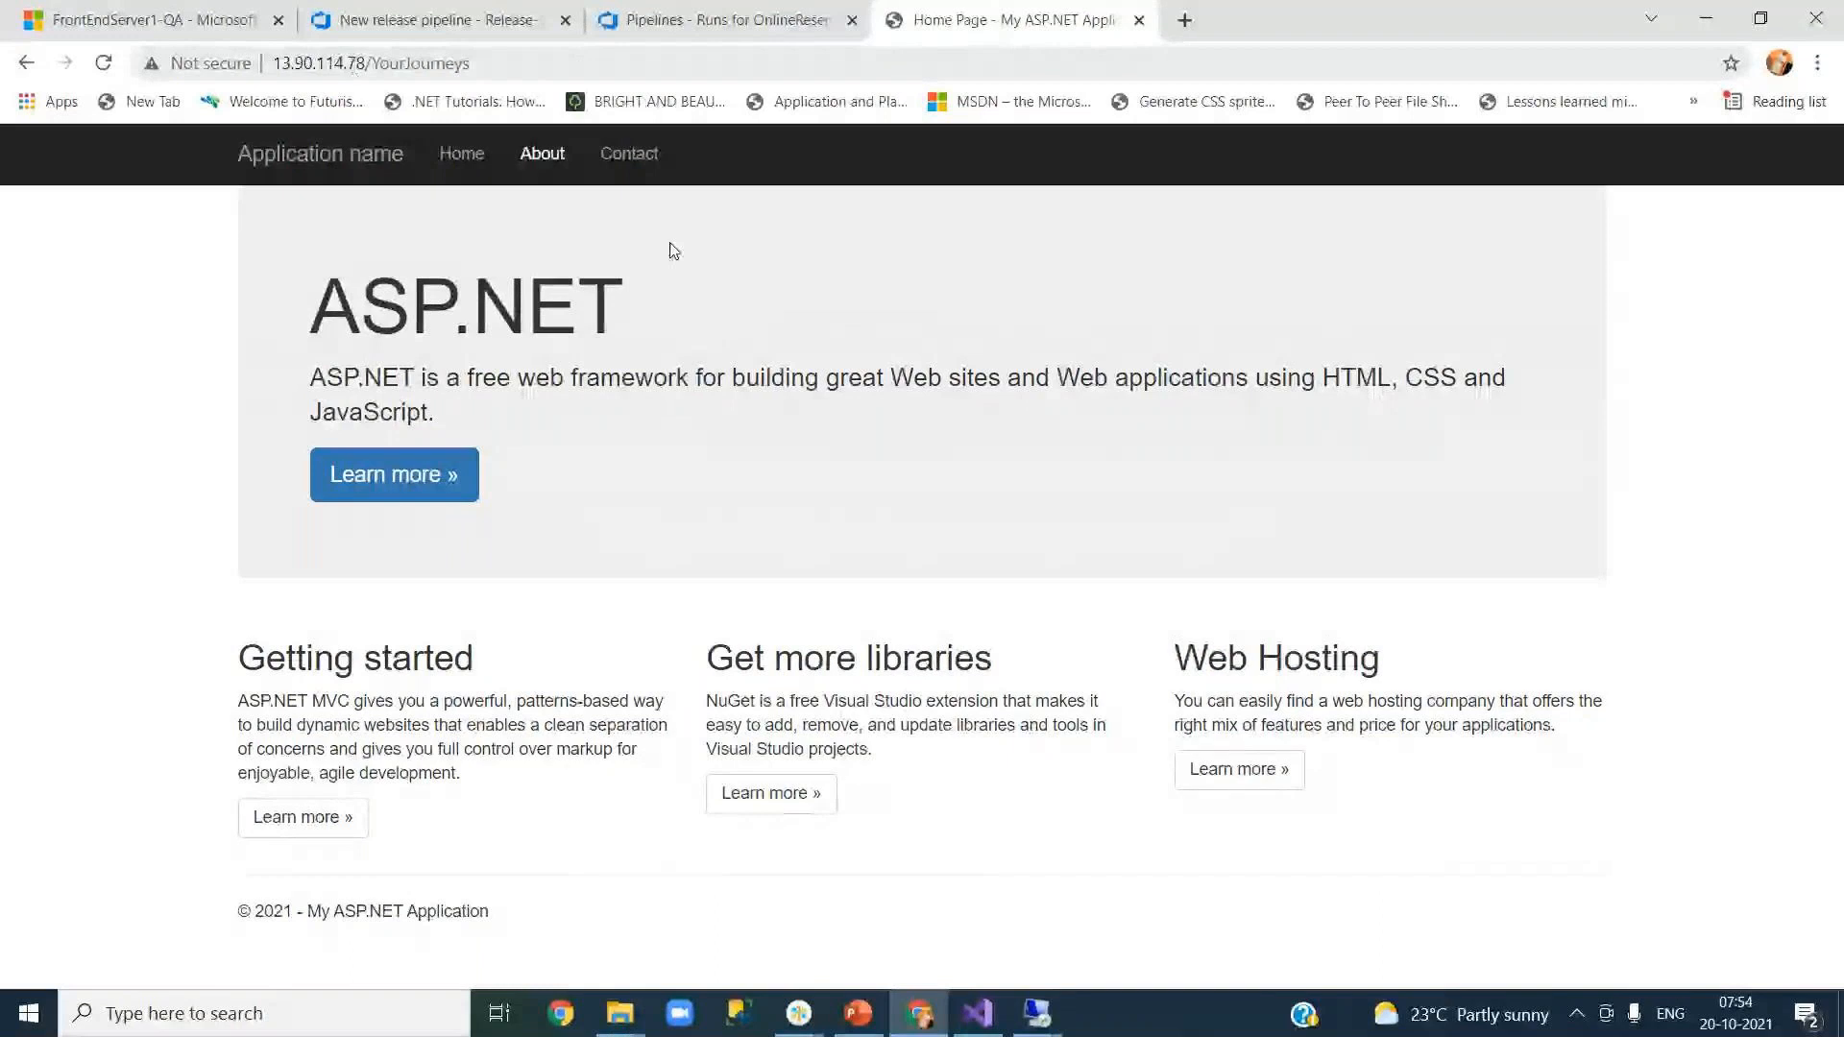
{"action": "mouse_move", "coordinate": [1025, 1017]}
{"action": "mouse_move", "coordinate": [1141, 942]}
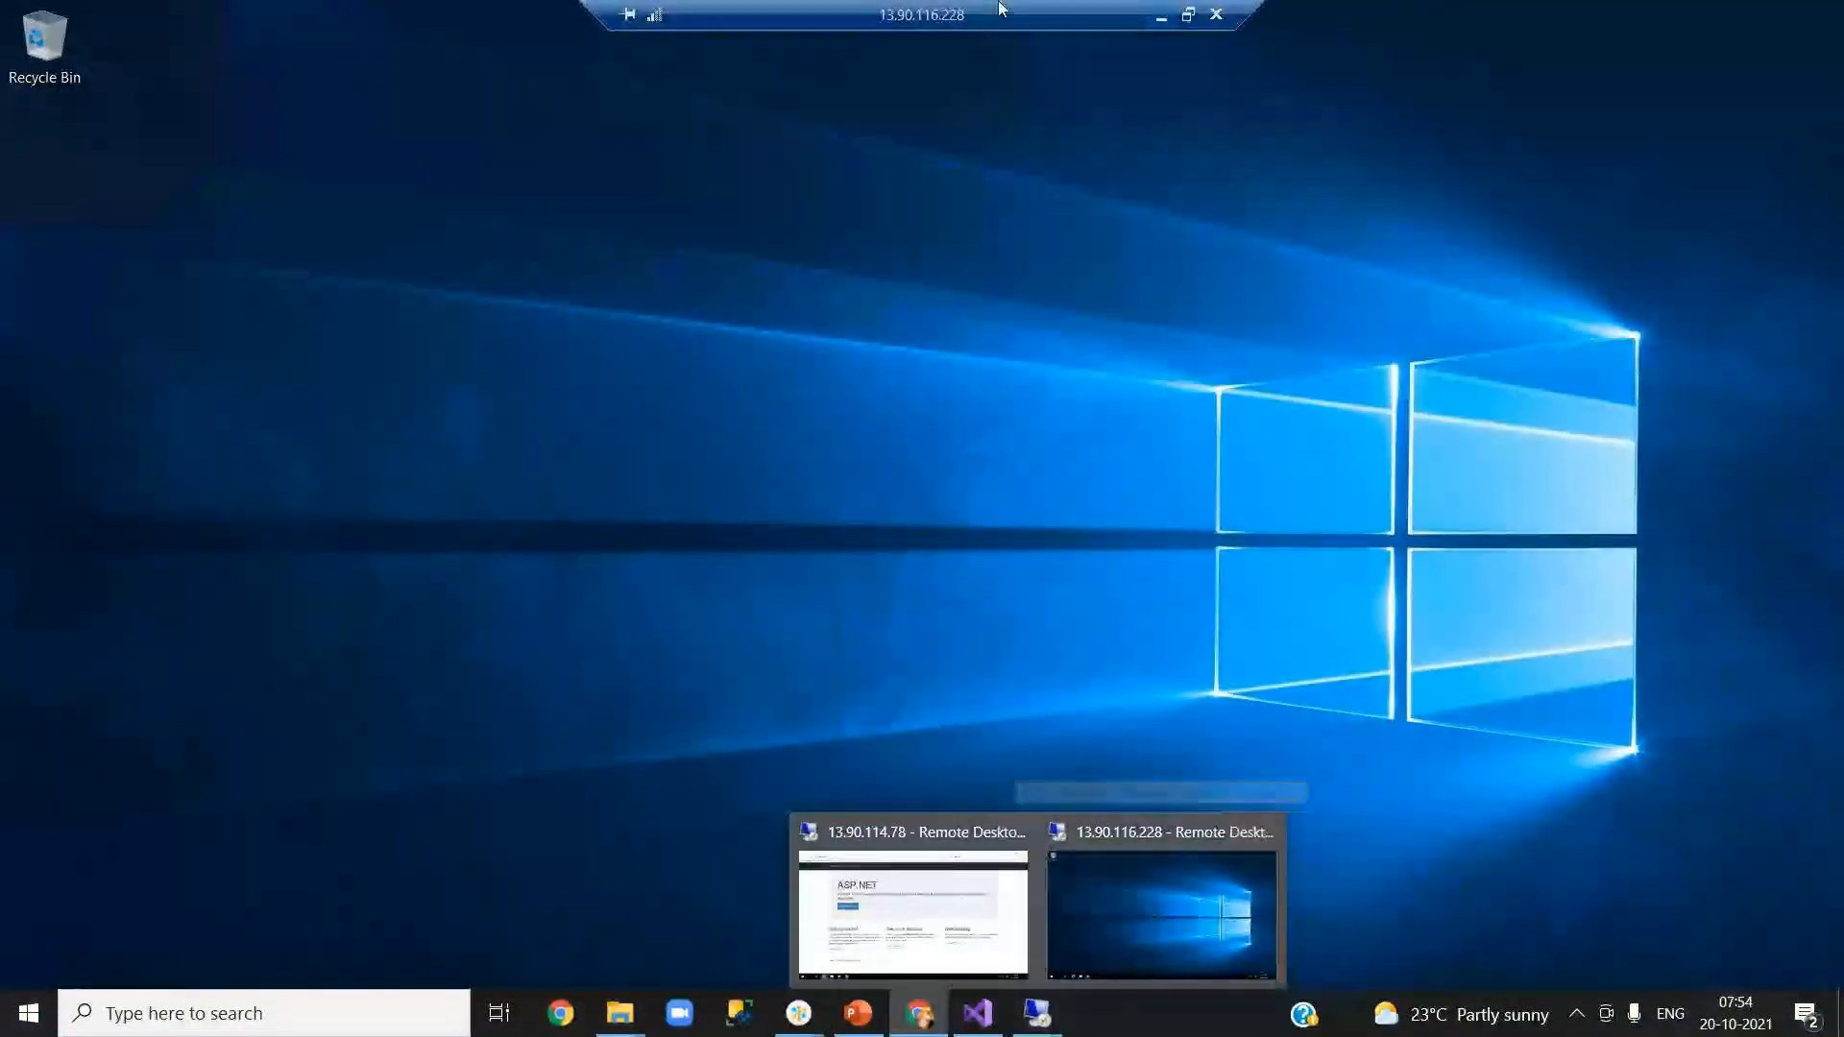
Step: Copy FrontendServer2-QA's public IP 13.90.116.228 from its Azure Portal overview
{"action": "left_click", "coordinate": [913, 912]}
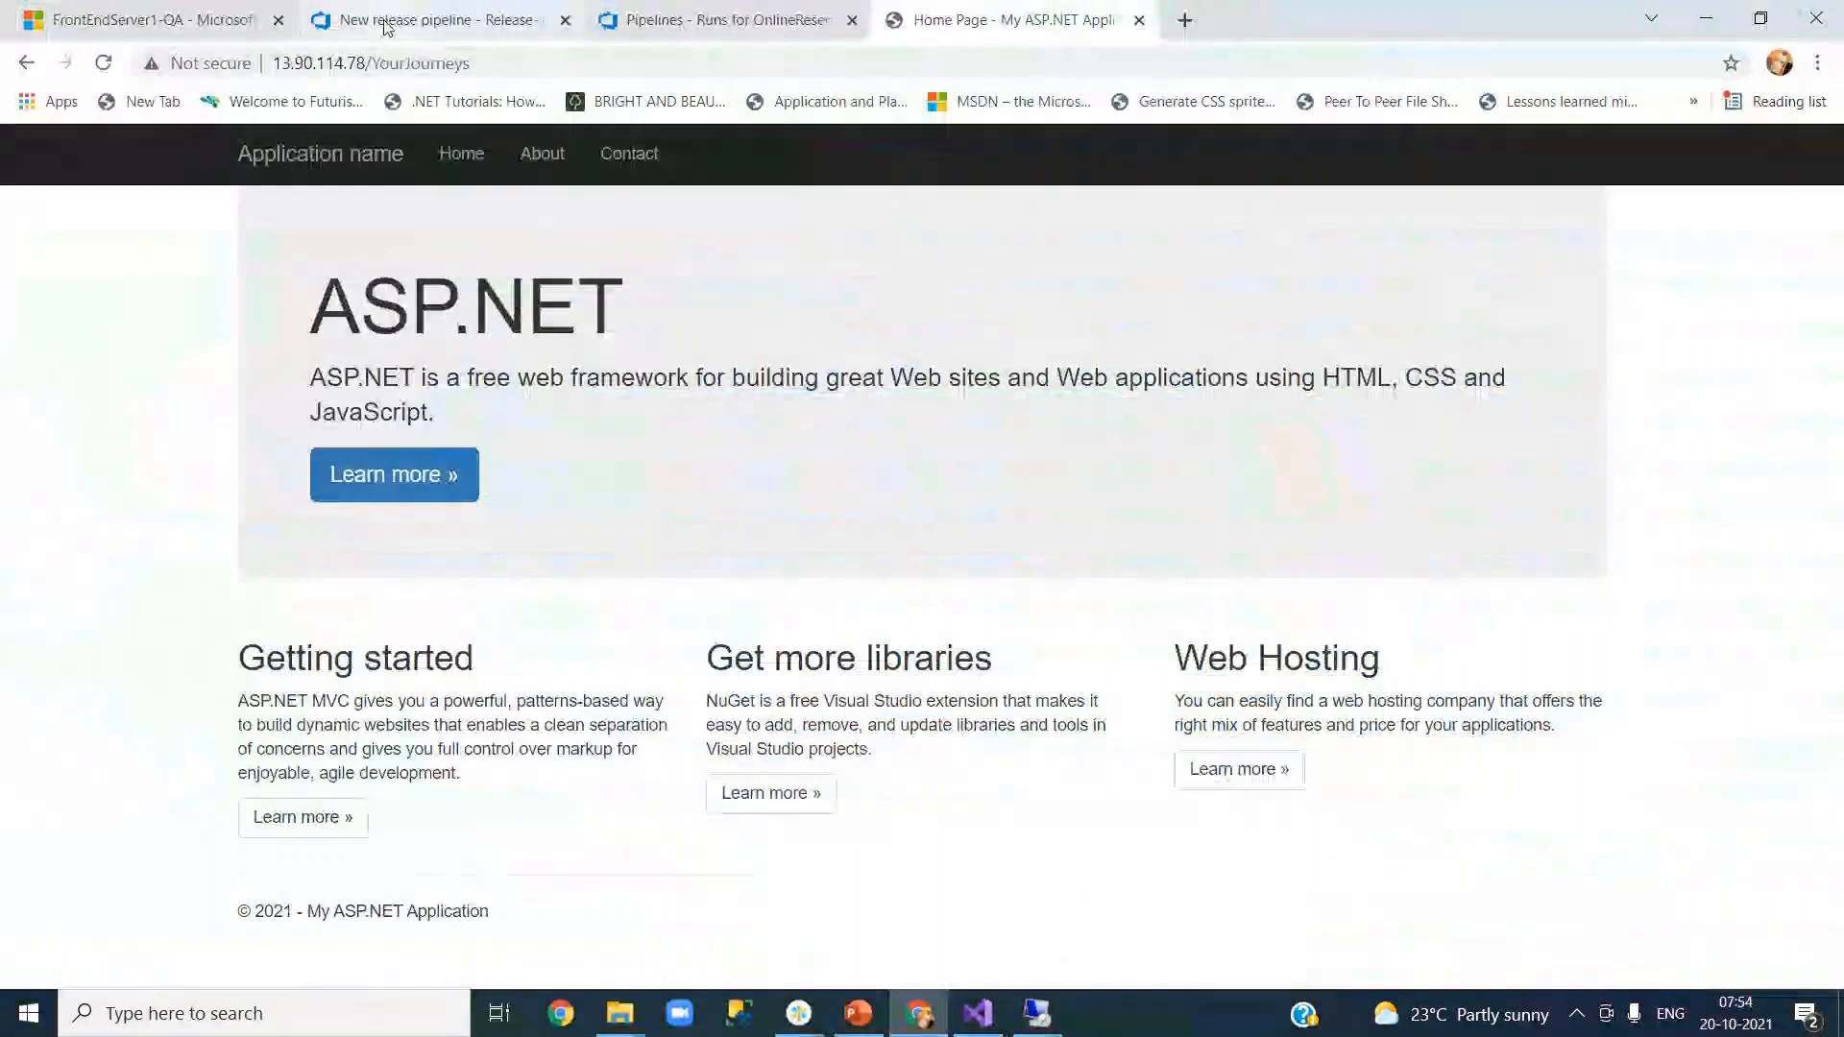
{"action": "left_click", "coordinate": [485, 14]}
{"action": "left_click", "coordinate": [172, 23]}
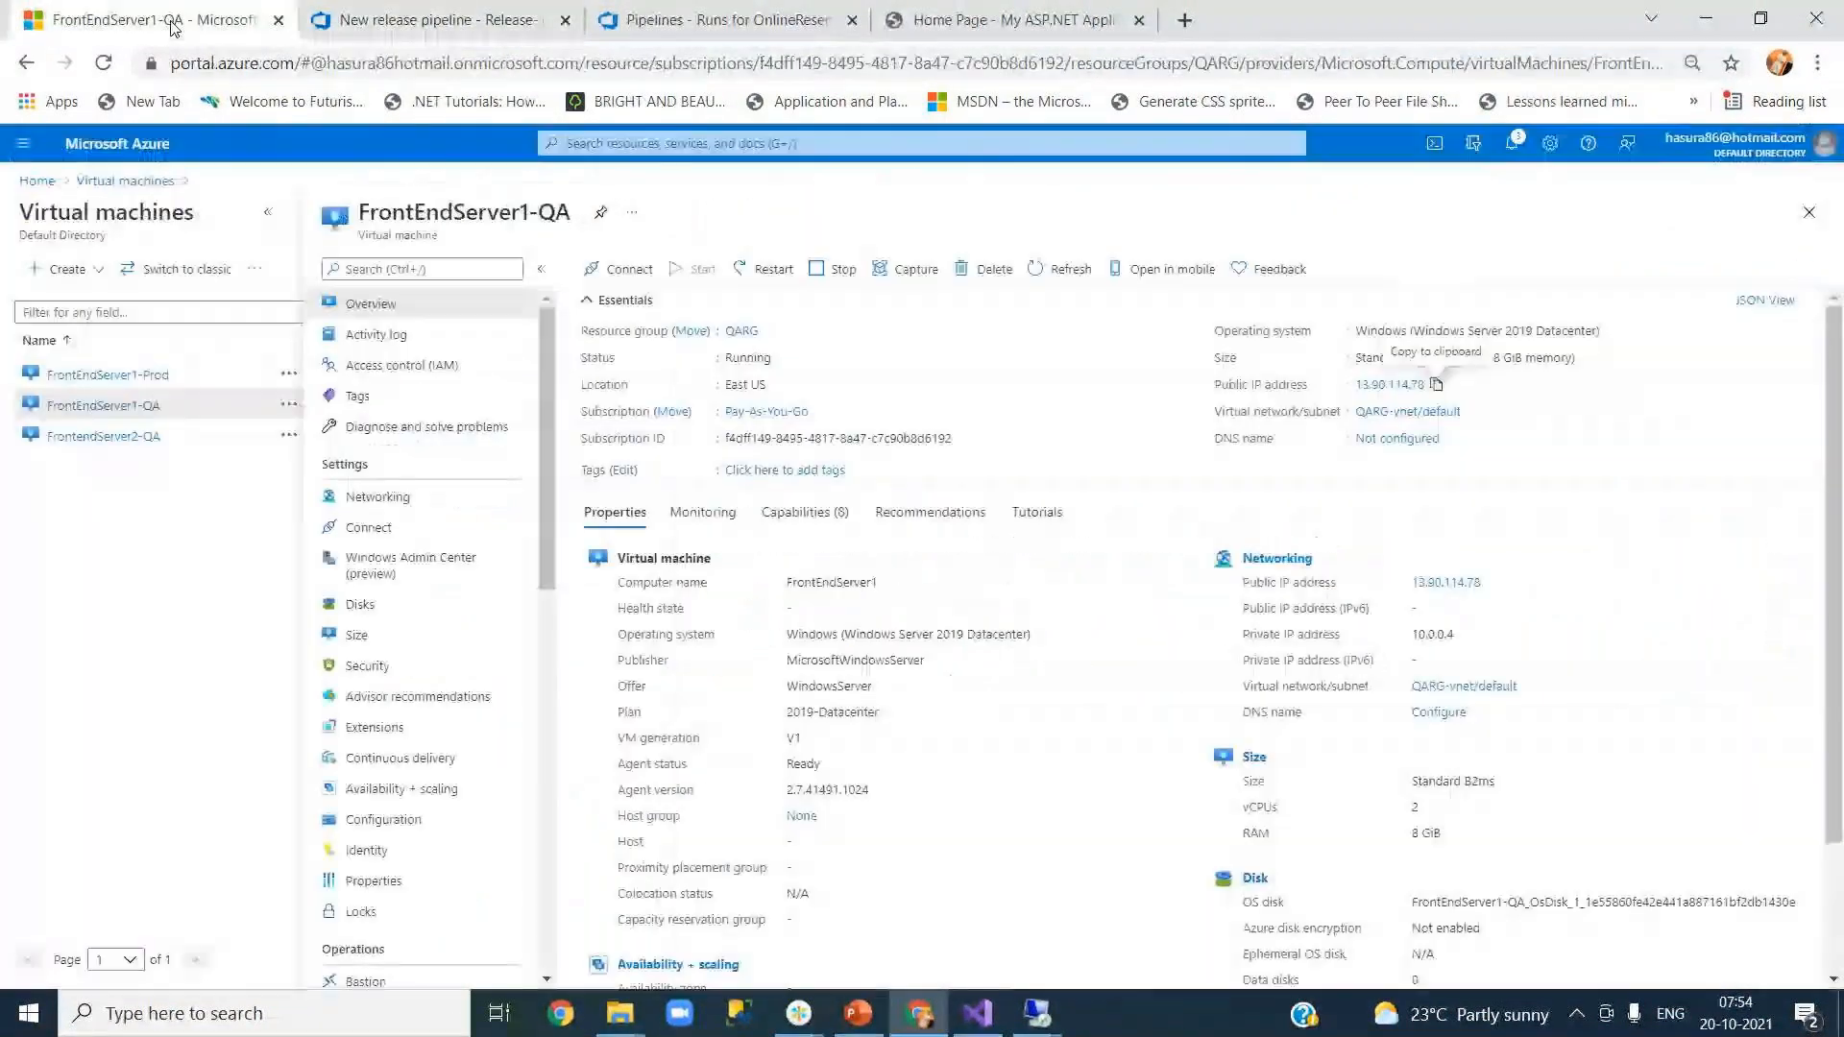
{"action": "left_click", "coordinate": [116, 436]}
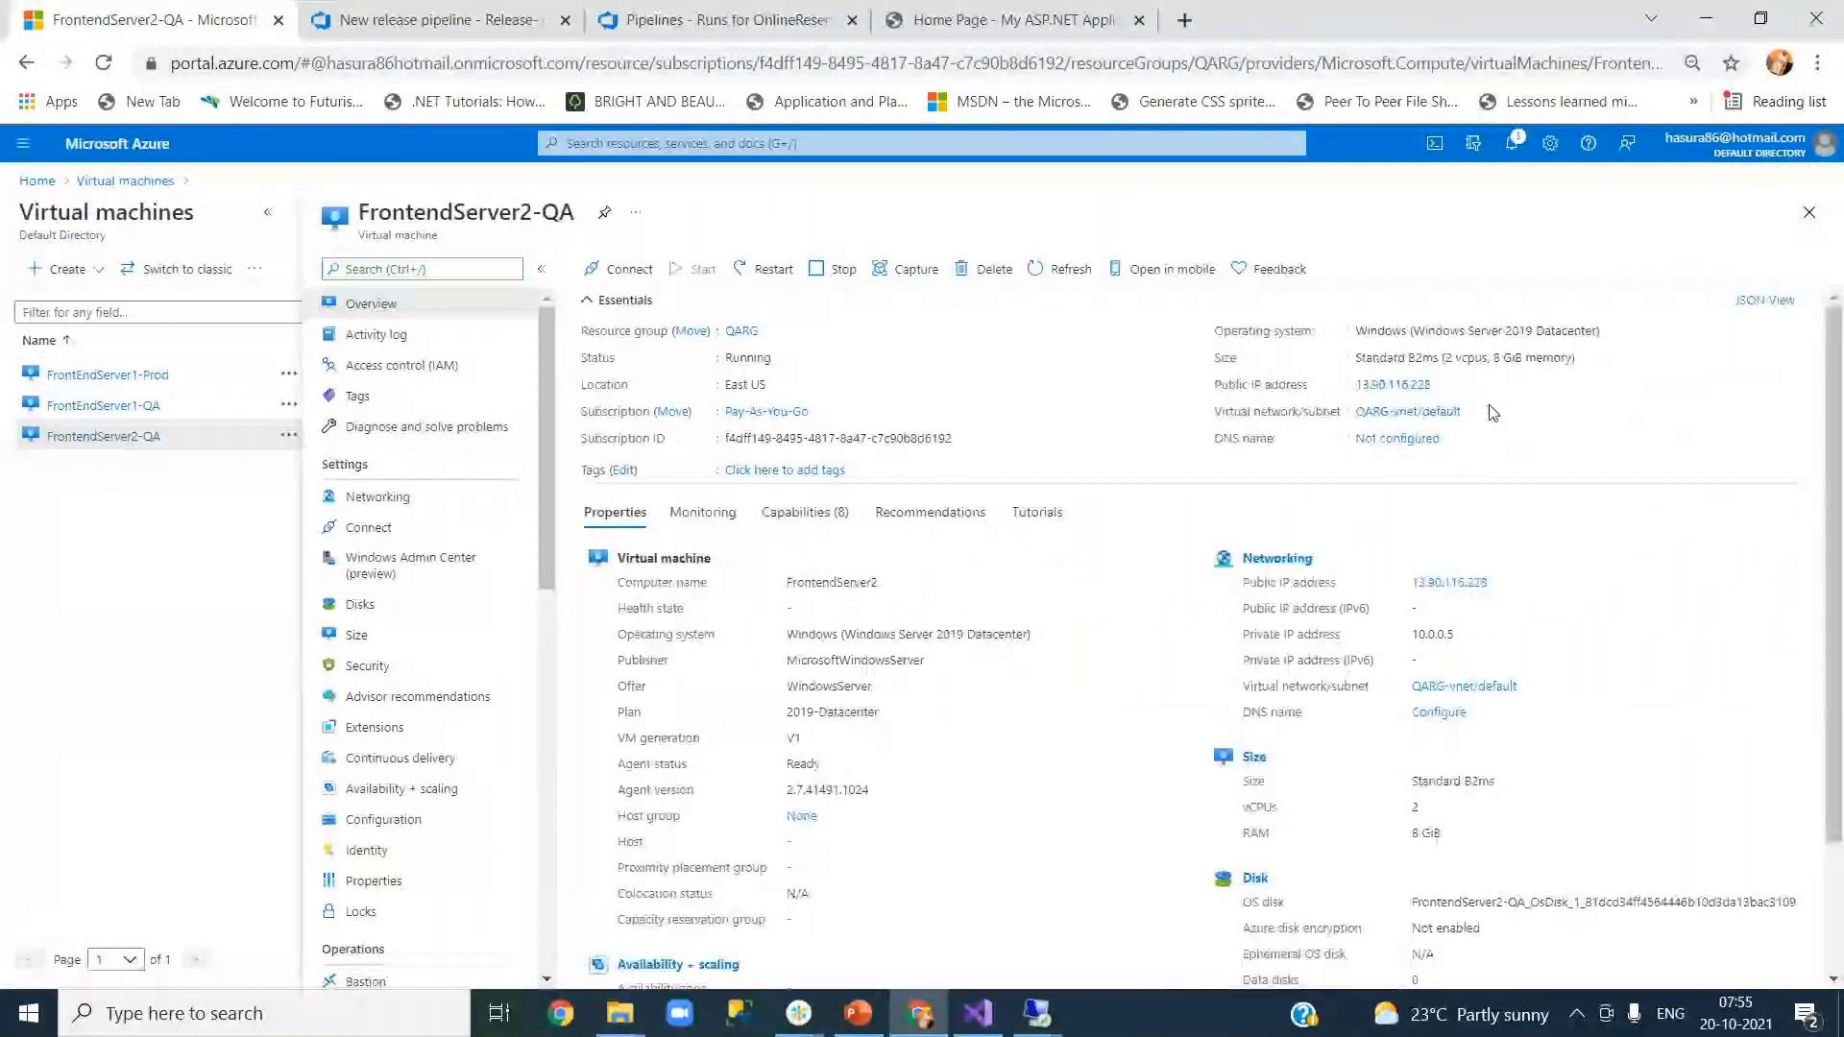
{"action": "left_click", "coordinate": [1443, 386]}
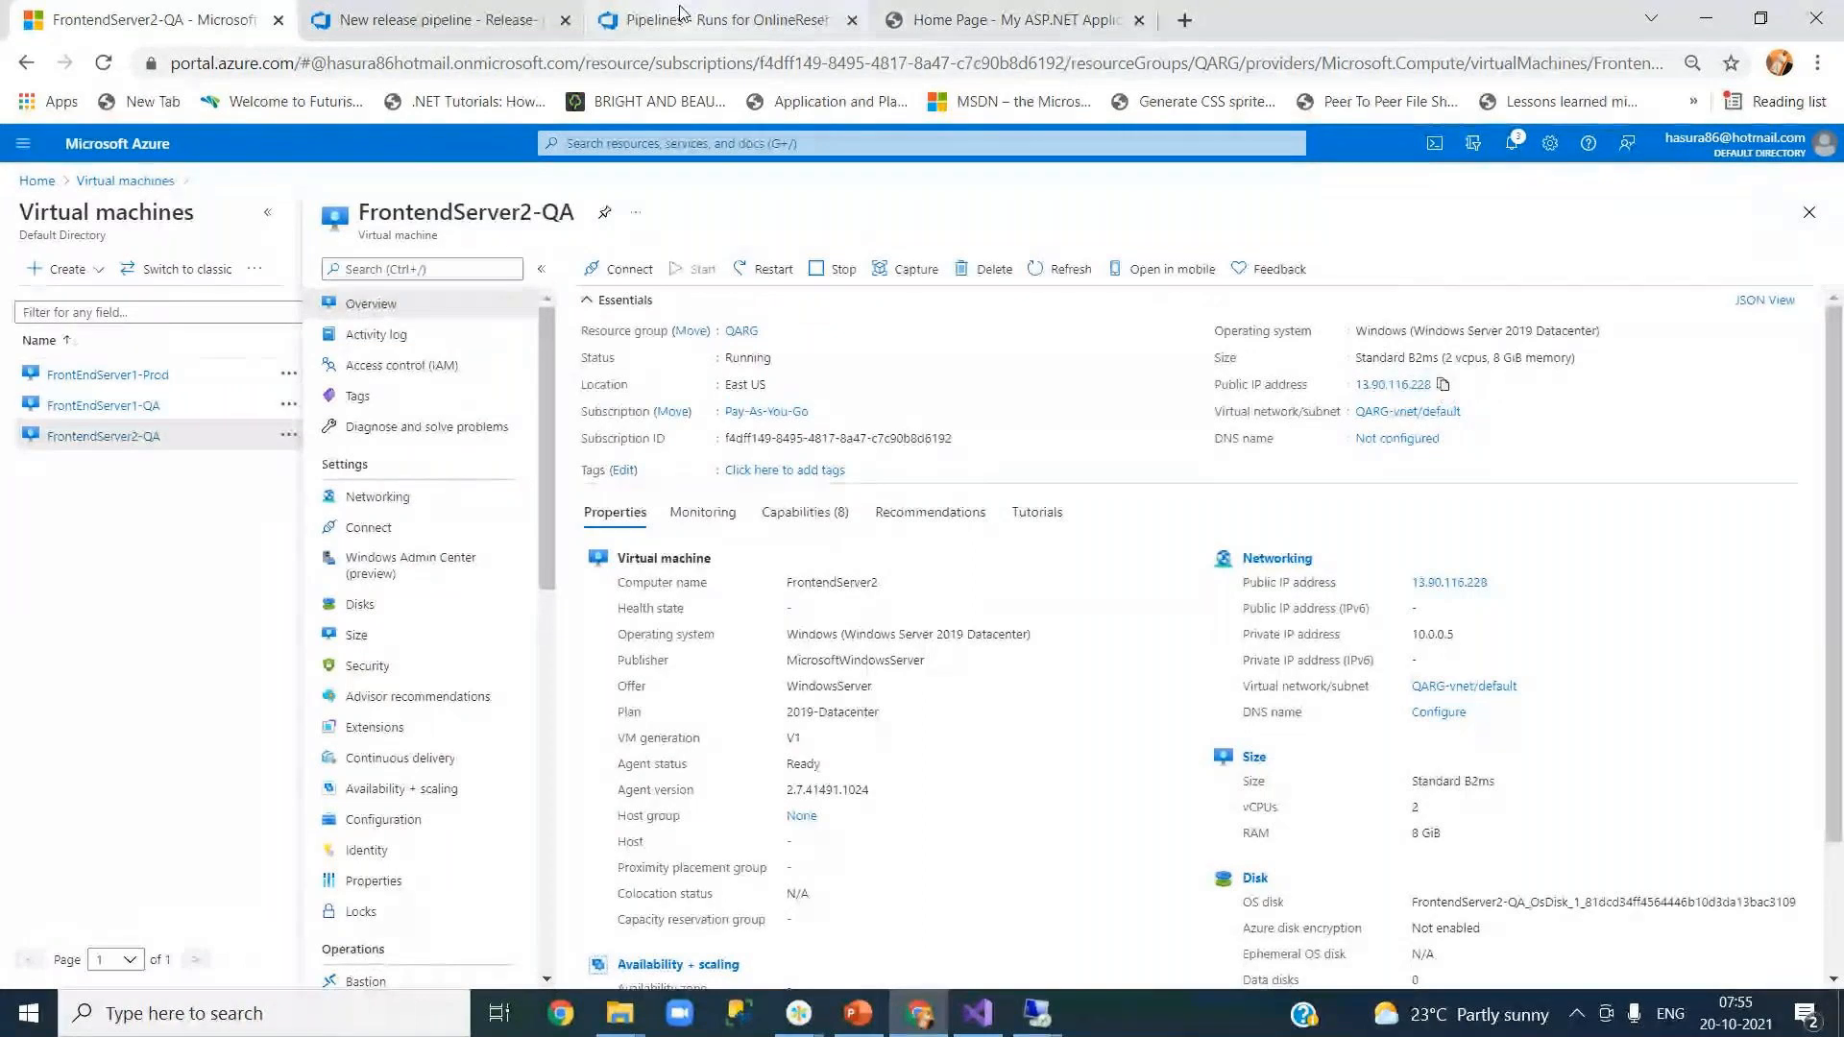
{"action": "left_click", "coordinate": [447, 27]}
{"action": "left_click", "coordinate": [999, 19]}
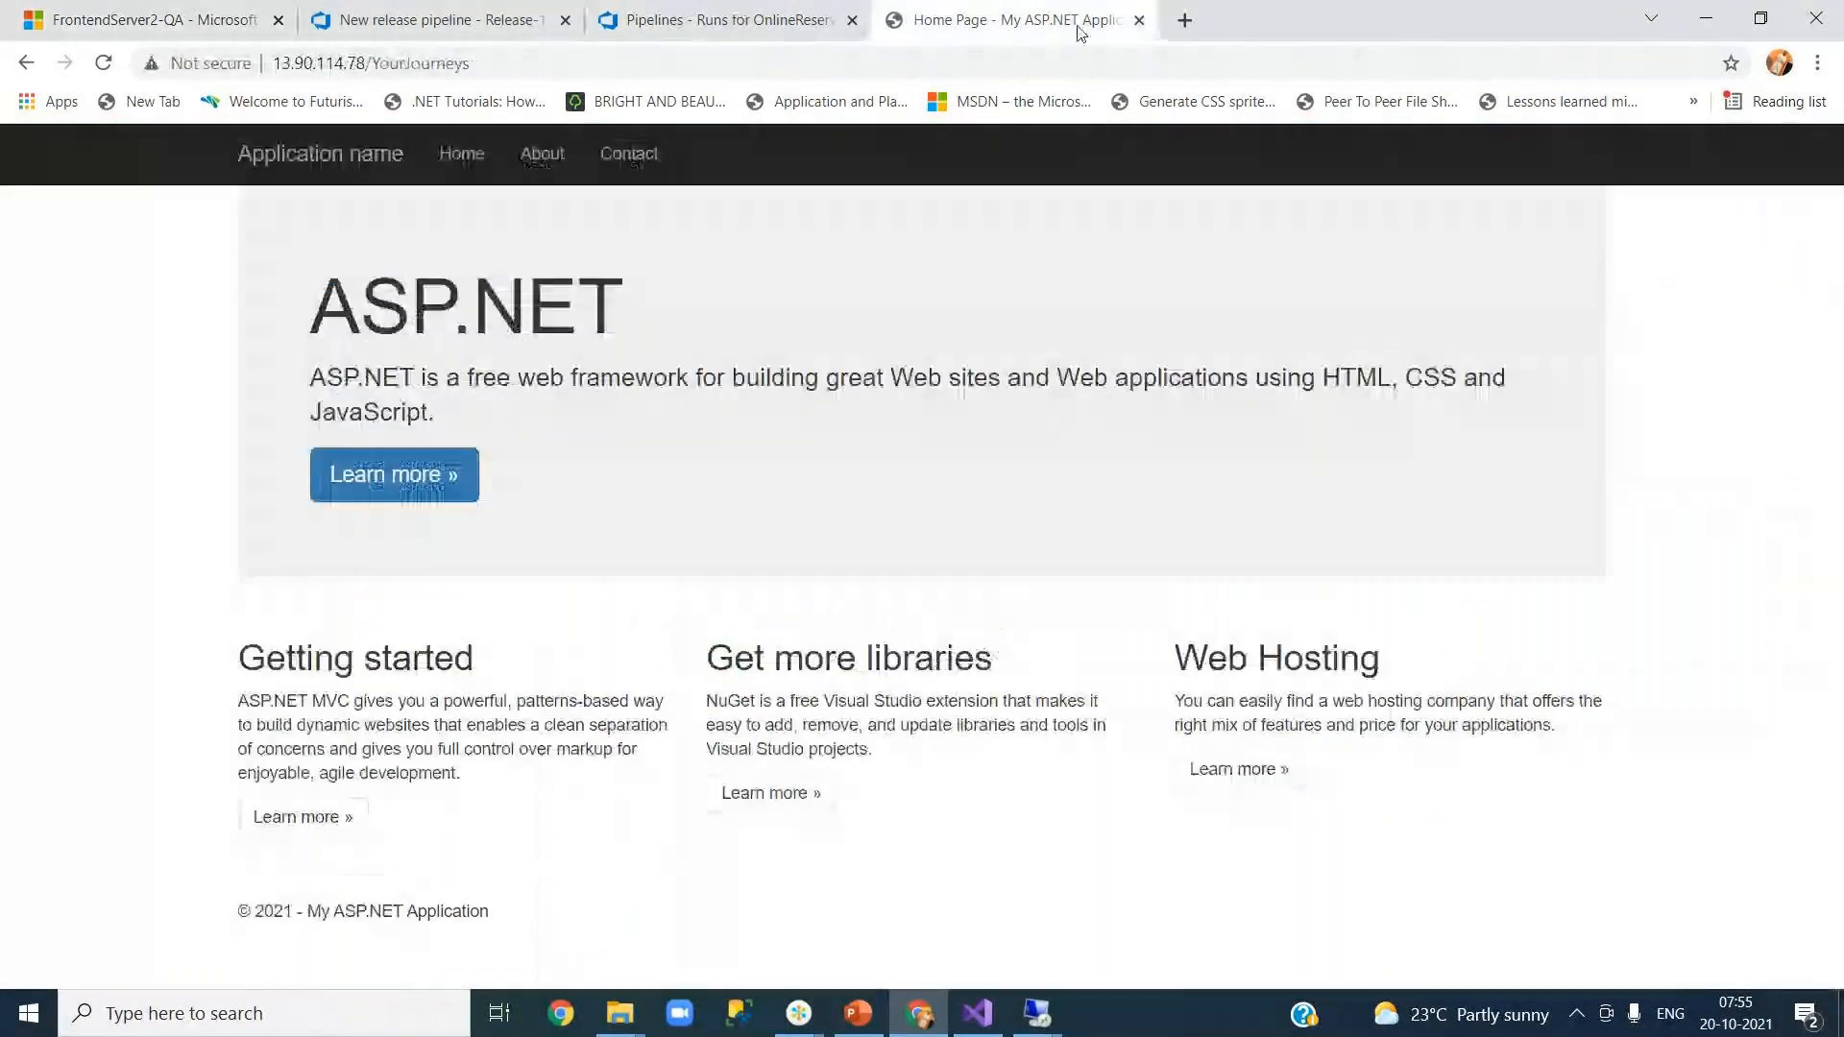
{"action": "key", "text": "ctrl+t"}
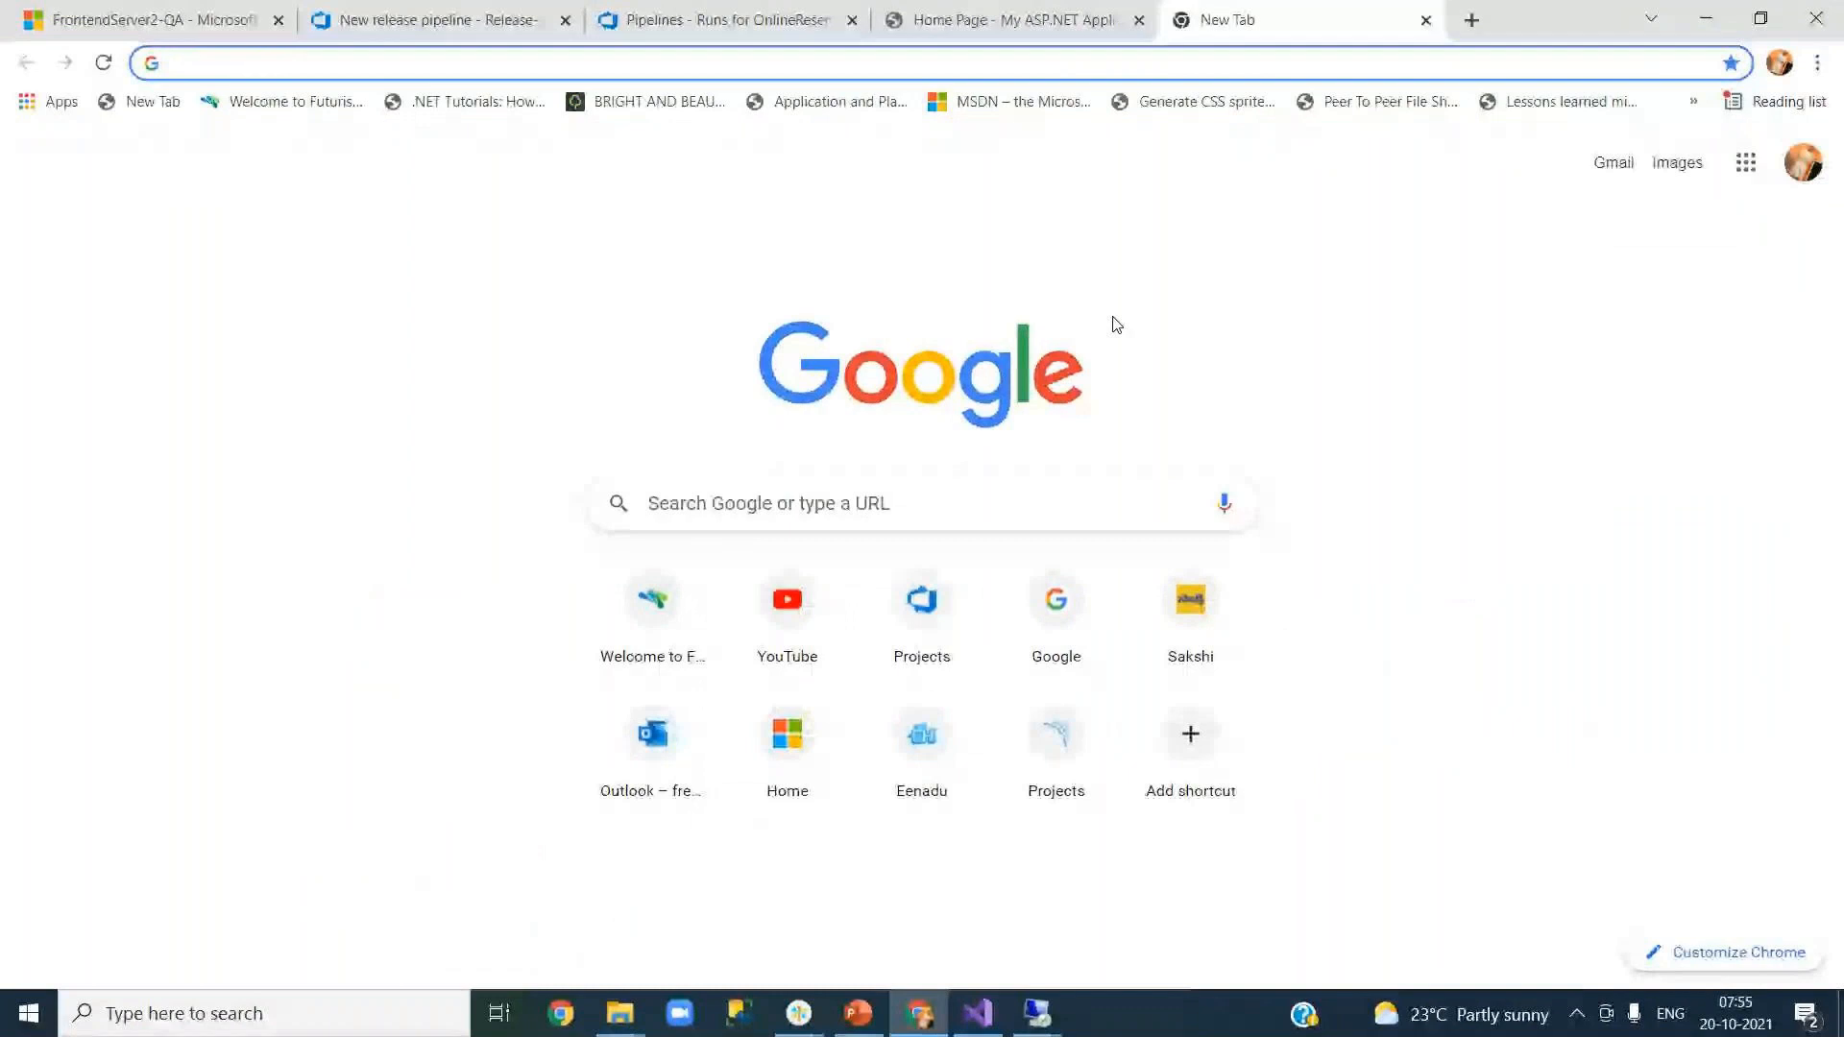
{"action": "type", "text": "http://"}
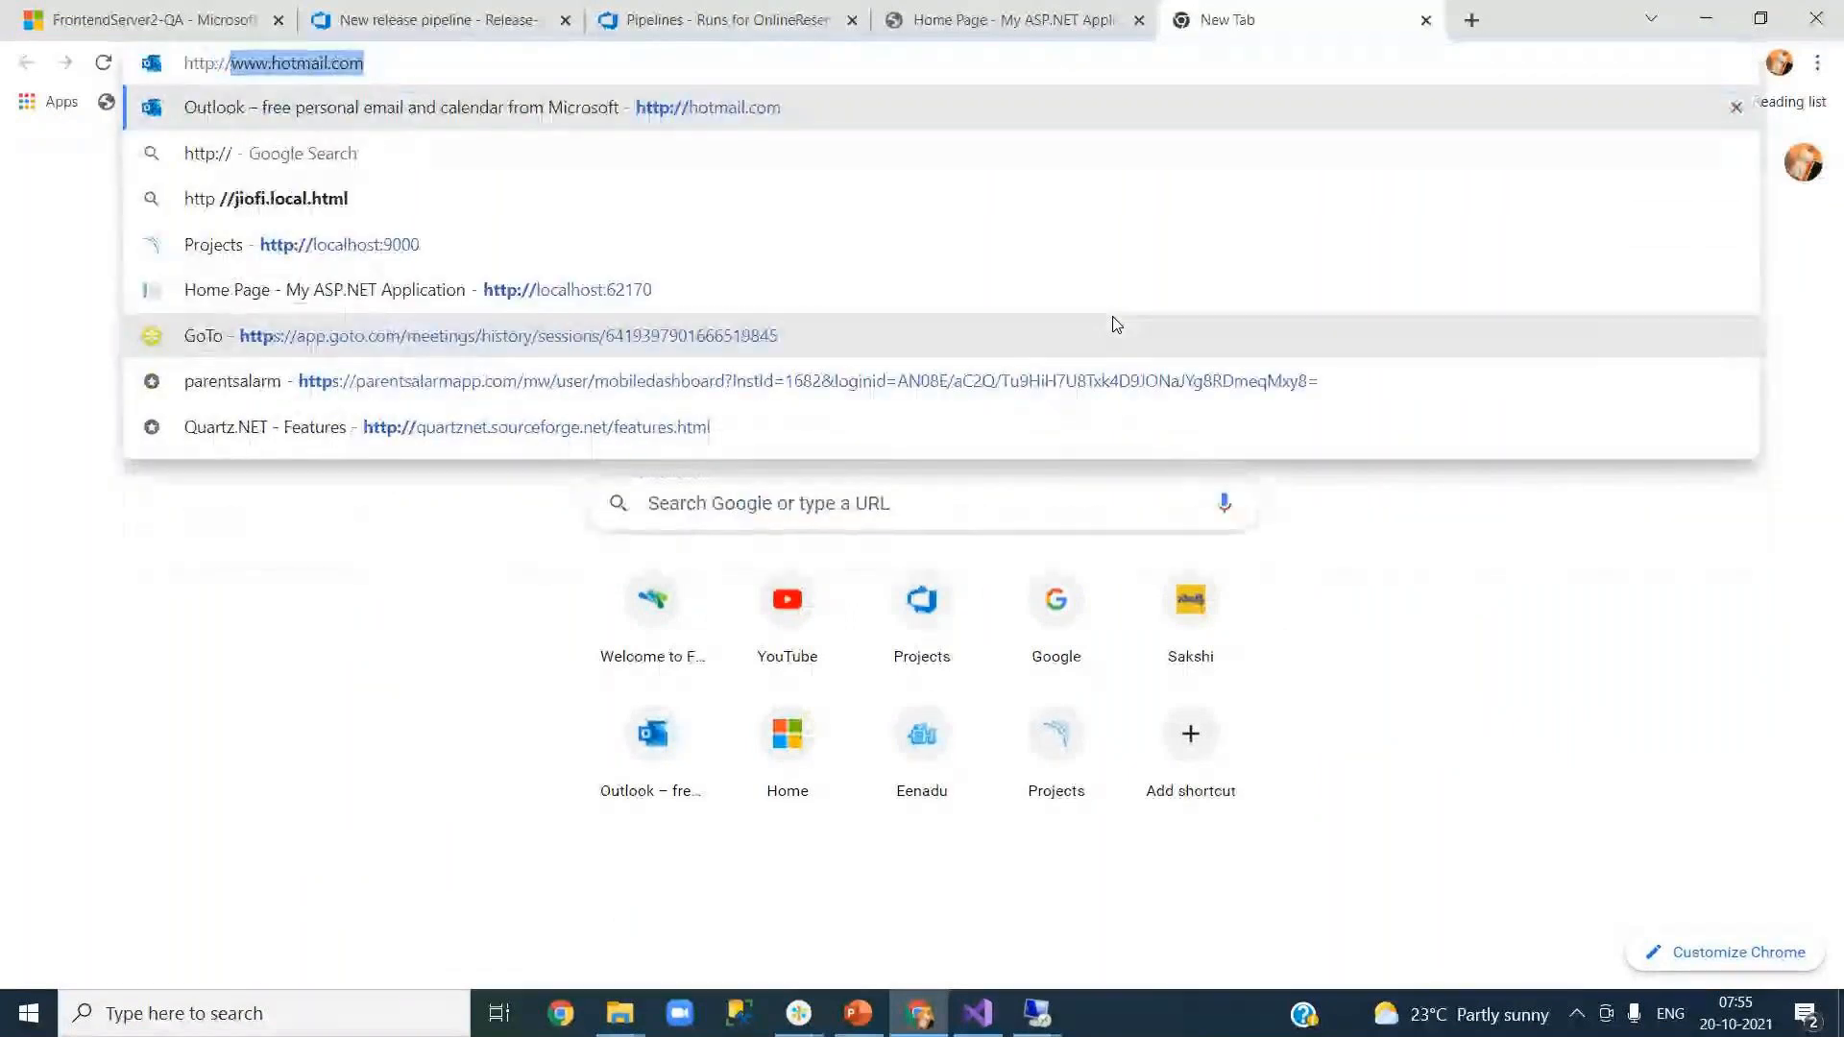
{"action": "key", "text": "ctrl+v"}
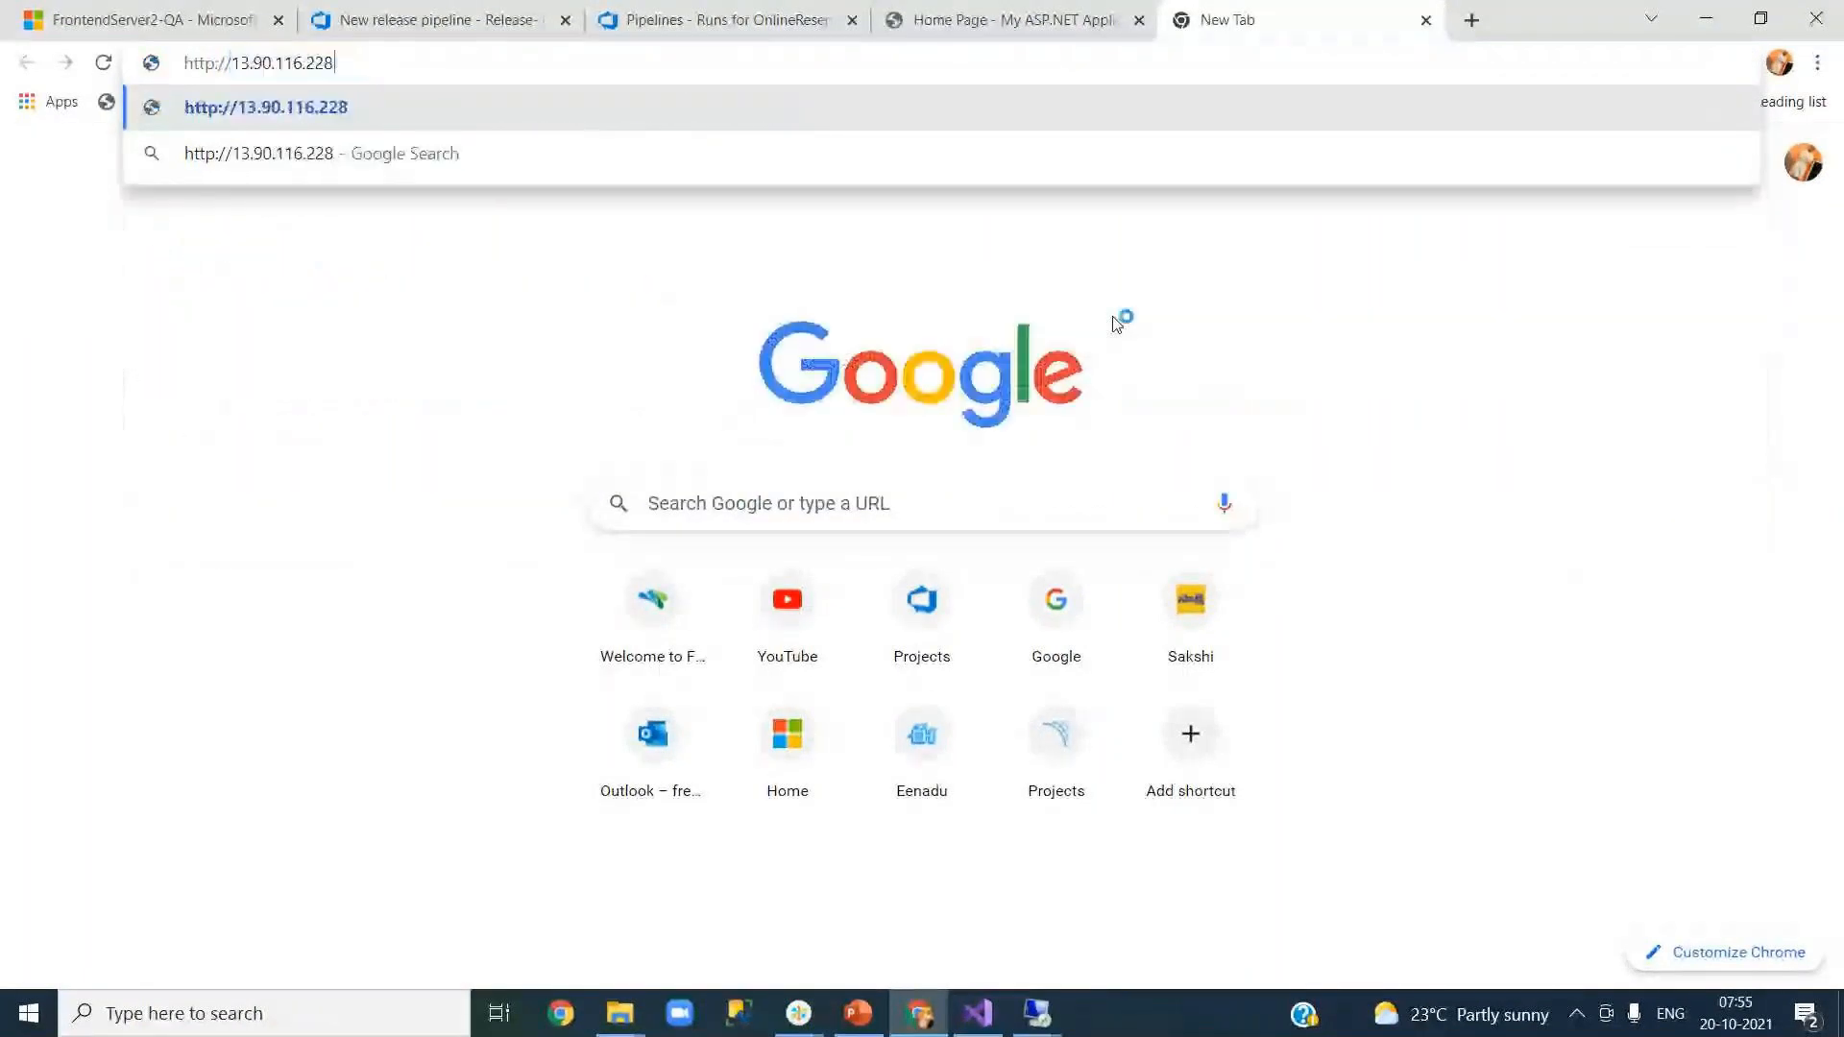
{"action": "type", "text": "/"}
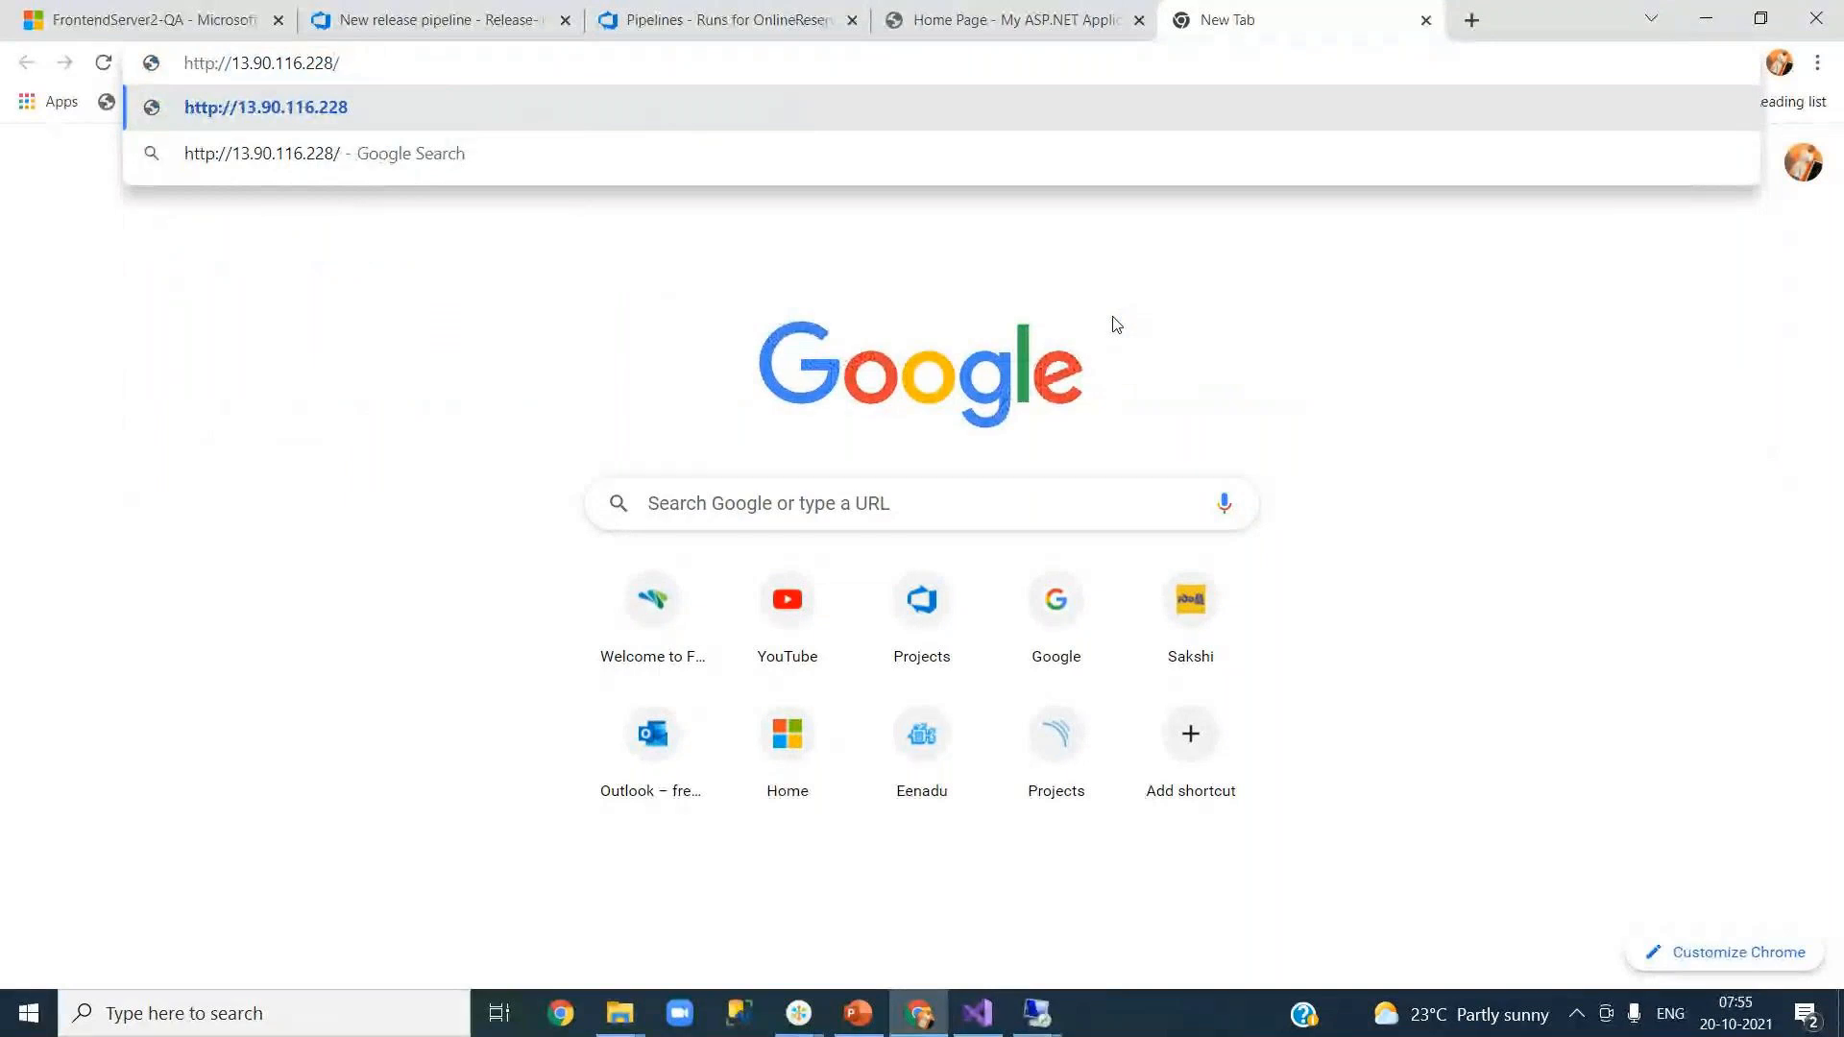
{"action": "type", "text": "YourJo"}
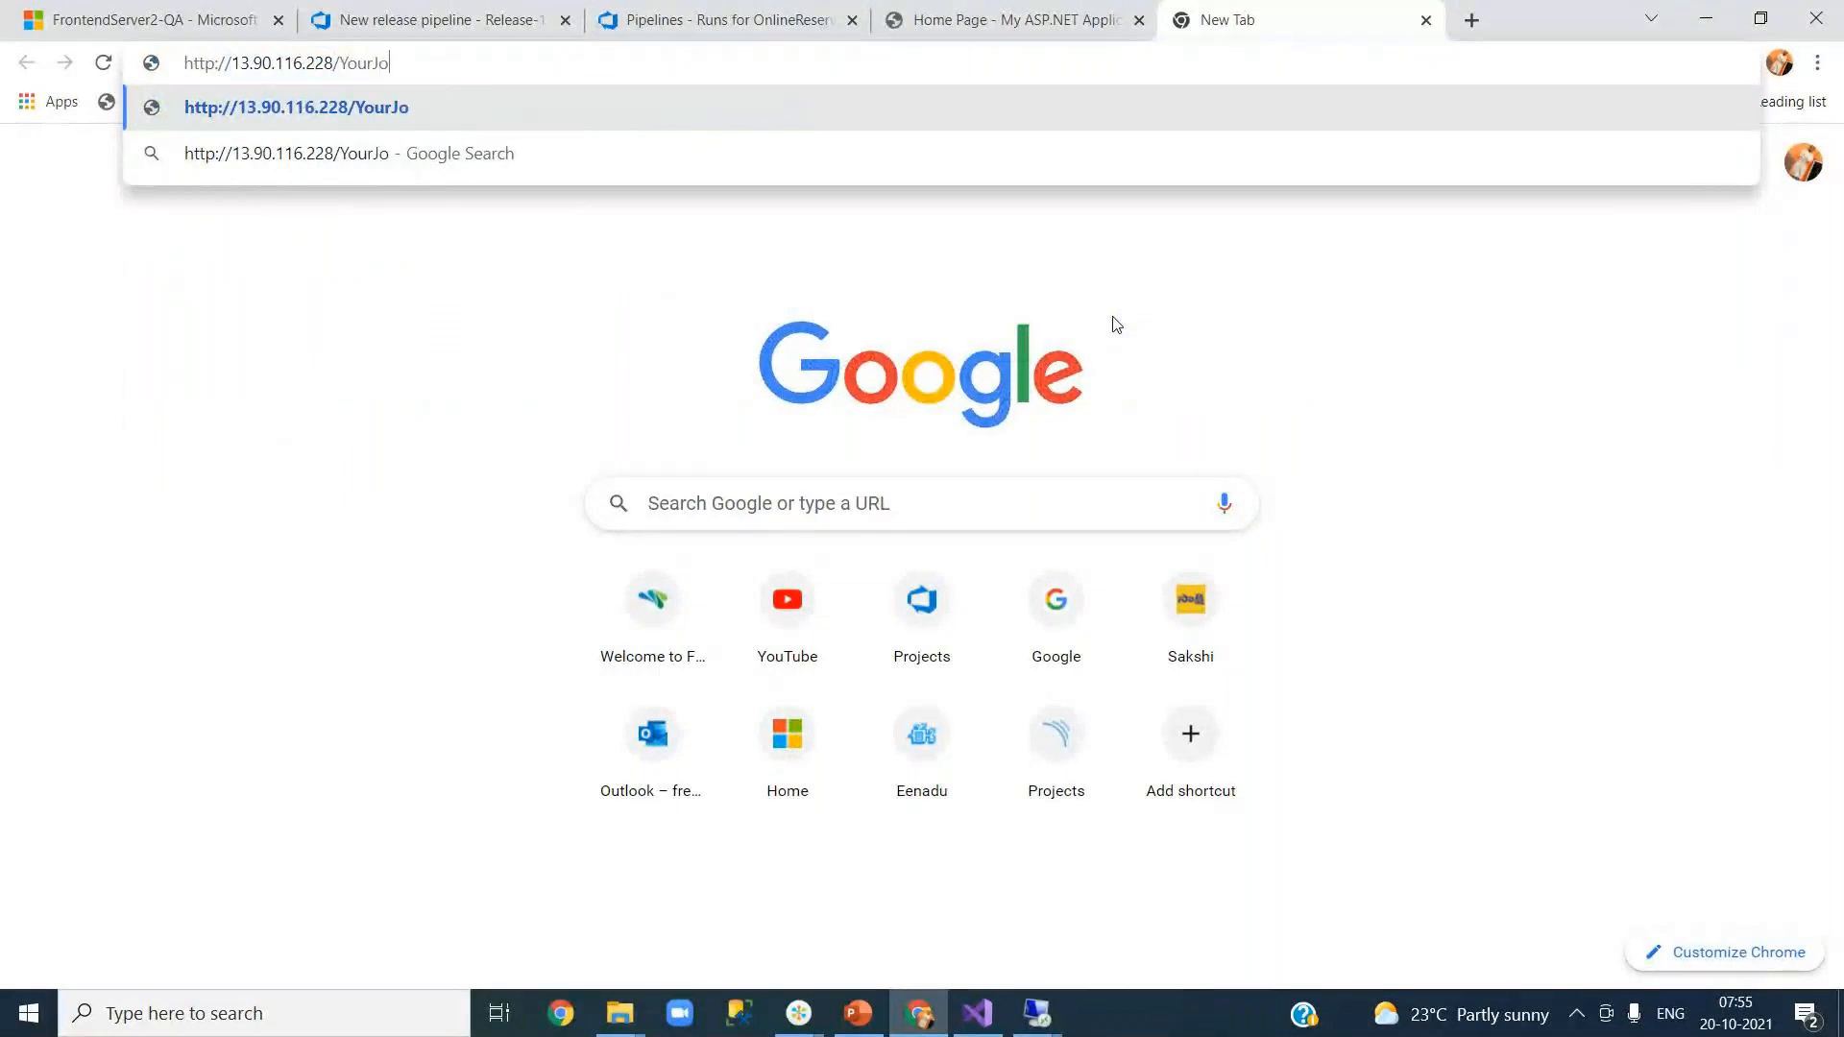
{"action": "type", "text": "urneys"}
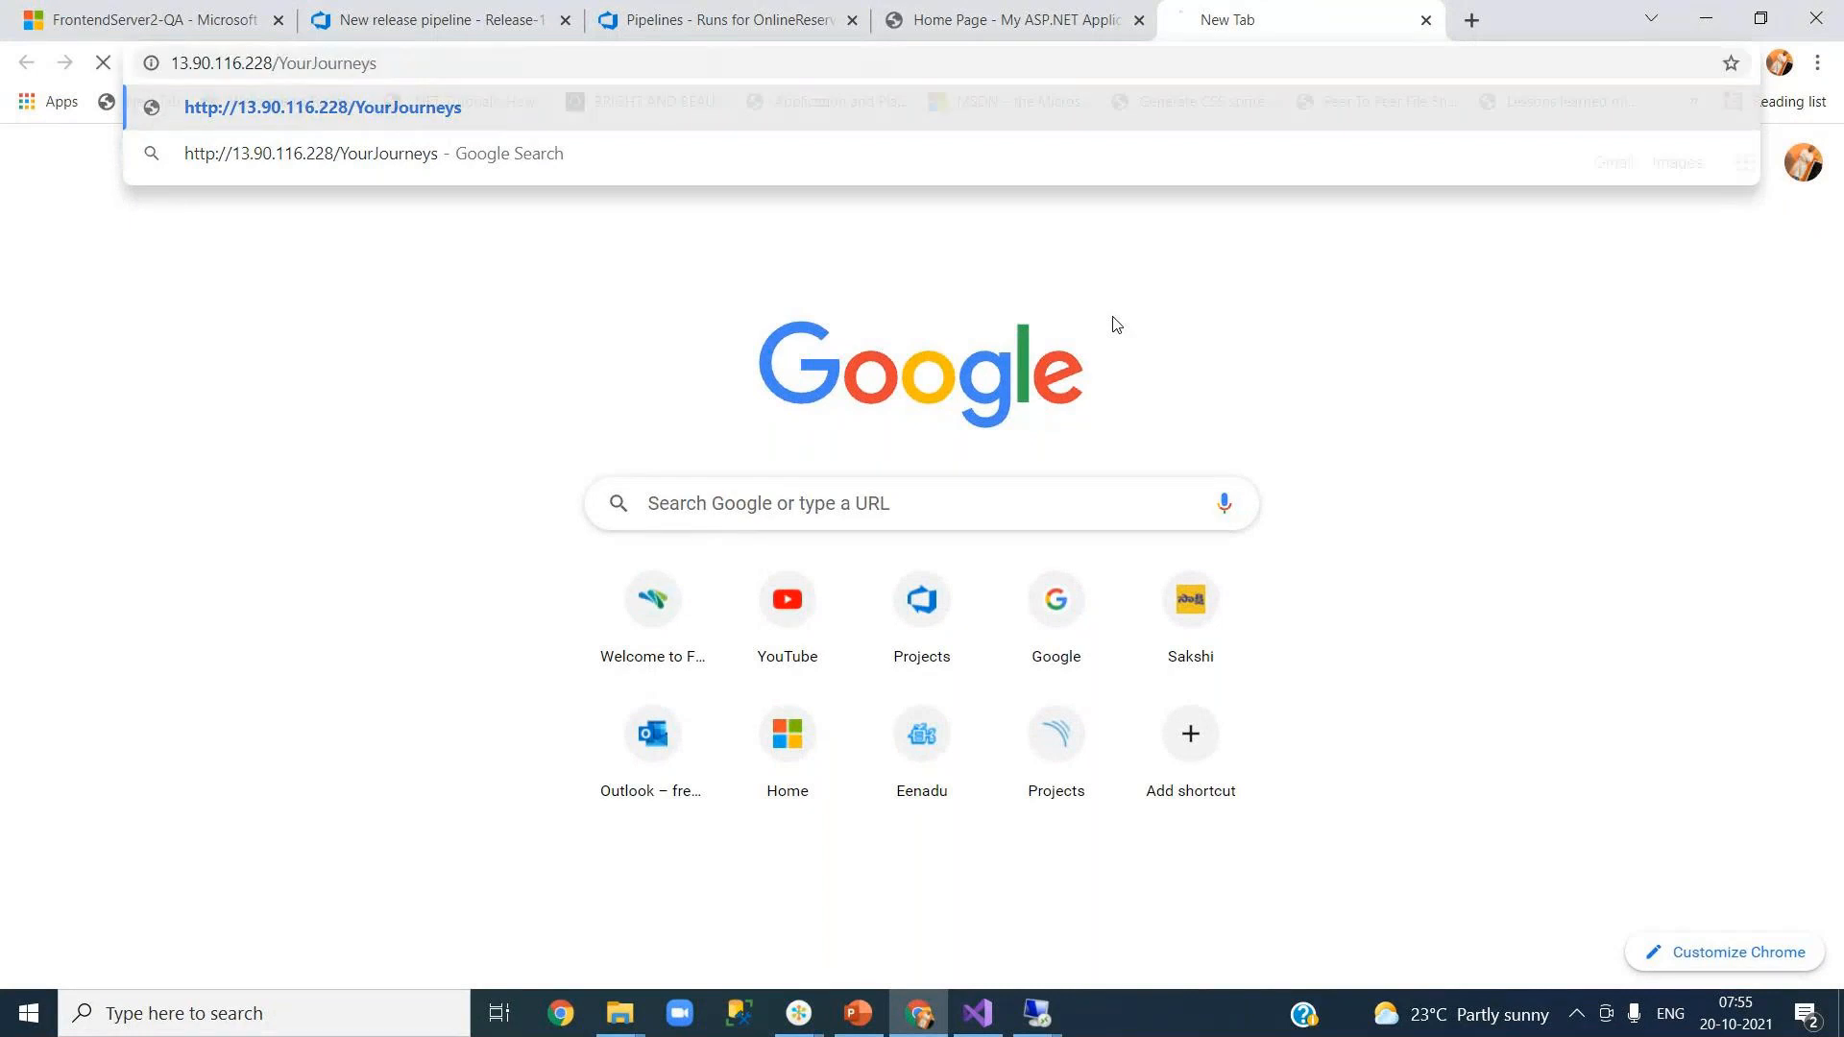
{"action": "key", "text": "Return"}
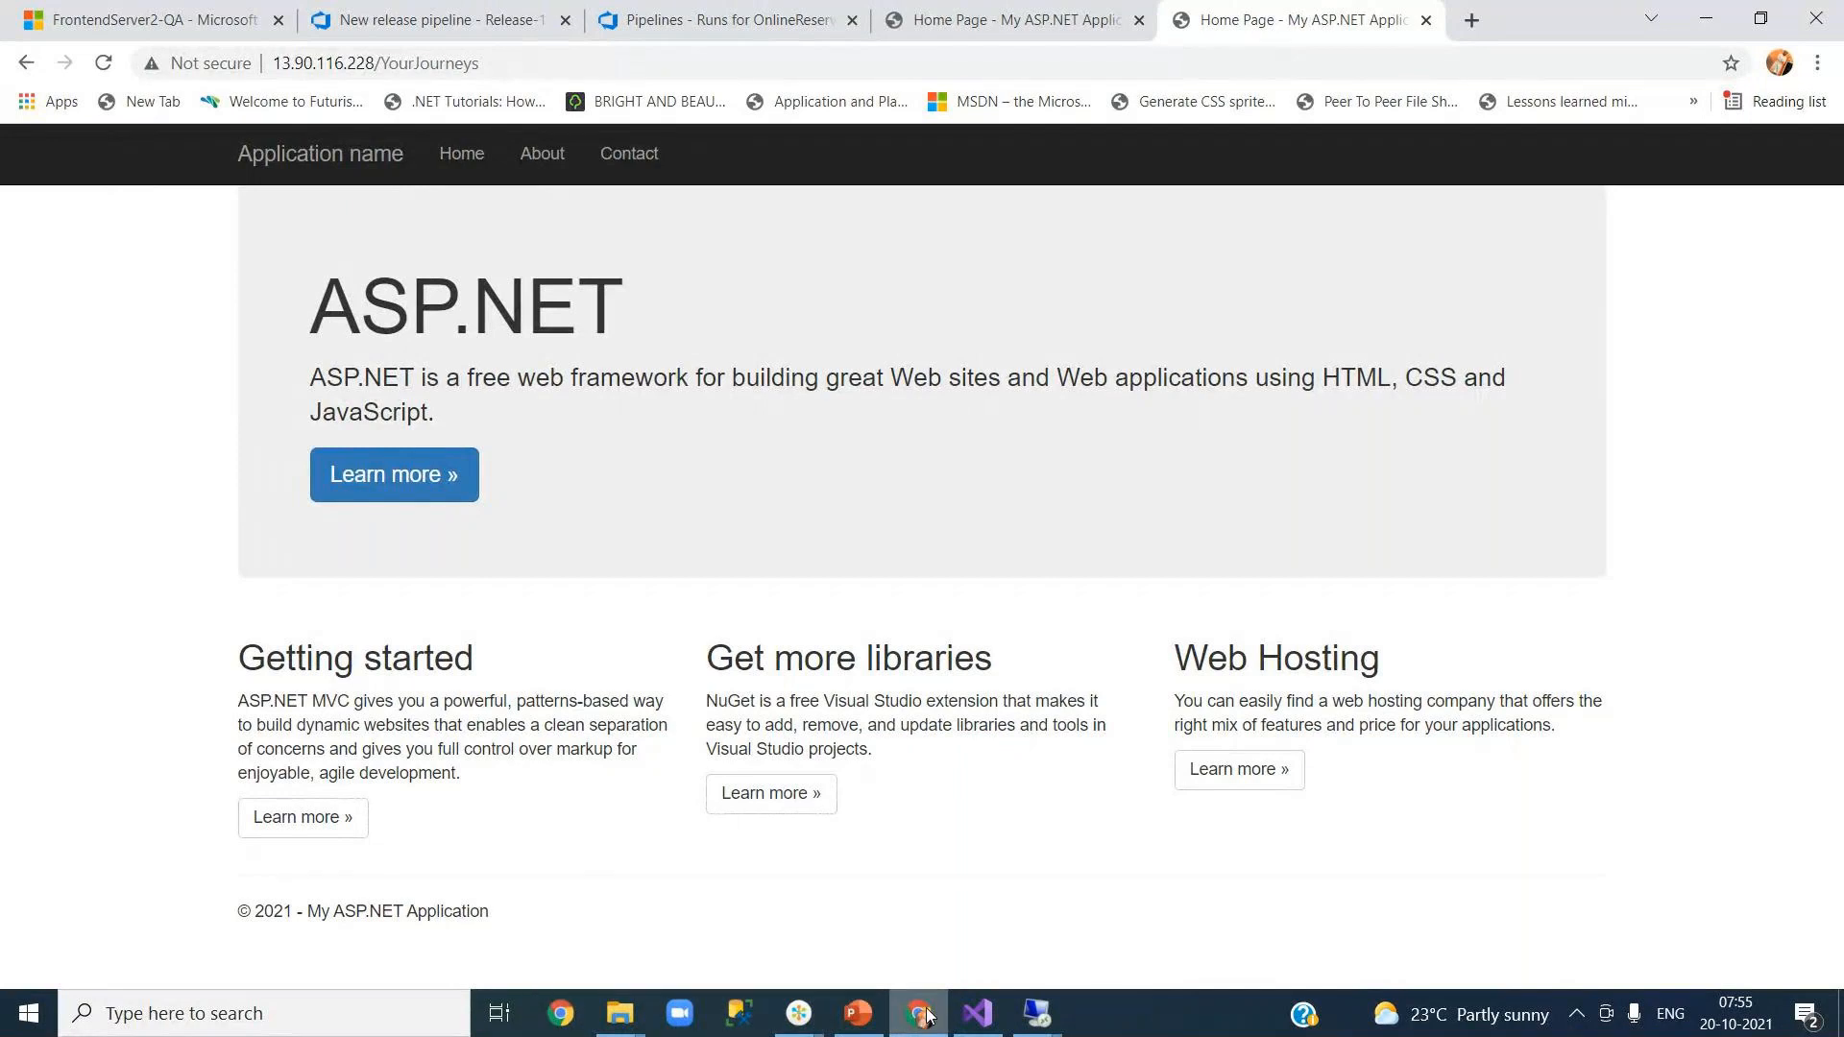
Step: Check the QA deployment group's two online targets, then open New release pipeline in edit mode
{"action": "left_click", "coordinate": [467, 23]}
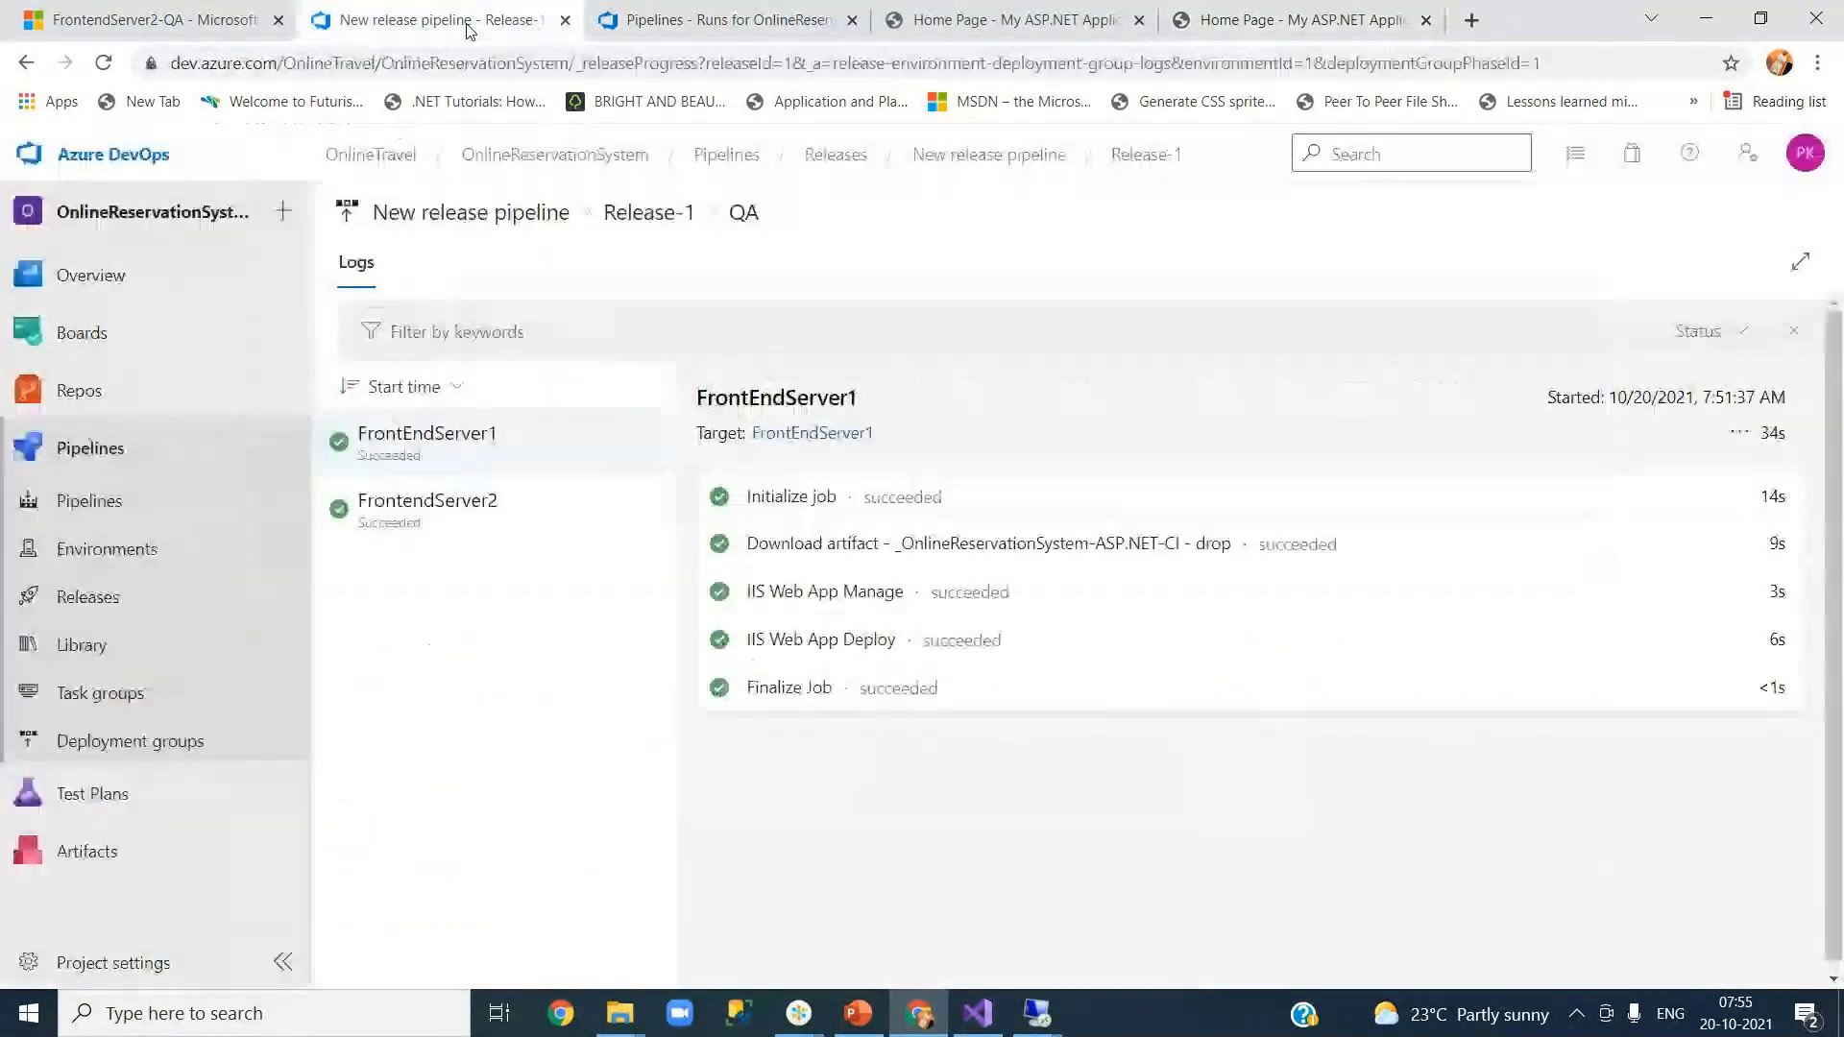
{"action": "left_click", "coordinate": [634, 22]}
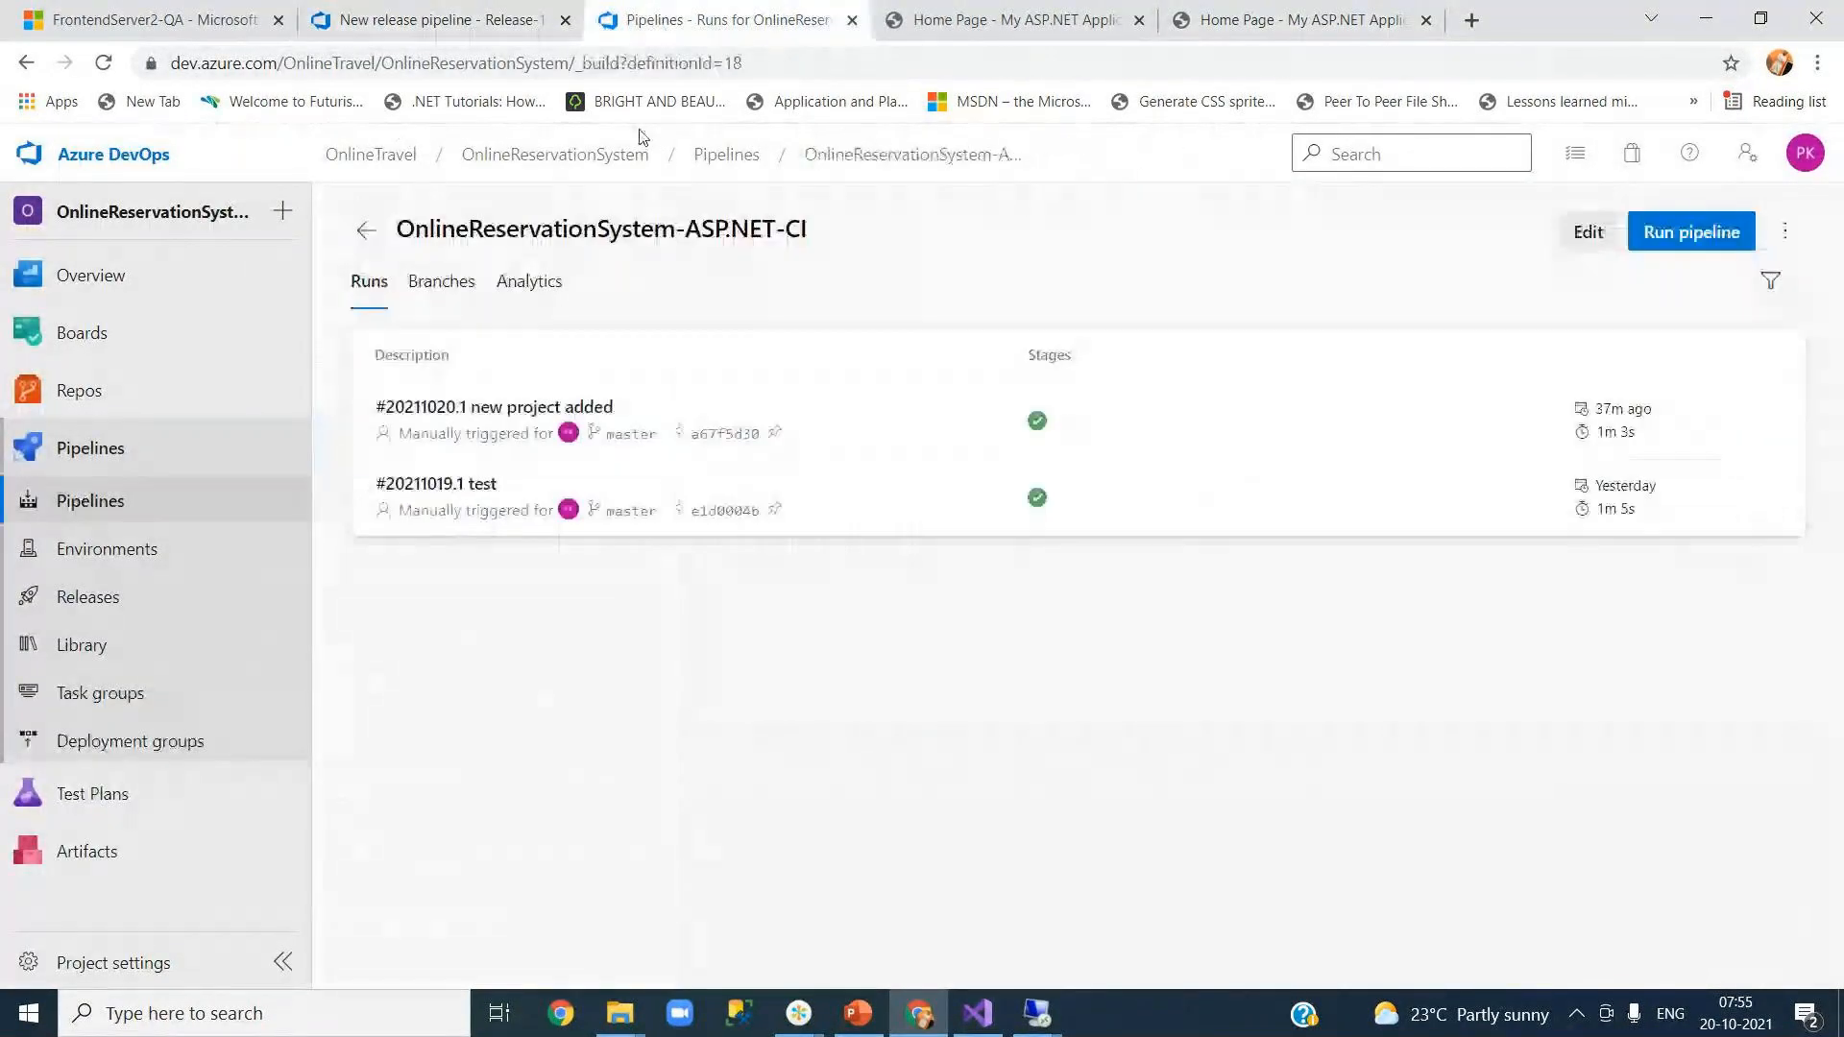
{"action": "left_click", "coordinate": [161, 759]}
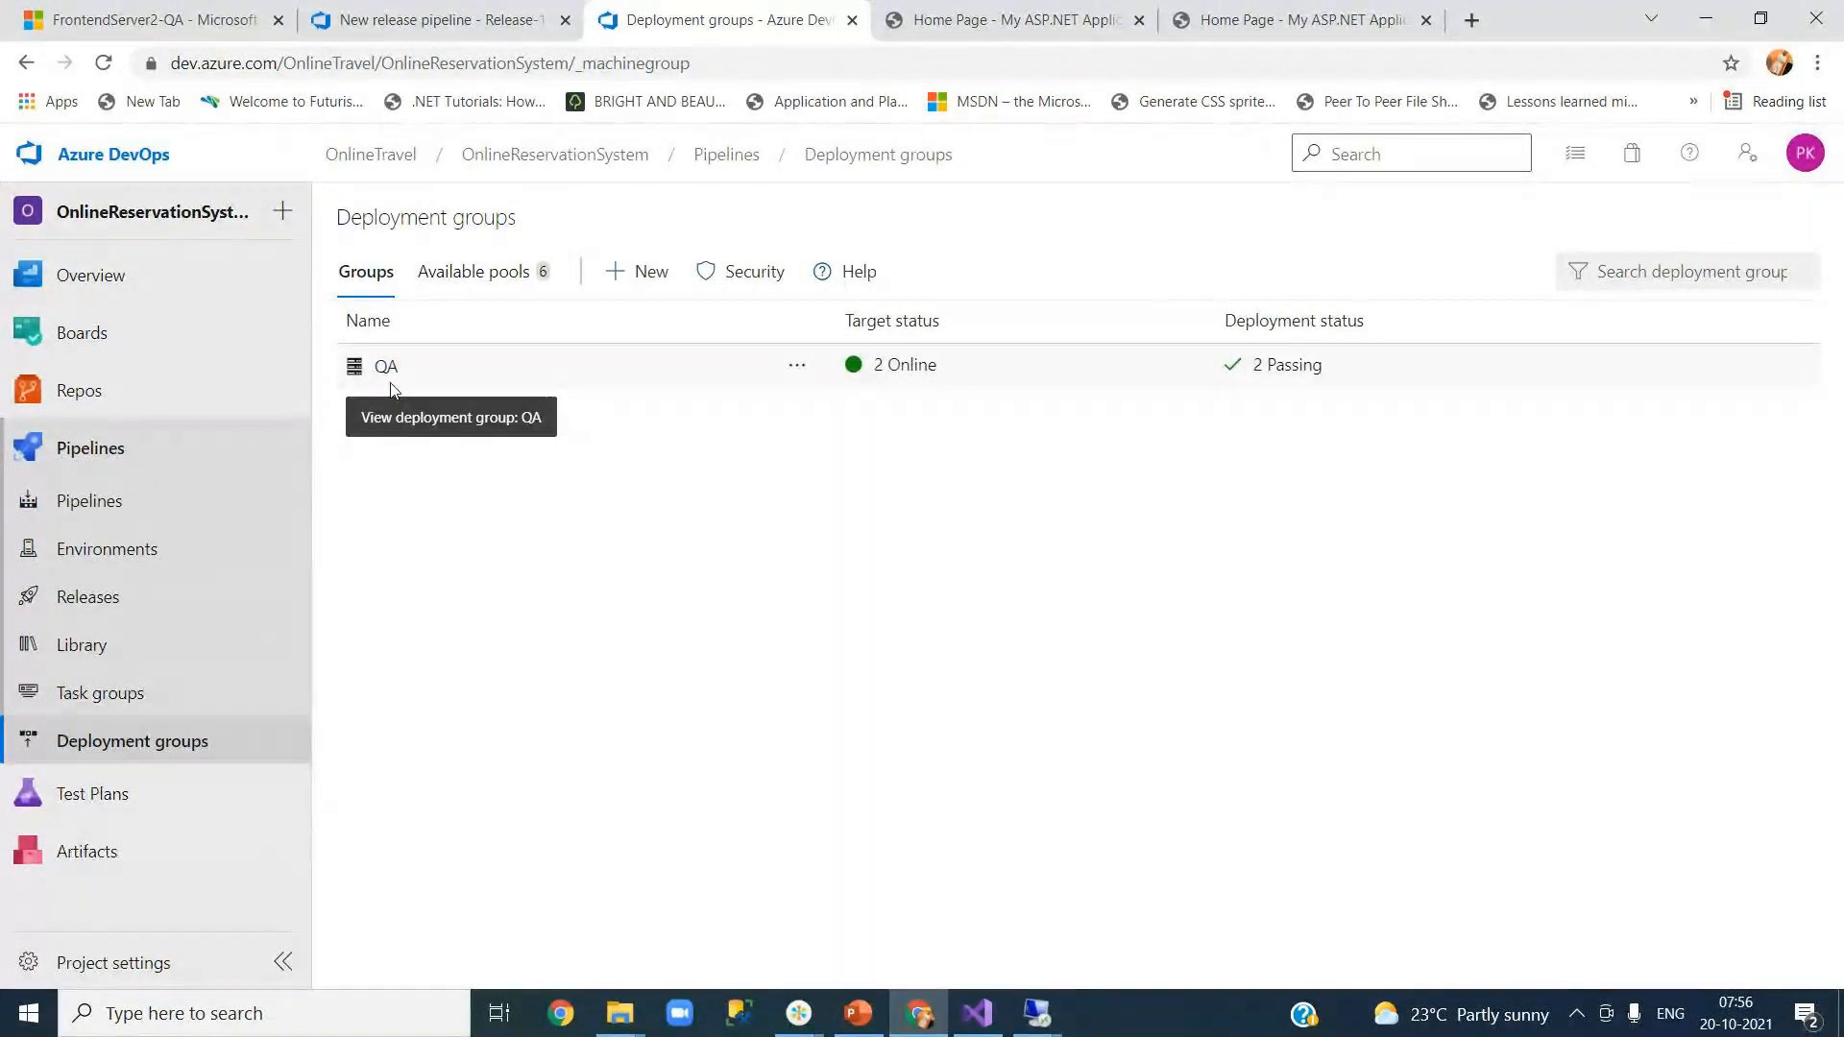
{"action": "left_click", "coordinate": [448, 25]}
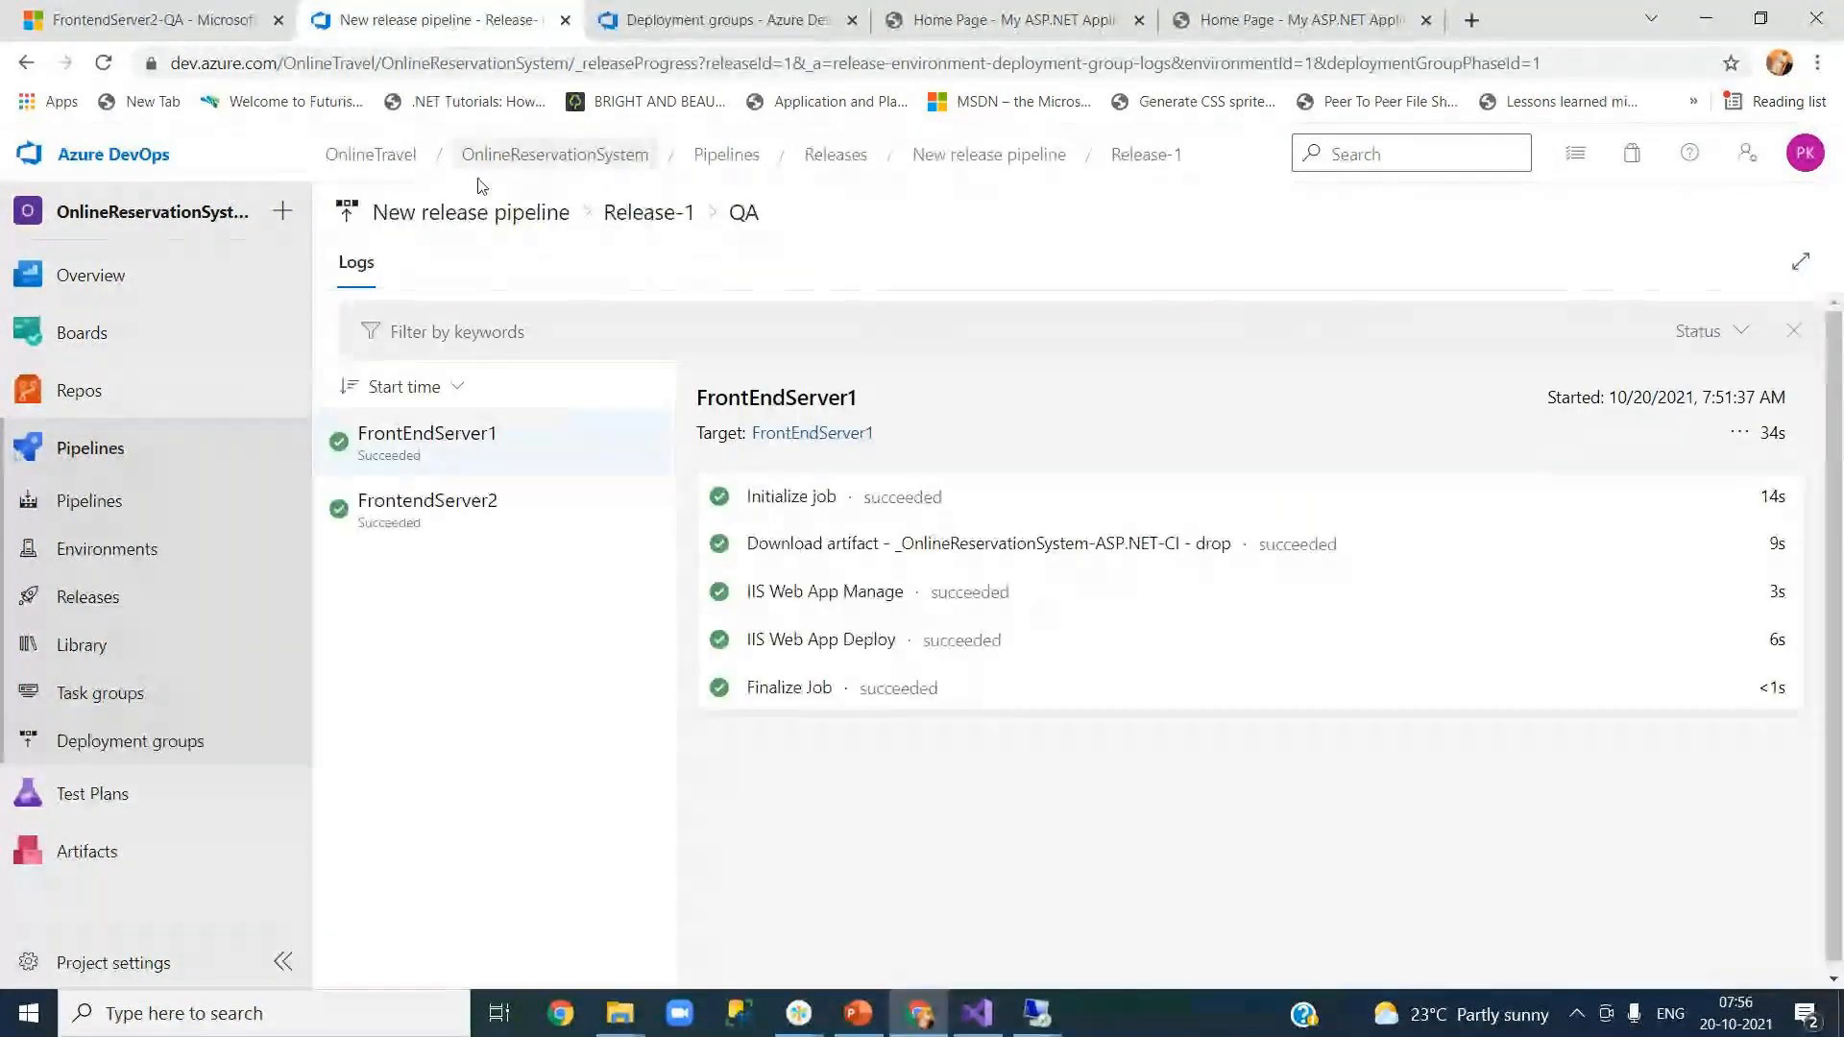
{"action": "left_click", "coordinate": [930, 167]}
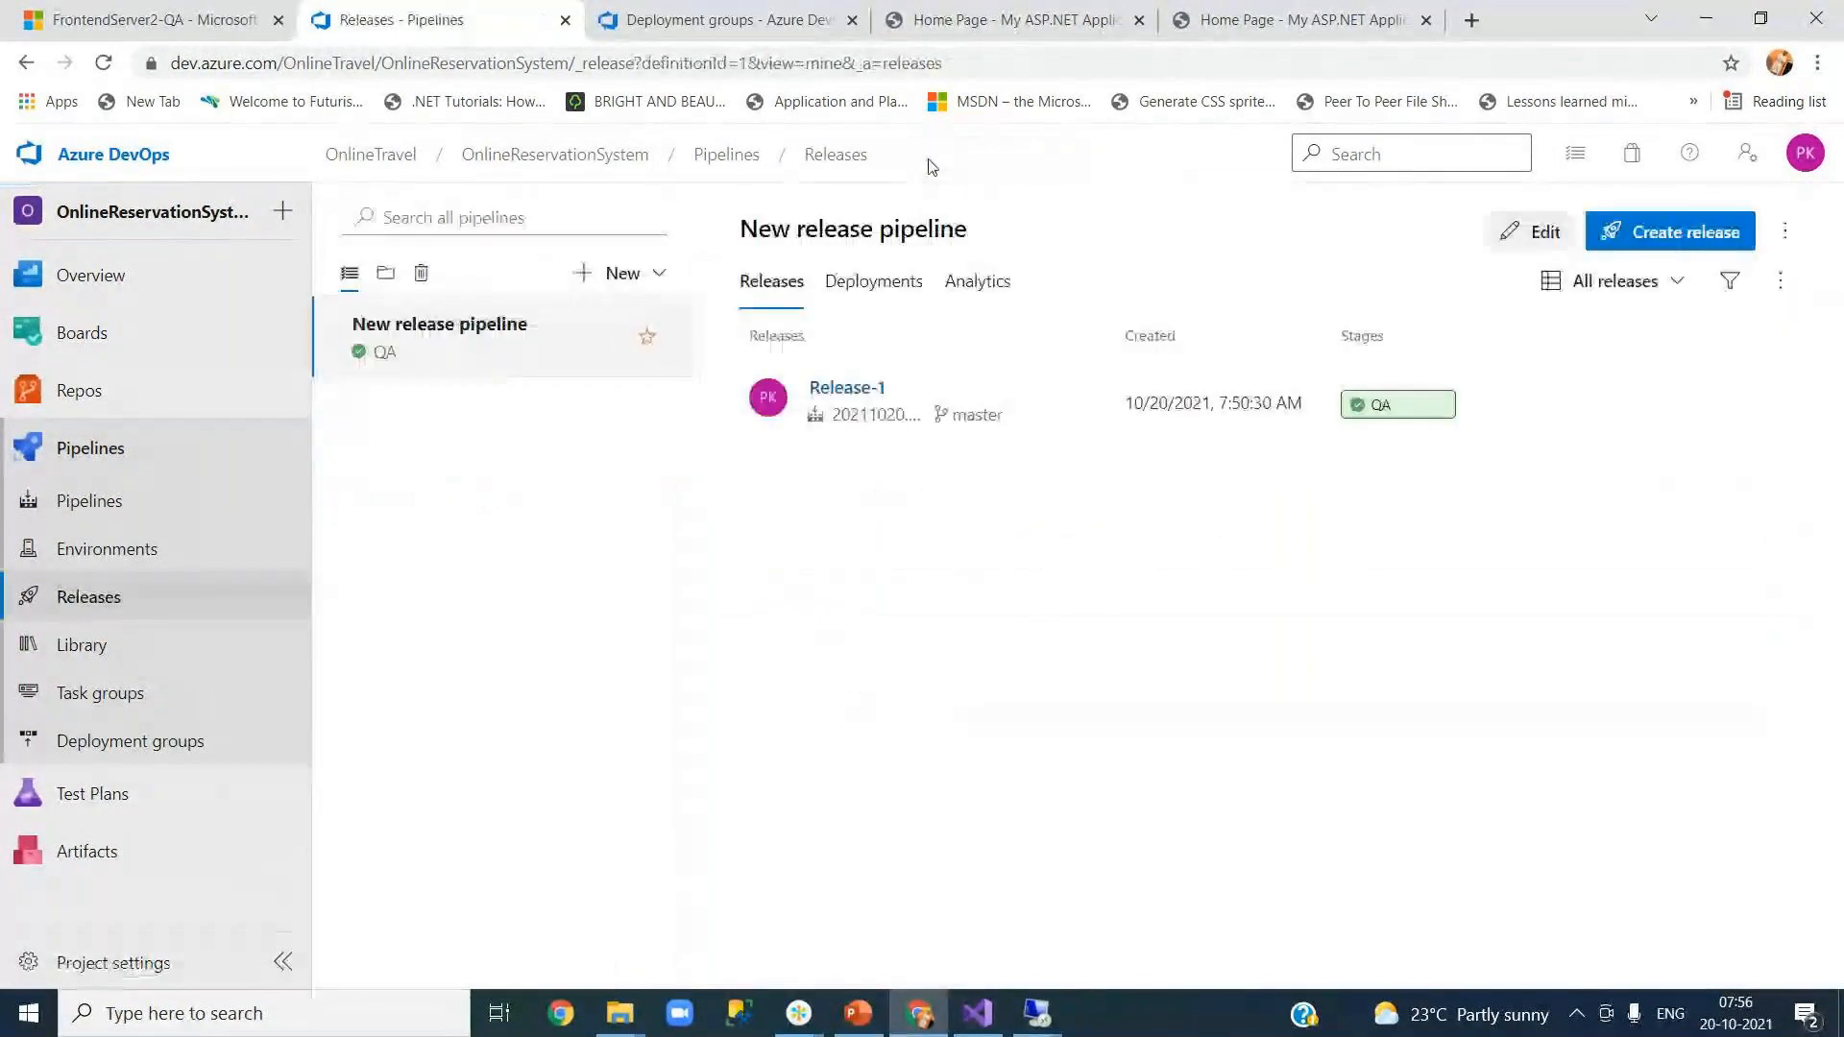
{"action": "left_click", "coordinate": [1537, 231]}
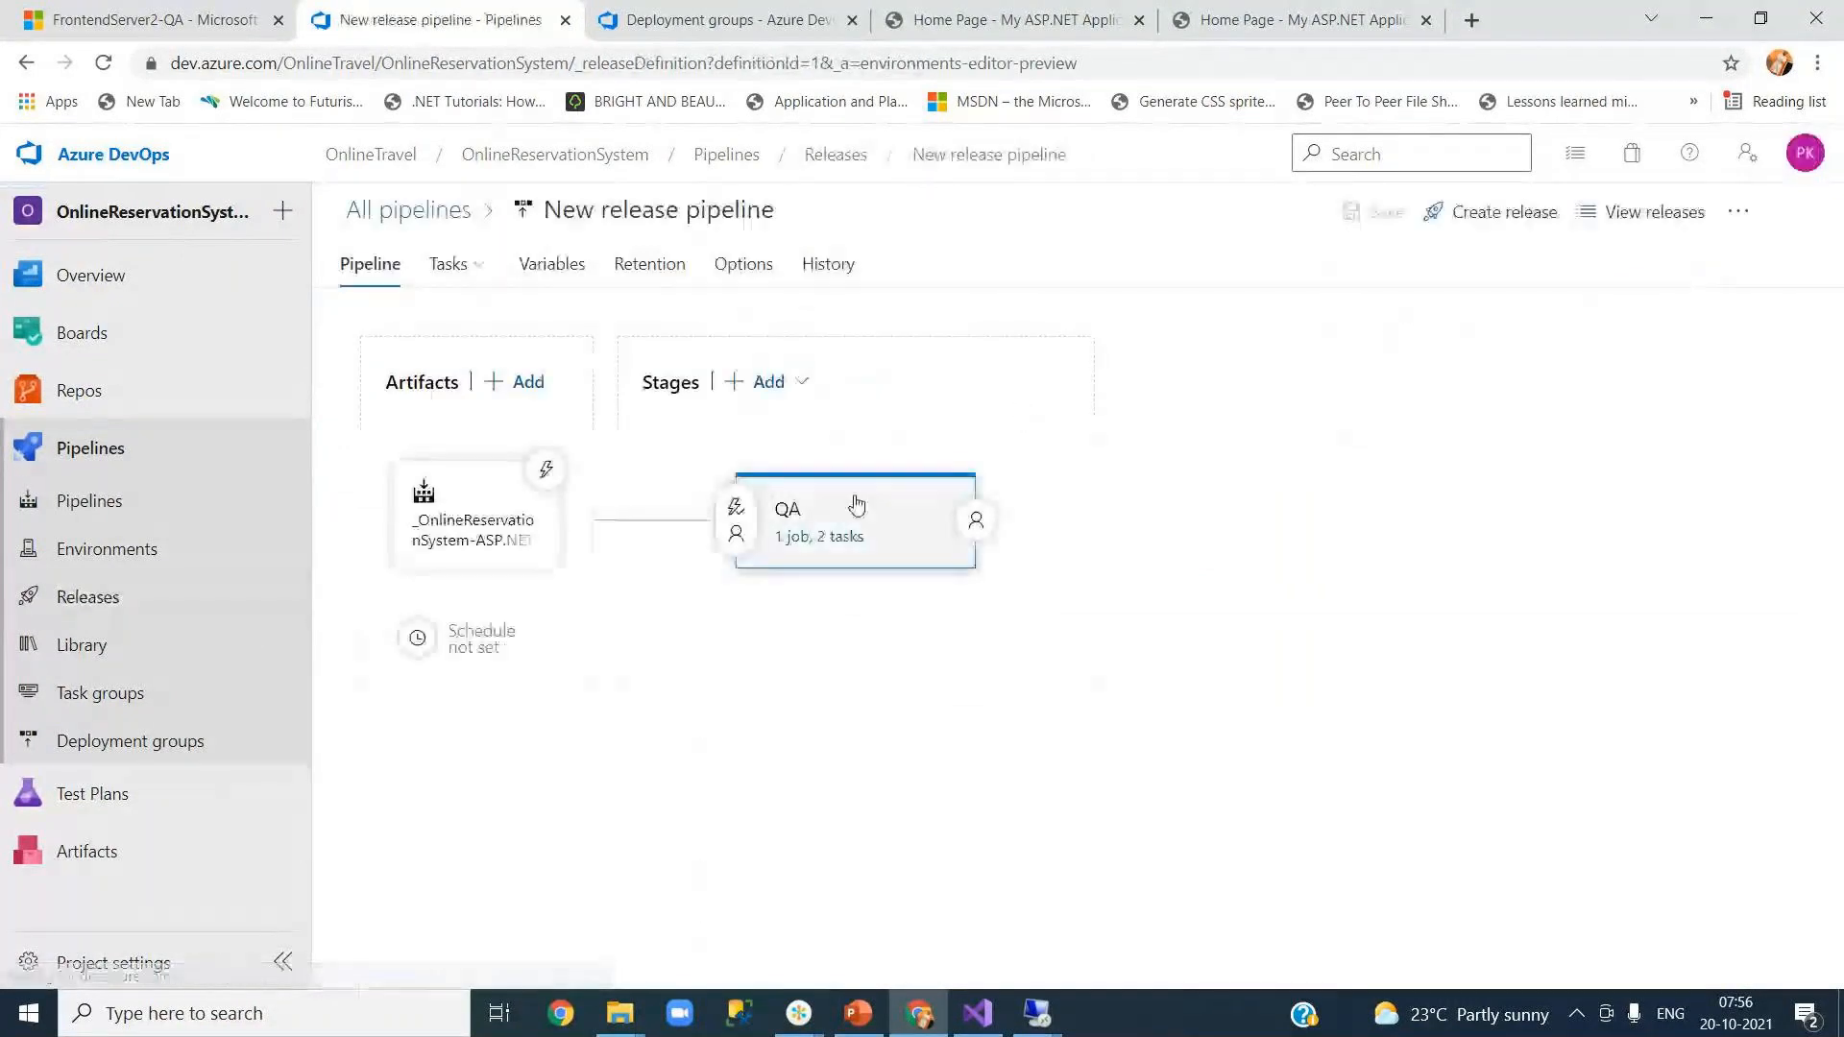
Step: Review the QA stage's Web Deployment job, then view the QA group's two healthy, Release-1-succeeded targets
{"action": "left_click", "coordinate": [816, 539]}
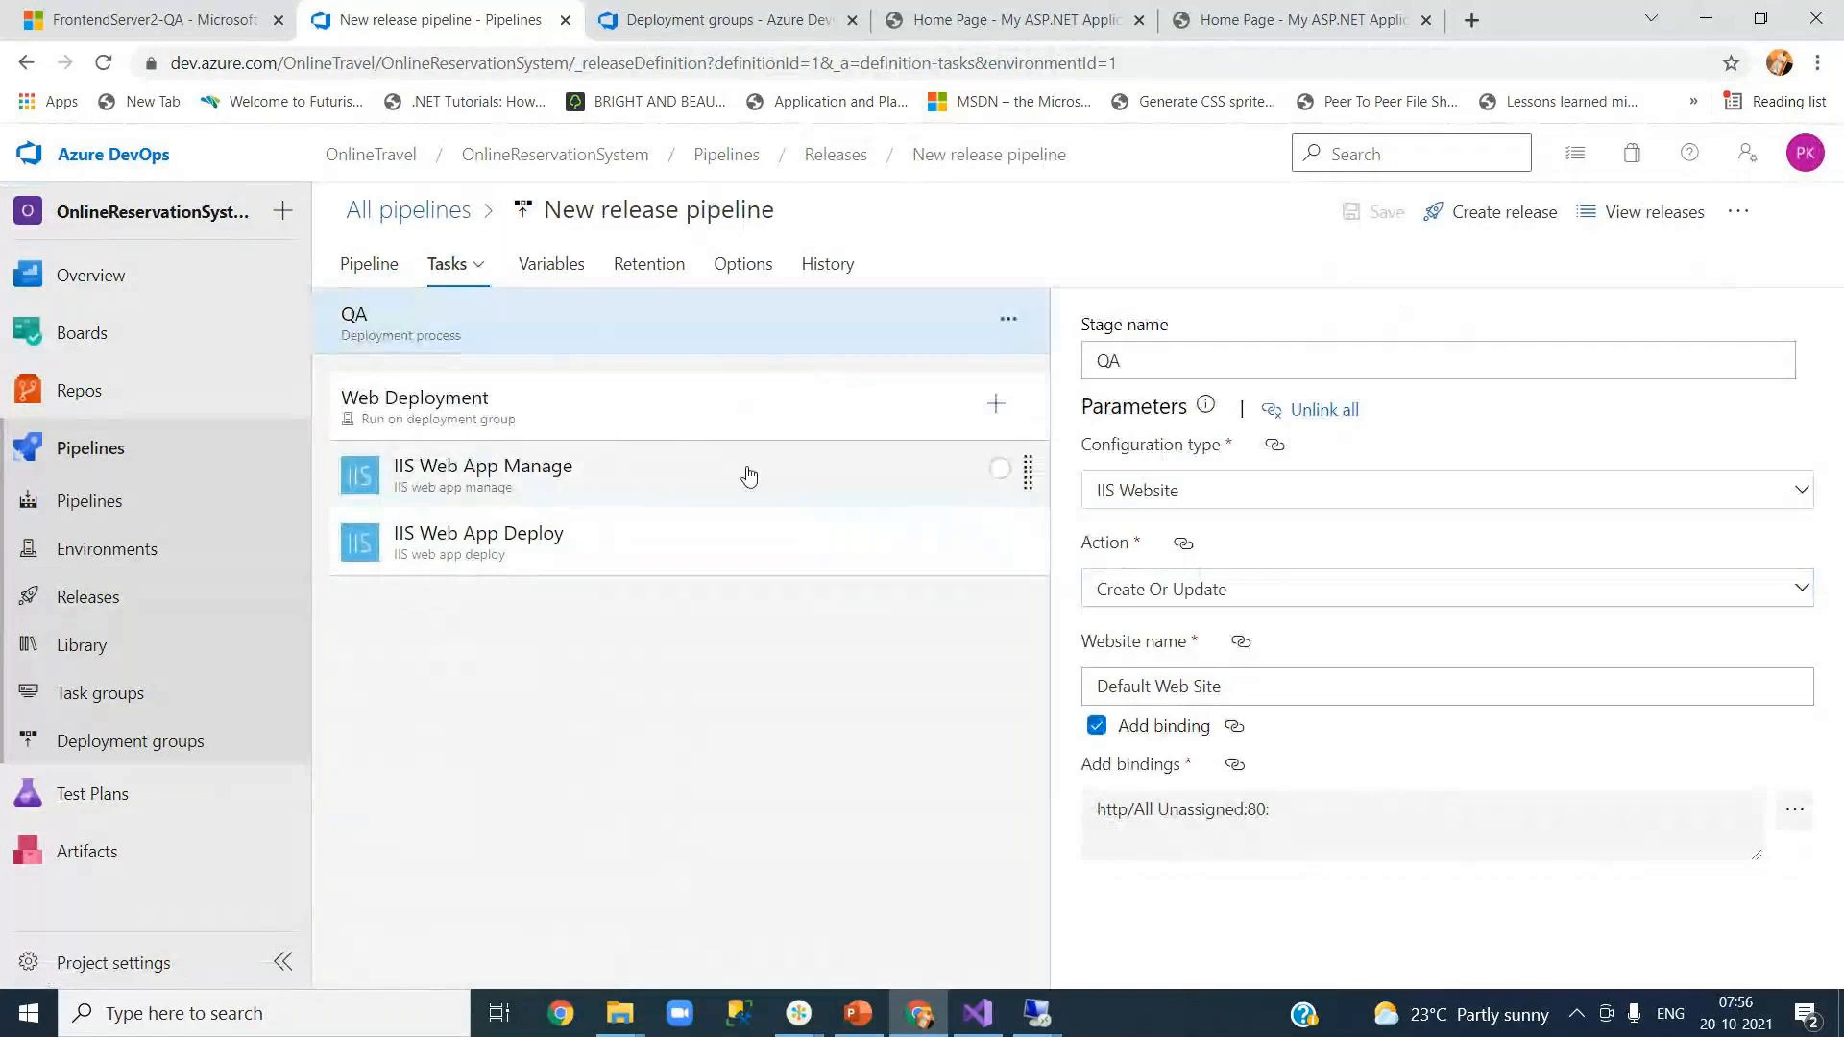
{"action": "left_click", "coordinate": [480, 420]}
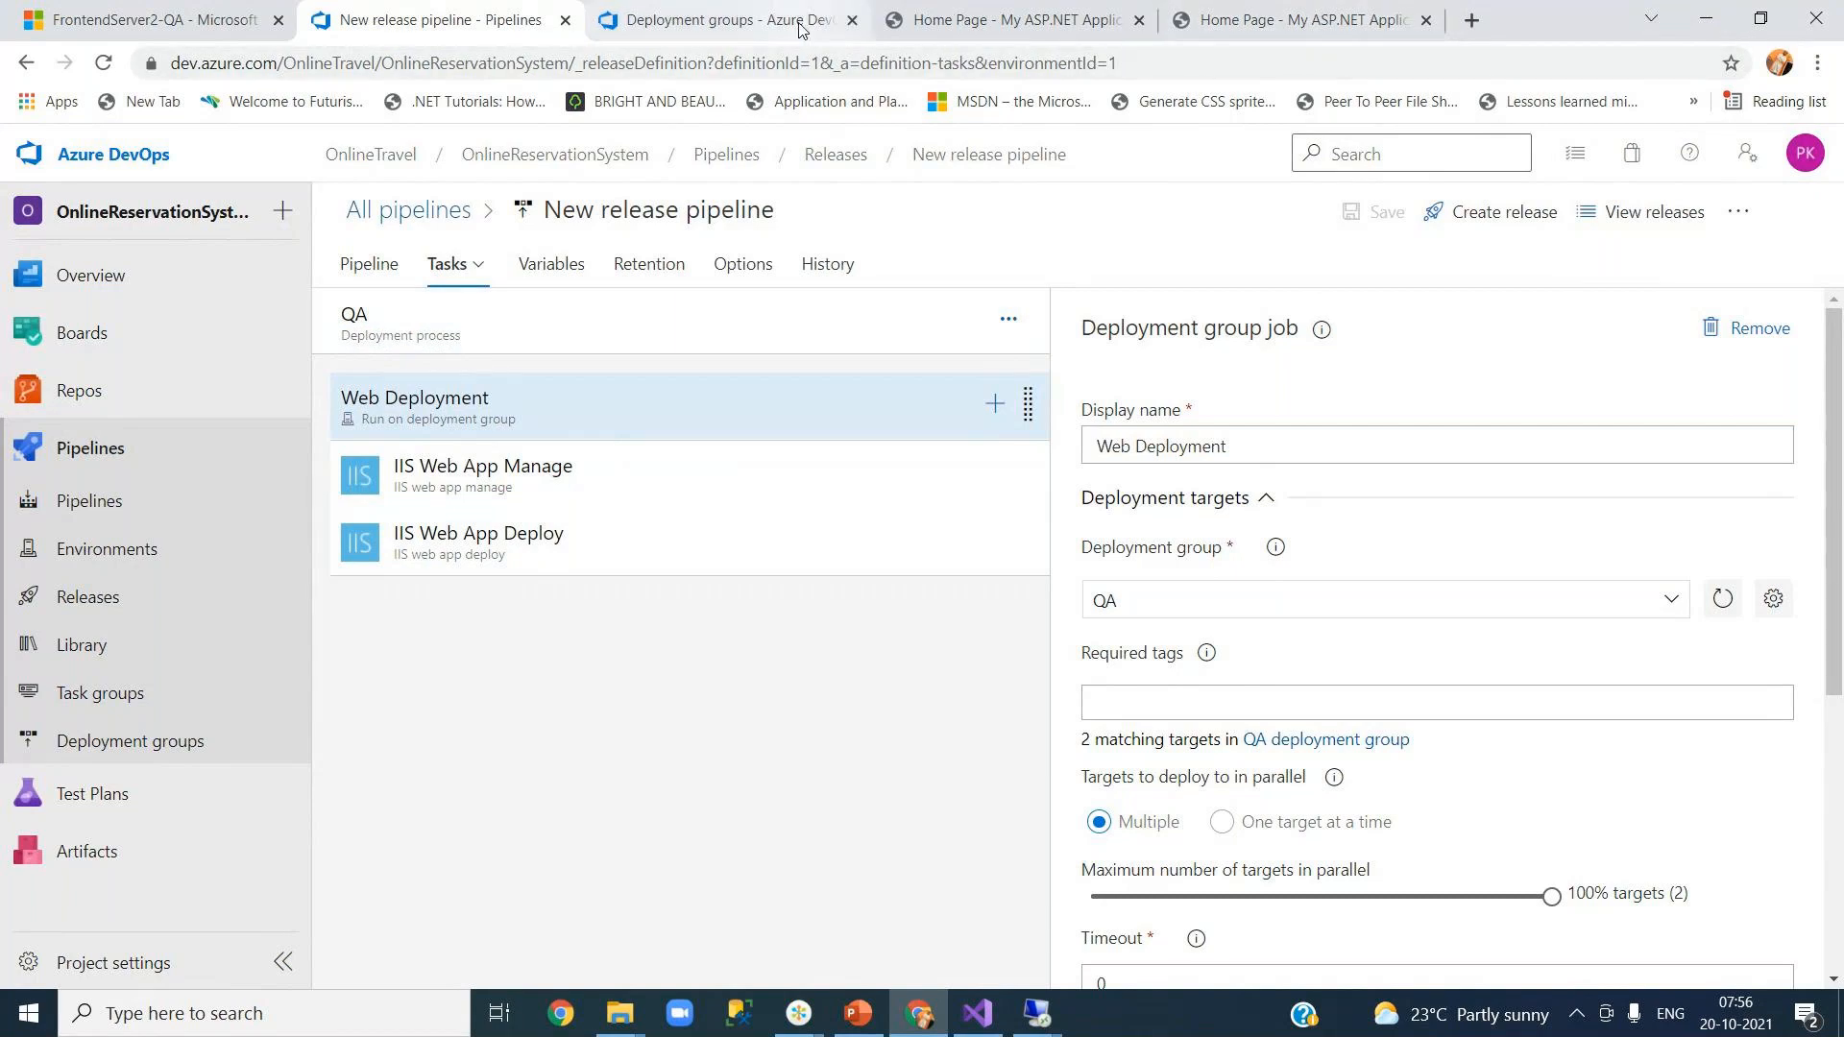
{"action": "left_click", "coordinate": [728, 20]}
{"action": "left_click", "coordinate": [385, 368]}
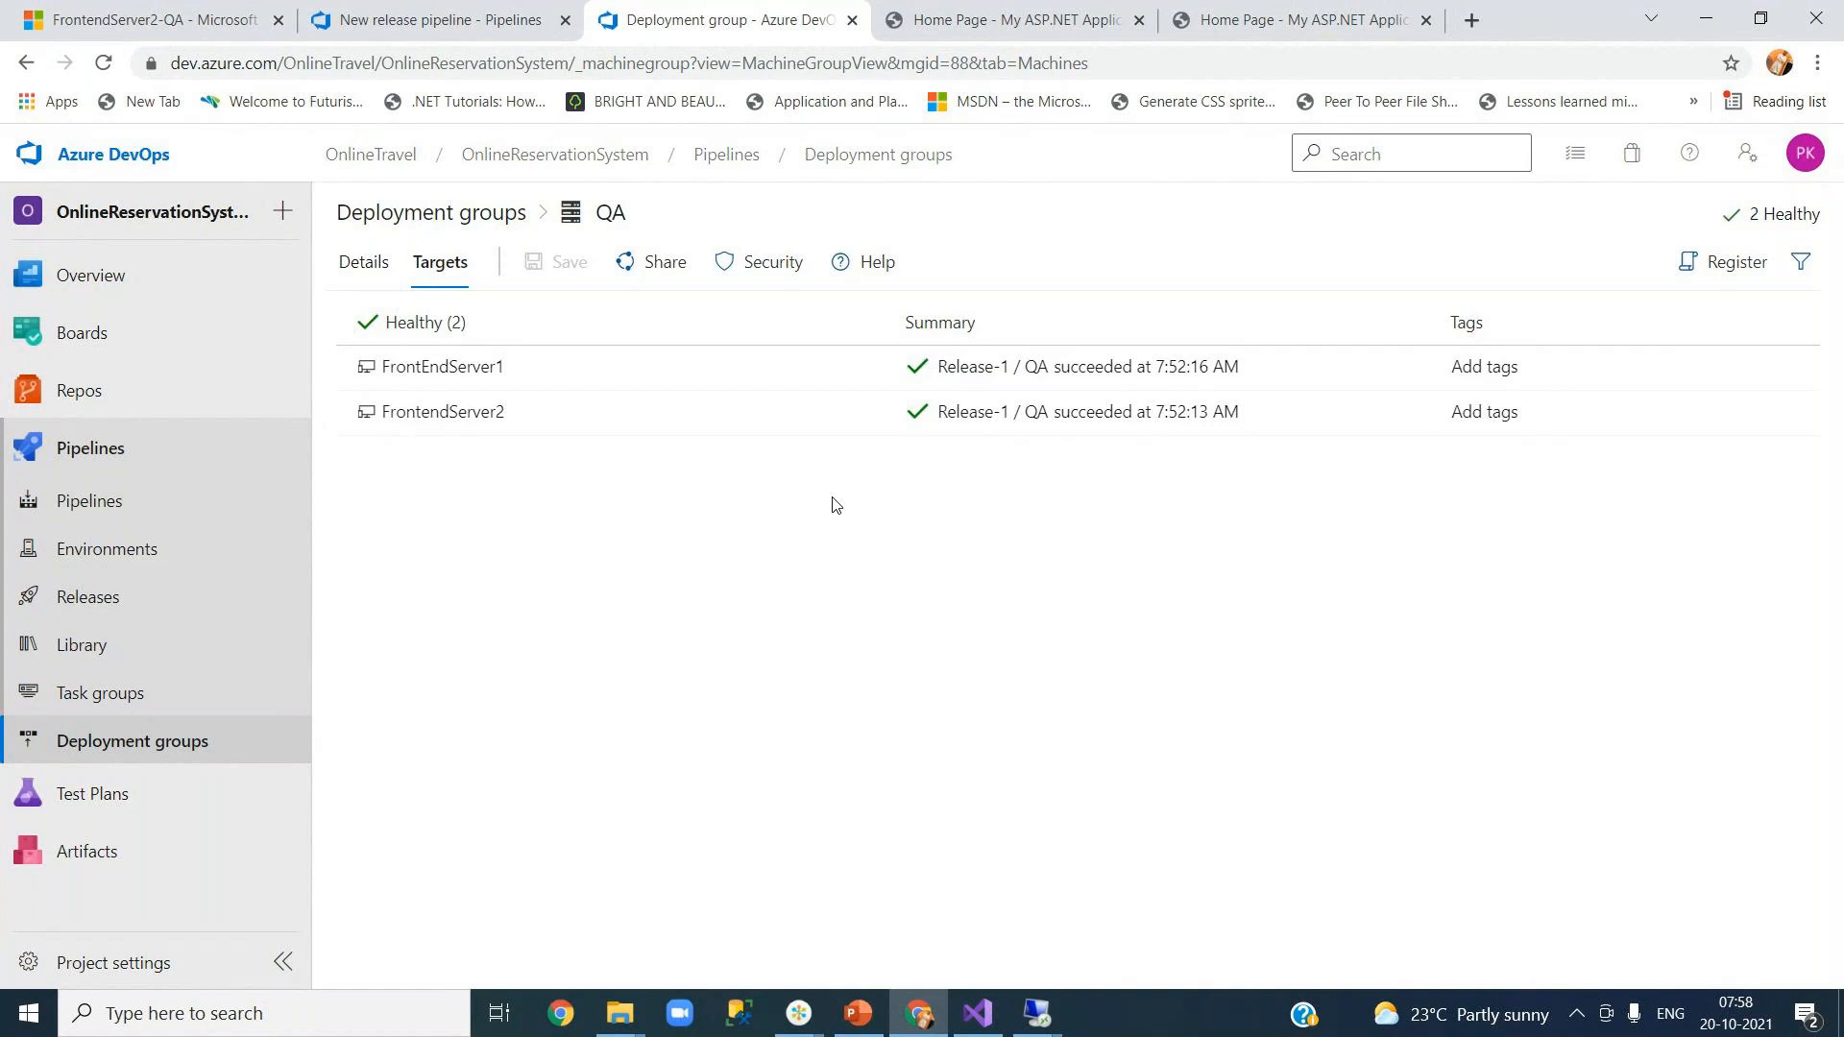
Step: Launch Paint and write the label 'webfrontend' near the top of the canvas
{"action": "left_click", "coordinate": [340, 1014]}
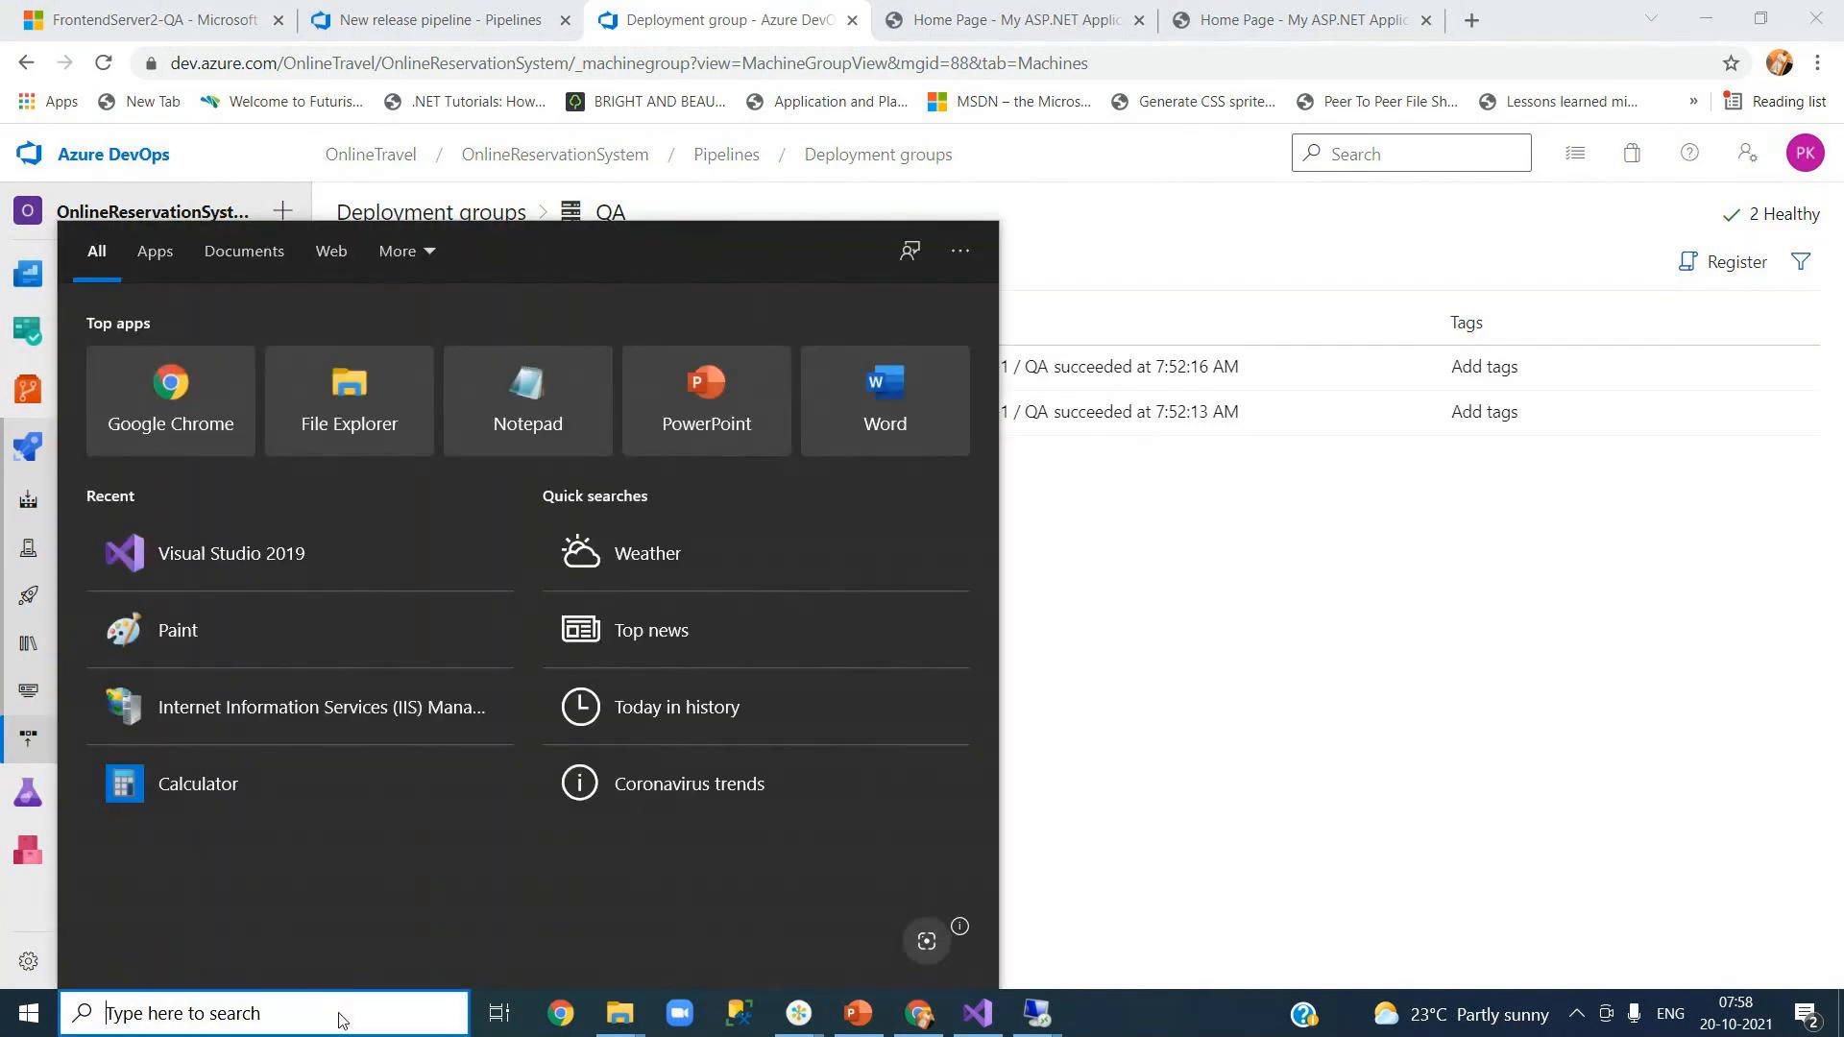
{"action": "type", "text": "mspaint"}
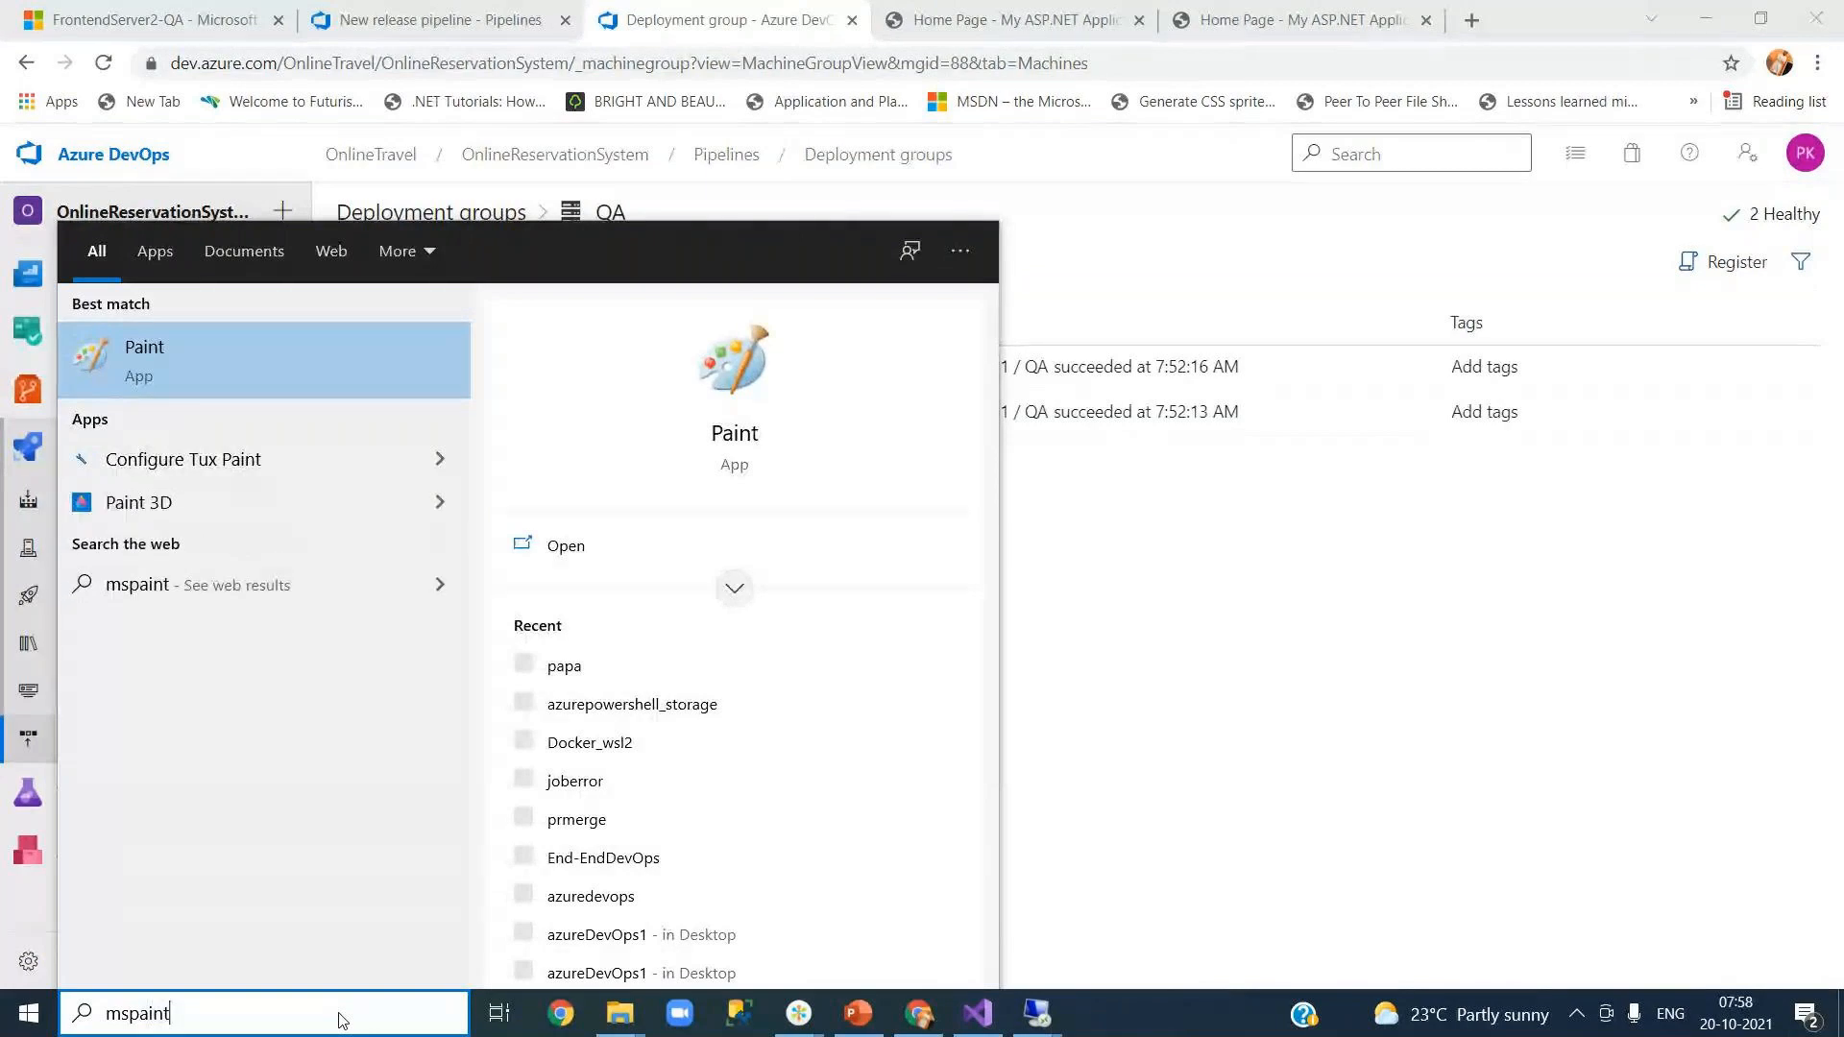
{"action": "key", "text": "Return"}
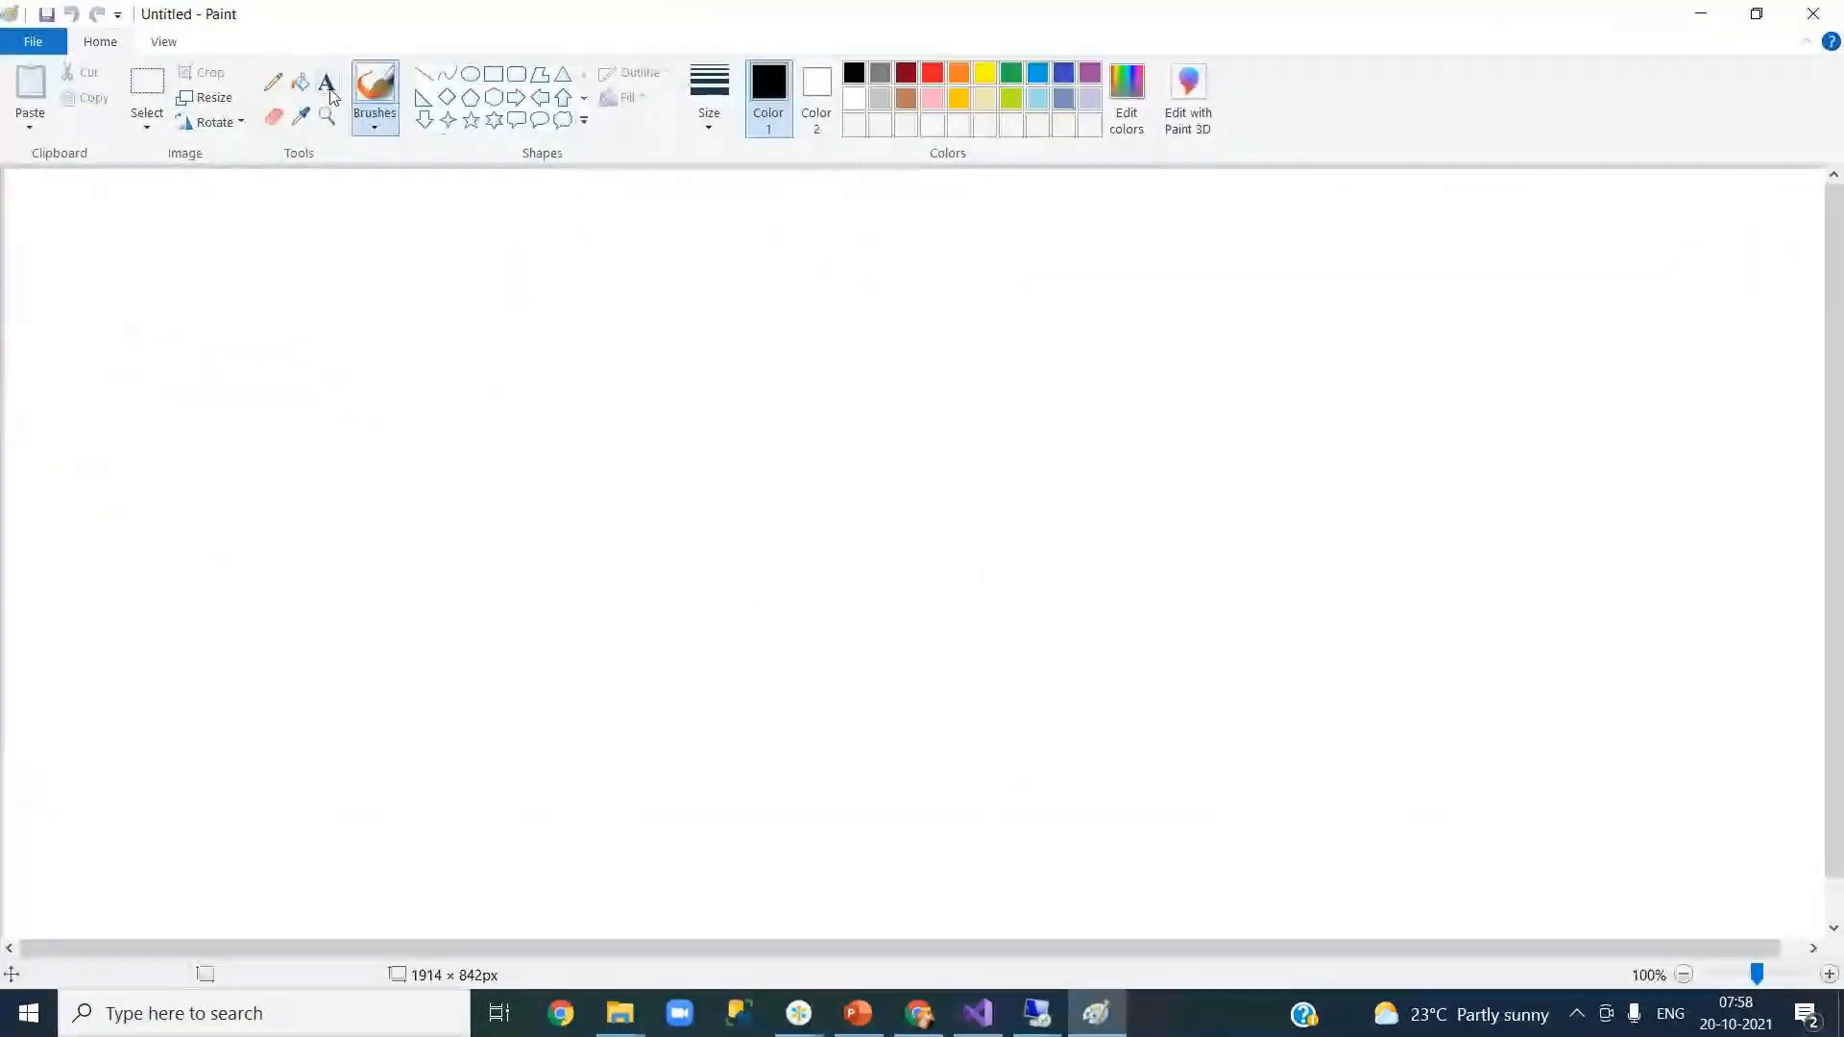
{"action": "left_click", "coordinate": [328, 94]}
{"action": "left_click", "coordinate": [328, 244]}
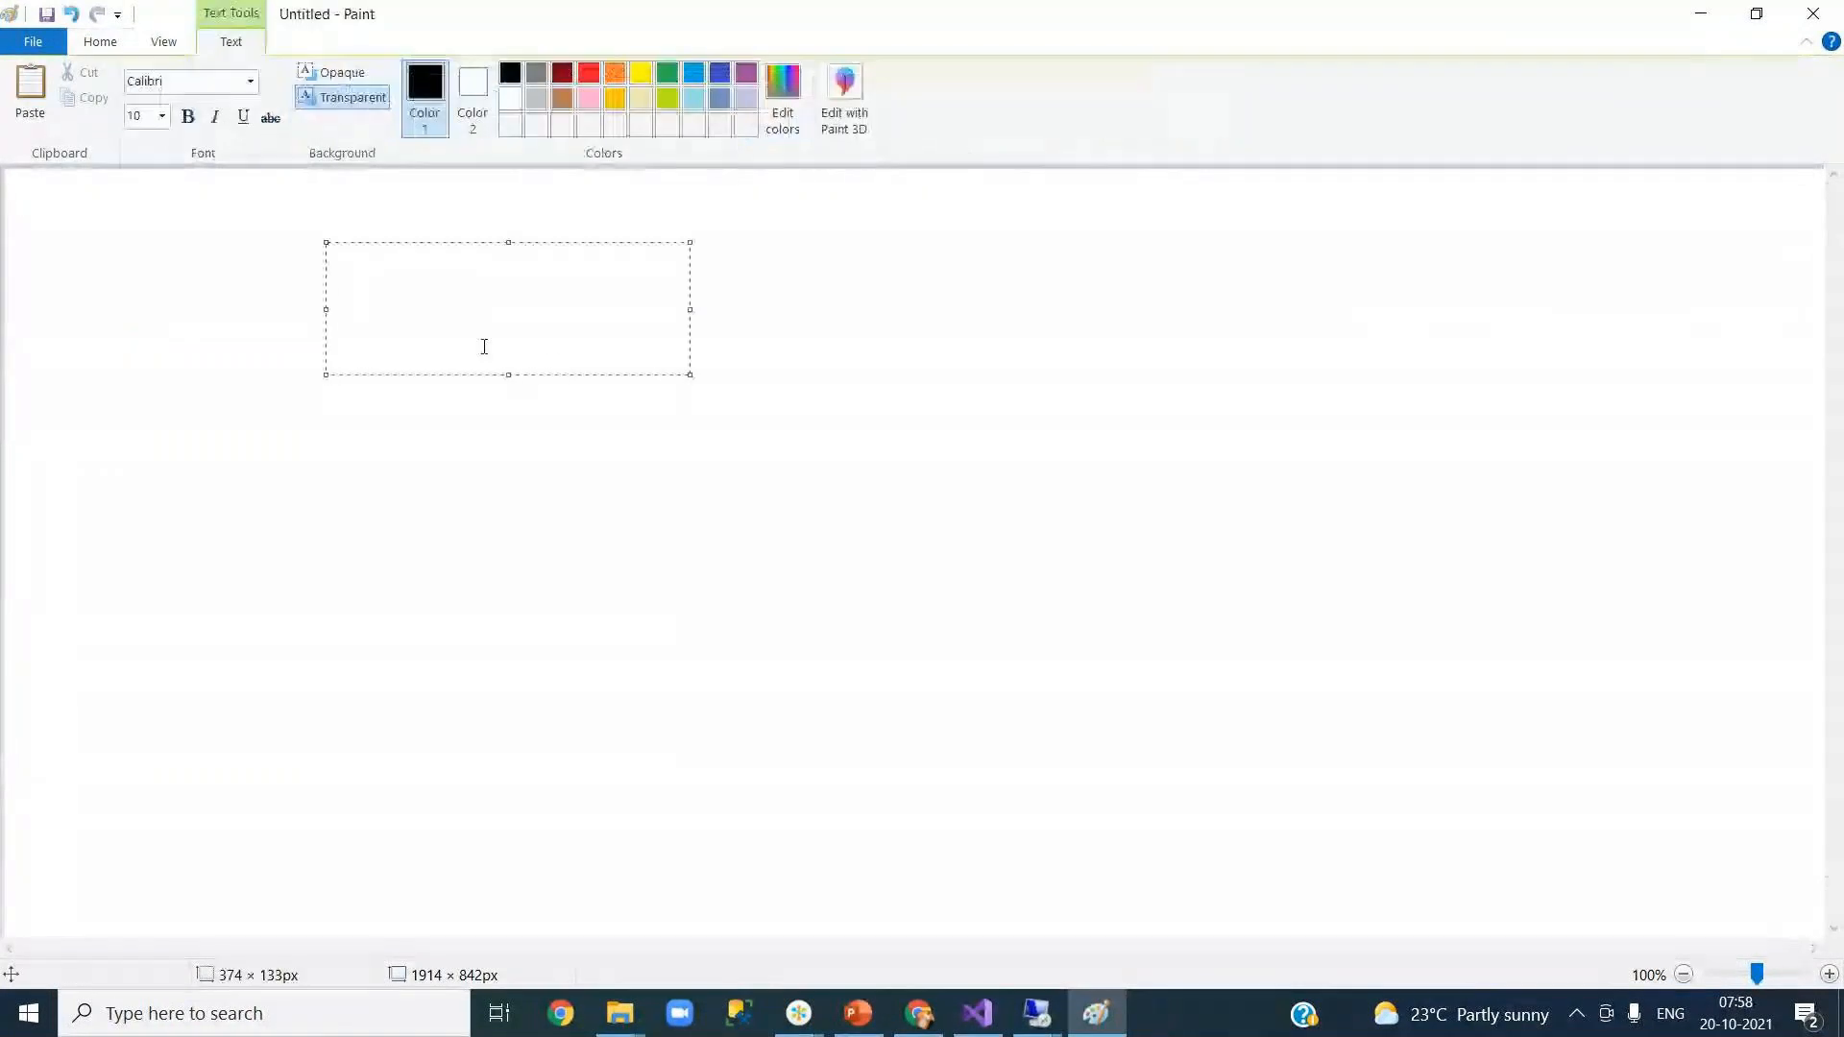
{"action": "type", "text": "webfrontend"}
{"action": "left_click", "coordinate": [436, 399]}
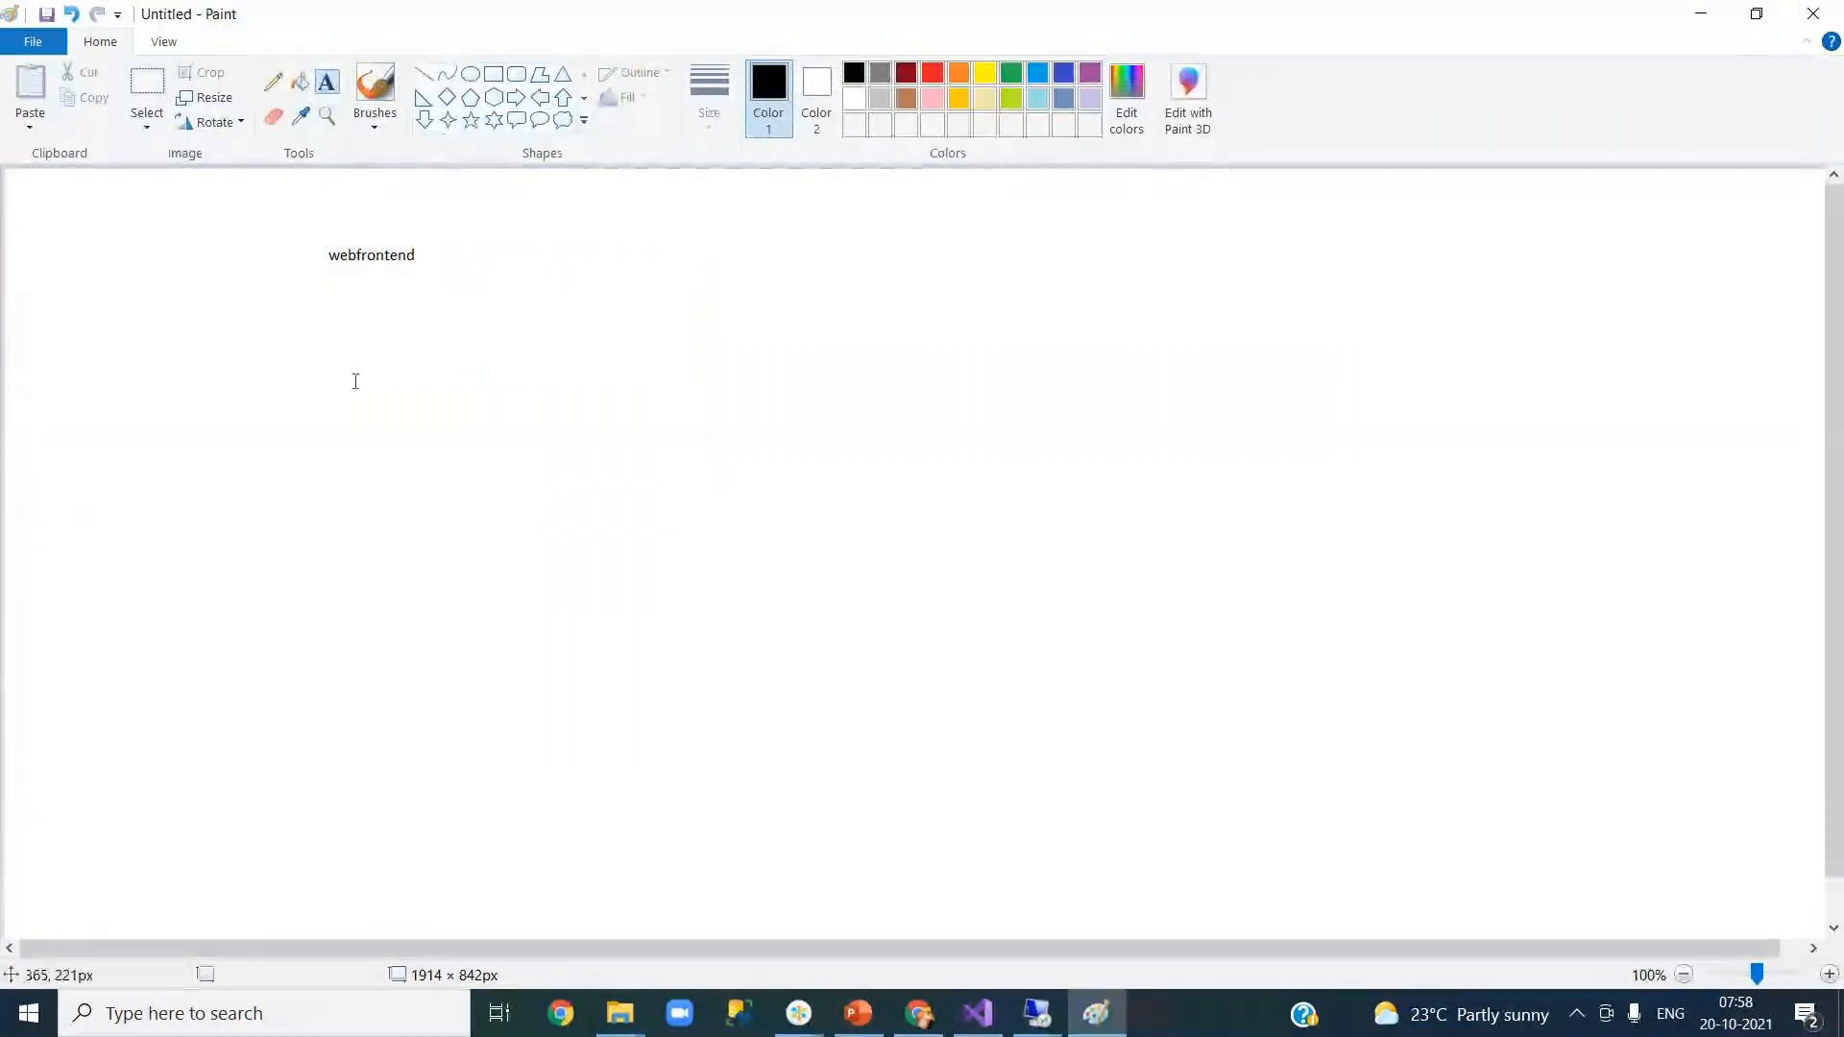
Step: Add the label 'apis' below webfrontend
{"action": "left_click_drag", "start_coordinate": [320, 387], "coordinate": [522, 513]}
{"action": "type", "text": "aoi"}
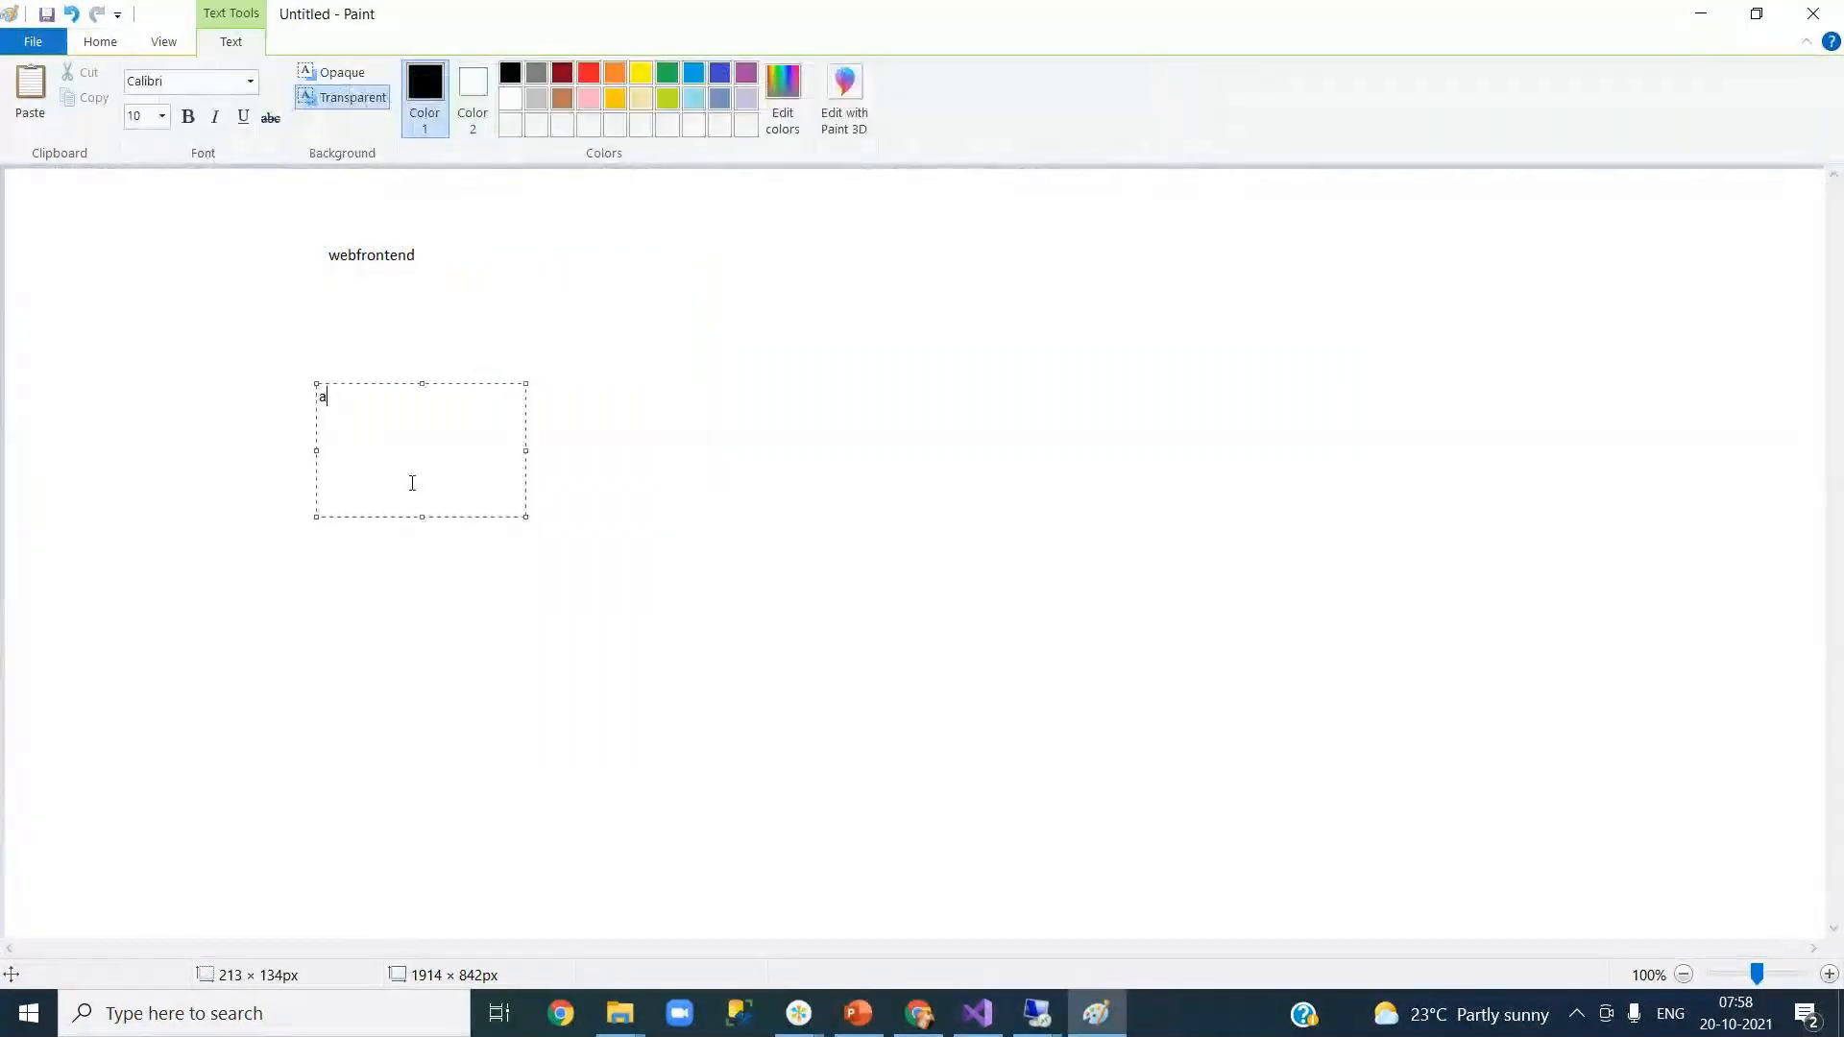
{"action": "key", "text": "BackSpace"}
{"action": "key", "text": "BackSpace"}
{"action": "type", "text": "pis"}
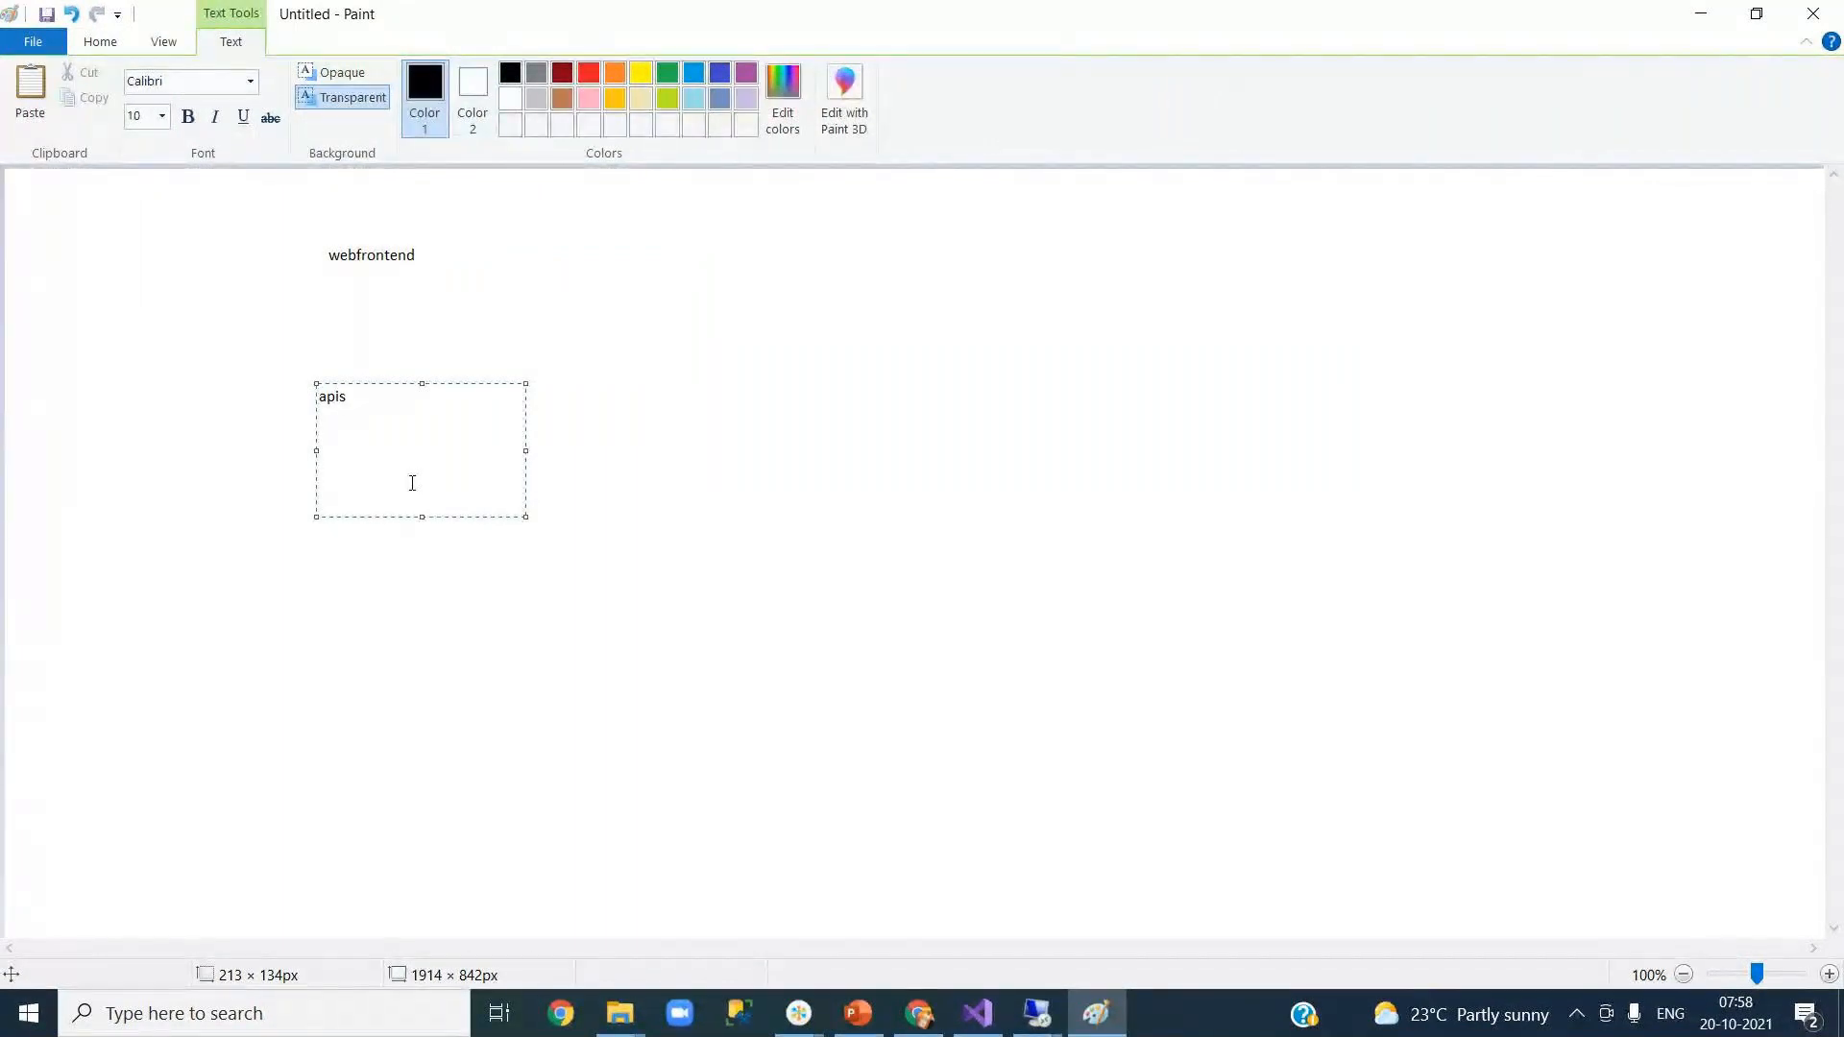
{"action": "left_click", "coordinate": [821, 550]}
Step: Draw a vertical line joining webfrontend to apis, then minimise Paint
{"action": "left_click", "coordinate": [424, 74]}
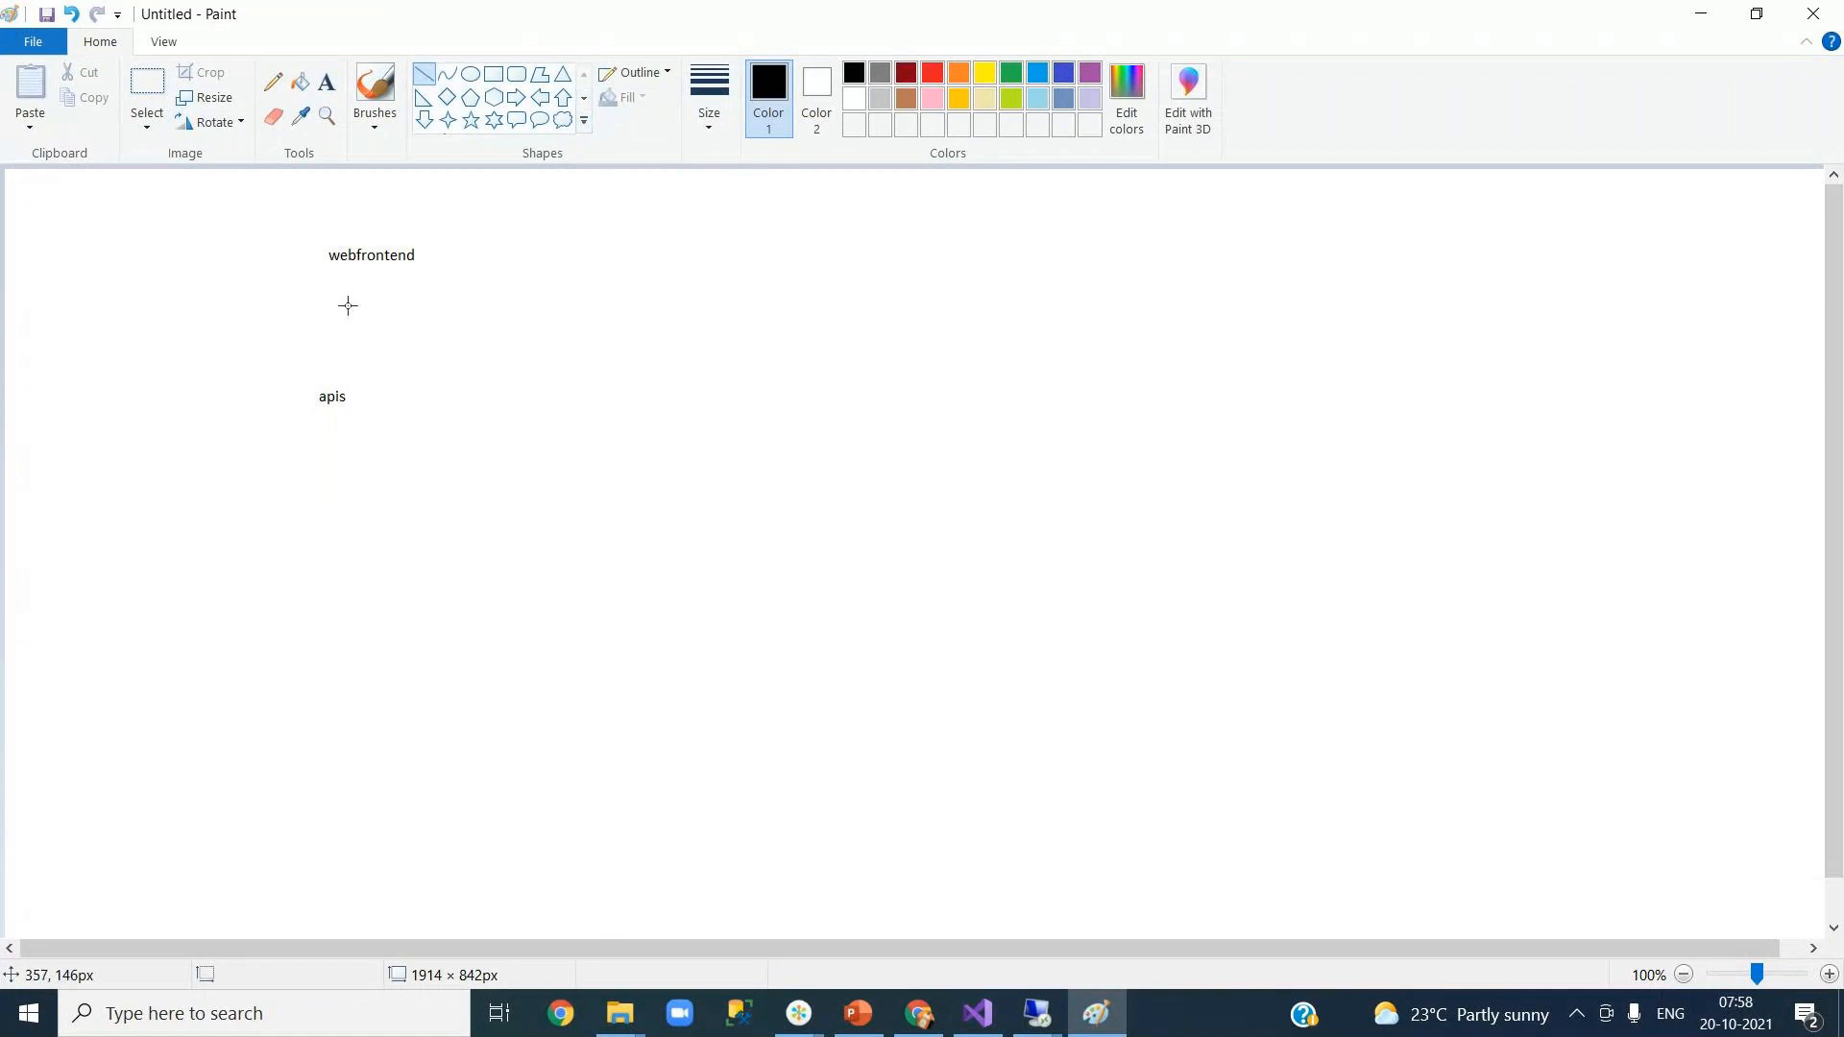
{"action": "left_click_drag", "start_coordinate": [344, 278], "coordinate": [342, 366]}
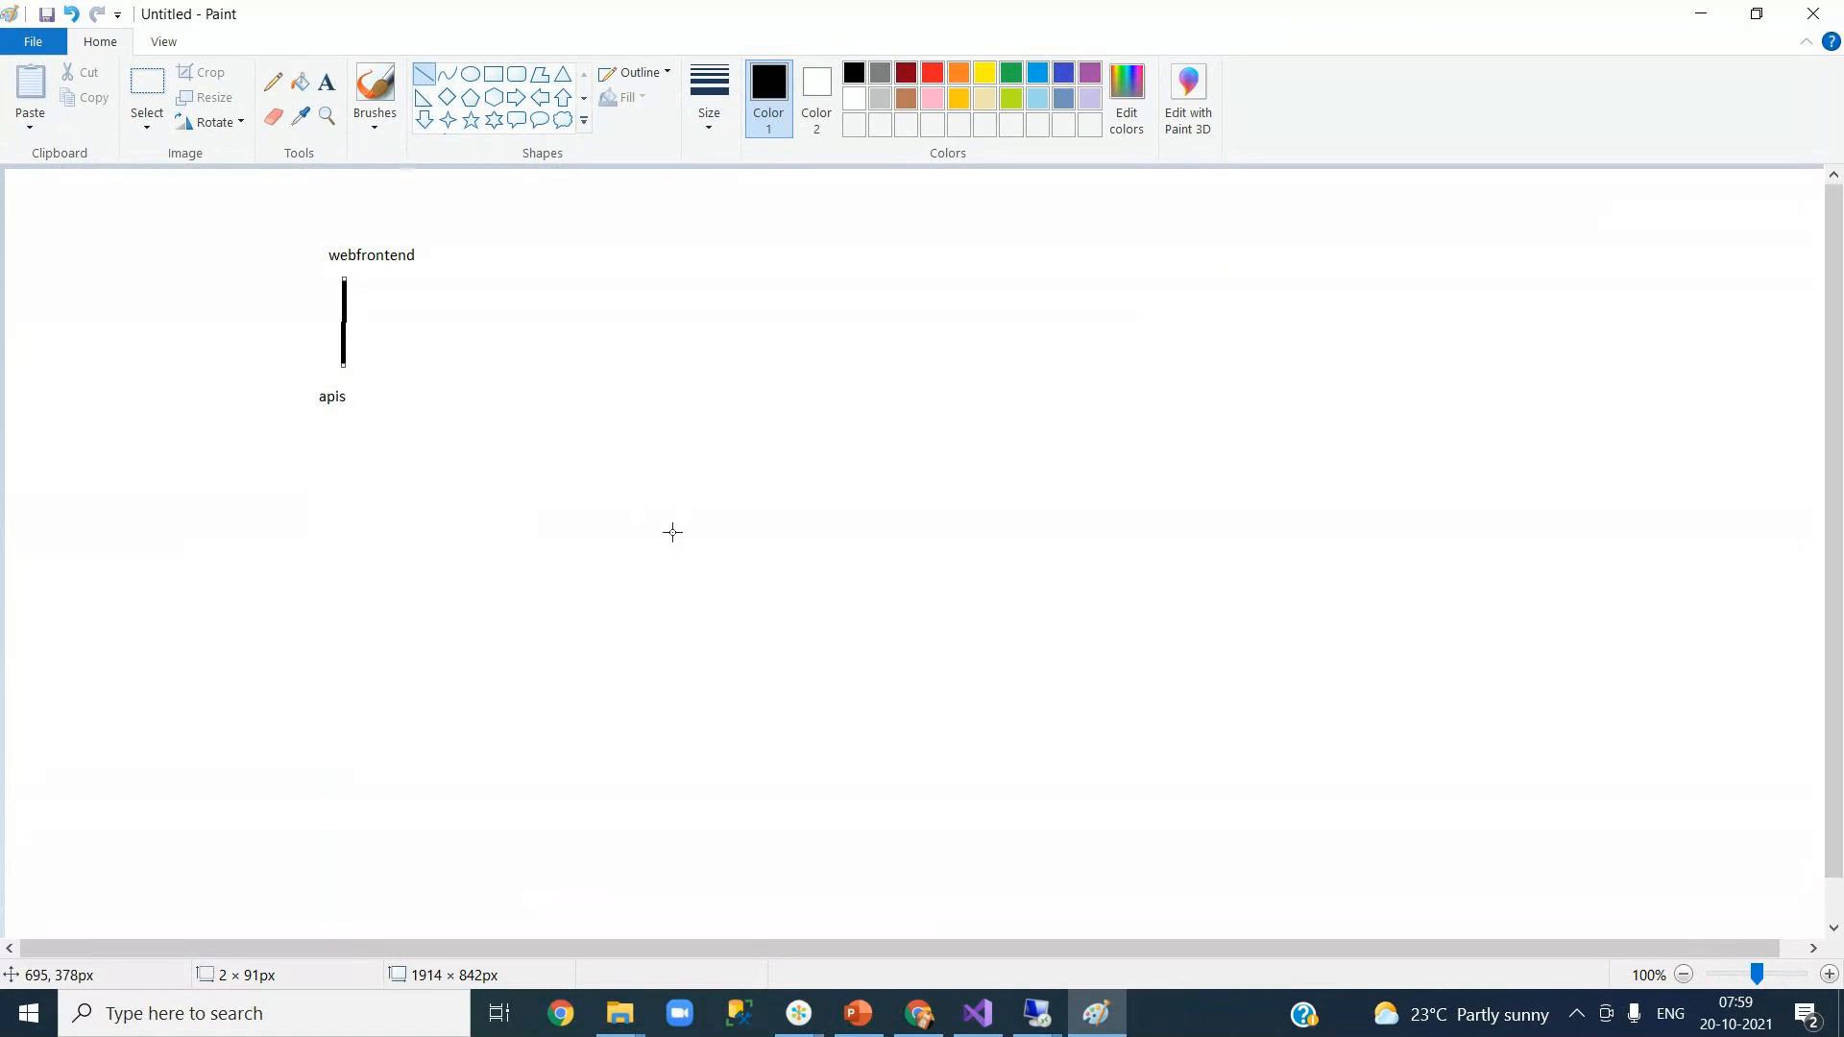
{"action": "left_click", "coordinate": [1698, 16]}
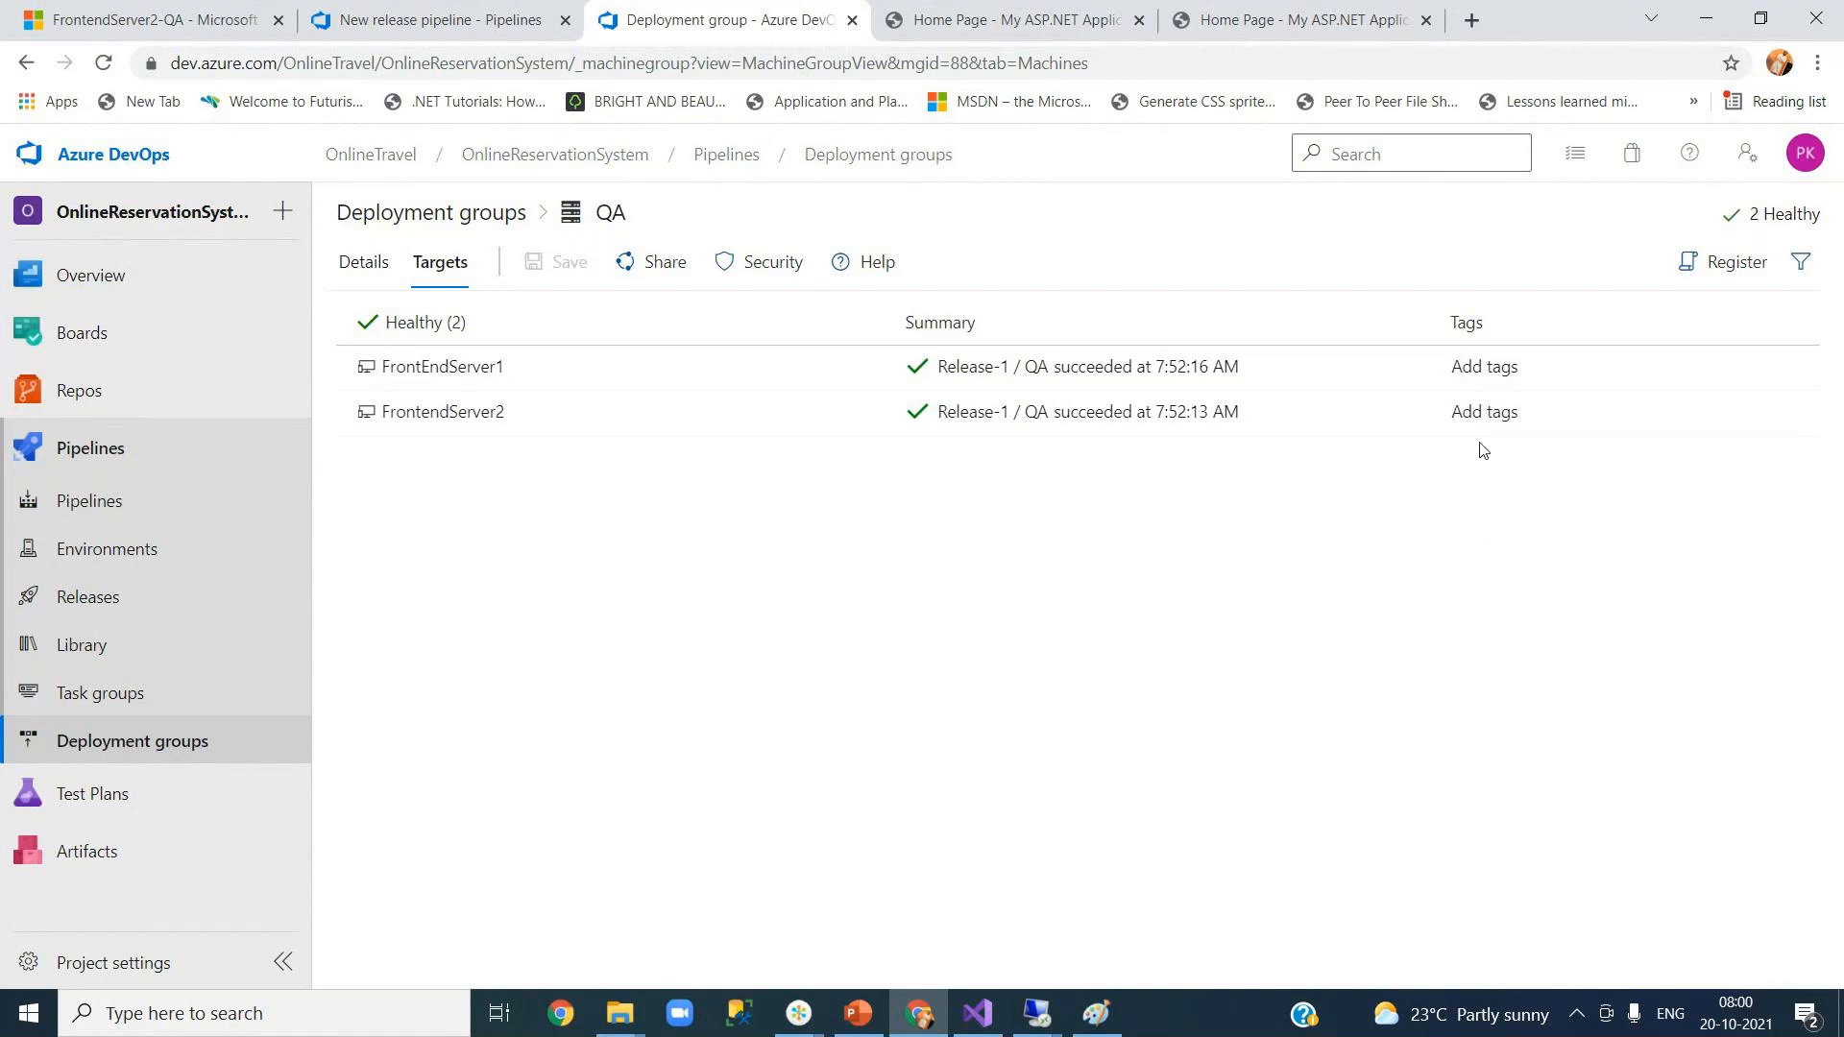
Step: Tag FrontEndServer1 as Web and FrontendServer2 as API
{"action": "left_click", "coordinate": [1484, 368]}
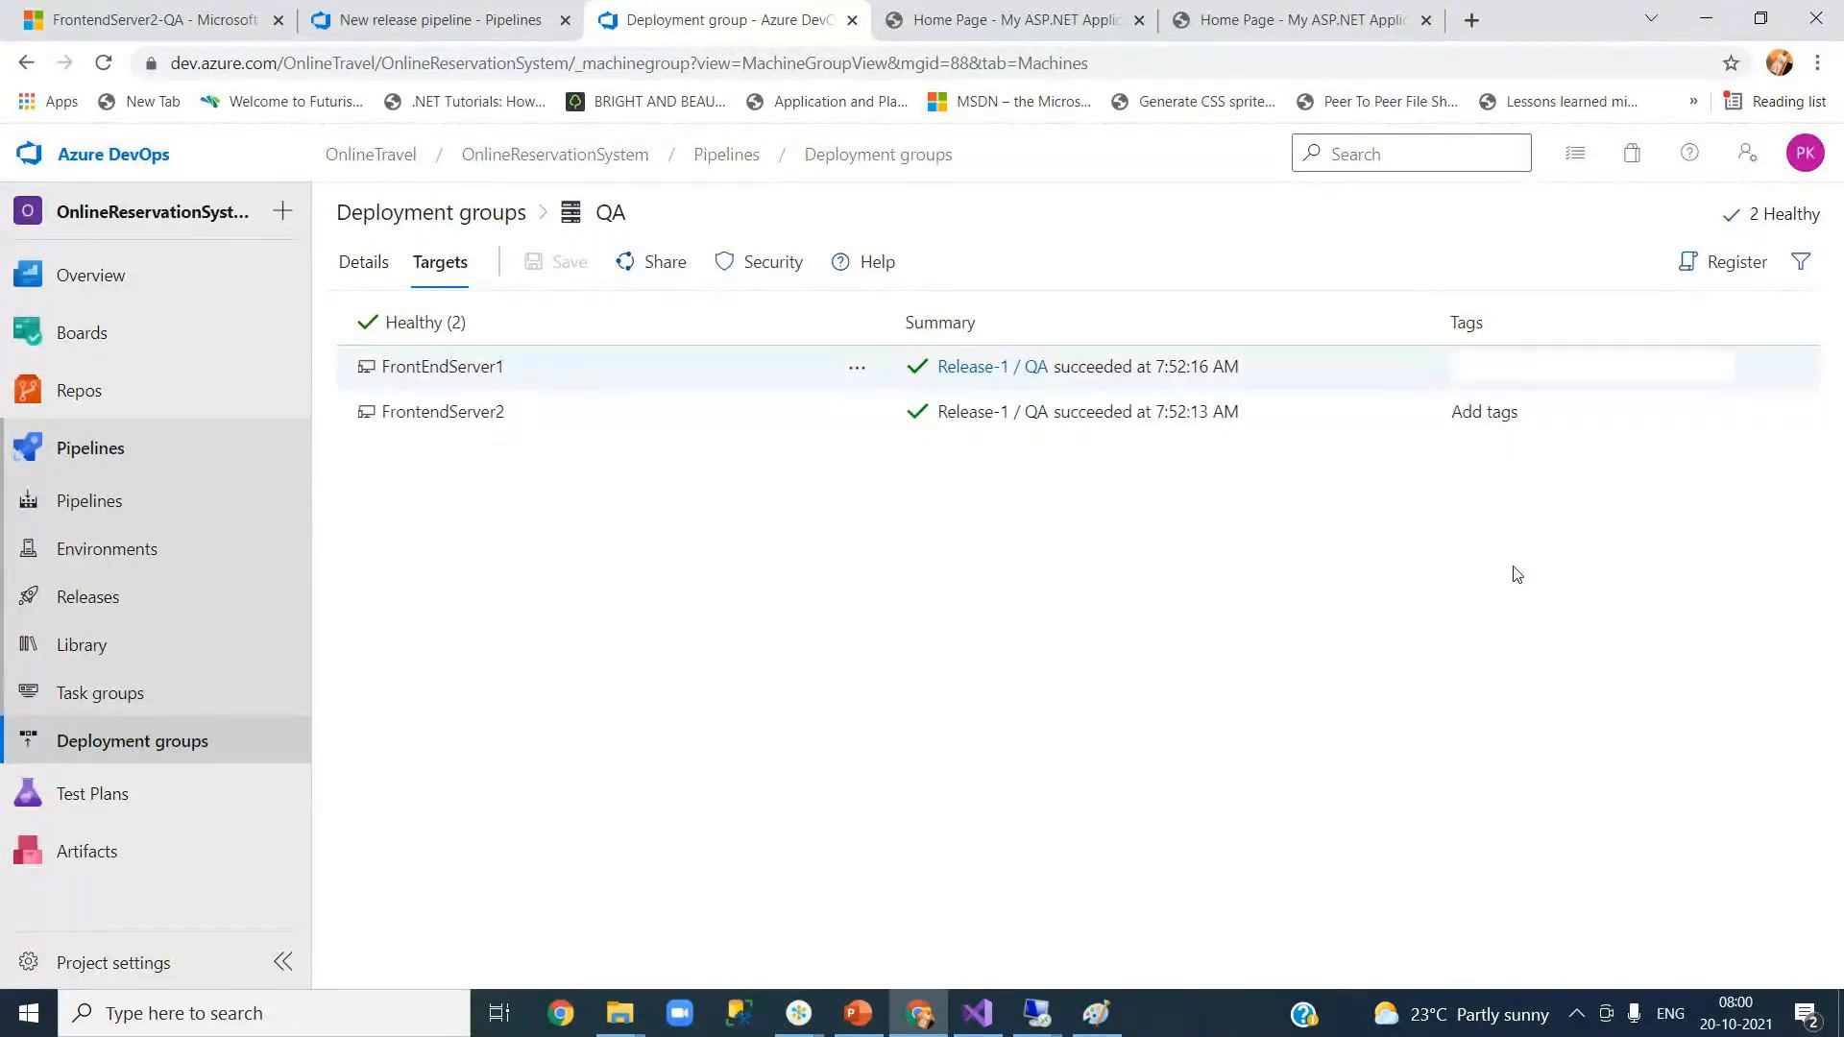
{"action": "type", "text": "Web"}
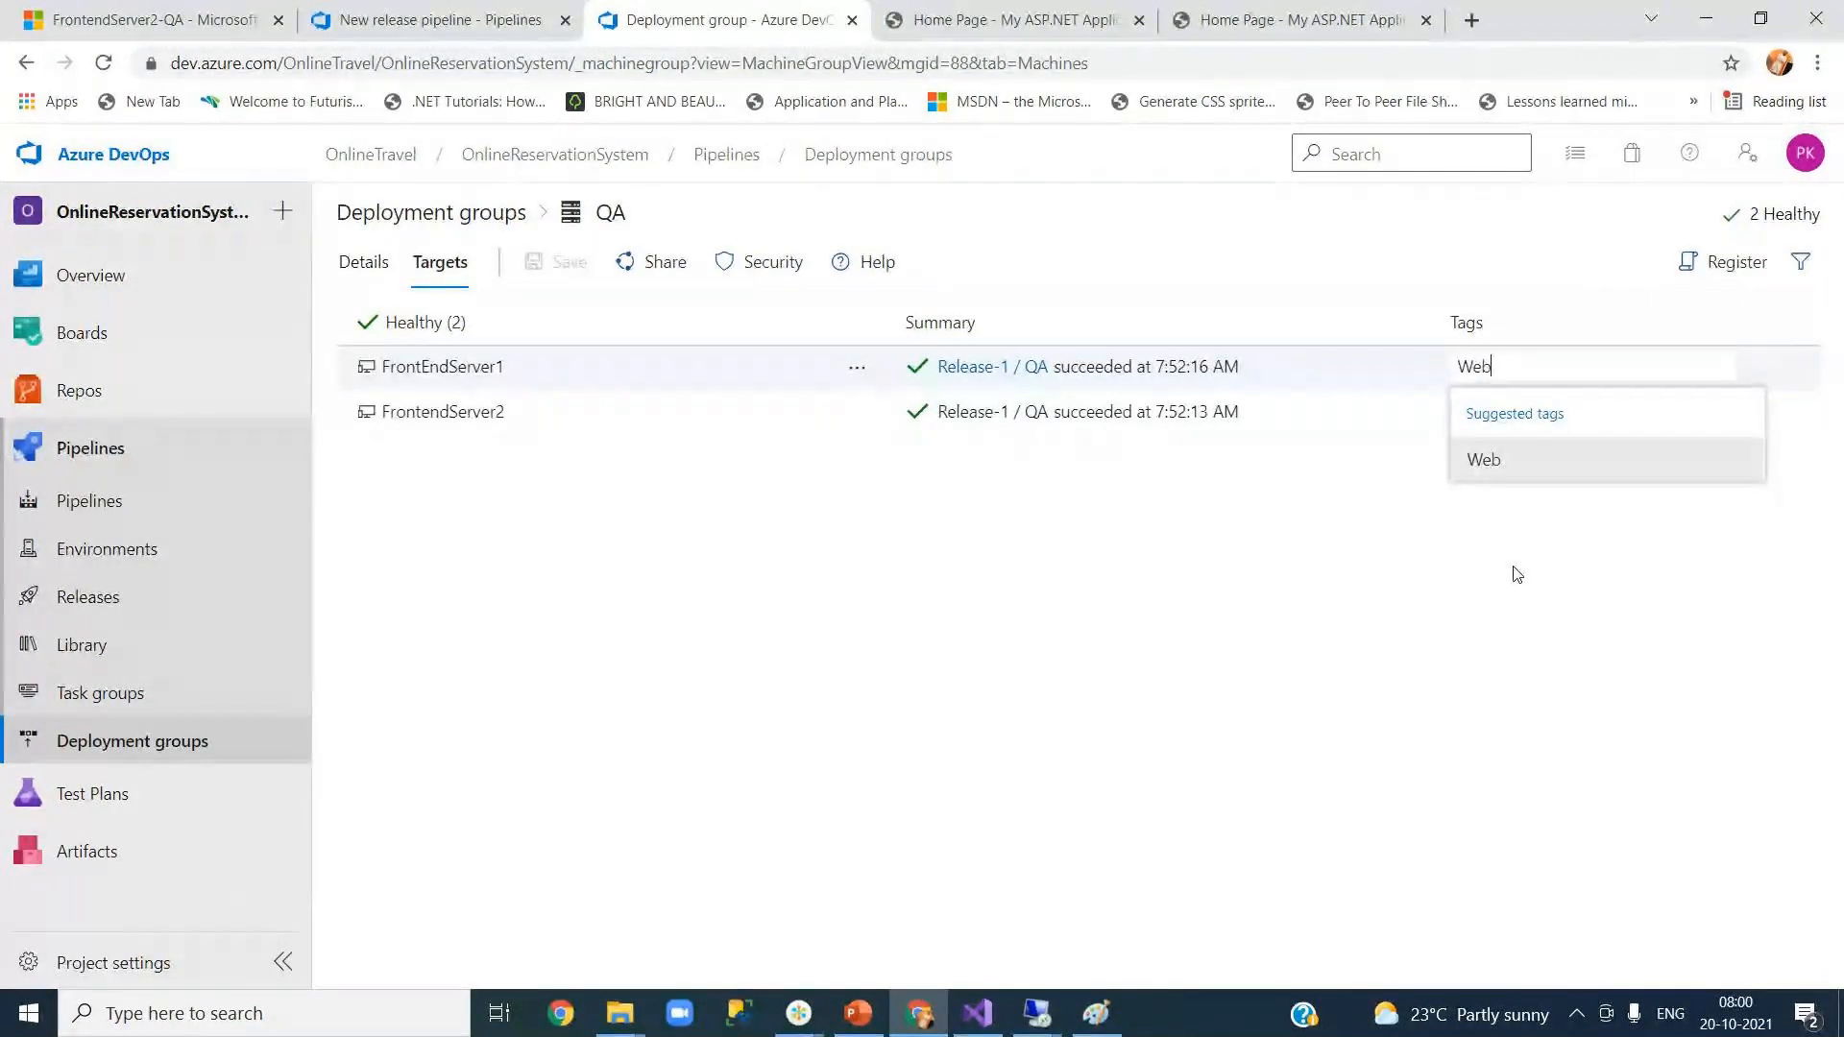
{"action": "key", "text": "Return"}
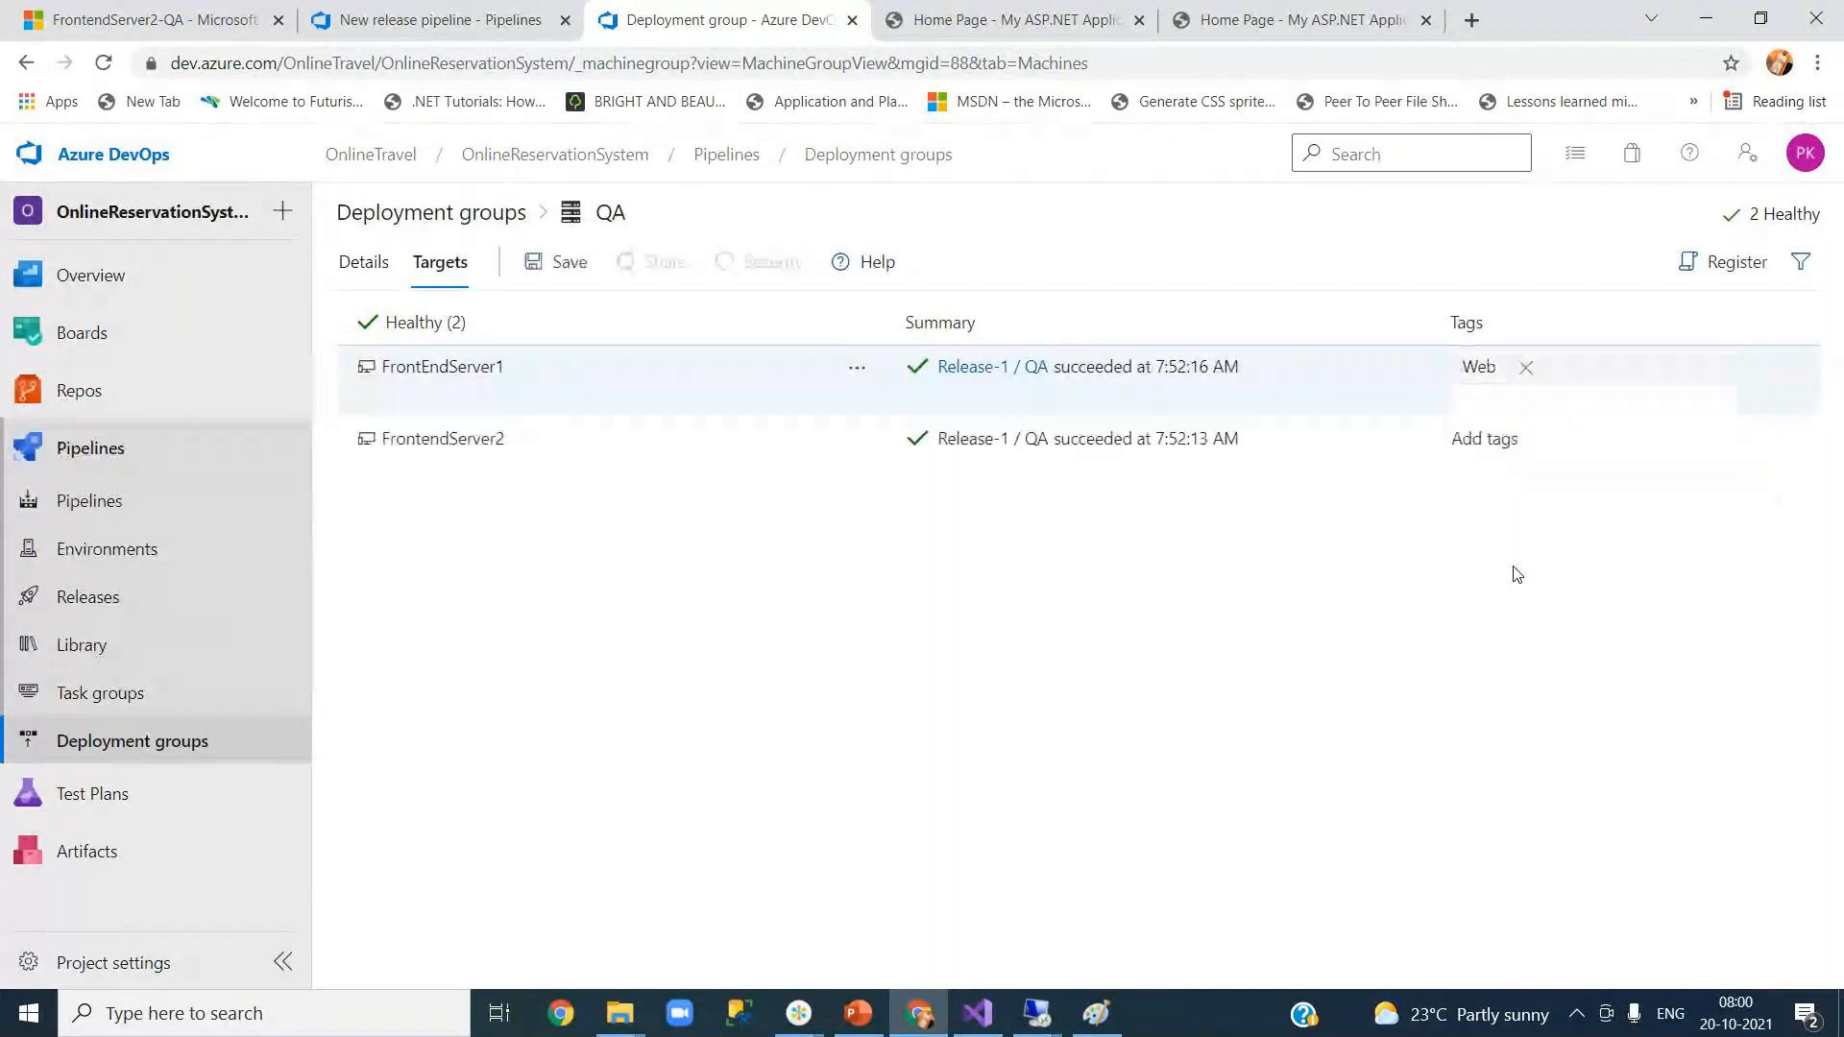
{"action": "left_click", "coordinate": [1495, 442]}
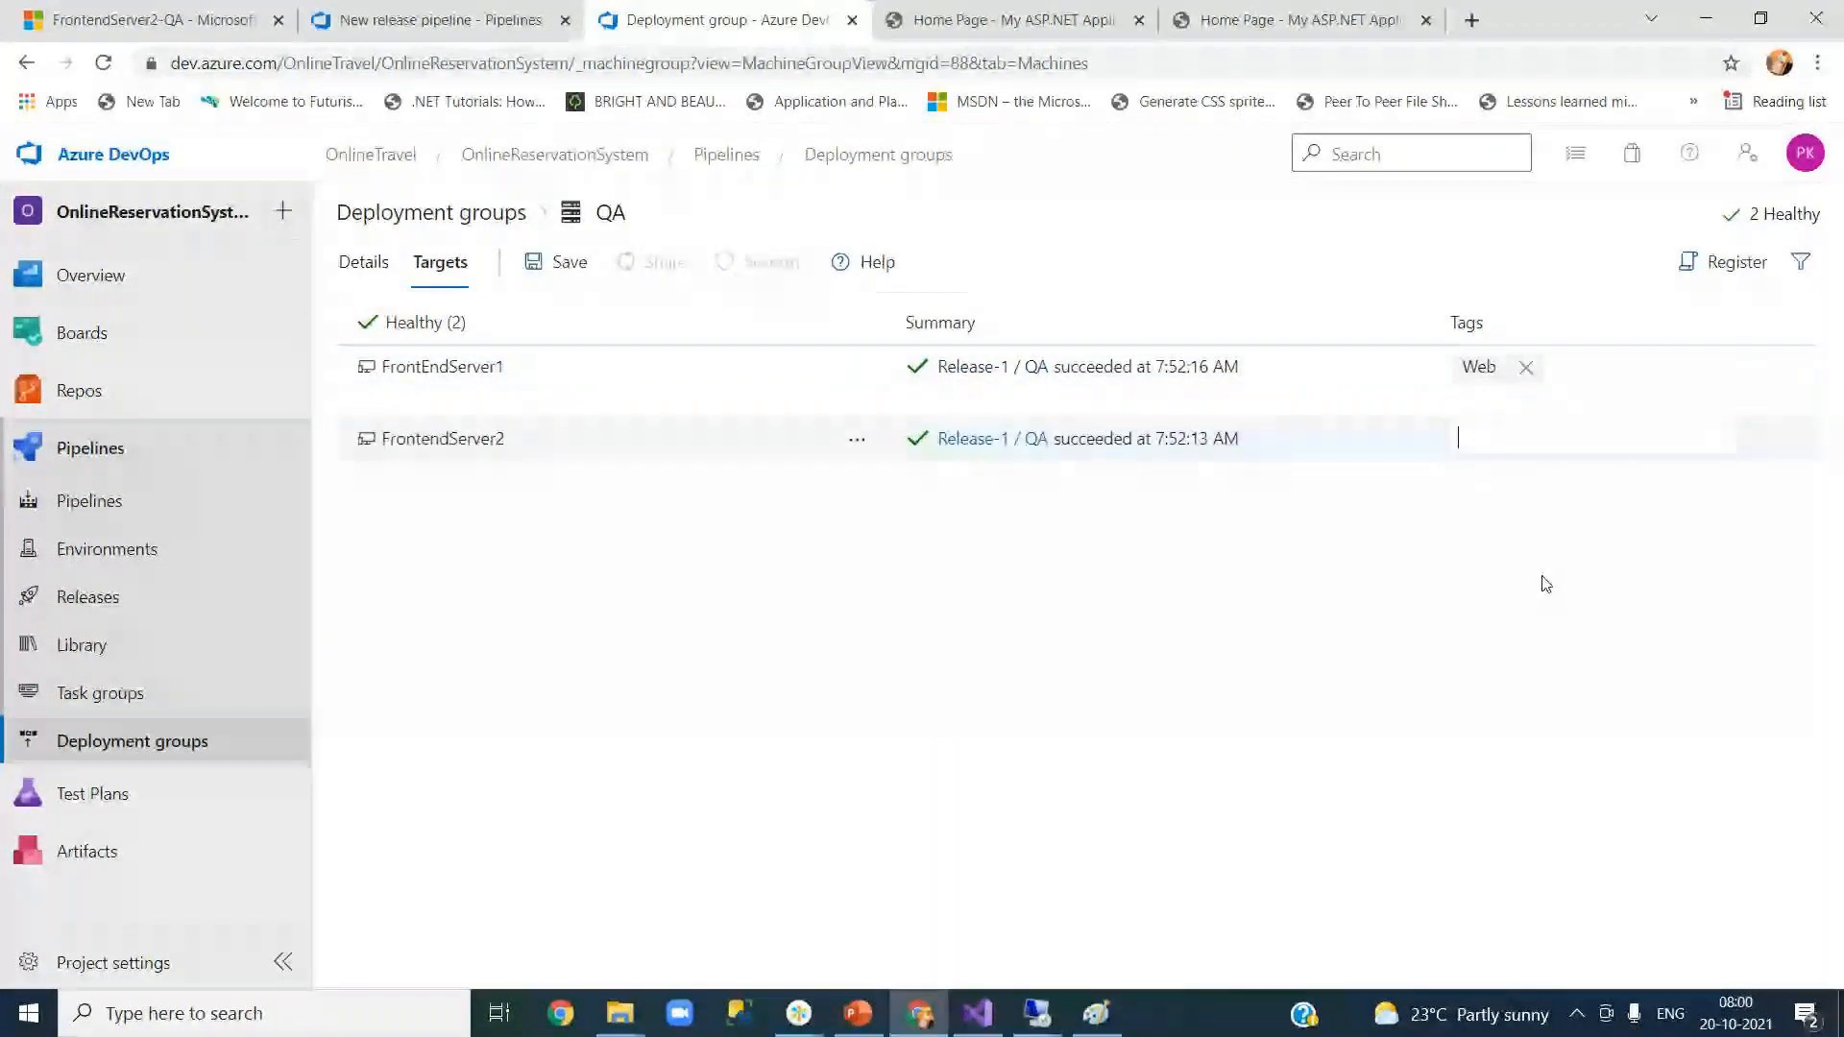
{"action": "type", "text": "API"}
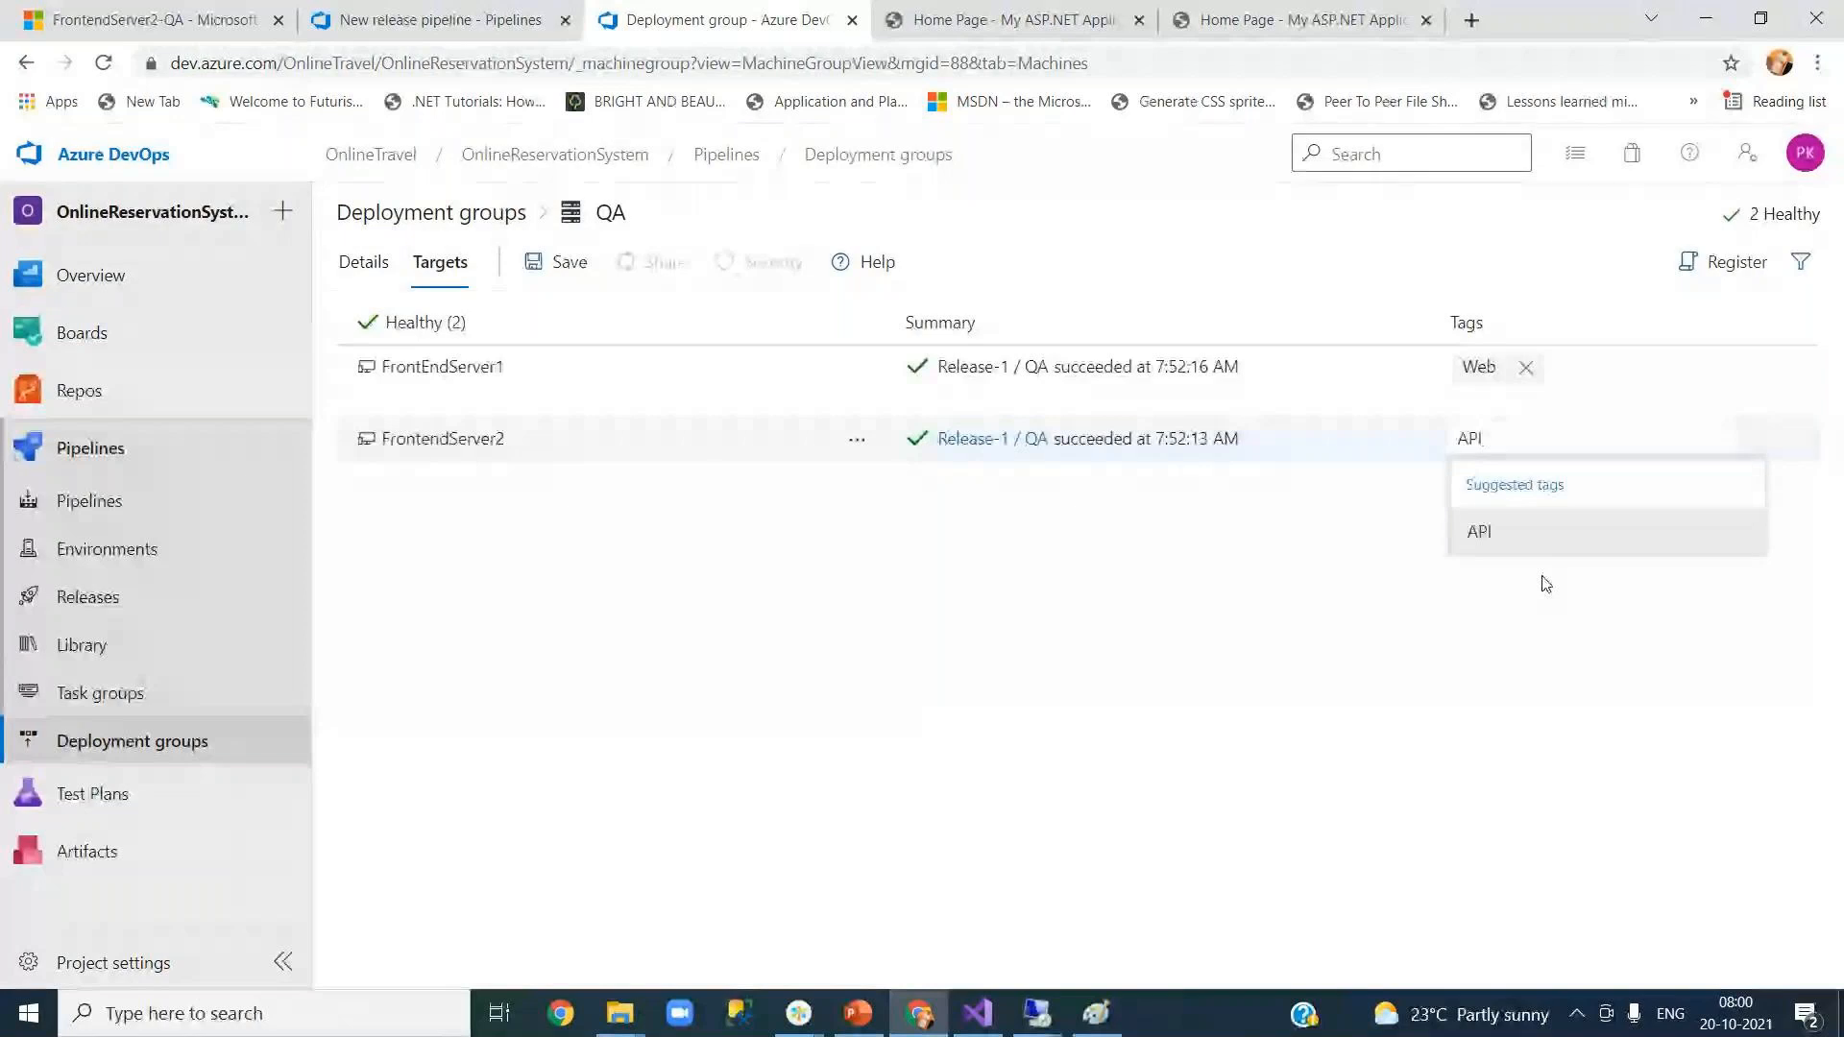
{"action": "key", "text": "Return"}
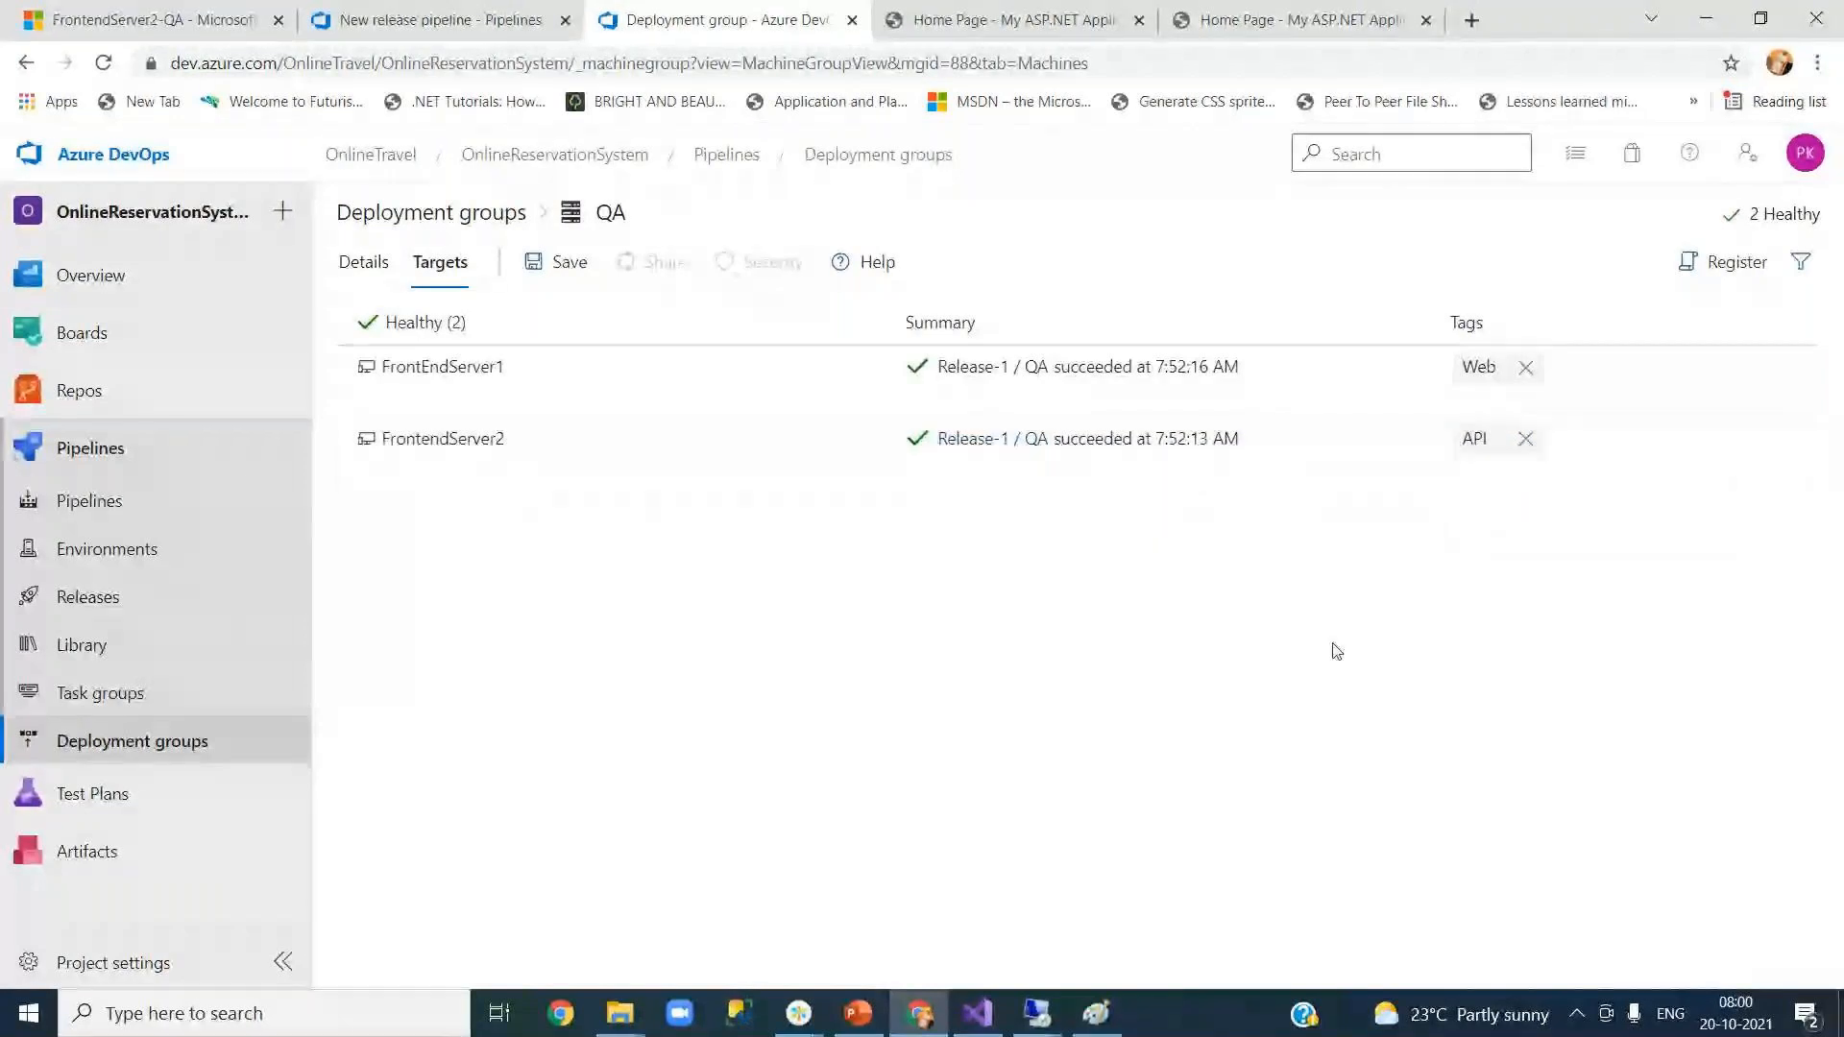
Step: Save the target tags, then bring up the FrontendServer2-QA VM overview in the Azure portal
{"action": "left_click", "coordinate": [581, 271]}
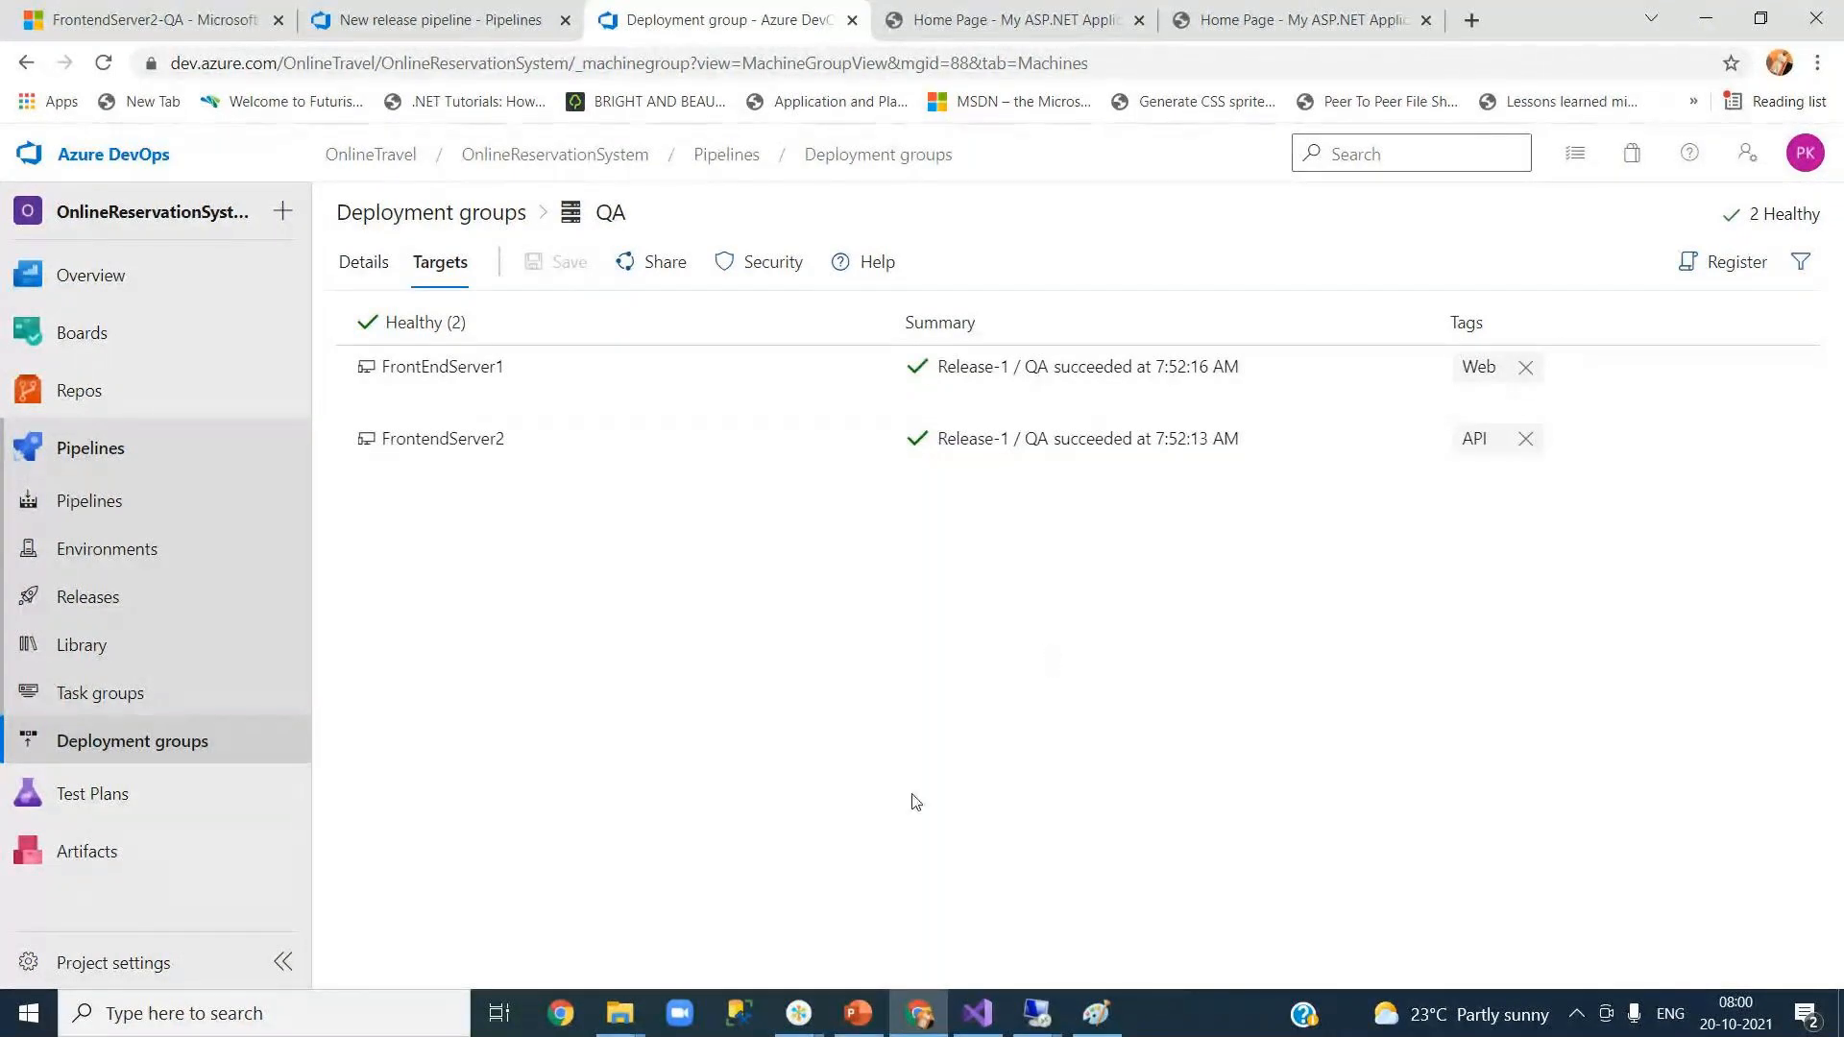
{"action": "mouse_move", "coordinate": [988, 1016]}
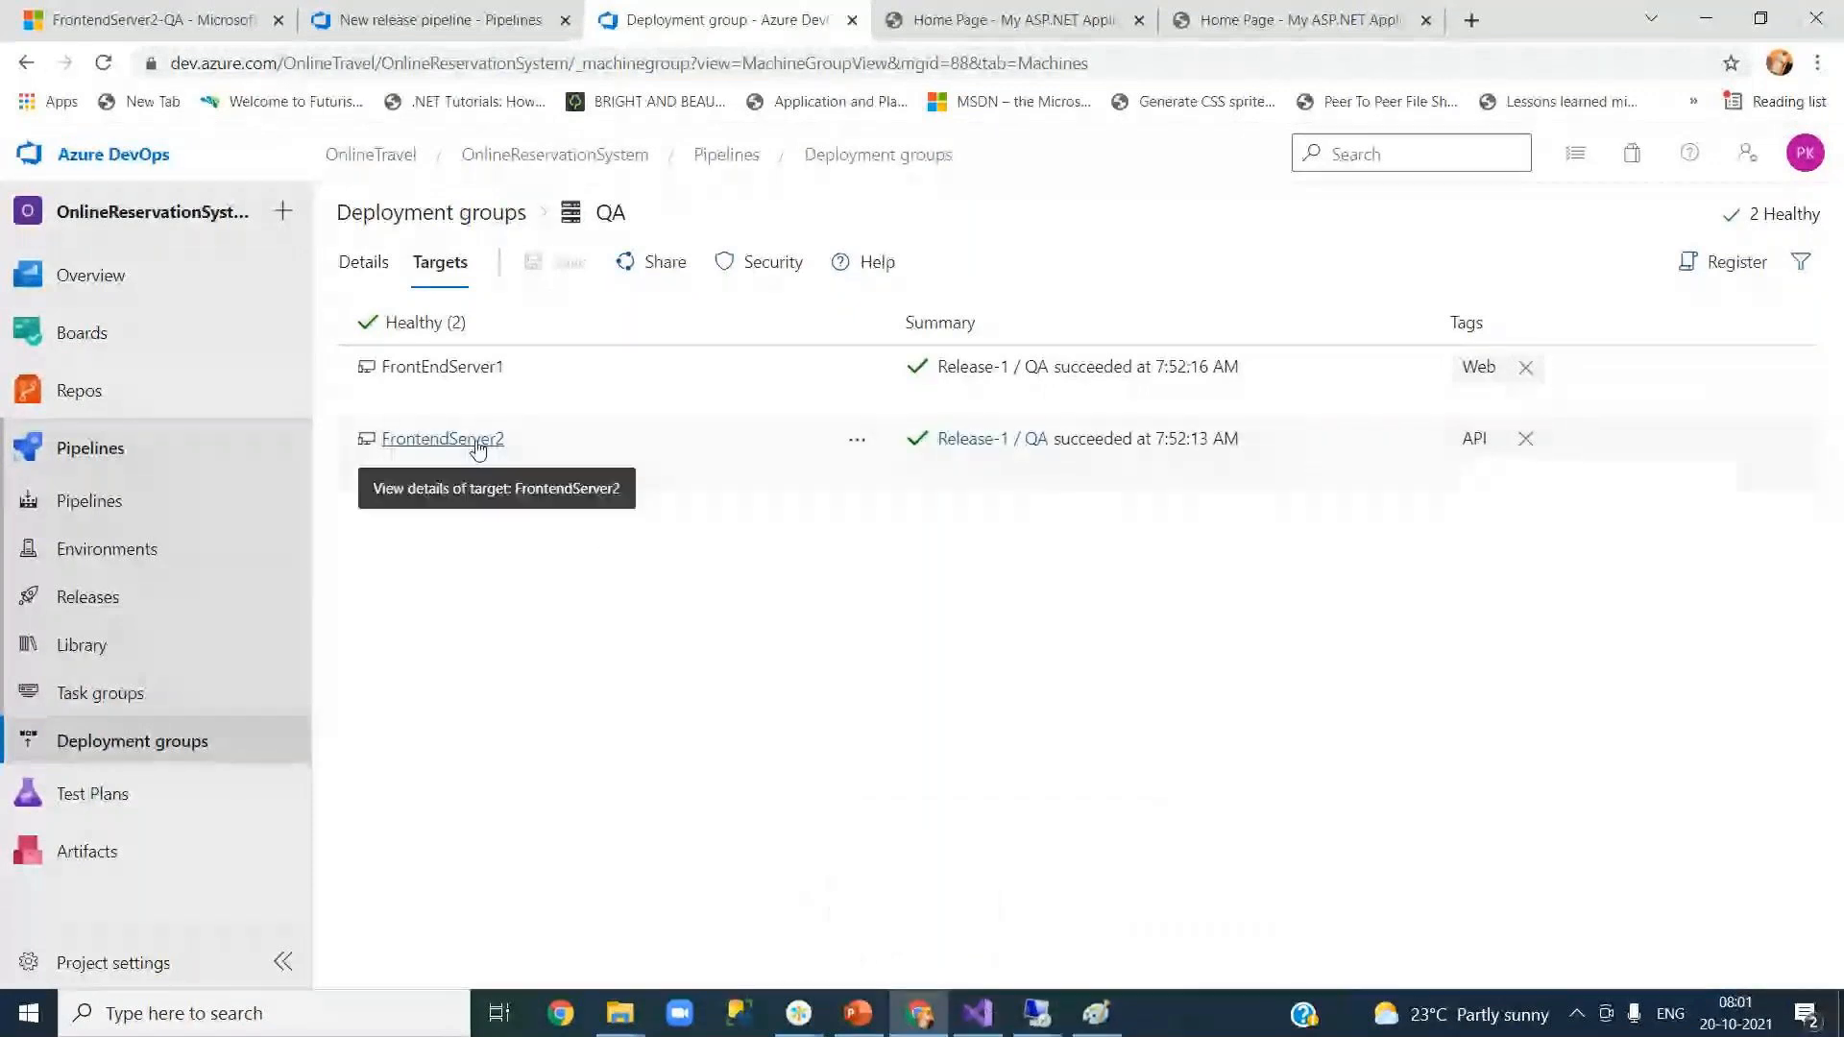
{"action": "left_click", "coordinate": [159, 19]}
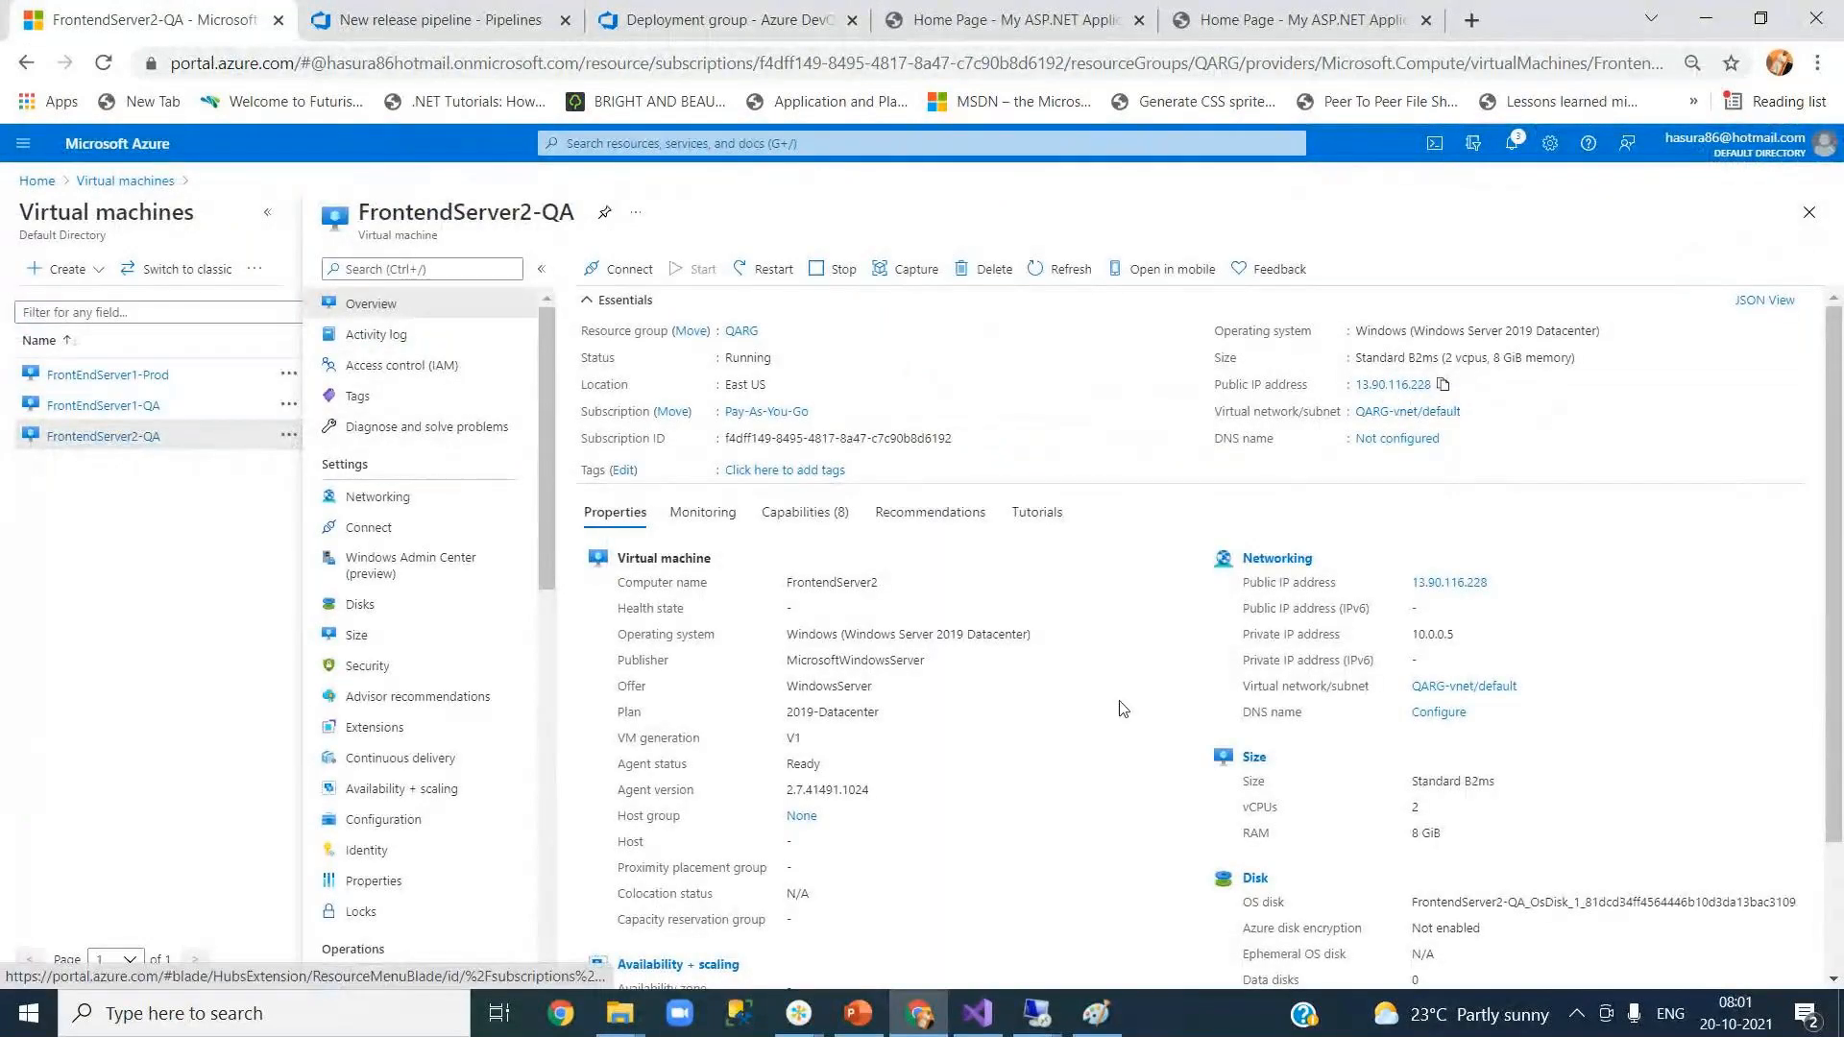
Step: Launch IIS Manager (inetmgr) on FrontendServer2's remote desktop, maximised, and select Default Web Site
{"action": "left_click", "coordinate": [1037, 1016]}
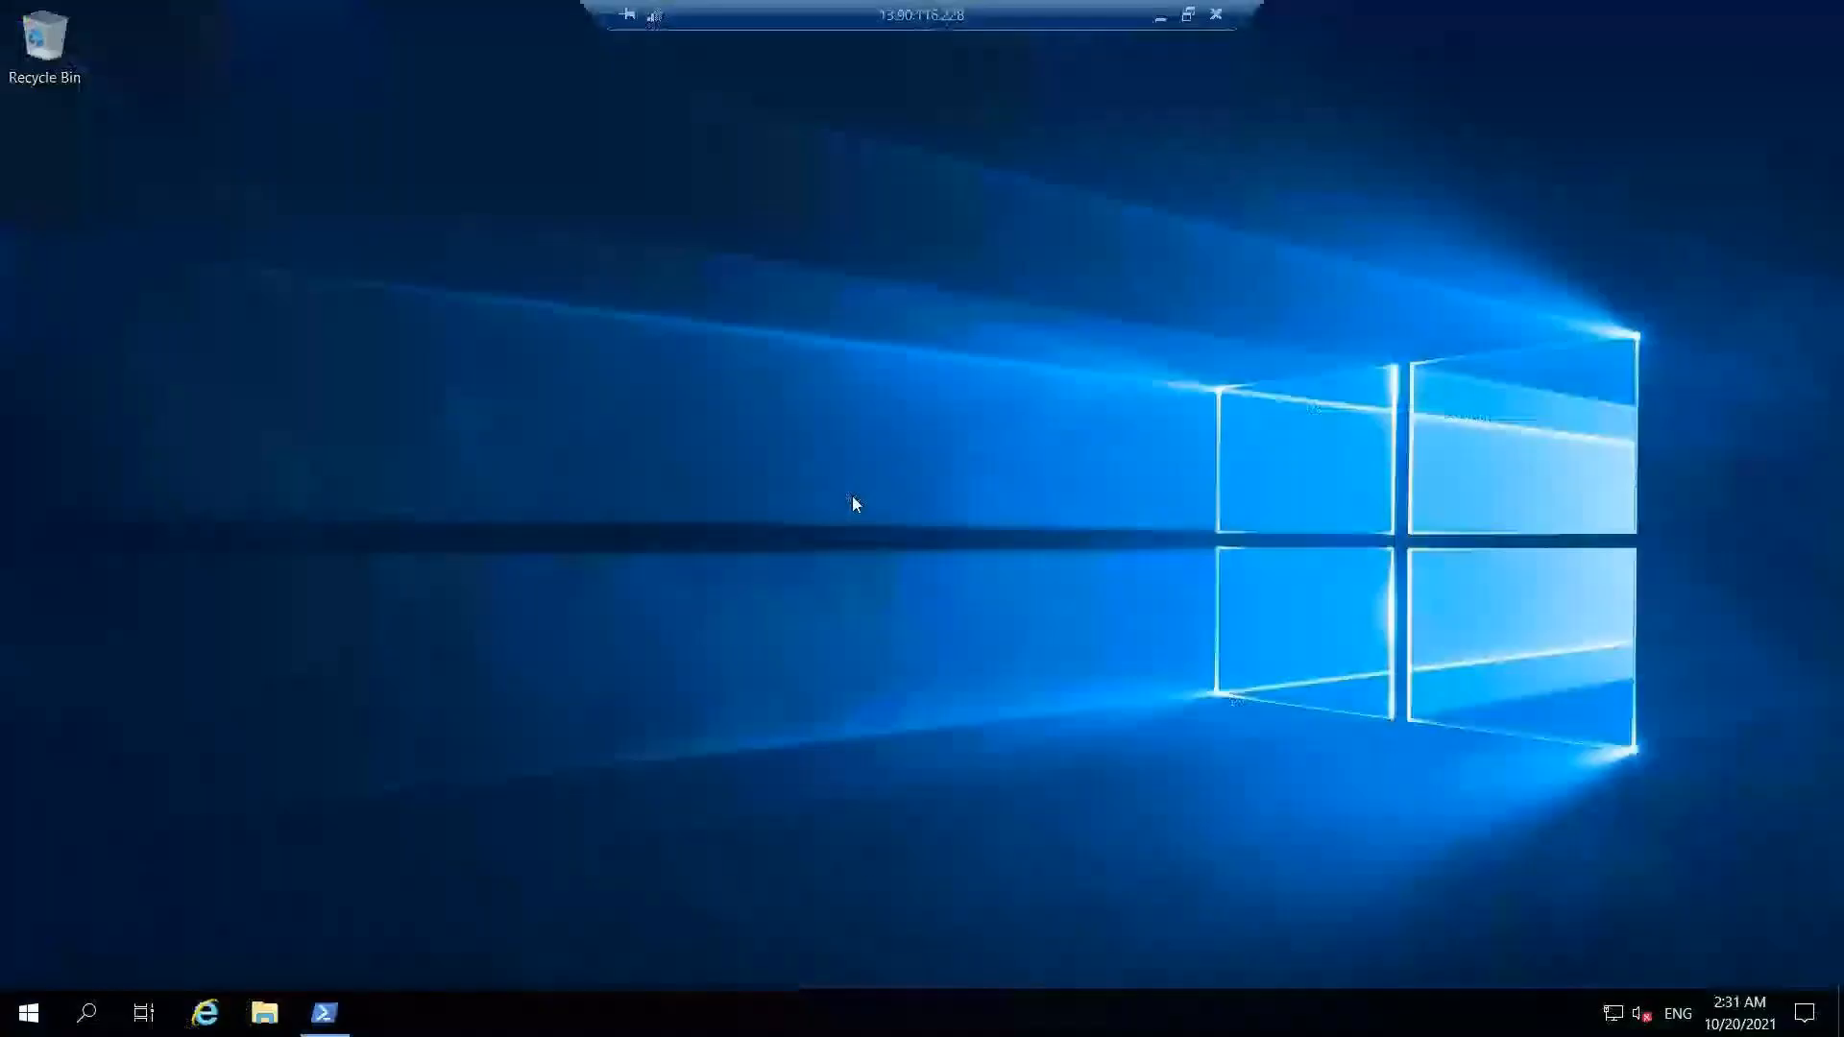
{"action": "left_click", "coordinate": [85, 1024]}
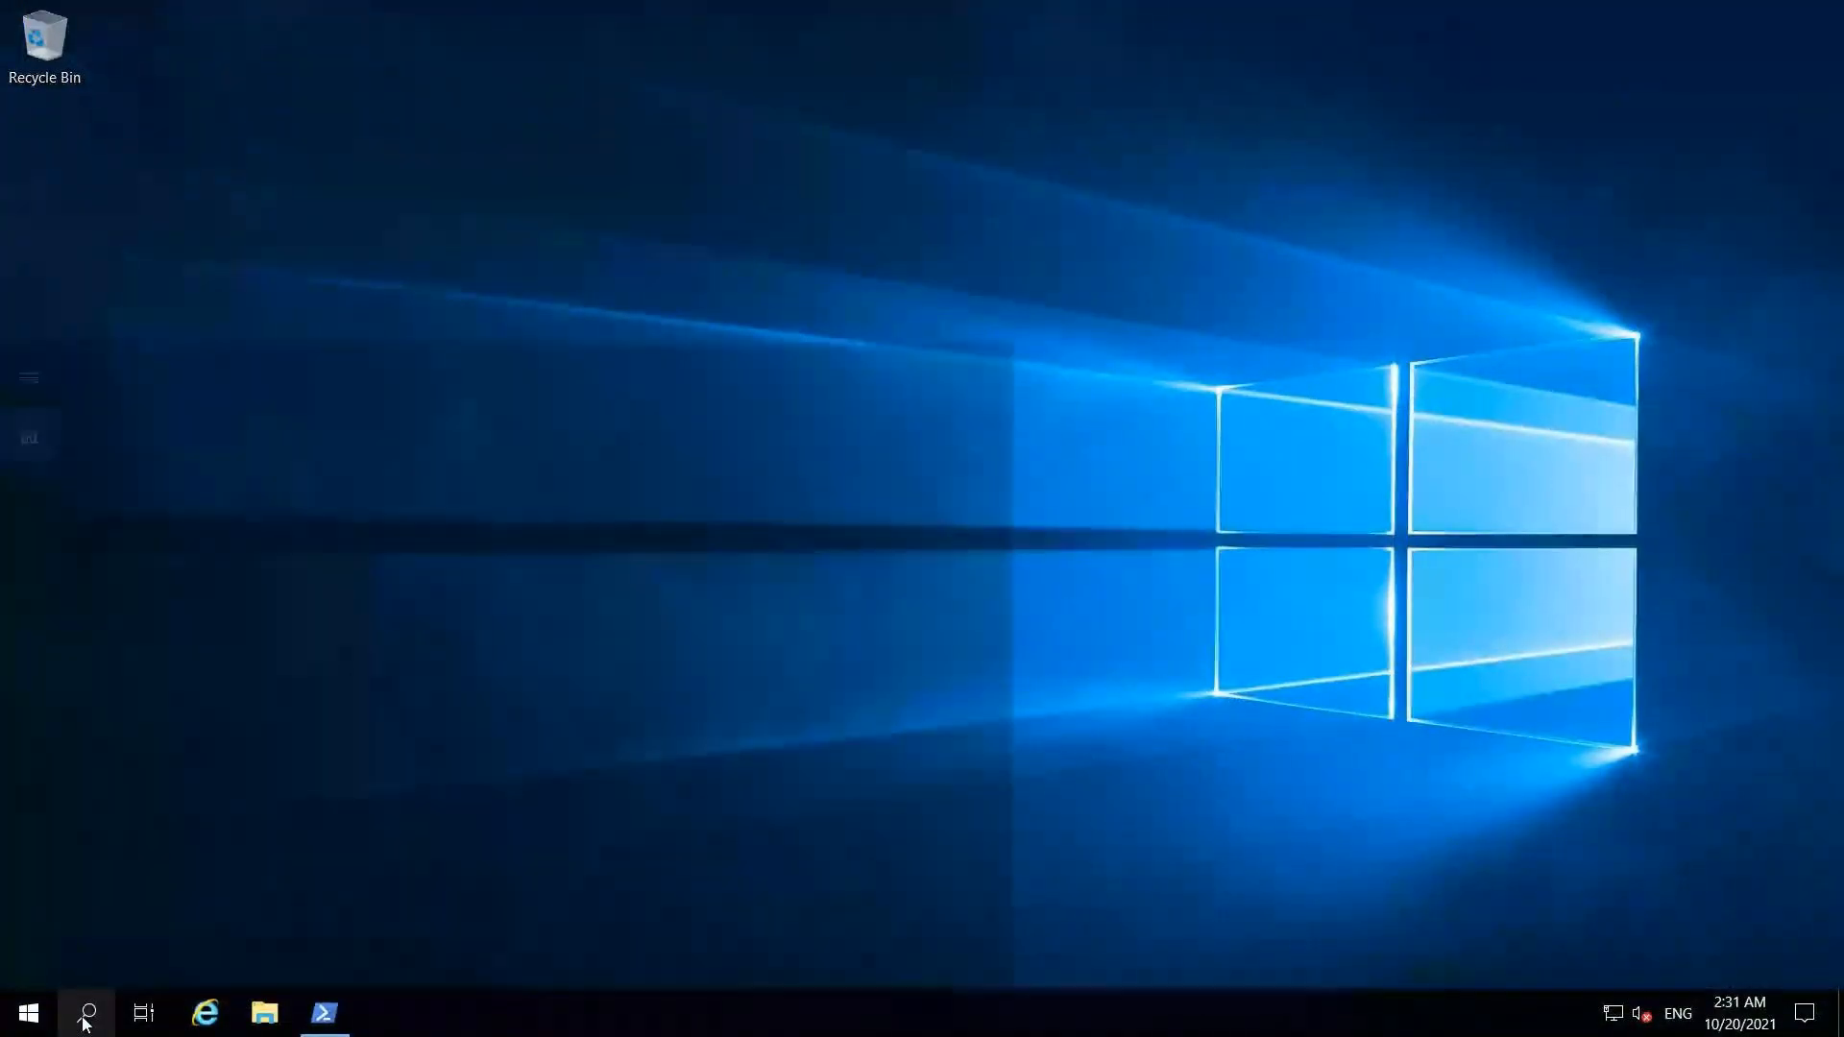
{"action": "type", "text": "inetmgr"}
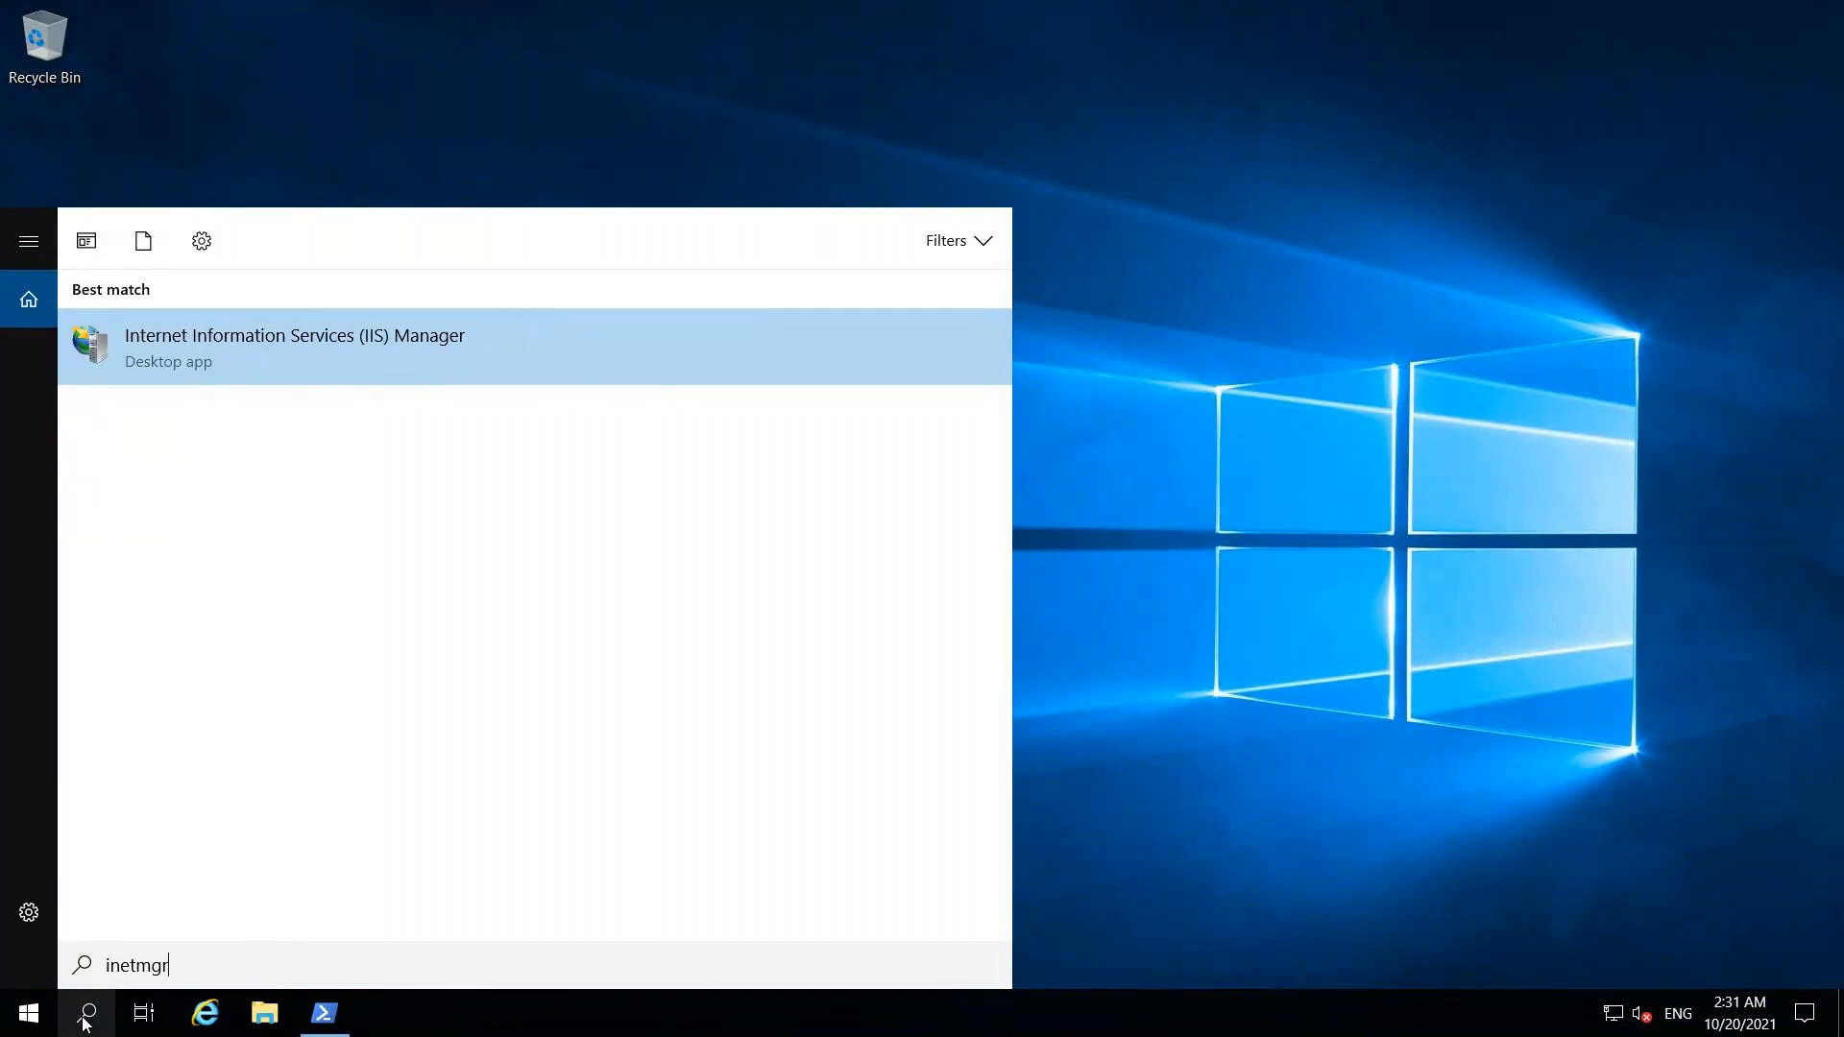
{"action": "key", "text": "Return"}
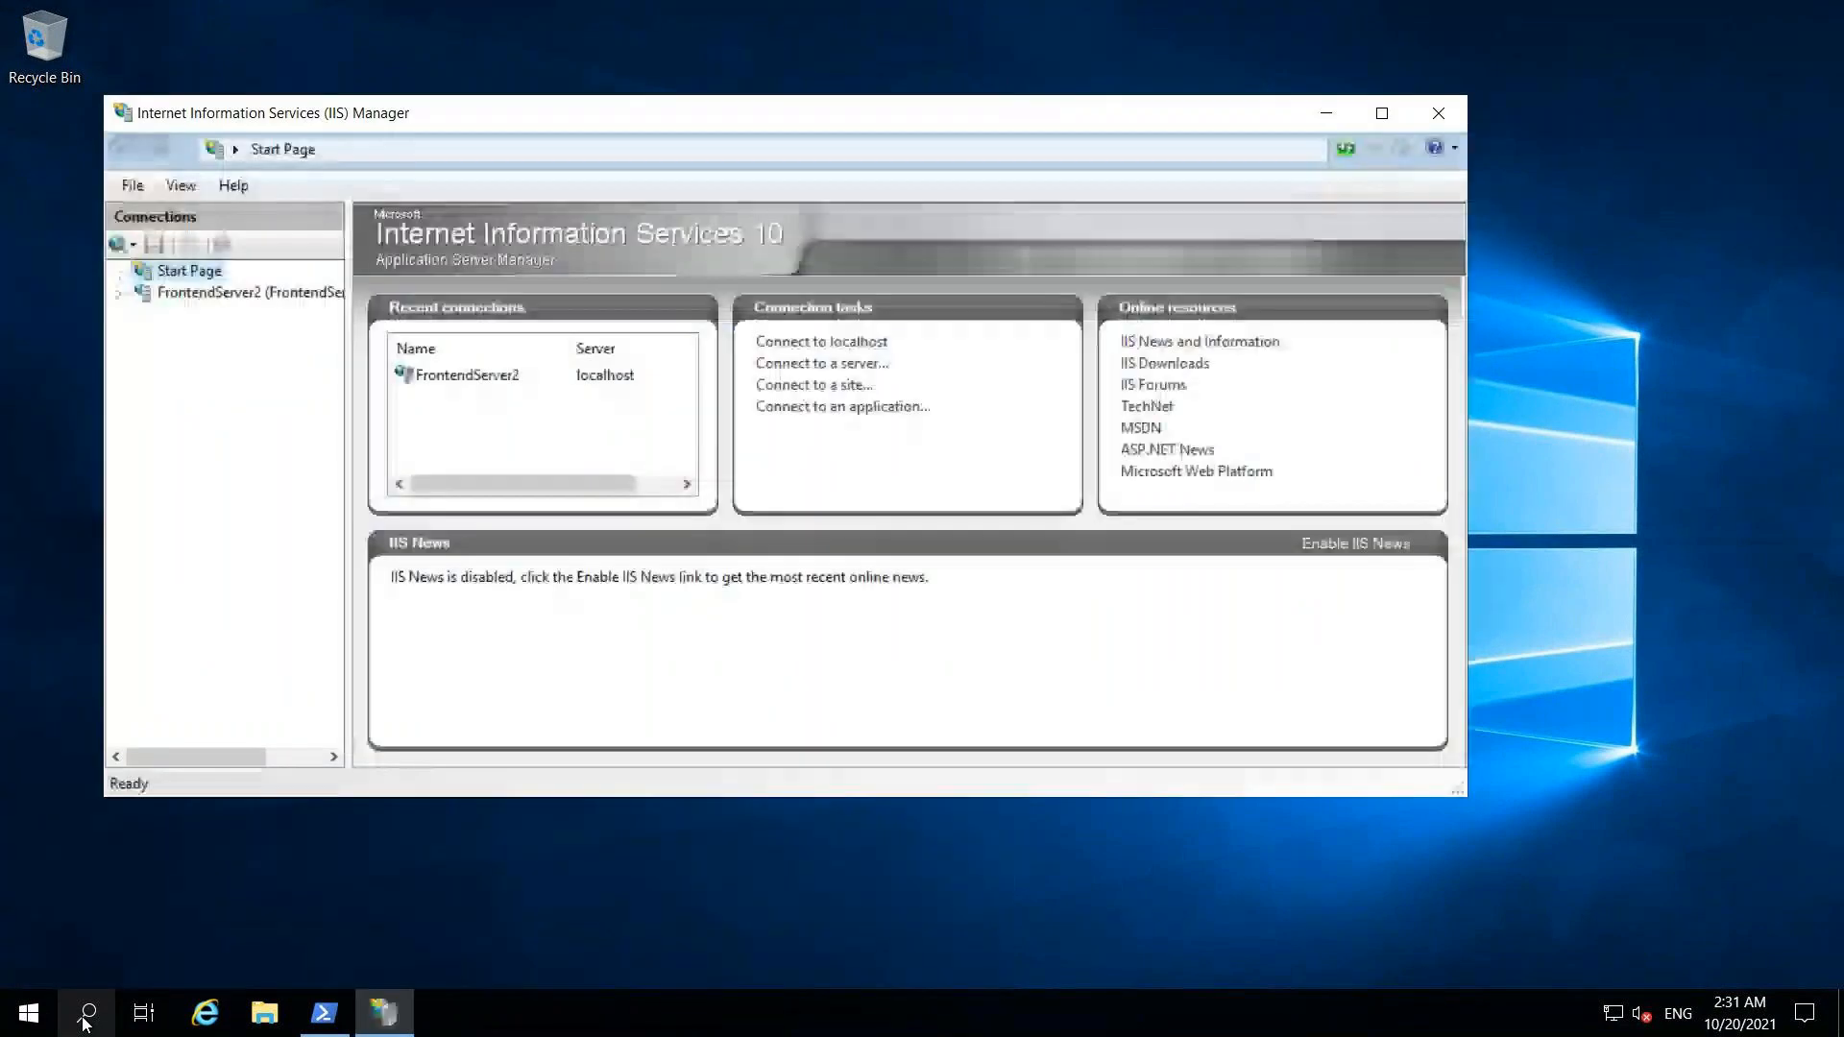
{"action": "left_click", "coordinate": [1380, 115]}
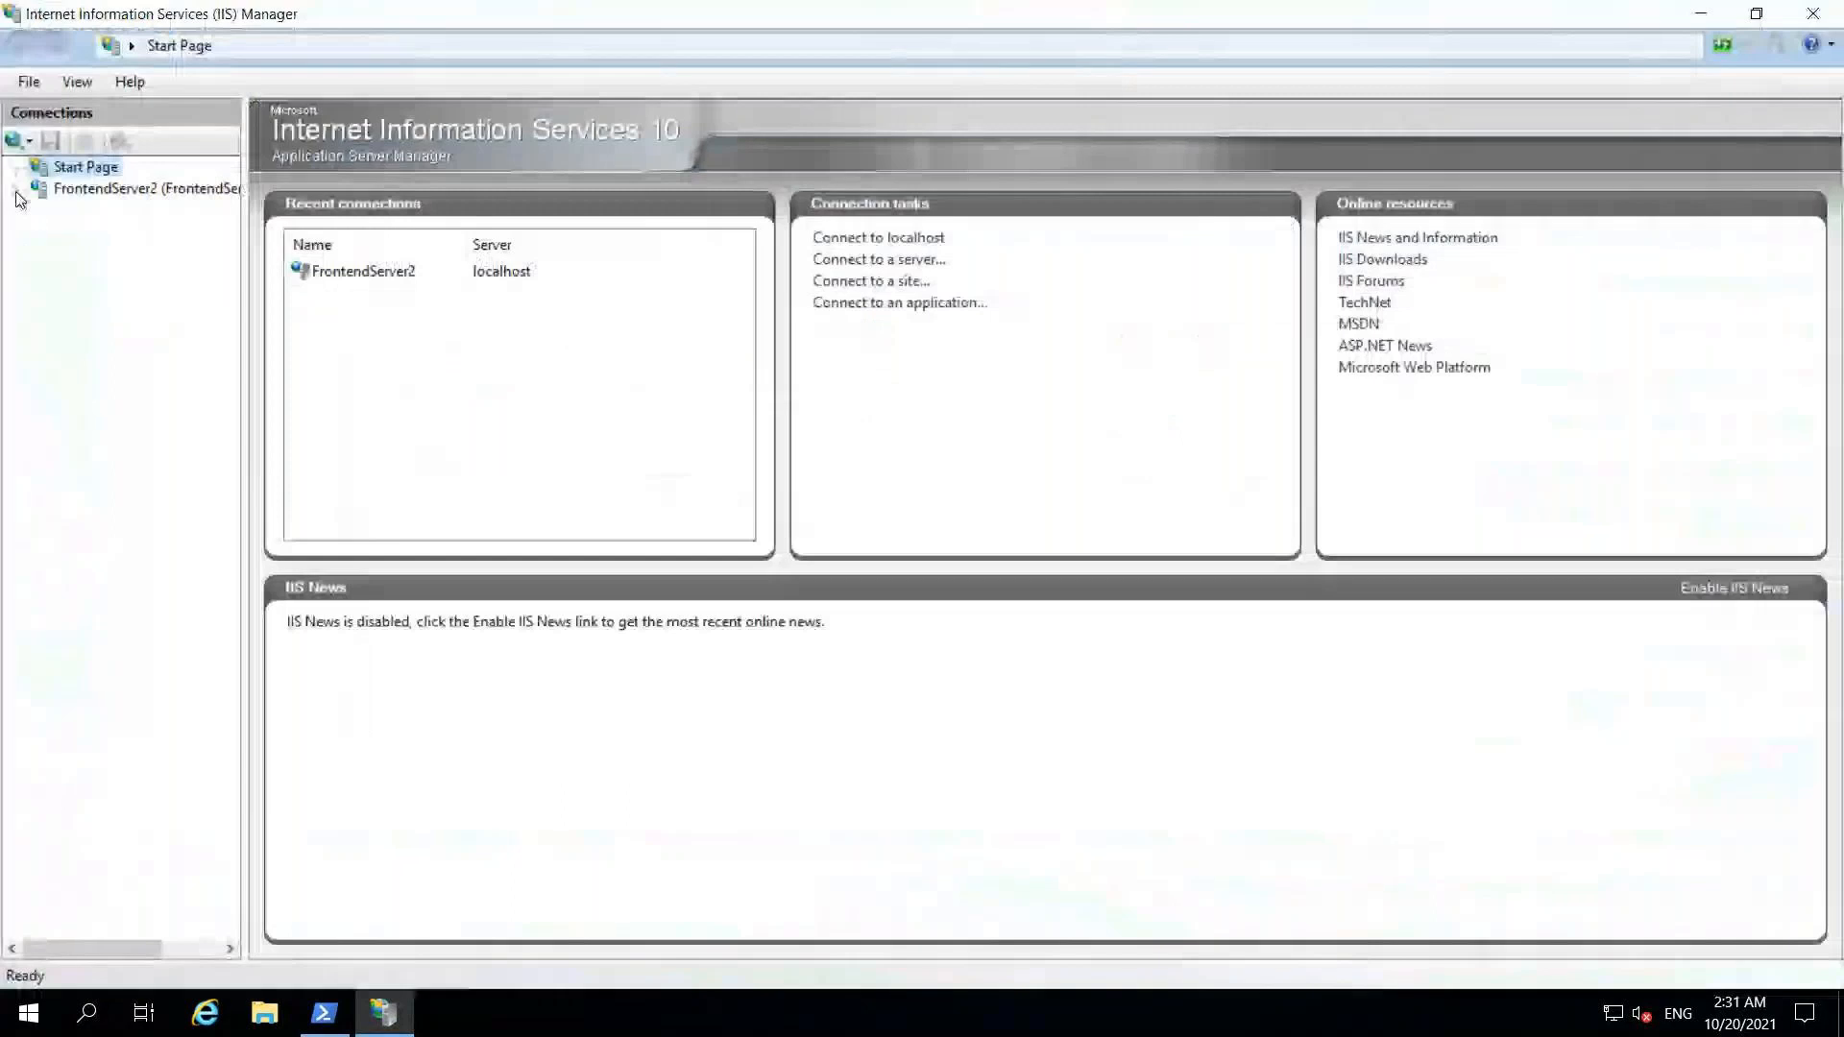
{"action": "left_click", "coordinate": [16, 193]}
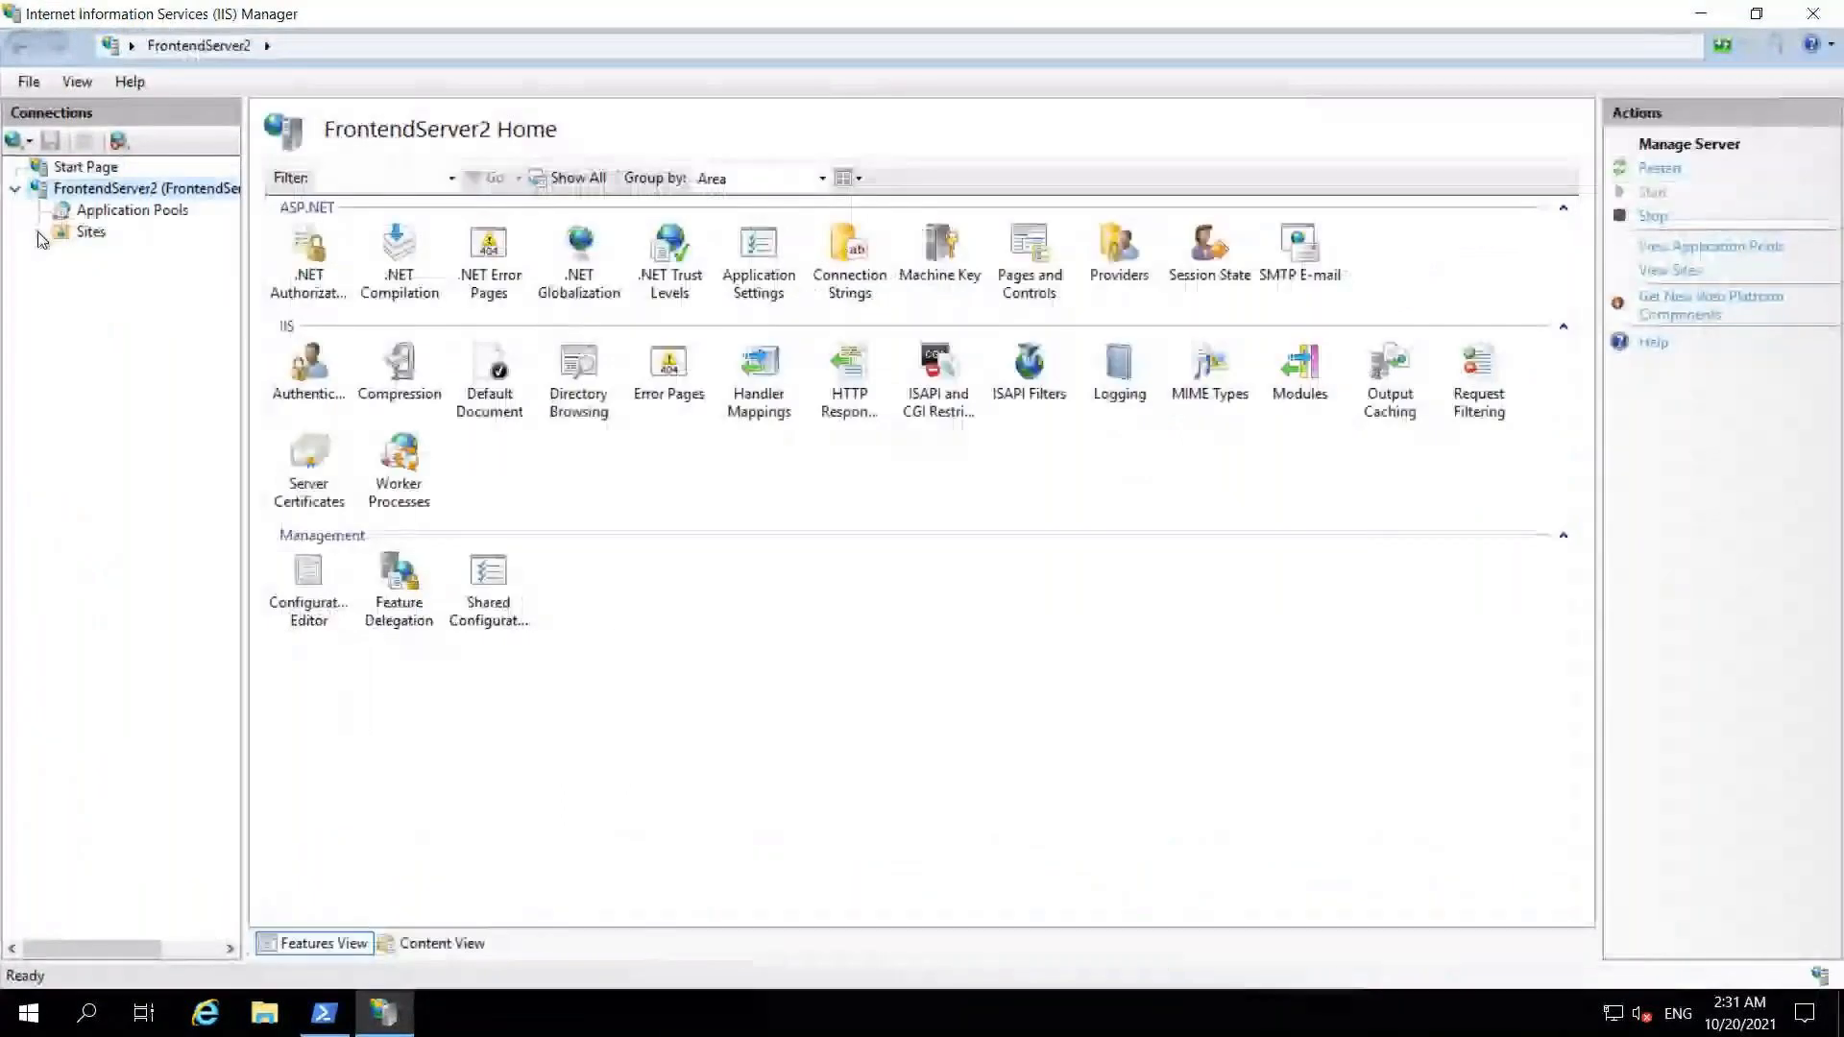
{"action": "left_click", "coordinate": [38, 234]}
{"action": "left_click", "coordinate": [61, 253]}
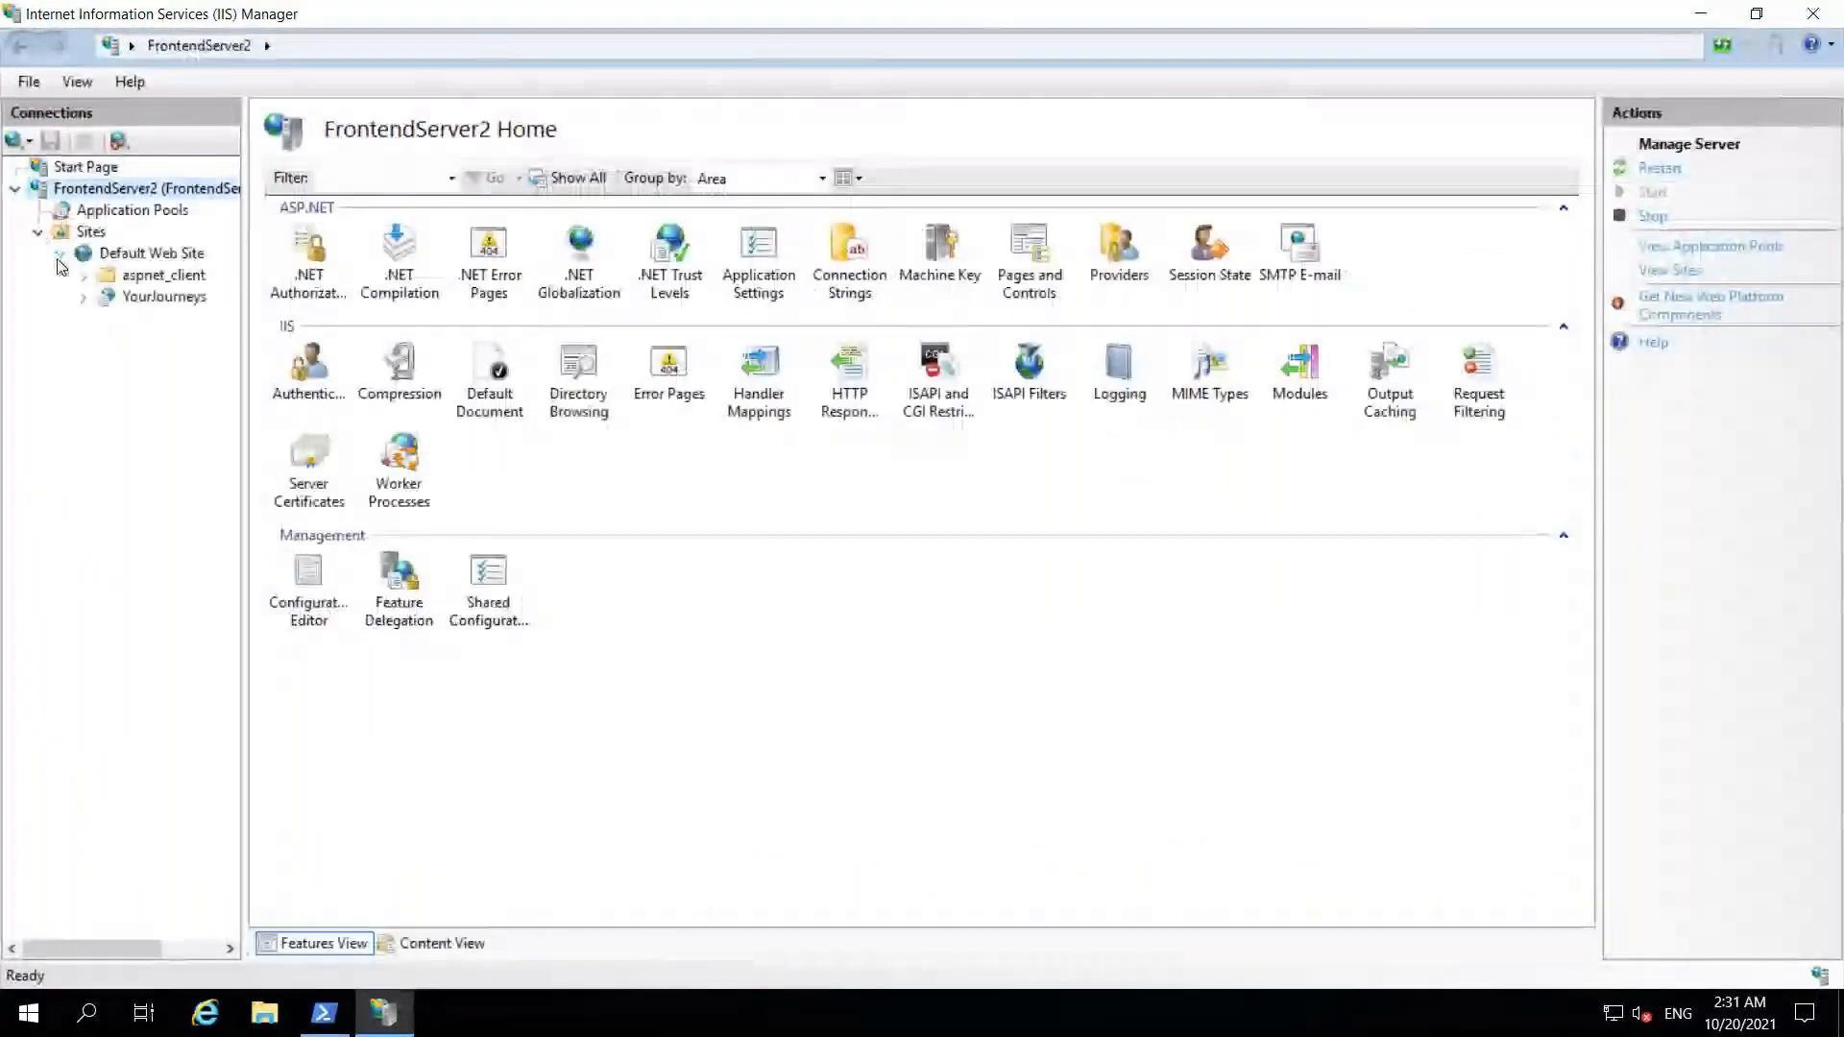
{"action": "left_click", "coordinate": [161, 254]}
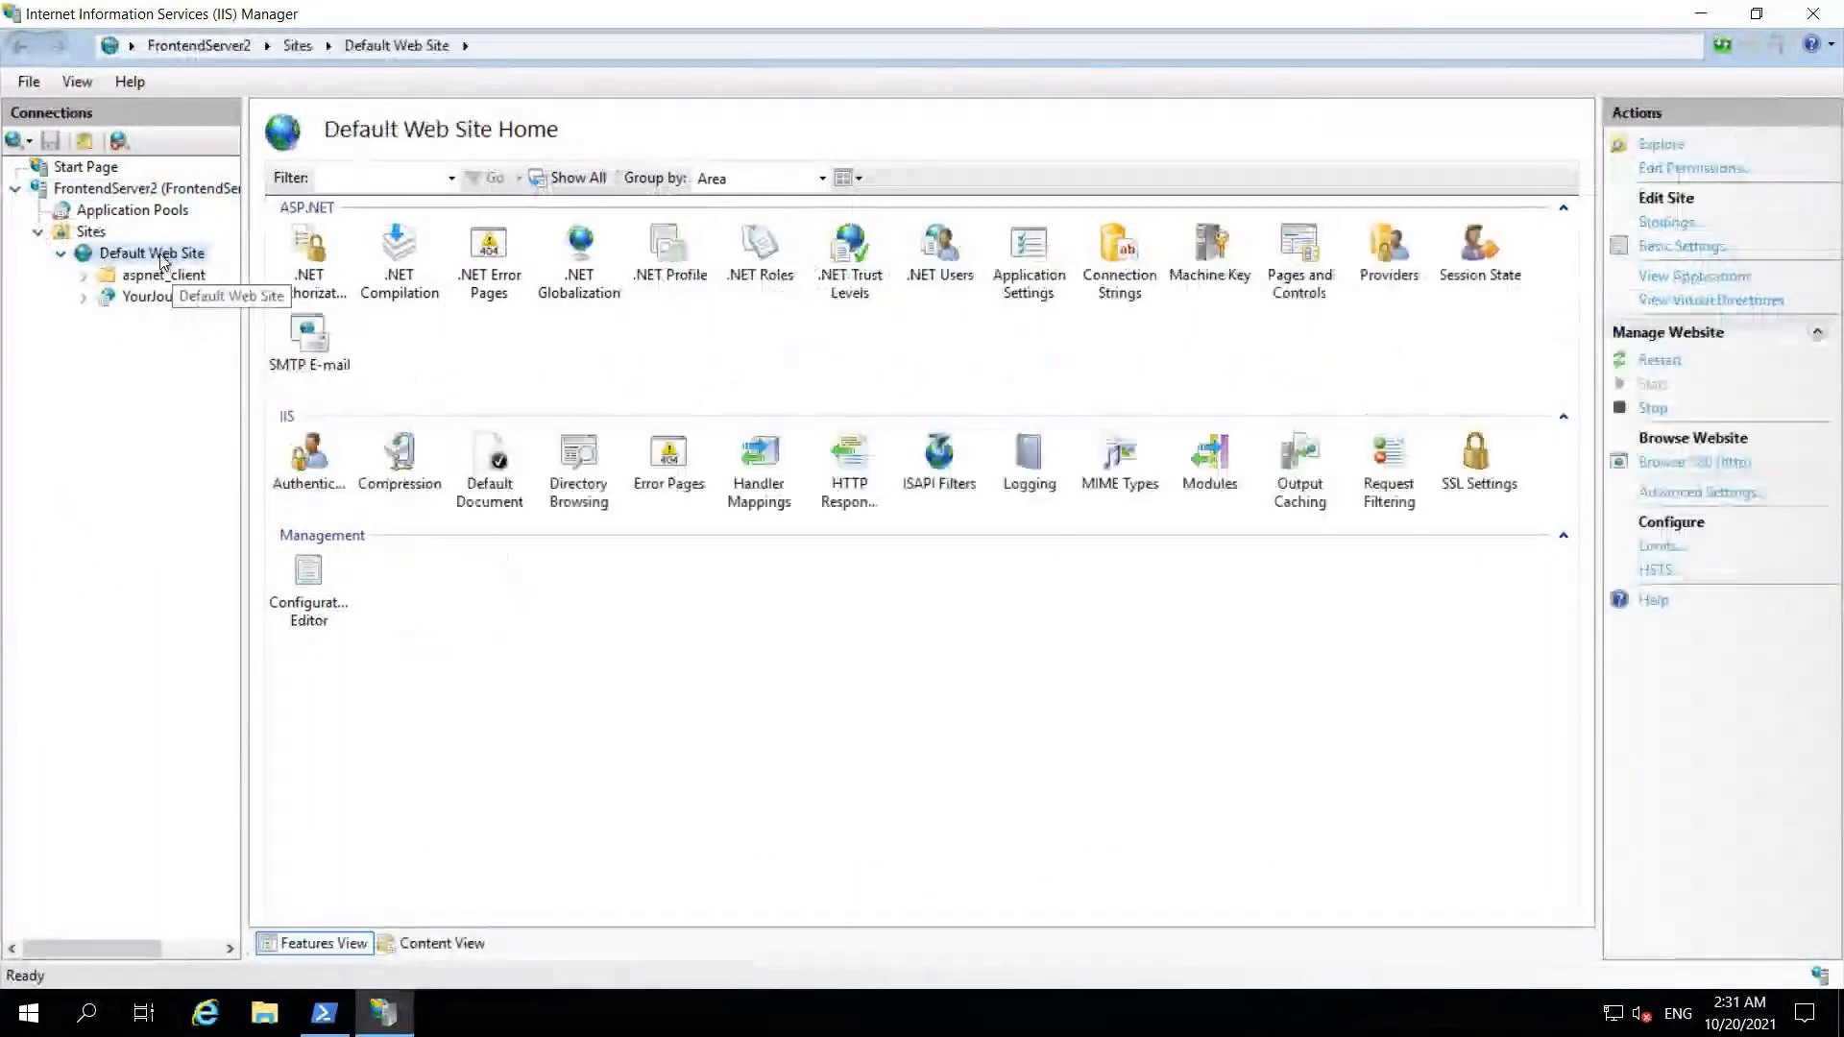
Step: Start an application aliased API under Default Web Site, using the YourJourneys application pool
{"action": "right_click", "coordinate": [161, 256]}
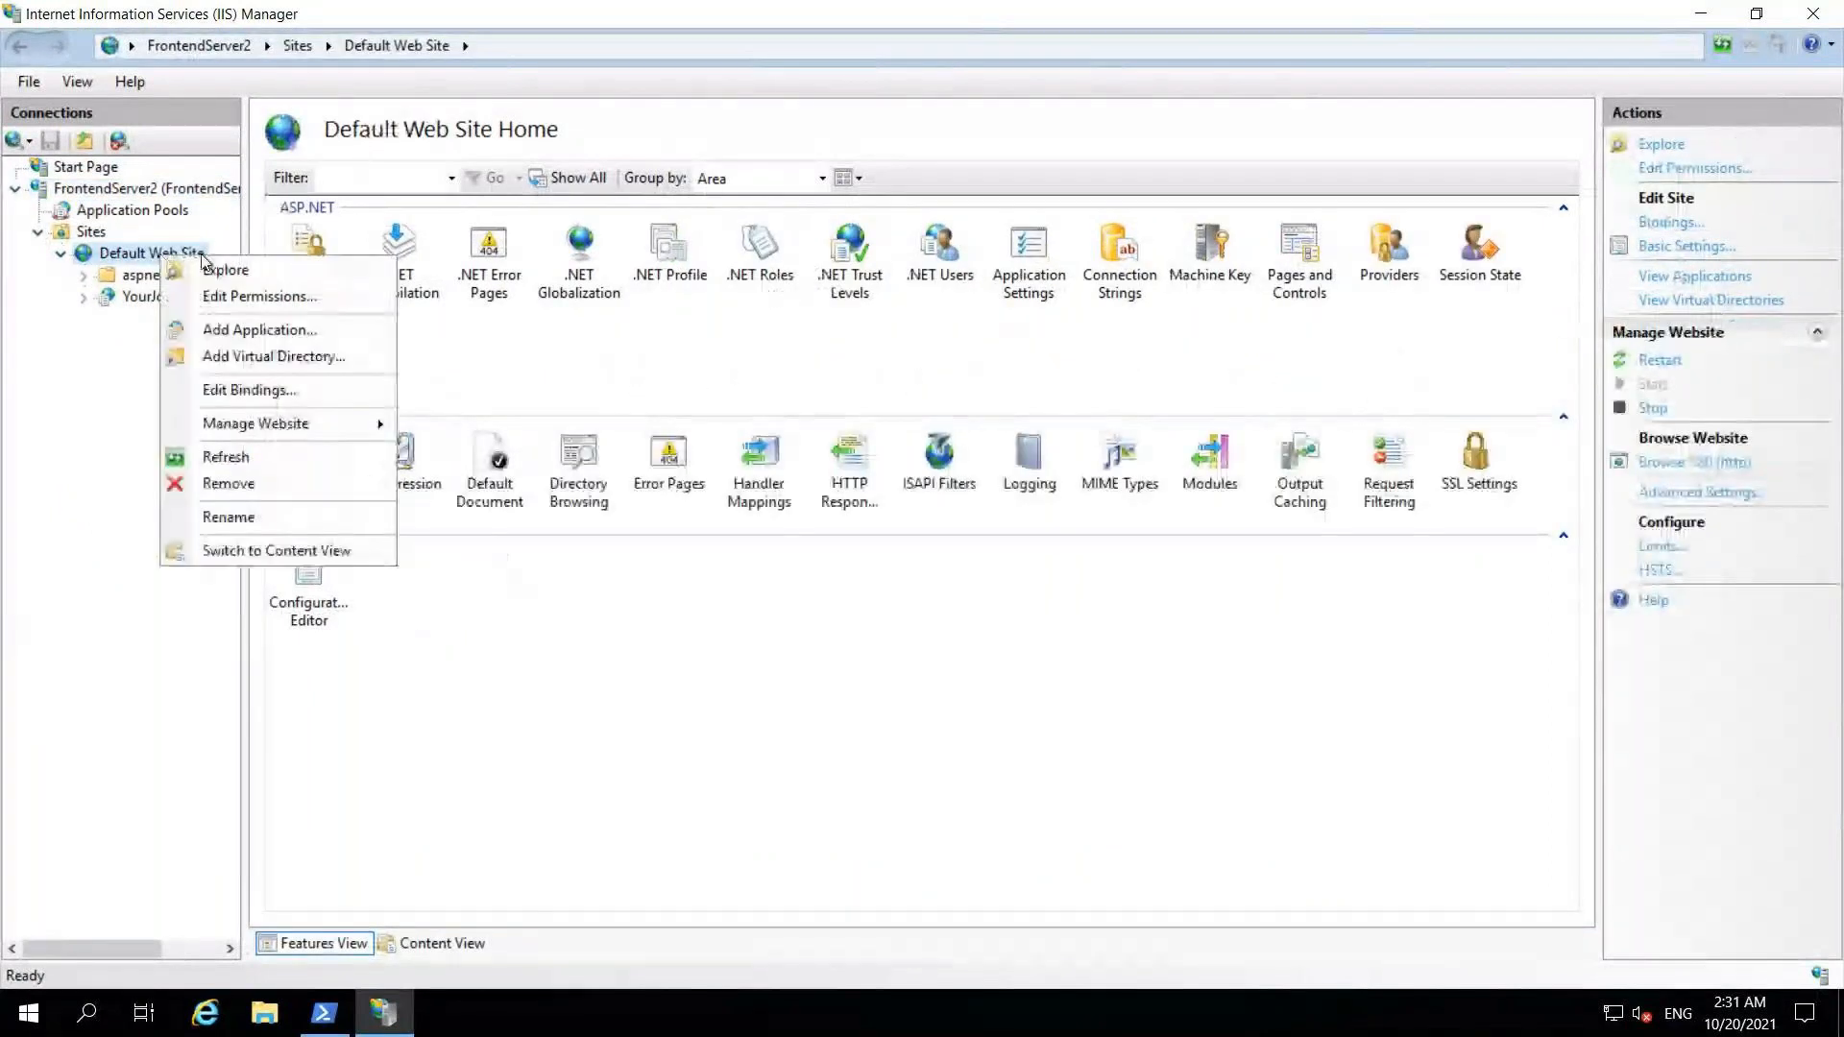
{"action": "left_click", "coordinate": [269, 325]}
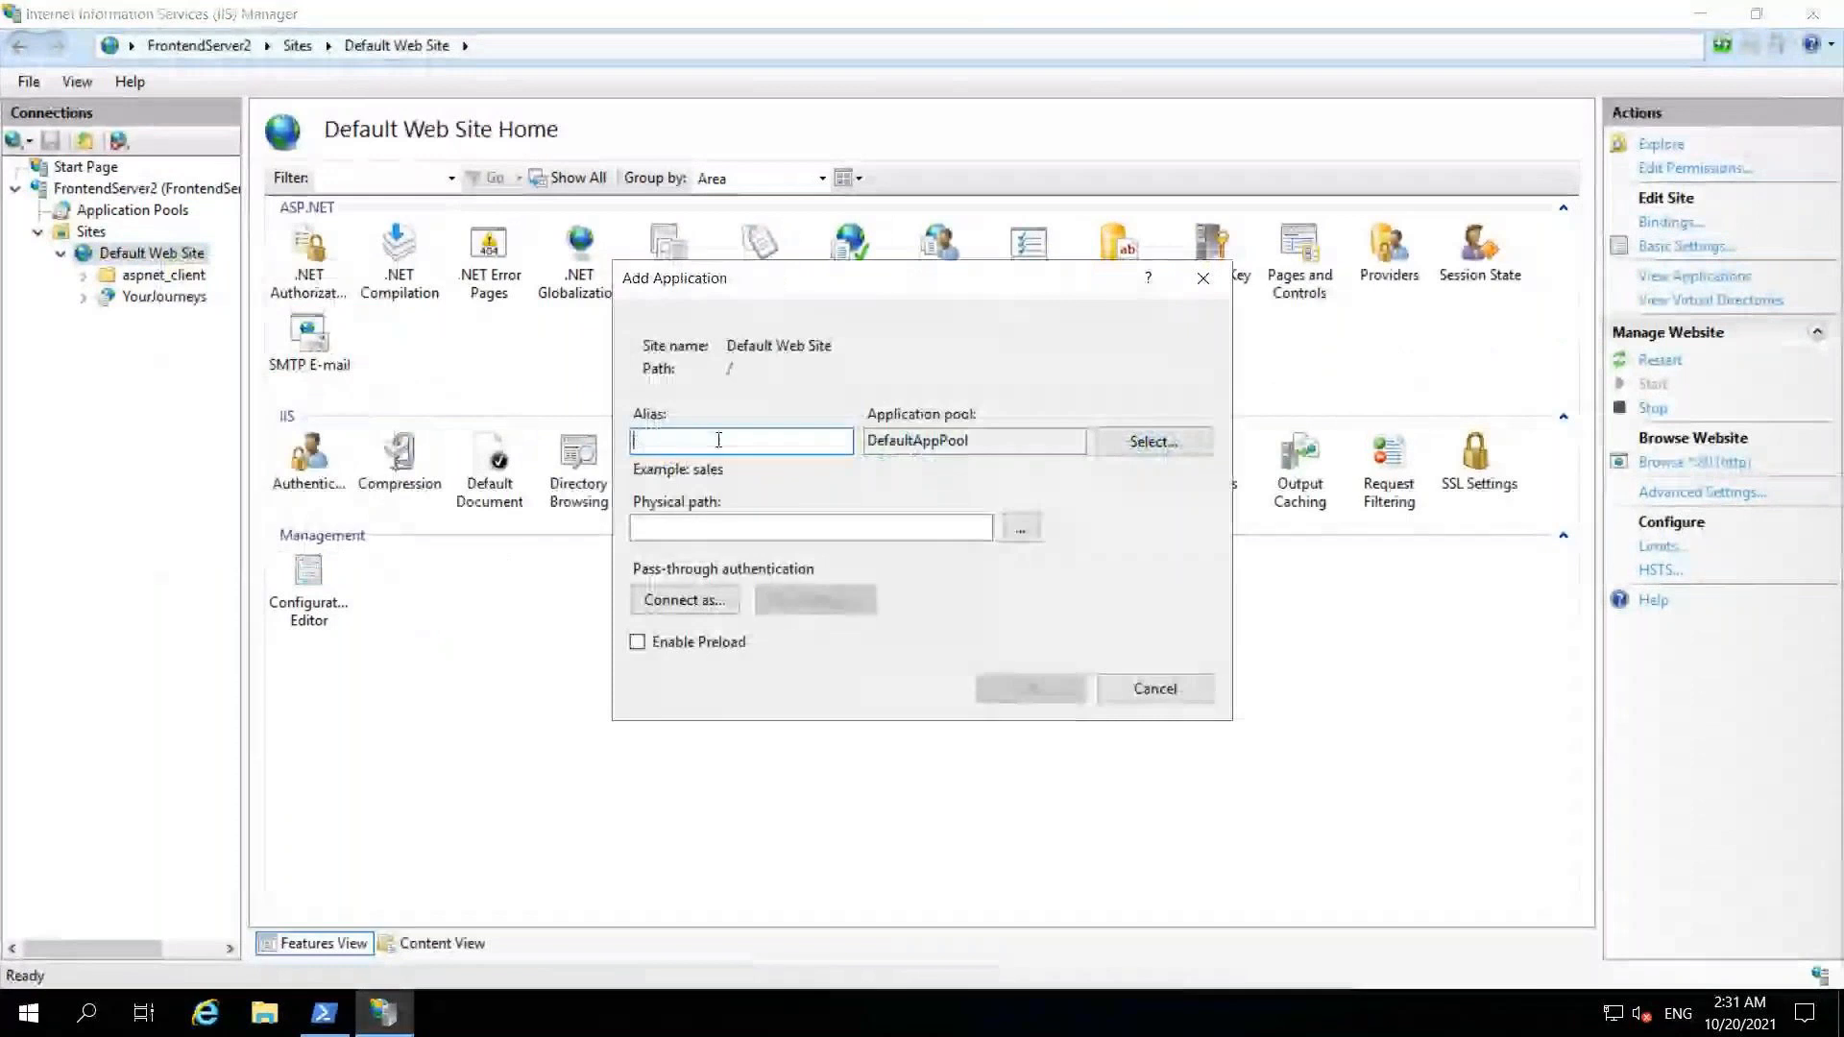
{"action": "type", "text": "API"}
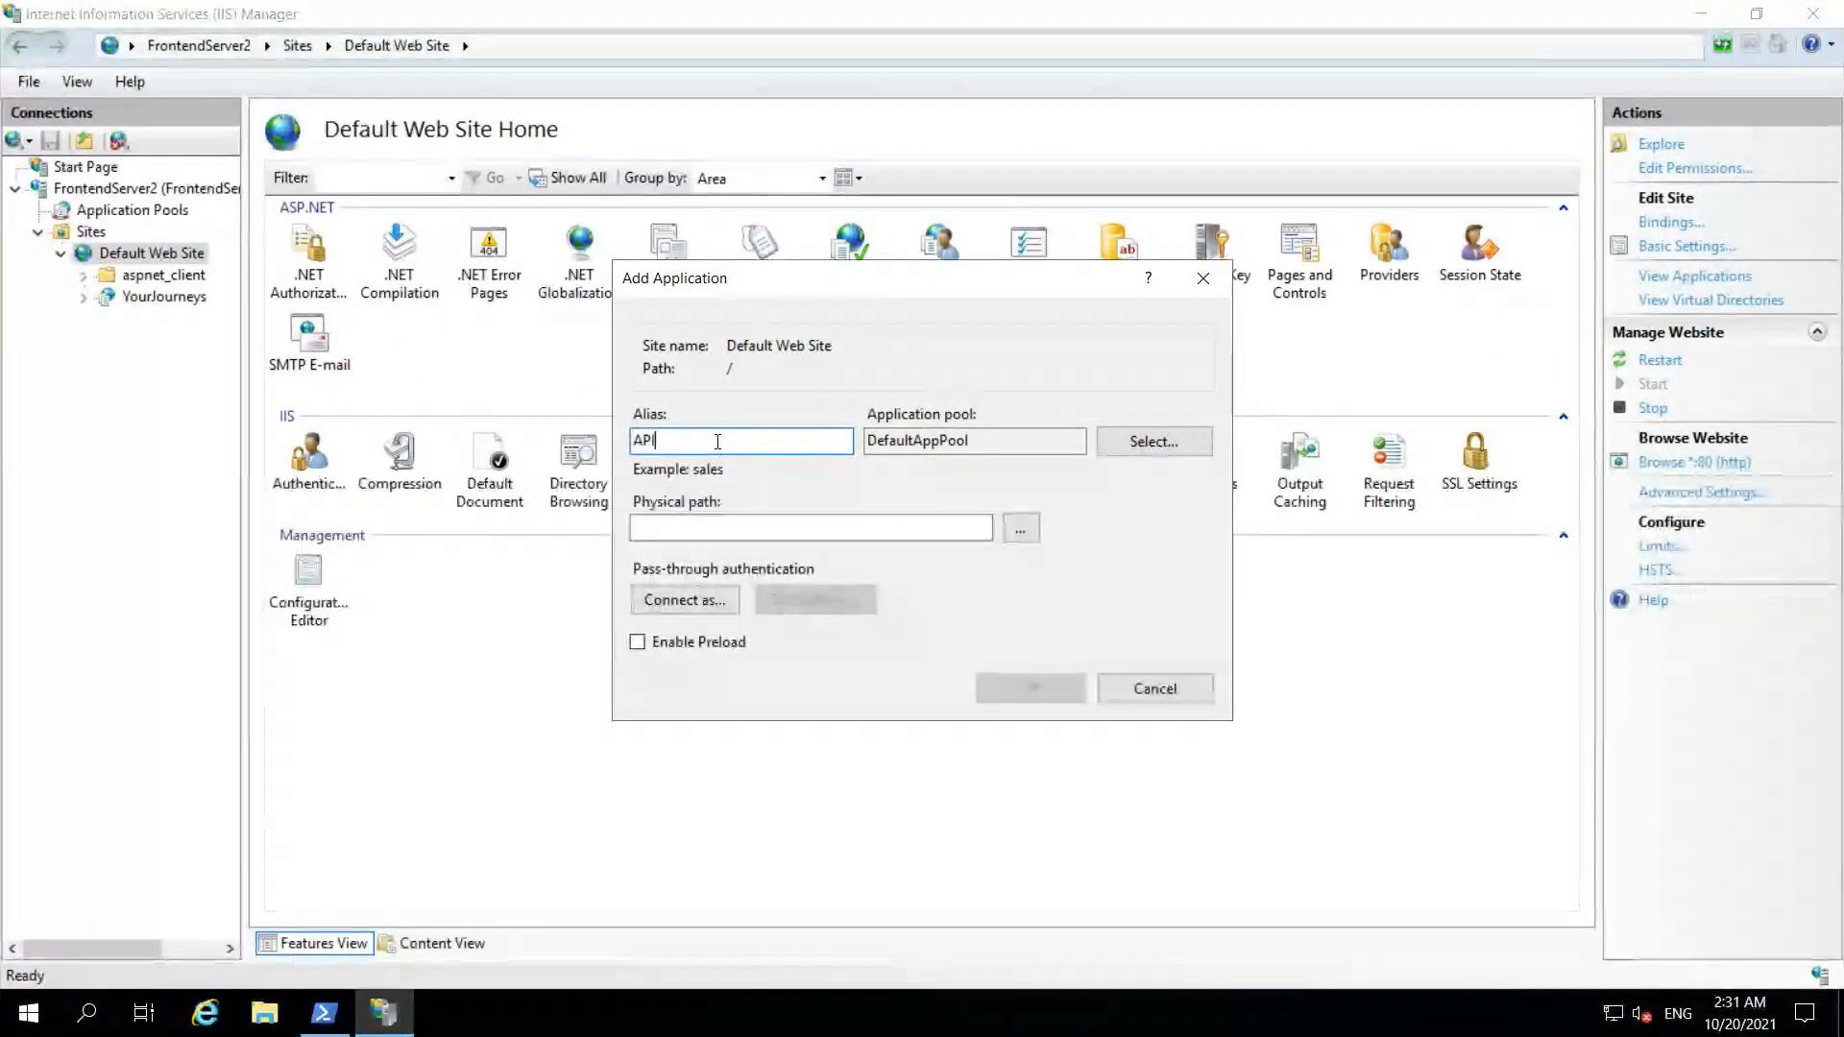
{"action": "left_click", "coordinate": [1121, 450]}
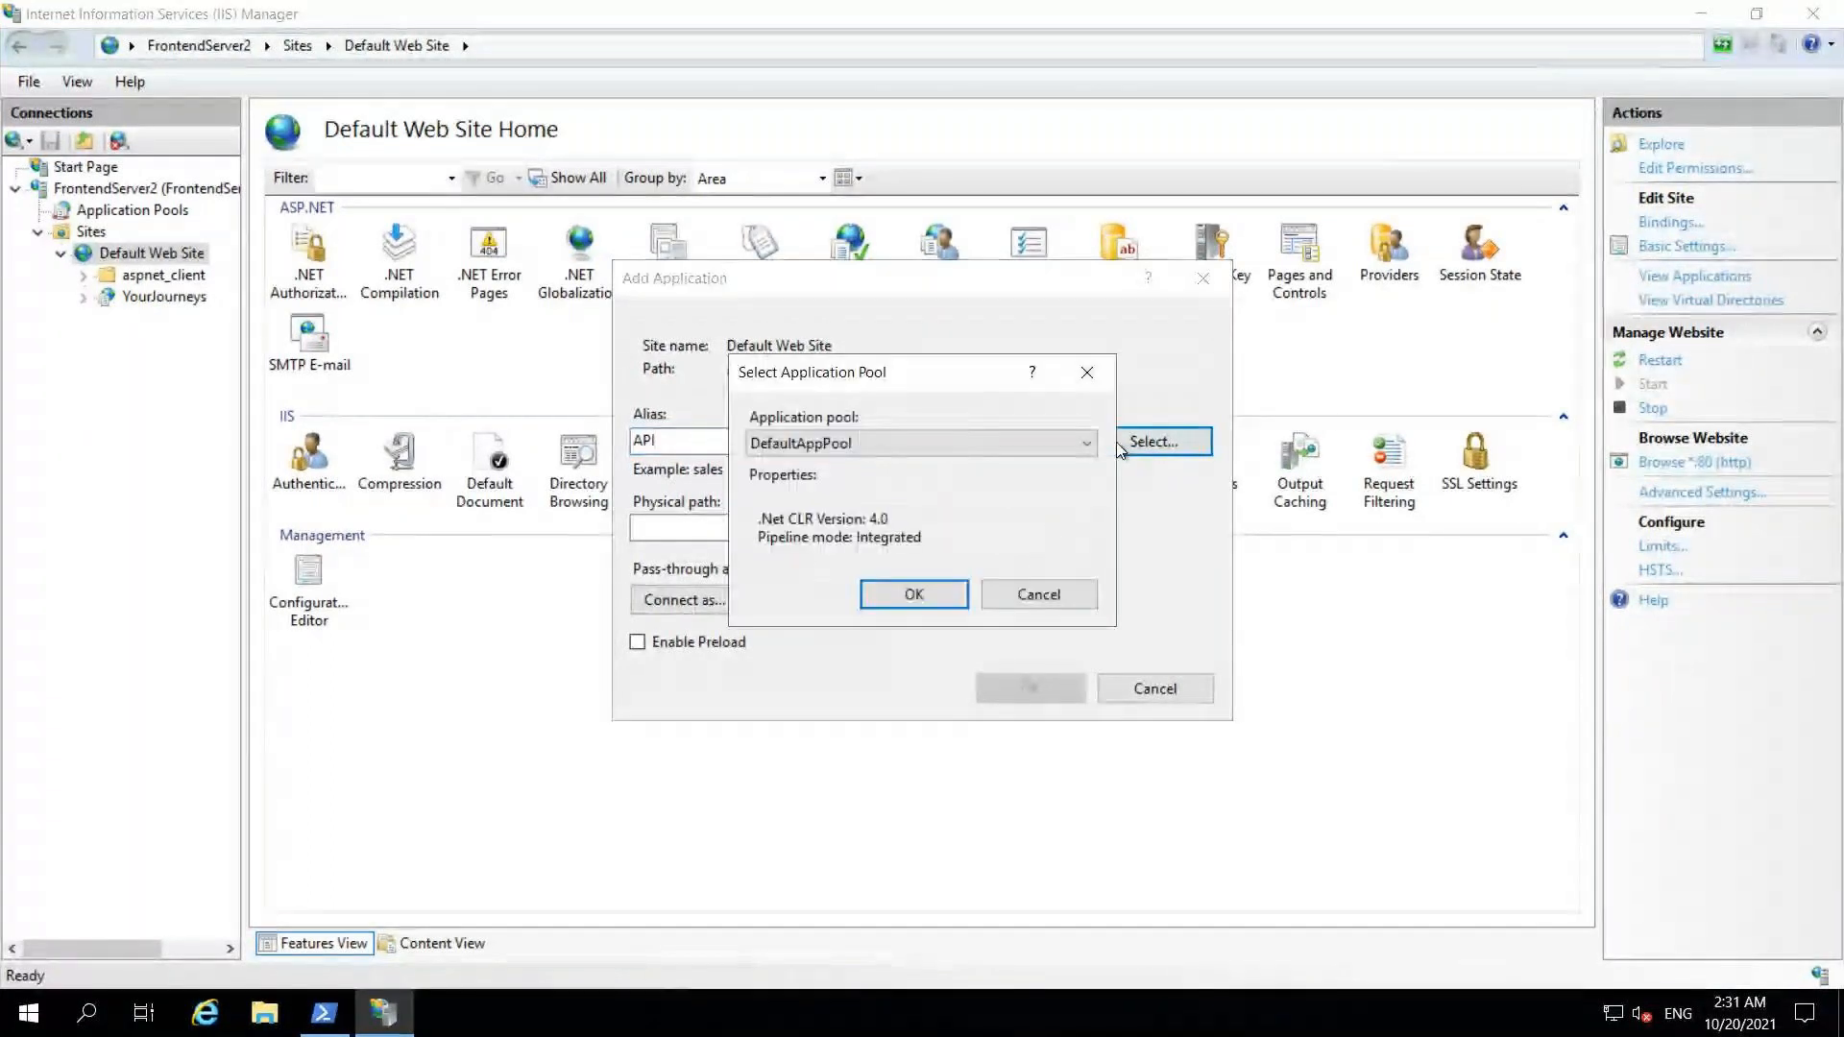
{"action": "left_click", "coordinate": [929, 442]}
{"action": "left_click", "coordinate": [829, 522]}
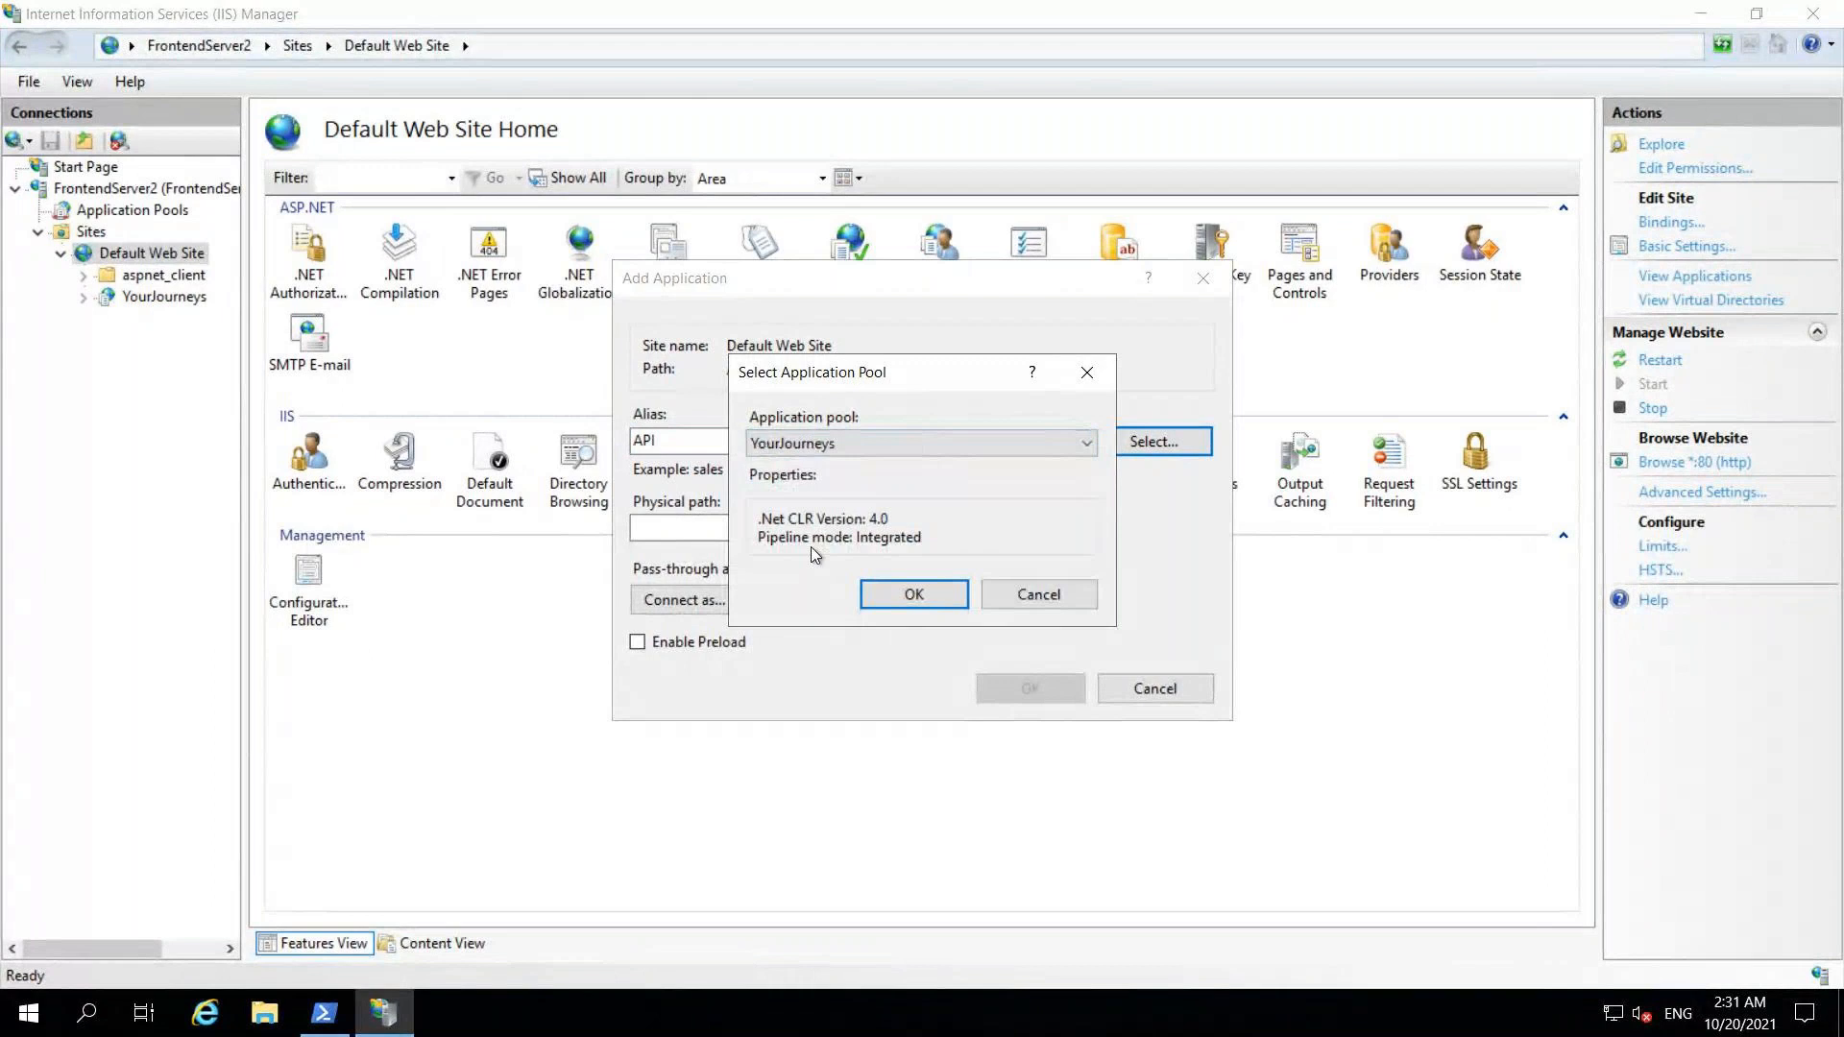
{"action": "left_click", "coordinate": [910, 598]}
Step: Set its physical path to a new C:\inetpub\wwwroot\API folder and create the application
{"action": "left_click", "coordinate": [1021, 528]}
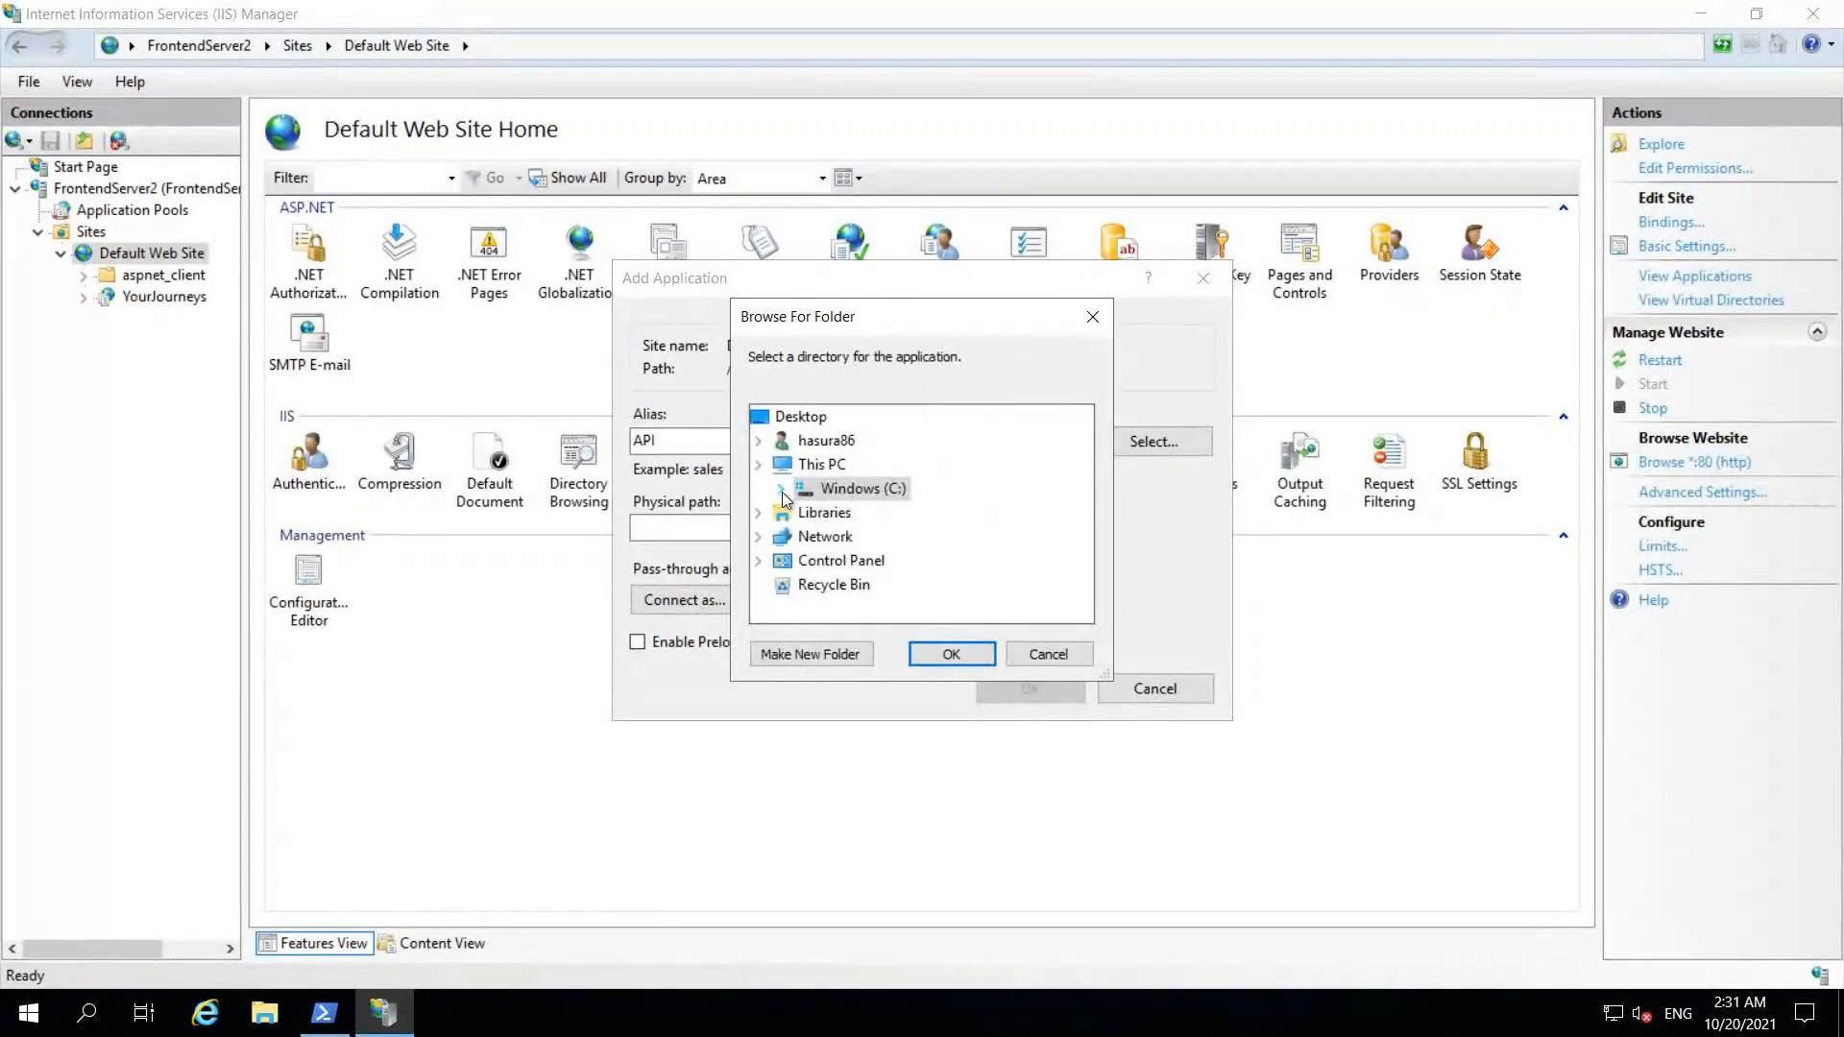
{"action": "left_click", "coordinate": [782, 491]}
{"action": "left_click_drag", "start_coordinate": [1085, 474], "coordinate": [1085, 526]}
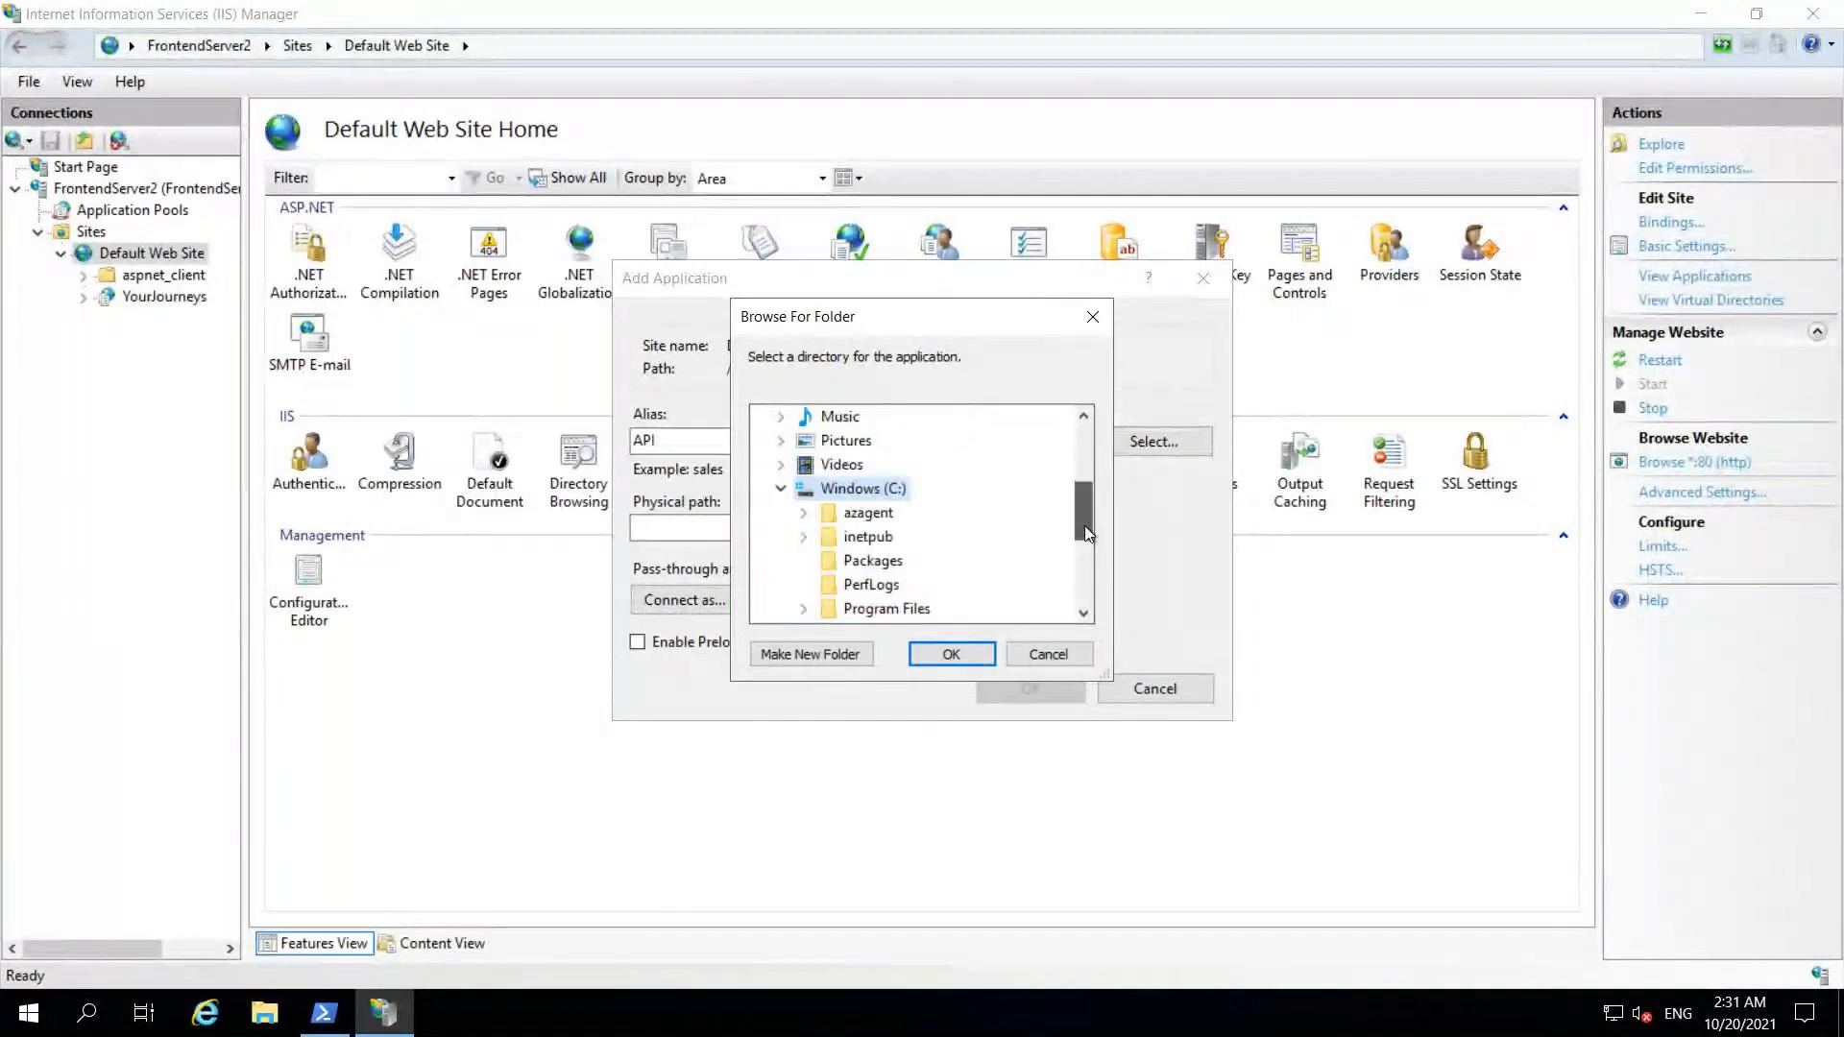
{"action": "scroll", "coordinate": [1086, 526], "scroll_direction": "down", "scroll_amount": 1}
{"action": "left_click", "coordinate": [803, 465]}
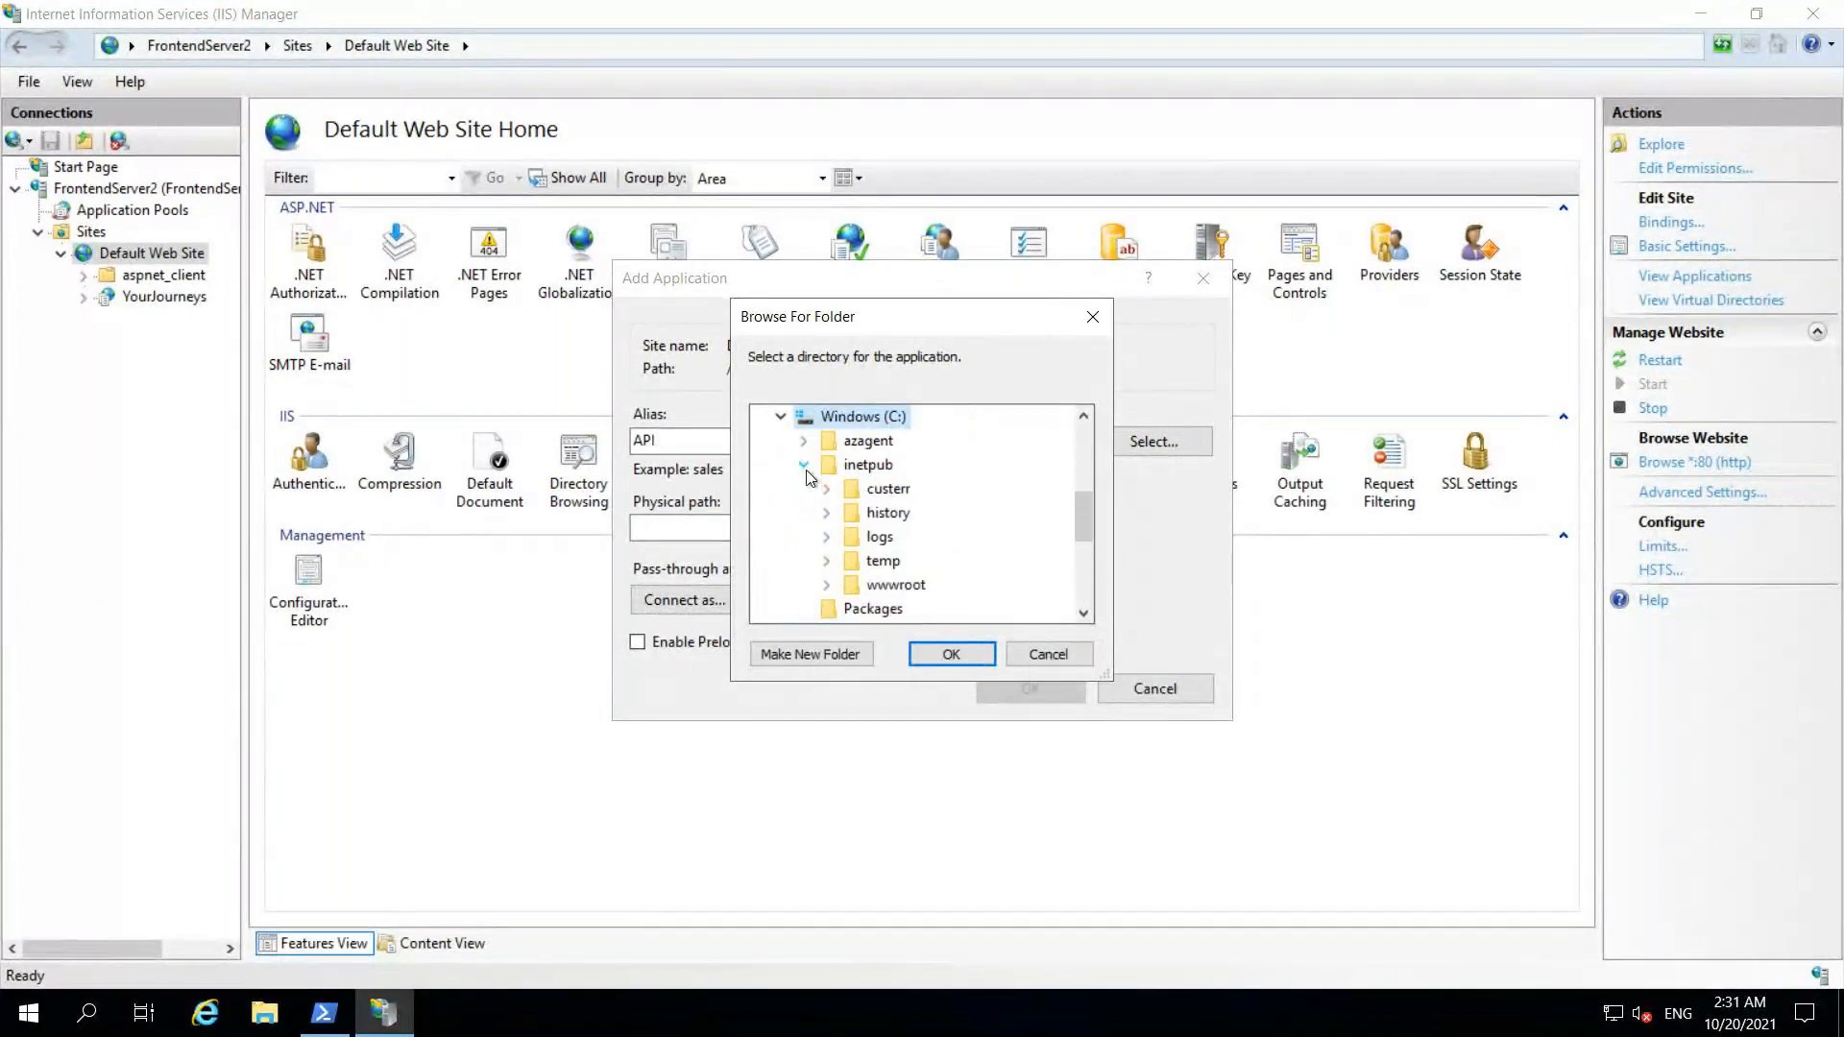
{"action": "left_click", "coordinate": [888, 584]}
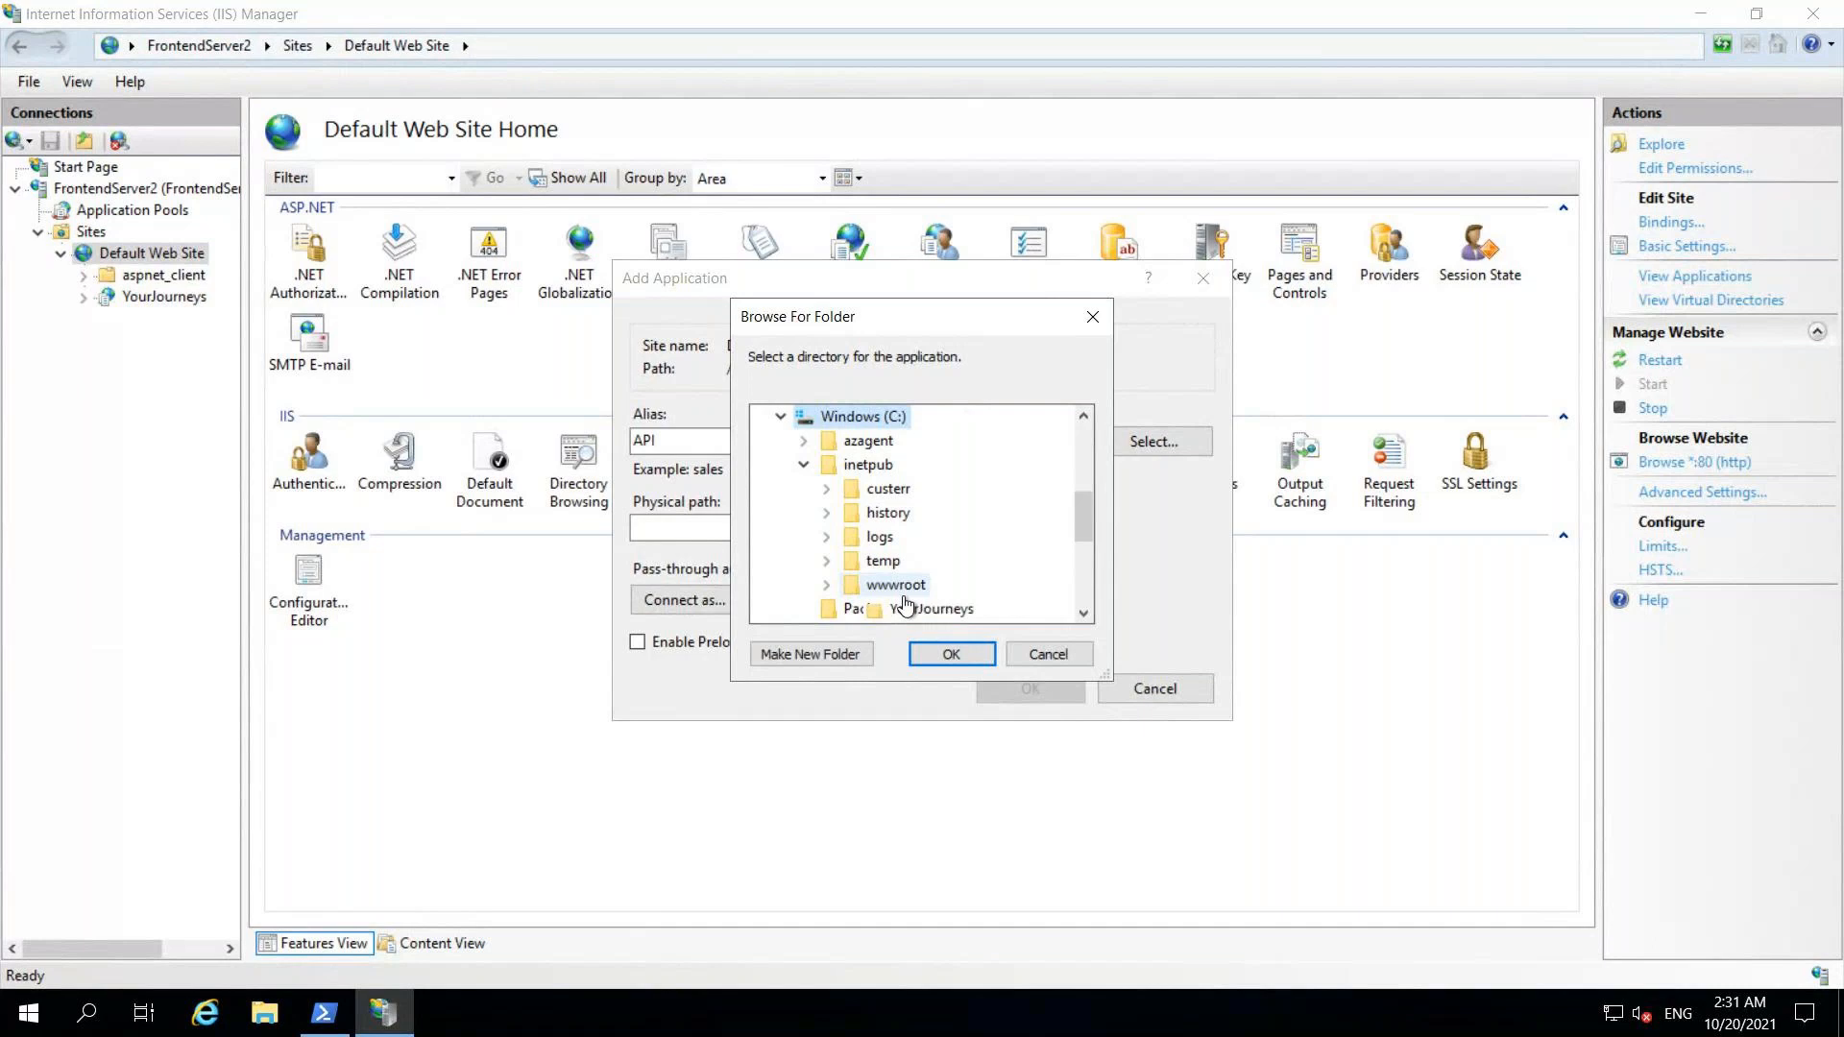
{"action": "left_click", "coordinate": [841, 654]}
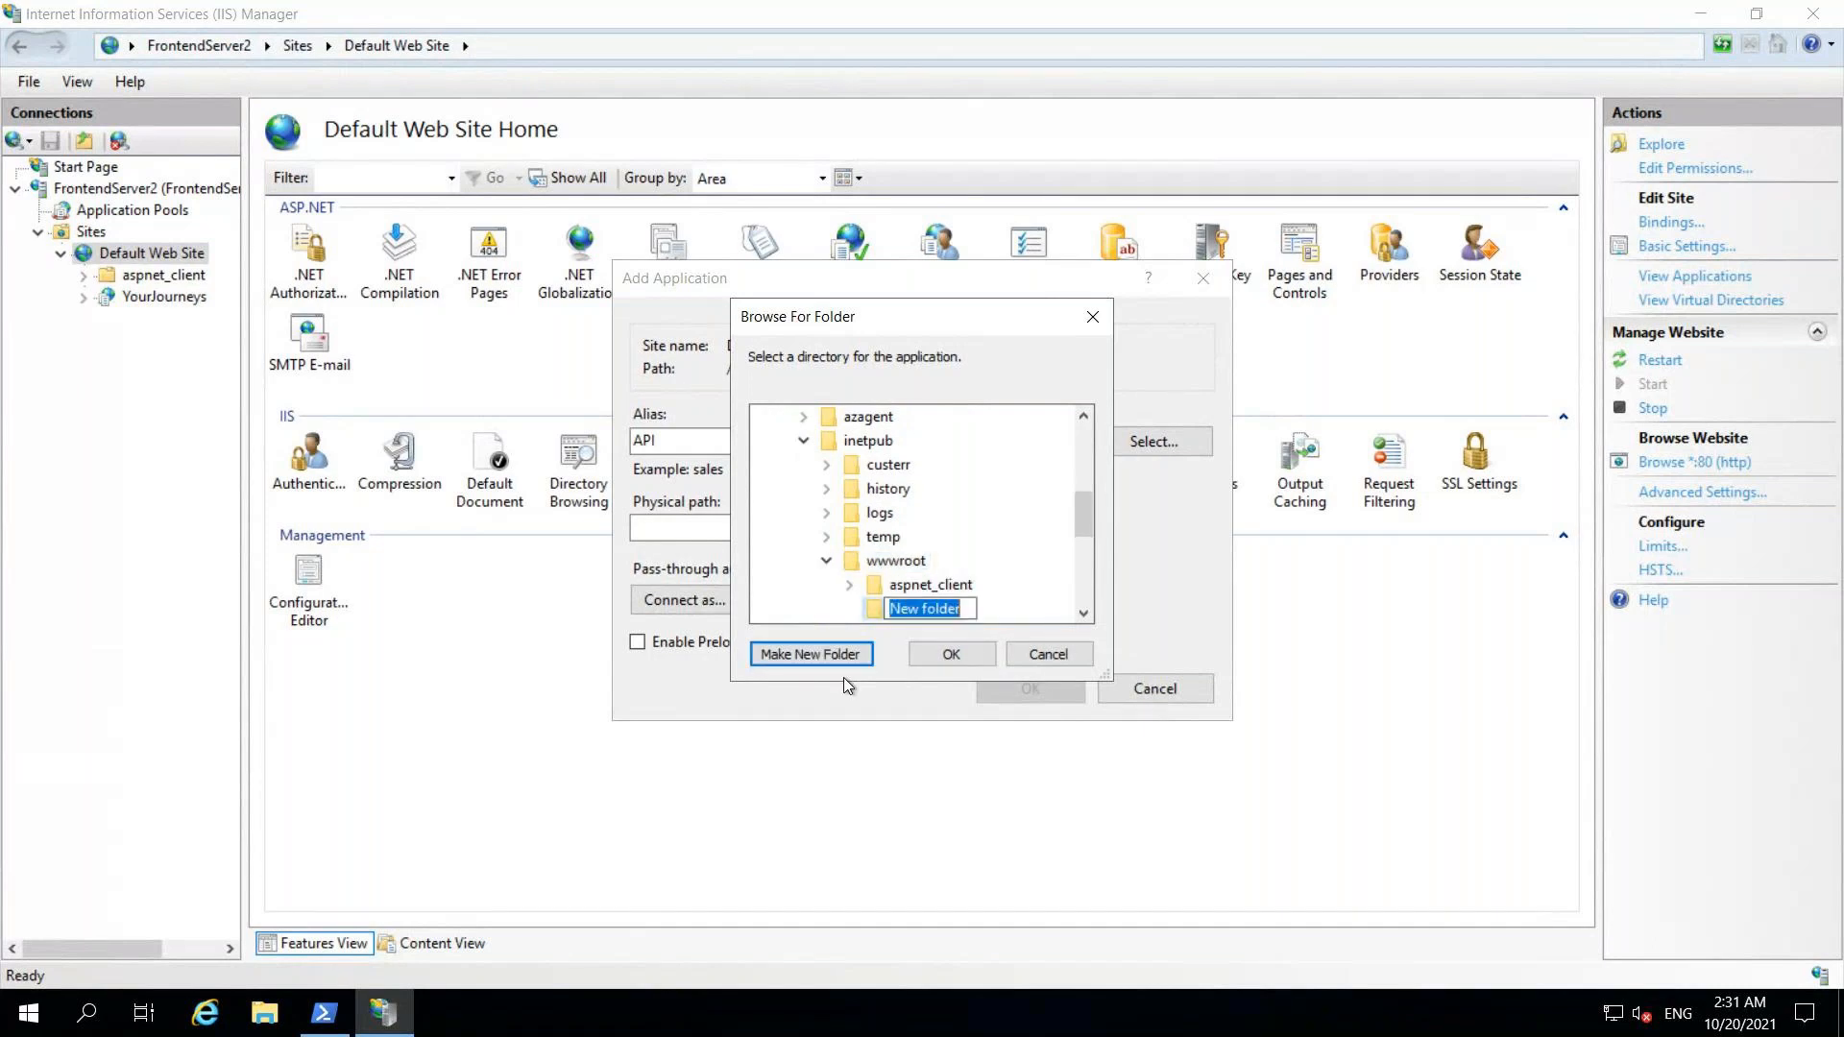
{"action": "type", "text": "API"}
{"action": "left_click", "coordinate": [874, 611]}
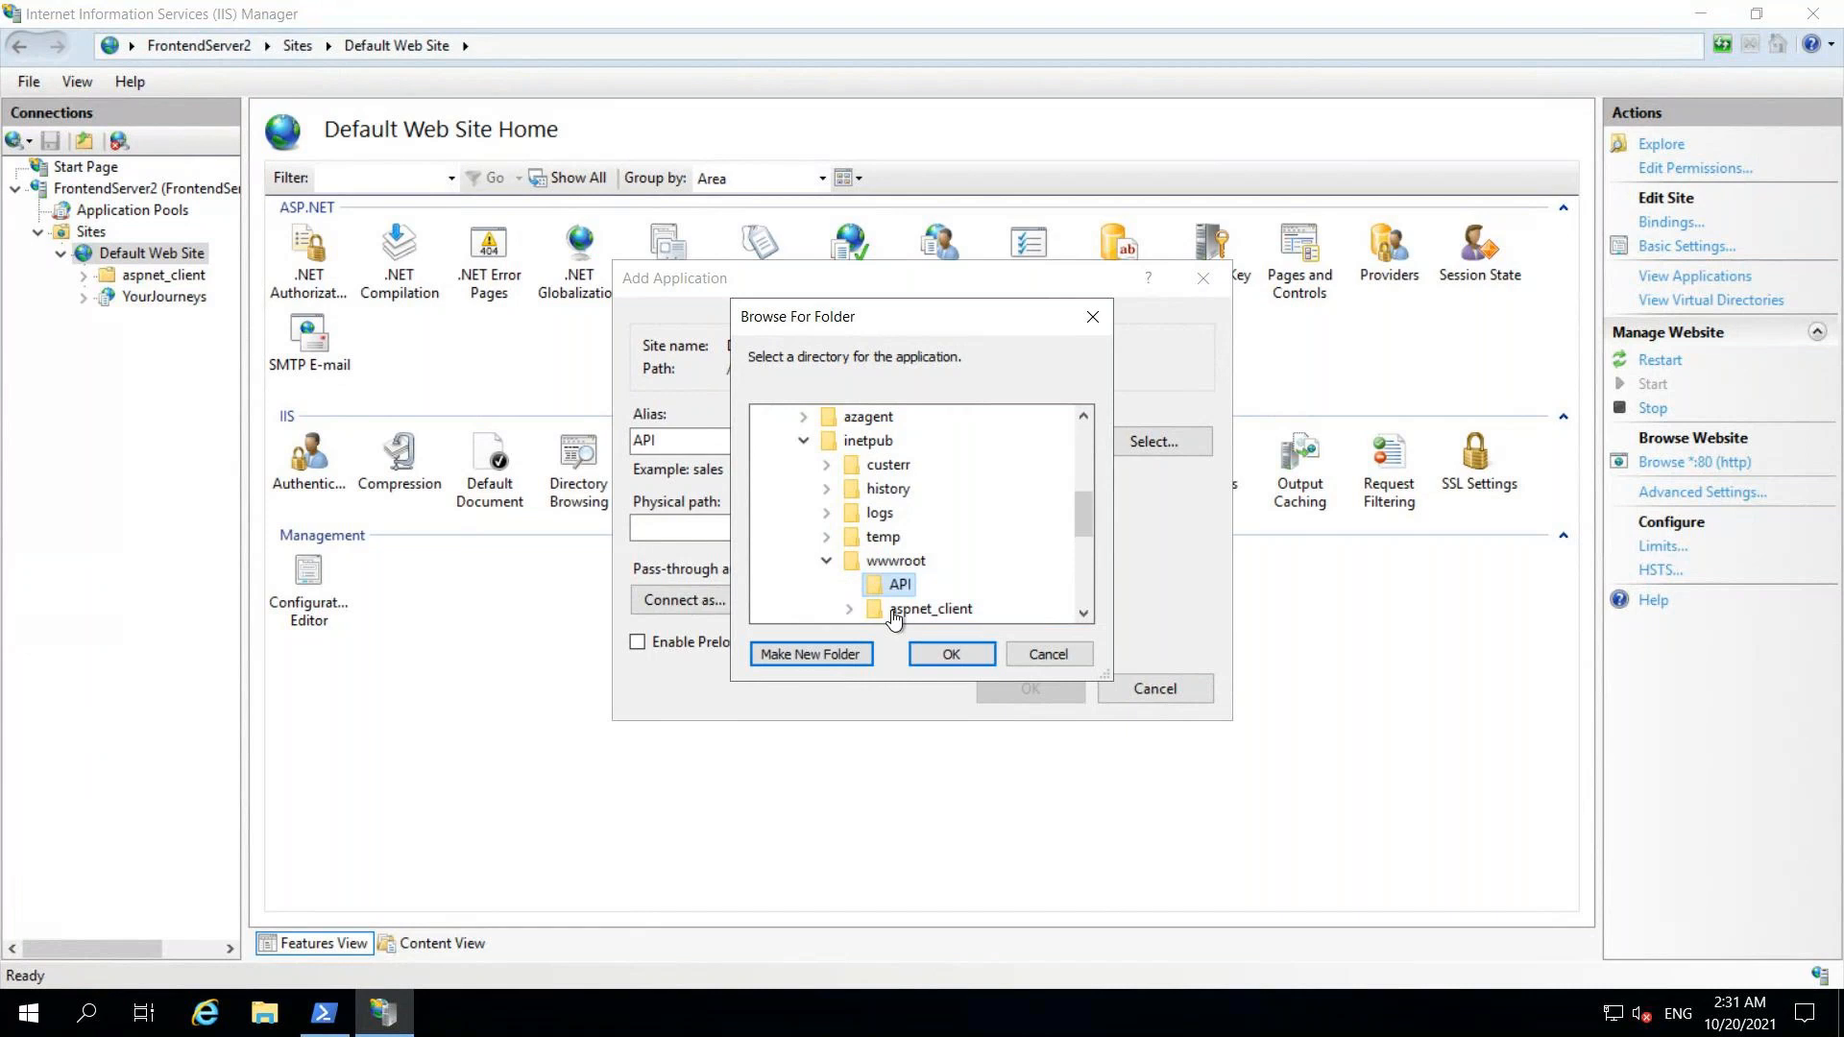
{"action": "left_click", "coordinate": [950, 655]}
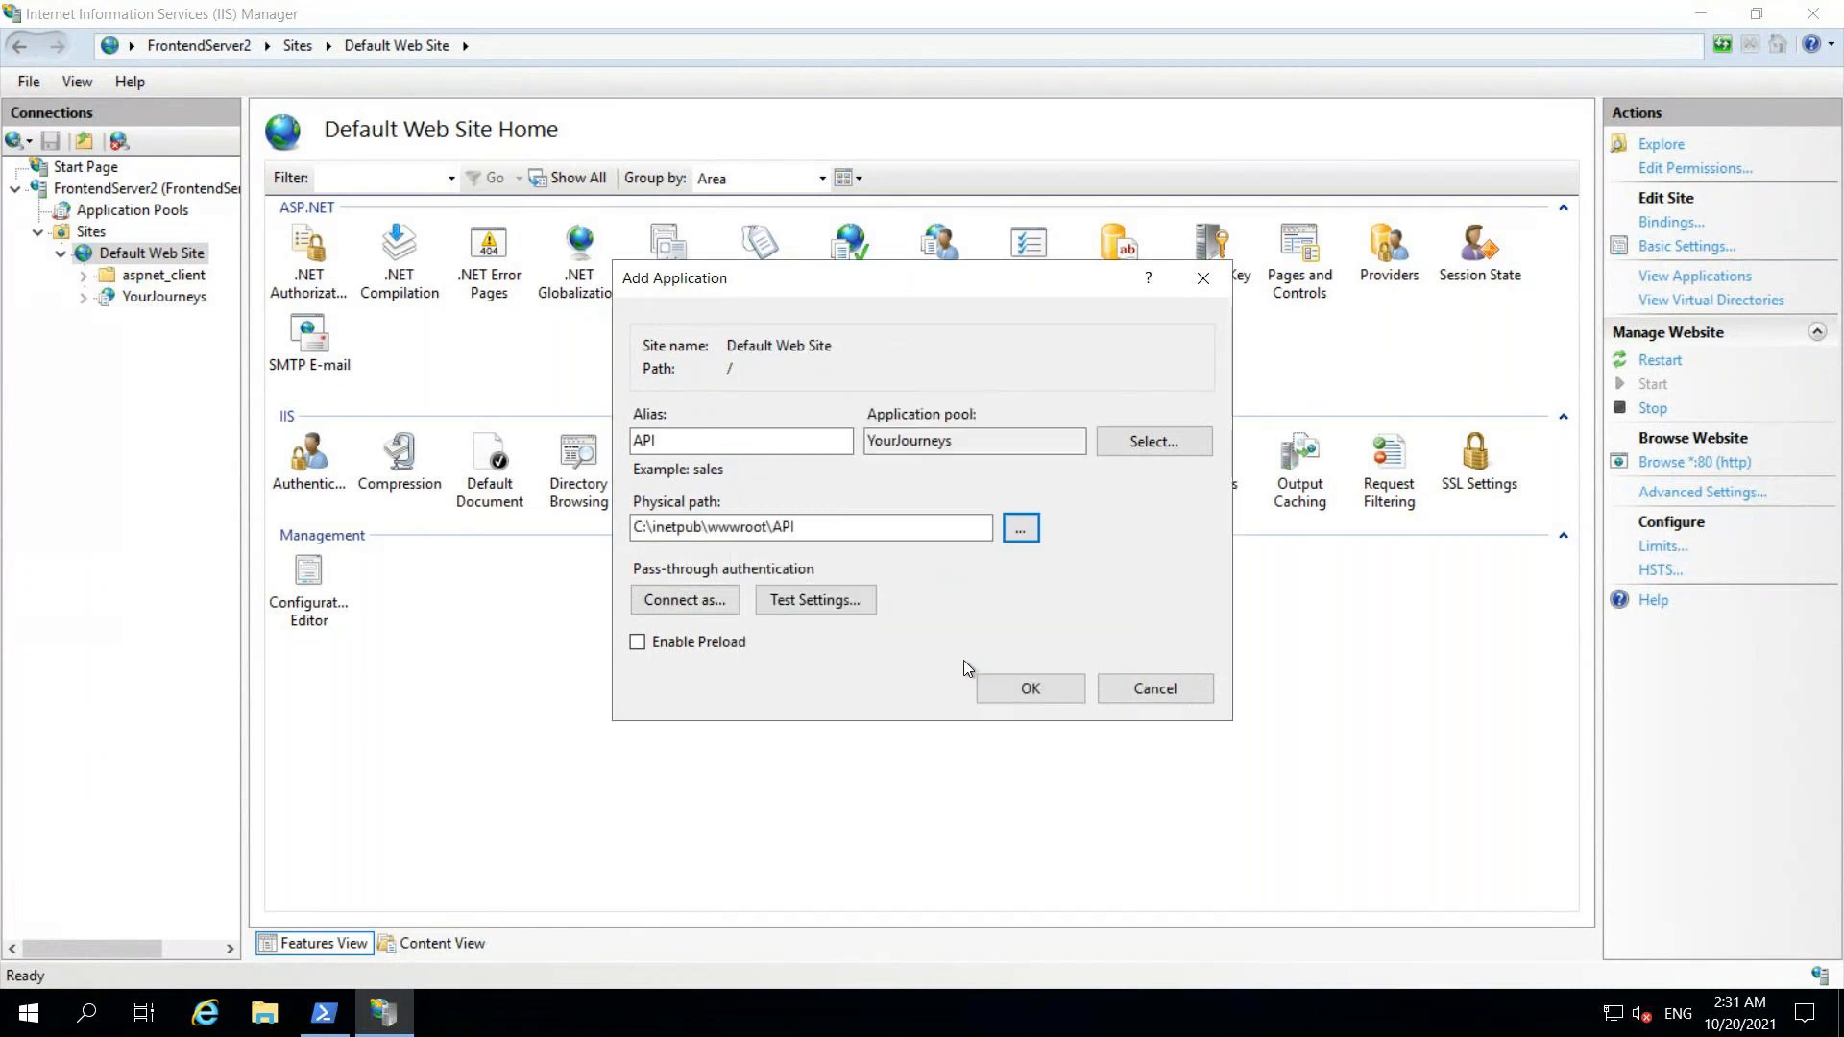
{"action": "left_click", "coordinate": [1026, 696]}
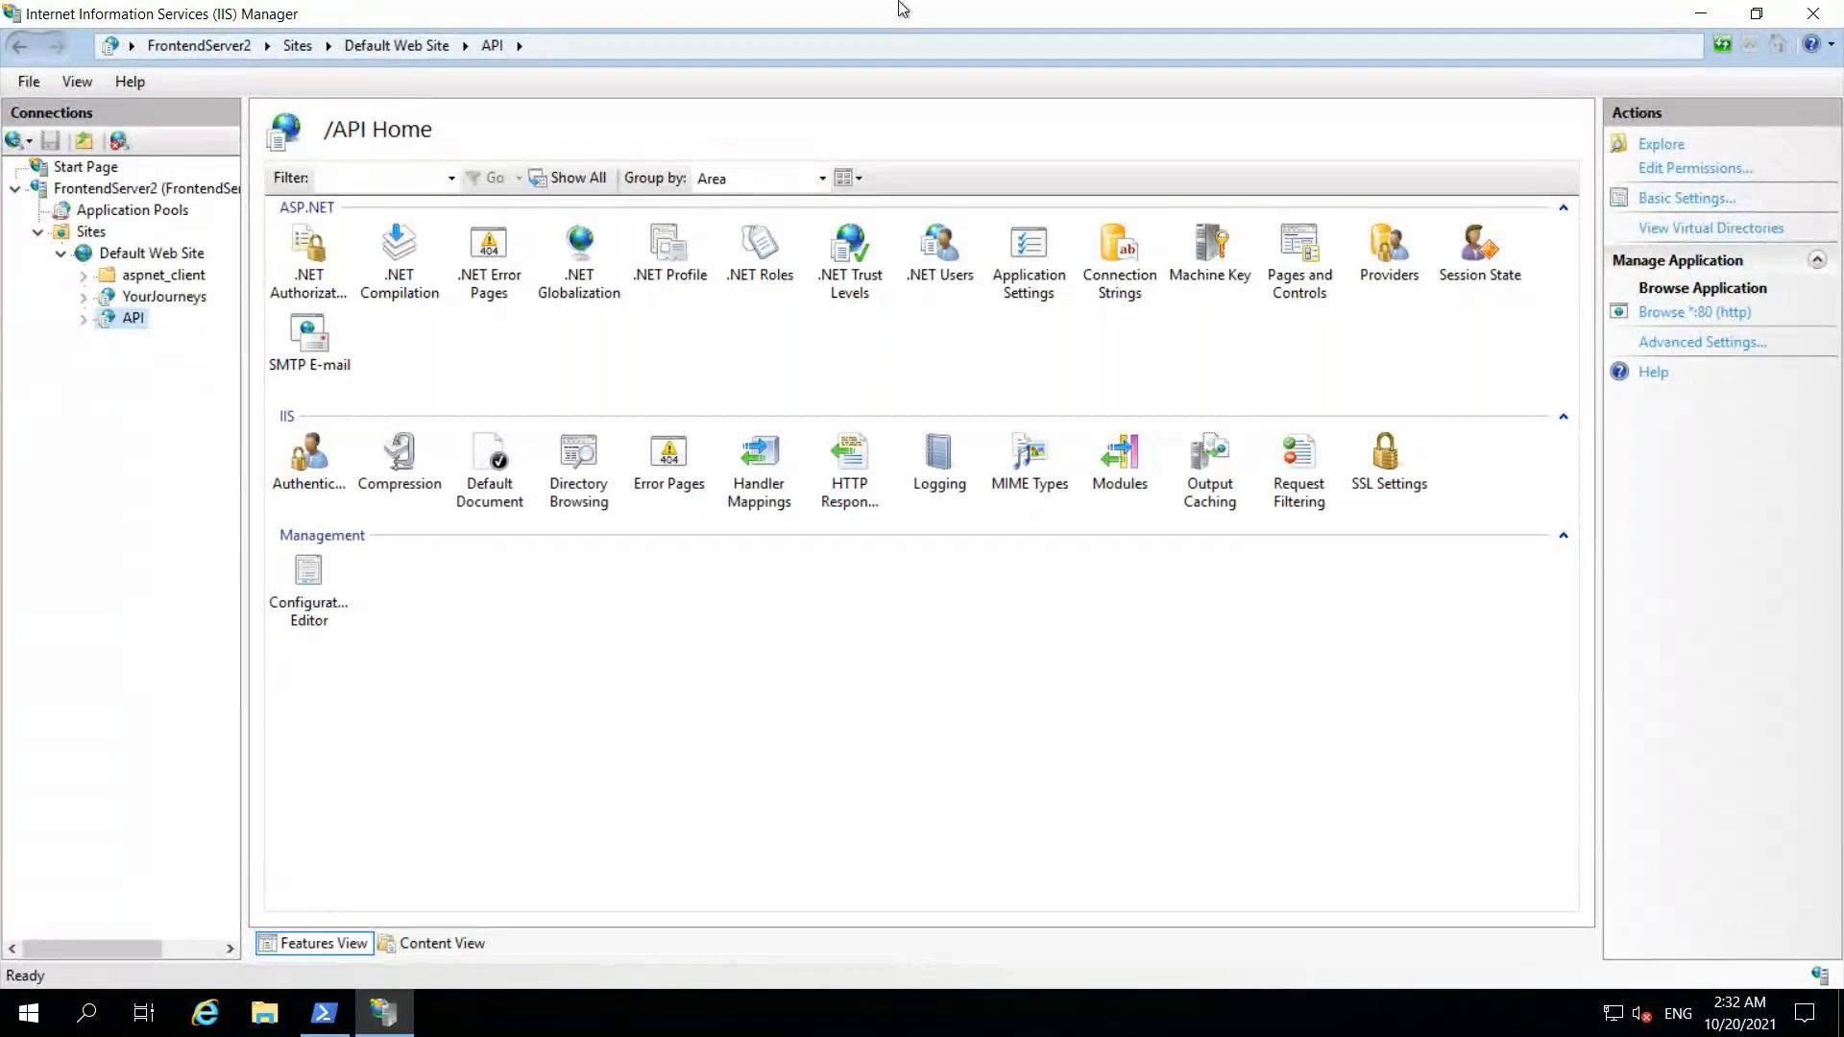
Step: Minimise this remote session and switch to FrontEndServer1's remote desktop
{"action": "mouse_move", "coordinate": [932, 13]}
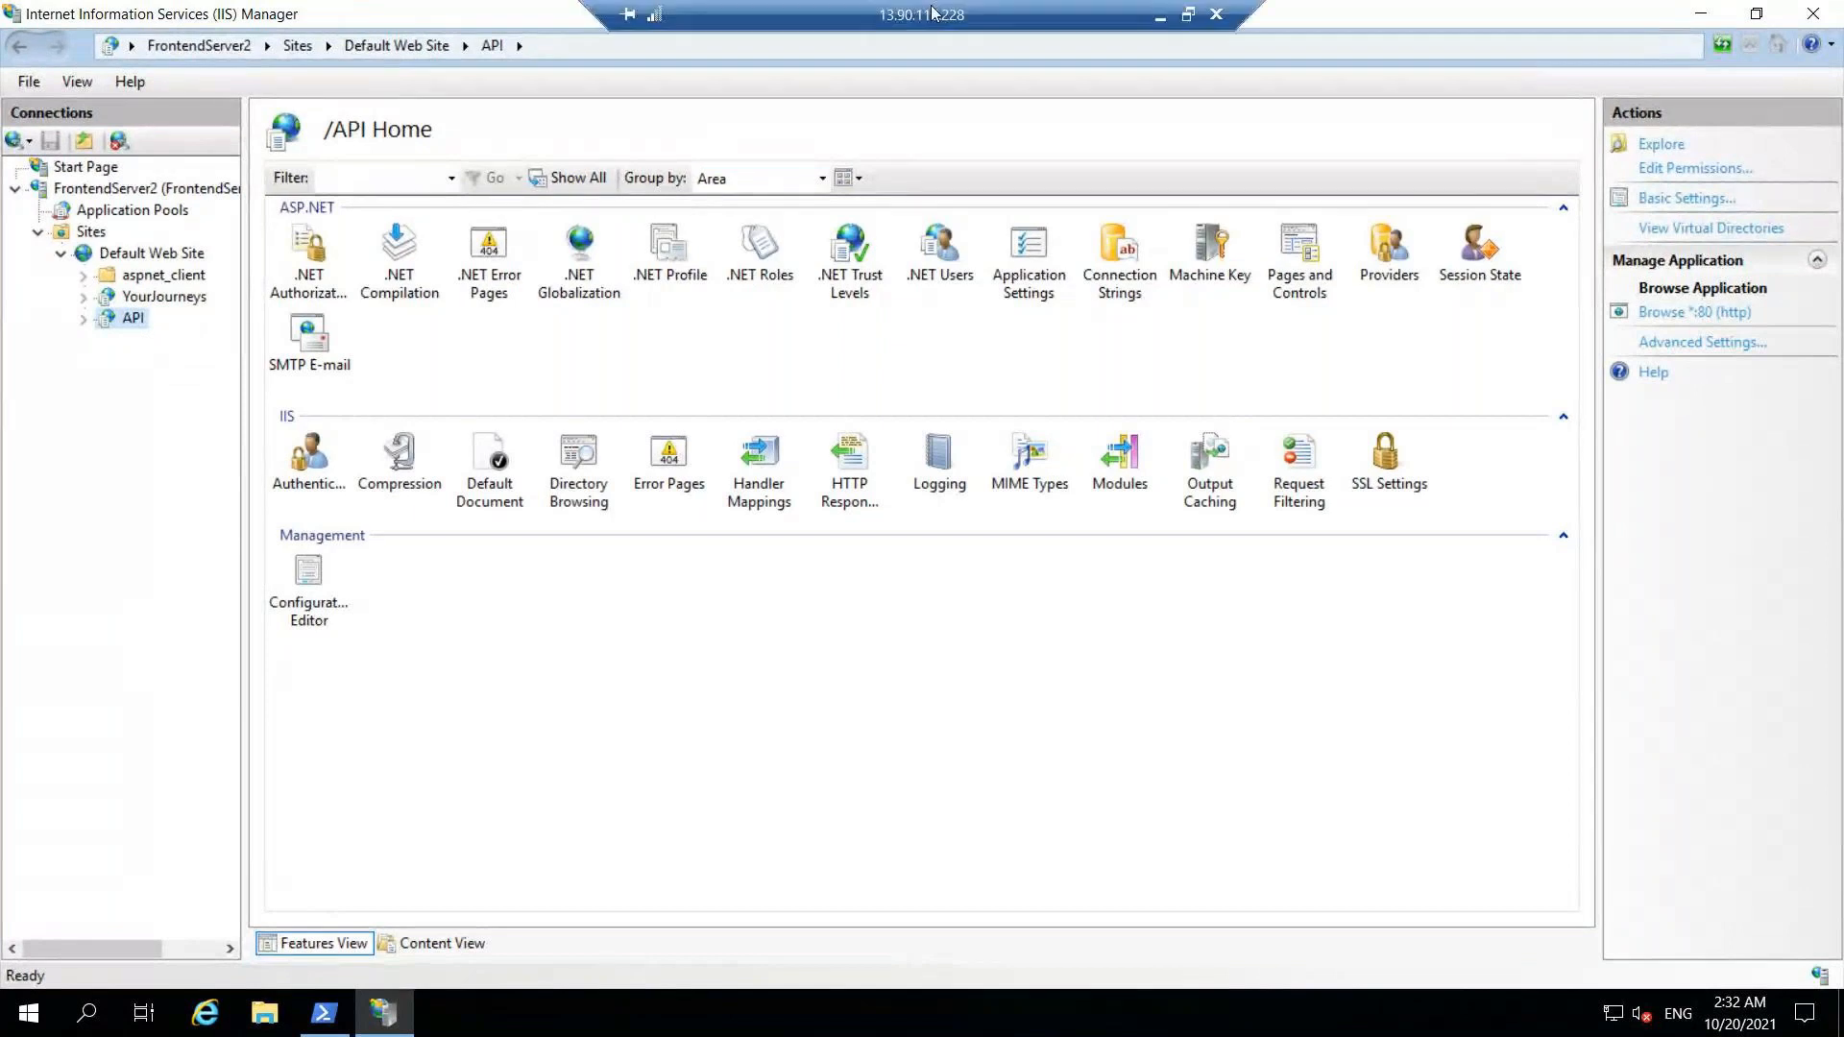
{"action": "left_click", "coordinate": [1160, 25]}
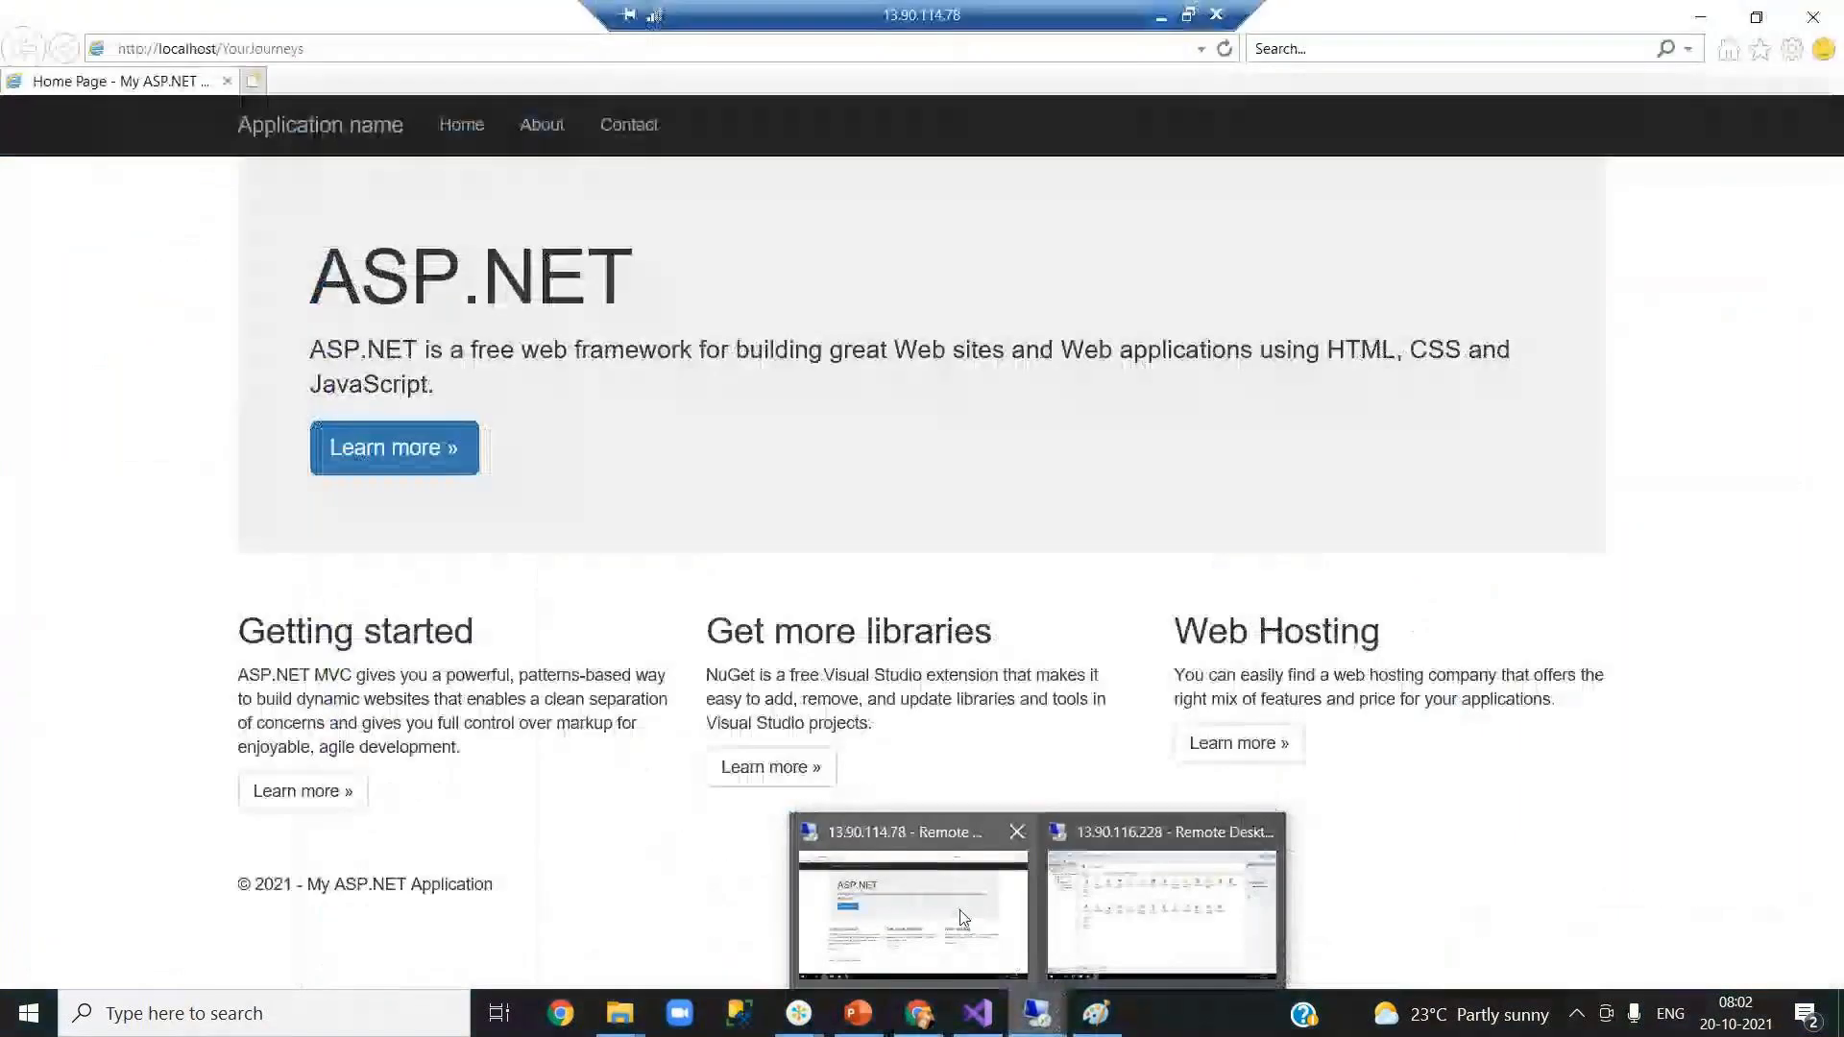
{"action": "left_click", "coordinate": [959, 908]}
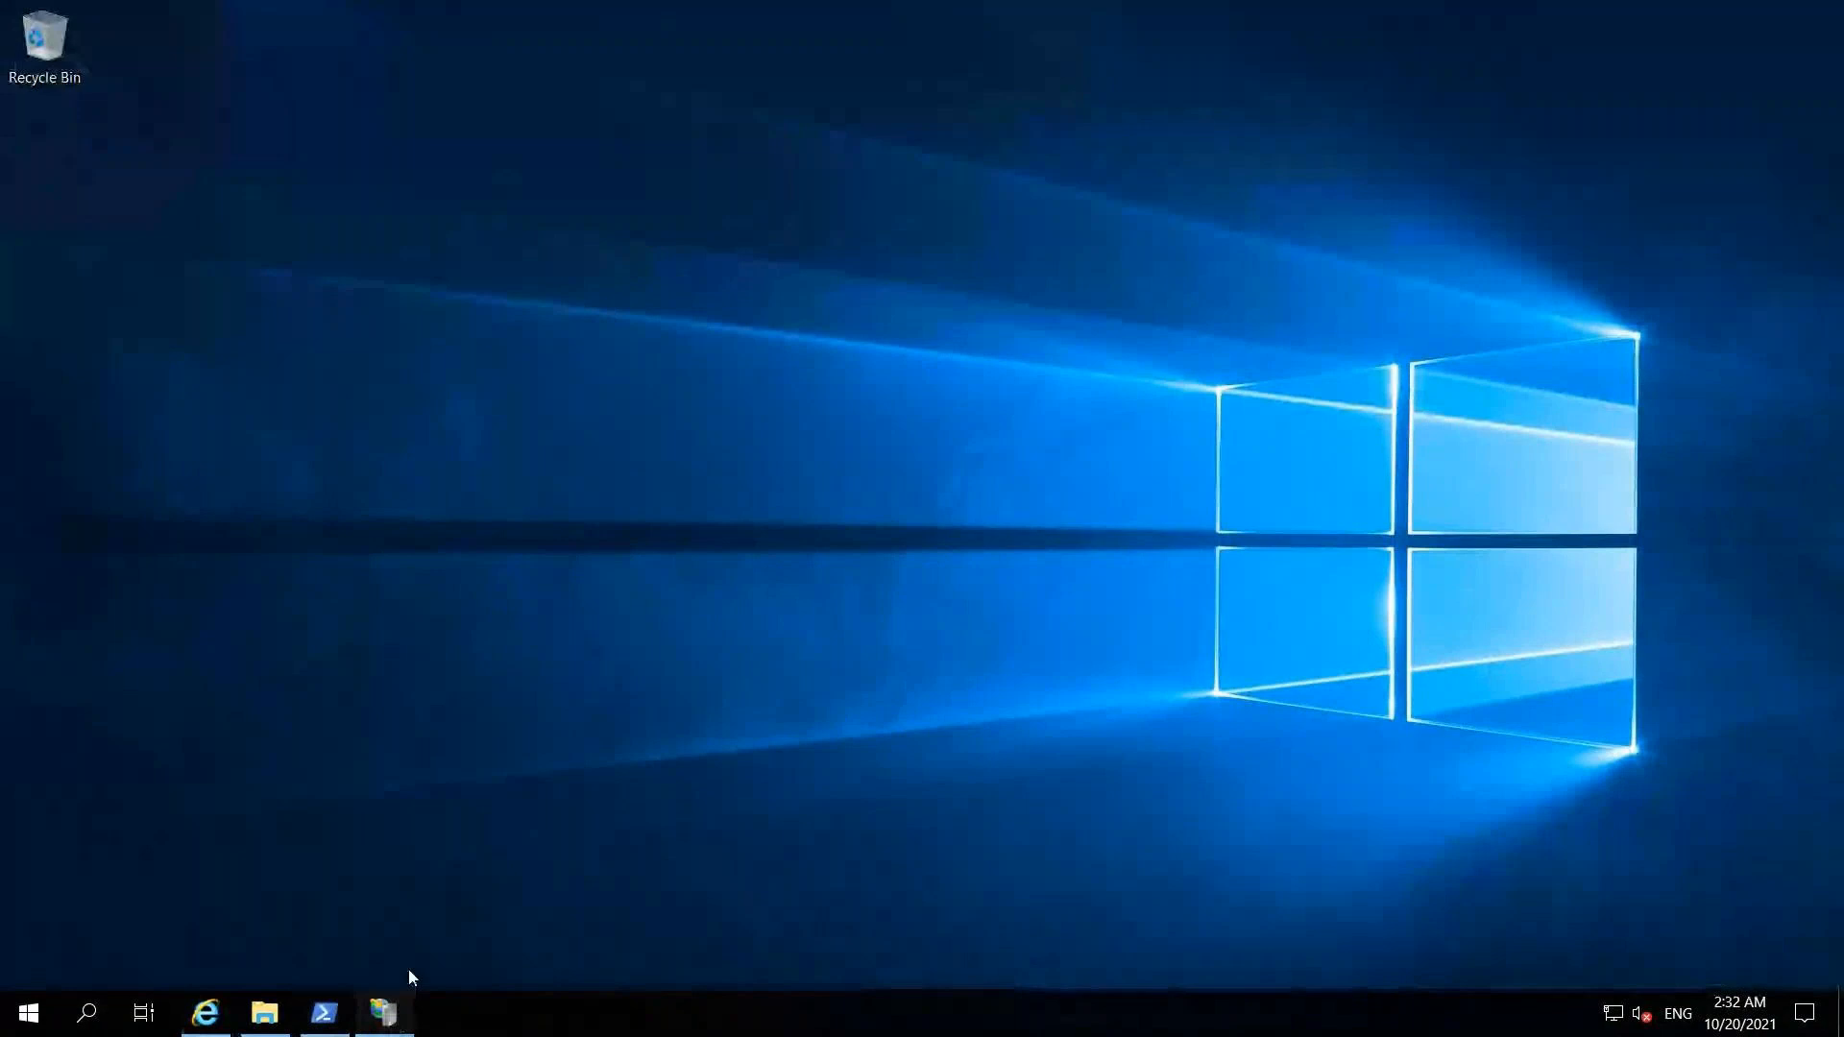
{"action": "left_click", "coordinate": [384, 1013]}
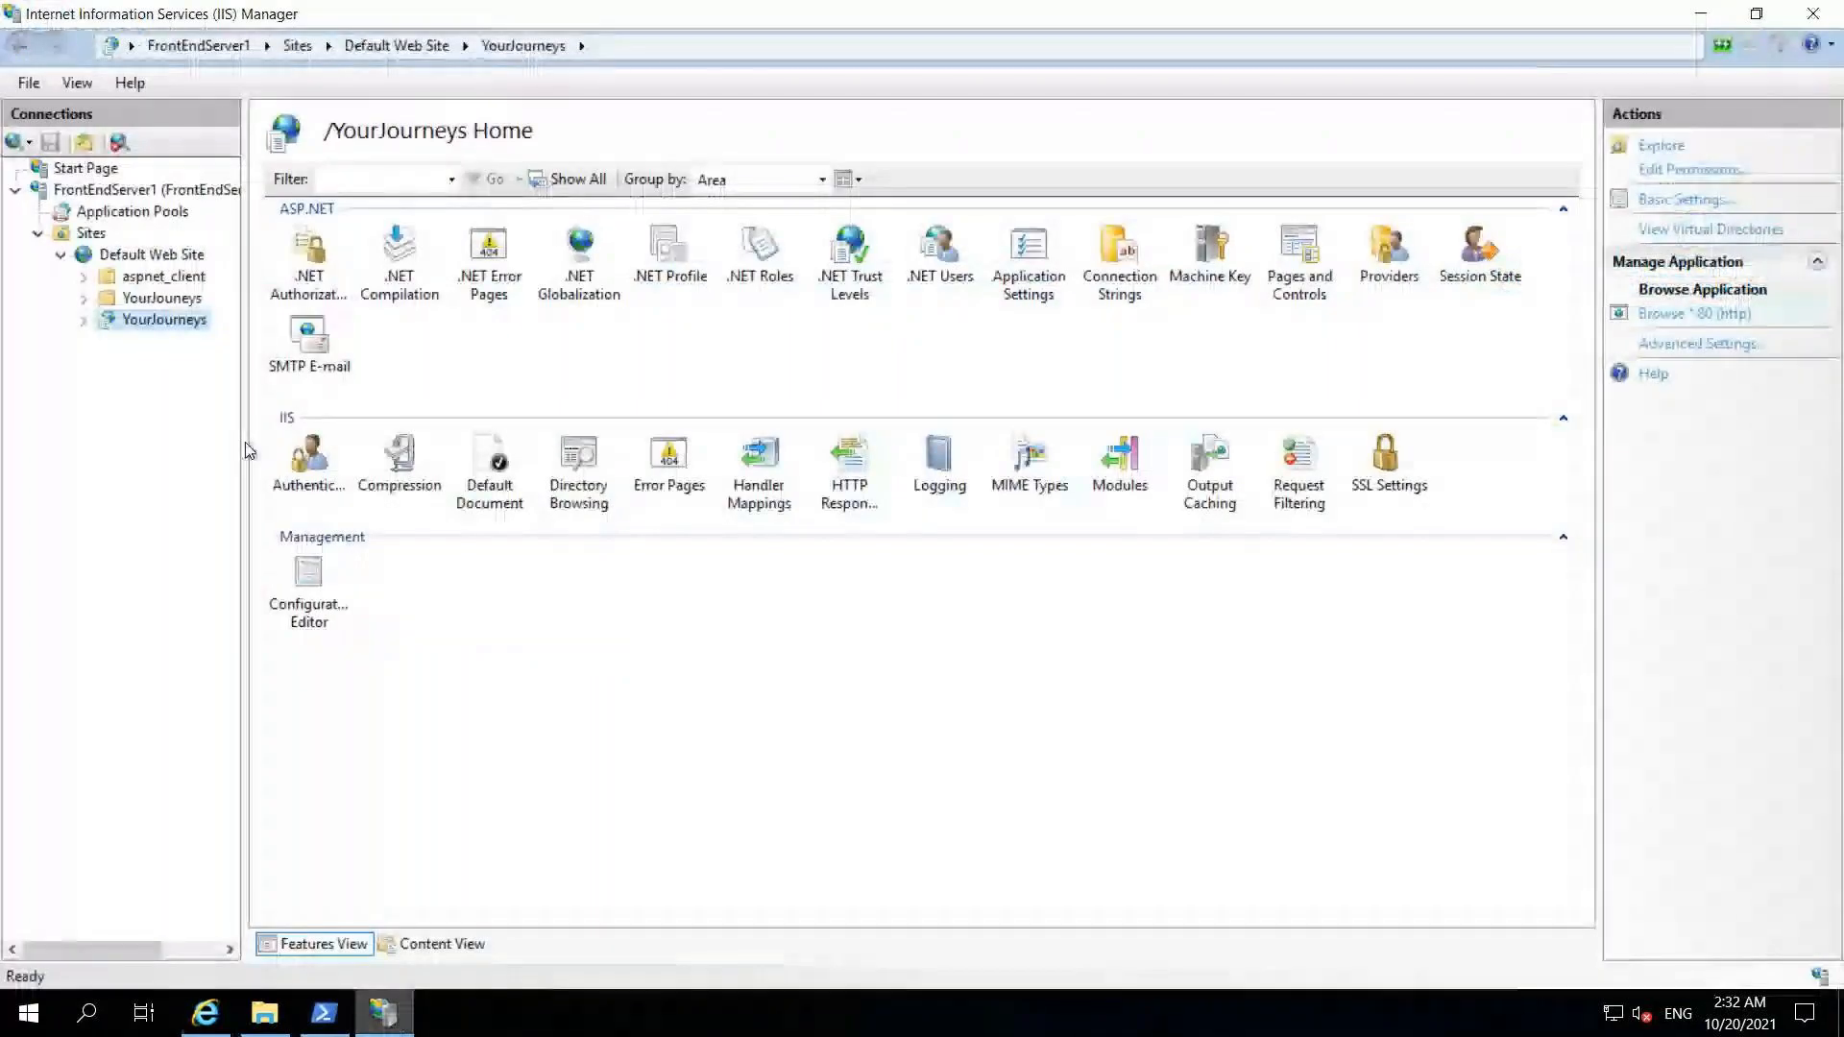
Step: Begin adding an application aliased API to Default Web Site, in the YourJourneys pool
{"action": "left_click", "coordinate": [144, 254]}
{"action": "right_click", "coordinate": [154, 255]}
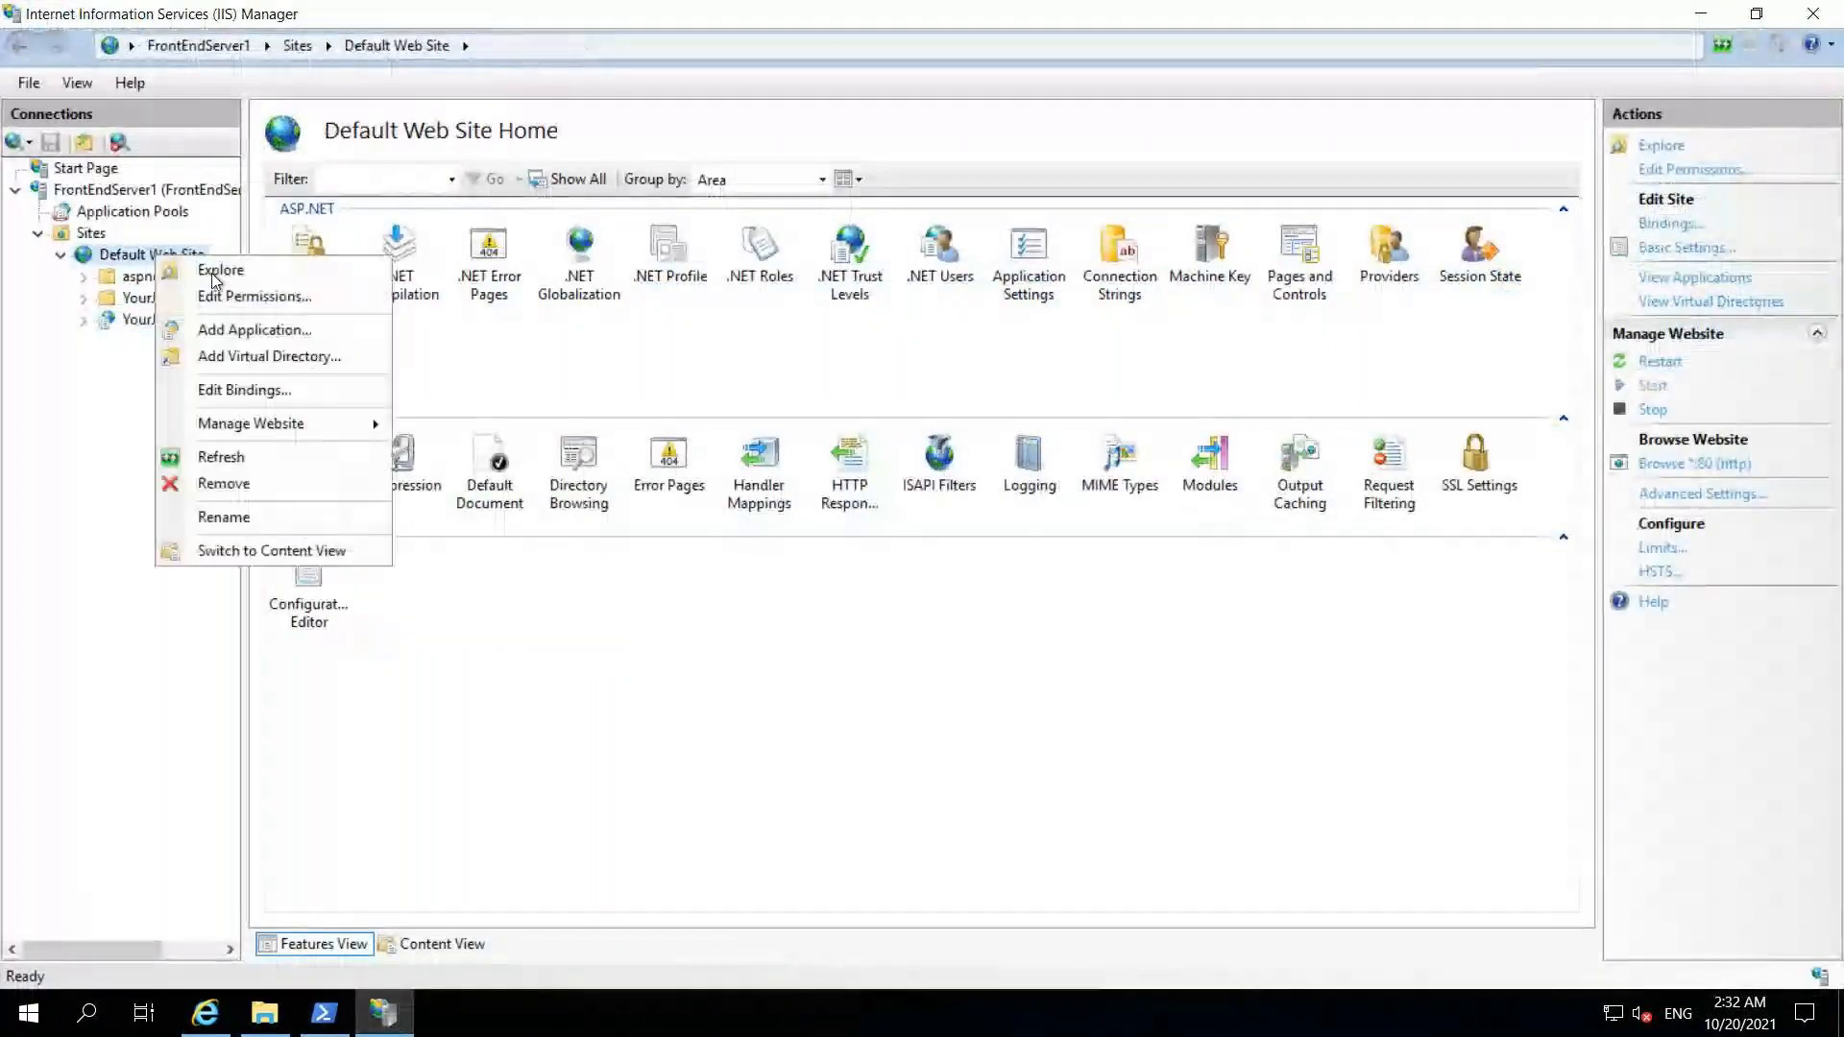
{"action": "left_click", "coordinate": [247, 331]}
{"action": "type", "text": "API"}
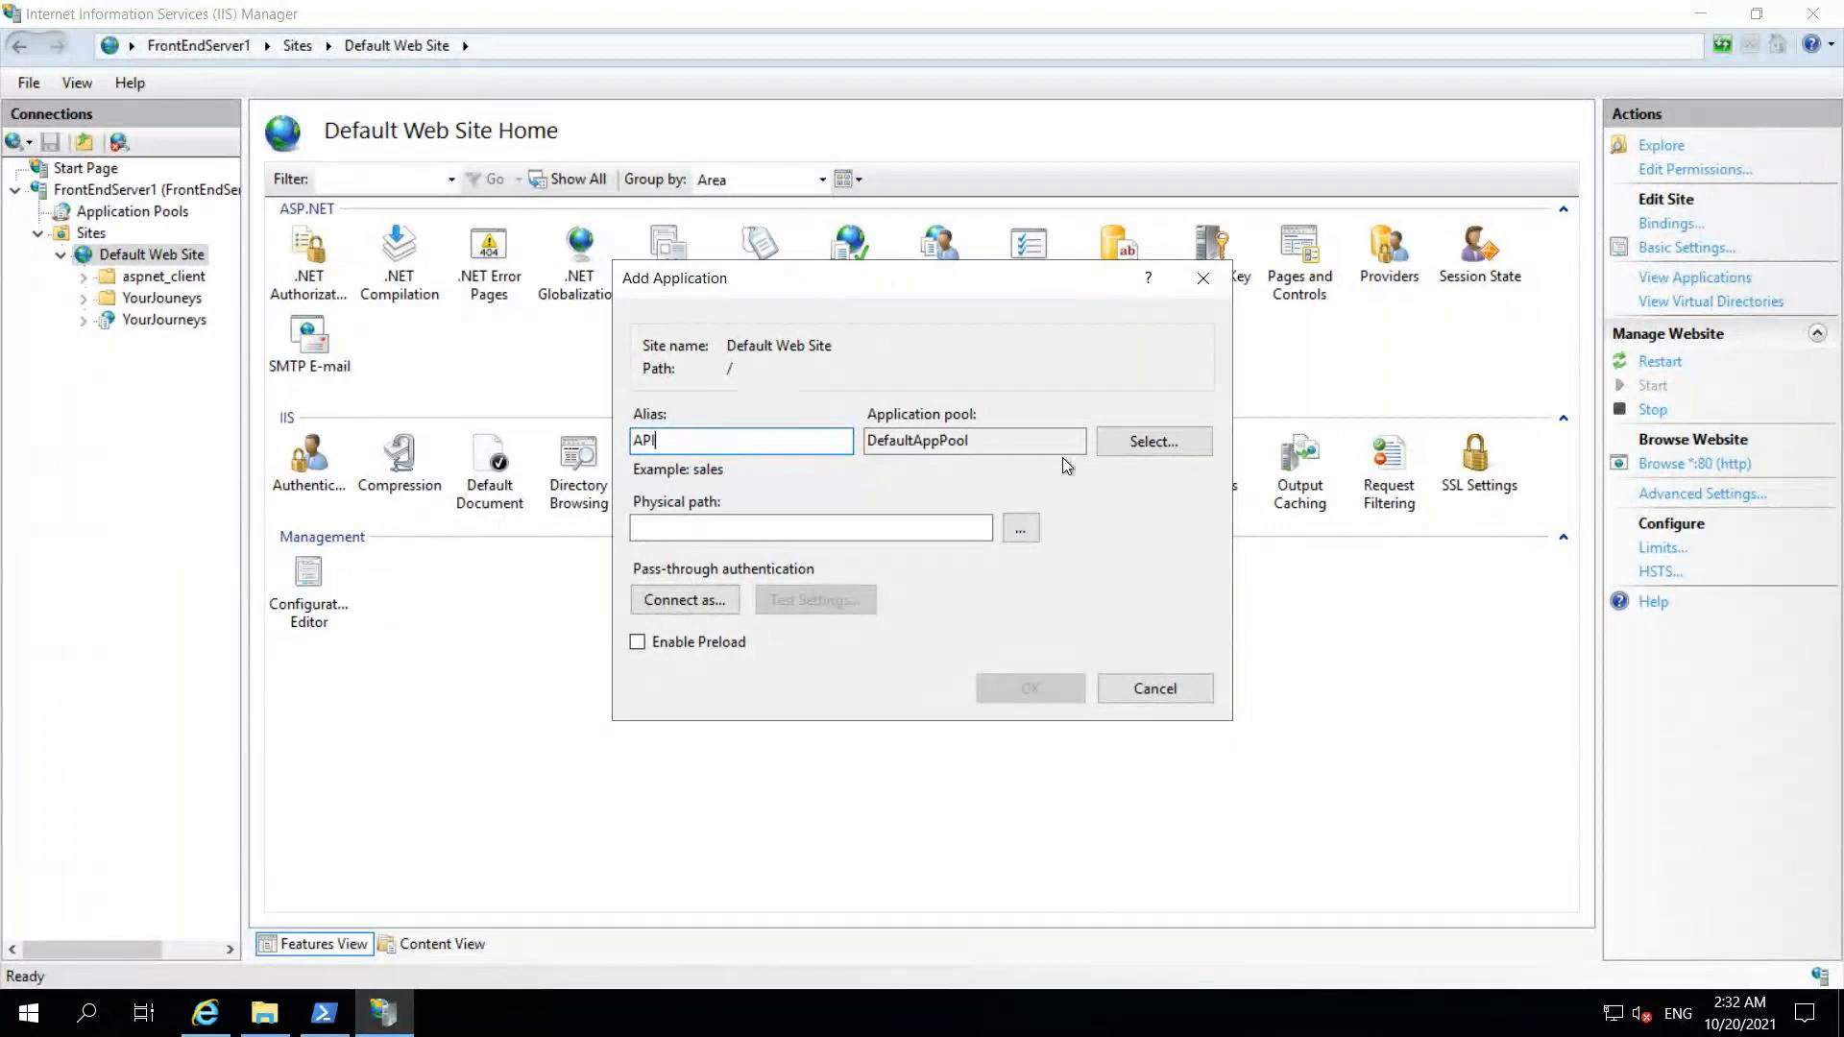
{"action": "left_click", "coordinate": [1161, 443]}
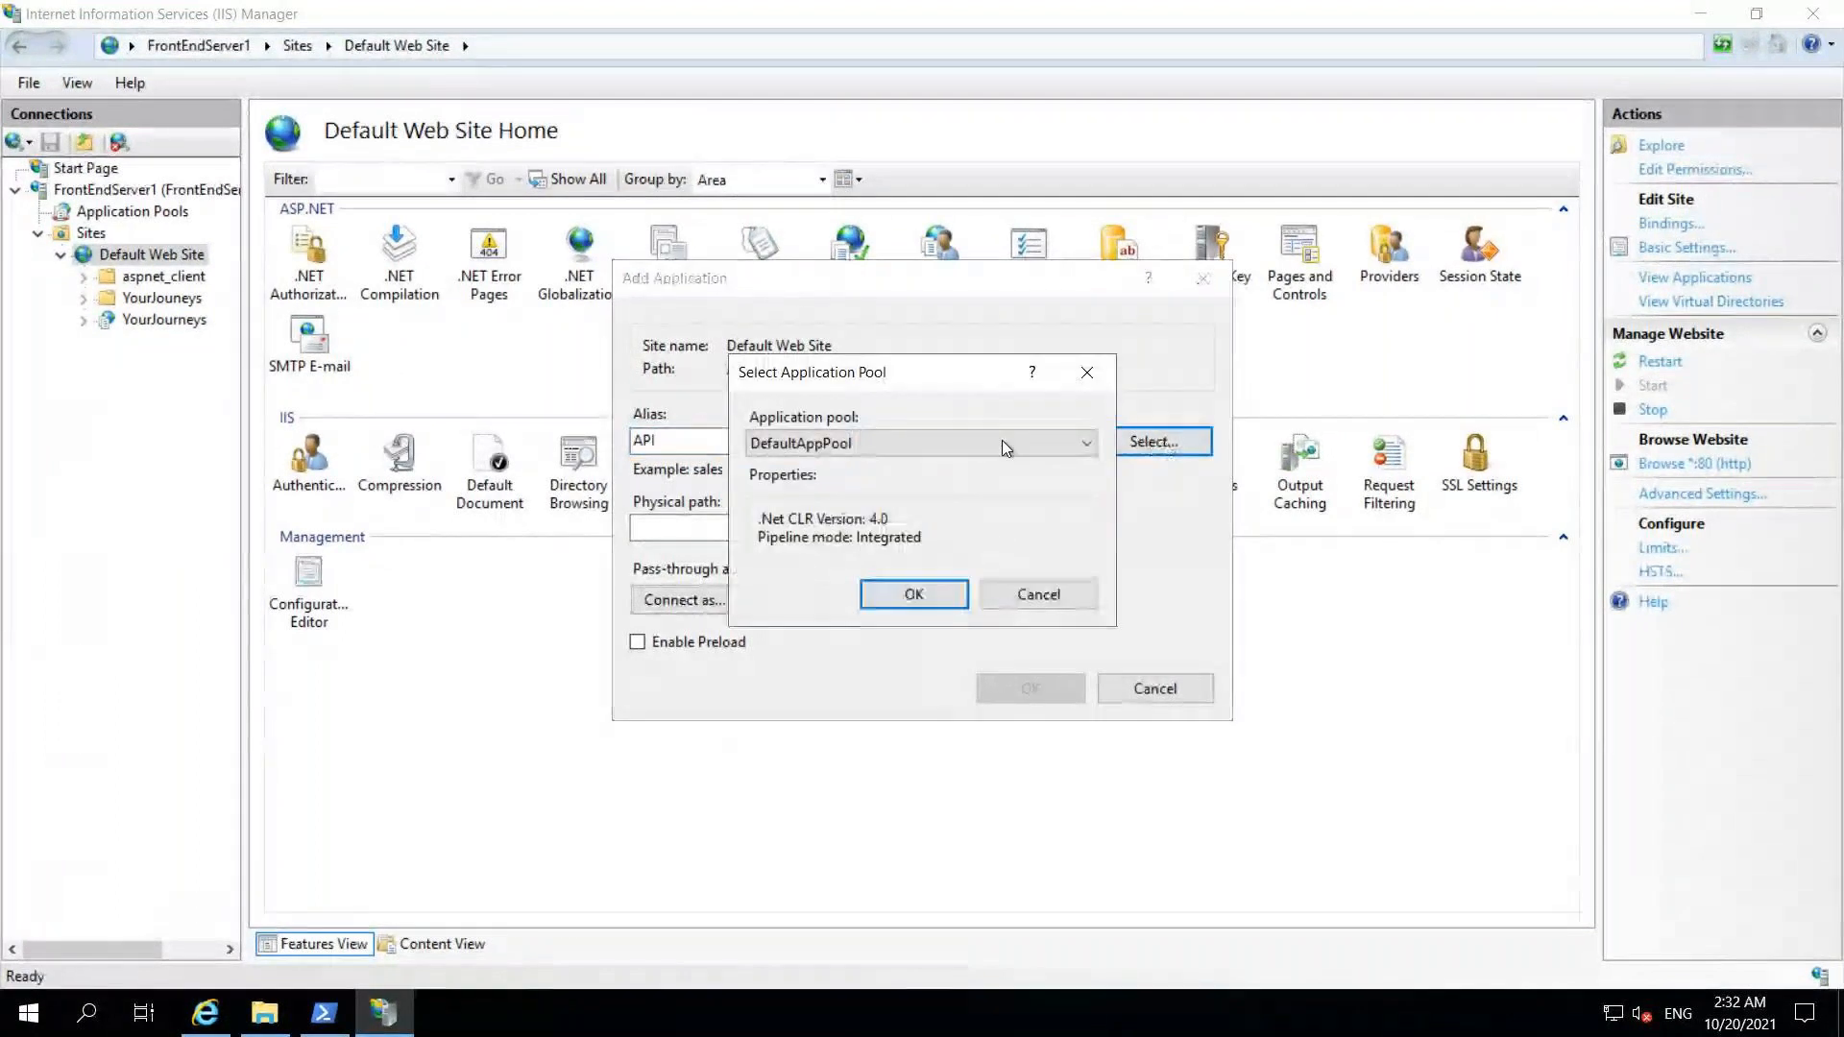
{"action": "left_click", "coordinate": [1001, 440]}
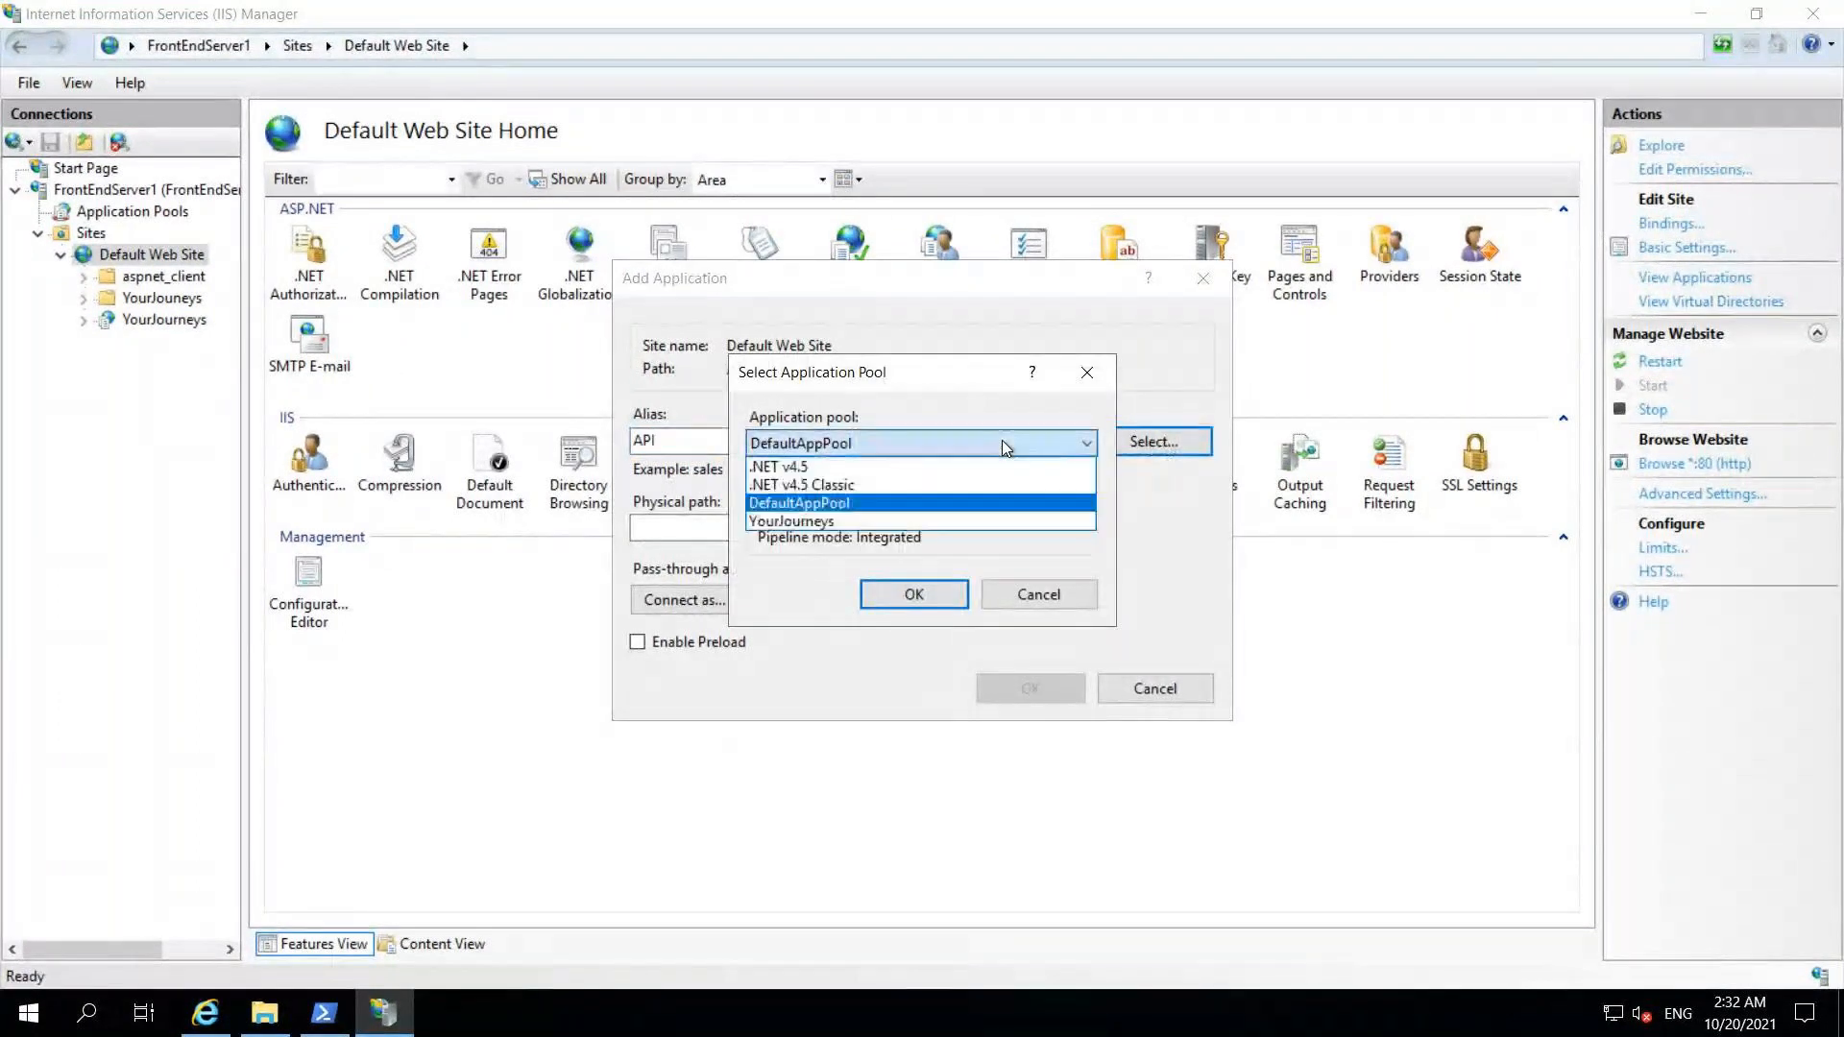
{"action": "left_click", "coordinate": [838, 520]}
{"action": "left_click", "coordinate": [920, 595]}
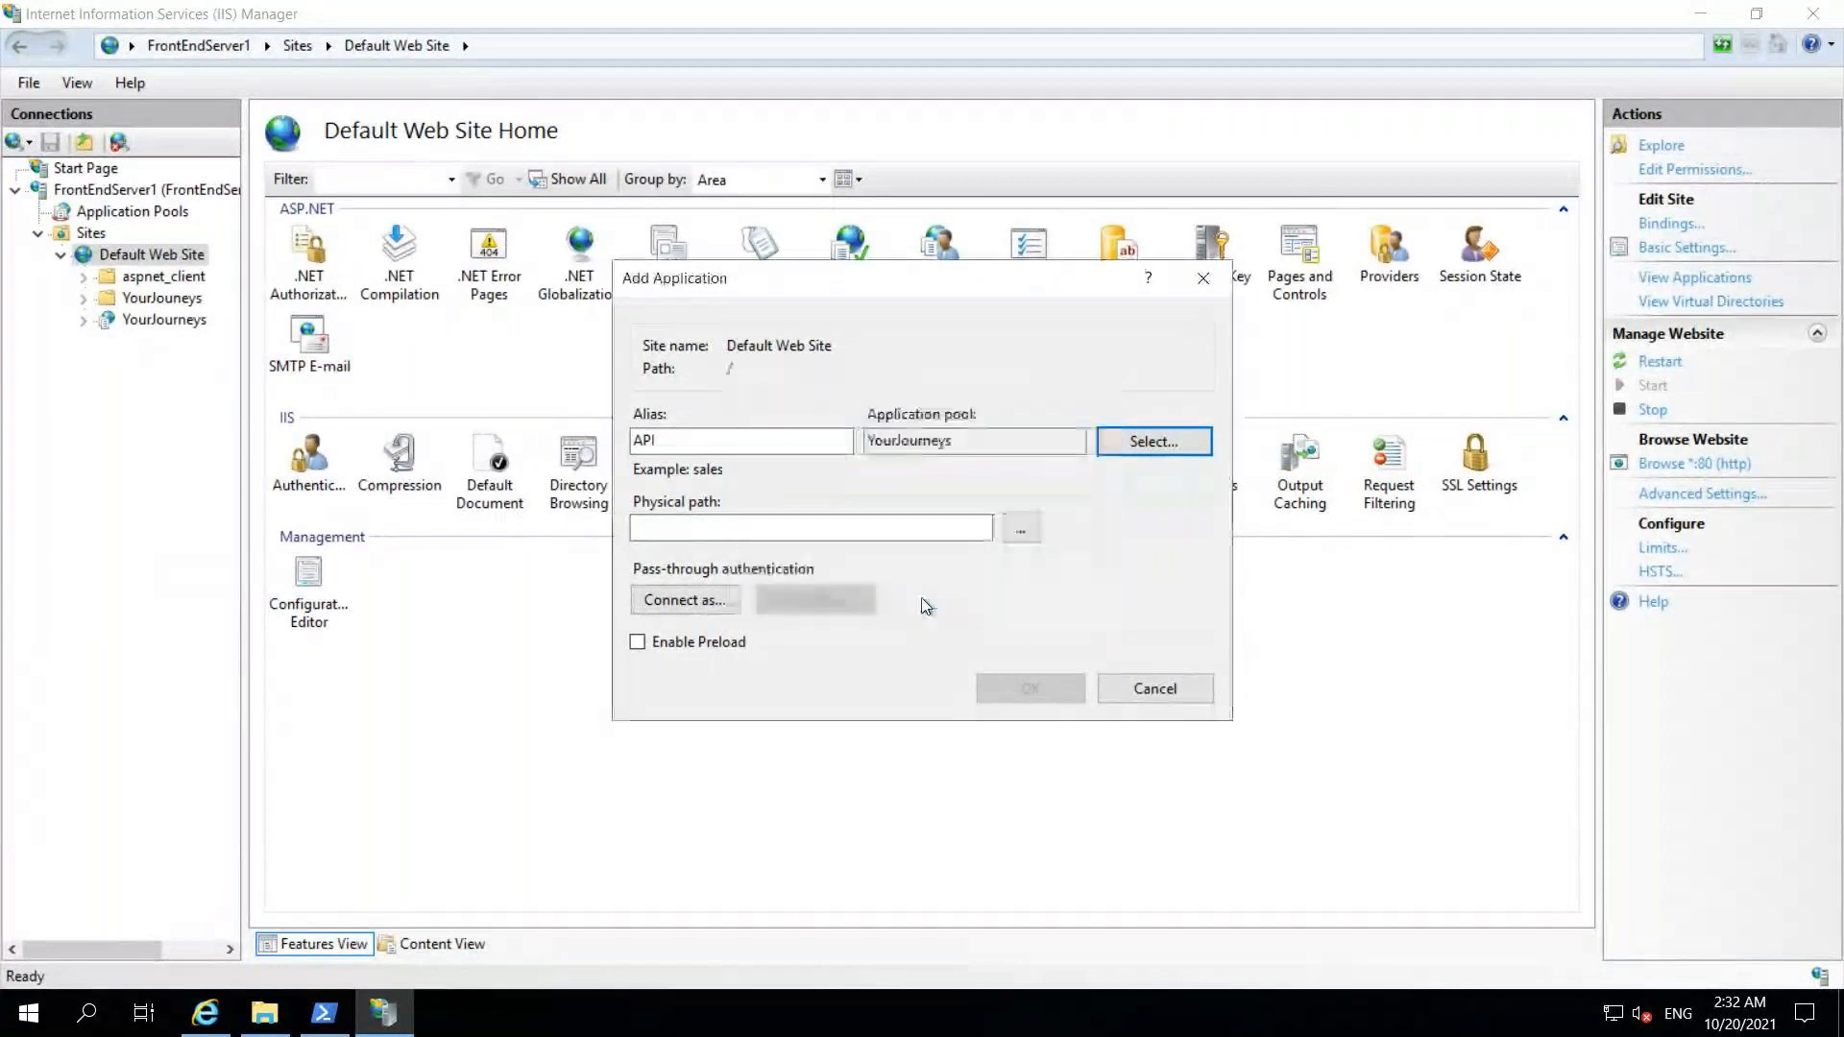
Step: Point it to a new C:\inetpub\wwwroot\API folder and create the application
{"action": "left_click", "coordinate": [1020, 529]}
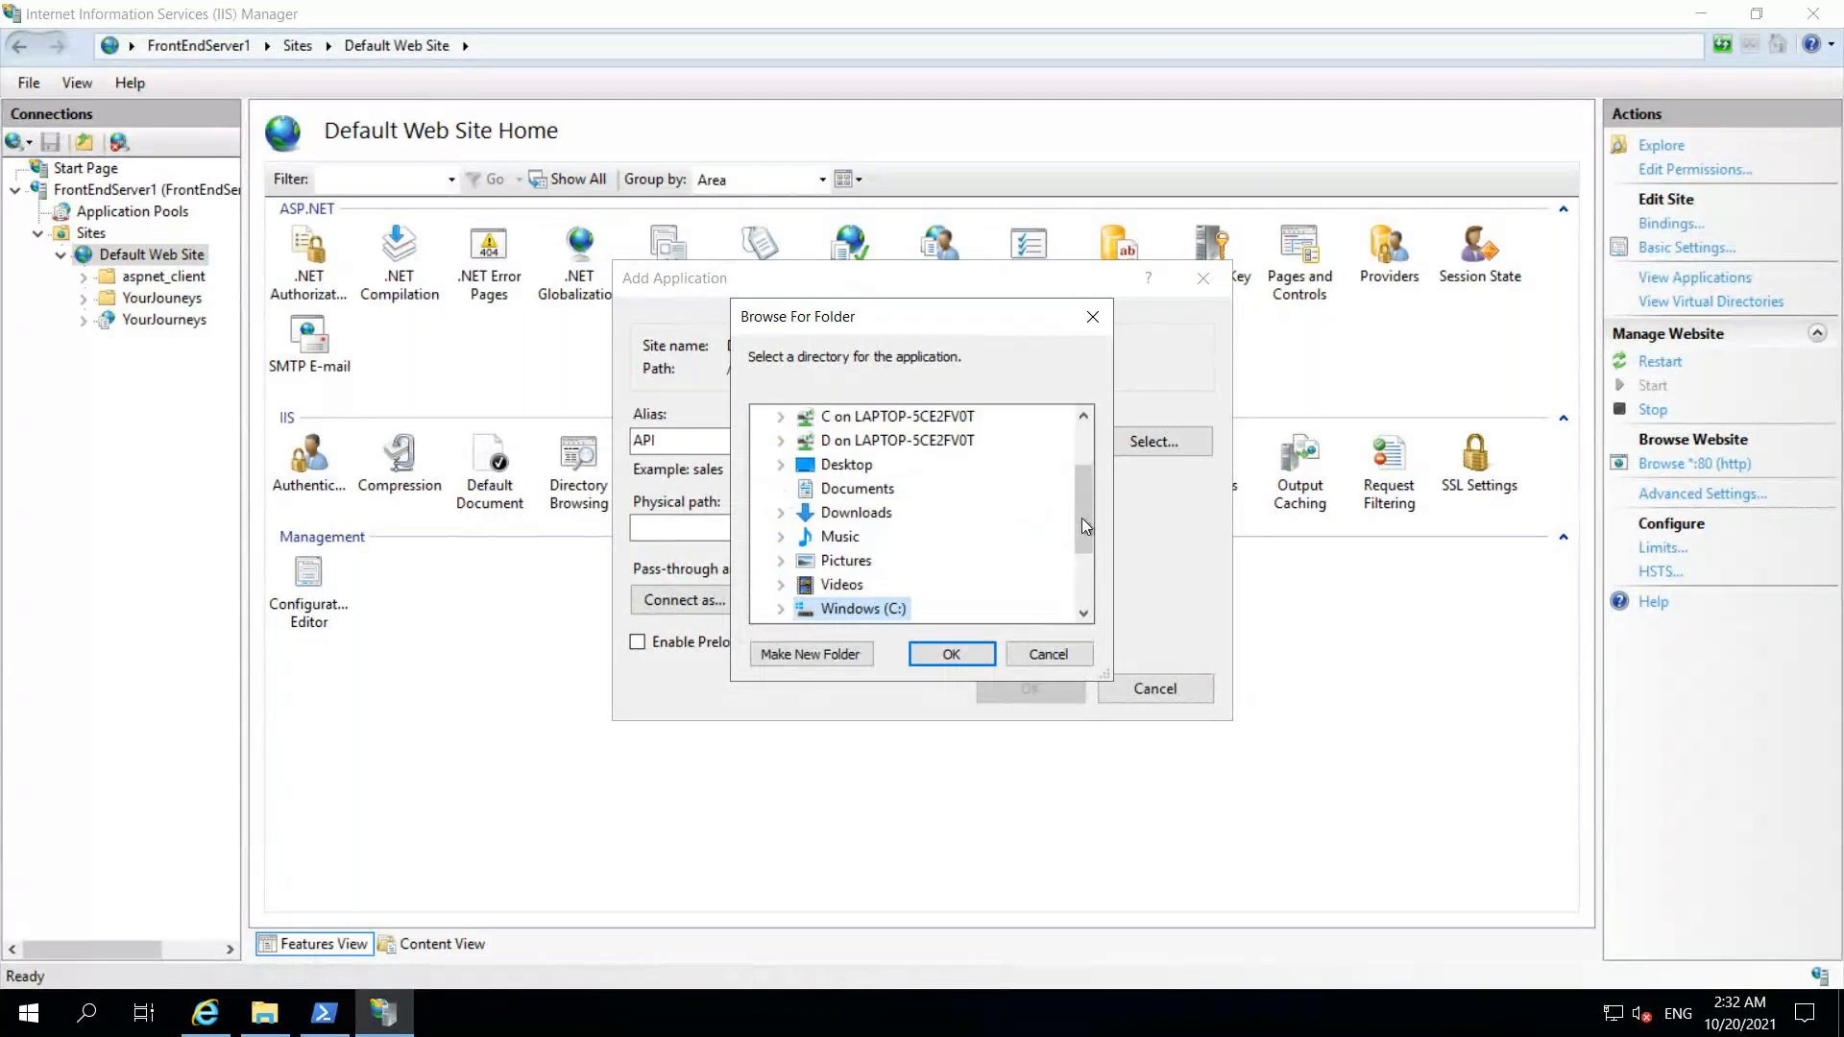
{"action": "scroll", "coordinate": [1082, 516], "scroll_direction": "down", "scroll_amount": 2}
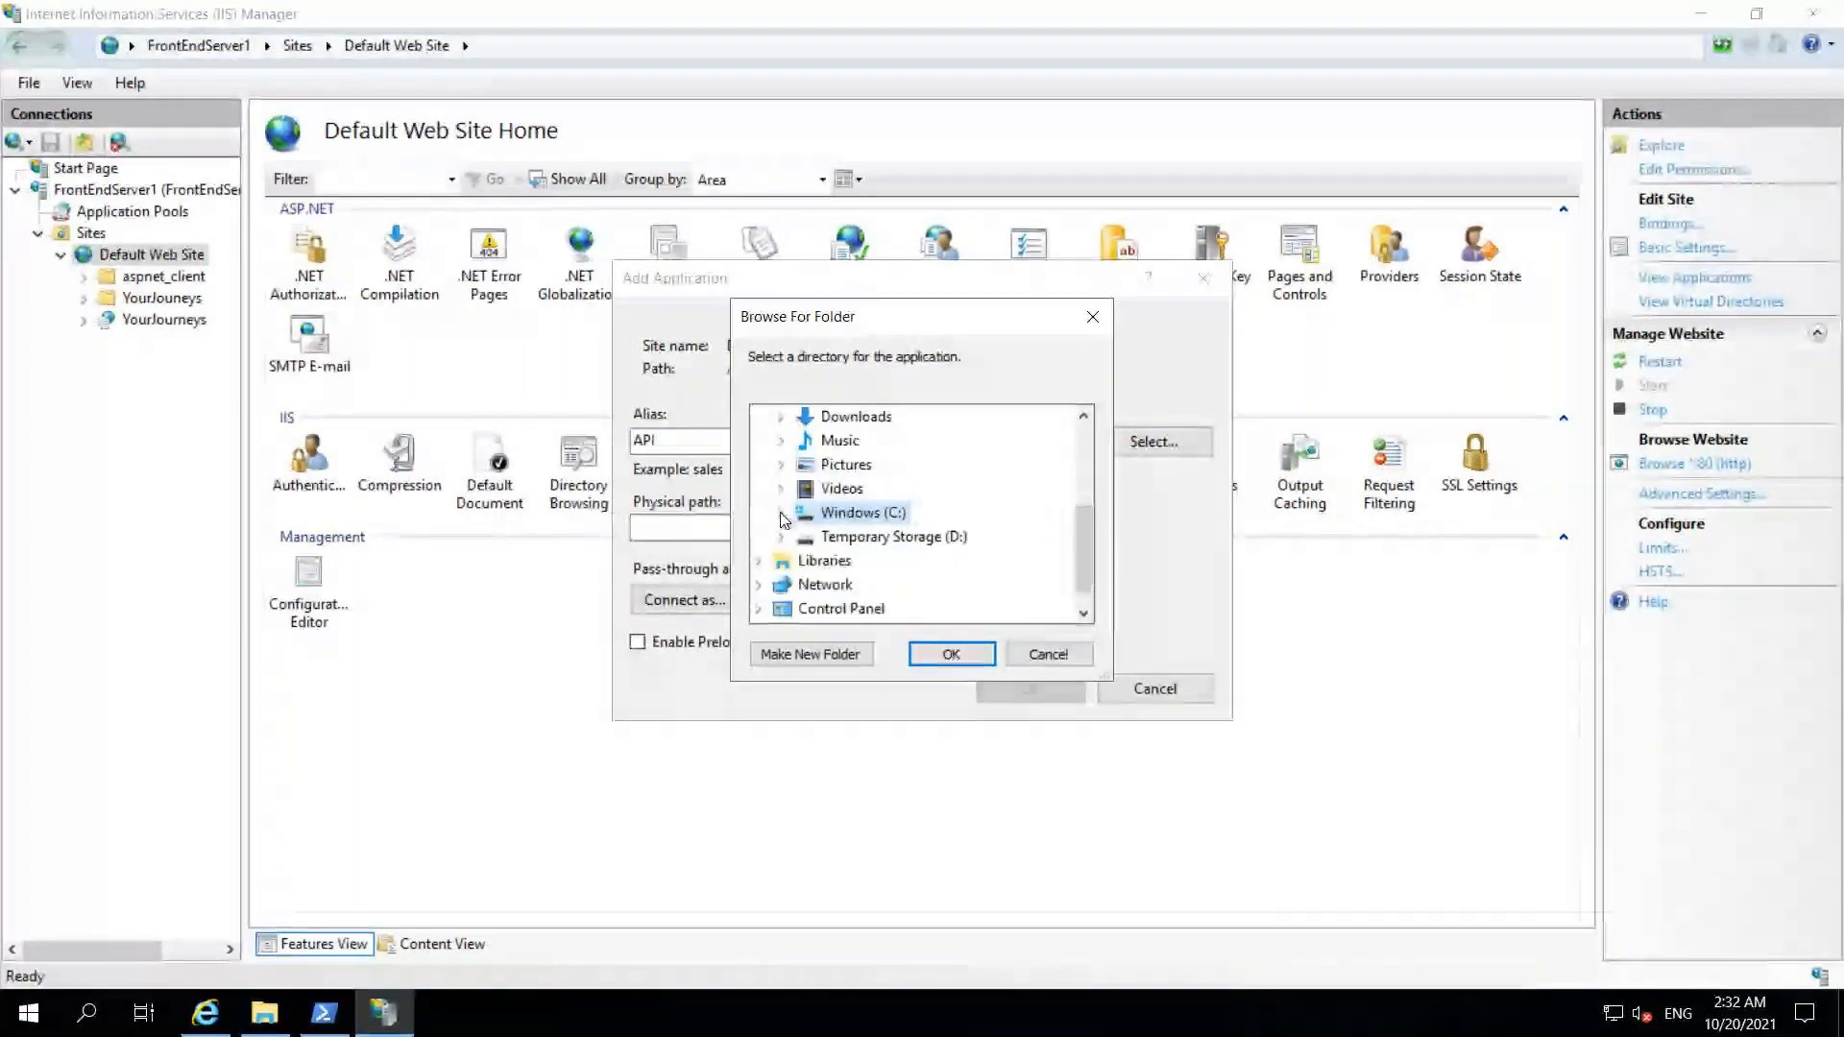
{"action": "left_click", "coordinate": [781, 513]}
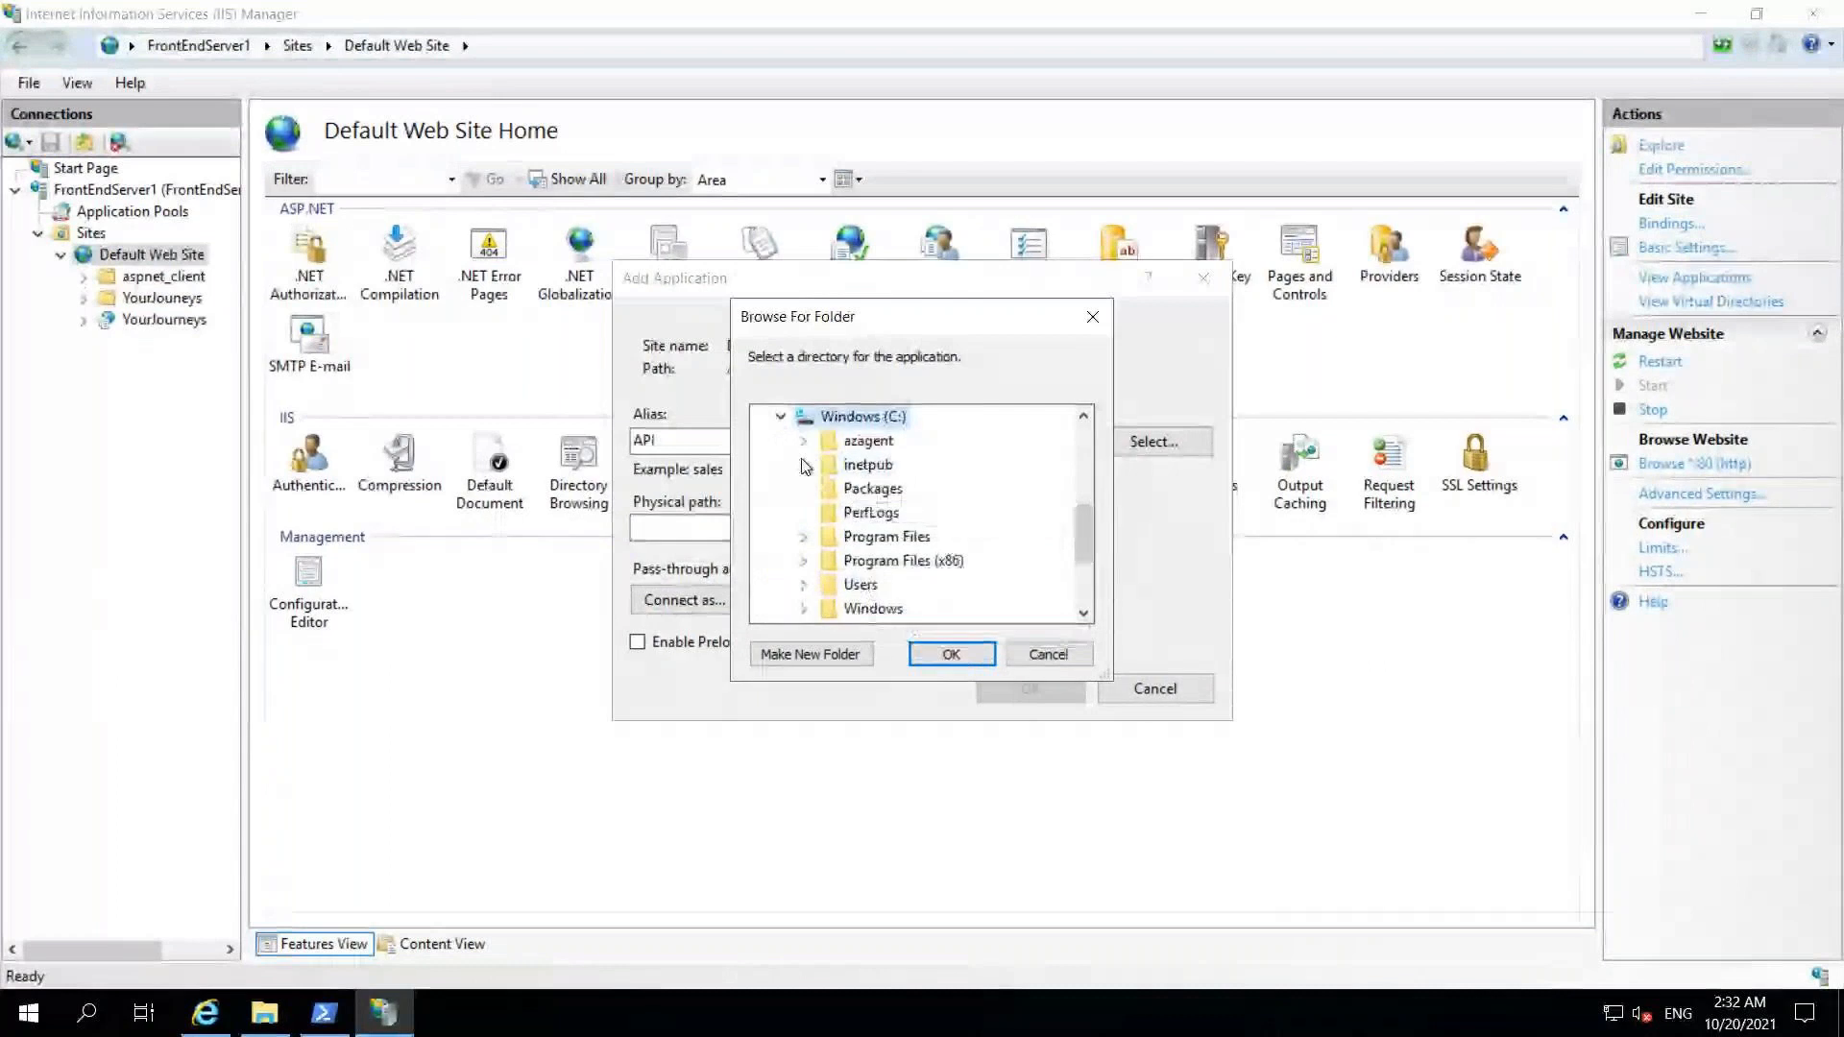
{"action": "left_click", "coordinate": [805, 465]}
{"action": "double_click", "coordinate": [896, 580]}
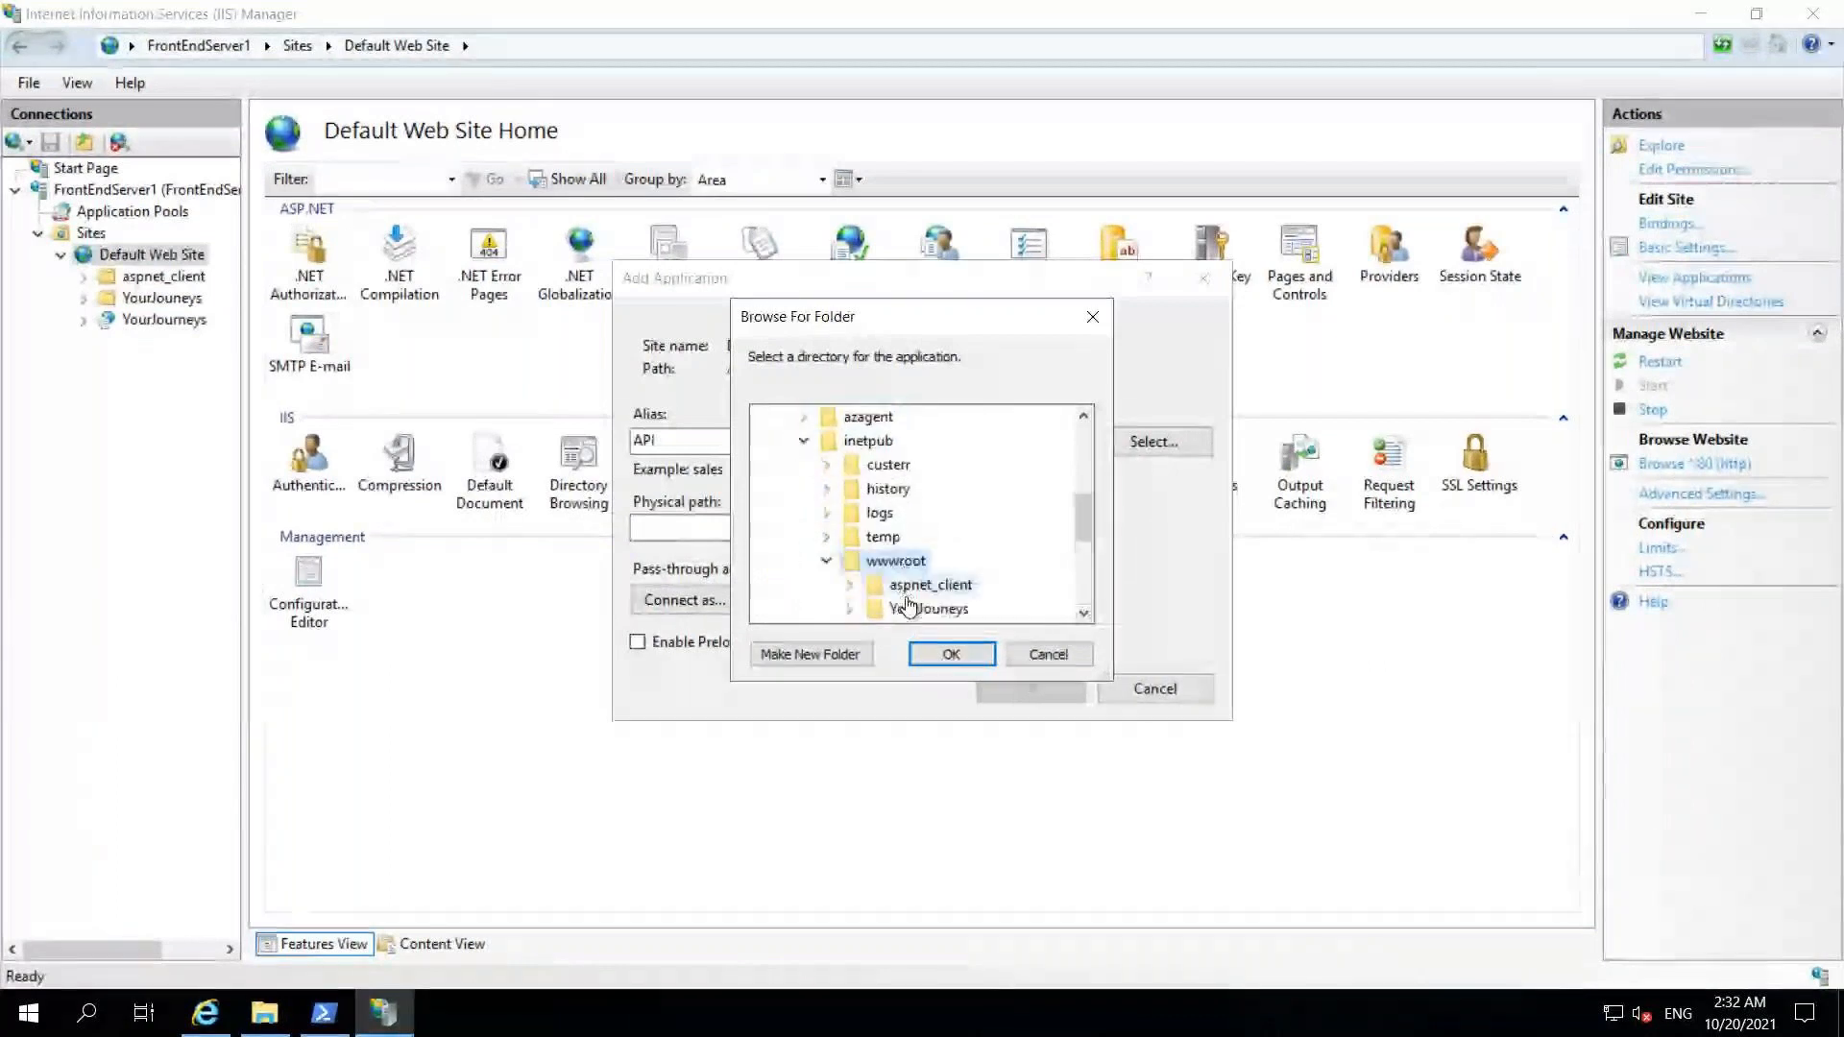
{"action": "left_click", "coordinate": [806, 657]}
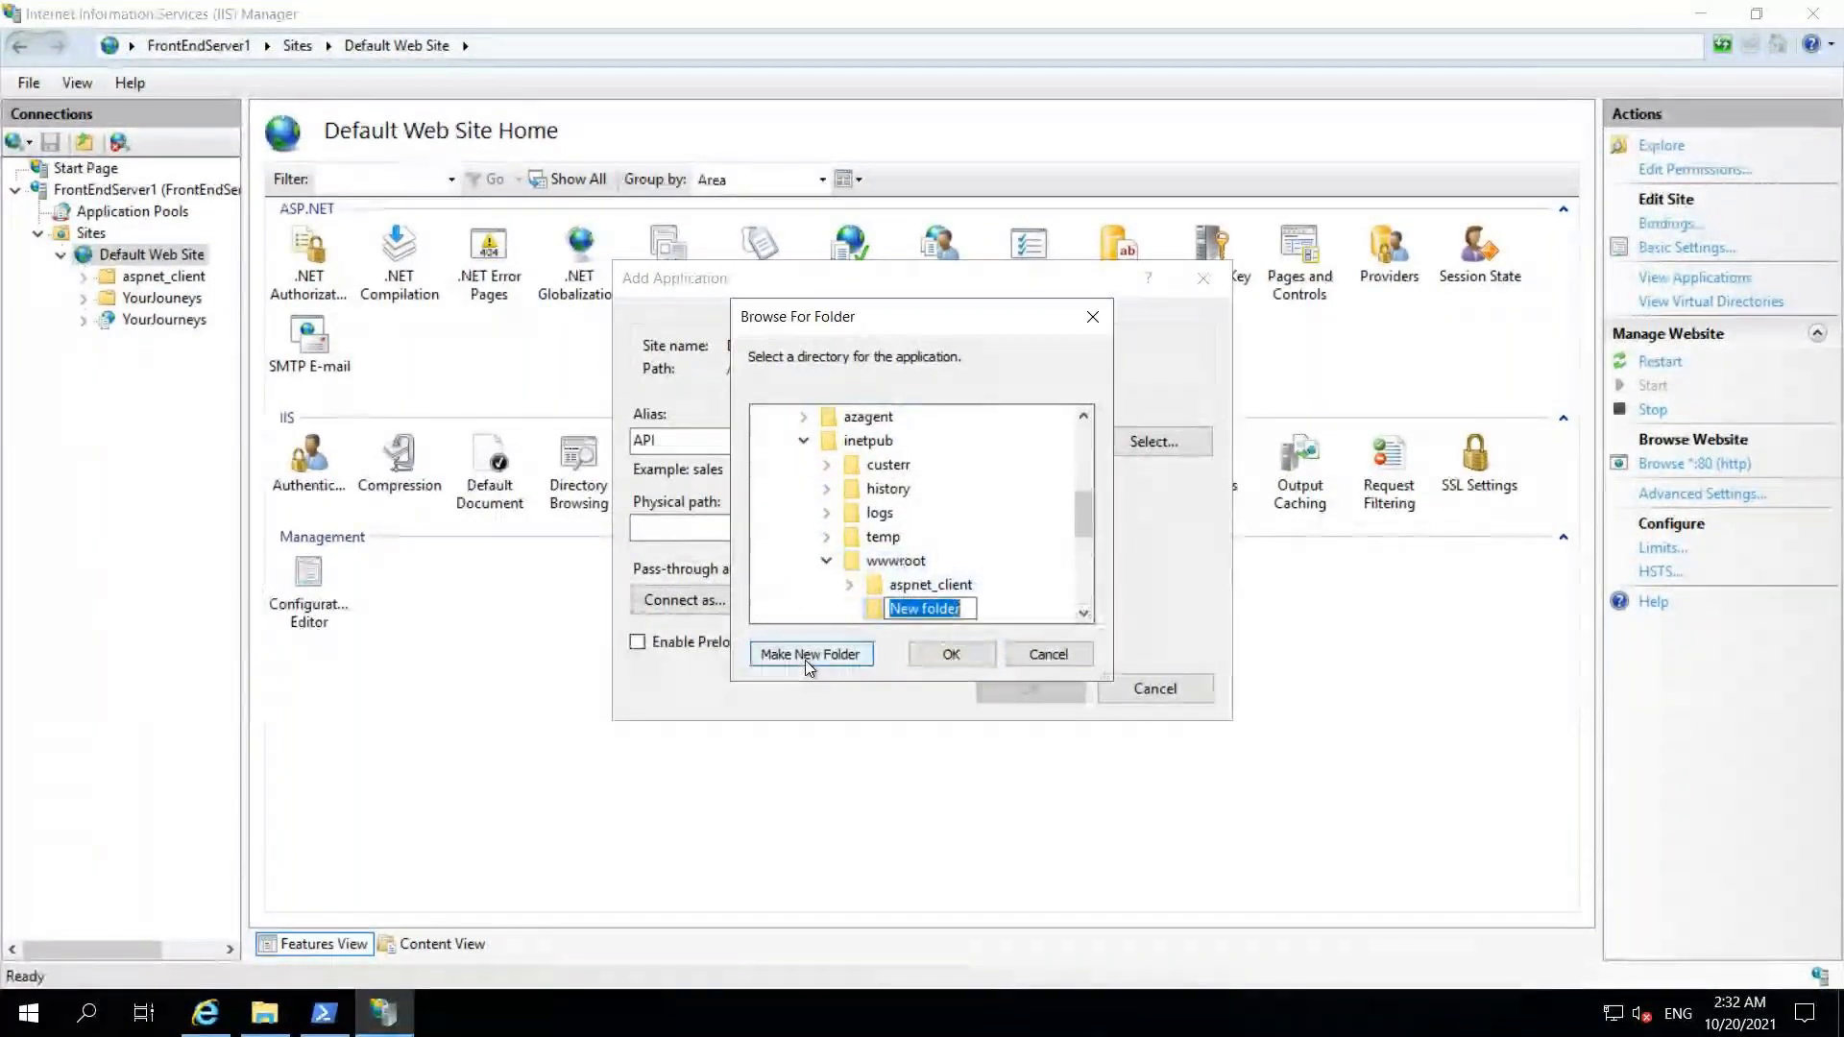
{"action": "type", "text": "API"}
{"action": "key", "text": "Return"}
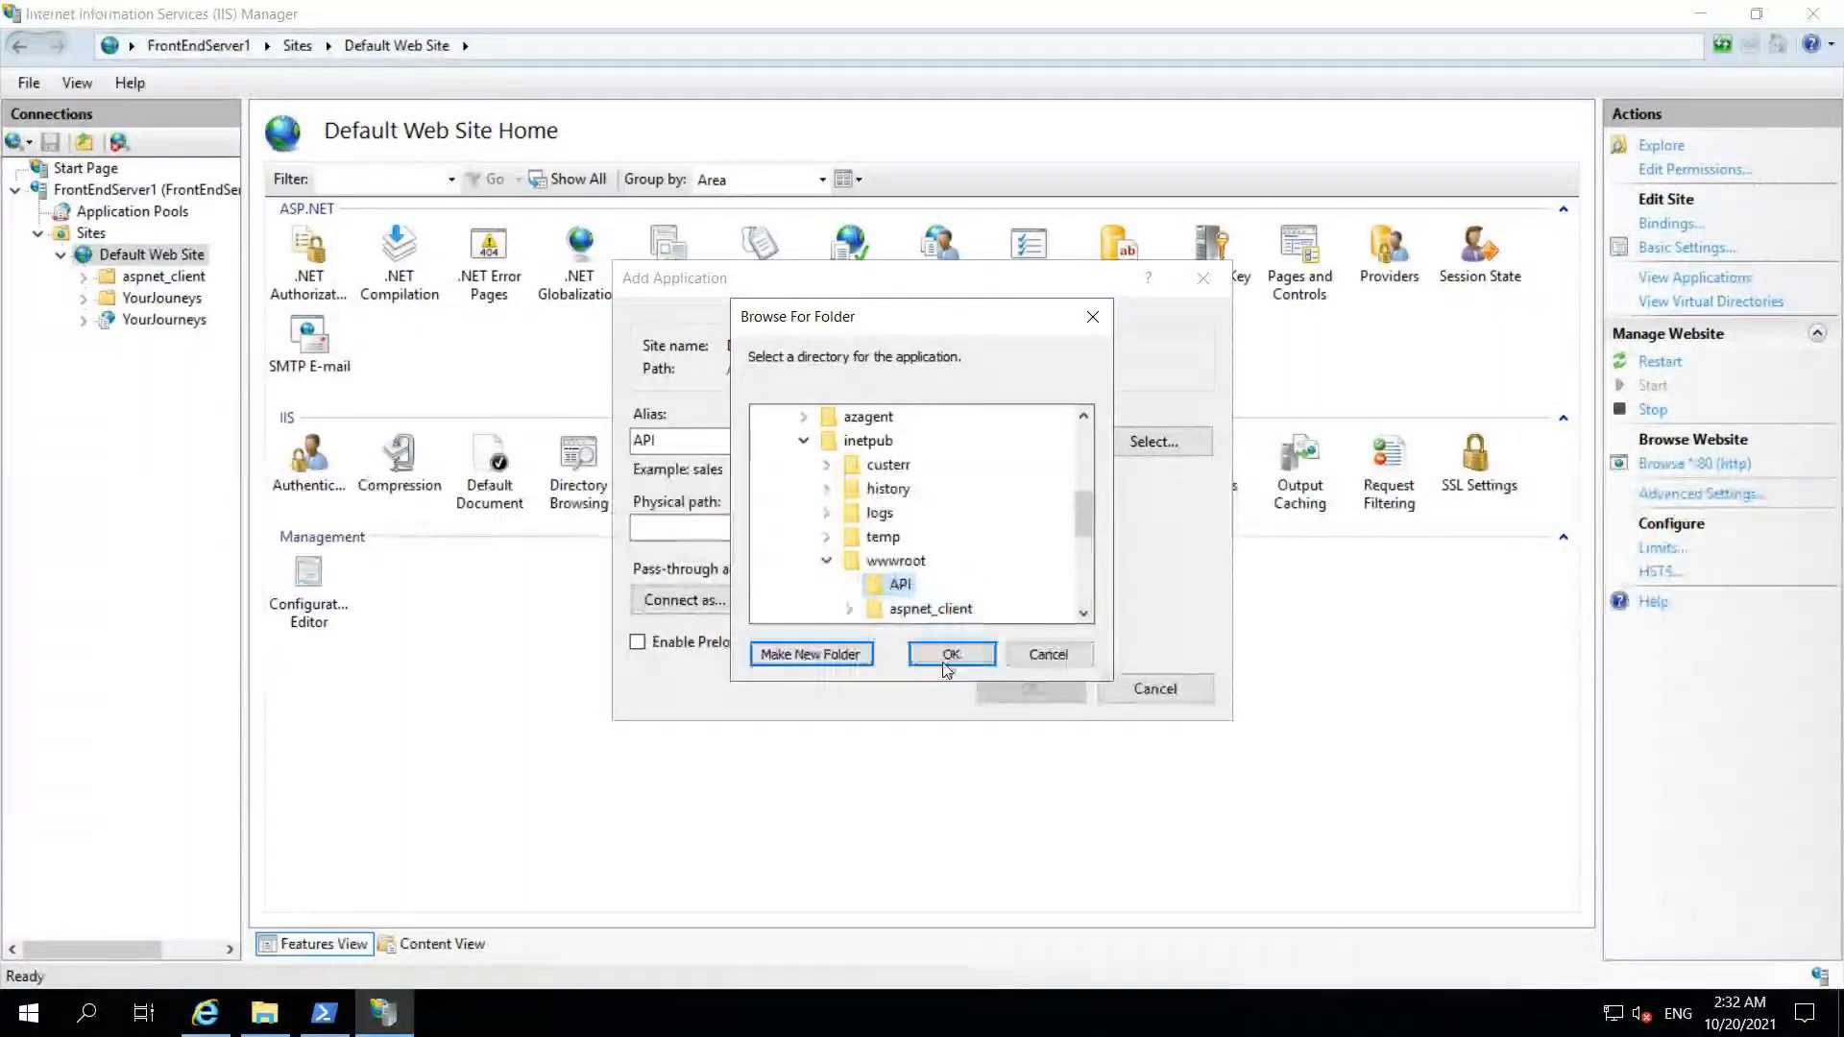
{"action": "left_click", "coordinate": [943, 655]}
{"action": "left_click", "coordinate": [1001, 698]}
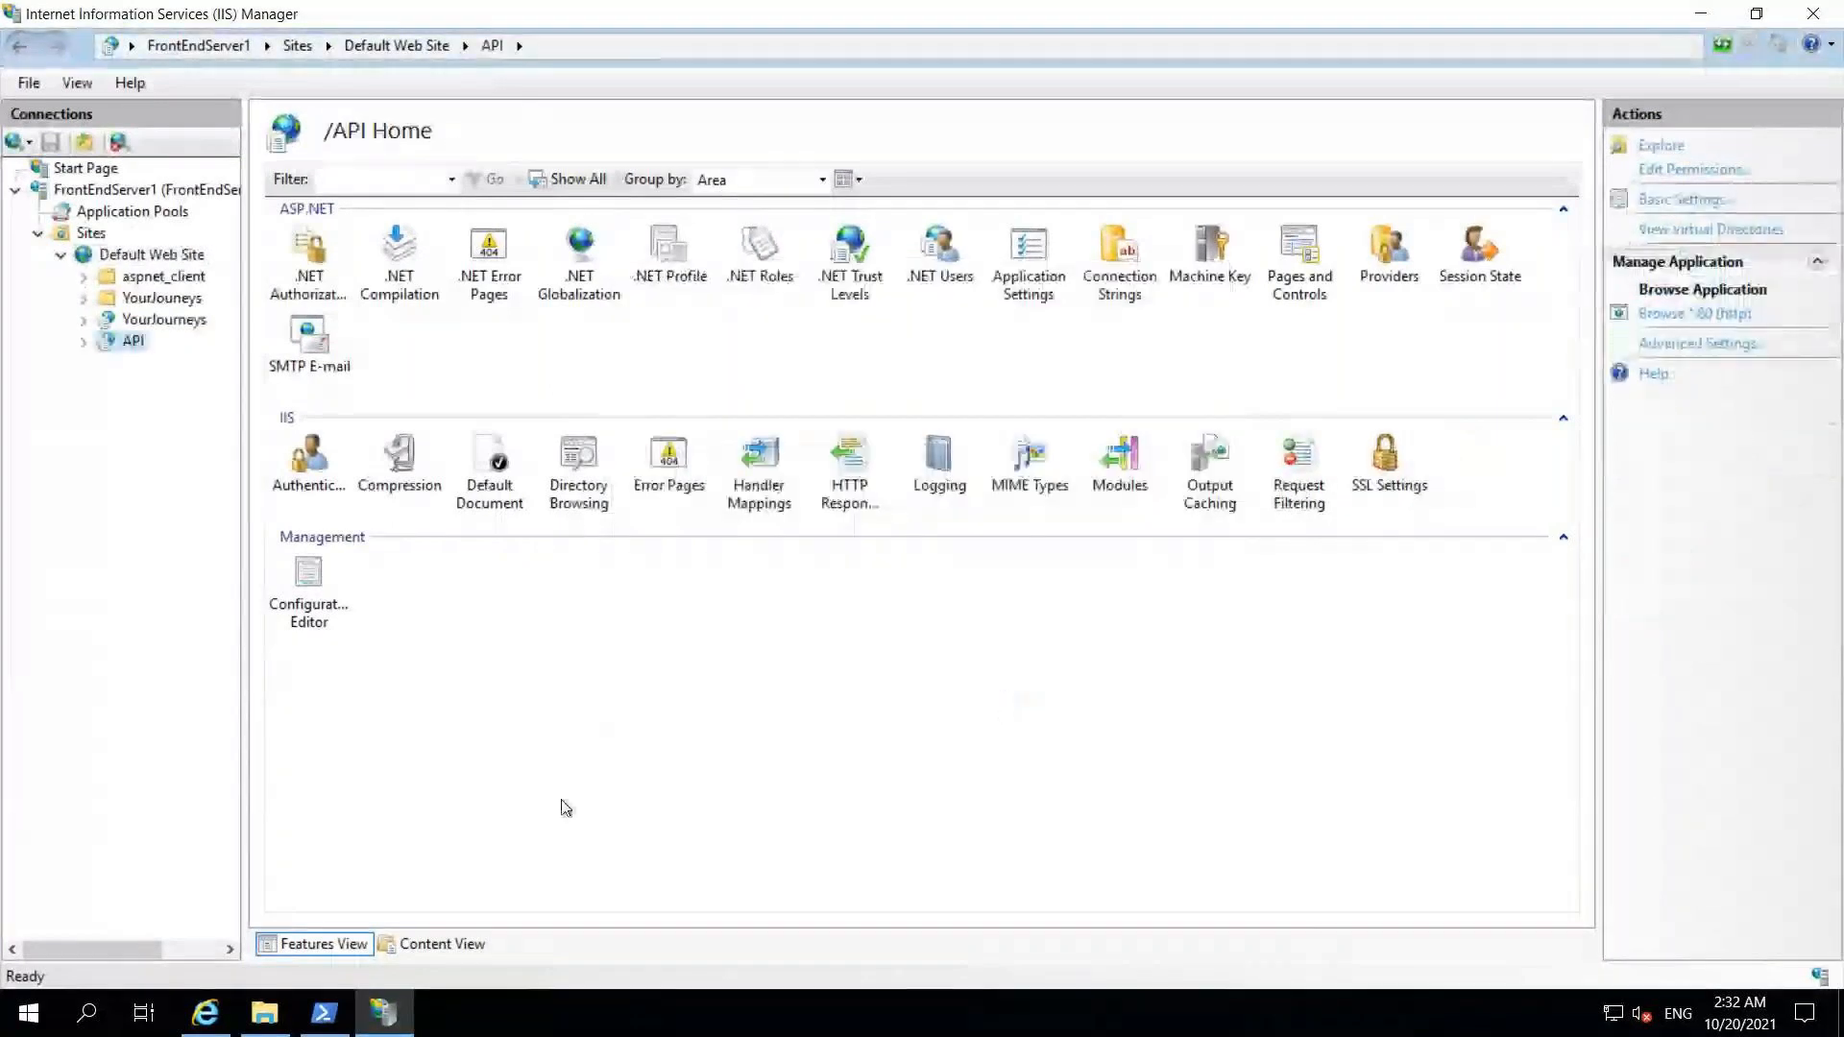
Step: Open the API application's folder in File Explorer, maximised, and leave the remote session
{"action": "right_click", "coordinate": [125, 343]}
{"action": "left_click", "coordinate": [165, 358]}
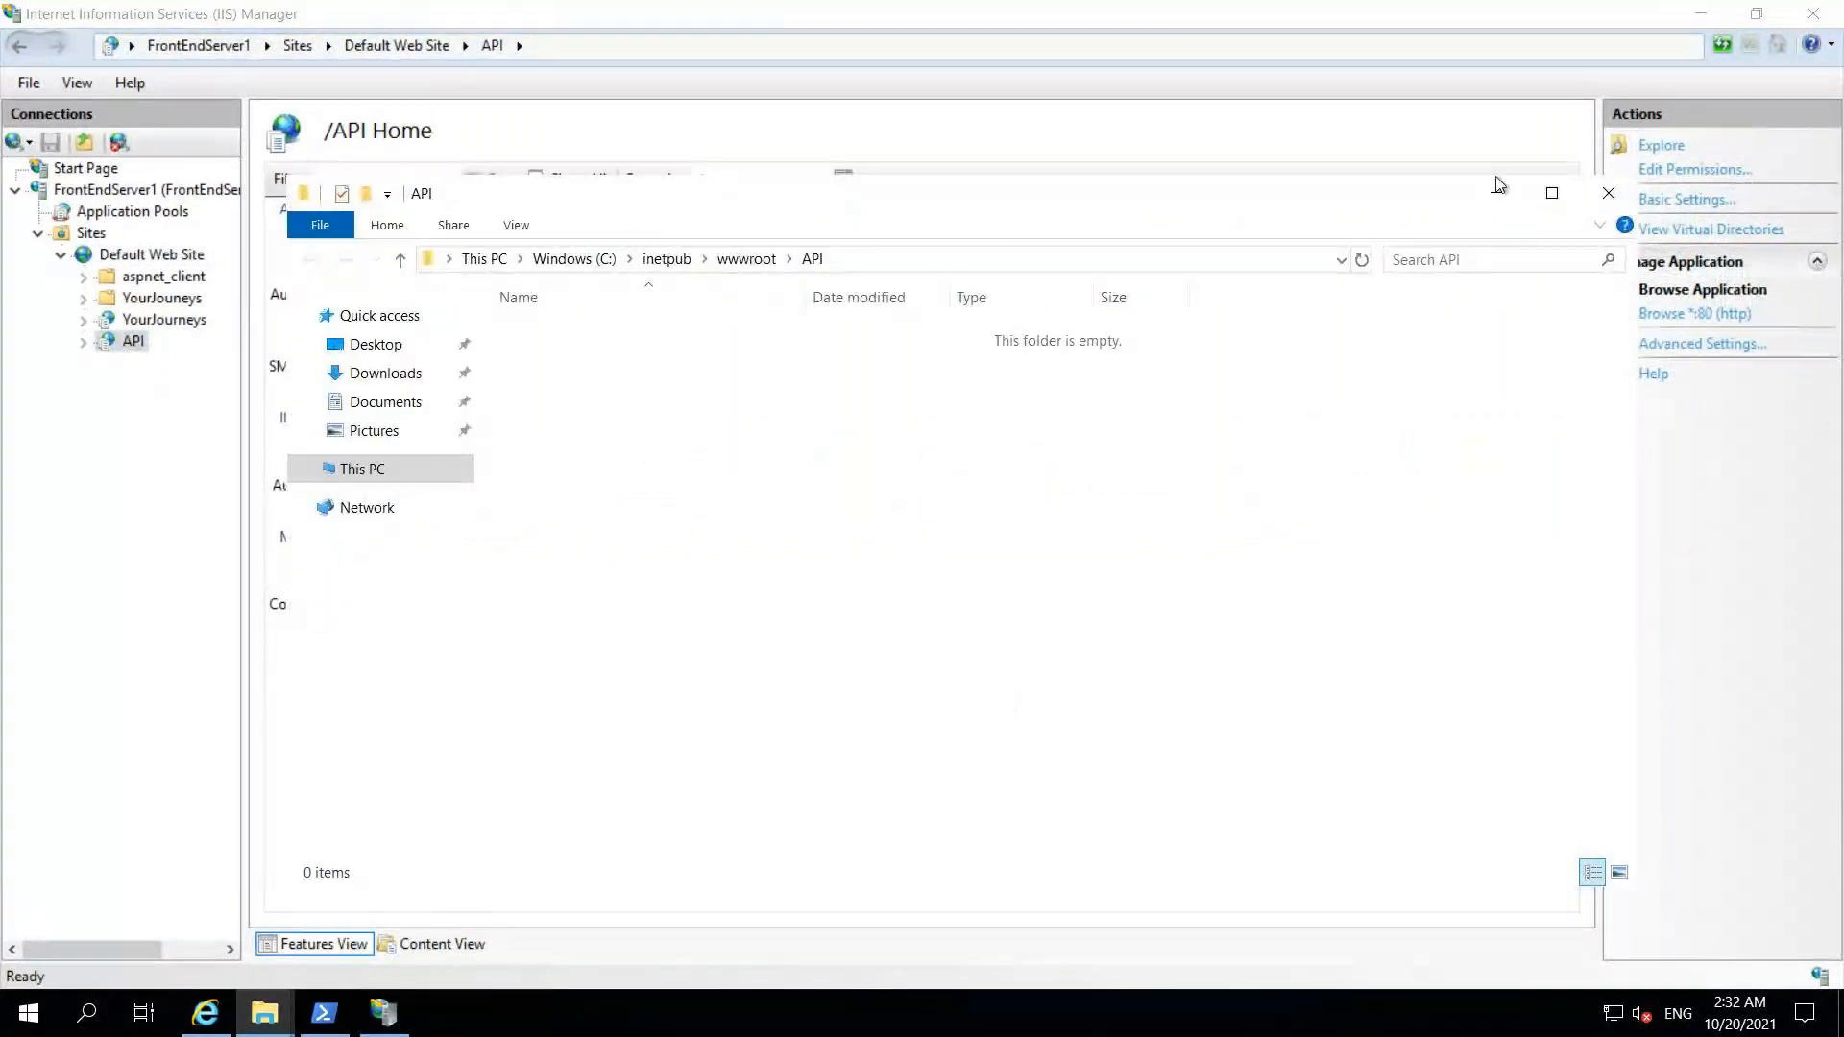
{"action": "left_click", "coordinate": [1551, 192]}
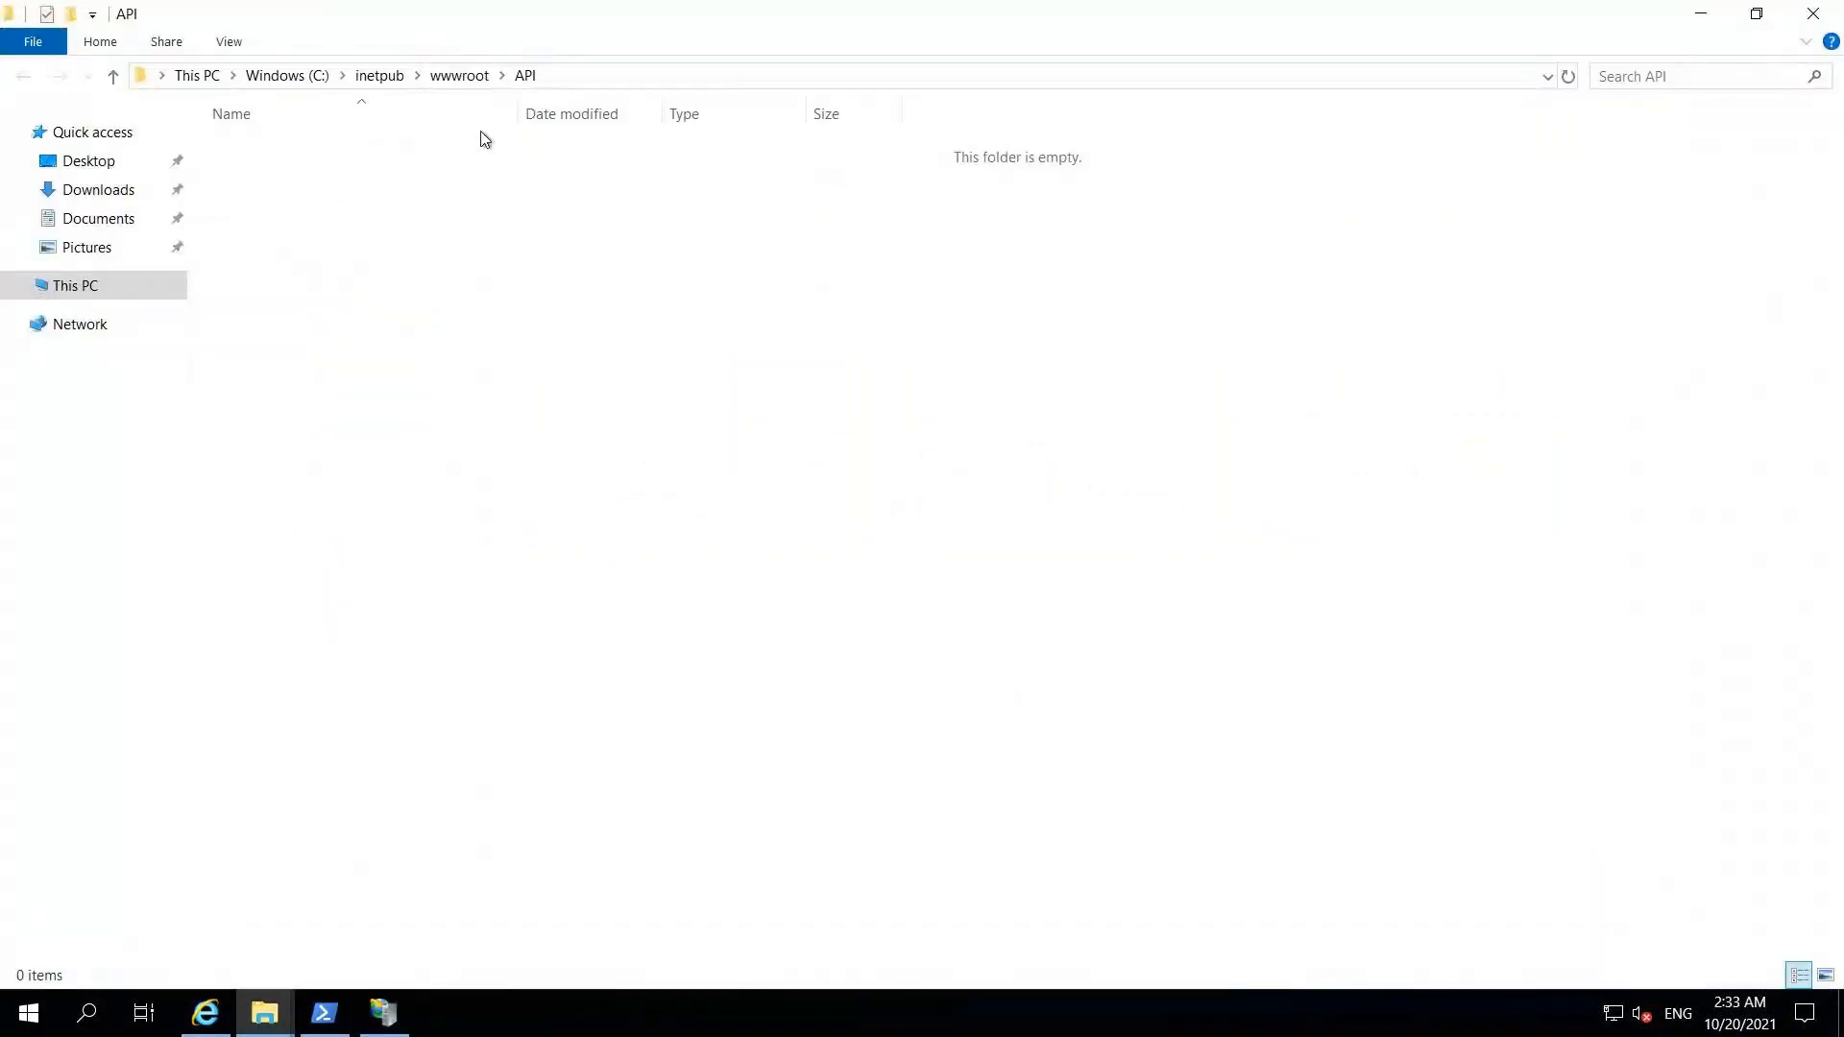
{"action": "mouse_move", "coordinate": [1099, 19]}
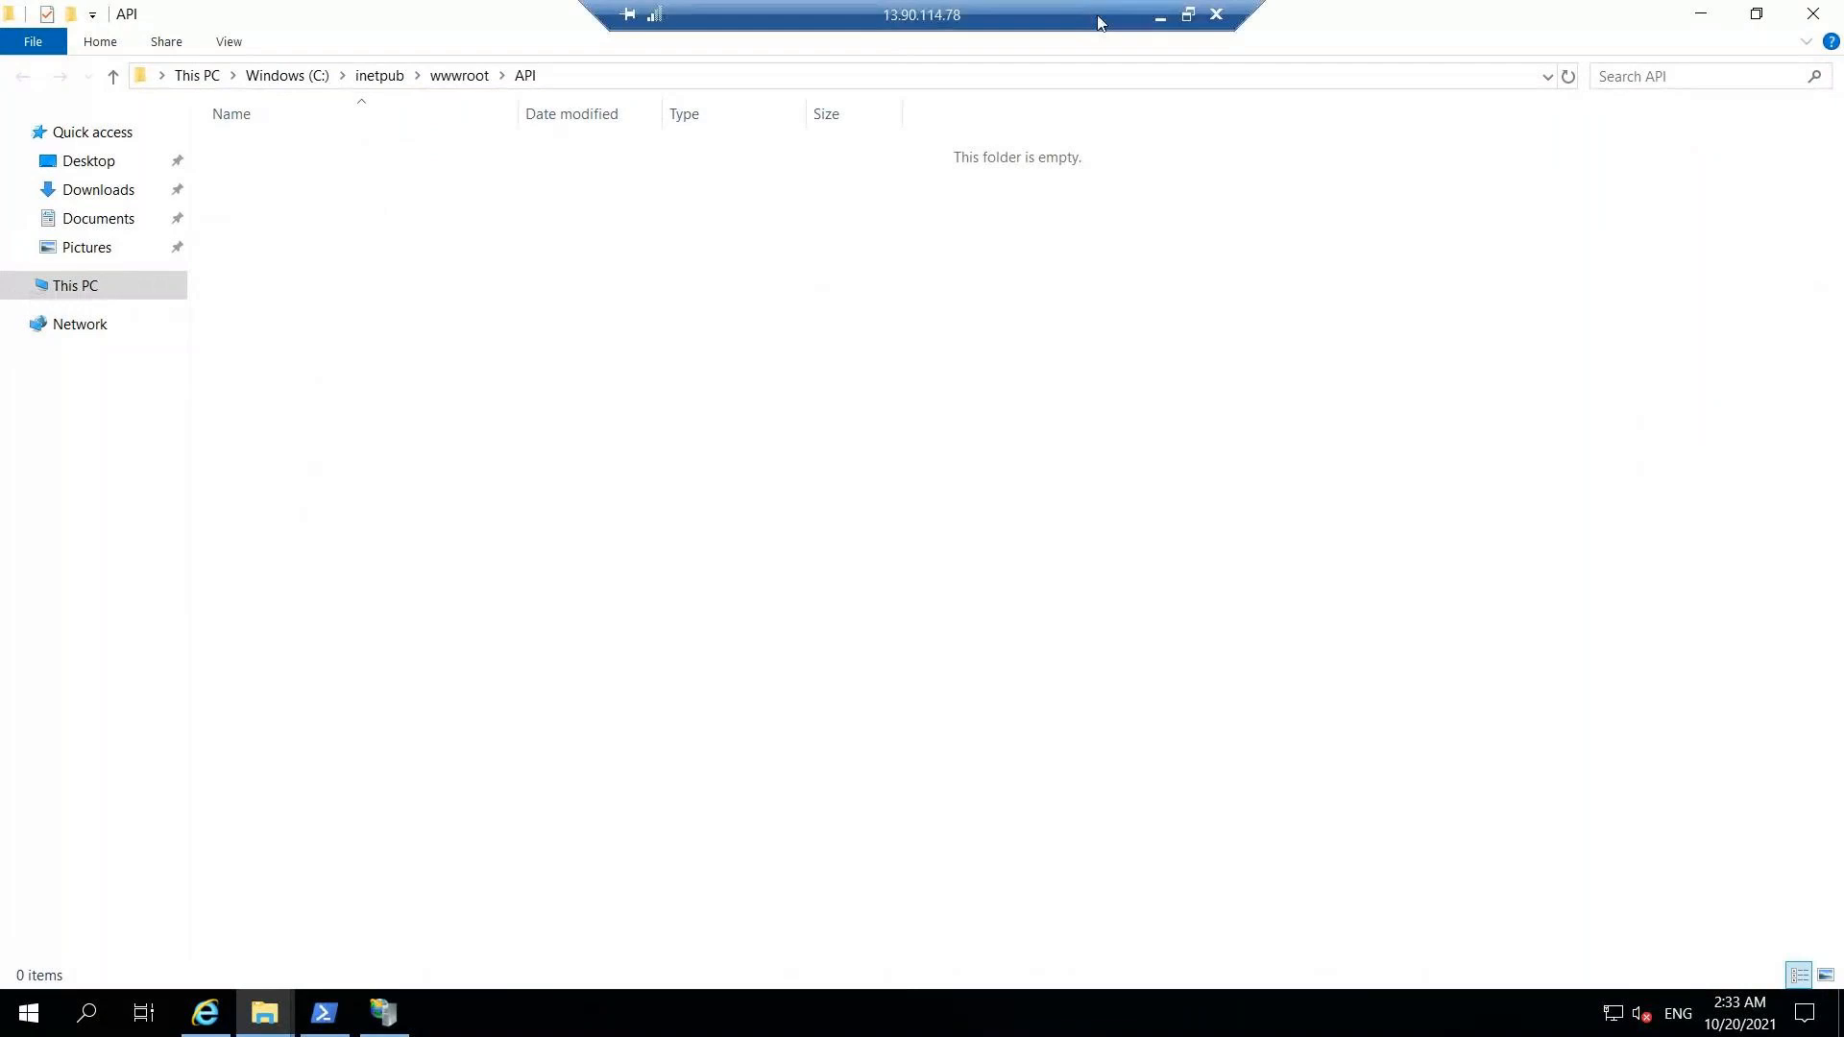
{"action": "left_click", "coordinate": [1160, 21]}
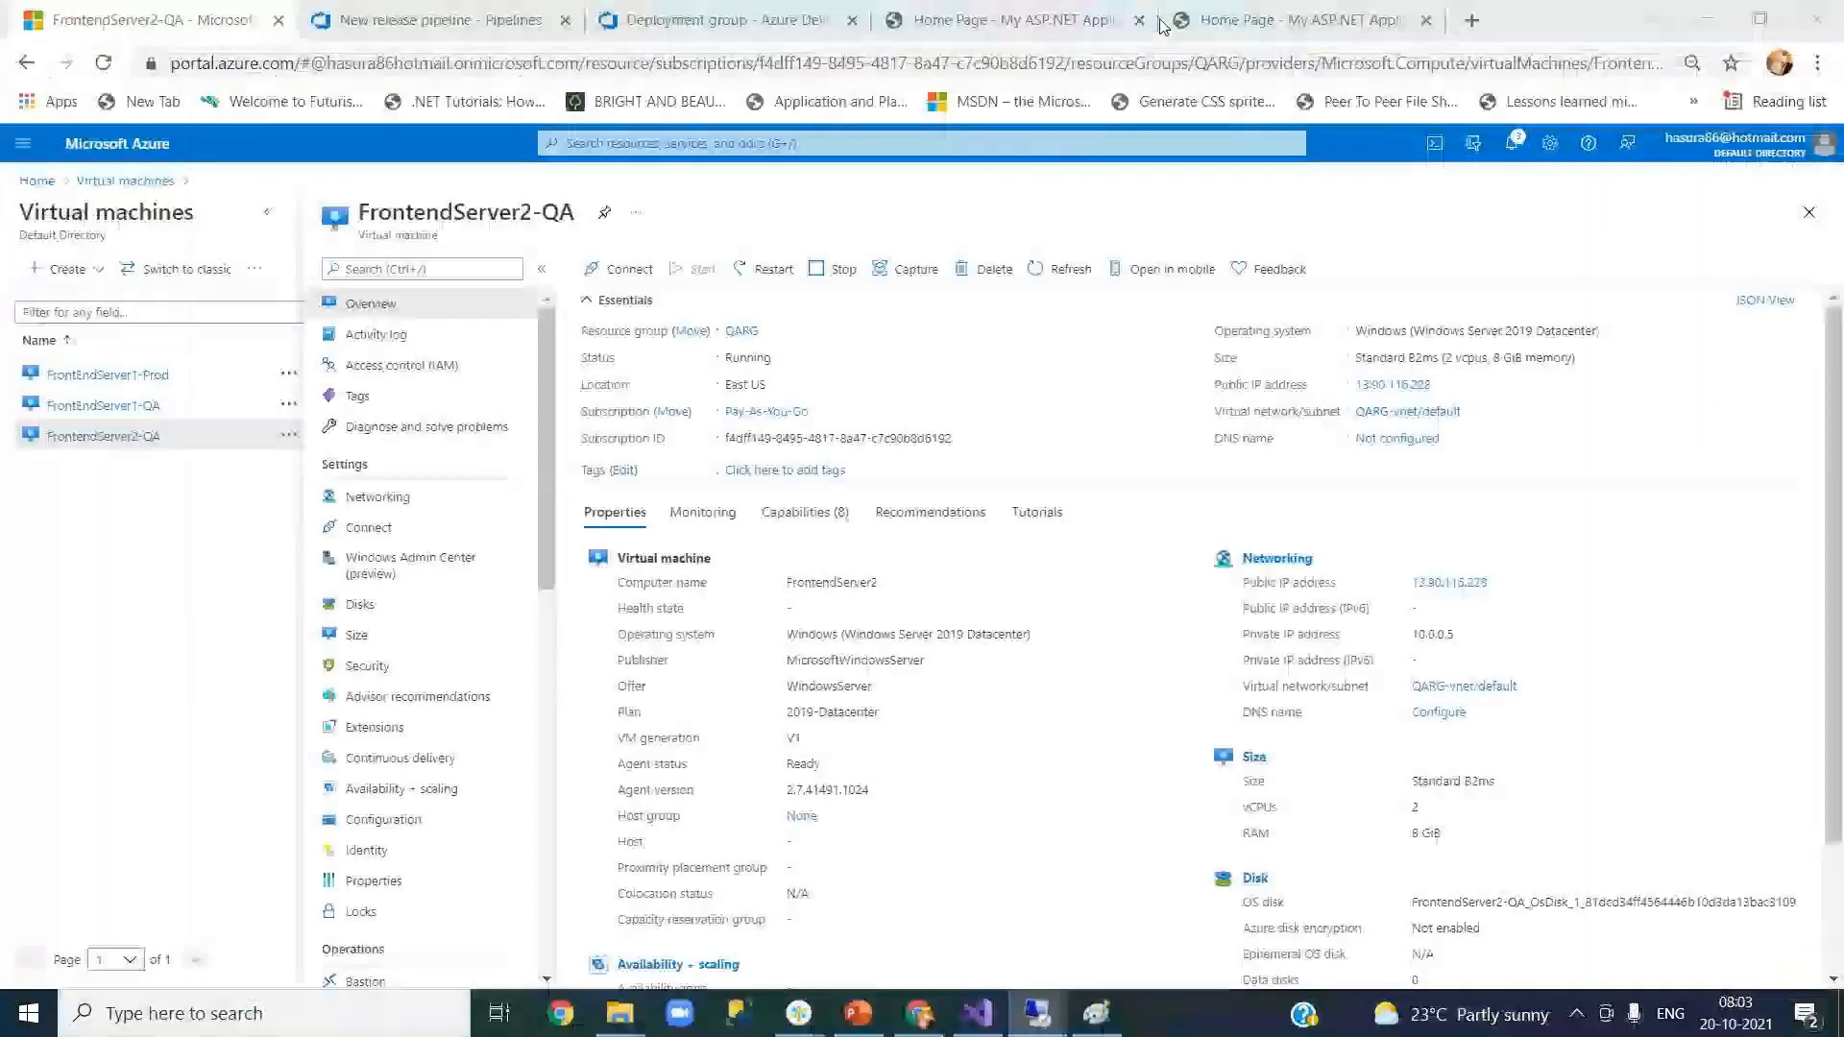
Step: Reopen the API folder to confirm it is empty, then return to the New release pipeline tab
{"action": "left_click", "coordinate": [1039, 1010]}
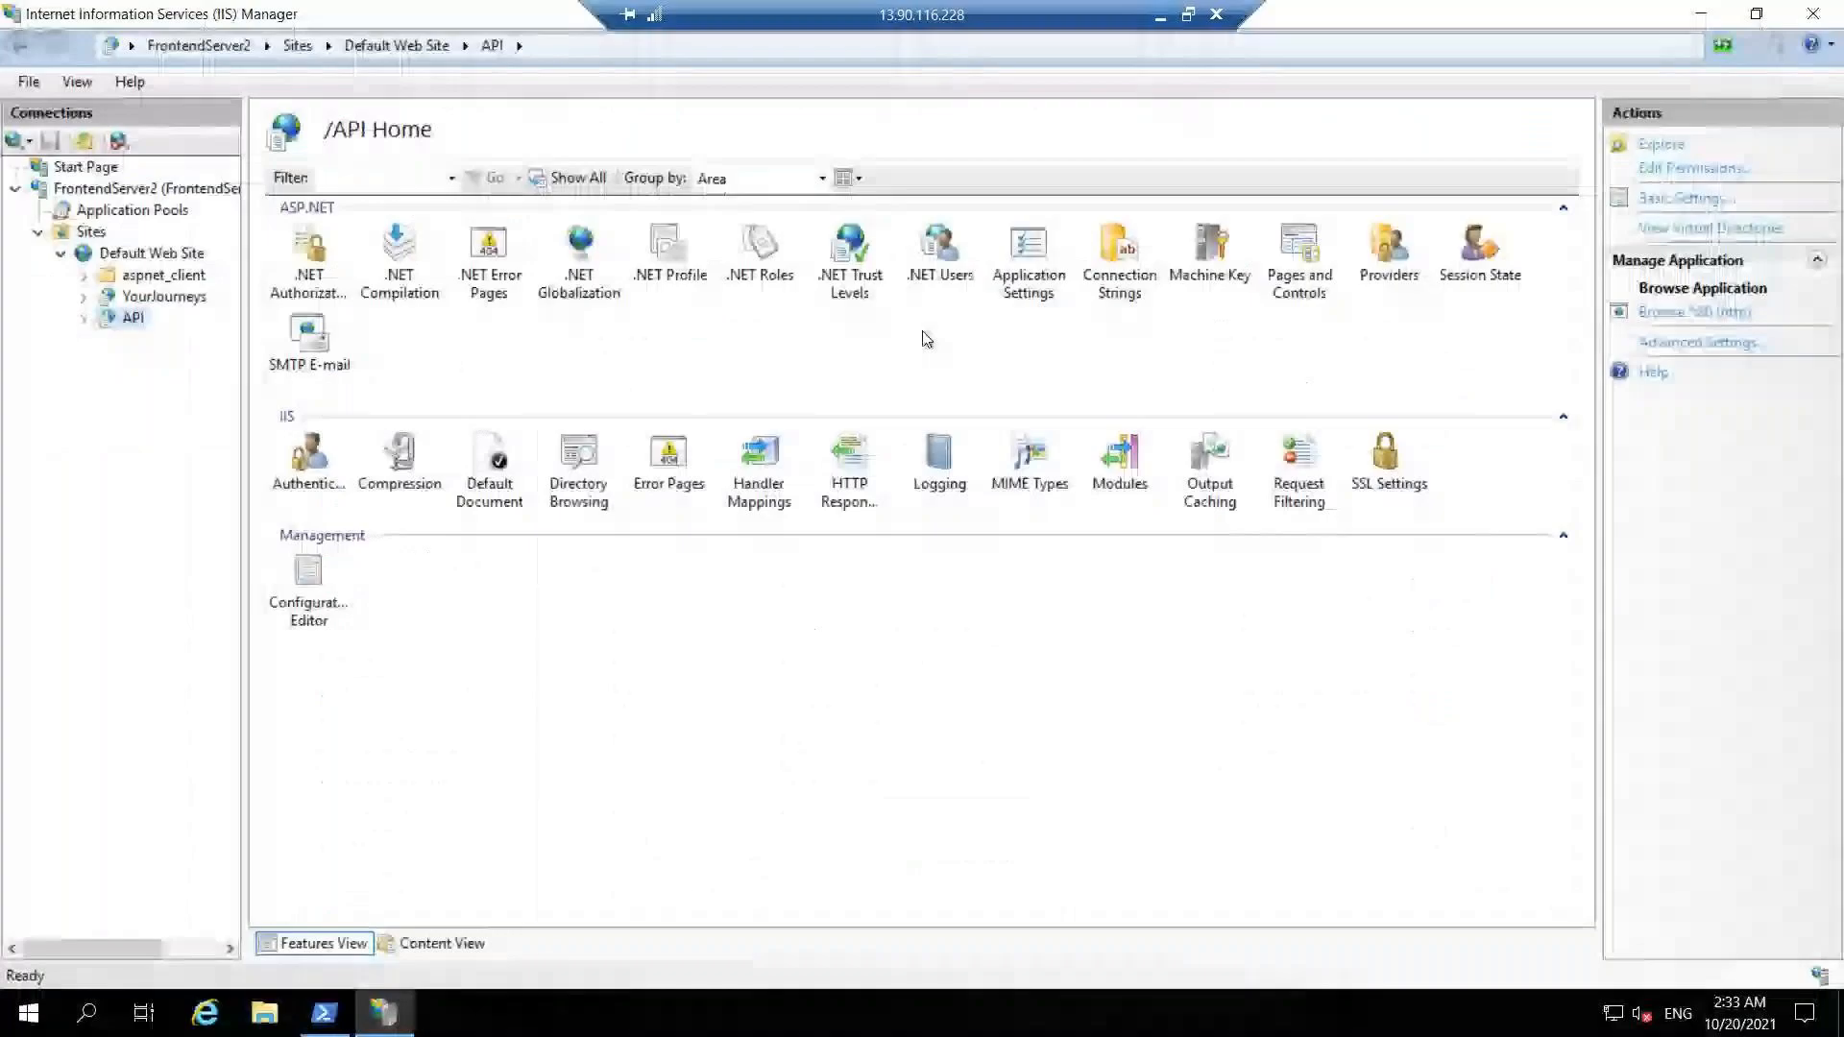
{"action": "right_click", "coordinate": [140, 320]}
{"action": "left_click", "coordinate": [200, 332]}
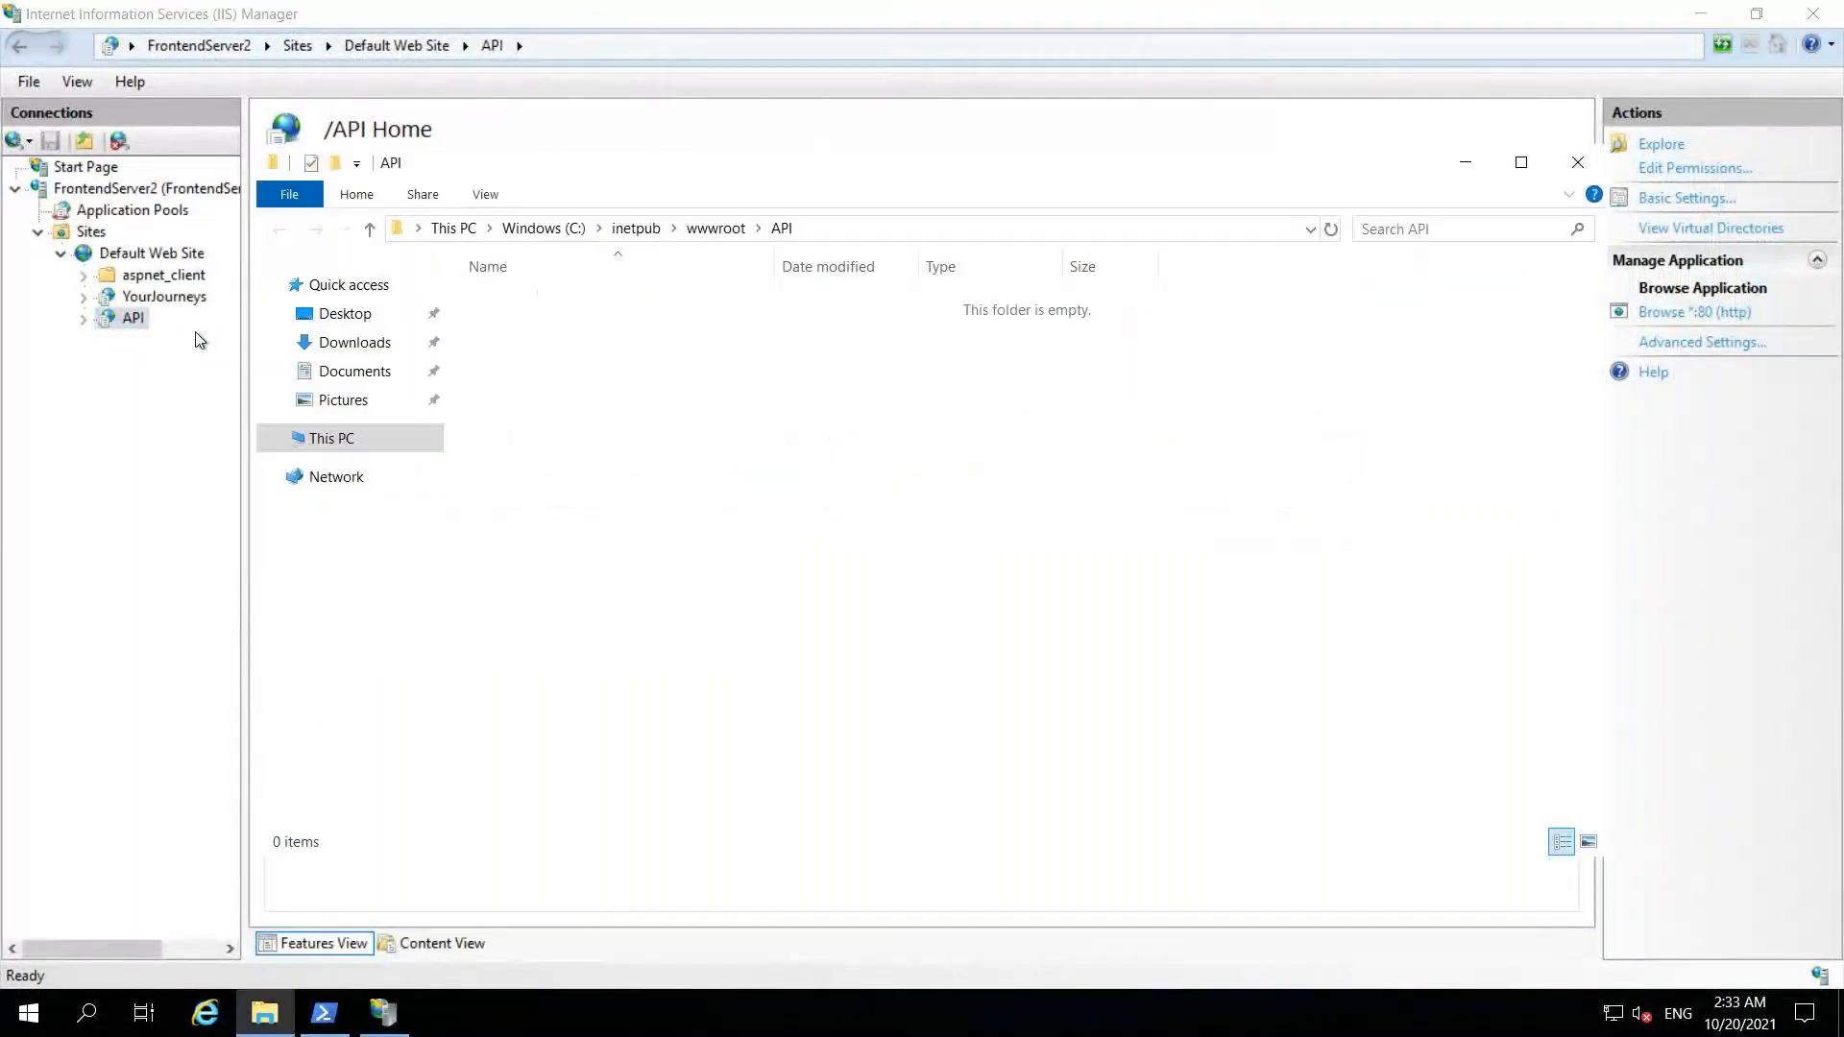
{"action": "left_click", "coordinate": [1520, 162]}
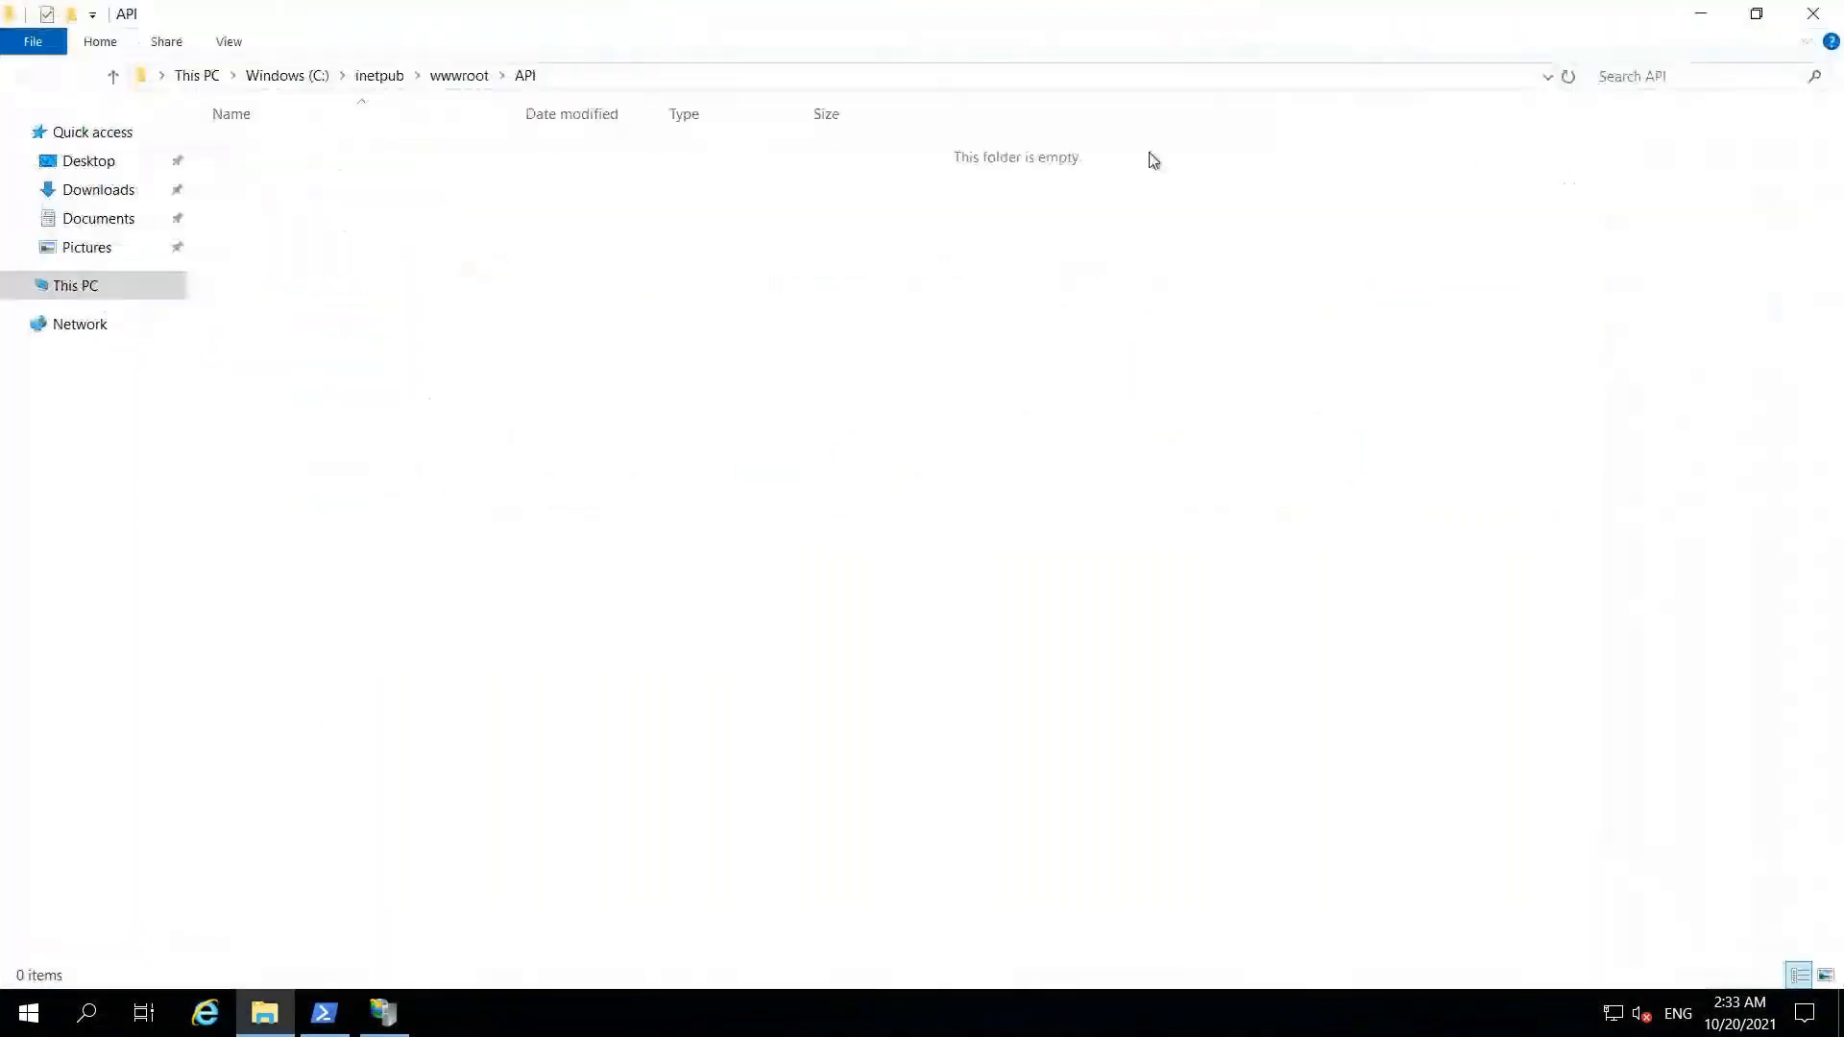
{"action": "mouse_move", "coordinate": [888, 5]}
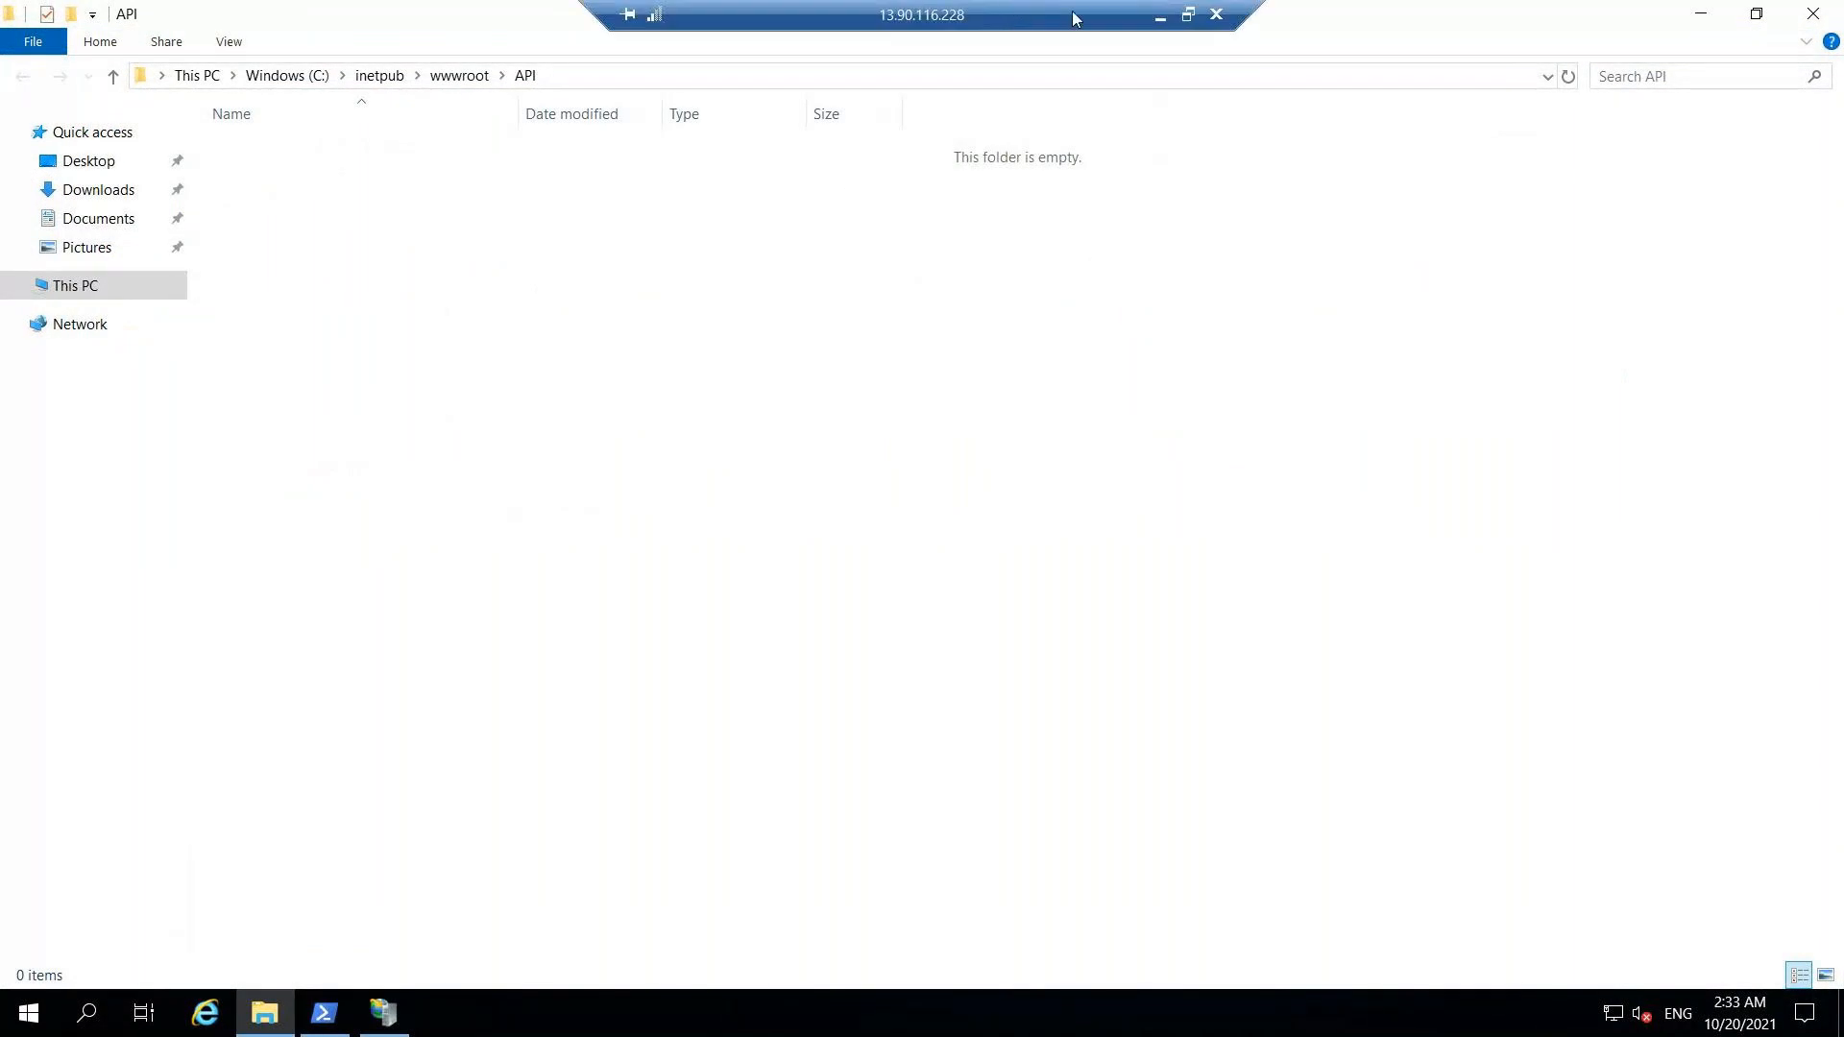
{"action": "left_click", "coordinate": [1160, 21]}
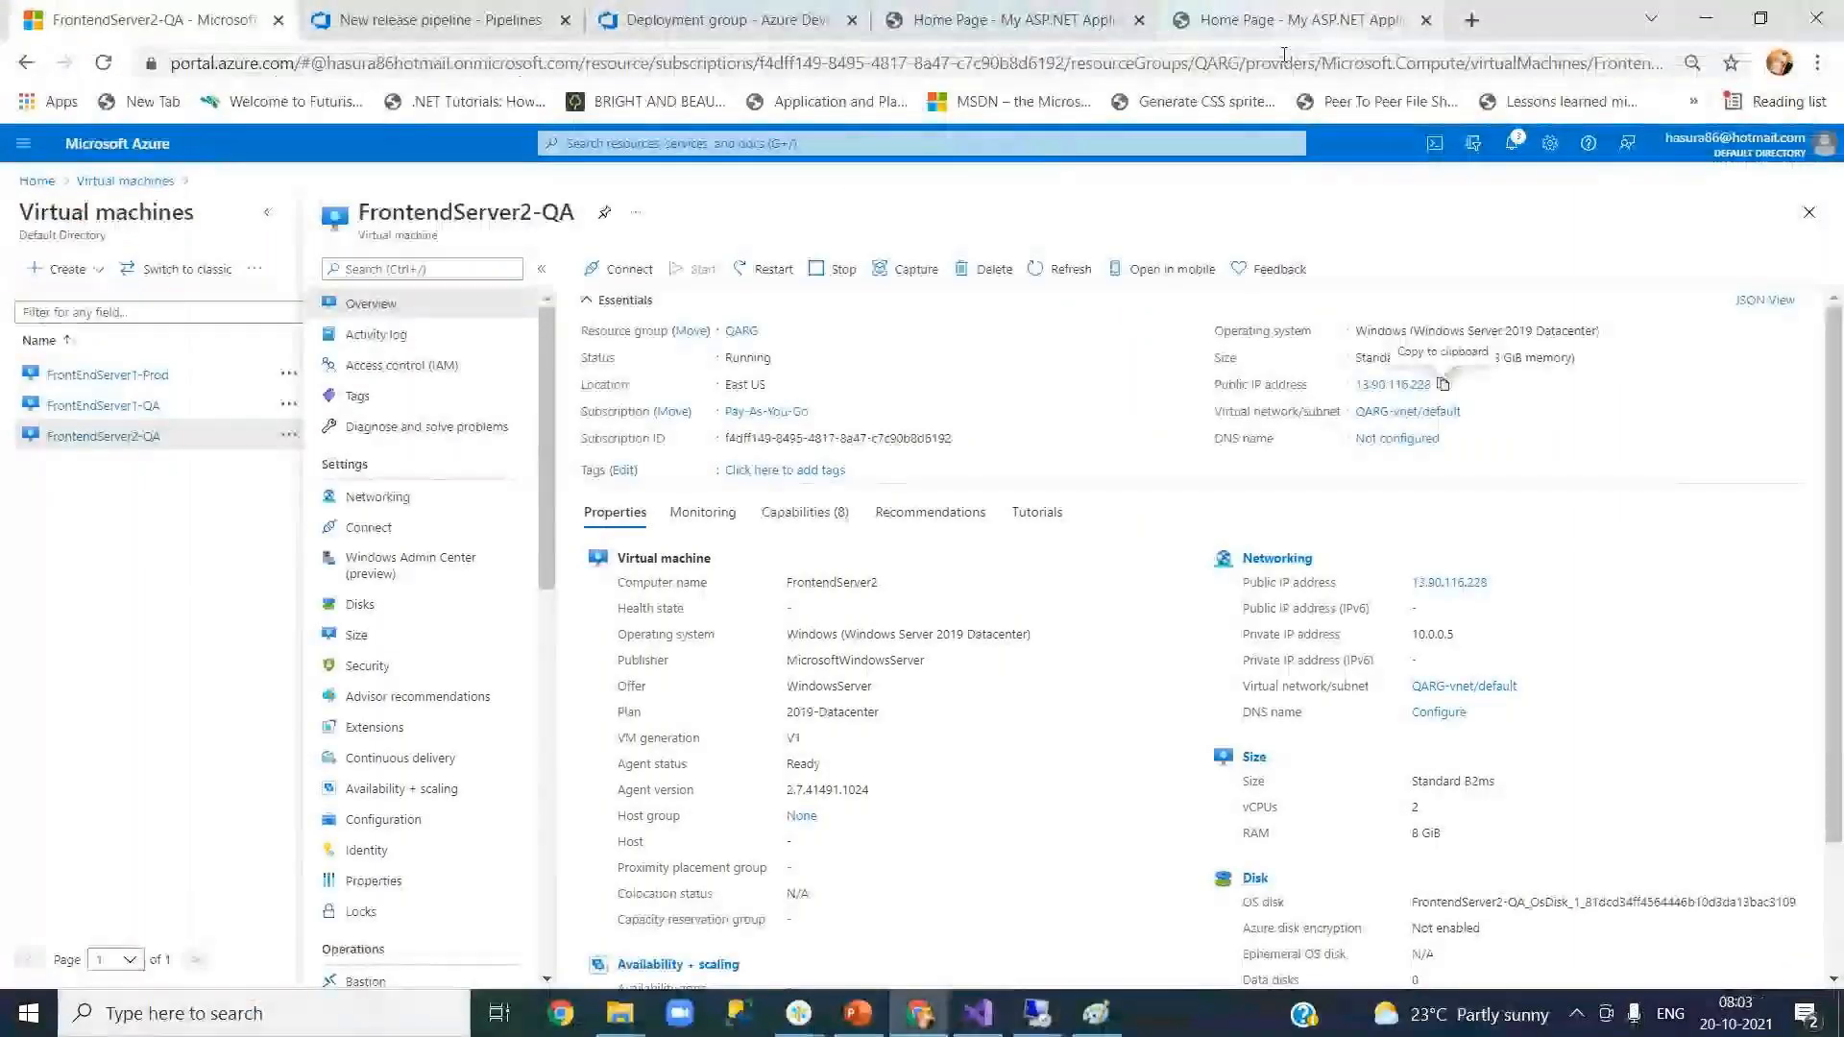
{"action": "left_click", "coordinate": [713, 20]}
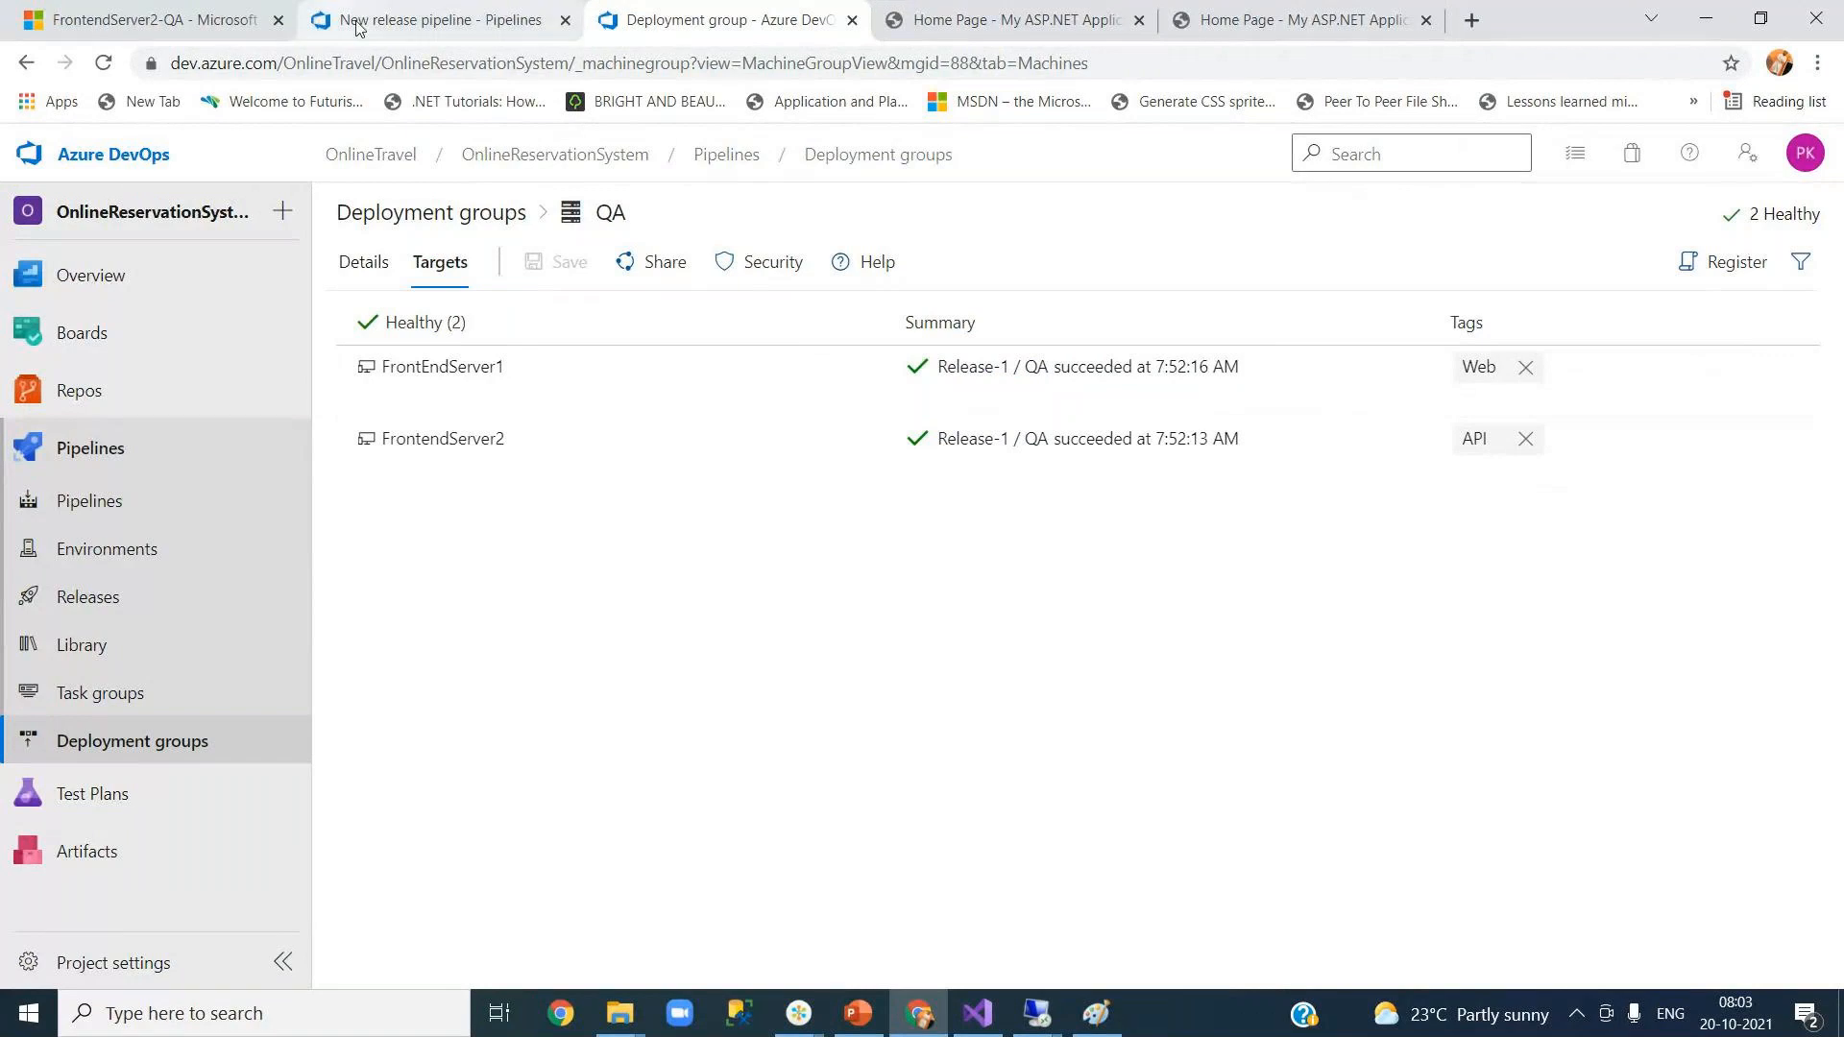
{"action": "left_click", "coordinate": [416, 20]}
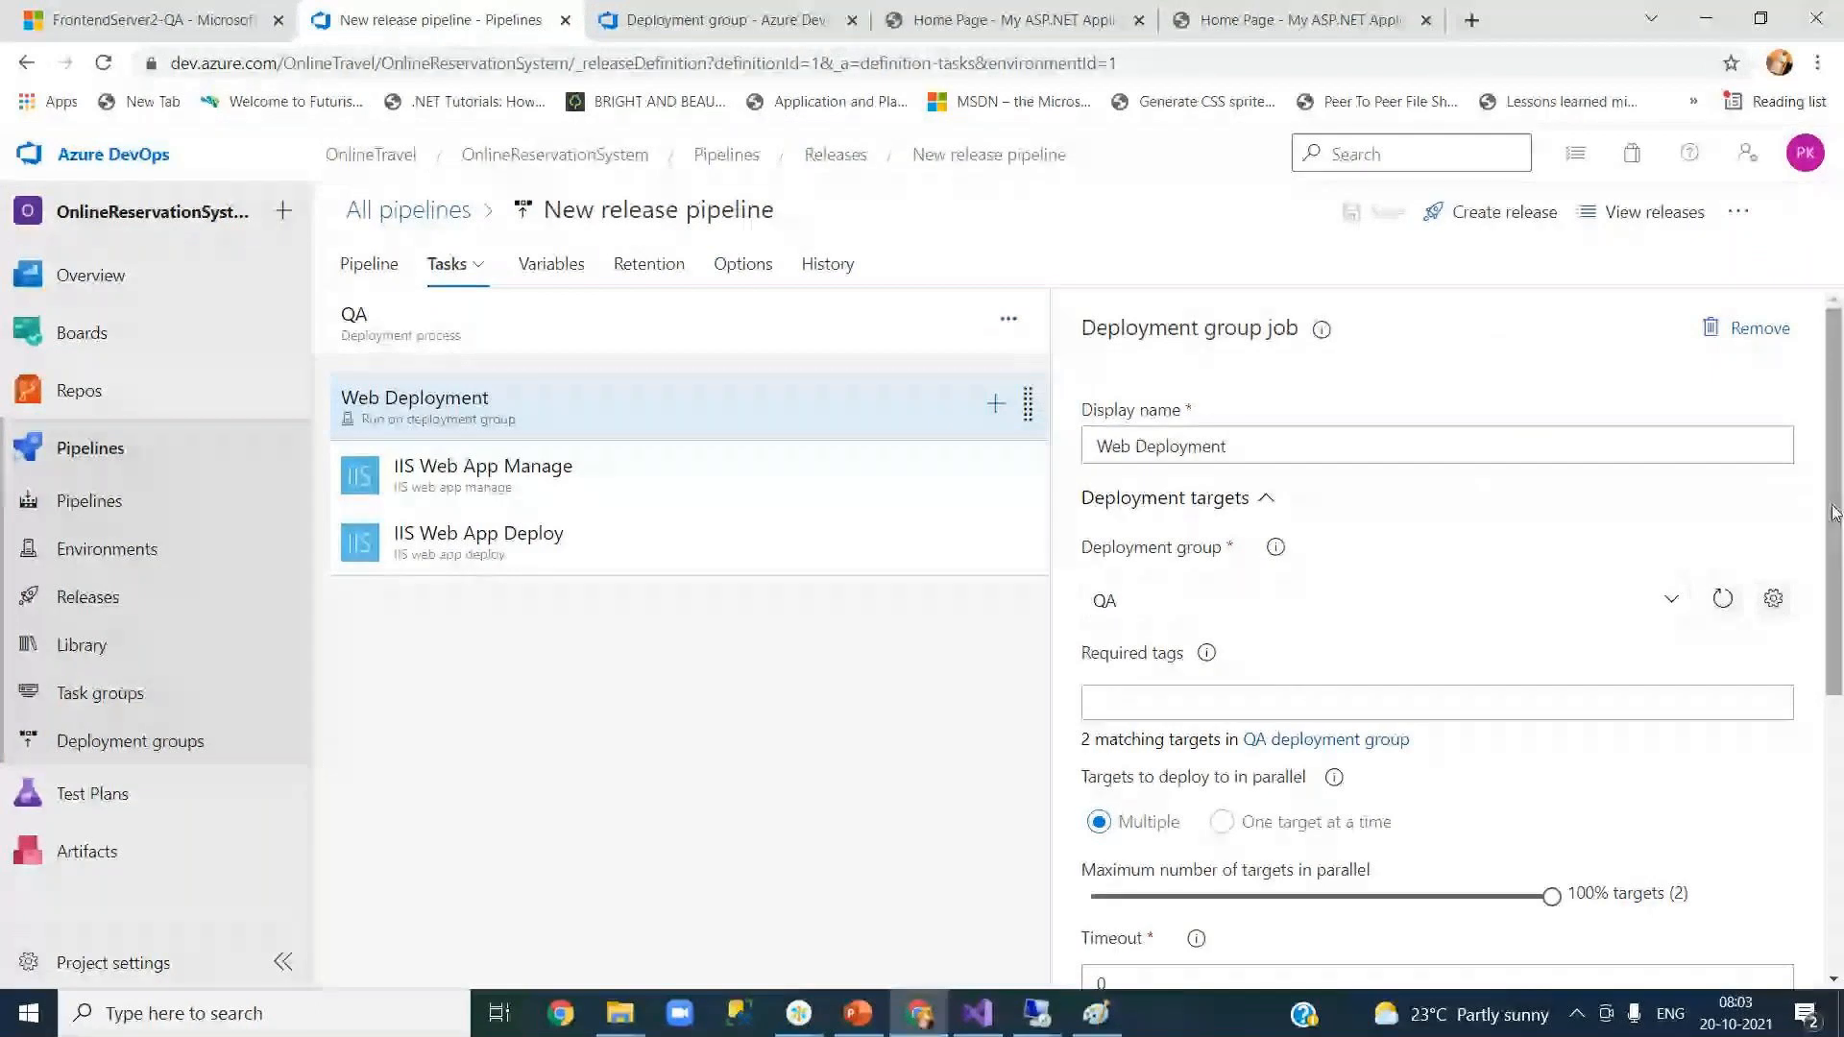
Step: Scroll the QA stage's job panel and open its options for adding another job
{"action": "left_click_drag", "start_coordinate": [1835, 512], "coordinate": [1834, 579]}
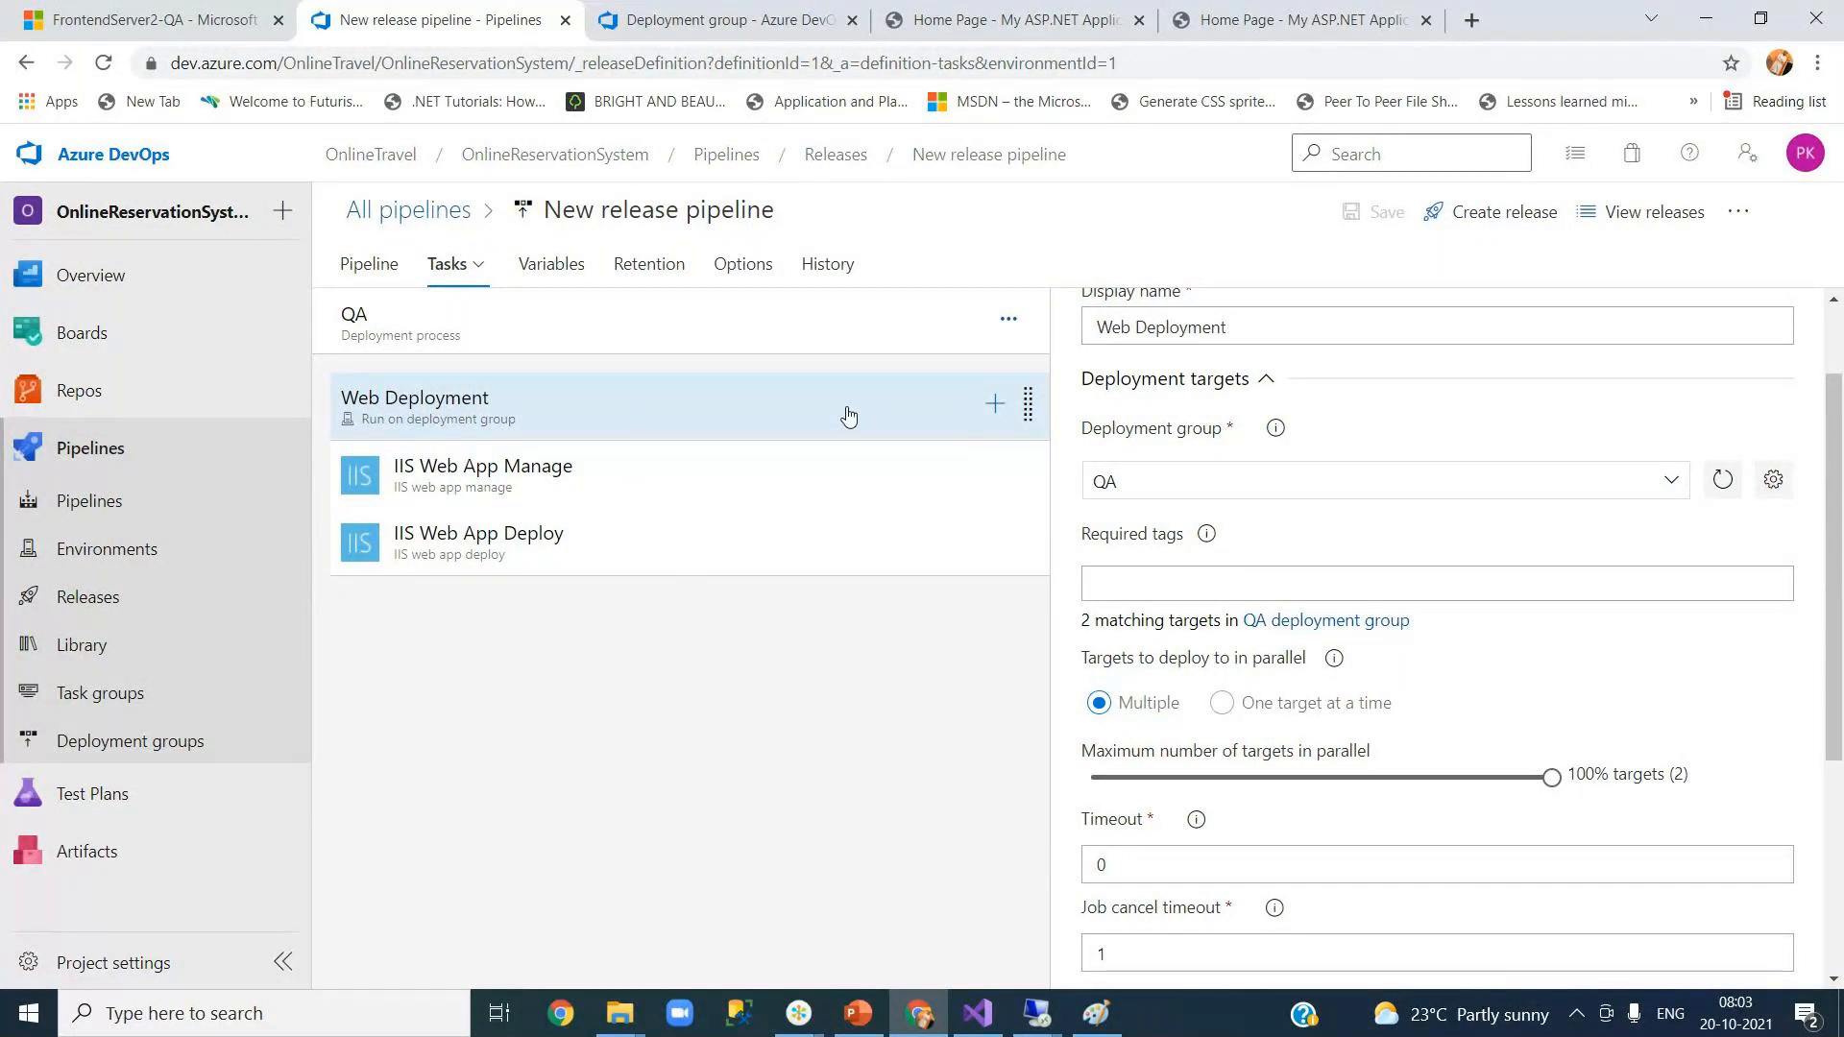
{"action": "left_click", "coordinate": [1006, 320]}
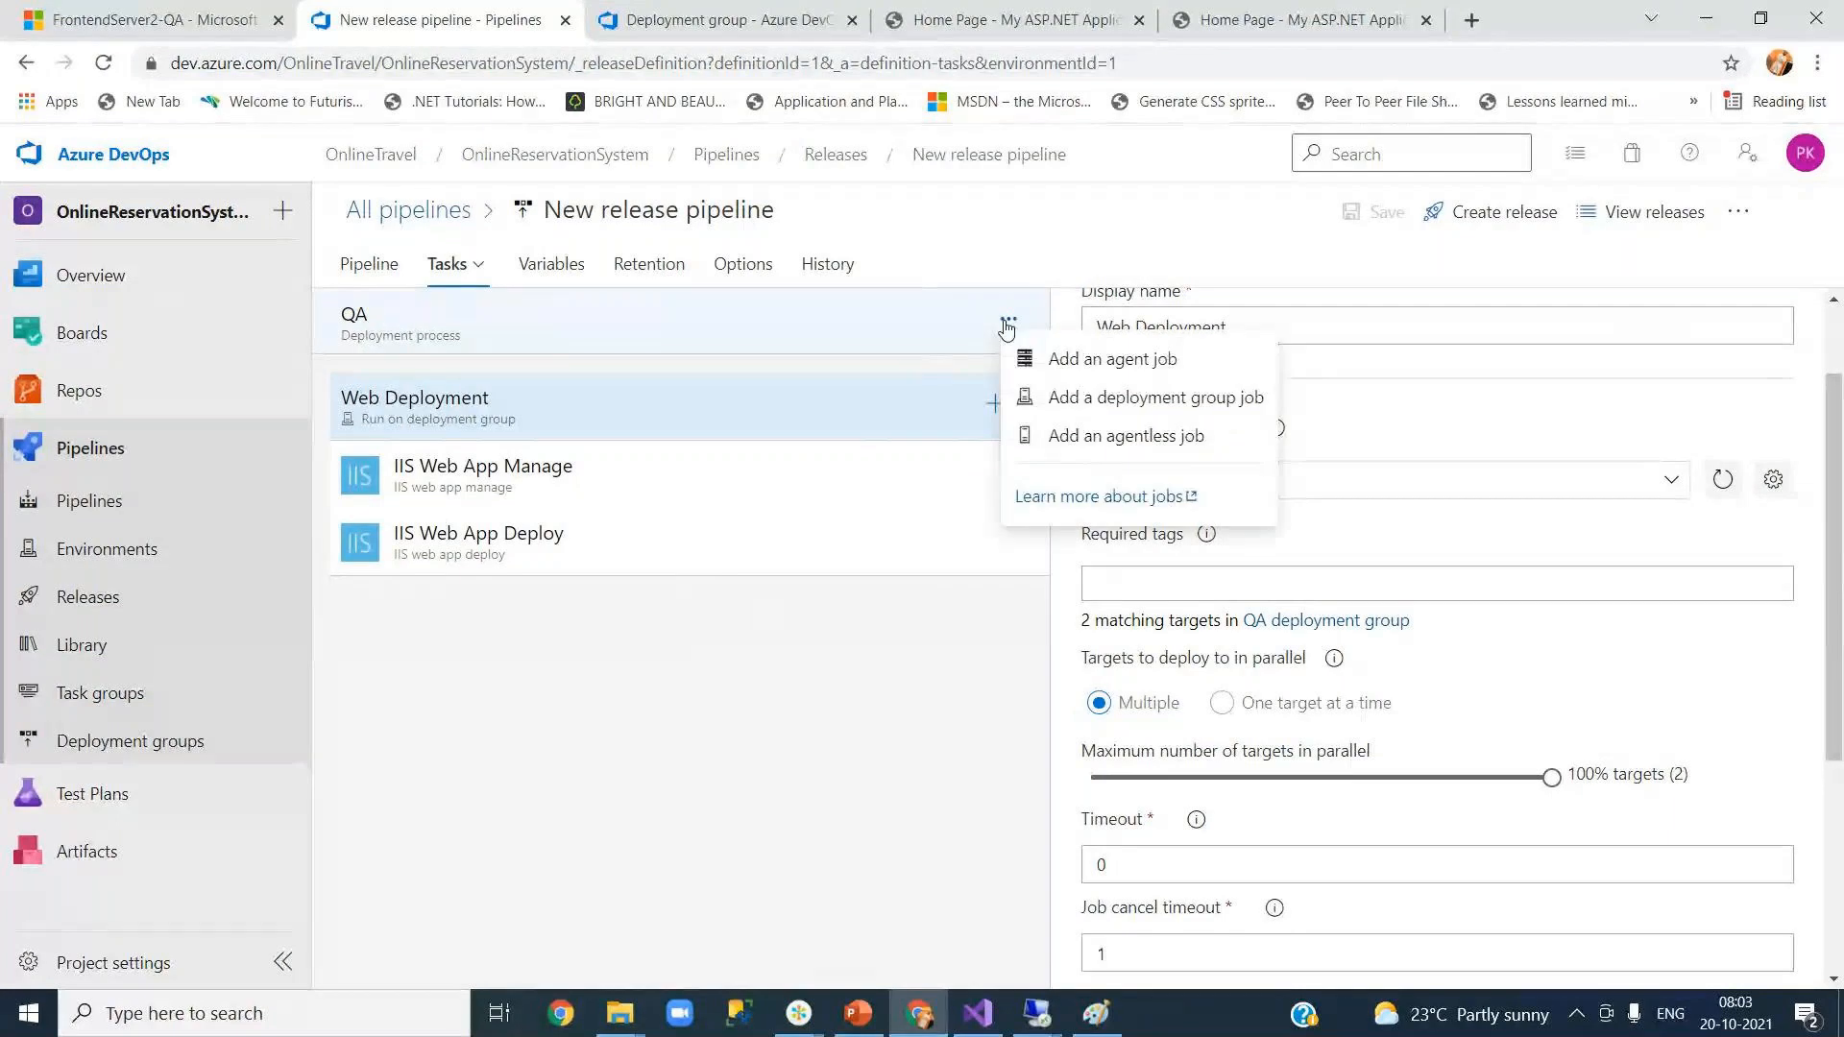
Step: Add a deployment group job with display name API, targeting the QA deployment group
{"action": "left_click", "coordinate": [1097, 403]}
{"action": "left_click", "coordinate": [471, 644]}
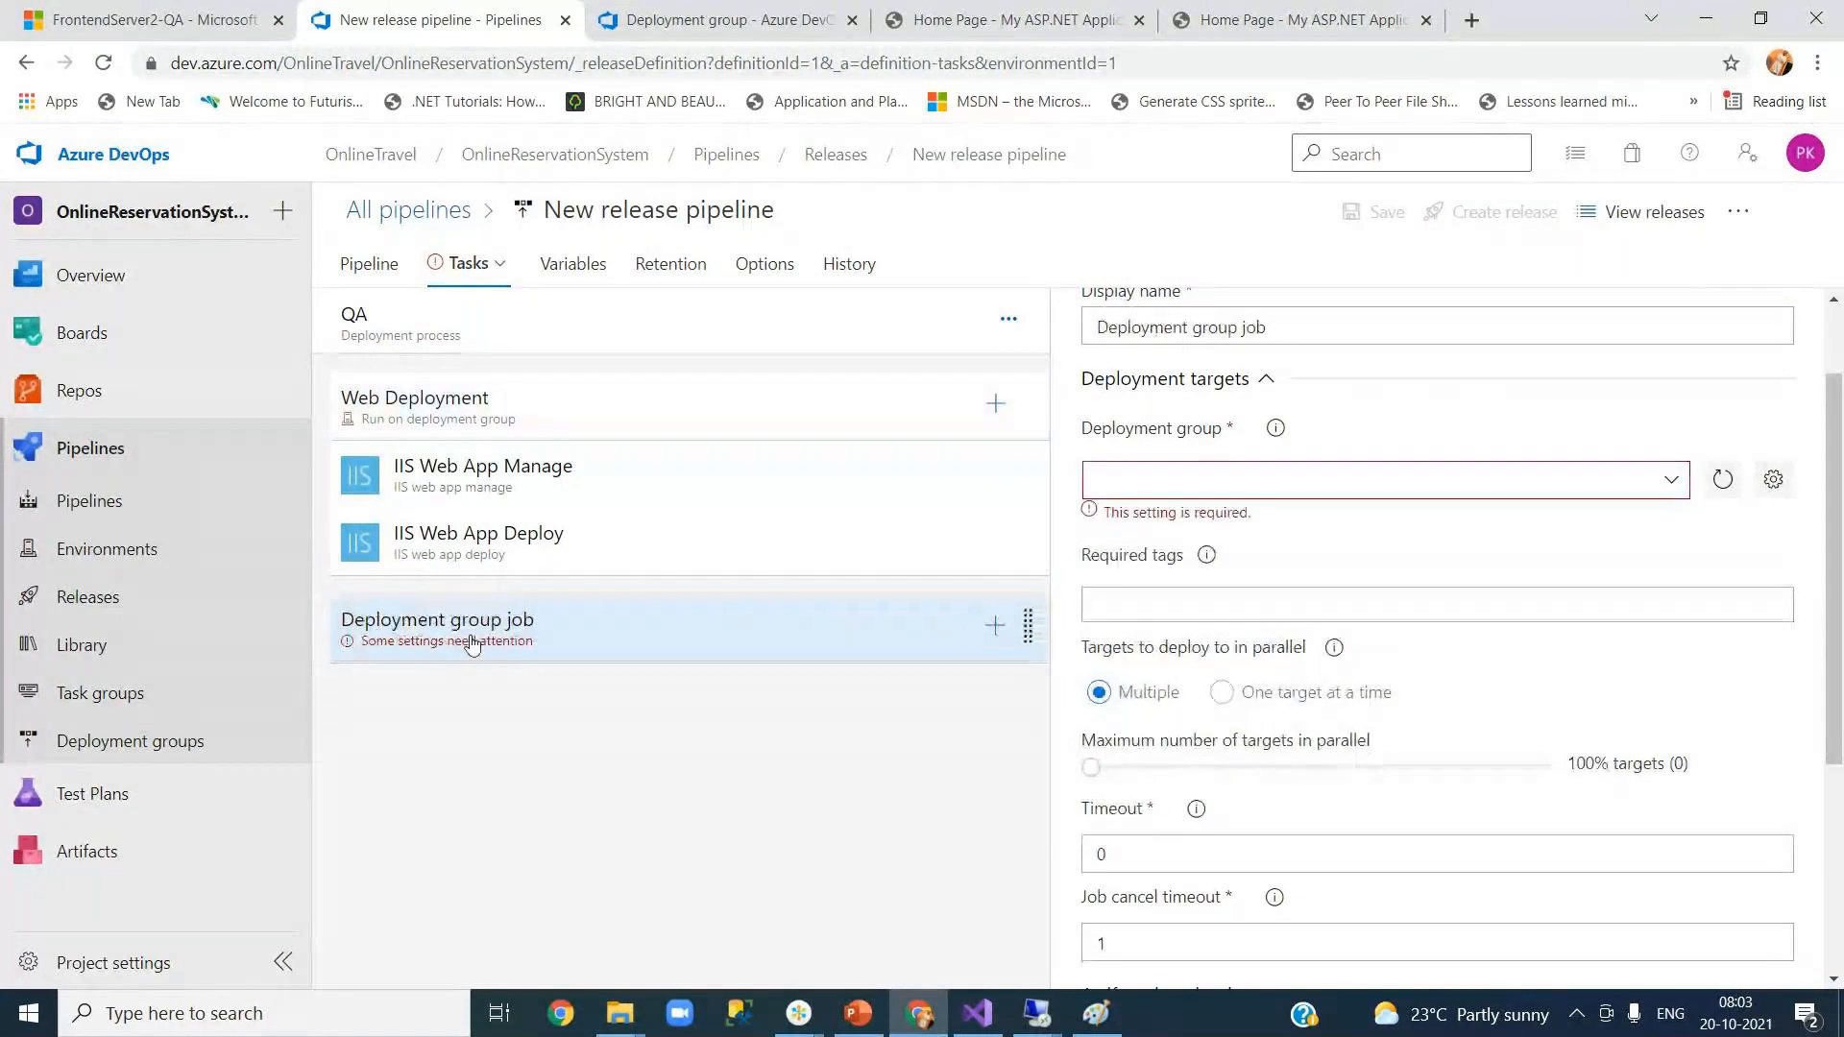
{"action": "scroll", "coordinate": [1840, 384], "scroll_direction": "up", "scroll_amount": 2}
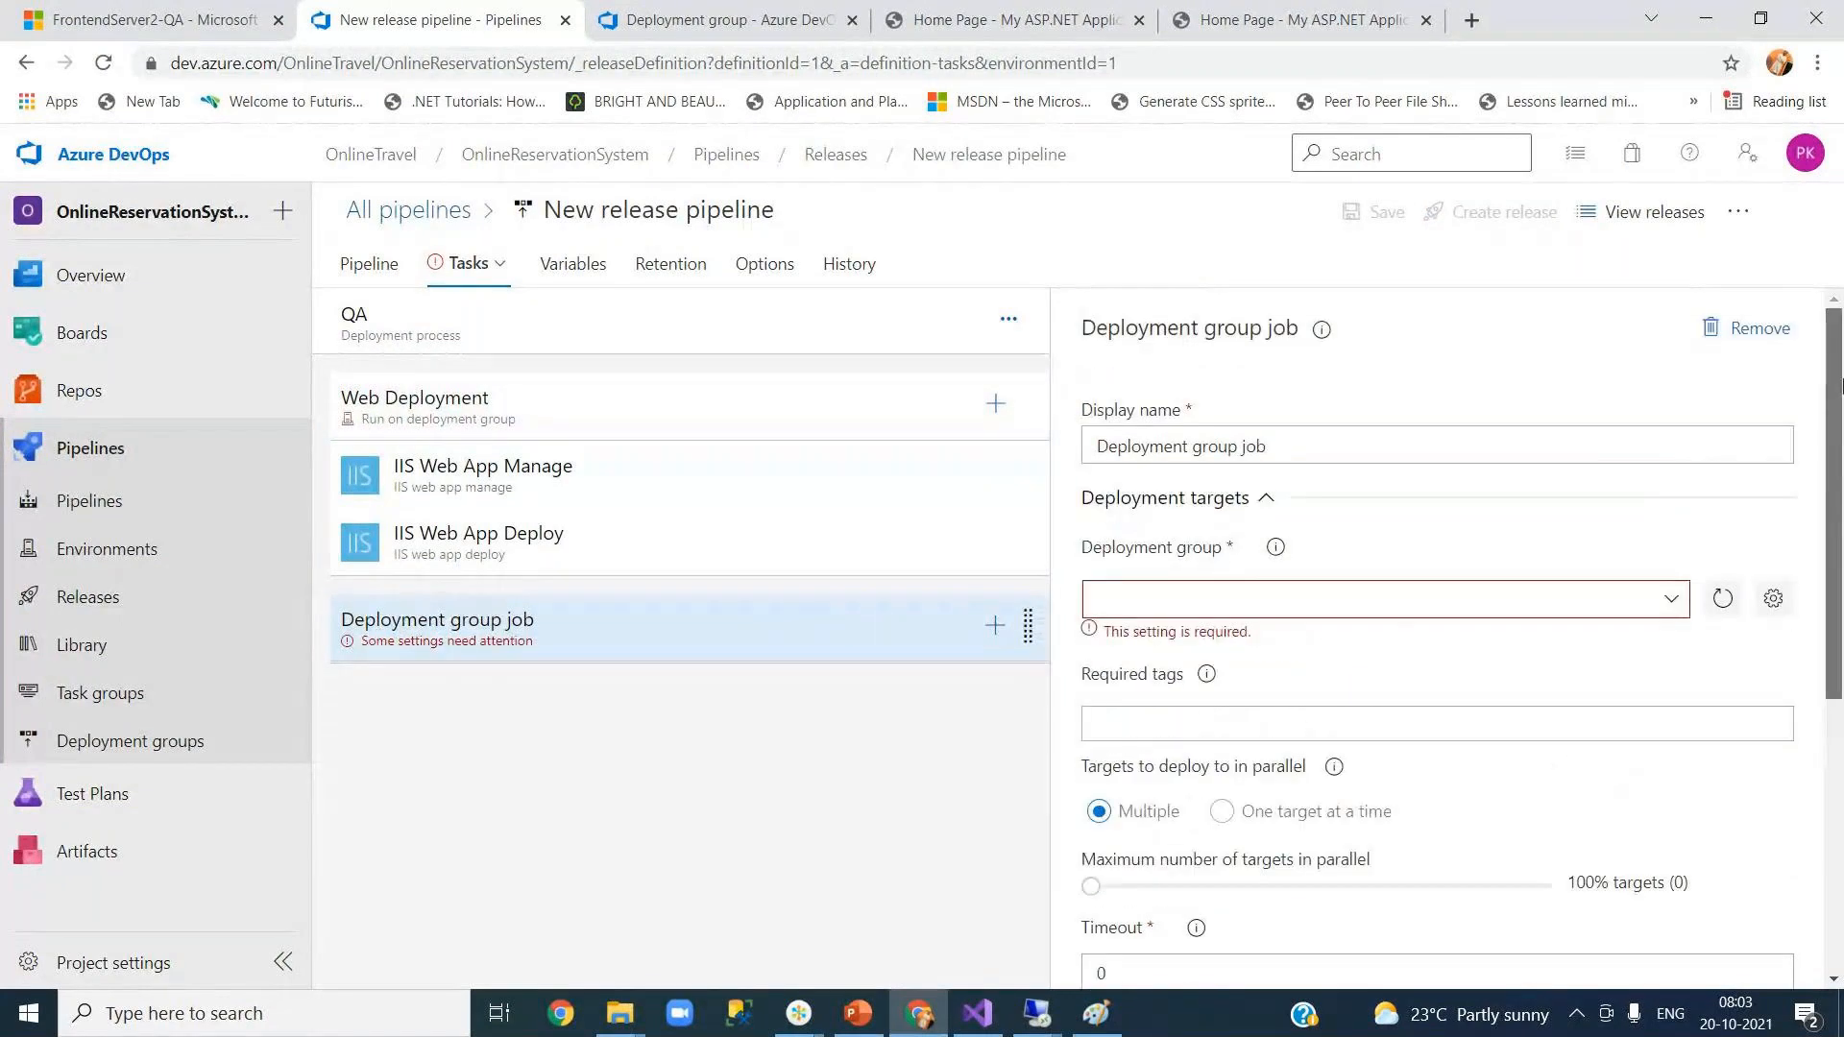
{"action": "left_click_drag", "start_coordinate": [1309, 449], "coordinate": [1078, 449]}
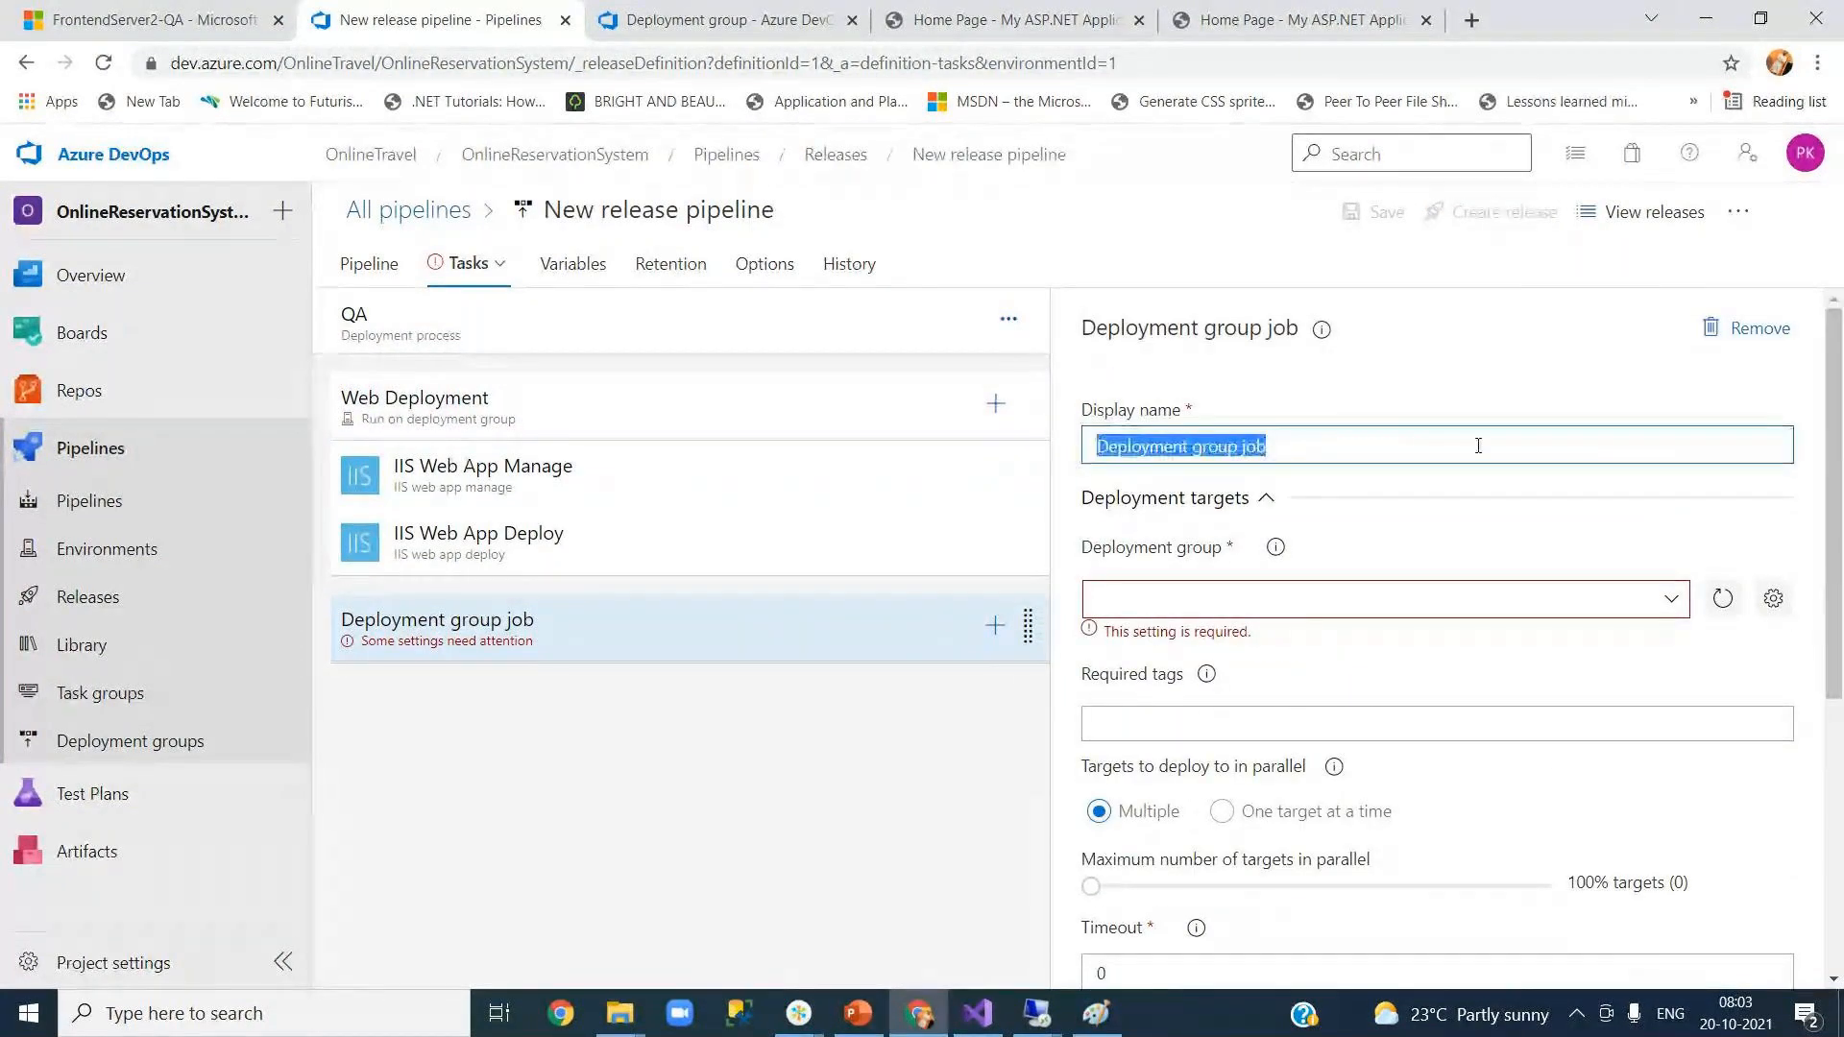
{"action": "type", "text": "API"}
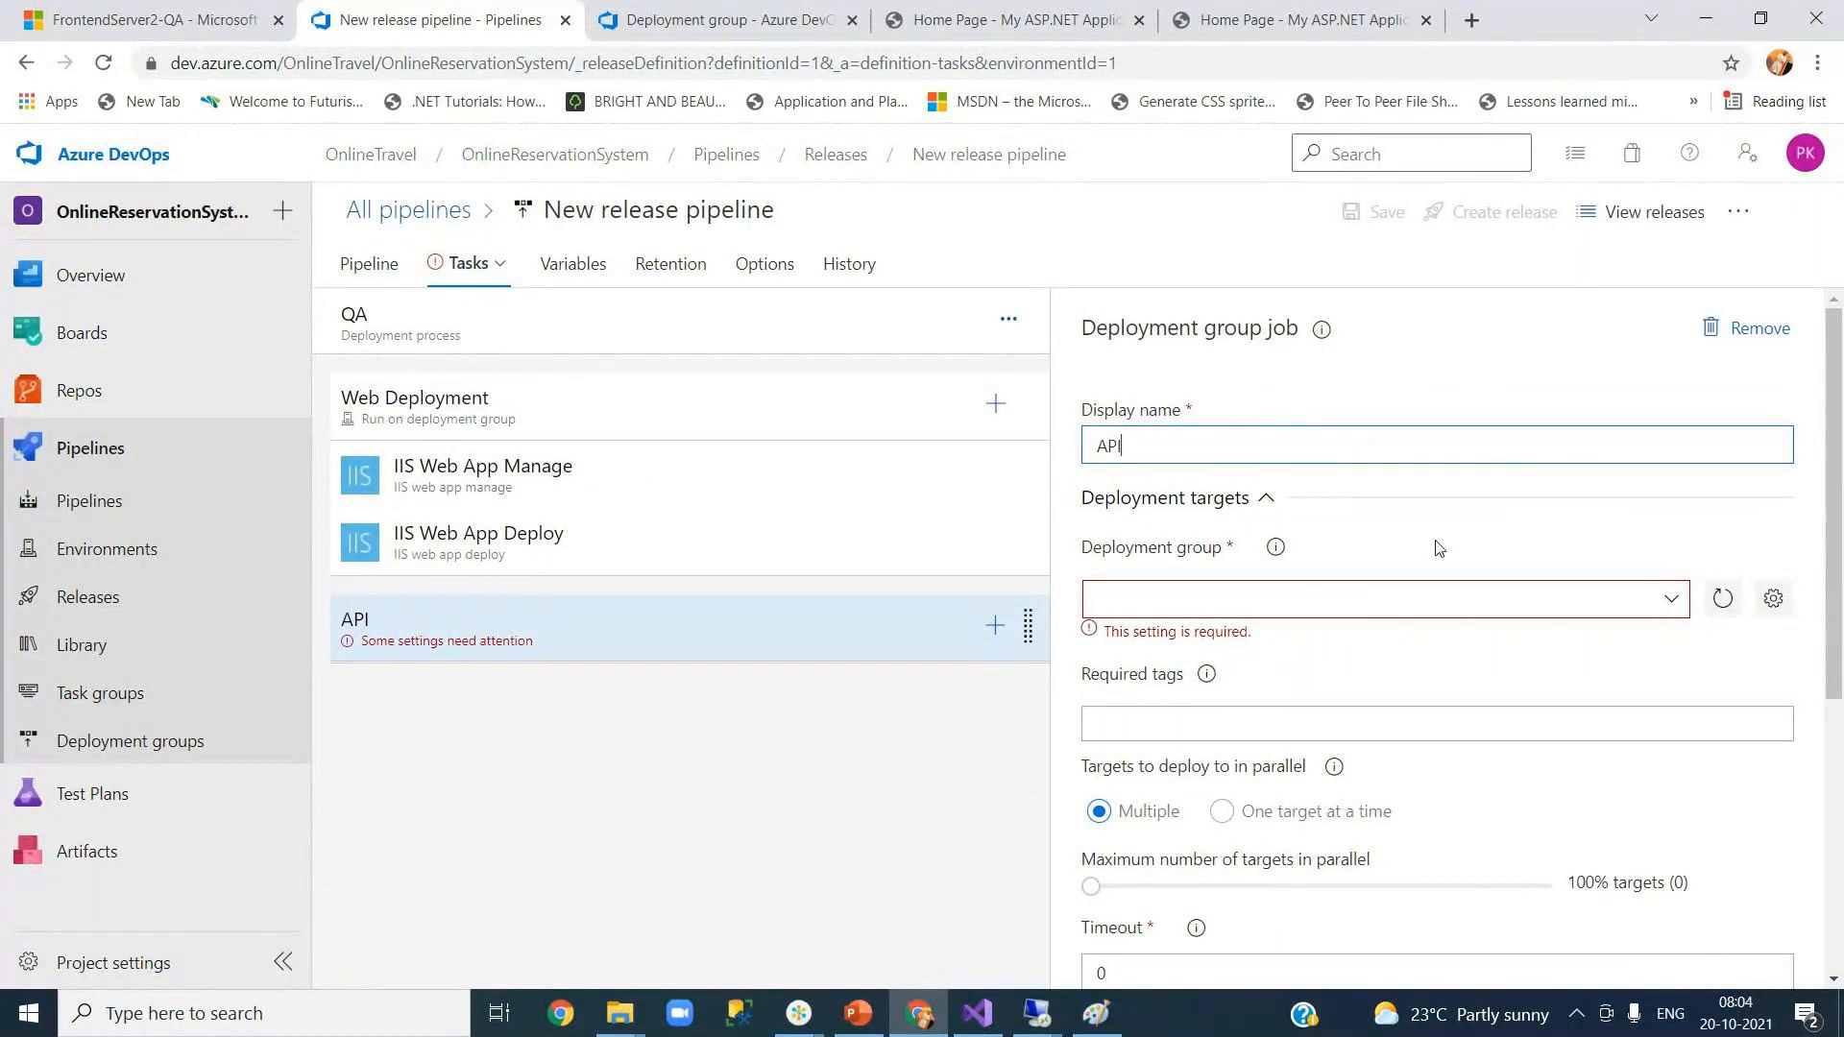
{"action": "left_click", "coordinate": [1672, 605]}
{"action": "left_click", "coordinate": [1354, 639]}
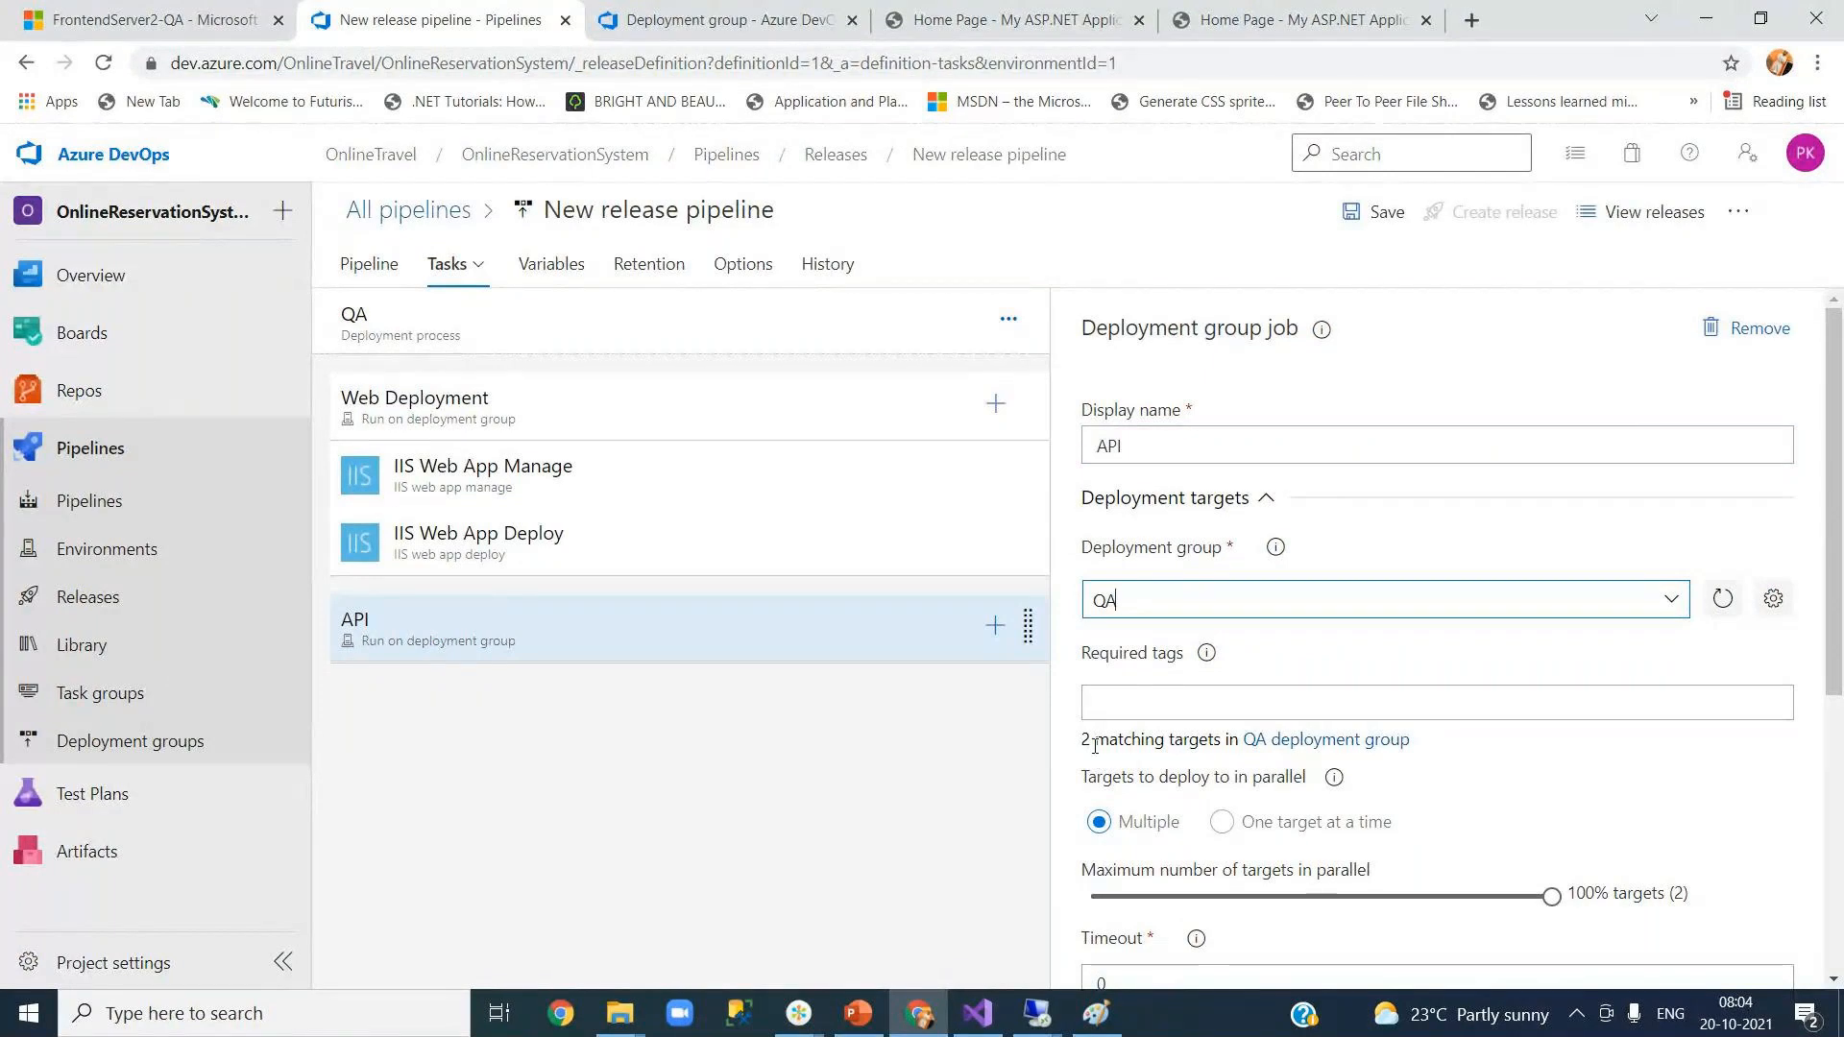
{"action": "left_click", "coordinate": [593, 408]}
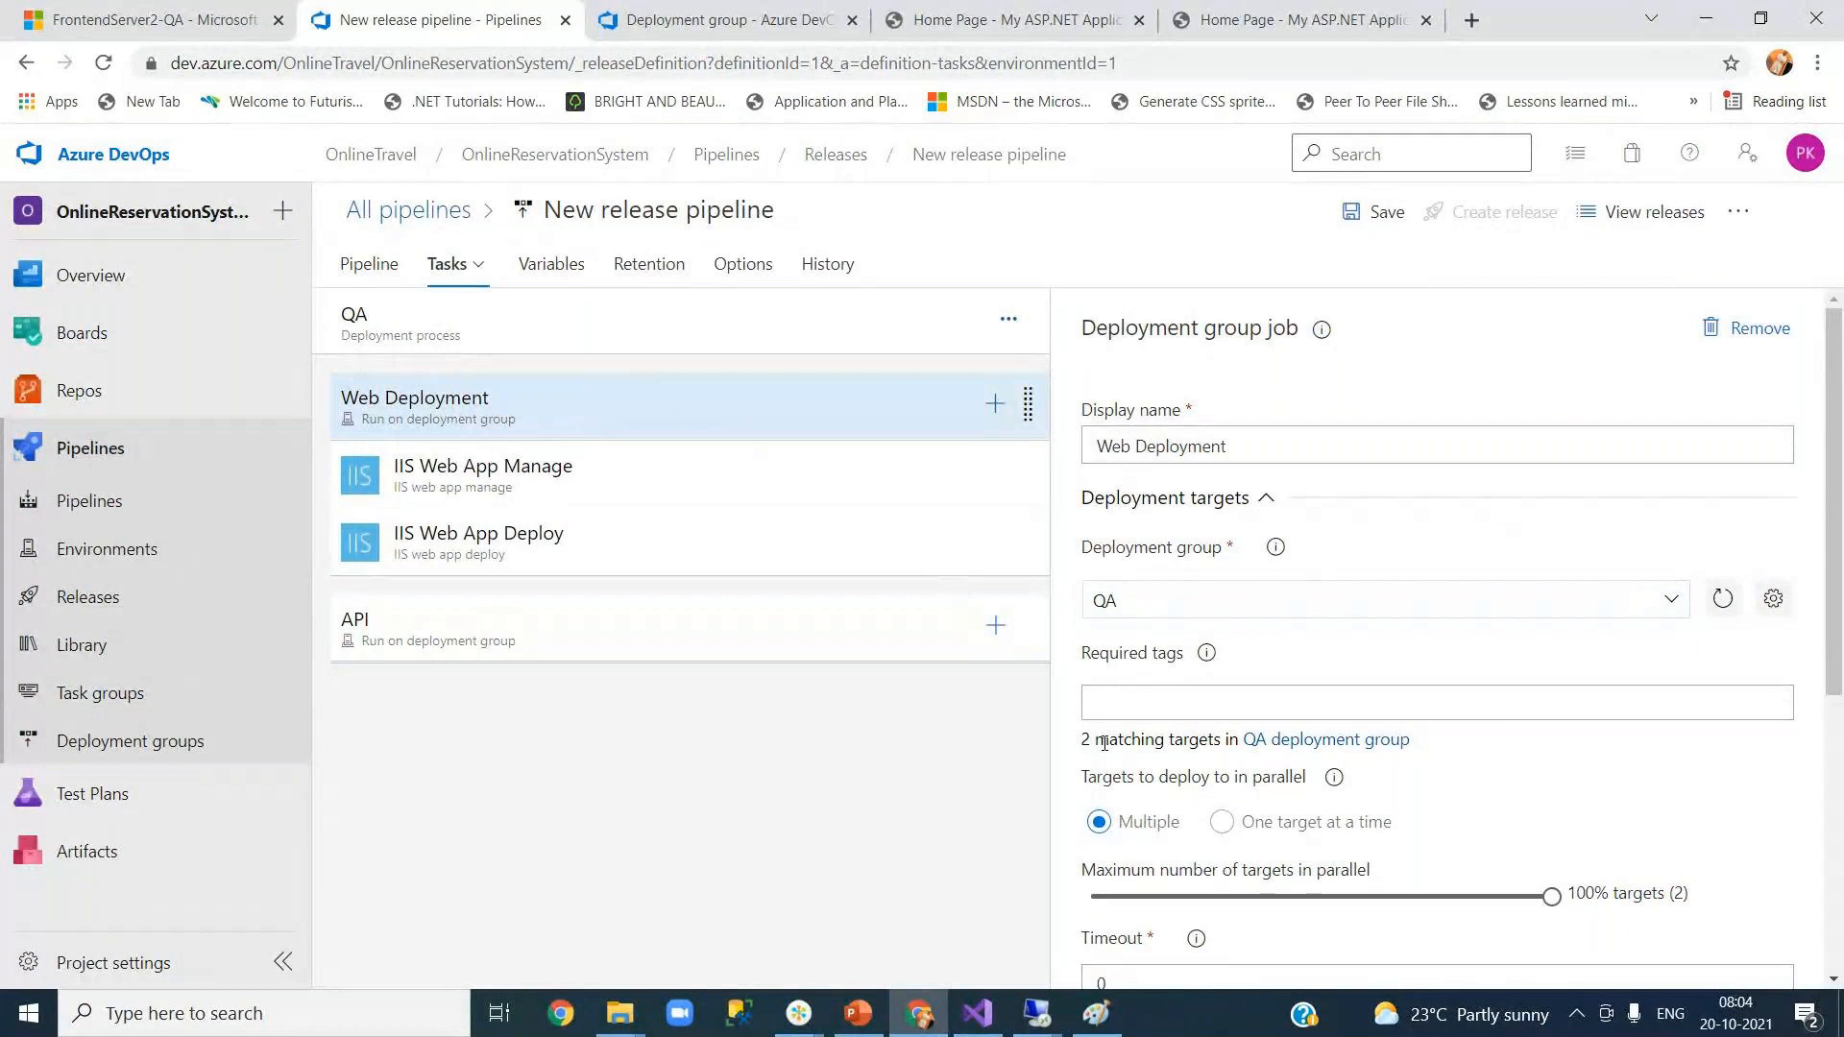
Step: Add 'web' as a required tag on the Web Deployment job
{"action": "left_click", "coordinate": [1150, 698]}
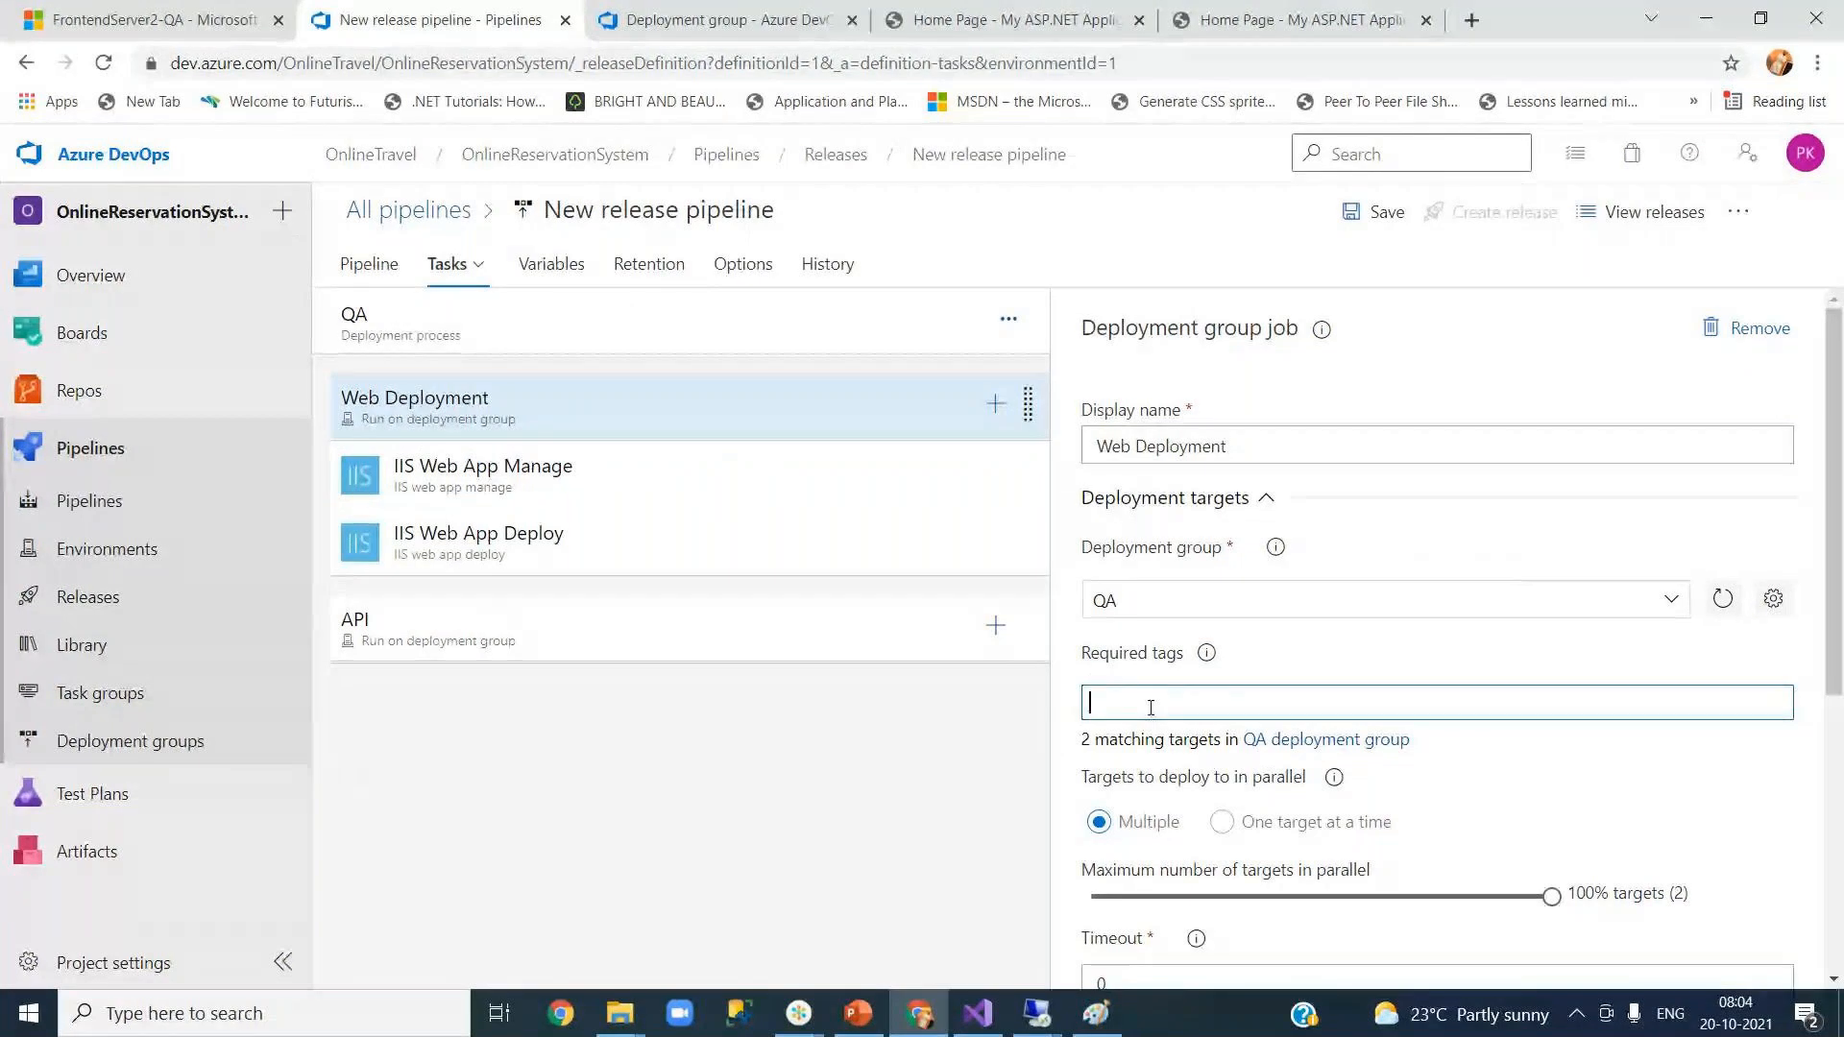
{"action": "type", "text": "we"}
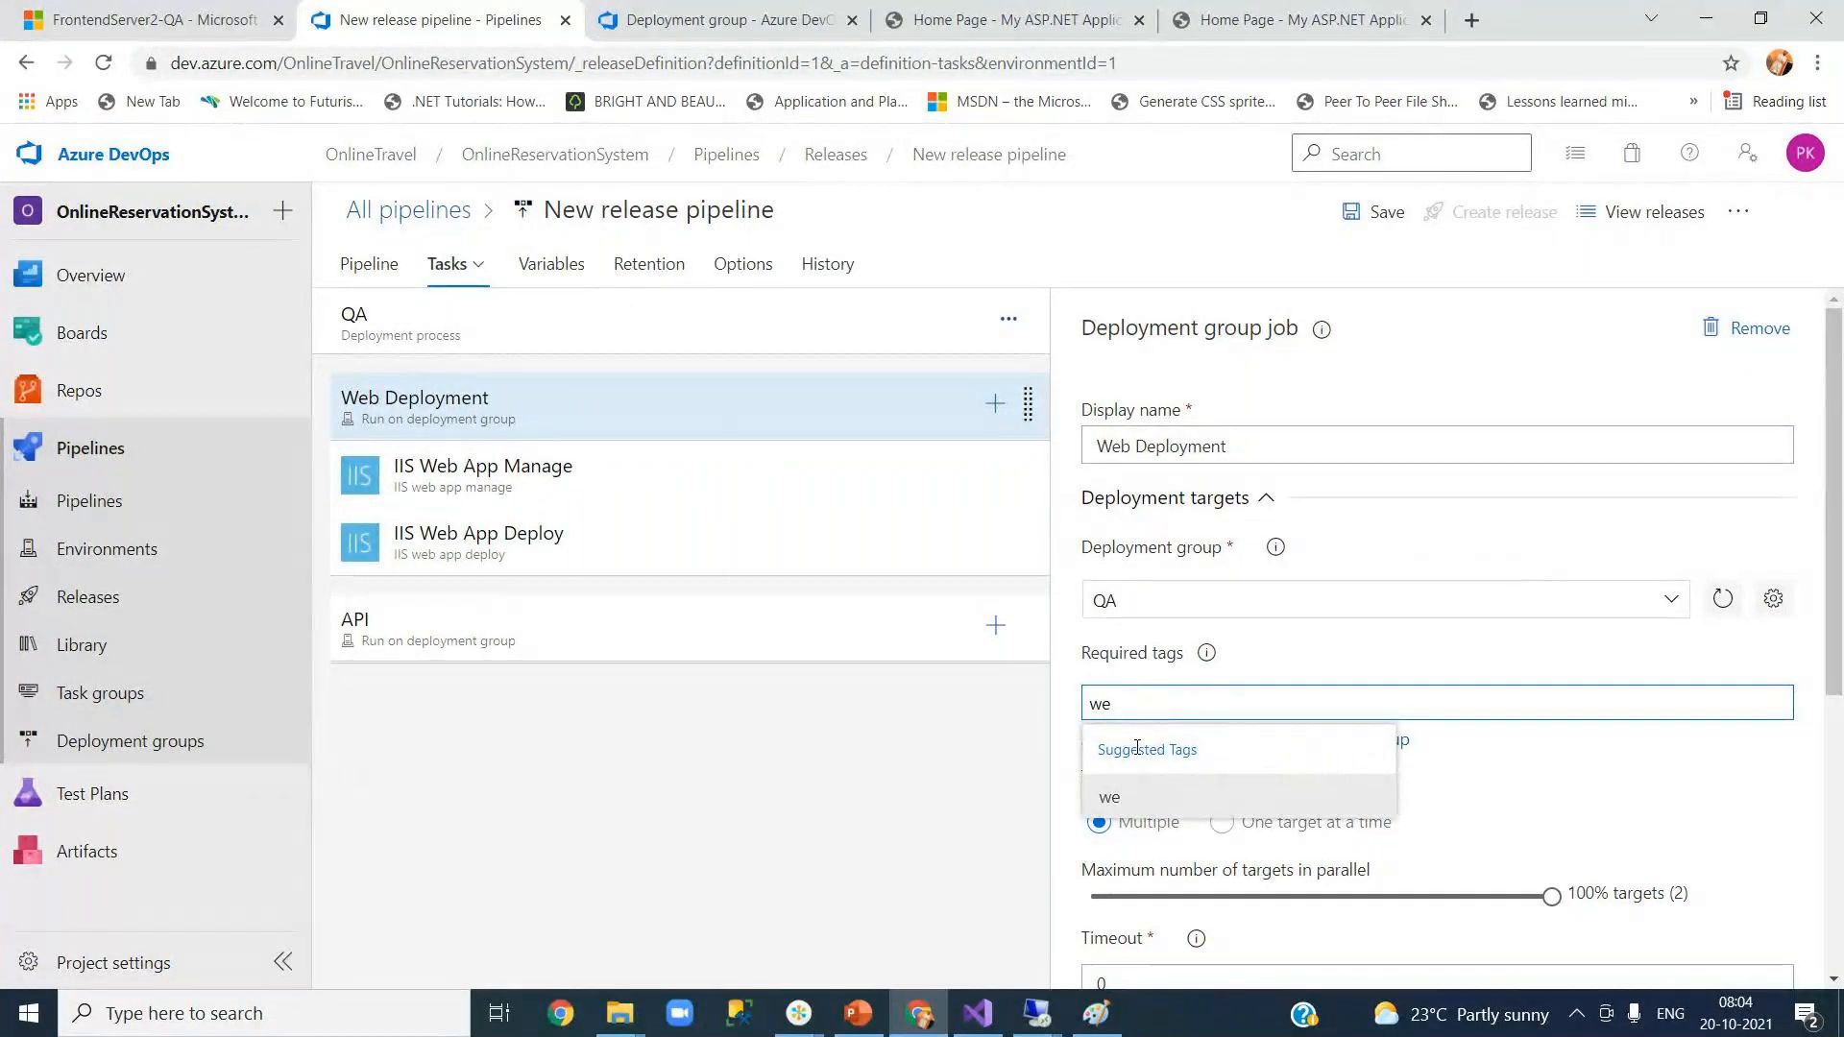
{"action": "type", "text": "b"}
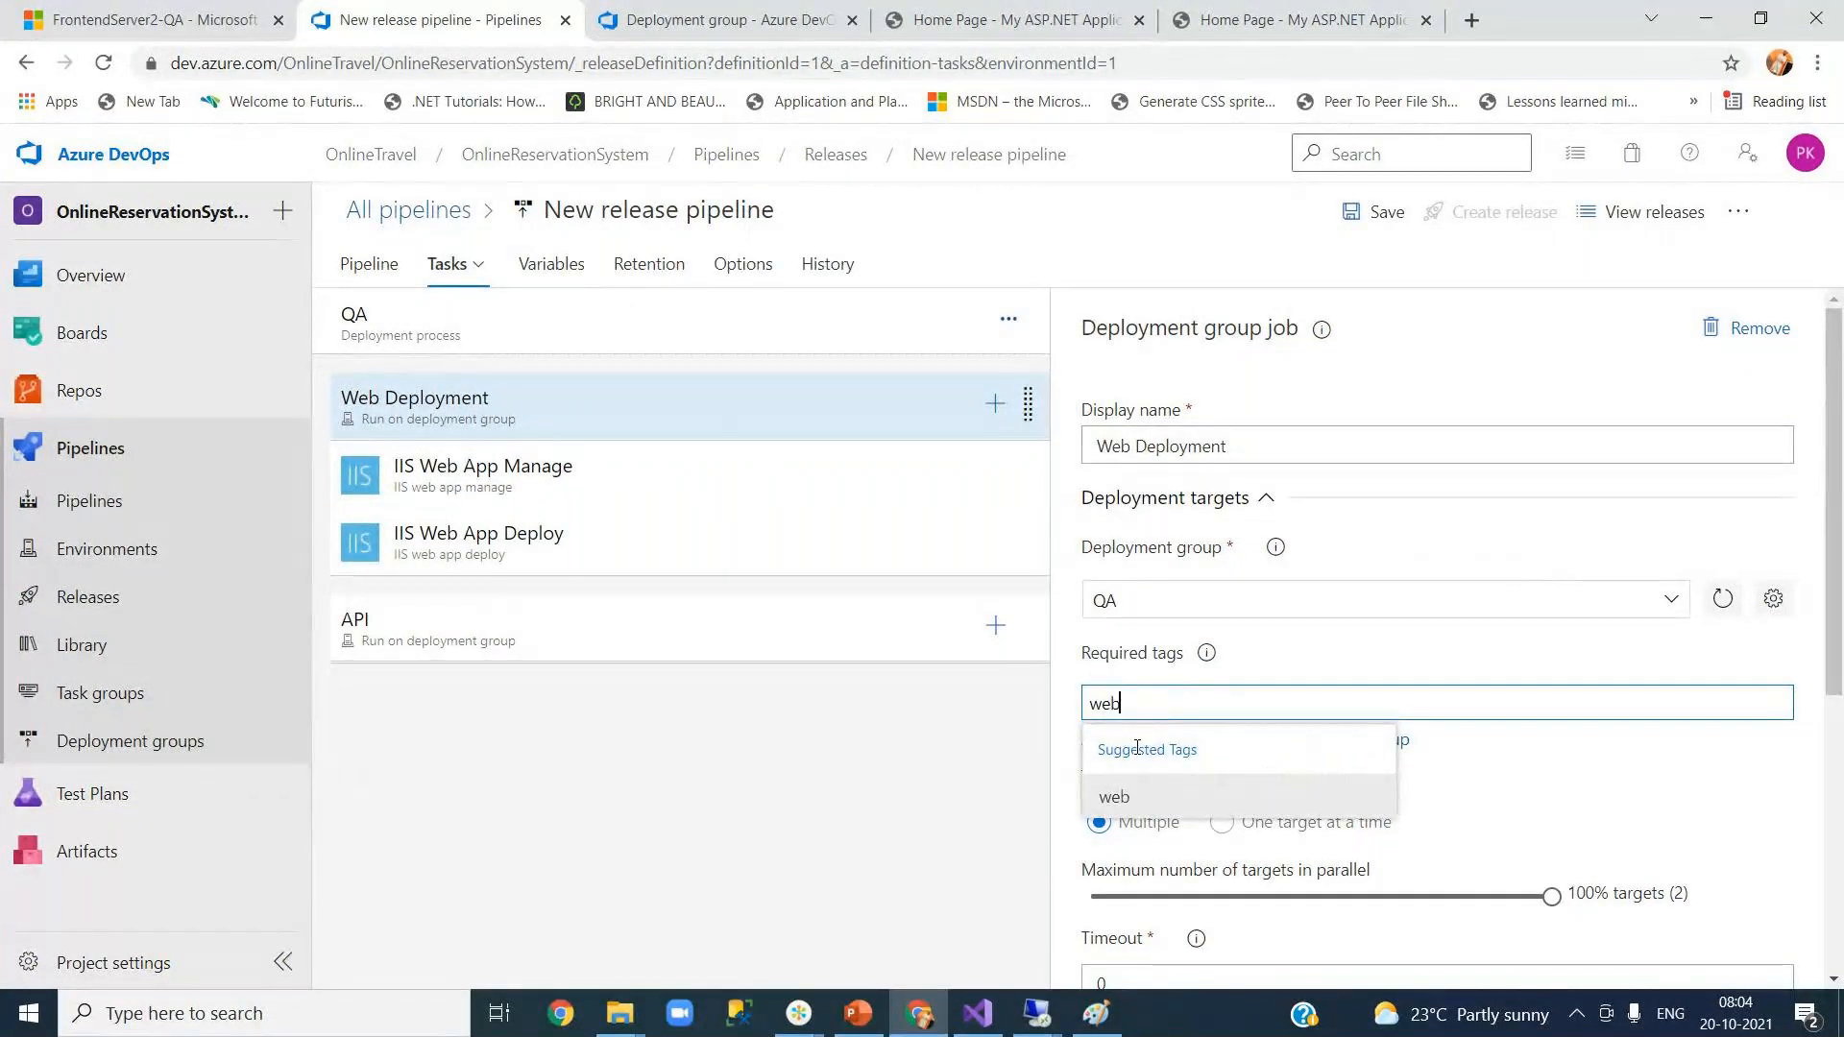
{"action": "left_click", "coordinate": [1116, 799]}
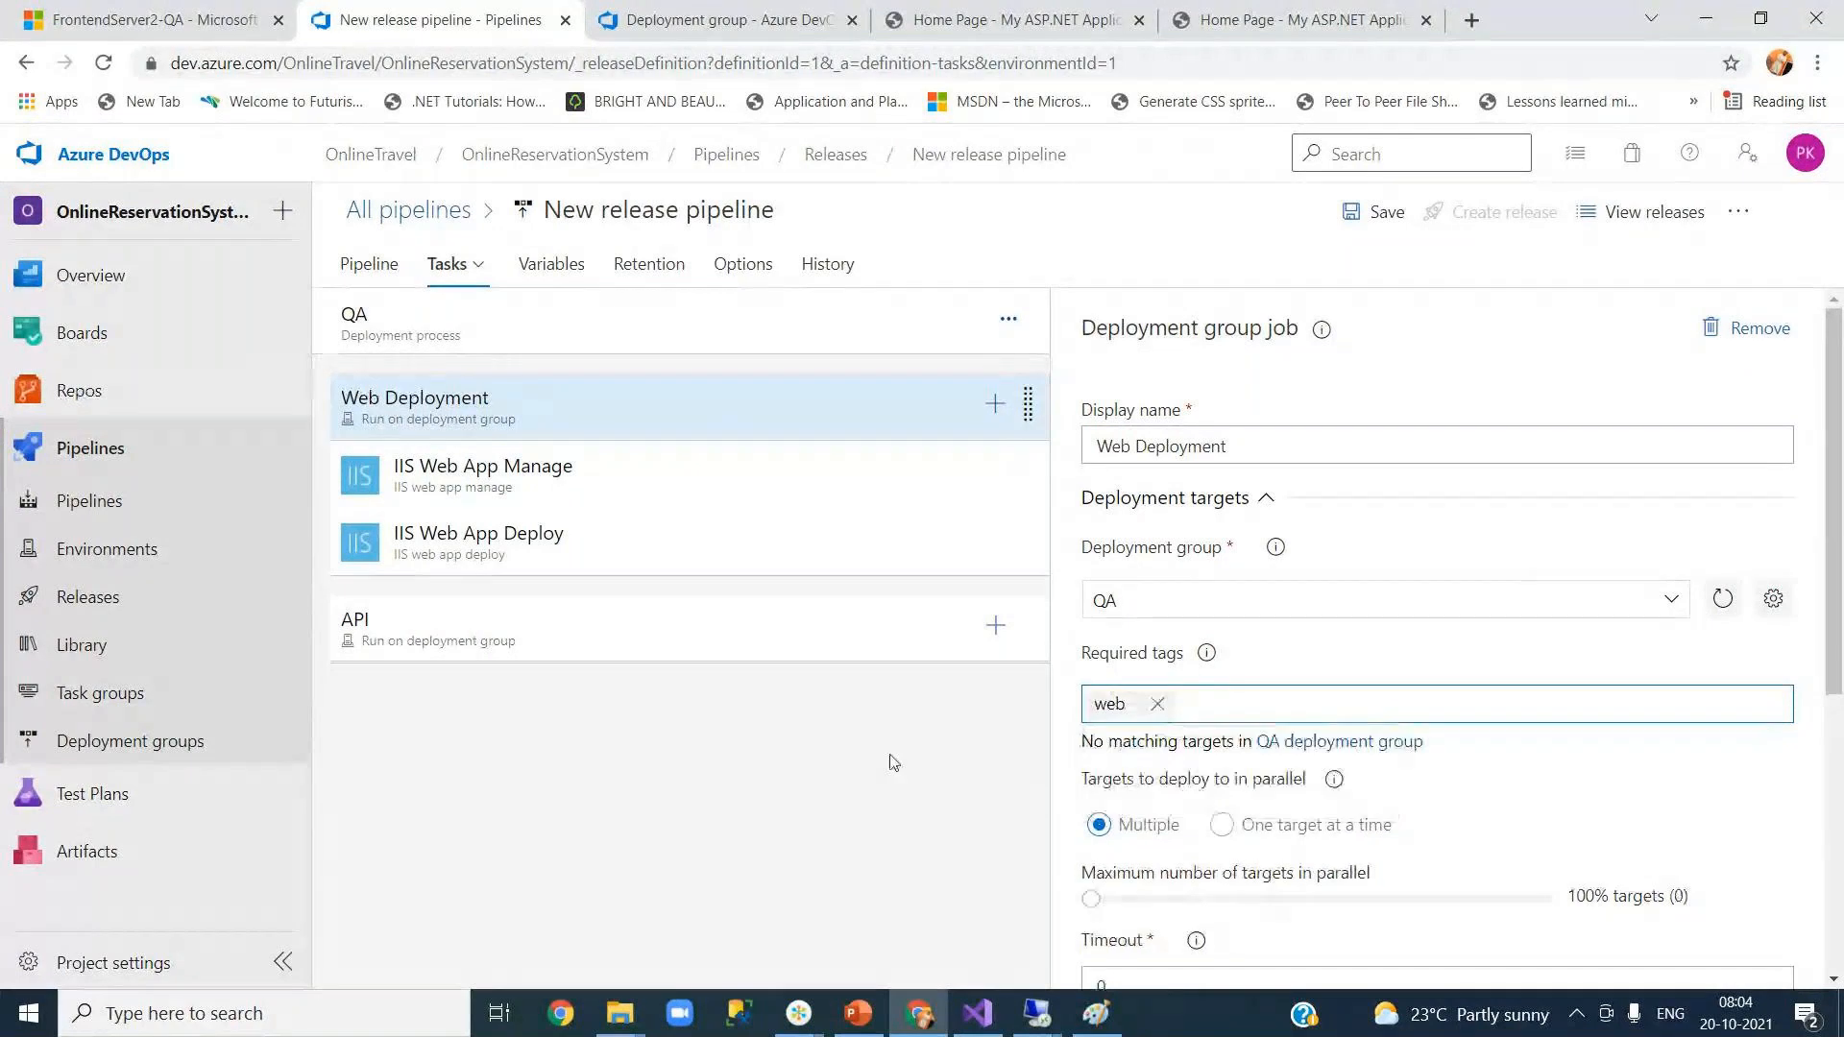
Step: Require the API tag on the API job
{"action": "left_click", "coordinate": [561, 647]}
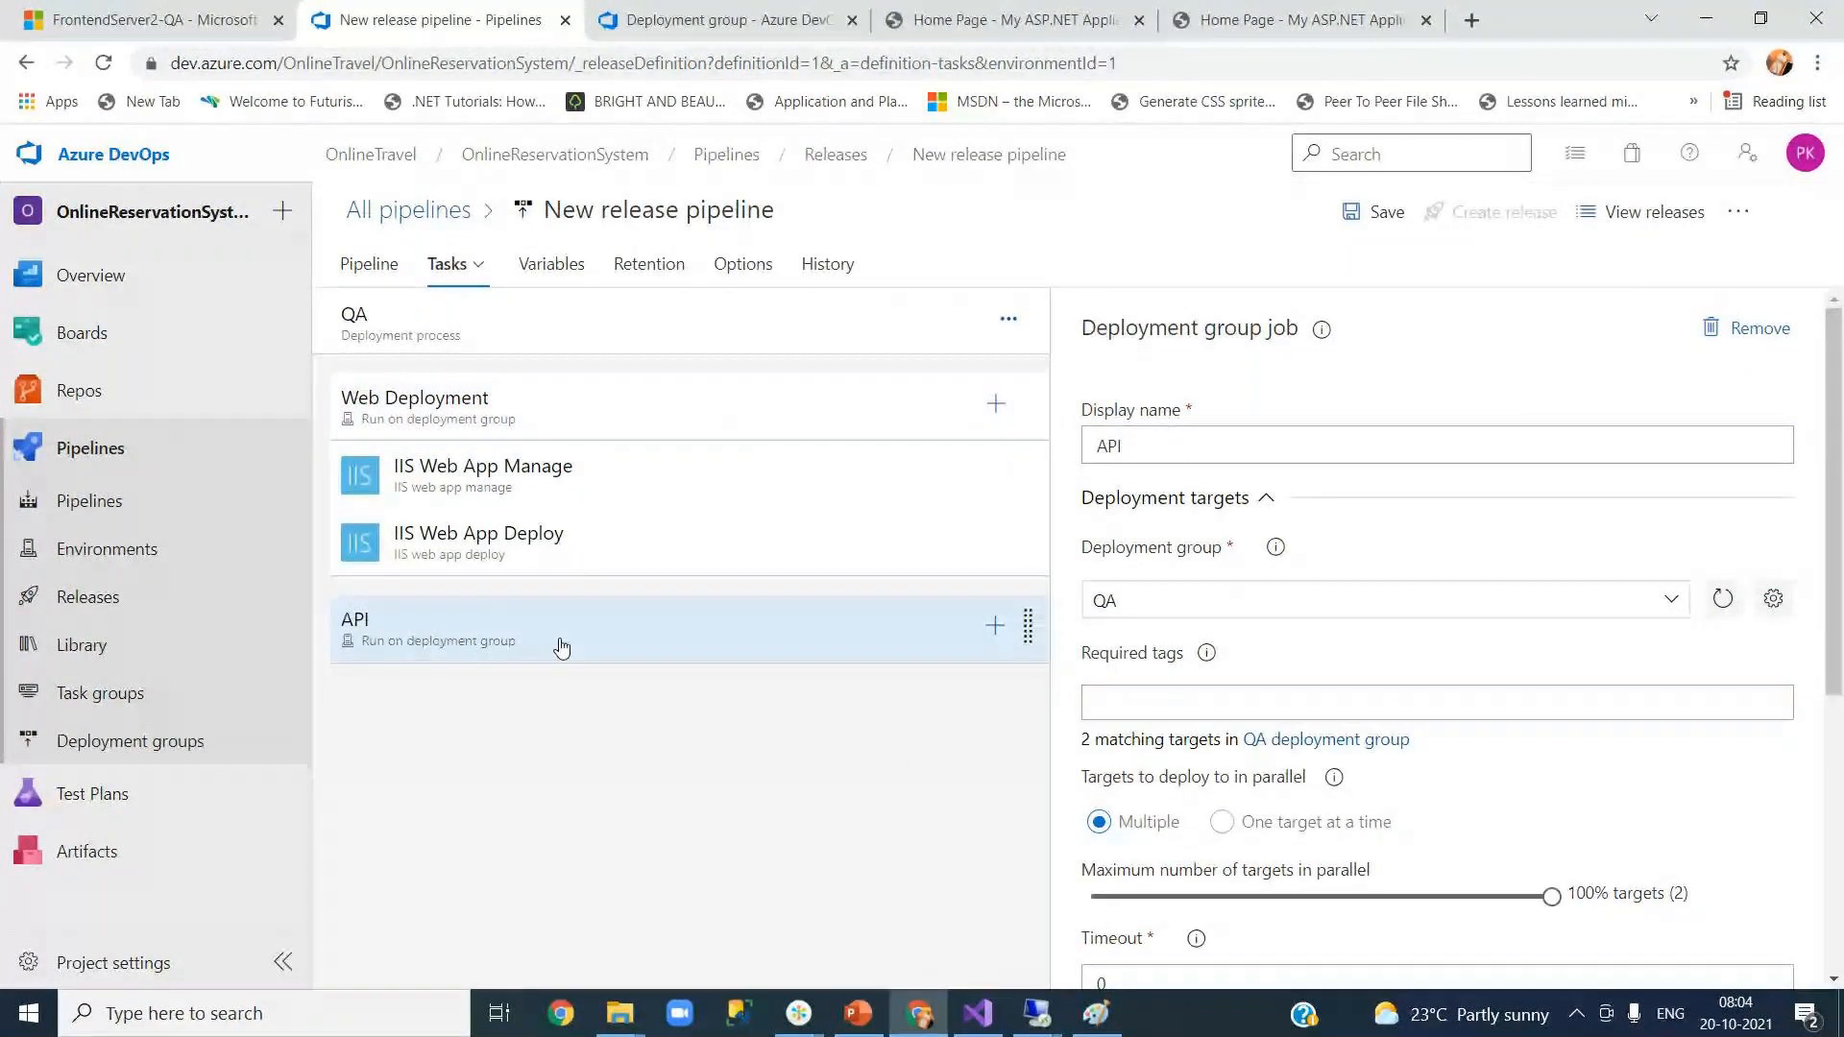
{"action": "left_click", "coordinate": [1104, 703]}
{"action": "type", "text": "API"}
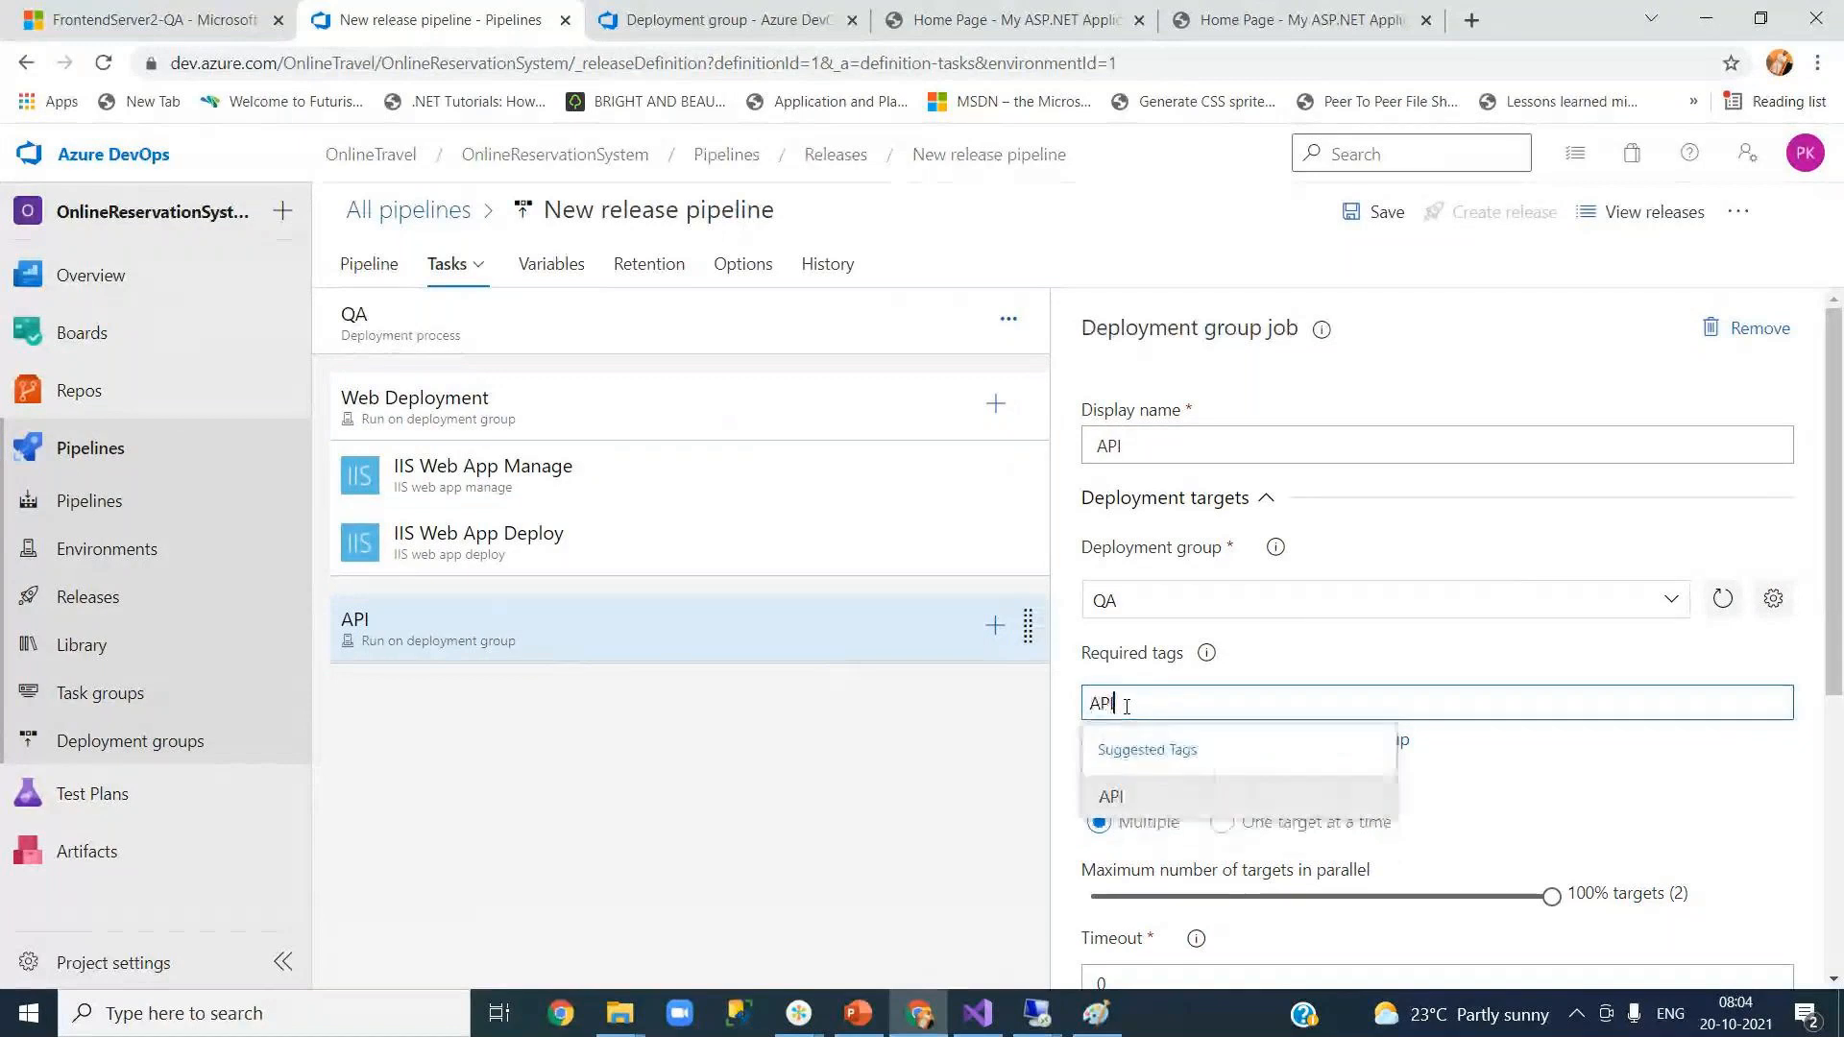
{"action": "left_click", "coordinate": [1133, 796]}
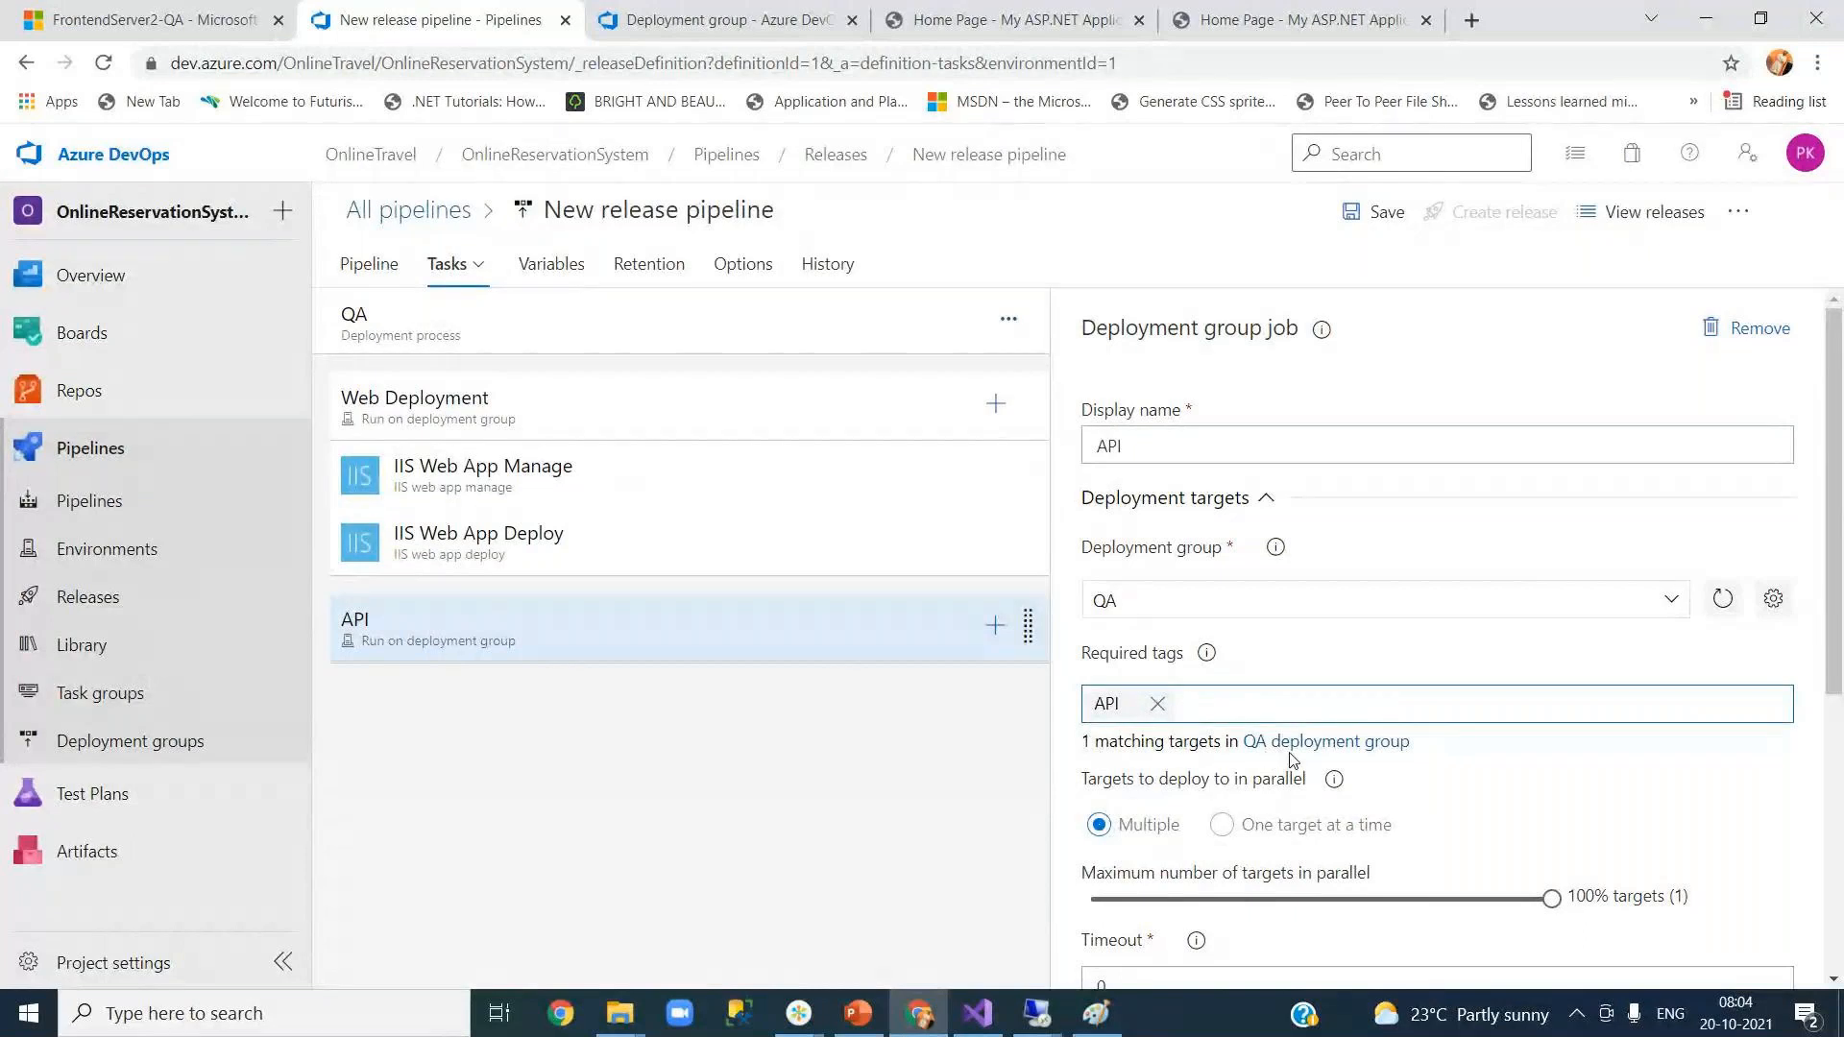
Step: Remove the web tag from Web Deployment and check the QA targets' tag names
{"action": "left_click", "coordinate": [522, 423]}
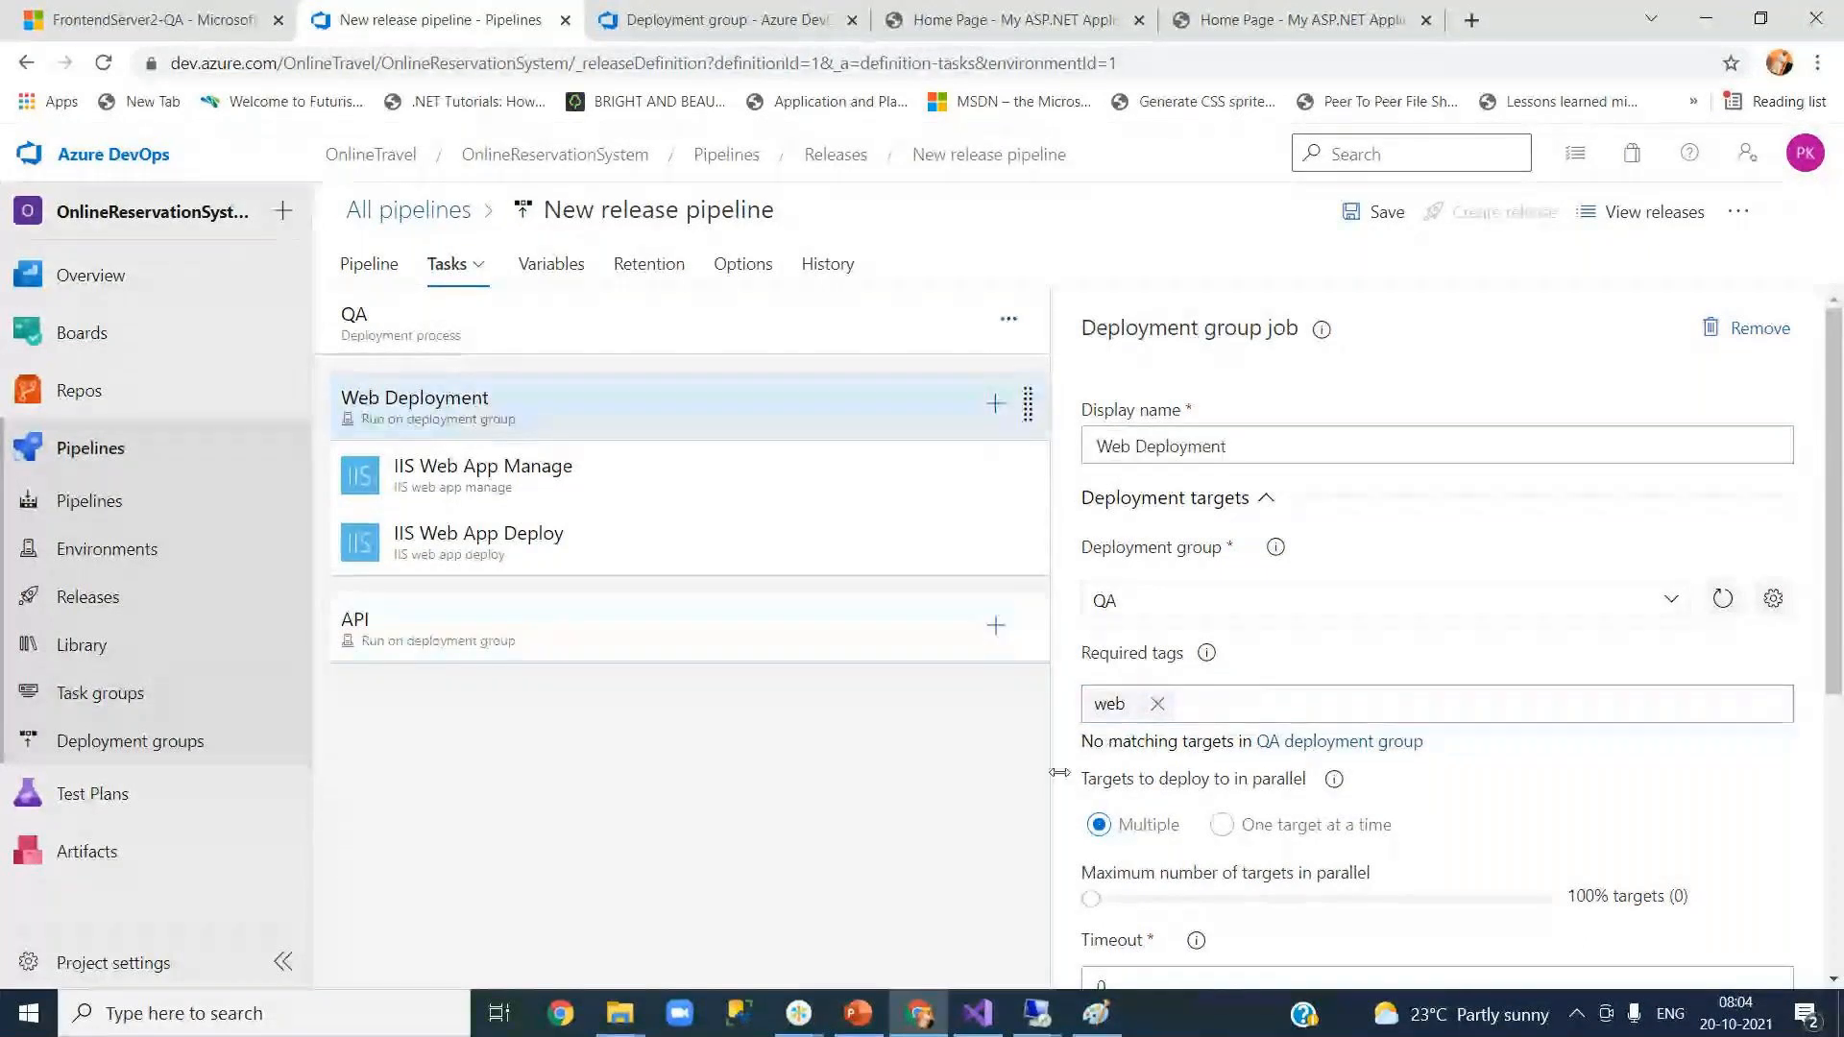
{"action": "left_click", "coordinate": [1157, 706]}
{"action": "left_click", "coordinate": [728, 20]}
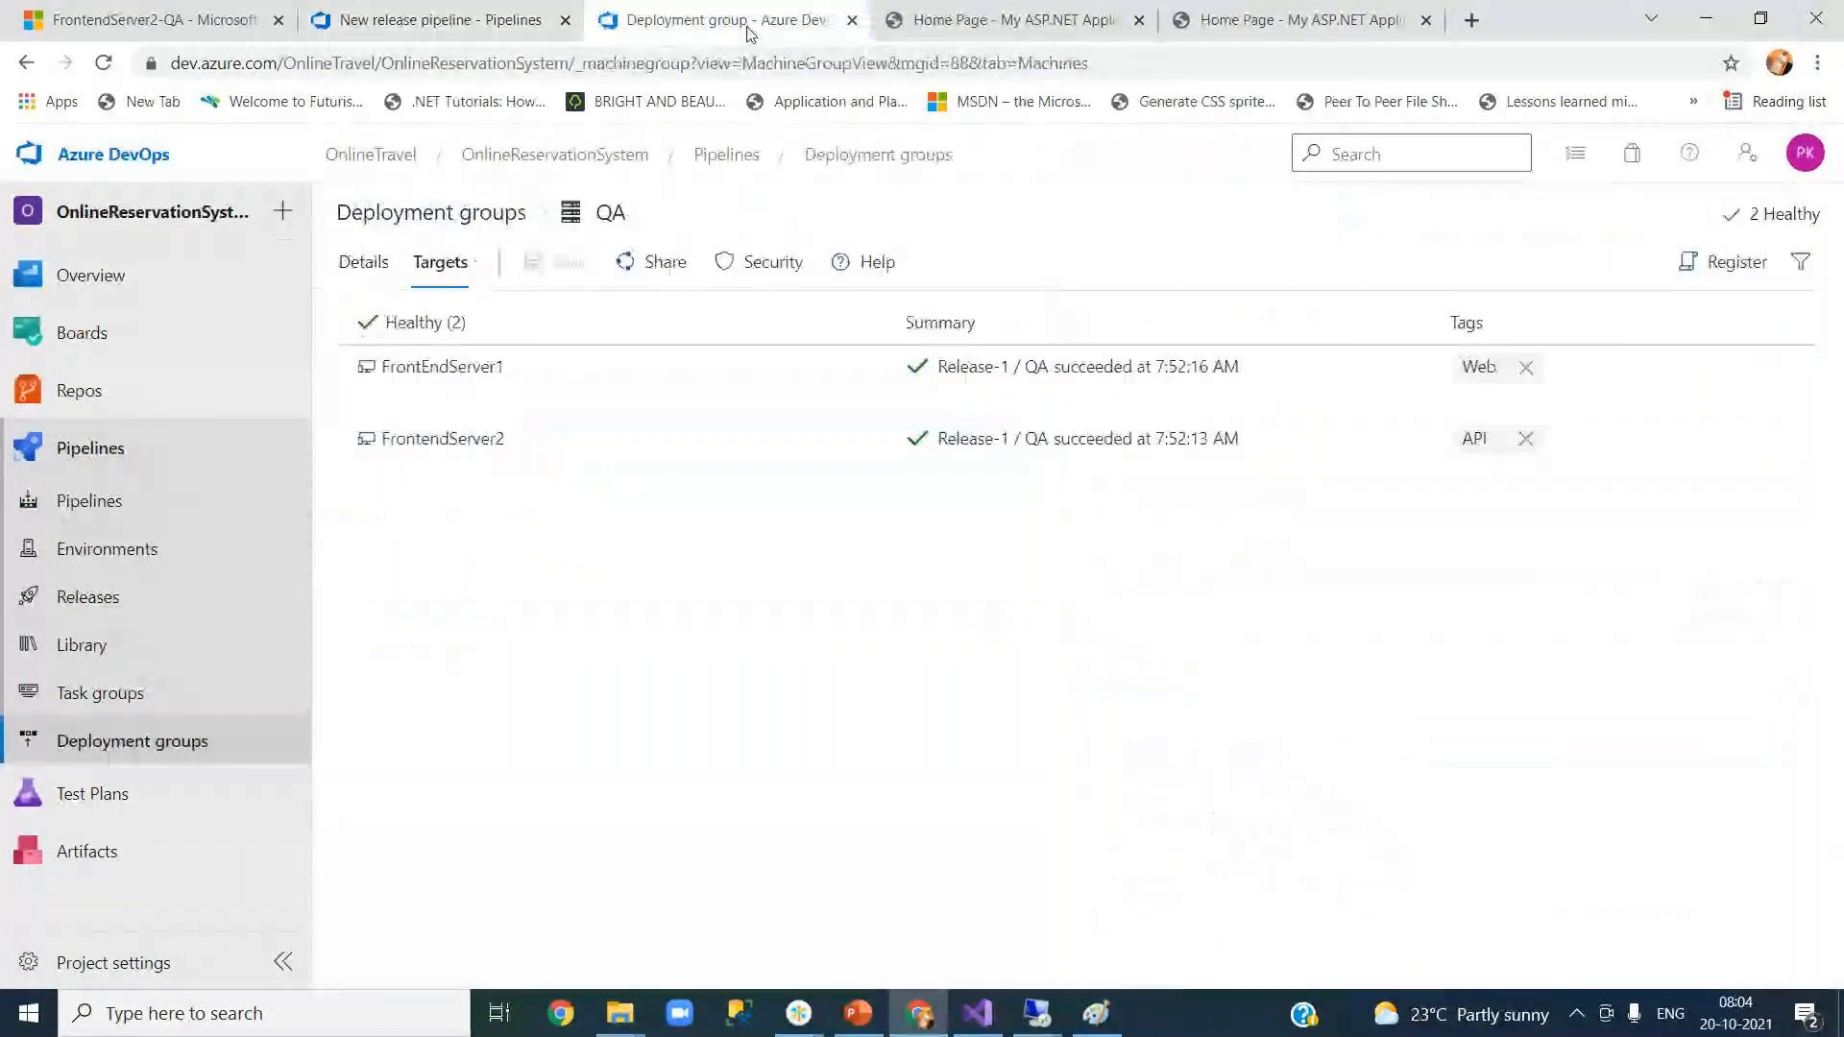
{"action": "left_click", "coordinate": [423, 21]}
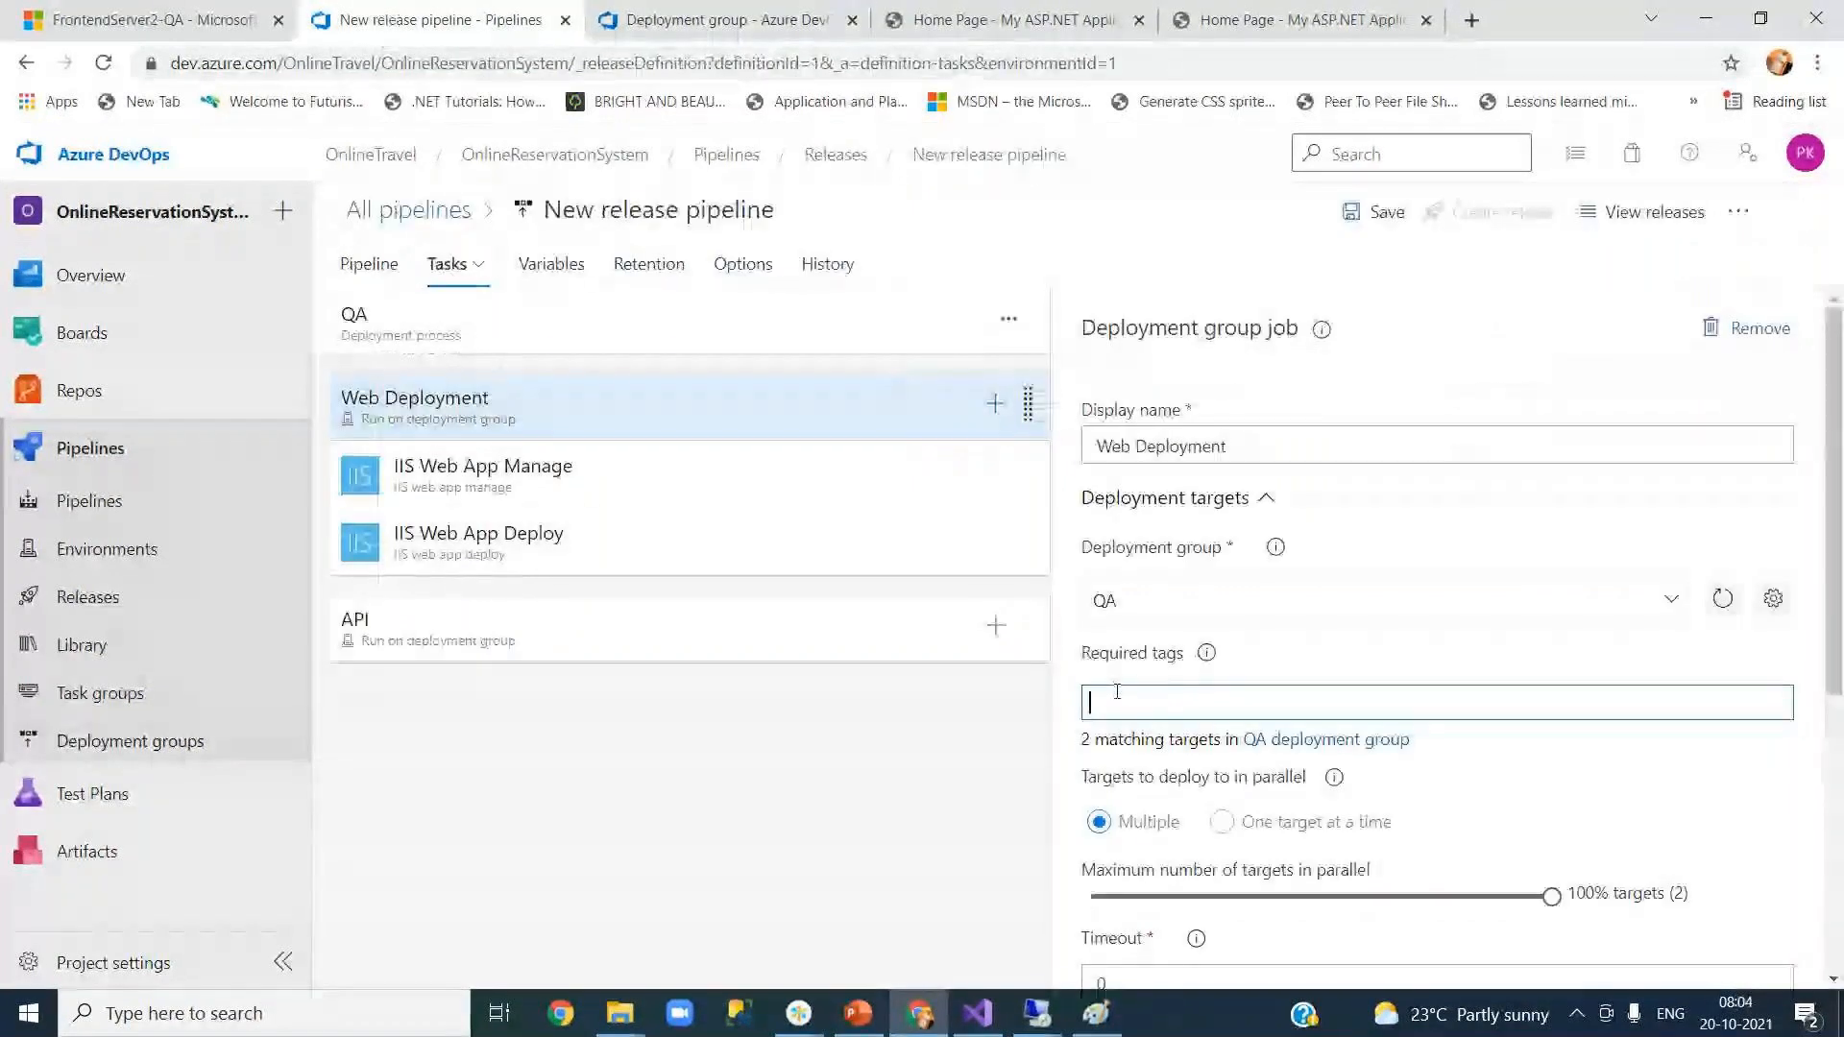
{"action": "type", "text": "We"}
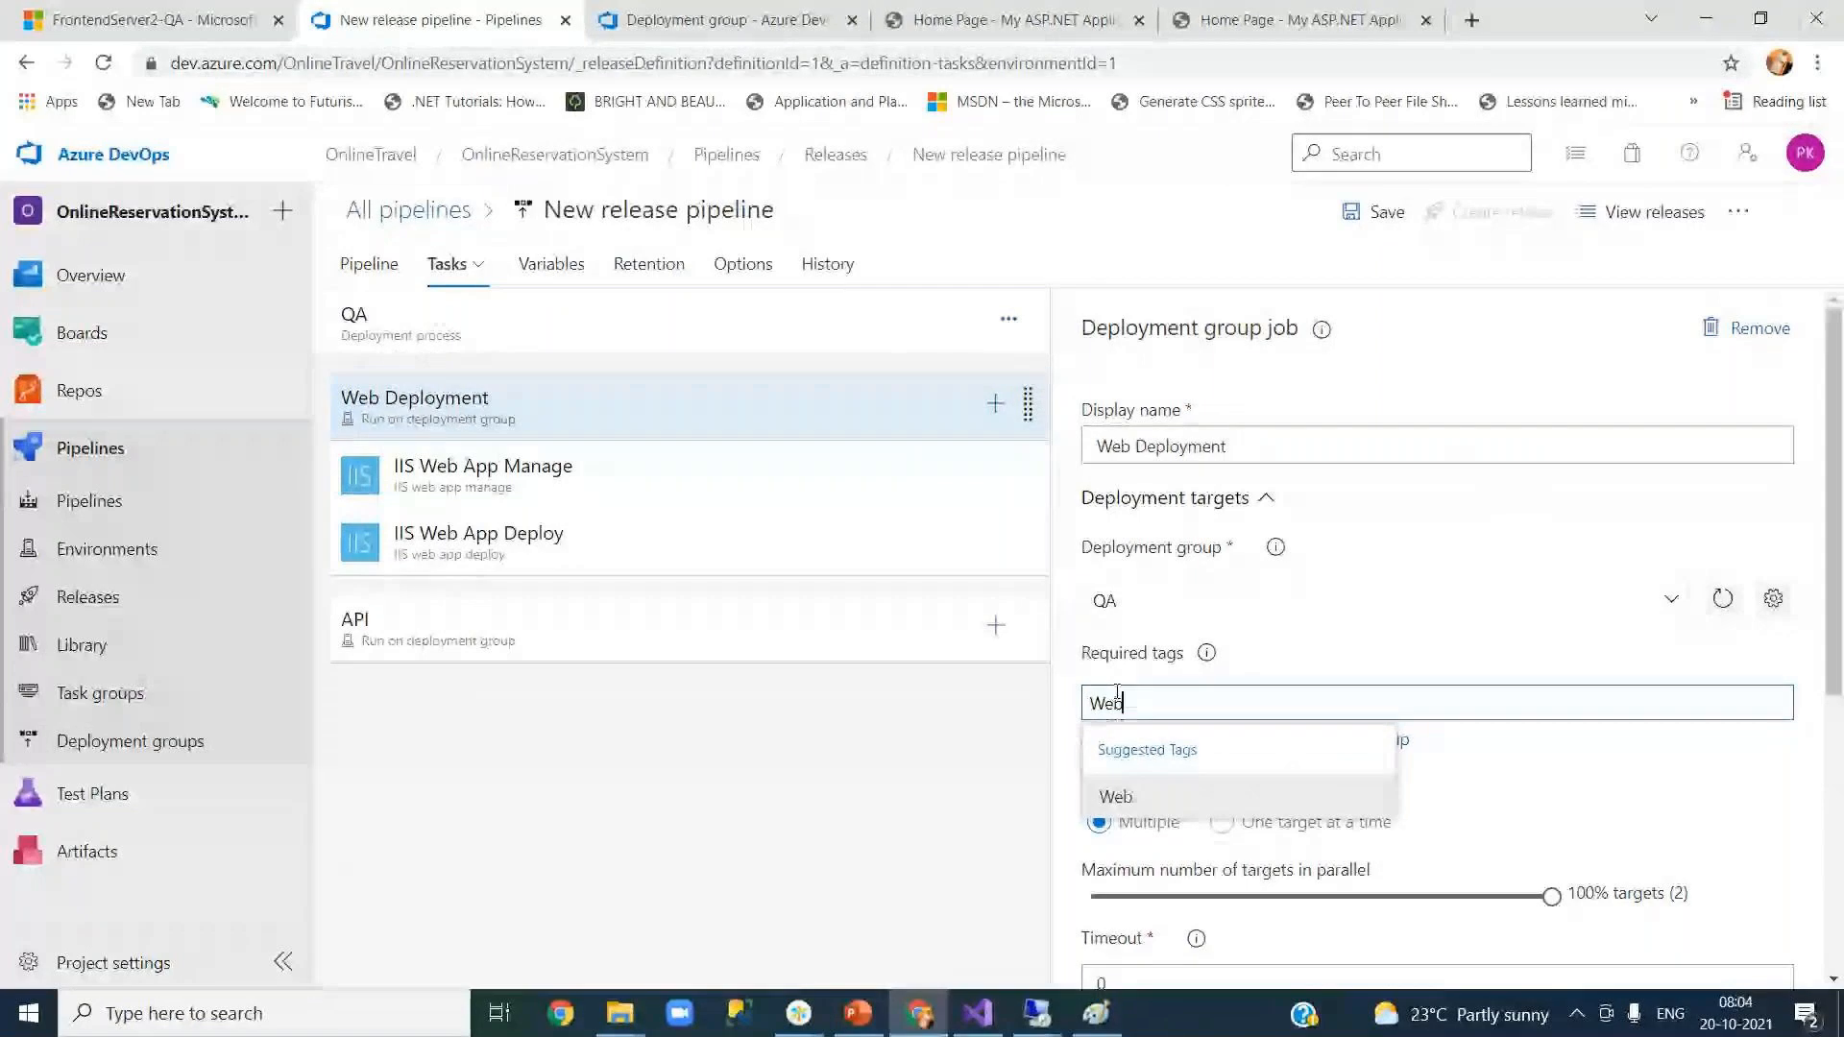
{"action": "type", "text": "b"}
{"action": "left_click", "coordinate": [1125, 794]}
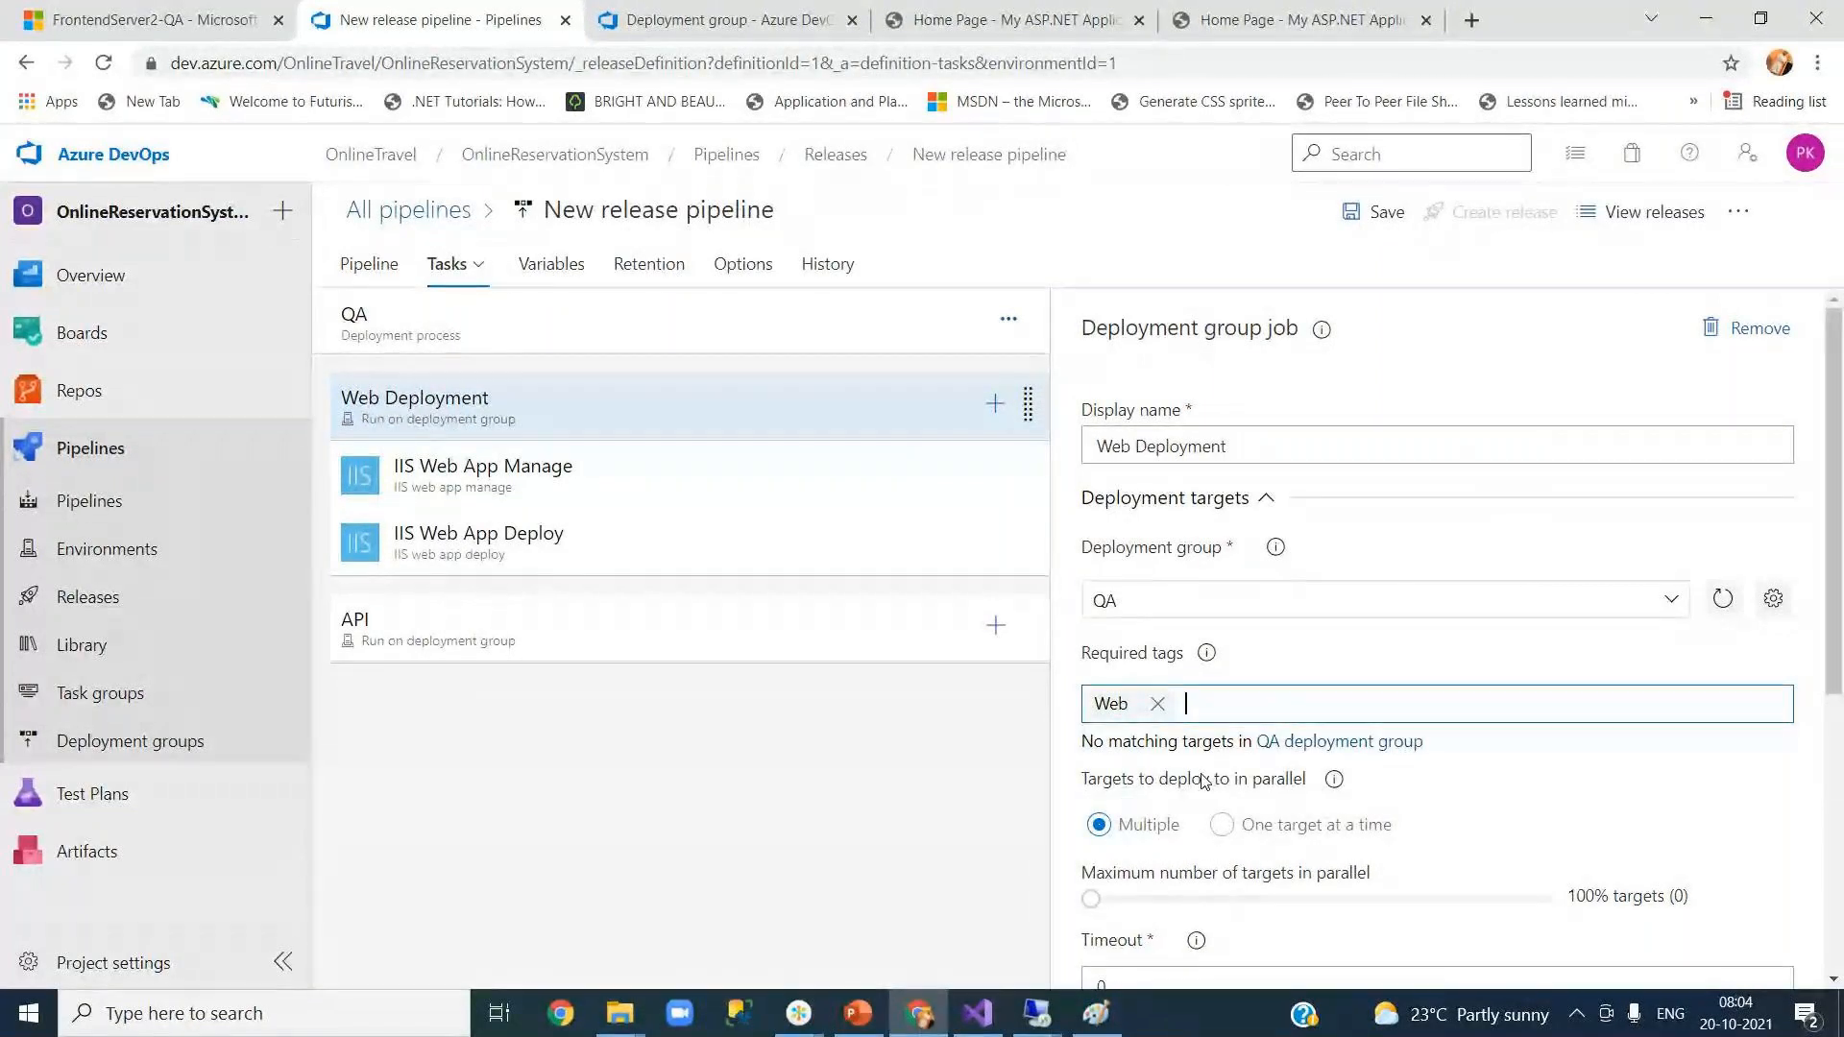
{"action": "left_click", "coordinate": [1721, 601]}
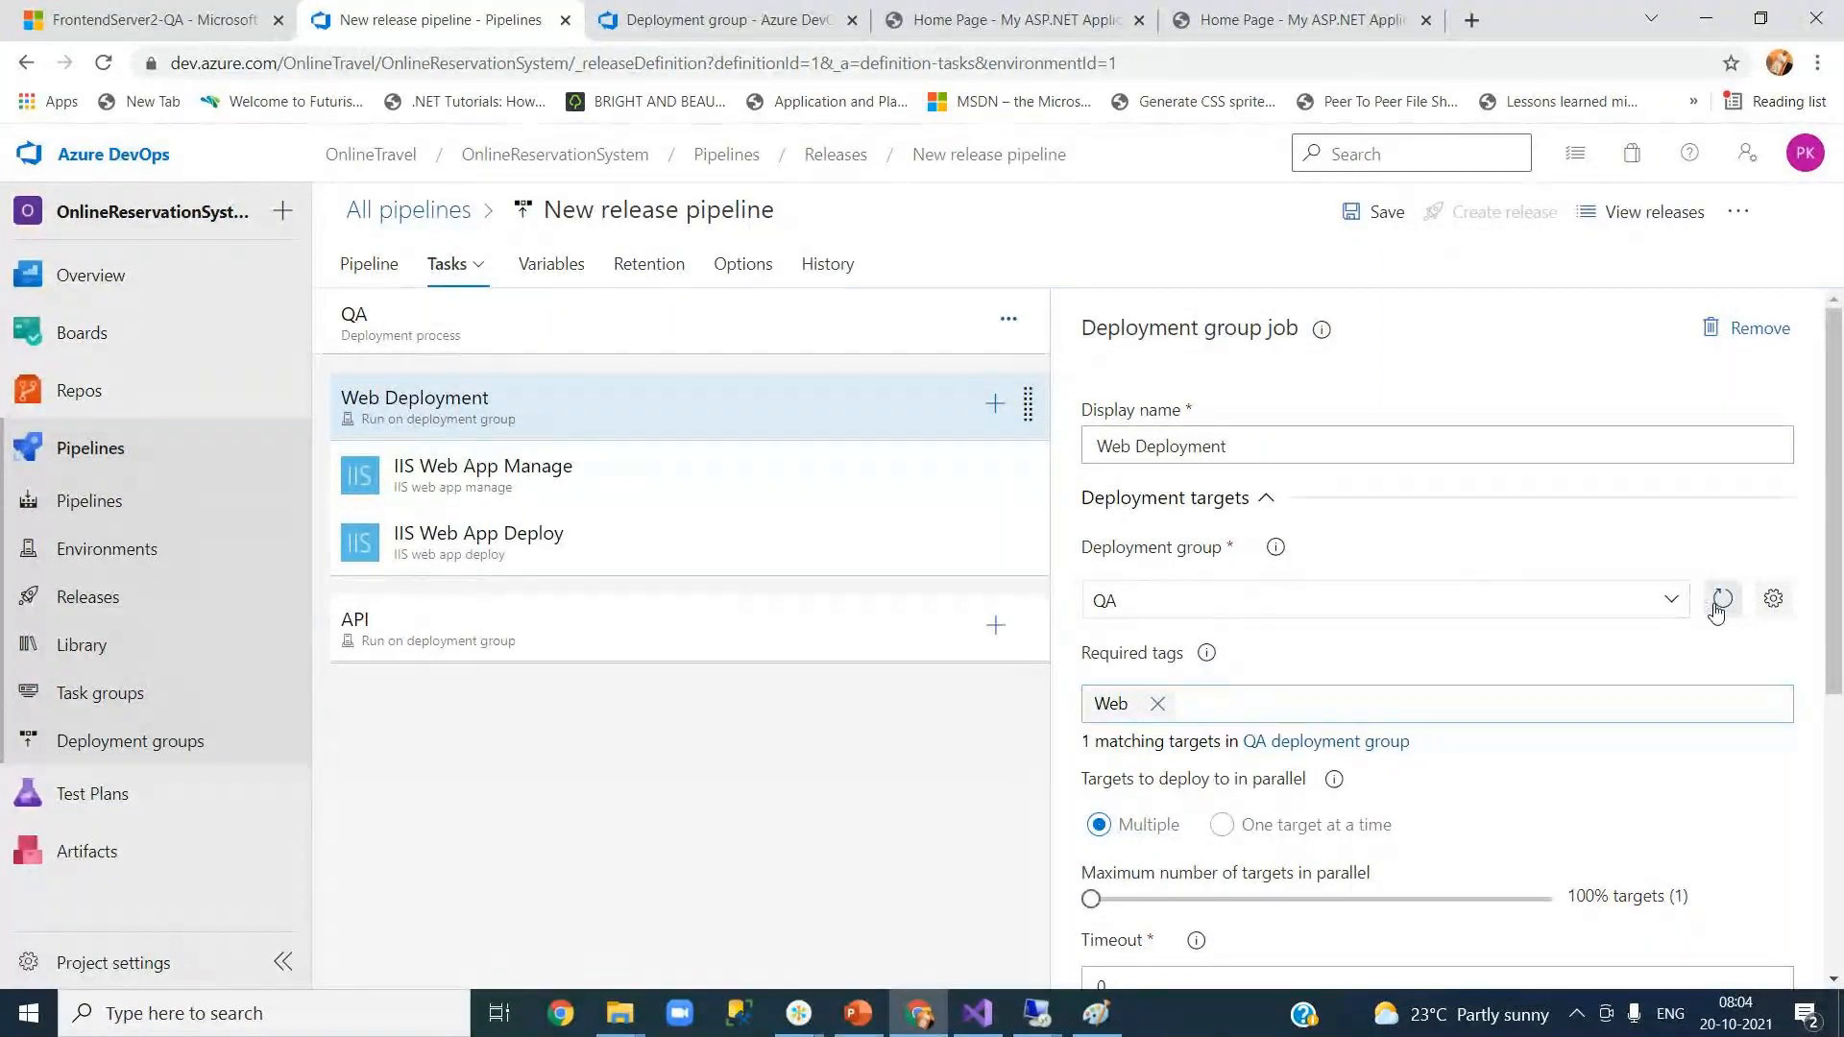
{"action": "left_click", "coordinate": [567, 651]}
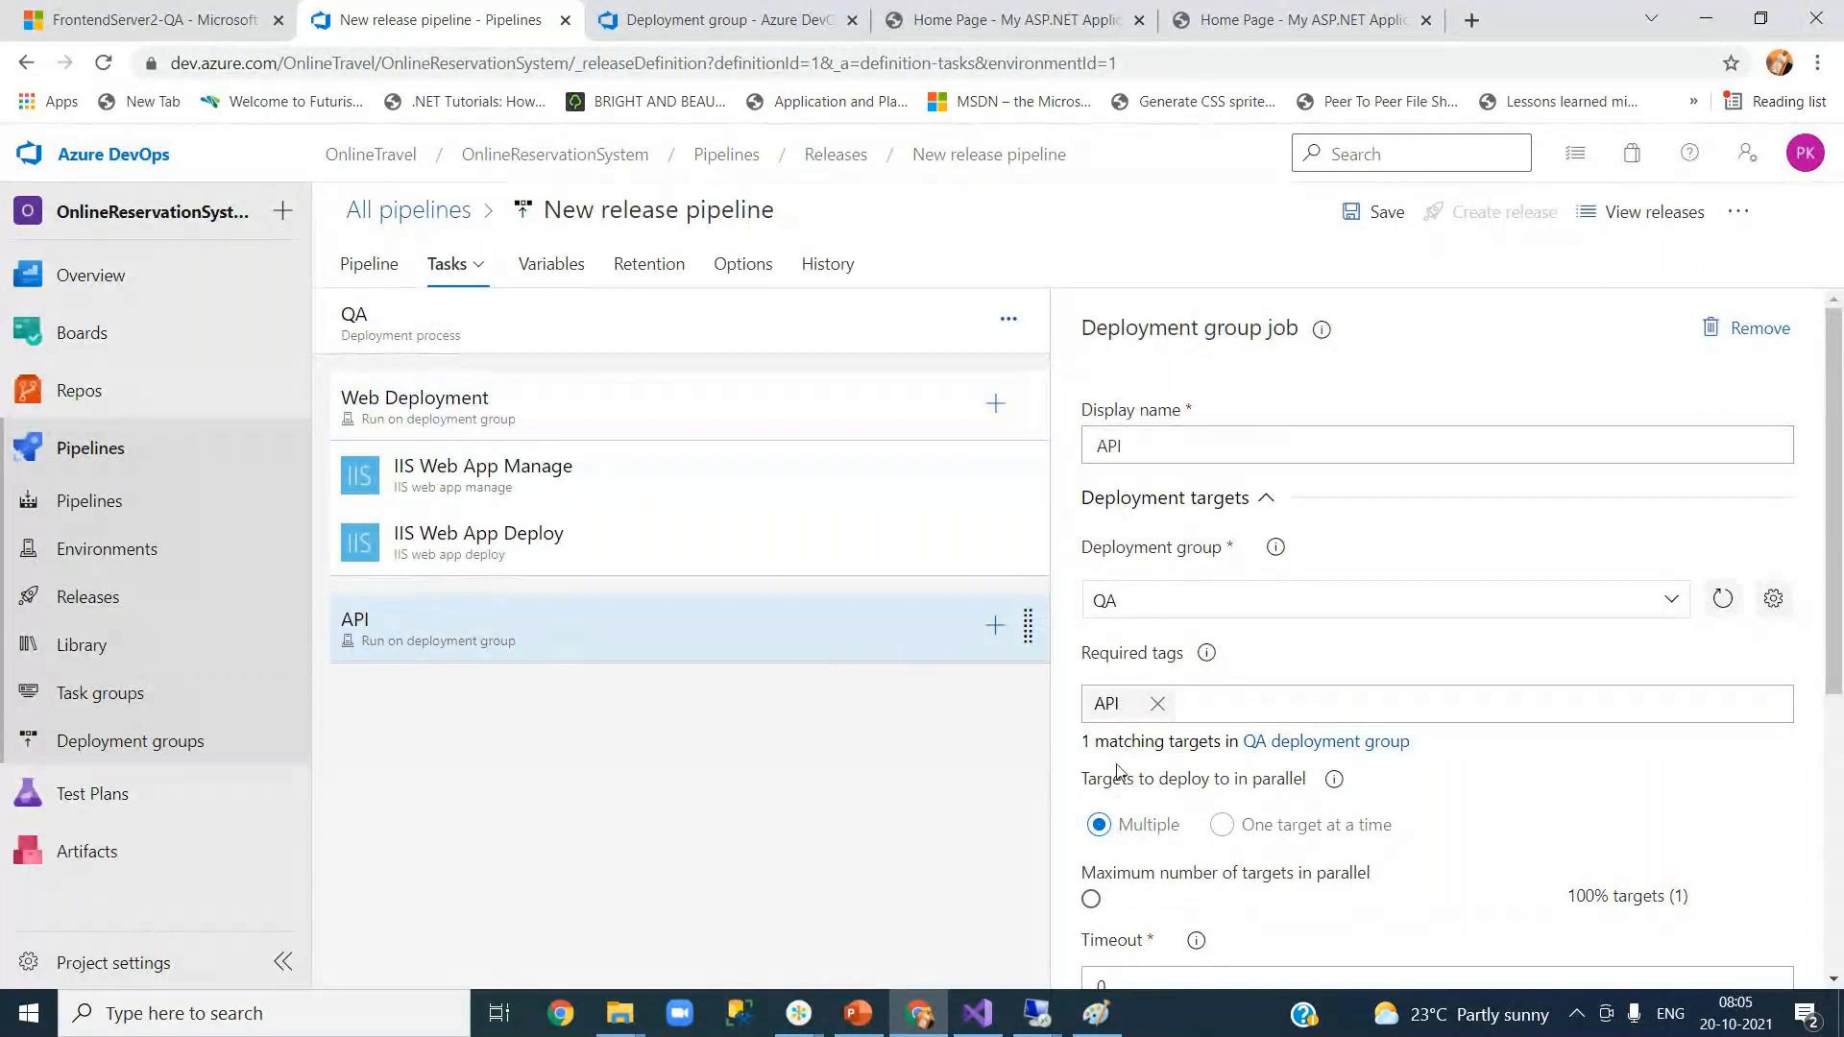
{"action": "left_click", "coordinate": [663, 409]}
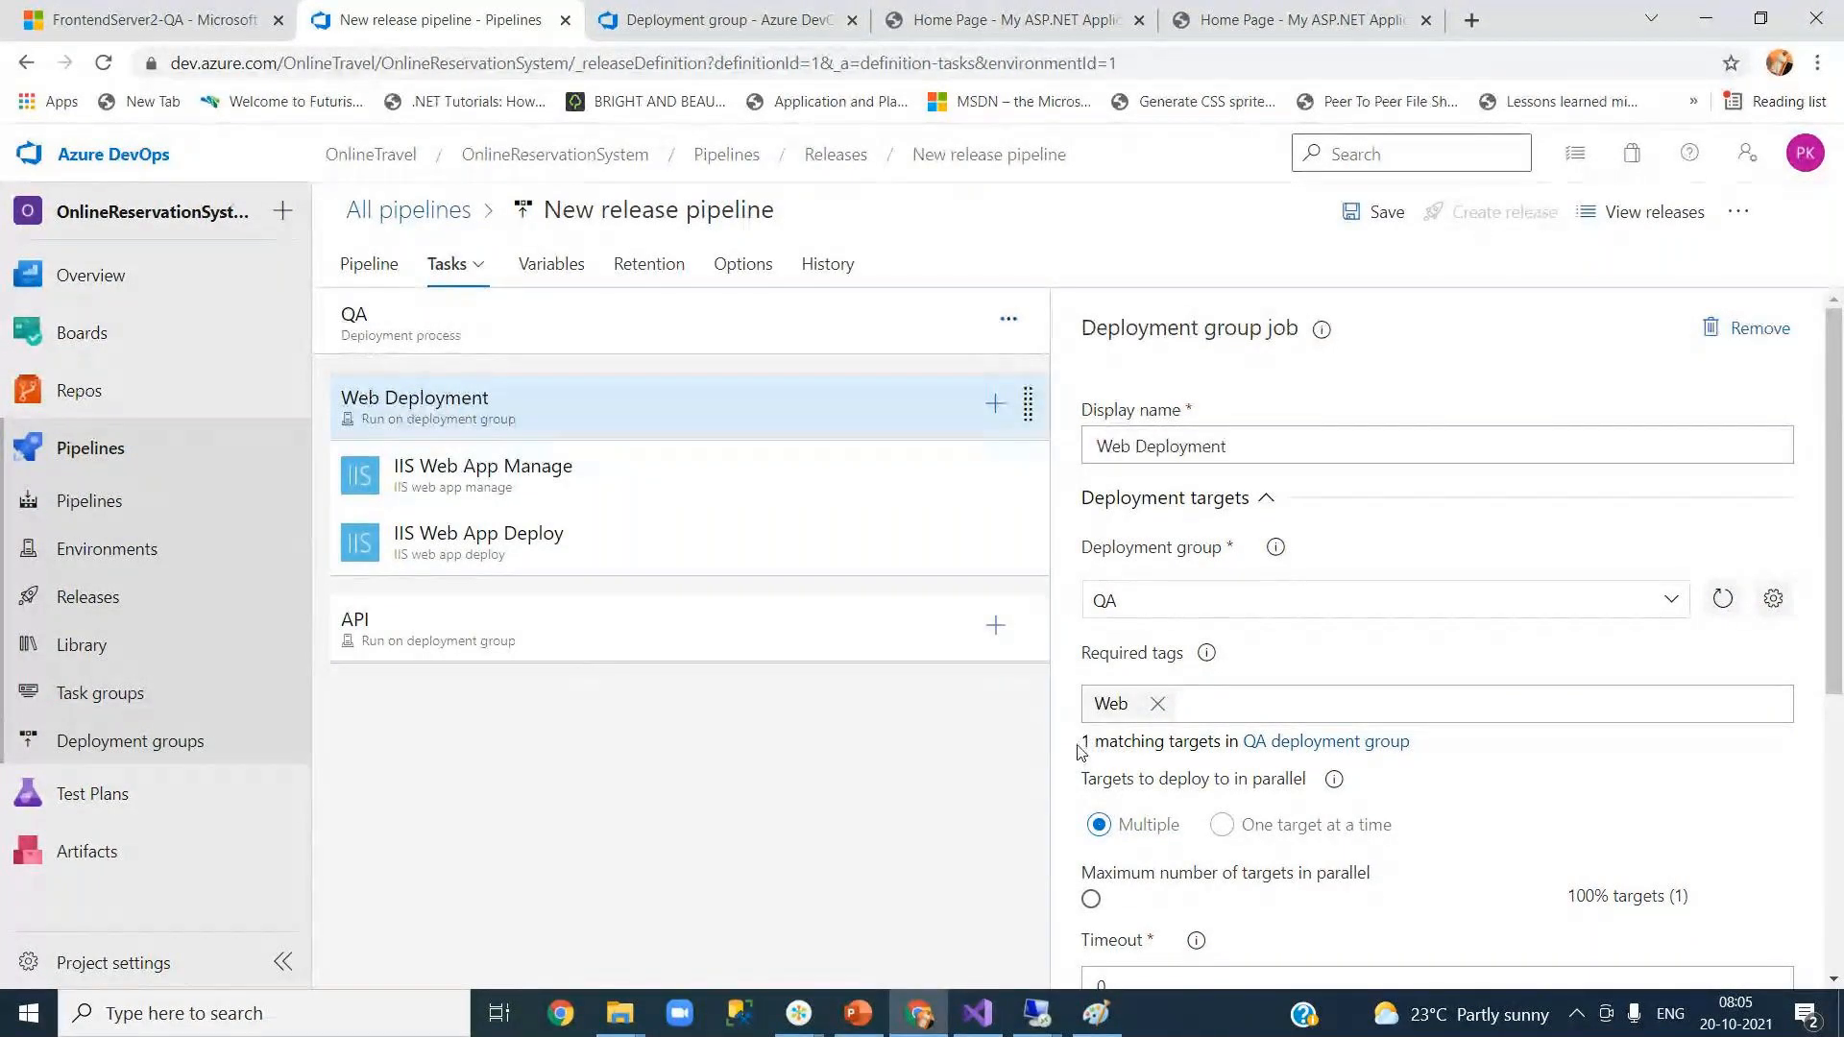
{"action": "left_click_drag", "start_coordinate": [1083, 745], "coordinate": [1200, 747]}
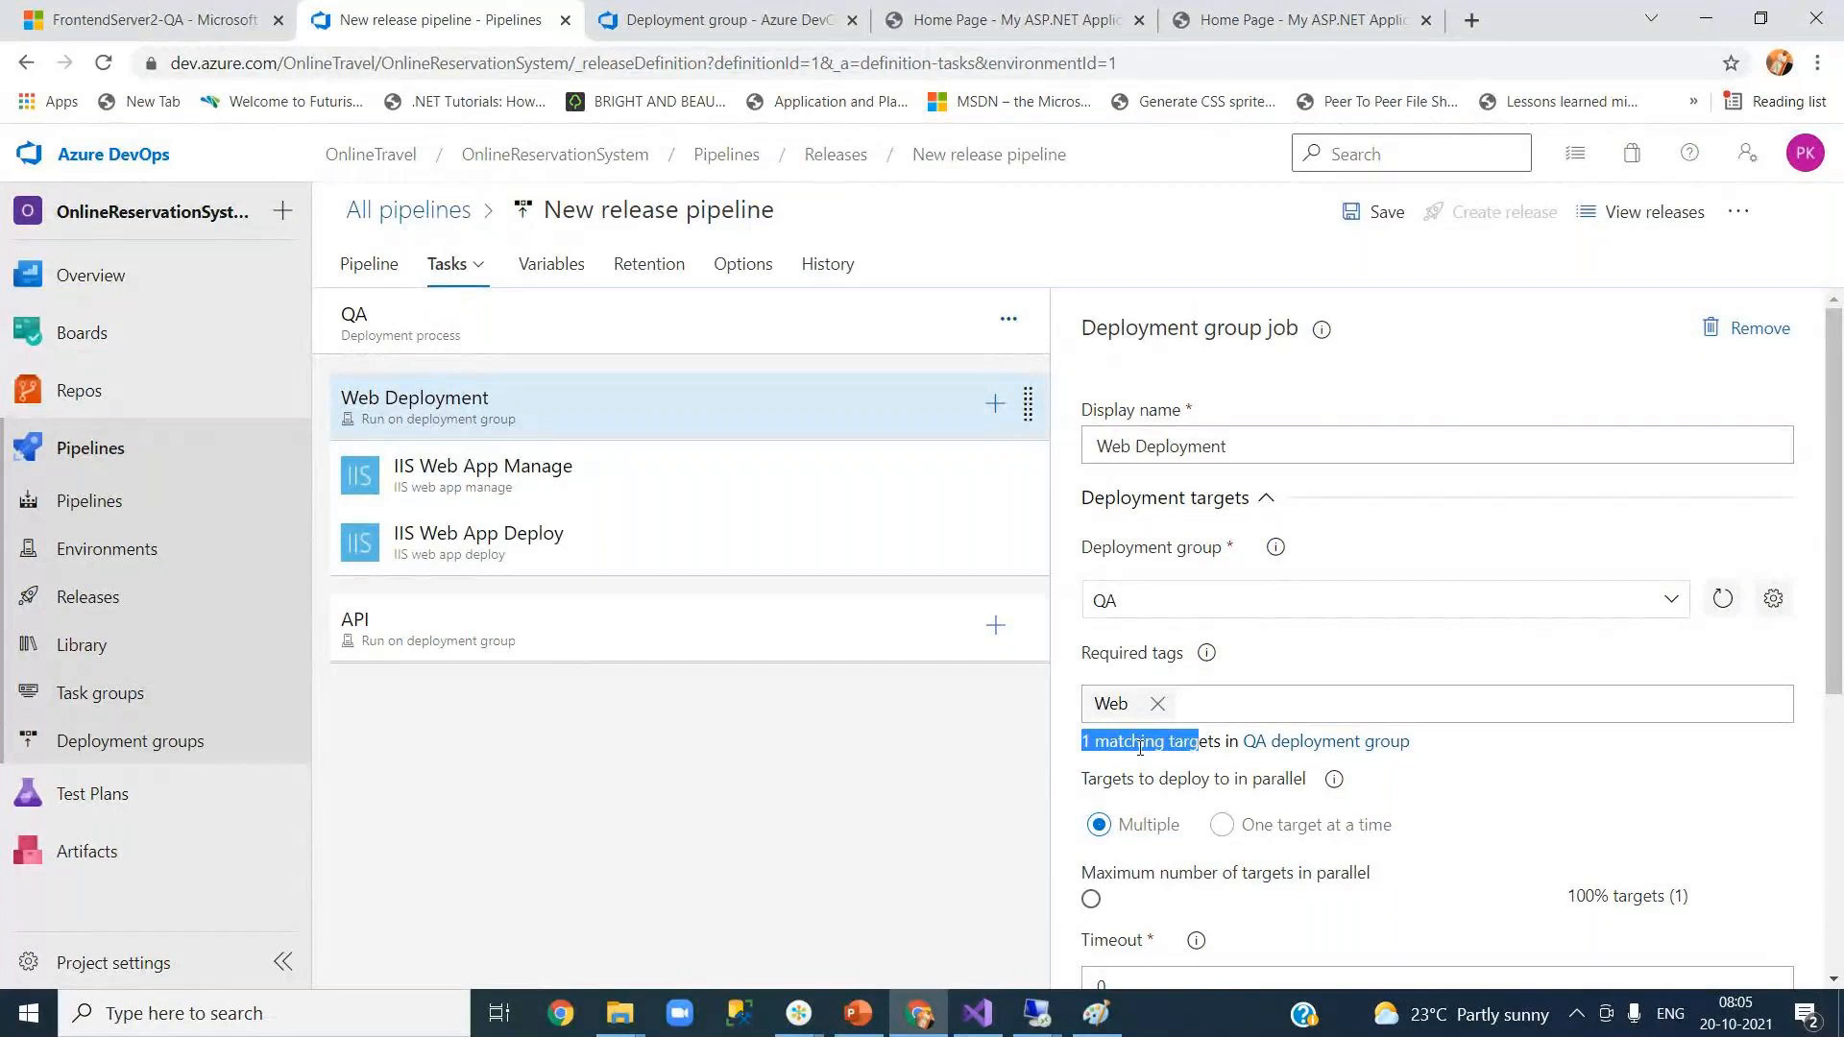
{"action": "left_click", "coordinate": [1153, 749]}
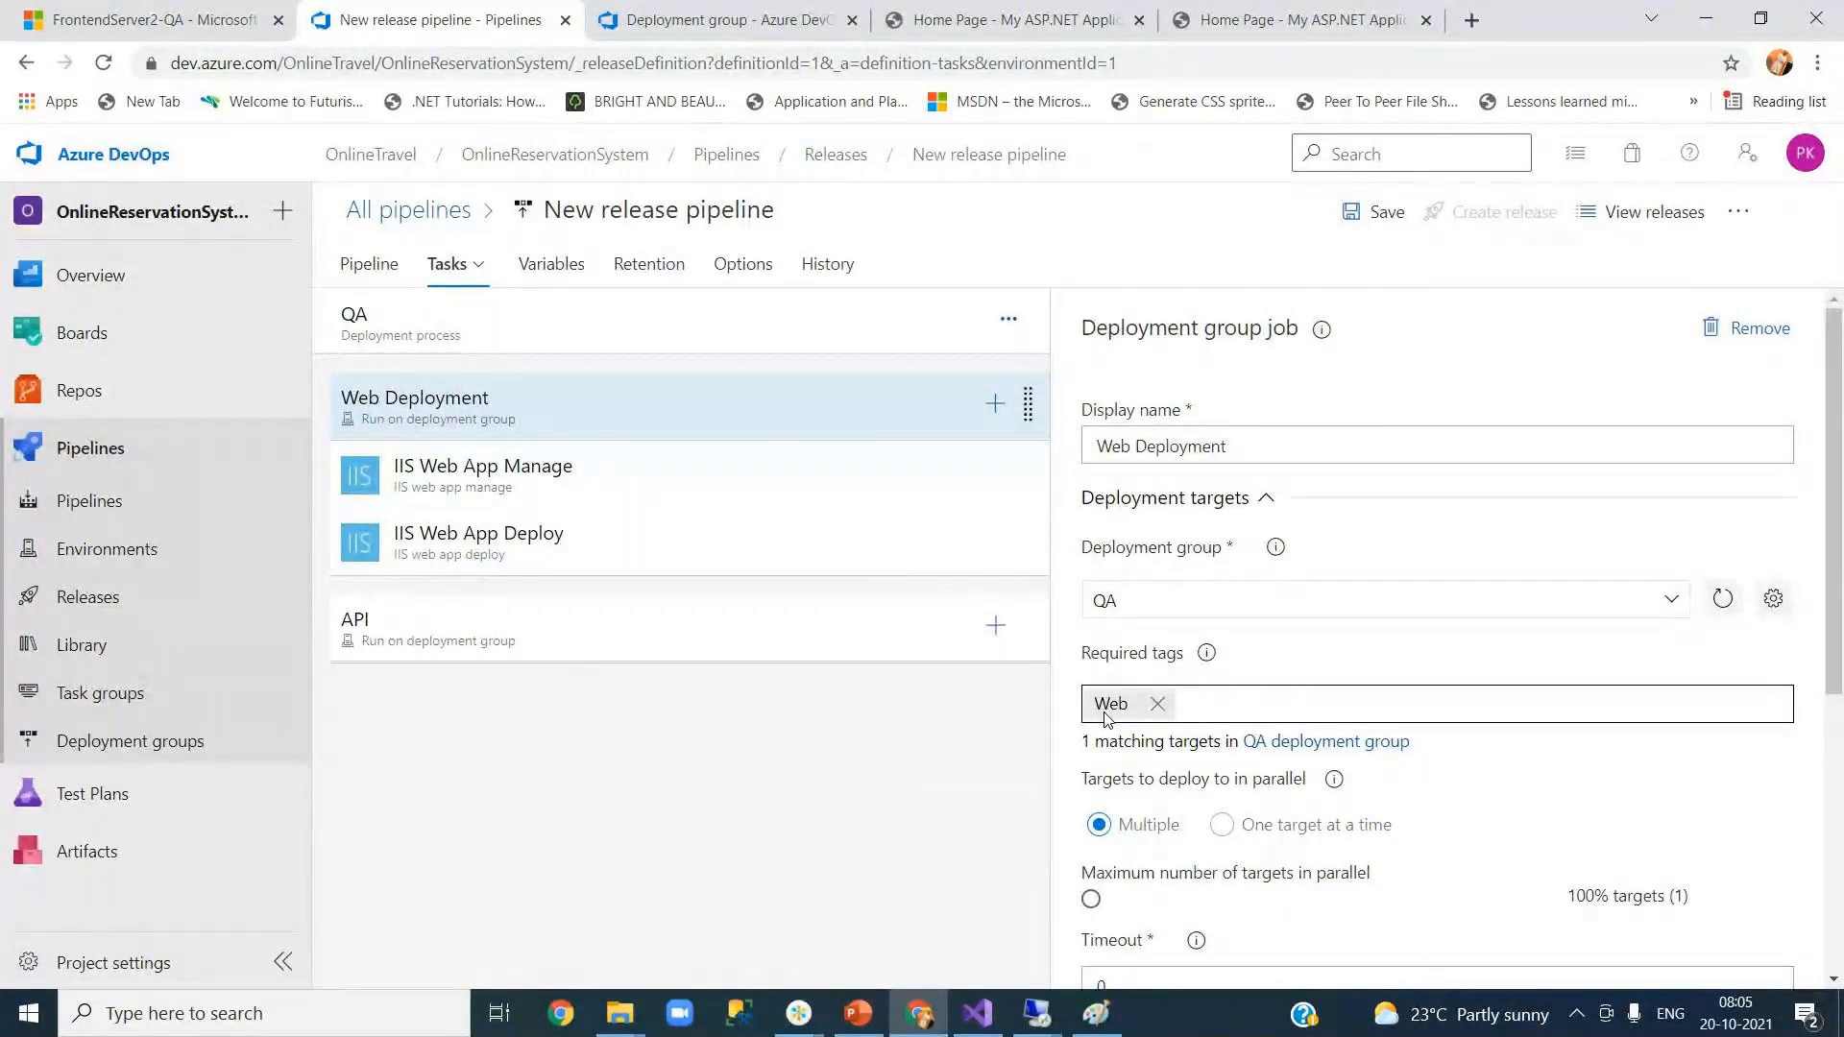
{"action": "left_click", "coordinate": [591, 630]}
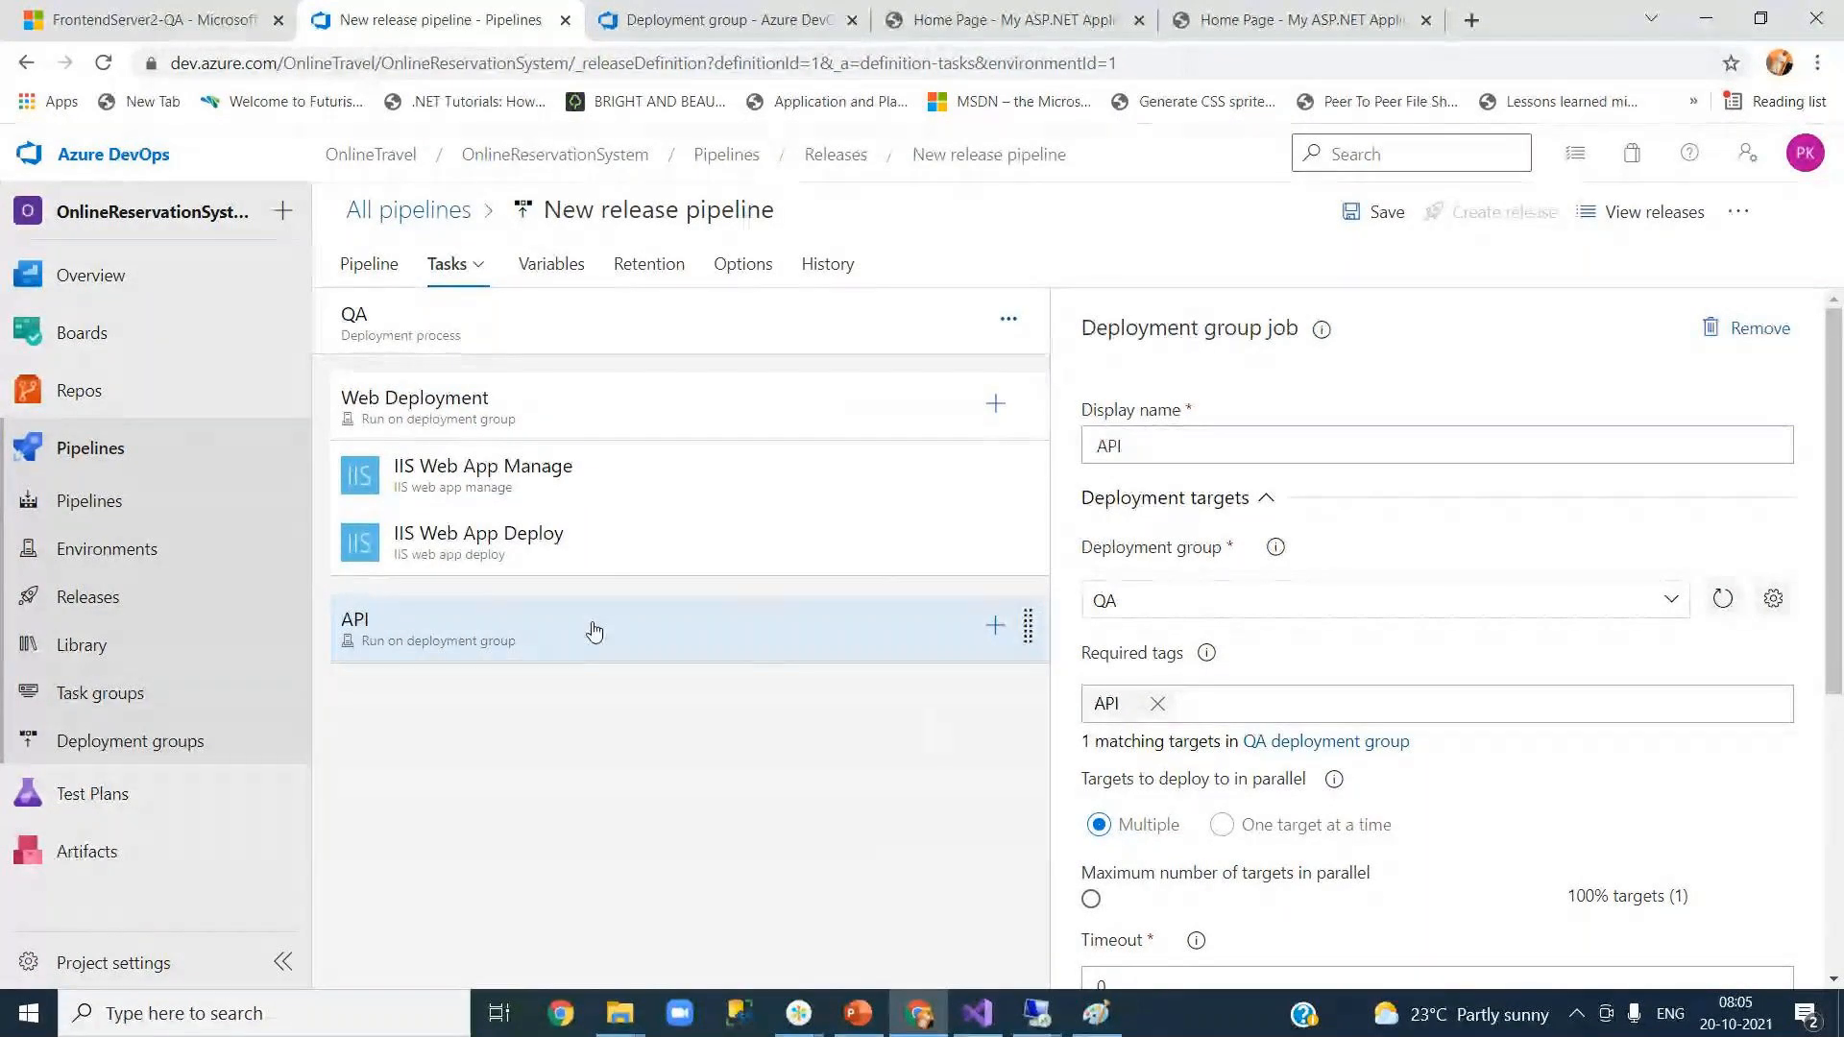
{"action": "left_click", "coordinate": [543, 425]}
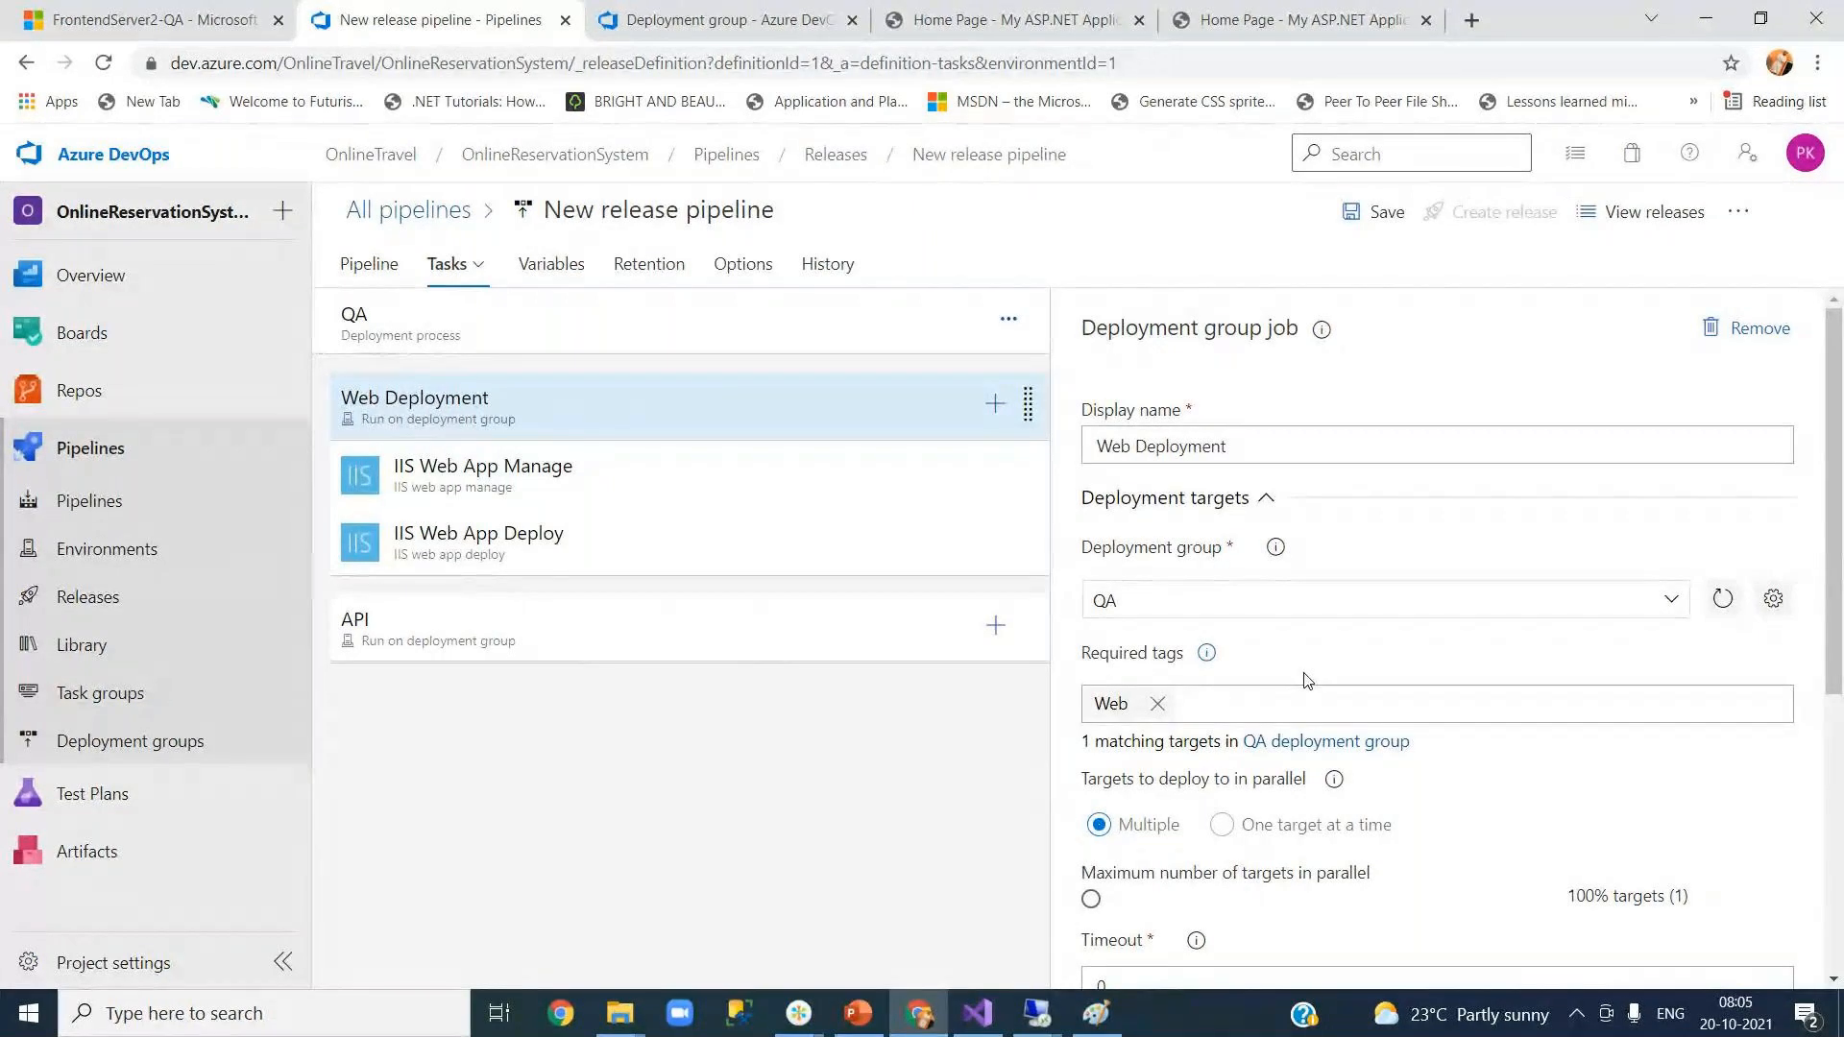
Step: Save the release pipeline without a comment, then switch to FrontendServer2-QA's Azure portal page
{"action": "left_click", "coordinate": [1367, 214]}
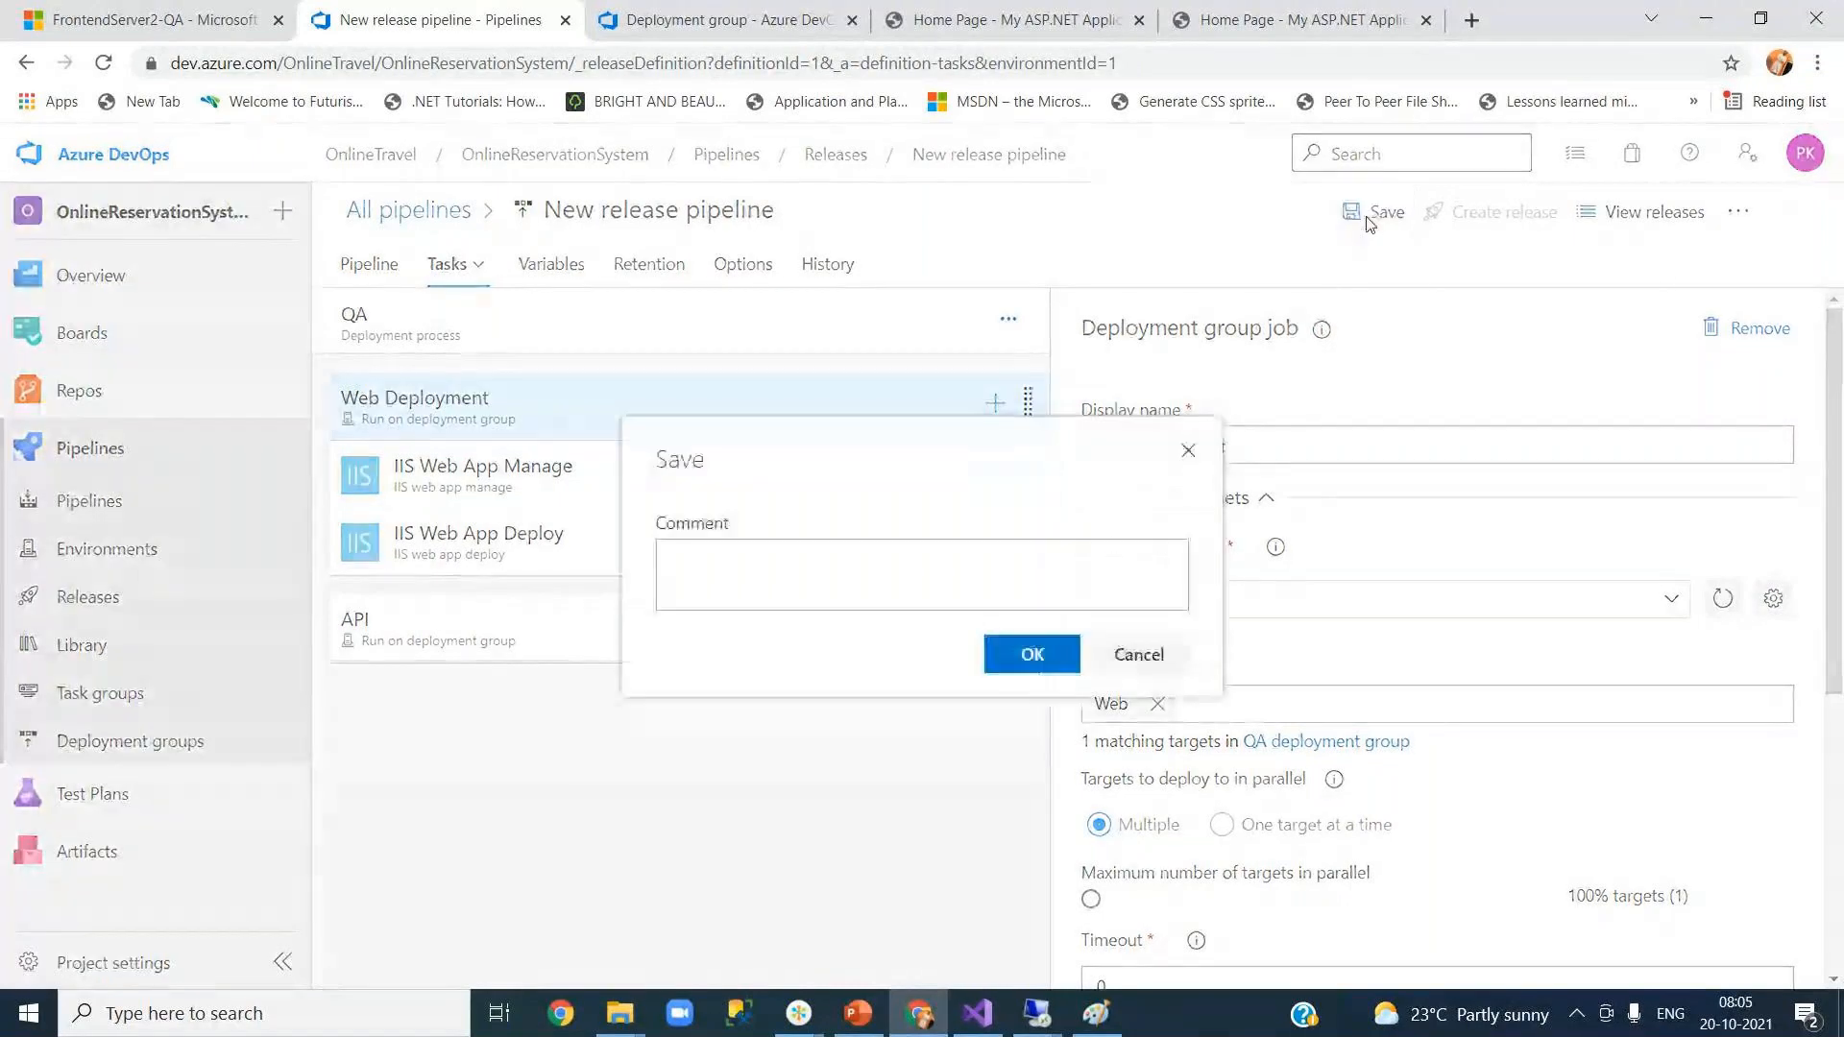
{"action": "left_click", "coordinate": [1018, 661]}
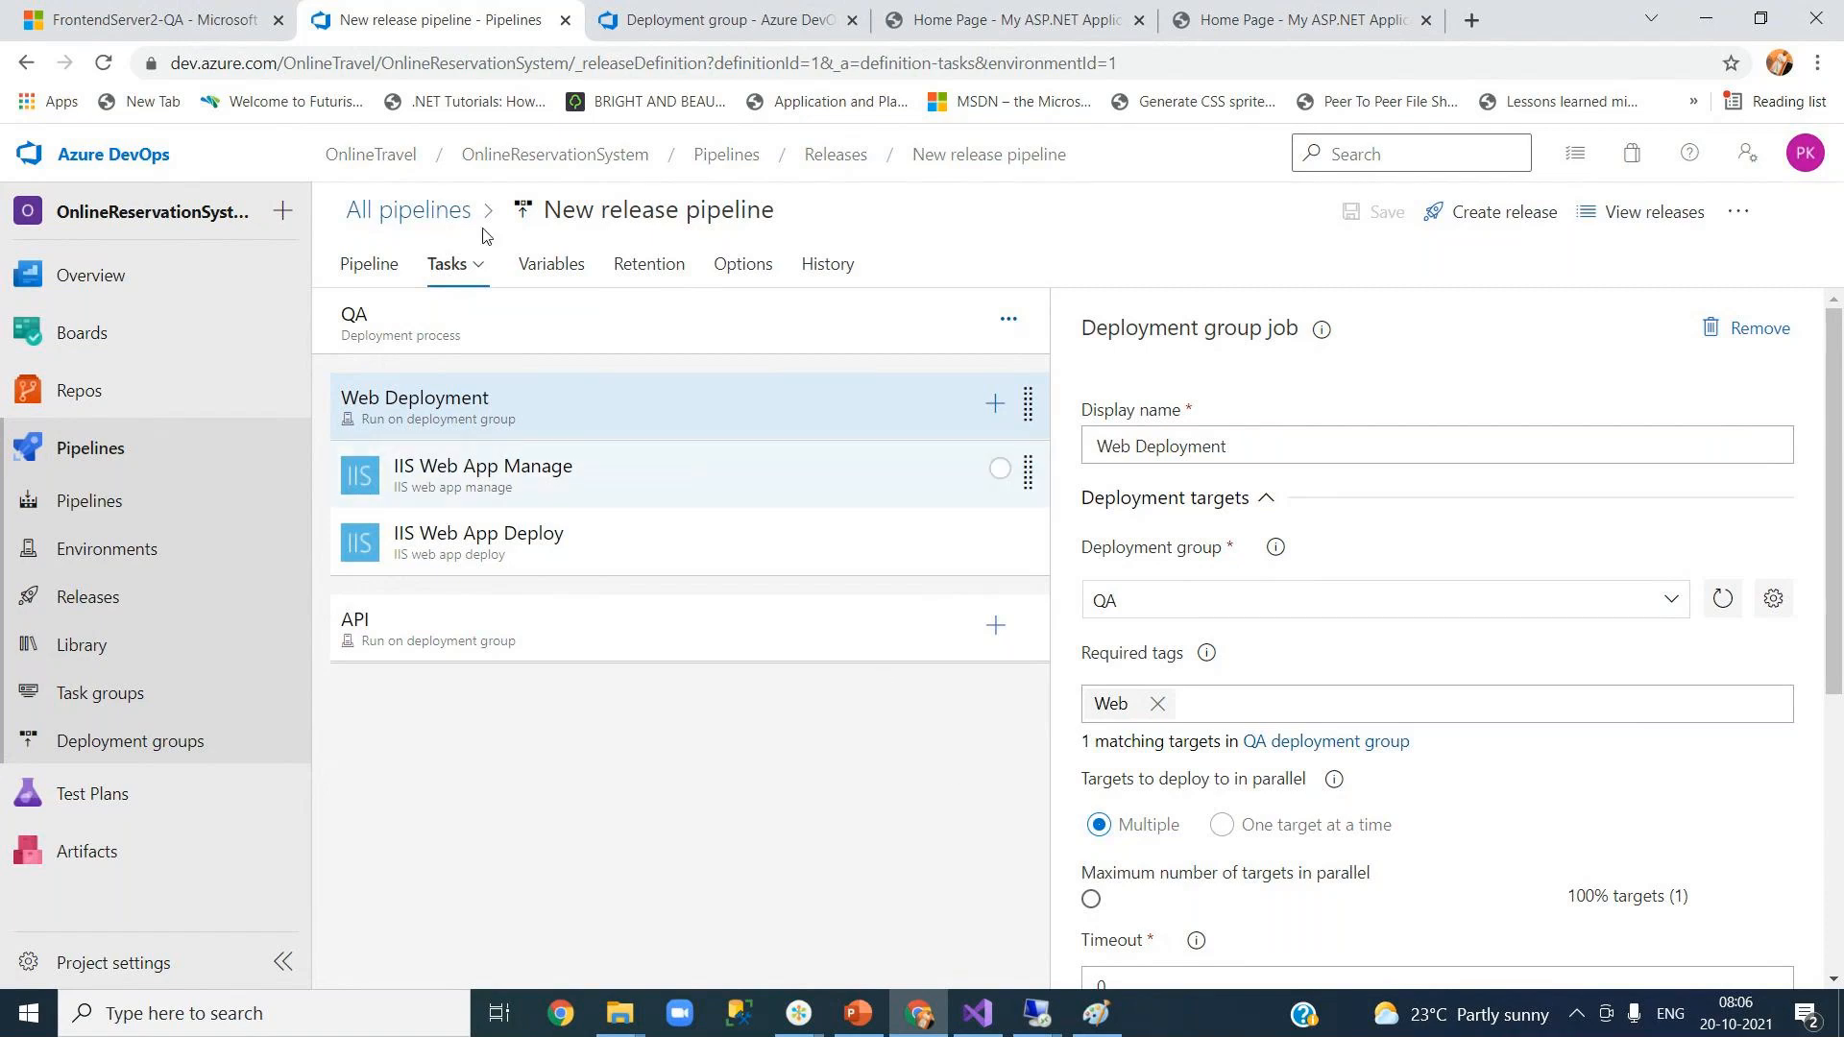
{"action": "left_click", "coordinate": [179, 23]}
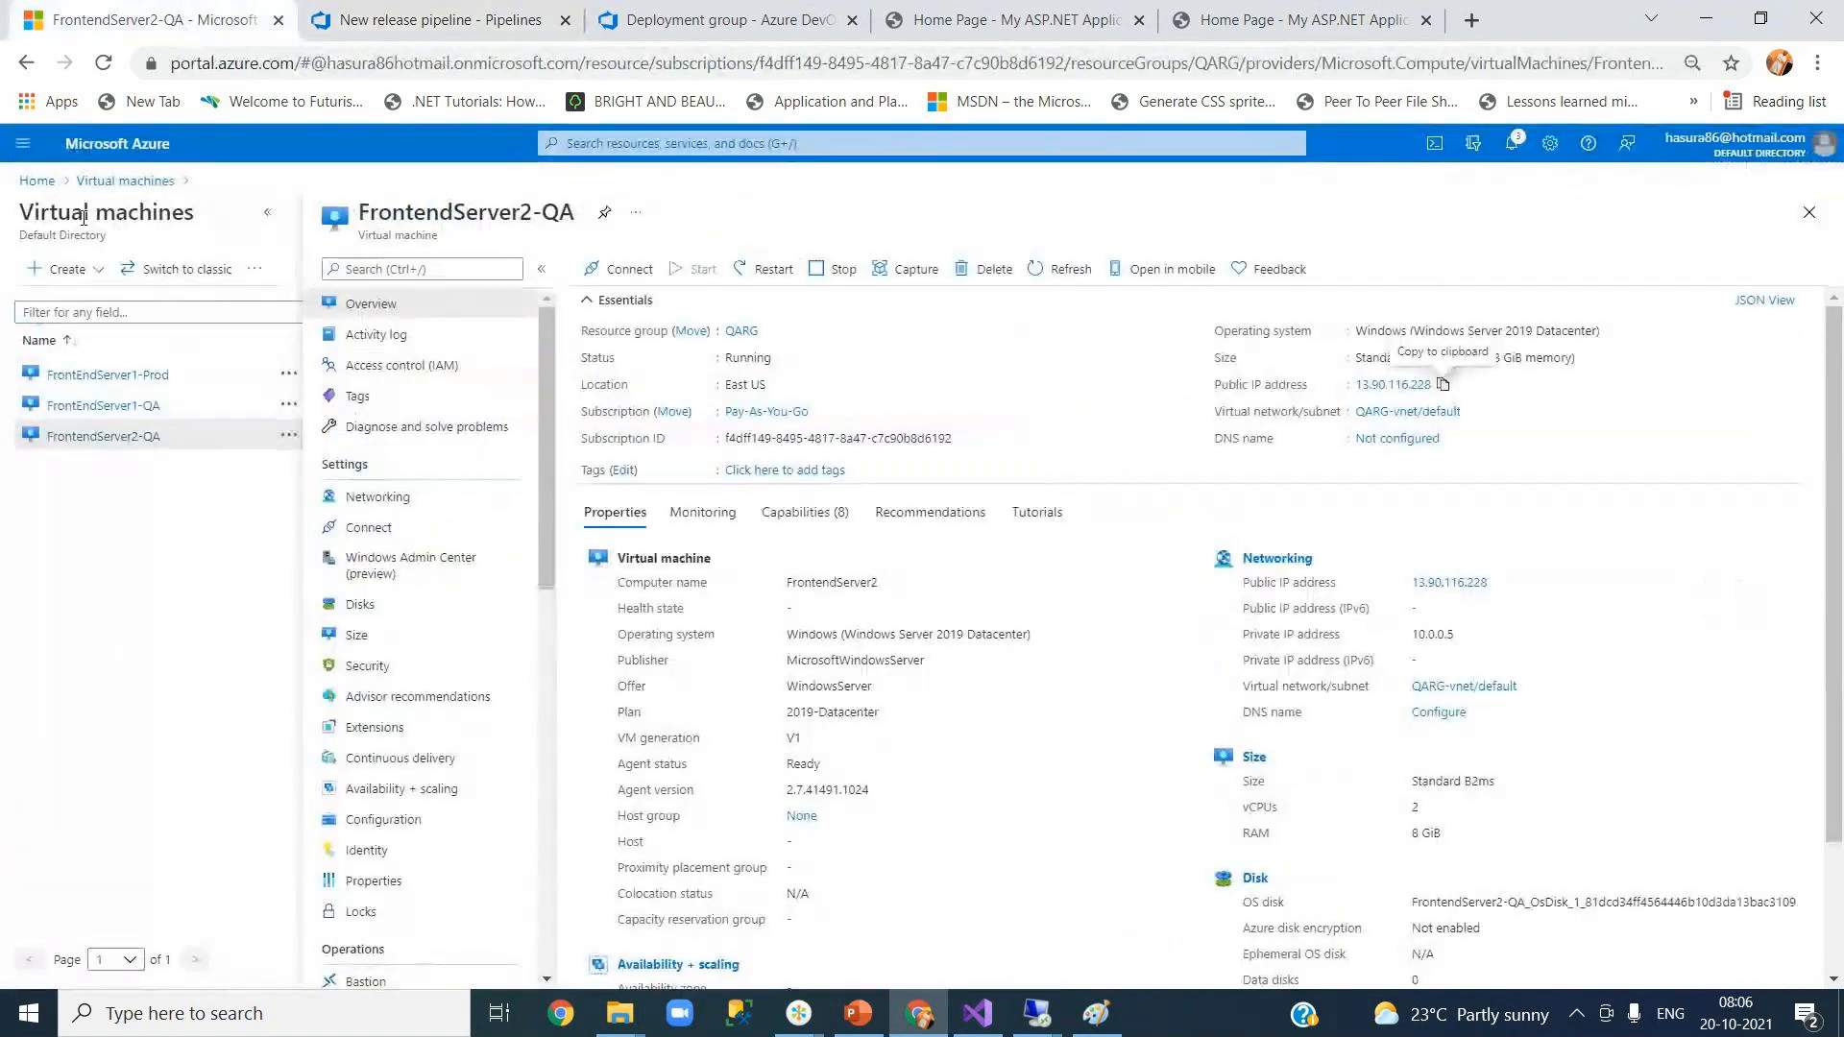
Step: Stop the FrontEndServer1-Prod virtual machine from the Virtual machines list
{"action": "left_click", "coordinate": [96, 180]}
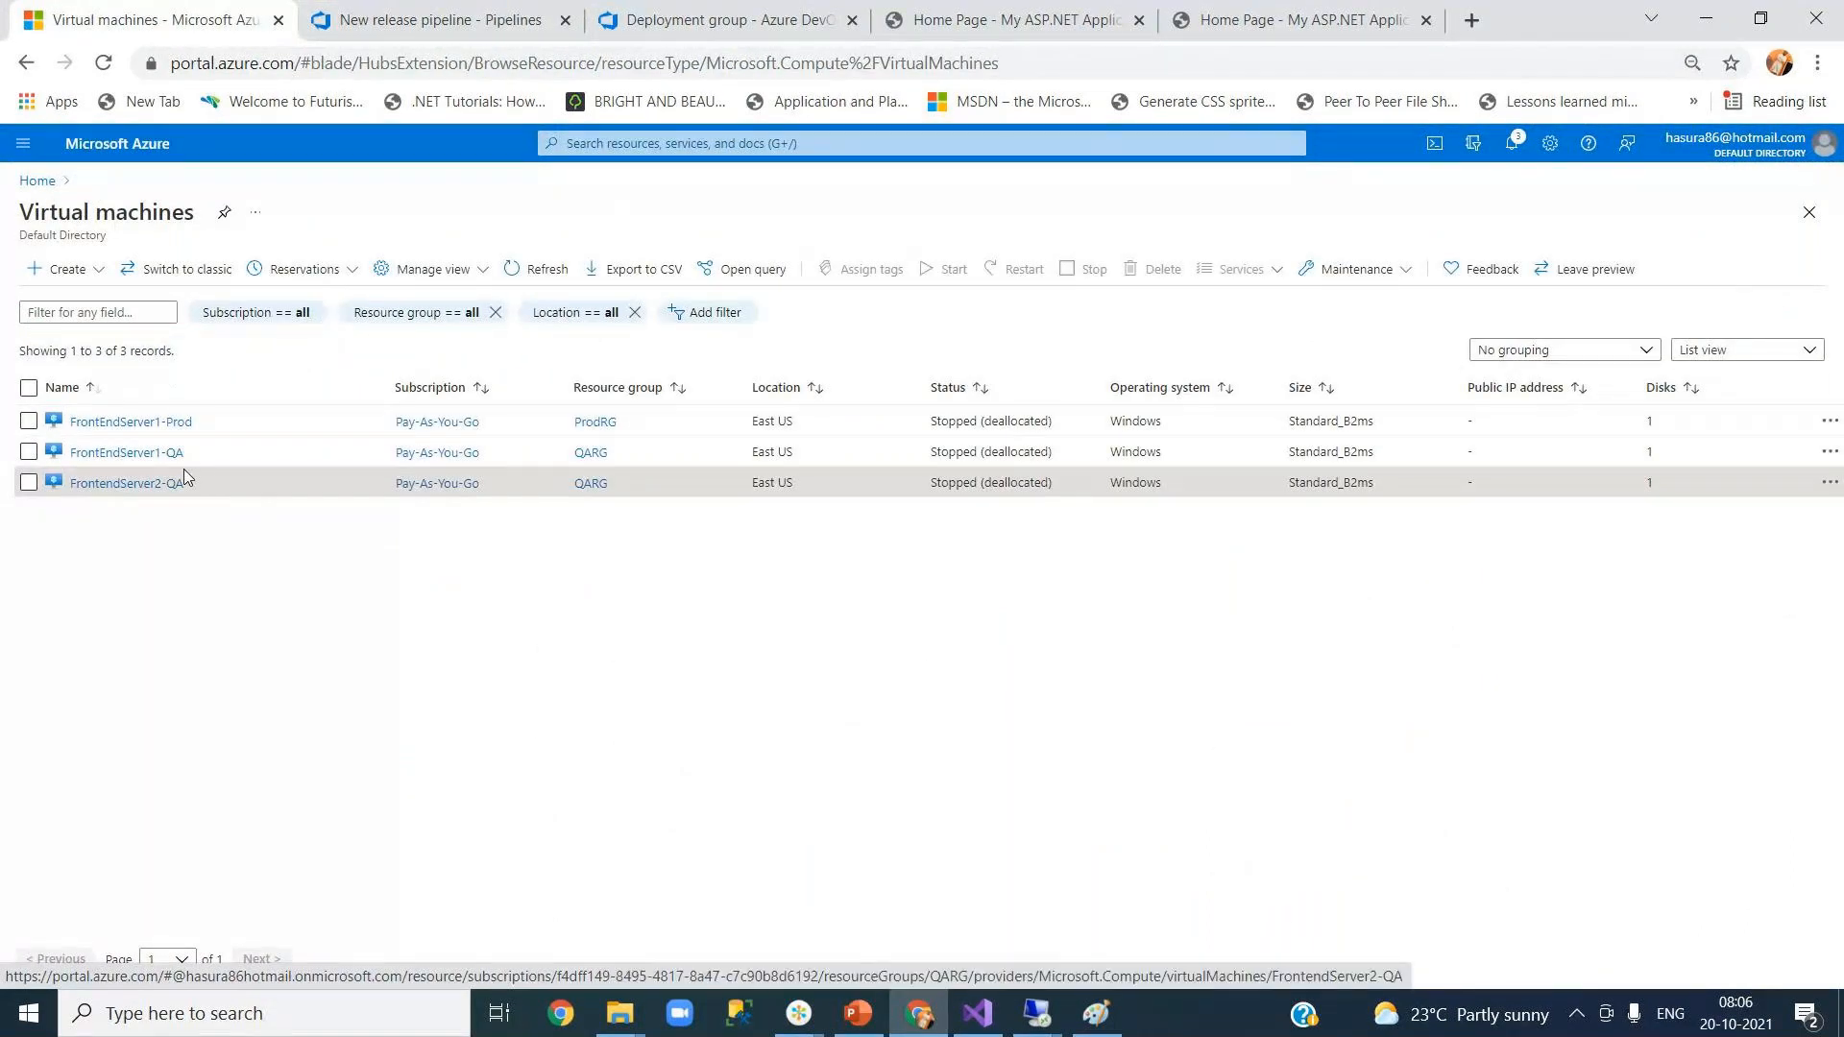
{"action": "left_click", "coordinate": [118, 426]}
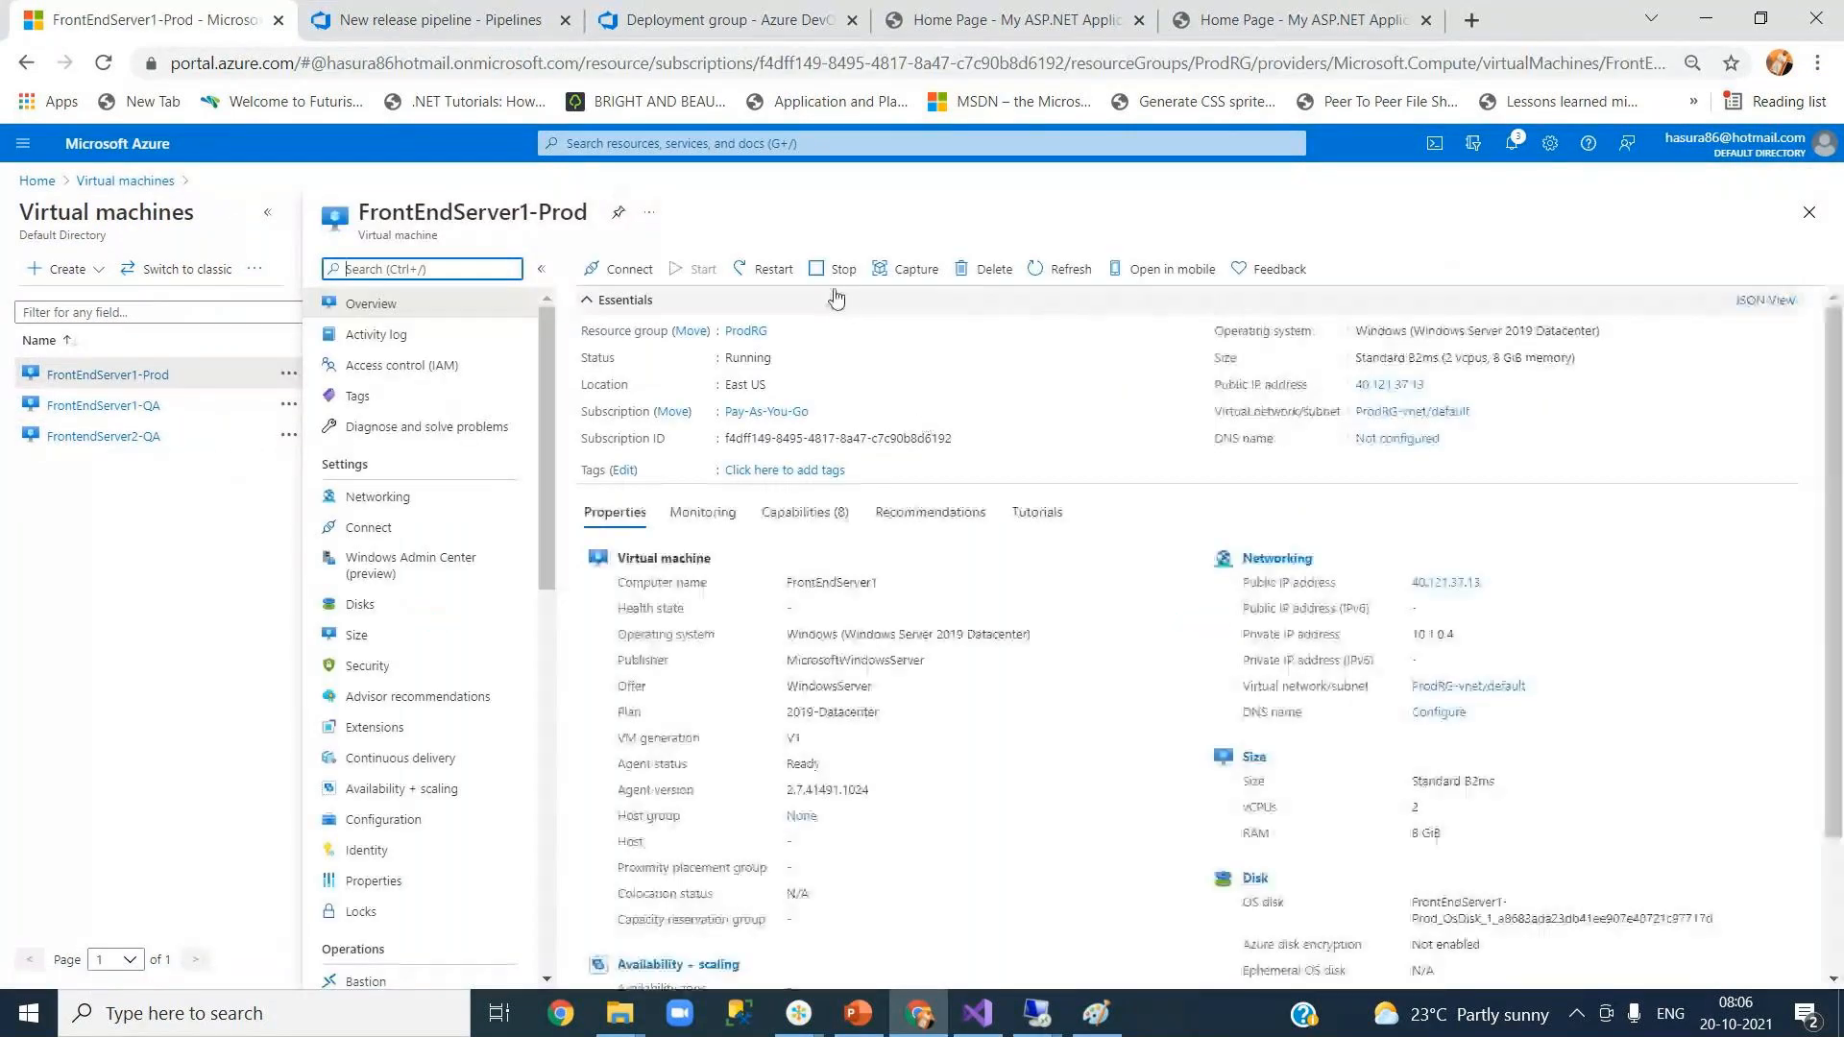
{"action": "left_click", "coordinate": [832, 272]}
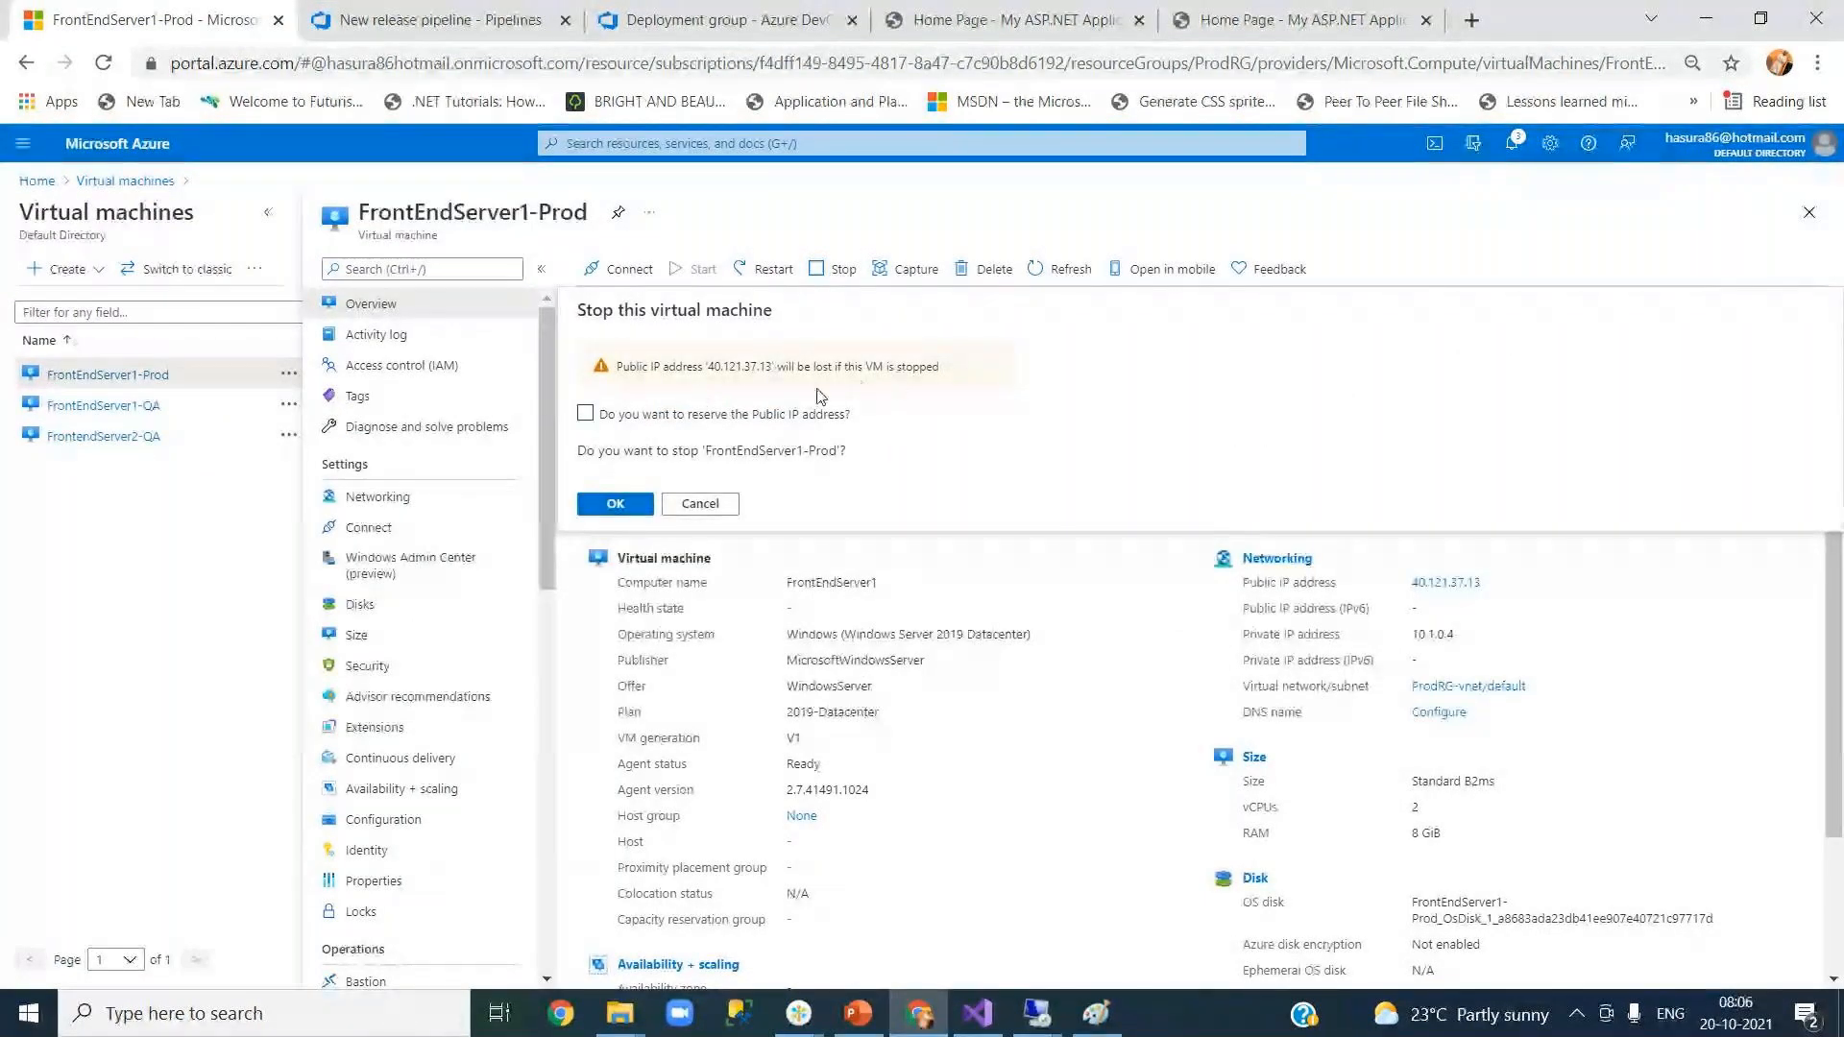
{"action": "left_click", "coordinate": [588, 416]}
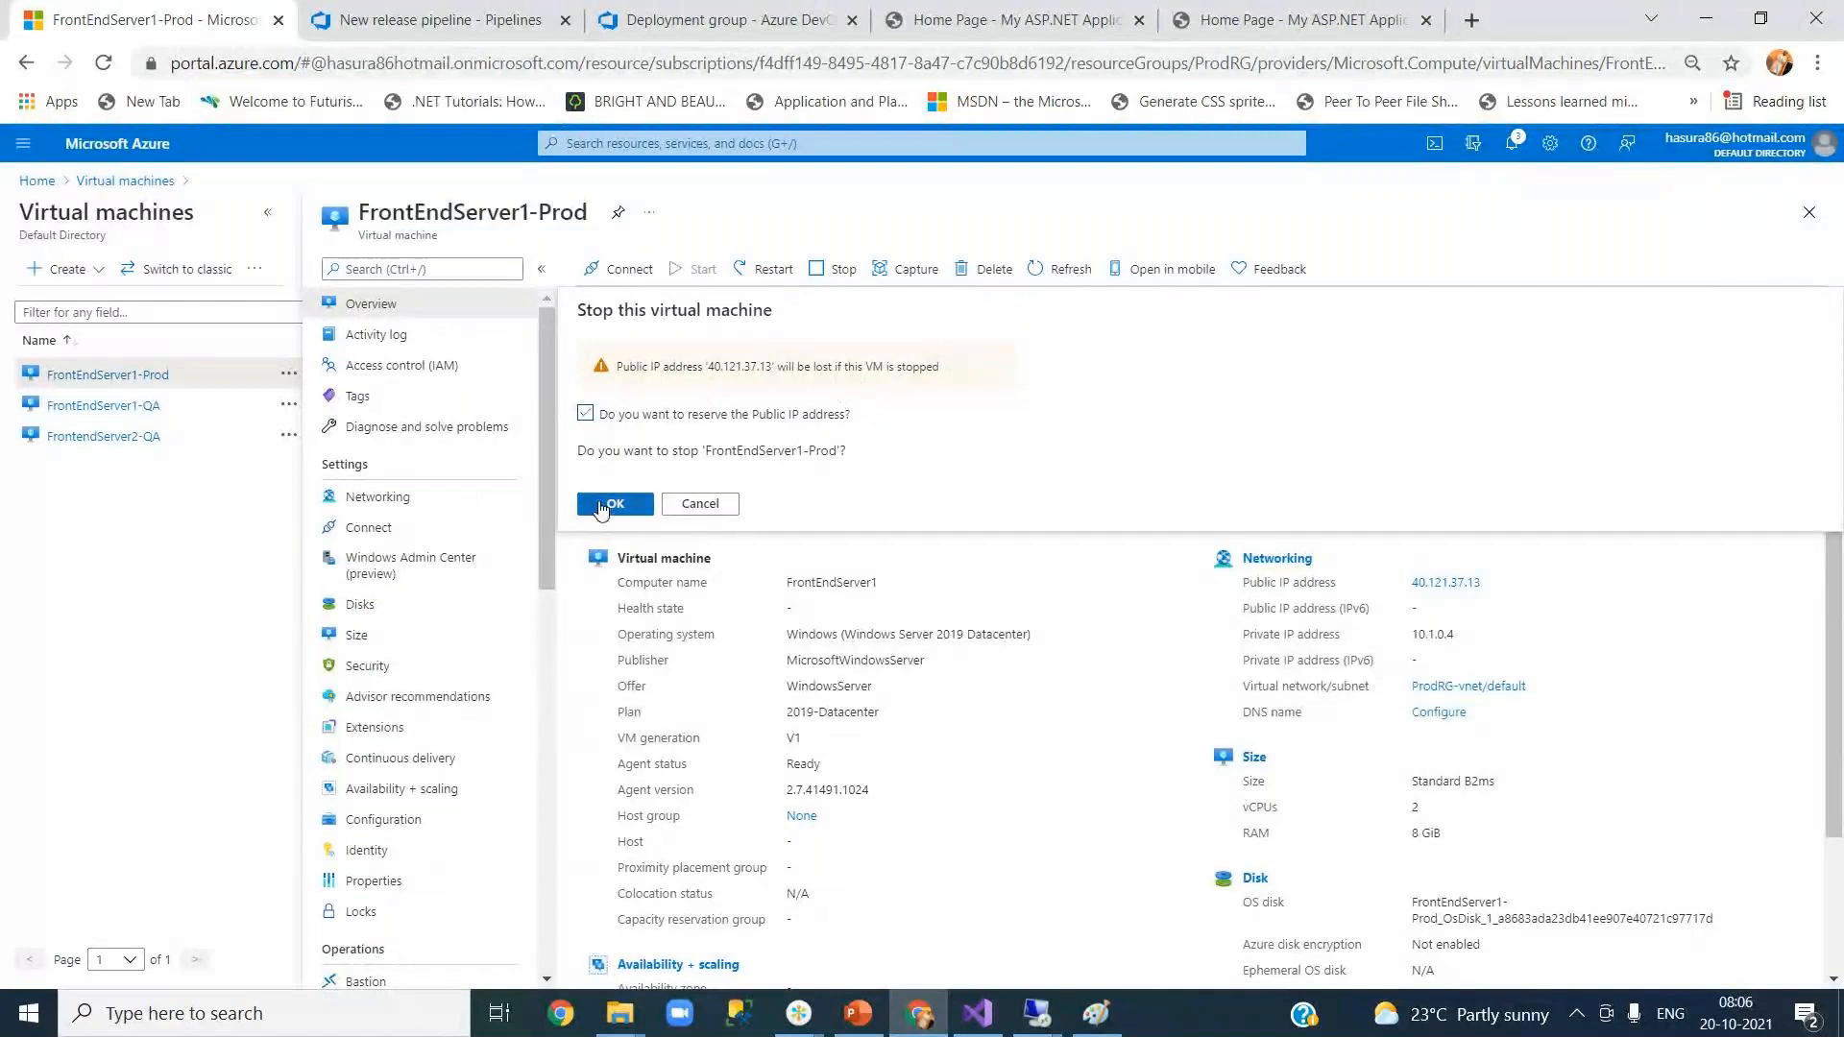
{"action": "left_click", "coordinate": [733, 509]}
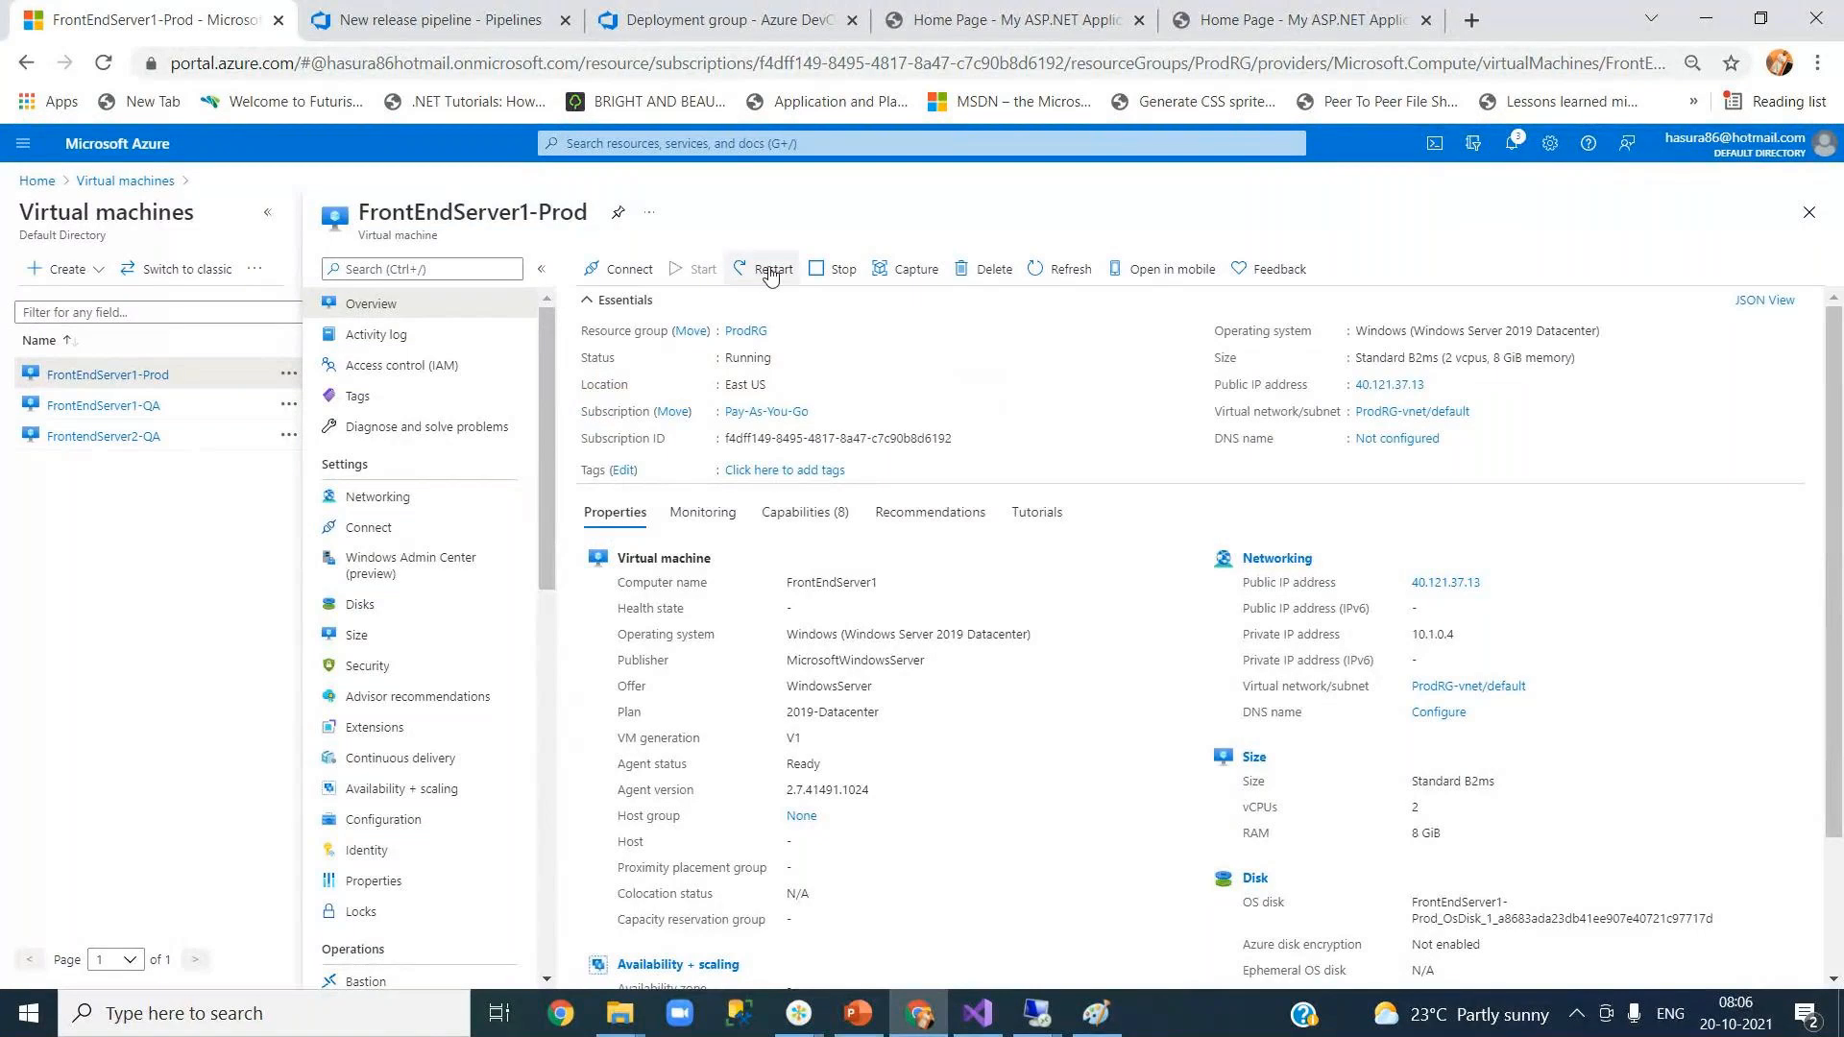
{"action": "left_click", "coordinate": [828, 271]}
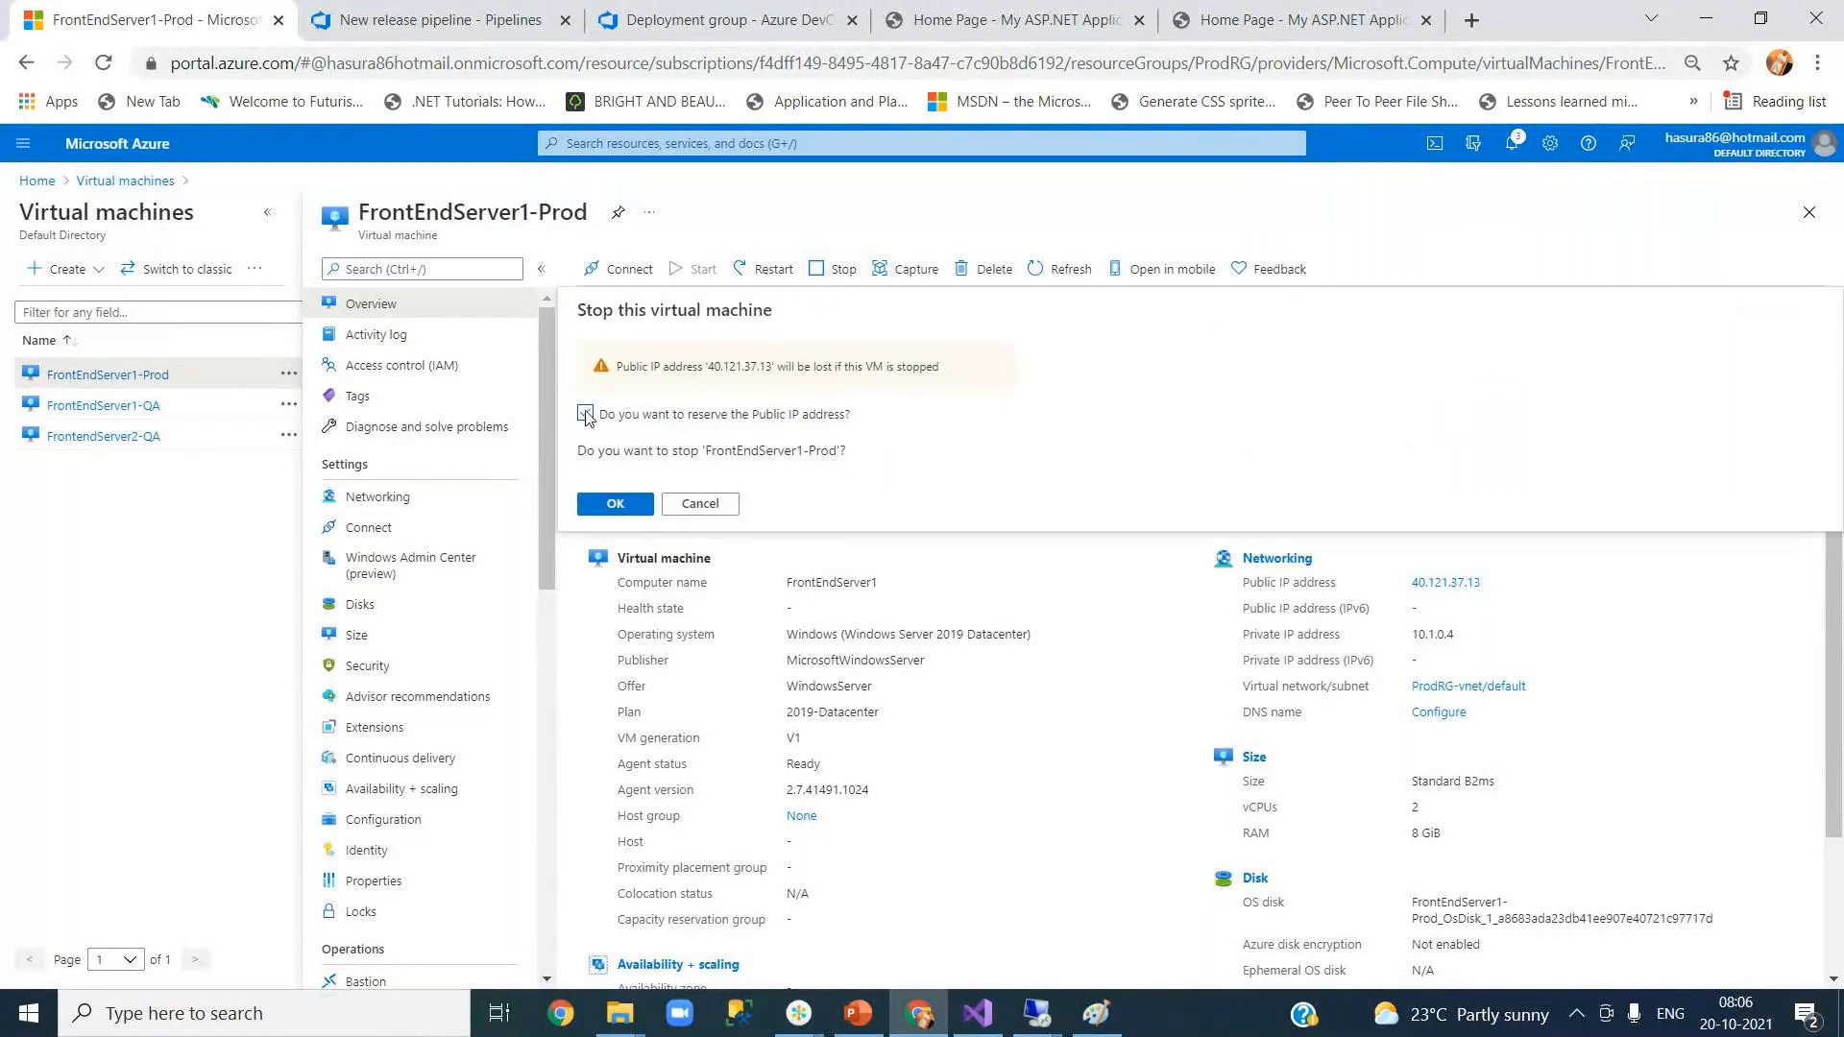
{"action": "left_click", "coordinate": [615, 505]}
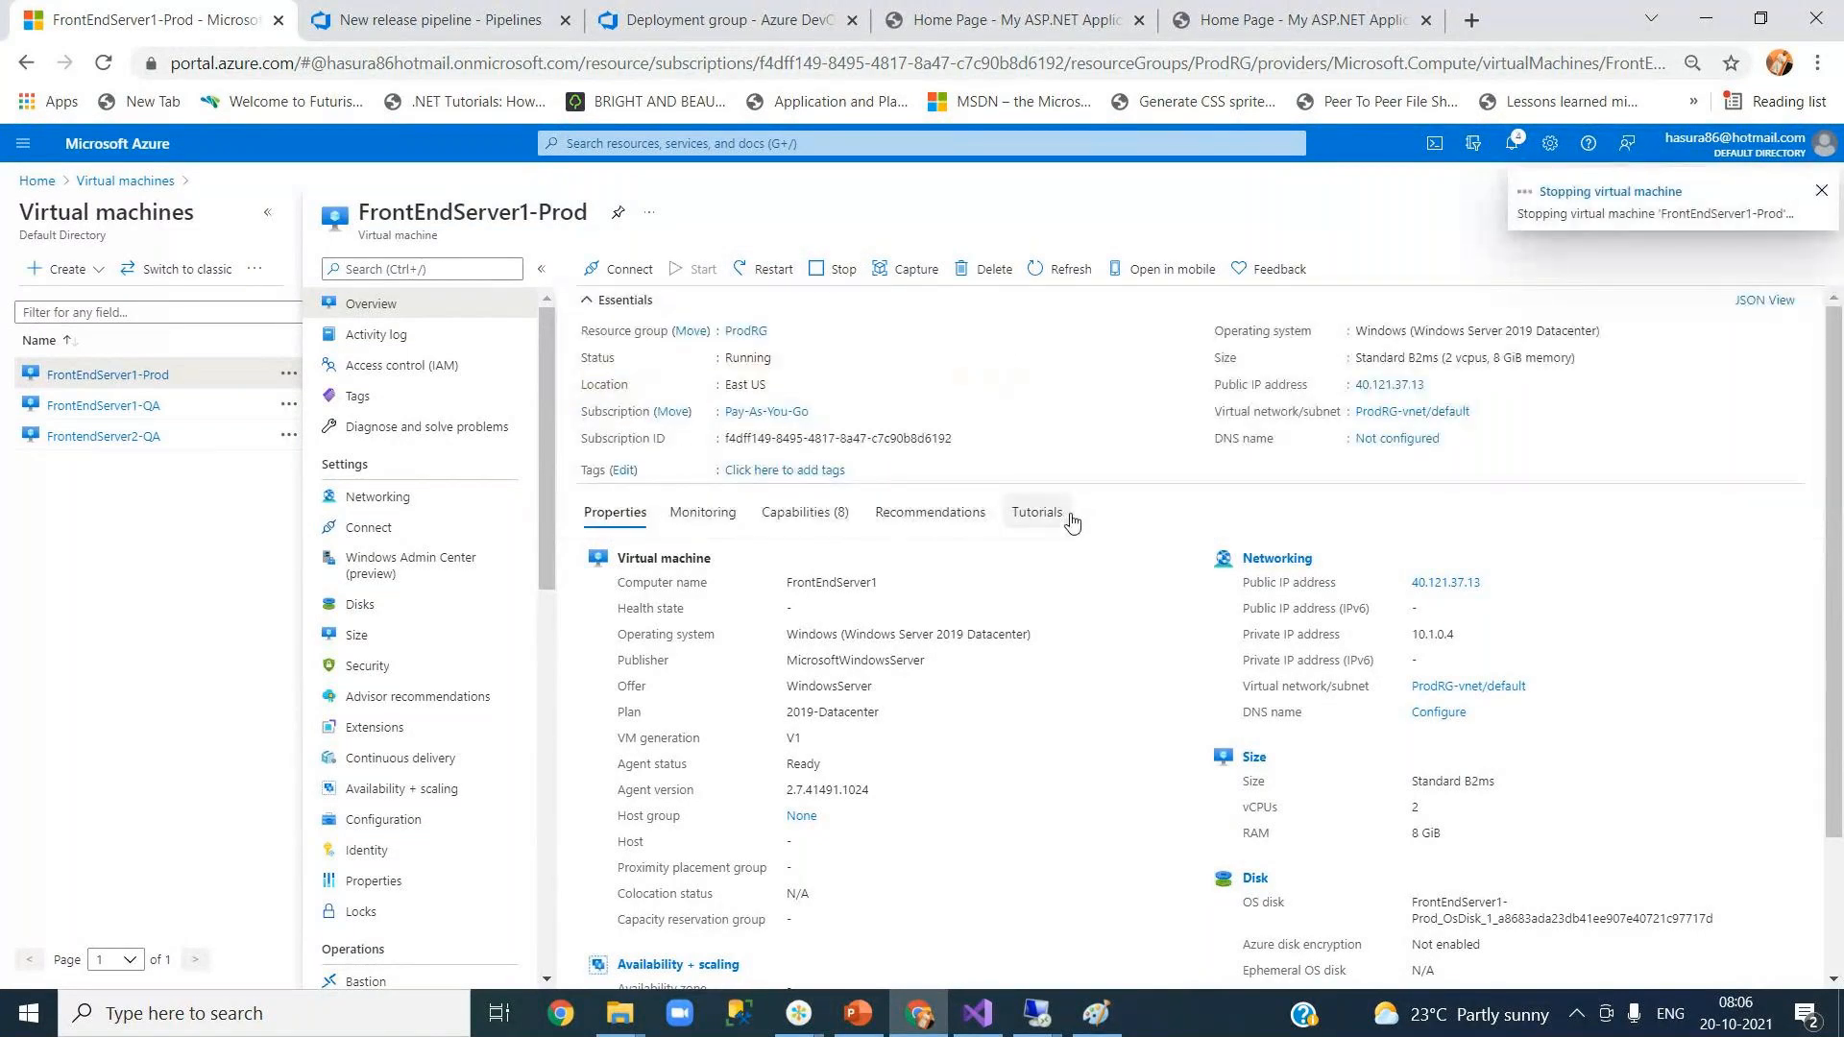
Step: Stop the FrontEndServer1-QA and FrontendServer2-QA virtual machines, then return to the VM list
{"action": "mouse_move", "coordinate": [123, 414]}
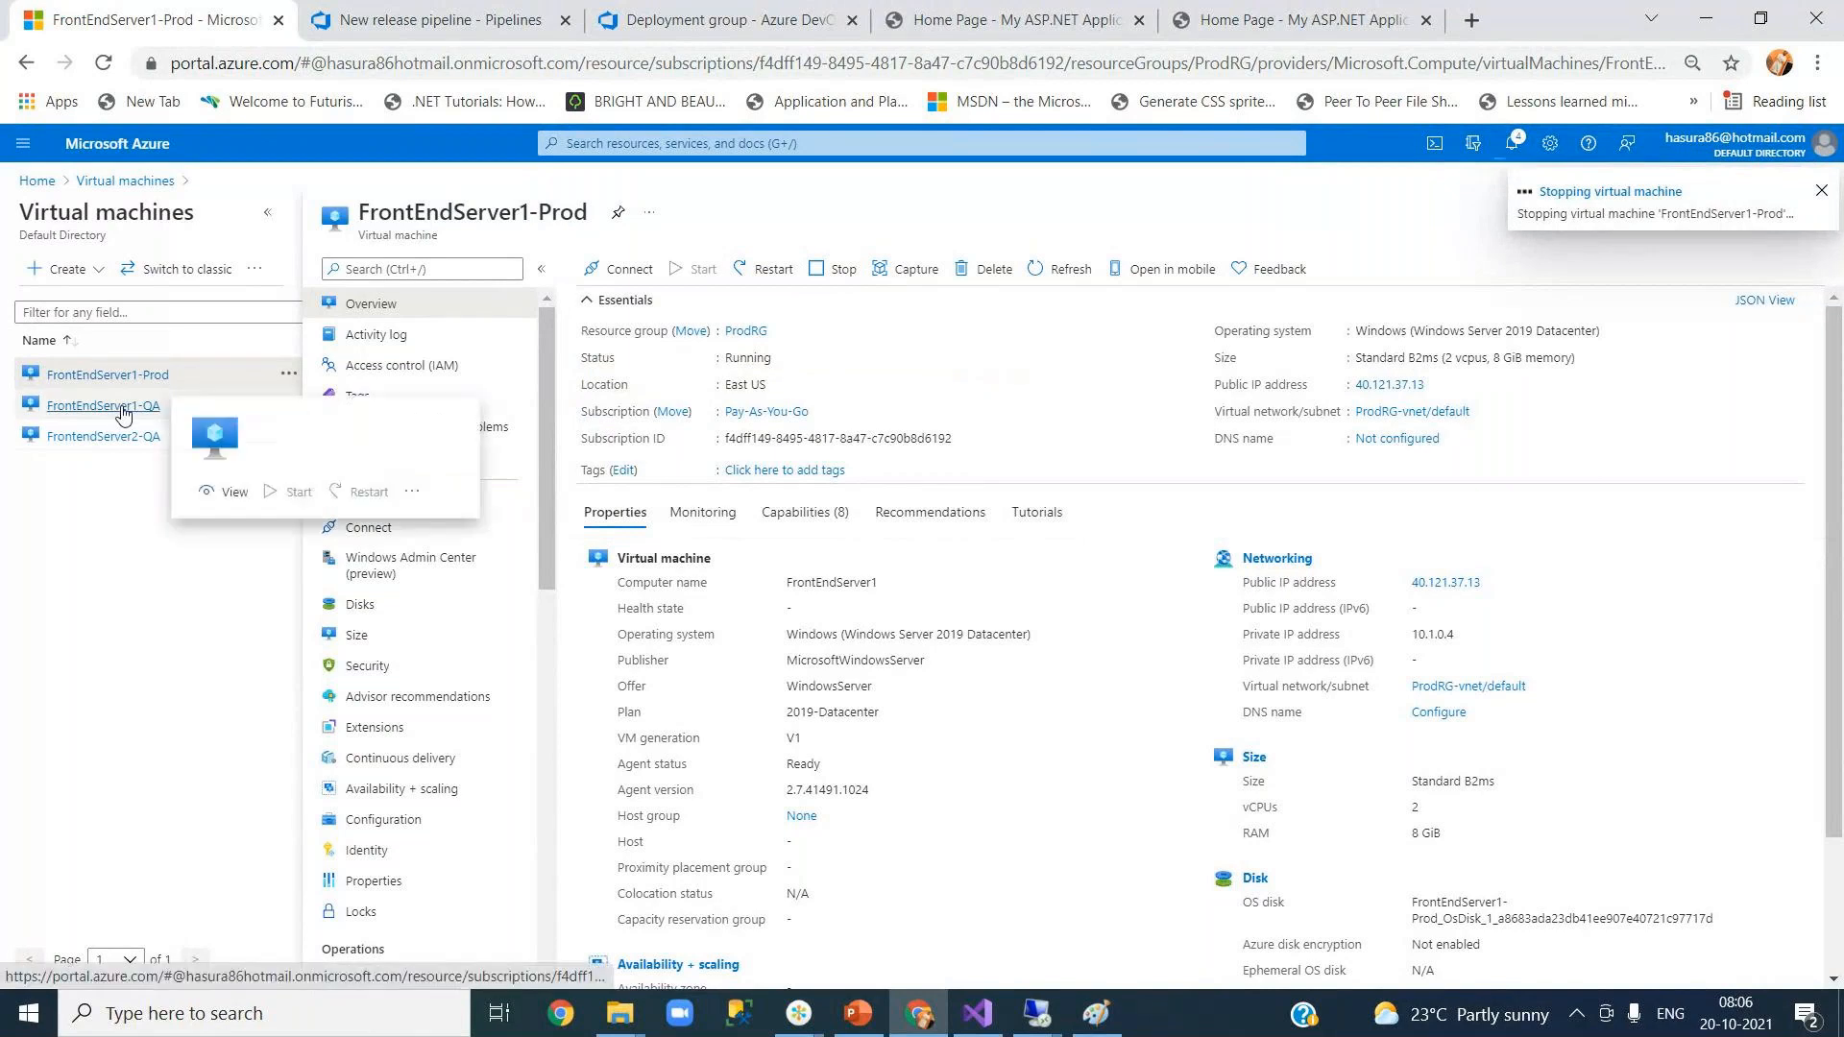
{"action": "left_click", "coordinate": [123, 408]}
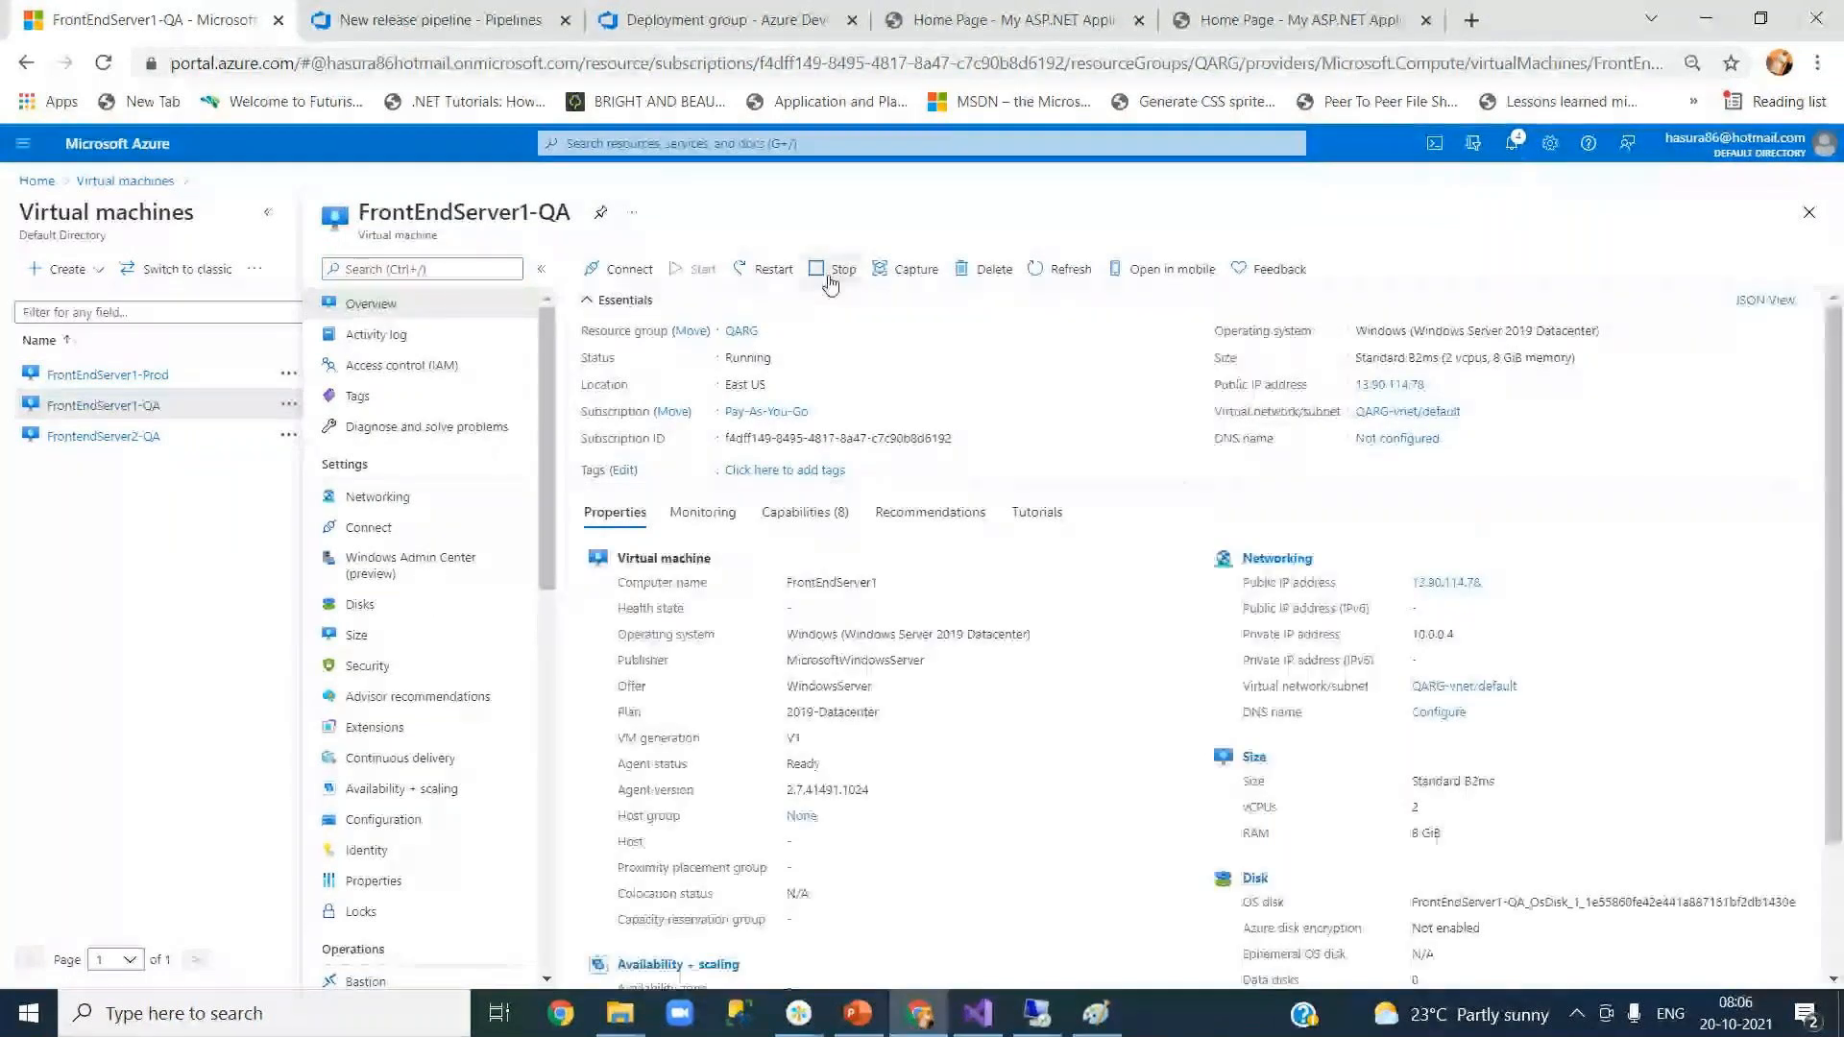
{"action": "left_click", "coordinate": [830, 281]}
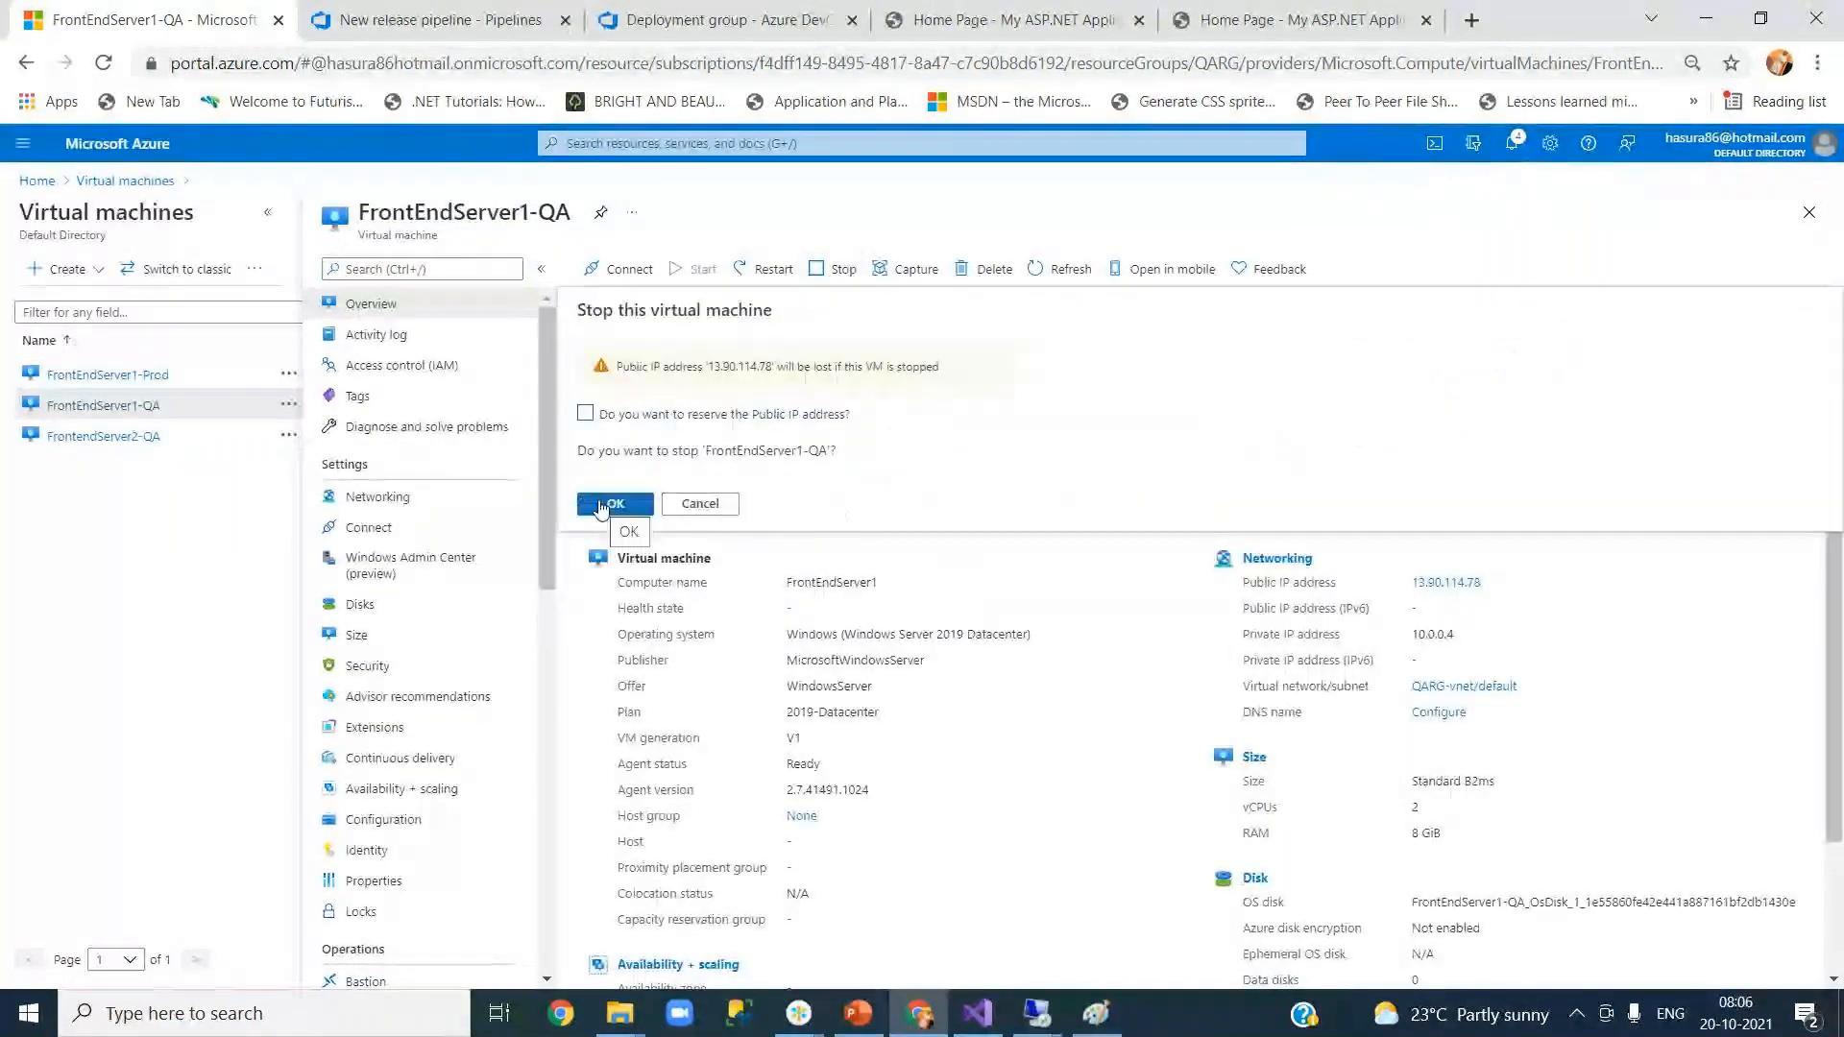
{"action": "left_click", "coordinate": [605, 497]}
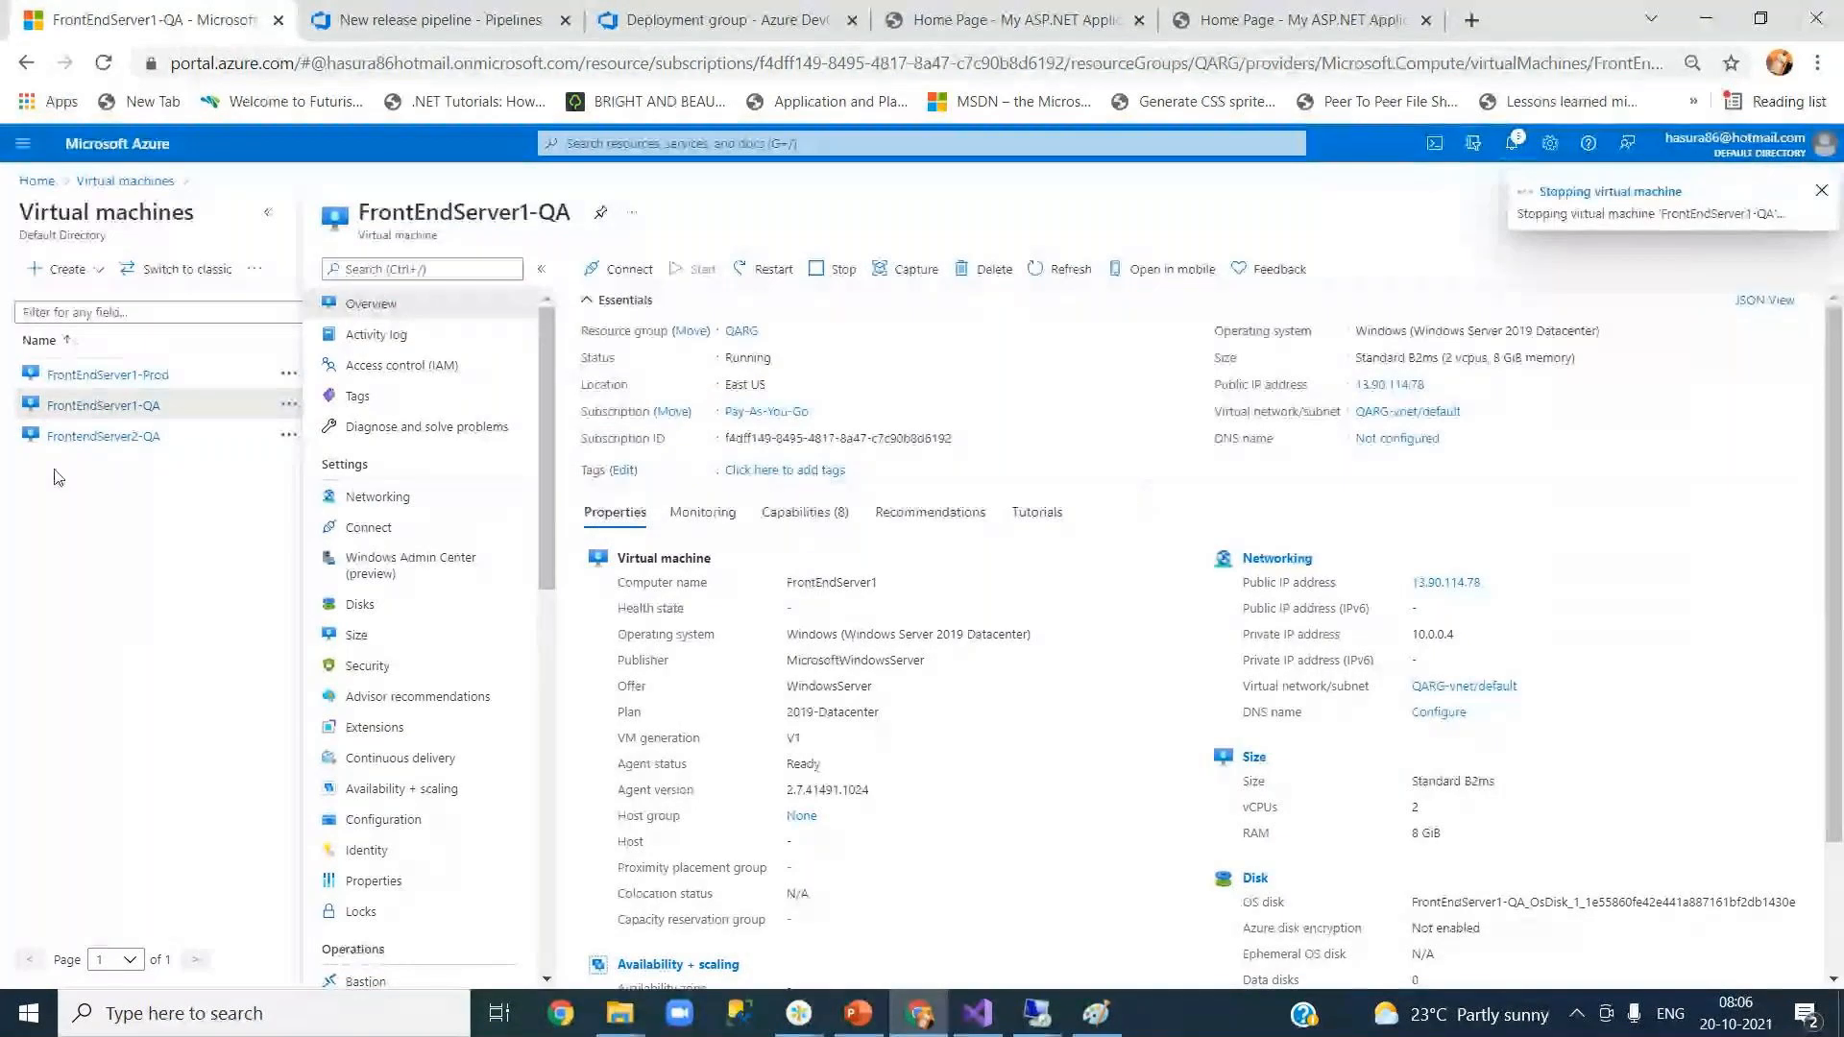
{"action": "left_click", "coordinate": [84, 437]}
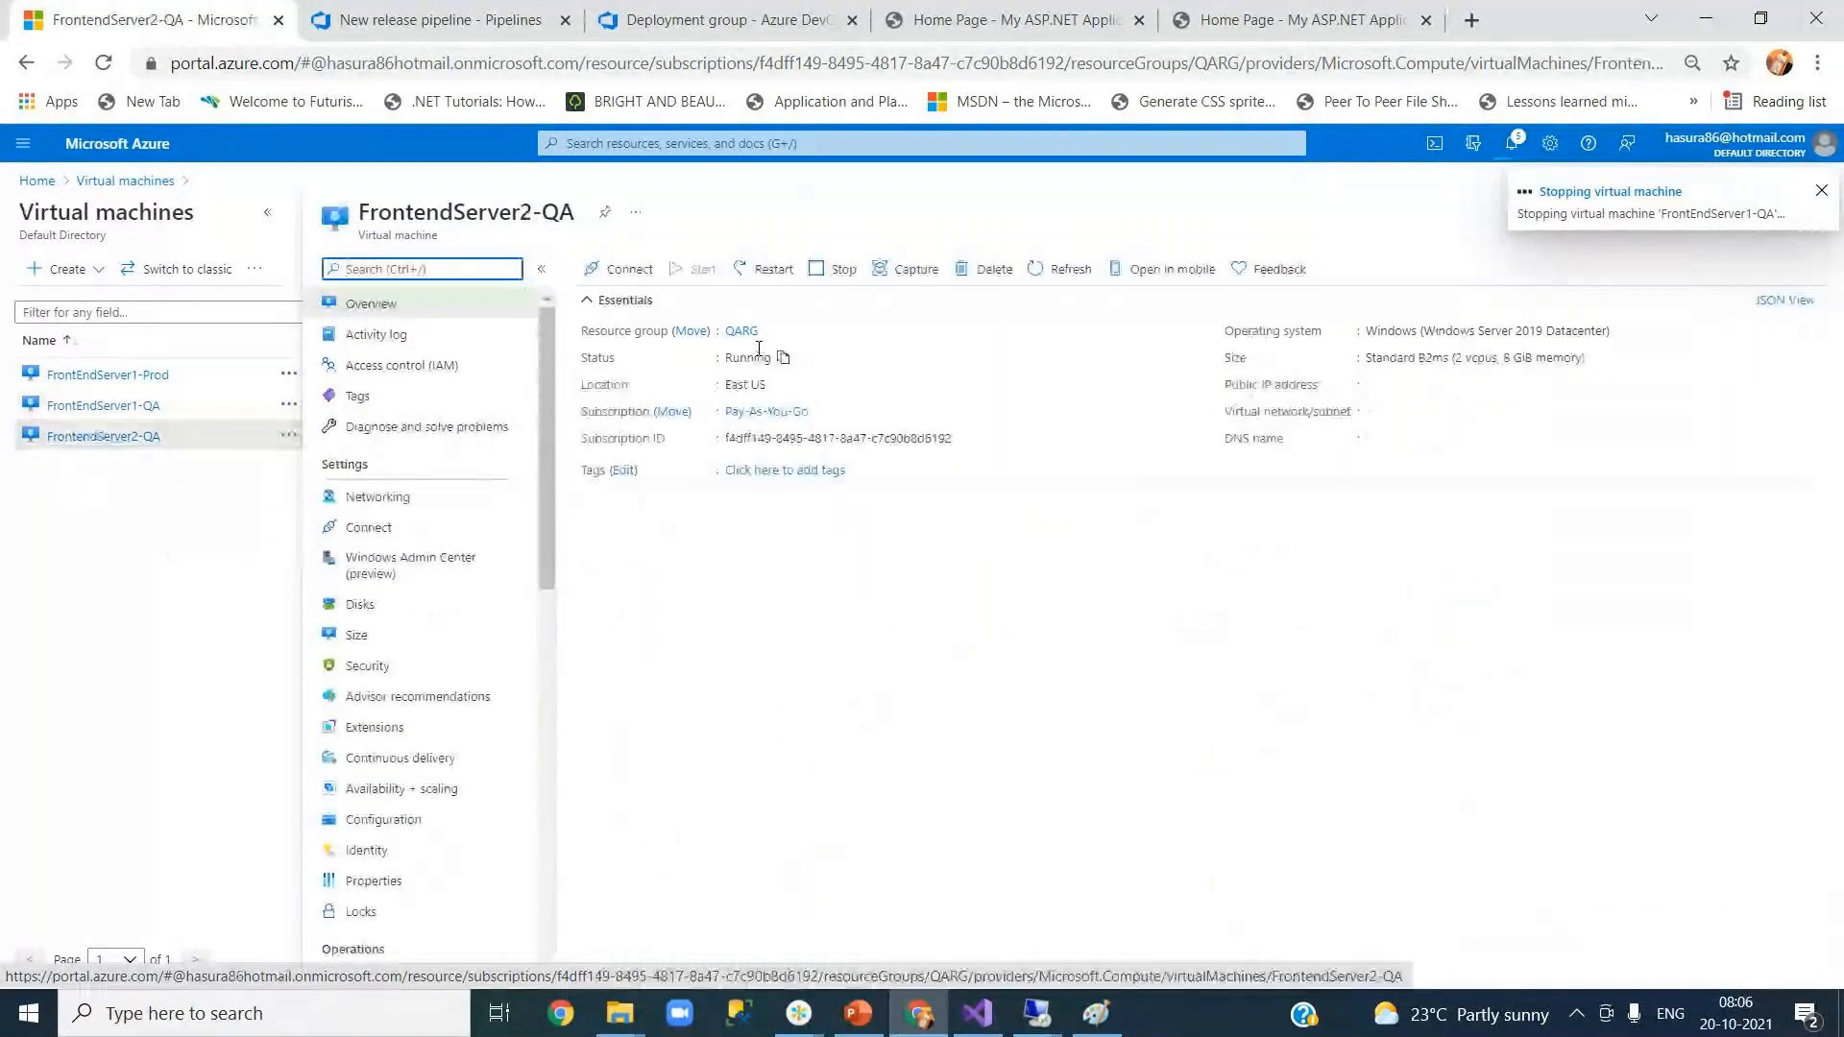
{"action": "left_click", "coordinate": [832, 275]}
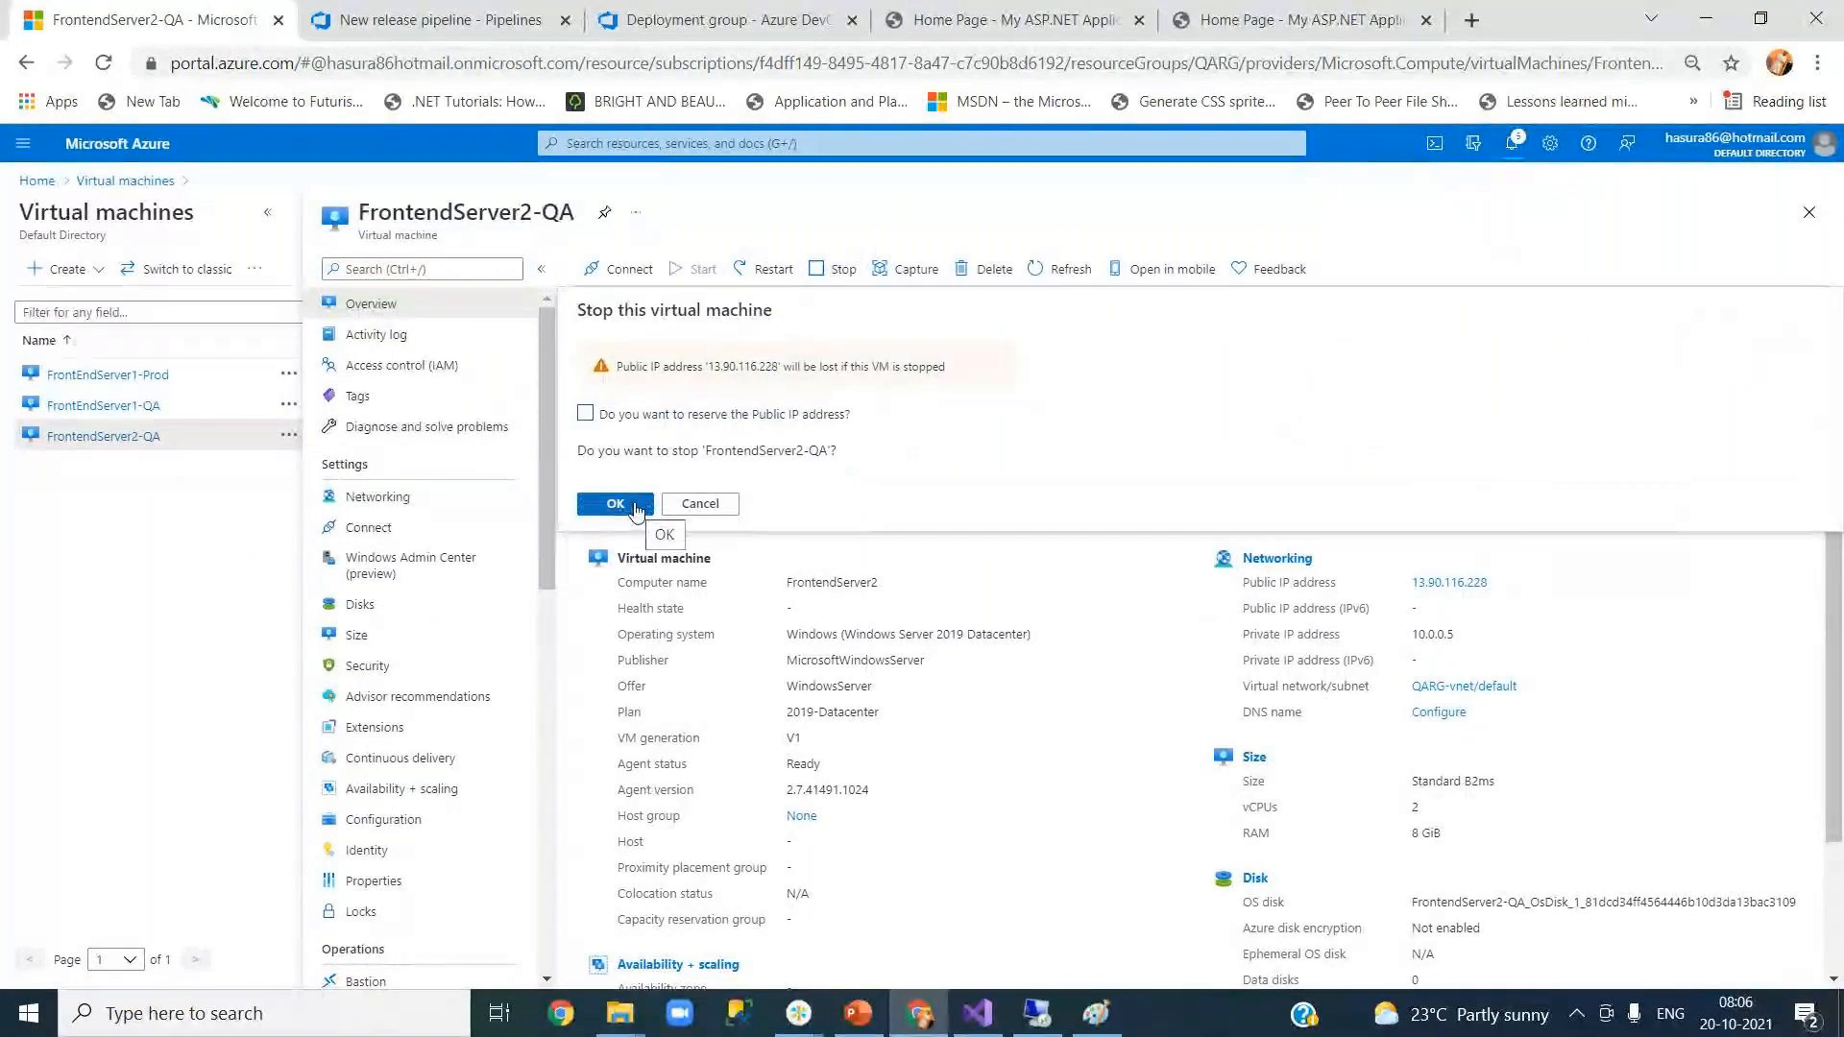
{"action": "left_click", "coordinate": [637, 511]}
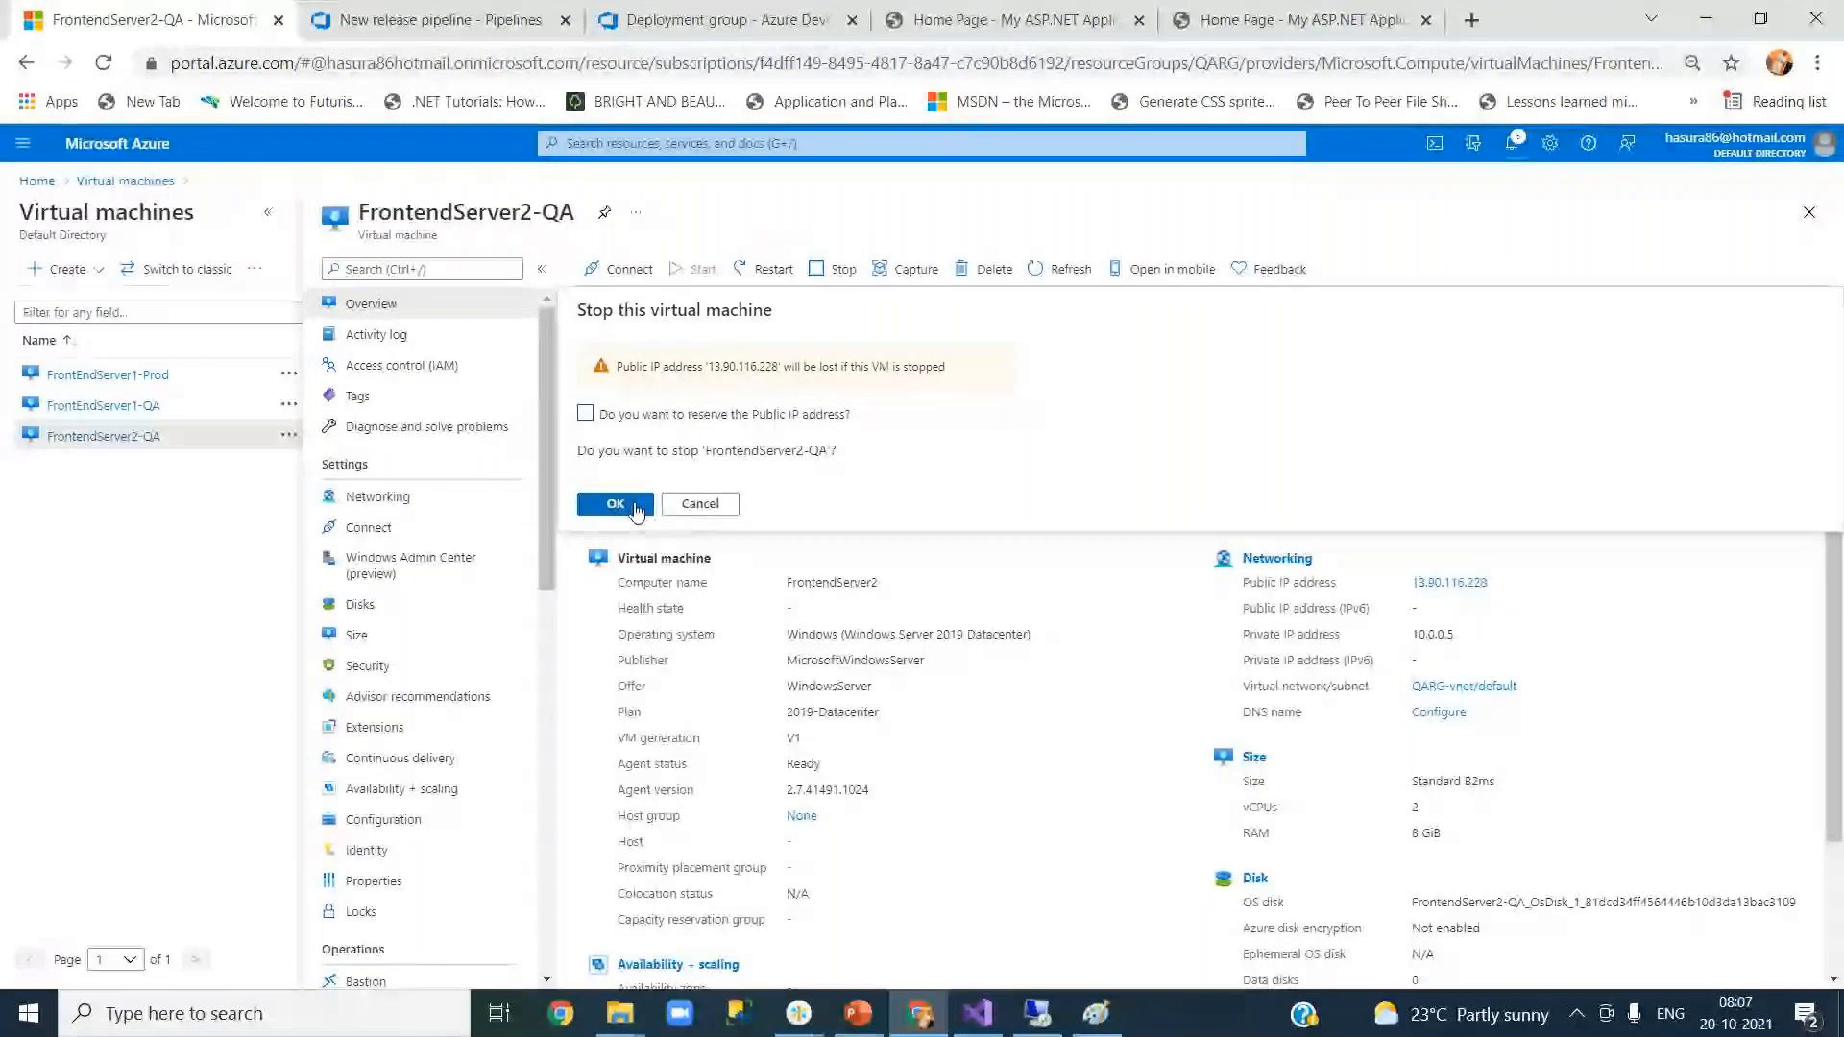
{"action": "left_click", "coordinate": [637, 511]}
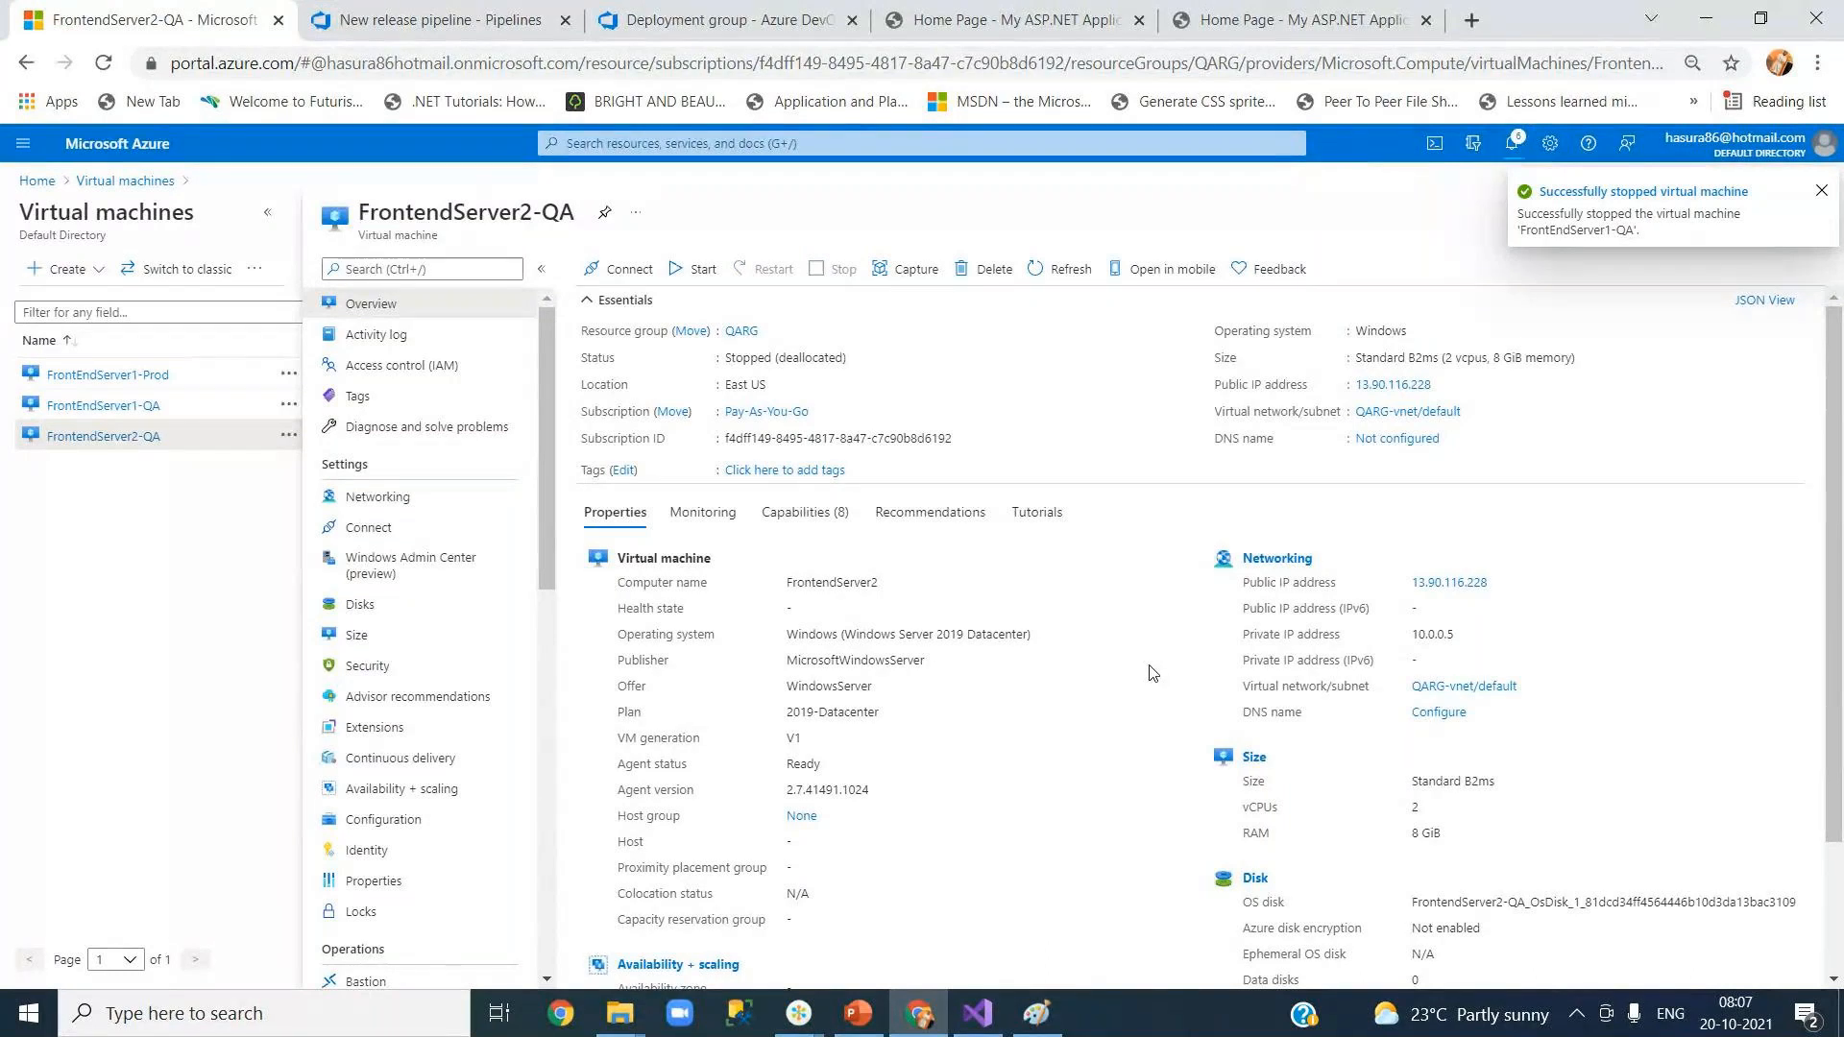
{"action": "left_click", "coordinate": [134, 182]}
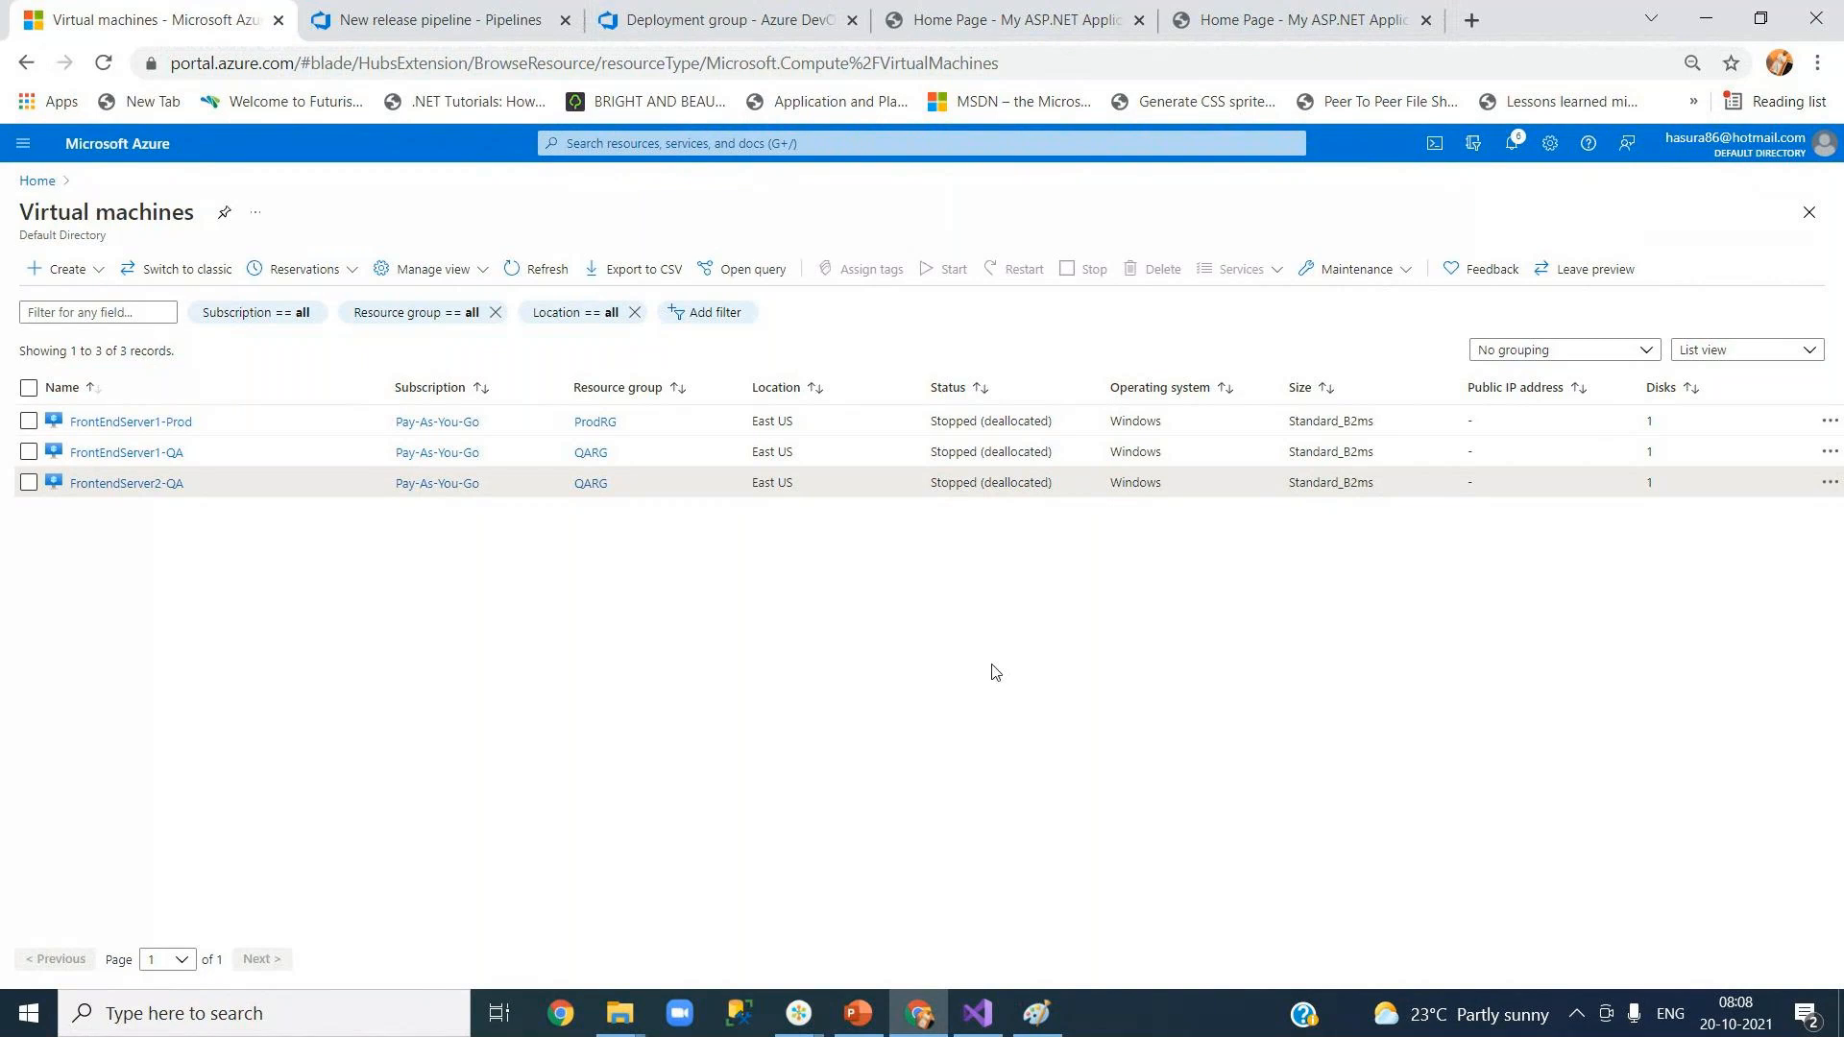
Step: Switch to the ASP.NET Home Page tab of the deployed YourJourneys site
{"action": "left_click", "coordinate": [1008, 20]}
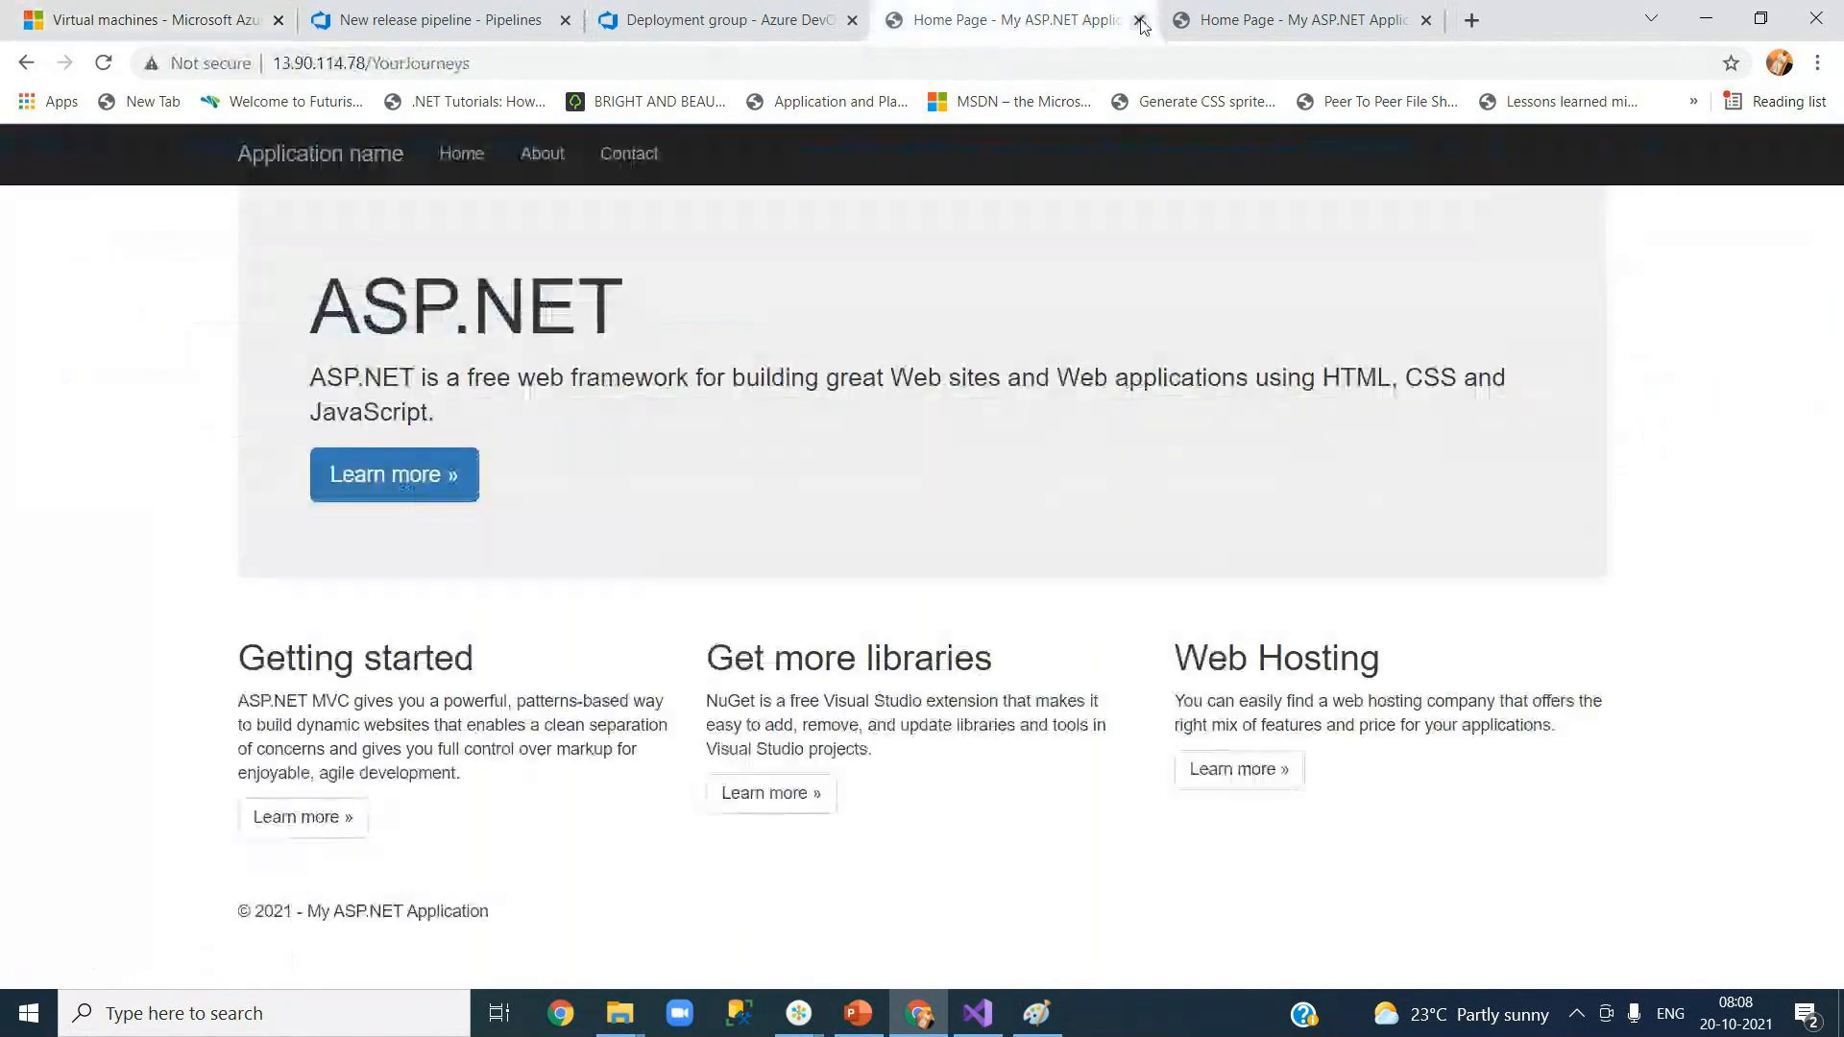
Step: Close both ASP.NET tabs, view Deployment groups showing QA 2 Offline, then bring the meeting window forward
{"action": "left_click", "coordinate": [1139, 20]}
{"action": "left_click", "coordinate": [1139, 20]}
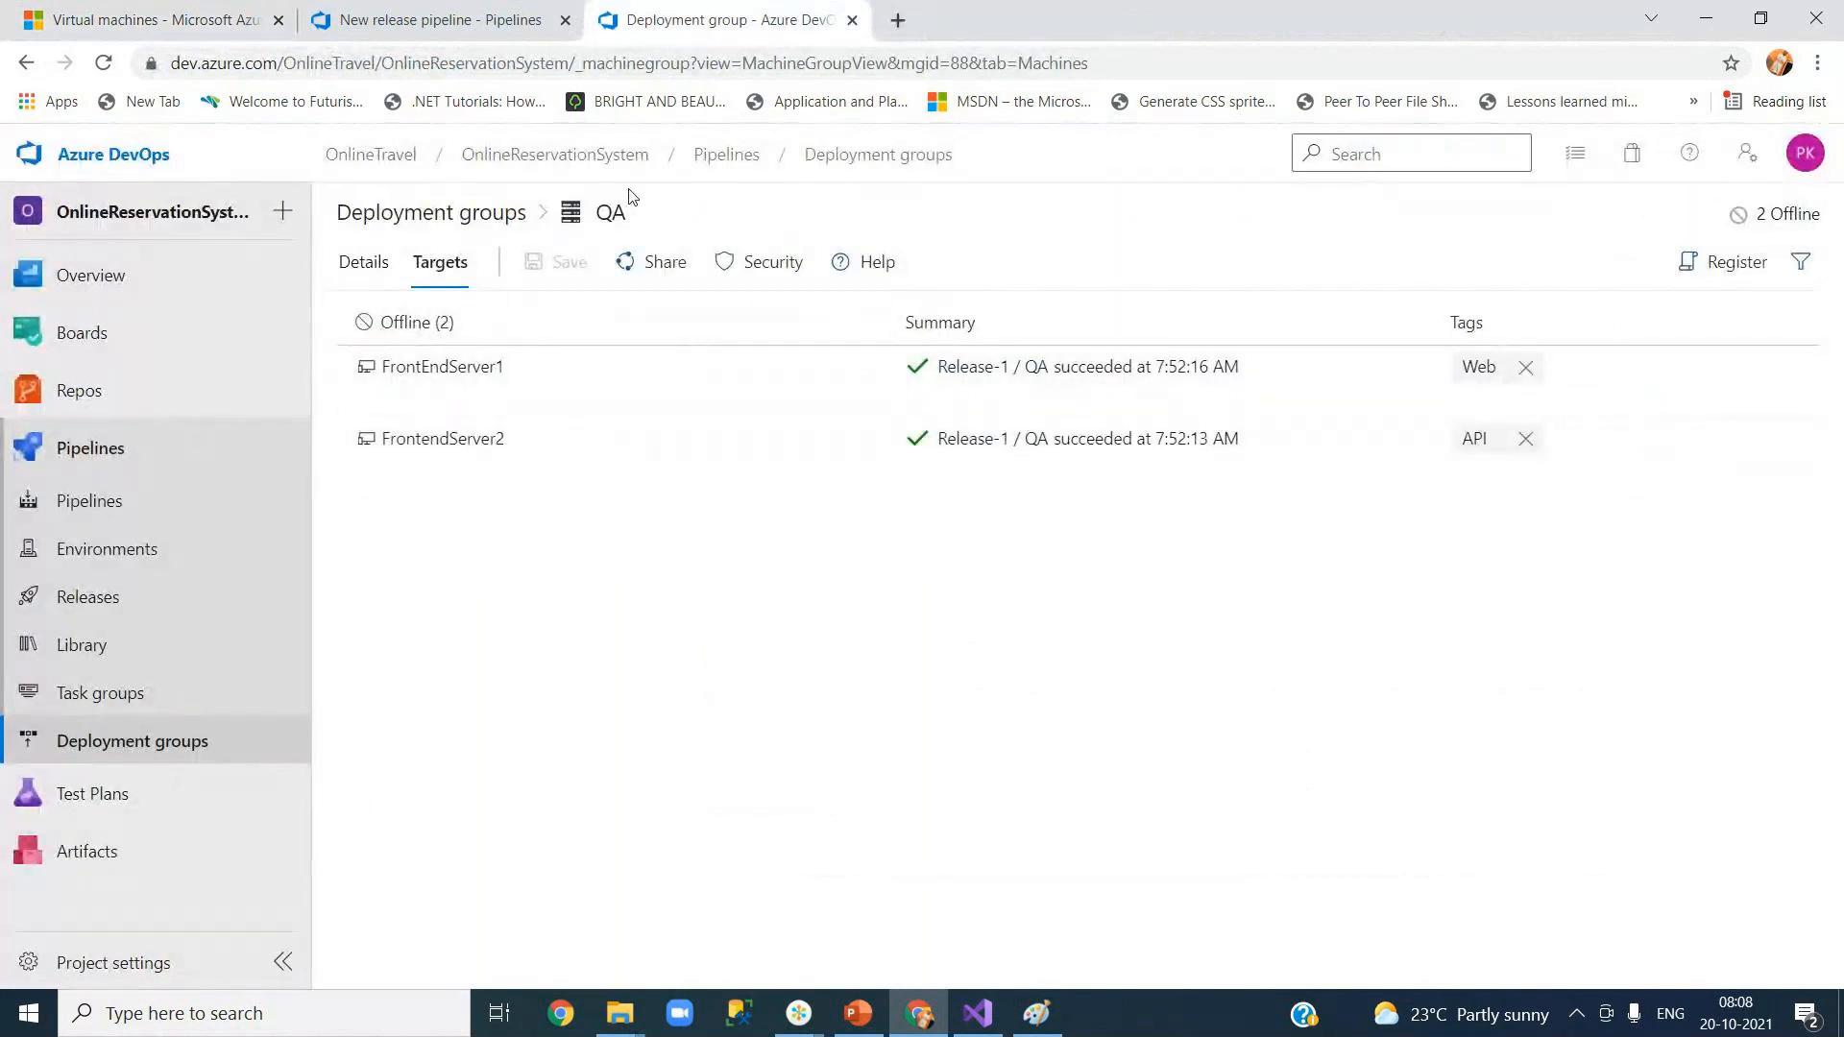
{"action": "left_click", "coordinate": [404, 224]}
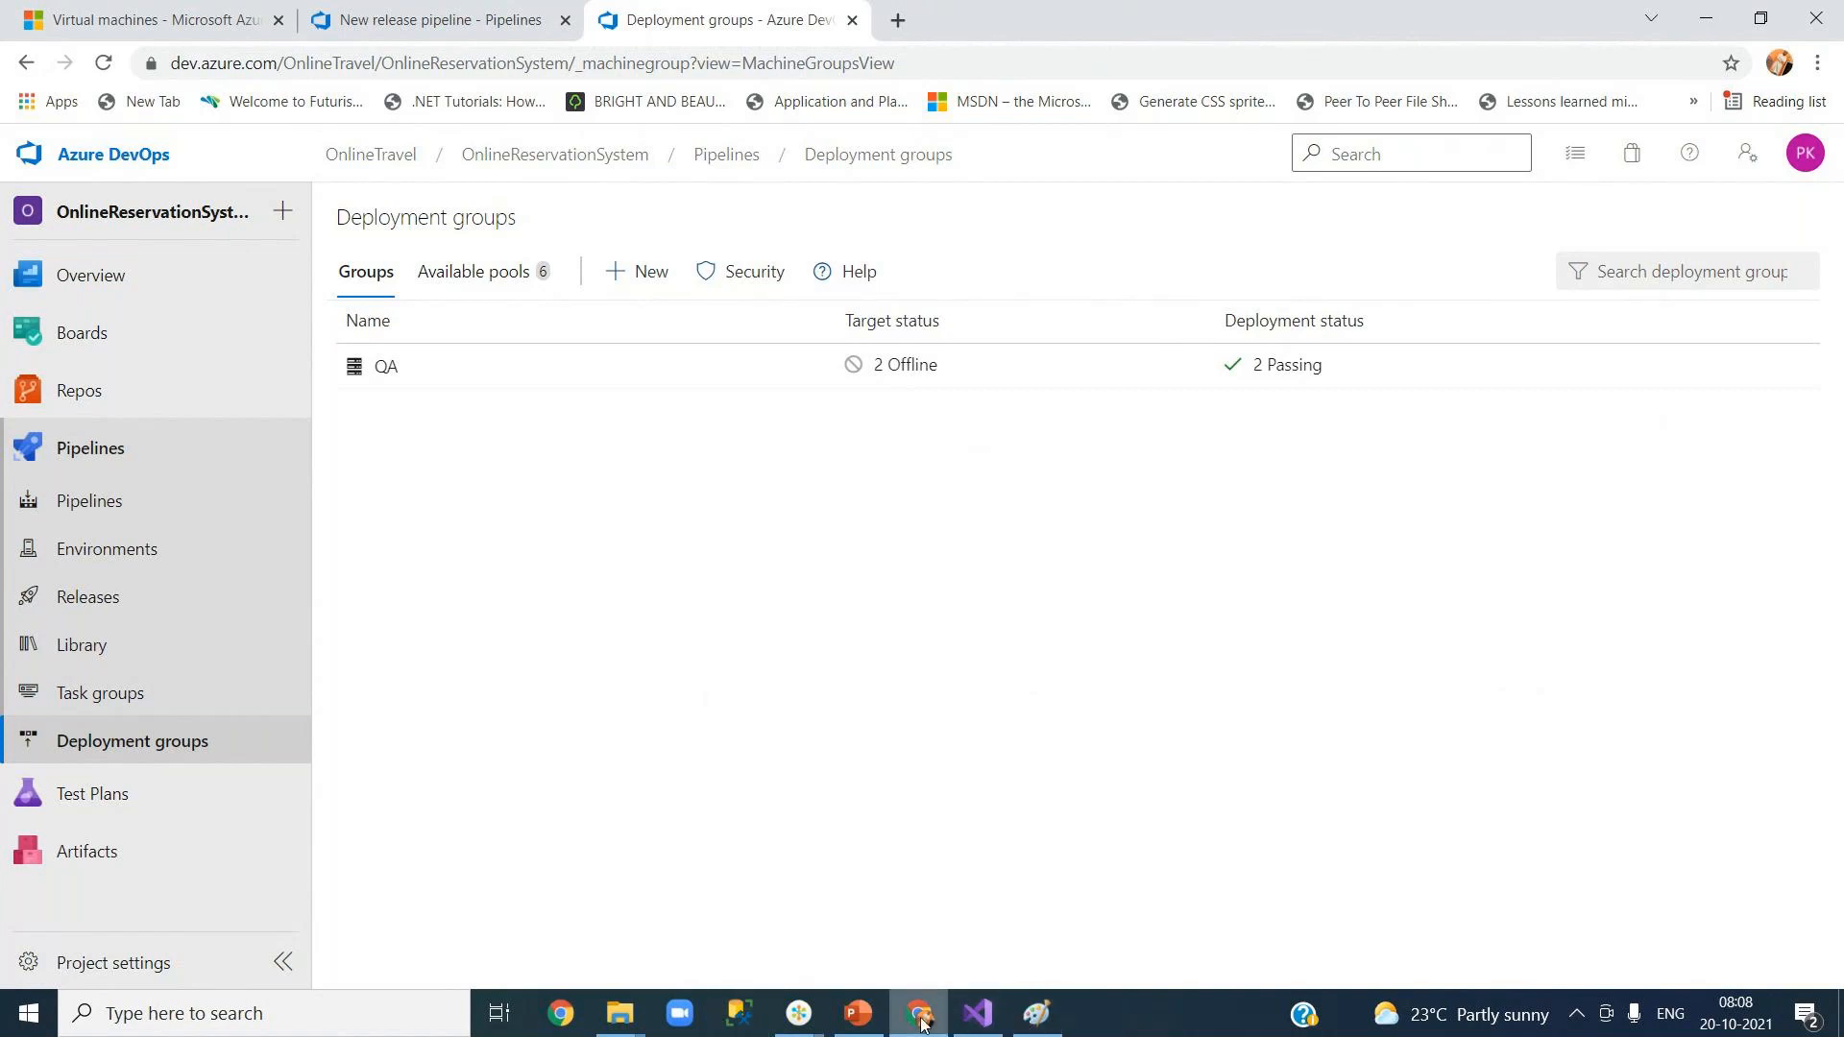
{"action": "mouse_move", "coordinate": [799, 1013]}
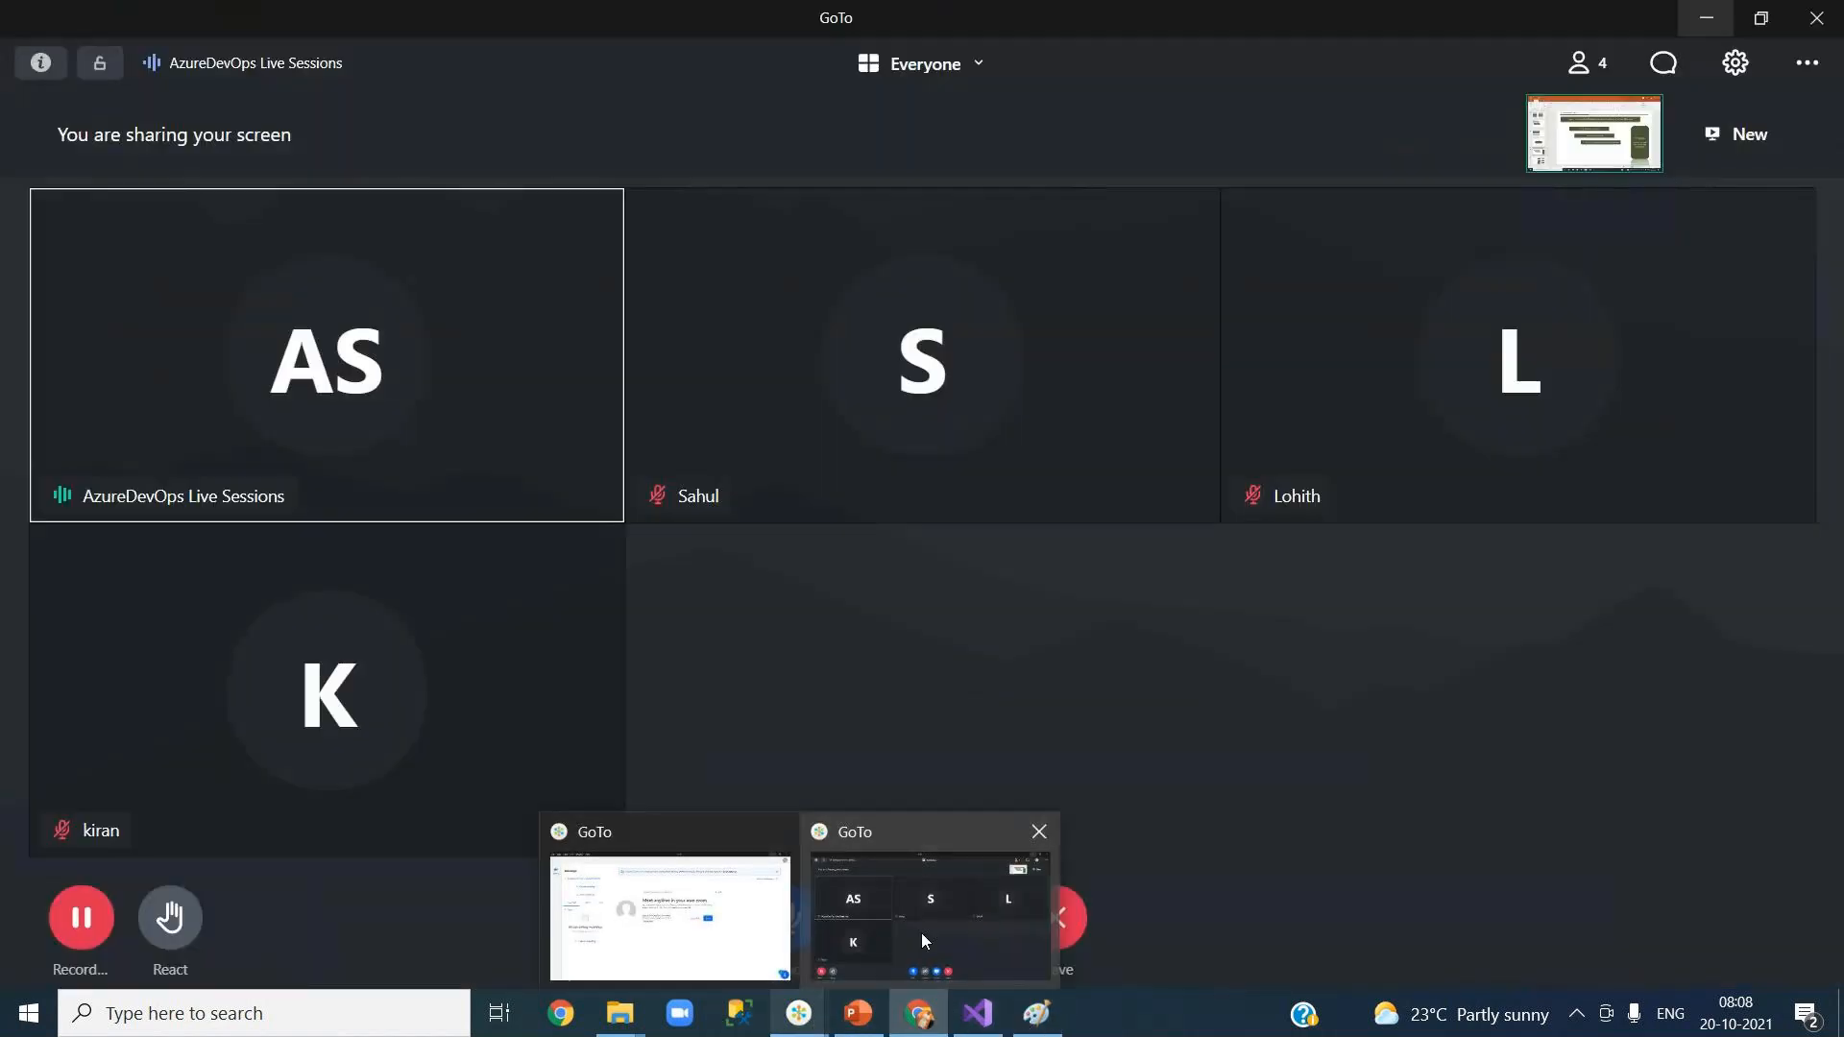
{"action": "left_click", "coordinate": [920, 932]}
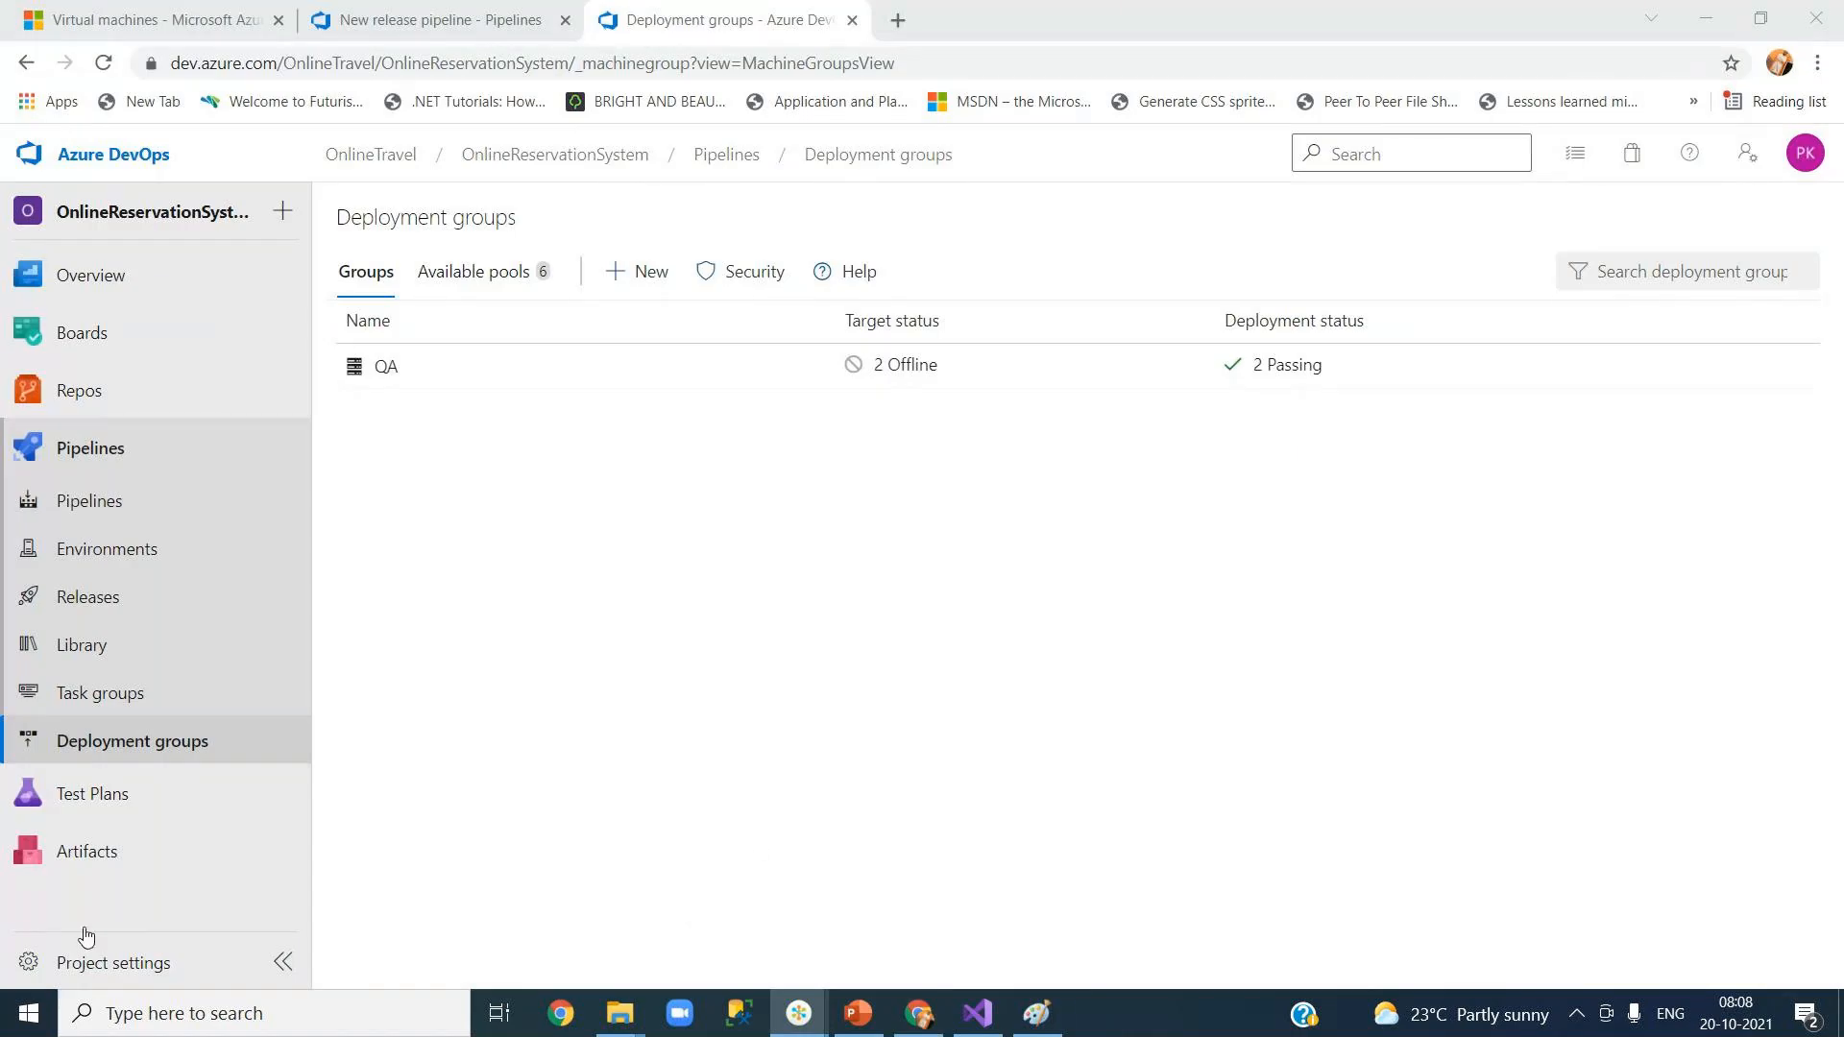